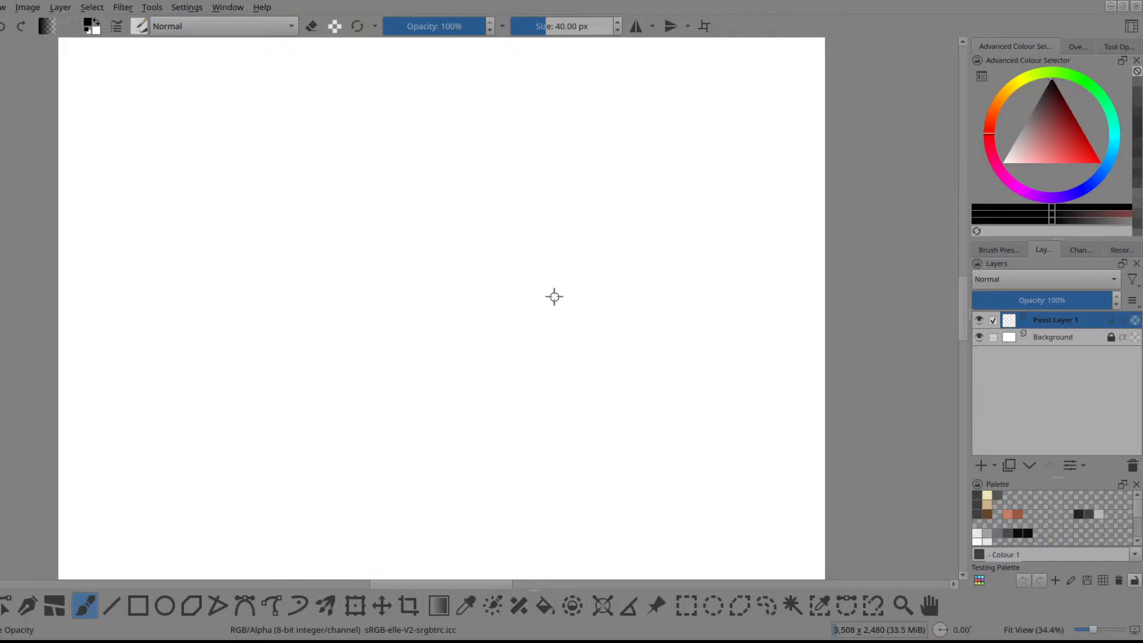
Step: Choose the 60 px smooth sketching brush and draw a stack of roughly parallel horizontal lines in the canvas's upper middle
right_click(434, 310)
left_click(374, 402)
left_click_drag(332, 144, 455, 145)
left_click_drag(332, 160, 486, 169)
left_click_drag(334, 174, 498, 174)
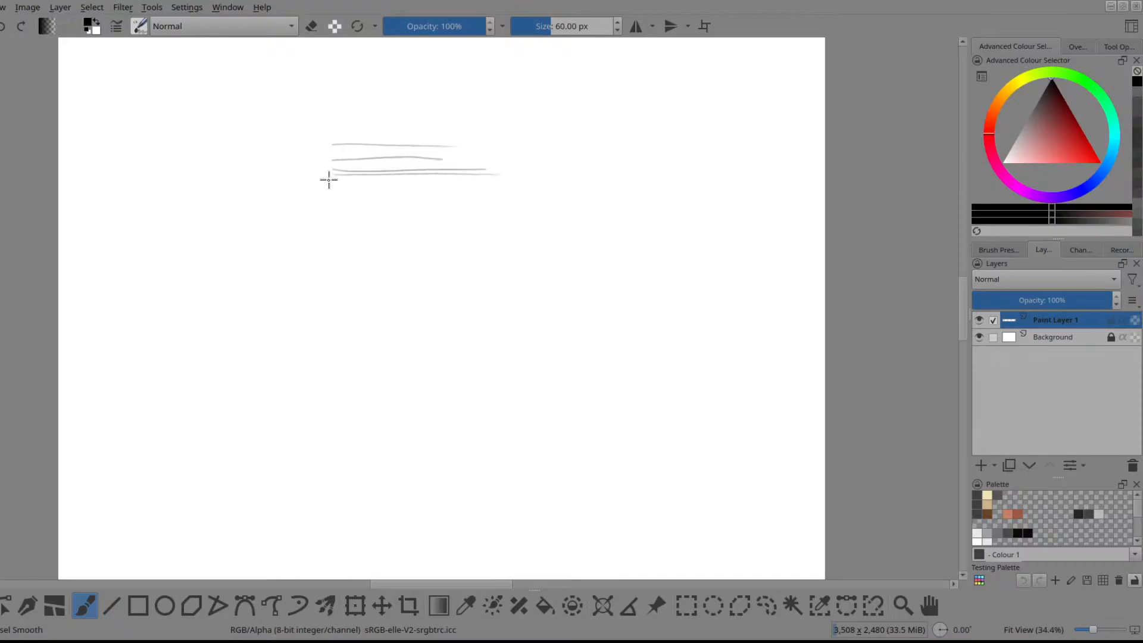
left_click_drag(329, 180, 499, 177)
mouse_move(324, 188)
left_mouse_down()
mouse_move(502, 189)
mouse_move(320, 196)
left_mouse_up()
left_click_drag(517, 204, 299, 203)
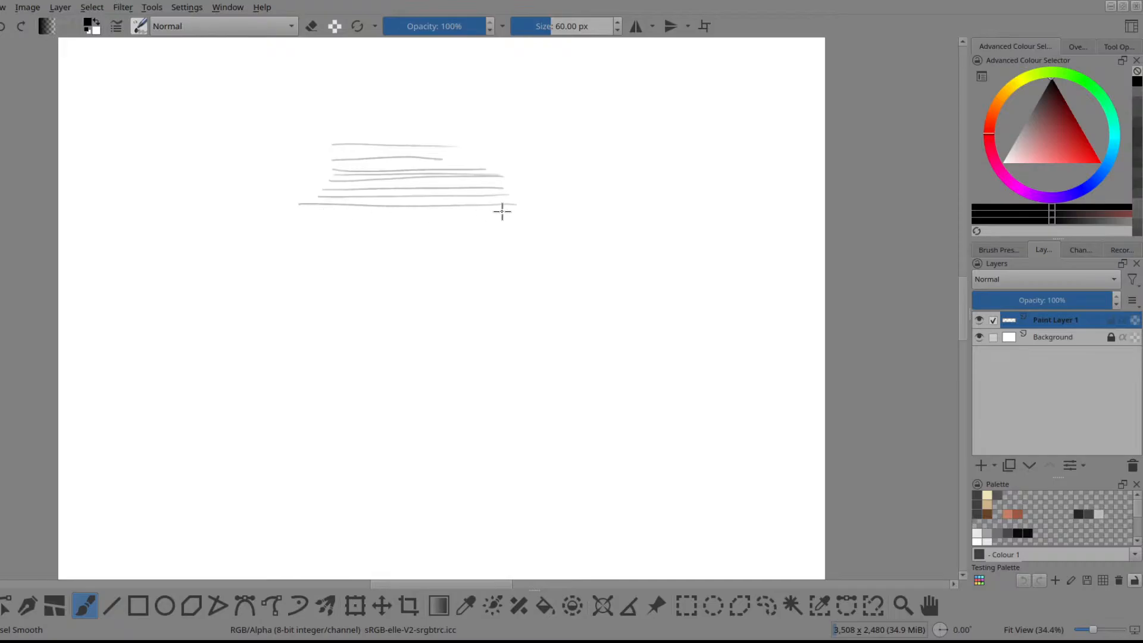
mouse_move(509, 212)
left_mouse_down()
mouse_move(346, 217)
mouse_move(470, 221)
left_mouse_up()
left_click_drag(360, 228, 504, 233)
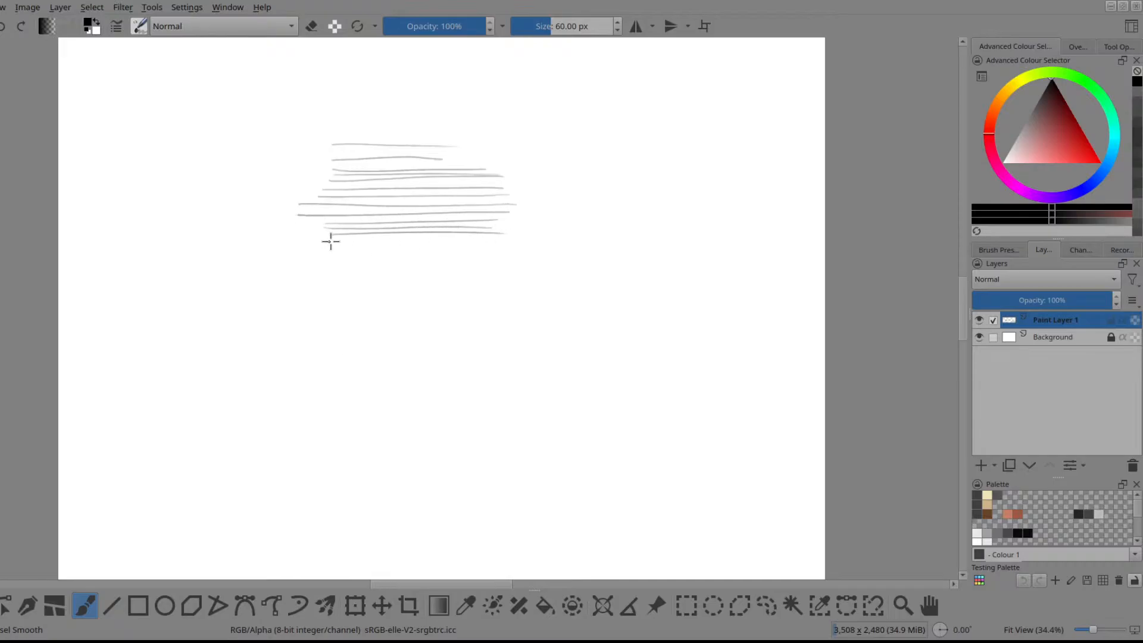
mouse_move(326, 242)
left_mouse_down()
mouse_move(506, 248)
mouse_move(529, 259)
left_mouse_up()
left_click_drag(337, 271, 553, 277)
Step: Cross the horizontal lines with several vertical strokes to form a rough grid
left_click_drag(331, 143, 334, 258)
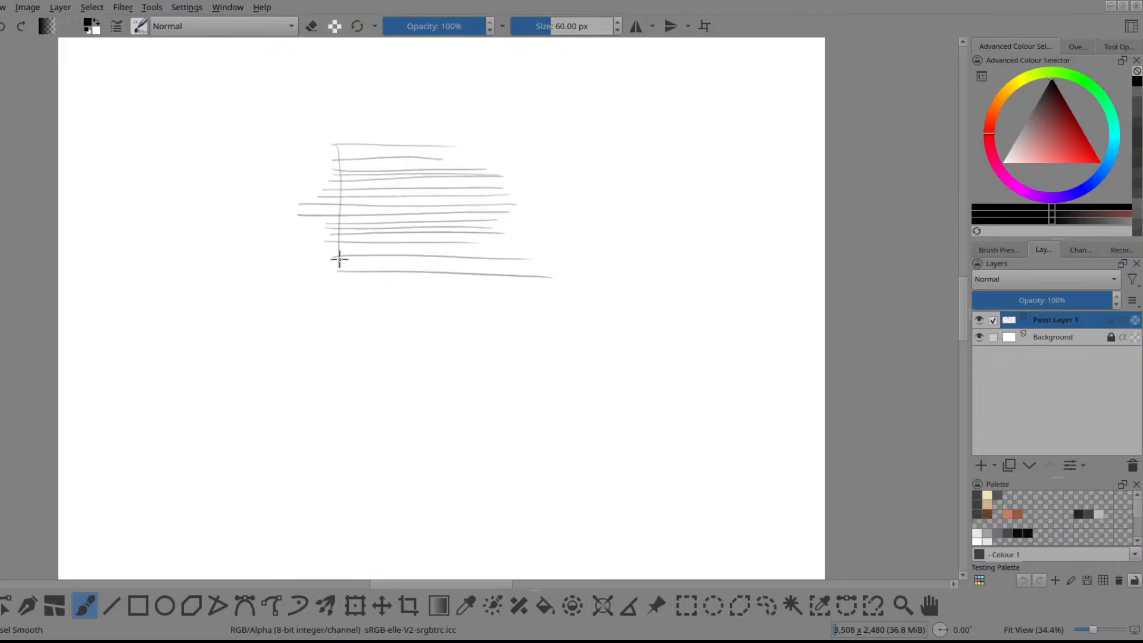
left_click_drag(329, 145, 338, 266)
left_click_drag(375, 175, 382, 272)
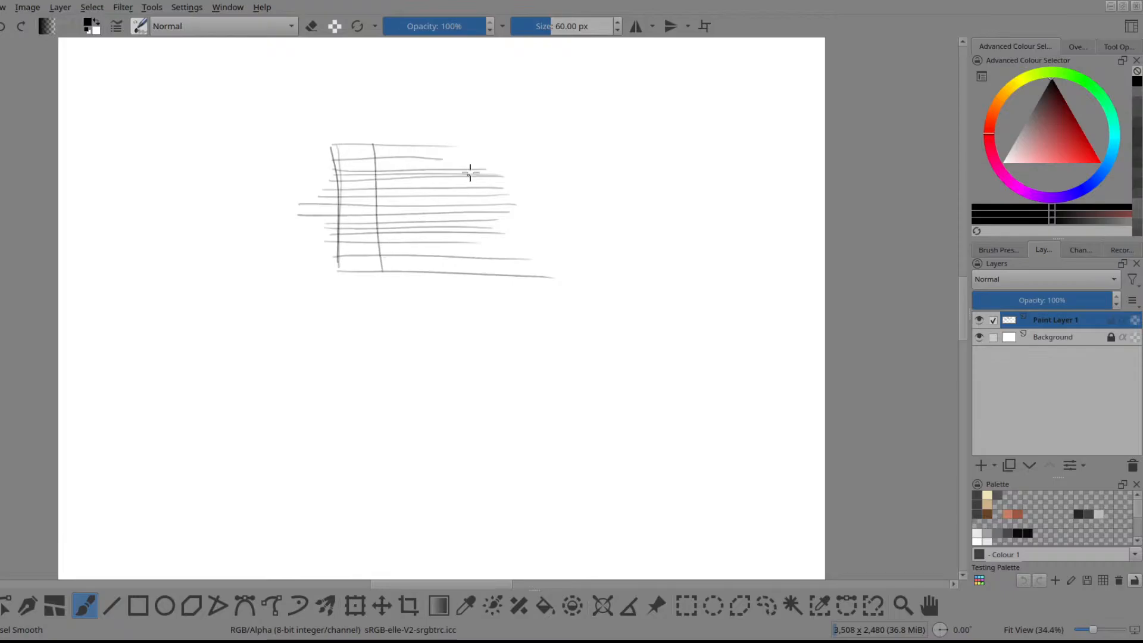
left_click_drag(450, 145, 451, 264)
mouse_move(423, 154)
left_mouse_down()
mouse_move(435, 254)
mouse_move(413, 290)
left_mouse_up()
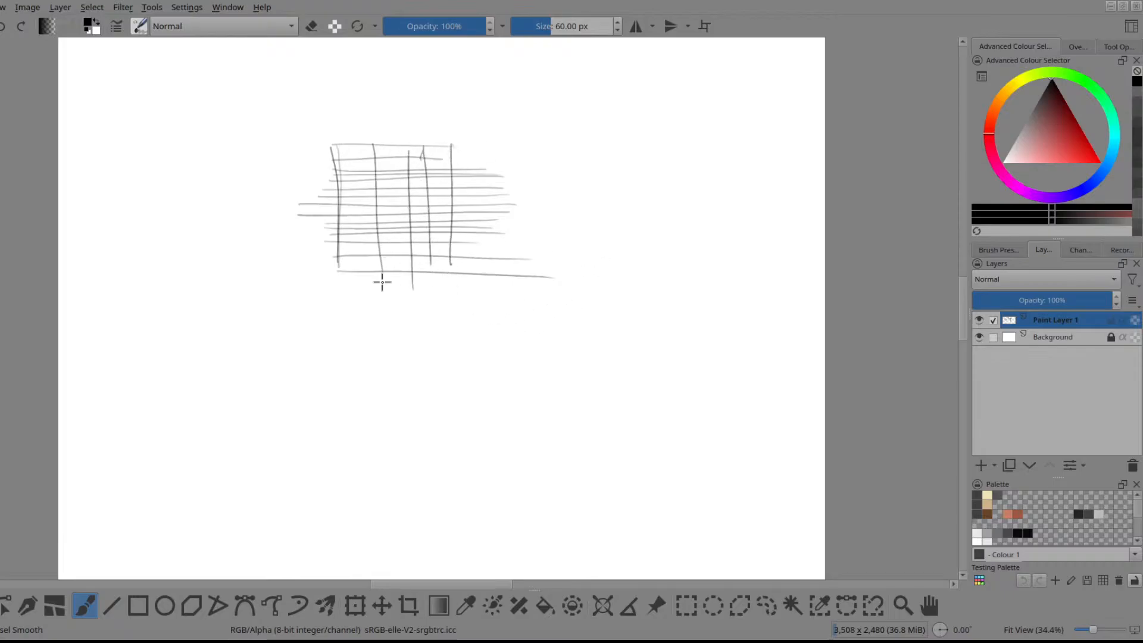
Step: Draw a circle beside the grid and two overlapping upright ovals beneath it, linked by a straight line across their tops
mouse_move(621, 101)
left_mouse_down()
mouse_move(701, 133)
mouse_move(624, 100)
left_mouse_up()
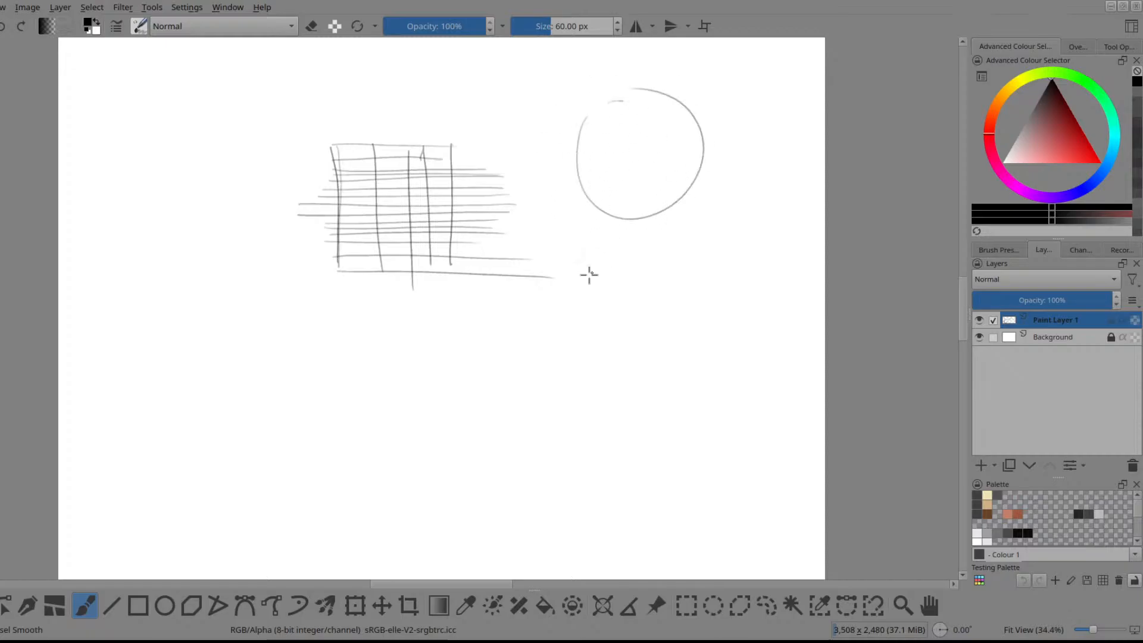
mouse_move(611, 285)
left_mouse_down()
mouse_move(462, 284)
mouse_move(436, 325)
left_mouse_up()
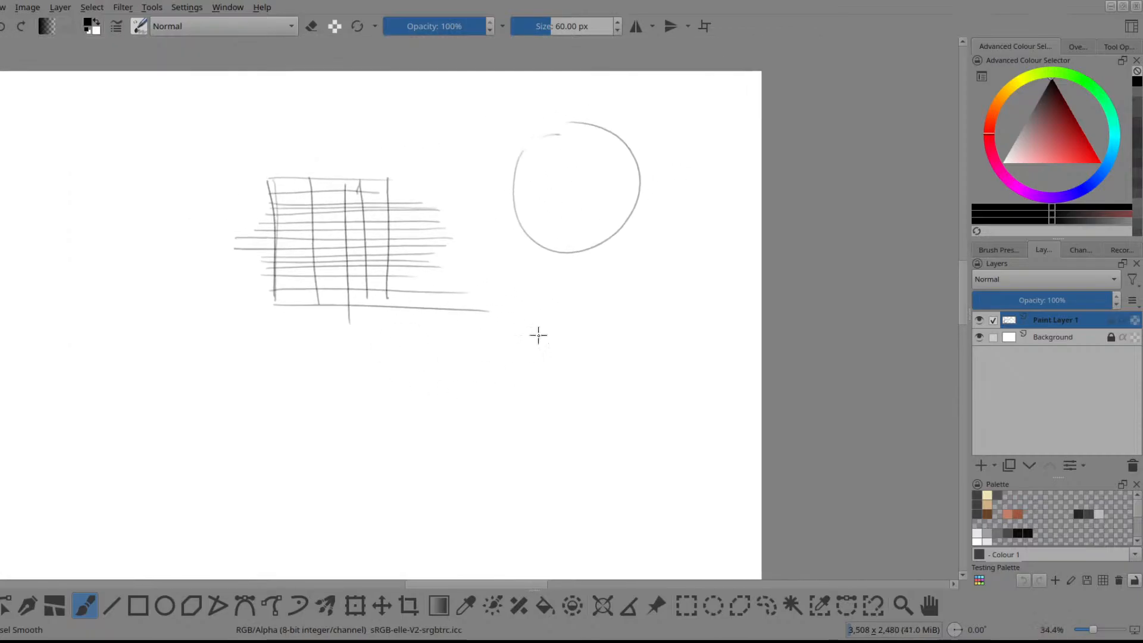
left_click_drag(531, 382, 493, 411)
mouse_move(544, 324)
left_mouse_down()
mouse_move(508, 447)
mouse_move(527, 280)
mouse_move(494, 419)
mouse_move(561, 291)
left_mouse_up()
left_click_drag(467, 272, 584, 276)
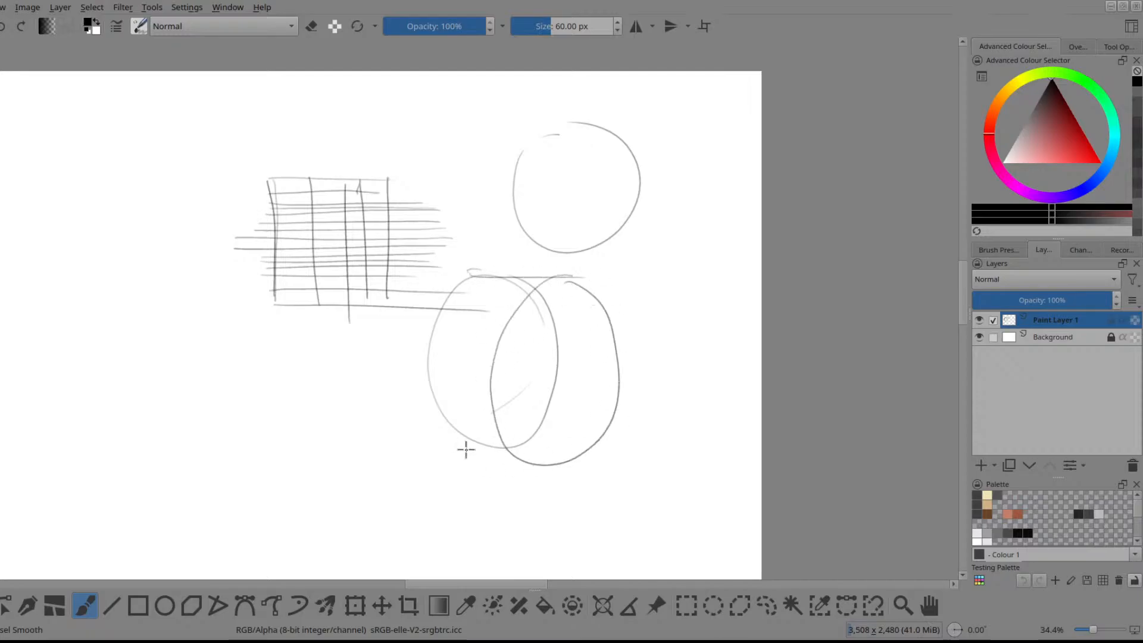
Step: Join the ovals along the base, strengthen the rear oval's outer edge, and add a curve outside the front oval
left_click_drag(468, 442, 563, 459)
key("ctrl+z")
left_click_drag(466, 441, 541, 468)
mouse_move(472, 275)
left_mouse_down()
mouse_move(429, 406)
mouse_move(462, 444)
left_mouse_up()
mouse_move(470, 267)
left_mouse_down()
mouse_move(559, 276)
mouse_move(643, 339)
mouse_move(649, 361)
left_mouse_up()
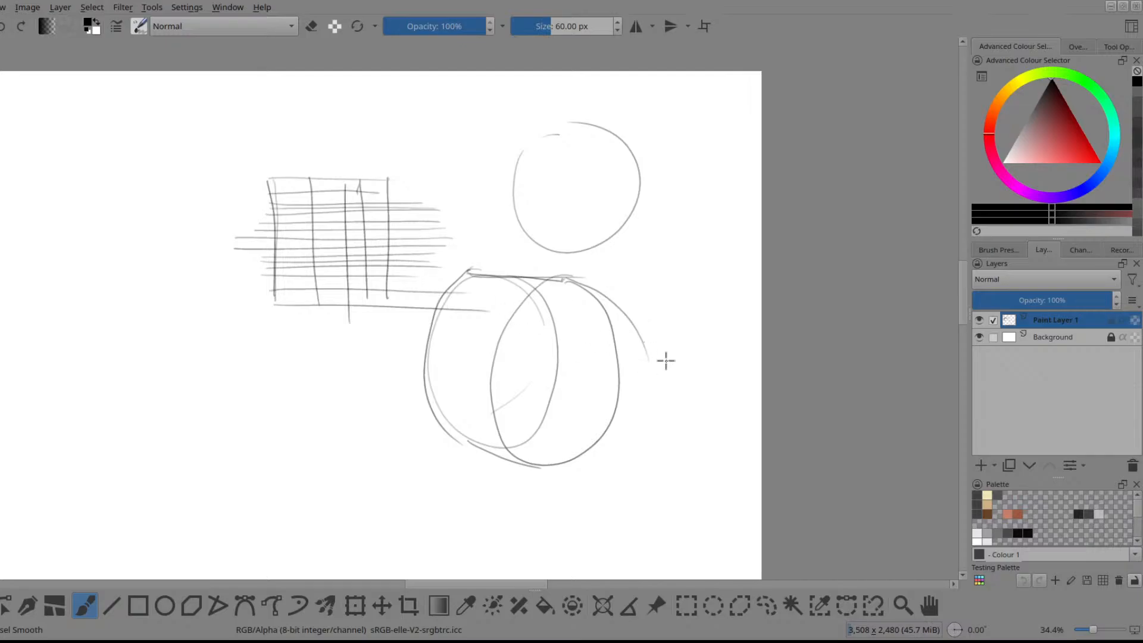
left_click_drag(646, 346, 641, 384)
Step: Erase the curve outside the front oval and the rear oval's overlapping inner lines with the 50 px Eraser Circle
right_click(659, 413)
left_click(588, 325)
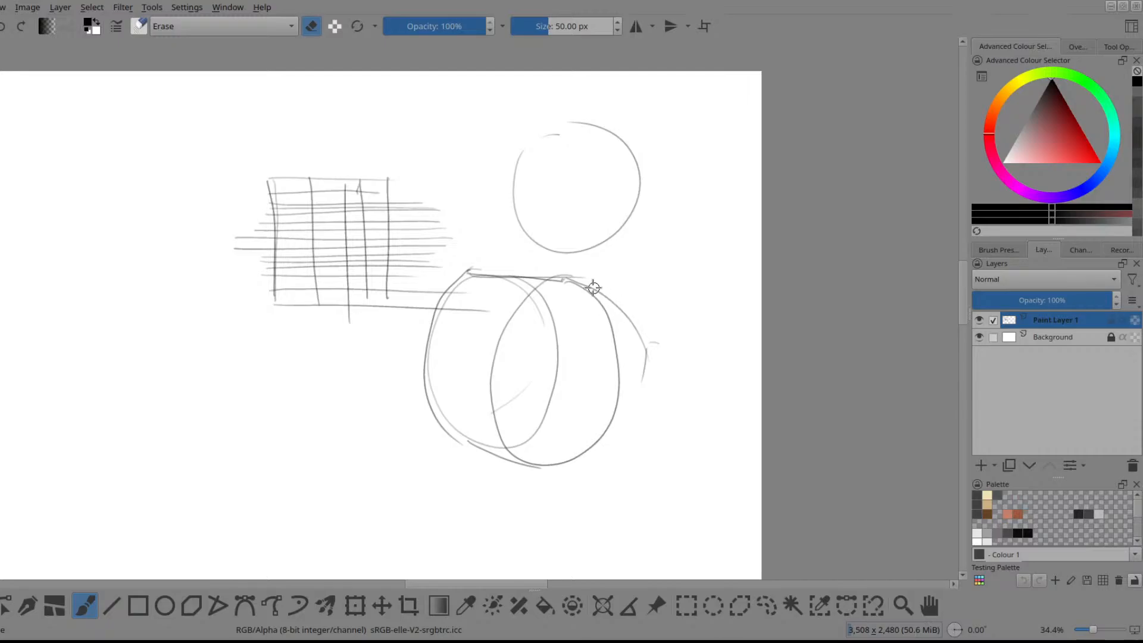
left_click_drag(595, 288, 614, 304)
mouse_move(648, 356)
left_mouse_down()
mouse_move(658, 341)
mouse_move(620, 298)
mouse_move(625, 340)
left_mouse_up()
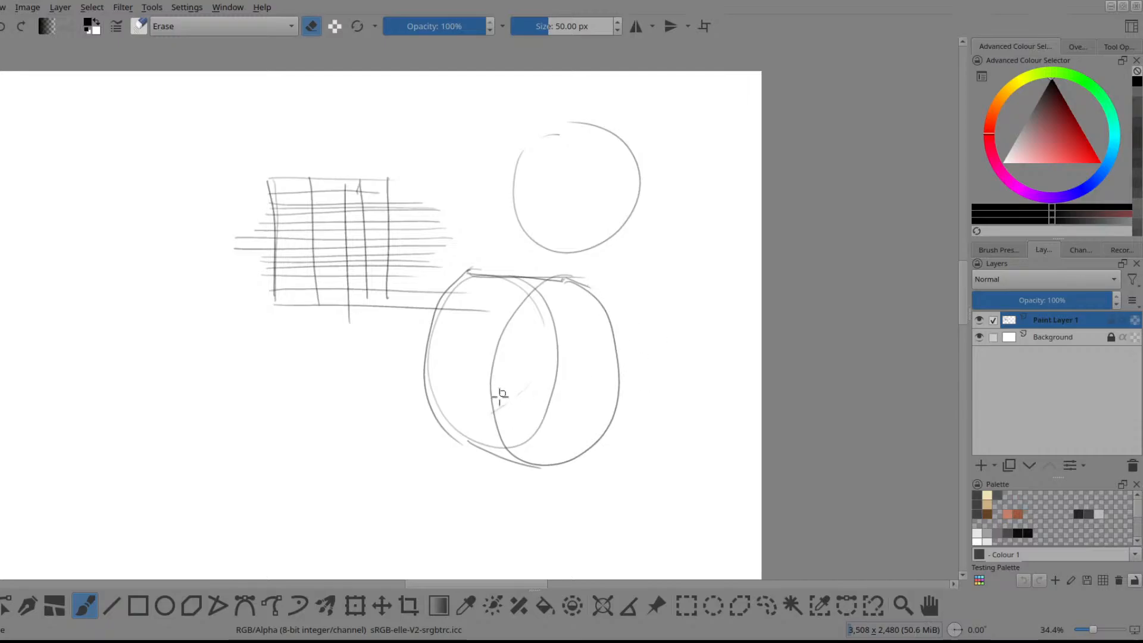
mouse_move(501, 394)
left_mouse_down()
mouse_move(520, 442)
mouse_move(547, 393)
mouse_move(544, 298)
mouse_move(553, 398)
mouse_move(552, 322)
mouse_move(523, 391)
left_mouse_up()
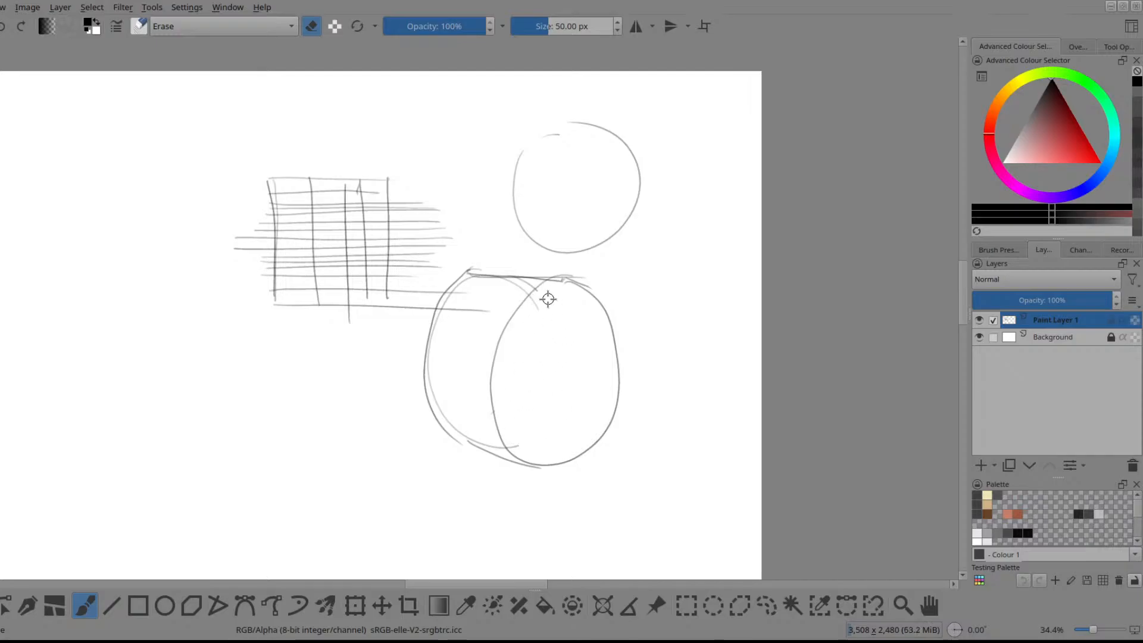
mouse_move(548, 299)
left_mouse_down()
mouse_move(480, 303)
mouse_move(452, 334)
mouse_move(448, 311)
mouse_move(493, 290)
left_mouse_up()
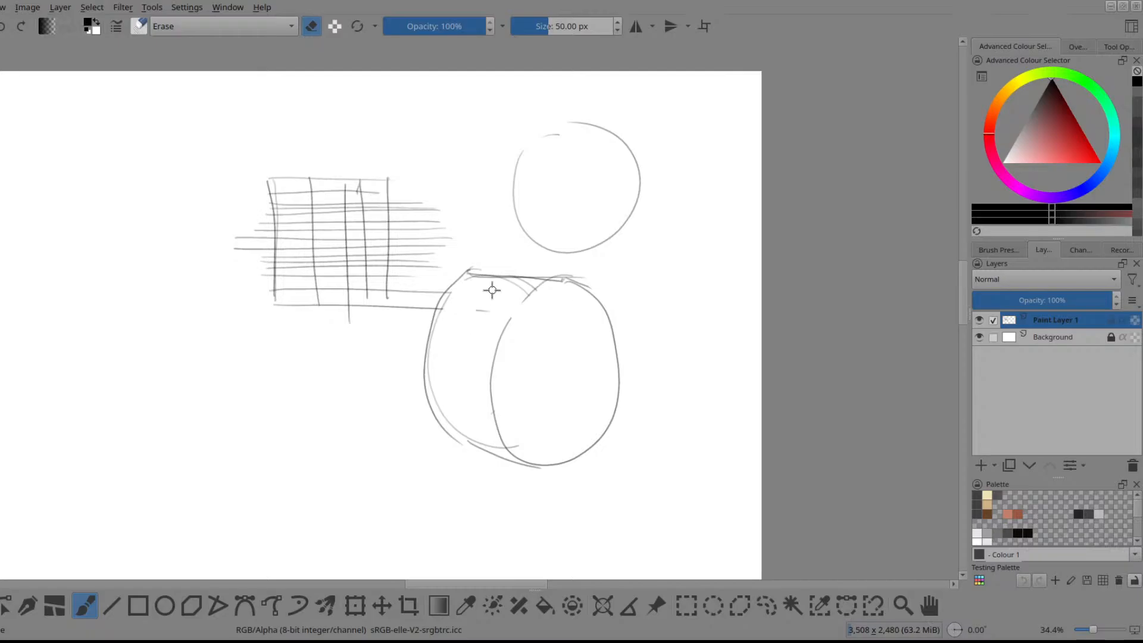
Step: Switch back to the 60 px sketching brush and darken the barrel shape's top edge and outer rear side
right_click(481, 352)
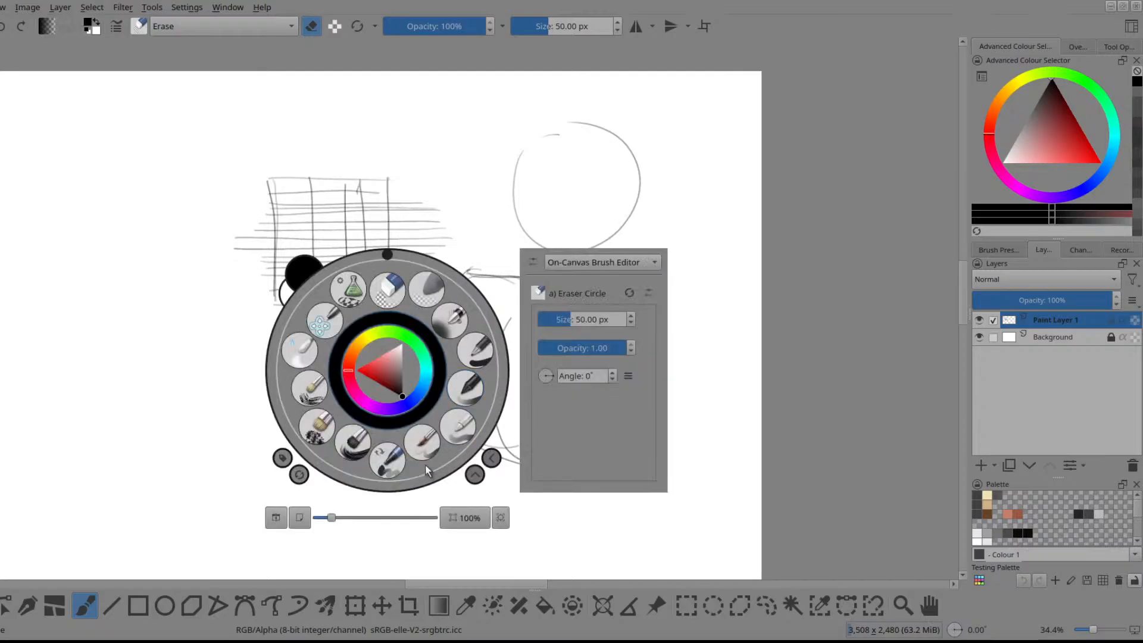
left_click(387, 460)
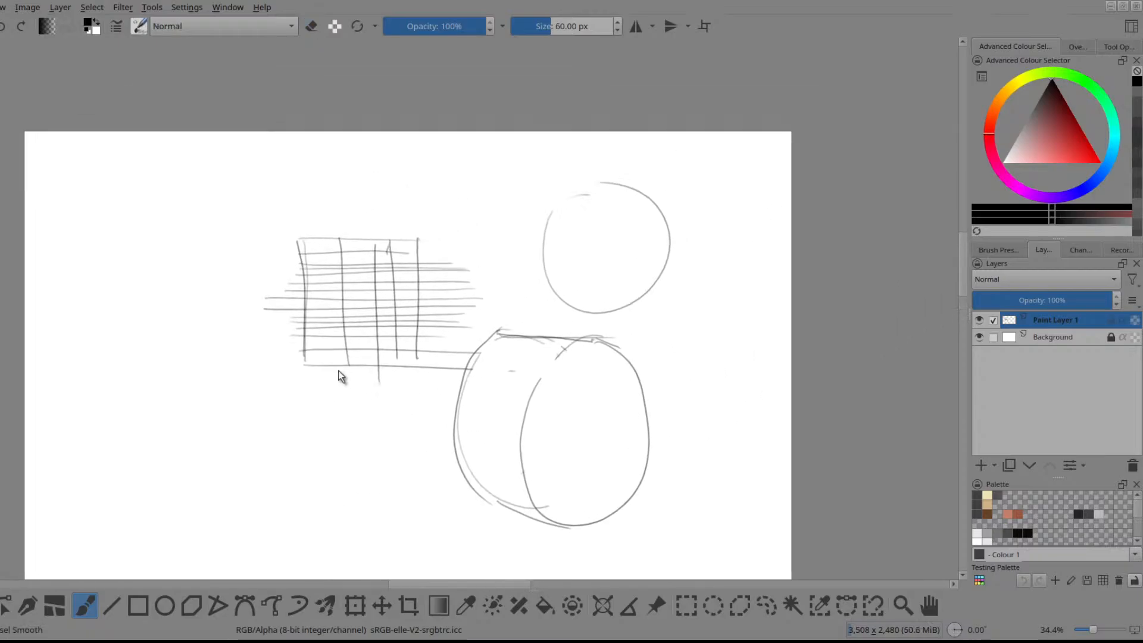
left_click_drag(338, 370, 324, 360)
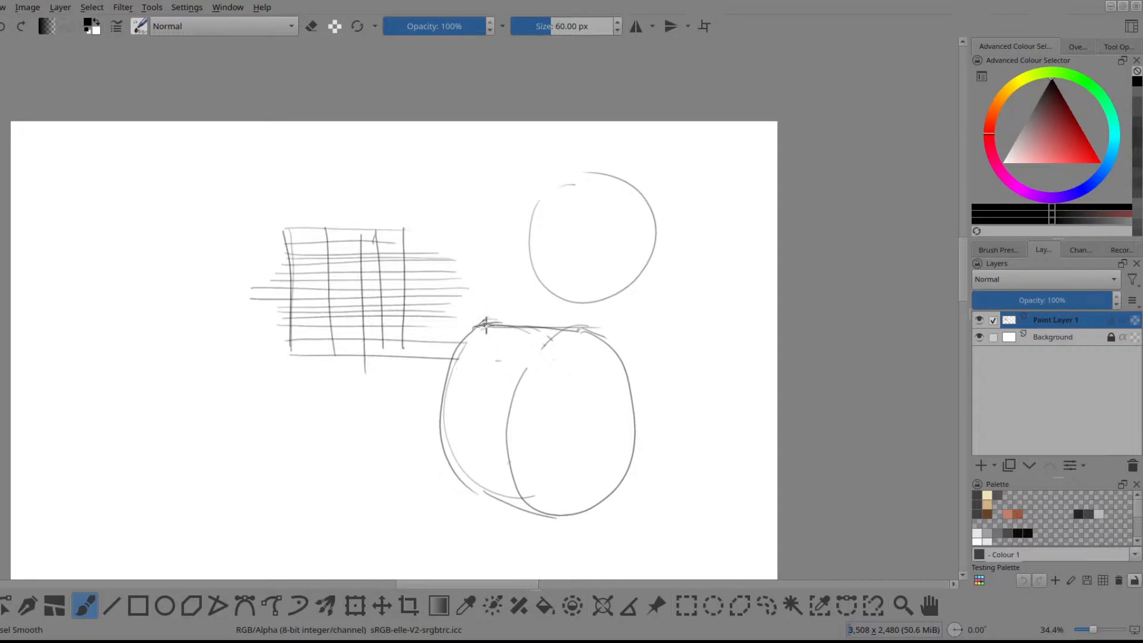
mouse_move(485, 325)
left_mouse_down()
mouse_move(583, 329)
mouse_move(635, 420)
left_mouse_up()
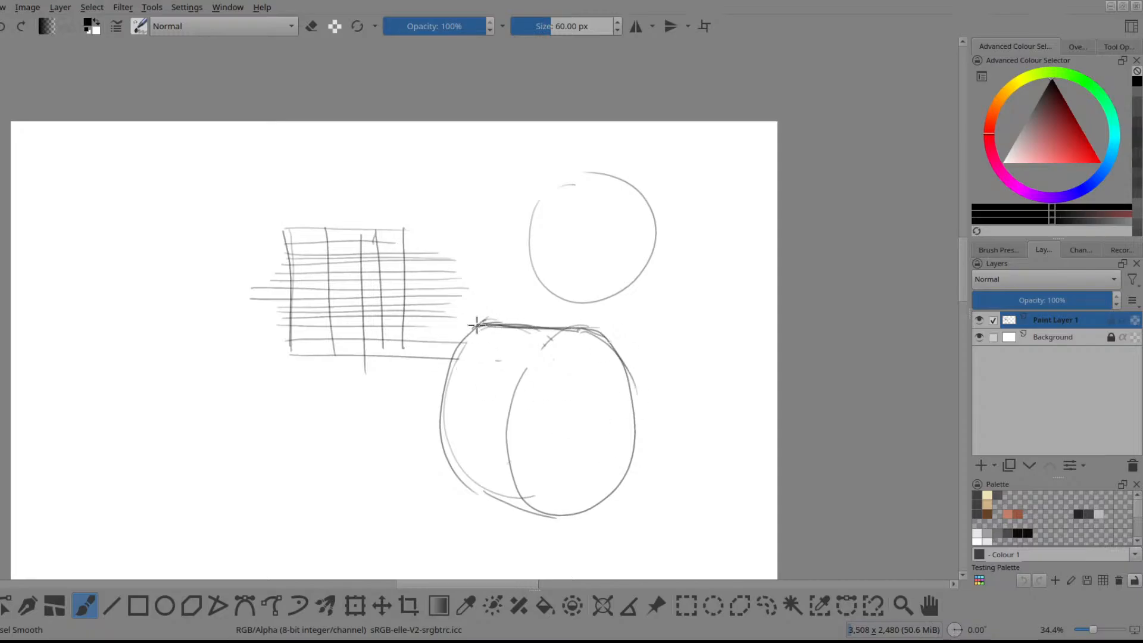
left_click_drag(477, 325, 449, 500)
mouse_move(457, 356)
left_mouse_down()
mouse_move(478, 475)
mouse_move(541, 487)
left_mouse_up()
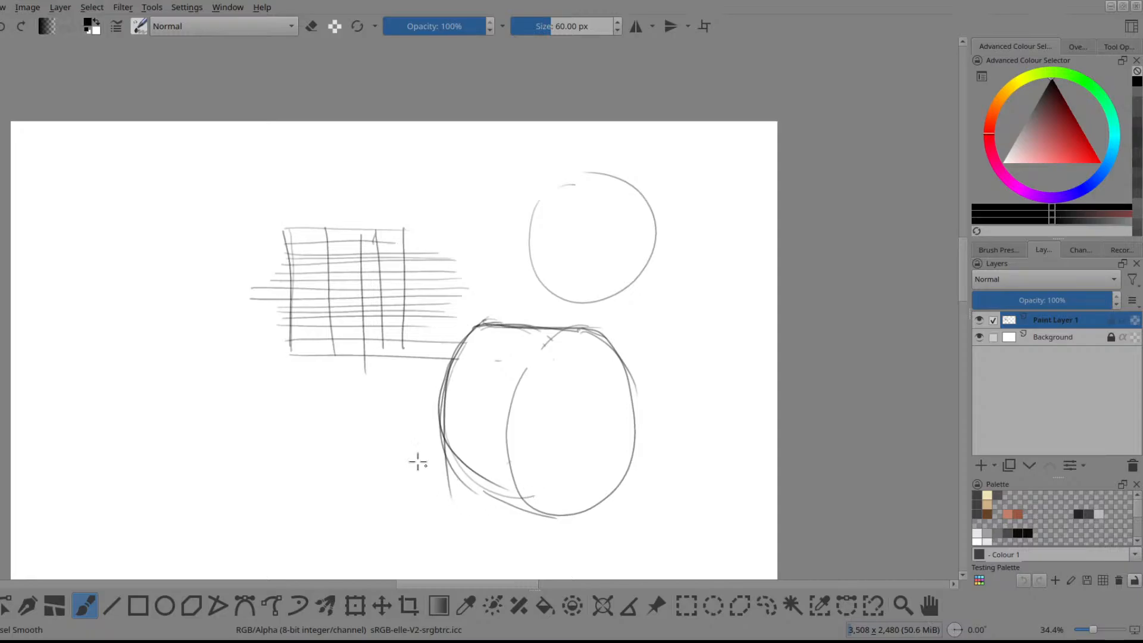
Step: Draw a small, wide grid above the large one, using stacked horizontal lines crossed by three vertical strokes
left_click_drag(288, 265, 370, 262)
mouse_move(409, 216)
left_mouse_down()
mouse_move(368, 202)
mouse_move(359, 148)
mouse_move(518, 107)
mouse_move(371, 119)
mouse_move(531, 126)
left_mouse_up()
left_click_drag(369, 138, 535, 138)
mouse_move(373, 147)
left_mouse_down()
mouse_move(536, 145)
mouse_move(571, 159)
left_mouse_up()
left_click_drag(371, 113, 371, 177)
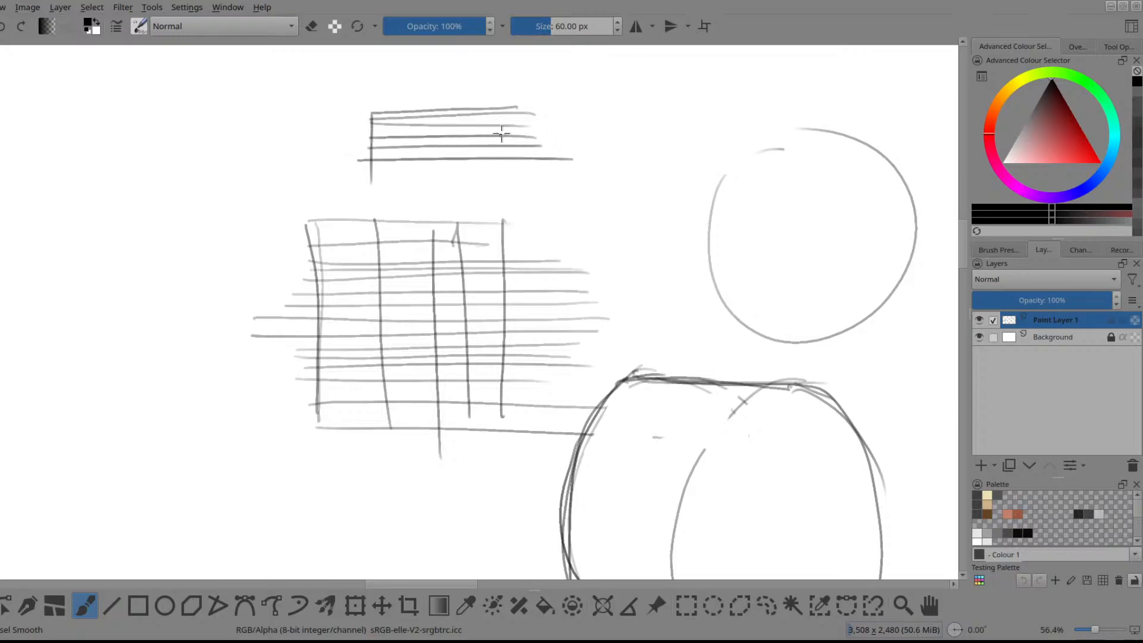
left_click_drag(523, 108, 521, 188)
left_click_drag(443, 114, 443, 205)
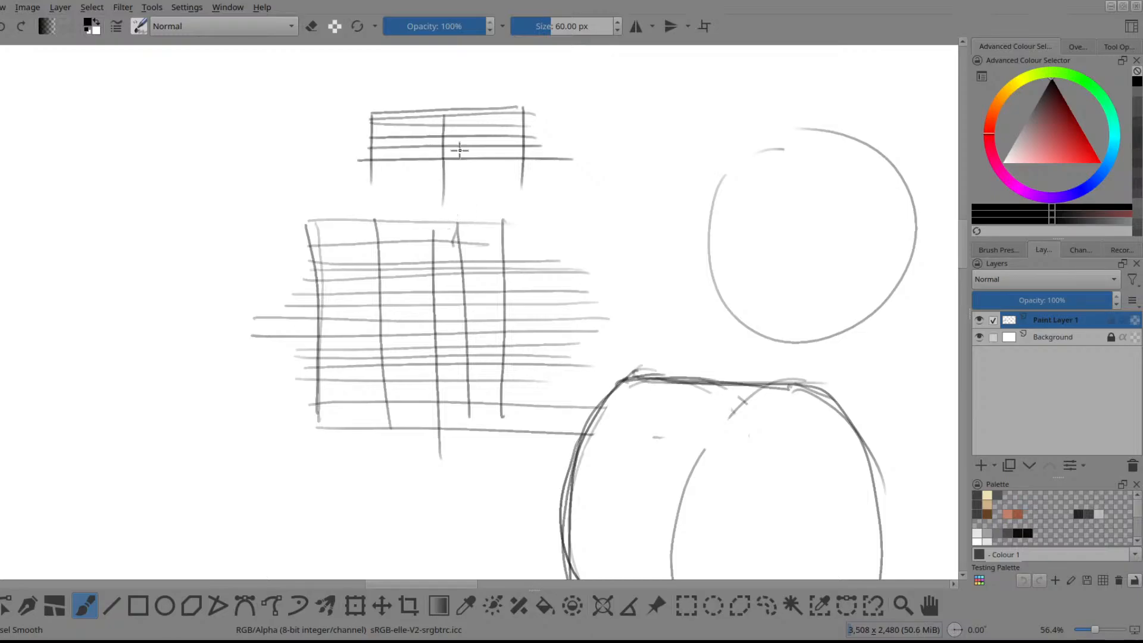
Step: Draw an open, sideways-pointing wedge beside the grids with a vertical line descending from its lower arm
mouse_move(54, 170)
left_mouse_down()
mouse_move(250, 132)
mouse_move(218, 205)
mouse_move(211, 371)
left_mouse_up()
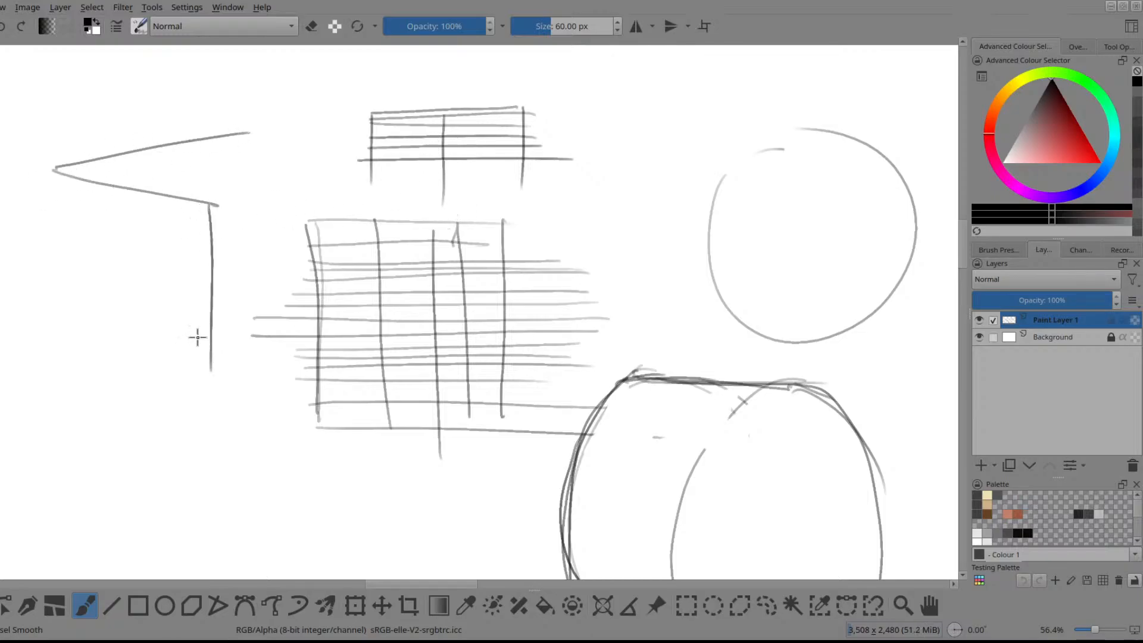
left_click_drag(243, 135, 252, 241)
key("ctrl+z")
Step: Draw a four-sided box below the wedge with a thin slanted flap on its top edge
mouse_move(136, 303)
left_mouse_down()
mouse_move(201, 256)
mouse_move(110, 251)
mouse_move(283, 271)
left_mouse_up()
left_click_drag(282, 271, 281, 398)
left_click_drag(212, 235, 209, 273)
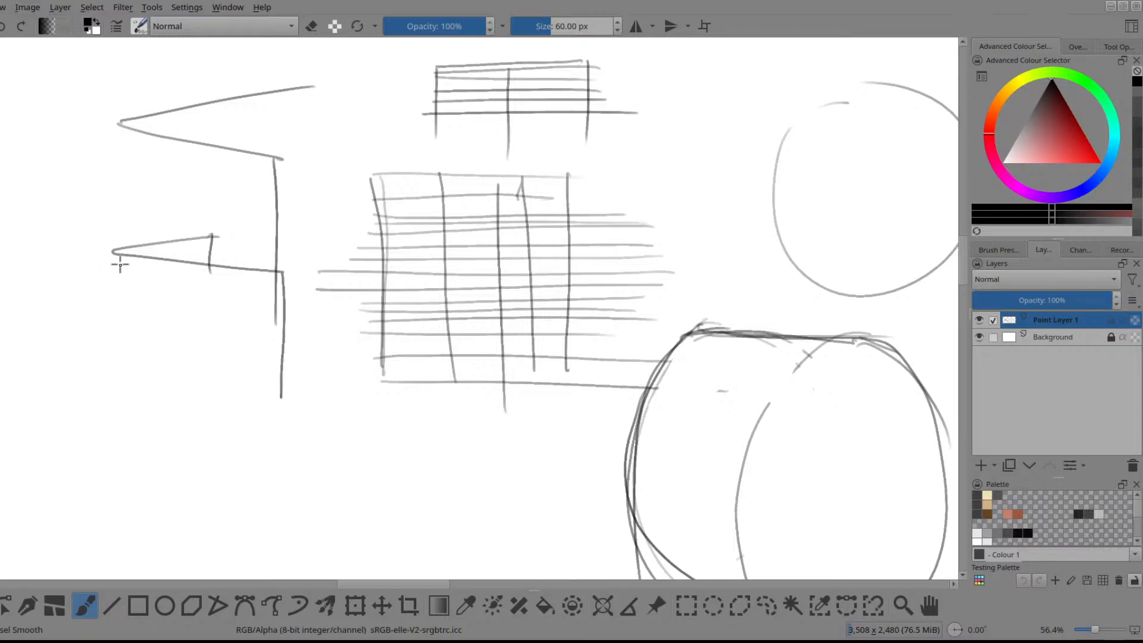
mouse_move(114, 253)
left_mouse_down()
mouse_move(121, 396)
mouse_move(302, 413)
mouse_move(64, 294)
mouse_move(234, 219)
left_mouse_up()
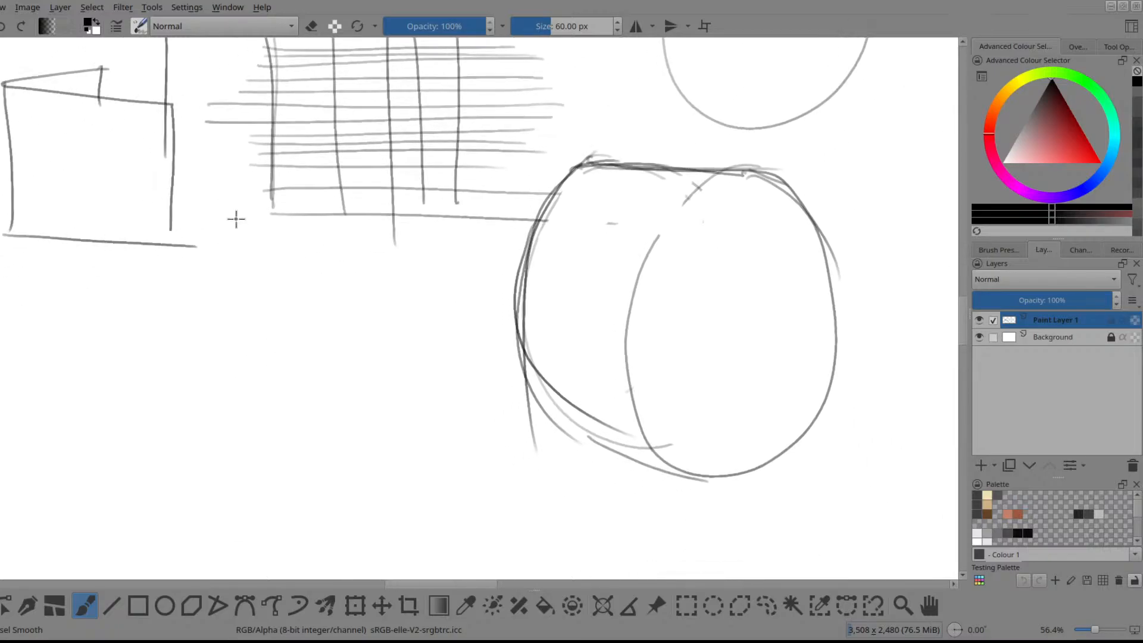
Step: Draw a wide circle below the box and a stack of horizontal lines beside it, under the large grid
mouse_move(146, 277)
left_mouse_down()
mouse_move(150, 358)
mouse_move(188, 264)
left_mouse_up()
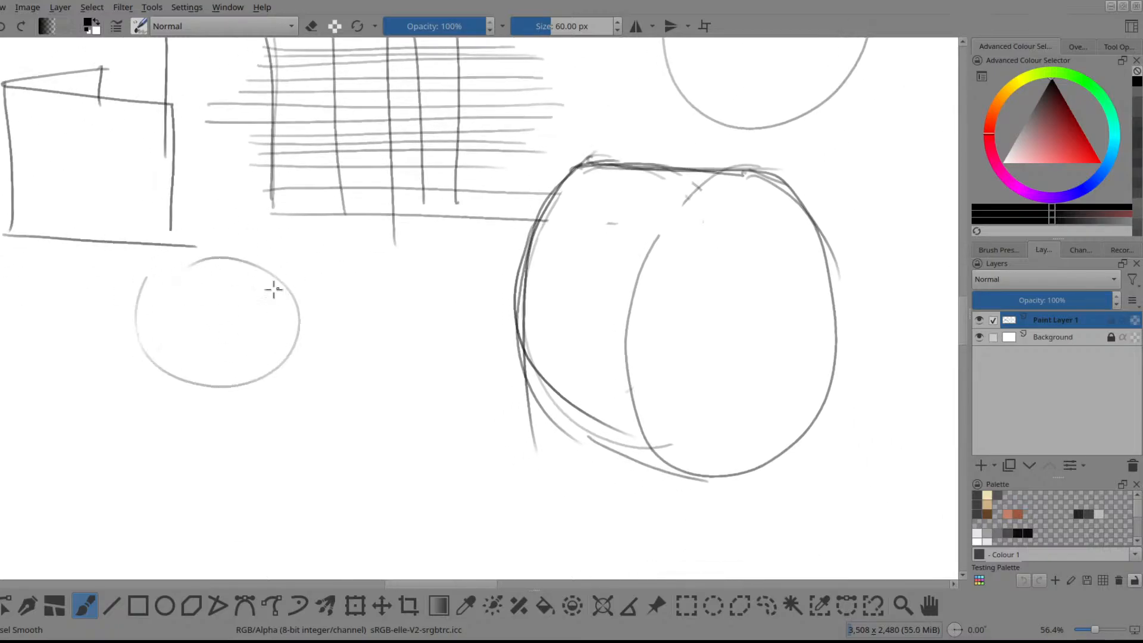
mouse_move(324, 288)
left_mouse_down()
mouse_move(277, 225)
mouse_move(392, 211)
left_mouse_up()
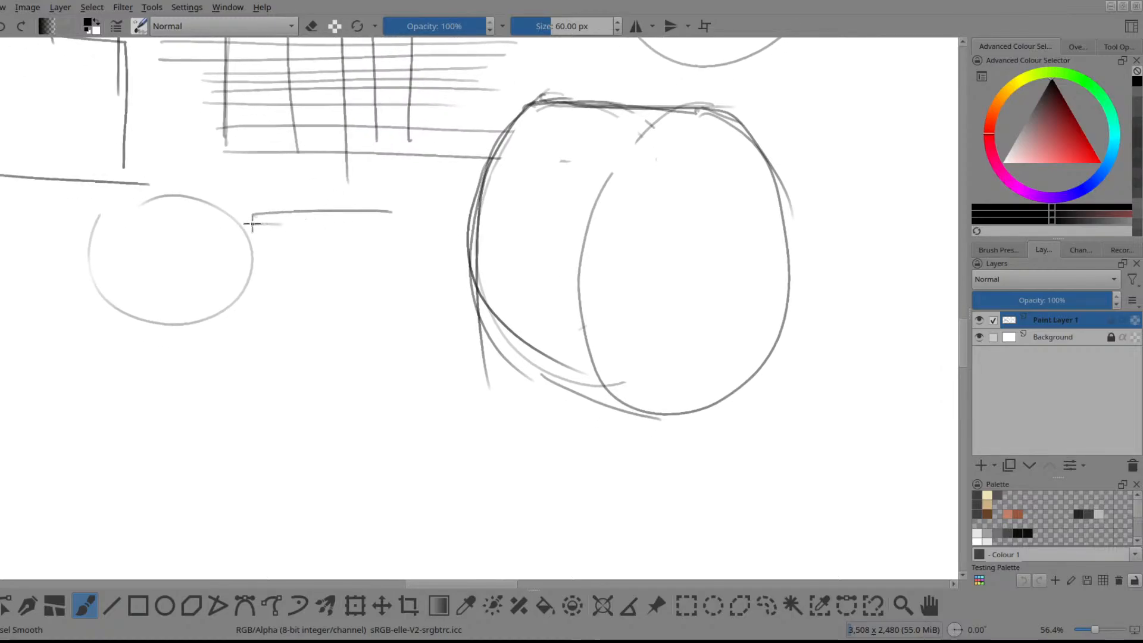
mouse_move(252, 223)
left_mouse_down()
mouse_move(393, 219)
mouse_move(372, 236)
left_mouse_up()
left_click_drag(246, 257, 364, 253)
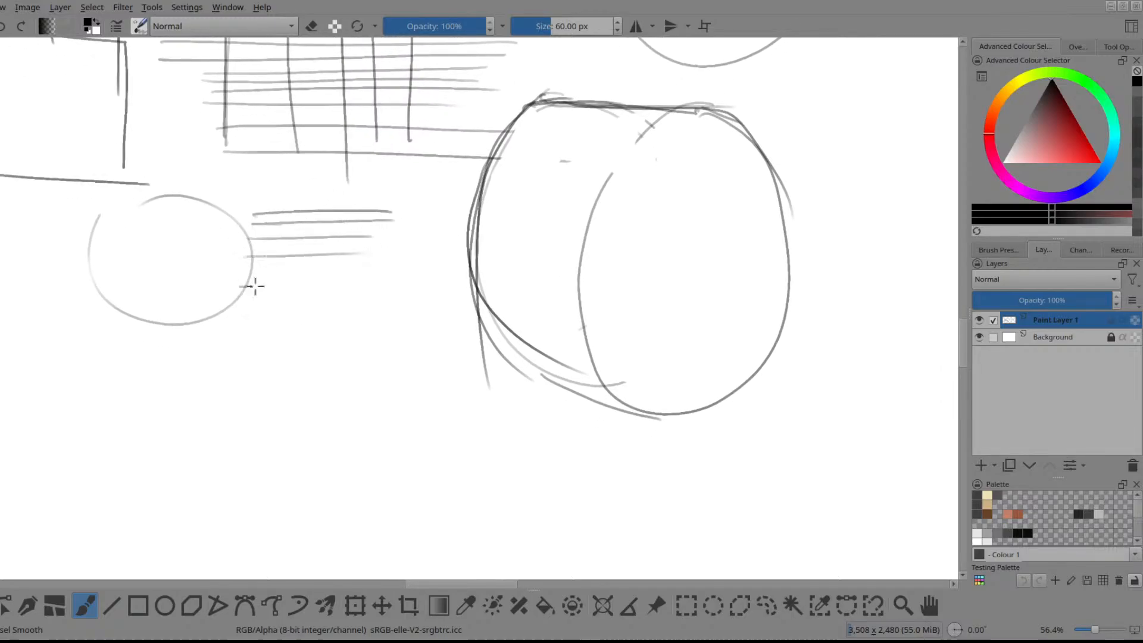
mouse_move(240, 287)
left_mouse_down()
mouse_move(434, 294)
mouse_move(219, 317)
mouse_move(457, 332)
left_mouse_up()
left_click_drag(219, 350, 400, 344)
Step: Cross the new horizontal lines with vertical strokes at both ends and one near the circle, undoing unwanted strokes
left_click_drag(253, 208, 263, 332)
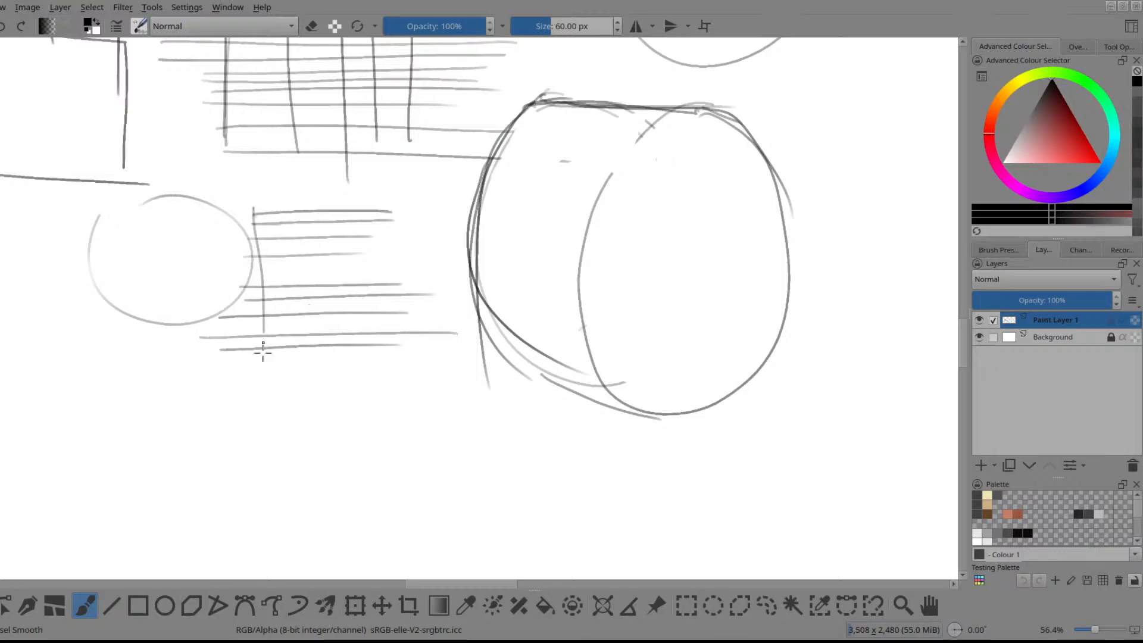
key("ctrl+z")
left_click_drag(252, 213, 252, 370)
left_click_drag(385, 210, 388, 359)
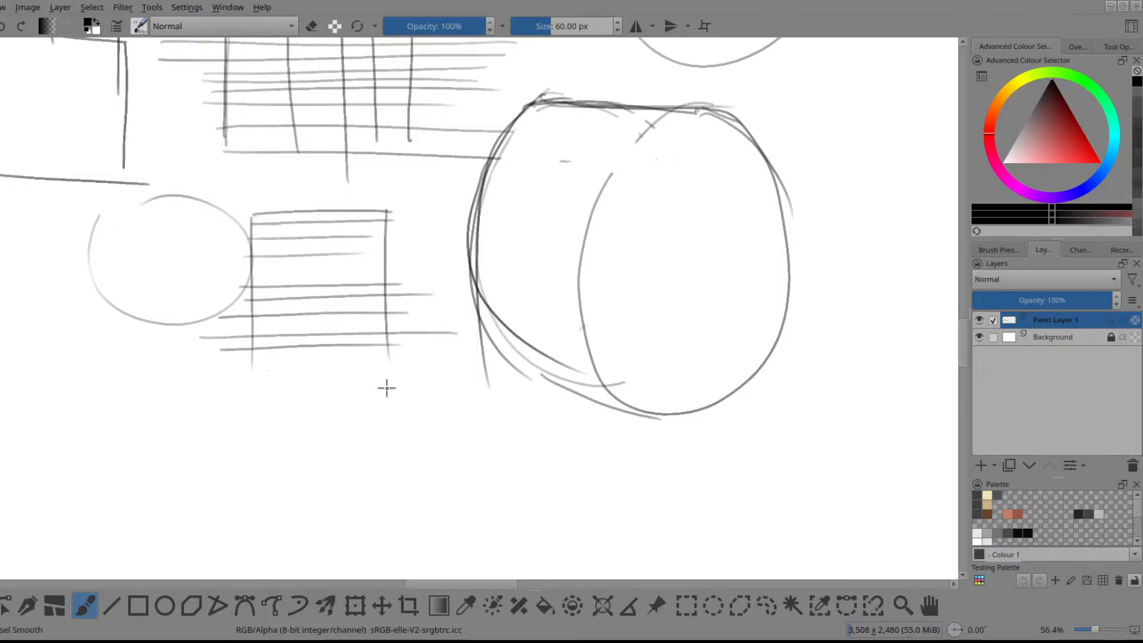
left_click_drag(291, 214, 297, 362)
key("ctrl+z")
left_click_drag(334, 213, 336, 361)
key("ctrl+z")
left_click_drag(282, 212, 284, 359)
Step: Draw a small circle below the second grid and a short, wide grid of crossed lines beside it, under the barrel shape
left_click_drag(399, 346, 319, 331)
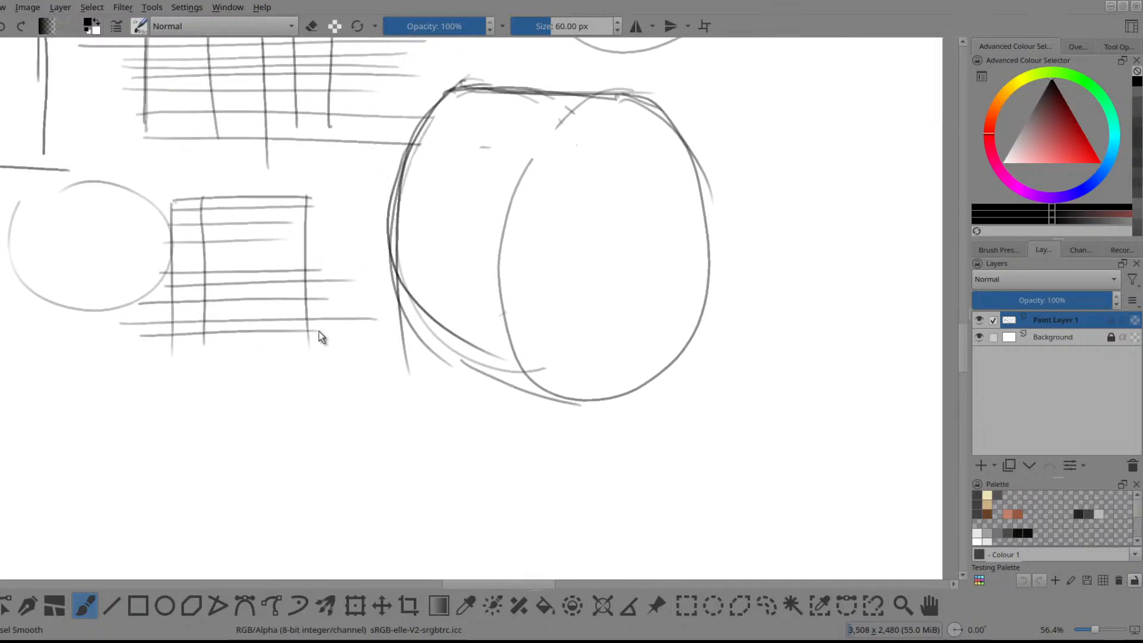
left_click_drag(256, 379, 288, 372)
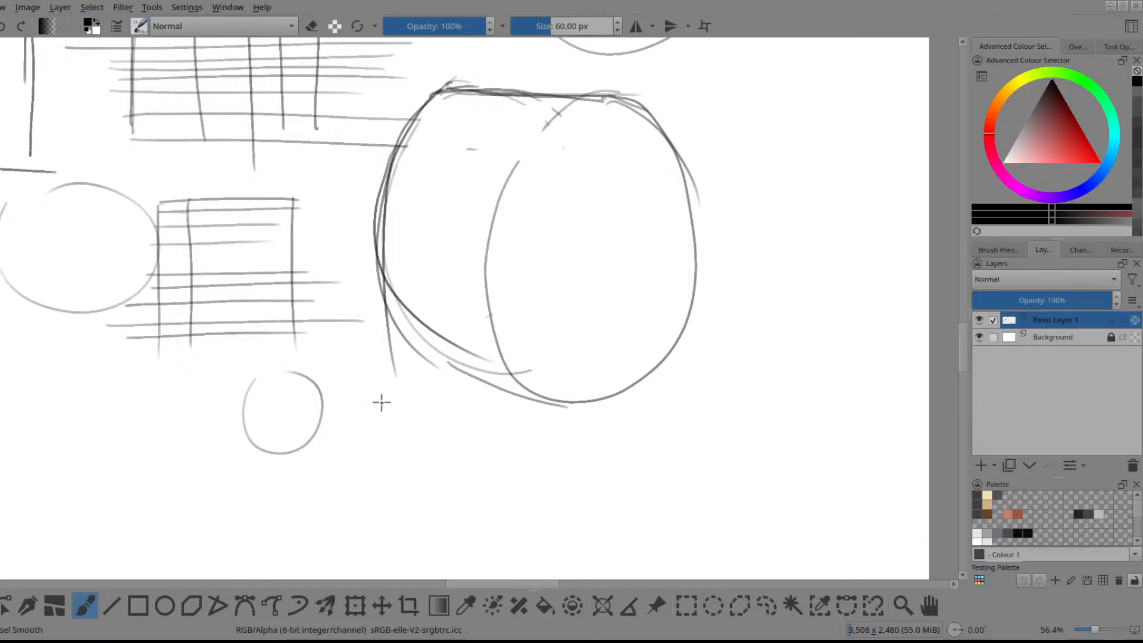
mouse_move(381, 402)
left_mouse_down()
mouse_move(365, 359)
mouse_move(496, 409)
left_mouse_up()
left_click_drag(360, 421, 532, 423)
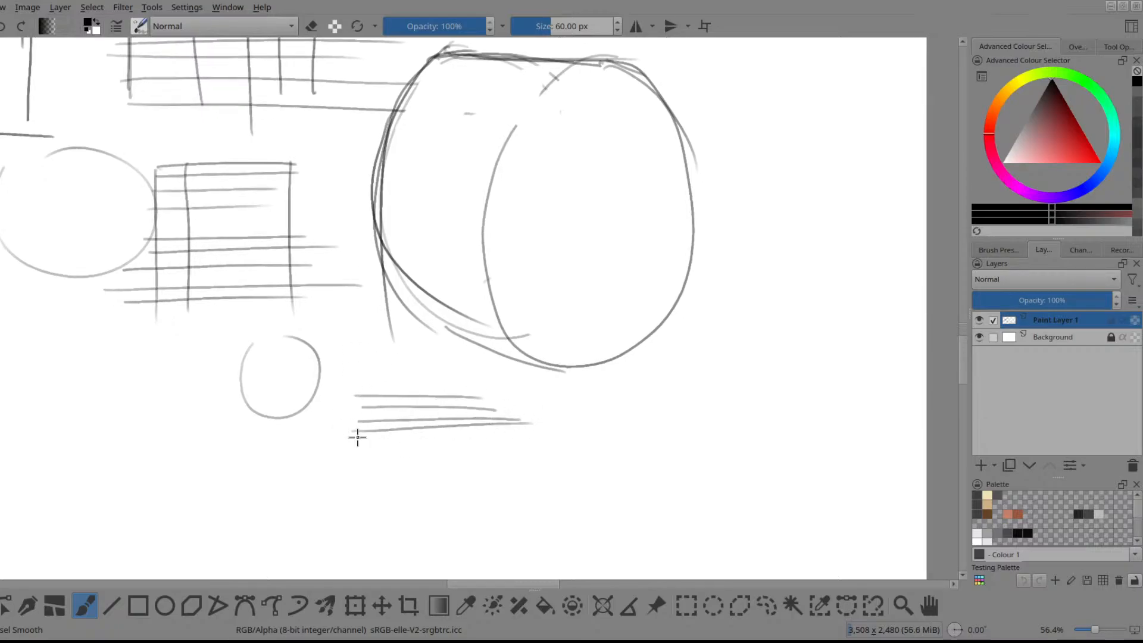
mouse_move(346, 439)
left_mouse_down()
mouse_move(485, 437)
mouse_move(506, 449)
left_mouse_up()
left_click_drag(485, 397, 495, 452)
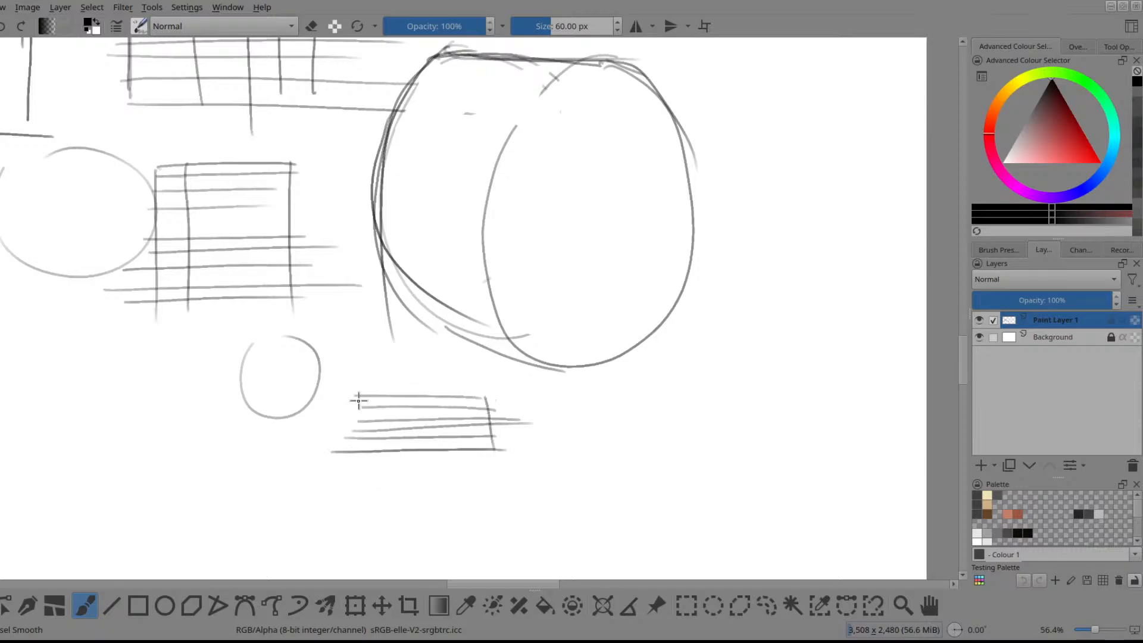
left_click_drag(357, 393, 355, 447)
left_click_drag(389, 395, 390, 461)
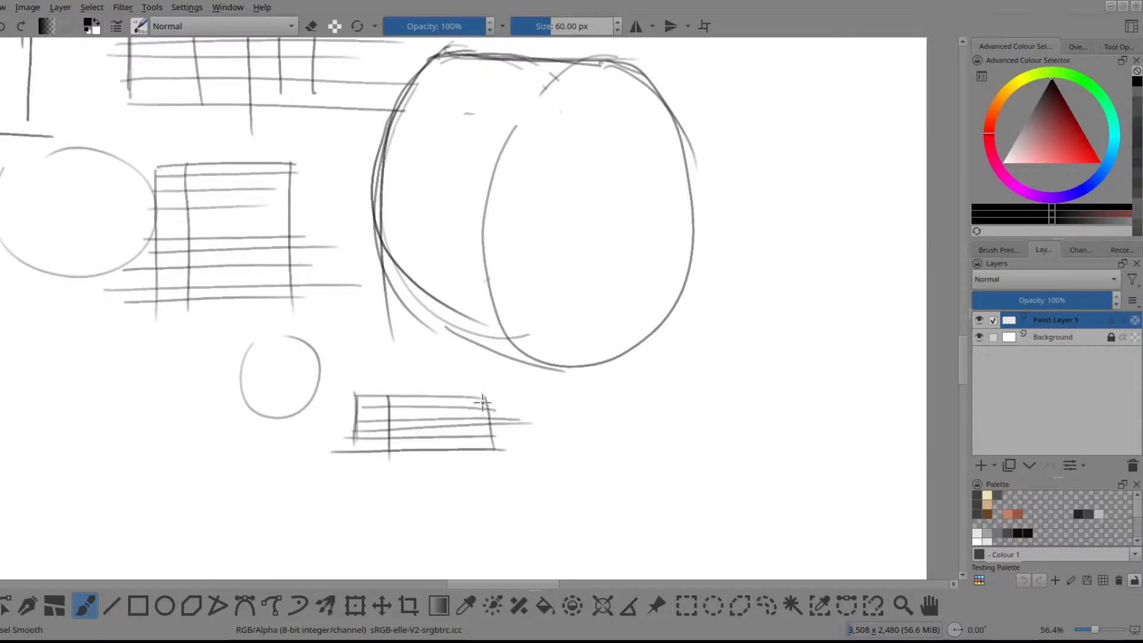
scroll(435, 288, "up", 5)
scroll(434, 288, "left", 5)
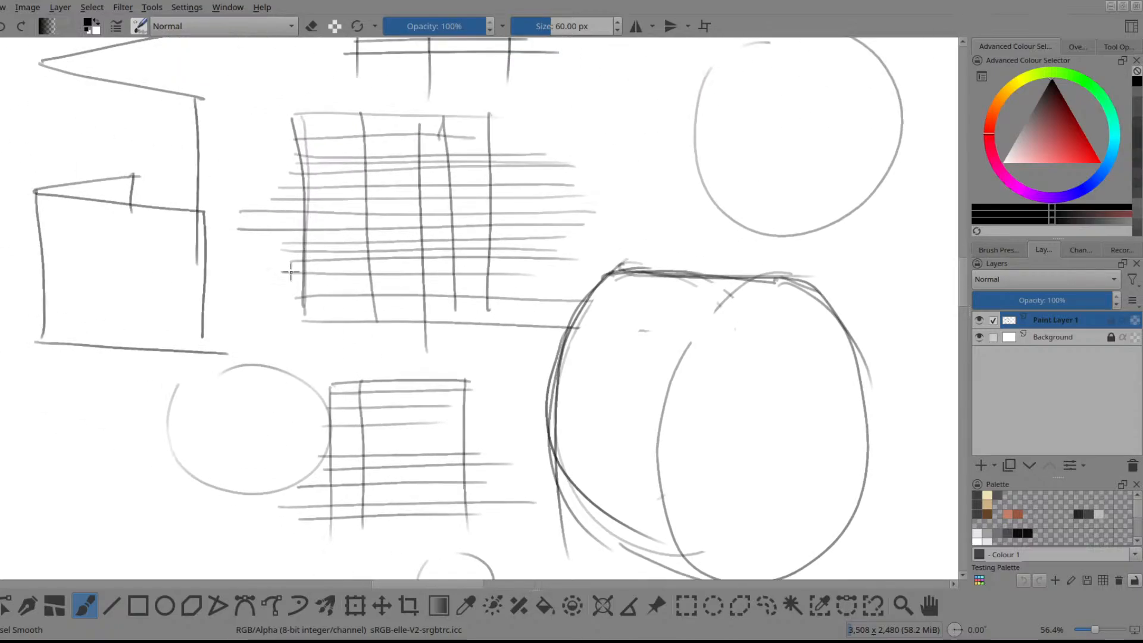
Step: Draw a vertical line from the wedge's pointed tip down to the corner of the four-sided box, undoing a misplaced first stroke
left_click_drag(144, 128, 150, 258)
key("ctrl+z")
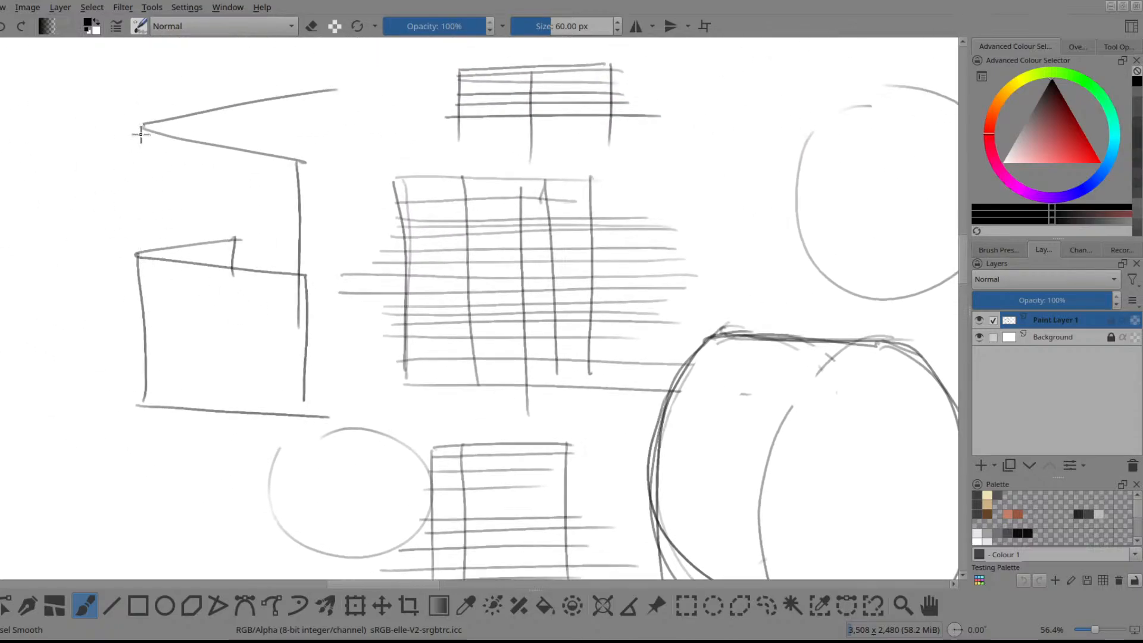
left_click_drag(141, 134, 145, 262)
Step: Draw a small circle between the short grid and the large circle near the canvas's upper edge
scroll(357, 161, "right", 5)
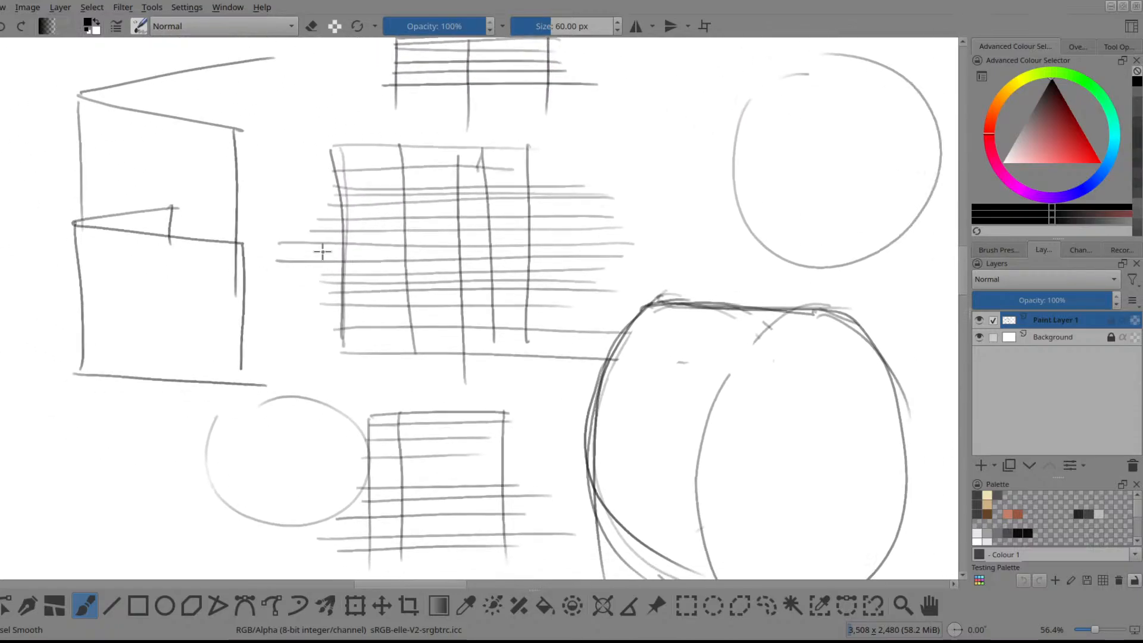
scroll(322, 232, "right", 2)
scroll(321, 232, "up", 1)
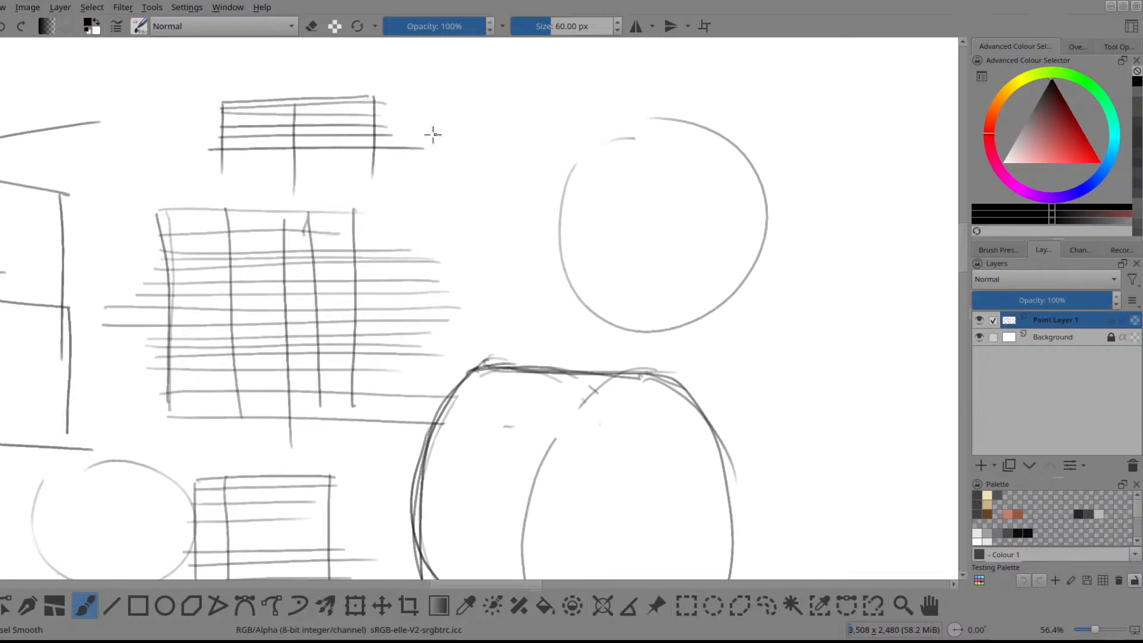
mouse_move(515, 101)
left_mouse_down()
mouse_move(546, 168)
mouse_move(519, 100)
left_mouse_up()
Step: Draw a stack of roughly parallel horizontal lines across the upper part of the large circle
scroll(413, 161, "right", 8)
scroll(413, 160, "up", 1)
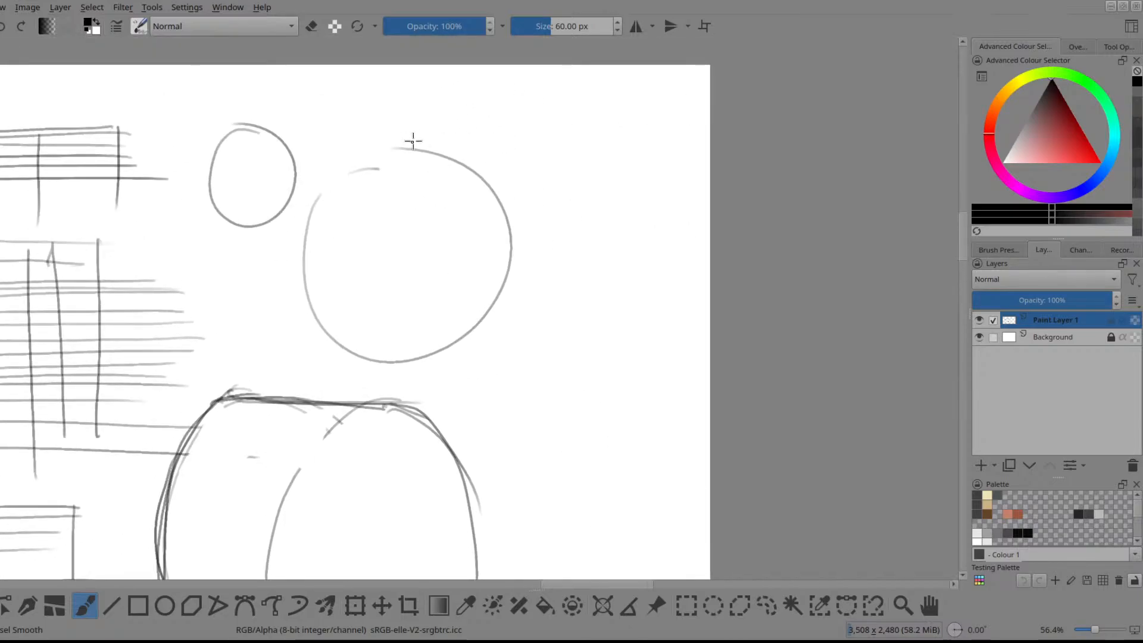
mouse_move(384, 132)
left_mouse_down()
mouse_move(453, 128)
mouse_move(502, 149)
left_mouse_up()
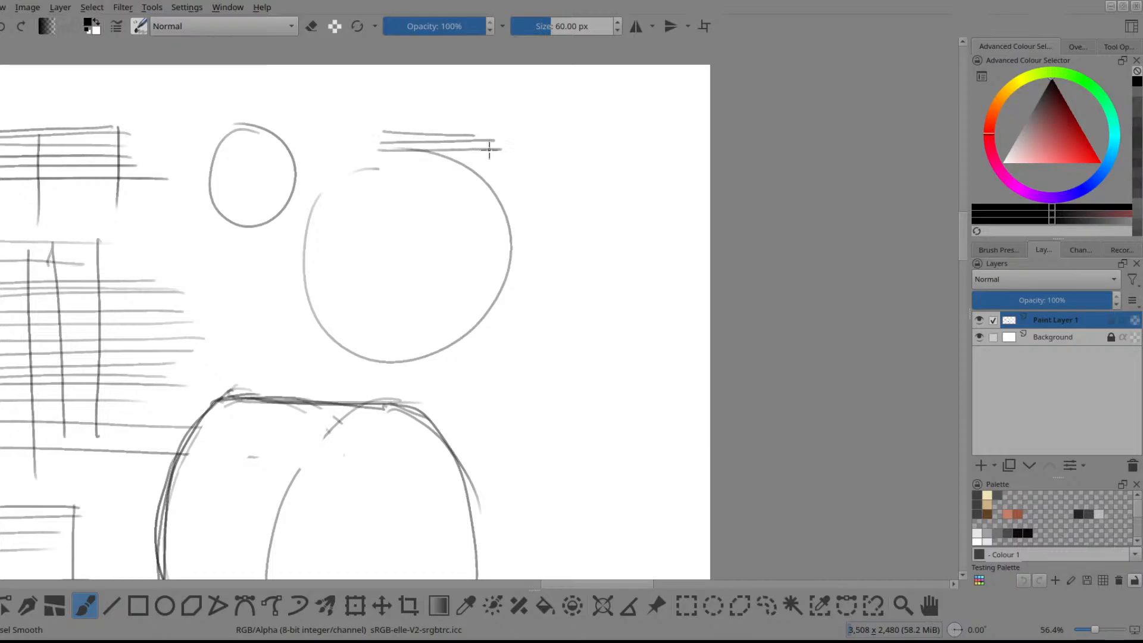
mouse_move(382, 157)
left_mouse_down()
mouse_move(511, 158)
mouse_move(394, 176)
left_mouse_up()
left_click_drag(519, 184, 393, 196)
left_click_drag(542, 205, 407, 214)
left_click_drag(559, 224, 388, 227)
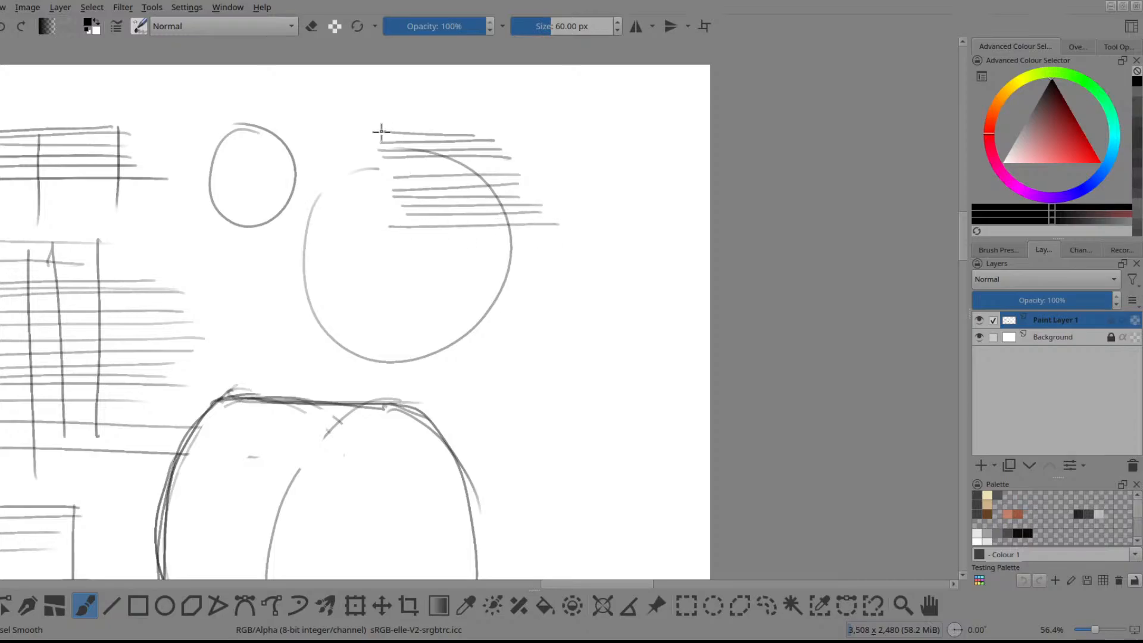
Step: Close both ends of the line stack with a near-vertical stroke, a slanted one and a stepped inner edge
left_click_drag(381, 131, 369, 238)
left_click_drag(488, 138, 547, 228)
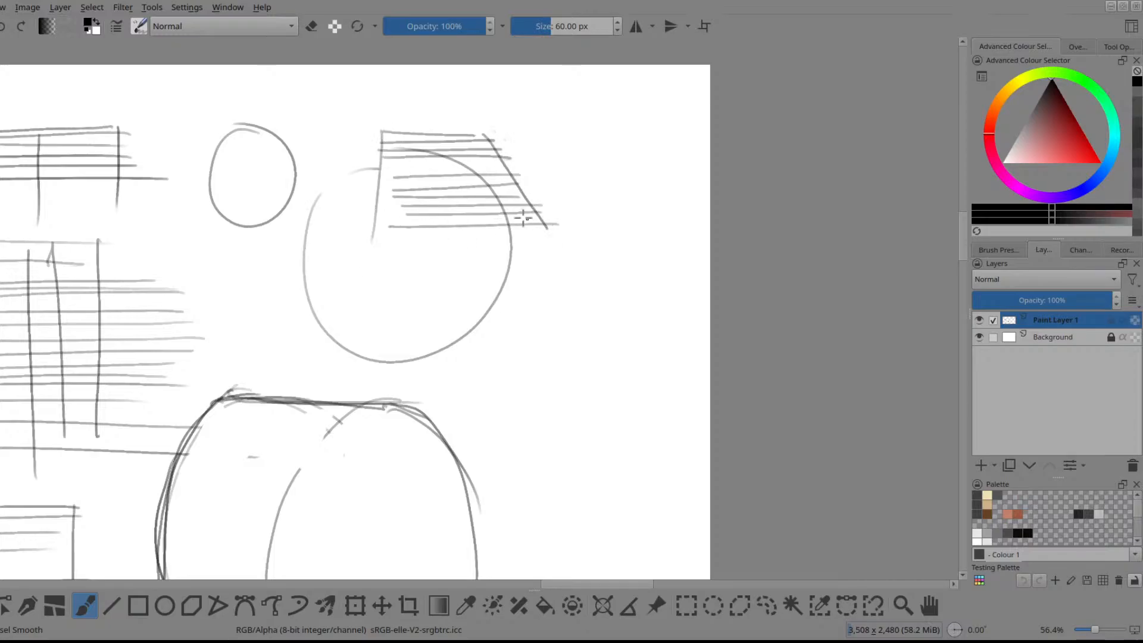
left_click_drag(382, 131, 388, 230)
left_click_drag(383, 141, 411, 233)
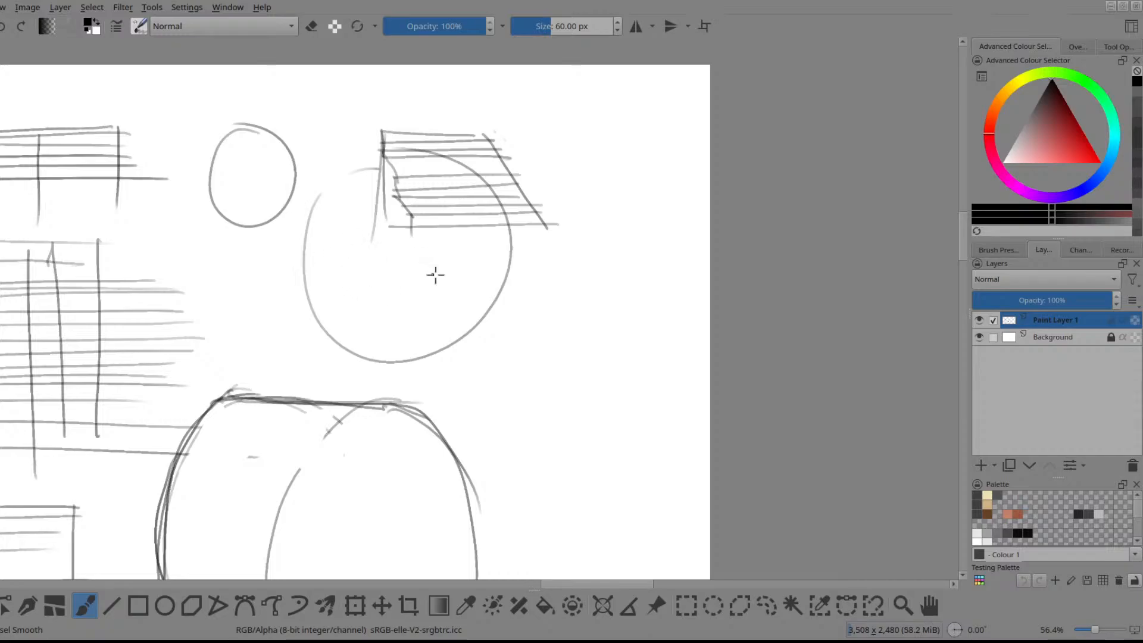
Step: Close the open bottom of the short grid at the canvas's upper edge with horizontal lines
mouse_move(322, 252)
left_mouse_down()
mouse_move(347, 214)
mouse_move(375, 219)
mouse_move(493, 178)
left_mouse_up()
left_click_drag(306, 213, 381, 325)
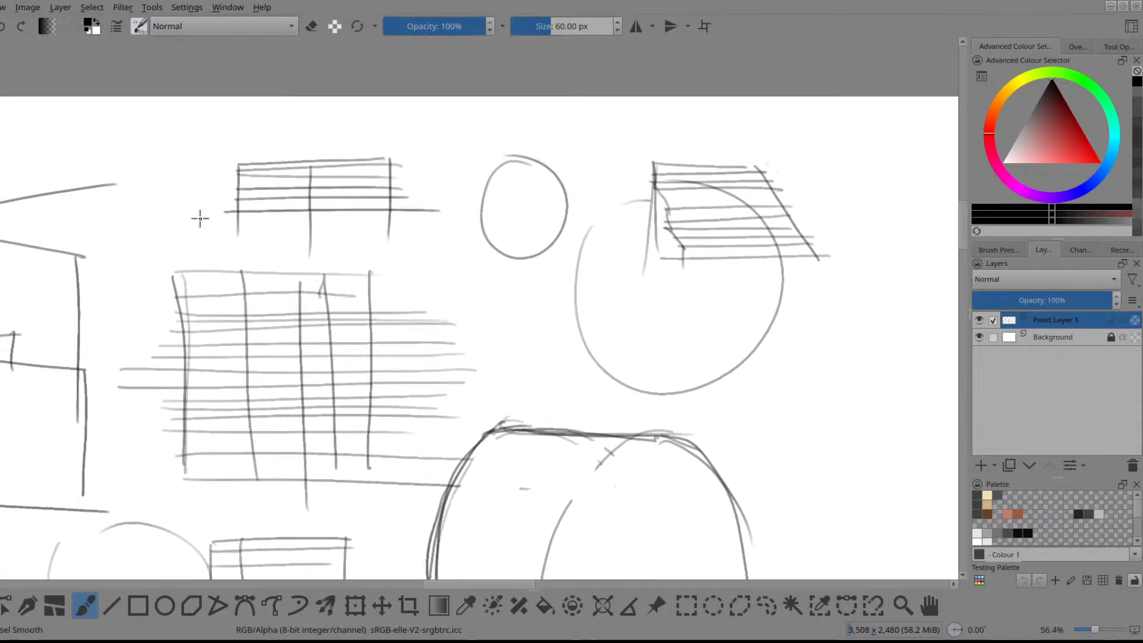
left_click_drag(234, 236, 384, 230)
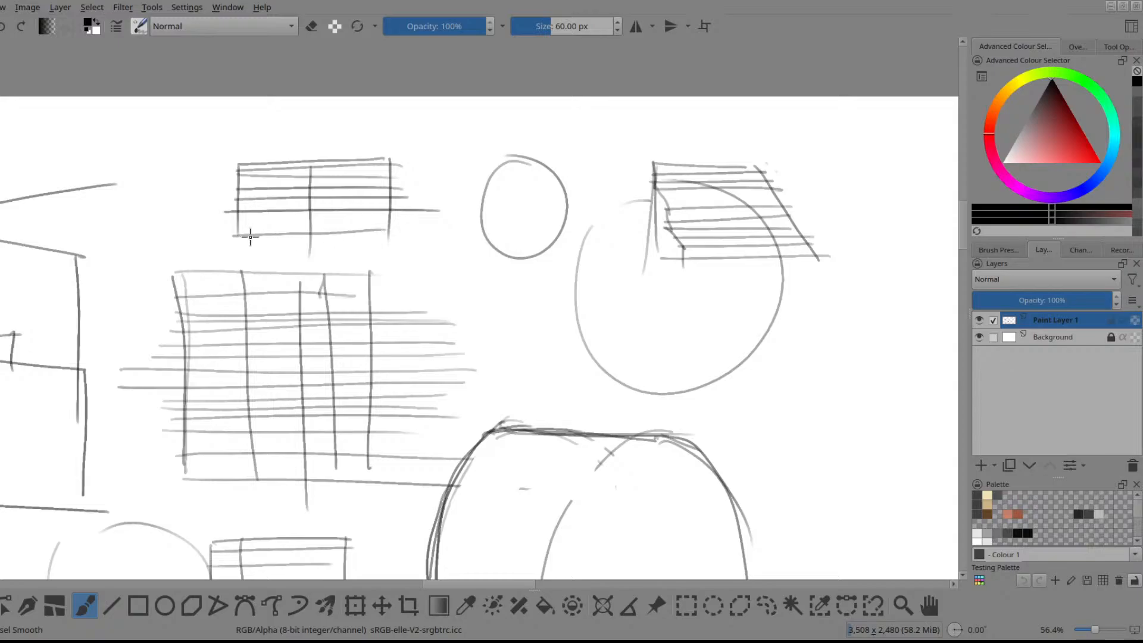
mouse_move(232, 237)
left_mouse_down()
mouse_move(378, 237)
mouse_move(295, 174)
left_mouse_up()
Step: Draw a cluster of overlapping small circles under the small circle and join them with lines along their top and bottom
mouse_move(404, 222)
left_mouse_down()
mouse_move(429, 298)
mouse_move(397, 225)
mouse_move(355, 265)
mouse_move(375, 219)
mouse_move(344, 235)
mouse_move(354, 301)
mouse_move(378, 240)
mouse_move(357, 304)
mouse_move(369, 285)
mouse_move(420, 302)
left_mouse_up()
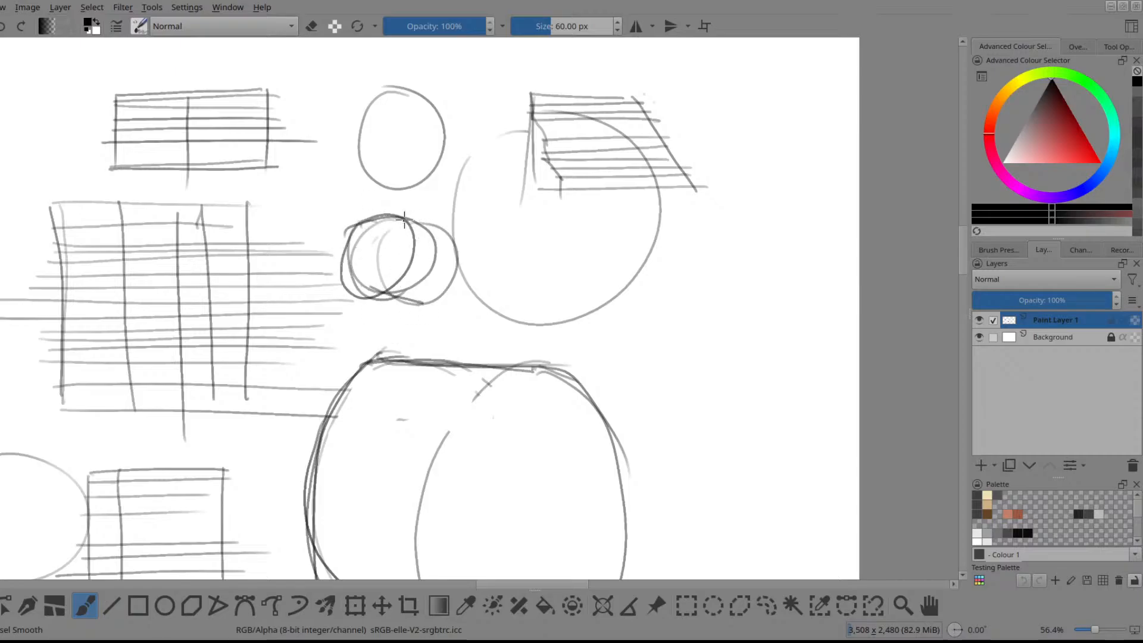
mouse_move(400, 219)
left_mouse_down()
mouse_move(447, 244)
mouse_move(432, 319)
left_mouse_up()
mouse_move(369, 291)
left_mouse_down()
mouse_move(425, 310)
mouse_move(330, 269)
left_mouse_up()
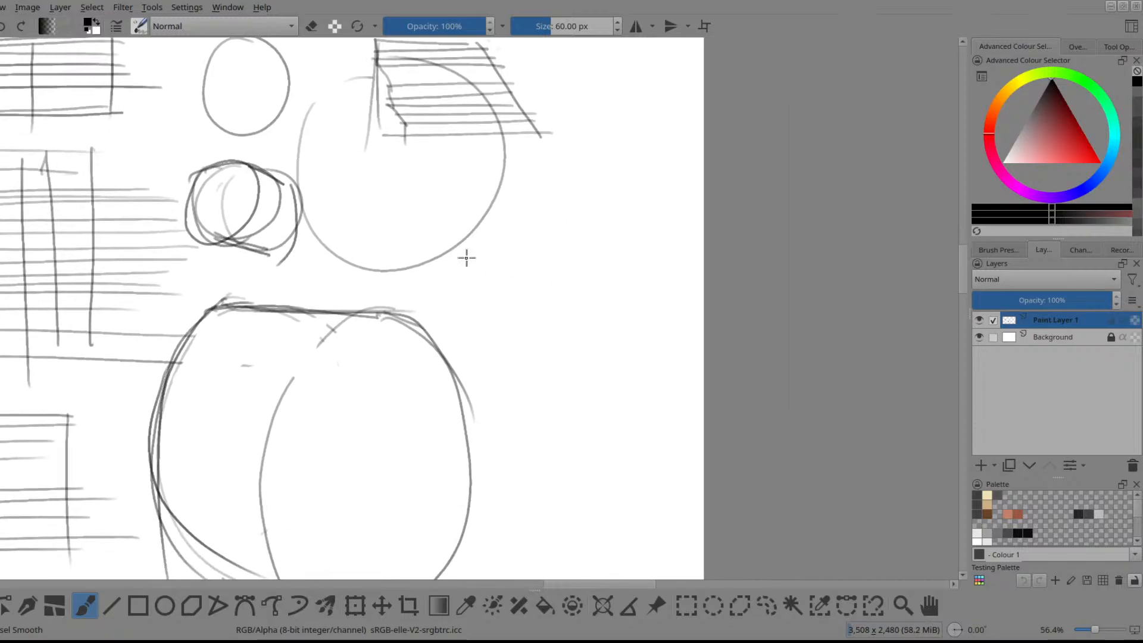
Step: Draw two long, thin horizontal bars stacked below the large circle, starting at the barrel shape's upper edge
left_click_drag(427, 279, 616, 279)
mouse_move(388, 278)
left_mouse_down()
mouse_move(449, 299)
mouse_move(623, 292)
mouse_move(384, 287)
mouse_move(524, 320)
mouse_move(622, 292)
mouse_move(387, 307)
left_mouse_up()
left_click_drag(412, 365, 379, 251)
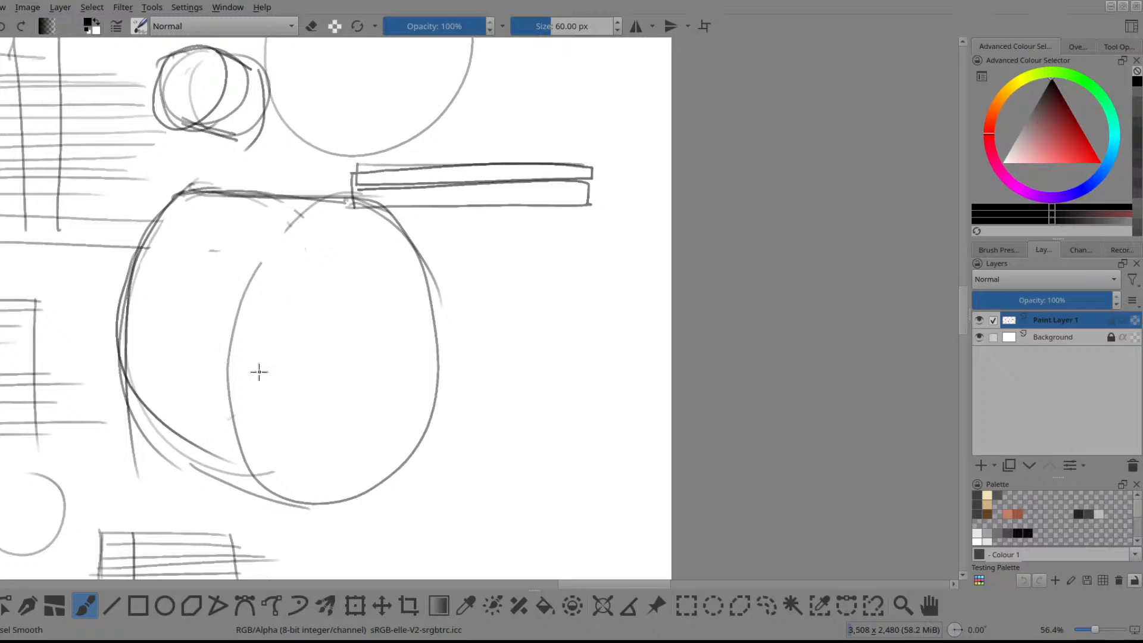
Step: Draw a series of long parallel horizontal lines across the barrel's oval end, below the two thin bars
left_click_drag(405, 267, 437, 258)
left_click_drag(313, 262, 606, 260)
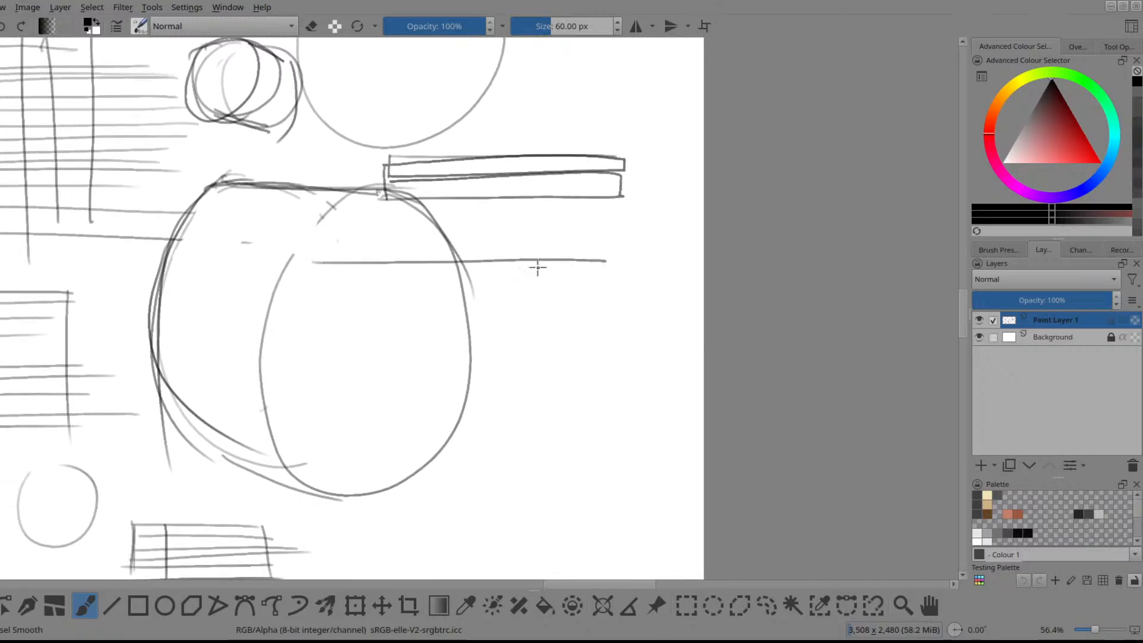
left_click_drag(313, 275, 602, 272)
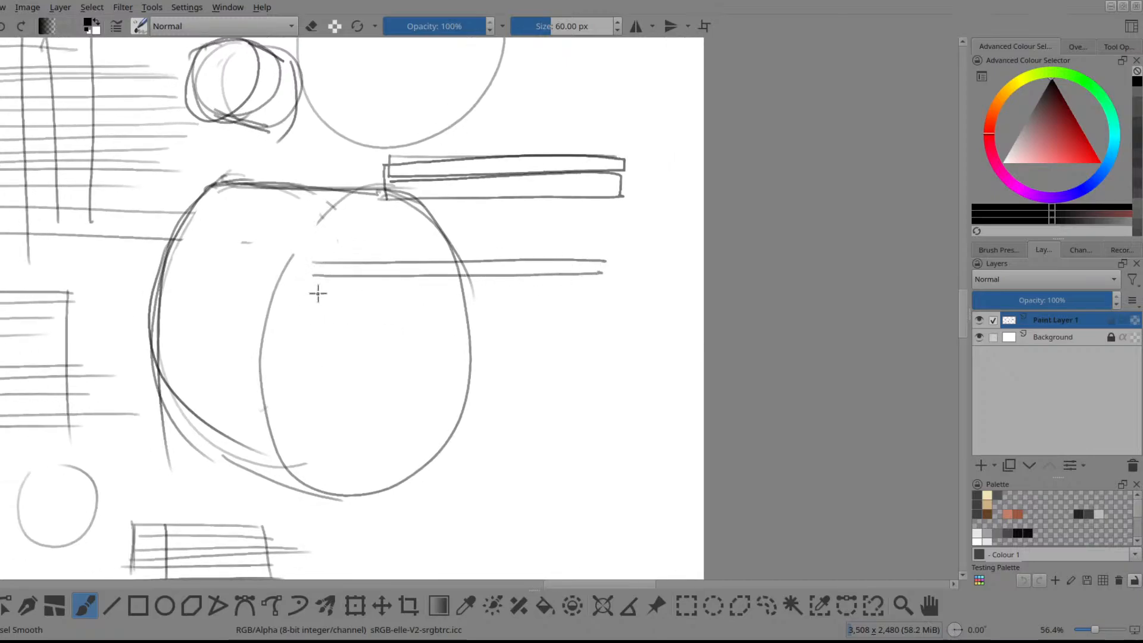
left_click_drag(312, 290, 622, 291)
left_click_drag(314, 300, 616, 298)
left_click_drag(312, 311, 606, 305)
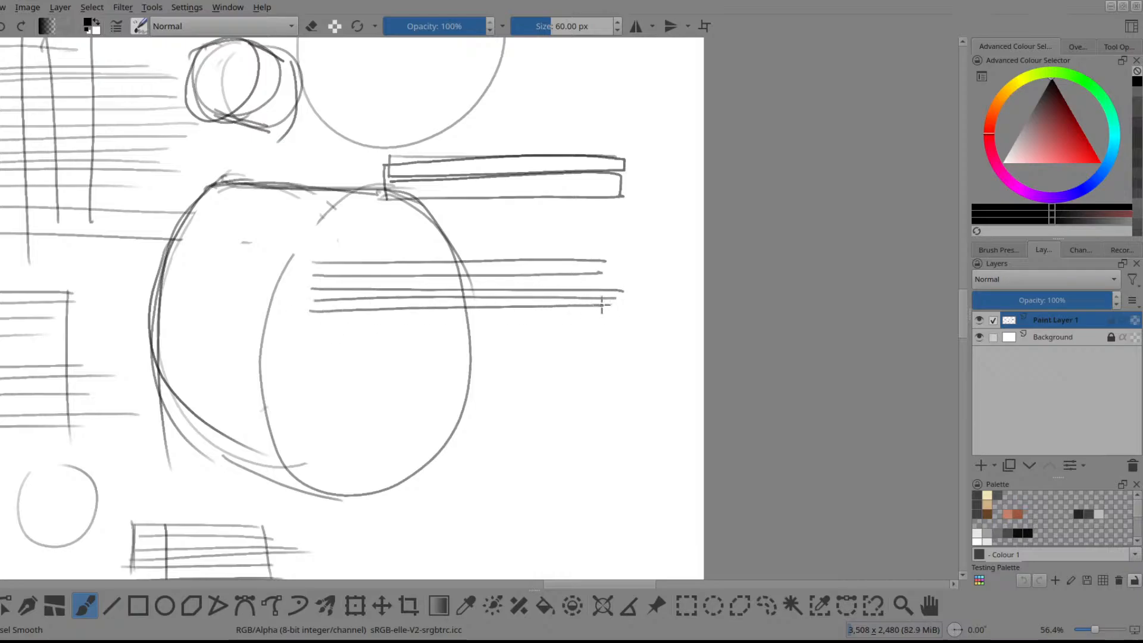
left_click_drag(312, 324, 631, 322)
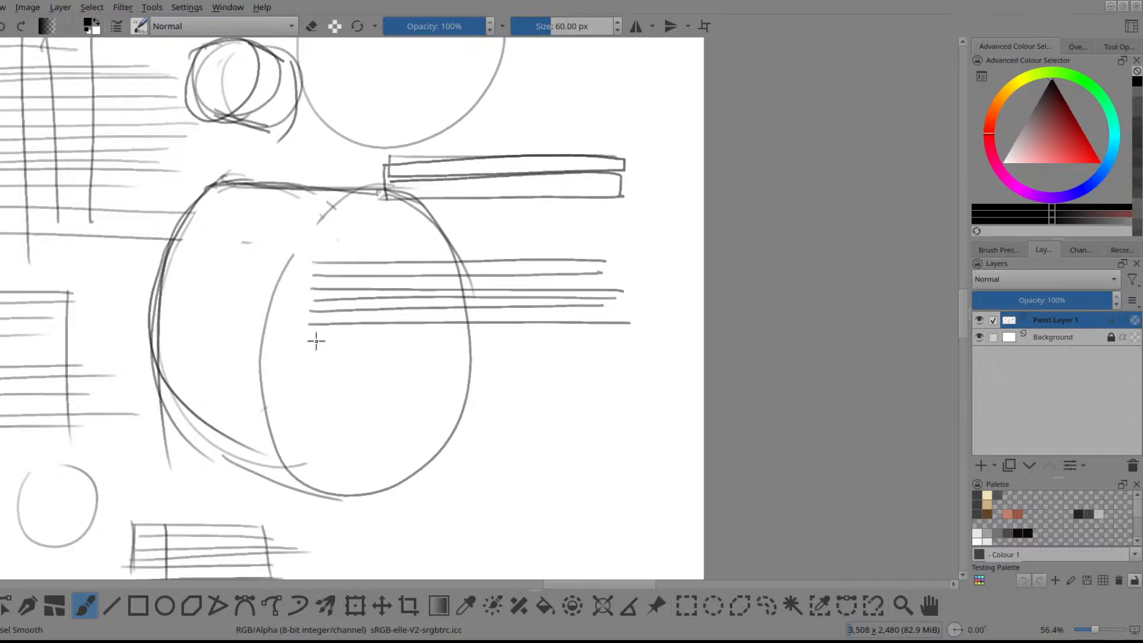
mouse_move(315, 340)
left_mouse_down()
mouse_move(618, 336)
mouse_move(338, 356)
left_mouse_up()
Step: Continue the horizontal line series down the lower half of the barrel's oval end
scroll(345, 357, "down", 3)
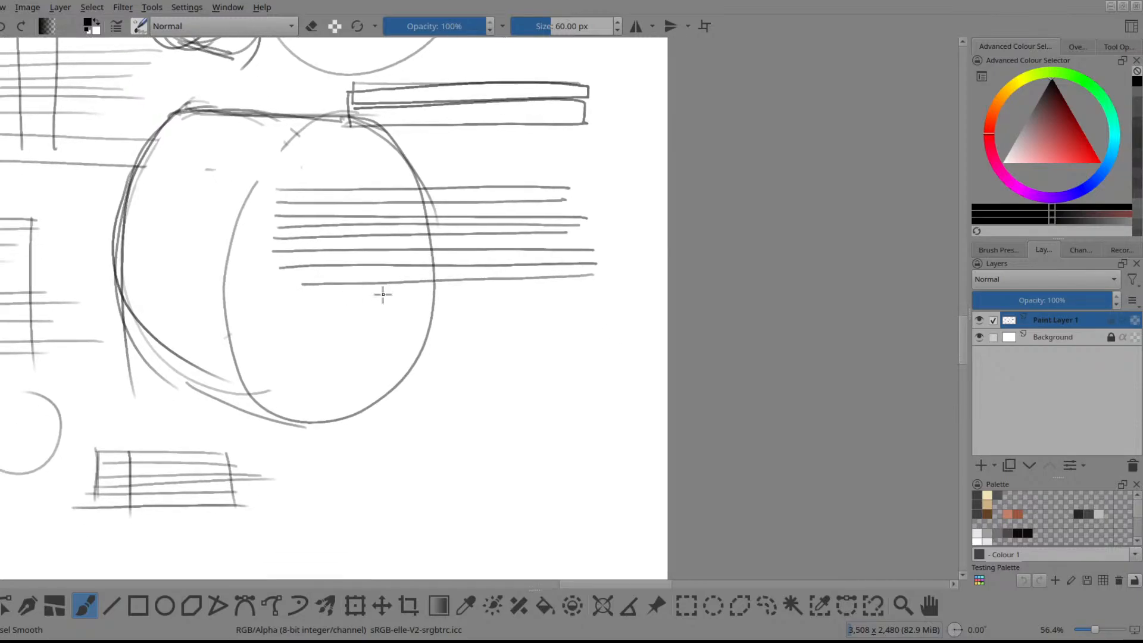
scroll(383, 295, "left", 2)
left_click_drag(657, 278, 322, 286)
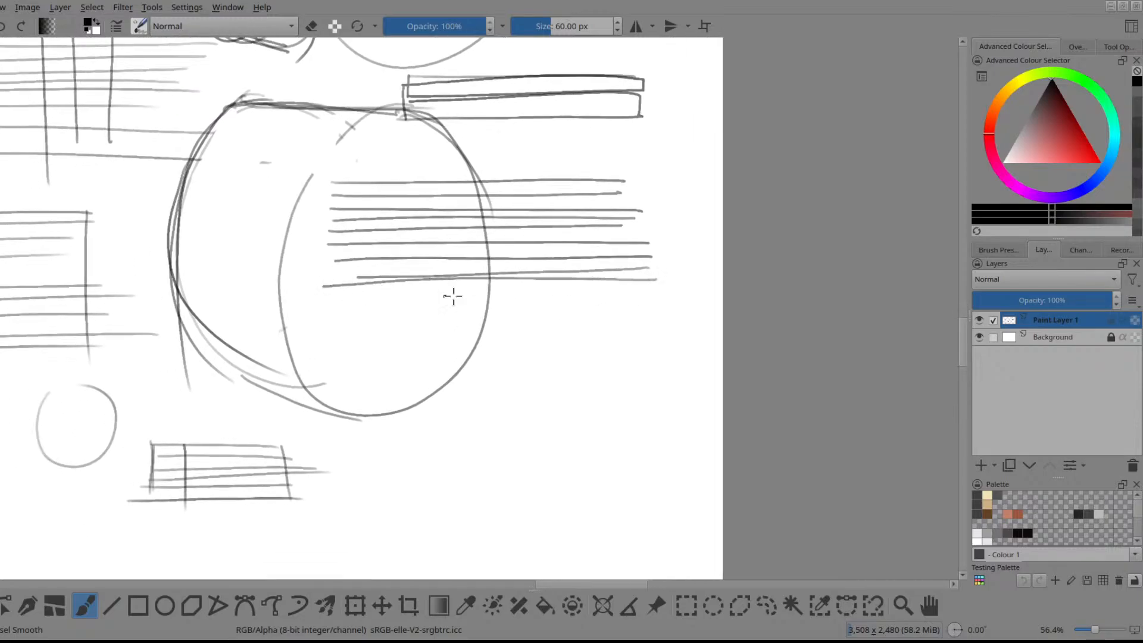
left_click_drag(636, 293, 329, 296)
left_click_drag(646, 303, 334, 309)
left_click_drag(326, 320, 657, 317)
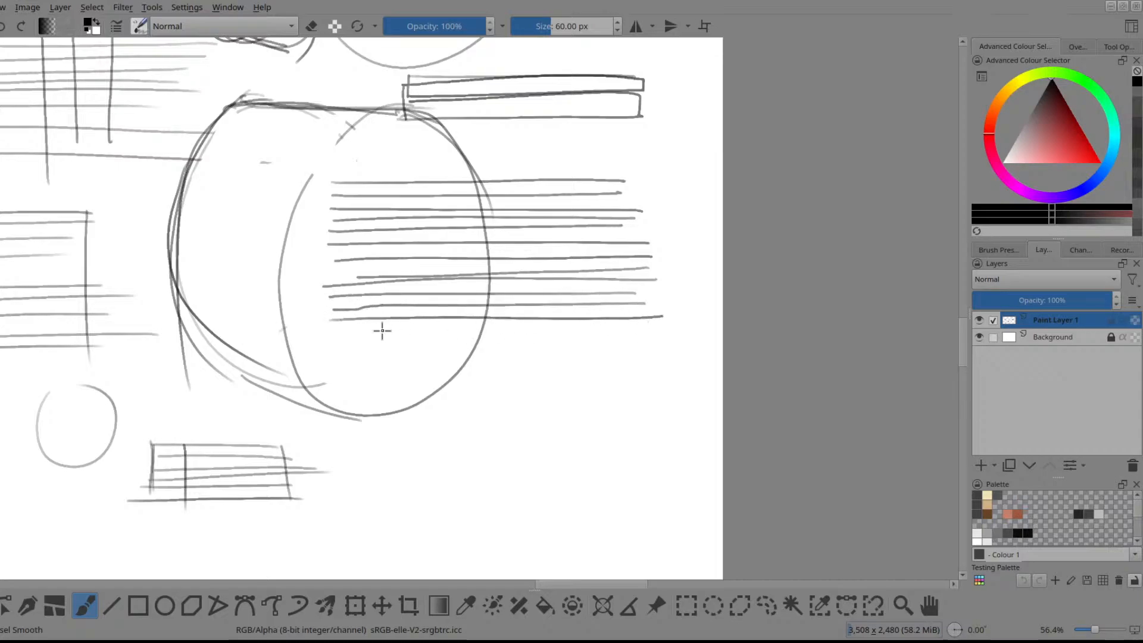
left_click_drag(382, 331, 622, 326)
mouse_move(362, 334)
left_mouse_down()
mouse_move(629, 334)
mouse_move(338, 349)
mouse_move(415, 321)
left_mouse_up()
left_click_drag(644, 324, 379, 332)
left_click_drag(637, 338, 389, 342)
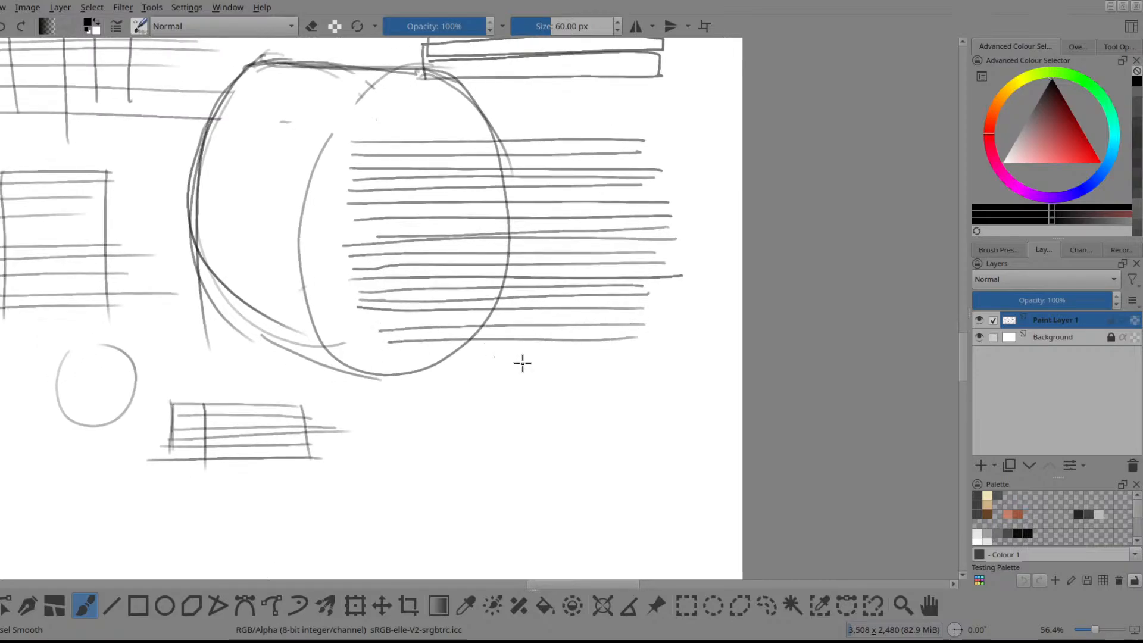
Step: Extend the horizontal line series beneath the barrel's oval end, redoing the first stroke
left_click_drag(439, 391, 450, 357)
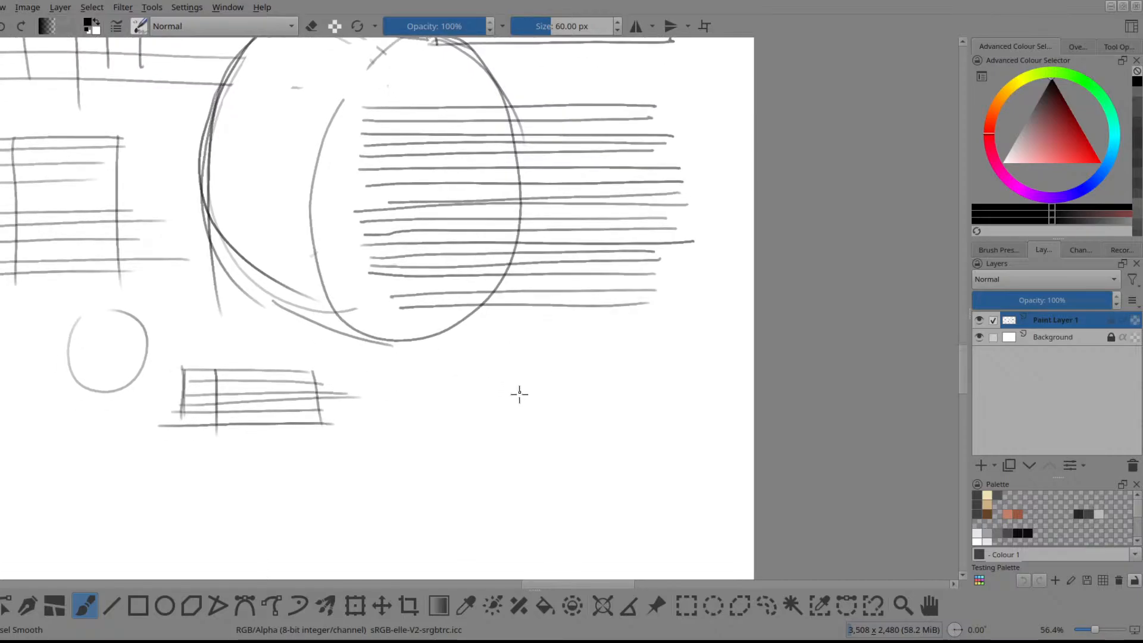
left_click_drag(606, 367, 528, 331)
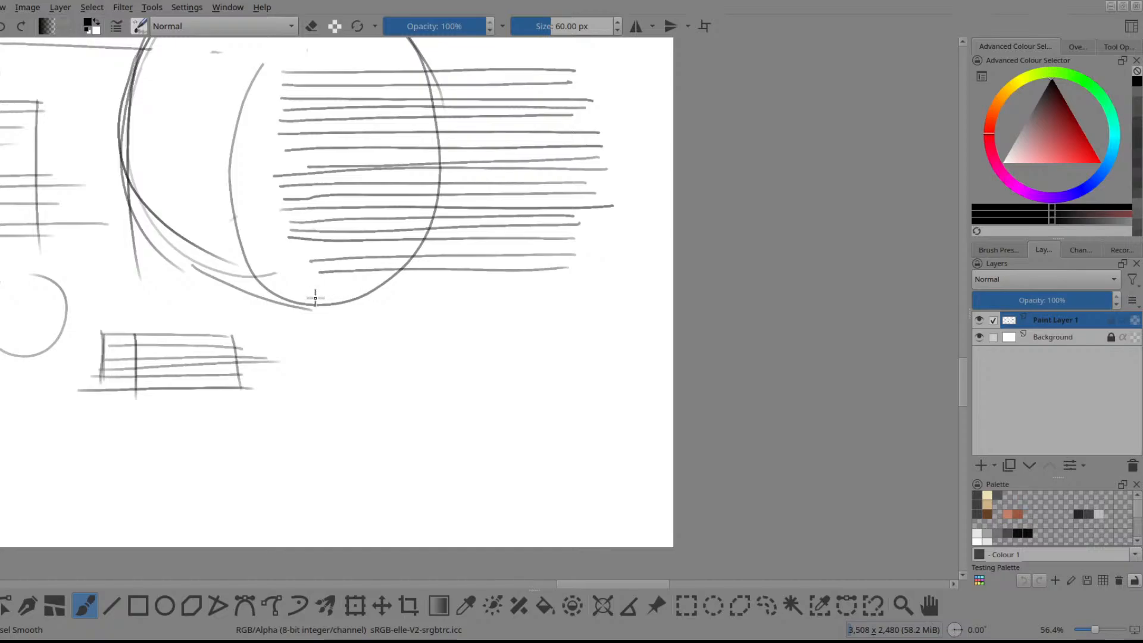
left_click_drag(316, 297, 570, 297)
key("ctrl+z")
mouse_move(305, 299)
left_mouse_down()
mouse_move(508, 296)
mouse_move(569, 304)
mouse_move(439, 314)
mouse_move(574, 317)
left_mouse_up()
left_click_drag(296, 334, 579, 338)
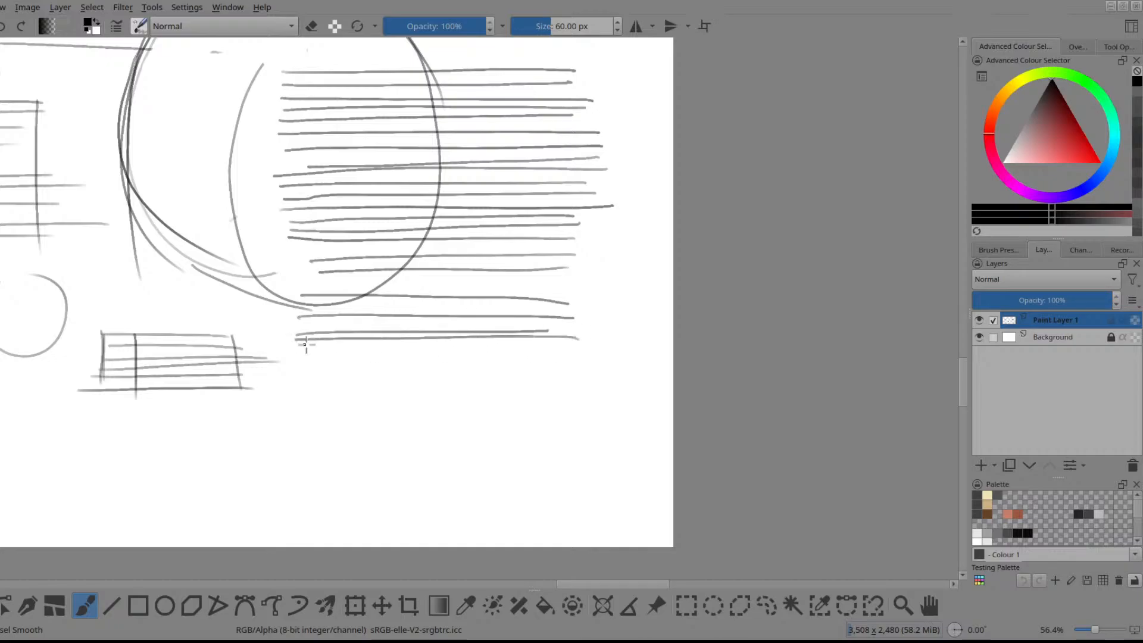
left_click_drag(307, 355, 567, 351)
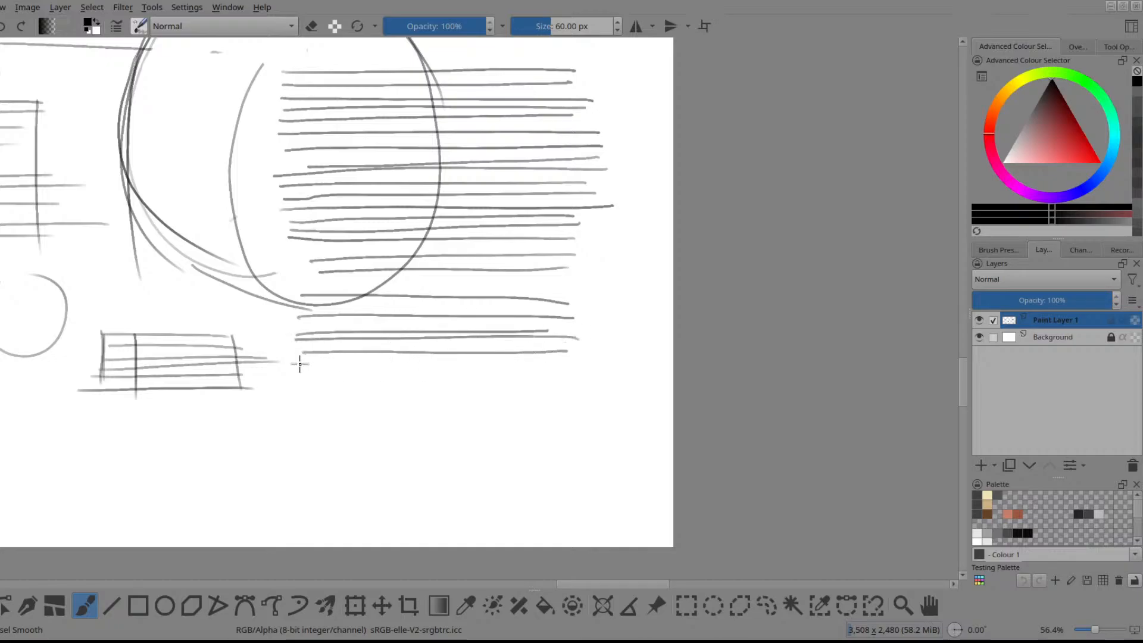
left_click_drag(298, 362, 616, 368)
Step: Draw a new stack of horizontal lines in the empty area below the wide circle
left_click_drag(298, 381, 383, 421)
left_click_drag(286, 343, 444, 462)
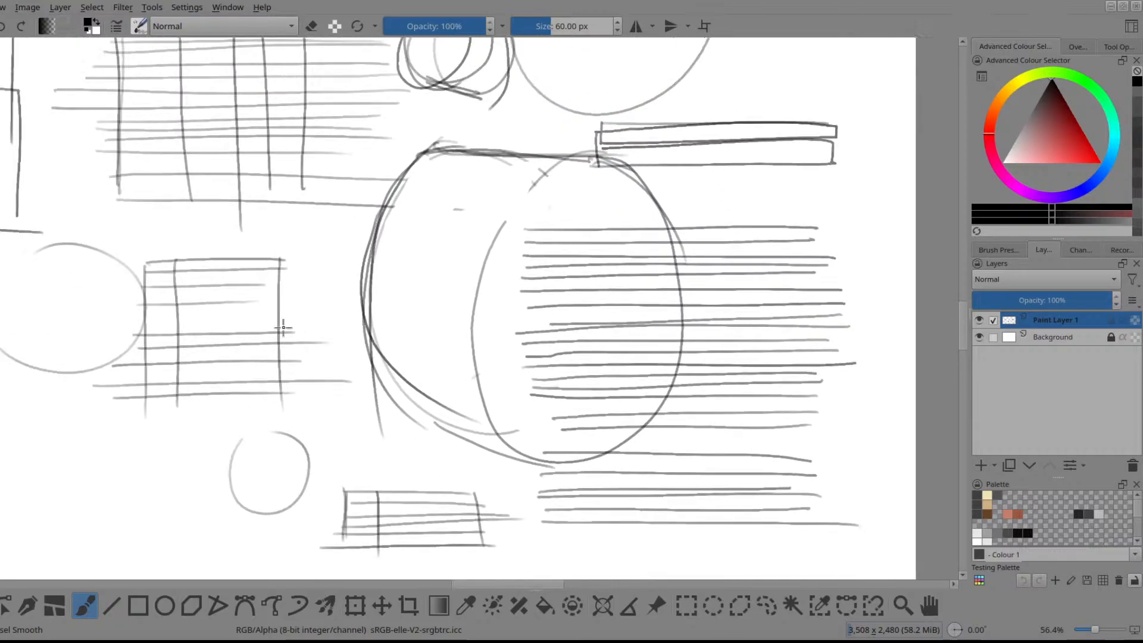
left_click_drag(172, 312, 330, 337)
left_click_drag(124, 448, 298, 312)
left_click_drag(410, 397, 421, 248)
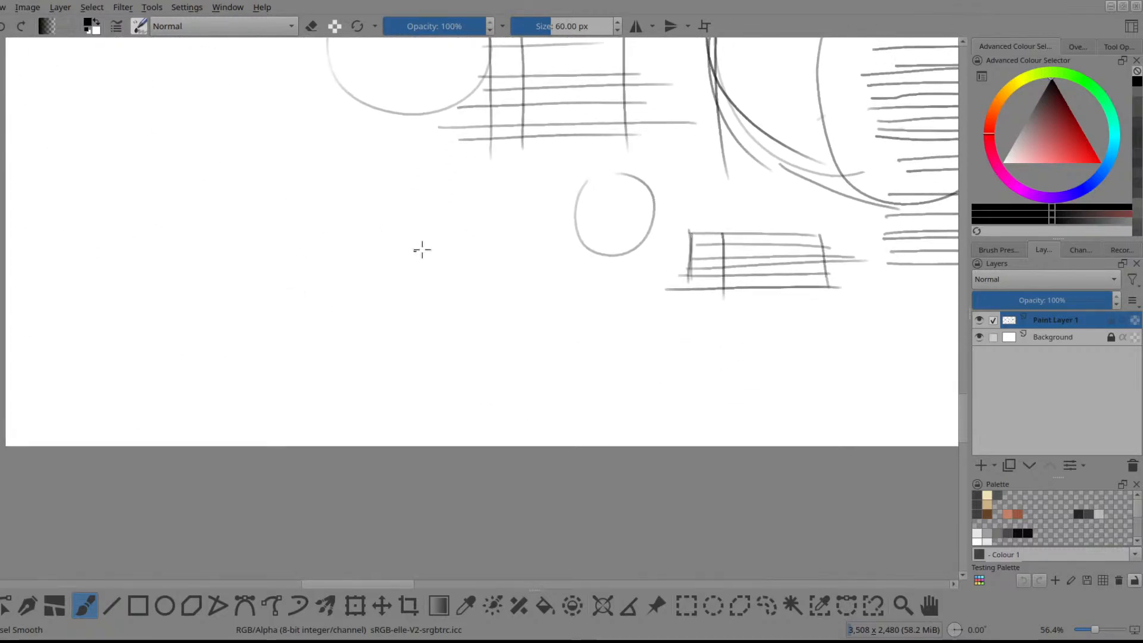
mouse_move(496, 207)
left_mouse_down()
mouse_move(262, 217)
mouse_move(459, 216)
mouse_move(371, 187)
mouse_move(263, 189)
left_mouse_up()
mouse_move(480, 176)
left_mouse_down()
mouse_move(262, 176)
mouse_move(383, 166)
mouse_move(271, 168)
left_mouse_up()
mouse_move(460, 159)
left_mouse_down()
mouse_move(262, 159)
mouse_move(468, 187)
mouse_move(491, 239)
mouse_move(251, 256)
left_mouse_up()
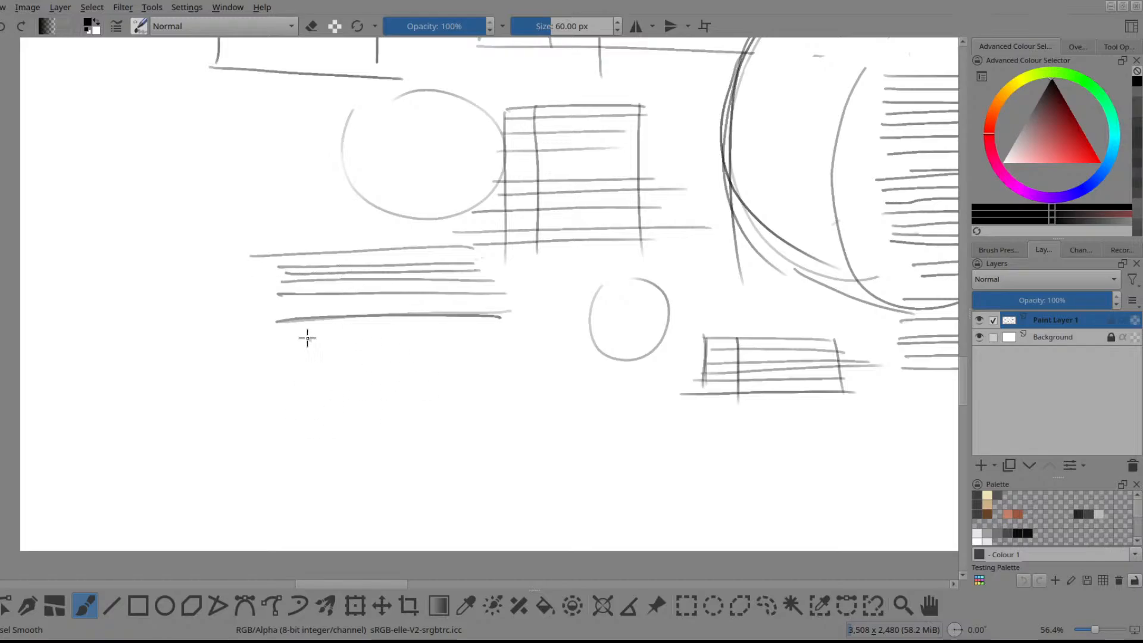
mouse_move(306, 337)
left_mouse_down()
mouse_move(491, 340)
mouse_move(433, 350)
mouse_move(495, 352)
left_mouse_up()
mouse_move(296, 362)
left_mouse_down()
mouse_move(494, 362)
mouse_move(328, 371)
left_mouse_up()
mouse_move(509, 375)
left_mouse_down()
mouse_move(363, 383)
mouse_move(337, 471)
left_mouse_up()
Step: Draw a narrow upright rectangle between the wide circle and the canvas's left edge, above the new line stack
mouse_move(225, 197)
left_mouse_down()
mouse_move(225, 295)
mouse_move(249, 225)
mouse_move(256, 314)
left_mouse_up()
left_click_drag(226, 199, 257, 198)
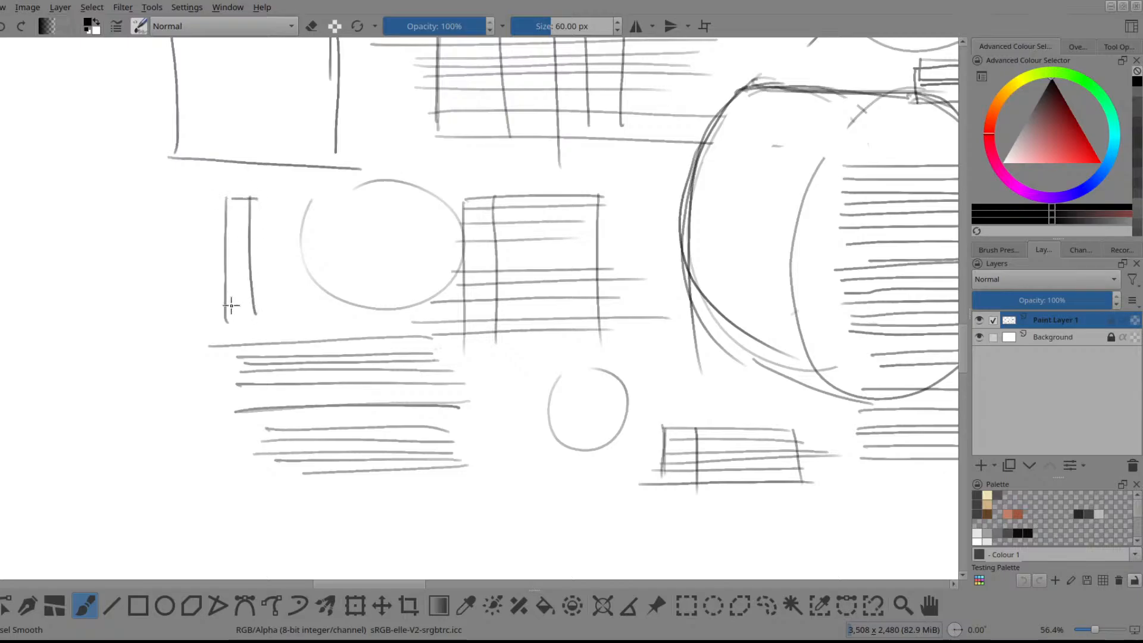
left_click_drag(224, 317, 257, 313)
Step: Add a slim side face to the narrow rectangle to form a box, and darken its outer edges
mouse_move(271, 208)
left_mouse_down()
mouse_move(273, 288)
mouse_move(257, 206)
mouse_move(266, 300)
left_mouse_up()
left_click_drag(264, 205, 274, 284)
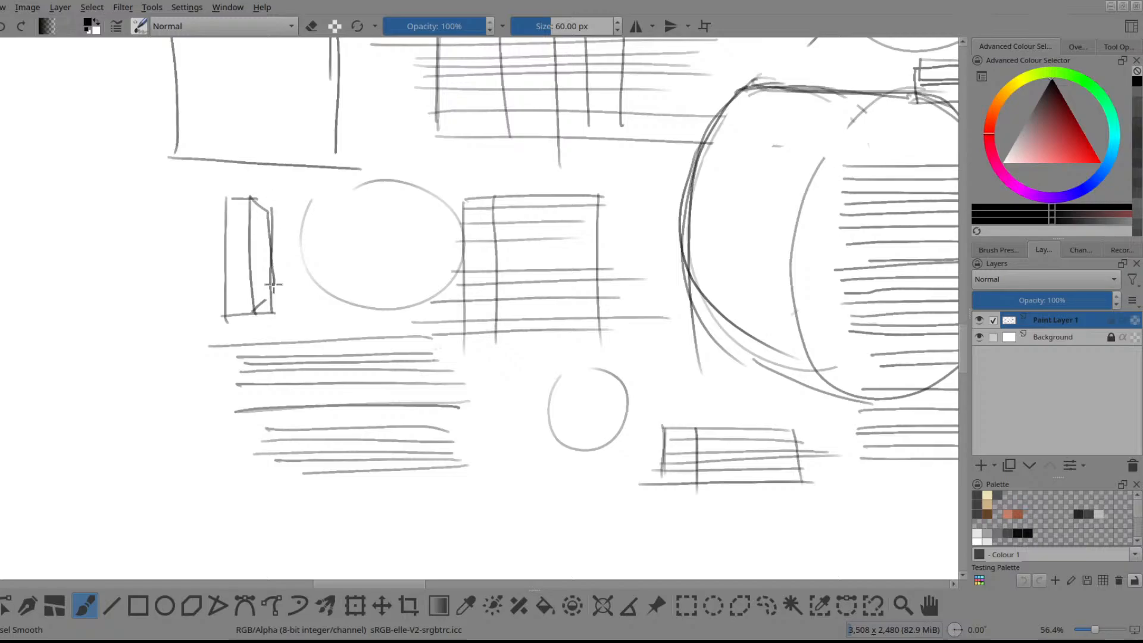
mouse_move(266, 205)
left_mouse_down()
mouse_move(271, 301)
mouse_move(271, 286)
left_mouse_up()
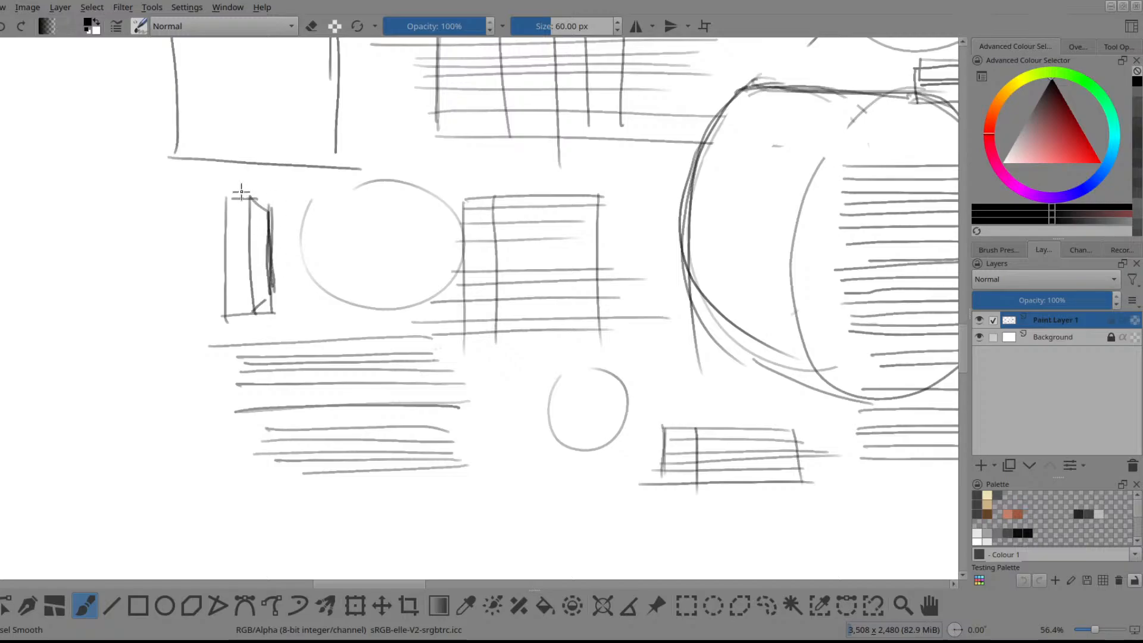
mouse_move(241, 191)
left_mouse_down()
mouse_move(272, 212)
mouse_move(226, 203)
mouse_move(227, 307)
left_mouse_up()
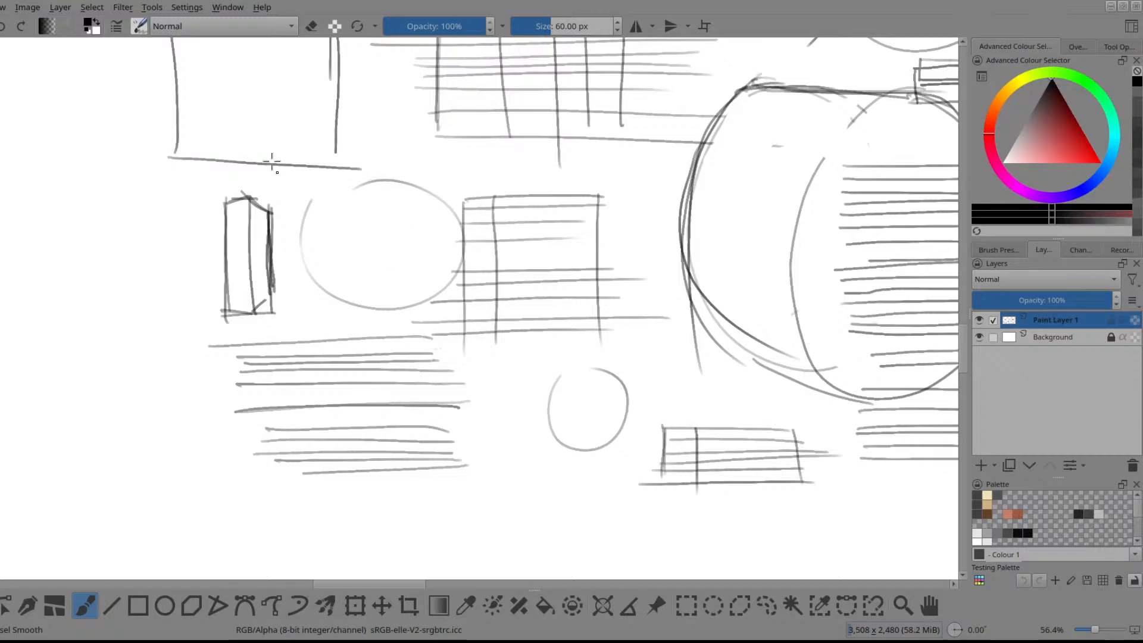
Step: Erase the overshooting strokes along the narrow box's base, then return to the brush
key("e")
mouse_move(239, 321)
left_mouse_down()
mouse_move(362, 297)
mouse_move(253, 321)
mouse_move(279, 301)
left_mouse_up()
mouse_move(205, 314)
left_mouse_down()
mouse_move(252, 310)
mouse_move(220, 316)
mouse_move(278, 323)
mouse_move(224, 308)
mouse_move(265, 300)
left_mouse_up()
key("e")
Step: Restroke the narrow box's front edges and its middle vertical edge, undoing a stray stroke
mouse_move(224, 203)
left_mouse_down()
mouse_move(257, 196)
mouse_move(252, 329)
left_mouse_up()
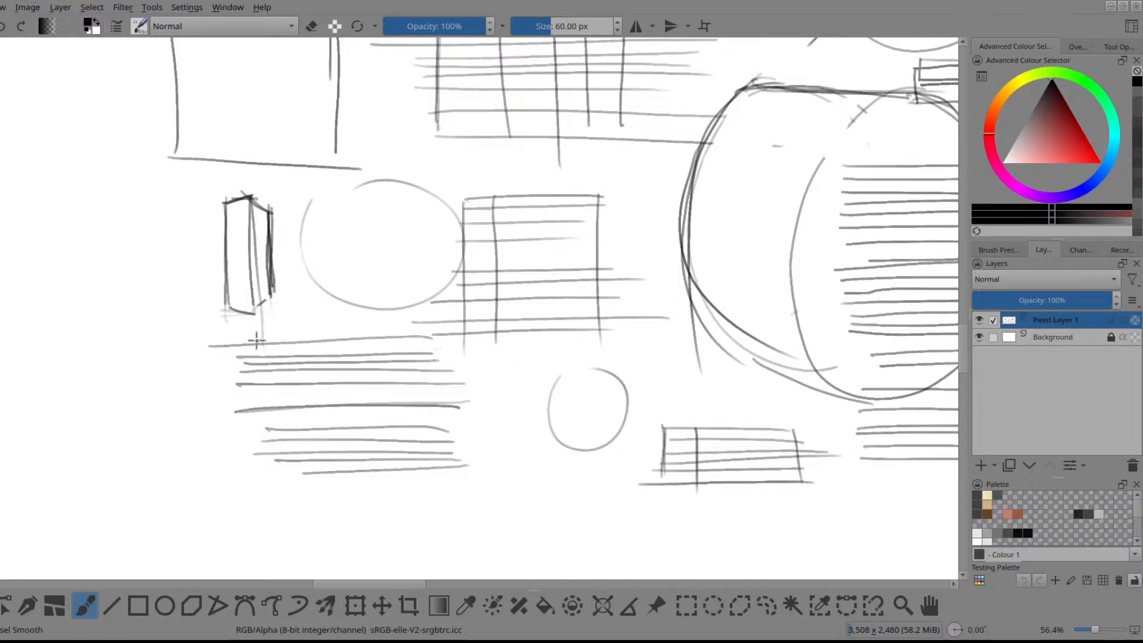
key("ctrl+z")
left_click_drag(251, 196, 249, 327)
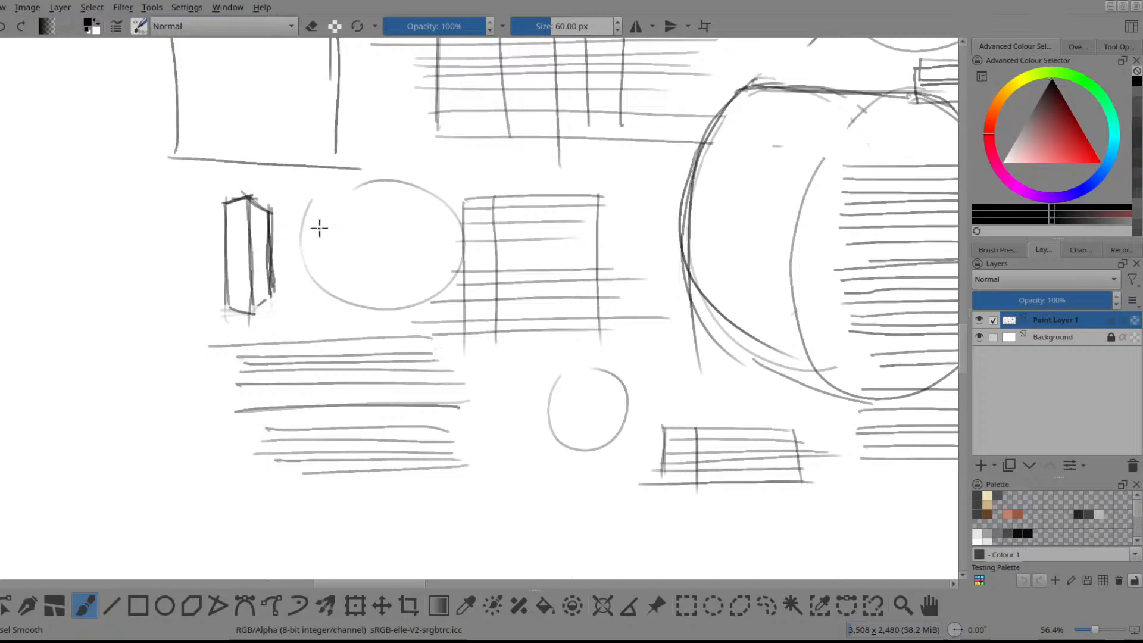
Step: Trim the outside of the narrow box's dark side edge with the eraser and redraw the slanted top edge of its side face
key("e")
left_click_drag(276, 204, 276, 294)
key("e")
left_click_drag(252, 197, 277, 217)
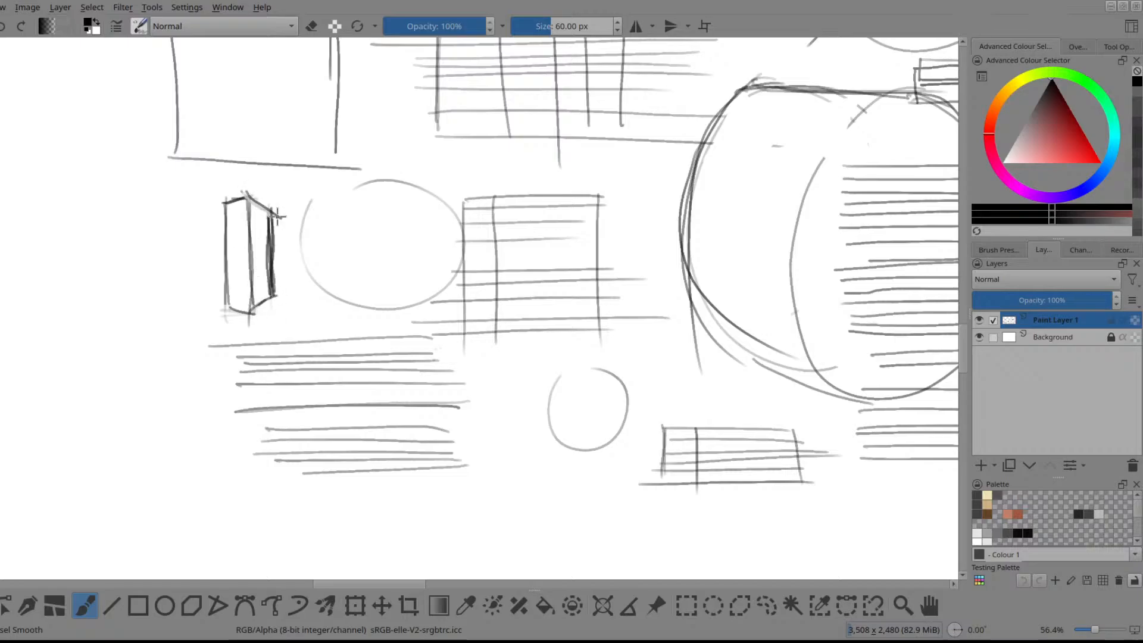
Step: Draw a freehand circle beside the narrow box's outer edge and a small rectangle beneath that circle
left_click_drag(151, 273, 191, 282)
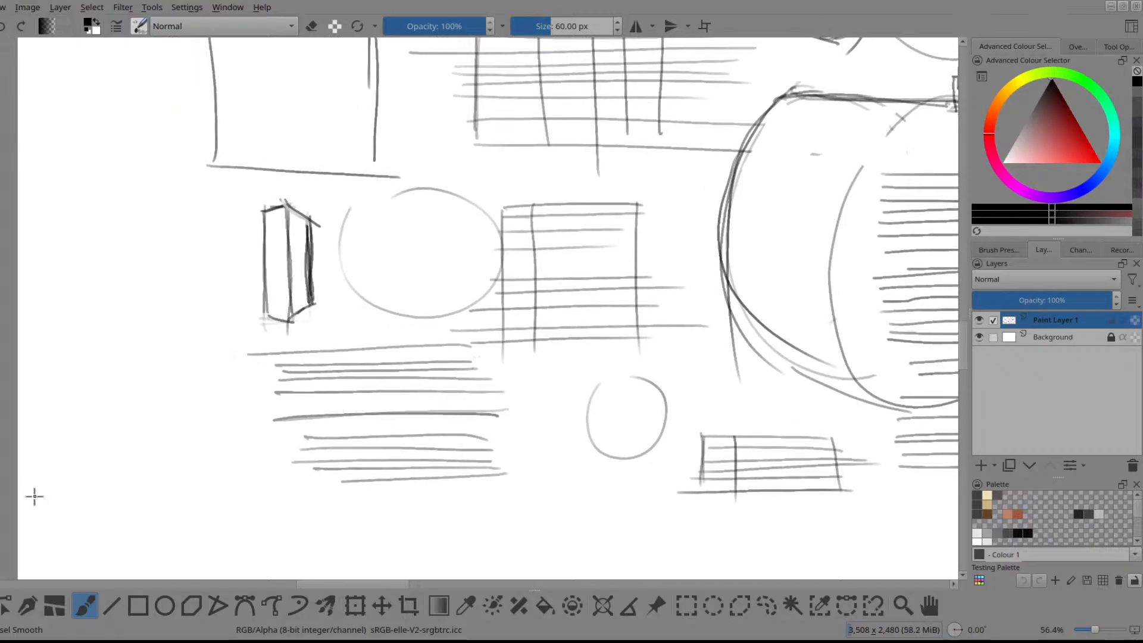
mouse_move(149, 233)
left_mouse_down()
mouse_move(204, 311)
mouse_move(152, 224)
left_mouse_up()
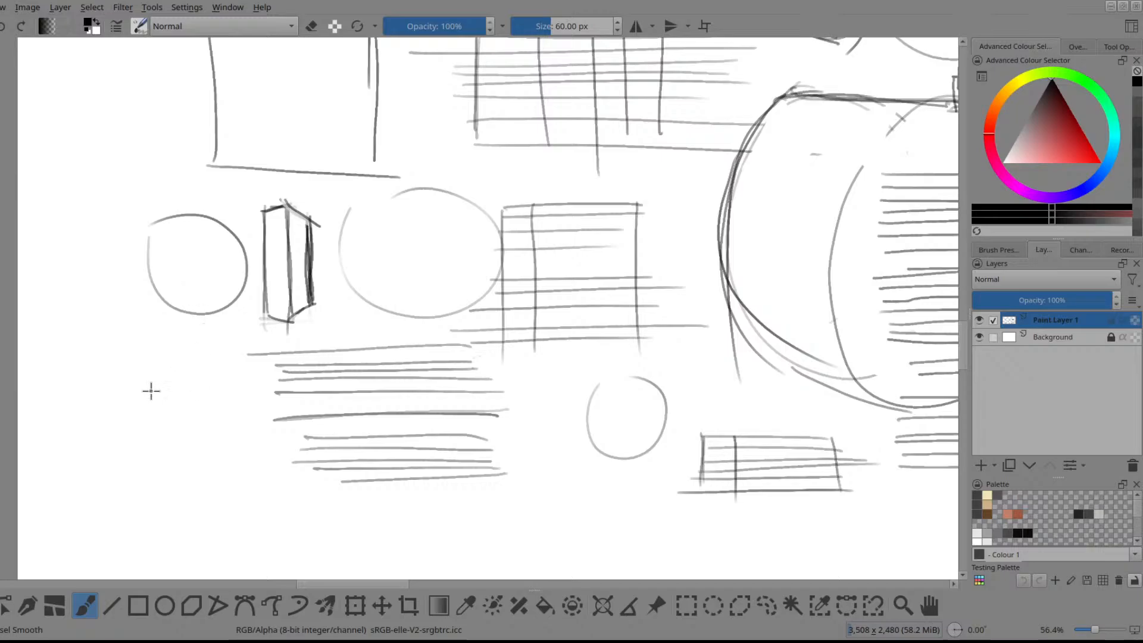
mouse_move(150, 391)
left_mouse_down()
mouse_move(242, 387)
mouse_move(152, 464)
mouse_move(276, 450)
left_mouse_up()
left_click_drag(239, 385, 238, 451)
Step: Draw a large circle over the open box in the canvas's upper-left area, with a horizontal line through it and a centre dot
left_click_drag(435, 400, 344, 369)
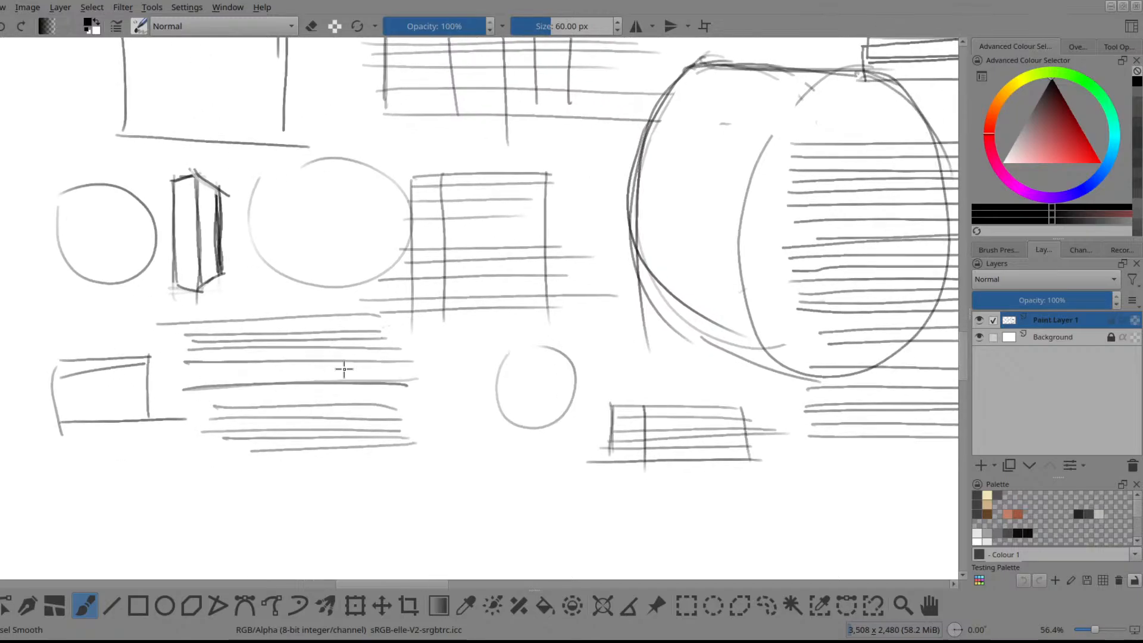
left_click_drag(461, 348, 401, 403)
mouse_move(362, 188)
left_mouse_down()
mouse_move(481, 188)
mouse_move(467, 198)
left_mouse_up()
mouse_move(373, 336)
left_mouse_down()
mouse_move(278, 212)
mouse_move(369, 321)
left_mouse_up()
left_click_drag(224, 231, 251, 378)
left_click_drag(212, 252, 285, 319)
left_click_drag(172, 200, 260, 262)
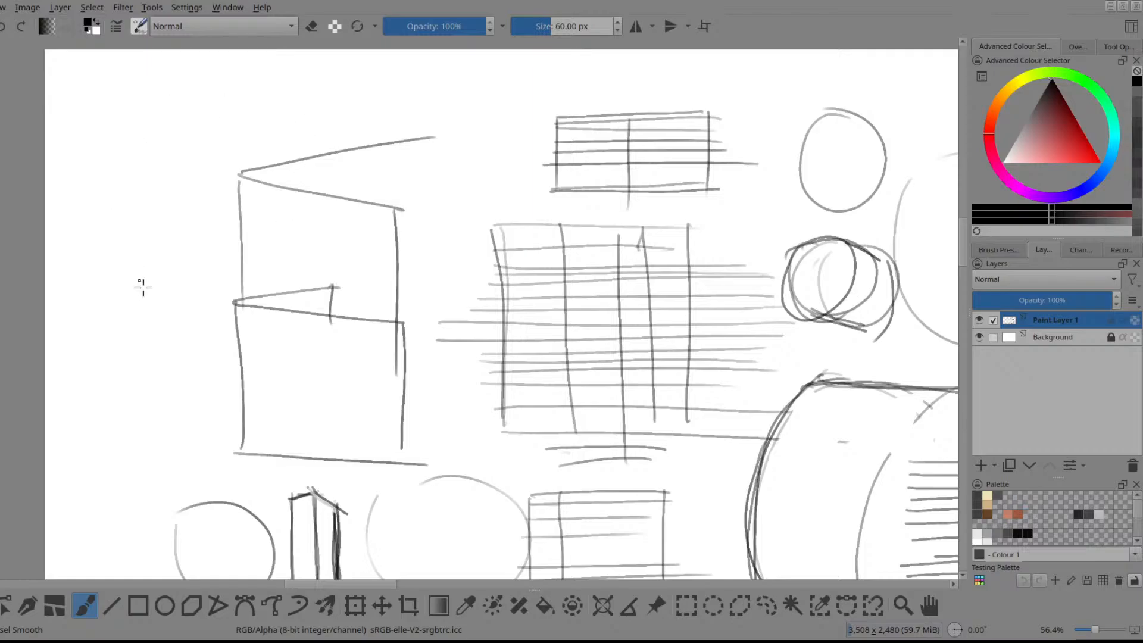
mouse_move(173, 102)
left_mouse_down()
mouse_move(241, 309)
mouse_move(156, 117)
left_mouse_up()
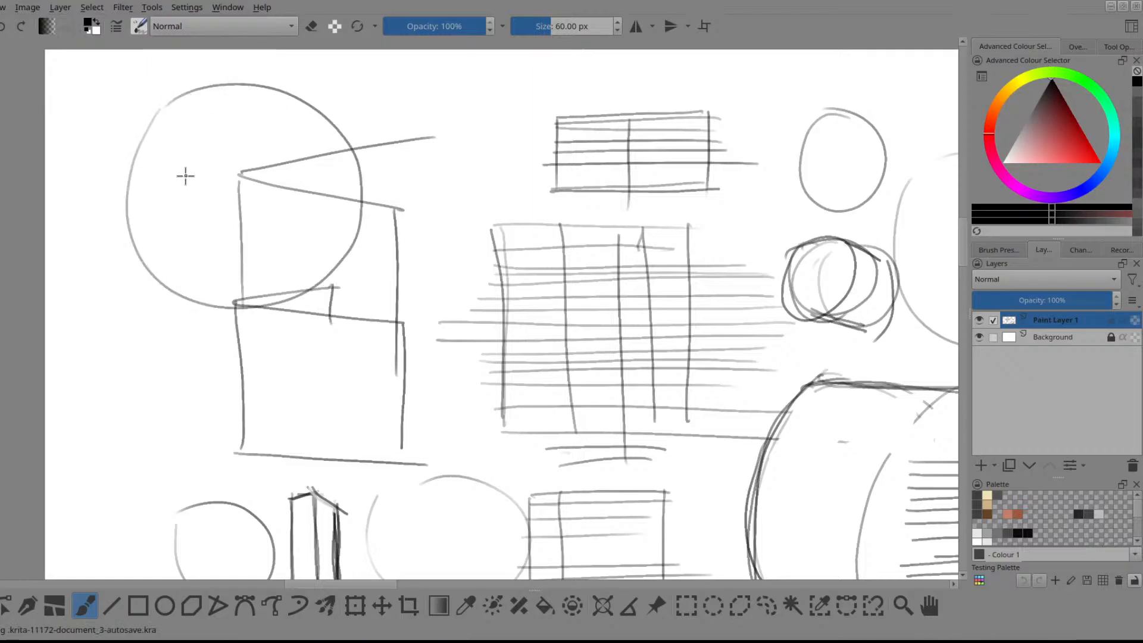
left_click_drag(87, 209, 427, 206)
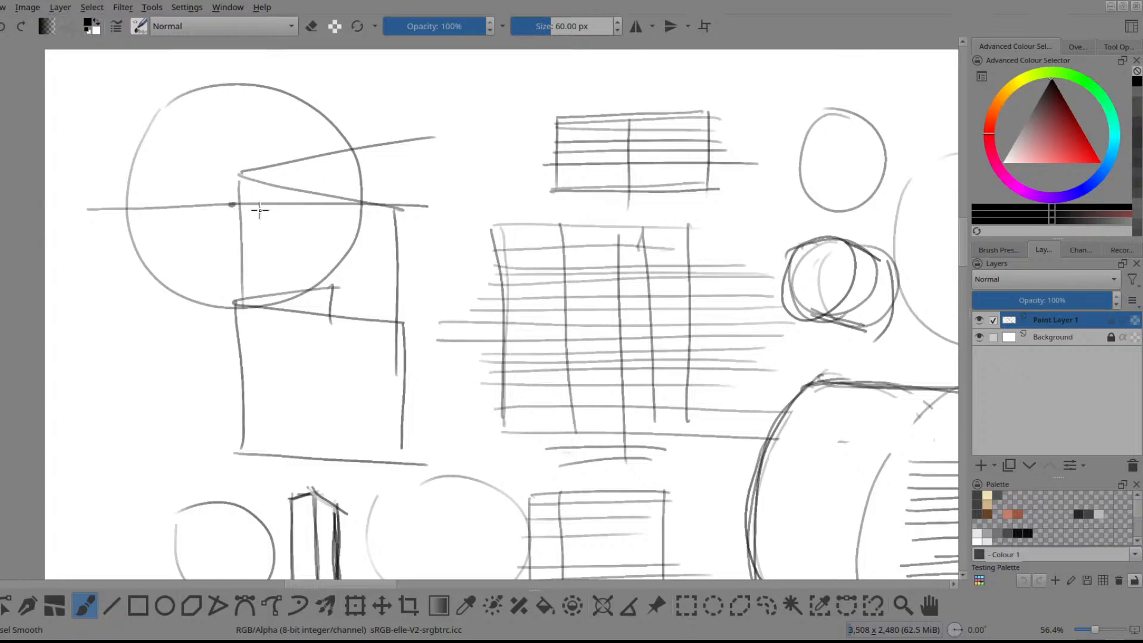
left_click_drag(237, 209, 238, 206)
Step: Add curved latitude arcs above and below the large circle's horizontal line, joining its two side points
mouse_move(355, 212)
left_mouse_down()
mouse_move(291, 163)
mouse_move(140, 208)
mouse_move(203, 148)
mouse_move(325, 152)
mouse_move(365, 208)
left_mouse_up()
left_click_drag(333, 140, 131, 123)
mouse_move(129, 213)
left_mouse_down()
mouse_move(134, 170)
mouse_move(300, 122)
mouse_move(348, 217)
left_mouse_up()
mouse_move(124, 216)
left_mouse_down()
mouse_move(172, 226)
mouse_move(358, 206)
left_mouse_up()
mouse_move(134, 214)
left_mouse_down()
mouse_move(168, 247)
mouse_move(381, 205)
mouse_move(135, 230)
mouse_move(242, 299)
mouse_move(363, 207)
left_mouse_up()
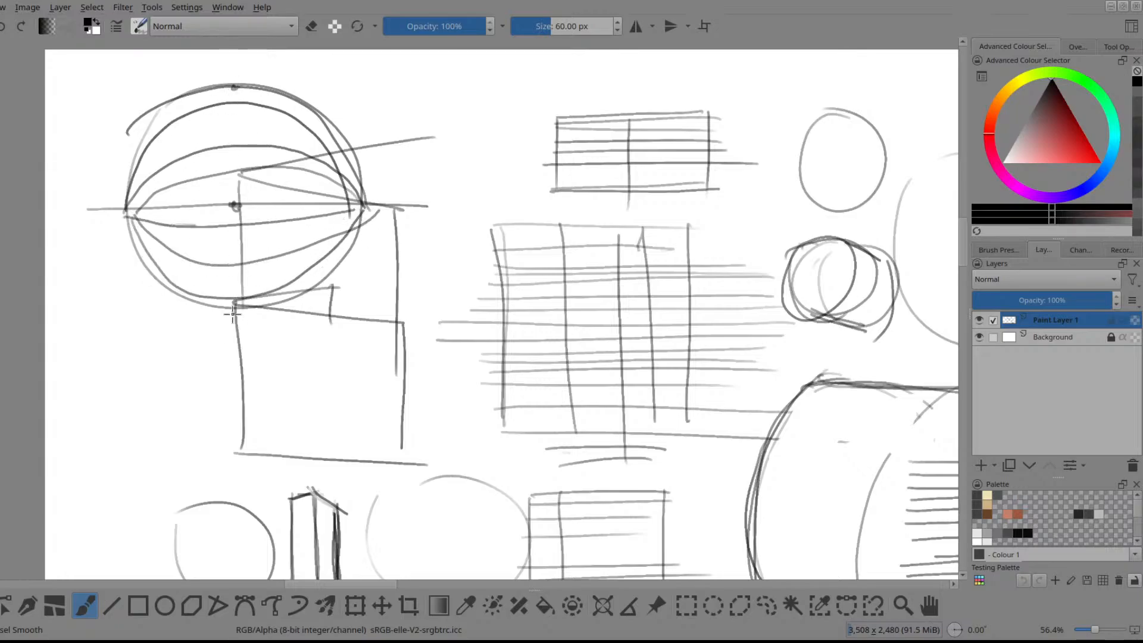
Step: Draw curved longitude lines from the circle's top point to its bottom point on both sides of the centre, forming a sphere grid
mouse_move(226, 91)
left_mouse_down()
mouse_move(208, 235)
mouse_move(234, 292)
left_mouse_up()
mouse_move(225, 86)
left_mouse_down()
mouse_move(192, 282)
mouse_move(226, 311)
left_mouse_up()
mouse_move(229, 83)
left_mouse_down()
mouse_move(171, 280)
mouse_move(227, 321)
left_mouse_up()
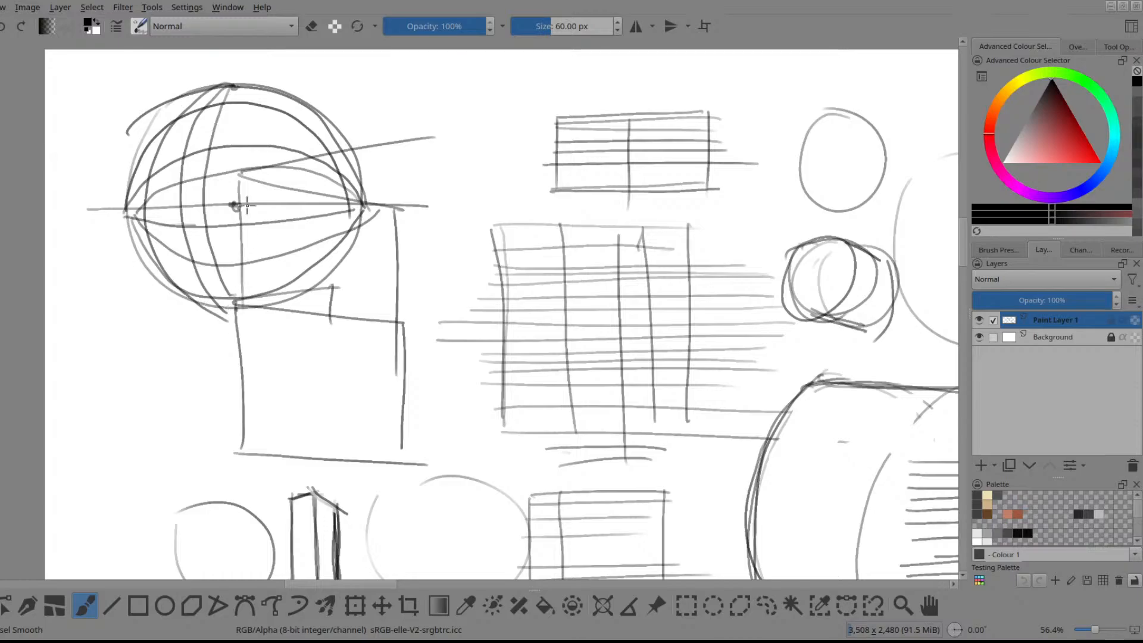
mouse_move(235, 86)
left_mouse_down()
mouse_move(286, 250)
mouse_move(253, 305)
left_mouse_up()
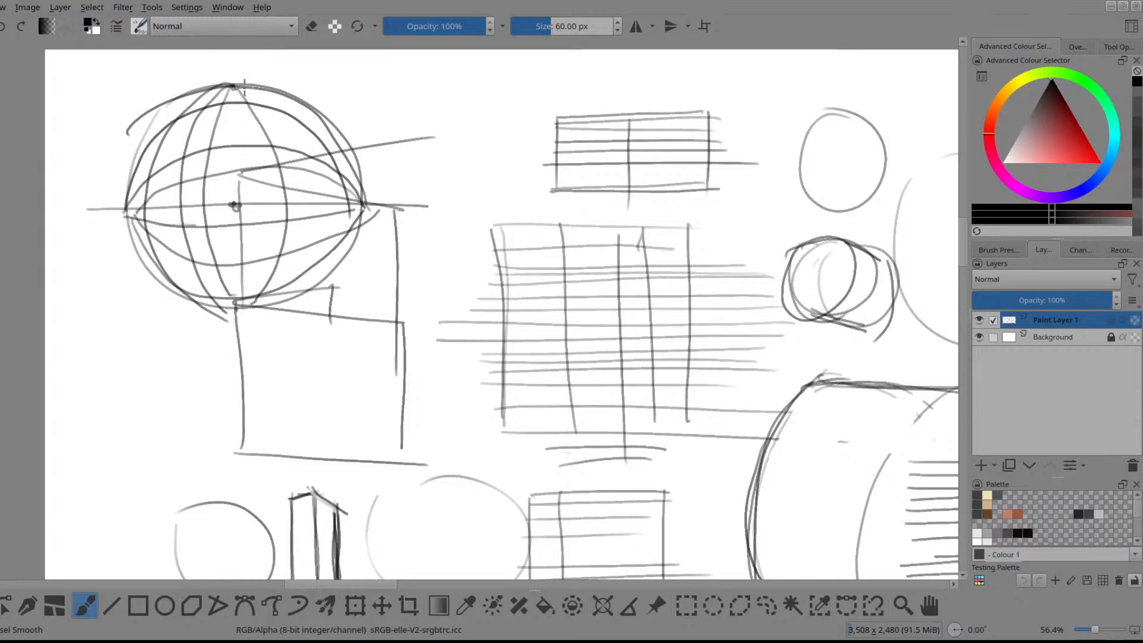
mouse_move(244, 86)
left_mouse_down()
mouse_move(319, 149)
mouse_move(251, 323)
left_mouse_up()
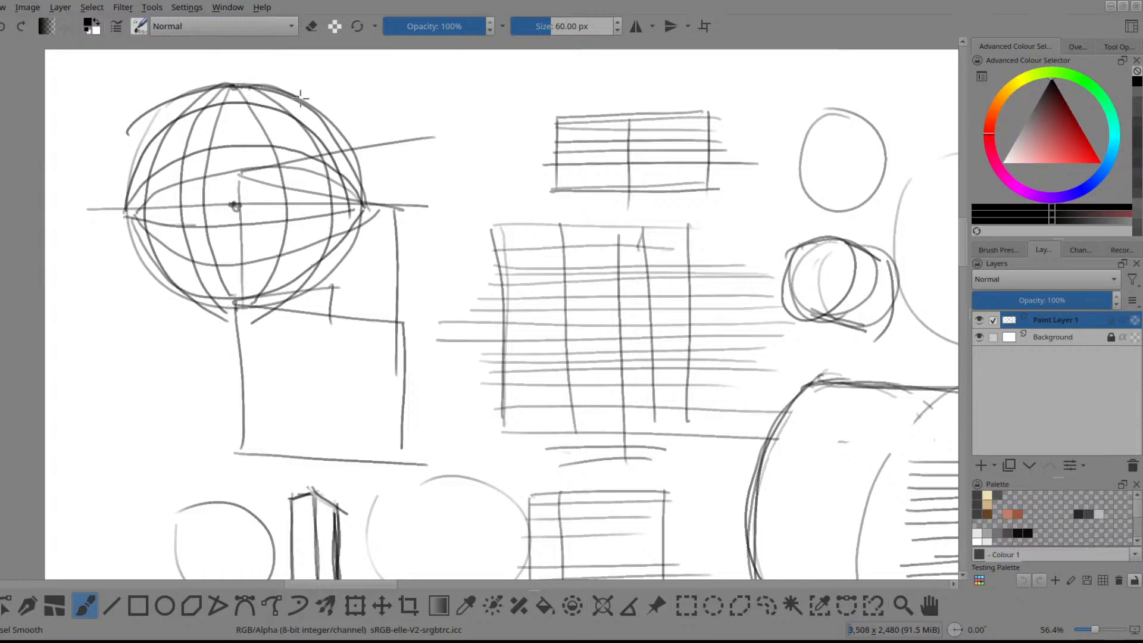
mouse_move(301, 95)
left_mouse_down()
mouse_move(292, 298)
mouse_move(250, 318)
left_mouse_up()
mouse_move(235, 86)
left_mouse_down()
mouse_move(249, 285)
mouse_move(238, 310)
left_mouse_up()
left_click_drag(230, 86, 245, 304)
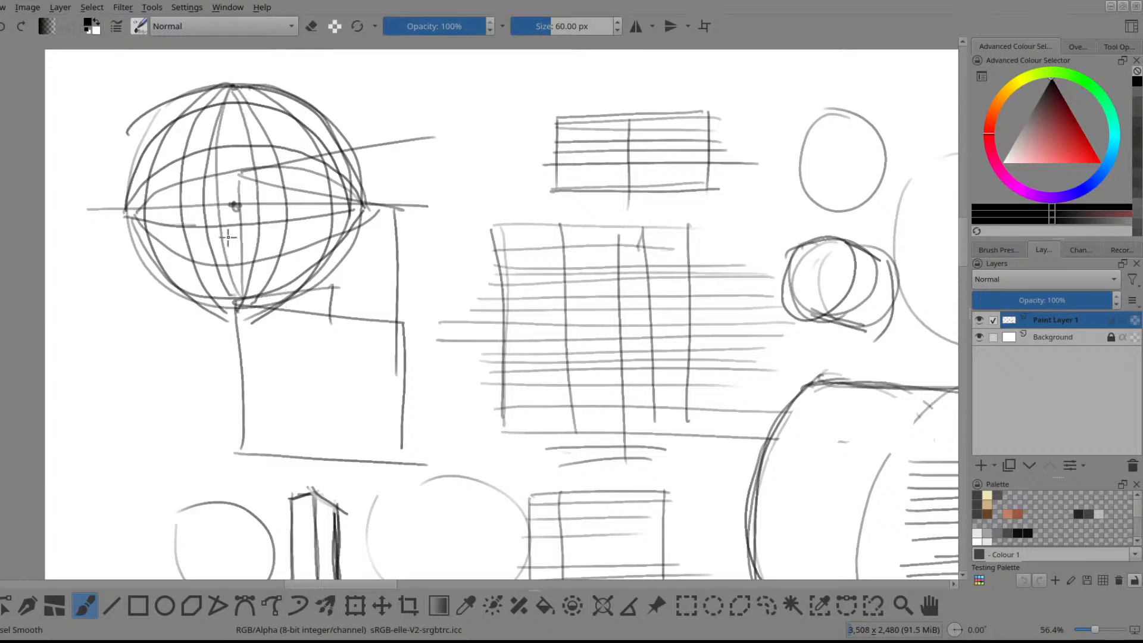
mouse_move(229, 87)
left_mouse_down()
mouse_move(261, 106)
mouse_move(283, 145)
mouse_move(262, 292)
mouse_move(238, 306)
left_mouse_up()
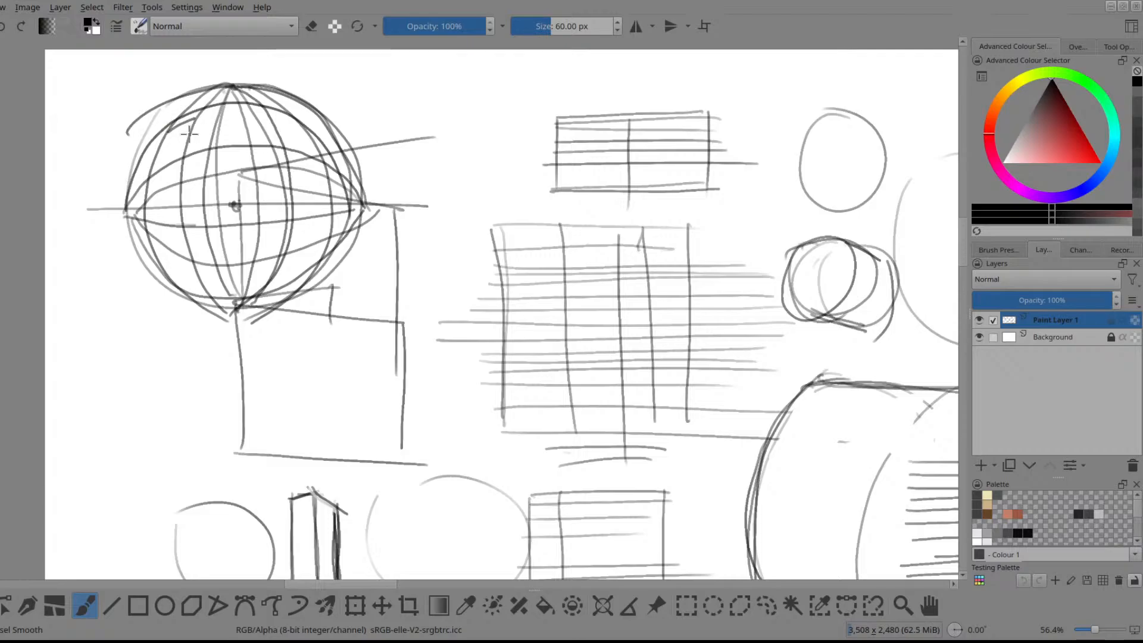
Step: Sketch a tall two-faced box with curved edges on the left half of the sphere grid and darken its outline
mouse_move(195, 122)
left_mouse_down()
mouse_move(178, 197)
mouse_move(185, 236)
left_mouse_up()
left_click_drag(160, 124, 152, 200)
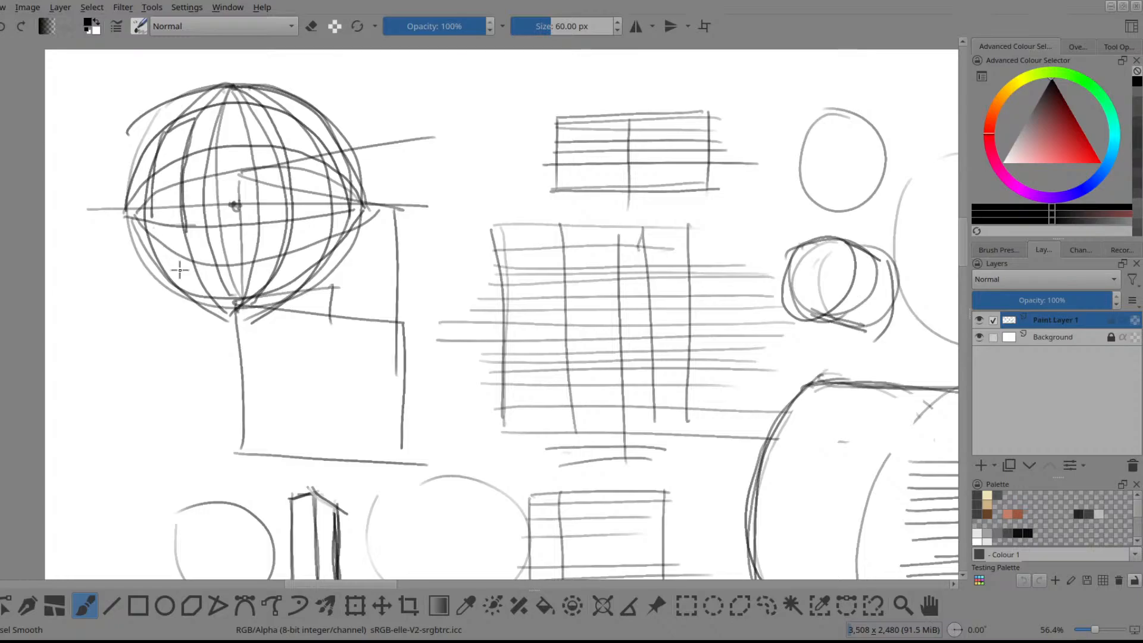
mouse_move(160, 254)
left_mouse_down()
mouse_move(191, 257)
mouse_move(206, 240)
left_mouse_up()
left_click_drag(199, 116, 209, 218)
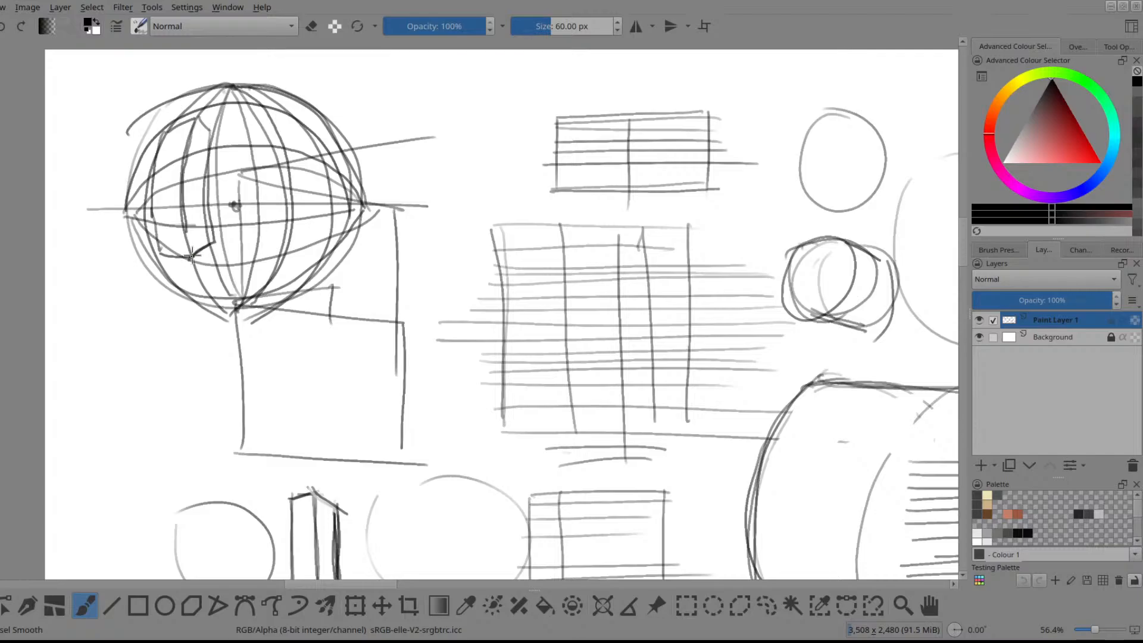
left_click_drag(153, 240, 191, 257)
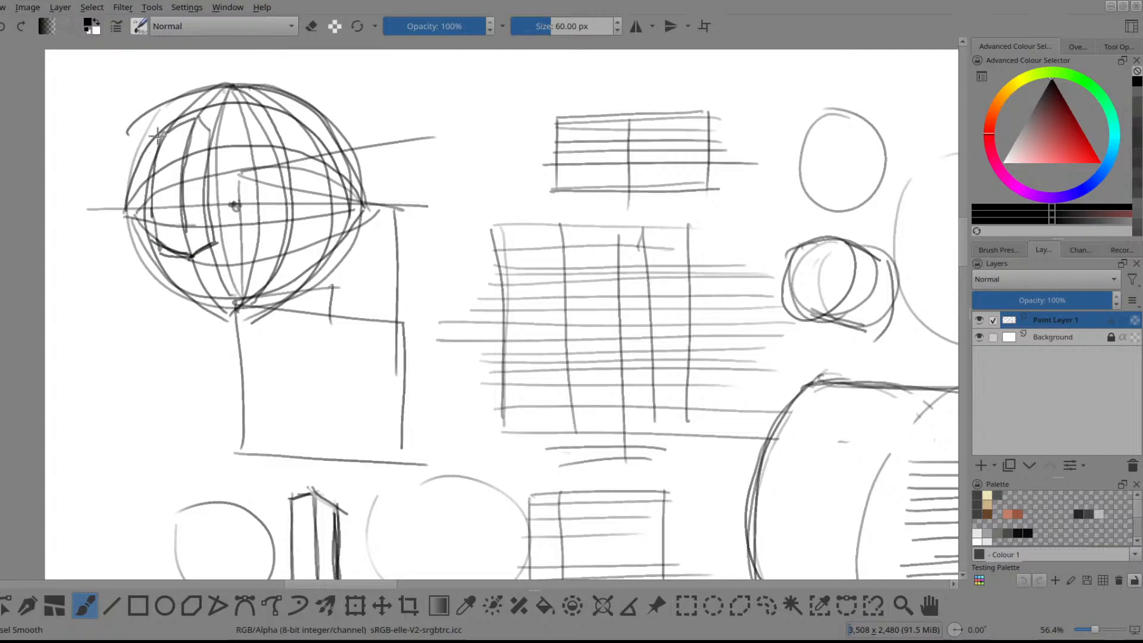
left_click_drag(165, 128, 152, 246)
mouse_move(152, 246)
left_mouse_down()
mouse_move(148, 169)
mouse_move(170, 125)
mouse_move(198, 120)
mouse_move(212, 230)
left_mouse_up()
left_click_drag(211, 186, 221, 239)
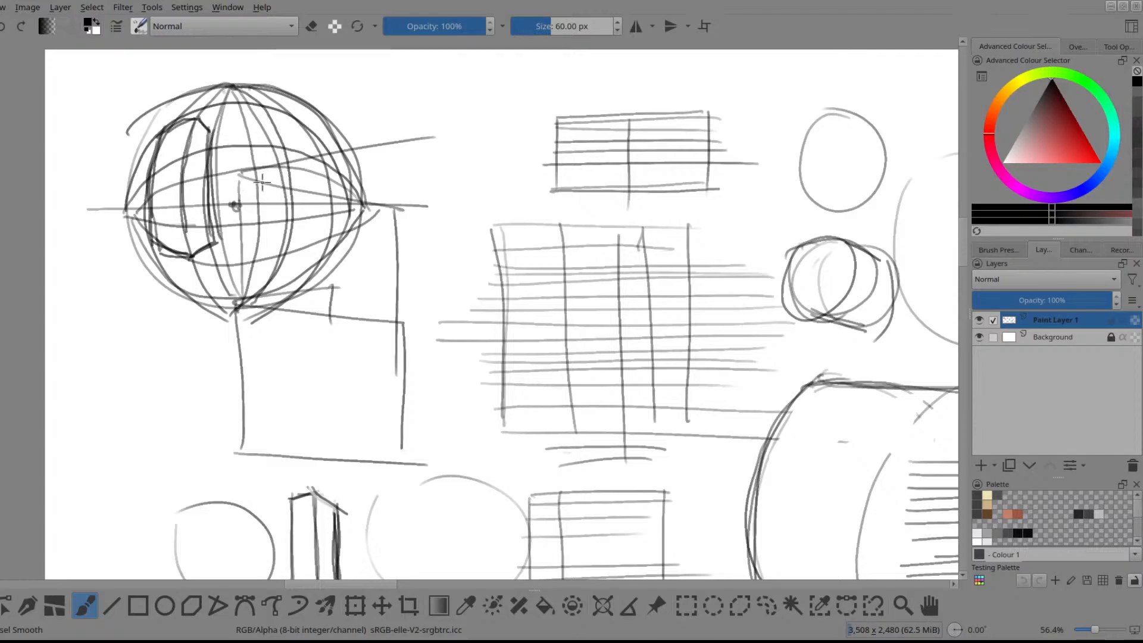
Step: Mark the sphere grid's side points with dots and sketch small curved boxes right of centre, above and below the horizontal line
left_click(125, 216)
left_click(362, 207)
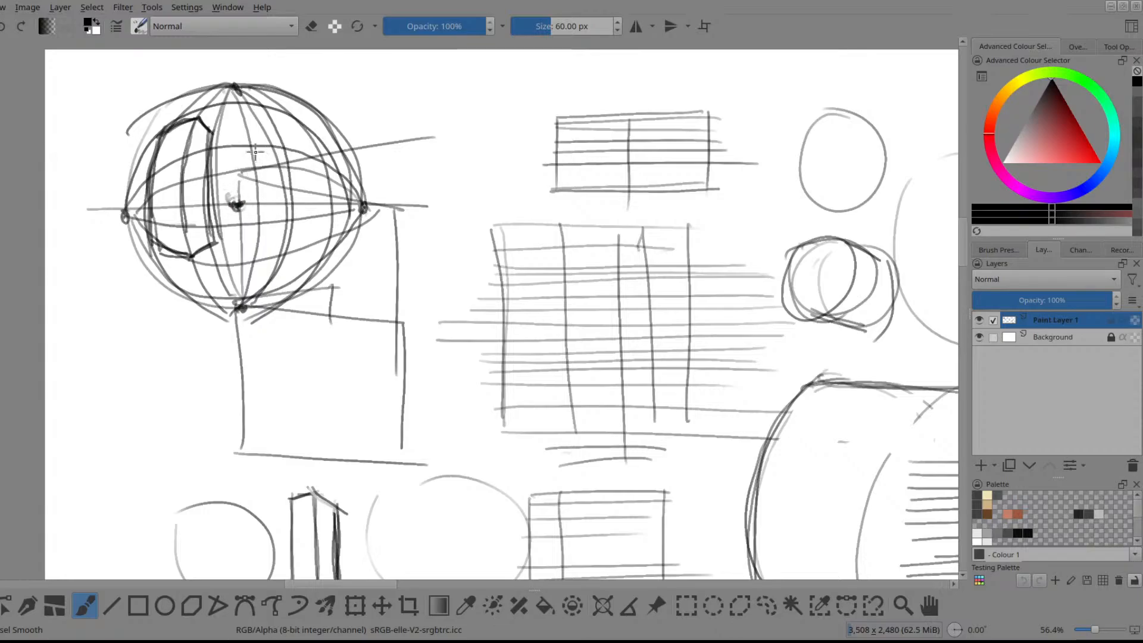
mouse_move(252, 148)
left_mouse_down()
mouse_move(255, 169)
mouse_move(288, 152)
mouse_move(289, 170)
left_mouse_up()
mouse_move(289, 169)
left_mouse_down()
mouse_move(286, 152)
mouse_move(252, 150)
mouse_move(285, 149)
mouse_move(254, 171)
left_mouse_up()
mouse_move(250, 266)
left_mouse_down()
mouse_move(282, 260)
mouse_move(264, 285)
left_mouse_up()
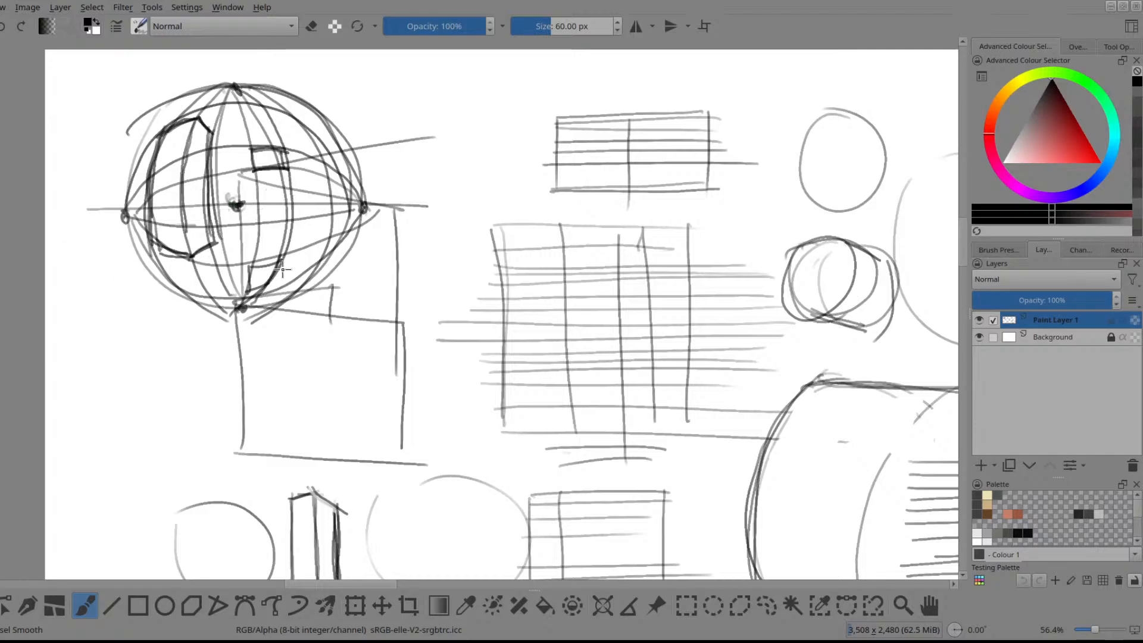
left_click_drag(243, 235, 248, 275)
mouse_move(243, 242)
left_mouse_down()
mouse_move(244, 268)
mouse_move(264, 245)
left_mouse_up()
Step: Draw curved lines radiating from the sphere's centre dot out past its rim in all directions
mouse_move(236, 203)
left_mouse_down()
mouse_move(281, 193)
mouse_move(383, 124)
mouse_move(262, 177)
mouse_move(300, 82)
left_mouse_up()
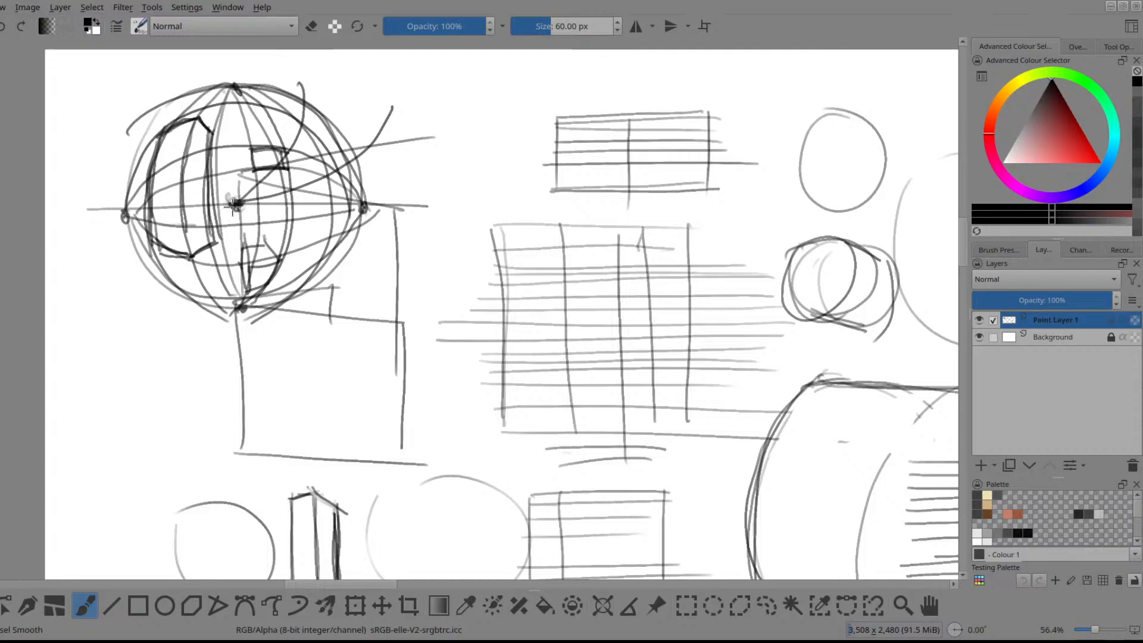
mouse_move(237, 203)
left_mouse_down()
mouse_move(269, 99)
mouse_move(253, 71)
left_mouse_up()
left_click_drag(237, 202, 198, 100)
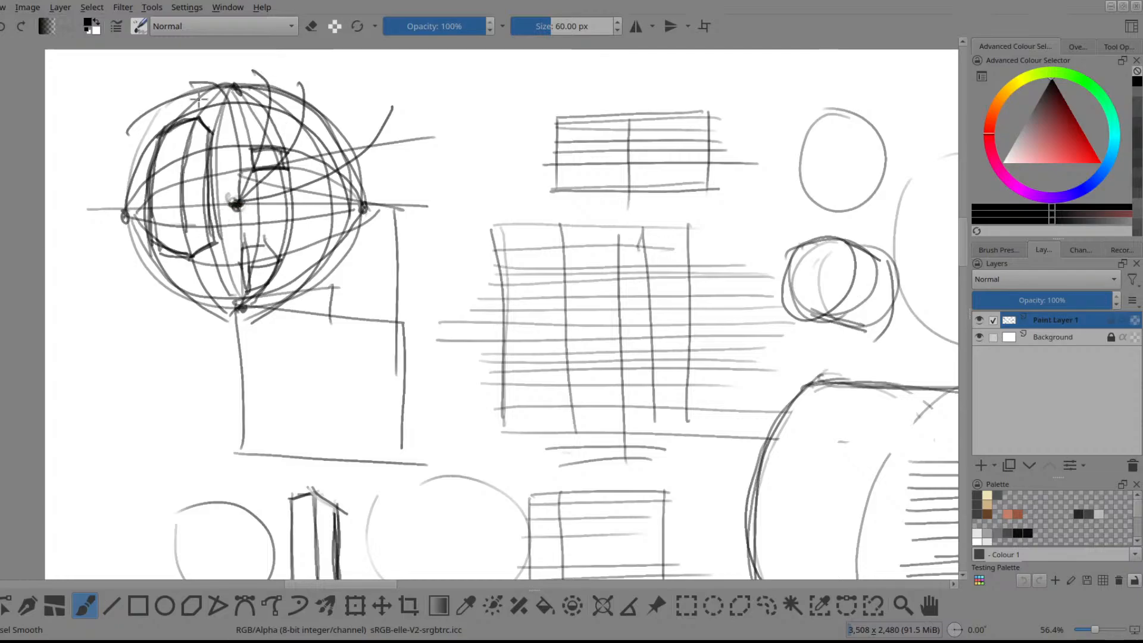
mouse_move(237, 203)
left_mouse_down()
mouse_move(187, 134)
mouse_move(122, 126)
left_mouse_up()
mouse_move(237, 203)
left_mouse_down()
mouse_move(212, 180)
mouse_move(116, 180)
left_mouse_up()
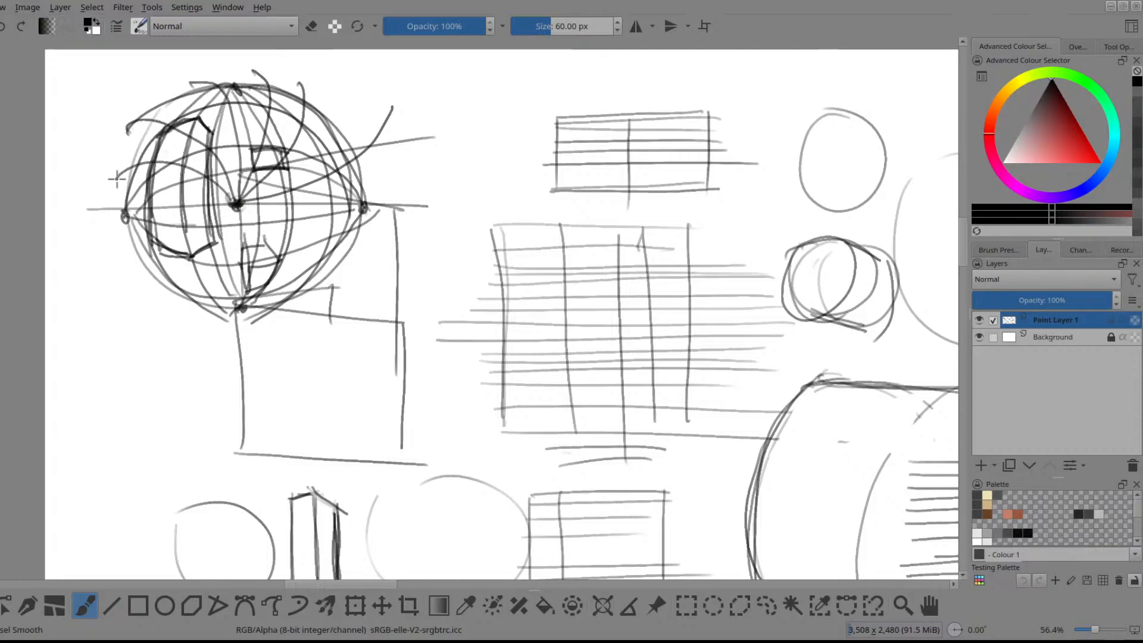
mouse_move(237, 204)
left_mouse_down()
mouse_move(136, 274)
mouse_move(141, 301)
mouse_move(194, 326)
left_mouse_up()
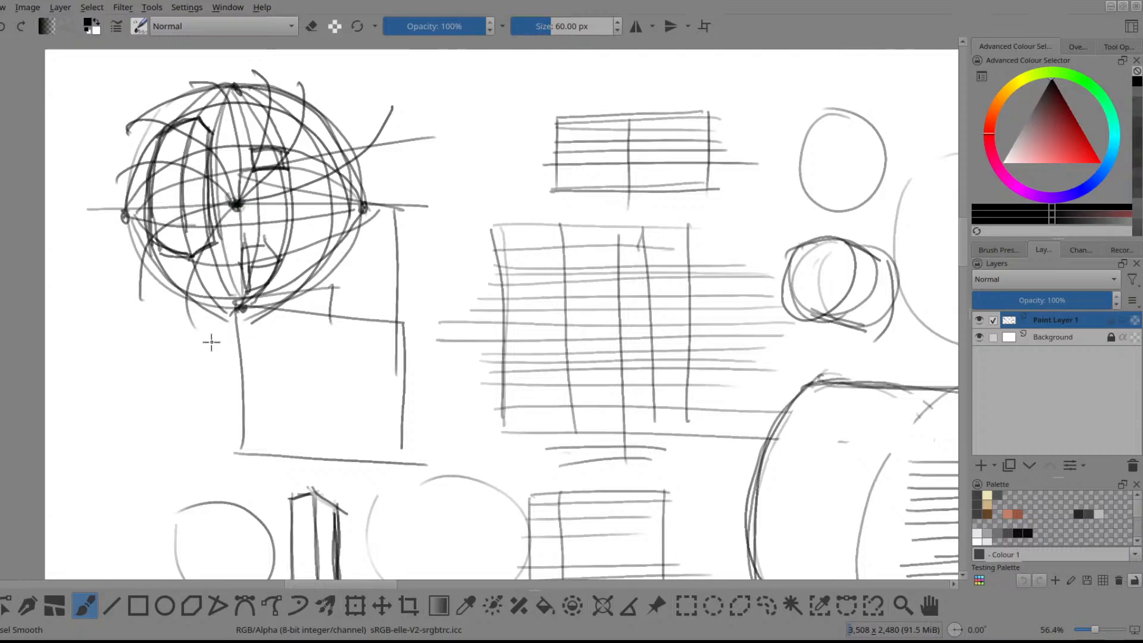
mouse_move(237, 203)
left_mouse_down()
mouse_move(238, 263)
mouse_move(292, 310)
mouse_move(322, 289)
left_mouse_up()
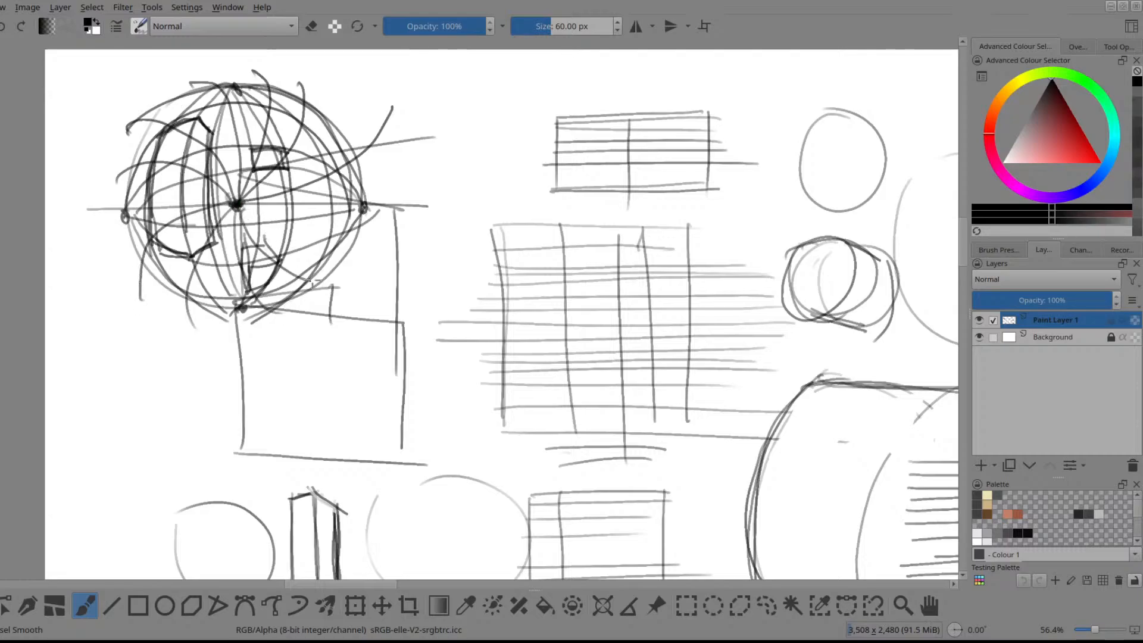
left_click_drag(238, 204, 357, 250)
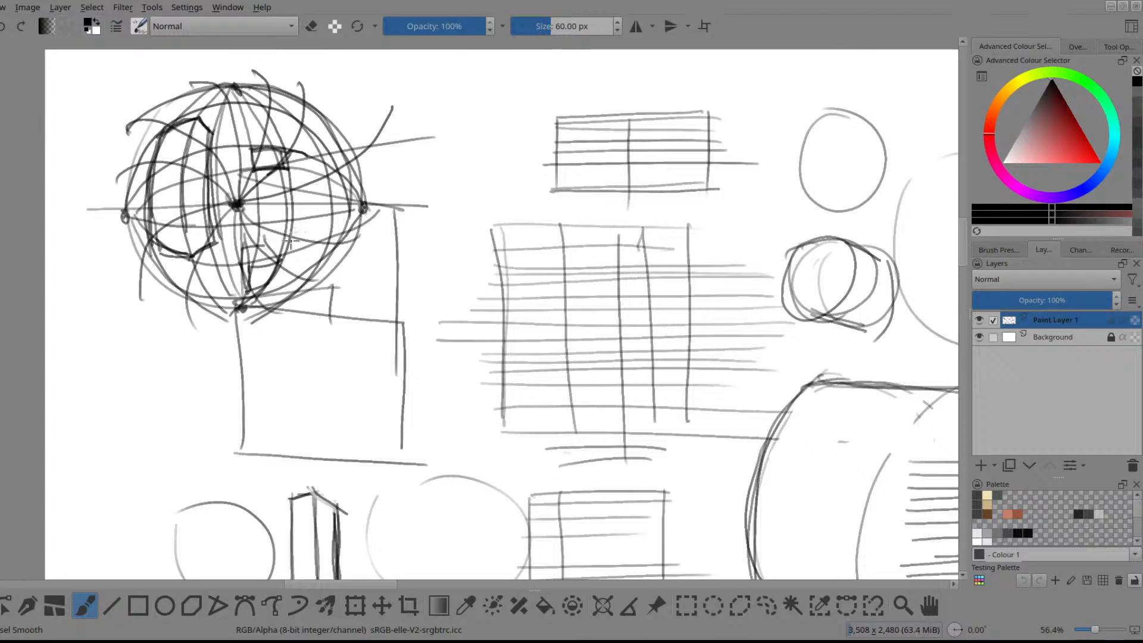
Step: Sketch another small box in the sphere grid's lower-right quarter, with edges following the radiating curves
mouse_move(280, 270)
left_mouse_down()
mouse_move(295, 240)
mouse_move(270, 227)
mouse_move(327, 240)
mouse_move(240, 207)
mouse_move(324, 220)
left_mouse_up()
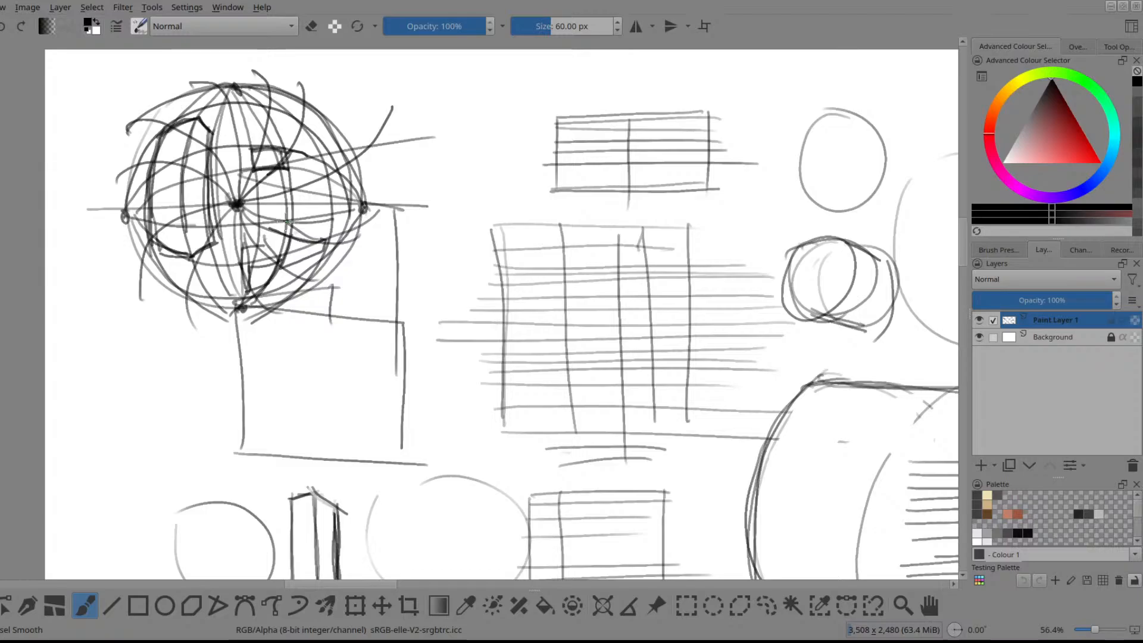
left_click_drag(258, 222, 319, 238)
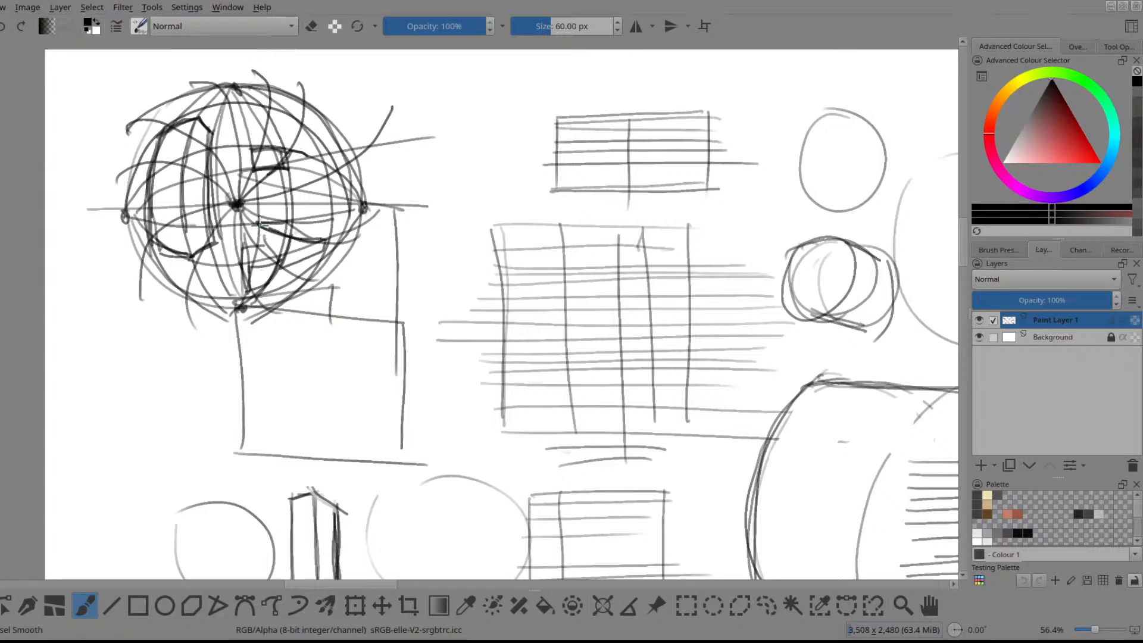
left_click_drag(252, 249, 320, 265)
left_click_drag(252, 248, 280, 261)
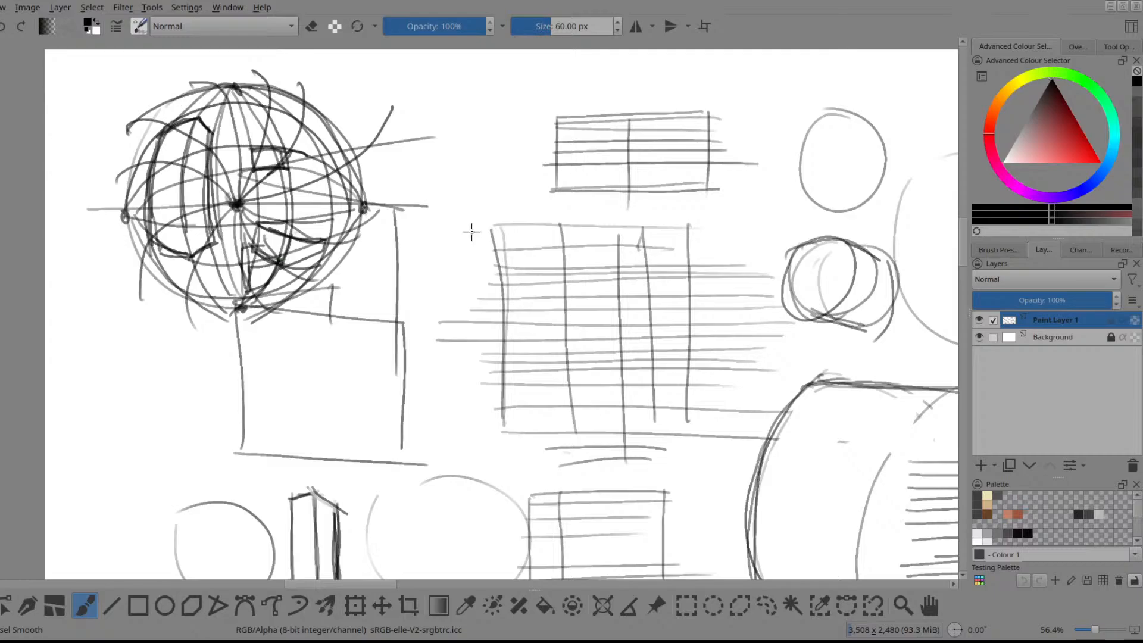
Step: Scribble a long flat stroke and several overlapping loops in the blank area near the canvas's bottom edge
mouse_move(418, 227)
left_mouse_down()
mouse_move(374, 207)
mouse_move(324, 278)
left_mouse_up()
mouse_move(314, 340)
left_mouse_down()
mouse_move(295, 241)
mouse_move(375, 182)
left_mouse_up()
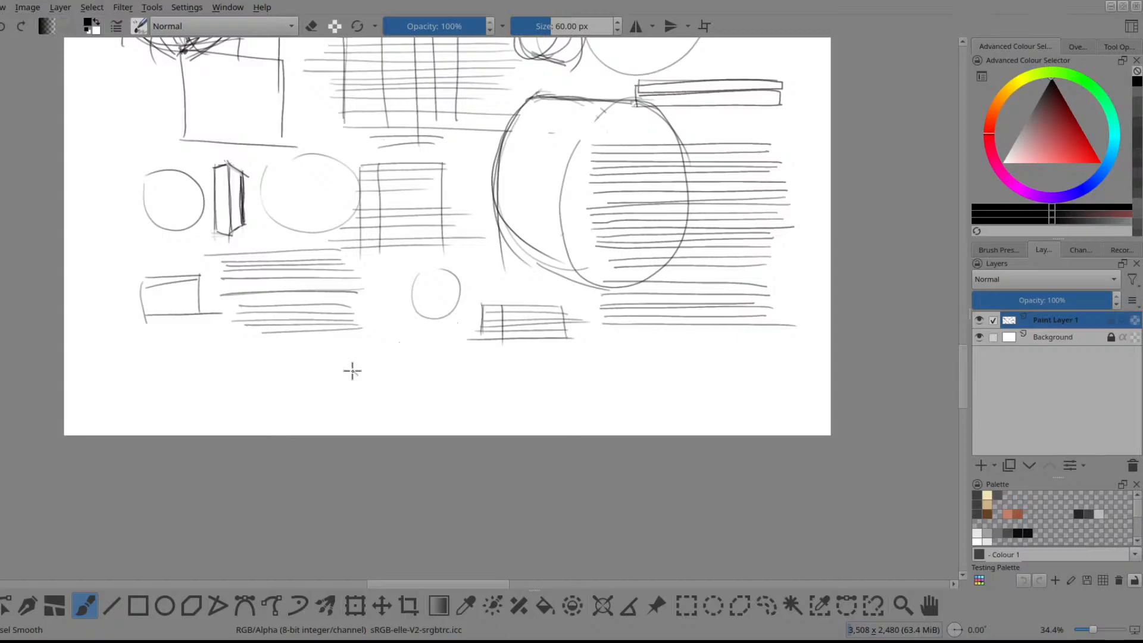
mouse_move(352, 371)
left_mouse_down()
mouse_move(483, 369)
mouse_move(447, 371)
mouse_move(441, 403)
left_mouse_up()
mouse_move(433, 359)
left_mouse_down()
mouse_move(456, 373)
mouse_move(446, 403)
left_mouse_up()
mouse_move(367, 346)
left_mouse_down()
mouse_move(417, 334)
mouse_move(304, 243)
mouse_move(356, 197)
left_mouse_up()
Step: Draw a stack of closely spaced horizontal lines below the small grid and an oval under the long set of parallel lines
key("2")
left_click_drag(294, 257, 211, 225)
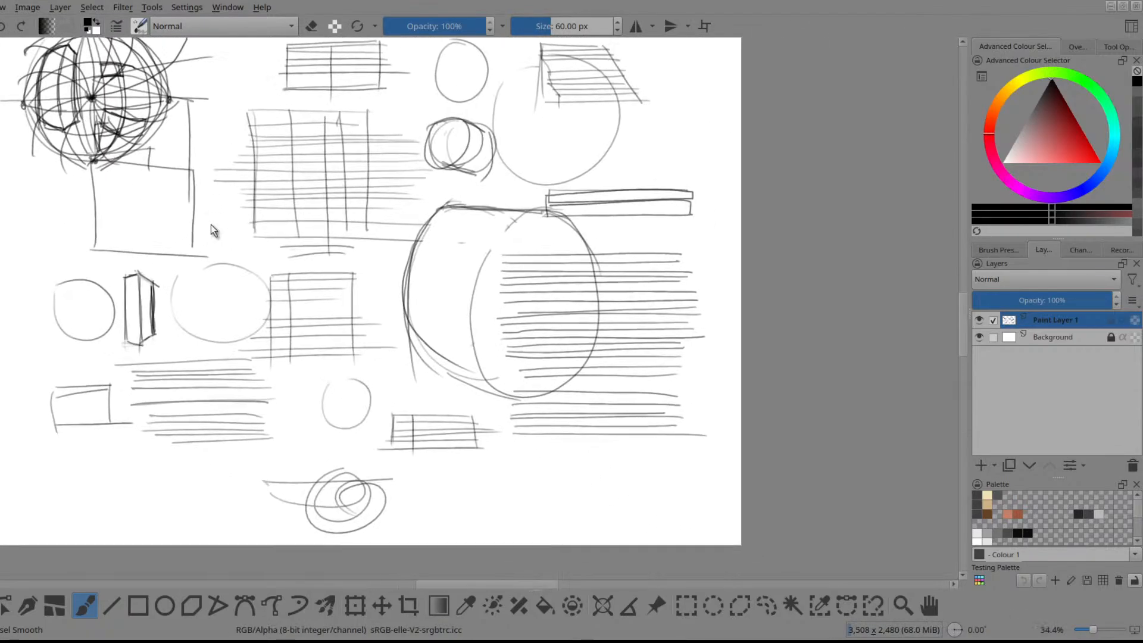
scroll(300, 301, "up", 4)
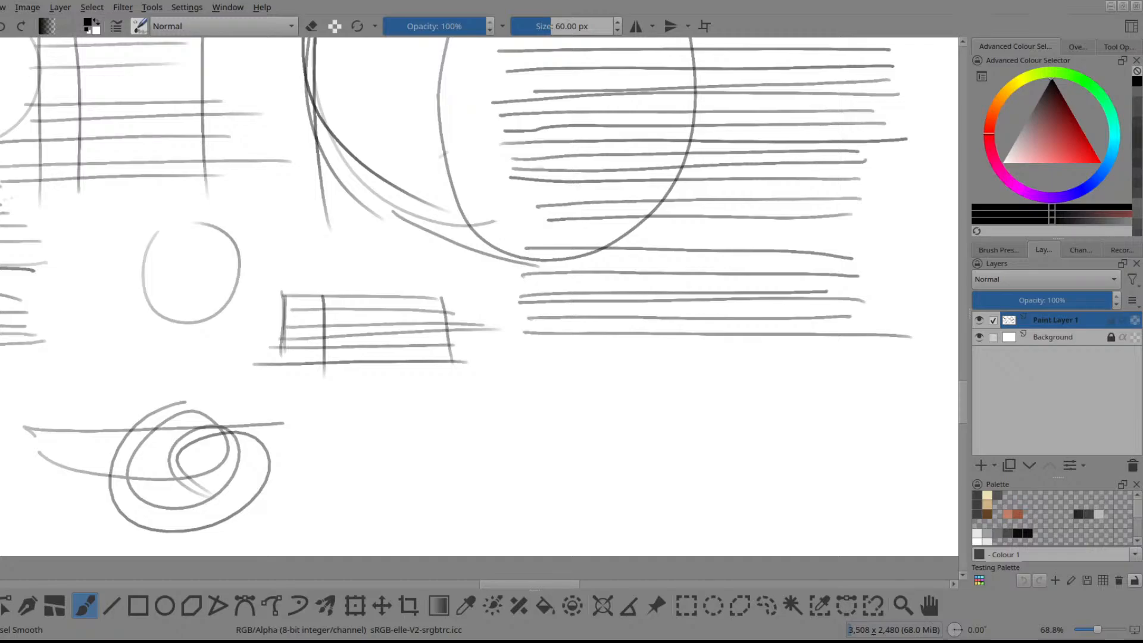
left_click_drag(365, 413, 258, 236)
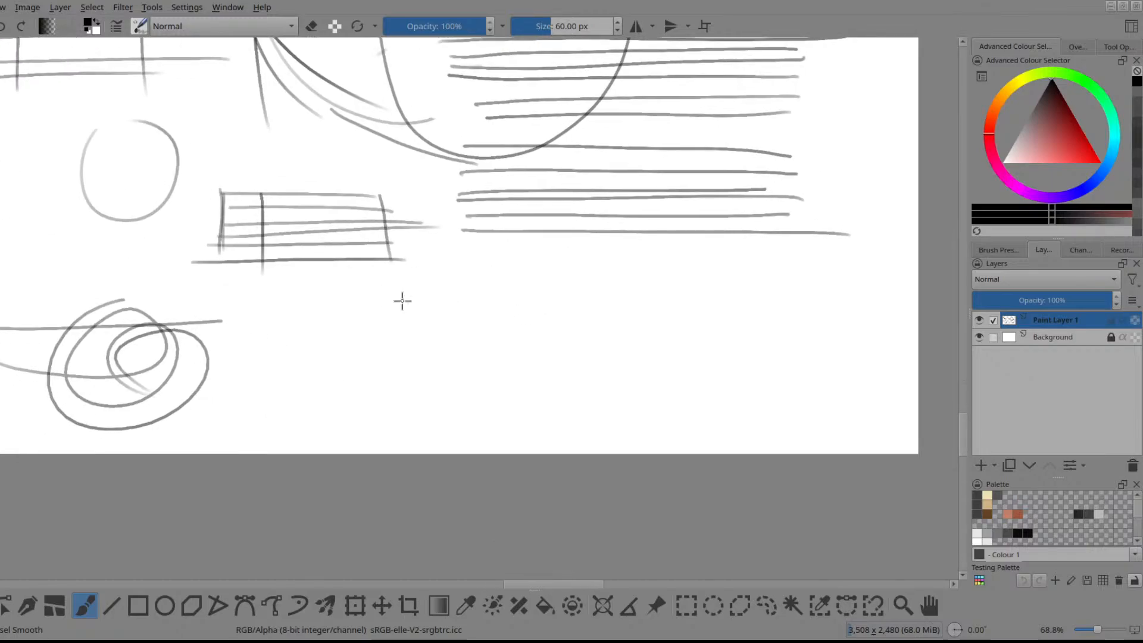
left_click_drag(367, 299, 551, 294)
mouse_move(367, 304)
left_mouse_down()
mouse_move(542, 303)
mouse_move(517, 316)
mouse_move(371, 317)
left_mouse_up()
left_click_drag(564, 324, 390, 325)
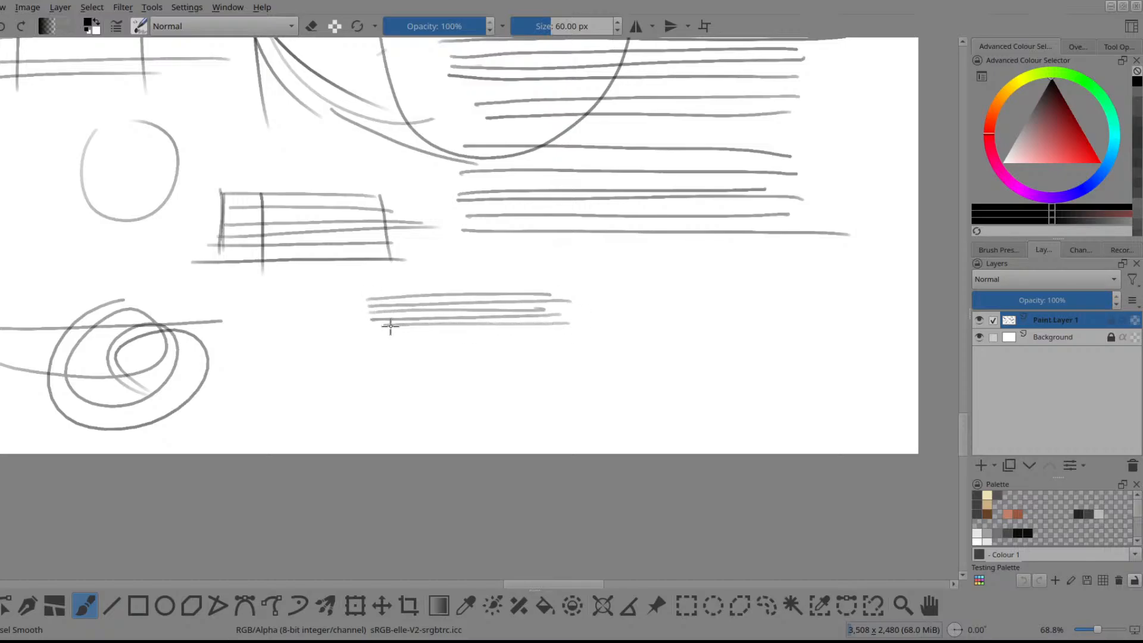
mouse_move(574, 324)
left_mouse_down()
mouse_move(383, 332)
mouse_move(598, 339)
left_mouse_up()
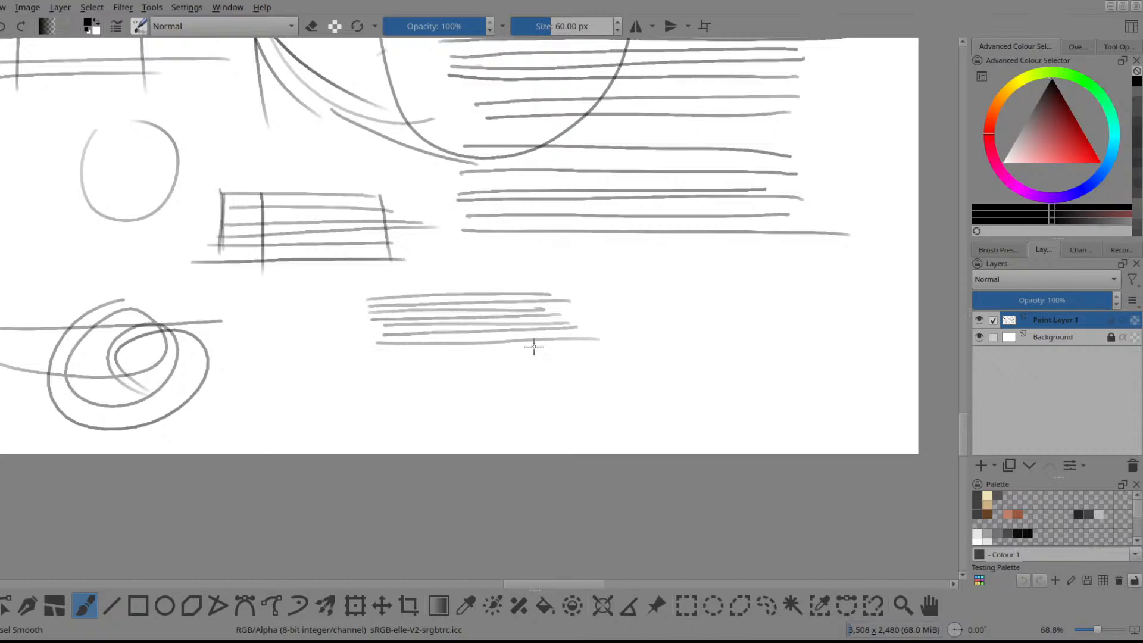
left_click_drag(368, 352, 641, 351)
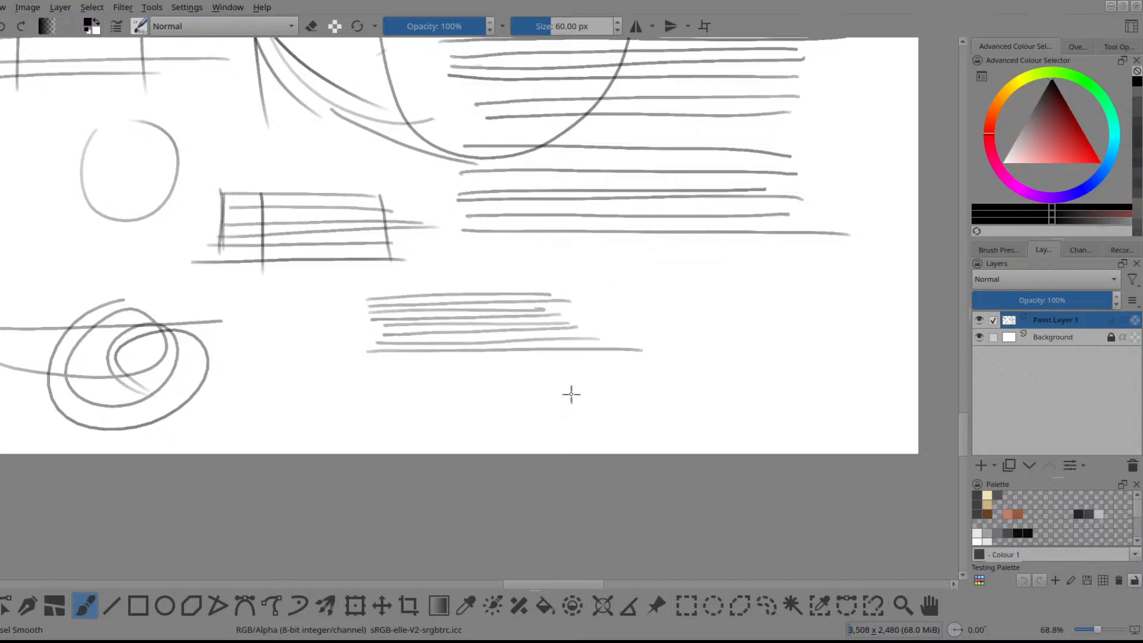
left_click_drag(770, 250, 777, 234)
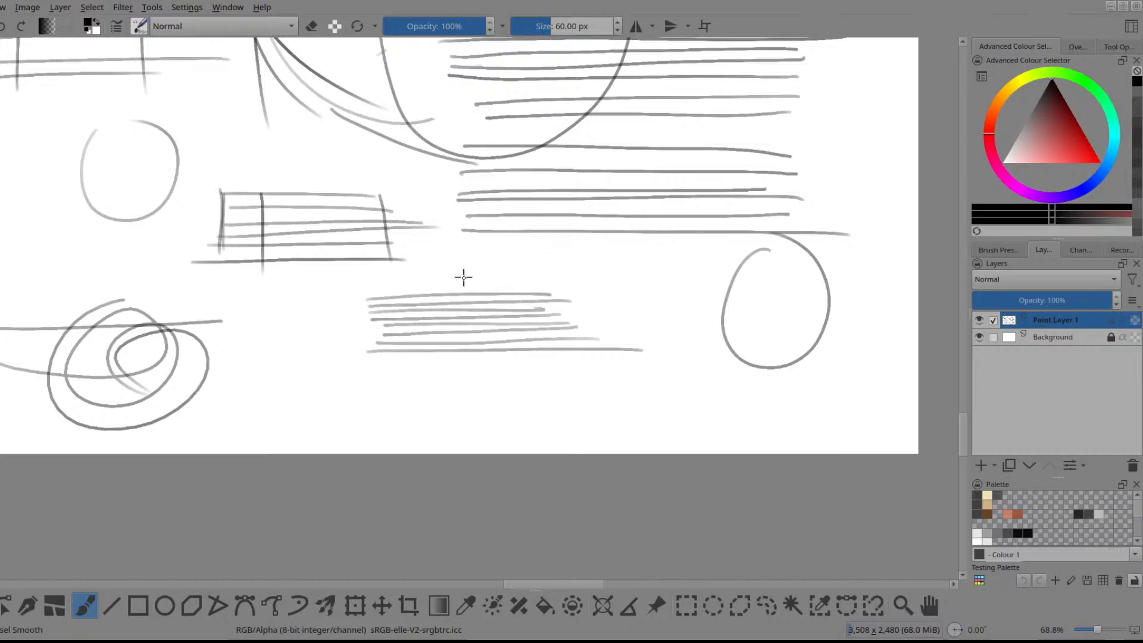
Step: Draw a dense stack of short horizontal lines just below the set of long parallel lines
mouse_move(625, 249)
left_mouse_down()
mouse_move(495, 251)
mouse_move(604, 250)
left_mouse_up()
left_click_drag(493, 258, 599, 255)
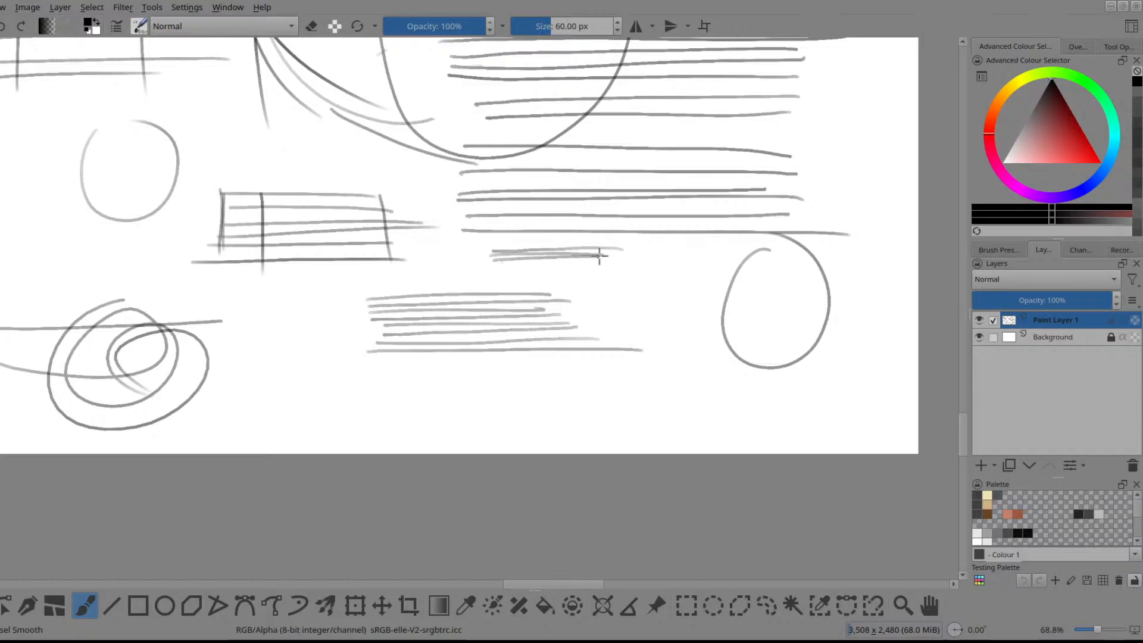
mouse_move(494, 263)
left_mouse_down()
mouse_move(619, 261)
mouse_move(486, 269)
left_mouse_up()
mouse_move(634, 274)
left_mouse_down()
mouse_move(481, 275)
mouse_move(629, 277)
mouse_move(481, 281)
mouse_move(620, 283)
left_mouse_up()
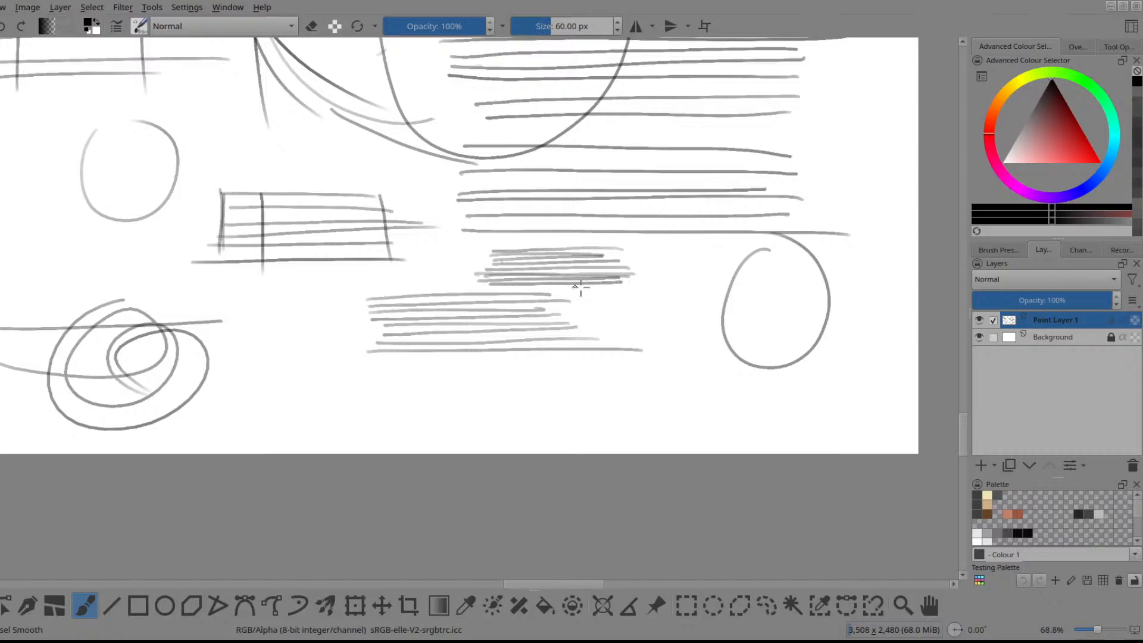
Step: Close both ends of the wider horizontal line stack below with slanted edges
left_click_drag(679, 345, 521, 298)
left_click_drag(392, 248, 478, 304)
mouse_move(209, 253)
left_mouse_down()
mouse_move(220, 282)
mouse_move(253, 303)
mouse_move(470, 295)
left_mouse_up()
Step: Draw five evenly spaced horizontal lines near the canvas's bottom edge and close their left end with a vertical line
mouse_move(237, 329)
left_mouse_down()
mouse_move(434, 280)
mouse_move(614, 284)
left_mouse_up()
key("ctrl+z")
left_click_drag(389, 297, 605, 293)
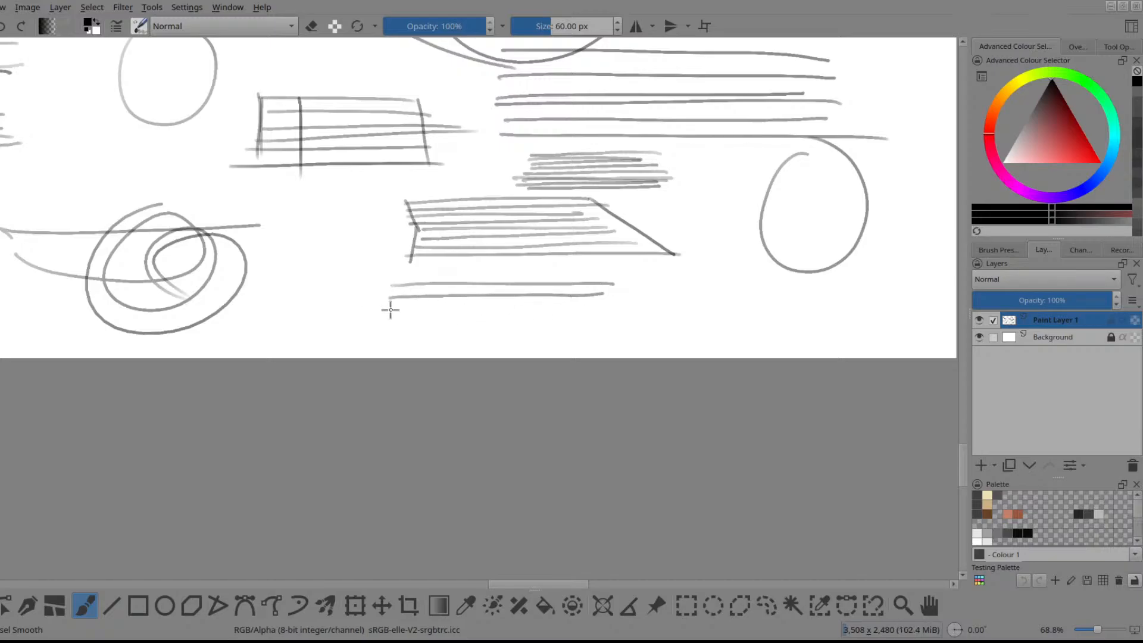
left_click_drag(389, 309, 604, 307)
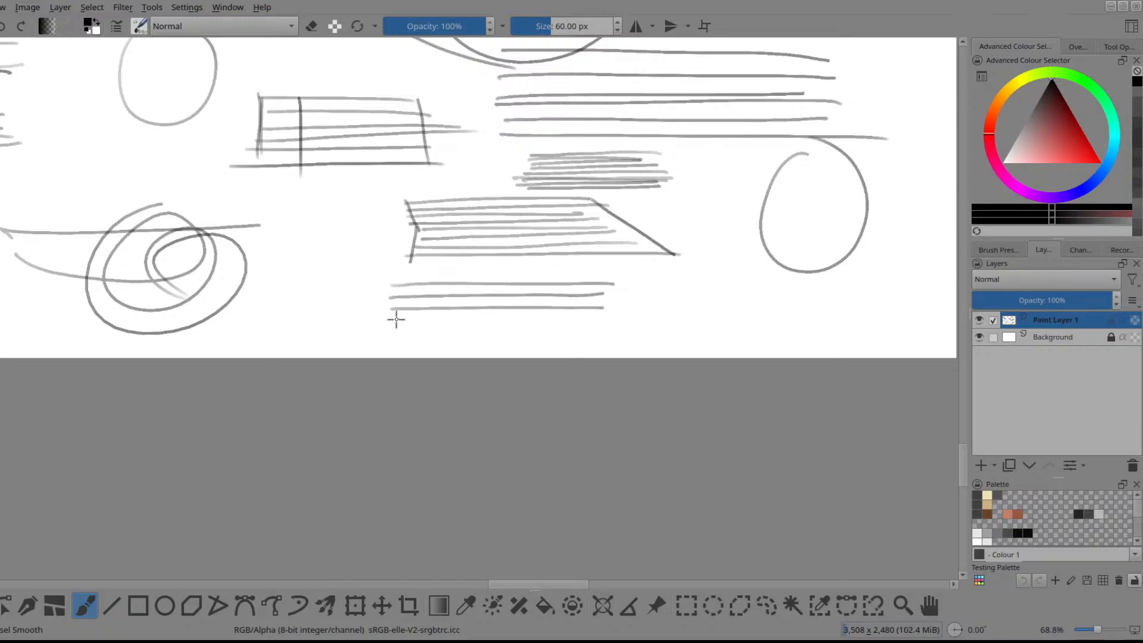
left_click_drag(395, 319, 616, 319)
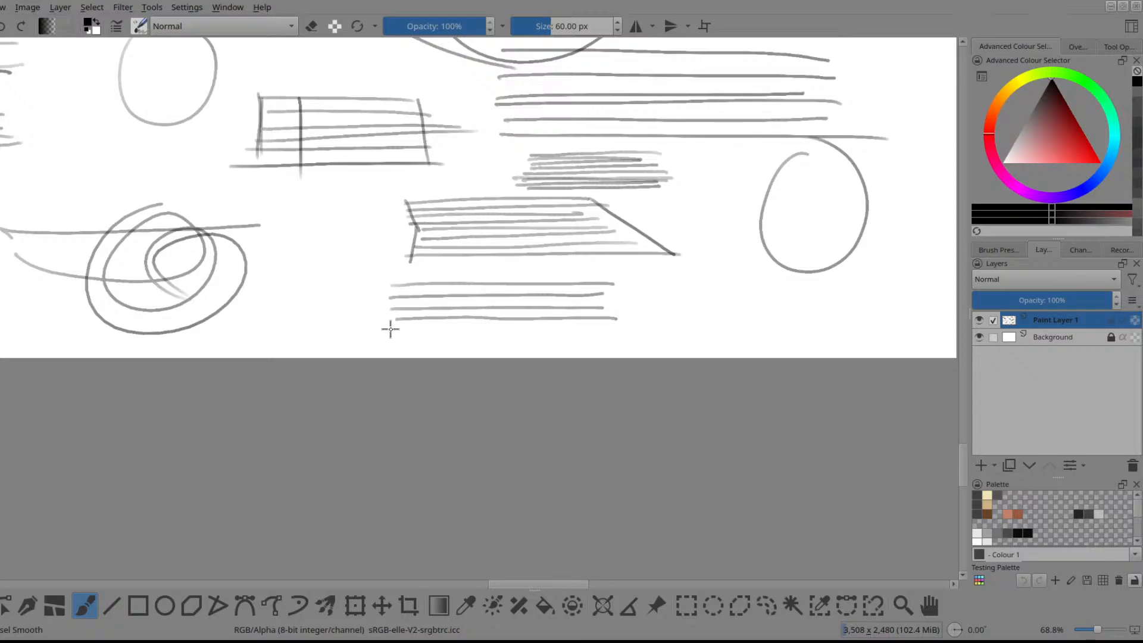
left_click_drag(393, 329, 618, 324)
key("ctrl+z")
left_click_drag(397, 333, 618, 330)
left_click_drag(498, 316, 299, 334)
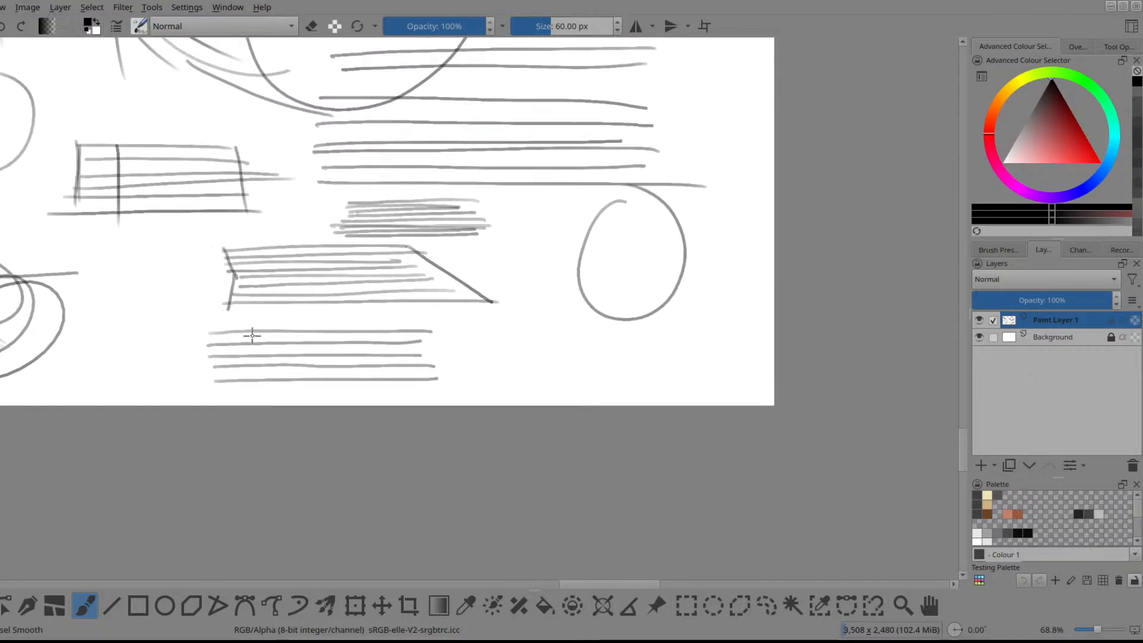
left_click_drag(213, 338, 213, 372)
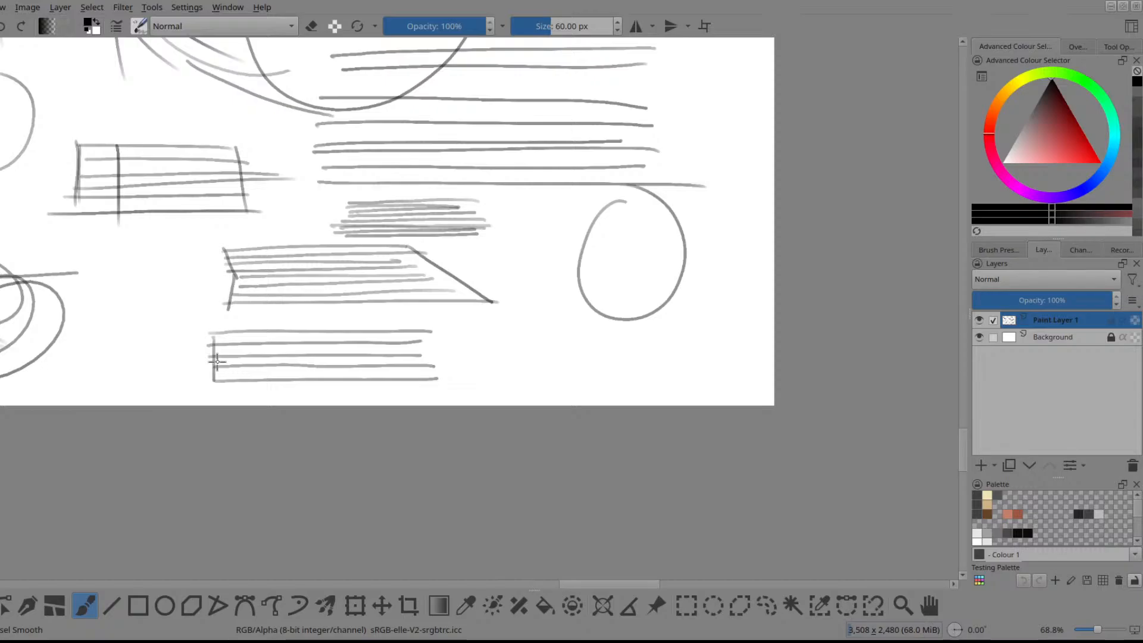
Step: Sketch a small box with an upper and a lower face just above the small line grid
left_click_drag(311, 259, 375, 341)
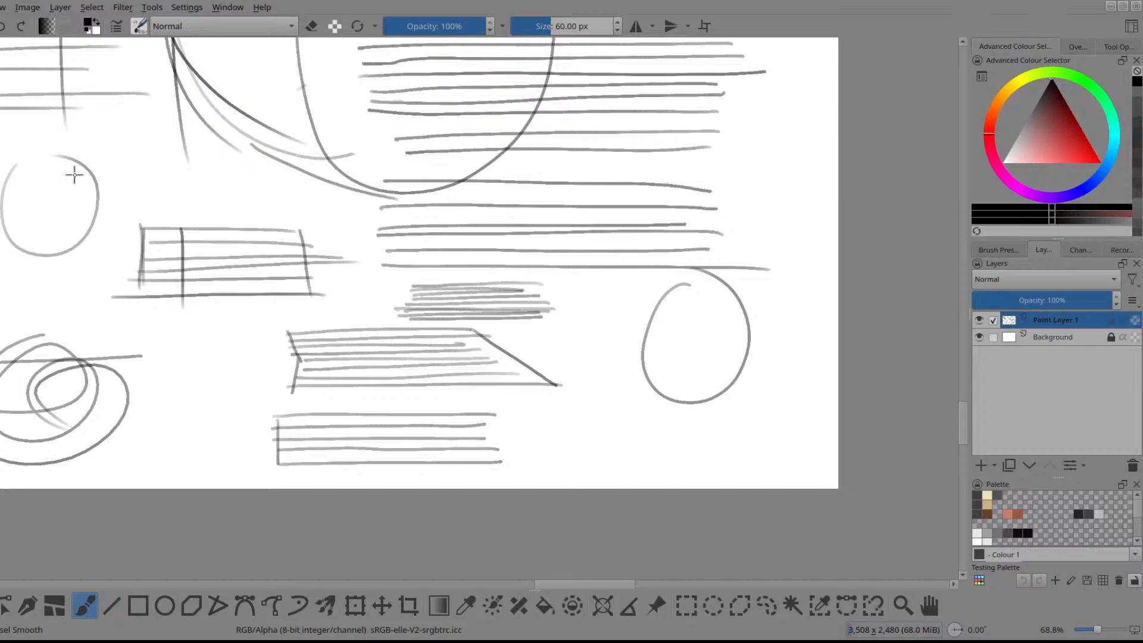
left_click_drag(107, 203, 133, 229)
left_click_drag(236, 223, 209, 222)
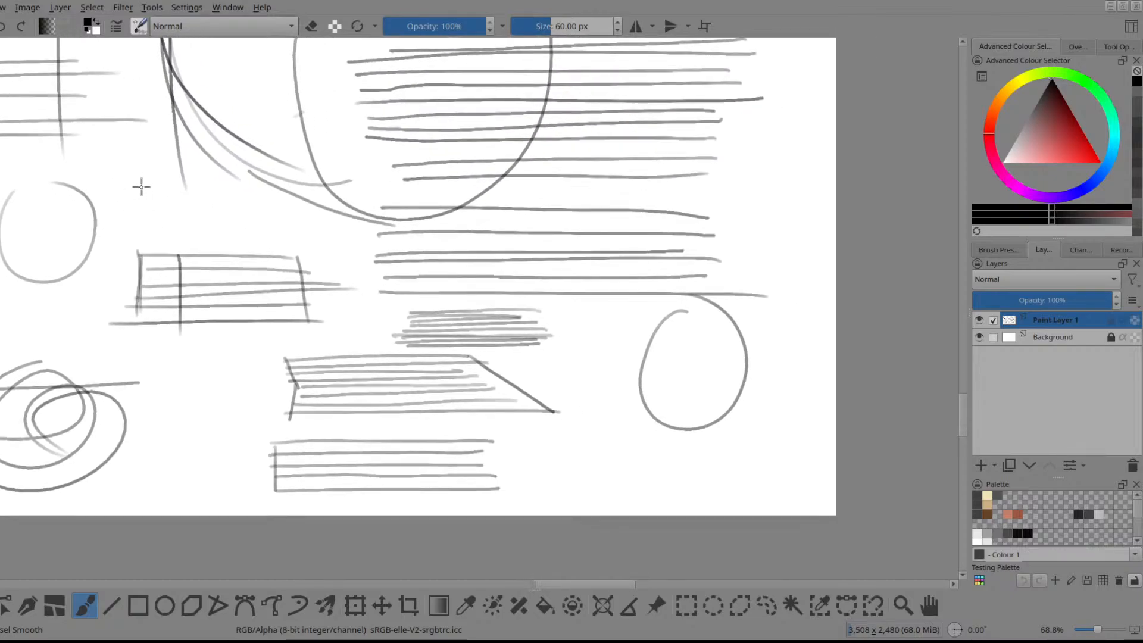
mouse_move(146, 187)
left_mouse_down()
mouse_move(145, 215)
mouse_move(195, 186)
left_mouse_up()
left_click_drag(144, 213, 223, 217)
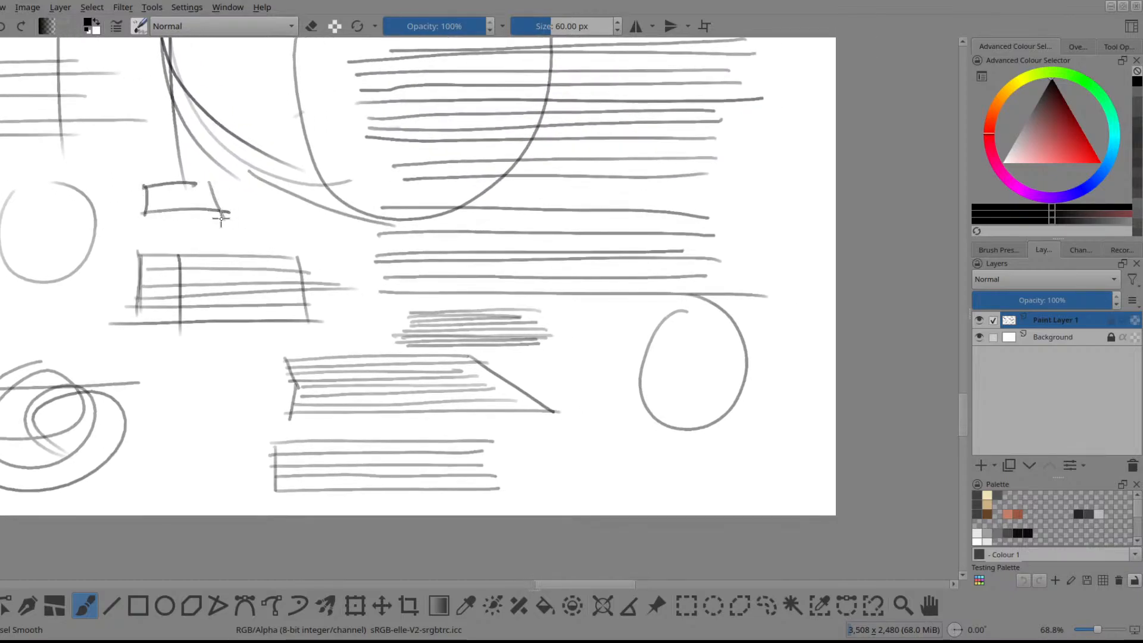
mouse_move(145, 214)
left_mouse_down()
mouse_move(150, 237)
mouse_move(221, 244)
left_mouse_up()
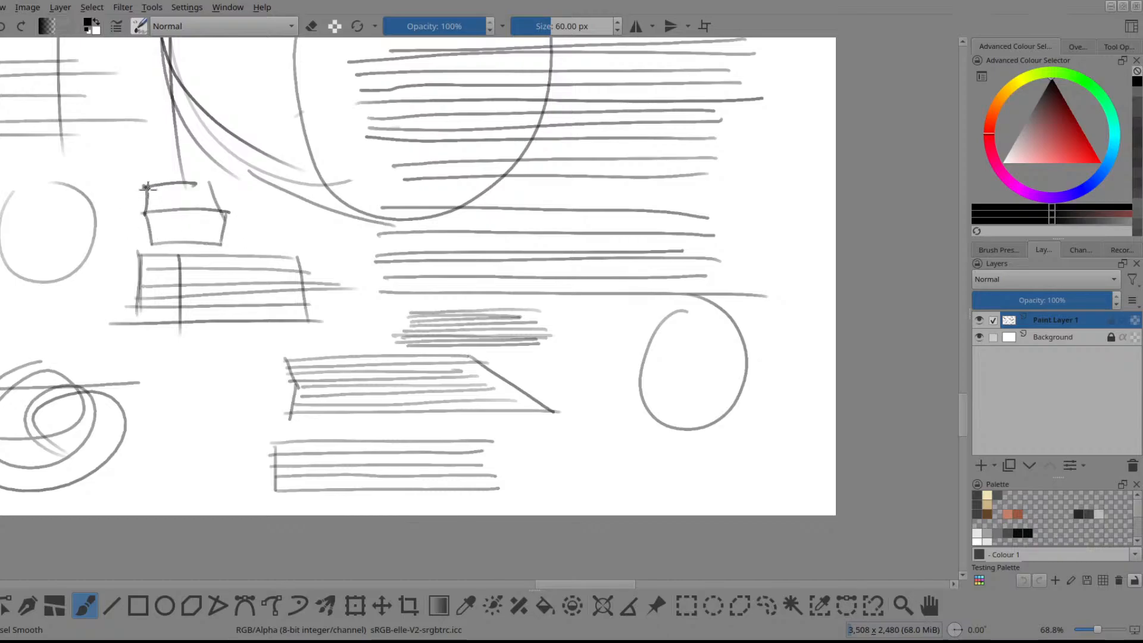
Step: Retrace the small box's horizontal and side edges with darker strokes, extending past its right corners
left_click_drag(144, 187, 143, 217)
left_click_drag(143, 214, 234, 212)
left_click_drag(144, 186, 232, 183)
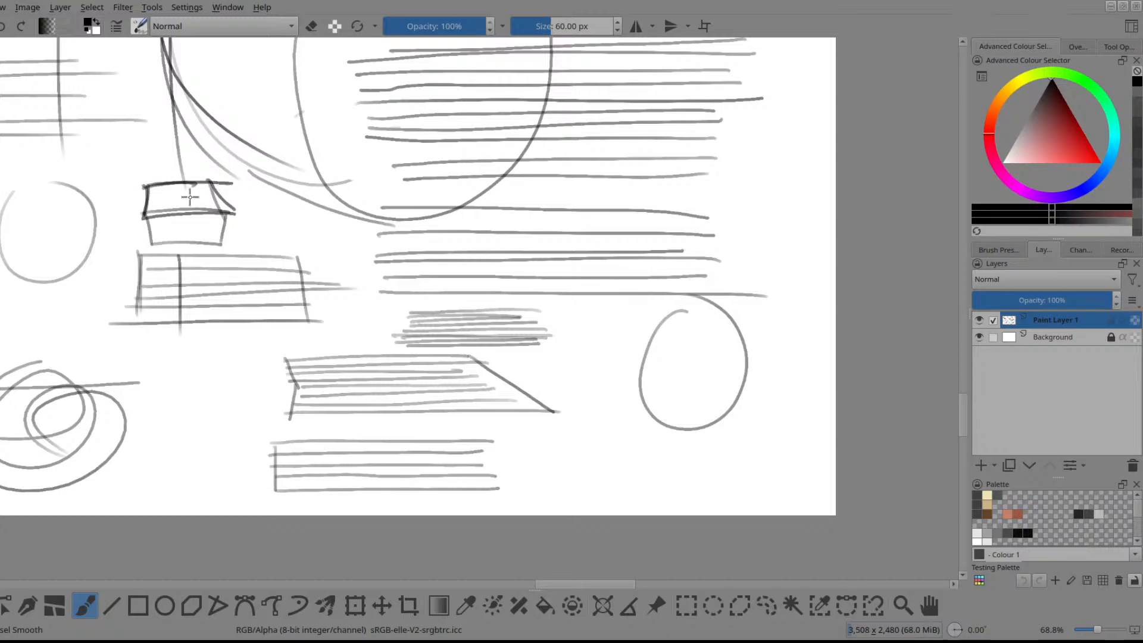
mouse_move(141, 223)
left_mouse_down()
mouse_move(156, 257)
mouse_move(235, 254)
left_mouse_up()
left_click_drag(235, 212, 222, 258)
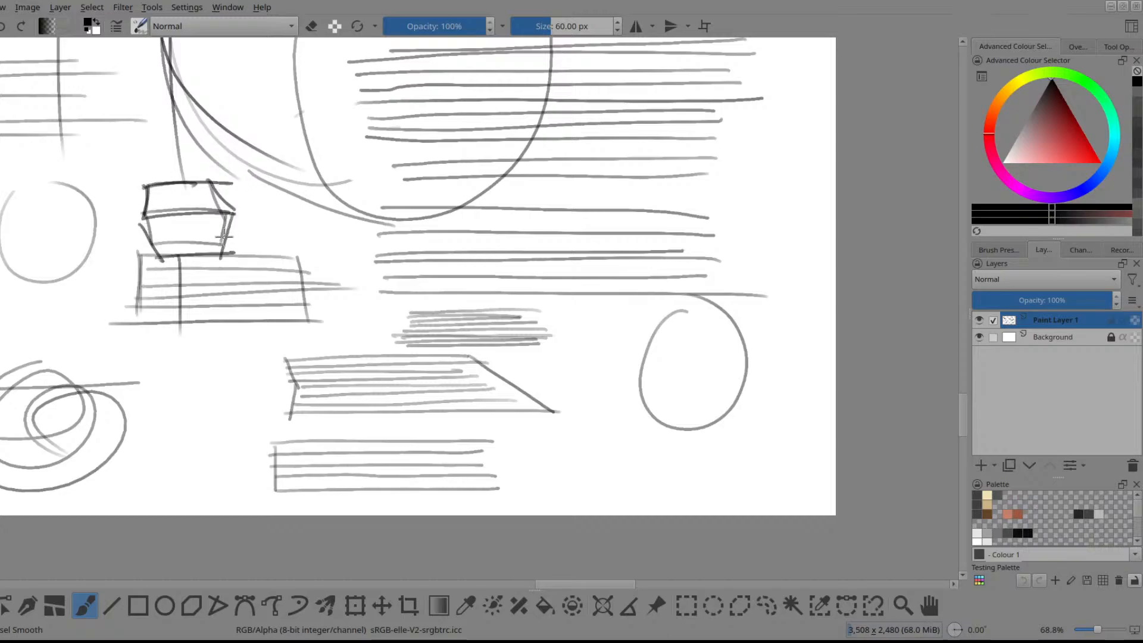
mouse_move(147, 187)
left_mouse_down()
mouse_move(140, 228)
mouse_move(159, 256)
mouse_move(250, 219)
left_mouse_up()
mouse_move(143, 224)
left_mouse_down()
mouse_move(247, 223)
mouse_move(225, 178)
mouse_move(249, 228)
left_mouse_up()
Step: Erase the small box's overshooting line ends and darken its outline
key("e")
left_click_drag(222, 195, 230, 220)
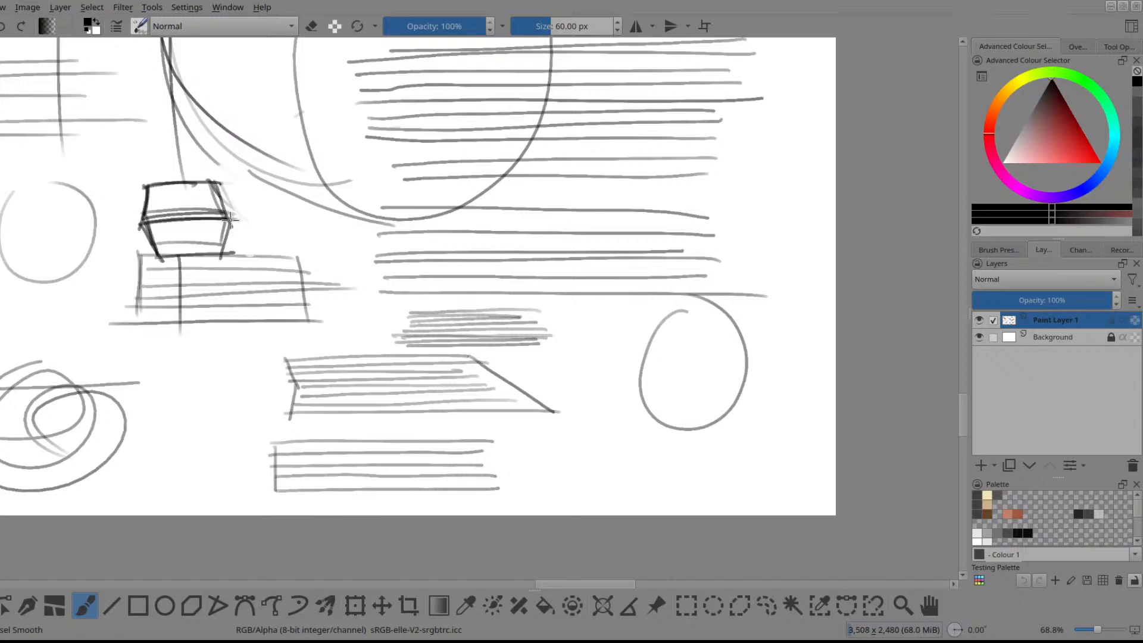
mouse_move(151, 179)
left_mouse_down()
mouse_move(146, 240)
mouse_move(143, 231)
mouse_move(159, 264)
mouse_move(221, 260)
left_mouse_up()
key("e")
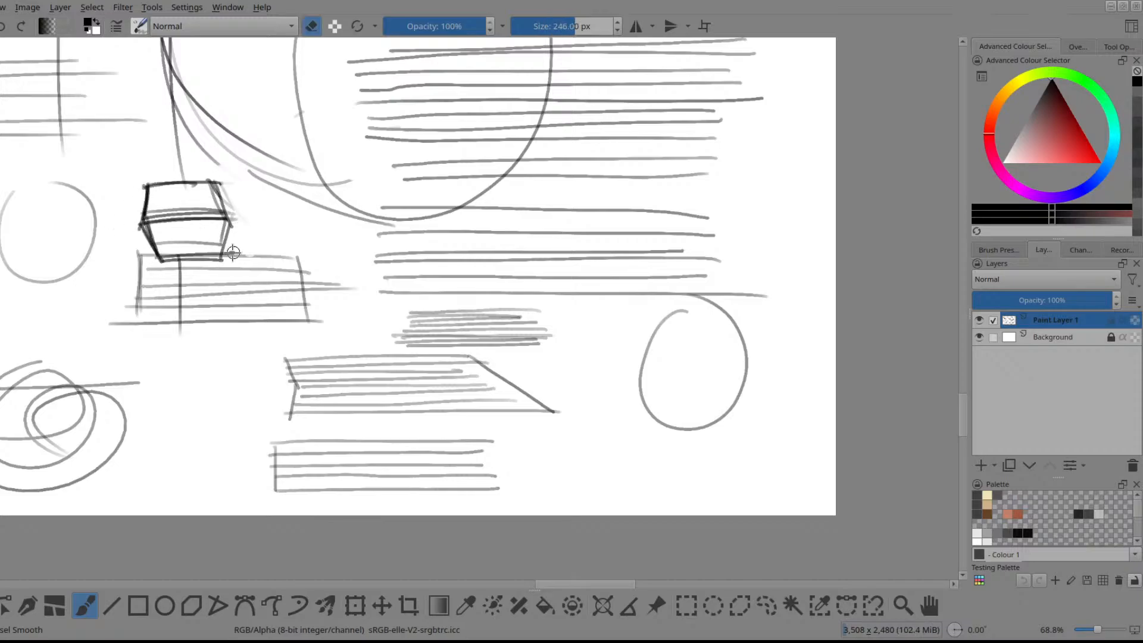
left_click_drag(122, 266, 183, 273)
key("e")
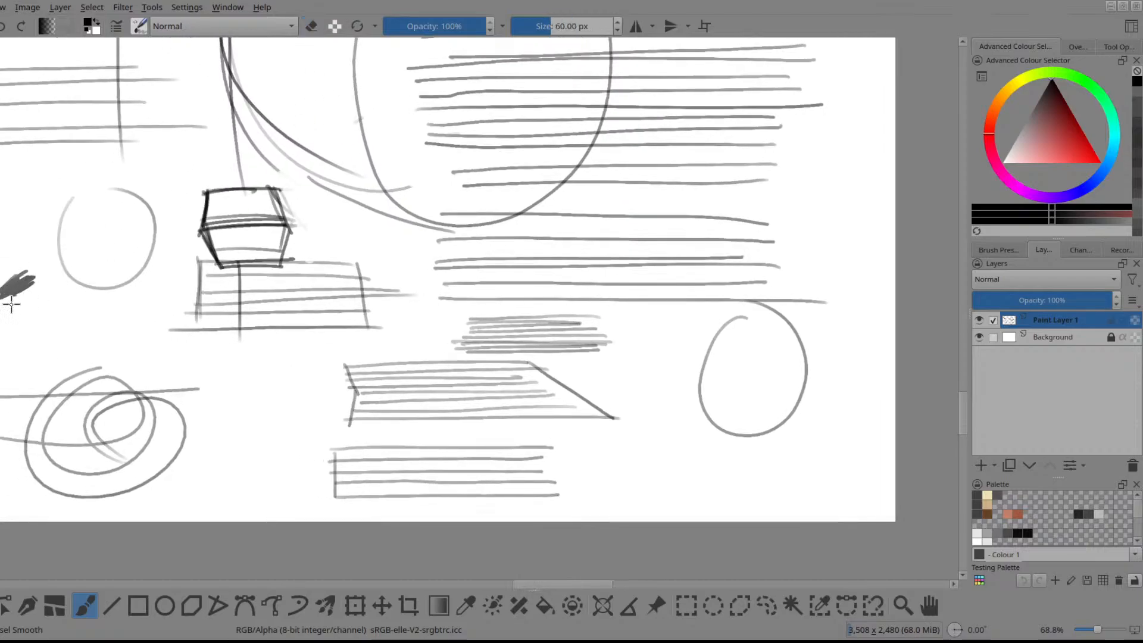
Step: Scribble a dark and light patch left of the small circle and smudge its tones together with Blender Blur at 32.62 px
mouse_move(6, 307)
left_mouse_down()
mouse_move(42, 292)
mouse_move(46, 243)
left_mouse_up()
right_click(59, 275)
left_click(75, 331)
right_click(45, 311)
mouse_move(48, 247)
left_mouse_down()
mouse_move(271, 295)
mouse_move(205, 316)
left_mouse_up()
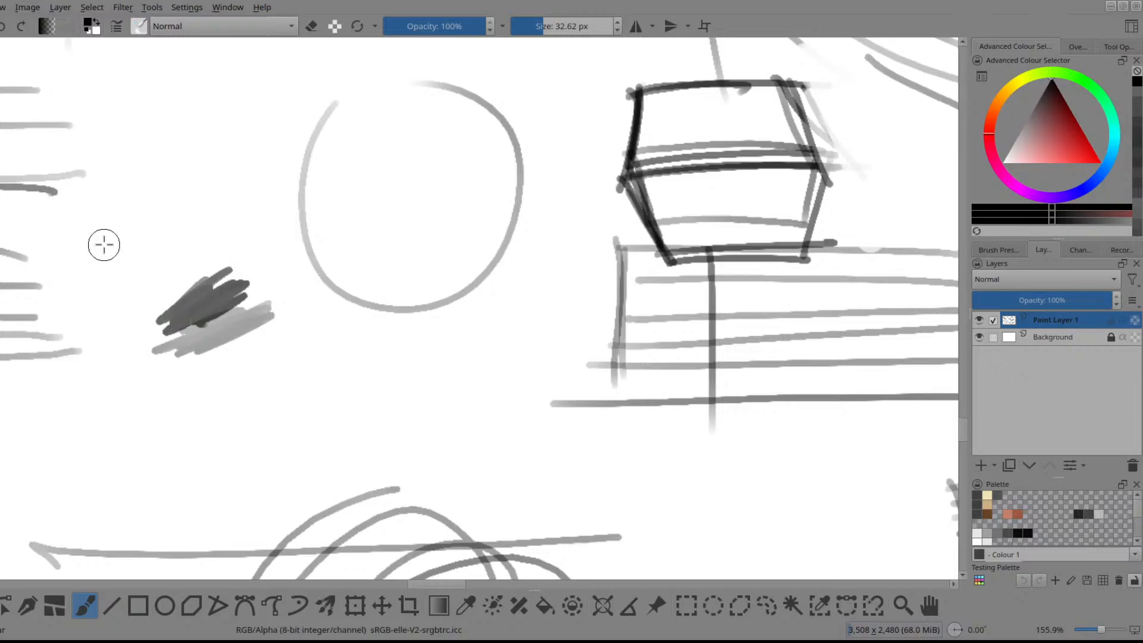
right_click(138, 208)
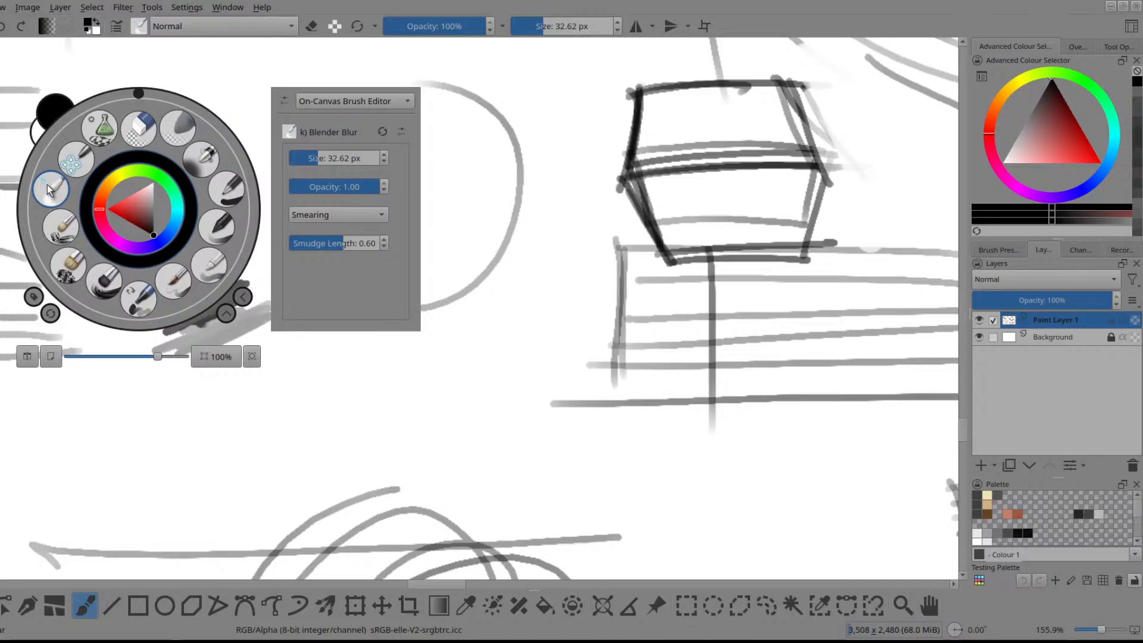
left_click(400, 357)
mouse_move(196, 328)
left_mouse_down()
mouse_move(277, 305)
mouse_move(202, 323)
mouse_move(206, 332)
mouse_move(245, 310)
left_mouse_up()
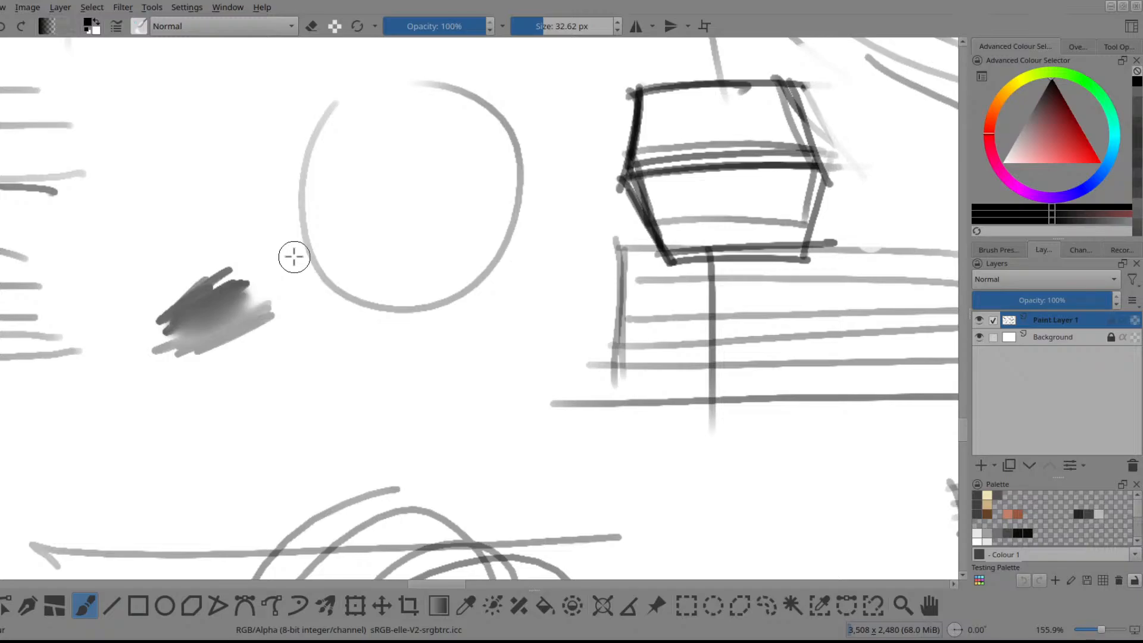
left_click_drag(145, 347, 220, 312)
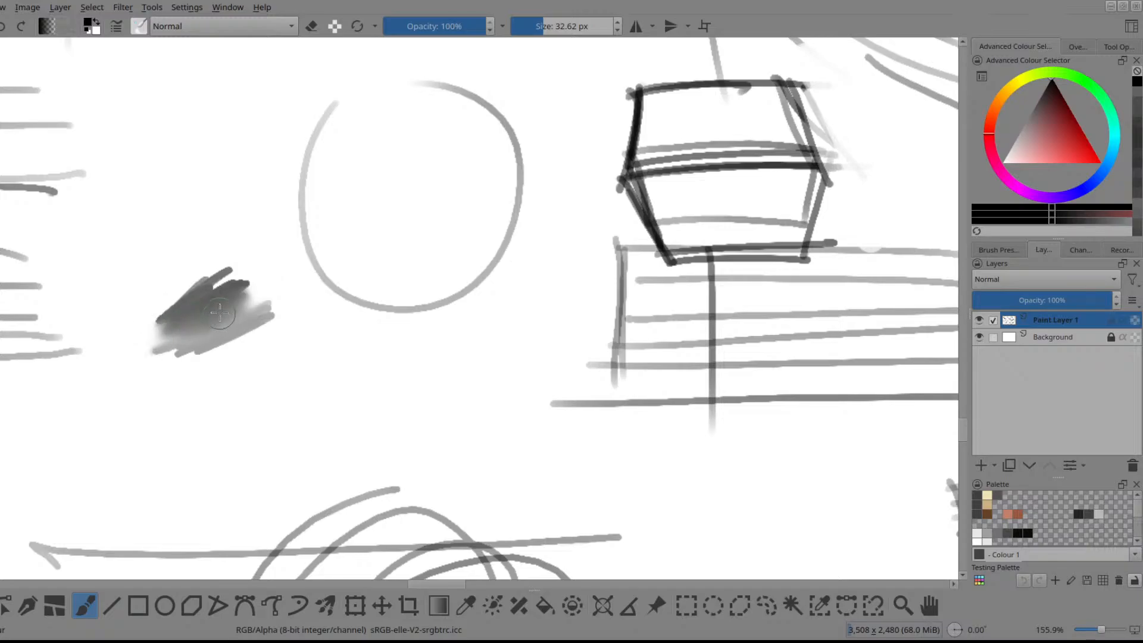
Step: Switch to the 60 px Marker Smooth brush and close the gap at the top of the circle beside the smudged patch
key("2")
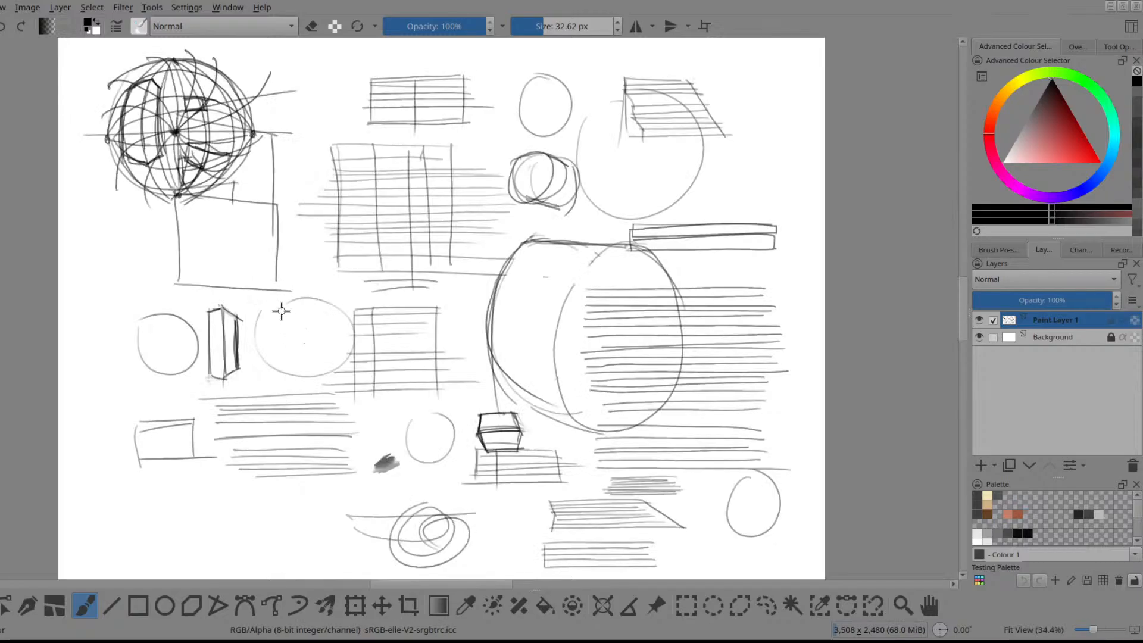
left_click_drag(357, 400, 274, 254)
mouse_move(281, 316)
left_mouse_down()
mouse_move(265, 303)
mouse_move(248, 189)
left_mouse_up()
right_click(282, 251)
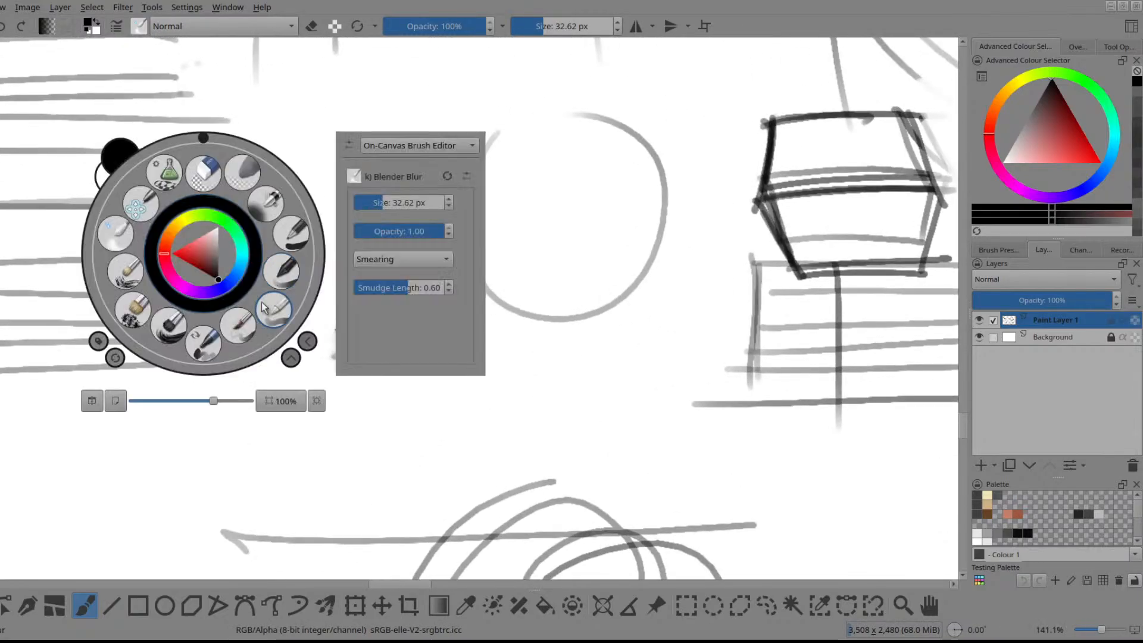
left_click(215, 341)
left_click_drag(320, 266, 284, 385)
mouse_move(459, 252)
left_mouse_down()
mouse_move(558, 232)
mouse_move(577, 239)
left_mouse_up()
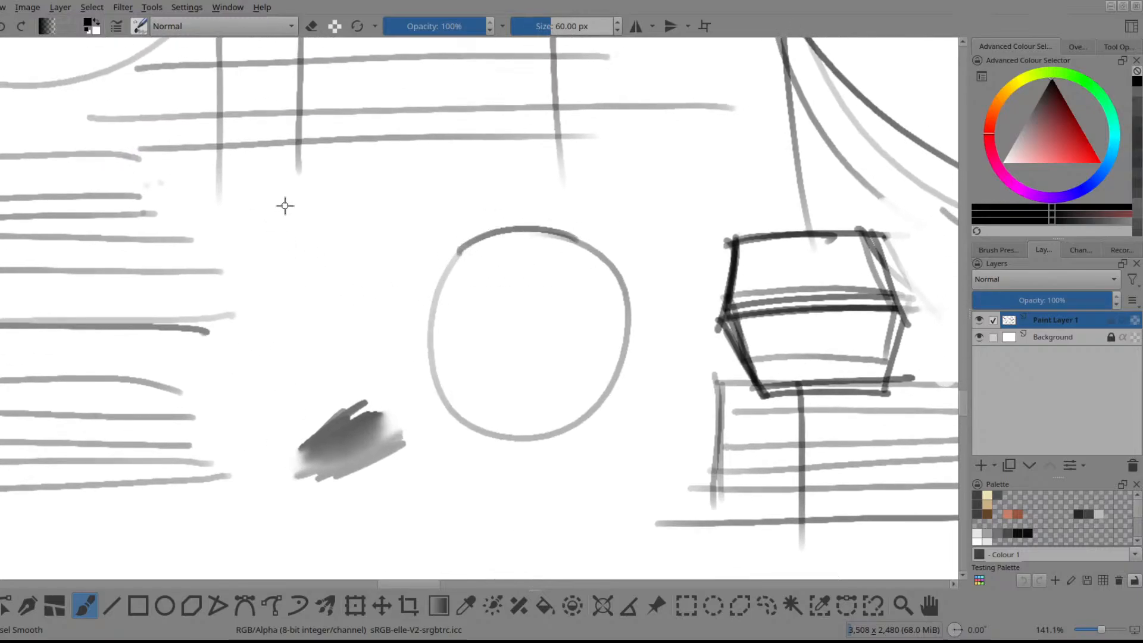
Step: Handwrite the words "Render Brush" on two lines above the circle
mouse_move(358, 216)
left_mouse_down()
mouse_move(268, 227)
mouse_move(253, 256)
left_mouse_up()
mouse_move(245, 210)
left_mouse_down()
mouse_move(270, 208)
mouse_move(274, 230)
mouse_move(257, 242)
mouse_move(302, 219)
mouse_move(331, 240)
left_mouse_up()
left_click_drag(360, 218, 345, 241)
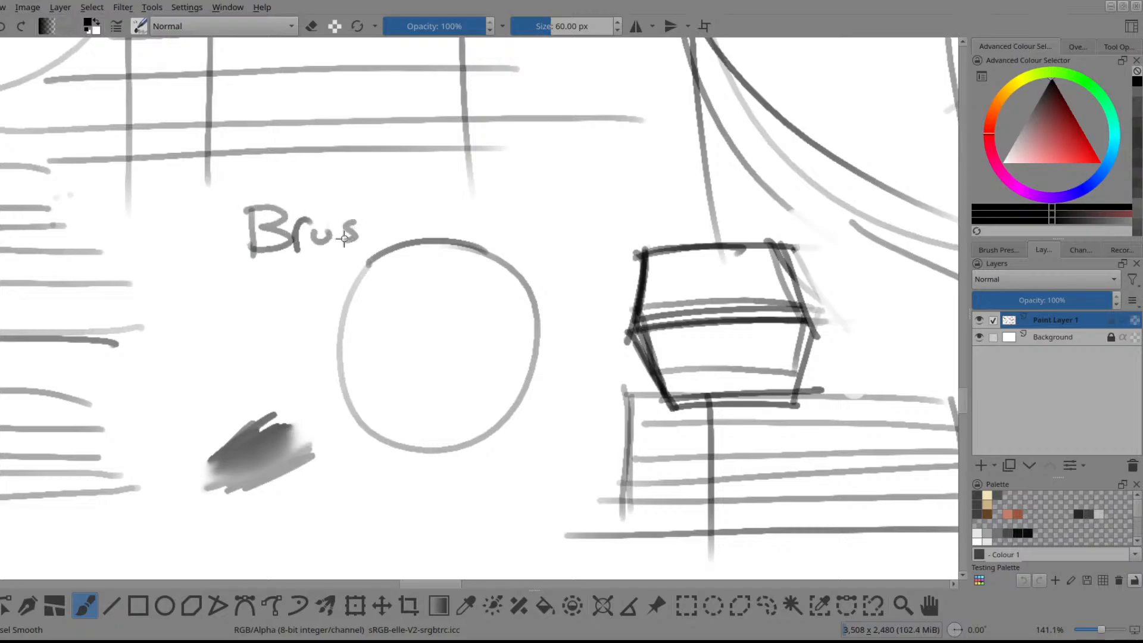
left_click_drag(362, 194, 377, 240)
mouse_move(267, 179)
left_mouse_down()
mouse_move(295, 173)
mouse_move(303, 186)
mouse_move(337, 172)
mouse_move(341, 155)
mouse_move(397, 168)
left_mouse_up()
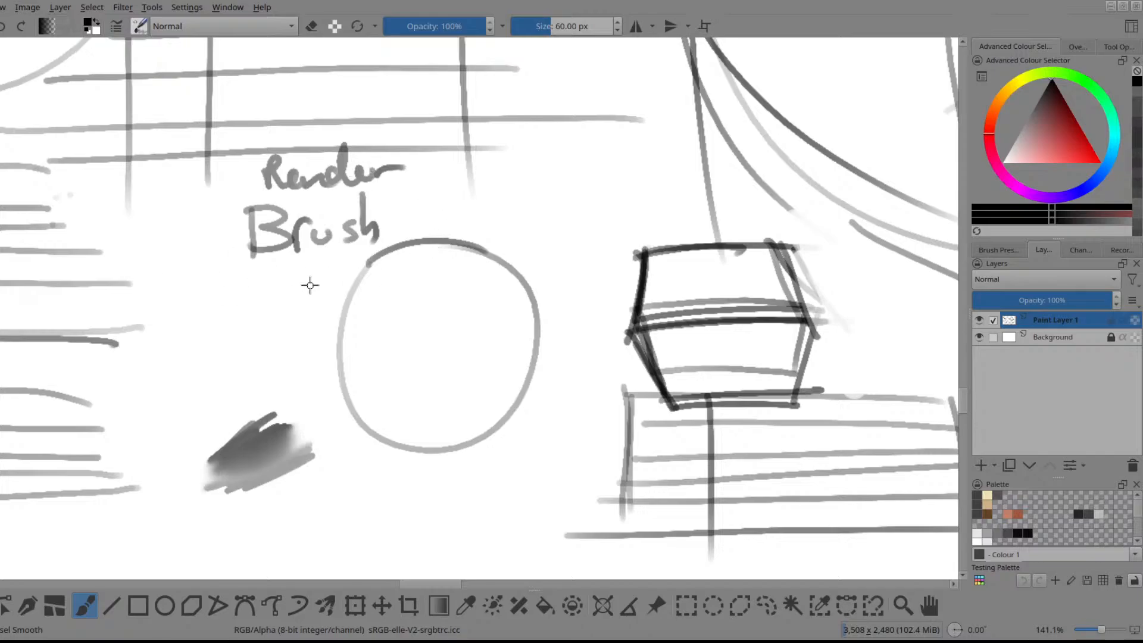
Step: Smudge the circle's left and lower outline softly with the Blender Blur brush at 60 px
right_click(179, 253)
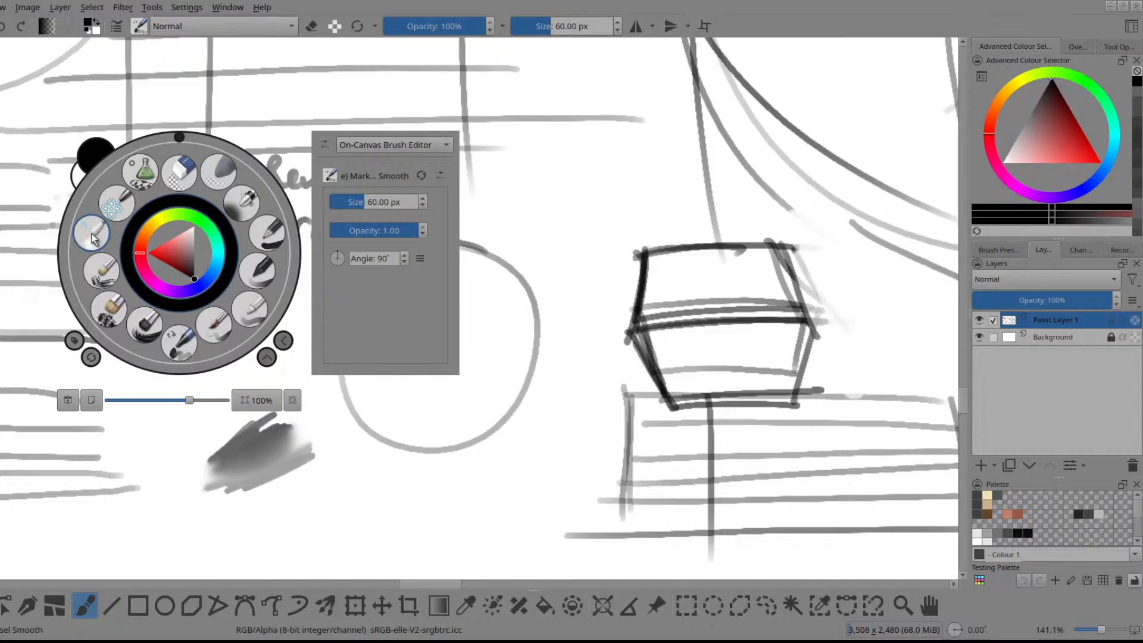
left_click(92, 238)
mouse_move(367, 265)
left_mouse_down()
mouse_move(370, 434)
mouse_move(417, 425)
mouse_move(350, 323)
mouse_move(409, 446)
mouse_move(477, 400)
mouse_move(386, 385)
mouse_move(405, 253)
mouse_move(361, 323)
left_mouse_up()
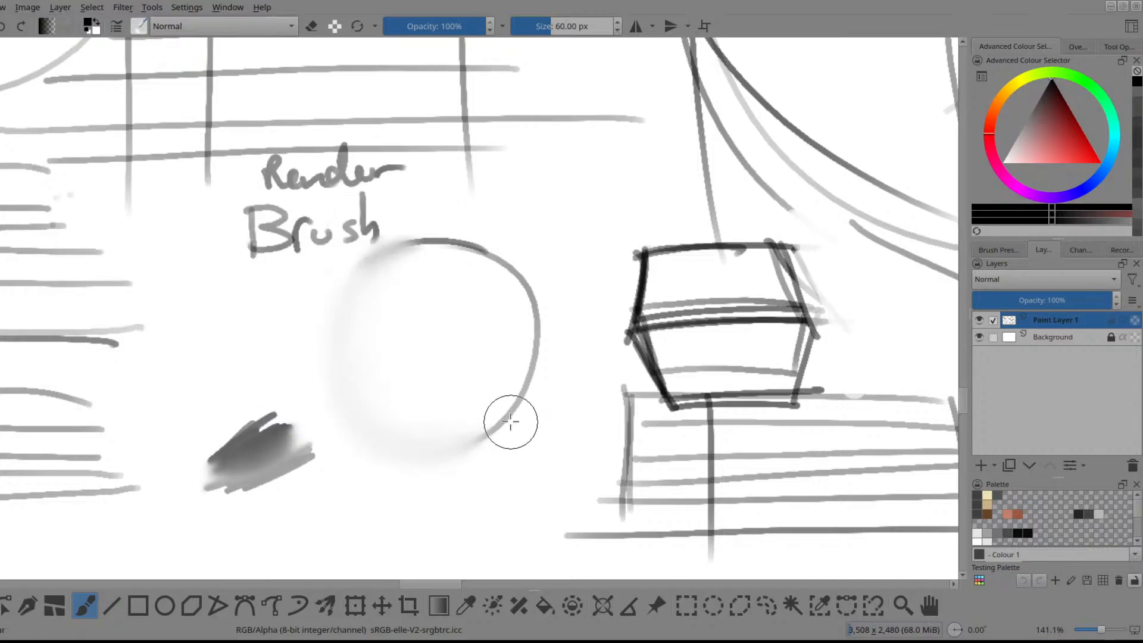
mouse_move(510, 422)
left_mouse_down()
mouse_move(441, 396)
mouse_move(479, 410)
mouse_move(491, 318)
mouse_move(509, 358)
mouse_move(429, 378)
left_mouse_up()
Step: Paint a grey shadow over the circle's lower-left part with the Basic Opacity brush, enlarged to 178.59 px
right_click(336, 354)
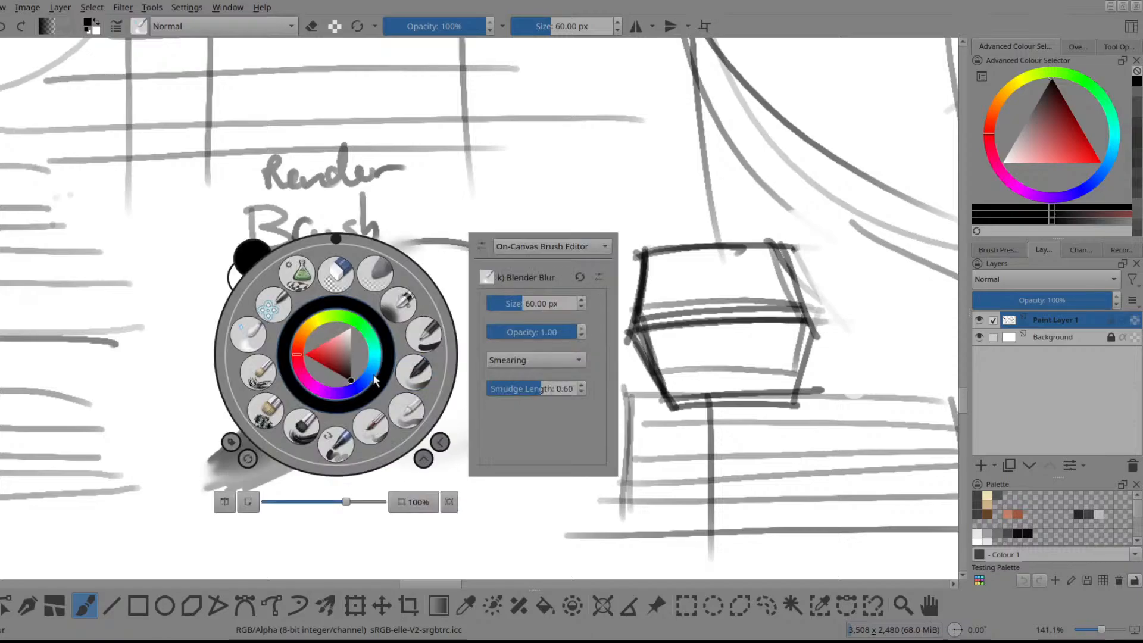
left_click(371, 424)
mouse_move(239, 302)
left_mouse_down("shift")
mouse_move(330, 286)
mouse_move(375, 423)
mouse_move(375, 386)
mouse_move(434, 408)
mouse_move(456, 387)
left_mouse_up("shift")
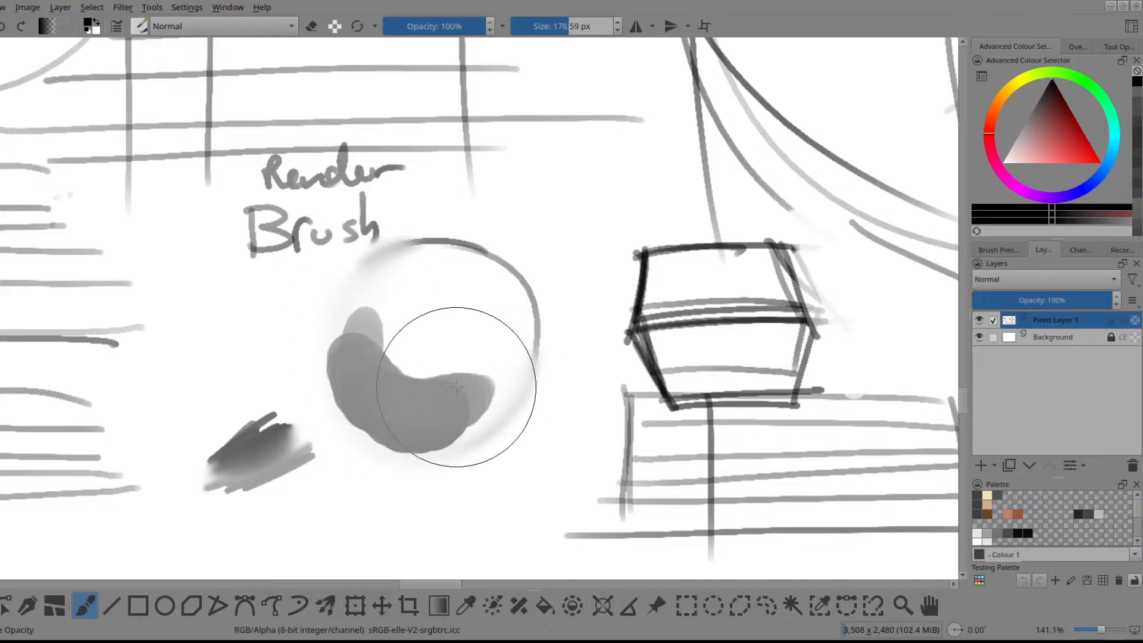
mouse_move(416, 318)
left_mouse_down()
mouse_move(399, 346)
mouse_move(412, 358)
mouse_move(398, 342)
mouse_move(408, 357)
left_mouse_up()
Step: Blend the grey shadow's upper edge into the circle's light area with Blender Blur and return to the Marker Smooth brush
right_click(393, 358)
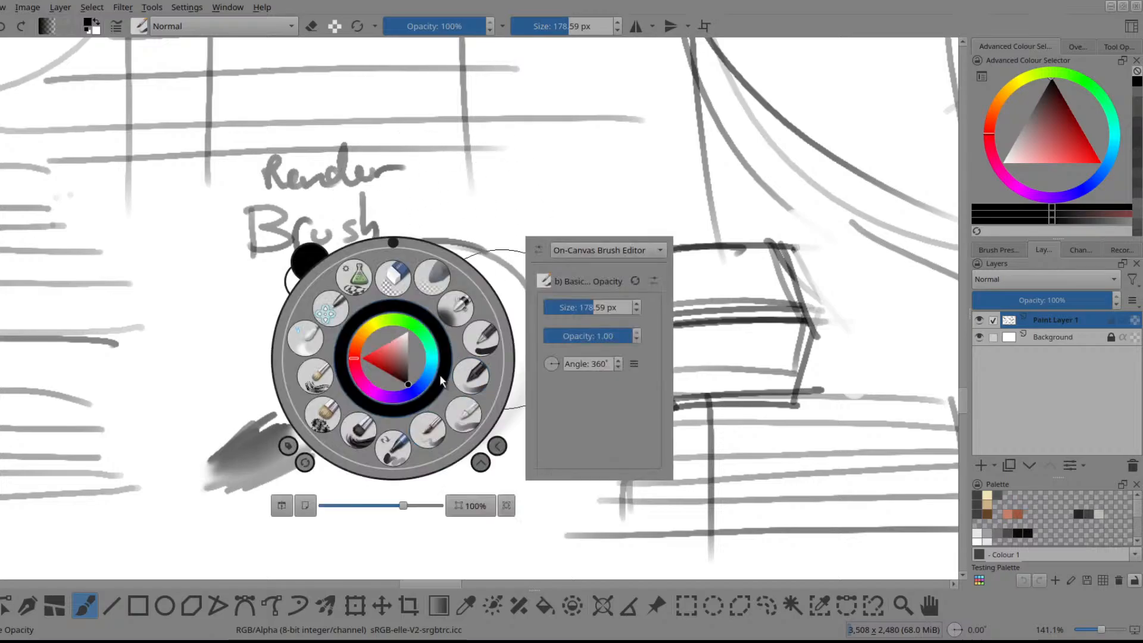
left_click(307, 337)
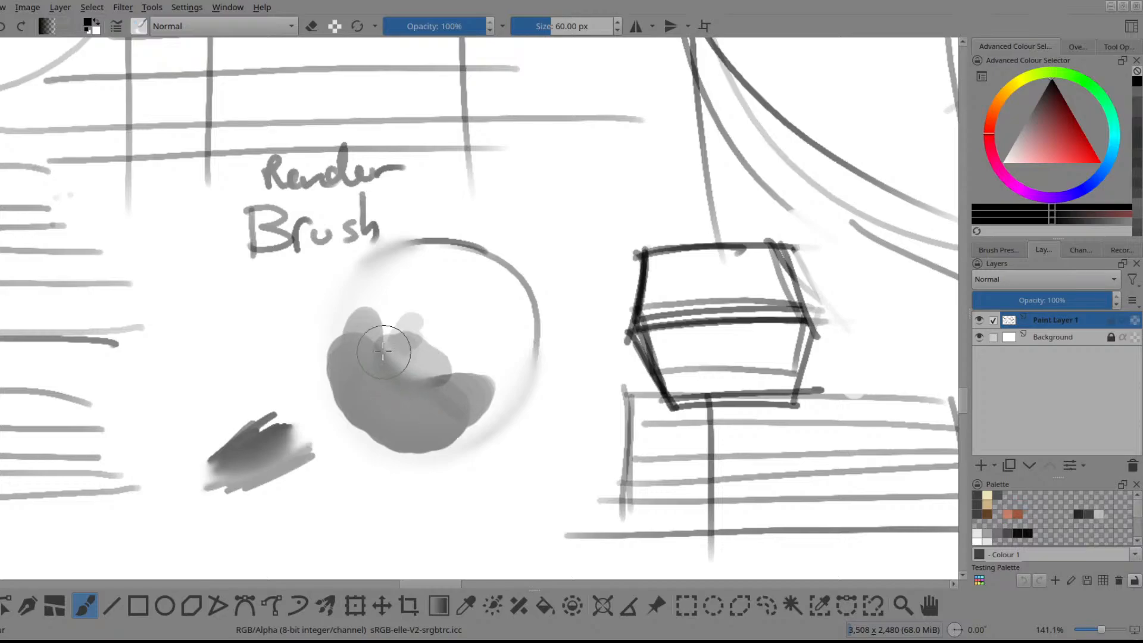
mouse_move(392, 343)
left_mouse_down()
mouse_move(414, 373)
mouse_move(433, 368)
mouse_move(392, 352)
mouse_move(498, 363)
mouse_move(458, 387)
mouse_move(386, 368)
mouse_move(404, 370)
mouse_move(373, 350)
mouse_move(462, 390)
mouse_move(401, 378)
mouse_move(455, 377)
mouse_move(459, 396)
mouse_move(369, 338)
mouse_move(401, 343)
mouse_move(372, 292)
mouse_move(404, 344)
mouse_move(396, 276)
mouse_move(389, 329)
mouse_move(387, 242)
mouse_move(408, 327)
mouse_move(463, 360)
mouse_move(404, 300)
mouse_move(495, 340)
mouse_move(423, 303)
mouse_move(480, 368)
left_mouse_up()
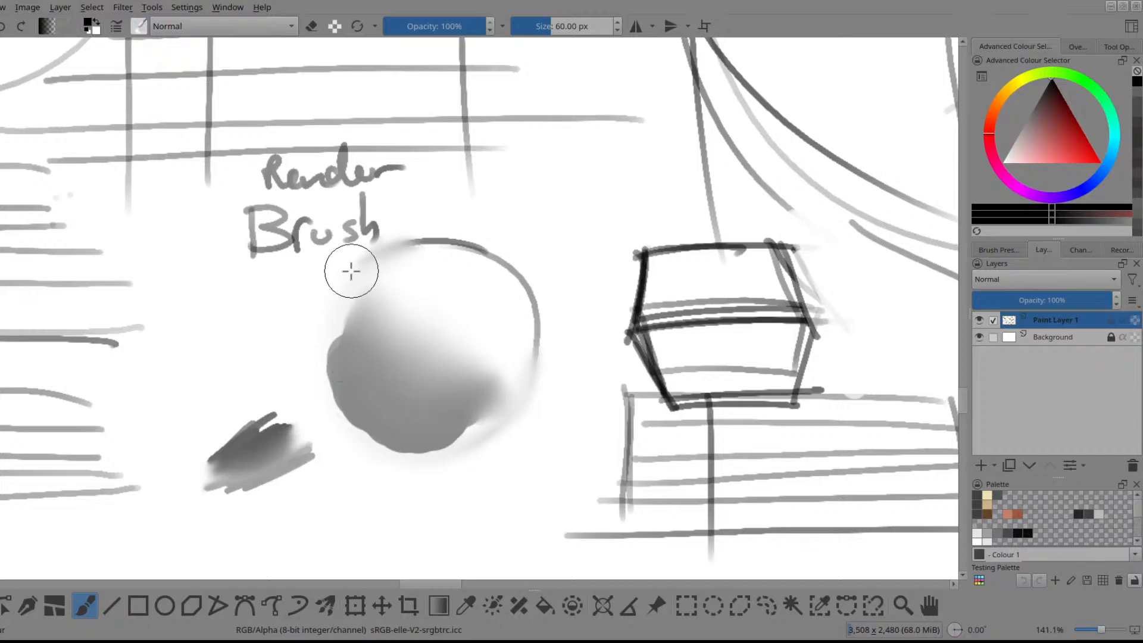
right_click(282, 302)
left_click(283, 393)
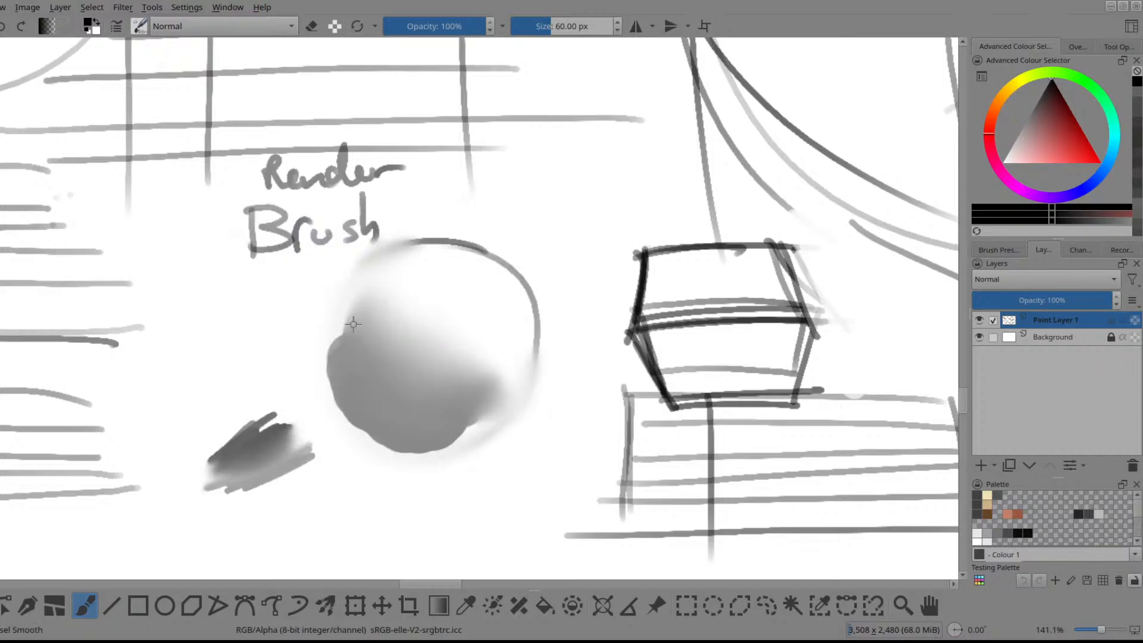
mouse_move(357, 295)
left_mouse_down()
mouse_move(362, 397)
mouse_move(360, 301)
mouse_move(357, 420)
left_mouse_up()
key("ctrl+z")
key("ctrl+z")
Step: Add a new paint layer and cover the whole shaded circle with terracotta Colour 18 using the enlarged Basic-1 brush
left_click(980, 466)
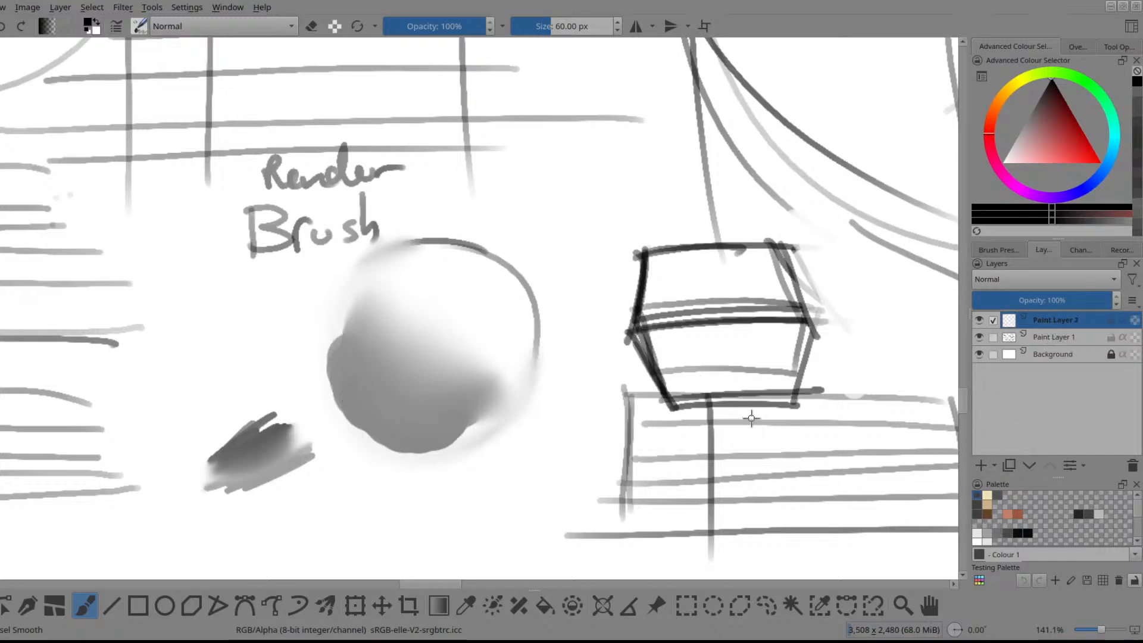
left_click(1007, 516)
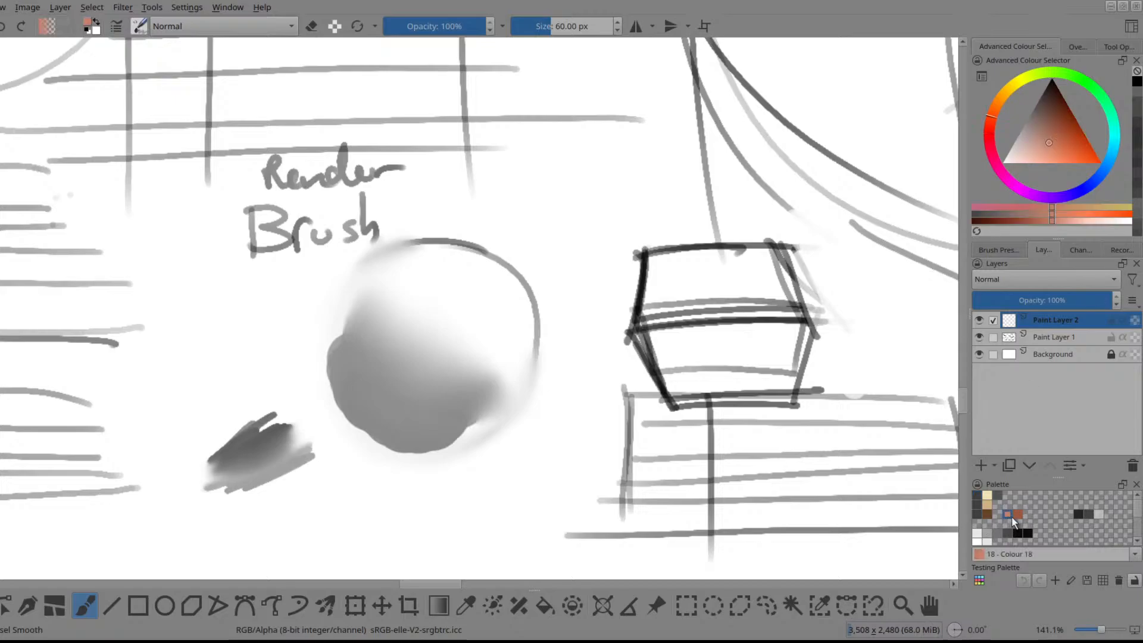
right_click(604, 332)
left_click(605, 305)
left_click_drag(524, 356, 616, 357)
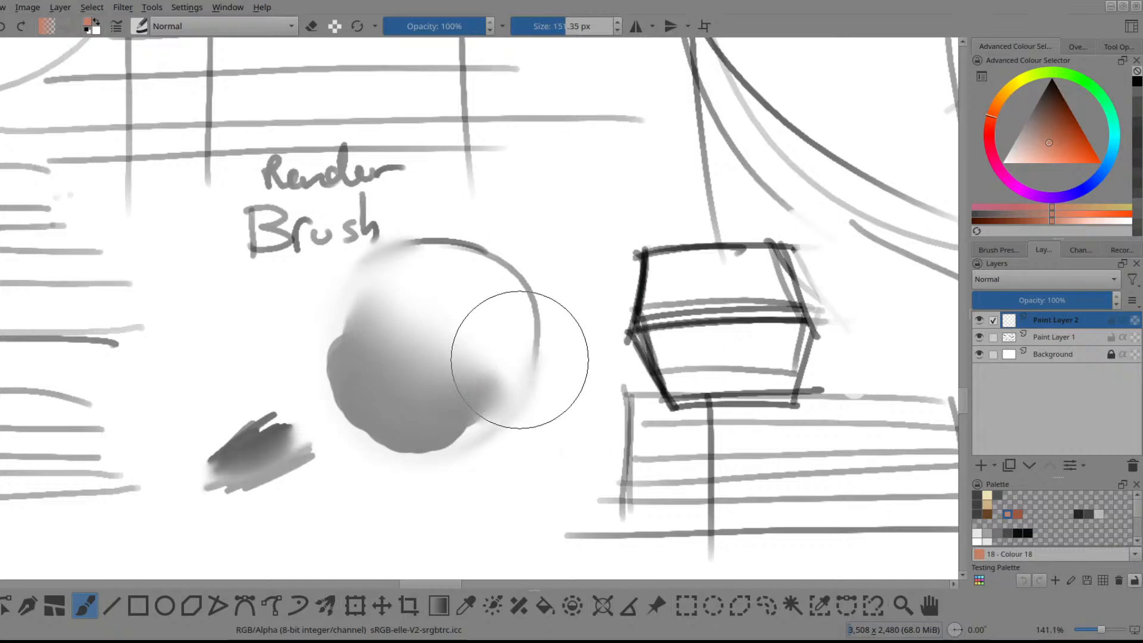
mouse_move(471, 310)
left_mouse_down()
mouse_move(435, 398)
mouse_move(496, 342)
left_mouse_up()
Step: Set Paint Layer 2's blending mode to Hard Light and erase the colour spilling past the circle's outer edge
scroll(1014, 281, "down", 1)
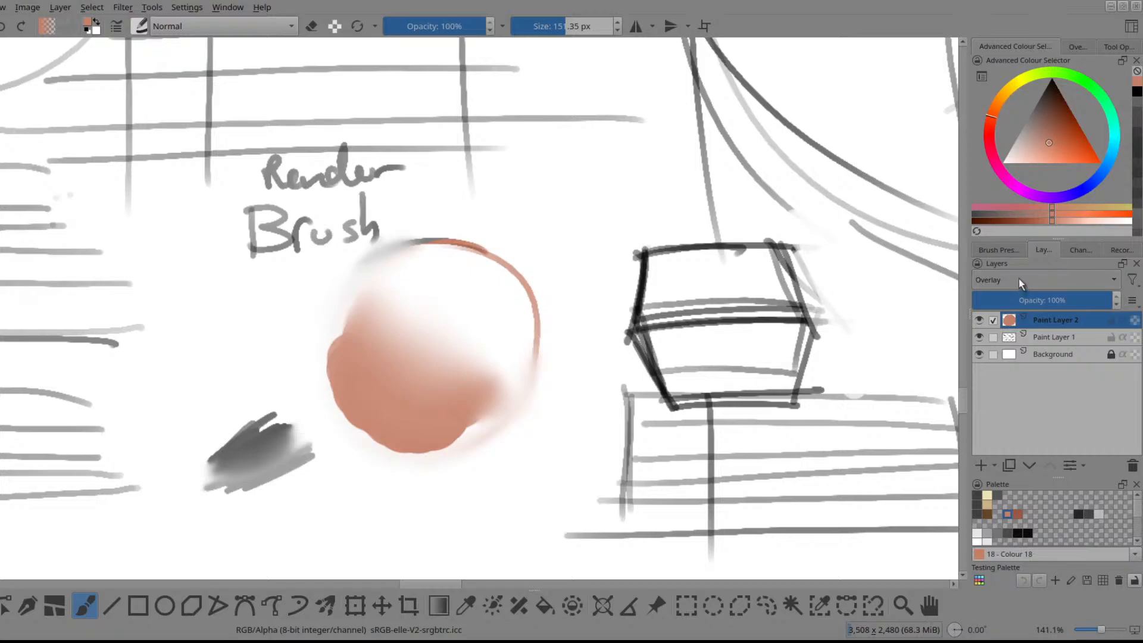
left_click(1013, 227)
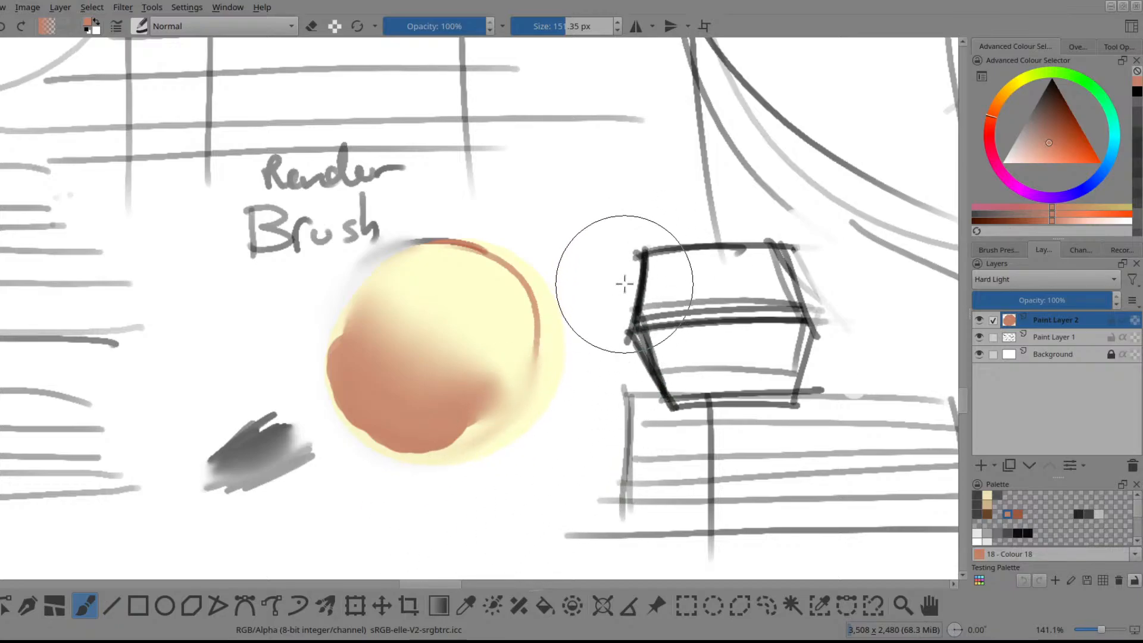
left_click_drag(597, 235, 579, 242)
key("e")
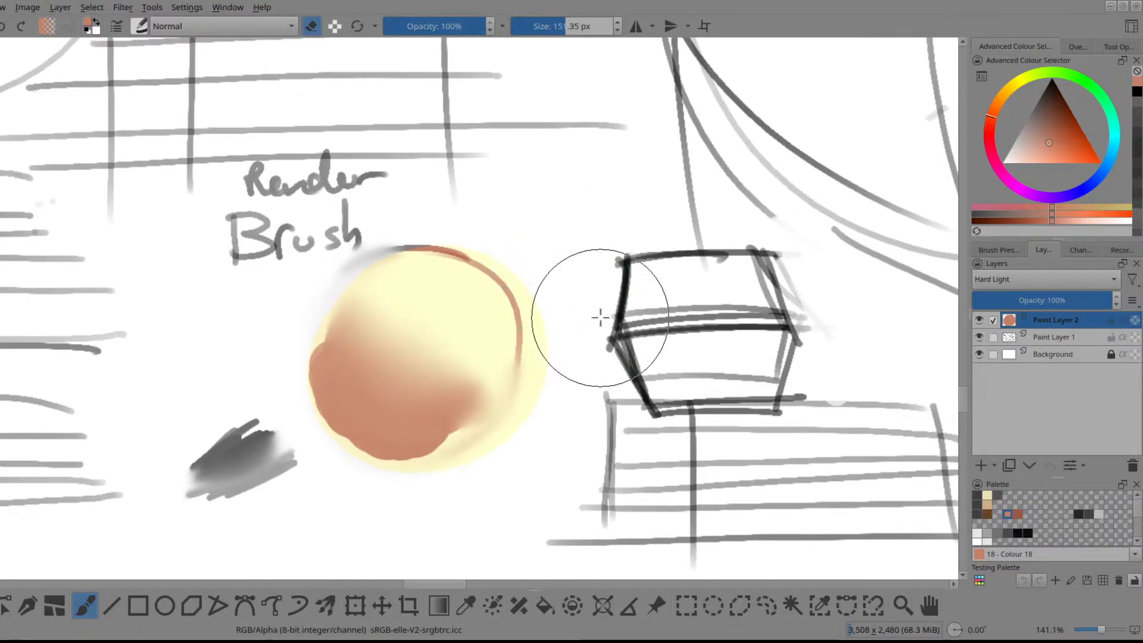
left_click_drag(600, 317, 591, 381)
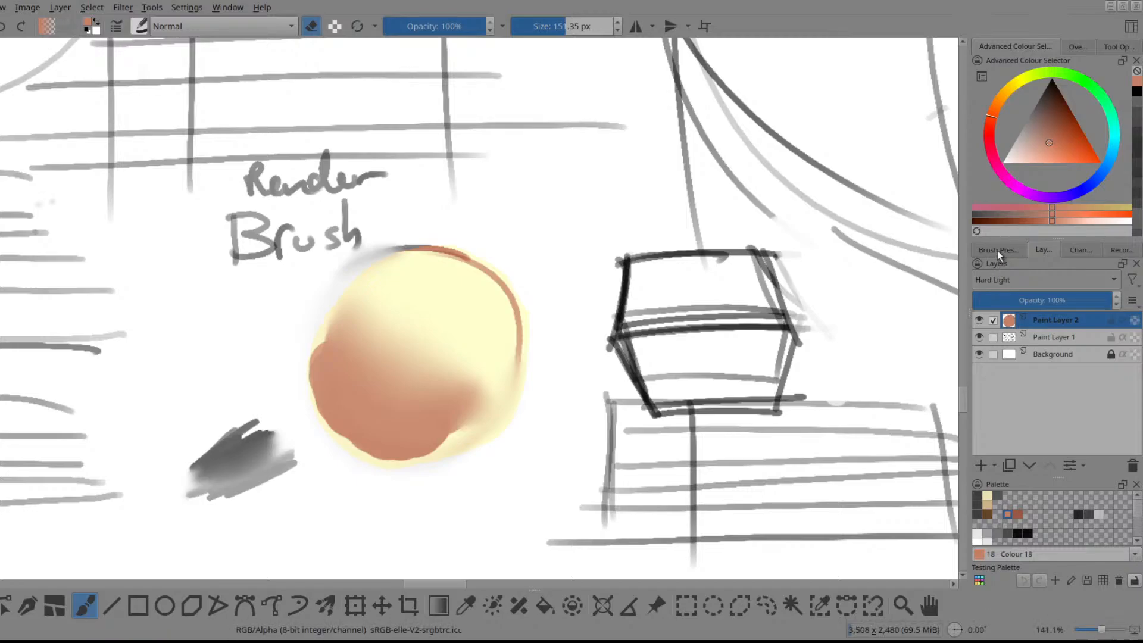
Step: Try the Overlay, Screen, Colour Dodge, Burn, Soft Light (SVG) and Grain Extract blending modes on Paint Layer 2
key("Up")
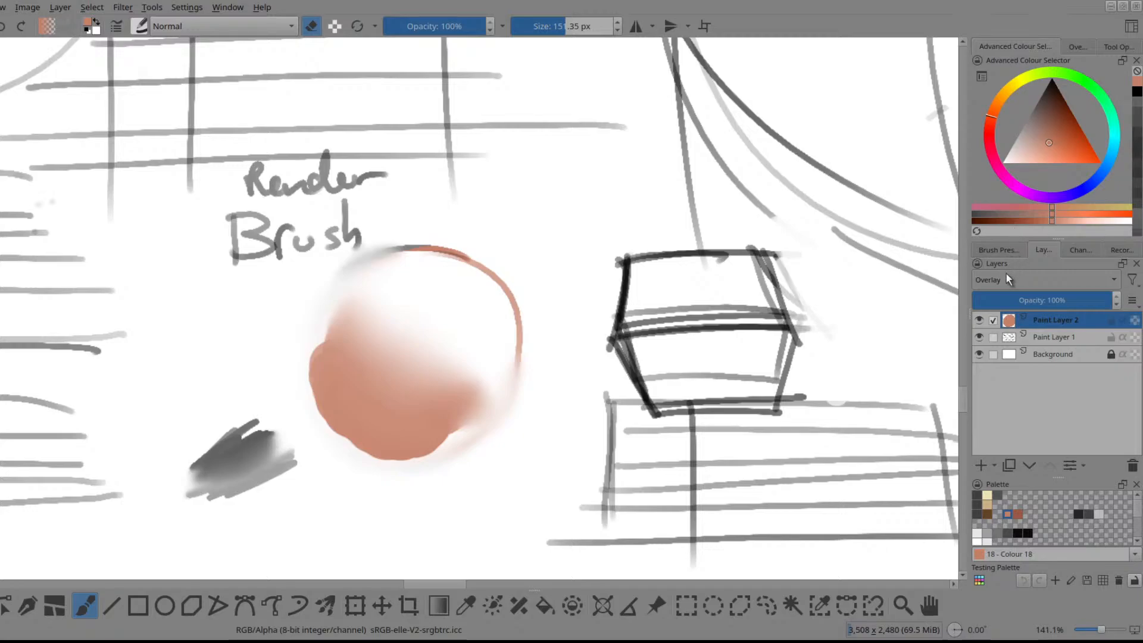
left_click(1002, 291)
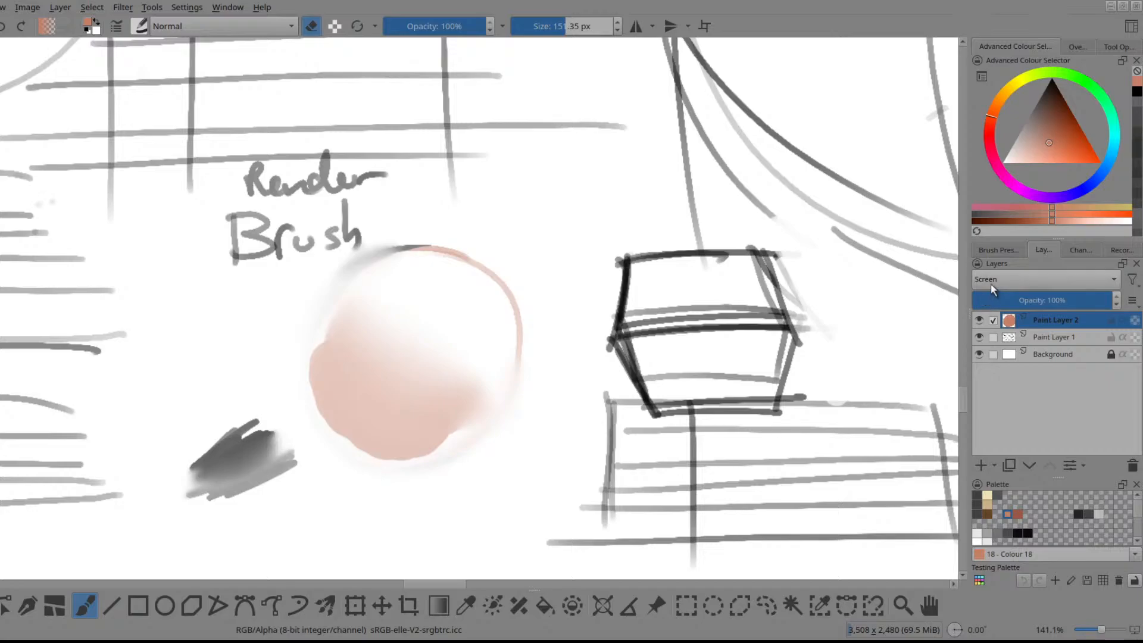
key("Down")
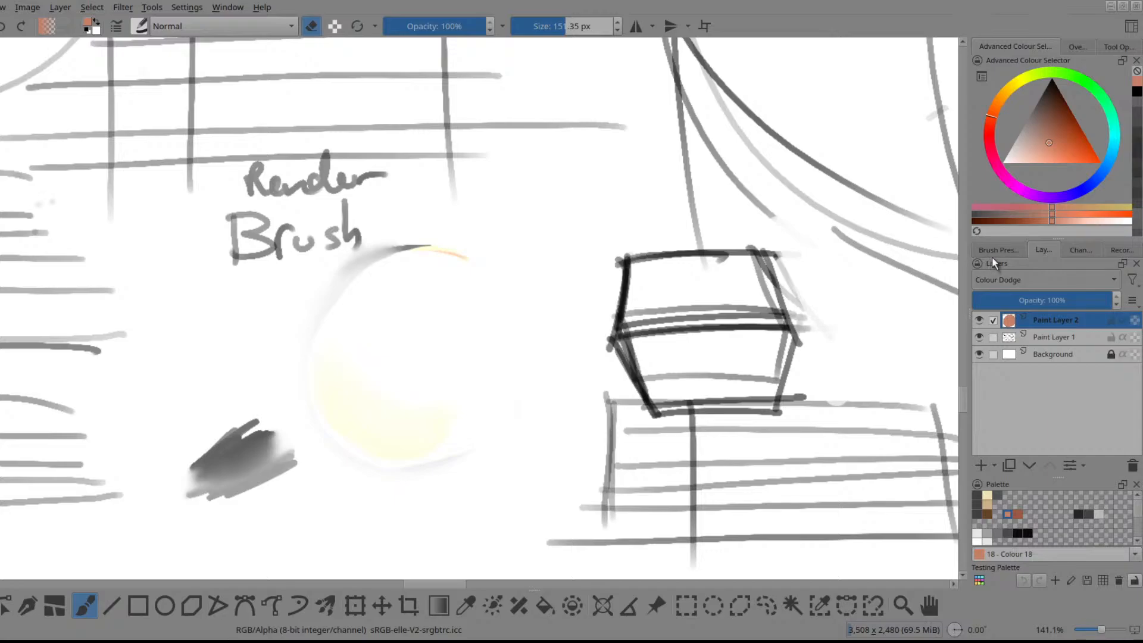
key("alt+shift+b")
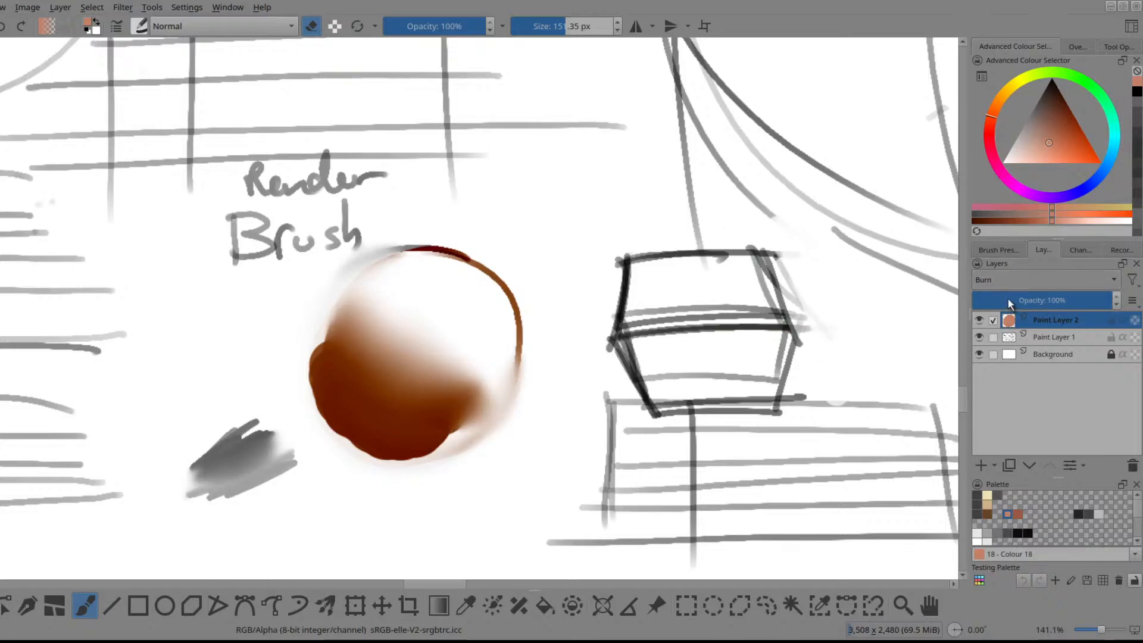
left_click(1024, 426)
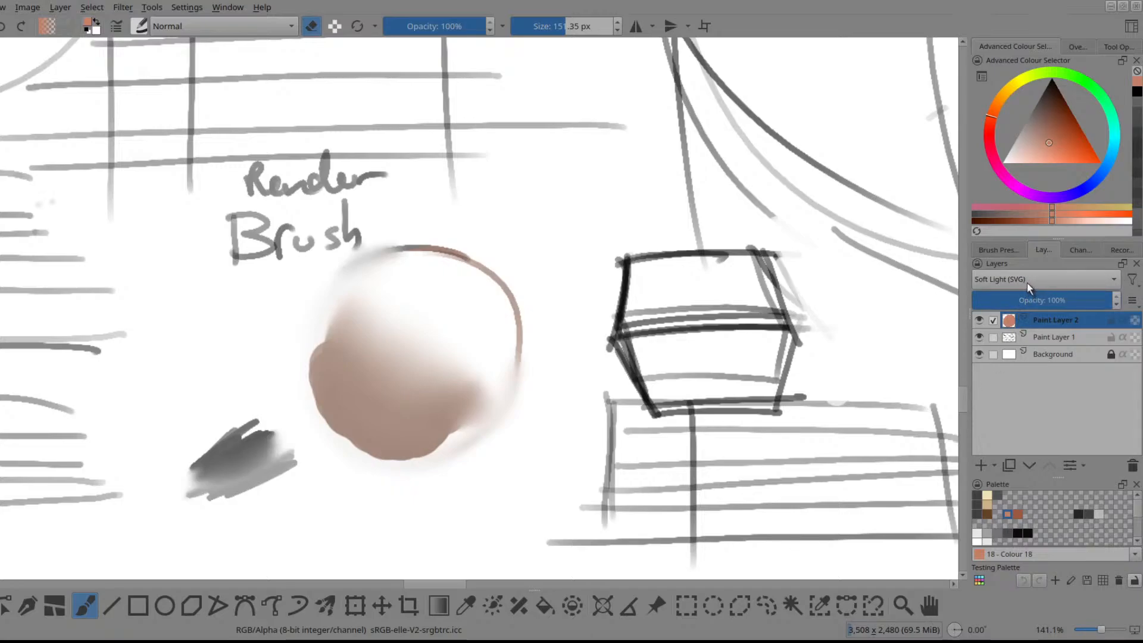
left_click(1018, 187)
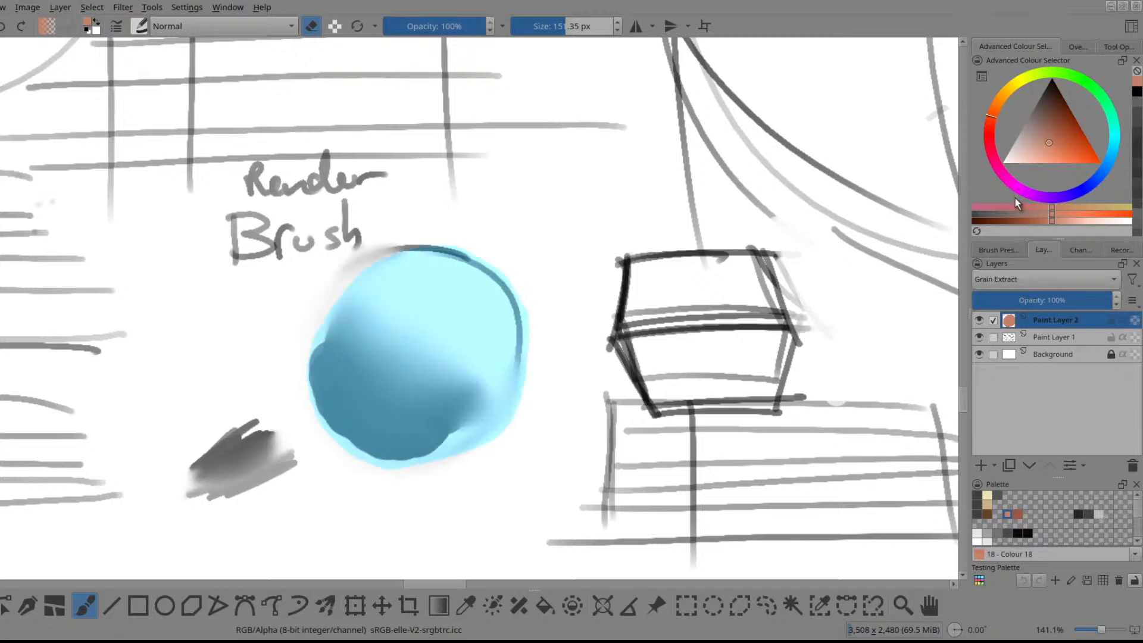
Step: Compare the Luminosity, Multiply, Burn and Colour blending modes on Paint Layer 2, ending on Colour
left_click(1008, 306)
left_click(1014, 278)
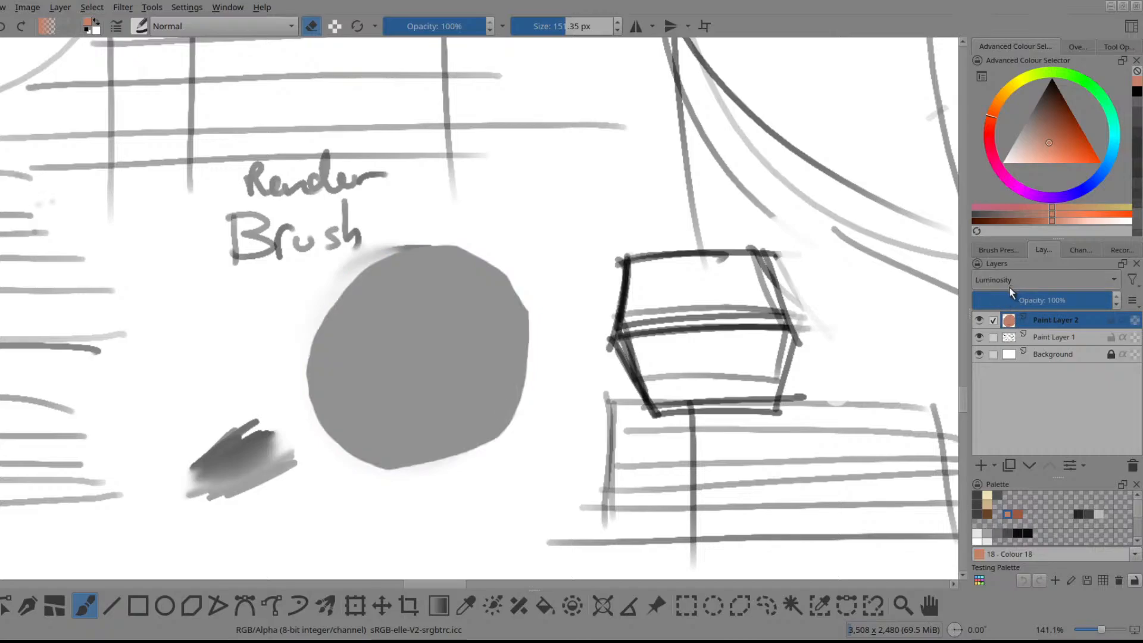
left_click(1009, 287)
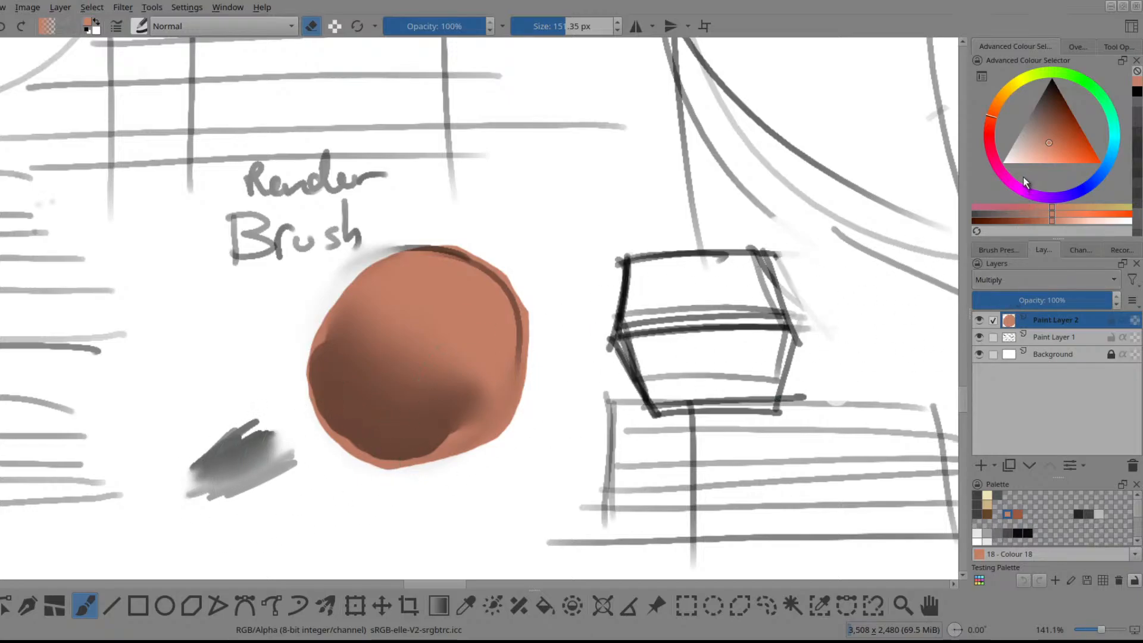
key("alt+shift+c")
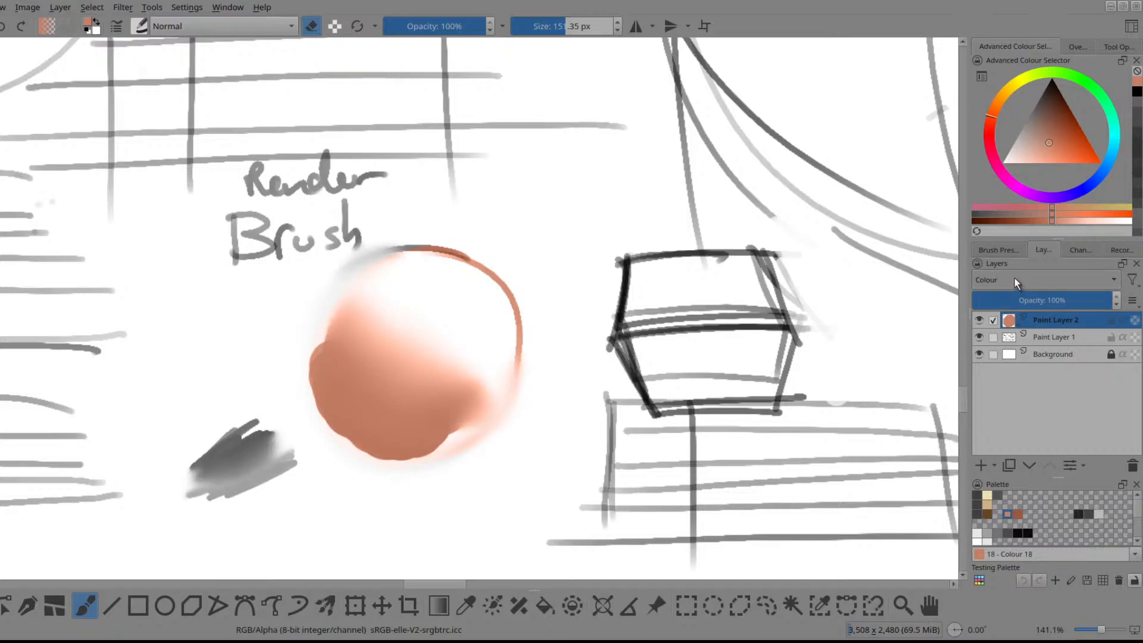
left_click(998, 366)
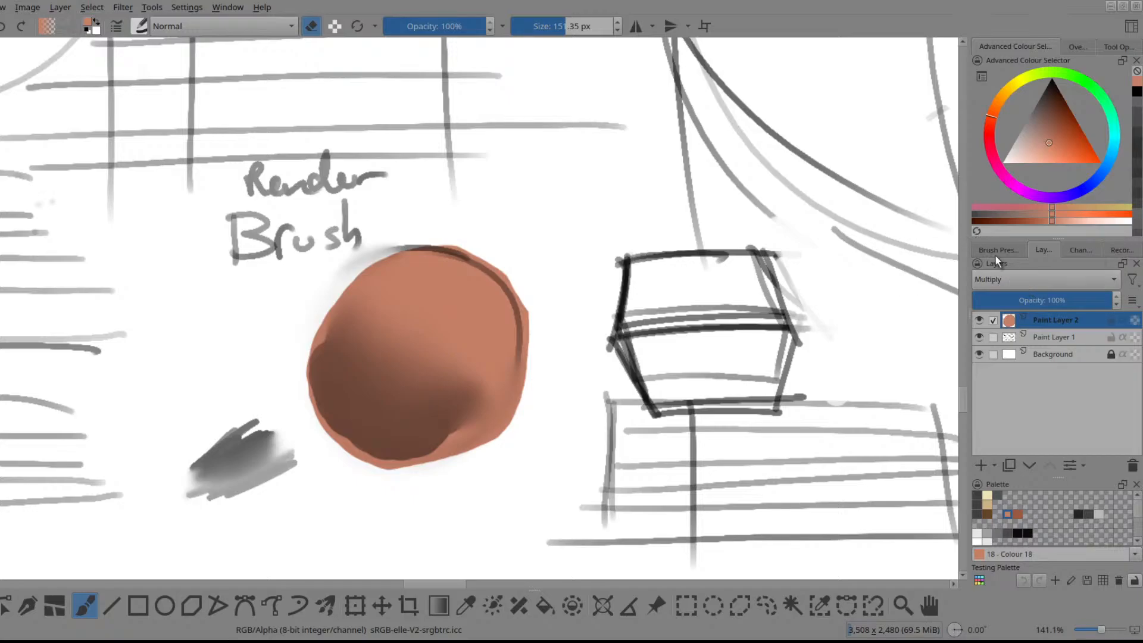
left_click(1009, 178)
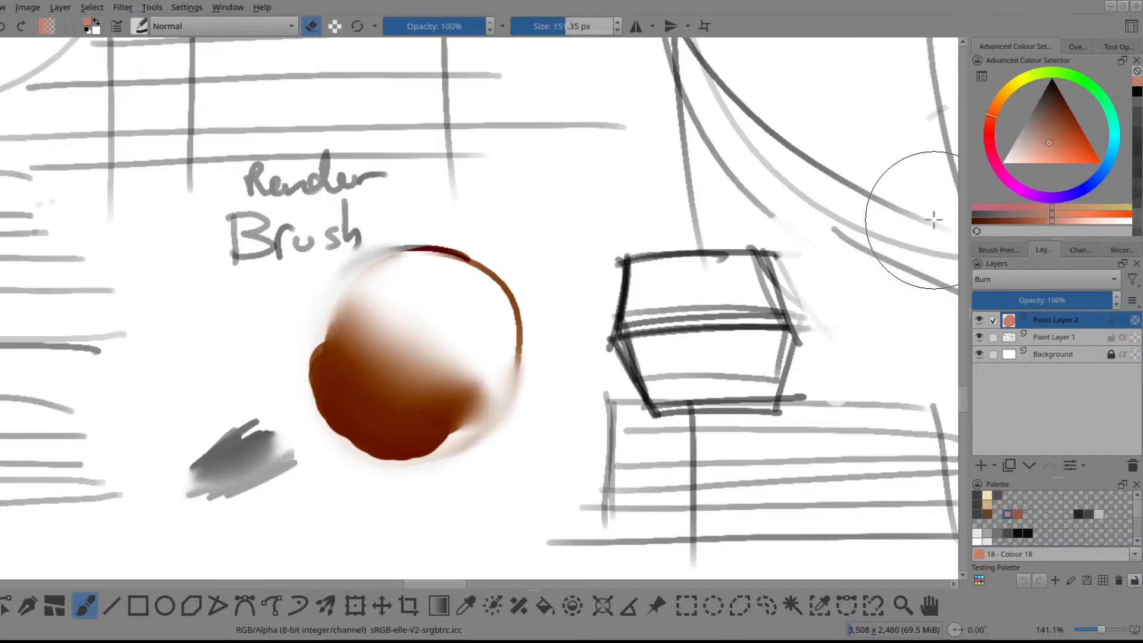
left_click(1018, 285)
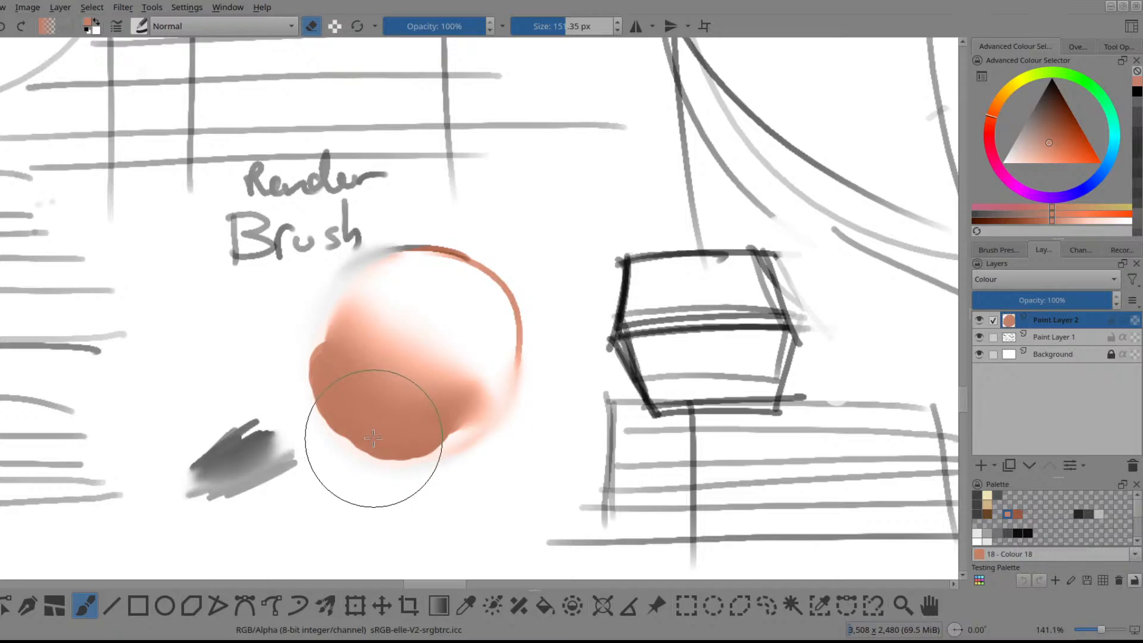
Step: Turn off eraser mode and sample terracotta tones repeatedly from the circle's shaded lower area
left_click(375, 420, "ctrl")
left_click(375, 420, "ctrl")
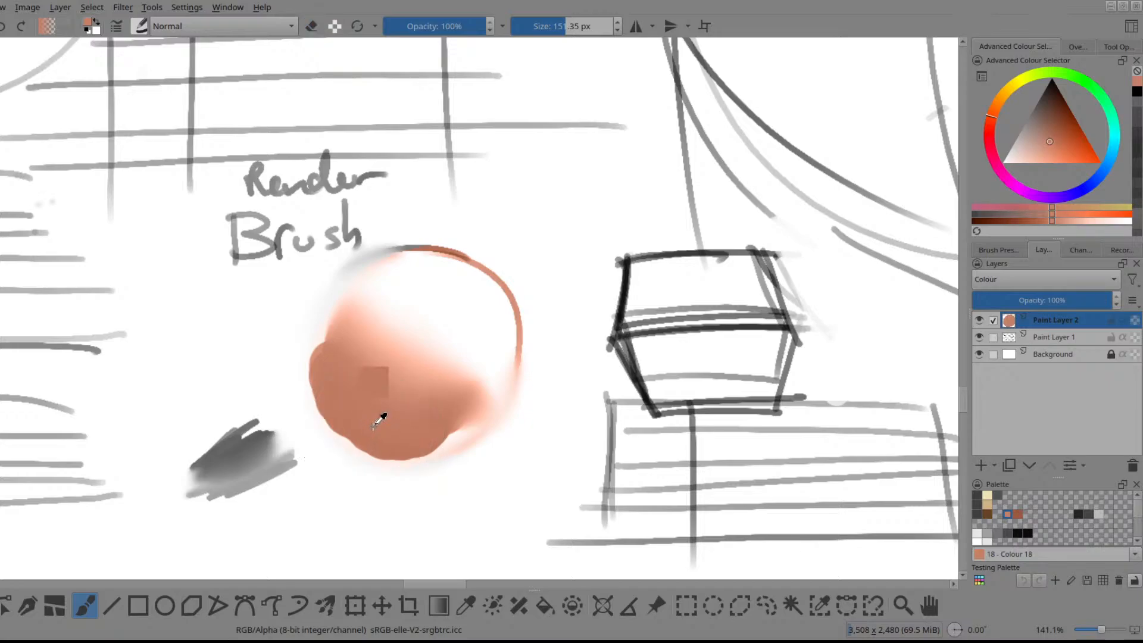
left_click(375, 424, "ctrl")
mouse_move(375, 426)
left_mouse_down("ctrl")
mouse_move(441, 340)
mouse_move(383, 421)
left_mouse_up("ctrl")
left_click(395, 435, "ctrl")
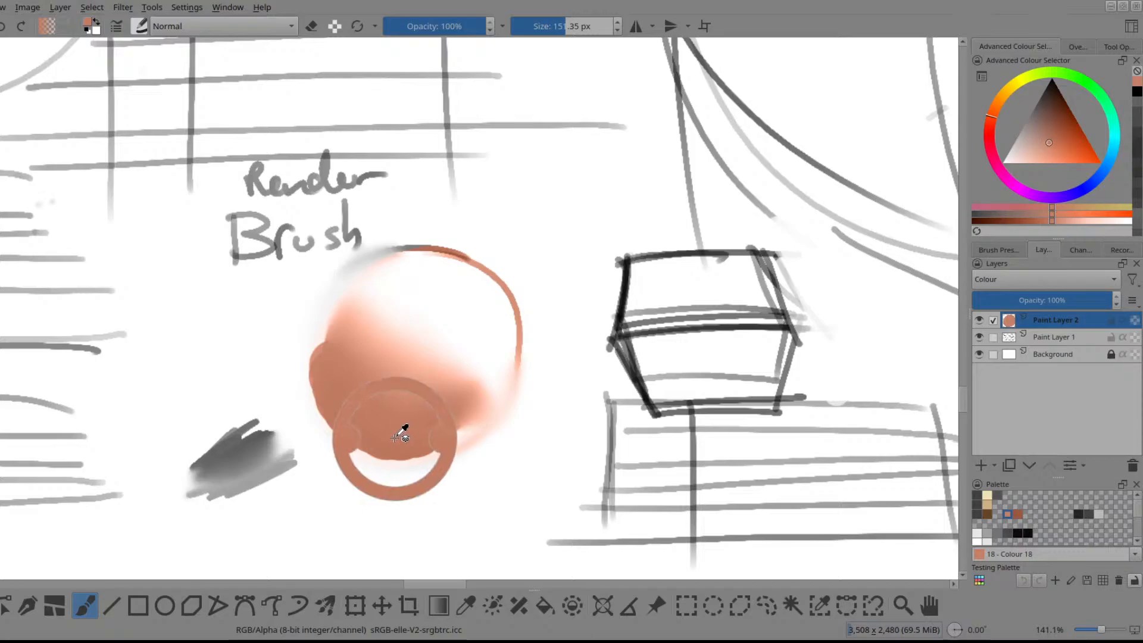
left_click(392, 442, "ctrl")
left_click_drag(391, 442, 394, 440, "ctrl")
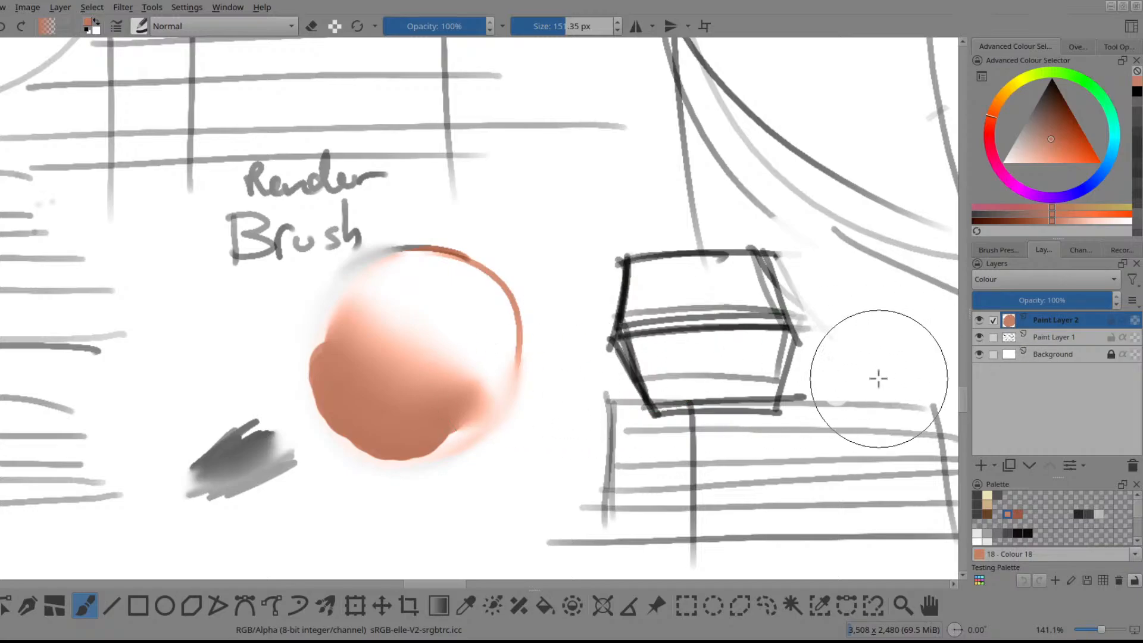
Step: Set Paint Layer 2 back to Hard Light and mix a pale yellow-green from the colour sampled on the circle's light area
left_click(999, 338)
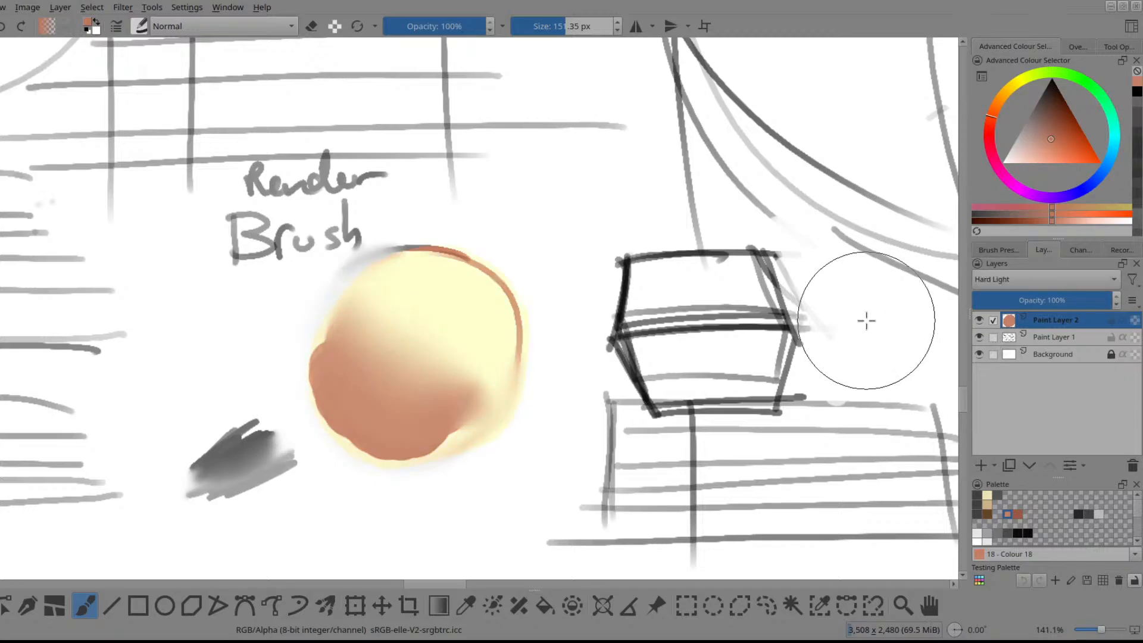
left_click_drag(372, 391, 373, 390)
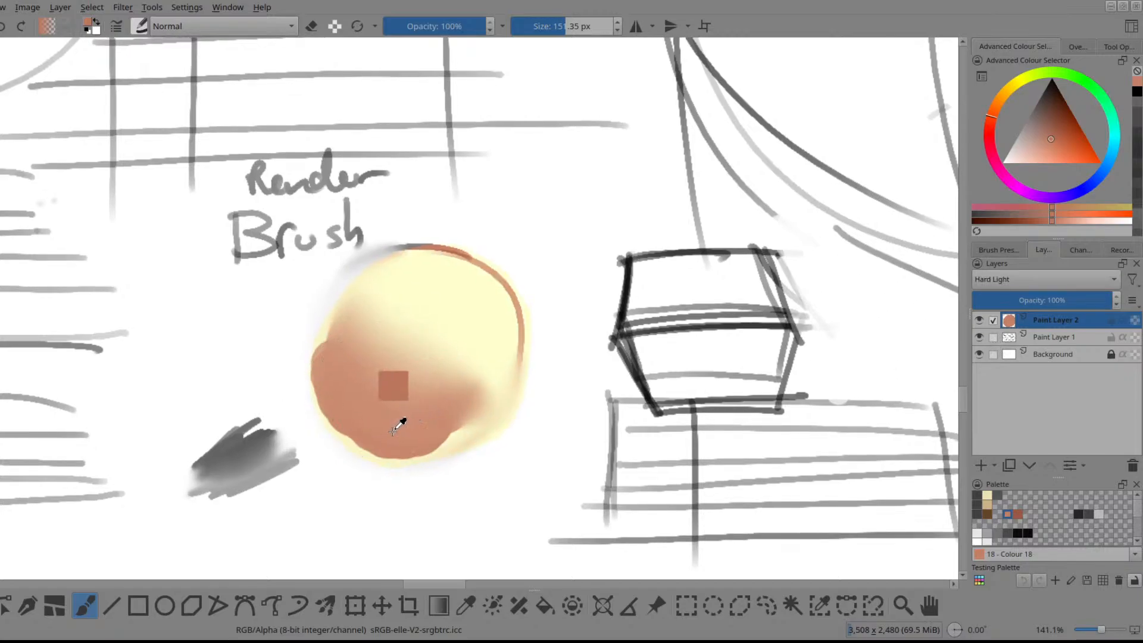
mouse_move(393, 430)
left_mouse_down()
mouse_move(396, 419)
mouse_move(389, 448)
mouse_move(439, 377)
mouse_move(404, 408)
mouse_move(493, 315)
mouse_move(418, 377)
mouse_move(379, 437)
mouse_move(461, 320)
left_mouse_up()
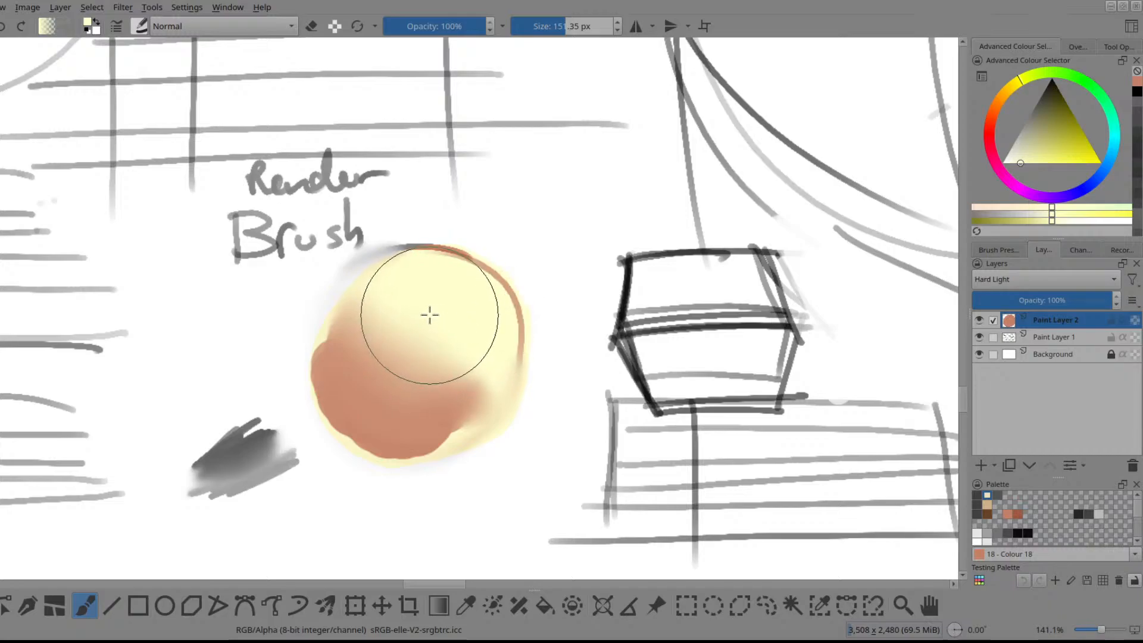
left_click_drag(1038, 76, 1042, 76)
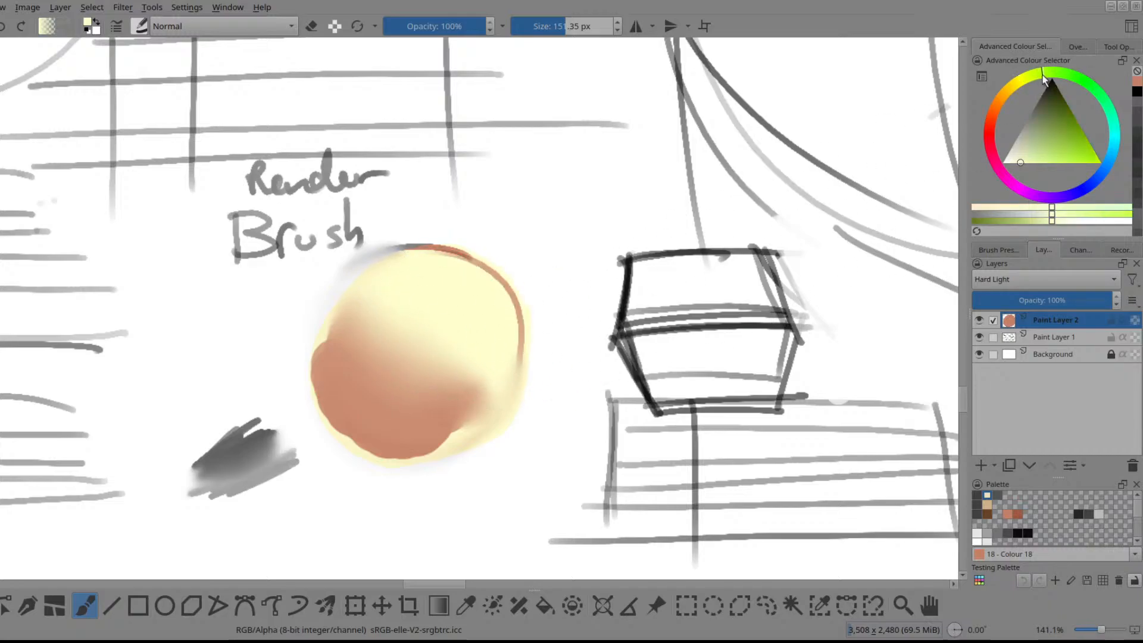
left_click_drag(1034, 147, 1030, 159)
Step: Try a pale green dab on the circle with the Basic Opacity brush at 58.95 px and try merging Paint Layer 2 down
right_click(381, 304)
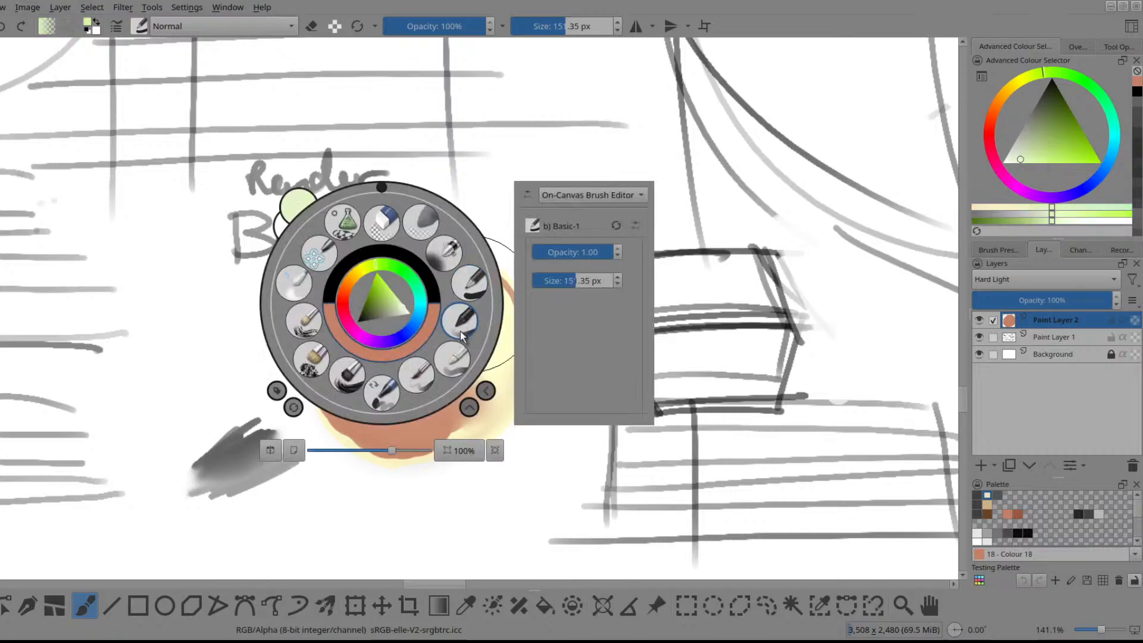
left_click(416, 374)
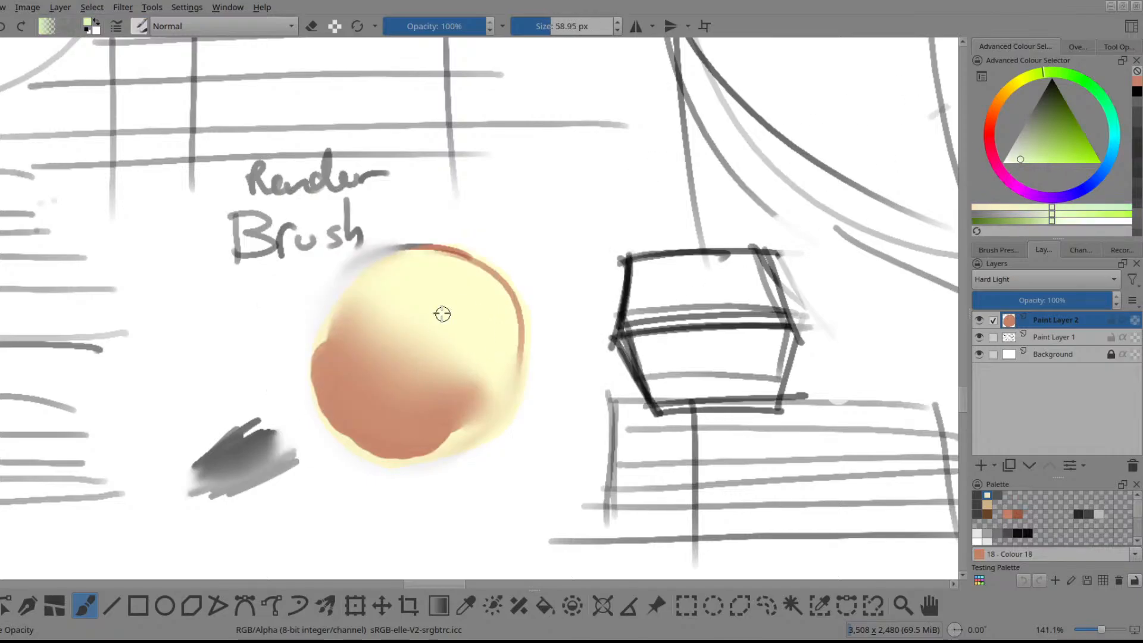
left_click_drag(456, 303, 462, 311)
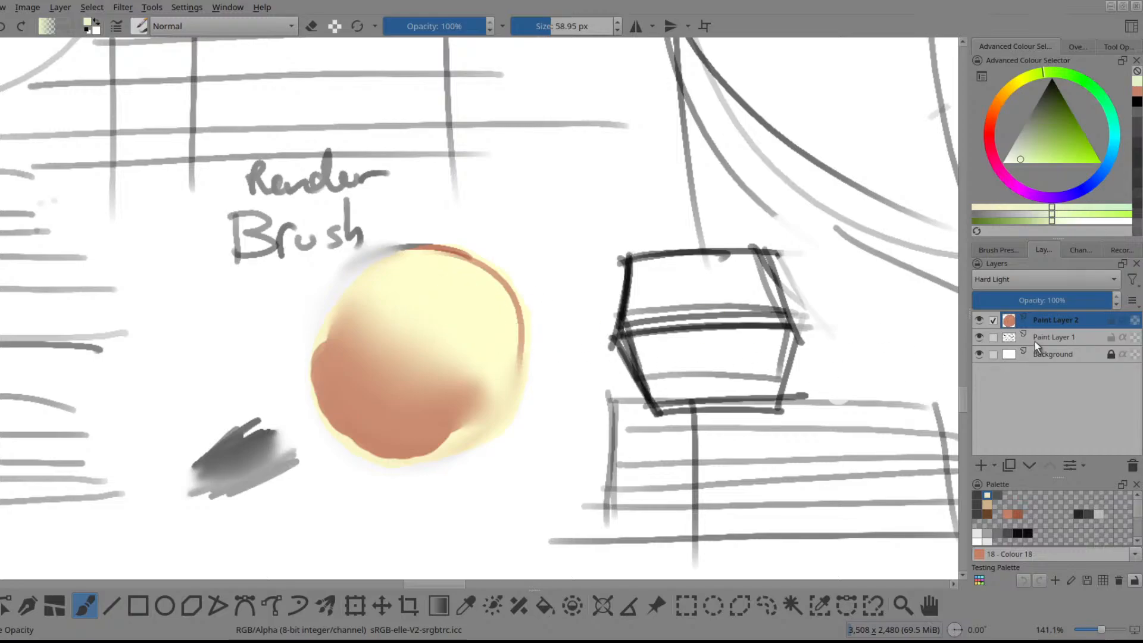
key("ctrl+e")
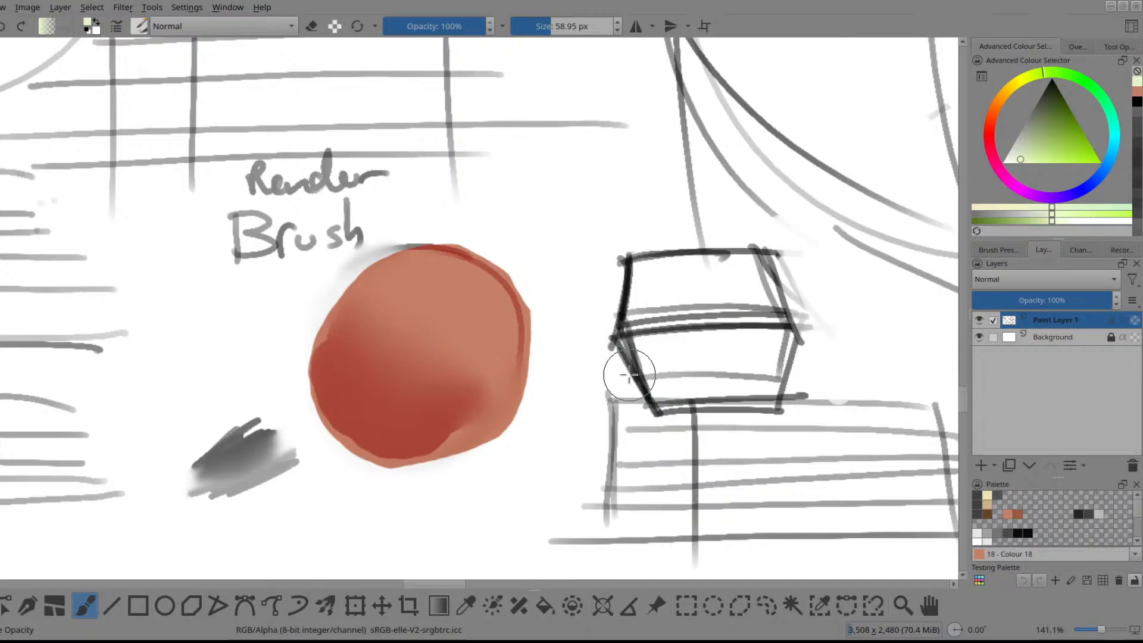
key("ctrl+z")
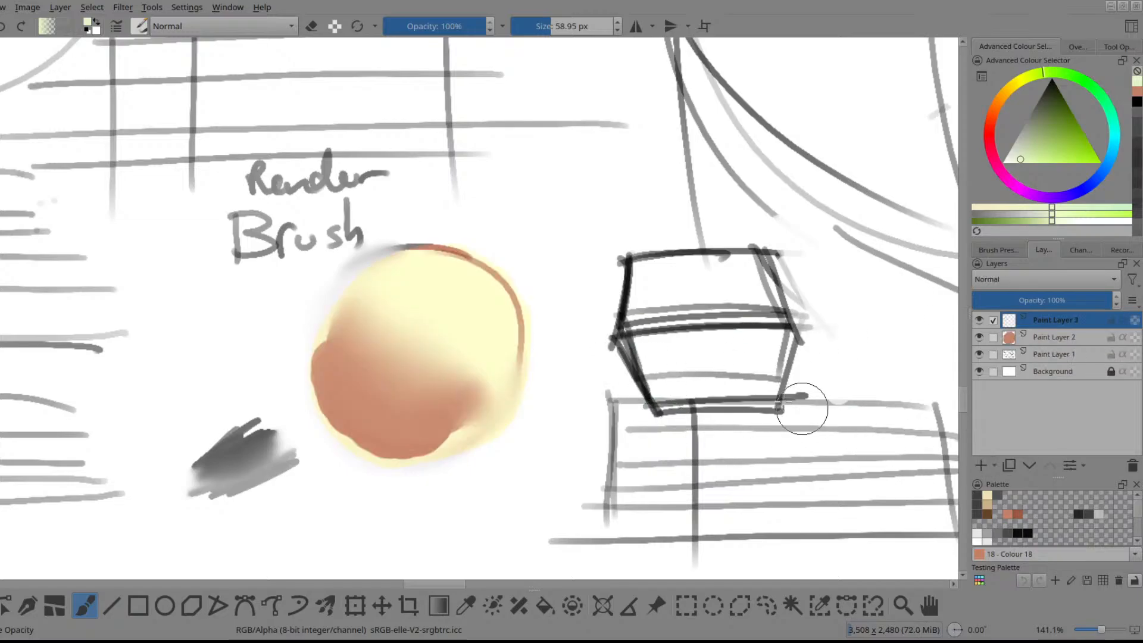
Step: Paint a pale green highlight on a new layer over the circle's upper-right area and soften it with Blender Blur at 47.43 px
mouse_move(467, 293)
left_mouse_down()
mouse_move(459, 284)
mouse_move(474, 310)
mouse_move(442, 296)
mouse_move(464, 298)
left_mouse_up()
right_click(436, 349)
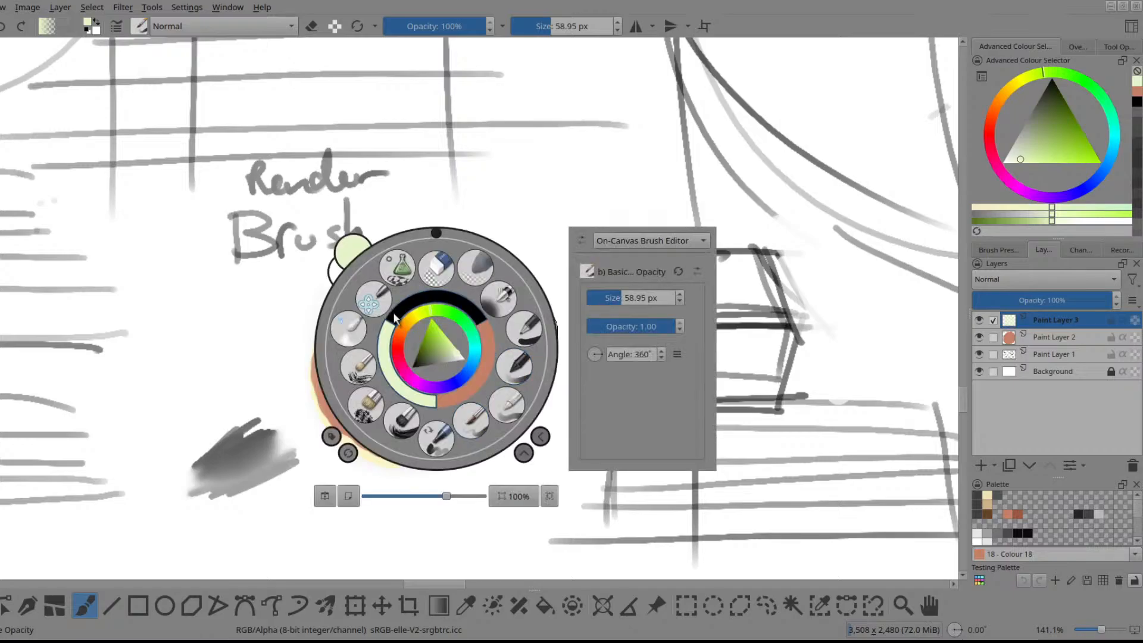
right_click(390, 332)
key("bracketleft")
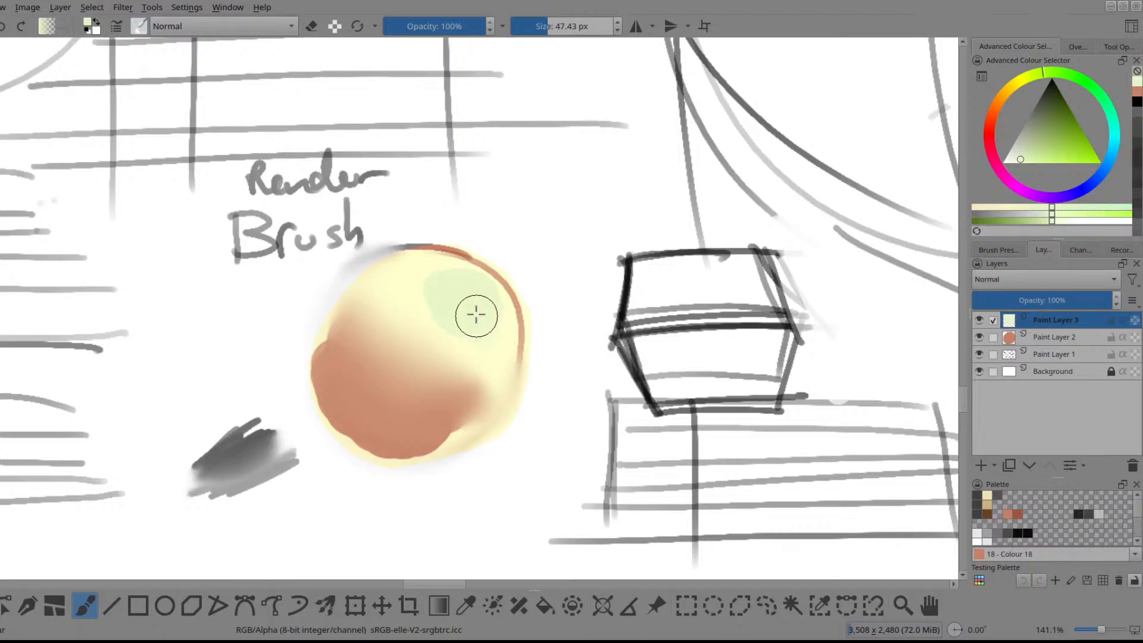
mouse_move(476, 315)
left_mouse_down()
mouse_move(434, 337)
mouse_move(464, 320)
mouse_move(455, 304)
mouse_move(402, 298)
mouse_move(450, 291)
mouse_move(427, 292)
mouse_move(461, 304)
left_mouse_up()
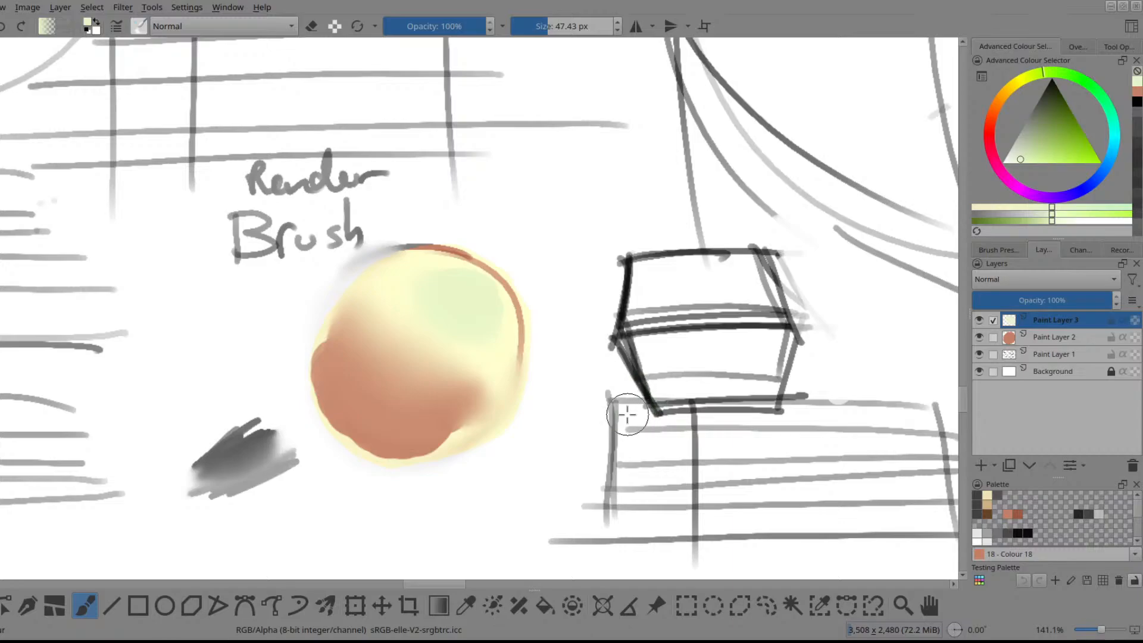
double_click(537, 2)
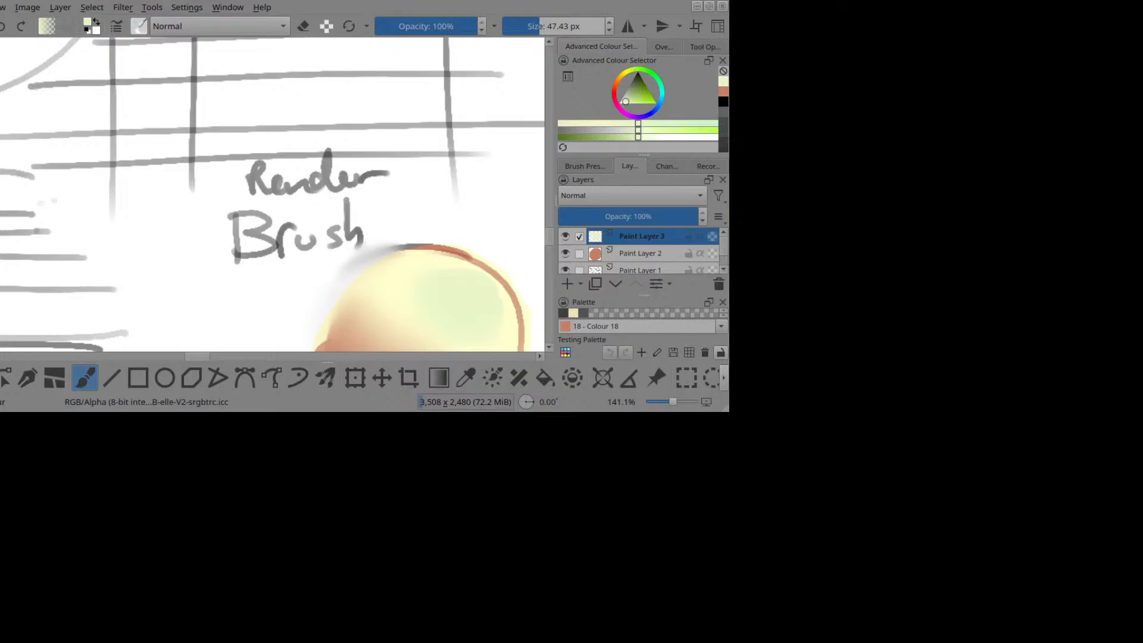
Step: Maximise the program window
double_click(537, 2)
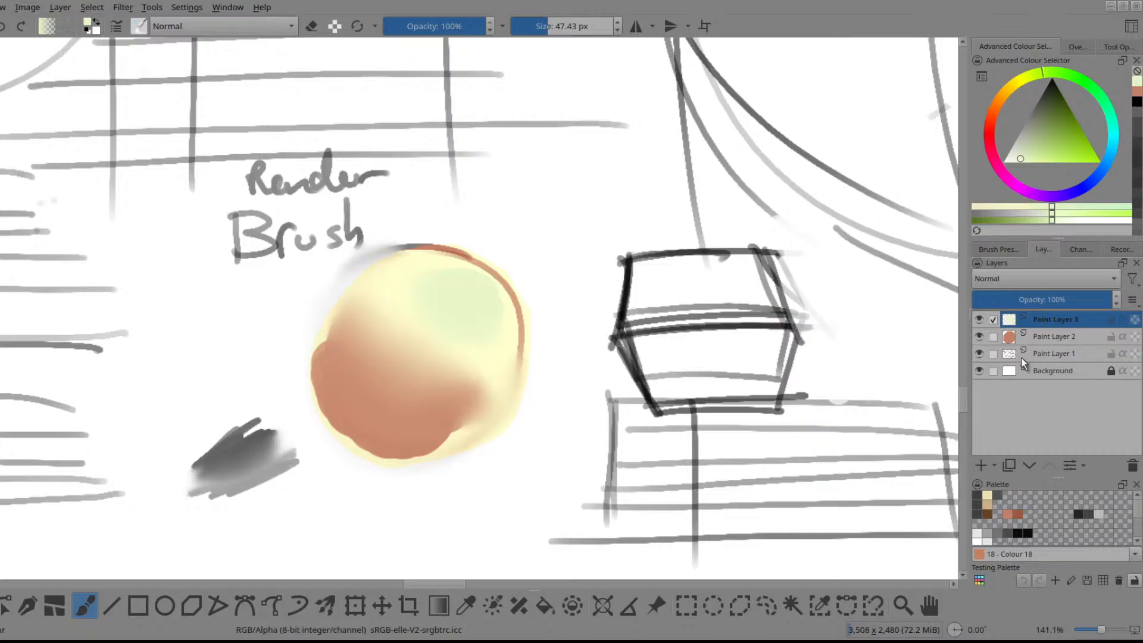
Step: Create a new layer from the visible artwork and hide Paint Layers 1, 2 and 3
key("ctrl+alt+shift+e")
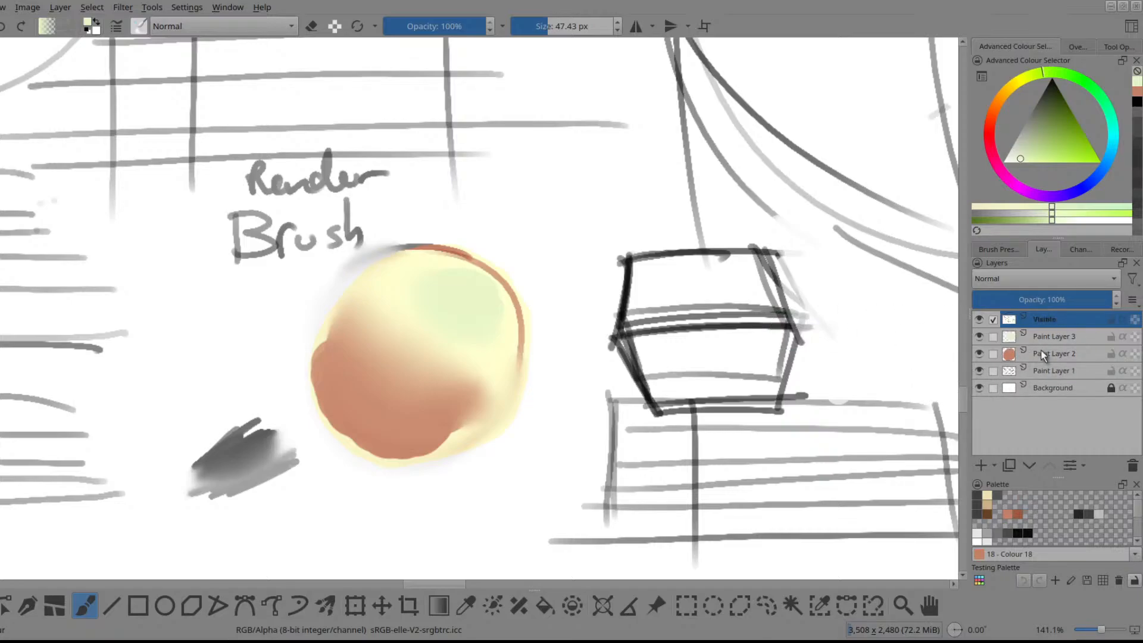
left_click_drag(981, 366, 981, 338)
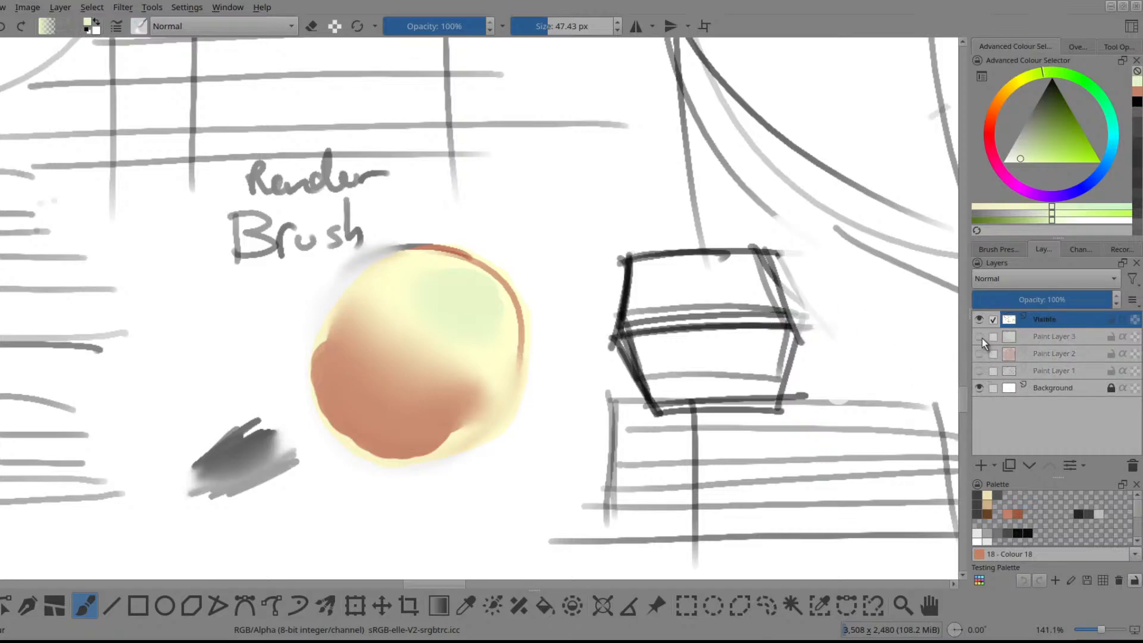
key("F2")
Step: Try blending strokes beside the sphere and box sketch, undo them, and try a stroke with the Opacity brush at 40 px
left_click_drag(565, 358, 519, 380)
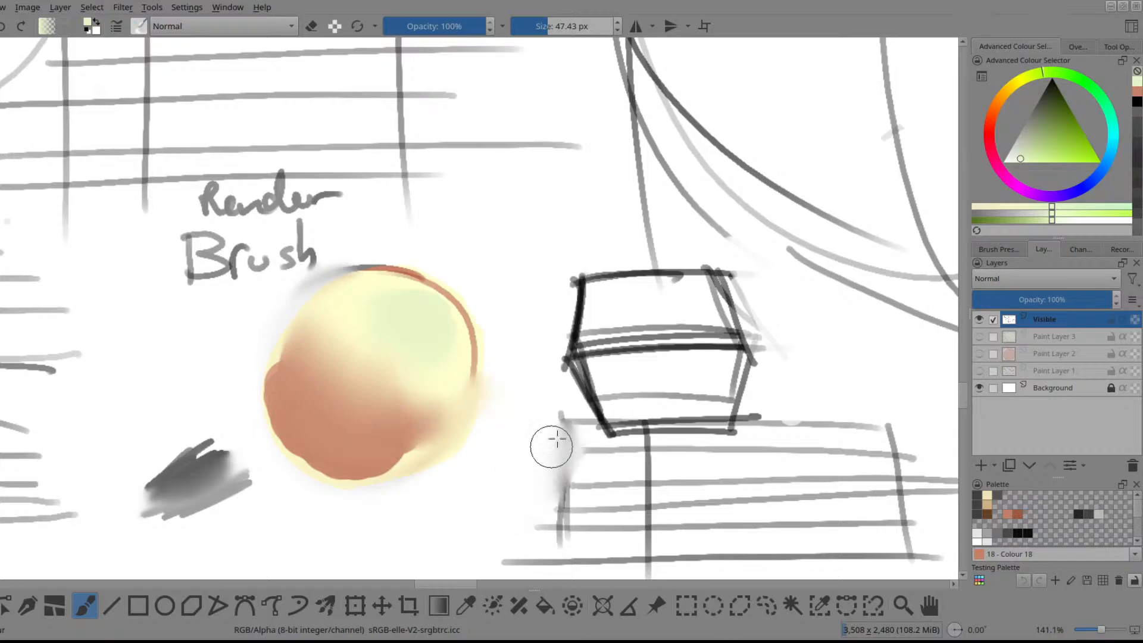
key("ctrl+z")
key("ctrl+z")
right_click(427, 386)
left_click(459, 462)
mouse_move(408, 381)
left_mouse_down()
mouse_move(482, 412)
mouse_move(624, 394)
left_mouse_up()
Step: Delete the layer made from the visible artwork and show Paint Layers 1, 2 and 3 again
left_click(1132, 465)
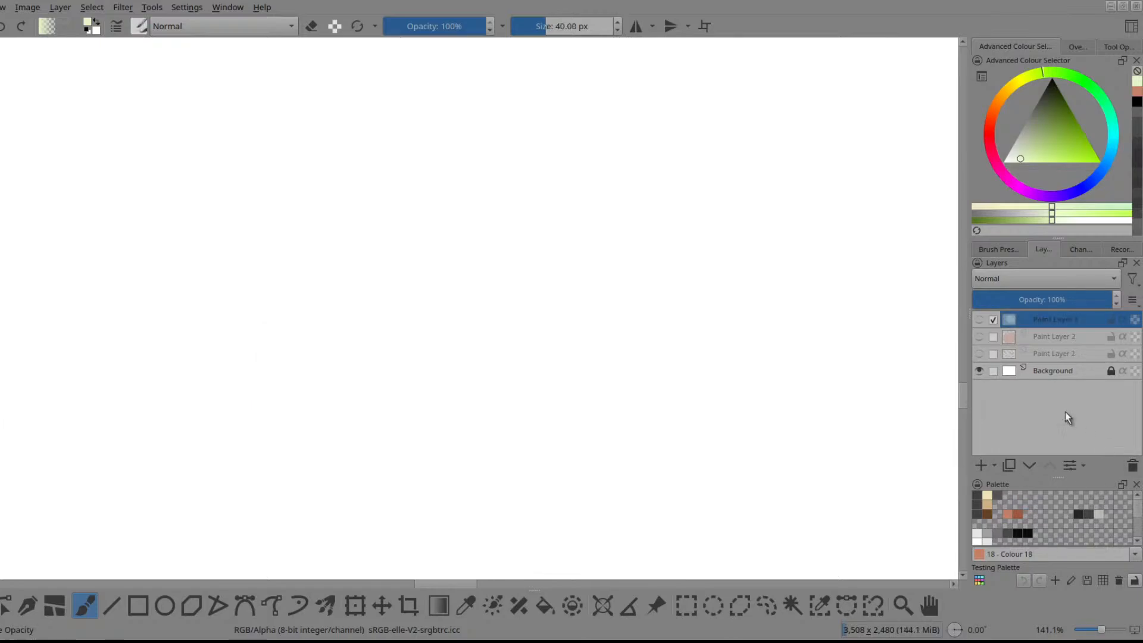
left_click(978, 319)
left_click(978, 337)
left_click(979, 354)
left_click_drag(944, 343, 917, 365)
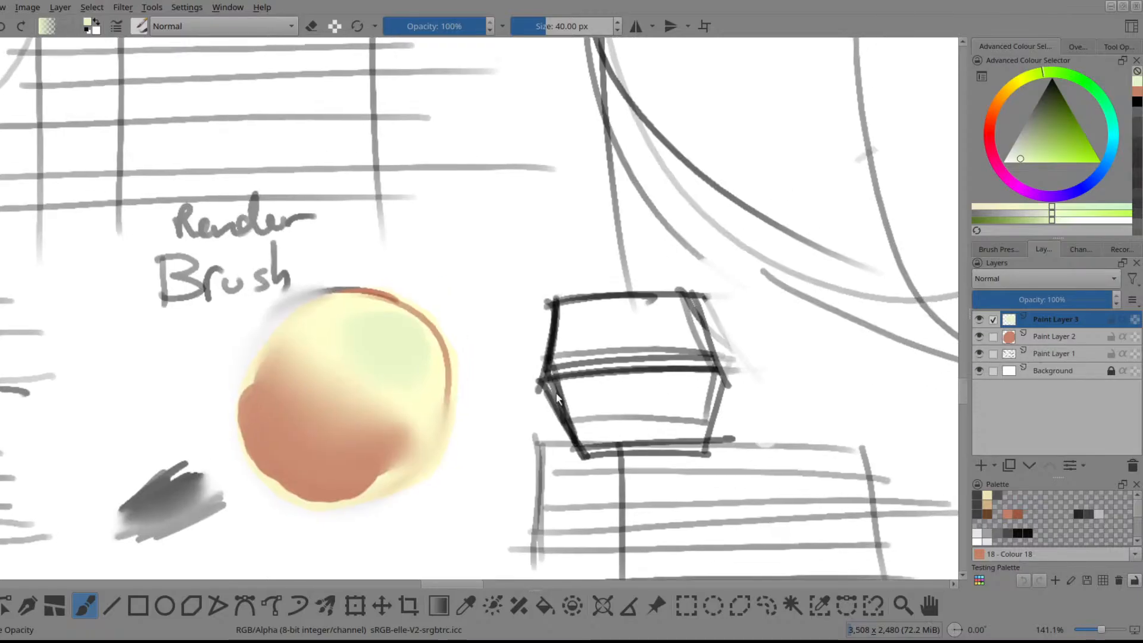
Step: Select Paint Layers 1, 2 and 3 together and delete them from the practice page
key("2")
left_click(1040, 339, "ctrl")
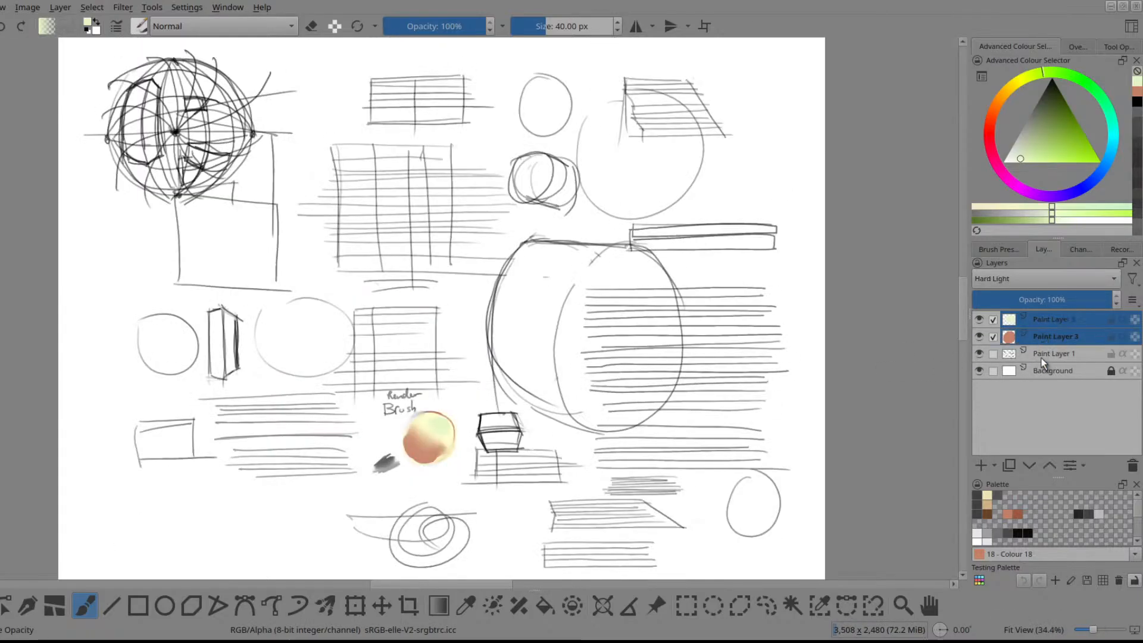
left_click(1041, 356, "ctrl")
left_click(1132, 465)
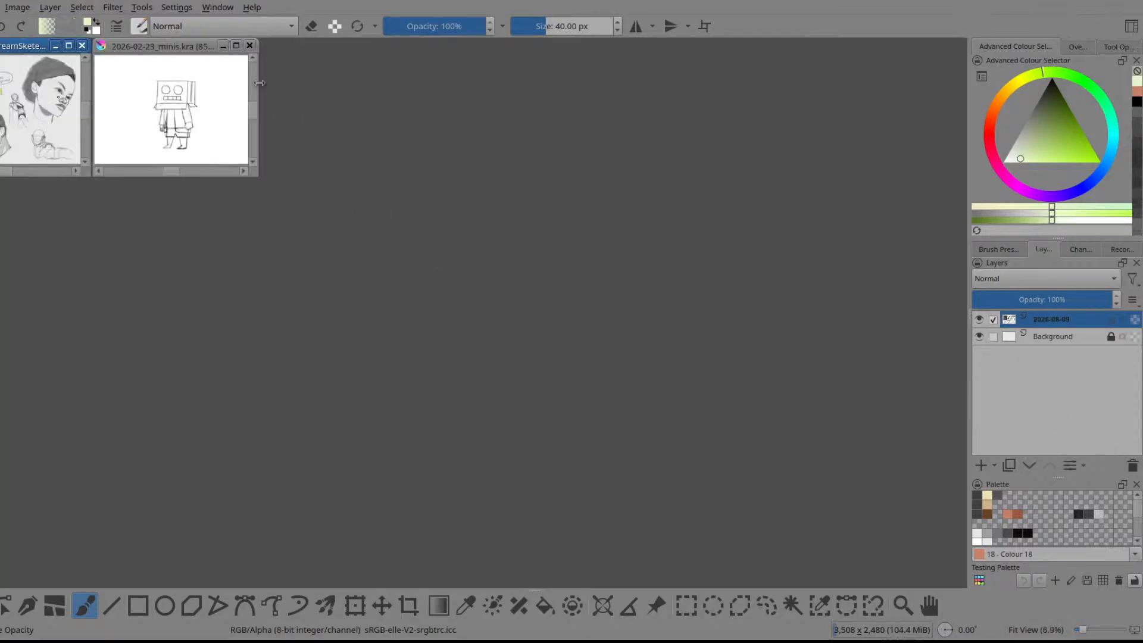
Step: Maximise the 2026-02-23_minis.kra document and select its Base layer
left_click(237, 46)
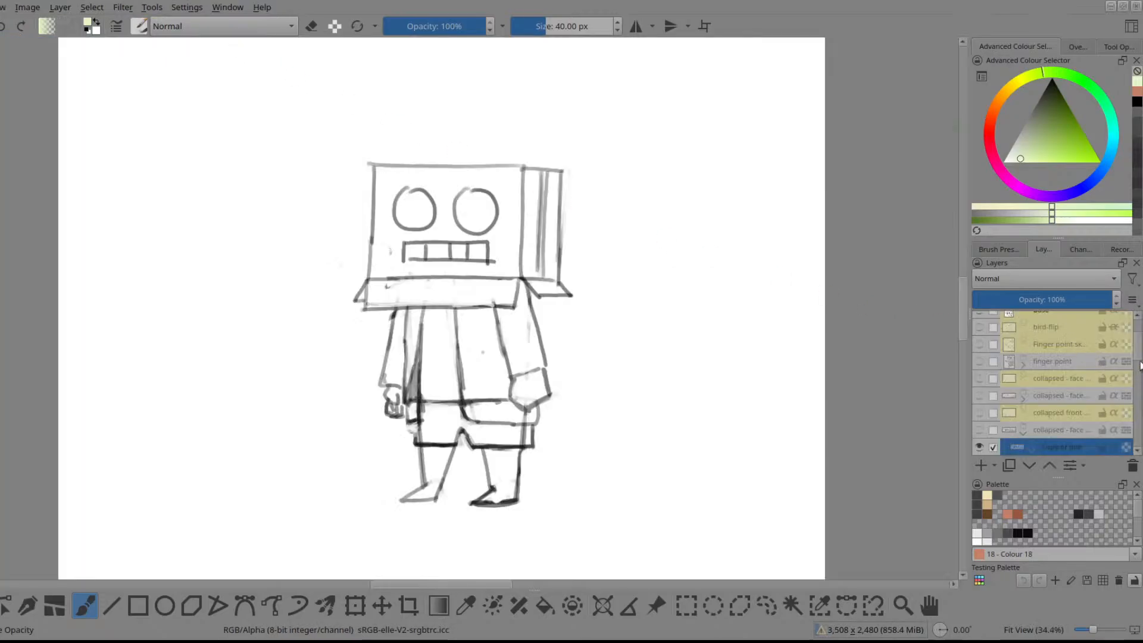
left_click_drag(1140, 350, 1137, 326)
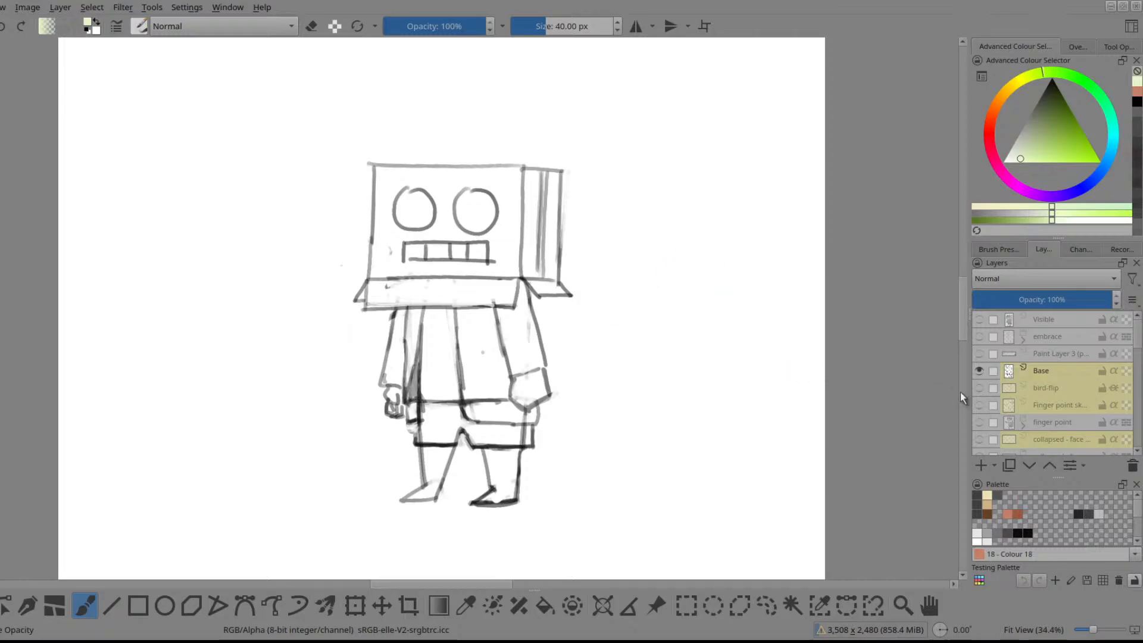
left_click(1041, 375)
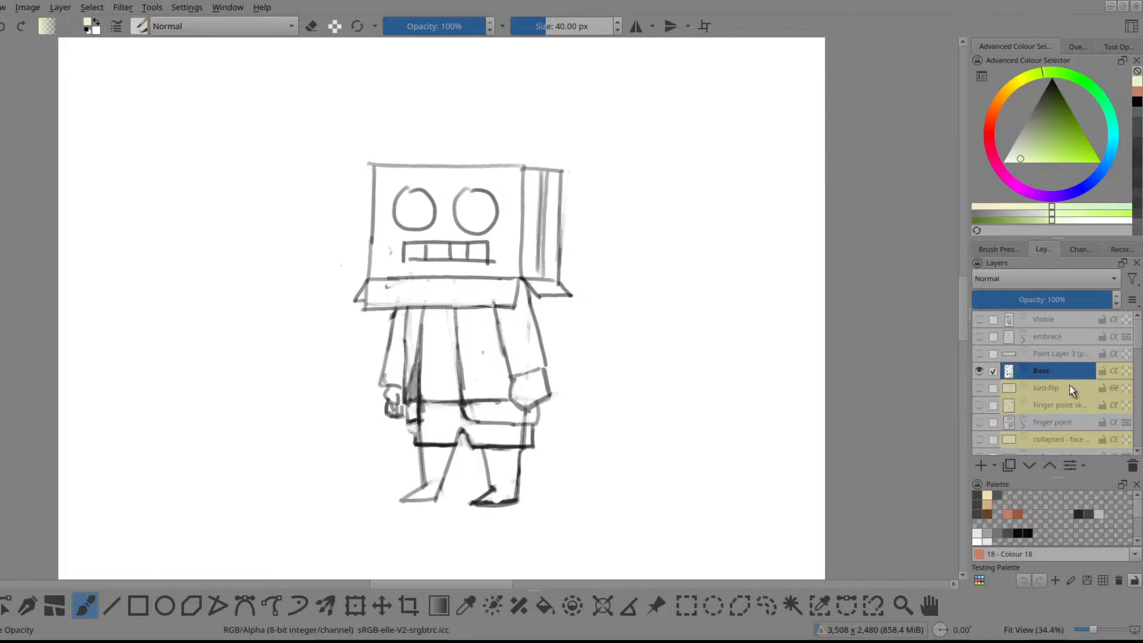
left_click_drag(1070, 385, 964, 375)
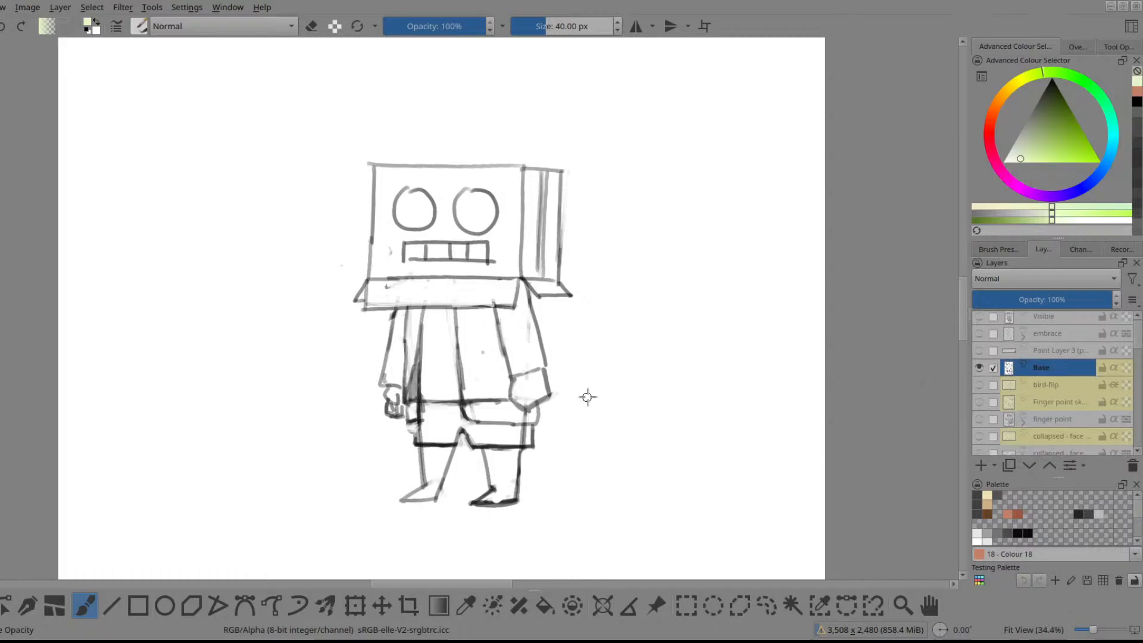
left_click_drag(619, 399, 599, 416)
Step: Reset the colours to black and white and choose the Smooth brush at 60 px, undoing the test strokes beside the robot
key("d")
mouse_move(646, 373)
left_mouse_down()
mouse_move(642, 396)
mouse_move(688, 492)
left_mouse_up()
key("ctrl+z")
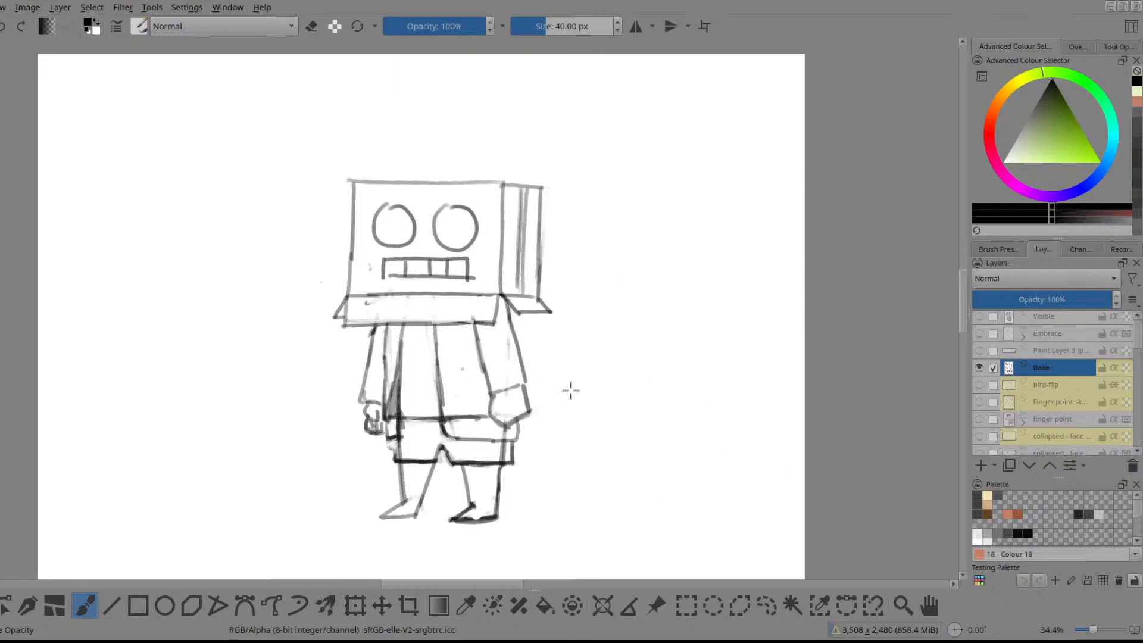
right_click(499, 377)
left_click(501, 468)
left_click_drag(657, 398, 642, 491)
key("ctrl+z")
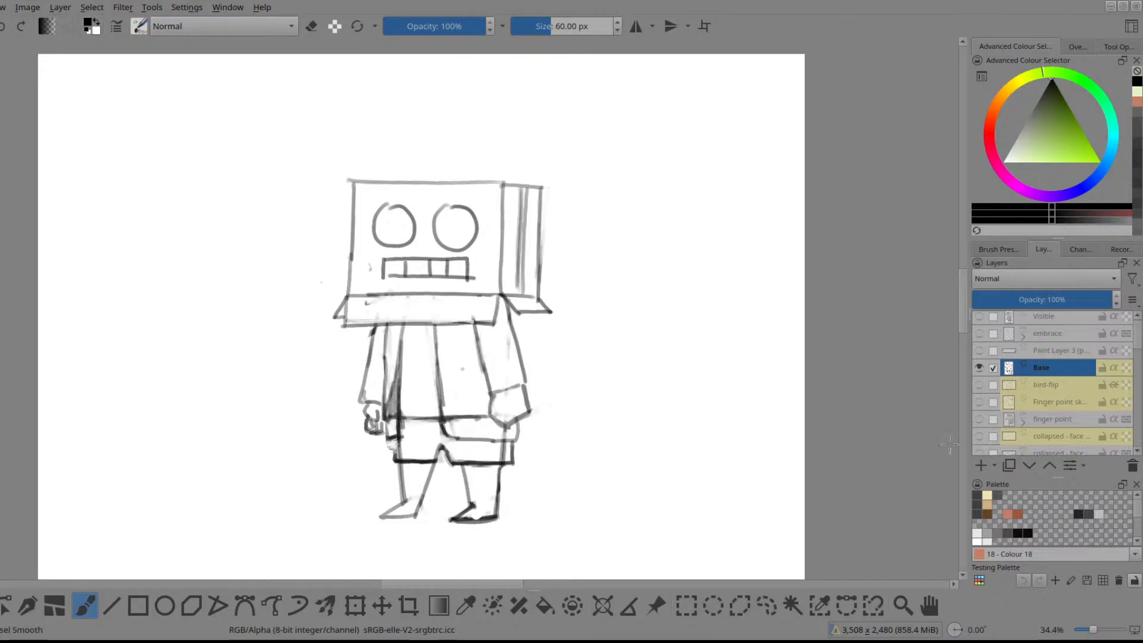
Step: Duplicate the Base layer and rename the copy tada-meme
mouse_move(1136, 351)
left_mouse_down()
mouse_move(1121, 446)
mouse_move(1142, 329)
left_mouse_up()
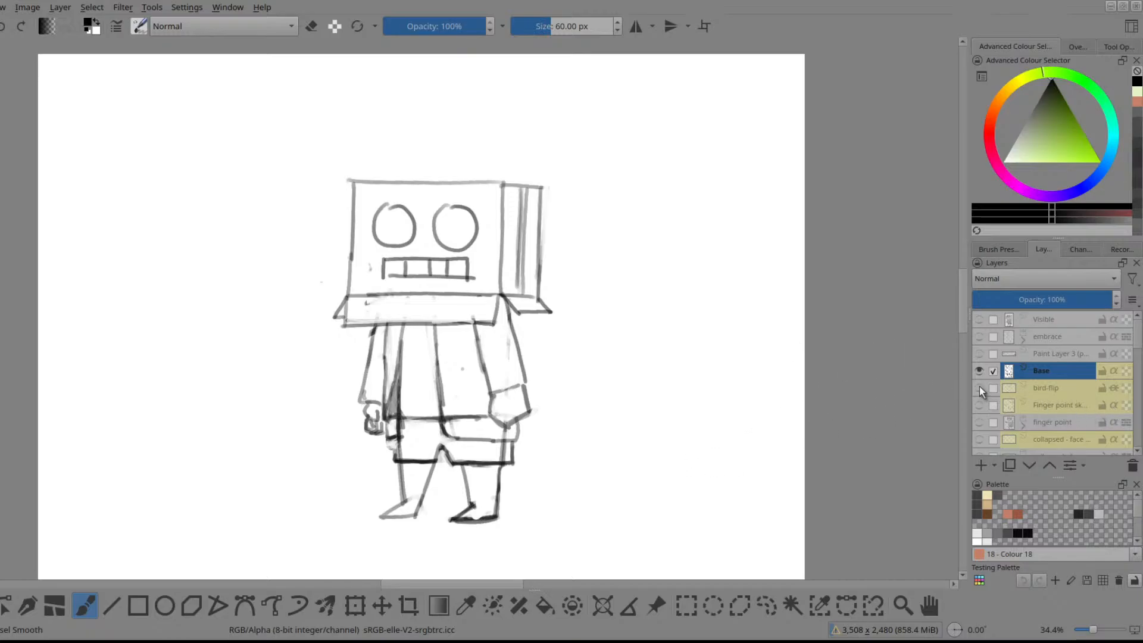
key("ctrl+j")
key("F2")
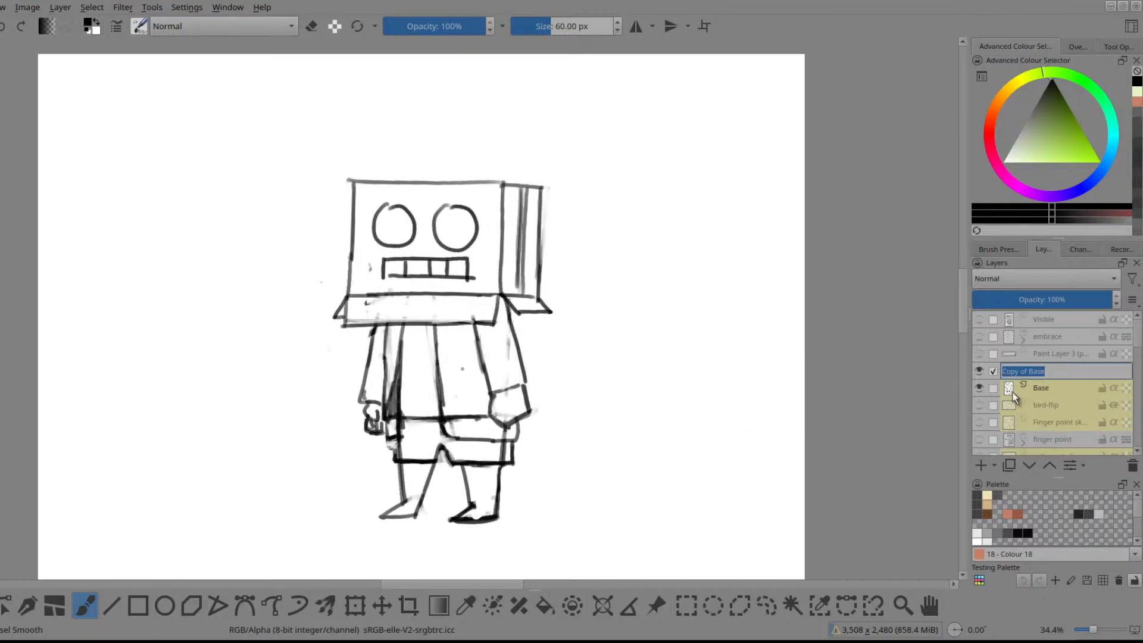
type("Tada")
key("Return")
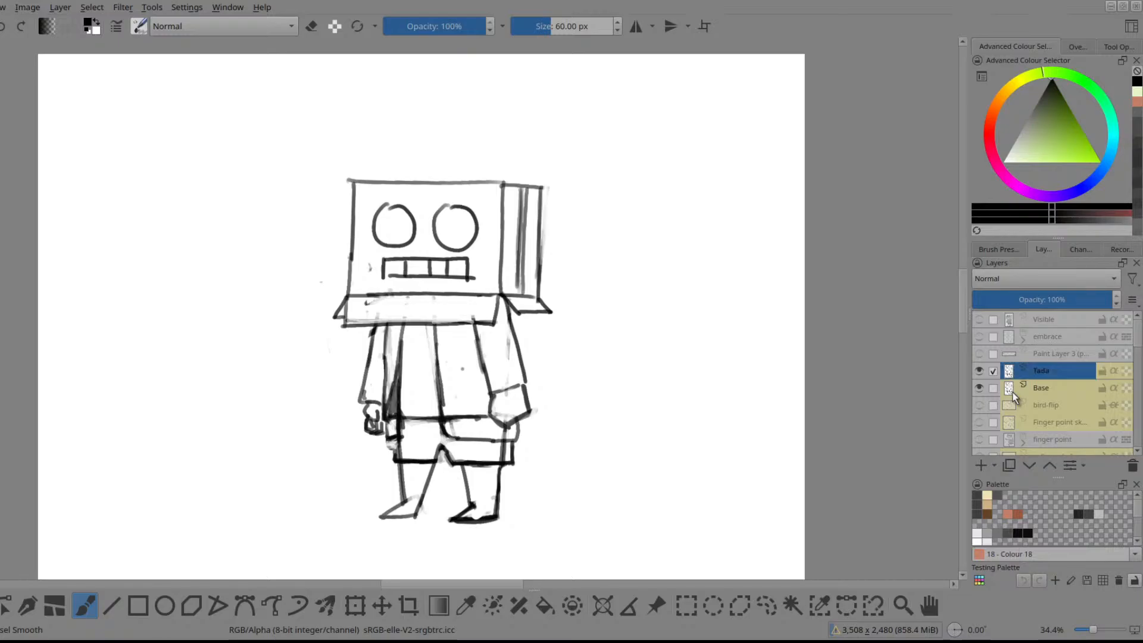
key("F2")
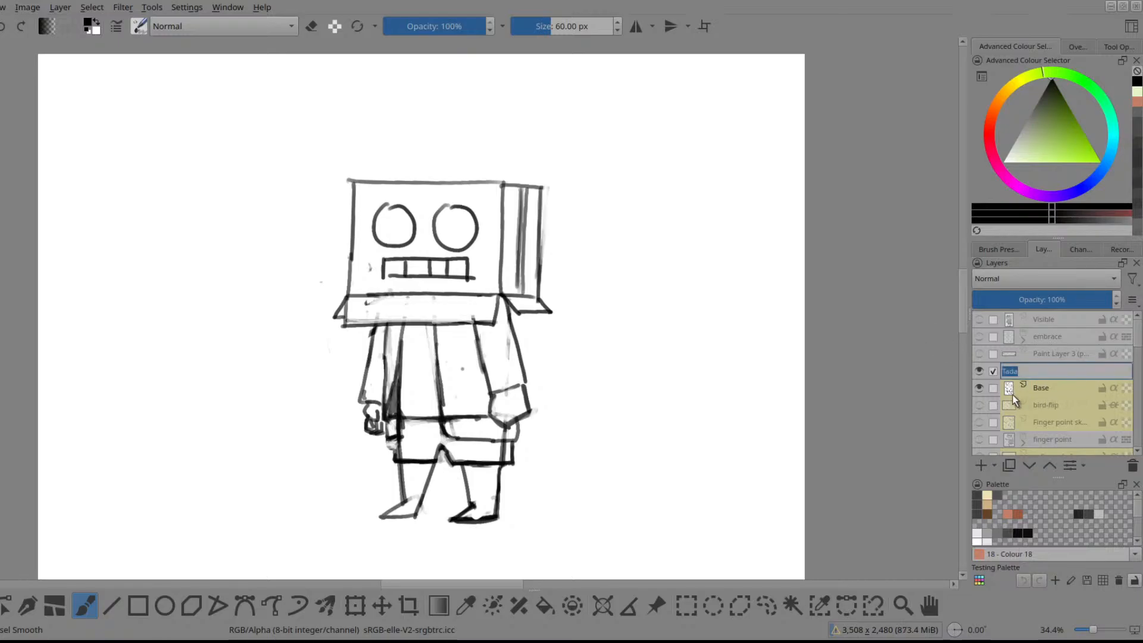
type("tada -meme")
key("Return")
Step: Move the Base layer above tada-meme, hide it, and make tada-meme the active layer
left_click(1048, 388)
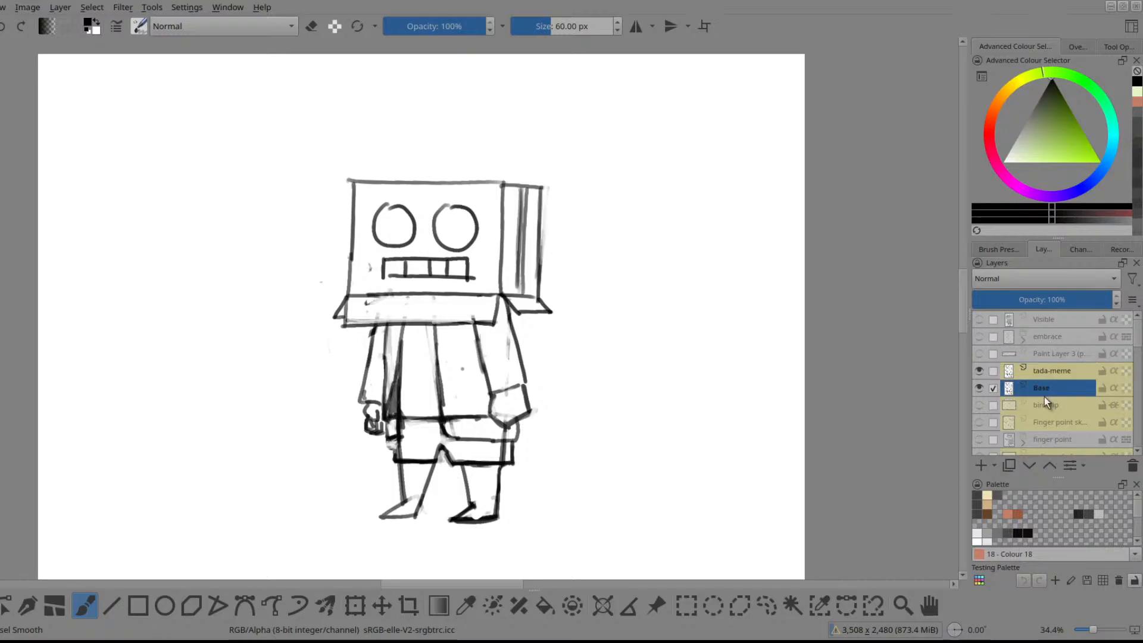
left_click(1048, 466)
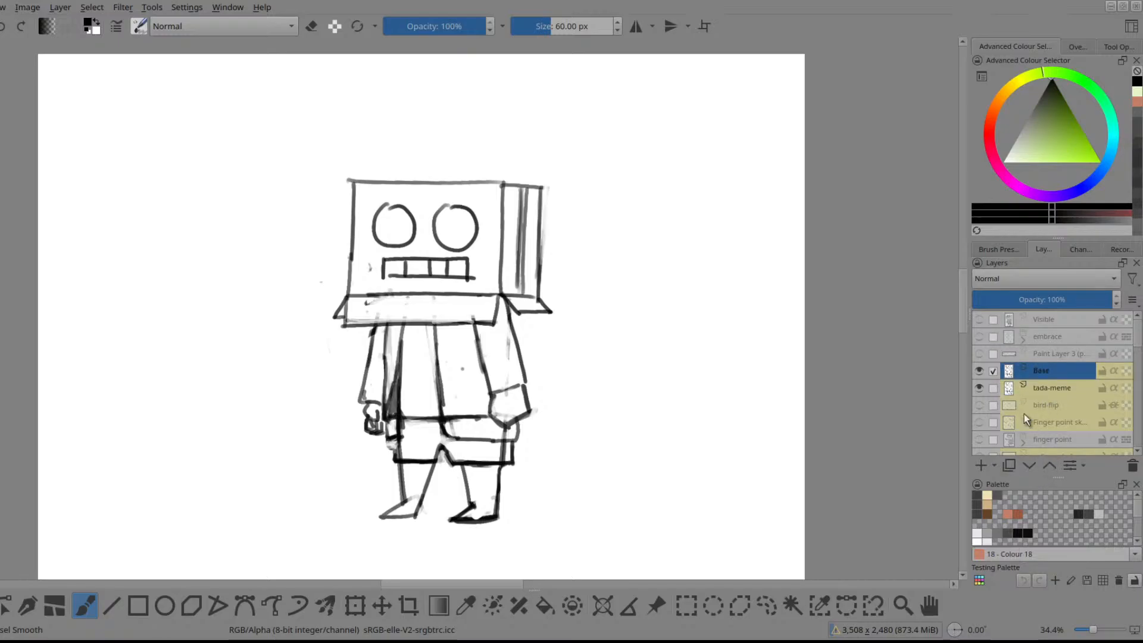
left_click(1056, 385)
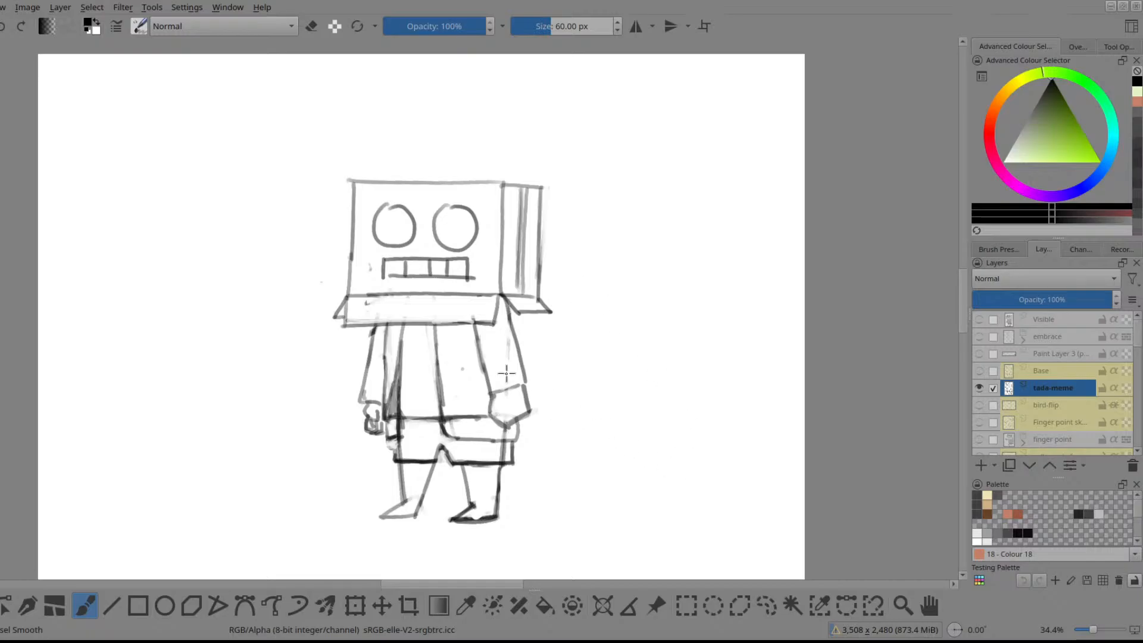
Step: Move the robot drawing on tada-meme to the right side of the page and return to the brush
left_click_drag(461, 242, 437, 204)
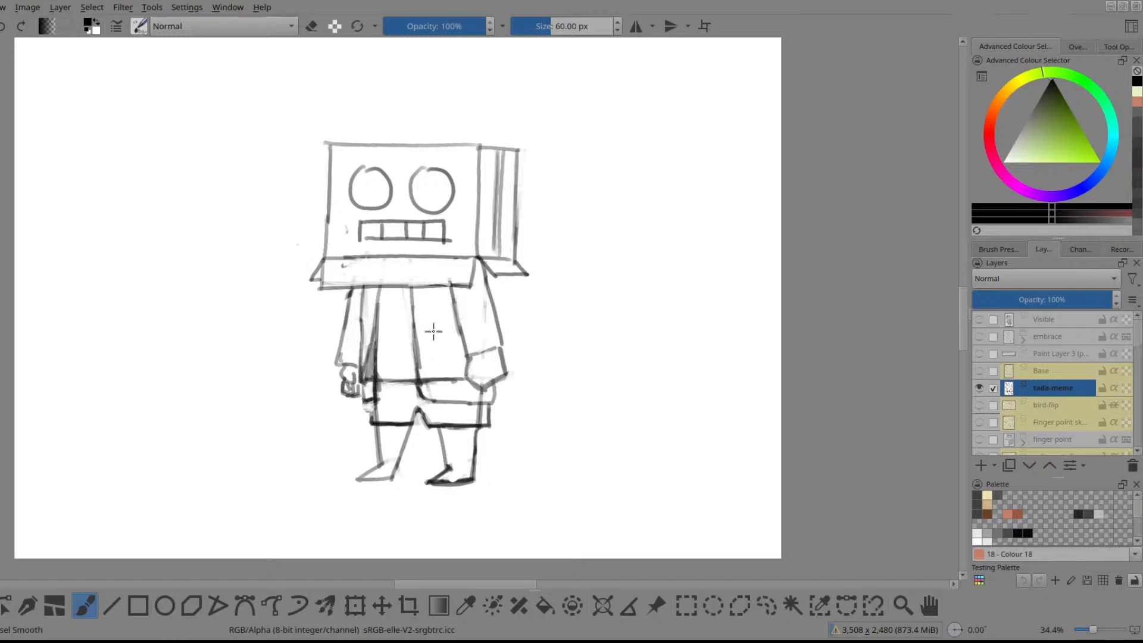
key("t")
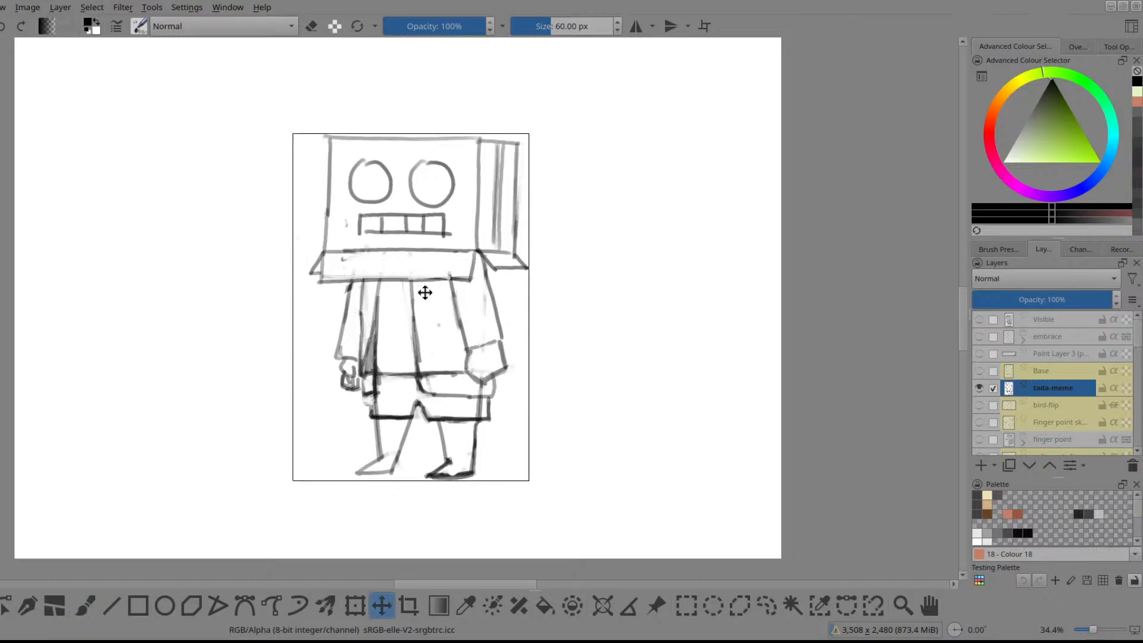
left_click_drag(423, 291, 592, 298)
key("ctrl+z")
left_click_drag(464, 325, 646, 324)
left_click_drag(520, 356, 617, 351)
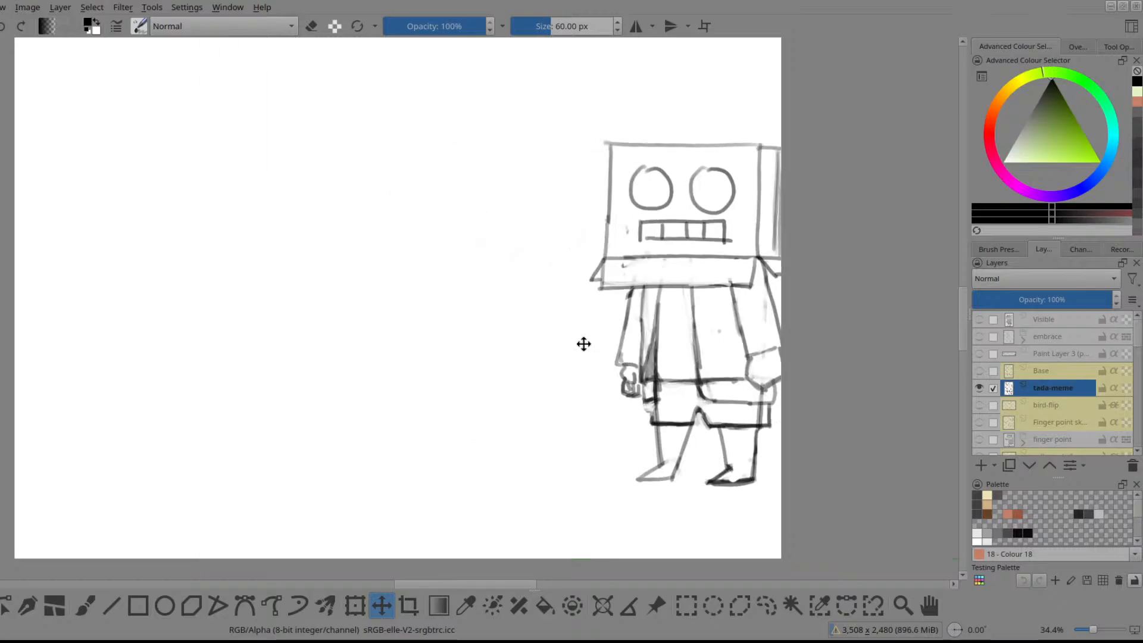
left_click_drag(715, 340, 653, 345)
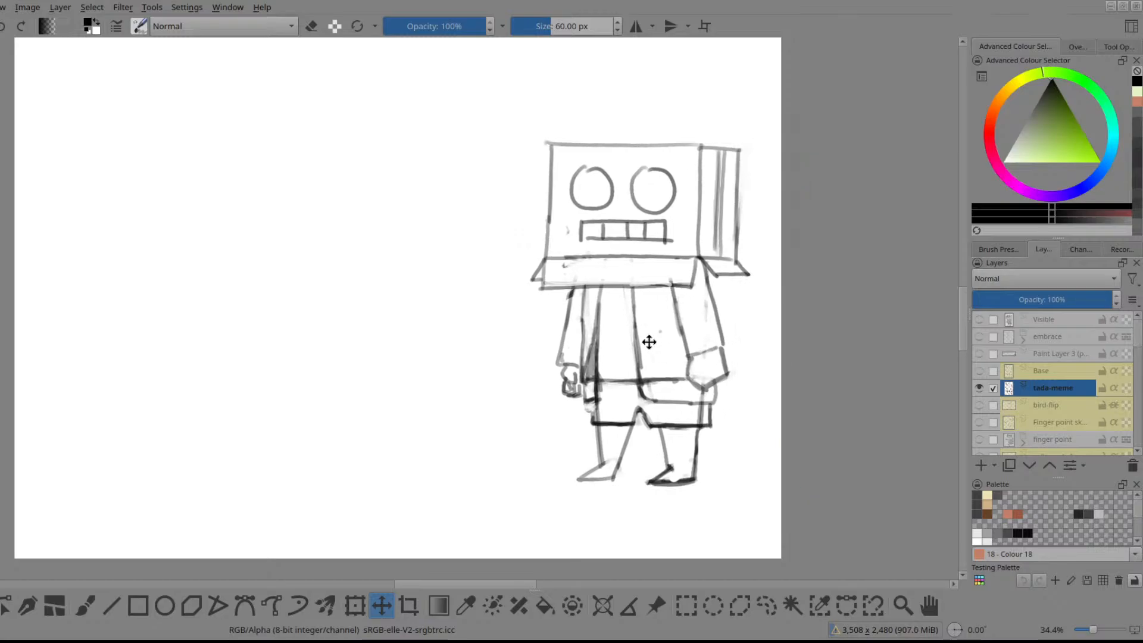
key("b")
Step: Try a freehand circle and short starting strokes in the empty area left of the robot, undoing them
left_click_drag(417, 314, 388, 322)
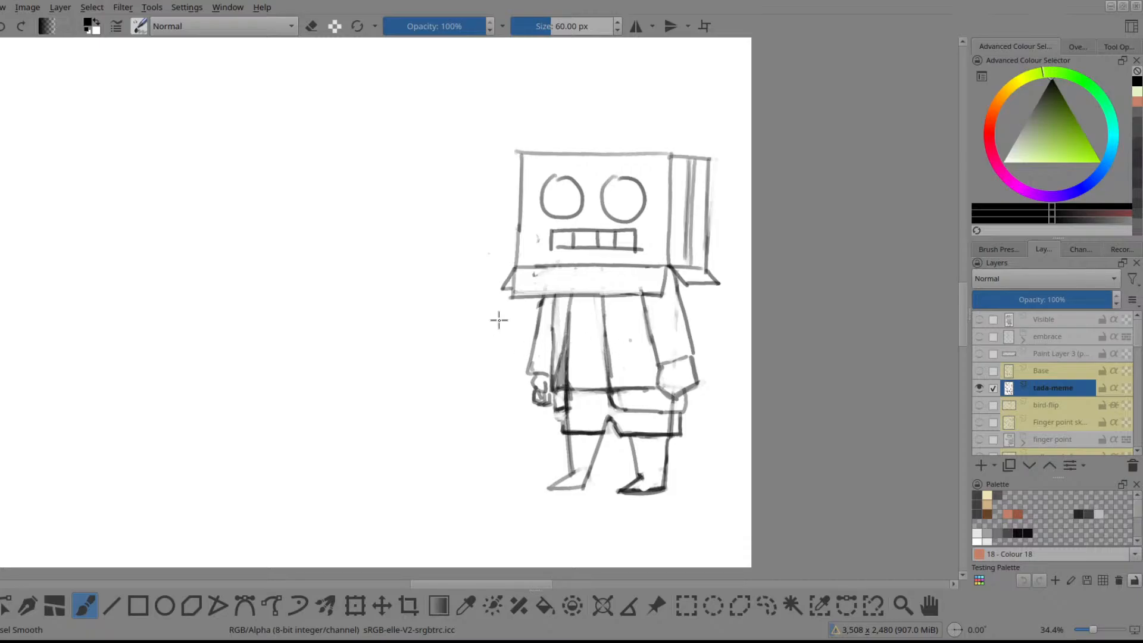
mouse_move(534, 272)
left_mouse_down()
mouse_move(525, 287)
mouse_move(569, 270)
left_mouse_up()
left_click_drag(340, 256, 397, 220)
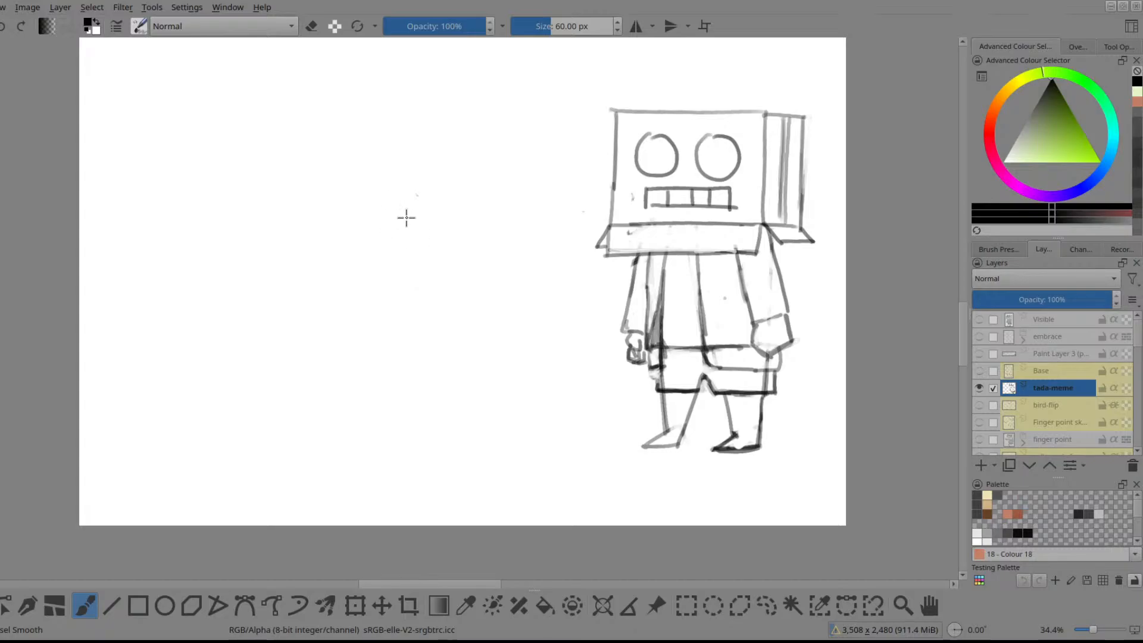
left_click_drag(386, 174, 362, 208)
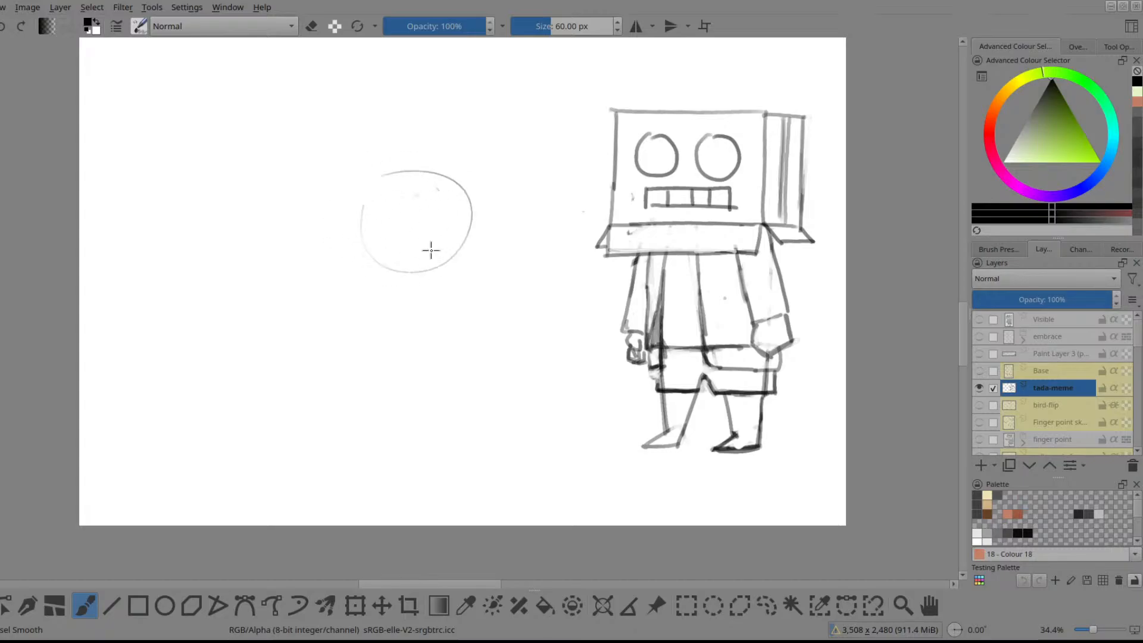
key("ctrl+z")
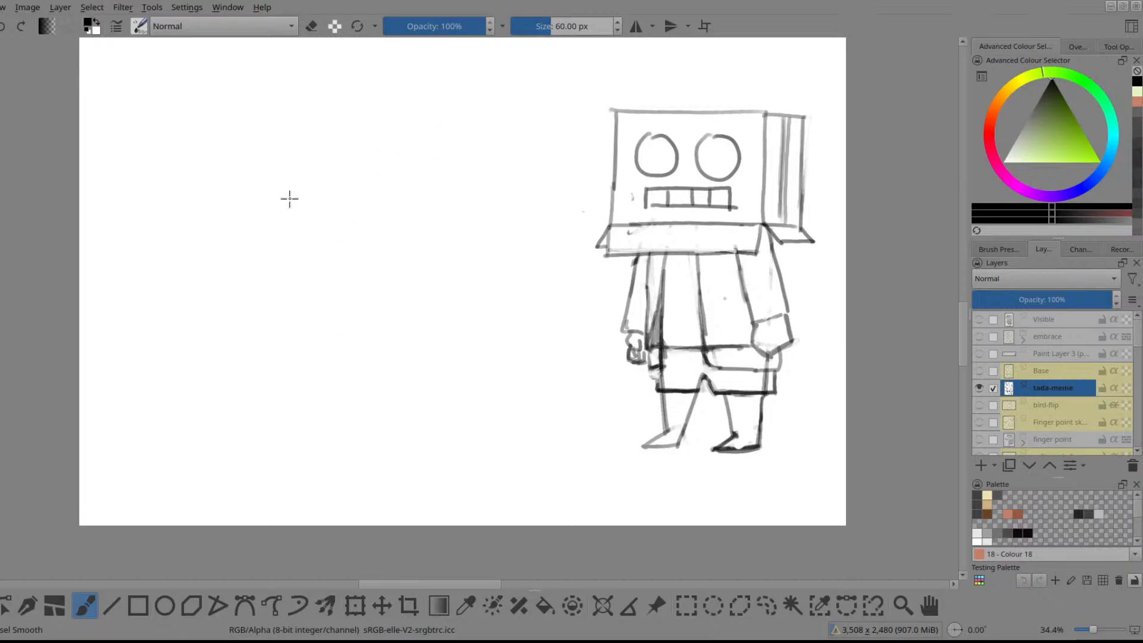
left_click_drag(339, 178, 378, 176)
key("ctrl+z")
left_click_drag(377, 212, 465, 204)
key("ctrl+z")
Step: Draw a stick figure left of the robot with a curved spine, a slanted hip line and two bent legs
mouse_move(428, 171)
left_mouse_down()
mouse_move(442, 326)
mouse_move(484, 334)
left_mouse_up()
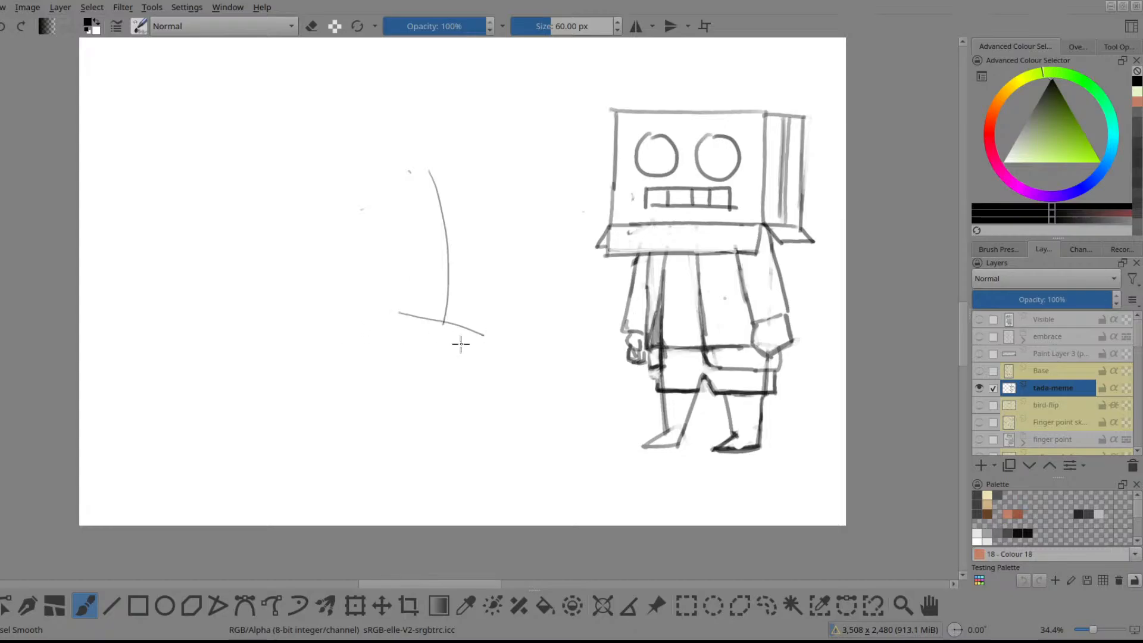
mouse_move(427, 395)
left_mouse_down()
mouse_move(502, 323)
mouse_move(428, 395)
mouse_move(464, 437)
left_mouse_up()
key("ctrl+z")
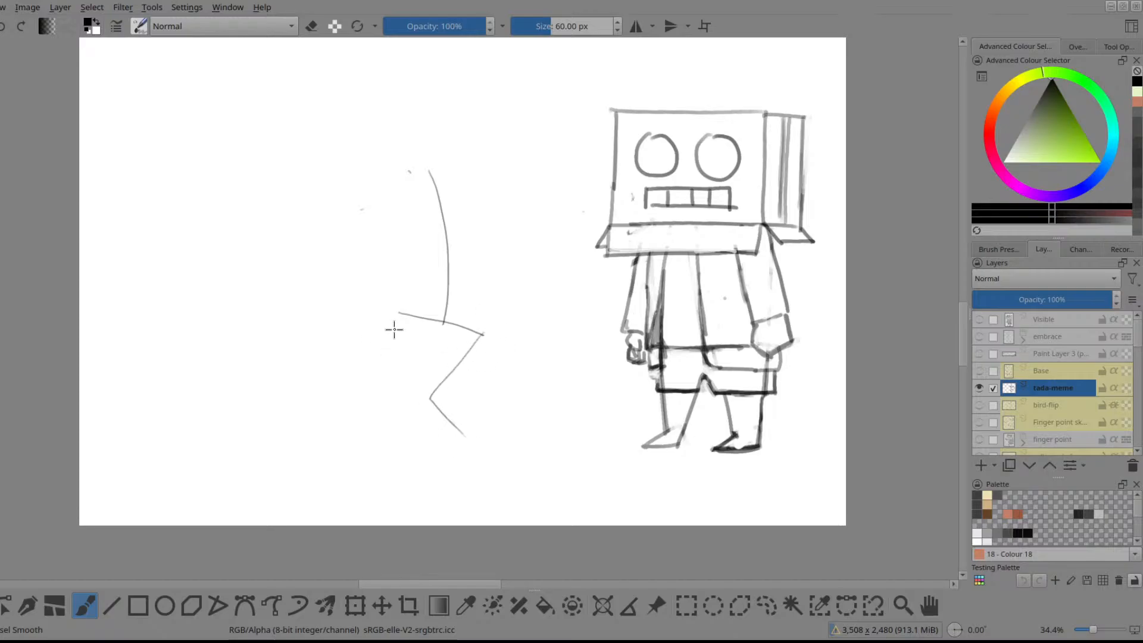
mouse_move(397, 318)
left_mouse_down()
mouse_move(375, 340)
mouse_move(379, 436)
left_mouse_up()
key("ctrl+z")
mouse_move(399, 317)
left_mouse_down()
mouse_move(365, 381)
mouse_move(363, 468)
left_mouse_up()
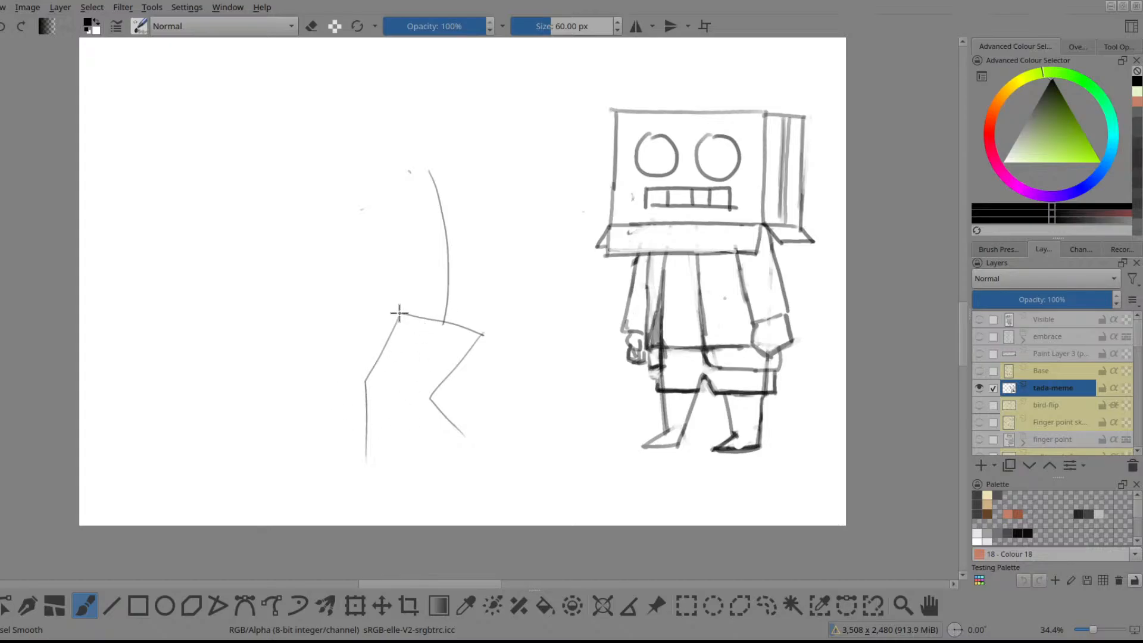
Step: Draw second thigh and shin lines over both bent legs of the stick figure, adjusting the knee positions
mouse_move(399, 312)
left_mouse_down()
mouse_move(369, 392)
mouse_move(370, 375)
mouse_move(369, 417)
left_mouse_up()
key("ctrl+z")
key("ctrl+z")
left_click_drag(372, 368, 367, 423)
key("ctrl+z")
left_click_drag(375, 366, 378, 441)
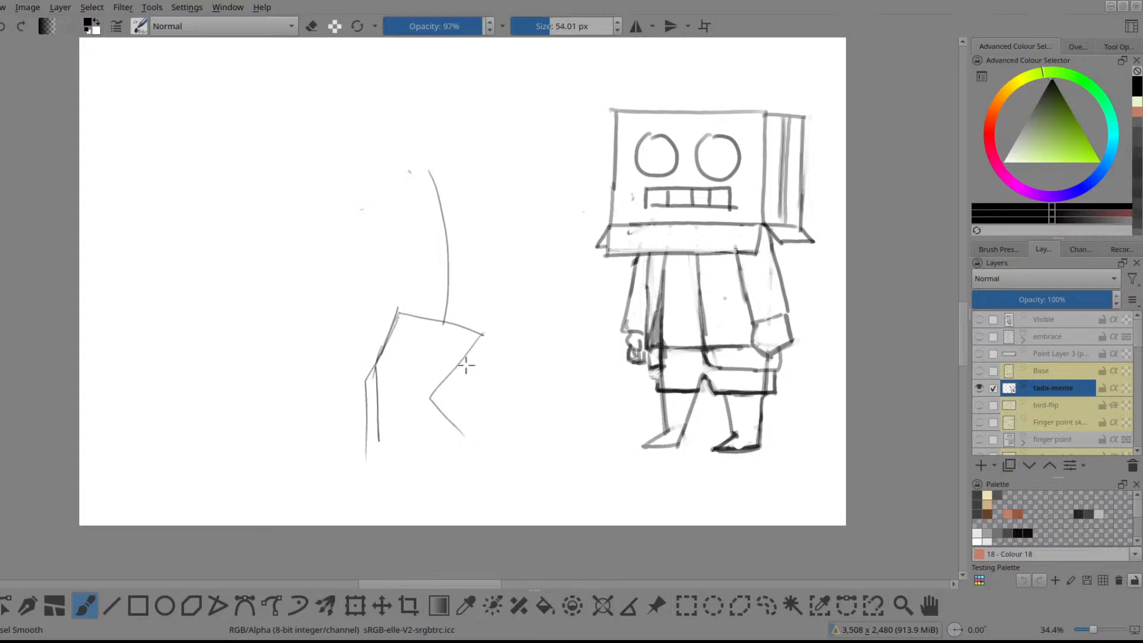
mouse_move(482, 334)
left_mouse_down()
mouse_move(446, 403)
mouse_move(469, 449)
left_mouse_up()
left_click_drag(436, 385, 429, 389)
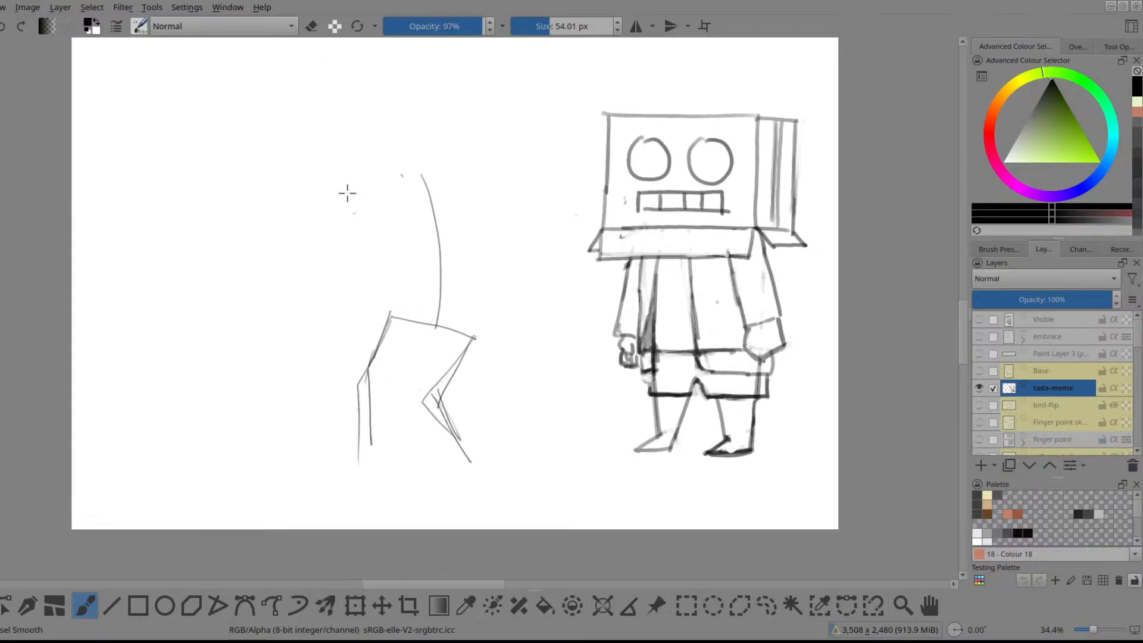
Step: Draw a long line rising to the right above the top of the stick figure's spine
left_click_drag(347, 191, 448, 141)
key("ctrl+z")
left_click_drag(350, 177, 445, 128)
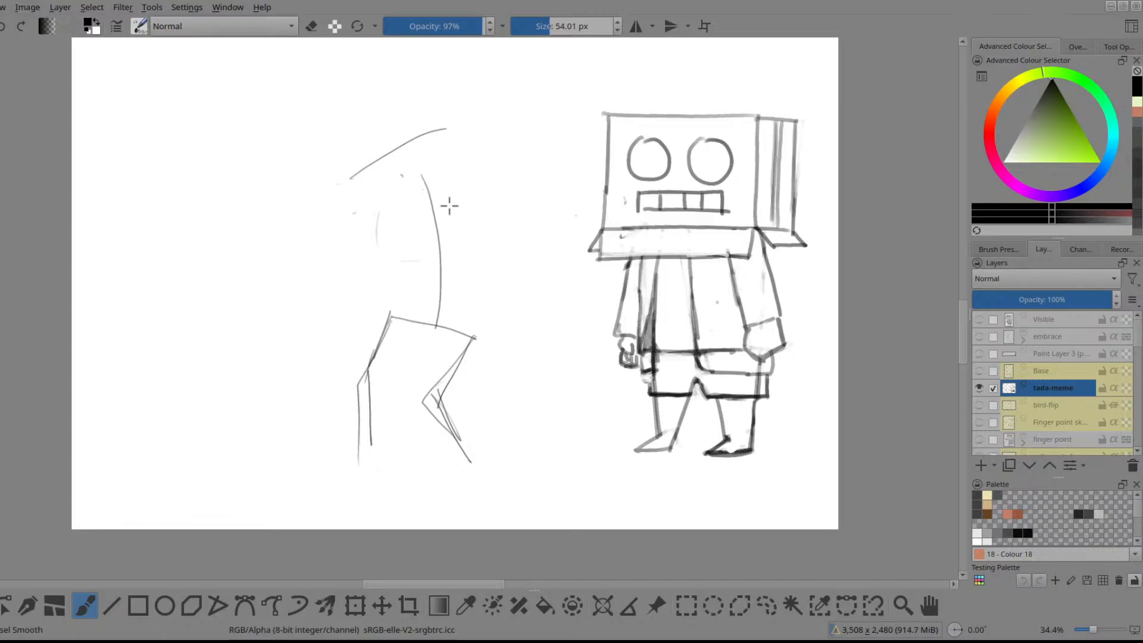
Step: Draw an upright oval for the ribcage around the upper part of the stick figure's spine
mouse_move(415, 175)
left_mouse_down()
mouse_move(434, 184)
mouse_move(439, 244)
mouse_move(420, 174)
mouse_move(400, 258)
mouse_move(459, 225)
left_mouse_up()
key("ctrl+z")
key("ctrl+z")
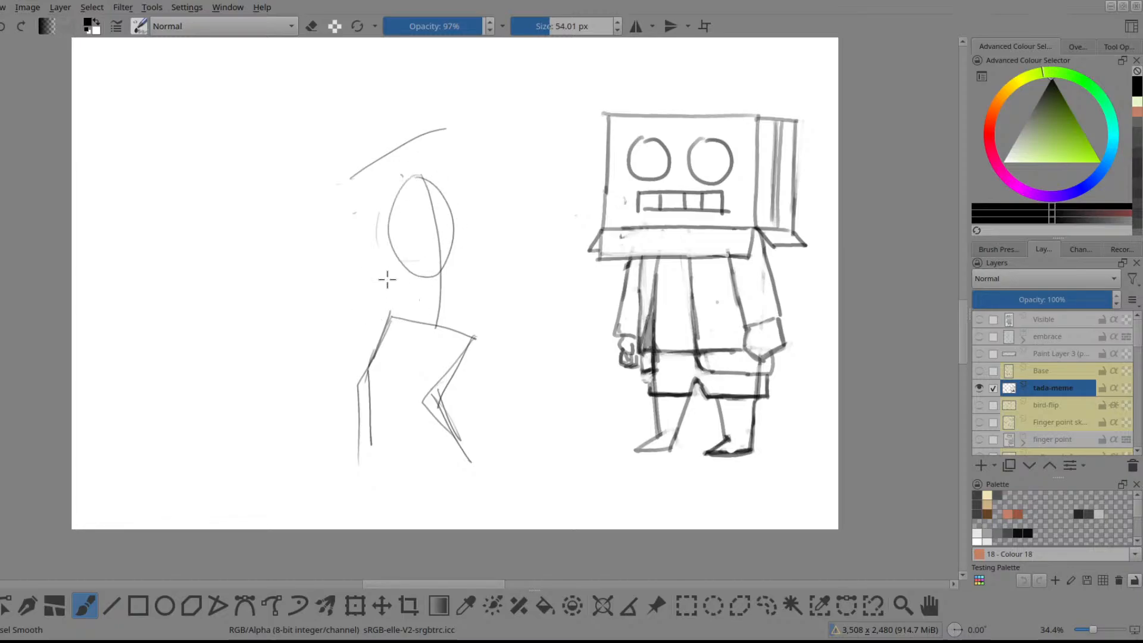
Step: Draw a slanted pelvis box around the stick figure's hip line, with reinforced upper and lower edges
mouse_move(394, 279)
left_mouse_down()
mouse_move(383, 324)
mouse_move(472, 294)
left_mouse_up()
key("ctrl+z")
mouse_move(396, 285)
left_mouse_down()
mouse_move(486, 310)
mouse_move(469, 358)
left_mouse_up()
left_click_drag(388, 326, 470, 355)
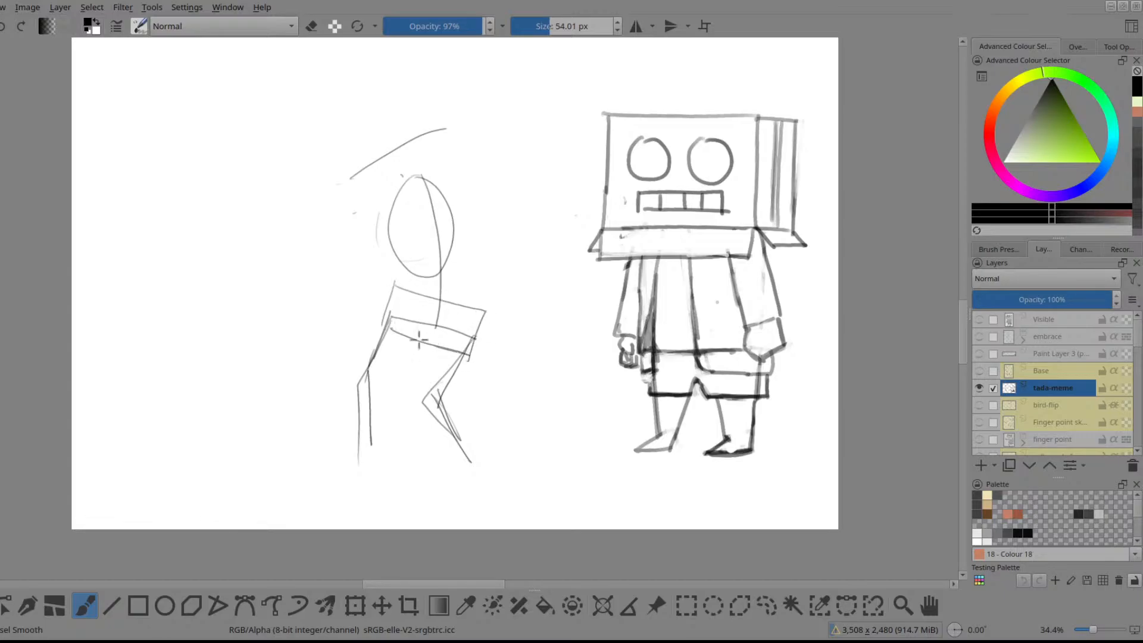
left_click_drag(413, 292, 480, 307)
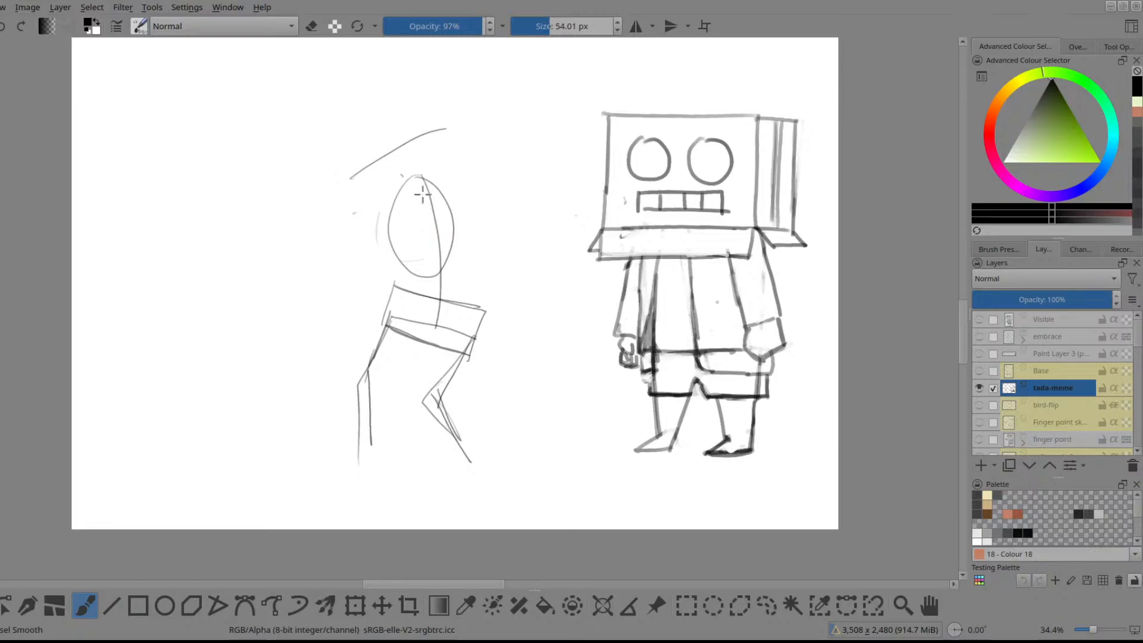
Step: Draw the shoulder line, a small round shoulder joint and two upper arm lines reaching out to the figure's left side
left_click_drag(376, 191, 451, 207)
left_click_drag(292, 151, 387, 194)
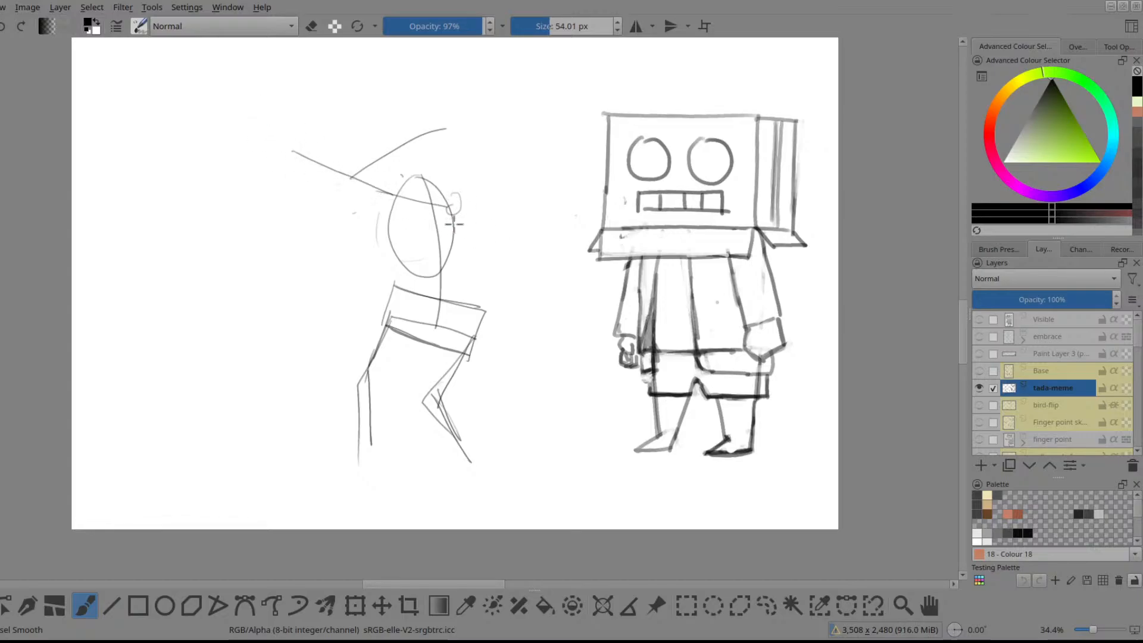
key("ctrl+z")
left_click_drag(395, 186, 288, 179)
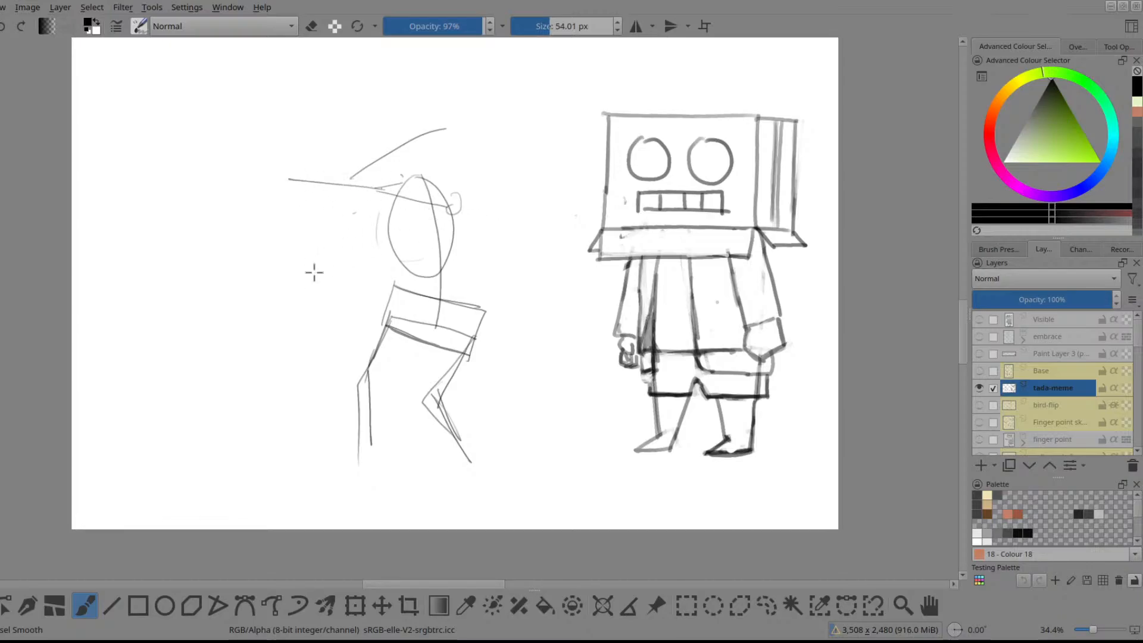
left_click_drag(446, 207, 453, 223)
mouse_move(353, 269)
left_mouse_down()
mouse_move(439, 209)
mouse_move(339, 265)
left_mouse_up()
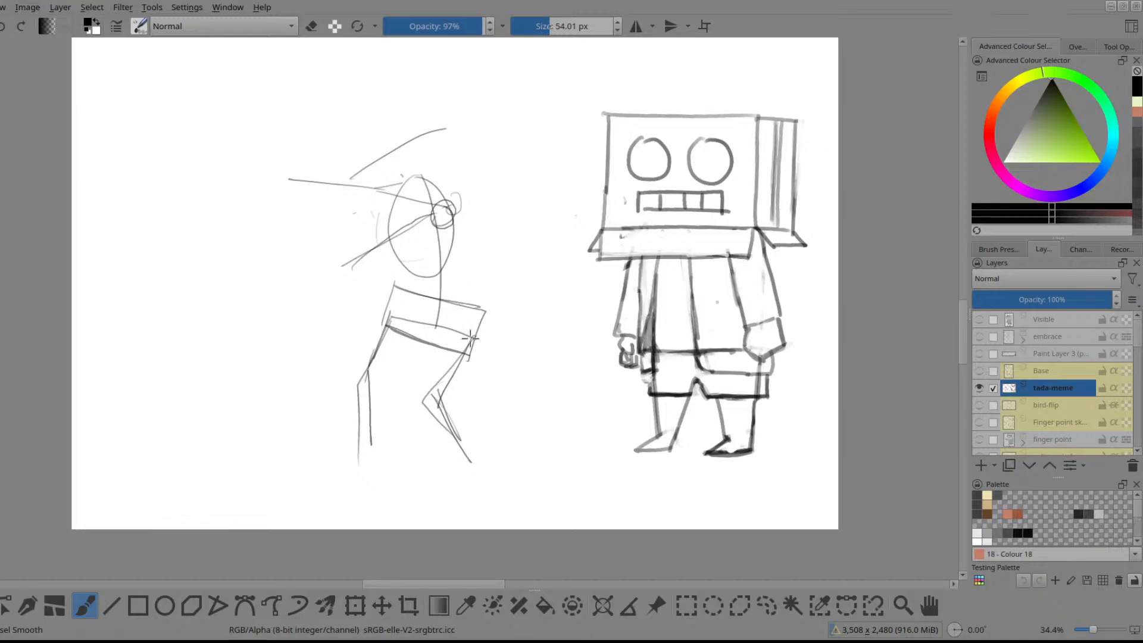
Step: Fade the right end of the pelvis box and the right leg's construction lines with the eraser
key("e")
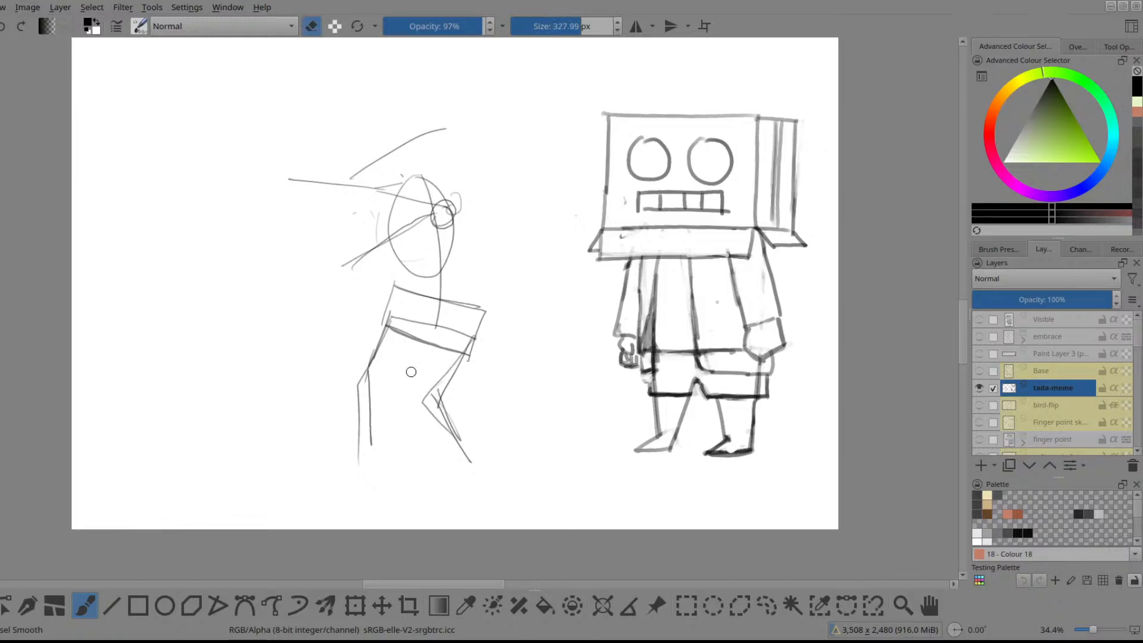
mouse_move(452, 338)
left_mouse_down()
mouse_move(486, 301)
mouse_move(415, 438)
mouse_move(437, 363)
mouse_move(415, 438)
mouse_move(457, 466)
mouse_move(471, 461)
mouse_move(460, 421)
mouse_move(437, 419)
mouse_move(447, 400)
mouse_move(412, 389)
left_mouse_up()
key("e")
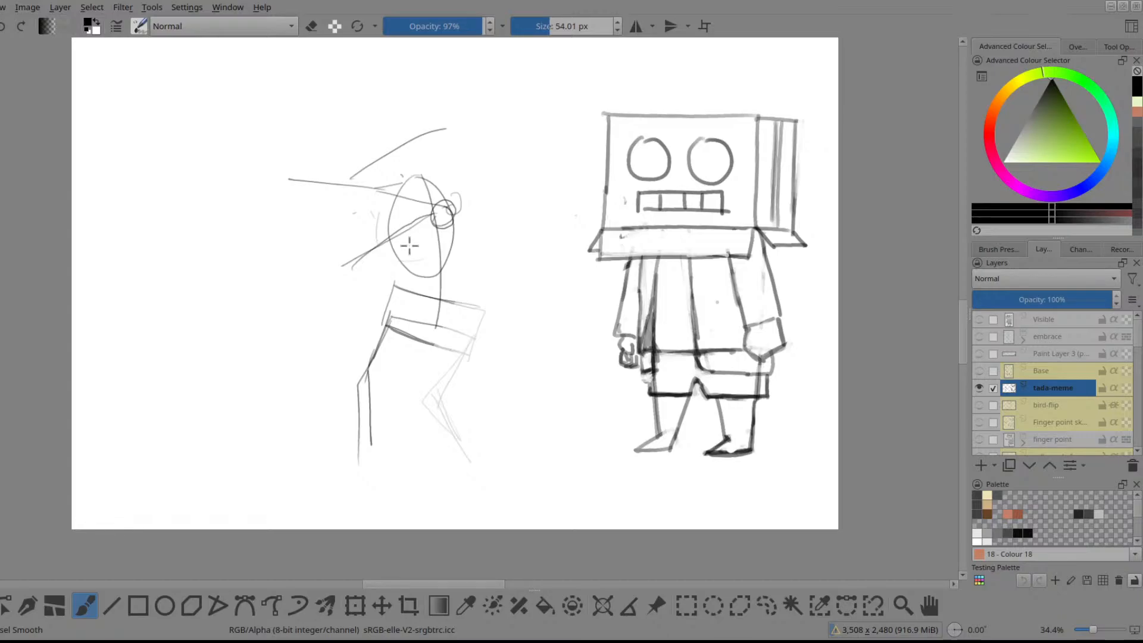
Step: Redraw the pelvis box narrower with a new right edge, and block in the left thigh below it
mouse_move(395, 303)
left_mouse_down()
mouse_move(482, 302)
mouse_move(392, 288)
mouse_move(483, 311)
mouse_move(472, 351)
left_mouse_up()
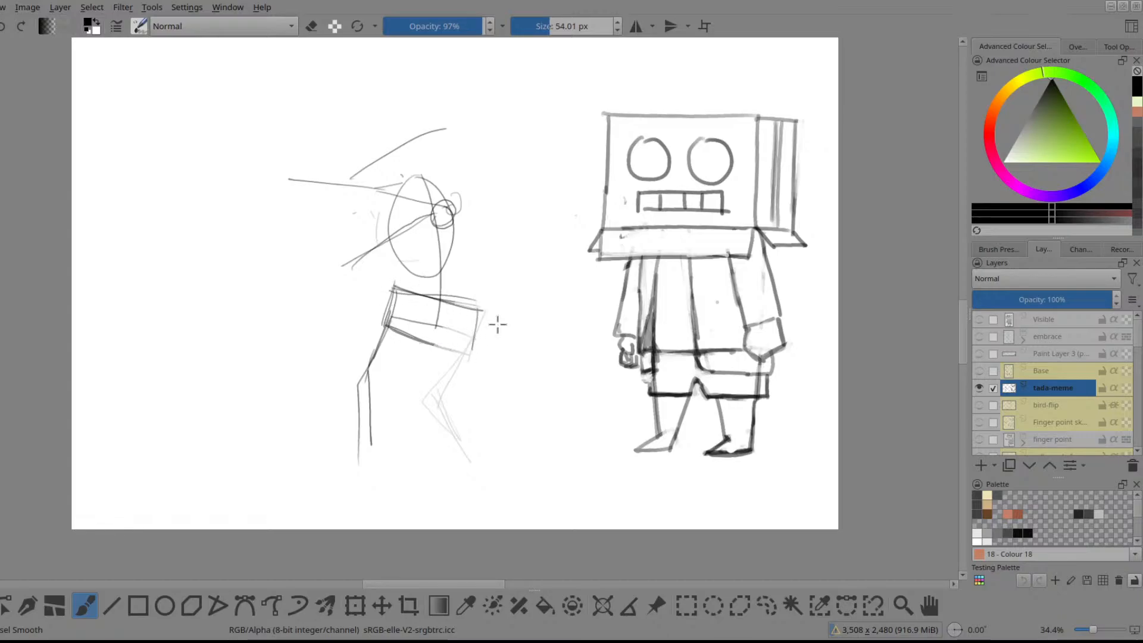
key("ctrl+z")
key("ctrl+z")
left_click_drag(397, 331, 463, 351)
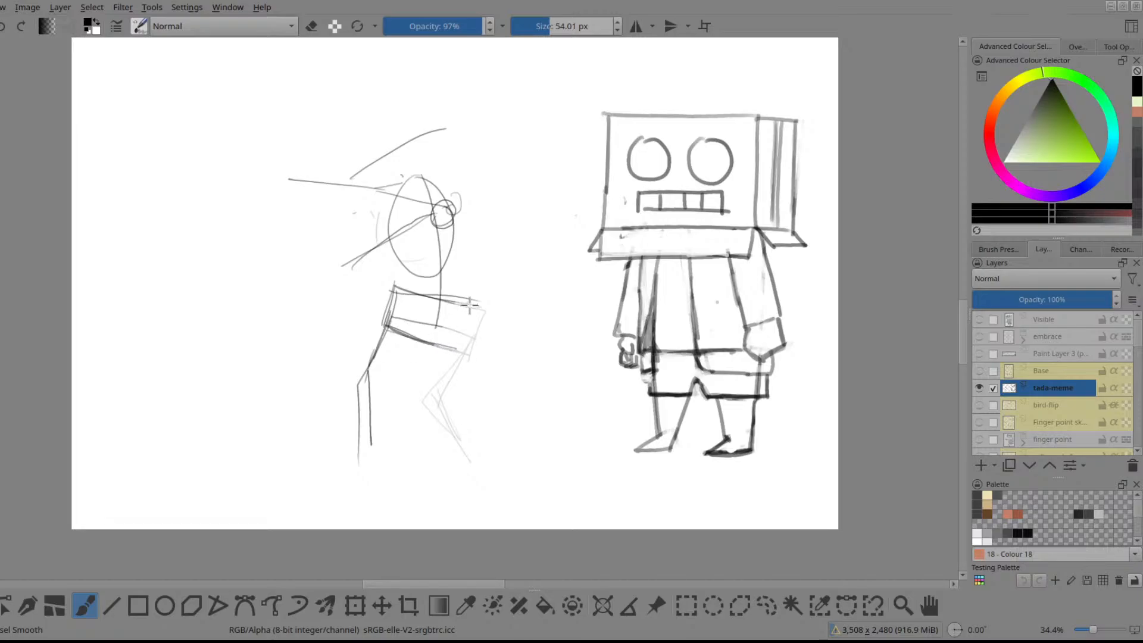
mouse_move(470, 306)
left_mouse_down()
mouse_move(450, 369)
mouse_move(457, 350)
mouse_move(450, 359)
mouse_move(430, 345)
mouse_move(465, 356)
left_mouse_up()
key("ctrl+z")
left_click_drag(468, 307, 459, 344)
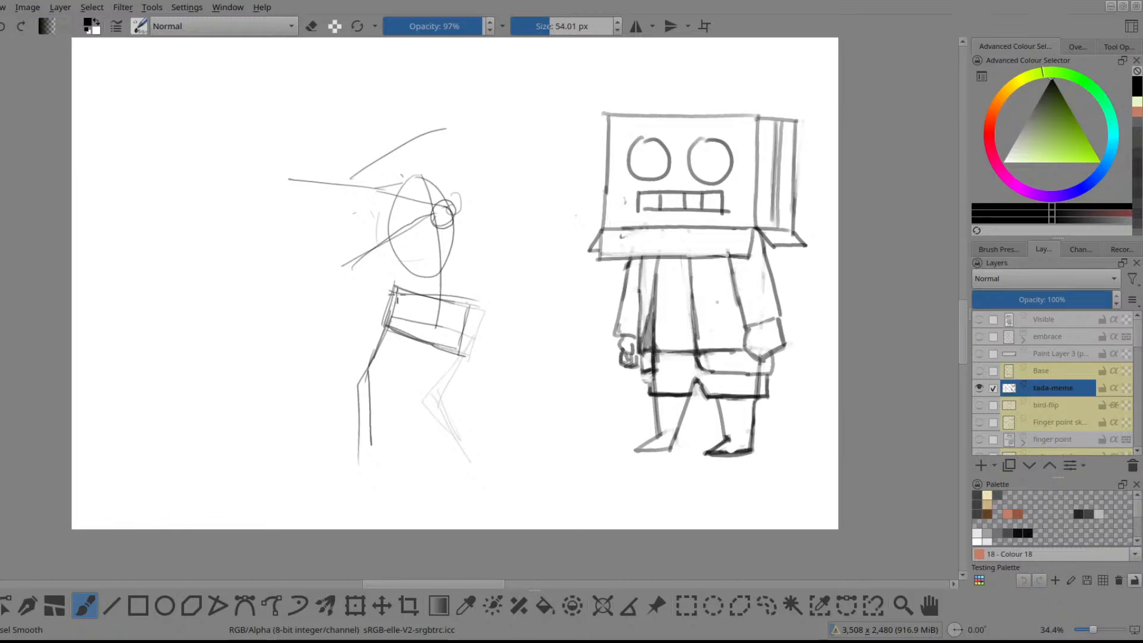
mouse_move(396, 293)
left_mouse_down()
mouse_move(431, 343)
mouse_move(475, 309)
mouse_move(411, 347)
left_mouse_up()
mouse_move(393, 296)
left_mouse_down()
mouse_move(354, 373)
mouse_move(402, 372)
mouse_move(421, 344)
mouse_move(398, 376)
left_mouse_up()
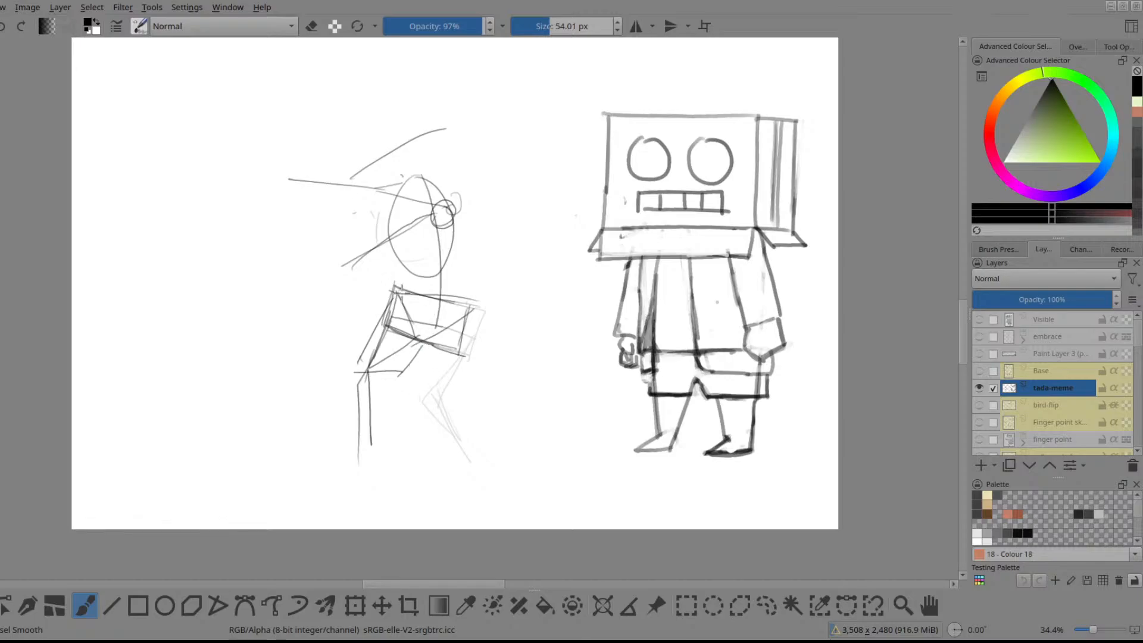
Step: Try fading the pelvis box's upper edge with the eraser and redrawing it
key("e")
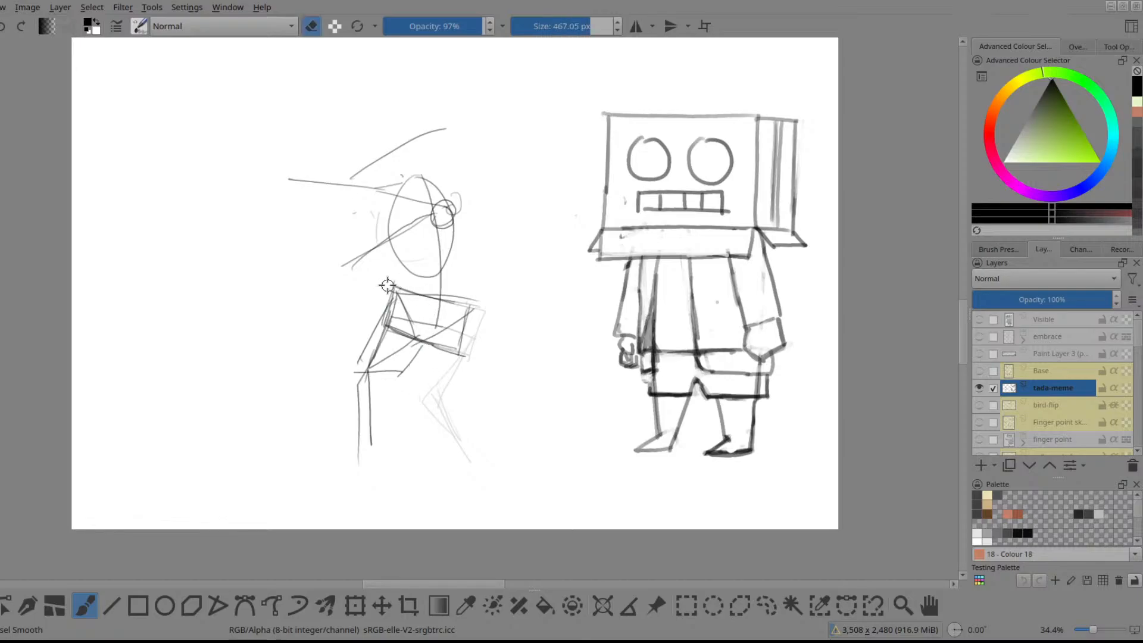
left_click_drag(387, 284, 506, 306)
key("e")
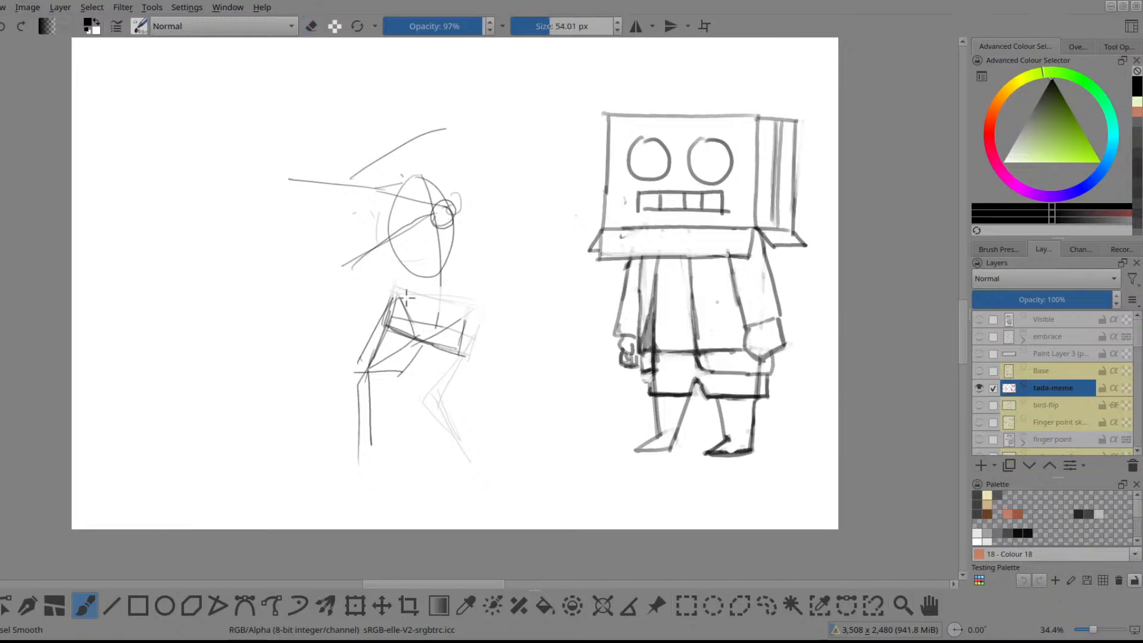
left_click_drag(392, 293, 481, 318)
key("ctrl+z")
left_click_drag(393, 290, 484, 309)
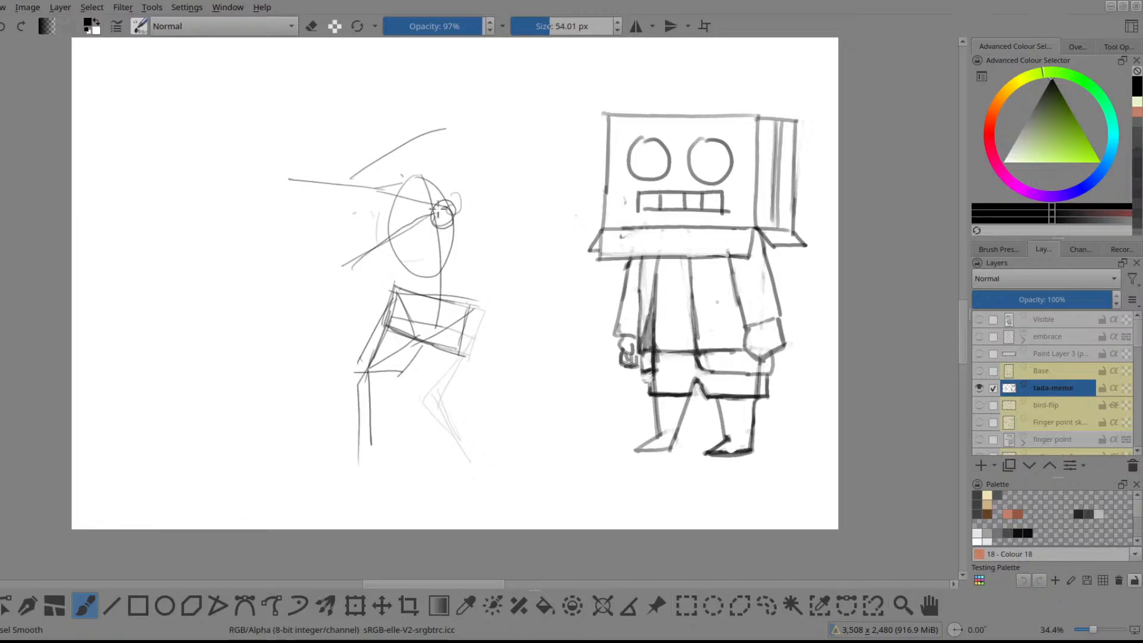
Step: Thicken both arm lines into blocky sleeves by adding cuff ends and lower edges
mouse_move(366, 110)
left_mouse_down()
mouse_move(344, 170)
mouse_move(367, 102)
left_mouse_up()
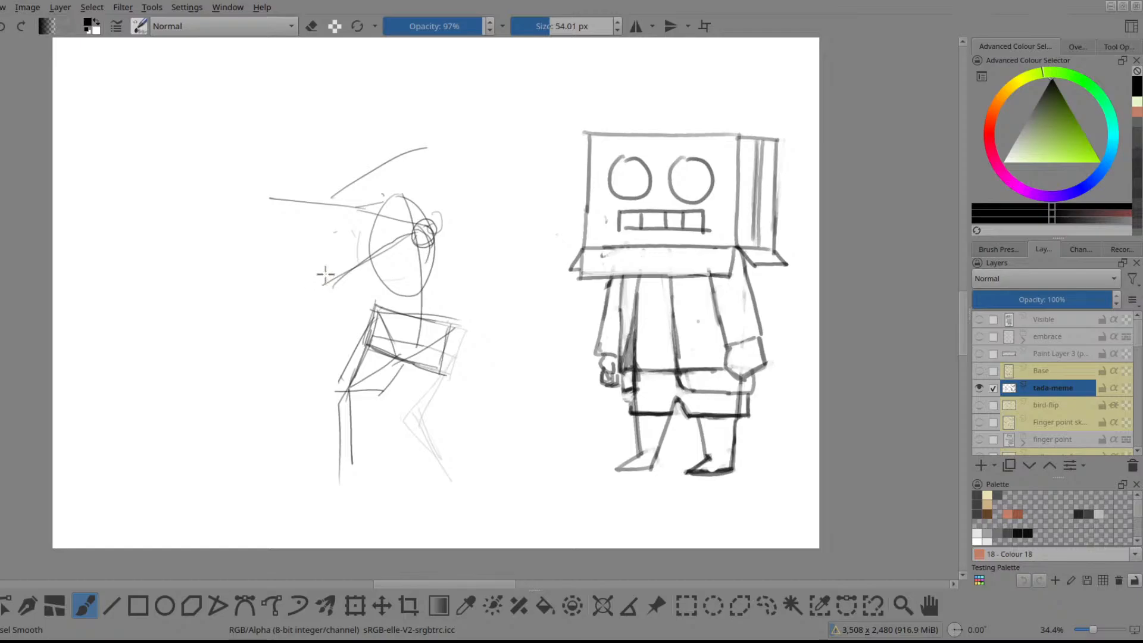
mouse_move(325, 277)
left_mouse_down()
mouse_move(341, 284)
mouse_move(438, 225)
mouse_move(324, 278)
left_mouse_up()
key("ctrl+z")
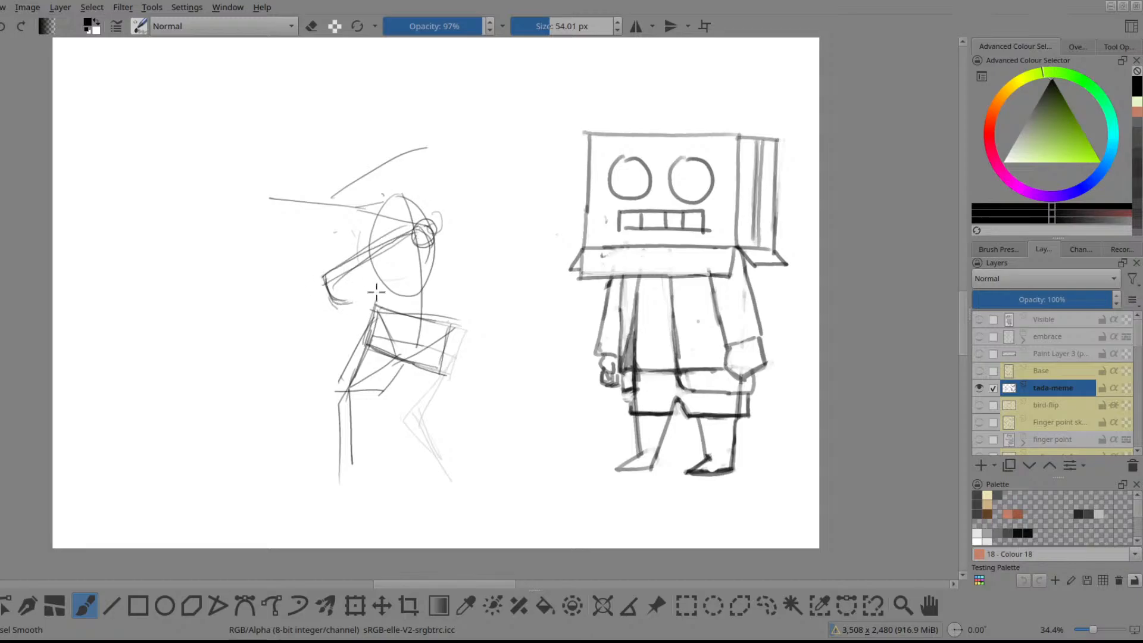
left_click_drag(333, 302, 440, 259)
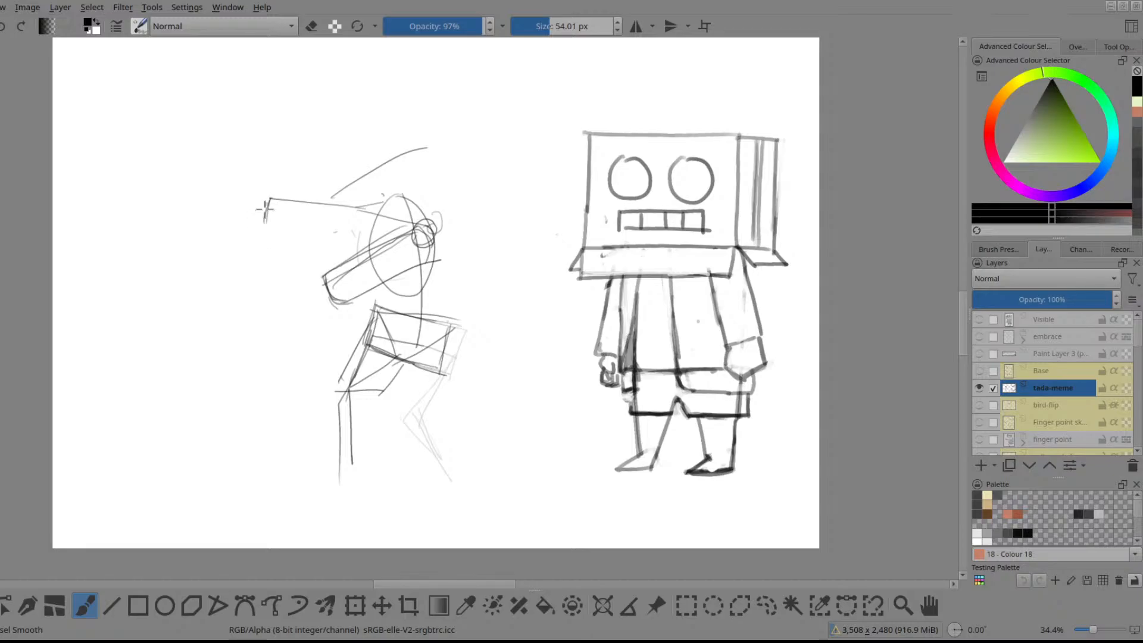
left_click_drag(265, 209, 274, 227)
mouse_move(270, 198)
left_mouse_down()
mouse_move(275, 225)
mouse_move(265, 223)
mouse_move(283, 232)
mouse_move(267, 233)
mouse_move(337, 242)
left_mouse_up()
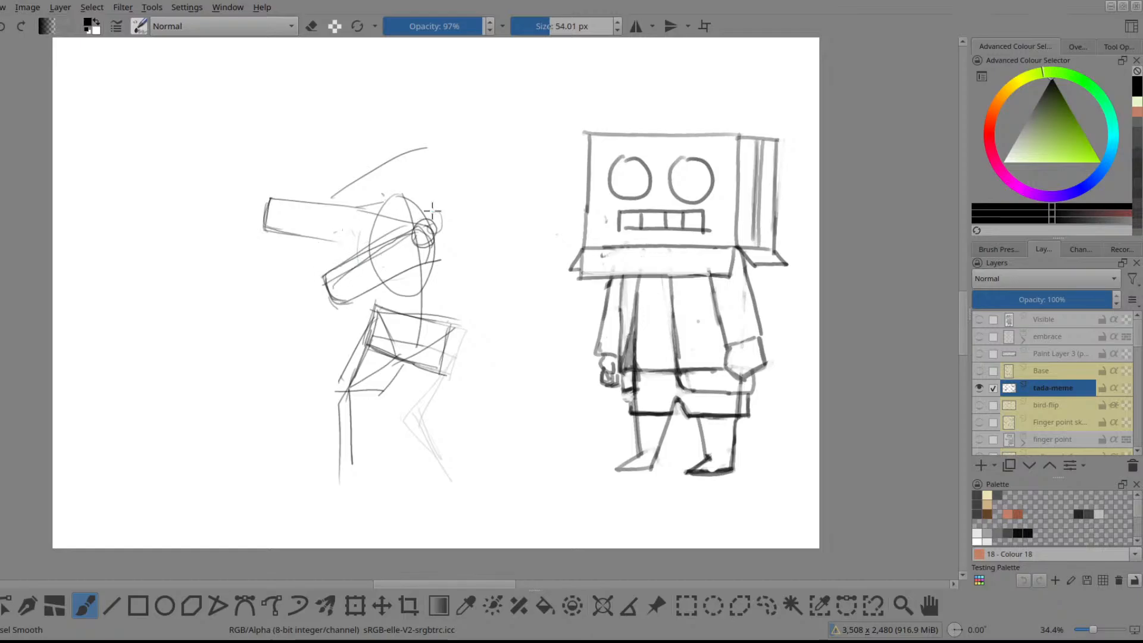
Step: Fade the construction lines inside the near sleeve and redraw its upper edge as one clean line
key("e")
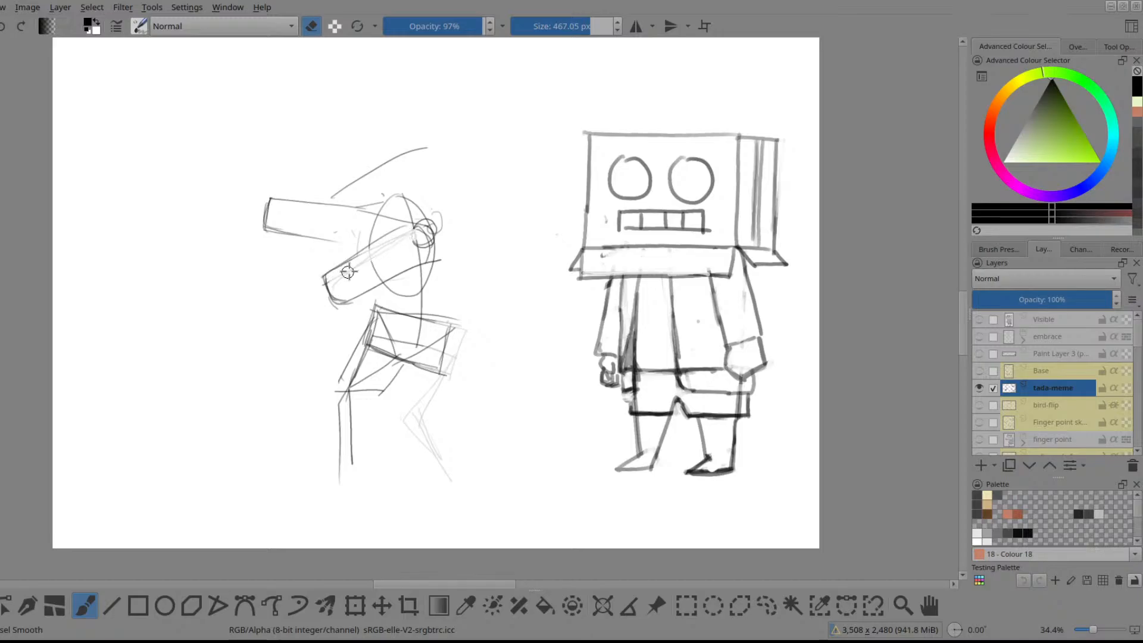
key("e")
left_click_drag(326, 278, 413, 231)
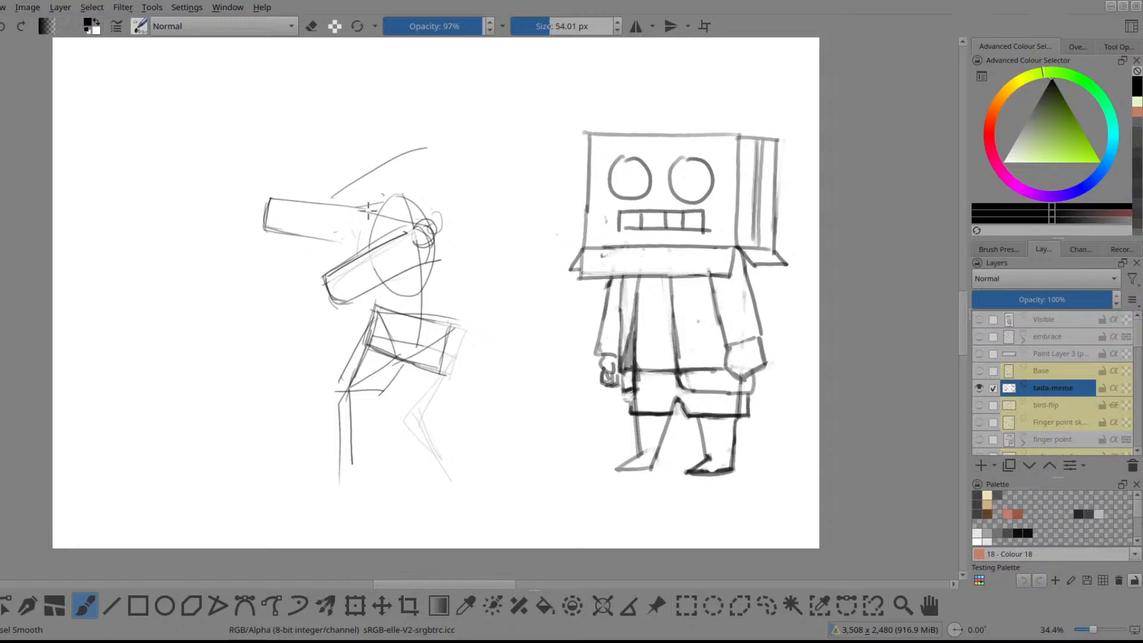
Step: Draw the jacket's opening edge from below the ribcage and its angled hem across the hip
left_click_drag(433, 331, 425, 324)
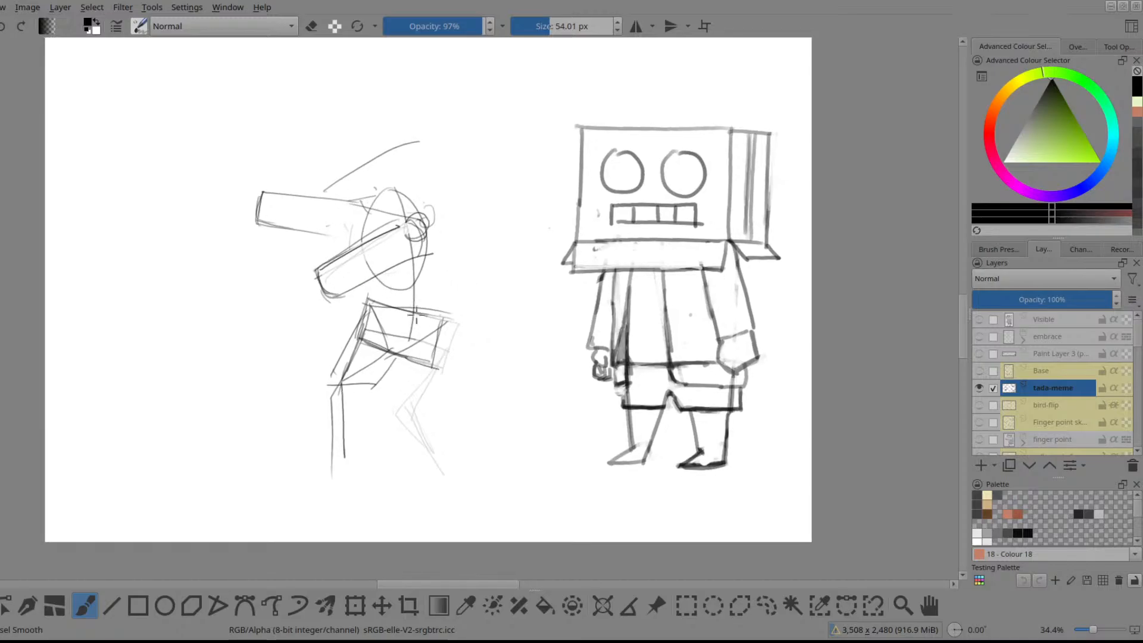
left_click_drag(370, 301, 438, 313)
mouse_move(391, 261)
left_mouse_down()
mouse_move(413, 313)
mouse_move(477, 334)
left_mouse_up()
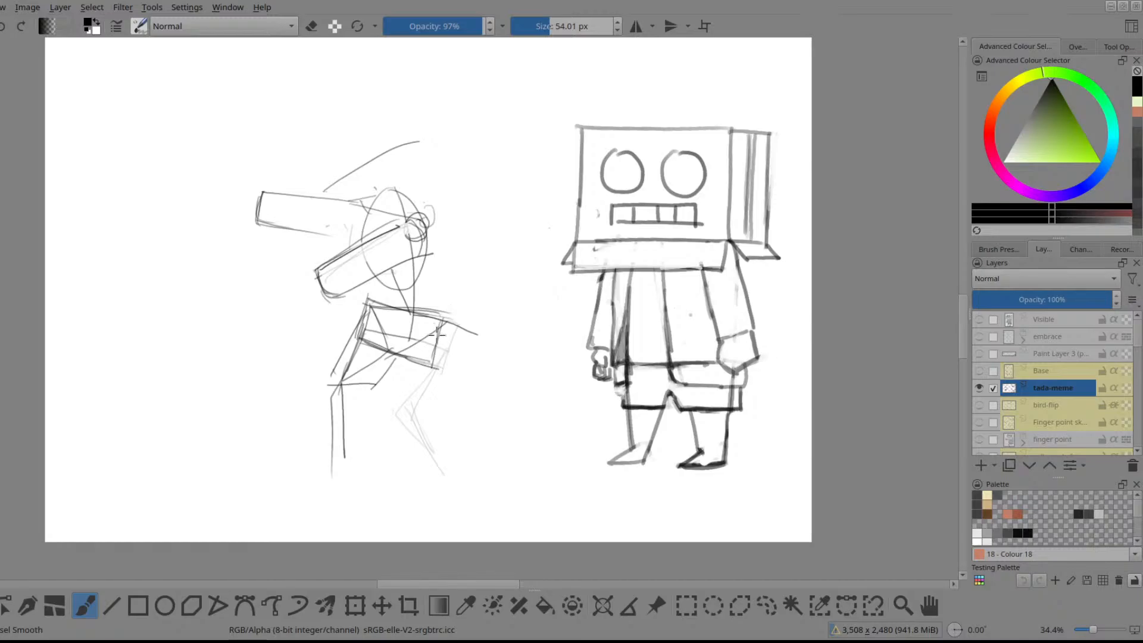
key("ctrl+z")
left_click_drag(418, 335, 451, 320)
mouse_move(394, 274)
left_mouse_down()
mouse_move(416, 339)
mouse_move(465, 333)
left_mouse_up()
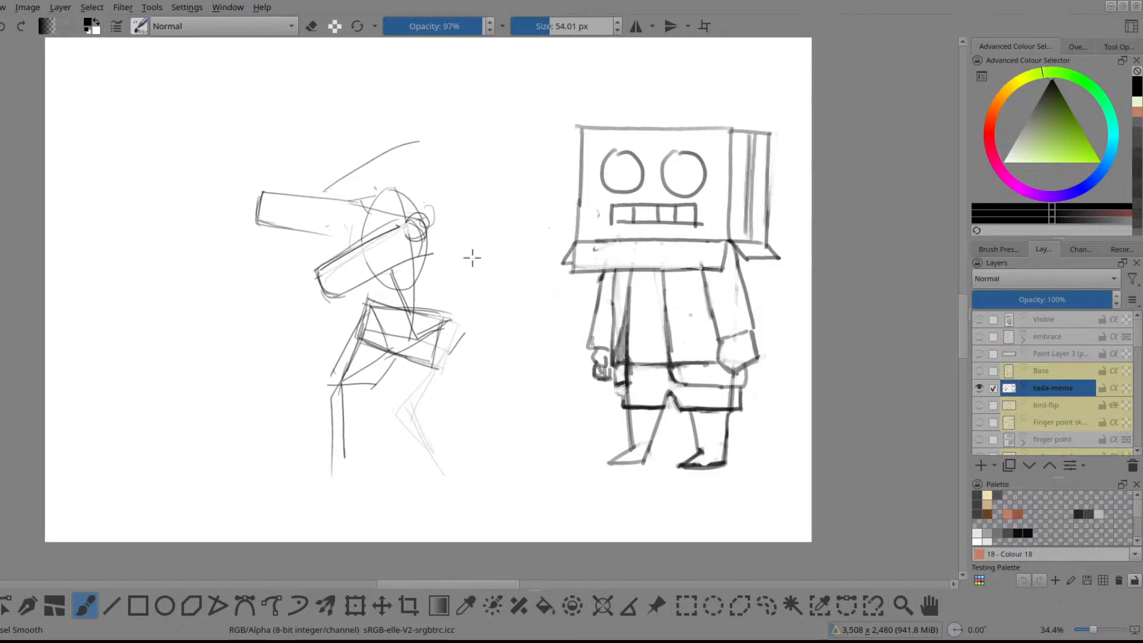
Step: Draw the jacket's back contour from the shoulder to the hem, and its front flap below the near arm
left_click_drag(434, 253, 441, 238)
mouse_move(443, 203)
left_mouse_down()
mouse_move(462, 280)
mouse_move(452, 355)
mouse_move(474, 306)
left_mouse_up()
key("ctrl+z")
left_click_drag(461, 260, 472, 307)
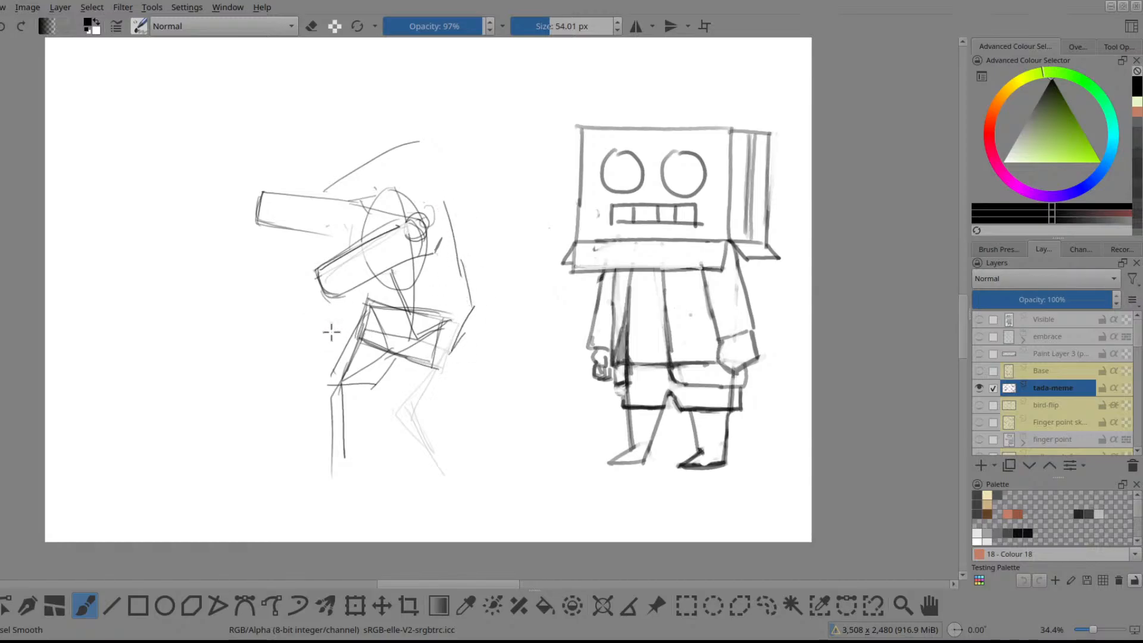
left_click_drag(370, 285, 362, 326)
mouse_move(362, 329)
left_mouse_down()
mouse_move(333, 322)
mouse_move(331, 302)
left_mouse_up()
Step: Block in the right thigh with a shin angled outward, and a straight boxy left shin
mouse_move(448, 371)
left_mouse_down()
mouse_move(395, 324)
mouse_move(349, 342)
mouse_move(322, 302)
mouse_move(310, 342)
mouse_move(304, 328)
mouse_move(404, 338)
left_mouse_up()
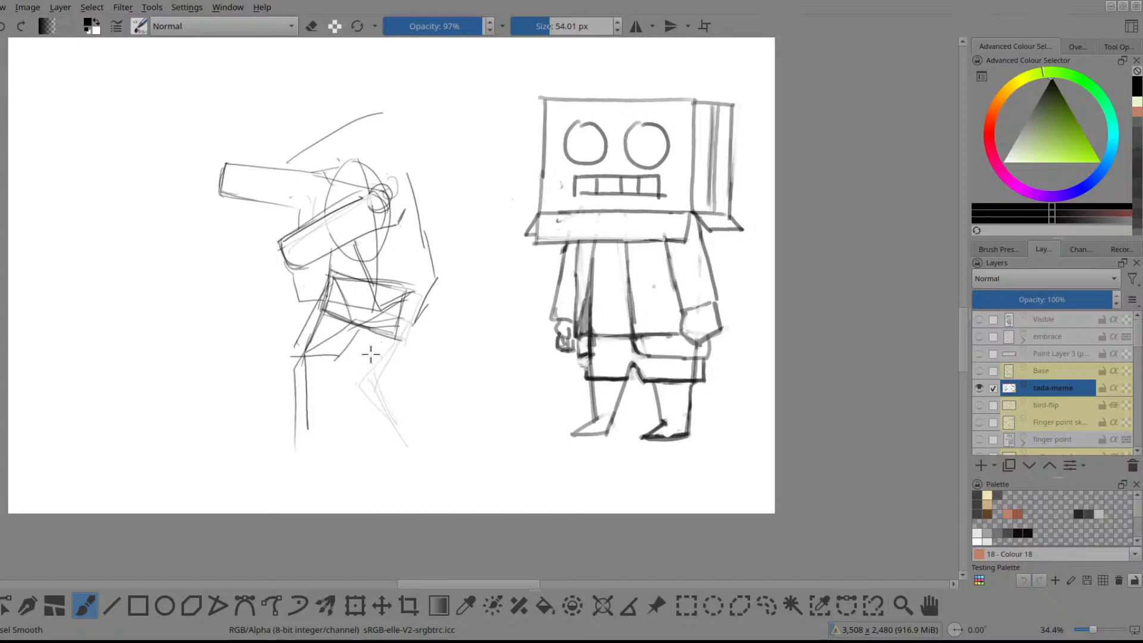
mouse_move(370, 355)
left_mouse_down()
mouse_move(407, 367)
mouse_move(409, 322)
mouse_move(366, 325)
mouse_move(366, 354)
mouse_move(434, 431)
left_mouse_up()
mouse_move(412, 360)
left_mouse_down()
mouse_move(452, 417)
mouse_move(437, 437)
left_mouse_up()
mouse_move(297, 357)
left_mouse_down()
mouse_move(304, 430)
mouse_move(341, 428)
mouse_move(338, 356)
left_mouse_up()
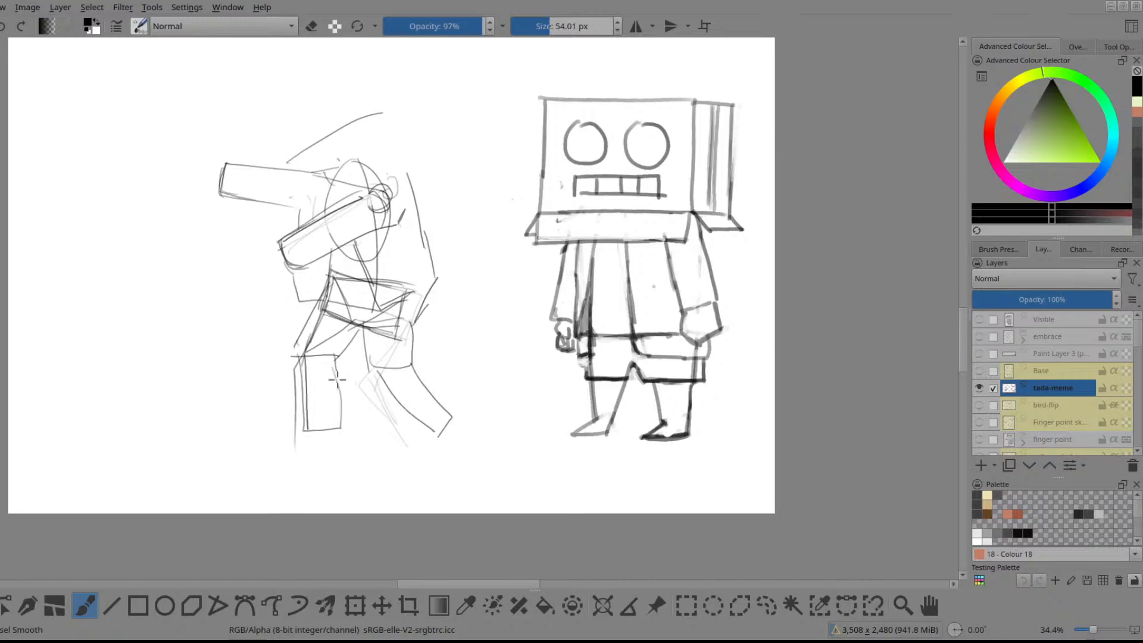
Step: Draw the jacket's top shoulder line and try a first box-head outline above the torso
left_click_drag(363, 253, 354, 294)
left_click_drag(397, 211, 348, 216)
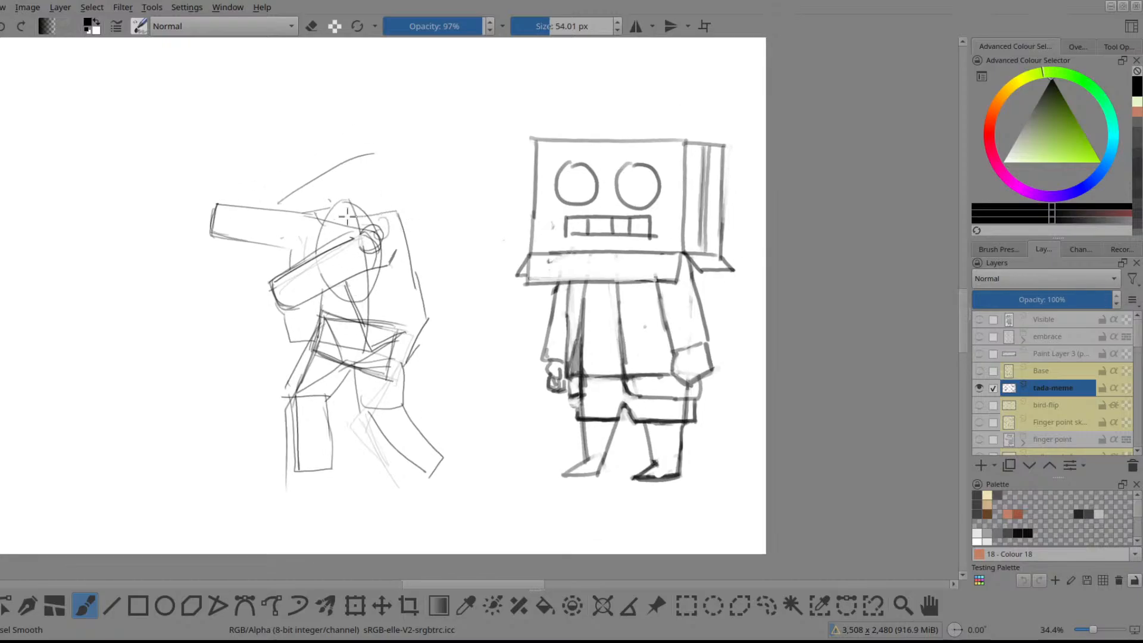
left_click_drag(299, 153, 317, 233)
key("ctrl+z")
mouse_move(301, 151)
left_mouse_down()
mouse_move(304, 209)
mouse_move(390, 122)
left_mouse_up()
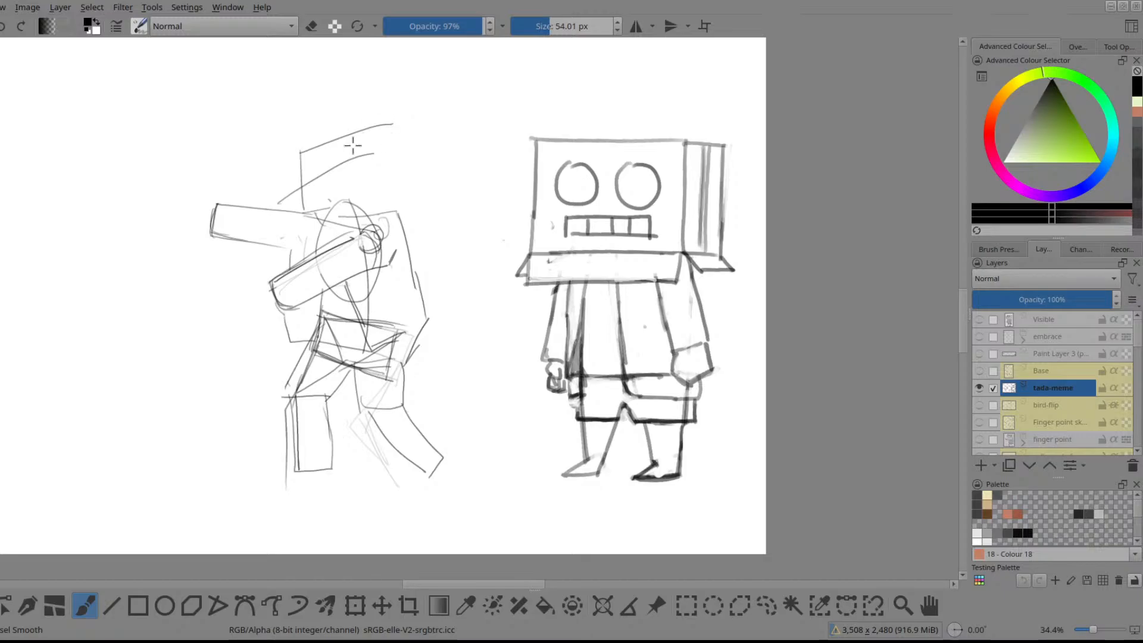
key("ctrl+z")
key("ctrl+z")
Step: Outline the tilted box head above the shoulders and add two oval eyes to its face
mouse_move(282, 175)
left_mouse_down()
mouse_move(295, 194)
mouse_move(388, 111)
left_mouse_up()
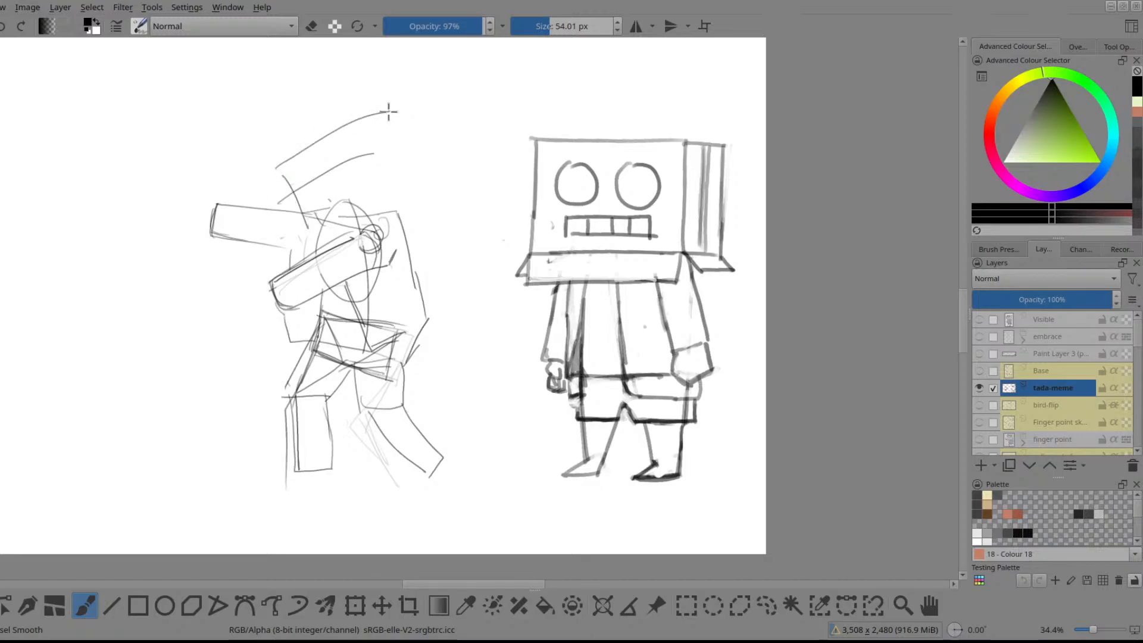
key("ctrl+z")
left_click_drag(358, 238, 441, 190)
key("ctrl+z")
mouse_move(365, 234)
left_mouse_down()
mouse_move(419, 209)
mouse_move(383, 131)
mouse_move(276, 178)
mouse_move(303, 162)
left_mouse_up()
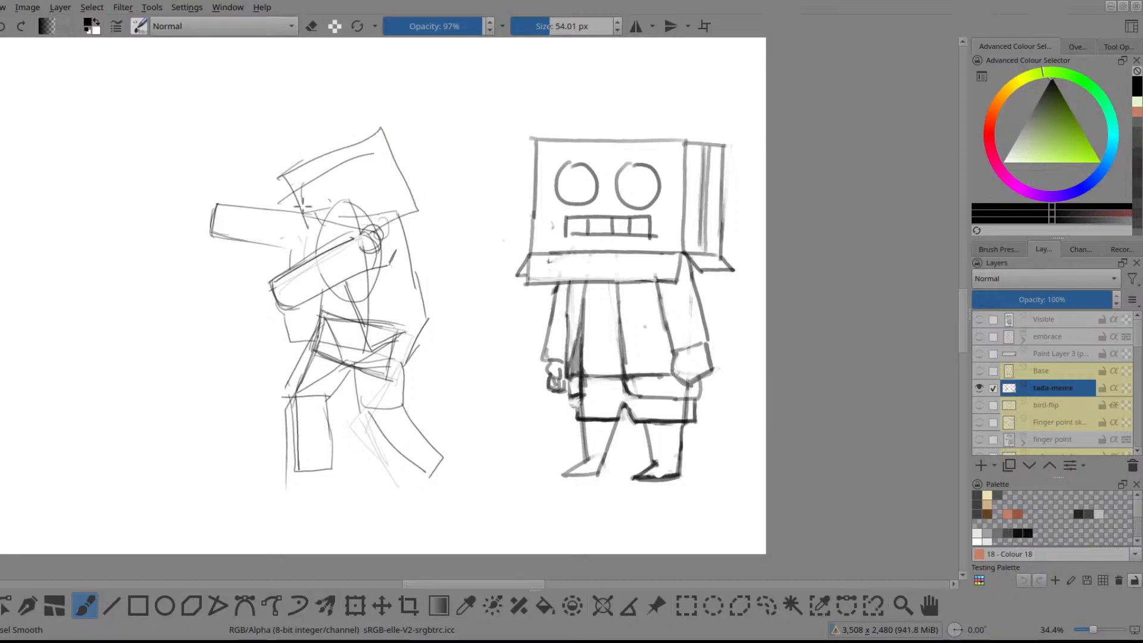
left_click_drag(304, 206, 307, 201)
left_click_drag(369, 173, 374, 167)
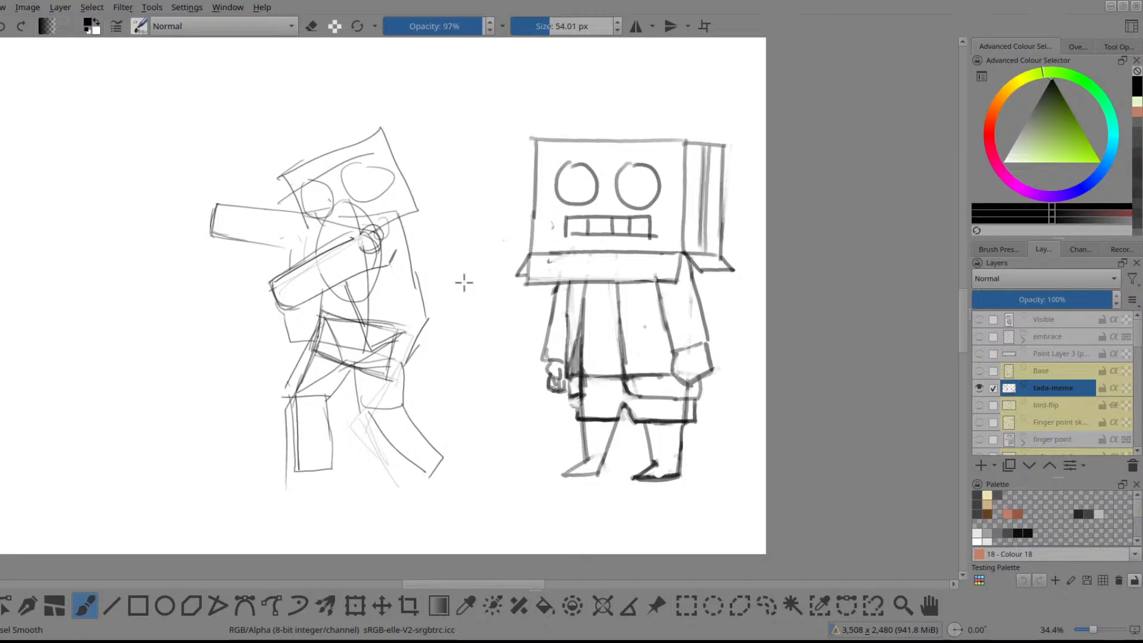
Step: Check the pose sketch in a mirrored canvas view and return to the normal orientation
key("m")
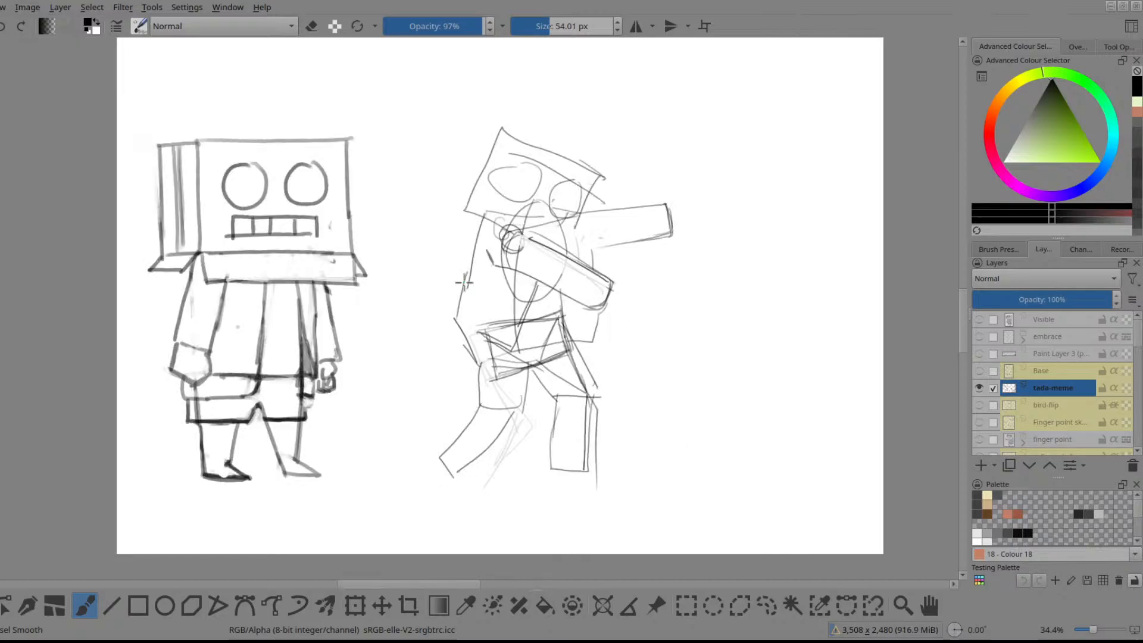
key("m")
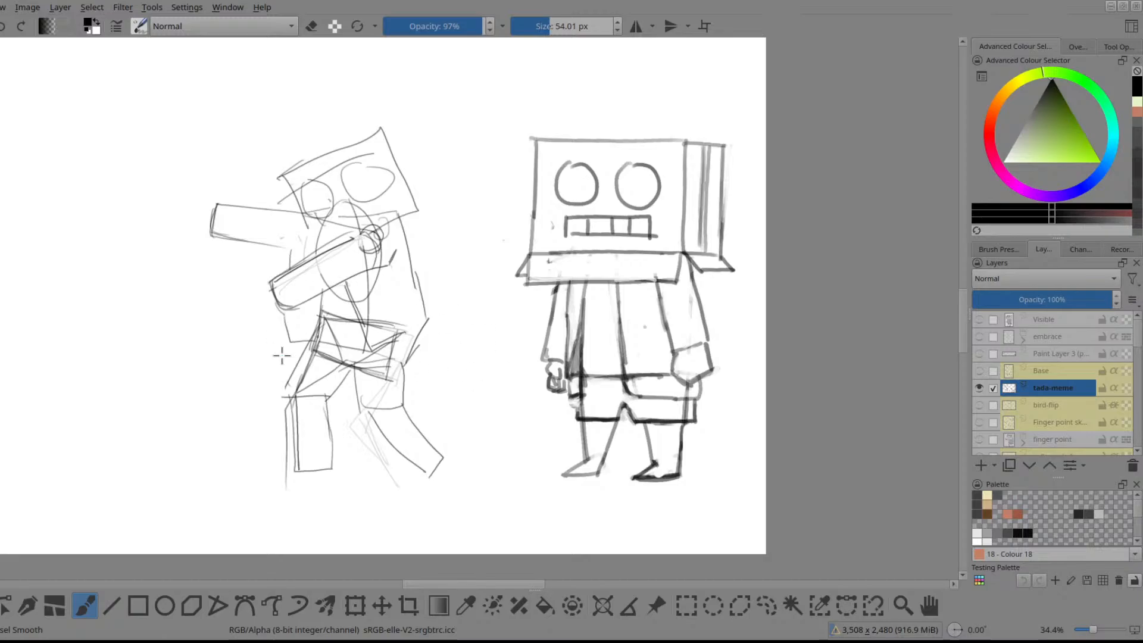
key("2")
mouse_move(445, 367)
left_mouse_down()
mouse_move(439, 390)
mouse_move(438, 360)
mouse_move(381, 390)
left_mouse_up()
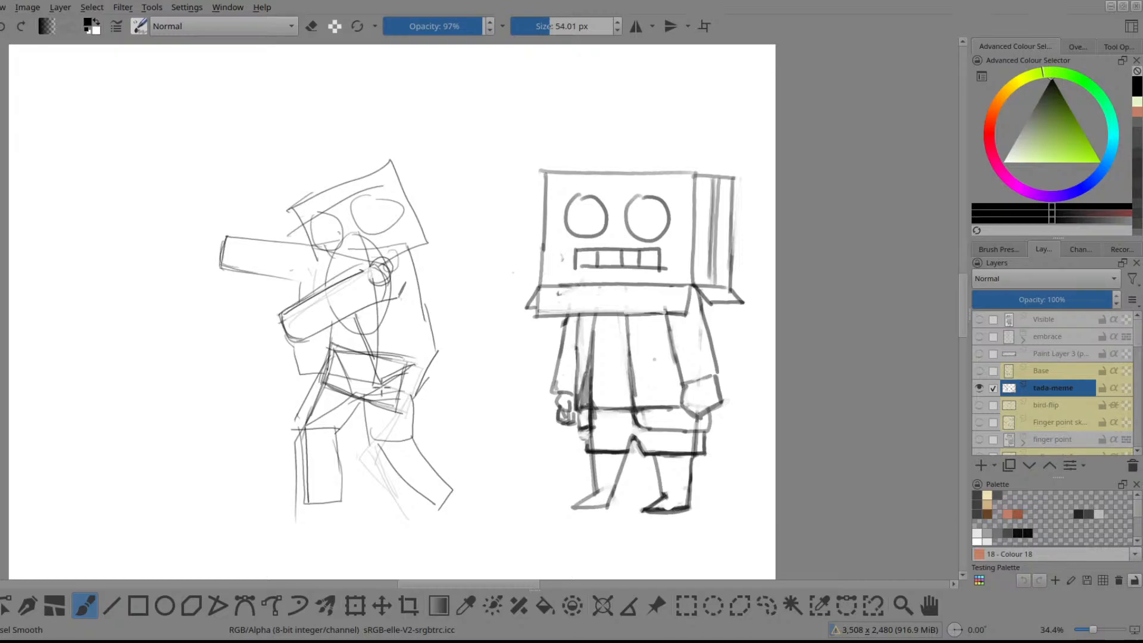
Step: Select the old tilted pose sketch beside the reference robot with a freehand selection, delete it and clear the selection
left_click(766, 605)
mouse_move(364, 128)
left_mouse_down()
mouse_move(273, 136)
mouse_move(513, 526)
mouse_move(495, 153)
mouse_move(365, 148)
left_mouse_up()
key("Delete")
key("ctrl+shift+a")
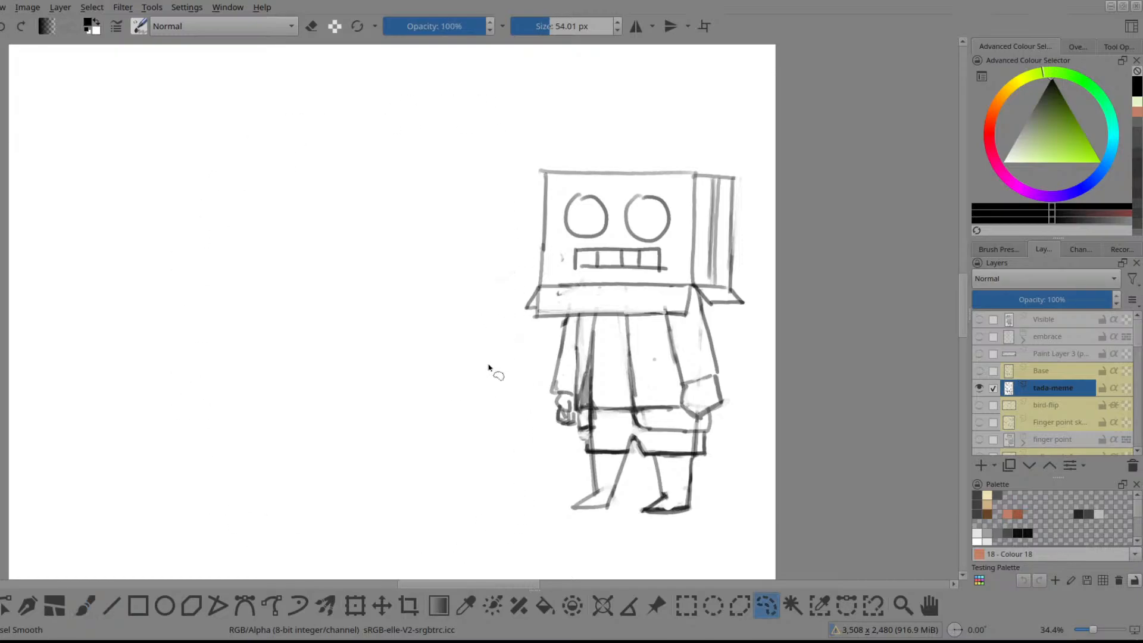
Step: Select the reference robot's box head freehand, copy it to a new layer and move the copy to the empty area beside it
key("b")
key("l")
mouse_move(545, 155)
left_mouse_down()
mouse_move(496, 270)
mouse_move(564, 326)
mouse_move(738, 327)
mouse_move(731, 143)
mouse_move(551, 154)
left_mouse_up()
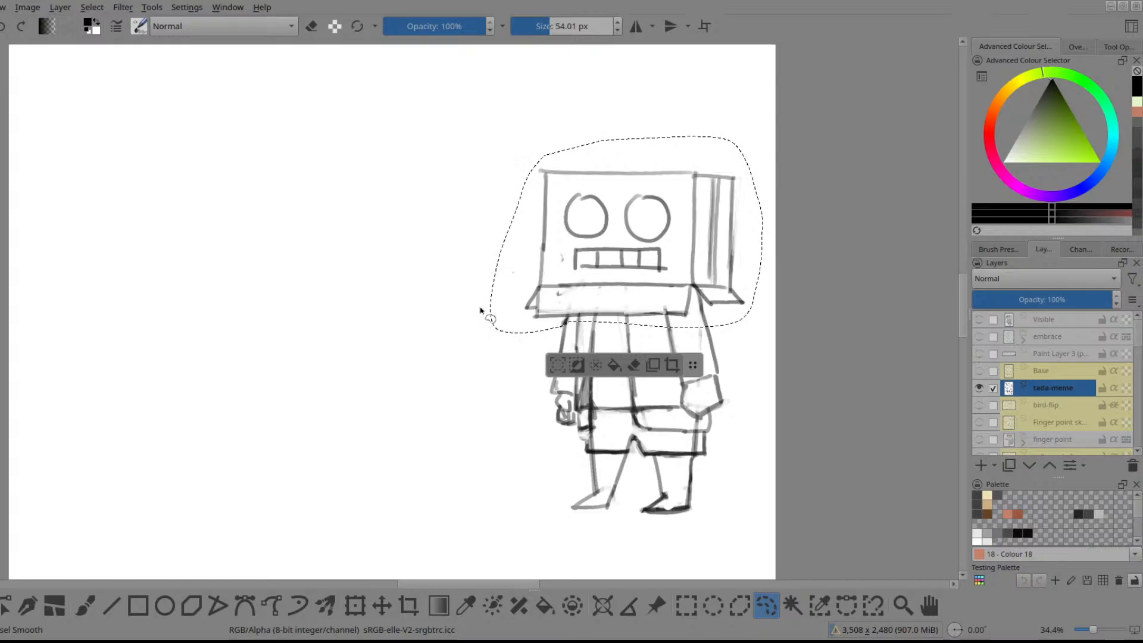
key("ctrl+alt+j")
key("t")
left_click_drag(625, 263, 376, 264)
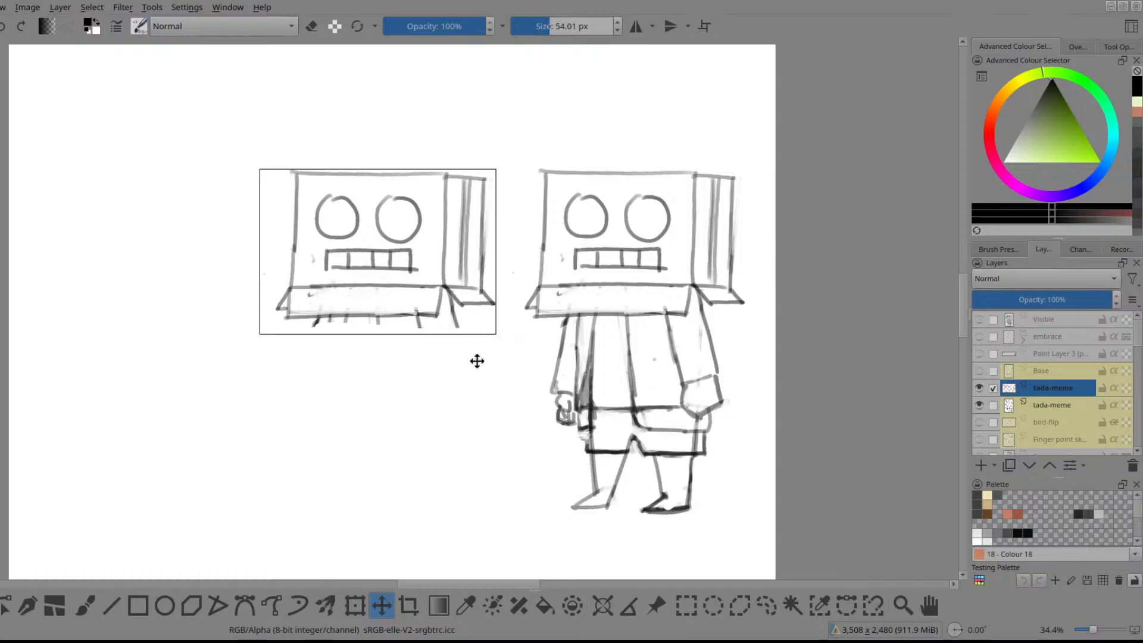
key("Return")
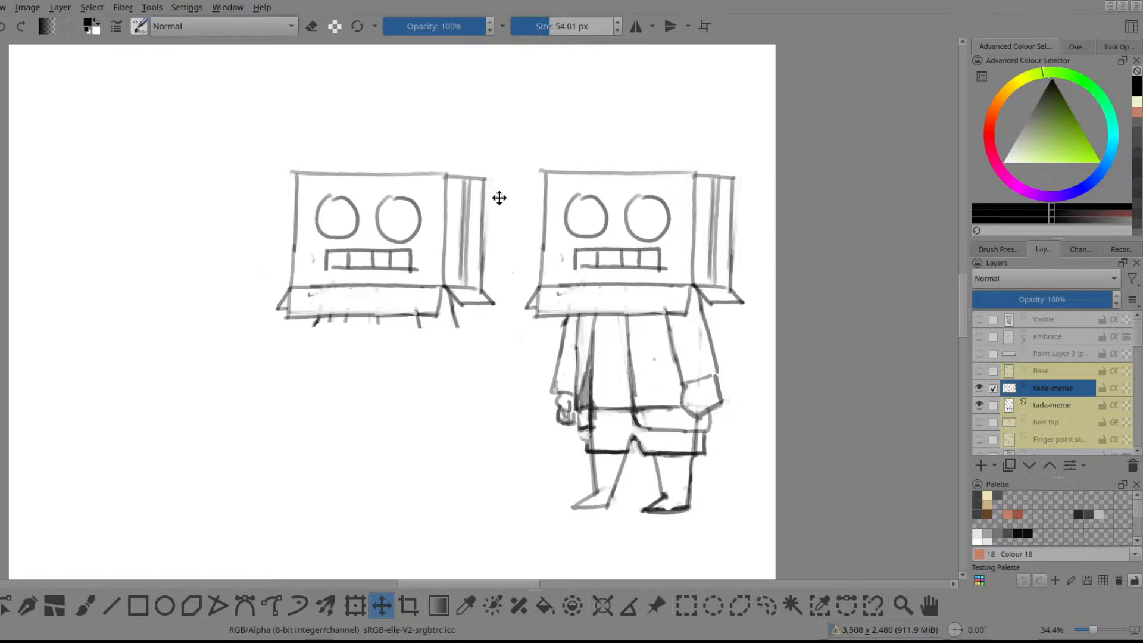
key("ctrl+t")
left_click_drag(515, 156, 523, 169)
key("ctrl+z")
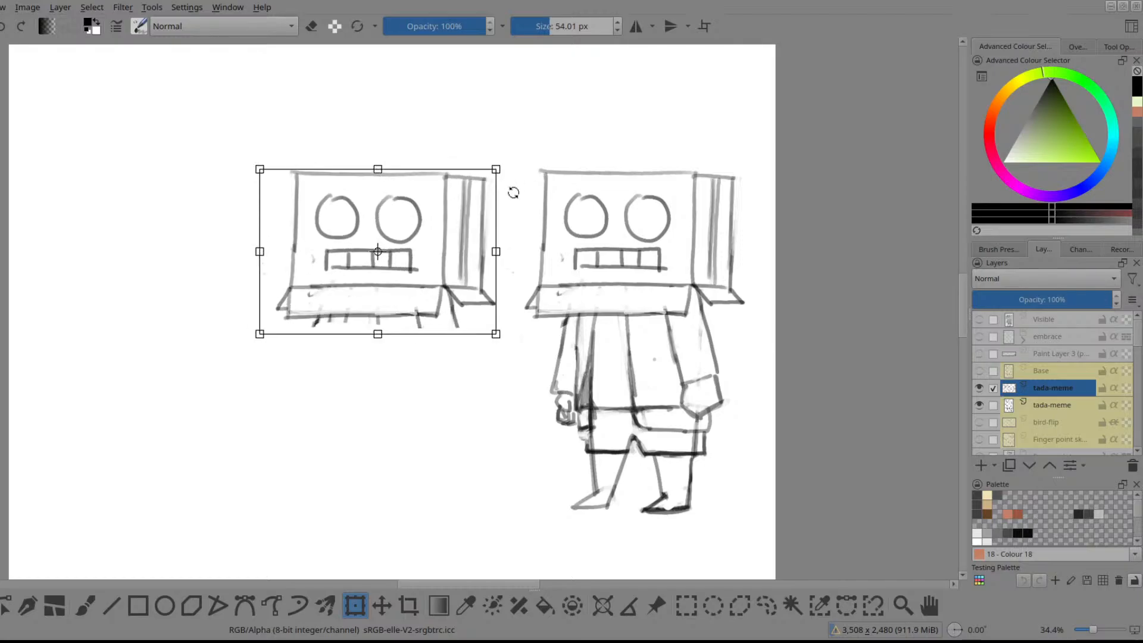
key("Return")
Step: Sketch a tapered torso with straight sides and a slightly curved base beneath the copied box head
key("b")
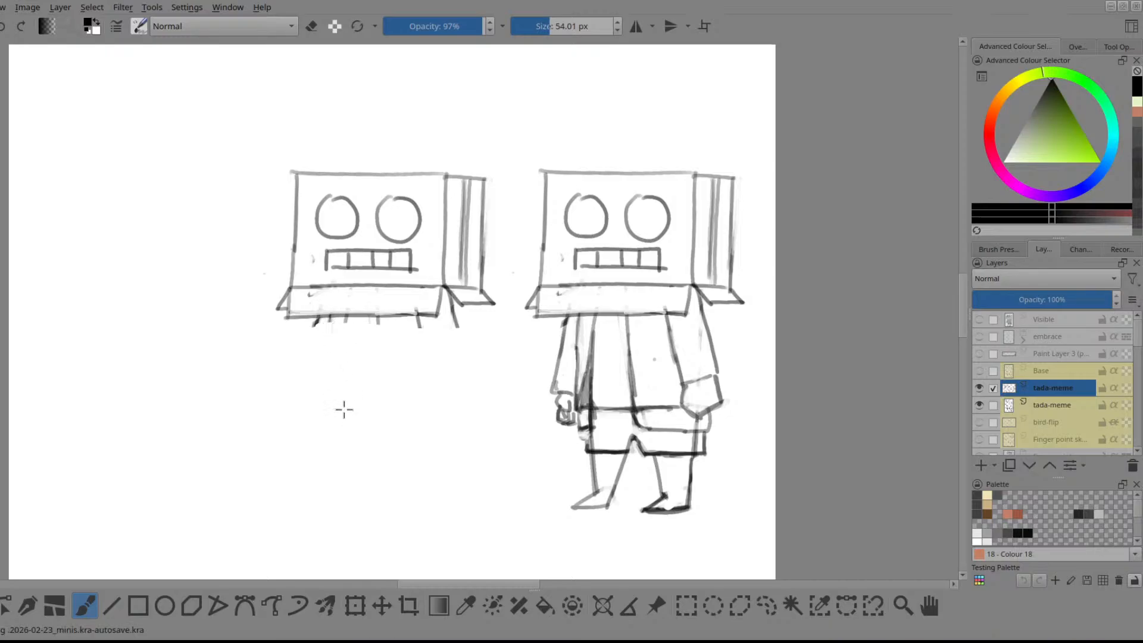
left_click_drag(338, 416, 438, 411)
mouse_move(328, 322)
left_mouse_down()
mouse_move(331, 371)
mouse_move(391, 401)
left_mouse_up()
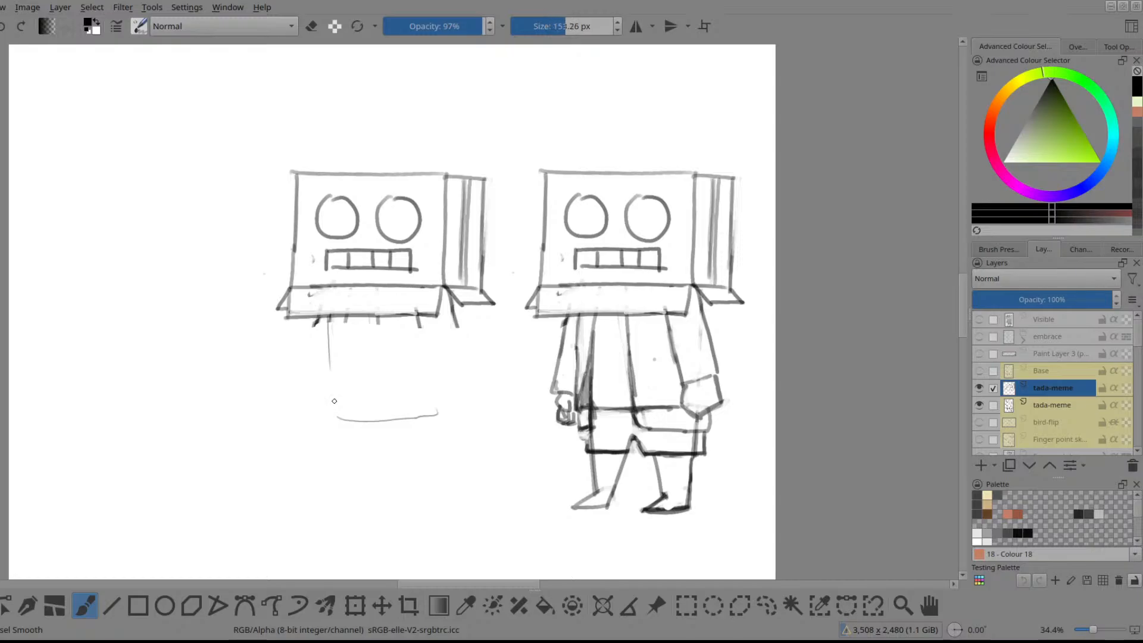
mouse_move(330, 318)
left_mouse_down()
mouse_move(339, 408)
mouse_move(333, 370)
mouse_move(339, 404)
mouse_move(436, 413)
left_mouse_up()
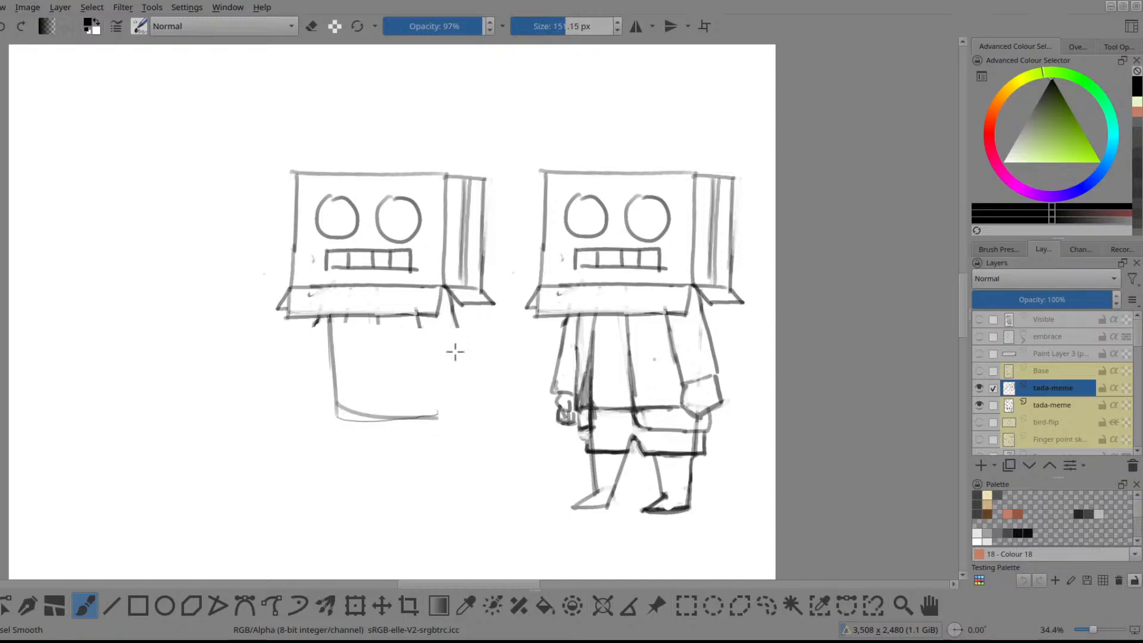
key("ctrl+z")
mouse_move(338, 411)
left_mouse_down()
mouse_move(369, 425)
mouse_move(431, 413)
left_mouse_up()
mouse_move(434, 397)
left_mouse_down()
mouse_move(436, 308)
mouse_move(434, 415)
left_mouse_up()
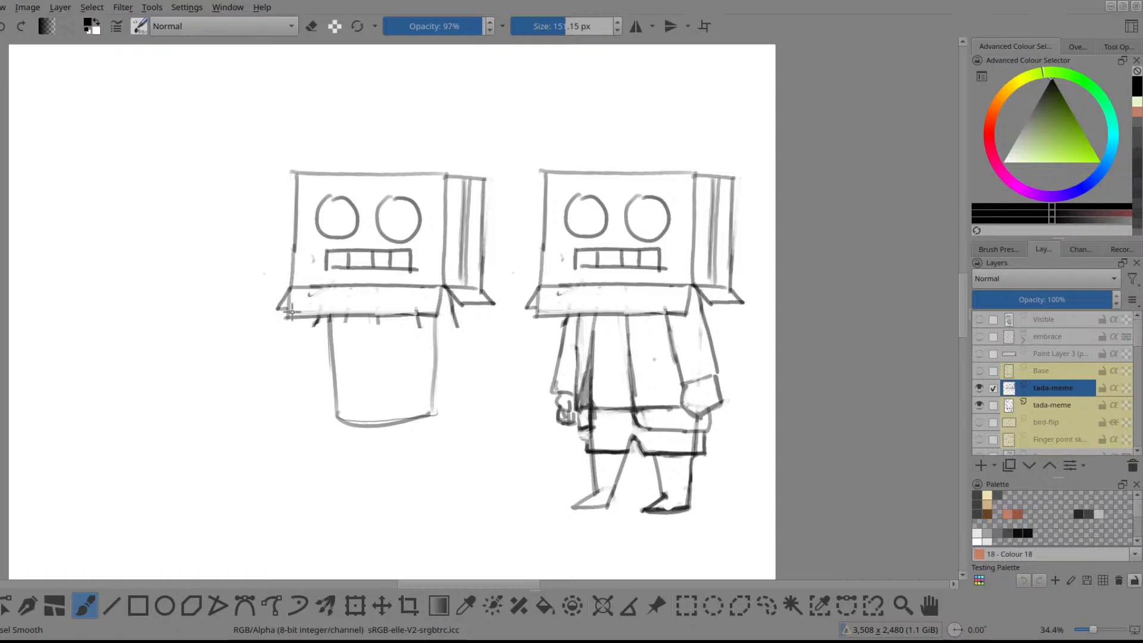
Step: Mark the right shoulder joint with a small oval and draw a boxy arm crossing diagonally down over the torso
mouse_move(237, 276)
left_mouse_down()
mouse_move(348, 306)
mouse_move(225, 287)
left_mouse_up()
key("ctrl+z")
mouse_move(330, 366)
left_mouse_down()
mouse_move(438, 341)
mouse_move(423, 341)
mouse_move(435, 297)
left_mouse_up()
key("ctrl+z")
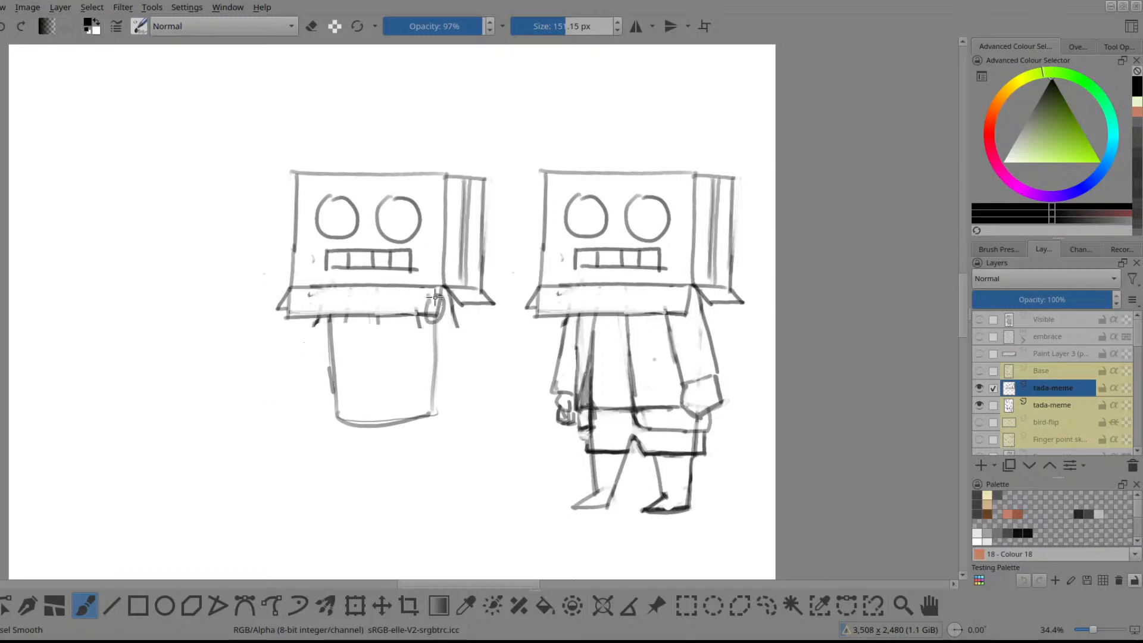
mouse_move(310, 356)
left_mouse_down()
mouse_move(326, 375)
mouse_move(448, 289)
left_mouse_up()
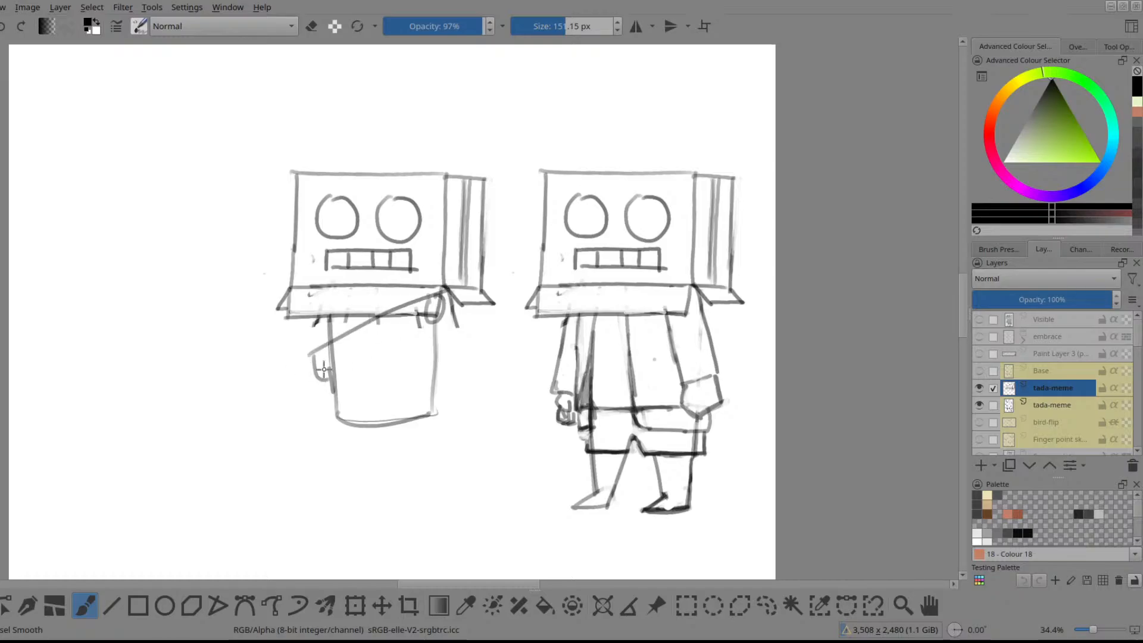
key("ctrl+z")
key("ctrl+z")
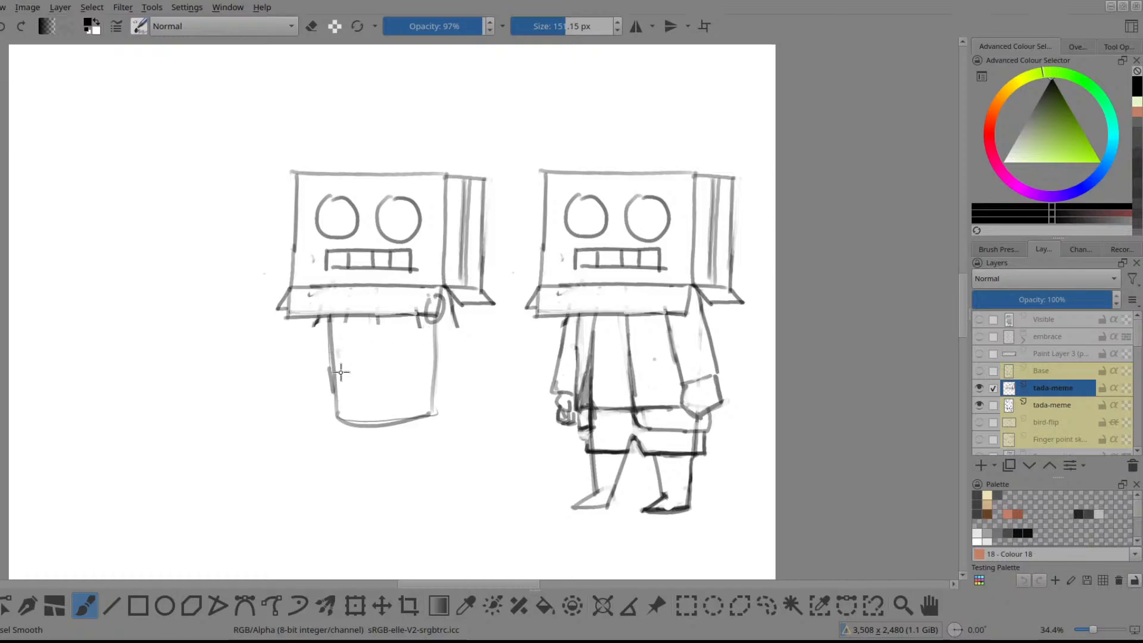
mouse_move(341, 372)
left_mouse_down()
mouse_move(363, 396)
mouse_move(437, 311)
left_mouse_up()
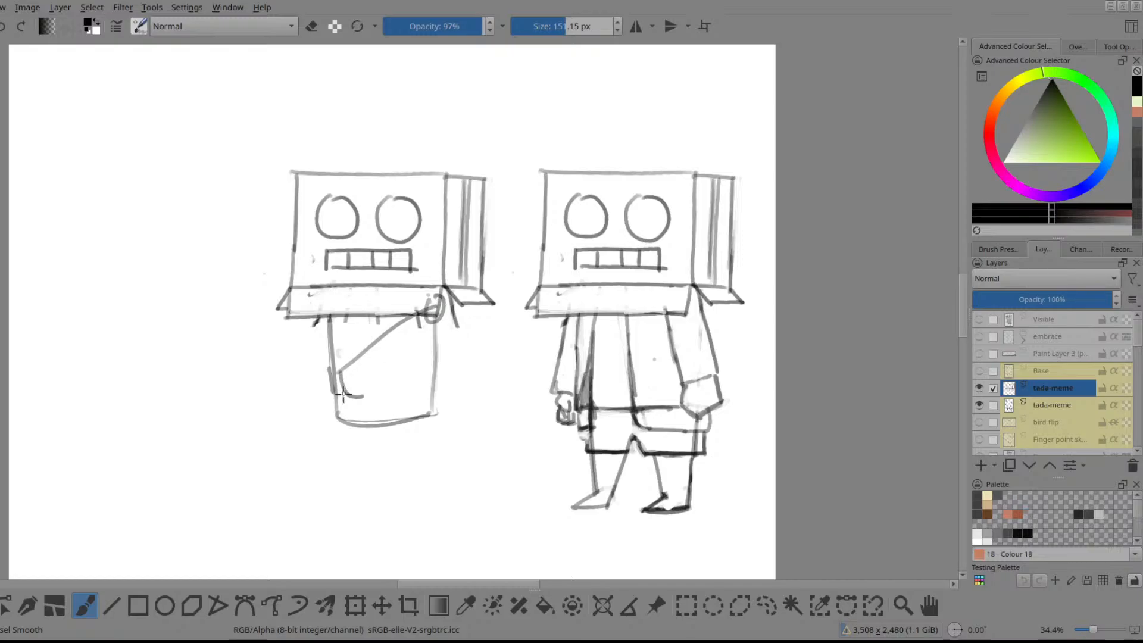
left_click_drag(343, 392, 444, 330)
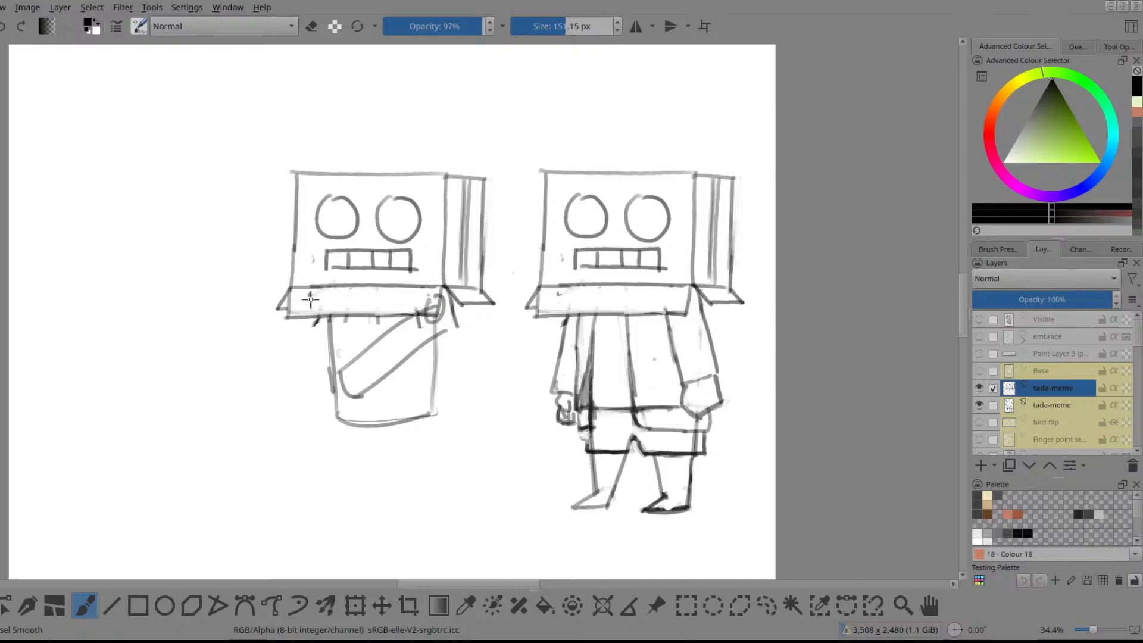
Step: Draw the left arm stretched outward beyond the head from a rounded shoulder, and add a curved hem line across the torso's base
mouse_move(310, 299)
left_mouse_down()
mouse_move(334, 311)
mouse_move(222, 280)
mouse_move(222, 324)
left_mouse_up()
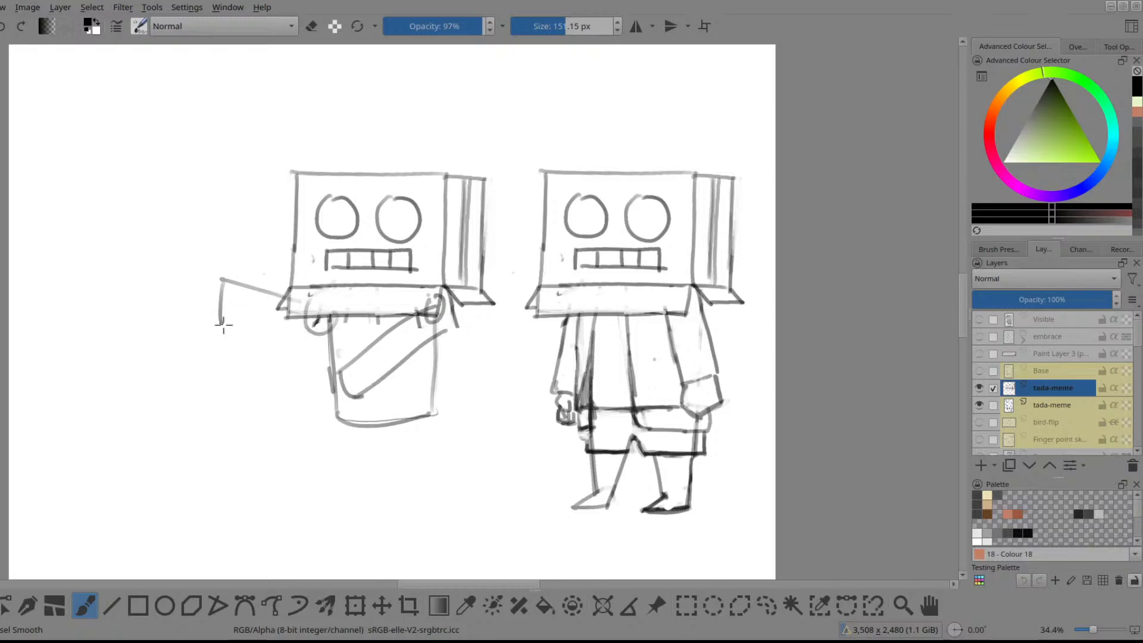
key("ctrl+z")
mouse_move(224, 280)
left_mouse_down()
mouse_move(222, 322)
mouse_move(219, 312)
mouse_move(330, 332)
left_mouse_up()
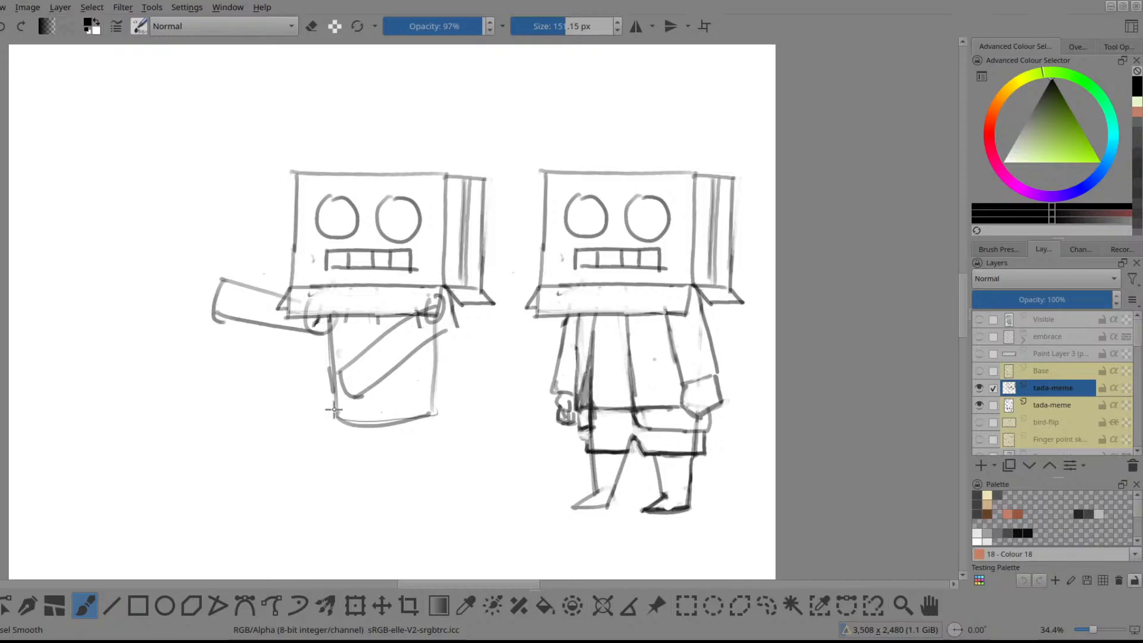
left_click_drag(331, 405, 430, 404)
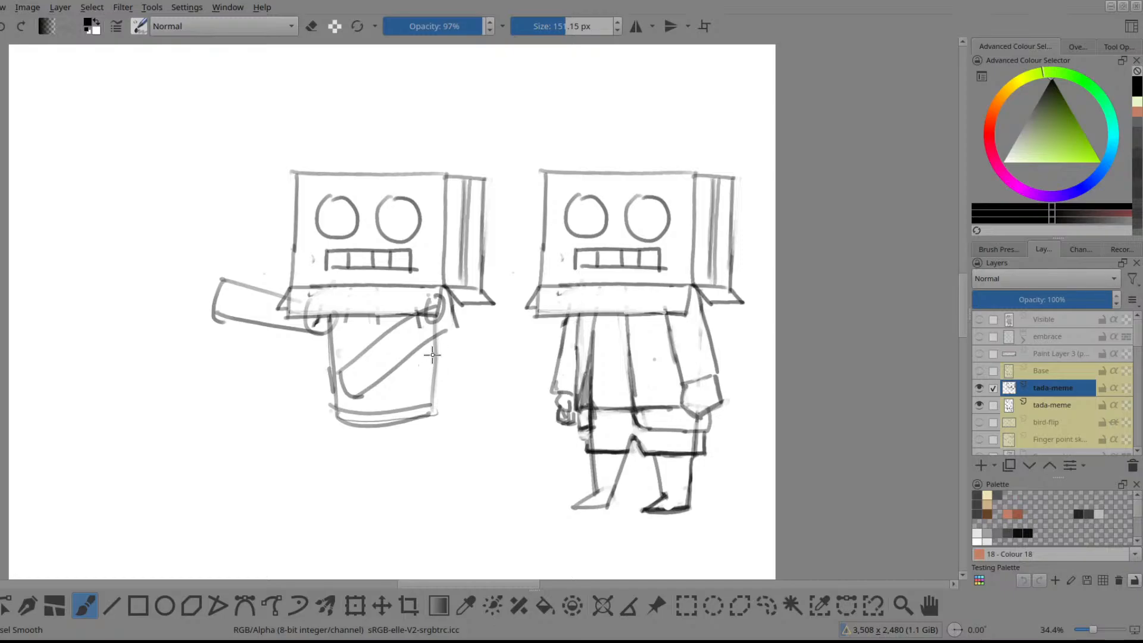
Step: Select the torso and both arms freehand, rotate them clockwise, shift them slightly left under the head, and clear the selection
key("l")
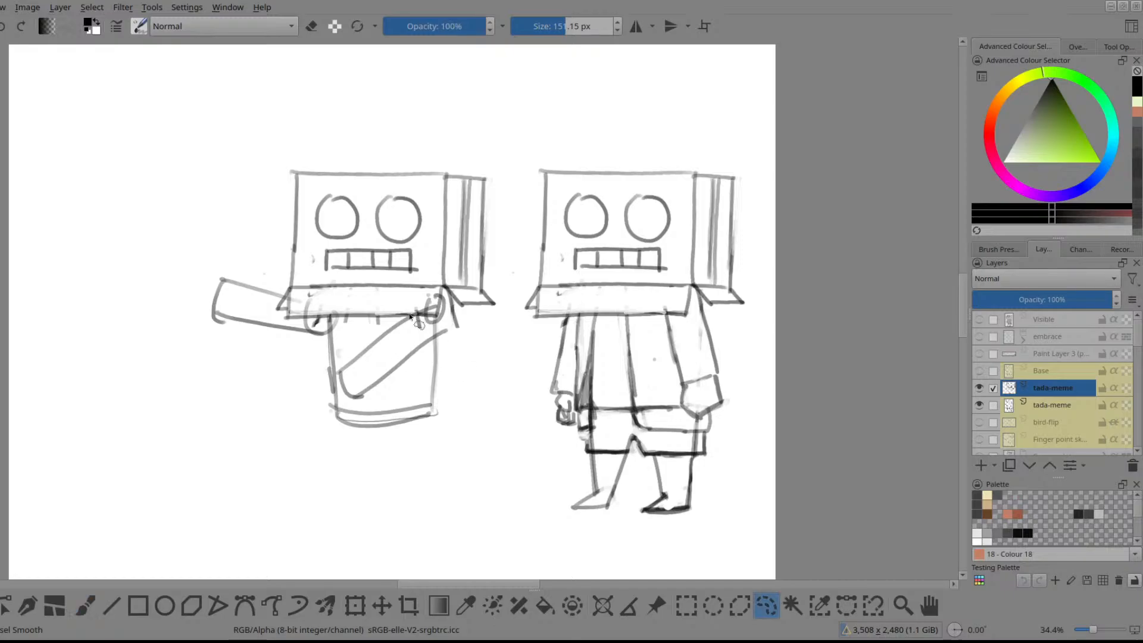
mouse_move(410, 316)
left_mouse_down()
mouse_move(283, 316)
mouse_move(279, 282)
mouse_move(184, 267)
mouse_move(196, 432)
mouse_move(372, 492)
mouse_move(493, 399)
mouse_move(461, 316)
left_mouse_up()
key("t")
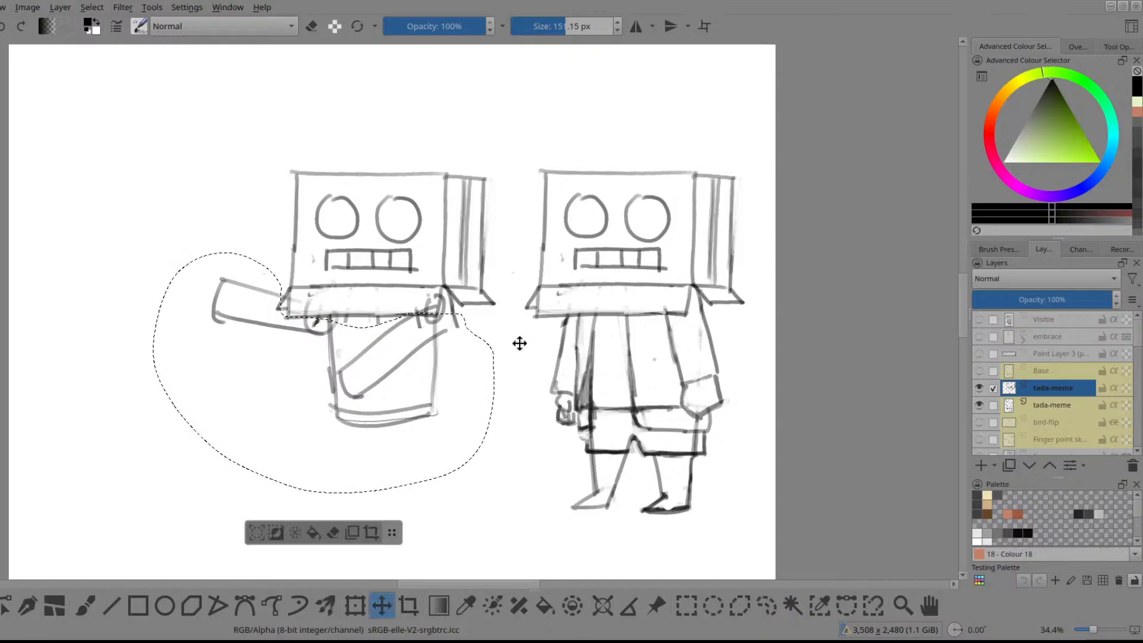
key("ctrl+t")
mouse_move(520, 335)
left_mouse_down()
mouse_move(506, 354)
mouse_move(465, 363)
mouse_move(467, 338)
left_mouse_up()
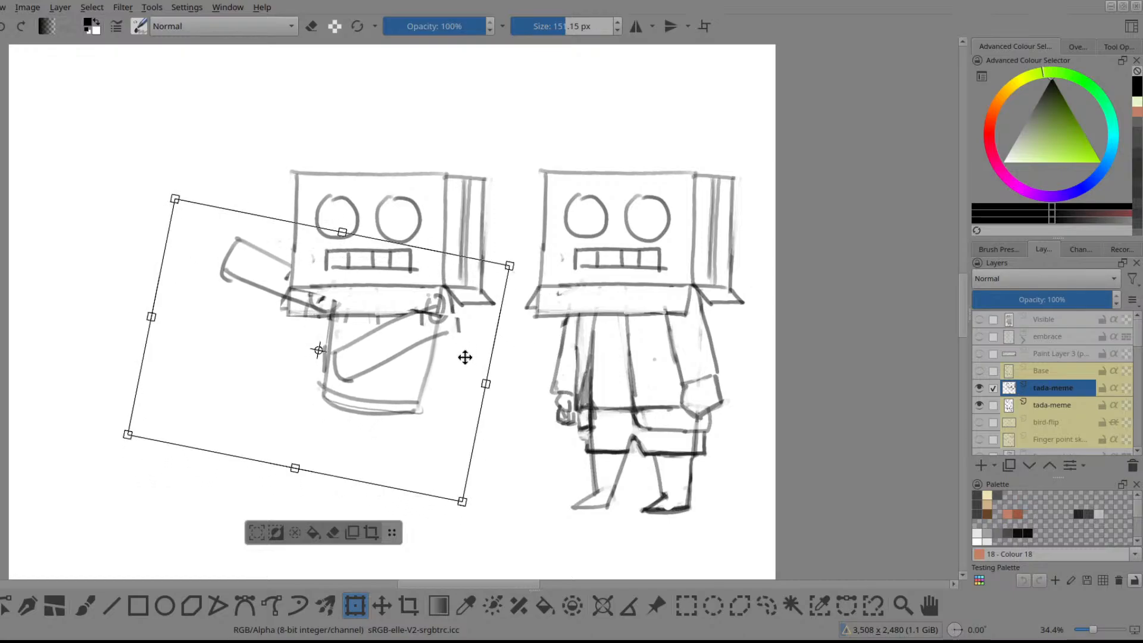
left_click_drag(529, 256, 524, 262)
left_click_drag(449, 378, 438, 376)
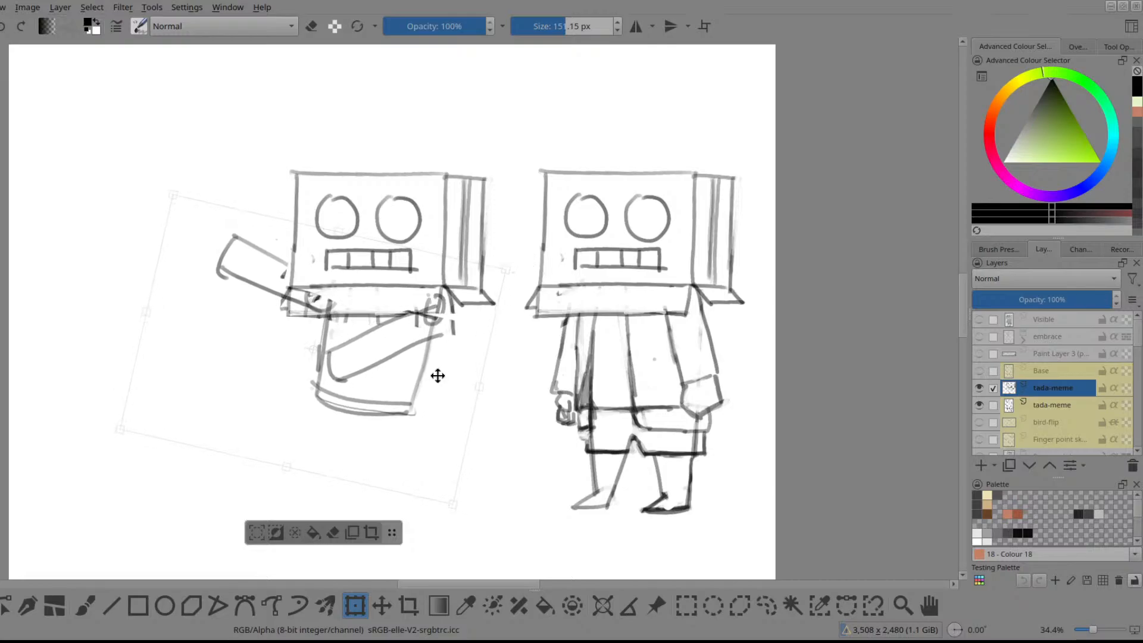
key("Return")
key("ctrl+shift+a")
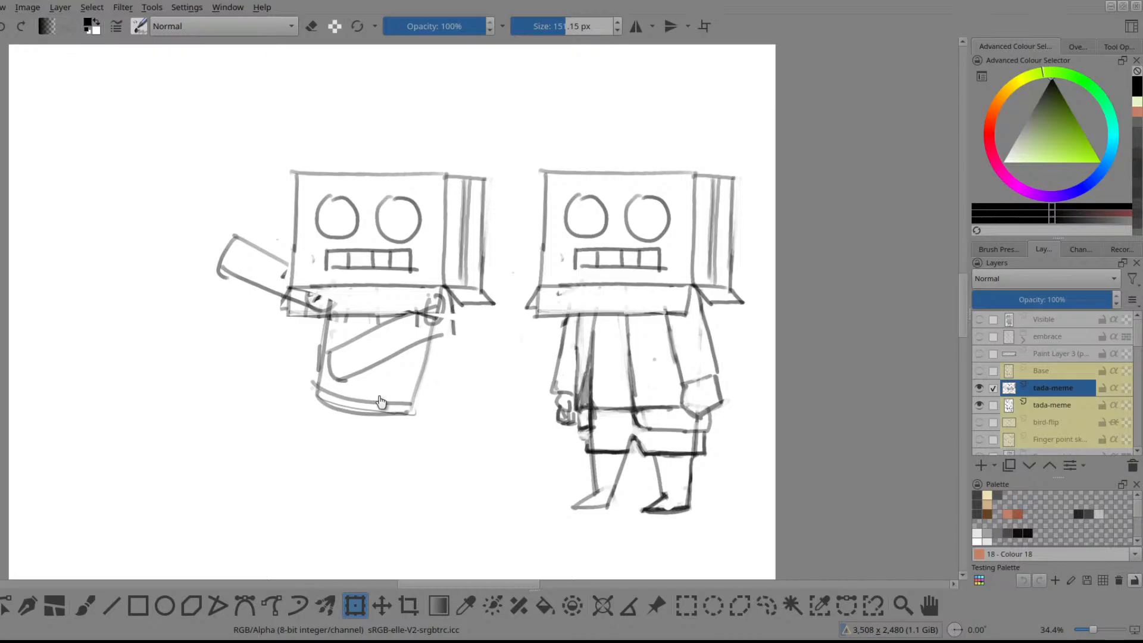
Step: Block in the hips below the torso, with a flared left shorts leg and a boxy right one
key("b")
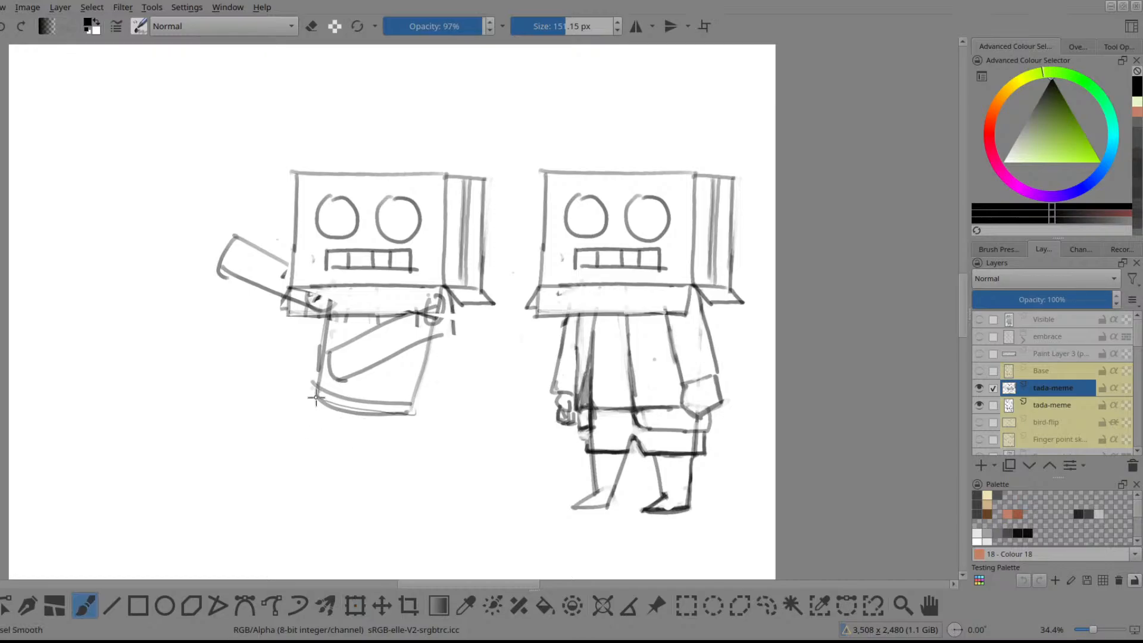
mouse_move(315, 391)
left_mouse_down()
mouse_move(315, 437)
mouse_move(331, 448)
mouse_move(421, 450)
left_mouse_up()
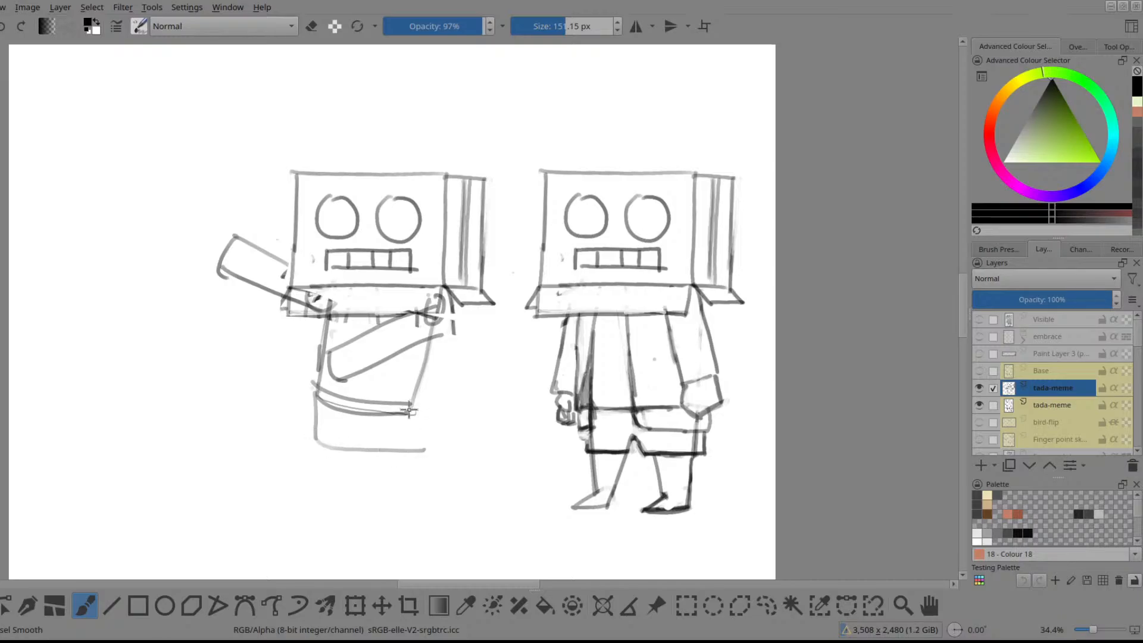
left_click_drag(409, 410, 424, 450)
mouse_move(312, 395)
left_mouse_down()
mouse_move(296, 438)
mouse_move(348, 461)
left_mouse_up()
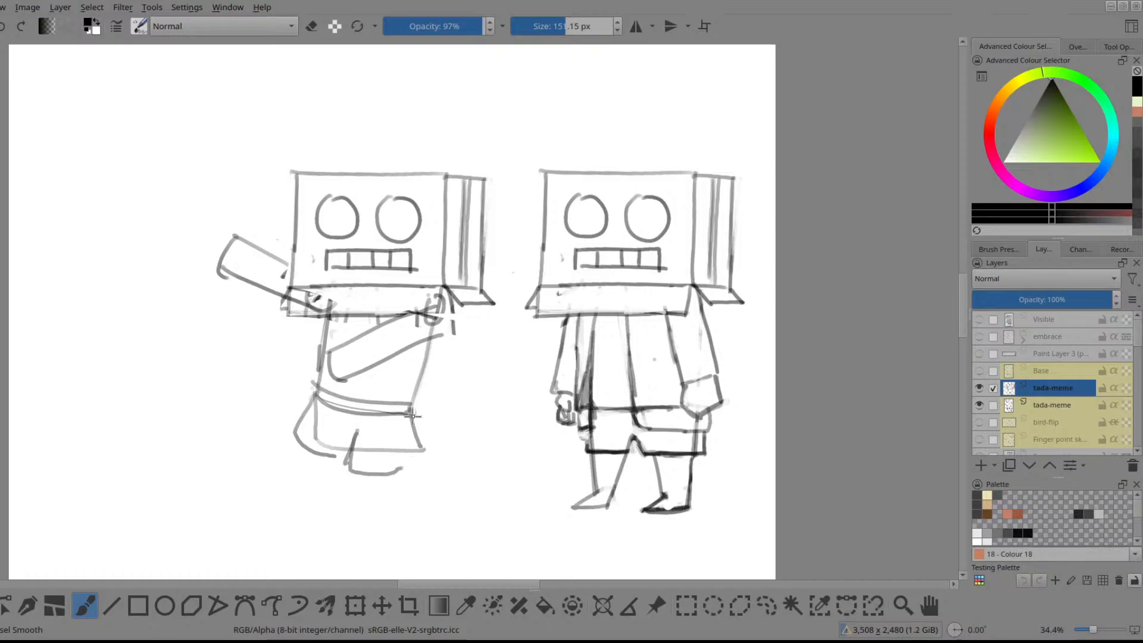
mouse_move(410, 415)
left_mouse_down()
mouse_move(408, 468)
mouse_move(349, 470)
mouse_move(352, 433)
mouse_move(325, 408)
left_mouse_up()
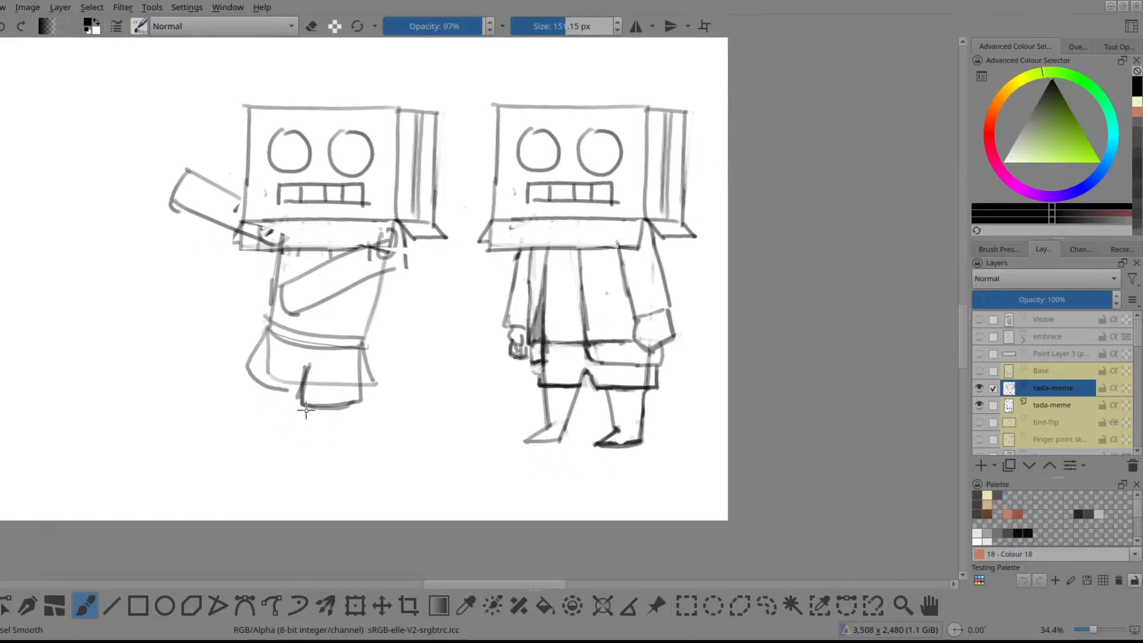
Step: Draw a curved shin line slanting outward below the right shorts leg and try the shin's other edge
left_click_drag(305, 408, 343, 446)
left_click_drag(343, 407, 365, 442)
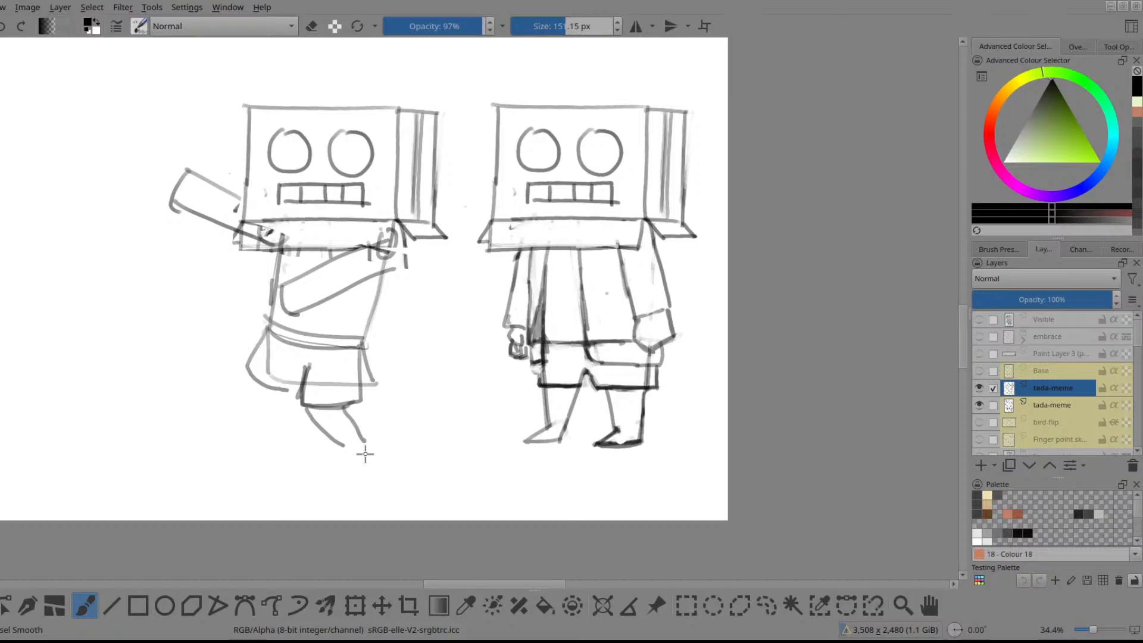
key("ctrl+z")
left_click_drag(338, 456, 347, 439)
key("ctrl+z")
Step: Erase the overlapping hip block lines and the boxy lower part of the right shorts leg
key("e")
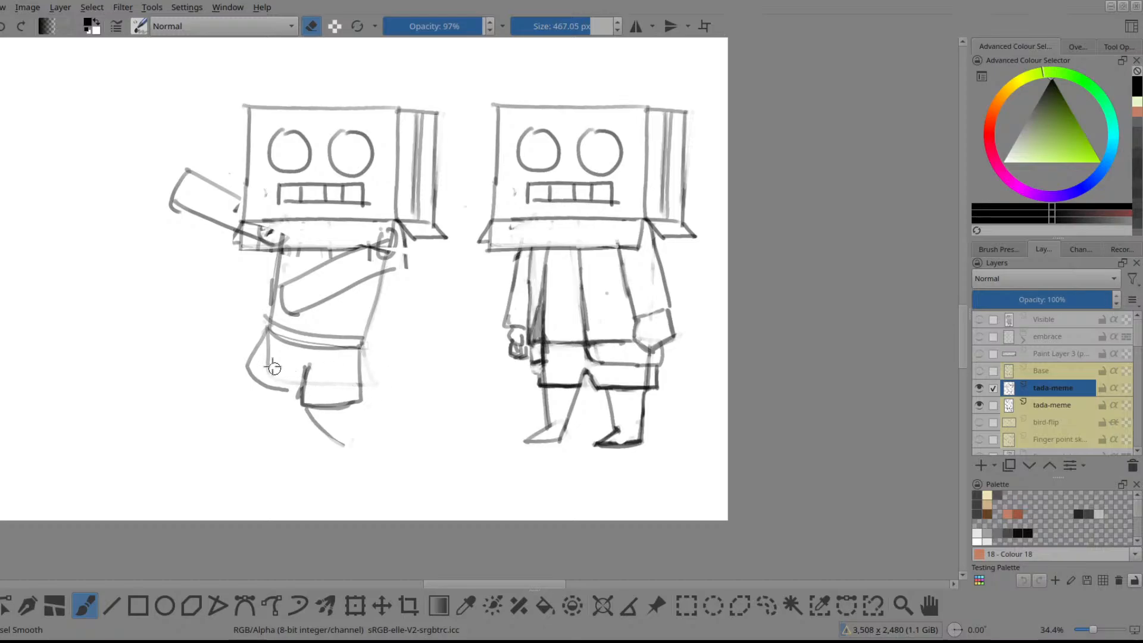
mouse_move(300, 361)
left_mouse_down()
mouse_move(301, 384)
mouse_move(353, 407)
mouse_move(310, 401)
left_mouse_up()
key("e")
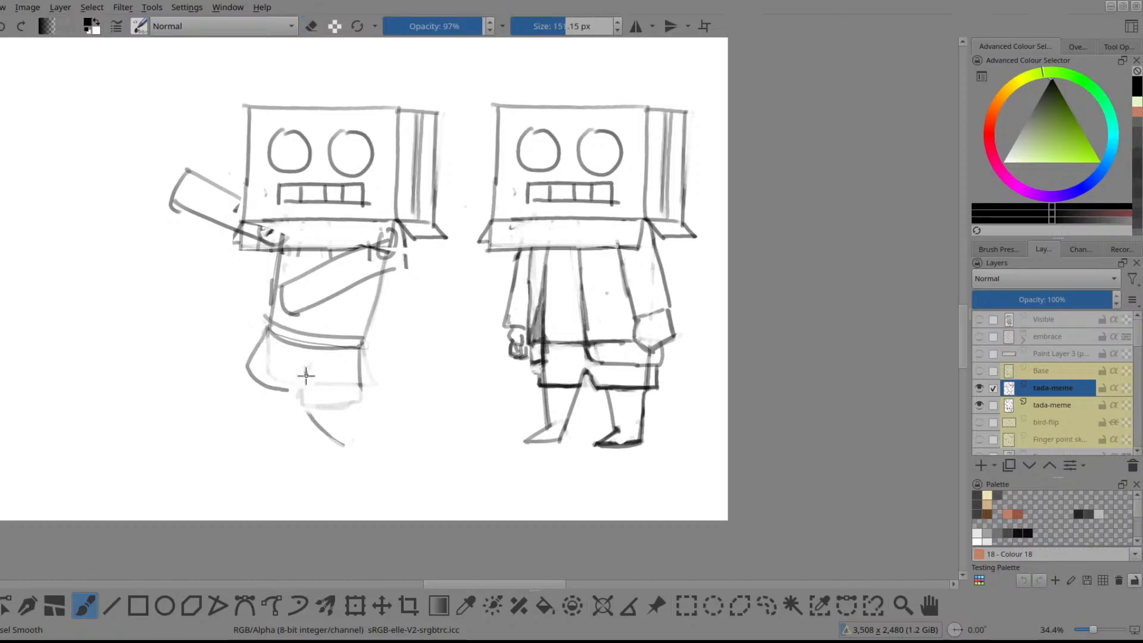
Step: Redraw the right shorts leg shorter with a notch at the crotch, and erase the stray lines around it
left_click_drag(361, 345, 353, 390)
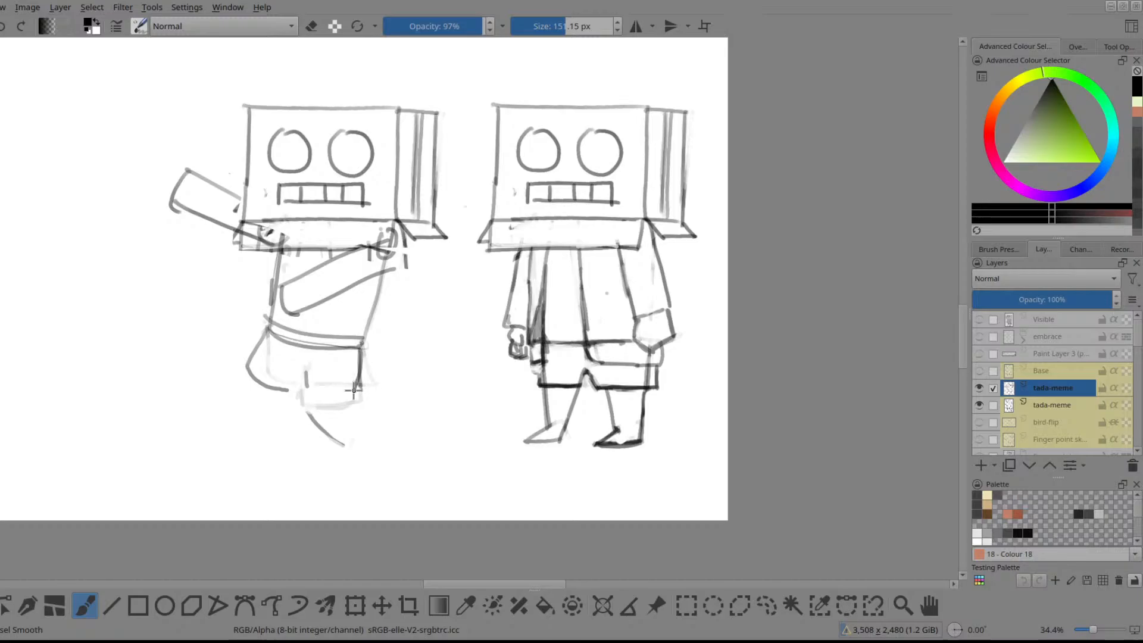
key("ctrl+z")
key("ctrl+z")
left_click_drag(307, 382, 352, 391)
left_click_drag(361, 345, 354, 391)
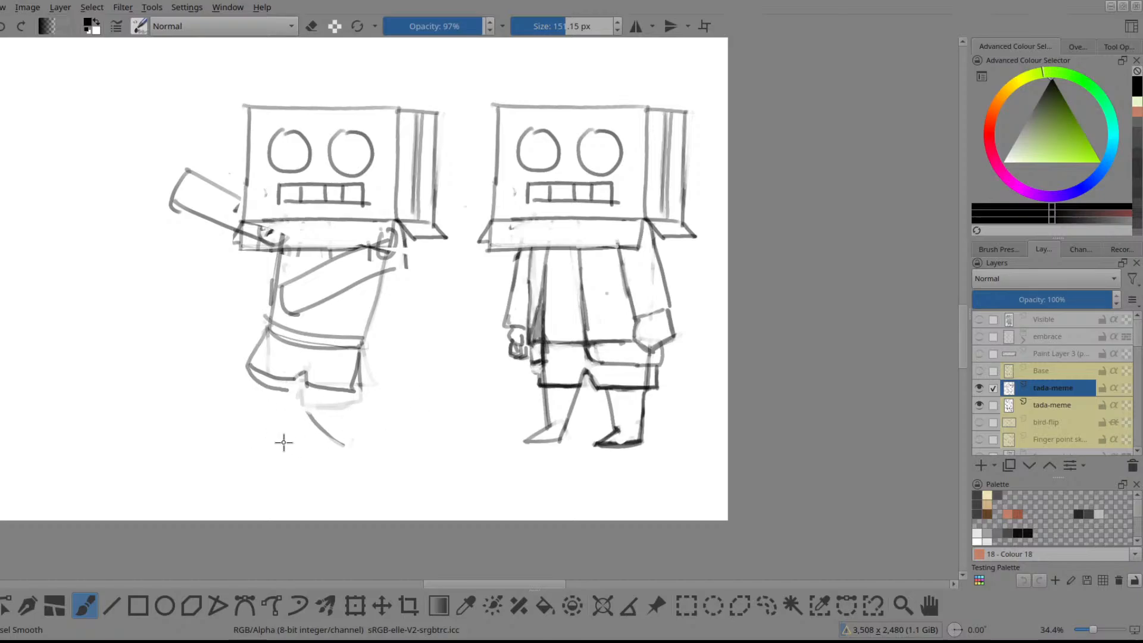
key("e")
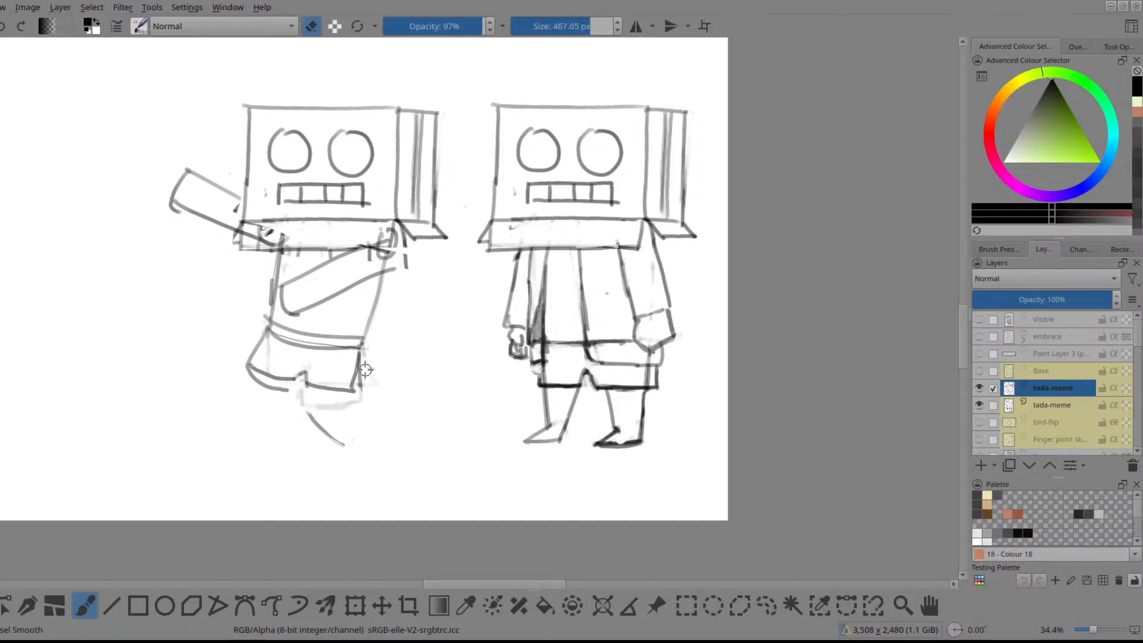
key("e")
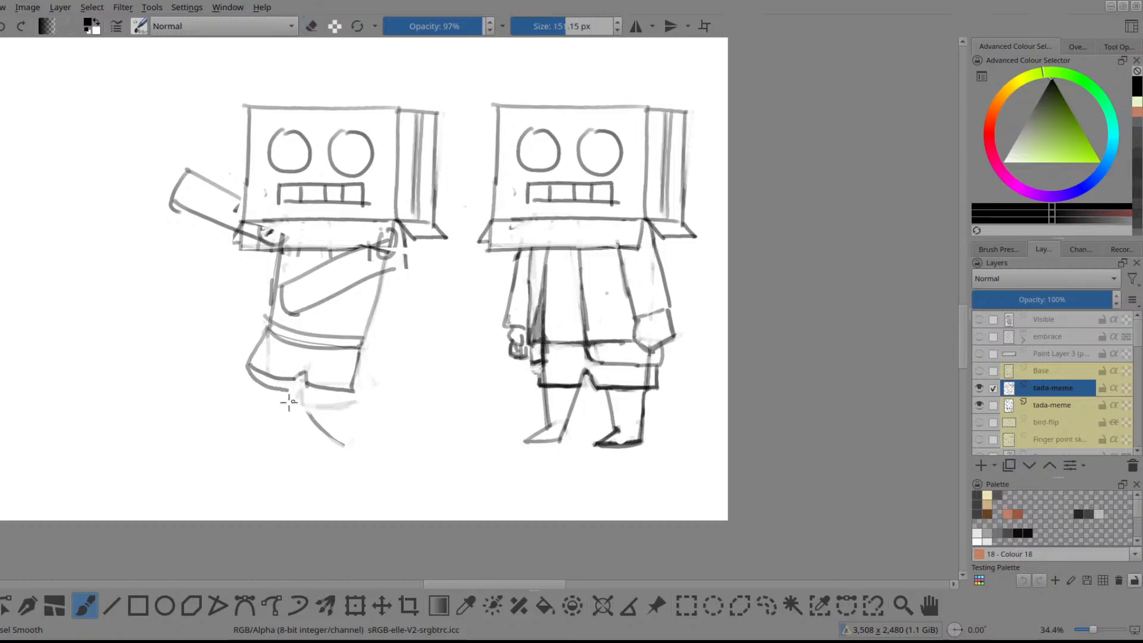
Step: Draw the left lower leg straight down from the shorts and finish it with a pointed foot facing outward
left_click_drag(247, 370, 253, 420)
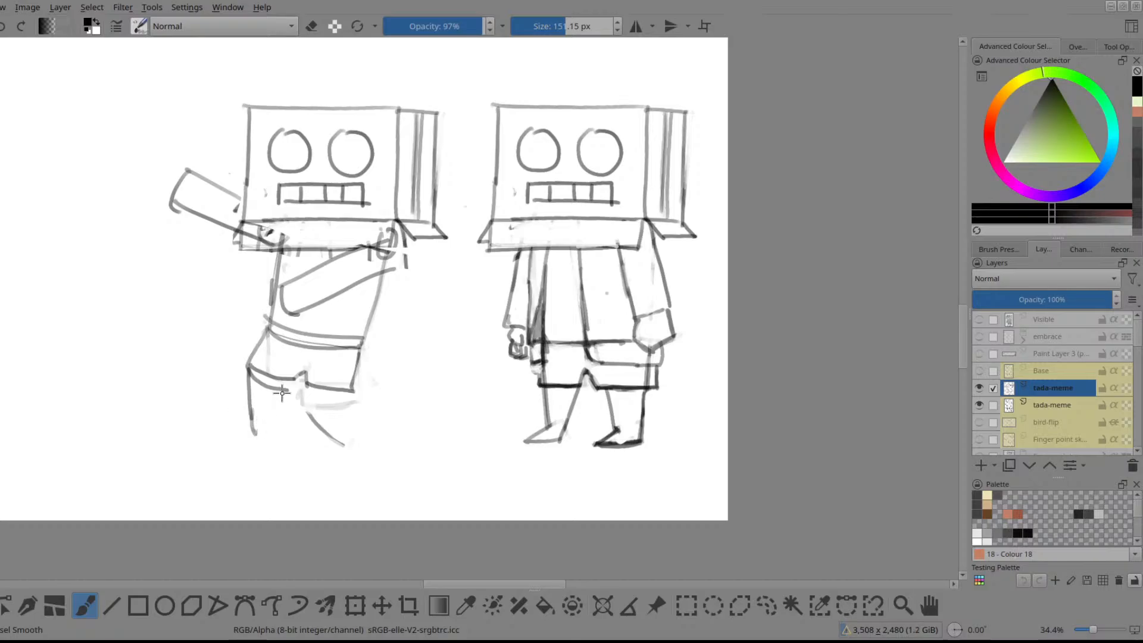
left_click_drag(279, 381, 276, 431)
key("ctrl+z")
mouse_move(278, 380)
left_mouse_down()
mouse_move(273, 428)
mouse_move(233, 439)
left_mouse_up()
mouse_move(234, 440)
left_mouse_down()
mouse_move(276, 432)
mouse_move(261, 410)
mouse_move(277, 439)
mouse_move(275, 421)
mouse_move(274, 435)
mouse_move(256, 414)
mouse_move(228, 441)
mouse_move(277, 439)
left_mouse_up()
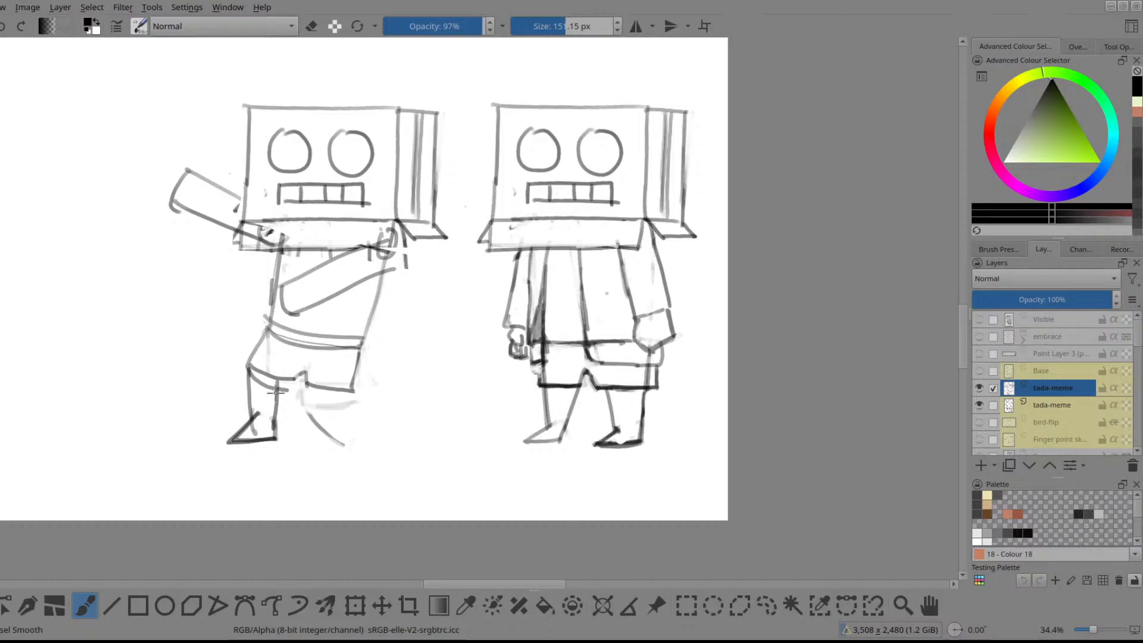
Step: Darken the shorts' outer left edge and waistline together with the outer line of the left shin
left_click_drag(246, 366, 269, 327)
mouse_move(249, 366)
left_mouse_down()
mouse_move(251, 400)
mouse_move(329, 420)
mouse_move(307, 438)
left_mouse_up()
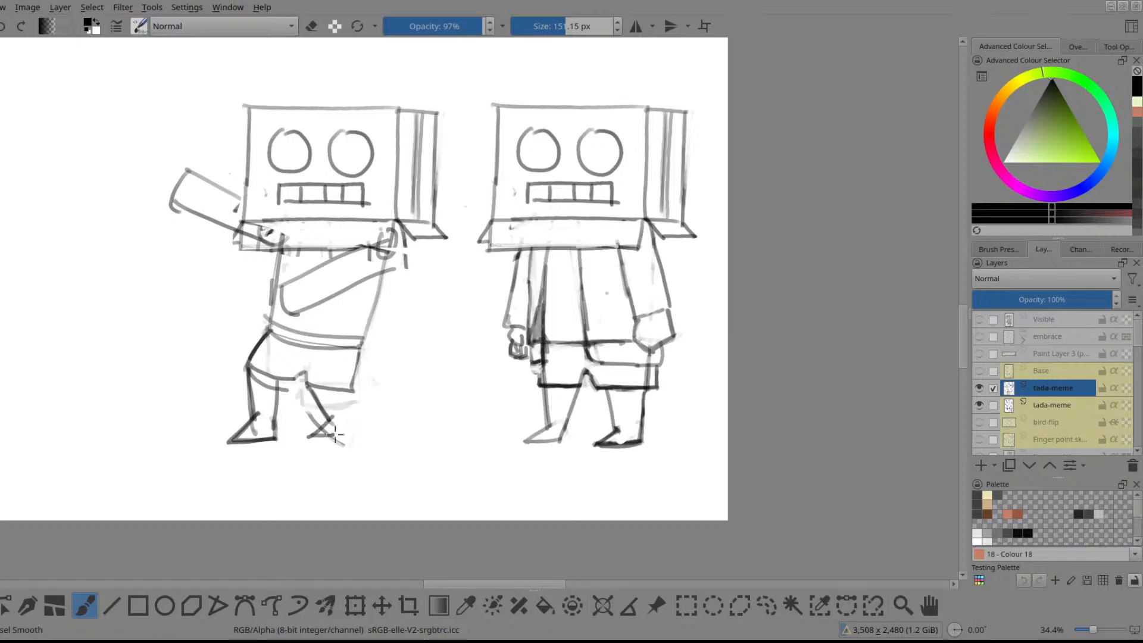
key("ctrl+z")
left_click_drag(271, 323, 362, 348)
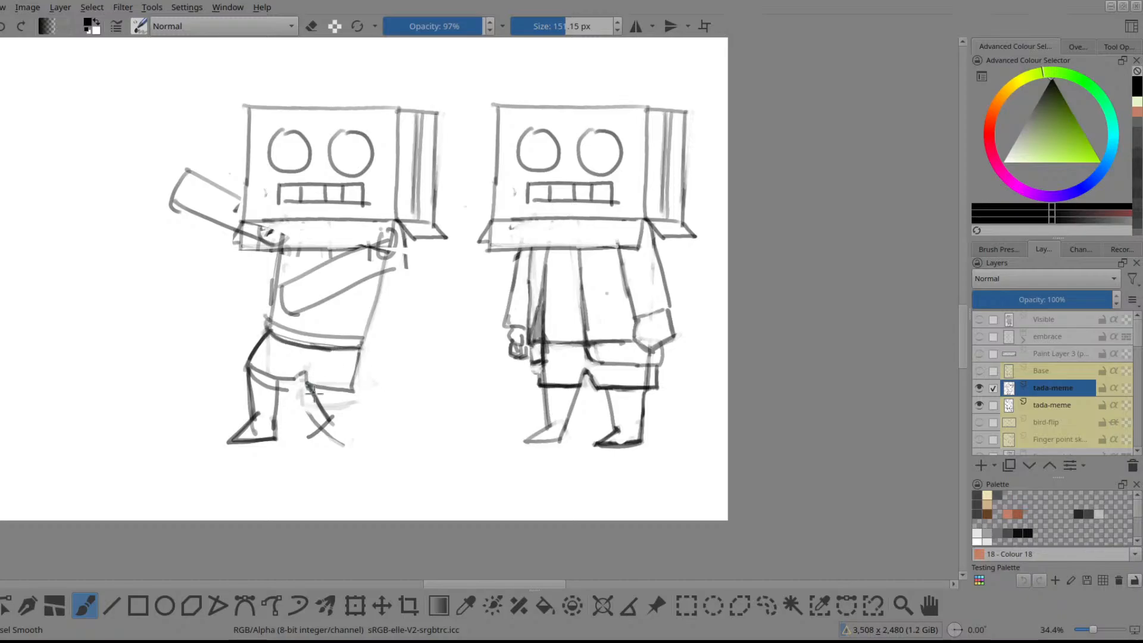
Step: Sketch the right lower leg bent at the knee below the shorts hem, ending in a small foot, undoing the rejected strokes
left_click_drag(313, 394, 337, 426)
key("ctrl+z")
key("ctrl+z")
key("ctrl+z")
mouse_move(306, 386)
left_mouse_down()
mouse_move(340, 425)
mouse_move(316, 399)
mouse_move(335, 438)
mouse_move(338, 423)
mouse_move(321, 442)
mouse_move(353, 444)
mouse_move(358, 417)
mouse_move(335, 444)
mouse_move(313, 443)
mouse_move(339, 420)
mouse_move(332, 431)
mouse_move(340, 419)
mouse_move(314, 406)
mouse_move(346, 403)
mouse_move(308, 396)
mouse_move(308, 357)
mouse_move(278, 384)
mouse_move(308, 352)
mouse_move(289, 386)
mouse_move(309, 392)
mouse_move(300, 365)
mouse_move(296, 387)
mouse_move(350, 395)
left_mouse_up()
key("e")
key("e")
key("ctrl+z")
key("e")
key("e")
key("ctrl+z")
key("ctrl+z")
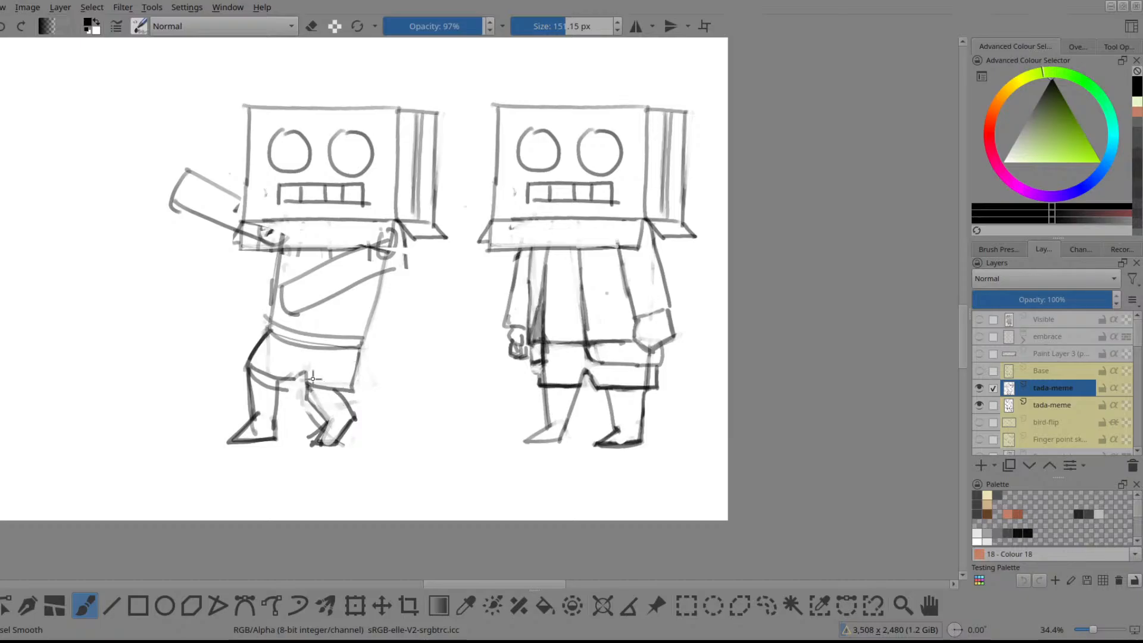
Step: Replace the crotch notch with a diagonal line running up from the right leg's hem, and erase the old notch lines
mouse_move(302, 353)
left_mouse_down()
mouse_move(287, 383)
mouse_move(346, 394)
left_mouse_up()
key("e")
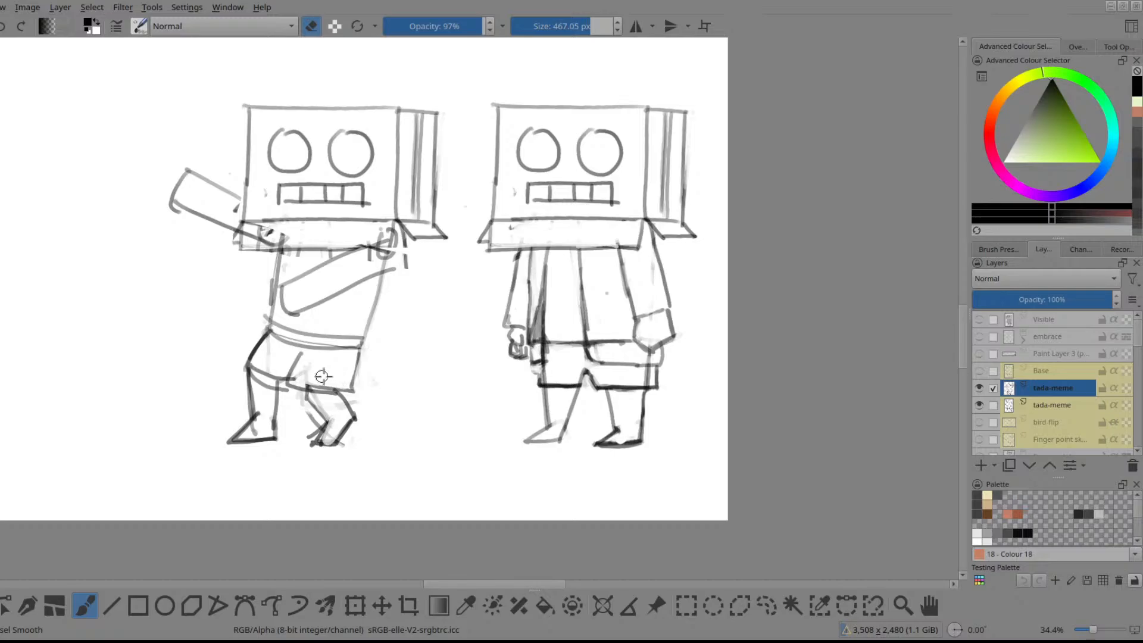
key("e")
key("e")
Step: Redraw the right foot and calf more firmly, and reshape the shorts' right edge to slant inward towards the hem
mouse_move(317, 439)
left_mouse_down()
mouse_move(303, 445)
mouse_move(336, 442)
mouse_move(328, 445)
mouse_move(360, 408)
left_mouse_up()
key("e")
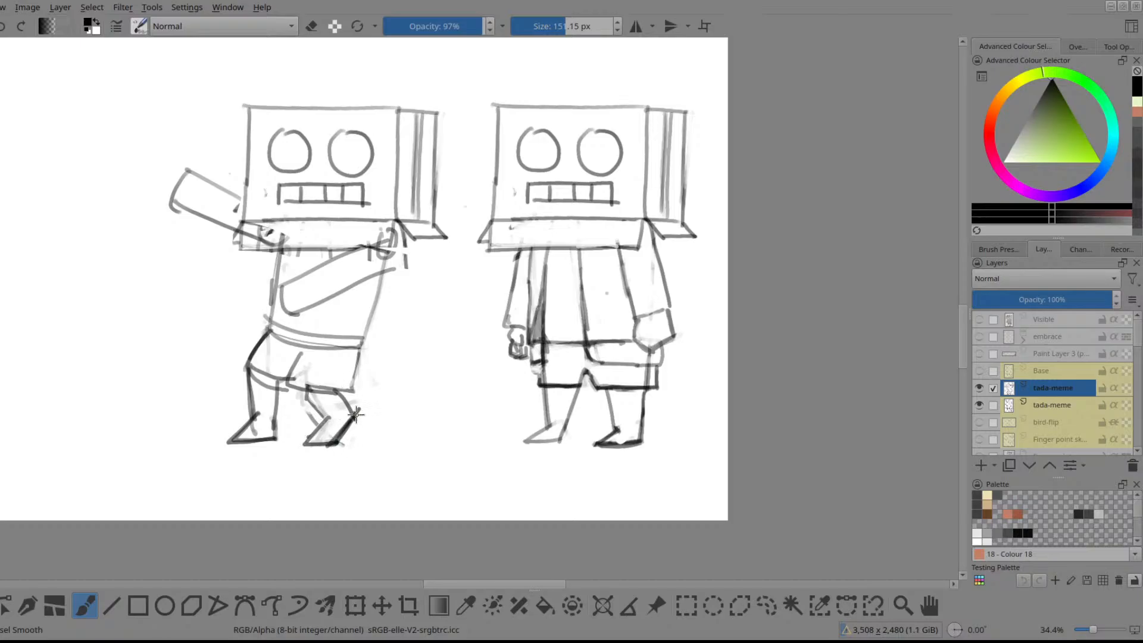
key("e")
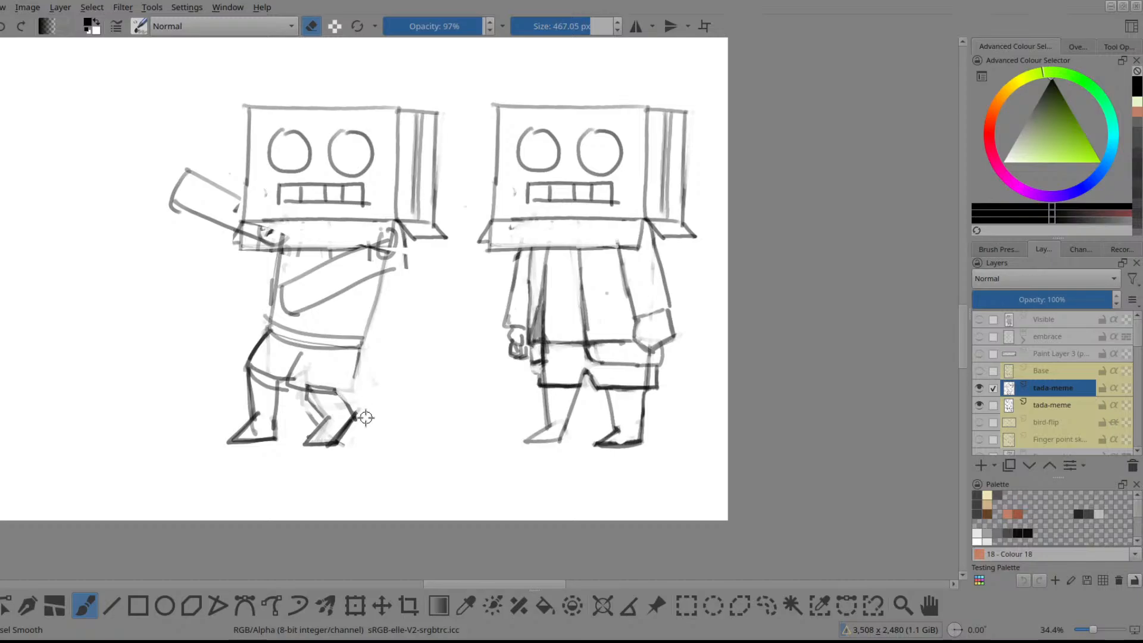
key("e")
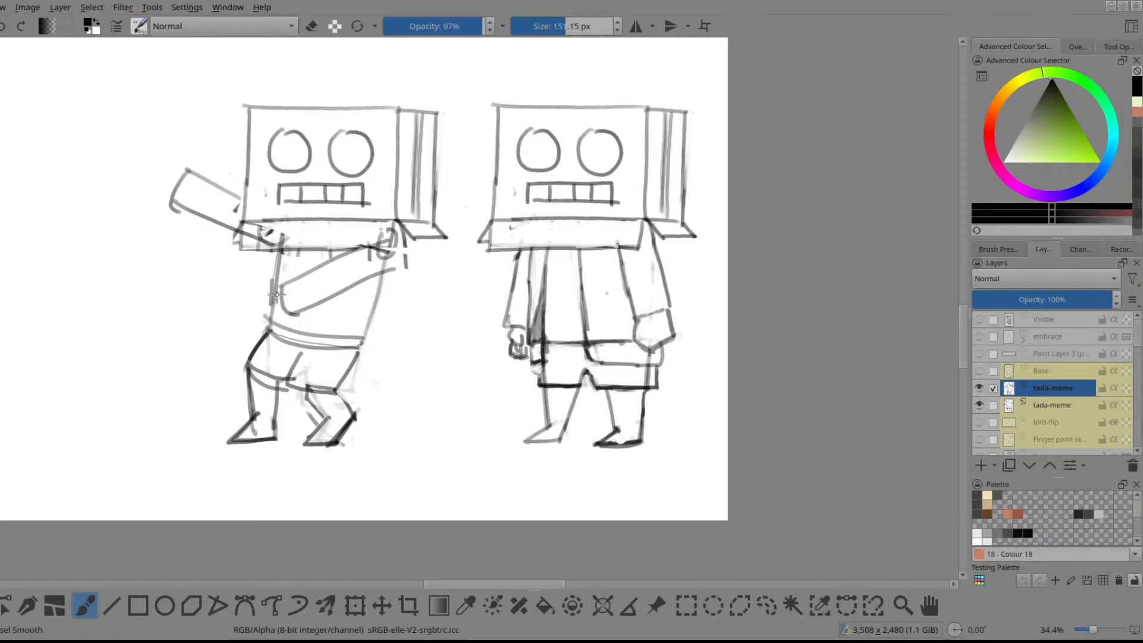
Step: Select the left robot's box head with a freehand selection, tilt it counterclockwise and shift it left over the body, then deselect
mouse_move(383, 265)
left_mouse_down()
mouse_move(325, 259)
mouse_move(408, 268)
mouse_move(452, 234)
mouse_move(463, 158)
mouse_move(405, 79)
mouse_move(256, 76)
mouse_move(216, 121)
left_mouse_up()
key("l")
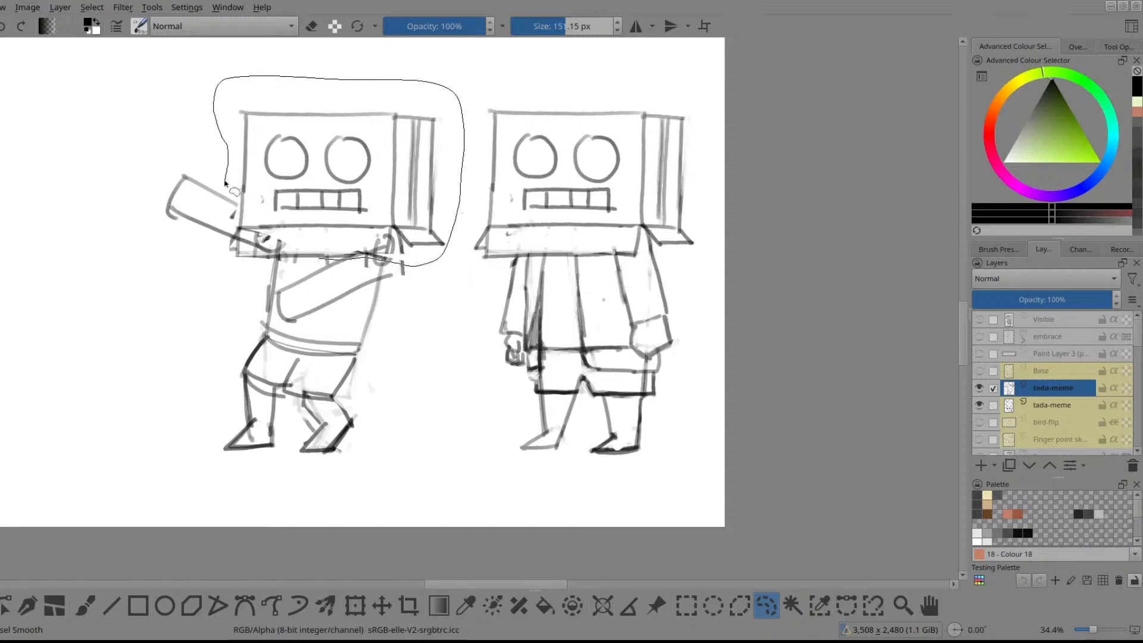
mouse_move(227, 206)
left_mouse_down()
mouse_move(230, 273)
mouse_move(274, 283)
left_mouse_up()
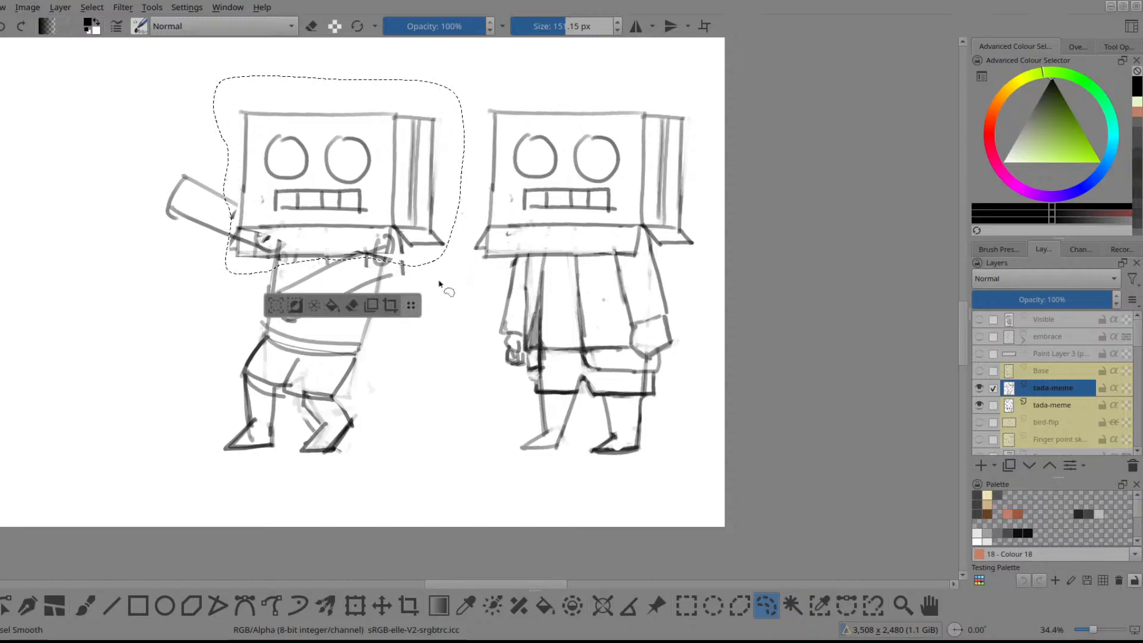
key("t")
key("ctrl+t")
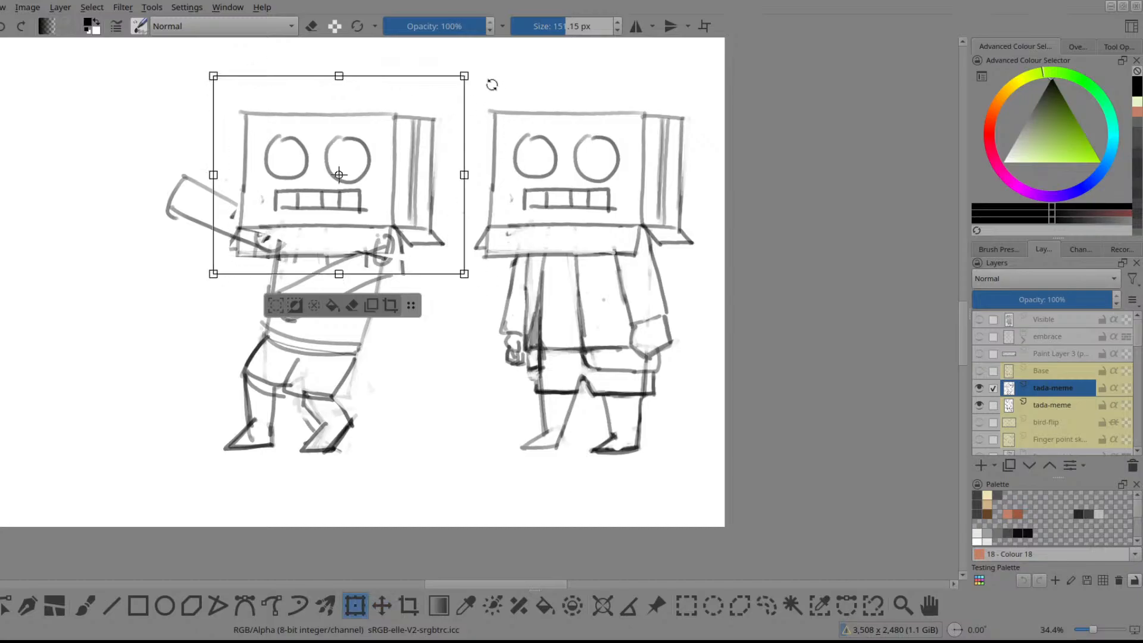
left_click_drag(493, 82, 459, 56)
left_click_drag(435, 116, 413, 127)
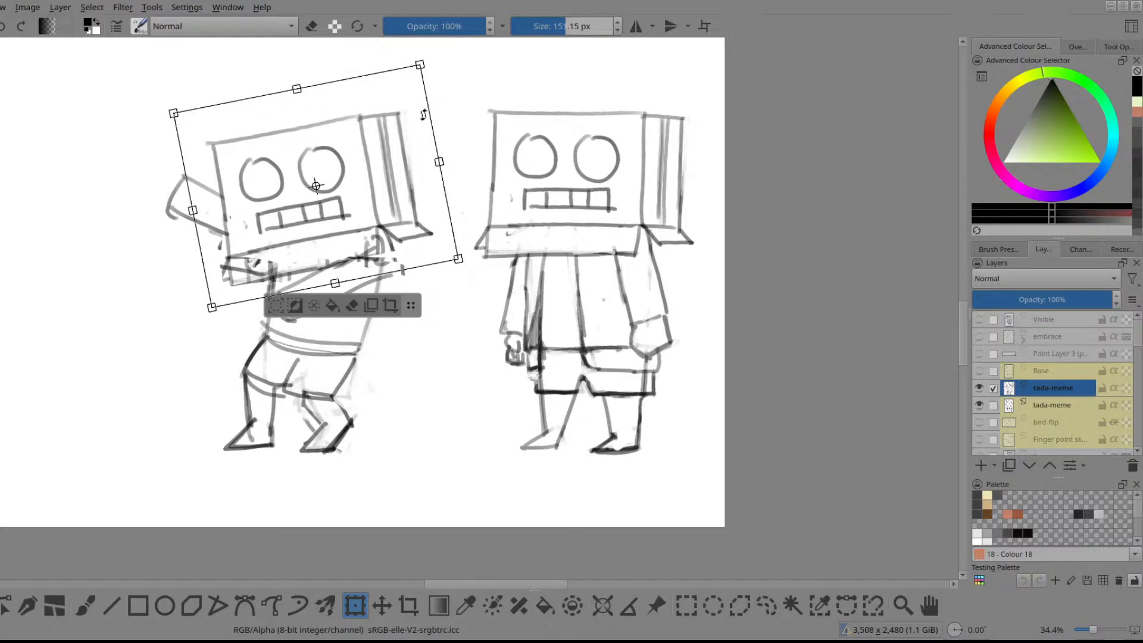
key("Return")
key("ctrl+shift+a")
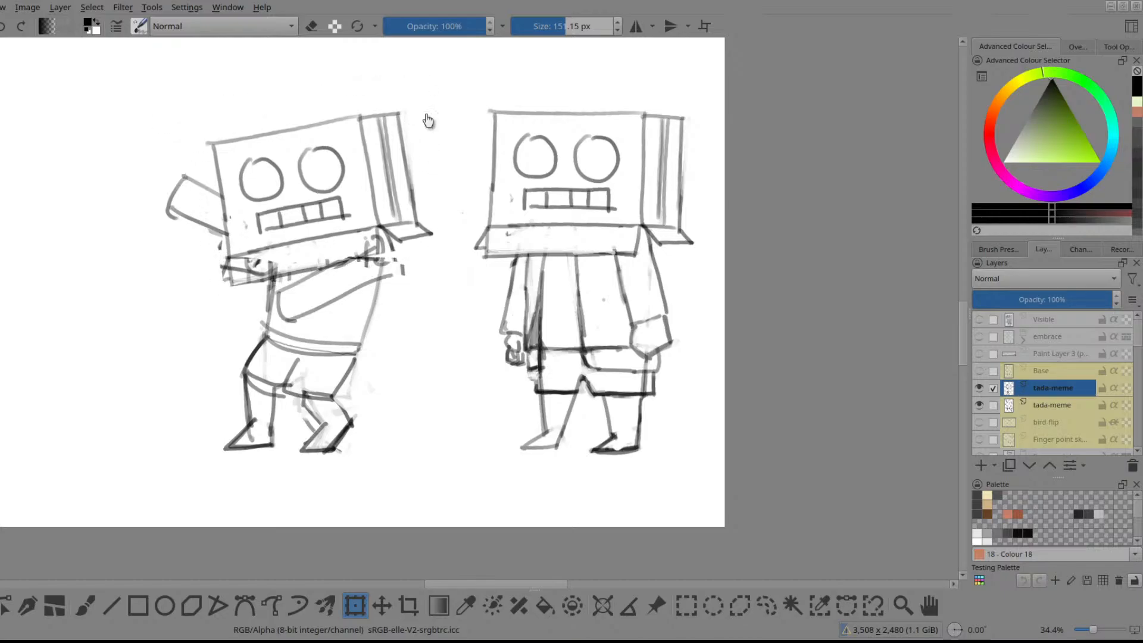
Step: Sketch a wrist and round palm beyond the raised arm's sleeve with two pointed fingers on top, undoing the other finger attempts
left_click_drag(408, 300, 428, 312)
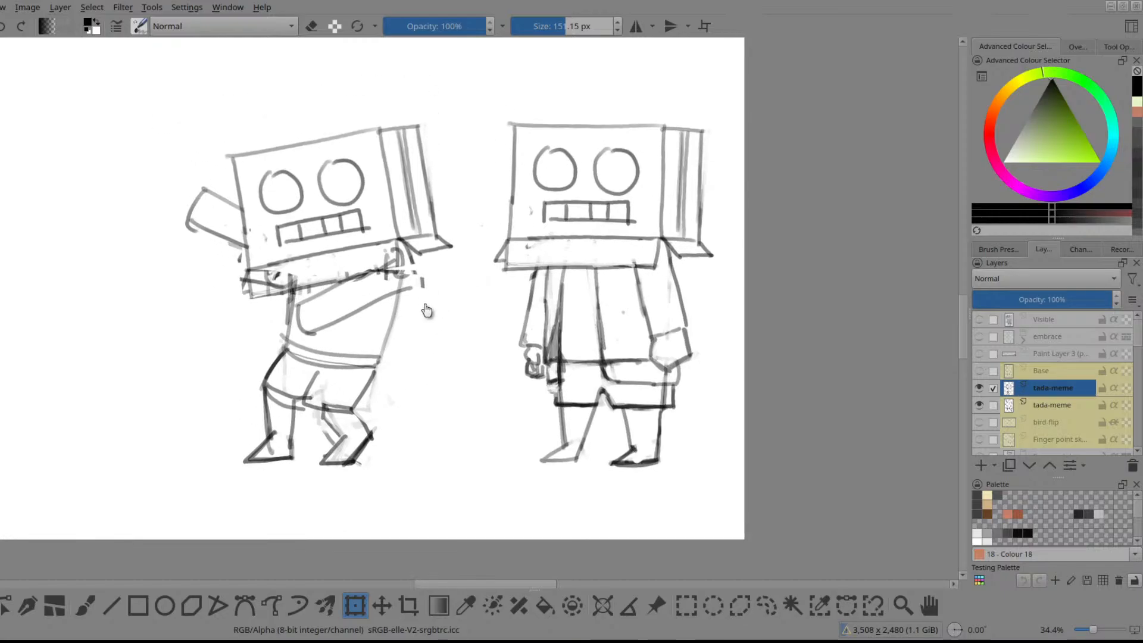
key("b")
scroll(415, 304, "up", 2)
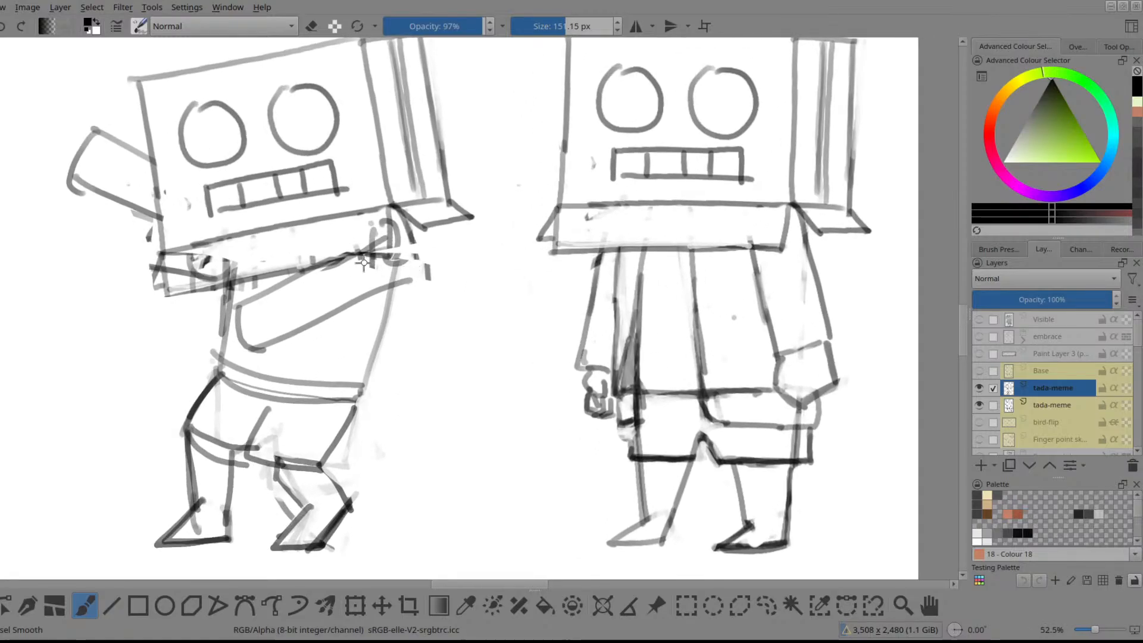
left_click_drag(197, 318, 263, 337)
left_click_drag(206, 286, 263, 342)
mouse_move(207, 242)
left_mouse_down()
mouse_move(212, 309)
mouse_move(170, 251)
mouse_move(206, 265)
mouse_move(191, 257)
mouse_move(190, 287)
mouse_move(177, 283)
mouse_move(206, 291)
mouse_move(162, 264)
mouse_move(196, 250)
mouse_move(173, 215)
mouse_move(166, 237)
mouse_move(187, 227)
mouse_move(153, 219)
mouse_move(135, 234)
mouse_move(153, 216)
mouse_move(166, 235)
mouse_move(139, 241)
mouse_move(159, 244)
mouse_move(135, 258)
left_mouse_up()
key("ctrl+z")
key("ctrl+z")
key("ctrl+z")
key("ctrl+z")
key("ctrl+z")
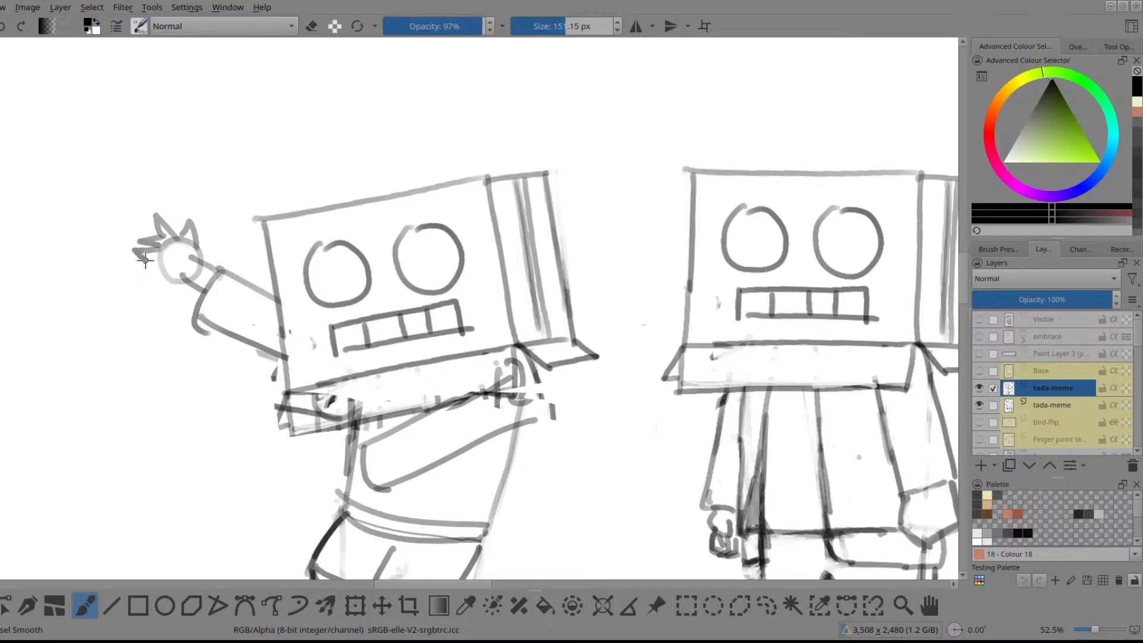
key("ctrl+z")
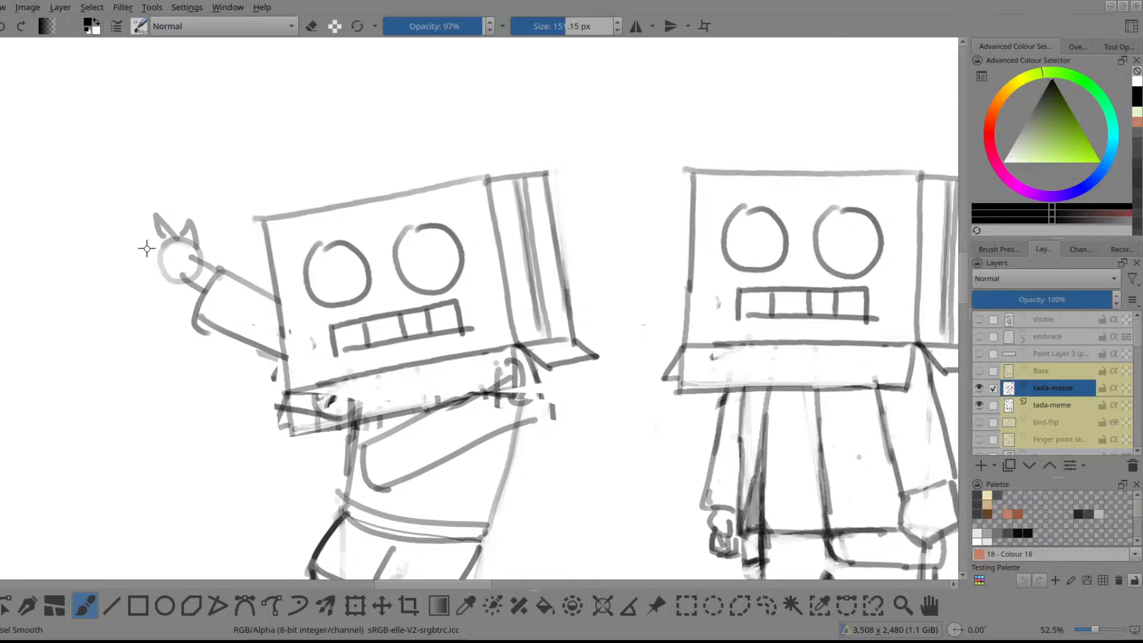
Step: Briefly hide and show the reference robot, then draw the raised hand's remaining fingers and darken its wrist lines
left_click(978, 405)
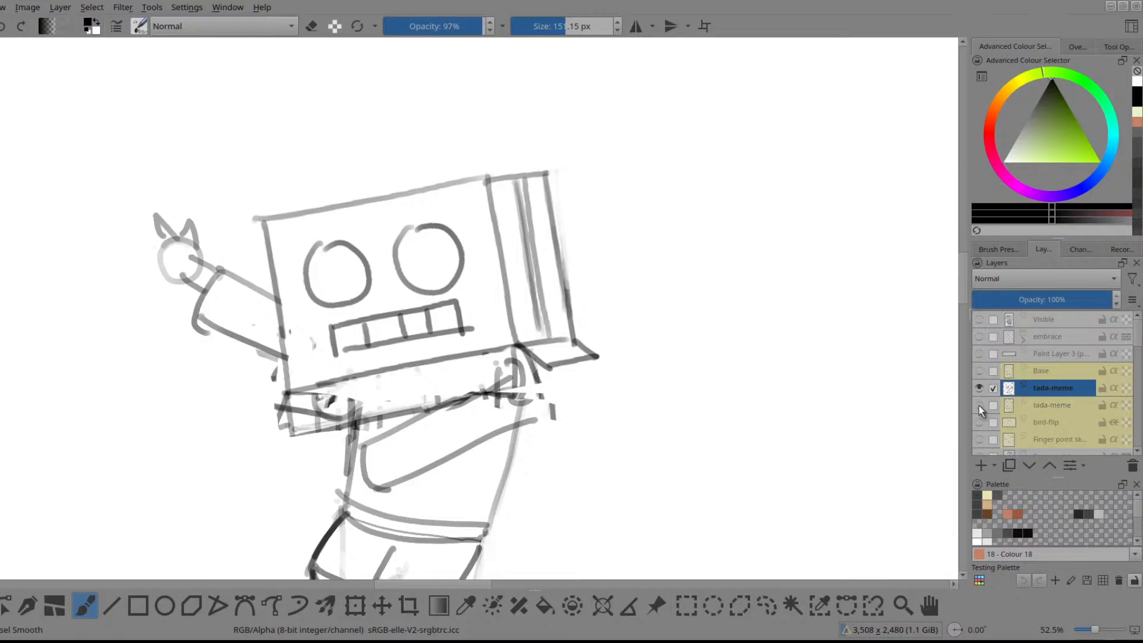
left_click(979, 405)
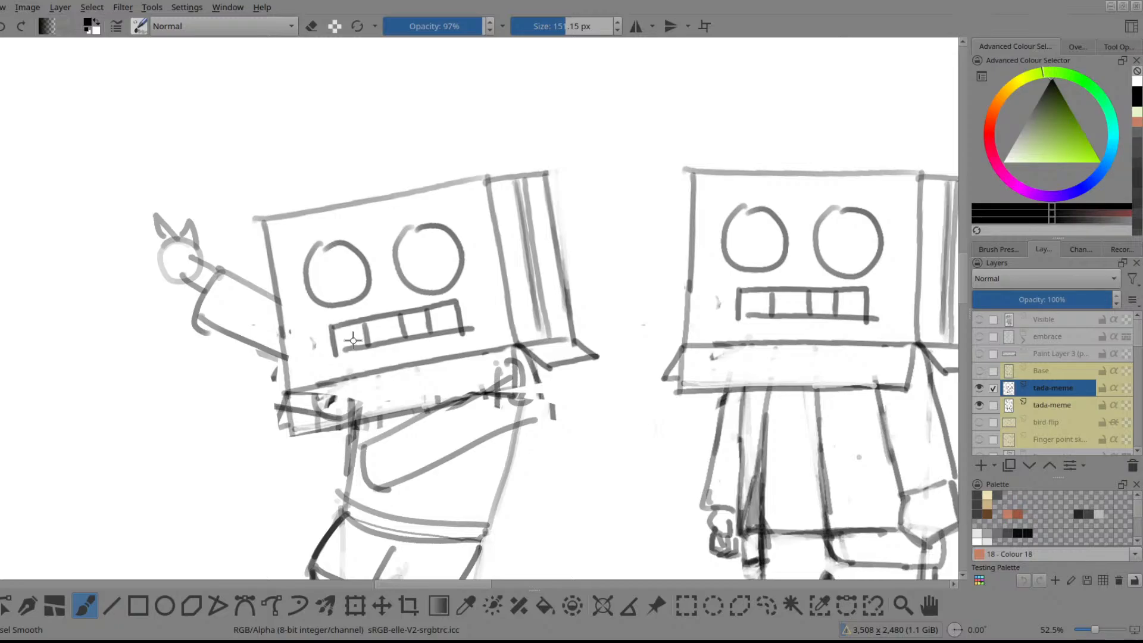
left_click_drag(189, 324, 406, 348)
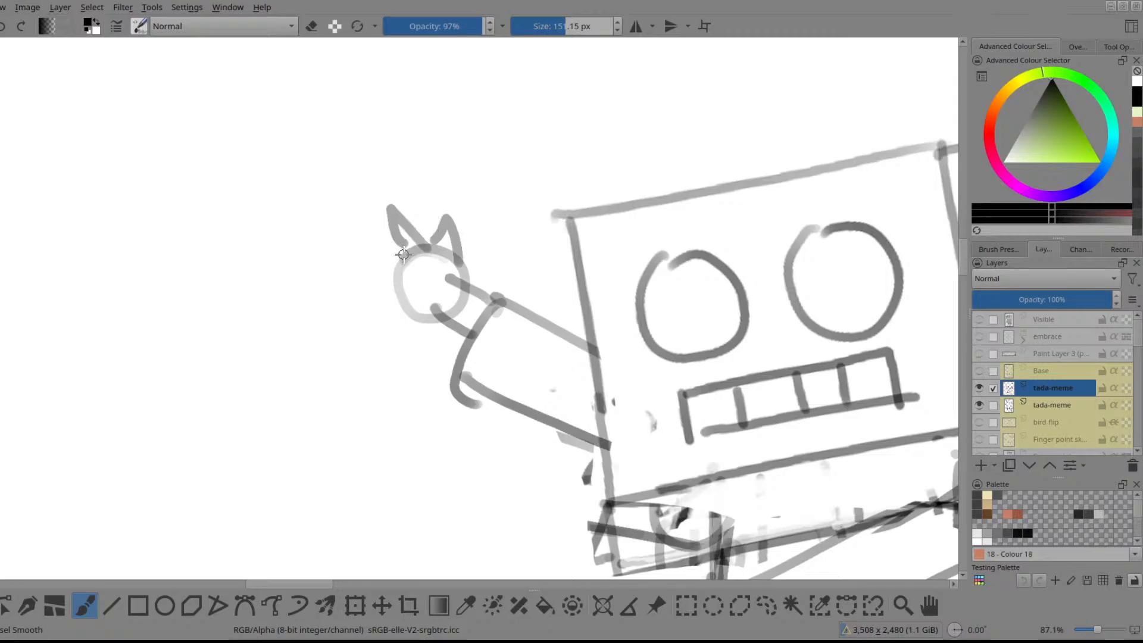
mouse_move(405, 250)
left_mouse_down()
mouse_move(380, 242)
mouse_move(402, 269)
mouse_move(359, 251)
mouse_move(334, 258)
mouse_move(378, 263)
mouse_move(379, 250)
left_mouse_up()
key("e")
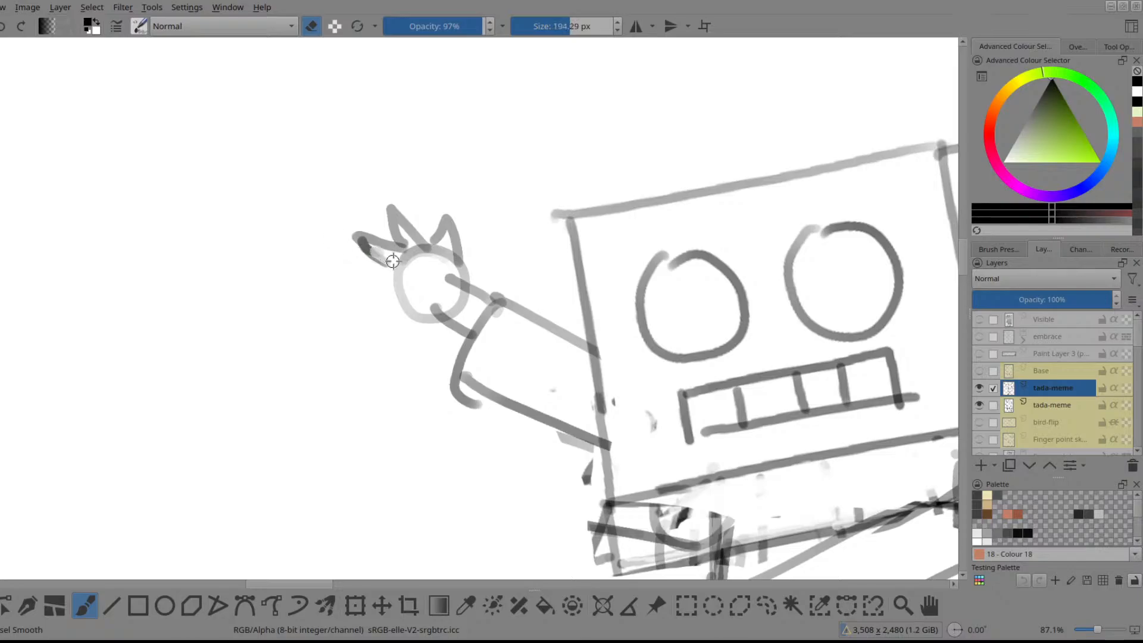
key("e")
mouse_move(370, 243)
left_mouse_down()
mouse_move(386, 261)
mouse_move(367, 241)
mouse_move(404, 254)
mouse_move(382, 276)
mouse_move(359, 272)
mouse_move(381, 285)
mouse_move(369, 301)
mouse_move(455, 330)
mouse_move(432, 311)
mouse_move(471, 334)
left_mouse_up()
key("ctrl+z")
key("ctrl+z")
left_click_drag(456, 256, 471, 280)
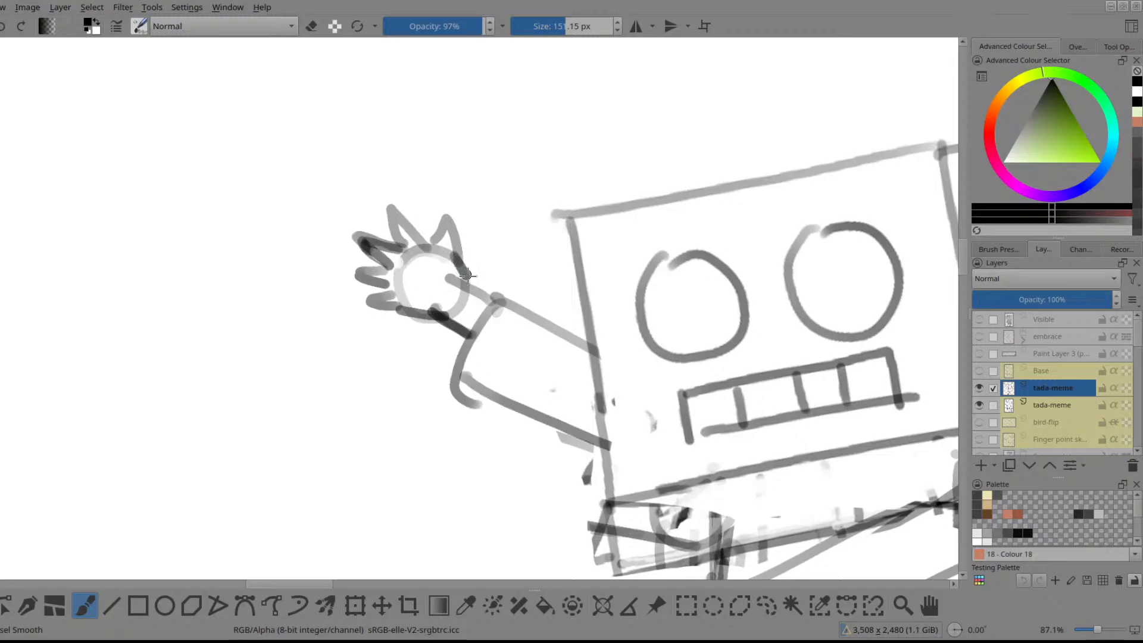
Step: Erase the stray arm and shoulder lines inside the tilted head's lower front flap with a larger eraser
mouse_move(572, 248)
left_mouse_down()
mouse_move(430, 111)
mouse_move(372, 35)
left_mouse_up()
left_click_drag(549, 300, 426, 310)
key("e")
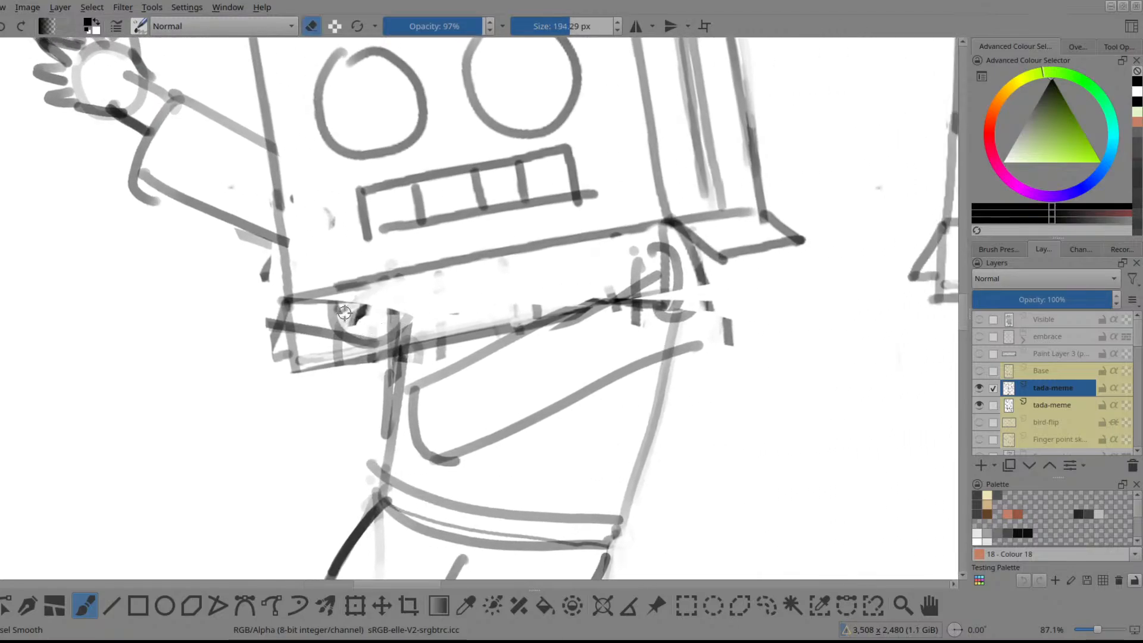
key("bracketright")
mouse_move(338, 309)
left_mouse_down()
mouse_move(401, 314)
mouse_move(307, 312)
mouse_move(313, 341)
mouse_move(413, 320)
left_mouse_up()
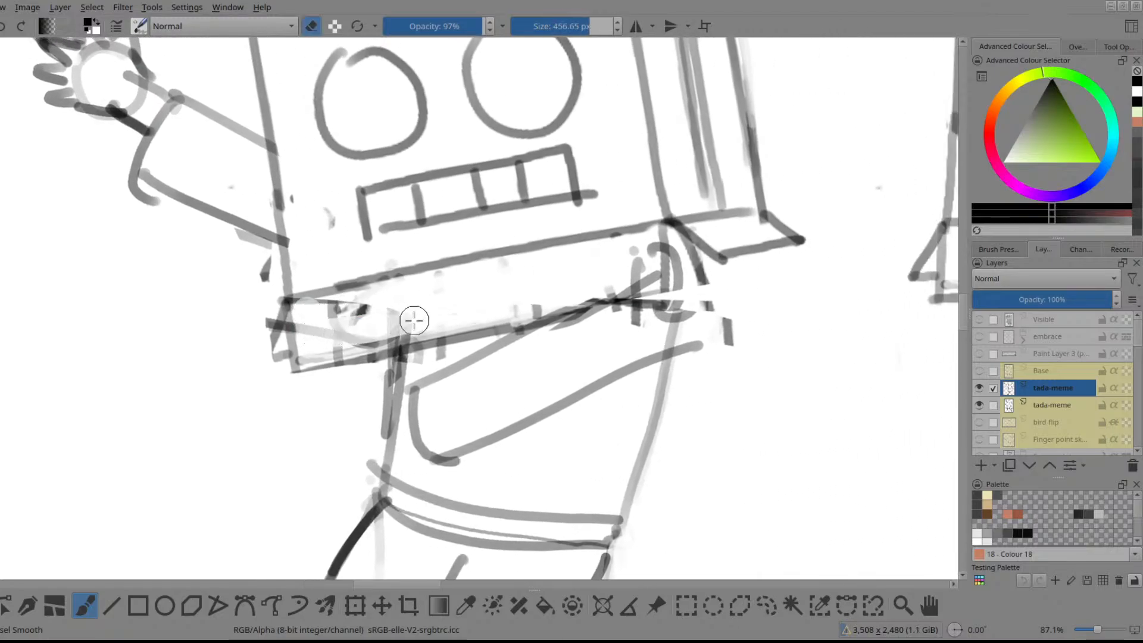
mouse_move(336, 335)
left_mouse_down()
mouse_move(565, 298)
mouse_move(650, 255)
mouse_move(658, 263)
left_mouse_up()
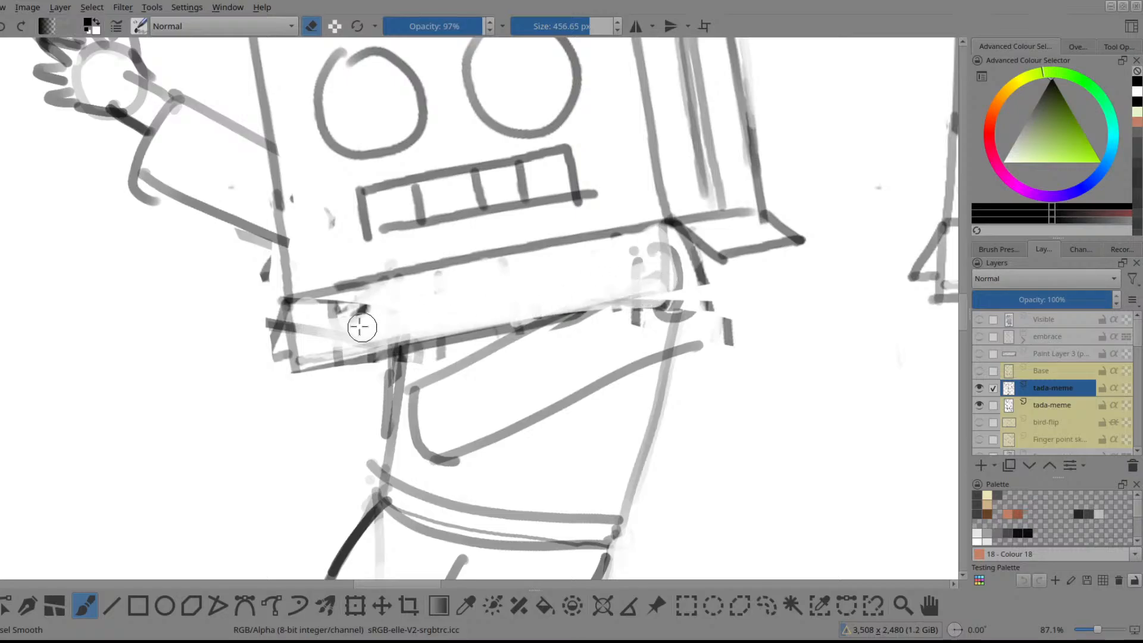
left_click_drag(346, 306, 366, 308)
left_click_drag(628, 252, 675, 284)
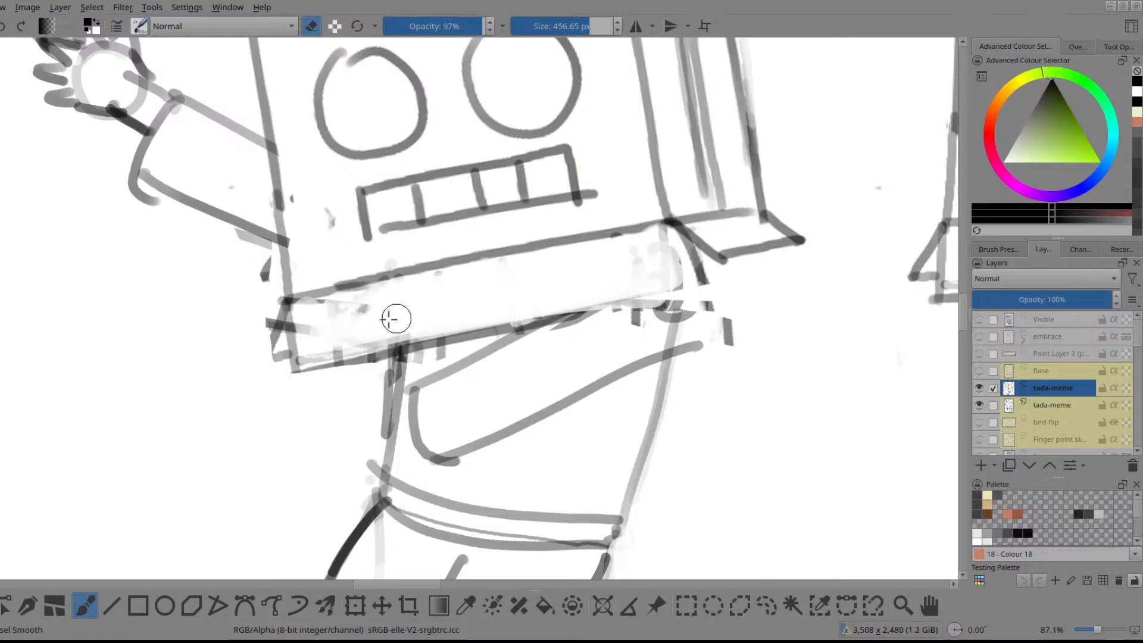
left_click_drag(319, 320, 316, 309)
key("e")
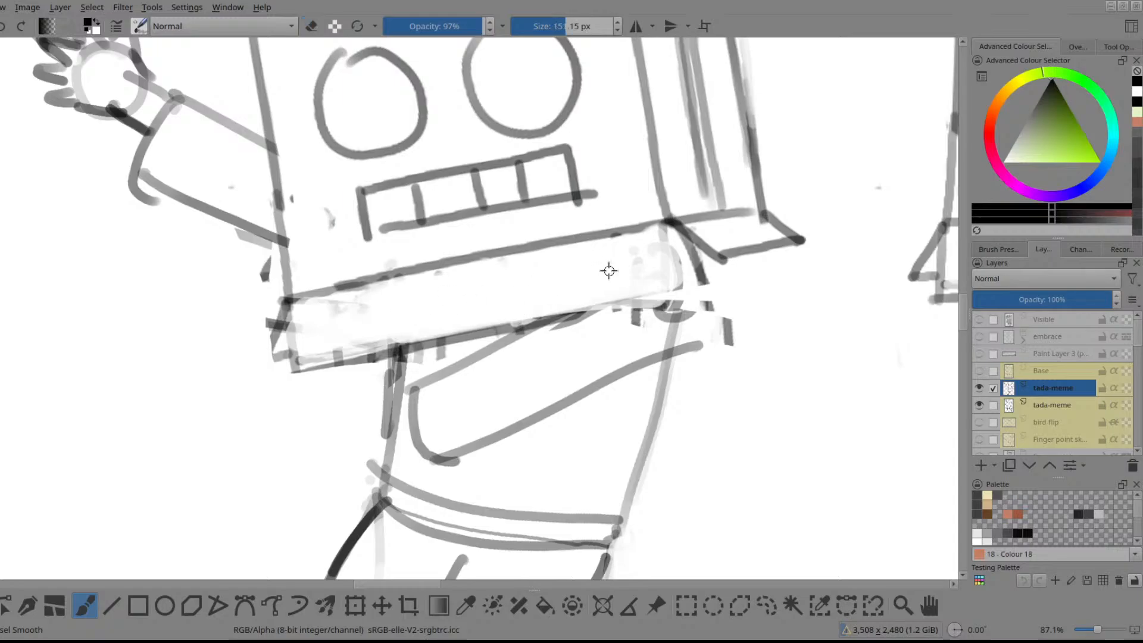
Step: Rotate the canvas to level the head, draw the front flap's lower edge, and erase the leftover lines under its right end
left_click_drag(518, 295, 414, 304)
left_click_drag(696, 244, 705, 301)
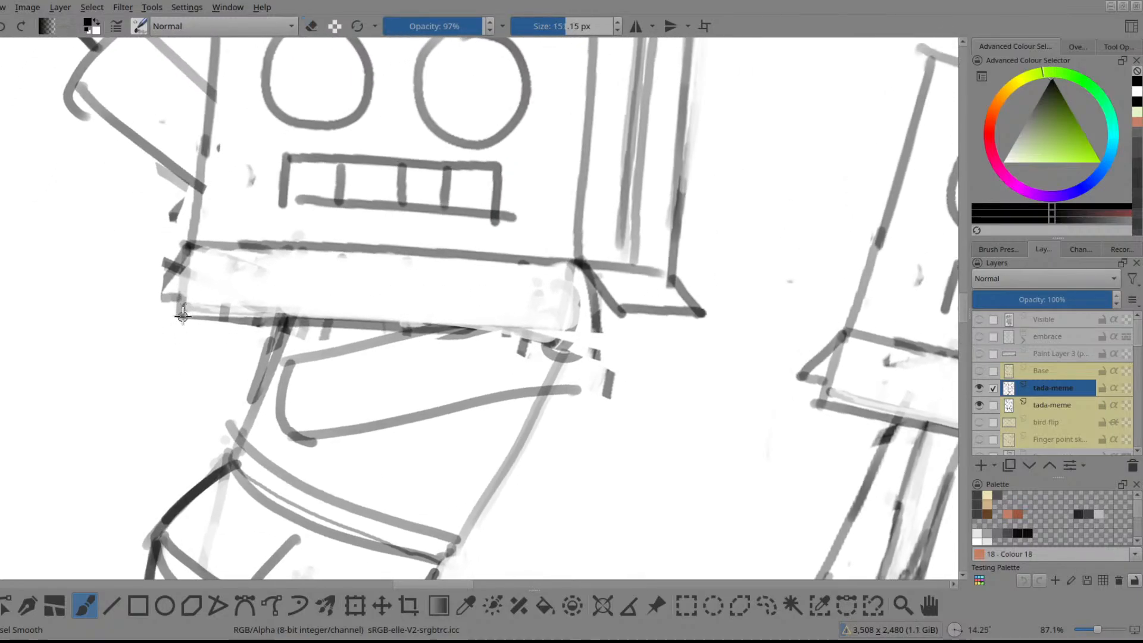
left_click_drag(183, 316, 600, 337)
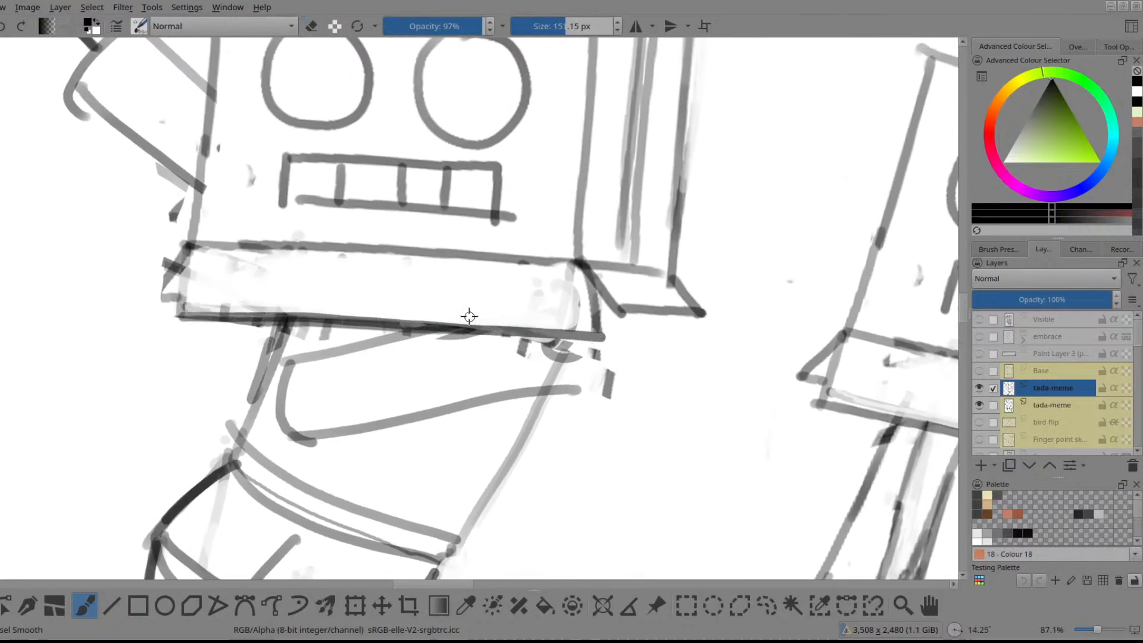
left_click_drag(487, 316, 477, 326)
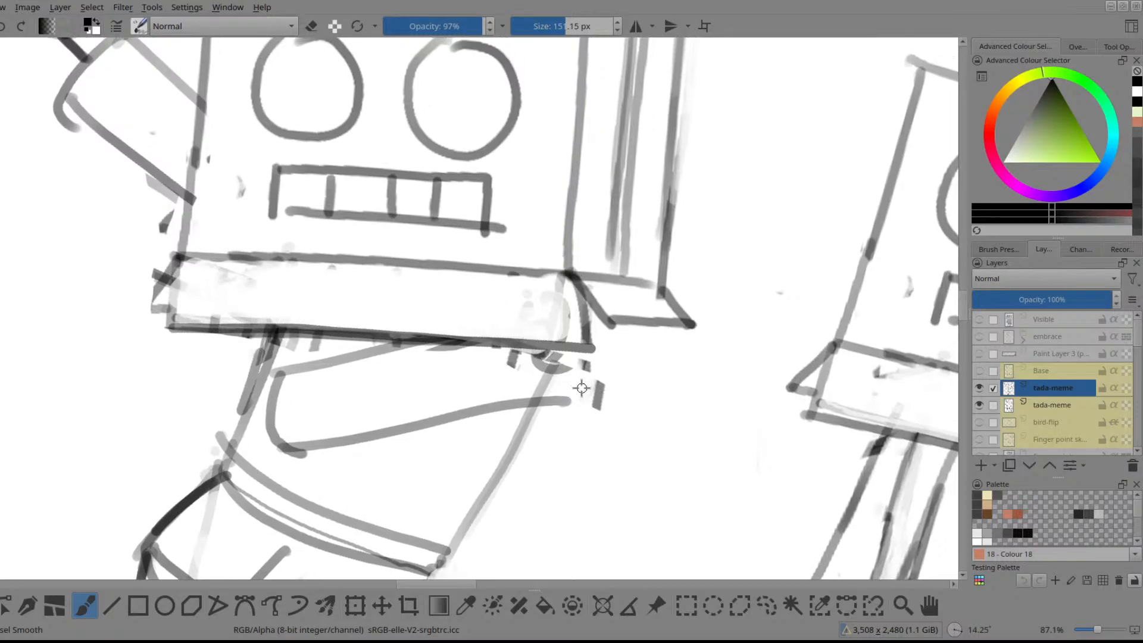
key("e")
mouse_move(587, 377)
left_mouse_down()
mouse_move(413, 354)
mouse_move(606, 373)
mouse_move(589, 395)
left_mouse_up()
key("e")
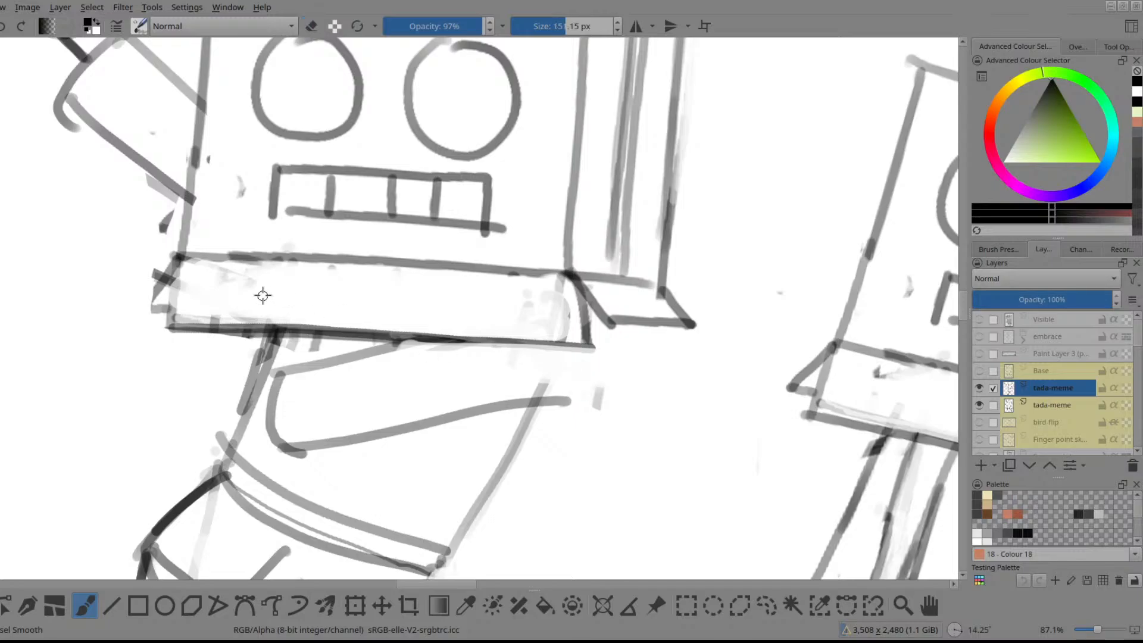
Step: Redraw the front flap's two short side edges and erase the old slanted edge at its right end
key("e")
key("e")
left_click_drag(181, 255, 168, 318)
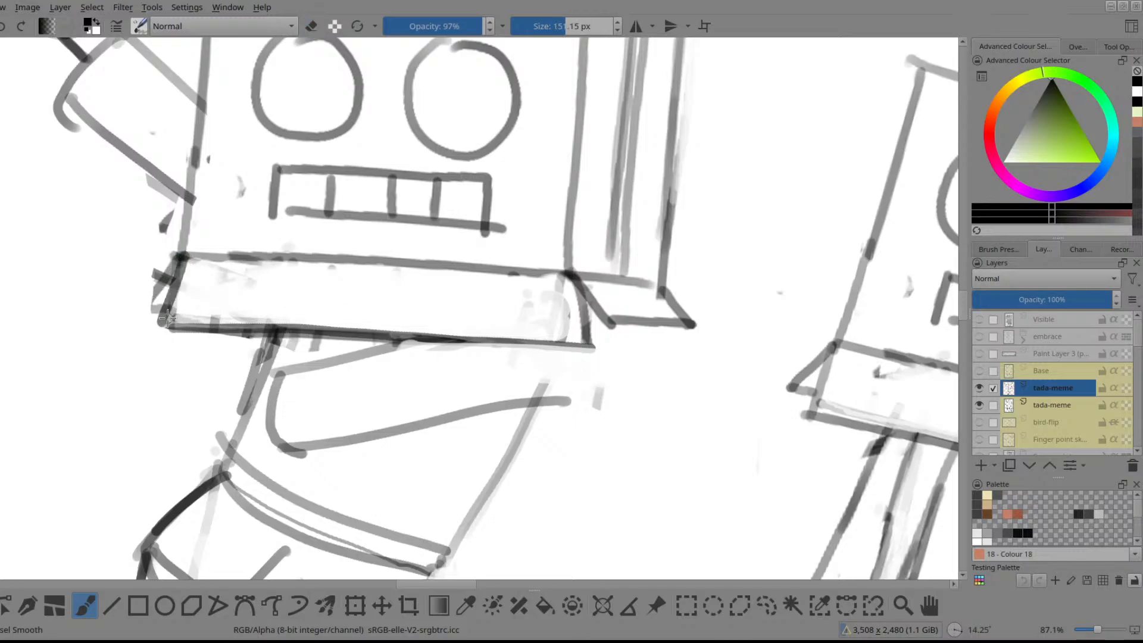
left_click_drag(569, 278, 574, 351)
key("e")
left_click_drag(582, 285, 591, 363)
key("e")
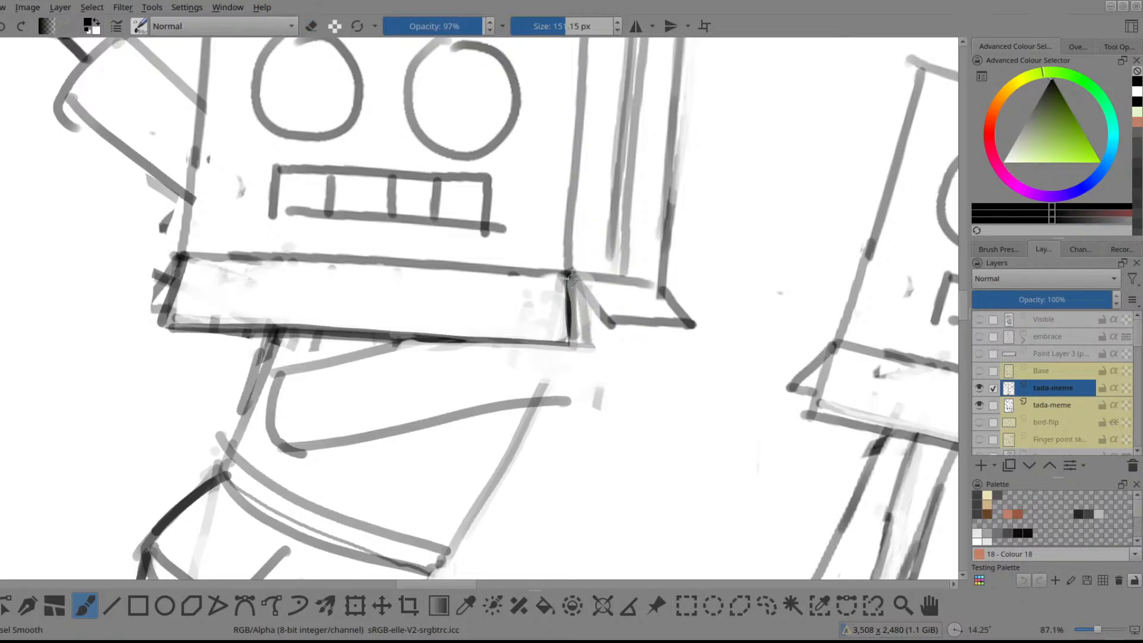
Step: Darken the right corner flap's slanted edge and outline the small folded flap at the box's lower-left corner
mouse_move(569, 276)
left_mouse_down()
mouse_move(571, 342)
mouse_move(614, 327)
mouse_move(614, 345)
mouse_move(682, 334)
mouse_move(615, 335)
left_mouse_up()
key("ctrl+z")
key("ctrl+z")
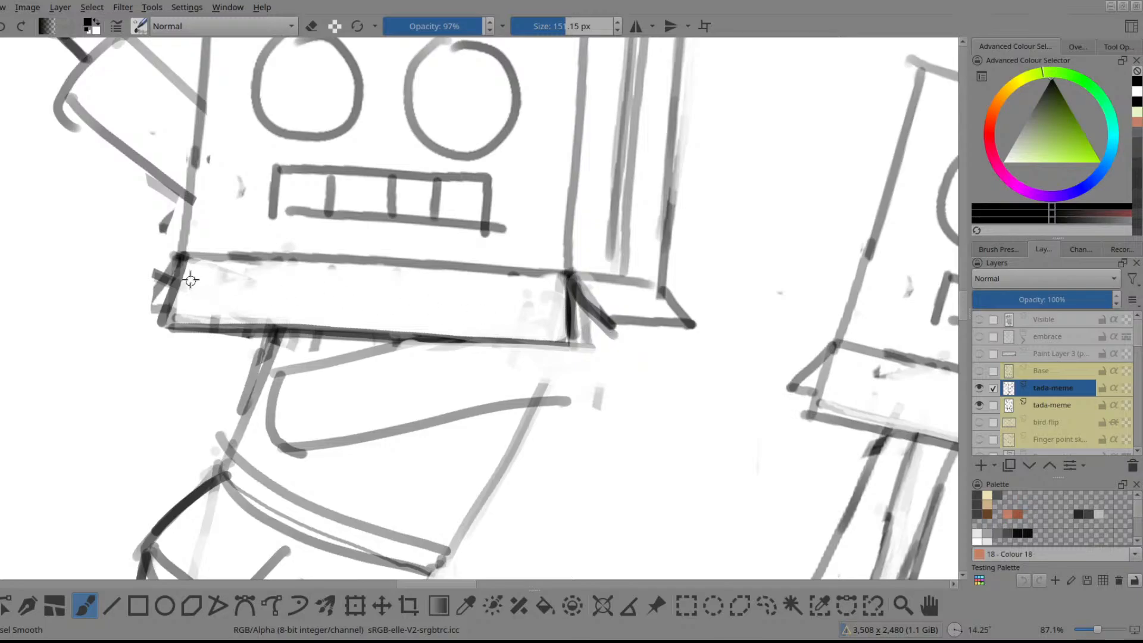
mouse_move(182, 257)
left_mouse_down()
mouse_move(147, 296)
mouse_move(159, 309)
left_mouse_up()
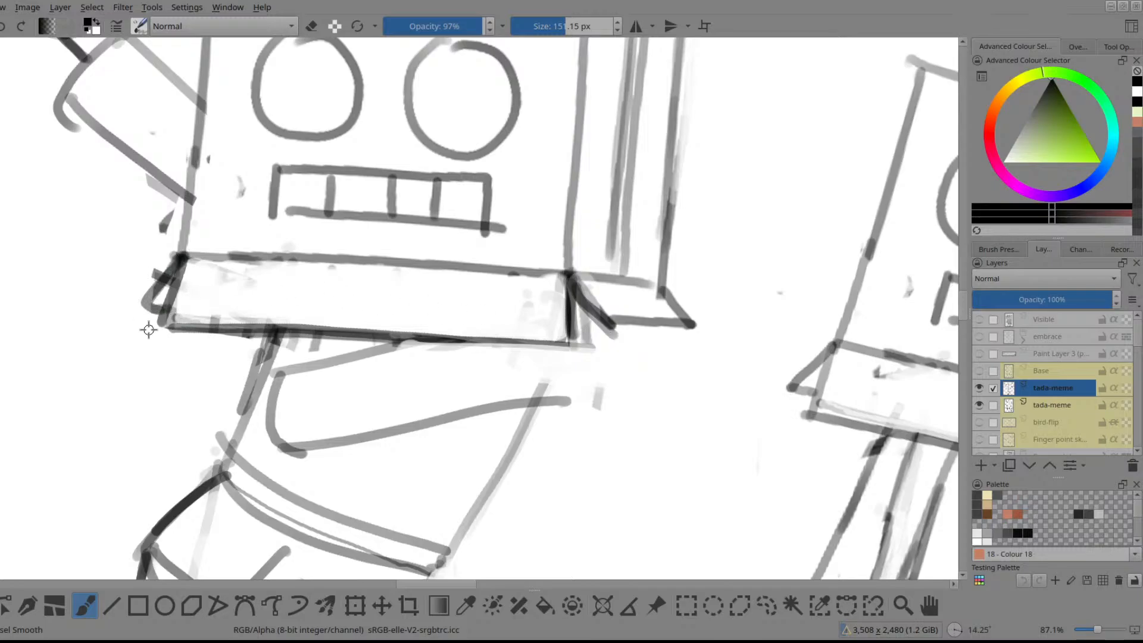
left_click_drag(326, 364, 465, 296)
key("3")
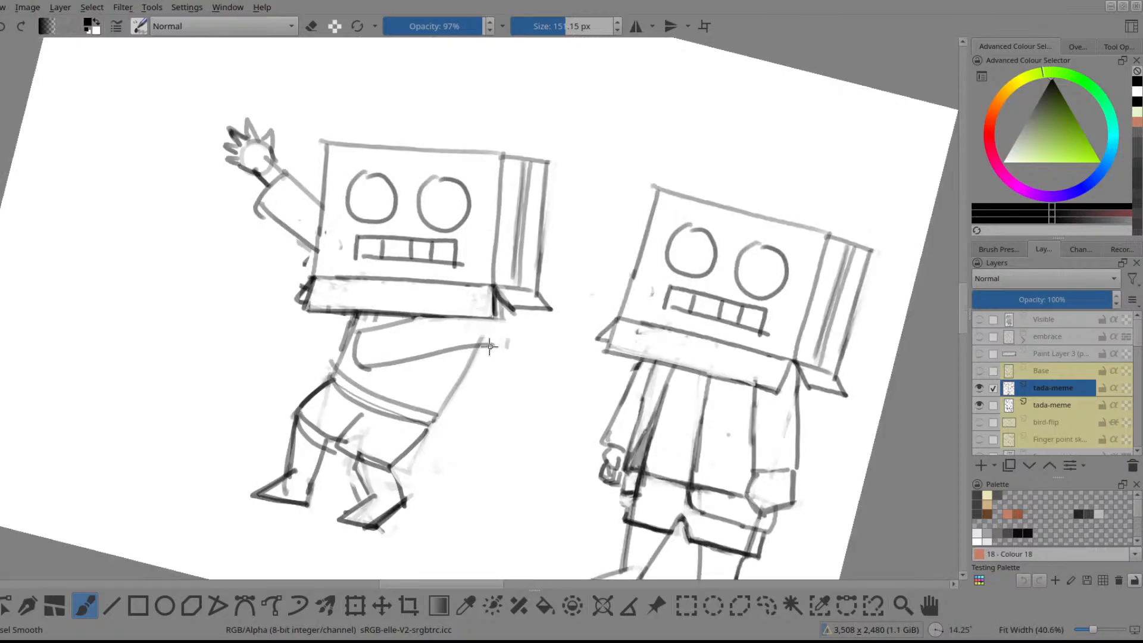
Step: Level the canvas and darken the sleeve cuff of the bent arm beneath the tilted box head
key("5")
mouse_move(367, 382)
left_mouse_down()
mouse_move(359, 281)
mouse_move(331, 273)
left_mouse_up()
key("ctrl+z")
mouse_move(383, 244)
left_mouse_down()
mouse_move(395, 308)
mouse_move(441, 333)
left_mouse_up()
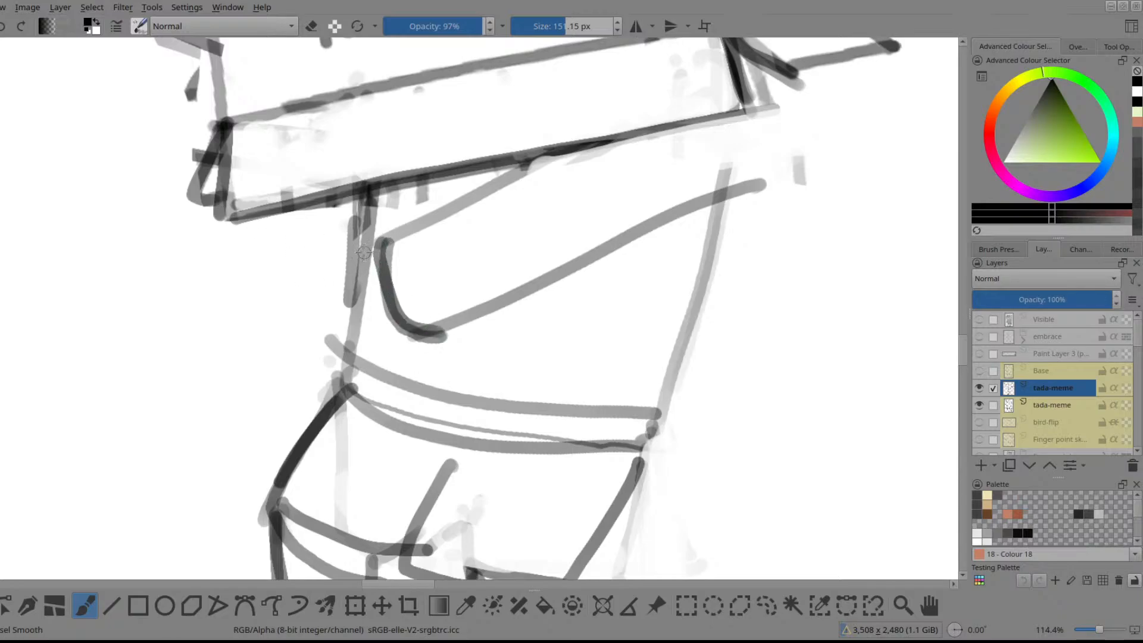
Step: Sketch the wrist and small palm-up hand at the bent arm's cuff, and erase the overlapping lines inside the hand
mouse_move(376, 242)
left_mouse_down()
mouse_move(325, 262)
mouse_move(331, 291)
mouse_move(378, 295)
left_mouse_up()
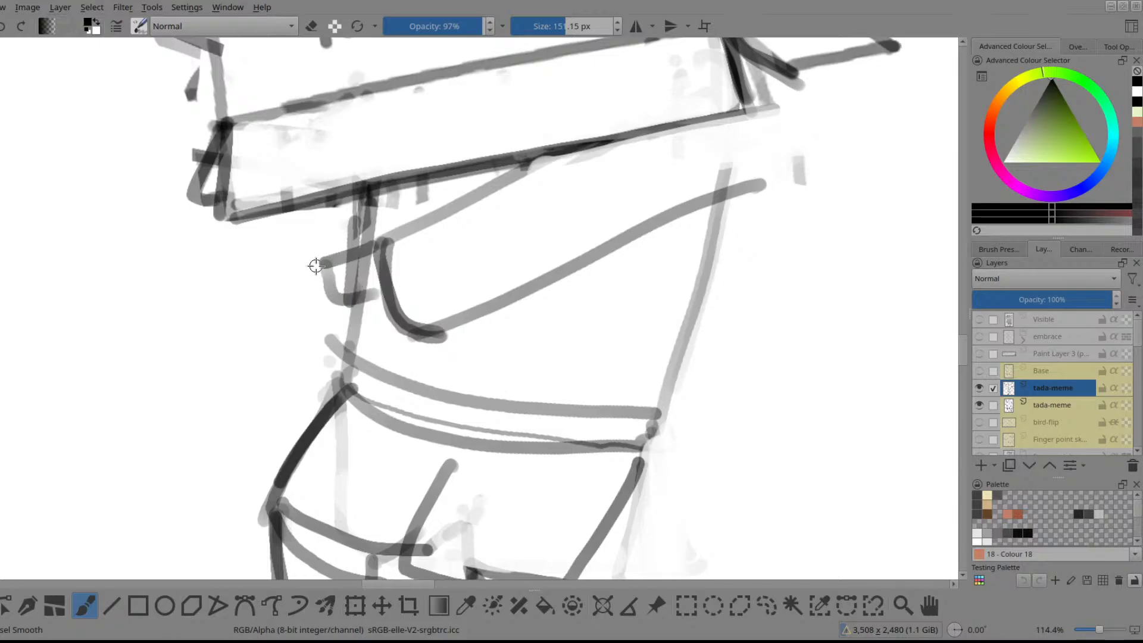
mouse_move(321, 264)
left_mouse_down()
mouse_move(292, 263)
mouse_move(316, 277)
mouse_move(262, 300)
mouse_move(330, 297)
left_mouse_up()
mouse_move(279, 275)
left_mouse_down()
mouse_move(229, 269)
mouse_move(248, 297)
mouse_move(285, 257)
mouse_move(321, 267)
mouse_move(298, 280)
mouse_move(225, 278)
mouse_move(269, 312)
mouse_move(381, 293)
left_mouse_up()
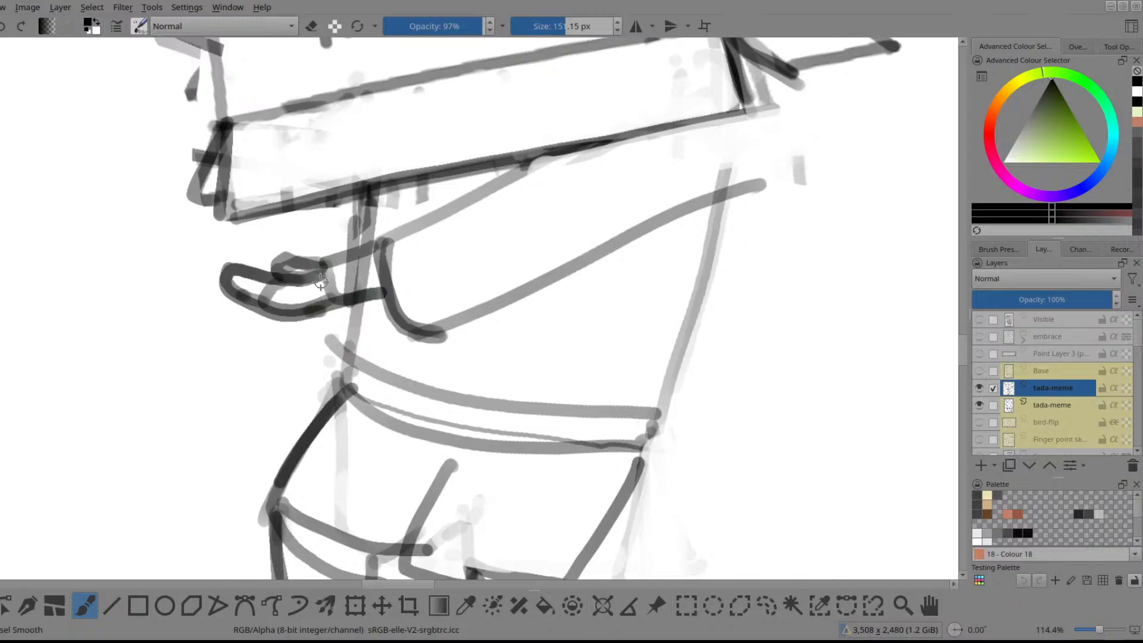
key("e")
mouse_move(294, 283)
left_mouse_down()
mouse_move(301, 267)
mouse_move(325, 277)
left_mouse_up()
key("e")
key("2")
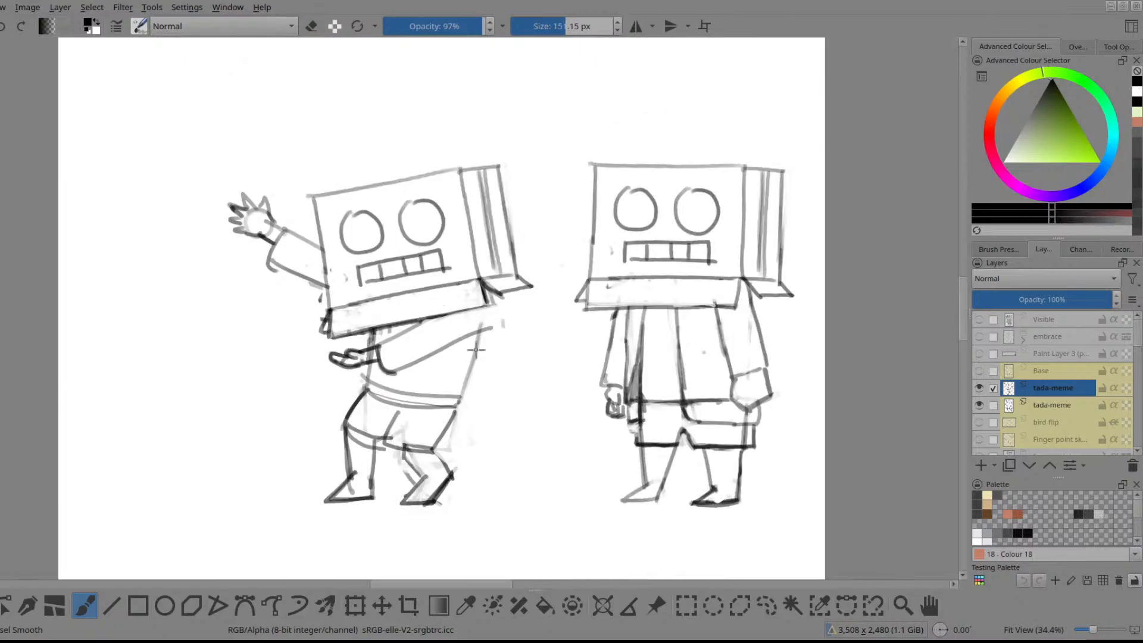
Step: Draw the jacket's back edge below the head, erase the sleeve line's shoulder end, and add a short armpit stroke
left_click_drag(480, 343, 474, 319)
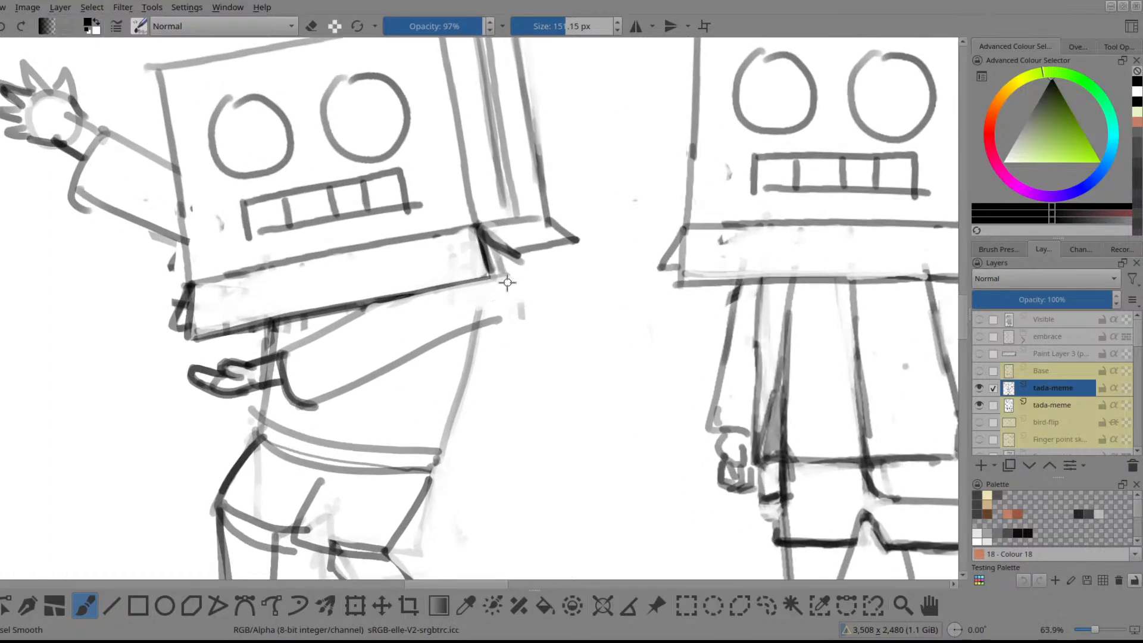
left_click_drag(503, 259, 497, 385)
key("e")
left_click_drag(487, 324, 441, 345)
key("e")
left_click_drag(461, 304, 440, 346)
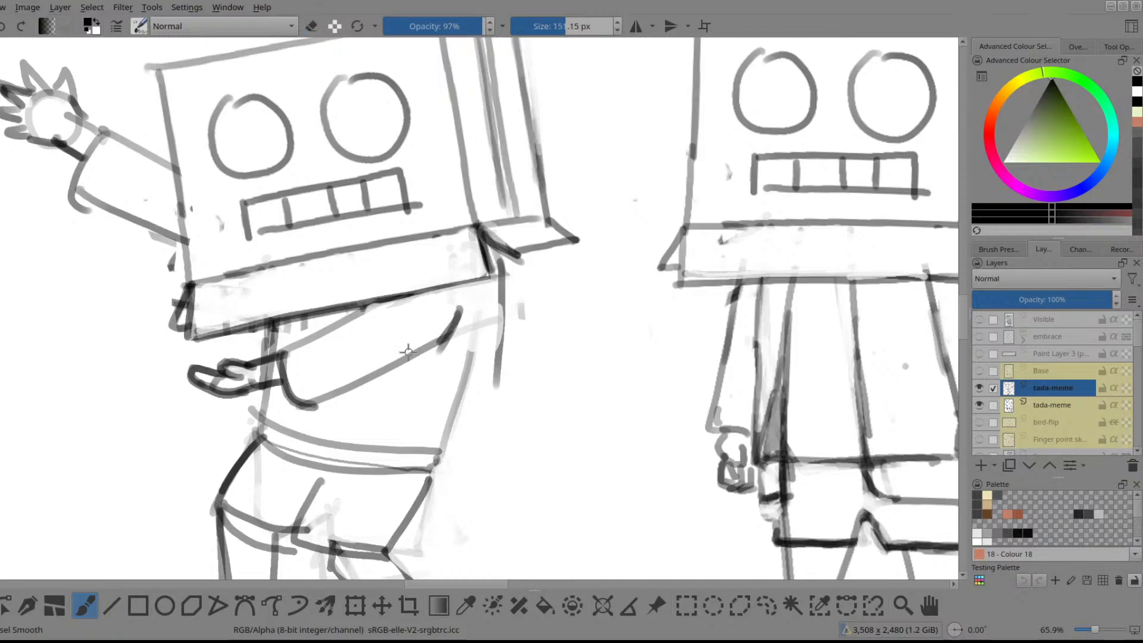
left_click_drag(361, 383, 398, 468)
mouse_move(365, 386)
left_mouse_down()
mouse_move(416, 488)
mouse_move(469, 495)
left_mouse_up()
left_click_drag(481, 451, 459, 500)
key("ctrl+z")
key("ctrl+z")
key("ctrl+z")
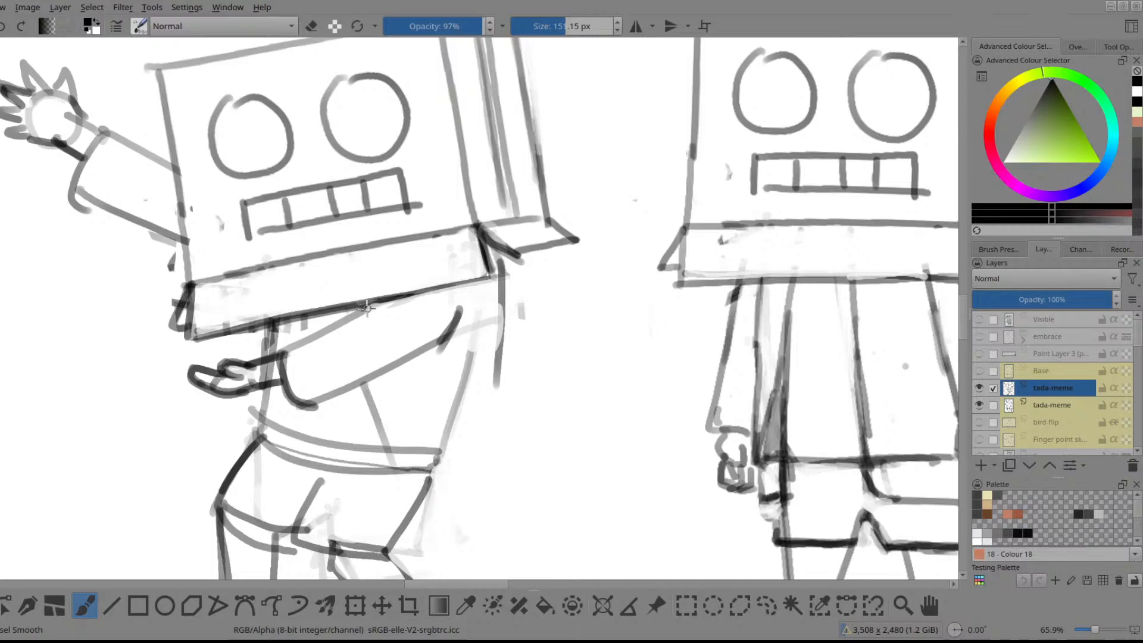
Step: Sketch the jacket's front opening edge, then its slanted hem and extended back edge on the posed figure
mouse_move(356, 305)
left_mouse_down()
mouse_move(361, 437)
mouse_move(397, 496)
mouse_move(424, 480)
mouse_move(473, 486)
left_mouse_up()
key("ctrl+z")
left_click_drag(368, 464, 487, 484)
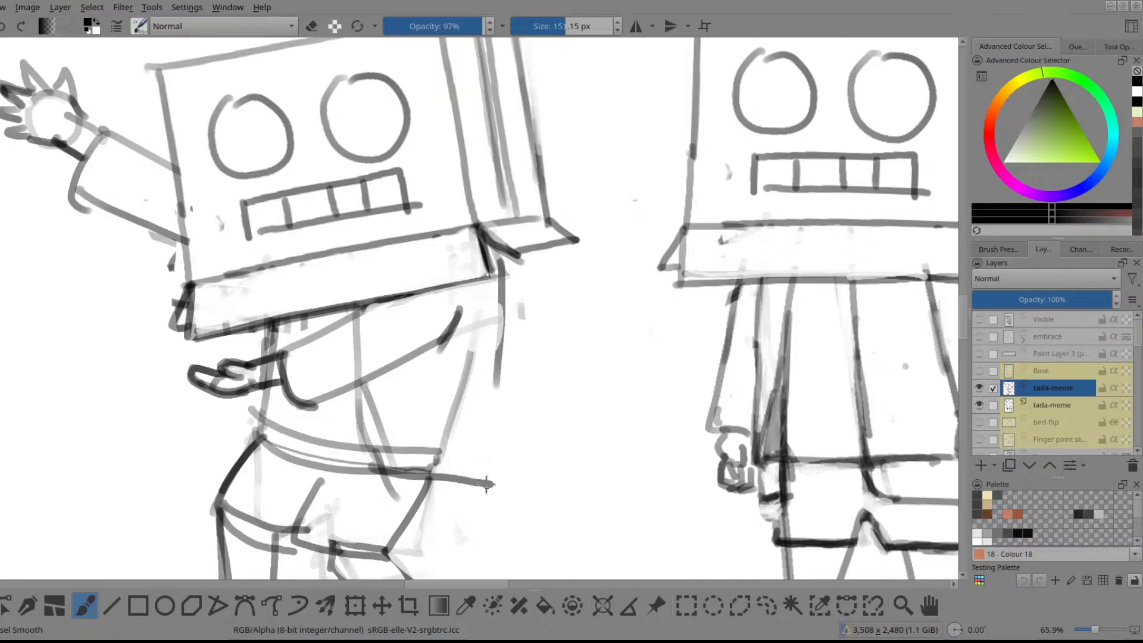
left_click_drag(498, 362, 493, 496)
Step: Fade the old slanted back line inside the jacket and draw a second line just above the hem
key("e")
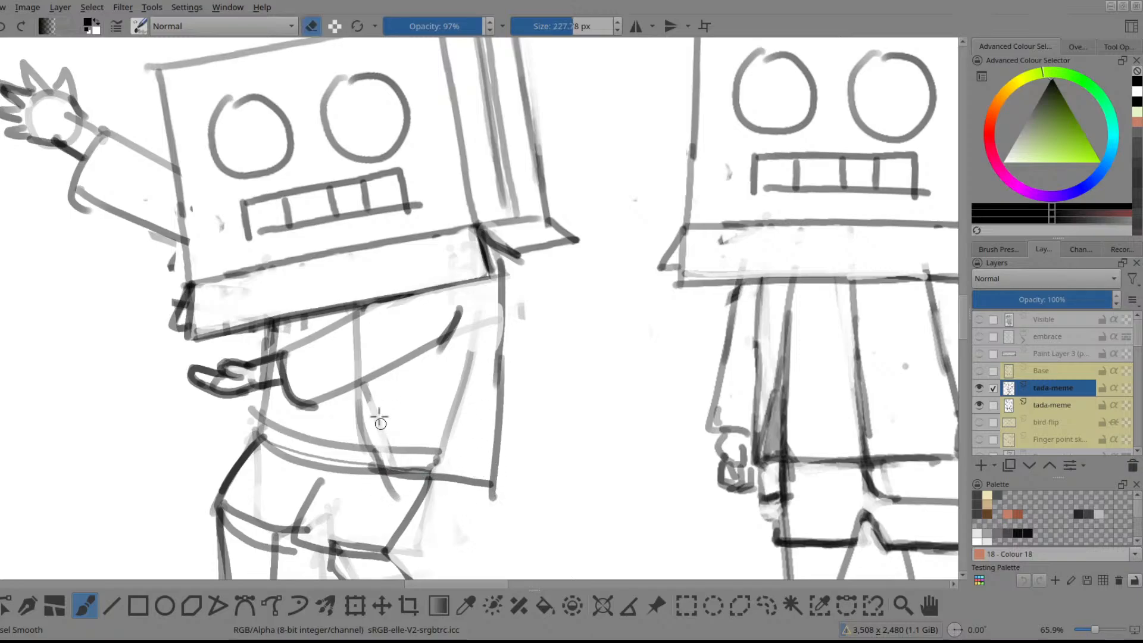
mouse_move(378, 404)
left_mouse_down()
mouse_move(408, 463)
mouse_move(446, 455)
mouse_move(465, 400)
left_mouse_up()
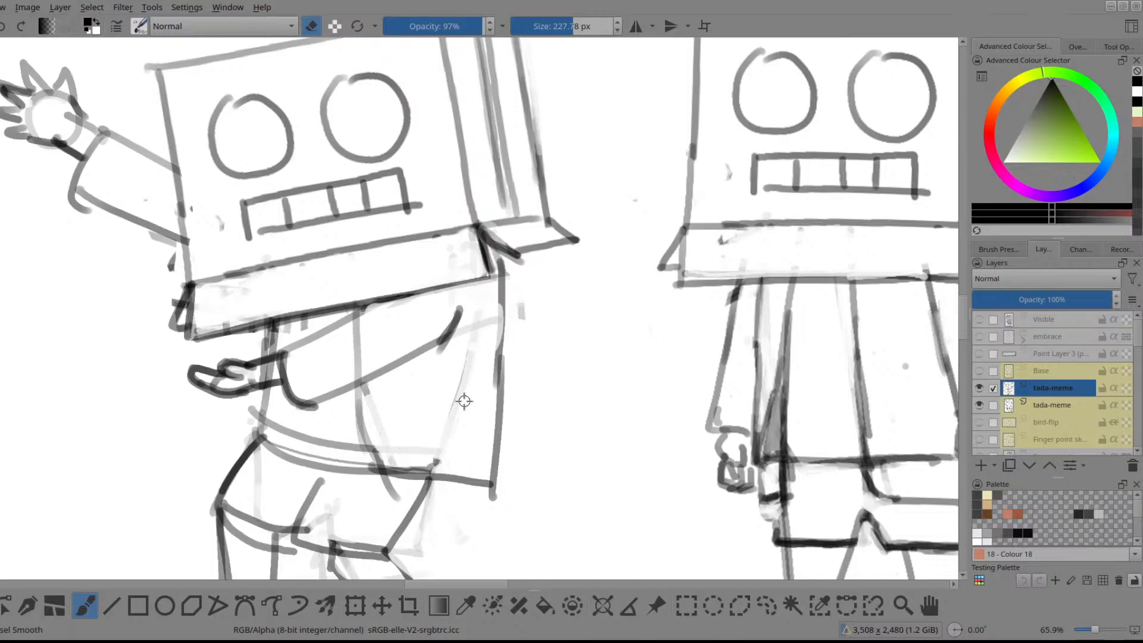
key("e")
left_click_drag(373, 435, 483, 455)
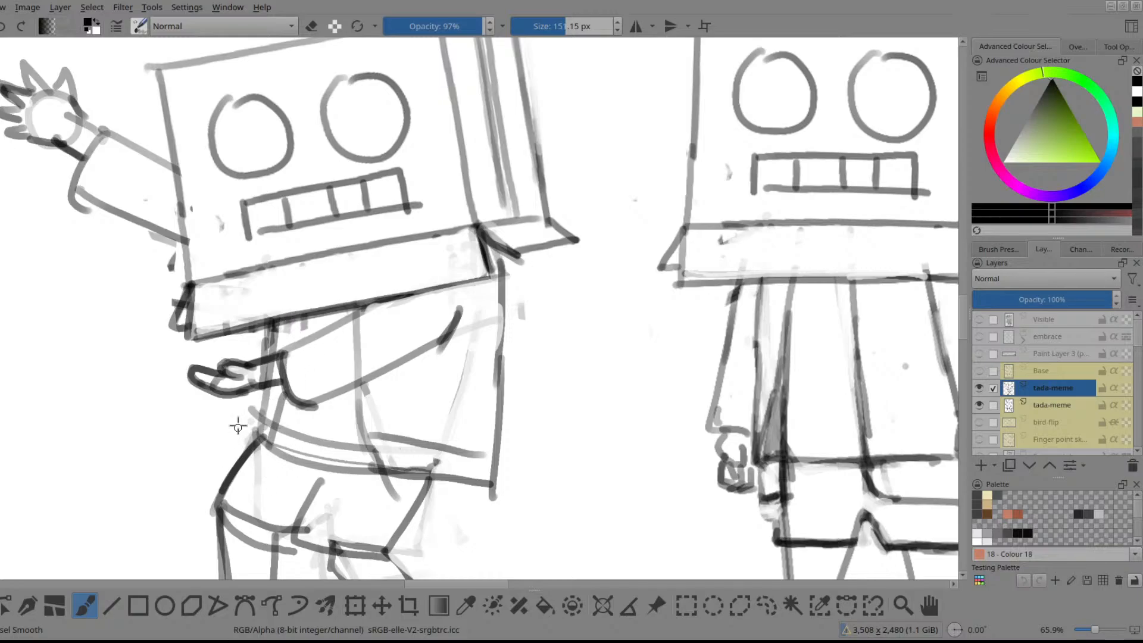
left_click_drag(248, 334, 246, 365)
left_click_drag(244, 424, 238, 456)
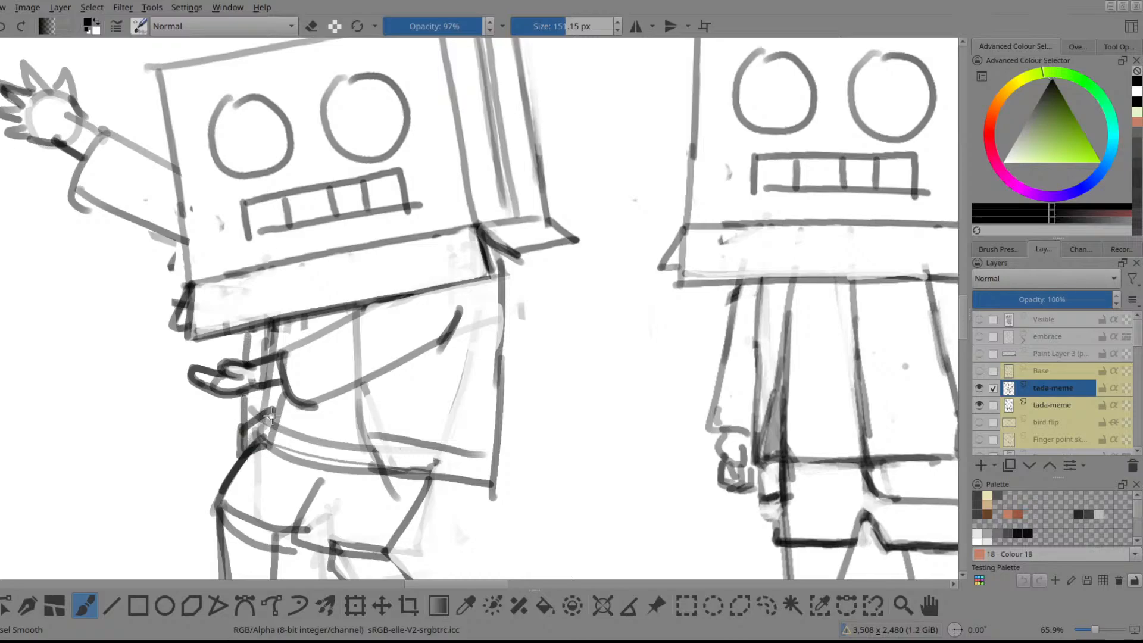
left_click(271, 387, "ctrl")
key("ctrl+z")
key("ctrl+z")
key("ctrl+z")
key("ctrl+z")
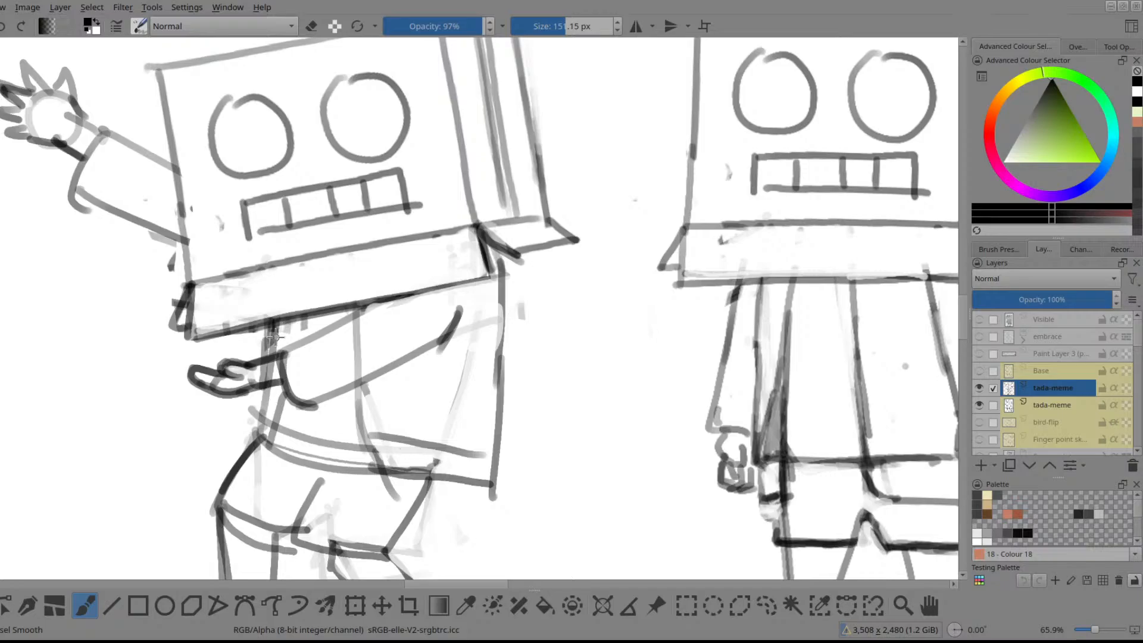
Step: Erase the stroke overrun at the jacket's lower back corner and check the whole drawing
left_click_drag(262, 355, 264, 235)
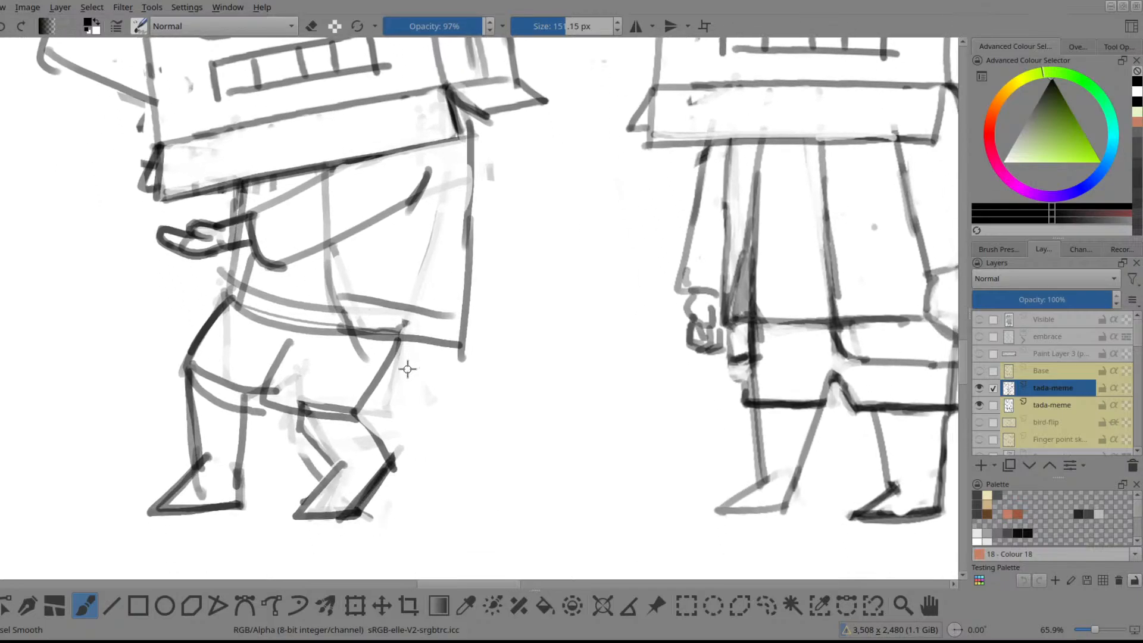
key("e")
left_click_drag(462, 354, 460, 369)
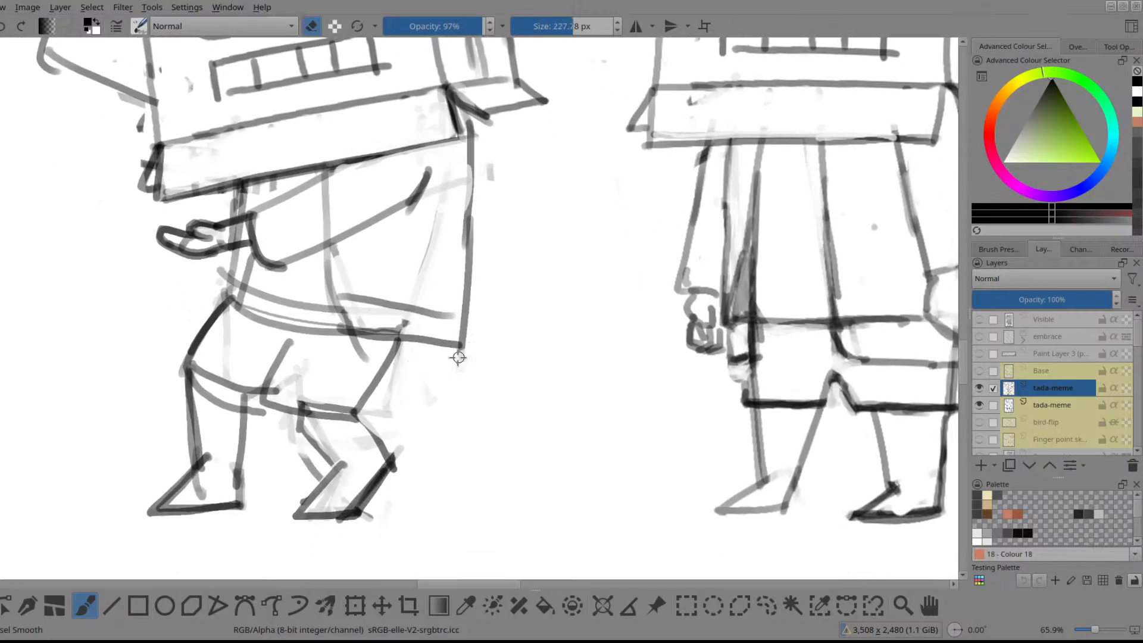
key("2")
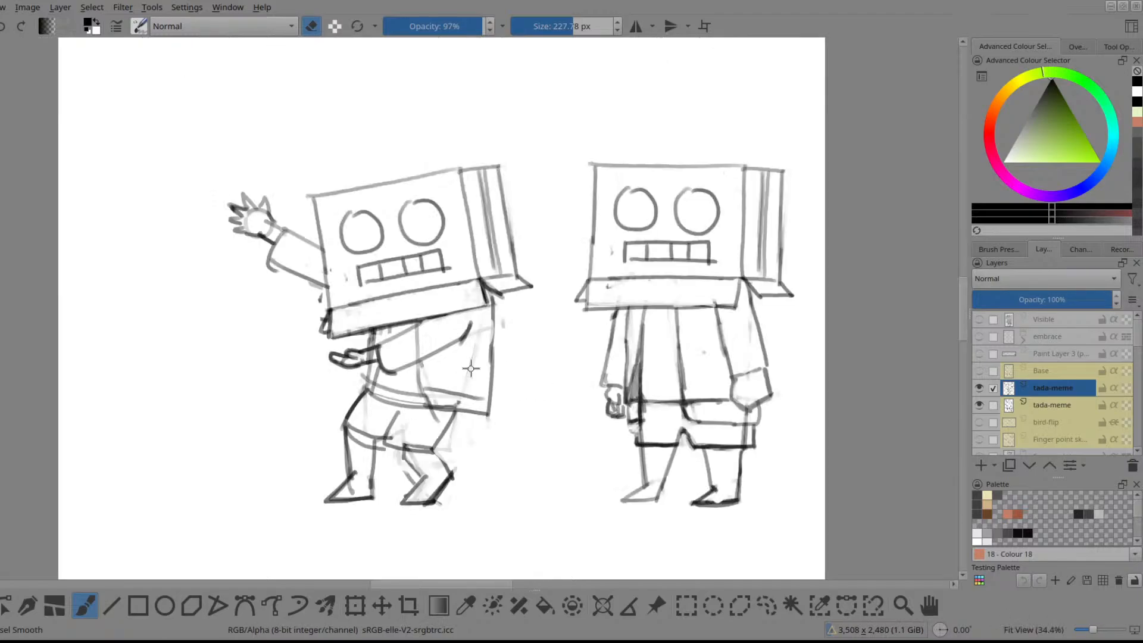
Step: Mirror the view and redraw the tilted head's front flap lower edge slightly higher
key("m")
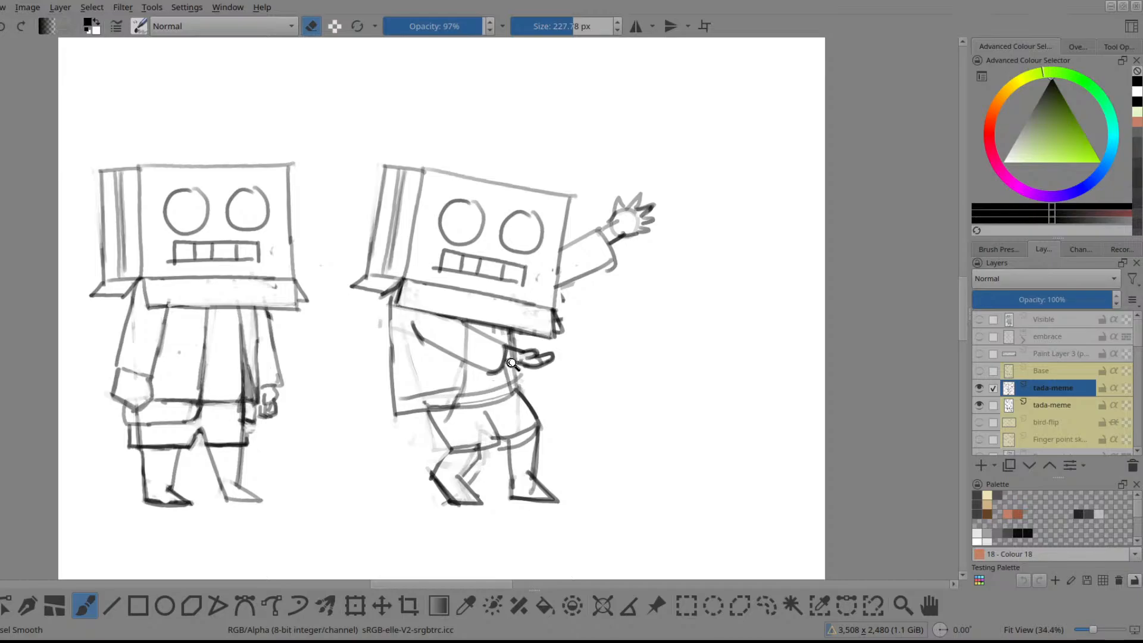
left_click_drag(516, 361, 416, 353)
key("e")
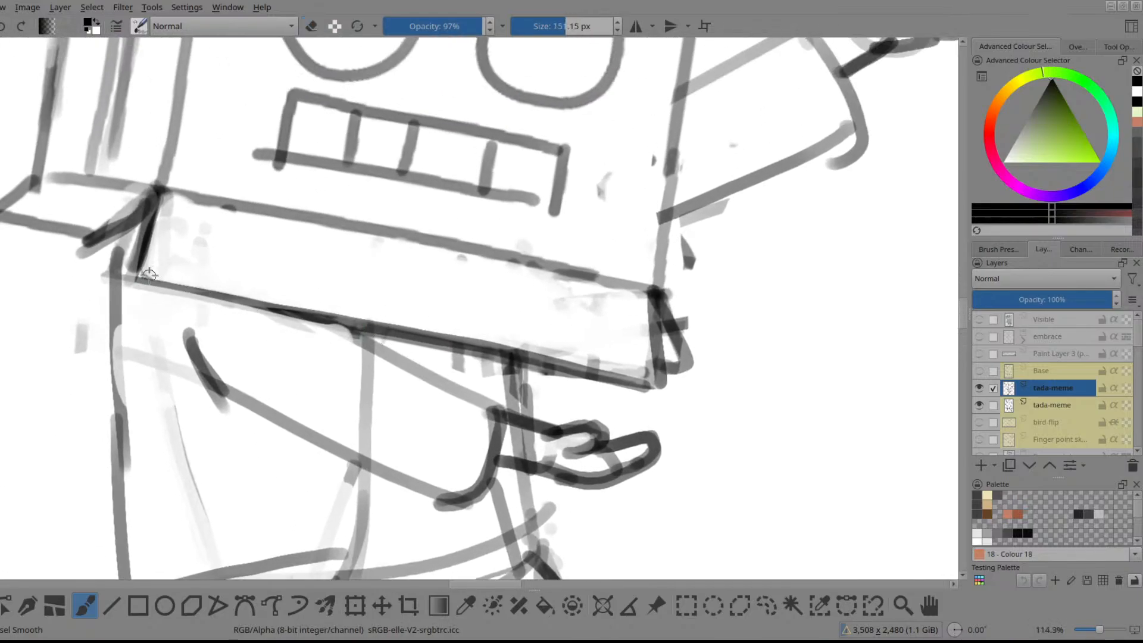
left_click_drag(137, 275, 580, 348)
key("ctrl+z")
mouse_move(136, 275)
left_mouse_down()
mouse_move(369, 306)
mouse_move(661, 368)
left_mouse_up()
Step: Erase the old flap edge beneath the new line and return the view to its unmirrored state
key("e")
mouse_move(272, 310)
left_mouse_down()
mouse_move(248, 304)
mouse_move(643, 382)
left_mouse_up()
left_click_drag(377, 324, 666, 392)
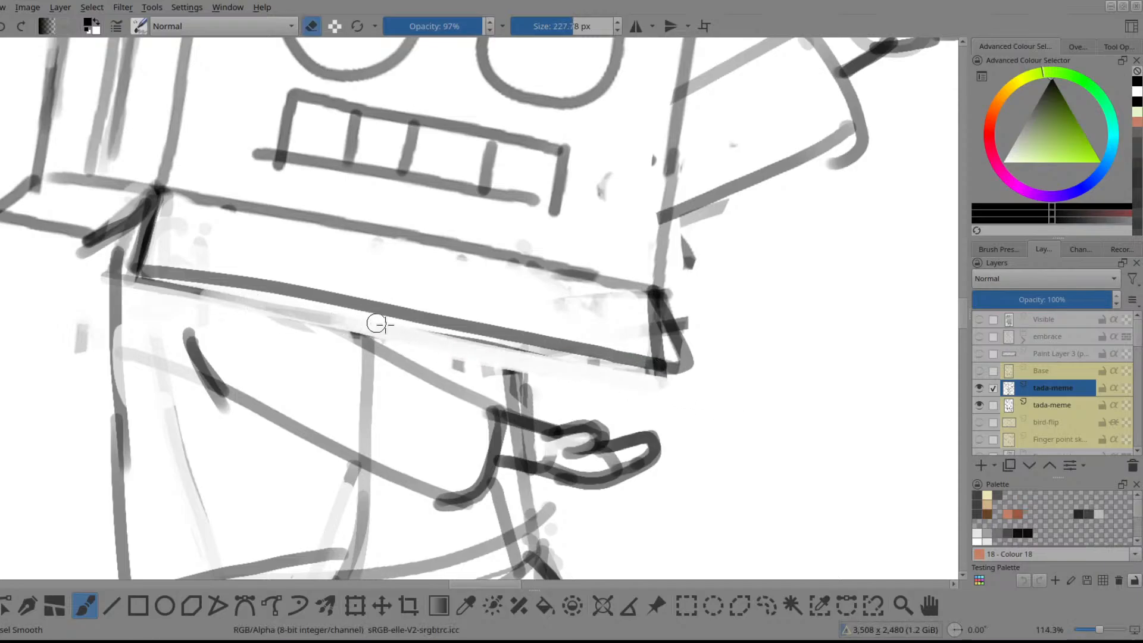
left_click_drag(377, 323, 678, 387)
key("e")
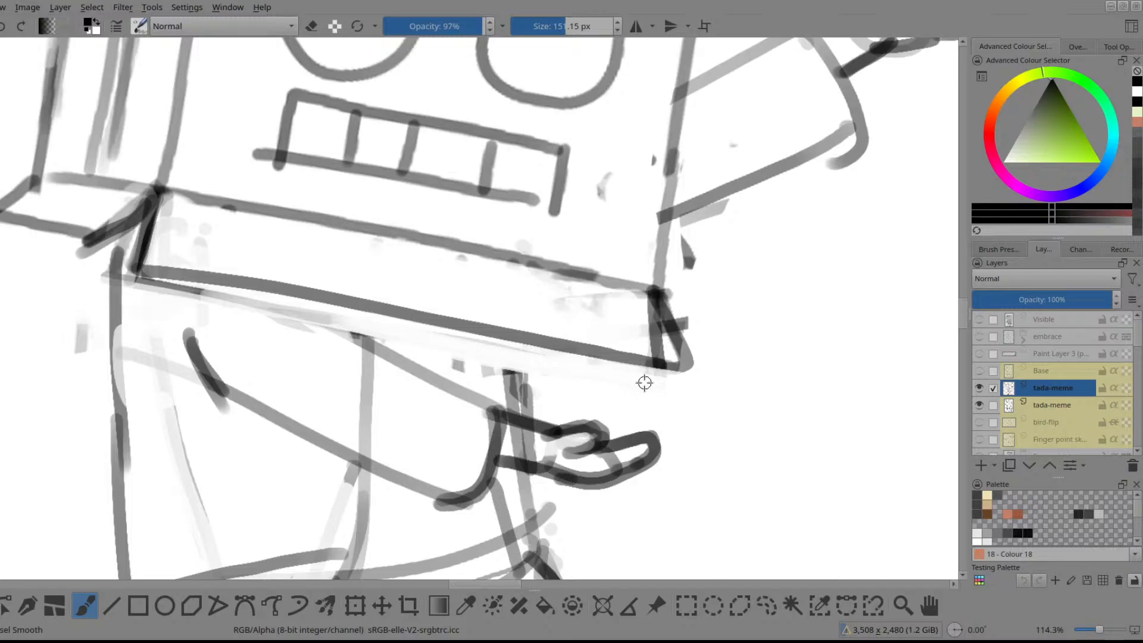
key("2")
key("m")
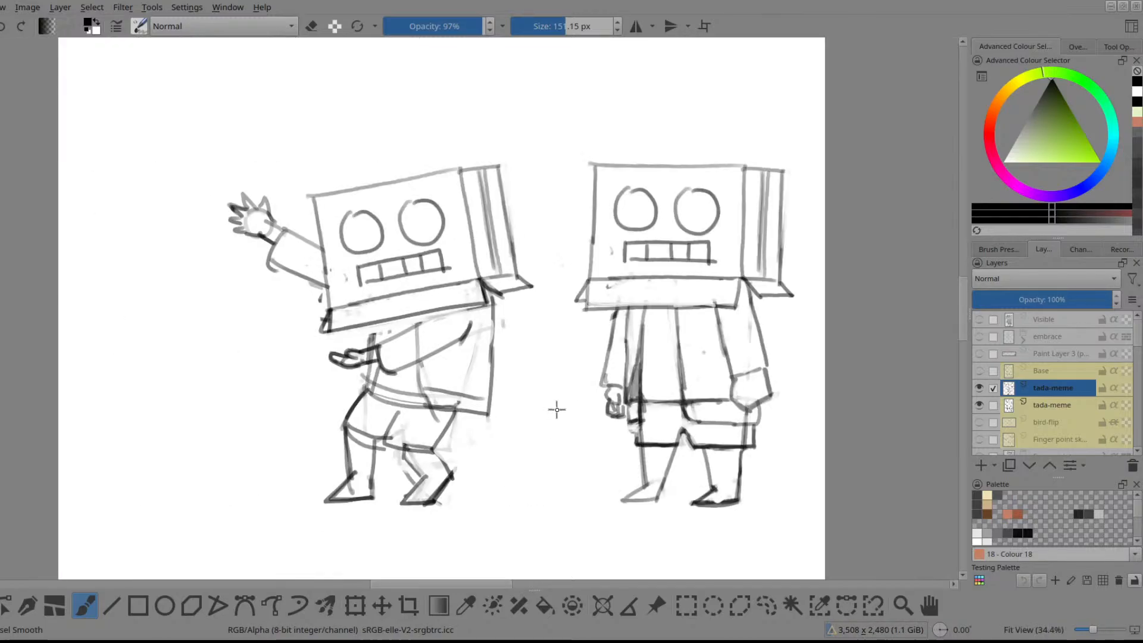
Step: Fade the posed figure's shorts and bent legs to a light guide with a large eraser
scroll(470, 390, "up", 2)
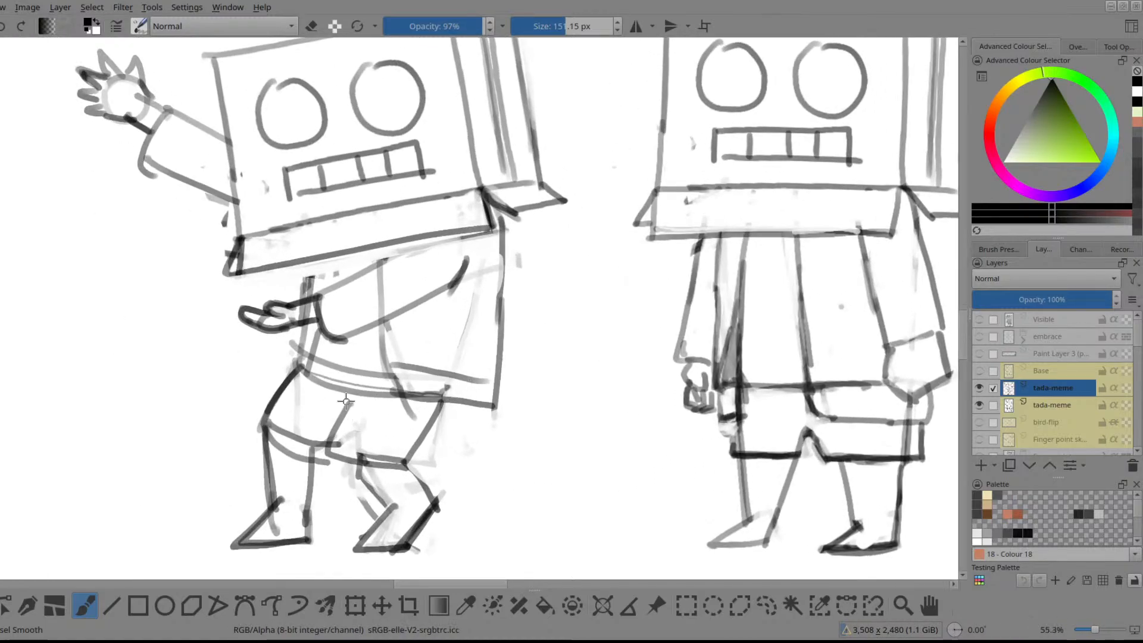
key("e")
left_click_drag(286, 442, 348, 449)
key("2")
scroll(387, 520, "up", 2)
mouse_move(387, 519)
left_mouse_down()
mouse_move(475, 495)
mouse_move(445, 481)
mouse_move(385, 486)
mouse_move(437, 420)
mouse_move(316, 380)
mouse_move(470, 403)
mouse_move(379, 389)
mouse_move(389, 396)
mouse_move(300, 409)
mouse_move(316, 422)
mouse_move(453, 434)
mouse_move(292, 496)
mouse_move(268, 517)
mouse_move(336, 517)
mouse_move(452, 475)
mouse_move(468, 408)
left_mouse_up()
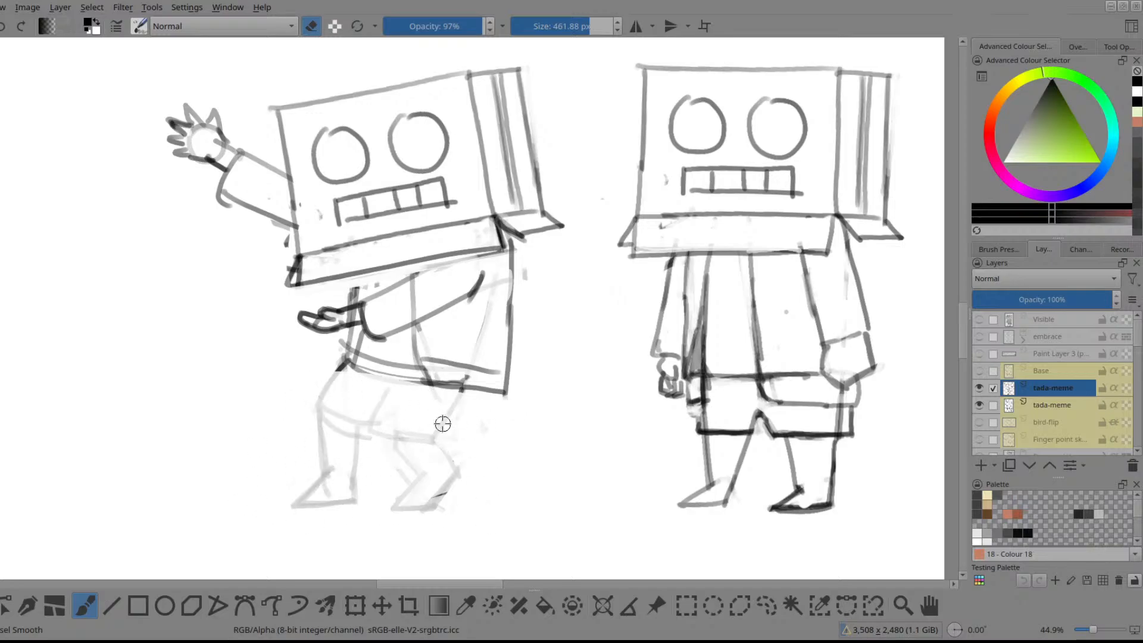
Step: Sketch the shorts' waist, front edge and hem over the faded legs, and erase the dark leftover at the rear foot
key("e")
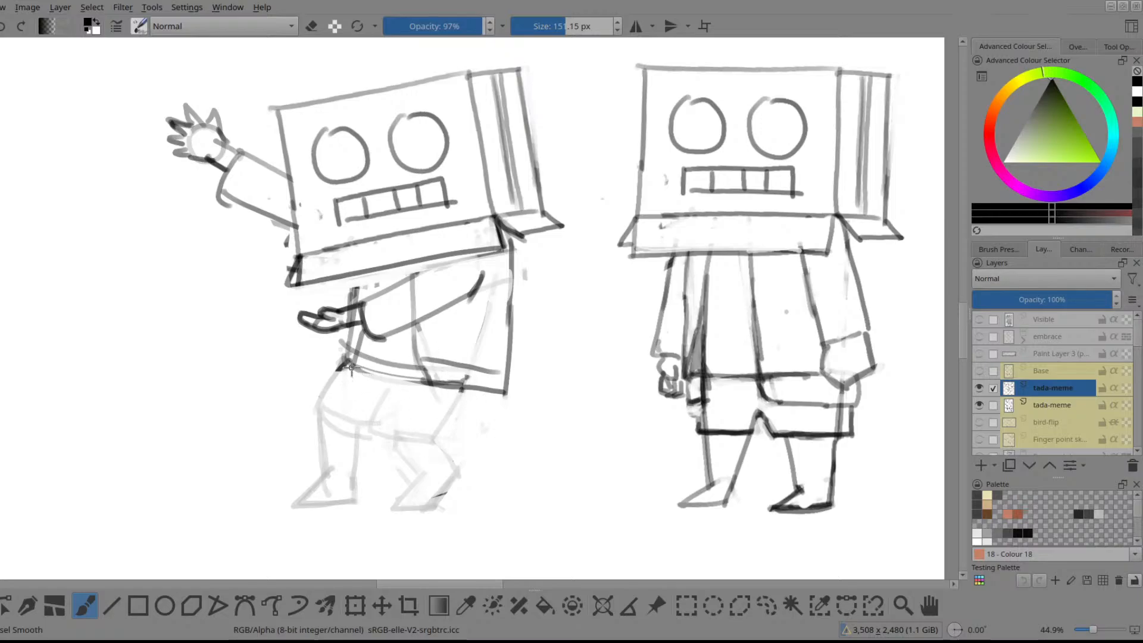
mouse_move(348, 374)
left_mouse_down()
mouse_move(372, 428)
mouse_move(479, 416)
mouse_move(463, 381)
left_mouse_up()
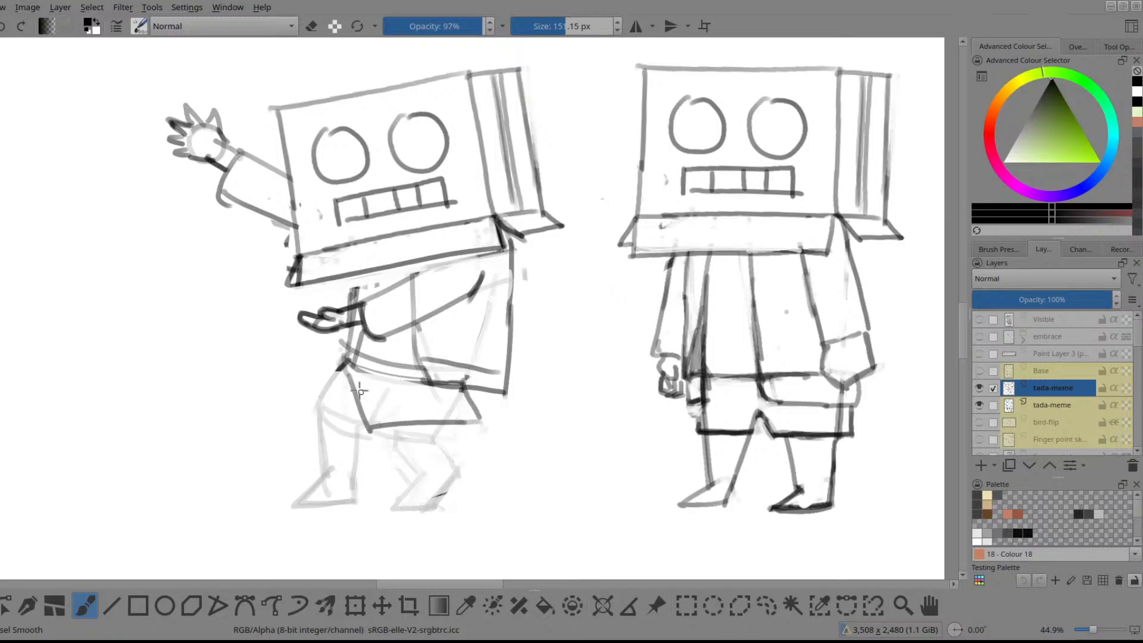
key("ctrl+z")
left_click_drag(370, 428, 502, 427)
left_click_drag(489, 384, 492, 422)
key("ctrl+z")
key("ctrl+z")
key("e")
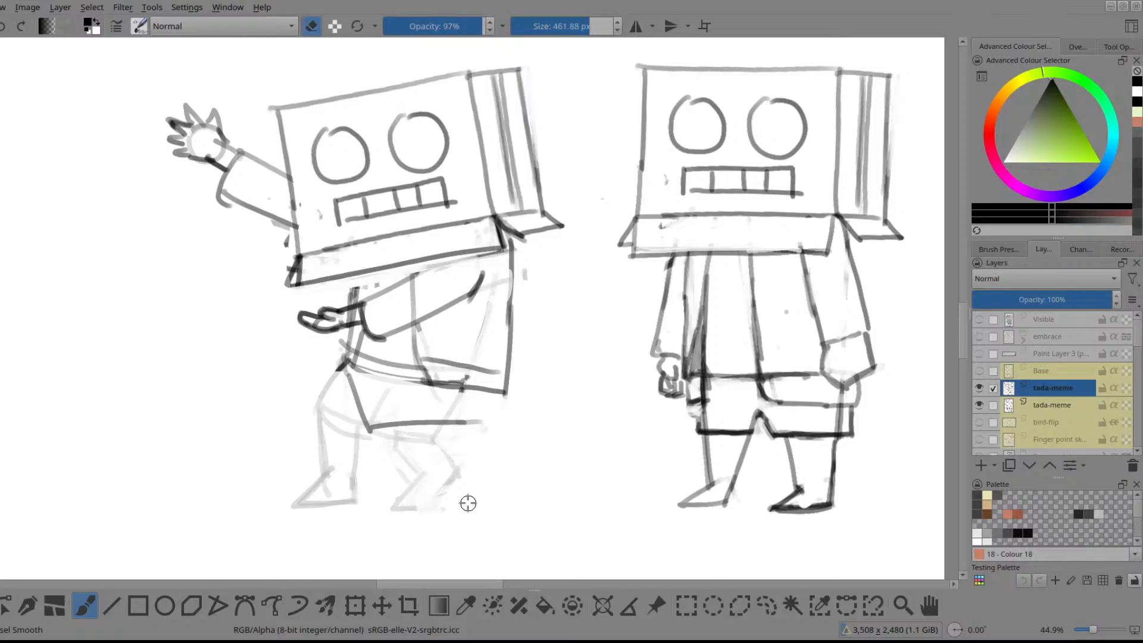
key("e")
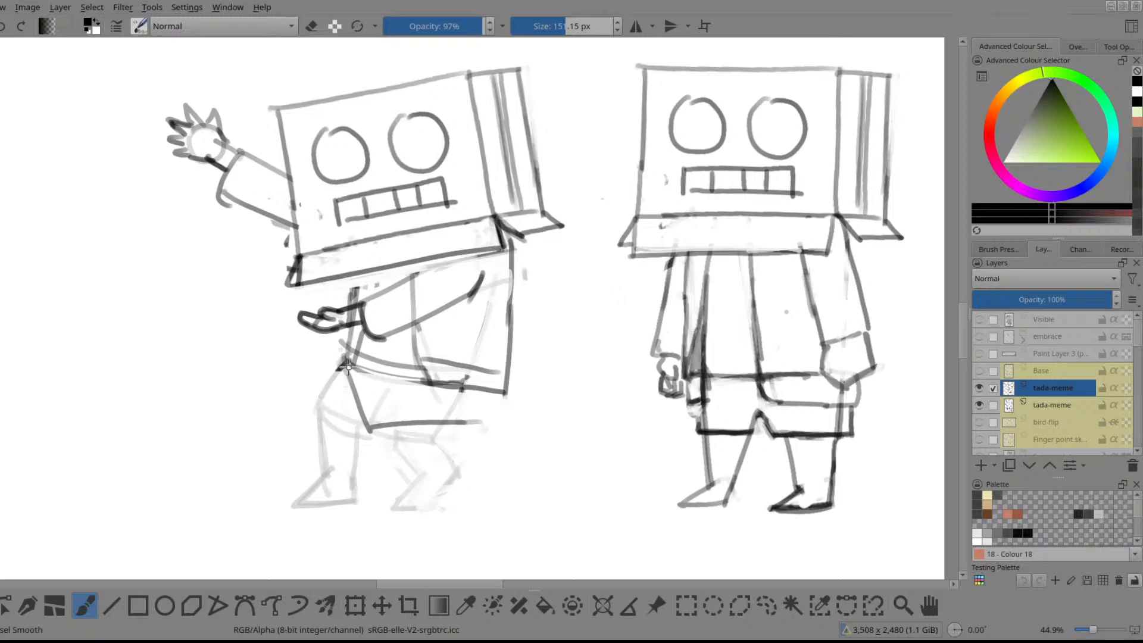
Step: Strengthen the shorts' front edge, erase the first hem, and redraw the hem slightly higher with a short back edge
mouse_move(350, 367)
left_mouse_down()
mouse_move(356, 413)
mouse_move(462, 421)
left_mouse_up()
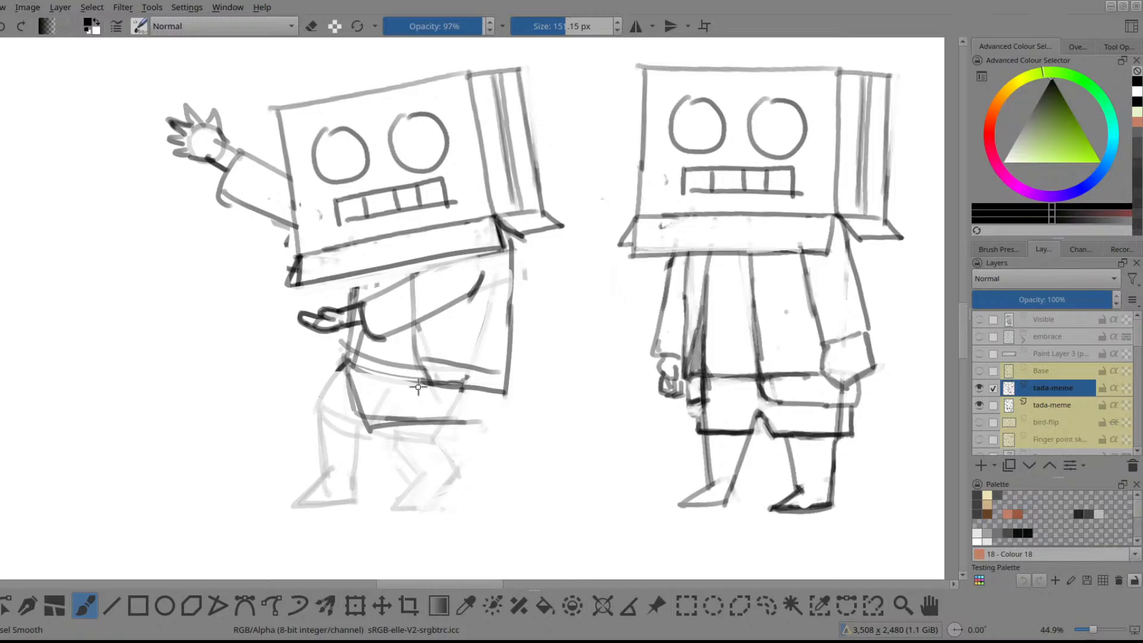
key("e")
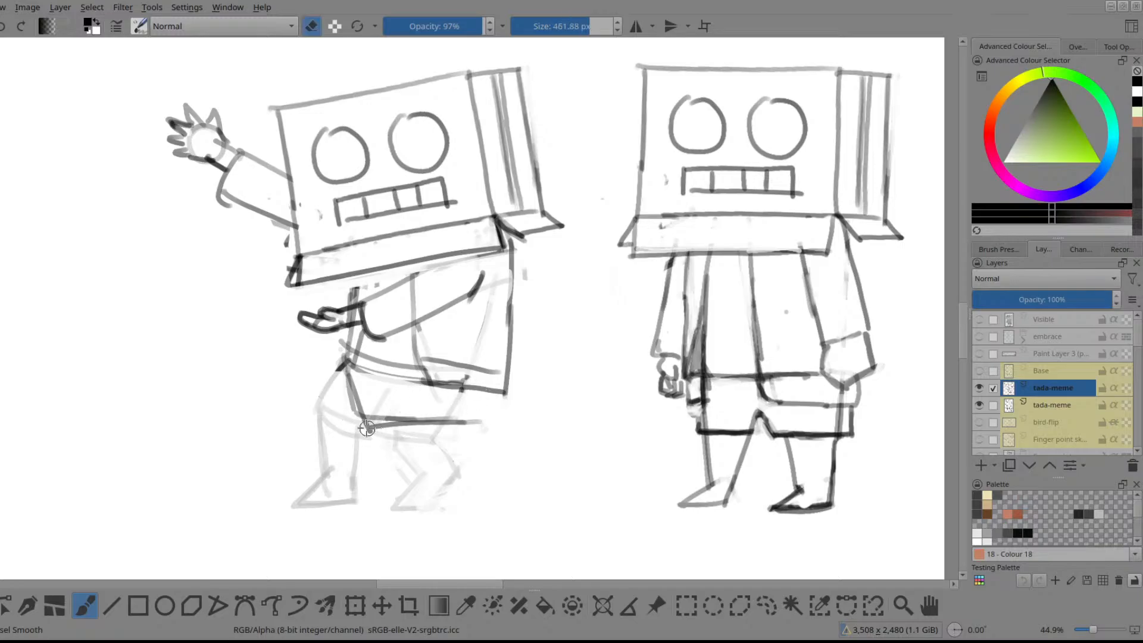
left_click_drag(334, 428, 481, 420)
key("e")
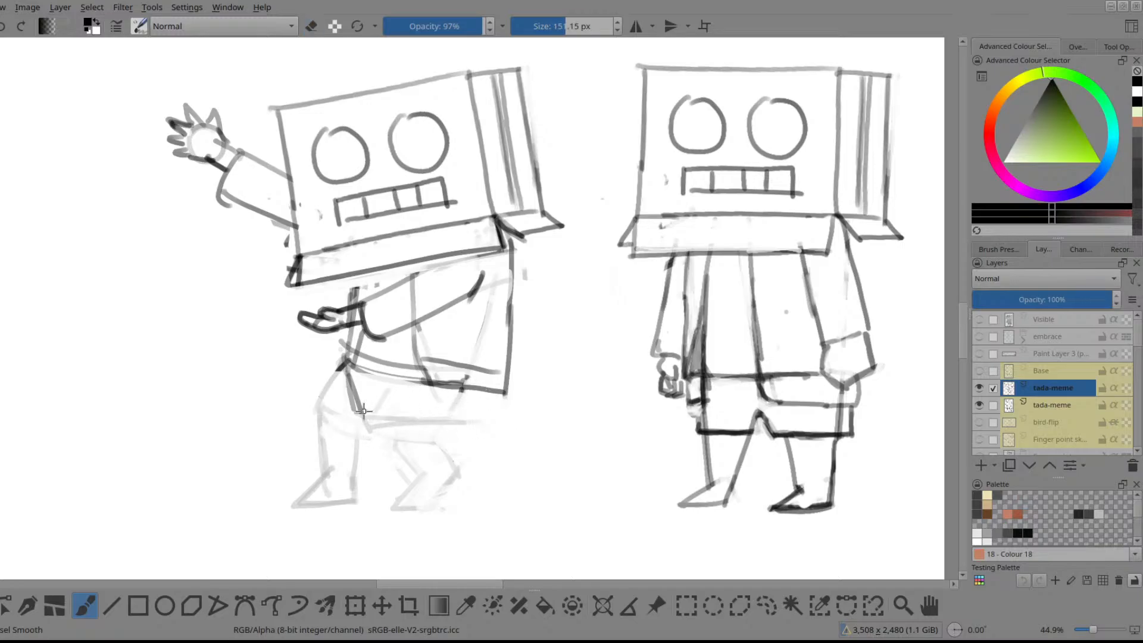
mouse_move(357, 412)
left_mouse_down()
mouse_move(476, 414)
mouse_move(461, 386)
mouse_move(470, 416)
left_mouse_up()
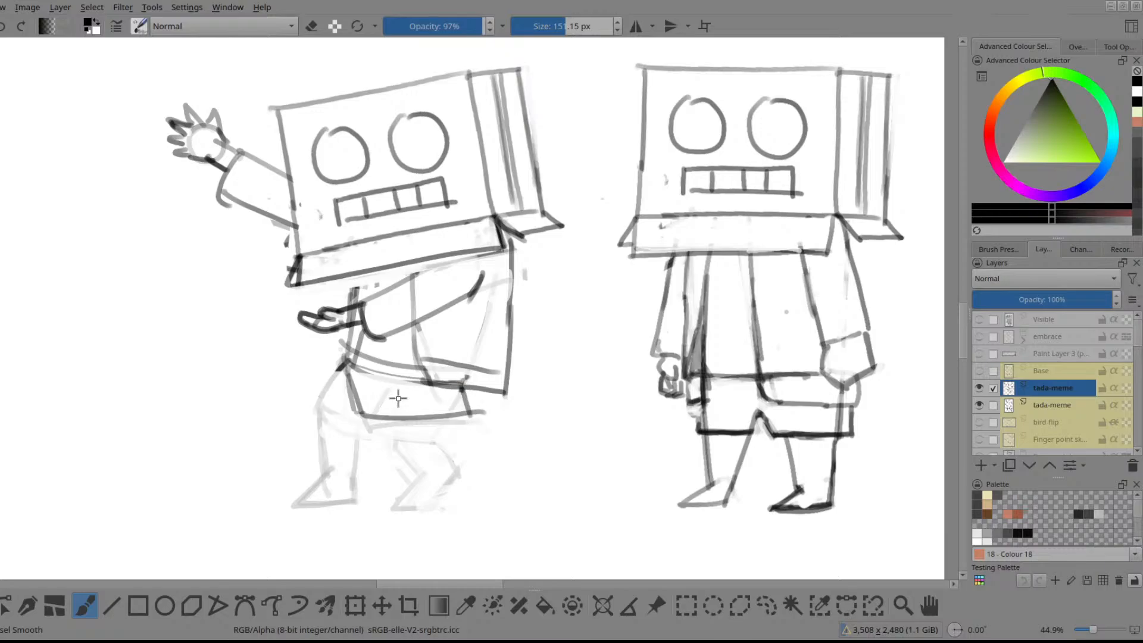
Step: Draw the crotch notch in the shorts and the two tapering sides of the front leg
mouse_move(408, 397)
left_mouse_down()
mouse_move(373, 423)
mouse_move(452, 410)
mouse_move(405, 414)
left_mouse_up()
key("ctrl+z")
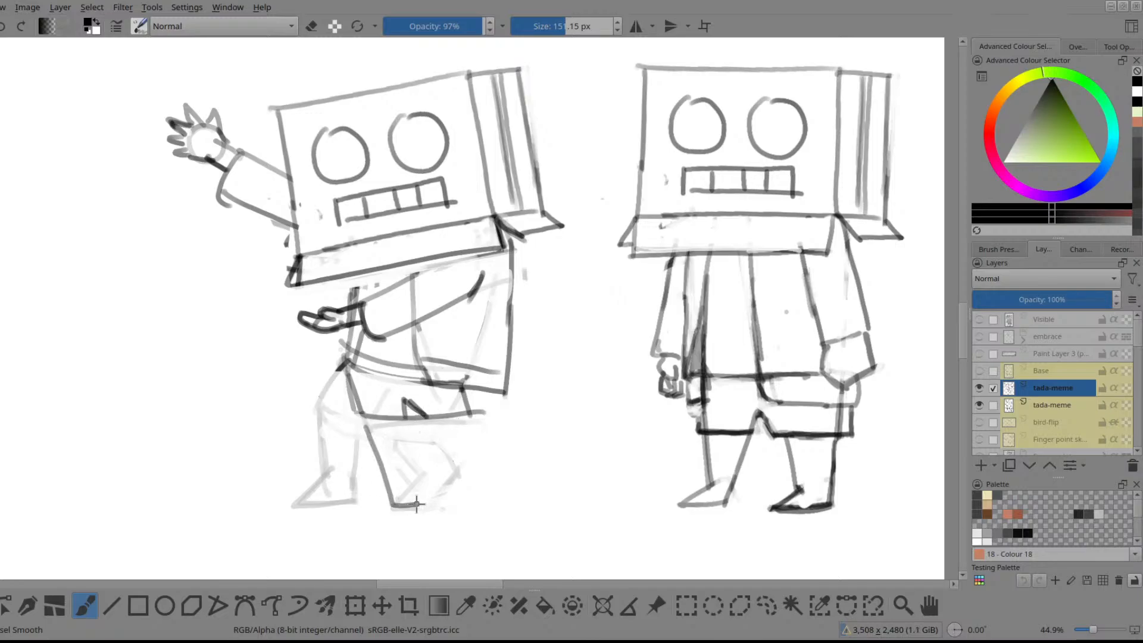
left_click_drag(369, 421, 416, 494)
left_click_drag(403, 401, 420, 492)
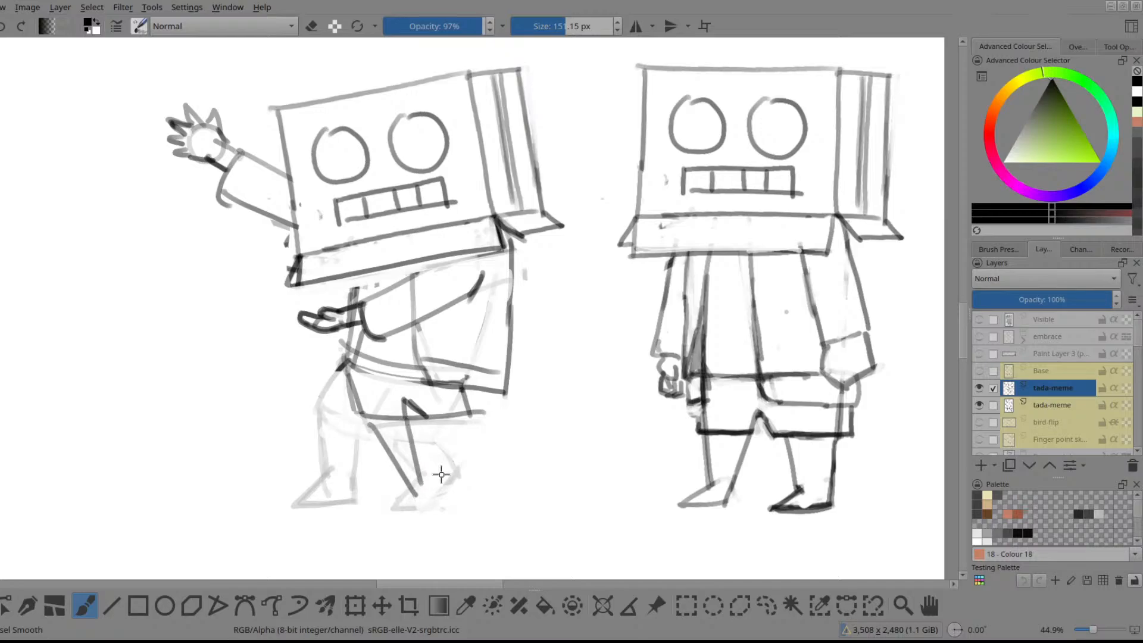
Step: Sketch the rear leg stretched out diagonally behind the figure and add the front leg's triangular foot
left_click_drag(442, 420, 518, 485)
left_click_drag(476, 415, 528, 481)
key("ctrl+z")
left_click_drag(424, 417, 526, 483)
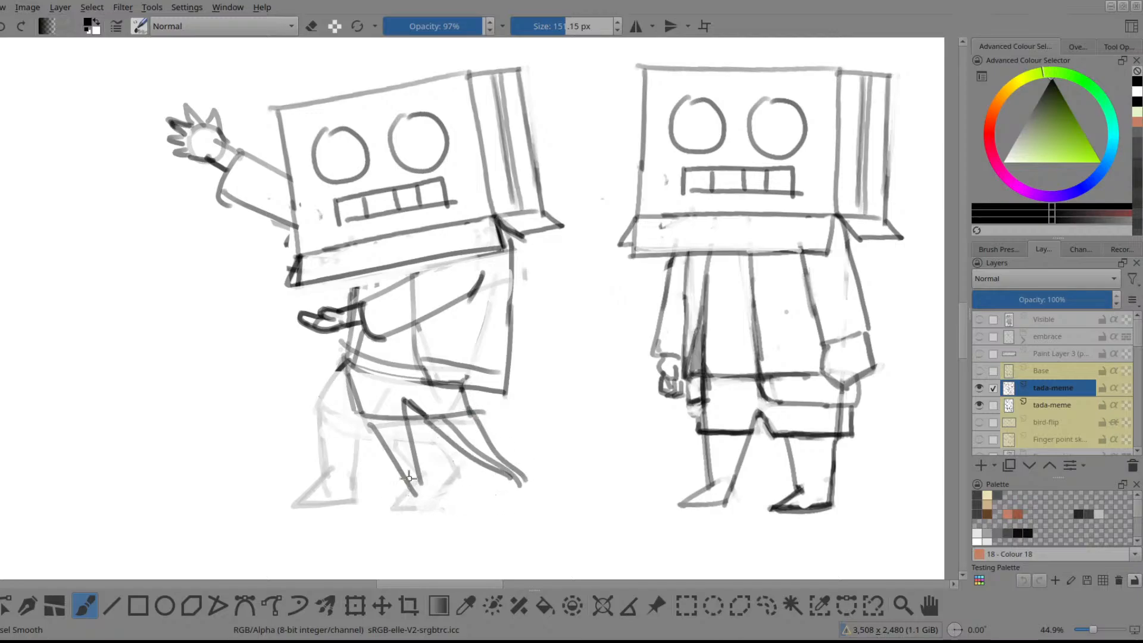
mouse_move(411, 474)
left_mouse_down()
mouse_move(389, 495)
mouse_move(399, 498)
mouse_move(375, 502)
mouse_move(428, 501)
left_mouse_up()
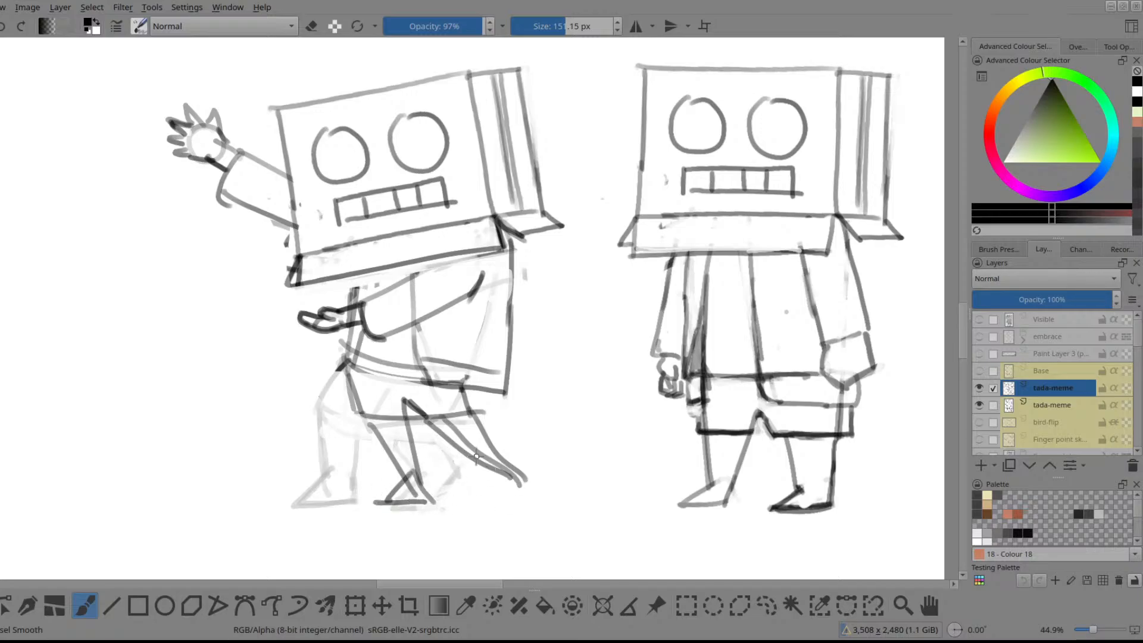
Step: Erase the overlong rear leg and redraw its inner line shorter from the shorts' crotch
key("e")
mouse_move(528, 474)
left_mouse_down()
mouse_move(462, 467)
mouse_move(459, 434)
mouse_move(491, 425)
mouse_move(433, 429)
mouse_move(406, 403)
mouse_move(426, 428)
mouse_move(479, 414)
mouse_move(429, 427)
mouse_move(495, 421)
left_mouse_up()
key("e")
mouse_move(459, 383)
left_mouse_down()
mouse_move(487, 425)
mouse_move(488, 478)
left_mouse_up()
key("ctrl+z")
left_click_drag(426, 419, 493, 482)
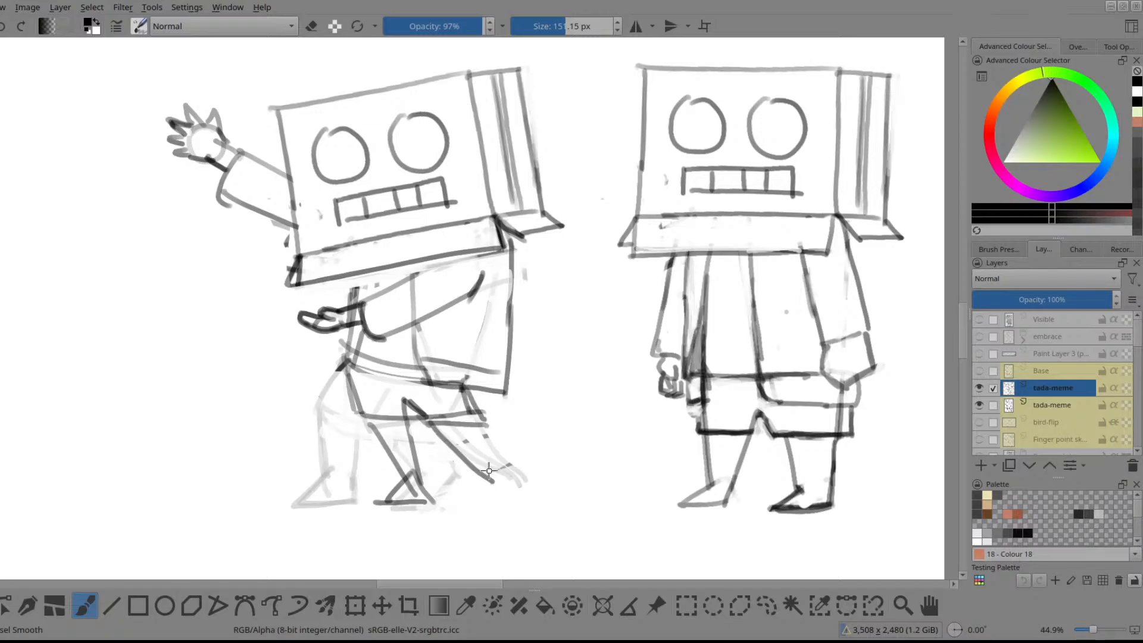
Step: Sketch the rear foot of the waving robot and redraw its shorts with a notch between the legs
mouse_move(457, 420)
left_mouse_down()
mouse_move(504, 480)
mouse_move(461, 493)
mouse_move(501, 494)
left_mouse_up()
key("2")
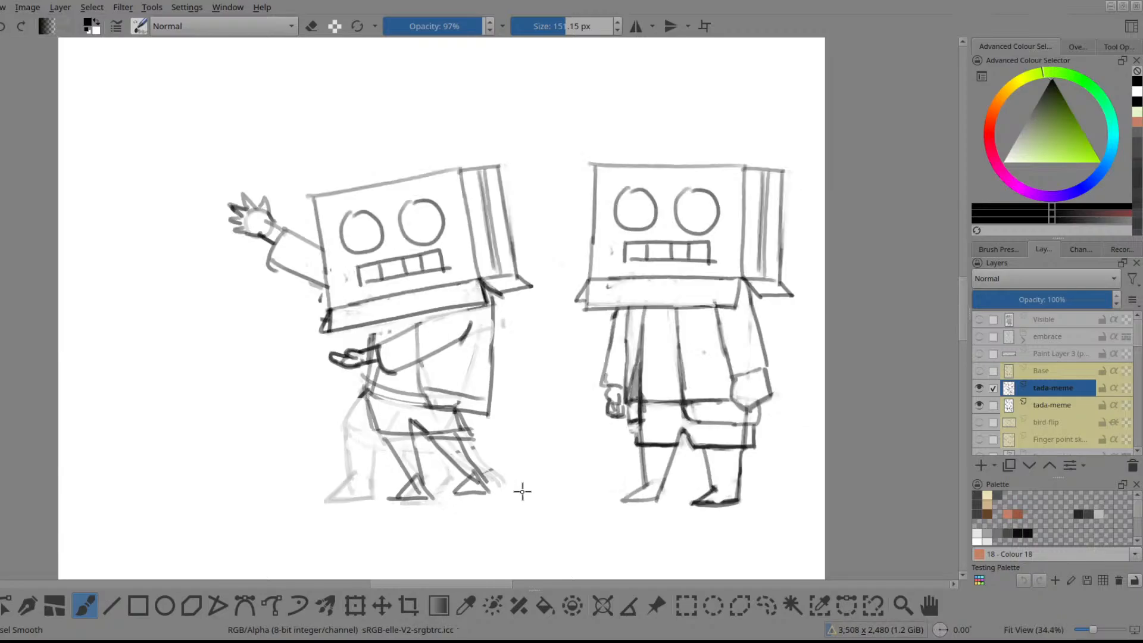
scroll(500, 448, "up", 3)
key("e")
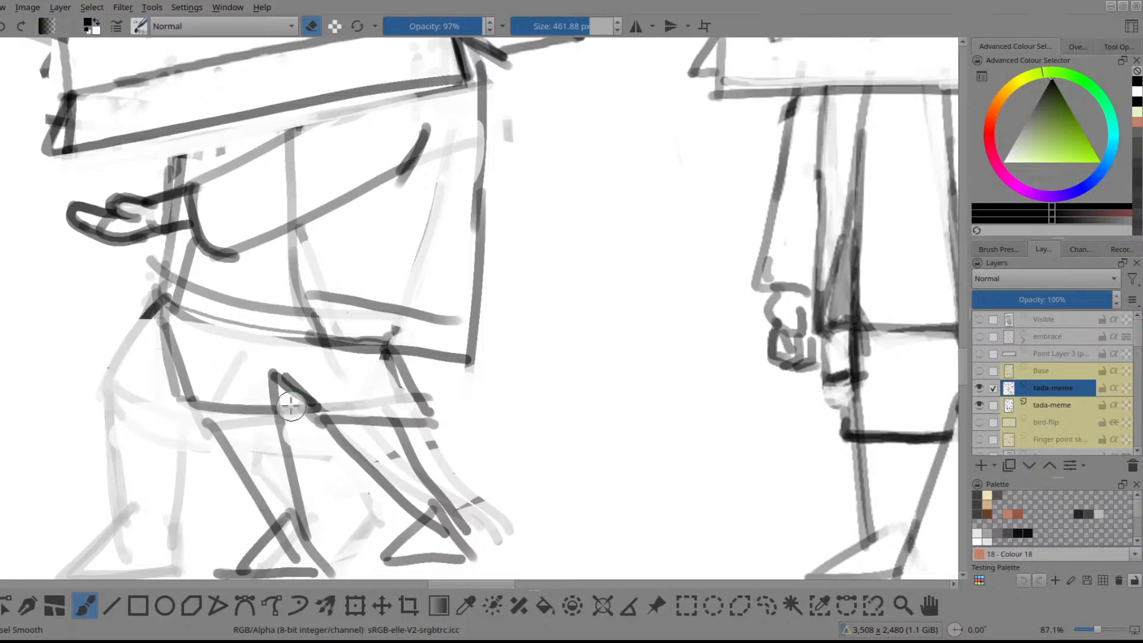
key("e")
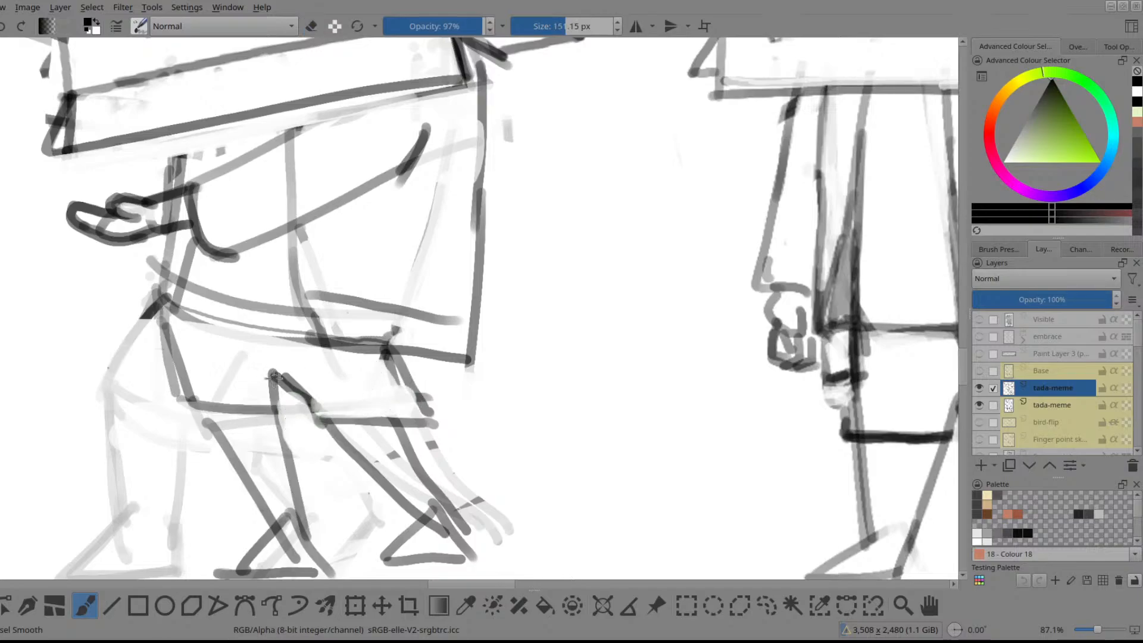
mouse_move(271, 376)
left_mouse_down()
mouse_move(326, 425)
mouse_move(415, 426)
mouse_move(431, 415)
mouse_move(387, 349)
left_mouse_up()
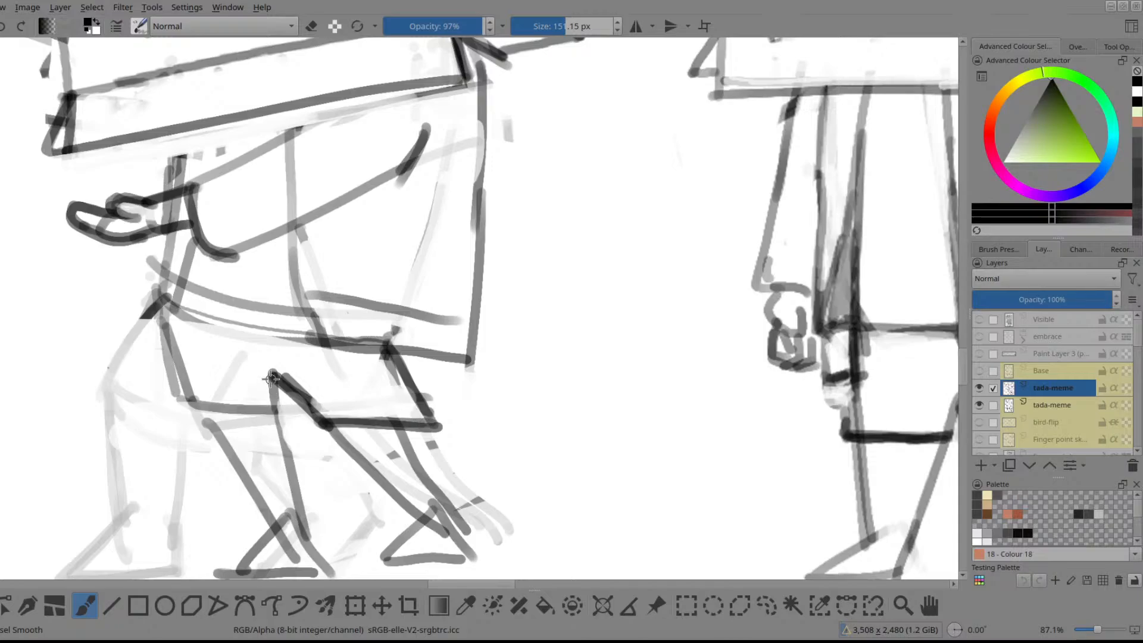
mouse_move(272, 375)
left_mouse_down()
mouse_move(287, 430)
mouse_move(175, 423)
left_mouse_up()
left_click_drag(156, 309, 179, 423)
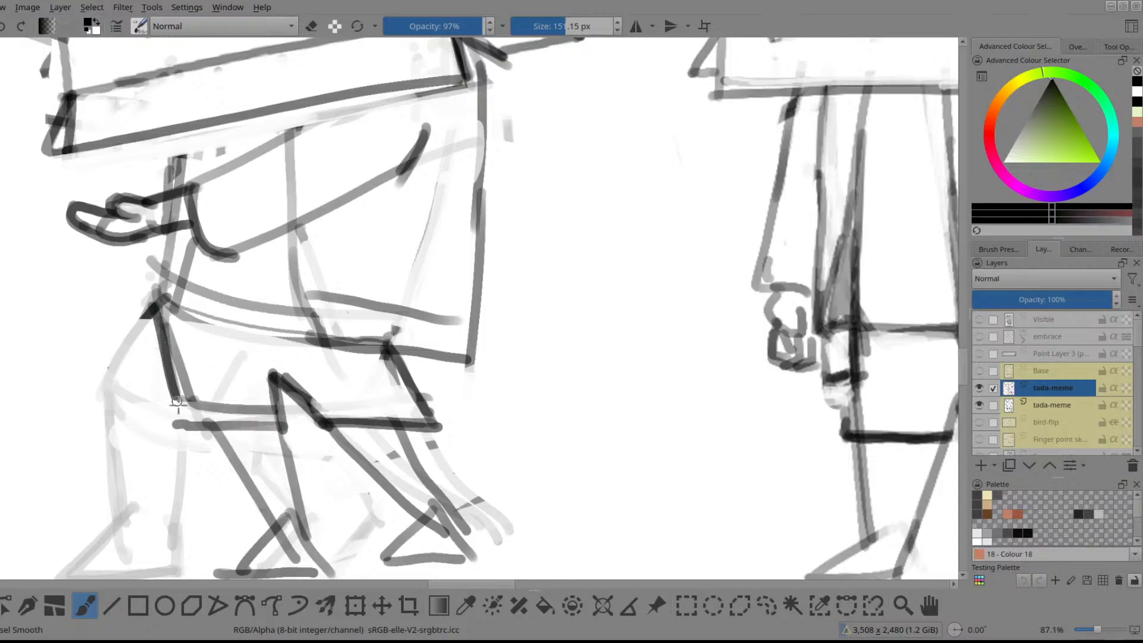
Step: Erase the old hem lines left inside the waving robot's shorts
key("e")
mouse_move(186, 365)
left_mouse_down()
mouse_move(200, 399)
mouse_move(235, 411)
left_mouse_up()
left_click_drag(297, 381, 332, 402)
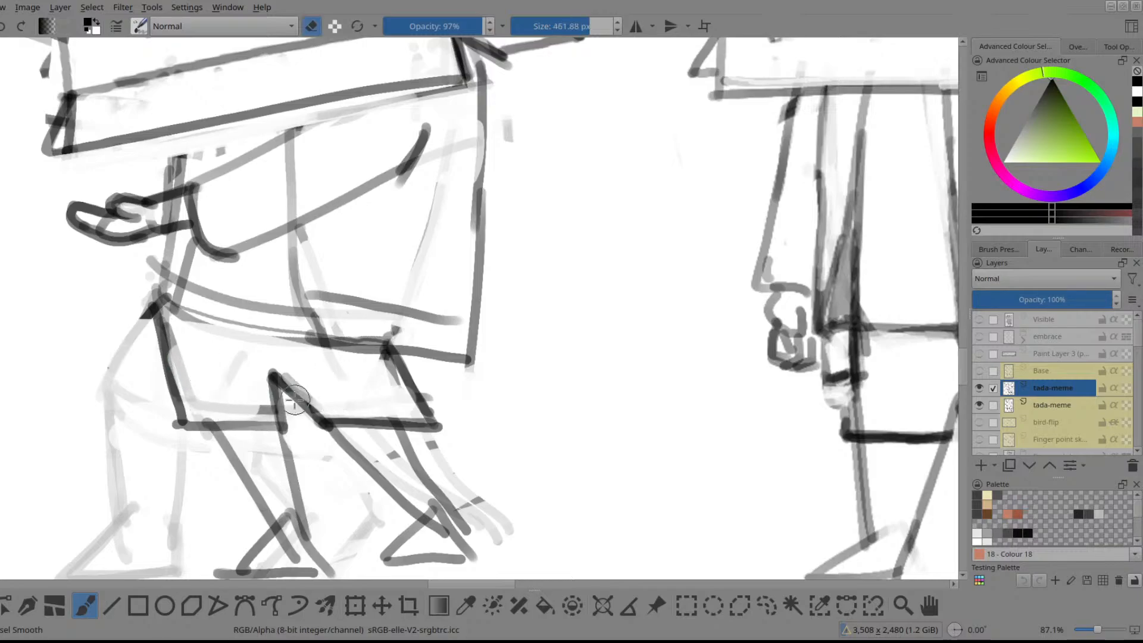
key("2")
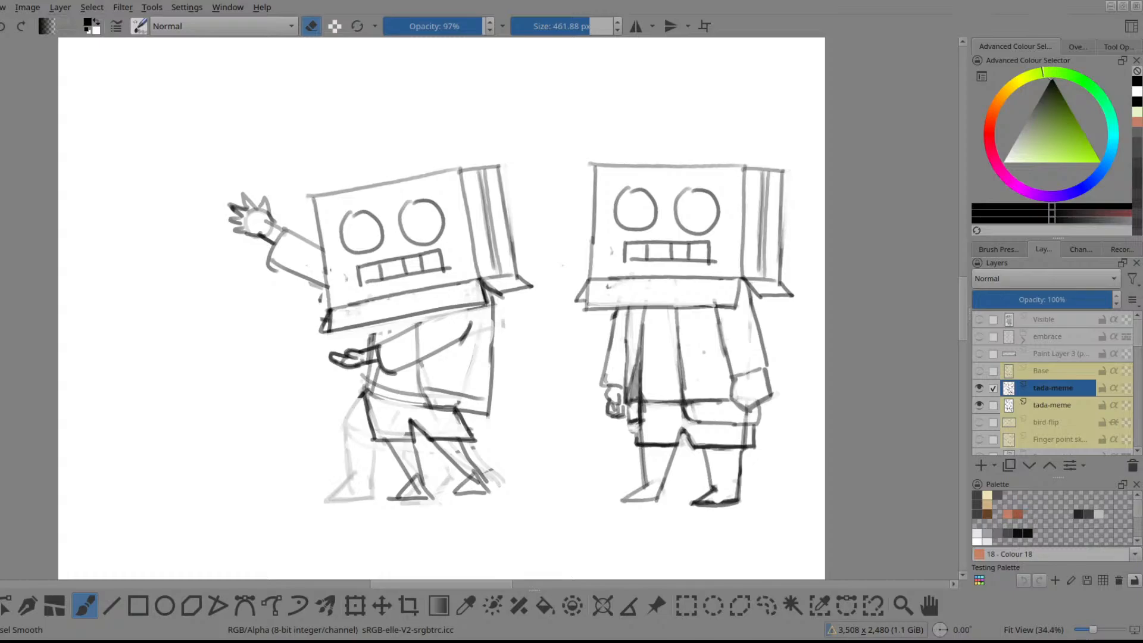
Step: Lasso the whole waving robot, shift it toward the canvas's left edge, and clear the selection
scroll(506, 461, "up", 2)
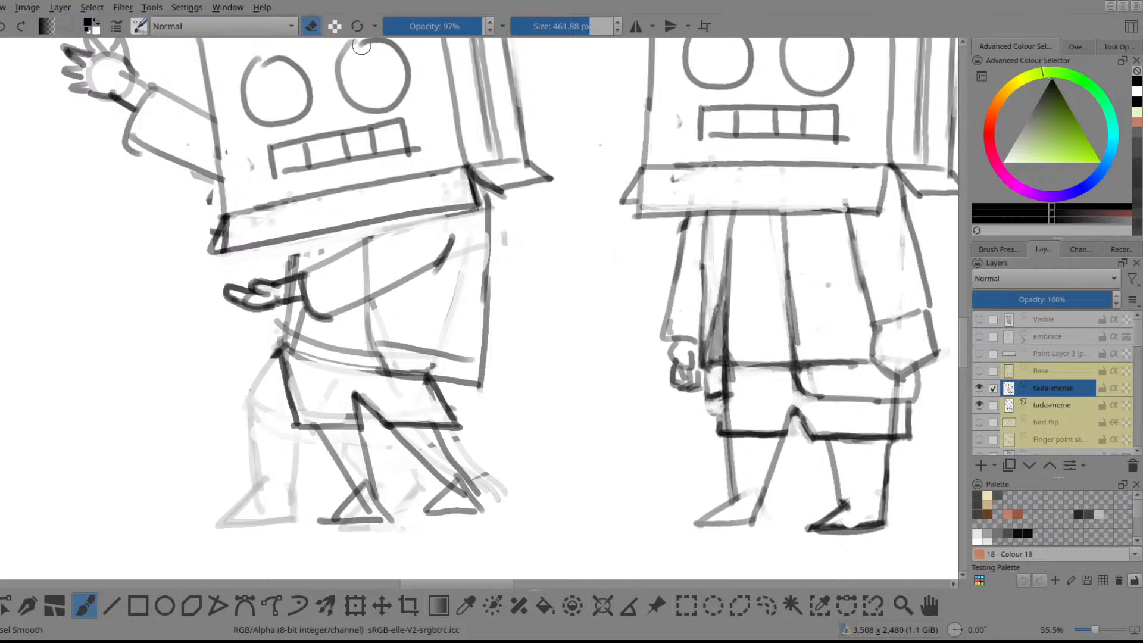
left_click_drag(308, 523, 322, 518)
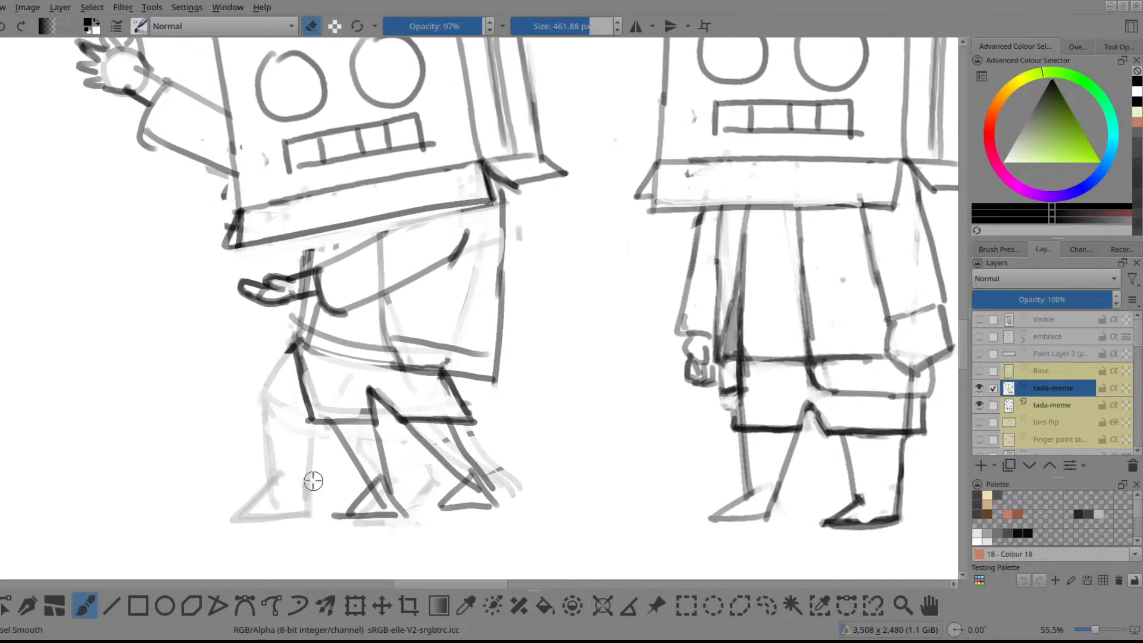
left_click_drag(581, 467, 574, 506)
key("2")
left_click_drag(410, 443, 434, 420)
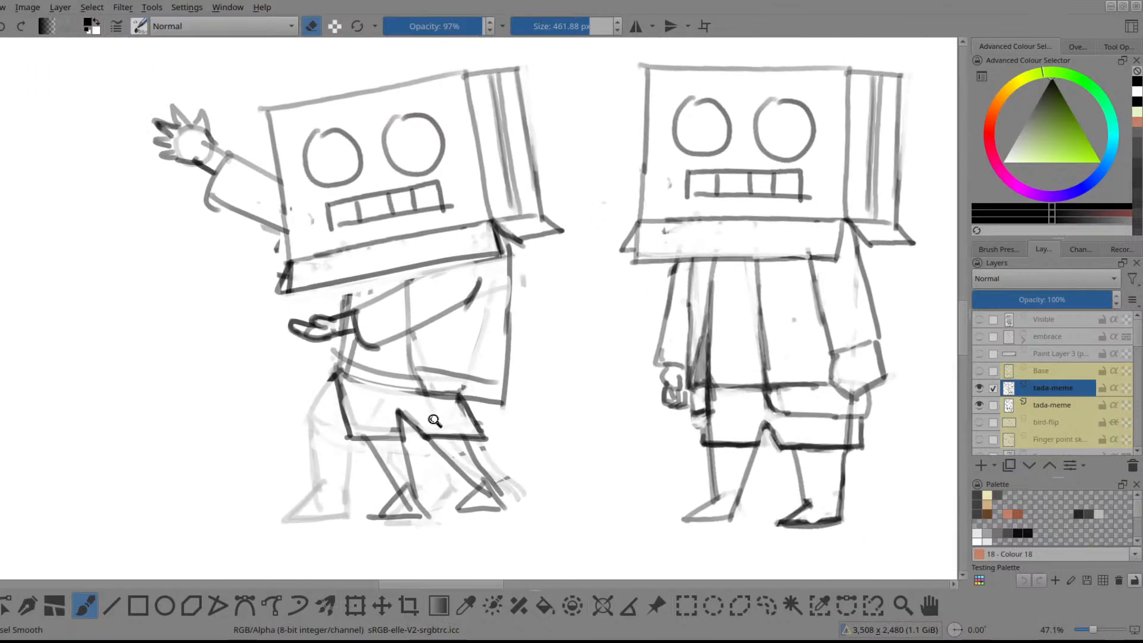
key("q")
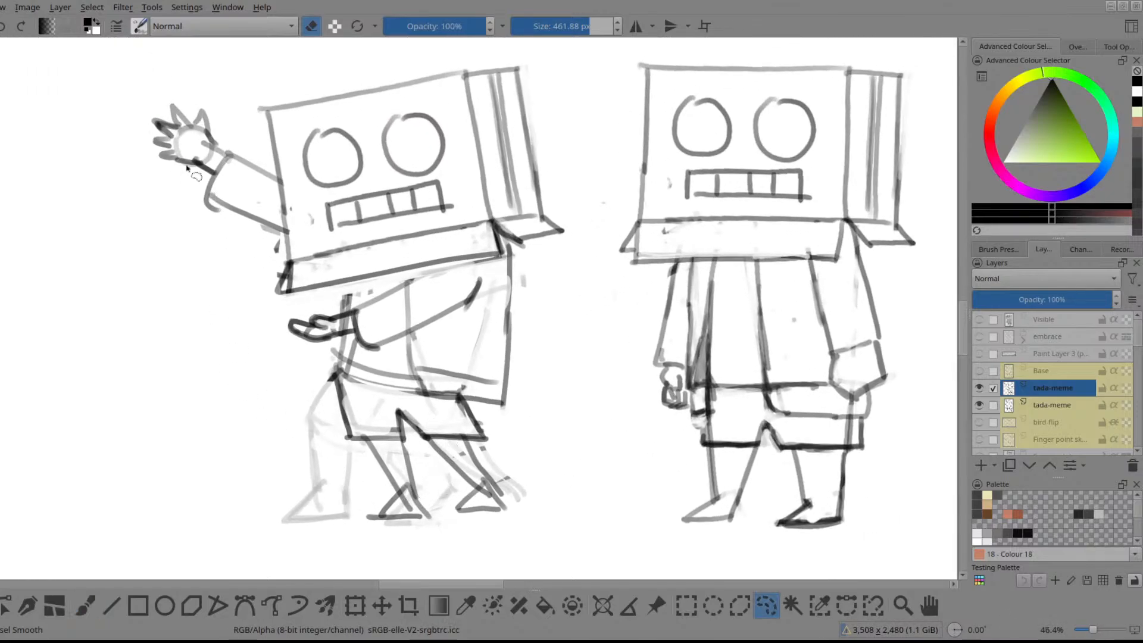
mouse_move(138, 80)
left_mouse_down()
mouse_move(562, 81)
mouse_move(554, 70)
mouse_move(337, 49)
mouse_move(122, 172)
mouse_move(267, 556)
mouse_move(573, 539)
mouse_move(600, 274)
mouse_move(595, 133)
mouse_move(556, 87)
left_mouse_up()
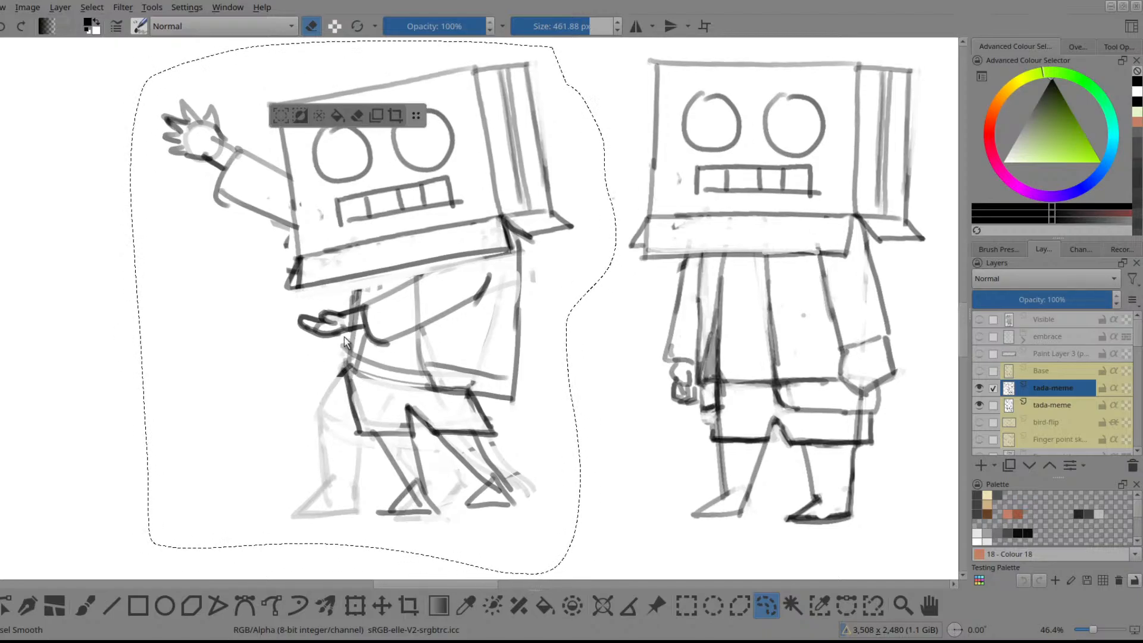
key("t")
left_click_drag(494, 253, 152, 260)
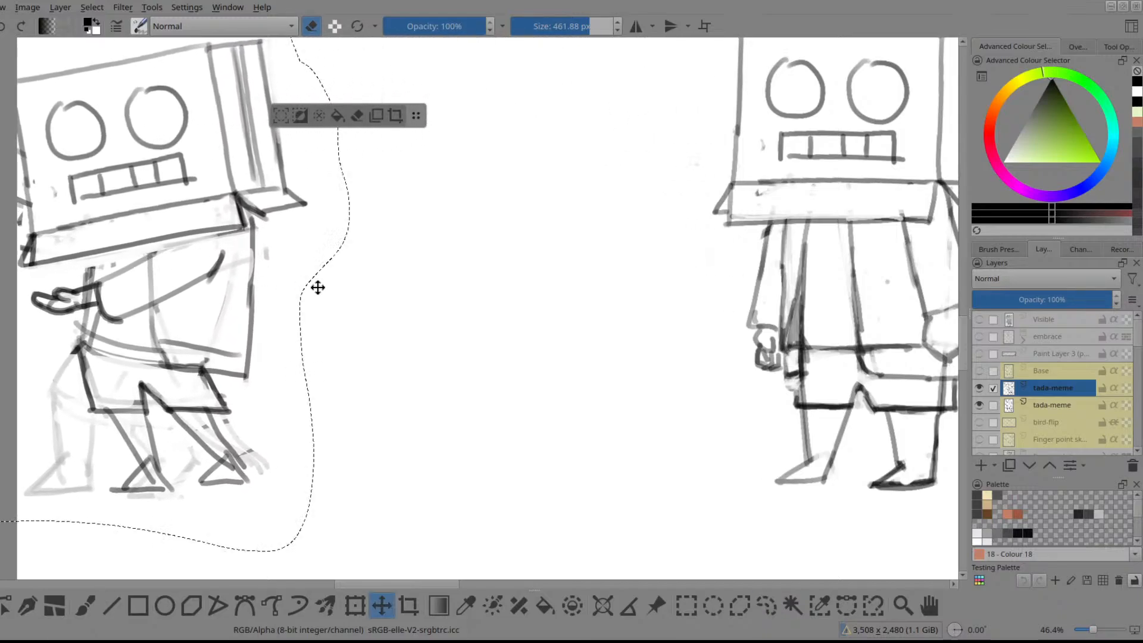
left_click_drag(404, 311, 348, 374)
key("ctrl+shift+a")
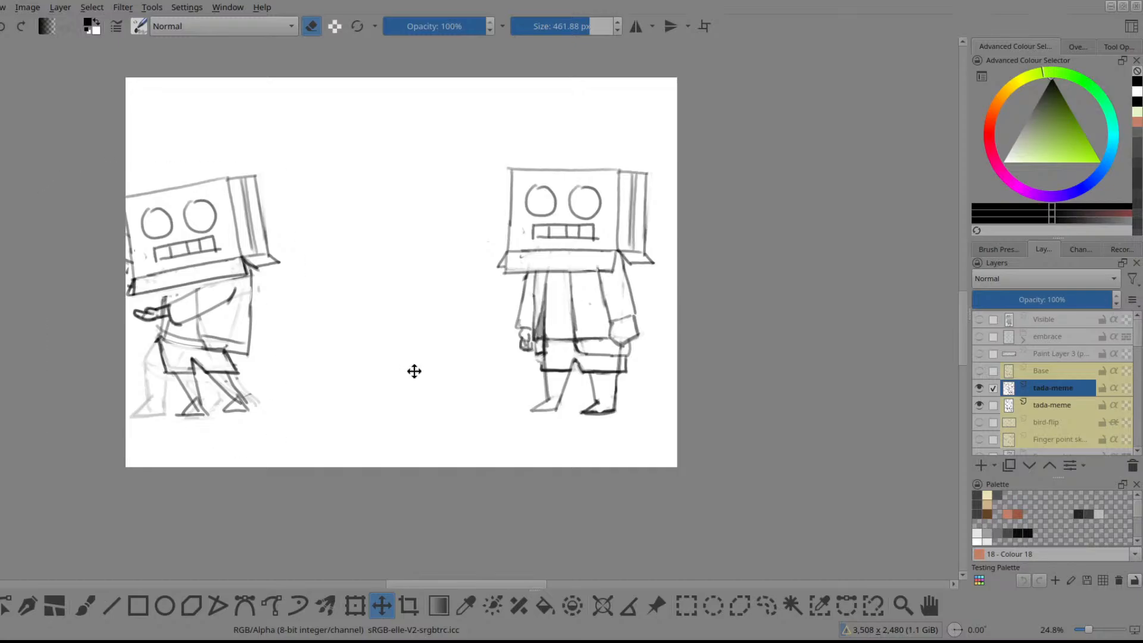
Step: Paste a copy of the waving robot between the two figures and space out all three across the canvas
key("ctrl+v")
left_click_drag(392, 298, 422, 298)
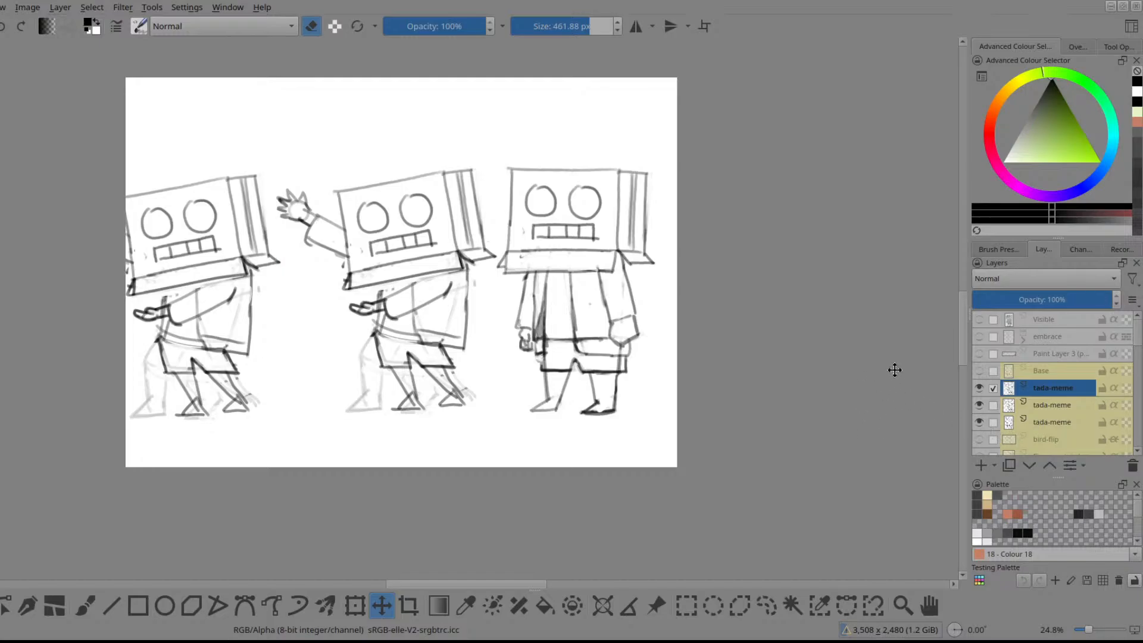
left_click(1039, 423)
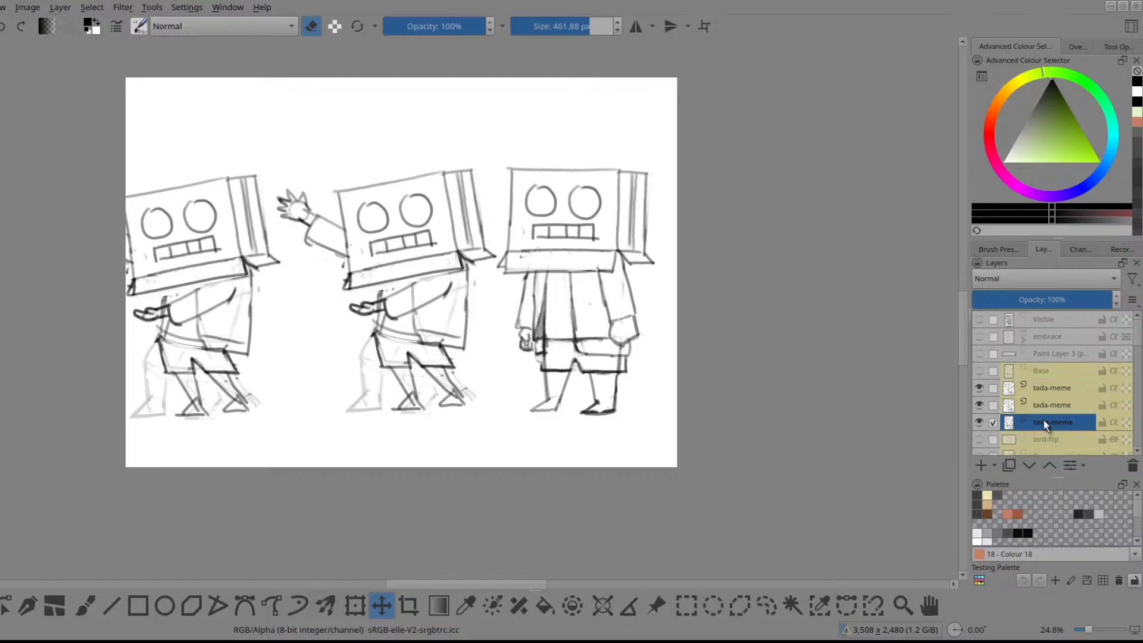
mouse_move(599, 319)
left_mouse_down()
mouse_move(587, 314)
mouse_move(609, 317)
left_mouse_up()
left_click(1051, 405)
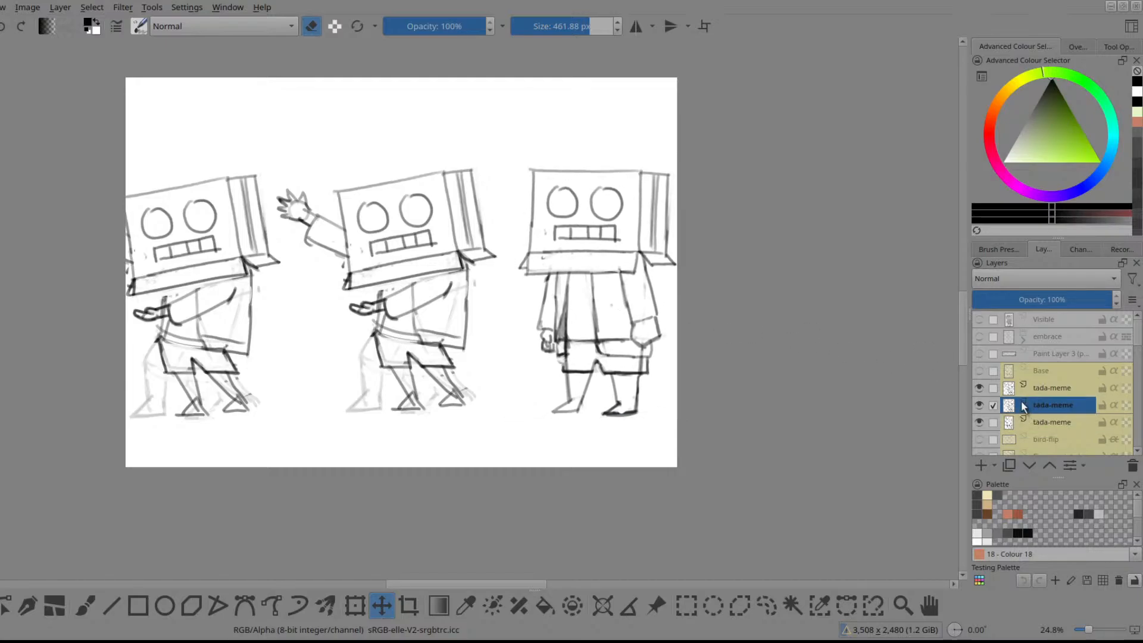
mouse_move(460, 328)
left_mouse_down()
mouse_move(477, 330)
mouse_move(436, 342)
mouse_move(449, 342)
left_mouse_up()
Step: Merge the three tada-meme sketch layers into a single layer
left_click(1065, 390)
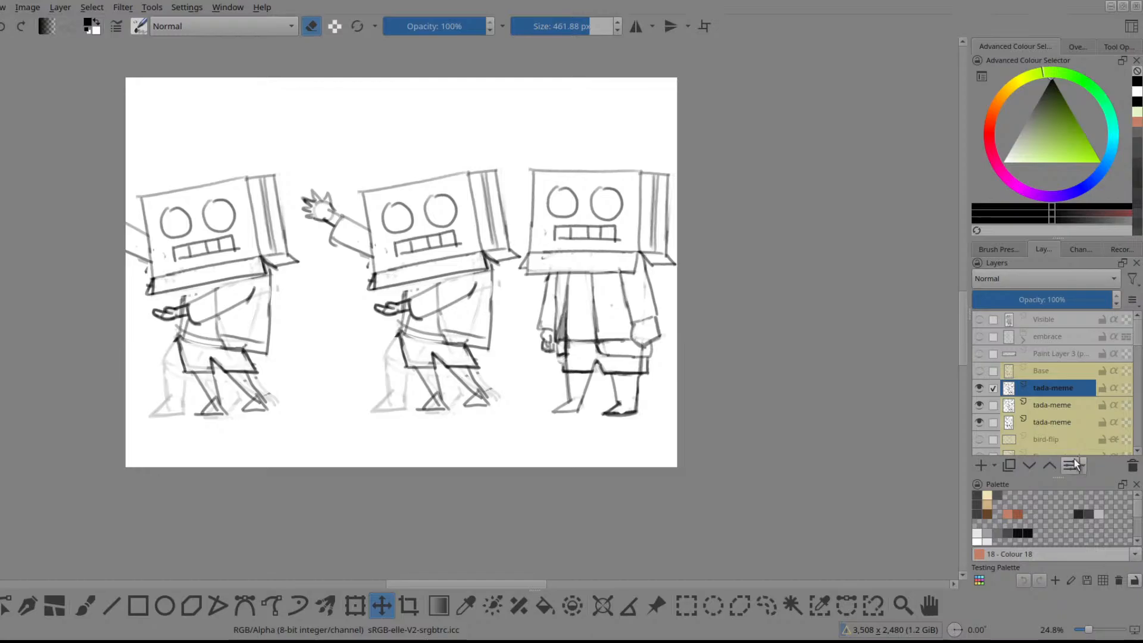
left_click(1030, 465)
left_click(1031, 465)
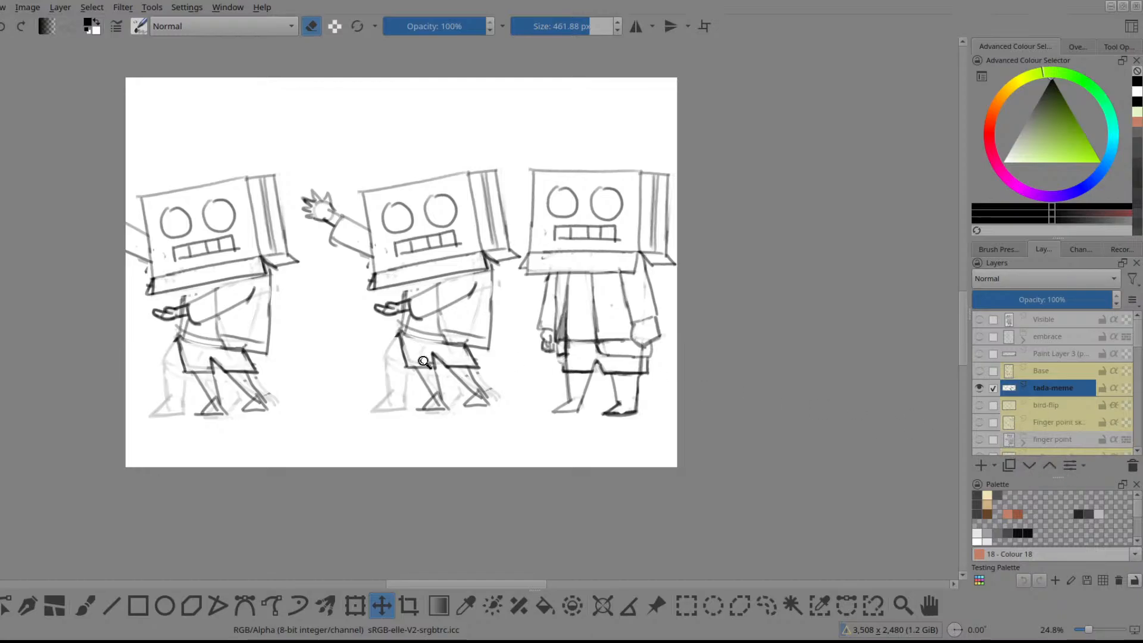
Step: Examine the three robot poses in the mirrored canvas view, close up and at full-page size
scroll(450, 351, "up", 4)
scroll(423, 412, "up", 1)
key("m")
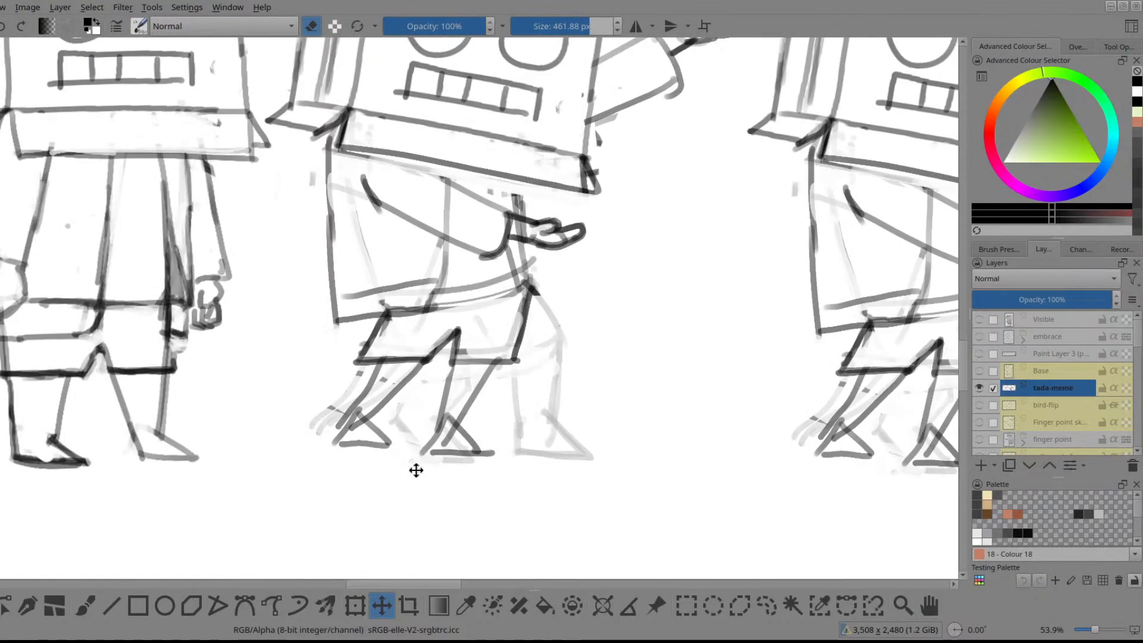
key("m")
key("2")
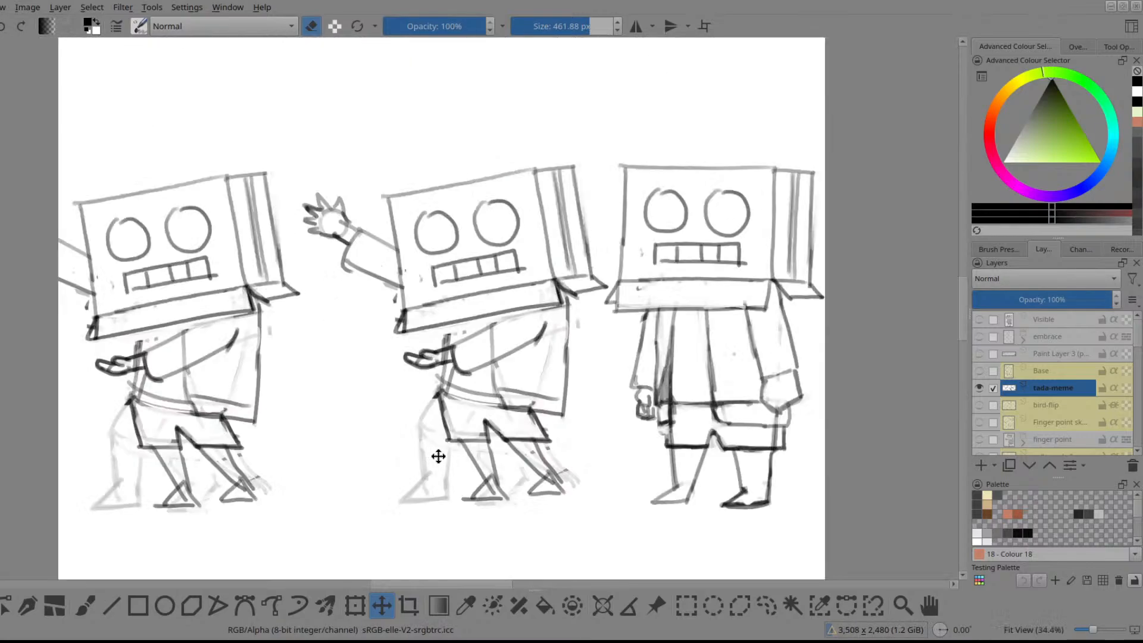
key("m")
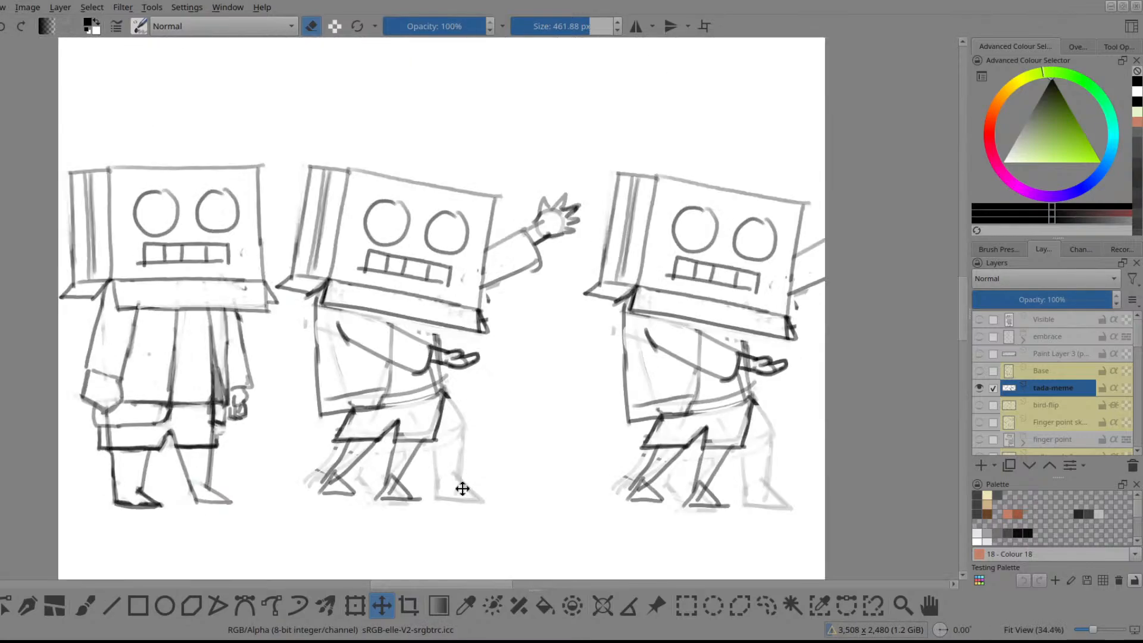
key("m")
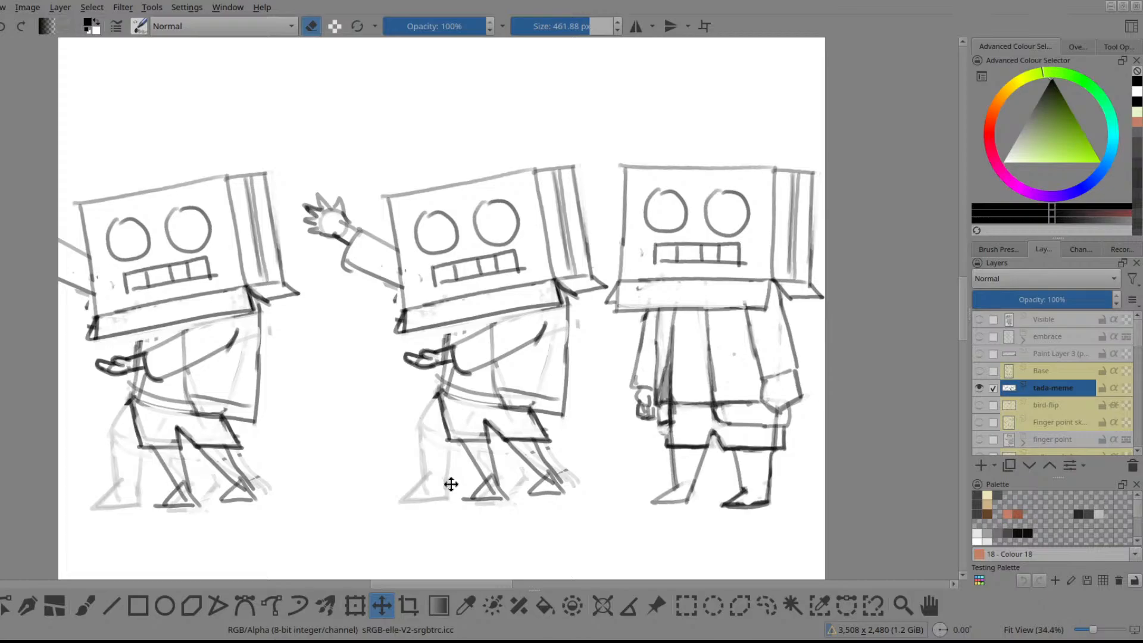
Step: Lasso the shorts and legs of the middle robot, delete them, and clear the selection
key("l")
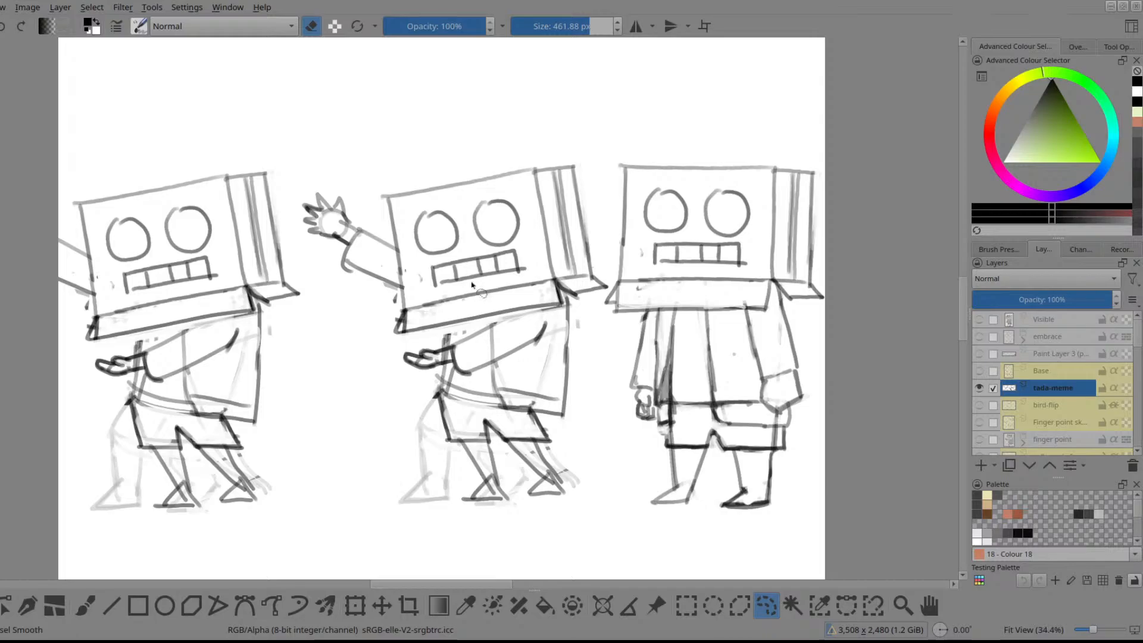
left_click_drag(532, 334, 492, 274)
left_click_drag(448, 432, 441, 401)
mouse_move(430, 484)
left_mouse_down()
mouse_move(514, 491)
mouse_move(612, 471)
mouse_move(620, 396)
mouse_move(566, 345)
left_mouse_up()
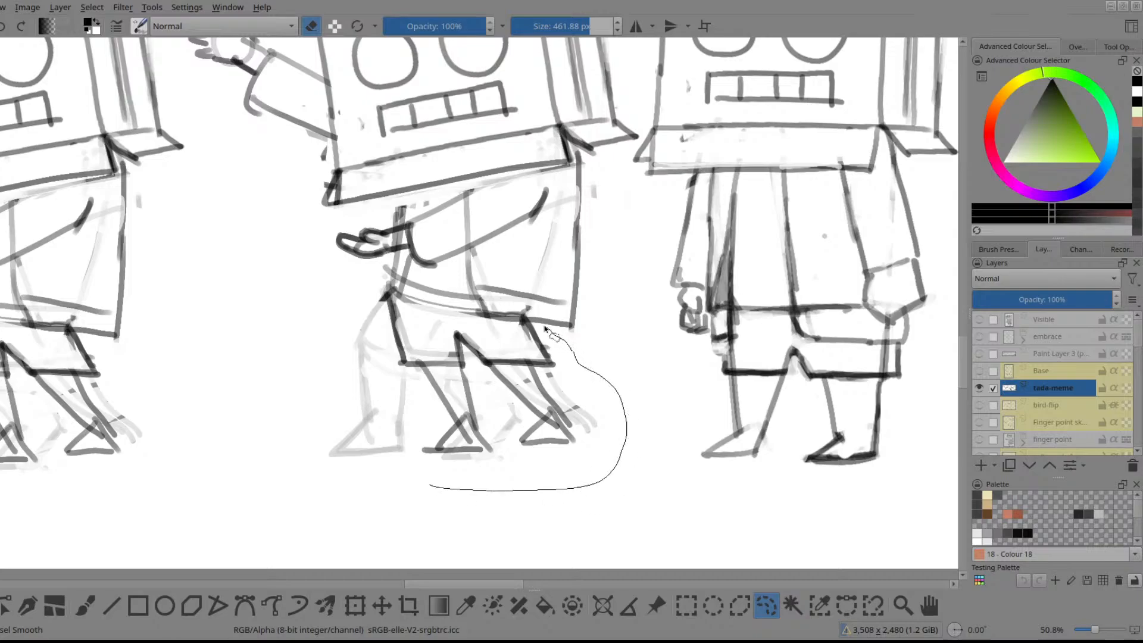
mouse_move(480, 314)
left_mouse_down()
mouse_move(361, 286)
mouse_move(283, 384)
mouse_move(353, 502)
mouse_move(376, 509)
left_mouse_up()
key("Delete")
key("ctrl+shift+a")
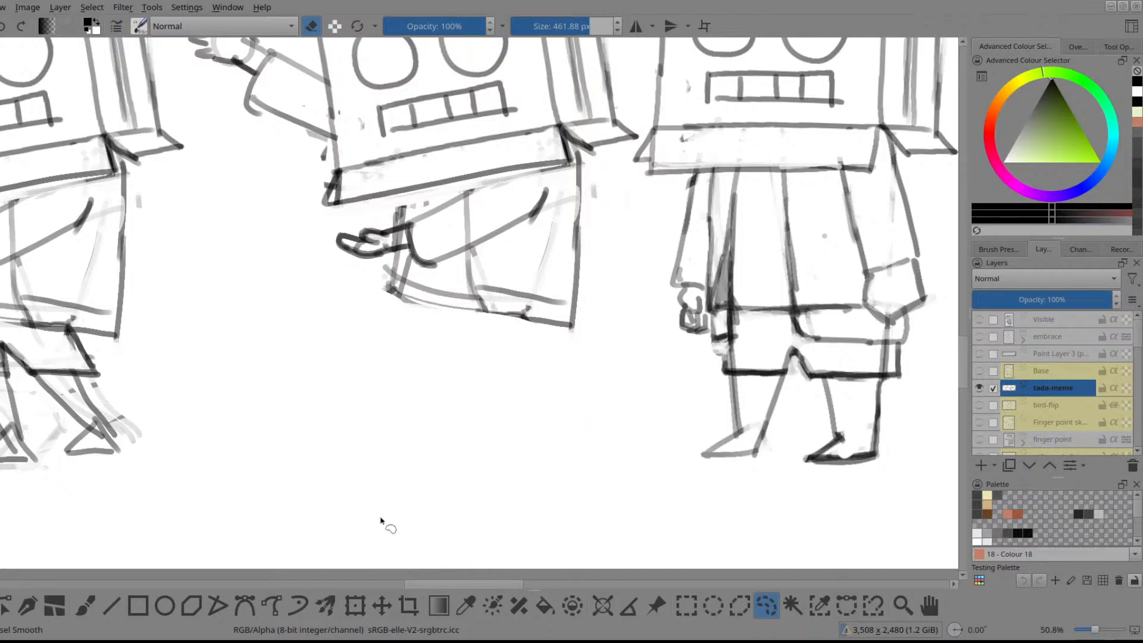
Step: Redraw the middle robot's coat hem beneath its bent arm, with a short fold line where the front panel ends
key("b")
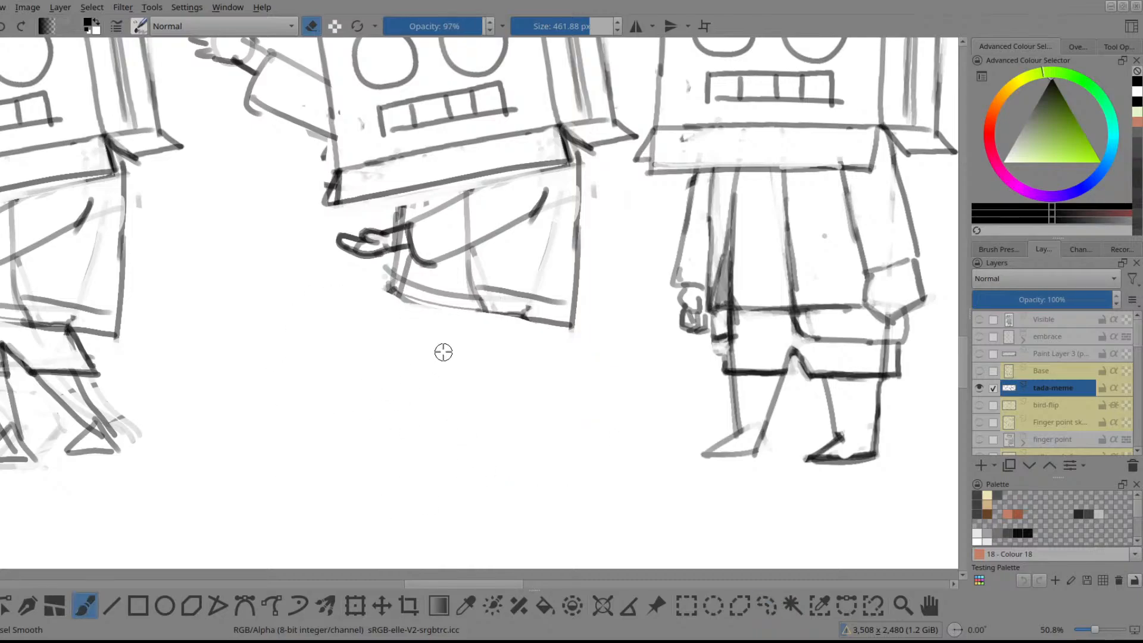
right_click(352, 325)
right_click(361, 411)
key("e")
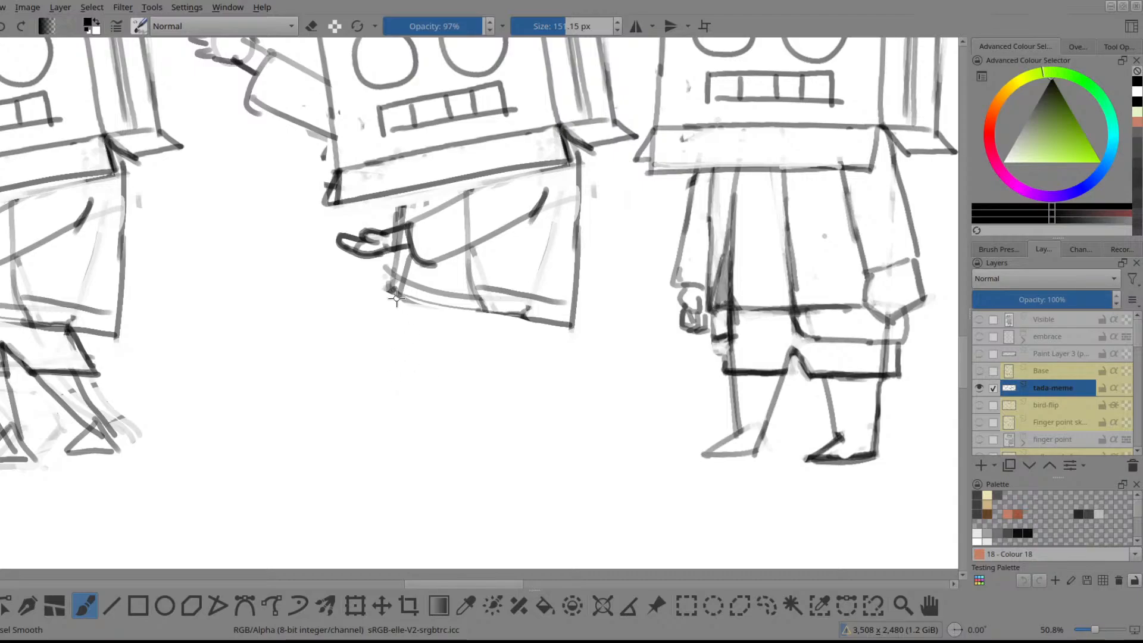
left_click_drag(400, 300, 476, 311)
key("ctrl+z")
left_click_drag(405, 298, 472, 302)
mouse_move(468, 292)
left_mouse_down()
mouse_move(476, 321)
mouse_move(548, 322)
left_mouse_up()
key("ctrl+z")
mouse_move(468, 292)
left_mouse_down()
mouse_move(473, 315)
mouse_move(524, 321)
left_mouse_up()
key("ctrl+z")
left_click_drag(473, 292, 489, 329)
key("ctrl+z")
key("e")
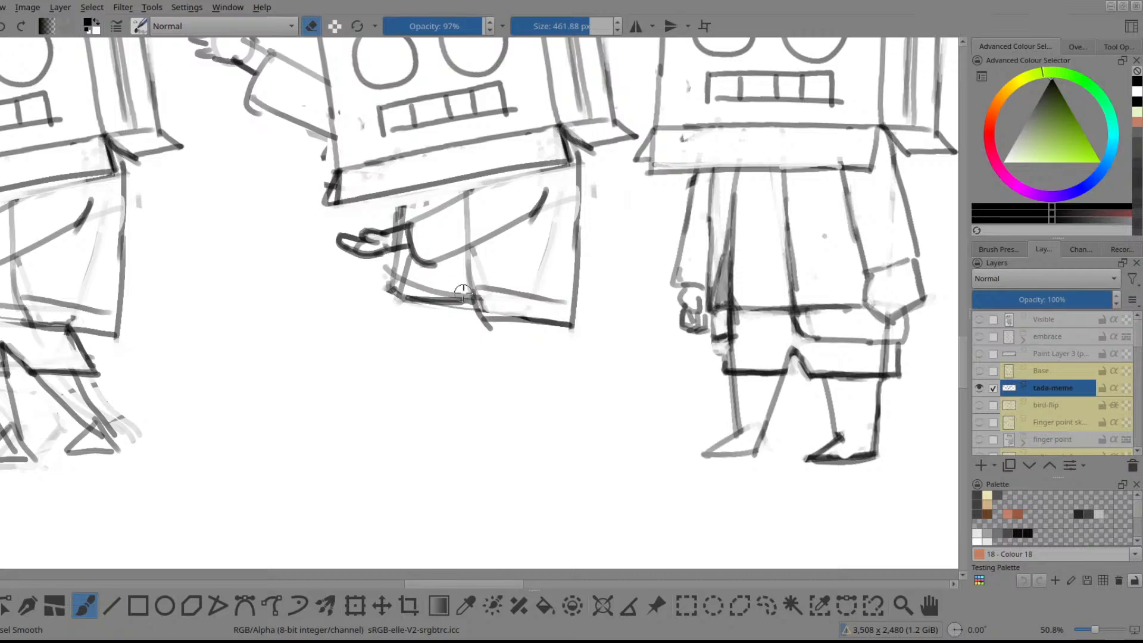
key("e")
Step: Sketch the middle robot's forward shorts leg as a bent thigh stepping out from under the coat
mouse_move(389, 288)
left_mouse_down()
mouse_move(389, 316)
mouse_move(400, 300)
mouse_move(382, 339)
left_mouse_up()
key("ctrl+z")
key("ctrl+z")
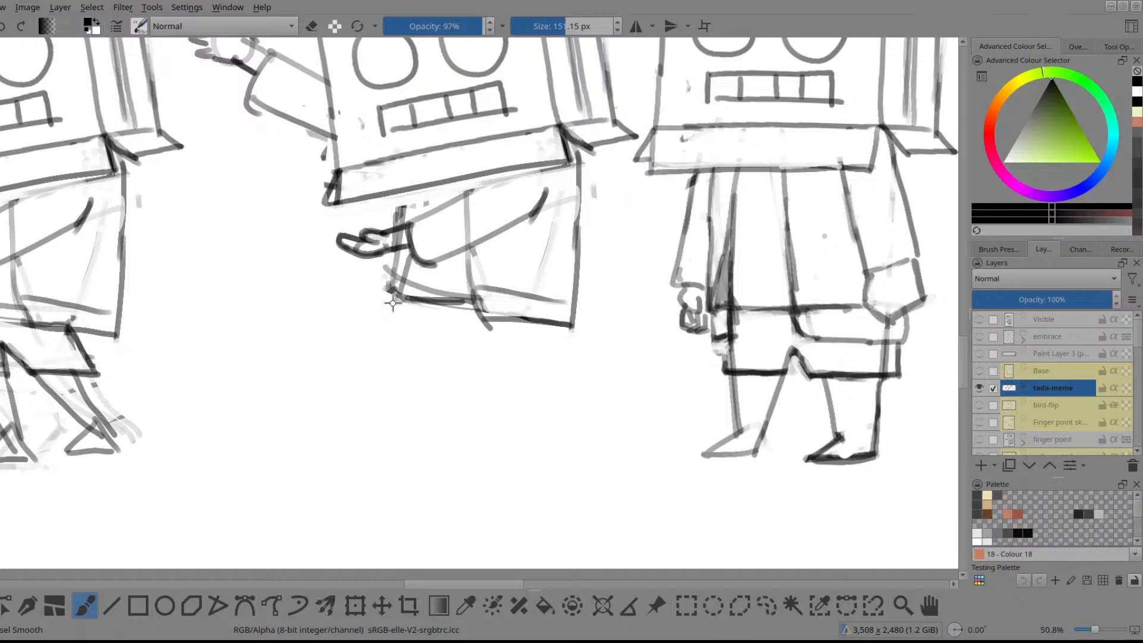
mouse_move(386, 296)
left_mouse_down()
mouse_move(389, 329)
mouse_move(396, 304)
mouse_move(334, 352)
left_mouse_up()
key("ctrl+z")
mouse_move(402, 296)
left_mouse_down()
mouse_move(362, 341)
mouse_move(387, 357)
left_mouse_up()
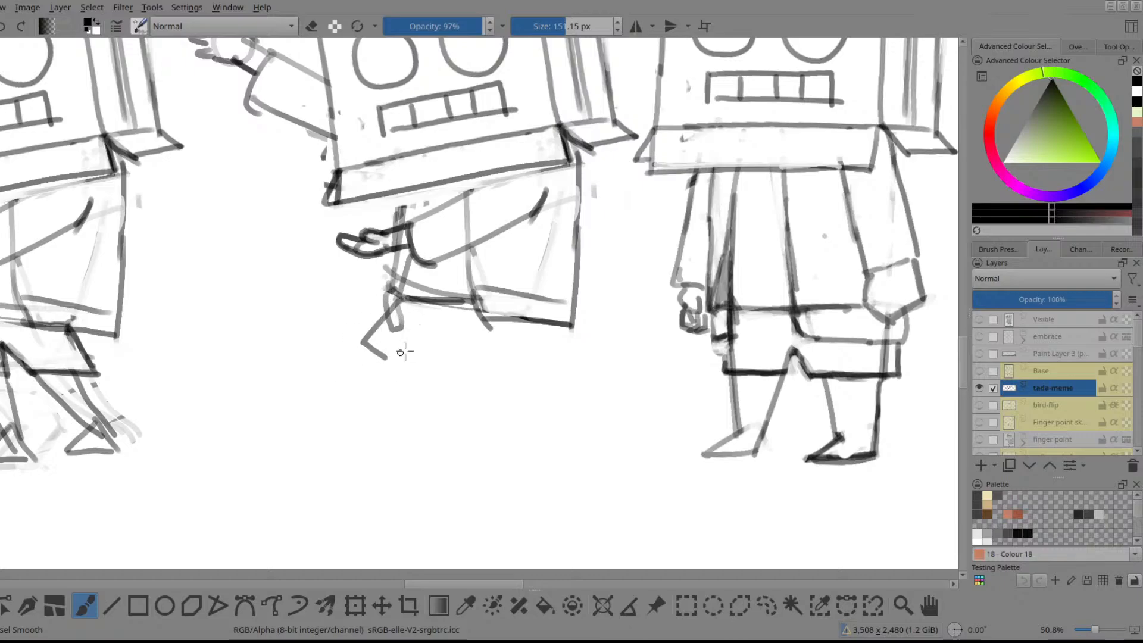
Step: Outline the middle robot's rear shorts leg with an inner edge, a hem, and a back edge up to the coat
mouse_move(437, 325)
left_mouse_down()
mouse_move(467, 368)
mouse_move(546, 355)
left_mouse_up()
key("ctrl+z")
left_click_drag(467, 370, 544, 360)
left_click_drag(527, 319, 543, 360)
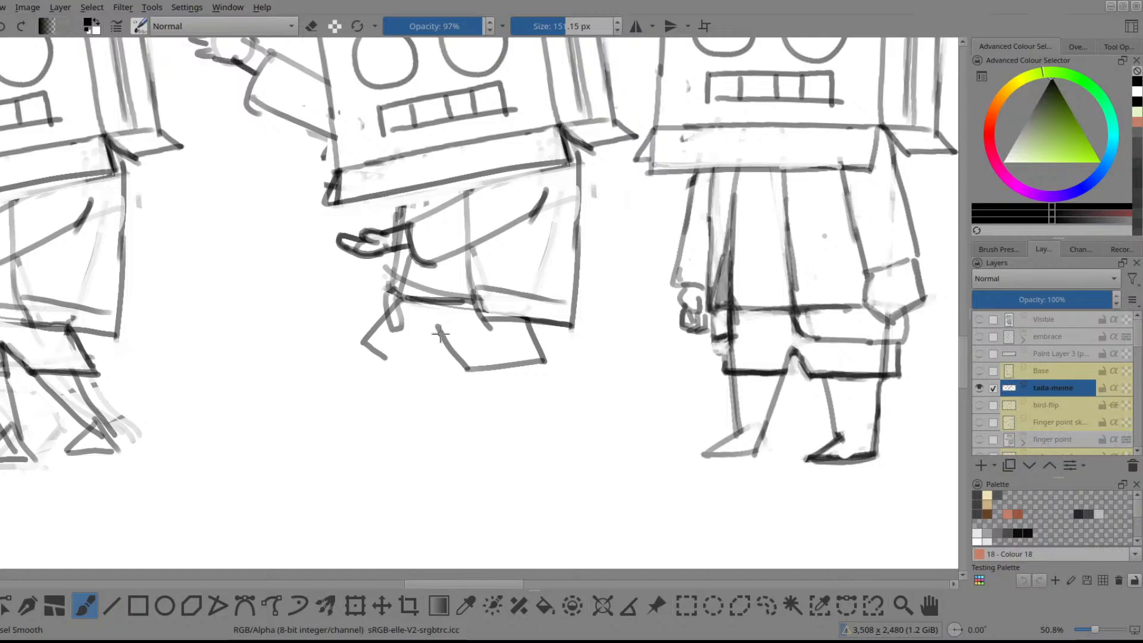
Step: Join the front shorts hem to the crotch and redraw the rear shorts leg's inner edge, softening the old line
left_click_drag(441, 330, 403, 371)
key("ctrl+z")
key("ctrl+z")
left_click_drag(426, 326, 459, 364)
mouse_move(389, 356)
left_mouse_down()
mouse_move(401, 362)
mouse_move(438, 336)
mouse_move(467, 354)
mouse_move(460, 364)
left_mouse_up()
key("e")
key("e")
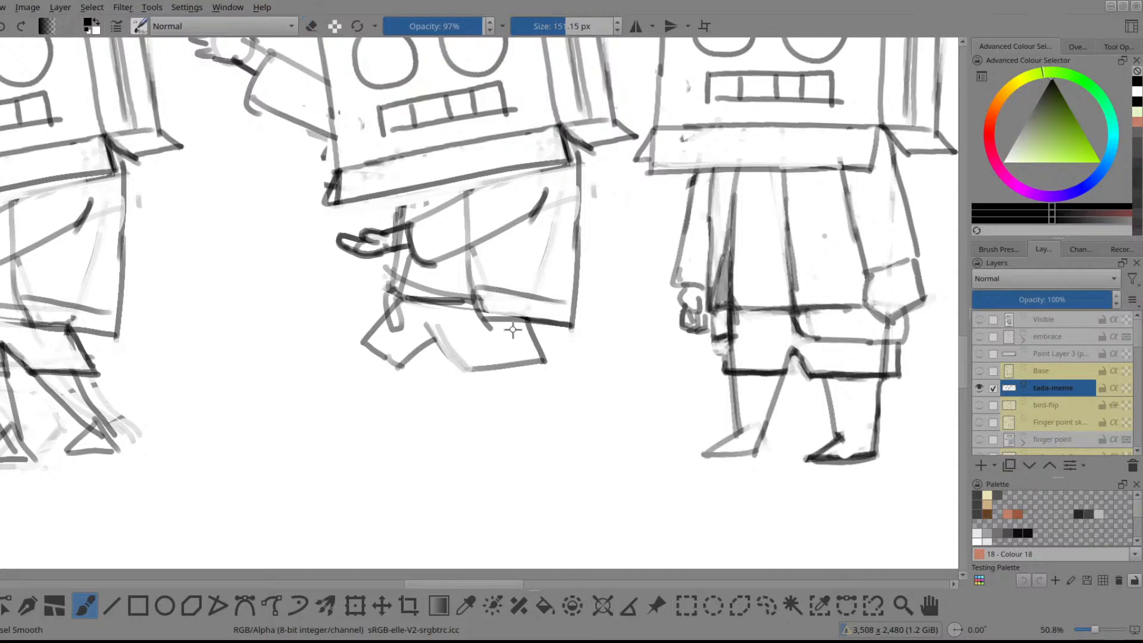
Step: Redraw the back edge and hem of the rear shorts leg narrower and lower, and fade the old outline
left_click_drag(511, 321, 528, 361)
mouse_move(465, 381)
left_mouse_down()
mouse_move(525, 363)
mouse_move(479, 373)
mouse_move(462, 356)
mouse_move(476, 370)
mouse_move(550, 354)
mouse_move(533, 329)
mouse_move(529, 357)
left_mouse_up()
key("e")
key("e")
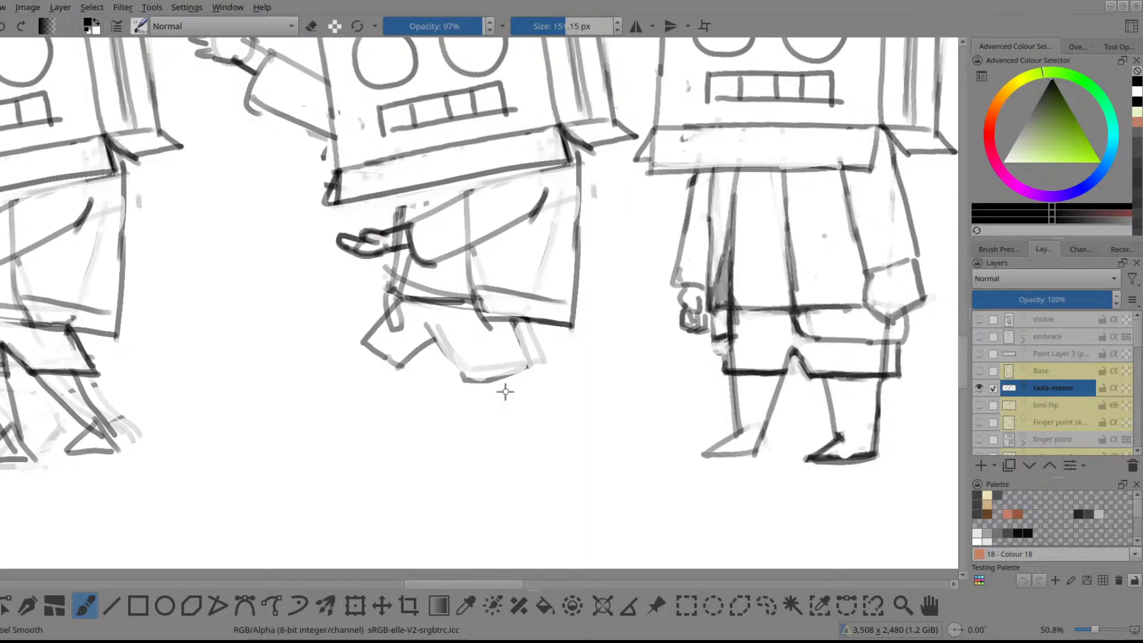
Step: Draw the middle robot's lower legs, the front shin straight down and the rear shin slanting backward below the shorts hem
left_click_drag(359, 344, 367, 424)
left_click_drag(397, 370, 392, 425)
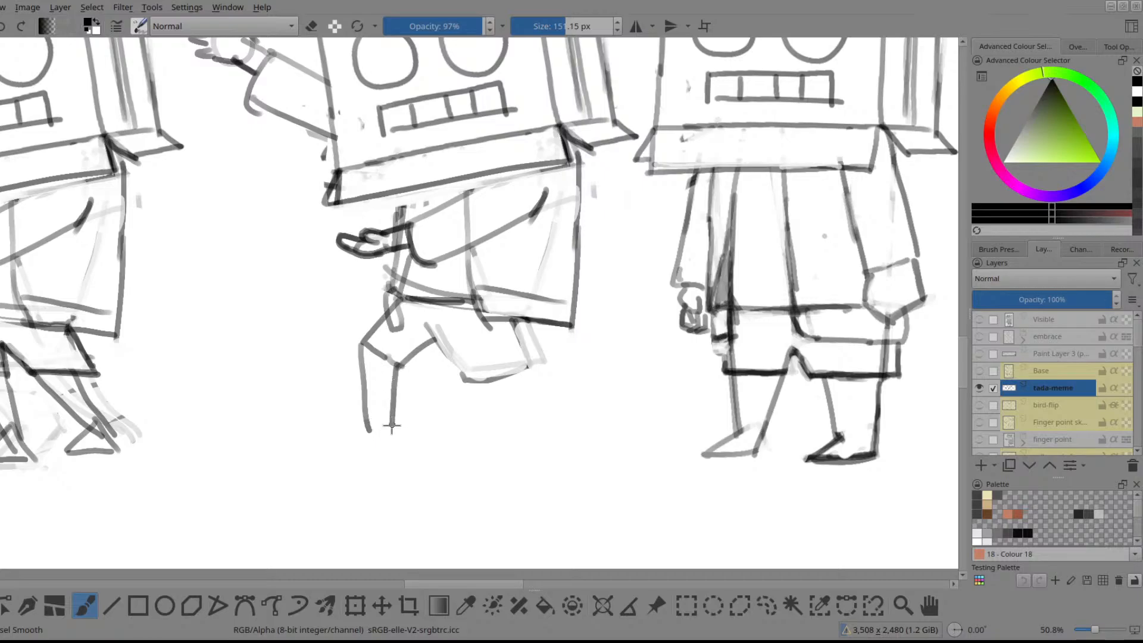
left_click_drag(469, 388, 518, 427)
left_click_drag(497, 379, 545, 422)
key("ctrl+z")
mouse_move(514, 374)
left_mouse_down()
mouse_move(551, 429)
mouse_move(489, 439)
mouse_move(561, 438)
mouse_move(491, 446)
mouse_move(549, 442)
left_mouse_up()
key("ctrl+z")
Step: Add pointed feet with flat soles to the middle robot's front and rear legs
left_click_drag(521, 415, 551, 448)
left_click_drag(371, 419, 334, 440)
left_click_drag(333, 440, 393, 440)
key("2")
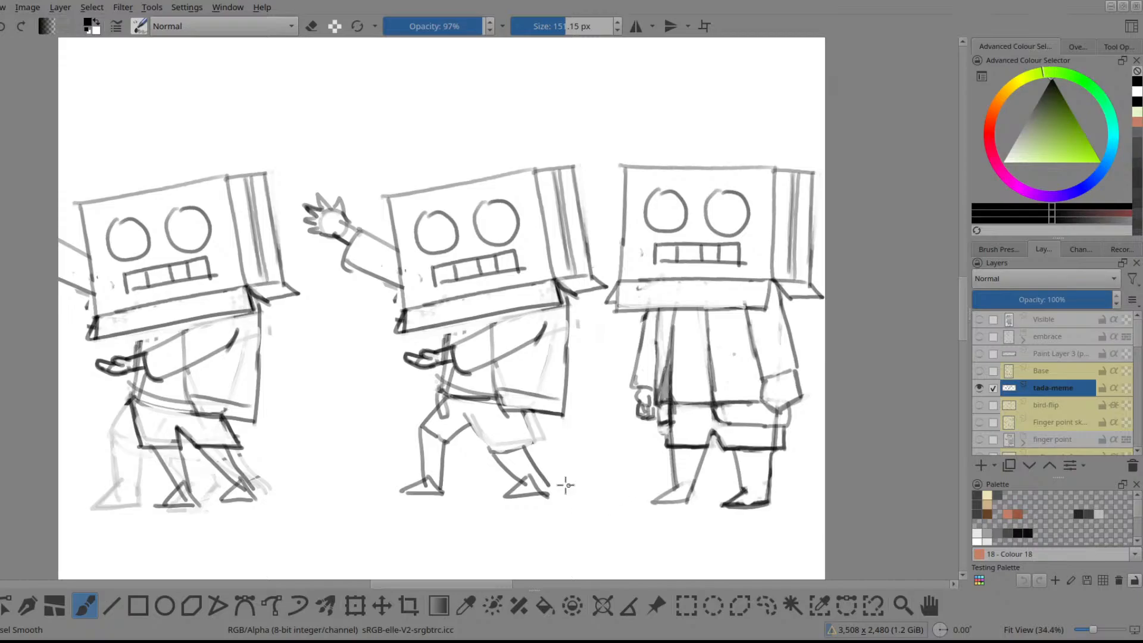
Step: Mirror the view and redraw the upper back edge of the middle robot's coat slightly inward, fading the old line
key("m")
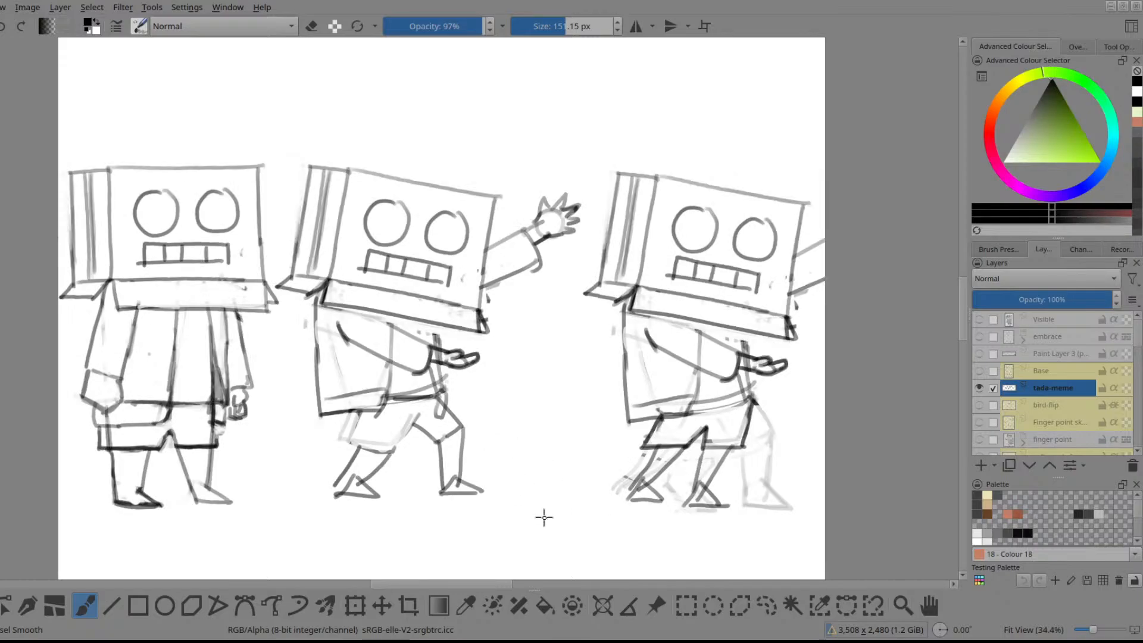
left_click_drag(306, 427, 288, 384)
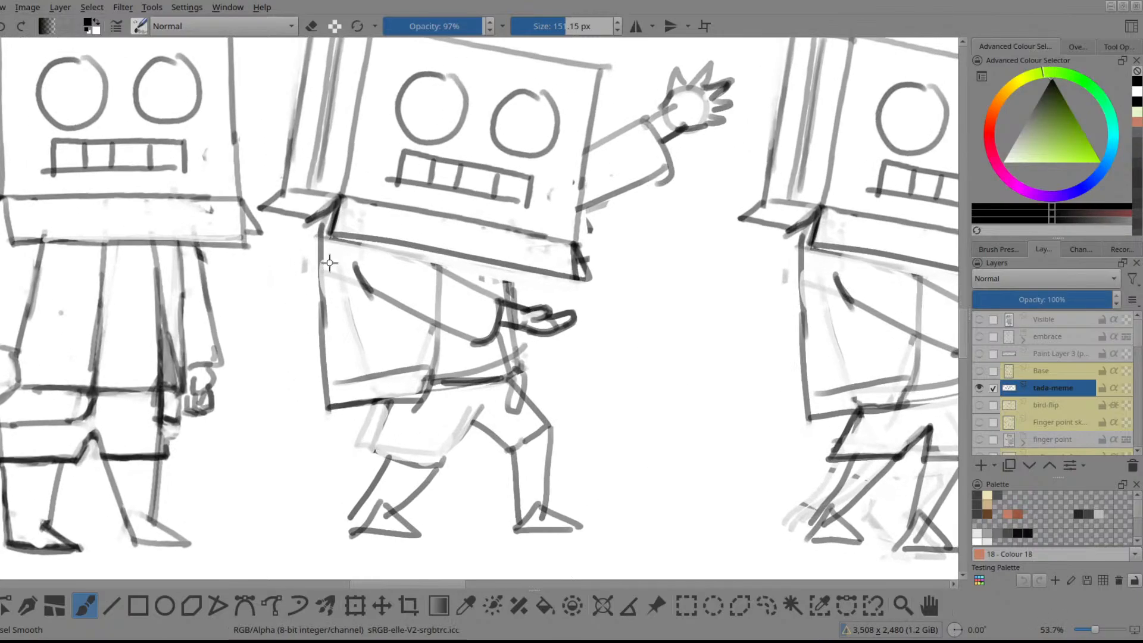
left_click_drag(323, 226, 327, 323)
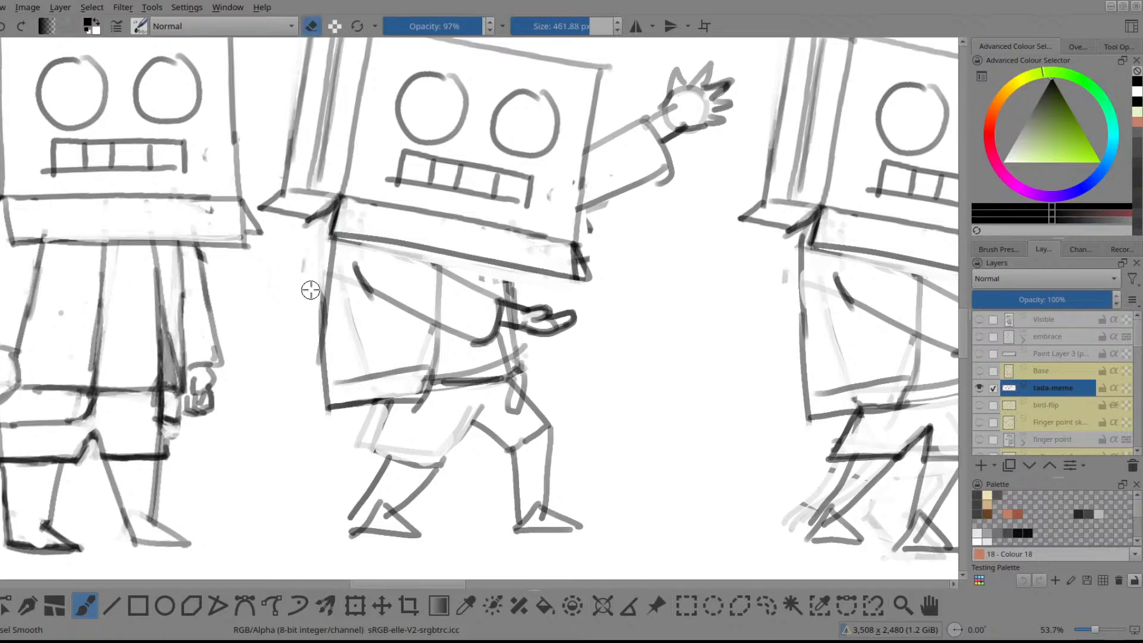
mouse_move(338, 278)
left_mouse_down()
mouse_move(322, 187)
mouse_move(334, 269)
left_mouse_up()
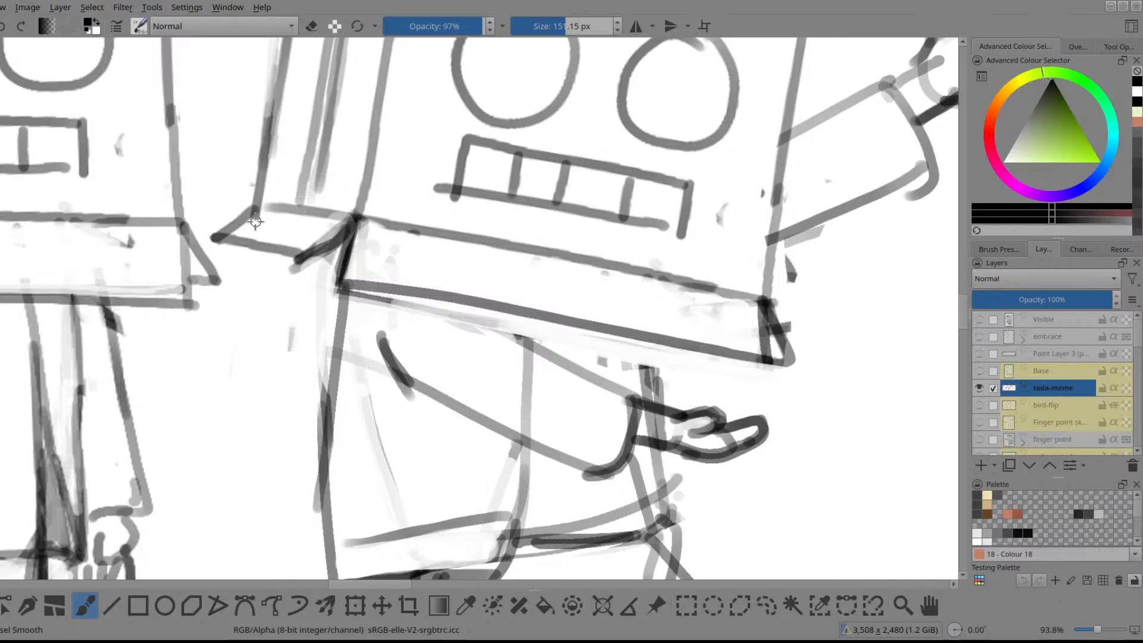
Step: Redraw the top and inner edges of the middle robot's side box flap and fade the old flap lines
mouse_move(255, 222)
left_mouse_down()
mouse_move(345, 216)
mouse_move(250, 227)
mouse_move(339, 215)
left_mouse_up()
key("e")
mouse_move(247, 225)
left_mouse_down()
mouse_move(220, 241)
mouse_move(298, 254)
mouse_move(323, 240)
mouse_move(256, 242)
mouse_move(318, 262)
left_mouse_up()
key("e")
left_click_drag(348, 224, 314, 264)
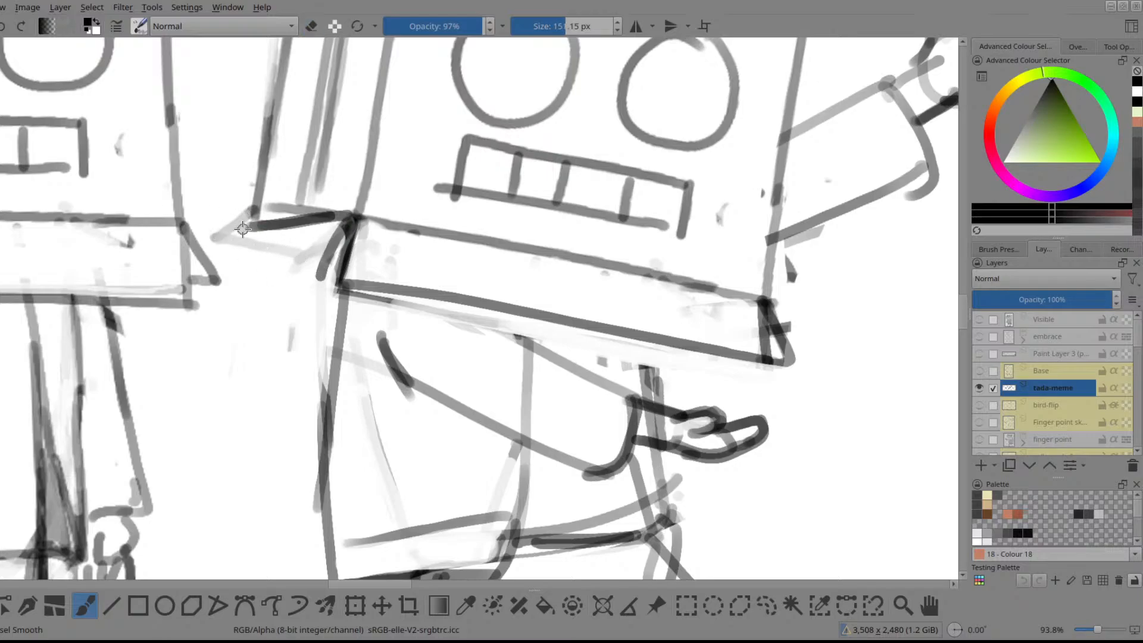
Step: Close the side flap with a slanted outer edge and a bottom edge, and restore the unmirrored view
mouse_move(243, 228)
left_mouse_down()
mouse_move(221, 285)
mouse_move(313, 269)
left_mouse_up()
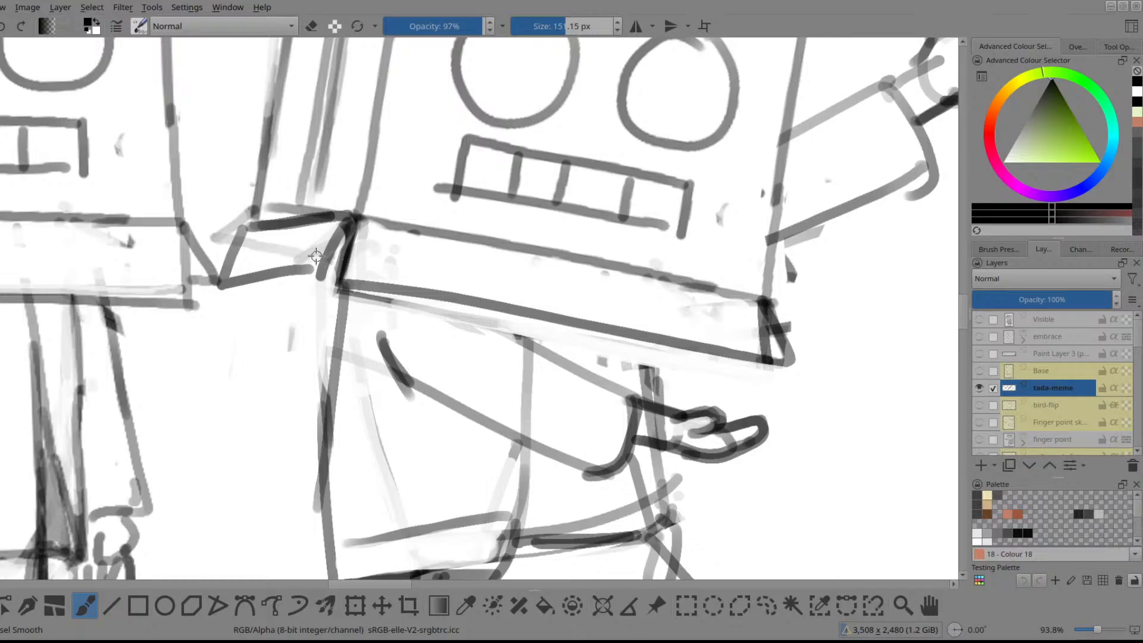
key("ctrl+z")
left_click_drag(255, 226, 233, 296)
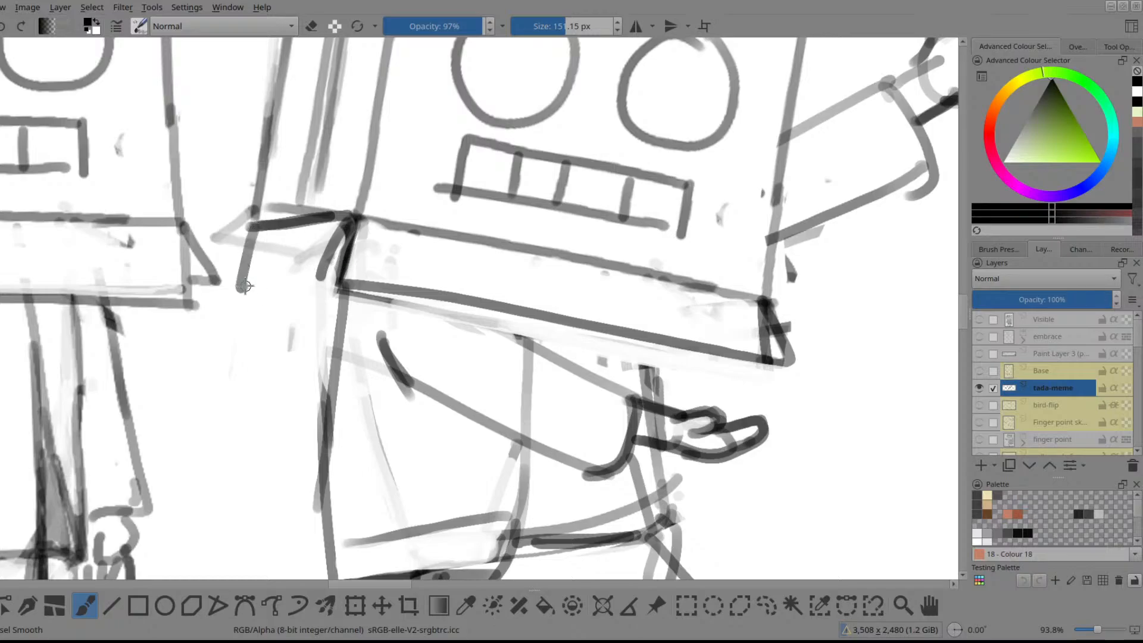
key("ctrl+z")
mouse_move(254, 227)
left_mouse_down()
mouse_move(230, 274)
mouse_move(322, 274)
left_mouse_up()
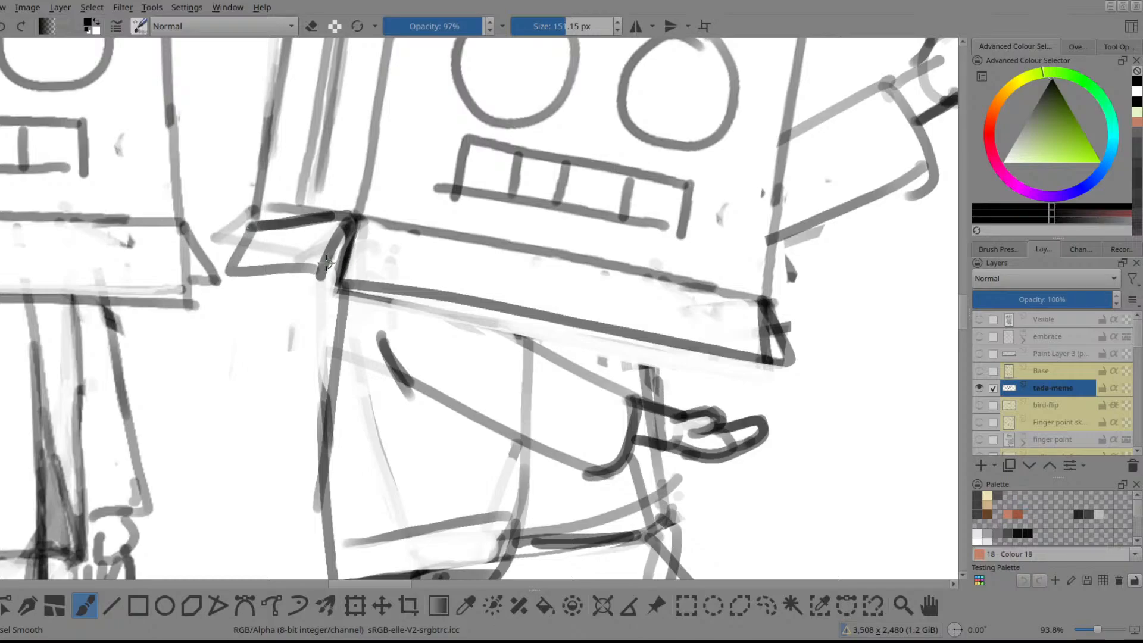
key("t")
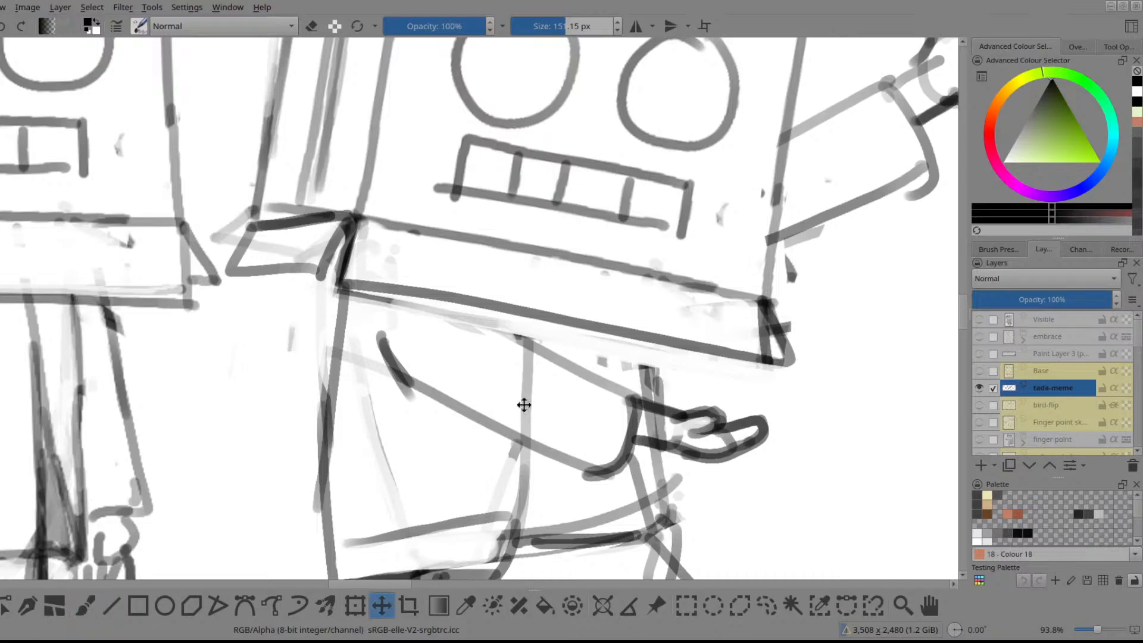
key("2")
key("m")
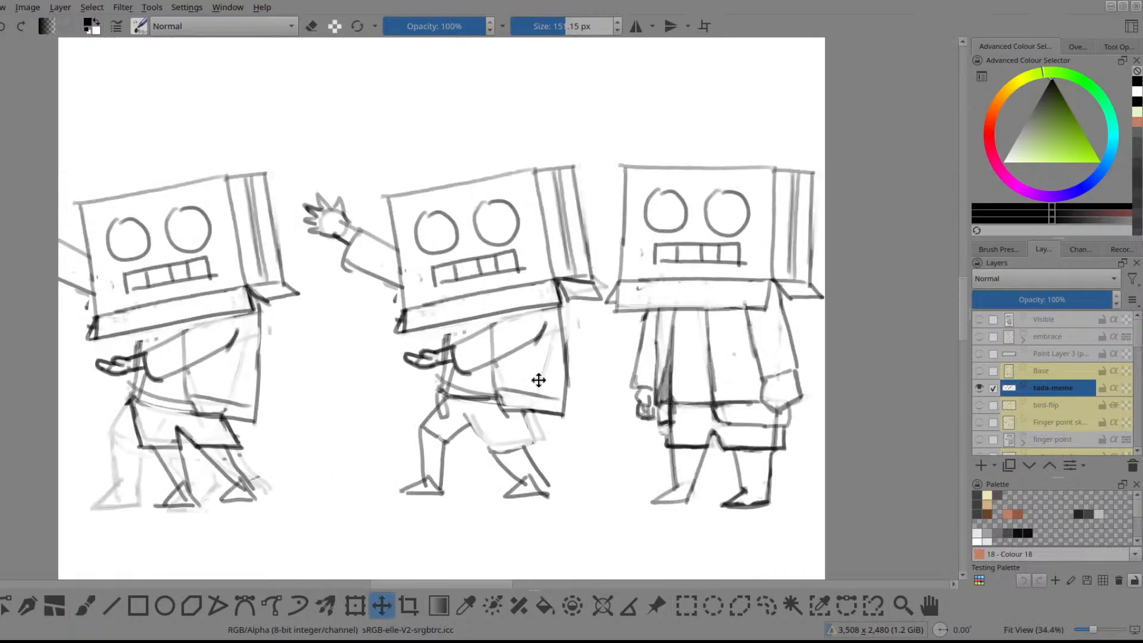
Step: Redraw the top edge of the middle robot's box side sloping down toward the back, and fade the old edge
left_click_drag(607, 349, 498, 307)
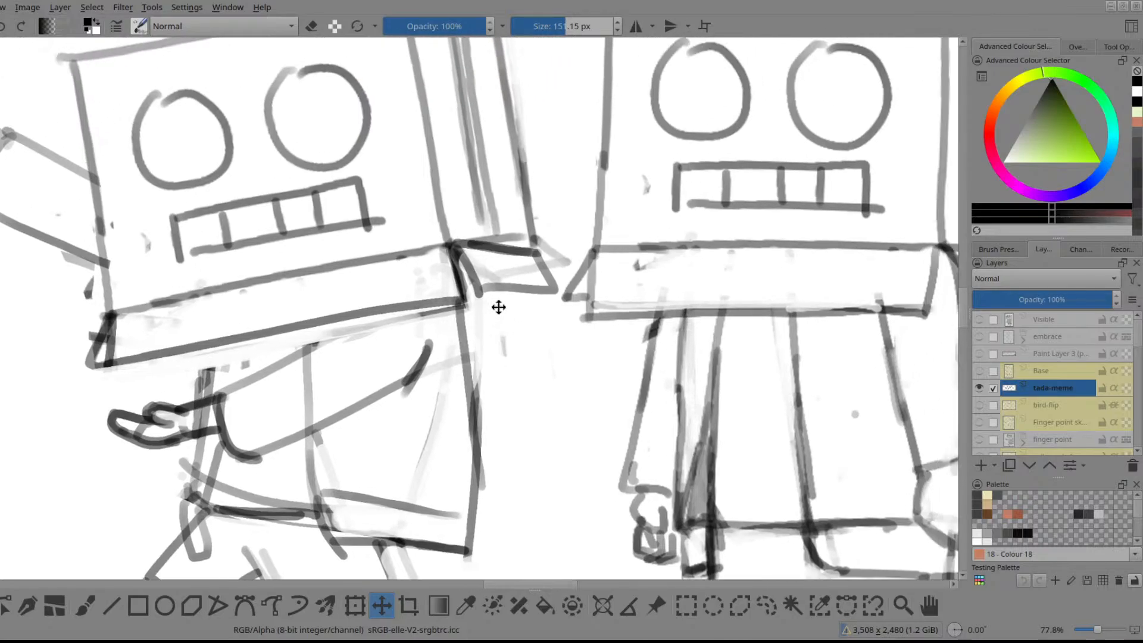
left_click_drag(521, 265, 473, 331)
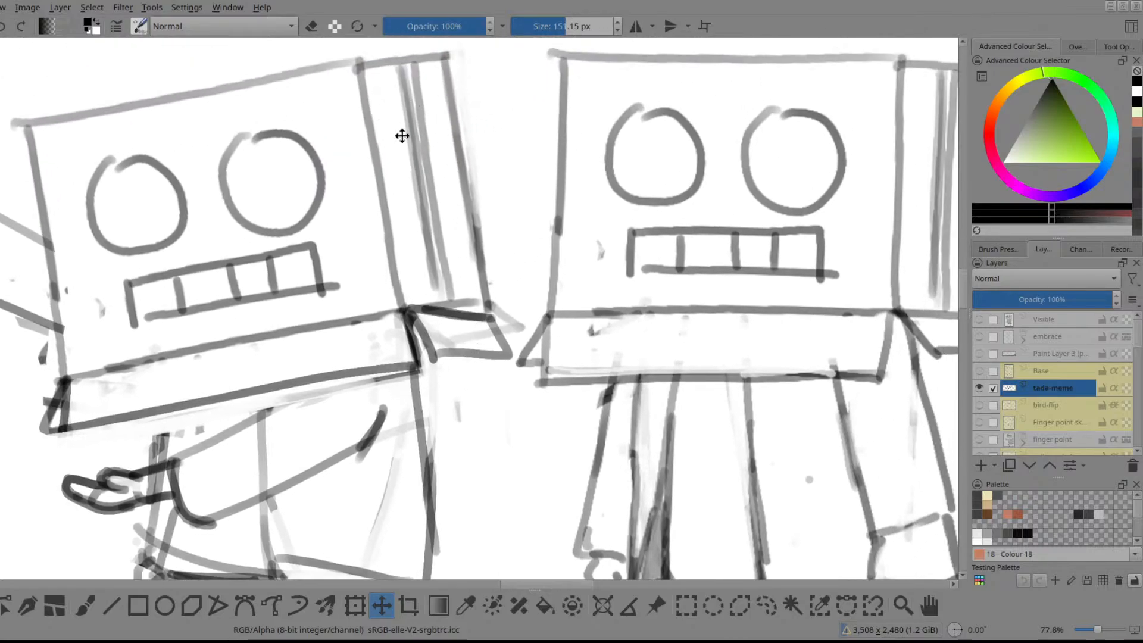
scroll(394, 161, "up", 3)
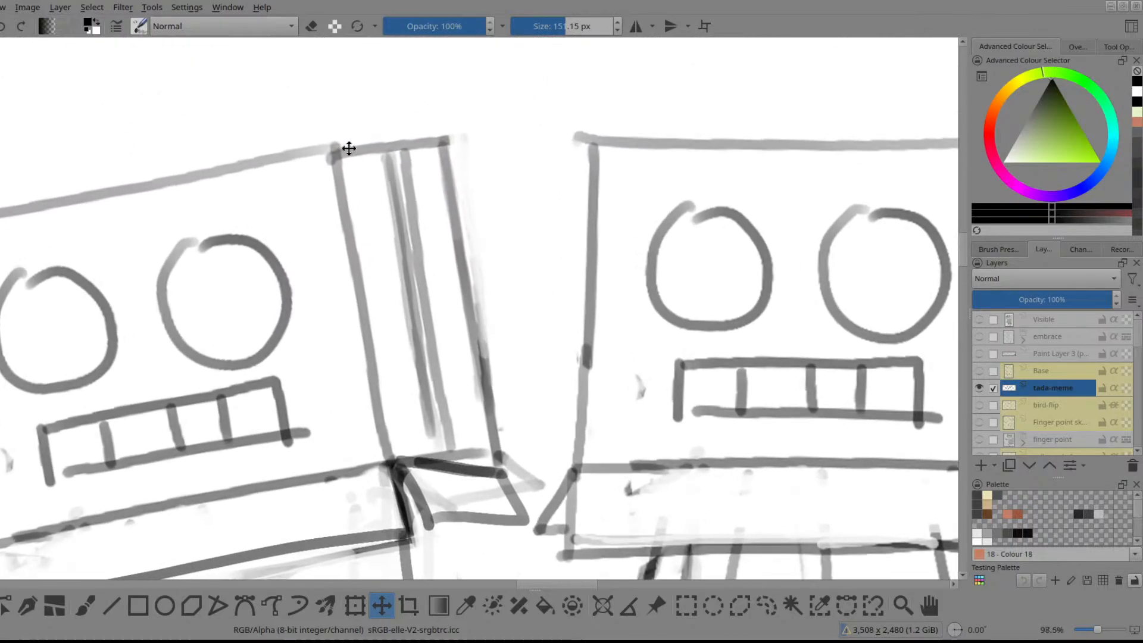
left_click(355, 156)
key("ctrl+z")
key("b")
left_click_drag(328, 145, 445, 179)
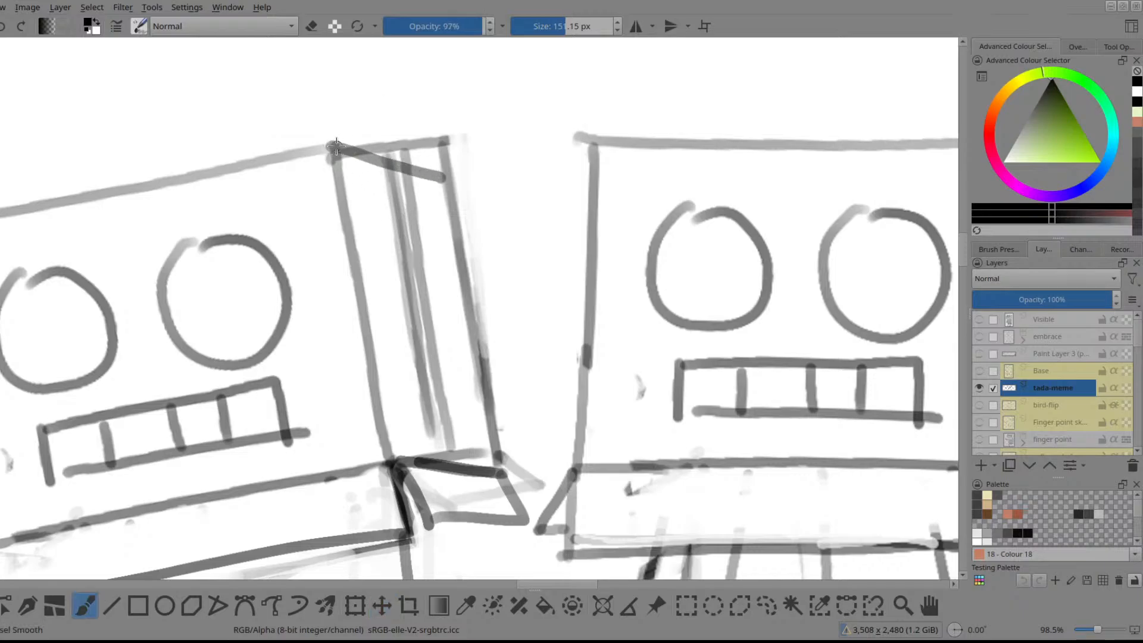
left_click_drag(337, 146, 443, 180)
key("e")
left_click_drag(357, 138, 488, 167)
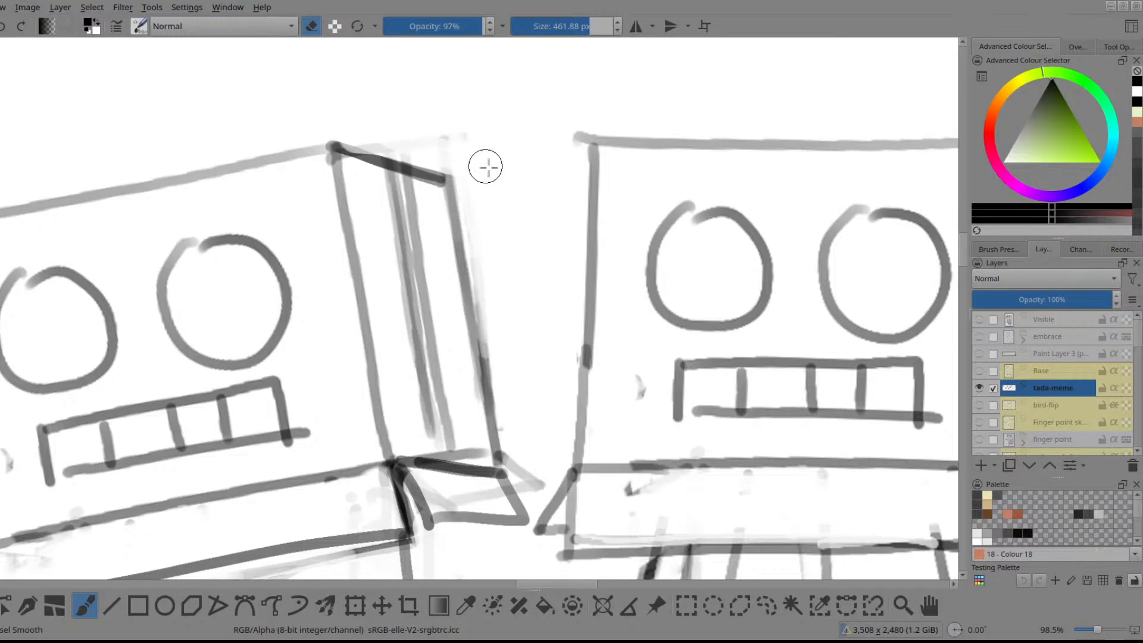
key("2")
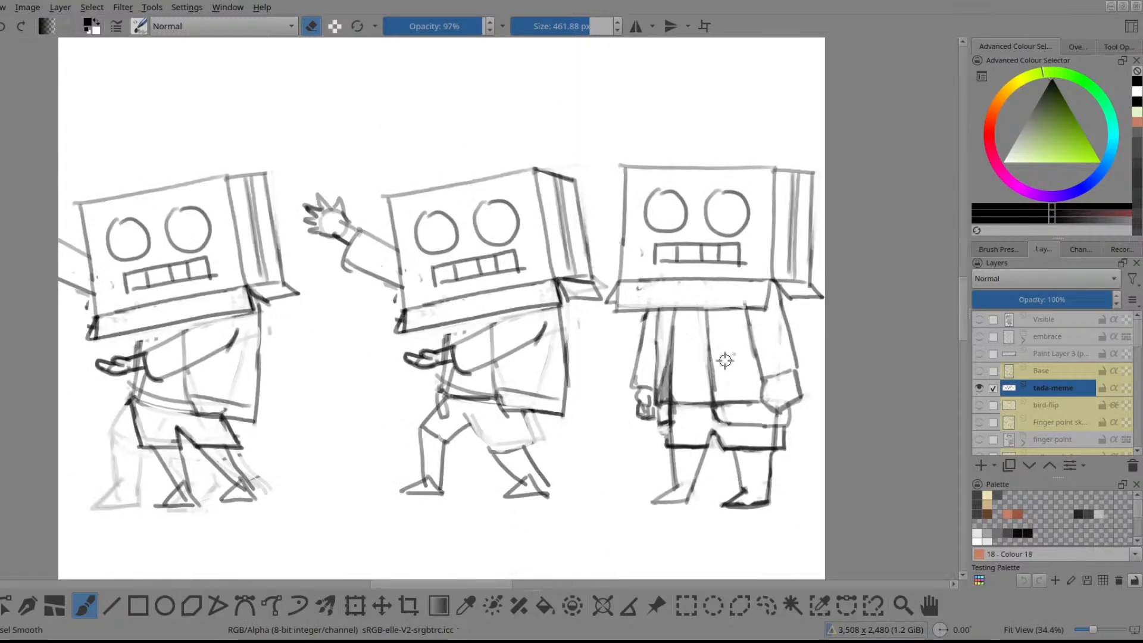
Step: Fade the old lower edge of the middle robot's box side just above the side flap
left_click_drag(571, 331, 533, 327)
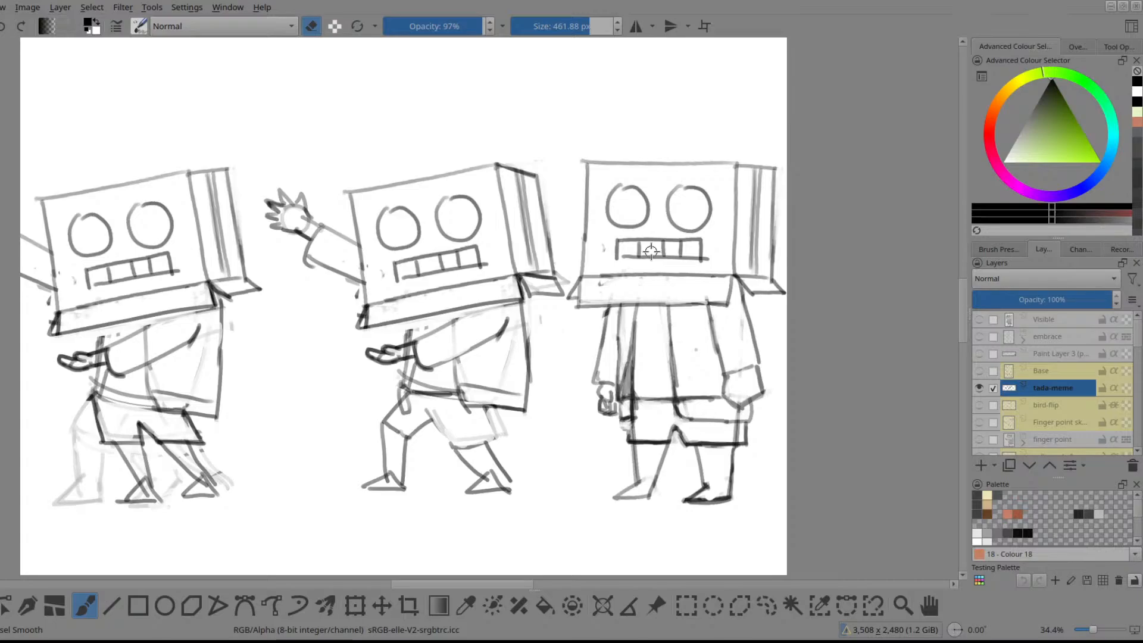
left_click_drag(549, 346, 540, 228)
left_click_drag(491, 222, 497, 299)
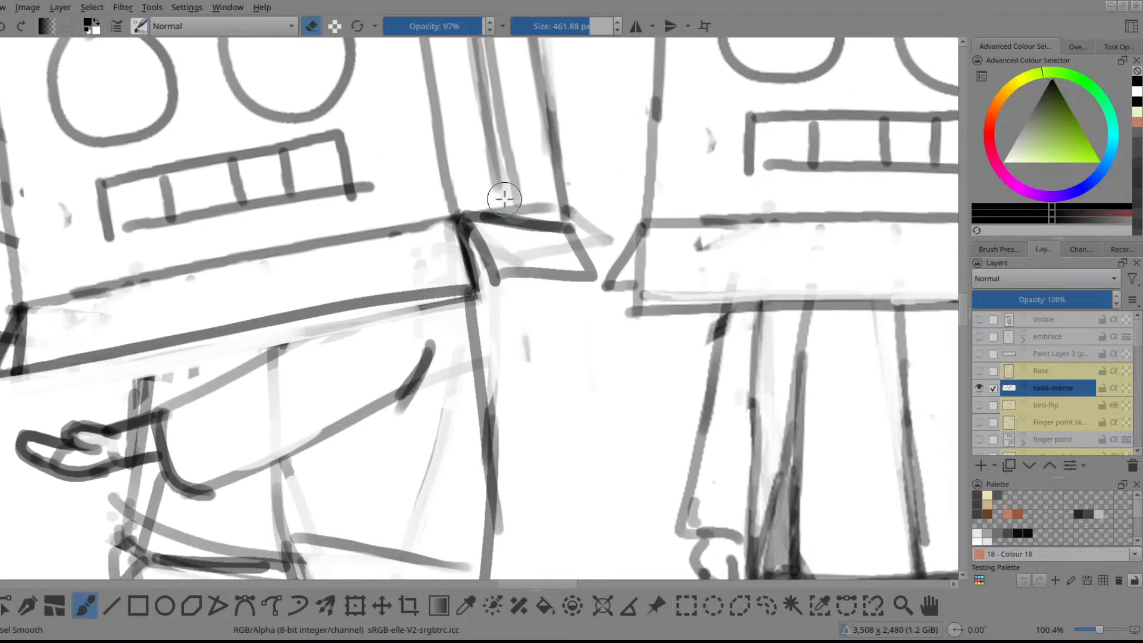
left_click_drag(503, 200, 555, 211)
key("e")
Step: Extend the stripe on the middle robot's box side down to the flap and soften the flap's old top edge
left_click_drag(497, 179, 506, 228)
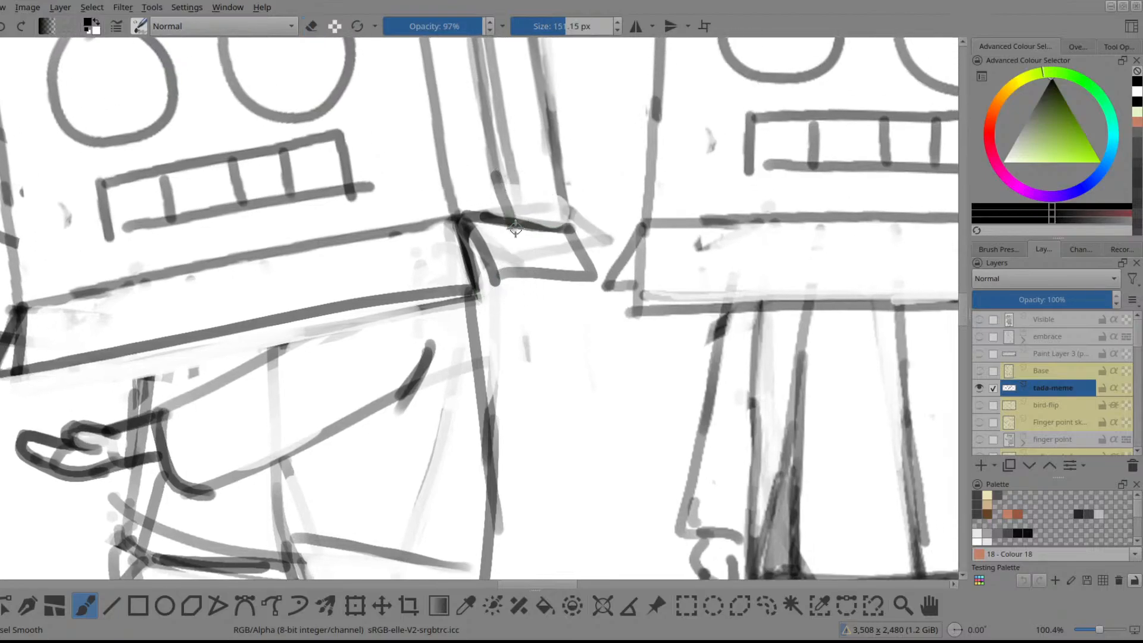
key("ctrl+z")
left_click_drag(498, 180, 506, 224)
key("ctrl+z")
left_click_drag(497, 178, 503, 218)
key("ctrl+z")
mouse_move(518, 175)
left_mouse_down()
mouse_move(534, 238)
mouse_move(496, 261)
mouse_move(497, 229)
mouse_move(471, 220)
mouse_move(584, 241)
left_mouse_up()
key("e")
key("ctrl+z")
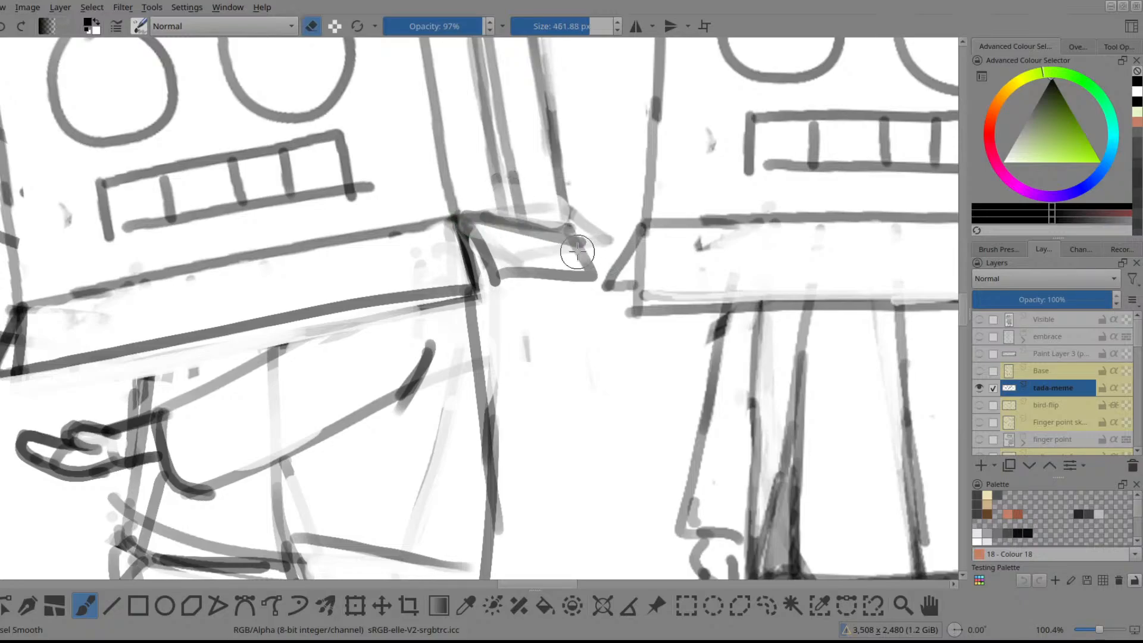
key("e")
Step: Redraw the side flap's top, bottom and outer edges with a steeper downward slant, fading the old bottom line
left_click_drag(455, 214, 582, 245)
left_click_drag(498, 278, 595, 316)
key("ctrl+z")
left_click_drag(497, 277, 597, 301)
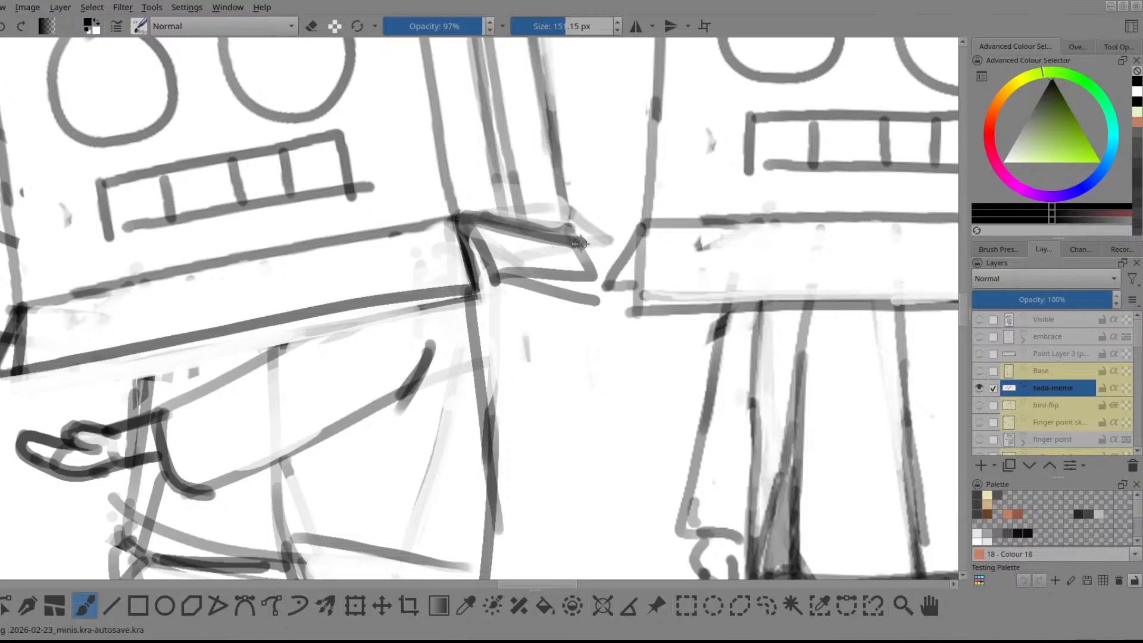
left_click_drag(581, 241, 598, 300)
key("e")
mouse_move(518, 254)
left_mouse_down()
mouse_move(553, 271)
mouse_move(530, 262)
left_mouse_up()
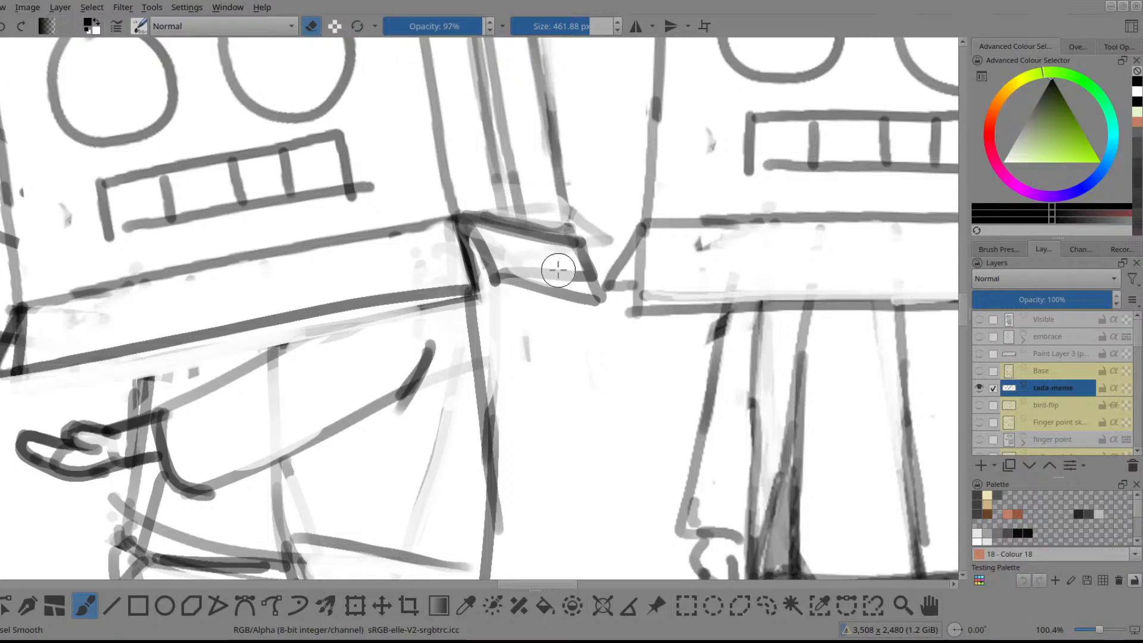
key("2")
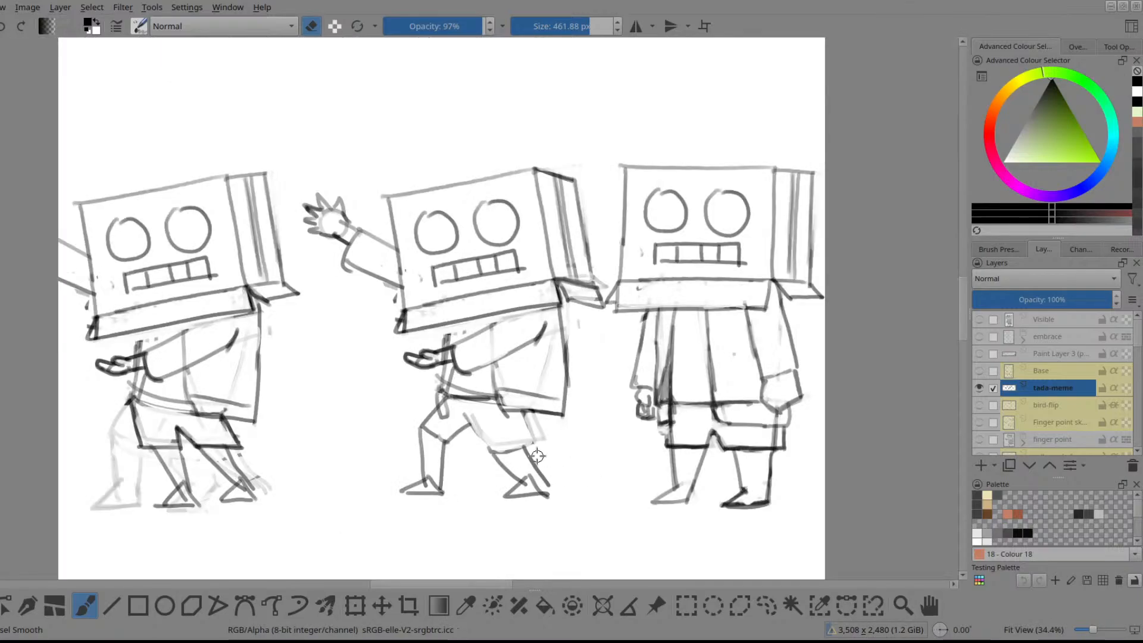
Step: Erase the leftover loop hanging below the middle robot's front coat hem and save the file
left_click_drag(496, 475, 489, 410)
key("e")
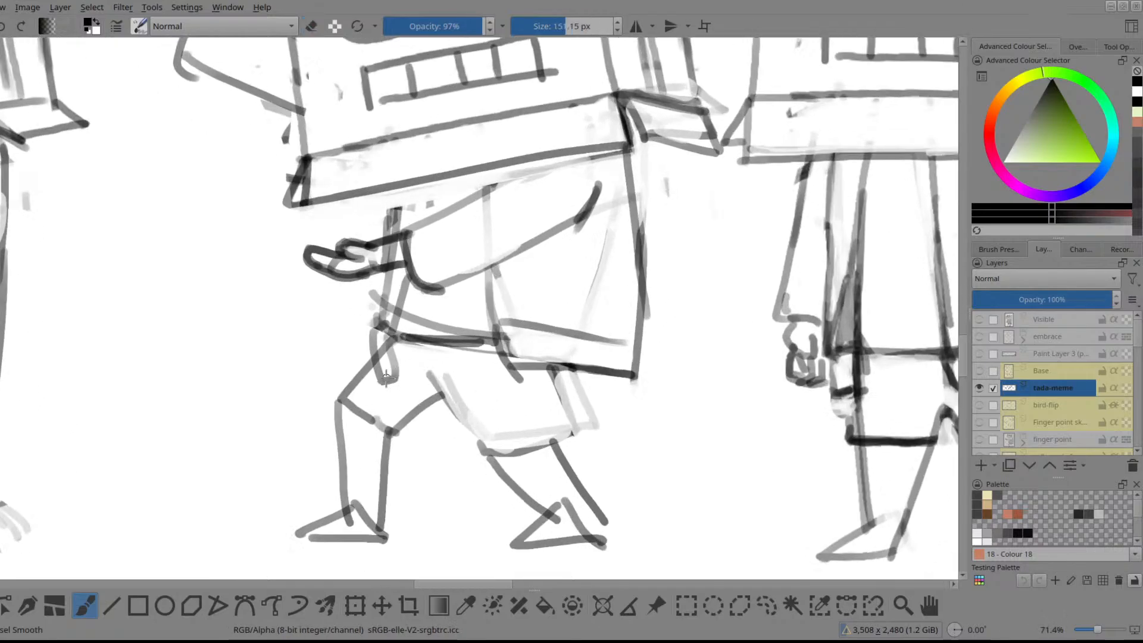
key("e")
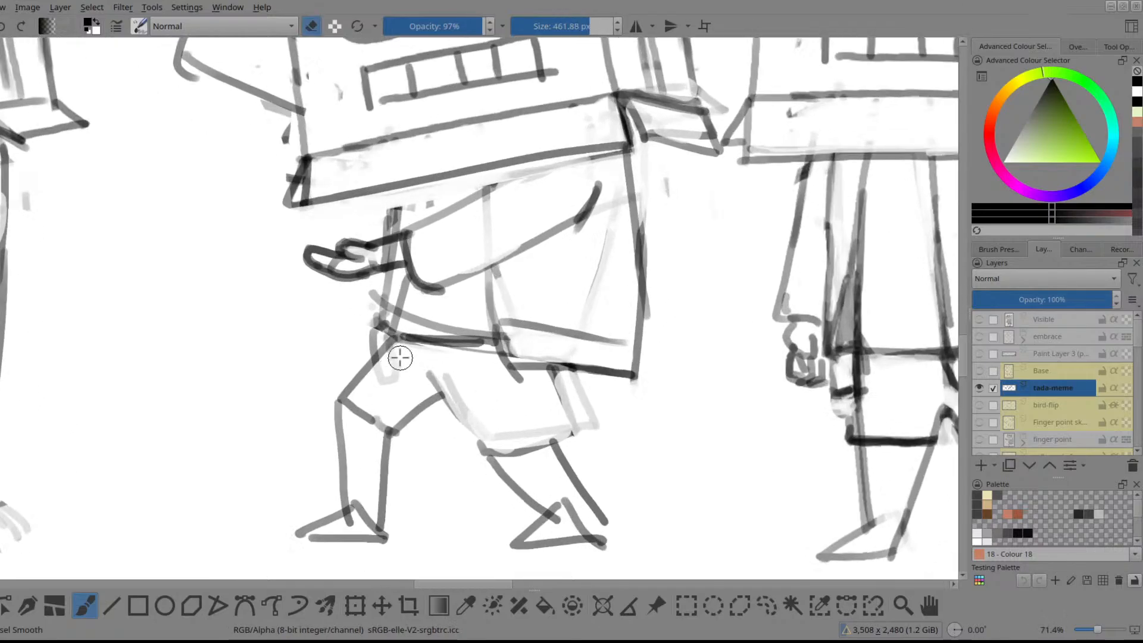
key("e")
key("2")
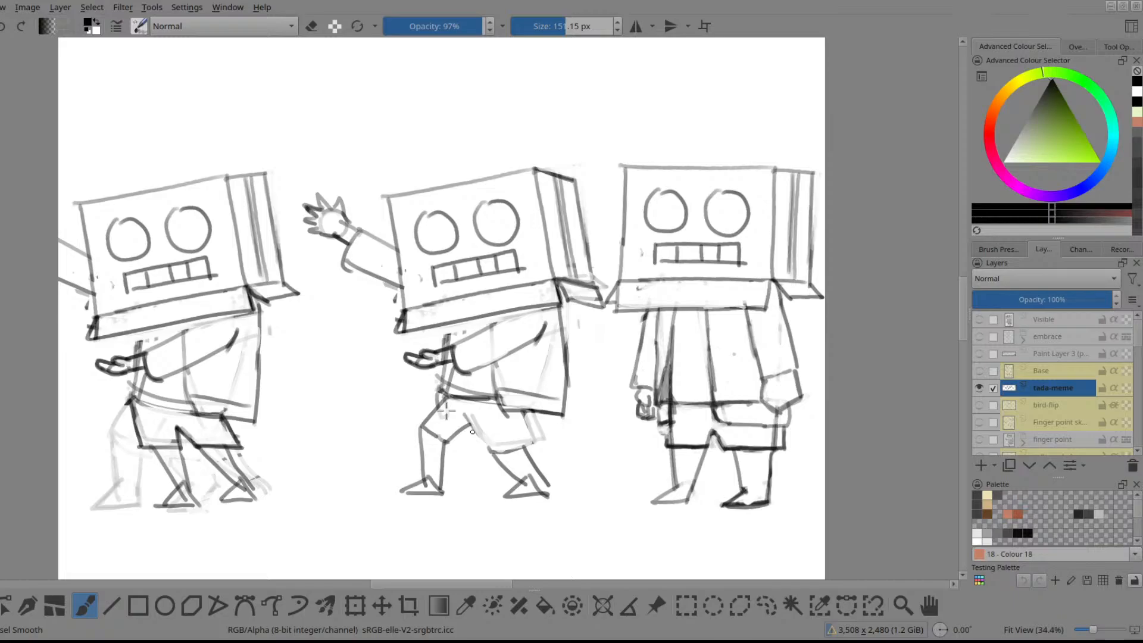
key("ctrl+s")
key("t")
mouse_move(479, 332)
left_mouse_down()
mouse_move(597, 339)
mouse_move(532, 336)
left_mouse_up()
key("ctrl+z")
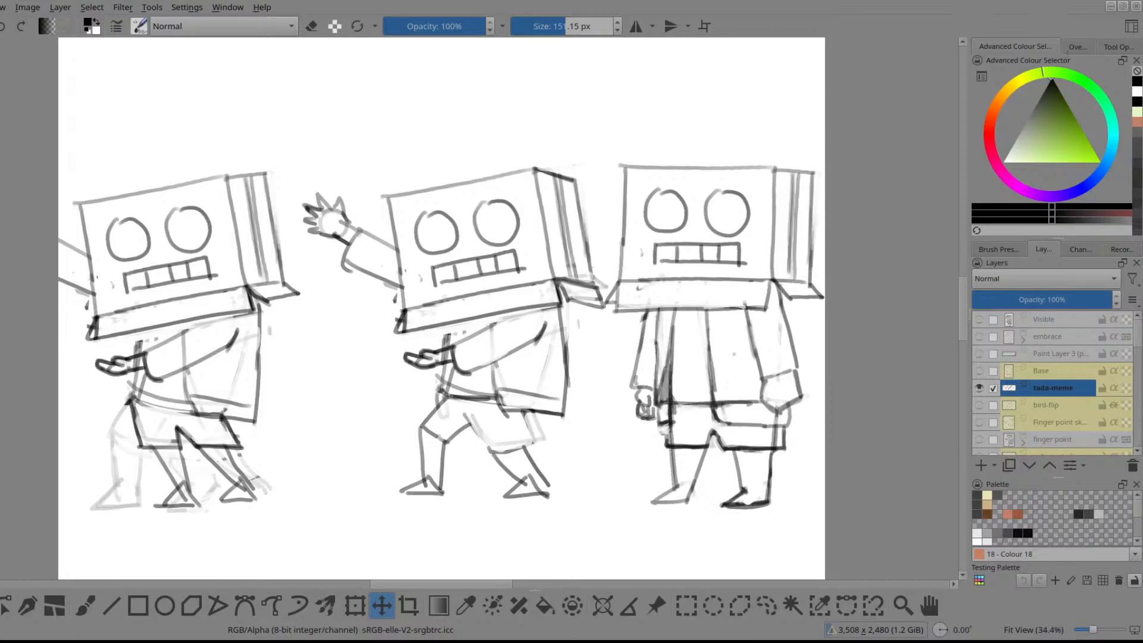
Step: In the portrait and figure study document, add a new paint layer and hide the 2026-08-09 layer
left_click(1123, 7)
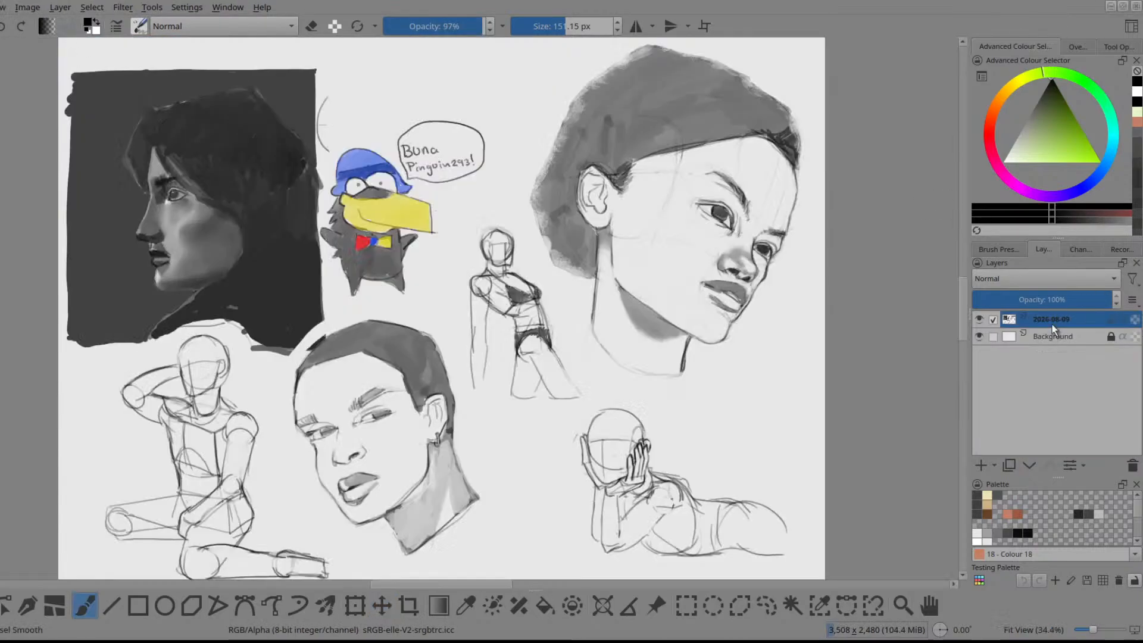
left_click(981, 465)
left_click(978, 337)
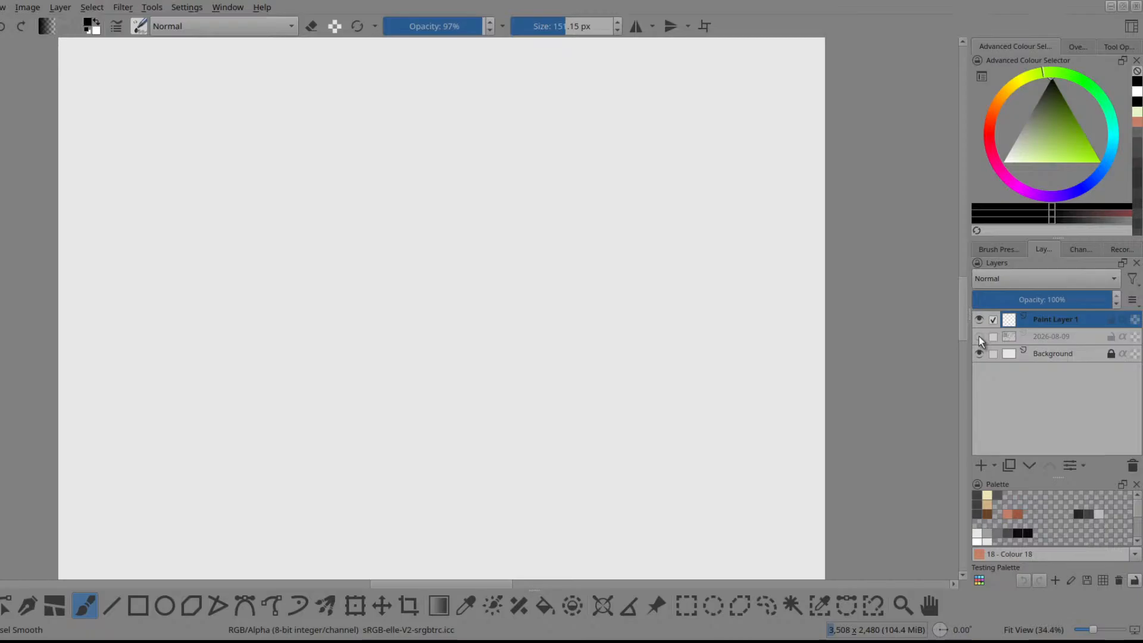
left_click(864, 180)
mouse_move(401, 309)
left_mouse_down()
mouse_move(454, 329)
mouse_move(344, 277)
mouse_move(338, 221)
left_mouse_up()
mouse_move(334, 206)
left_mouse_down()
mouse_move(332, 306)
mouse_move(350, 418)
left_mouse_up()
right_click(248, 250)
right_click(240, 347)
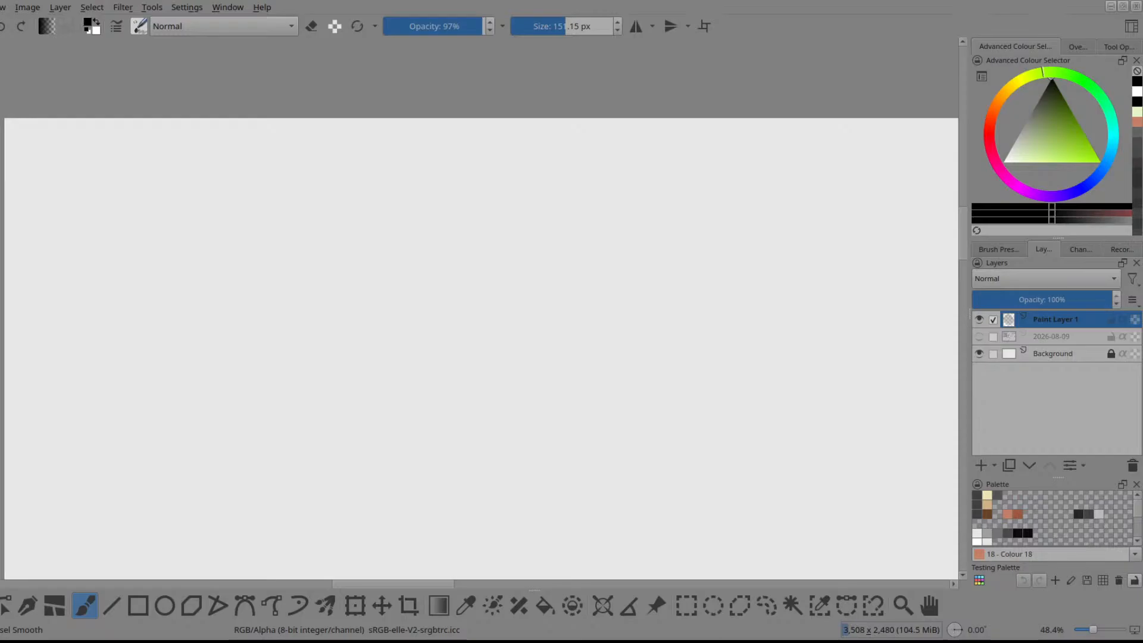
mouse_move(577, 366)
left_mouse_down()
mouse_move(601, 341)
mouse_move(508, 274)
mouse_move(492, 287)
left_mouse_up()
left_click_drag(367, 285, 301, 280)
key("ctrl+z")
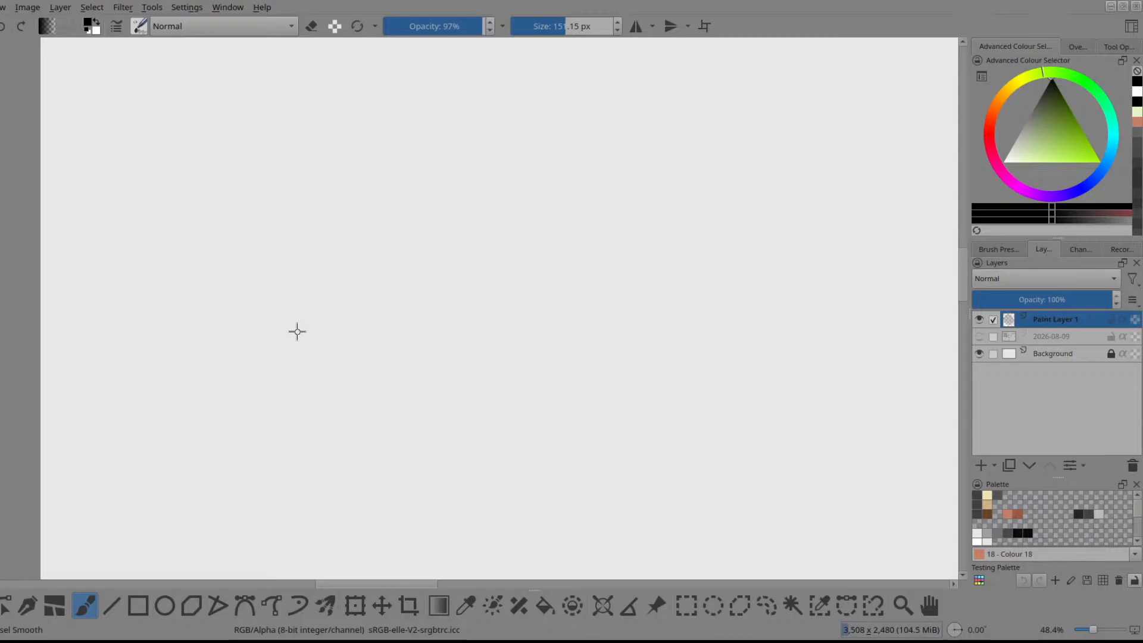
scroll(452, 235, "left", 1)
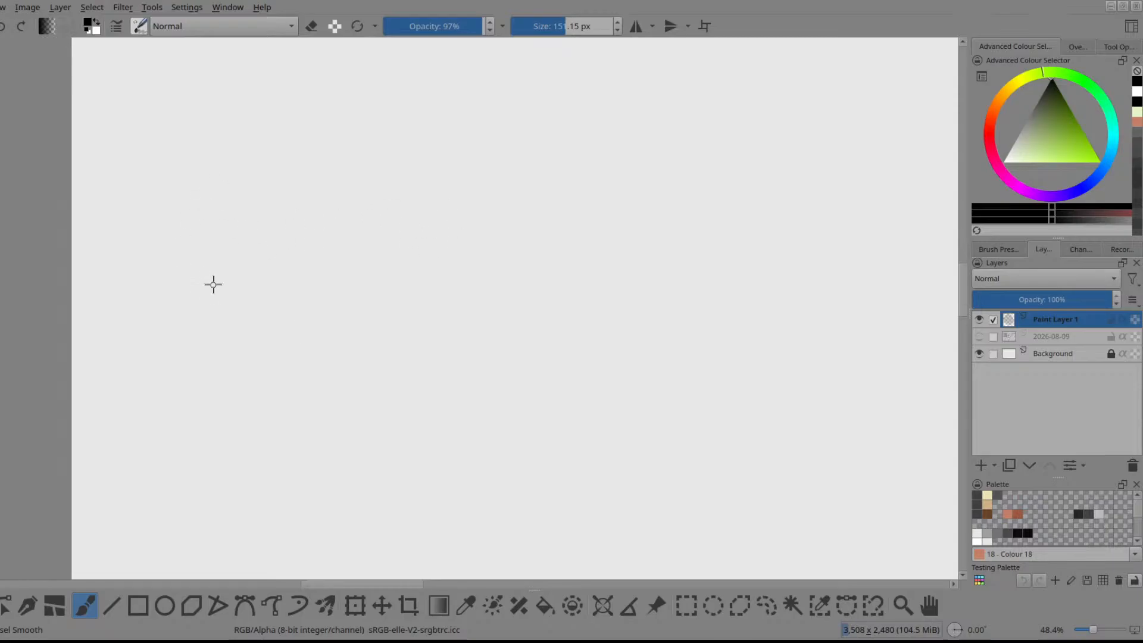
scroll(266, 215, "left", 2)
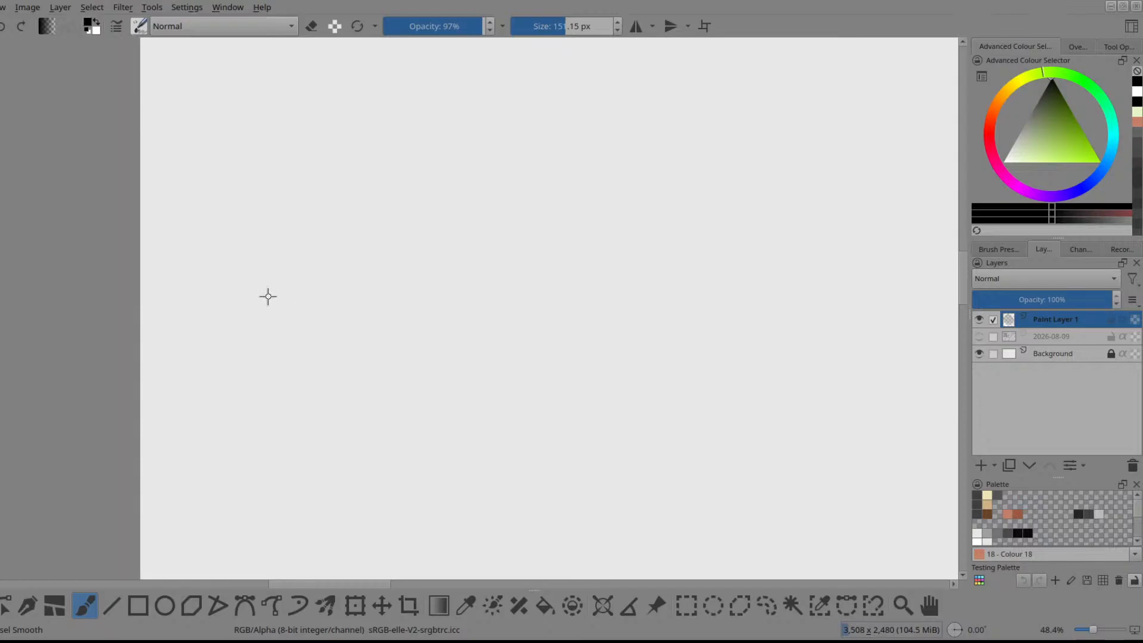
Step: Sketch a large head circle on Paint Layer 1 and draw a horizontal brow line across its middle
left_click_drag(427, 277, 422, 244)
left_click_drag(361, 275, 335, 331)
left_click_drag(393, 268, 299, 310)
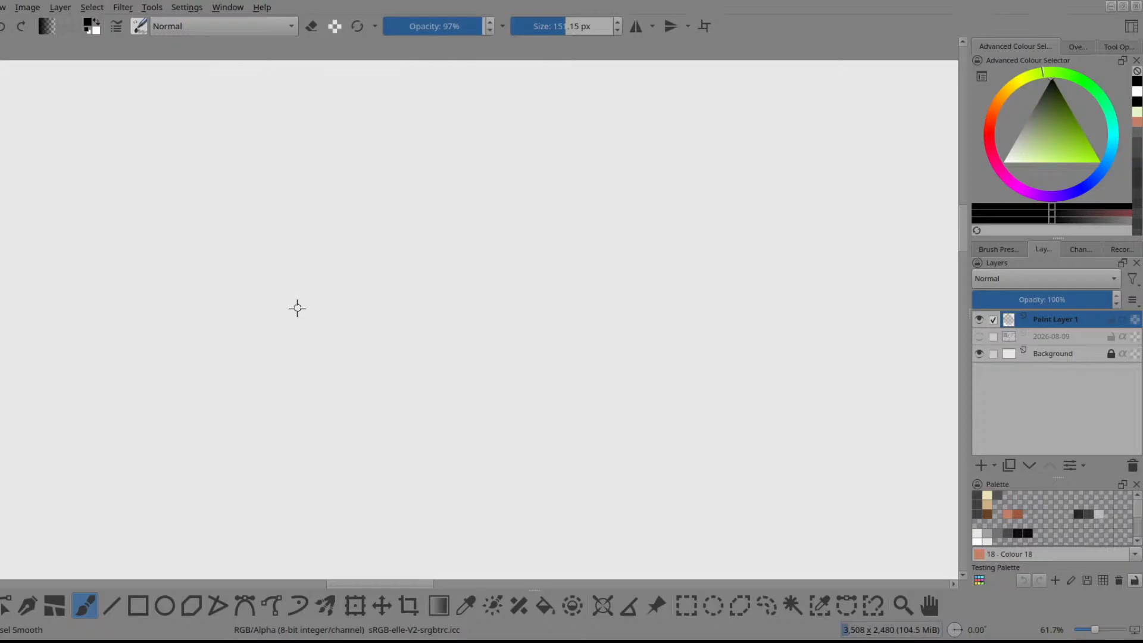
left_click_drag(311, 209, 214, 196)
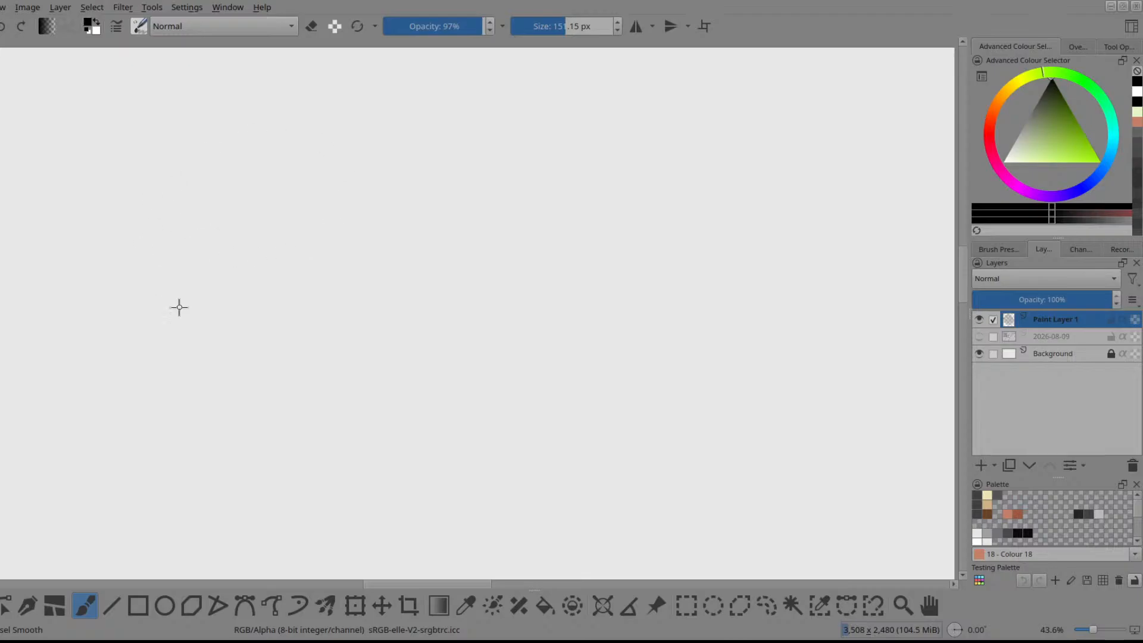
mouse_move(351, 127)
left_mouse_down()
mouse_move(280, 349)
mouse_move(327, 111)
left_mouse_up()
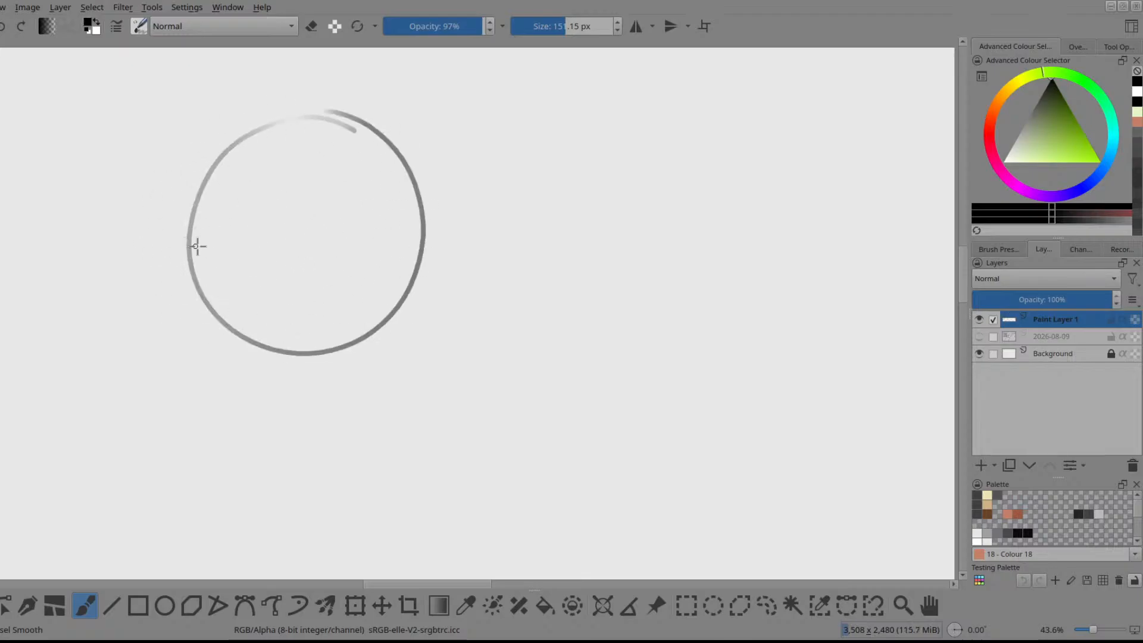
left_click_drag(194, 245, 405, 259)
key("ctrl+z")
left_click_drag(189, 246, 420, 249)
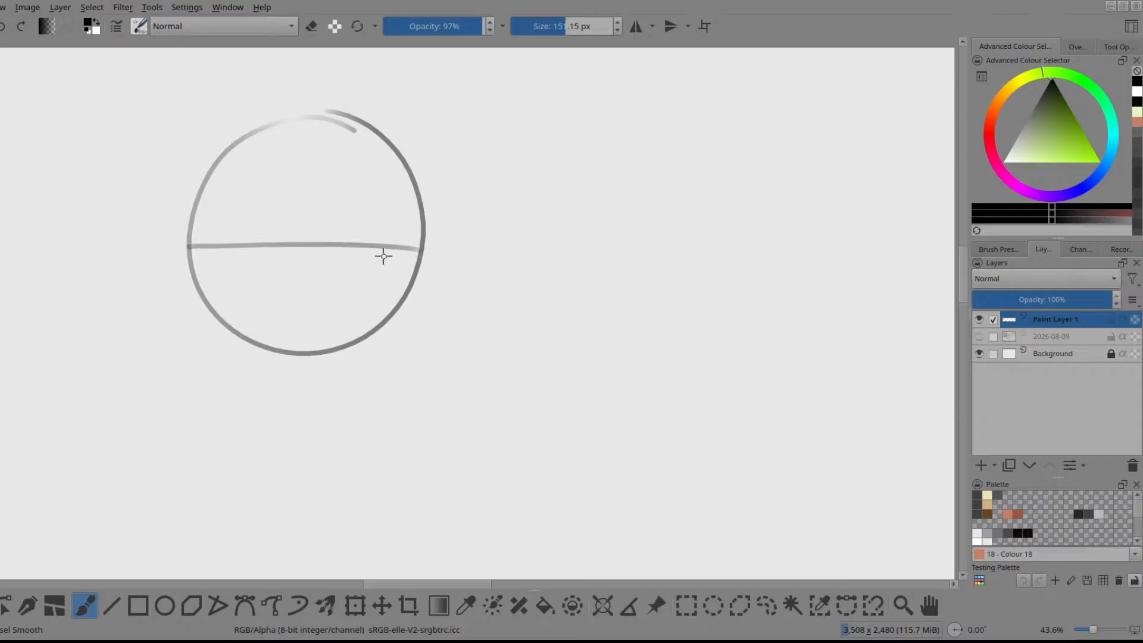
Step: Draw a line down from the brow line's middle, a slanting jawline toward the chin, and the straight front of the face
left_click_drag(281, 295, 250, 280)
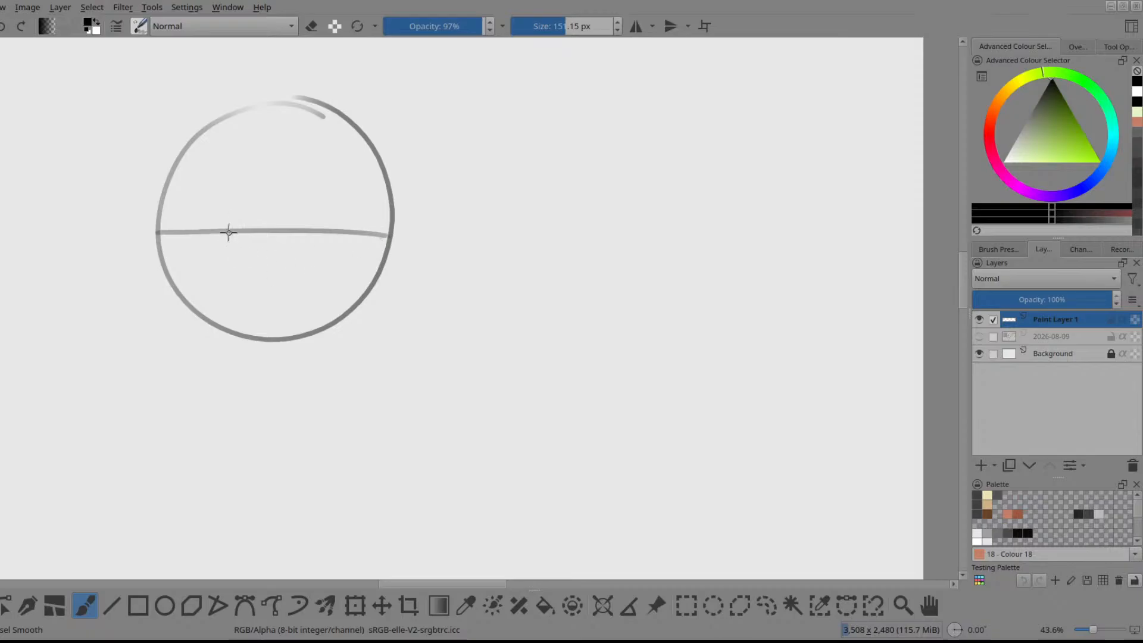
left_click_drag(251, 228, 247, 351)
left_click_drag(393, 236, 370, 344)
key("ctrl+z")
left_click_drag(393, 237, 371, 333)
key("ctrl+z")
left_click_drag(393, 238, 357, 364)
key("ctrl+z")
left_click_drag(245, 306, 332, 371)
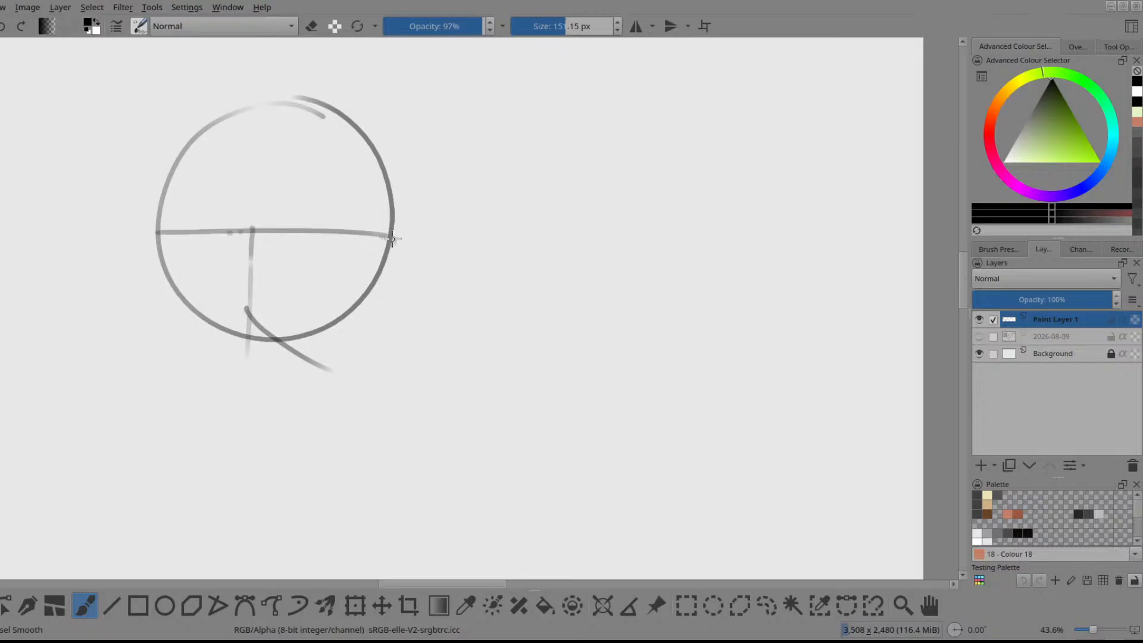
left_click_drag(392, 238, 352, 372)
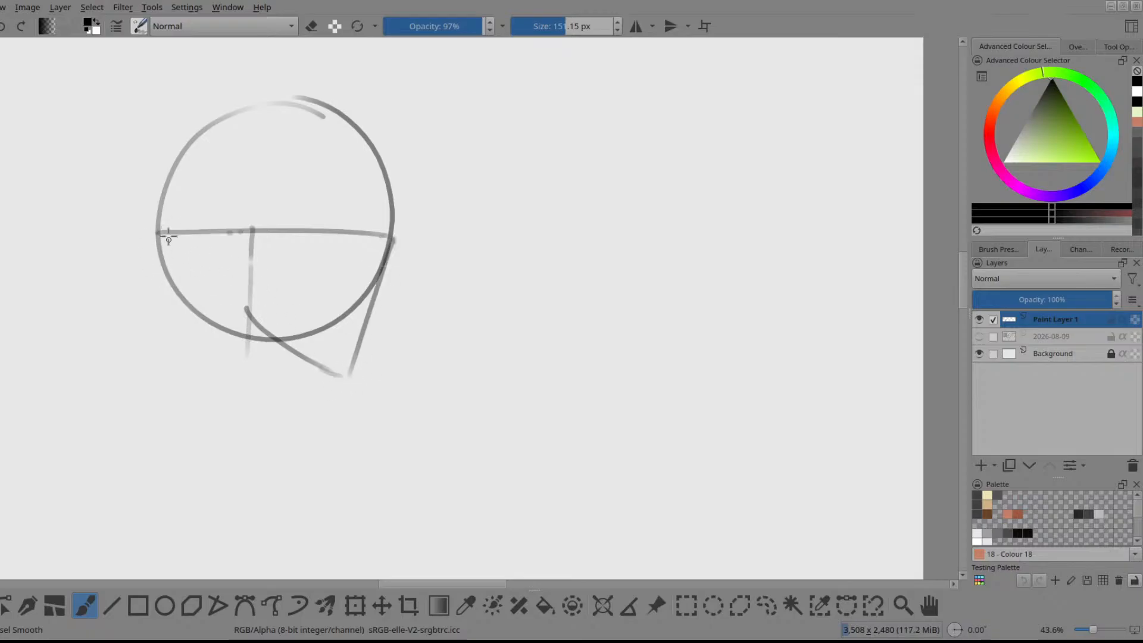
Step: Add a short curve inside the back of the head and sketch the neck with two slanted sides and a curved base
mouse_move(174, 154)
left_mouse_down()
mouse_move(170, 244)
mouse_move(185, 279)
left_mouse_up()
key("ctrl+z")
left_click_drag(214, 420, 266, 417)
key("ctrl+z")
left_click_drag(176, 406, 274, 444)
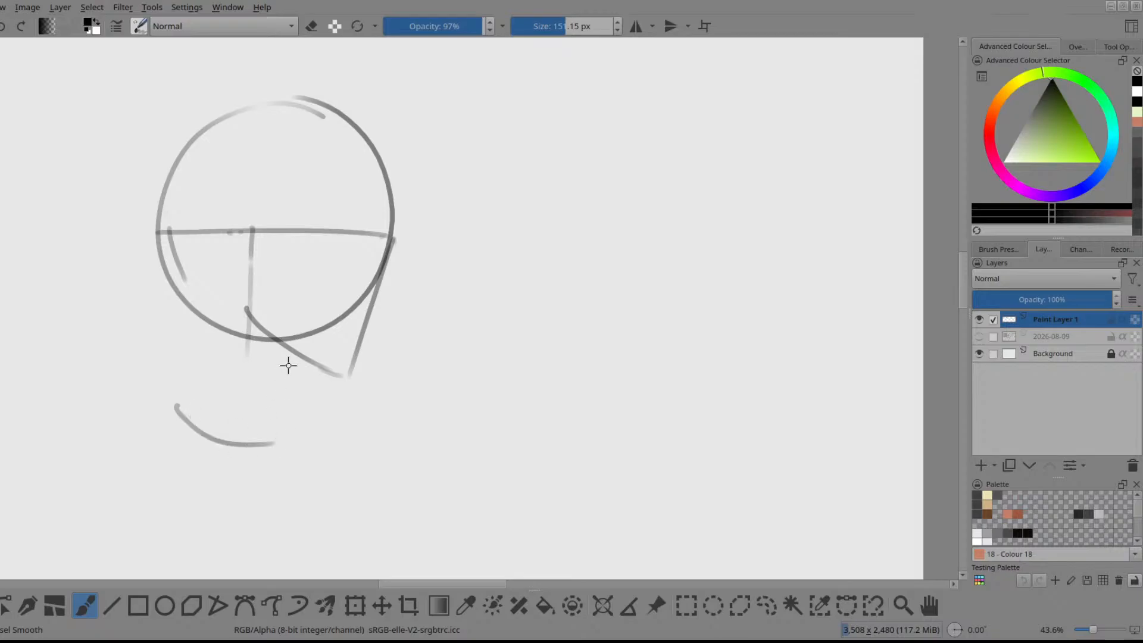
left_click_drag(298, 351, 261, 456)
left_click_drag(196, 317, 179, 396)
key("ctrl+z")
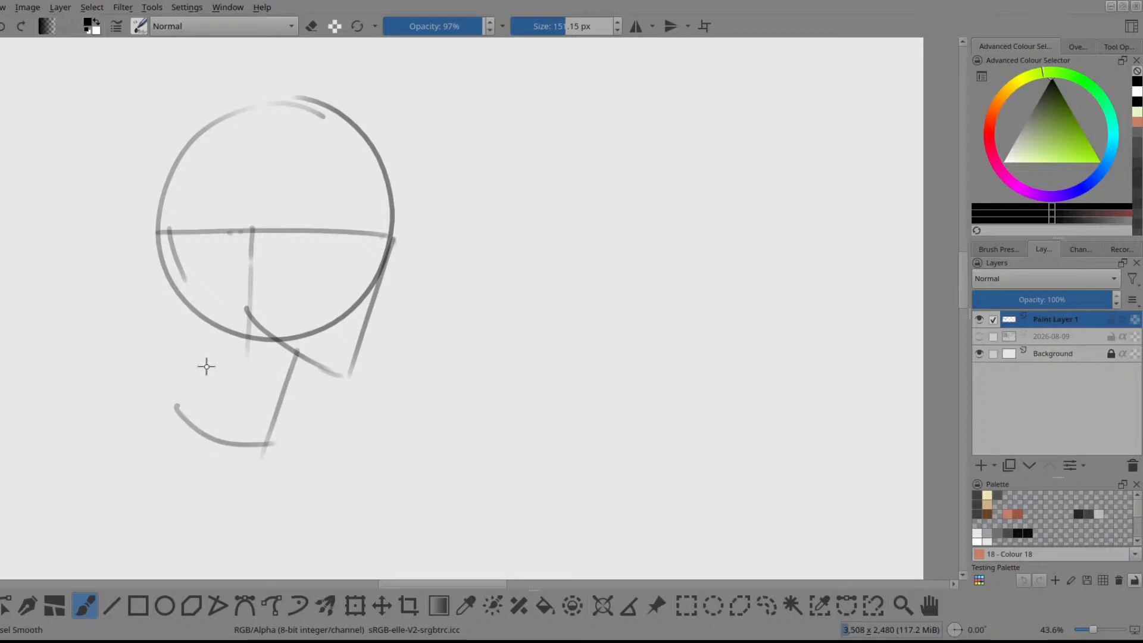
mouse_move(211, 315)
left_mouse_down()
mouse_move(184, 375)
mouse_move(173, 400)
left_mouse_up()
Step: Redraw the rear jaw edge and the underside toward the chin with darker strokes, and soften the overlapping old jawline
left_click_drag(292, 354, 345, 375)
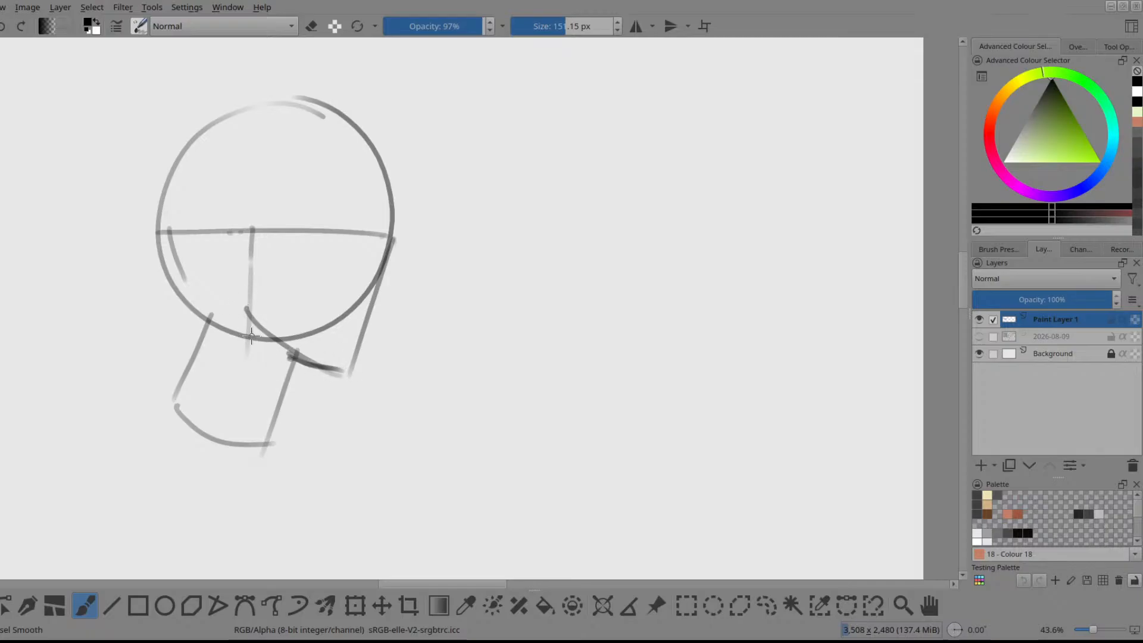
left_click_drag(248, 268, 262, 340)
left_click_drag(249, 271, 261, 334)
left_click_drag(258, 330, 307, 365)
key("e")
left_click_drag(274, 326, 334, 364)
Step: Reset the brush preset to its original settings and enlarge the brush to about 135 px
right_click(453, 172)
left_click(358, 27)
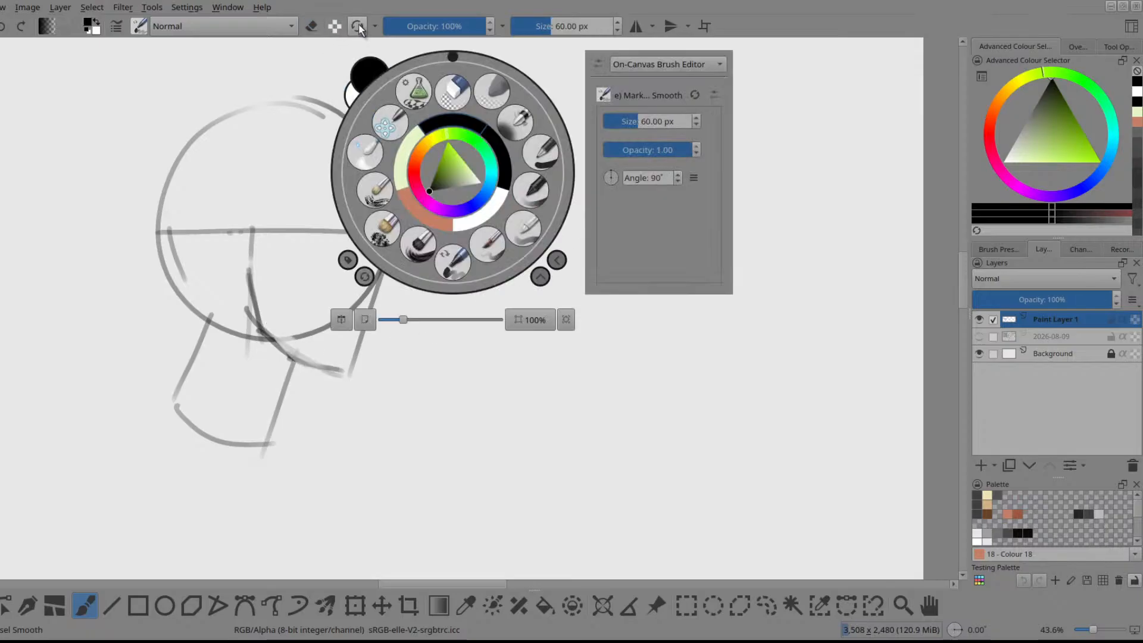
left_click(788, 372)
mouse_move(725, 403)
left_mouse_down()
mouse_move(725, 452)
mouse_move(781, 559)
left_mouse_up()
key("ctrl+z")
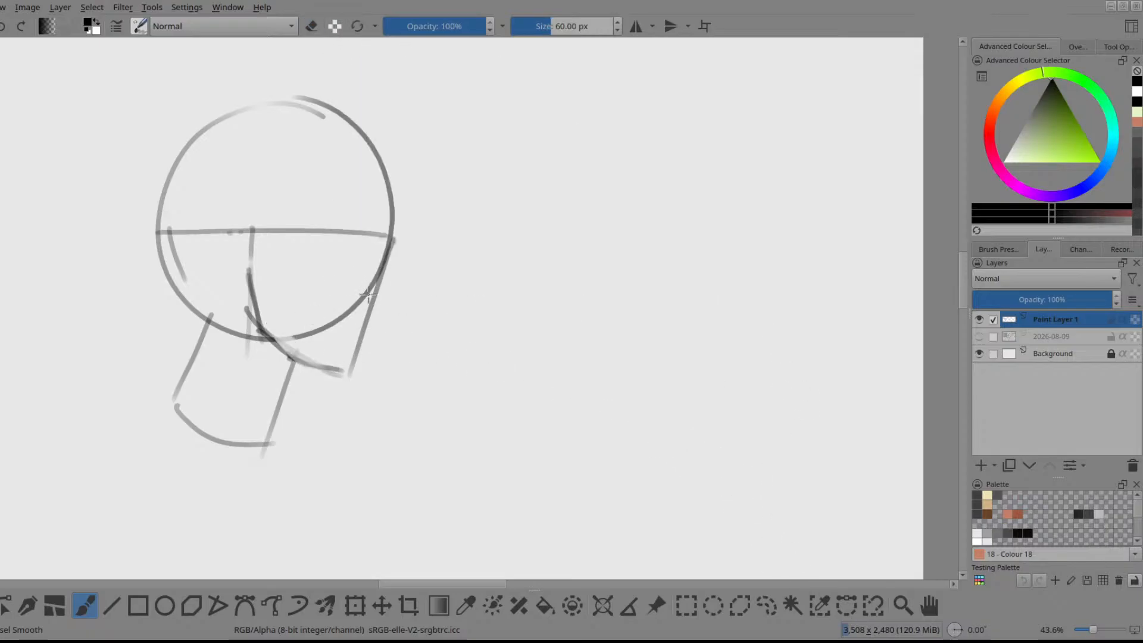
right_click(373, 316)
left_click(653, 109)
left_click_drag(553, 27, 562, 26)
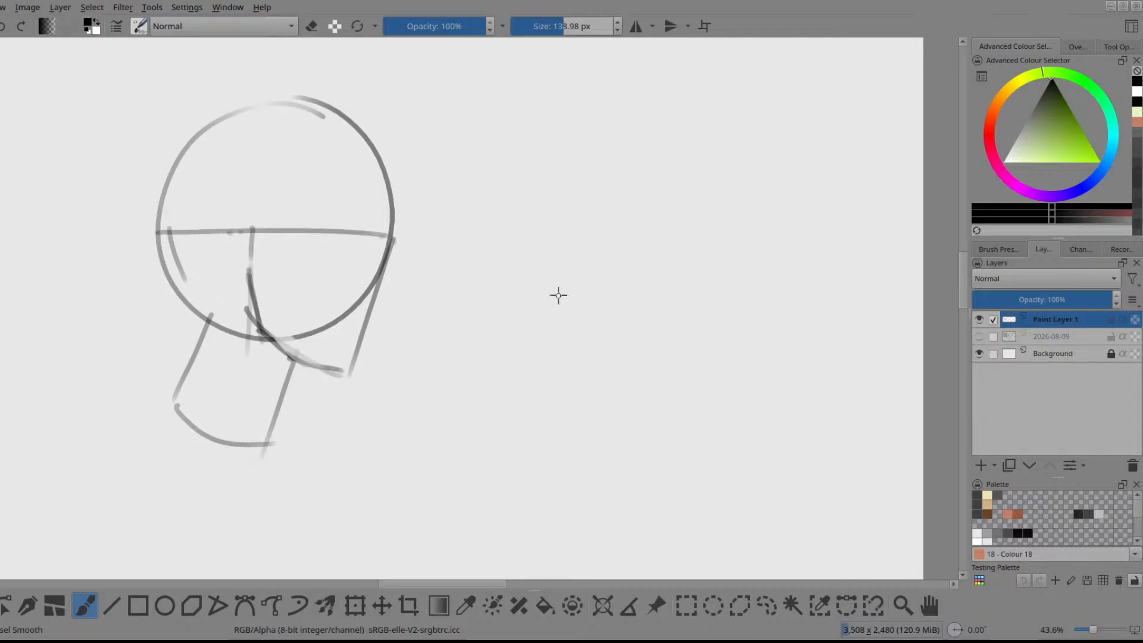
Step: Draw a new brow line across the head circle, higher at the back of the head than the existing one
left_click_drag(636, 296, 542, 248)
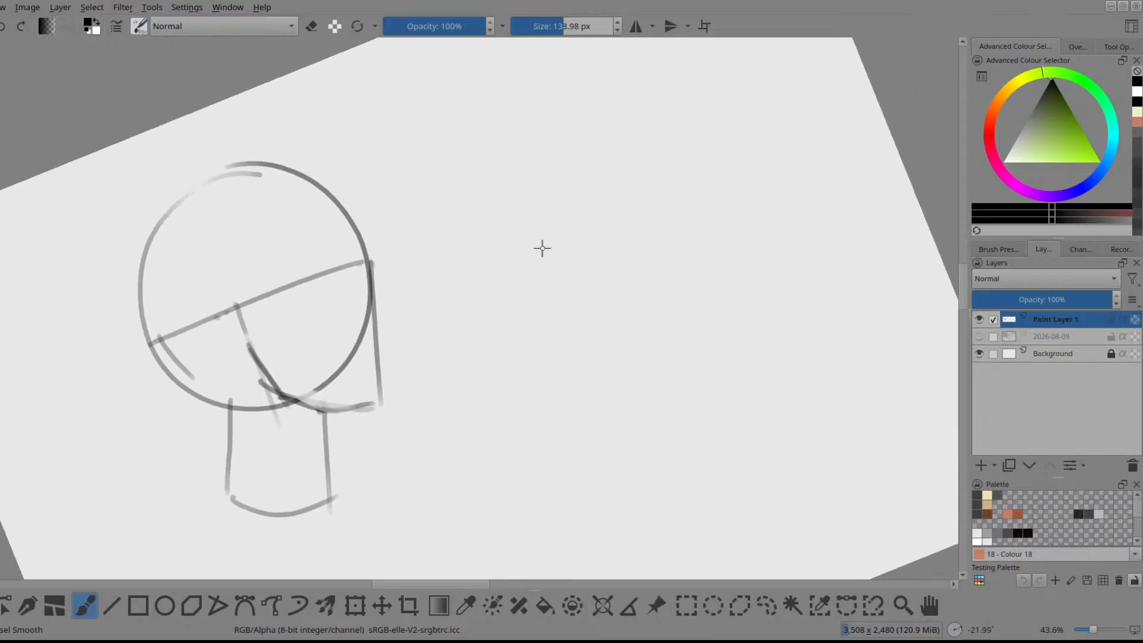
left_click_drag(261, 303, 341, 303)
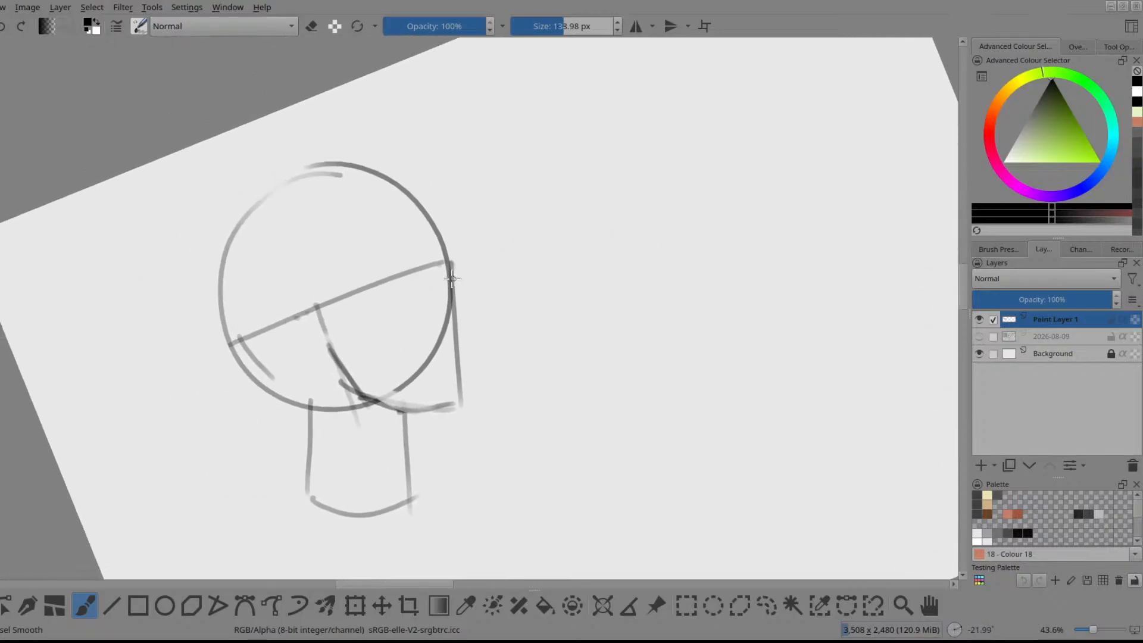
left_click(215, 306)
left_click_drag(217, 313, 448, 289)
key("ctrl+z")
left_click_drag(223, 333, 396, 286)
key("ctrl+z")
left_click_drag(221, 314, 422, 293)
key("ctrl+z")
left_click_drag(574, 255, 536, 280)
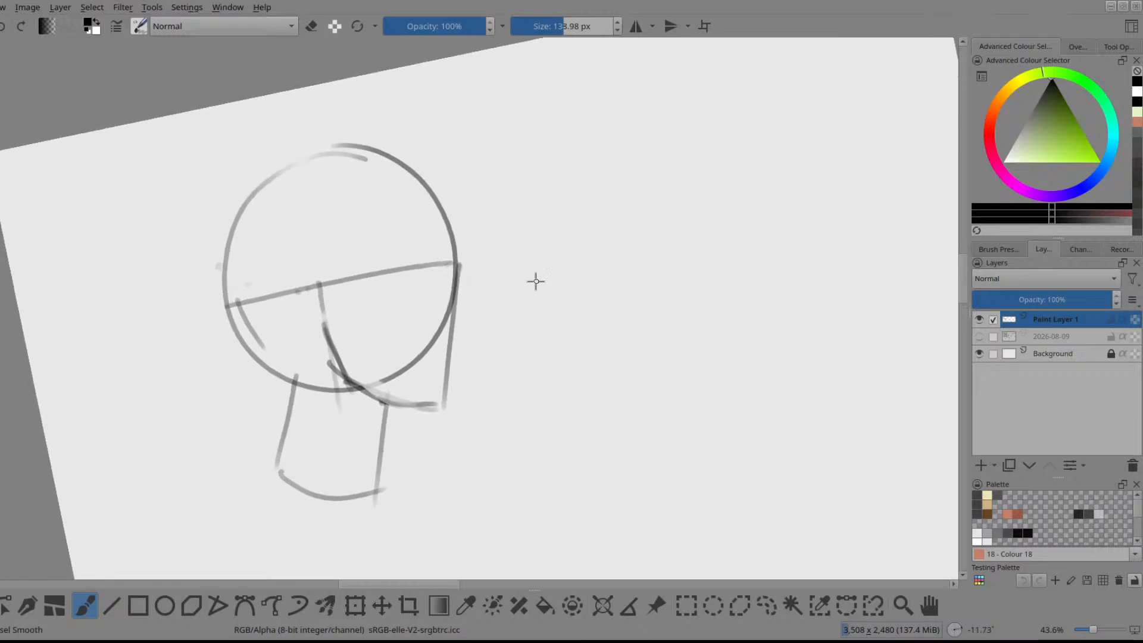
left_click_drag(219, 267, 459, 277)
Step: Fade the old brow line, upper ear line and back-of-head curve, and lighten the front edge below the new brow line
key("e")
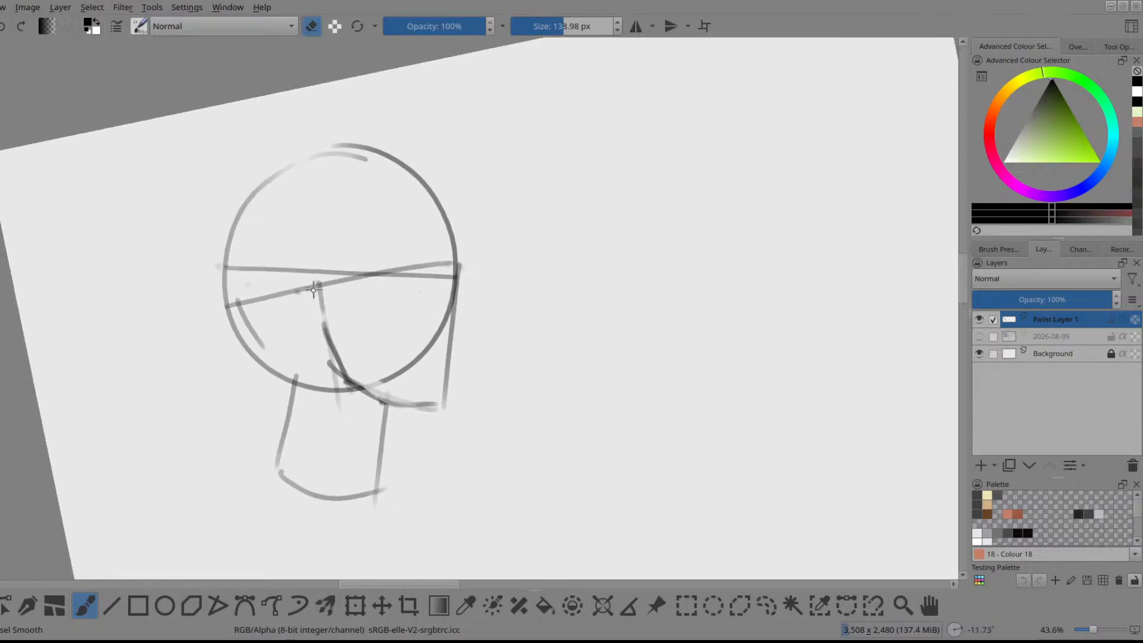
left_click_drag(321, 283, 323, 311)
left_click_drag(246, 307, 323, 311)
left_click_drag(239, 302, 265, 344)
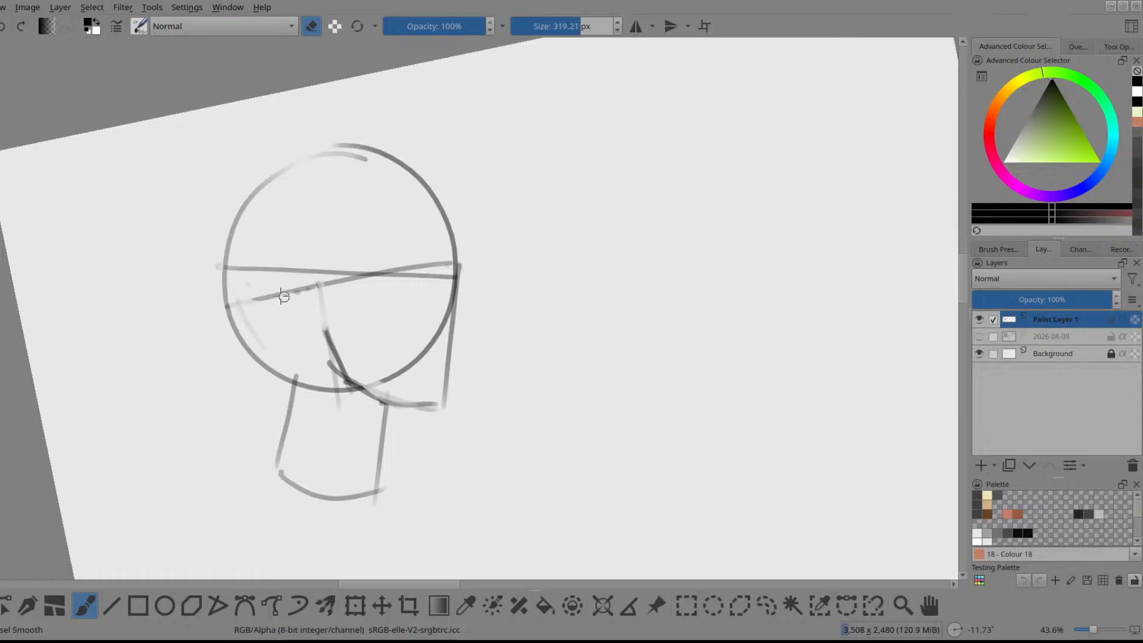
mouse_move(265, 296)
left_mouse_down()
mouse_move(369, 278)
mouse_move(386, 262)
mouse_move(422, 265)
mouse_move(383, 263)
mouse_move(365, 286)
mouse_move(306, 296)
mouse_move(337, 309)
left_mouse_up()
key("e")
key("e")
mouse_move(322, 359)
left_mouse_down()
mouse_move(339, 375)
mouse_move(322, 363)
left_mouse_up()
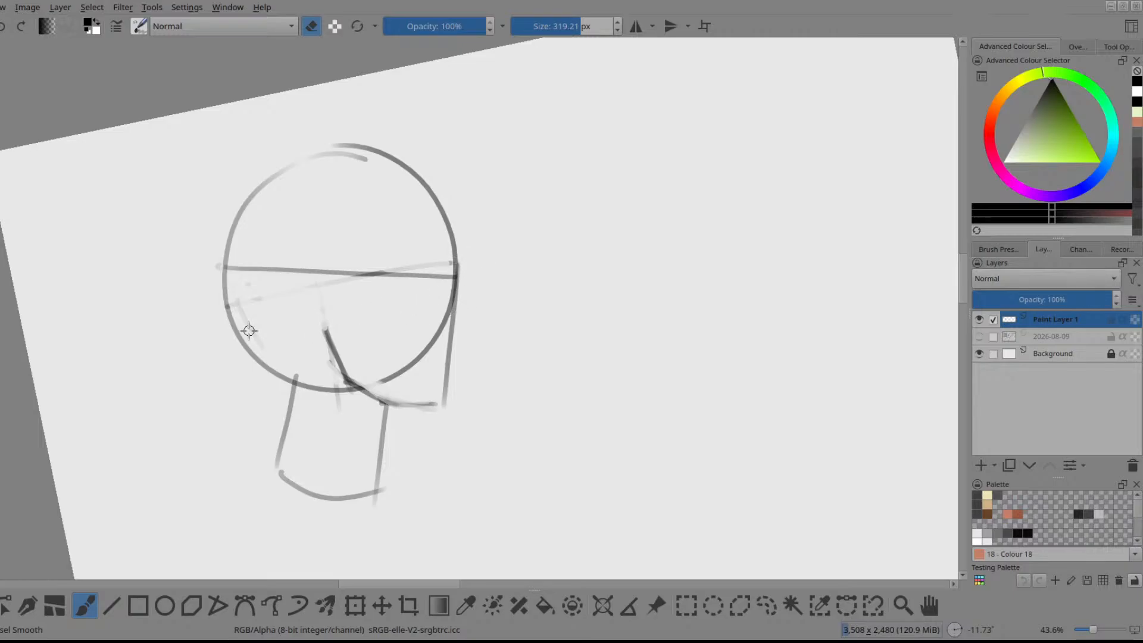
key("e")
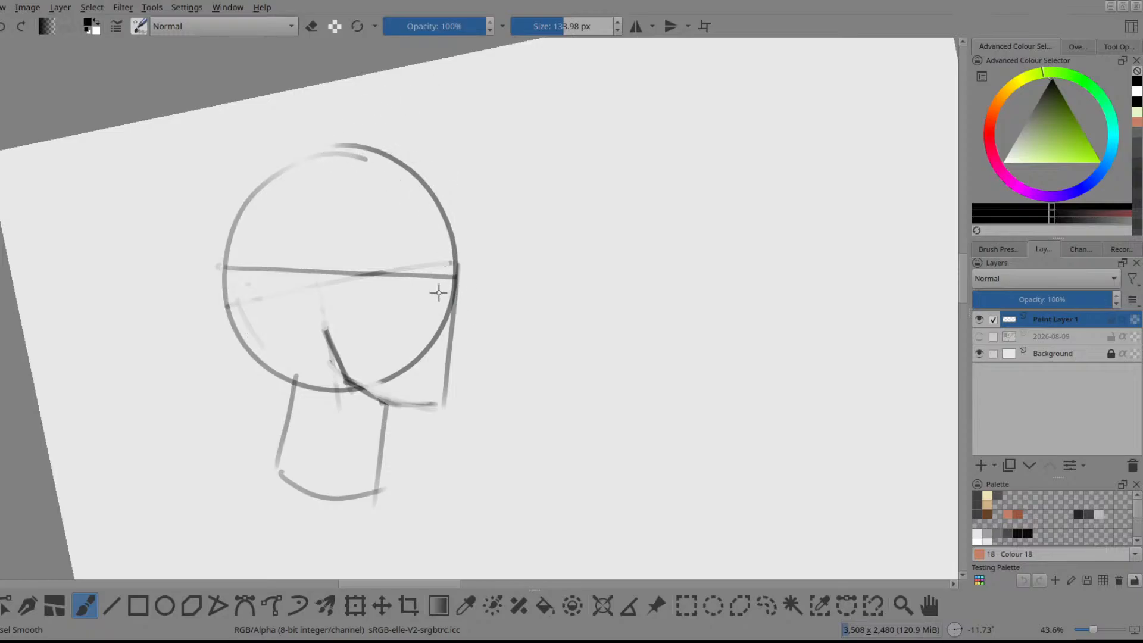
key("e")
left_click_drag(457, 286, 447, 337)
key("e")
Step: Draw a smaller side-plane circle inside the head and connect the new brow line down to the jaw's rear edge
mouse_move(260, 247)
left_mouse_down()
mouse_move(336, 344)
mouse_move(325, 205)
mouse_move(390, 316)
mouse_move(334, 220)
mouse_move(278, 303)
mouse_move(305, 218)
left_mouse_up()
key("ctrl+z")
key("ctrl+z")
left_click_drag(330, 272, 326, 335)
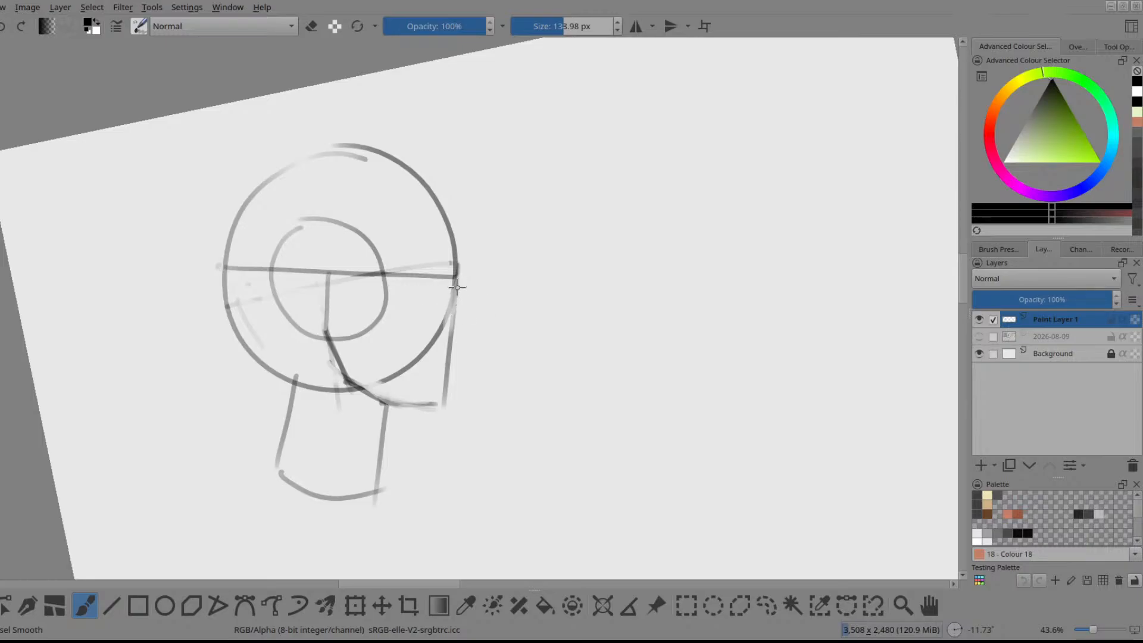
Step: Strengthen the forehead contour down to the brow and add a short stroke for the eye-socket dip beneath it
left_click_drag(444, 303, 449, 291)
mouse_move(445, 198)
left_mouse_down()
mouse_move(452, 283)
mouse_move(453, 272)
left_mouse_up()
key("4")
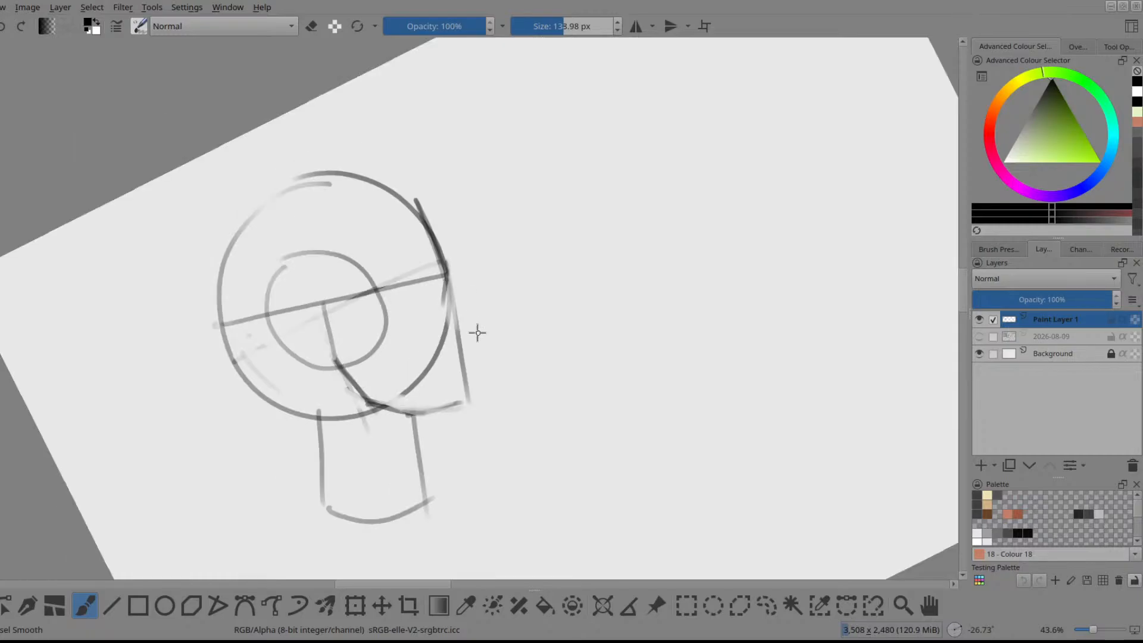
key("5")
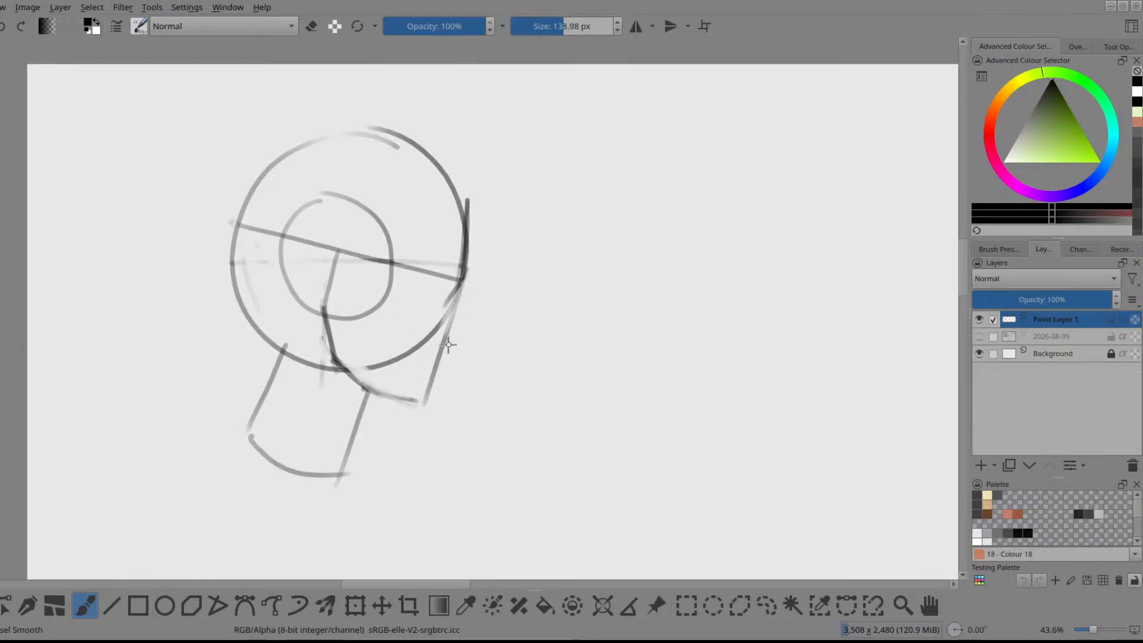
Step: Sketch the profile nose with a sloping bridge, a flat base and a short nostril edge, and soften those strokes
left_click_drag(451, 295, 455, 345)
key("ctrl+z")
left_click_drag(450, 297, 457, 348)
mouse_move(438, 343)
left_mouse_down()
mouse_move(456, 335)
mouse_move(423, 340)
mouse_move(422, 324)
left_mouse_up()
key("e")
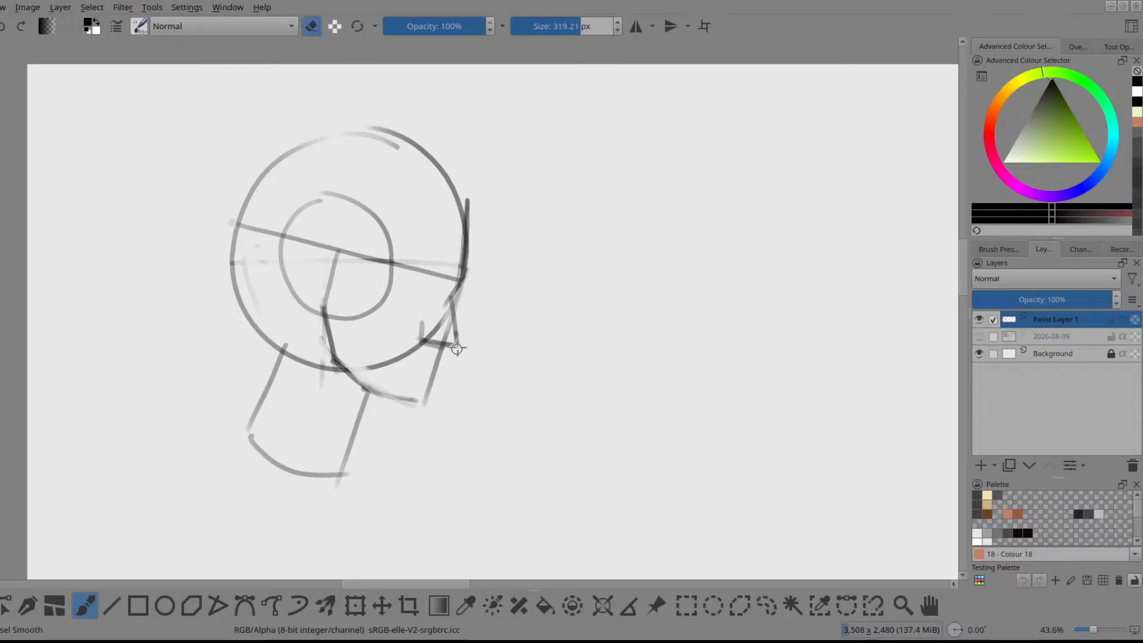
key("e")
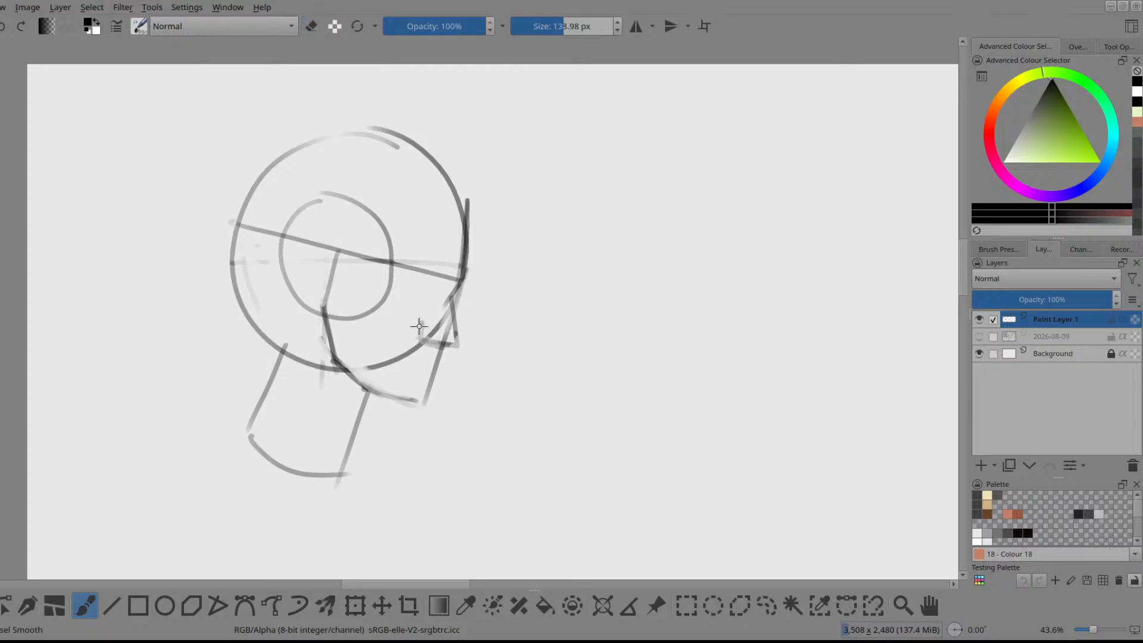
Step: Redraw the nose bridge darker and round the base up into a curved nostril wing
left_click_drag(452, 301, 459, 341)
key("ctrl+z")
left_click_drag(452, 302, 459, 344)
key("e")
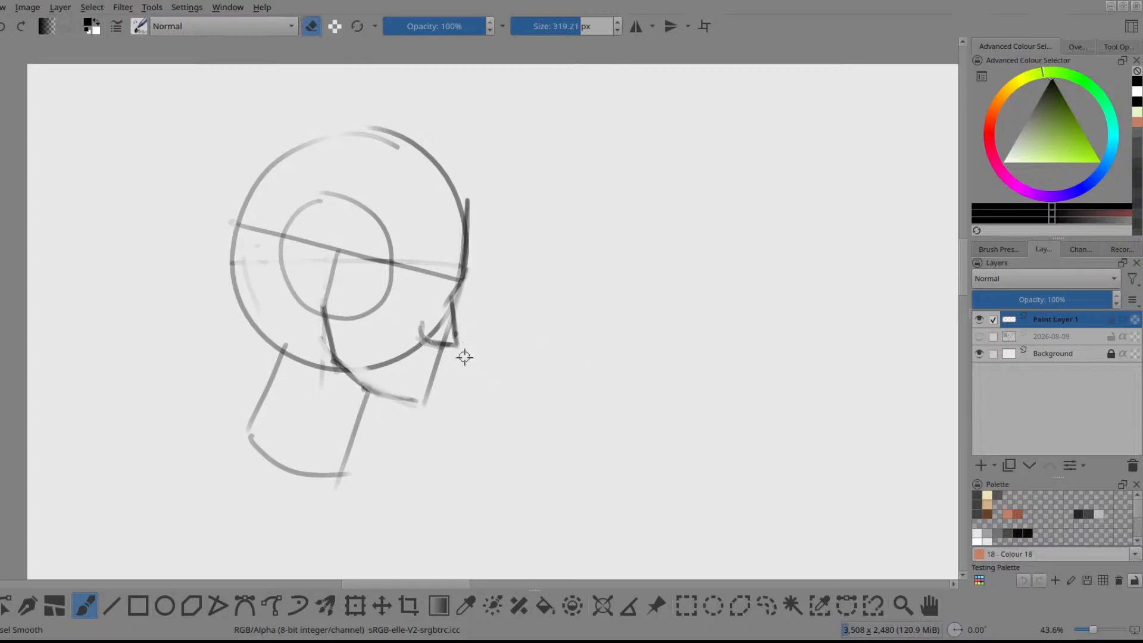
key("e")
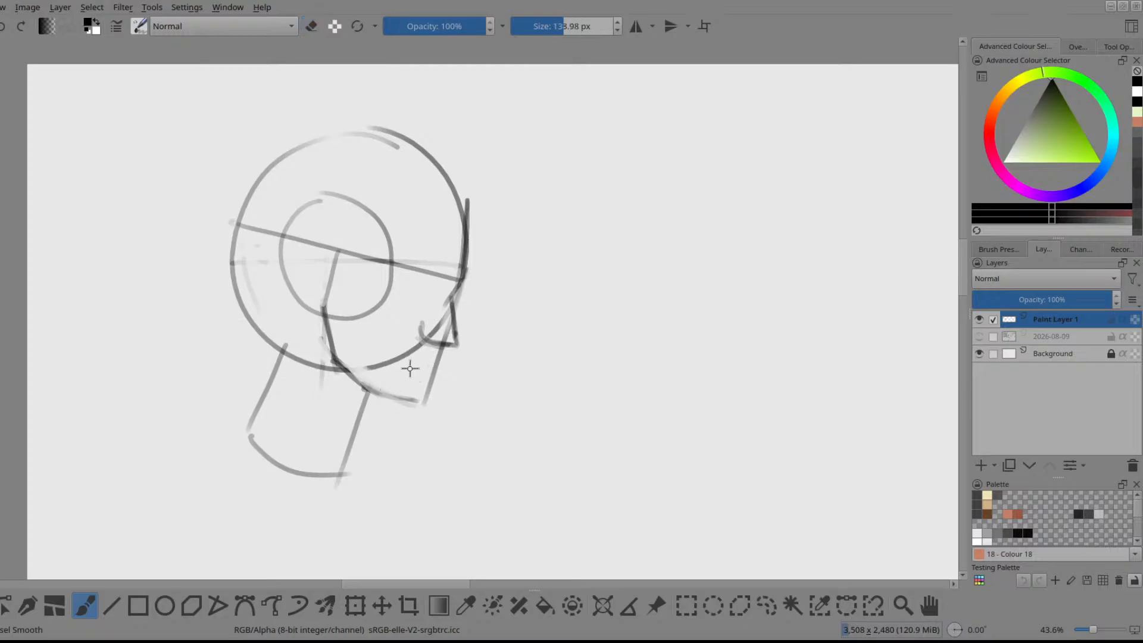
Step: Sketch a short mouth line beneath the nose, running in from the front of the face
mouse_move(393, 356)
left_mouse_down()
mouse_move(438, 363)
mouse_move(412, 372)
mouse_move(444, 391)
mouse_move(401, 359)
mouse_move(447, 367)
mouse_move(413, 362)
mouse_move(449, 364)
mouse_move(444, 346)
mouse_move(441, 371)
mouse_move(402, 359)
mouse_move(443, 366)
mouse_move(403, 362)
mouse_move(446, 364)
mouse_move(441, 350)
mouse_move(439, 374)
left_mouse_up()
key("ctrl+z")
left_click_drag(354, 310, 376, 309)
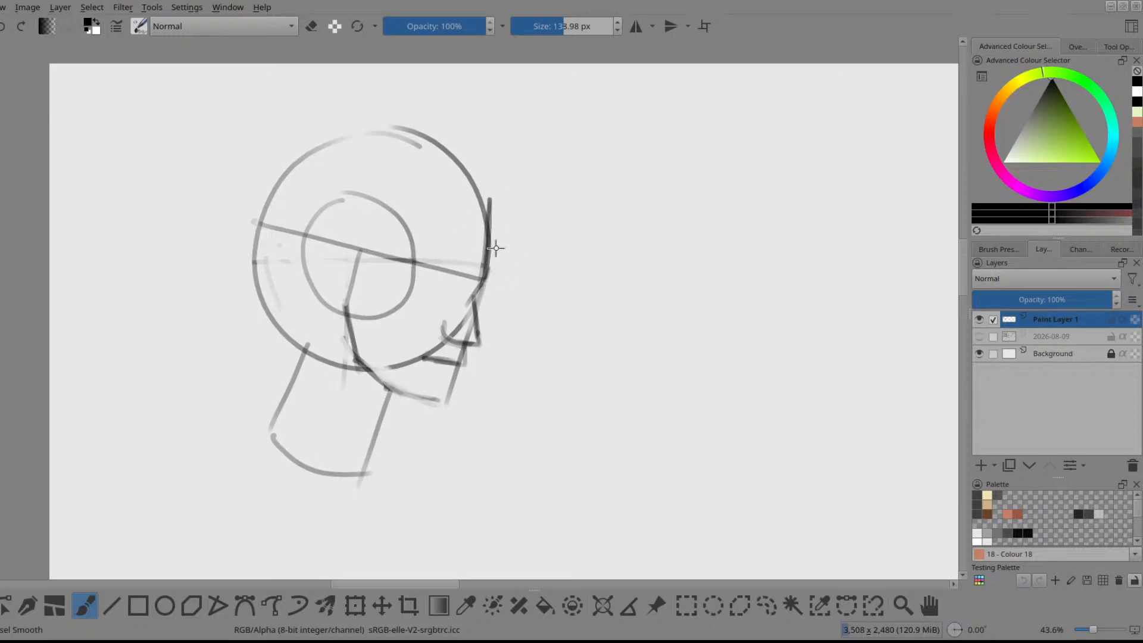
Step: Draw a second line just in front of the forehead, fade the old front contour, and redraw the forehead curve to the brow
mouse_move(498, 212)
left_mouse_down()
mouse_move(493, 278)
mouse_move(501, 265)
left_mouse_up()
key("e")
mouse_move(498, 207)
left_mouse_down()
mouse_move(493, 281)
mouse_move(482, 281)
left_mouse_up()
key("e")
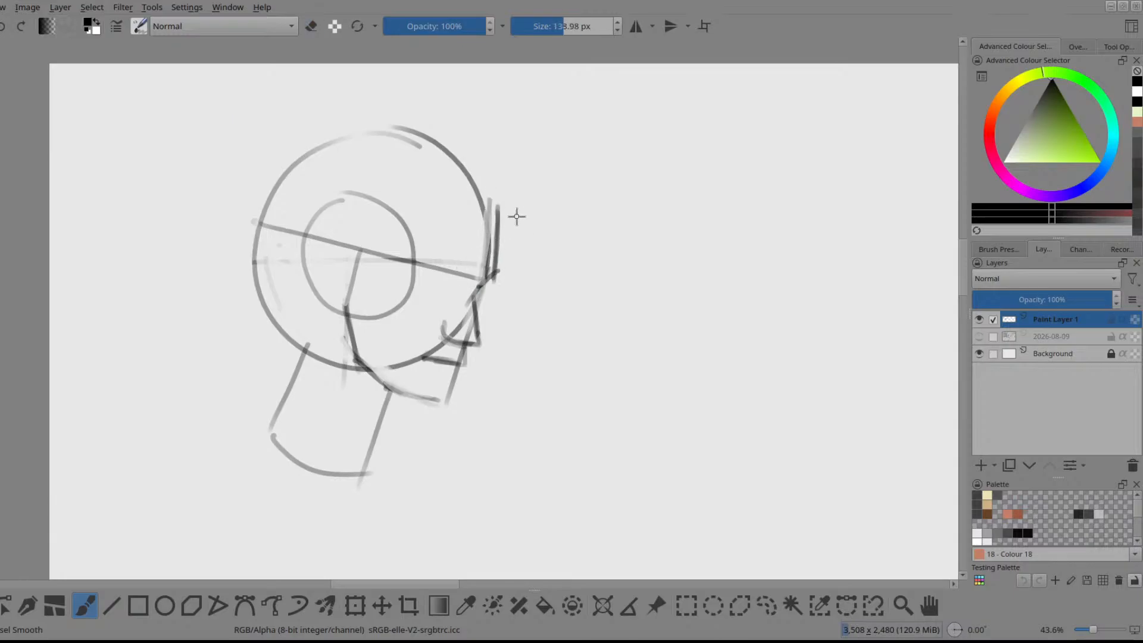
left_click_drag(476, 199, 491, 281)
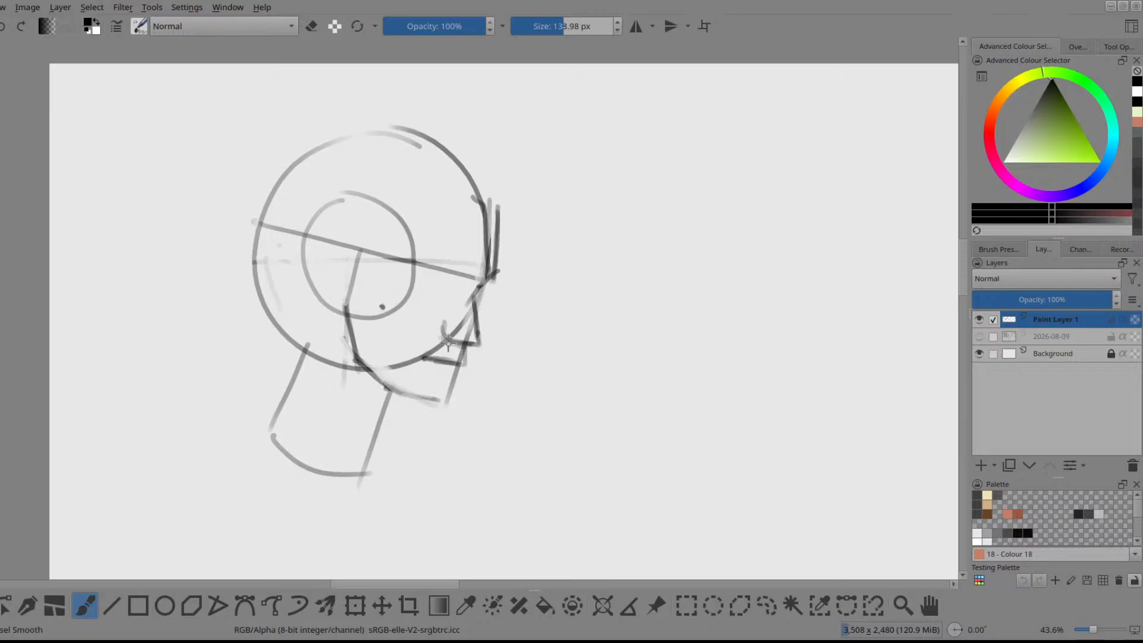
Step: Raise the nose base by fading its lower edge, and strengthen the upper-lip contour down to the mouth line
key("e")
mouse_move(446, 314)
left_mouse_down()
mouse_move(470, 343)
mouse_move(453, 337)
mouse_move(450, 322)
mouse_move(456, 336)
mouse_move(478, 340)
mouse_move(474, 307)
left_mouse_up()
key("e")
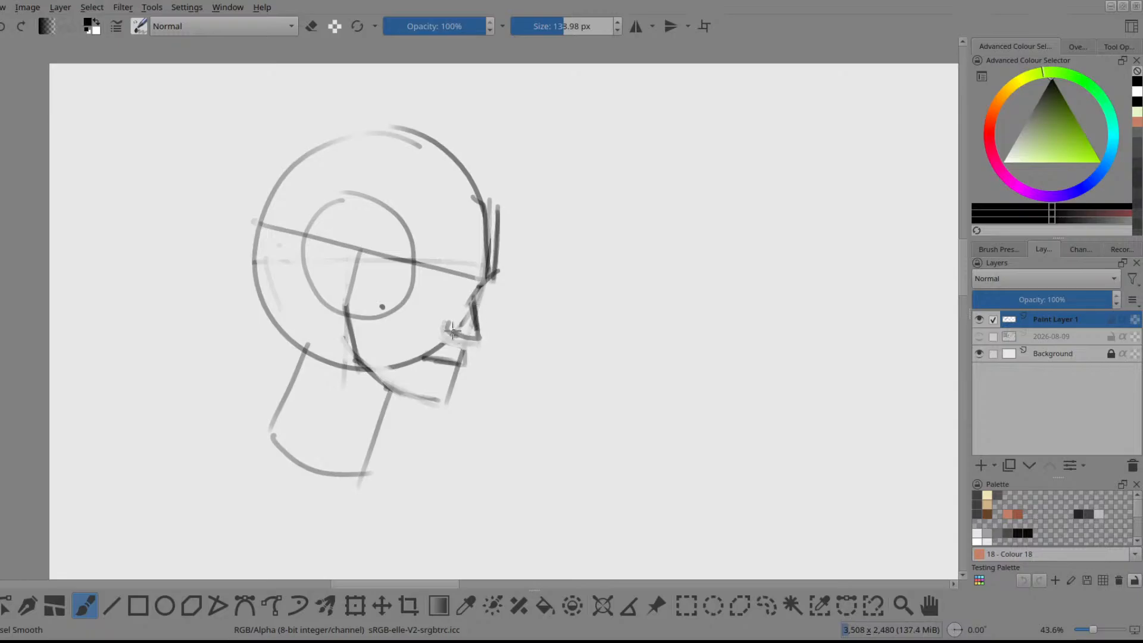
left_click_drag(460, 350, 463, 363)
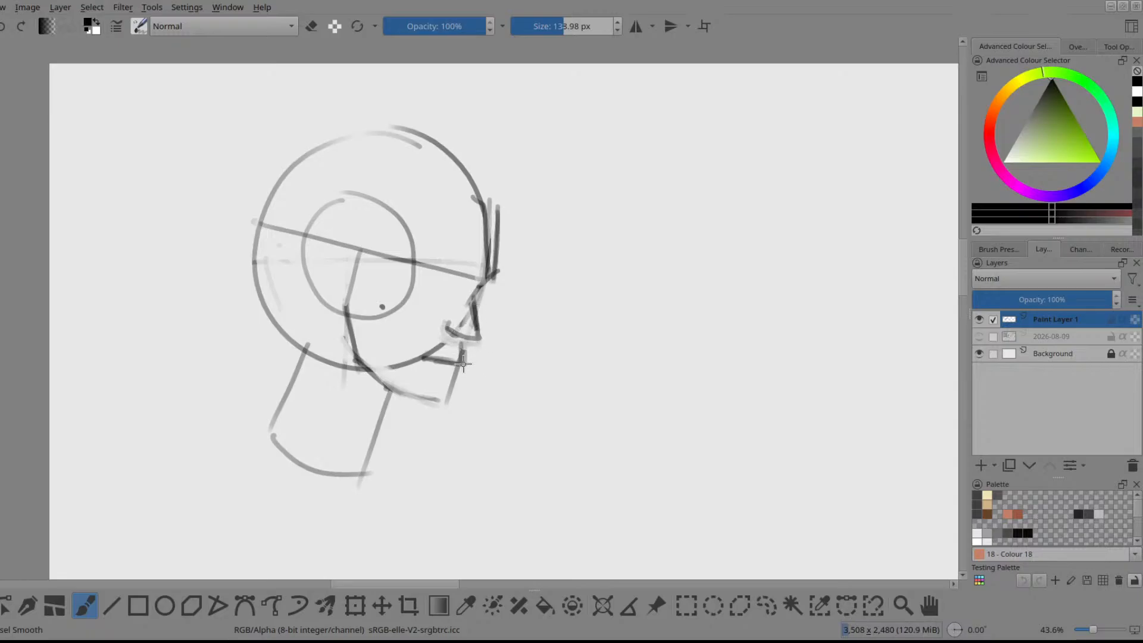
Step: Draw a diagonal line from the side circle's lower edge up past the forehead, and sketch a short vertical edge ahead of the brow
left_click(377, 320)
left_click(485, 186)
mouse_move(383, 306)
left_mouse_down()
mouse_move(493, 182)
mouse_move(384, 296)
left_mouse_up()
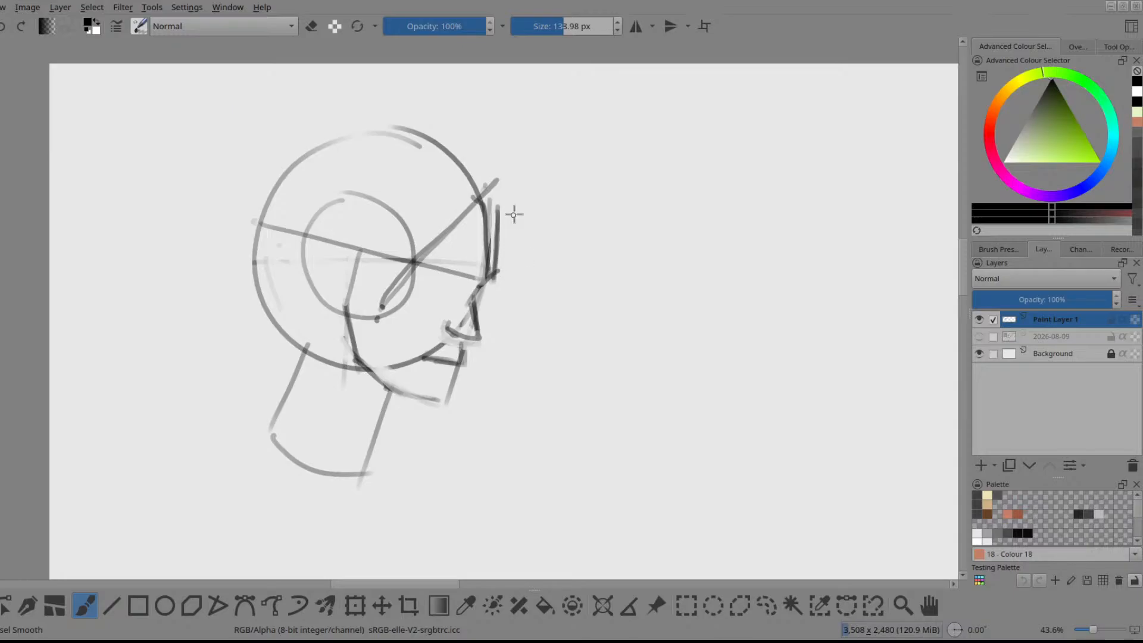
left_click_drag(492, 244, 511, 228)
left_click_drag(504, 177, 494, 240)
key("ctrl+z")
mouse_move(504, 177)
left_mouse_down()
mouse_move(499, 235)
mouse_move(510, 177)
mouse_move(508, 235)
left_mouse_up()
key("ctrl+z")
Step: Draw a line sloping forward from the crown above the head circle and bending down to meet the vertical front edge
left_click_drag(444, 100, 463, 106)
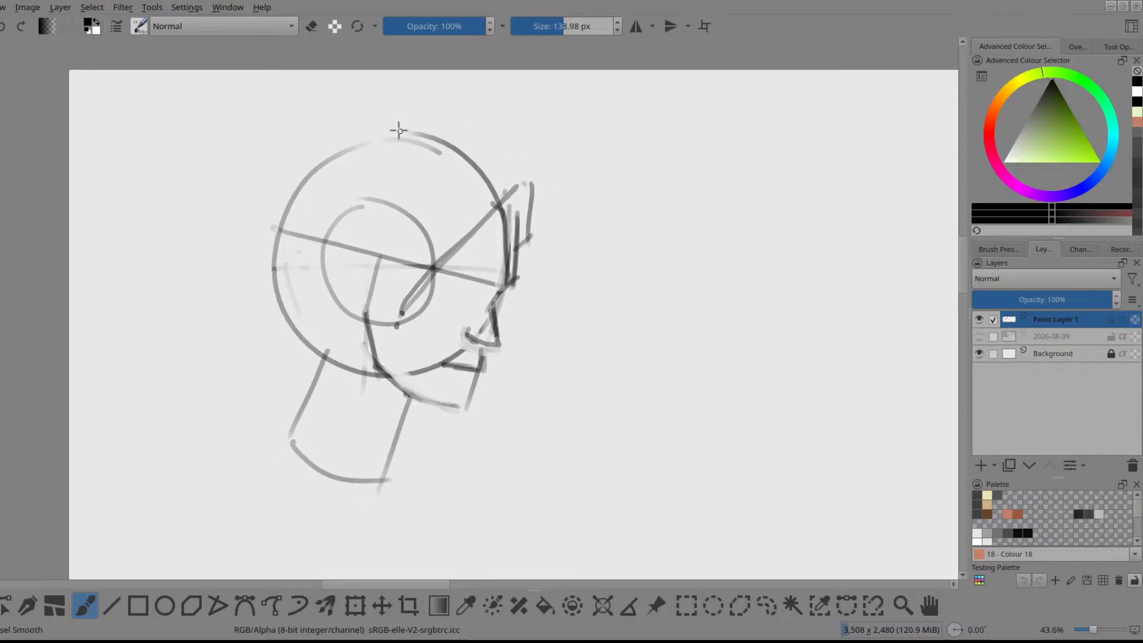
left_click_drag(392, 126, 515, 158)
key("ctrl+z")
left_click_drag(384, 123, 533, 180)
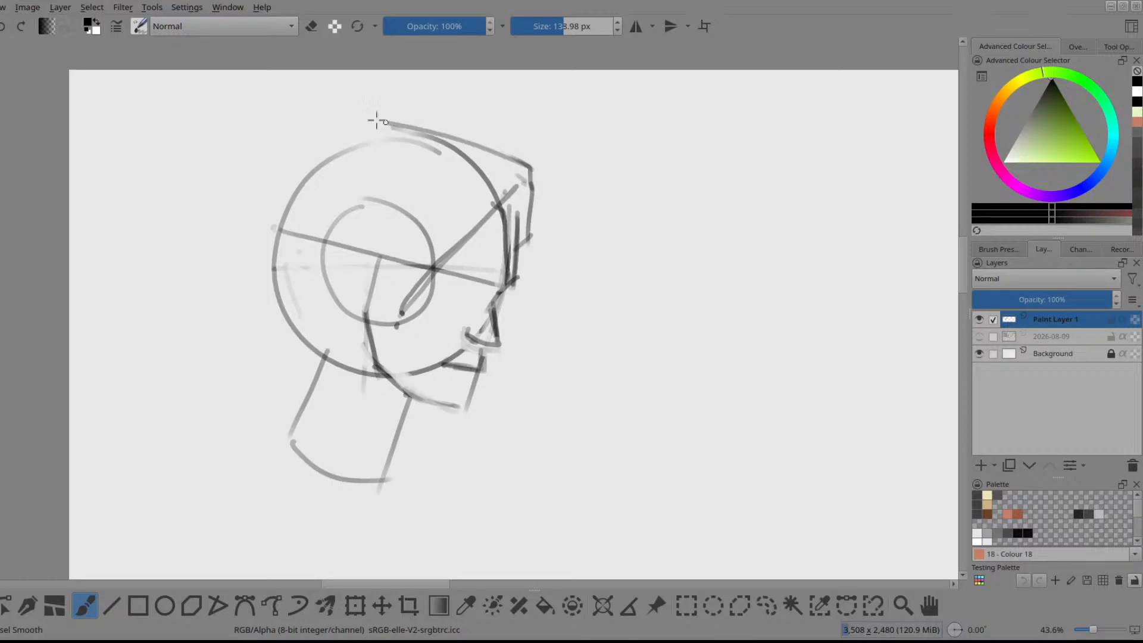
Step: Extend the front headwear line to a peak above the crown, and draw a line sloping down behind the head circle
left_click_drag(364, 117, 393, 126)
left_click_drag(364, 208, 358, 214)
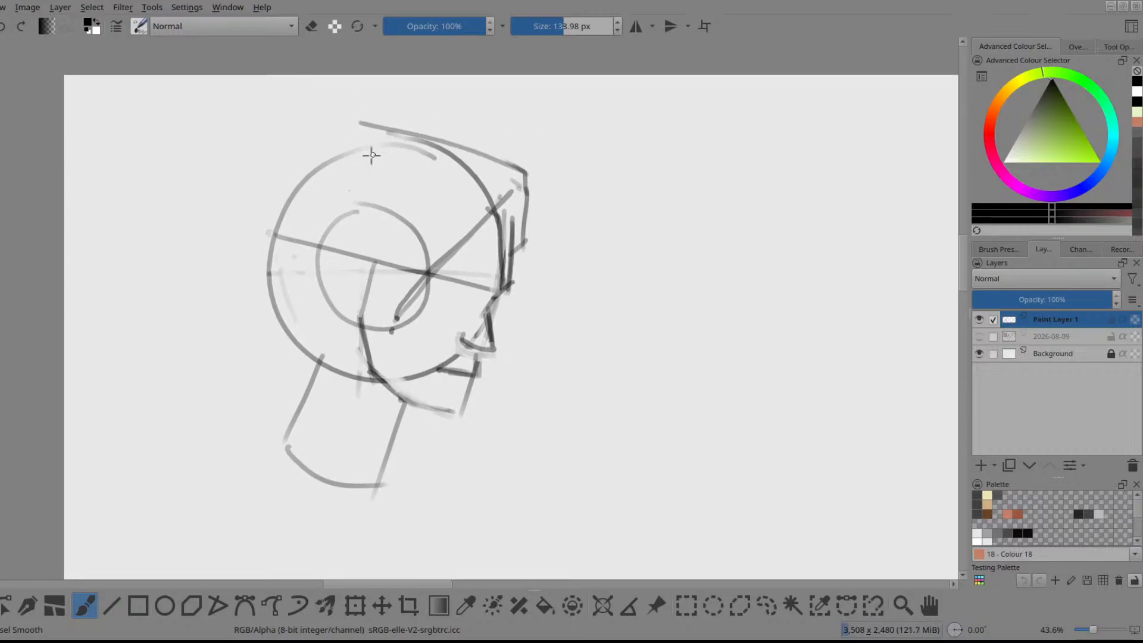
left_click_drag(375, 126, 325, 163)
mouse_move(245, 234)
left_mouse_down()
mouse_move(218, 211)
mouse_move(350, 99)
mouse_move(258, 181)
left_mouse_up()
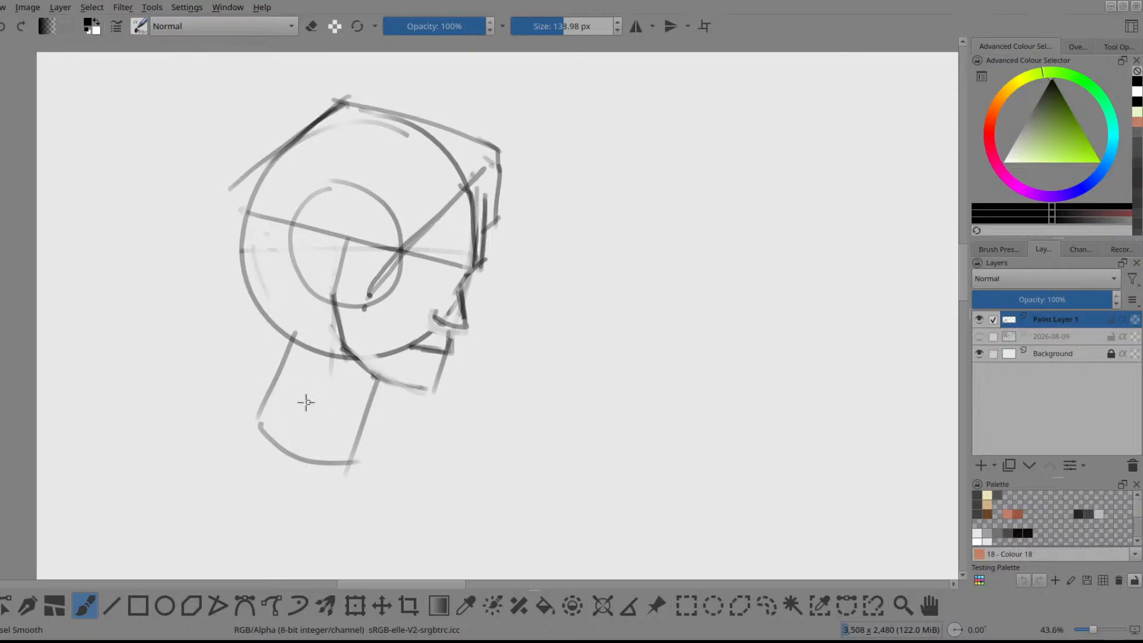
Step: Draw a narrow pair of near-vertical lines from the inner circle to the jaw, and outline the headwear's back edge down to the nape
left_click_drag(367, 272, 366, 358)
left_click_drag(371, 286, 370, 369)
key("ctrl+z")
mouse_move(366, 271)
left_mouse_down()
mouse_move(360, 376)
mouse_move(262, 330)
left_mouse_up()
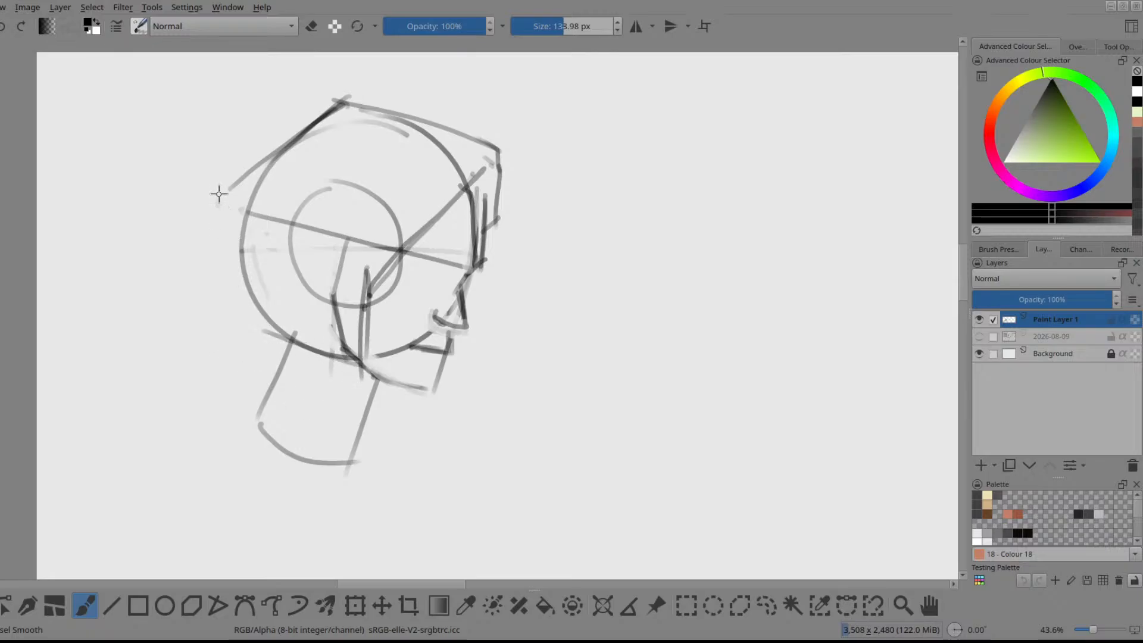
mouse_move(217, 192)
left_mouse_down()
mouse_move(214, 290)
mouse_move(326, 362)
left_mouse_up()
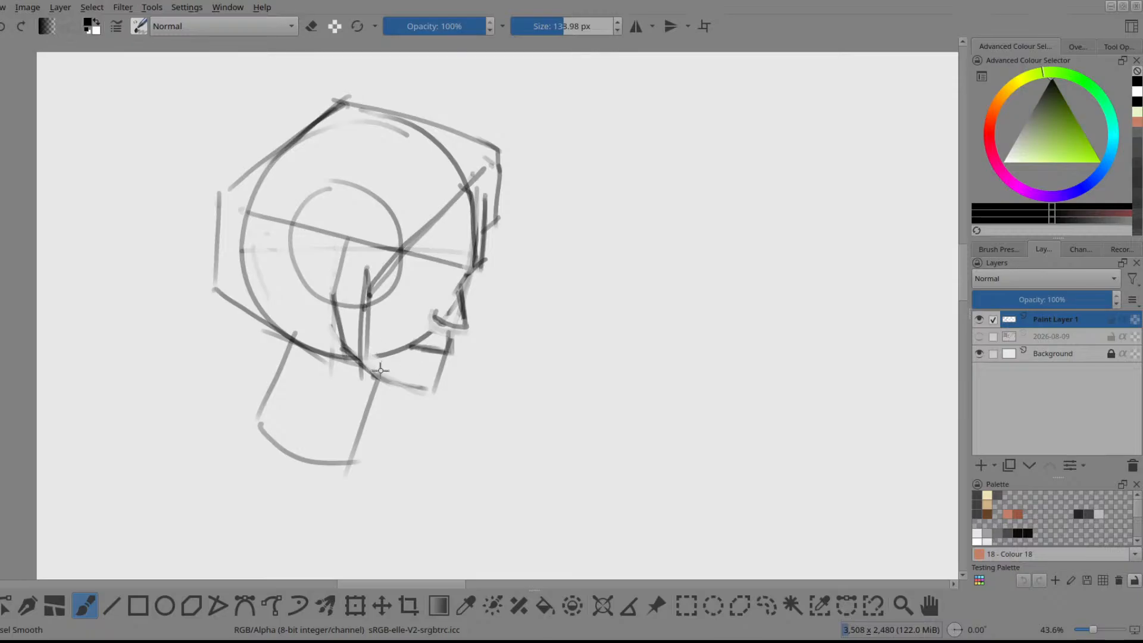
Step: Fade the old nose and mouth strokes with the eraser, and darken the chin contour and the underside of the jaw
key("e")
mouse_move(409, 344)
left_mouse_down()
mouse_move(452, 343)
mouse_move(442, 329)
mouse_move(465, 326)
mouse_move(457, 292)
mouse_move(472, 325)
mouse_move(438, 358)
mouse_move(391, 349)
mouse_move(402, 351)
mouse_move(398, 340)
mouse_move(378, 347)
mouse_move(406, 353)
mouse_move(422, 330)
mouse_move(405, 358)
mouse_move(367, 307)
left_mouse_up()
key("e")
mouse_move(436, 356)
left_mouse_down()
mouse_move(432, 380)
mouse_move(401, 376)
mouse_move(431, 365)
mouse_move(433, 386)
mouse_move(438, 374)
mouse_move(411, 388)
mouse_move(438, 348)
left_mouse_up()
key("e")
key("e")
key("e")
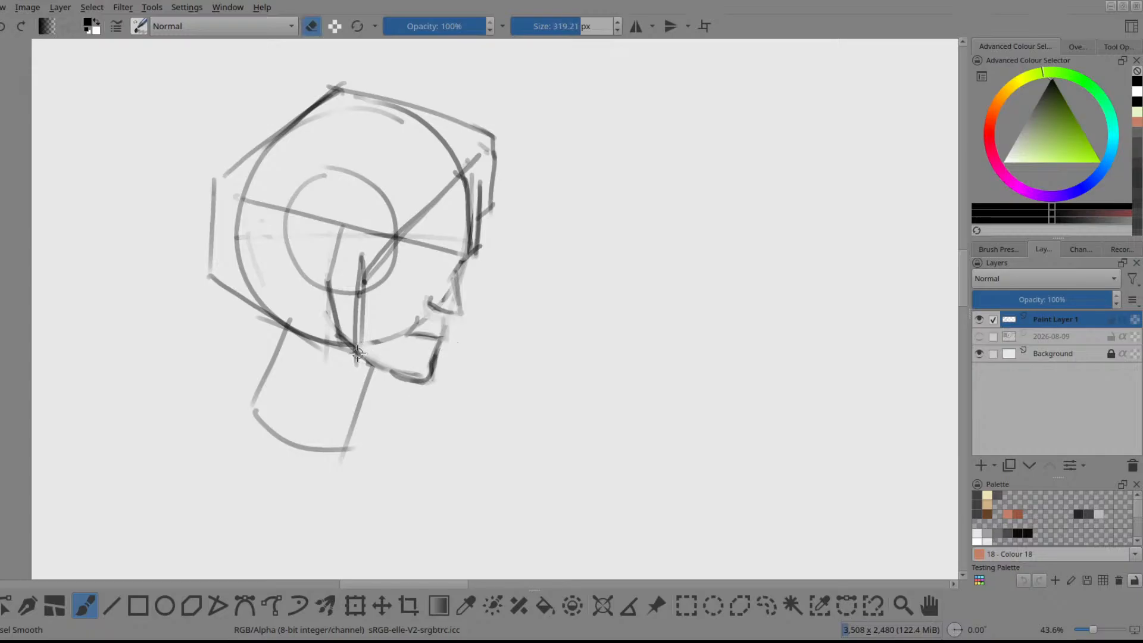
left_click_drag(357, 353, 424, 381)
key("e")
left_click_drag(325, 377, 311, 360)
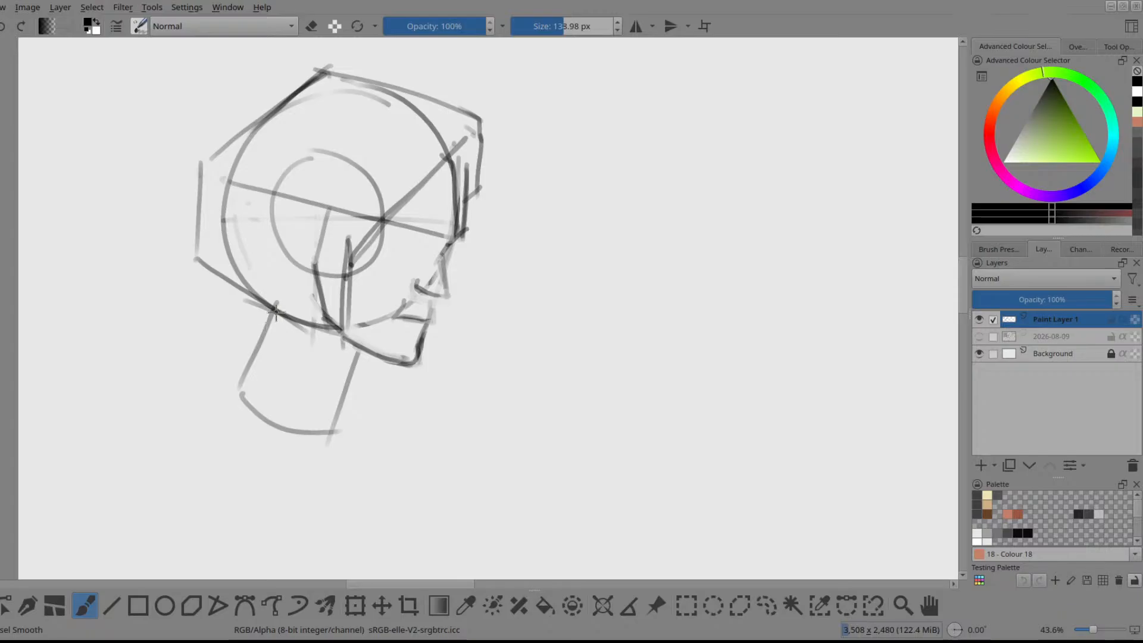
Step: Darken the upper back edge of the neck and draw a curved collar line across the neck to below the jaw
left_click_drag(277, 304, 257, 351)
left_click_drag(272, 319, 333, 370)
key("bracketleft")
key("ctrl+z")
mouse_move(272, 327)
left_mouse_down()
mouse_move(320, 371)
mouse_move(365, 376)
mouse_move(349, 375)
mouse_move(361, 352)
mouse_move(353, 374)
mouse_move(356, 351)
mouse_move(350, 371)
mouse_move(277, 329)
mouse_move(344, 341)
left_mouse_up()
Step: Fade parts of the old neck and collar edges, and sketch short strokes for the collar's rear fold and front opening
key("e")
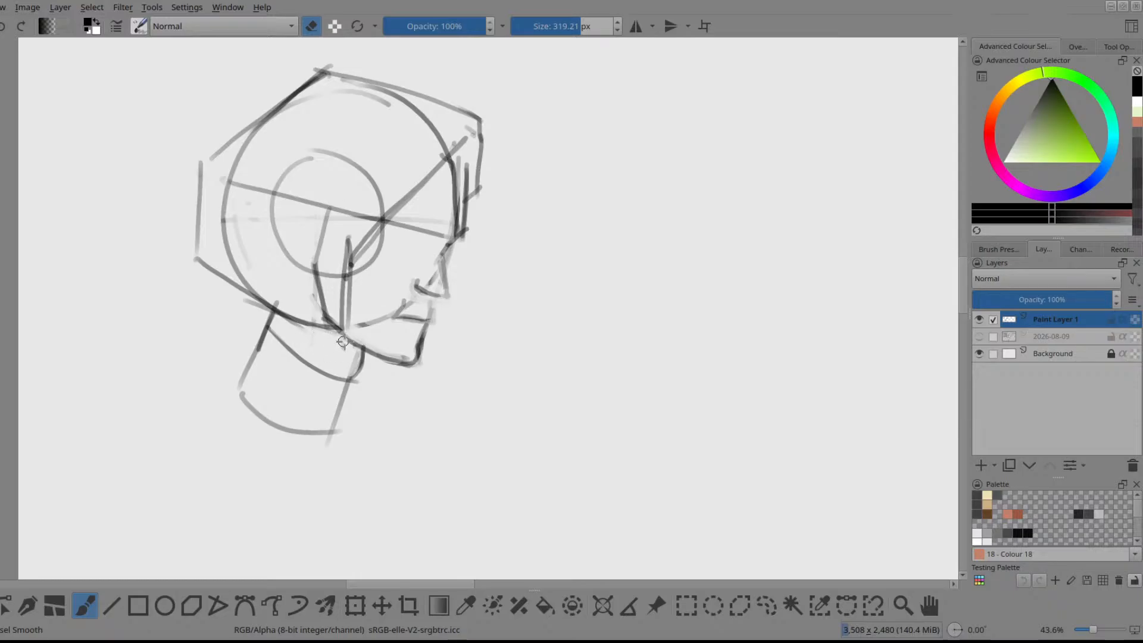
key("e")
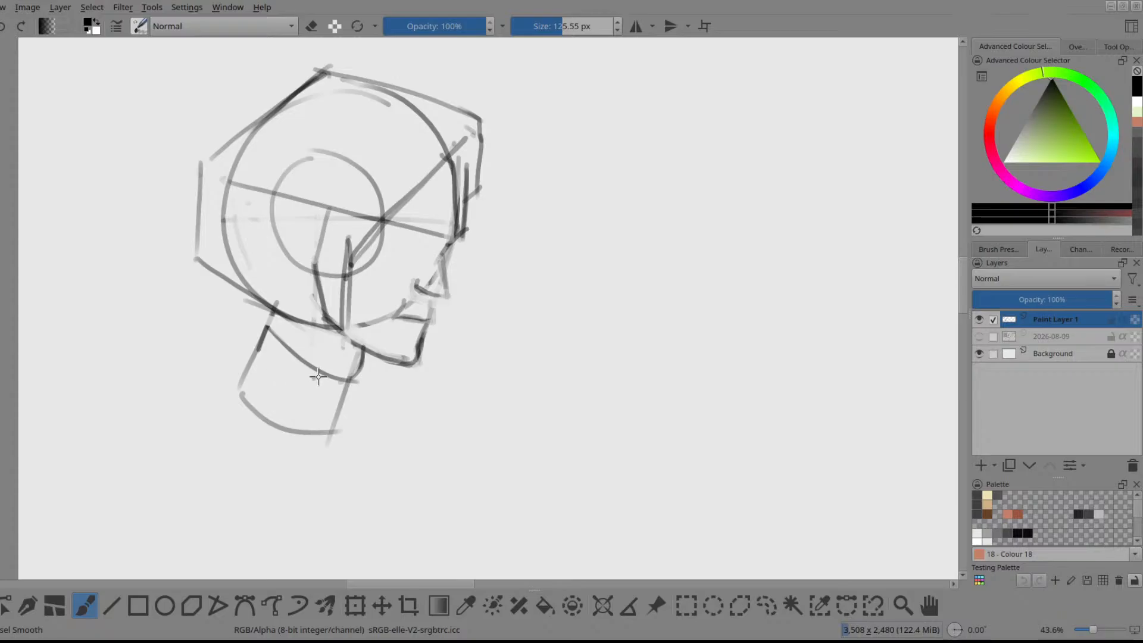
key("e")
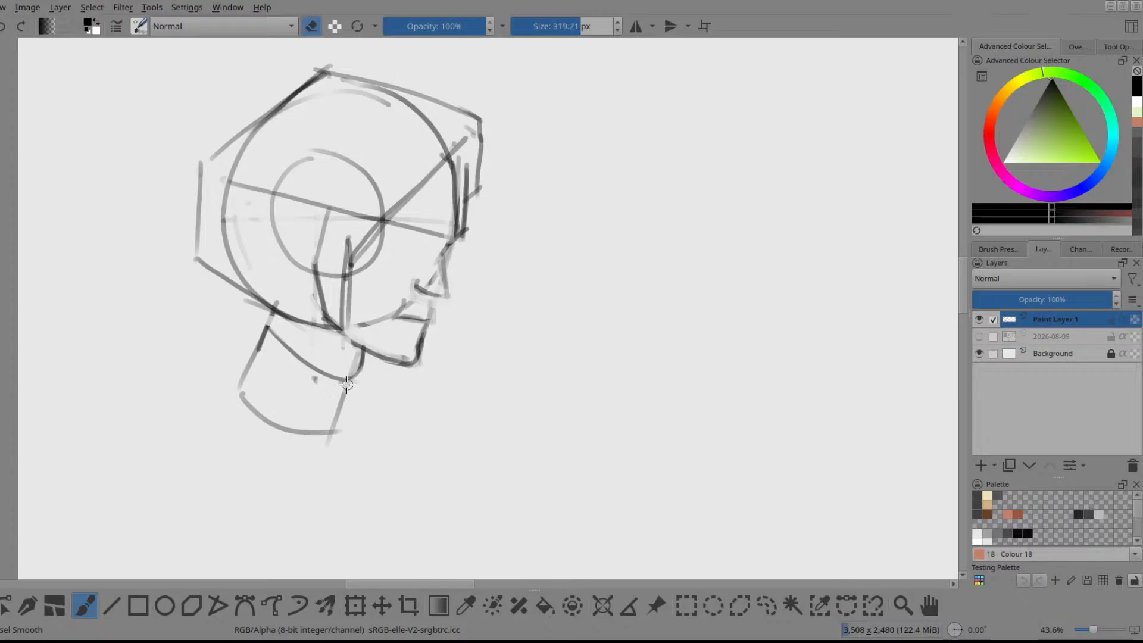
key("e")
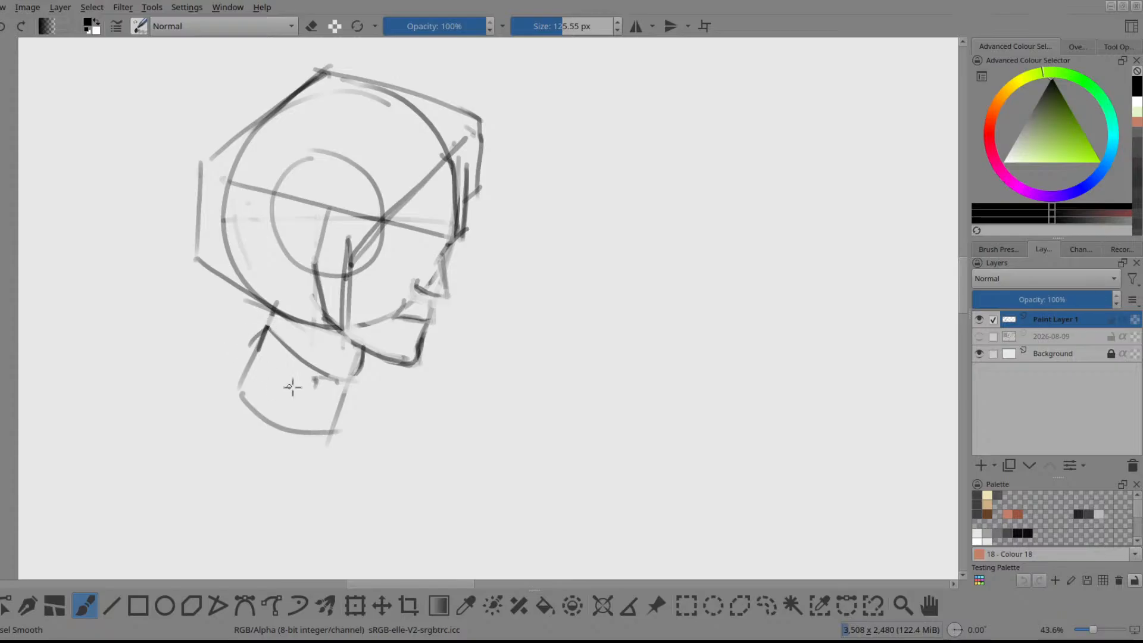
key("e")
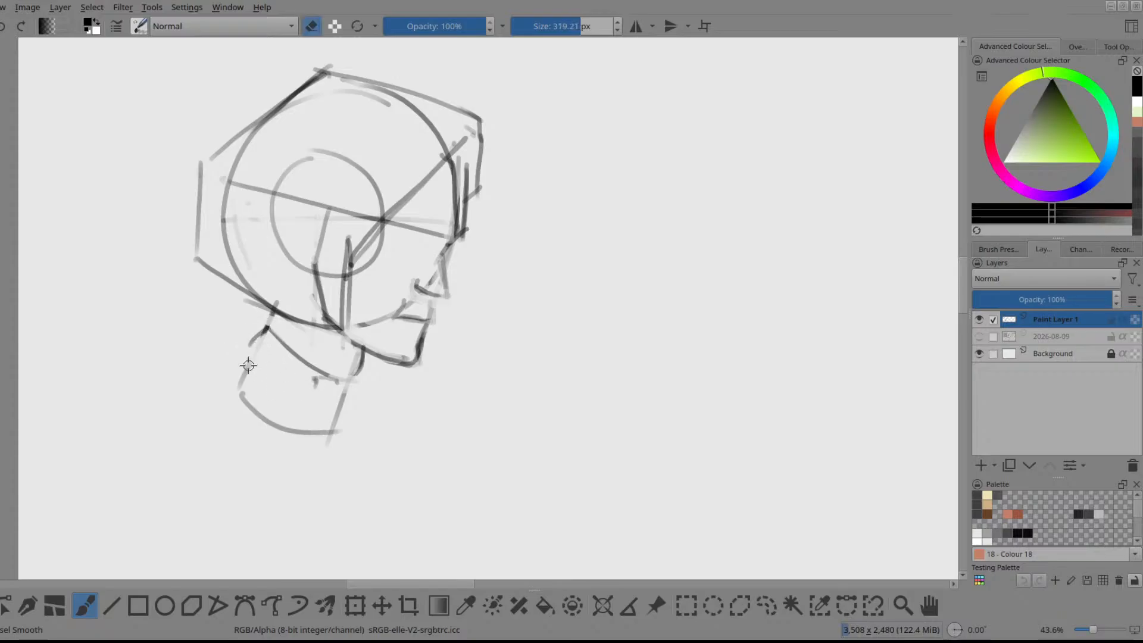
key("e")
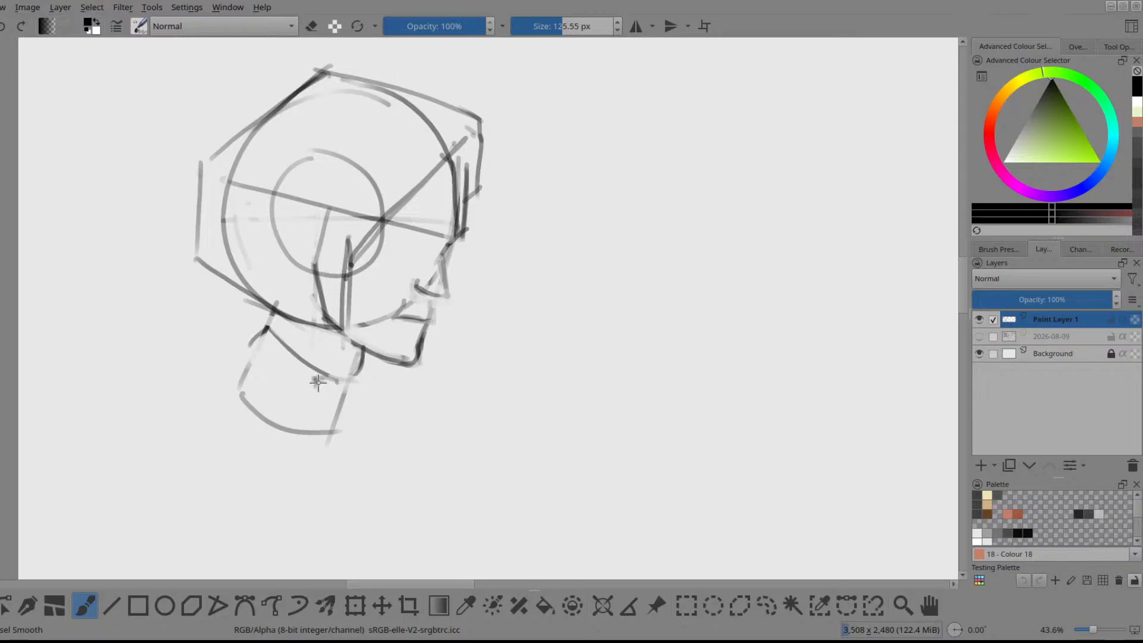
Step: Sketch the front and rear edges of the near collar flap, and undo the last attempt at its lower edge
mouse_move(322, 379)
left_mouse_down()
mouse_move(301, 411)
mouse_move(304, 395)
left_mouse_up()
left_click_drag(250, 345, 298, 403)
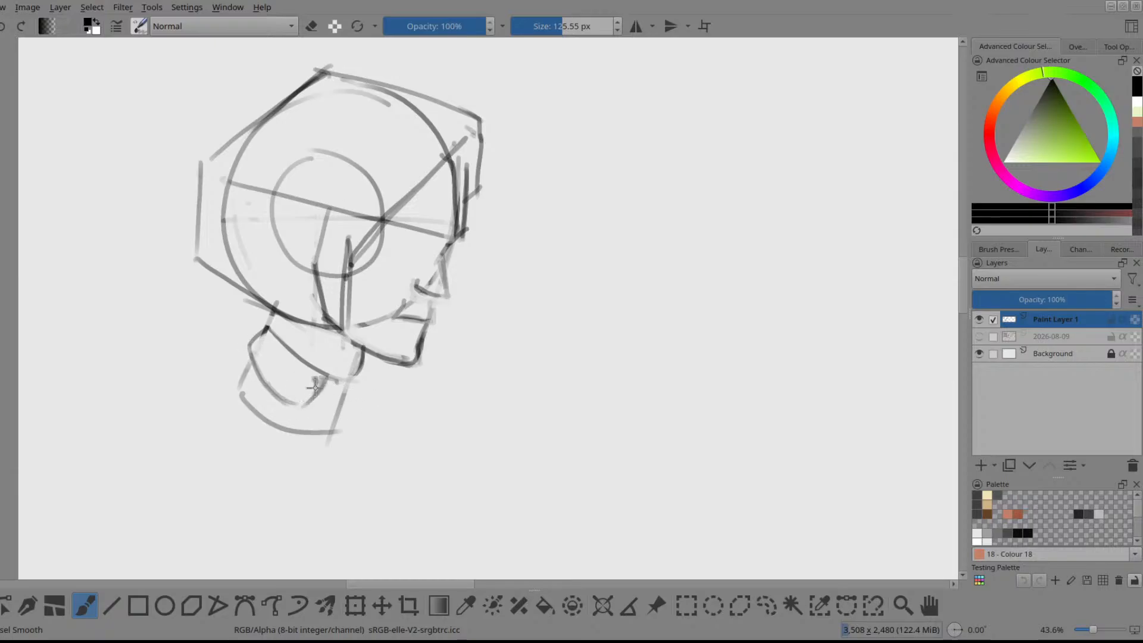
key("ctrl+z")
key("ctrl+z")
left_click_drag(250, 346, 268, 372)
left_click_drag(260, 364, 303, 410)
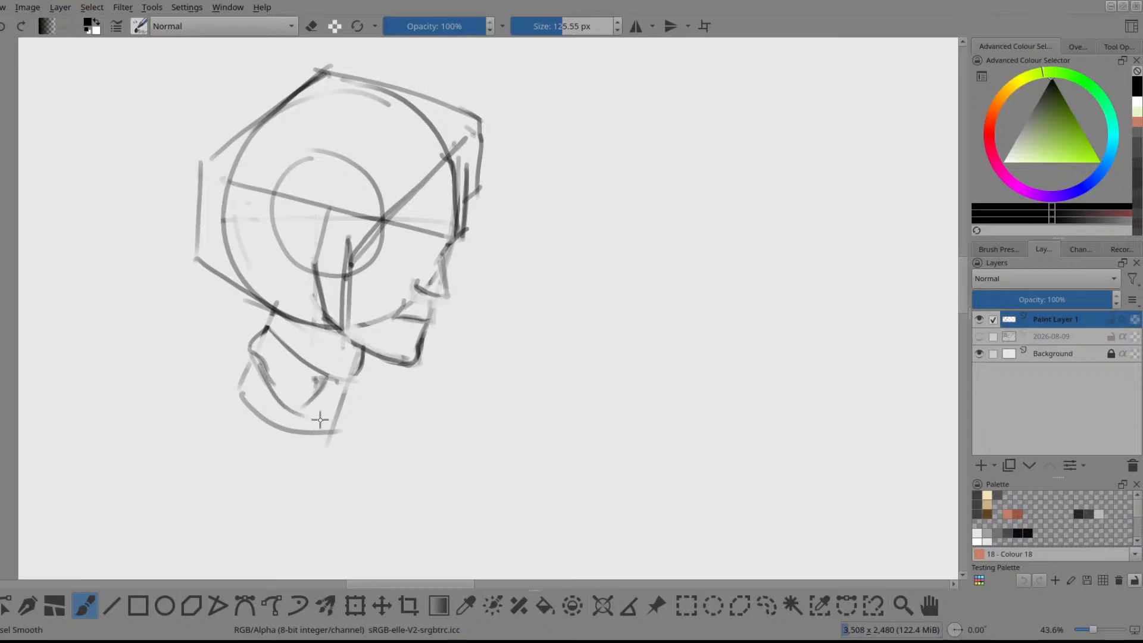
key("ctrl+z")
Step: Complete the pointed collar flaps, and draw tie lines running down to a small circle below the throat
mouse_move(260, 364)
left_mouse_down()
mouse_move(283, 397)
mouse_move(352, 408)
mouse_move(387, 388)
mouse_move(387, 411)
left_mouse_up()
mouse_move(348, 378)
left_mouse_down()
mouse_move(386, 403)
mouse_move(388, 366)
mouse_move(297, 411)
left_mouse_up()
left_click_drag(297, 410, 260, 384)
mouse_move(350, 426)
left_mouse_down()
mouse_move(334, 376)
mouse_move(261, 363)
mouse_move(282, 412)
mouse_move(267, 380)
mouse_move(278, 378)
mouse_move(252, 379)
mouse_move(294, 381)
mouse_move(295, 342)
mouse_move(281, 374)
left_mouse_up()
key("ctrl+z")
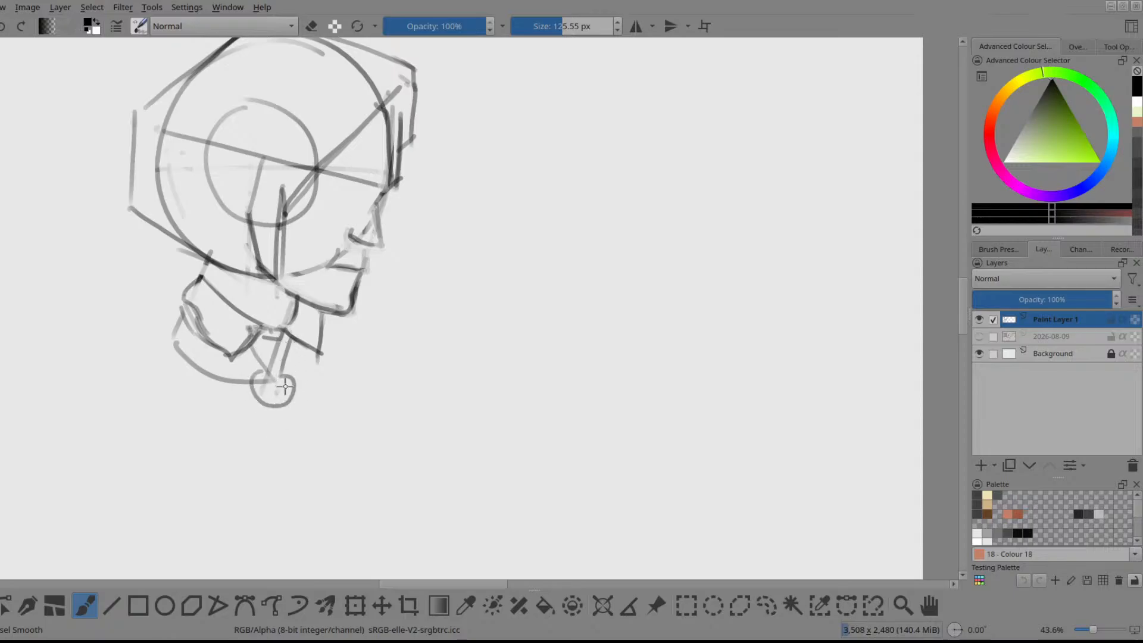
Step: Sketch a shoulder line sloping down and backward from the rear of the collar
left_click_drag(163, 365, 168, 366)
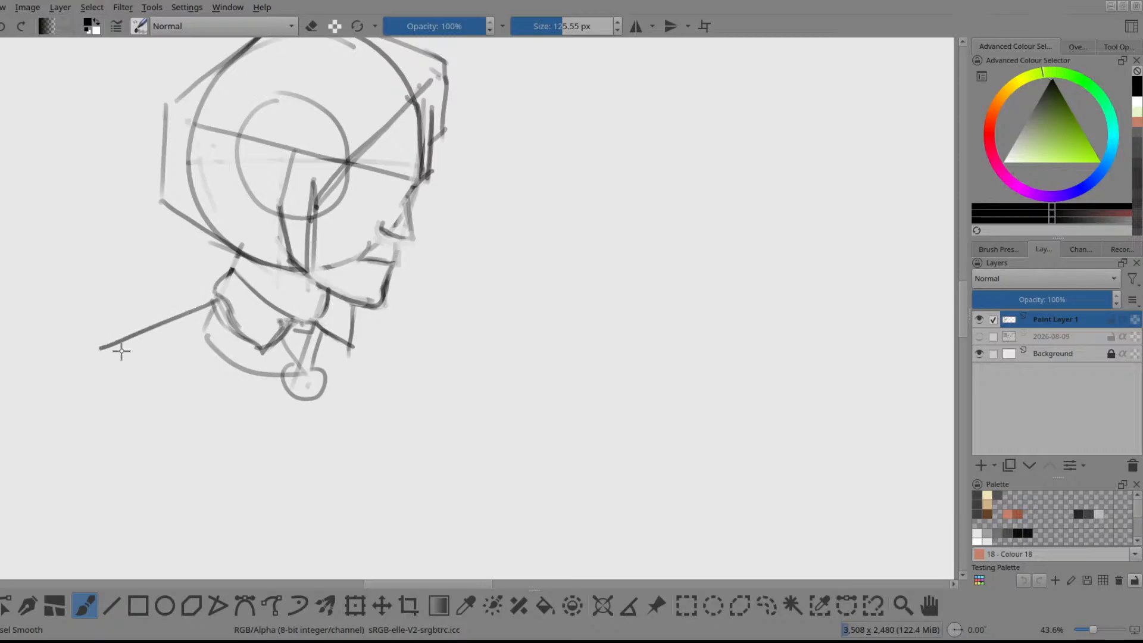
left_click_drag(211, 315, 141, 361)
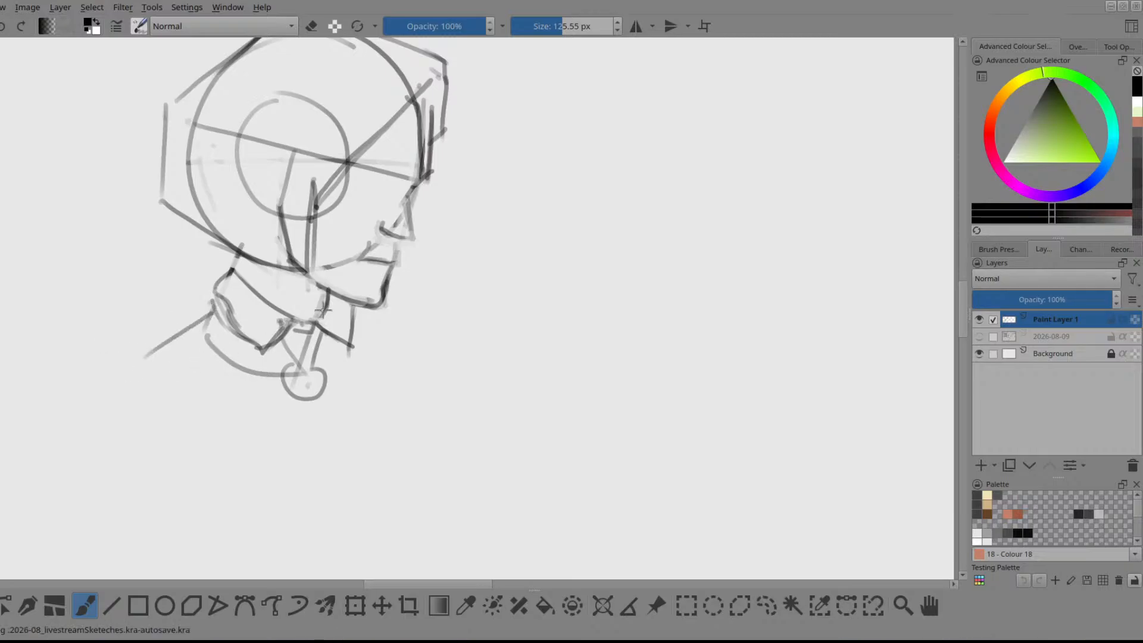
left_click_drag(407, 236, 363, 315)
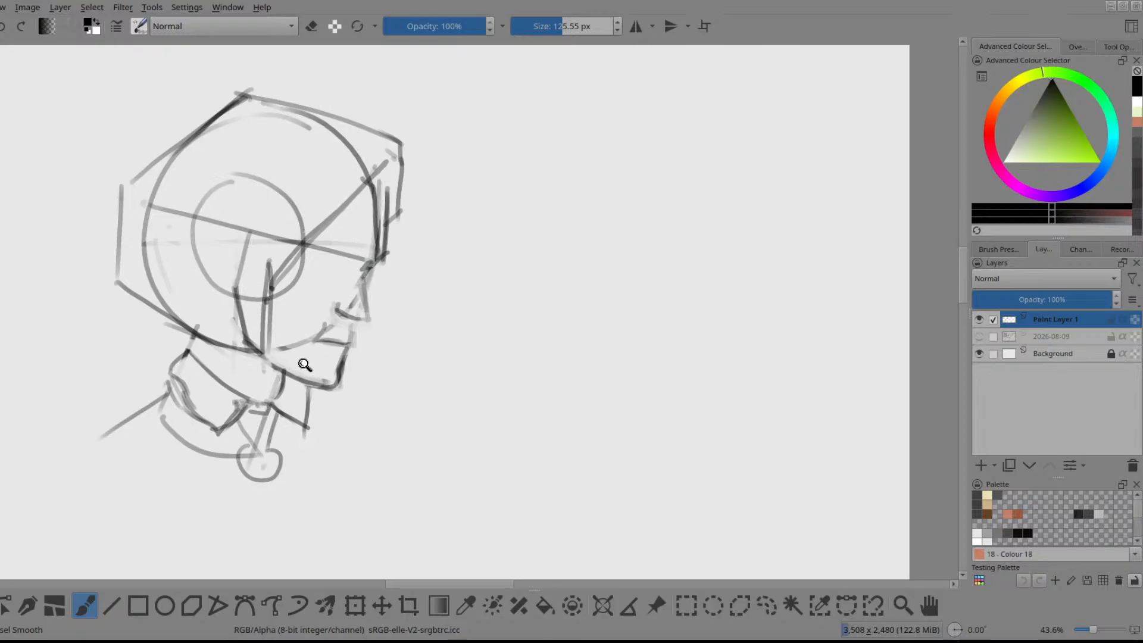
Step: Fade the whole head and collar sketch into a light underdrawing with a large eraser of about 903 px
left_click_drag(306, 358, 354, 324)
key("e")
mouse_move(273, 331)
left_mouse_down()
mouse_move(387, 323)
mouse_move(344, 303)
mouse_move(388, 334)
mouse_move(331, 396)
mouse_move(349, 406)
left_mouse_up()
key("2")
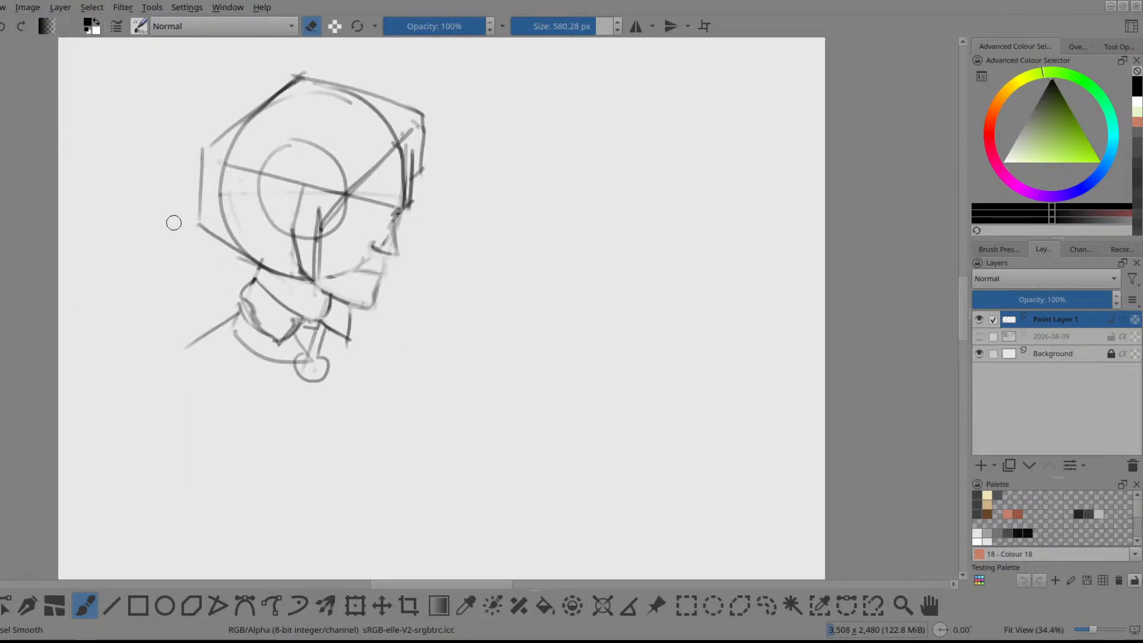
left_click_drag(191, 225, 339, 155)
mouse_move(349, 69)
left_mouse_down()
mouse_move(139, 219)
mouse_move(268, 196)
mouse_move(313, 212)
mouse_move(228, 309)
mouse_move(337, 285)
mouse_move(374, 301)
mouse_move(276, 435)
mouse_move(275, 278)
mouse_move(181, 362)
mouse_move(294, 117)
mouse_move(363, 55)
mouse_move(390, 60)
mouse_move(371, 171)
mouse_move(284, 348)
mouse_move(456, 220)
mouse_move(435, 183)
mouse_move(368, 236)
mouse_move(270, 135)
mouse_move(196, 129)
mouse_move(268, 82)
mouse_move(304, 79)
mouse_move(221, 157)
mouse_move(208, 220)
mouse_move(250, 249)
mouse_move(175, 379)
mouse_move(253, 352)
mouse_move(393, 260)
mouse_move(319, 387)
mouse_move(410, 124)
left_mouse_up()
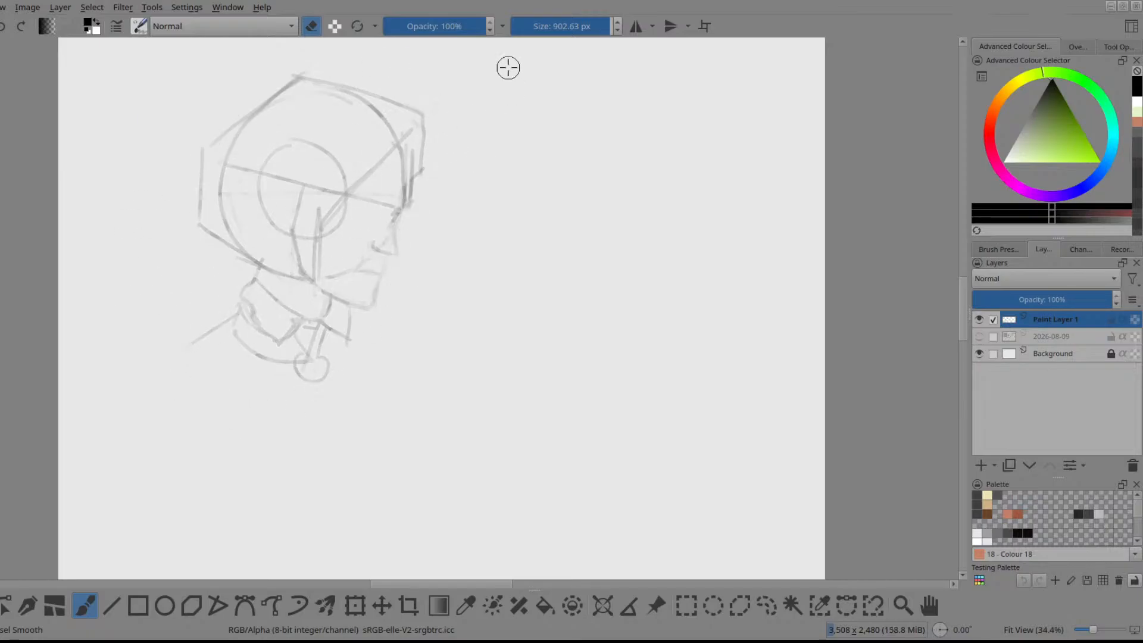
key("e")
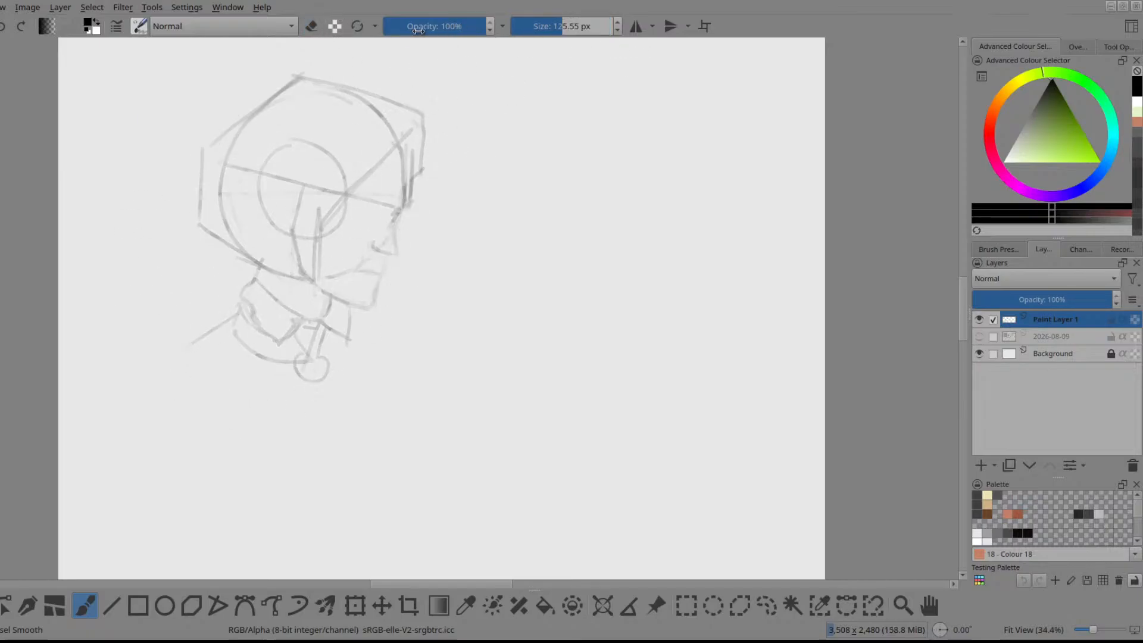
Step: Set the brush size to 60 px, and draw the nostril curve and the nose's front contour over the faded sketch
left_click(362, 26)
left_click(352, 343, "ctrl")
key("d")
left_click_drag(350, 234, 340, 359)
left_click_drag(338, 358, 323, 262)
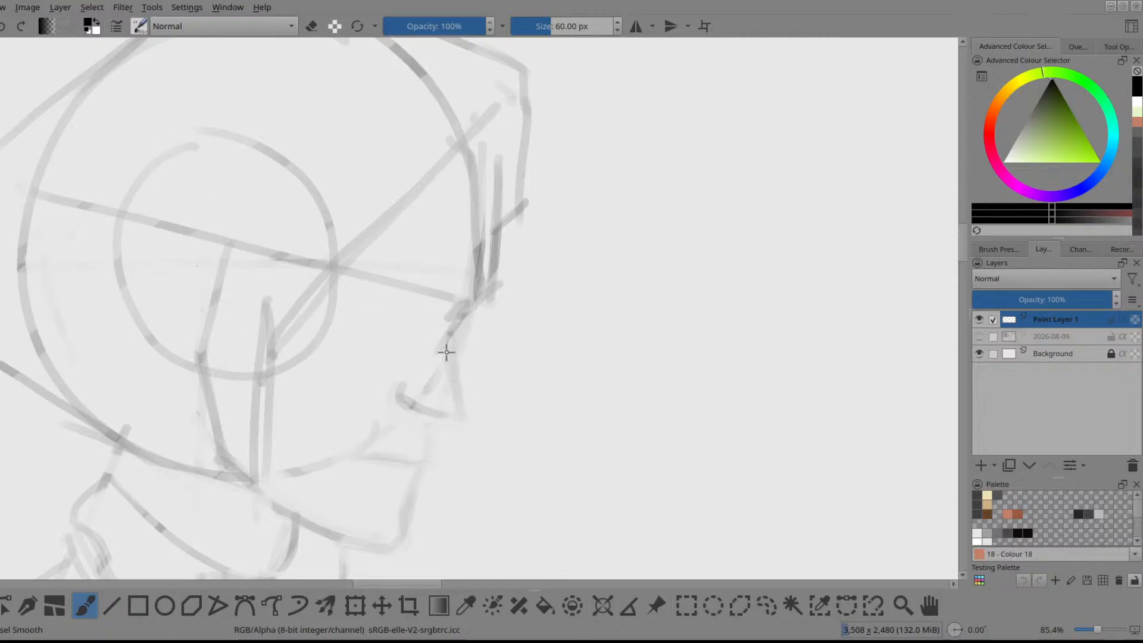
mouse_move(406, 387)
left_mouse_down()
mouse_move(441, 416)
mouse_move(464, 410)
left_mouse_up()
left_click_drag(462, 322, 461, 399)
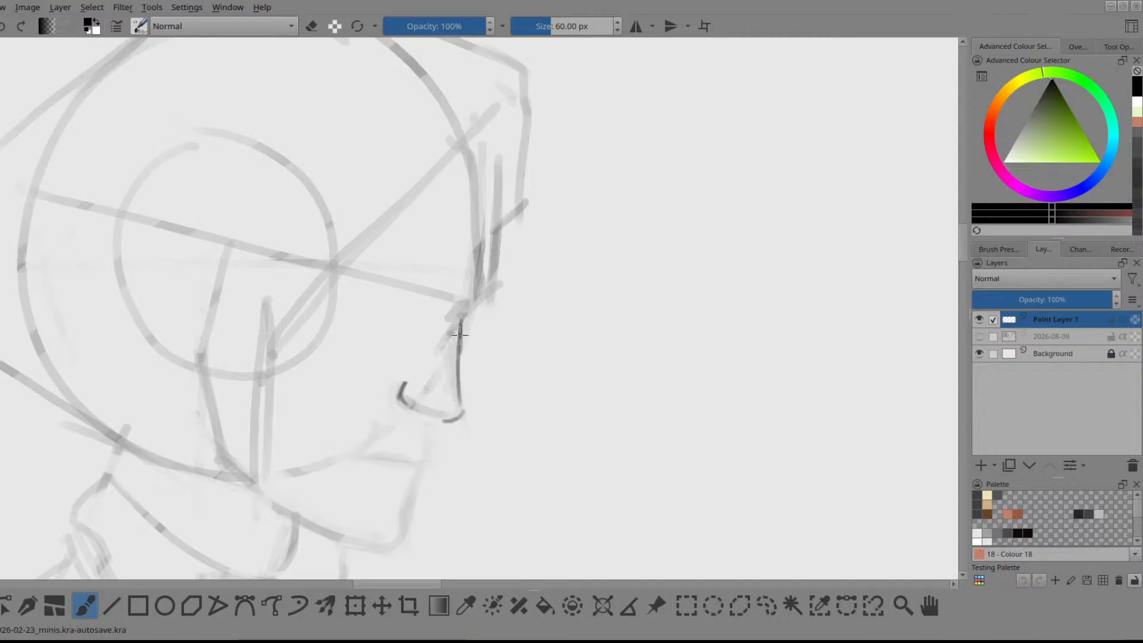
Step: Discard the trial strokes around the nose tip and strengthen the front contour of the nose
left_click_drag(462, 331, 459, 427)
key("ctrl+z")
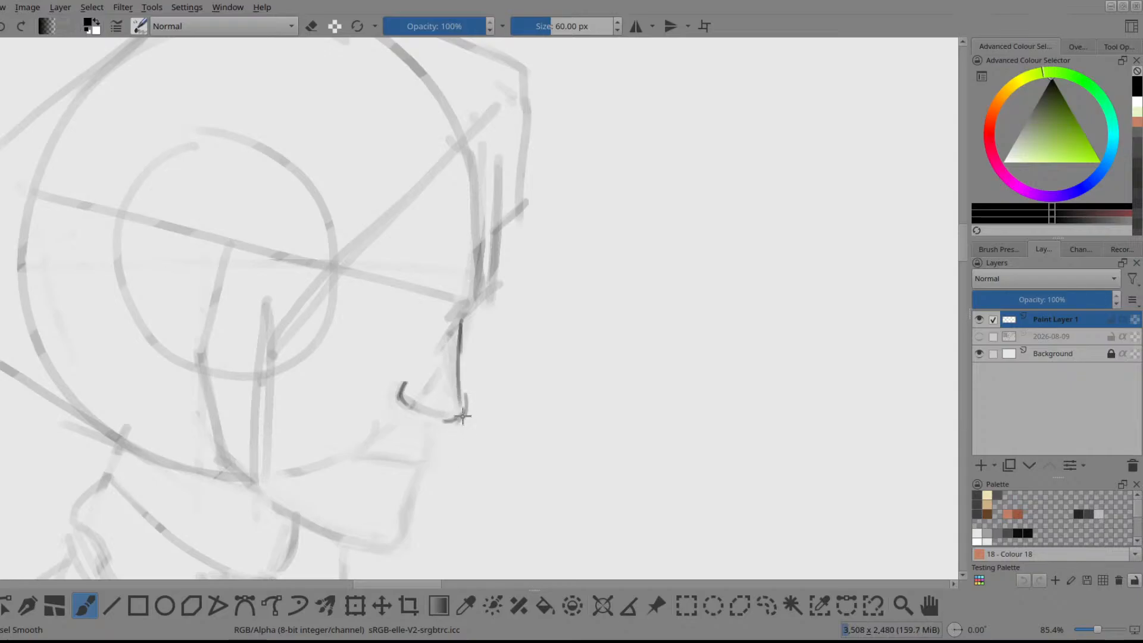
key("ctrl+z")
left_click_drag(459, 337, 460, 382)
Step: Refine the rounded nose tip and draw the underside of the nose back to the nostril
key("e")
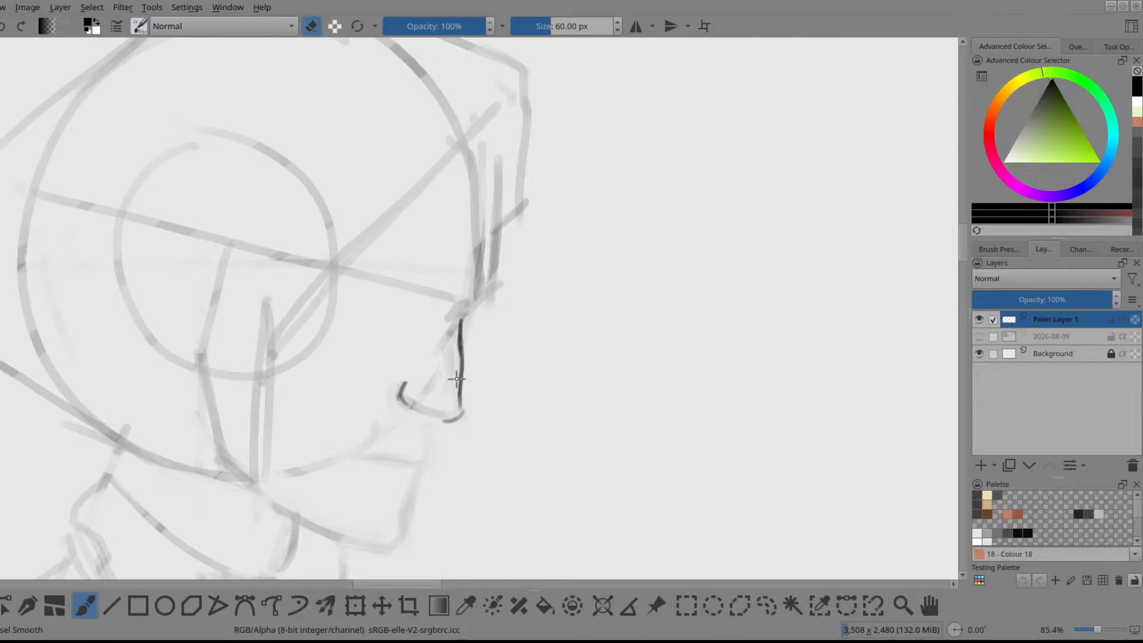
key("e")
left_click_drag(445, 420, 460, 390)
key("e")
key("e")
left_click_drag(411, 405, 439, 408)
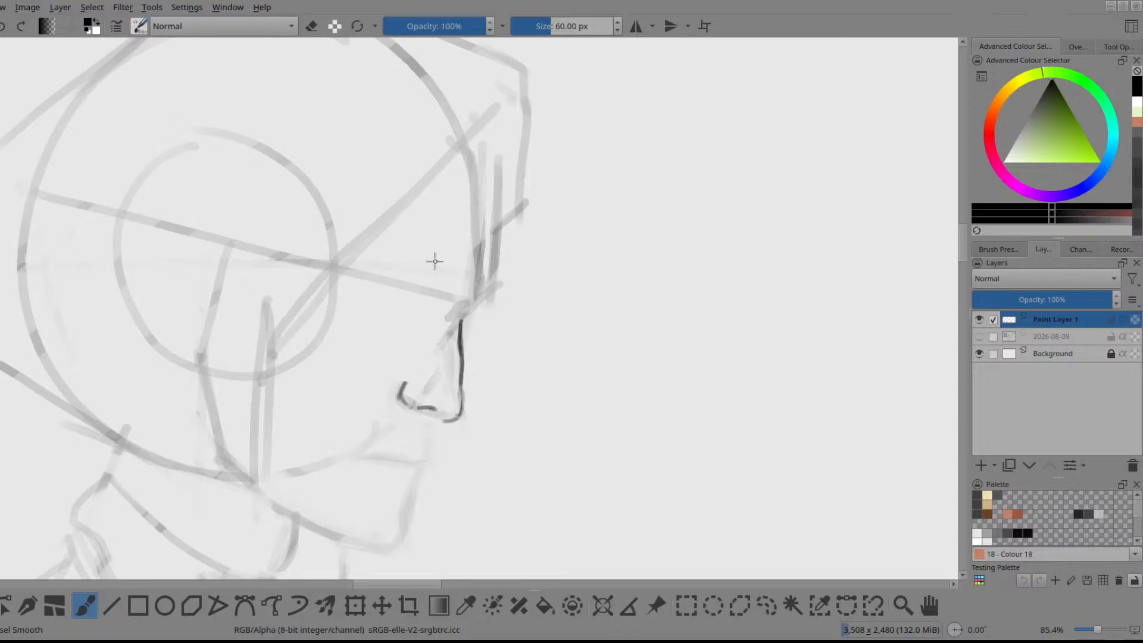
Step: Draw the brow ridge above the nose bridge and the hairline corner of the forehead, testing the contour between them
left_click_drag(474, 303, 484, 216)
left_click_drag(464, 139, 473, 226)
left_click_drag(479, 165, 469, 269)
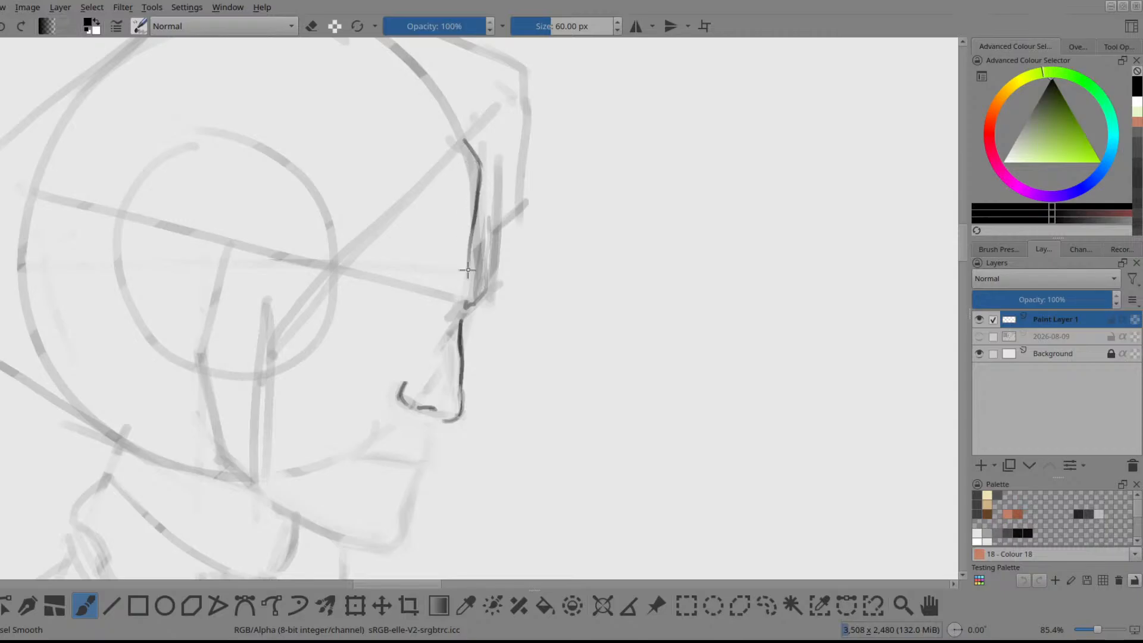
key("ctrl+z")
left_click_drag(478, 165, 471, 271)
key("ctrl+z")
Step: Redraw the forehead's front contour from the hairline to the brow, and add a short stroke just below the brow
left_click_drag(482, 167, 477, 262)
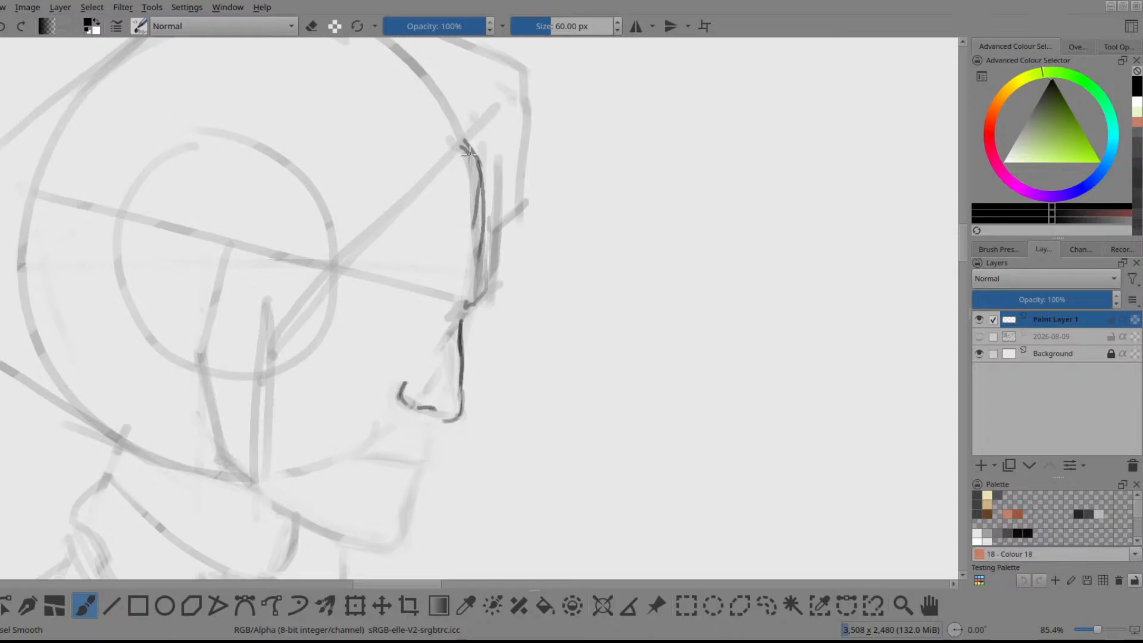
left_click_drag(469, 153, 478, 296)
scroll(459, 290, "down", 1)
left_click_drag(477, 300, 474, 319)
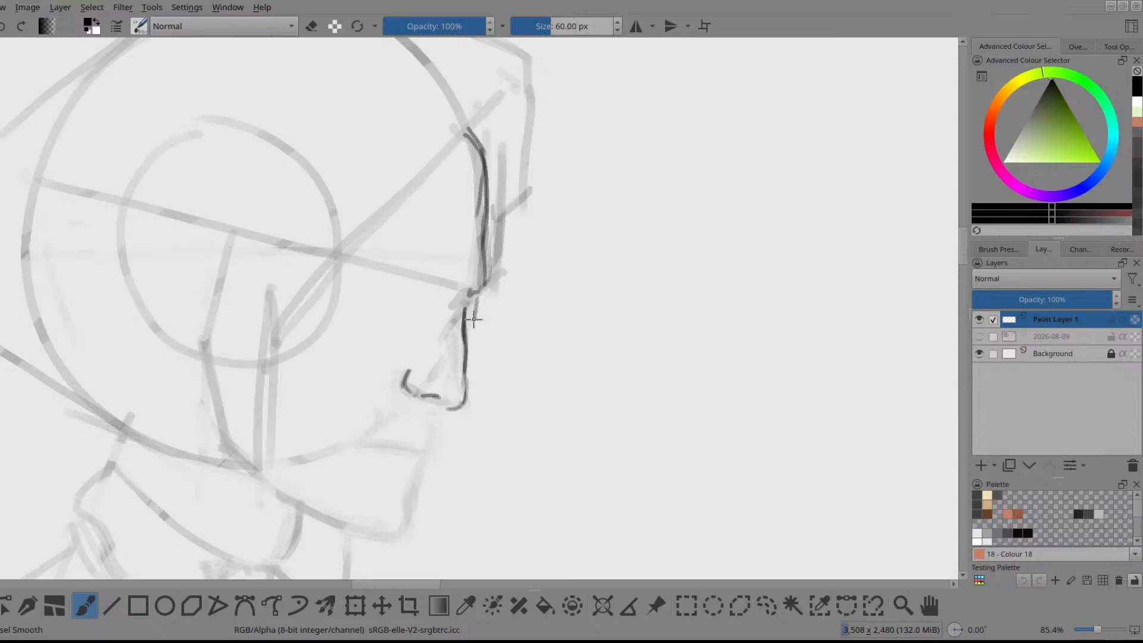
Step: Draw a round eyeball behind the nose bridge with an eyelid line crossing its middle
left_click_drag(283, 323, 444, 300)
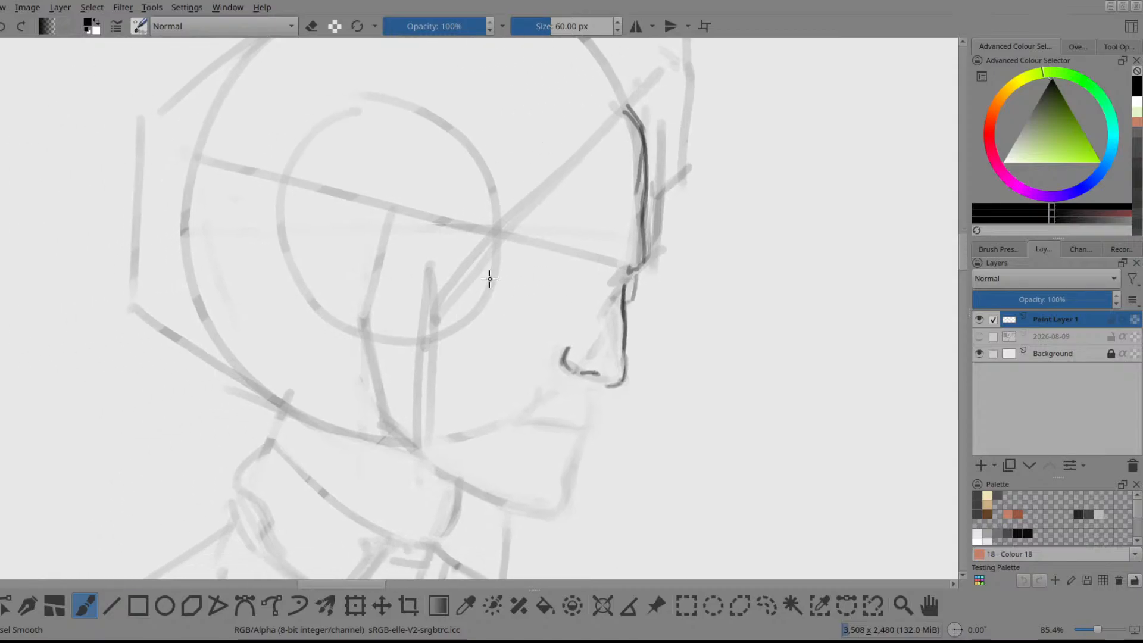
scroll(559, 288, "left", 1)
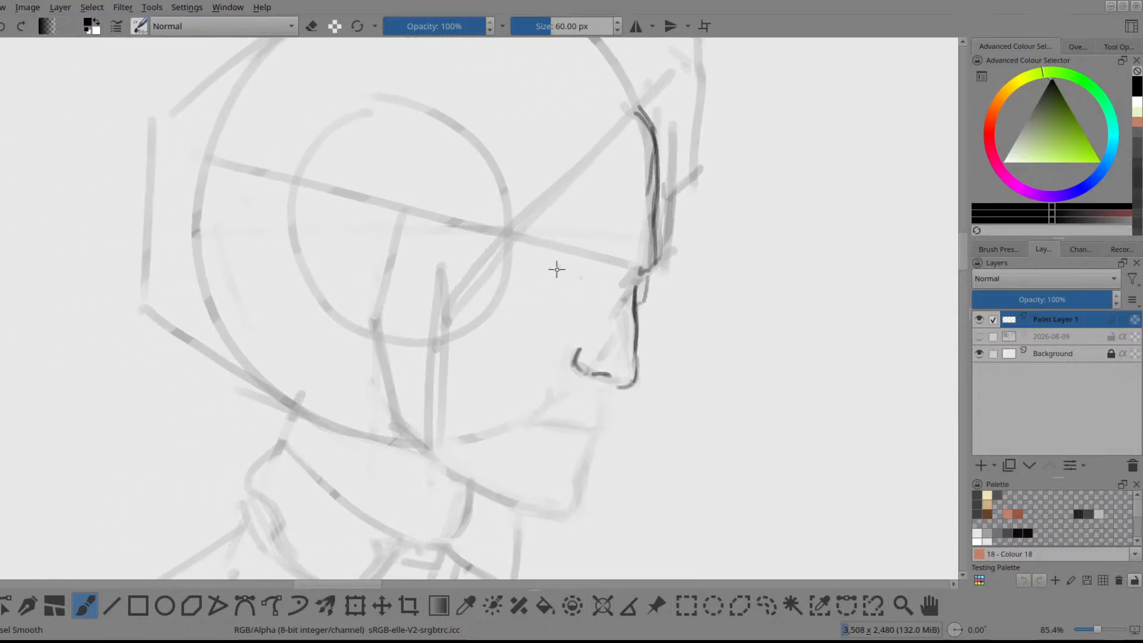
left_click_drag(528, 280, 547, 307)
mouse_move(564, 248)
left_mouse_down()
mouse_move(539, 291)
mouse_move(552, 319)
mouse_move(591, 307)
mouse_move(605, 290)
mouse_move(592, 261)
mouse_move(553, 262)
mouse_move(552, 320)
mouse_move(602, 305)
mouse_move(564, 261)
mouse_move(538, 301)
left_mouse_up()
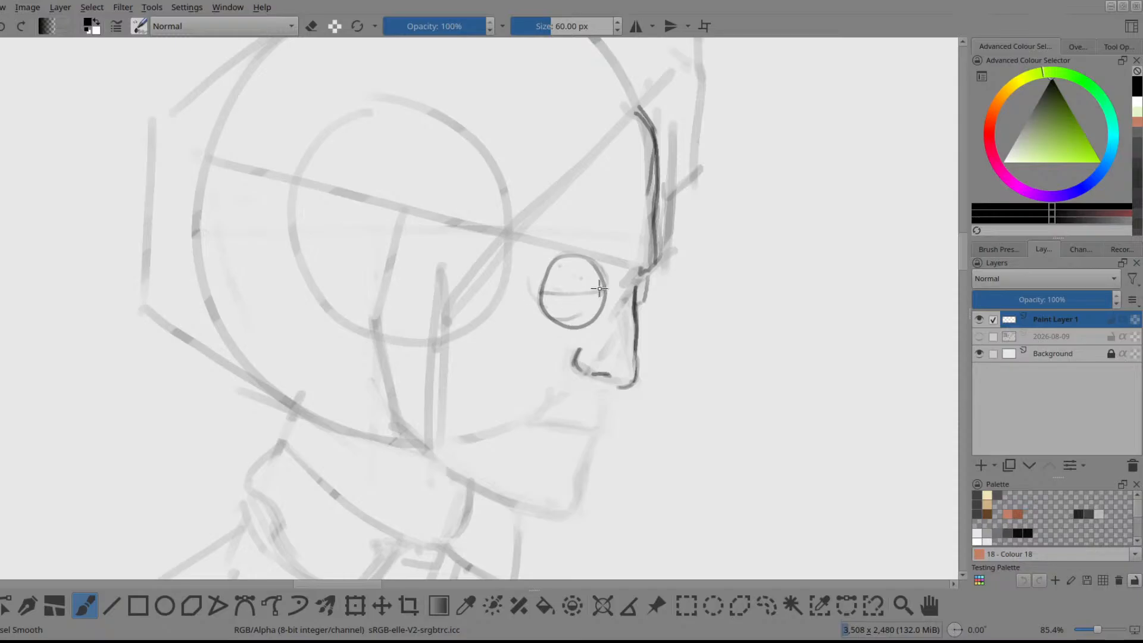
Step: Add a lower eyelid line across the eyeball and darken its front edge between the lids
key("2")
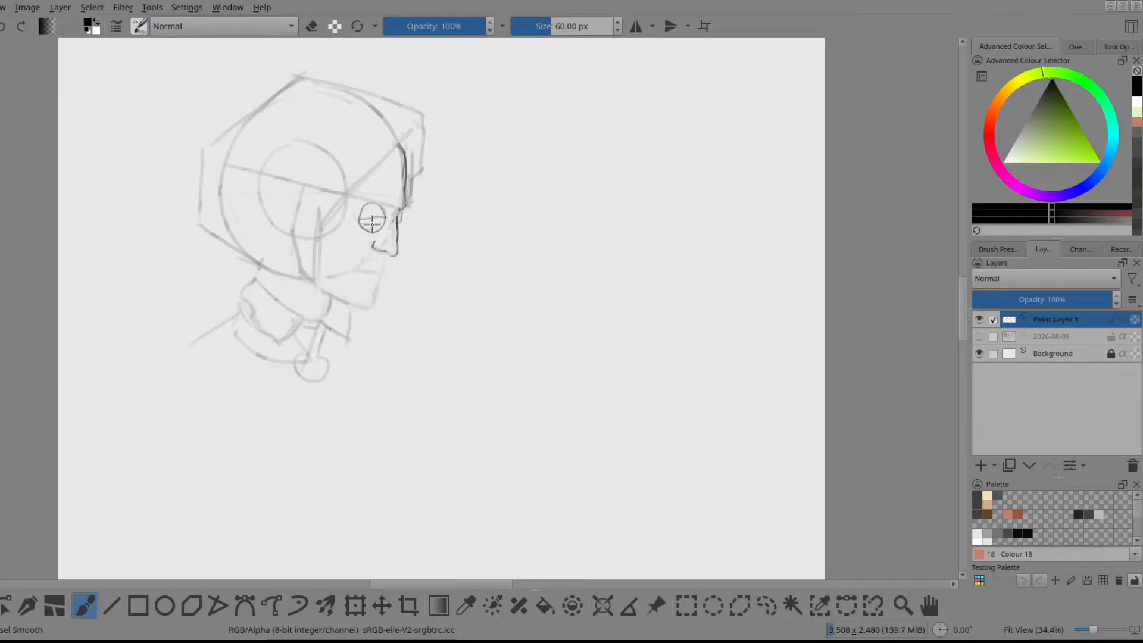
left_click_drag(366, 256, 399, 210)
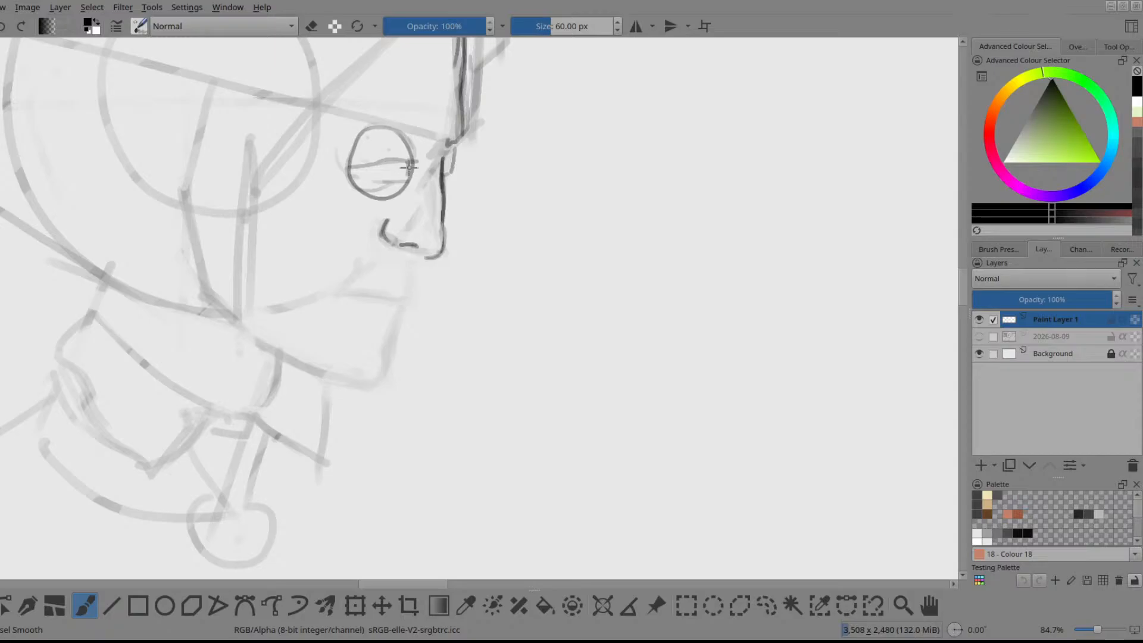
scroll(331, 190, "up", 1)
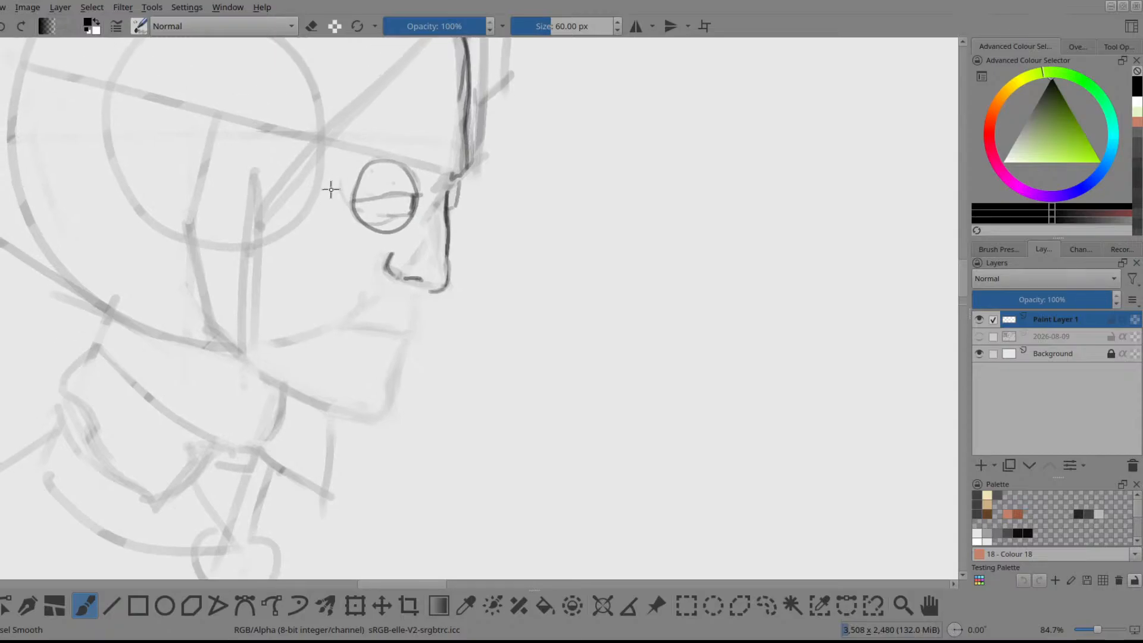
Step: Draw a curved upper-lid line across the upper eyeball and fade the eyeball outline with the eraser
scroll(348, 190, "down", 3)
scroll(363, 209, "up", 2)
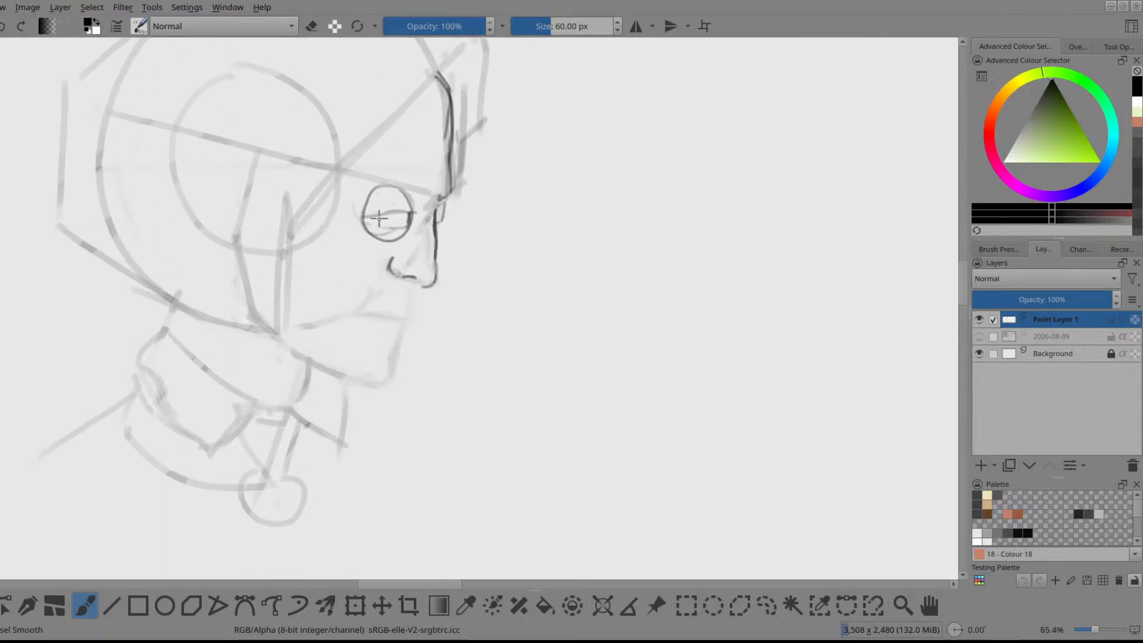
mouse_move(365, 210)
left_mouse_down()
mouse_move(411, 203)
mouse_move(365, 216)
mouse_move(417, 203)
left_mouse_up()
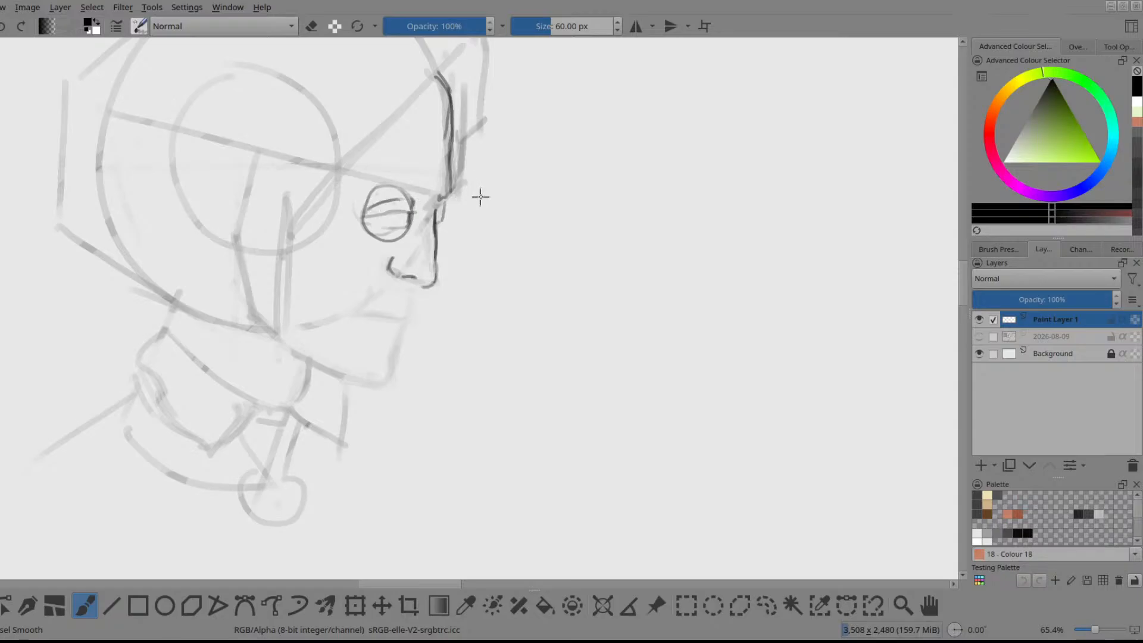
key("e")
mouse_move(355, 202)
left_mouse_down()
mouse_move(377, 244)
mouse_move(579, 248)
left_mouse_up()
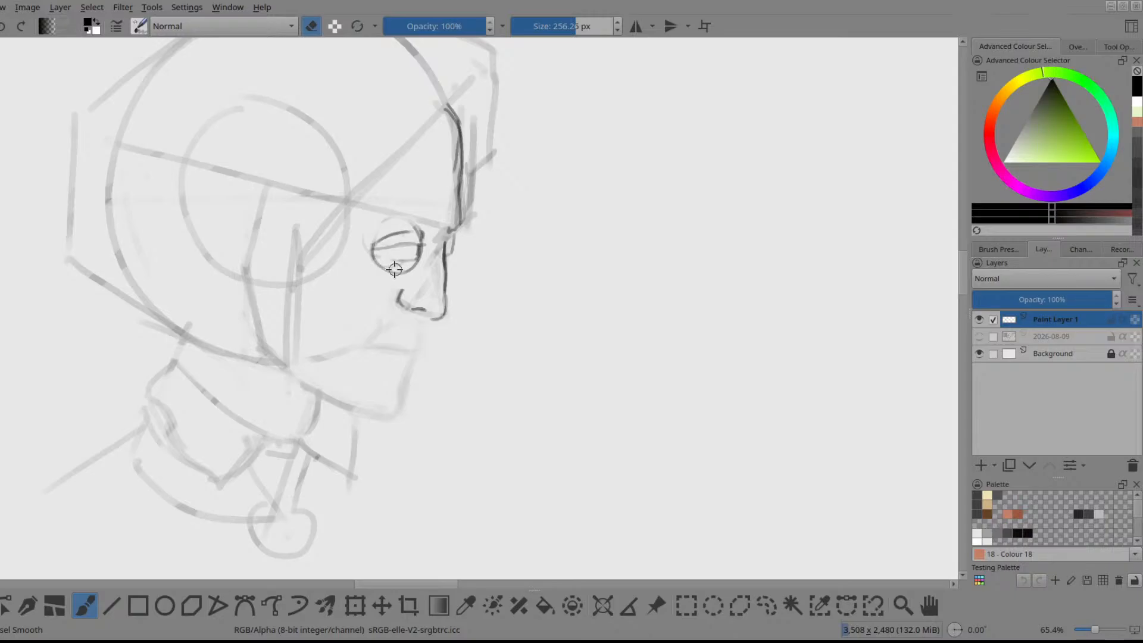
key("e")
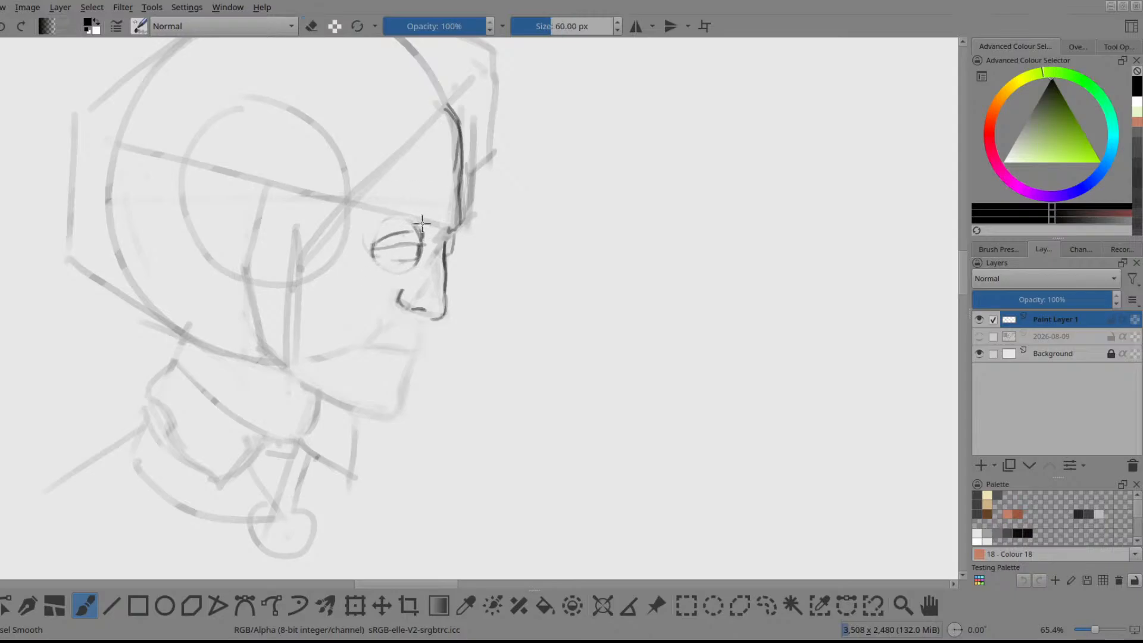
Step: Draw an arched eyebrow above the eyeball, thickening its front end near the nose bridge
scroll(420, 254, "up", 3)
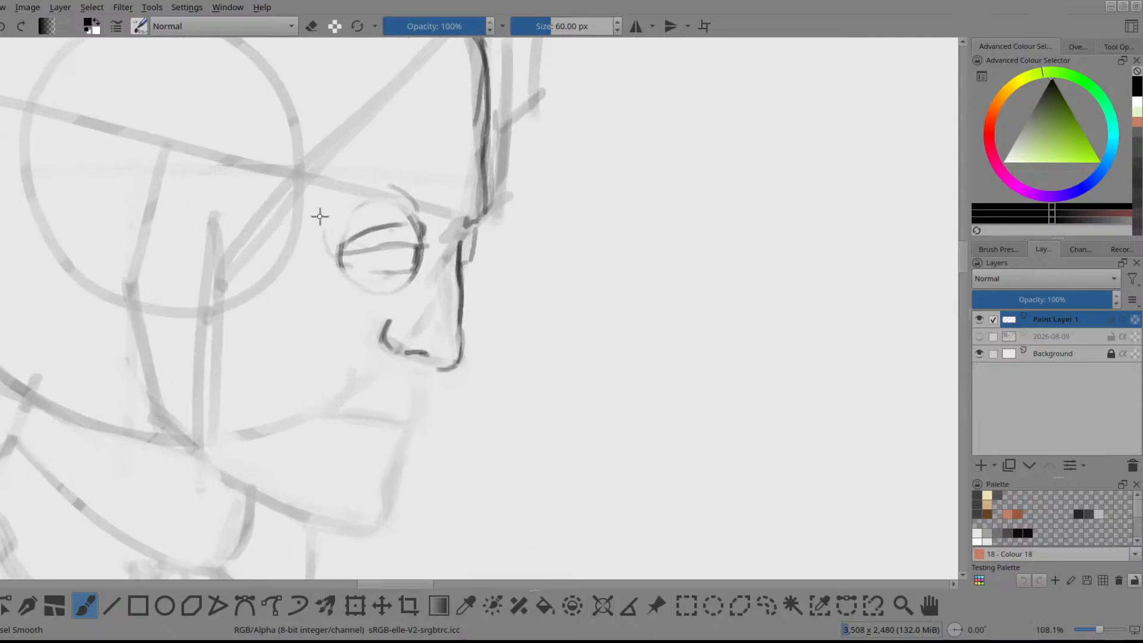
left_click_drag(418, 204, 326, 206)
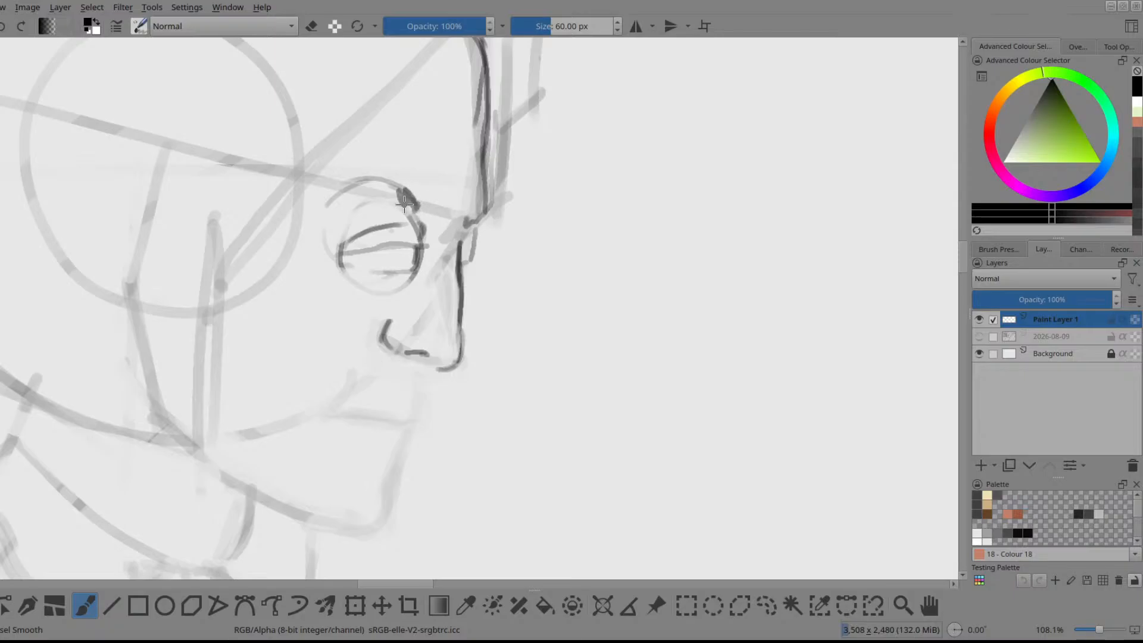
mouse_move(399, 188)
left_mouse_down()
mouse_move(328, 203)
mouse_move(390, 178)
mouse_move(349, 193)
mouse_move(386, 185)
mouse_move(412, 202)
mouse_move(367, 184)
mouse_move(337, 196)
mouse_move(409, 200)
left_mouse_up()
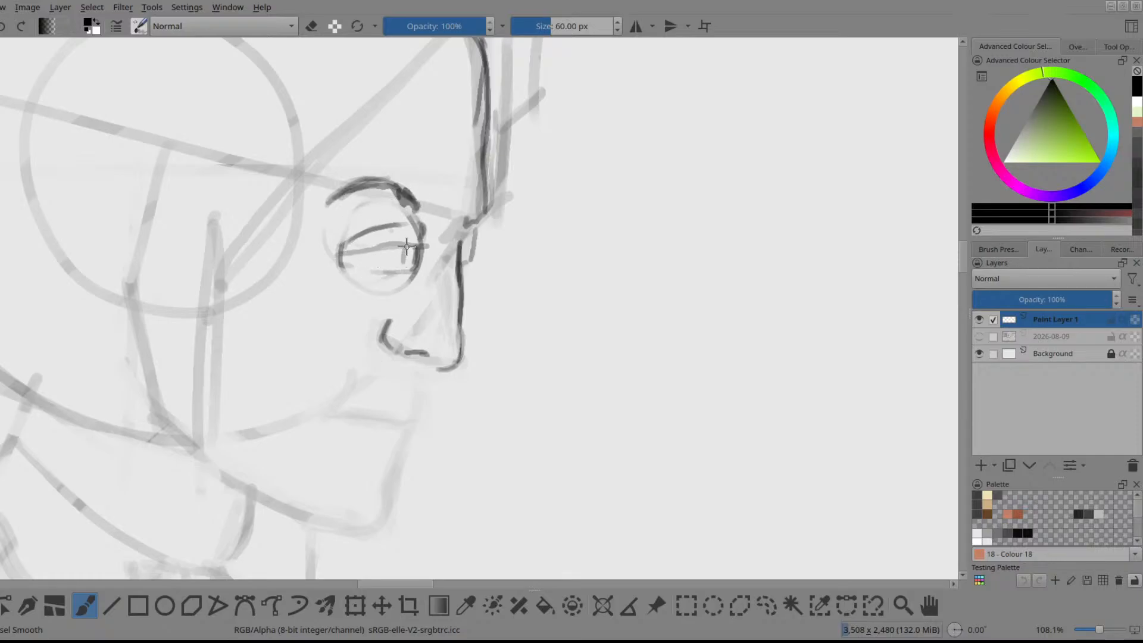
Step: Darken the iris and upper lash line, redraw the lower eyelid, and add a short stroke beneath the inner eye corner
left_click_drag(406, 246, 410, 265)
mouse_move(332, 254)
left_mouse_down()
mouse_move(391, 239)
mouse_move(429, 244)
left_mouse_up()
key("e")
key("e")
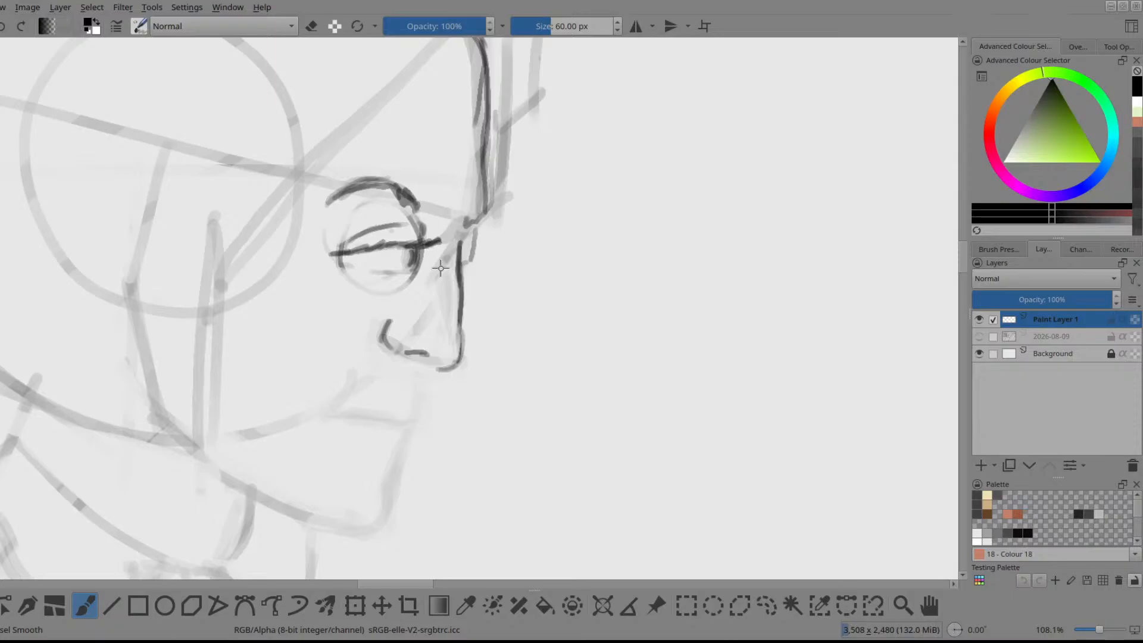
left_click_drag(340, 258, 414, 272)
left_click_drag(423, 275, 421, 286)
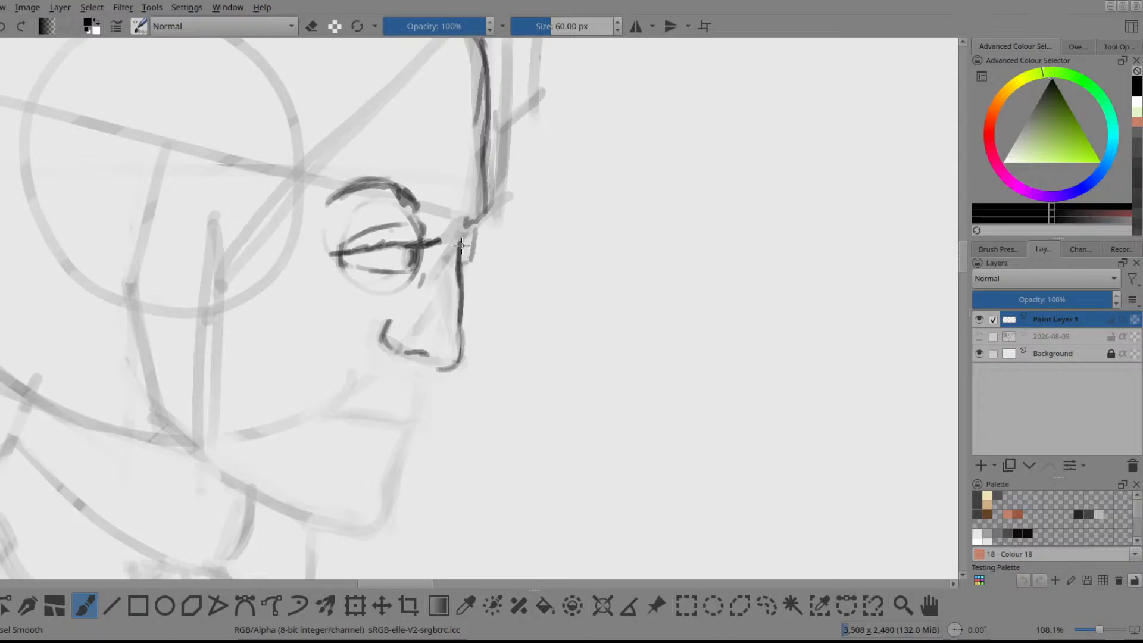
Step: Thicken the brow ridge above the nose bridge and draw the far eye's lid and lashes in front of it
left_click_drag(468, 223, 481, 206)
left_click_drag(433, 314, 421, 254)
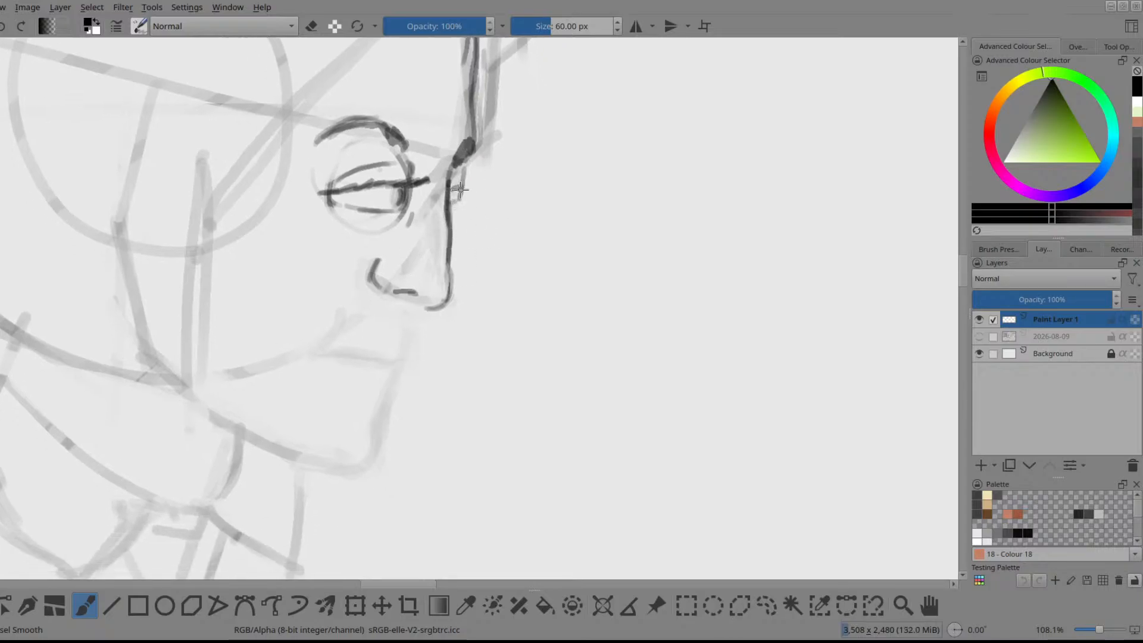
left_click_drag(460, 189, 475, 189)
left_click_drag(463, 179, 465, 186)
left_click_drag(467, 211, 470, 203)
left_click_drag(450, 253, 483, 211)
Step: Draw a short upper-lip stroke below the nose and mark the mouth corner
left_click(379, 301)
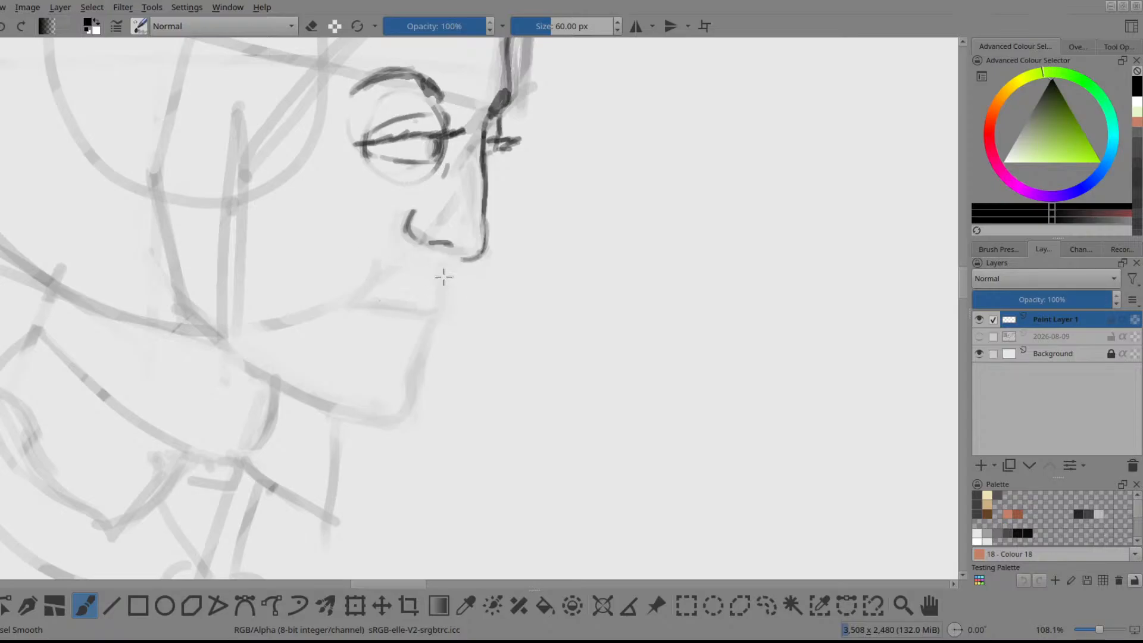
left_click_drag(451, 254, 449, 274)
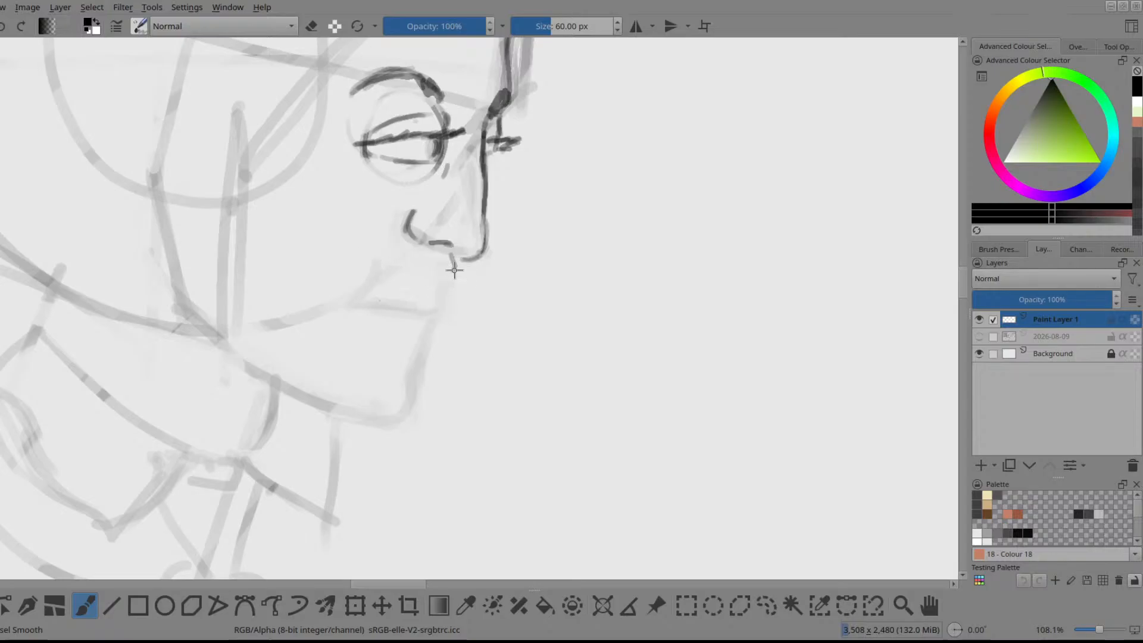
left_click(362, 282)
left_click_drag(366, 284, 440, 277)
key("ctrl+z")
key("ctrl+z")
left_click_drag(366, 283, 449, 275)
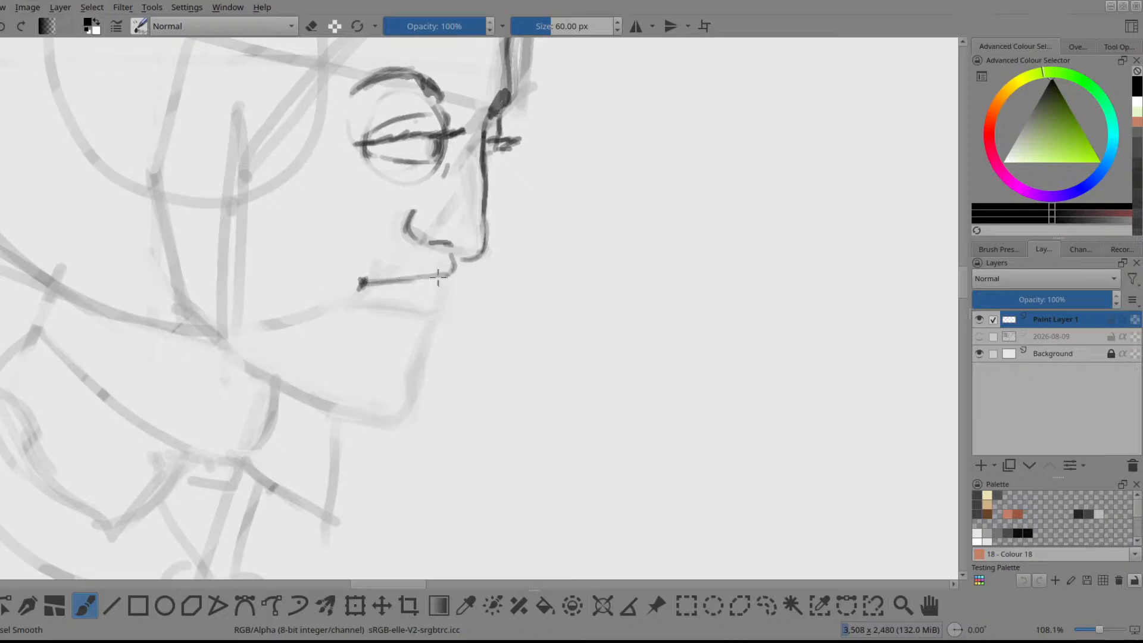
key("ctrl+z")
key("ctrl+z")
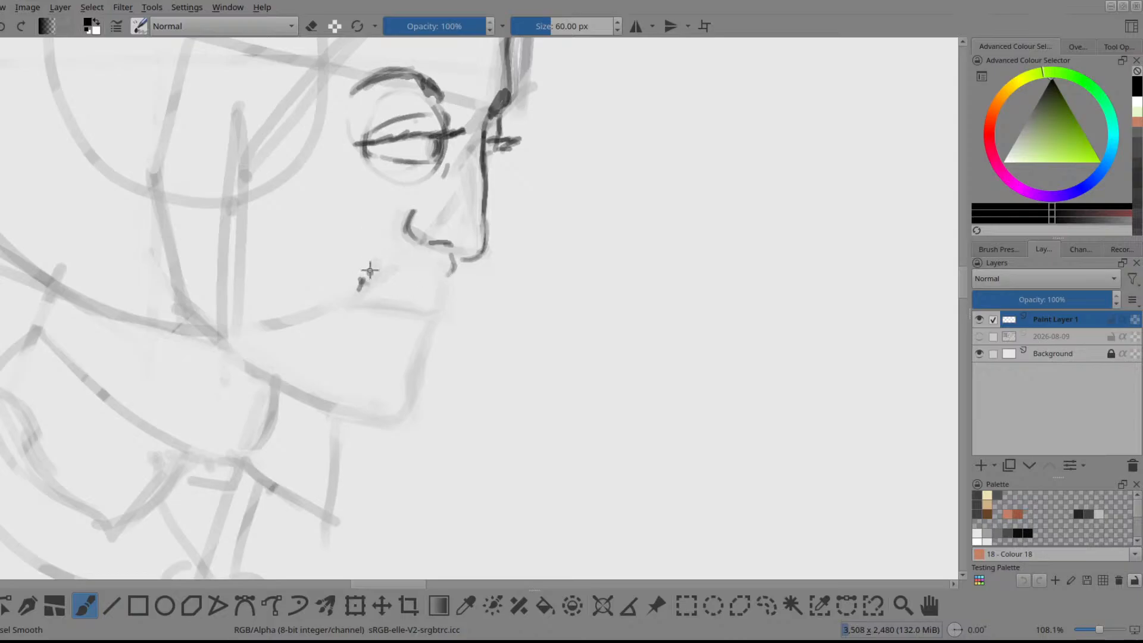
Step: Draw the upper lip as two nearly parallel lines from the mouth corner forward, and add the slanted lower mouth line
left_click_drag(369, 271, 448, 276)
mouse_move(366, 283)
left_mouse_down()
mouse_move(440, 265)
mouse_move(452, 276)
left_mouse_up()
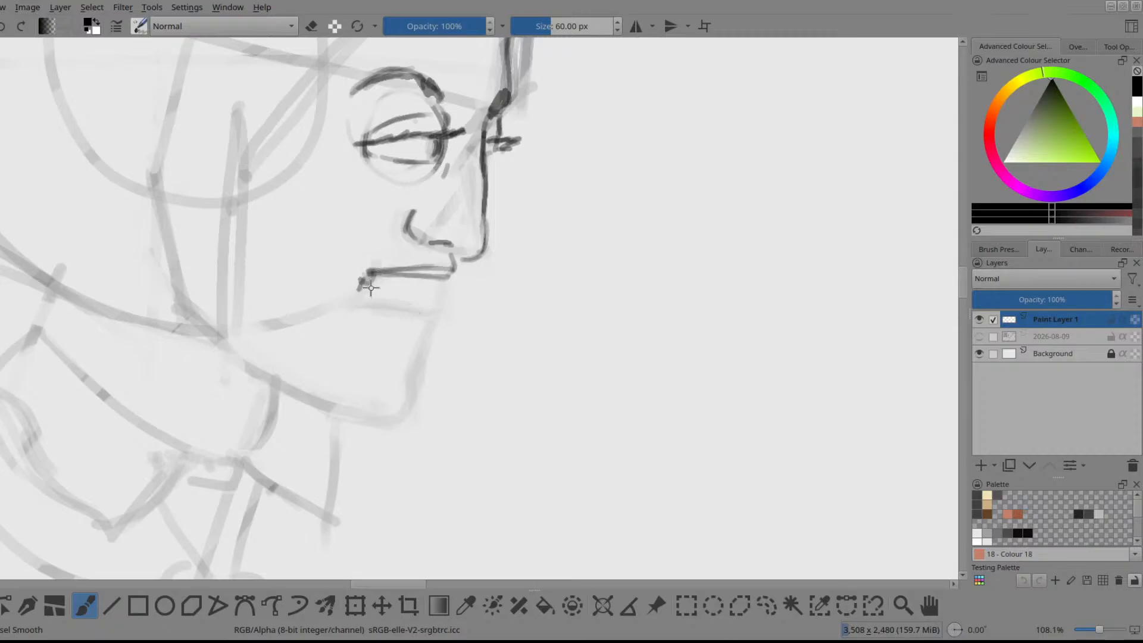
left_click_drag(373, 283, 422, 300)
mouse_move(368, 278)
left_mouse_down()
mouse_move(442, 307)
mouse_move(430, 289)
mouse_move(429, 301)
mouse_move(410, 301)
mouse_move(443, 308)
mouse_move(437, 331)
mouse_move(443, 311)
mouse_move(347, 268)
left_mouse_up()
key("ctrl+z")
Step: Darken the lower edge of the open mouth, close its front, and add small teeth marks inside
key("2")
key("e")
key("e")
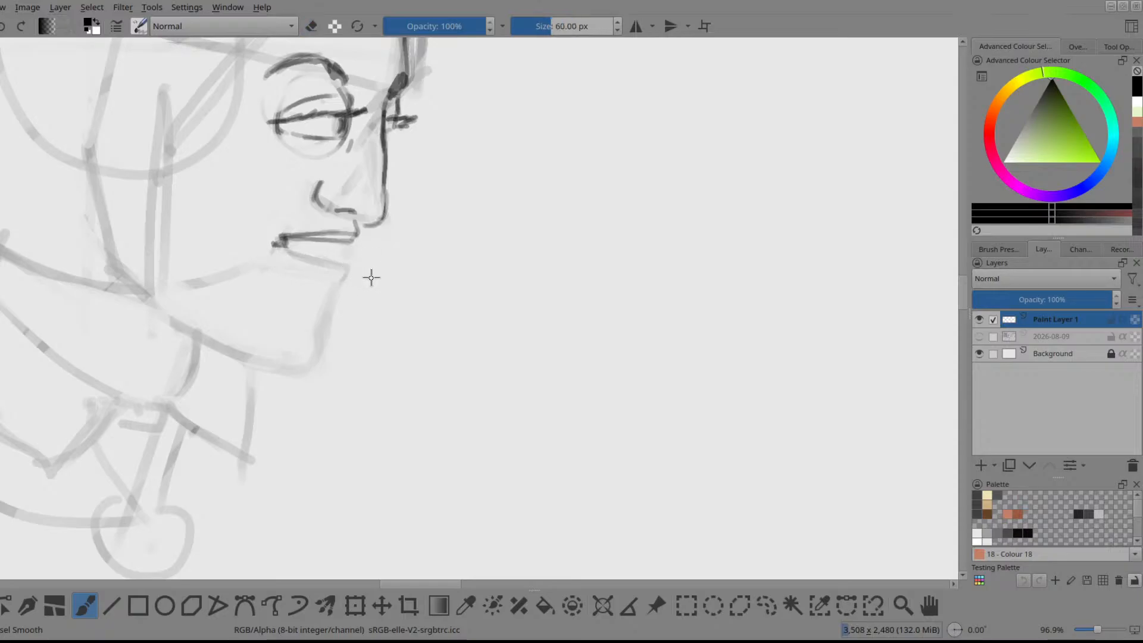
mouse_move(284, 244)
left_mouse_down()
mouse_move(344, 268)
mouse_move(327, 264)
mouse_move(332, 273)
mouse_move(331, 255)
mouse_move(312, 252)
mouse_move(348, 248)
mouse_move(343, 261)
mouse_move(348, 244)
mouse_move(335, 264)
left_mouse_up()
left_click_drag(349, 242, 341, 259)
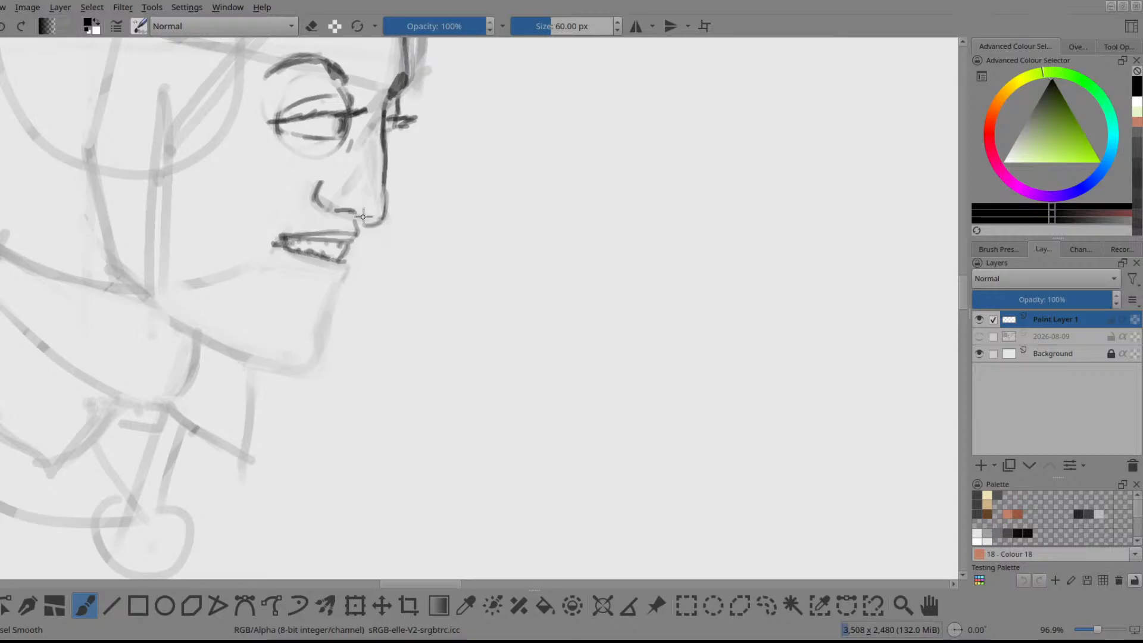
Step: Erase the rounded underside of the nose tip and redraw it as a flatter line
key("e")
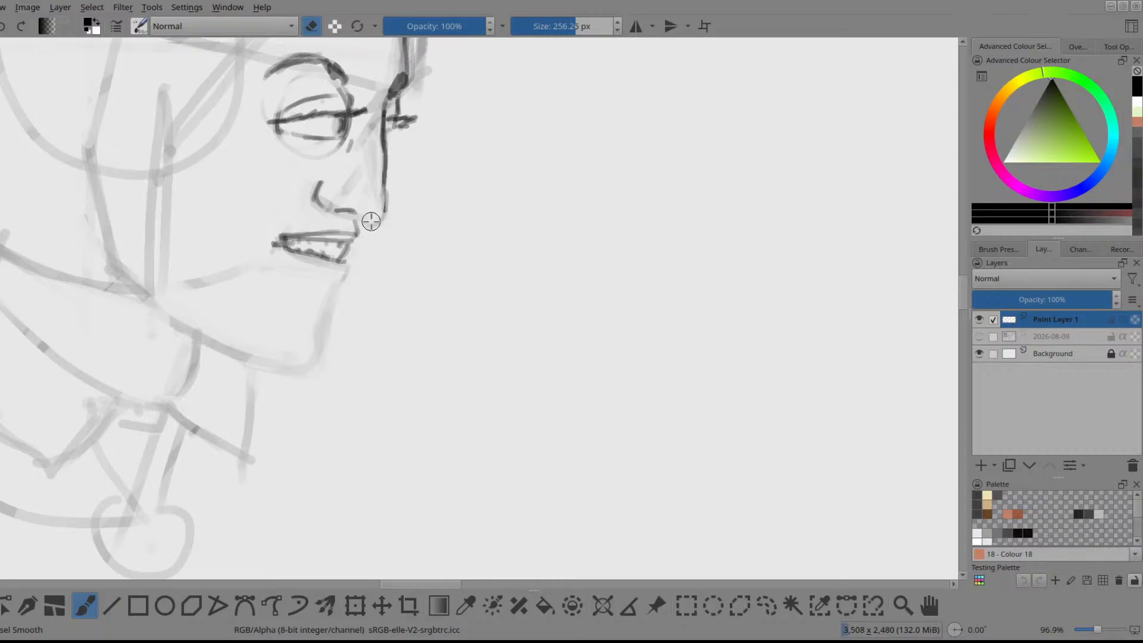
key("e")
mouse_move(372, 218)
left_mouse_down()
mouse_move(381, 178)
mouse_move(394, 217)
left_mouse_up()
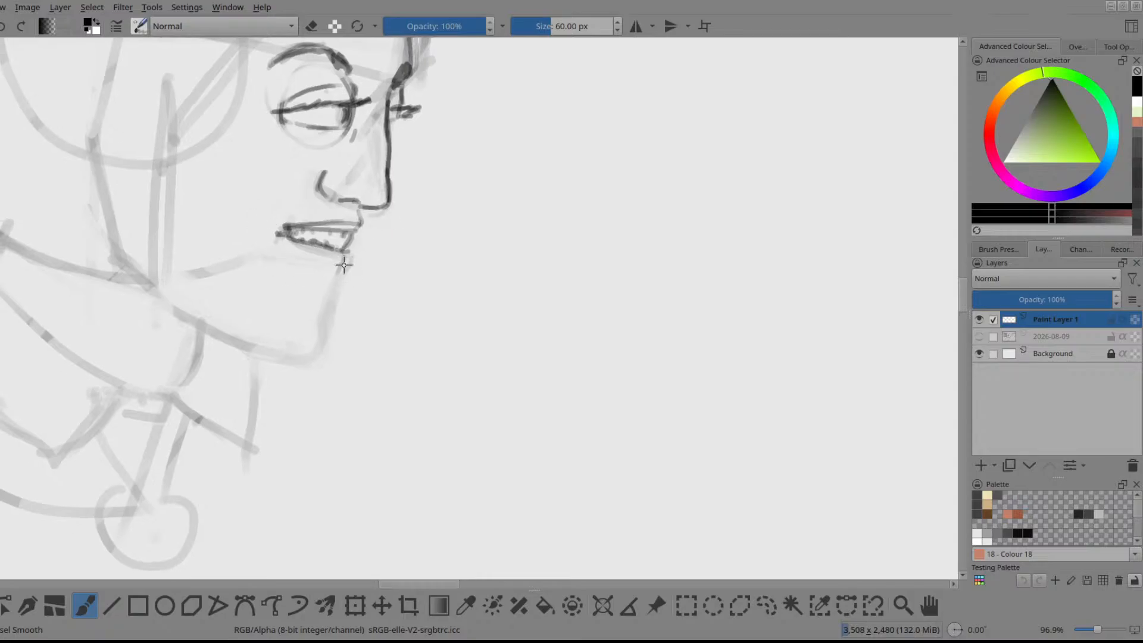
Step: Sketch the front of the lower lip below the open mouth and show the canvas overview
left_click_drag(341, 261, 338, 273)
left_click_drag(301, 256, 387, 297)
left_click(1078, 49)
mouse_move(387, 297)
left_mouse_down()
mouse_move(394, 343)
mouse_move(362, 270)
left_mouse_up()
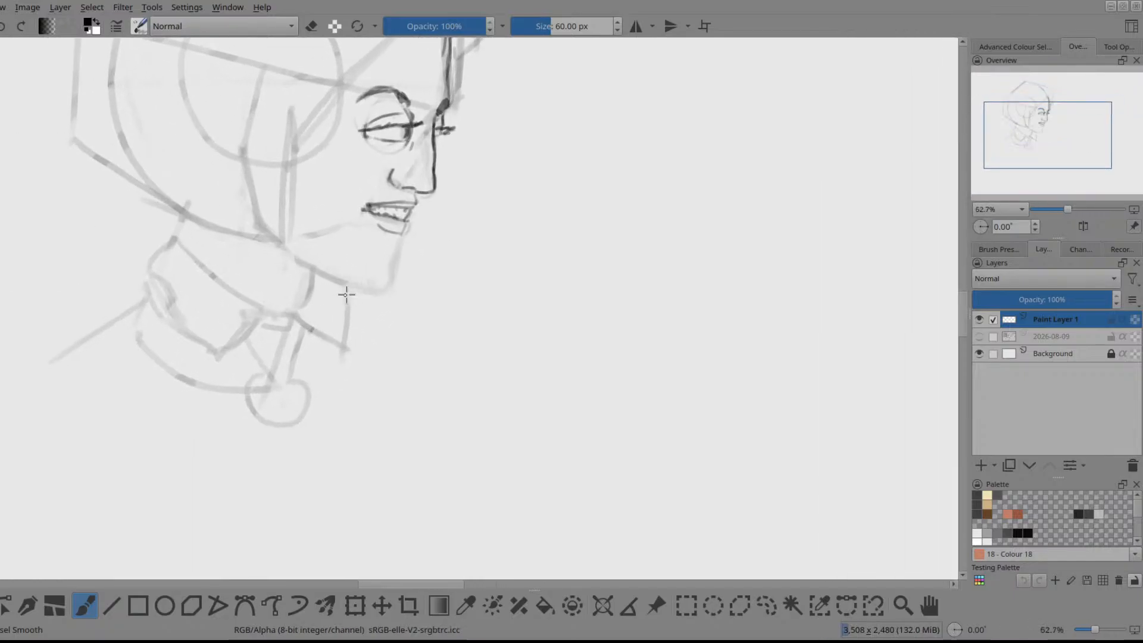
left_click_drag(427, 242, 394, 240)
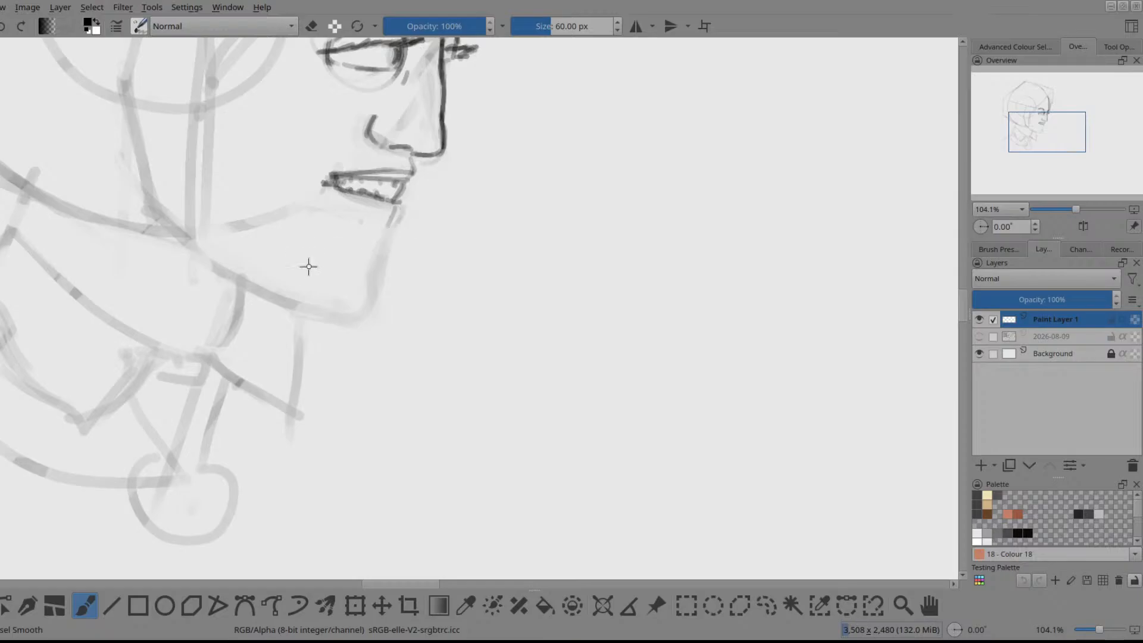
Step: Select the mouth freehand, enlarge it back and down toward the jaw with Transform, and clear the selection
key("ctrl+r")
key("ctrl+shift+0")
mouse_move(358, 241)
left_mouse_down()
mouse_move(355, 295)
mouse_move(385, 206)
left_mouse_up()
key("ctrl+shift+a")
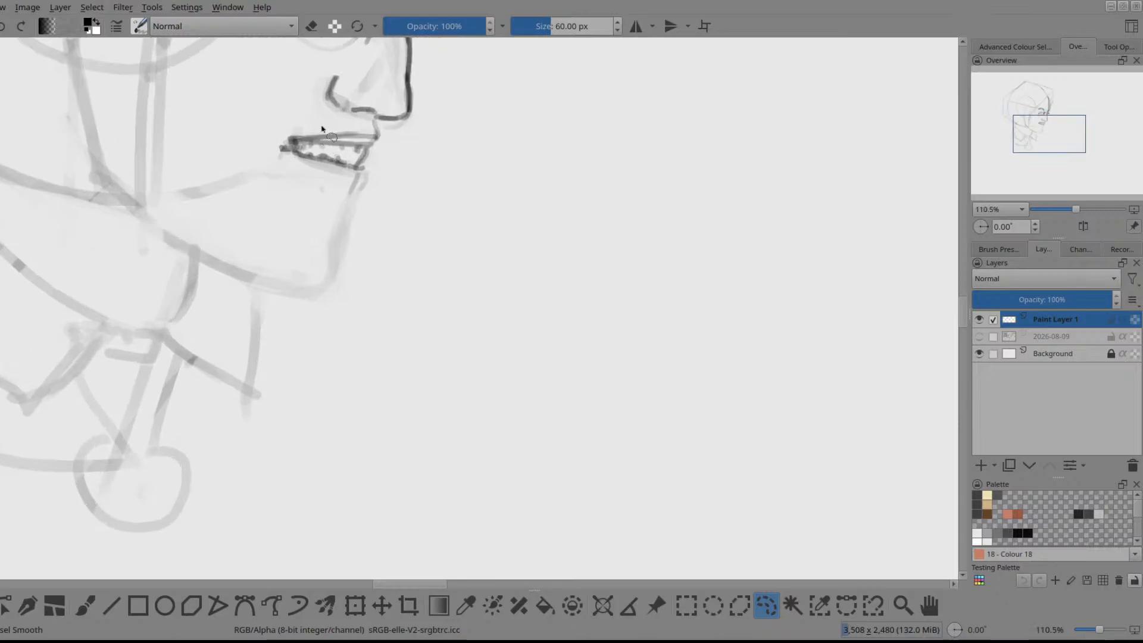
mouse_move(321, 128)
left_mouse_down()
mouse_move(312, 197)
mouse_move(331, 123)
left_mouse_up()
key("ctrl+t")
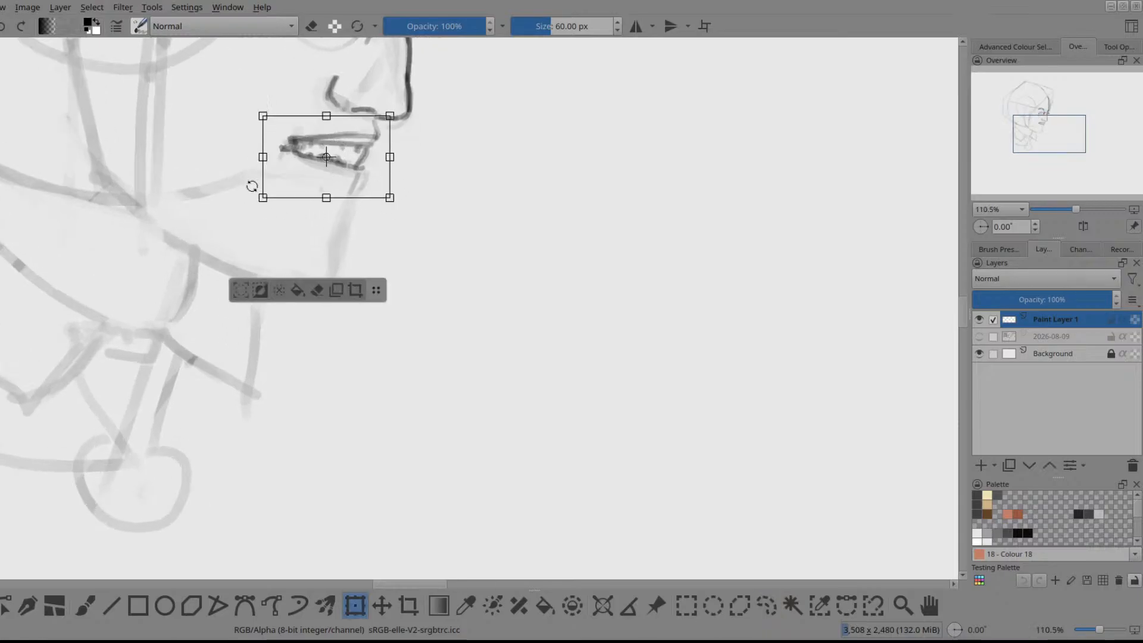
left_click_drag(263, 198, 229, 220)
key("Return")
left_click_drag(412, 259, 432, 348)
scroll(454, 349, "down", 1)
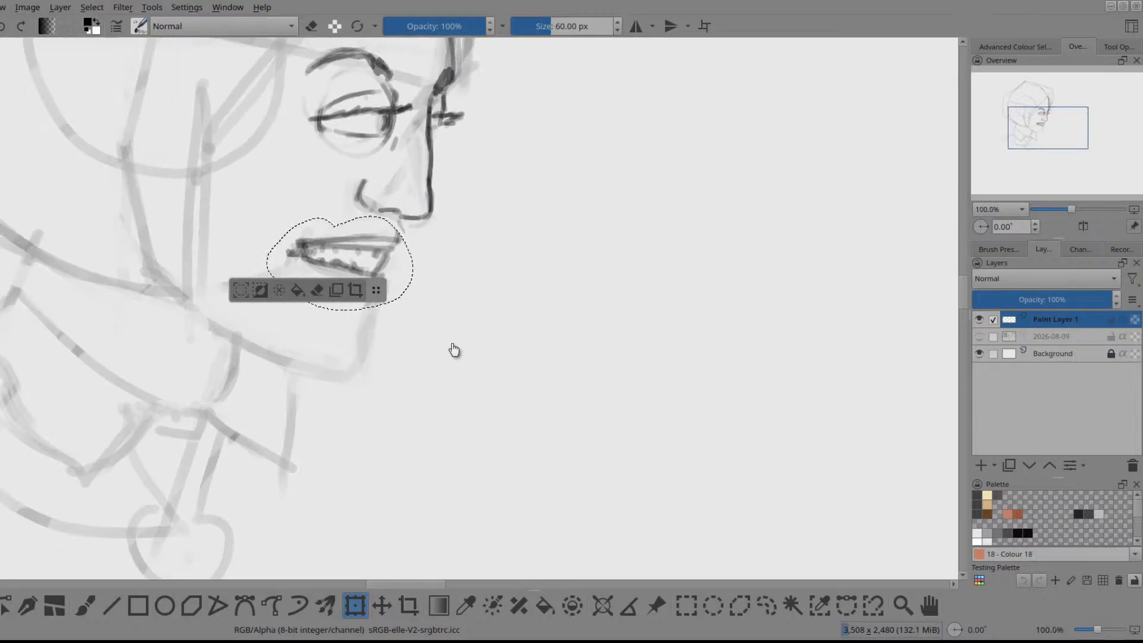
key("2")
key("ctrl+shift+a")
Step: Erase the dark stub protruding behind the mouth corner
left_click_drag(400, 278, 393, 181)
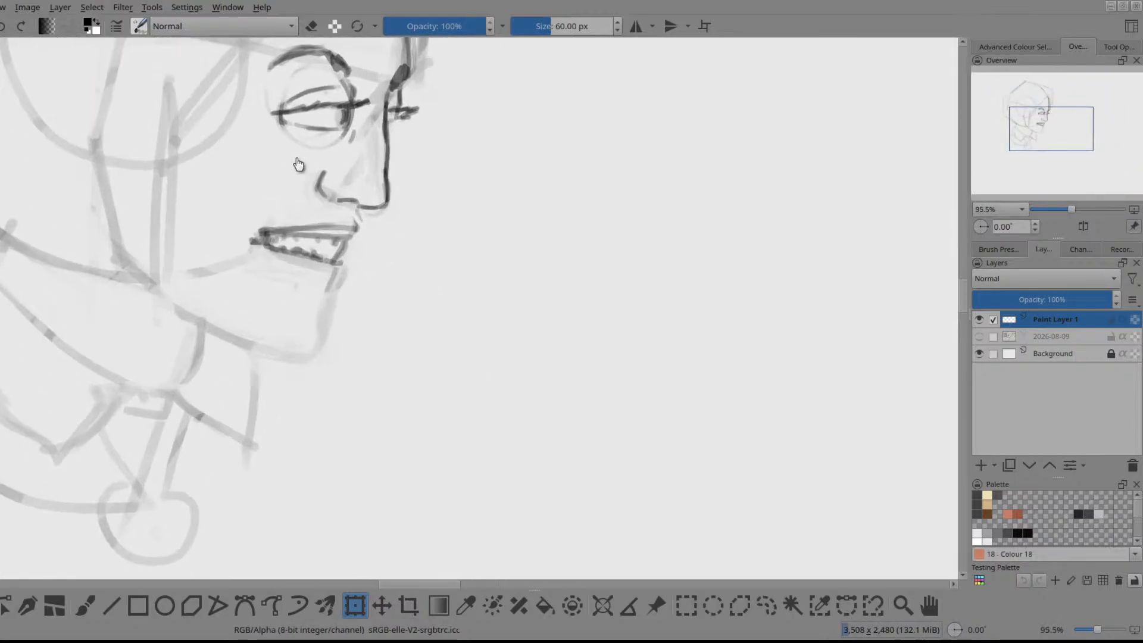
key("b")
left_click_drag(420, 258, 519, 262)
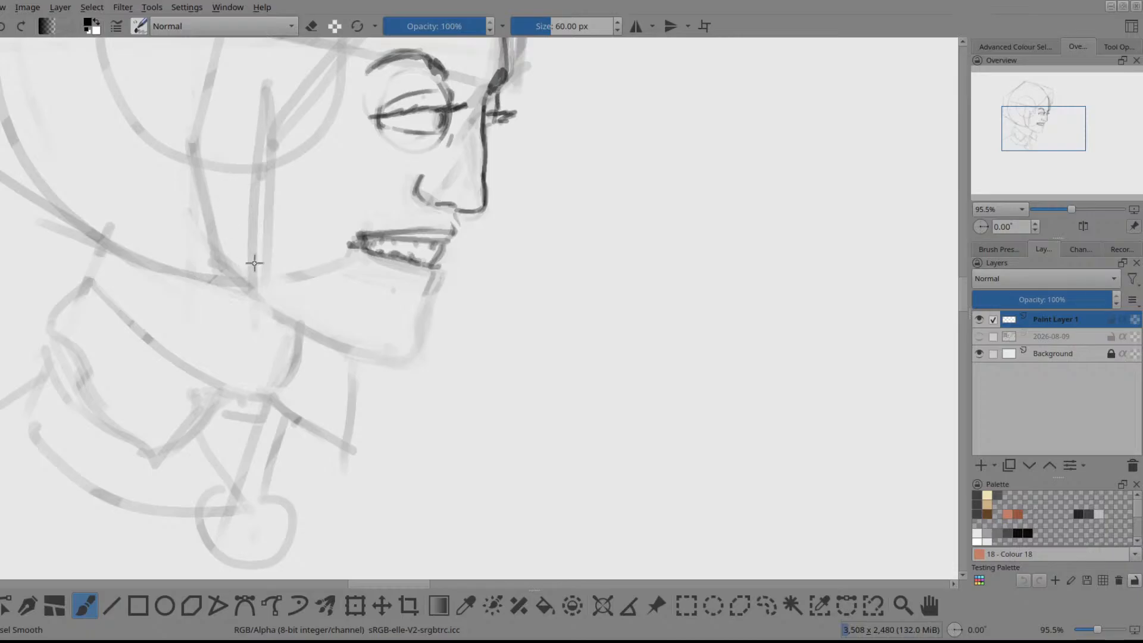
left_click_drag(361, 232, 360, 256)
key("e")
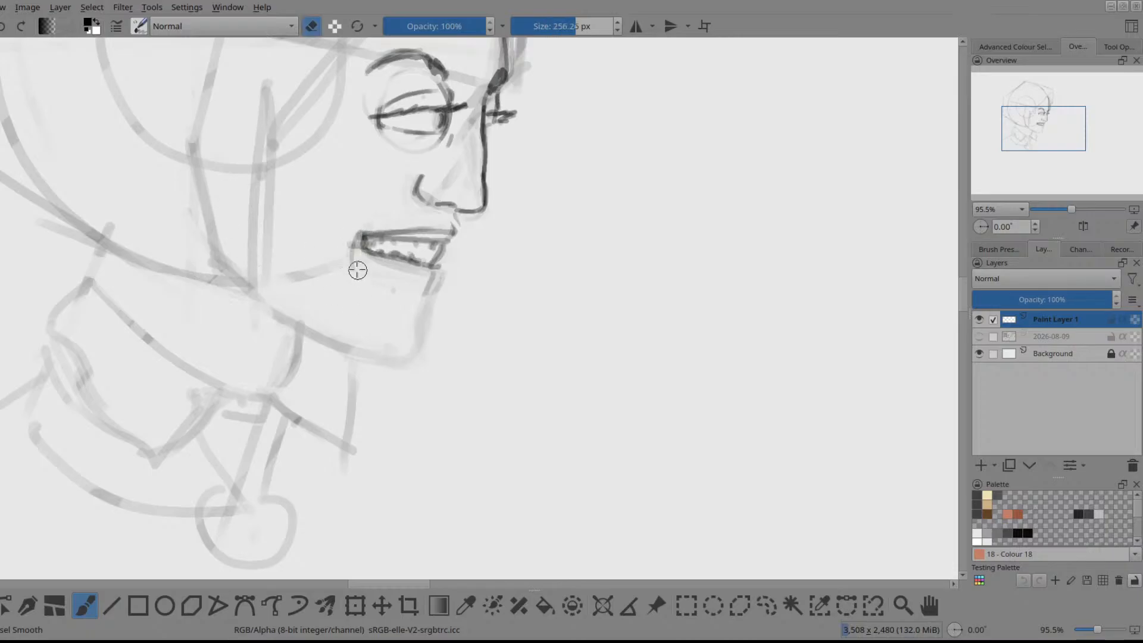
key("e")
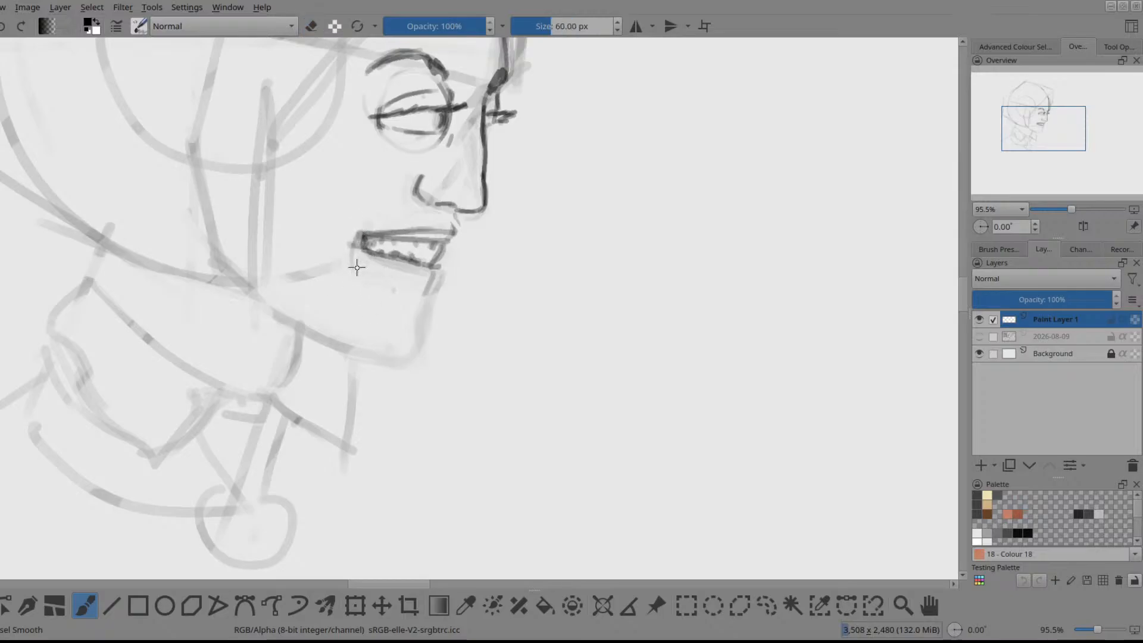
Step: Sketch a light curve around and below the mouth corner, undoing the surplus lower-lip strokes
mouse_move(357, 267)
left_mouse_down()
mouse_move(406, 295)
mouse_move(376, 256)
mouse_move(427, 281)
mouse_move(440, 273)
mouse_move(390, 284)
mouse_move(447, 269)
left_mouse_up()
key("ctrl+z")
key("ctrl+z")
key("ctrl+z")
key("ctrl+z")
Step: Darken the front of the lower lip and draw the chin contour, curving it back into the lower jaw
left_click_drag(437, 271, 430, 289)
mouse_move(432, 287)
left_mouse_down()
mouse_move(422, 307)
mouse_move(336, 354)
left_mouse_up()
mouse_move(267, 292)
left_mouse_down()
mouse_move(307, 327)
mouse_move(399, 351)
left_mouse_up()
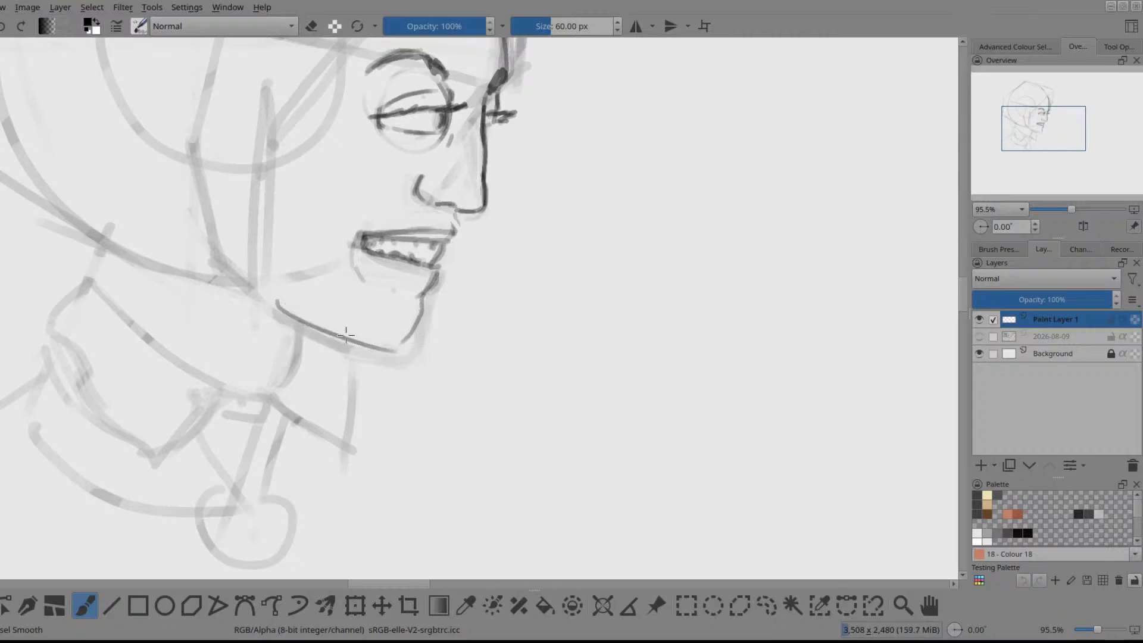
key("ctrl+z")
mouse_move(267, 294)
left_mouse_down()
mouse_move(361, 344)
mouse_move(434, 334)
mouse_move(302, 312)
left_mouse_up()
key("ctrl+z")
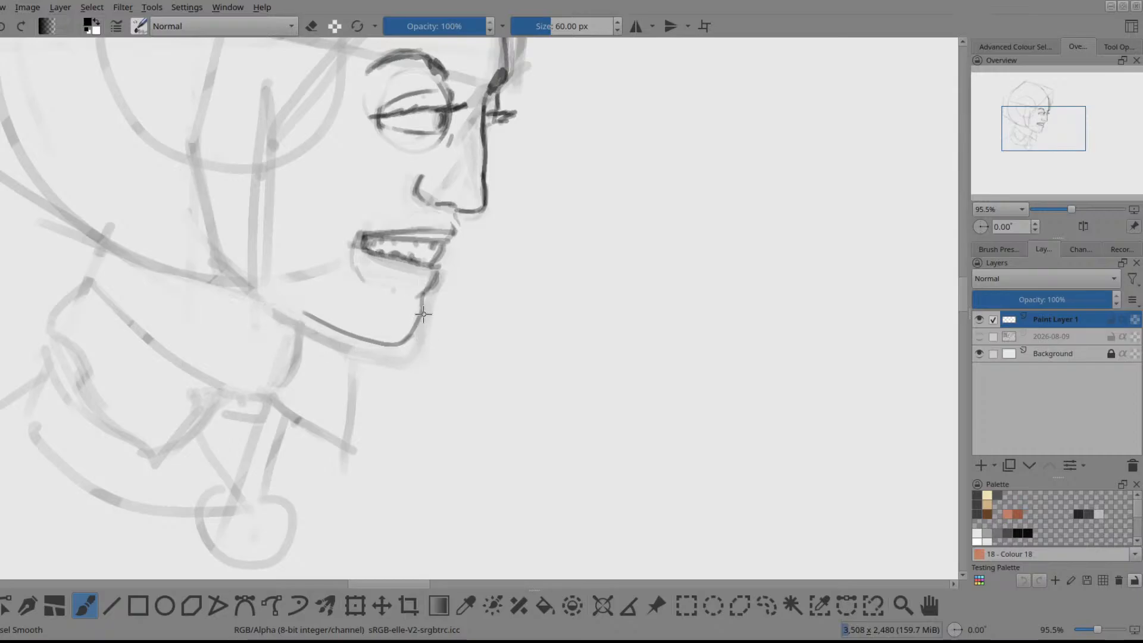
mouse_move(422, 298)
left_mouse_down()
mouse_move(395, 345)
mouse_move(381, 344)
left_mouse_up()
Step: Reinforce the jawline and extend it from the chin back to the base of the skull
left_click_drag(286, 303, 360, 341)
mouse_move(290, 306)
left_mouse_down()
mouse_move(396, 345)
mouse_move(444, 448)
left_mouse_up()
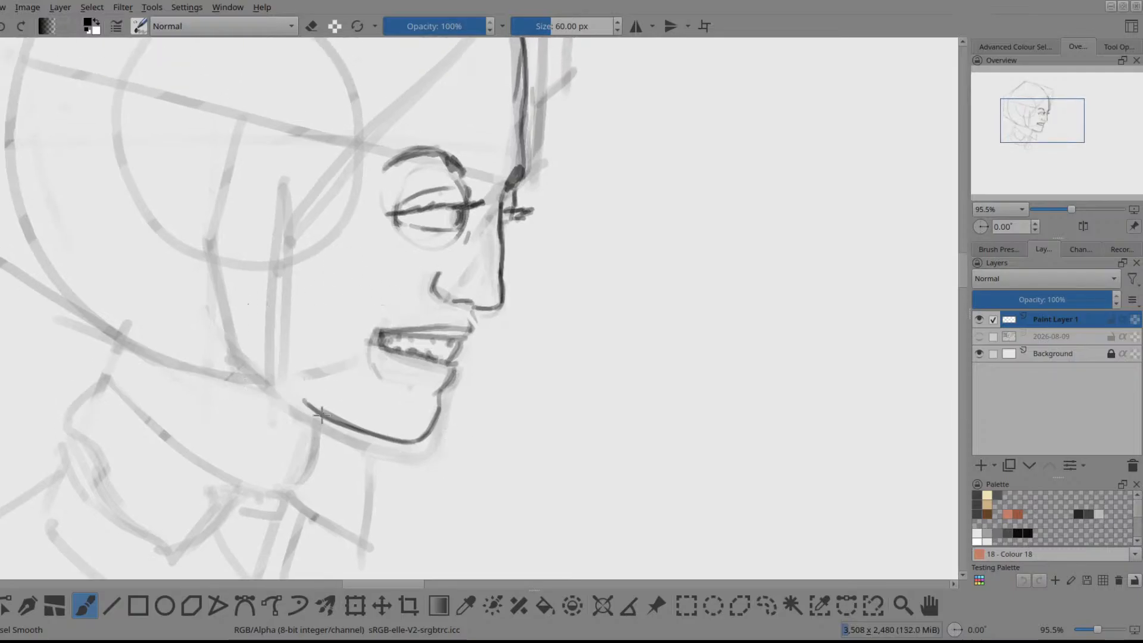
mouse_move(370, 403)
left_mouse_down()
mouse_move(442, 351)
mouse_move(430, 365)
left_mouse_up()
key("ctrl+z")
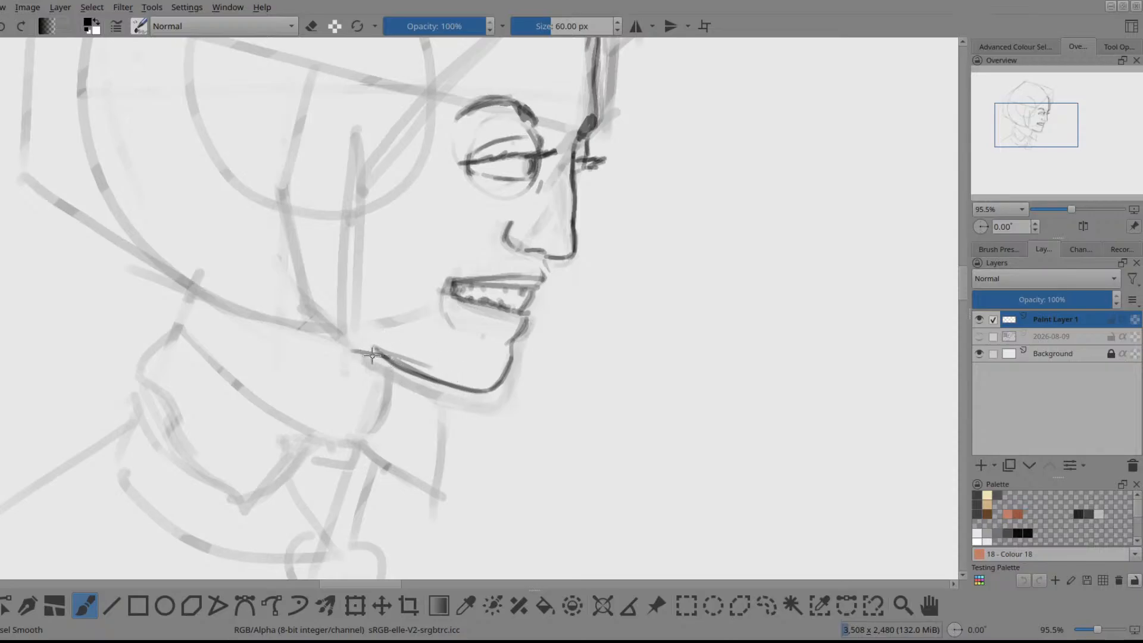
mouse_move(360, 356)
left_mouse_down()
mouse_move(406, 374)
mouse_move(295, 336)
left_mouse_up()
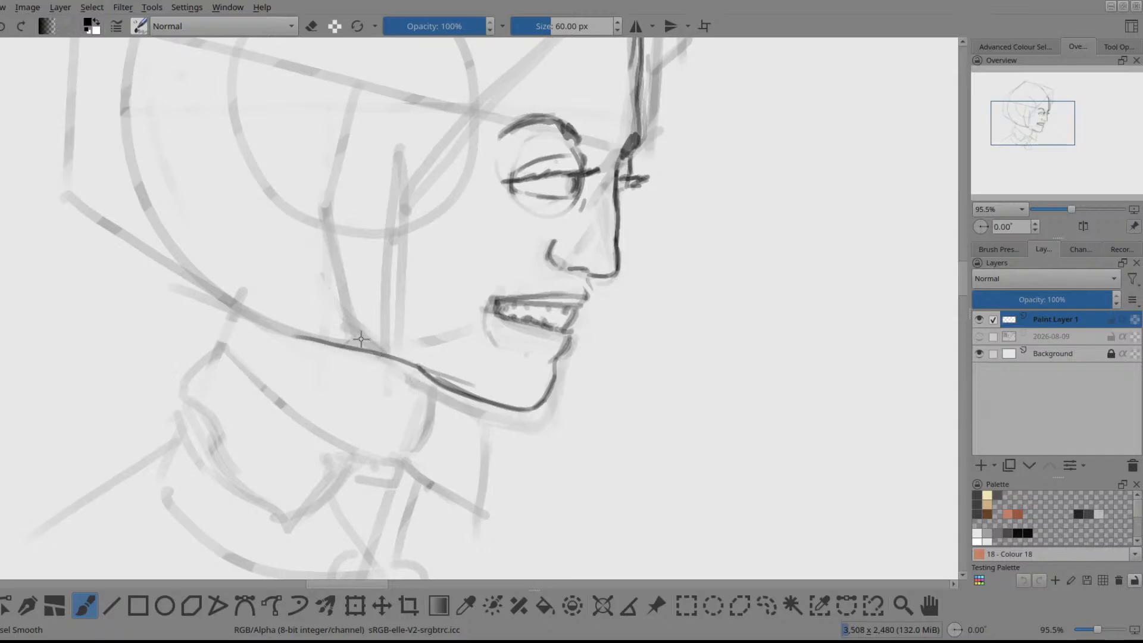
Step: Draw two dark strokes down the side of the face along the vertical guide to the jawline
left_click_drag(397, 193, 413, 374)
left_click_drag(412, 321, 420, 375)
left_click_drag(411, 304, 348, 411)
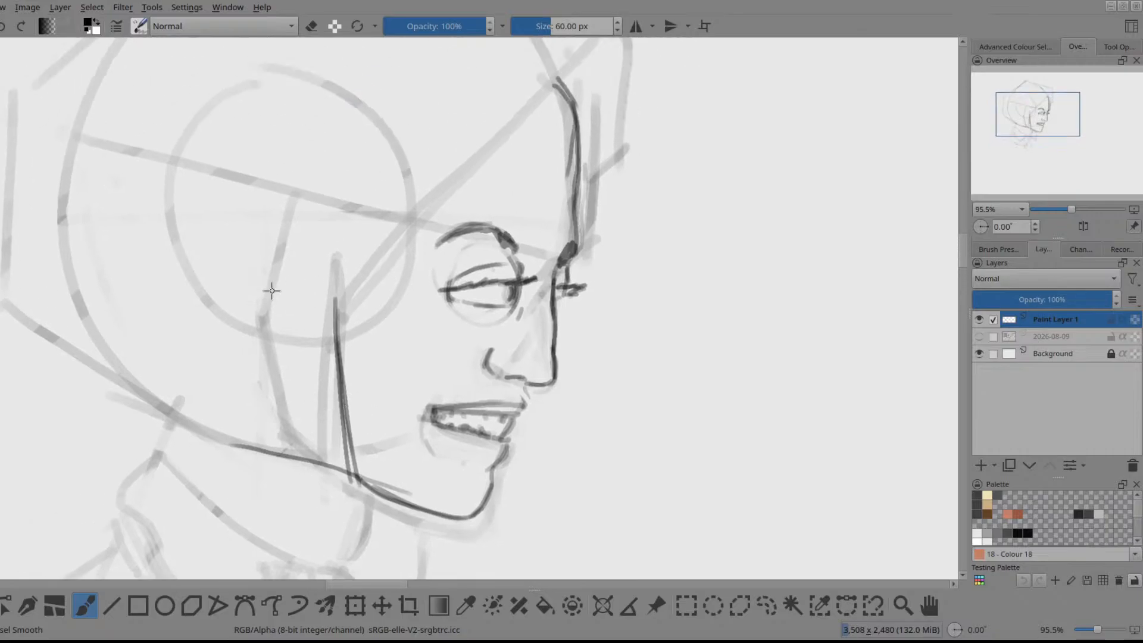
left_click_drag(269, 288, 223, 333)
left_click_drag(526, 108, 476, 162)
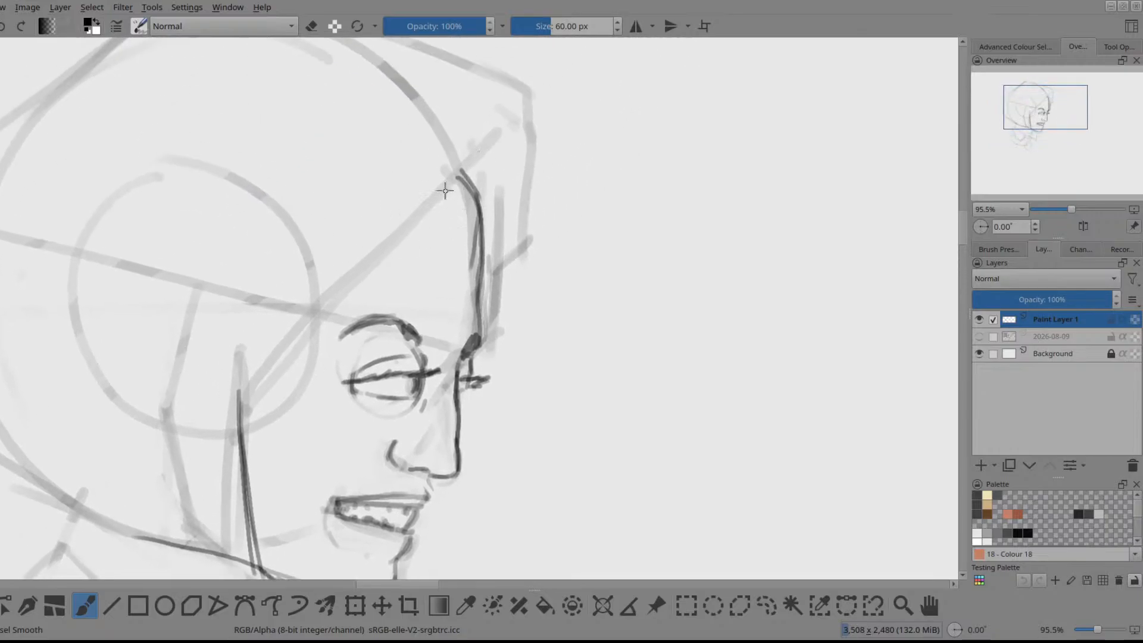
Step: Extend the side-of-face line upward past the skull circle and draw the headwear's diagonal front edge from the forehead down to it
left_click_drag(280, 297, 256, 248)
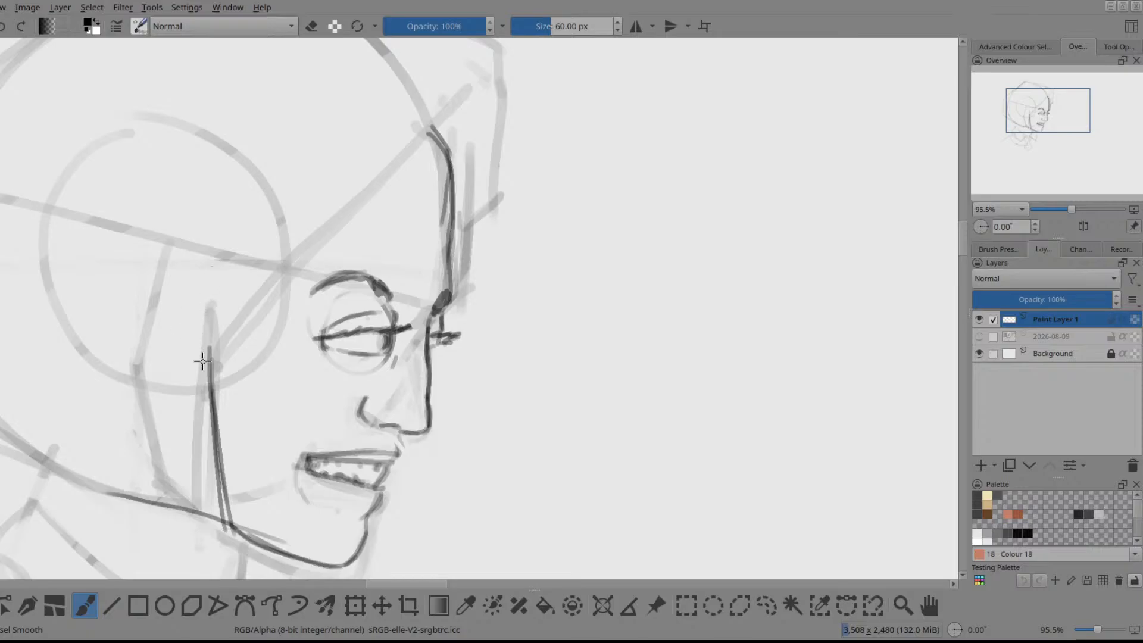
left_click_drag(219, 211, 208, 378)
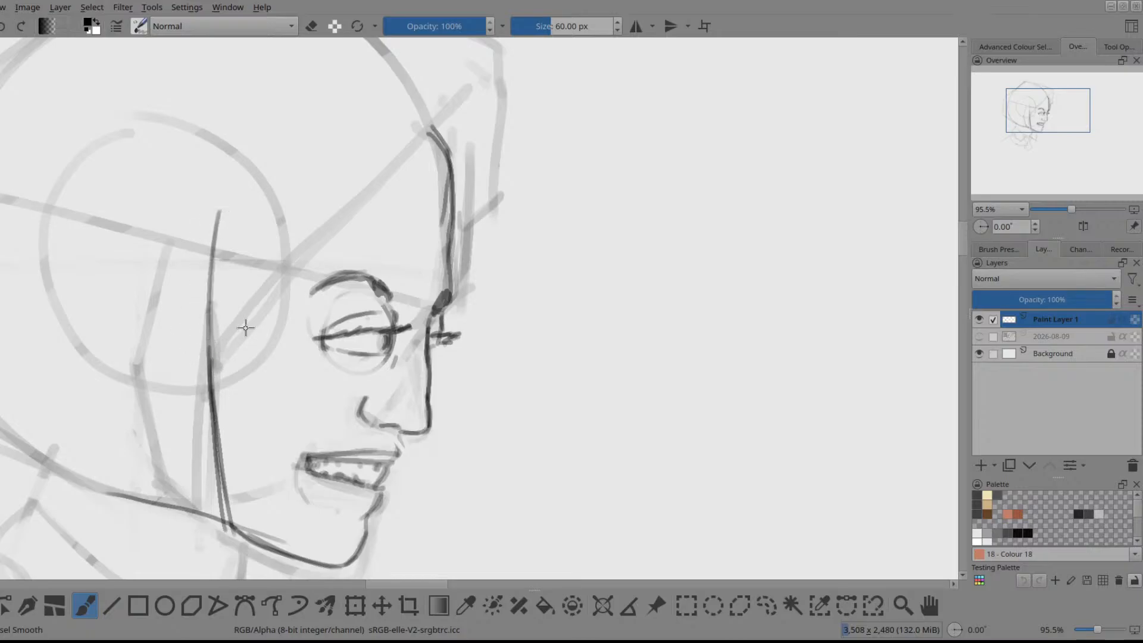
mouse_move(217, 358)
left_mouse_down()
mouse_move(323, 250)
mouse_move(218, 357)
mouse_move(302, 251)
left_mouse_up()
key("ctrl+z")
key("ctrl+z")
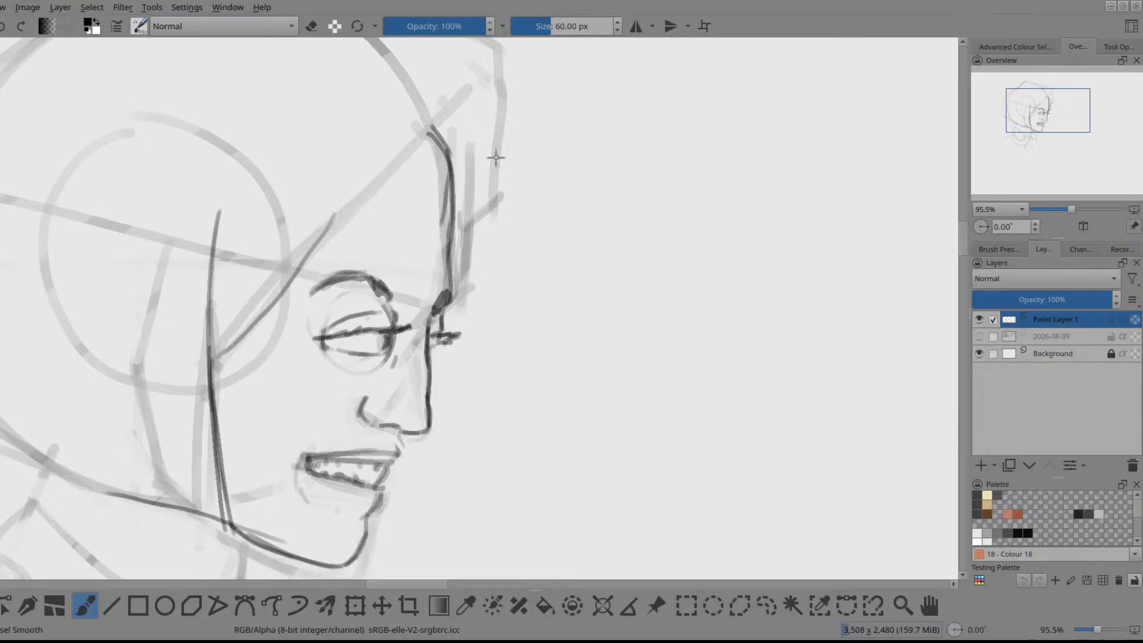
mouse_move(451, 112)
left_mouse_down()
mouse_move(261, 322)
mouse_move(221, 351)
mouse_move(445, 121)
mouse_move(439, 99)
mouse_move(245, 327)
mouse_move(192, 365)
mouse_move(251, 340)
left_mouse_up()
key("ctrl+z")
key("ctrl+z")
Step: Clean up around the near eye, then lasso its back part and shift it forward to narrow the eye
key("e")
left_click_drag(297, 395, 393, 376)
scroll(452, 375, "up", 2)
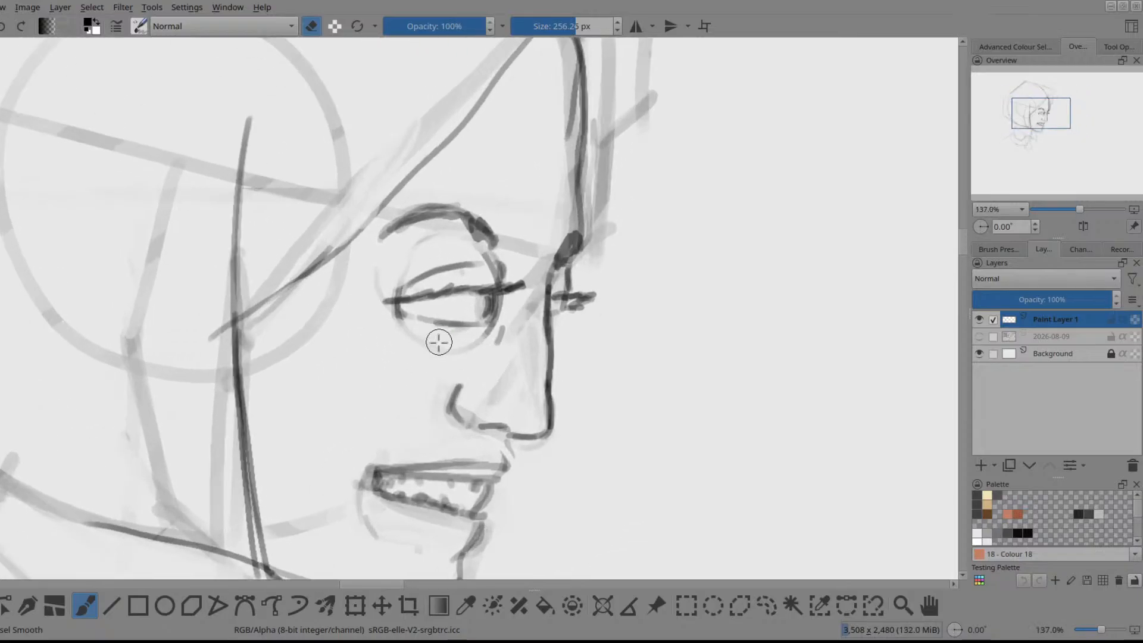
key("2")
mouse_move(388, 298)
left_mouse_down()
mouse_move(360, 189)
mouse_move(375, 264)
mouse_move(358, 230)
mouse_move(344, 260)
mouse_move(369, 274)
mouse_move(387, 214)
mouse_move(352, 238)
left_mouse_up()
key("l")
key("t")
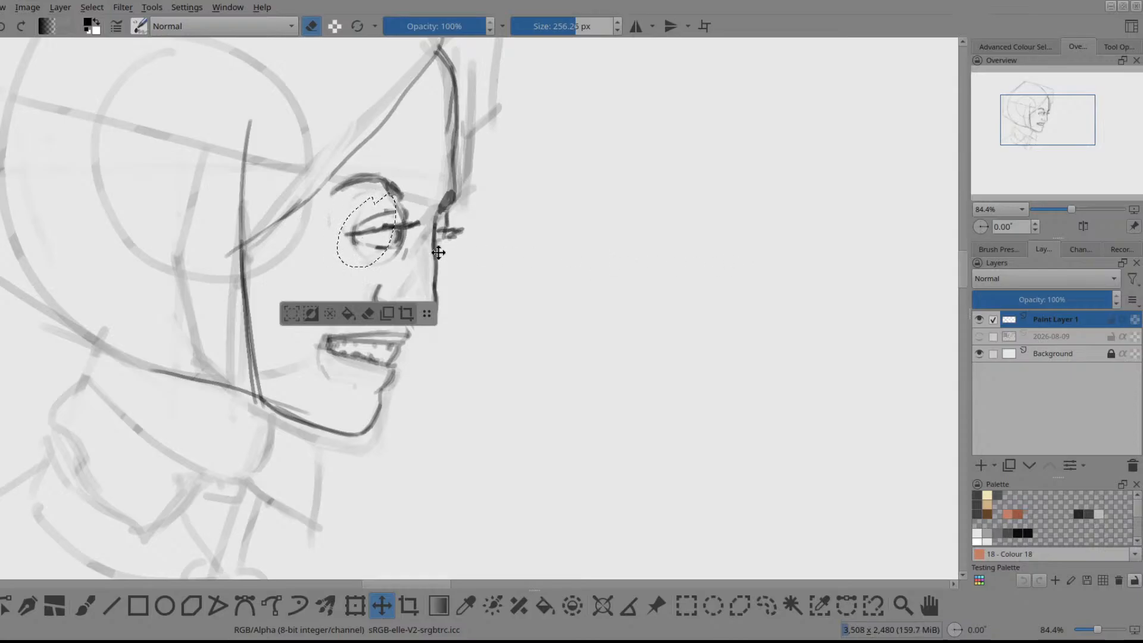
key("ctrl+shift+a")
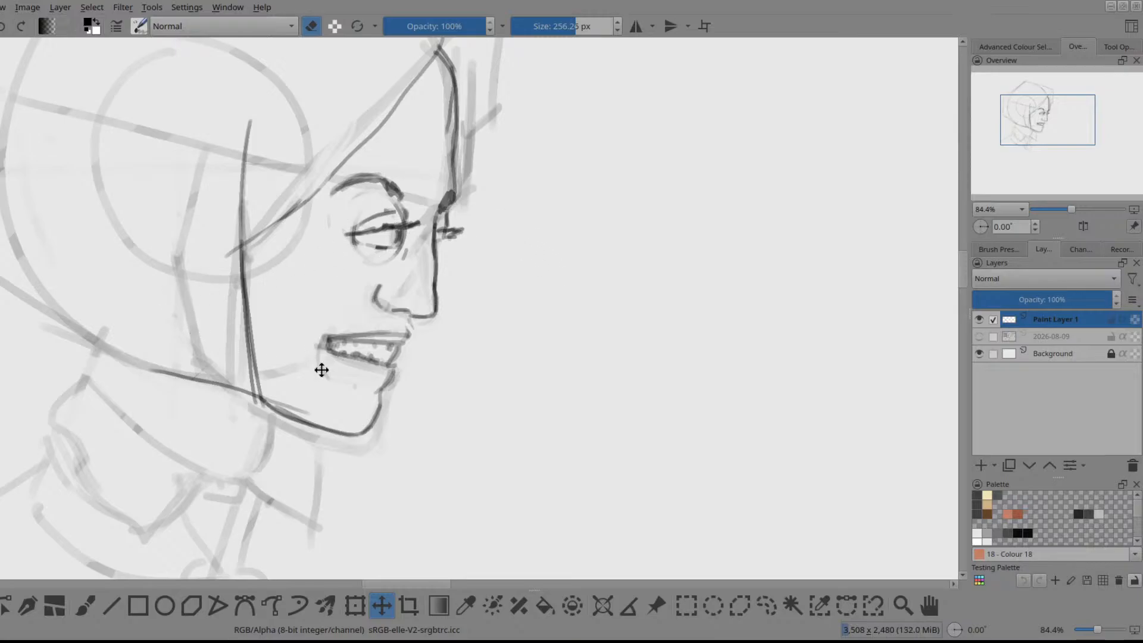
Step: Try a smile line from the nostril toward the mouth corner, then erase it along with the stray marks behind the mouth
key("e")
key("b")
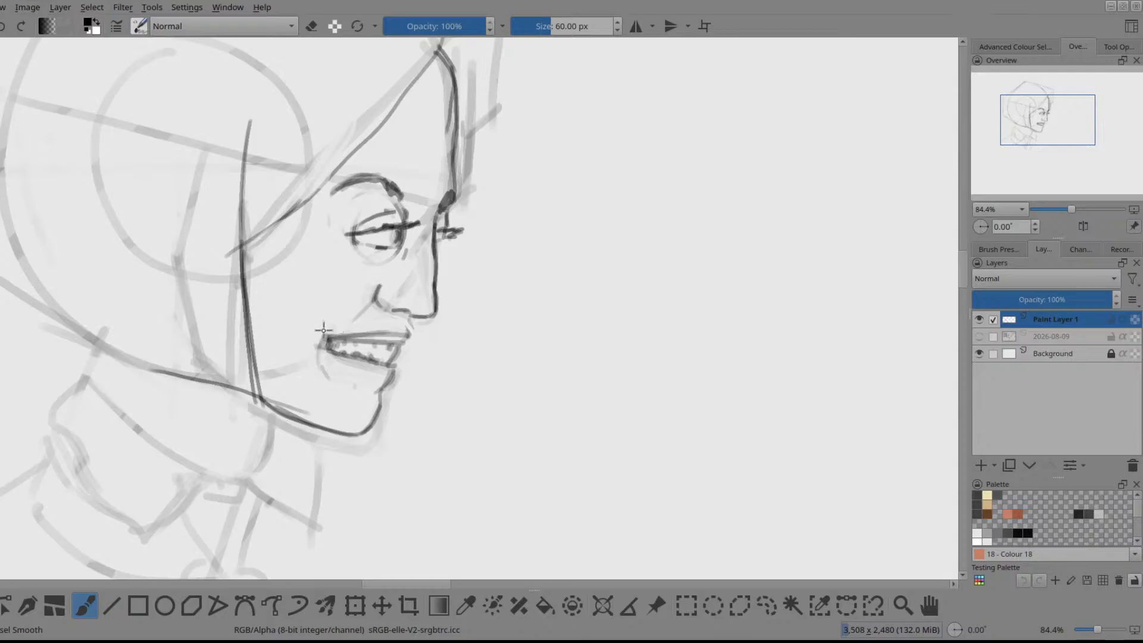
key("e")
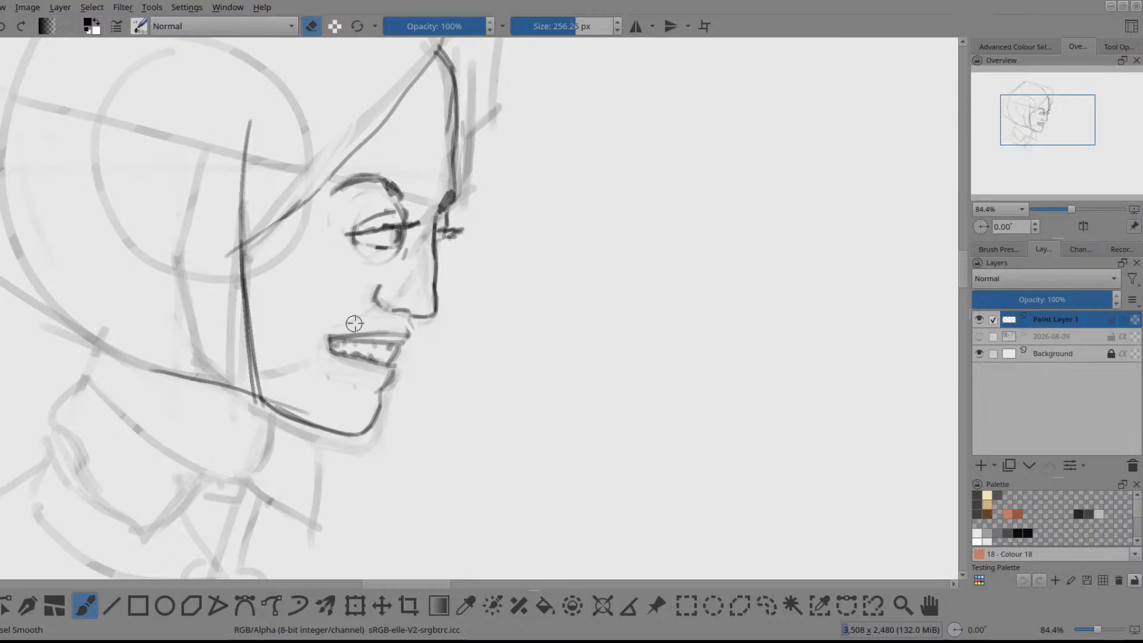
key("e")
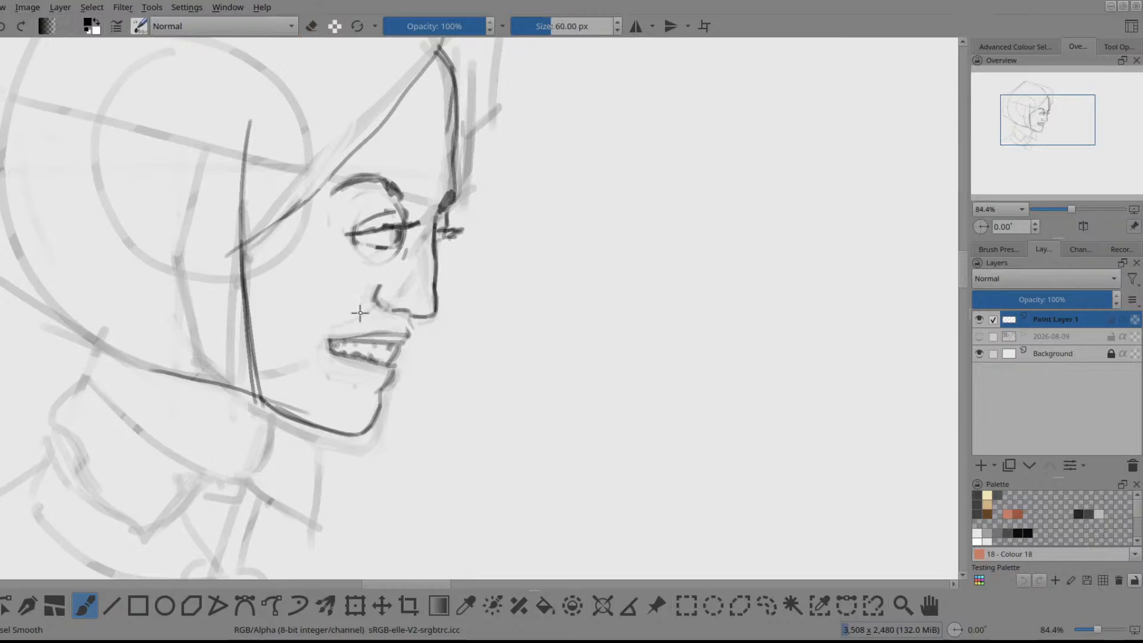
key("e")
Step: Reinforce the headwear's diagonal edge and outline its pointed peak, bringing the front contour down toward the brow
left_click_drag(388, 174, 370, 233)
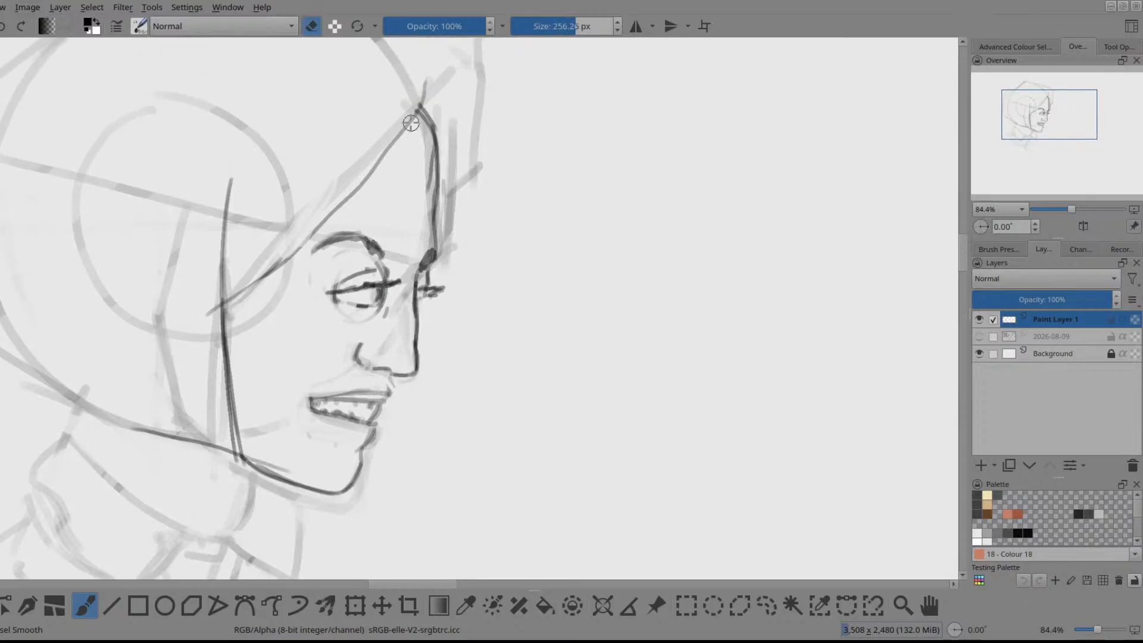
key("e")
mouse_move(217, 306)
left_mouse_down()
mouse_move(294, 251)
mouse_move(337, 199)
left_mouse_up()
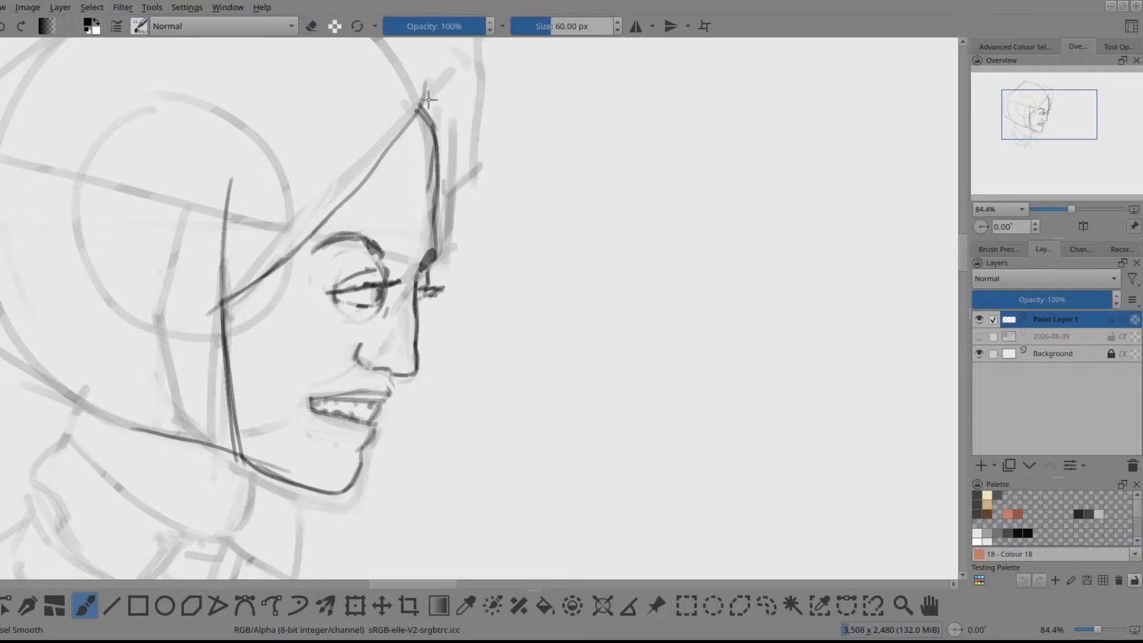
mouse_move(428, 99)
left_mouse_down()
mouse_move(390, 154)
mouse_move(406, 139)
mouse_move(414, 247)
left_mouse_up()
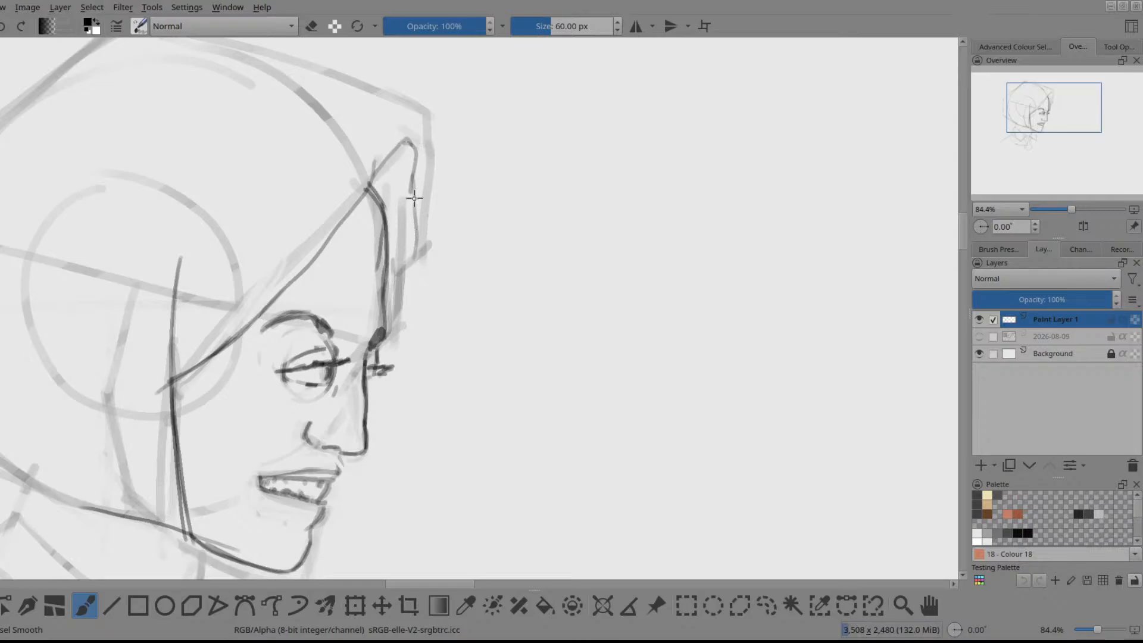
key("ctrl+z")
left_click_drag(412, 192, 394, 295)
Step: Fill the narrow area between the peak's front contour and the forehead with solid dark strokes
mouse_move(406, 241)
left_mouse_down()
mouse_move(387, 307)
mouse_move(406, 249)
mouse_move(402, 225)
mouse_move(396, 233)
mouse_move(385, 215)
mouse_move(403, 152)
mouse_move(380, 180)
left_mouse_up()
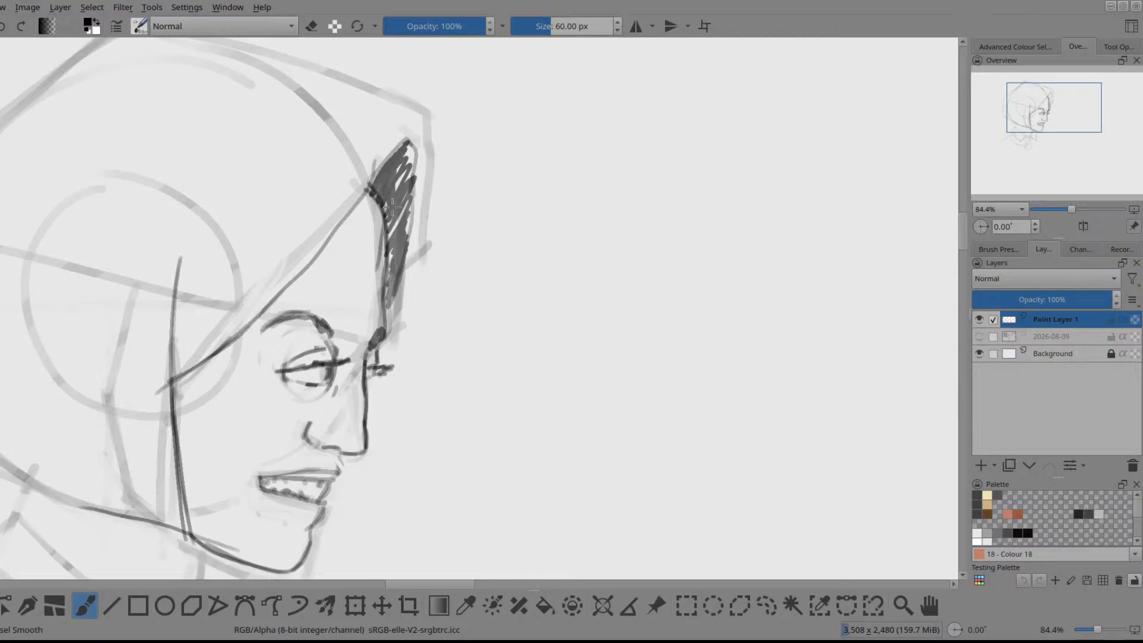
mouse_move(406, 147)
left_mouse_down()
mouse_move(412, 176)
mouse_move(395, 216)
left_mouse_up()
left_click_drag(395, 221, 386, 304)
Step: Erase along the dark area's outer side to sharpen its edge and tip, and fade the angular guide around the peak
key("e")
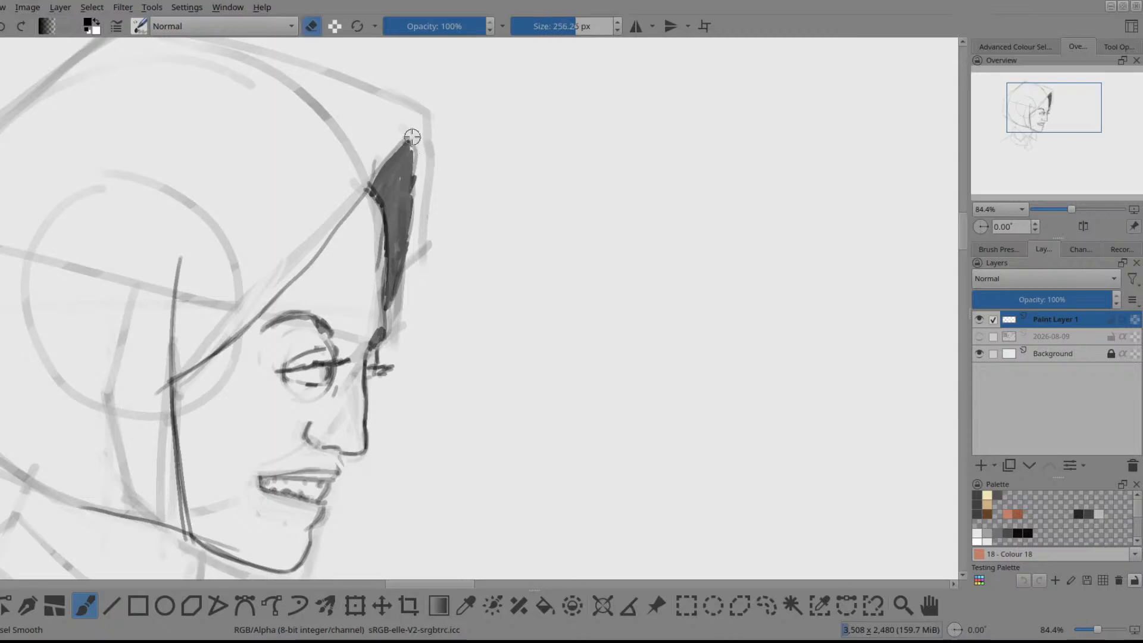
mouse_move(411, 139)
left_mouse_down()
mouse_move(406, 301)
mouse_move(419, 138)
mouse_move(413, 205)
left_mouse_up()
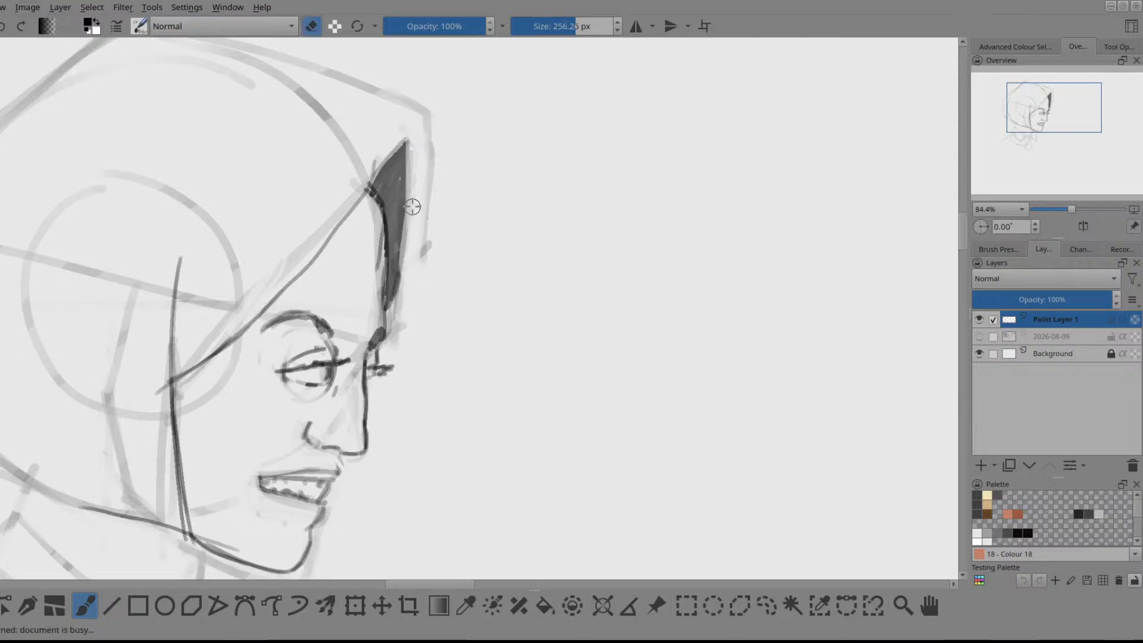
left_click_drag(490, 256, 583, 264)
left_click_drag(463, 162, 502, 251)
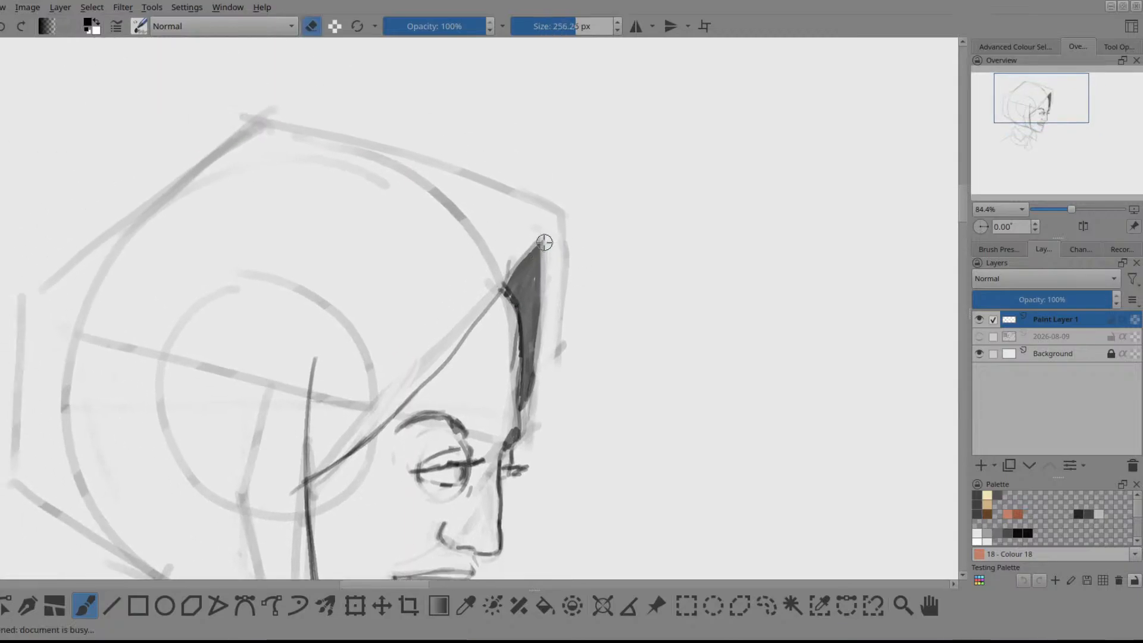
left_click_drag(683, 236, 600, 144)
left_click_drag(566, 300, 508, 177)
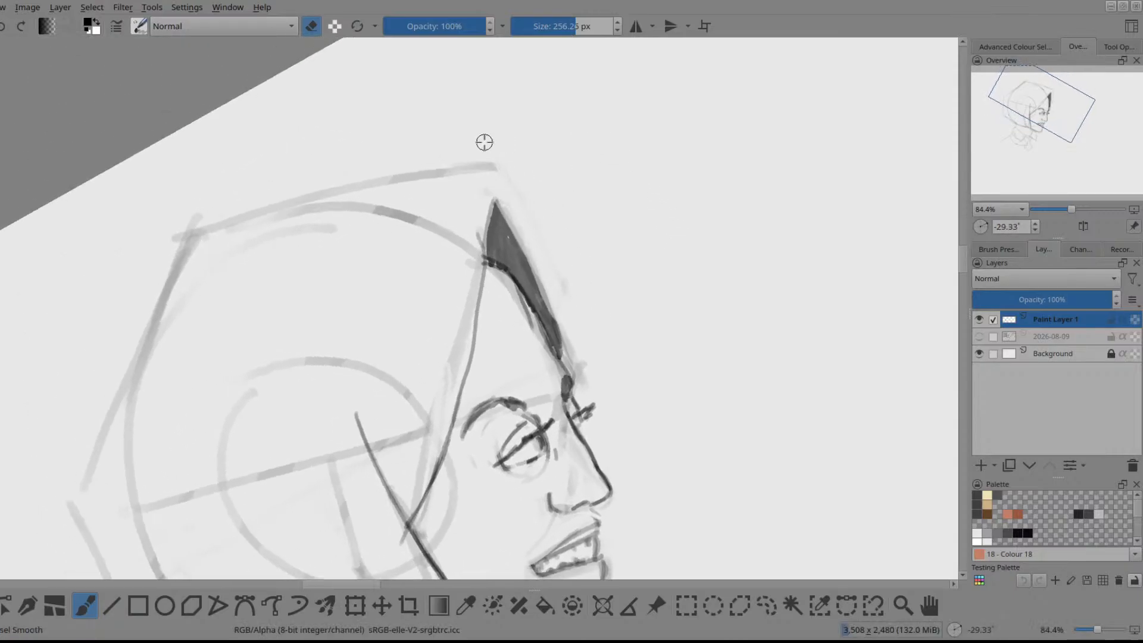
left_click(502, 169)
key("e")
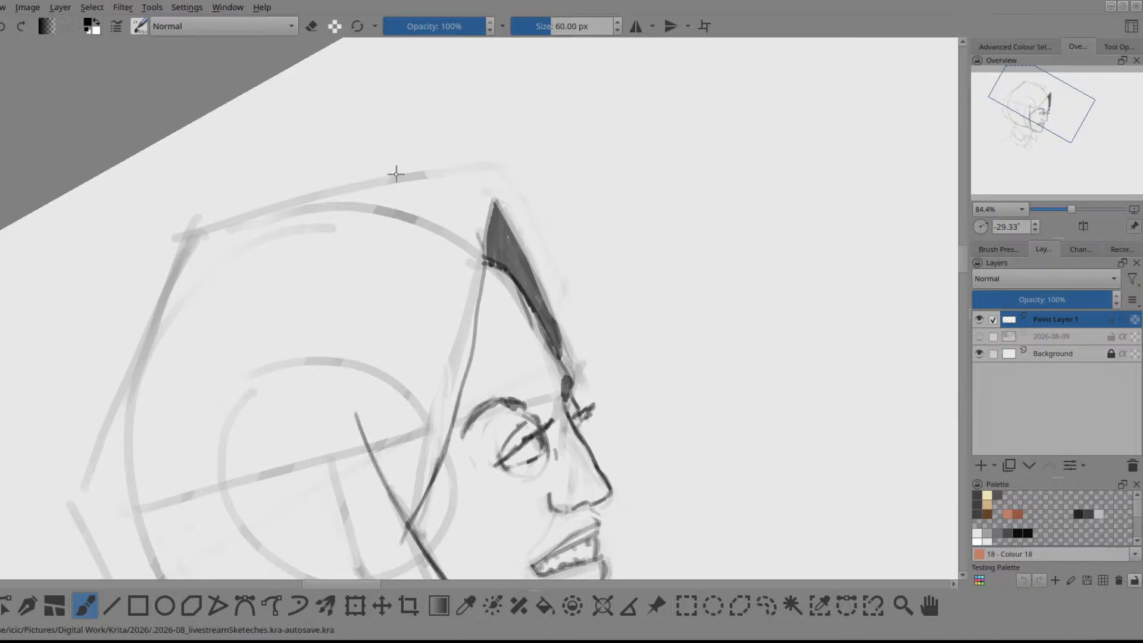
left_click_drag(405, 172, 436, 171)
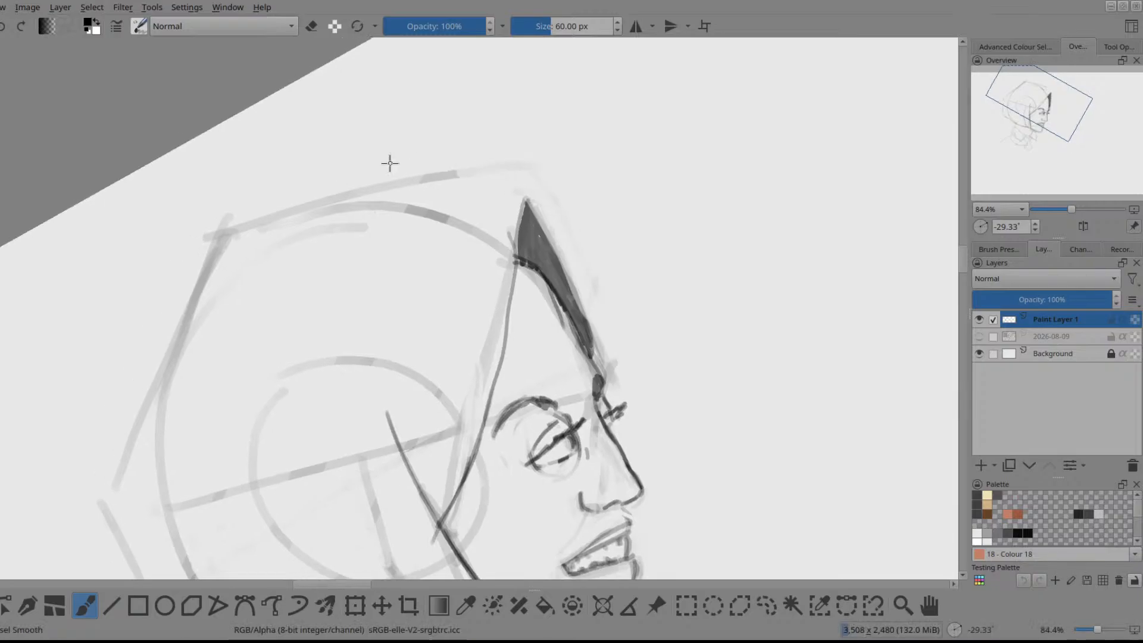
key("5")
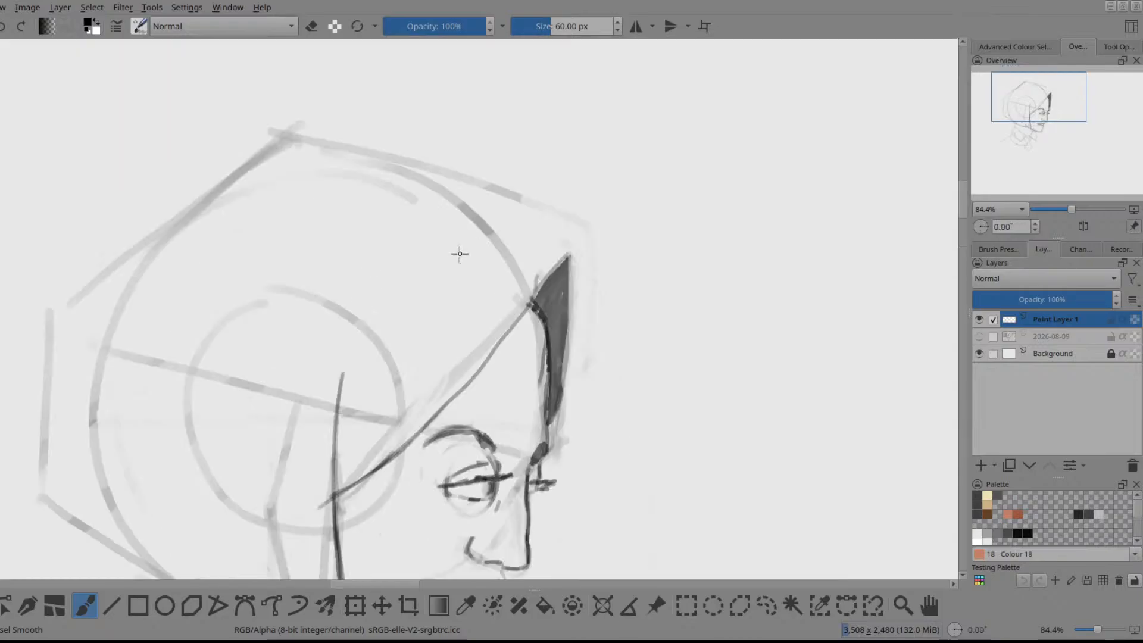
key("e")
key("e")
Step: Draw the headwear's upper contour from the peak's tip back over the crown, undoing the surplus stroke
left_click_drag(570, 254, 467, 200)
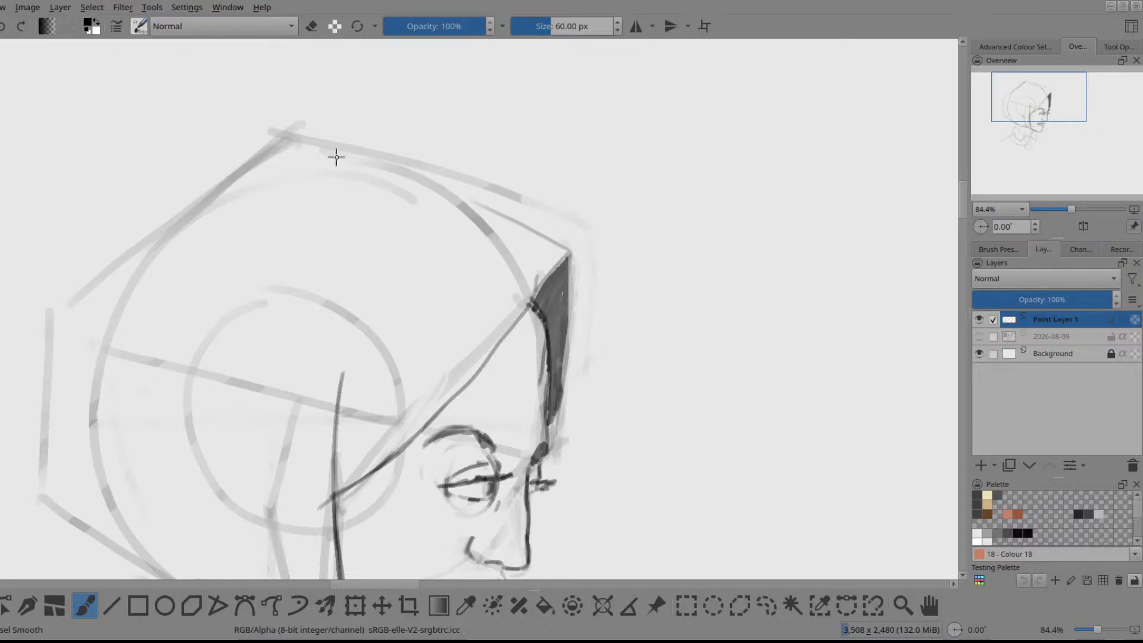
mouse_move(563, 250)
left_mouse_down()
mouse_move(421, 177)
mouse_move(321, 149)
left_mouse_up()
key("ctrl+z")
left_click_drag(569, 253, 393, 170)
mouse_move(454, 201)
left_mouse_down()
mouse_move(375, 165)
mouse_move(271, 159)
left_mouse_up()
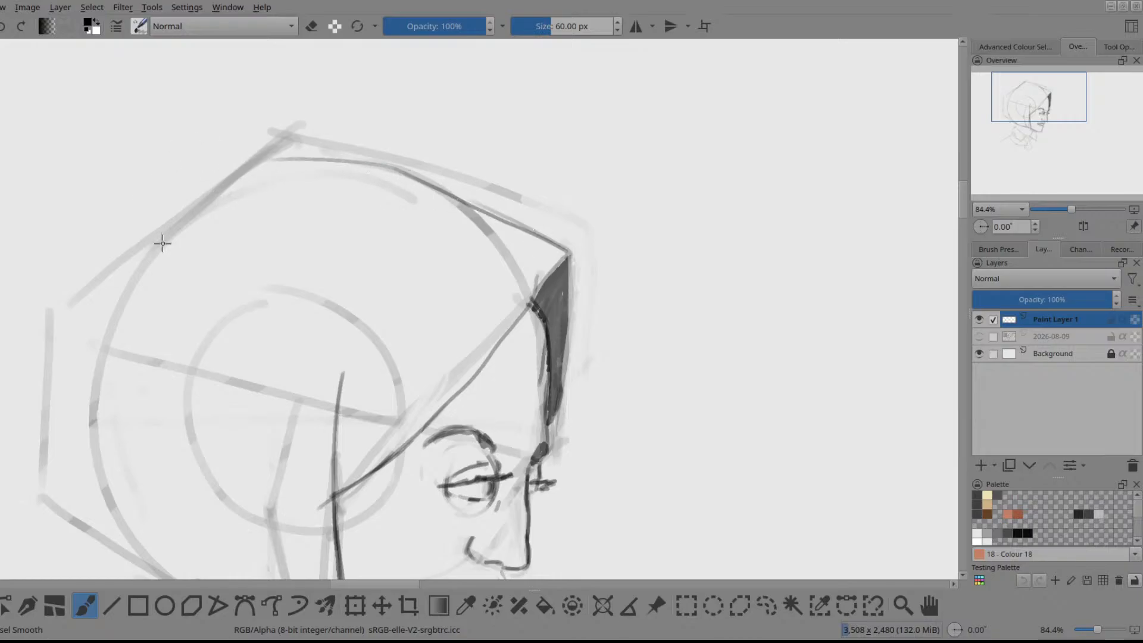
Step: Continue the crown contour down the back slope and darken the rounded transition across the top
left_click_drag(162, 243, 271, 153)
mouse_move(163, 240)
left_mouse_down()
mouse_move(247, 166)
mouse_move(356, 162)
left_mouse_up()
key("ctrl+z")
mouse_move(240, 162)
left_mouse_down()
mouse_move(304, 153)
mouse_move(394, 166)
left_mouse_up()
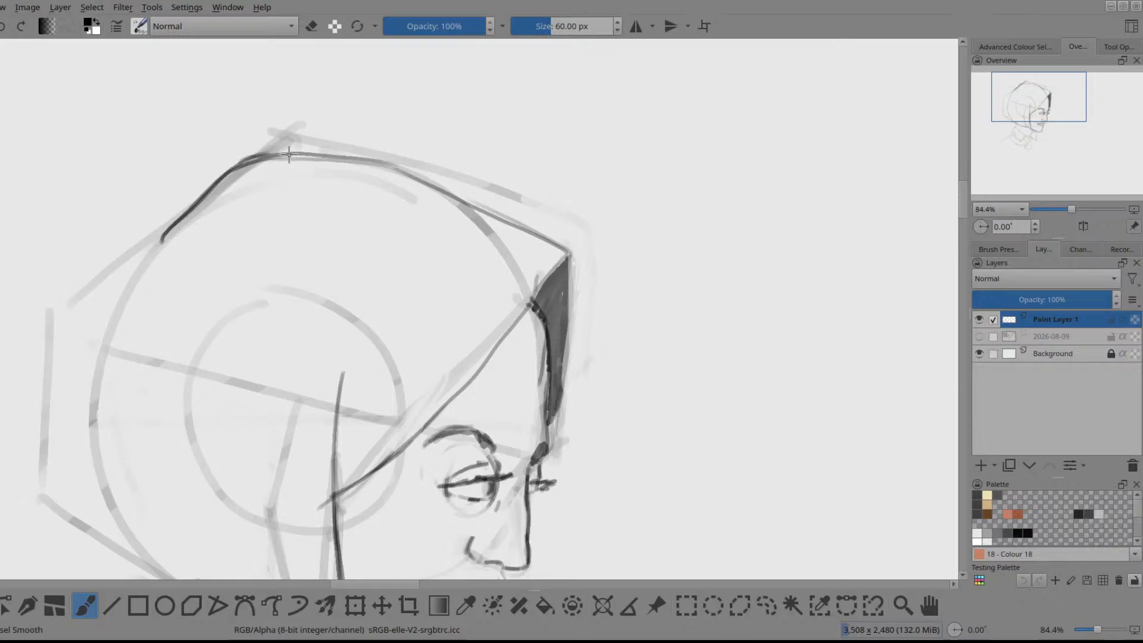
left_click_drag(249, 160, 411, 177)
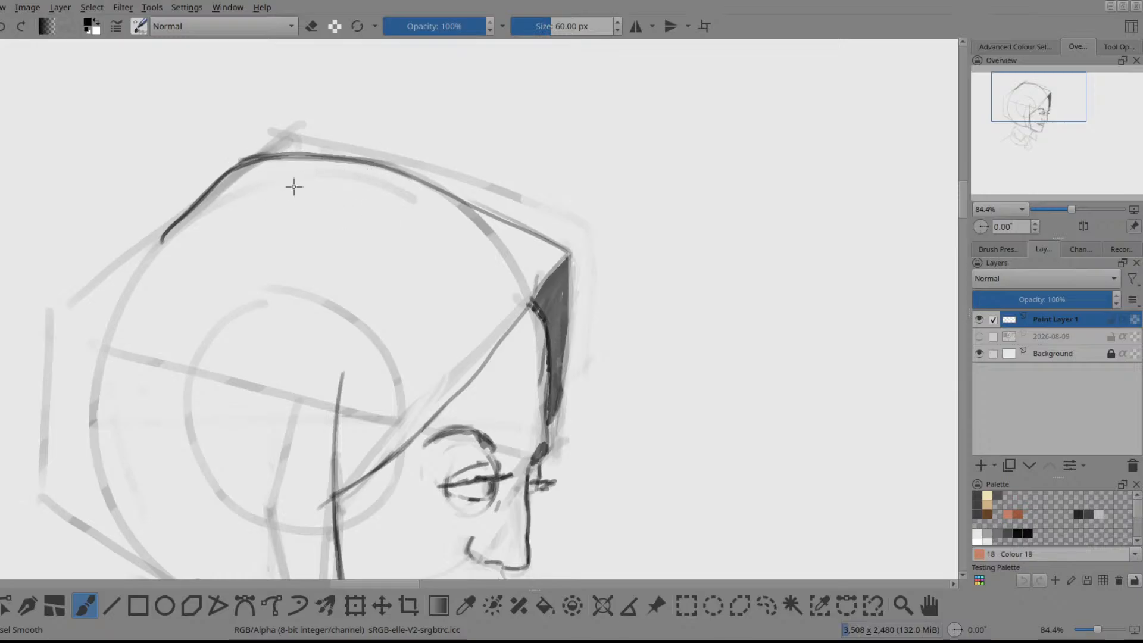
Step: Extend the headwear contour to the rear corner and curve it down the back of the head
mouse_move(231, 265)
left_mouse_down()
mouse_move(166, 324)
mouse_move(217, 260)
mouse_move(277, 238)
left_mouse_up()
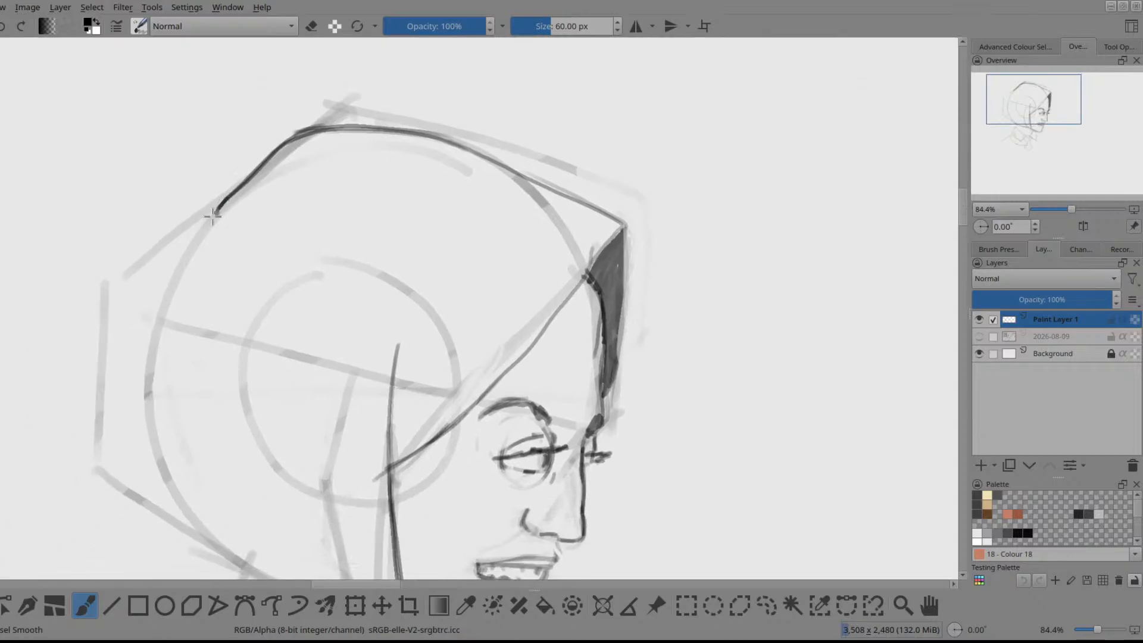
mouse_move(213, 216)
left_mouse_down()
mouse_move(160, 263)
mouse_move(304, 224)
left_mouse_up()
key("ctrl+z")
mouse_move(350, 150)
left_mouse_down()
mouse_move(263, 209)
mouse_move(343, 150)
left_mouse_up()
mouse_move(247, 225)
left_mouse_down()
mouse_move(226, 176)
mouse_move(198, 310)
left_mouse_up()
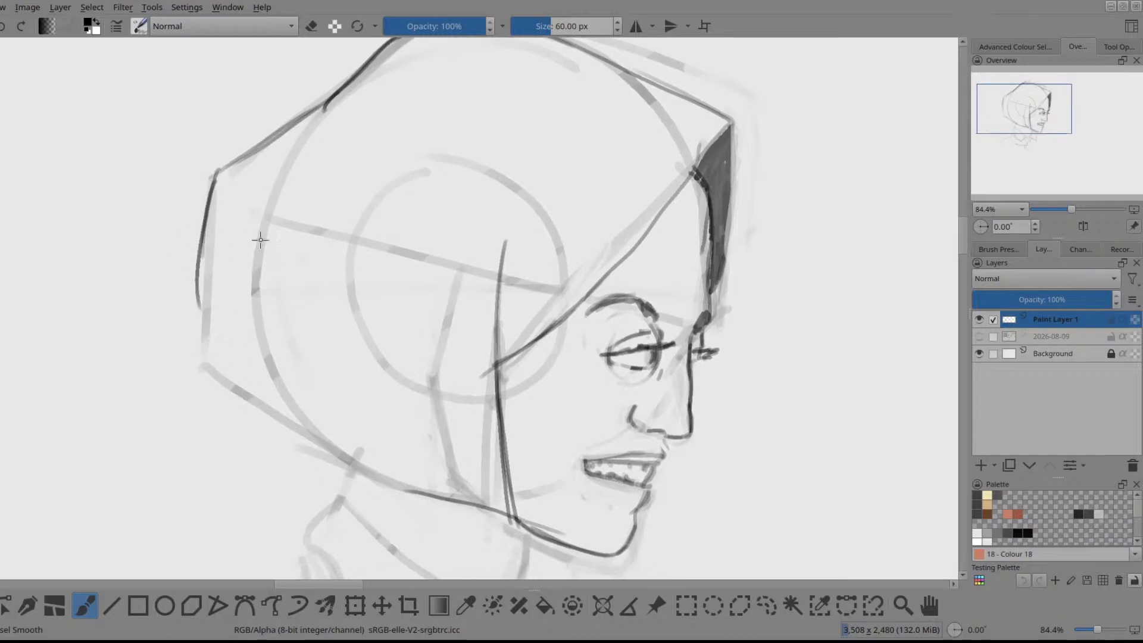
key("e")
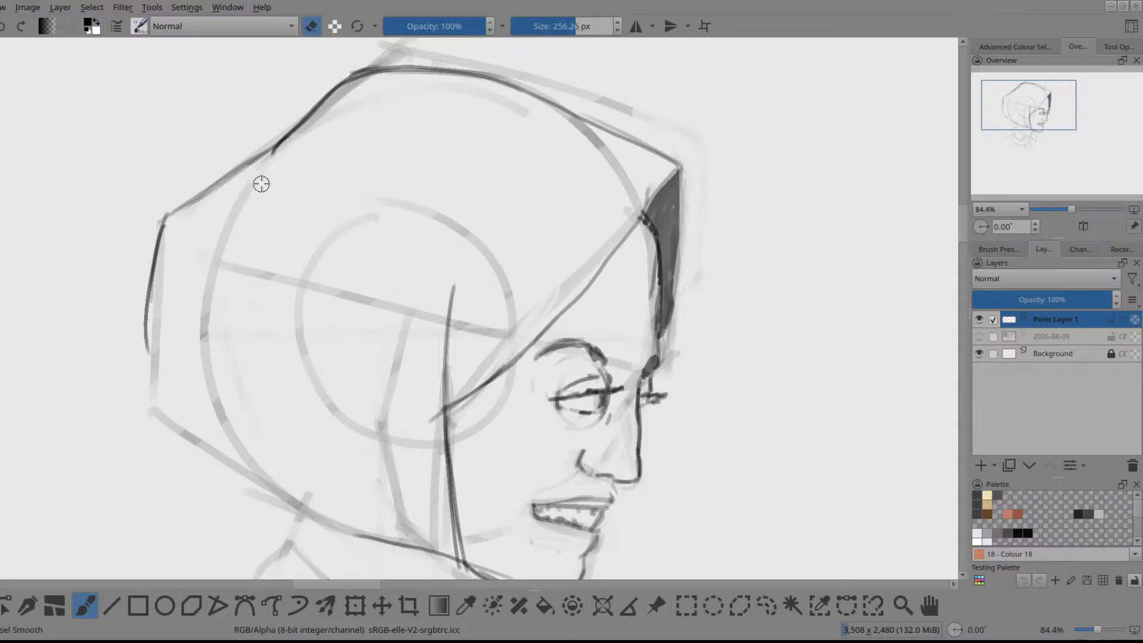
key("e")
scroll(319, 177, "down", 1)
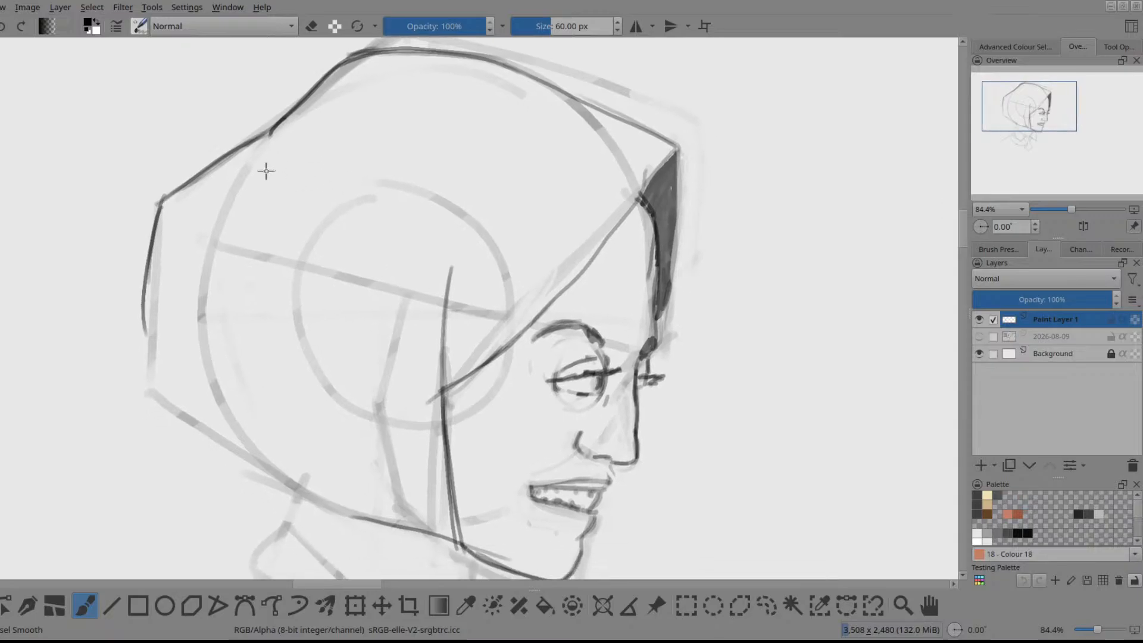
Step: Erase the surplus strokes around the jaw corner and redraw the lower jawline as one cleaner line
scroll(266, 171, "down", 5)
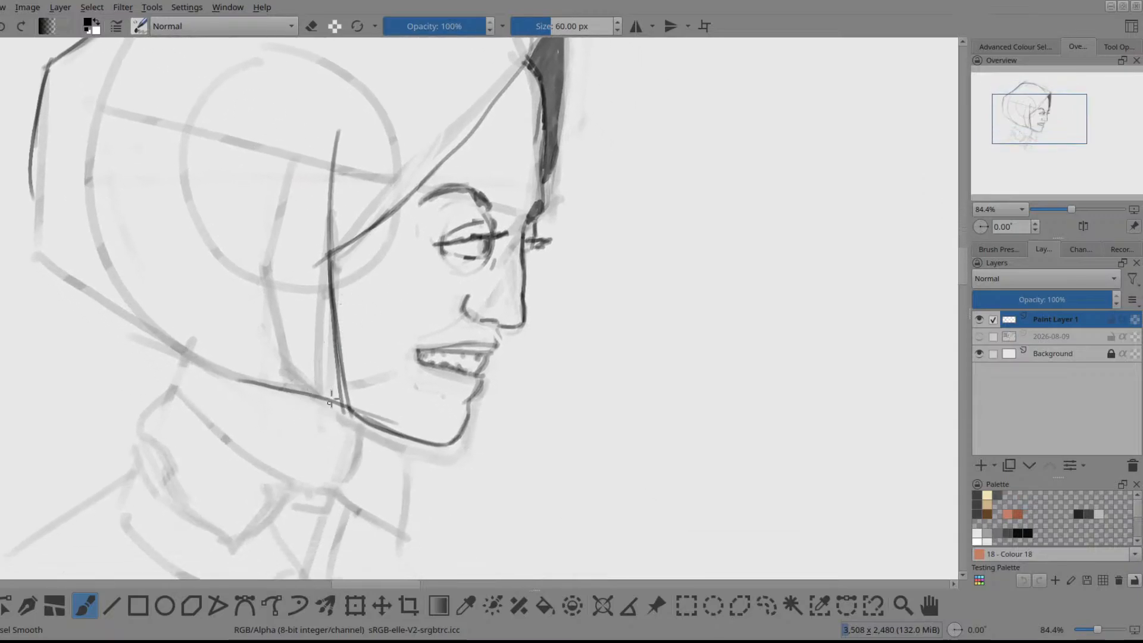
scroll(379, 350, "down", 4)
key("e")
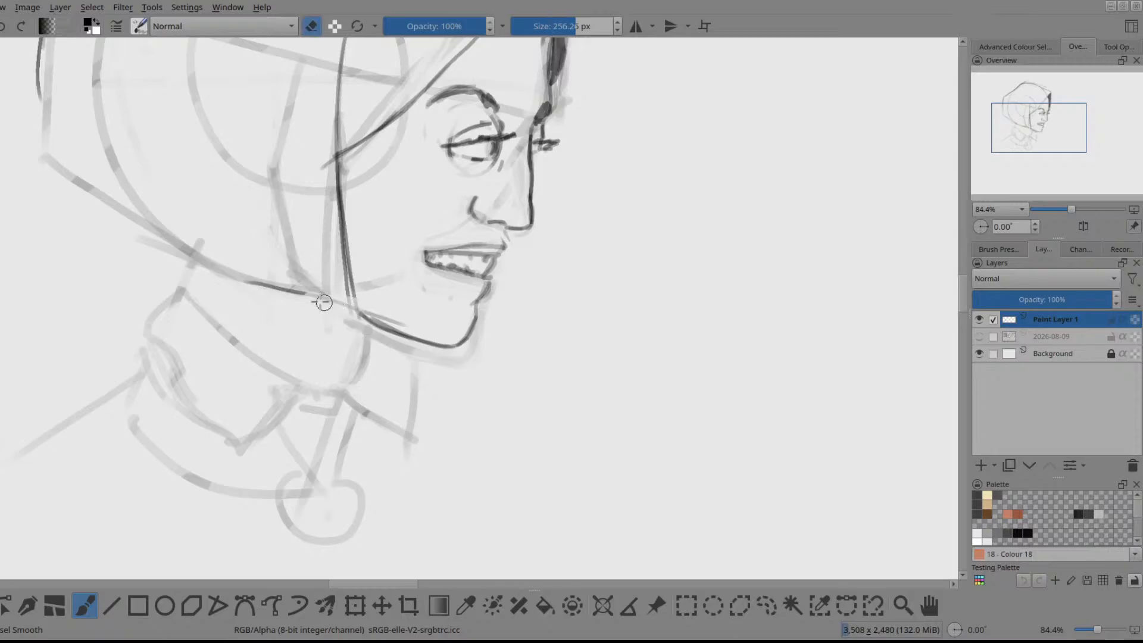
mouse_move(333, 306)
left_mouse_down()
mouse_move(425, 354)
mouse_move(365, 322)
mouse_move(419, 344)
left_mouse_up()
key("e")
key("e")
left_click_drag(357, 326, 424, 324)
key("e")
left_click_drag(351, 321, 341, 268)
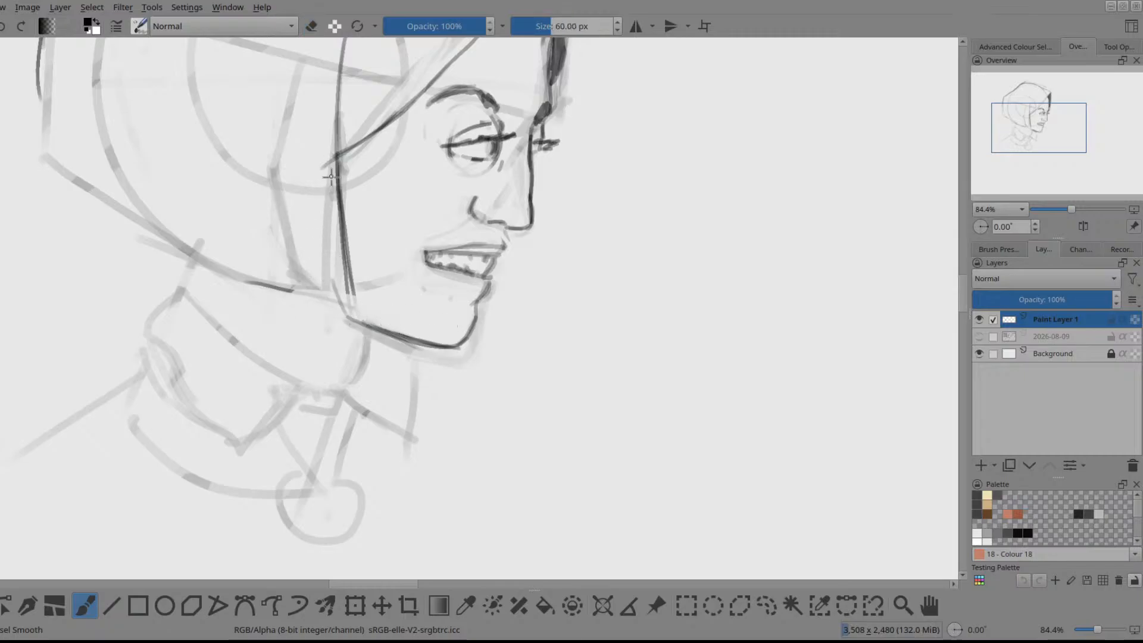
Step: Redraw the lower side-of-face line so it curves into the jaw corner, and erase the old doubled strokes beside it
left_click_drag(335, 174, 344, 307)
left_click_drag(333, 196, 350, 319)
key("e")
key("ctrl+z")
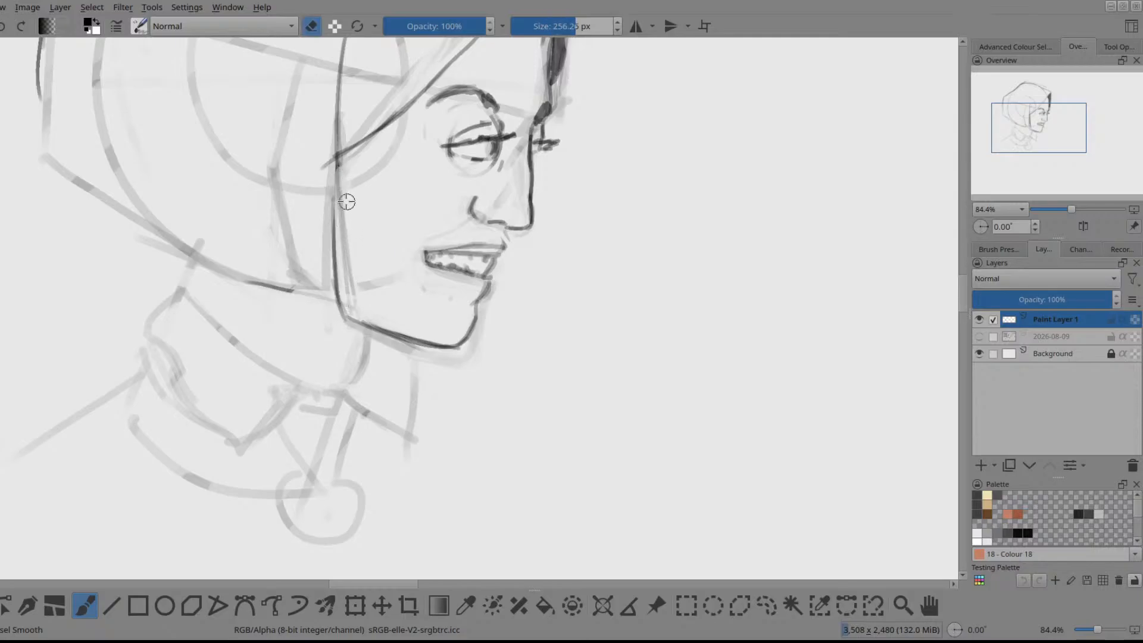
key("ctrl+z")
key("e")
left_click_drag(334, 190, 347, 284)
left_click_drag(338, 221, 350, 314)
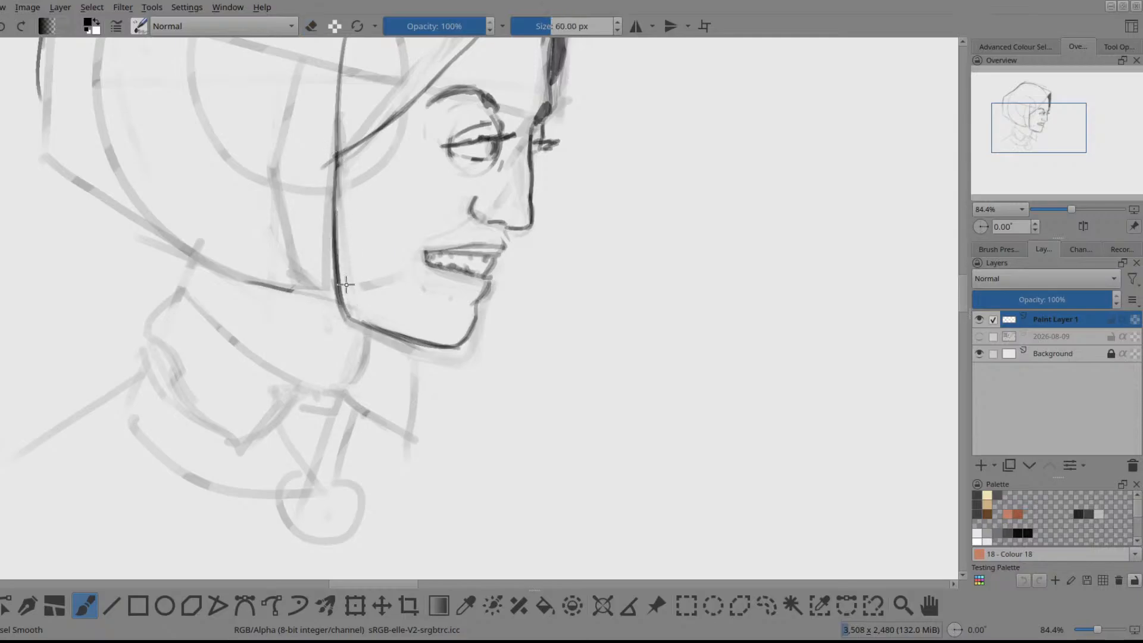
Step: Redraw the headwear's lower hem from the jaw corner back to the nape as one dark line, erasing the old strokes beside it
left_click_drag(261, 291, 275, 324)
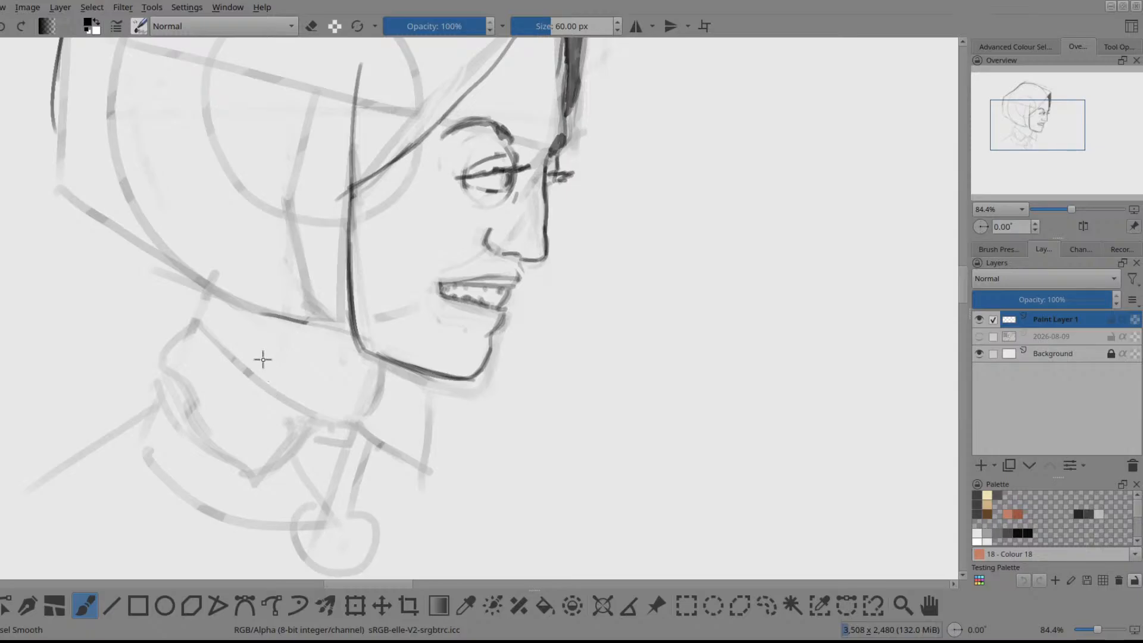
left_click_drag(355, 335, 303, 320)
mouse_move(417, 370)
left_mouse_down()
mouse_move(577, 397)
mouse_move(632, 291)
left_mouse_up()
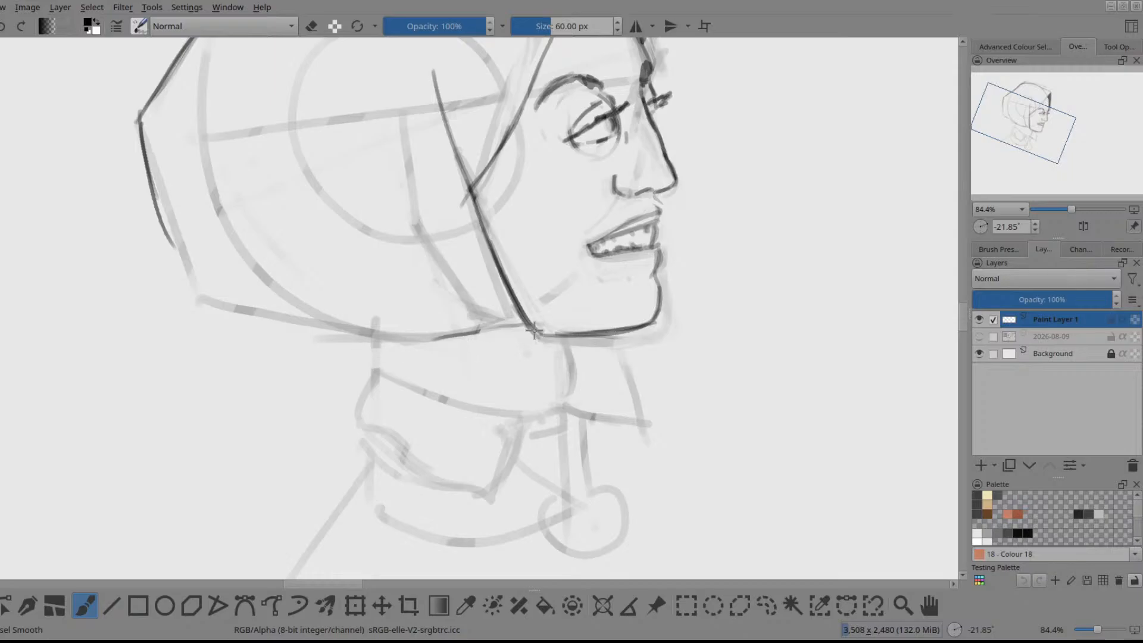
left_click_drag(534, 329, 333, 340)
key("e")
left_click_drag(502, 332, 319, 334)
key("2")
key("5")
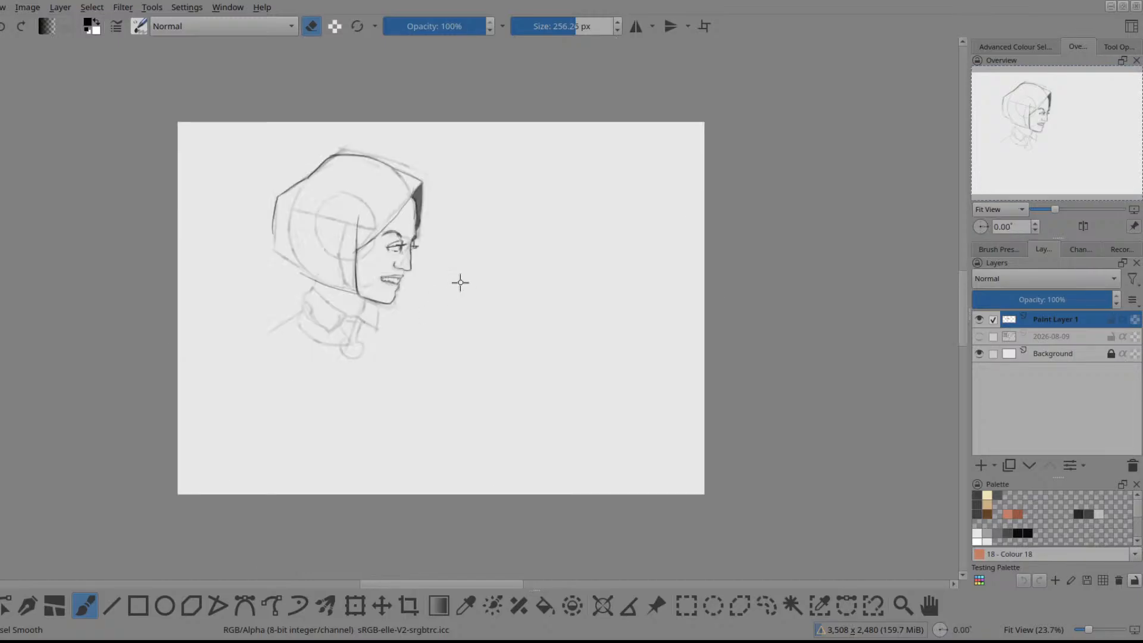
Step: Draw a curved fold line rising from the lower hem up the side of the headwear
left_click_drag(411, 338, 390, 285)
left_click_drag(283, 334, 283, 188)
left_click_drag(283, 187, 258, 379)
left_click_drag(222, 202, 202, 427)
left_click_drag(212, 335, 159, 267)
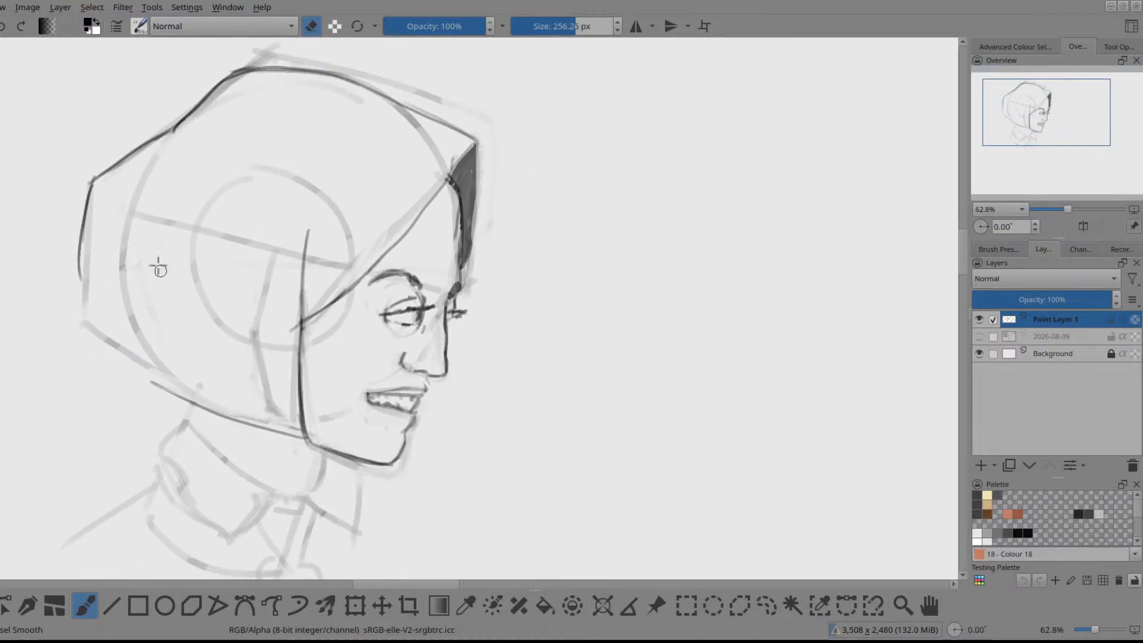
key("e")
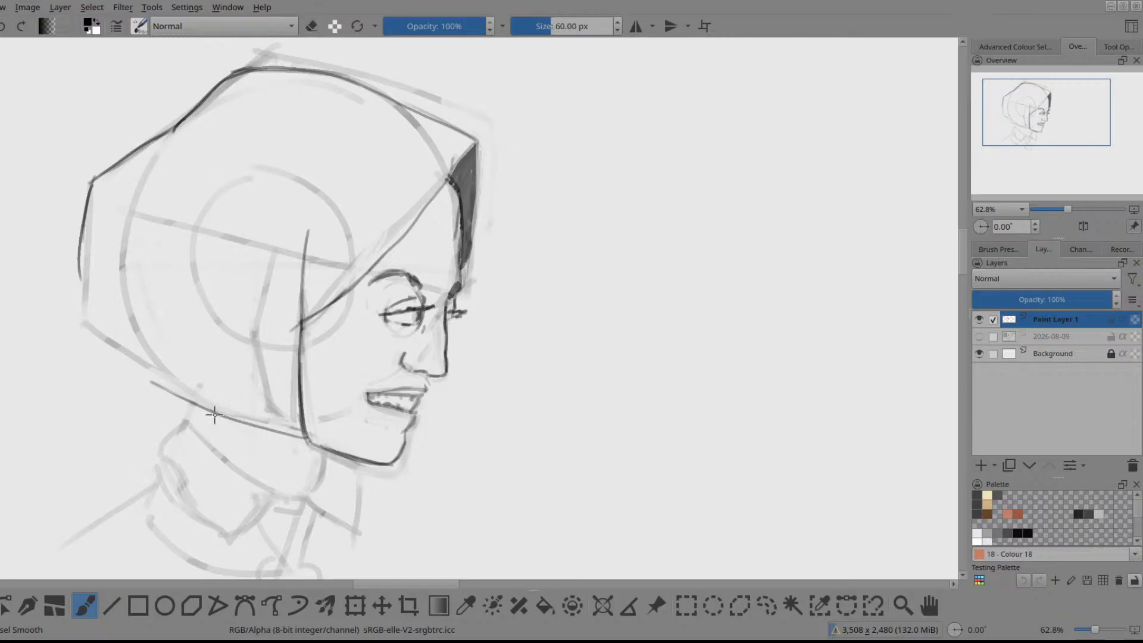
mouse_move(245, 410)
left_mouse_down()
mouse_move(212, 357)
mouse_move(191, 263)
left_mouse_up()
left_click_drag(237, 408, 194, 262)
key("ctrl+z")
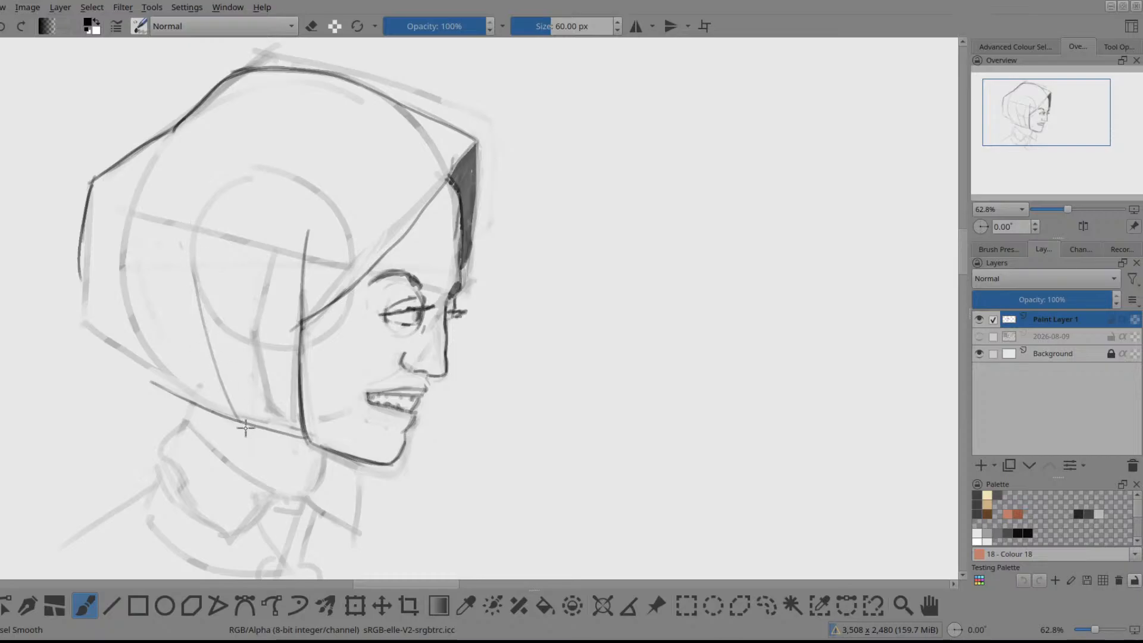
left_click_drag(239, 420, 192, 261)
Step: Draw a second, longer fold line nearer the face, doubling its lower part down to the hem
left_click_drag(272, 429, 232, 282)
mouse_move(259, 397)
left_mouse_down()
mouse_move(219, 192)
mouse_move(274, 429)
left_mouse_up()
left_click_drag(247, 324, 272, 421)
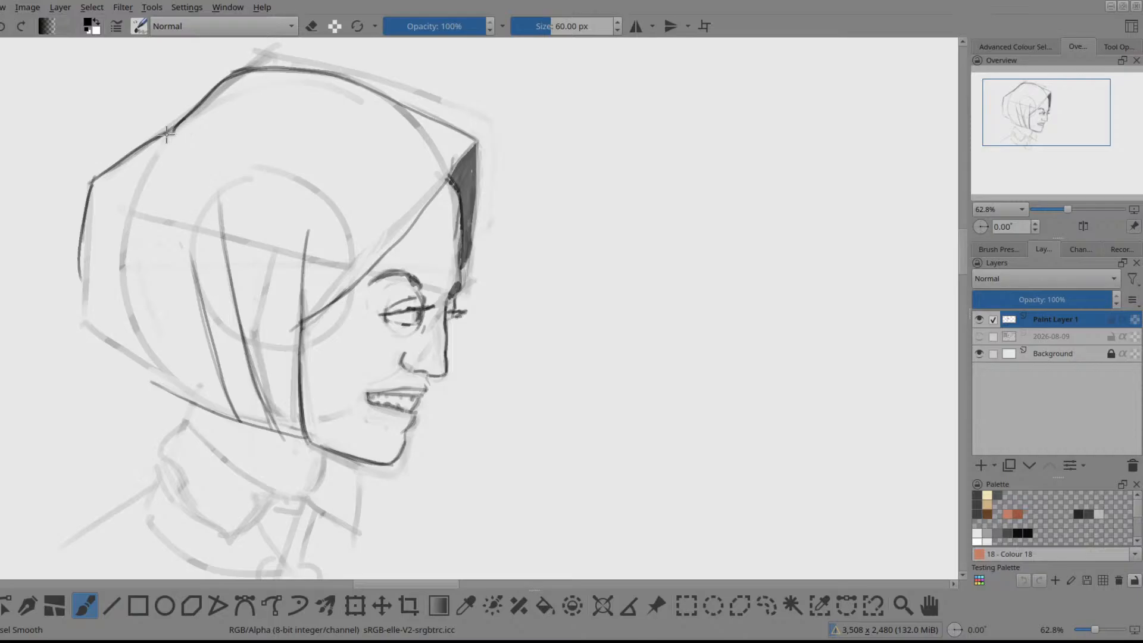
Step: Sketch curved fold lines down the rear part of the headwear to the hem and erase the surplus strokes between them
mouse_move(165, 151)
left_mouse_down()
mouse_move(154, 232)
mouse_move(169, 311)
left_mouse_up()
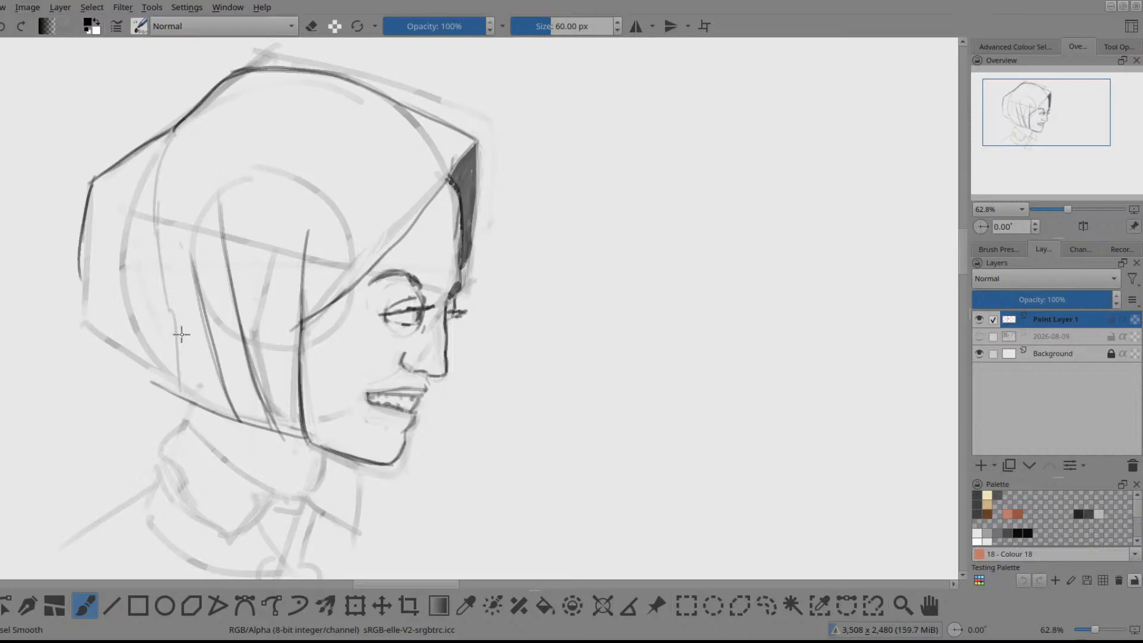
key("ctrl+z")
mouse_move(162, 178)
left_mouse_down()
mouse_move(198, 346)
mouse_move(193, 404)
left_mouse_up()
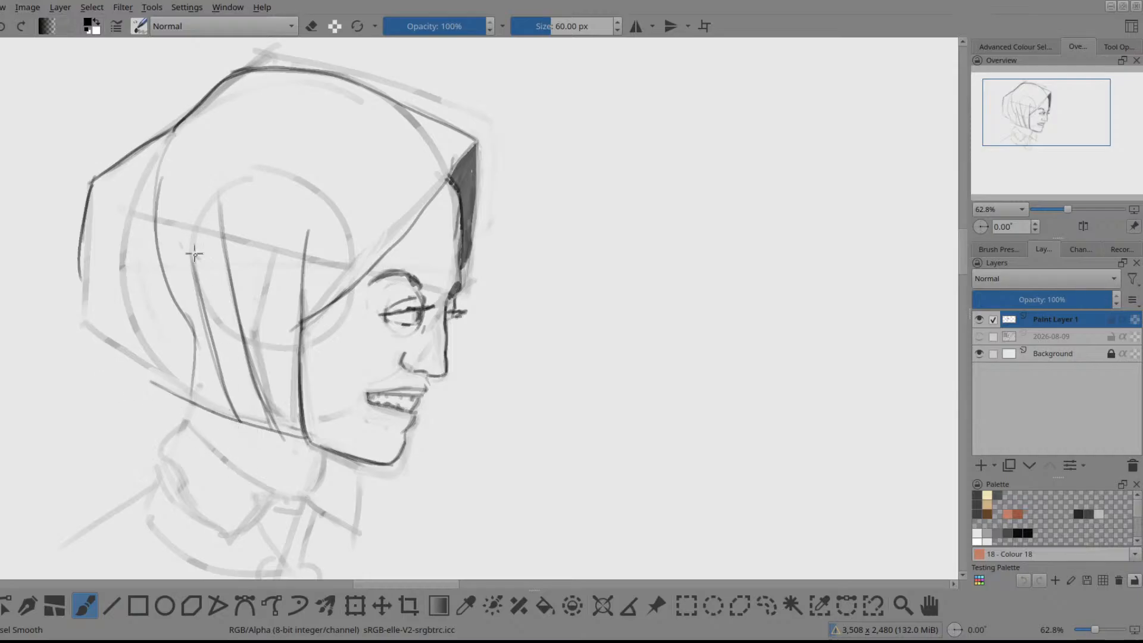
mouse_move(197, 258)
left_mouse_down()
mouse_move(158, 206)
mouse_move(144, 281)
left_mouse_up()
left_click_drag(150, 205, 175, 330)
mouse_move(153, 250)
left_mouse_down()
mouse_move(195, 362)
mouse_move(188, 393)
left_mouse_up()
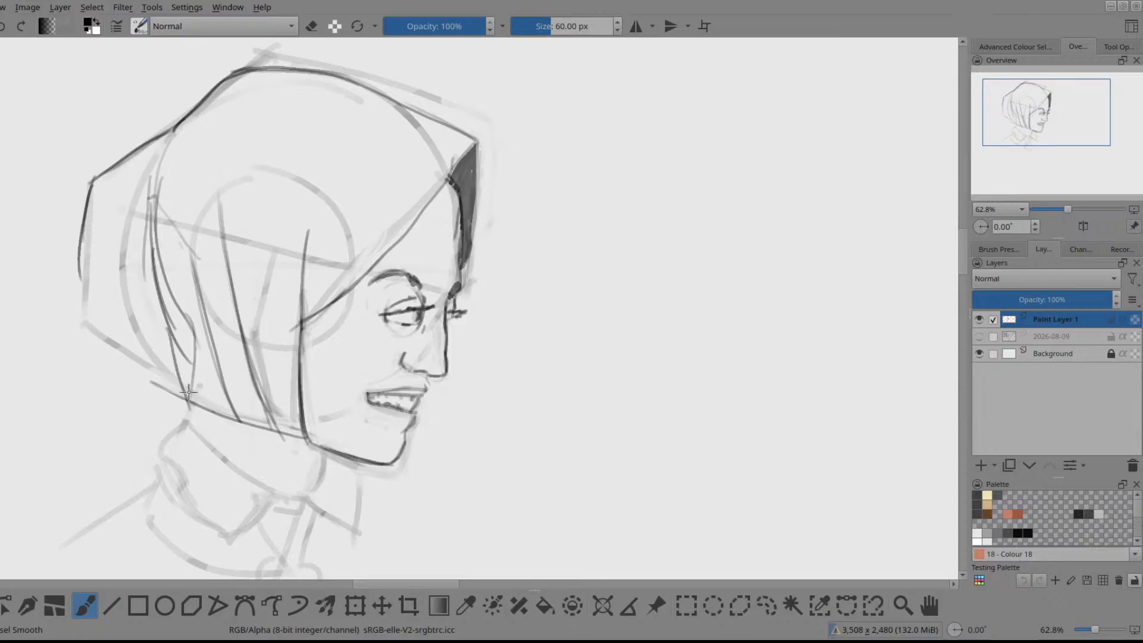
key("e")
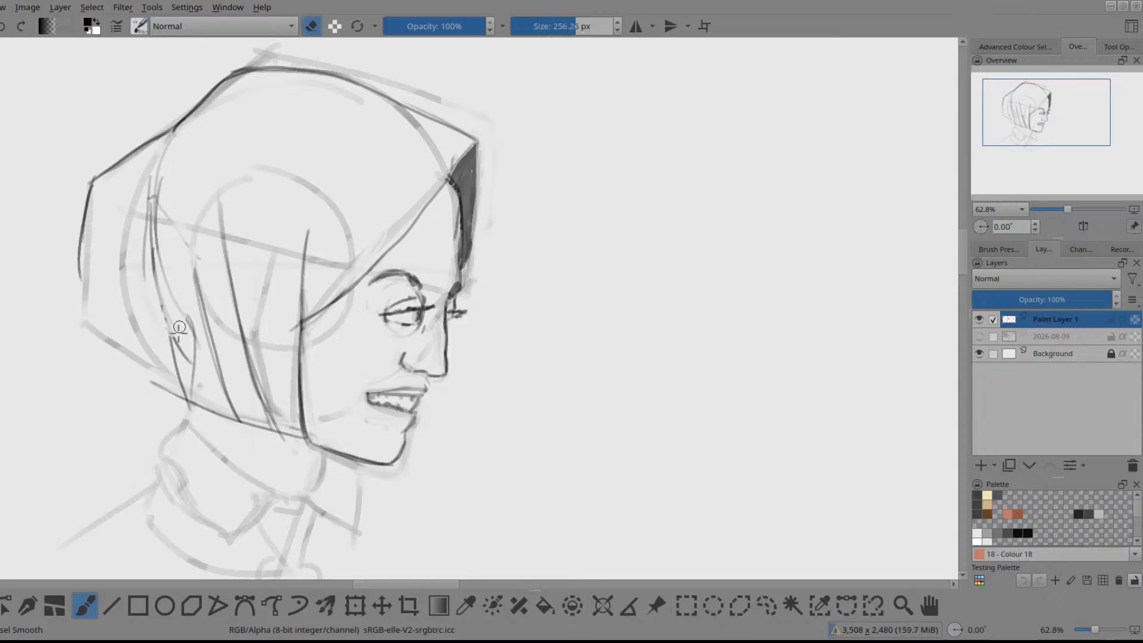
left_click_drag(168, 327, 197, 331)
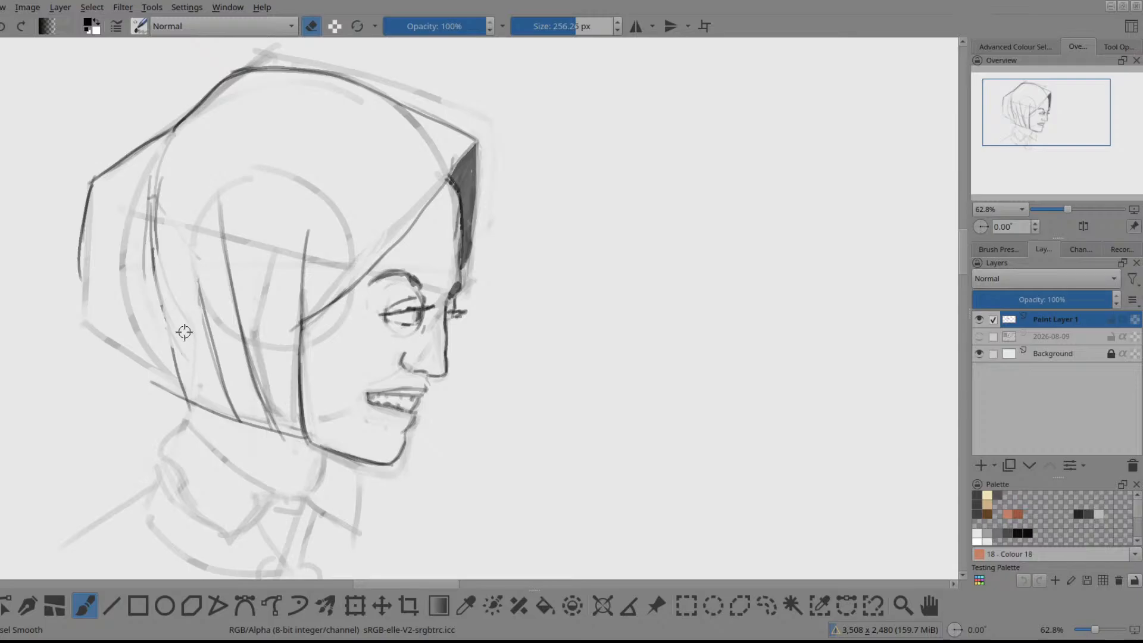
key("e")
Step: Redraw the headwear's back contour further inward and erase the old outer contour and corner with an eraser of about 448 px
left_click_drag(173, 381, 137, 313)
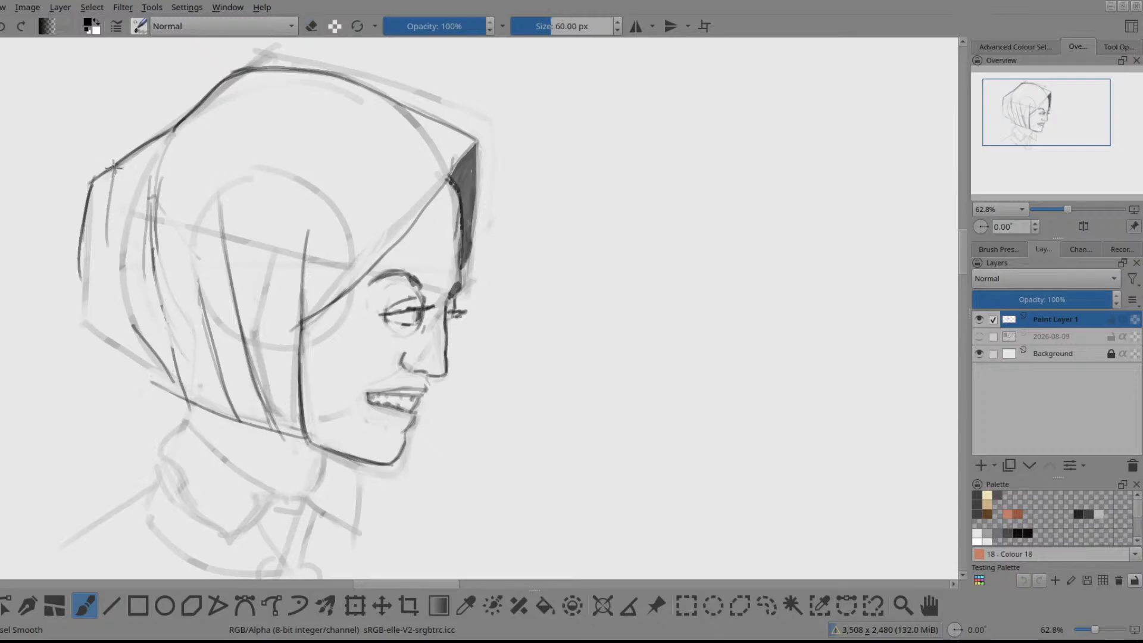
left_click_drag(114, 169, 144, 343)
key("e")
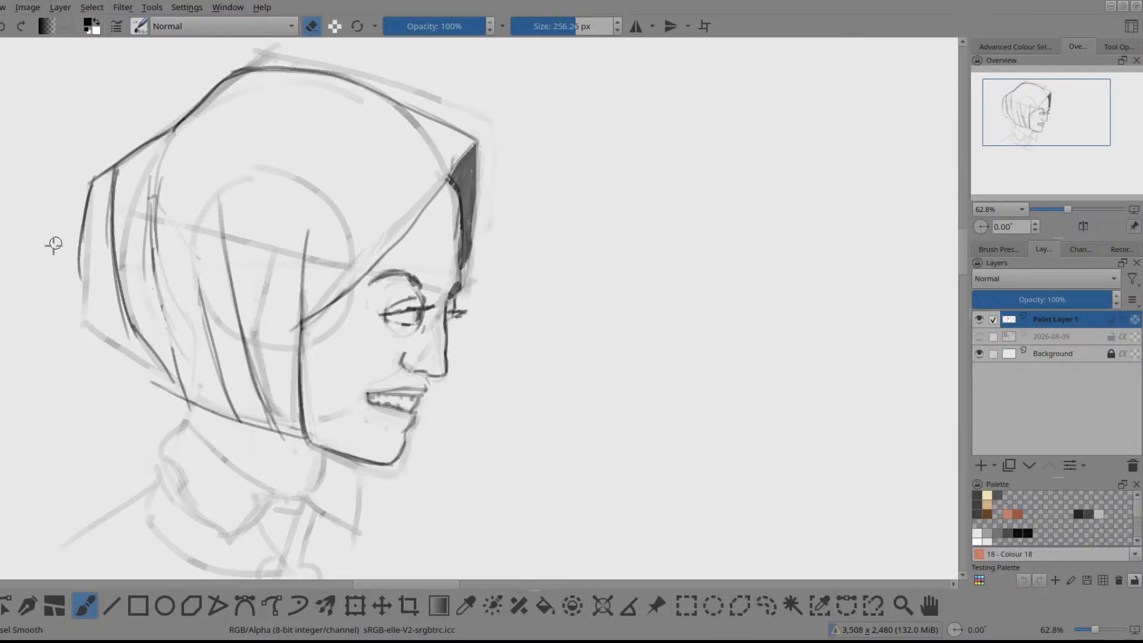
left_click_drag(51, 254, 160, 255, "shift")
mouse_move(94, 186)
left_mouse_down()
mouse_move(71, 256)
mouse_move(89, 203)
mouse_move(89, 226)
mouse_move(84, 191)
mouse_move(84, 288)
mouse_move(117, 352)
mouse_move(168, 400)
mouse_move(123, 354)
mouse_move(112, 271)
left_mouse_up()
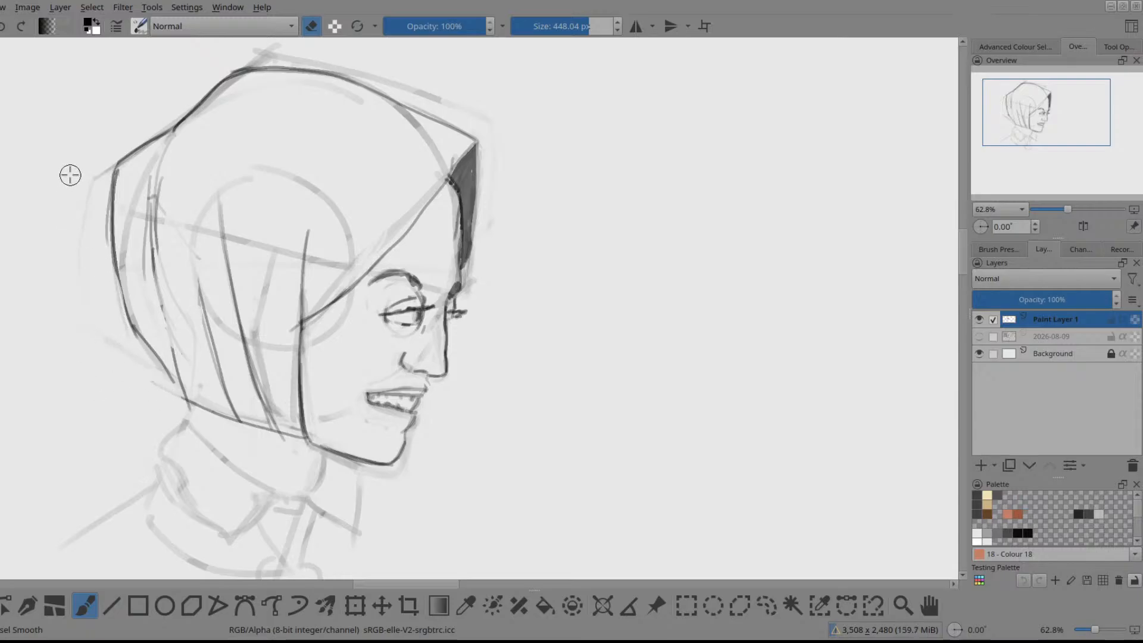
mouse_move(74, 171)
left_mouse_down()
mouse_move(98, 182)
mouse_move(125, 284)
left_mouse_up()
key("e")
left_click_drag(119, 163, 112, 240)
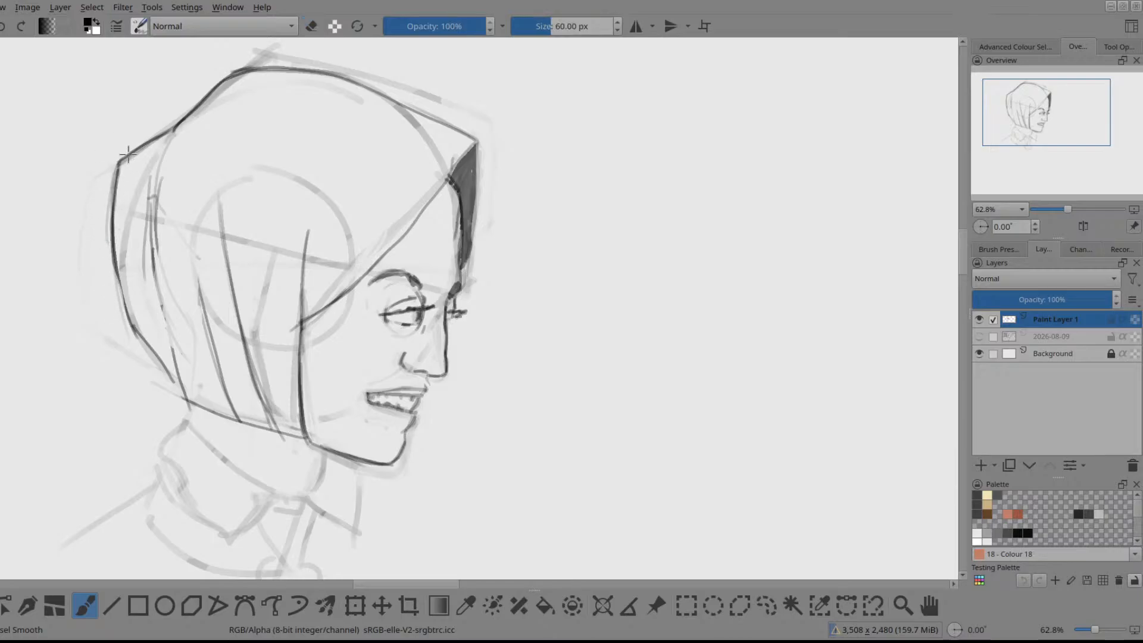
Step: Outline the neck wrap below the headwear, from under the jaw around its lower curve to the nape
left_click_drag(329, 289, 309, 206)
mouse_move(154, 292)
left_mouse_down()
mouse_move(159, 303)
mouse_move(167, 292)
mouse_move(162, 273)
left_mouse_up()
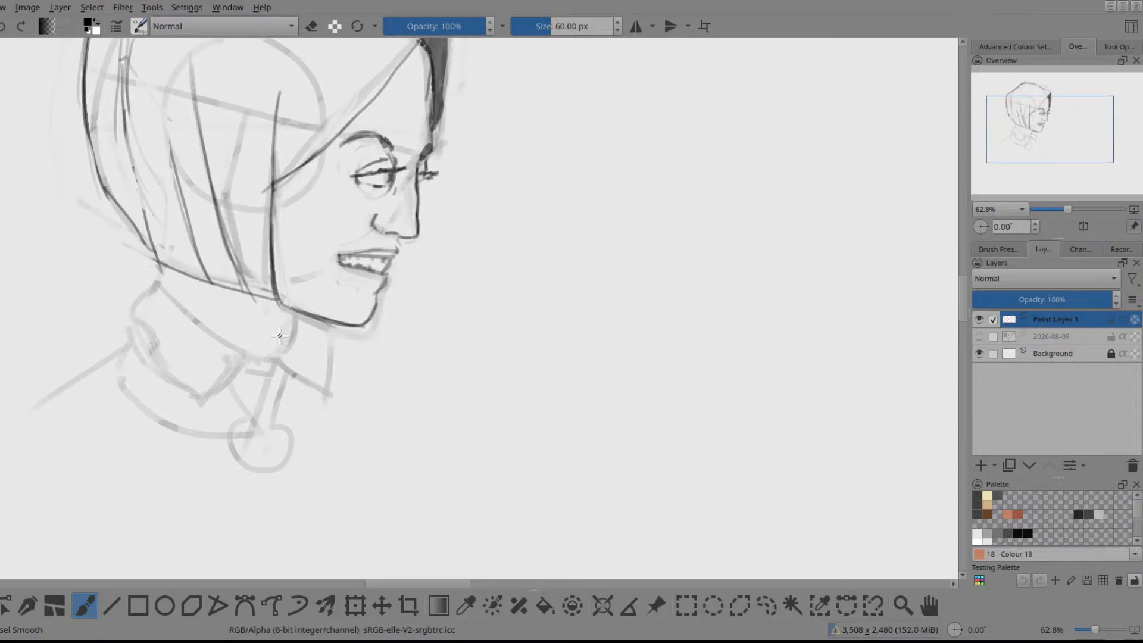
mouse_move(153, 266)
left_mouse_down()
mouse_move(275, 303)
mouse_move(288, 348)
left_mouse_up()
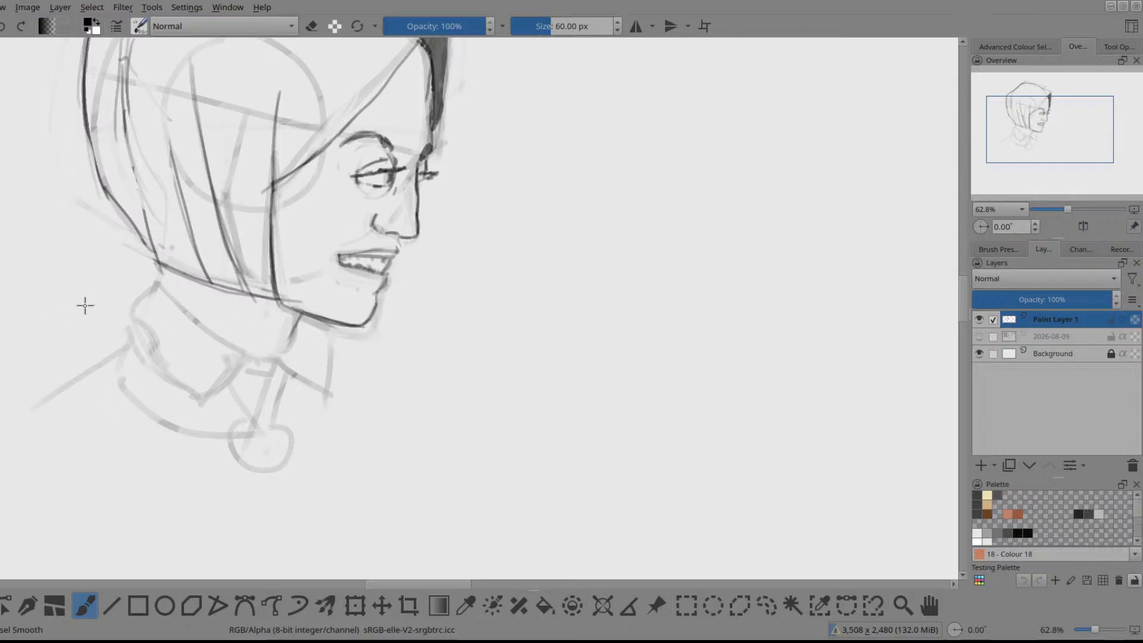
left_click_drag(159, 284, 239, 348)
mouse_move(189, 317)
left_mouse_down()
mouse_move(295, 341)
mouse_move(289, 352)
left_mouse_up()
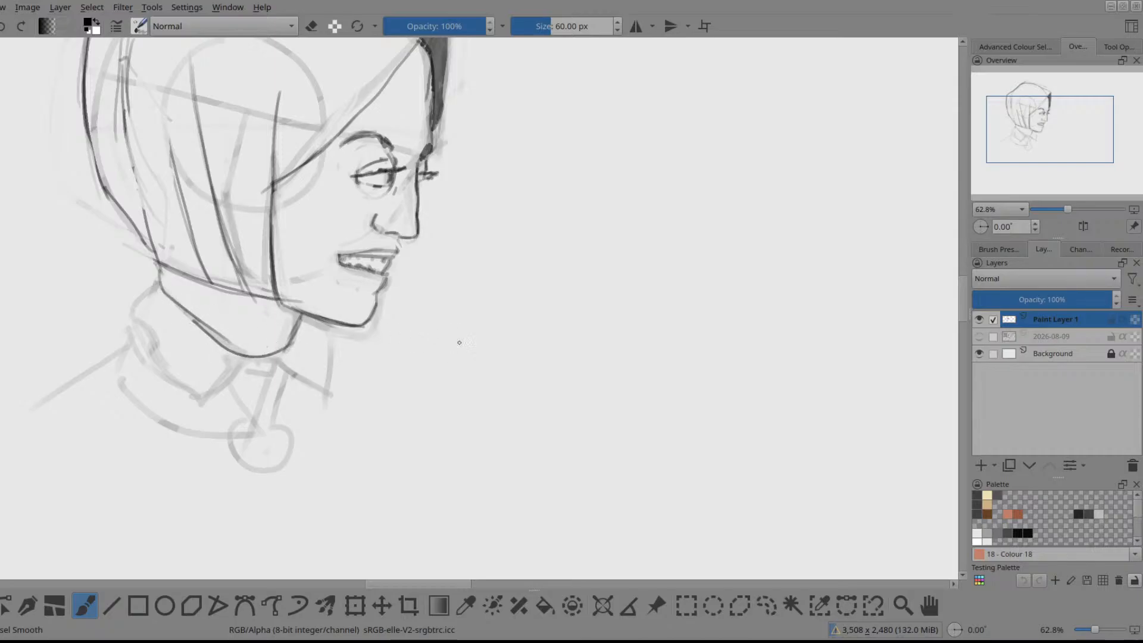
Step: Draw curved fold lines across the neck wrap and a short line from the nape down to the collar
mouse_move(458, 343)
left_mouse_down()
mouse_move(454, 270)
mouse_move(416, 324)
mouse_move(255, 296)
mouse_move(292, 286)
left_mouse_up()
mouse_move(200, 290)
left_mouse_down()
mouse_move(302, 281)
mouse_move(307, 293)
mouse_move(335, 269)
left_mouse_up()
left_click_drag(201, 304, 326, 296)
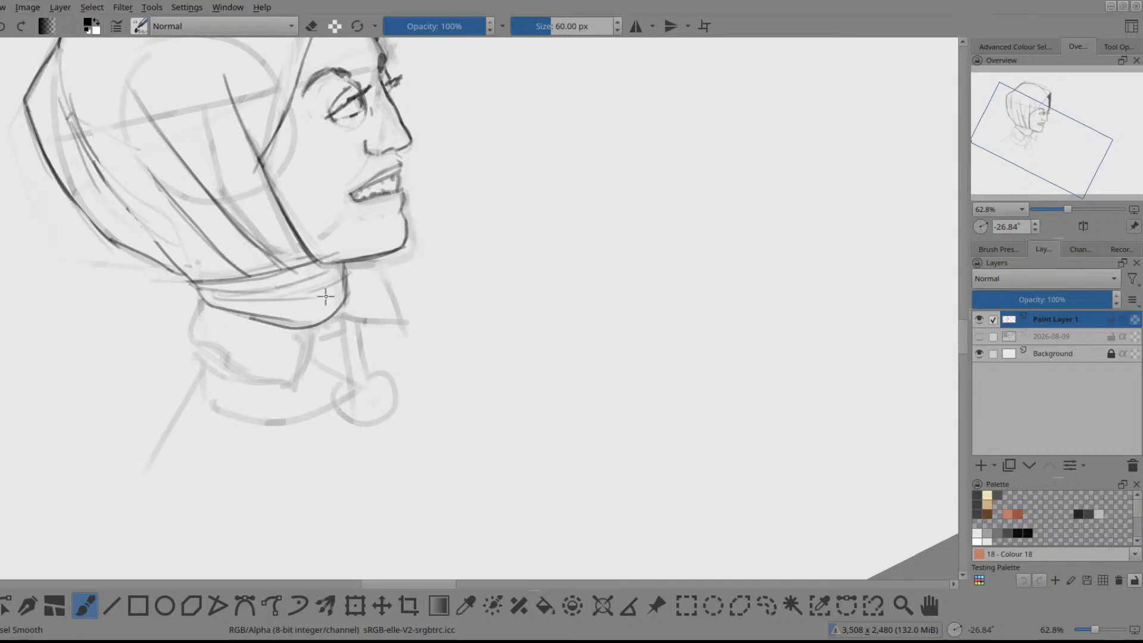
left_click_drag(246, 312, 341, 295)
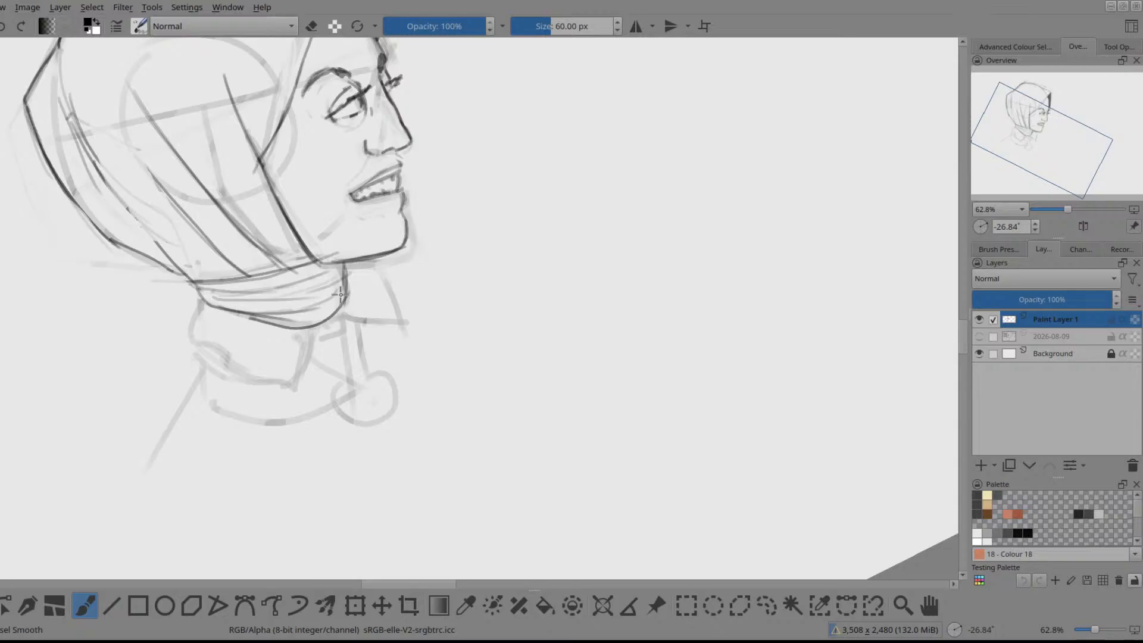
key("5")
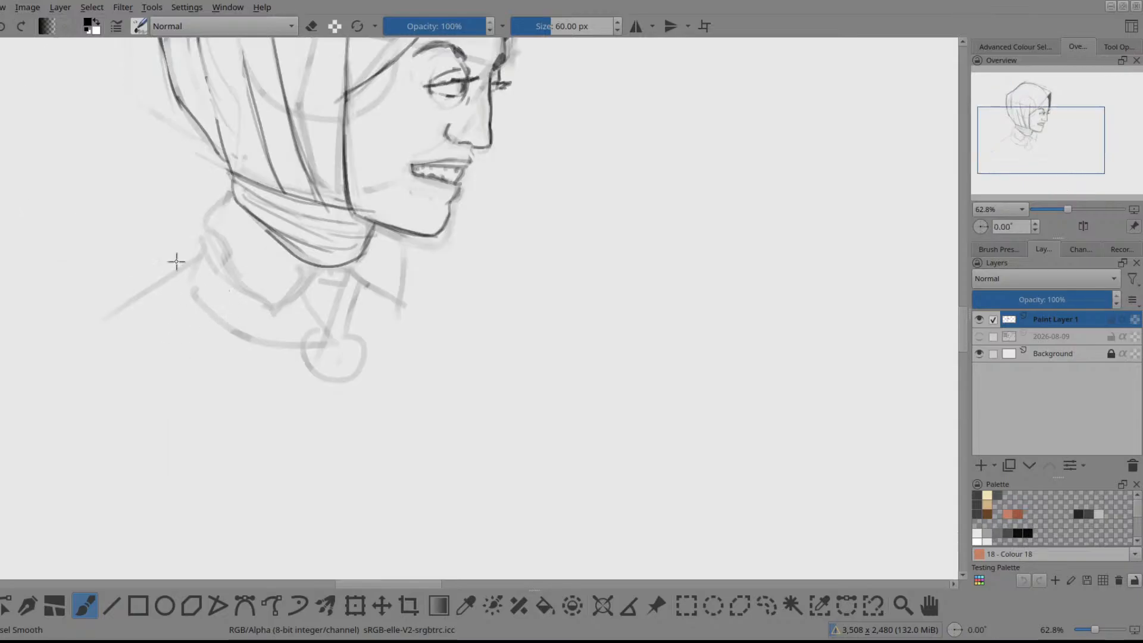
mouse_move(229, 168)
left_mouse_down()
mouse_move(196, 203)
mouse_move(200, 216)
mouse_move(232, 192)
left_mouse_up()
left_click_drag(270, 247, 265, 264)
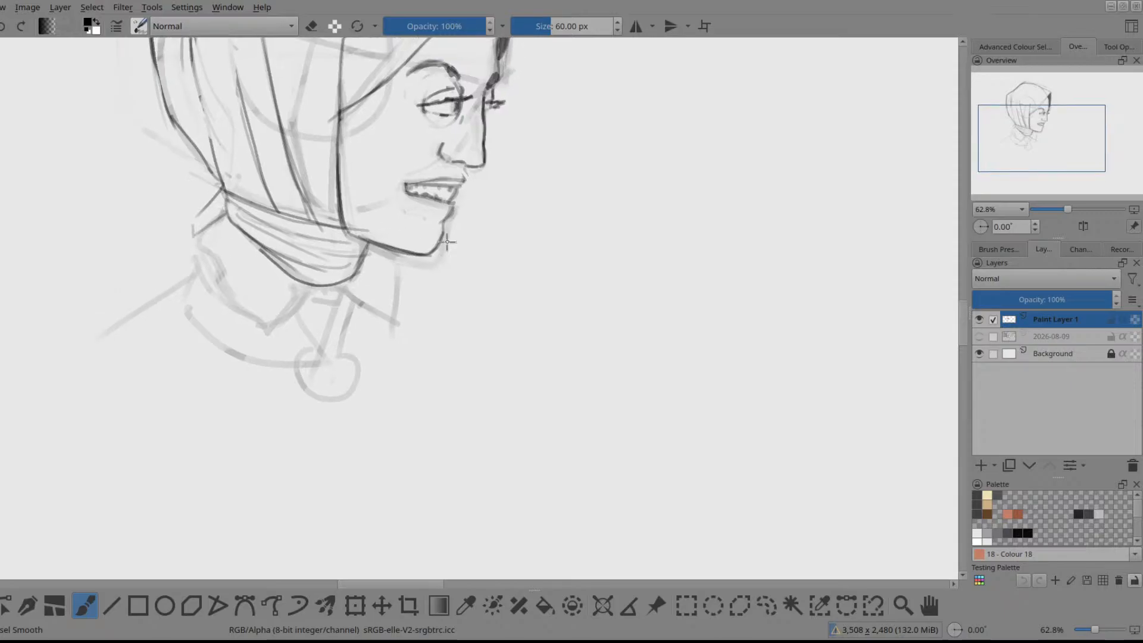
Step: Erase the surplus thickness from the profile line between the lower lip and the chin
mouse_move(447, 241)
left_mouse_down()
mouse_move(431, 191)
mouse_move(380, 281)
mouse_move(345, 216)
left_mouse_up()
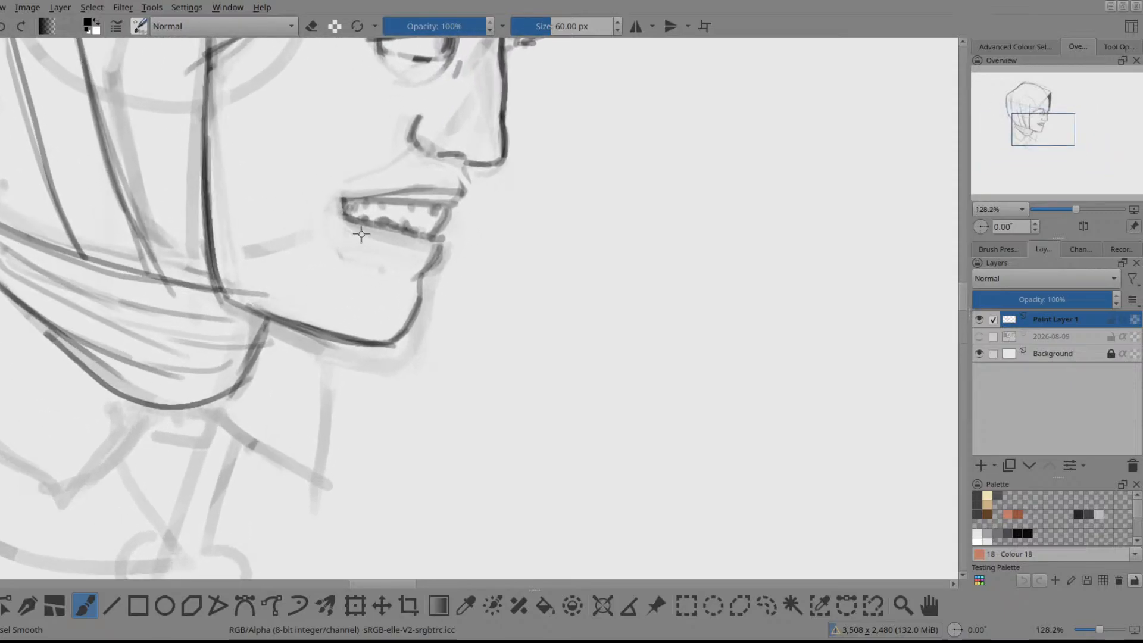
key("e")
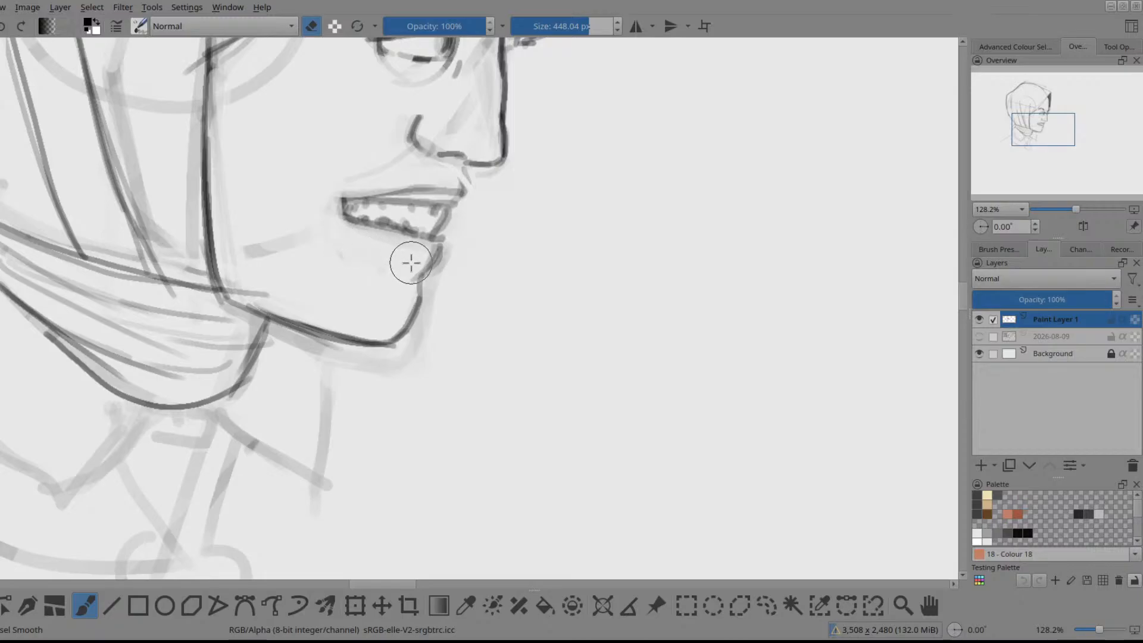
key("e")
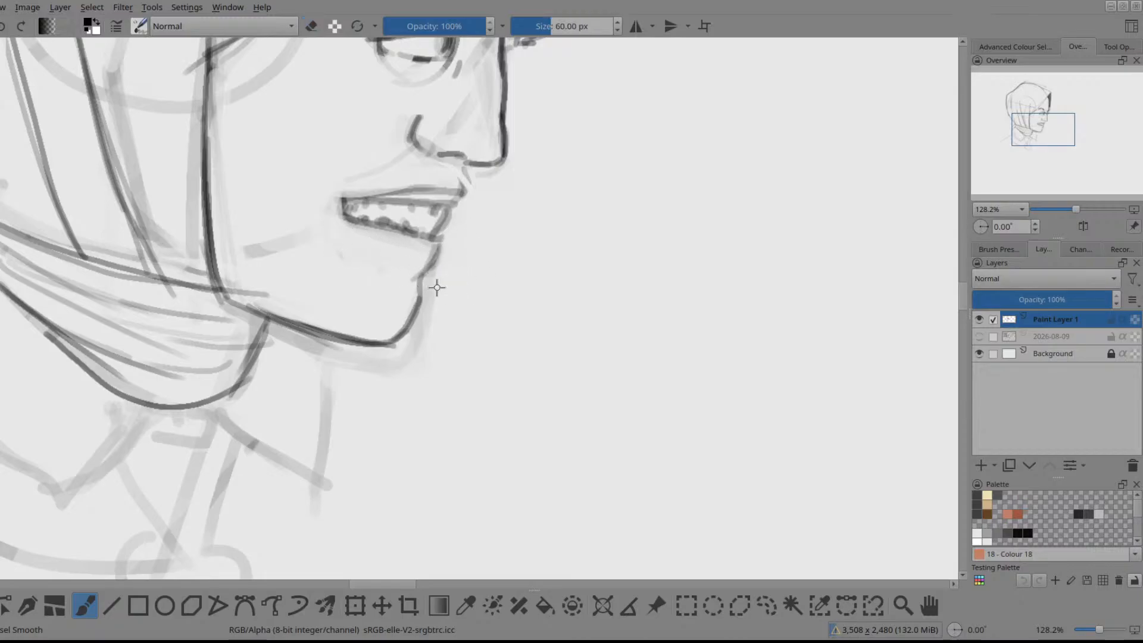
Step: Fill the upper lip with a dark tone using a brush of about 102 px and trim its edge with a 119.56 px eraser
key("]")
mouse_move(385, 196)
left_mouse_down()
mouse_move(453, 201)
mouse_move(380, 202)
mouse_move(439, 266)
mouse_move(374, 281)
mouse_move(382, 223)
left_mouse_up()
key("ctrl+z")
key("ctrl+z")
key("ctrl+z")
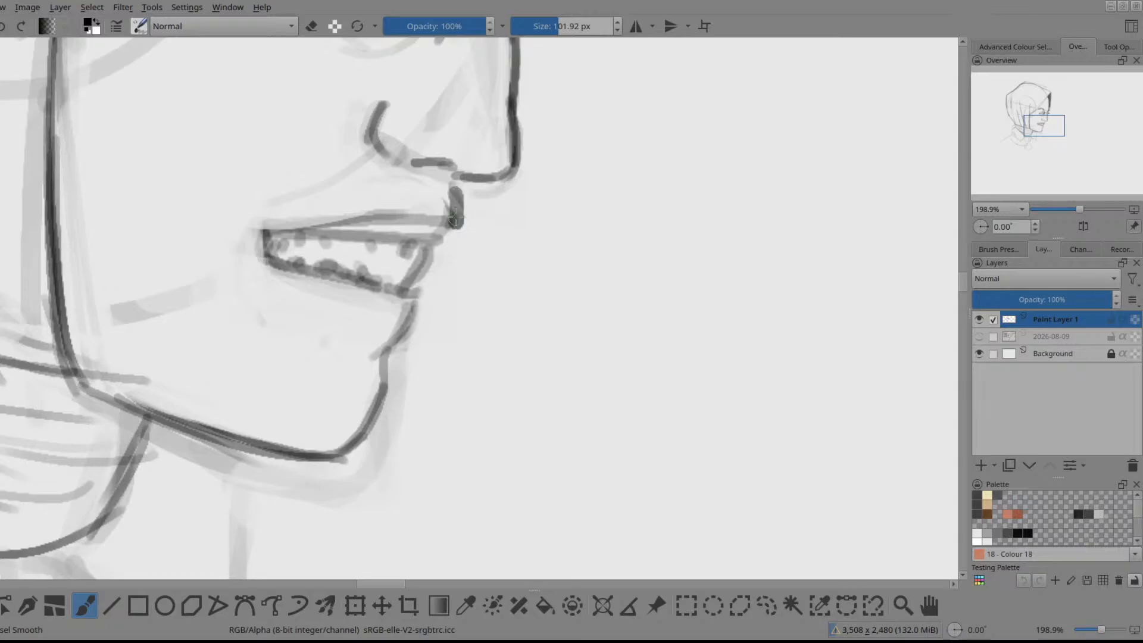
mouse_move(316, 222)
left_mouse_down()
mouse_move(442, 220)
mouse_move(435, 228)
mouse_move(445, 203)
mouse_move(327, 221)
left_mouse_up()
mouse_move(425, 221)
left_mouse_down()
mouse_move(429, 231)
mouse_move(318, 232)
left_mouse_up()
key("e")
left_click_drag(451, 198, 207, 245, "shift")
left_click_drag(449, 196, 241, 234)
key("2")
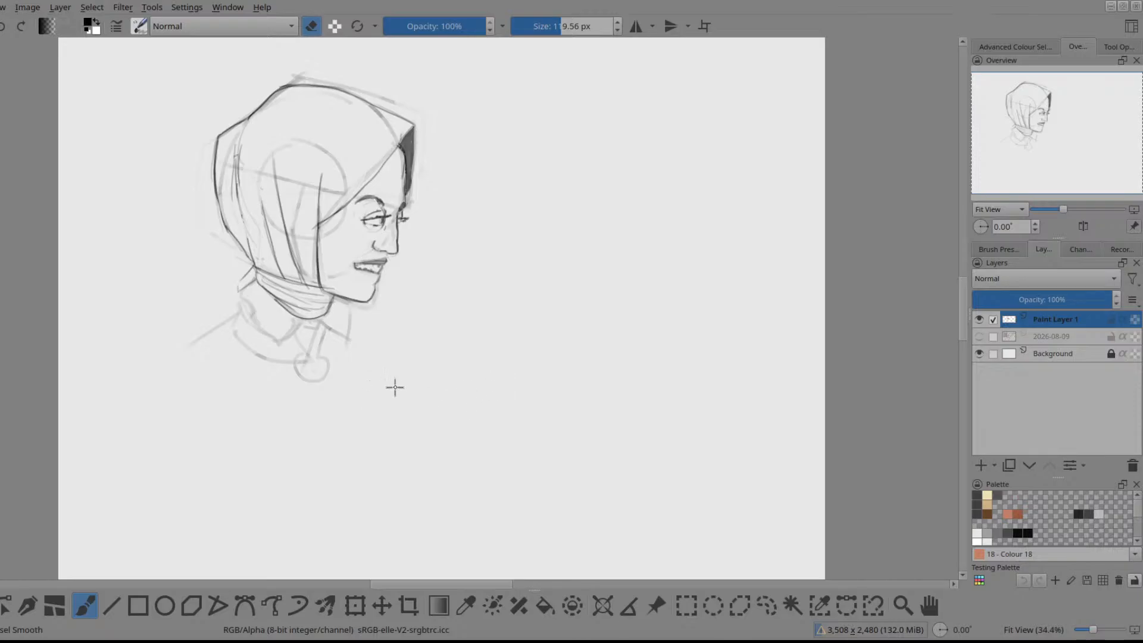
Step: Shade below the lower lip and soften the lip shading with the Blender Blur brush at 40.84 px
mouse_move(365, 327)
left_mouse_down("ctrl")
mouse_move(327, 177)
mouse_move(320, 297)
mouse_move(317, 250)
mouse_move(422, 237)
mouse_move(417, 259)
mouse_move(396, 243)
mouse_move(387, 250)
left_mouse_up("ctrl")
key("e")
right_click(280, 265)
left_click(357, 255)
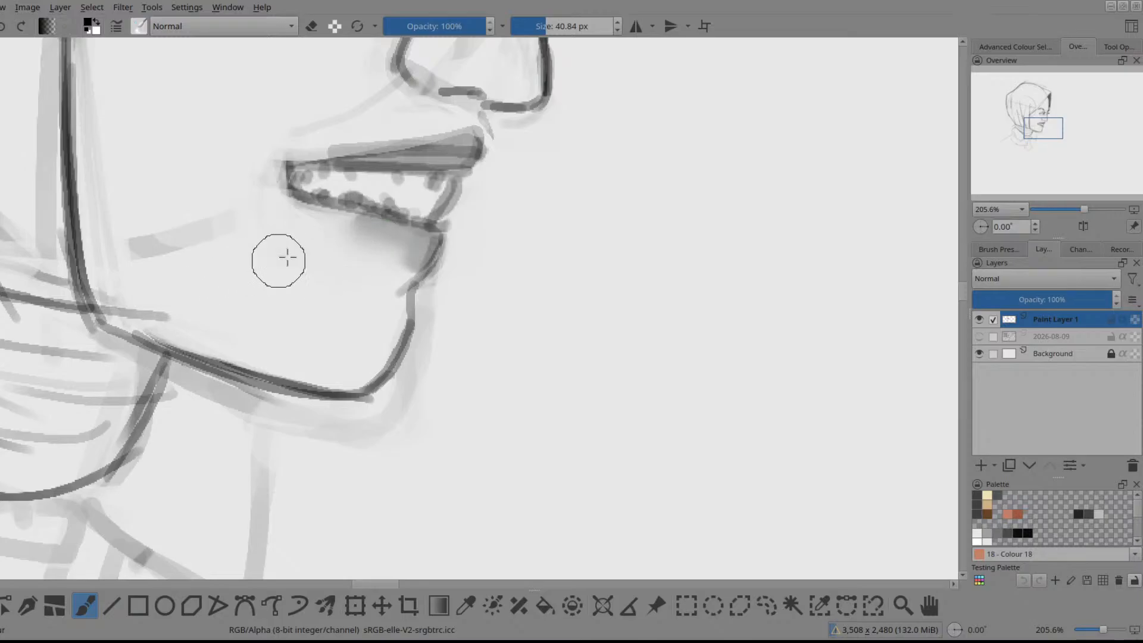
key("2")
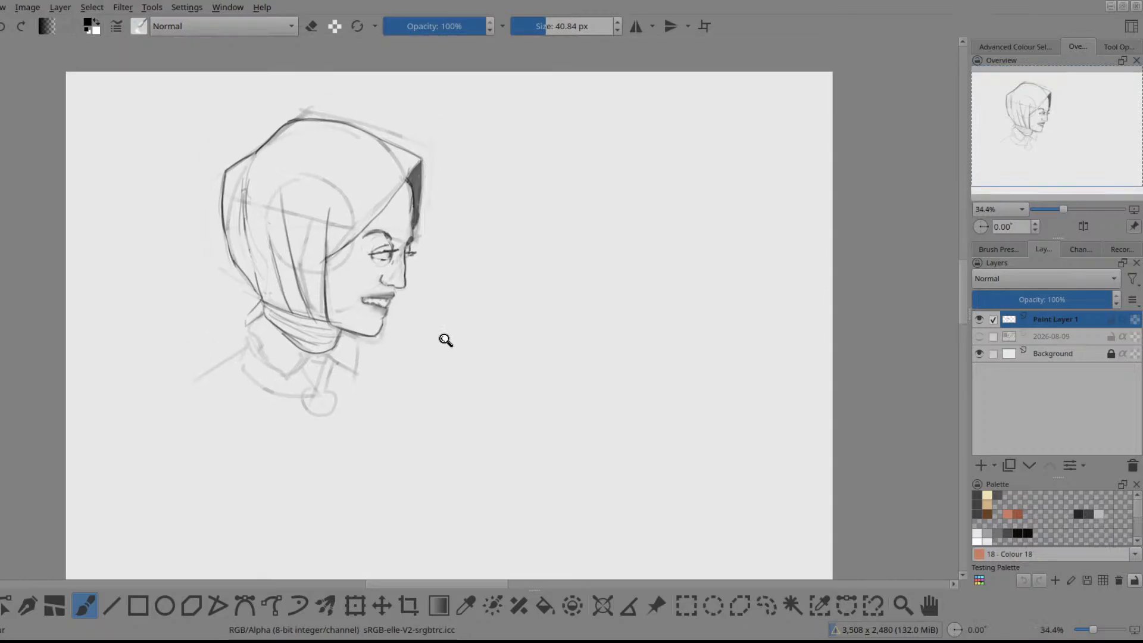
Step: Draw a short dark line at the top of the nose bridge with a 60 px brush and clean up around it
scroll(431, 242, "up", 3)
scroll(438, 365, "up", 6)
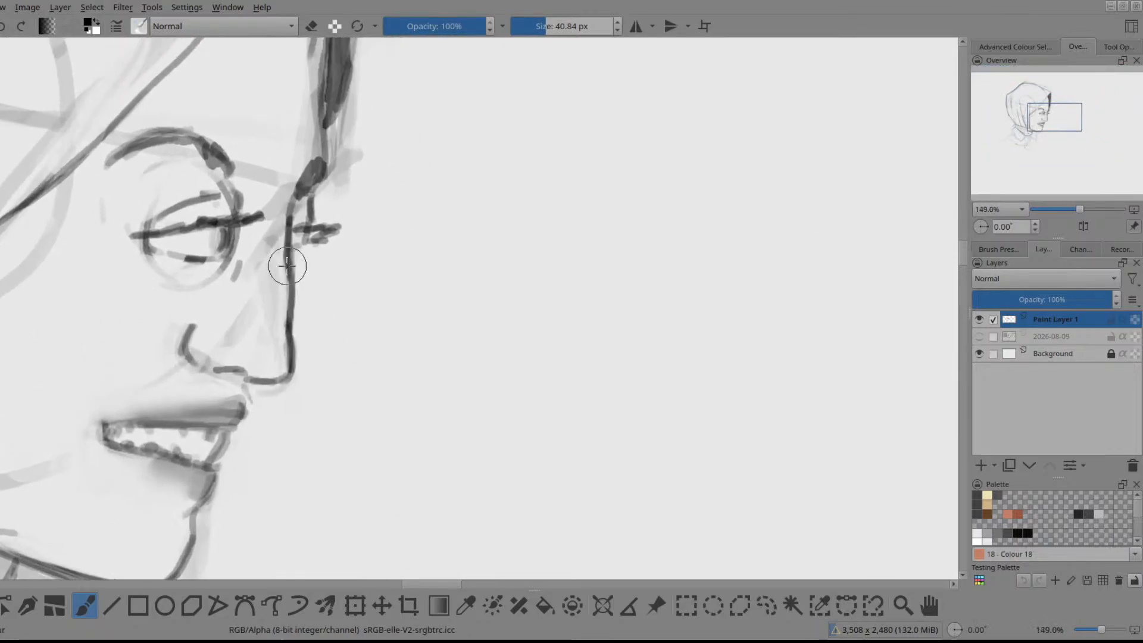
key("e")
right_click(214, 219)
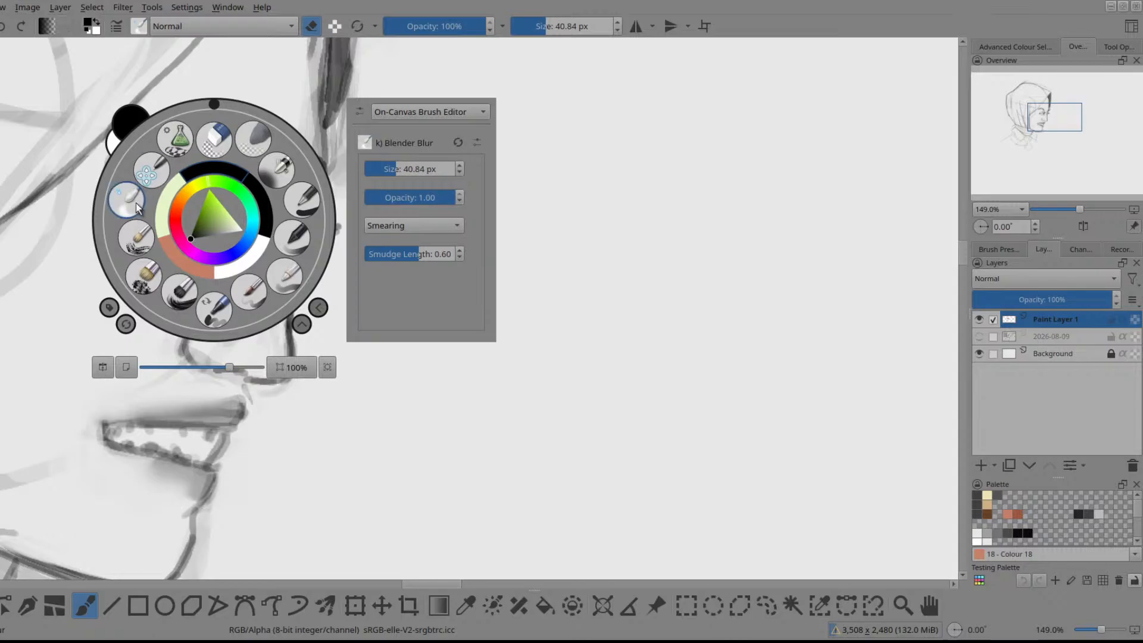
left_click(215, 305)
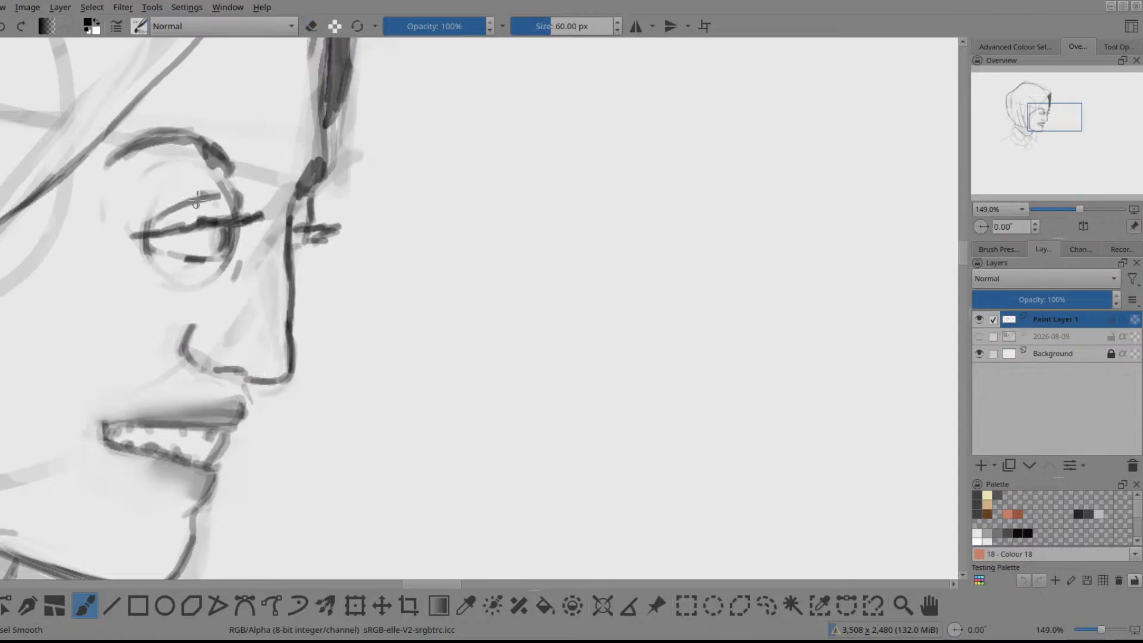
left_click_drag(280, 194, 291, 263)
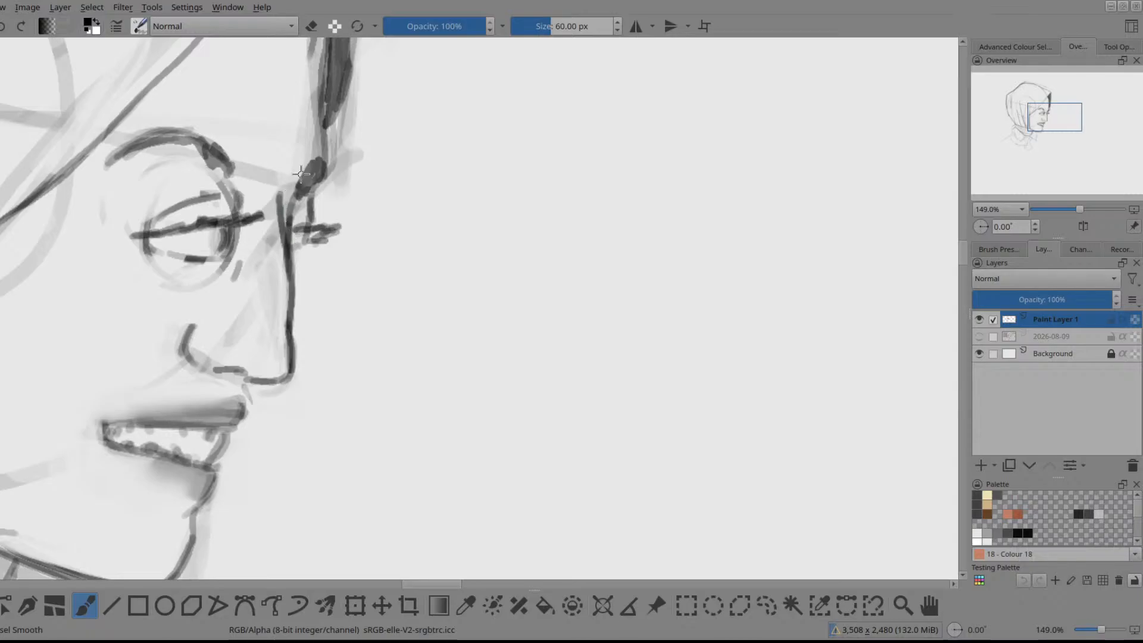
mouse_move(251, 214)
left_mouse_down()
mouse_move(329, 228)
mouse_move(334, 256)
mouse_move(366, 204)
mouse_move(358, 193)
mouse_move(332, 221)
mouse_move(354, 179)
mouse_move(368, 191)
left_mouse_up()
key("ctrl+z")
key("e")
key("e")
key("e")
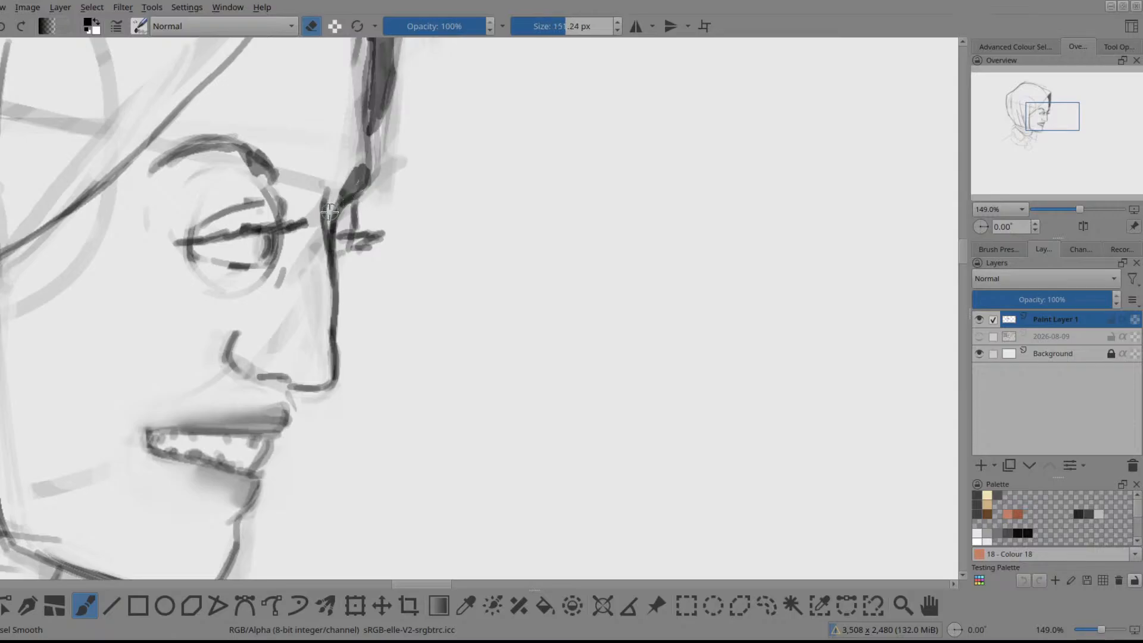
key("2")
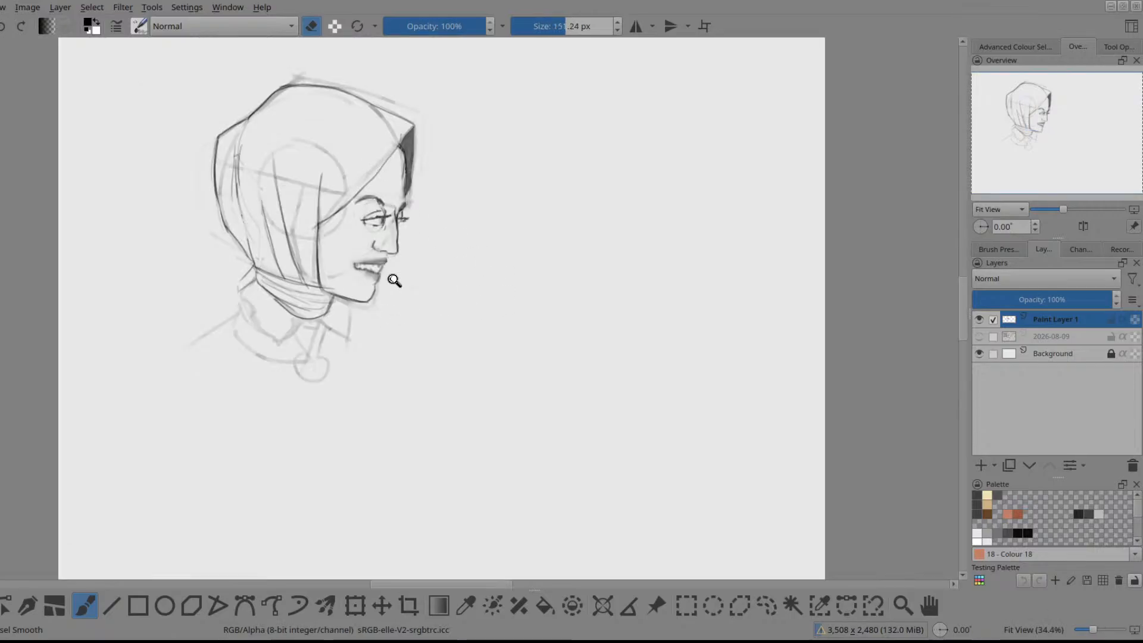
Step: Lighten the lower lip's outline near the mouth corner and draw a short curved crease down from that corner
scroll(375, 307, "up", 4)
key("e")
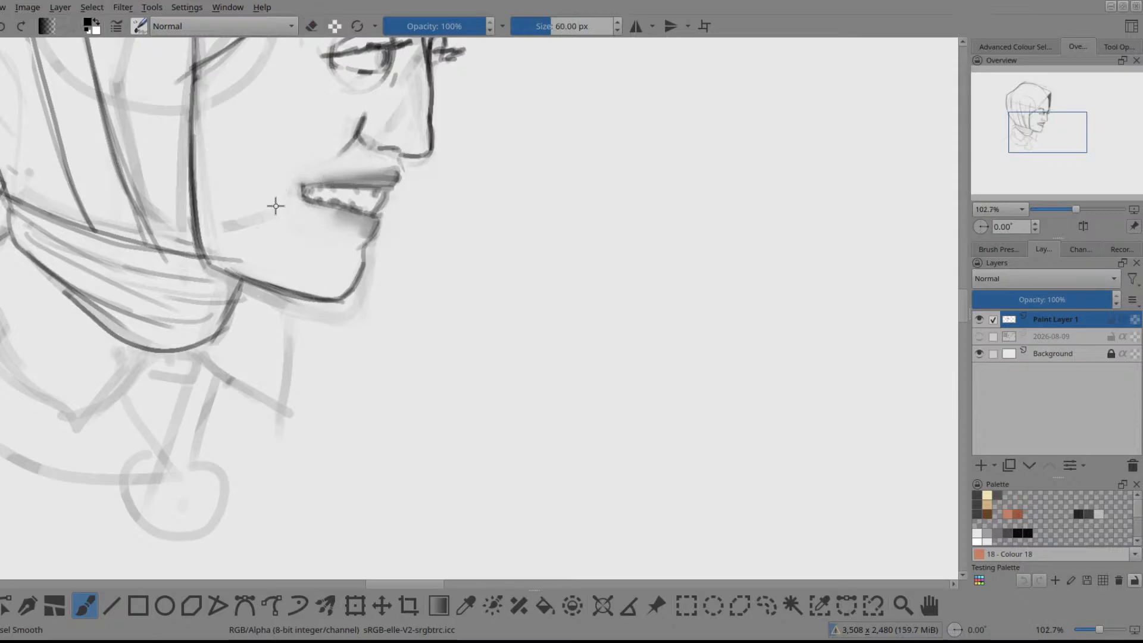
left_click_drag(264, 260, 282, 266)
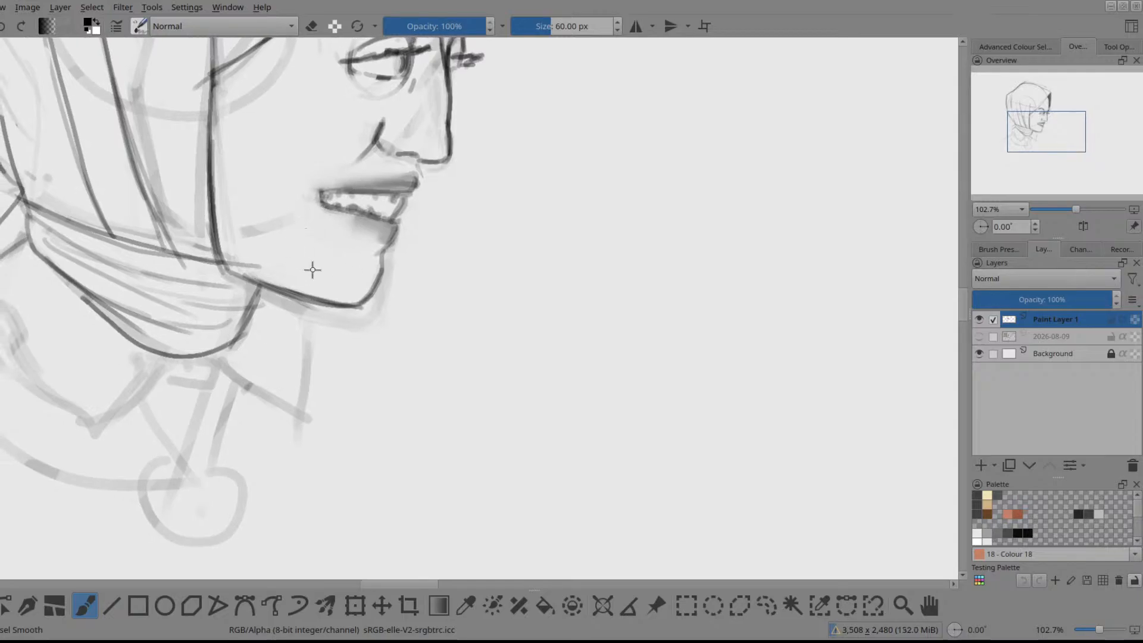
key("e")
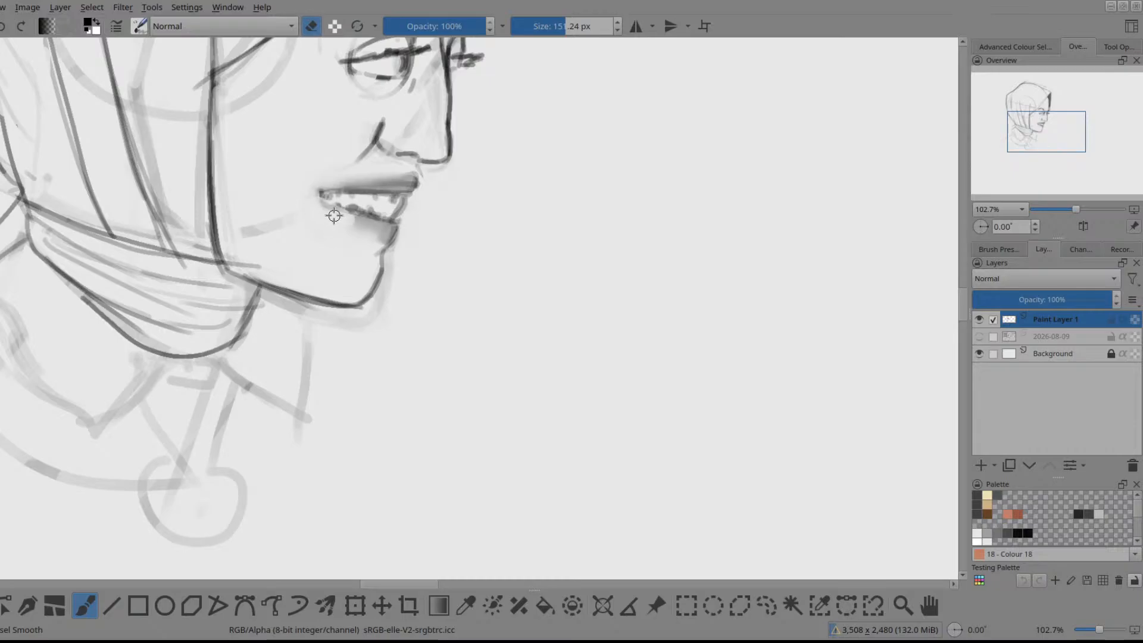
key("e")
left_click_drag(320, 201, 327, 250)
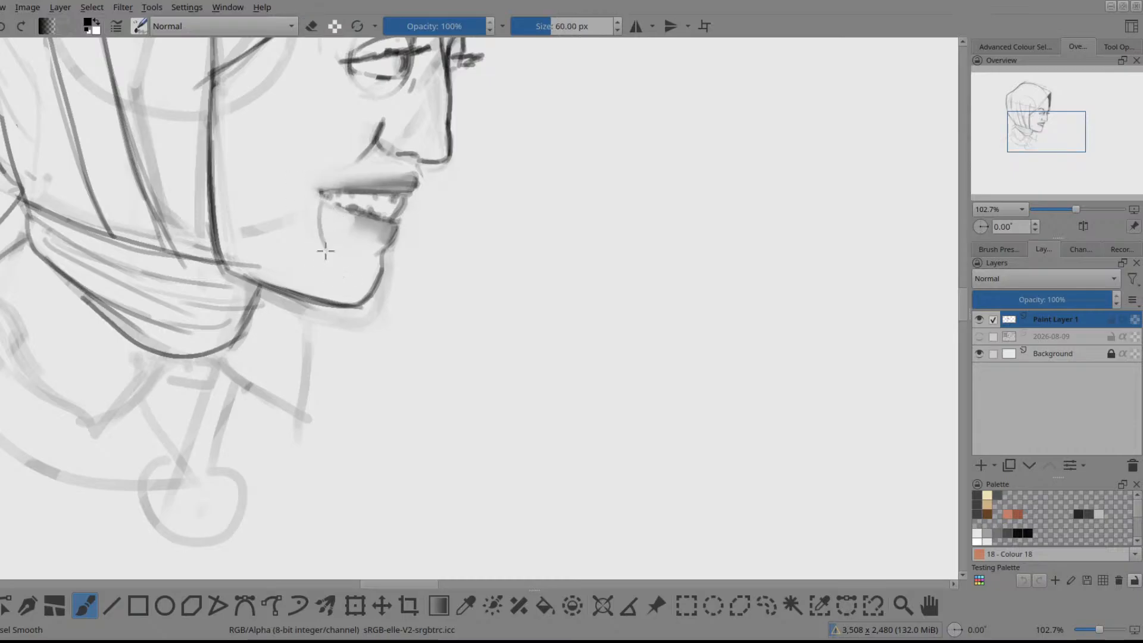
key("ctrl+z")
left_click_drag(319, 199, 325, 241)
key("2")
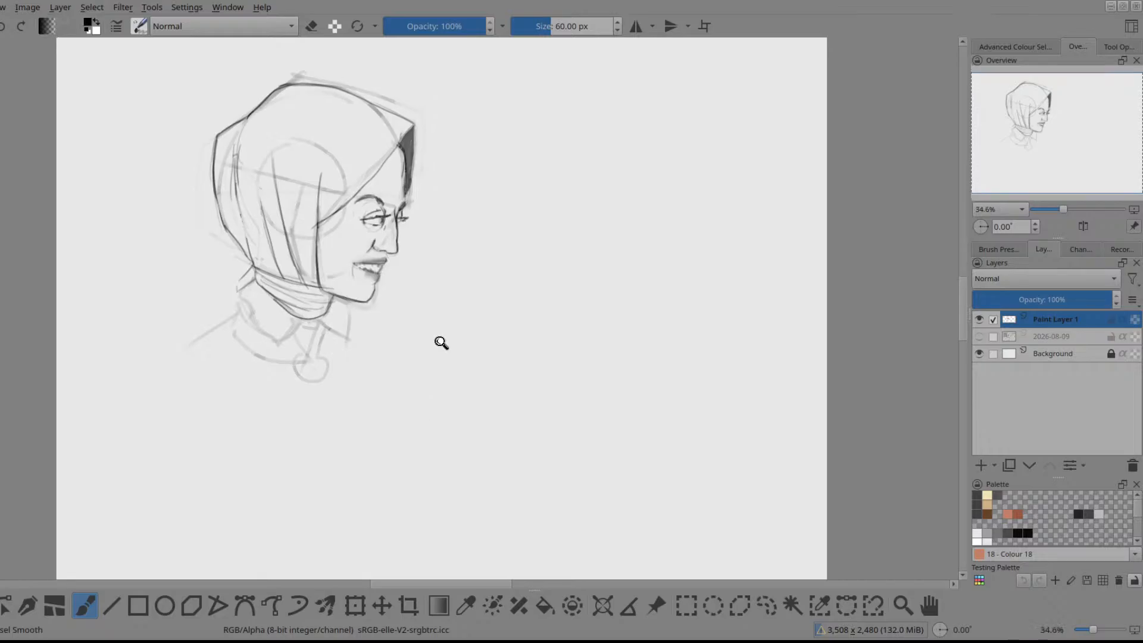
Step: Redraw the near eye's lower lid as a flatter, cleaner dark line
mouse_move(439, 339)
left_mouse_down()
mouse_move(339, 216)
mouse_move(396, 323)
mouse_move(355, 210)
left_mouse_up()
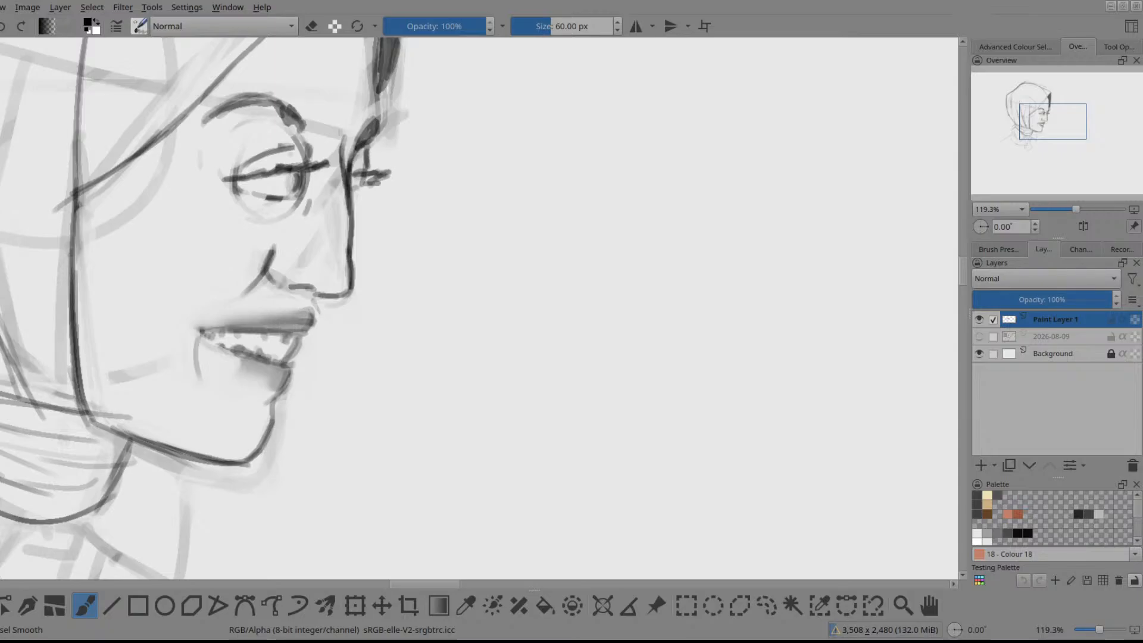
mouse_move(477, 365)
left_mouse_down()
mouse_move(518, 357)
mouse_move(478, 401)
left_mouse_up()
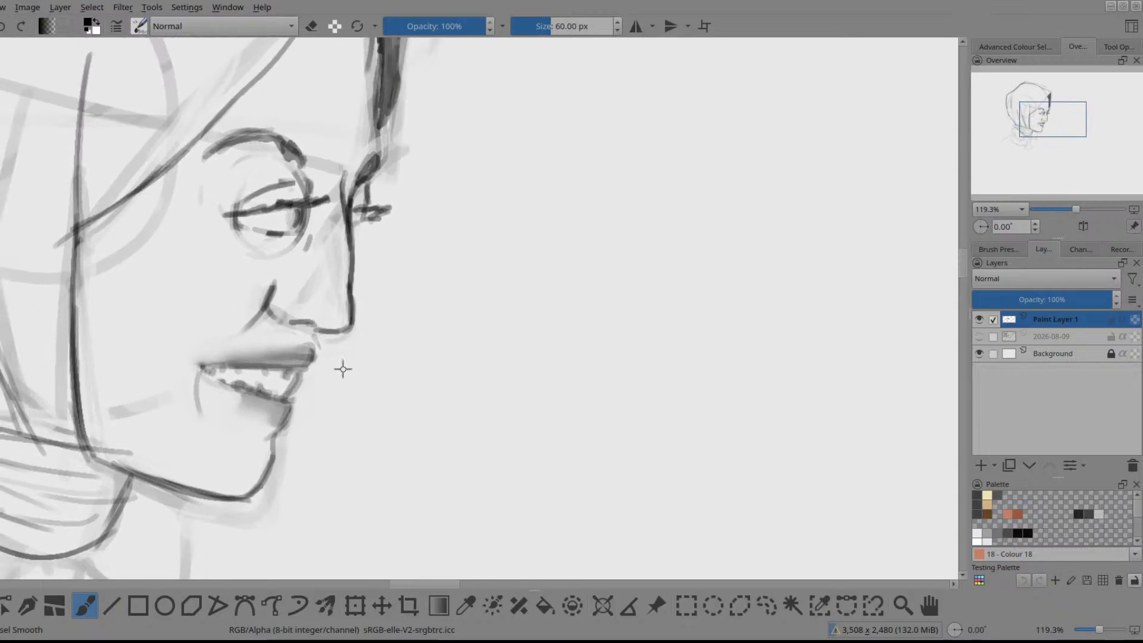
mouse_move(413, 290)
left_mouse_down()
mouse_move(410, 214)
mouse_move(356, 249)
mouse_move(242, 234)
mouse_move(347, 242)
mouse_move(268, 235)
mouse_move(342, 253)
mouse_move(385, 237)
mouse_move(293, 232)
mouse_move(381, 237)
left_mouse_up()
key("e")
key("e")
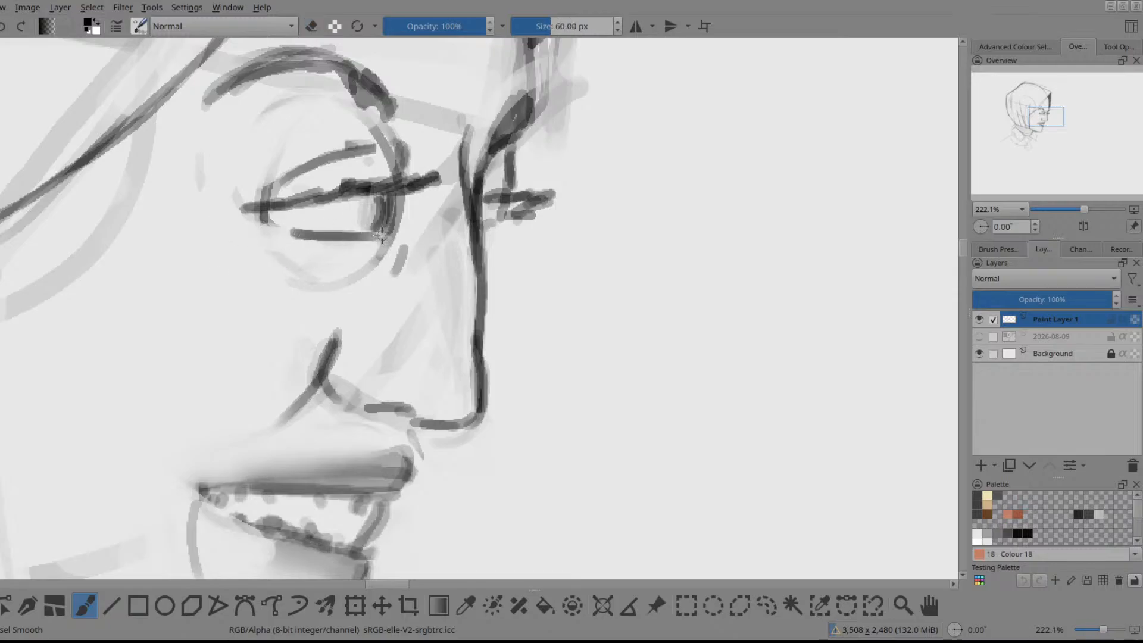
key("2")
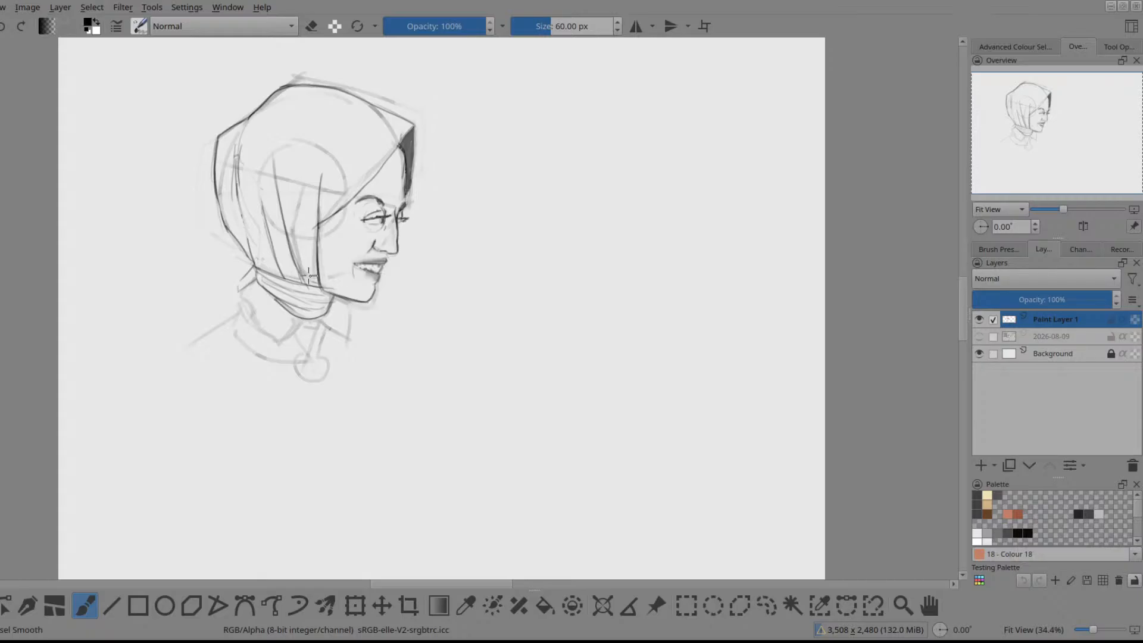
Step: Extend the headwear's back contour outward above the nape with dark strokes, partly erasing the slanted fold line beneath it
left_click_drag(306, 339, 368, 340)
left_click_drag(250, 288, 287, 338)
left_click_drag(305, 298, 302, 254)
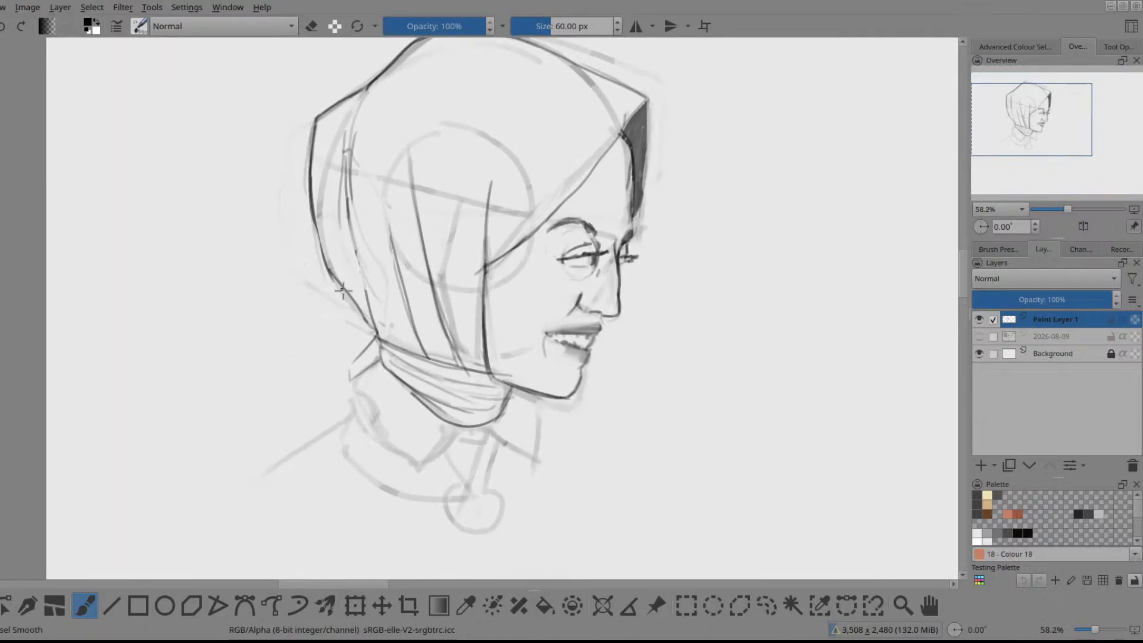
left_click_drag(357, 309, 310, 287)
mouse_move(312, 225)
left_mouse_down()
mouse_move(318, 300)
mouse_move(314, 233)
mouse_move(331, 299)
left_mouse_up()
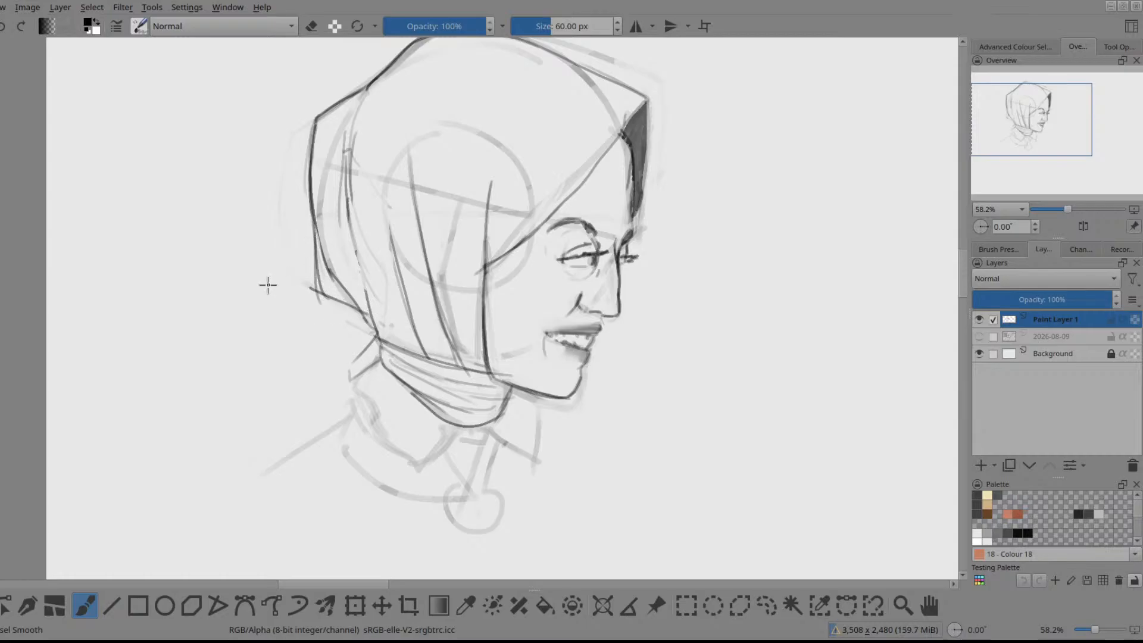
mouse_move(315, 122)
left_mouse_down()
mouse_move(306, 255)
mouse_move(364, 310)
left_mouse_up()
key("e")
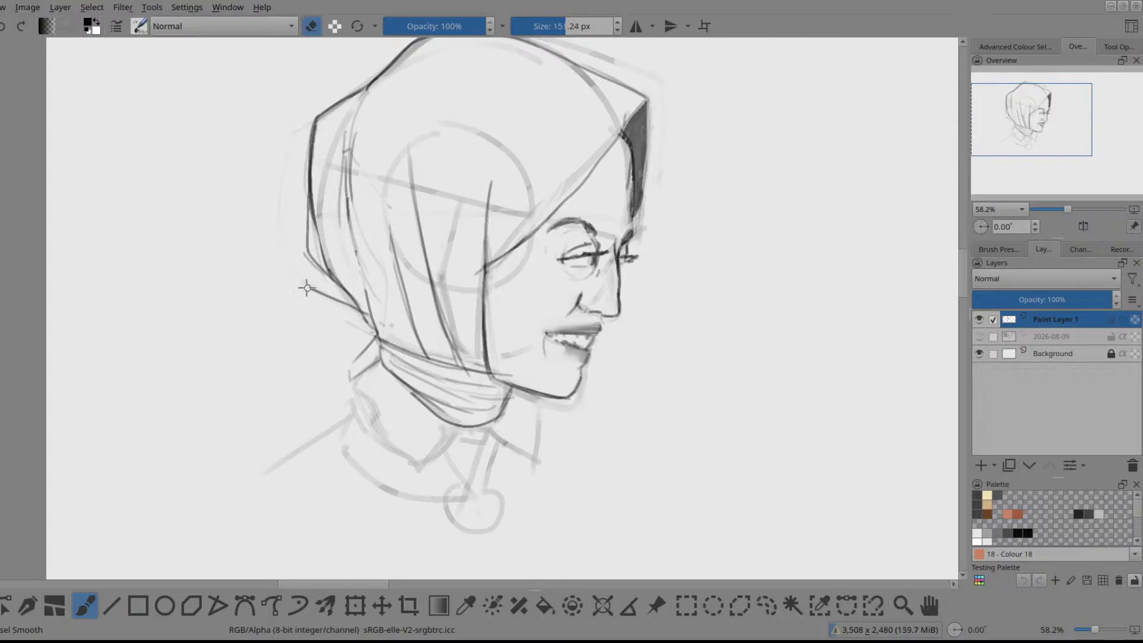
left_click_drag(306, 288, 341, 312)
key("e")
left_click_drag(310, 149, 302, 223)
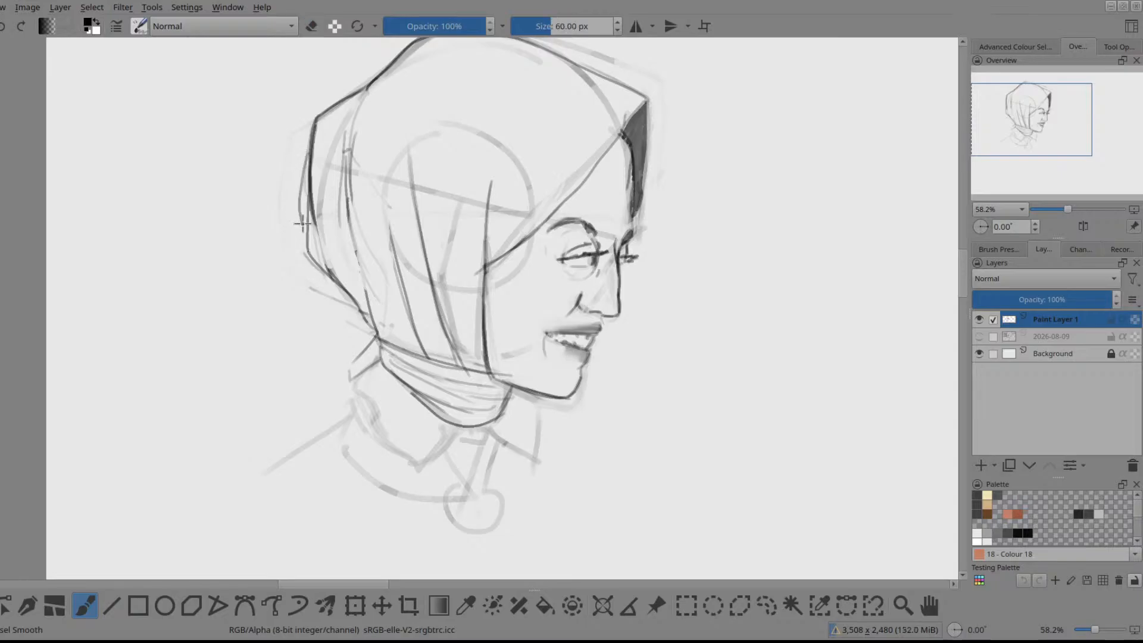
scroll(339, 268, "down", 3)
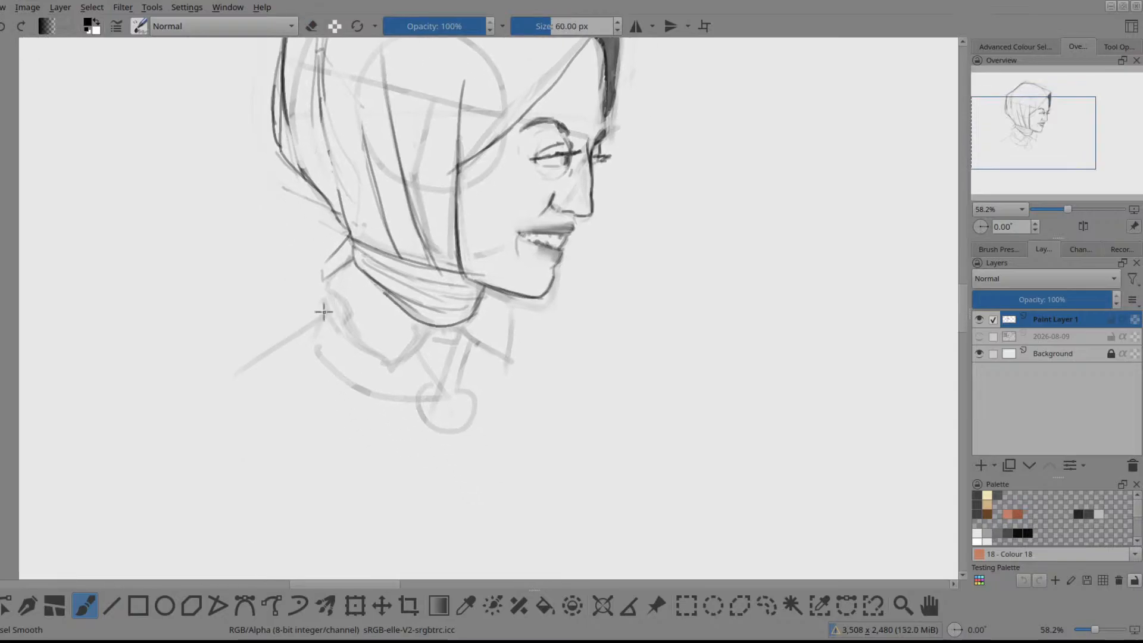
Step: Trace the collar's back edge as a dark curve from the nape down to the shoulder line
key("2")
key("4")
key("5")
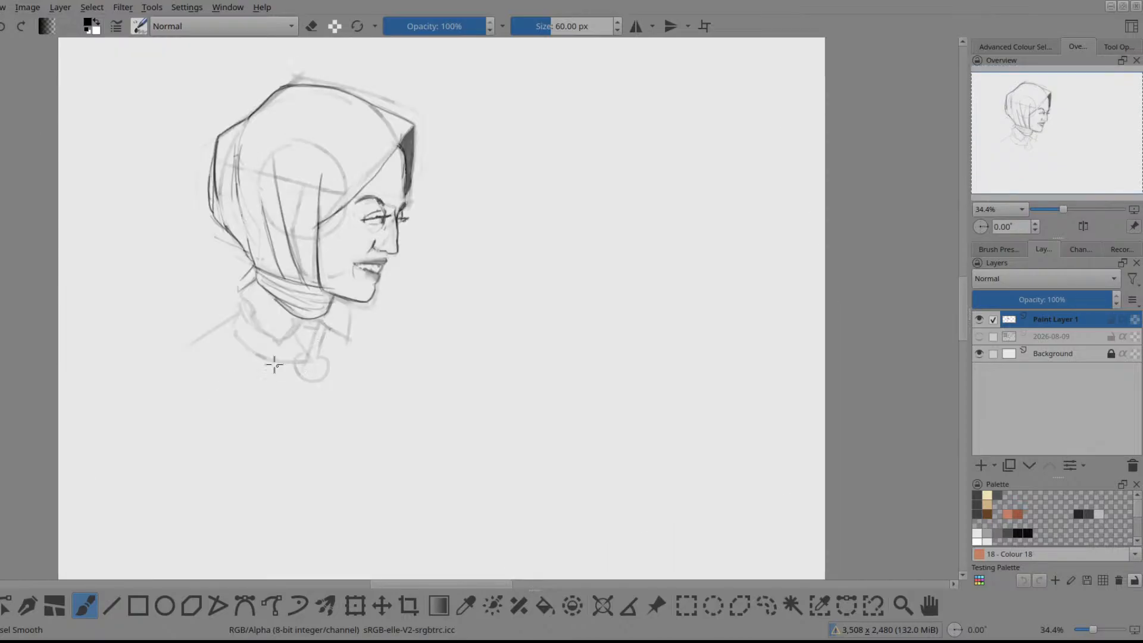
mouse_move(252, 361)
left_mouse_down()
mouse_move(256, 263)
mouse_move(213, 226)
mouse_move(205, 271)
left_mouse_up()
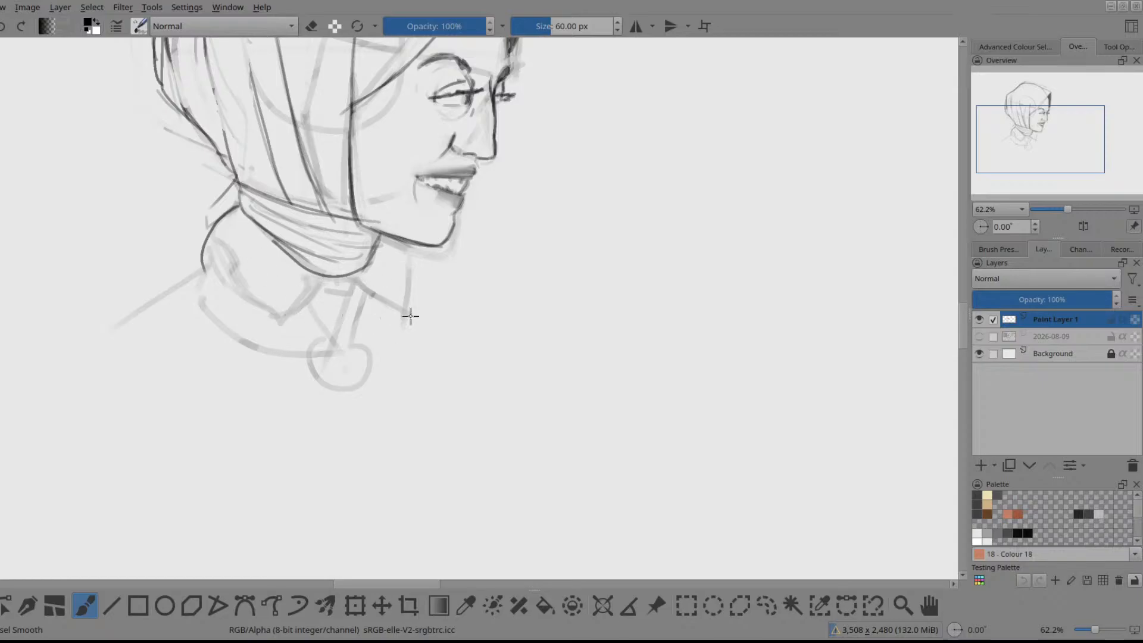
key("3")
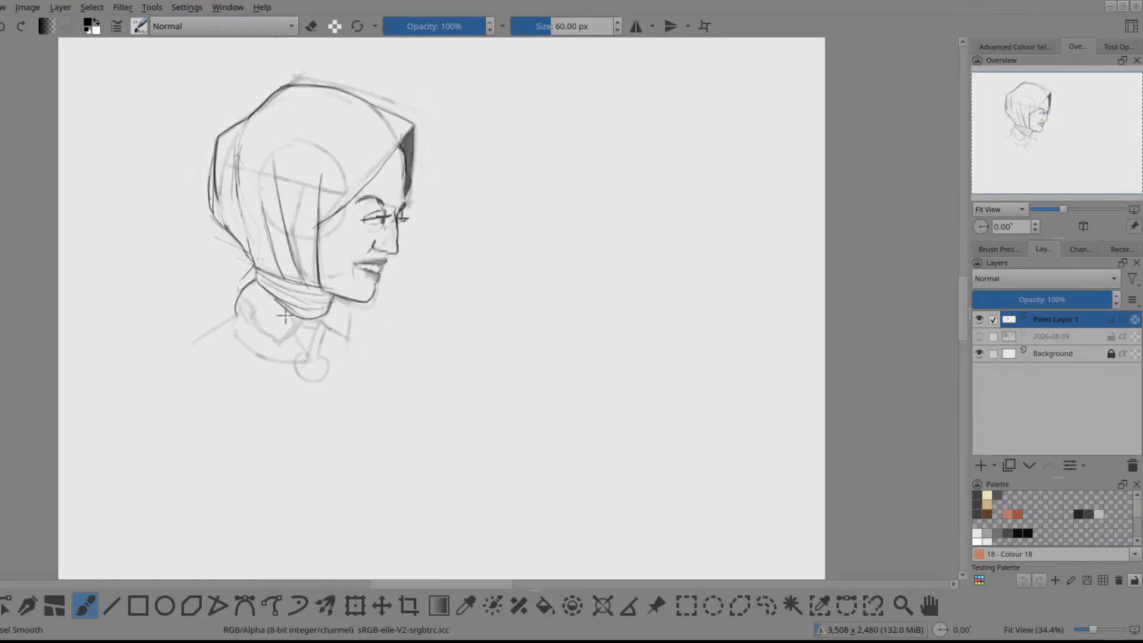
Step: Draw the near collar flap's slanted front edge and curved lower edge, with a short crossbar at the neck opening
scroll(334, 268, "up", 2)
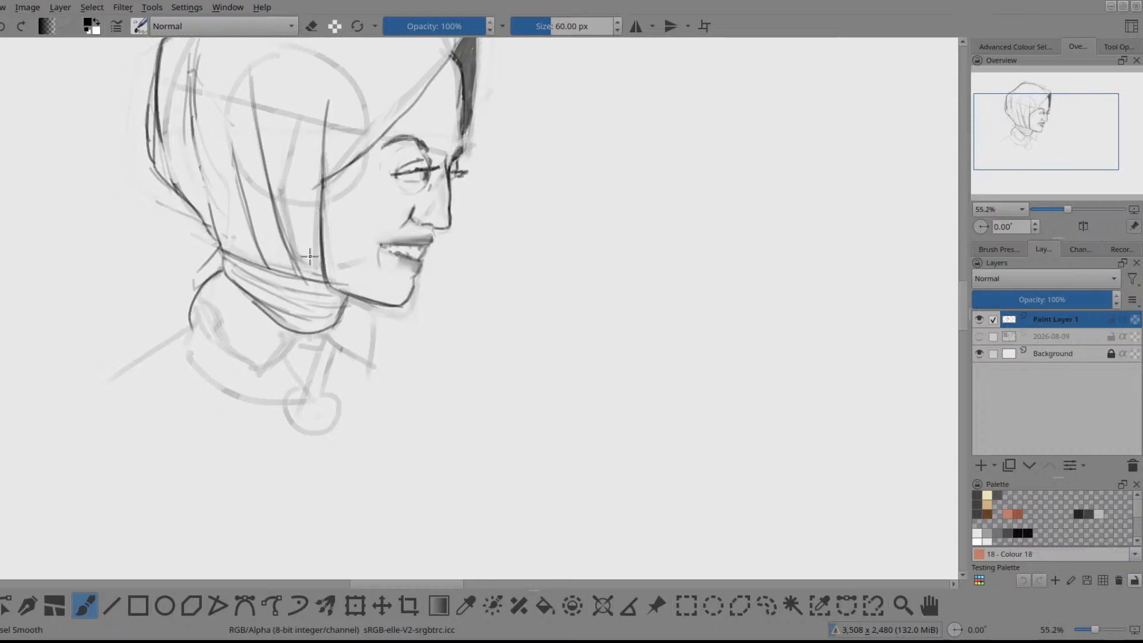
left_click_drag(327, 256, 366, 207)
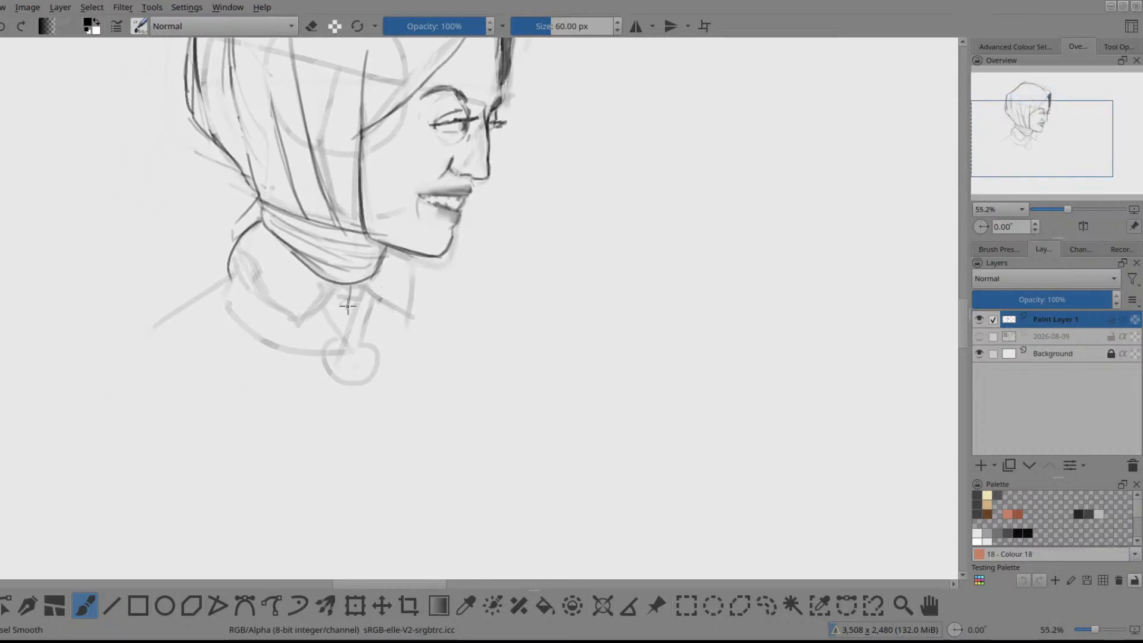
left_click_drag(351, 286, 304, 353)
left_click_drag(349, 287, 312, 334)
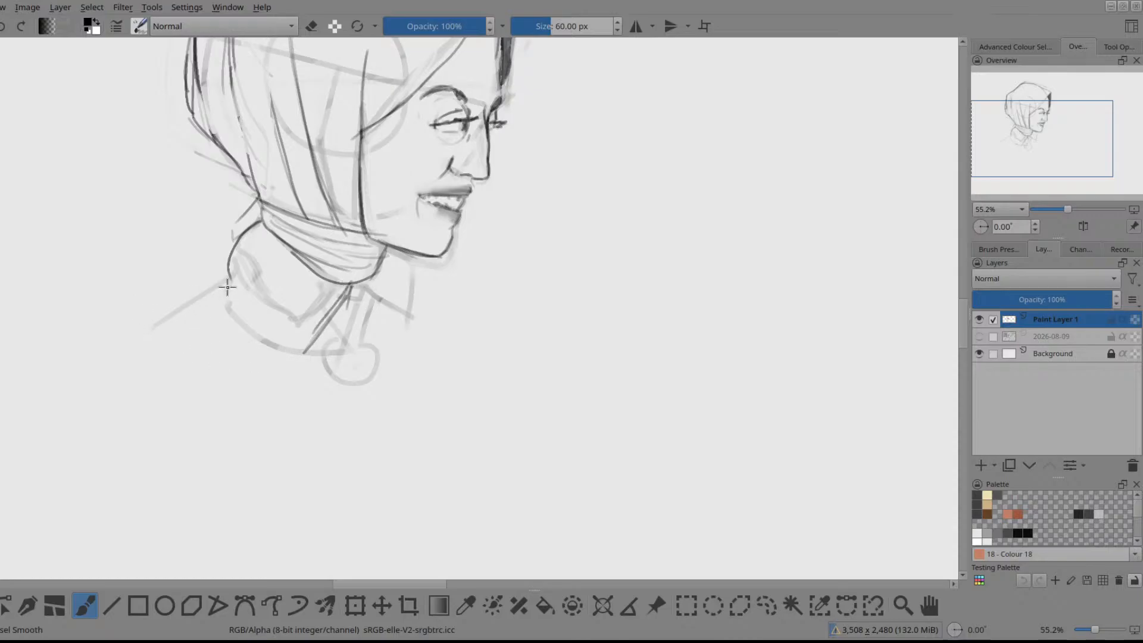
left_click_drag(231, 275, 313, 336)
key("ctrl+z")
left_click_drag(349, 291, 322, 331)
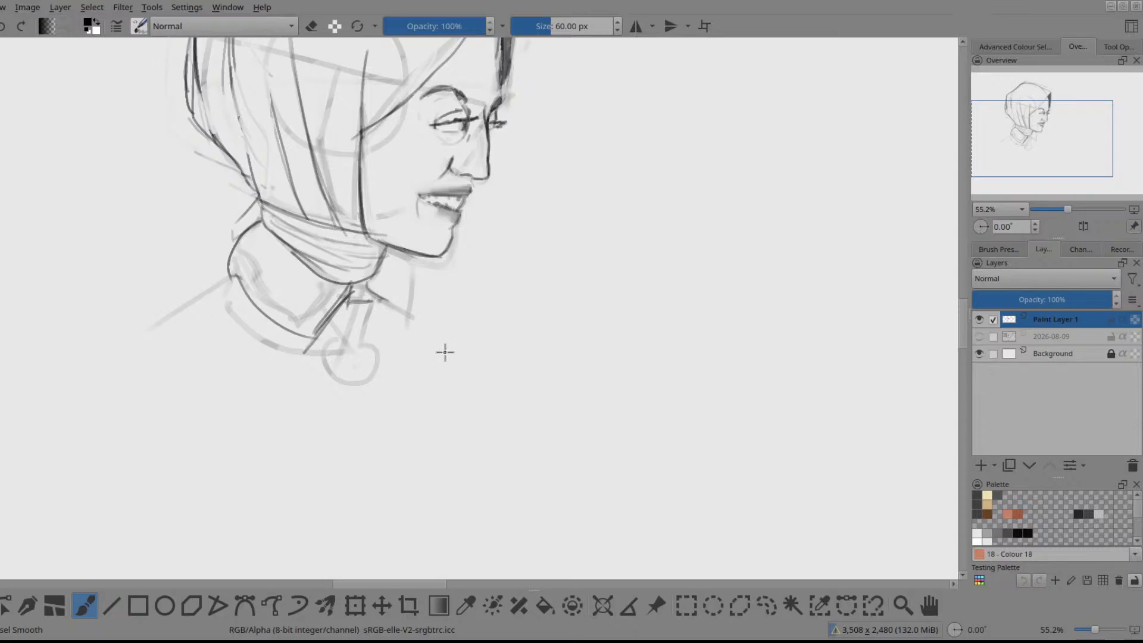
Step: Draw the far collar flap's edges below the chin and extend the neck wrap's dark outline under the jaw
left_click_drag(478, 281, 408, 326)
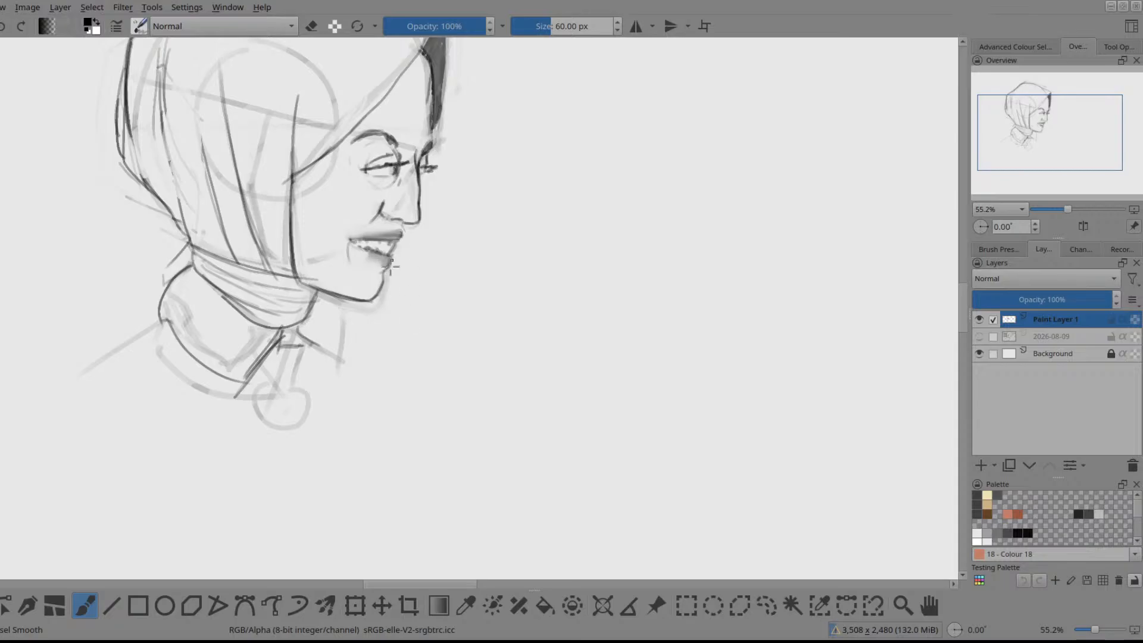
left_click_drag(297, 332, 359, 374)
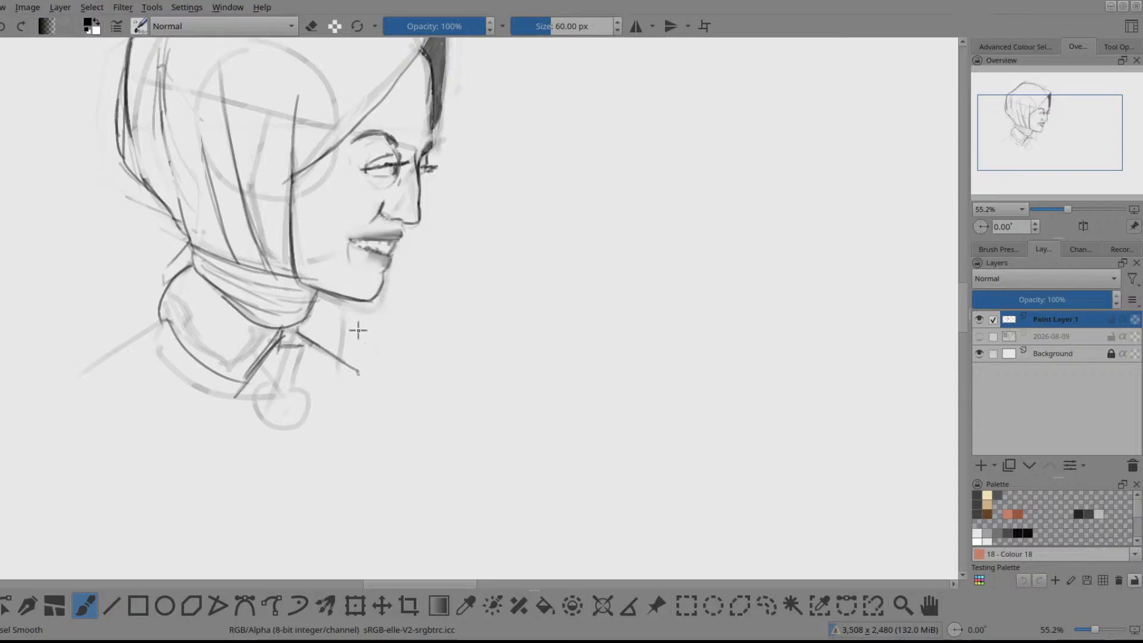
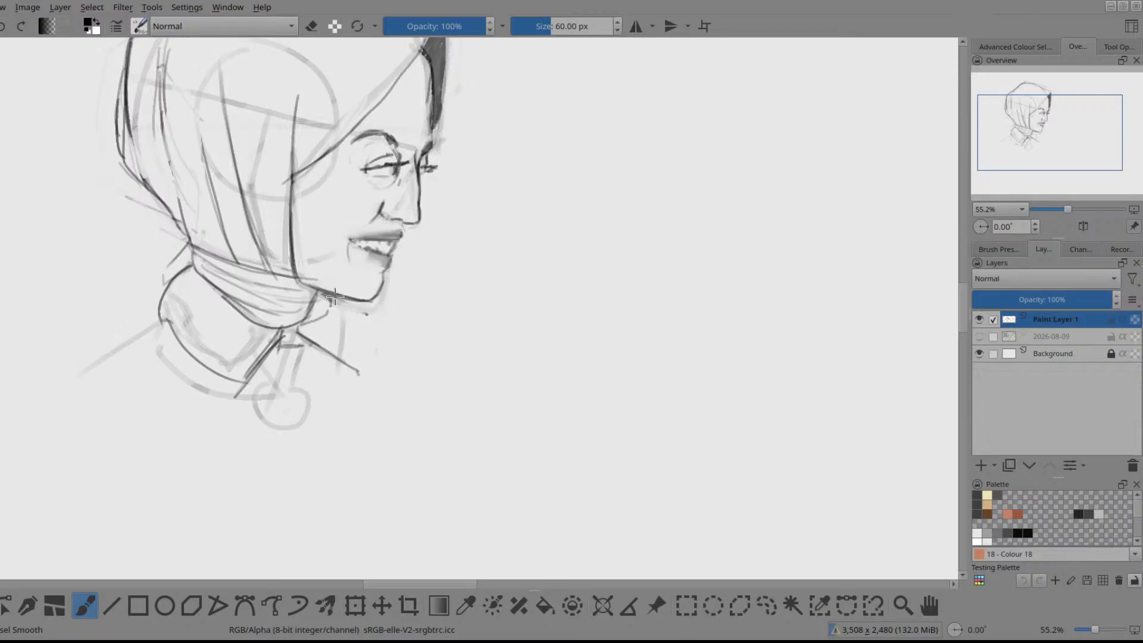
key("e")
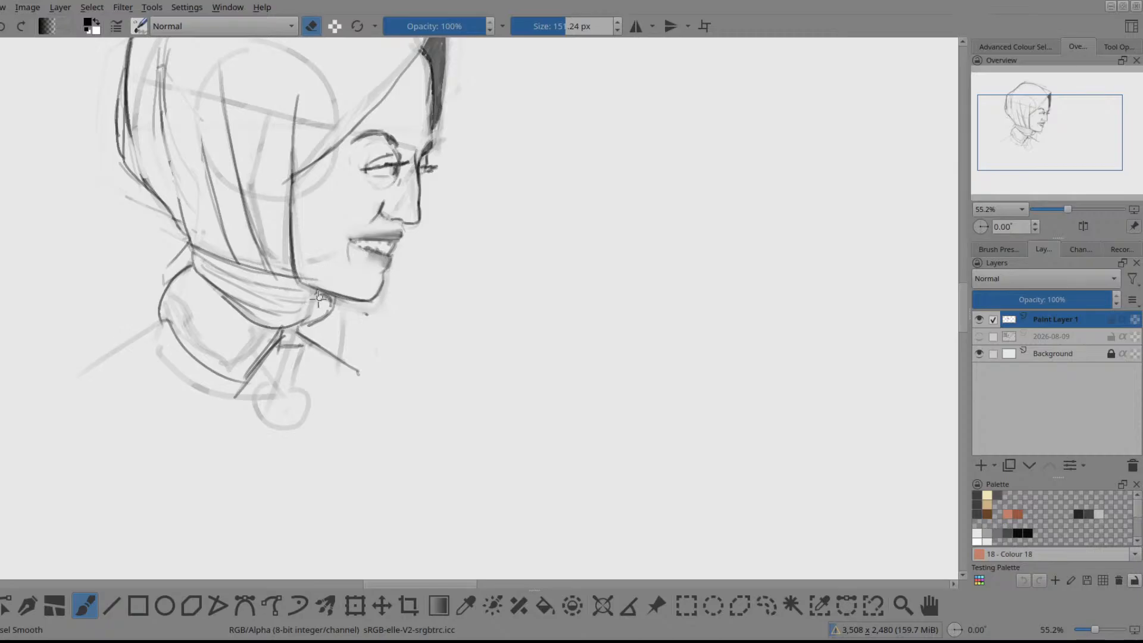
key("e")
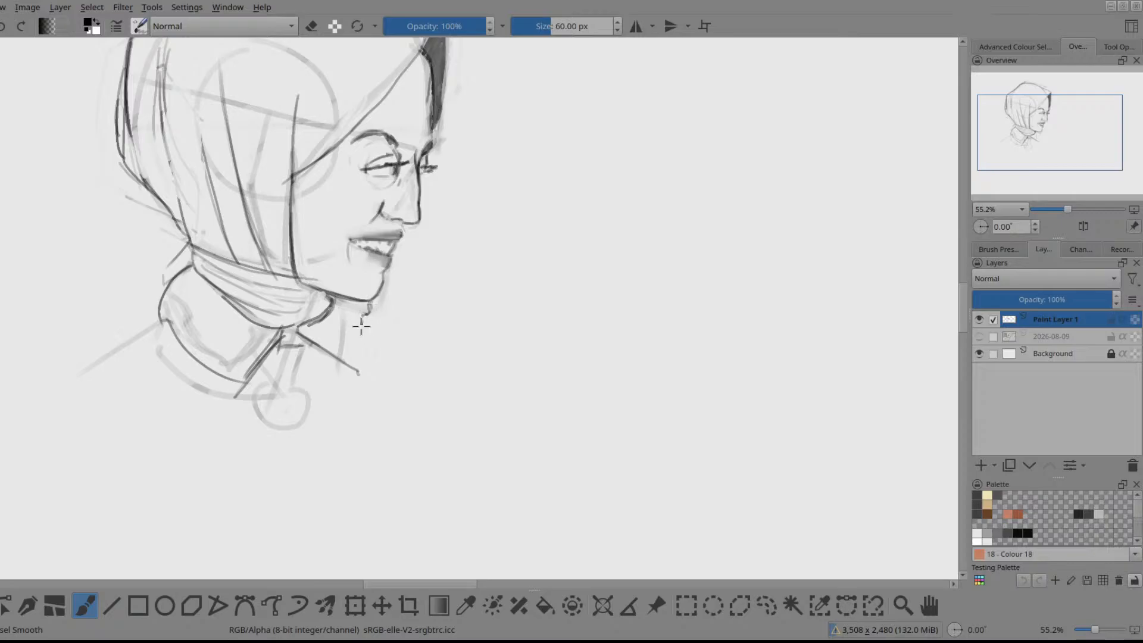
mouse_move(361, 370)
left_mouse_down()
mouse_move(363, 309)
mouse_move(357, 376)
left_mouse_up()
Step: Erase along the near collar flap's slanted front edge to lighten its doubled line
scroll(333, 348, "down", 2)
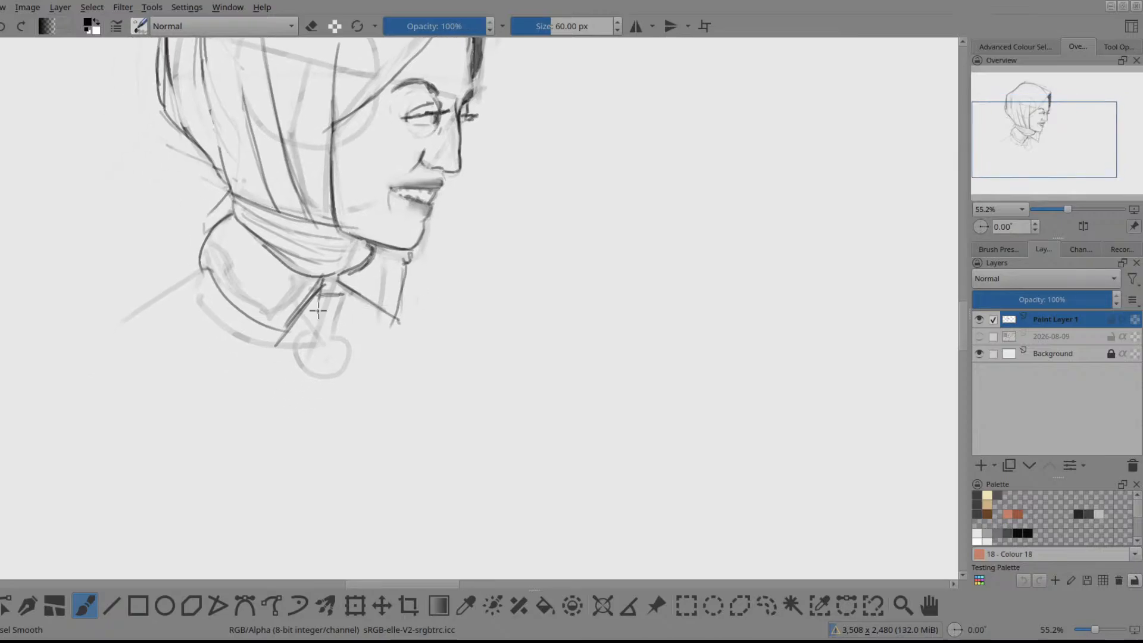
scroll(283, 297, "down", 2)
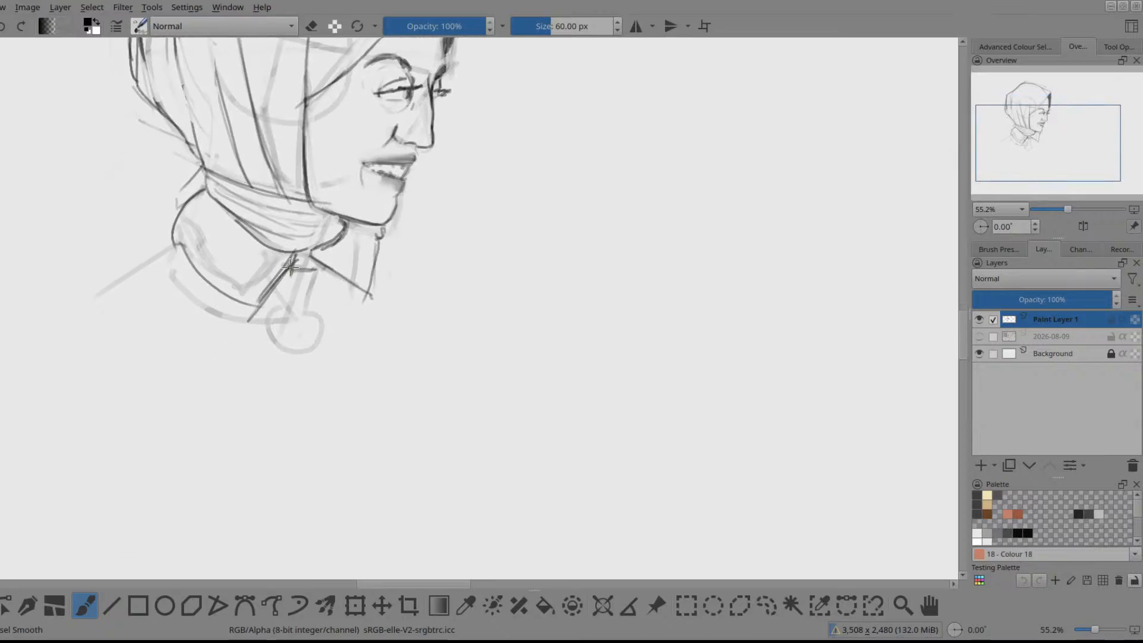
key("e")
left_click_drag(289, 262, 245, 316)
key("2")
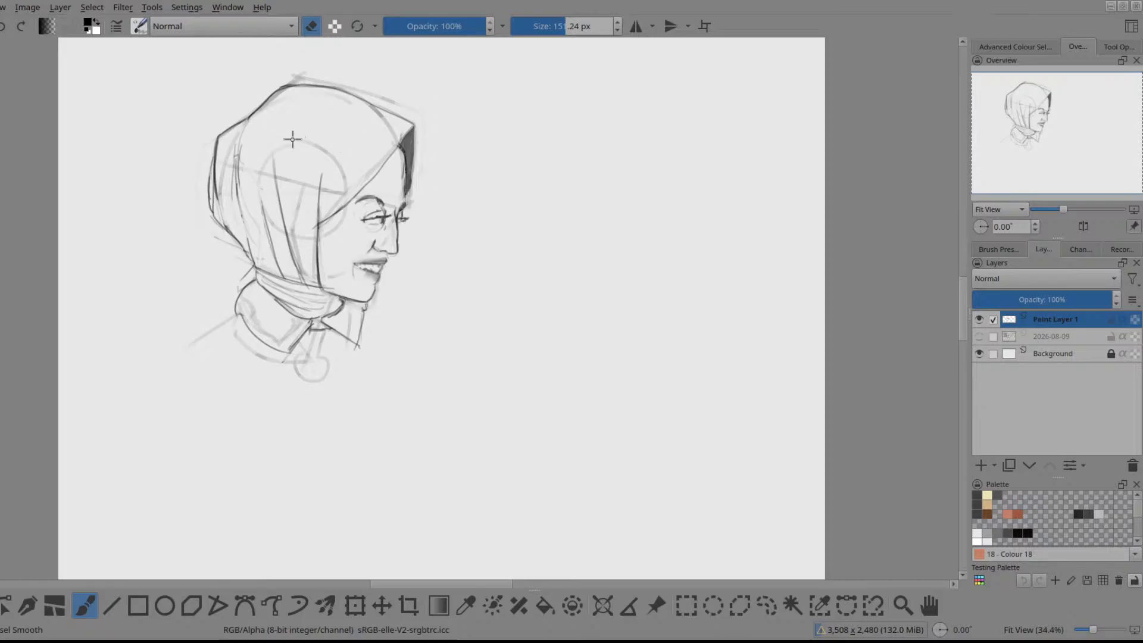
Step: Lasso the top edge of the headwear, shift it slightly down to flatten the crown, and deselect
key("l")
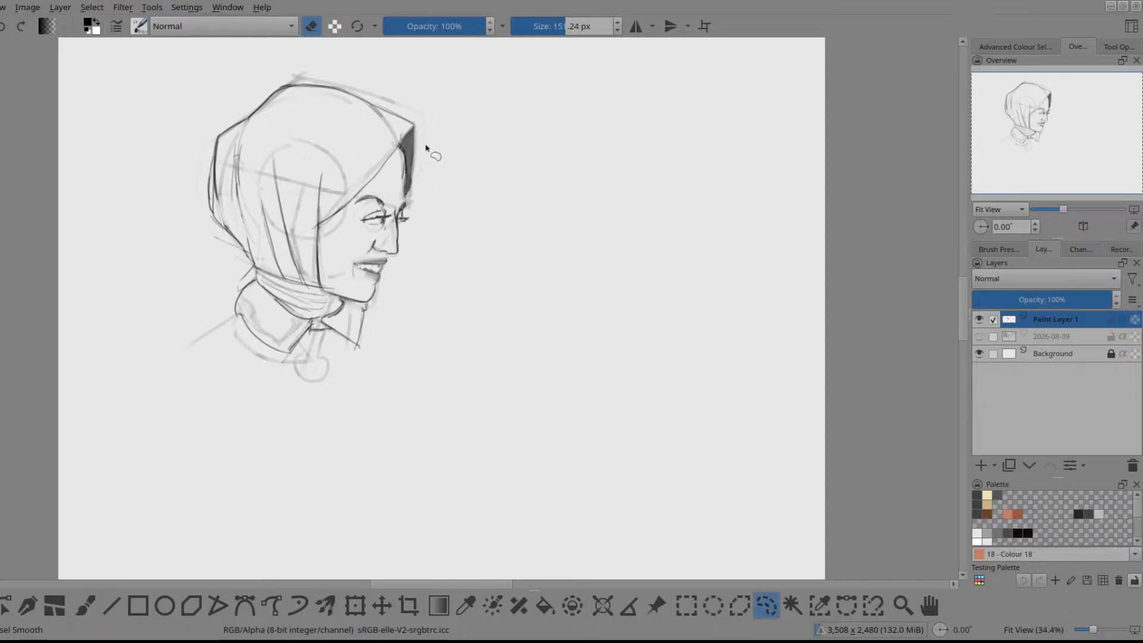
mouse_move(426, 147)
left_mouse_down()
mouse_move(181, 91)
mouse_move(400, 78)
mouse_move(500, 128)
mouse_move(406, 172)
left_mouse_up()
key("t")
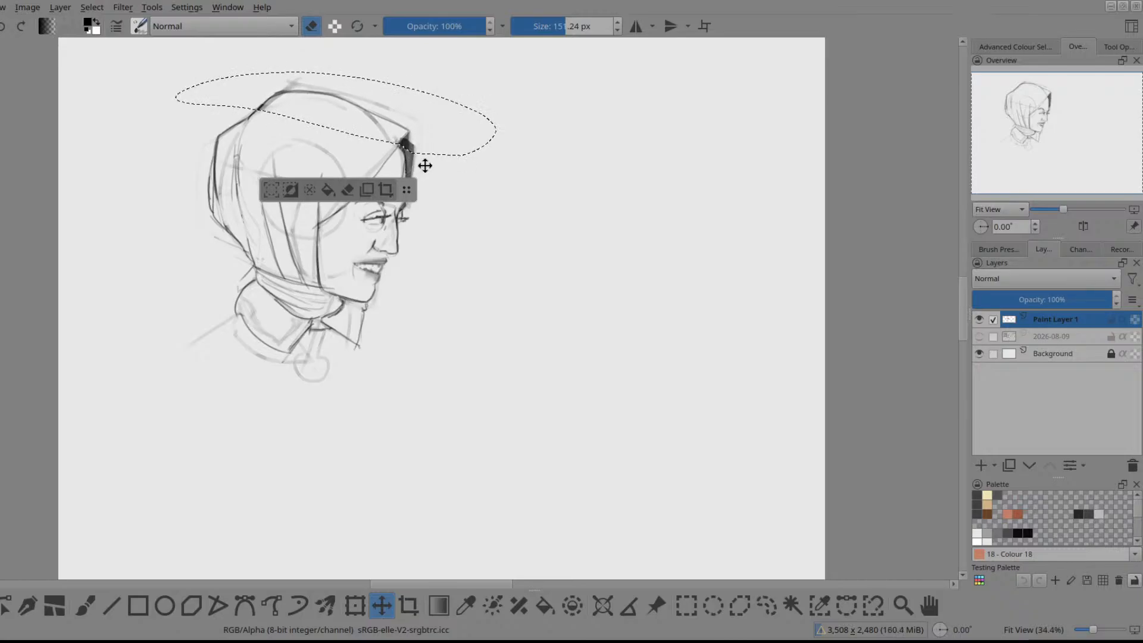
key("ctrl+shift+a")
key("b")
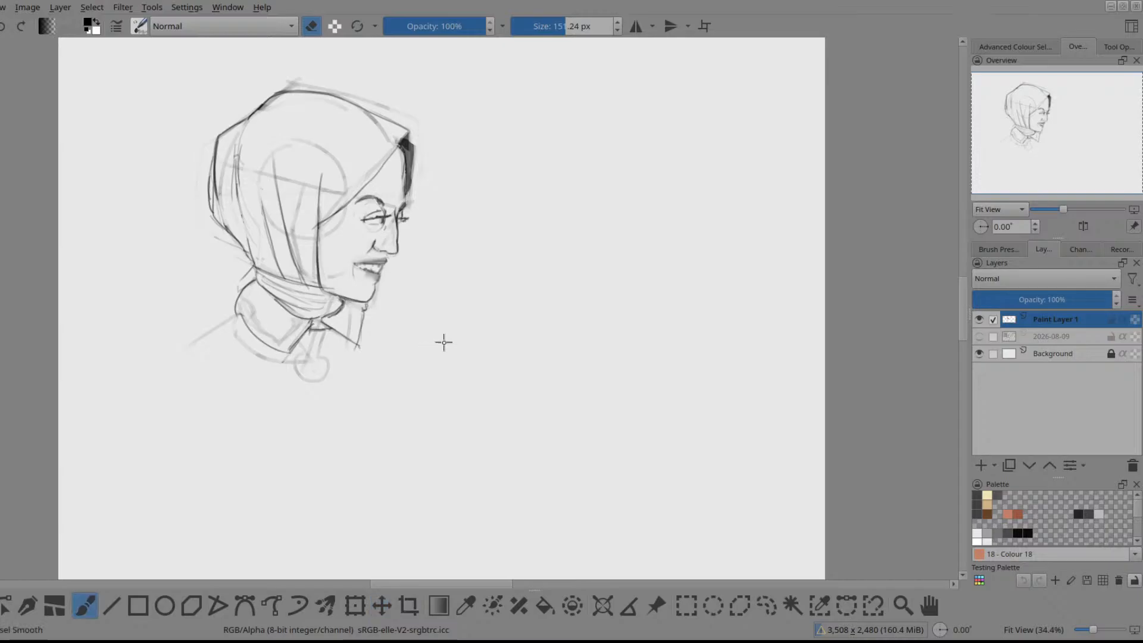
Step: Erase the rough edge in front of the headwear's peak and darken the shadow strip running down the forehead
scroll(445, 258, "up", 4)
key("e")
mouse_move(431, 134)
left_mouse_down()
mouse_move(422, 209)
mouse_move(381, 187)
mouse_move(387, 203)
mouse_move(433, 153)
mouse_move(402, 121)
mouse_move(388, 206)
left_mouse_up()
mouse_move(385, 127)
left_mouse_down()
mouse_move(390, 269)
mouse_move(386, 143)
left_mouse_up()
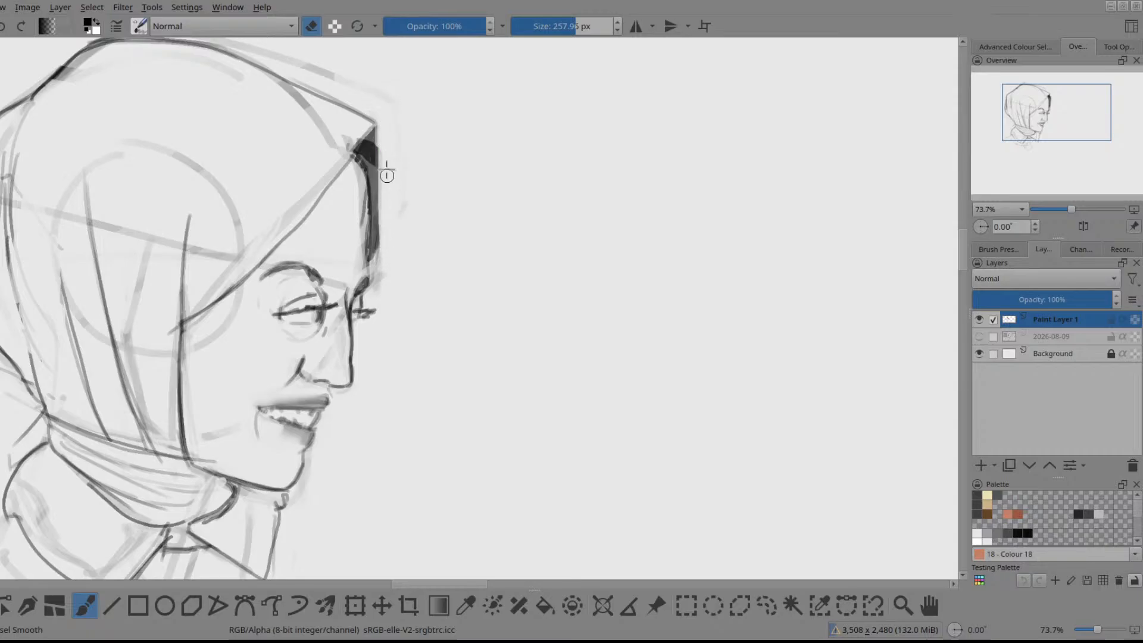
key("e")
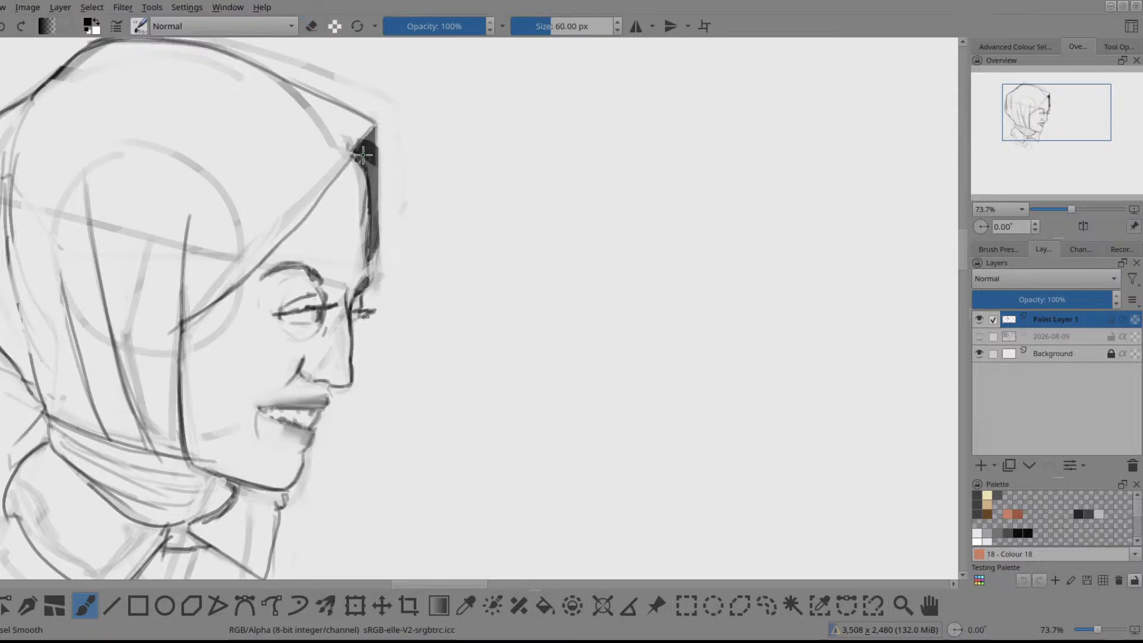
mouse_move(363, 155)
left_mouse_down()
mouse_move(376, 120)
mouse_move(375, 179)
mouse_move(369, 142)
mouse_move(363, 156)
mouse_move(376, 231)
left_mouse_up()
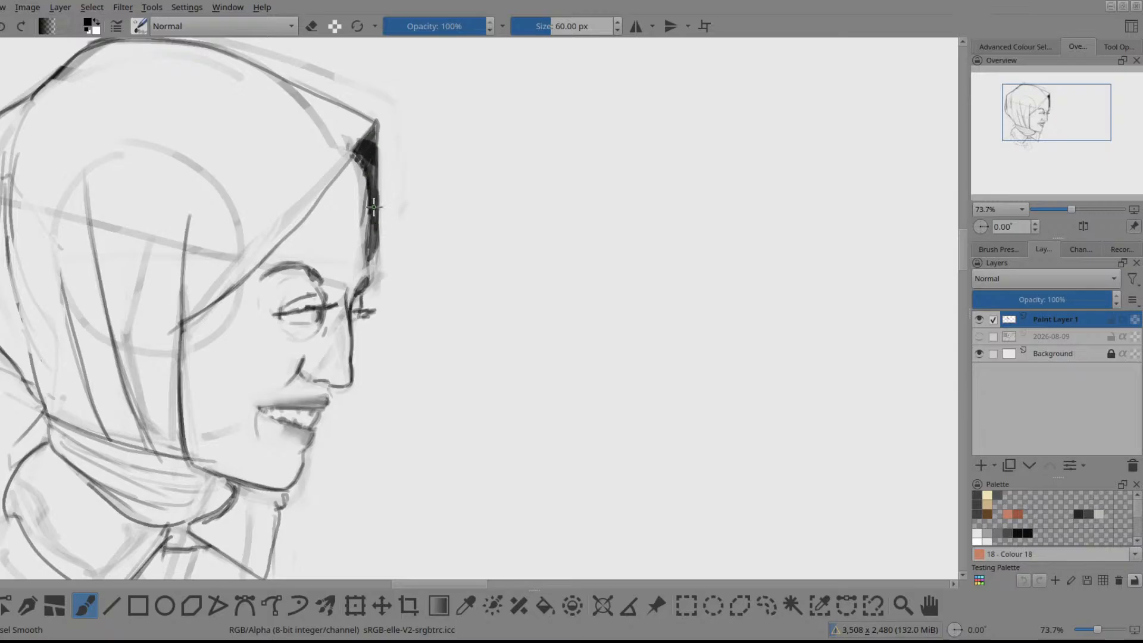
Step: Erase the straight nose bridge line and redraw it as a thinner, gently curved profile down to the tip
scroll(395, 322, "up", 5)
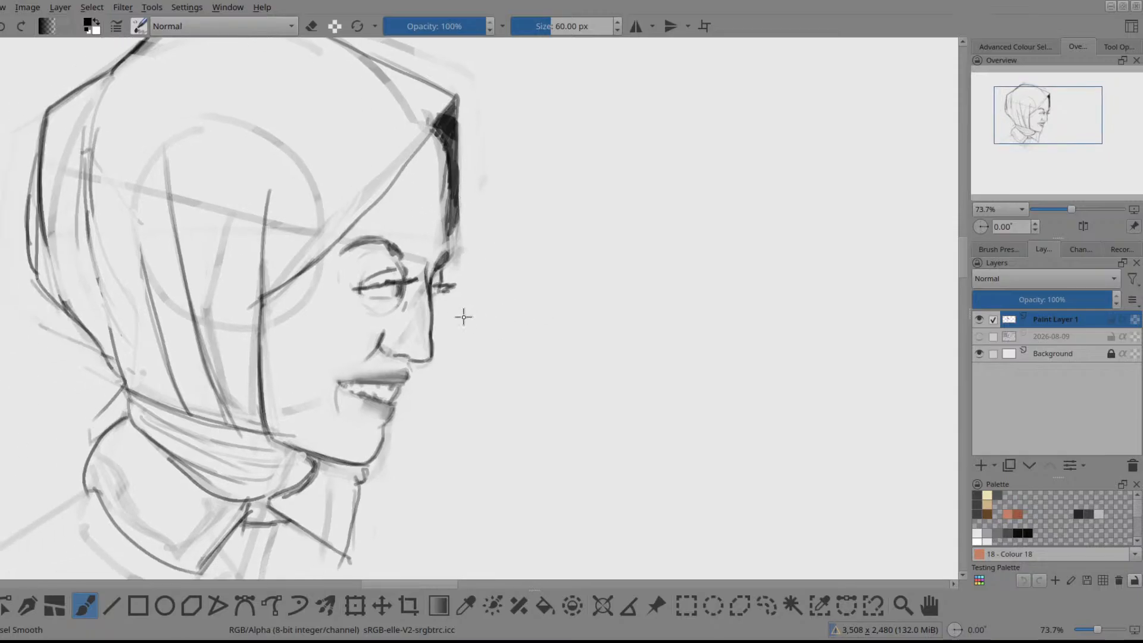
scroll(449, 374, "up", 1)
key("e")
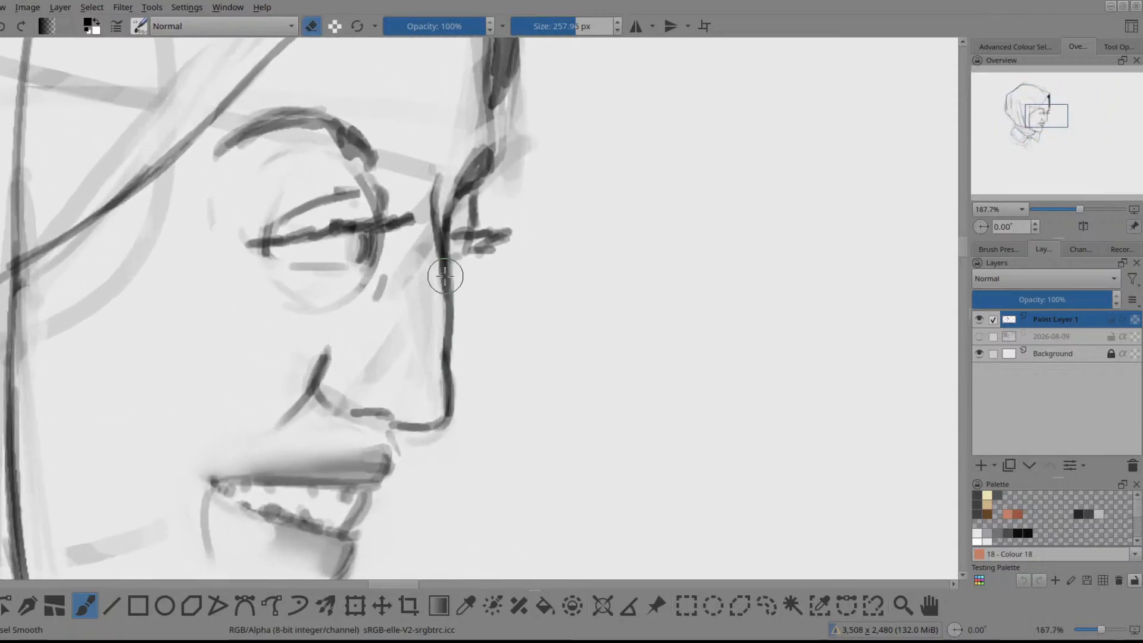
mouse_move(449, 257)
left_mouse_down()
mouse_move(448, 392)
mouse_move(446, 305)
mouse_move(453, 377)
left_mouse_up()
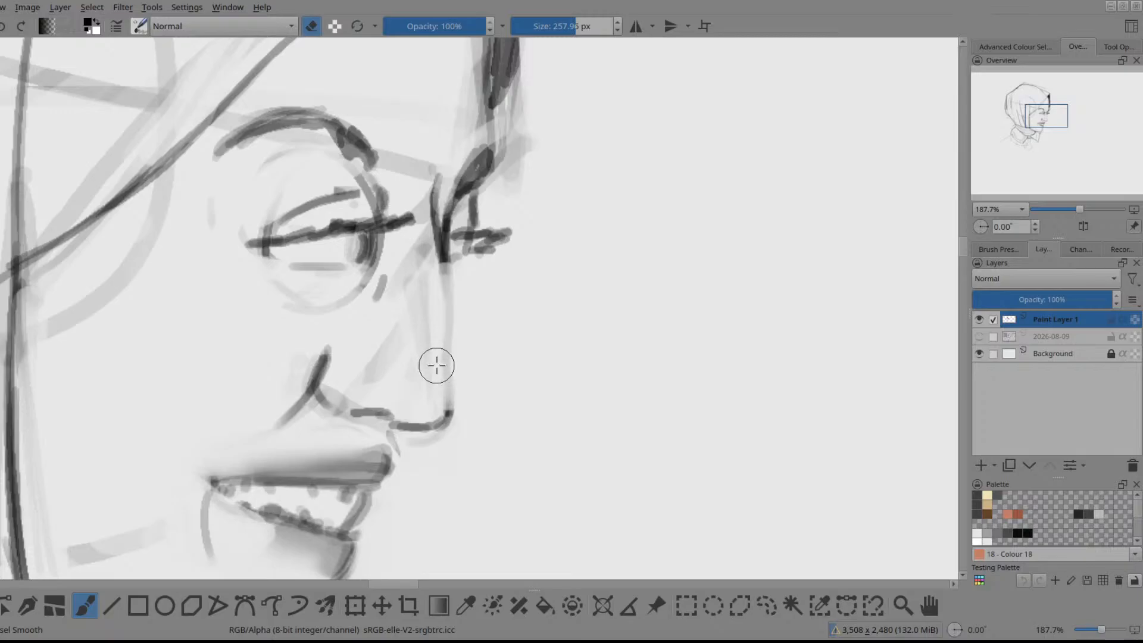
key("e")
mouse_move(435, 226)
left_mouse_down()
mouse_move(443, 389)
mouse_move(428, 427)
mouse_move(394, 423)
mouse_move(455, 353)
mouse_move(453, 323)
left_mouse_up()
key("e")
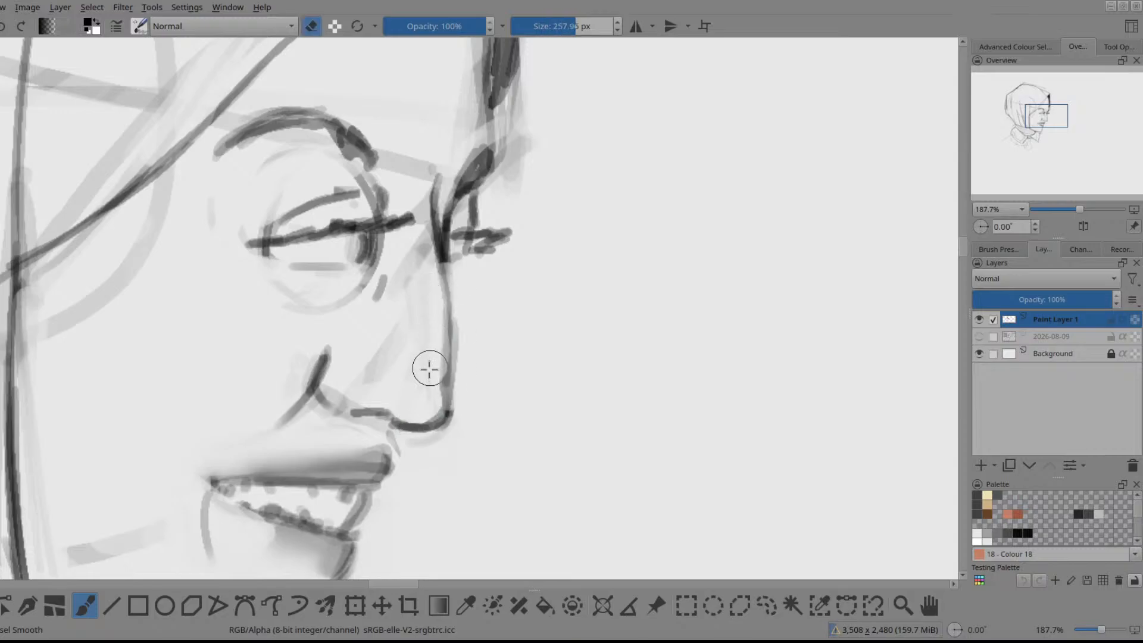
Step: Draw a light curved contour above the nostril wing
key("e")
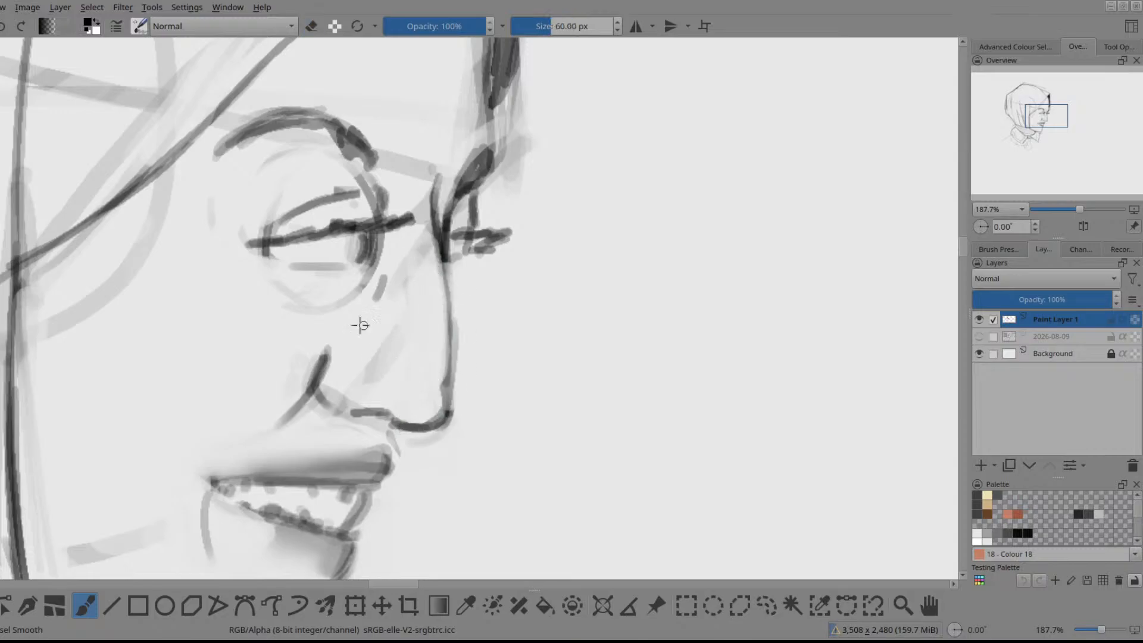
left_click_drag(386, 282, 416, 275)
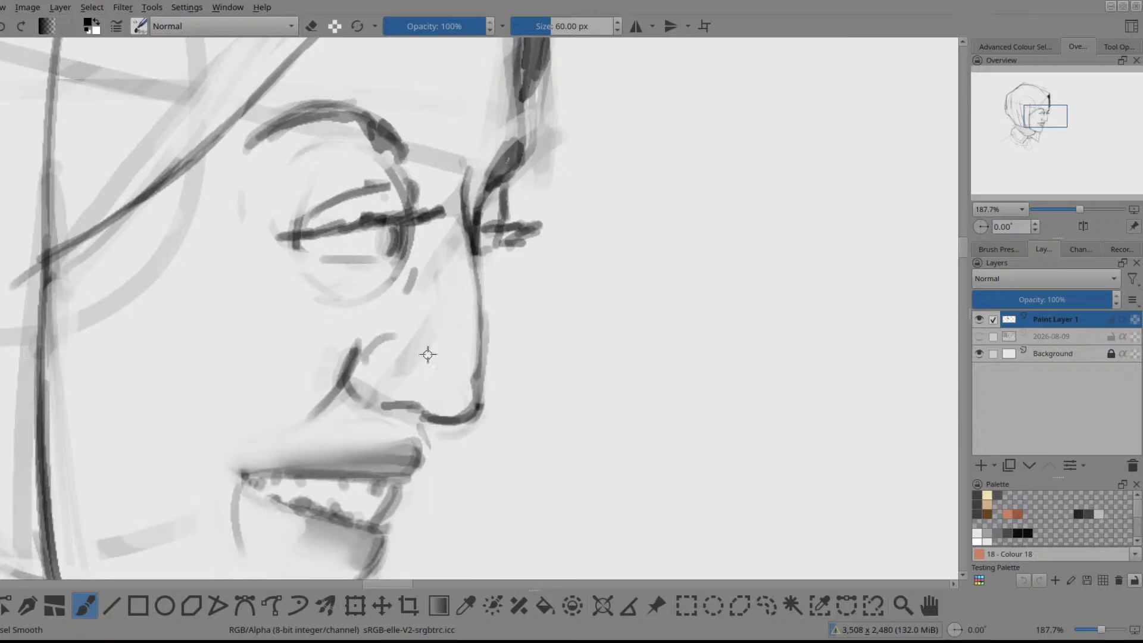
key("2")
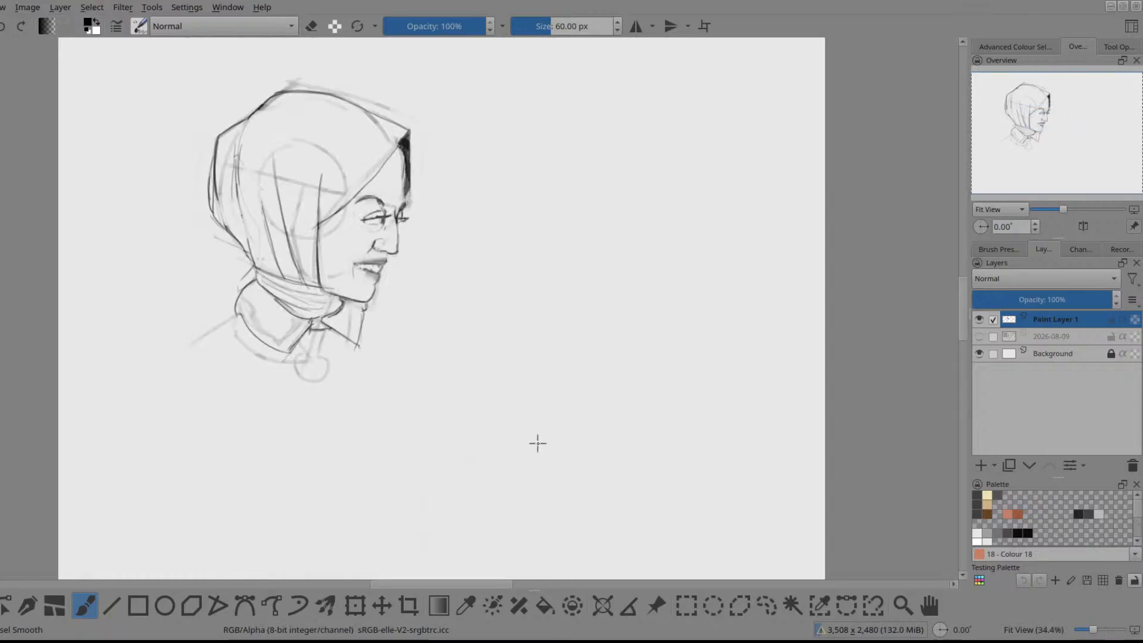
Step: Darken the far eye's lashes and lighten the line where the nose bridge meets the brow
scroll(538, 444, "up", 6)
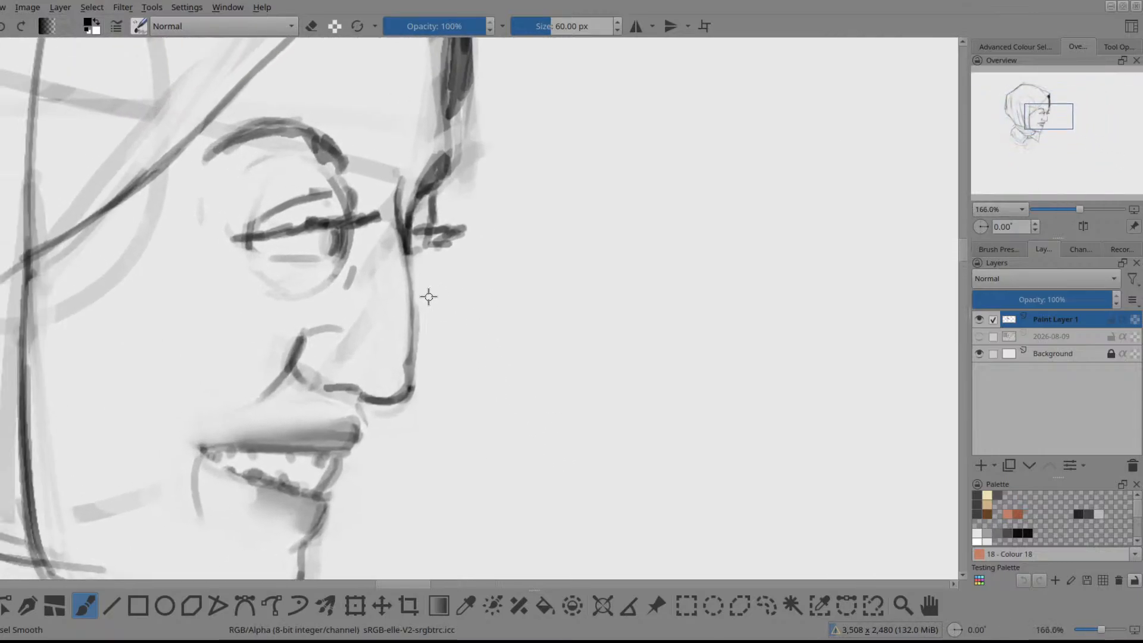
key("e")
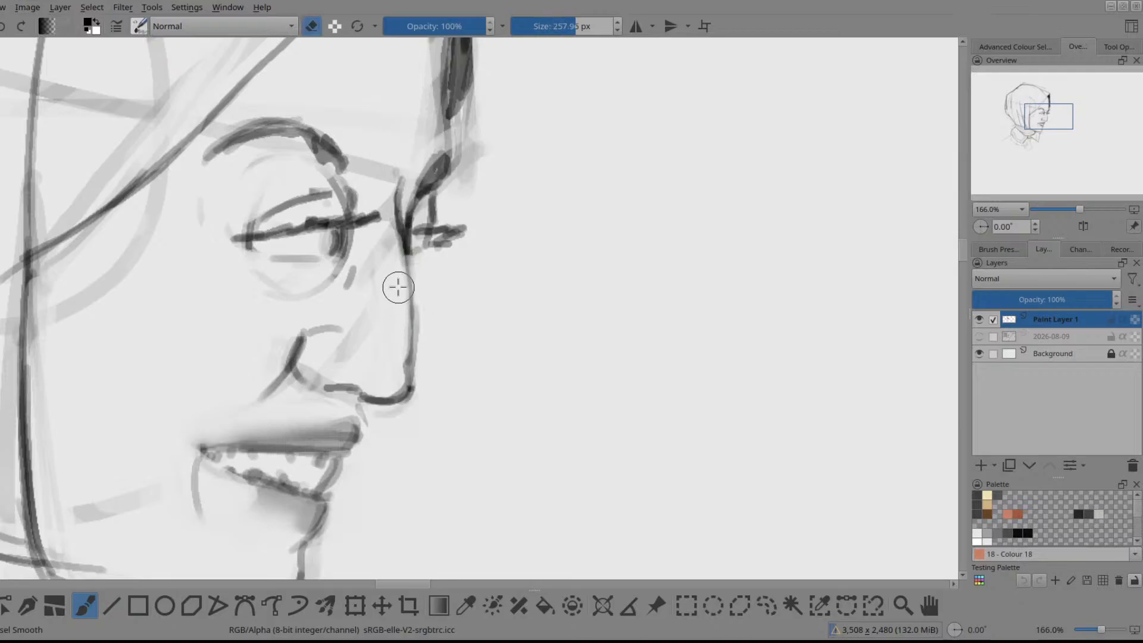
key("e")
mouse_move(407, 234)
left_mouse_down()
mouse_move(453, 227)
mouse_move(431, 238)
mouse_move(437, 247)
mouse_move(455, 231)
mouse_move(399, 233)
mouse_move(399, 282)
left_mouse_up()
key("e")
left_click_drag(397, 215, 399, 288)
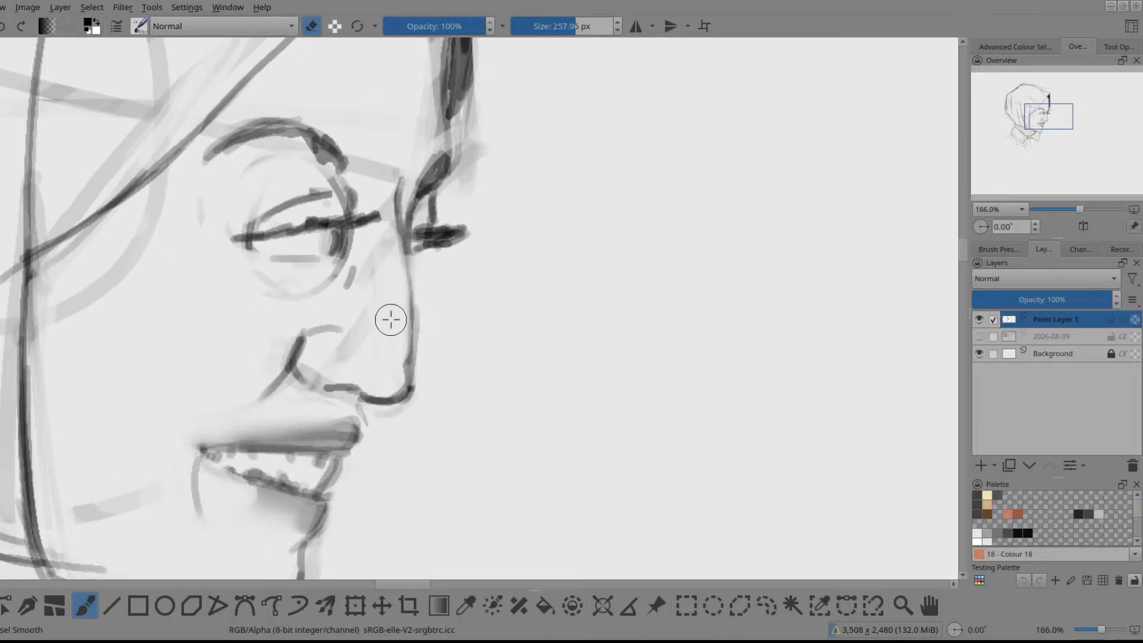
key("e")
left_click_drag(352, 396, 448, 242)
key("2")
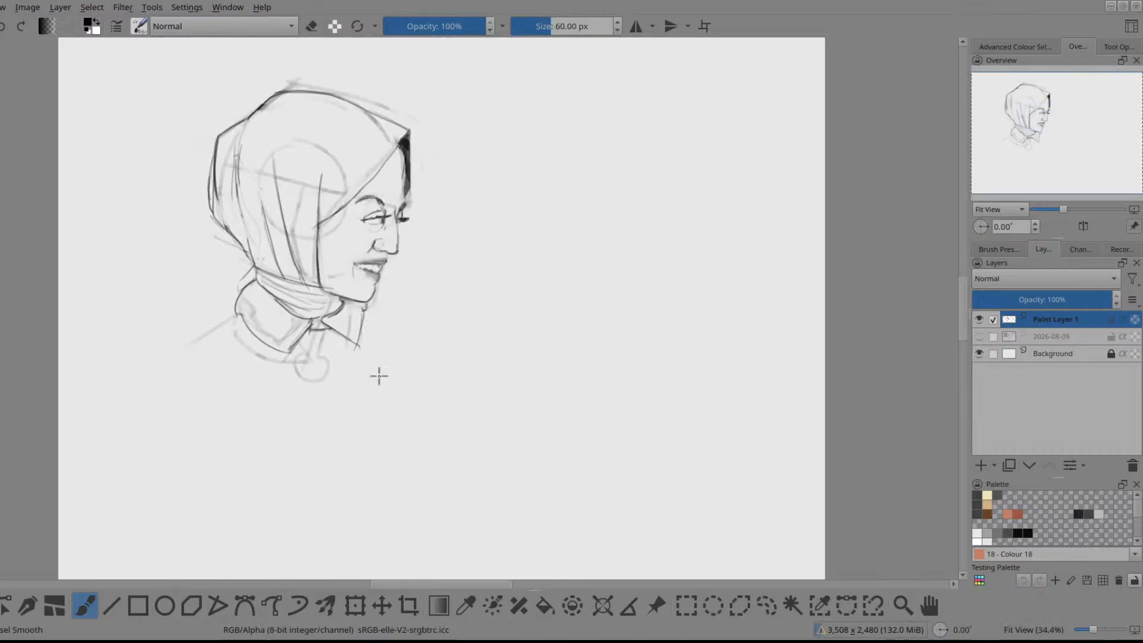
left_click_drag(380, 375, 372, 239)
key("2")
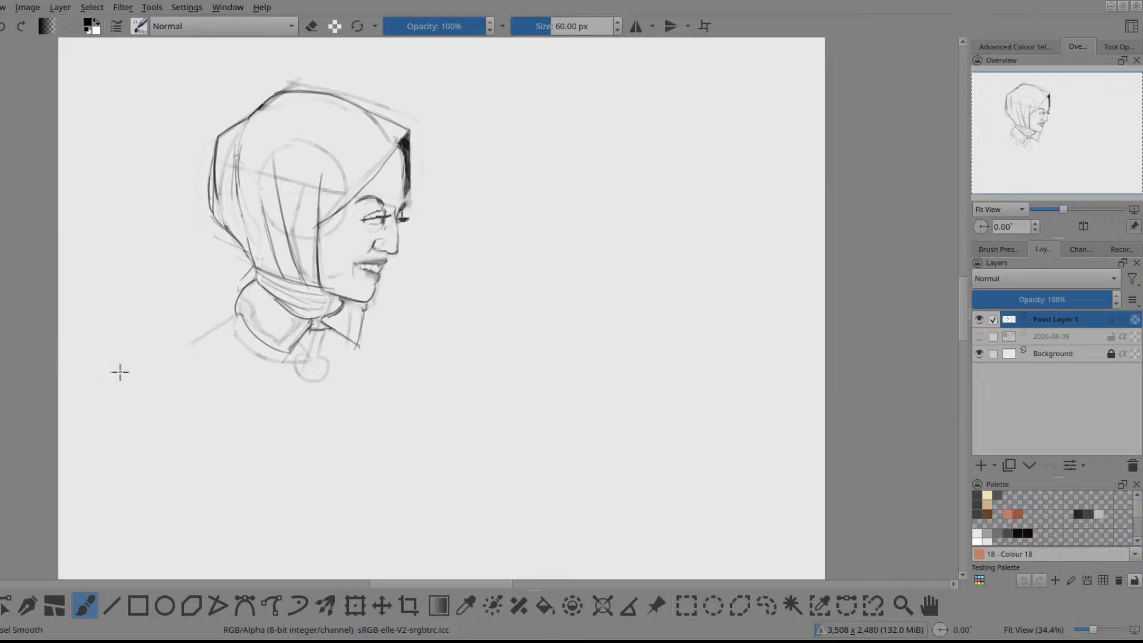
Step: Sketch the near shoulder line sloping from the collar's back edge and the far shoulder line from the far flap
left_click_drag(240, 313, 152, 347)
left_click_drag(365, 315, 440, 326)
Step: Erase along the inner side of the chin and jaw contour to thin the line and remove stray marks
left_click_drag(357, 351, 356, 185)
mouse_move(352, 162)
left_mouse_down()
mouse_move(275, 314)
mouse_move(324, 258)
mouse_move(298, 267)
mouse_move(314, 273)
left_mouse_up()
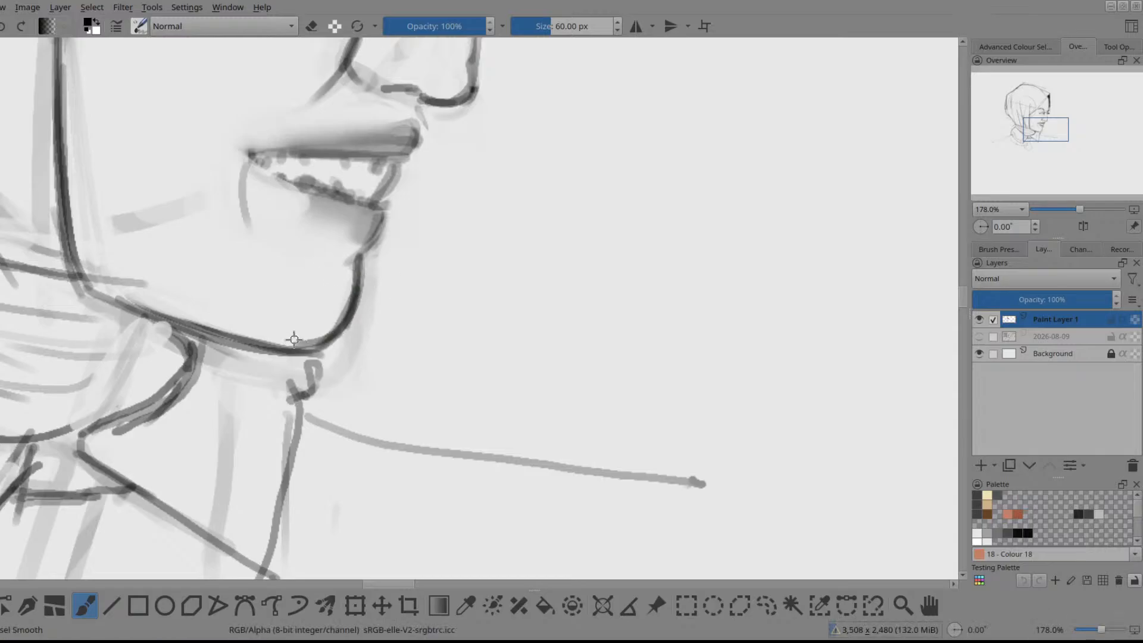
key("e")
mouse_move(313, 326)
left_mouse_down()
mouse_move(334, 306)
mouse_move(297, 339)
left_mouse_up()
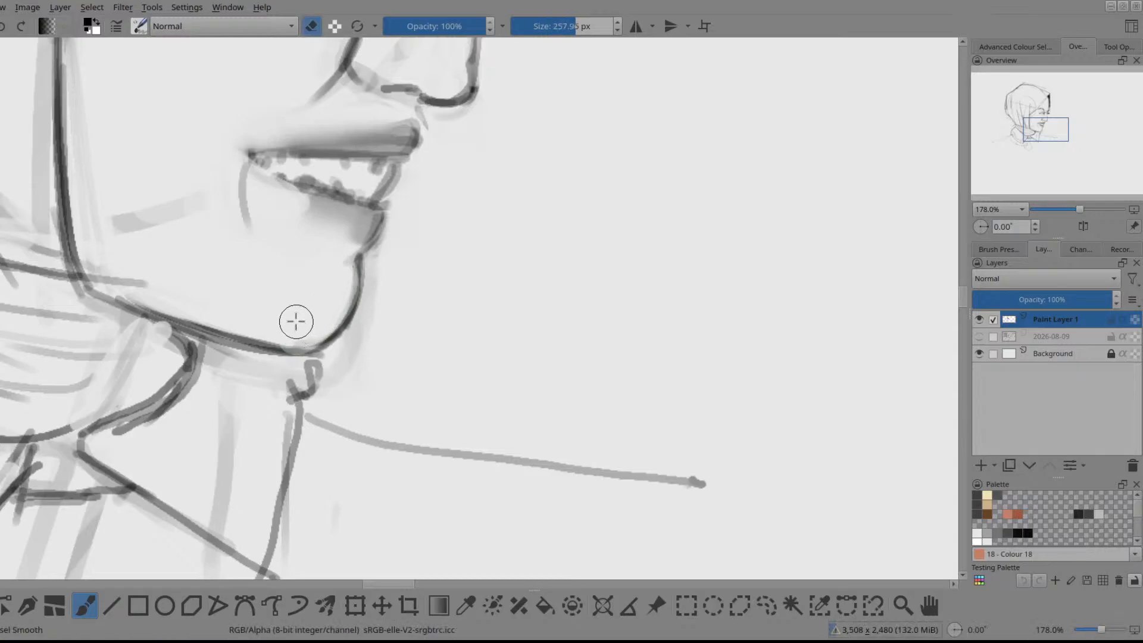
left_click_drag(182, 274, 213, 285)
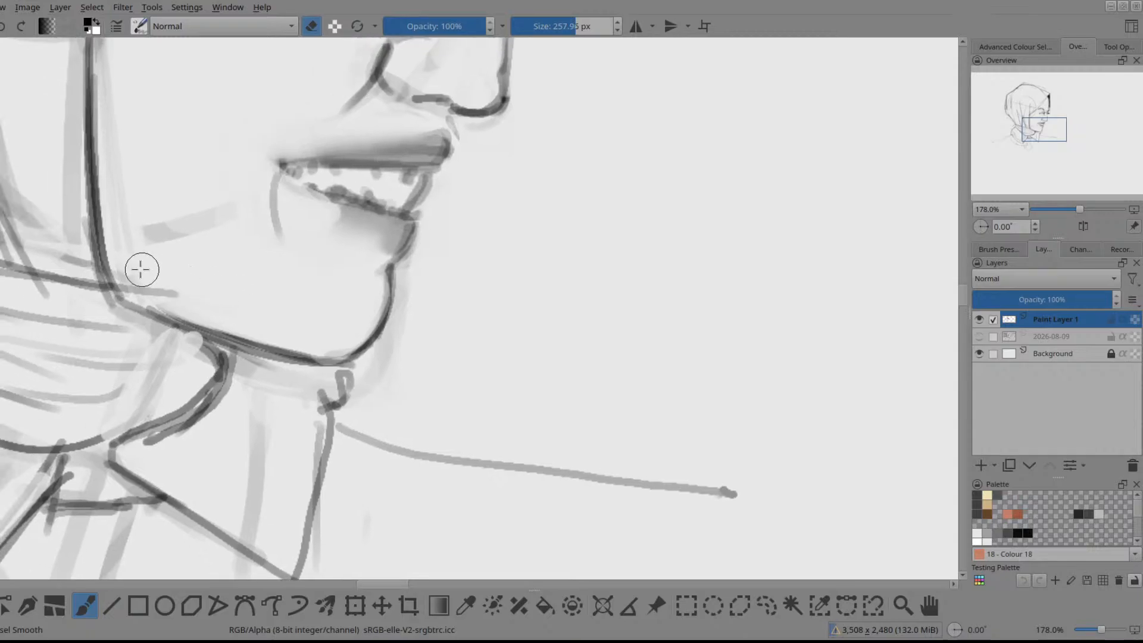
mouse_move(138, 285)
left_mouse_down()
mouse_move(277, 325)
mouse_move(254, 326)
left_mouse_up()
key("e")
key("2")
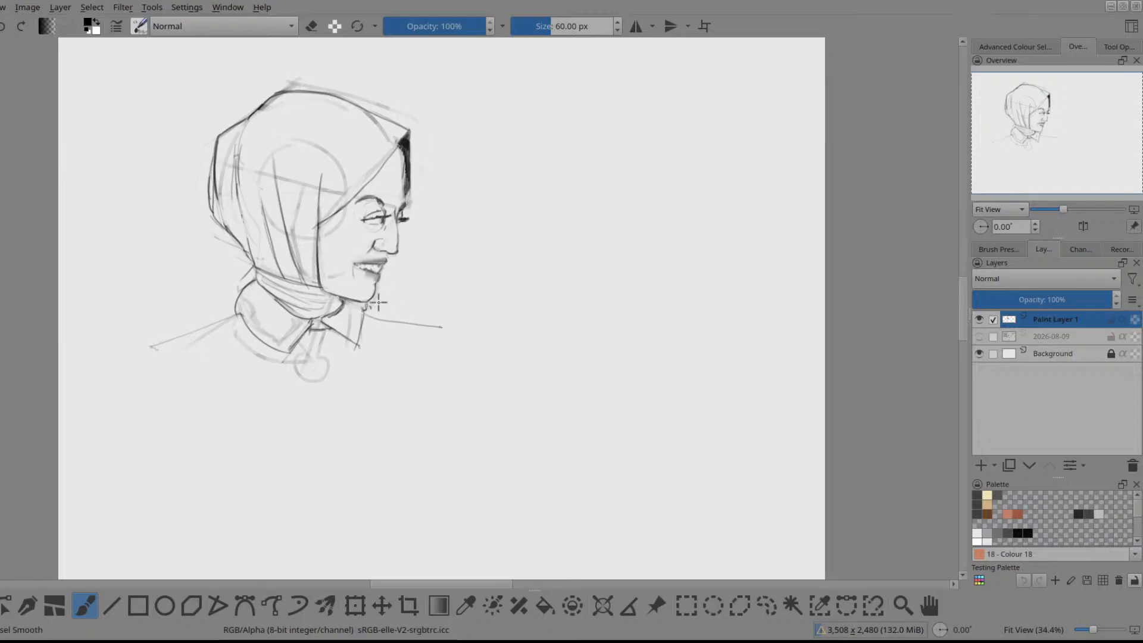
Step: Redraw the far shoulder line higher from below the chin, erase the lower line, and round the shoulder downward
left_click_drag(378, 302, 416, 310)
key("e")
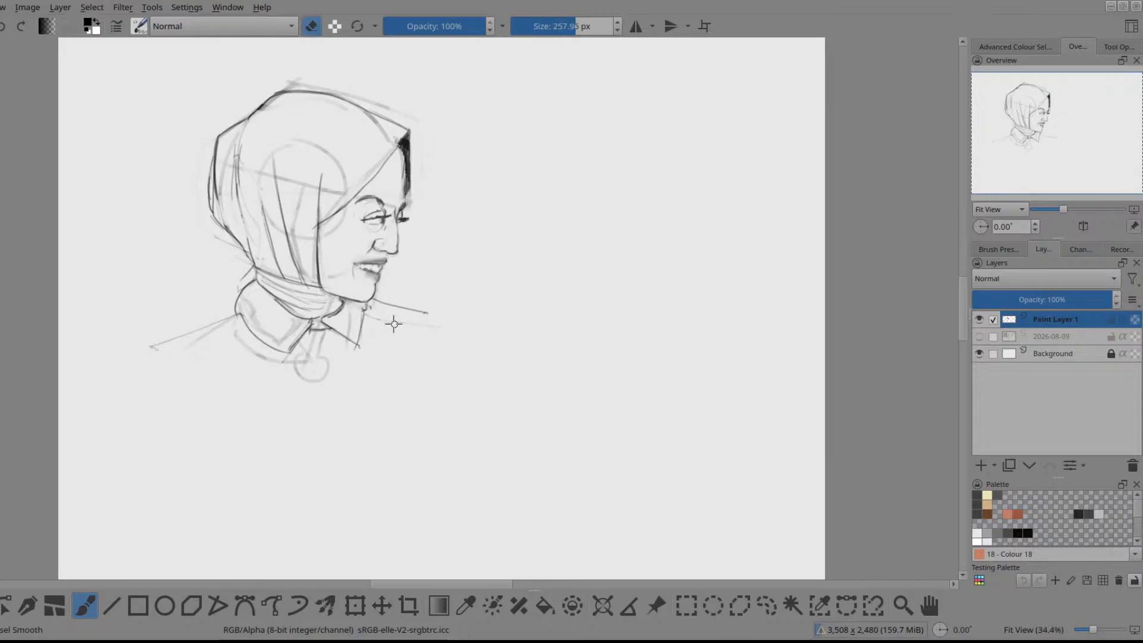
key("e")
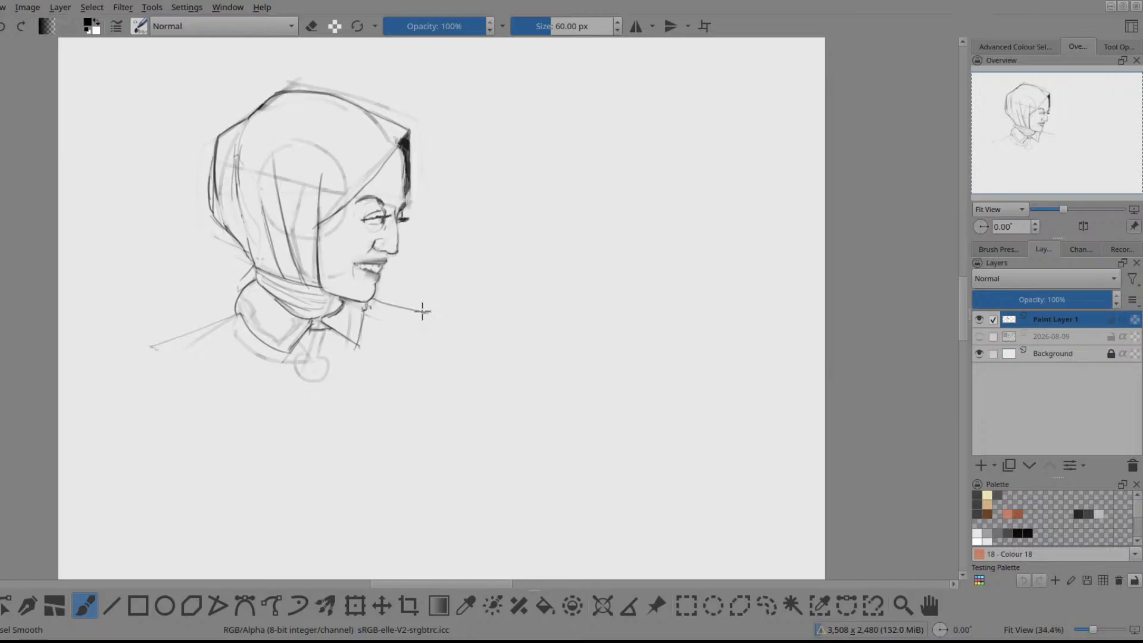
left_click_drag(422, 310, 452, 338)
Step: Redraw the near shoulder slope as a darker line from the collar outward, with short strokes at the shoulder point
mouse_move(215, 321)
left_mouse_down()
mouse_move(194, 331)
mouse_move(225, 315)
mouse_move(139, 342)
left_mouse_up()
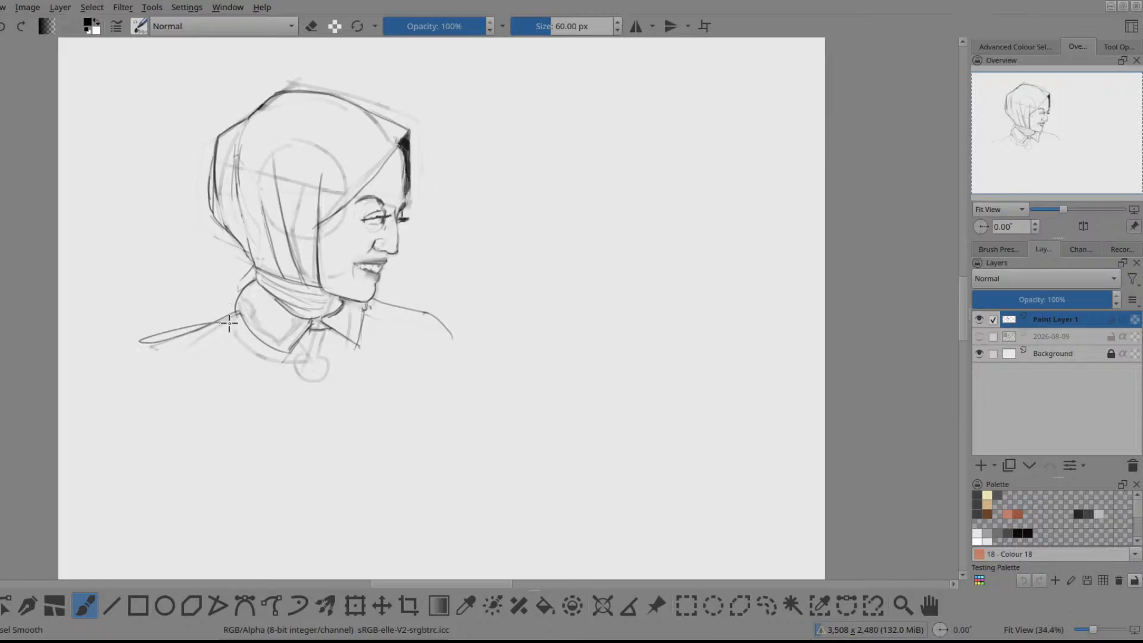
key("ctrl+z")
left_click_drag(240, 313, 171, 339)
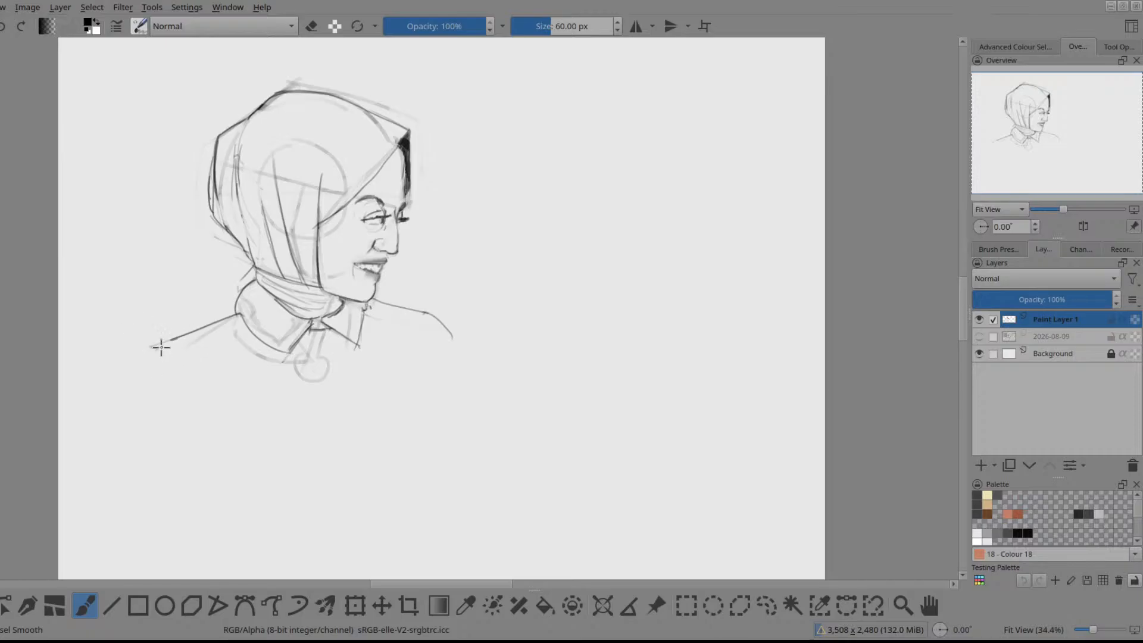
left_click_drag(161, 347, 174, 338)
Step: Erase around the collar's lower edges to lighten construction lines and trim the overshooting flap tips
left_click_drag(370, 383, 275, 338)
key("e")
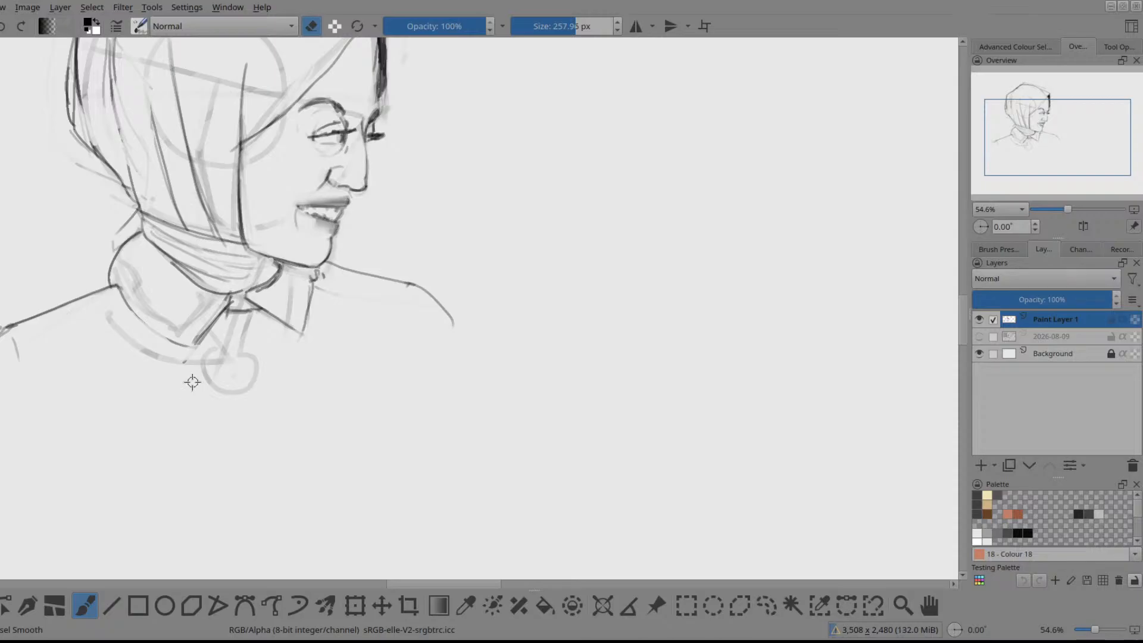
left_click_drag(172, 415, 186, 370)
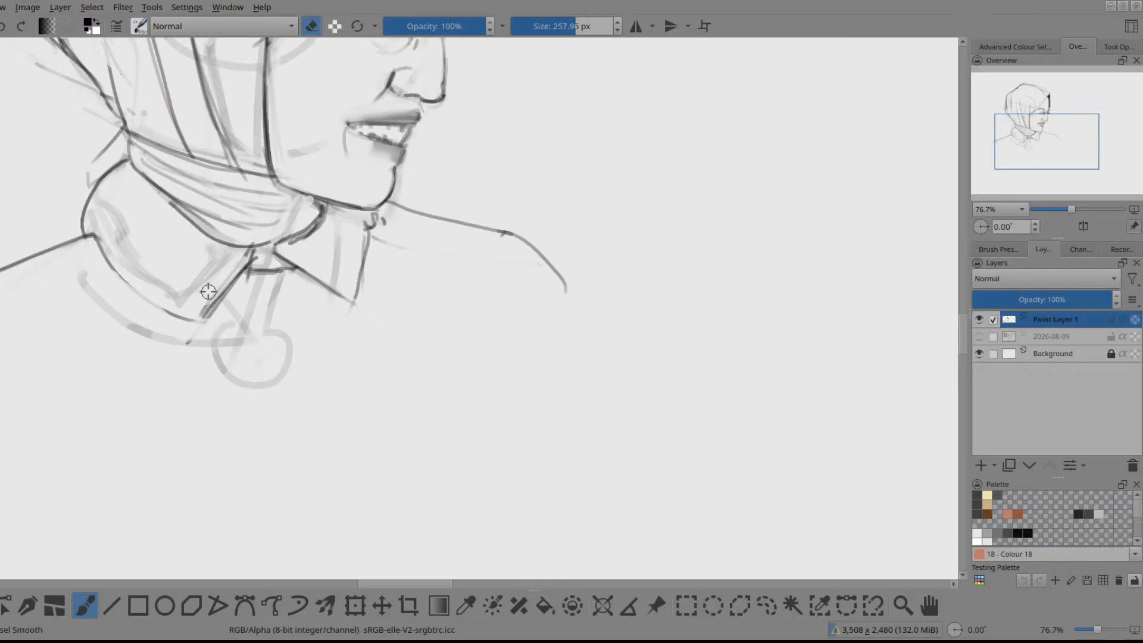
key("2")
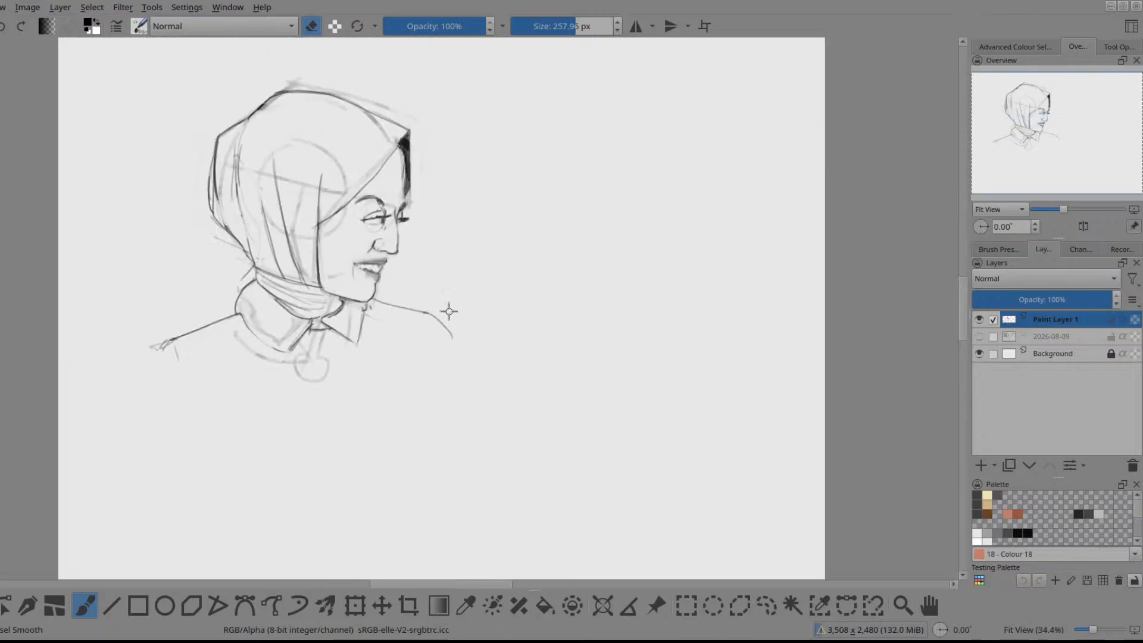
Step: Sketch a wide shallow curve near the bottom of the page and a slanting forearm line above it
scroll(191, 370, "up", 2)
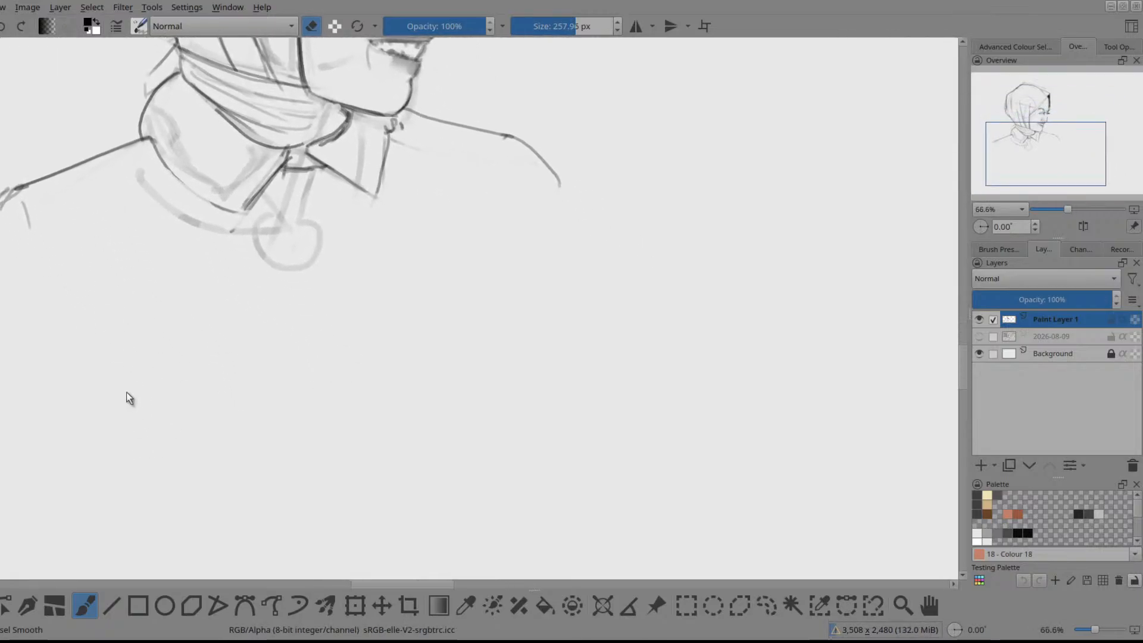
key("2")
left_click_drag(206, 461, 155, 362)
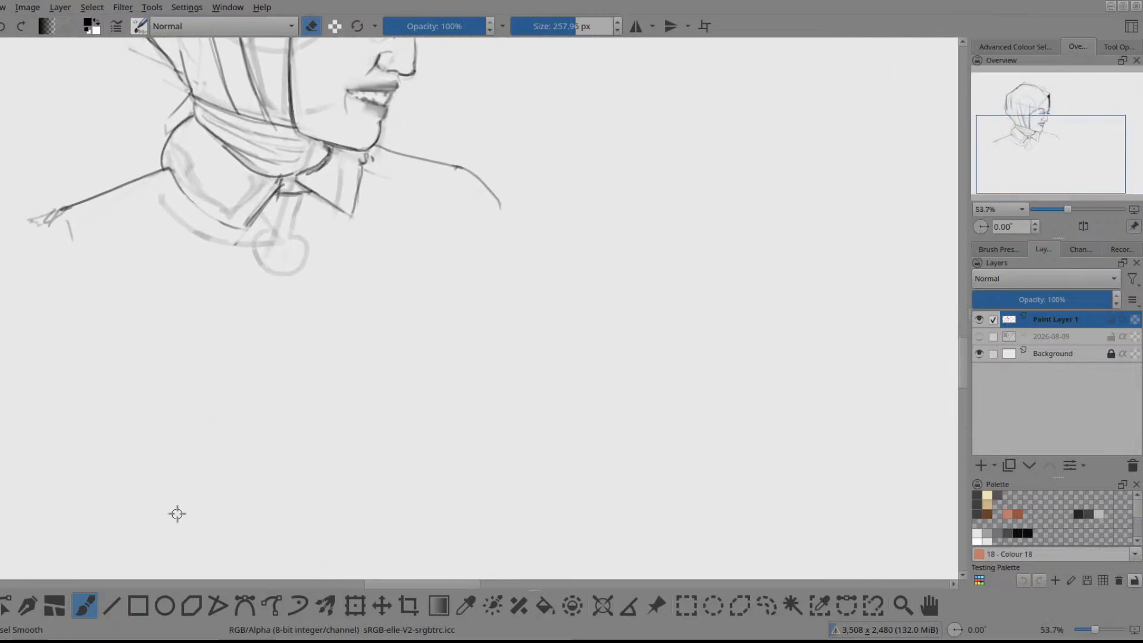
key("e")
left_click_drag(126, 527, 405, 527)
key("2")
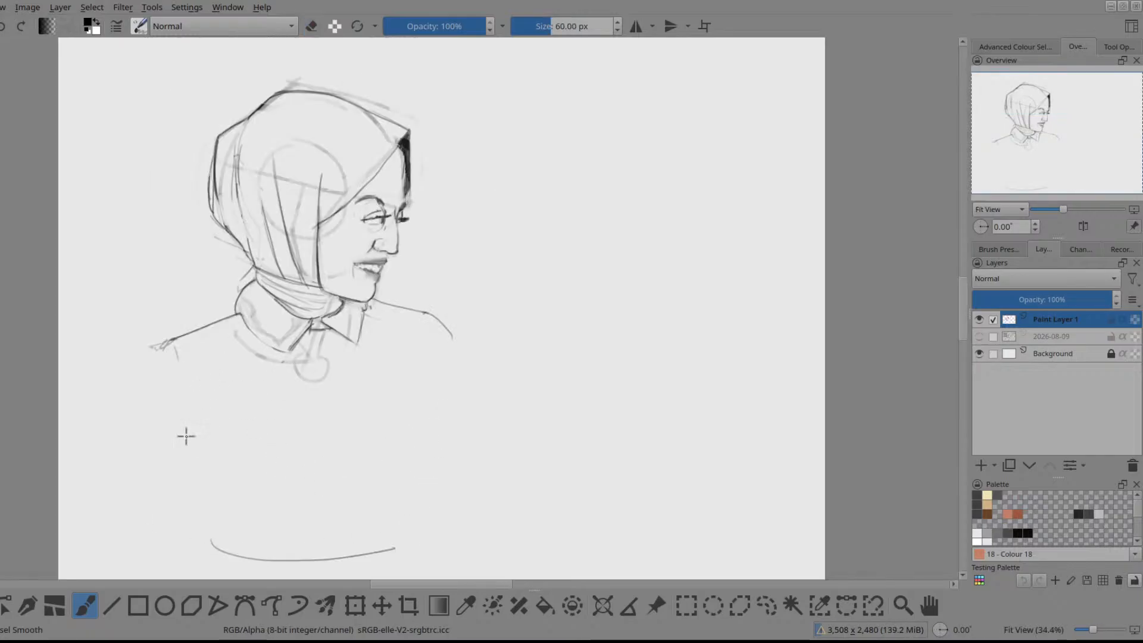
left_click_drag(197, 450, 334, 523)
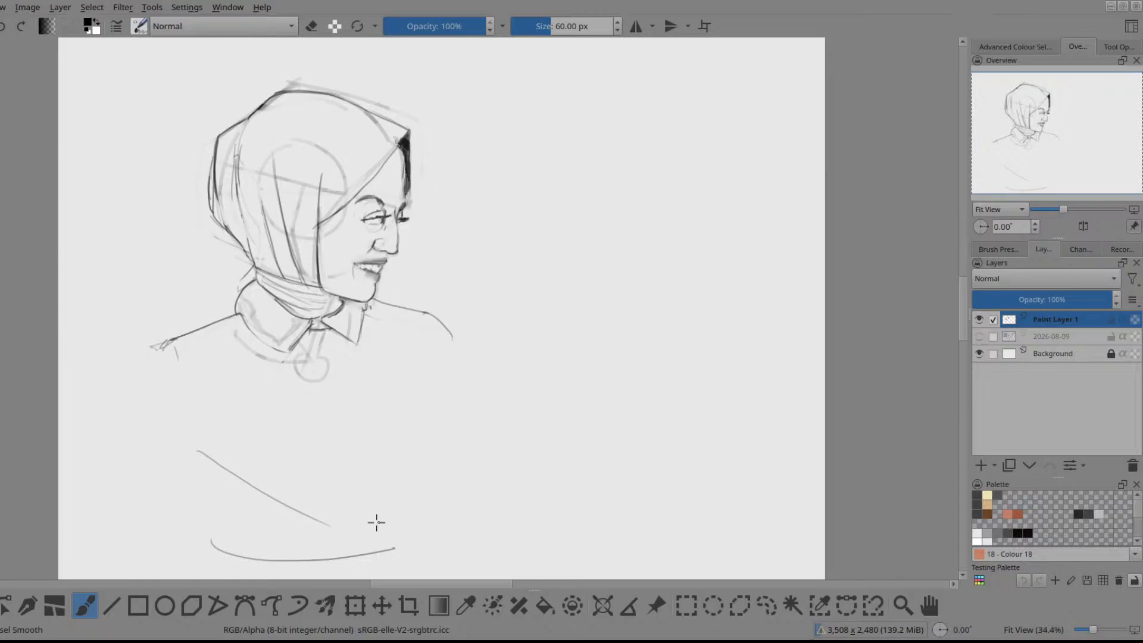
Step: Sketch the far arm's inner and outer contours down to the bottom curve, and the near arm's curved contour below the shoulder
left_click_drag(427, 340, 397, 466)
left_click_drag(452, 332, 455, 382)
left_click_drag(453, 343, 436, 455)
left_click(420, 494)
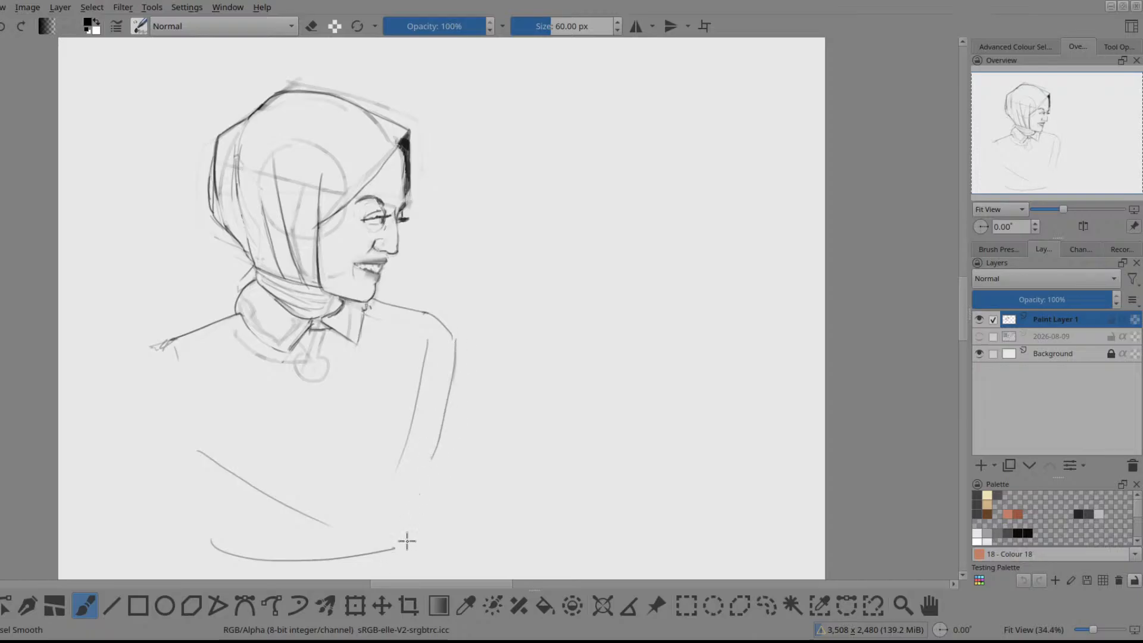
left_click_drag(433, 456, 398, 552)
left_click_drag(168, 345, 187, 436)
left_click_drag(175, 475, 187, 446)
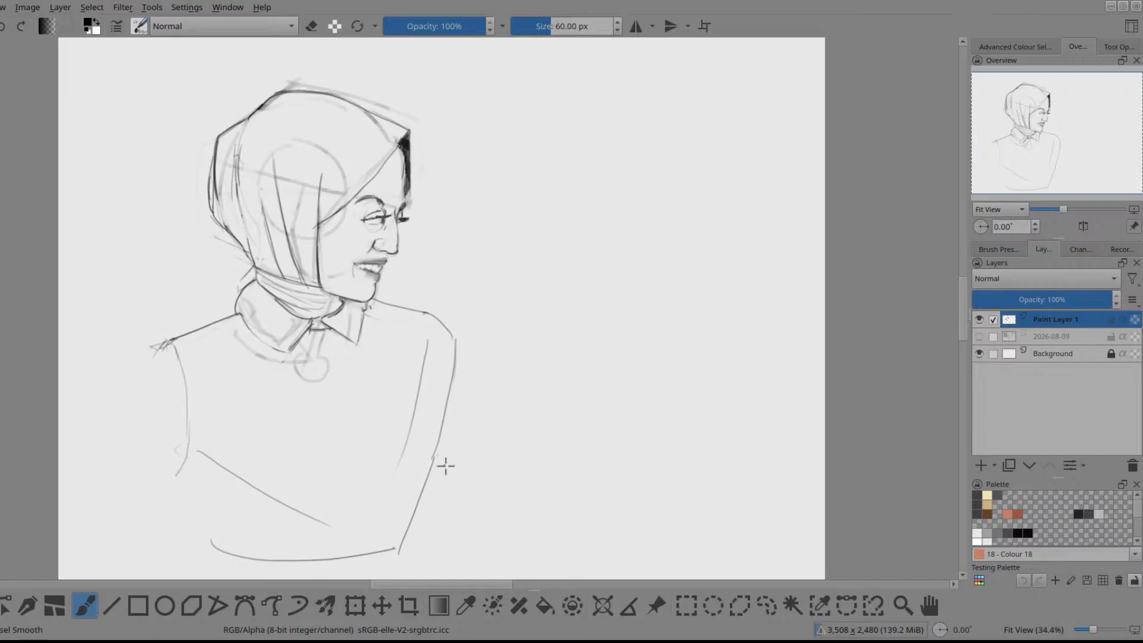
Step: Redraw the torso's far outer contour as one bowed line from the shoulder down to the bottom curve, erasing the stray and old strokes
mouse_move(453, 337)
left_mouse_down()
mouse_move(447, 436)
mouse_move(446, 411)
left_mouse_up()
left_click_drag(447, 362, 442, 452)
key("e")
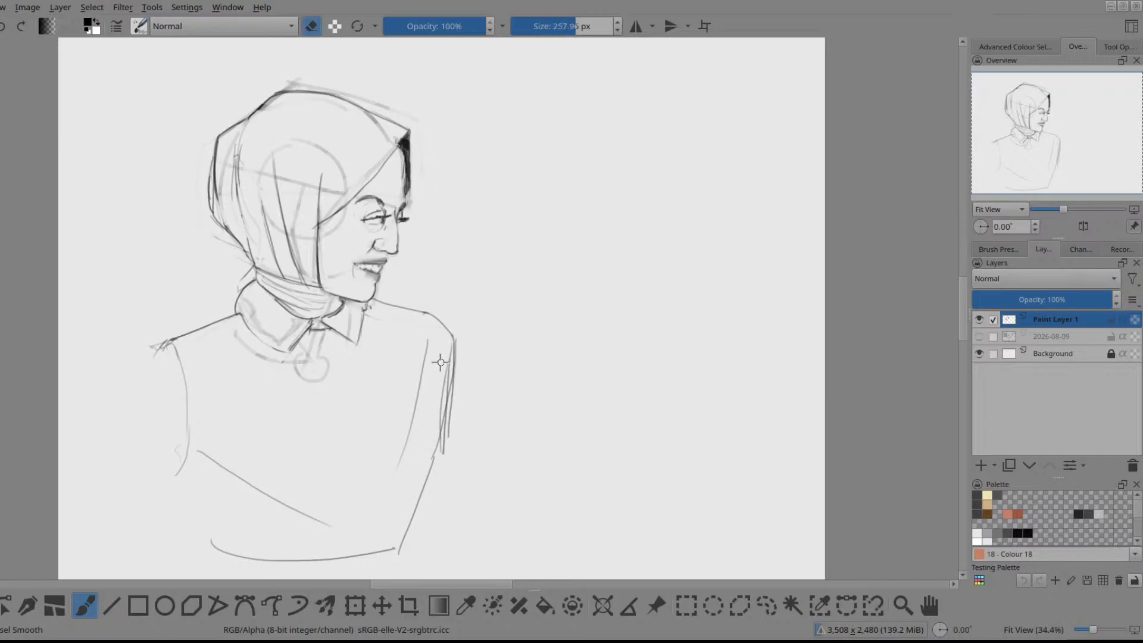
mouse_move(438, 365)
left_mouse_down()
mouse_move(445, 433)
mouse_move(453, 353)
mouse_move(443, 460)
mouse_move(451, 360)
mouse_move(444, 450)
left_mouse_up()
key("e")
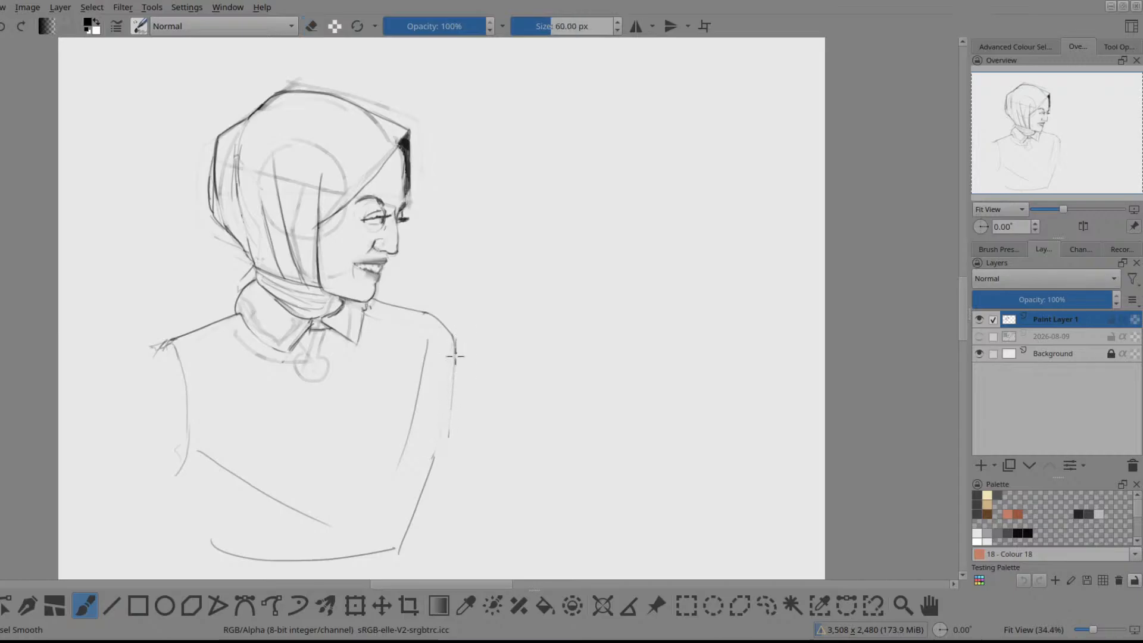
mouse_move(455, 356)
left_mouse_down()
mouse_move(443, 484)
mouse_move(446, 473)
mouse_move(408, 556)
left_mouse_up()
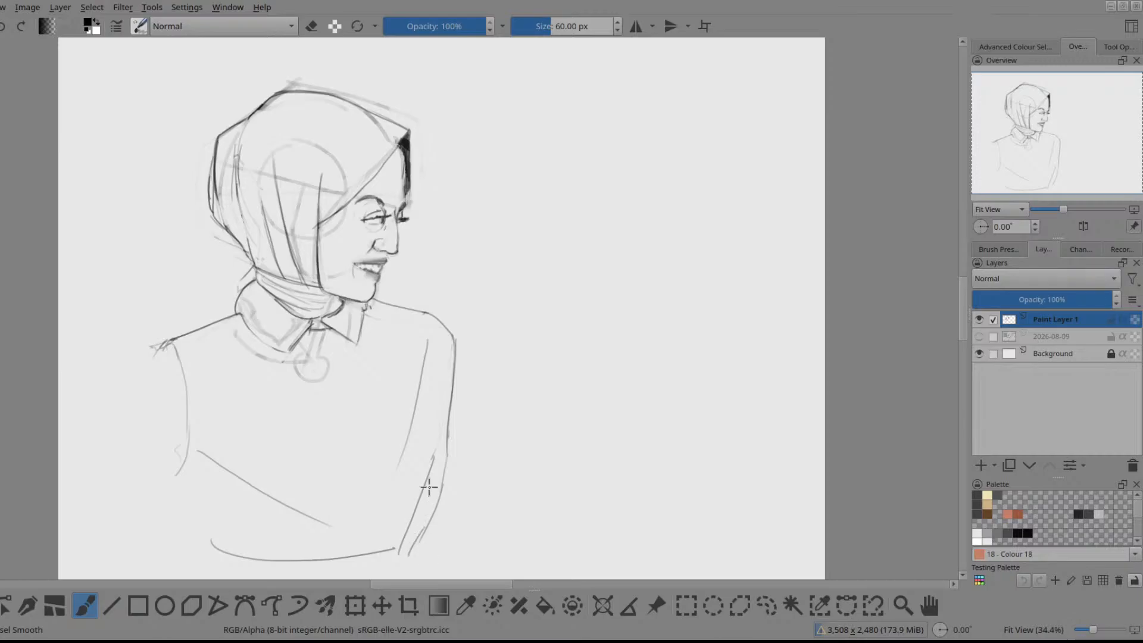
key("e")
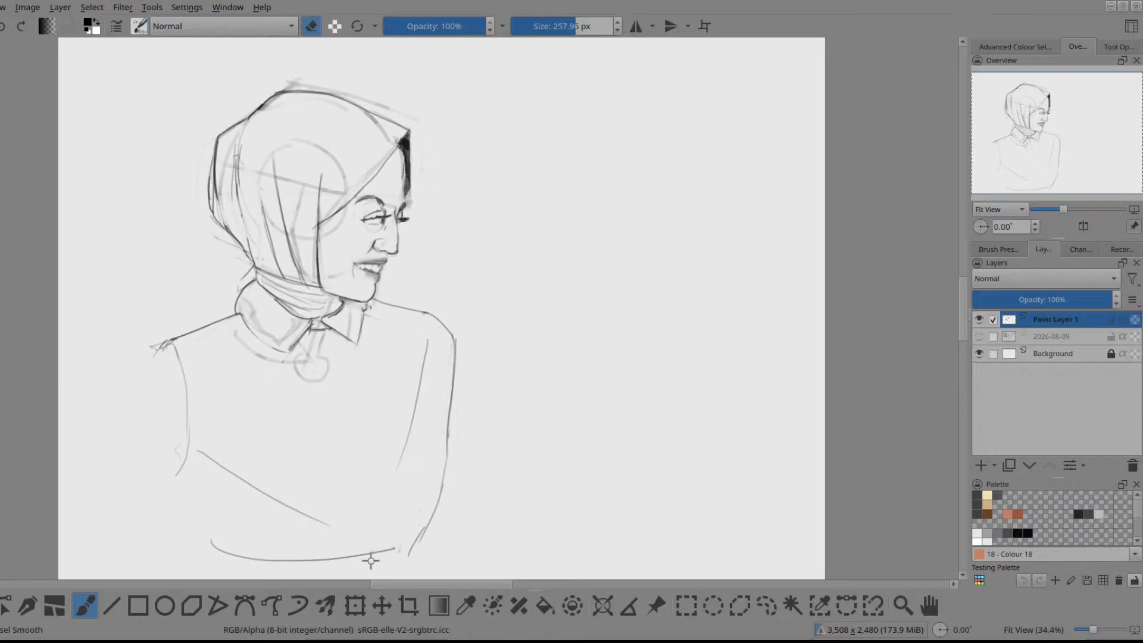
Step: Draw a new, slightly lower bottom curve meeting the far contour, and erase the old curve above it
left_click_drag(232, 554, 221, 512)
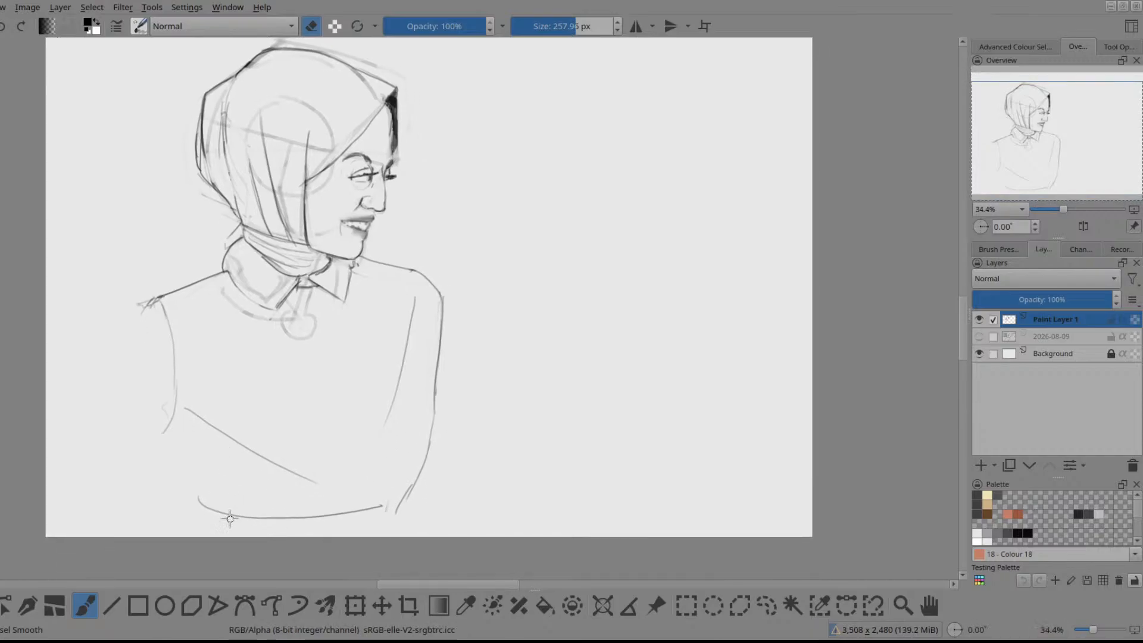
key("e")
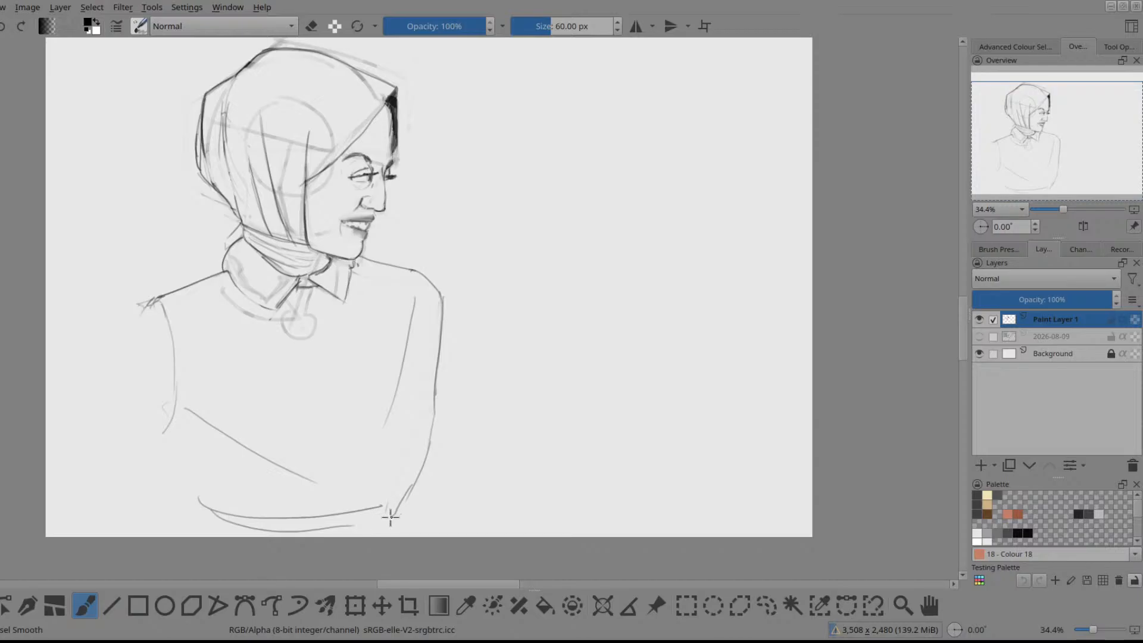
key("e")
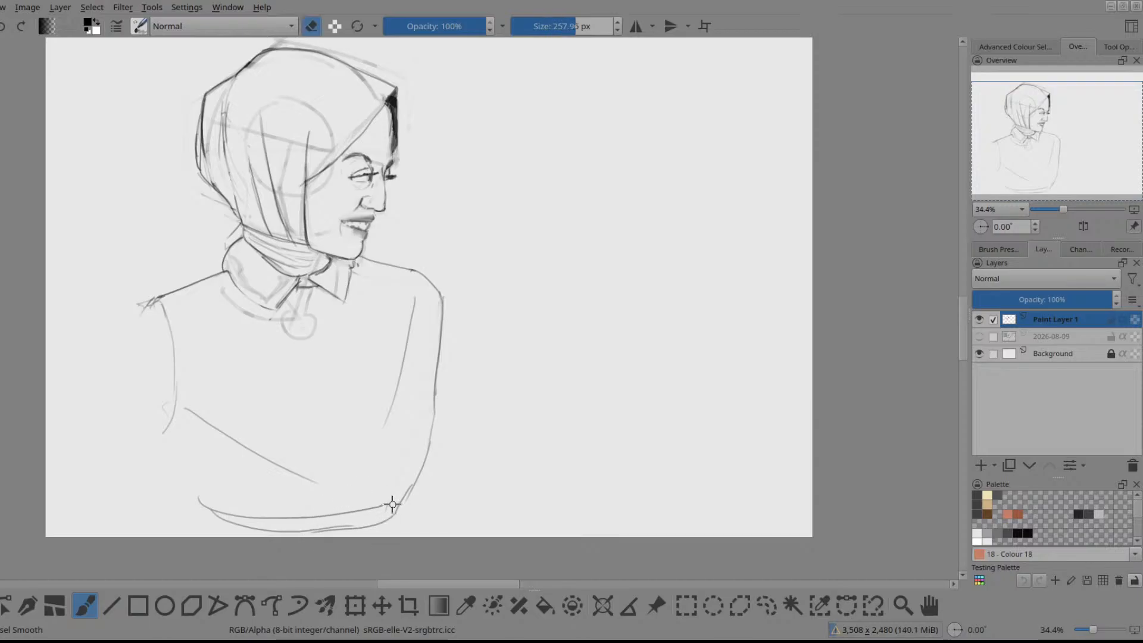
mouse_move(393, 505)
left_mouse_down()
mouse_move(236, 511)
mouse_move(343, 517)
mouse_move(258, 507)
left_mouse_up()
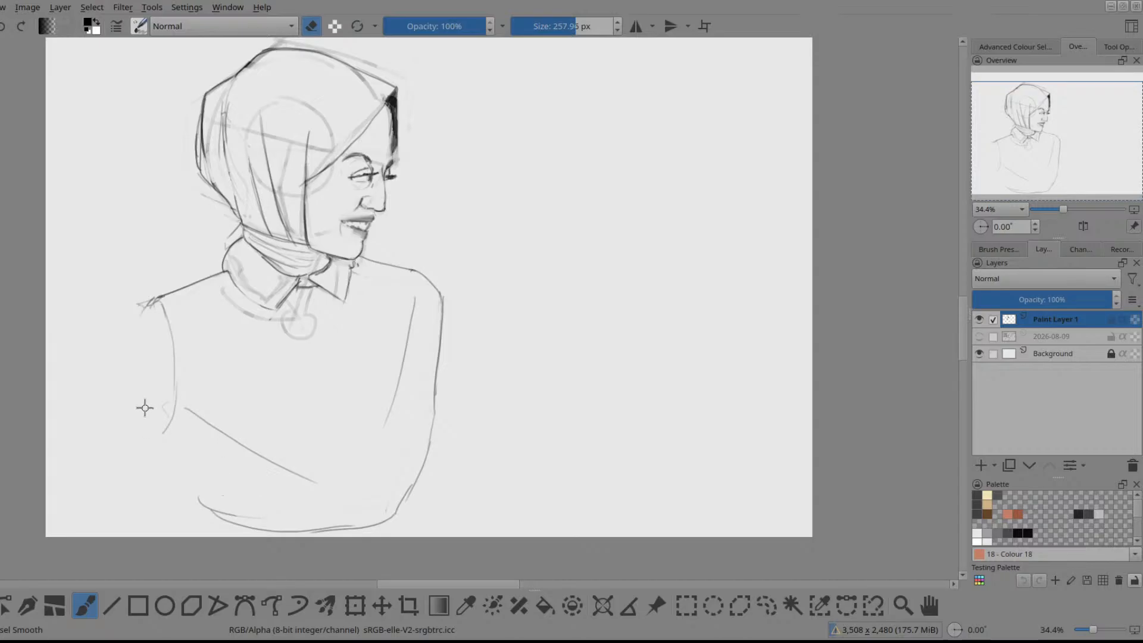
Step: Sketch the torso's near lower contour curving from the waist into the bottom curve, and darken the bottom curve with another stroke
key("e")
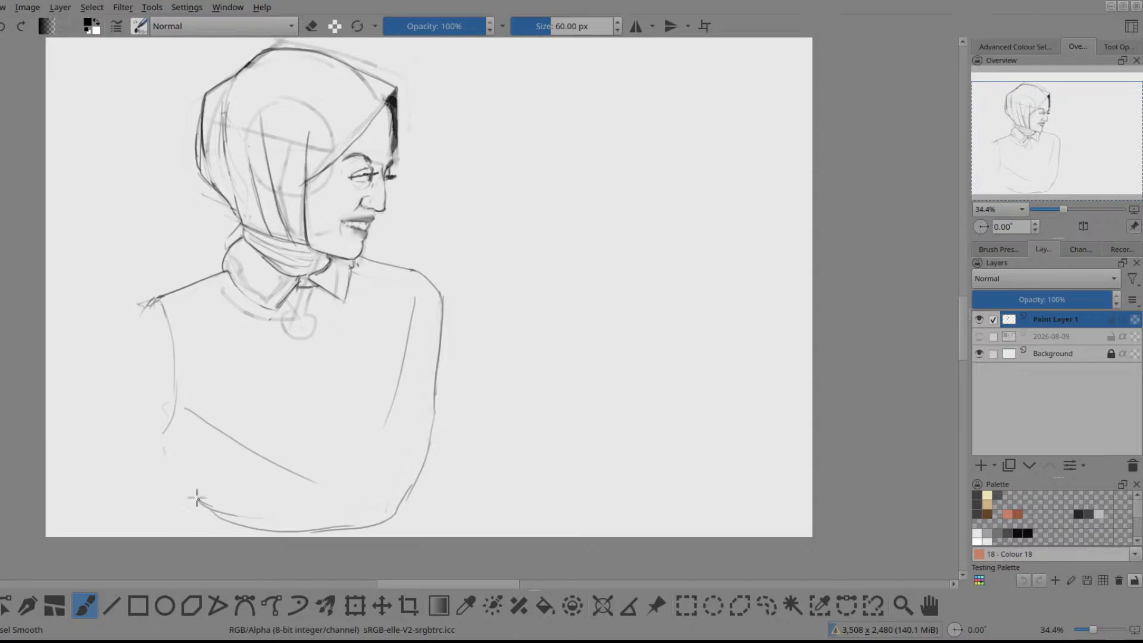
mouse_move(199, 501)
left_mouse_down()
mouse_move(169, 482)
mouse_move(156, 453)
mouse_move(166, 485)
mouse_move(208, 519)
mouse_move(184, 494)
mouse_move(208, 517)
mouse_move(248, 528)
left_mouse_up()
key("e")
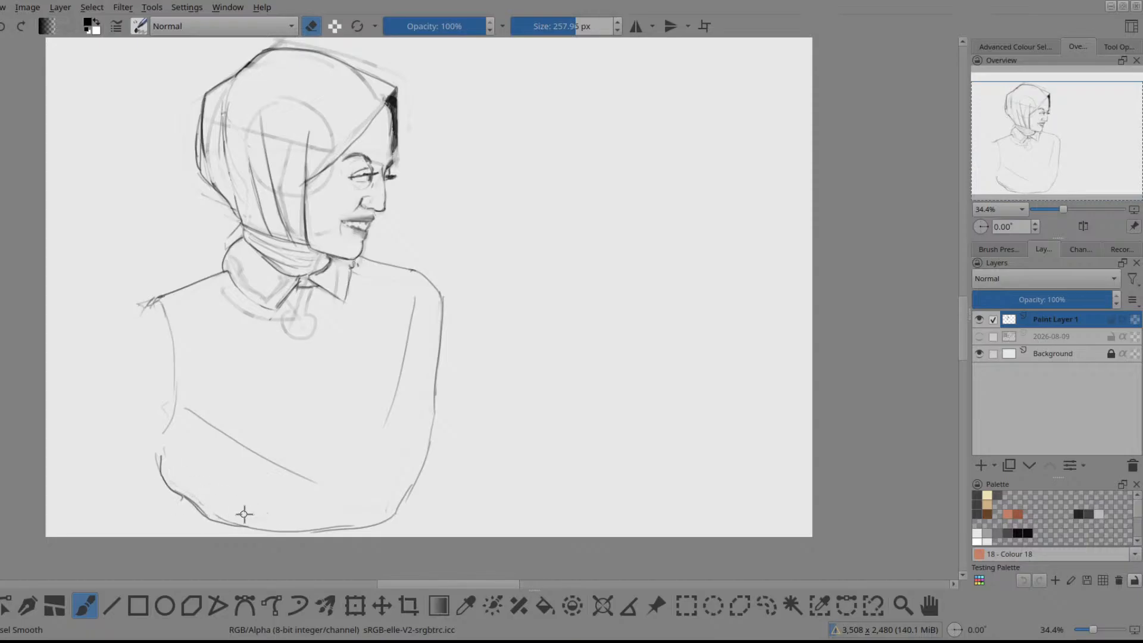
key("e")
left_click_drag(206, 522, 345, 526)
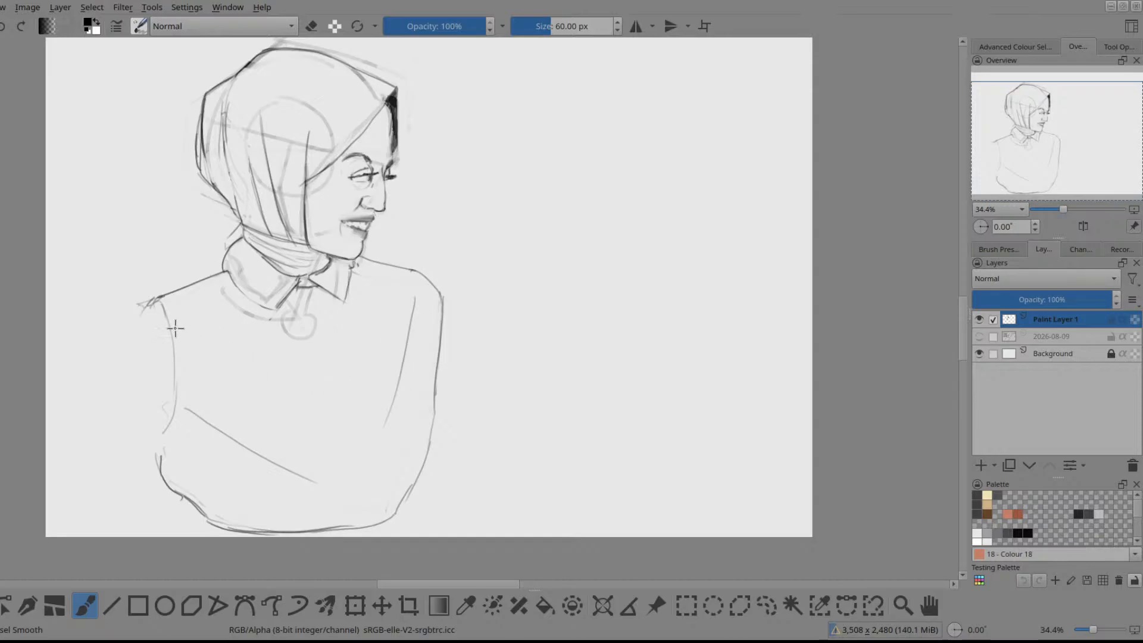
Step: Darken the outer edge of the far collar flap and erase the faint construction lines inside the collar
left_click_drag(292, 372, 273, 409)
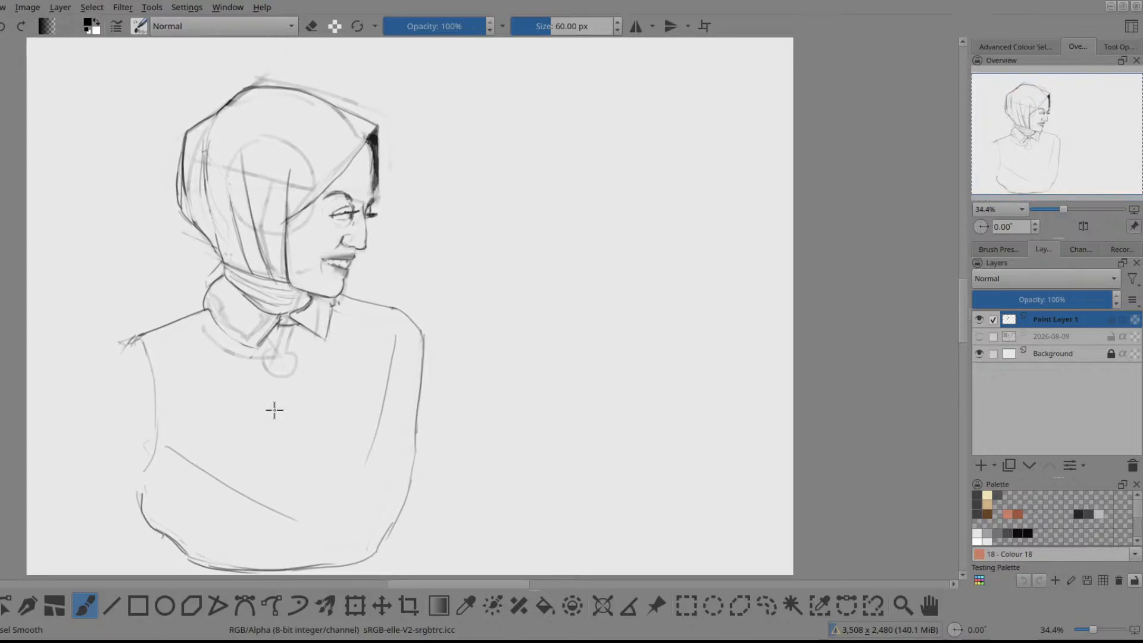
mouse_move(362, 371)
left_mouse_down()
mouse_move(269, 301)
mouse_move(305, 332)
left_mouse_up()
left_click_drag(320, 275, 310, 353)
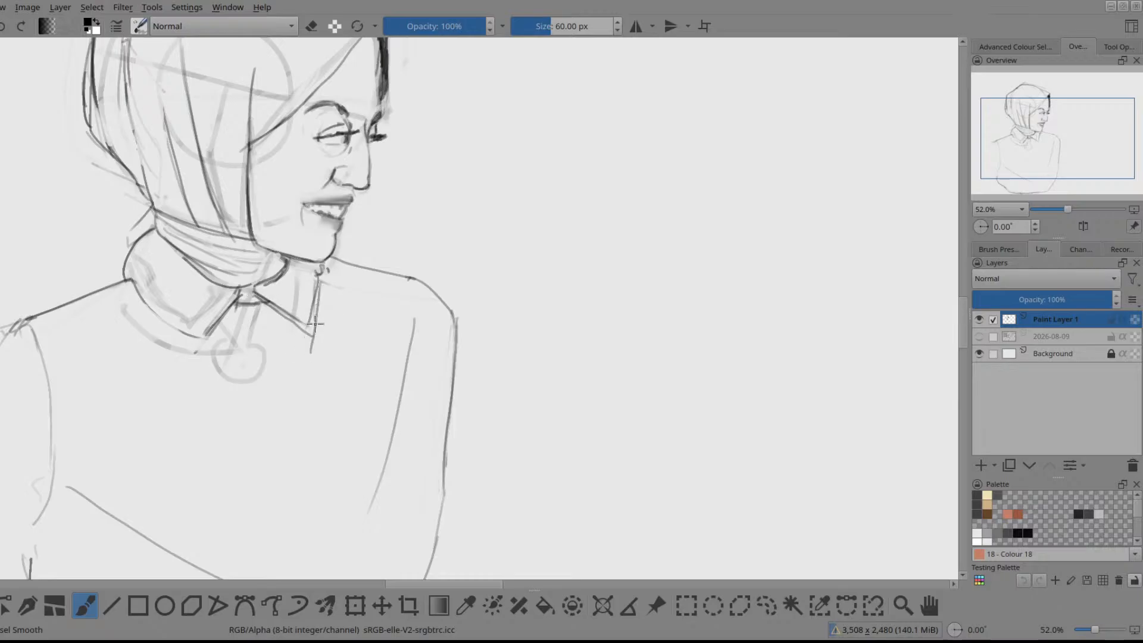
key("e")
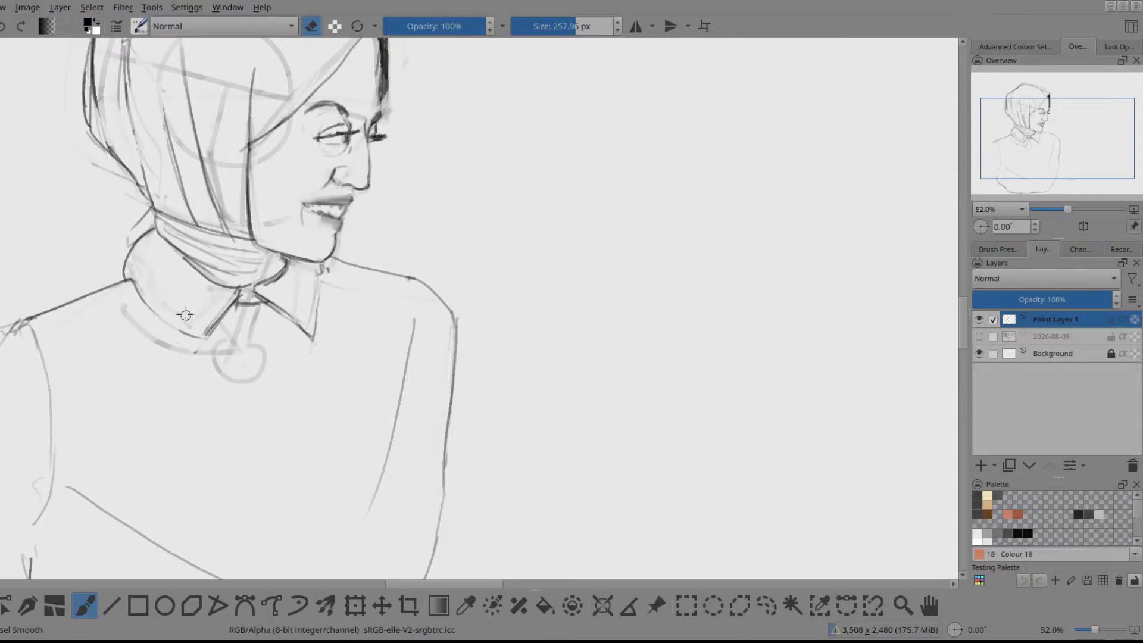
Step: Restroke the near shoulder slope from the collar and add a rounded shoulder curve dropping into the upper arm
key("e")
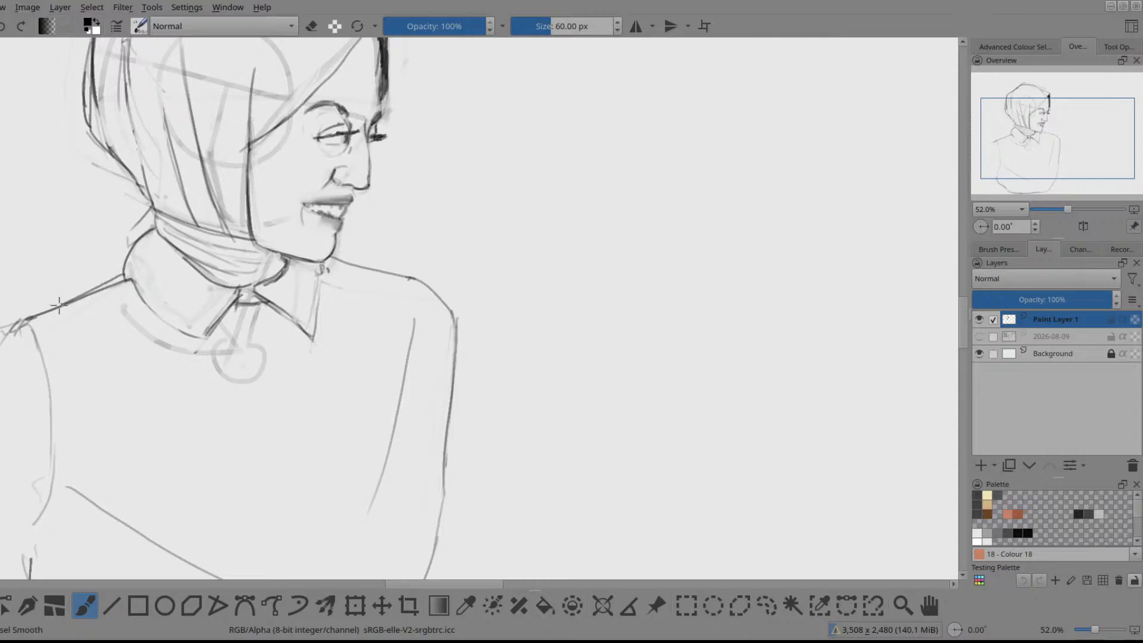
mouse_move(21, 322)
left_mouse_down()
mouse_move(47, 308)
mouse_move(34, 333)
mouse_move(28, 321)
mouse_move(82, 294)
mouse_move(22, 312)
mouse_move(84, 304)
mouse_move(108, 255)
mouse_move(55, 259)
left_mouse_up()
key("ctrl+z")
mouse_move(120, 233)
left_mouse_down()
mouse_move(52, 296)
mouse_move(77, 219)
left_mouse_up()
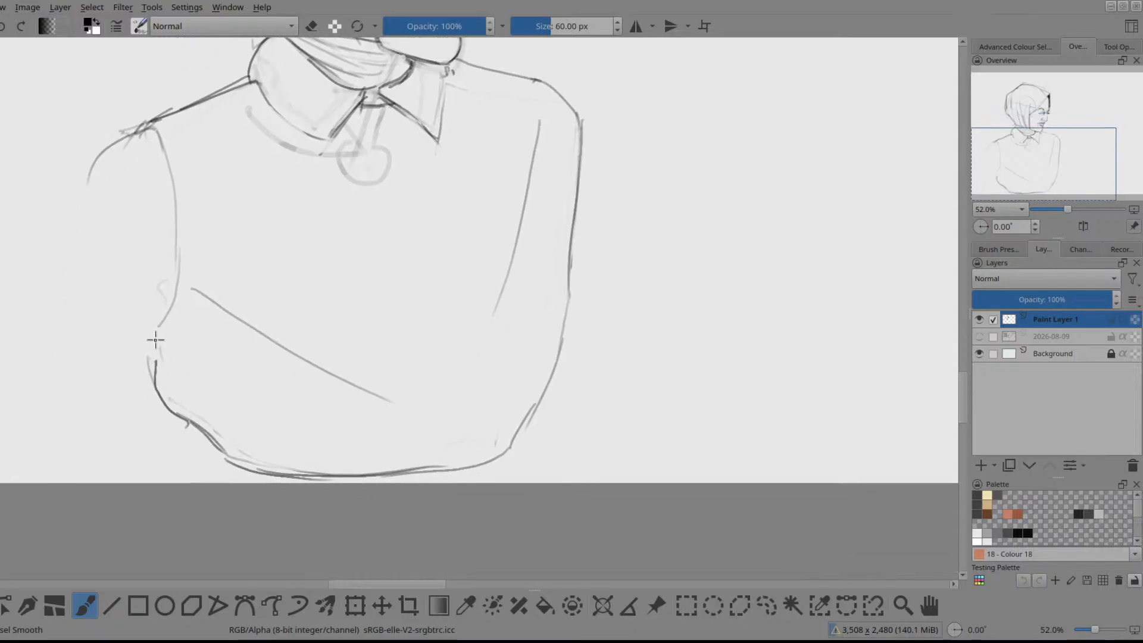
Step: Sketch the near arm's inner elbow crease as a short bent line running outward from the torso's near side
left_click_drag(118, 352, 153, 337)
key("ctrl+z")
mouse_move(95, 357)
left_mouse_down()
mouse_move(137, 345)
mouse_move(169, 315)
left_mouse_up()
key("ctrl+z")
Step: Redraw the torso's near side as a darker curve down to the arm crease, and sketch the near arm's outer contour to the elbow
left_click_drag(163, 153, 167, 318)
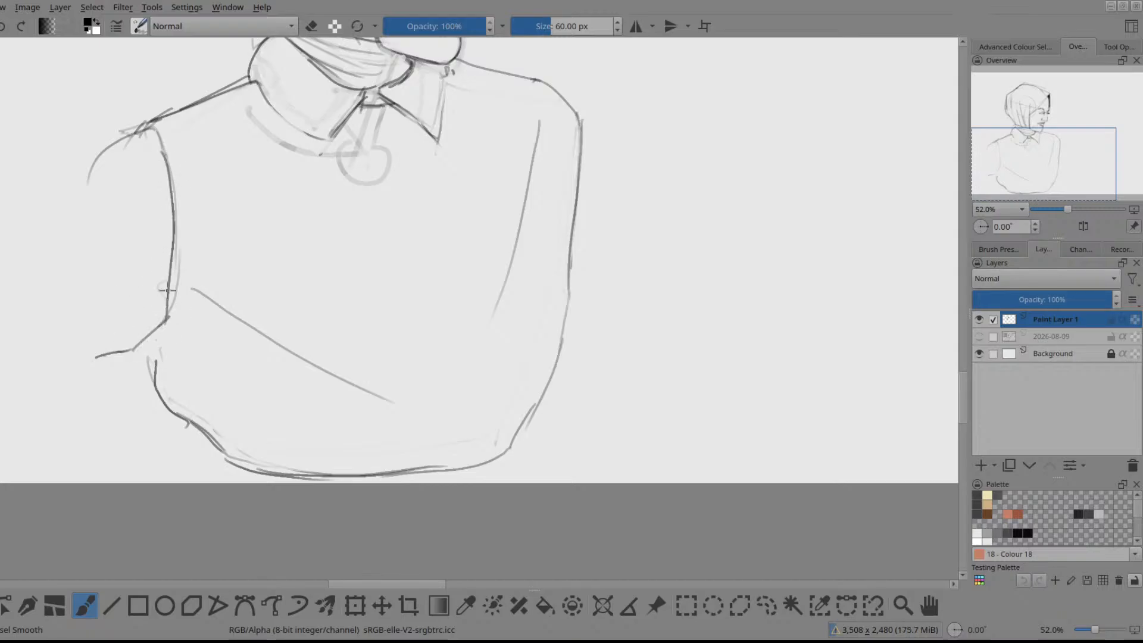
key("ctrl+z")
left_click_drag(170, 158, 166, 331)
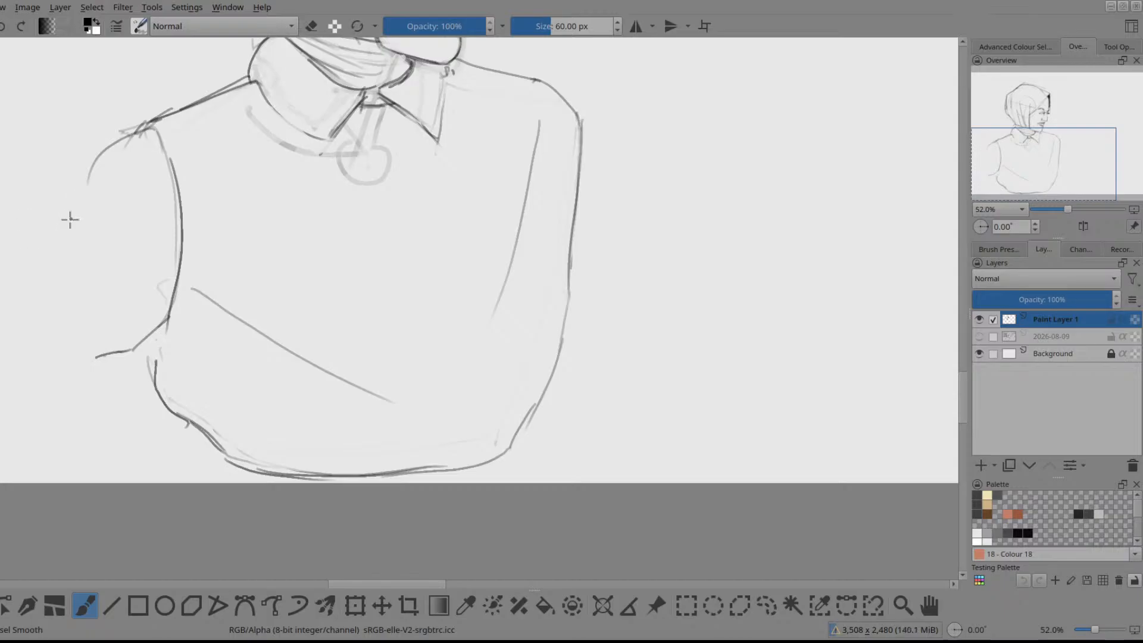
left_click_drag(96, 157, 7, 346)
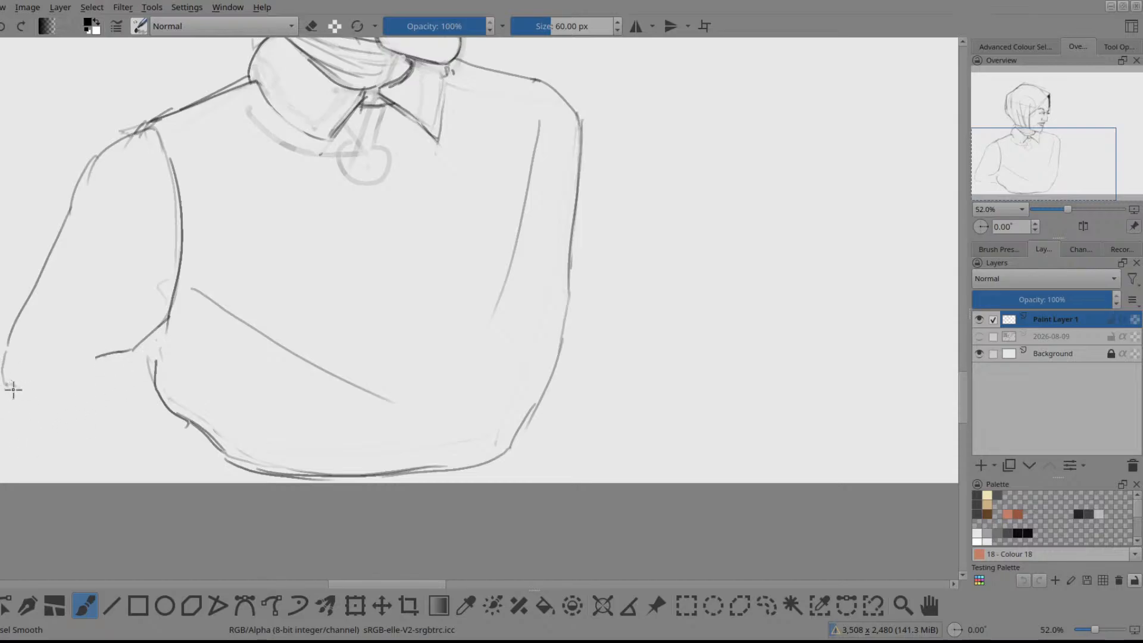
mouse_move(13, 396)
left_mouse_down()
mouse_move(86, 425)
mouse_move(177, 427)
mouse_move(7, 417)
left_mouse_up()
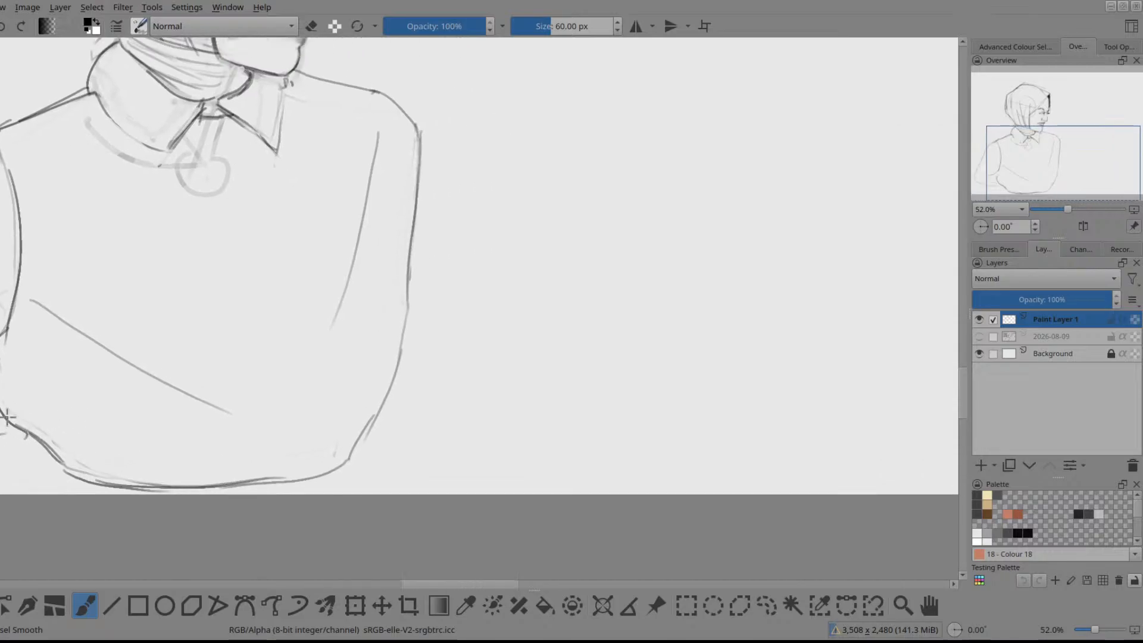
Step: Sketch the far arm outside the torso with a sloping upper line, bulging elbow curve and forearm lines, and erase the overshooting tip
left_click_drag(389, 152, 429, 226)
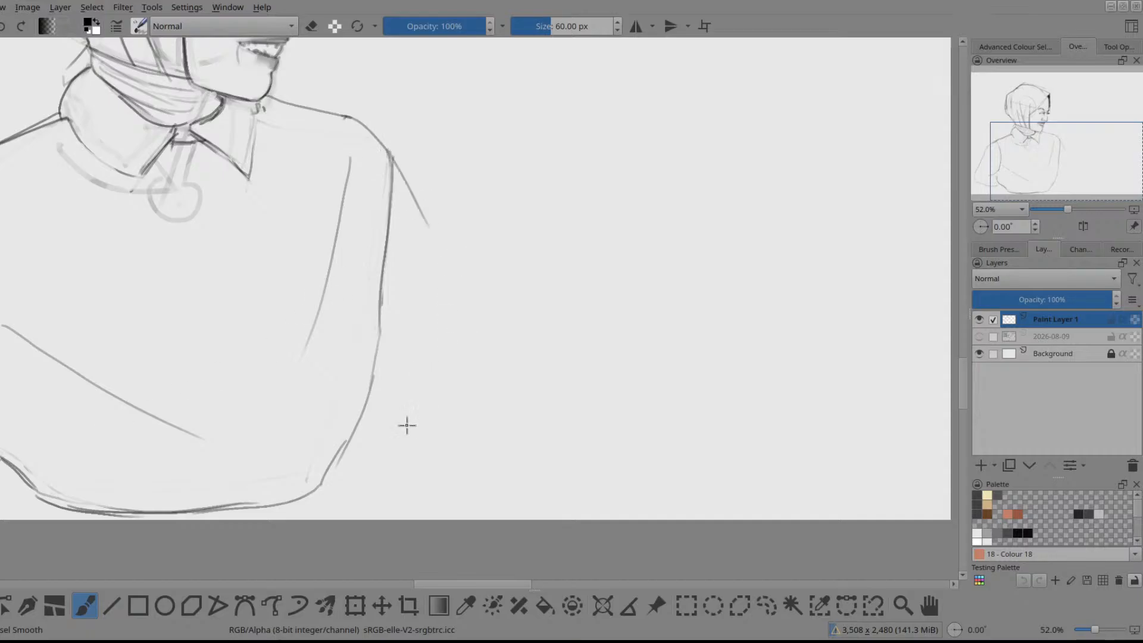
scroll(408, 425, "left", 2)
mouse_move(371, 475)
left_mouse_down()
mouse_move(447, 463)
mouse_move(521, 357)
left_mouse_up()
left_click_drag(484, 232, 488, 390)
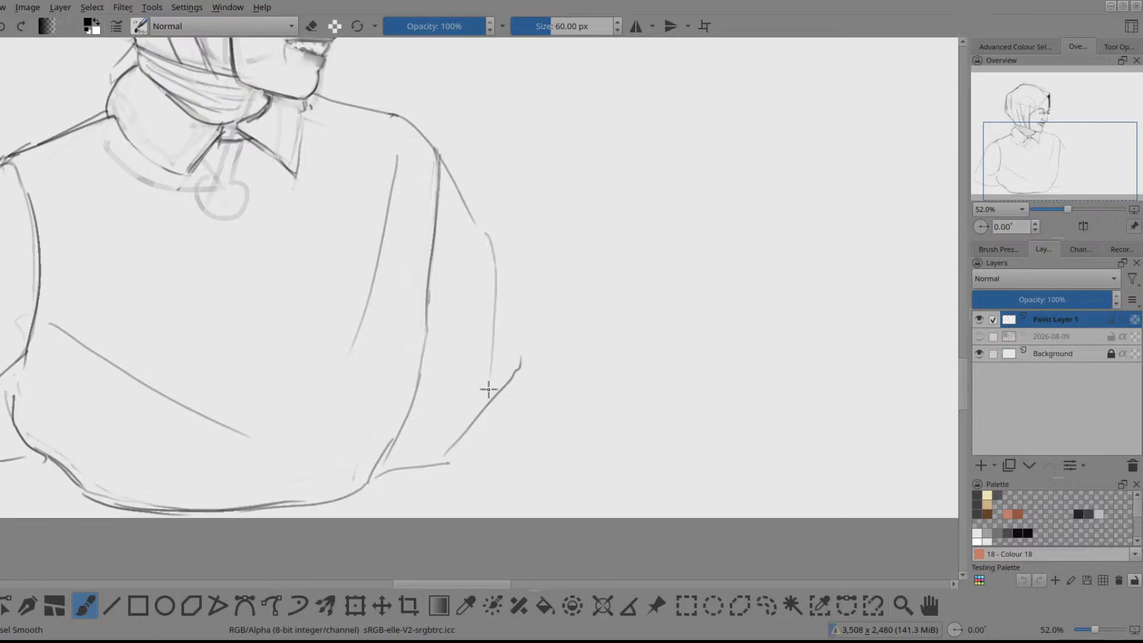
key("ctrl+z")
mouse_move(484, 231)
left_mouse_down()
mouse_move(508, 279)
mouse_move(500, 387)
left_mouse_up()
key("e")
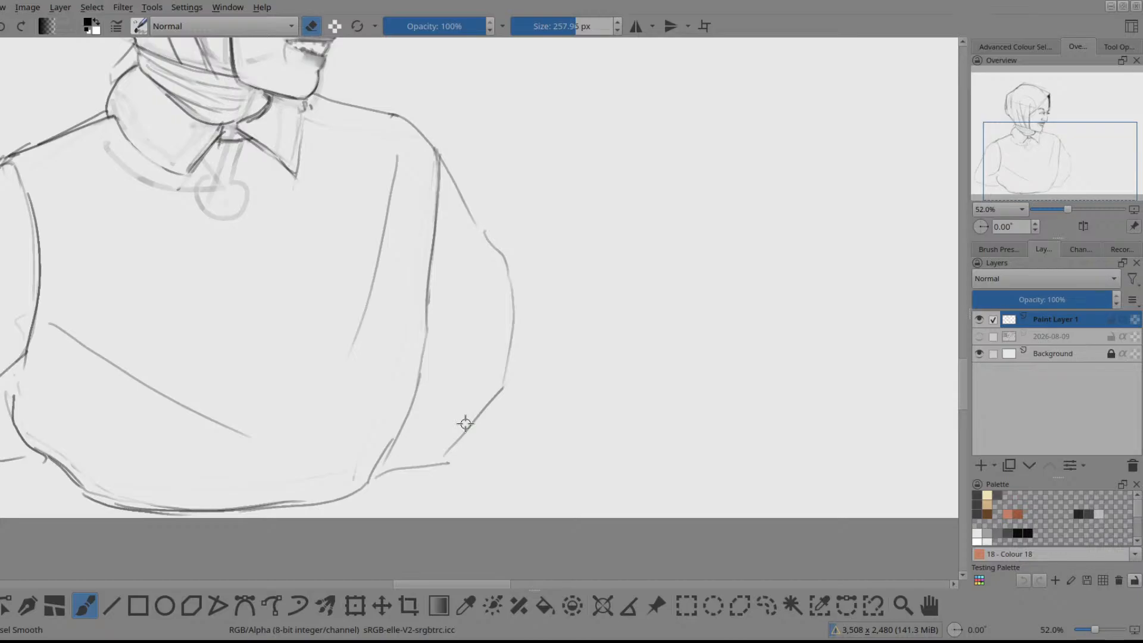
Step: Erase the rough neckline curve and pendant construction lines below the collar with the eraser enlarged to about 320 px
left_click_drag(436, 282, 457, 393)
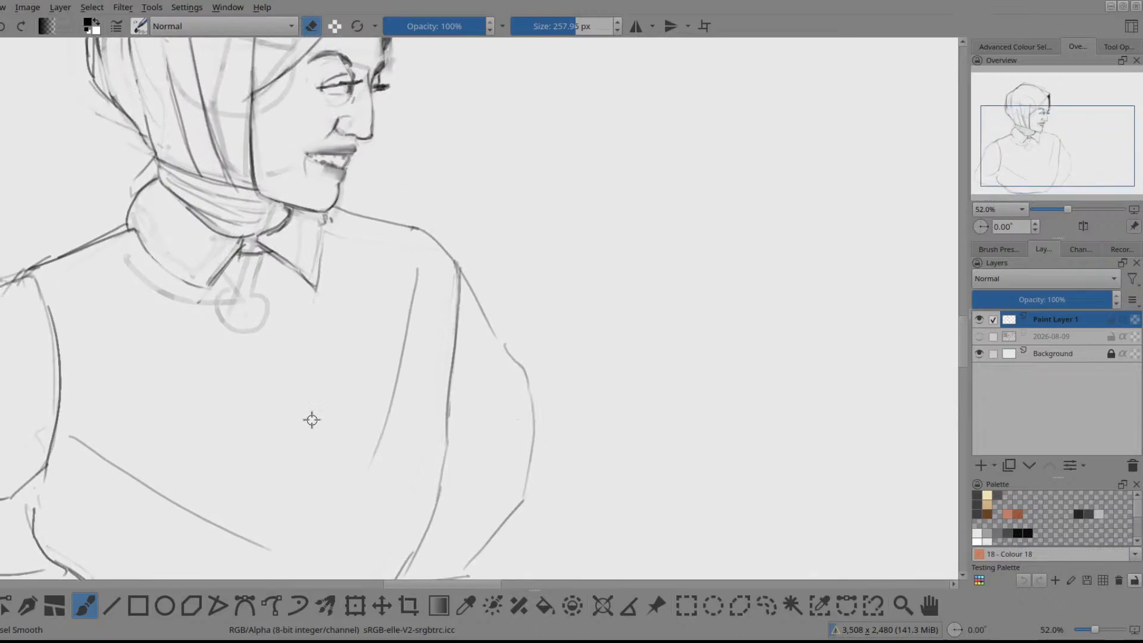
left_click_drag(311, 420, 257, 344)
left_click_drag(217, 295, 241, 385)
key("e")
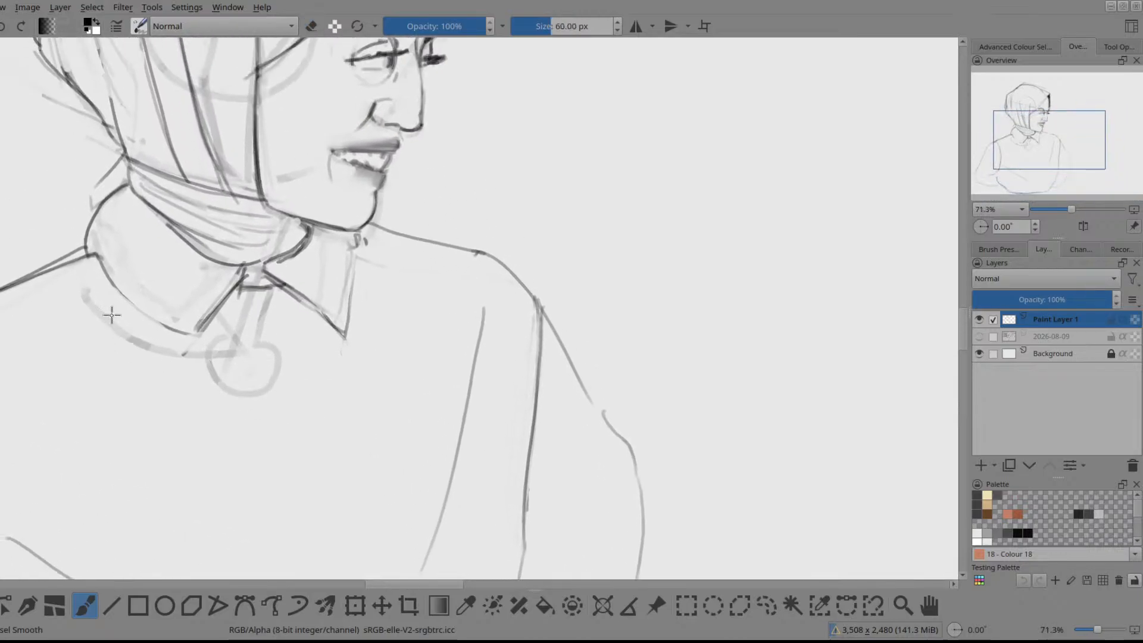
key("e")
left_click_drag(142, 314, 177, 314)
mouse_move(90, 288)
left_mouse_down()
mouse_move(146, 330)
mouse_move(111, 338)
mouse_move(209, 349)
mouse_move(259, 302)
mouse_move(276, 316)
mouse_move(200, 377)
mouse_move(222, 390)
mouse_move(276, 374)
mouse_move(243, 400)
left_mouse_up()
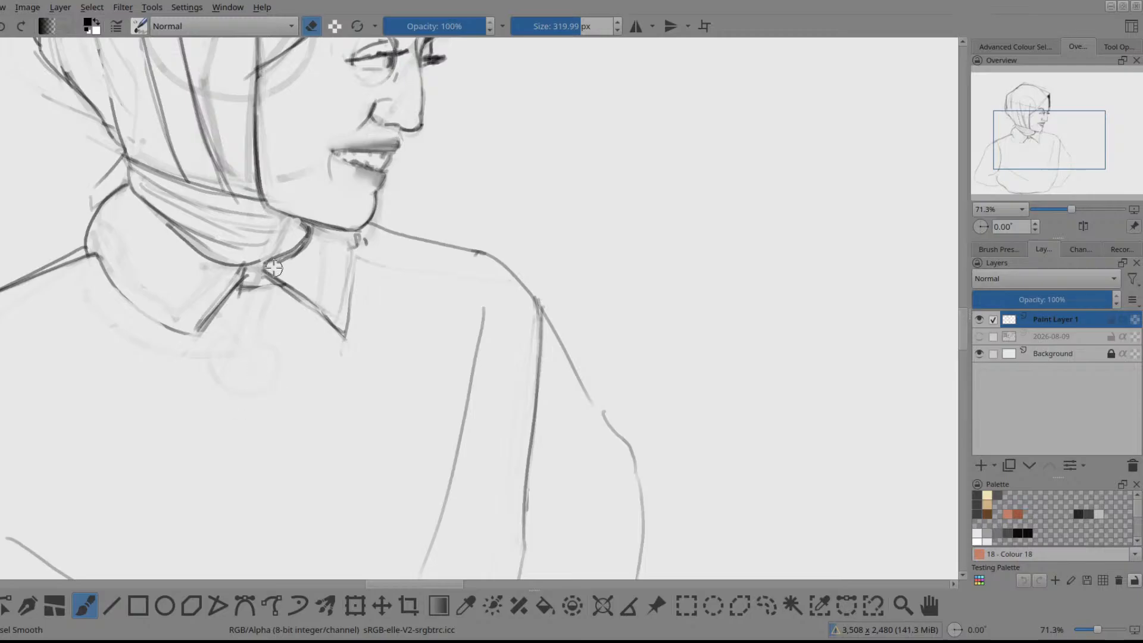
Step: Draw a clean dark round pendant below the collar and add the cord lines joining it to the collar opening
key("e")
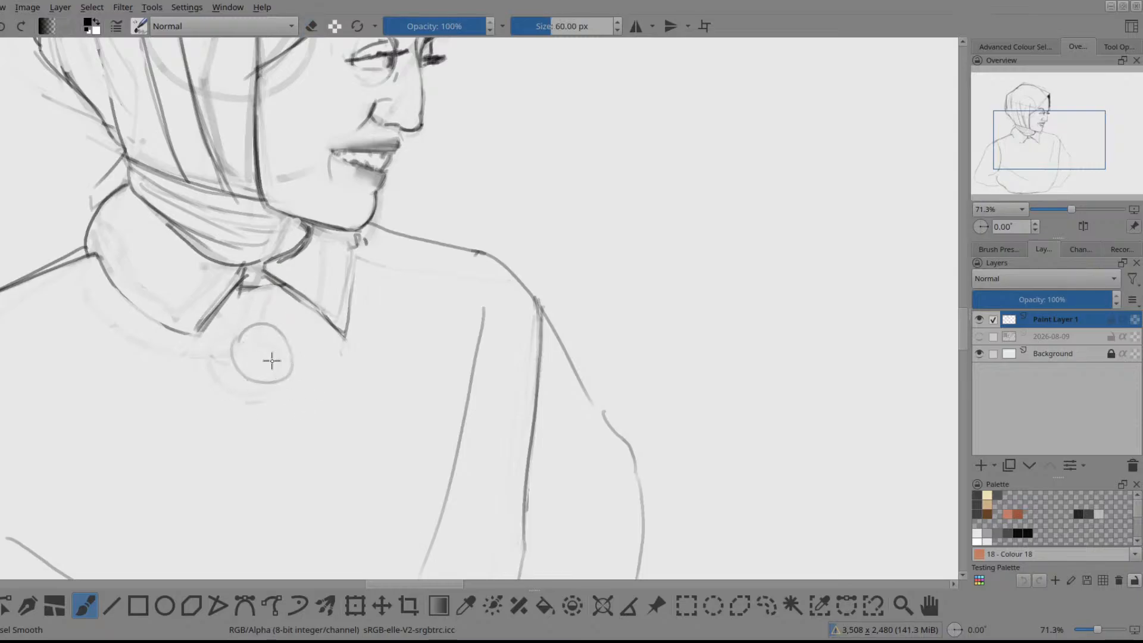
mouse_move(248, 332)
left_mouse_down()
mouse_move(237, 374)
mouse_move(295, 381)
mouse_move(262, 326)
mouse_move(238, 354)
mouse_move(274, 324)
mouse_move(296, 340)
mouse_move(245, 340)
left_mouse_up()
key("ctrl+z")
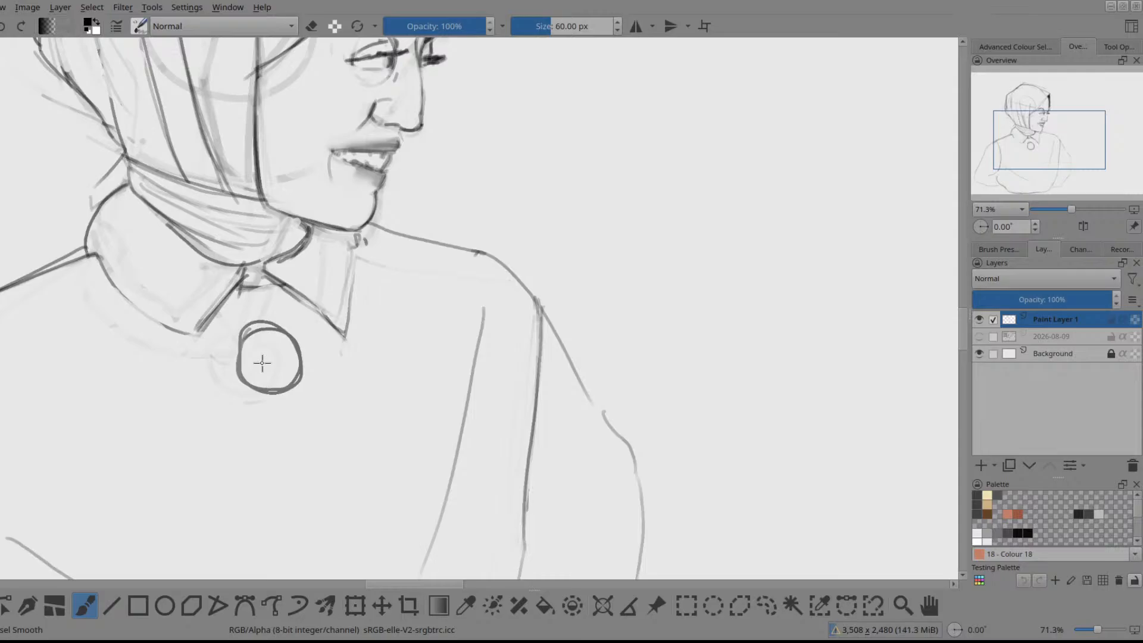
key("e")
mouse_move(253, 336)
left_mouse_down()
mouse_move(282, 321)
mouse_move(242, 338)
mouse_move(283, 327)
mouse_move(301, 368)
mouse_move(298, 399)
mouse_move(278, 332)
mouse_move(242, 347)
mouse_move(290, 389)
left_mouse_up()
key("e")
key("ctrl+z")
mouse_move(238, 354)
left_mouse_down()
mouse_move(287, 389)
mouse_move(296, 357)
left_mouse_up()
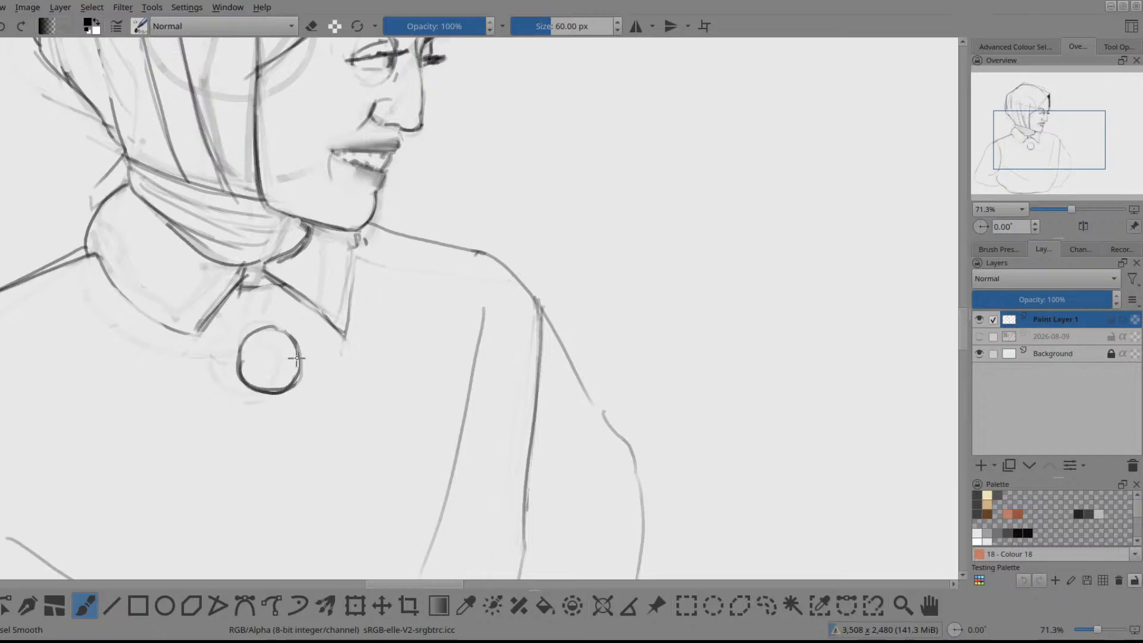
left_click_drag(229, 288, 250, 327)
key("2")
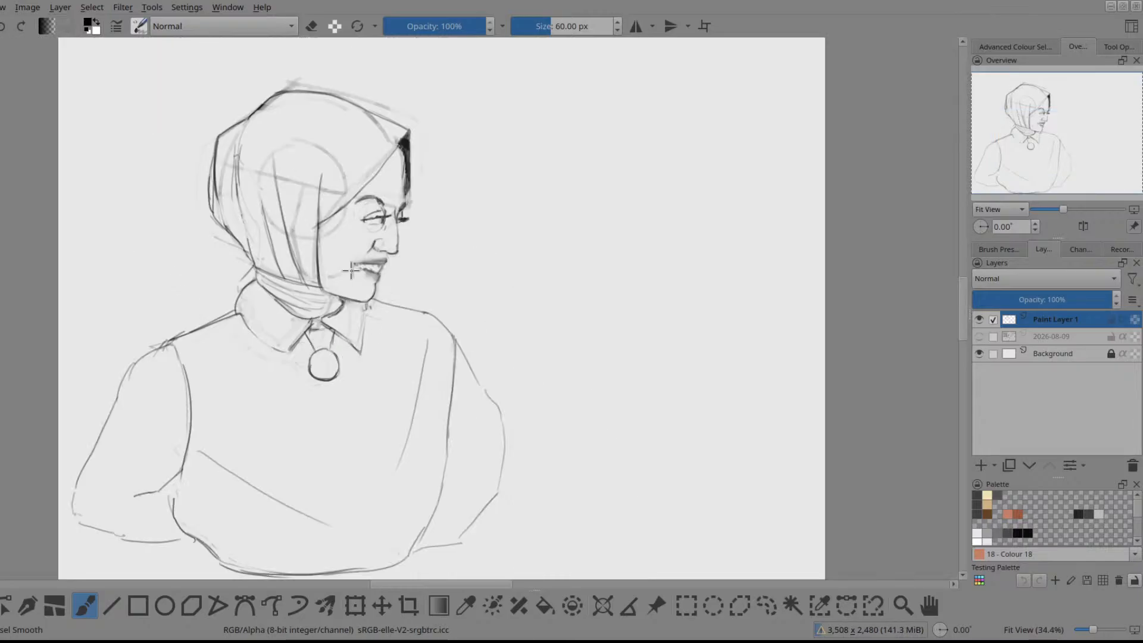
Step: Select the teeth and lower lip with a freehand outline, move them slightly up, and reselect the same area
mouse_move(409, 331)
left_mouse_down()
mouse_move(358, 227)
mouse_move(359, 261)
mouse_move(293, 290)
left_mouse_up()
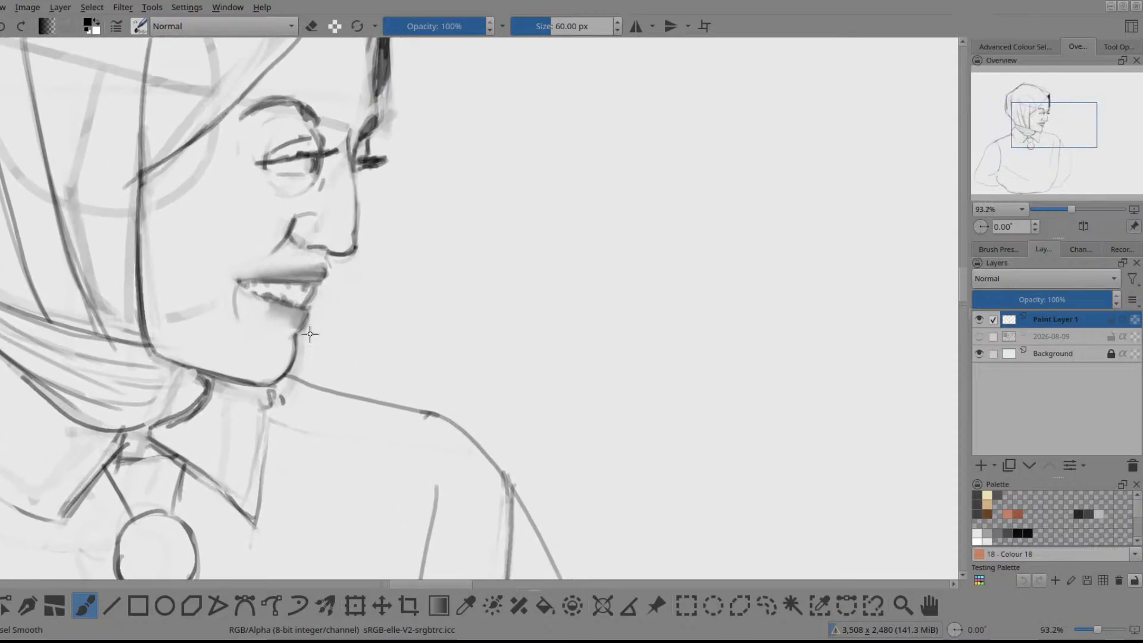
key("l")
mouse_move(221, 287)
left_mouse_down()
mouse_move(340, 296)
mouse_move(333, 335)
mouse_move(205, 322)
left_mouse_up()
key("t")
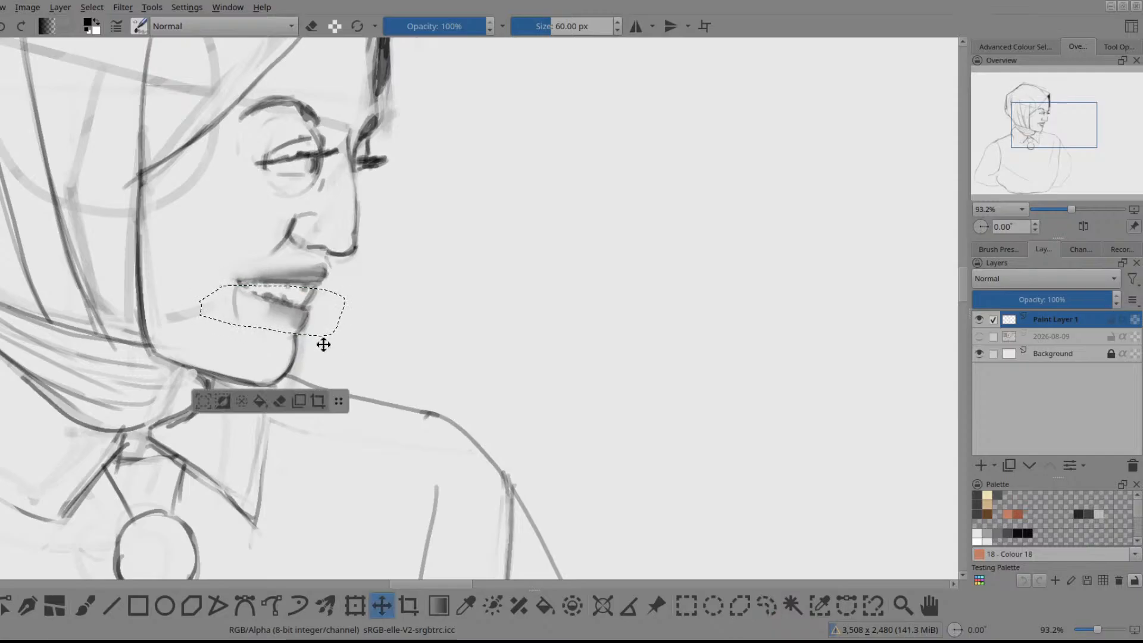
left_click_drag(327, 340, 331, 330)
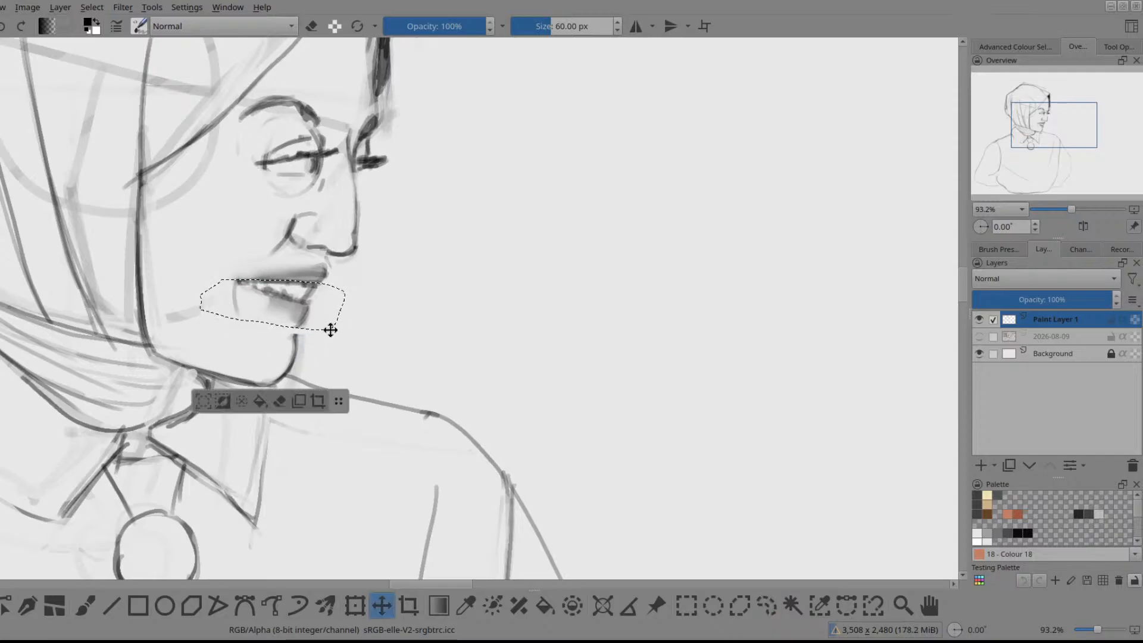
key("ctrl+shift+a")
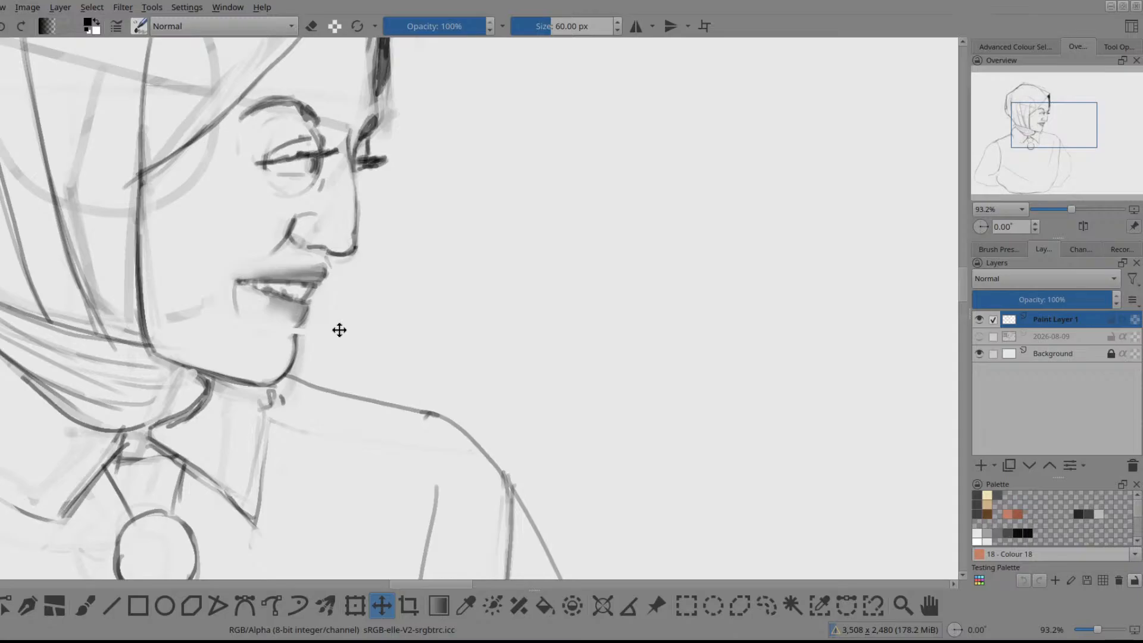
key("2")
key("ctrl+shift+d")
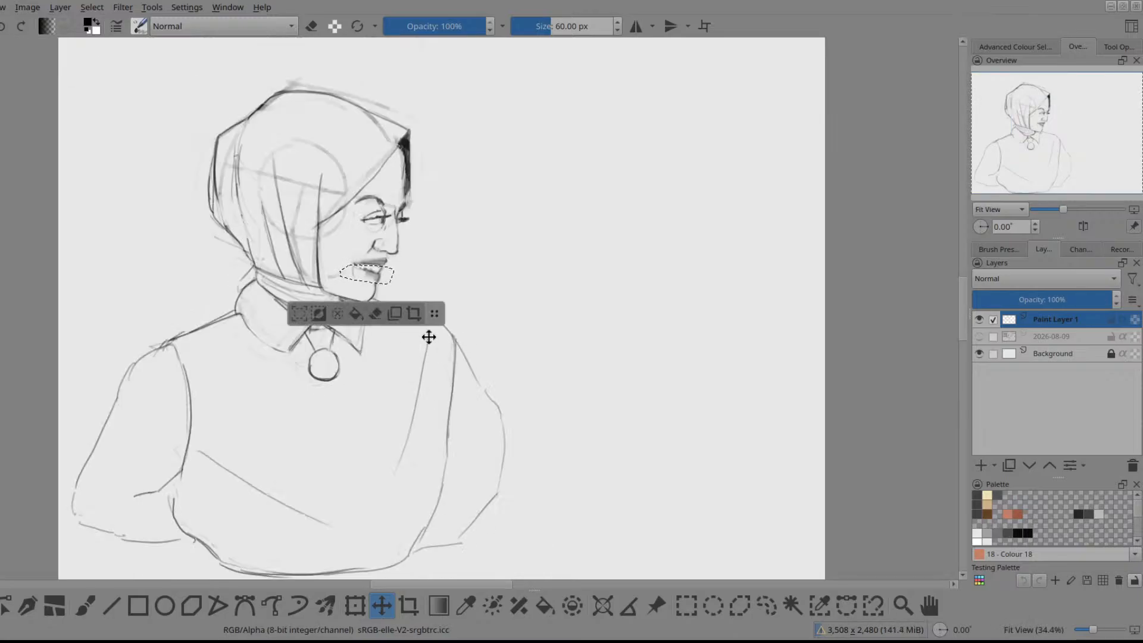
Step: Clear the mouth selection, draw a slightly lower line along the near shoulder toward the collar, and erase excess from the old upper line
key("ctrl+shift+a")
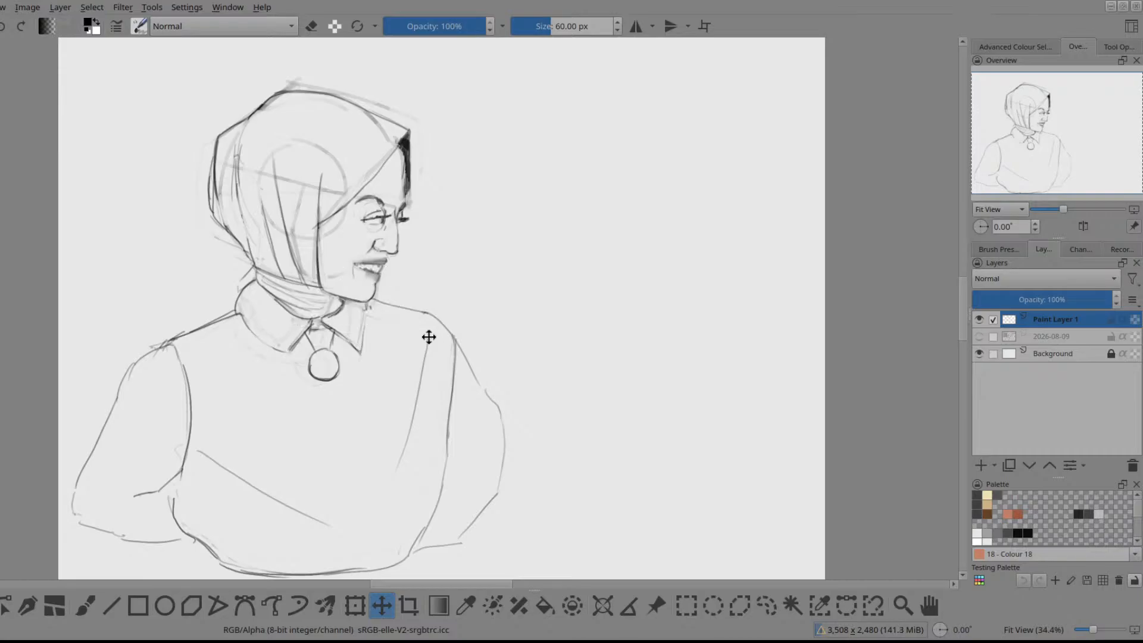
left_click_drag(261, 431, 263, 237)
mouse_move(263, 237)
left_mouse_down()
mouse_move(255, 304)
mouse_move(212, 360)
left_mouse_up()
key("b")
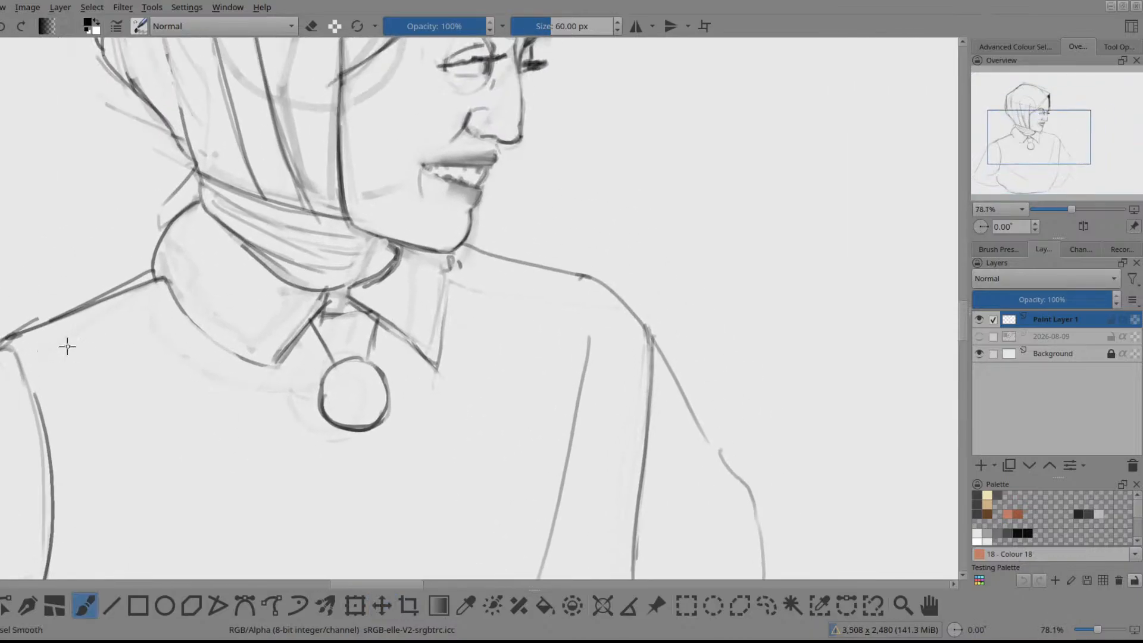
left_click_drag(20, 340, 155, 311)
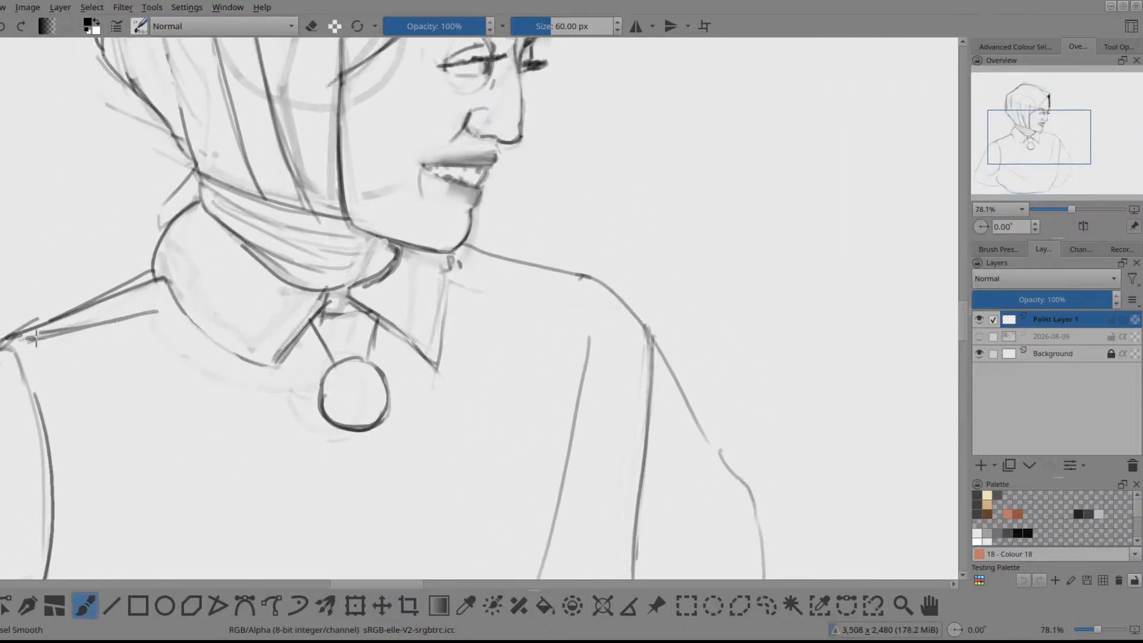
left_click_drag(29, 340, 141, 317)
key("e")
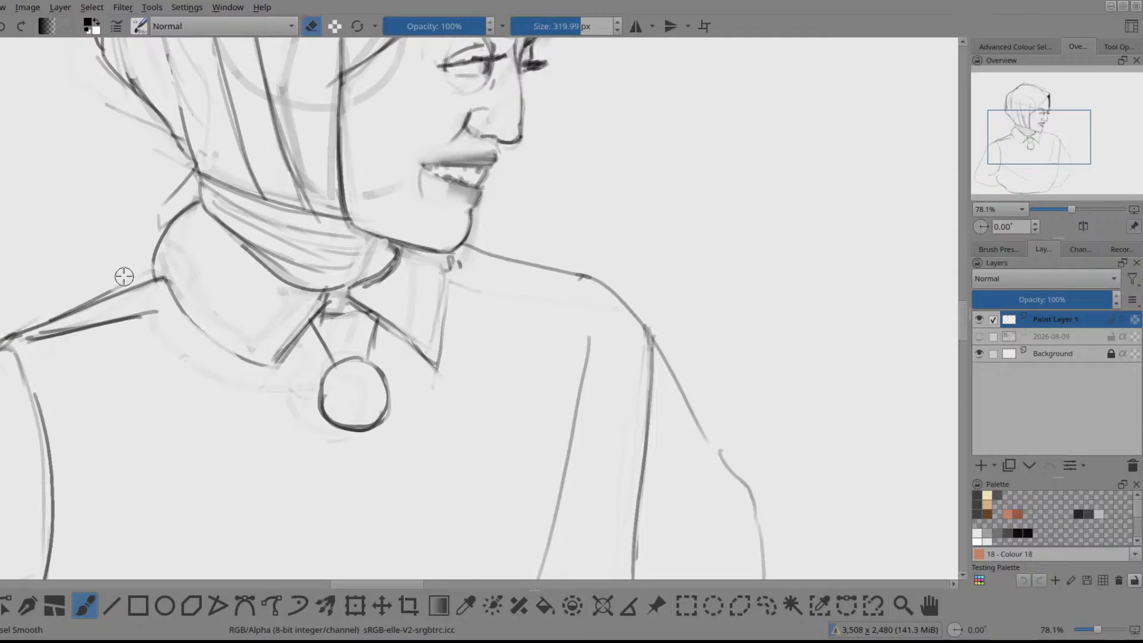
Step: Redraw the collar's back edge with a curve slightly further inward and erase the old outer edge with the roughly 320 px eraser
key("e")
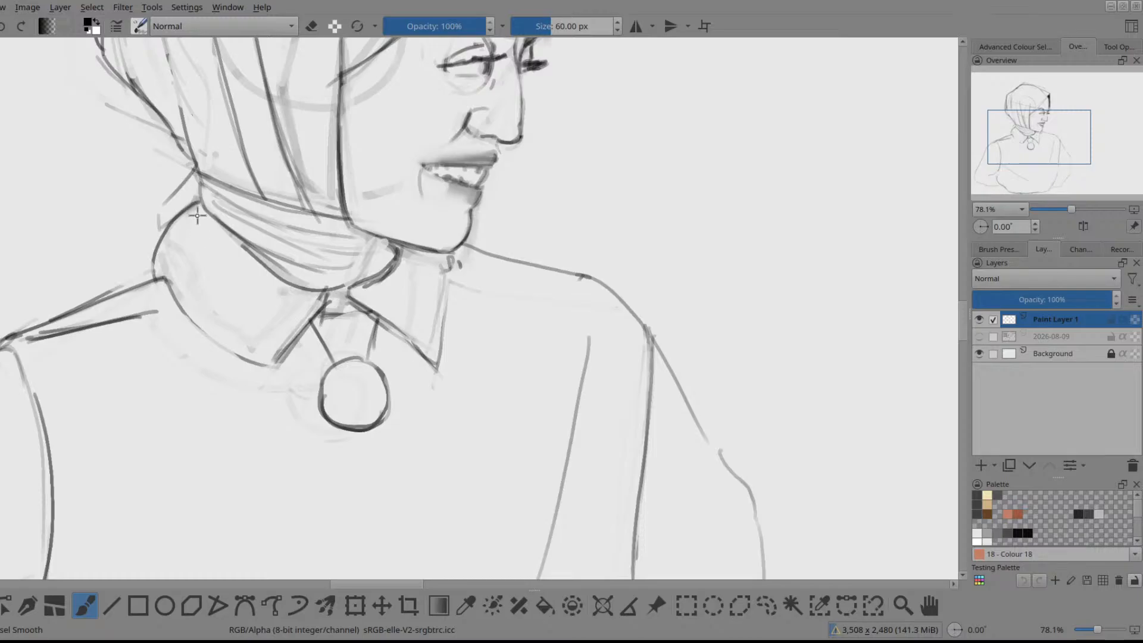
mouse_move(197, 204)
left_mouse_down()
mouse_move(166, 253)
mouse_move(176, 282)
left_mouse_up()
key("e")
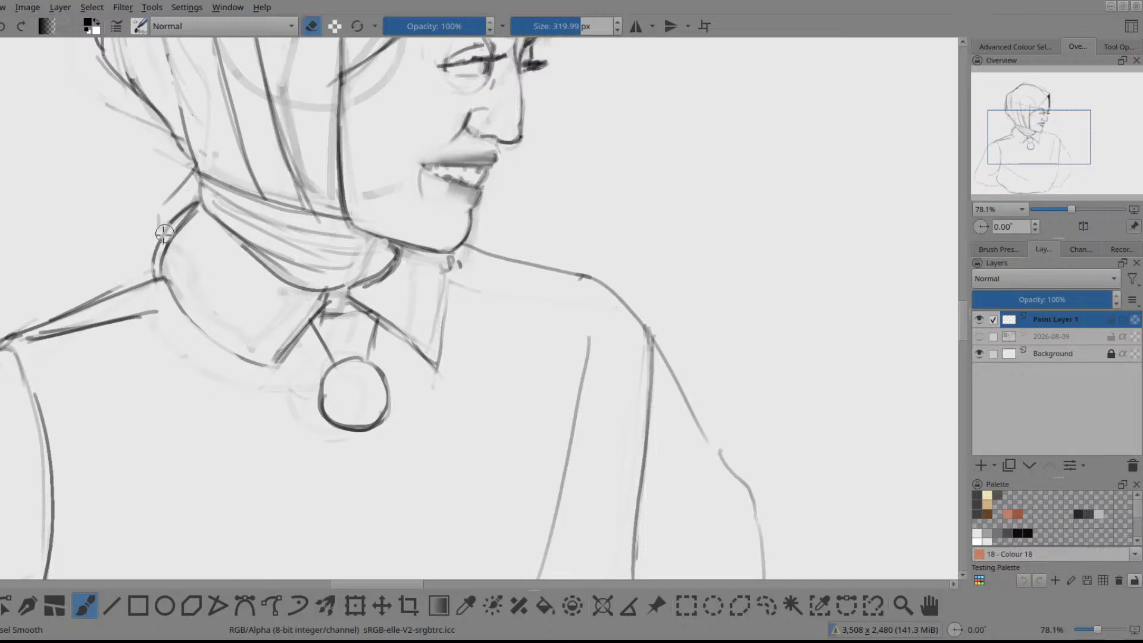
key("2")
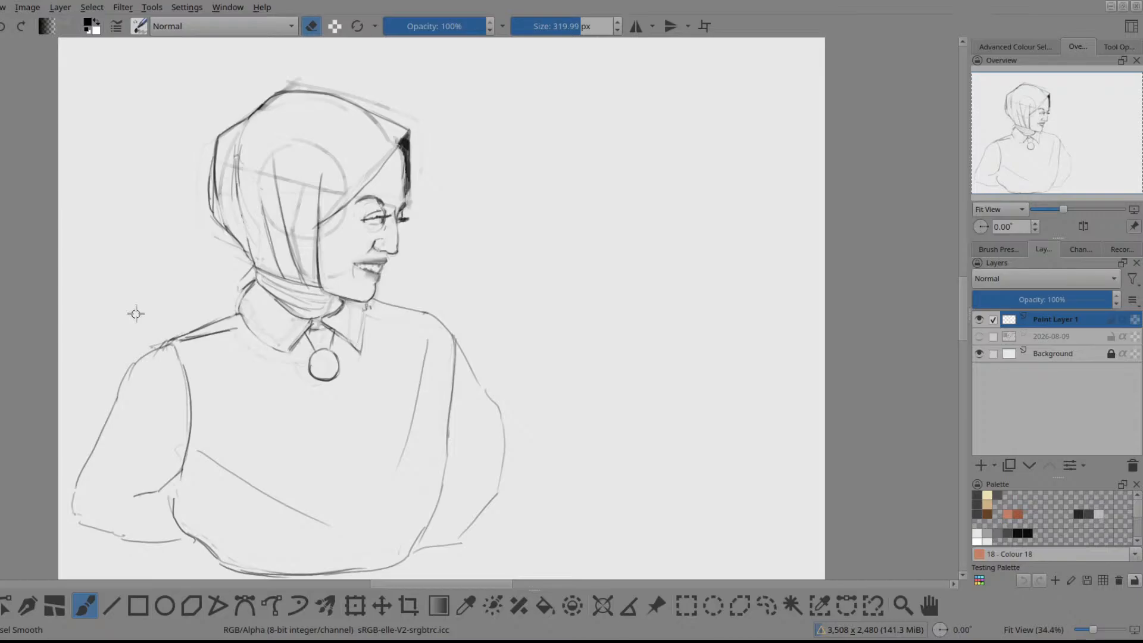
Step: Darken the sweater's lower-right side line and erase the old bottom hem line beside it
mouse_move(349, 480)
left_mouse_down()
mouse_move(319, 396)
mouse_move(308, 483)
mouse_move(400, 482)
left_mouse_up()
key("e")
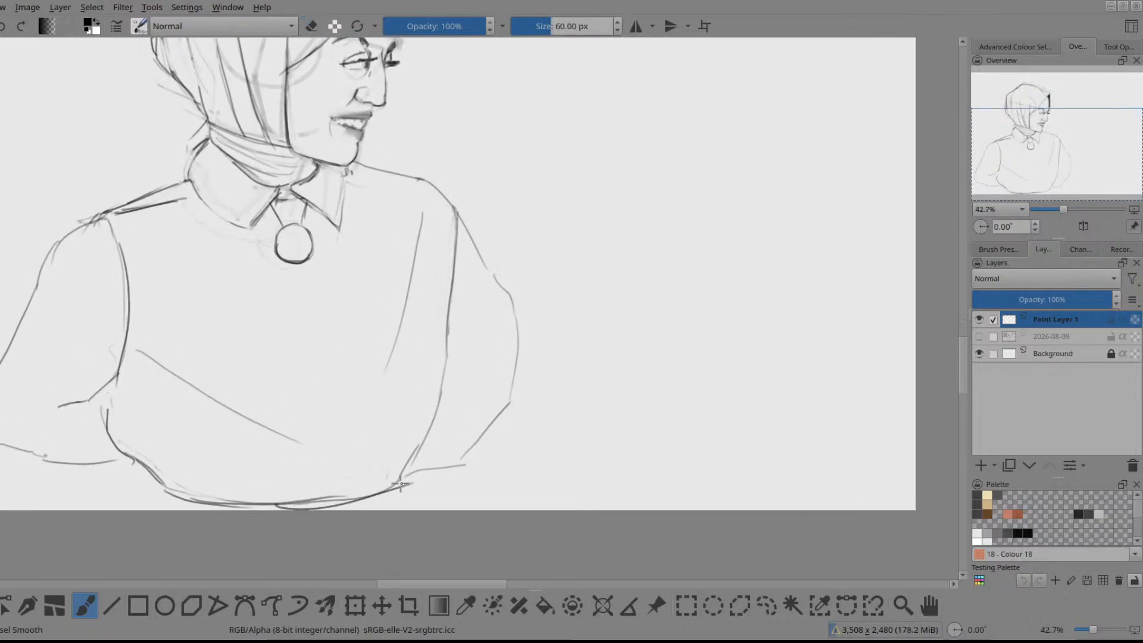
left_click_drag(423, 439, 395, 500)
mouse_move(284, 506)
left_mouse_down()
mouse_move(353, 504)
mouse_move(325, 500)
mouse_move(307, 516)
mouse_move(342, 502)
mouse_move(296, 494)
mouse_move(289, 504)
mouse_move(358, 500)
mouse_move(283, 502)
mouse_move(340, 482)
mouse_move(278, 503)
mouse_move(297, 505)
mouse_move(272, 500)
left_mouse_up()
key("ctrl+z")
key("ctrl+z")
key("e")
mouse_move(283, 508)
left_mouse_down()
mouse_move(396, 490)
mouse_move(375, 497)
left_mouse_up()
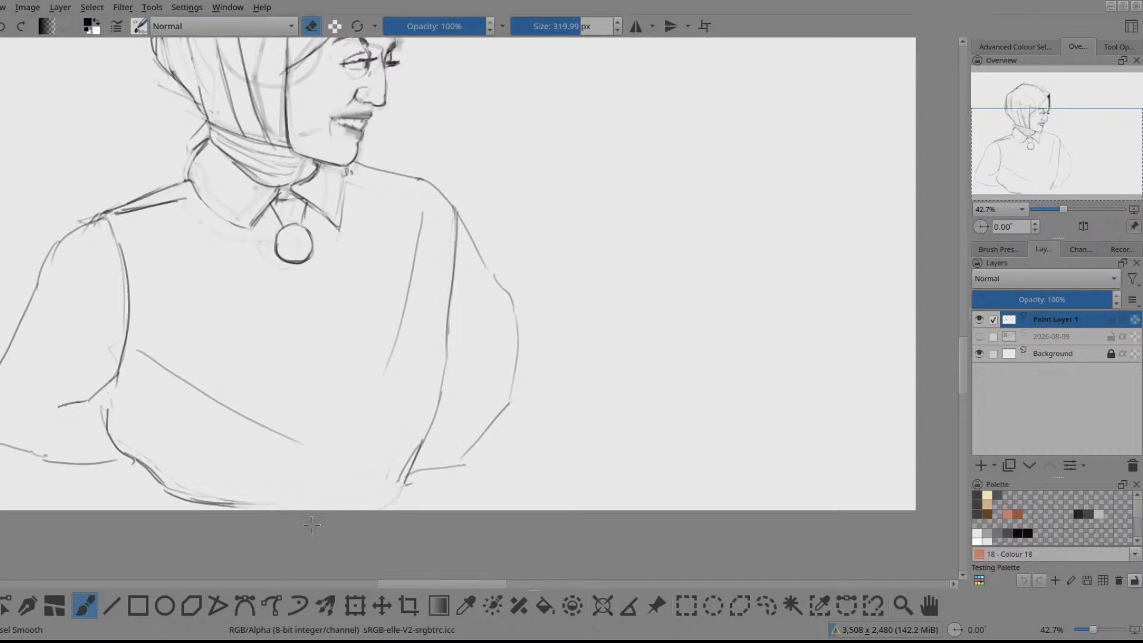
Step: Redraw the hem's lower-right corner and erase the doubled strokes at the lower-left end of the hem
key("e")
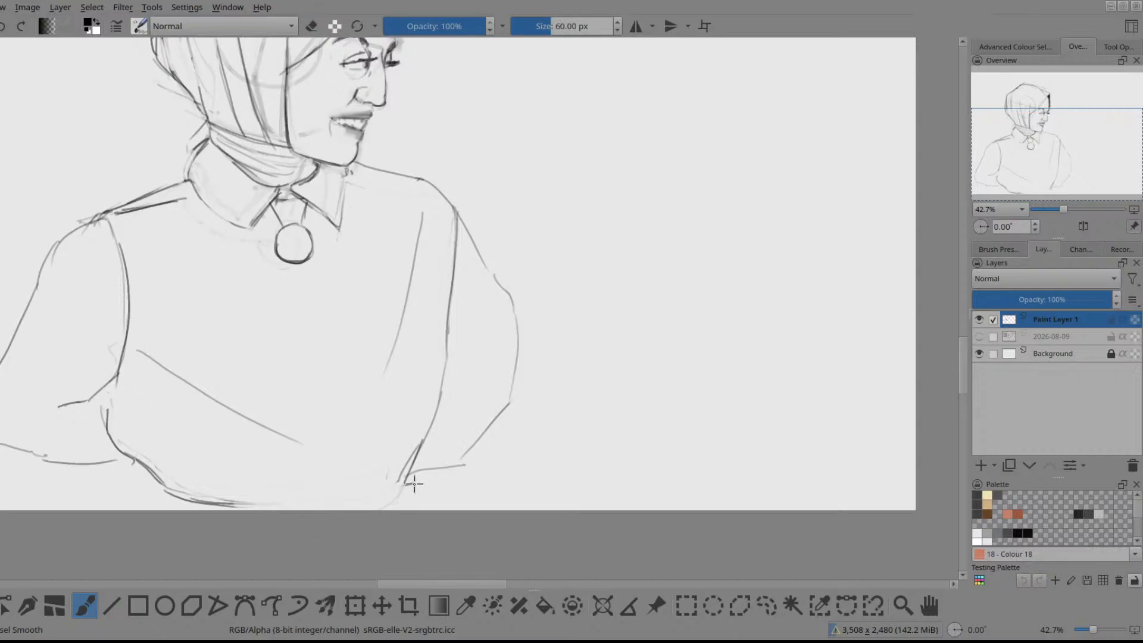
mouse_move(407, 481)
left_mouse_down()
mouse_move(386, 503)
mouse_move(353, 503)
mouse_move(399, 494)
left_mouse_up()
key("e")
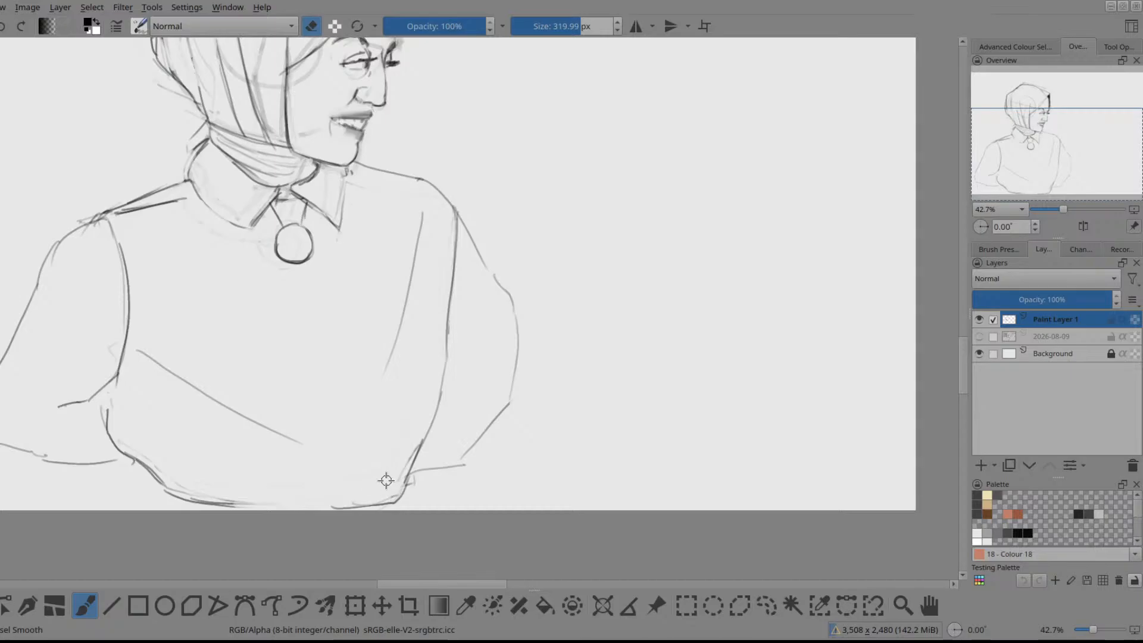
key("e")
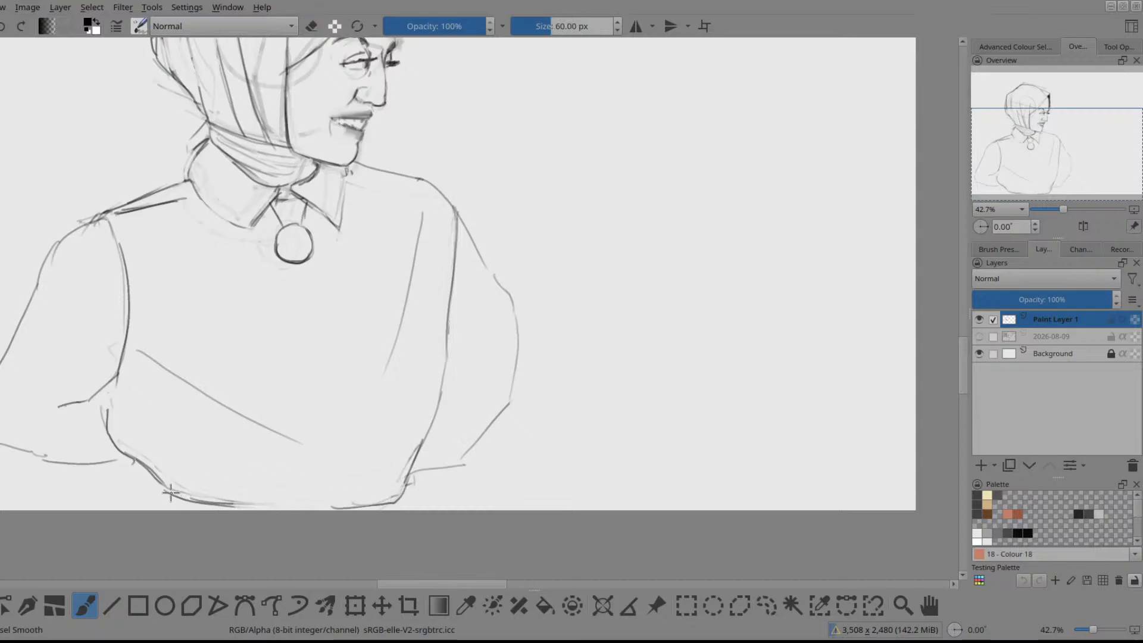
key("e")
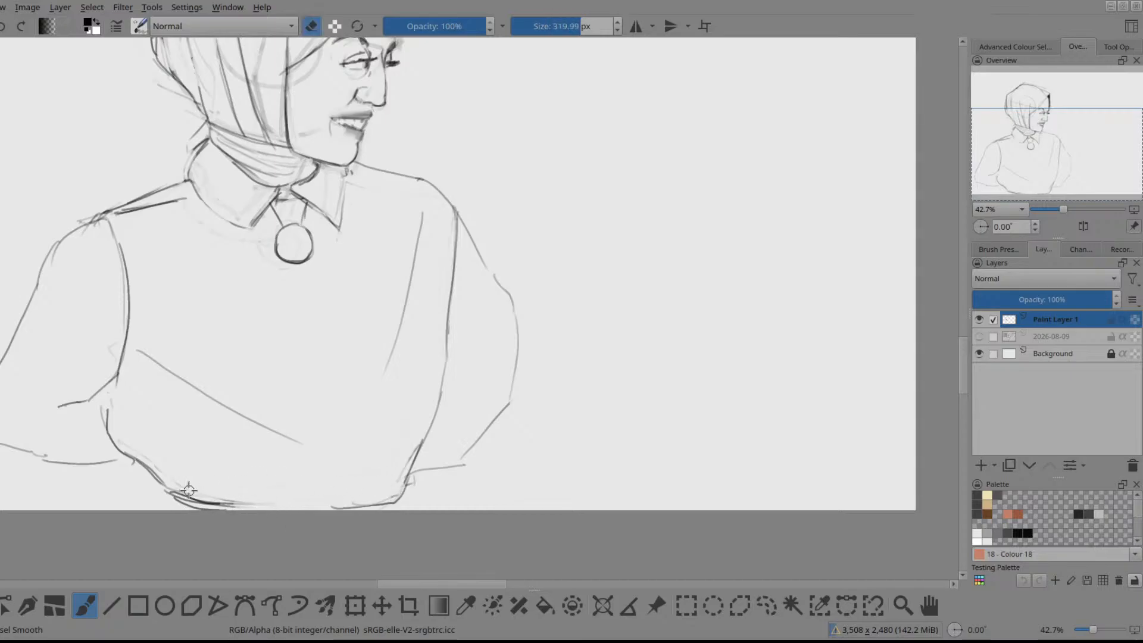
left_click_drag(187, 496, 248, 500)
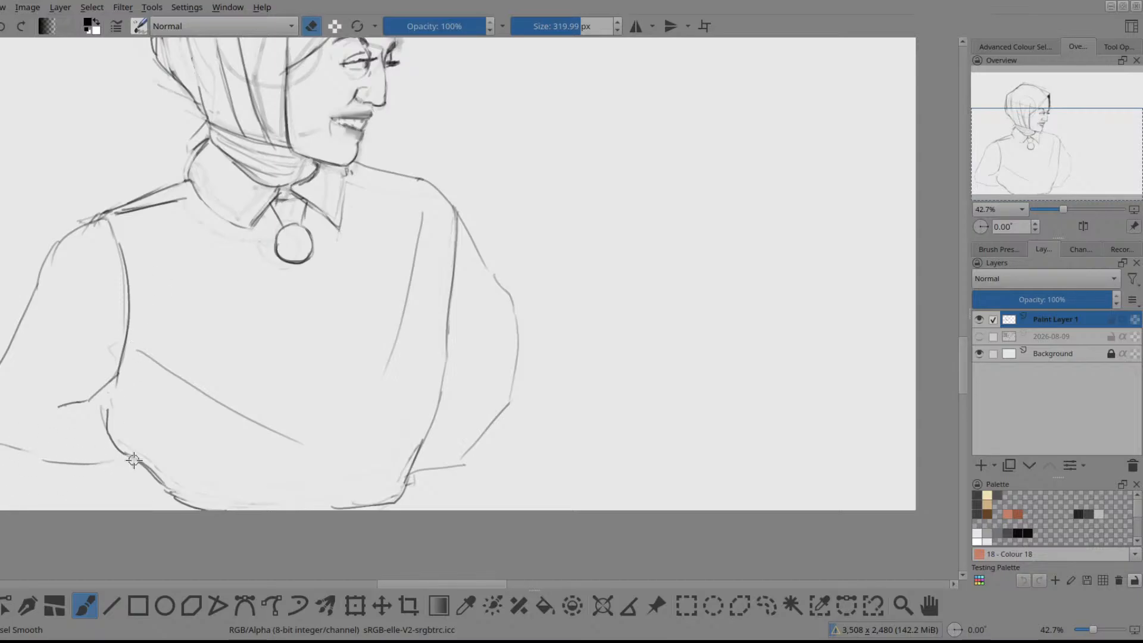
Step: Rework the sweater's lower-left edge as one clean curve from beside the elbow down to the hem, erasing the overlapping strokes
key("e")
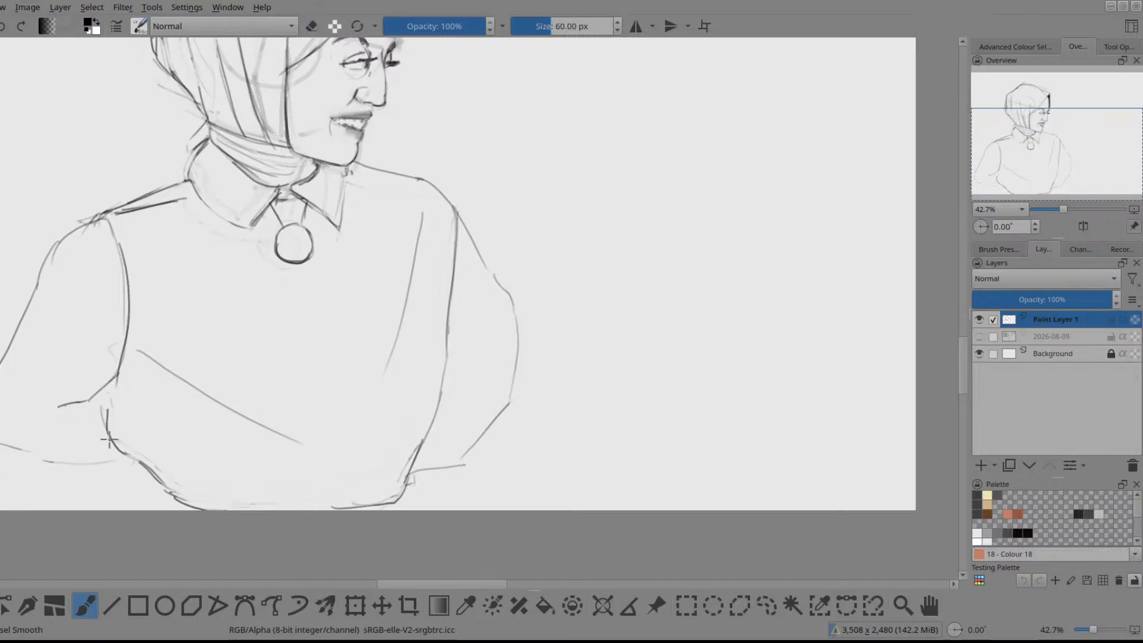
left_click_drag(108, 446, 170, 489)
left_click_drag(120, 458, 180, 493)
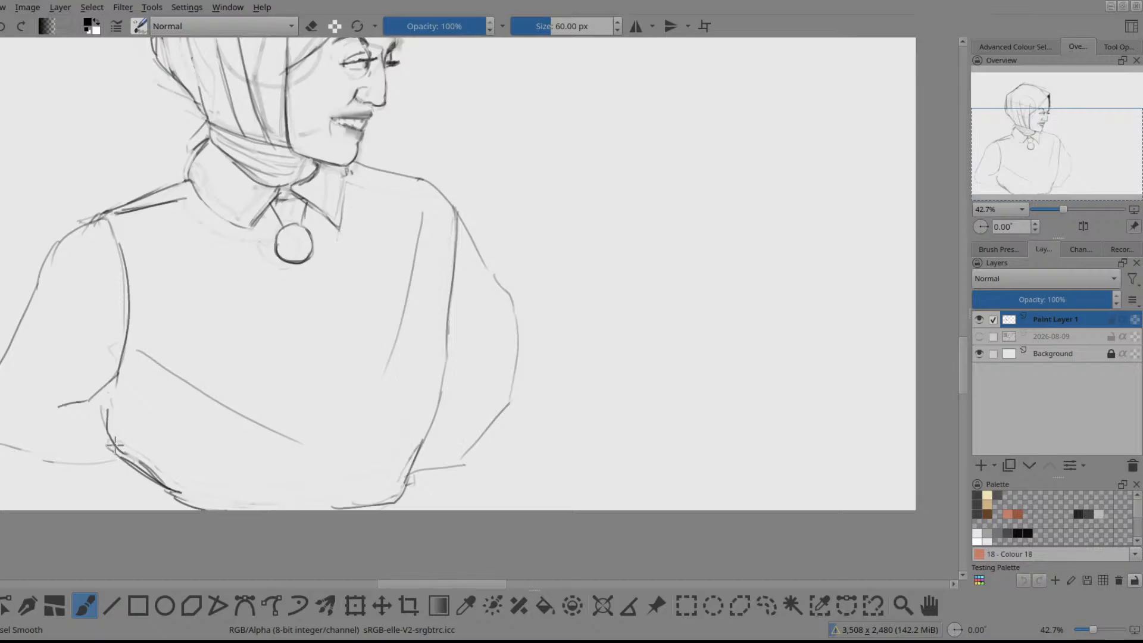
key("e")
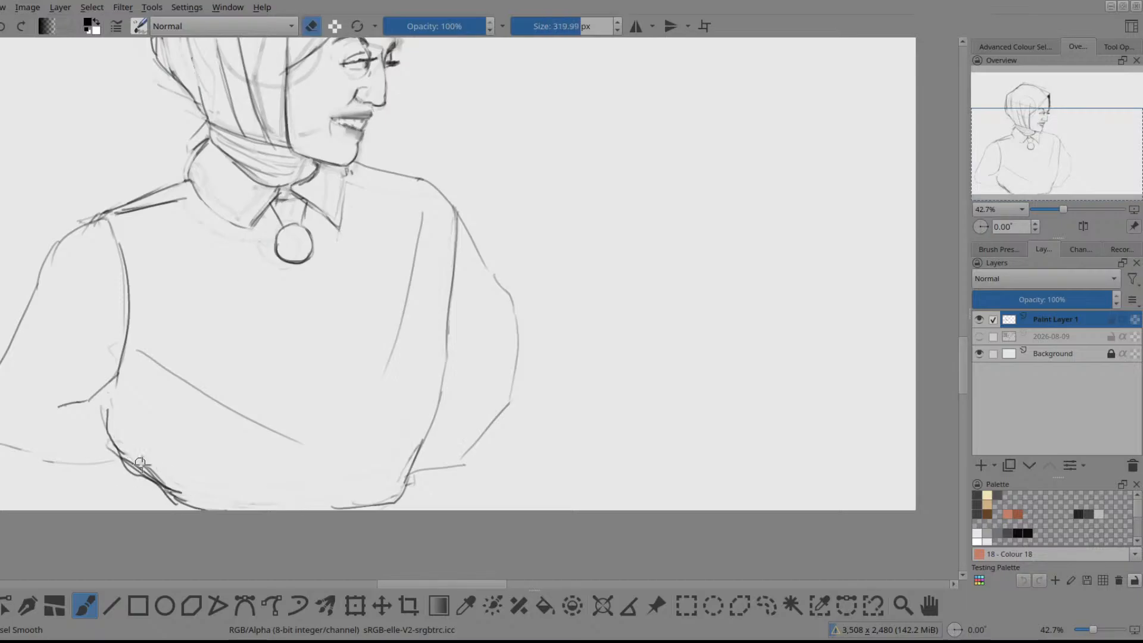
mouse_move(139, 462)
left_mouse_down()
mouse_move(175, 491)
mouse_move(130, 464)
mouse_move(103, 413)
mouse_move(112, 463)
left_mouse_up()
key("e")
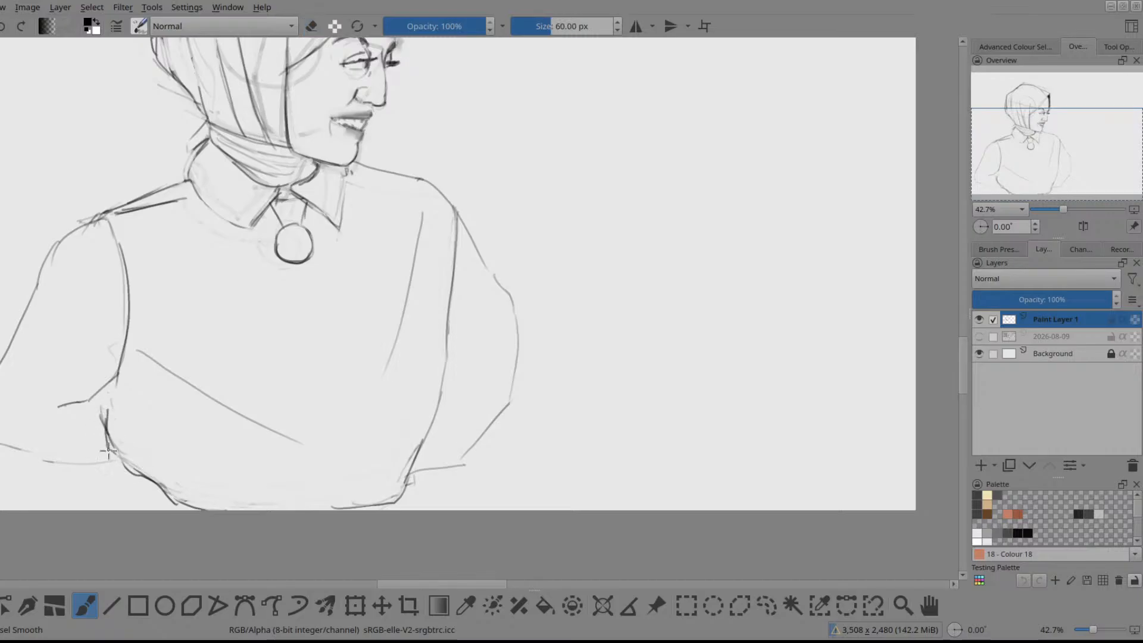
key("e")
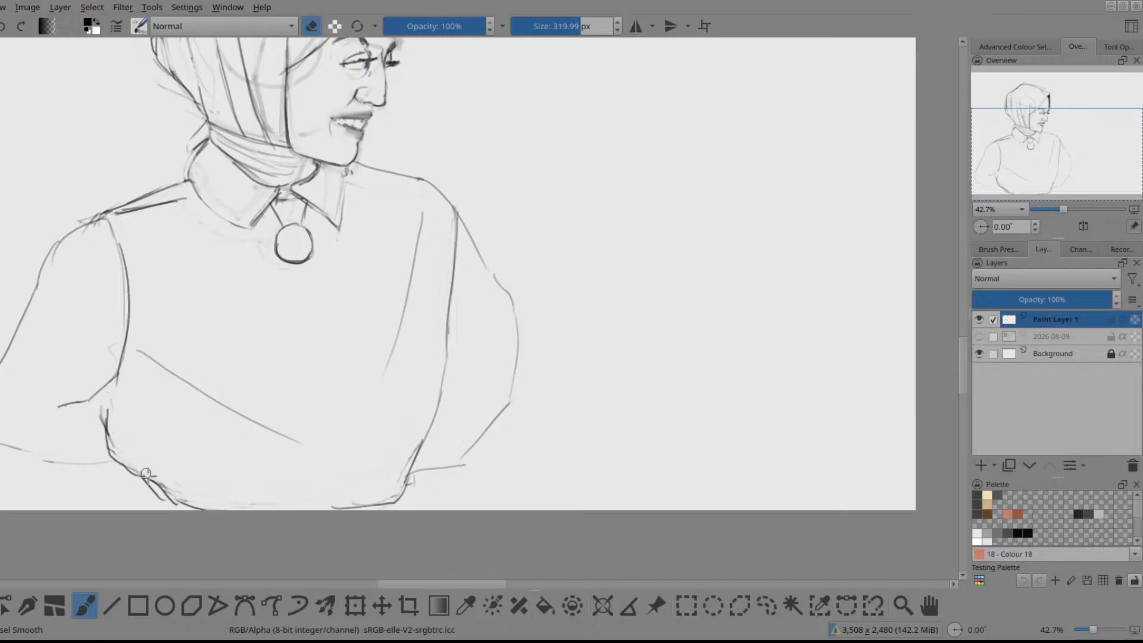
left_click_drag(146, 474, 181, 499)
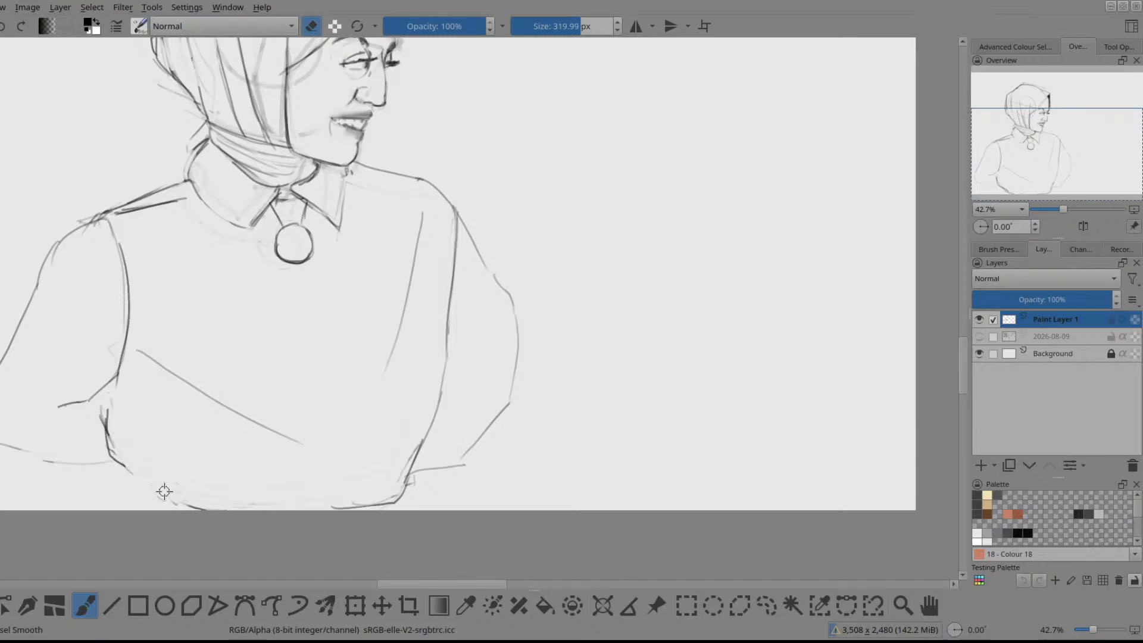
key("e")
mouse_move(124, 466)
left_mouse_down()
mouse_move(176, 504)
mouse_move(154, 499)
mouse_move(203, 510)
left_mouse_up()
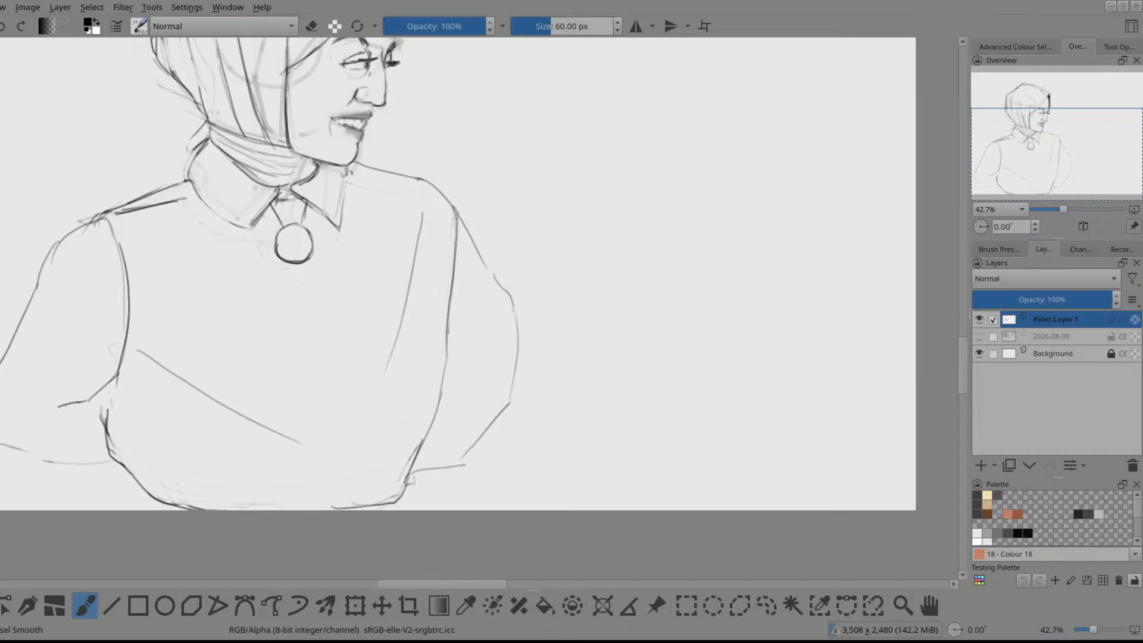
Step: Redraw the underside of the left forearm up to the sweater's side and soften the old sketch line there
left_click_drag(15, 442, 110, 455)
key("e")
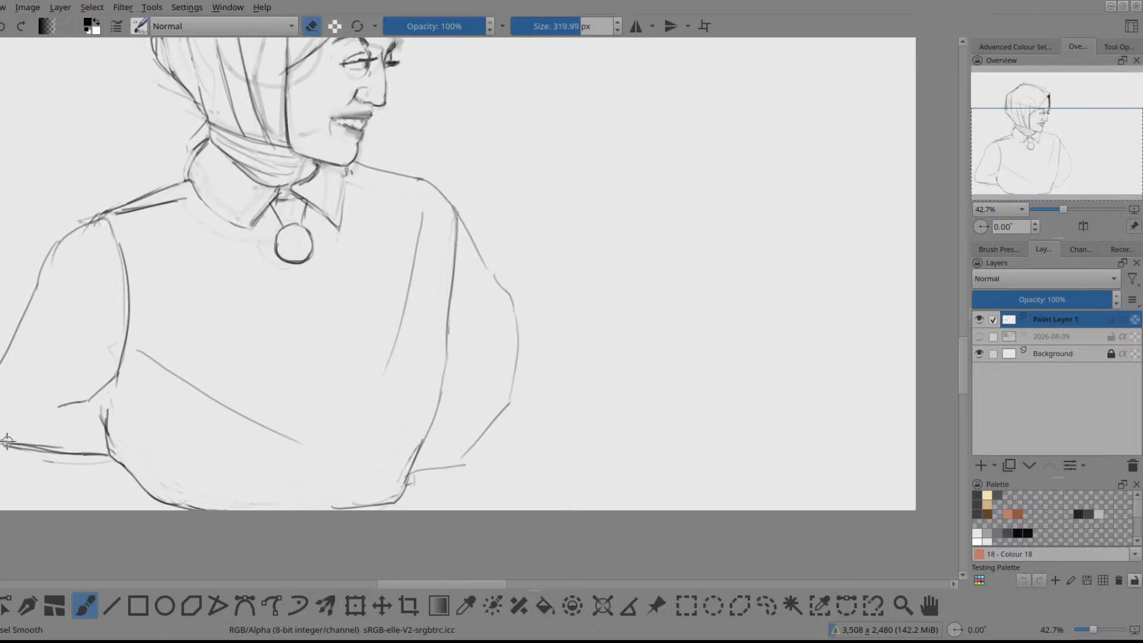
left_click_drag(6, 441, 79, 444)
Step: Rework the top of the right armhole seam with the 60 px brush, erasing its old dark strokes at the shoulder
key("e")
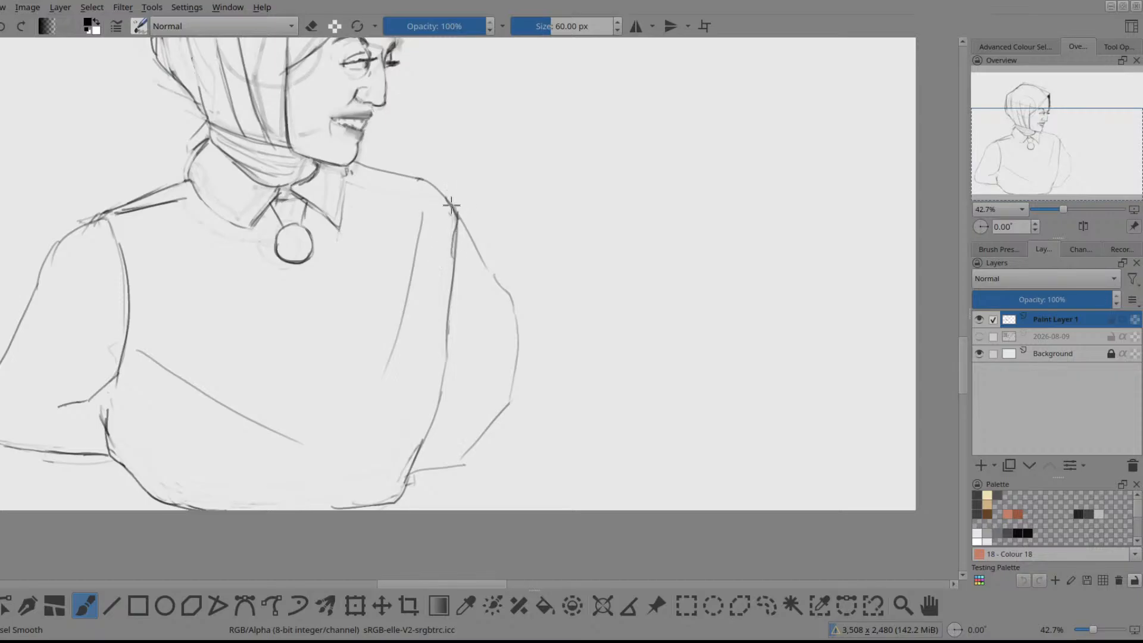
key("e")
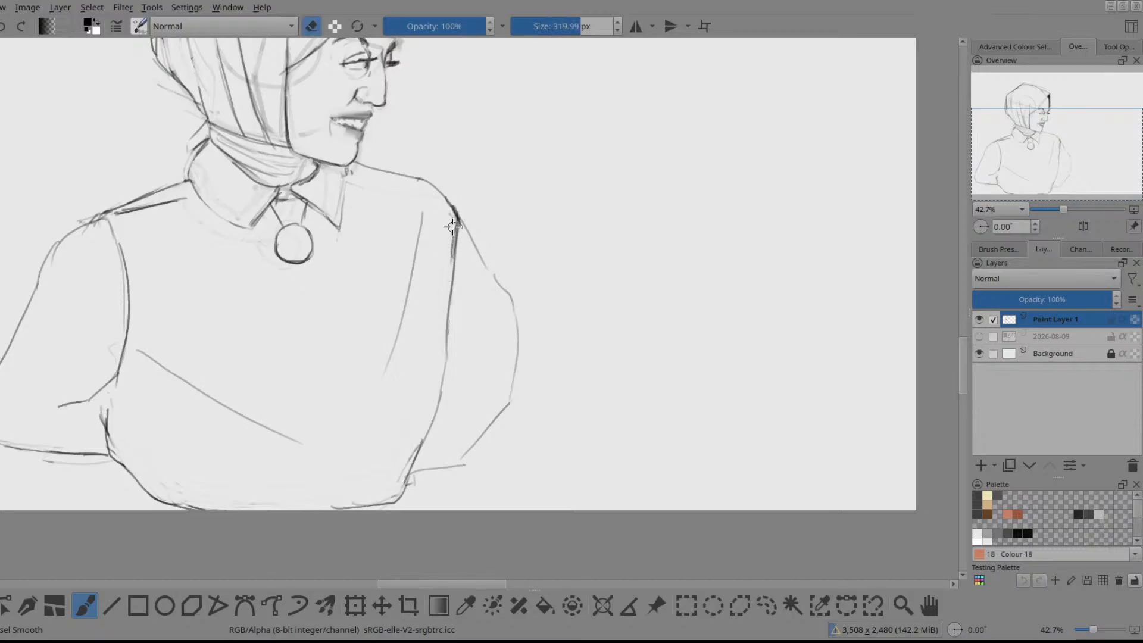
mouse_move(458, 228)
left_mouse_down()
mouse_move(443, 194)
mouse_move(462, 225)
left_mouse_up()
key("e")
left_click_drag(455, 266, 465, 220)
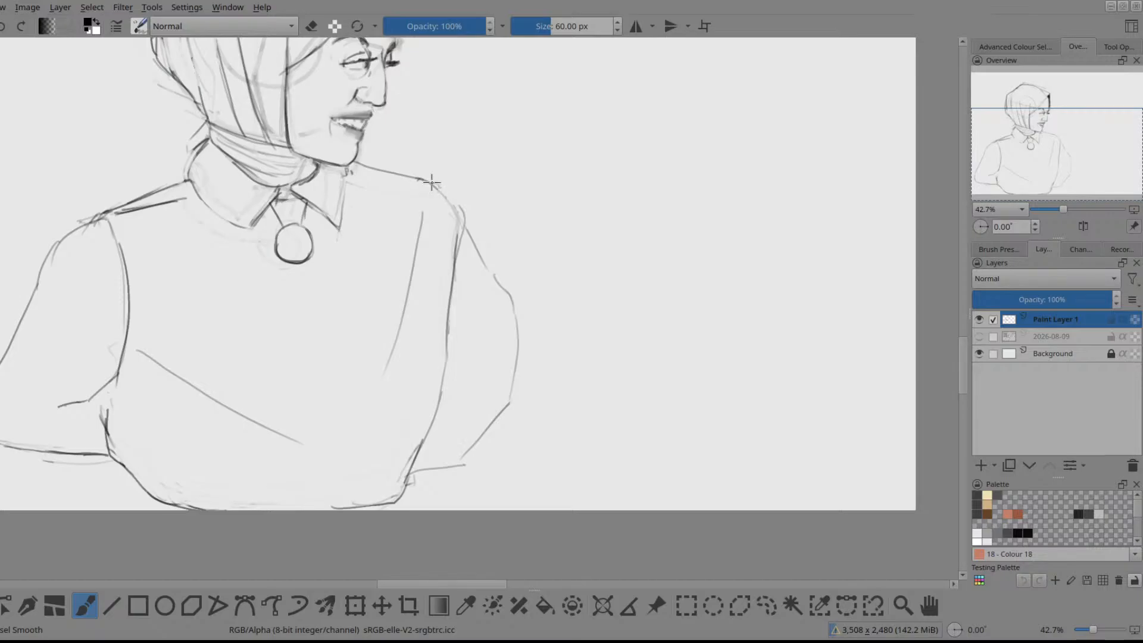
Step: Redraw the right shoulder as a rounder curve from the shoulder slope down to the armhole seam
left_click_drag(432, 182, 465, 216)
left_click_drag(396, 227, 520, 158)
left_click_drag(520, 159, 368, 211)
mouse_move(302, 169)
left_mouse_down()
mouse_move(400, 262)
mouse_move(391, 278)
mouse_move(388, 244)
mouse_move(279, 170)
mouse_move(379, 239)
mouse_move(315, 201)
mouse_move(348, 220)
mouse_move(376, 268)
mouse_move(373, 250)
mouse_move(314, 198)
mouse_move(365, 242)
left_mouse_up()
key("ctrl+z")
key("ctrl+z")
key("e")
key("e")
left_click_drag(314, 174, 382, 256)
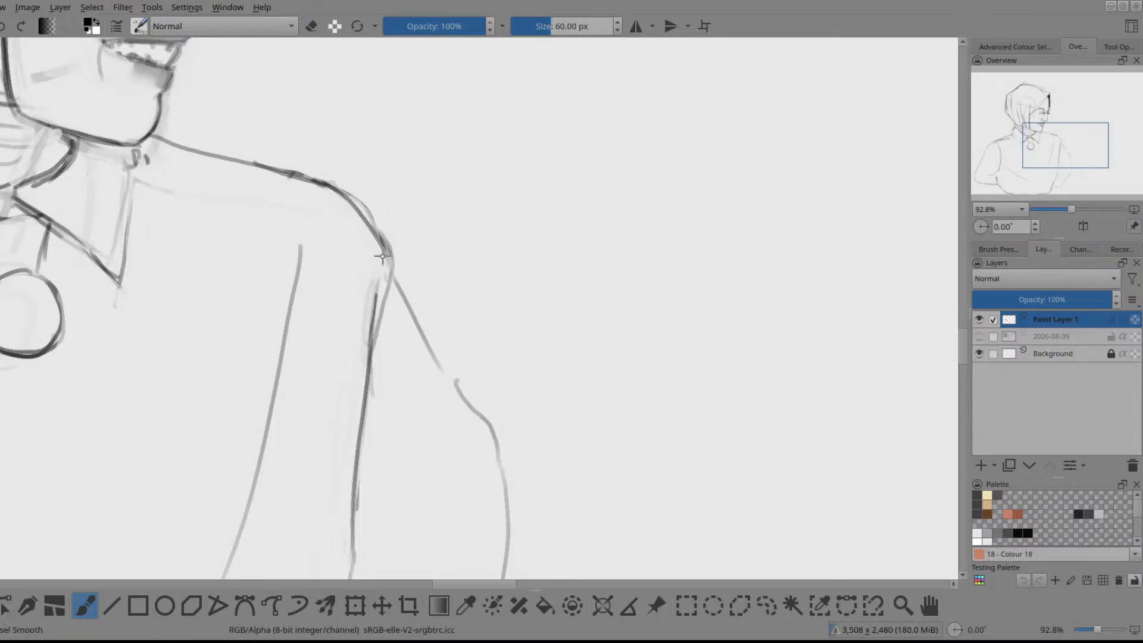
key("ctrl+z")
mouse_move(318, 180)
left_mouse_down()
mouse_move(355, 204)
mouse_move(388, 275)
left_mouse_up()
left_click_drag(357, 194, 385, 280)
Step: Clean up the overlapping strokes along the right shoulder with the eraser and save the document
key("e")
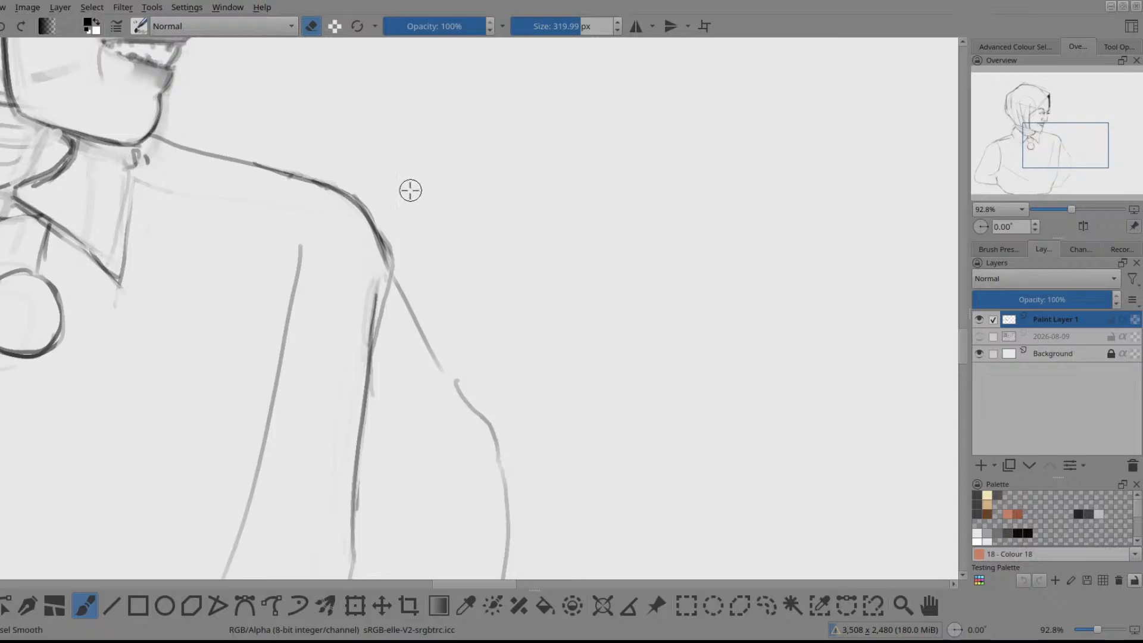
left_click_drag(250, 149, 342, 181)
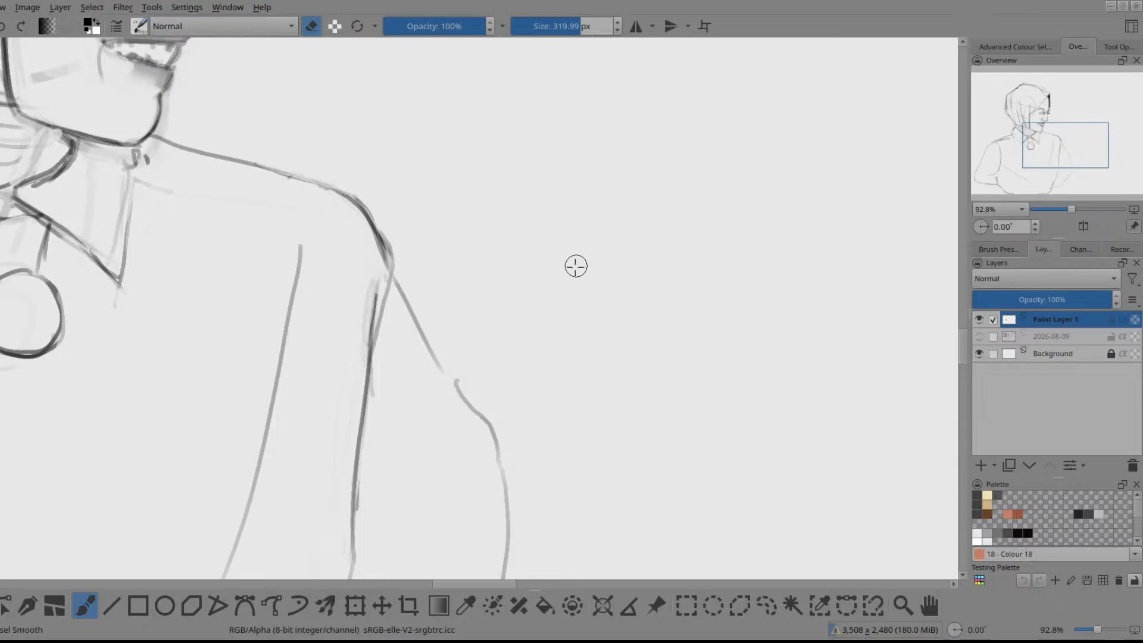
key("2")
key("ctrl+s")
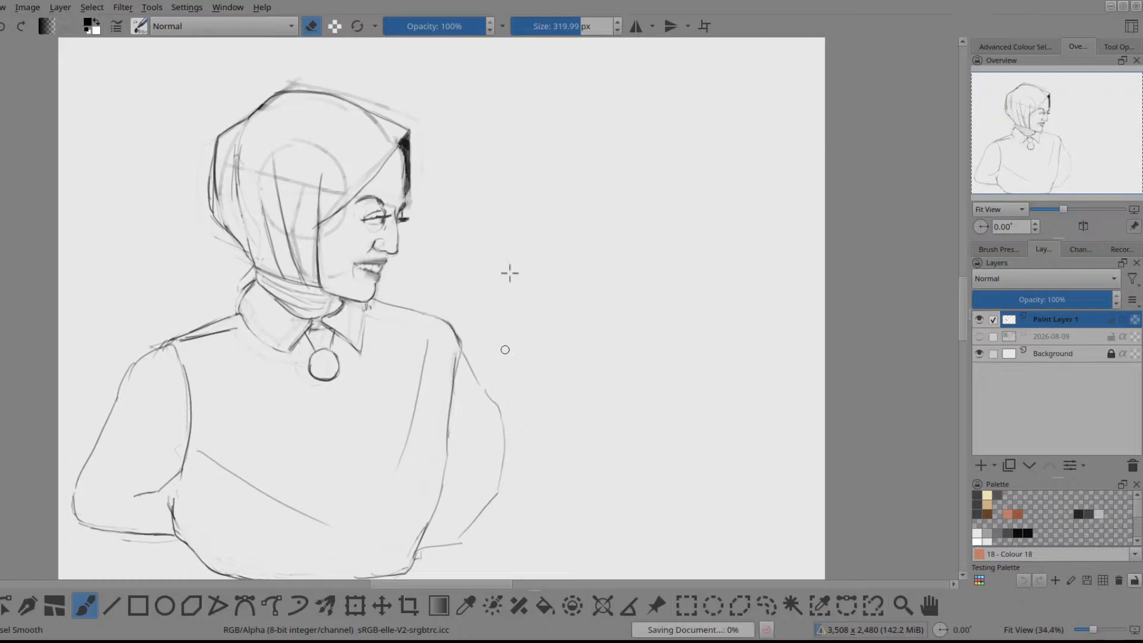
Step: Redraw the outer contour of the right sleeve from the shoulder down to the elbow with the 60 px brush
mouse_move(308, 410)
left_mouse_down()
mouse_move(289, 344)
mouse_move(101, 192)
left_mouse_up()
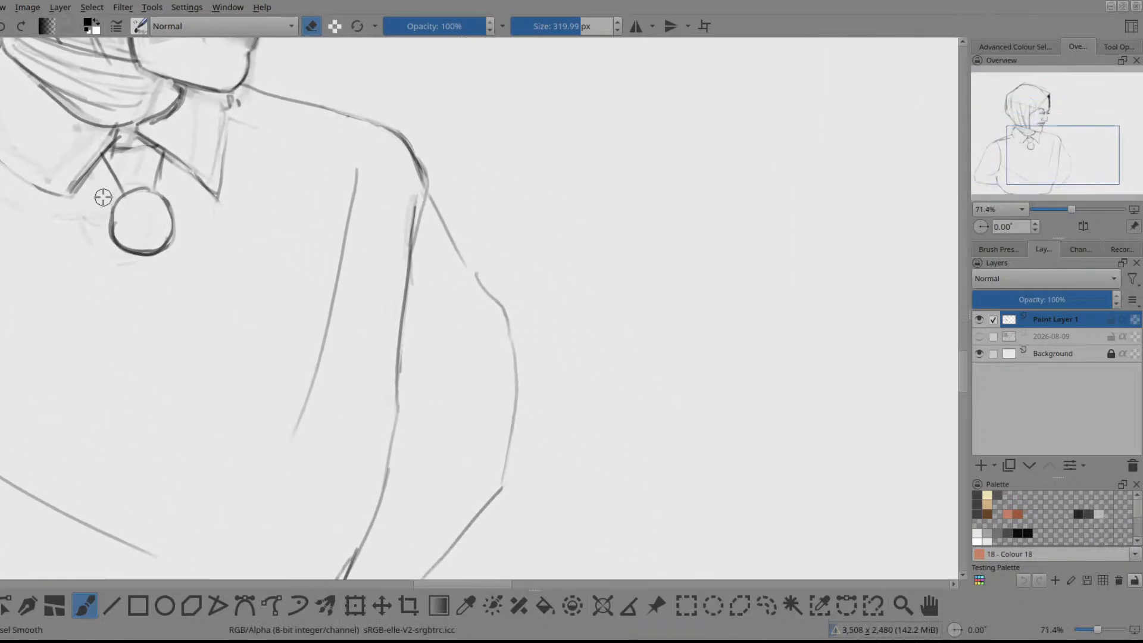
key("e")
left_click_drag(427, 186, 493, 313)
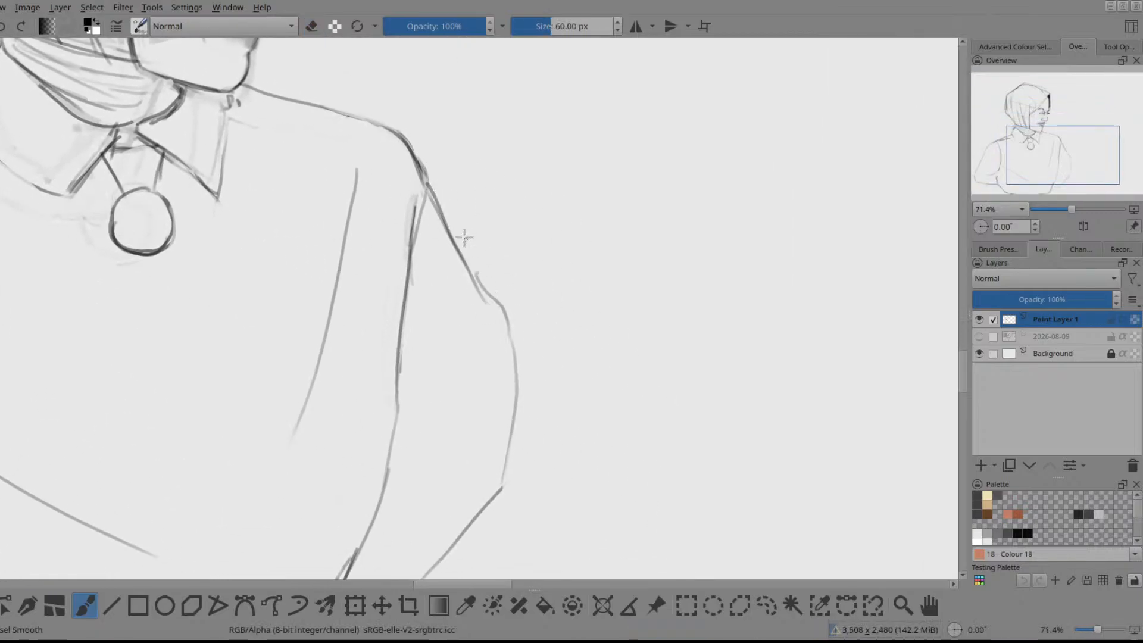
left_click_drag(516, 355, 493, 270)
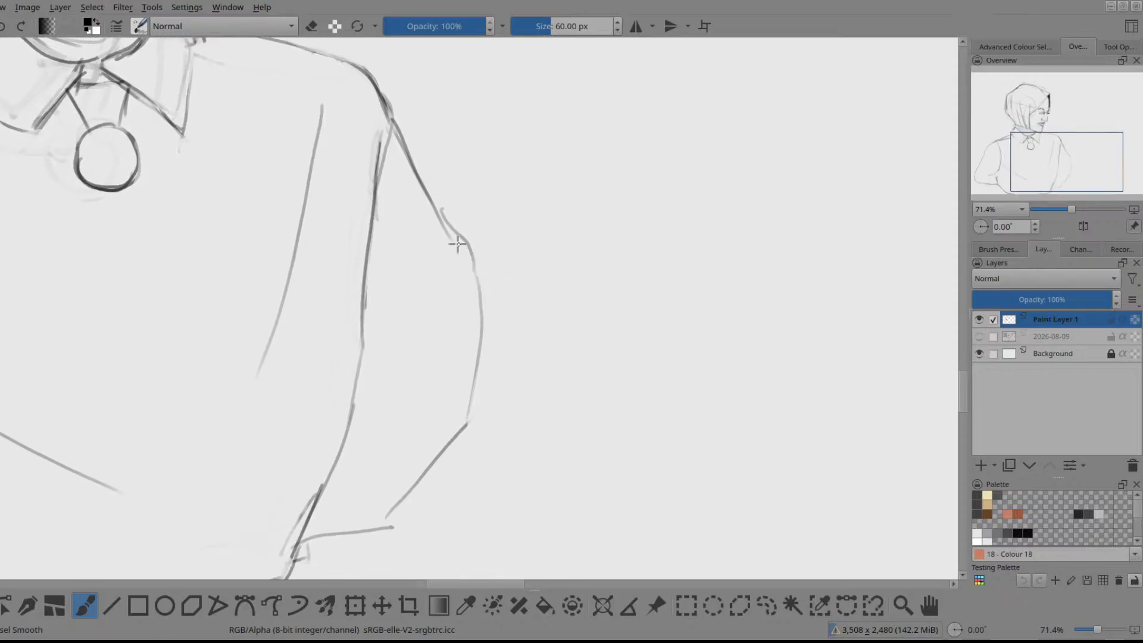
mouse_move(461, 251)
left_mouse_down()
mouse_move(480, 266)
mouse_move(484, 365)
left_mouse_up()
key("ctrl")
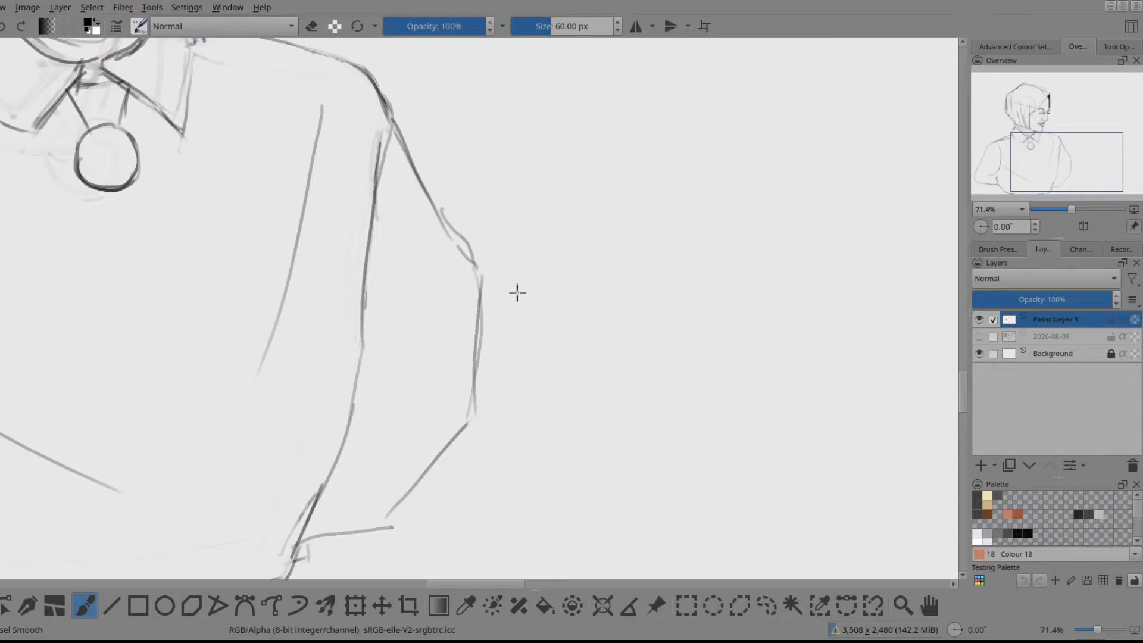
key("2")
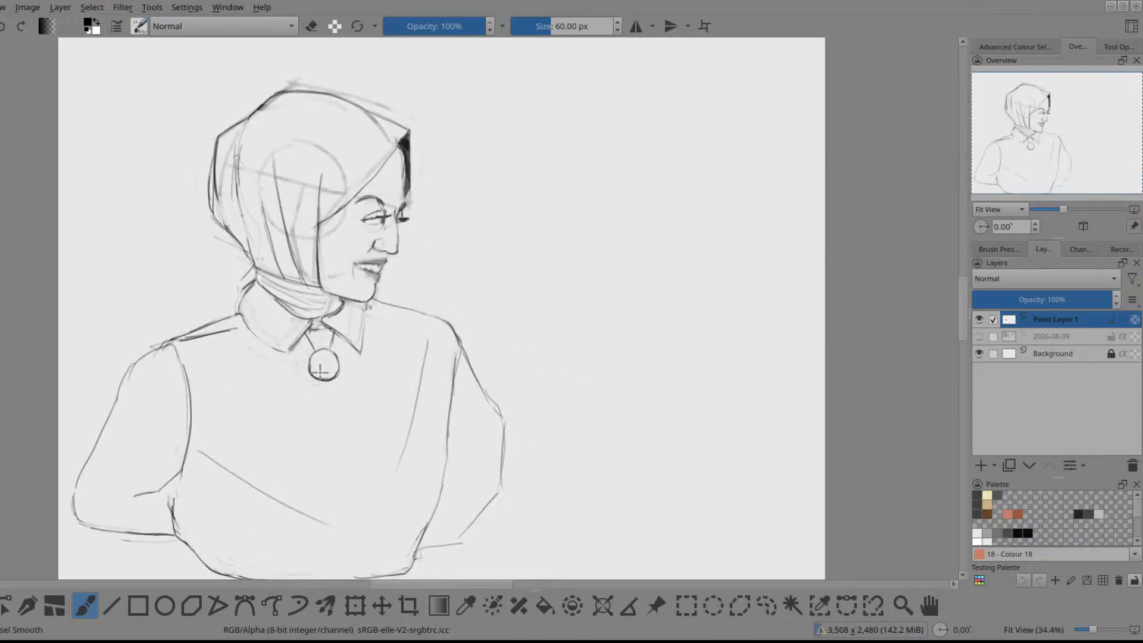
Step: Extend the back of the hijab outward with a new angular contour and fade the old inner outline with the eraser
left_click_drag(309, 346, 295, 290)
left_click_drag(222, 281, 381, 457)
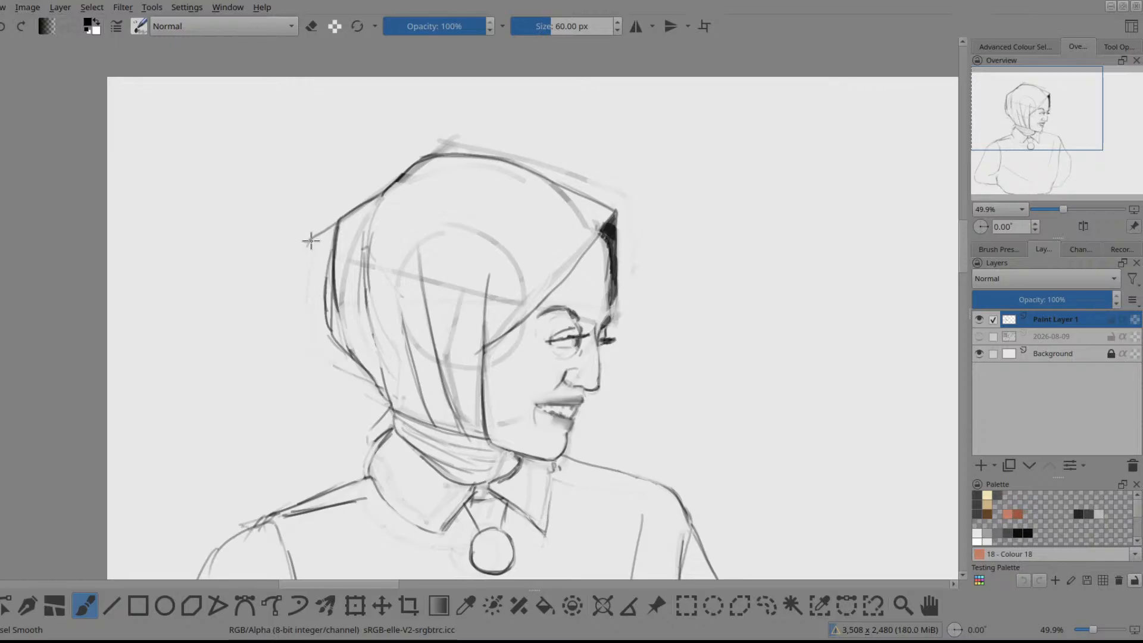
mouse_move(311, 243)
left_mouse_down()
mouse_move(314, 305)
mouse_move(331, 330)
left_mouse_up()
key("e")
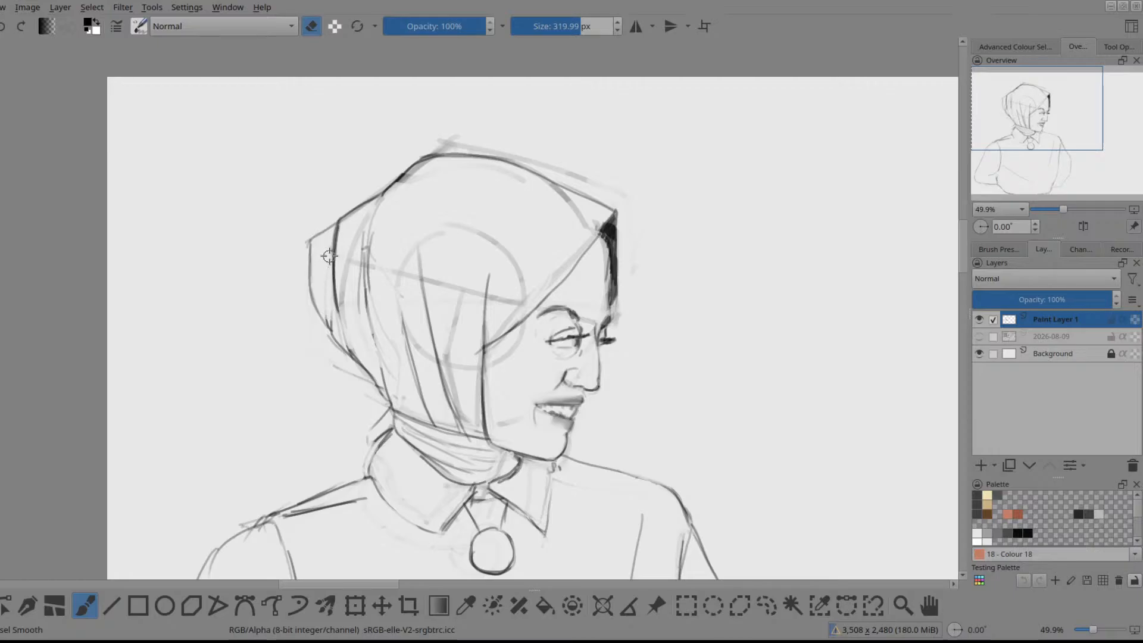
mouse_move(329, 256)
left_mouse_down()
mouse_move(339, 225)
mouse_move(342, 309)
mouse_move(340, 237)
mouse_move(334, 277)
left_mouse_up()
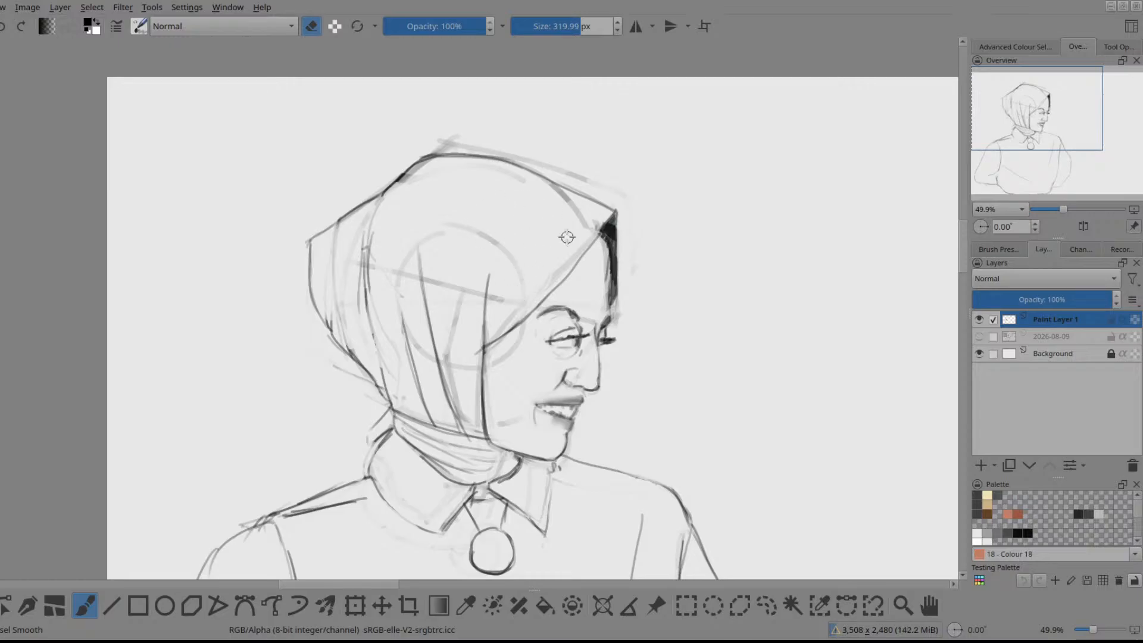
Step: Draw a short vertical fold line on the front of the hijab above the eyebrow
key("e")
mouse_move(548, 232)
left_mouse_down()
mouse_move(542, 300)
mouse_move(549, 237)
mouse_move(554, 286)
left_mouse_up()
key("ctrl+z")
left_click_drag(551, 233, 547, 292)
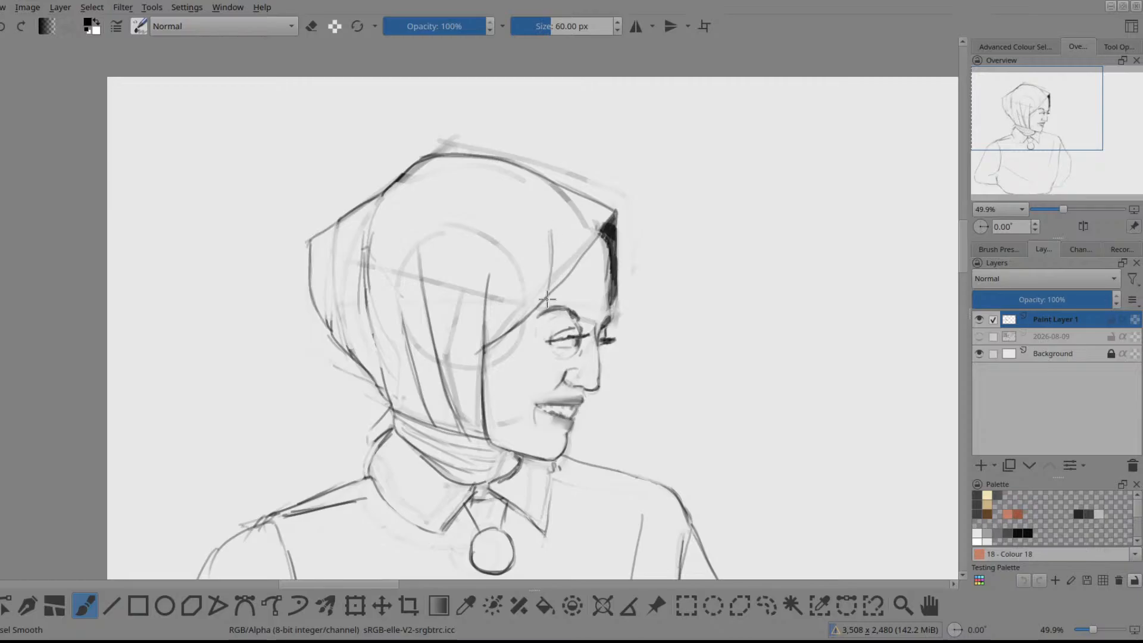
key("2")
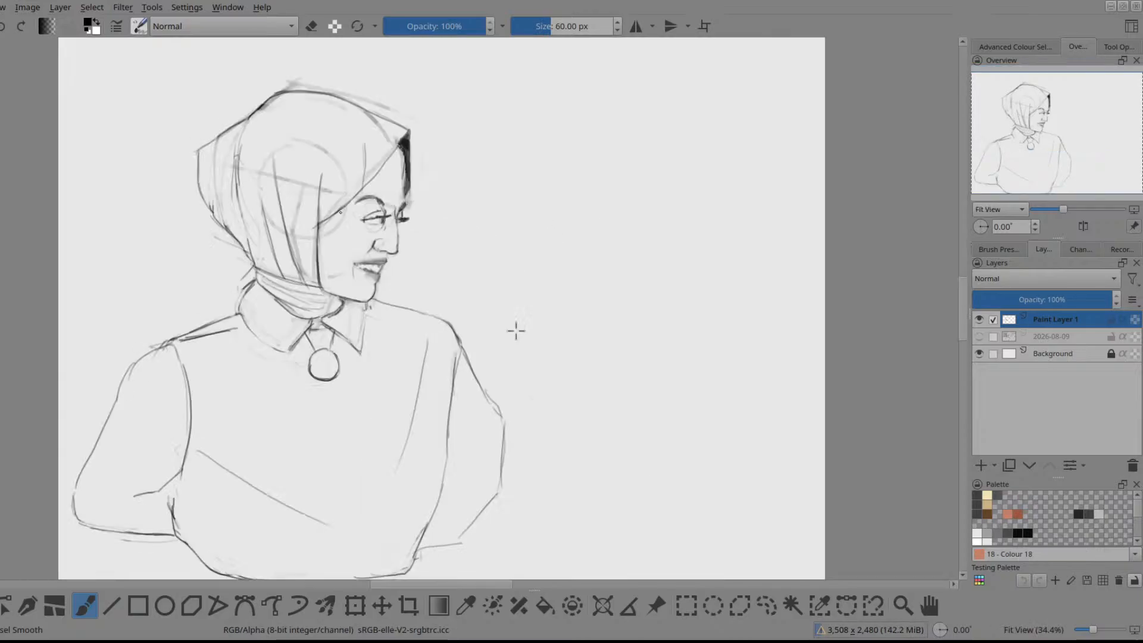
Step: Scatter small wavy texture marks across the front of the sweater and add a short line below the right shoulder slope
left_click_drag(427, 432, 449, 386)
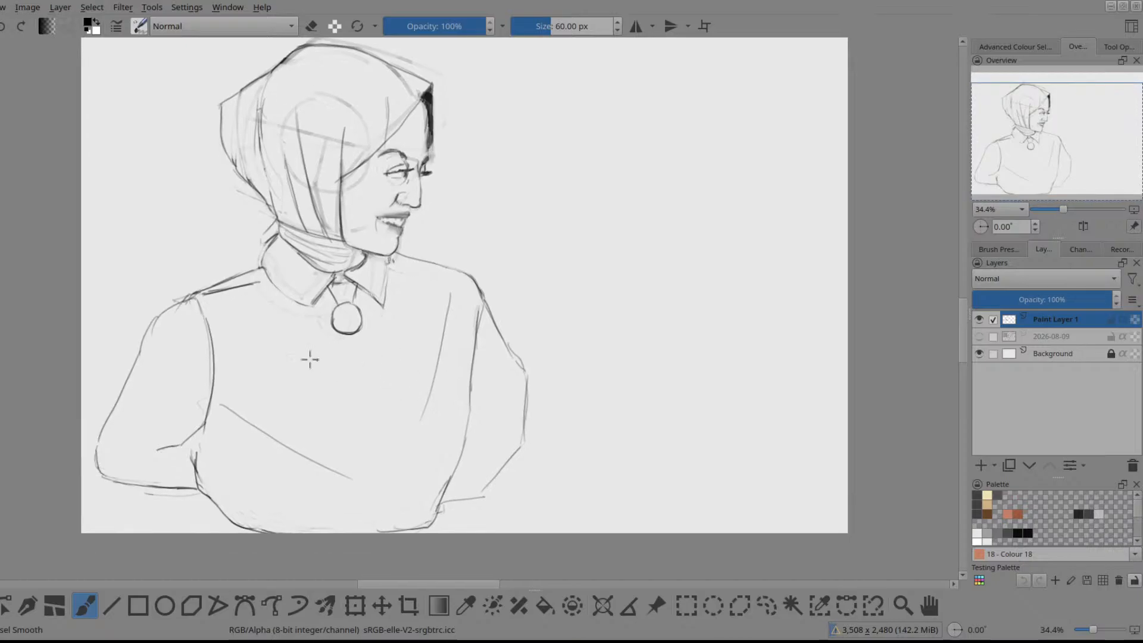
left_click_drag(234, 327, 244, 332)
left_click_drag(248, 330, 280, 329)
left_click_drag(248, 385, 258, 390)
left_click_drag(290, 394, 321, 397)
left_click_drag(260, 481, 269, 488)
left_click_drag(378, 530, 420, 494)
left_click_drag(368, 417, 386, 424)
mouse_move(397, 375)
left_mouse_down()
mouse_move(412, 377)
mouse_move(365, 364)
left_mouse_up()
left_click_drag(397, 274, 439, 284)
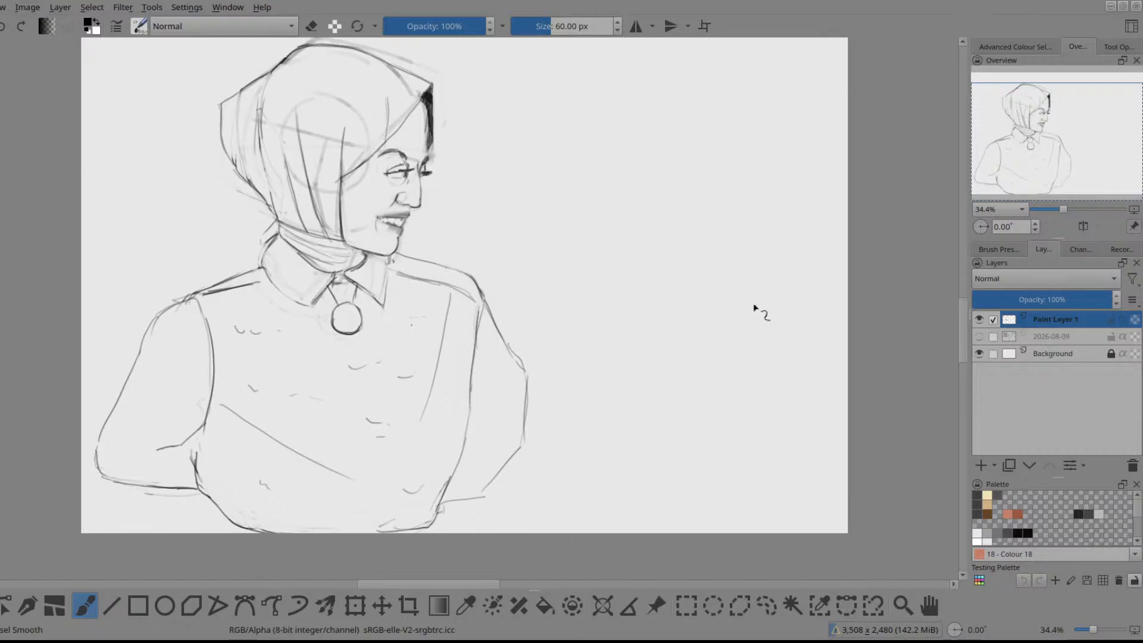
Step: Increase the brush size to 805.72 px
left_click_drag(484, 224, 869, 224)
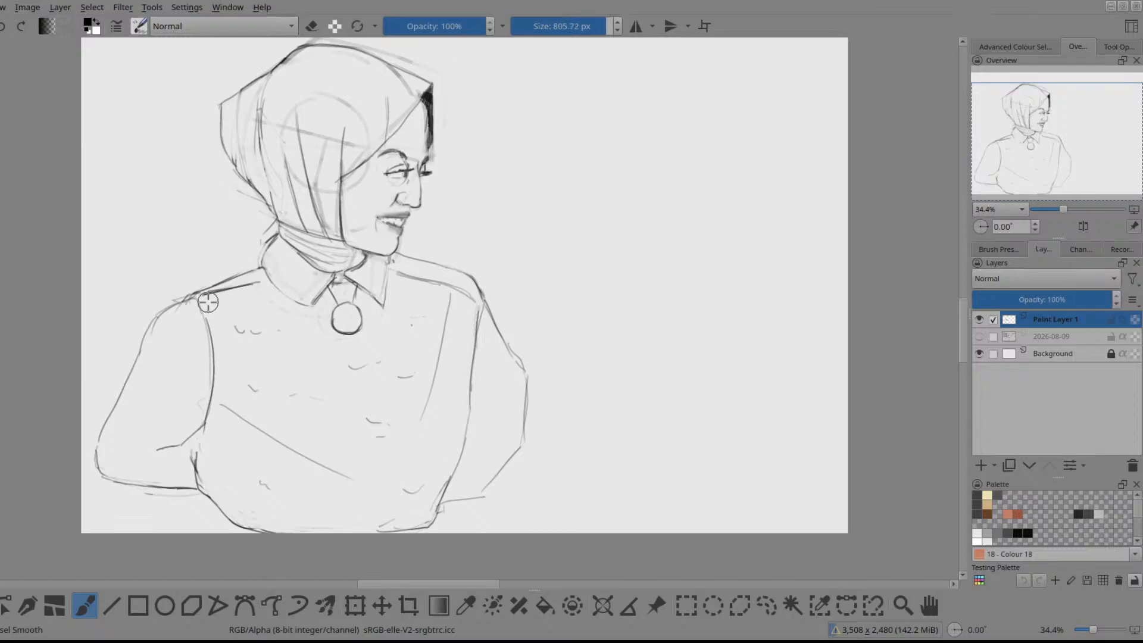
Step: Try filling the front of the sweater with broad dotted-pattern strokes and undo them
mouse_move(209, 301)
left_mouse_down()
mouse_move(239, 296)
mouse_move(218, 431)
mouse_move(283, 408)
mouse_move(300, 505)
mouse_move(406, 481)
left_mouse_up()
key("ctrl+z")
mouse_move(230, 312)
left_mouse_down()
mouse_move(227, 356)
mouse_move(249, 351)
mouse_move(282, 367)
mouse_move(297, 412)
mouse_move(284, 476)
mouse_move(317, 493)
mouse_move(385, 456)
mouse_move(394, 508)
mouse_move(454, 364)
mouse_move(410, 519)
mouse_move(431, 493)
mouse_move(460, 305)
mouse_move(403, 282)
mouse_move(373, 313)
mouse_move(330, 289)
mouse_move(346, 287)
mouse_move(312, 307)
mouse_move(277, 396)
left_mouse_up()
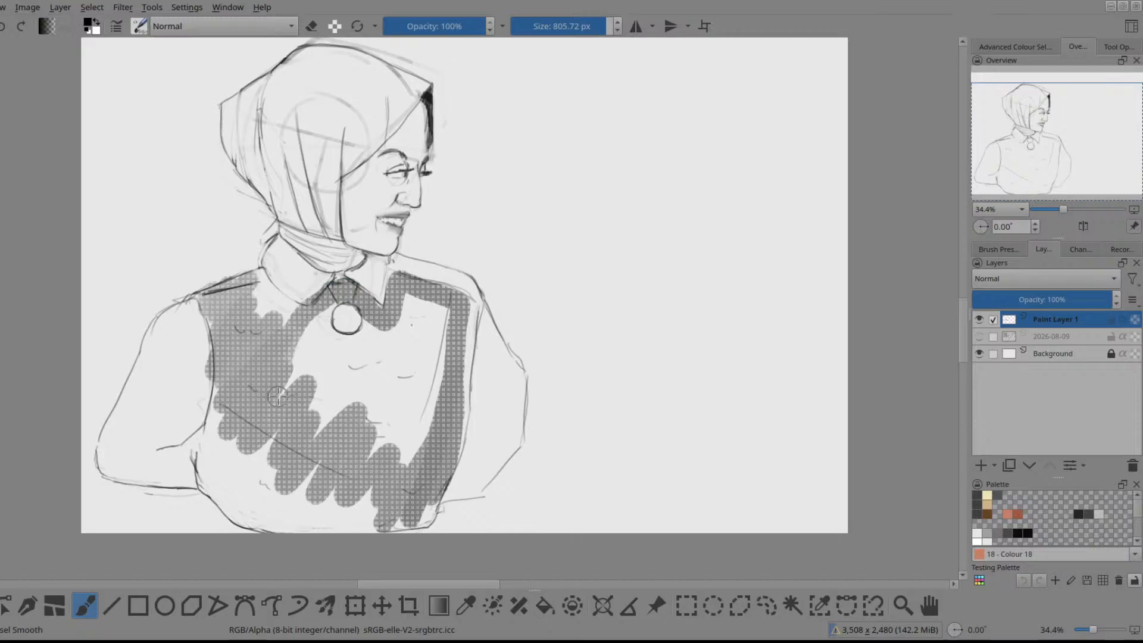
key("ctrl+z")
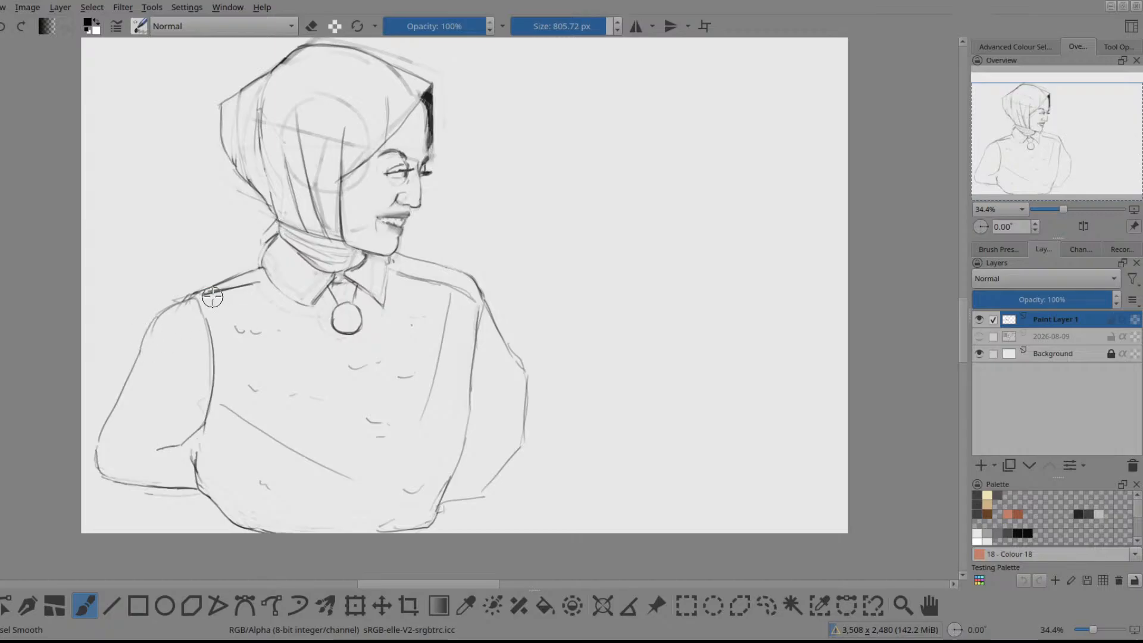
Step: Try filling the sweater front with a dark knit-pattern texture and undo the strokes
mouse_move(213, 297)
left_mouse_down()
mouse_move(256, 300)
mouse_move(228, 457)
mouse_move(281, 474)
mouse_move(235, 455)
mouse_move(220, 472)
mouse_move(206, 462)
mouse_move(212, 504)
mouse_move(276, 459)
mouse_move(325, 461)
mouse_move(304, 518)
mouse_move(323, 525)
mouse_move(387, 521)
left_mouse_up()
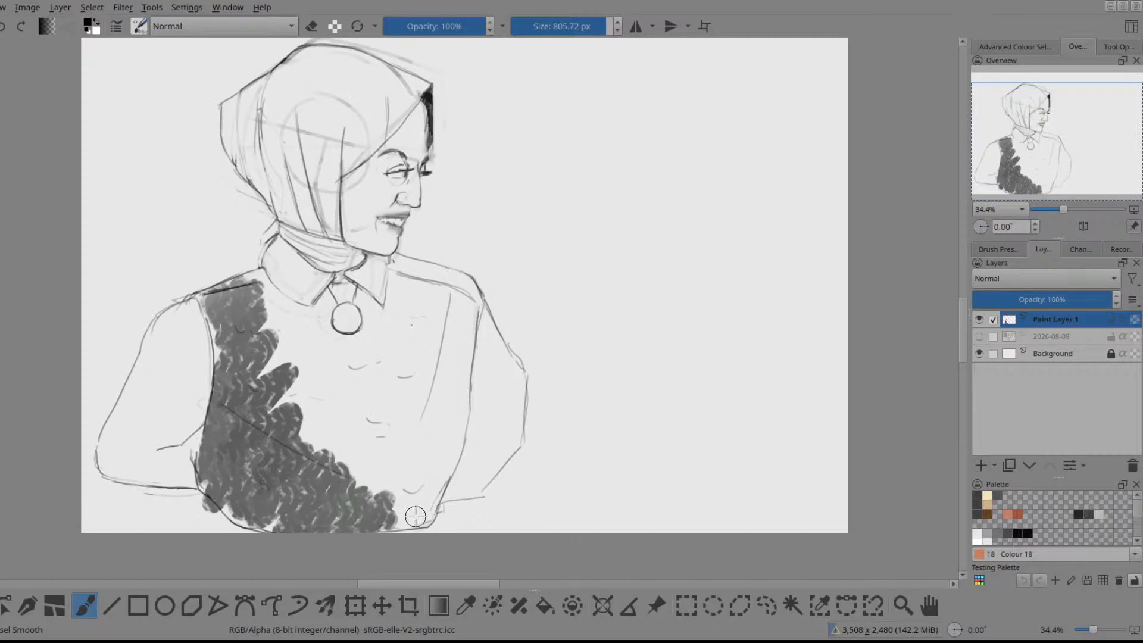
mouse_move(272, 303)
left_mouse_down()
mouse_move(258, 280)
mouse_move(316, 381)
mouse_move(417, 476)
mouse_move(414, 511)
left_mouse_up()
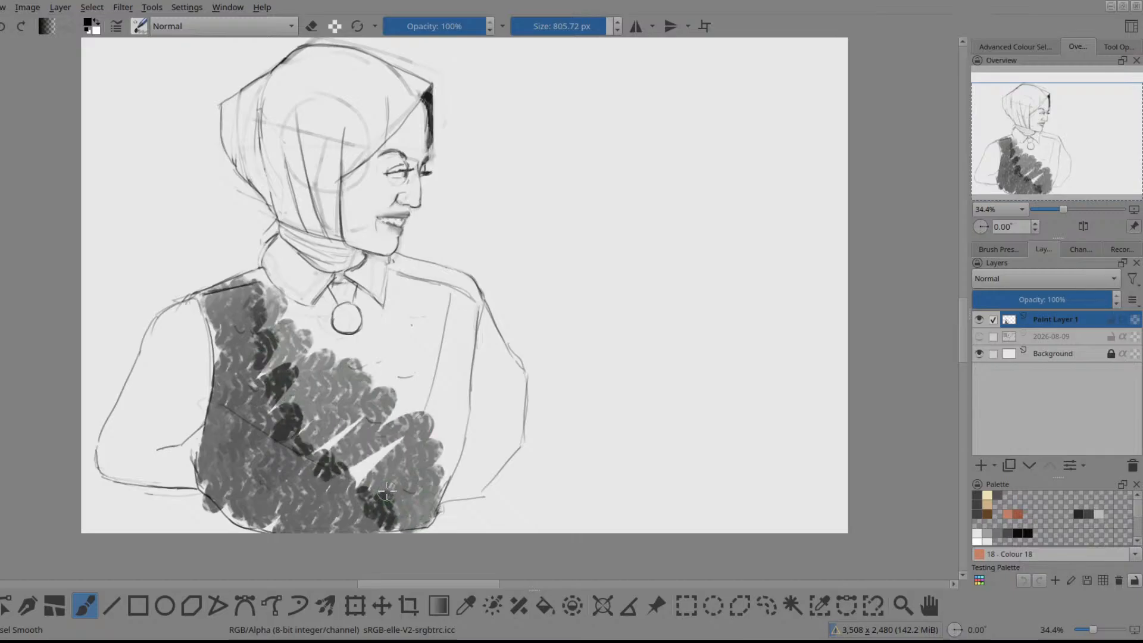
key("ctrl+z")
key("ctrl+z")
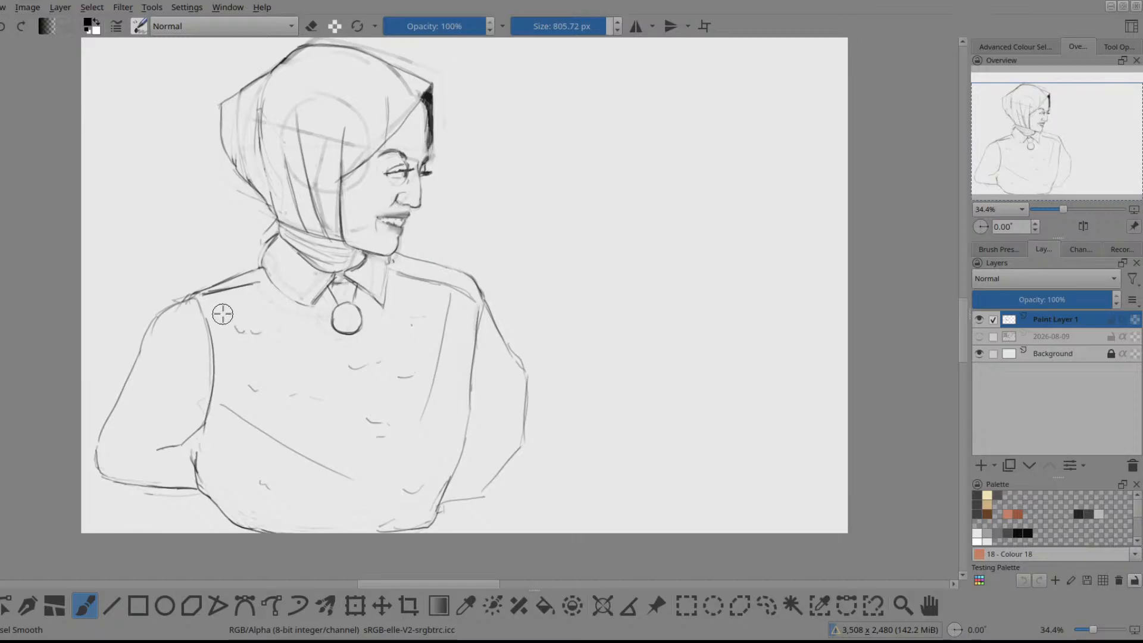
mouse_move(223, 313)
left_mouse_down()
mouse_move(236, 415)
mouse_move(240, 326)
mouse_move(262, 452)
left_mouse_up()
key("ctrl+z")
Step: Redraw the lower edge of the scarf around the neck with the 60 px smooth marker and erase part of the old line
scroll(434, 268, "up", 3)
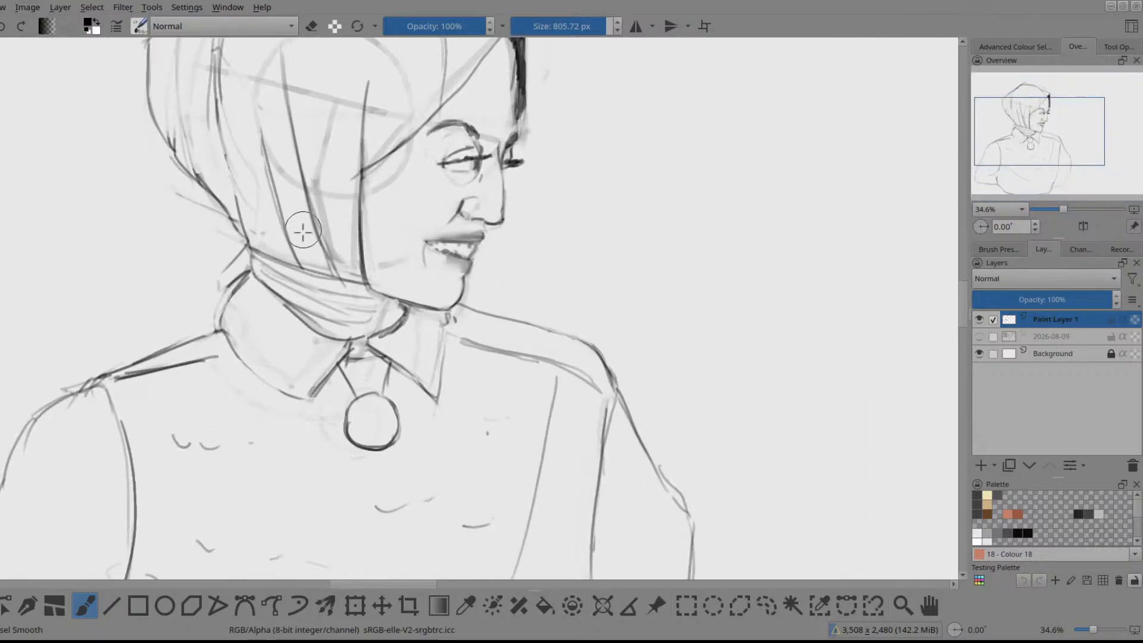
right_click(256, 282)
left_click(285, 369)
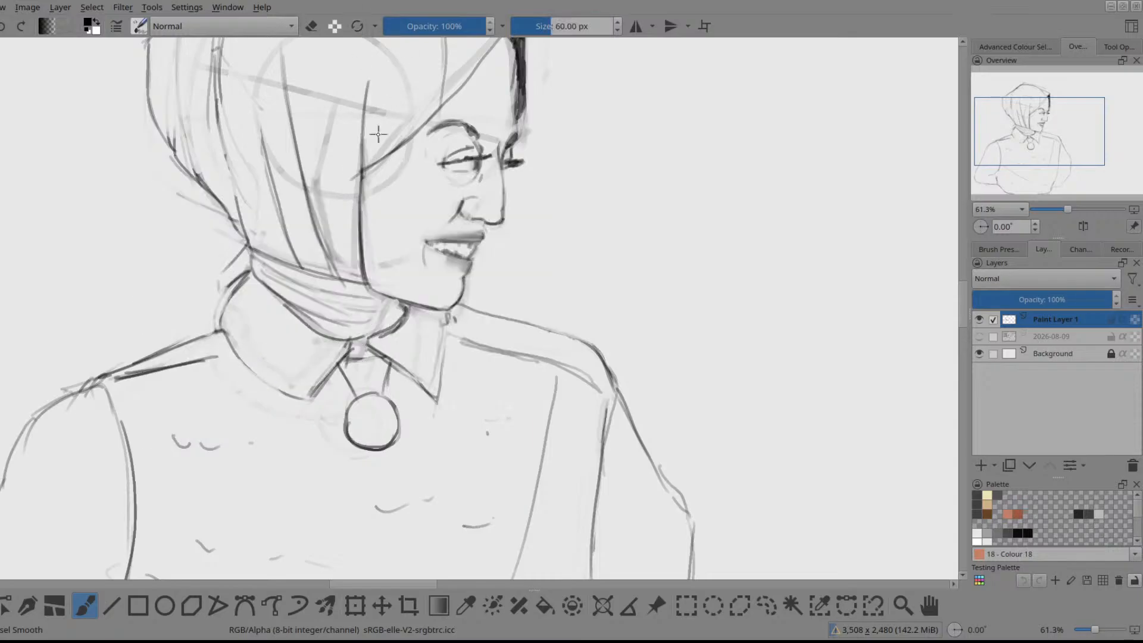
scroll(337, 349, "up", 1)
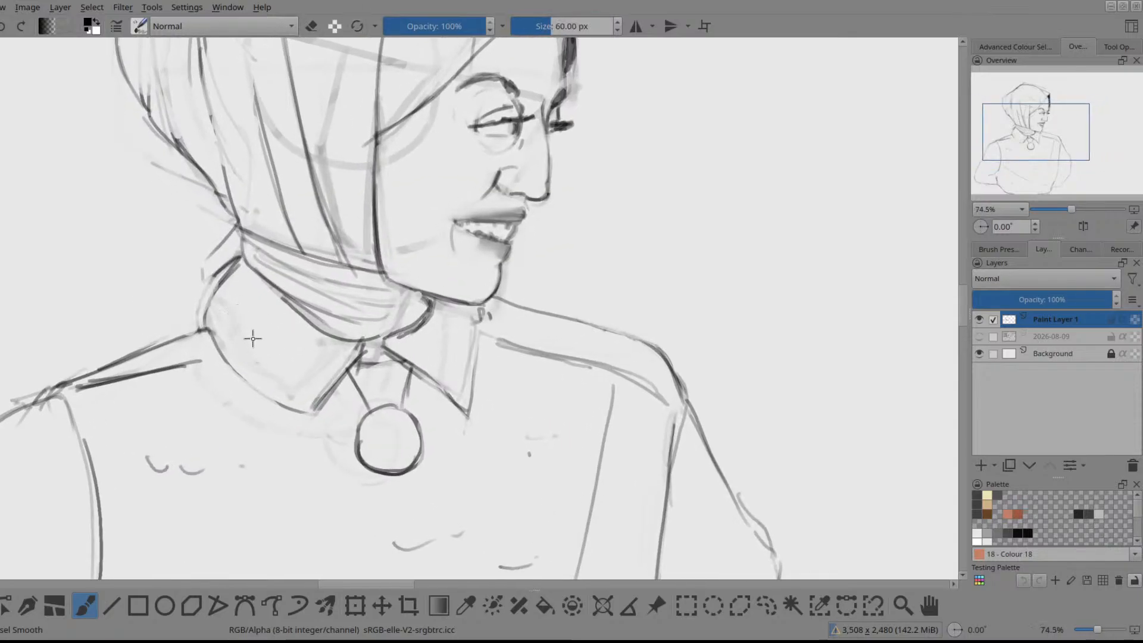
key("e")
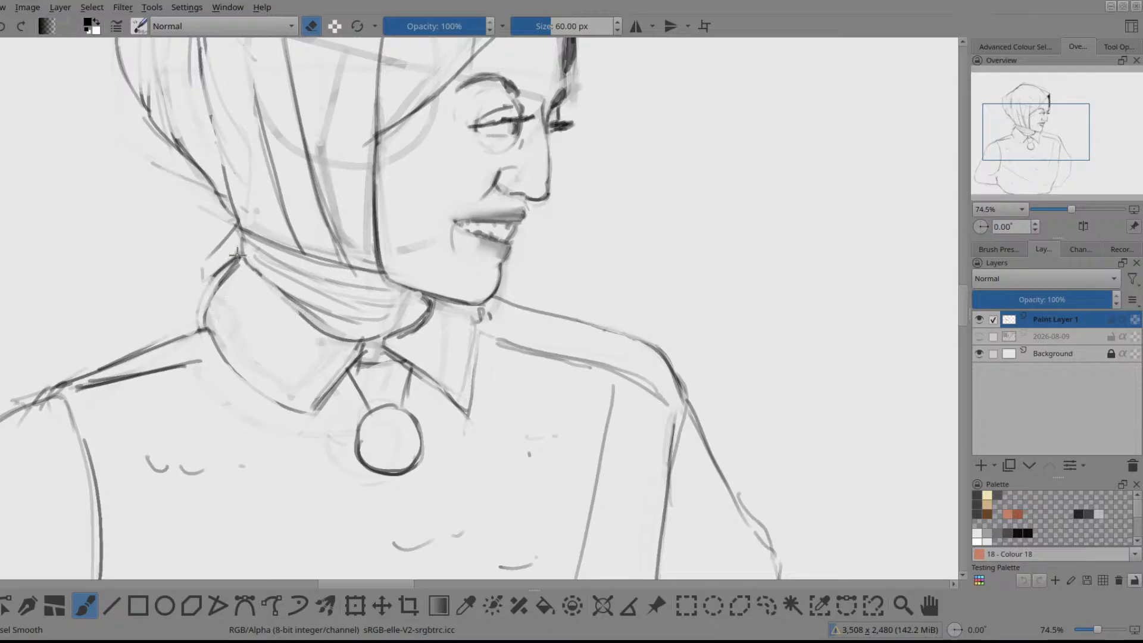
key("e")
left_click_drag(238, 260, 354, 340)
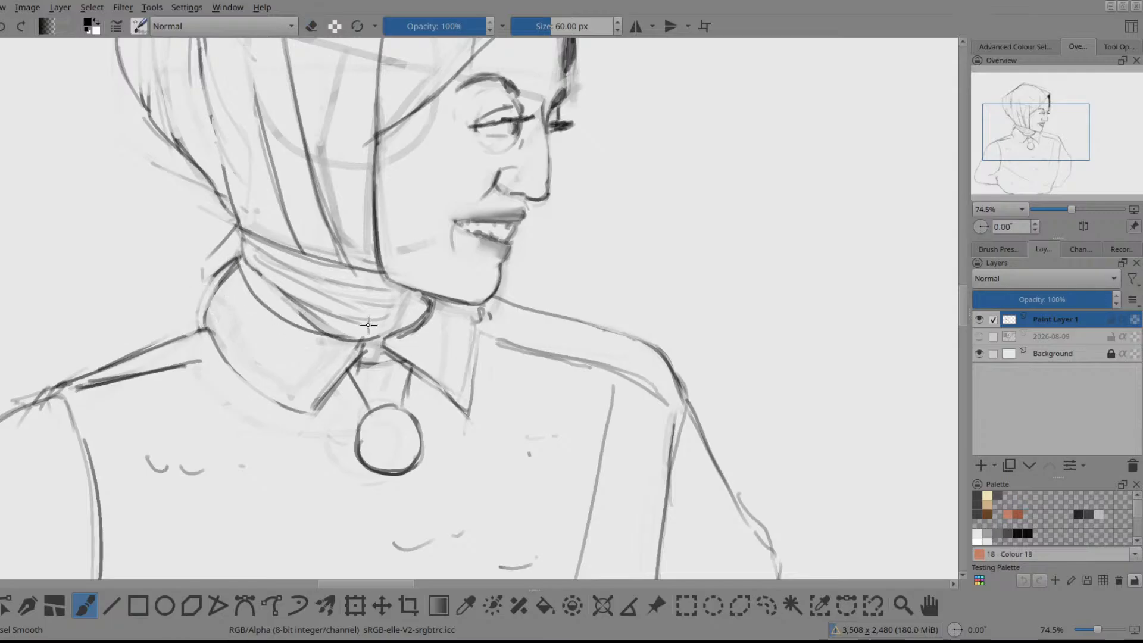
key("e")
left_click_drag(274, 288, 309, 317)
key("e")
Step: Darken the outer contour of the larger collar flap, erase the stray line beside it and save the drawing
mouse_move(239, 261)
left_mouse_down()
mouse_move(222, 270)
mouse_move(213, 311)
mouse_move(263, 411)
left_mouse_up()
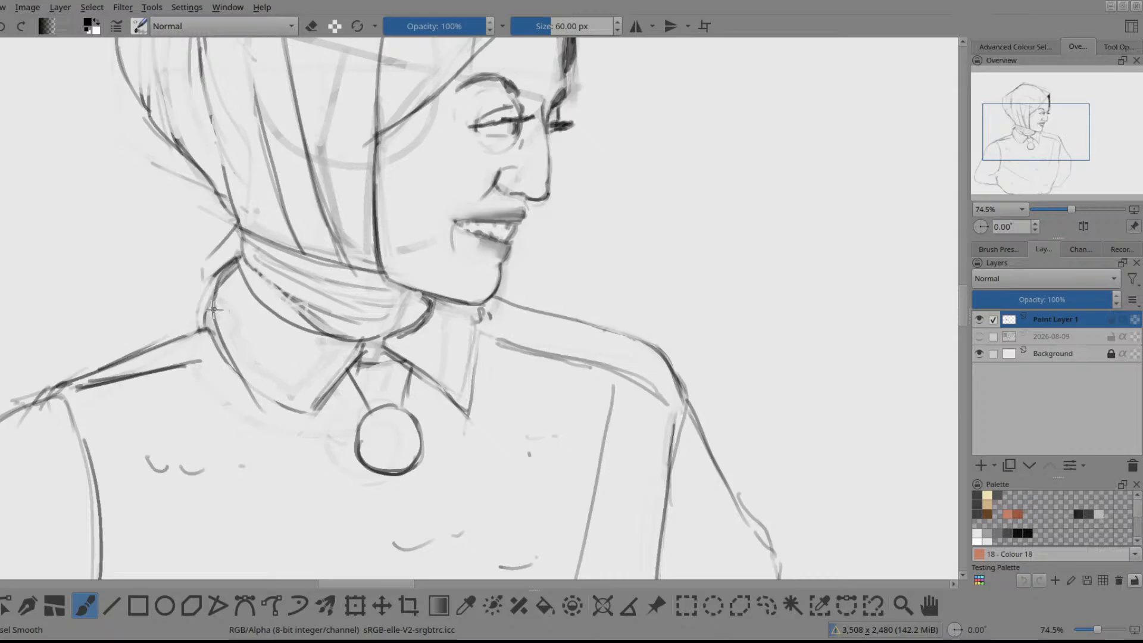
left_click_drag(214, 309, 312, 413)
key("e")
mouse_move(209, 309)
left_mouse_down()
mouse_move(217, 350)
mouse_move(204, 305)
left_mouse_up()
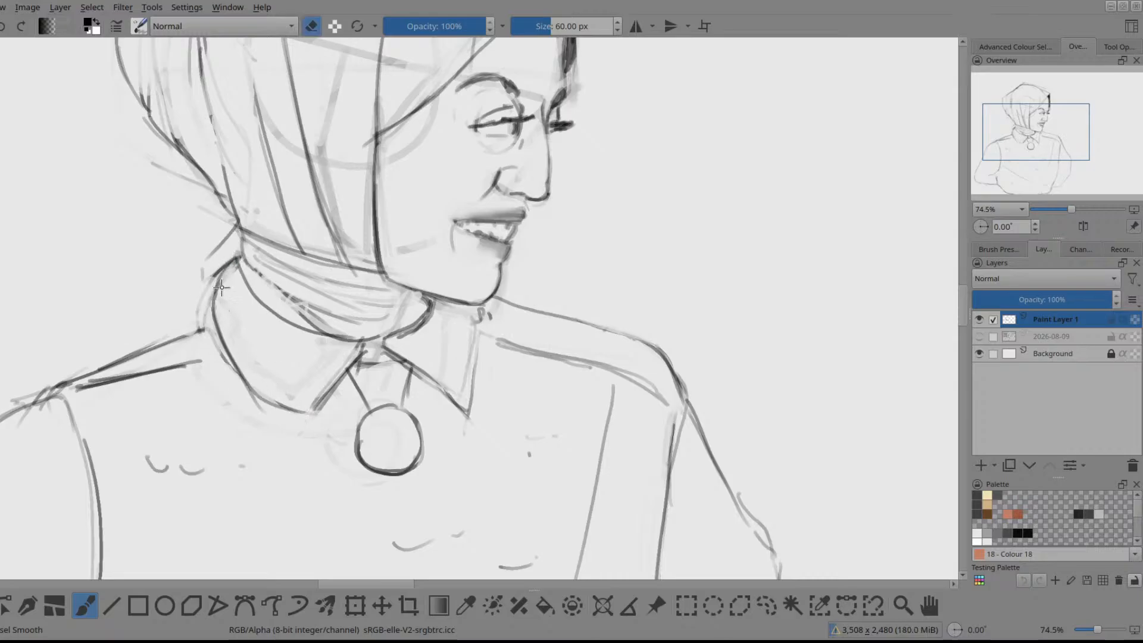
key("e")
key("2")
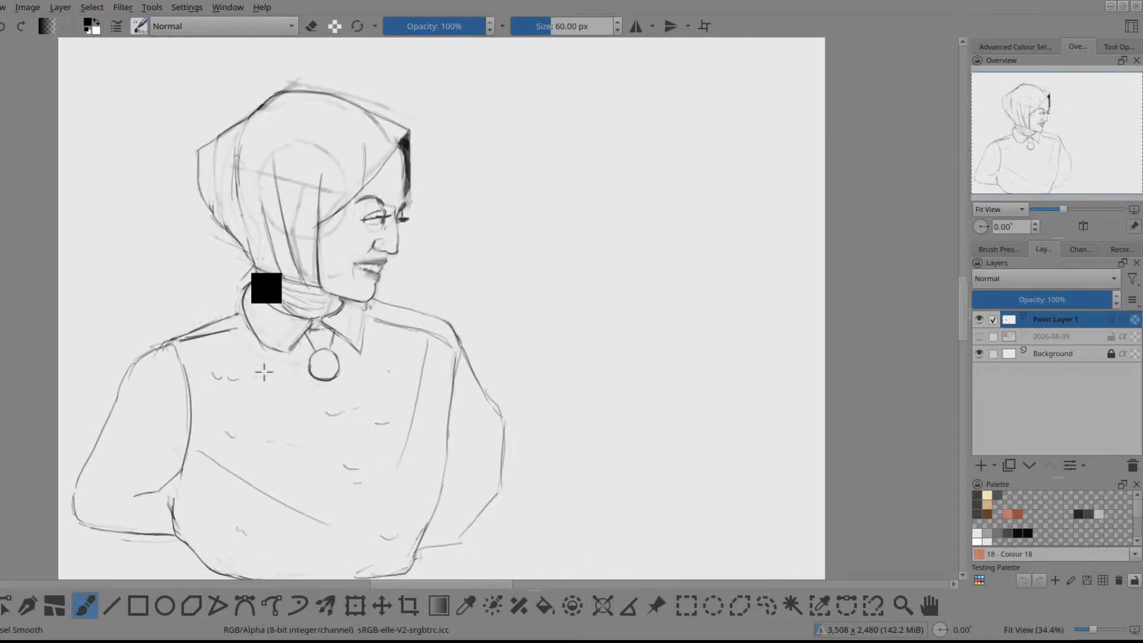
key("ctrl+s")
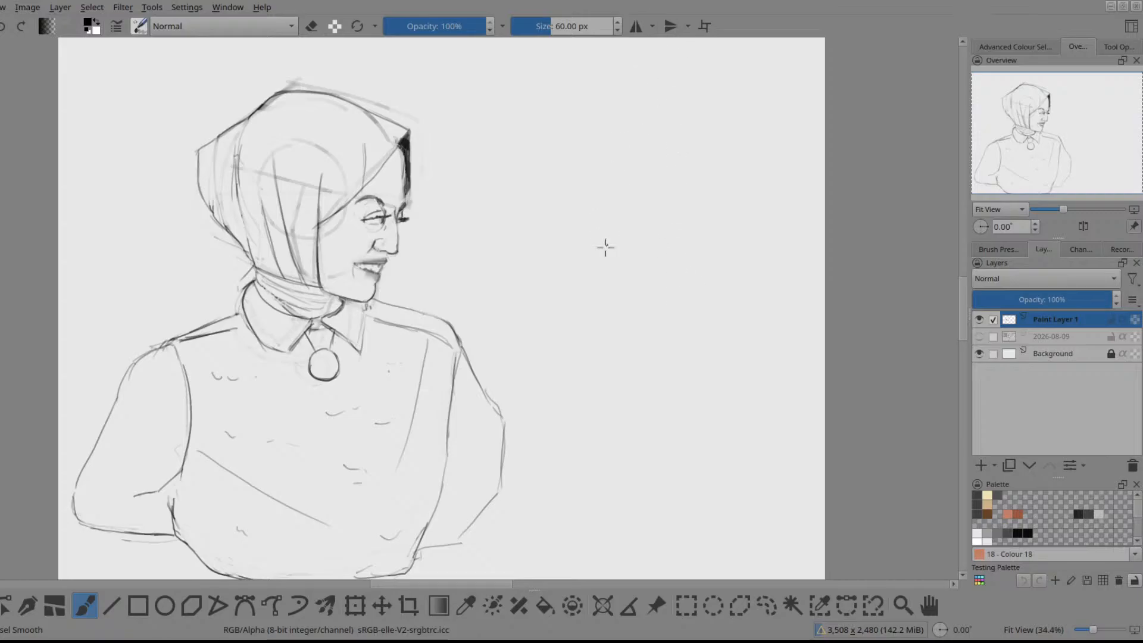
left_click_drag(606, 247, 461, 227)
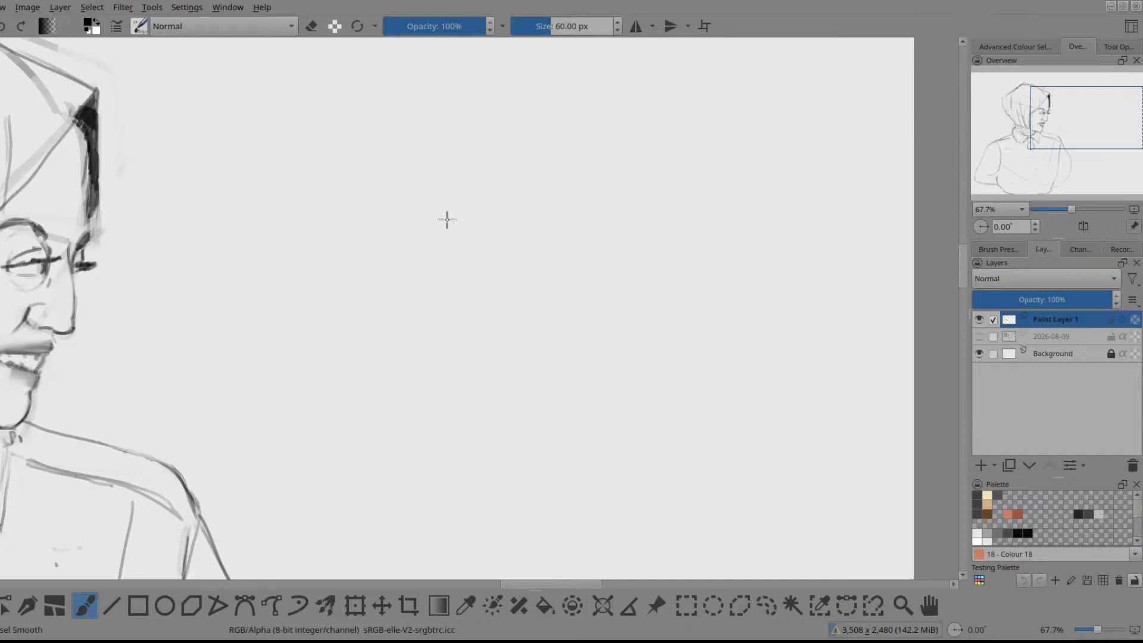
key("2")
left_click_drag(493, 323, 550, 315)
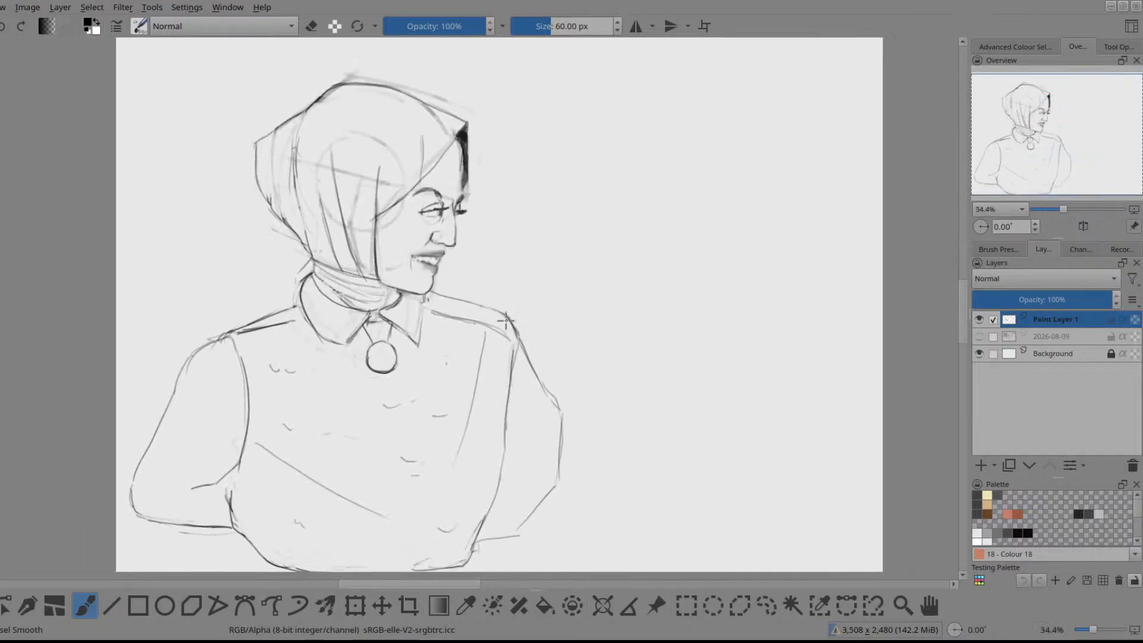
left_click_drag(477, 343, 472, 362)
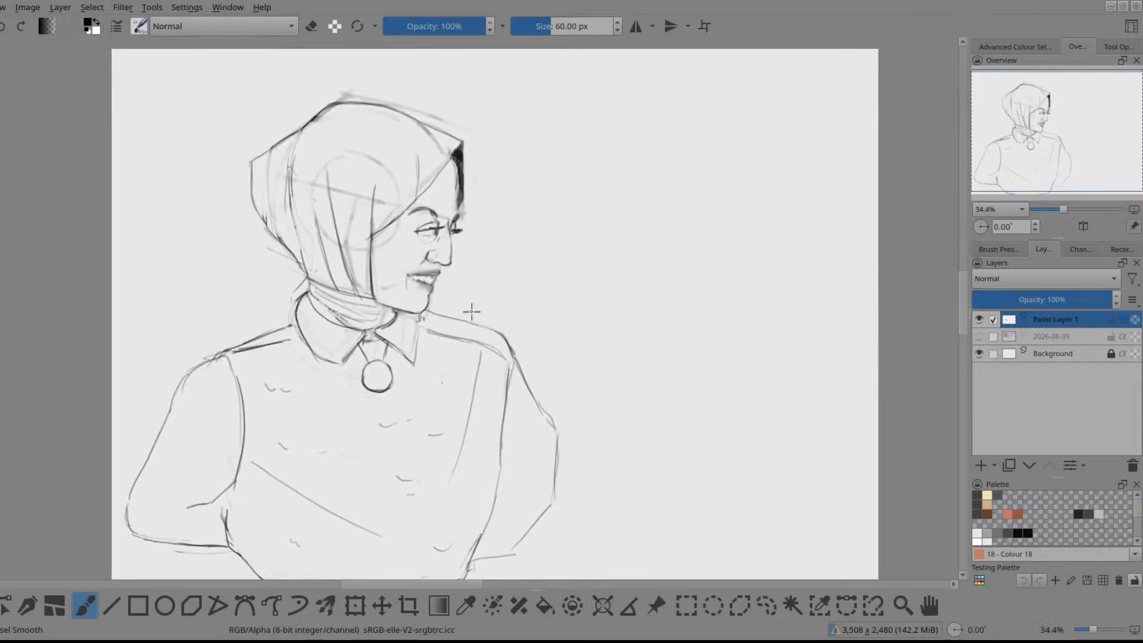
left_click_drag(466, 313, 443, 320)
left_click_drag(483, 354, 485, 359)
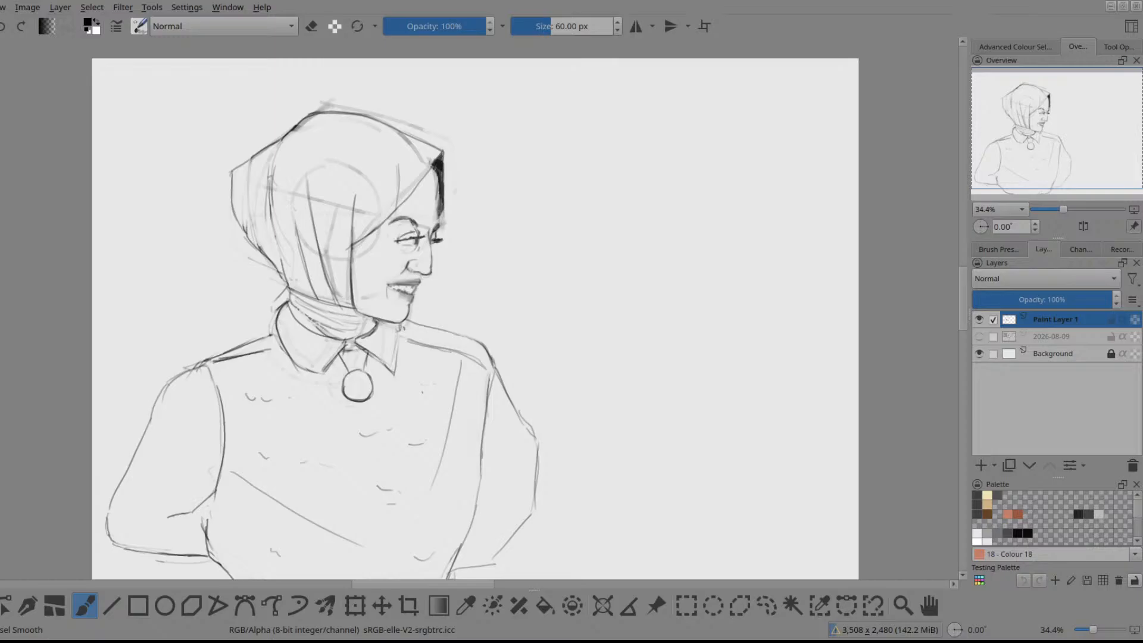
scroll(476, 344, "up", 5)
left_click_drag(384, 233, 447, 372)
left_click_drag(406, 337, 343, 265)
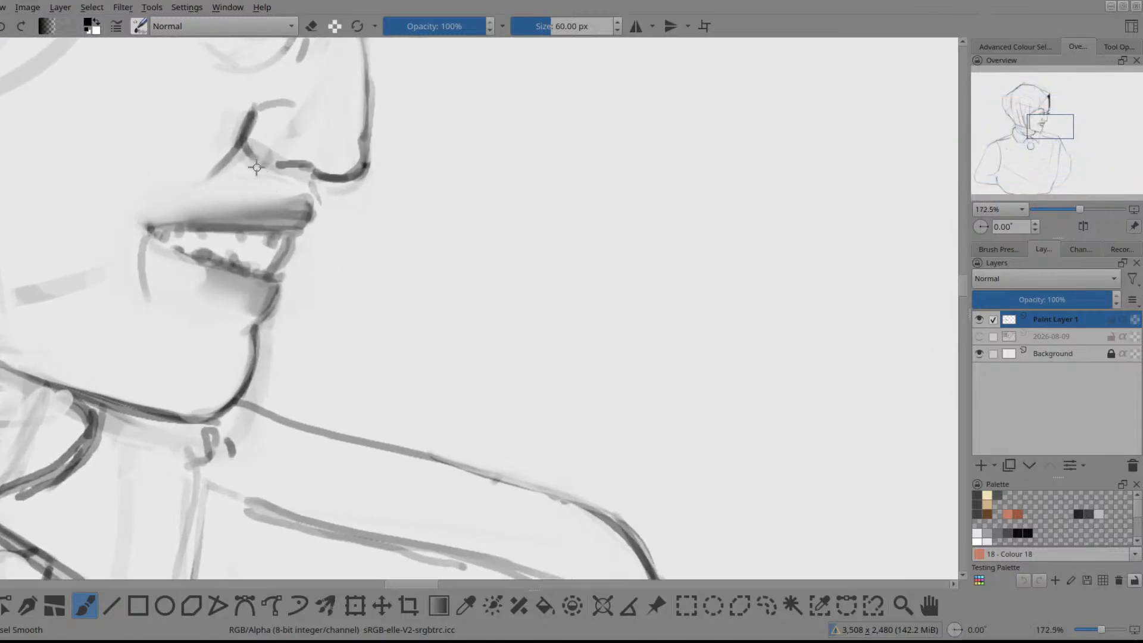
mouse_move(249, 166)
left_mouse_down()
mouse_move(309, 199)
mouse_move(271, 172)
mouse_move(293, 173)
mouse_move(285, 184)
mouse_move(313, 196)
left_mouse_up()
key("2")
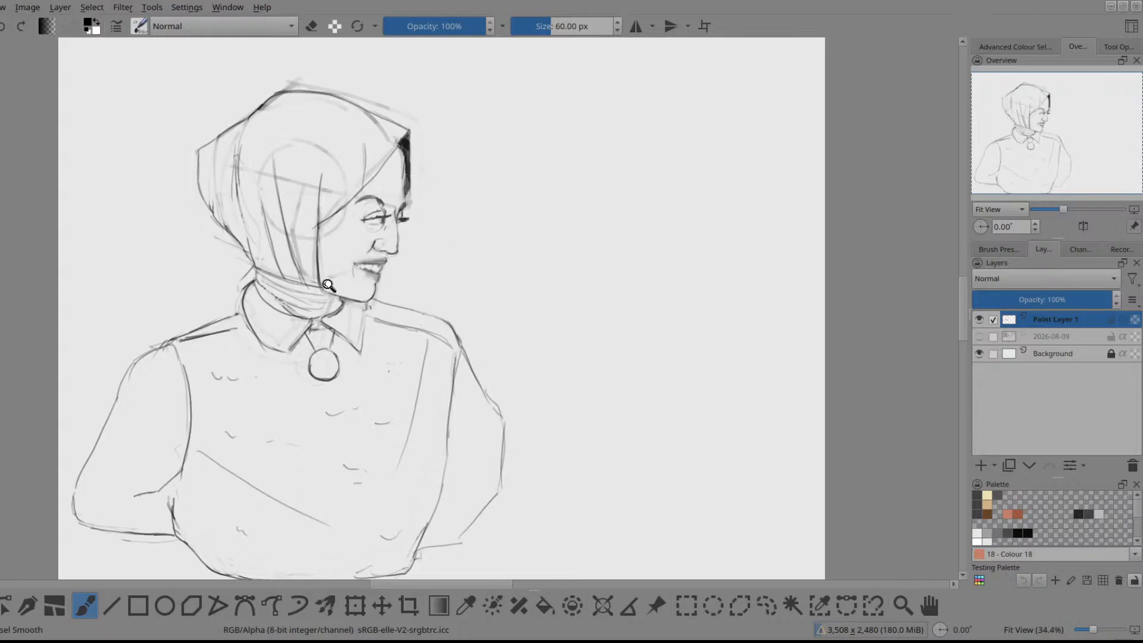
Step: Shade the smile fold, underside of the nose, mouth corner, jawline and chin with the smooth marker at 211.16 px
left_click_drag(327, 285, 325, 198)
mouse_move(492, 211)
left_mouse_down()
mouse_move(416, 270)
mouse_move(439, 232)
left_mouse_up()
left_click_drag(312, 225, 498, 236)
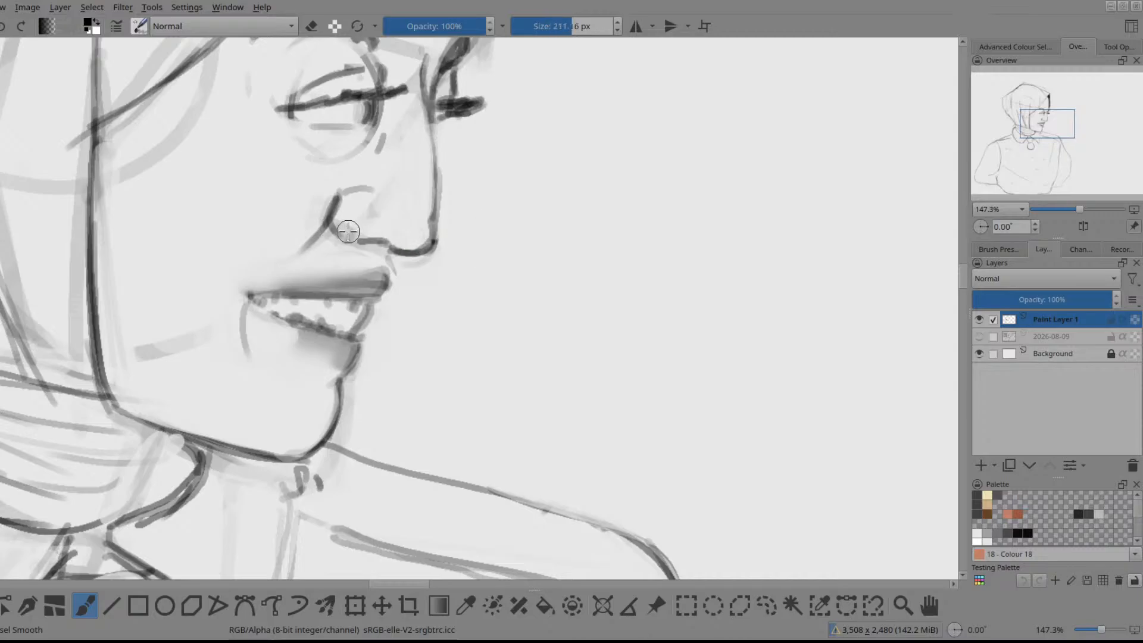
mouse_move(370, 224)
left_mouse_down()
mouse_move(337, 228)
mouse_move(405, 236)
mouse_move(394, 260)
mouse_move(496, 255)
left_mouse_up()
mouse_move(293, 289)
left_mouse_down()
mouse_move(366, 248)
mouse_move(306, 286)
left_mouse_up()
mouse_move(334, 329)
left_mouse_down()
mouse_move(322, 319)
mouse_move(284, 364)
mouse_move(330, 319)
mouse_move(318, 316)
left_mouse_up()
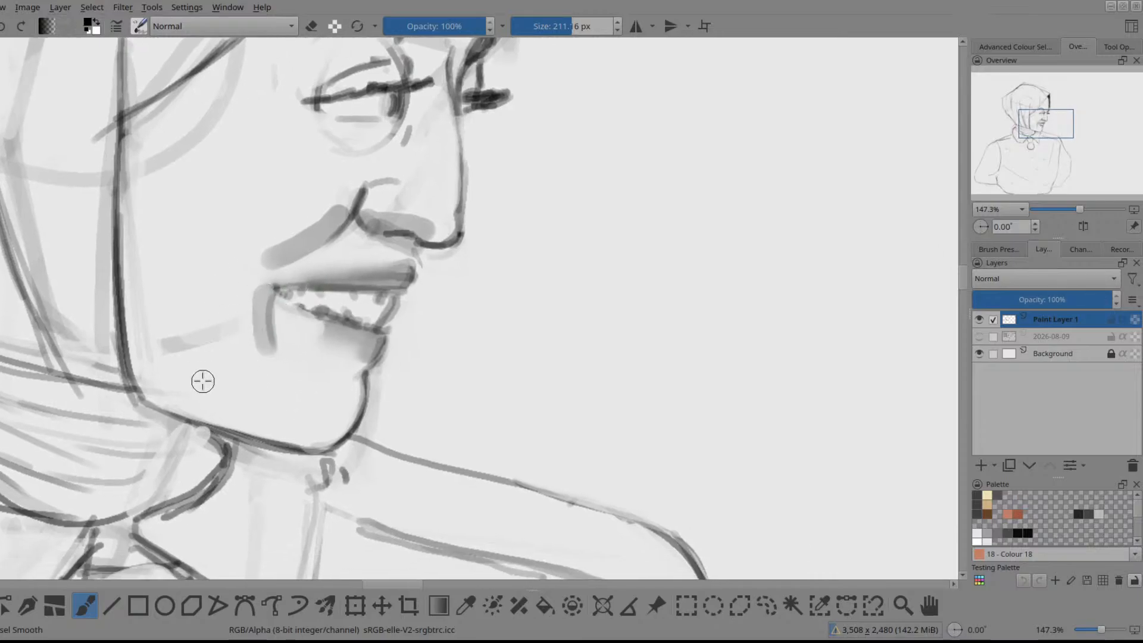
mouse_move(142, 376)
left_mouse_down()
mouse_move(199, 418)
mouse_move(306, 447)
mouse_move(340, 441)
left_mouse_up()
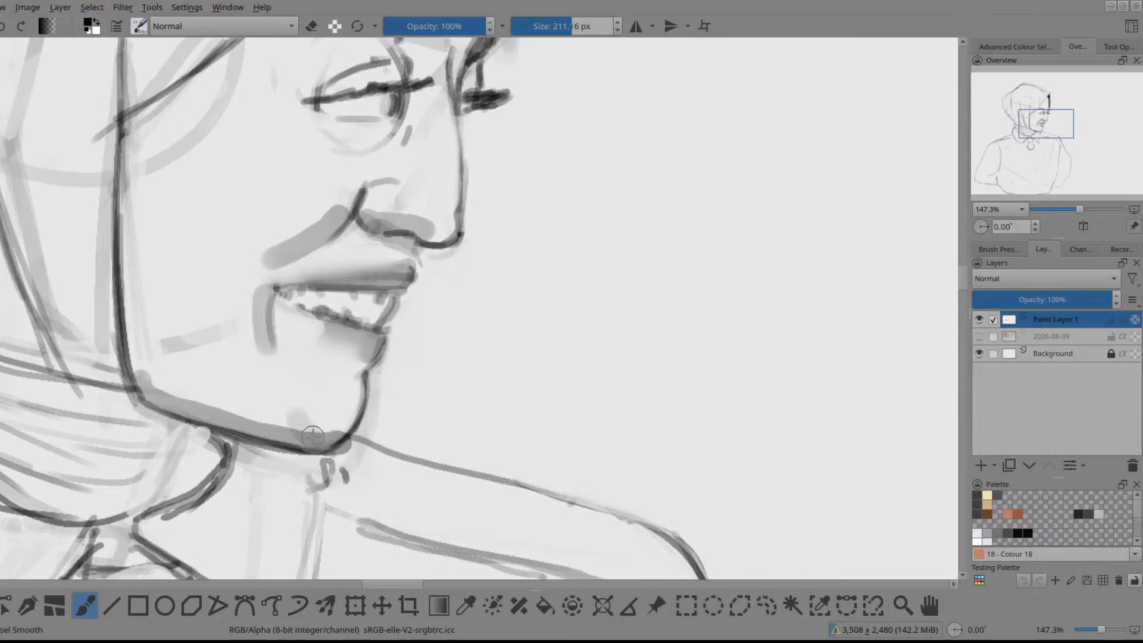
left_click_drag(301, 408, 352, 429)
Step: Soften the shading on the smile fold, nose and mouth corner using the Blender Blur brush at 40.84 px
right_click(271, 323)
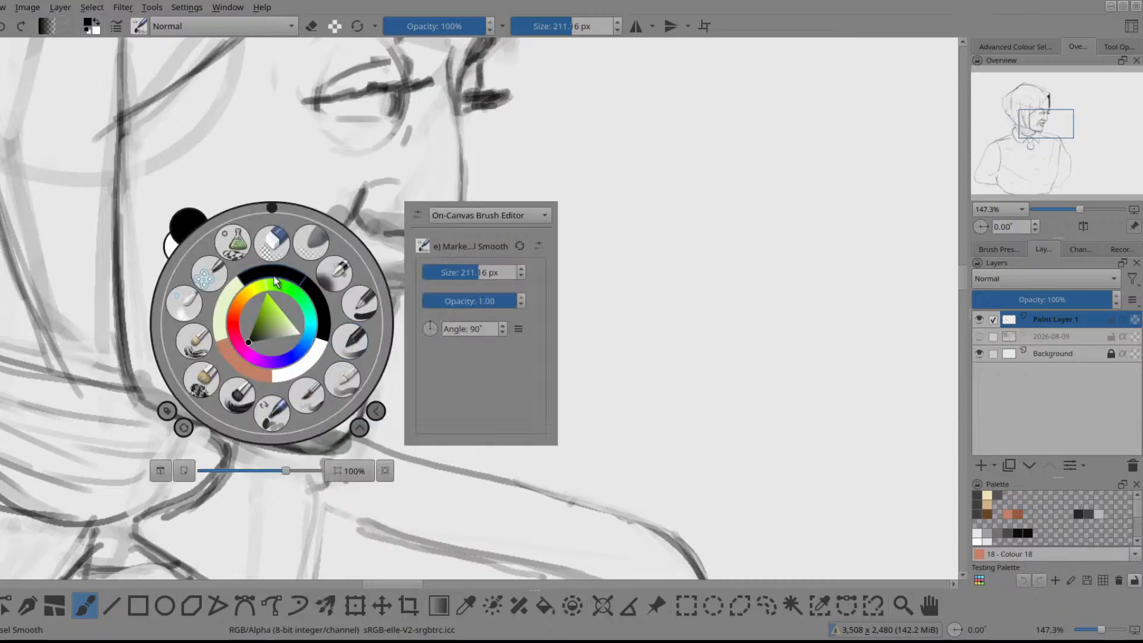
left_click(187, 300)
mouse_move(280, 248)
left_mouse_down("shift")
mouse_move(251, 247)
mouse_move(332, 204)
mouse_move(295, 234)
left_mouse_up("shift")
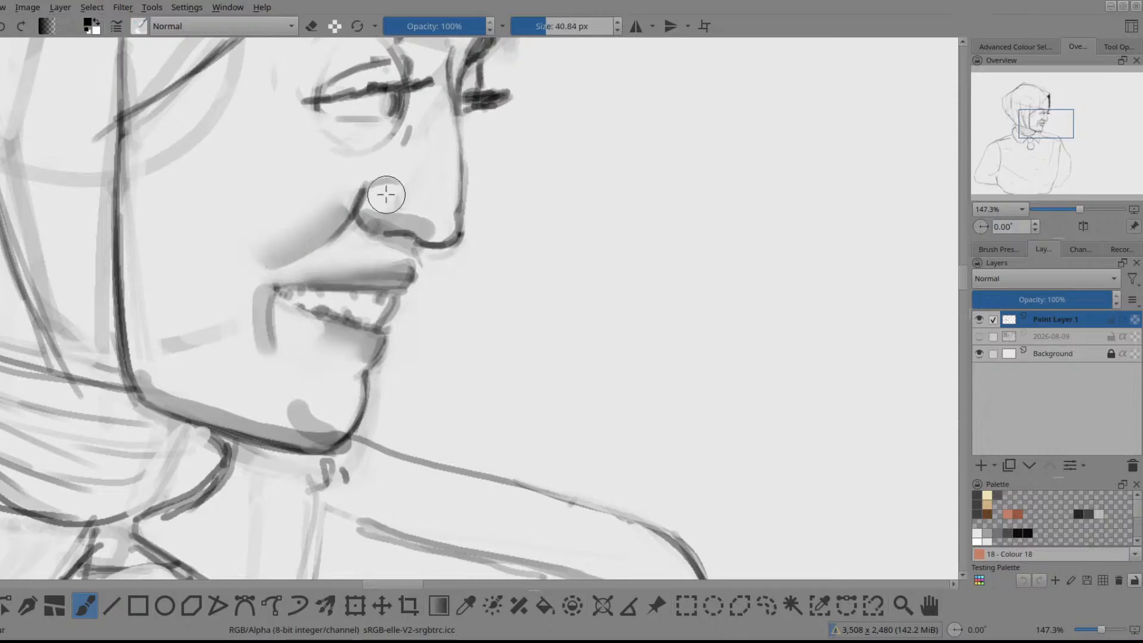
mouse_move(441, 197)
left_mouse_down()
mouse_move(379, 209)
mouse_move(439, 218)
mouse_move(413, 214)
mouse_move(425, 237)
mouse_move(392, 246)
mouse_move(448, 252)
mouse_move(422, 226)
mouse_move(375, 215)
mouse_move(410, 210)
left_mouse_up()
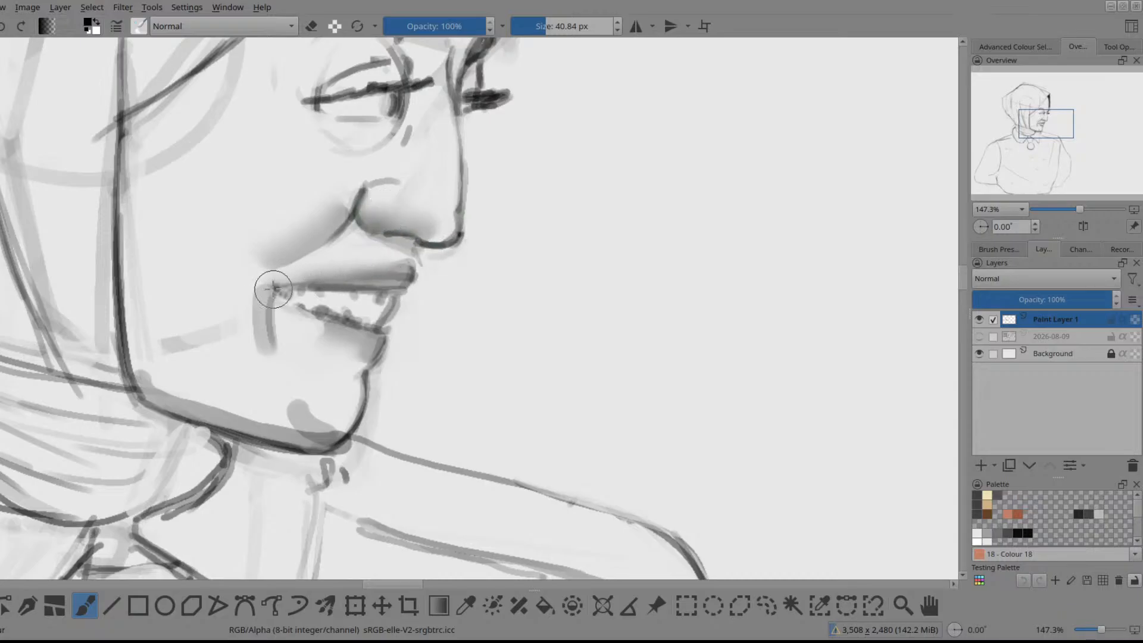
mouse_move(273, 290)
left_mouse_down()
mouse_move(250, 286)
mouse_move(256, 355)
mouse_move(246, 278)
mouse_move(266, 386)
mouse_move(255, 340)
mouse_move(273, 332)
mouse_move(240, 309)
mouse_move(184, 329)
left_mouse_up()
Step: Erase faint construction marks on the cheek, beside the far brow and across the forehead with the 50 px eraser
right_click(124, 295)
left_click(122, 215)
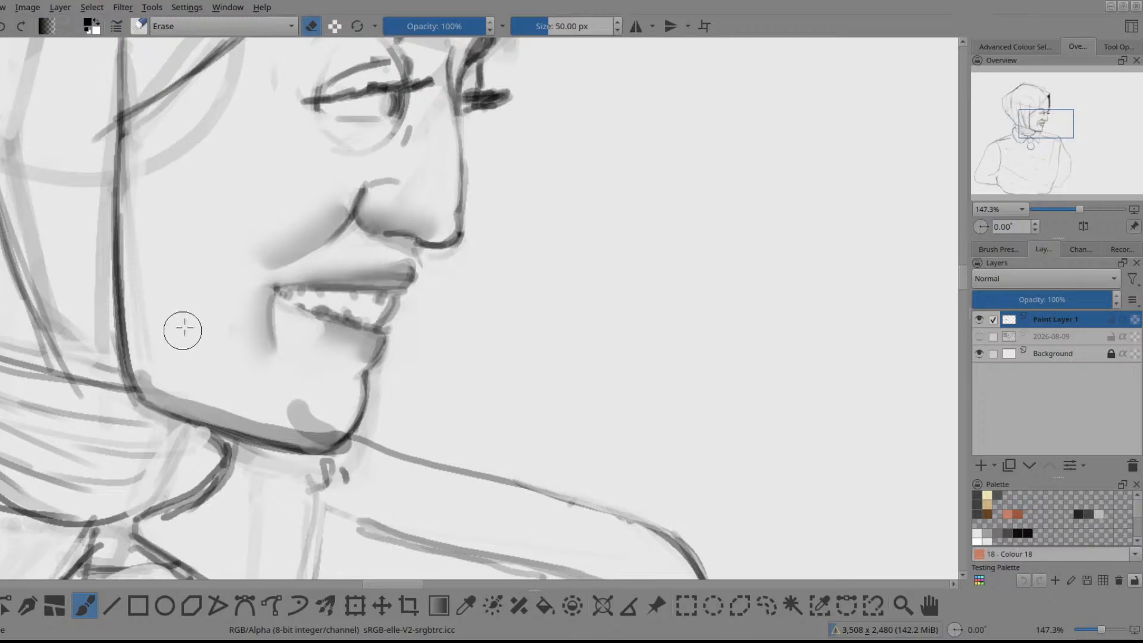
mouse_move(212, 255)
left_mouse_down()
mouse_move(215, 312)
mouse_move(201, 332)
left_mouse_up()
mouse_move(245, 145)
left_mouse_down()
mouse_move(205, 189)
mouse_move(207, 161)
mouse_move(151, 206)
mouse_move(167, 192)
mouse_move(178, 221)
mouse_move(192, 241)
left_mouse_up()
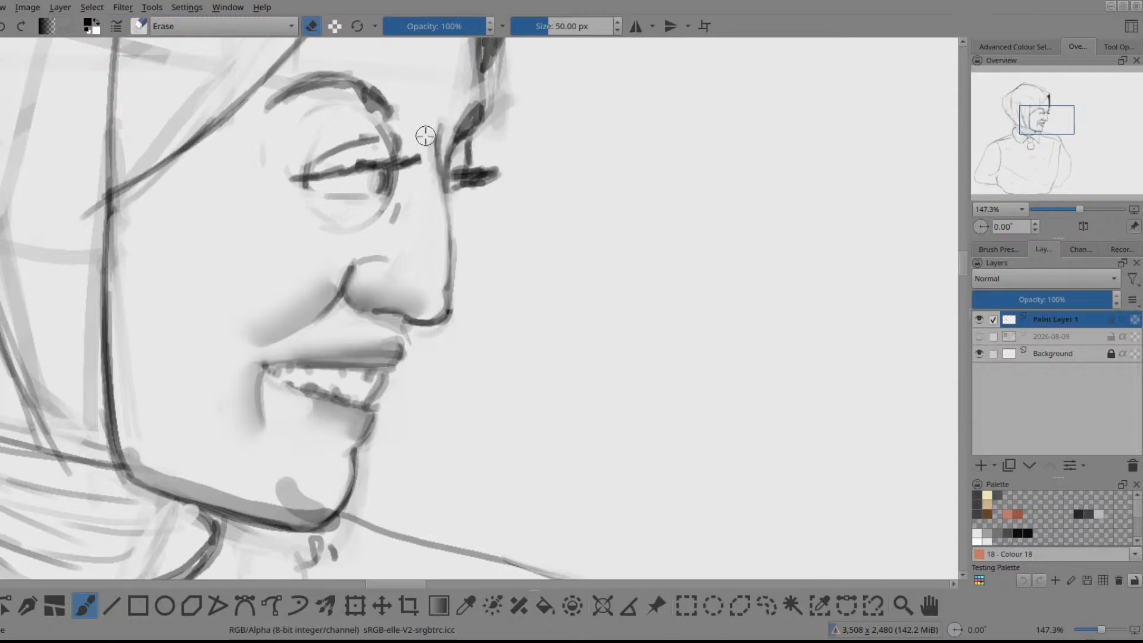
mouse_move(502, 137)
left_mouse_down()
mouse_move(506, 181)
mouse_move(480, 183)
mouse_move(492, 137)
mouse_move(485, 156)
mouse_move(478, 124)
mouse_move(473, 180)
left_mouse_up()
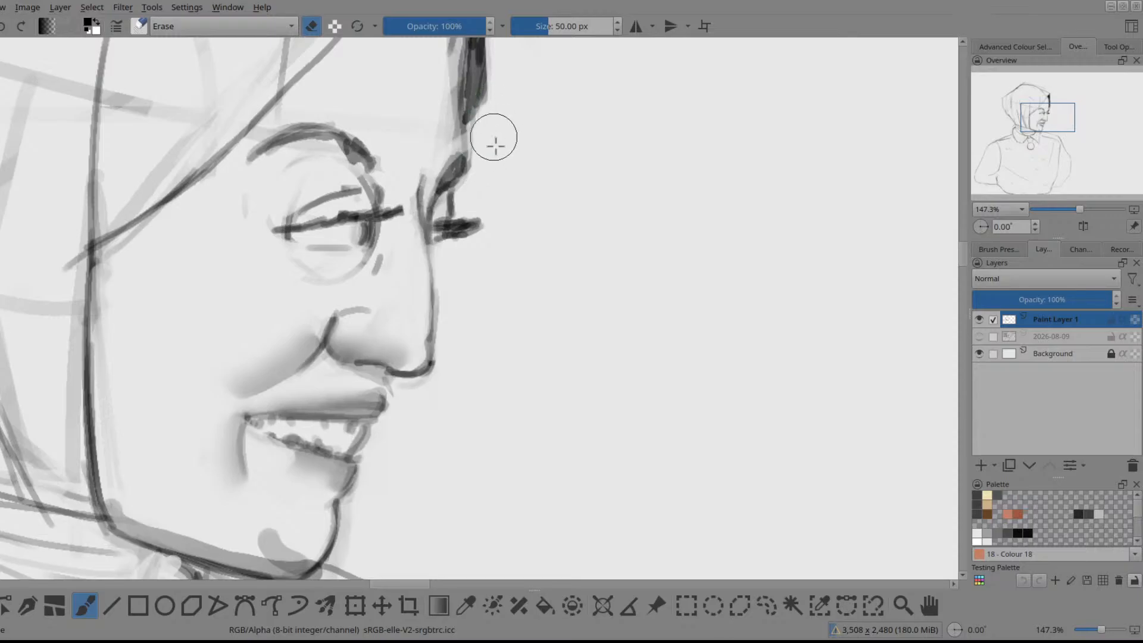
left_click_drag(243, 147, 309, 242)
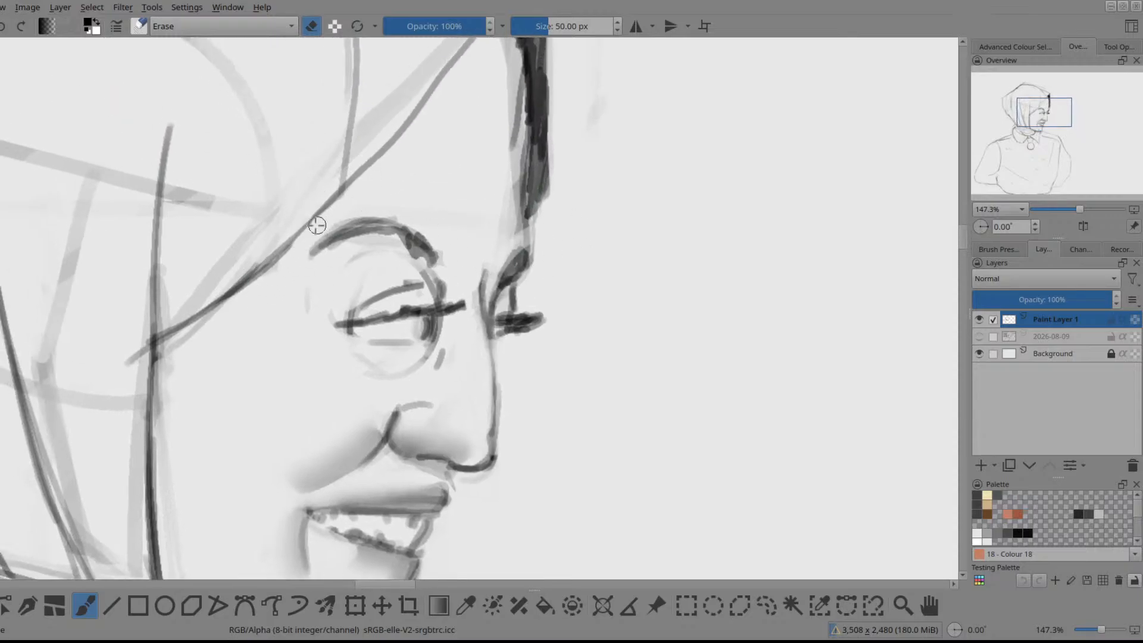
mouse_move(484, 115)
left_mouse_down()
mouse_move(439, 204)
mouse_move(437, 169)
mouse_move(440, 262)
left_mouse_up()
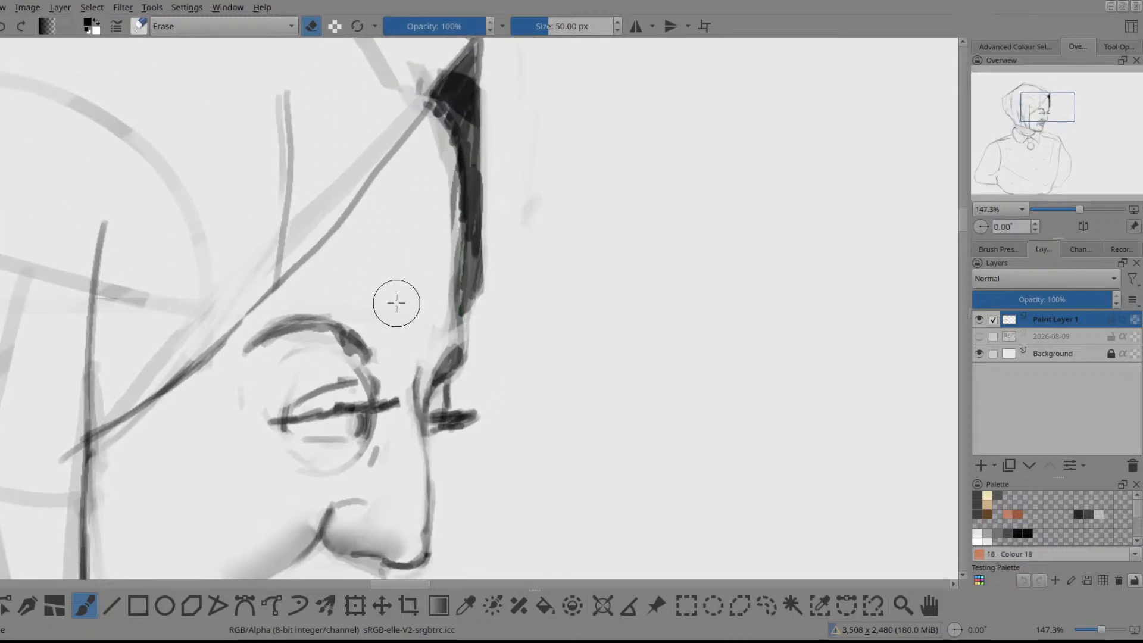
left_click_drag(396, 302, 349, 148)
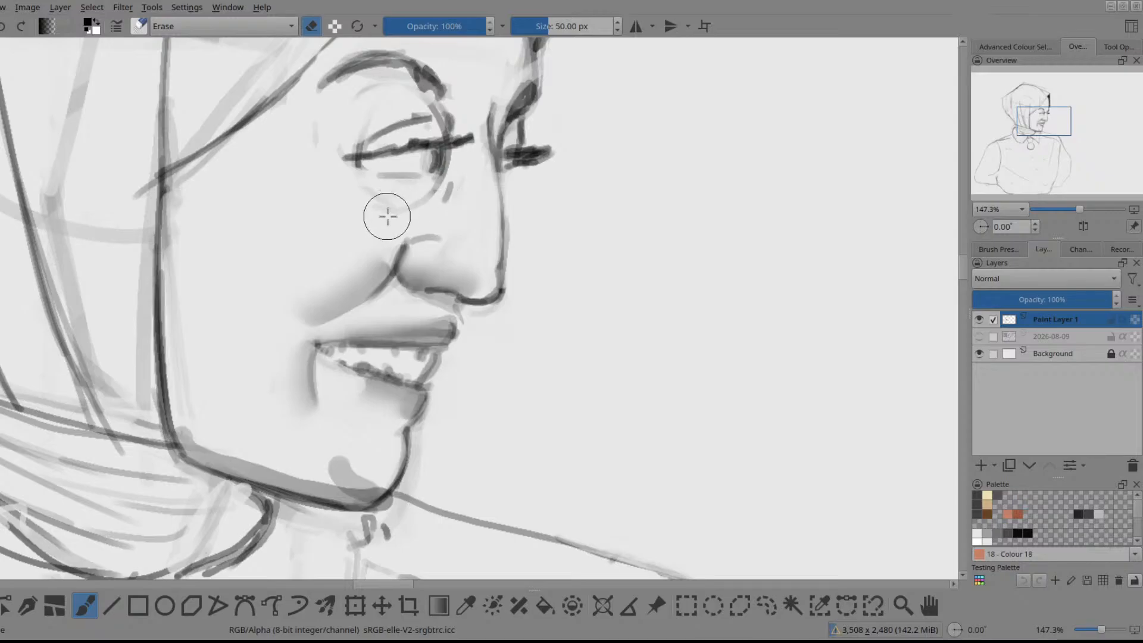
Step: Shade the area beneath the near eye with the smooth marker and soften it with the Blender Blur brush at 41.73 px
right_click(247, 267)
left_click(167, 252)
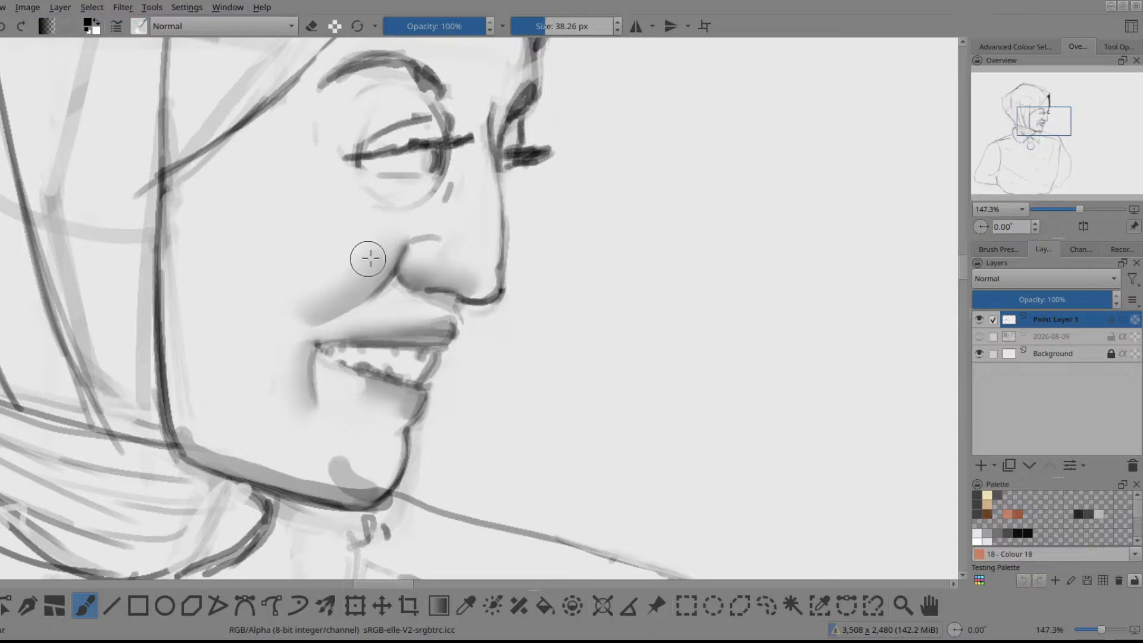
right_click(280, 199)
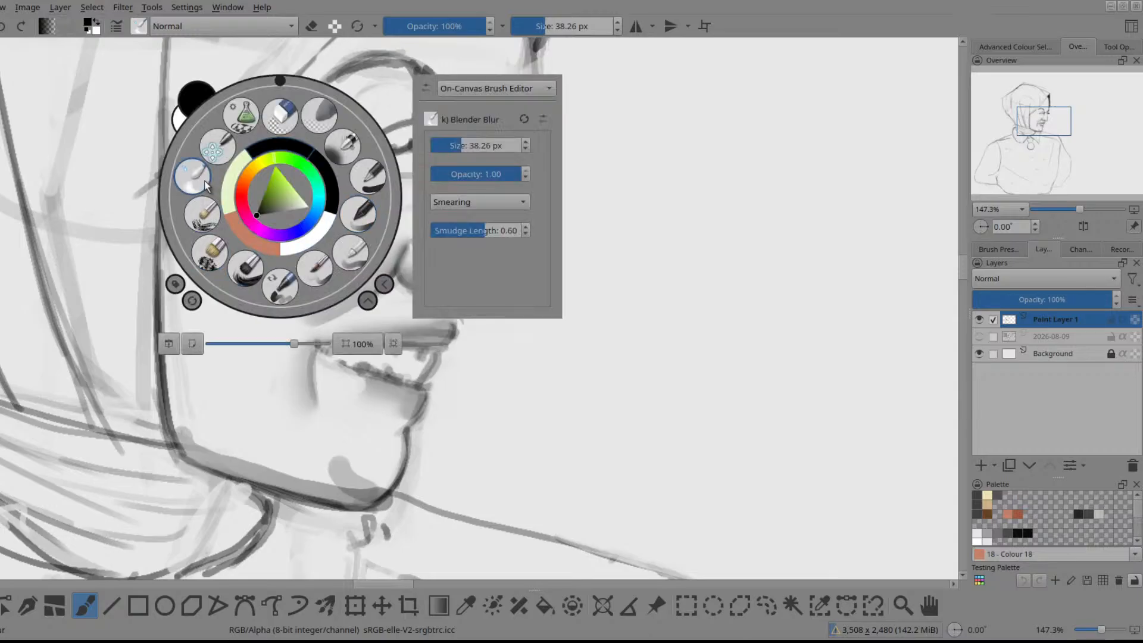
left_click(291, 284)
left_click_drag(370, 183, 432, 184)
key("ctrl+z")
right_click(393, 208)
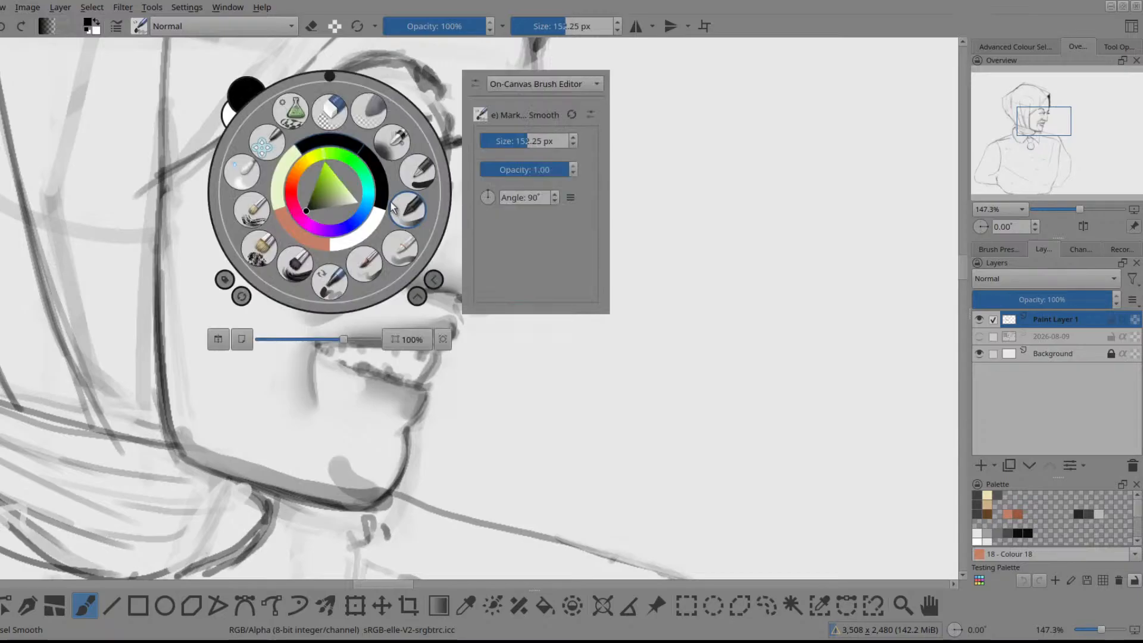
left_click(242, 173)
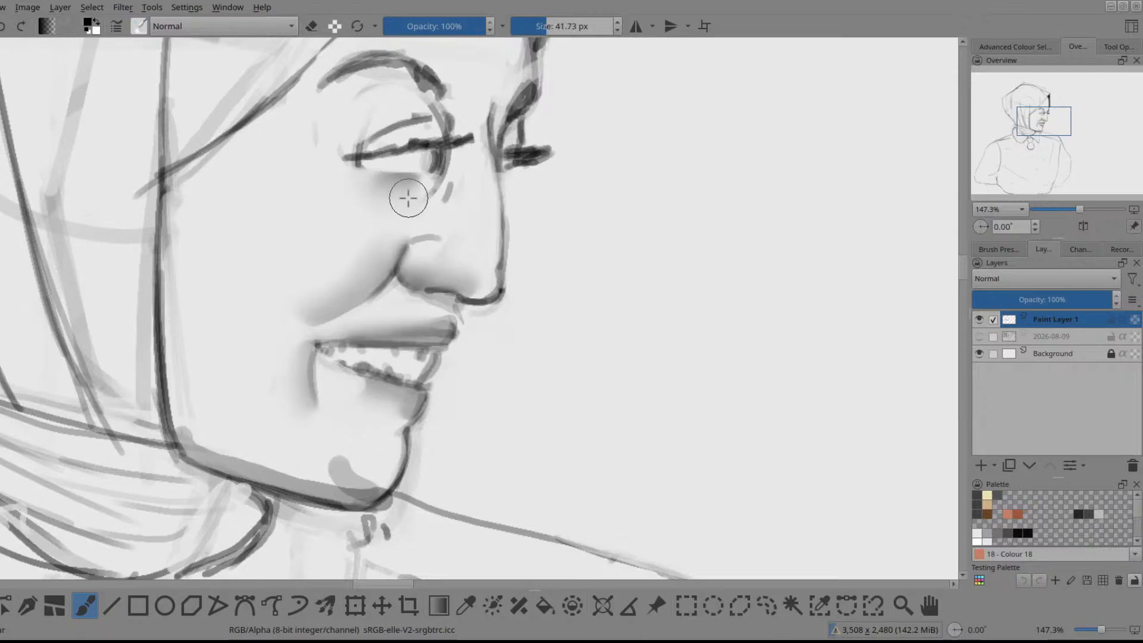
key("2")
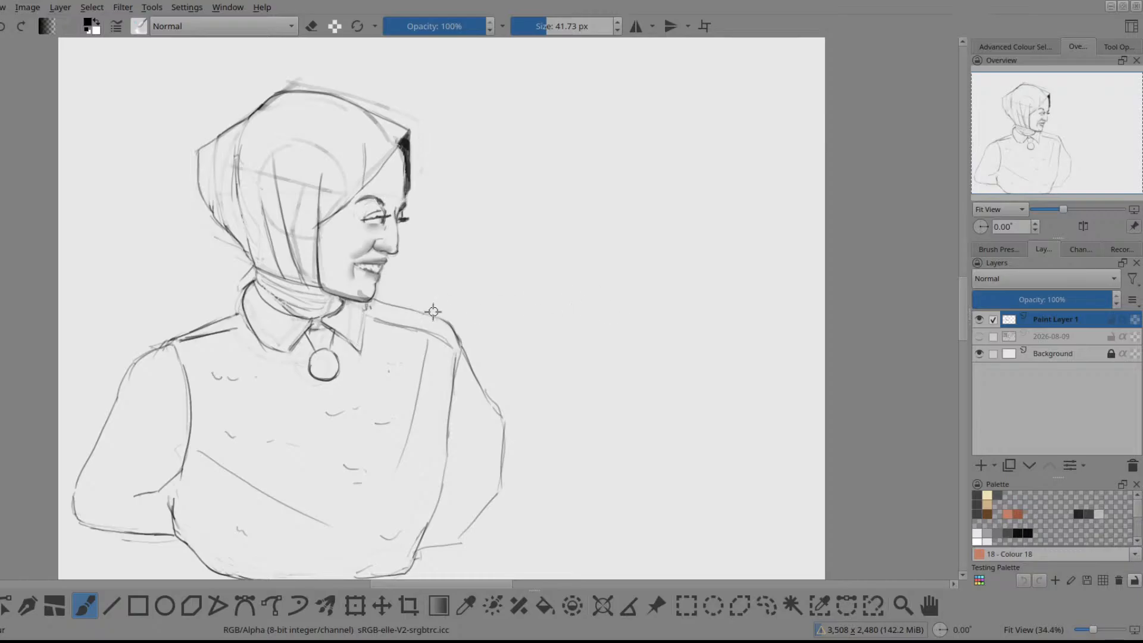
mouse_move(367, 302)
left_mouse_down()
mouse_move(342, 215)
mouse_move(271, 329)
mouse_move(302, 273)
left_mouse_up()
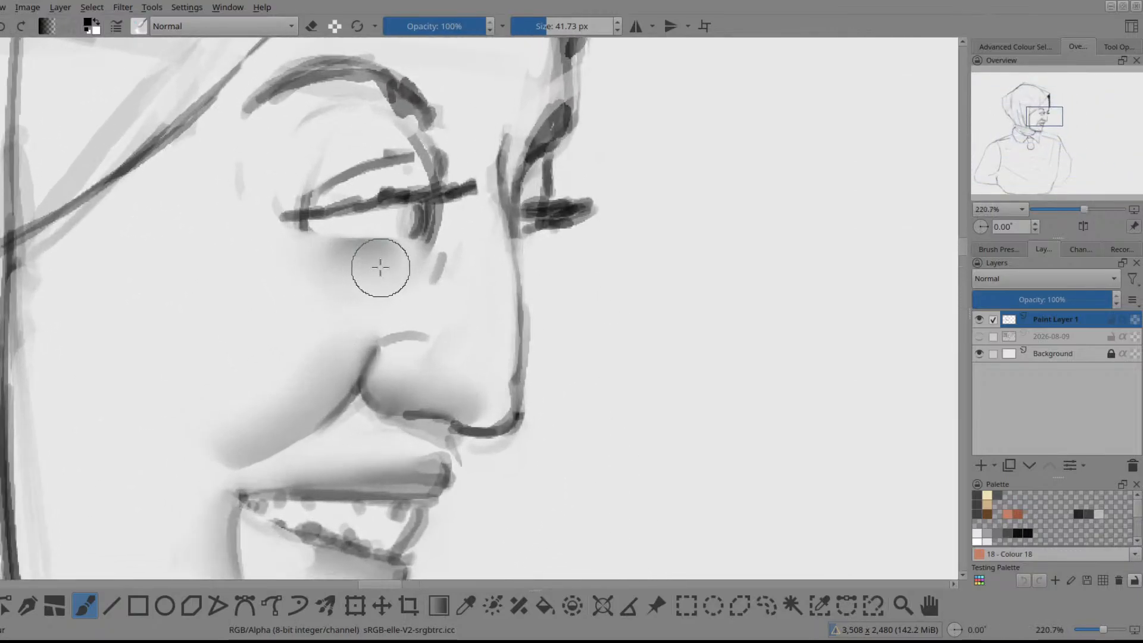
Step: Trim the outer and lower edges of the shading beneath the near eye with the circle eraser at 26.95 px
right_click(238, 257)
left_click(238, 176)
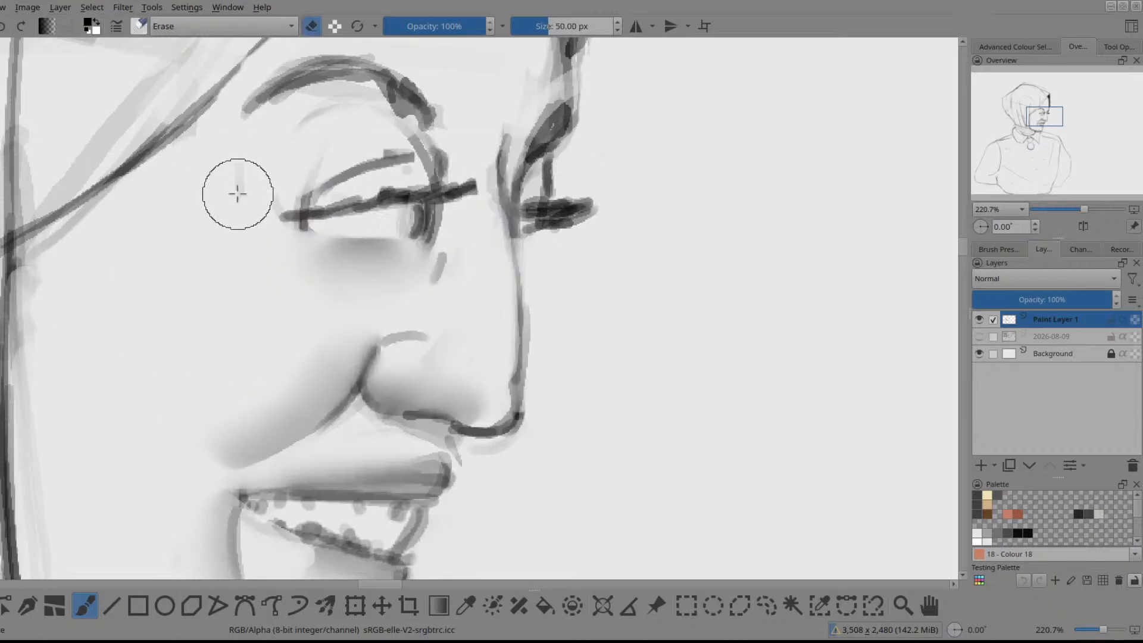
mouse_move(344, 269)
left_mouse_down()
mouse_move(306, 260)
mouse_move(319, 266)
left_mouse_up()
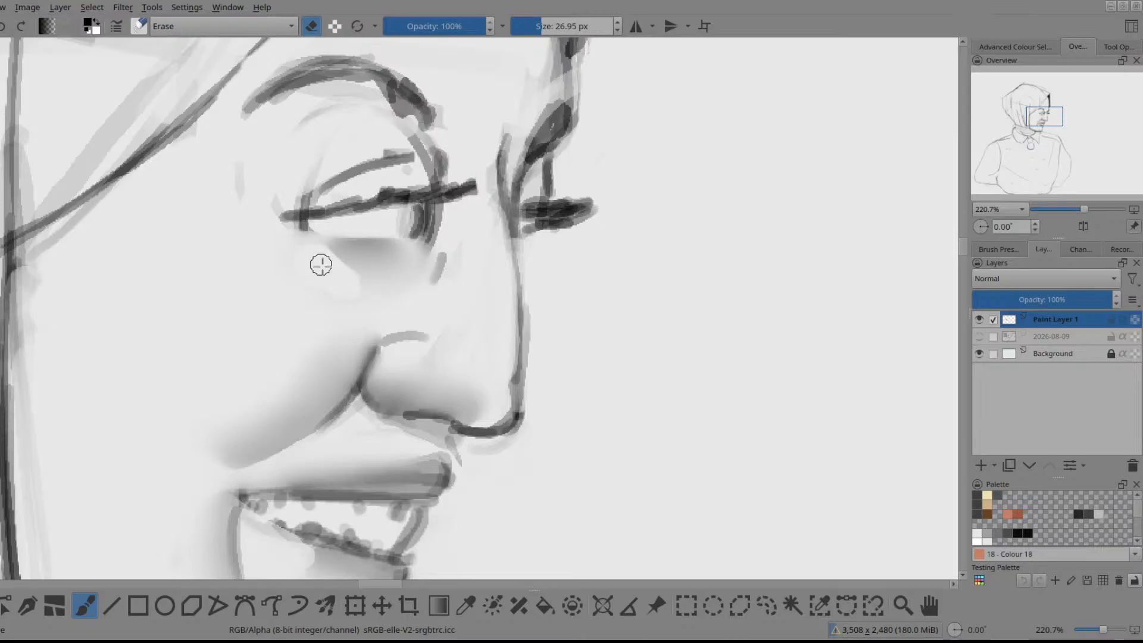
mouse_move(321, 265)
left_mouse_down()
mouse_move(266, 252)
mouse_move(331, 290)
left_mouse_up()
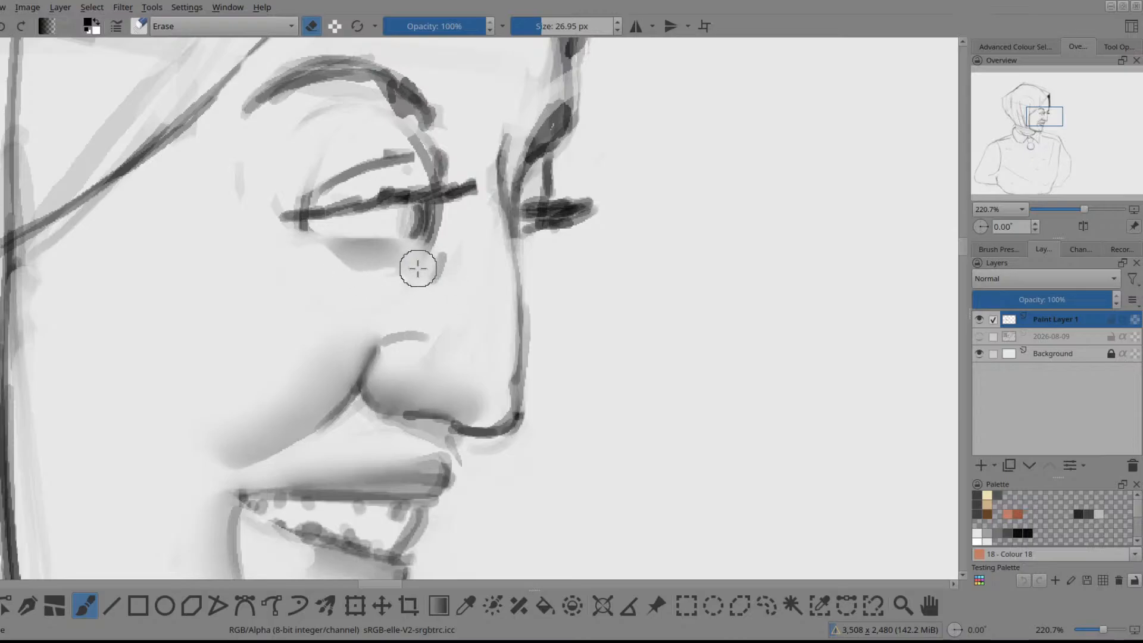
key("ctrl+shift+0")
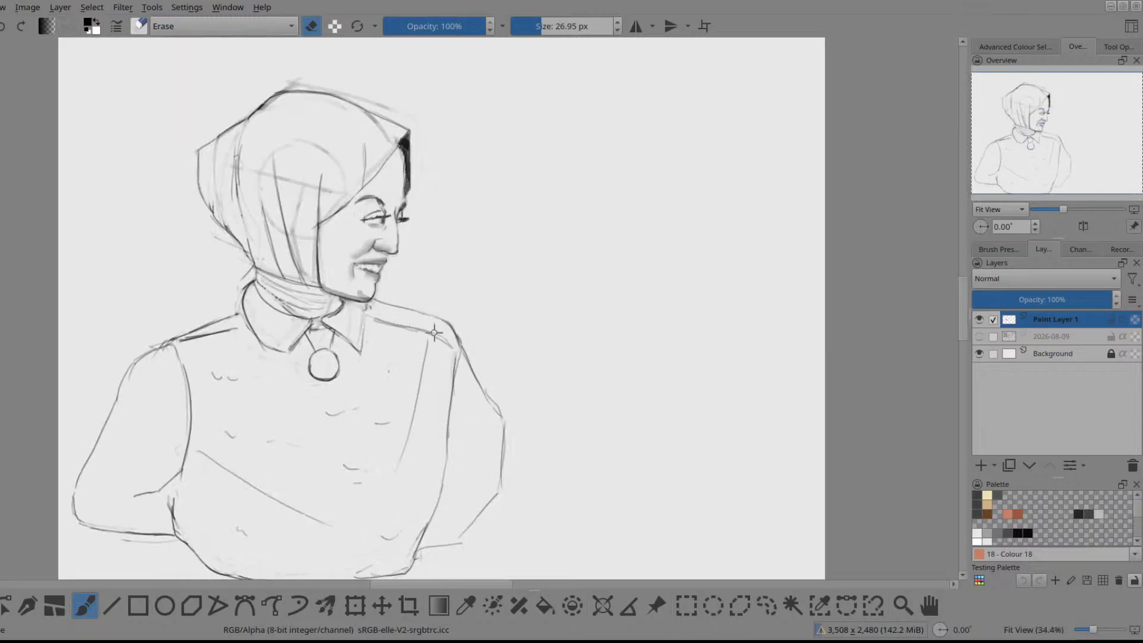
Step: Soften the mark below the inner eye corner and the nostril's upper edge with Blender Blur at 18.03 px and 6.49 px
scroll(434, 332, "up", 5)
right_click(258, 177)
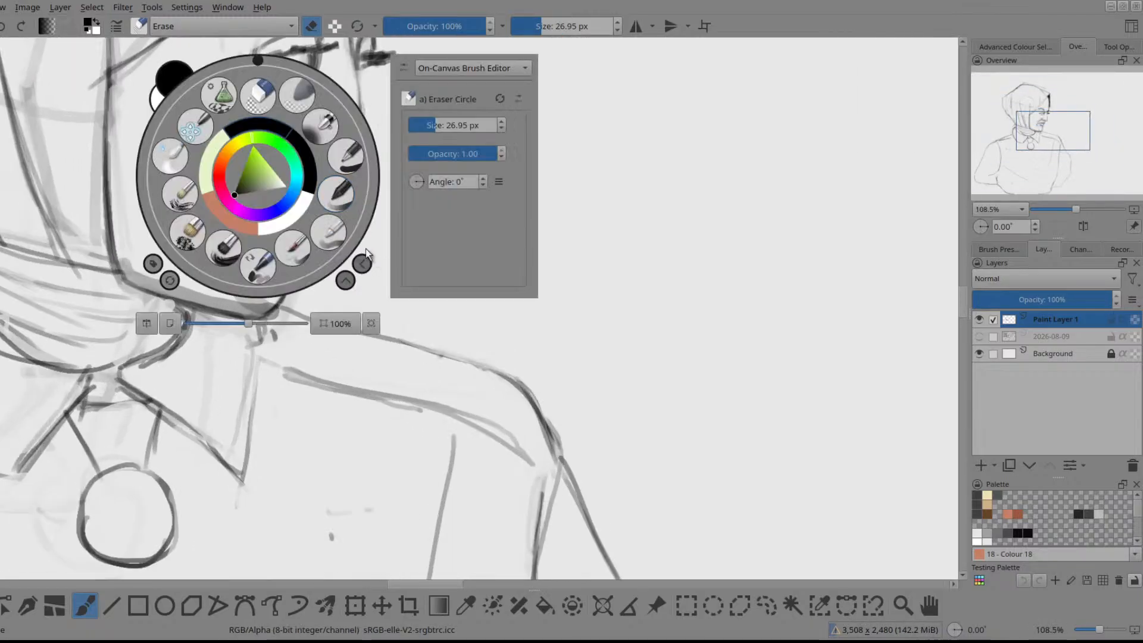
left_click(180, 167)
left_click_drag(292, 230, 432, 407)
left_click_drag(452, 334, 488, 223)
mouse_move(474, 298)
left_mouse_down()
mouse_move(438, 295)
mouse_move(431, 281)
left_mouse_up()
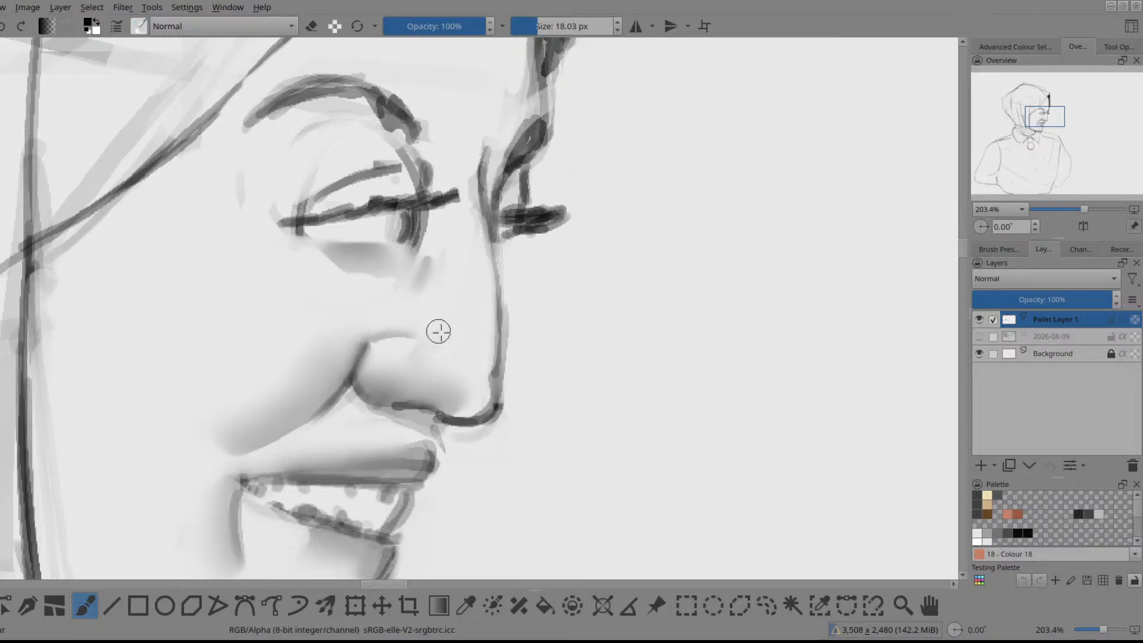
left_click_drag(439, 329, 400, 340)
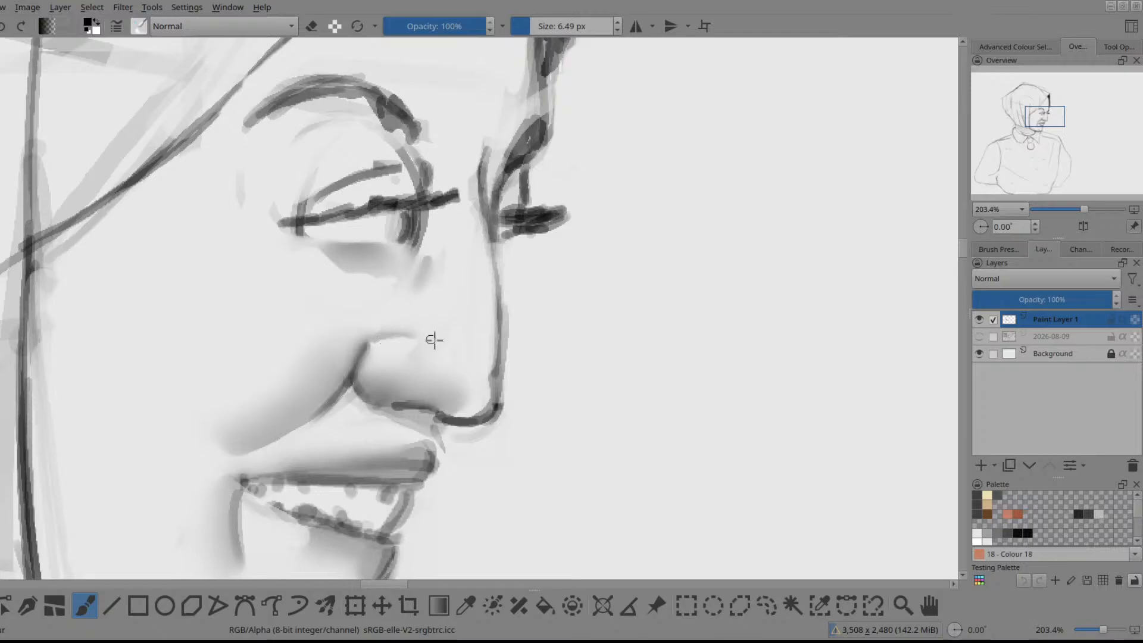
mouse_move(449, 307)
left_mouse_down()
mouse_move(504, 328)
mouse_move(414, 335)
left_mouse_up()
Step: Clean up the outer edge of the nose bridge with the circle eraser at 50 px
right_click(502, 291)
left_click(455, 235)
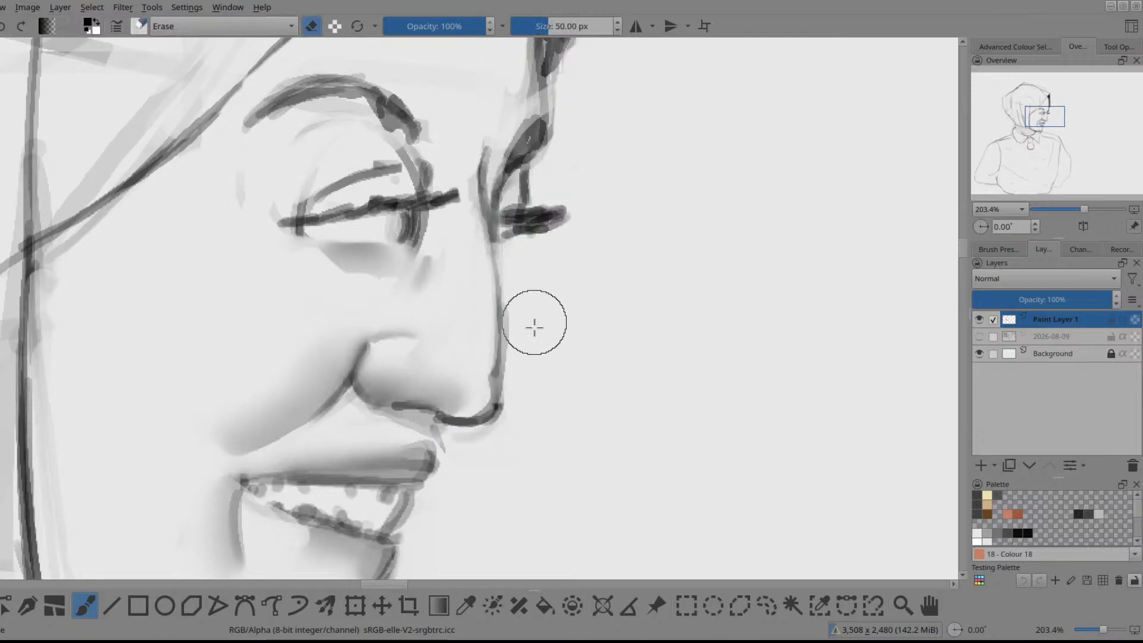
key("2")
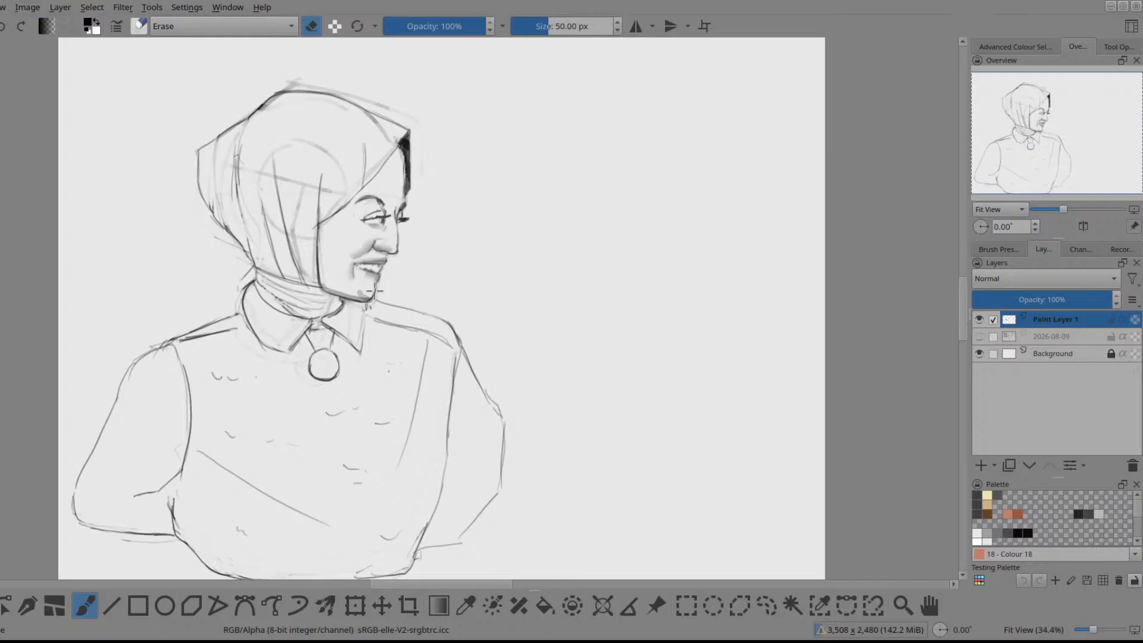
Step: Blend the shading along the chin, jawline and back edge of the cheek with Blender Blur, reducing the brush to 73.65 px
right_click(292, 278)
left_click(204, 259)
mouse_move(230, 268)
left_mouse_down()
mouse_move(369, 275)
mouse_move(369, 189)
left_mouse_up()
left_click_drag(309, 196, 337, 197, "shift")
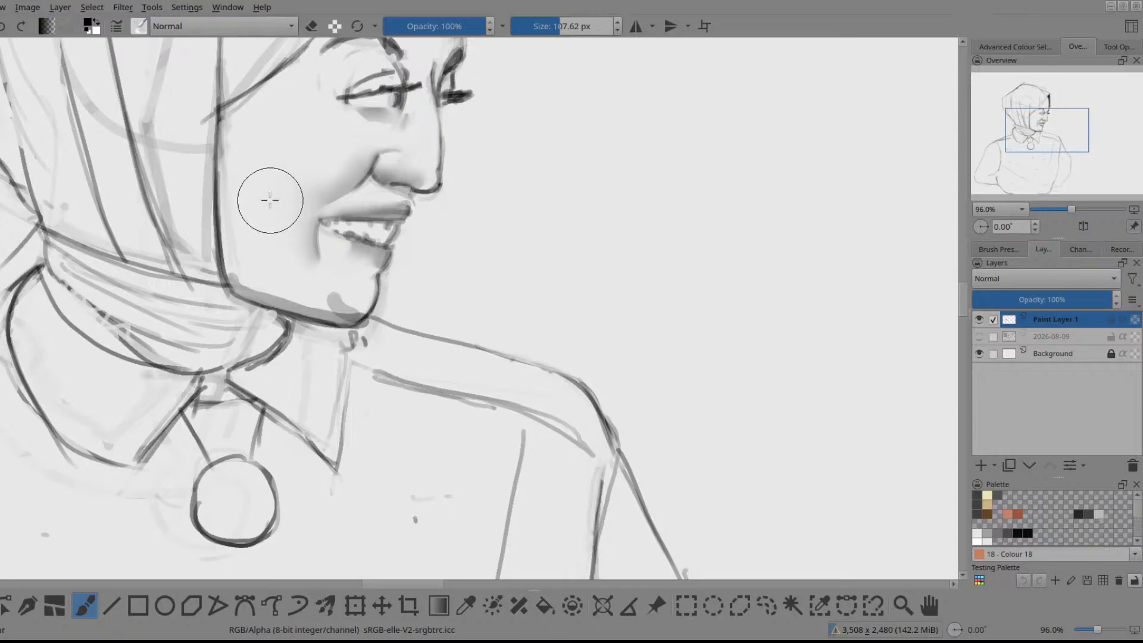
mouse_move(369, 319)
left_mouse_down()
mouse_move(318, 300)
mouse_move(350, 296)
mouse_move(245, 270)
mouse_move(226, 248)
mouse_move(240, 274)
mouse_move(232, 252)
left_mouse_up()
left_click_drag(299, 284, 330, 295)
left_click_drag(248, 274, 250, 225)
left_click_drag(314, 284, 347, 301)
left_click_drag(225, 249, 221, 218)
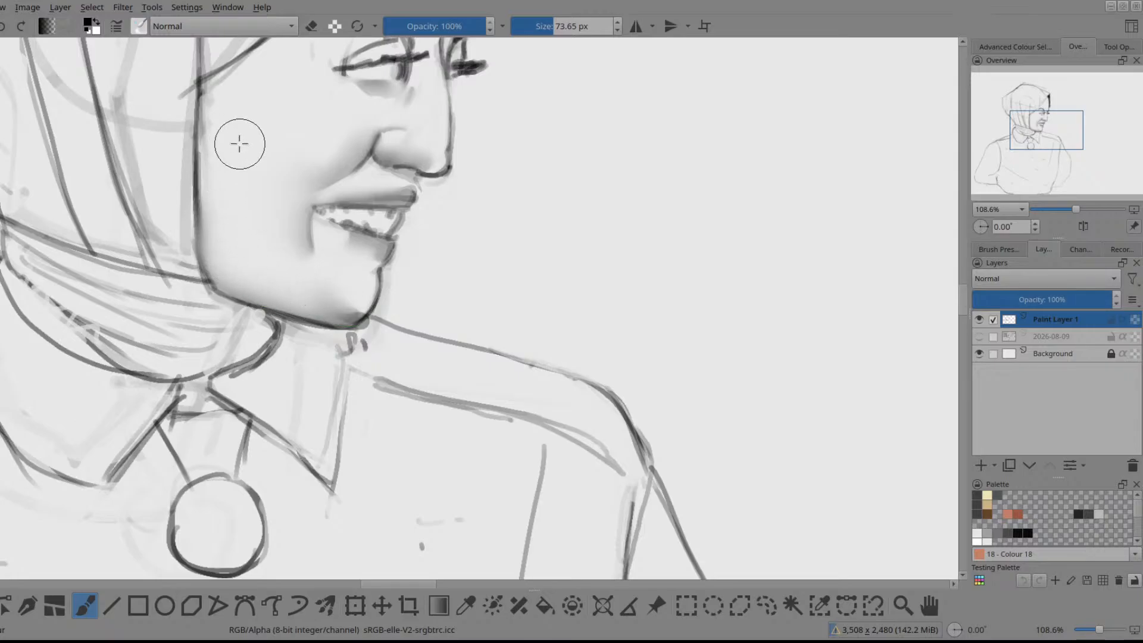
key("2")
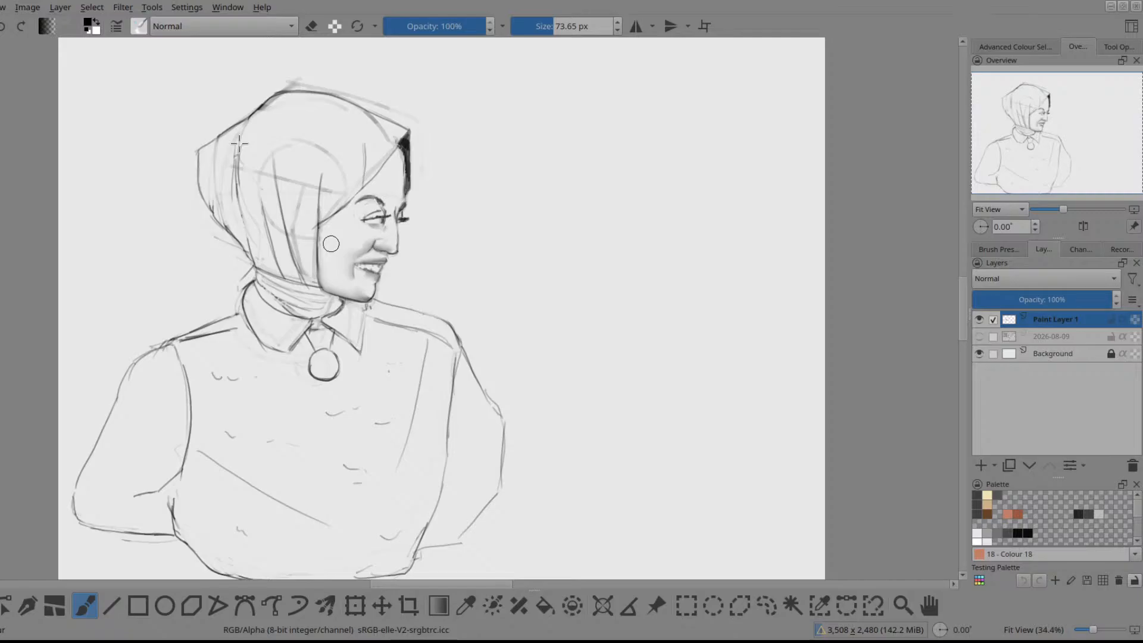
Step: Draw a two-cell rectangle in the empty area beside the figure with the 60 px smooth marker and scribble its first cell dark
right_click(514, 348)
left_click(509, 443)
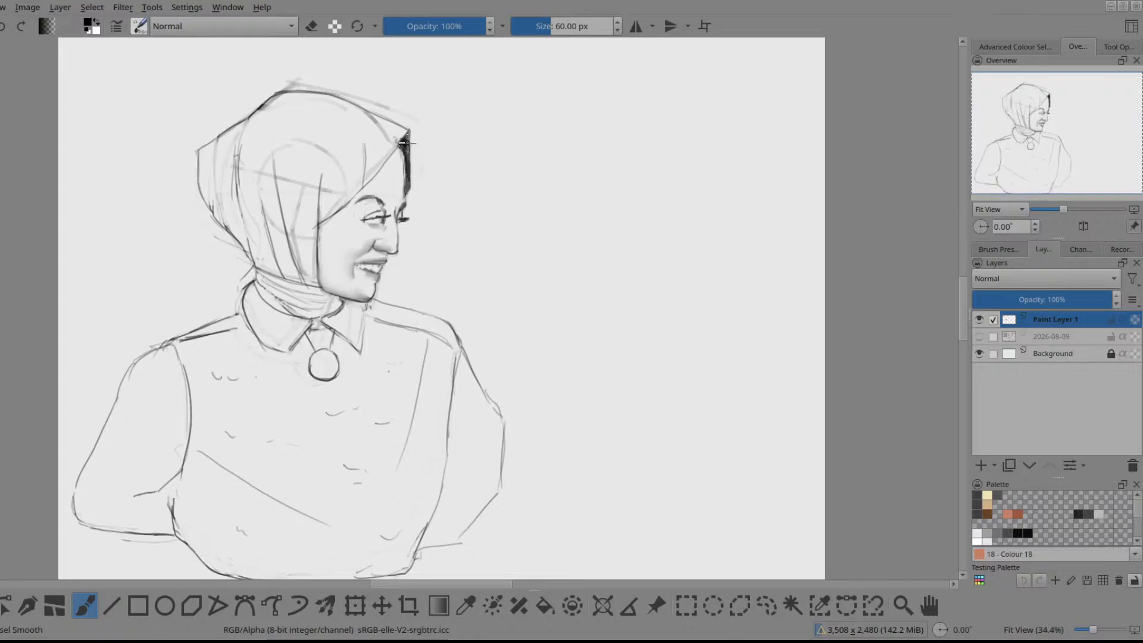
mouse_move(567, 103)
left_mouse_down()
mouse_move(664, 71)
mouse_move(587, 113)
mouse_move(552, 112)
left_mouse_up()
left_click_drag(614, 71, 612, 116)
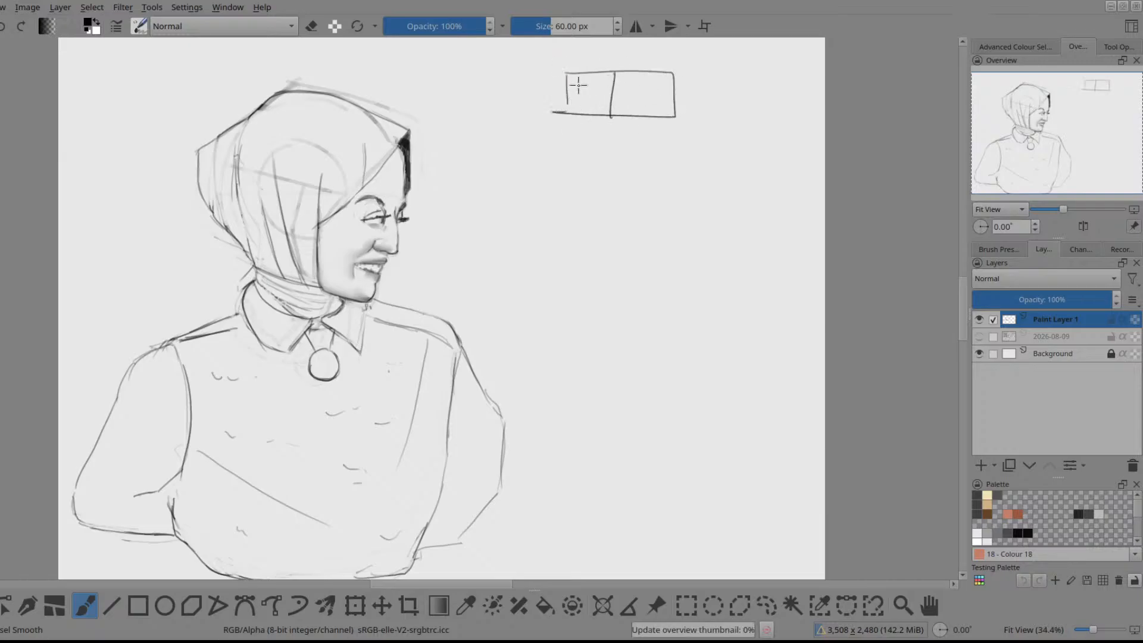
mouse_move(569, 73)
left_mouse_down()
mouse_move(602, 95)
mouse_move(590, 118)
mouse_move(608, 95)
mouse_move(573, 76)
mouse_move(566, 117)
mouse_move(568, 106)
mouse_move(608, 97)
mouse_move(573, 115)
mouse_move(586, 77)
left_mouse_up()
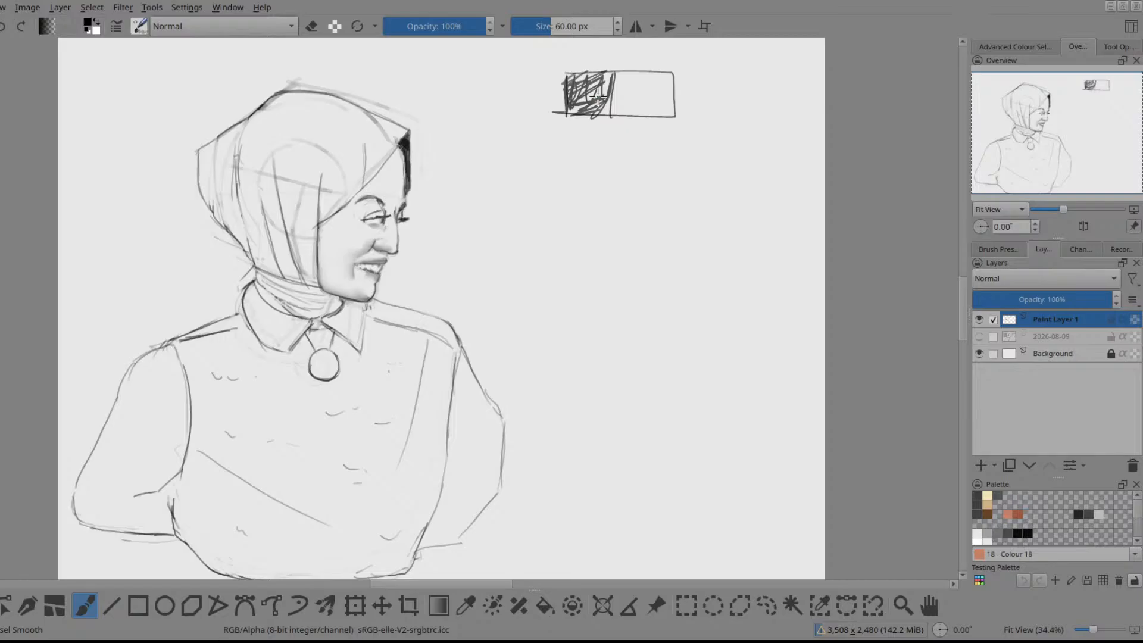
Step: Delete the two-cell rectangle with a freehand selection around it and clear the selection
key("l")
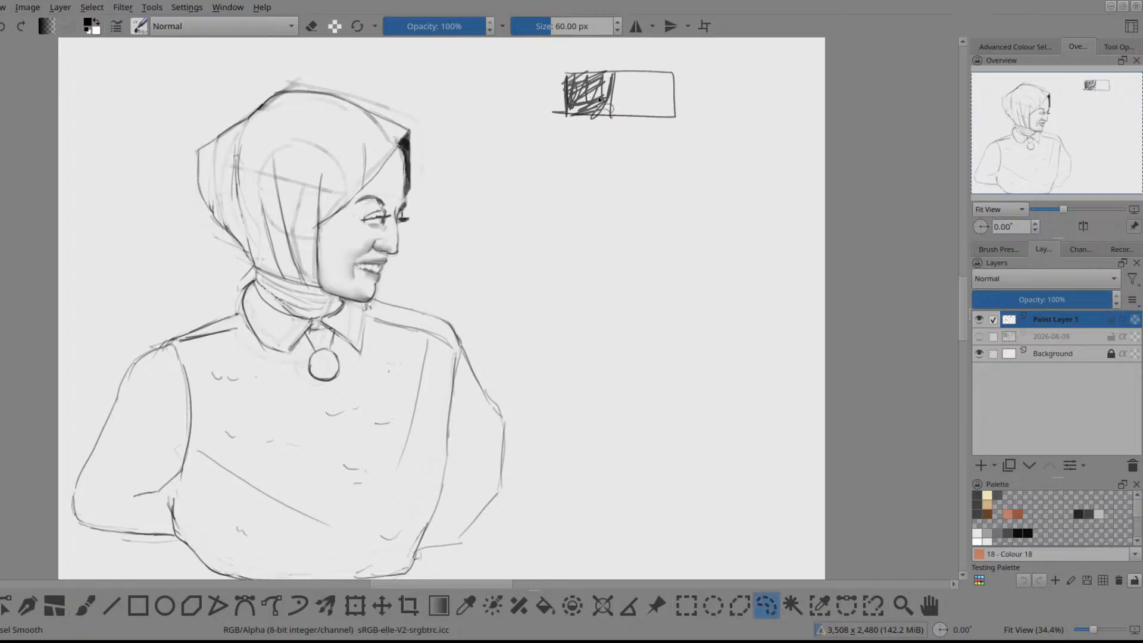
mouse_move(562, 65)
left_mouse_down()
mouse_move(537, 97)
mouse_move(710, 64)
mouse_move(617, 153)
left_mouse_up()
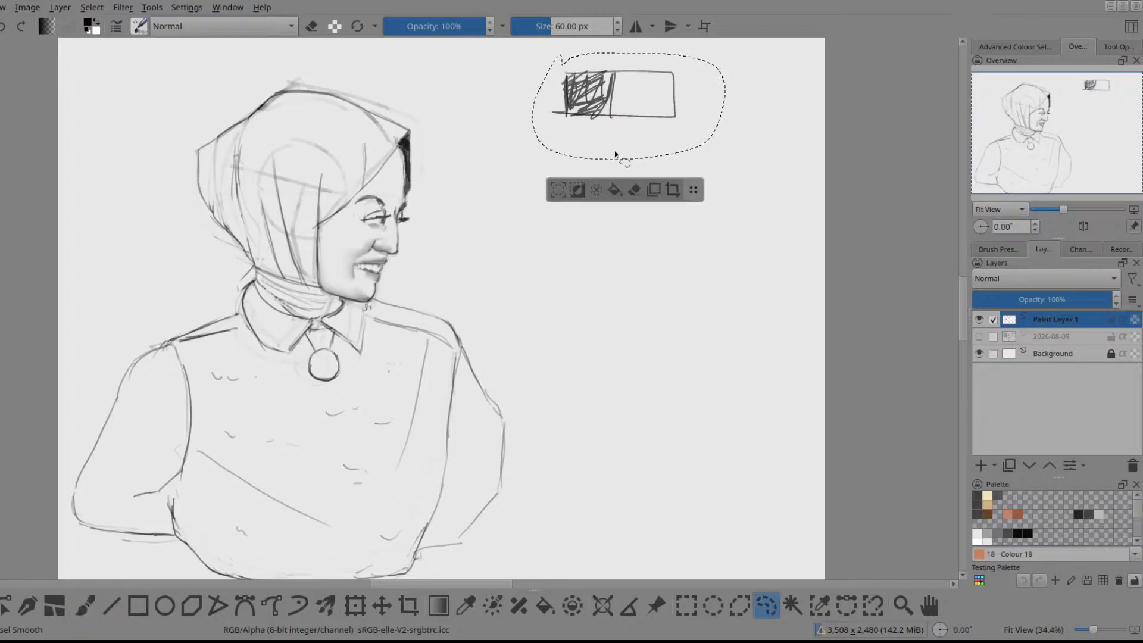
key("Delete")
key("ctrl+shift+a")
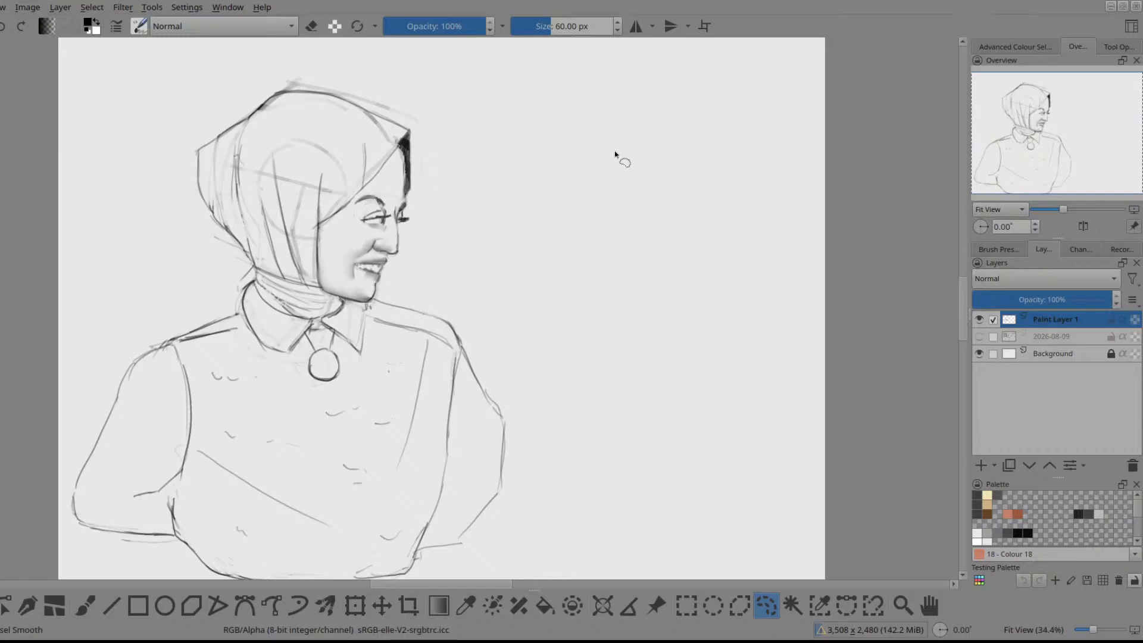
Step: Sketch a ball in the empty area beside the figure with the 60 px smooth marker and add a curved shadow boundary inside it
mouse_move(532, 307)
left_mouse_down()
mouse_move(472, 317)
mouse_move(505, 321)
left_mouse_up()
key("b")
scroll(506, 321, "up", 3)
mouse_move(583, 80)
left_mouse_down()
mouse_move(733, 250)
mouse_move(554, 79)
left_mouse_up()
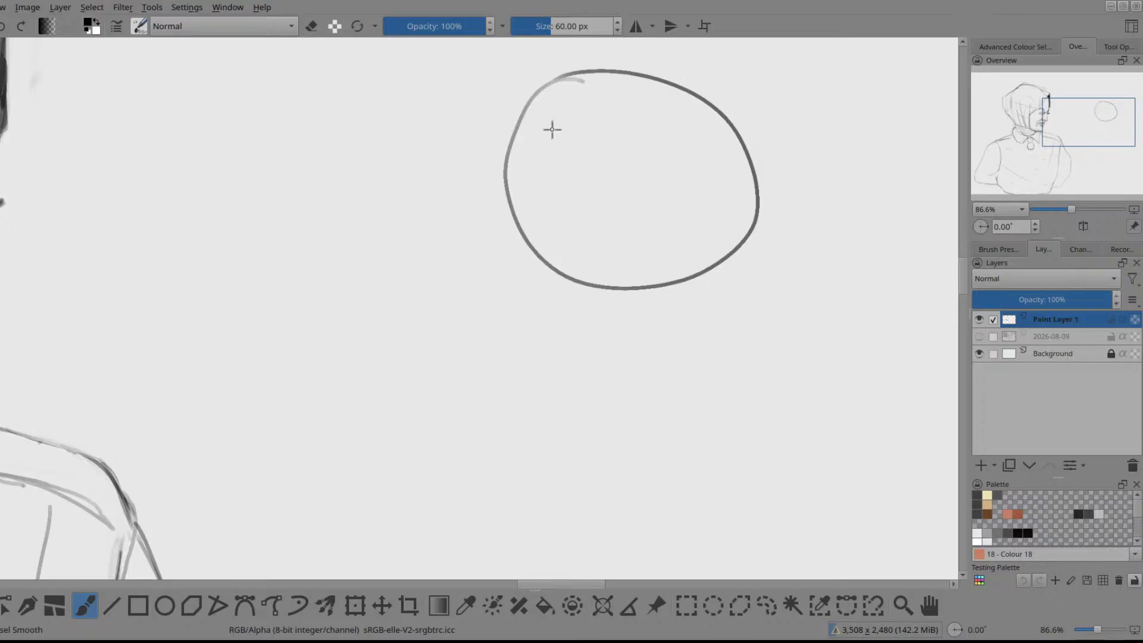
mouse_move(485, 189)
left_mouse_down()
mouse_move(425, 246)
mouse_move(556, 248)
mouse_move(587, 160)
left_mouse_up()
left_click_drag(559, 117, 578, 153)
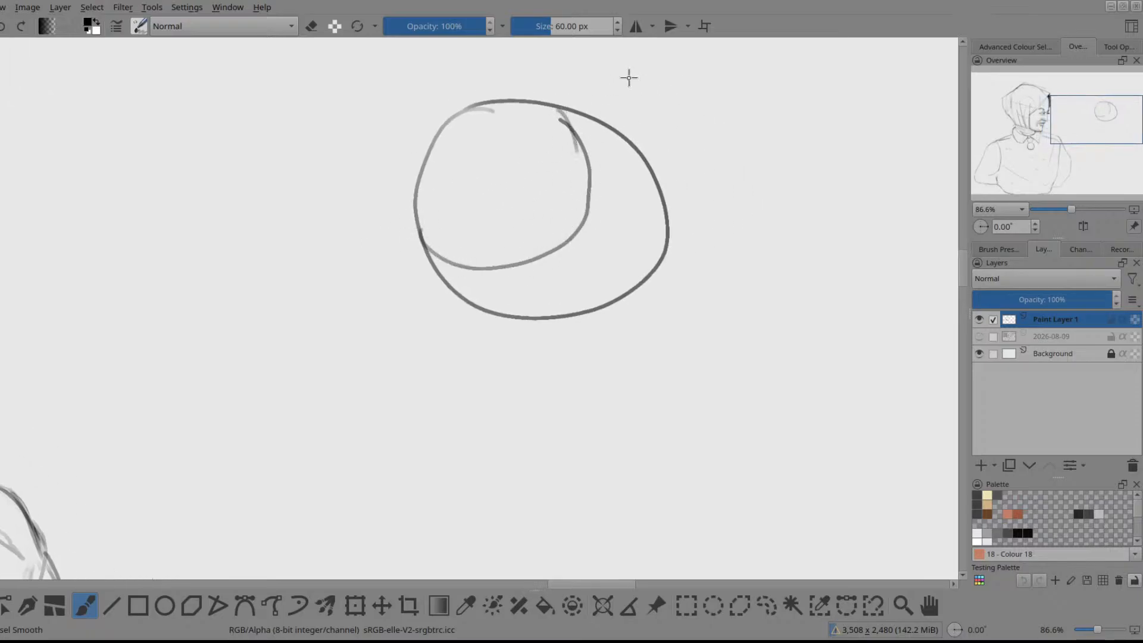
Step: Fill the crescent-shaped shadow side of the ball with grey using the smooth marker at 306.26 px
left_click_drag(467, 276, 512, 281)
mouse_move(441, 259)
left_mouse_down()
mouse_move(449, 284)
mouse_move(496, 266)
mouse_move(505, 288)
mouse_move(530, 302)
mouse_move(591, 220)
mouse_move(590, 288)
mouse_move(656, 232)
mouse_move(652, 206)
mouse_move(574, 111)
mouse_move(588, 124)
mouse_move(595, 202)
mouse_move(620, 206)
mouse_move(633, 167)
mouse_move(600, 253)
left_mouse_up()
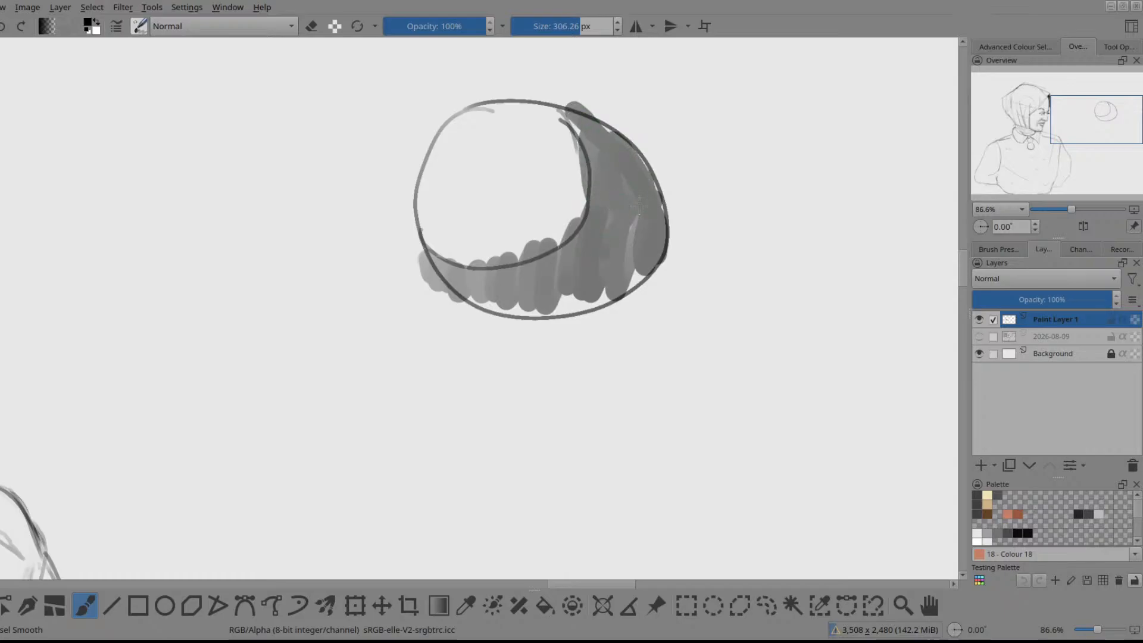
mouse_move(638, 205)
left_mouse_down()
mouse_move(623, 272)
mouse_move(631, 263)
mouse_move(634, 283)
mouse_move(567, 304)
mouse_move(499, 304)
mouse_move(450, 273)
mouse_move(482, 285)
mouse_move(536, 269)
mouse_move(466, 272)
mouse_move(548, 263)
left_mouse_up()
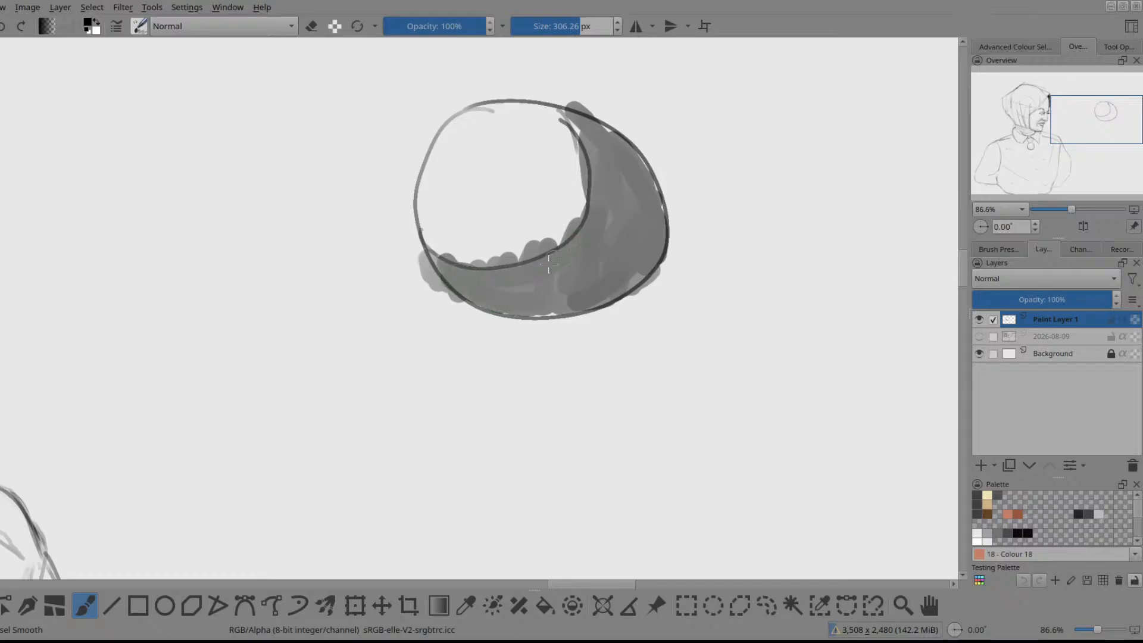
Step: Outline and fill a flat cast shadow extending from beneath the ball with a smaller smooth marker
scroll(584, 350, "right", 5)
key("bracketleft")
key("bracketleft")
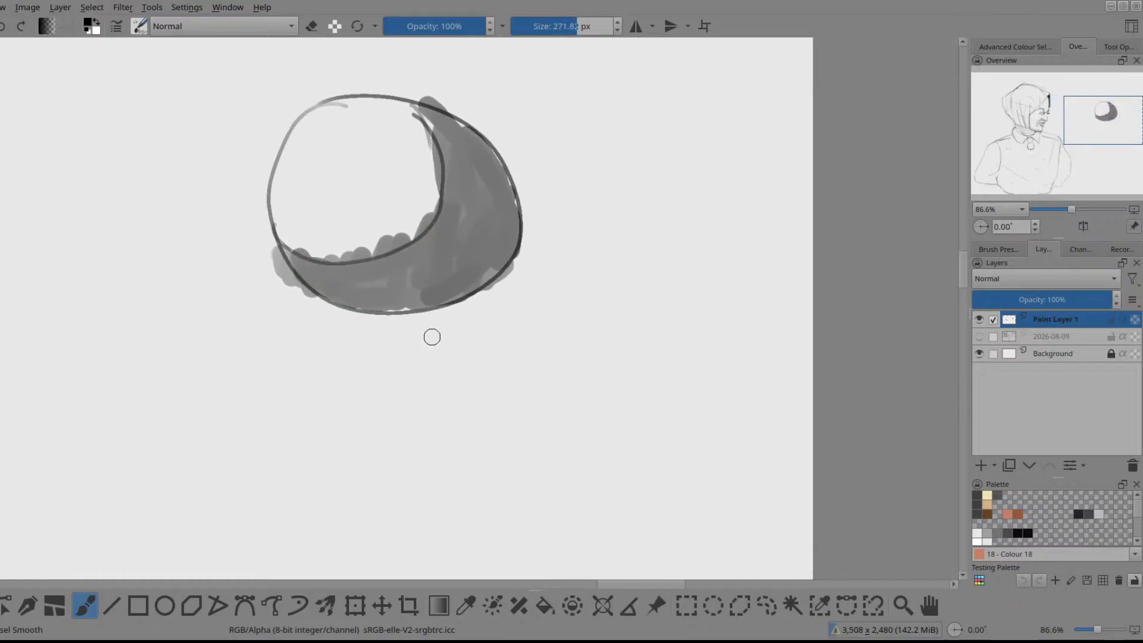
key("bracketleft")
key("bracketleft")
key("bracketleft")
key("bracketleft")
key("bracketleft")
key("bracketleft")
key("bracketleft")
key("bracketleft")
key("bracketleft")
left_click_drag(361, 318, 614, 326)
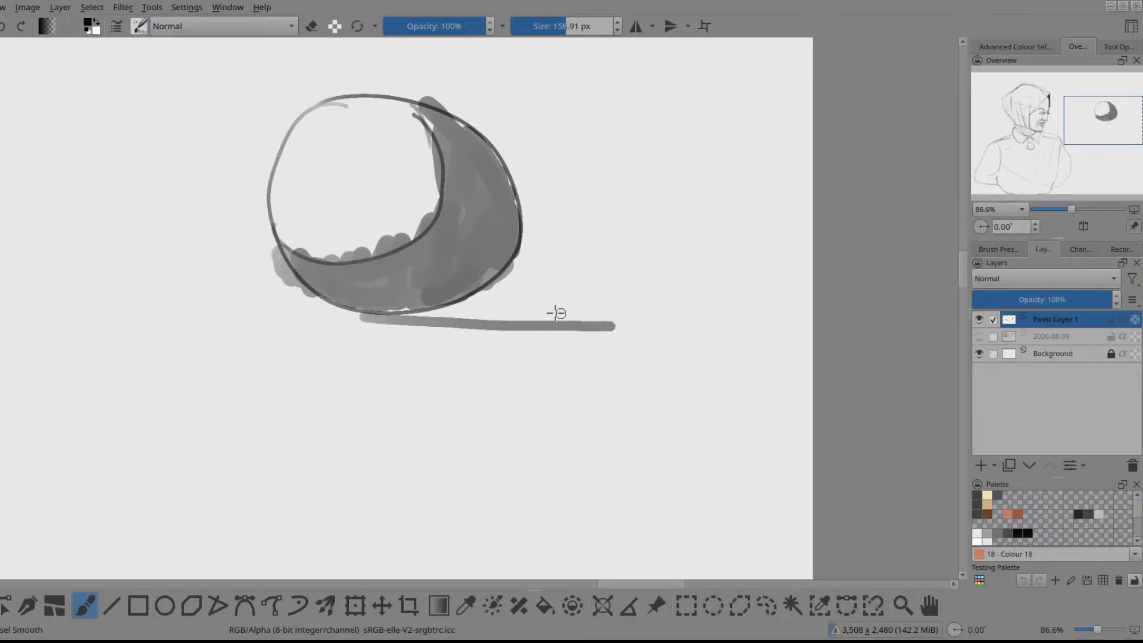
mouse_move(483, 292)
left_mouse_down()
mouse_move(612, 313)
mouse_move(530, 323)
left_mouse_up()
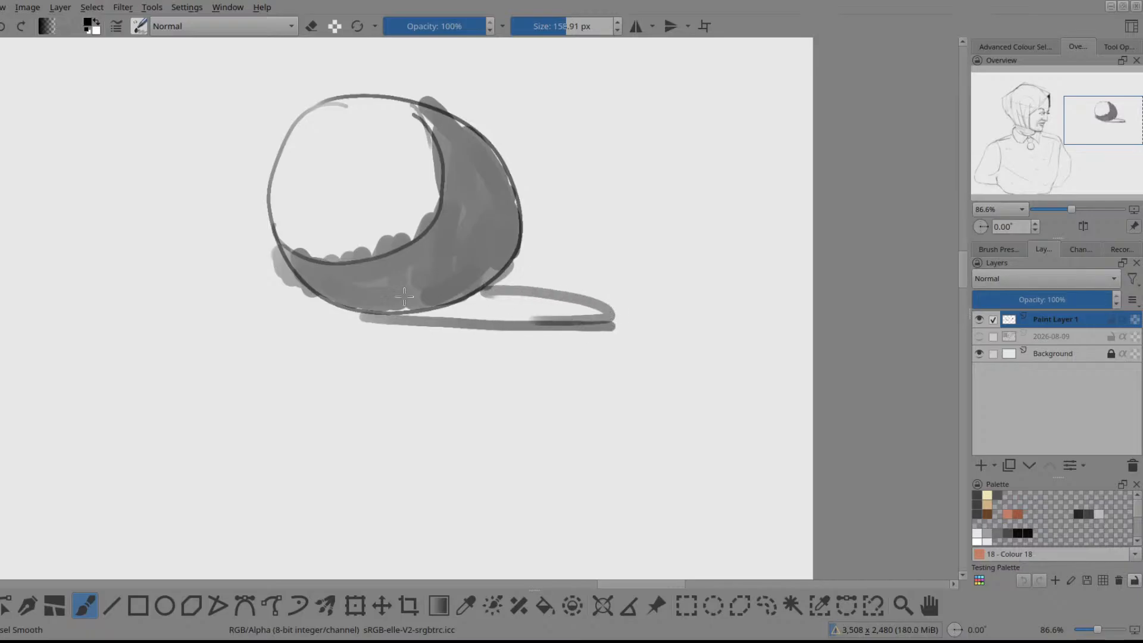
mouse_move(405, 313)
left_mouse_down()
mouse_move(474, 296)
mouse_move(438, 321)
mouse_move(595, 319)
mouse_move(512, 291)
mouse_move(505, 309)
left_mouse_up()
left_click_drag(412, 318, 582, 320)
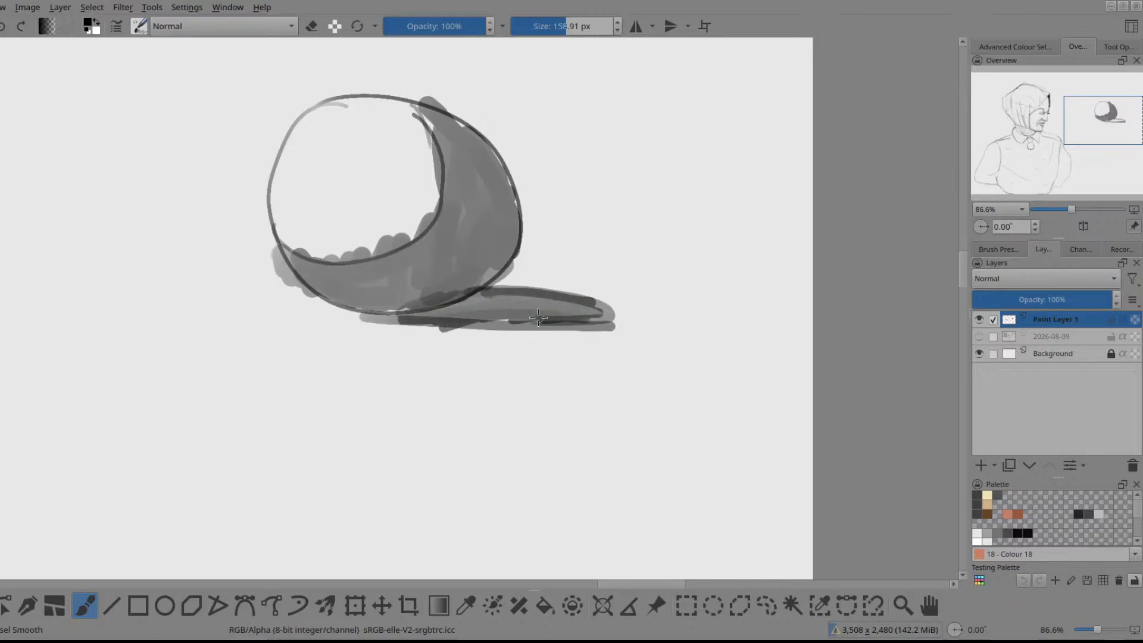
left_click_drag(481, 319, 541, 323)
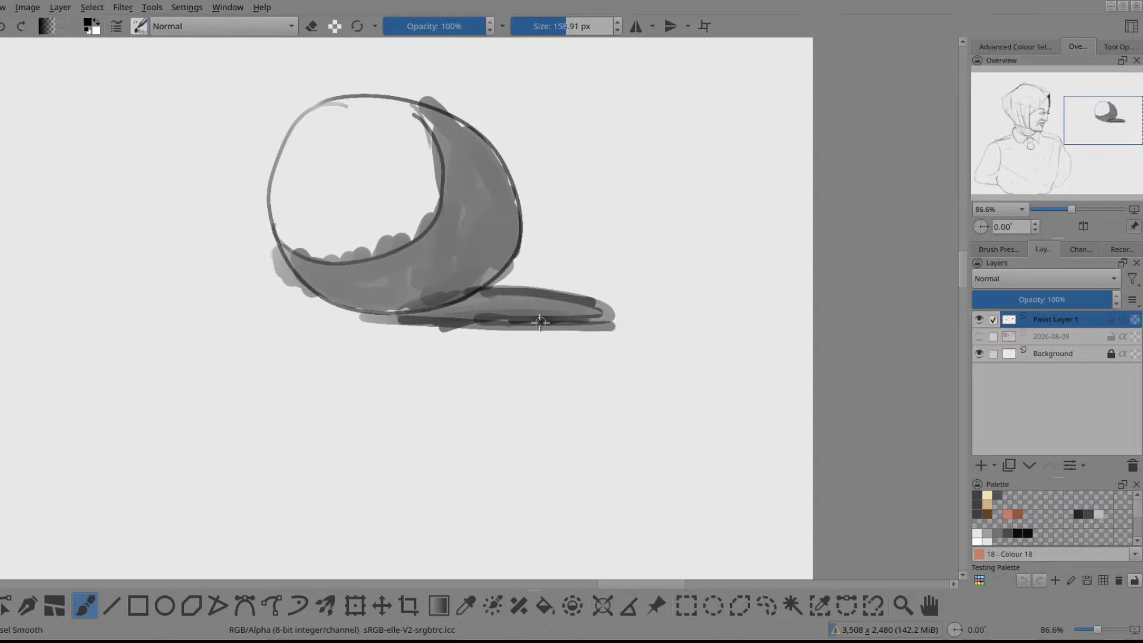
Step: Erase the shading that spills outside the ball's outline at both ends of the shadow crescent
key("e")
mouse_move(259, 277)
left_mouse_down()
mouse_move(262, 240)
mouse_move(289, 288)
mouse_move(270, 237)
mouse_move(289, 296)
mouse_move(272, 252)
mouse_move(309, 299)
mouse_move(291, 281)
left_mouse_up()
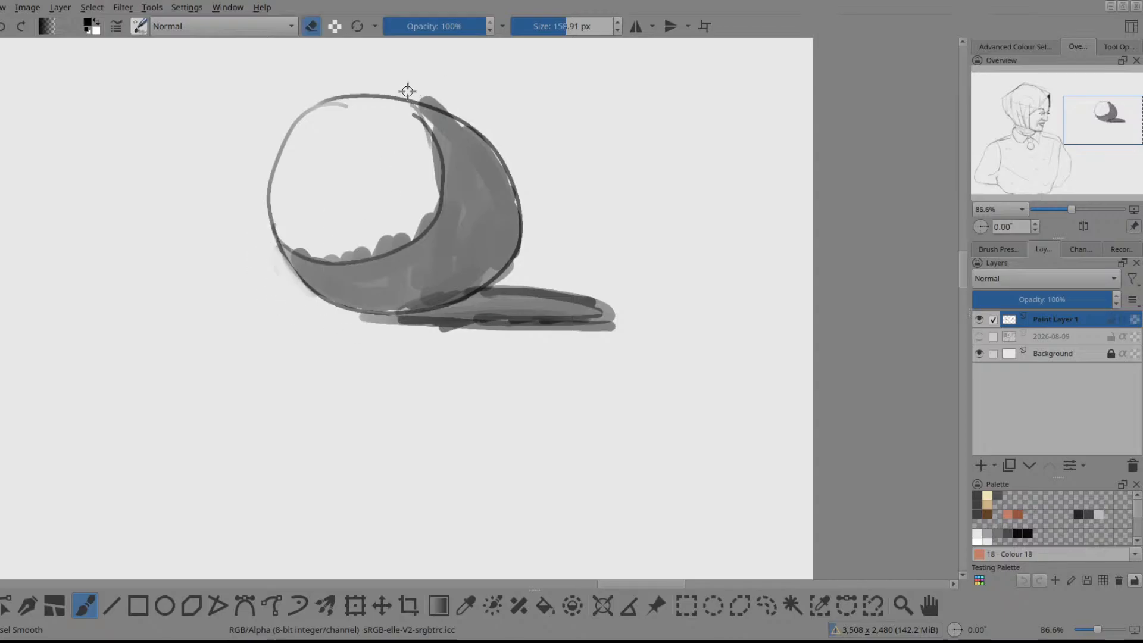
mouse_move(478, 120)
left_mouse_down()
mouse_move(440, 94)
mouse_move(489, 119)
mouse_move(405, 106)
left_mouse_up()
Step: Paint a dark core shadow band along the ball's inner shadow boundary with the smooth marker at 296 px, fading it into the grey side
key("e")
left_click_drag(452, 195, 529, 229)
left_click_drag(456, 267, 535, 267)
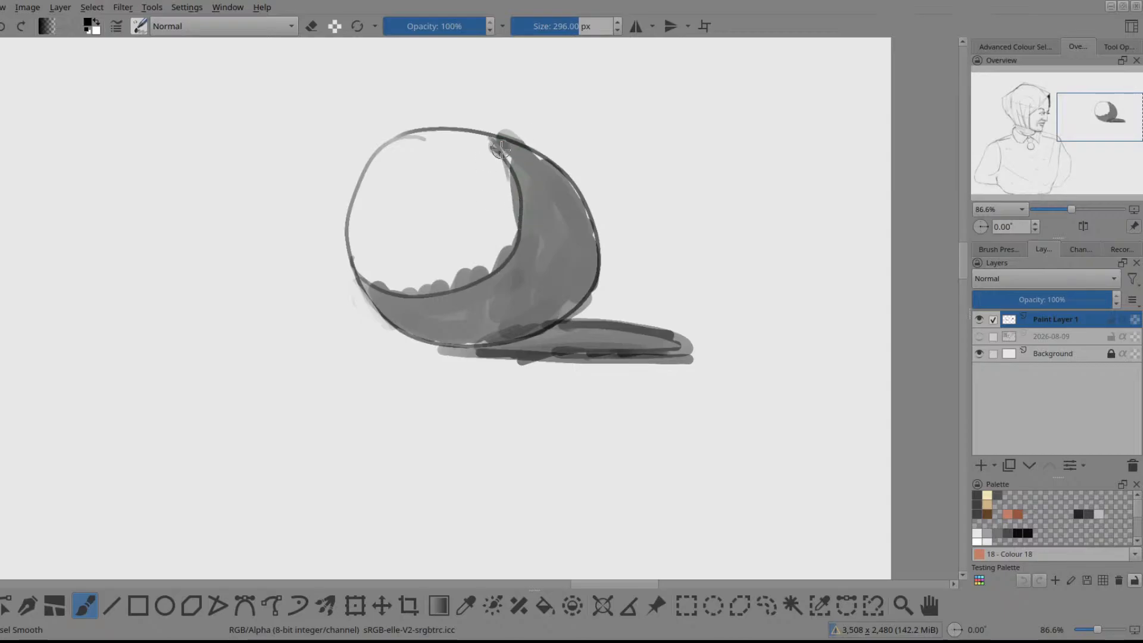
left_click_drag(495, 144, 531, 254)
left_click_drag(519, 181, 526, 262)
mouse_move(360, 279)
left_mouse_down()
mouse_move(425, 297)
mouse_move(385, 290)
mouse_move(412, 297)
mouse_move(524, 242)
mouse_move(419, 296)
mouse_move(396, 291)
mouse_move(451, 292)
mouse_move(539, 150)
mouse_move(516, 136)
mouse_move(516, 188)
left_mouse_up()
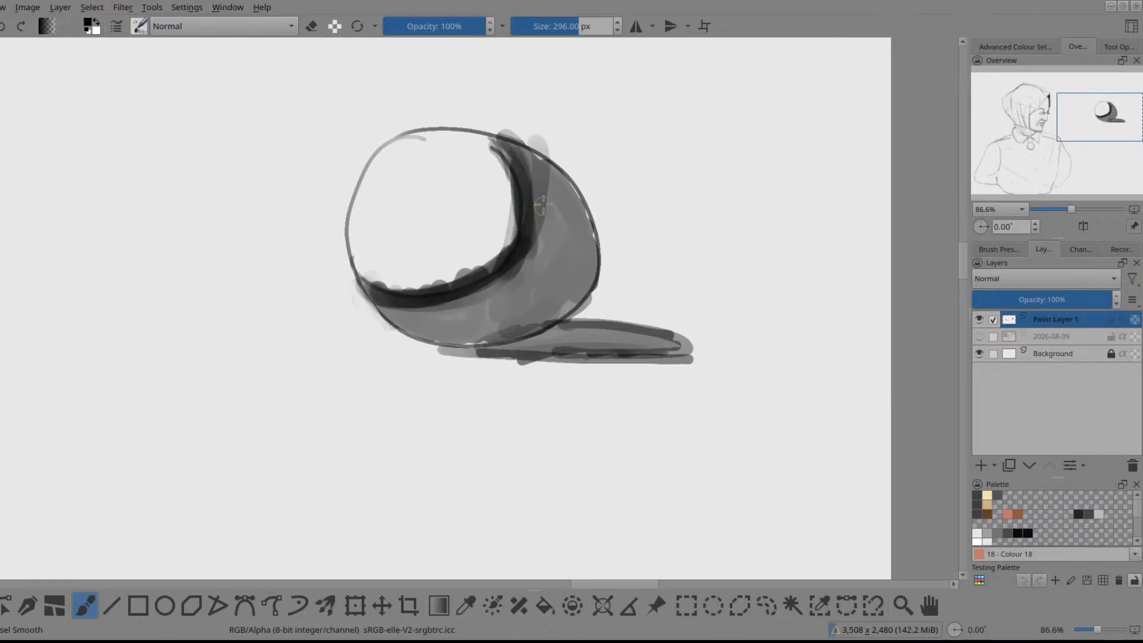
mouse_move(529, 171)
left_mouse_down()
mouse_move(540, 210)
mouse_move(516, 261)
left_mouse_up()
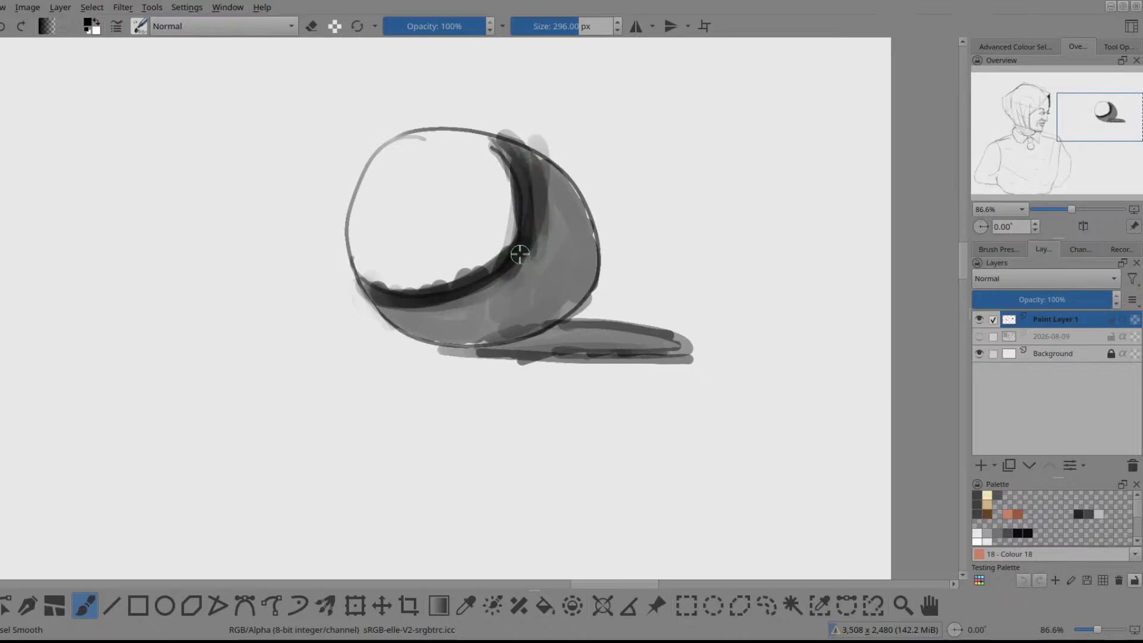
left_click_drag(414, 307, 478, 295)
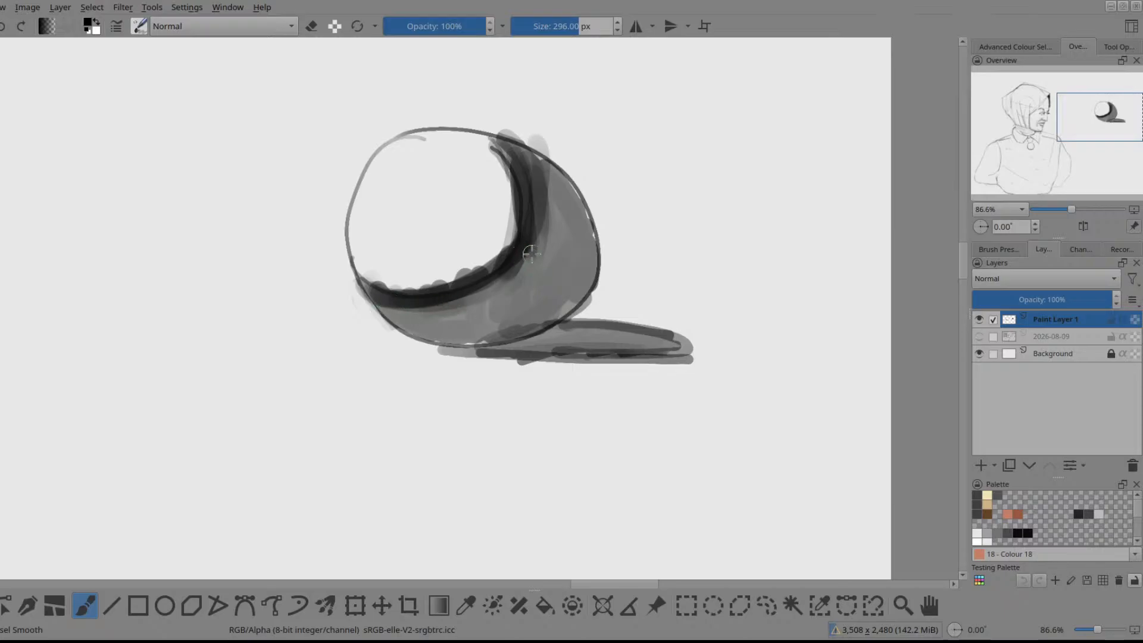
mouse_move(531, 254)
left_mouse_down()
mouse_move(482, 297)
mouse_move(486, 286)
mouse_move(372, 310)
mouse_move(513, 279)
left_mouse_up()
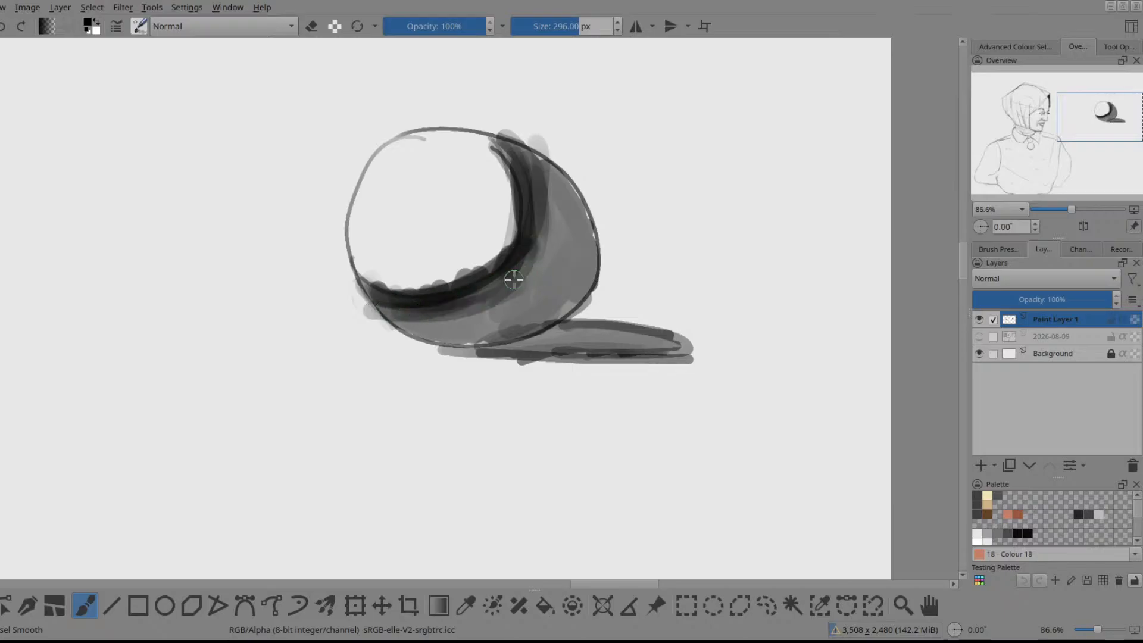
left_click_drag(540, 191, 493, 310)
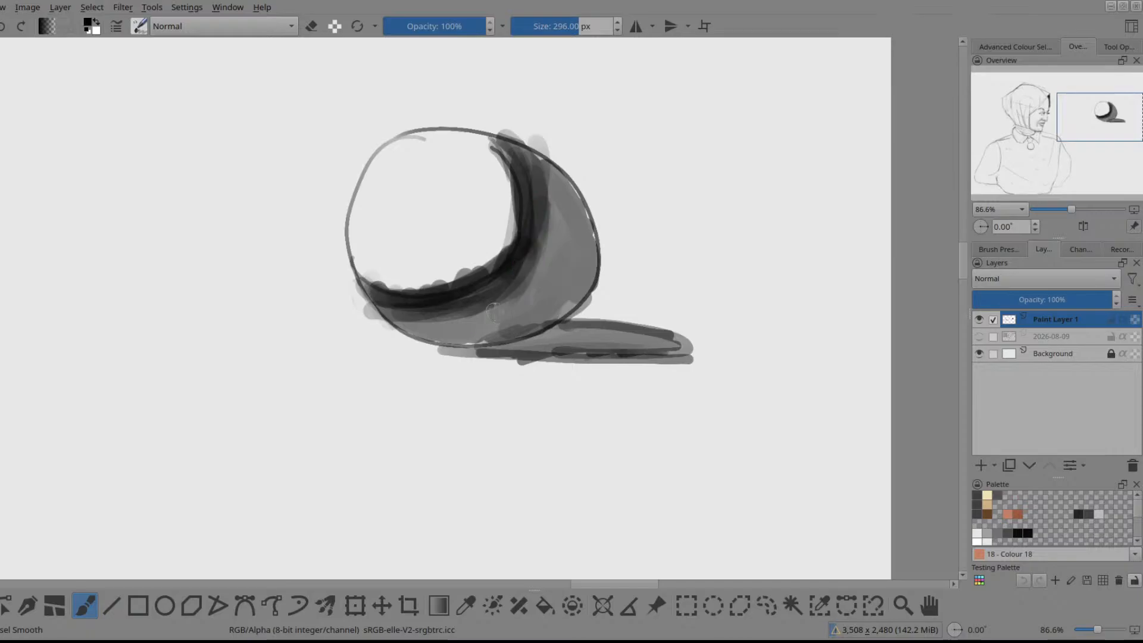
mouse_move(543, 172)
left_mouse_down()
mouse_move(545, 242)
mouse_move(461, 345)
left_mouse_up()
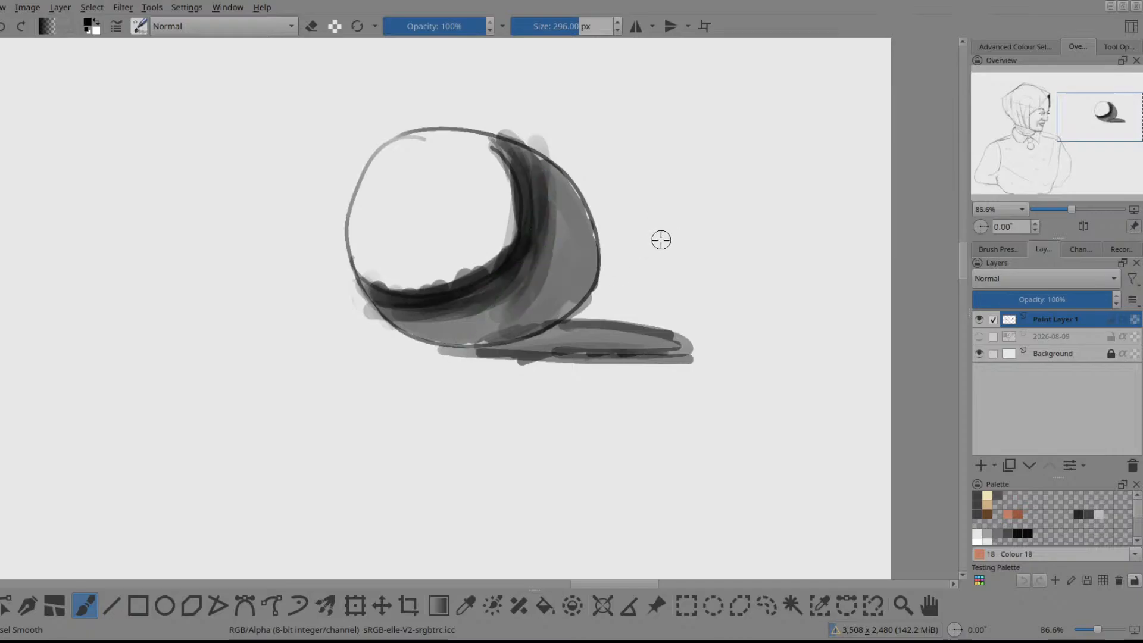
Step: Reset the smooth marker to its 60 px preset size and handwrite "Steven Zapata" in the empty space beside the ball
key("e")
right_click(684, 133)
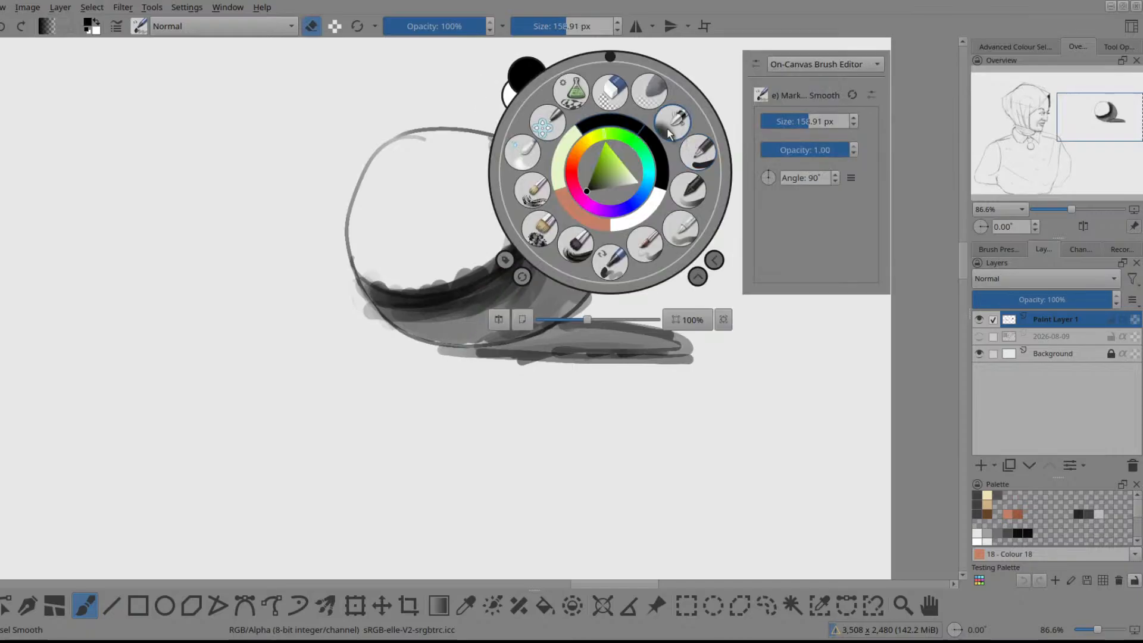
left_click(623, 260)
key("e")
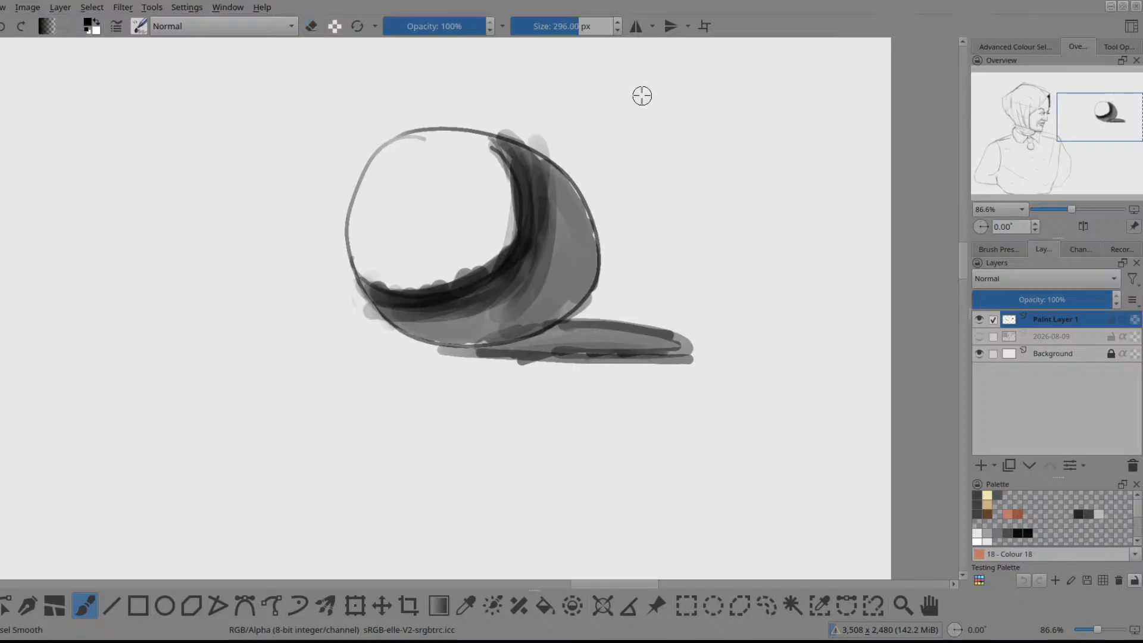
left_click(356, 27)
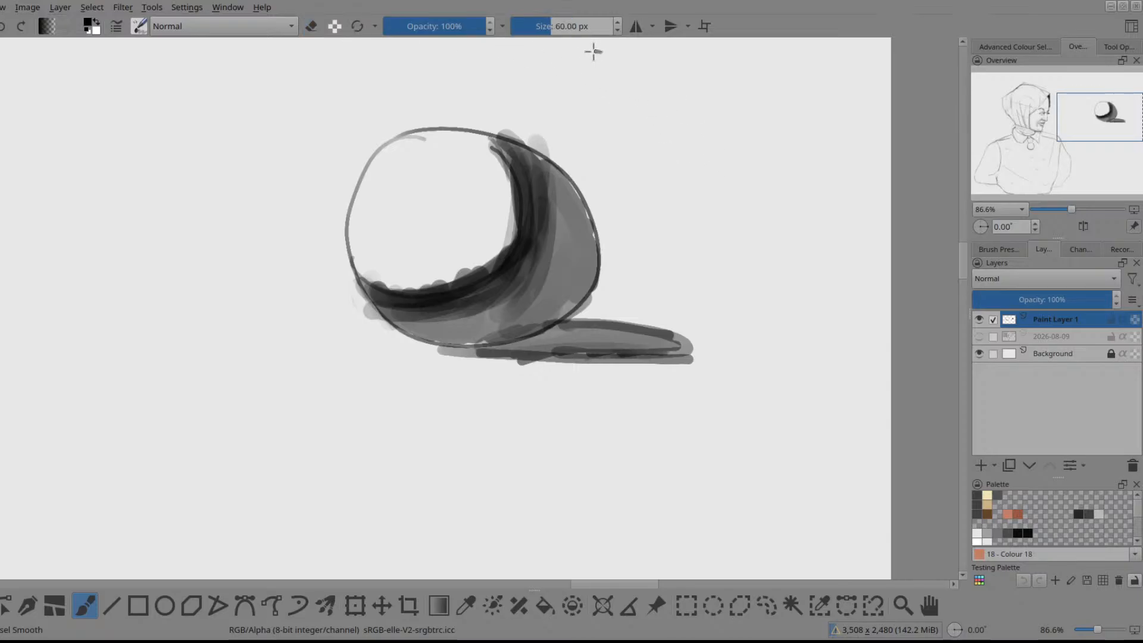
mouse_move(612, 57)
left_mouse_down()
mouse_move(580, 94)
mouse_move(625, 97)
left_mouse_up()
mouse_move(612, 66)
left_mouse_down()
mouse_move(636, 64)
mouse_move(661, 95)
mouse_move(692, 66)
mouse_move(723, 91)
left_mouse_up()
mouse_move(734, 74)
left_mouse_down()
mouse_move(741, 64)
mouse_move(770, 93)
left_mouse_up()
mouse_move(607, 136)
left_mouse_down()
mouse_move(633, 162)
mouse_move(673, 149)
mouse_move(702, 177)
left_mouse_up()
left_click_drag(700, 146, 747, 156)
mouse_move(752, 119)
left_mouse_down()
mouse_move(755, 159)
mouse_move(765, 142)
left_mouse_up()
left_click_drag(786, 139, 798, 149)
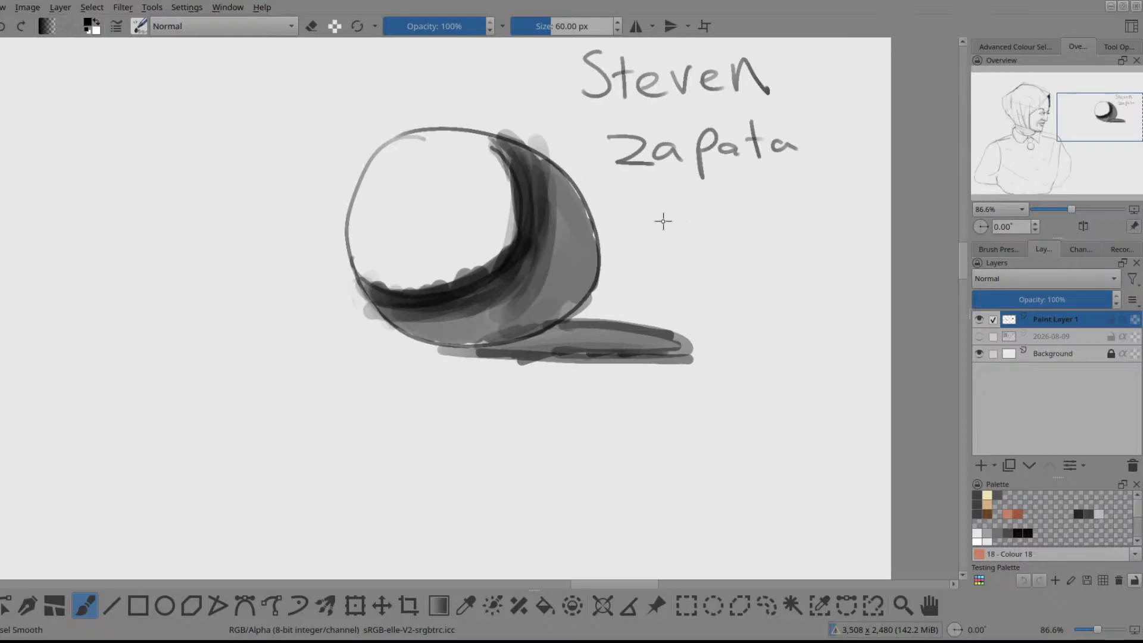
Step: Handwrite "sphere shading video" on three lines beneath the artist's name
left_click_drag(665, 225, 655, 241)
mouse_move(685, 222)
left_mouse_down()
mouse_move(708, 212)
mouse_move(726, 230)
mouse_move(753, 228)
left_mouse_up()
mouse_move(769, 203)
left_mouse_down()
mouse_move(773, 229)
mouse_move(786, 199)
left_mouse_up()
left_click_drag(787, 217, 812, 226)
mouse_move(747, 258)
left_mouse_down()
mouse_move(722, 295)
mouse_move(805, 290)
left_mouse_up()
left_click_drag(832, 275, 817, 286)
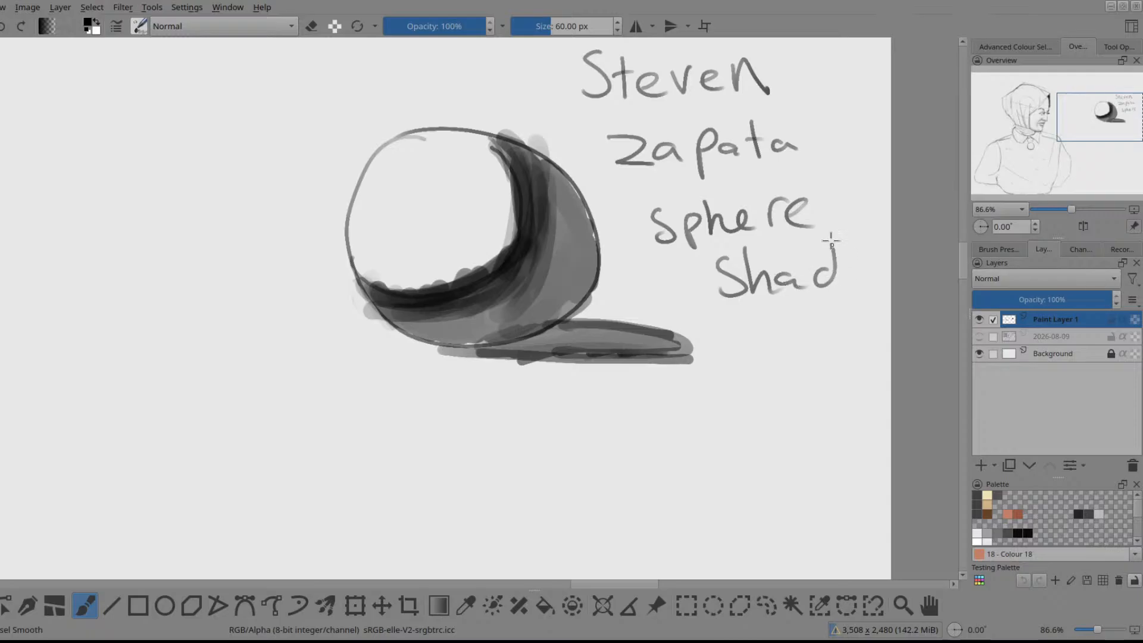
left_click_drag(830, 234, 832, 289)
left_click_drag(855, 252, 856, 256)
mouse_move(852, 269)
left_mouse_down()
mouse_move(851, 292)
mouse_move(880, 292)
mouse_move(842, 326)
left_mouse_up()
mouse_move(714, 330)
left_mouse_down()
mouse_move(743, 329)
mouse_move(756, 364)
left_mouse_up()
left_click_drag(777, 349, 771, 360)
left_click_drag(792, 310, 789, 366)
mouse_move(787, 356)
left_mouse_down()
mouse_move(811, 364)
mouse_move(837, 344)
left_mouse_up()
Step: Add a grey halftone band along the lit edge of the core shadow with the marker at 141.18 px and darken the cast shadow
key("2")
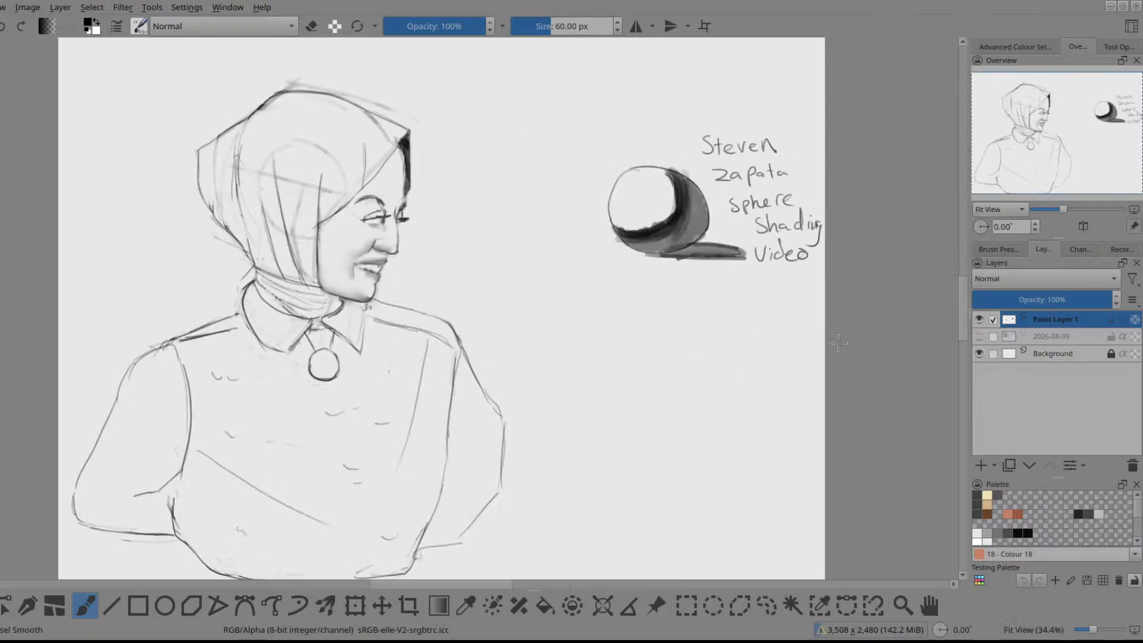
mouse_move(610, 308)
left_mouse_down()
mouse_move(571, 334)
mouse_move(574, 158)
mouse_move(281, 447)
mouse_move(332, 390)
left_mouse_up()
left_click_drag(550, 149, 498, 262)
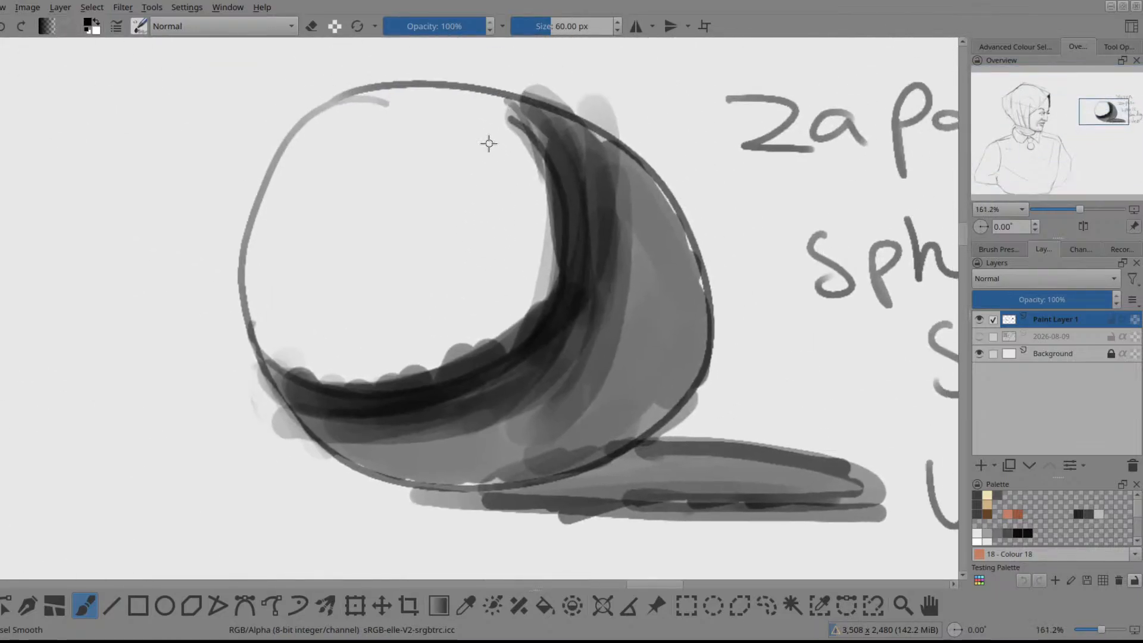
left_click_drag(525, 148, 600, 172)
mouse_move(498, 106)
left_mouse_down()
mouse_move(523, 121)
mouse_move(520, 146)
mouse_move(546, 164)
mouse_move(533, 200)
left_mouse_up()
key("ctrl+z")
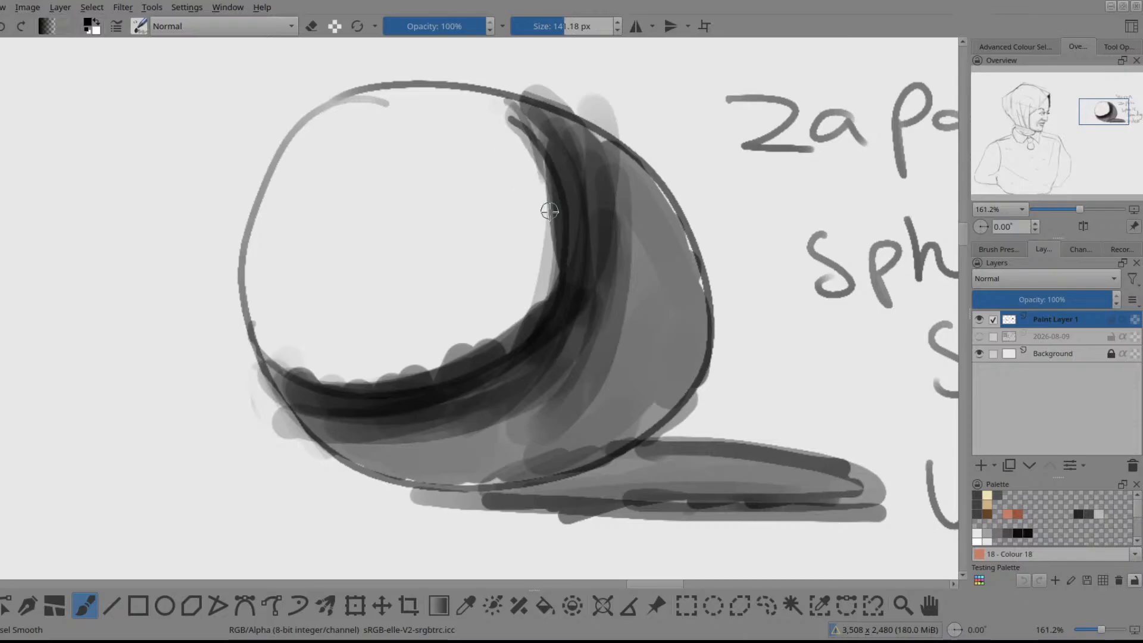
mouse_move(262, 338)
left_mouse_down()
mouse_move(325, 373)
mouse_move(435, 358)
mouse_move(293, 366)
mouse_move(388, 373)
mouse_move(356, 378)
mouse_move(459, 368)
mouse_move(536, 299)
mouse_move(541, 196)
mouse_move(513, 126)
mouse_move(542, 224)
mouse_move(537, 277)
mouse_move(509, 115)
mouse_move(543, 294)
mouse_move(462, 361)
mouse_move(254, 313)
mouse_move(333, 363)
mouse_move(523, 250)
mouse_move(498, 104)
mouse_move(531, 191)
mouse_move(310, 382)
left_mouse_up()
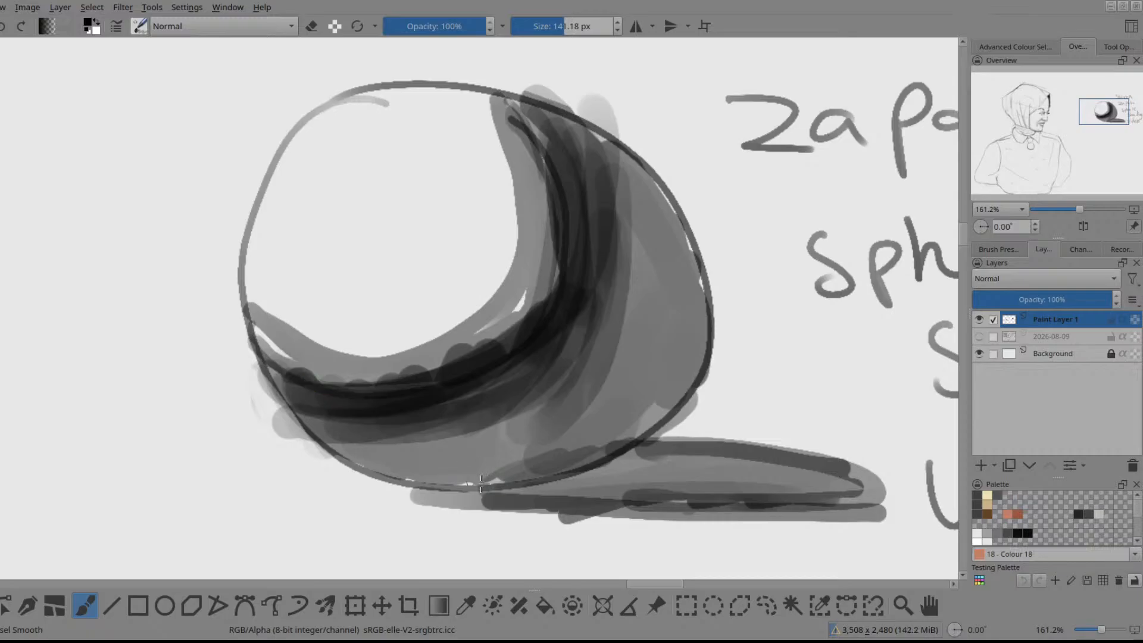
mouse_move(458, 487)
left_mouse_down()
mouse_move(613, 483)
mouse_move(557, 485)
mouse_move(626, 456)
mouse_move(645, 463)
mouse_move(635, 481)
mouse_move(645, 488)
mouse_move(633, 486)
mouse_move(656, 455)
mouse_move(721, 459)
mouse_move(707, 458)
mouse_move(726, 481)
mouse_move(796, 487)
mouse_move(610, 476)
mouse_move(447, 489)
mouse_move(608, 492)
mouse_move(596, 488)
mouse_move(652, 454)
mouse_move(554, 474)
mouse_move(531, 491)
mouse_move(637, 470)
mouse_move(610, 462)
mouse_move(685, 459)
mouse_move(604, 465)
mouse_move(584, 477)
left_mouse_up()
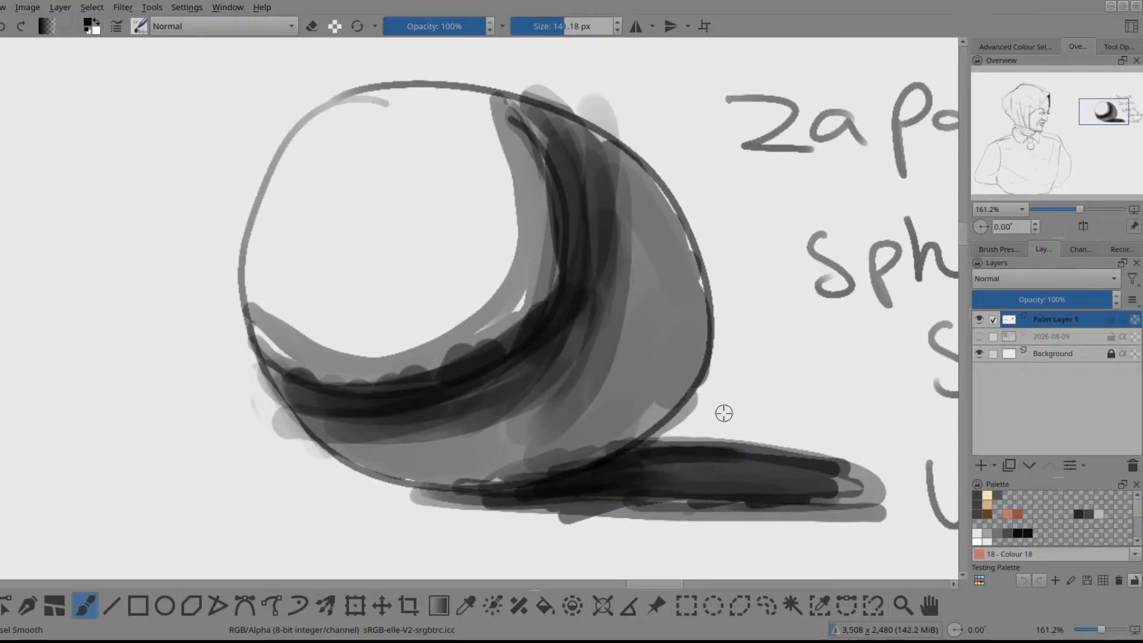
Step: Lasso the ball together with the handwritten note, delete them, clear the selection and return to the brush
key("2")
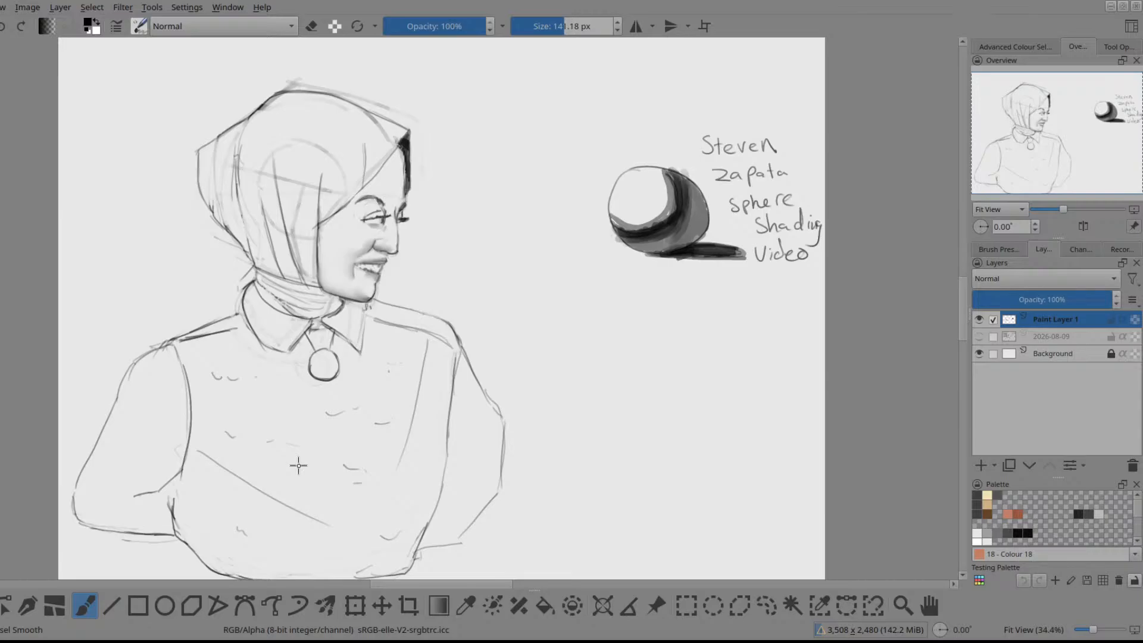
left_click_drag(772, 332, 660, 348)
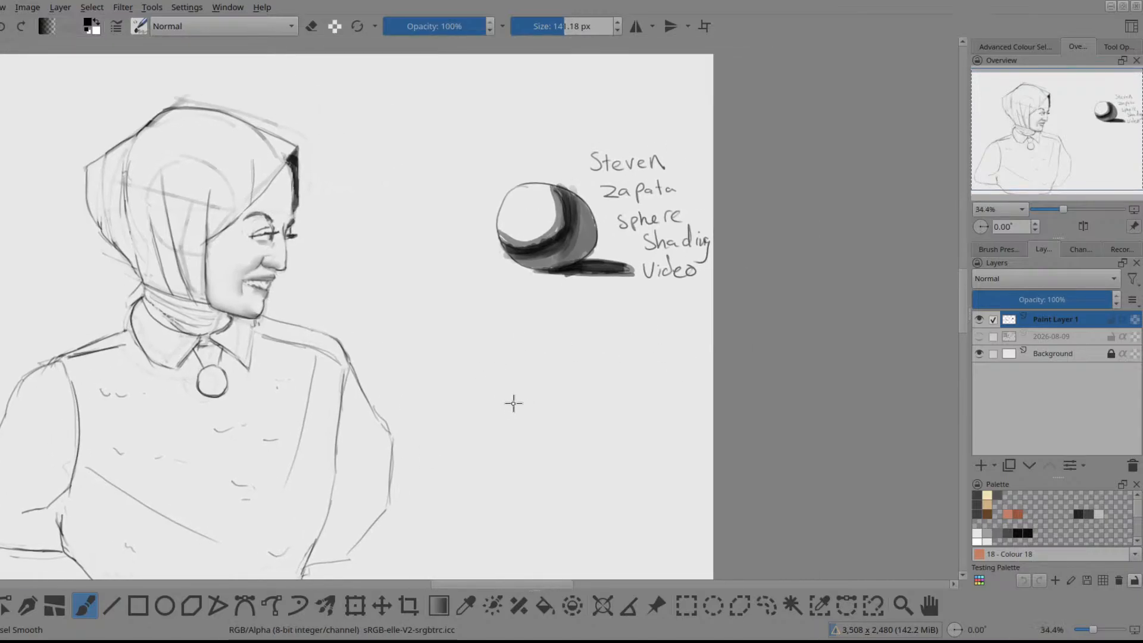
key("l")
mouse_move(471, 135)
left_mouse_down()
mouse_move(778, 383)
mouse_move(467, 82)
mouse_move(468, 125)
left_mouse_up()
key("Delete")
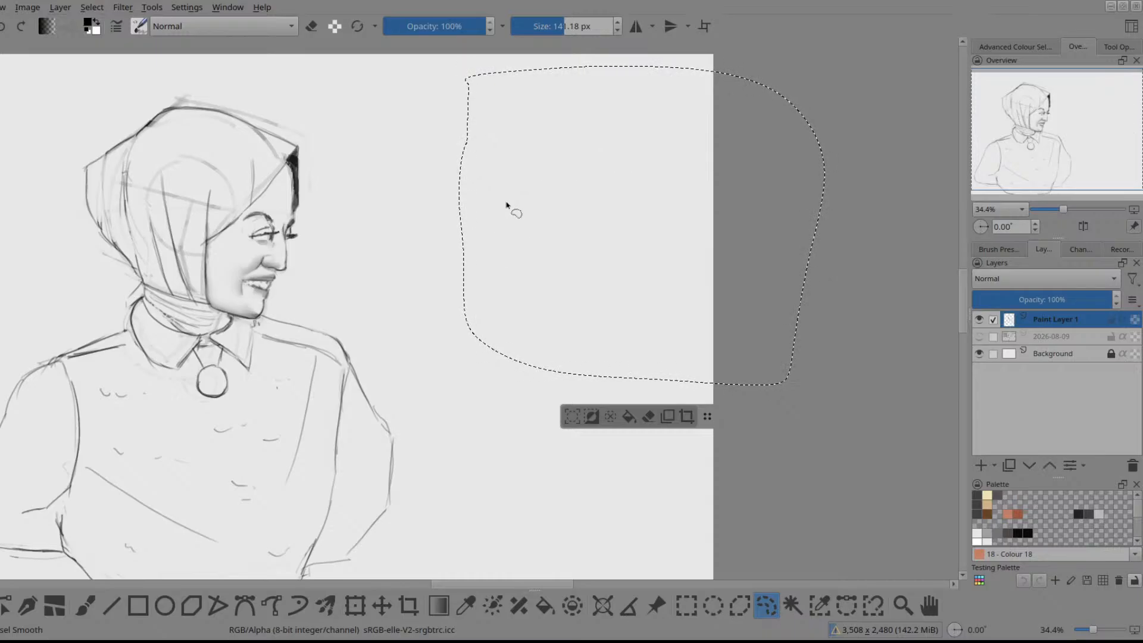
key("ctrl+shift+a")
key("b")
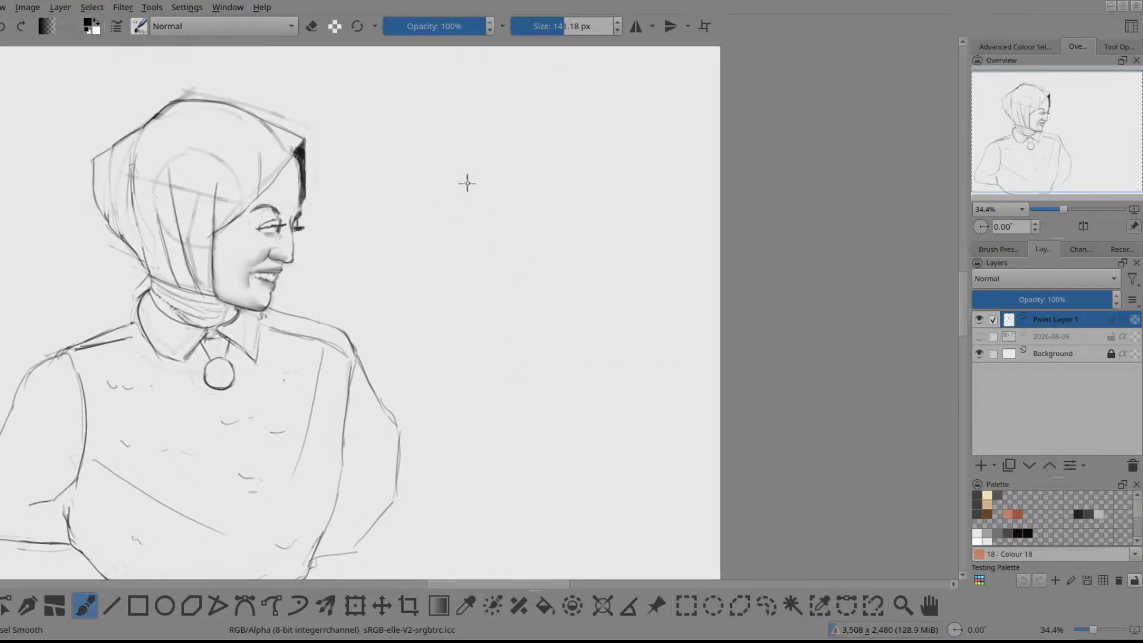
left_click_drag(466, 179, 446, 176)
key("ctrl+z")
left_click(359, 30)
left_click_drag(477, 72, 484, 74)
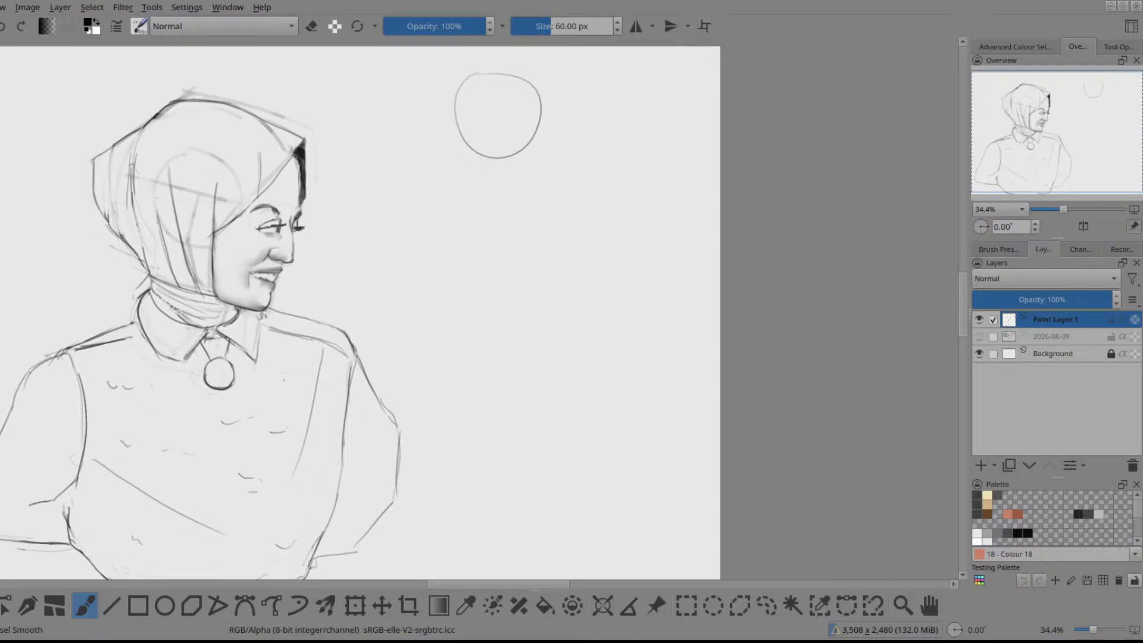
left_click_drag(640, 348, 585, 358)
mouse_move(483, 302)
left_mouse_down()
mouse_move(454, 209)
mouse_move(406, 298)
left_mouse_up()
left_click_drag(350, 254, 338, 322)
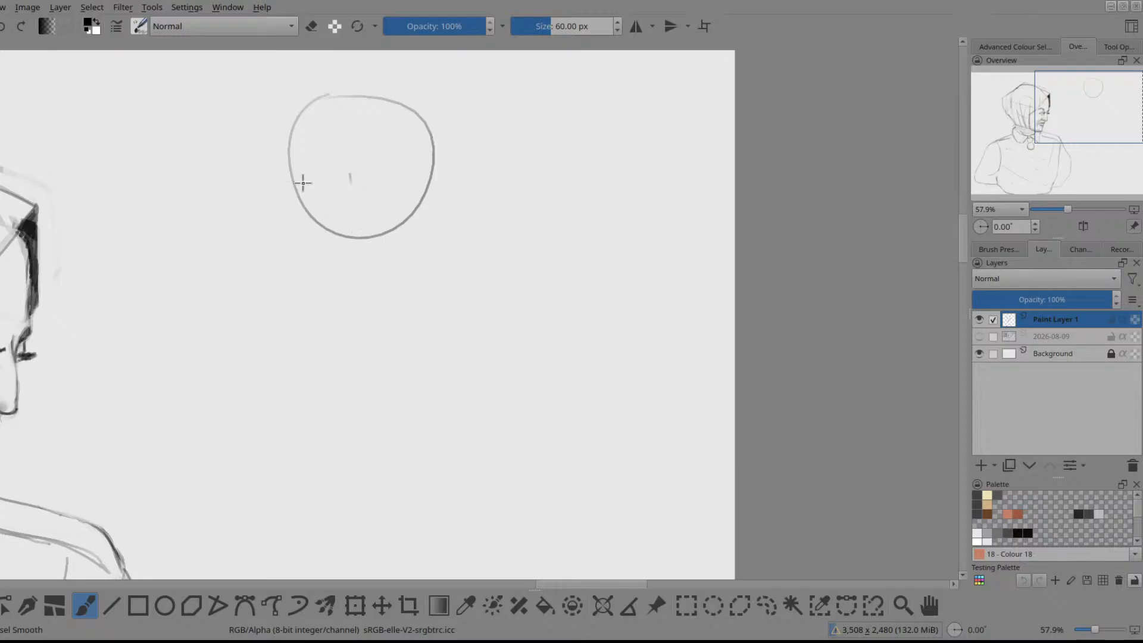
left_click_drag(293, 190, 458, 173)
key("ctrl+z")
left_click_drag(295, 188, 460, 169)
key("ctrl+z")
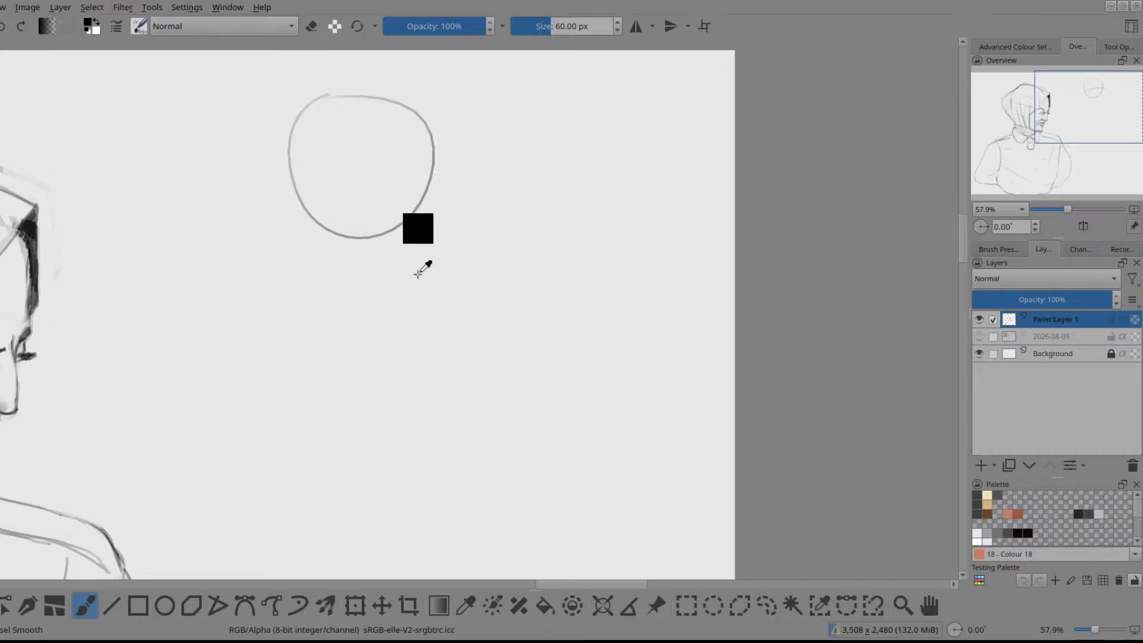
left_click_drag(425, 165, 435, 260)
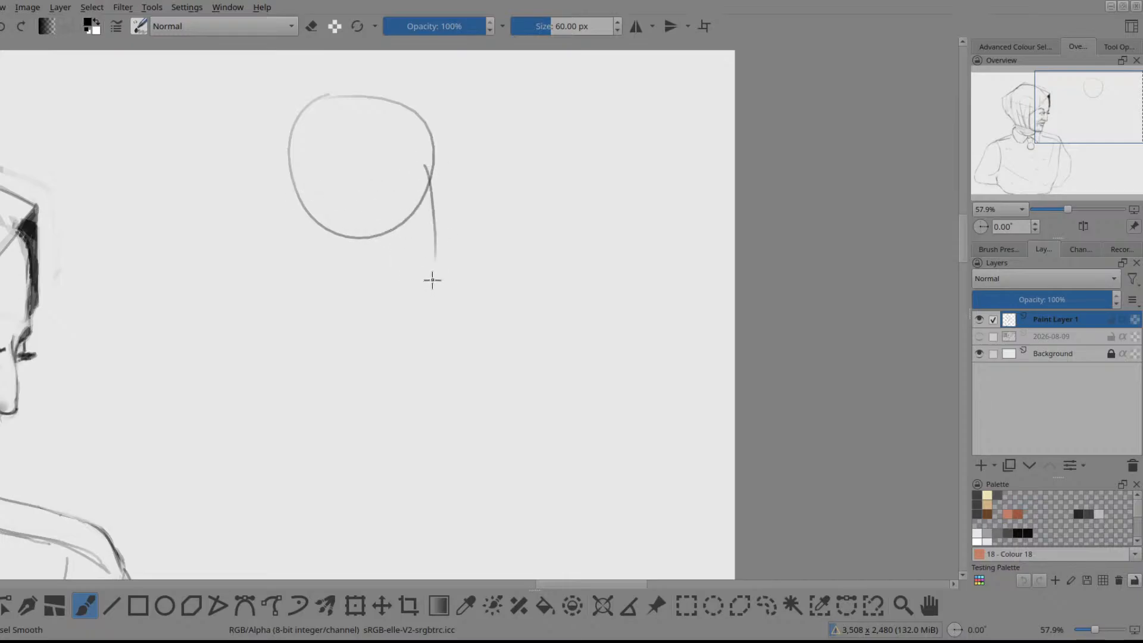
left_click_drag(461, 332, 472, 341)
key("l")
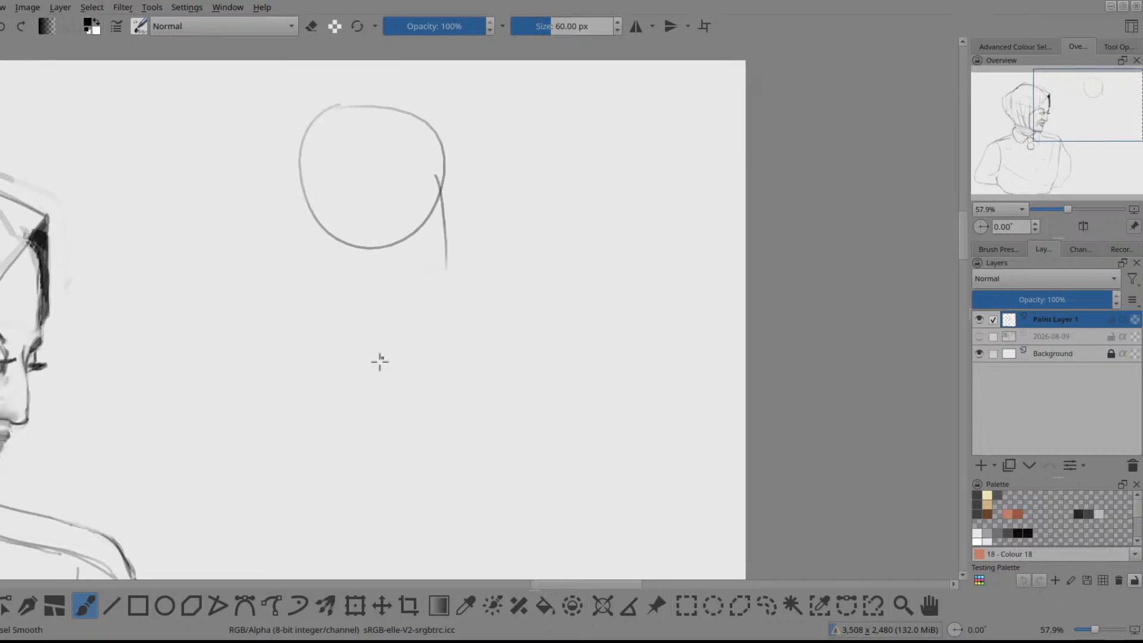
mouse_move(318, 76)
left_mouse_down()
mouse_move(243, 229)
mouse_move(426, 61)
mouse_move(324, 74)
left_mouse_up()
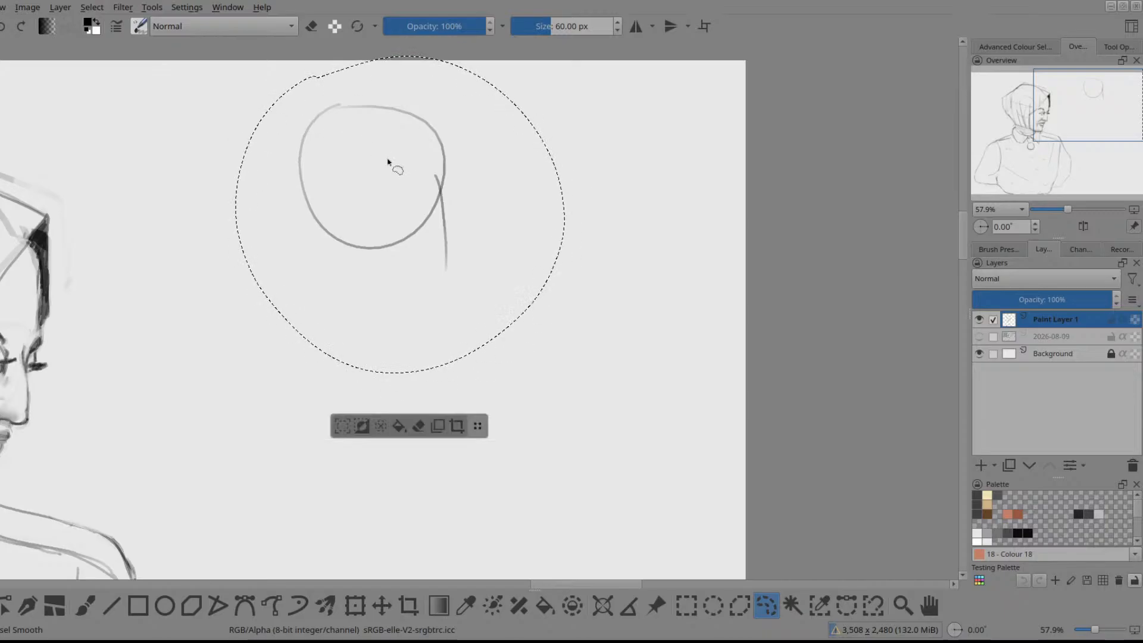
key("ctrl+shift+a")
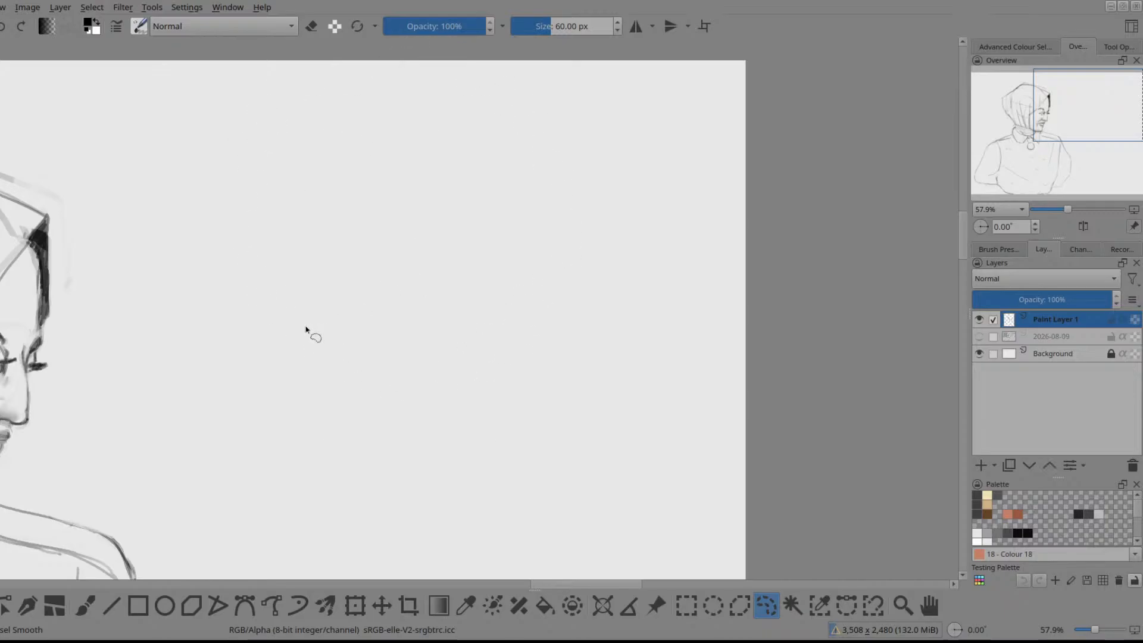
Step: Sketch a large oval in the empty area beside the figure with the 60 px smooth marker
left_click_drag(294, 343, 298, 289)
mouse_move(304, 289)
left_mouse_down()
mouse_move(235, 297)
mouse_move(208, 268)
left_mouse_up()
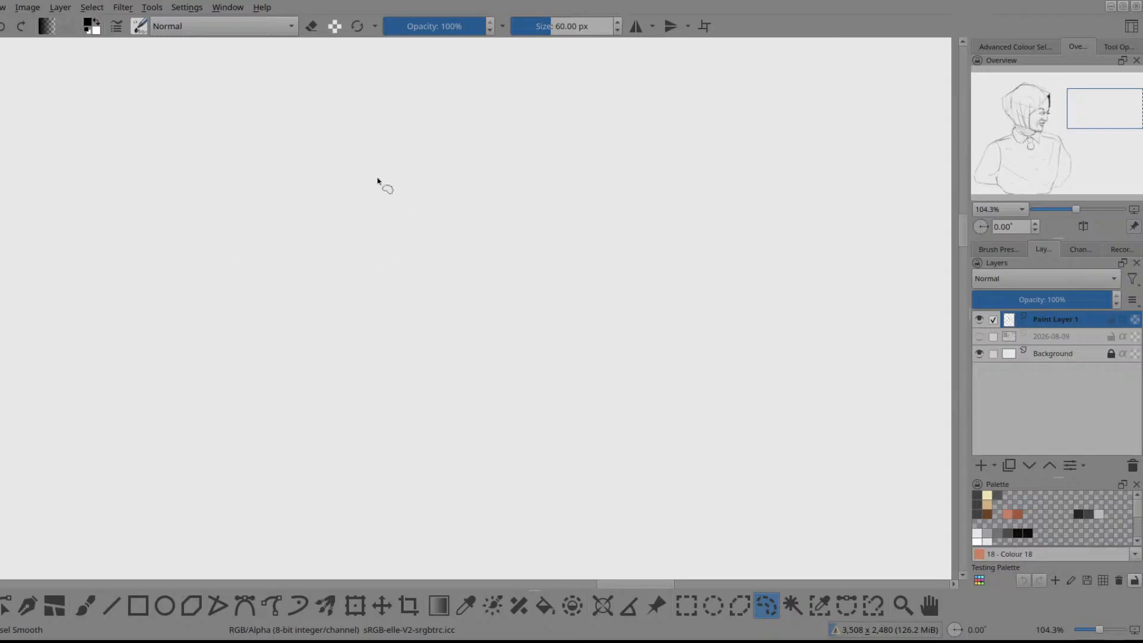
key("b")
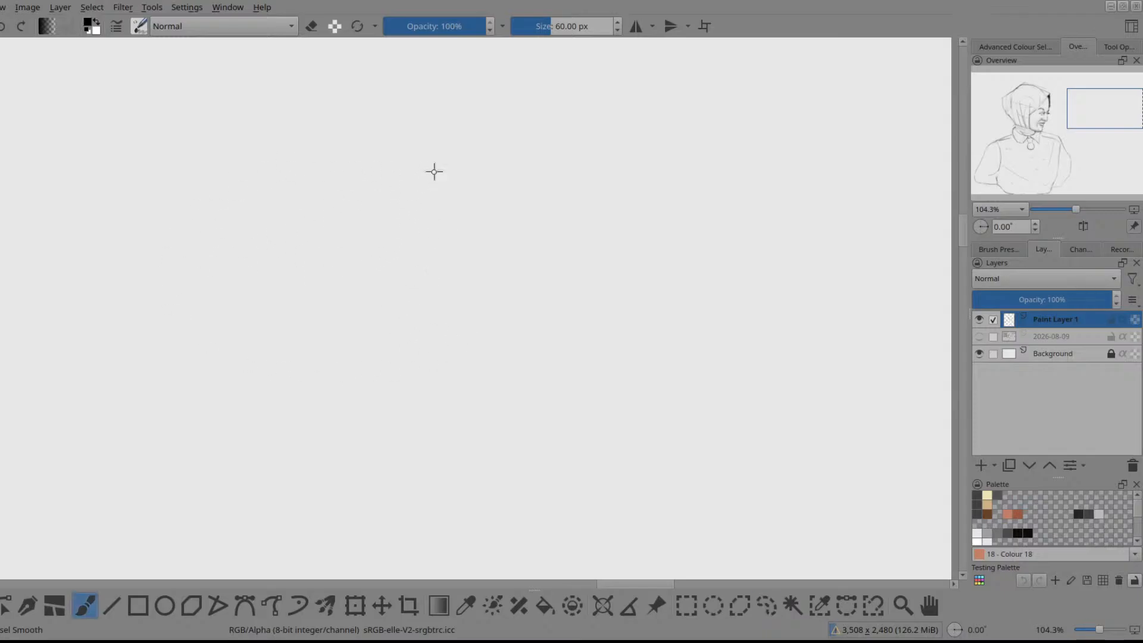
mouse_move(408, 115)
left_mouse_down()
mouse_move(447, 326)
mouse_move(459, 113)
left_mouse_up()
key("ctrl+z")
mouse_move(409, 77)
left_mouse_down()
mouse_move(694, 438)
mouse_move(288, 253)
mouse_move(334, 101)
left_mouse_up()
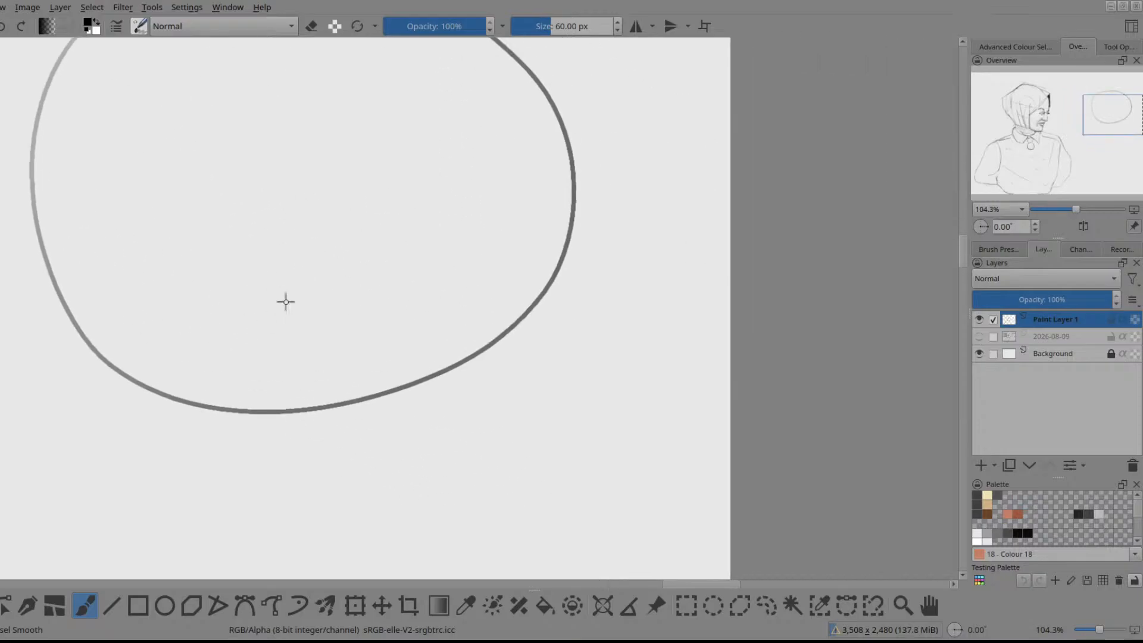
Step: Draw a gently curved line across the middle of the oval and erase the end that overshoots the outline
left_click_drag(2, 337, 510, 204)
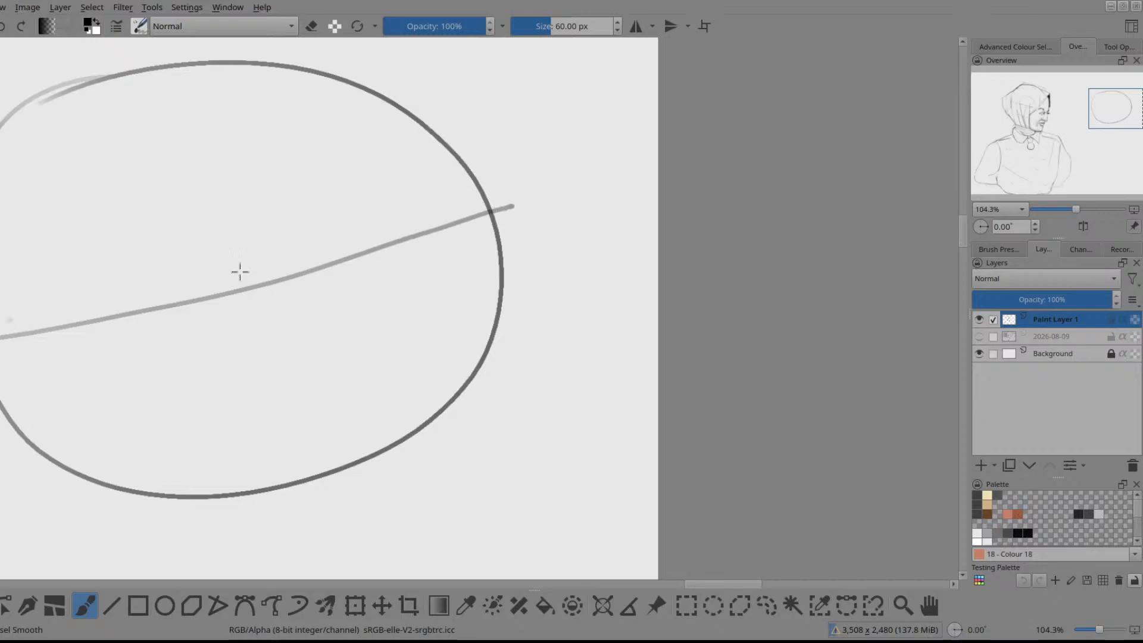
key("ctrl+z")
mouse_move(2, 345)
left_mouse_down()
mouse_move(517, 221)
mouse_move(506, 231)
mouse_move(525, 215)
left_mouse_up()
key("e")
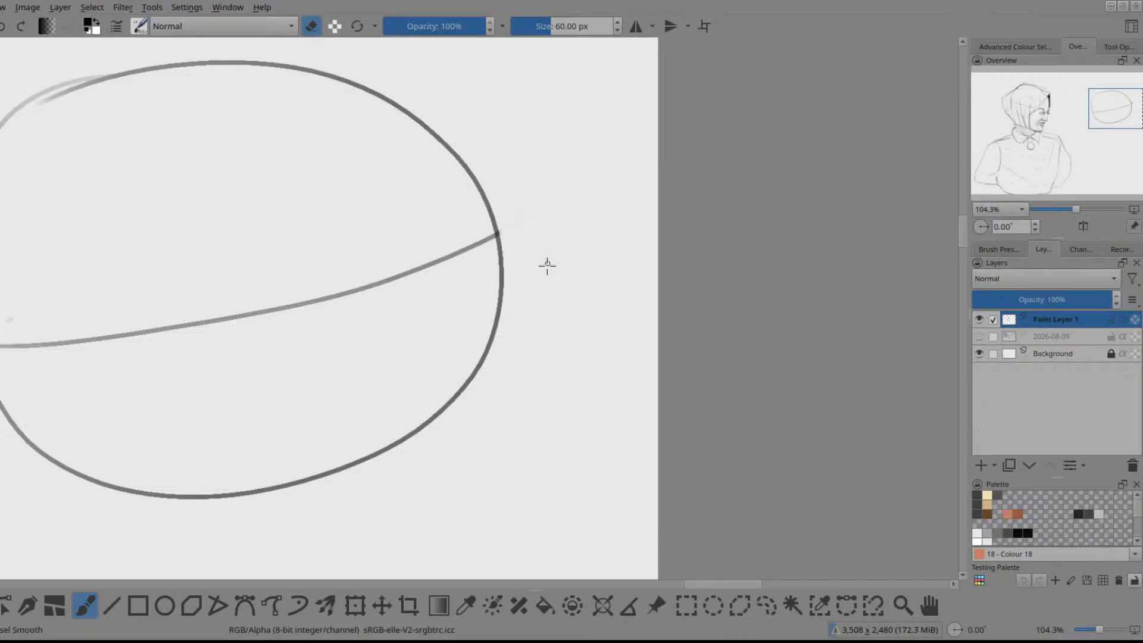
key("e")
Step: Draw a slanted line from the cross curve down past the oval's lower edge, near the curve's higher end
scroll(291, 311, "down", 3)
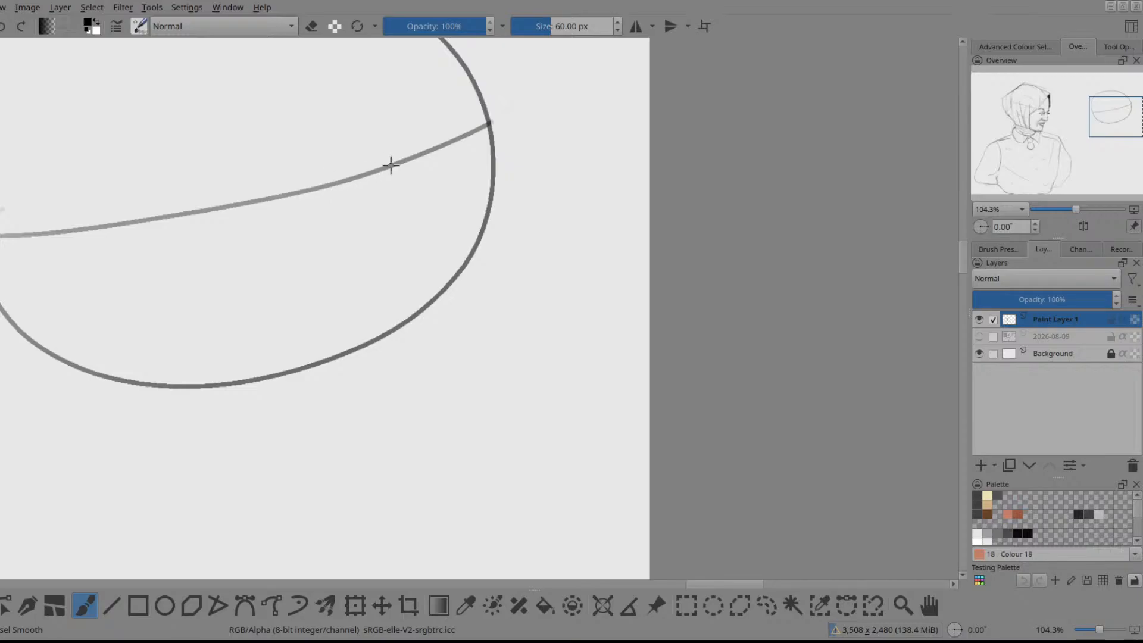
left_click_drag(398, 161, 493, 436)
key("ctrl+z")
key("ctrl+shift+z")
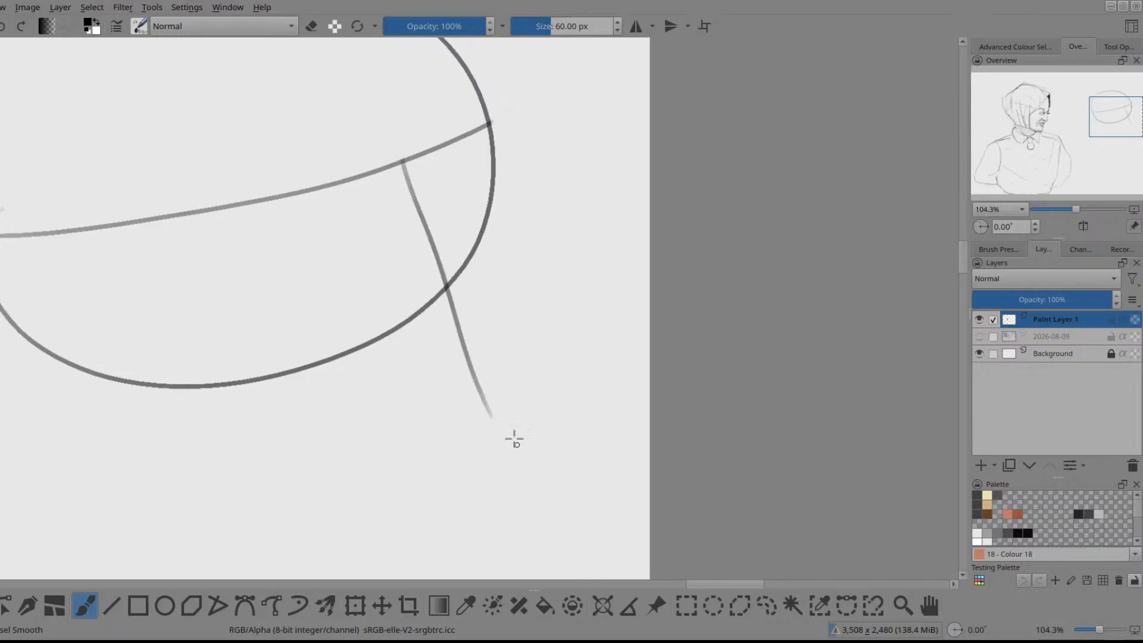
Step: Redraw the slanted line from the cross curve down past the oval's lower edge at a steeper angle
key("ctrl+z")
left_click_drag(407, 159, 512, 441)
key("ctrl+z")
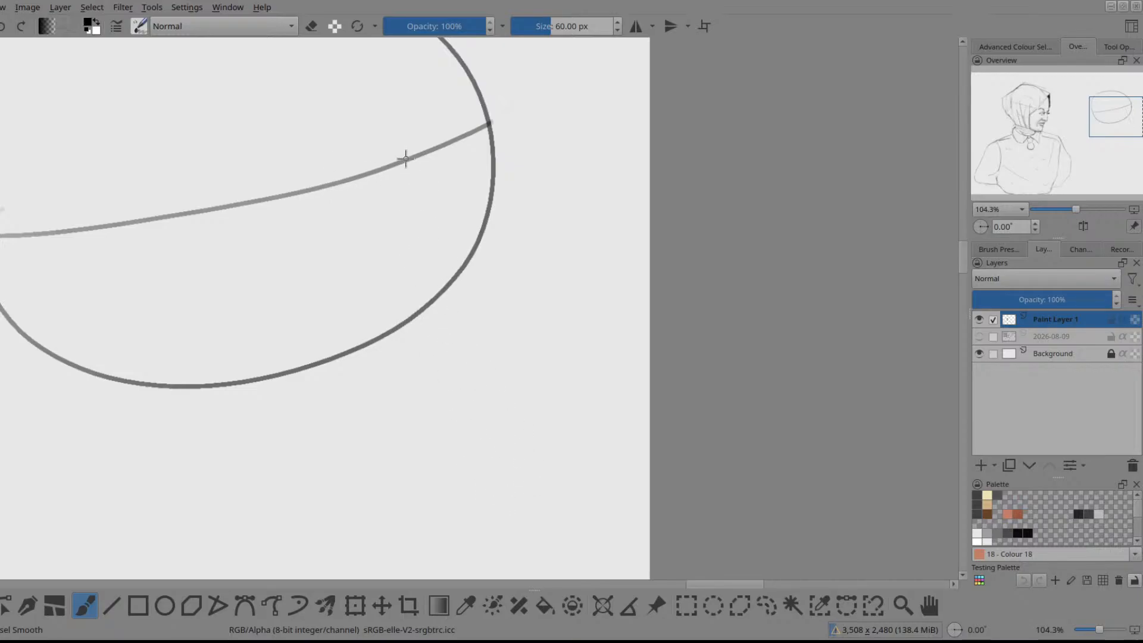
left_click_drag(405, 159, 492, 450)
left_click_drag(321, 263, 403, 243)
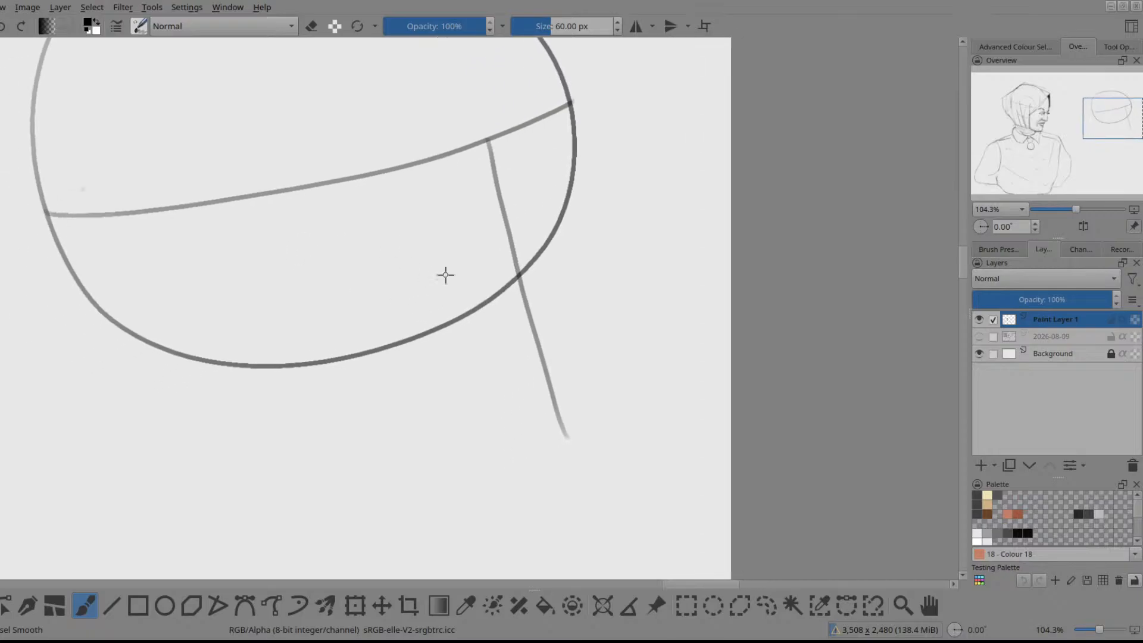
left_click_drag(540, 348, 526, 334)
Step: Lasso the whole oval study, move it closer to the woman and clear the selection
key("2")
left_click_drag(660, 272, 520, 273)
key("ctrl+shift+f")
mouse_move(625, 90)
left_mouse_down()
mouse_move(434, 110)
mouse_move(707, 314)
mouse_move(631, 89)
left_mouse_up()
key("t")
left_click_drag(606, 221, 538, 230)
key("ctrl+shift+a")
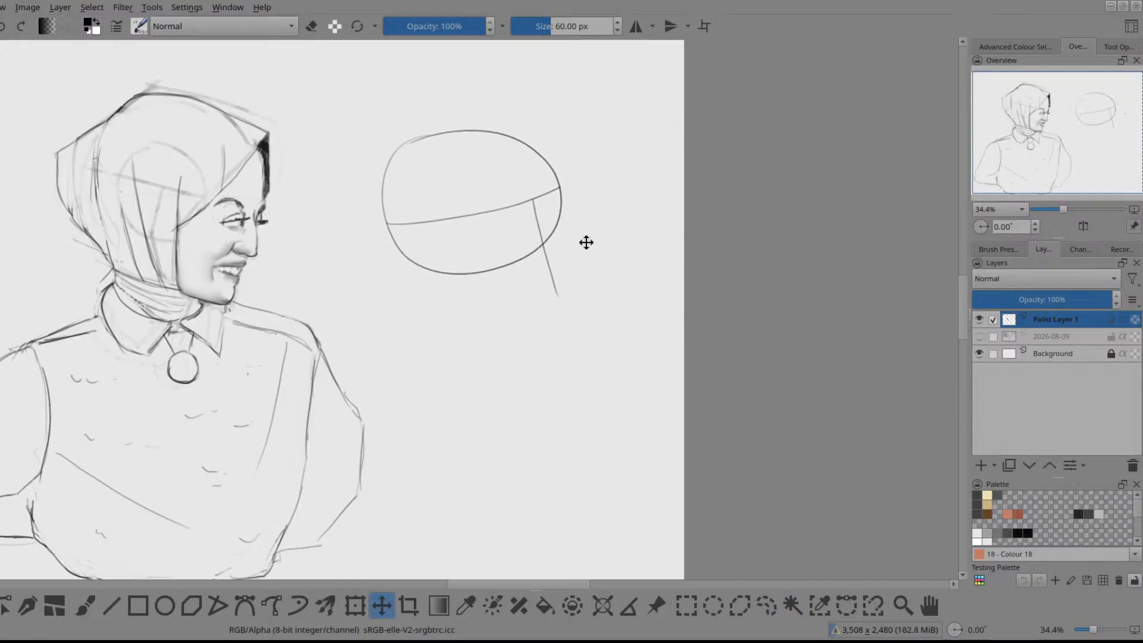
Step: Draw a smaller upright oval inside the large oval, at the end opposite the slanted line, with the 60 px brush
key("b")
scroll(527, 243, "up", 3)
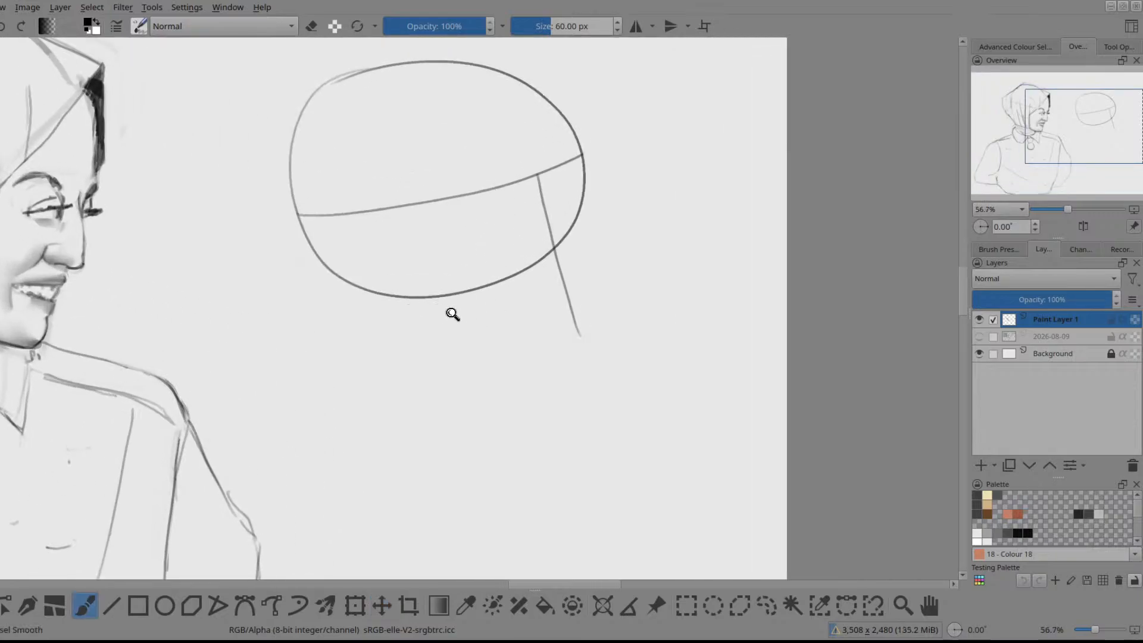
scroll(453, 313, "up", 2)
mouse_move(395, 173)
left_mouse_down()
mouse_move(258, 153)
mouse_move(377, 276)
mouse_move(380, 129)
mouse_move(245, 180)
mouse_move(359, 288)
mouse_move(400, 171)
mouse_move(401, 224)
mouse_move(319, 276)
left_mouse_up()
key("ctrl+z")
key("ctrl+z")
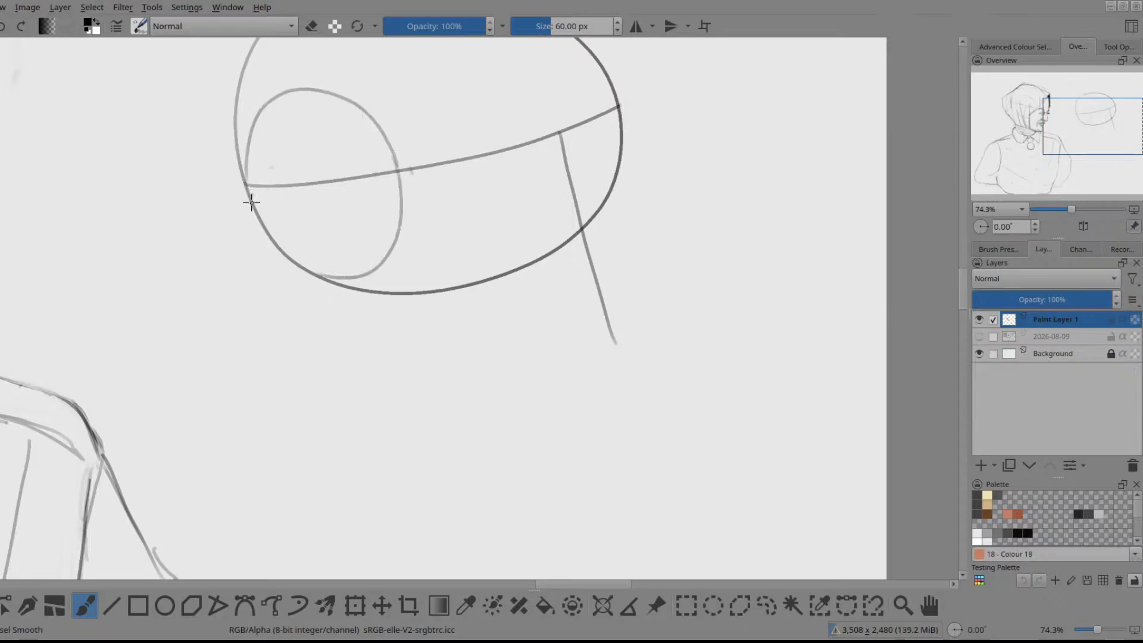
Step: Redraw the cross curve's end inside the small oval as a straighter, lower line and erase the old segment
left_click_drag(252, 202, 410, 169)
key("e")
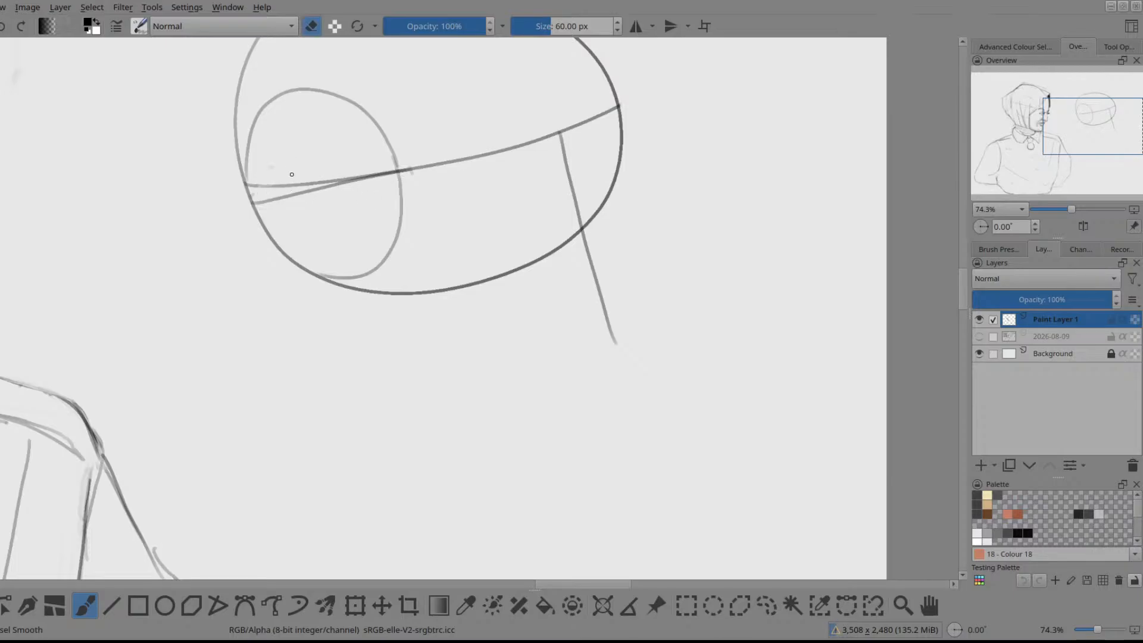
left_click_drag(291, 175, 428, 215)
left_click_drag(265, 185, 425, 149)
key("e")
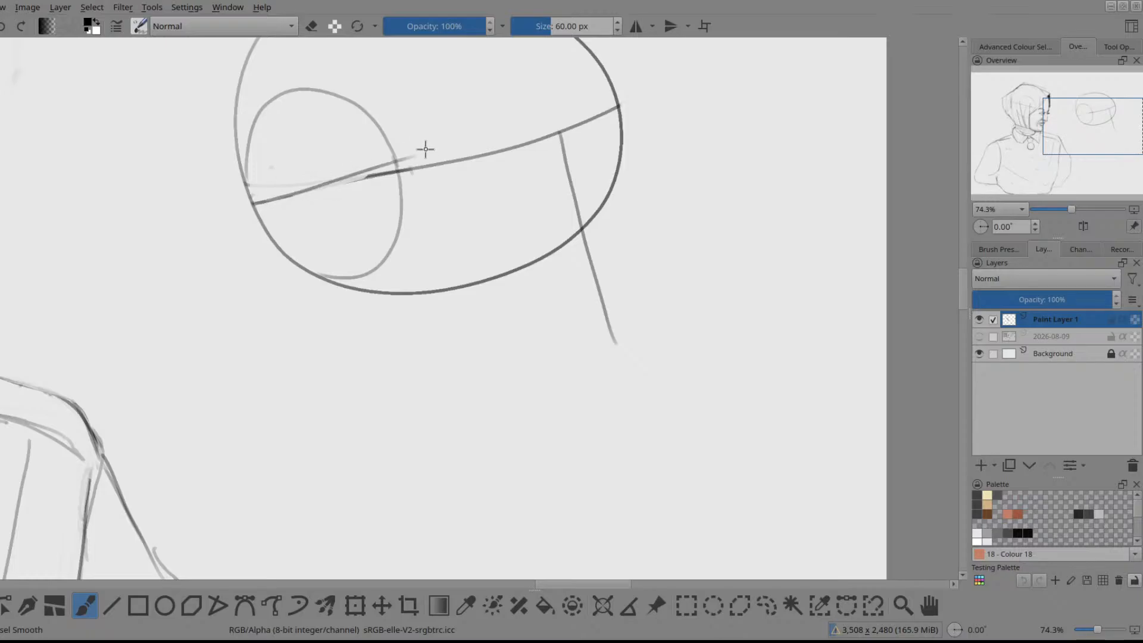
key("ctrl+z")
mouse_move(254, 202)
left_mouse_down()
mouse_move(396, 175)
mouse_move(350, 278)
left_mouse_up()
Step: Draw the slanted back edge of the jaw from the small oval's cross line and join it to the front line with a curved jawline
mouse_move(419, 315)
left_mouse_down()
mouse_move(406, 305)
mouse_move(407, 350)
left_mouse_up()
left_click_drag(500, 200, 480, 257)
mouse_move(502, 300)
left_mouse_down()
mouse_move(492, 256)
mouse_move(458, 201)
left_mouse_up()
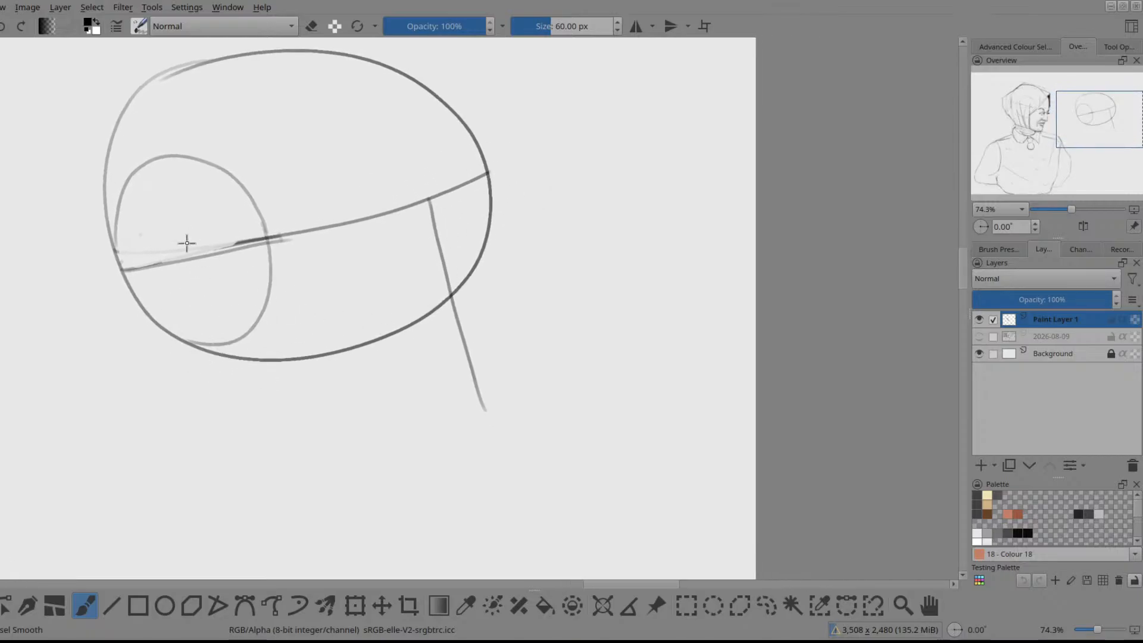
left_click_drag(194, 256, 250, 394)
left_click_drag(205, 299, 252, 407)
left_click_drag(193, 260, 276, 439)
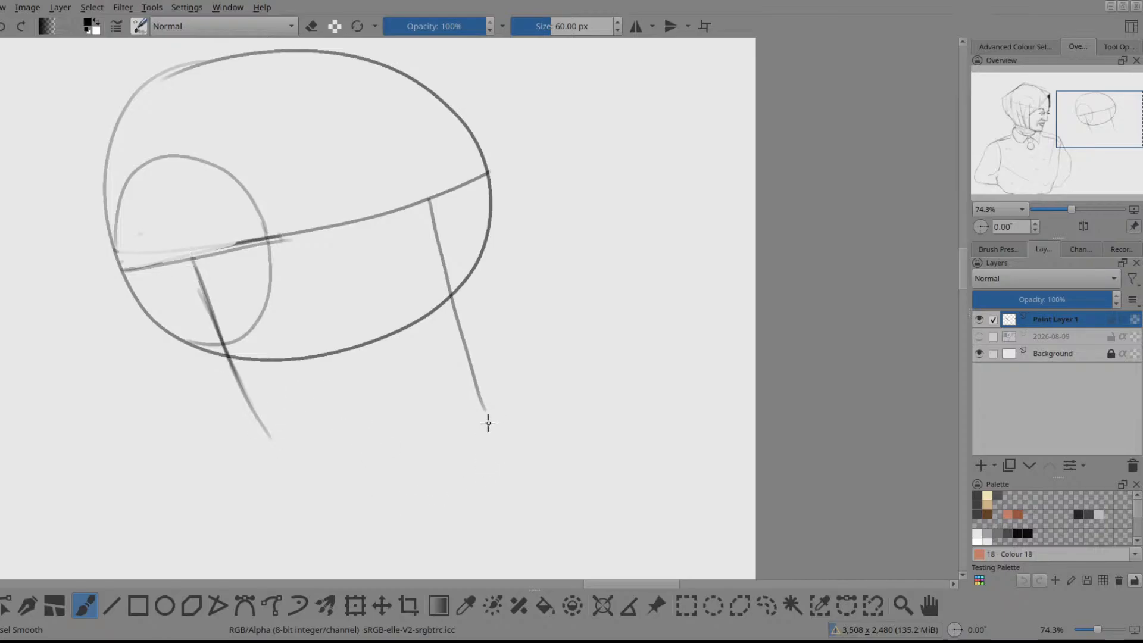
left_click_drag(492, 397, 474, 417)
mouse_move(242, 391)
left_mouse_down()
mouse_move(337, 421)
mouse_move(480, 410)
left_mouse_up()
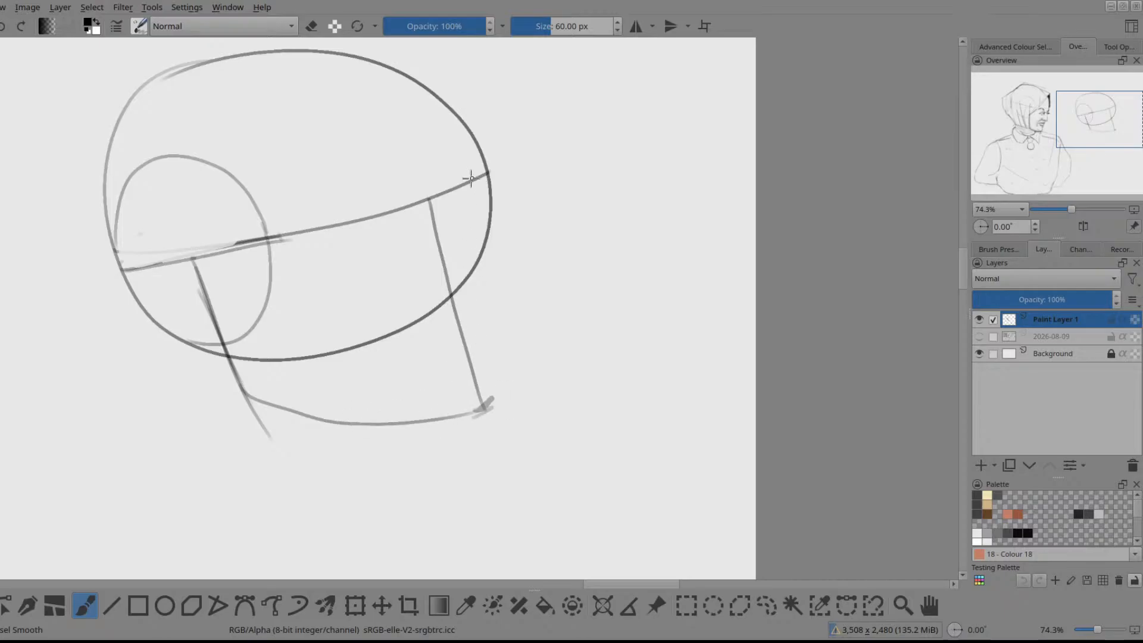
Step: Draw a nearly vertical face line from the cross curve's front end down to the chin
key("ctrl+z")
left_click_drag(484, 186, 501, 369)
key("ctrl+z")
left_click_drag(484, 172, 497, 407)
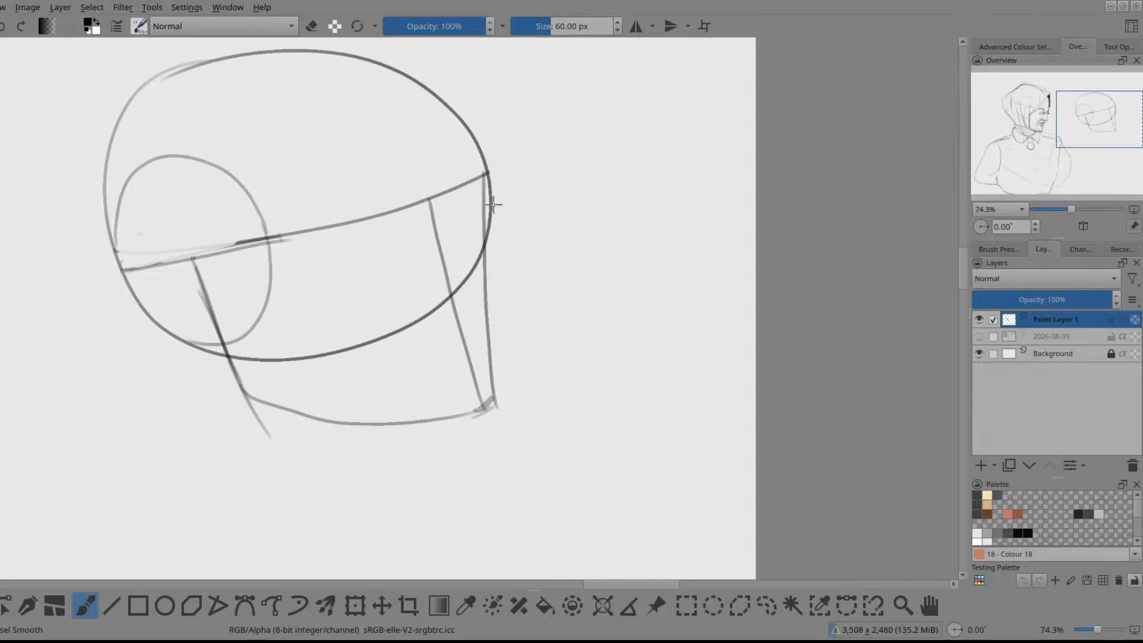
Step: Draw an ear behind the jaw's back edge below the cross line, erase its overlong lower end and redraw the lobe
left_click_drag(364, 419, 413, 426)
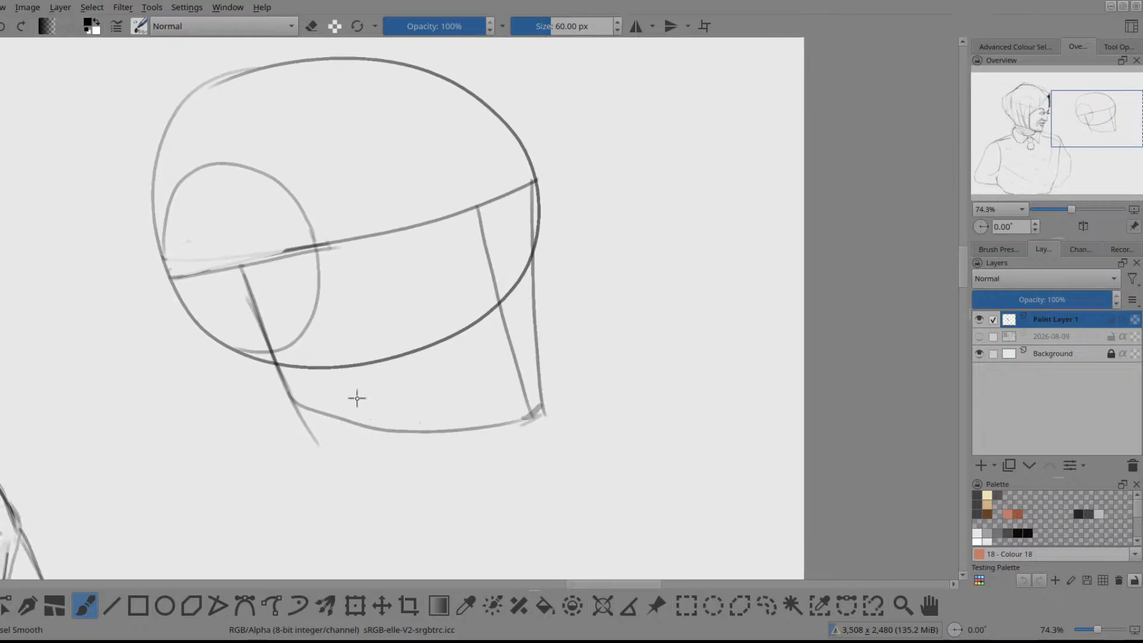
mouse_move(240, 263)
left_mouse_down()
mouse_move(222, 372)
mouse_move(276, 383)
mouse_move(273, 363)
mouse_move(240, 366)
mouse_move(276, 377)
left_mouse_up()
key("ctrl+z")
mouse_move(241, 266)
left_mouse_down()
mouse_move(210, 275)
mouse_move(260, 375)
left_mouse_up()
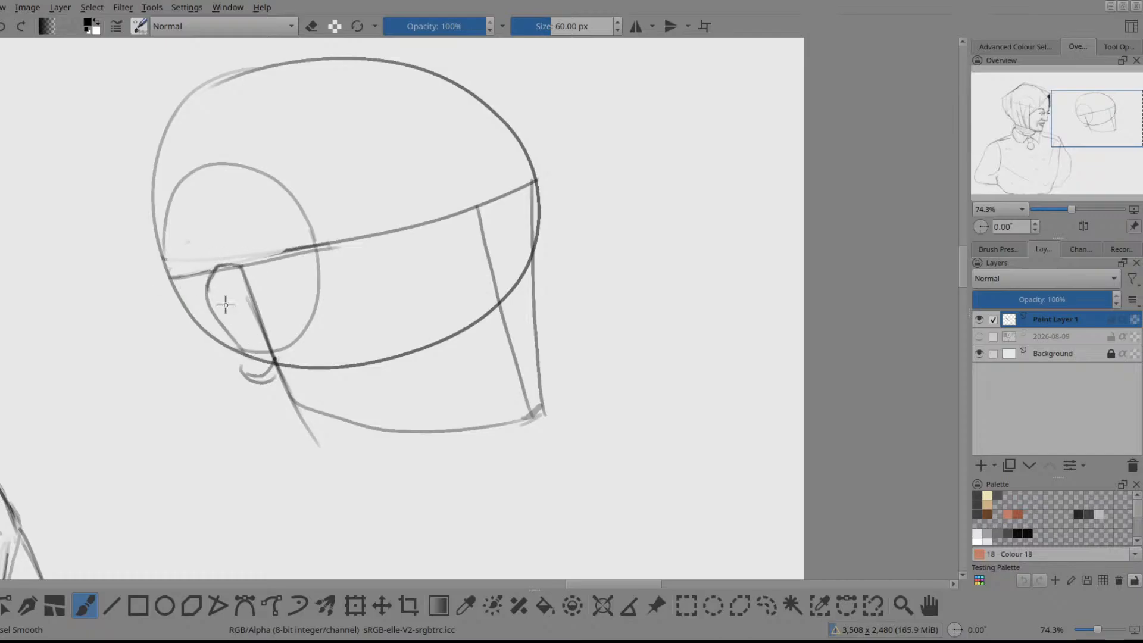
key("e")
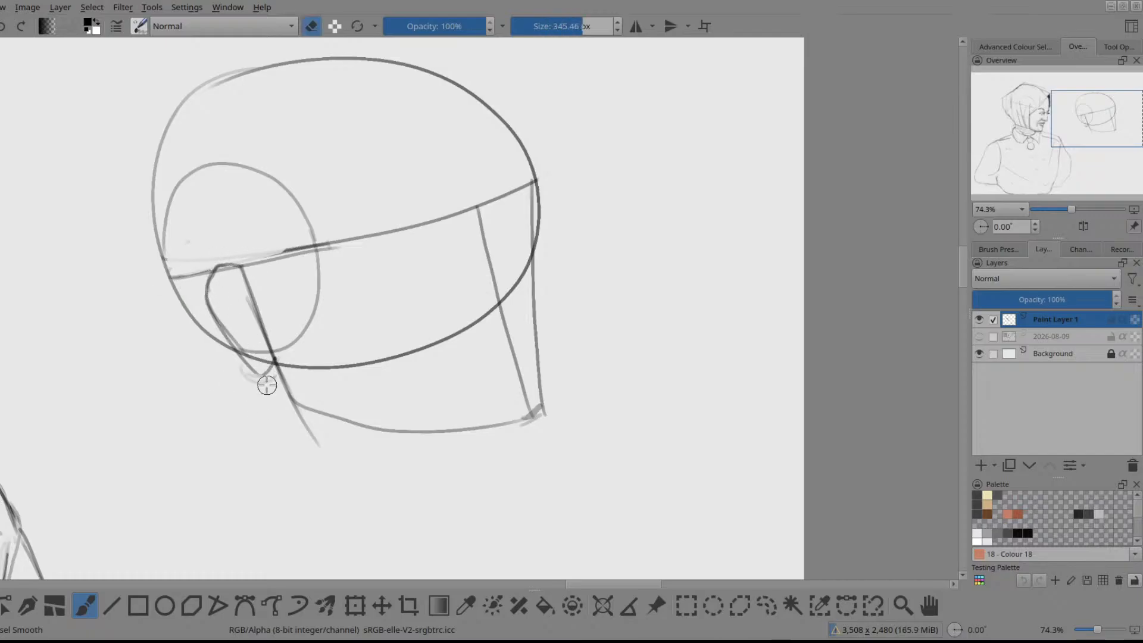
key("e")
mouse_move(230, 349)
left_mouse_down()
mouse_move(275, 350)
mouse_move(308, 398)
left_mouse_up()
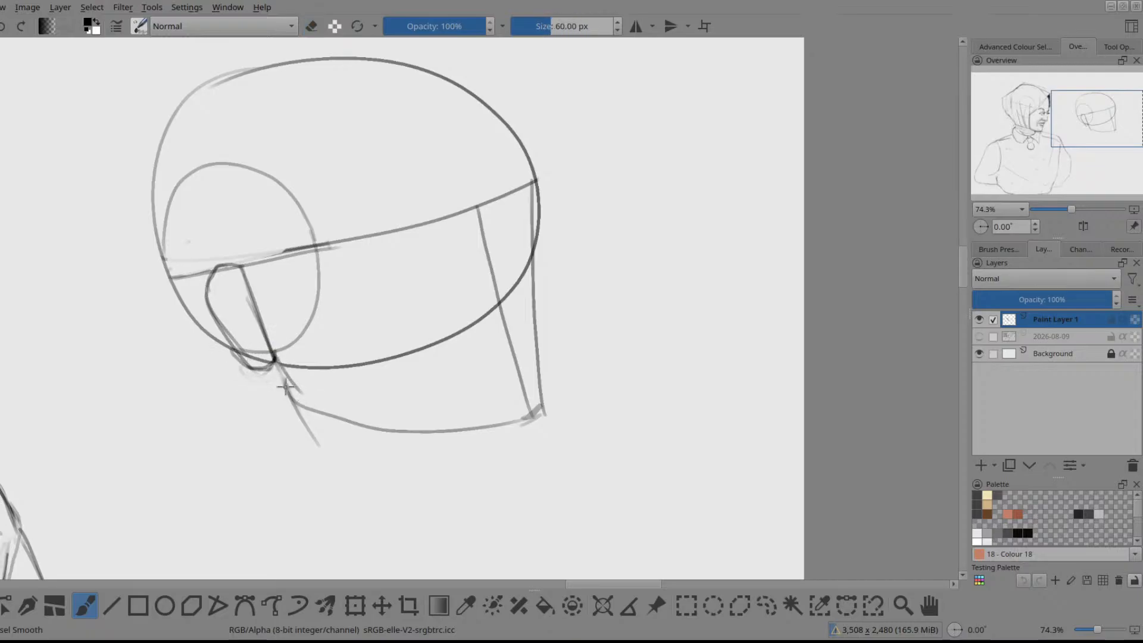
Step: Undo the last stroke and round off the jaw corner with strokes from the ear's base along the jaw's underside
key("ctrl+z")
mouse_move(267, 338)
left_mouse_down()
mouse_move(321, 419)
mouse_move(297, 405)
mouse_move(360, 430)
left_mouse_up()
mouse_move(292, 399)
left_mouse_down()
mouse_move(341, 432)
mouse_move(411, 437)
left_mouse_up()
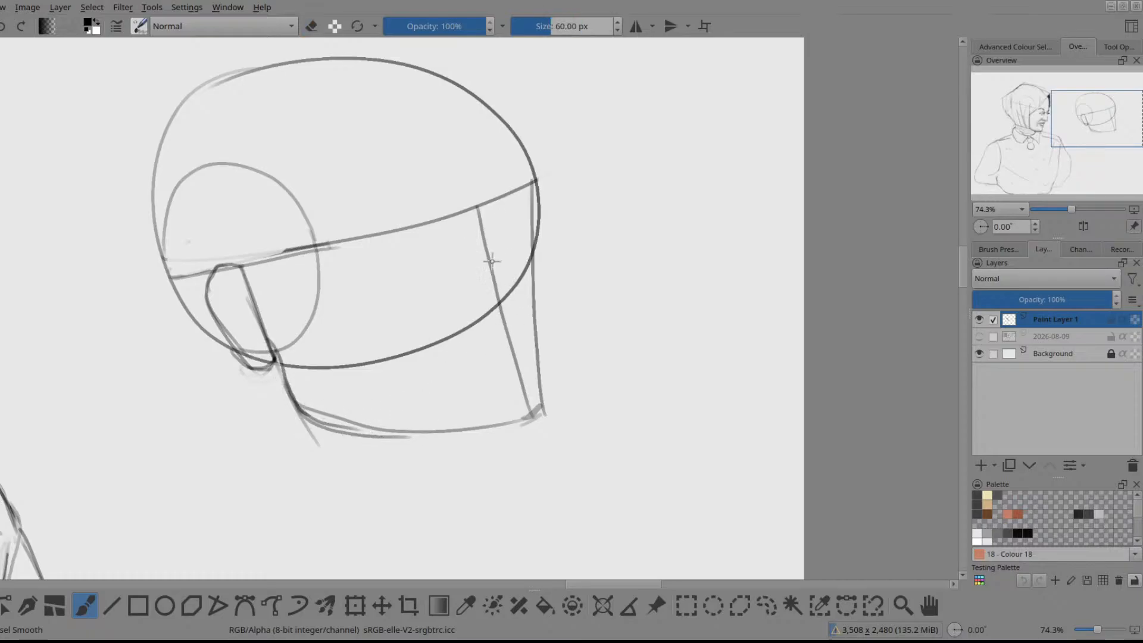
Step: Lasso the front half of the head, shift it slightly toward the ear, clear the selection and return to the brush
key("l")
mouse_move(336, 47)
left_mouse_down()
mouse_move(447, 485)
mouse_move(550, 482)
mouse_move(687, 397)
mouse_move(624, 139)
mouse_move(549, 42)
mouse_move(362, 48)
left_mouse_up()
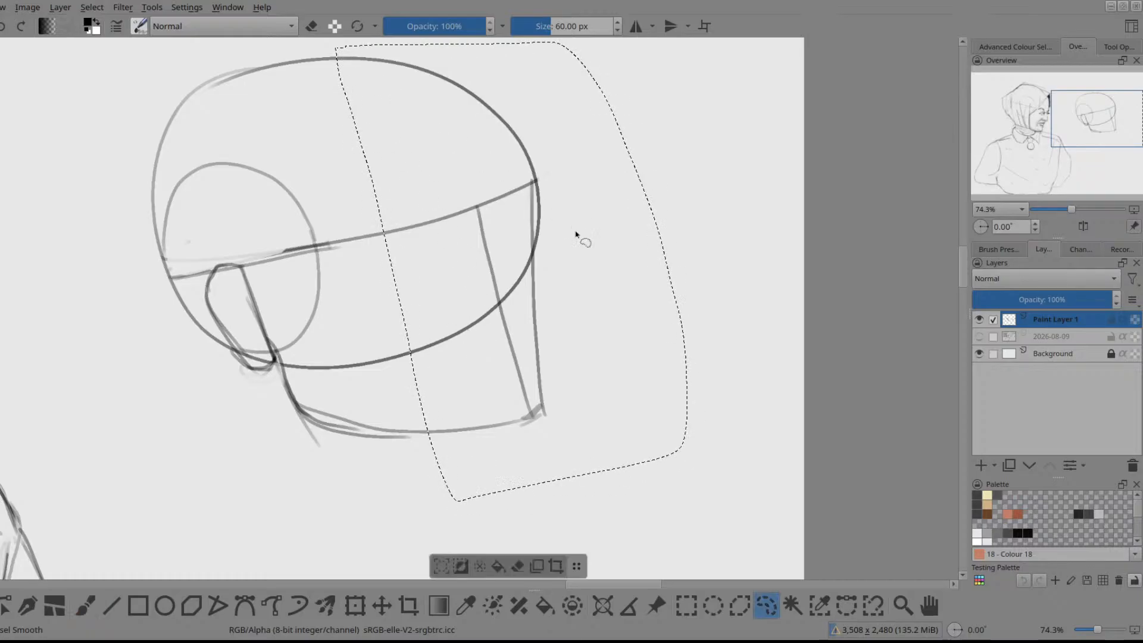
key("t")
left_click_drag(569, 222, 533, 222)
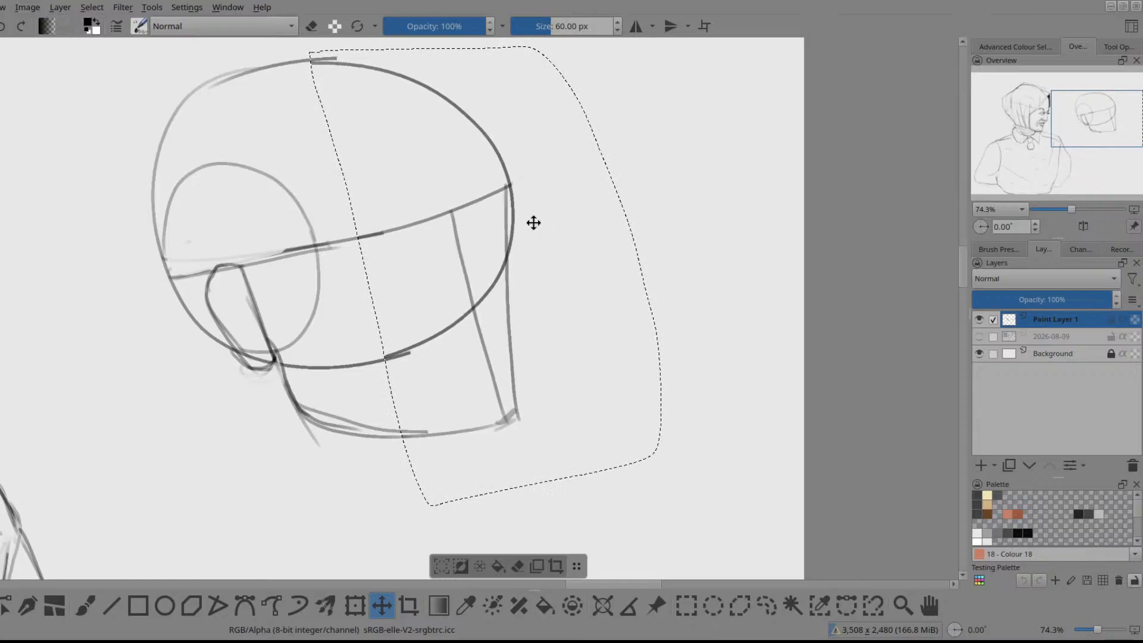
key("ctrl+shift+a")
key("b")
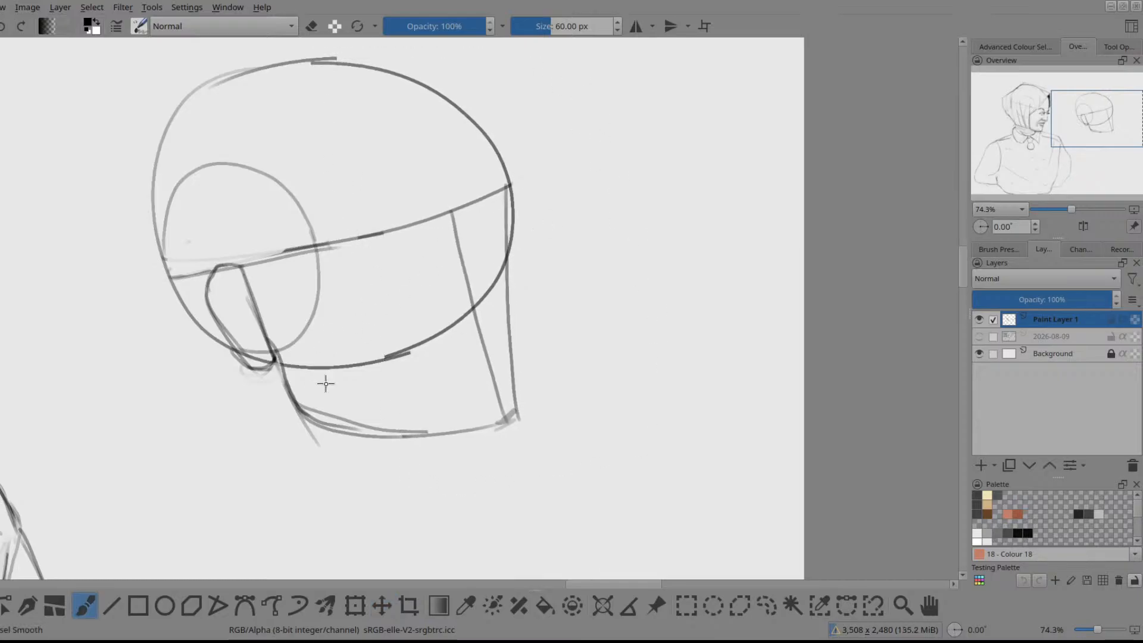
Step: Erase the doubled lines along the jaw's underside, then reinforce the jaw corner and the chin with the 60 px brush
left_click_drag(310, 397, 384, 421)
key("ctrl+z")
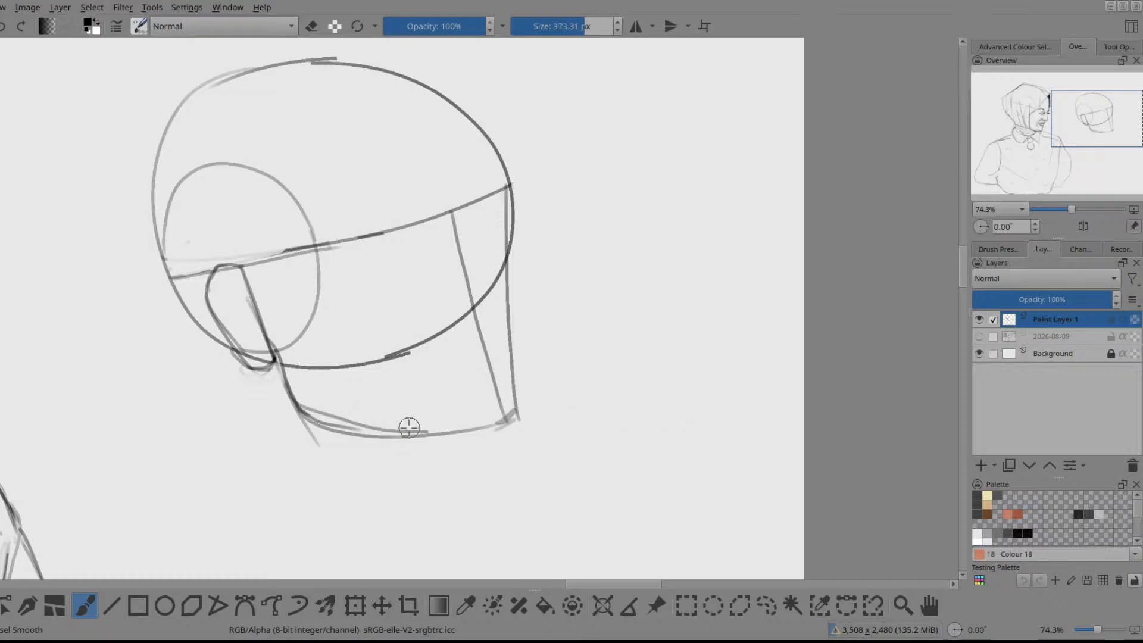
key("e")
left_click_drag(307, 424, 780, 421)
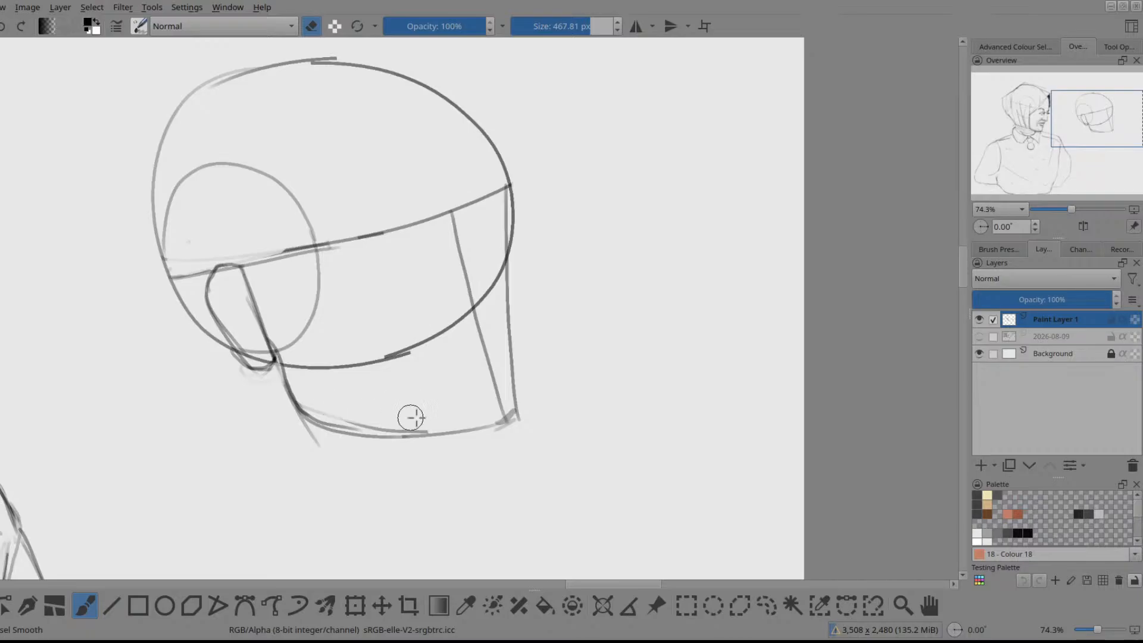
mouse_move(303, 403)
left_mouse_down()
mouse_move(435, 419)
mouse_move(339, 421)
left_mouse_up()
key("e")
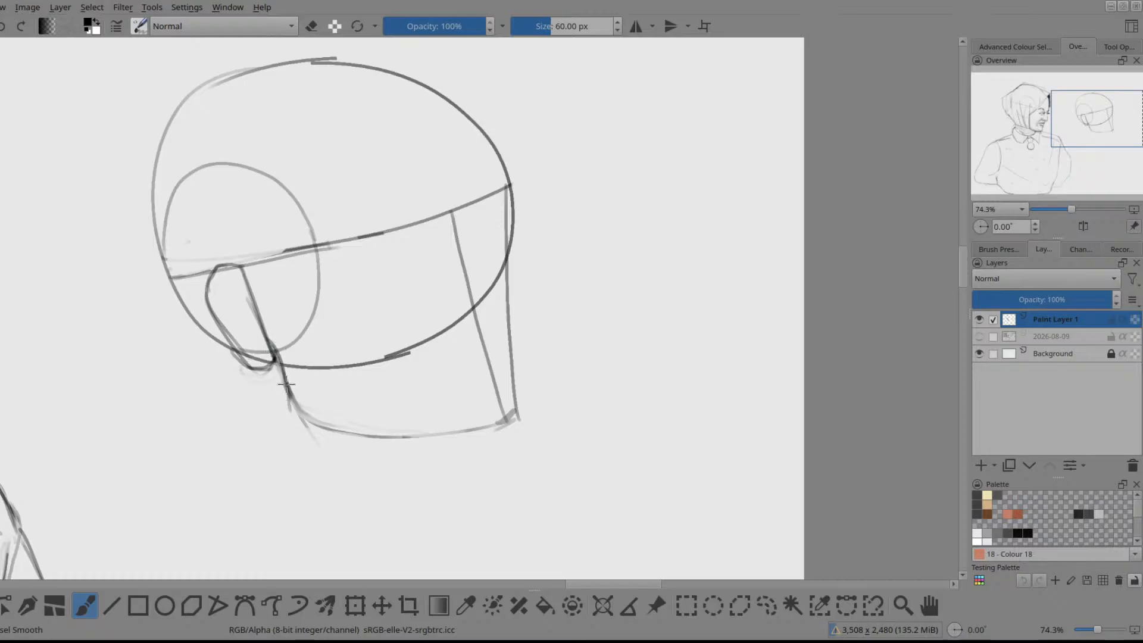
left_click_drag(285, 384, 296, 412)
mouse_move(482, 427)
left_mouse_down()
mouse_move(515, 417)
mouse_move(505, 429)
left_mouse_up()
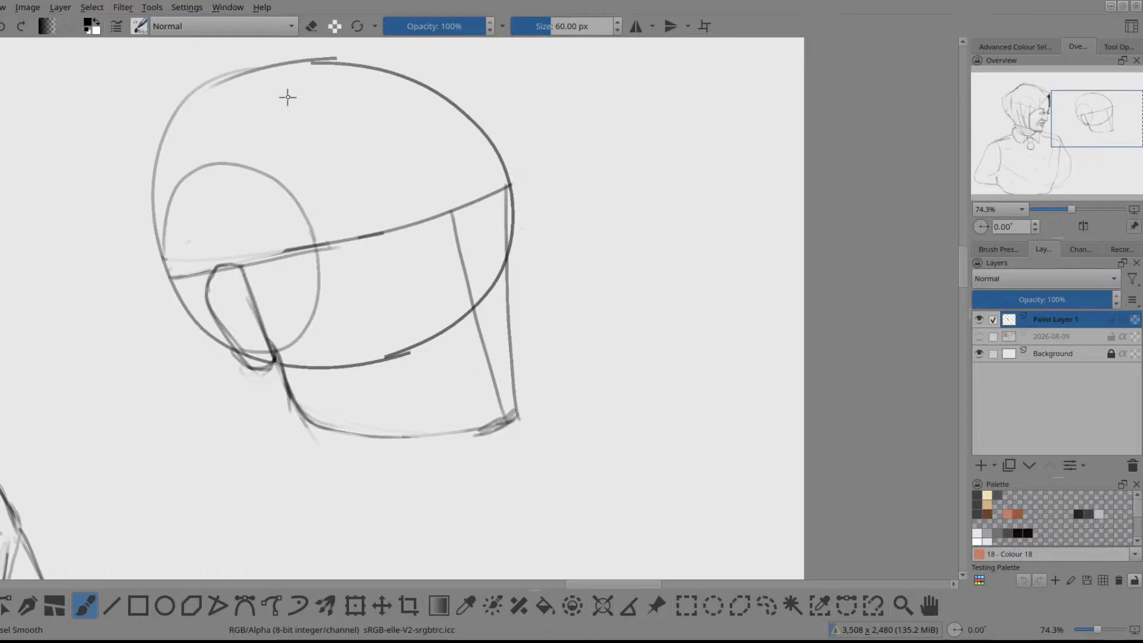
Step: Draw a flatter, raised skull top above the oval that slopes down into the forehead
mouse_move(288, 97)
left_mouse_down()
mouse_move(408, 178)
mouse_move(562, 196)
mouse_move(417, 162)
left_mouse_up()
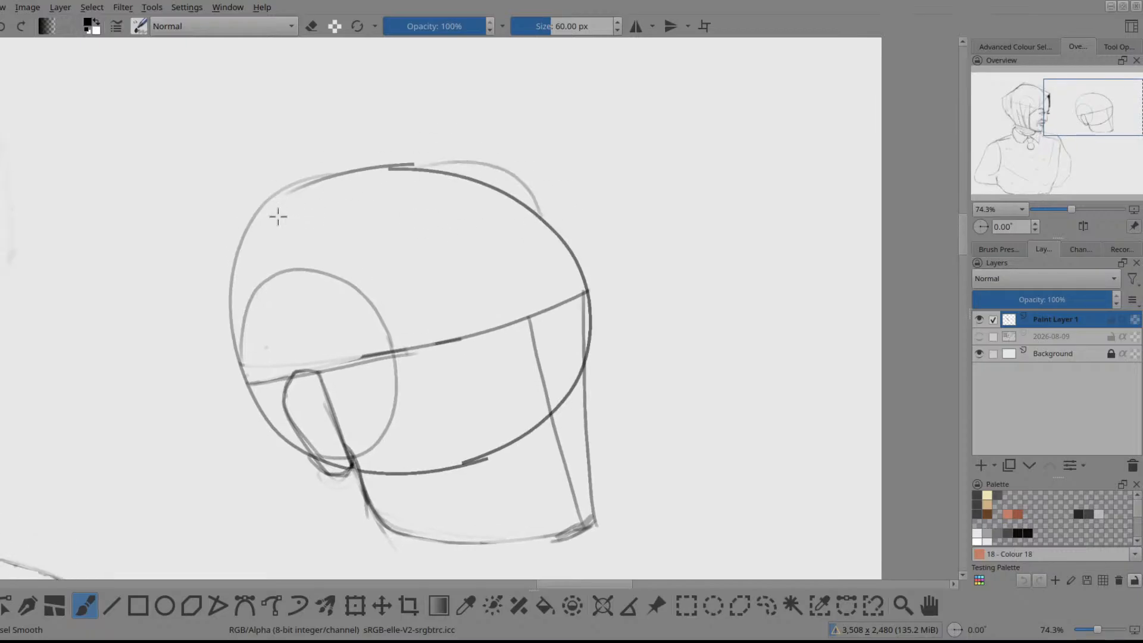
key("ctrl+z")
mouse_move(273, 187)
left_mouse_down()
mouse_move(474, 153)
mouse_move(501, 173)
left_mouse_up()
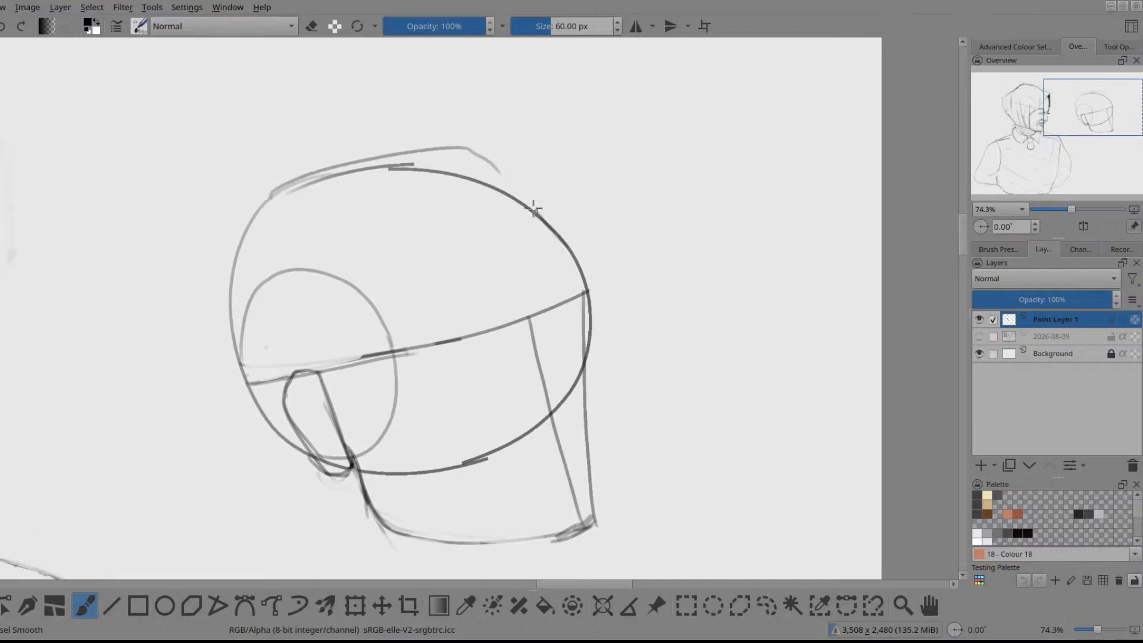
left_click_drag(534, 208, 417, 158)
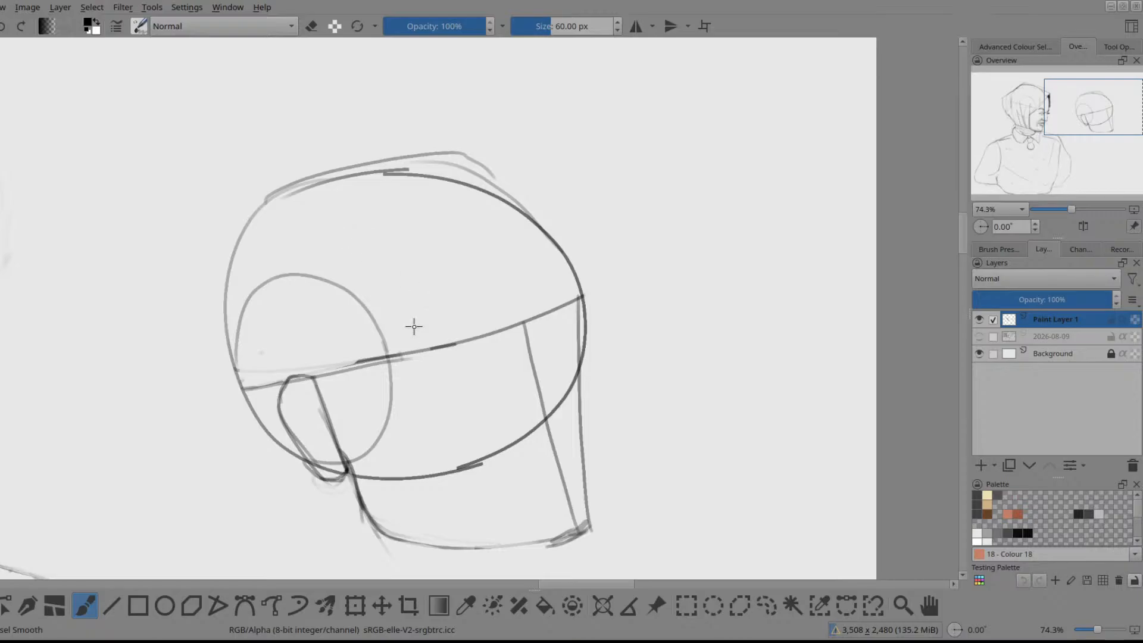
left_click_drag(414, 326, 375, 278)
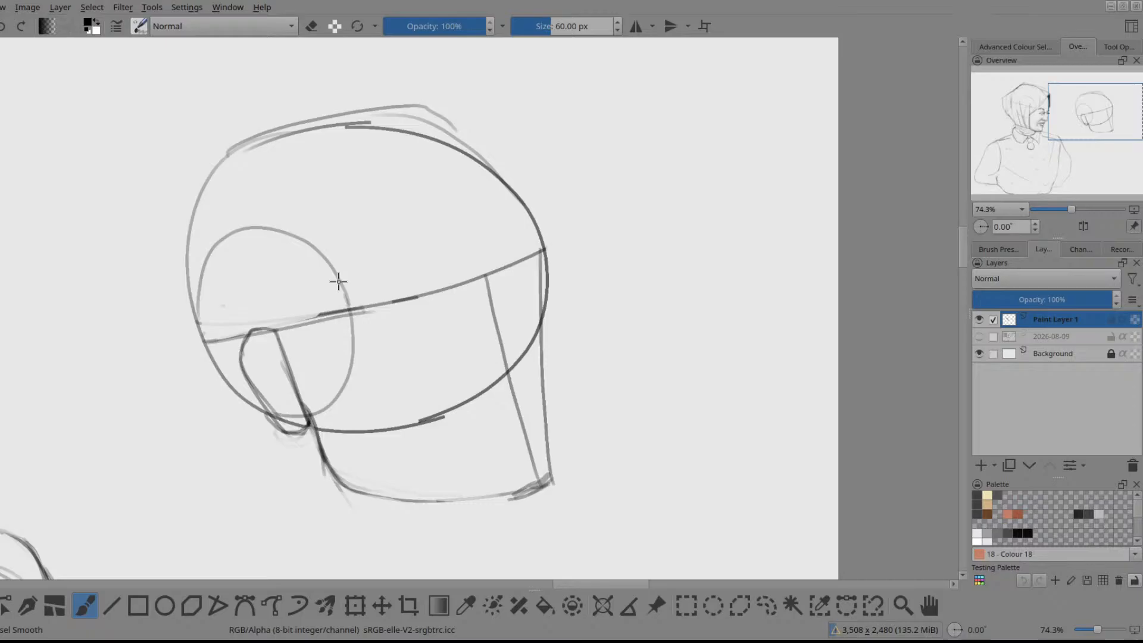
Step: Erase the old oval arc beneath the raised skull top and strengthen the slope down to the forehead
key("e")
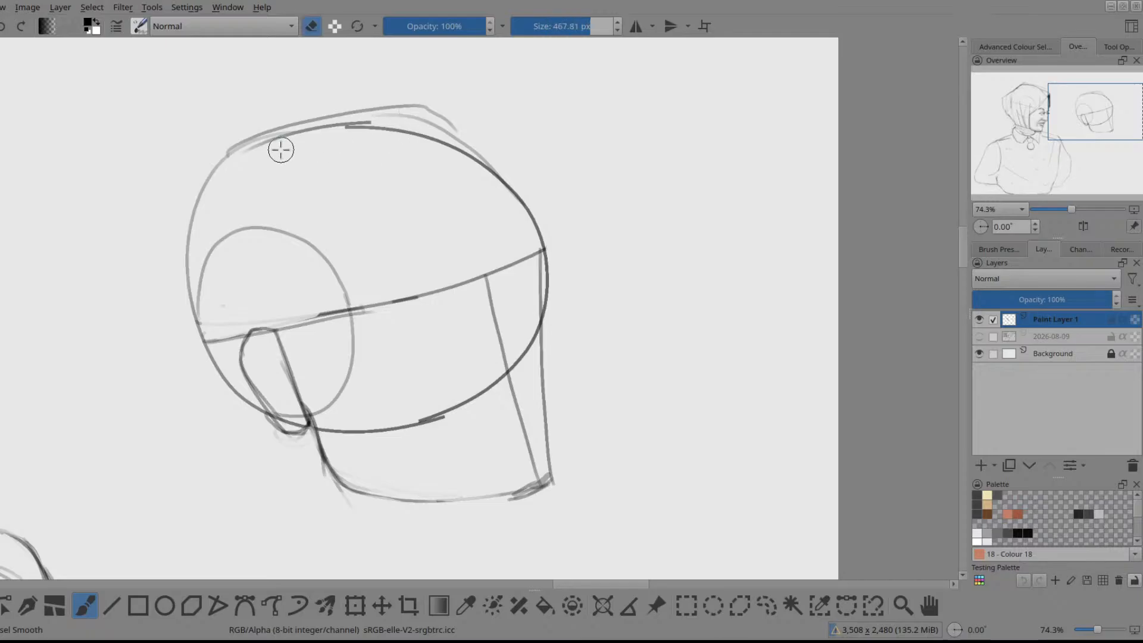
mouse_move(280, 150)
left_mouse_down()
mouse_move(245, 159)
mouse_move(383, 120)
mouse_move(286, 143)
mouse_move(422, 125)
mouse_move(378, 128)
mouse_move(498, 172)
mouse_move(417, 108)
left_mouse_up()
key("e")
key("ctrl+z")
key("ctrl+z")
key("e")
left_click_drag(438, 145, 480, 173)
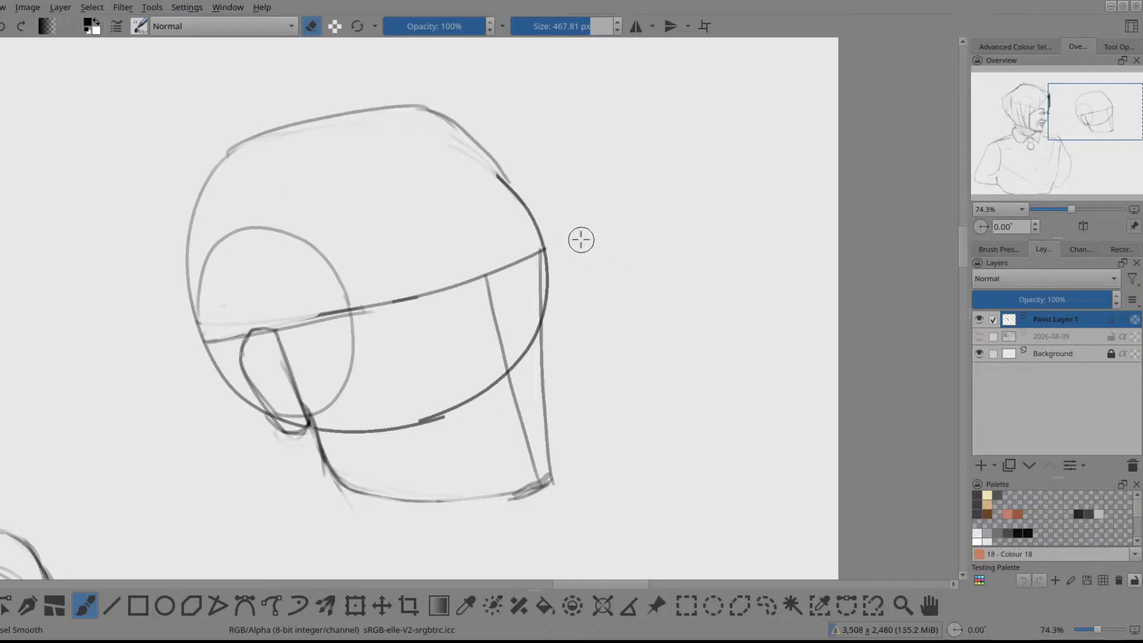
Step: Refine the corner where the skull top meets the forehead and remove the stroke's overshoot
key("e")
mouse_move(434, 108)
left_mouse_down()
mouse_move(521, 180)
mouse_move(378, 100)
mouse_move(470, 143)
left_mouse_up()
key("ctrl+z")
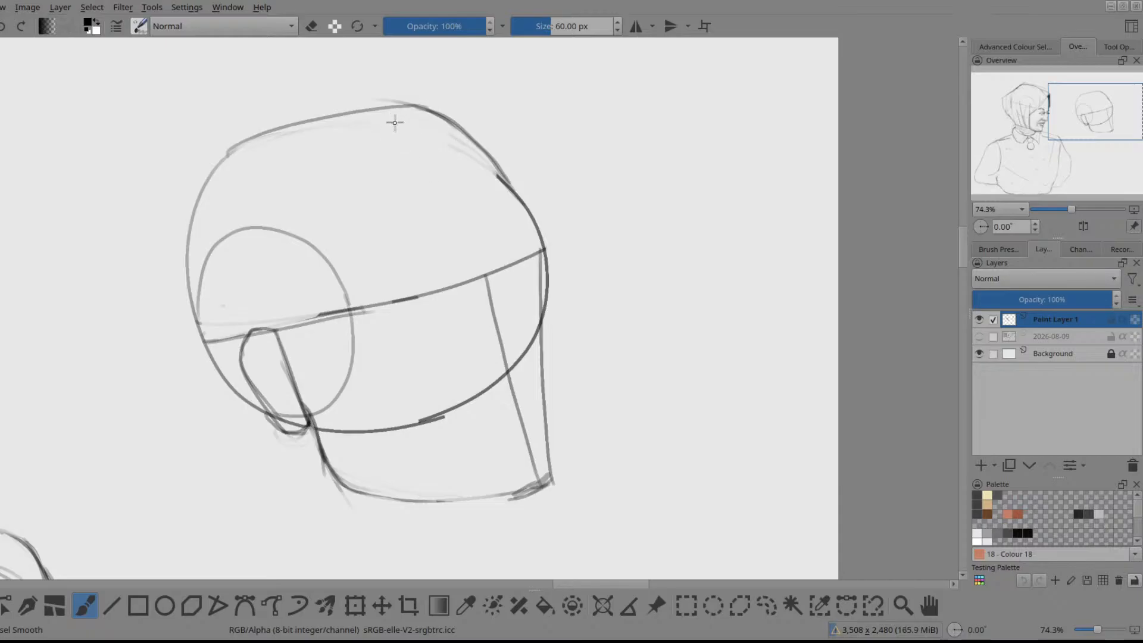
key("e")
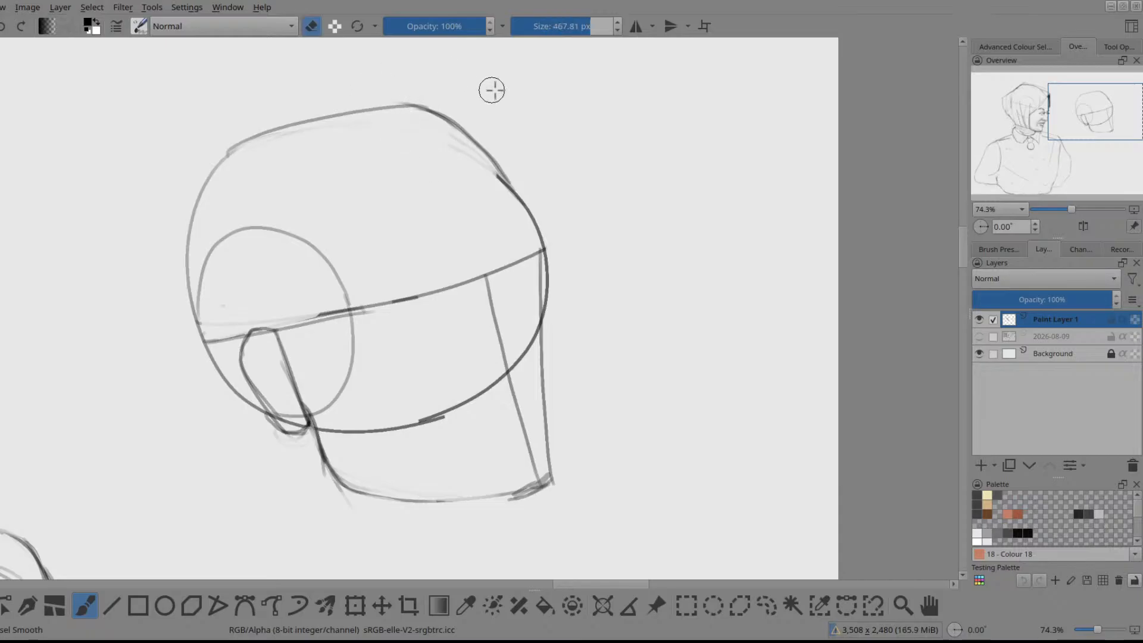
key("e")
Step: Erase the scribbled marks at the chin and redraw the chin corner with one clean short curve
left_click_drag(458, 263, 364, 231)
mouse_move(351, 296)
left_mouse_down()
mouse_move(300, 232)
mouse_move(361, 234)
left_mouse_up()
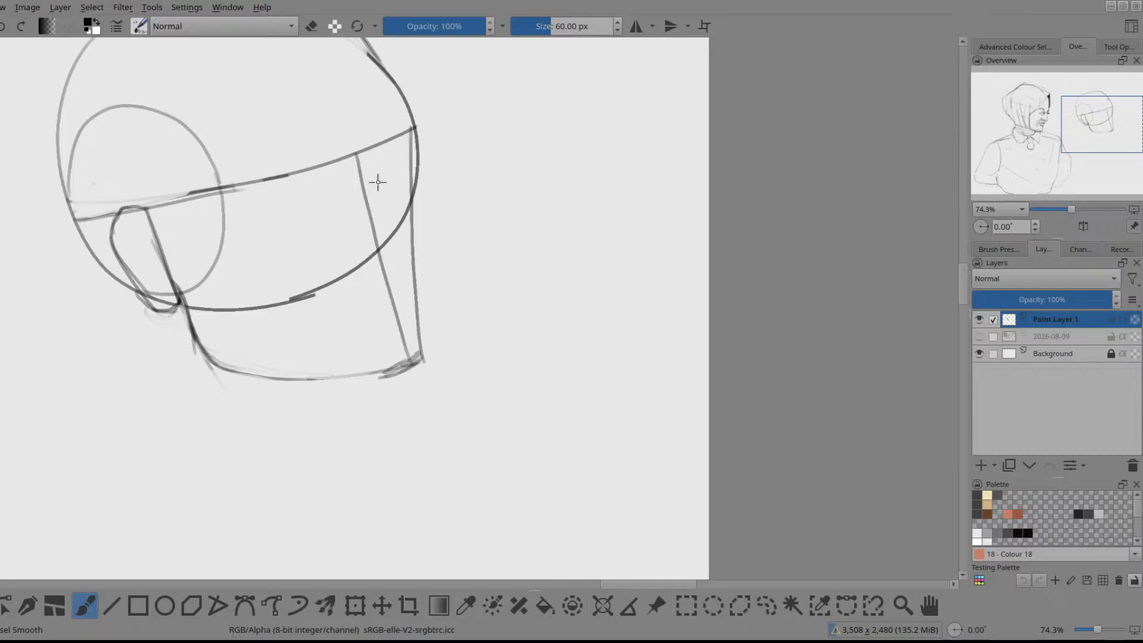
key("e")
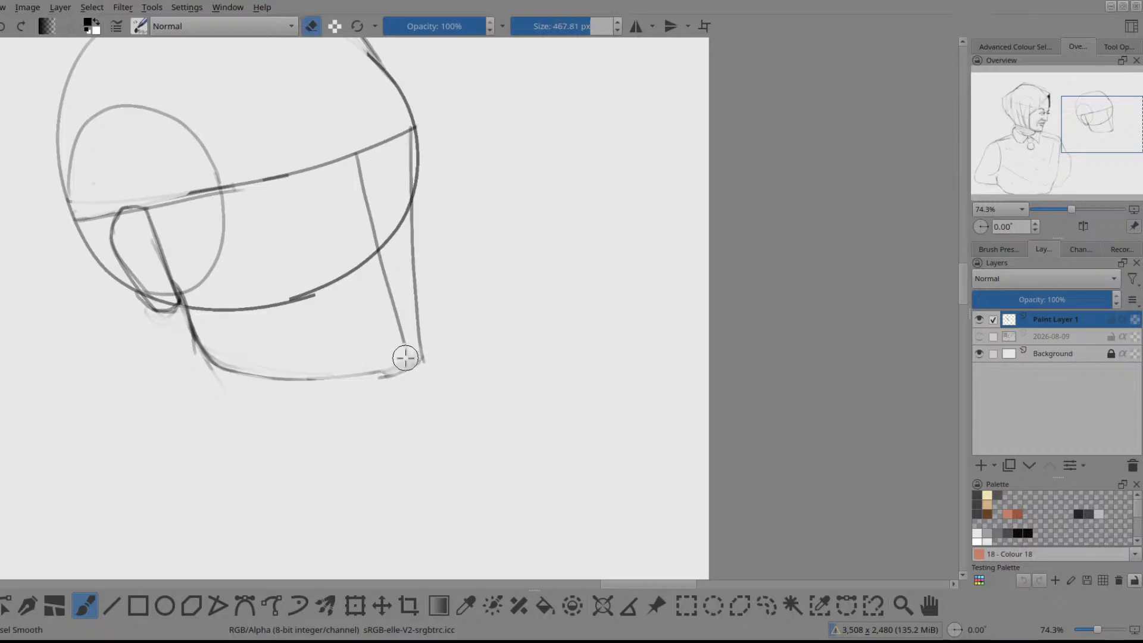
key("e")
mouse_move(381, 376)
left_mouse_down()
mouse_move(418, 364)
mouse_move(421, 337)
left_mouse_up()
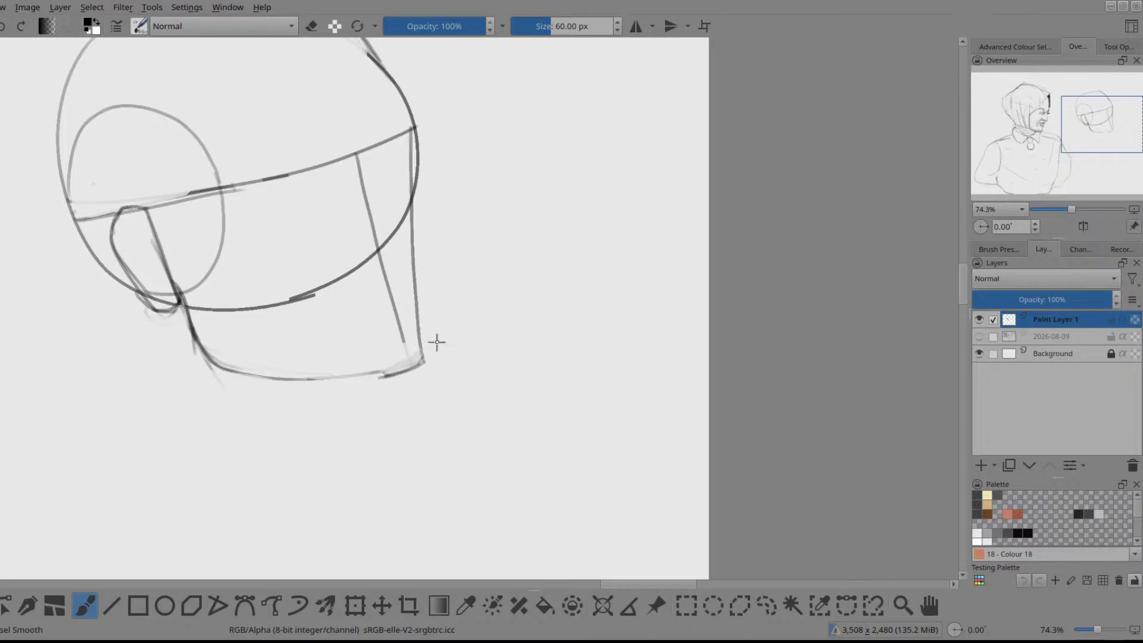
key("ctrl+z")
left_click_drag(380, 375, 422, 360)
left_click_drag(407, 255, 470, 294)
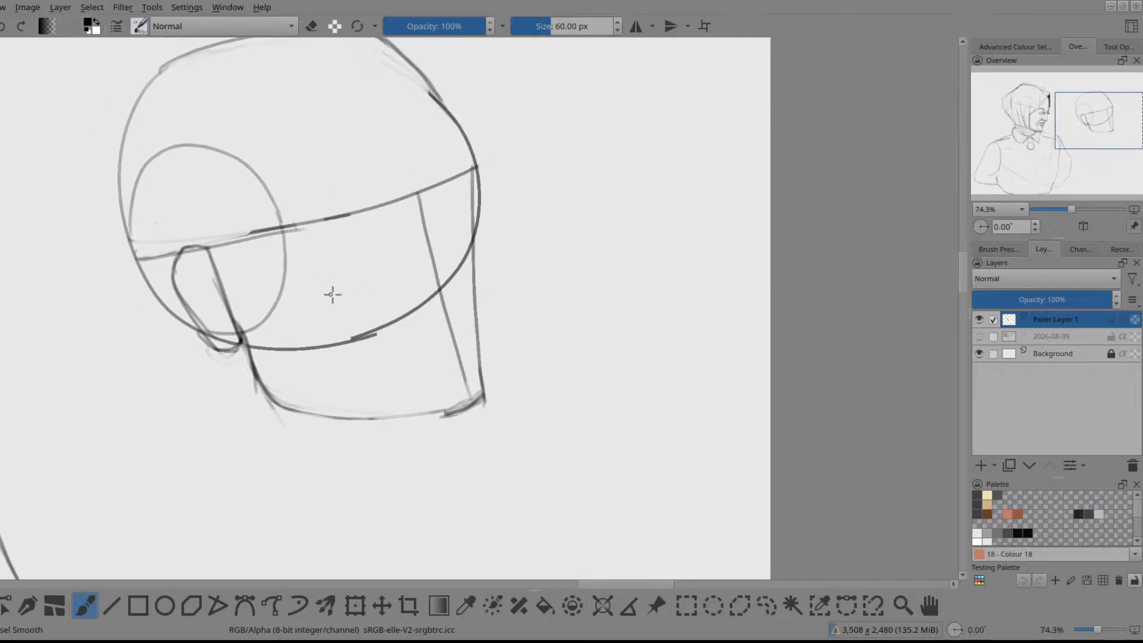
Step: Draw a curved eye line below and roughly parallel to the brow line, from the side circle to the front, and strengthen the forehead edge
mouse_move(287, 273)
left_mouse_down()
mouse_move(451, 225)
mouse_move(408, 245)
mouse_move(484, 209)
mouse_move(484, 198)
left_mouse_up()
key("ctrl+z")
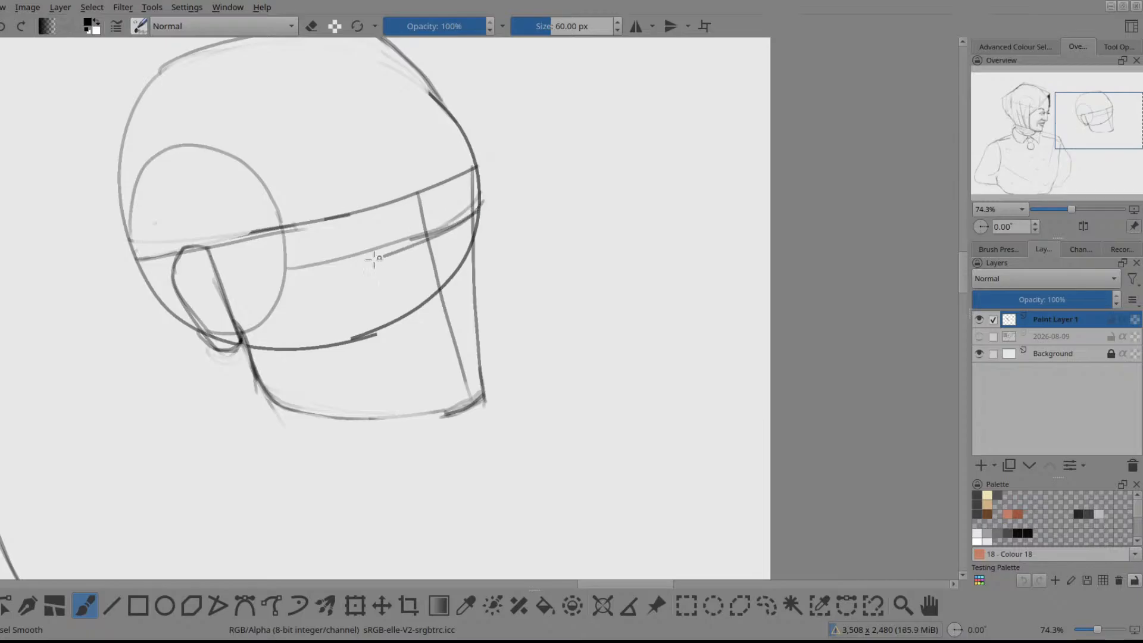
key("ctrl+z")
mouse_move(374, 260)
left_mouse_down()
mouse_move(288, 269)
mouse_move(346, 267)
mouse_move(470, 226)
left_mouse_up()
key("ctrl+z")
mouse_move(286, 271)
left_mouse_down()
mouse_move(377, 257)
mouse_move(496, 203)
mouse_move(362, 257)
left_mouse_up()
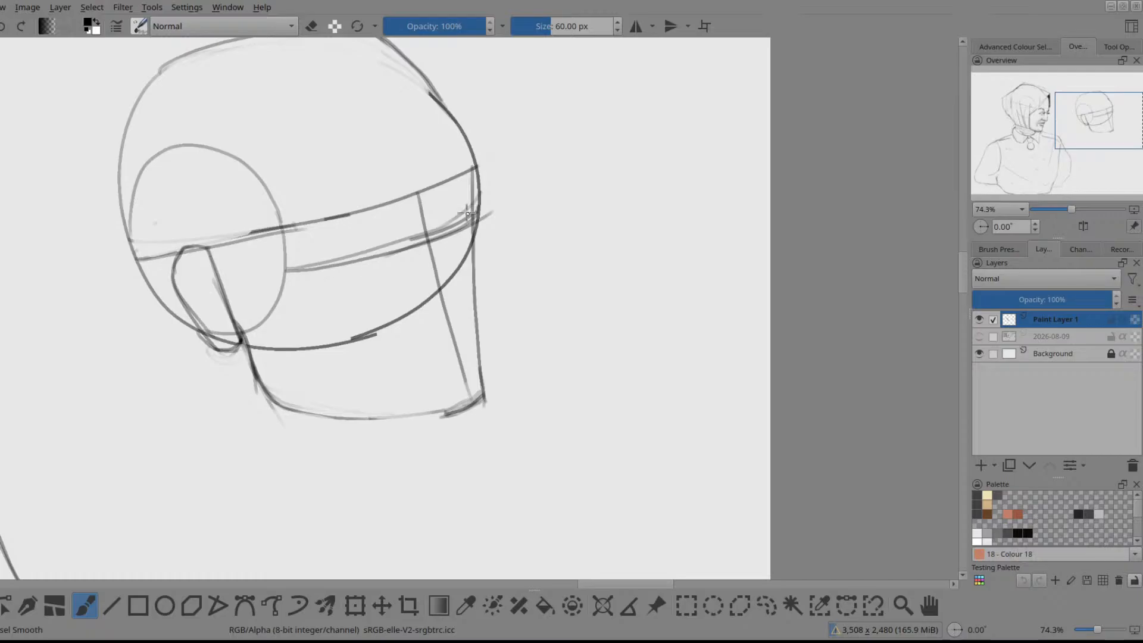
key("e")
mouse_move(469, 213)
left_mouse_down()
mouse_move(295, 271)
mouse_move(462, 221)
left_mouse_up()
key("e")
left_click_drag(373, 252, 486, 209)
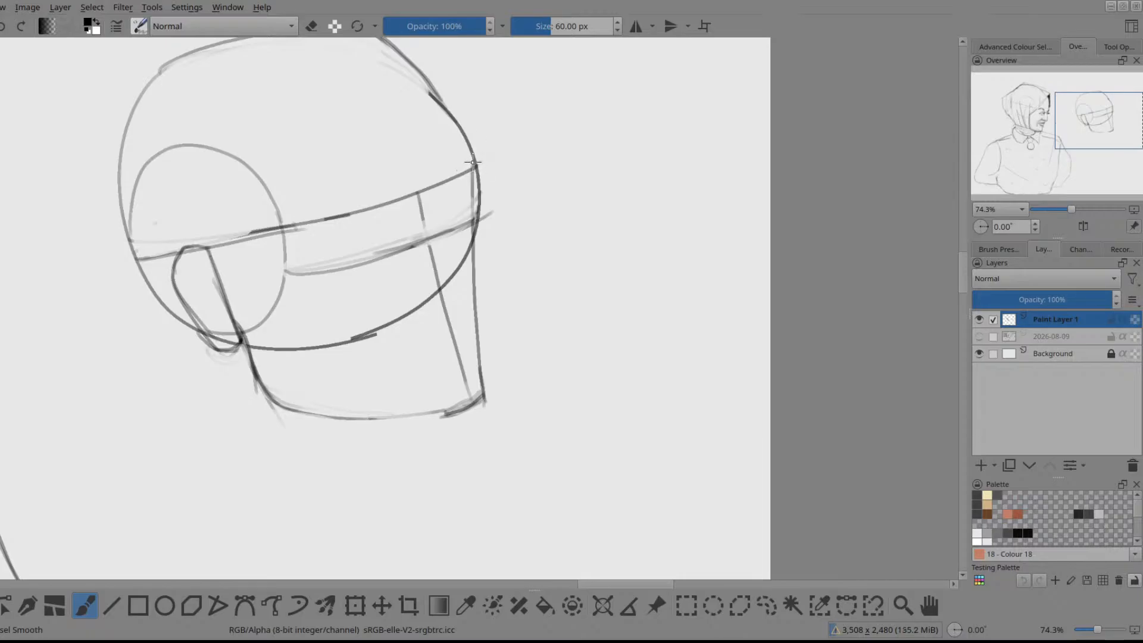
left_click_drag(453, 102, 480, 173)
key("2")
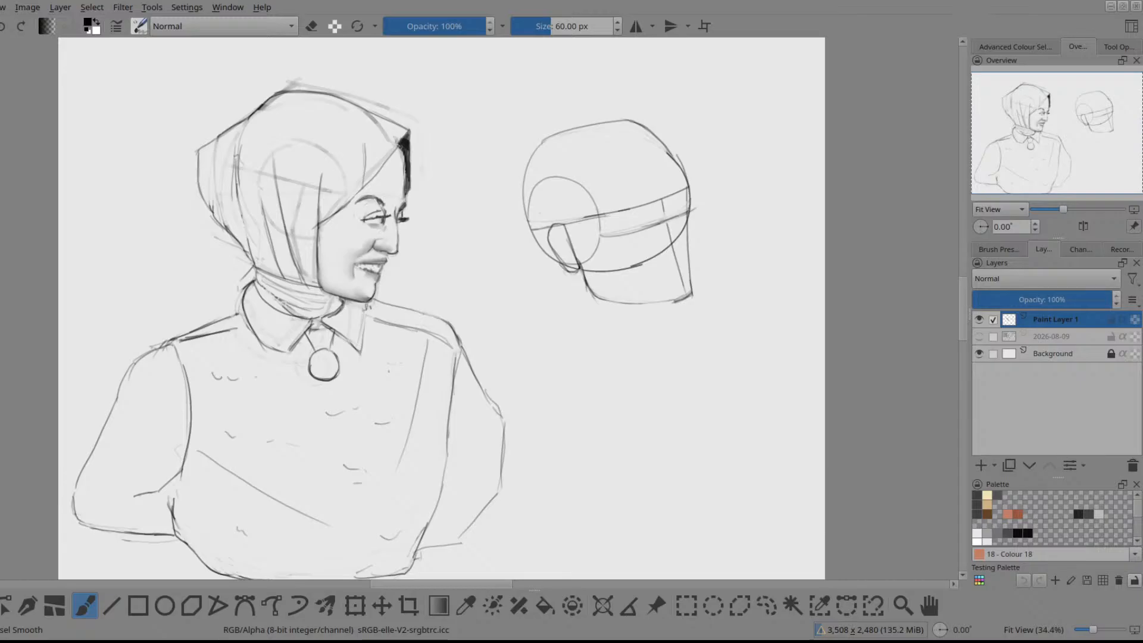
Step: Draw a short, slightly slanted stroke beneath the middle of the jaw to mark the front of the neck
left_click_drag(702, 373, 570, 322)
left_click_drag(504, 319, 486, 351)
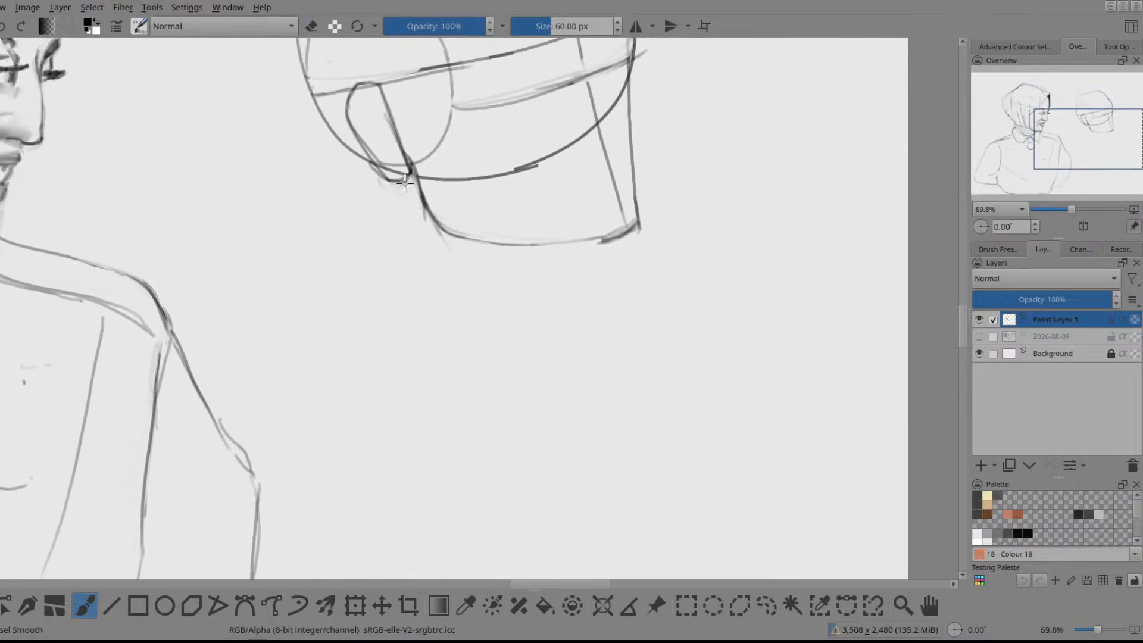
left_click_drag(541, 247, 544, 276)
left_click_drag(485, 310, 406, 356)
left_click_drag(516, 322, 492, 259)
mouse_move(551, 285)
left_mouse_down()
mouse_move(529, 313)
mouse_move(523, 275)
mouse_move(566, 271)
left_mouse_up()
Step: Erase the hard chin corner and redraw the chin as a rounded curve joining the jaw's underside to the front of the face
key("e")
key("e")
left_click_drag(466, 296, 571, 213)
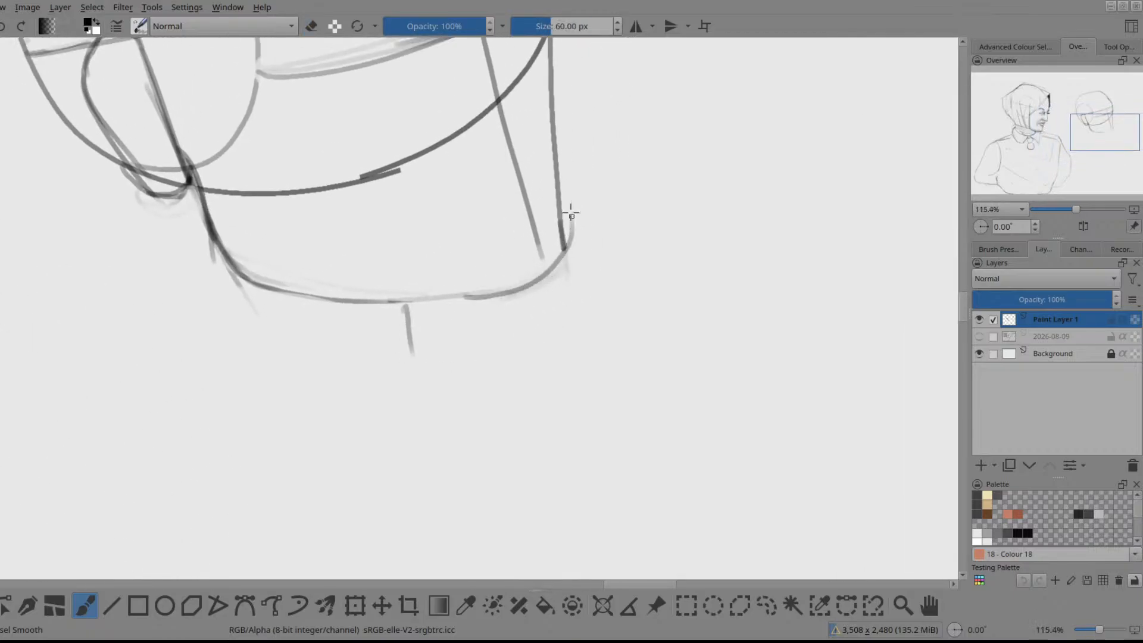
left_click_drag(556, 162, 561, 244)
left_click_drag(557, 165, 539, 280)
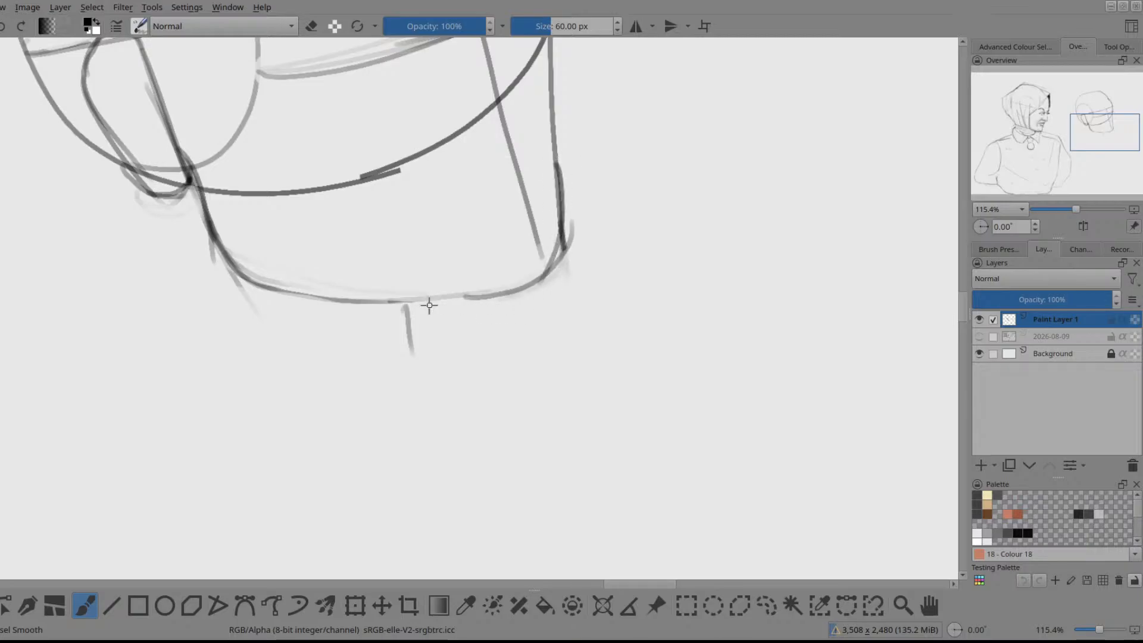
left_click_drag(318, 297, 504, 290)
mouse_move(426, 299)
left_mouse_down()
mouse_move(510, 296)
mouse_move(554, 269)
left_mouse_up()
key("e")
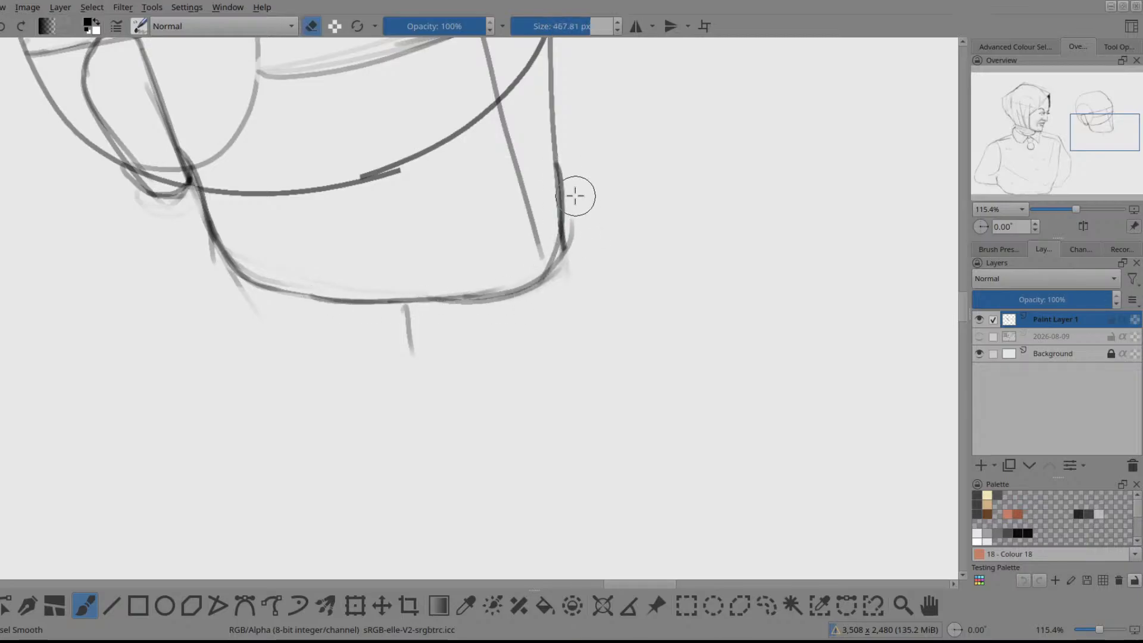
left_click_drag(577, 195, 562, 279)
key("e")
Step: Draw the back of the neck down from behind the ear, flowing into a rounded near shoulder
left_click_drag(109, 305, 267, 269)
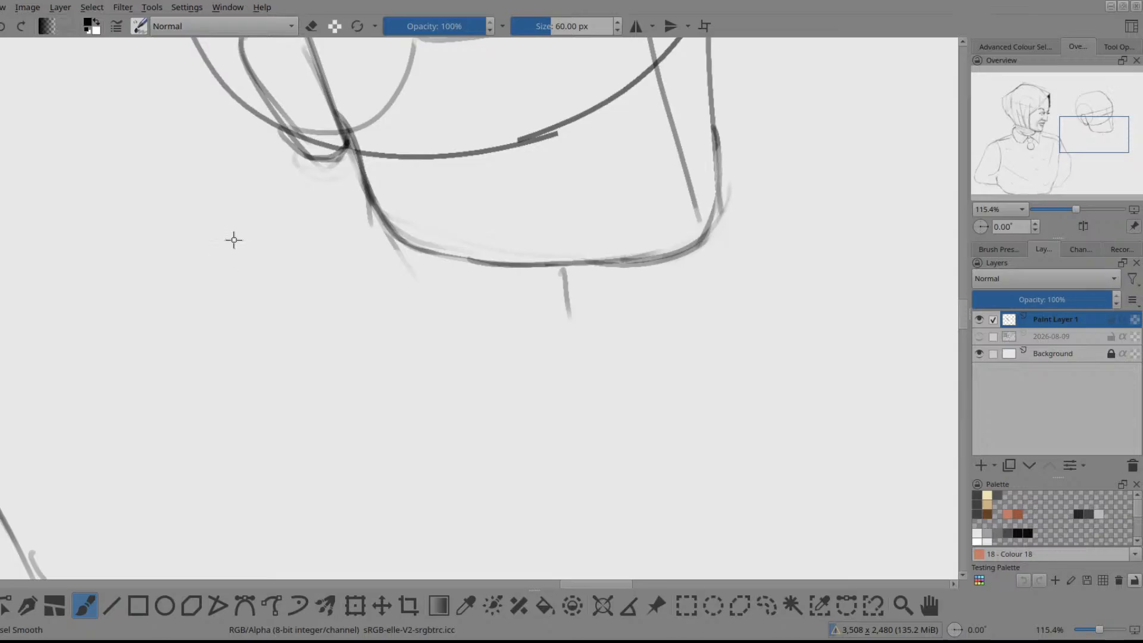
mouse_move(271, 138)
left_mouse_down()
mouse_move(297, 182)
mouse_move(302, 290)
mouse_move(304, 234)
mouse_move(255, 324)
left_mouse_up()
key("ctrl+z")
mouse_move(305, 223)
left_mouse_down()
mouse_move(280, 286)
mouse_move(244, 320)
left_mouse_up()
mouse_move(111, 440)
left_mouse_down()
mouse_move(222, 331)
mouse_move(556, 320)
left_mouse_up()
mouse_move(306, 292)
left_mouse_down()
mouse_move(367, 199)
mouse_move(325, 214)
mouse_move(136, 417)
left_mouse_up()
key("ctrl+z")
left_click_drag(401, 380, 247, 386)
key("2")
left_click_drag(344, 331, 369, 320)
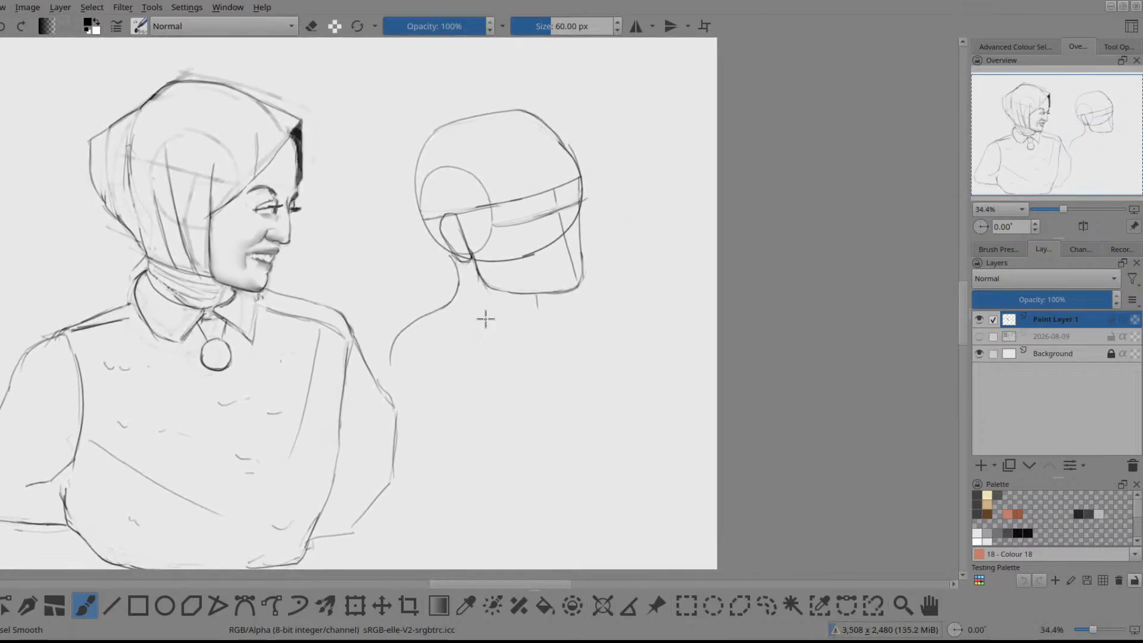
Step: Draw a gently wavy line beneath the jaw, from the base of the neck across toward the far shoulder
left_click_drag(467, 321, 363, 279)
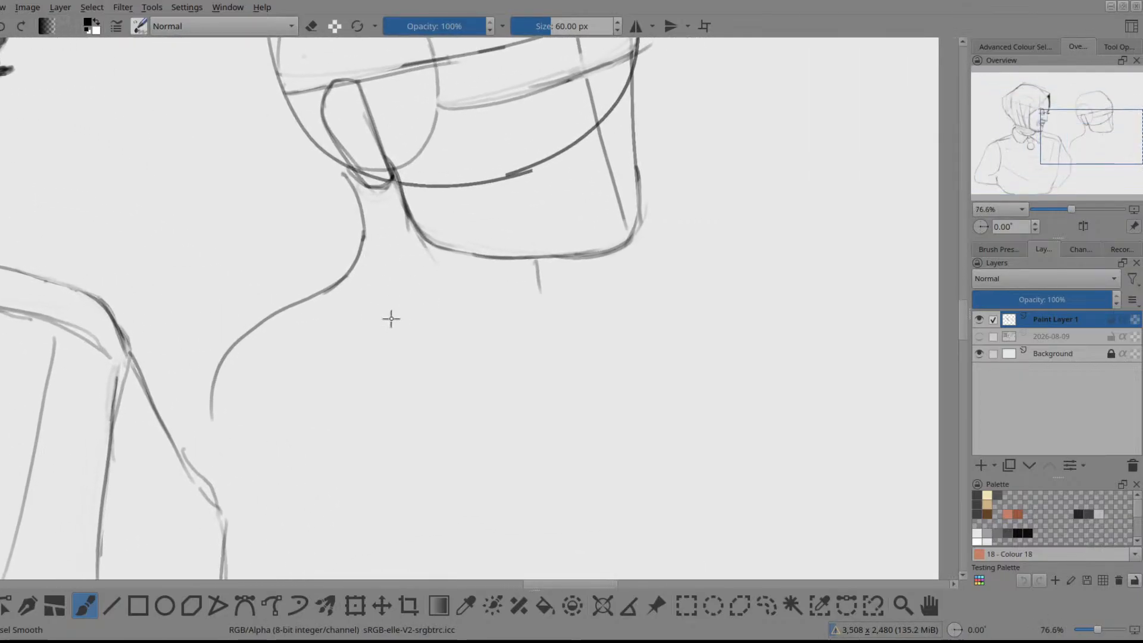
mouse_move(447, 326)
left_mouse_down()
mouse_move(640, 296)
mouse_move(525, 311)
left_mouse_up()
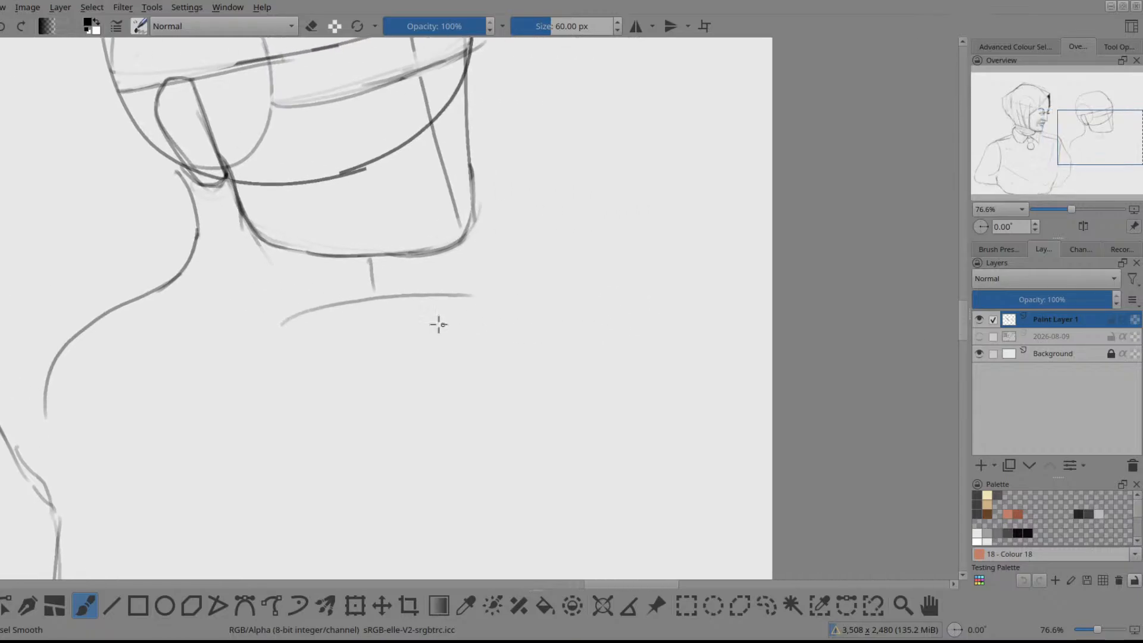
key("ctrl+z")
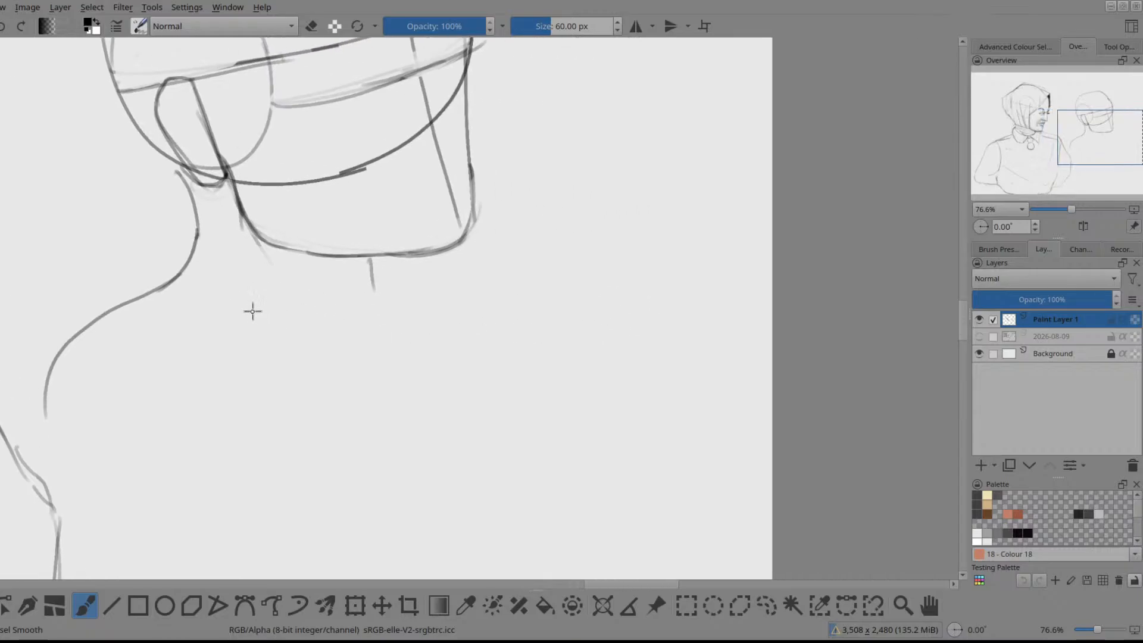
mouse_move(183, 266)
left_mouse_down()
mouse_move(258, 283)
mouse_move(400, 275)
left_mouse_up()
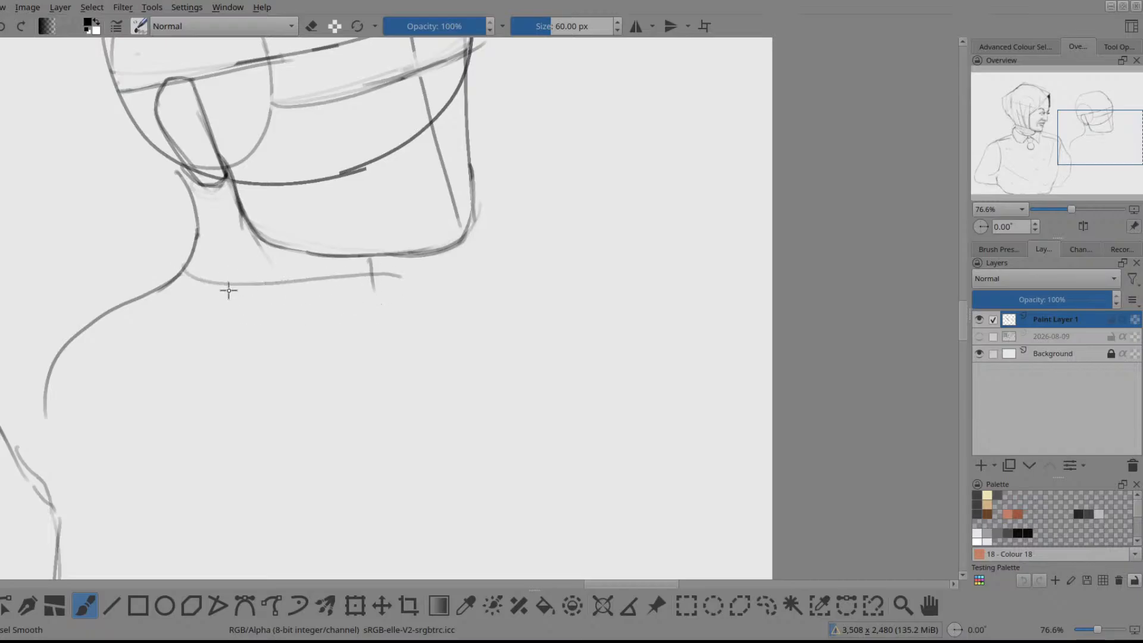
mouse_move(228, 290)
left_mouse_down()
mouse_move(398, 275)
mouse_move(560, 281)
left_mouse_up()
Step: Lighten the front part of the jaw's underside with the eraser and redraw it as a curve rising to the chin
key("e")
left_click_drag(387, 258, 476, 234)
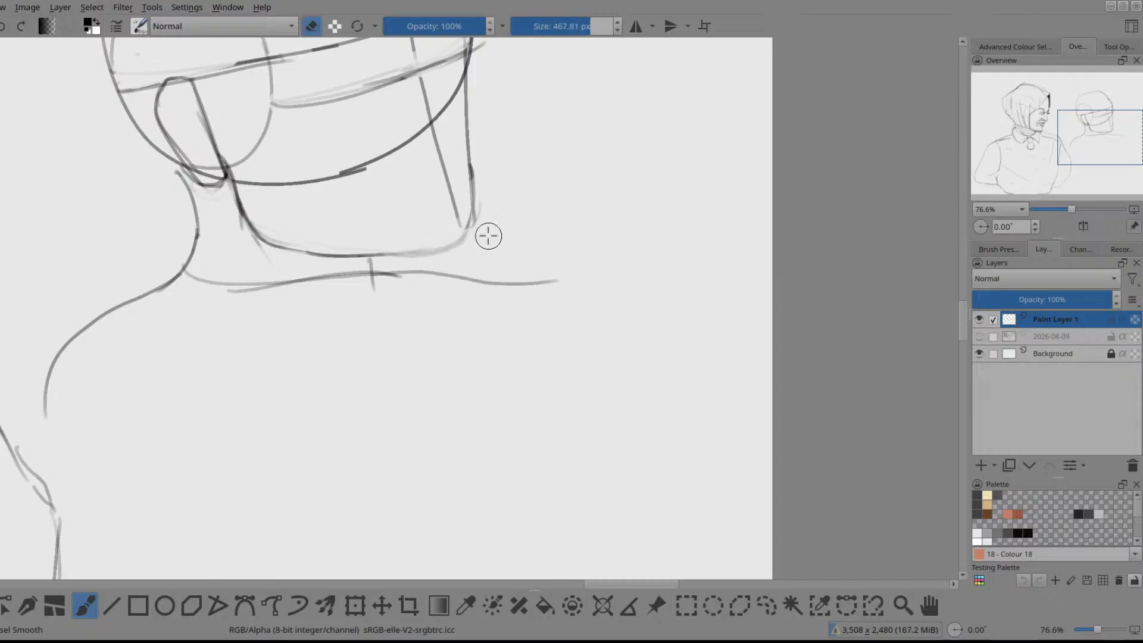
key("e")
mouse_move(407, 251)
left_mouse_down()
mouse_move(451, 233)
mouse_move(412, 245)
mouse_move(436, 245)
mouse_move(473, 196)
mouse_move(427, 246)
mouse_move(451, 233)
left_mouse_up()
key("e")
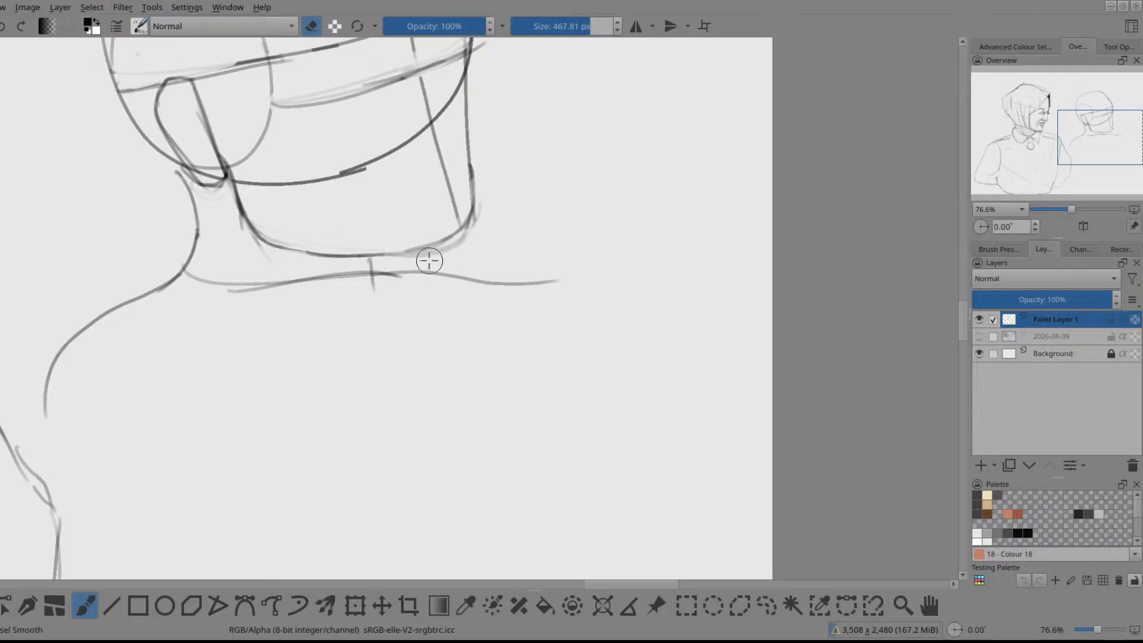
key("e")
Step: Draw the rounded far shoulder, curving from the line under the chin down into the outer arm
mouse_move(450, 288)
left_mouse_down()
mouse_move(460, 234)
mouse_move(535, 228)
mouse_move(571, 316)
left_mouse_up()
key("ctrl+z")
key("ctrl+z")
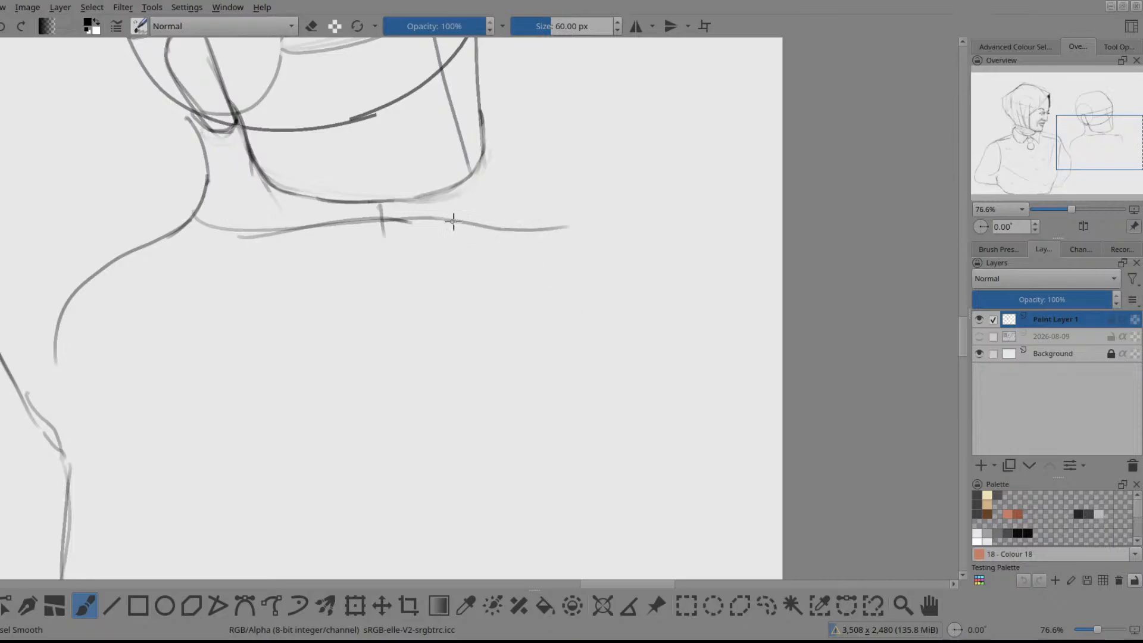
mouse_move(453, 222)
left_mouse_down()
mouse_move(576, 403)
mouse_move(572, 435)
left_mouse_up()
left_click_drag(529, 383, 522, 295)
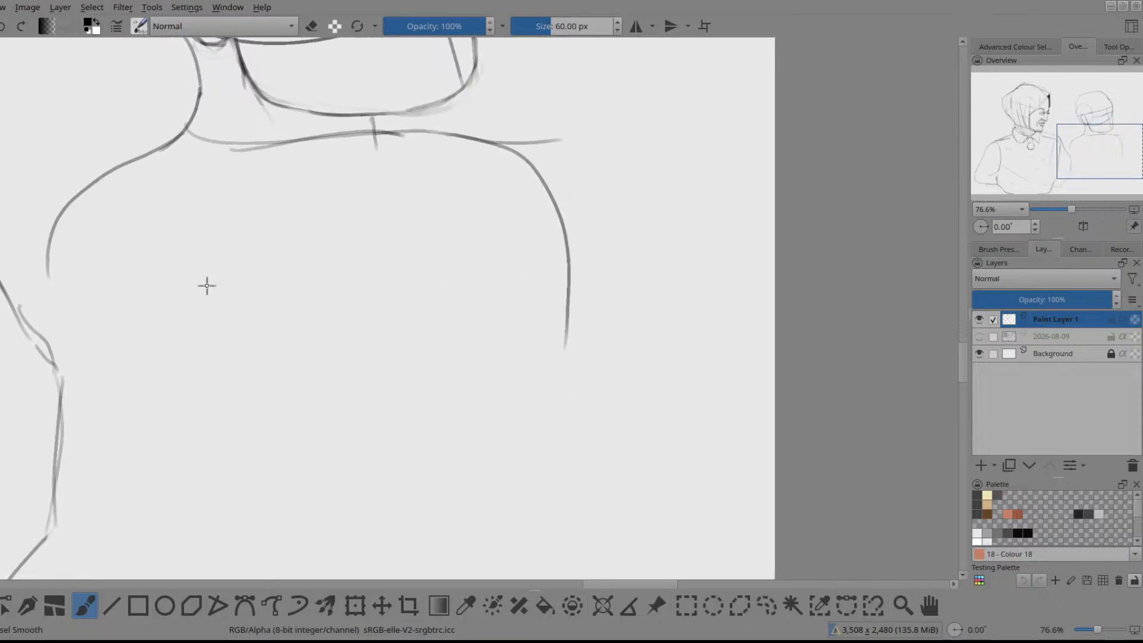
Step: Draw the inner line of the near arm below the shoulder and a faint centre line down the chest
left_click_drag(206, 286, 206, 271)
left_click_drag(76, 185, 94, 333)
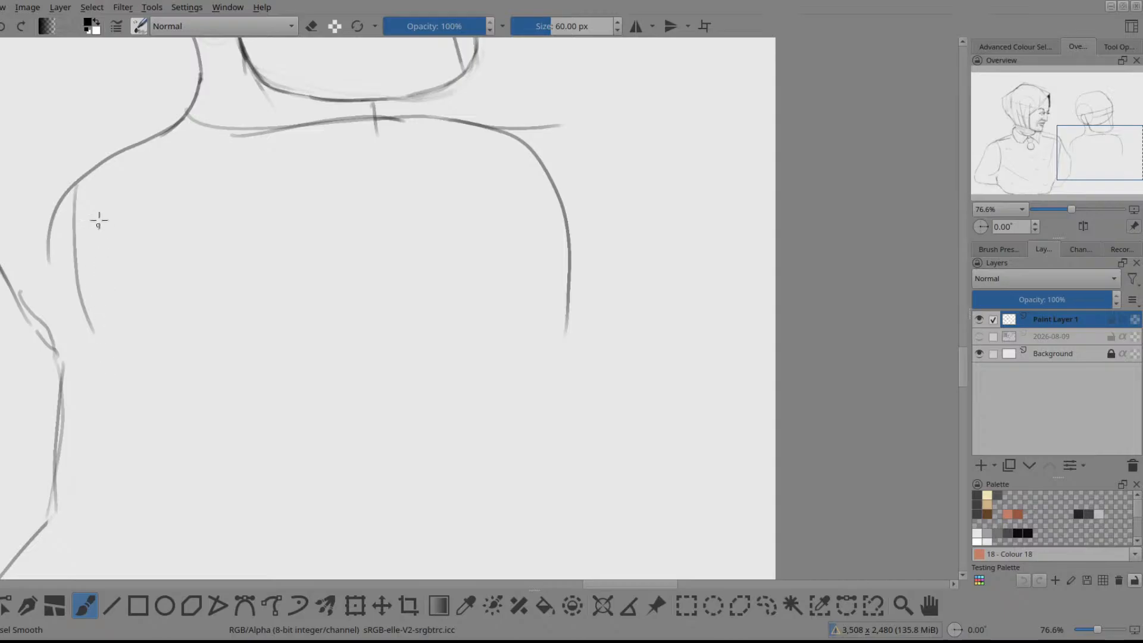
left_click_drag(189, 200, 194, 274)
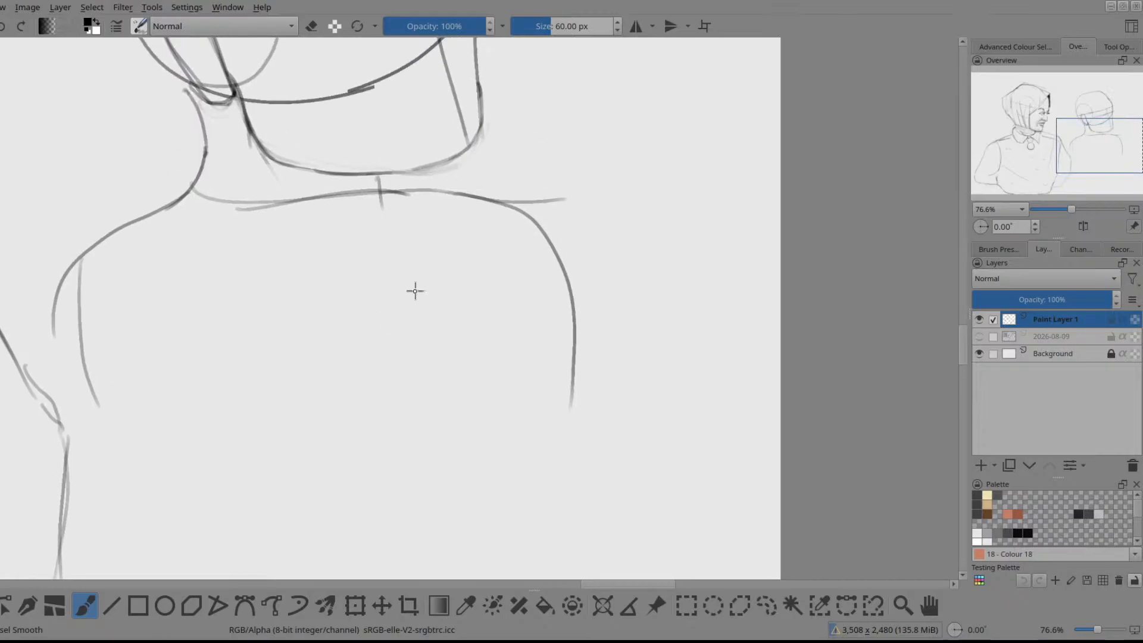
key("2")
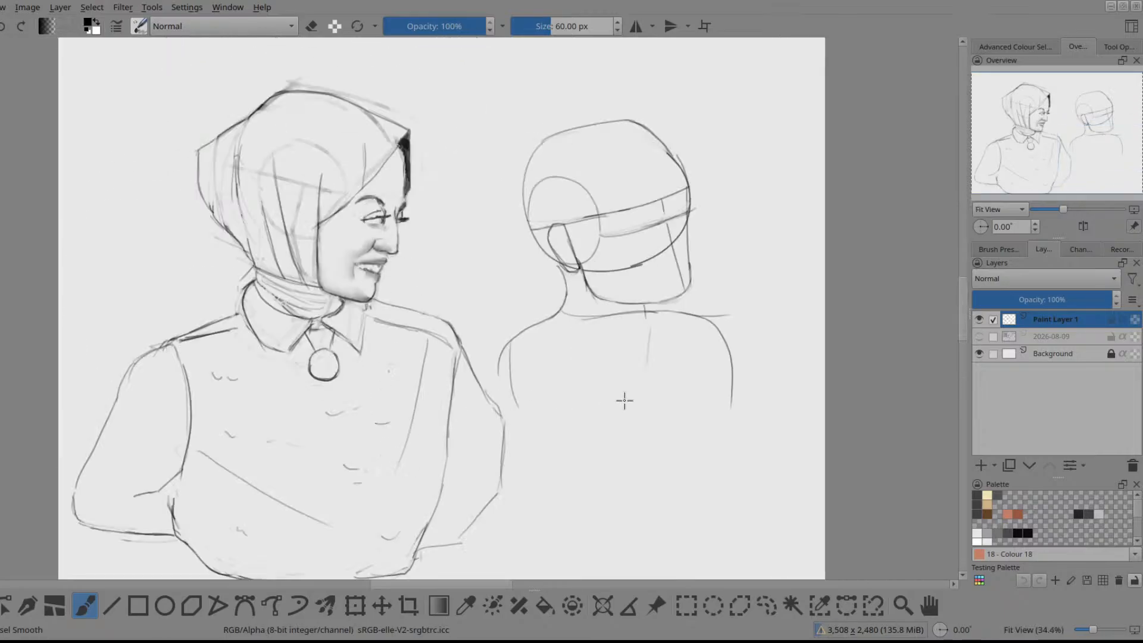
left_click_drag(437, 250, 278, 227)
left_click_drag(413, 290, 508, 317)
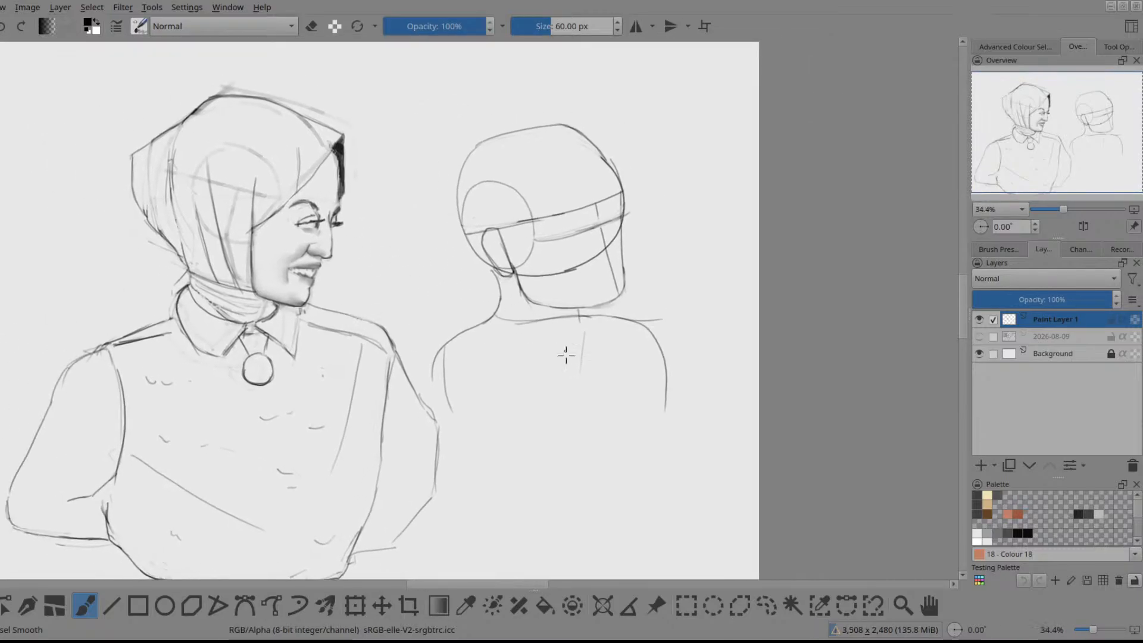
mouse_move(642, 369)
left_mouse_down()
mouse_move(550, 353)
mouse_move(553, 324)
mouse_move(547, 361)
left_mouse_up()
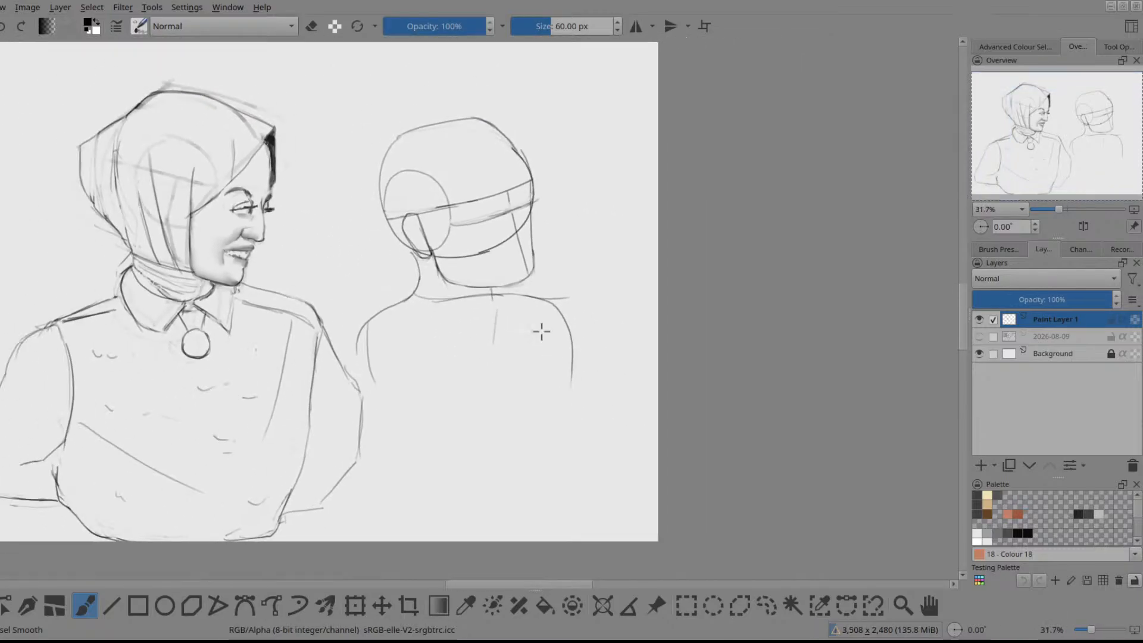
left_click_drag(436, 289, 436, 262)
Step: Lighten the heavy jaw line below the ear, sharpen the chin corner, and trim the shoulder line's overshoot
key("e")
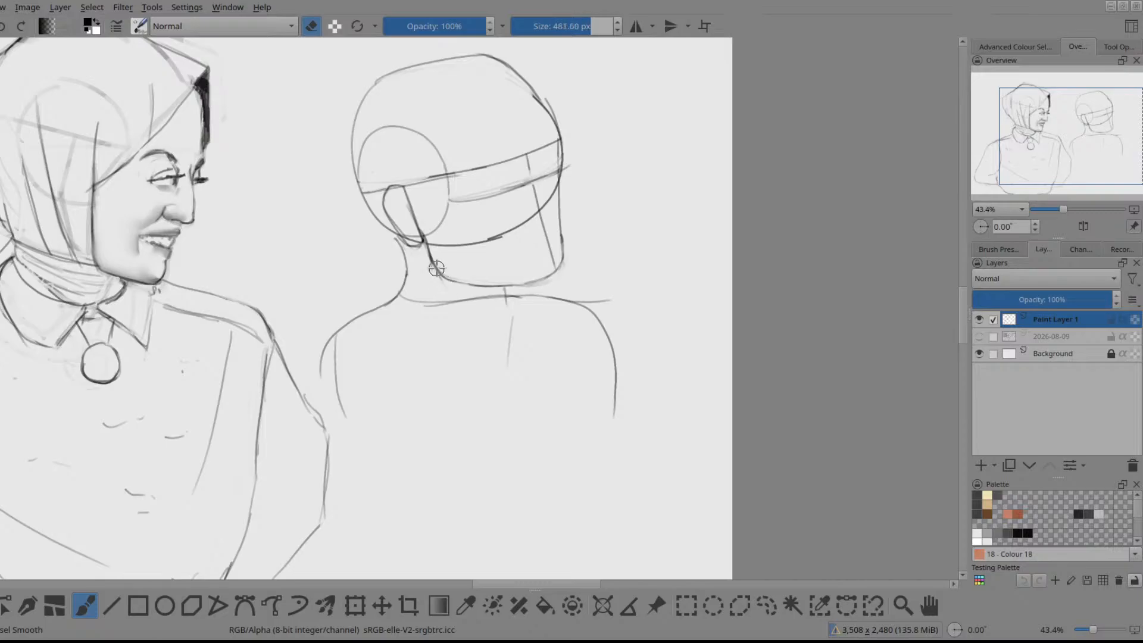
key("e")
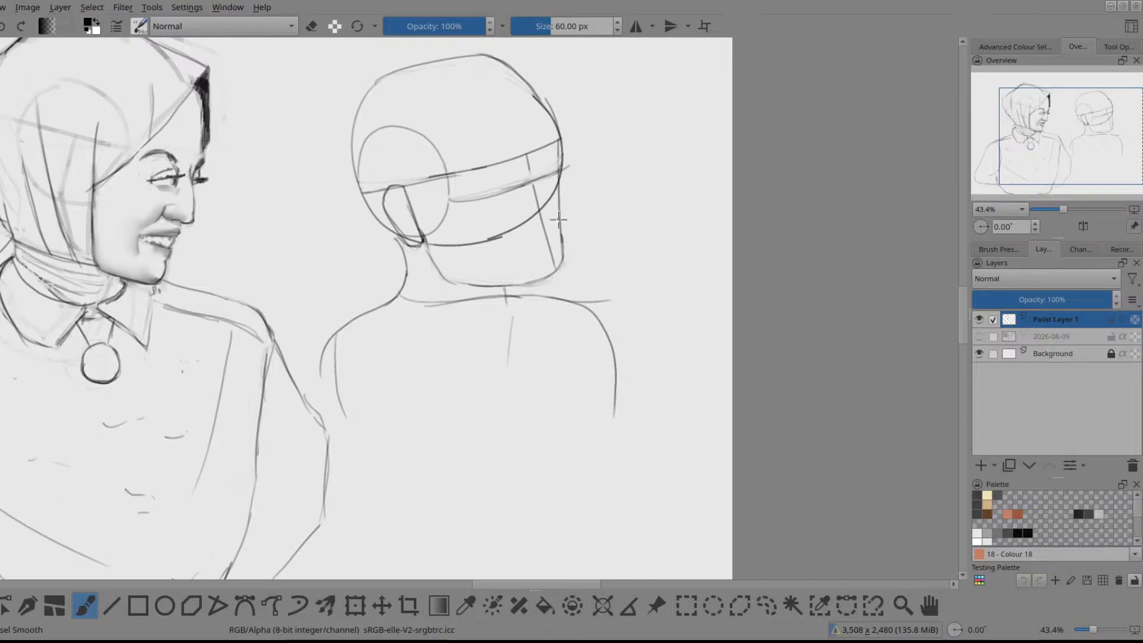
key("e")
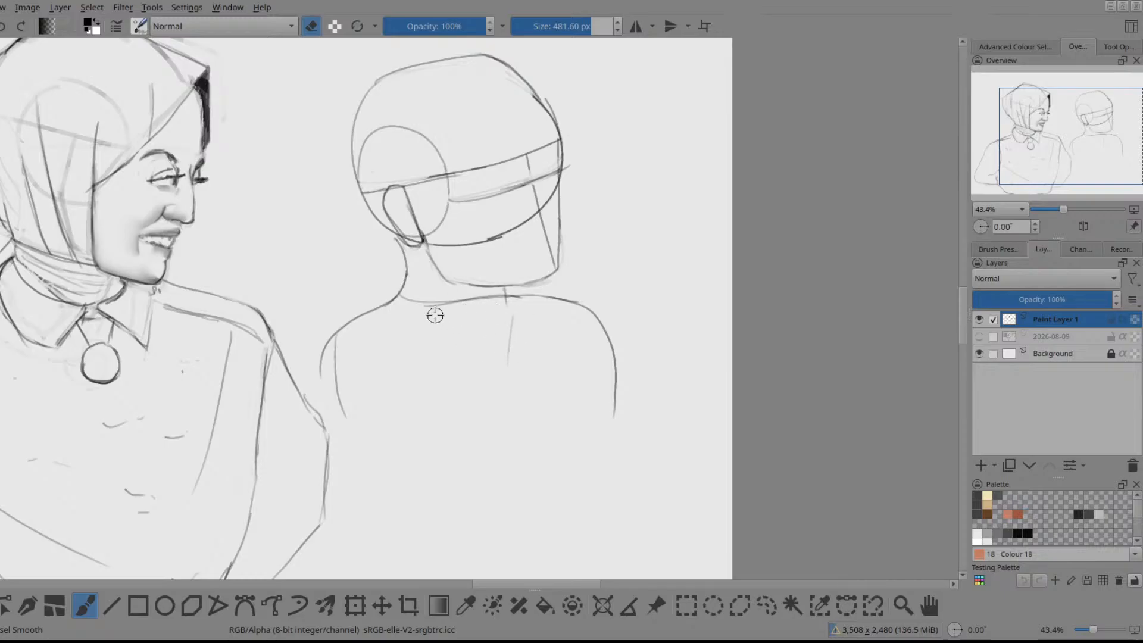
scroll(446, 312, "down", 1)
key("e")
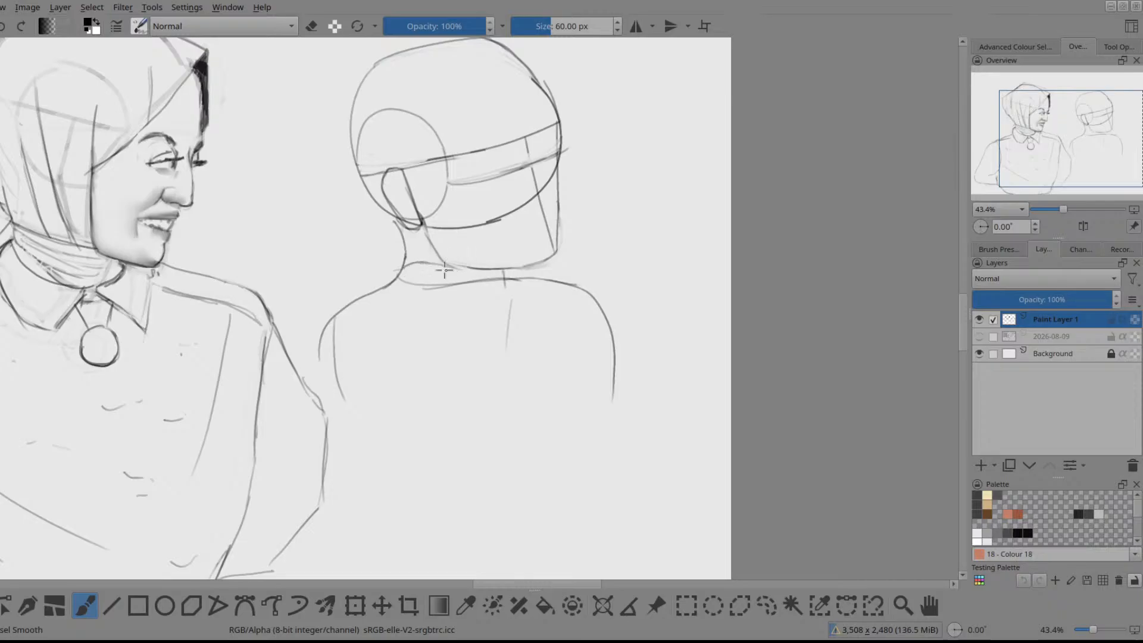
Step: Draw the collar's upper edge from the back of the neck down under the jaw and erase the old line below it
left_click_drag(411, 264, 521, 280)
key("ctrl+z")
key("ctrl+z")
left_click_drag(438, 266, 518, 280)
key("e")
mouse_move(419, 266)
left_mouse_down()
mouse_move(443, 282)
mouse_move(403, 262)
mouse_move(497, 273)
left_mouse_up()
key("e")
key("e")
key("e")
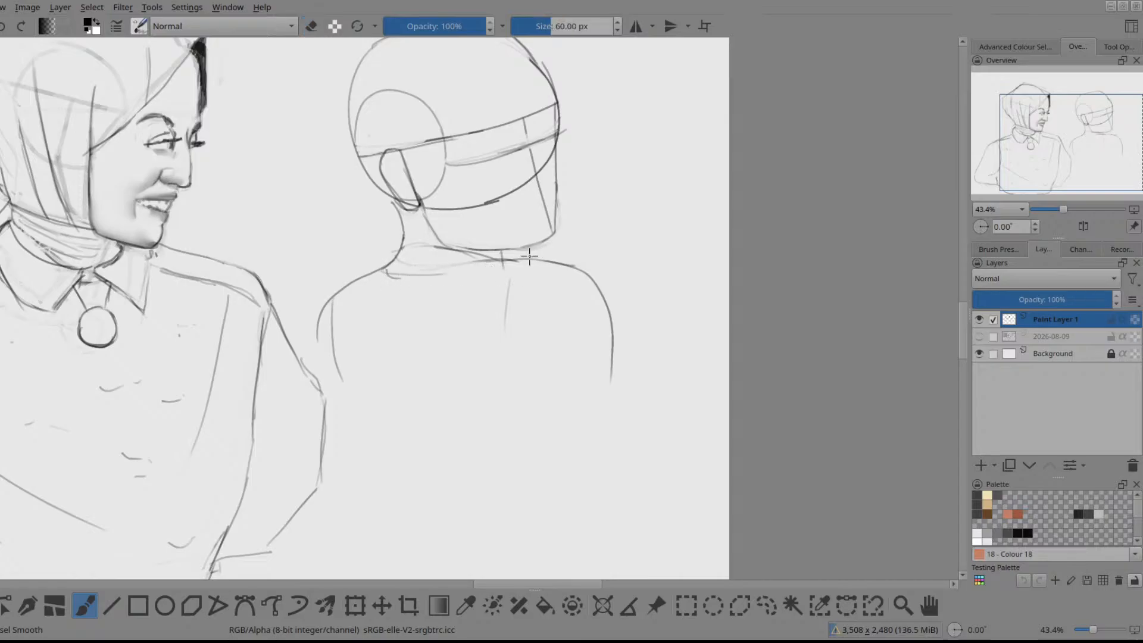
Step: Draw the collar's curved lower edge around the base of the neck and add a fold line inside it
left_click_drag(386, 272, 496, 260)
left_click_drag(423, 277, 499, 258)
left_click_drag(394, 254, 434, 252)
key("e")
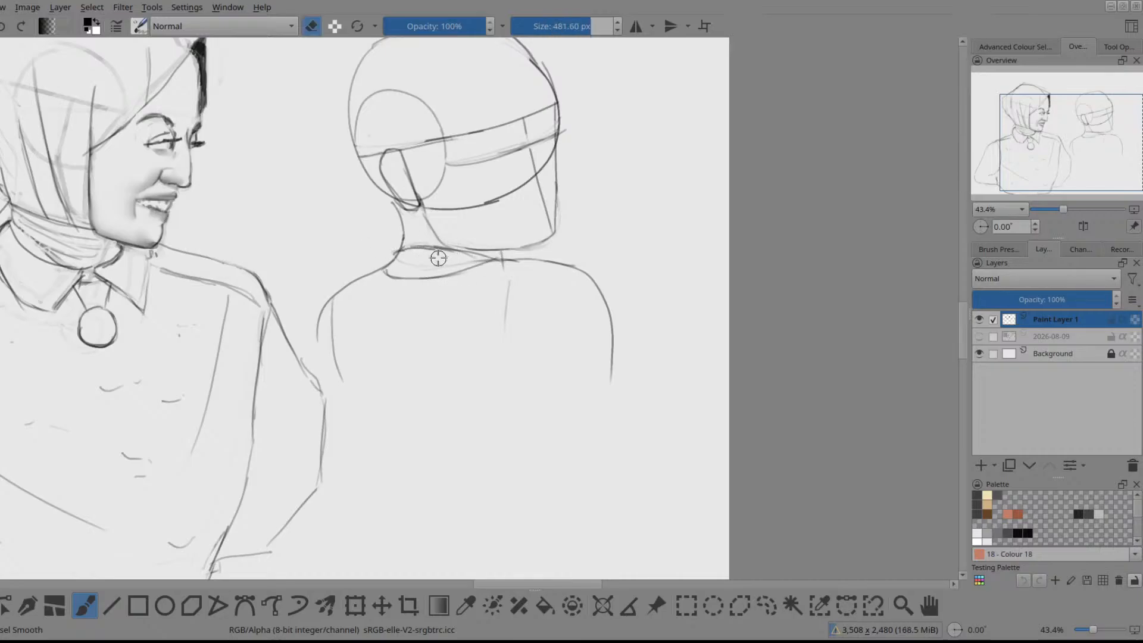
key("e")
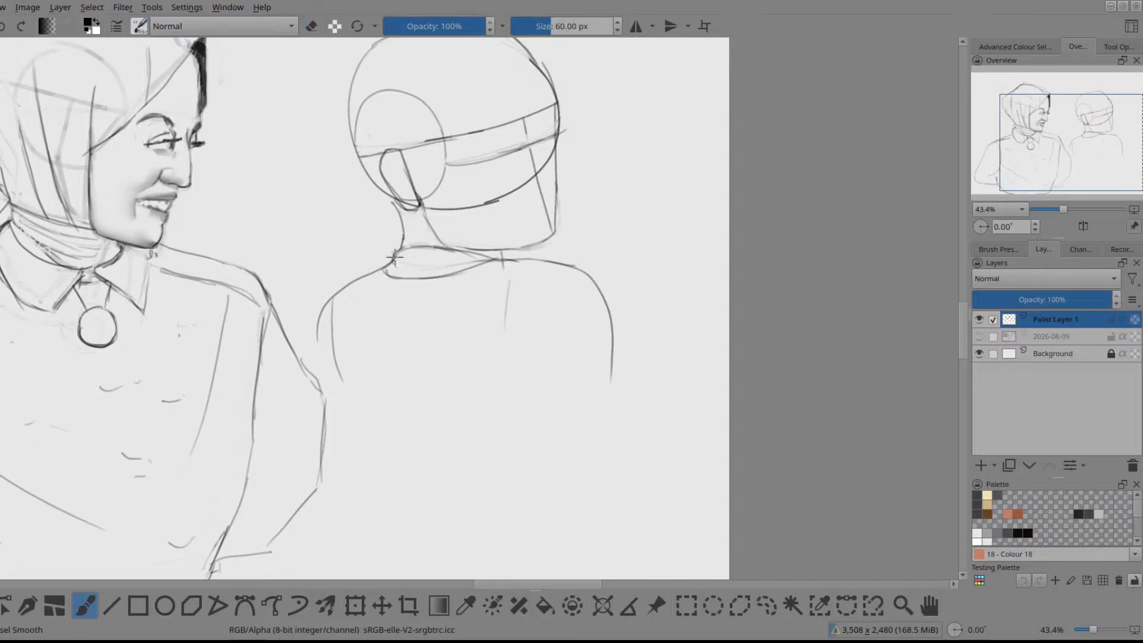
mouse_move(394, 257)
left_mouse_down()
mouse_move(453, 255)
mouse_move(440, 257)
left_mouse_up()
Step: Erase the jaw's lower edge near the chin and redraw it higher and flatter
key("e")
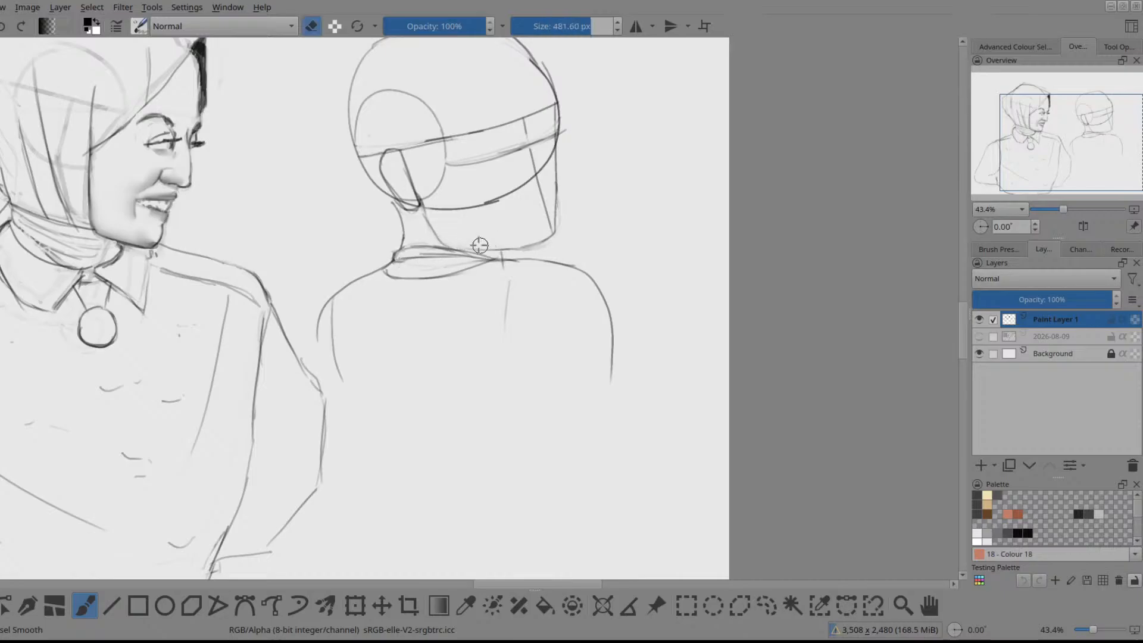
key("e")
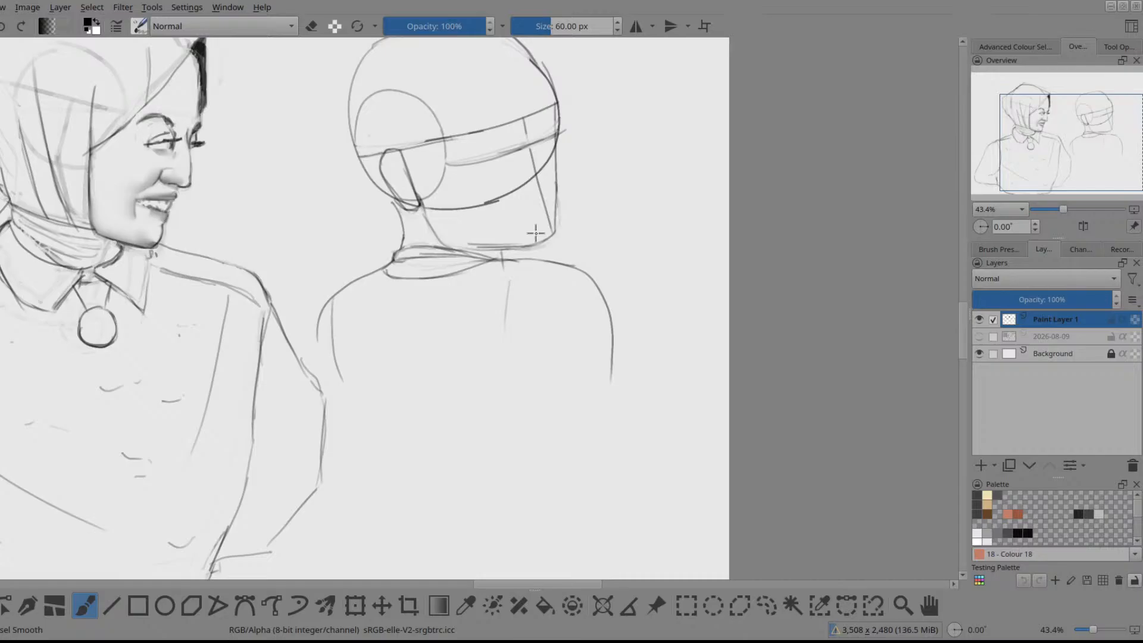
scroll(541, 363, "up", 5)
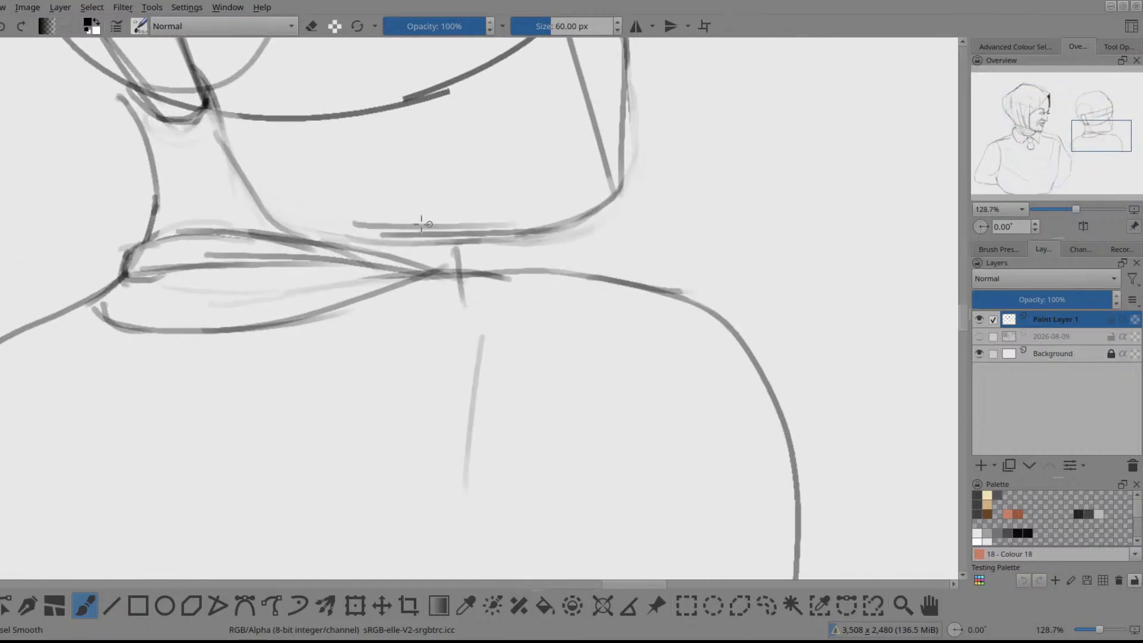
Step: Fade the sketchy upper collar lines with the eraser and redraw the upper edge as one clean dark curve
key("e")
mouse_move(303, 318)
left_mouse_down()
mouse_move(210, 325)
mouse_move(278, 329)
mouse_move(301, 306)
mouse_move(434, 314)
left_mouse_up()
key("e")
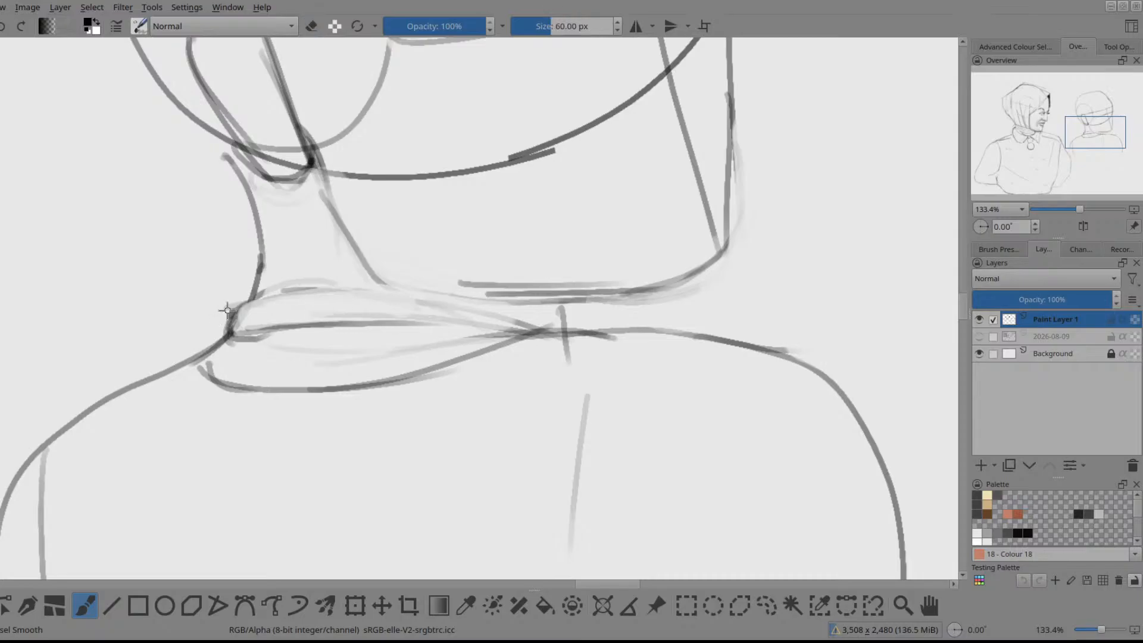
mouse_move(229, 319)
left_mouse_down()
mouse_move(273, 291)
mouse_move(354, 286)
mouse_move(504, 311)
mouse_move(506, 328)
mouse_move(455, 305)
mouse_move(556, 335)
left_mouse_up()
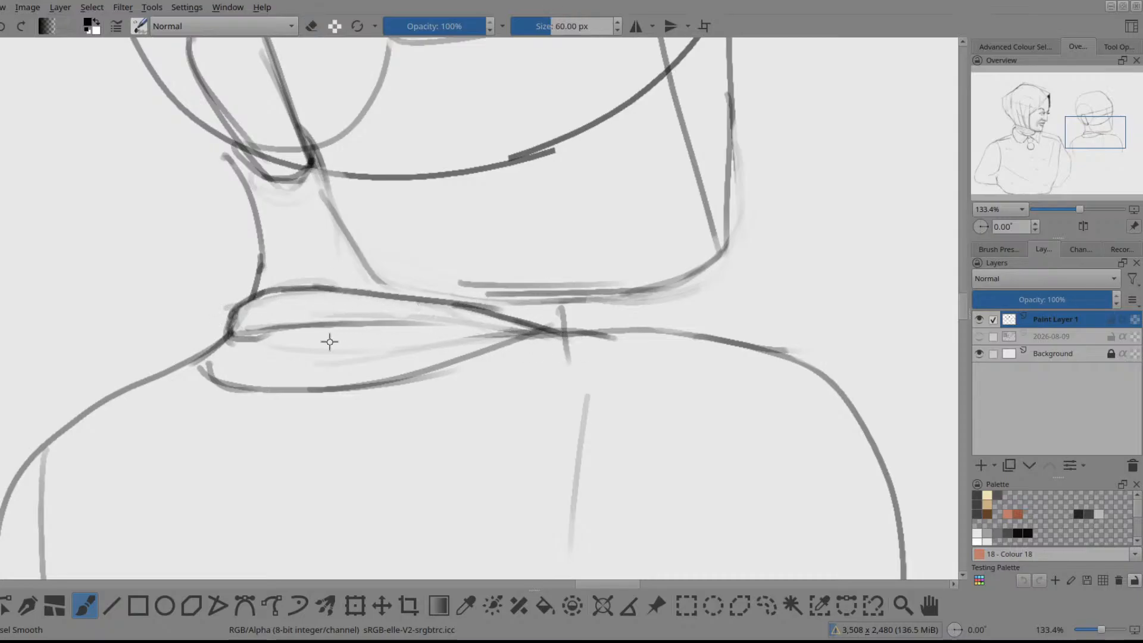
Step: Draw a dark fold line through the middle of the collar and clean up where it meets the shoulder line
mouse_move(230, 337)
left_mouse_down()
mouse_move(473, 336)
mouse_move(459, 324)
mouse_move(288, 313)
mouse_move(510, 335)
mouse_move(387, 295)
mouse_move(524, 307)
left_mouse_up()
key("e")
key("e")
key("e")
key("e")
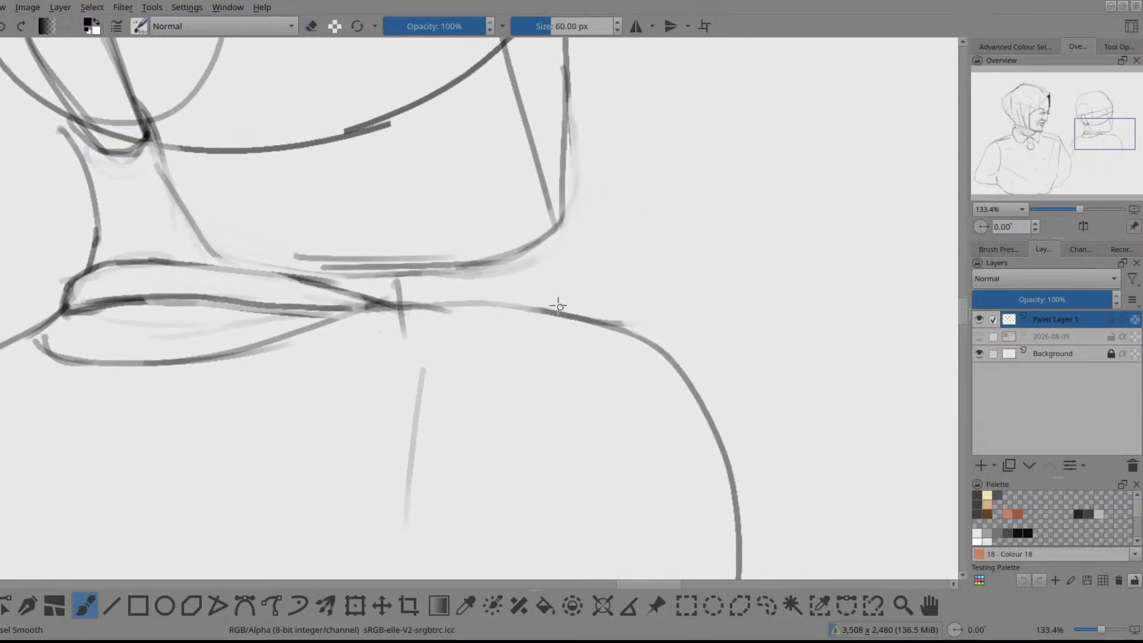
Step: Fade the eye line below the brow line on the study's face with the eraser
left_click_drag(624, 200, 425, 281)
left_click_drag(654, 316, 653, 282)
left_click_drag(552, 364, 375, 555)
left_click_drag(488, 358, 488, 308)
left_click_drag(350, 223, 480, 432)
left_click_drag(280, 331, 318, 230)
scroll(357, 287, "down", 3)
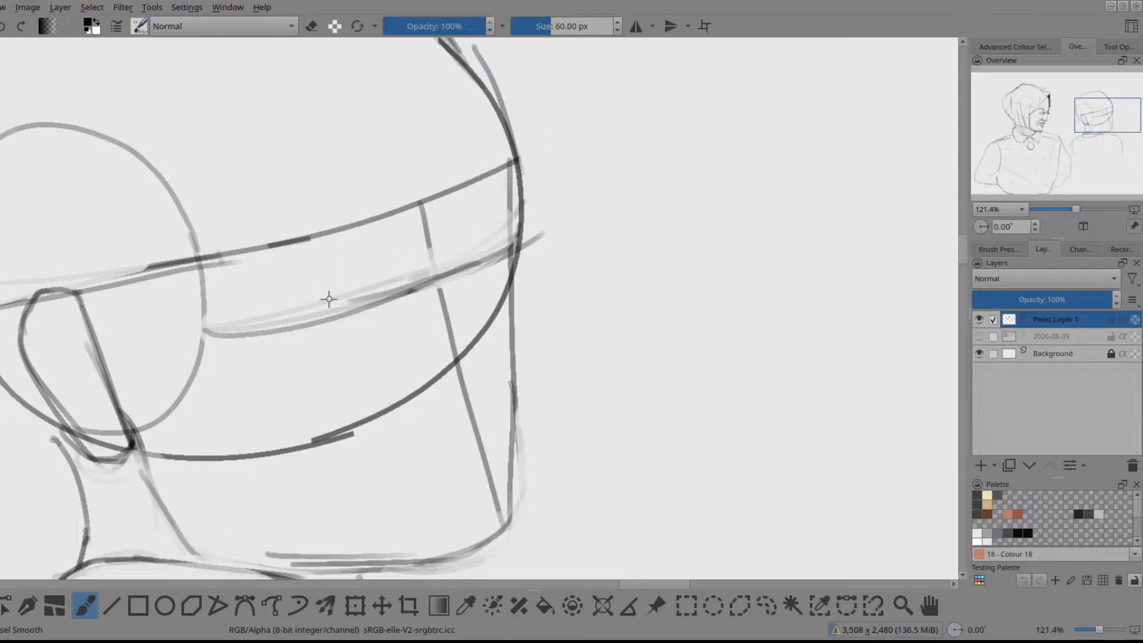
key("e")
left_click_drag(244, 334, 498, 240)
key("e")
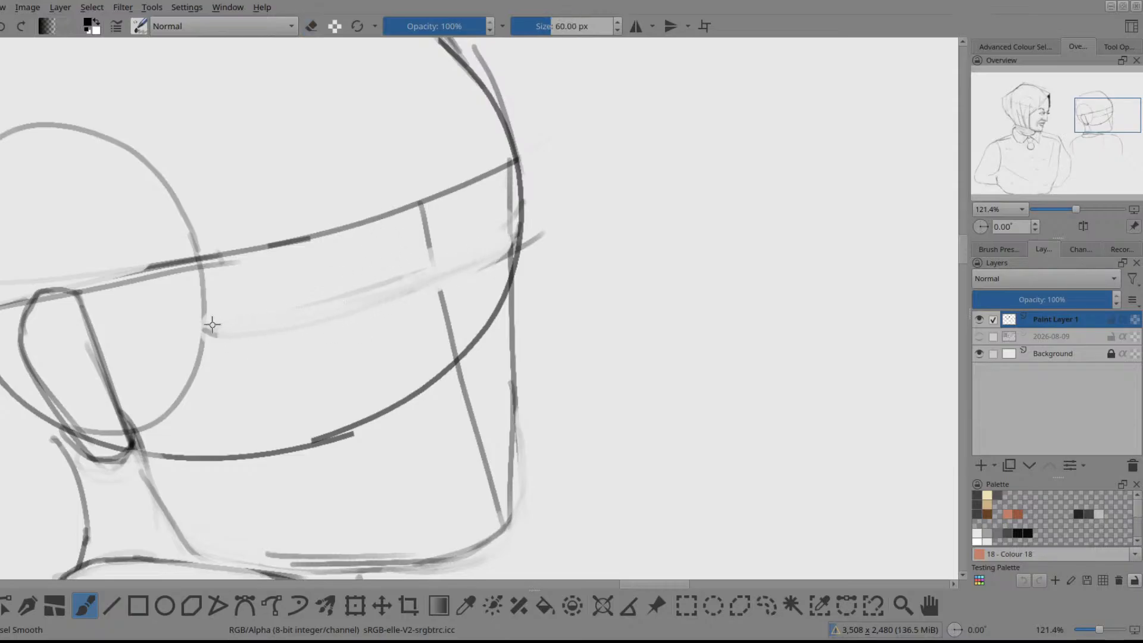
Step: Draw a curved nose-base guideline with a short mark on the face's centre line, and redraw the eye line slightly higher
left_click_drag(206, 312, 343, 281)
mouse_move(208, 455)
left_mouse_down()
mouse_move(250, 453)
mouse_move(488, 344)
left_mouse_up()
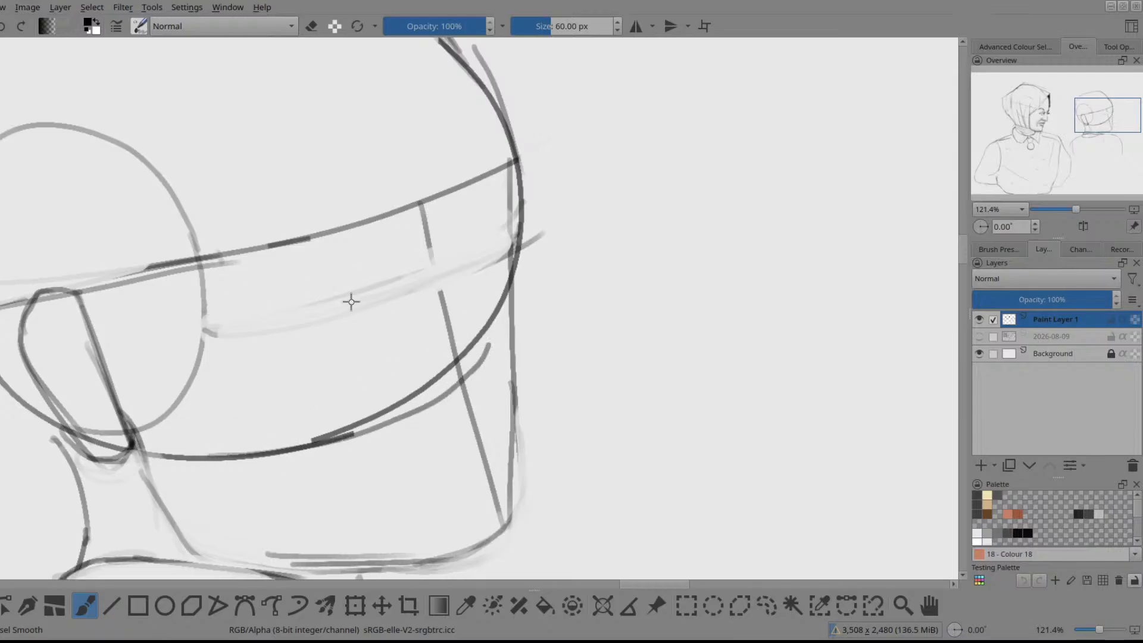
left_click_drag(415, 256, 436, 254)
left_click_drag(440, 341, 463, 331)
key("ctrl+z")
left_click_drag(419, 272, 445, 259, "shift")
key("ctrl+z")
left_click_drag(437, 329, 466, 320)
mouse_move(218, 316)
left_mouse_down()
mouse_move(343, 295)
mouse_move(474, 243)
left_mouse_up()
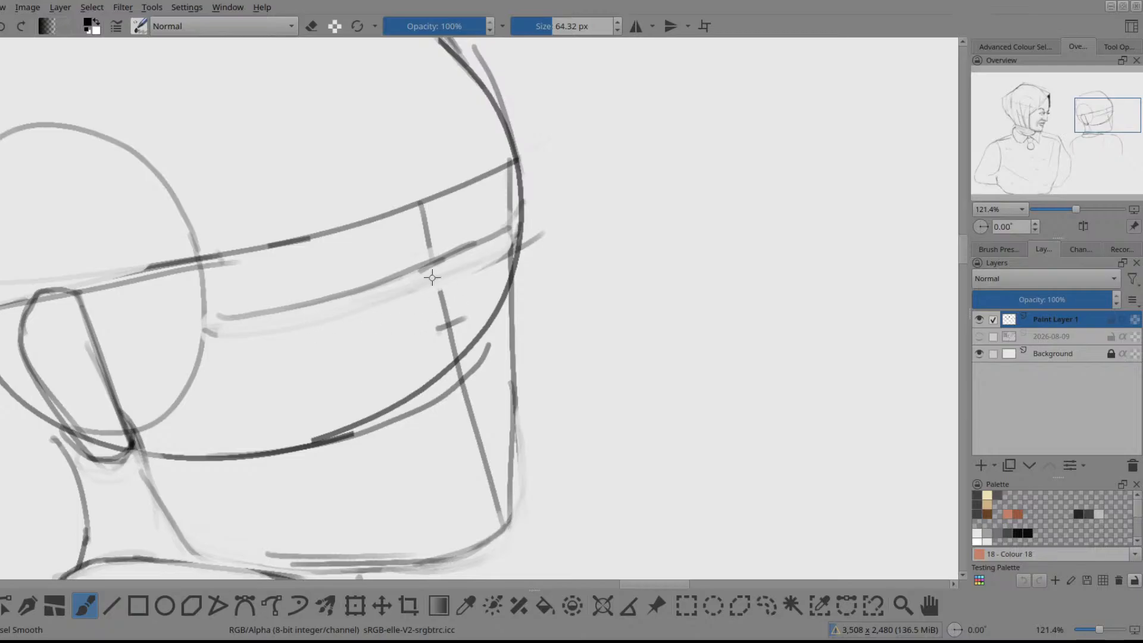
Step: Draw slanted lines on both sides of the centre line for the nose root and a circle for the nose tip
left_click_drag(390, 222, 423, 262)
left_click_drag(449, 195, 444, 257)
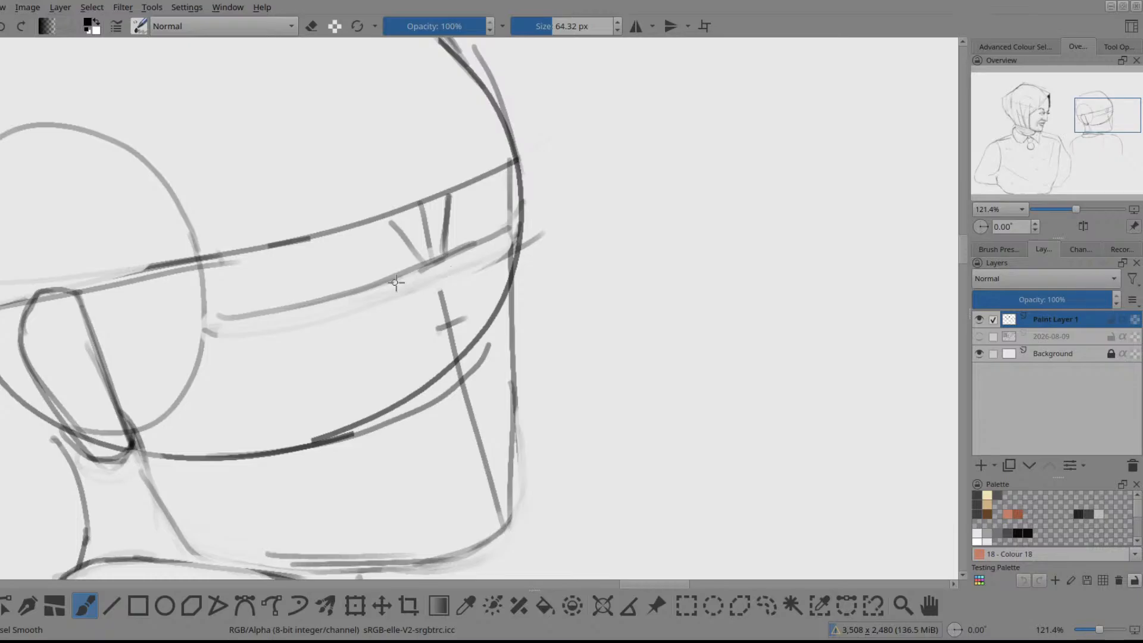
left_click_drag(398, 283, 421, 289)
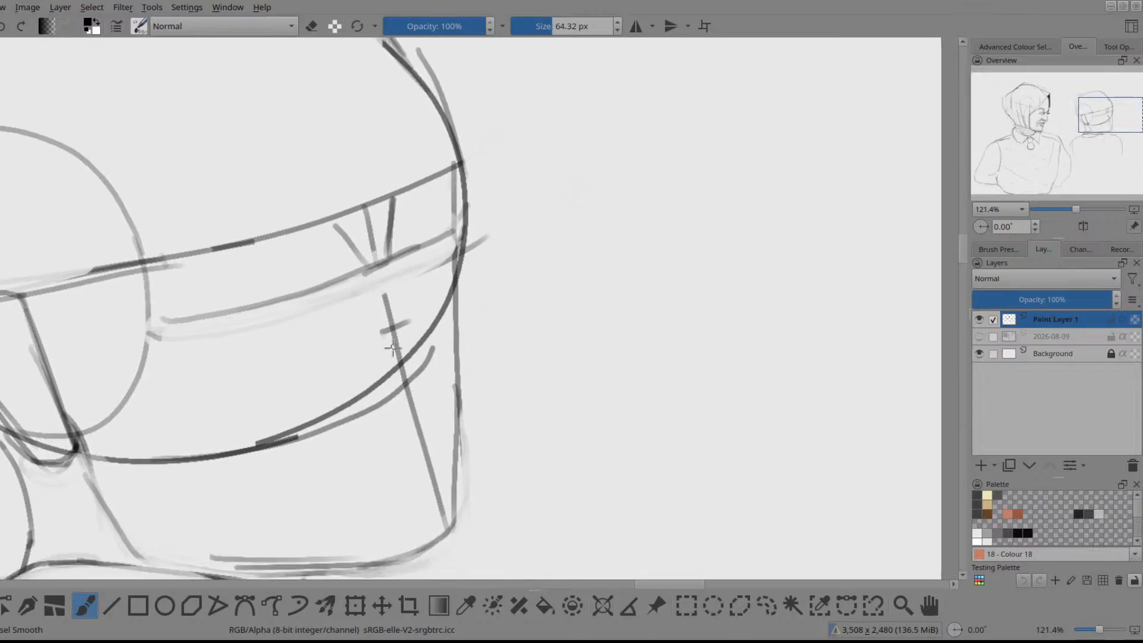
mouse_move(397, 325)
left_mouse_down()
mouse_move(426, 381)
mouse_move(442, 323)
mouse_move(392, 328)
mouse_move(423, 376)
mouse_move(431, 319)
mouse_move(382, 329)
left_mouse_up()
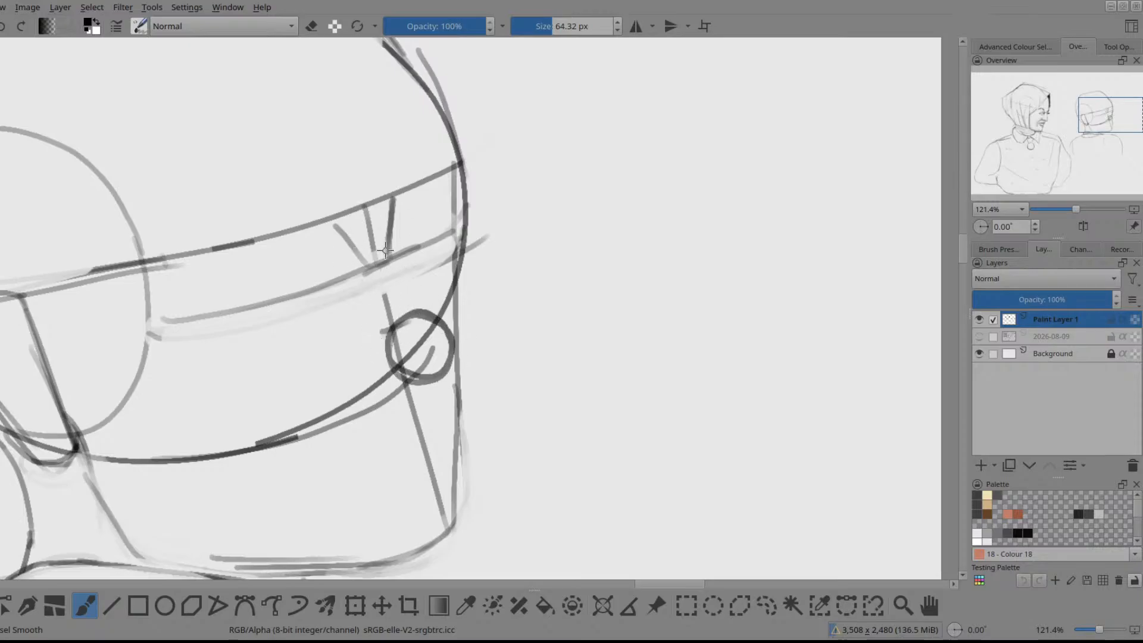
Step: Draw the two sides of the nose bridge from the eye line down to the nose-tip circle
left_click_drag(385, 241, 443, 315)
key("ctrl+z")
mouse_move(385, 240)
left_mouse_down()
mouse_move(459, 337)
mouse_move(430, 364)
mouse_move(443, 356)
left_mouse_up()
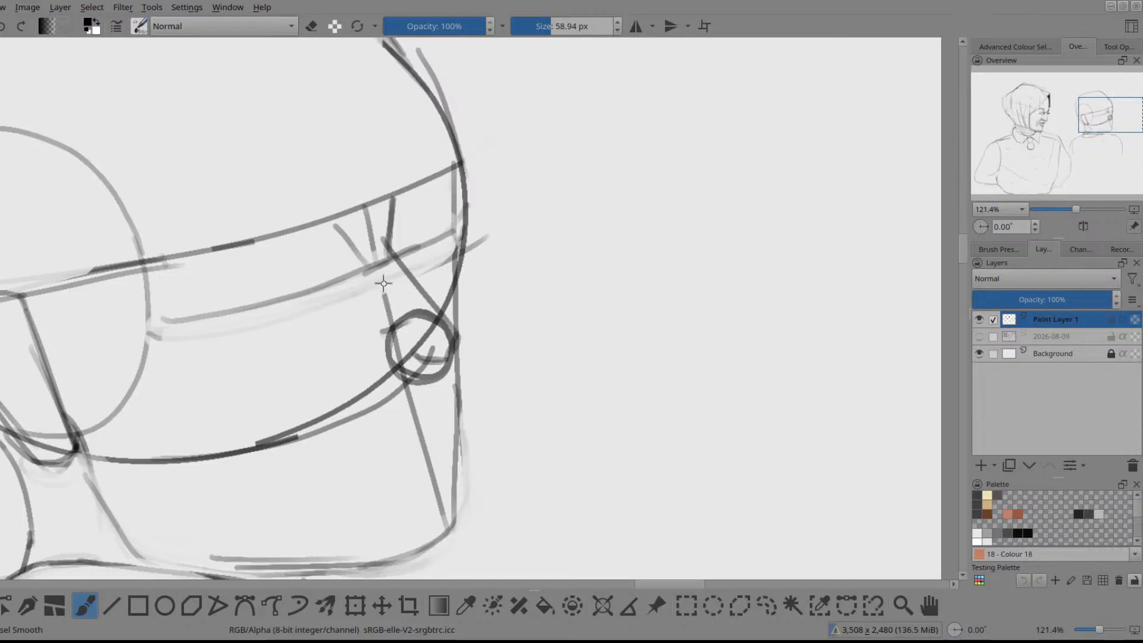
left_click_drag(368, 249, 403, 313)
left_click_drag(372, 253, 411, 355)
key("ctrl+z")
key("ctrl+z")
left_click_drag(372, 257, 419, 355)
key("ctrl+z")
mouse_move(370, 257)
left_mouse_down()
mouse_move(420, 368)
mouse_move(368, 379)
left_mouse_up()
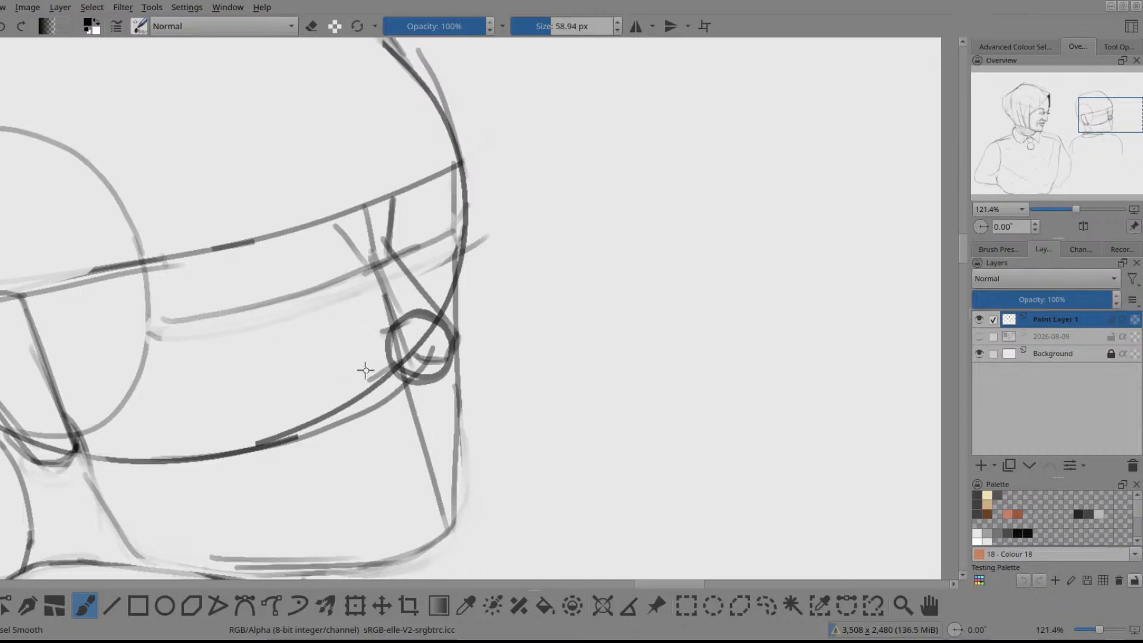
Step: Draw the near nostril wing as a small dark hook, darken the nose tip's underside and erase the overlapping lines between them
mouse_move(357, 356)
left_mouse_down()
mouse_move(377, 376)
mouse_move(367, 380)
mouse_move(431, 370)
left_mouse_up()
mouse_move(357, 360)
left_mouse_down()
mouse_move(367, 379)
mouse_move(440, 367)
mouse_move(400, 364)
mouse_move(372, 379)
mouse_move(425, 376)
mouse_move(453, 346)
left_mouse_up()
key("e")
key("e")
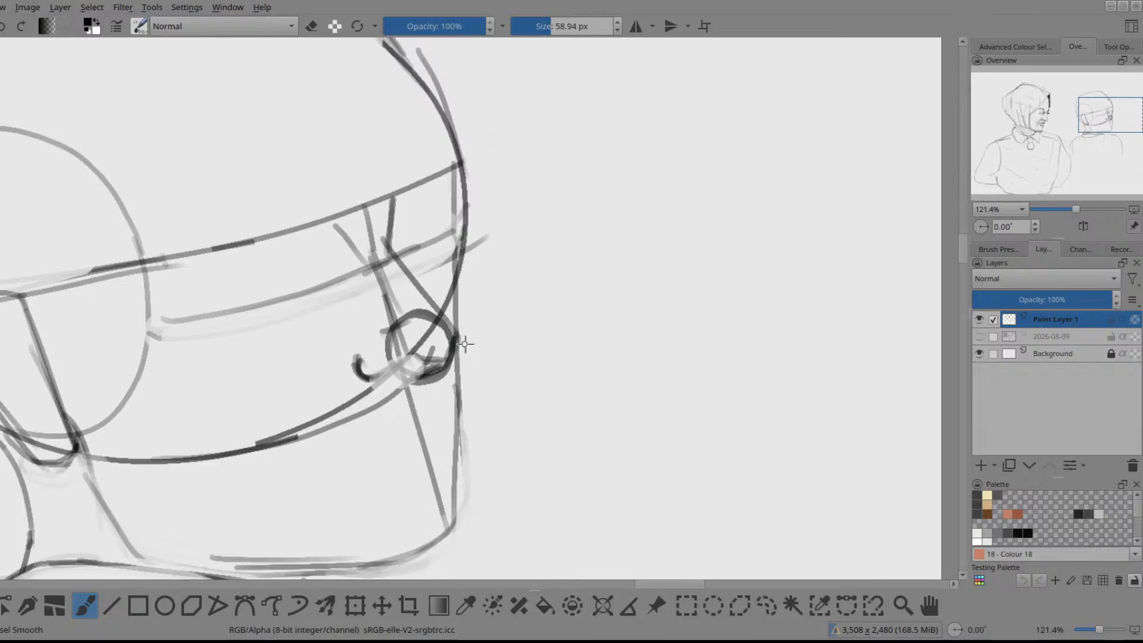
Step: Draw a rounded muzzle shape from nose to chin with a chin circle inside it and a mouth line across it
key("2")
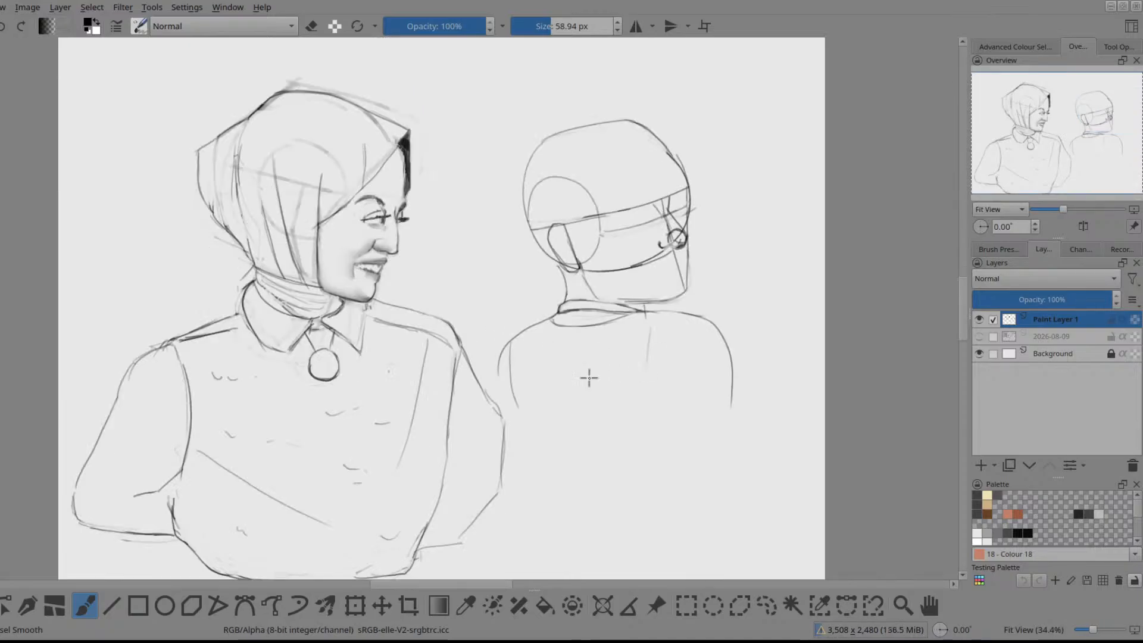
left_click_drag(531, 280, 371, 348)
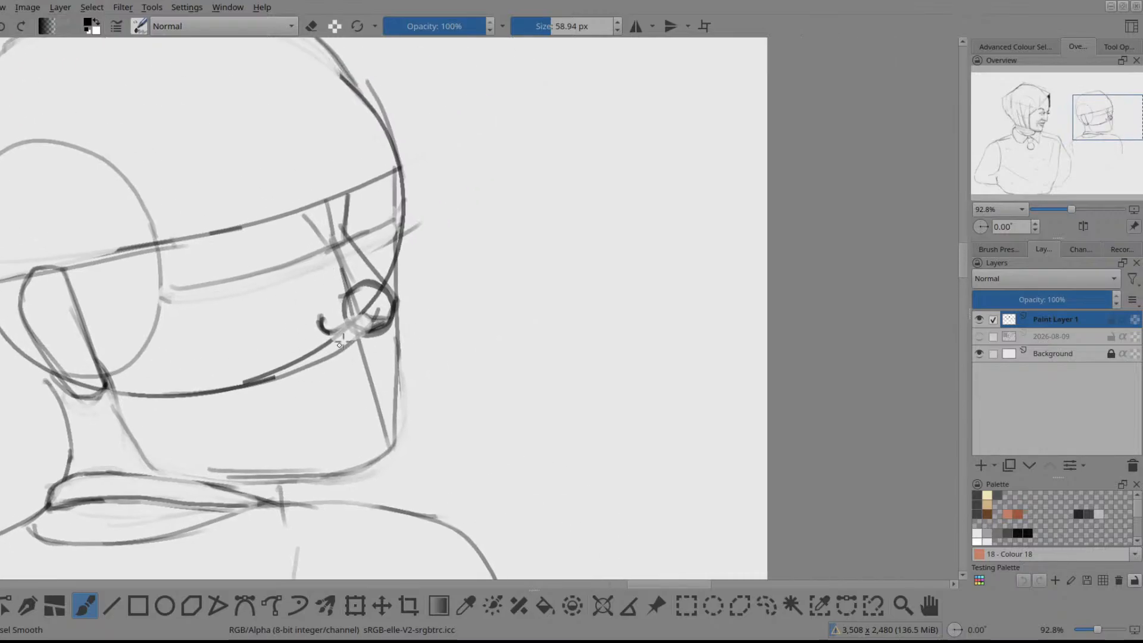
mouse_move(319, 295)
left_mouse_down()
mouse_move(361, 317)
mouse_move(391, 281)
left_mouse_up()
mouse_move(335, 437)
left_mouse_down()
mouse_move(401, 426)
mouse_move(329, 321)
mouse_move(397, 448)
left_mouse_up()
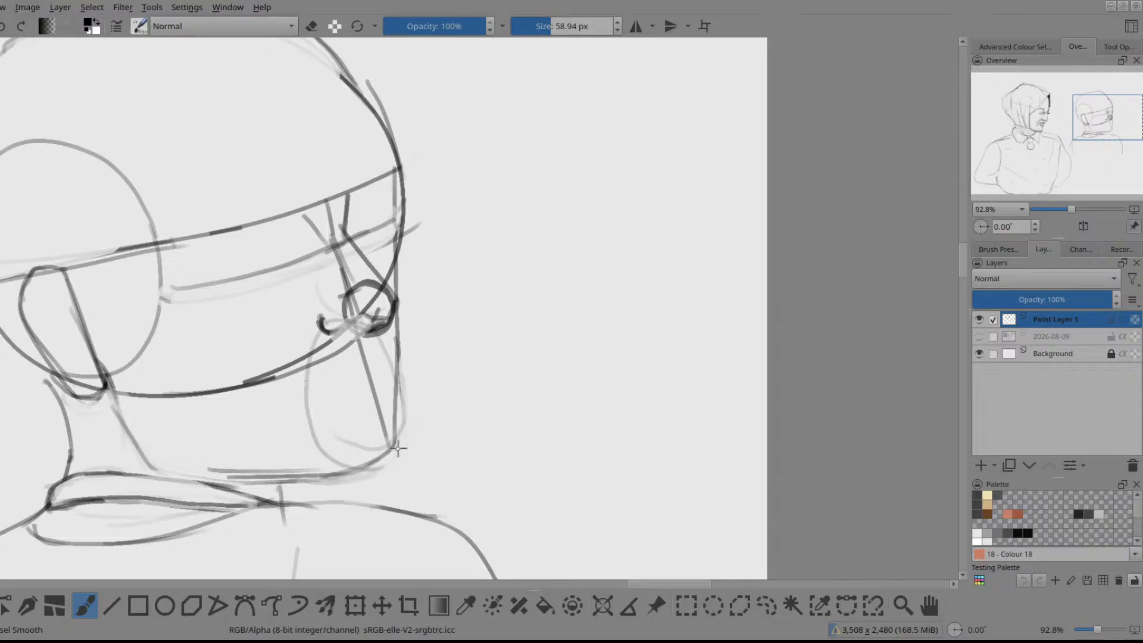
mouse_move(352, 401)
left_mouse_down()
mouse_move(400, 427)
mouse_move(360, 428)
left_mouse_up()
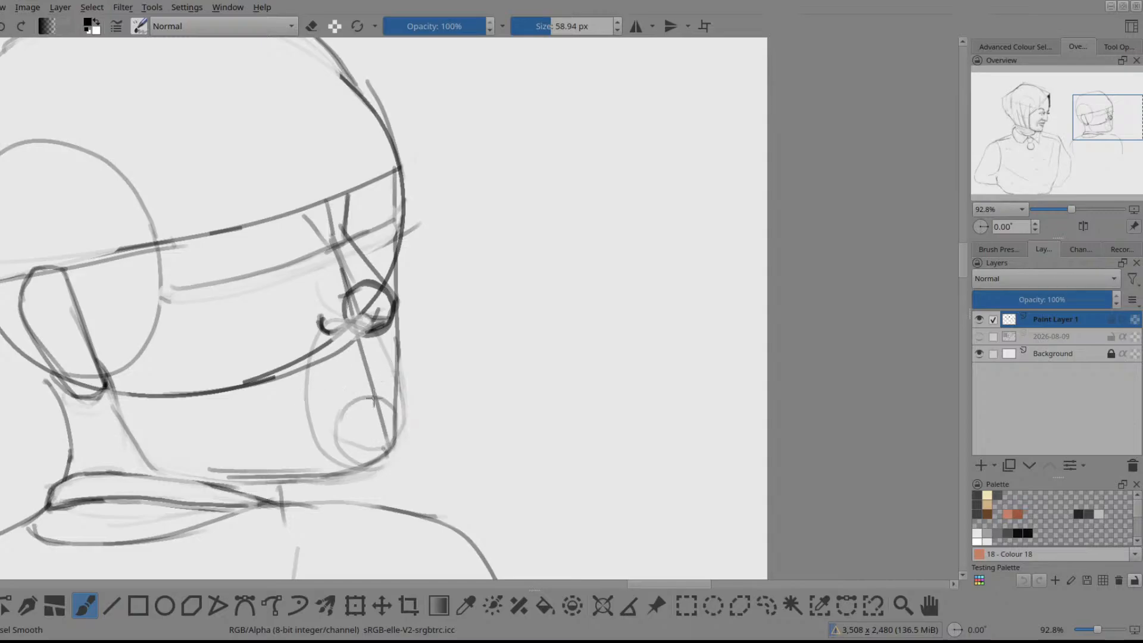
left_click_drag(311, 403, 399, 374)
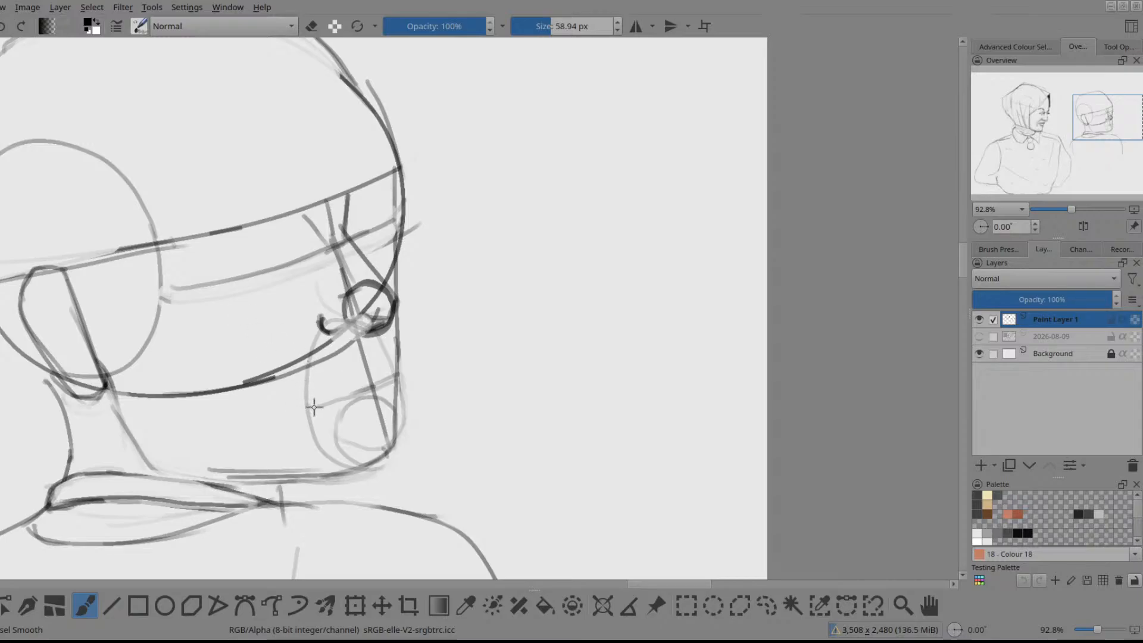
Step: Draw light cheek construction lines from the mouth corner up towards the ear and from the ear down to the chin
left_click_drag(319, 395, 320, 380)
mouse_move(304, 312)
left_mouse_down()
mouse_move(131, 252)
mouse_move(147, 245)
mouse_move(224, 268)
mouse_move(321, 341)
left_mouse_up()
mouse_move(316, 417)
left_mouse_down()
mouse_move(323, 345)
mouse_move(238, 256)
left_mouse_up()
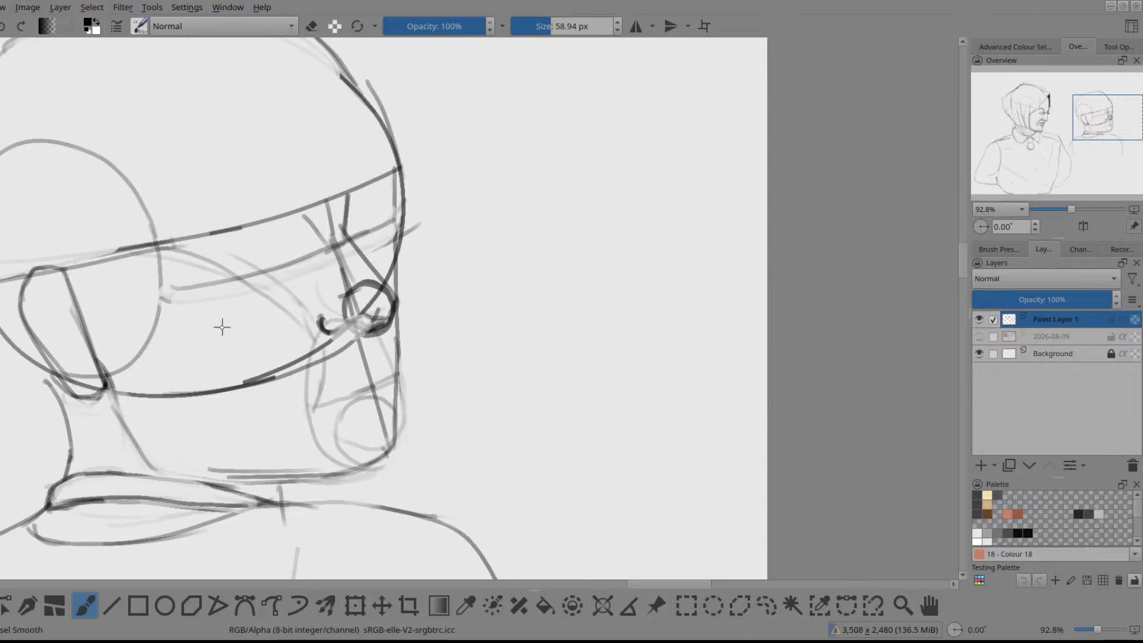
mouse_move(154, 246)
left_mouse_down()
mouse_move(256, 421)
mouse_move(316, 464)
left_mouse_up()
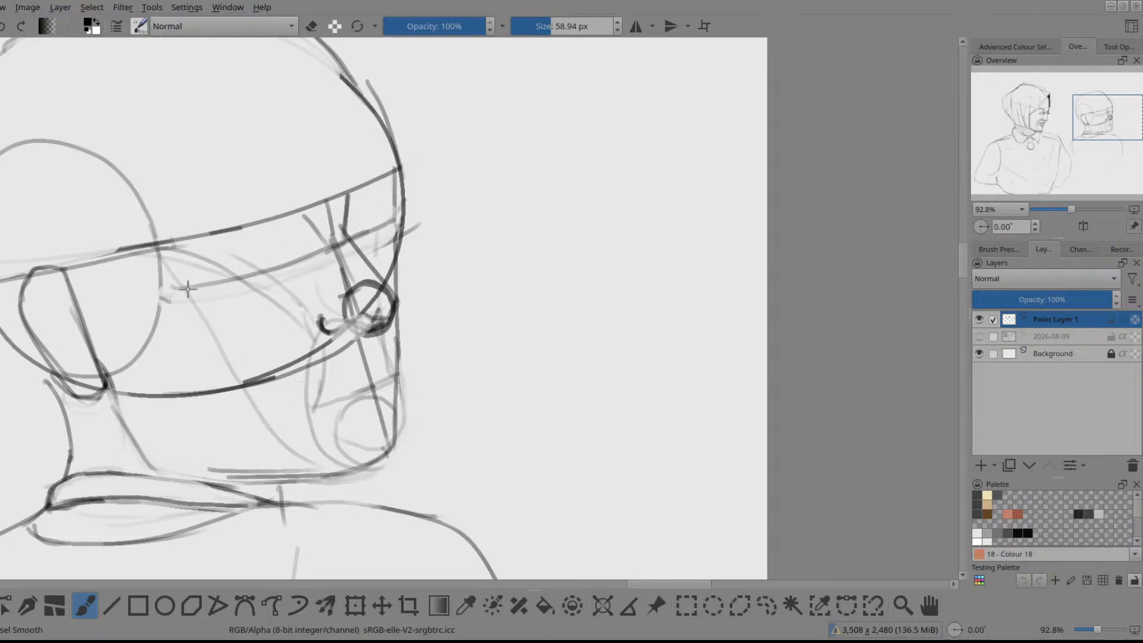
Step: Sketch the eye-socket arcs above the eye line, from the cheek across the nose root to the face's far edge
left_click_drag(403, 221, 249, 216)
key("ctrl+z")
mouse_move(188, 289)
left_mouse_down()
mouse_move(219, 244)
mouse_move(334, 194)
left_mouse_up()
mouse_move(239, 224)
left_mouse_down()
mouse_move(400, 223)
mouse_move(383, 283)
left_mouse_up()
key("ctrl+z")
left_click_drag(314, 226, 381, 251)
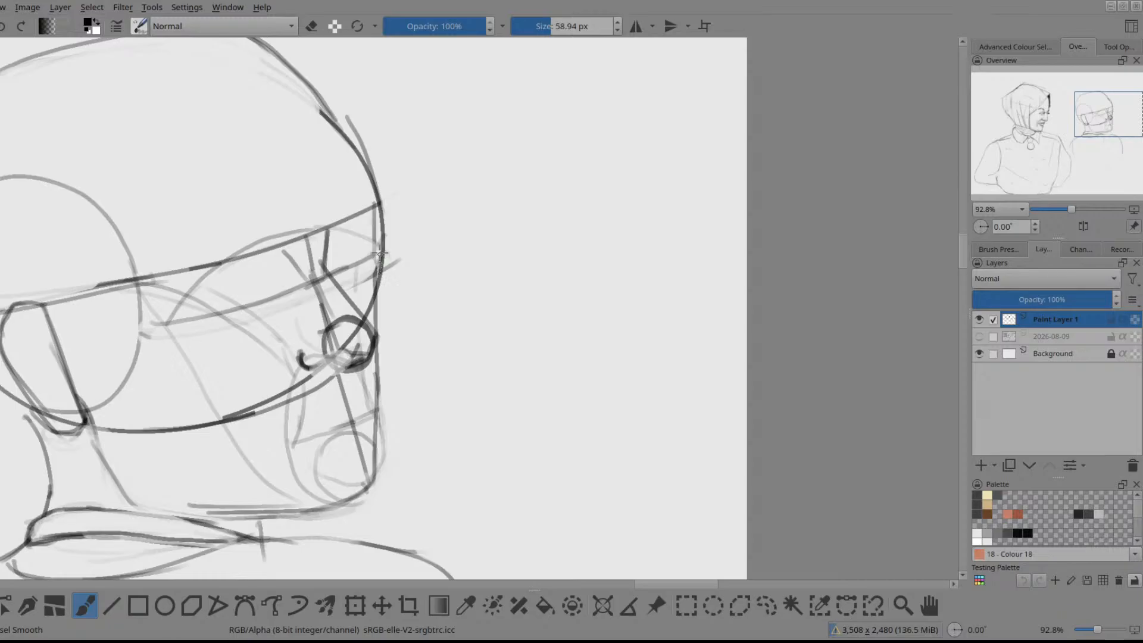
Step: Draw a curved hairline across the upper head from the side oval to the front of the forehead
mouse_move(5, 168)
left_mouse_down()
mouse_move(170, 140)
mouse_move(294, 97)
left_mouse_up()
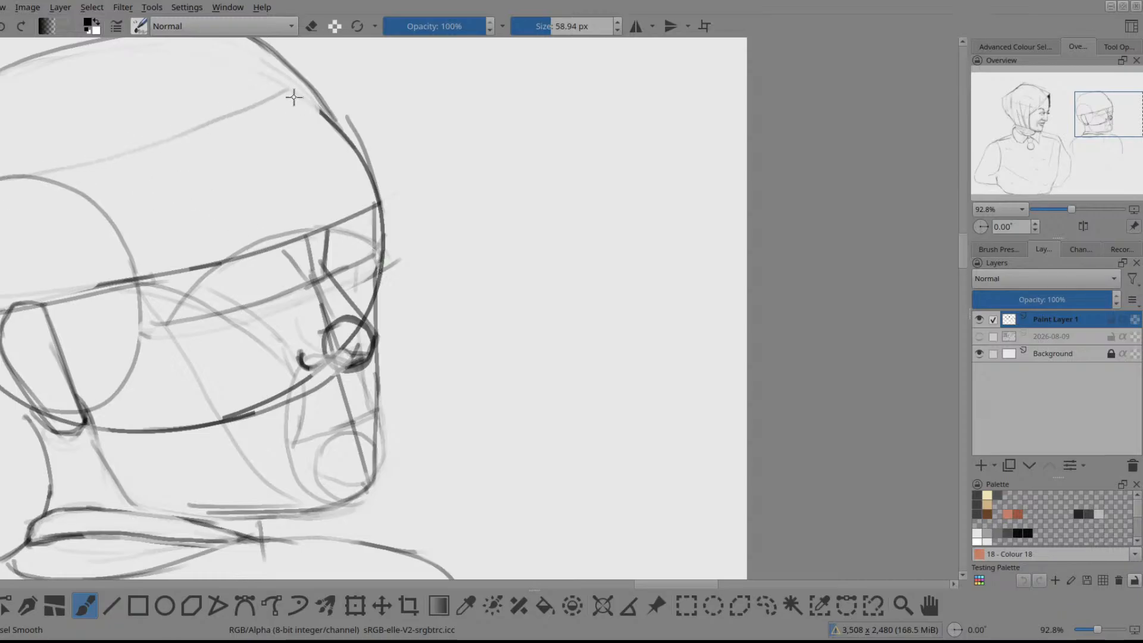
key("ctrl+z")
mouse_move(13, 166)
left_mouse_down()
mouse_move(104, 168)
mouse_move(298, 95)
left_mouse_up()
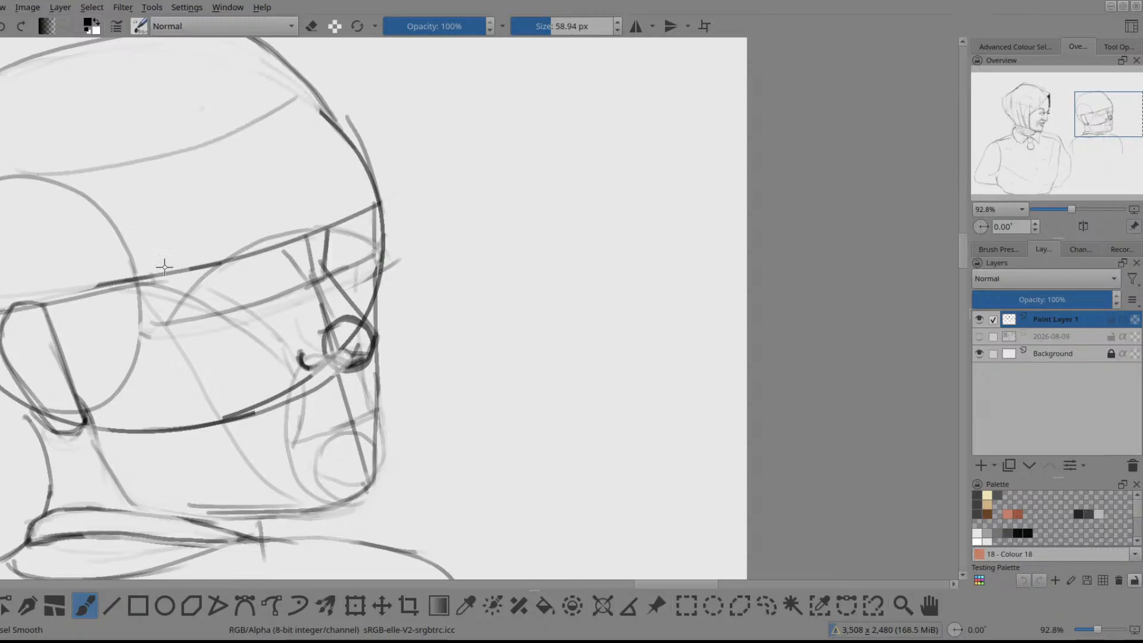
left_click_drag(321, 192, 318, 250)
left_click_drag(266, 152, 333, 178)
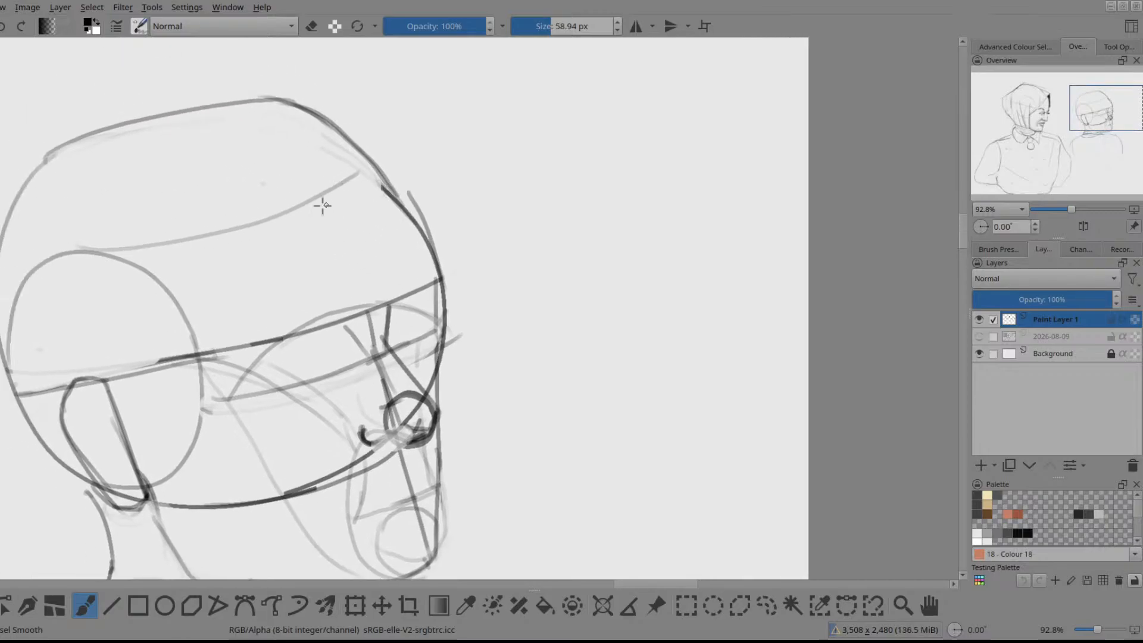
left_click_drag(87, 248, 357, 173)
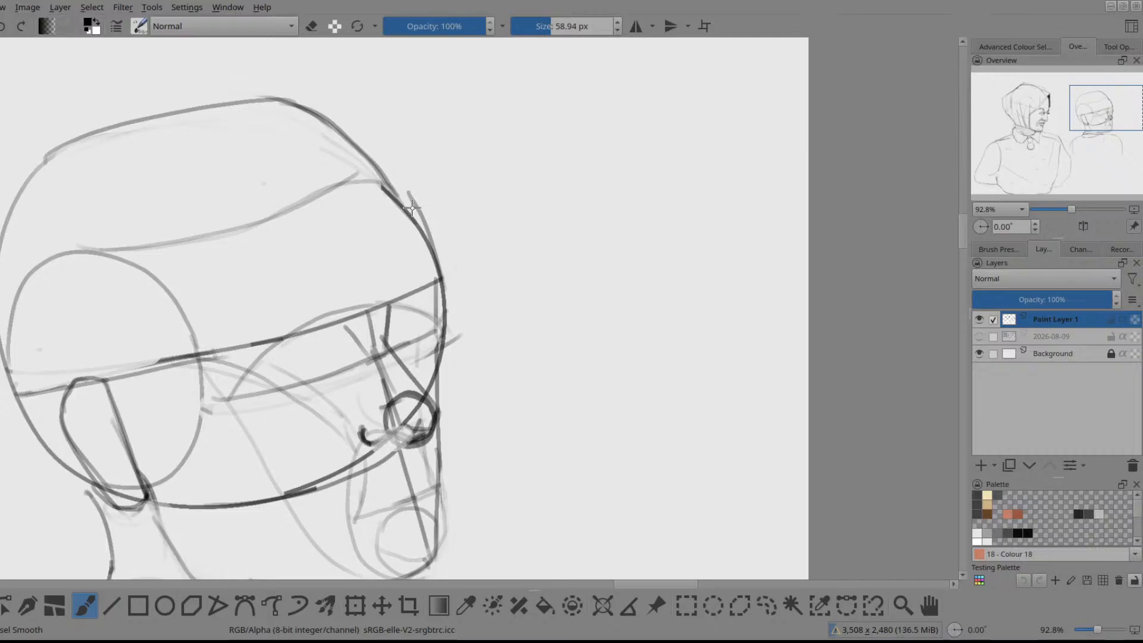
Step: Fade the top and front of the skull outline with the eraser and redraw it as a lower, rounder curve
key("e")
left_click_drag(258, 91, 364, 149)
left_click_drag(291, 98, 405, 202)
left_click_drag(280, 99, 236, 96)
key("e")
left_click_drag(396, 192, 134, 122)
key("ctrl+z")
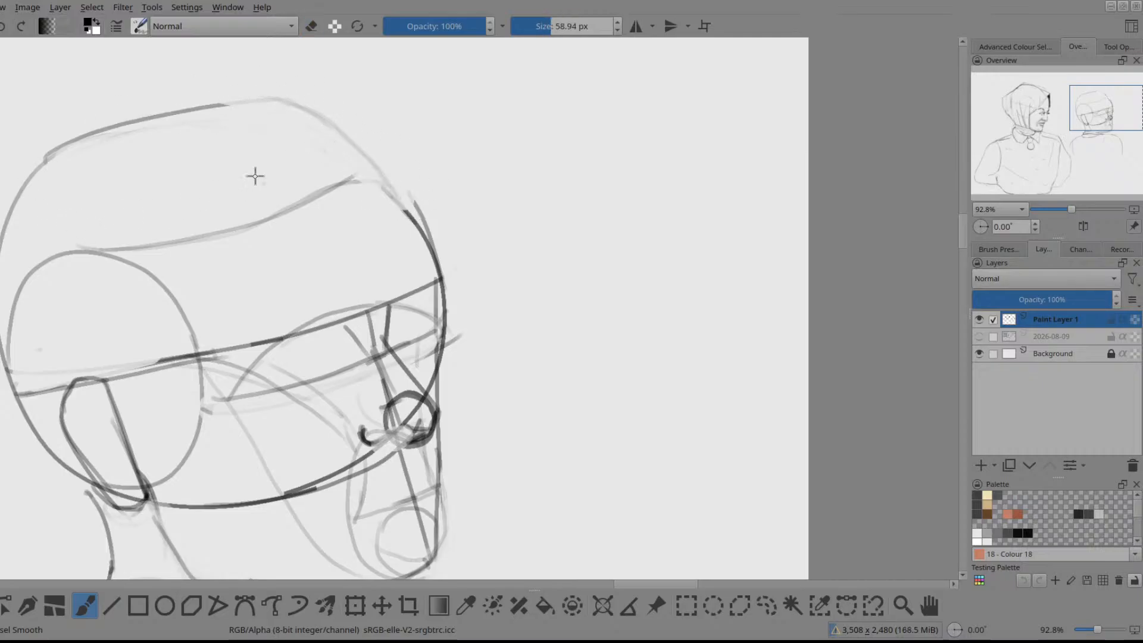
mouse_move(48, 159)
left_mouse_down()
mouse_move(209, 127)
mouse_move(373, 173)
mouse_move(395, 209)
left_mouse_up()
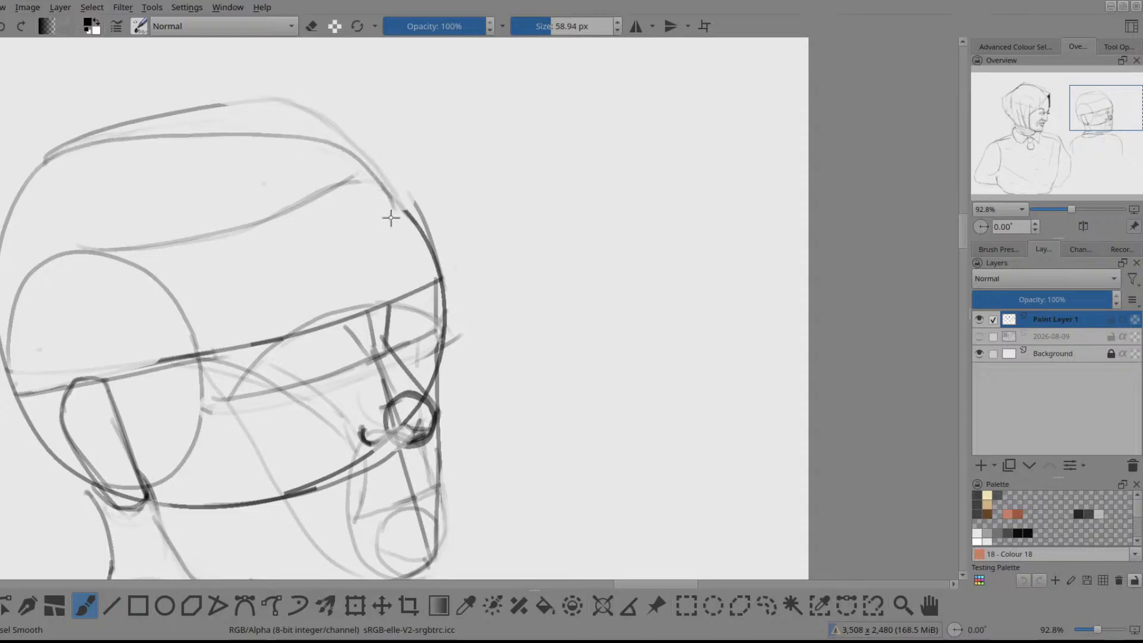
Step: Draw a large forehead circle between hairline and brow line, and add brow-ridge lines along its lower edge
mouse_move(328, 178)
left_mouse_down()
mouse_move(262, 187)
mouse_move(416, 285)
mouse_move(294, 165)
left_mouse_up()
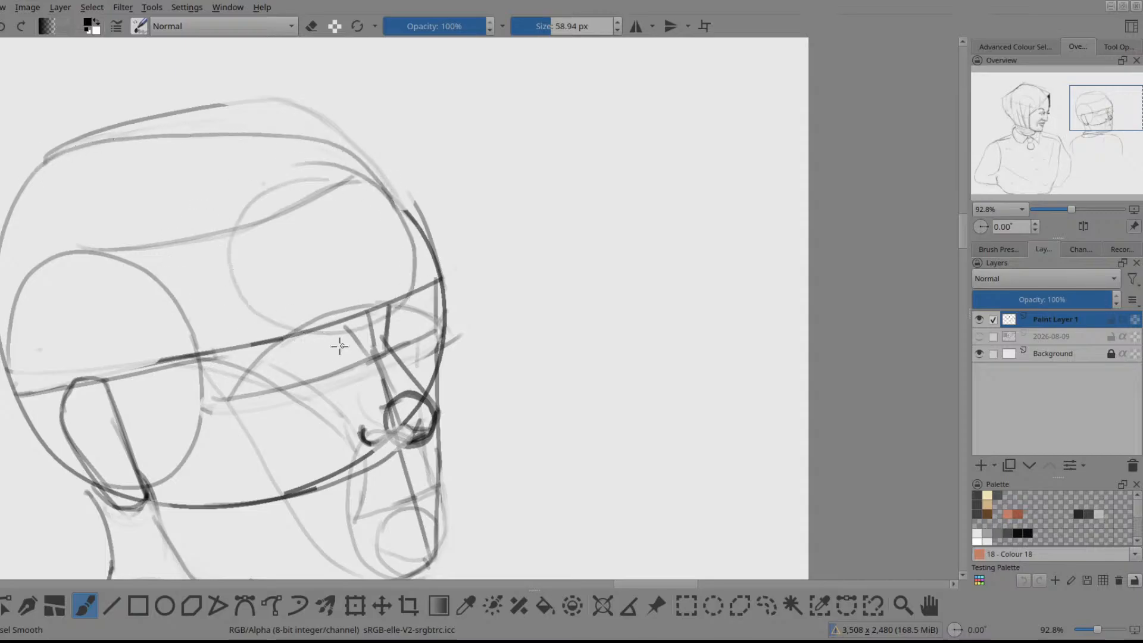
left_click_drag(319, 336, 360, 297)
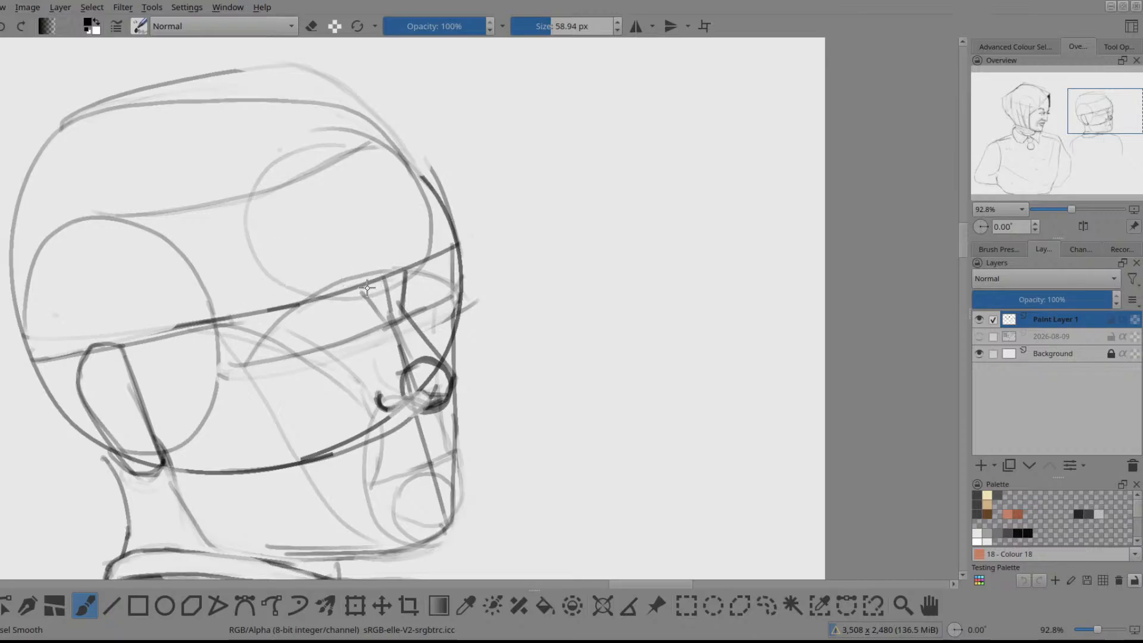
left_click_drag(367, 289, 281, 282)
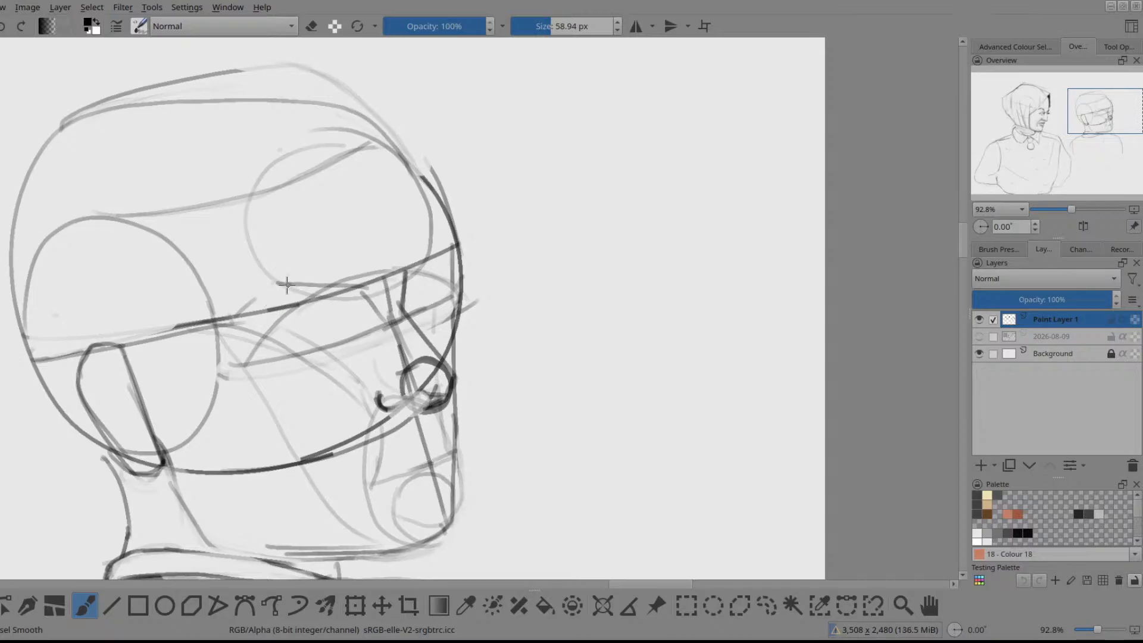
left_click_drag(286, 286, 233, 314)
left_click_drag(388, 285, 417, 274)
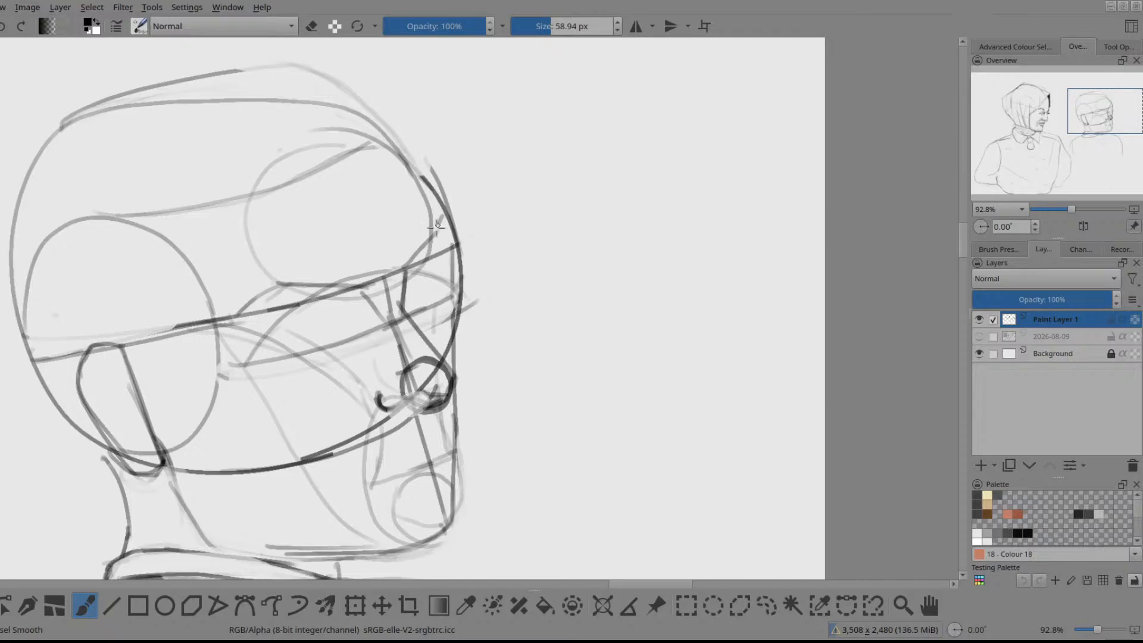
Step: Draw the far side of the face from the brow ridge past the eye socket and cheekbone down to the mouth
mouse_move(436, 226)
left_mouse_down()
mouse_move(411, 271)
mouse_move(458, 238)
left_mouse_up()
left_click_drag(453, 228, 462, 281)
key("ctrl+z")
mouse_move(446, 225)
left_mouse_down()
mouse_move(464, 347)
mouse_move(457, 494)
left_mouse_up()
key("ctrl+z")
key("ctrl+z")
left_click_drag(462, 367, 457, 462)
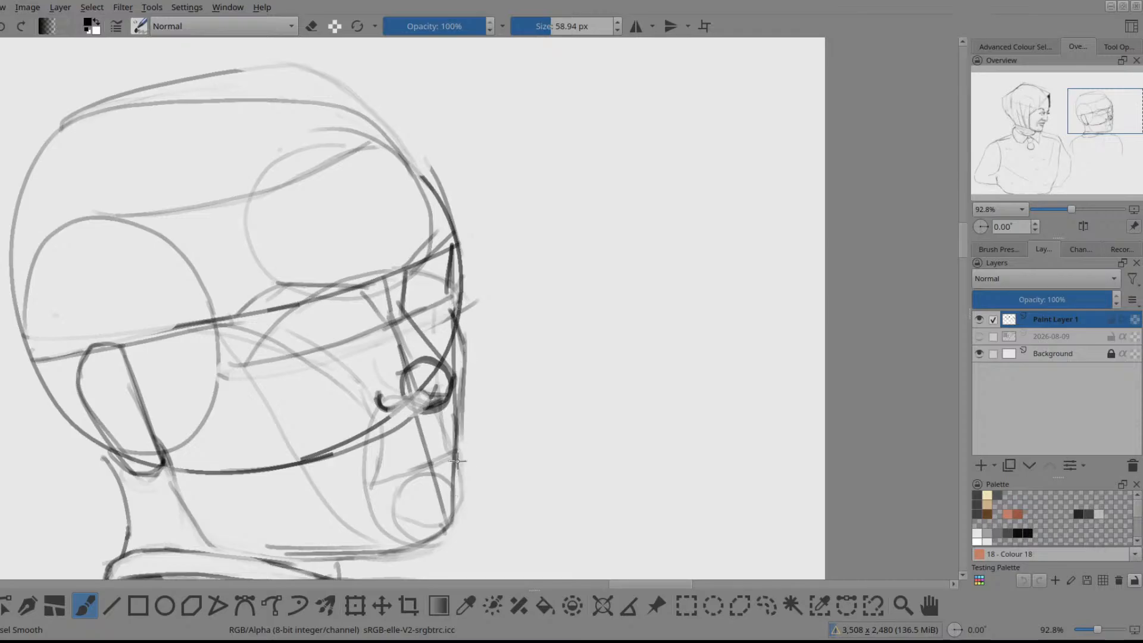
Step: Erase the overlapping construction lines along the face's far edge around the eye and cheekbone
key("e")
left_click_drag(455, 341, 457, 368)
mouse_move(457, 309)
left_mouse_down()
mouse_move(452, 230)
mouse_move(450, 295)
left_mouse_up()
key("e")
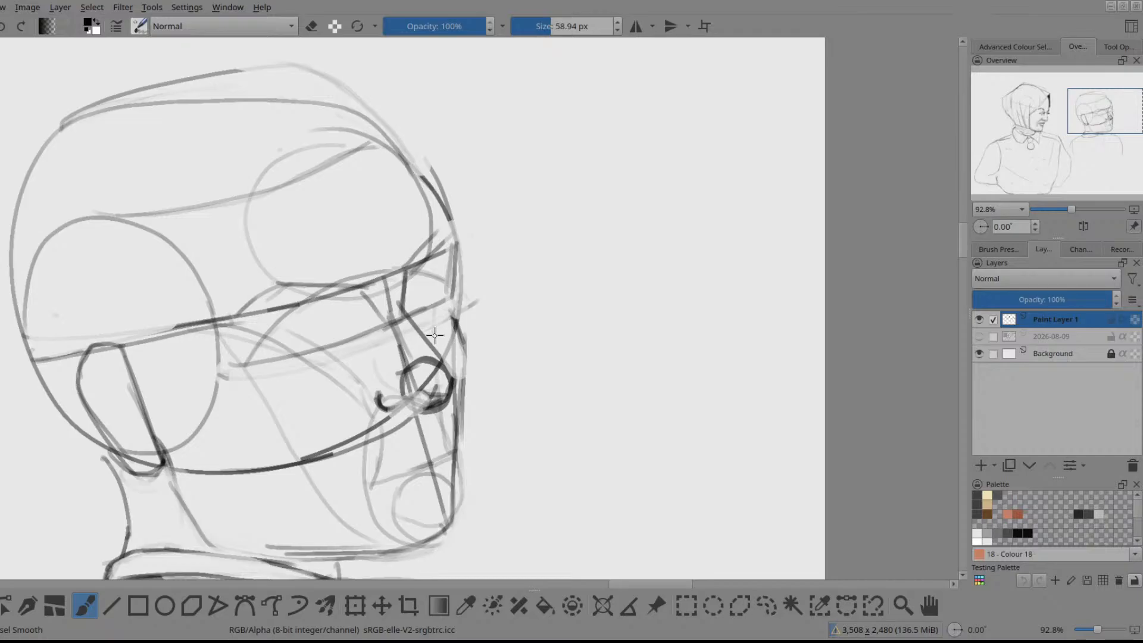
Step: Clean up the far eye-socket contour with the eraser and redraw it as one edge from brow to cheekbone
left_click_drag(426, 297, 454, 314)
key("e")
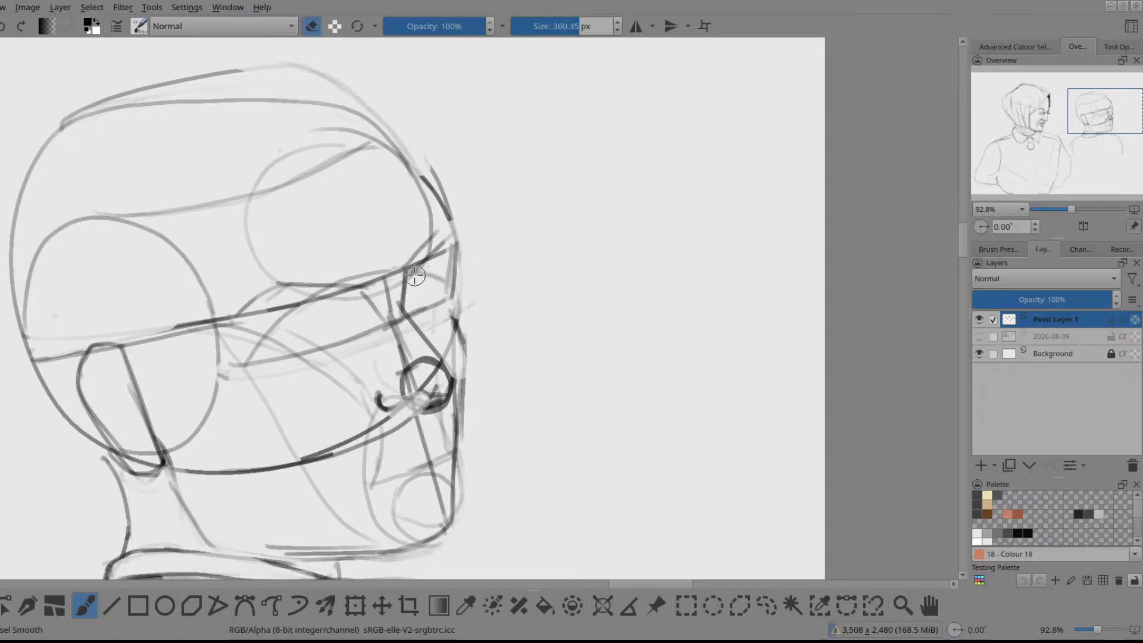
key("e")
key("e")
key("e")
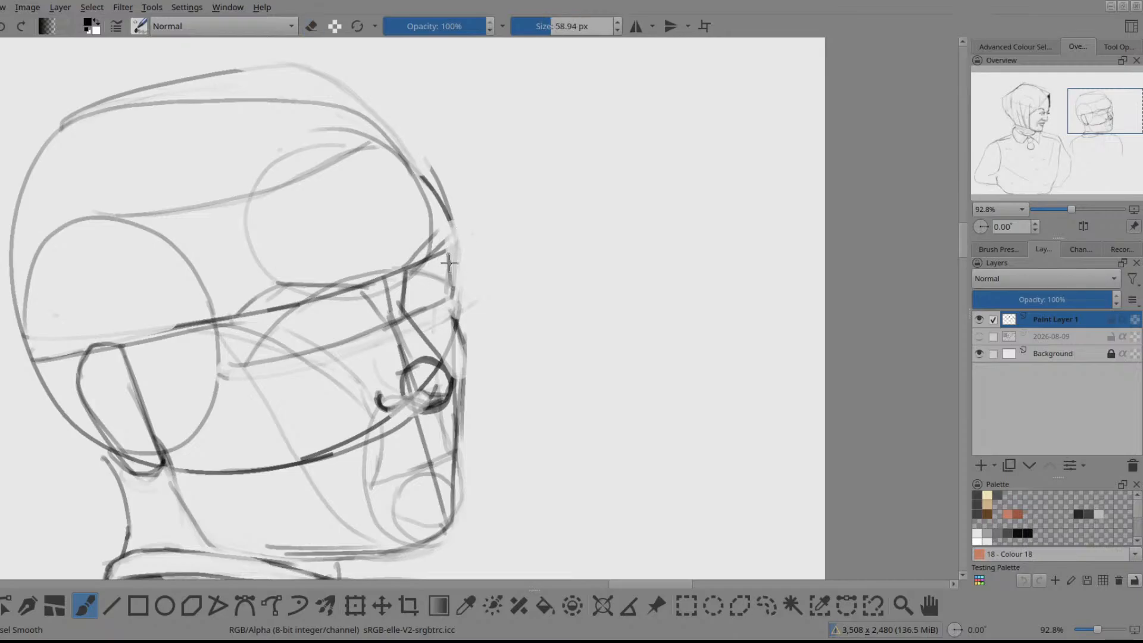
key("e")
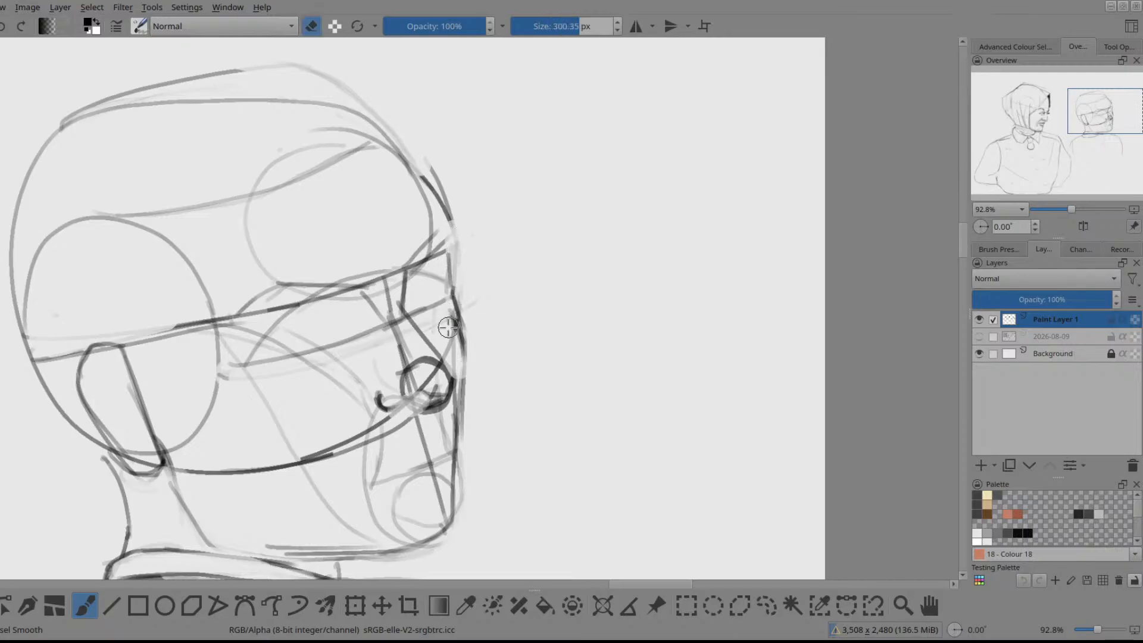
key("e")
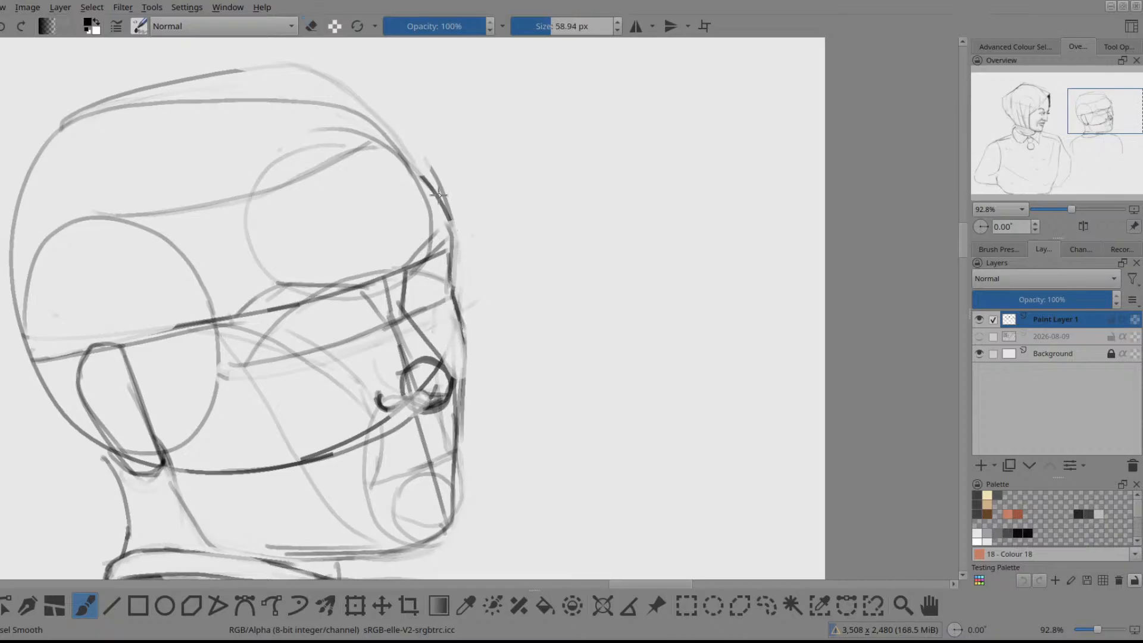
Step: Darken the forehead contour above the far brow and draw strokes along the back of the skull behind the ear
left_click_drag(415, 169, 460, 246)
left_click_drag(356, 249, 393, 185)
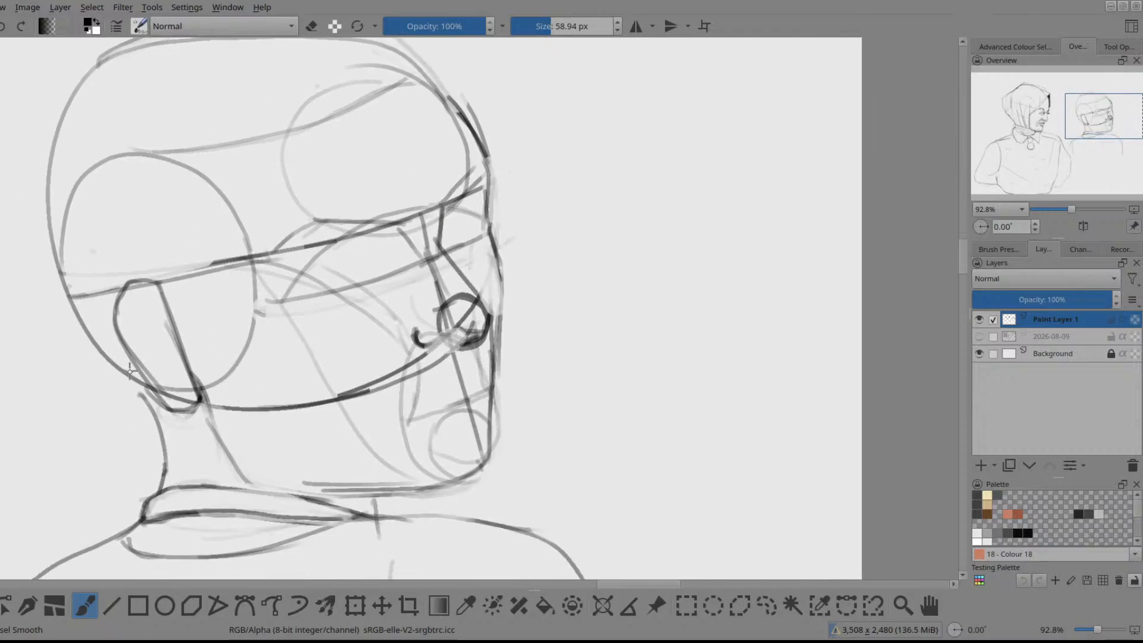
left_click_drag(86, 338, 161, 423)
left_click_drag(86, 355, 153, 416)
left_click_drag(355, 335, 516, 334)
left_click_drag(477, 95, 474, 237)
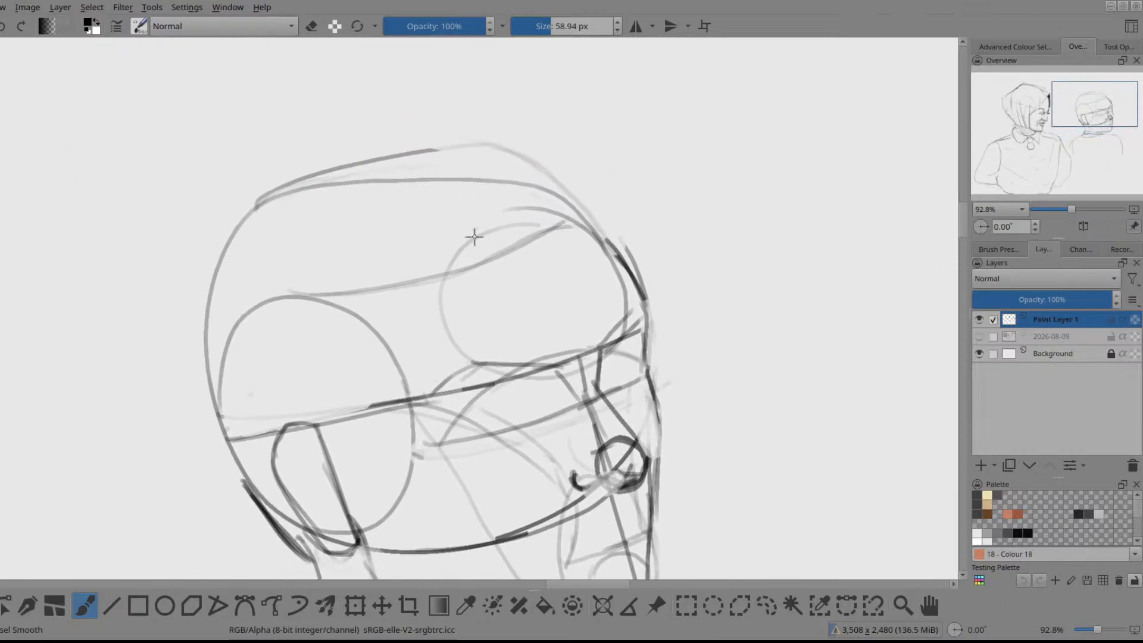
Step: Lighten the old lines across the top of the skull with the eraser and redraw the crown as a darker, fuller curve
key("e")
left_click_drag(303, 176, 579, 143)
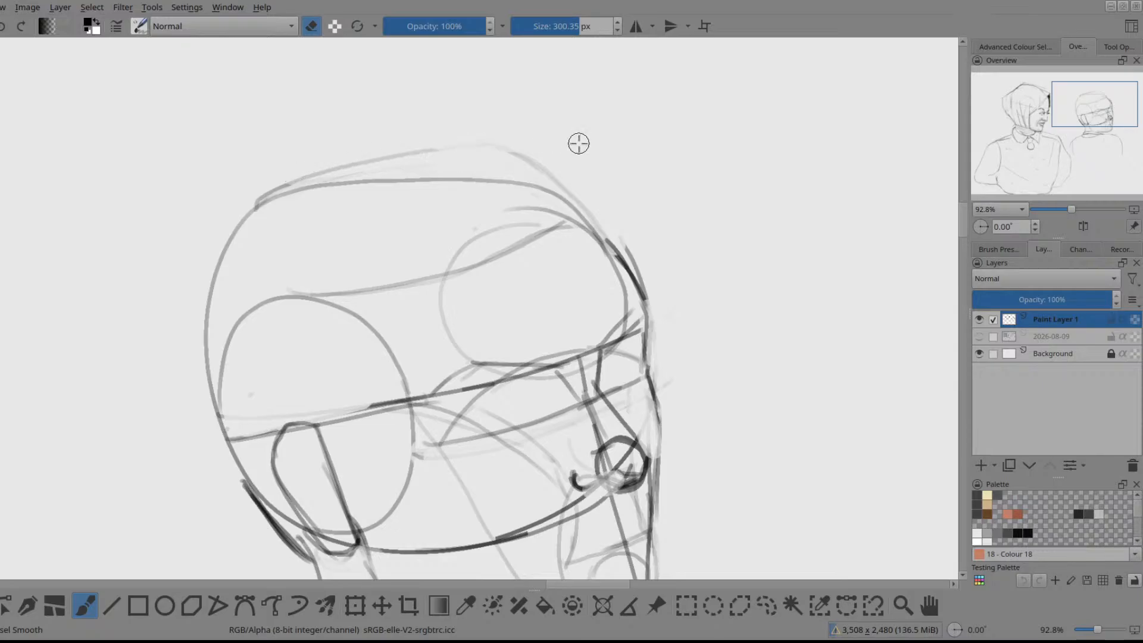
mouse_move(304, 199)
left_mouse_down()
mouse_move(483, 175)
mouse_move(551, 178)
left_mouse_up()
key("e")
mouse_move(284, 185)
left_mouse_down()
mouse_move(370, 161)
mouse_move(604, 219)
left_mouse_up()
left_click_drag(674, 301, 650, 312)
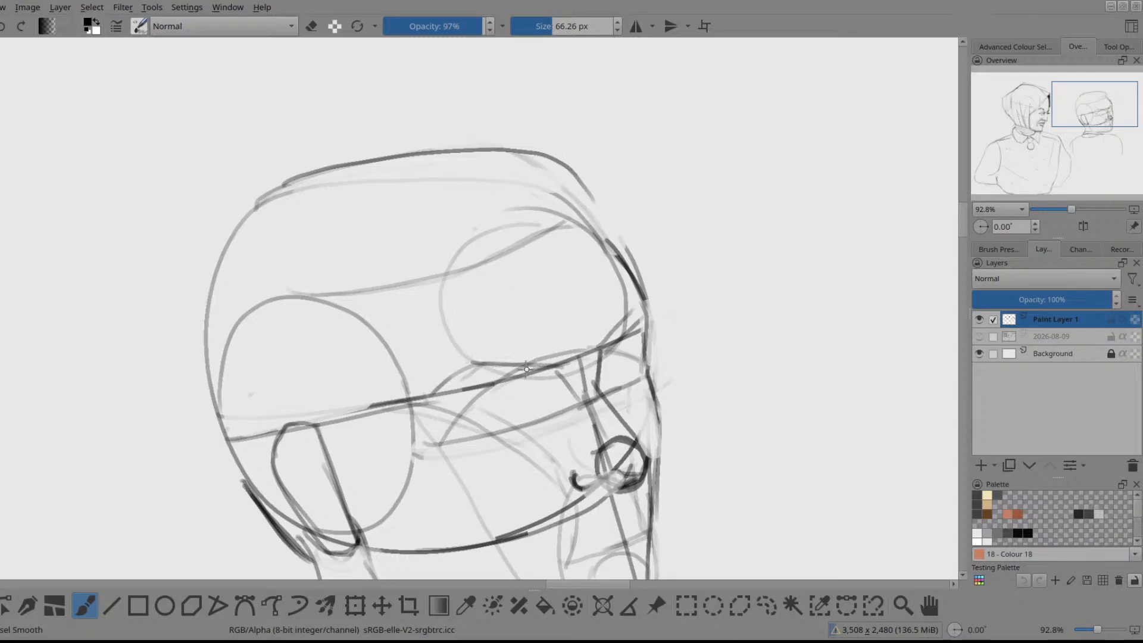
Step: Add a small, light mark just in front of the ear on the side of the head
left_click_drag(420, 303, 421, 265)
left_click_drag(445, 341, 416, 334)
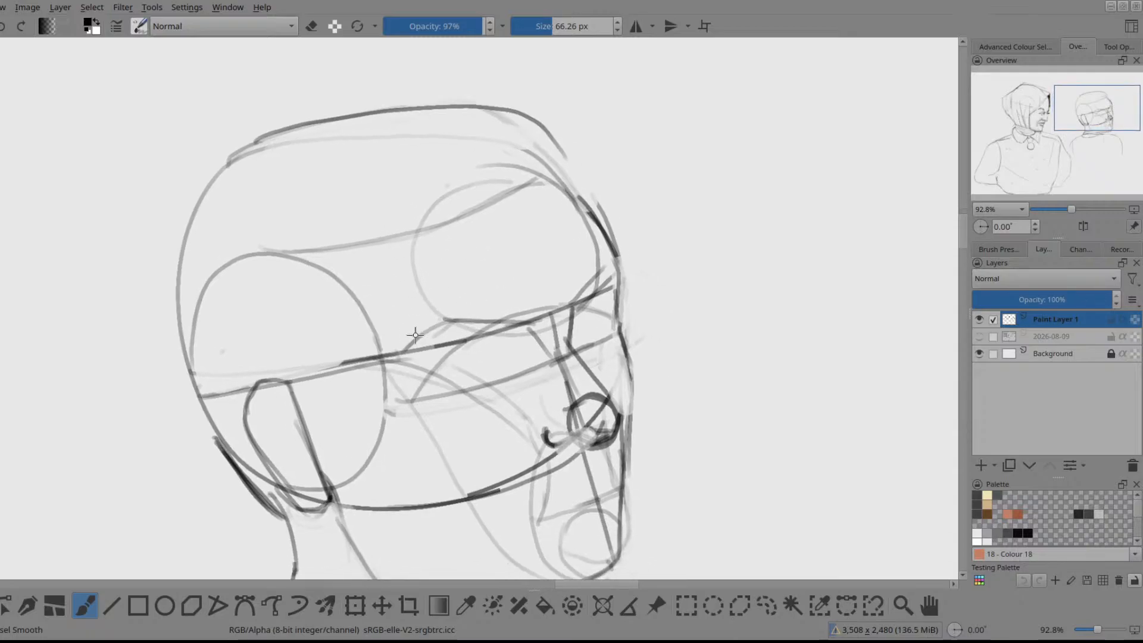
left_click(333, 441)
left_click_drag(310, 438, 341, 433)
left_click_drag(251, 412, 259, 349)
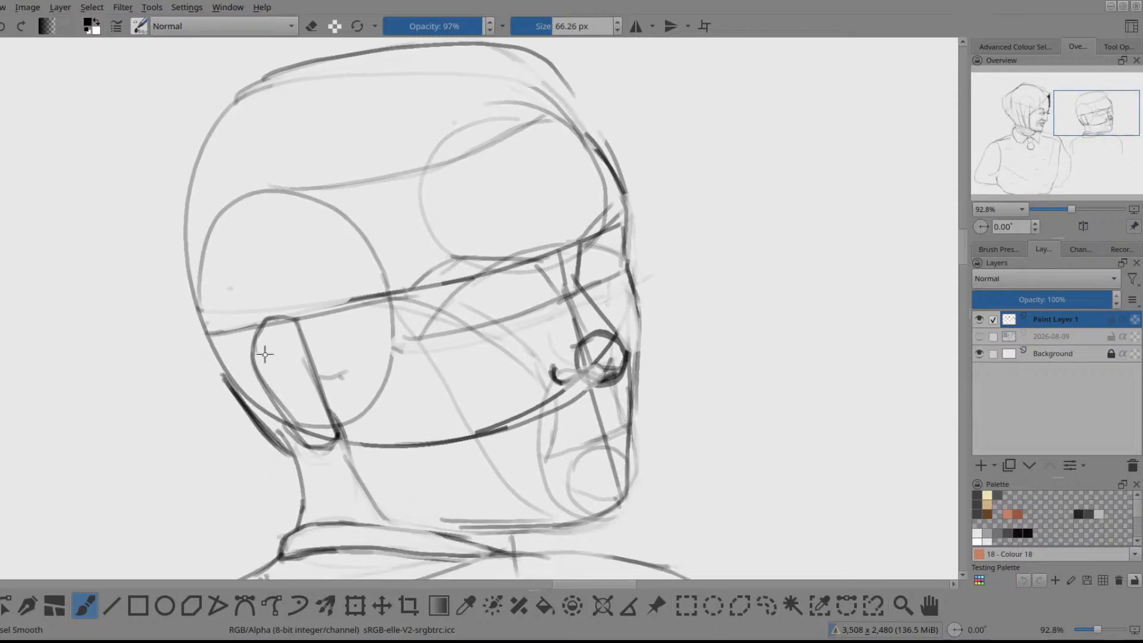
Step: Draw a rounded hair bun behind the back of the head, with a wavy lower edge meeting the nape
mouse_move(181, 275)
left_mouse_down()
mouse_move(154, 302)
mouse_move(103, 301)
left_mouse_up()
key("ctrl+z")
mouse_move(182, 275)
left_mouse_down()
mouse_move(124, 314)
mouse_move(116, 363)
left_mouse_up()
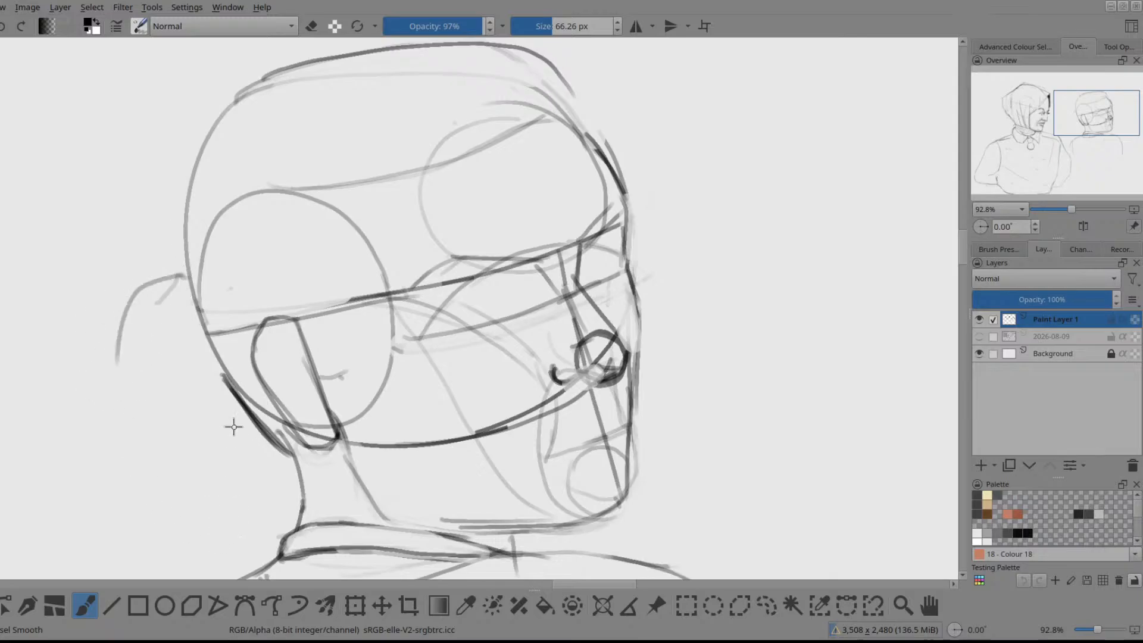
mouse_move(235, 419)
left_mouse_down()
mouse_move(184, 403)
mouse_move(132, 407)
left_mouse_up()
mouse_move(111, 332)
left_mouse_down()
mouse_move(113, 373)
mouse_move(158, 421)
mouse_move(171, 411)
left_mouse_up()
Step: Draw a light eyeball circle in the near eye socket and a partial one in the far socket
left_click_drag(374, 392, 288, 413)
left_click_drag(417, 407, 376, 359)
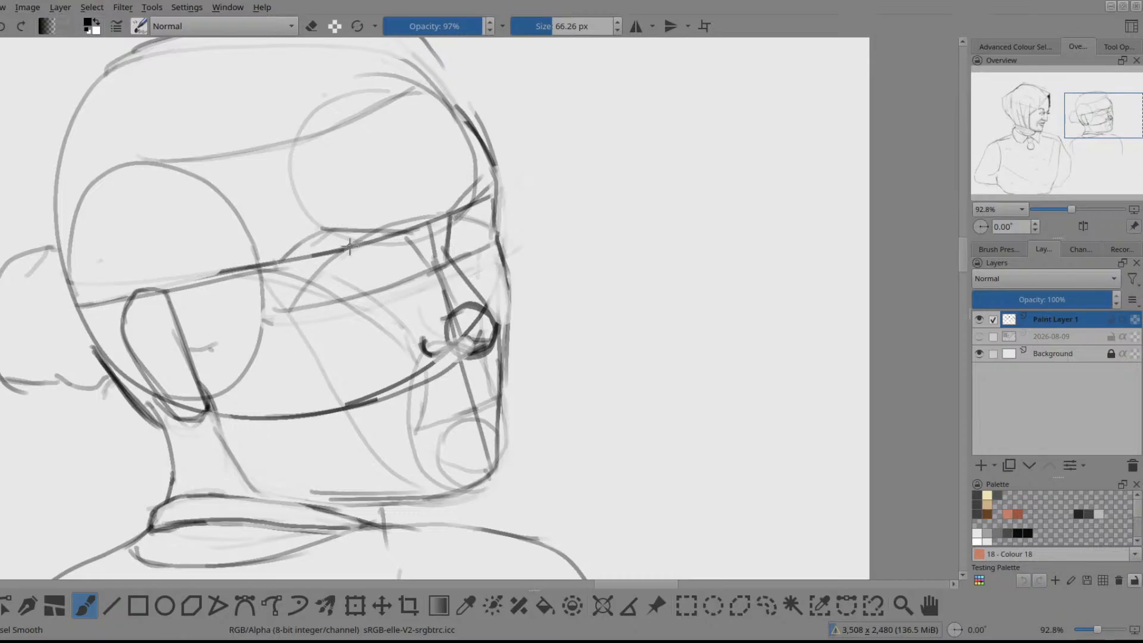
mouse_move(337, 255)
left_mouse_down()
mouse_move(400, 299)
mouse_move(388, 251)
mouse_move(354, 244)
mouse_move(333, 297)
mouse_move(400, 325)
mouse_move(411, 255)
mouse_move(342, 252)
left_mouse_up()
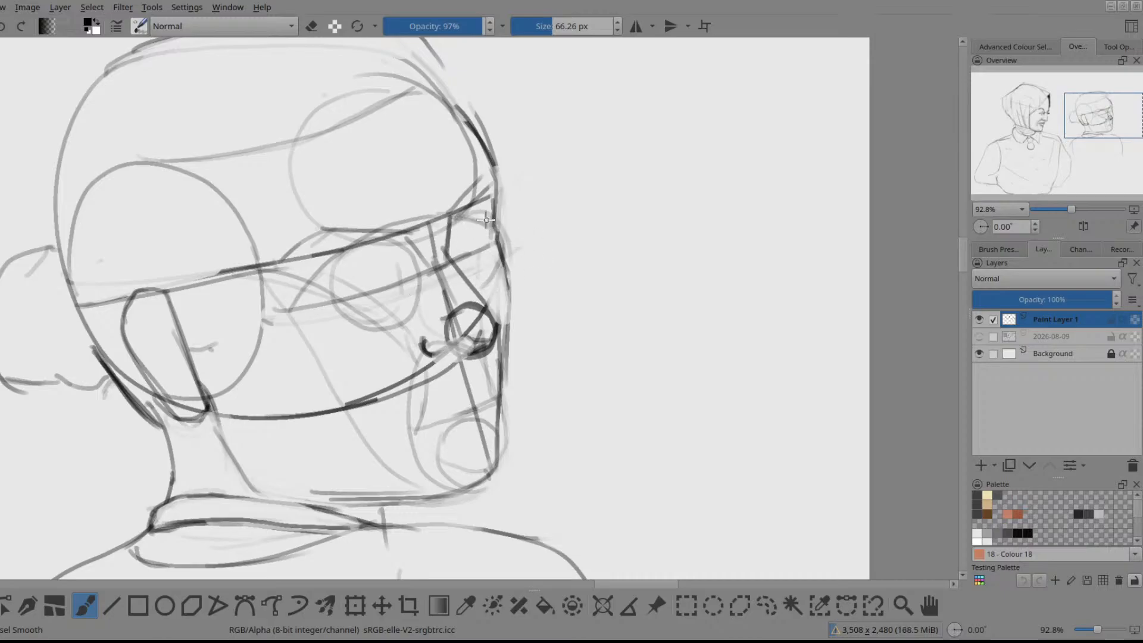
mouse_move(455, 230)
left_mouse_down()
mouse_move(483, 219)
mouse_move(493, 233)
left_mouse_up()
Step: Draw the upper and lower eyelids over the near eyeball, and add short curved lids to the far eye
key("2")
mouse_move(568, 274)
left_mouse_down()
mouse_move(604, 198)
mouse_move(590, 139)
left_mouse_up()
mouse_move(590, 139)
left_mouse_down()
mouse_move(320, 235)
mouse_move(312, 196)
left_mouse_up()
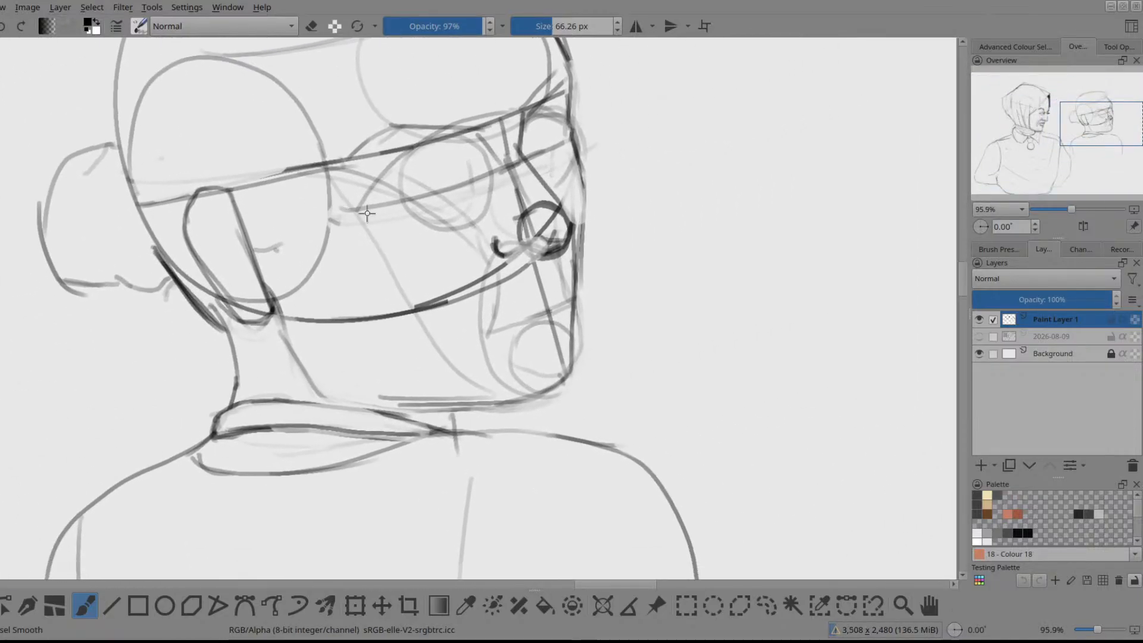
left_click_drag(443, 241, 439, 273)
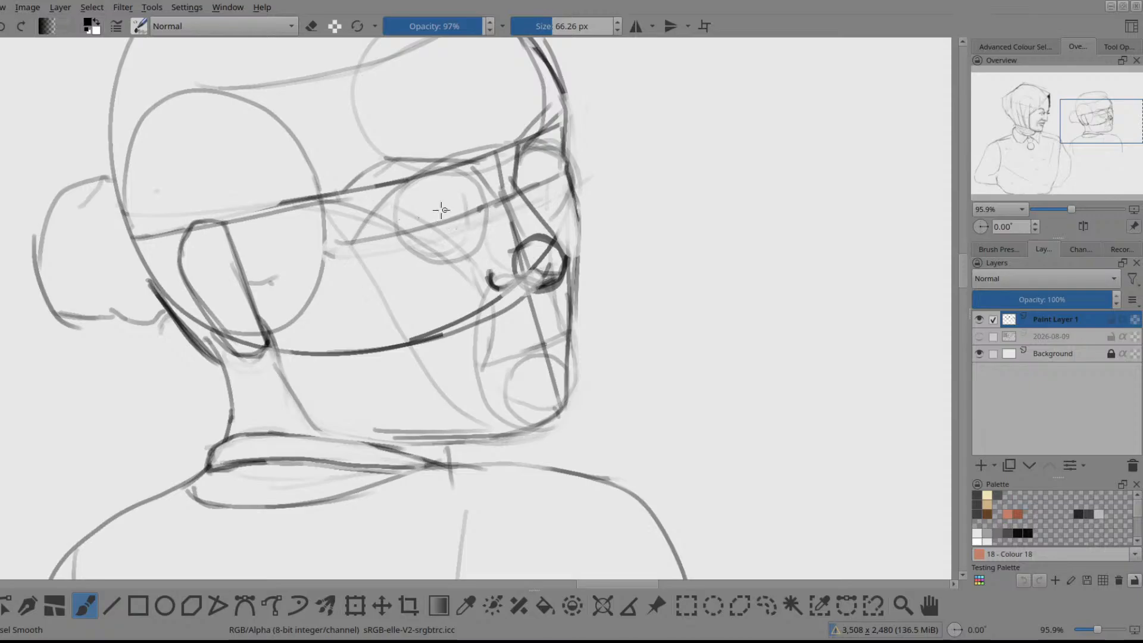
left_click_drag(451, 192, 481, 205)
mouse_move(440, 189)
left_mouse_down()
mouse_move(483, 208)
mouse_move(428, 194)
mouse_move(394, 234)
mouse_move(426, 198)
left_mouse_up()
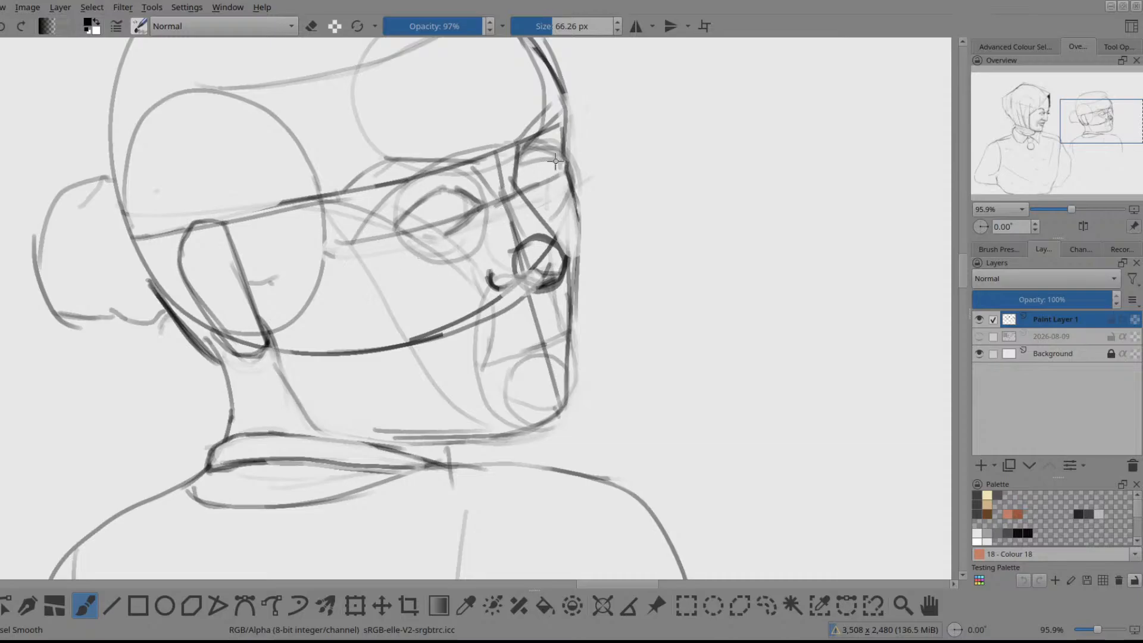
mouse_move(524, 161)
left_mouse_down()
mouse_move(569, 171)
mouse_move(516, 164)
left_mouse_up()
Step: Lighten the construction lines along the nose bridge, nose ball and far cheek with the eraser
key("e")
left_click_drag(517, 196, 536, 231)
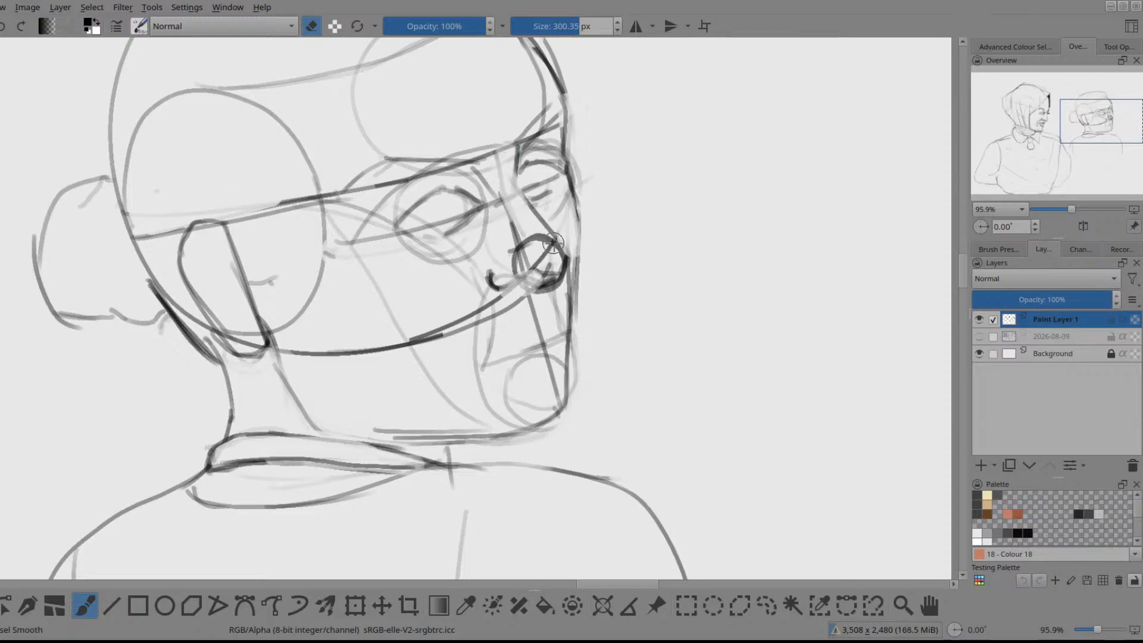
mouse_move(545, 293)
left_mouse_down()
mouse_move(495, 273)
mouse_move(591, 219)
left_mouse_up()
left_click_drag(635, 292, 550, 281)
key("e")
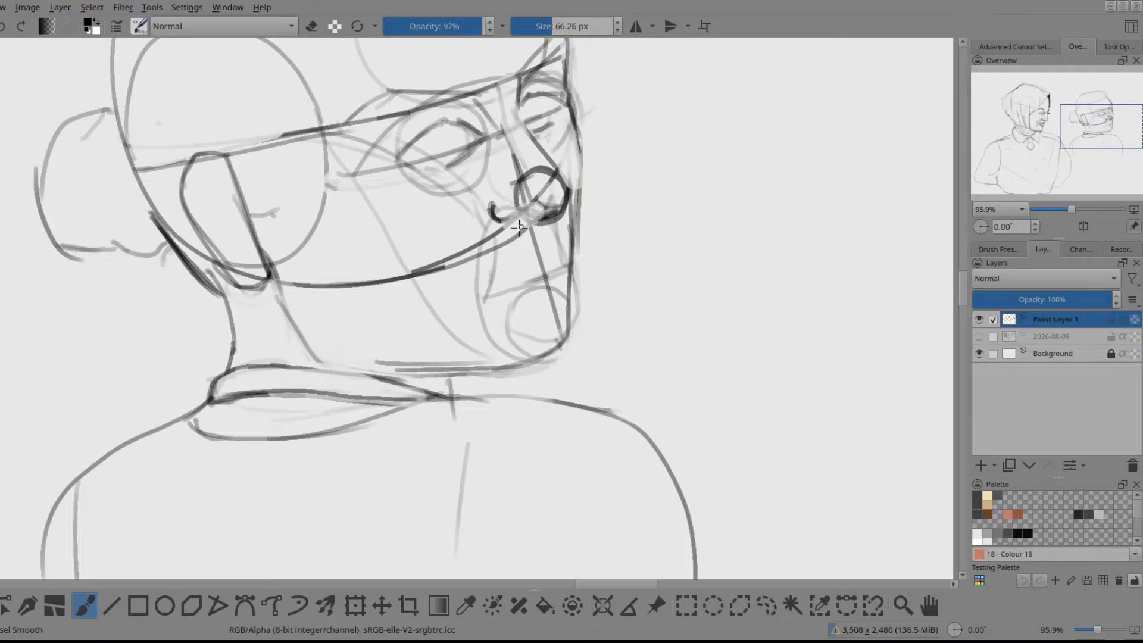
Step: Darken the underside of the nose, erase part of the nose-ball circle and redraw the bridge down to the tip
key("e")
left_click_drag(544, 222, 558, 199)
key("e")
key("e")
left_click_drag(560, 203, 554, 181)
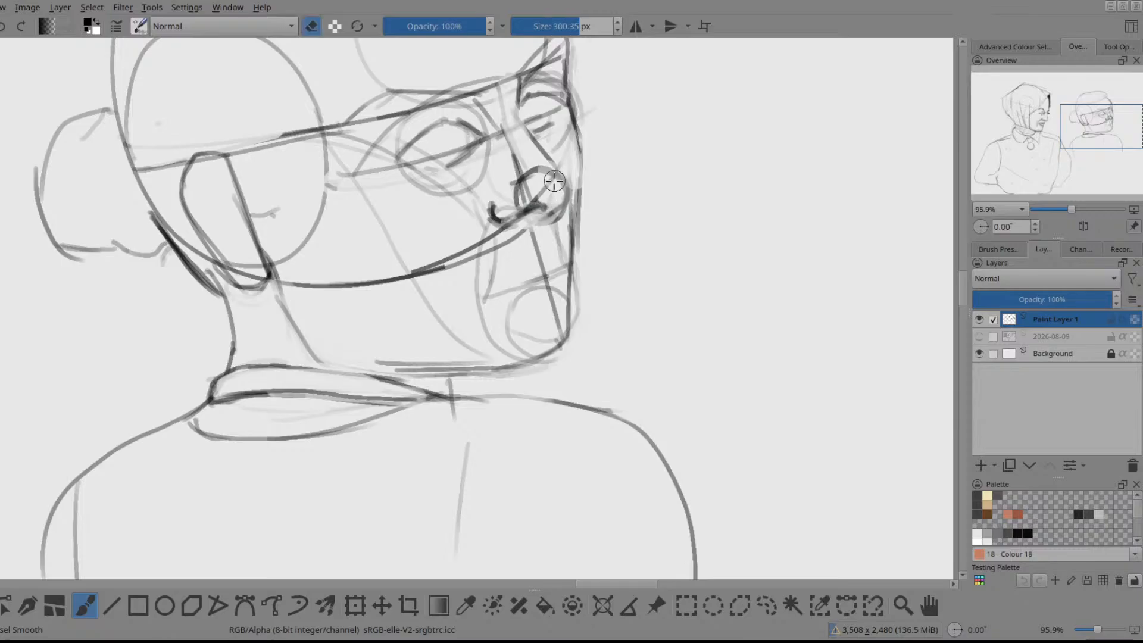
key("e")
mouse_move(522, 118)
left_mouse_down()
mouse_move(571, 206)
mouse_move(554, 165)
mouse_move(569, 186)
left_mouse_up()
key("ctrl+z")
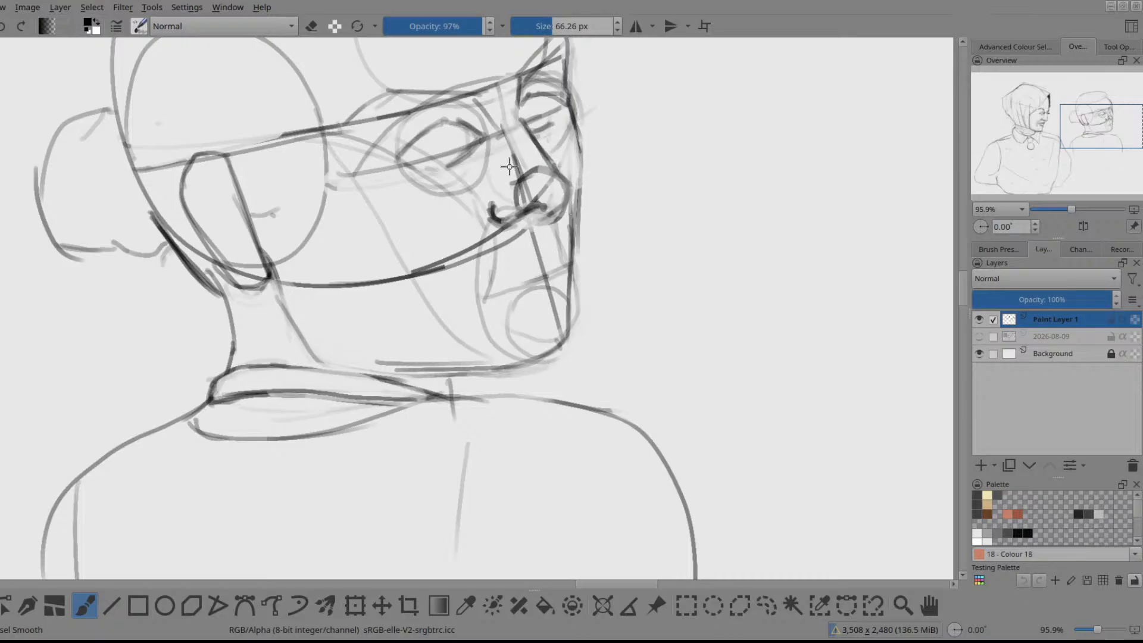
mouse_move(556, 271)
left_mouse_down()
mouse_move(522, 275)
mouse_move(512, 247)
left_mouse_up()
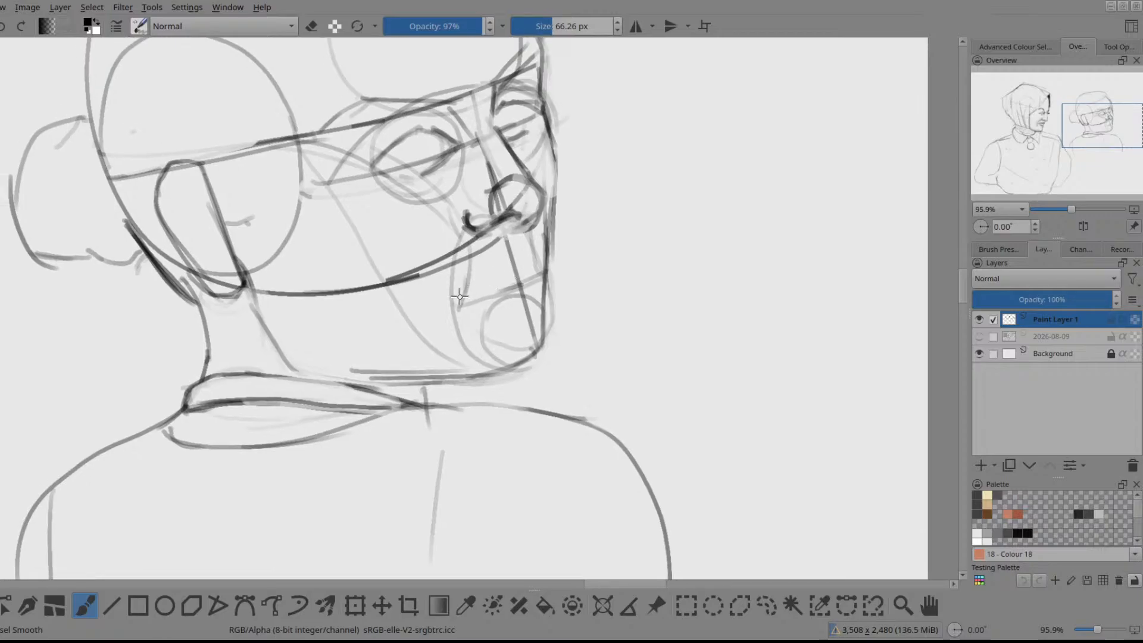
Step: Draw the upper lip below the nose and a dark mouth line from the near corner to the far edge of the face
left_click_drag(457, 298, 465, 297)
left_click_drag(507, 280, 543, 262)
left_click_drag(520, 249, 527, 249)
left_click_drag(520, 253, 454, 304)
mouse_move(537, 244)
left_mouse_down()
mouse_move(543, 275)
mouse_move(460, 300)
mouse_move(547, 262)
left_mouse_up()
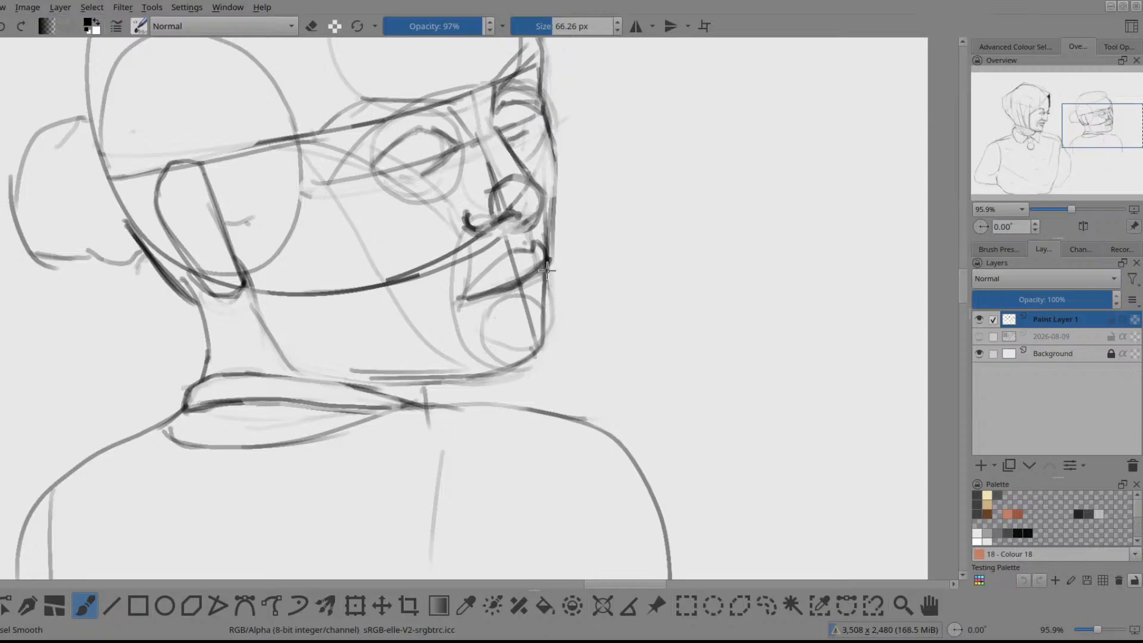
Step: Draw the rounded lower lip beneath the mouth line and lighten the construction lines below it with the eraser
mouse_move(547, 269)
left_mouse_down()
mouse_move(545, 295)
mouse_move(562, 281)
mouse_move(541, 307)
mouse_move(516, 315)
mouse_move(533, 312)
mouse_move(549, 281)
mouse_move(548, 299)
mouse_move(497, 321)
mouse_move(542, 305)
mouse_move(542, 293)
mouse_move(486, 321)
left_mouse_up()
key("ctrl+z")
key("ctrl+z")
key("ctrl+z")
key("e")
mouse_move(535, 289)
left_mouse_down()
mouse_move(494, 312)
mouse_move(468, 307)
left_mouse_up()
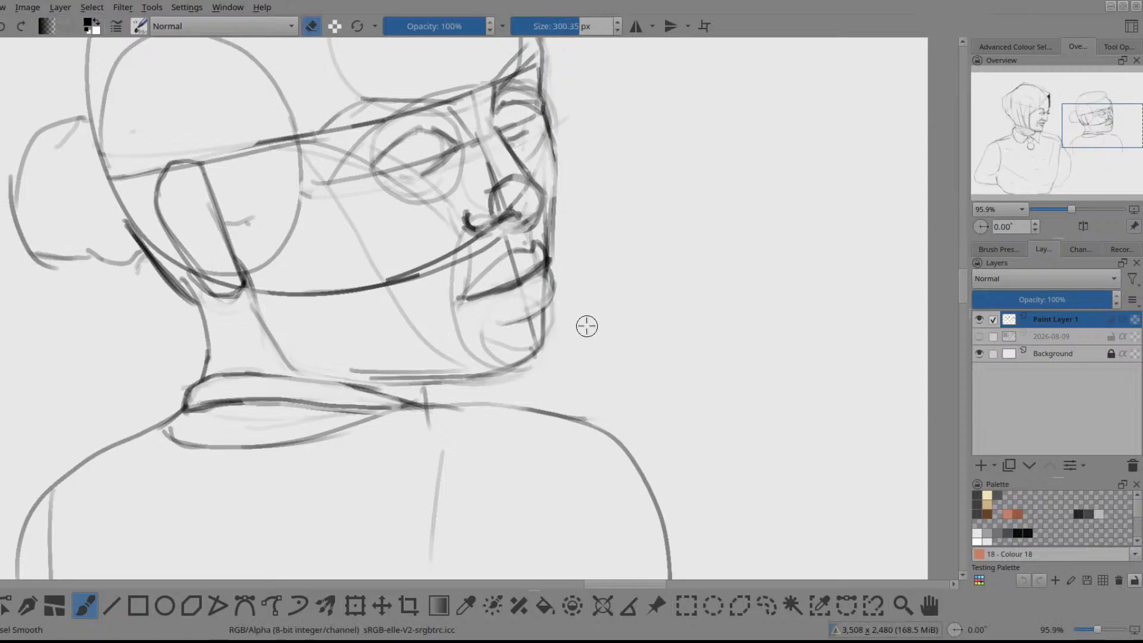
Step: Draw the chin contour below the lower lip and erase the leftover chin circle and jaw lines around it
key("e")
mouse_move(555, 299)
left_mouse_down()
mouse_move(546, 236)
mouse_move(537, 292)
mouse_move(541, 281)
mouse_move(544, 325)
left_mouse_up()
mouse_move(539, 275)
left_mouse_down()
mouse_move(540, 335)
mouse_move(542, 311)
mouse_move(481, 360)
mouse_move(549, 302)
left_mouse_up()
left_click_drag(541, 279, 538, 326)
mouse_move(548, 297)
left_mouse_down()
mouse_move(495, 346)
mouse_move(523, 319)
mouse_move(468, 340)
left_mouse_up()
key("e")
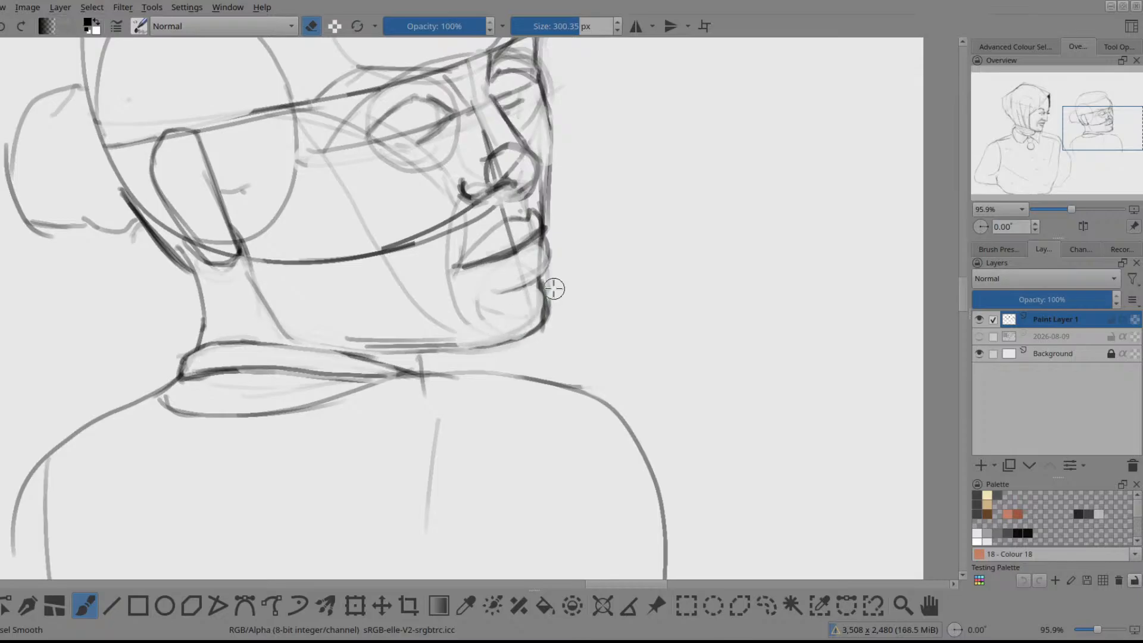
mouse_move(553, 284)
left_mouse_down()
mouse_move(556, 320)
mouse_move(531, 288)
left_mouse_up()
left_click_drag(501, 313, 458, 329)
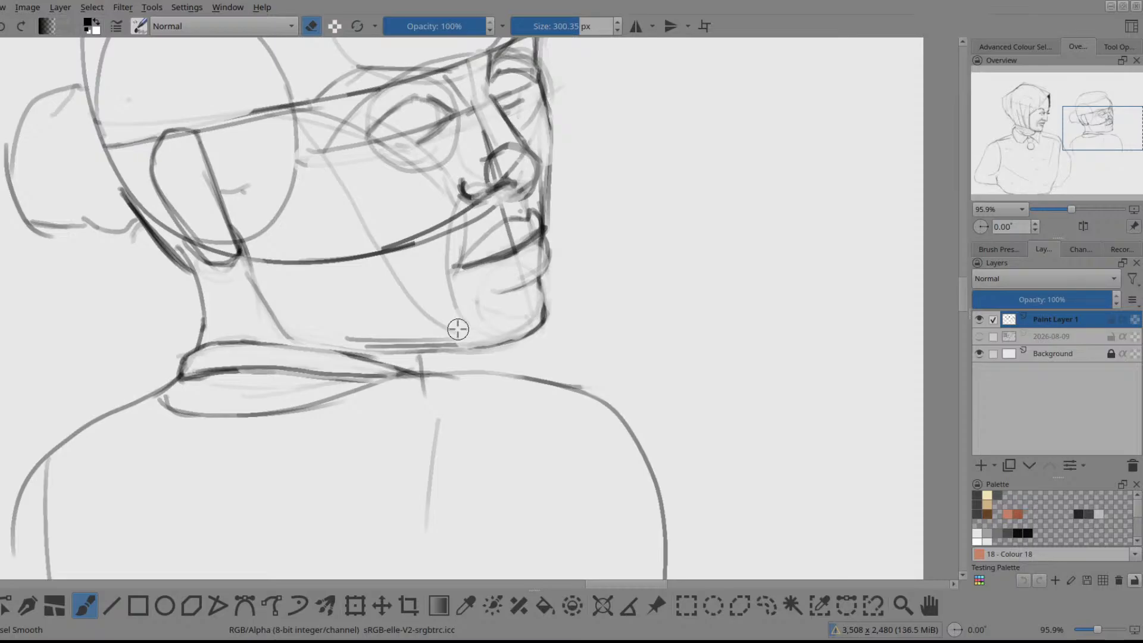
Step: Sketch a large circle with an inner arc in the empty space beside the face and lighten part of its outline
key("e")
mouse_move(701, 171)
left_mouse_down()
mouse_move(613, 178)
mouse_move(728, 159)
left_mouse_up()
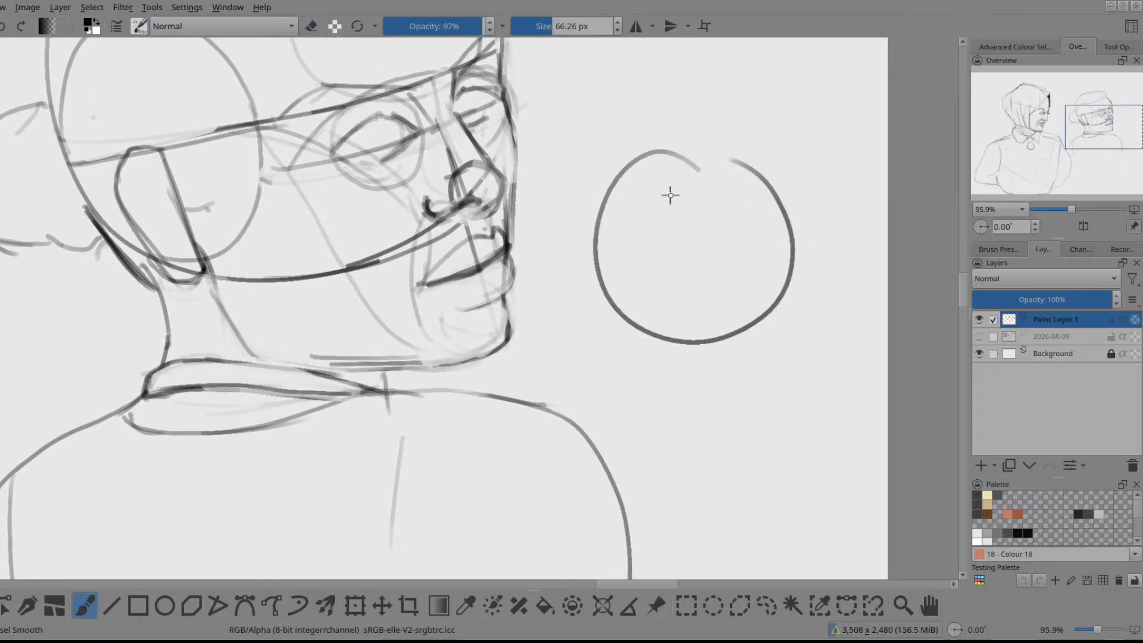
mouse_move(630, 284)
left_mouse_down()
mouse_move(648, 246)
mouse_move(762, 237)
left_mouse_up()
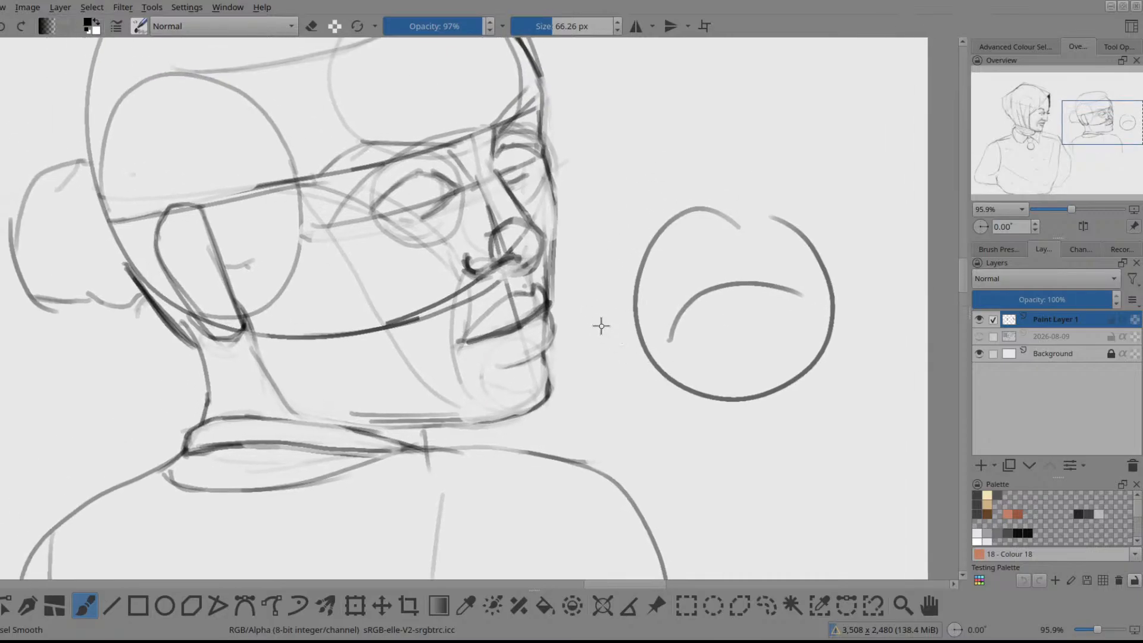
key("e")
mouse_move(737, 227)
left_mouse_down()
mouse_move(637, 284)
mouse_move(737, 398)
left_mouse_up()
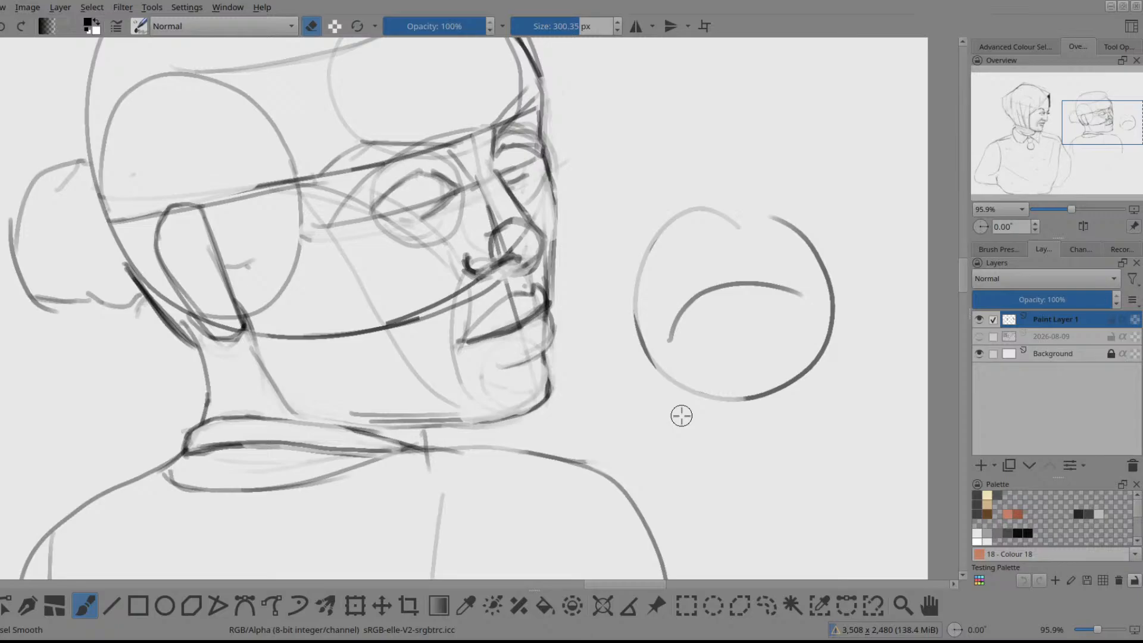
Step: Select the circle sketch beside the face with a freehand selection, clear it and deselect
key("ctrl+r")
mouse_move(709, 166)
left_mouse_down()
mouse_move(794, 503)
mouse_move(713, 167)
left_mouse_up()
key("Delete")
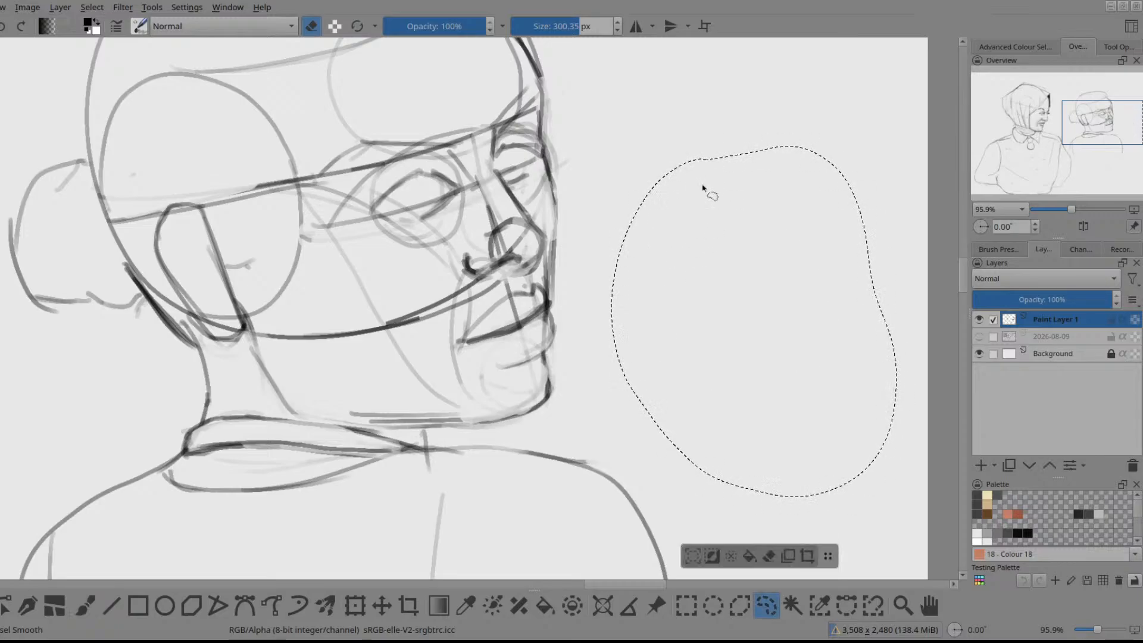
key("ctrl+shift+a")
Step: Draw a side-plane line from the crown down to the brow line near the temple, marking its starting point on top
key("b")
mouse_move(518, 284)
left_mouse_down()
mouse_move(572, 340)
mouse_move(526, 331)
left_mouse_up()
key("e")
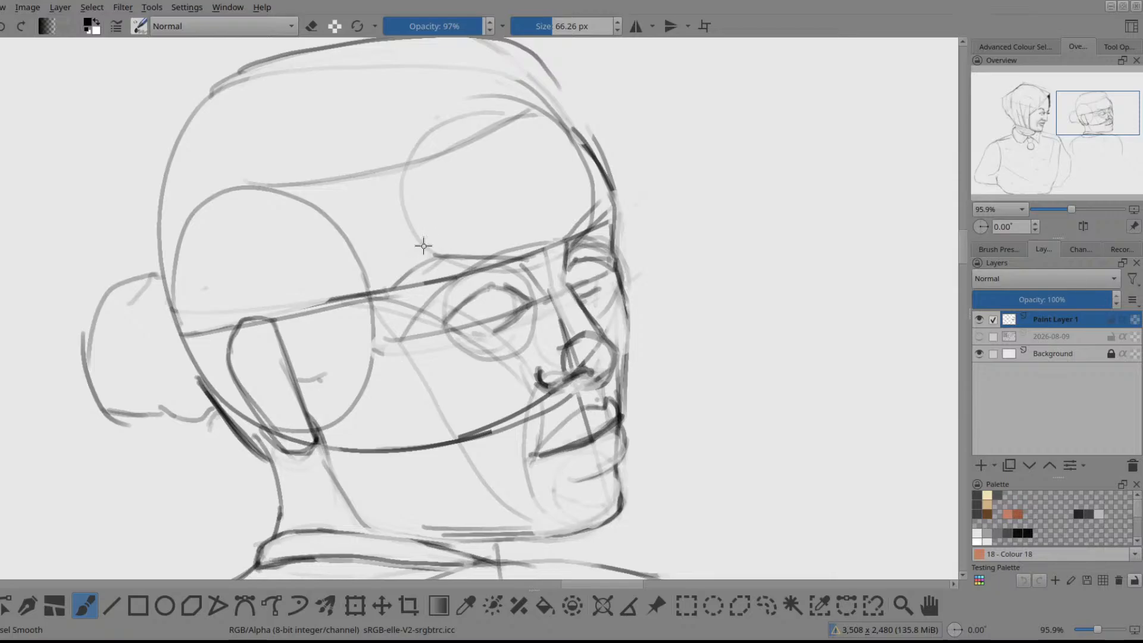
left_click_drag(464, 207, 470, 229)
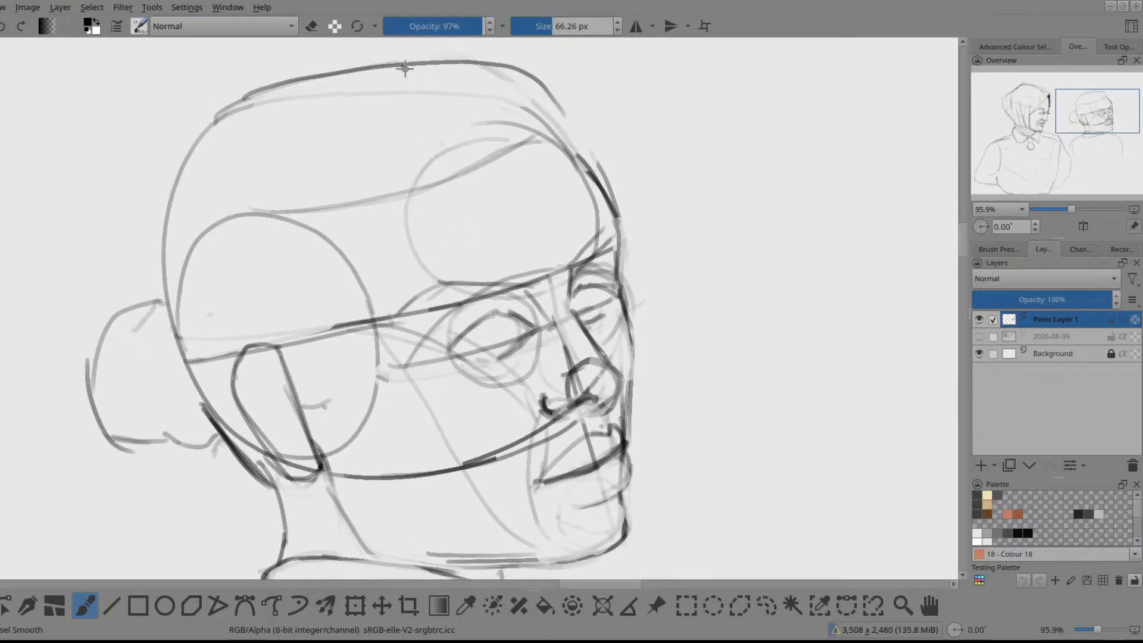
mouse_move(404, 68)
left_mouse_down()
mouse_move(384, 171)
mouse_move(396, 295)
left_mouse_up()
left_click_drag(405, 67, 449, 69)
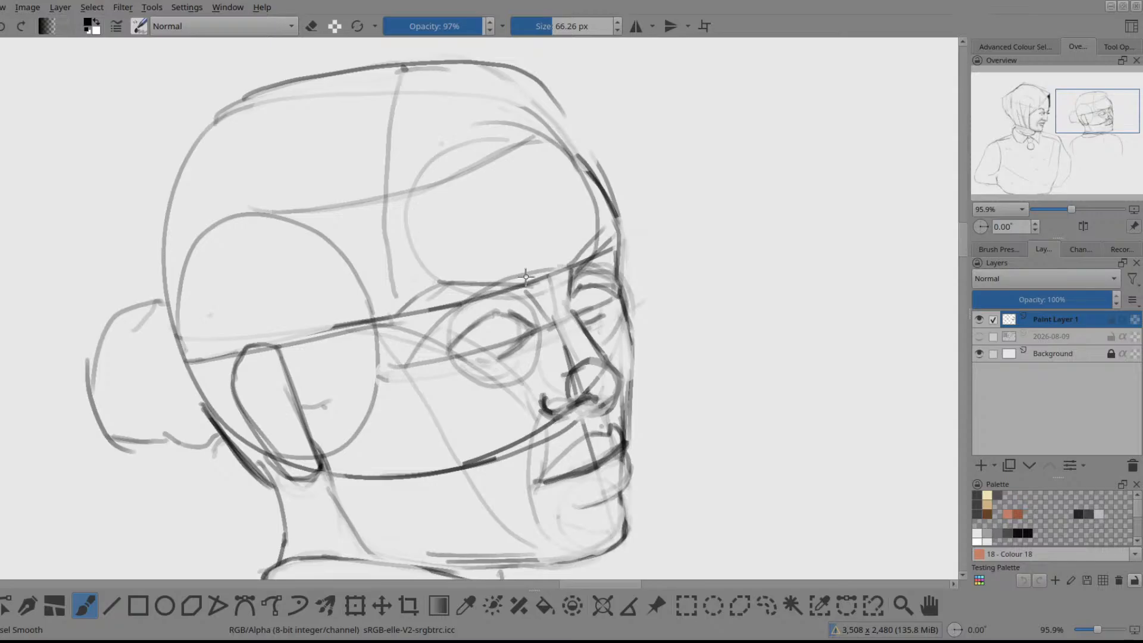
Step: Draw a sloping front contour from the crown mark to the upper forehead, and continue it down toward the far brow
mouse_move(489, 245)
left_mouse_down()
mouse_move(516, 287)
mouse_move(518, 320)
left_mouse_up()
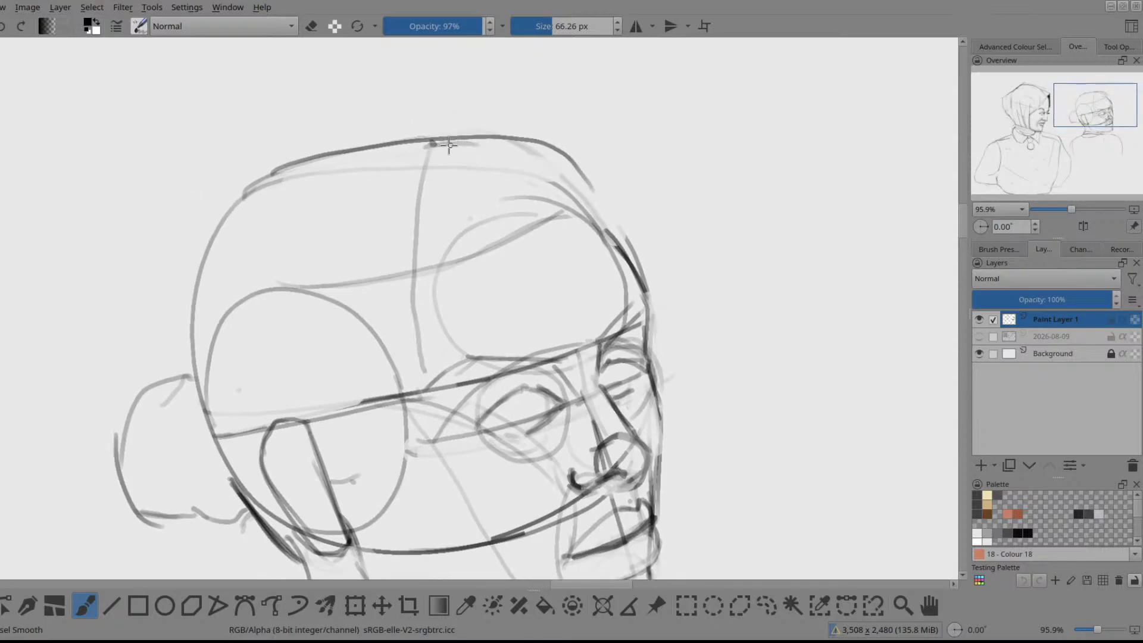
mouse_move(438, 135)
left_mouse_down()
mouse_move(555, 187)
mouse_move(637, 253)
left_mouse_up()
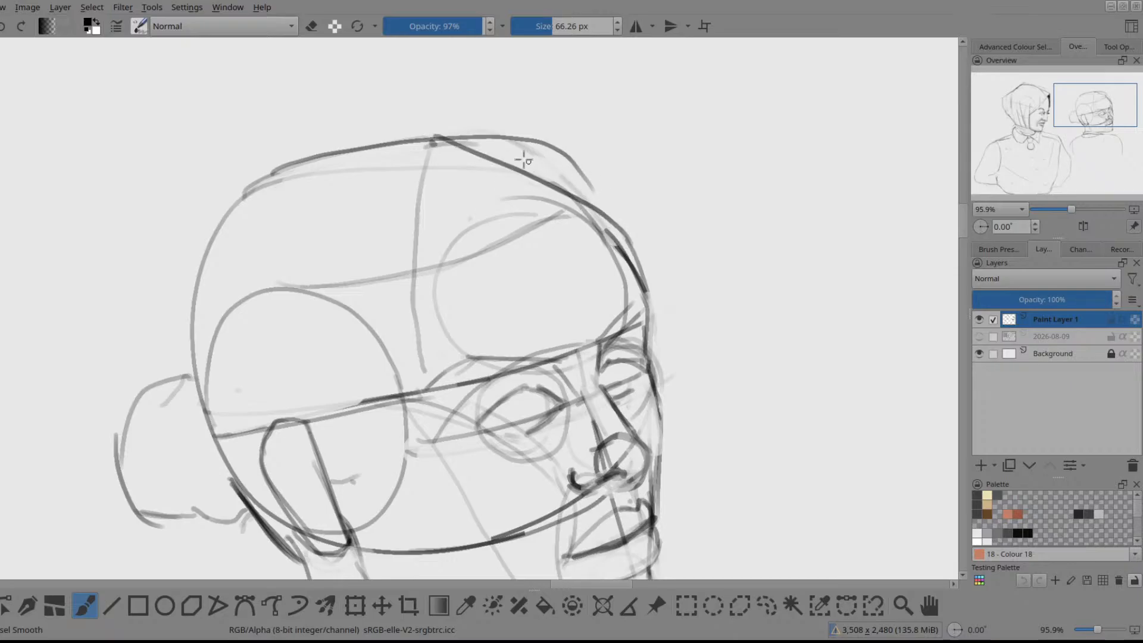
key("ctrl+z")
left_click_drag(435, 136, 648, 227)
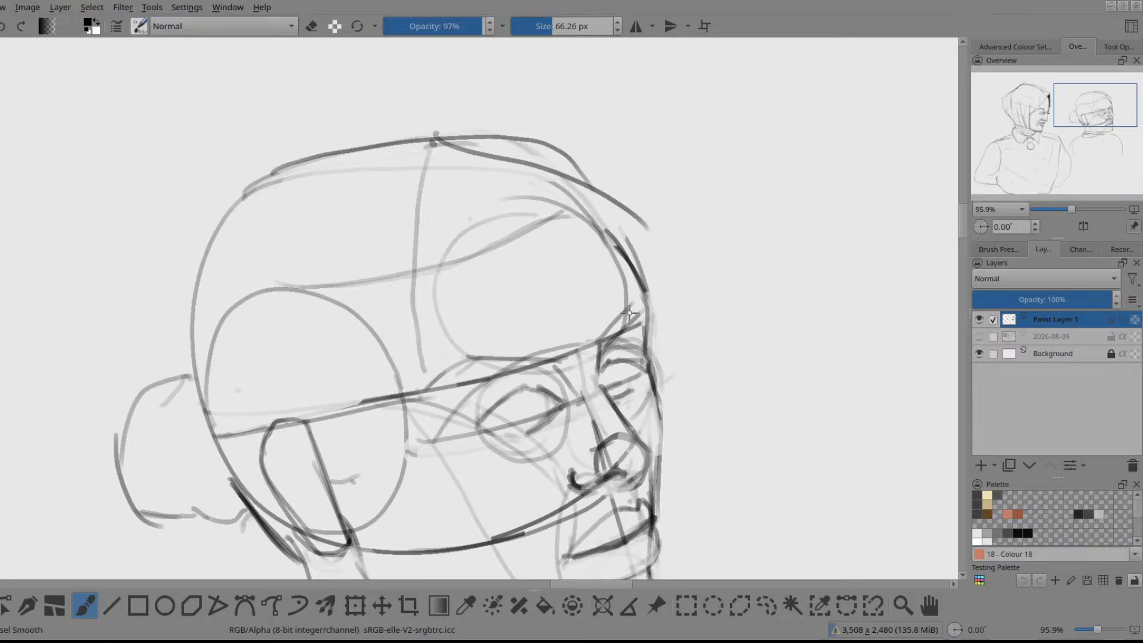
mouse_move(635, 210)
left_mouse_down()
mouse_move(644, 293)
mouse_move(644, 234)
mouse_move(631, 305)
left_mouse_up()
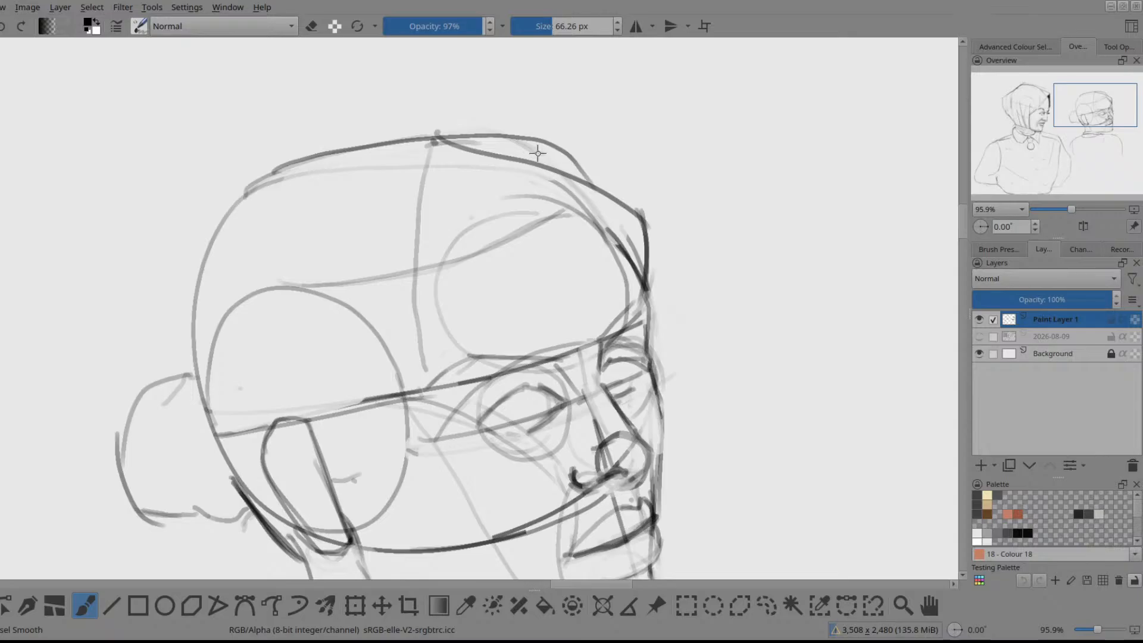
Step: Erase the old rounded crown curve above the new sloping front contour of the head
key("2")
left_click_drag(641, 190, 635, 97)
left_click_drag(649, 144, 501, 282)
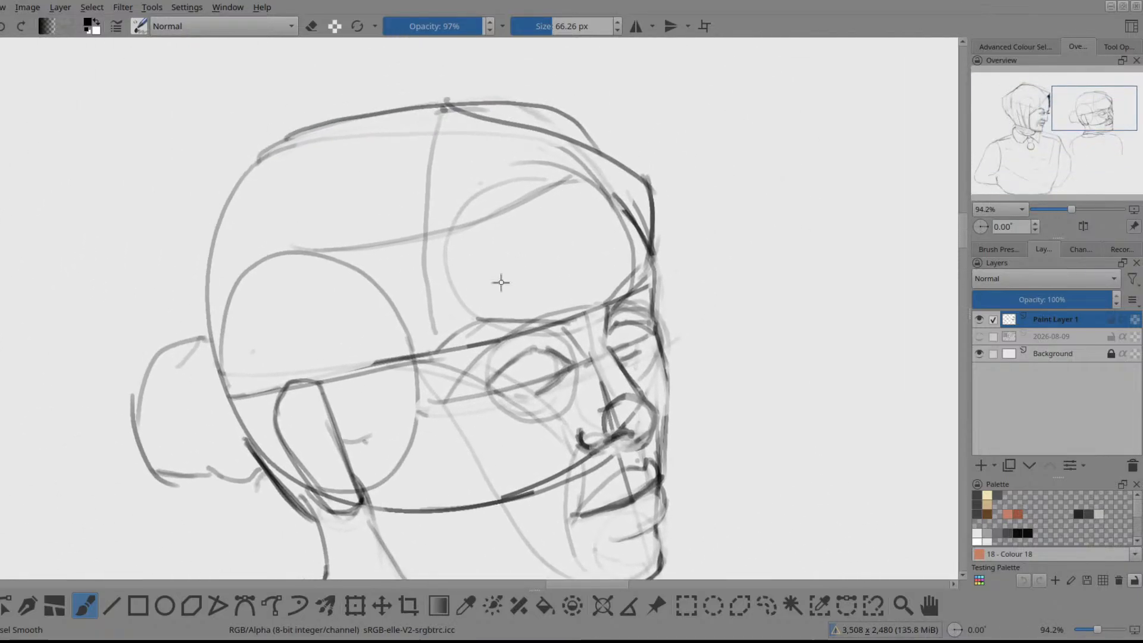
key("e")
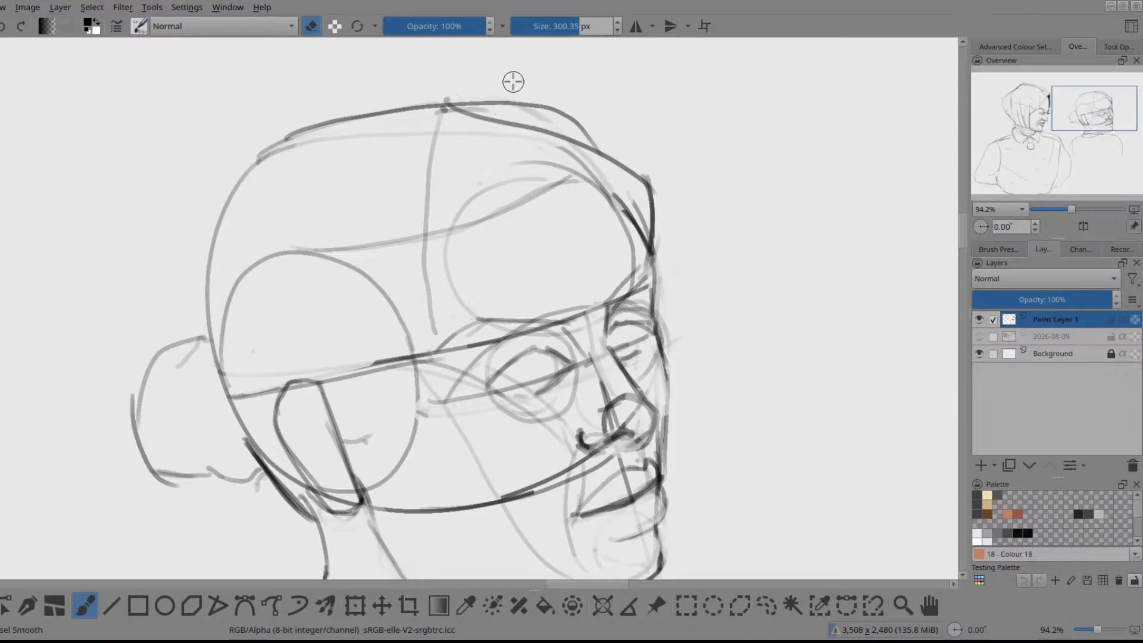
left_click_drag(470, 97, 635, 117)
left_click_drag(484, 97, 650, 143)
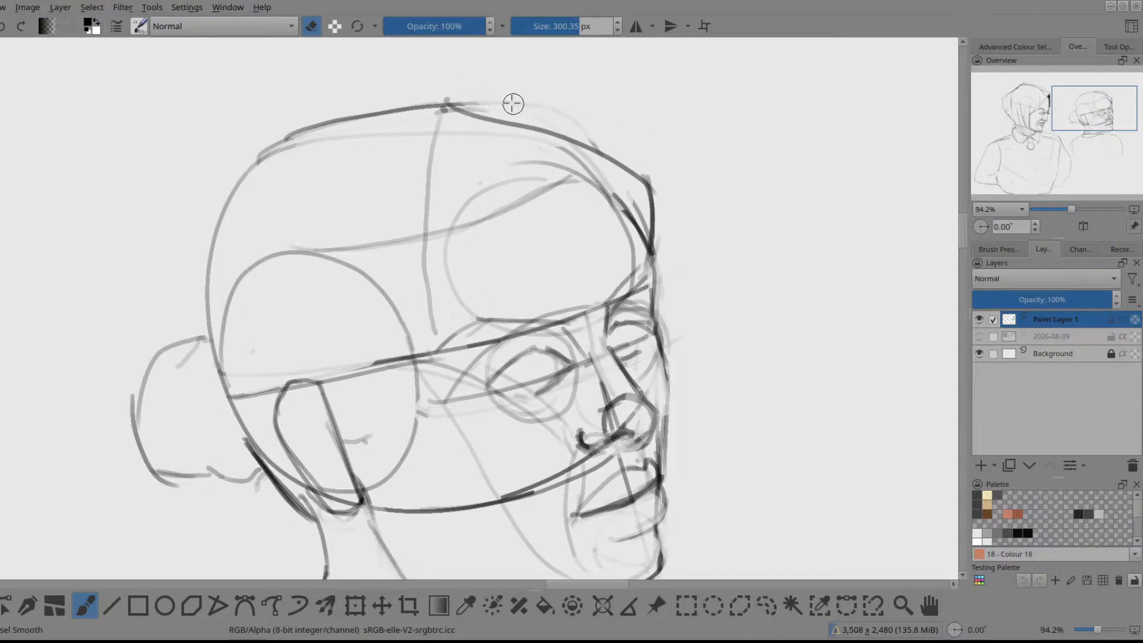
Step: Redraw the front contour of the head with a second stroke from the crown mark down to the upper forehead
key("e")
left_click_drag(465, 100, 666, 178)
key("ctrl+z")
mouse_move(452, 99)
left_mouse_down()
mouse_move(521, 116)
mouse_move(663, 194)
left_mouse_up()
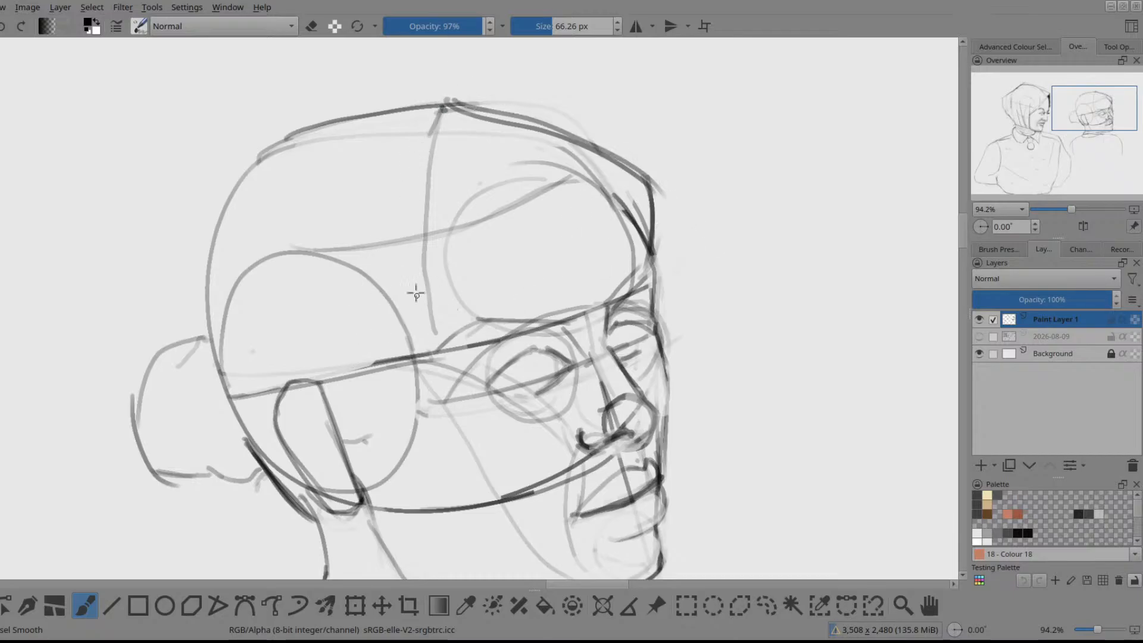
Step: Draw a darker side-plane line behind the existing one, curving from below the crown mark to the brow line at the temple
mouse_move(421, 171)
left_mouse_down()
mouse_move(424, 362)
mouse_move(407, 243)
mouse_move(422, 200)
left_mouse_up()
left_click_drag(441, 108, 404, 237)
key("ctrl+z")
left_click_drag(422, 173, 403, 316)
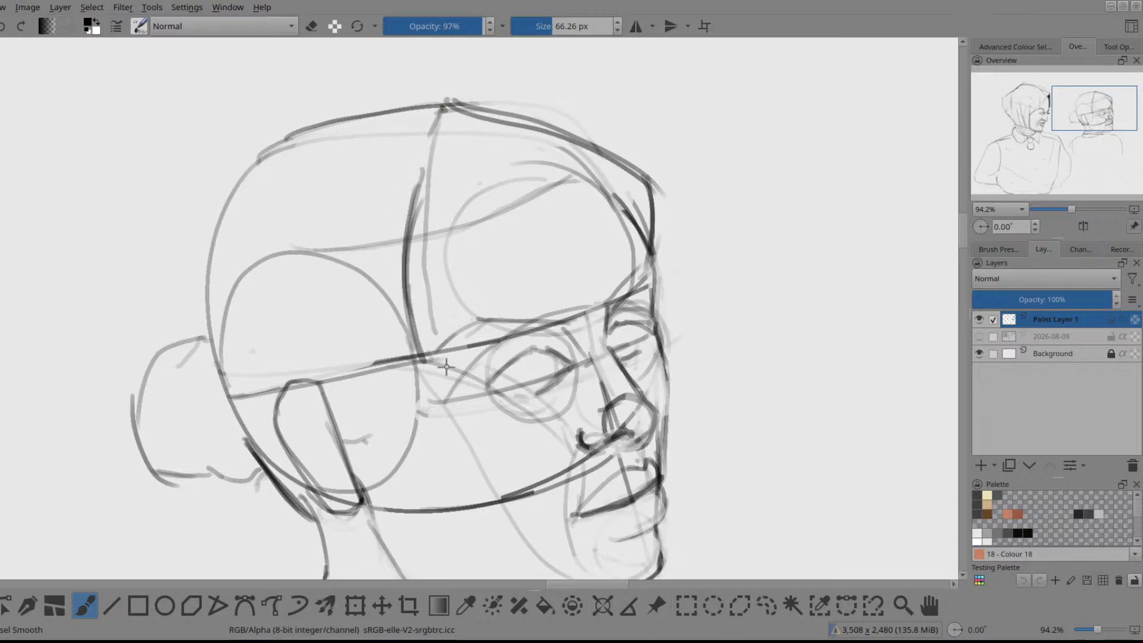
Step: Lighten the old rounded forehead curve inside the sloping front contour with the eraser
key("e")
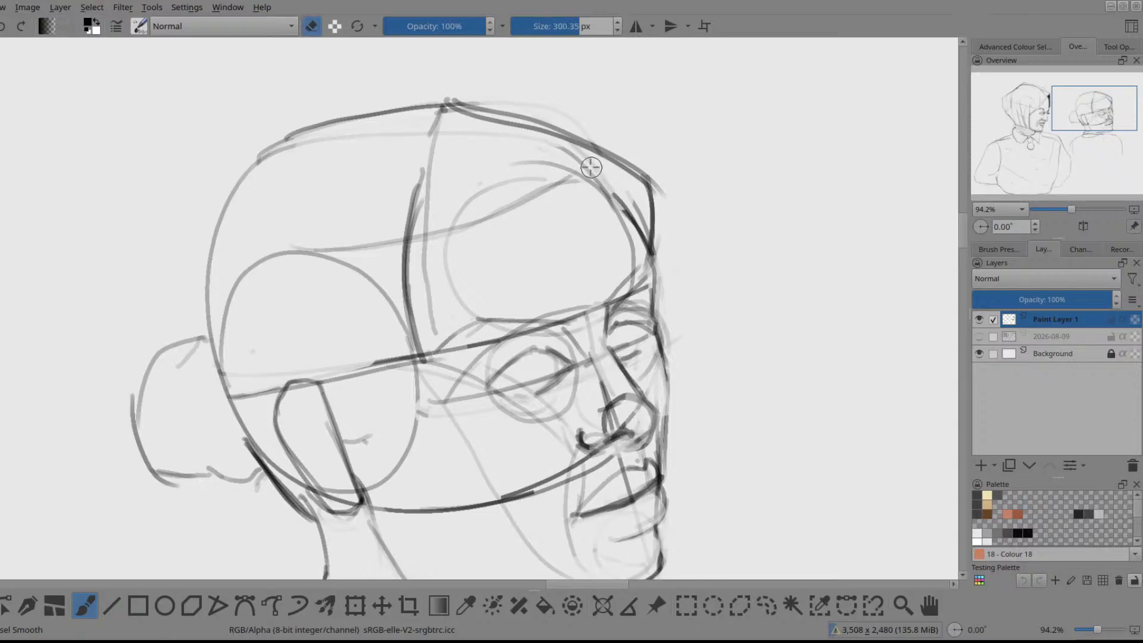
left_click_drag(591, 167, 642, 239)
mouse_move(641, 240)
left_mouse_down()
mouse_move(592, 178)
mouse_move(548, 158)
left_mouse_up()
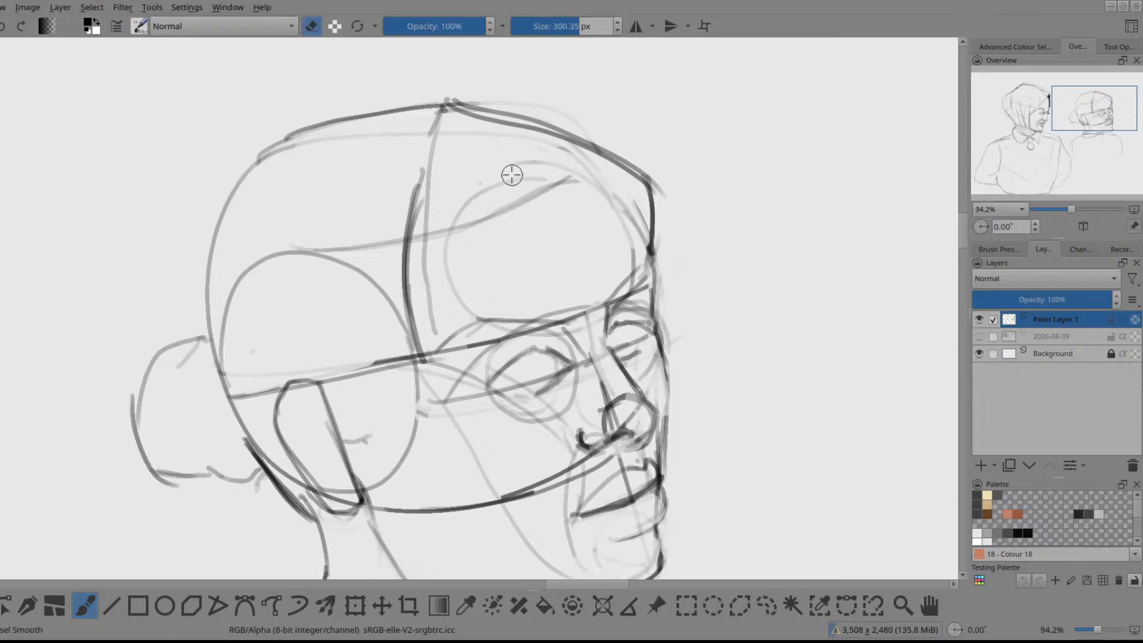
Step: Sketch short spaced strokes along the lower forehead above the brow line, from the far brow across to the near temple
key("e")
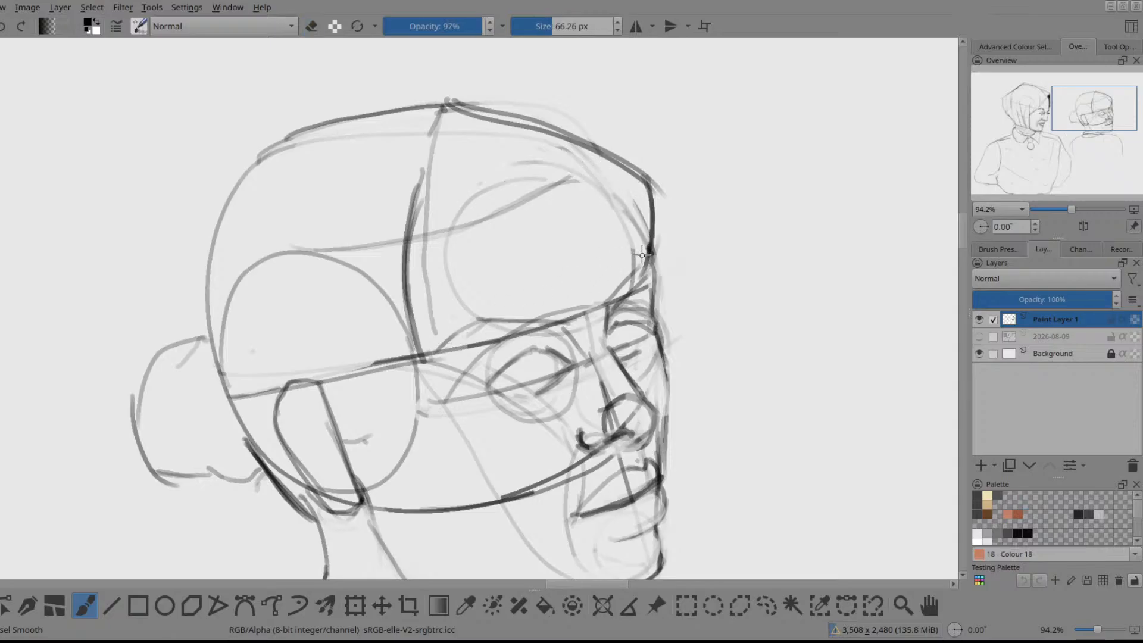
mouse_move(641, 255)
left_mouse_down()
mouse_move(607, 293)
mouse_move(607, 274)
mouse_move(567, 299)
mouse_move(566, 283)
mouse_move(558, 306)
left_mouse_up()
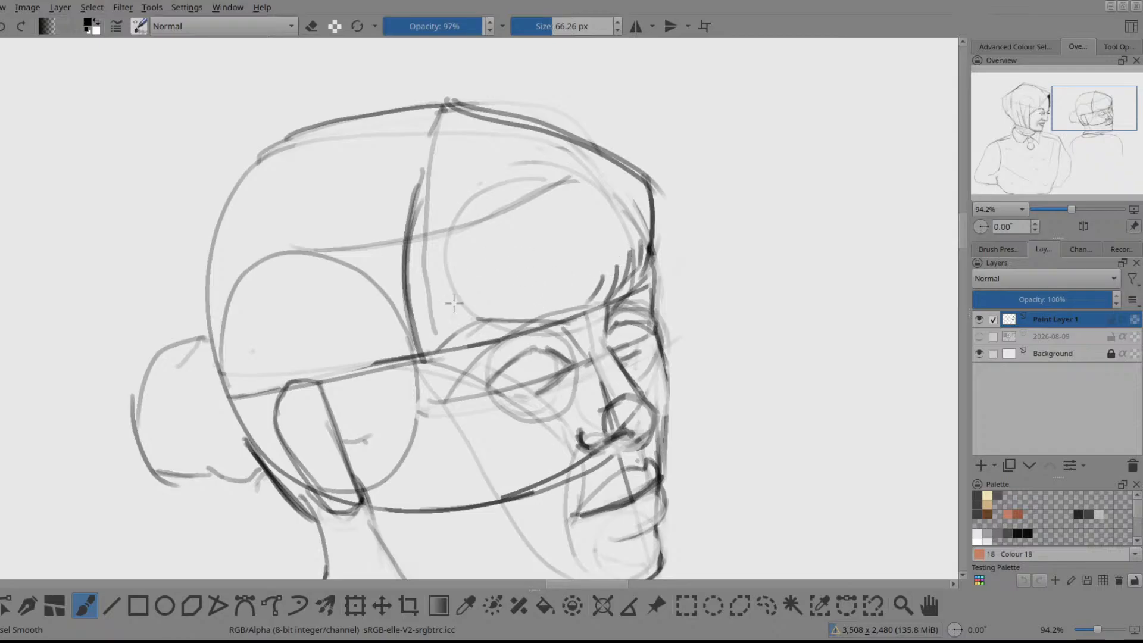
mouse_move(433, 334)
left_mouse_down()
mouse_move(426, 358)
mouse_move(435, 353)
left_mouse_up()
left_click_drag(460, 314, 446, 340)
mouse_move(482, 299)
left_mouse_down()
mouse_move(481, 314)
mouse_move(540, 298)
left_mouse_up()
Step: Fade the angular front contour of the head and redraw it as a rounder curve from the crown mark to the forehead
left_click_drag(464, 104, 631, 158)
key("e")
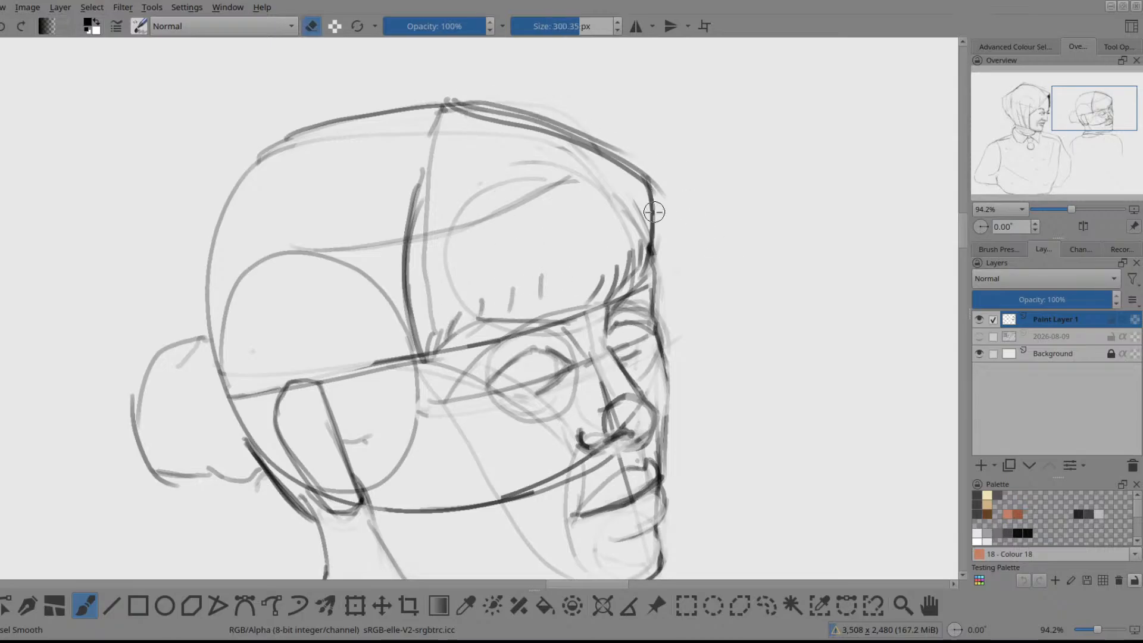
key("ctrl+z")
key("e")
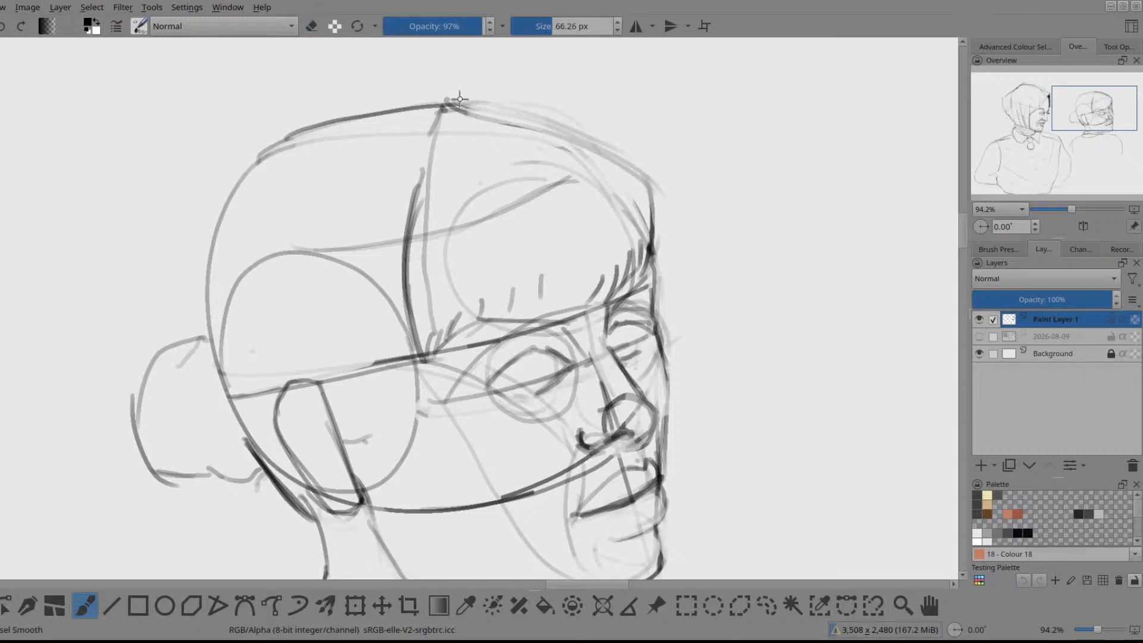
mouse_move(463, 102)
left_mouse_down()
mouse_move(625, 173)
mouse_move(663, 253)
left_mouse_up()
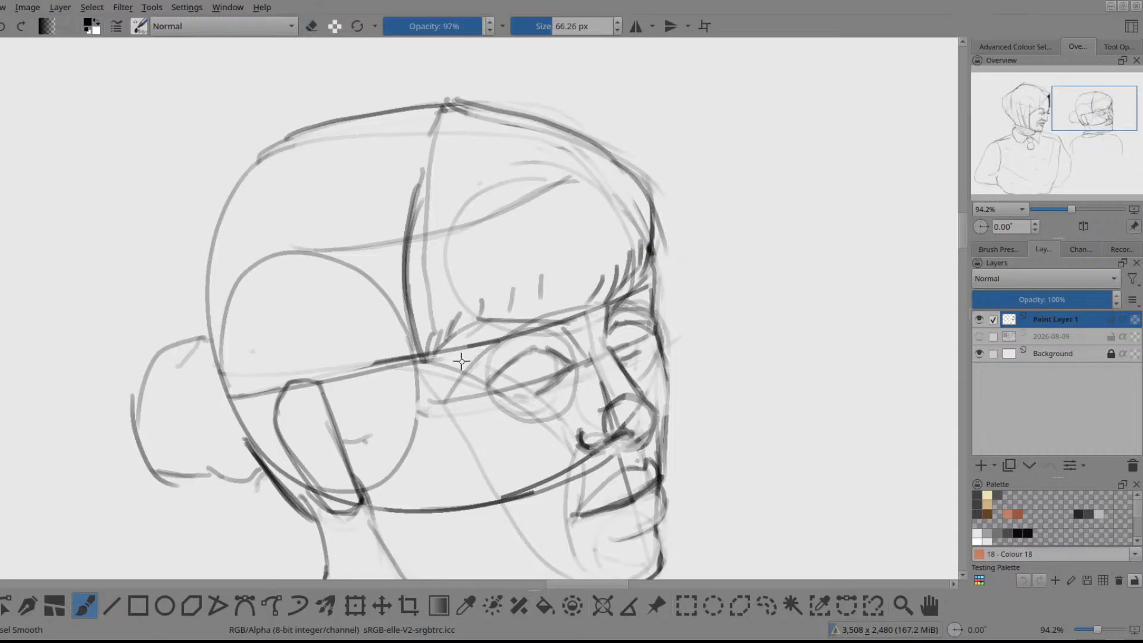
Step: Draw a sideburn contour from the brow line at the temple down in front of the ear, hooking back toward the ear
left_click_drag(401, 418, 391, 243)
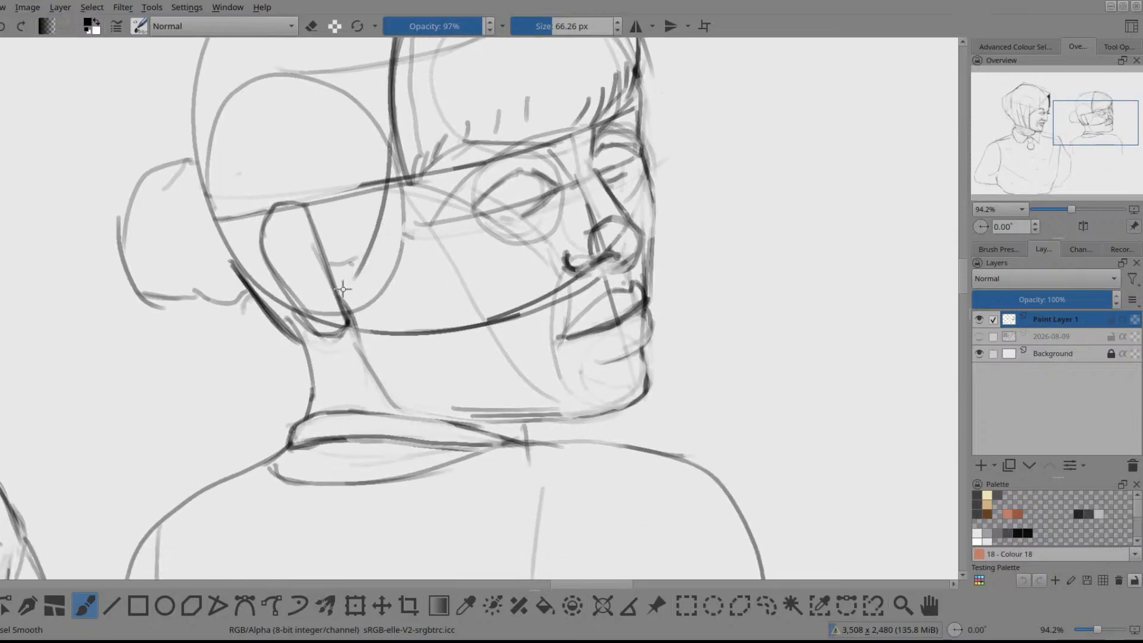
left_click_drag(329, 268, 379, 219)
left_click_drag(390, 144, 360, 259)
Step: Lighten the straight front edge of the ear with the eraser and define the rounded earlobe at its base
key("e")
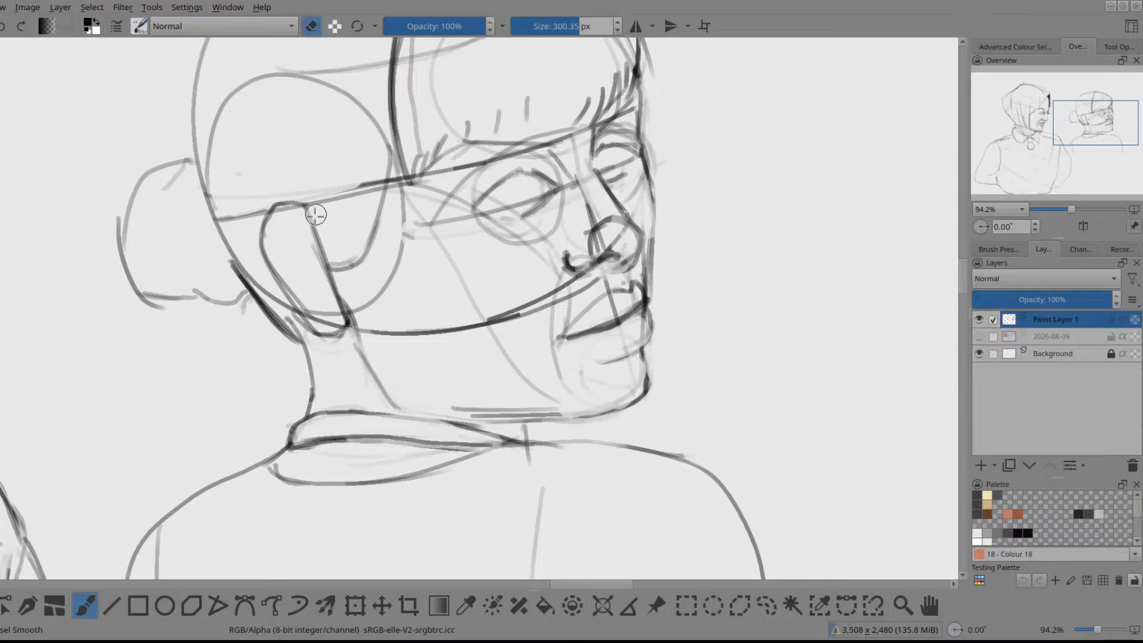
mouse_move(315, 216)
left_mouse_down()
mouse_move(310, 251)
mouse_move(335, 309)
mouse_move(299, 319)
mouse_move(332, 337)
mouse_move(284, 268)
mouse_move(295, 330)
mouse_move(285, 305)
mouse_move(328, 316)
left_mouse_up()
key("e")
key("ctrl+z")
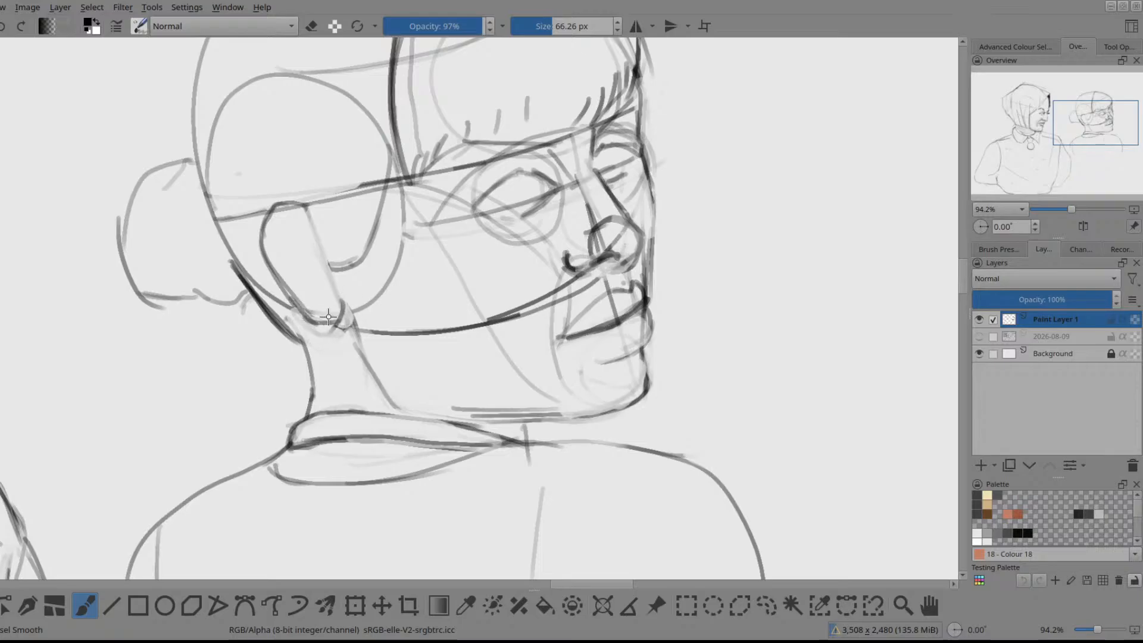
key("e")
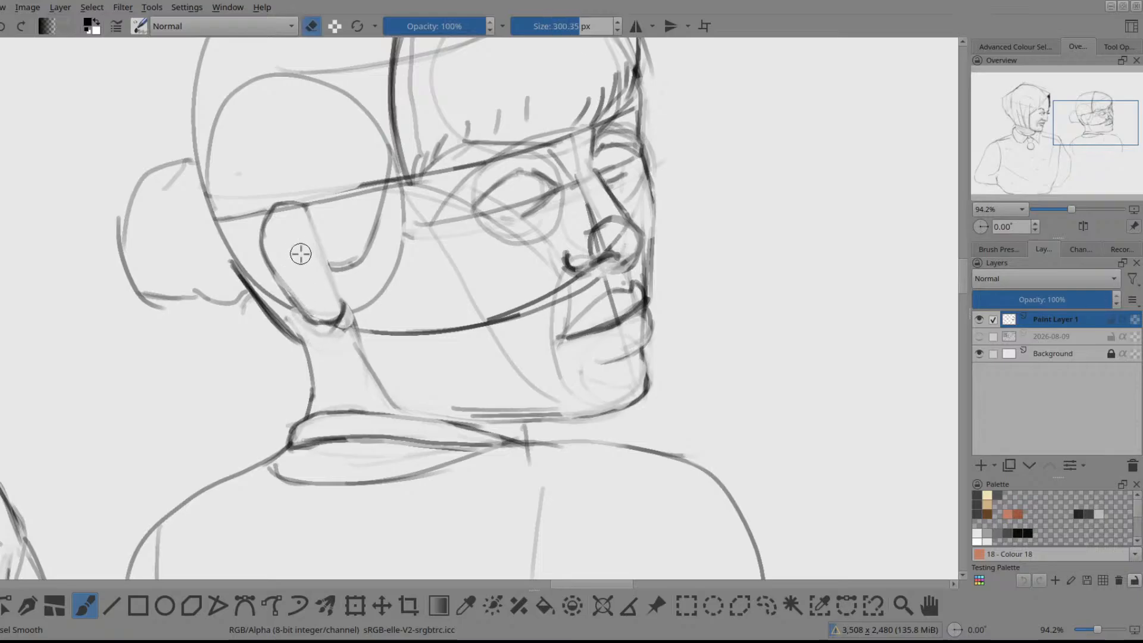
key("e")
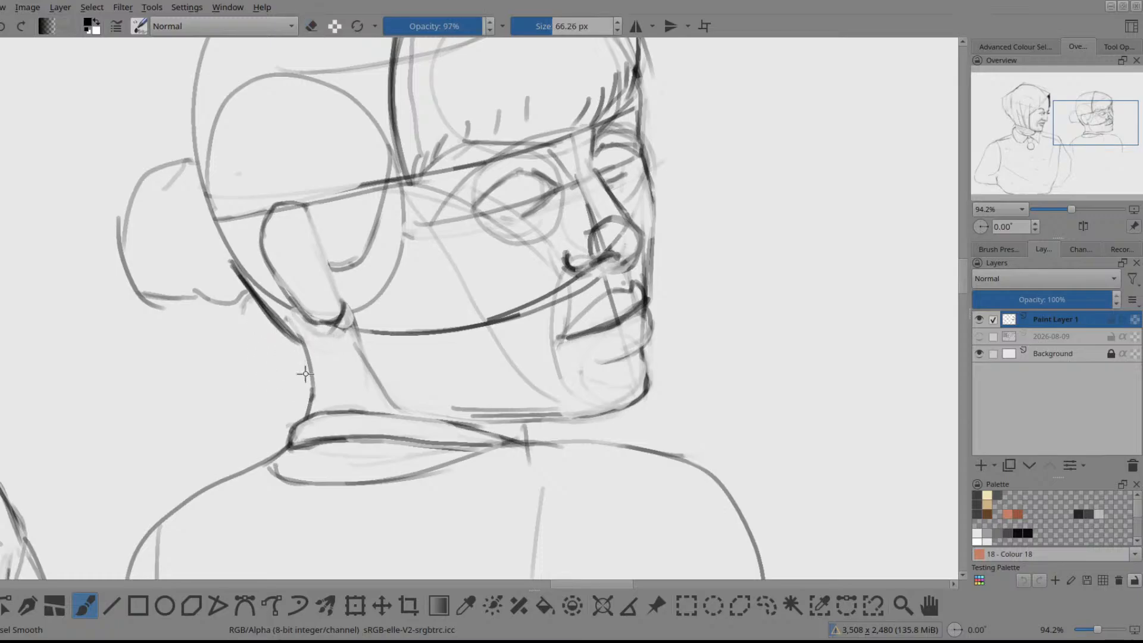
Step: Rework the neck by redrawing the muscle lines below the ear and darkening the nape contour beneath the hair bun
left_click_drag(304, 321, 329, 379)
key("e")
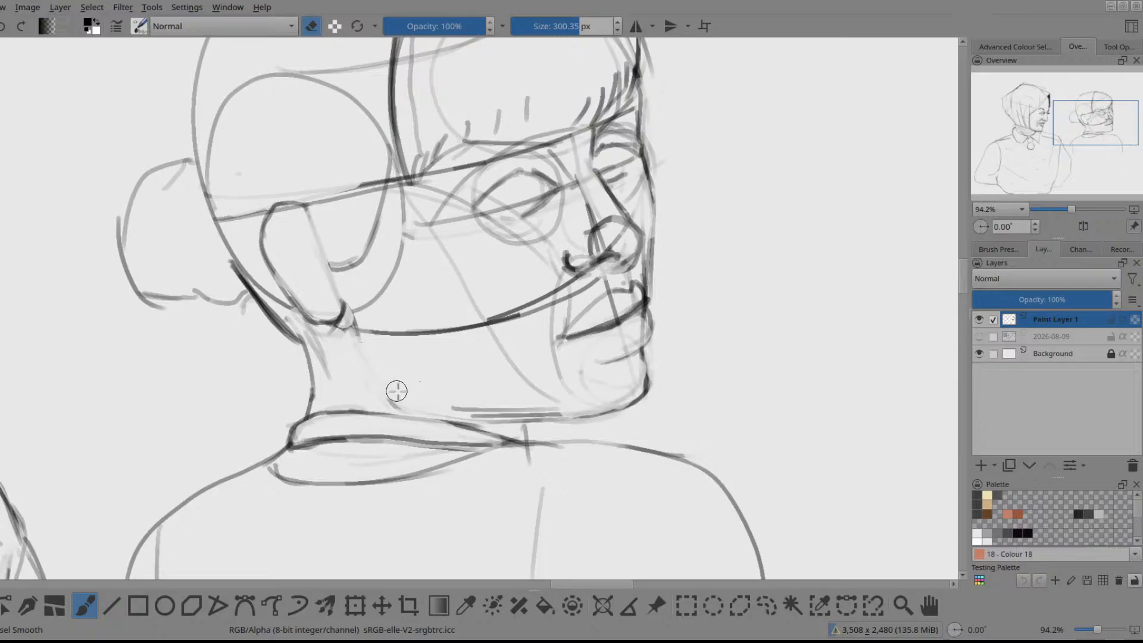
key("e")
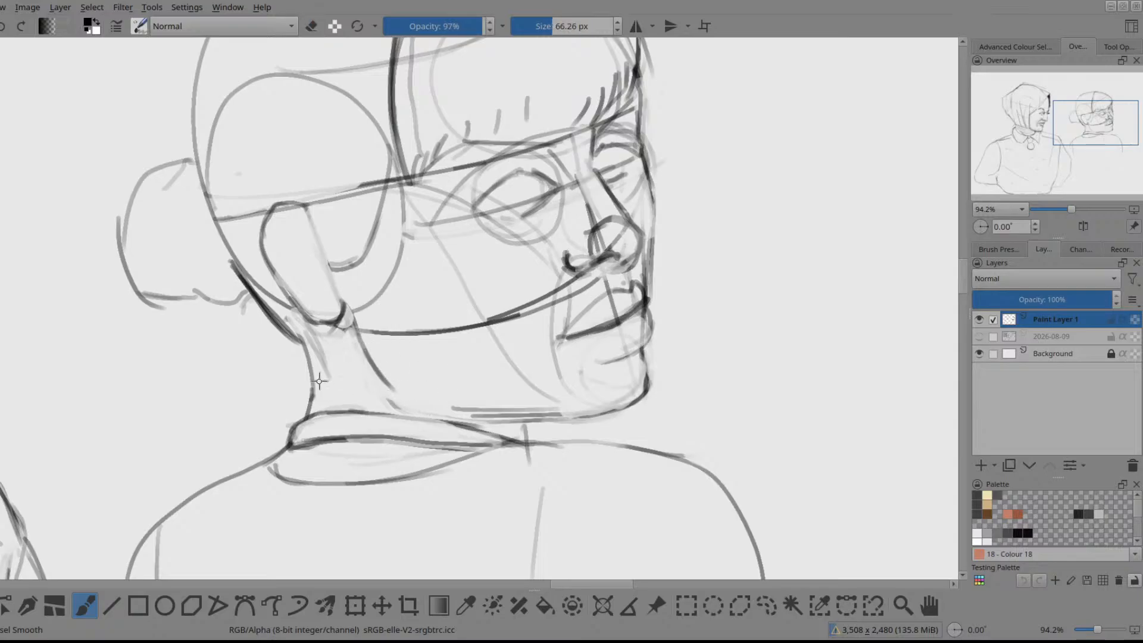
key("e")
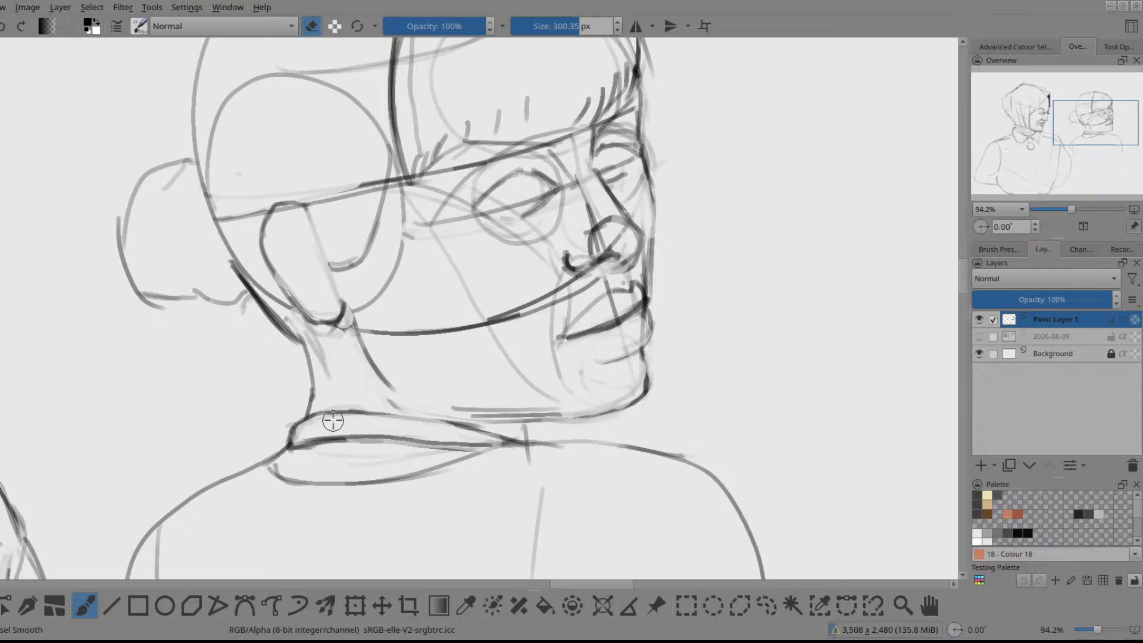
key("e")
mouse_move(294, 340)
left_mouse_down()
mouse_move(313, 359)
mouse_move(249, 307)
left_mouse_up()
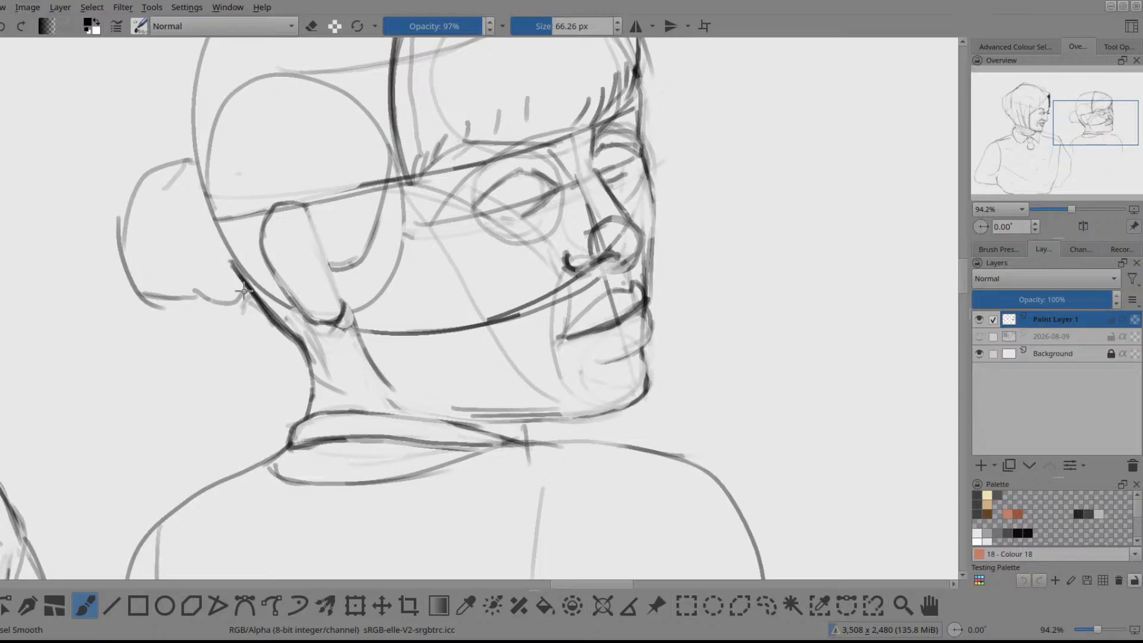
Step: Draw a dark gathered fold on top of the hair bun where it joins the back of the head
scroll(216, 298, "up", 3)
scroll(290, 256, "left", 2)
mouse_move(253, 236)
left_mouse_down()
mouse_move(242, 262)
mouse_move(234, 251)
mouse_move(252, 241)
mouse_move(234, 233)
mouse_move(194, 311)
left_mouse_up()
key("ctrl+z")
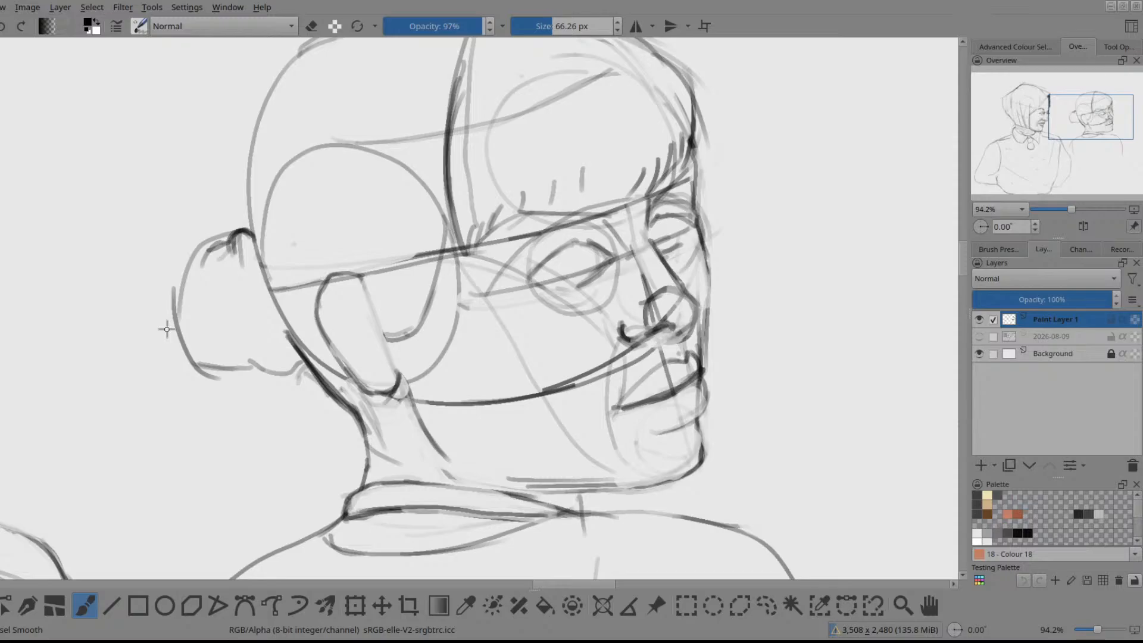
Step: Erase the hair bun's old outer contour and redraw it slightly smaller, with a rounded back and a sloping underside
key("e")
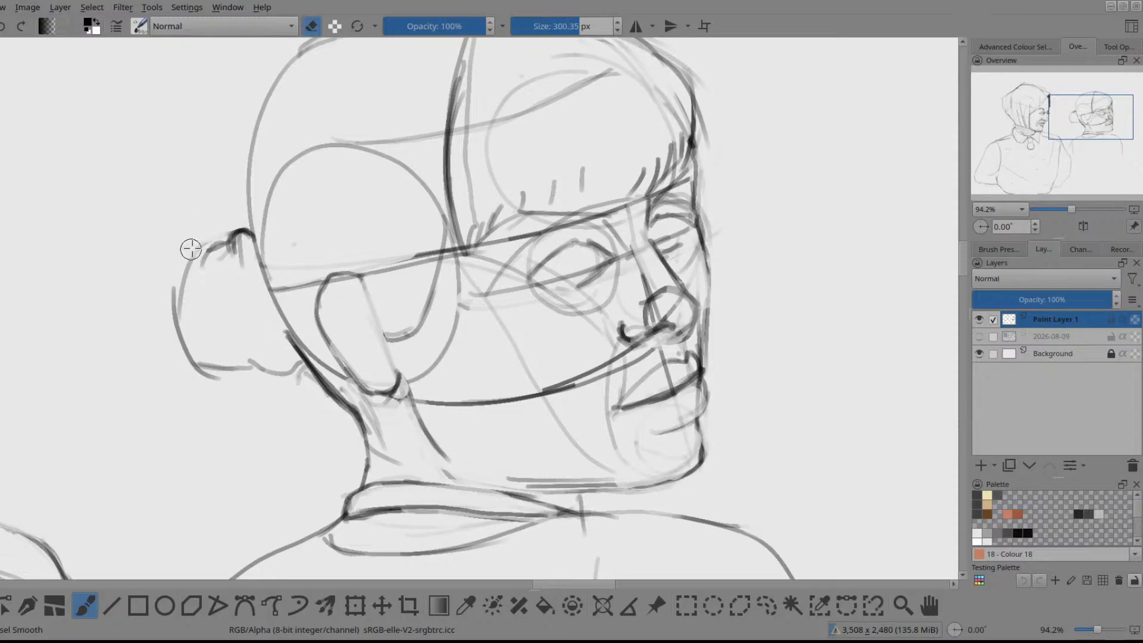
mouse_move(191, 249)
left_mouse_down()
mouse_move(190, 366)
mouse_move(239, 381)
mouse_move(205, 377)
mouse_move(217, 342)
left_mouse_up()
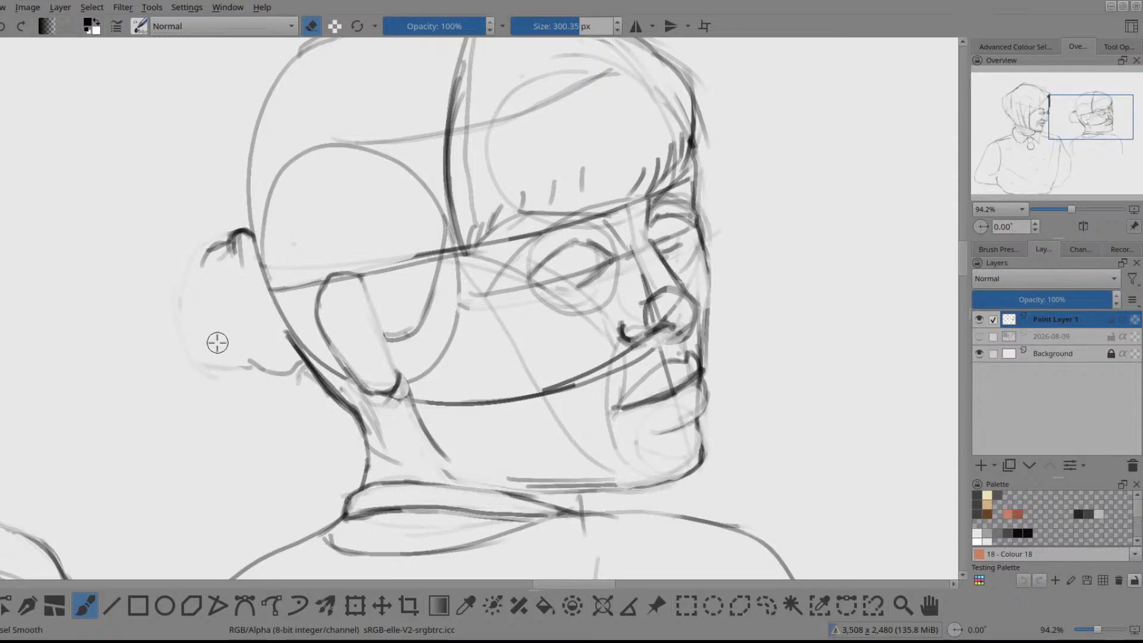
key("e")
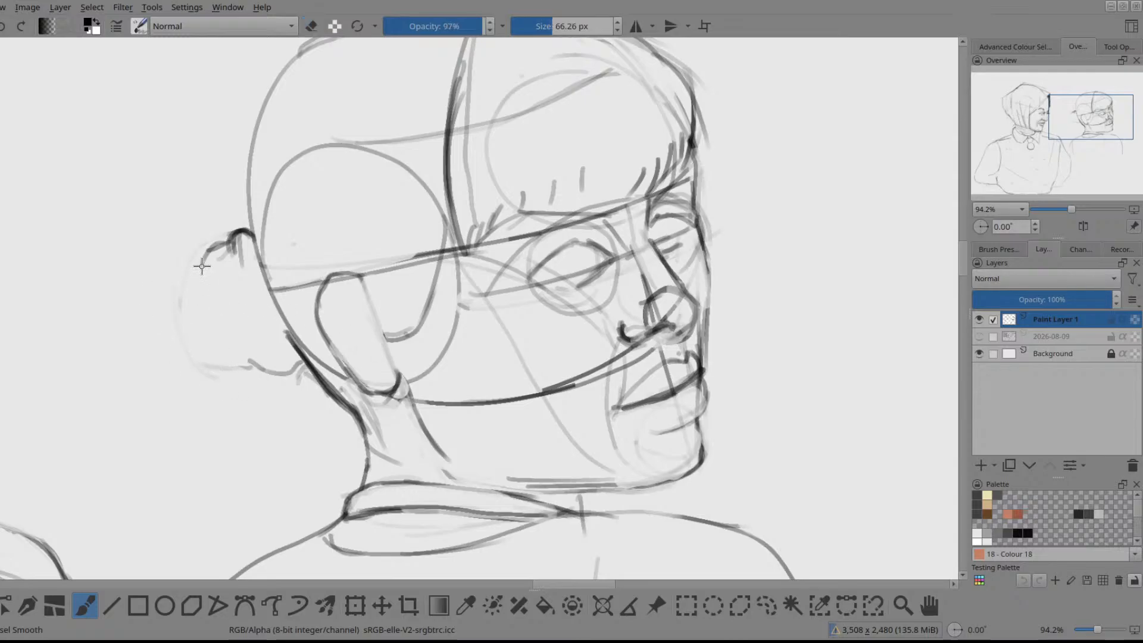
mouse_move(205, 258)
left_mouse_down()
mouse_move(194, 328)
mouse_move(226, 369)
mouse_move(194, 336)
mouse_move(257, 376)
mouse_move(205, 347)
mouse_move(270, 373)
mouse_move(225, 352)
mouse_move(263, 363)
left_mouse_up()
key("e")
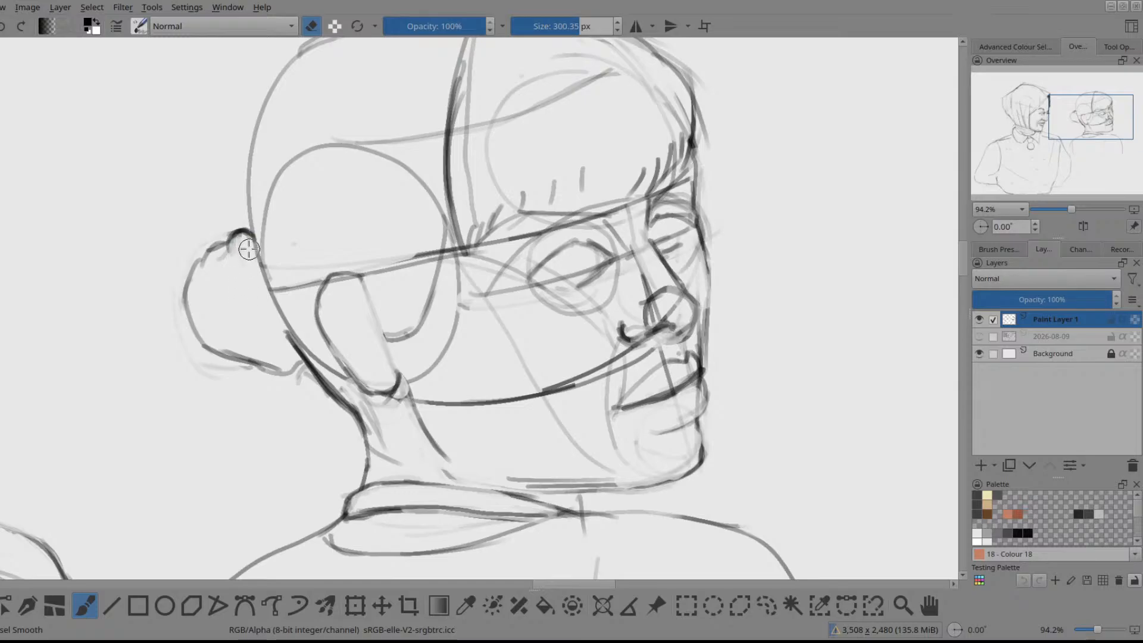
left_click_drag(249, 249, 236, 235)
Step: Darken the back contour of the head from the top of the hair bun up and over to the crown mark
scroll(291, 218, "up", 3)
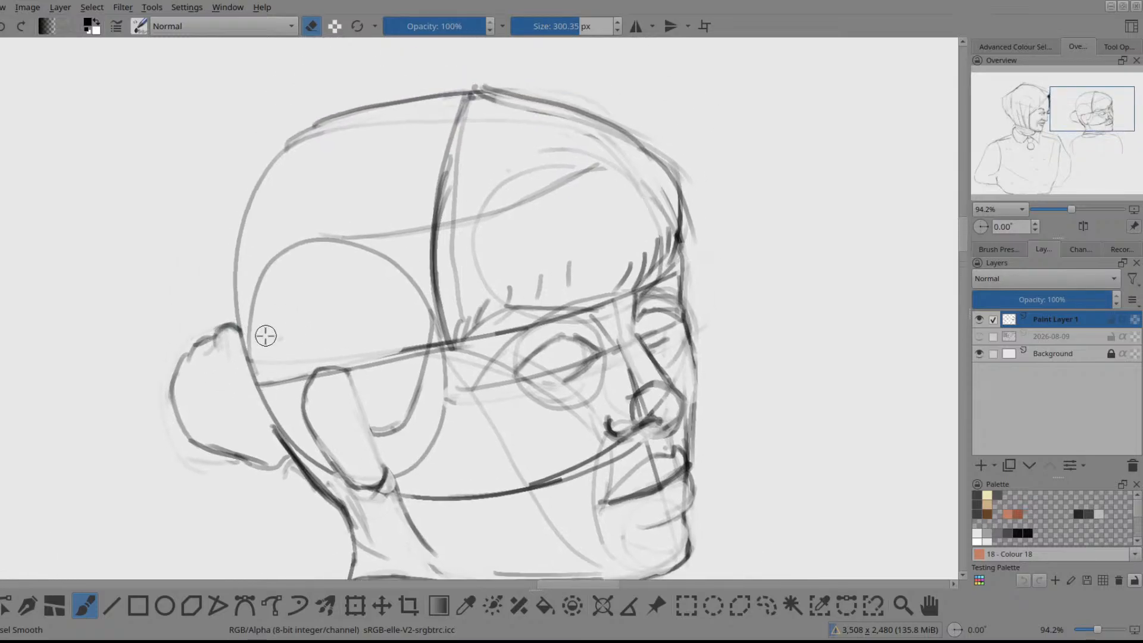
key("e")
left_click_drag(263, 180, 241, 288)
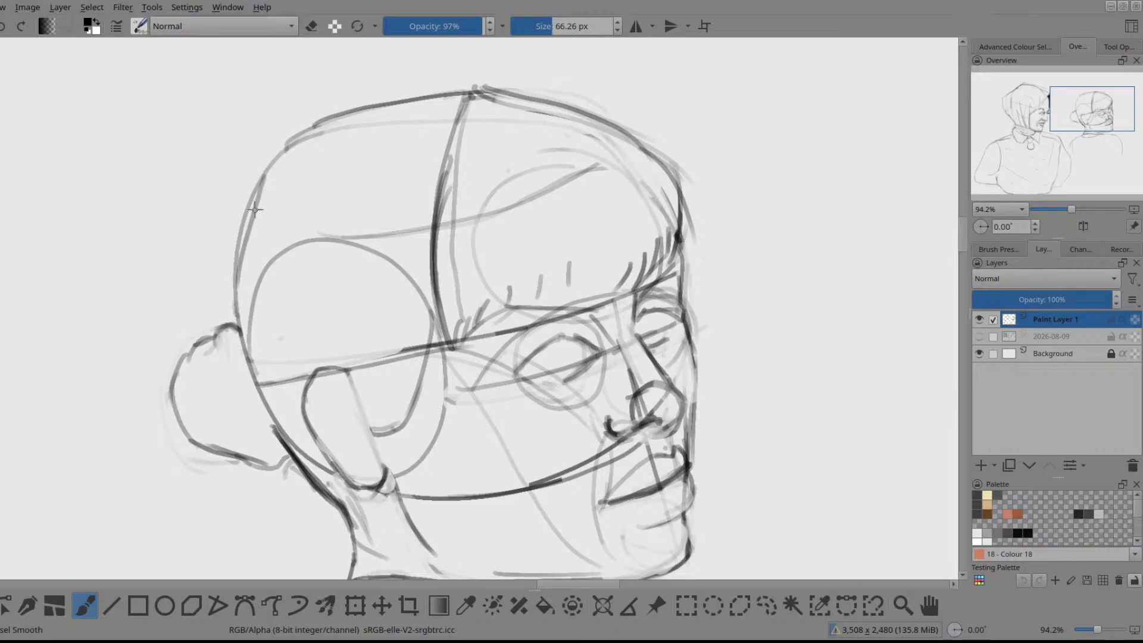
mouse_move(262, 200)
left_mouse_down()
mouse_move(246, 329)
mouse_move(263, 201)
mouse_move(379, 98)
mouse_move(391, 109)
mouse_move(481, 87)
left_mouse_up()
key("ctrl+z")
left_click_drag(302, 154, 447, 86)
key("ctrl+z")
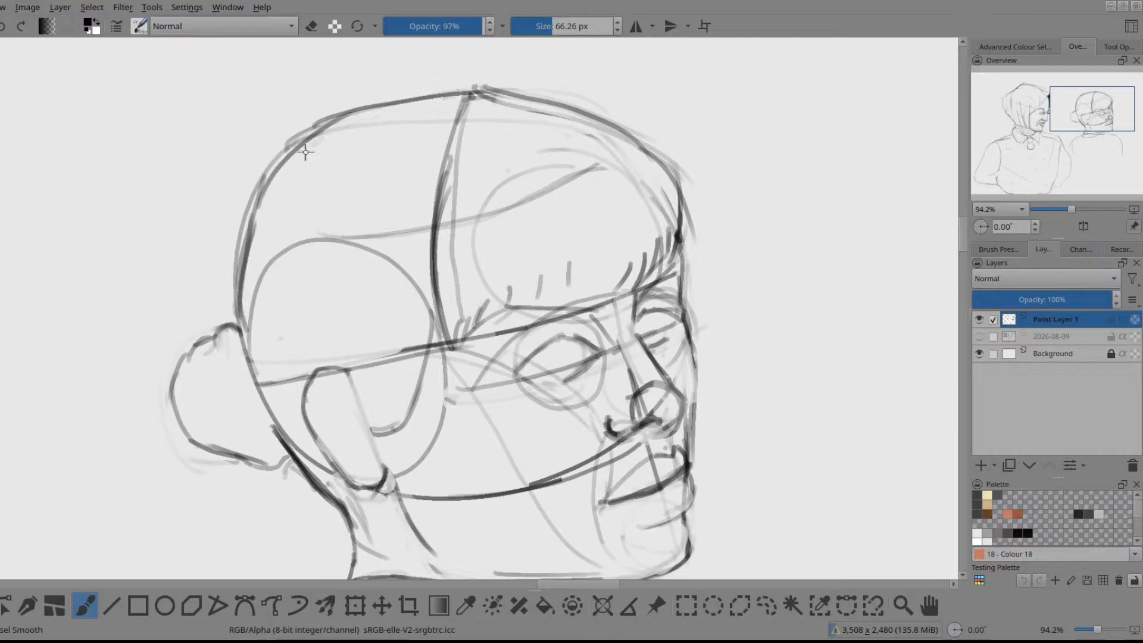
left_click_drag(295, 149, 462, 81)
key("ctrl+z")
left_click_drag(296, 149, 446, 98)
Step: Erase the rounded upper back of the head and redraw it with an angular corner leading up to the crown
key("e")
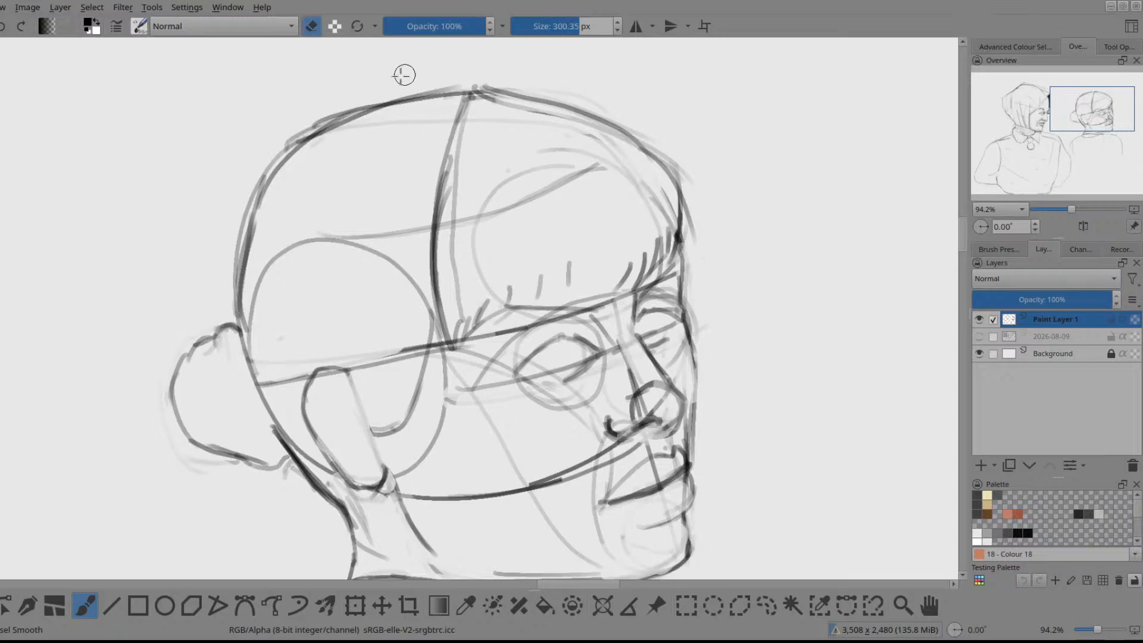
left_click_drag(255, 166, 222, 271)
key("e")
mouse_move(244, 318)
left_mouse_down()
mouse_move(269, 196)
mouse_move(405, 90)
left_mouse_up()
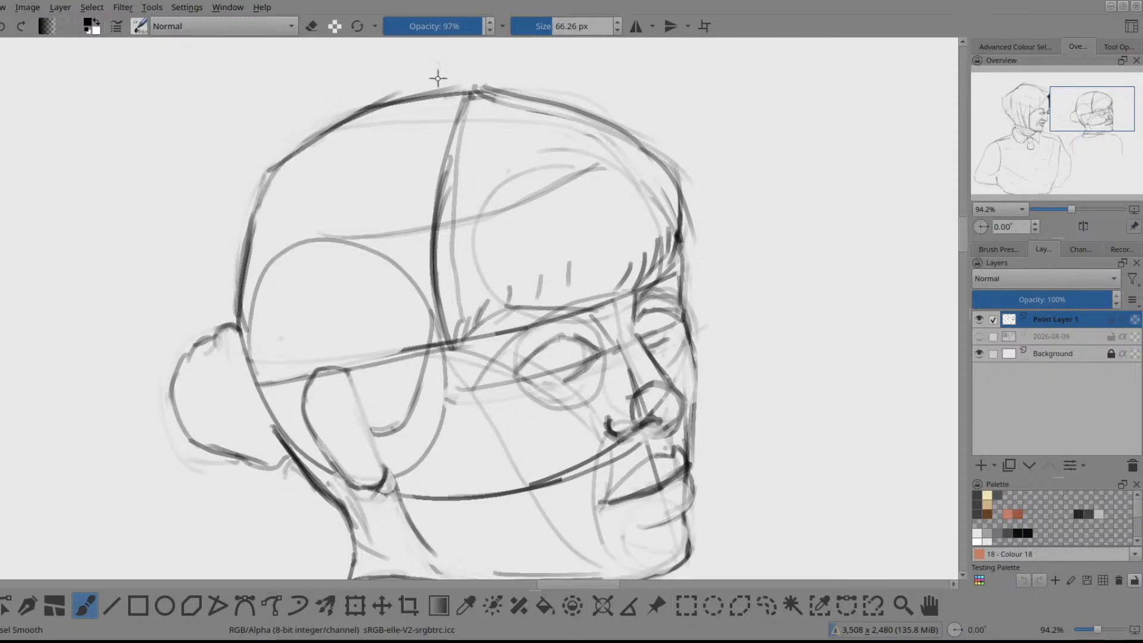
key("ctrl+z")
Step: Fade the upper side-plane line and redraw it as a curve swinging farther back from the crown mark to above the temple
mouse_move(271, 178)
left_mouse_down()
mouse_move(374, 107)
mouse_move(459, 97)
mouse_move(446, 273)
left_mouse_up()
key("e")
key("e")
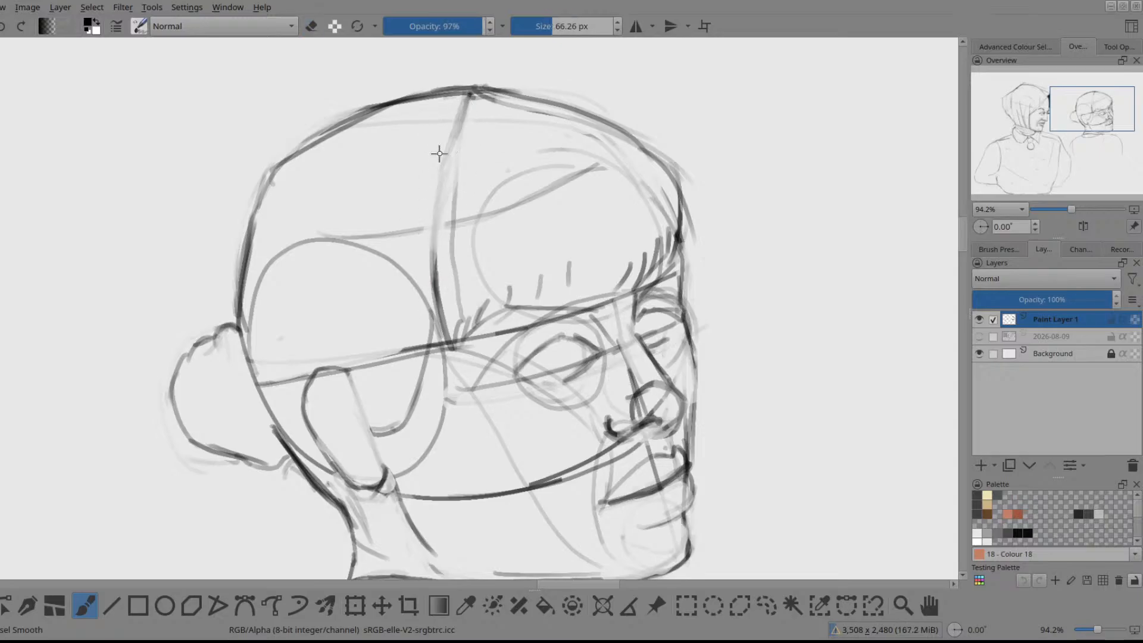
left_click_drag(470, 92, 411, 271)
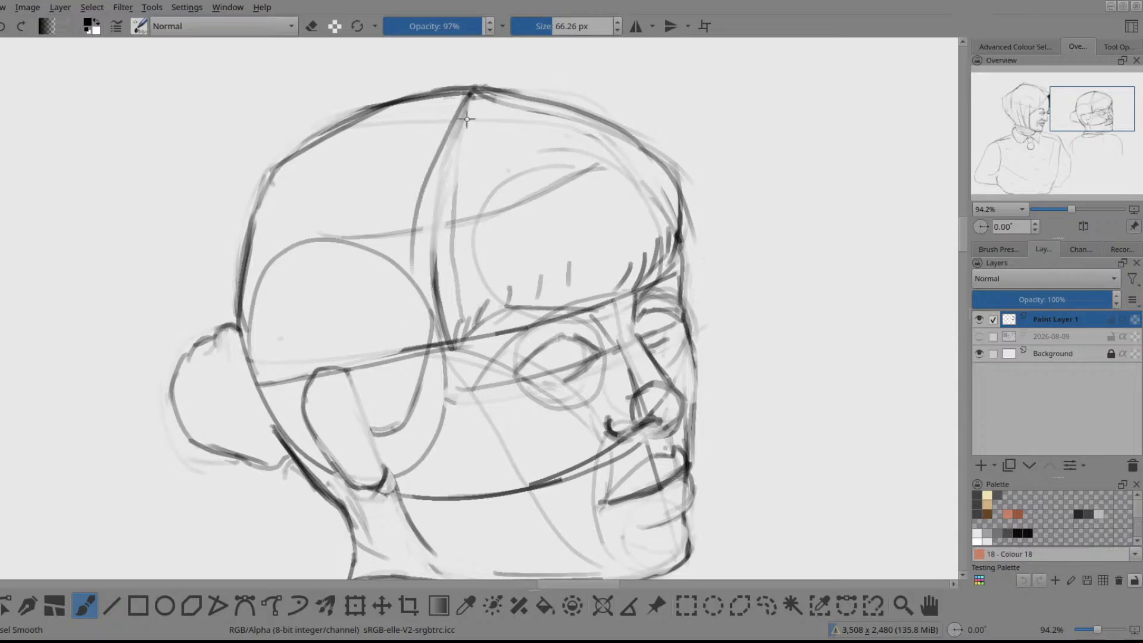
Step: Draw a fuller outer contour over the front of the head, from the crown mark down to the forehead
mouse_move(478, 89)
left_mouse_down()
mouse_move(593, 102)
mouse_move(538, 94)
mouse_move(602, 113)
mouse_move(686, 166)
mouse_move(679, 237)
left_mouse_up()
key("ctrl+z")
key("ctrl+z")
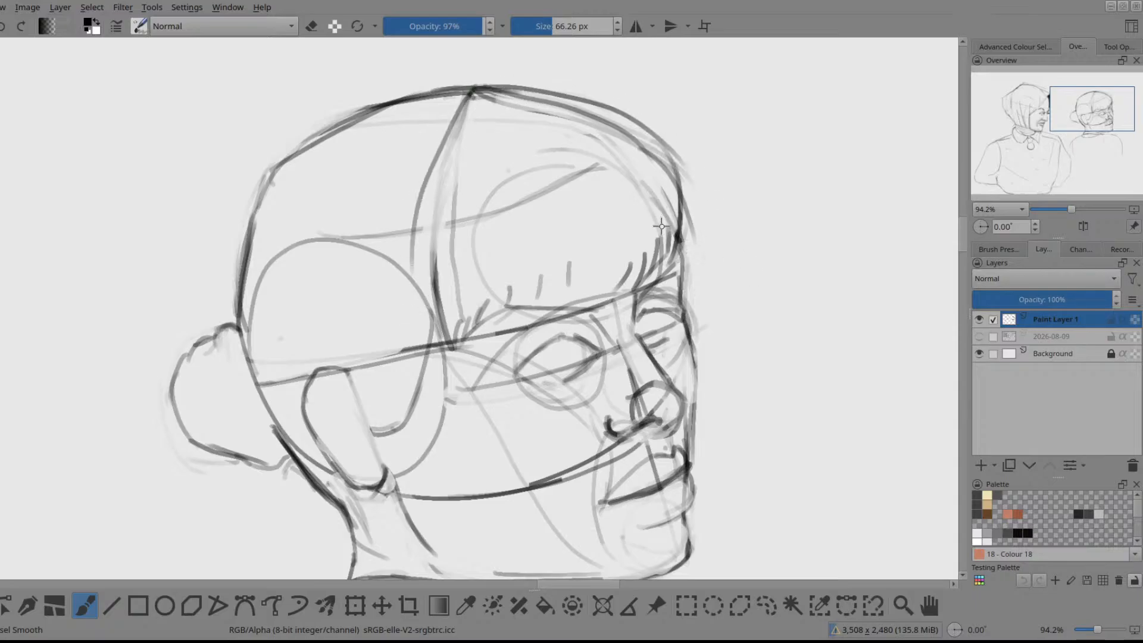
Step: Lighten the curved construction line across the cheek, from the earlobe to the base of the nose, with the eraser
left_click_drag(707, 341, 640, 261)
left_click_drag(617, 171, 637, 298)
left_click_drag(645, 406, 604, 283)
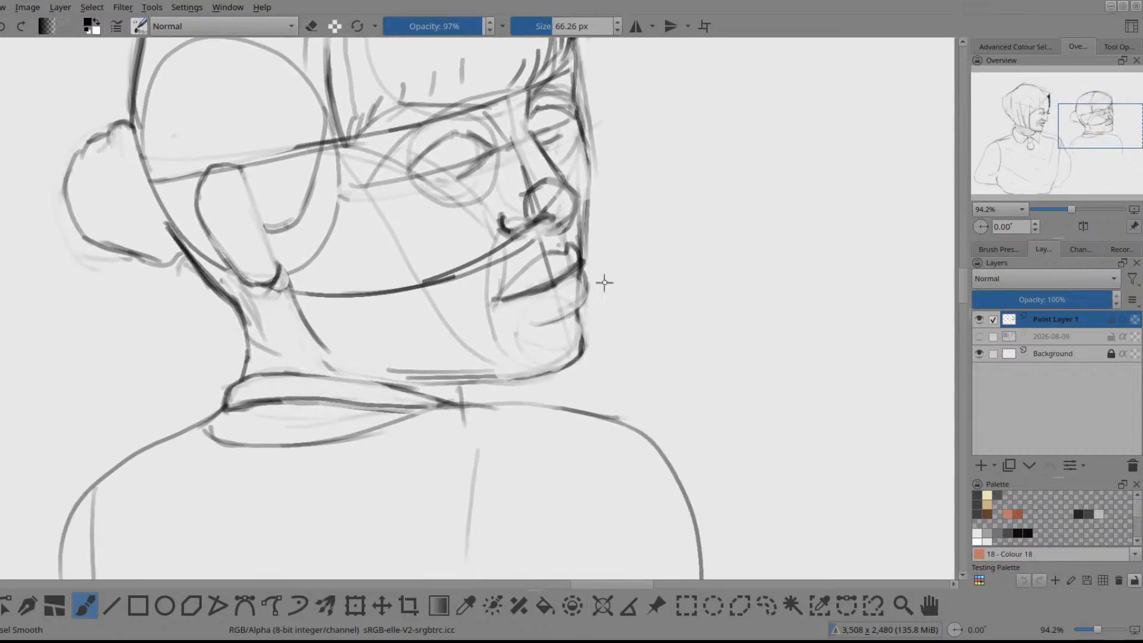
key("2")
mouse_move(612, 363)
left_mouse_down()
mouse_move(557, 401)
mouse_move(592, 329)
mouse_move(585, 301)
left_mouse_up()
left_click_drag(577, 207, 472, 349)
key("e")
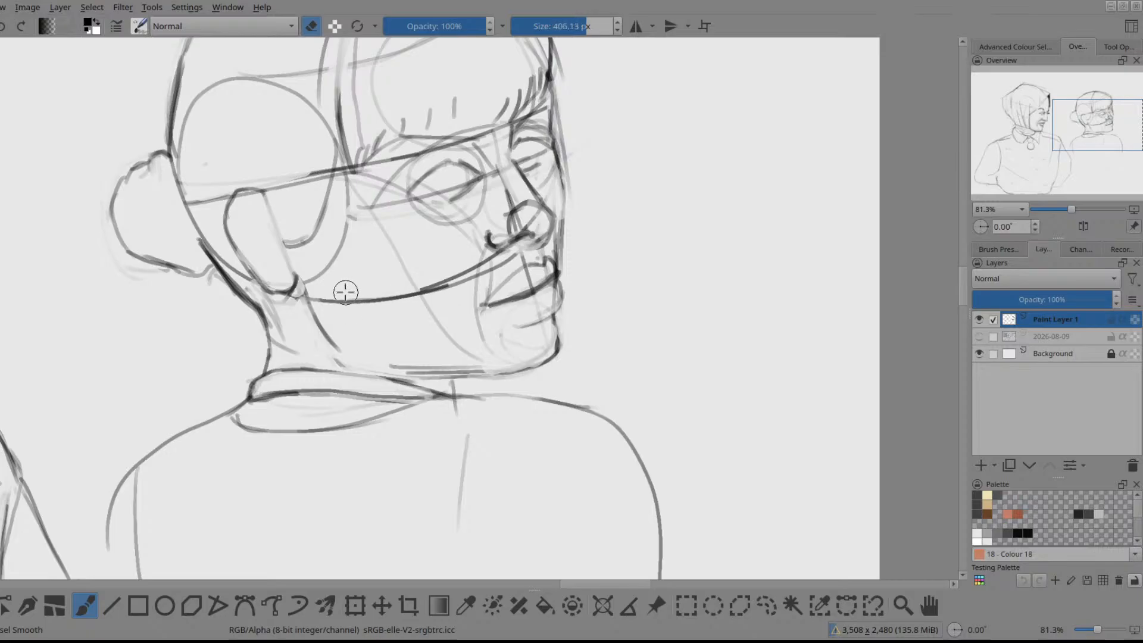
mouse_move(348, 293)
left_mouse_down()
mouse_move(488, 256)
mouse_move(369, 301)
mouse_move(396, 286)
mouse_move(501, 271)
left_mouse_up()
key("e")
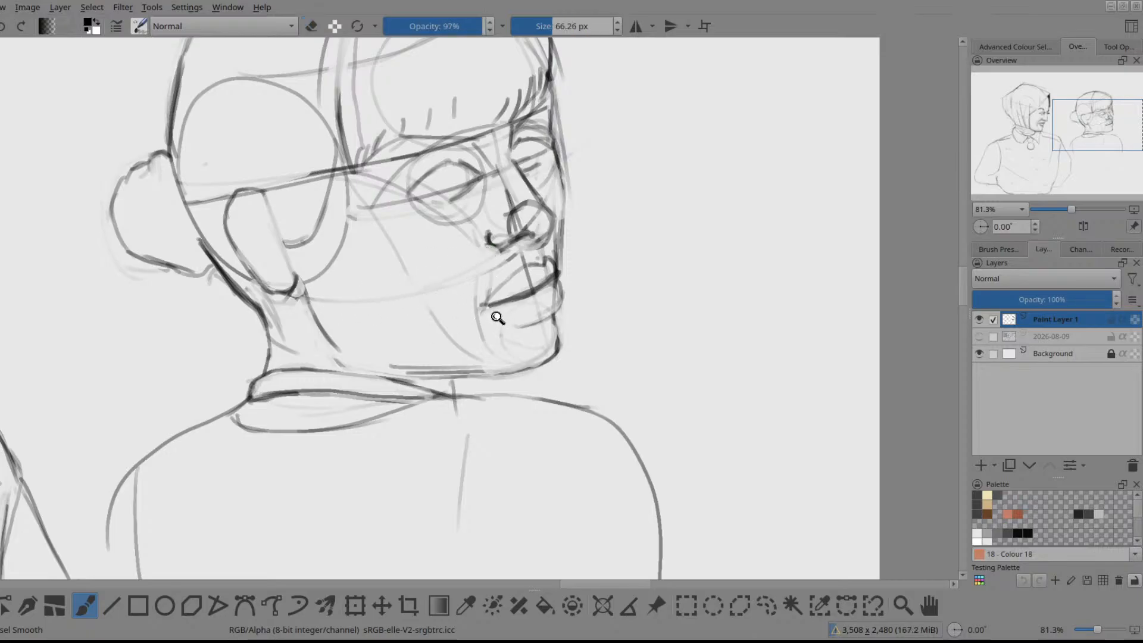
mouse_move(501, 313)
left_mouse_down()
mouse_move(421, 230)
mouse_move(413, 321)
mouse_move(347, 314)
left_mouse_up()
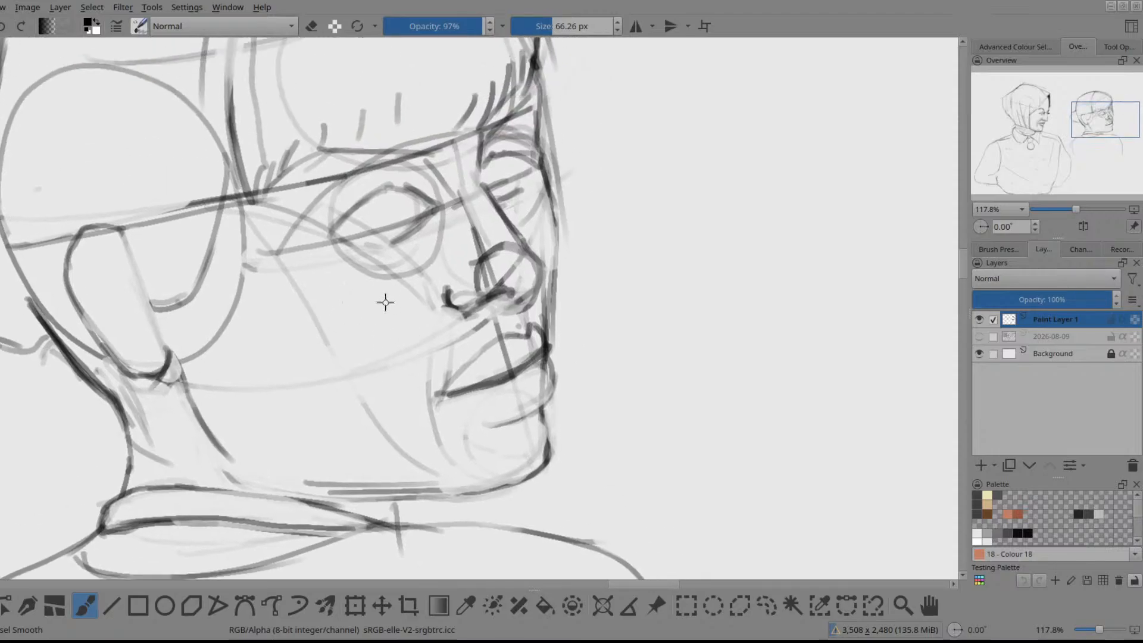
Step: Block in both eyebrows as dark tapering shapes along the brow line of the construction study
left_click_drag(426, 157, 429, 224)
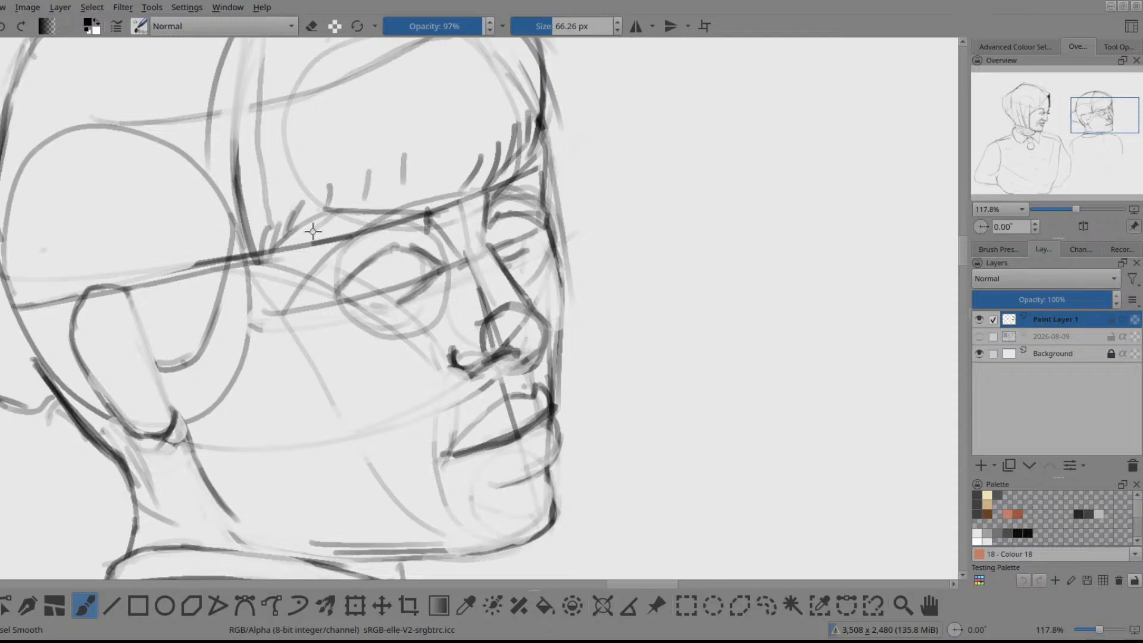
left_click_drag(428, 213, 429, 228)
left_click_drag(330, 239, 418, 237)
key("ctrl+z")
mouse_move(343, 232)
left_mouse_down()
mouse_move(432, 208)
mouse_move(330, 222)
left_mouse_up()
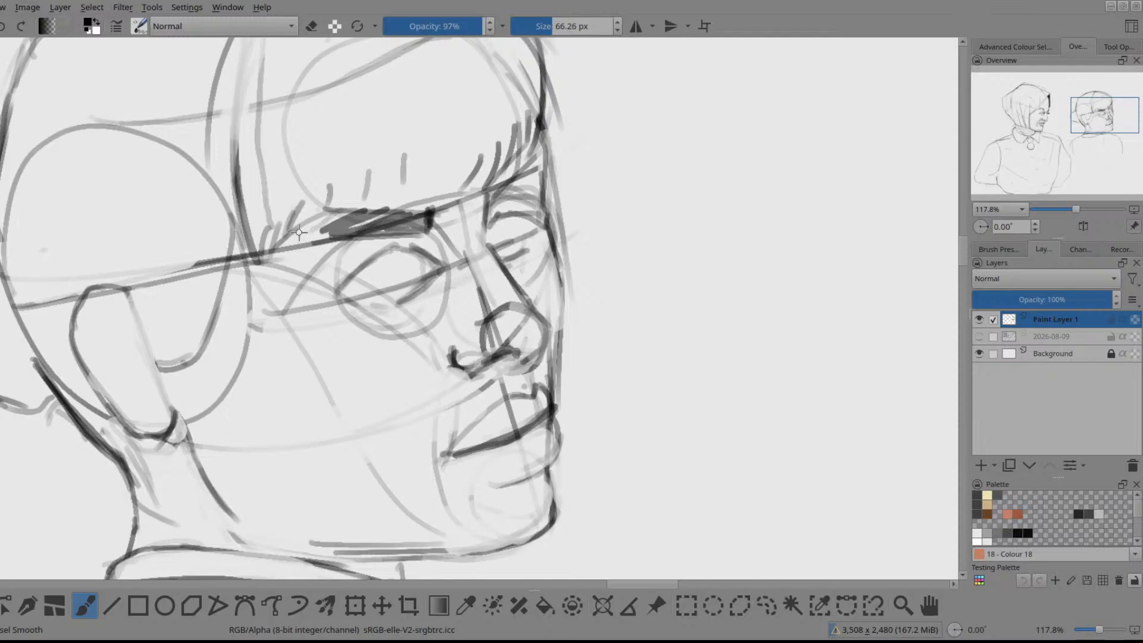
left_click_drag(277, 249, 426, 206)
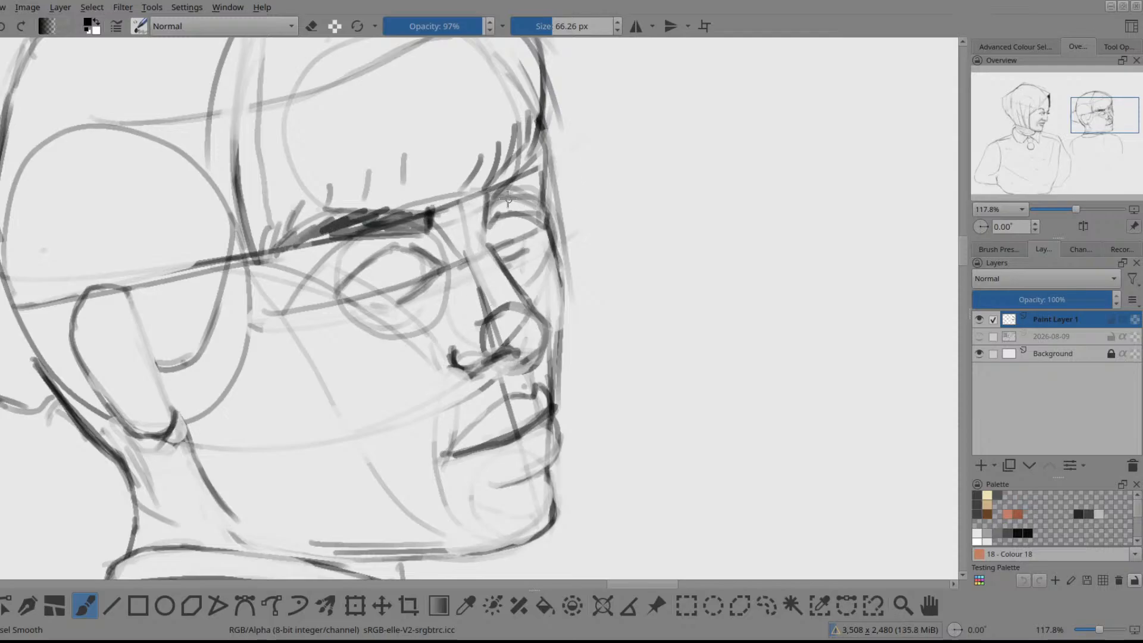
mouse_move(501, 191)
left_mouse_down()
mouse_move(537, 154)
mouse_move(487, 203)
left_mouse_up()
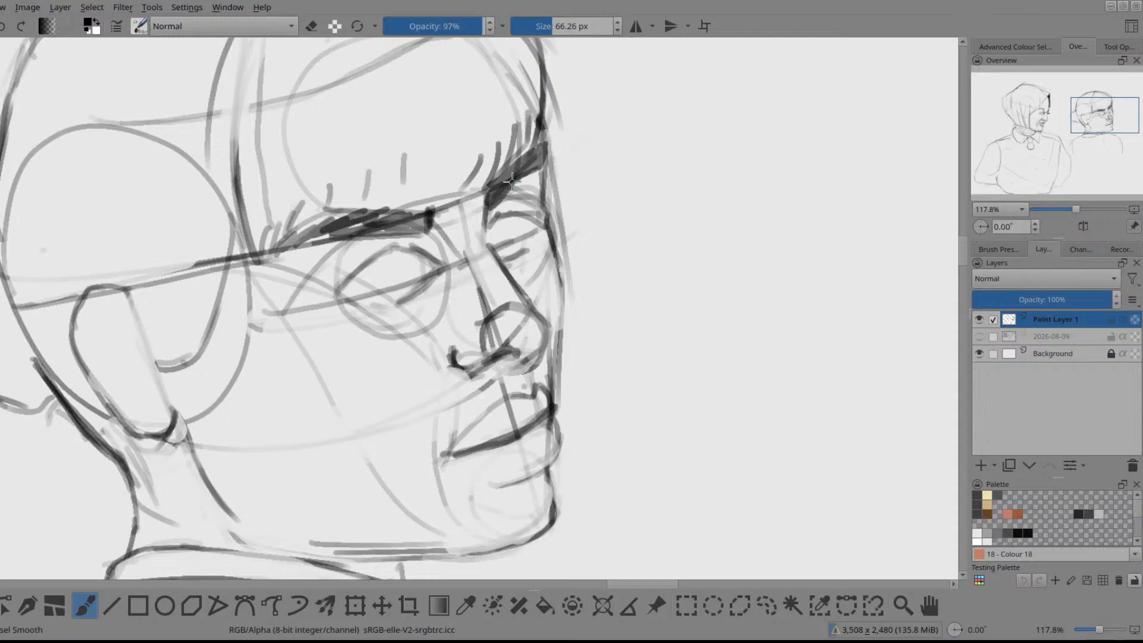
Step: Fade the lines of the far eye and redraw its upper lid fold and the face contour just below the far eyebrow
key("4")
key("5")
key("2")
left_click_drag(672, 297, 400, 263)
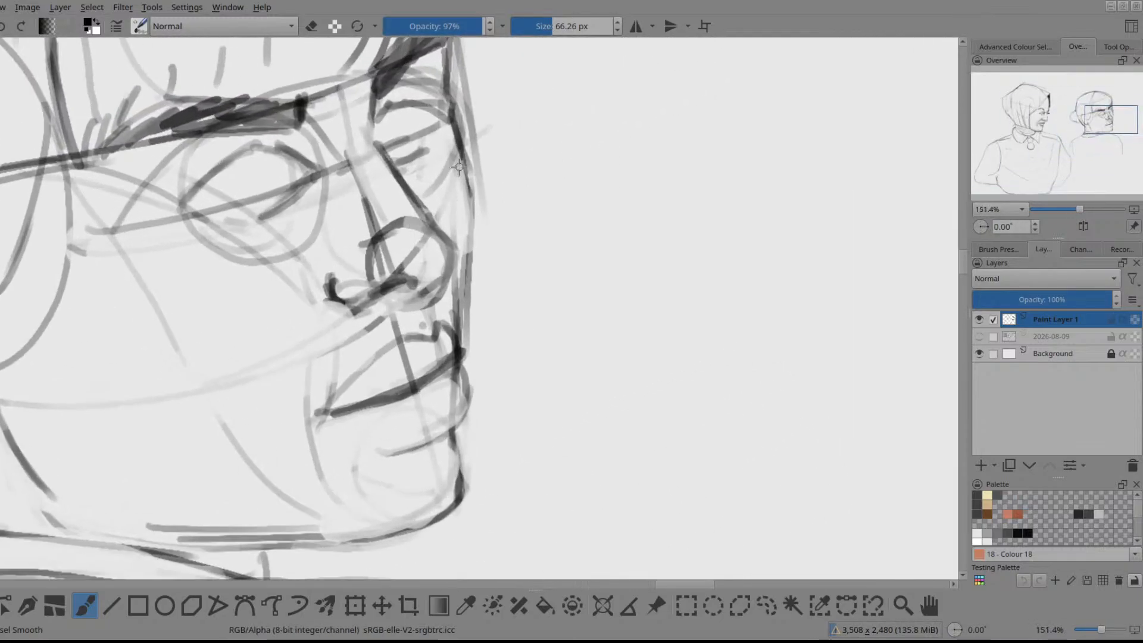
scroll(462, 195, "up", 2)
left_click_drag(437, 118, 443, 155)
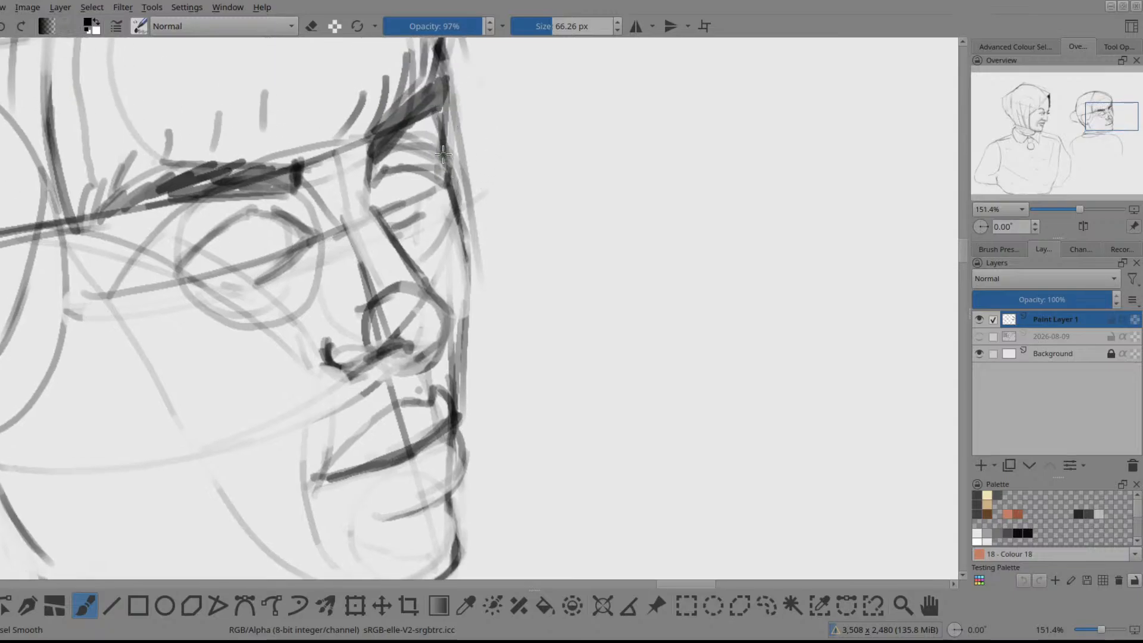
key("e")
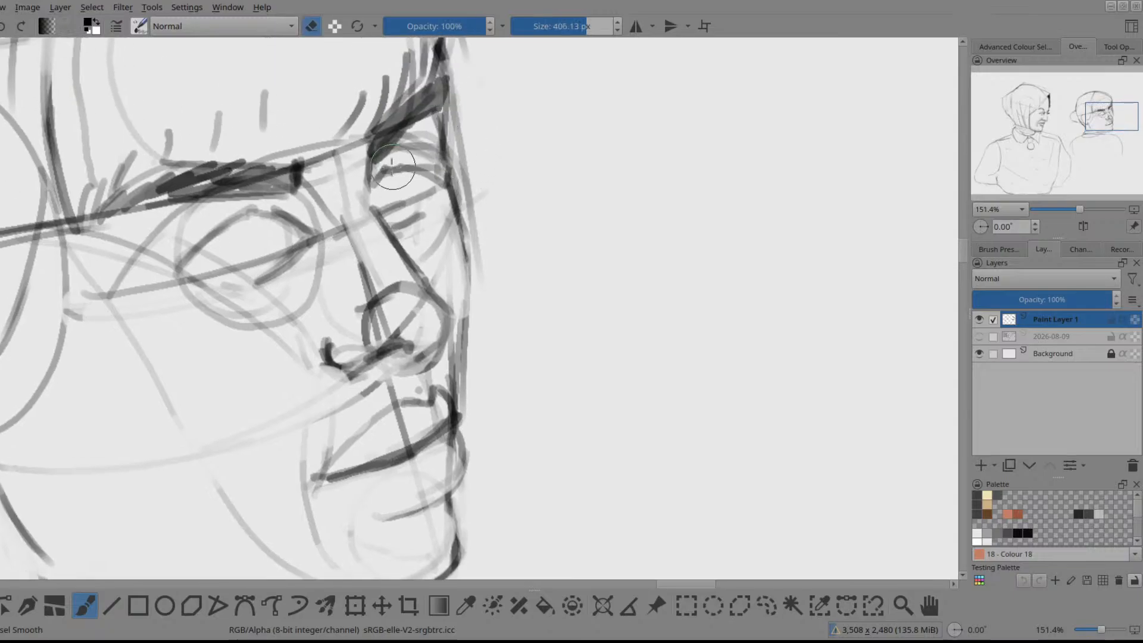
mouse_move(416, 178)
left_mouse_down()
mouse_move(423, 145)
mouse_move(445, 156)
left_mouse_up()
key("e")
left_click_drag(440, 108, 452, 156)
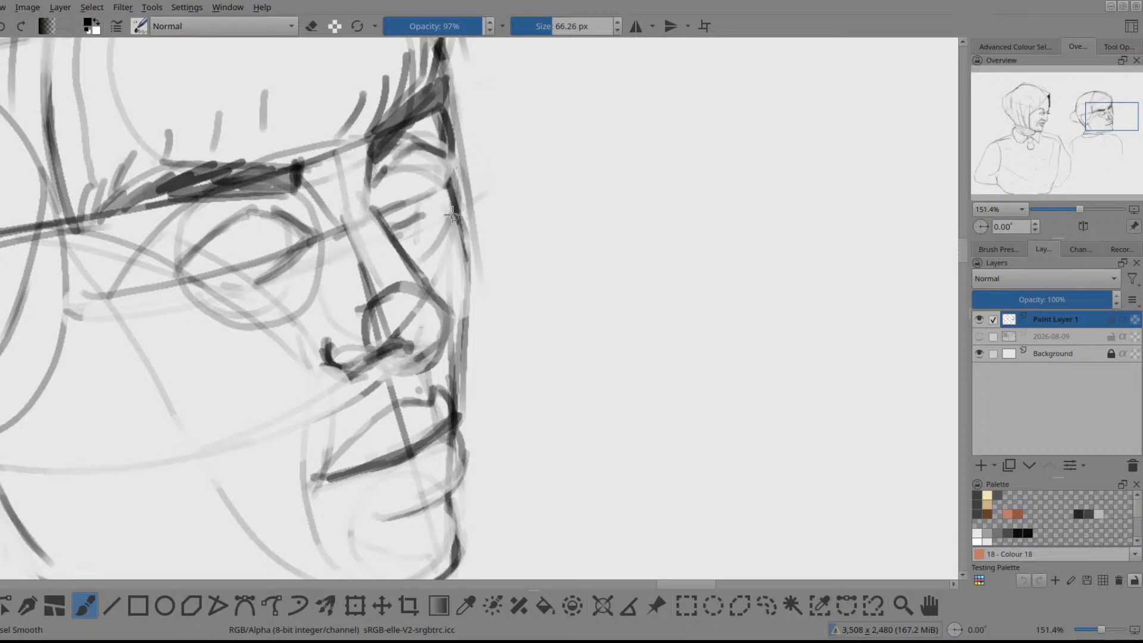
Step: Reinforce the face contour from the far eye down the cheek and fade the stray lines around the far eye
mouse_move(446, 206)
left_mouse_down()
mouse_move(409, 204)
mouse_move(442, 284)
left_mouse_up()
left_click_drag(441, 357, 453, 228)
mouse_move(440, 135)
left_mouse_down()
mouse_move(451, 189)
mouse_move(436, 261)
left_mouse_up()
key("e")
mouse_move(409, 120)
left_mouse_down()
mouse_move(421, 165)
mouse_move(400, 106)
mouse_move(417, 168)
mouse_move(419, 132)
mouse_move(430, 222)
left_mouse_up()
key("e")
Step: Darken the nose bridge and tip, and fade the construction circle and centre line on the nose with the eraser
left_click_drag(360, 128, 417, 202)
mouse_move(378, 147)
left_mouse_down()
mouse_move(413, 208)
mouse_move(413, 199)
mouse_move(388, 268)
left_mouse_up()
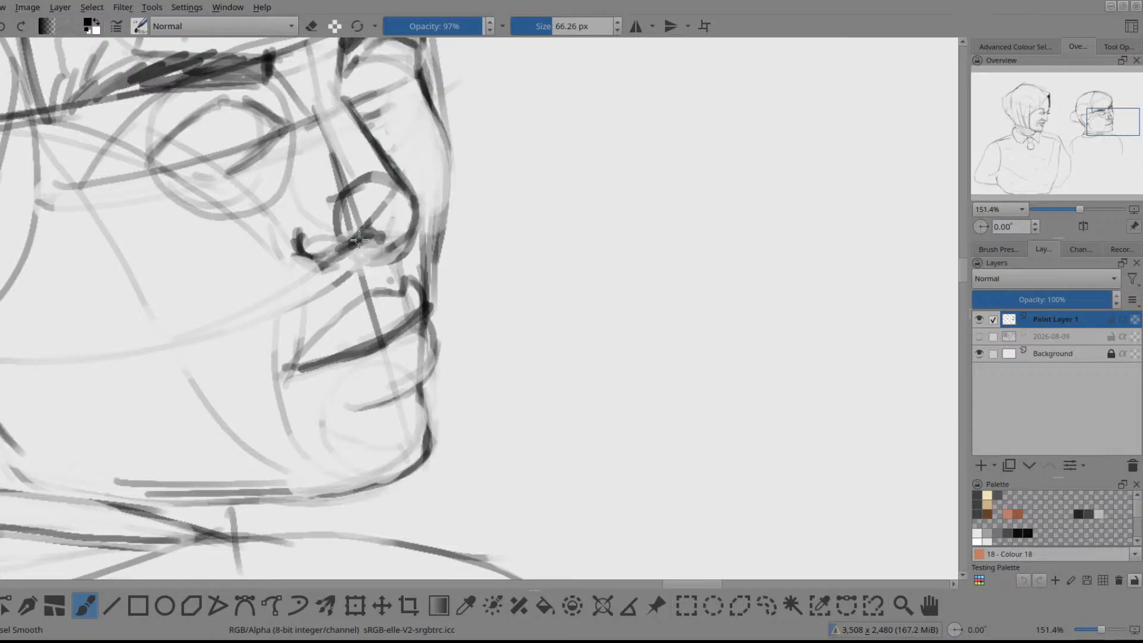
key("e")
mouse_move(319, 230)
left_mouse_down()
mouse_move(359, 196)
mouse_move(332, 128)
mouse_move(388, 214)
left_mouse_up()
left_click_drag(361, 269, 356, 270)
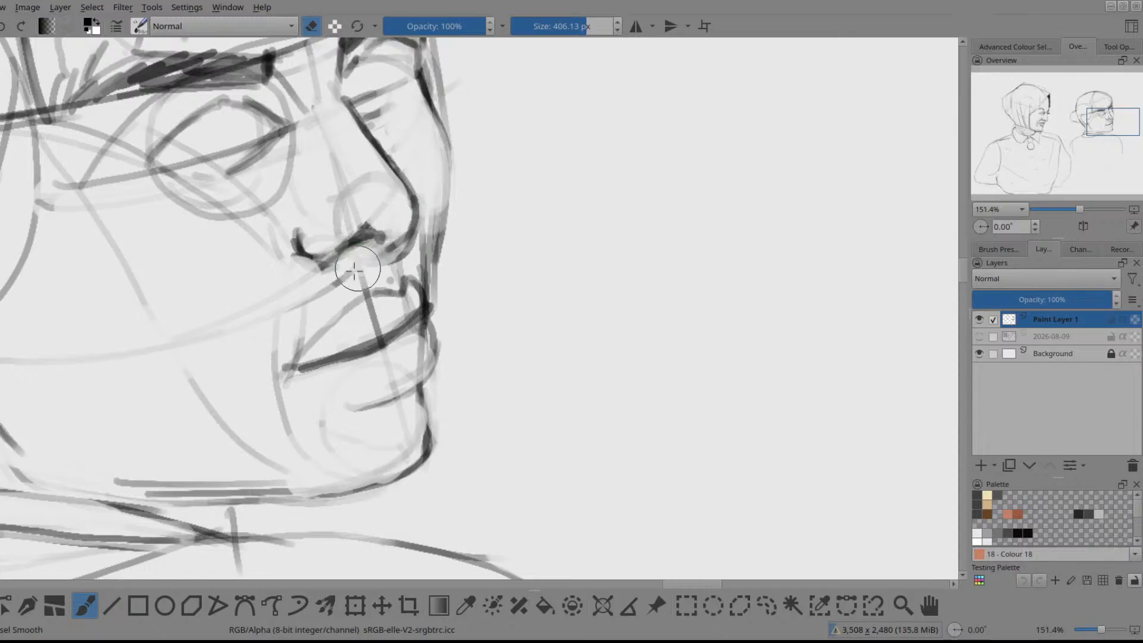
key("e")
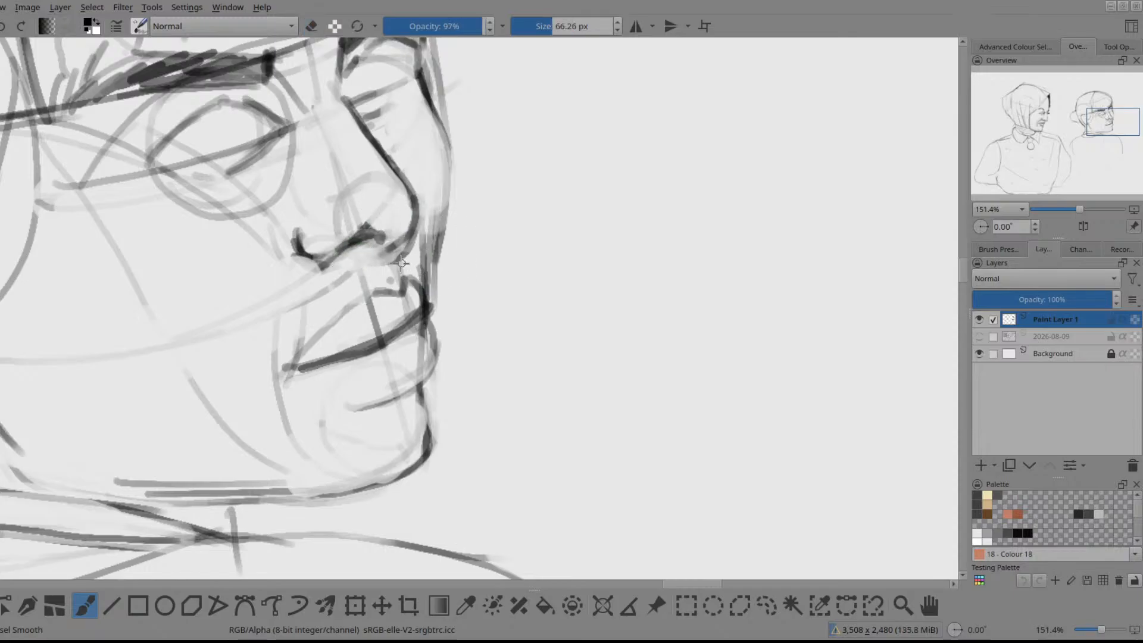
Step: Darken the underside of the nose tip and the face contour running from the far cheek down to the upper lip
mouse_move(385, 257)
left_mouse_down()
mouse_move(407, 240)
mouse_move(401, 186)
mouse_move(410, 262)
mouse_move(384, 290)
left_mouse_up()
key("e")
key("e")
left_click_drag(437, 249, 428, 306)
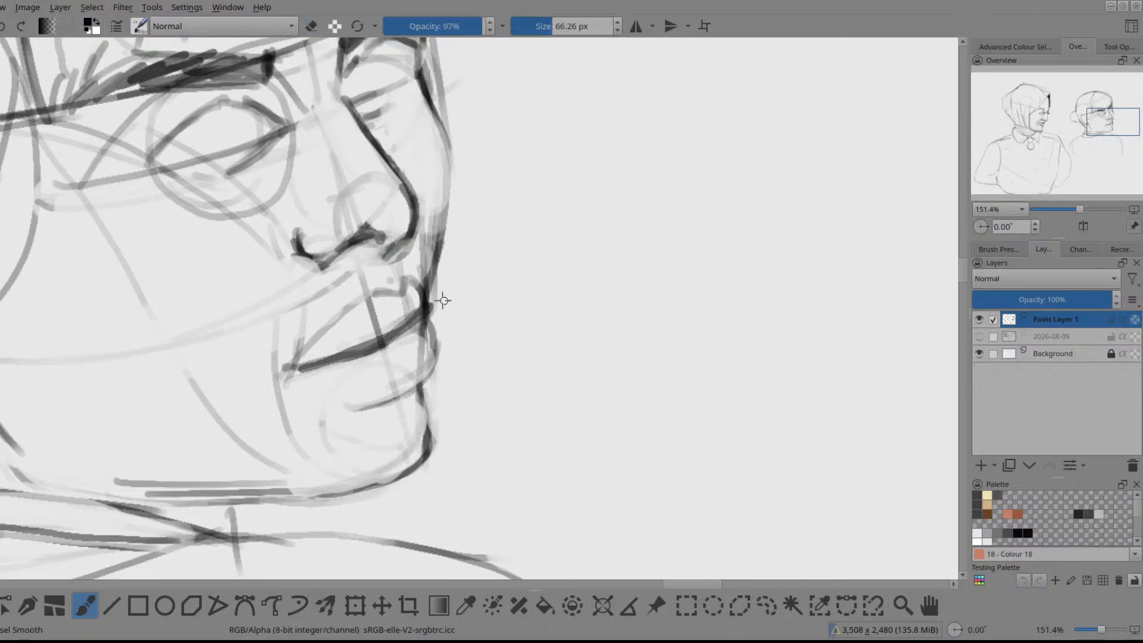
Step: Fade the heavy line between the lips and redraw it thinner, with a darker accent at the near mouth corner
key("e")
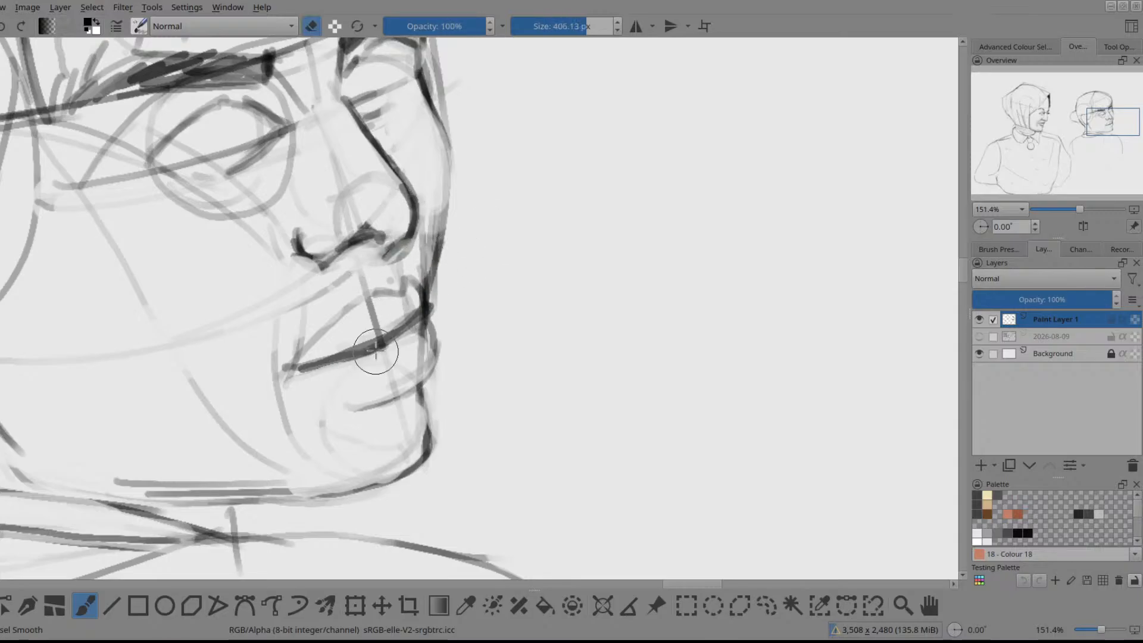
mouse_move(375, 343)
left_mouse_down()
mouse_move(314, 373)
mouse_move(298, 360)
mouse_move(270, 362)
mouse_move(393, 331)
left_mouse_up()
key("e")
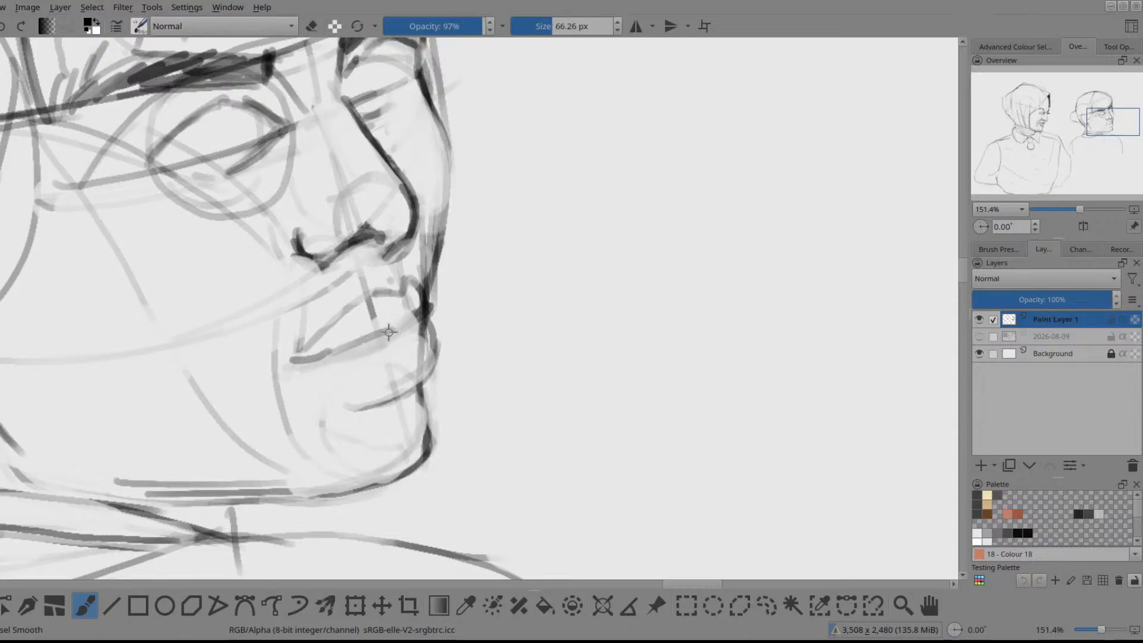
key("ctrl+z")
mouse_move(311, 360)
left_mouse_down()
mouse_move(429, 324)
mouse_move(403, 339)
mouse_move(410, 331)
mouse_move(412, 343)
mouse_move(336, 364)
left_mouse_up()
key("ctrl+z")
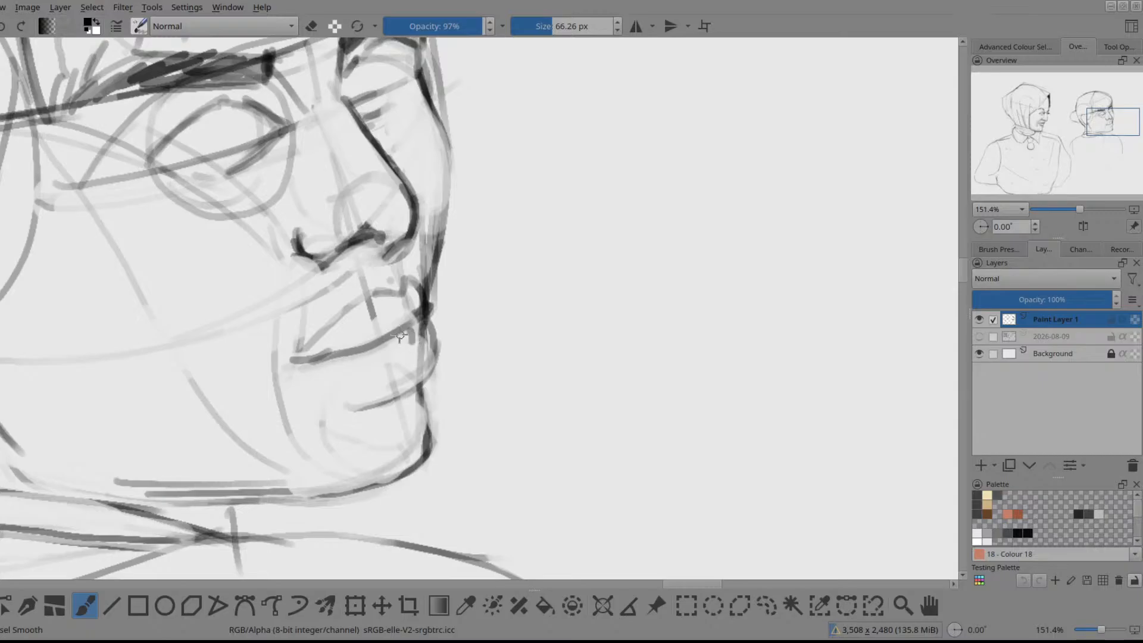
key("ctrl+z")
mouse_move(322, 364)
left_mouse_down()
mouse_move(386, 365)
mouse_move(330, 360)
mouse_move(383, 357)
mouse_move(402, 334)
mouse_move(382, 355)
mouse_move(319, 360)
mouse_move(403, 337)
mouse_move(311, 357)
mouse_move(411, 324)
mouse_move(420, 336)
mouse_move(422, 312)
mouse_move(400, 307)
mouse_move(417, 292)
mouse_move(437, 360)
left_mouse_up()
key("ctrl+z")
key("ctrl+z")
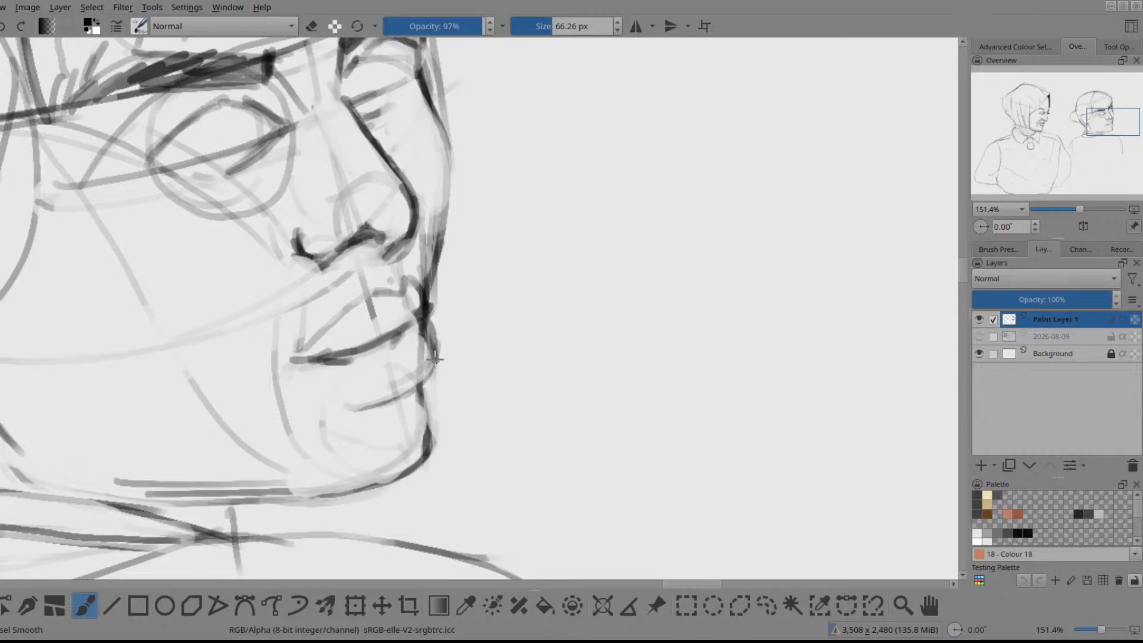
Step: Darken the lower lip's outer contour and the line along its underside
mouse_move(423, 320)
left_mouse_down()
mouse_move(432, 354)
mouse_move(405, 379)
left_mouse_up()
mouse_move(326, 384)
left_mouse_down()
mouse_move(422, 377)
mouse_move(358, 390)
mouse_move(444, 364)
mouse_move(445, 389)
mouse_move(388, 405)
mouse_move(398, 412)
mouse_move(381, 422)
mouse_move(401, 363)
mouse_move(345, 402)
left_mouse_up()
key("e")
key("e")
mouse_move(422, 320)
left_mouse_down()
mouse_move(427, 362)
mouse_move(331, 393)
left_mouse_up()
Step: Draw two roughly parallel plane lines from the temple down the cheek and under the jaw to the front of the collar
key("2")
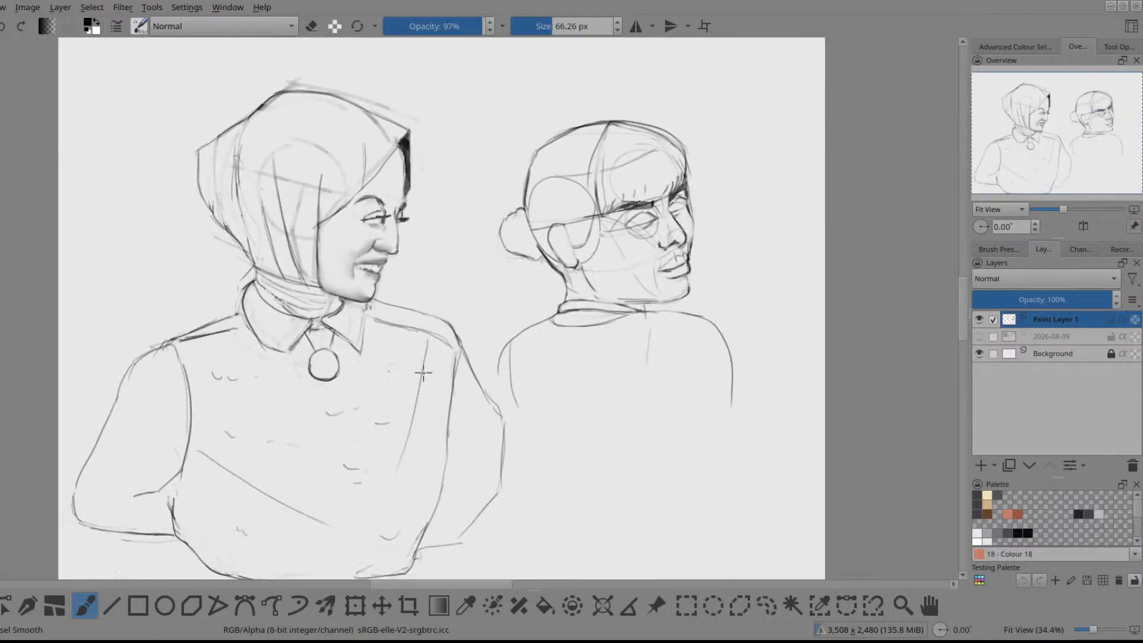
mouse_move(625, 271)
left_mouse_down()
mouse_move(552, 251)
mouse_move(604, 205)
left_mouse_up()
mouse_move(448, 97)
left_mouse_down()
mouse_move(442, 139)
mouse_move(487, 275)
mouse_move(564, 312)
left_mouse_up()
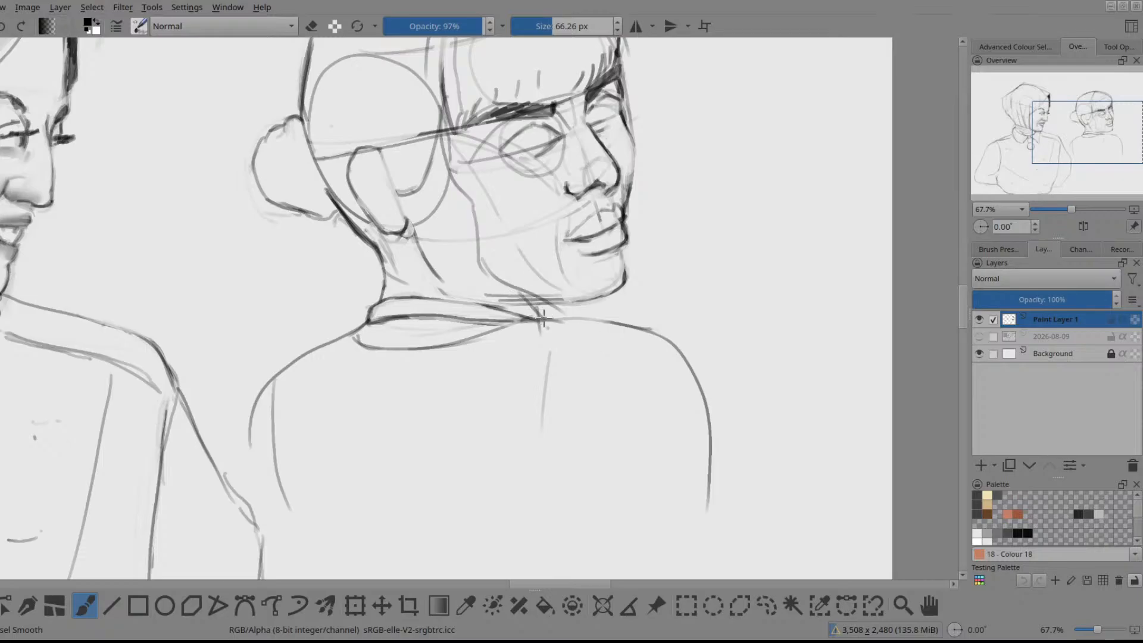
mouse_move(439, 149)
left_mouse_down()
mouse_move(469, 271)
mouse_move(533, 313)
left_mouse_up()
key("ctrl+z")
mouse_move(709, 280)
left_mouse_down()
mouse_move(675, 324)
mouse_move(640, 340)
left_mouse_up()
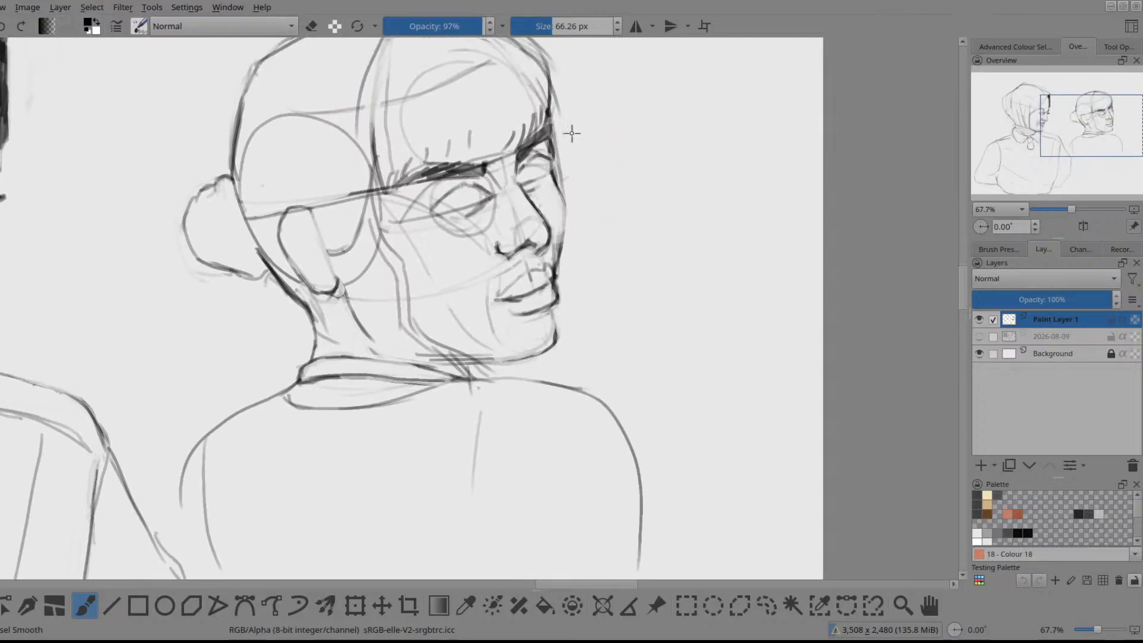
Step: Add a light contour outside the far brow and a short dark line from under the jaw down the collar front
left_click_drag(552, 101, 573, 174)
scroll(560, 357, "down", 1)
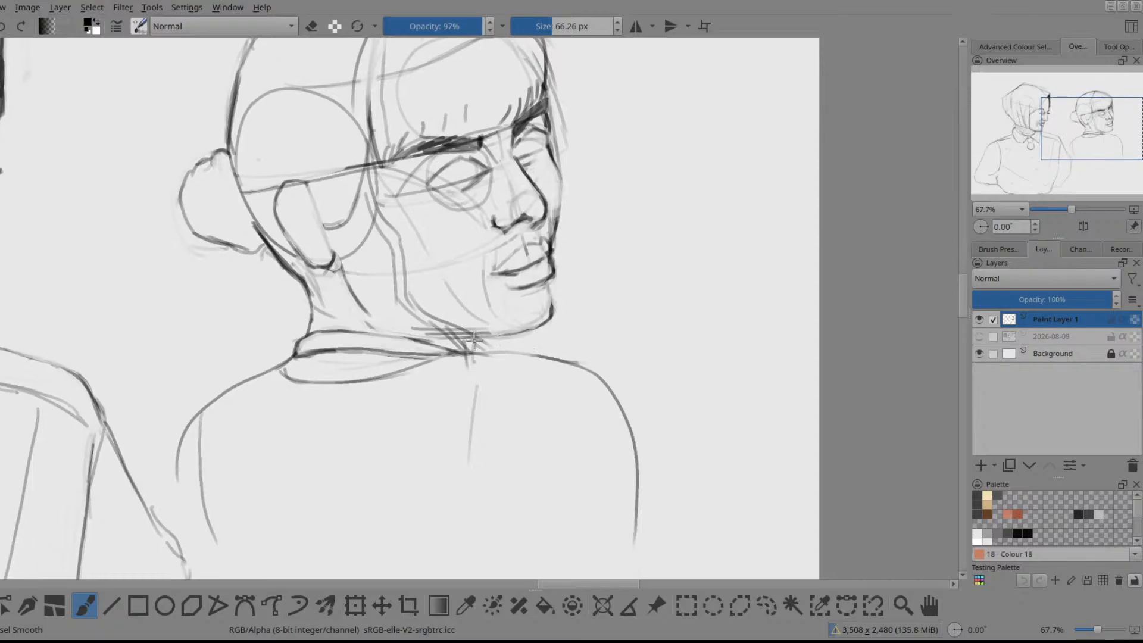
mouse_move(475, 340)
left_mouse_down()
mouse_move(479, 389)
mouse_move(467, 389)
left_mouse_up()
Step: Erase most of the line between the lips and darken the upper lip's outline from the mouth corner to its peak
mouse_move(625, 334)
left_mouse_down()
mouse_move(548, 240)
mouse_move(546, 270)
left_mouse_up()
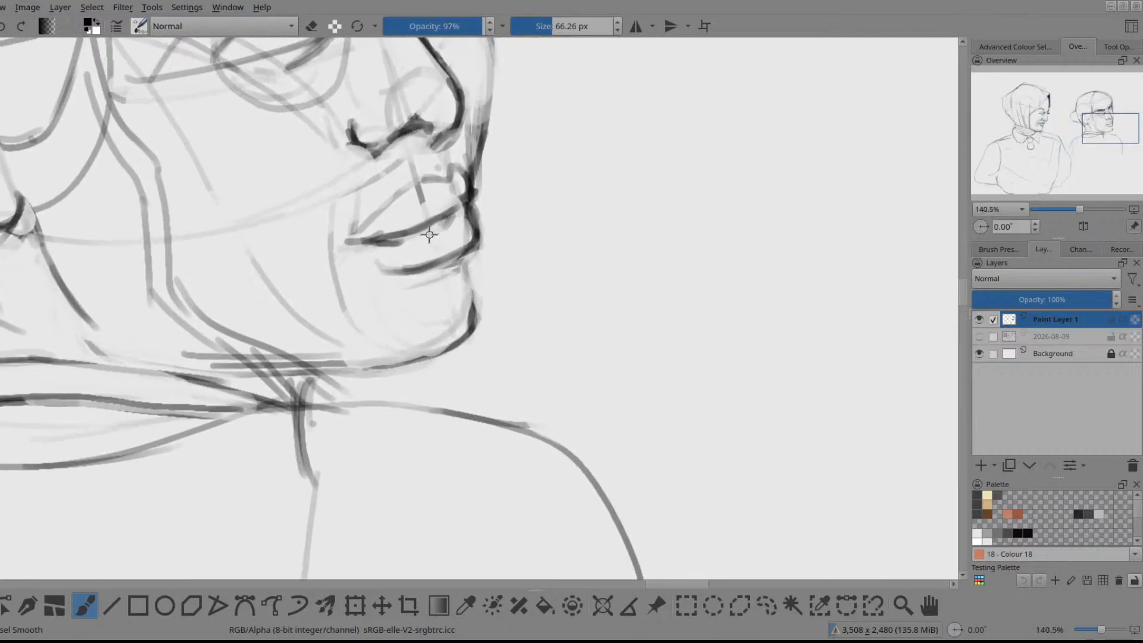
key("e")
mouse_move(400, 219)
left_mouse_down()
mouse_move(447, 214)
mouse_move(390, 228)
mouse_move(444, 224)
mouse_move(409, 224)
left_mouse_up()
key("e")
key("e")
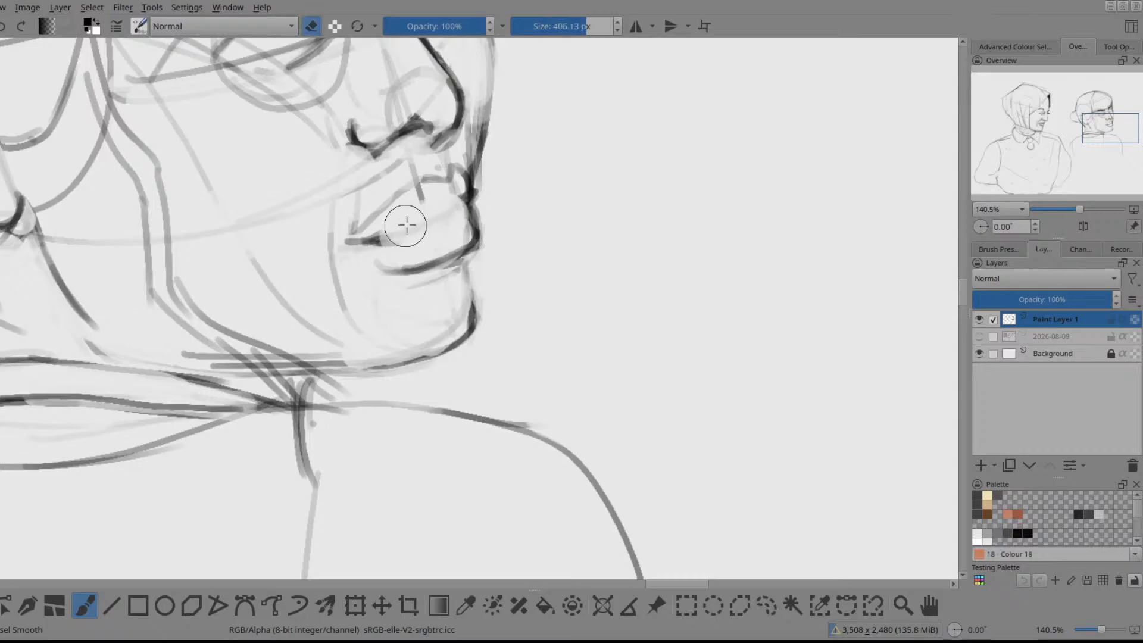
key("e")
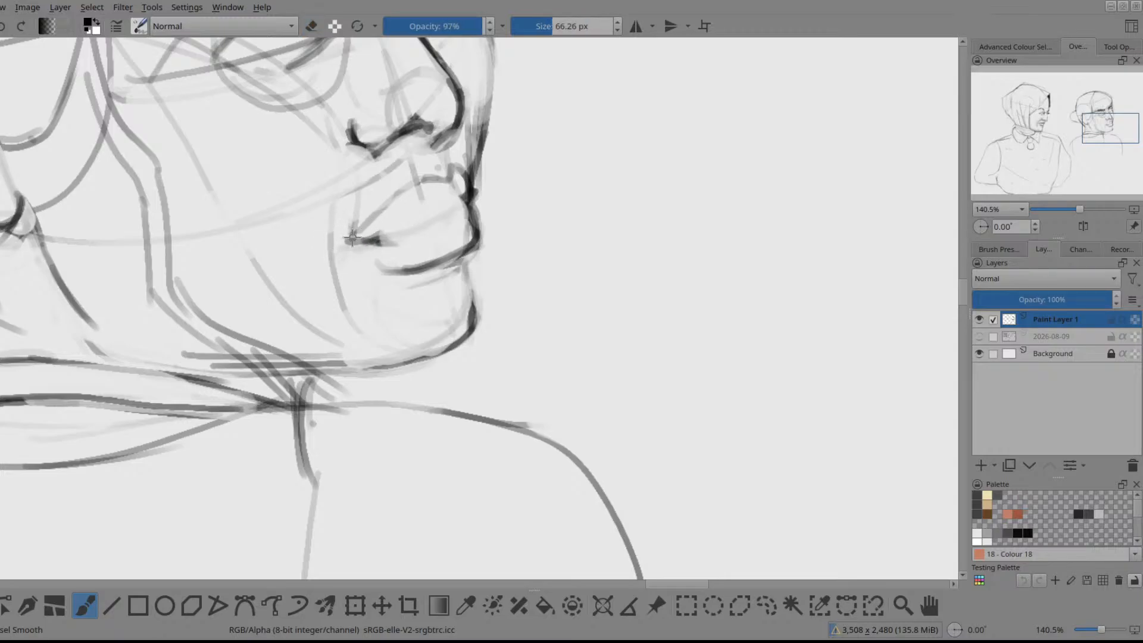
left_click_drag(350, 232, 428, 179)
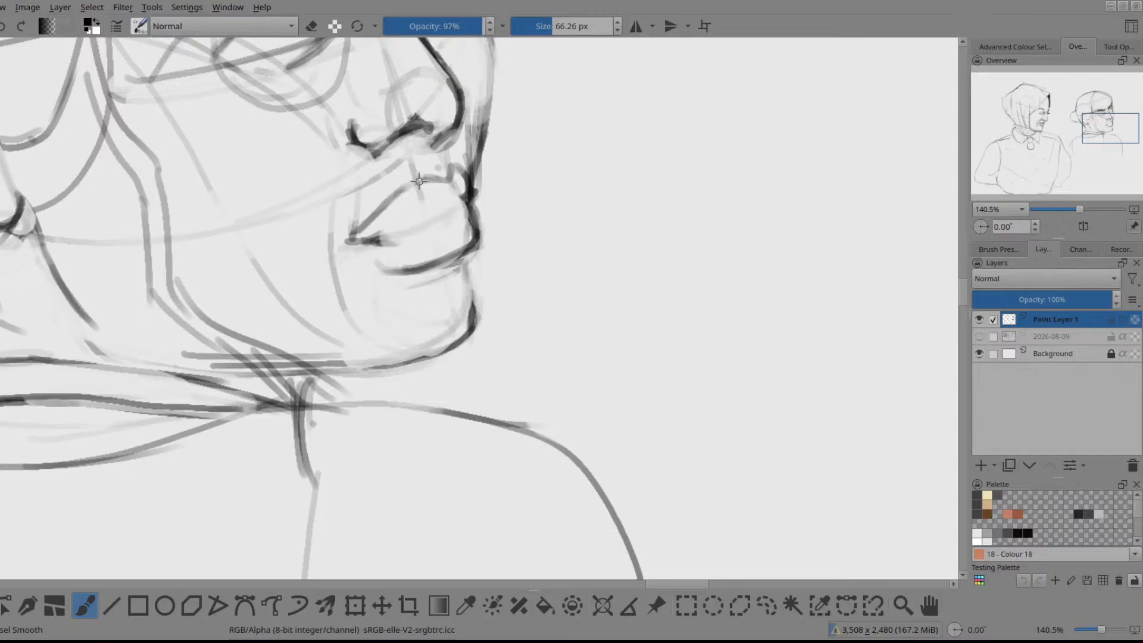
left_click_drag(351, 233, 443, 179)
key("ctrl+z")
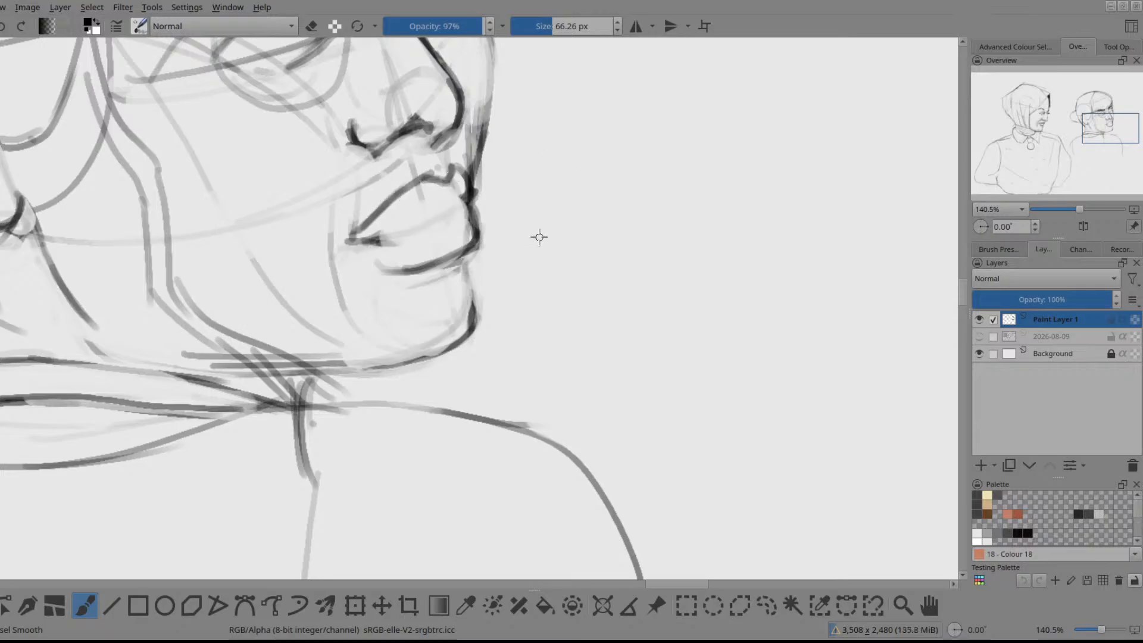
Step: Redraw the parting between the lips with short strokes rising from the near mouth corner to the far contour
left_click_drag(472, 191, 461, 206)
mouse_move(416, 238)
left_mouse_down()
mouse_move(441, 230)
mouse_move(416, 226)
mouse_move(443, 214)
left_mouse_up()
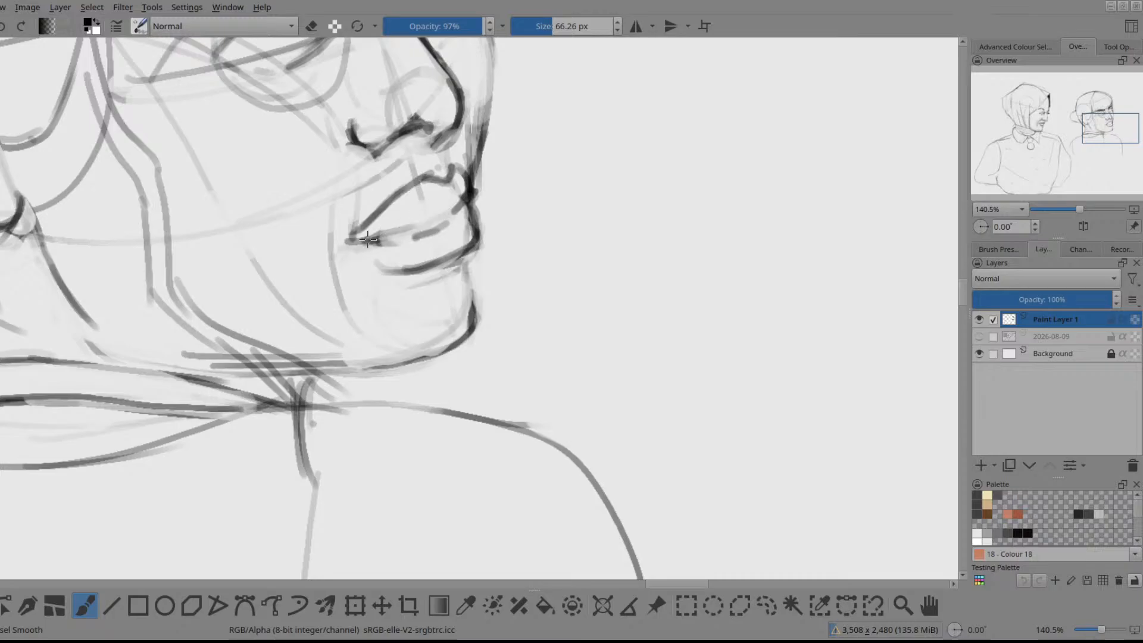
key("ctrl+z")
left_click_drag(382, 234, 434, 215)
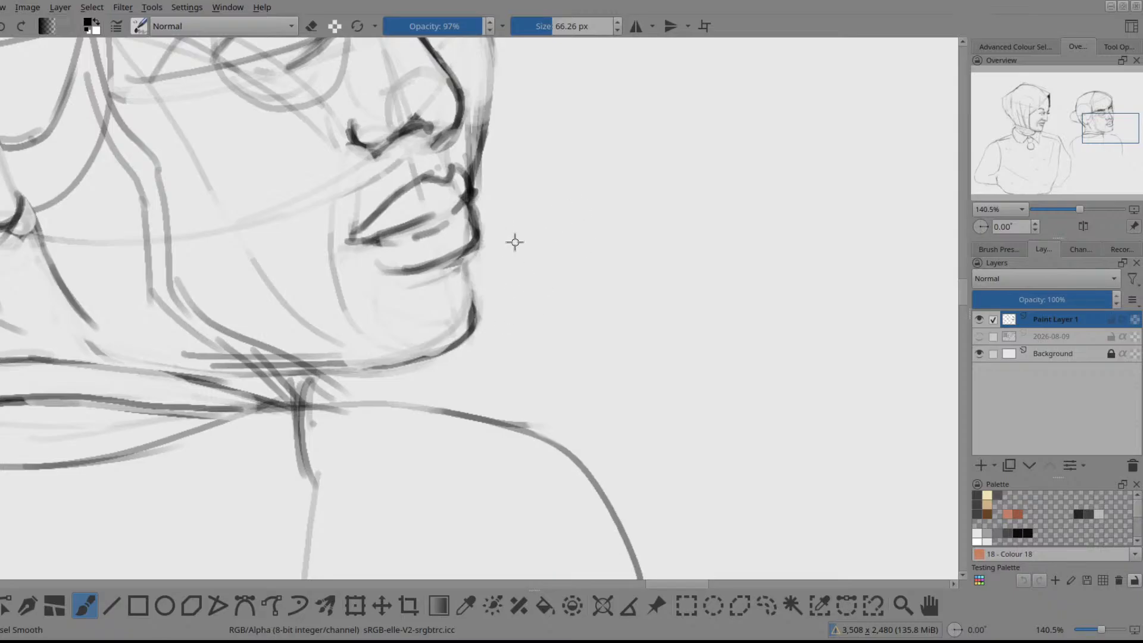
Step: Lasso the study's shoulders and collar, move them slightly lower below the jaw, and clear the selection
key("2")
left_click_drag(695, 329, 704, 291)
left_click_drag(705, 311, 692, 259)
left_click_drag(691, 259, 612, 297)
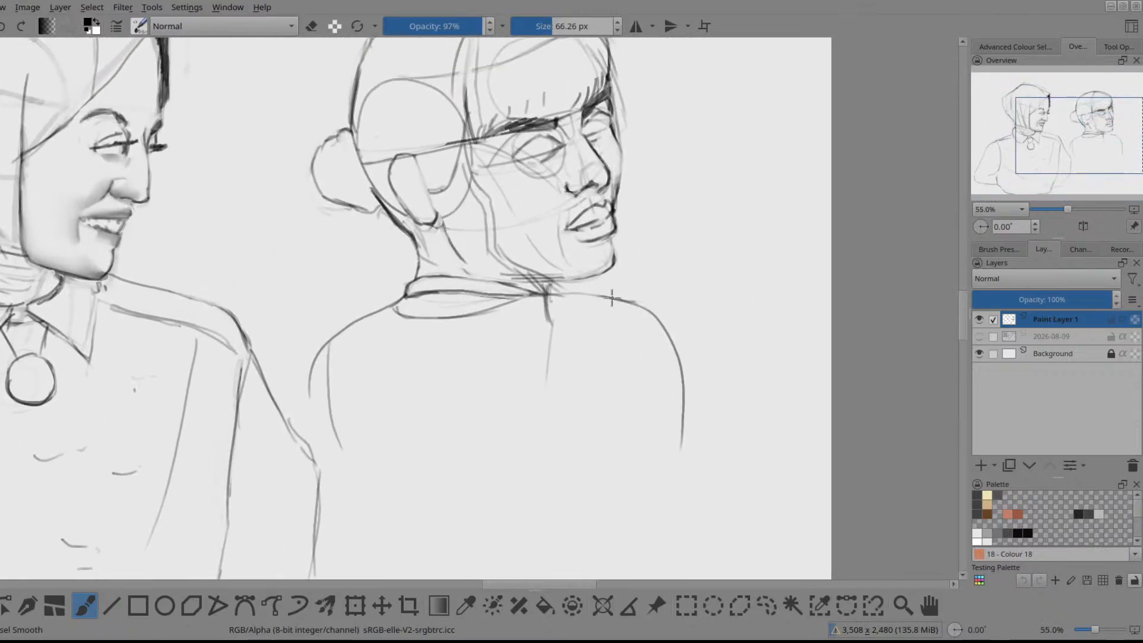
key("l")
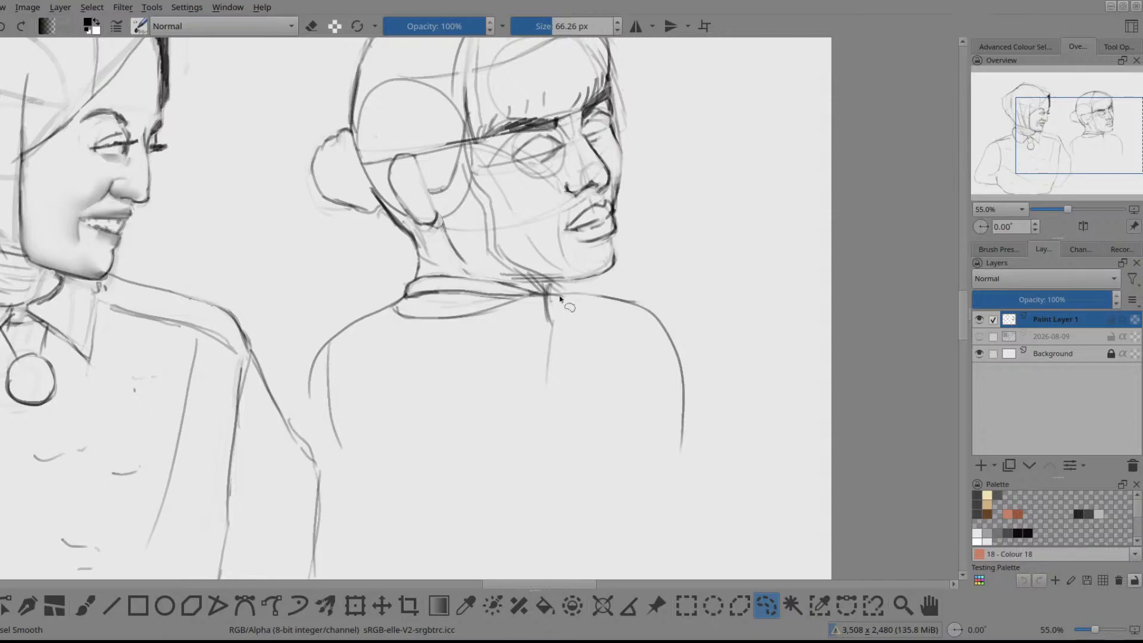
mouse_move(490, 282)
left_mouse_down()
mouse_move(389, 277)
mouse_move(334, 323)
mouse_move(301, 356)
mouse_move(327, 446)
mouse_move(389, 498)
mouse_move(585, 531)
mouse_move(750, 395)
mouse_move(644, 279)
left_mouse_up()
key("t")
left_click_drag(549, 332, 551, 352)
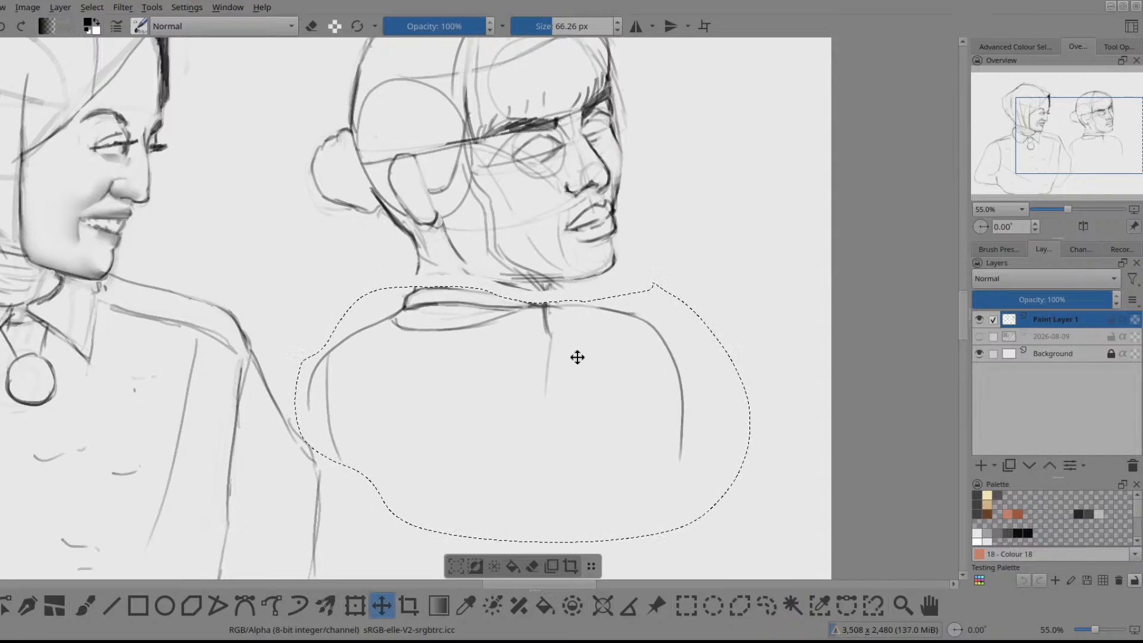
key("ctrl+shift+a")
key("b")
Step: Extend the back of the neck down to rejoin the lowered collar and flow into the shoulder
mouse_move(453, 366)
left_mouse_down()
mouse_move(444, 305)
mouse_move(448, 323)
left_mouse_up()
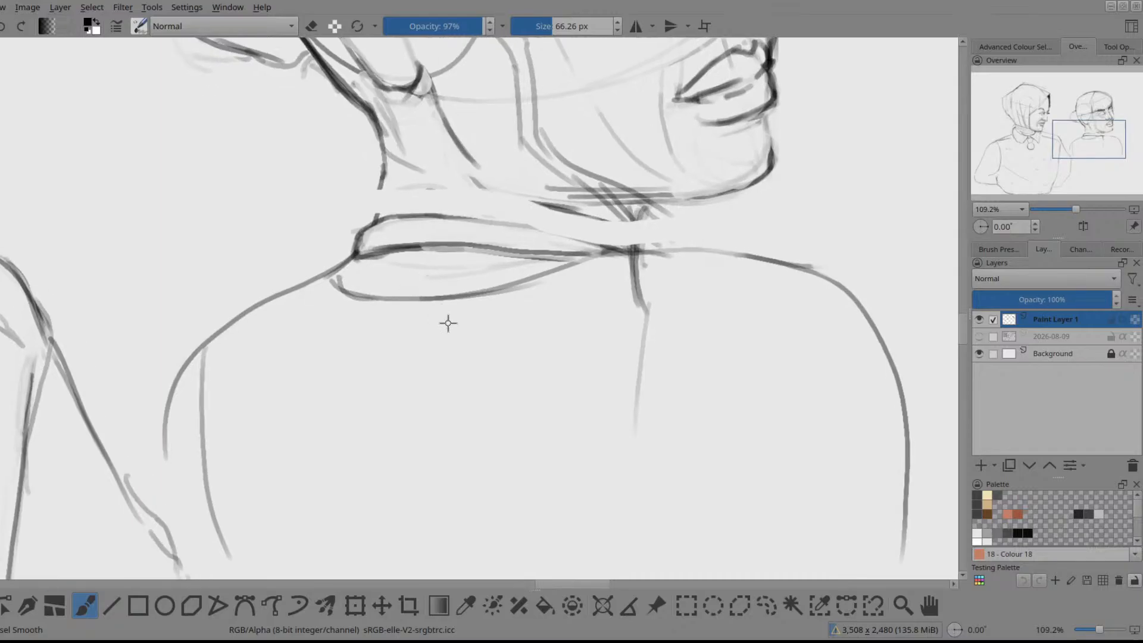
left_click_drag(379, 132, 369, 229)
left_click_drag(384, 152, 359, 250)
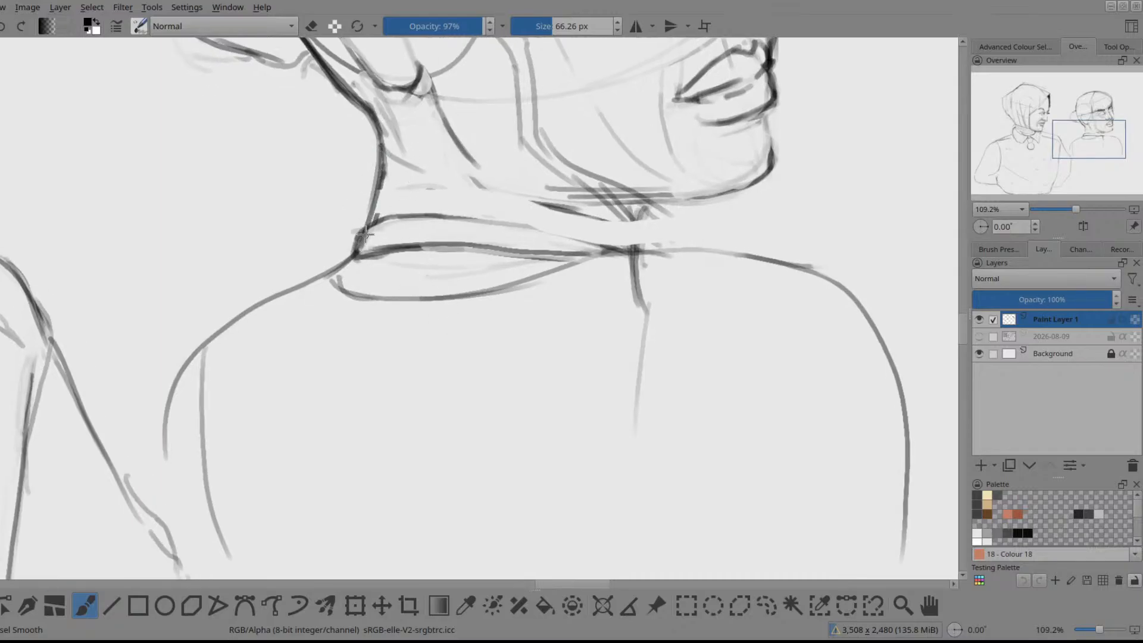
mouse_move(382, 173)
left_mouse_down()
mouse_move(350, 288)
mouse_move(317, 269)
left_mouse_up()
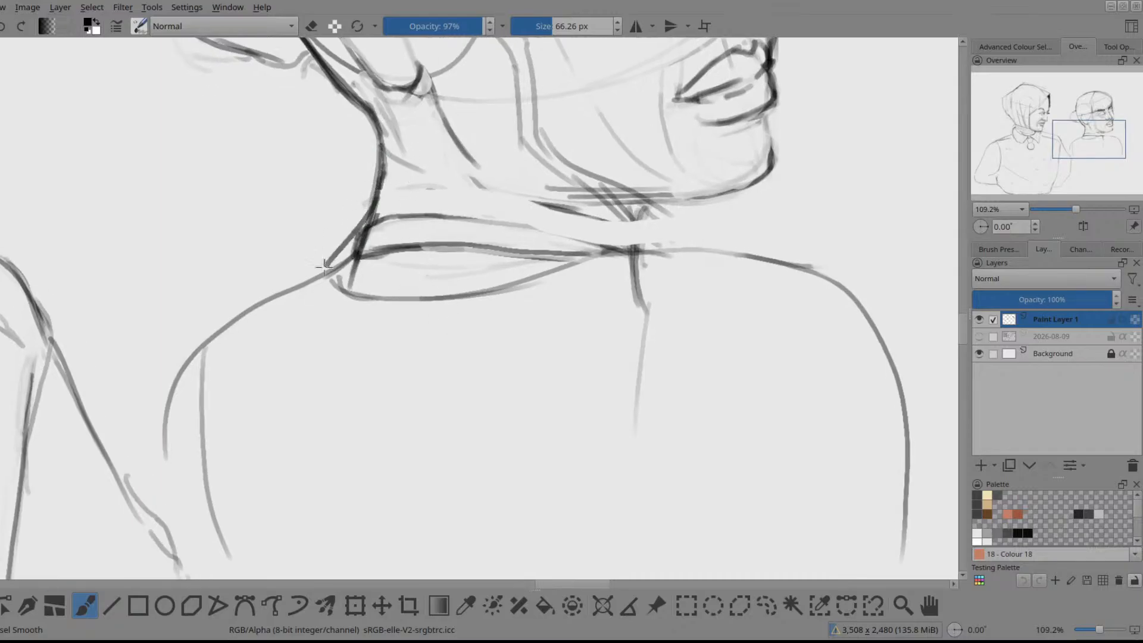
mouse_move(369, 212)
left_mouse_down()
mouse_move(334, 253)
mouse_move(342, 268)
left_mouse_up()
Step: Erase the overlapping neck lines inside the back end of the collar
key("e")
mouse_move(370, 231)
left_mouse_down()
mouse_move(349, 270)
mouse_move(364, 238)
mouse_move(338, 253)
mouse_move(372, 220)
mouse_move(353, 247)
mouse_move(400, 258)
mouse_move(388, 248)
mouse_move(444, 233)
left_mouse_up()
key("e")
key("e")
left_click_drag(378, 240, 462, 233)
key("2")
mouse_move(493, 315)
left_mouse_down()
mouse_move(563, 254)
mouse_move(436, 278)
mouse_move(475, 319)
mouse_move(469, 355)
mouse_move(452, 240)
left_mouse_up()
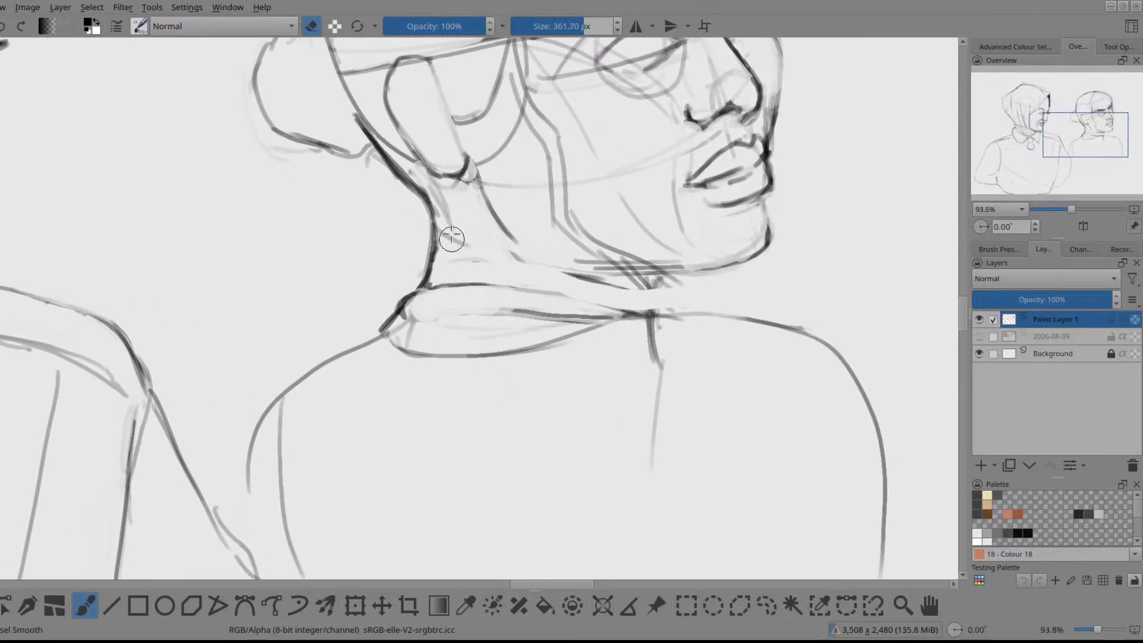
Step: Darken the collar's upper edge from the back of the neck toward the front with a 60 px brush
key("e")
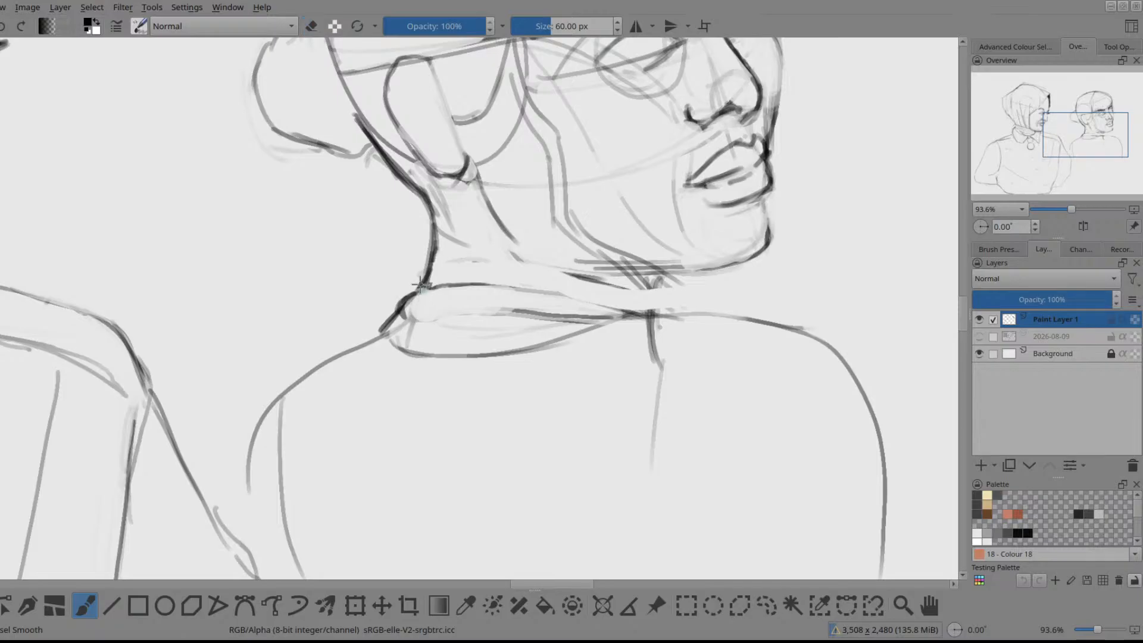
mouse_move(410, 293)
left_mouse_down()
mouse_move(452, 285)
mouse_move(586, 303)
left_mouse_up()
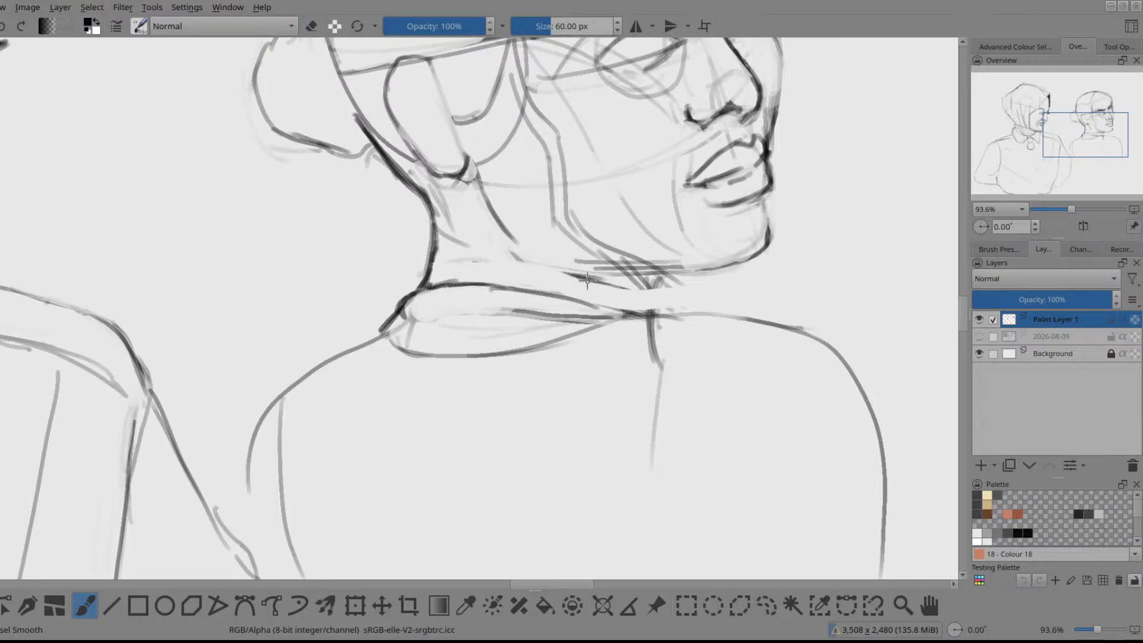
mouse_move(517, 254)
left_mouse_down()
mouse_move(633, 274)
mouse_move(656, 309)
mouse_move(616, 309)
mouse_move(768, 315)
mouse_move(786, 354)
left_mouse_up()
Step: Start reworking the near eye with the brush in eraser mode
key("2")
left_click_drag(666, 348, 632, 202)
left_click_drag(632, 203, 503, 324)
left_click_drag(503, 325, 478, 236)
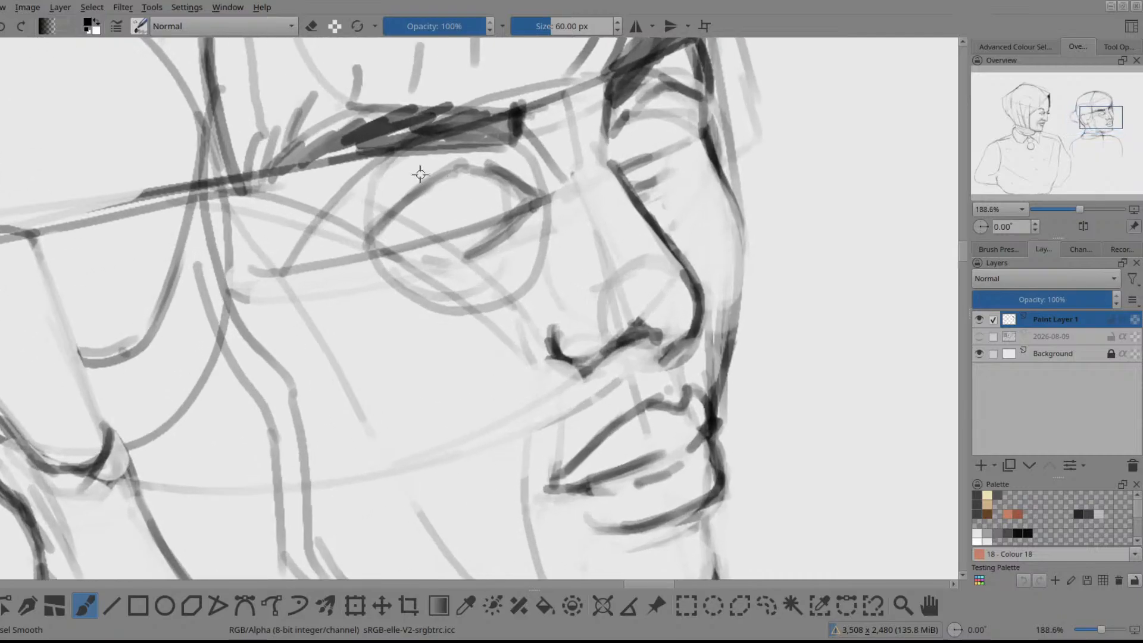
key("e")
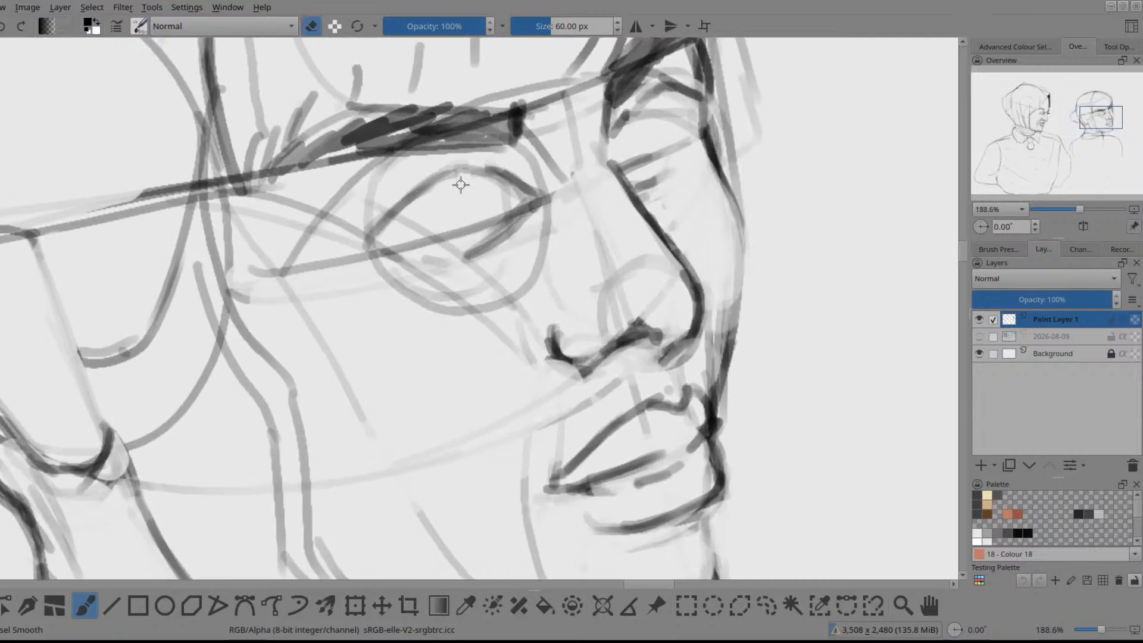
Step: Draw a curved eyelid crease above the near eye of the figure with the bun and erase its overlap with the upper lid
key("e")
mouse_move(398, 191)
left_mouse_down()
mouse_move(453, 161)
mouse_move(499, 161)
mouse_move(479, 156)
mouse_move(540, 171)
left_mouse_up()
key("ctrl+z")
key("ctrl+z")
mouse_move(478, 153)
left_mouse_down()
mouse_move(418, 163)
mouse_move(366, 217)
left_mouse_up()
key("ctrl+z")
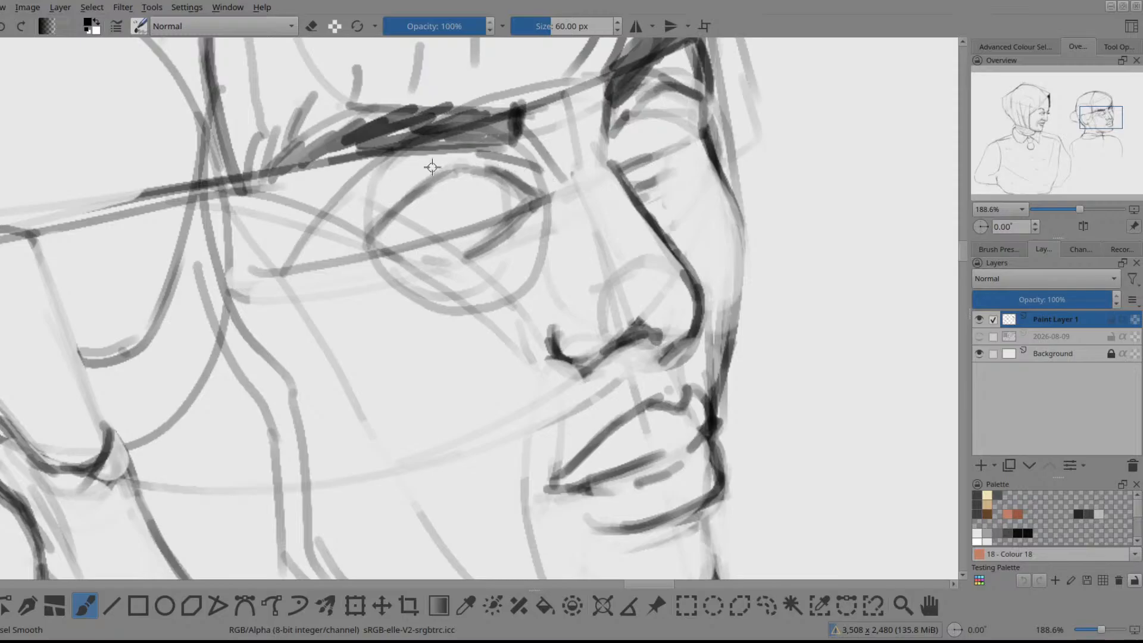
mouse_move(433, 167)
left_mouse_down()
mouse_move(366, 218)
mouse_move(450, 157)
mouse_move(499, 156)
left_mouse_up()
key("ctrl+z")
key("e")
mouse_move(408, 190)
left_mouse_down()
mouse_move(457, 162)
mouse_move(535, 179)
left_mouse_up()
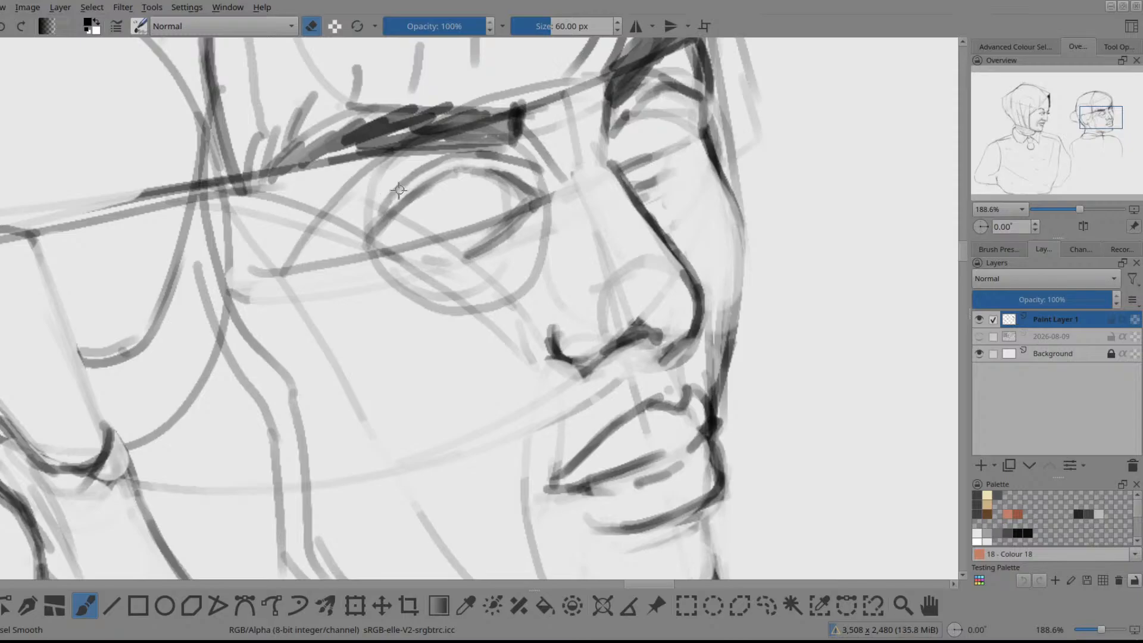
key("e")
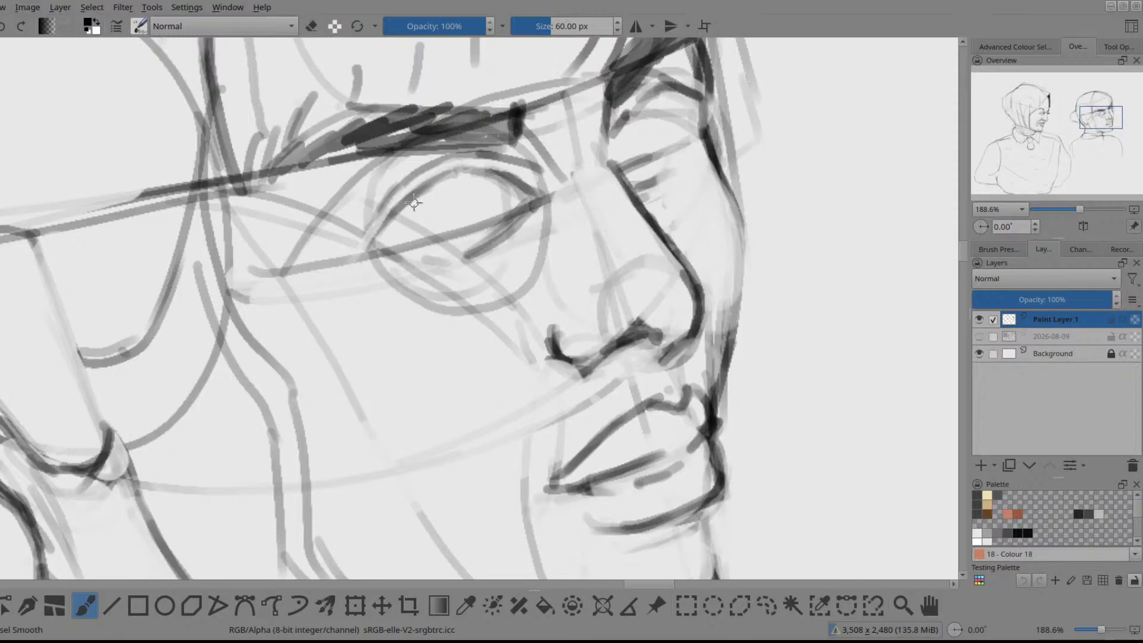
Step: Sketch the near eye's iris curve and lower lid, and redraw the iris curve of the far eye
left_click_drag(429, 195, 455, 246)
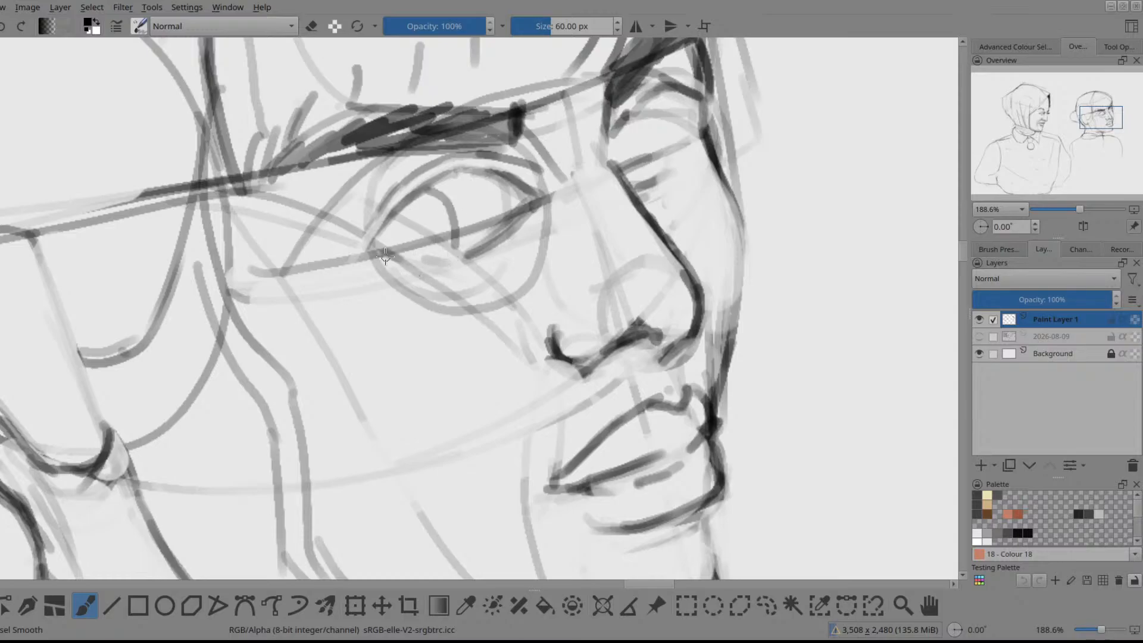
mouse_move(382, 265)
left_mouse_down()
mouse_move(392, 274)
mouse_move(467, 252)
left_mouse_up()
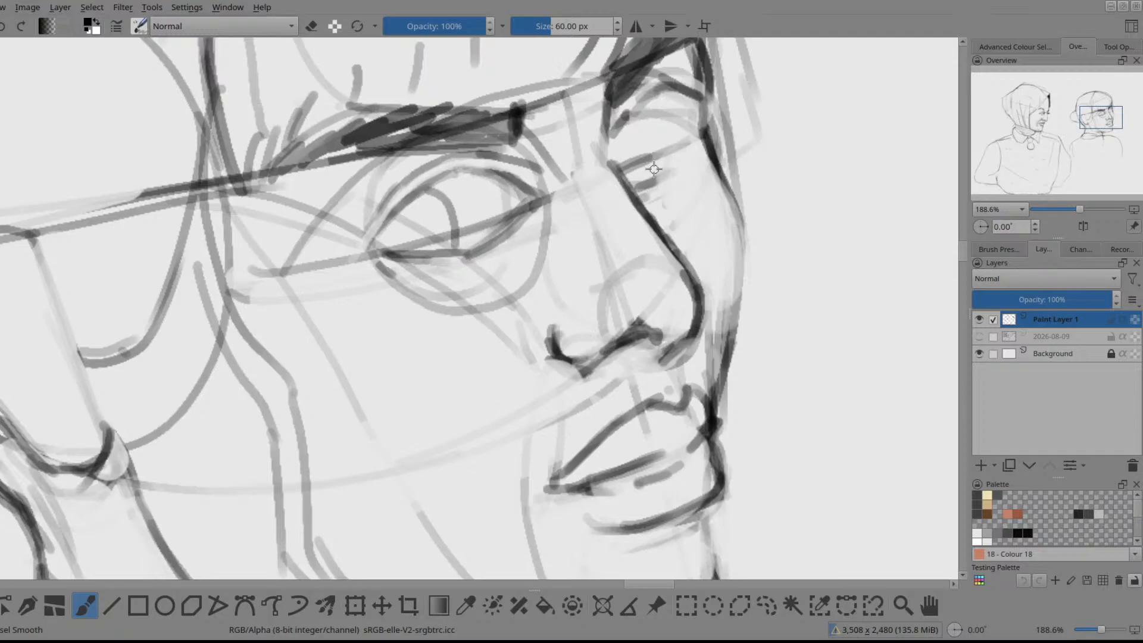
mouse_move(633, 112)
left_mouse_down()
mouse_move(642, 167)
mouse_move(654, 118)
mouse_move(644, 97)
mouse_move(642, 162)
left_mouse_up()
key("ctrl+z")
key("ctrl+z")
key("2")
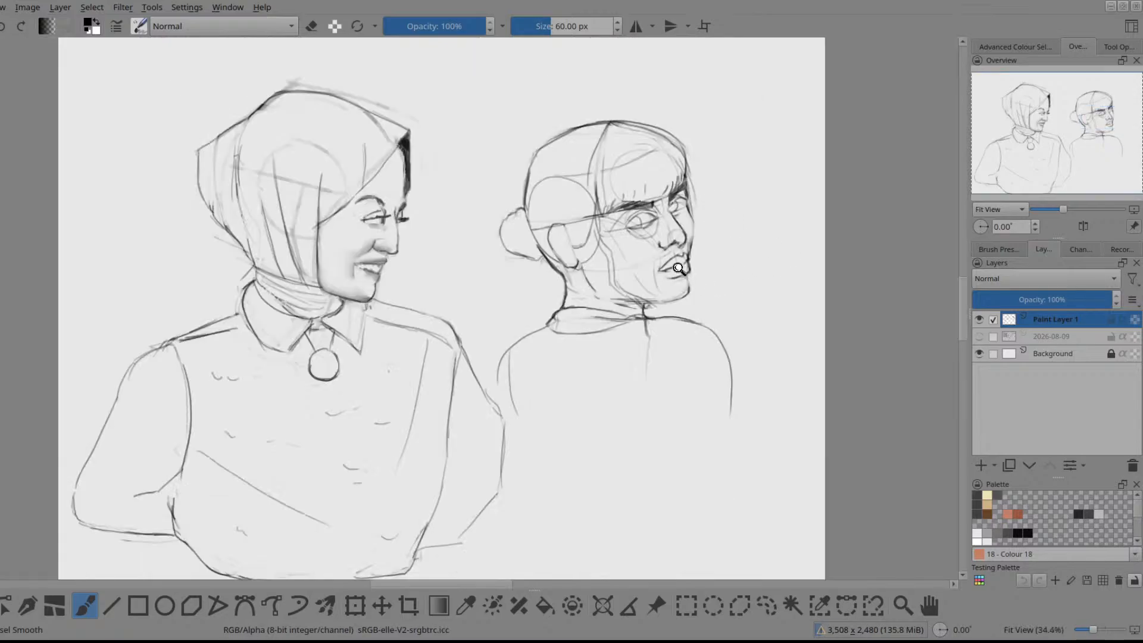
Step: Erase the near eye's iris and lower lid lines, and redraw the inner part of its upper lid
left_click_drag(678, 268, 525, 221)
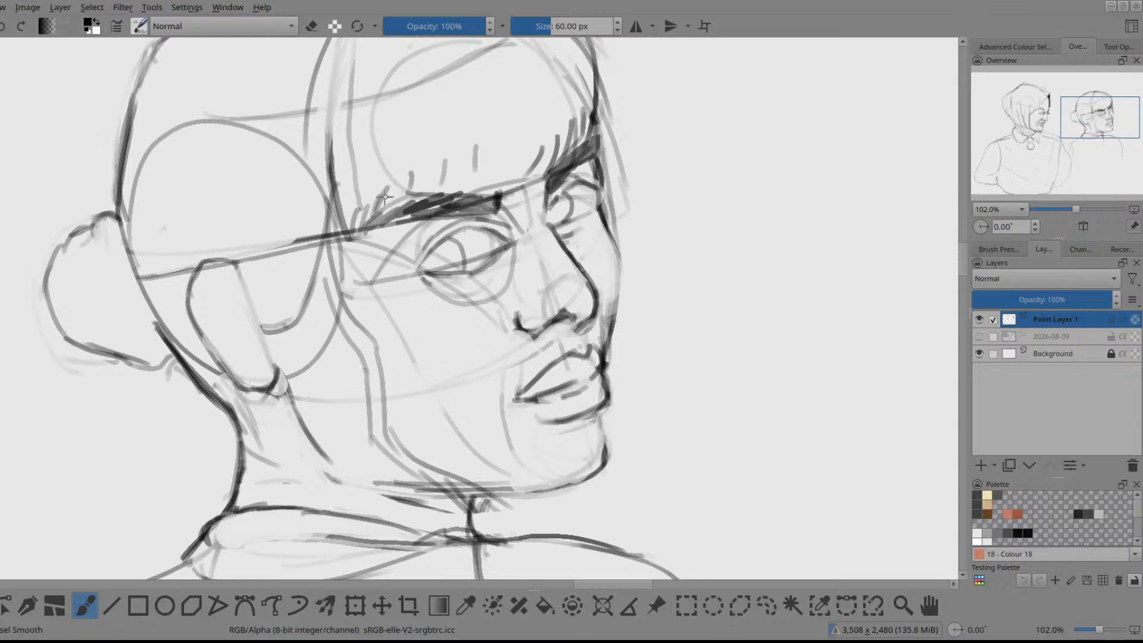
mouse_move(476, 269)
left_mouse_down()
mouse_move(419, 300)
mouse_move(424, 260)
mouse_move(411, 268)
mouse_move(456, 274)
mouse_move(436, 283)
mouse_move(420, 269)
mouse_move(394, 281)
mouse_move(457, 264)
mouse_move(439, 288)
left_mouse_up()
key("e")
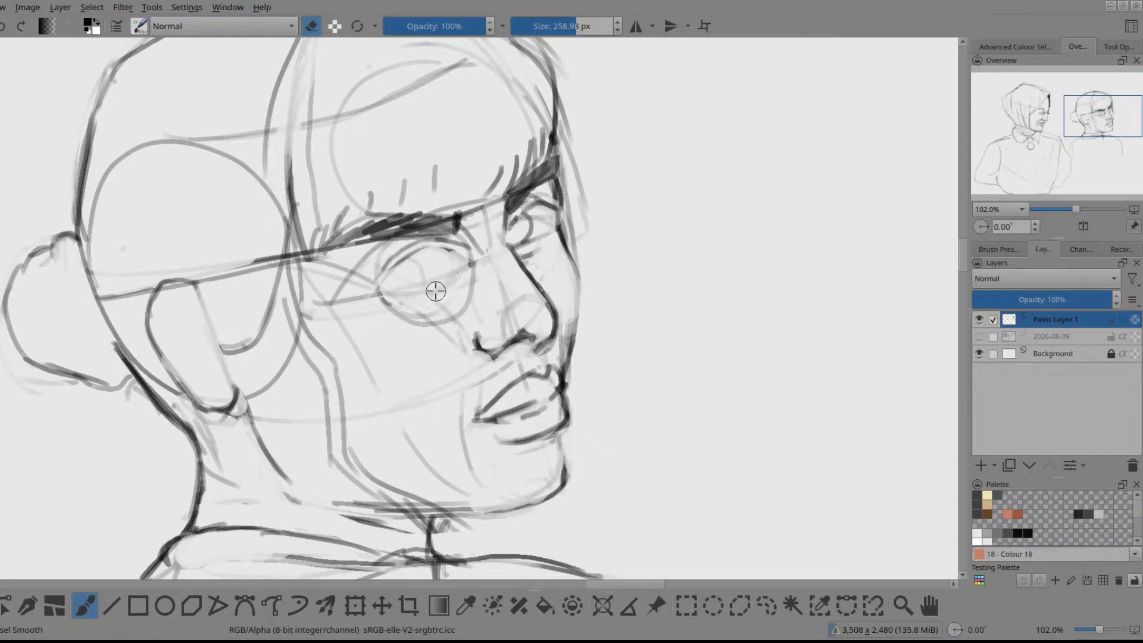
key("e")
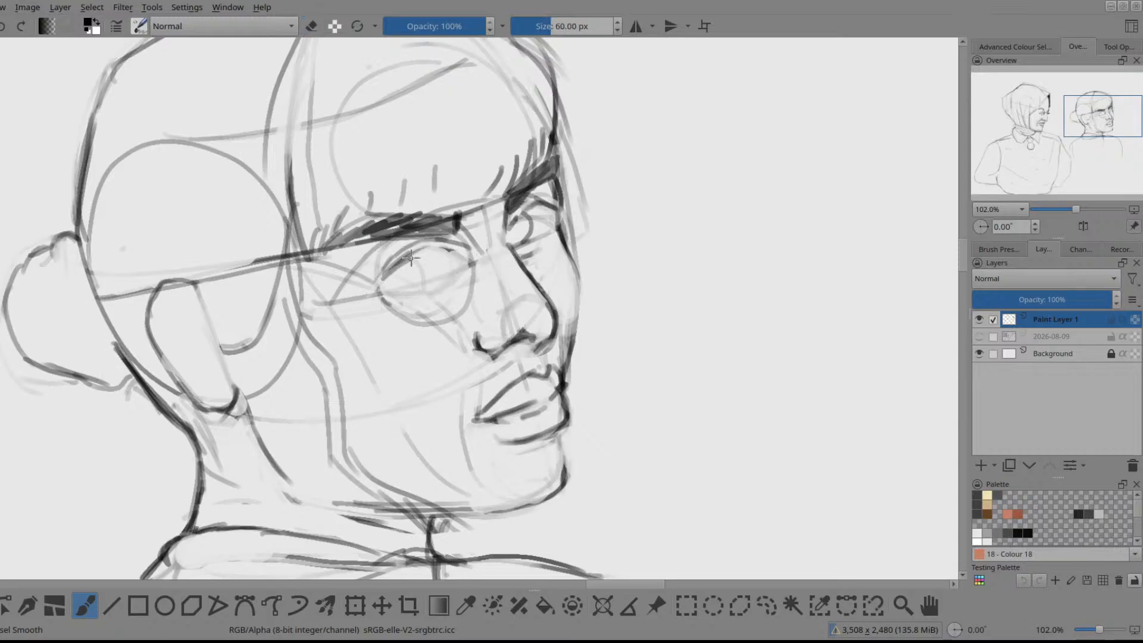
left_click_drag(436, 242, 458, 251)
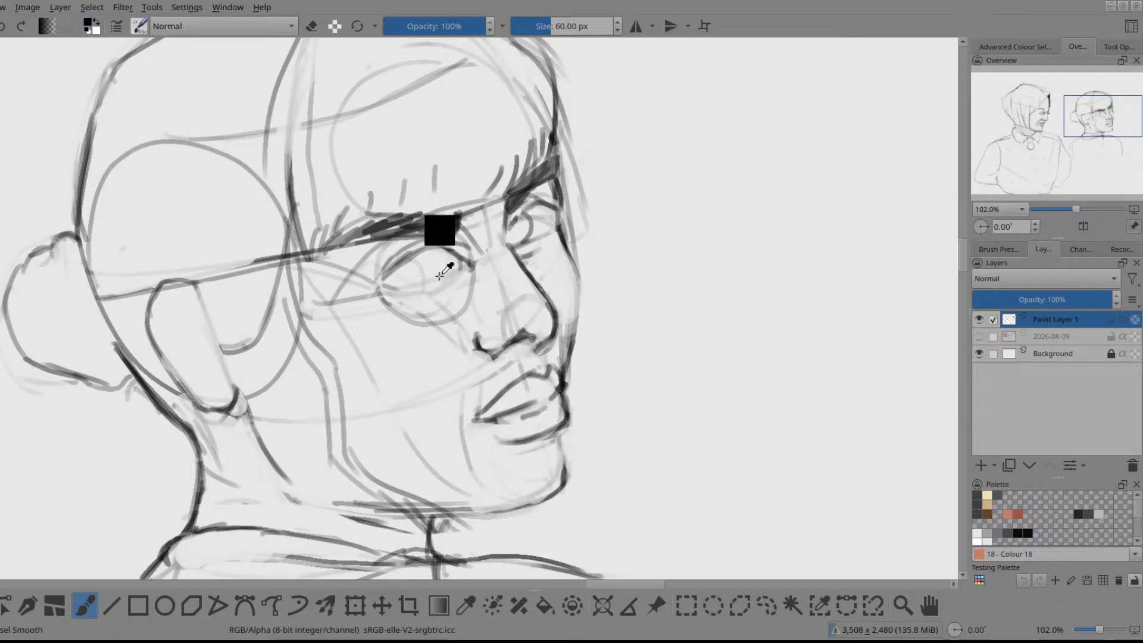
key("2")
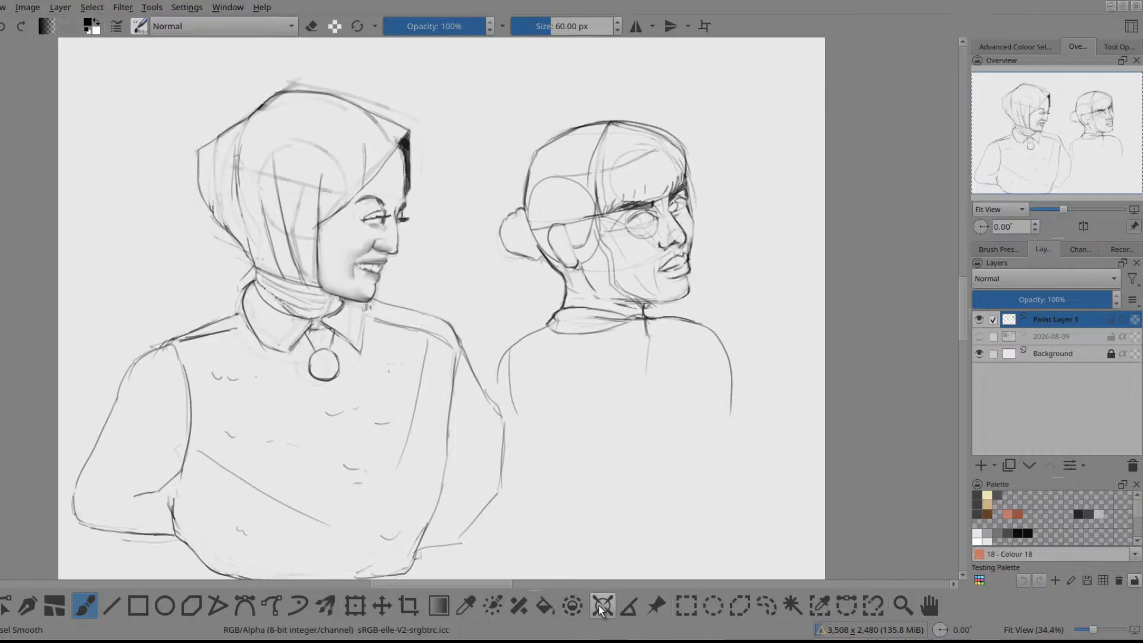
Step: Set the assistants' global colour to red and place a short Ruler assistant across the base of the nose
key("ctrl+t")
left_click(1108, 47)
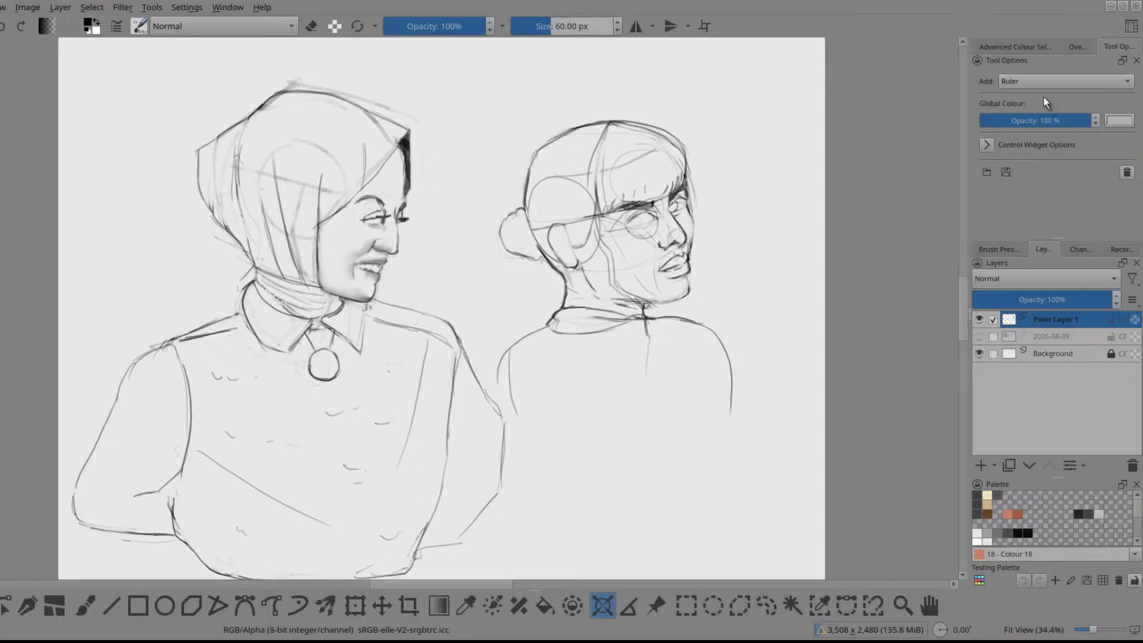
scroll(1043, 82, "up", 1)
left_click(1056, 84)
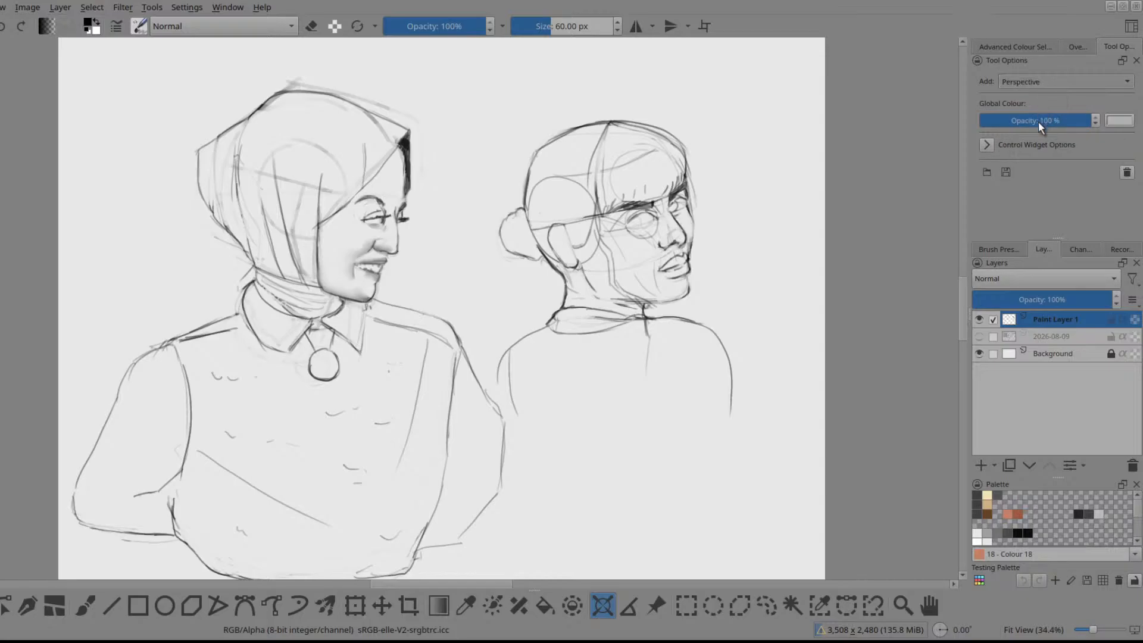
left_click(1040, 120)
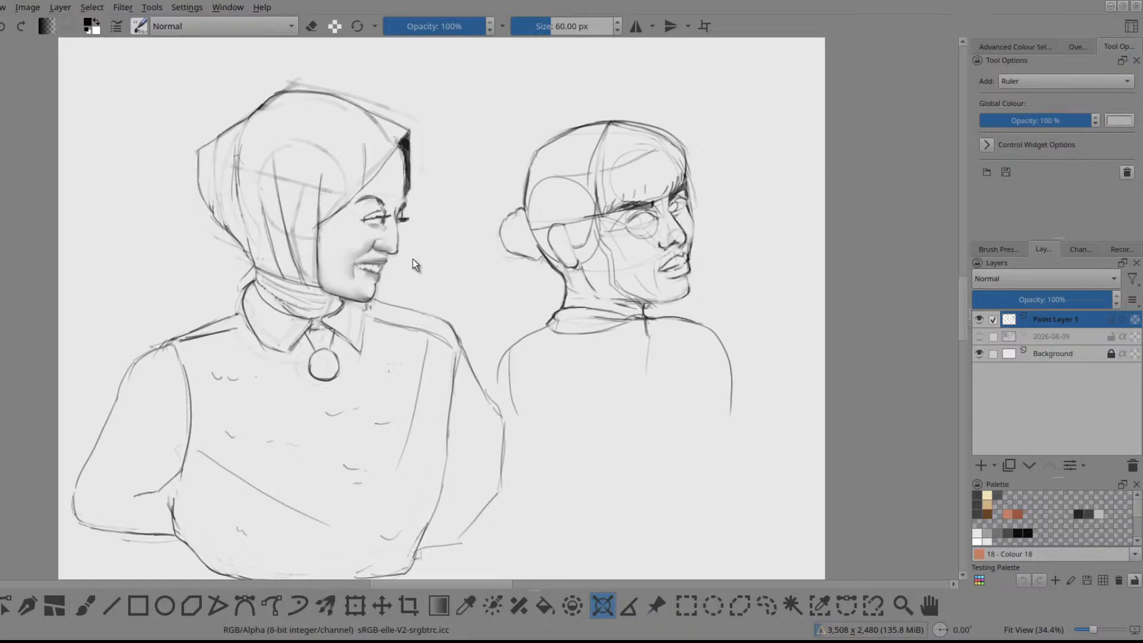
left_click(397, 237)
left_click(613, 413)
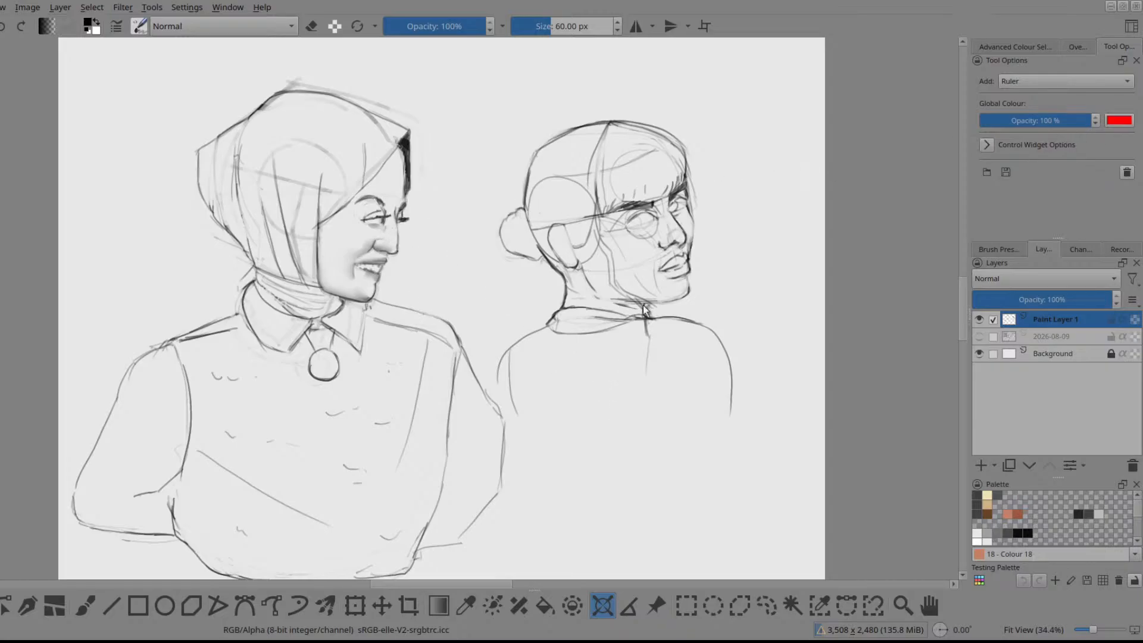
left_click(657, 245)
left_click(683, 244)
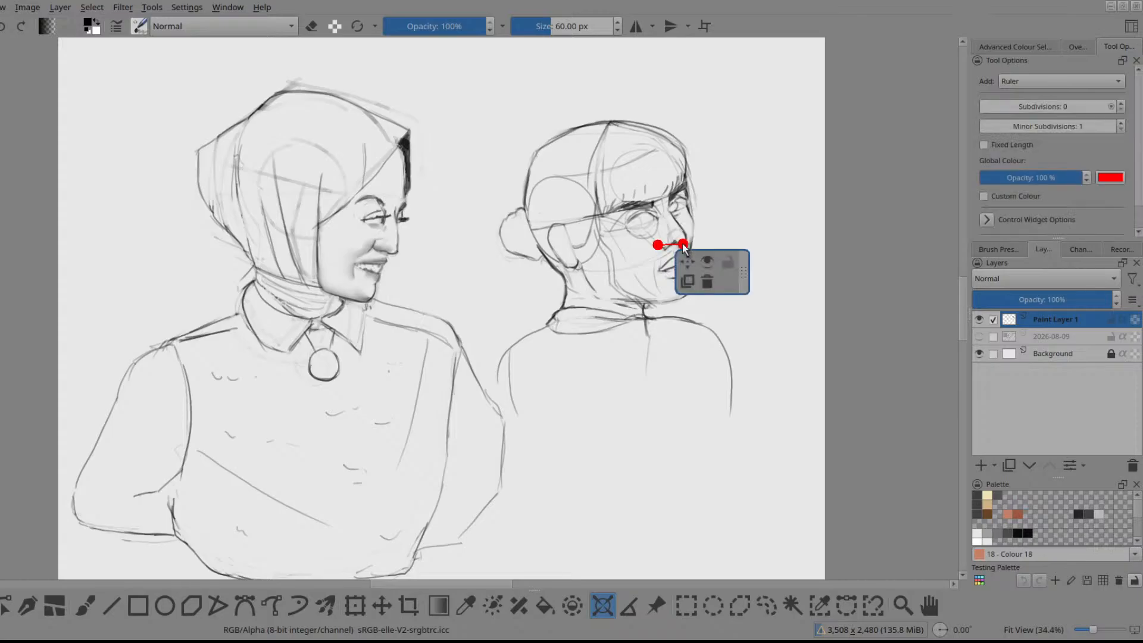
Step: Move the ruler assistant up onto the near eye so it runs from corner to corner
left_click_drag(686, 256, 664, 237)
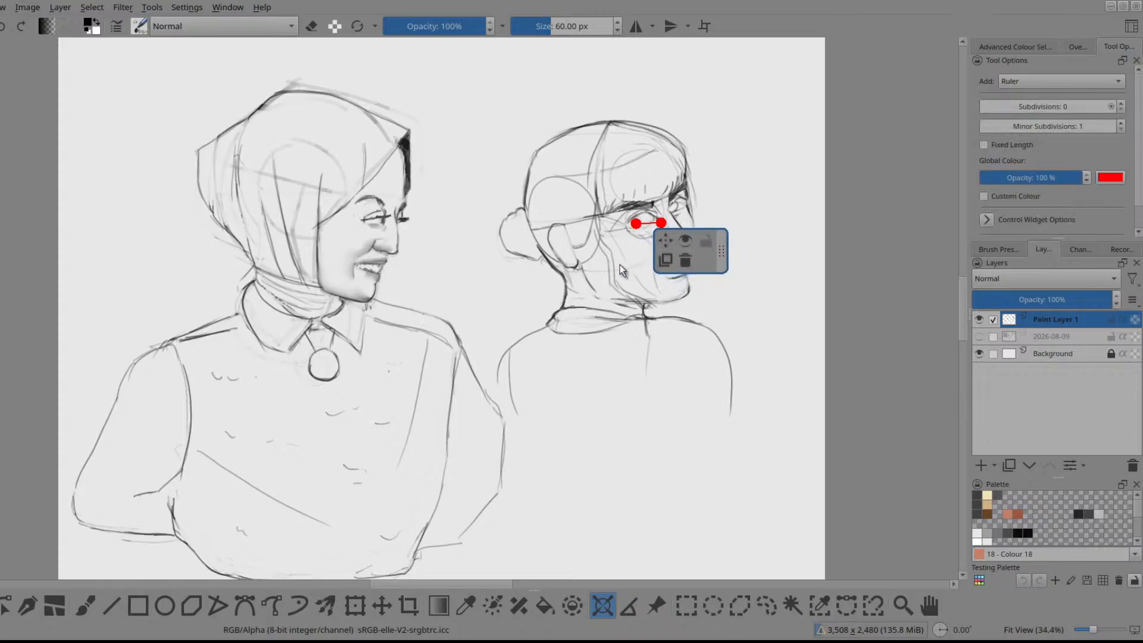
scroll(554, 298, "up", 5)
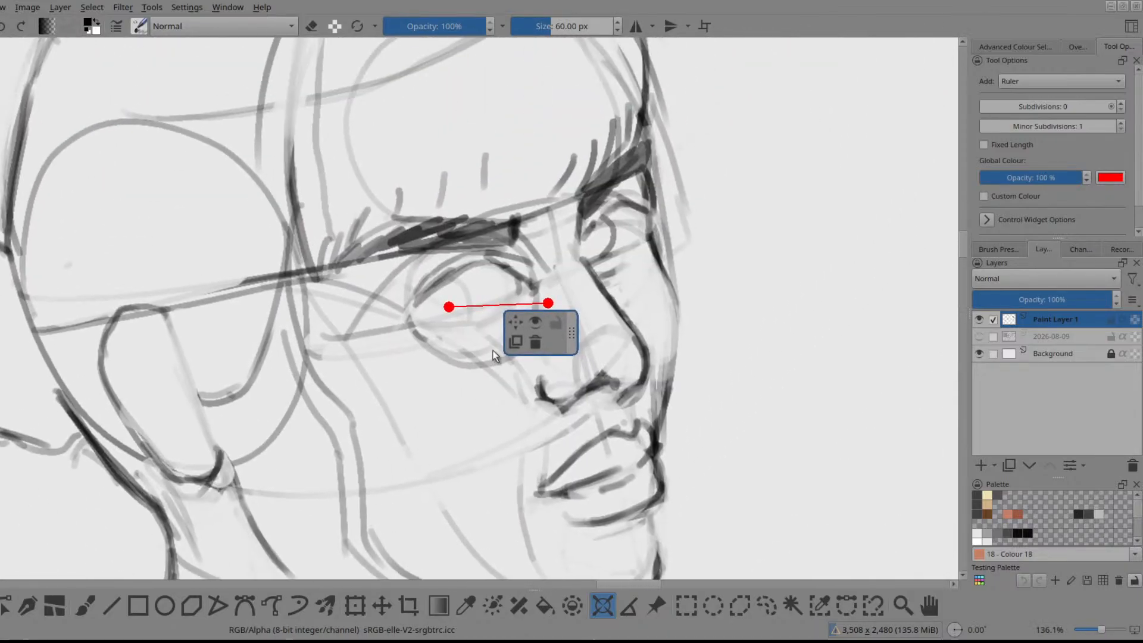
left_click_drag(521, 331, 551, 297)
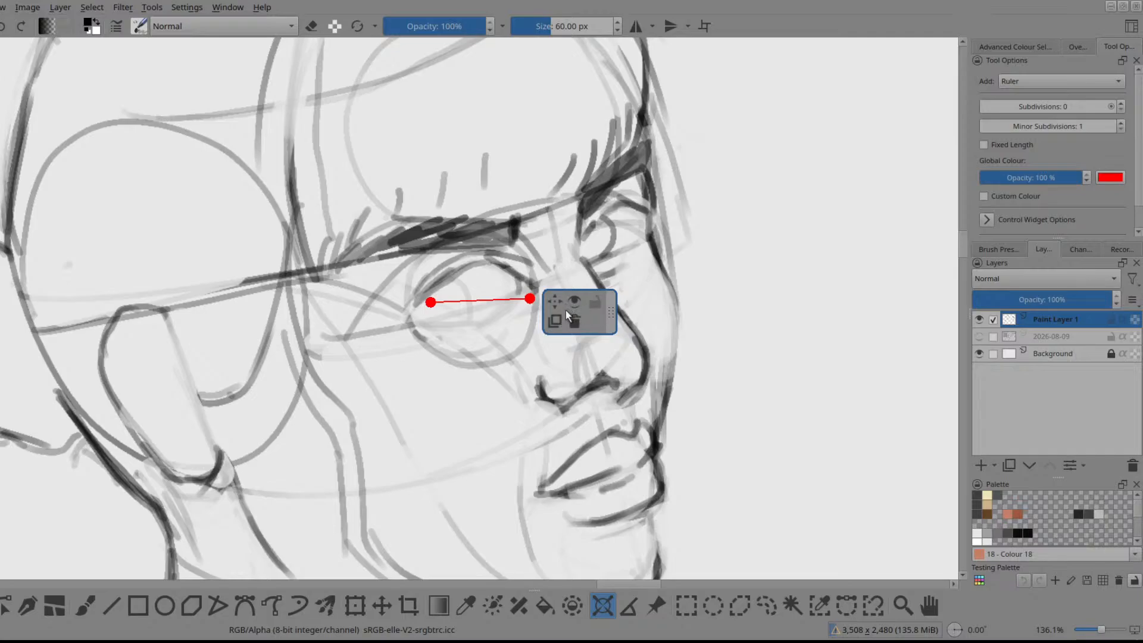
Step: Using the ruler as a guide, clean up and redraw the near eye's lower lid and iris curve with the brush
key("b")
key("e")
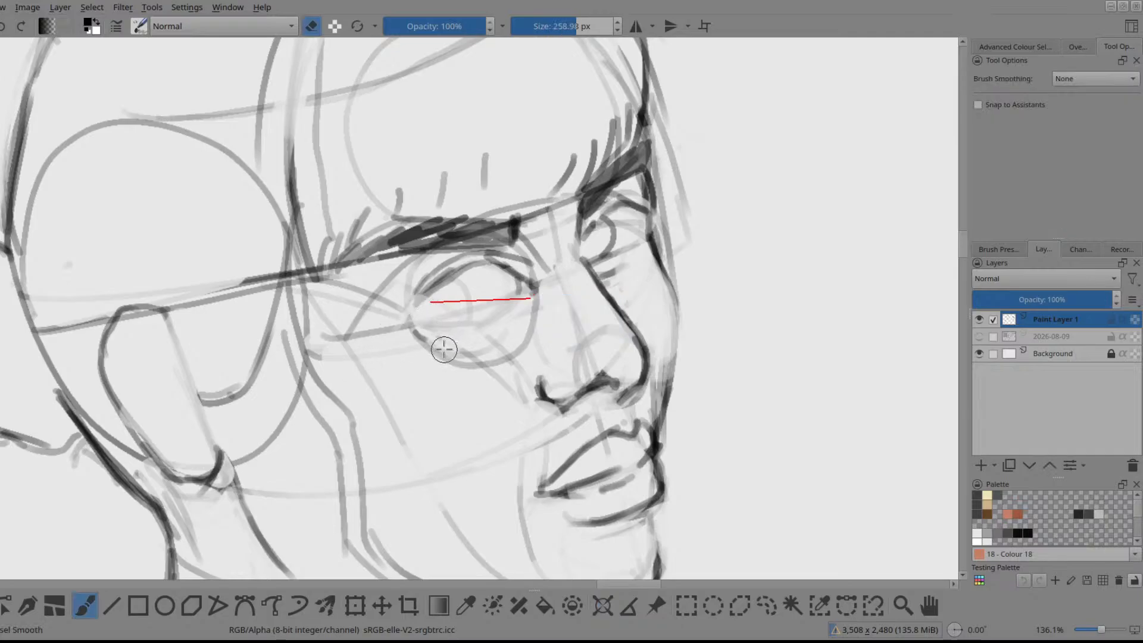
key("e")
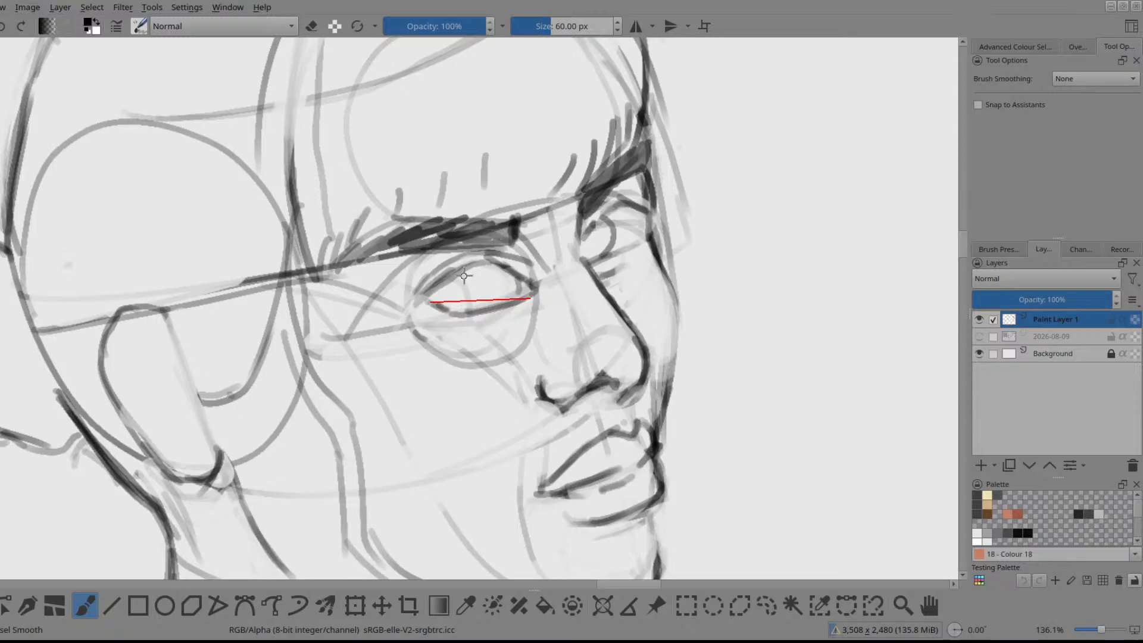
left_click_drag(463, 272, 470, 311)
key("2")
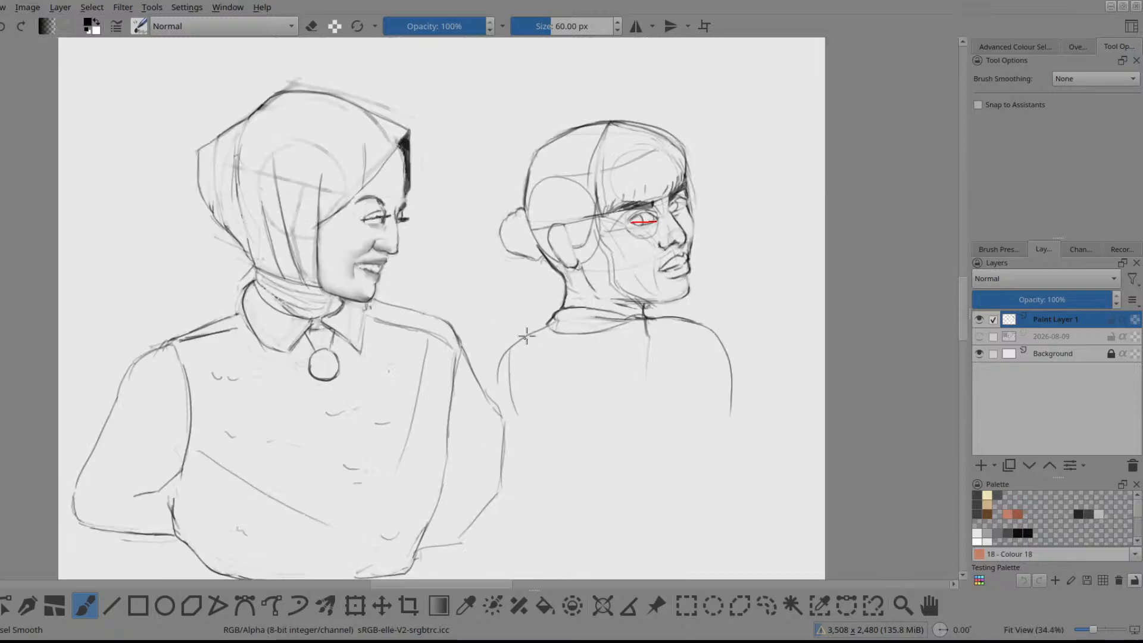
Step: Erase the construction circle around the near eye and delete the red ruler assistant
scroll(416, 387, "up", 5)
key("e")
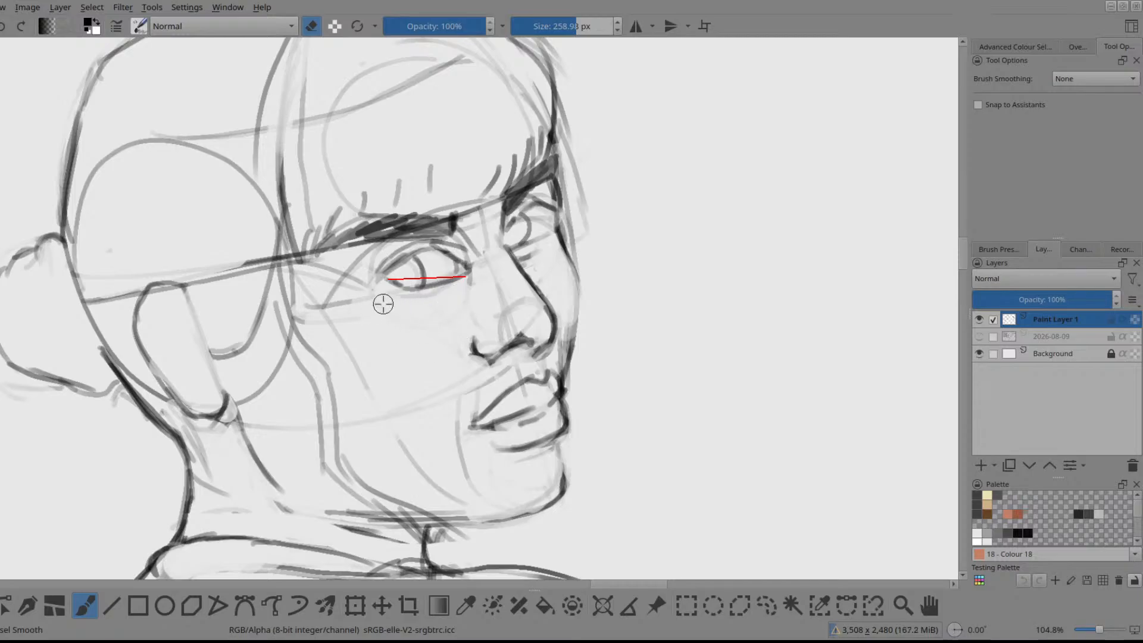
left_click(603, 605)
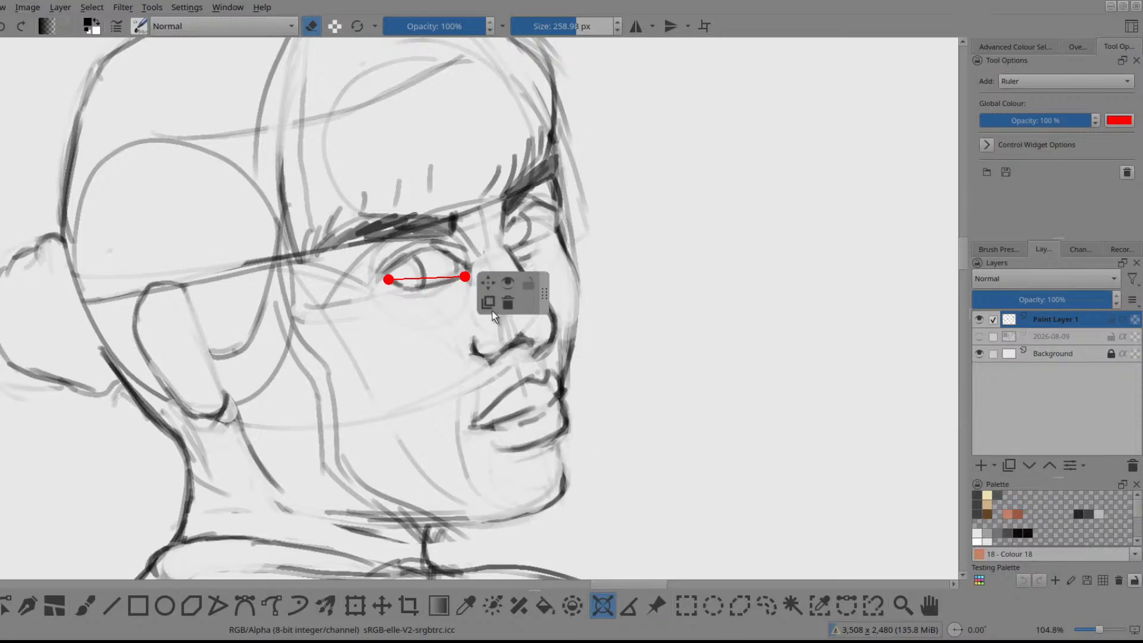
left_click(506, 302)
key("e")
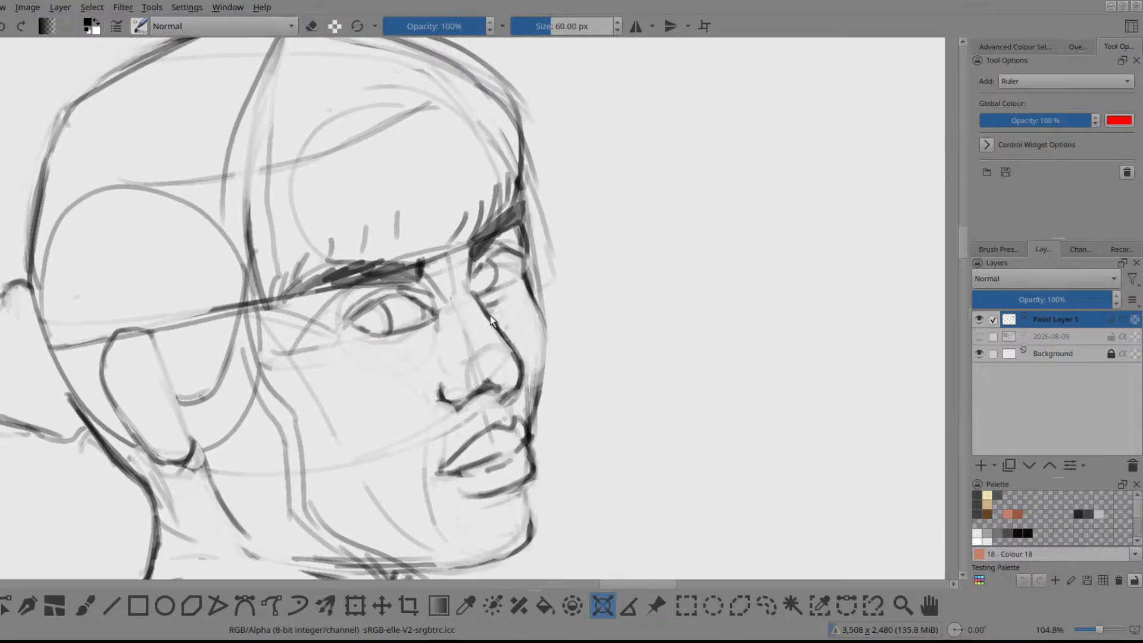
Step: Draw the far eye's outer edge and lower lid, and darken its upper lid with the 60 px brush
scroll(517, 313, "up", 3)
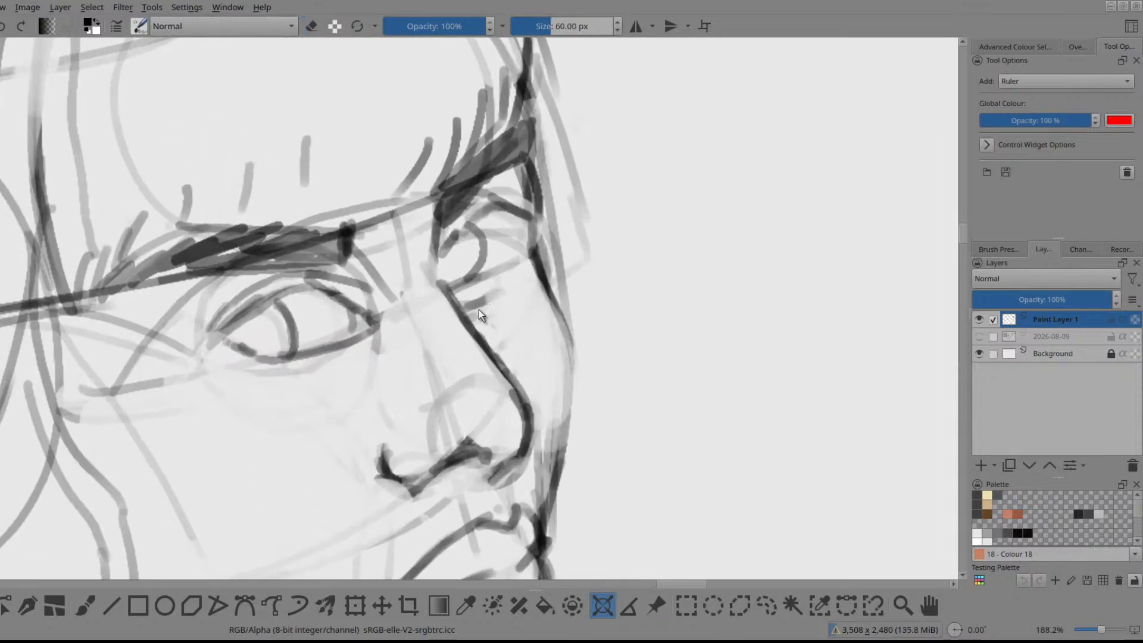
left_click_drag(464, 293, 529, 297)
key("b")
key("ctrl+z")
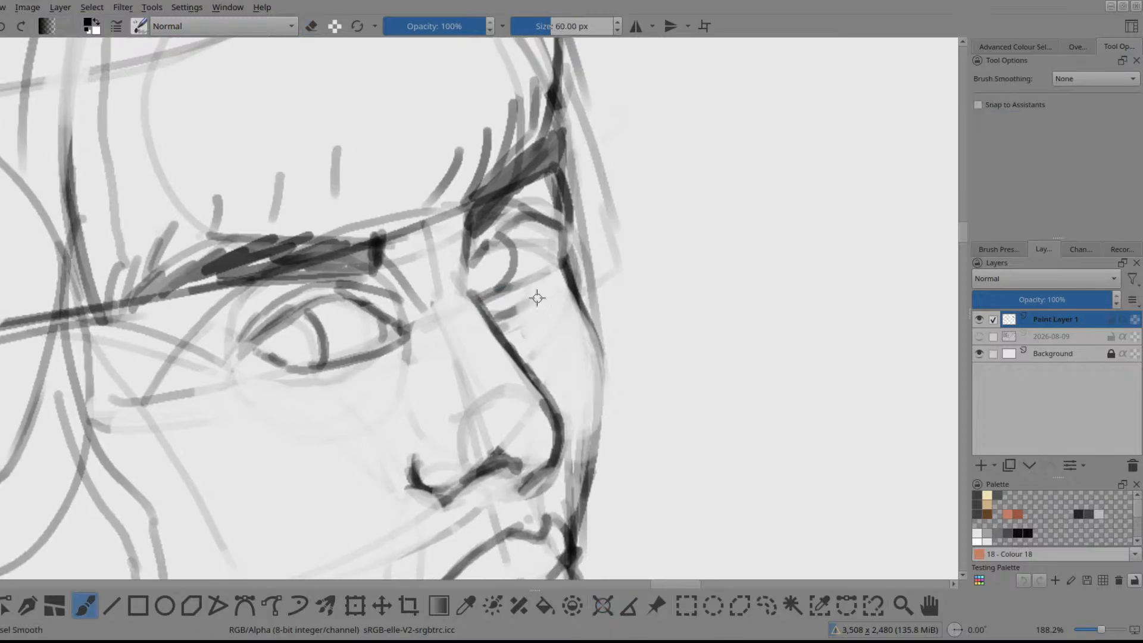
mouse_move(553, 227)
left_mouse_down()
mouse_move(562, 266)
mouse_move(549, 284)
left_mouse_up()
left_click_drag(556, 236, 558, 269)
left_click_drag(485, 304, 566, 277)
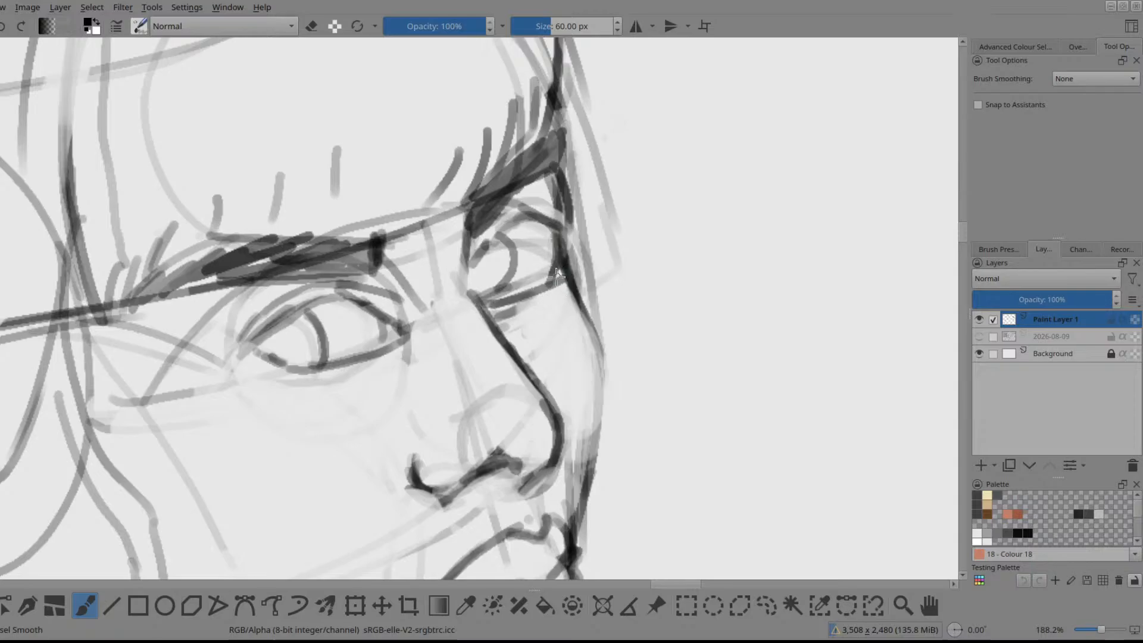
mouse_move(473, 266)
left_mouse_down()
mouse_move(521, 219)
mouse_move(564, 233)
mouse_move(518, 233)
mouse_move(570, 208)
mouse_move(548, 197)
mouse_move(559, 223)
mouse_move(543, 194)
mouse_move(559, 228)
mouse_move(579, 219)
mouse_move(523, 229)
left_mouse_up()
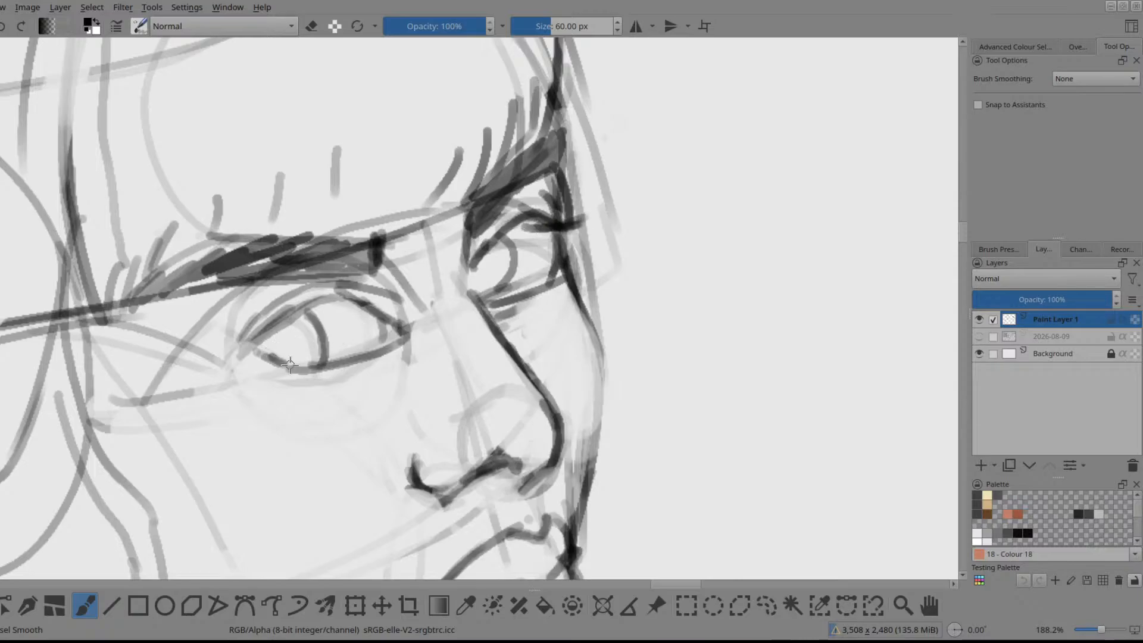
Step: Fill the irises of both eyes with dark grey shading
mouse_move(304, 363)
left_mouse_down()
mouse_move(322, 335)
mouse_move(318, 355)
mouse_move(316, 341)
mouse_move(302, 361)
mouse_move(309, 323)
mouse_move(267, 348)
mouse_move(273, 338)
mouse_move(303, 365)
left_mouse_up()
mouse_move(497, 244)
left_mouse_down()
mouse_move(485, 286)
mouse_move(501, 246)
left_mouse_up()
scroll(473, 289, "down", 5)
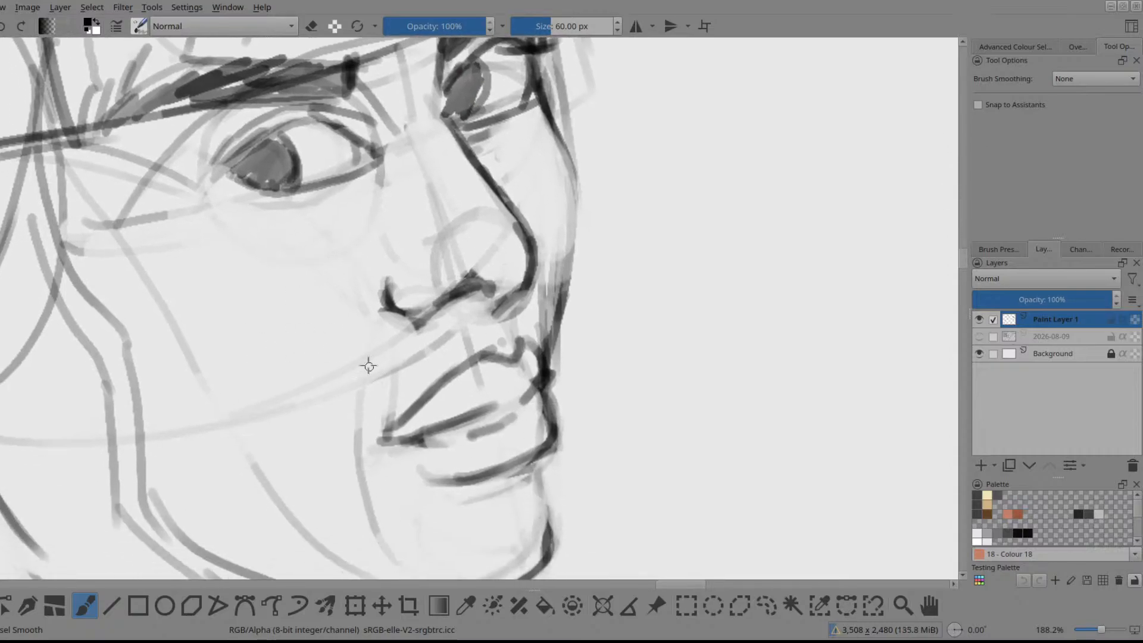
key("2")
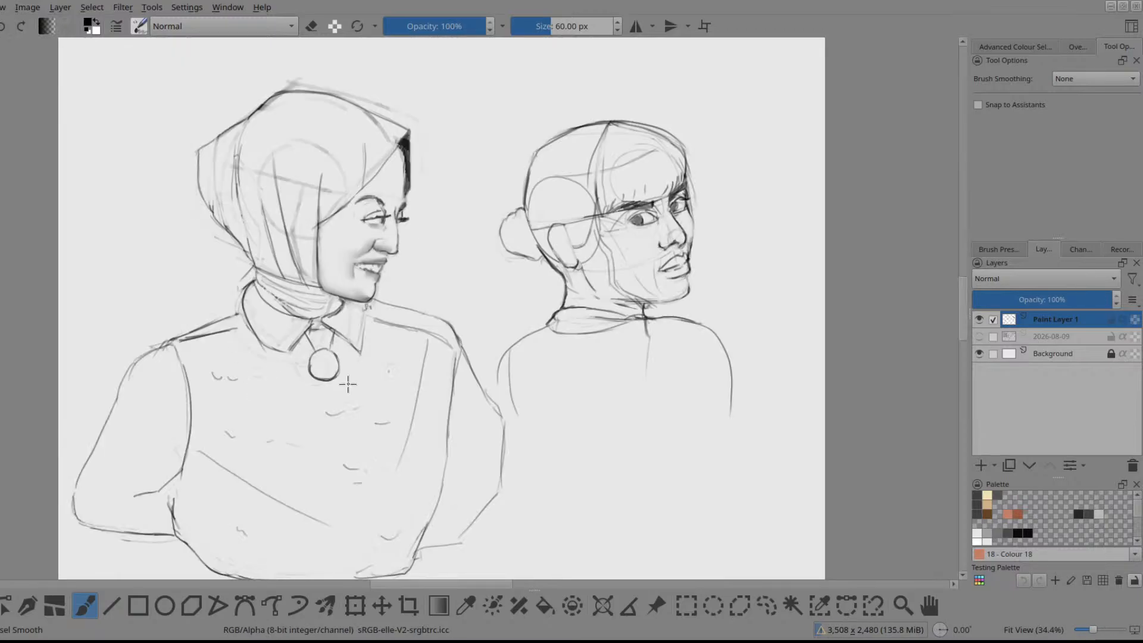
Step: Clean up the edge of the second figure's lower lip and redraw its lower contour with the 60 px brush
scroll(452, 256, "down", 2)
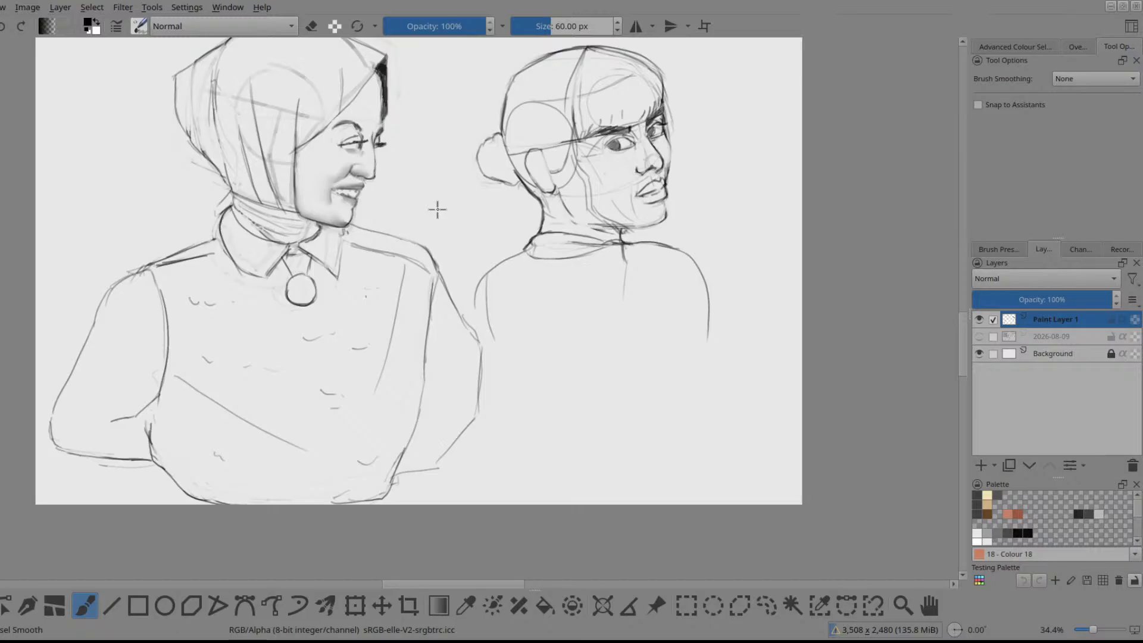
scroll(642, 283, "up", 4)
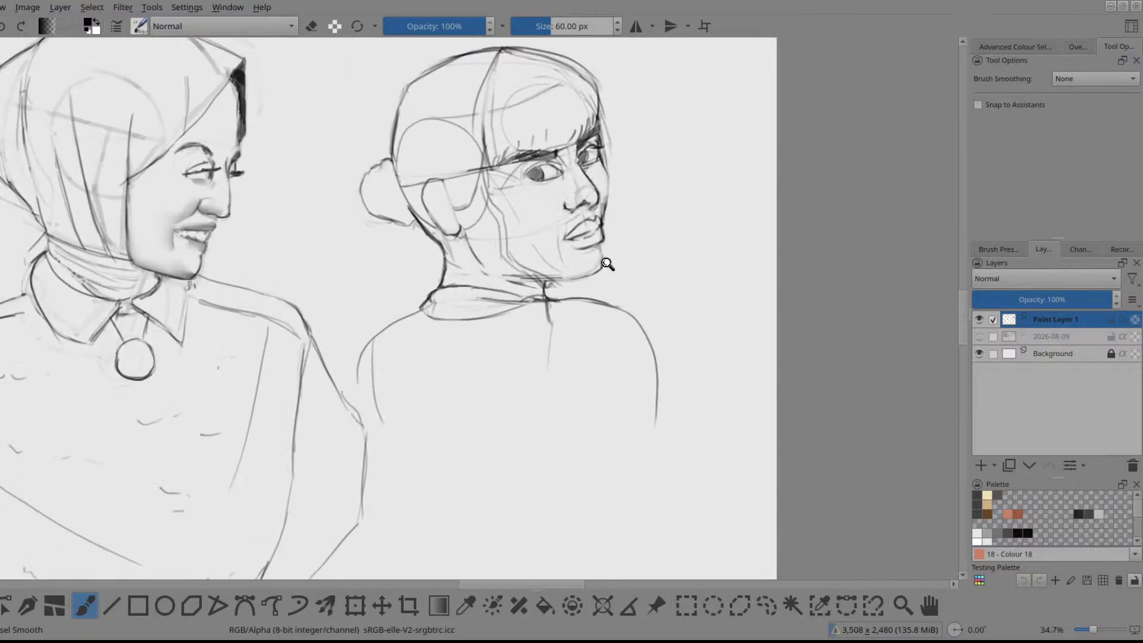
scroll(548, 264, "up", 3)
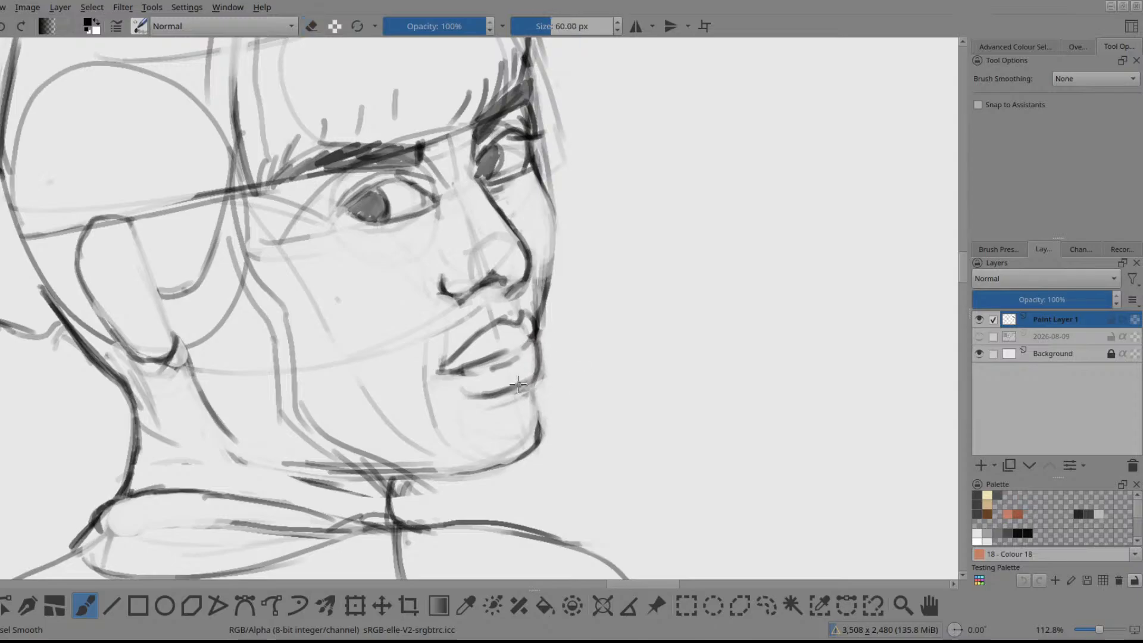
key("e")
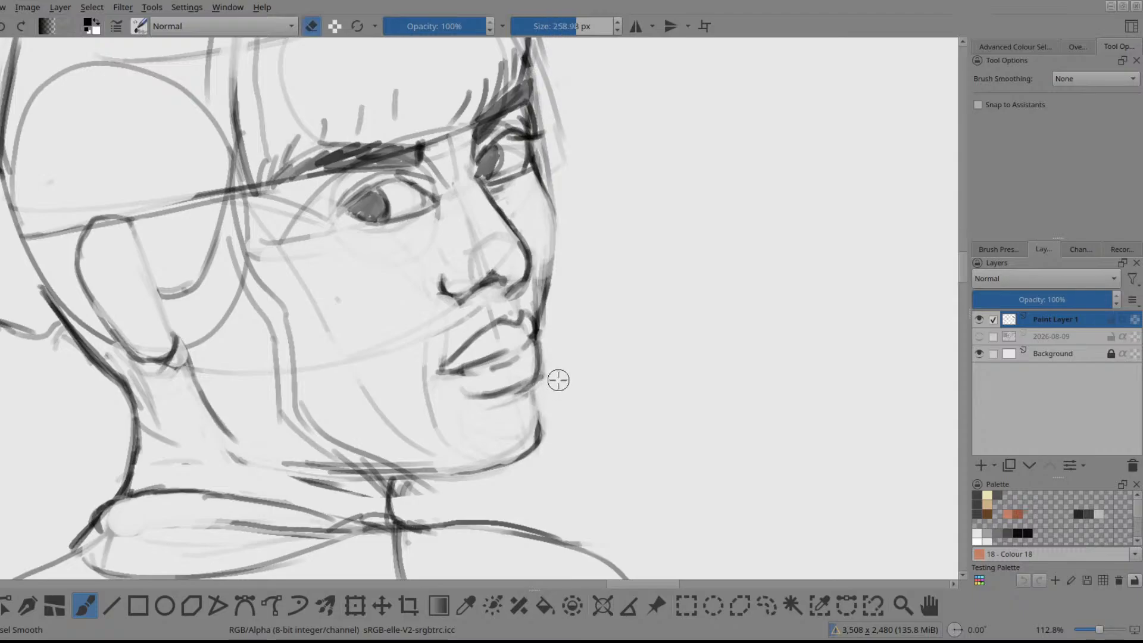
mouse_move(506, 409)
left_mouse_down()
mouse_move(527, 397)
mouse_move(507, 384)
mouse_move(526, 369)
mouse_move(470, 391)
mouse_move(484, 397)
mouse_move(539, 372)
left_mouse_up()
key("e")
key("ctrl+z")
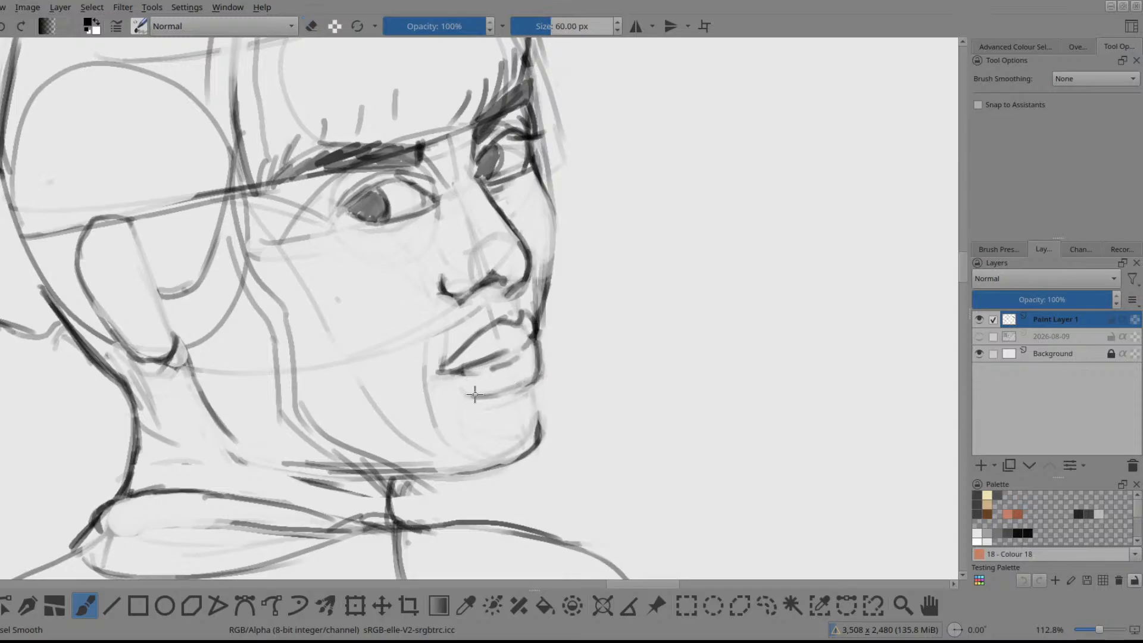
left_click_drag(469, 395, 534, 388)
mouse_move(750, 222)
left_mouse_down()
mouse_move(708, 359)
mouse_move(564, 379)
mouse_move(493, 266)
mouse_move(459, 351)
mouse_move(478, 393)
left_mouse_up()
Step: Erase stray construction lines around the second figure's ear and draw a new hairline curve across the upper ear
key("e")
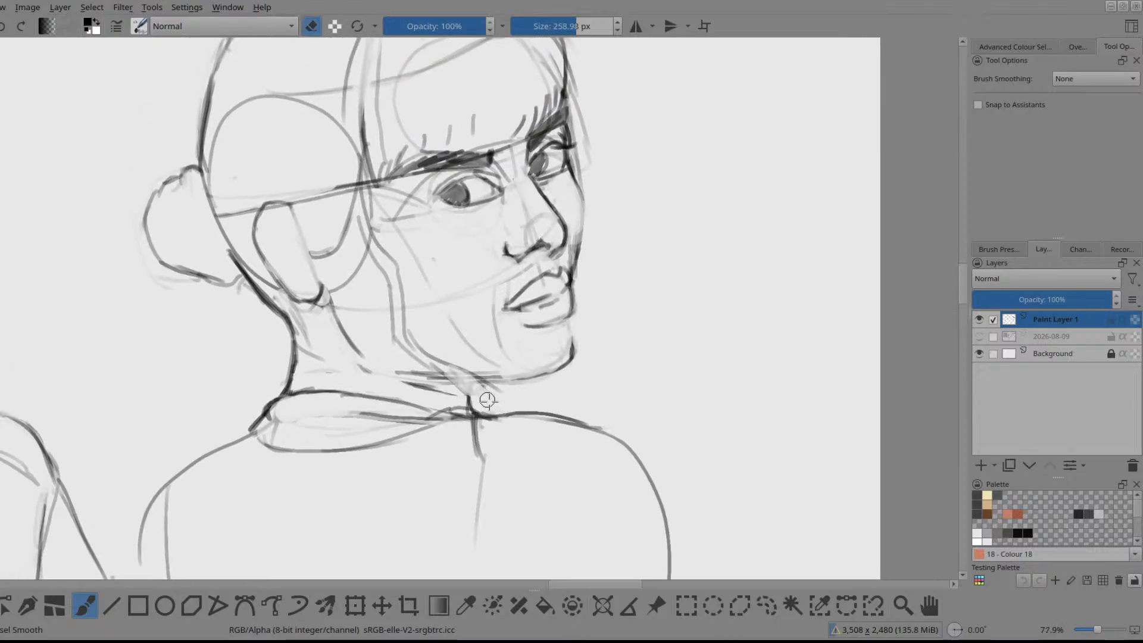
key("e")
left_click_drag(365, 262, 363, 265)
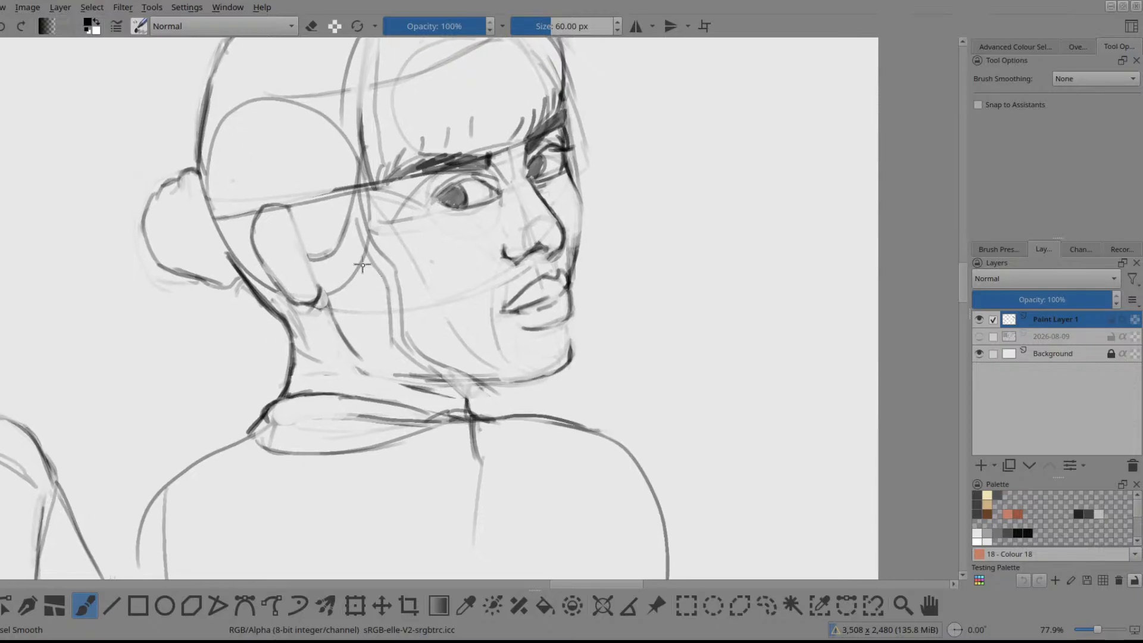
key("e")
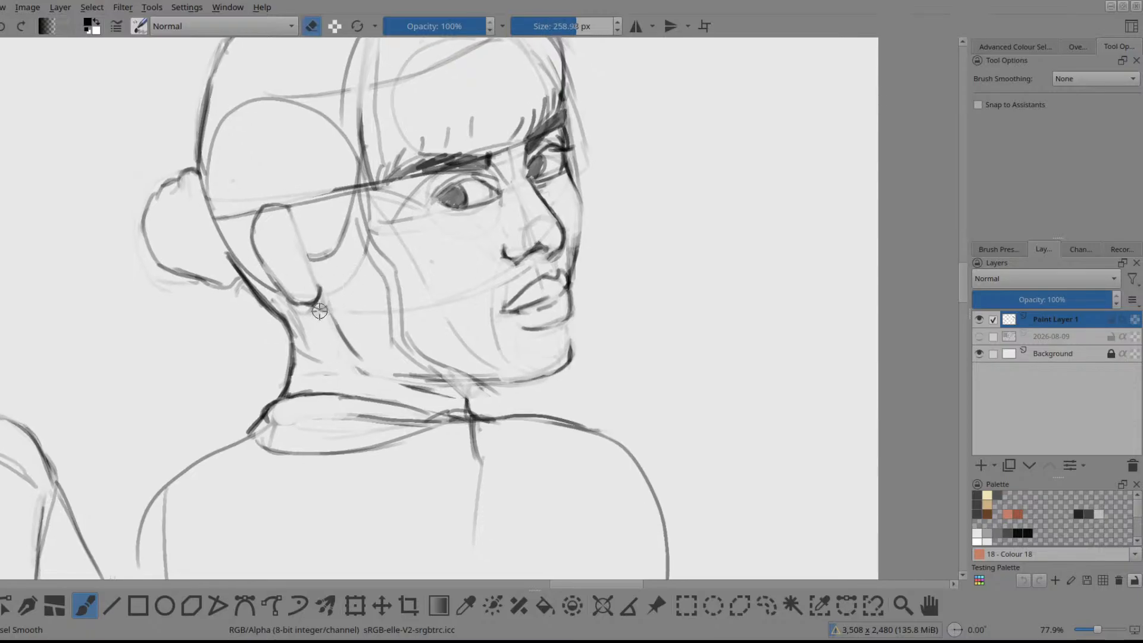
key("e")
mouse_move(278, 203)
left_mouse_down()
mouse_move(316, 235)
mouse_move(348, 236)
left_mouse_up()
key("e")
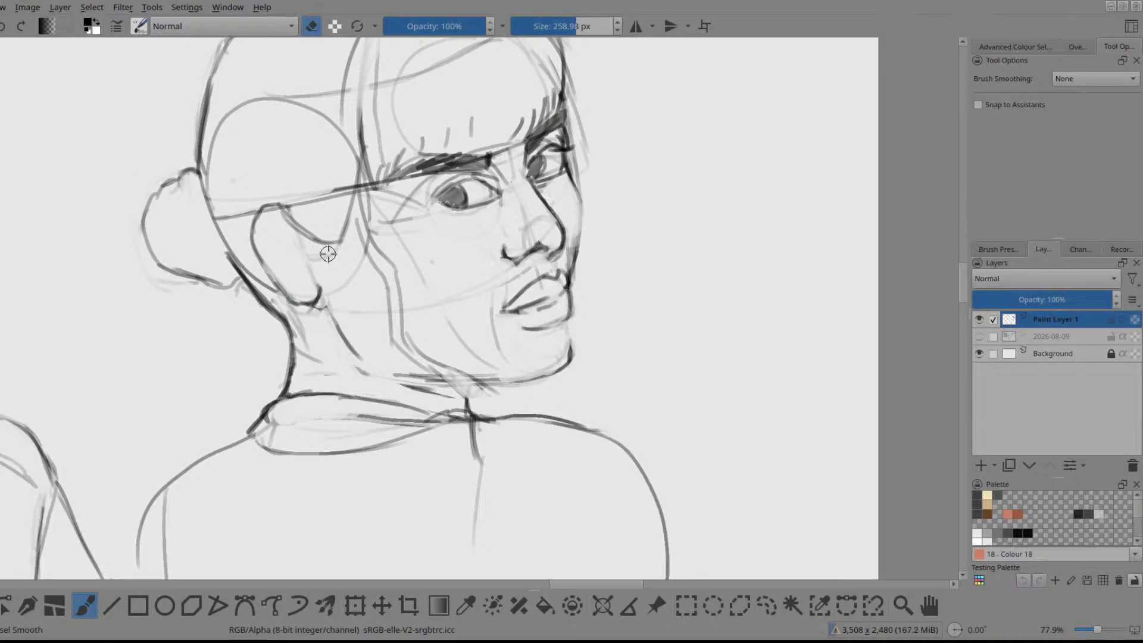
key("e")
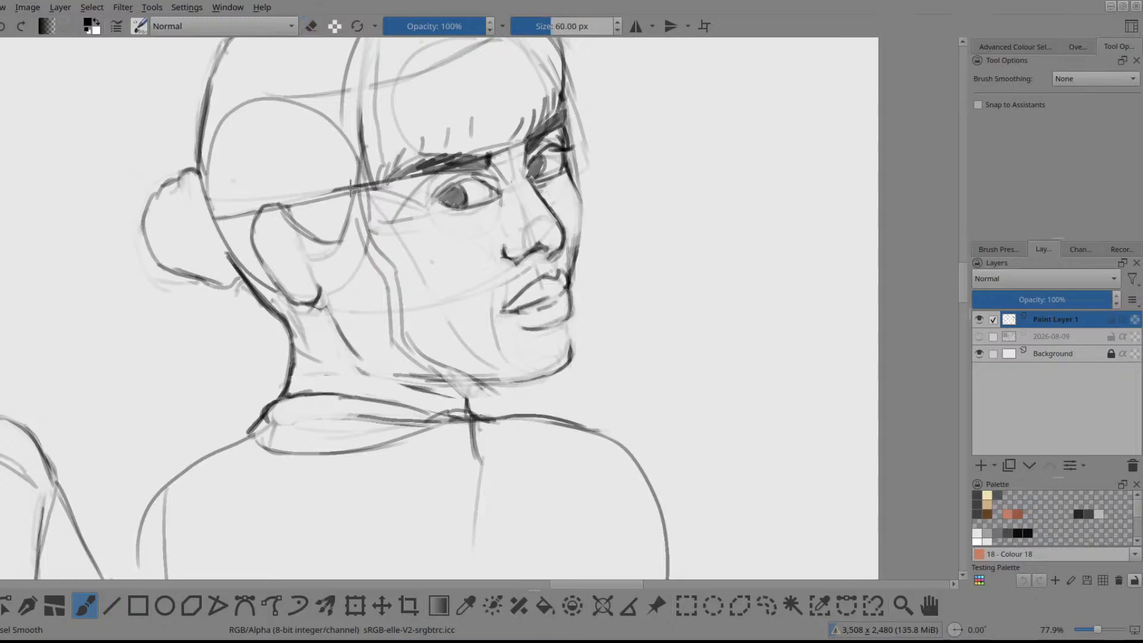
Step: Erase the old nape line beneath the hair bun and redraw the back of the neck with darker neck strokes
left_click_drag(249, 249, 335, 237)
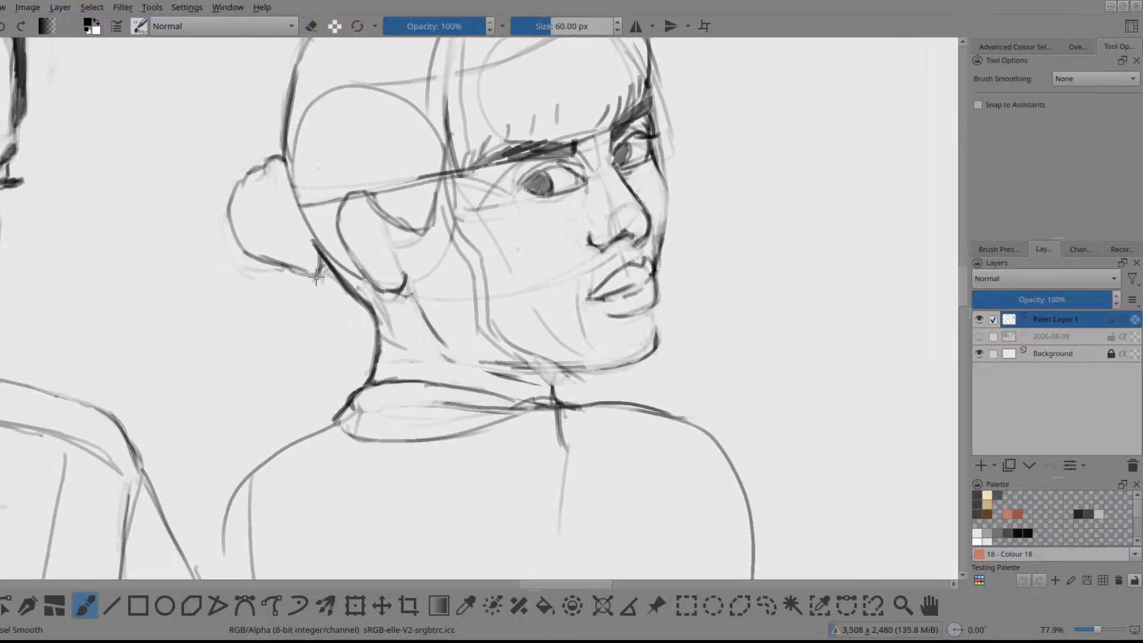
key("e")
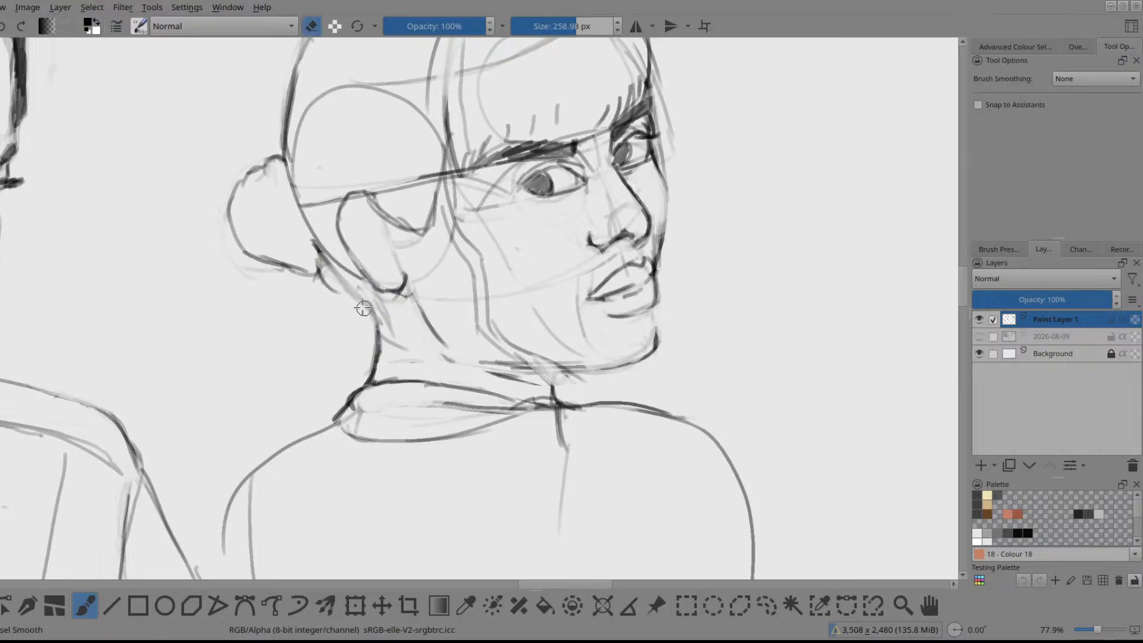
key("e")
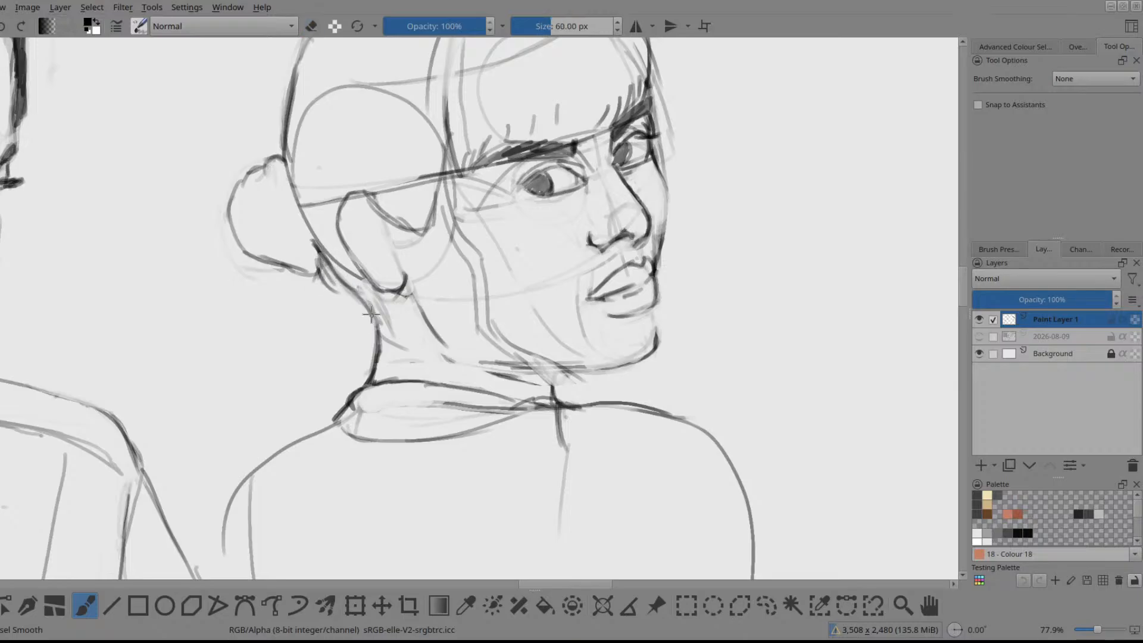
left_click_drag(356, 284, 373, 340)
left_click_drag(378, 310, 410, 346)
scroll(519, 365, "down", 4)
scroll(684, 255, "up", 4)
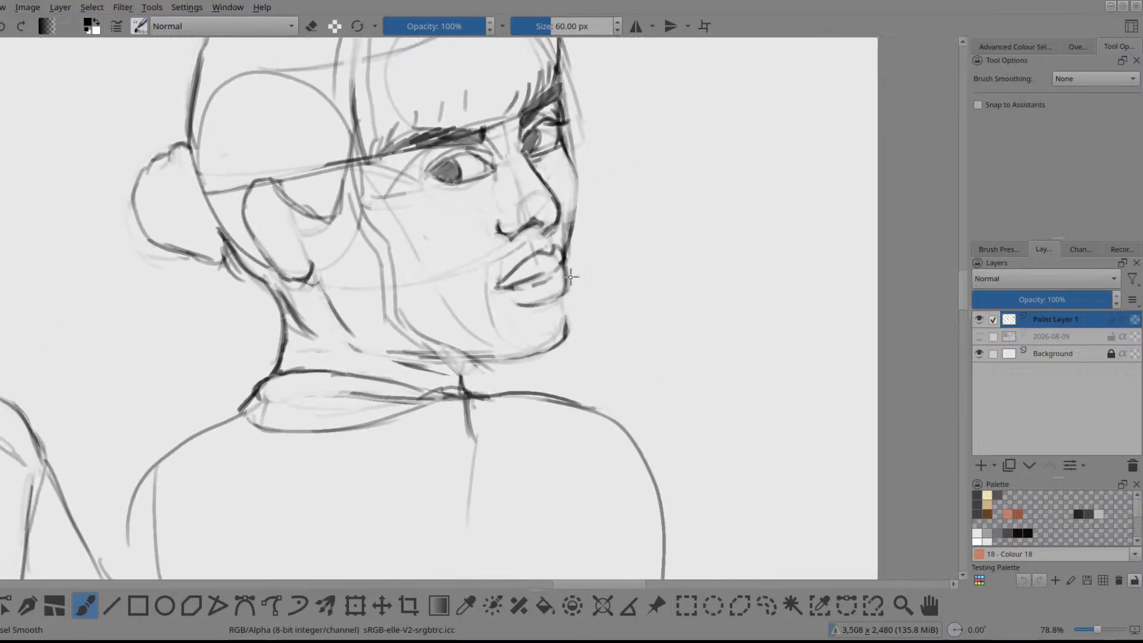
Step: Thin the chin and jaw outline with the eraser, and extend the two lines beside the cheek down to the collar
scroll(582, 296, "up", 2)
scroll(523, 332, "up", 2)
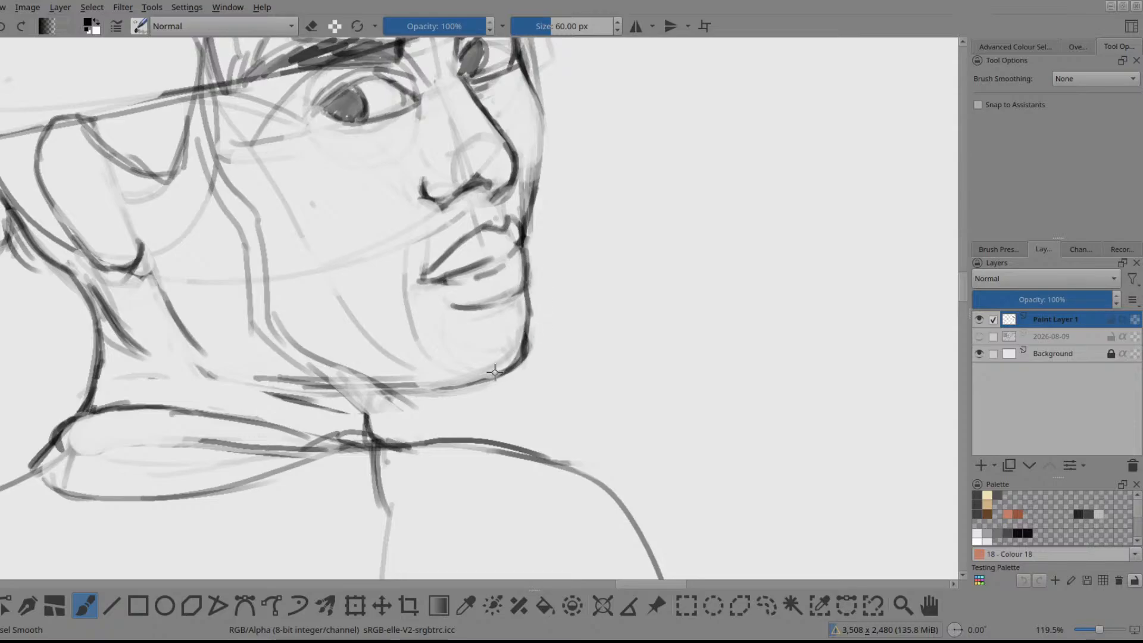
key("e")
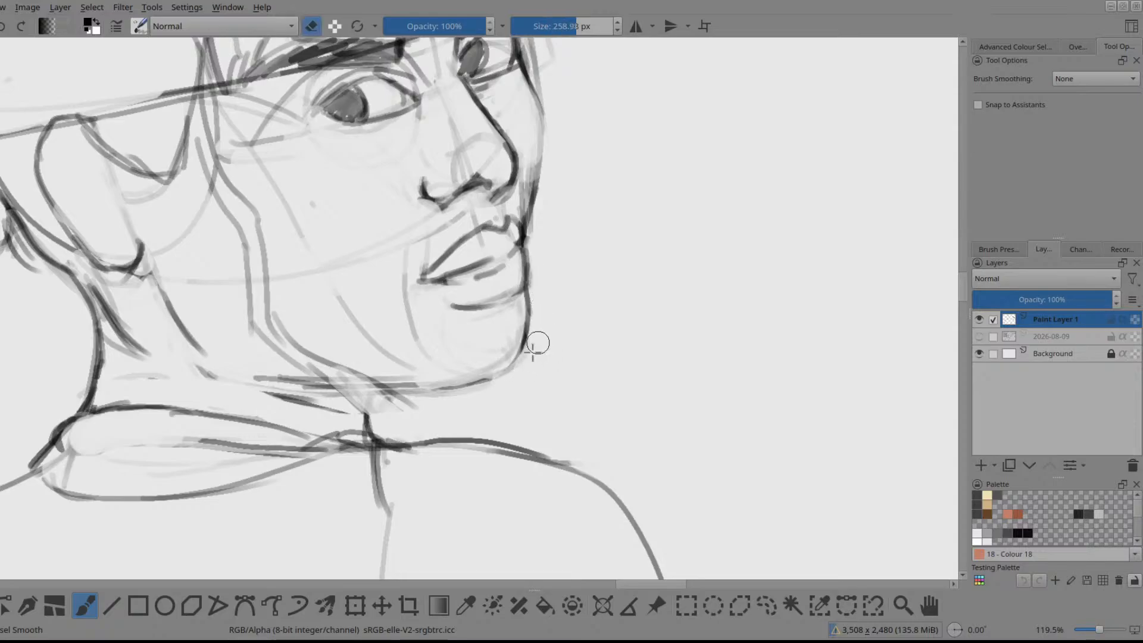
mouse_move(536, 340)
left_mouse_down()
mouse_move(516, 374)
mouse_move(439, 393)
mouse_move(410, 375)
mouse_move(316, 365)
mouse_move(381, 418)
mouse_move(331, 372)
mouse_move(424, 428)
left_mouse_up()
key("e")
mouse_move(294, 370)
left_mouse_down()
mouse_move(353, 396)
mouse_move(427, 443)
left_mouse_up()
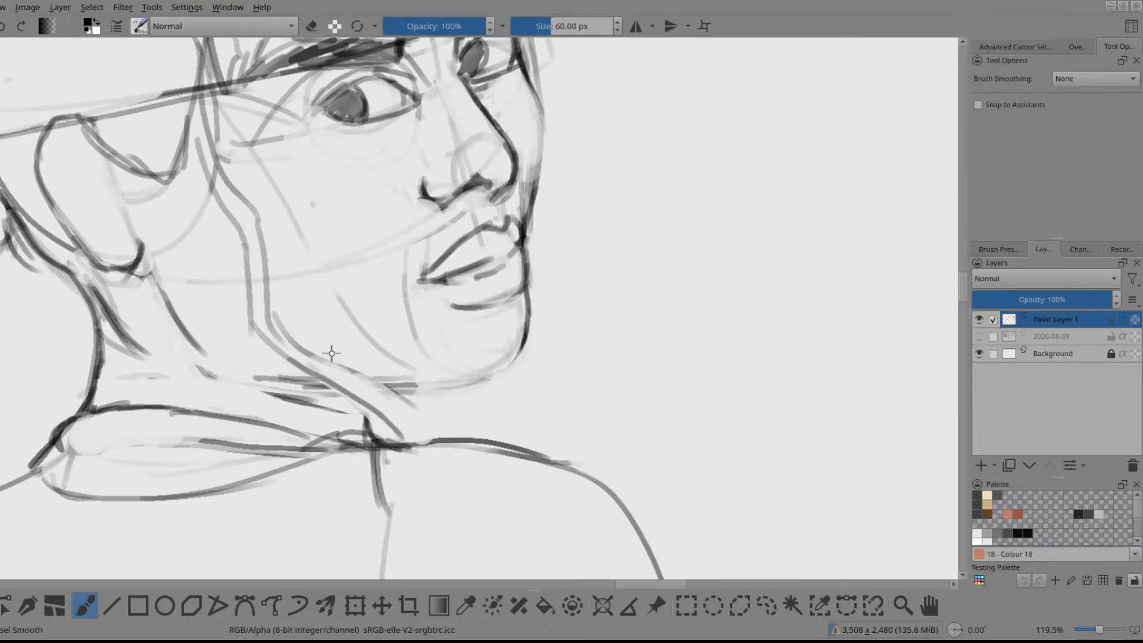
mouse_move(324, 353)
left_mouse_down()
mouse_move(382, 388)
mouse_move(434, 443)
left_mouse_up()
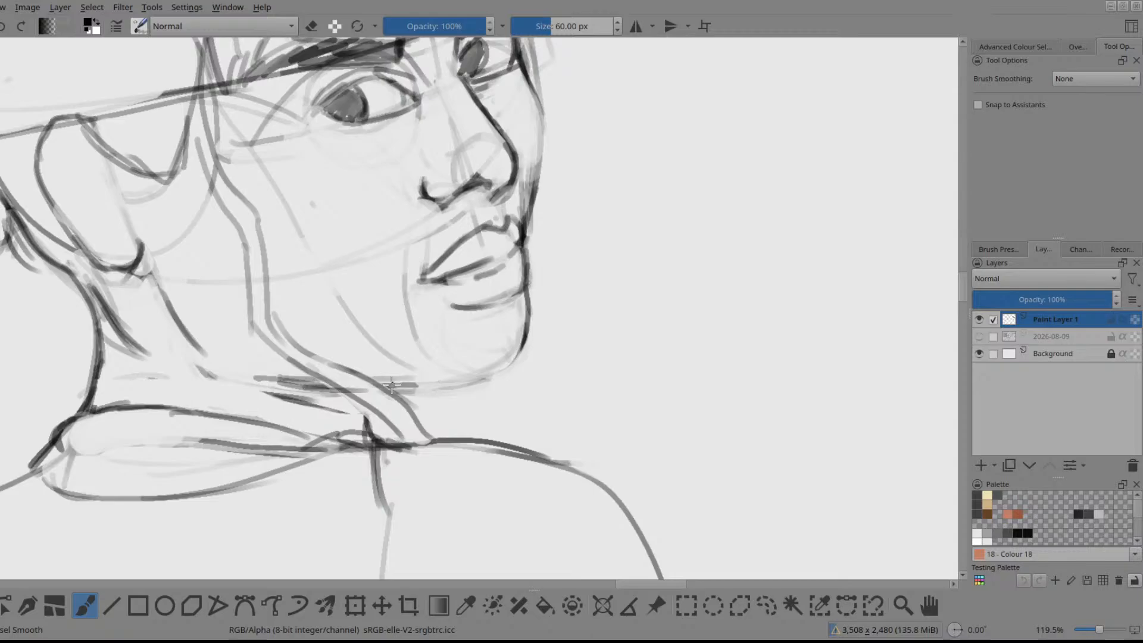
Step: Examine the second figure's face in a mirrored canvas view, focusing on the far cheek contour
key("2")
left_click_drag(675, 289, 468, 307)
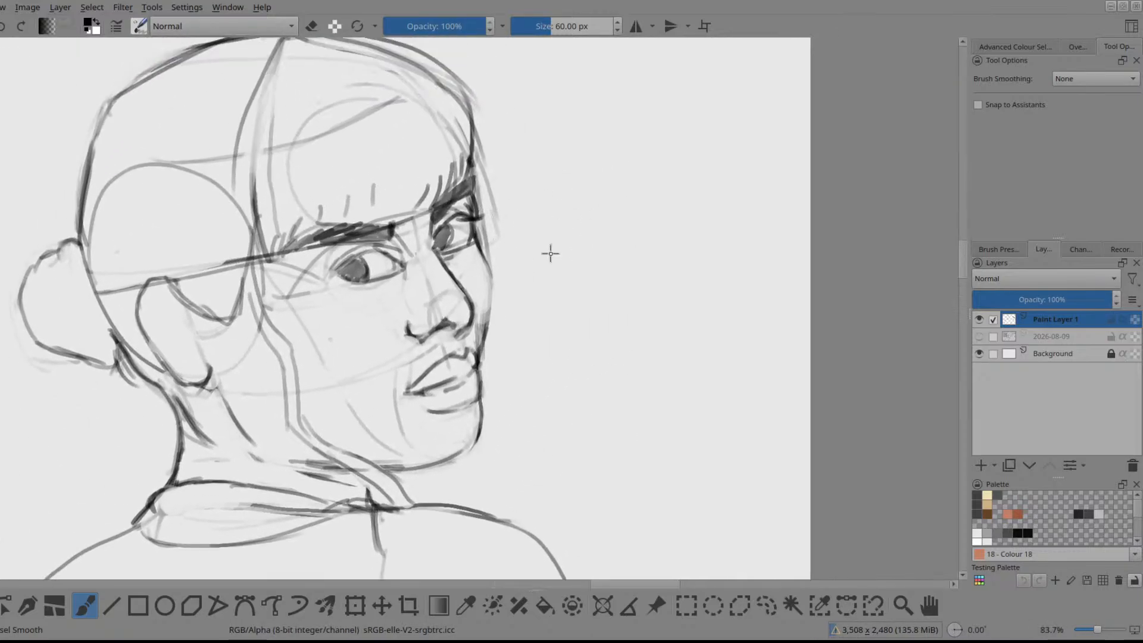
left_click_drag(551, 254, 465, 216)
key("e")
left_click_drag(428, 110, 453, 235)
key("2")
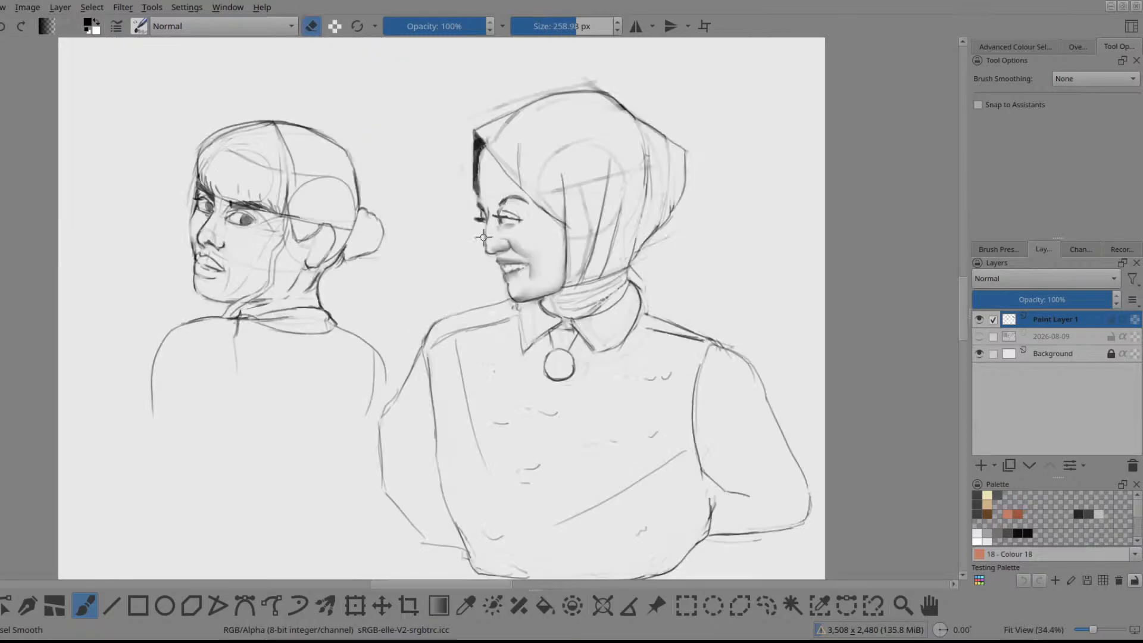
left_click_drag(309, 224, 390, 263)
left_click_drag(298, 292, 222, 173)
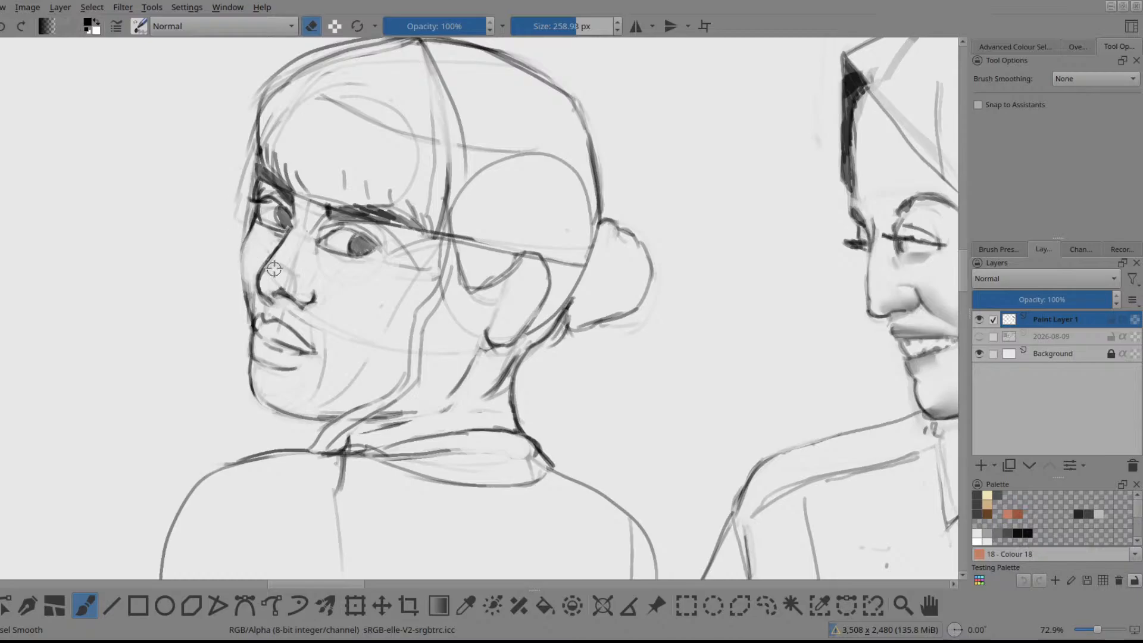
left_click_drag(256, 287, 245, 219)
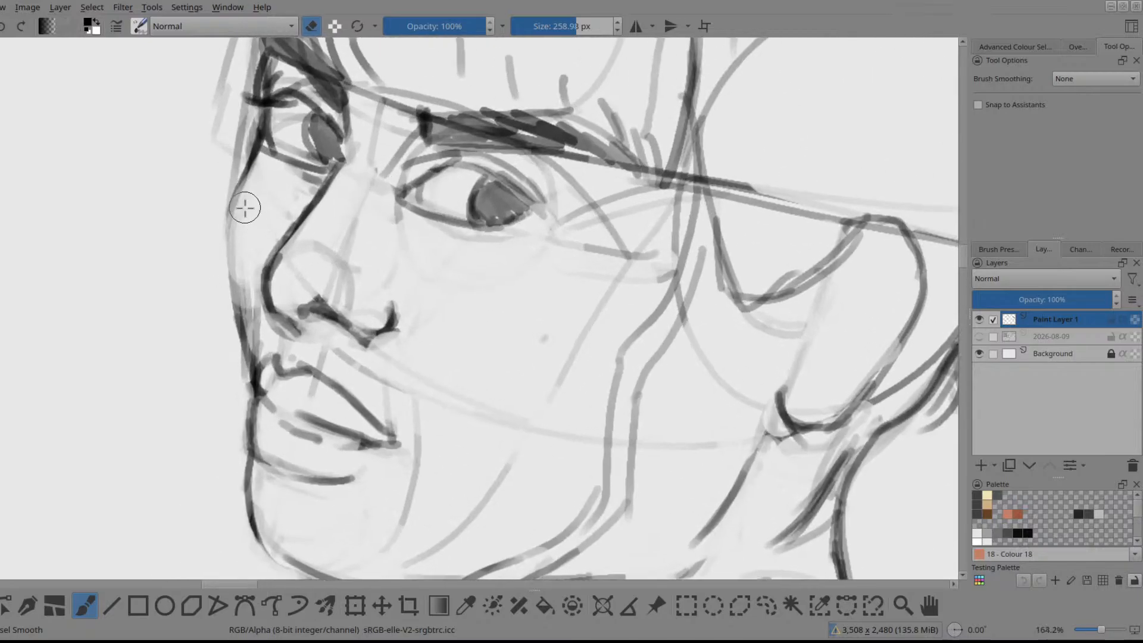
key("m")
Step: Redraw the far cheek contour from the eye to the mouth slightly inward and erase the old outer line
key("e")
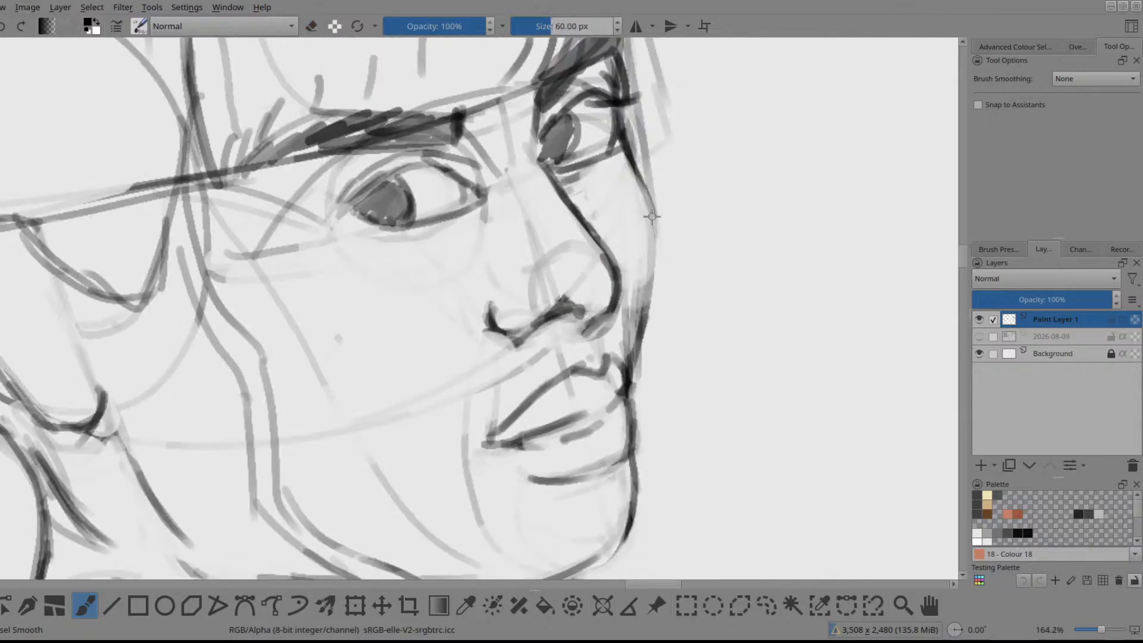
left_click_drag(631, 162, 634, 322)
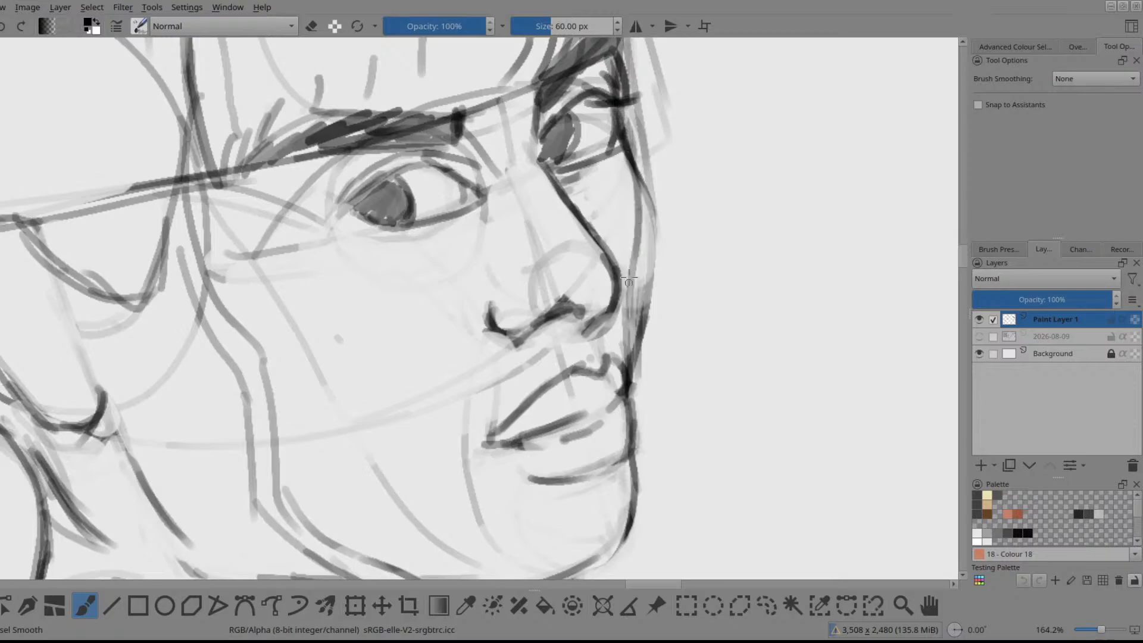
key("ctrl+z")
left_click_drag(634, 170, 626, 393)
key("e")
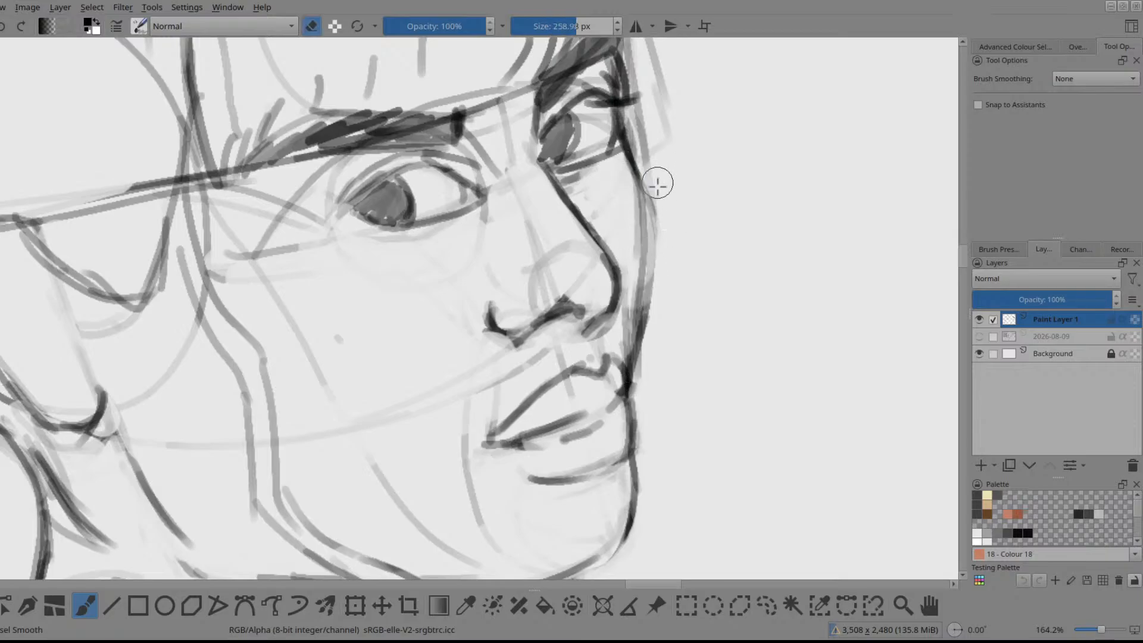
left_click_drag(656, 182, 660, 332)
left_click_drag(665, 224, 647, 394)
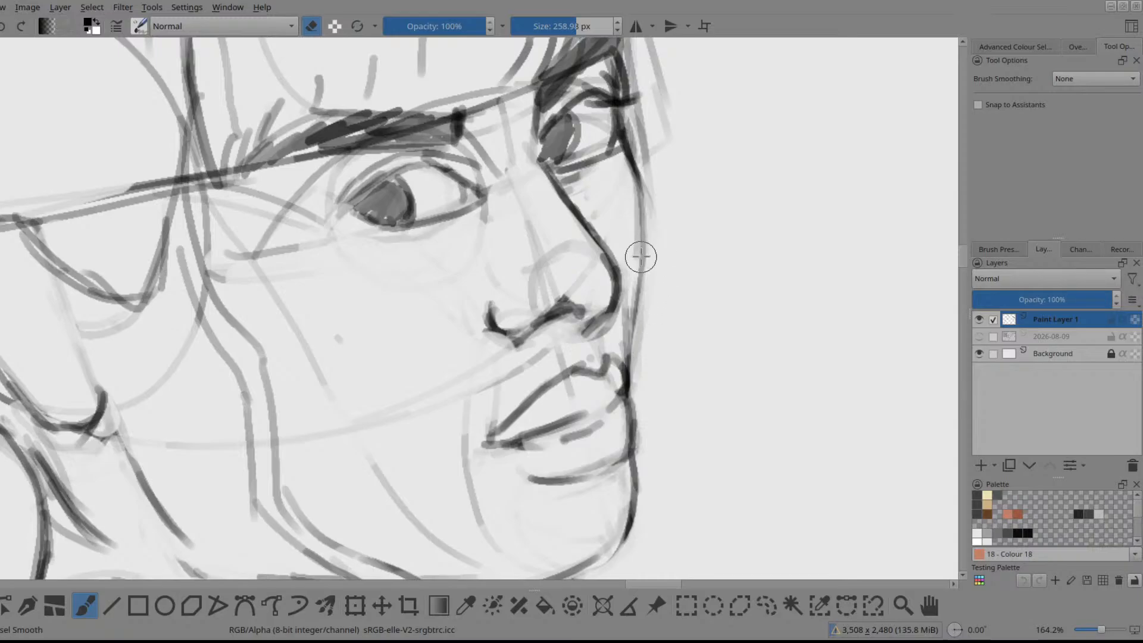
scroll(640, 256, "down", 6)
scroll(742, 230, "up", 2)
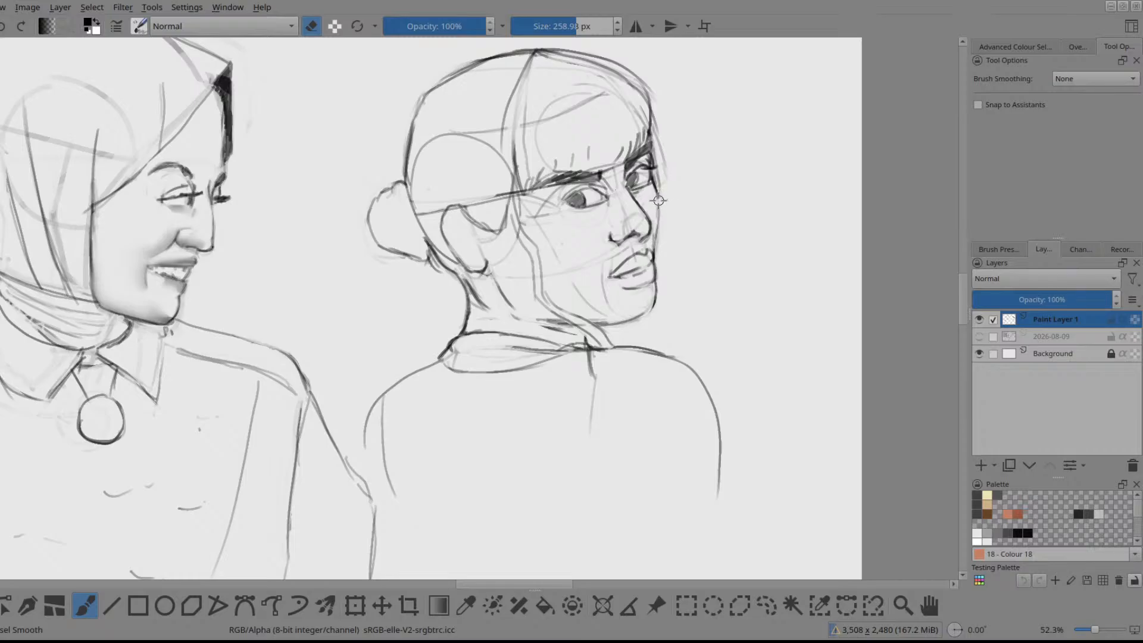
Step: With the canvas rotated, draw a fuller curve for the far cheek from below the eye to the chin, then reset the rotation
key("e")
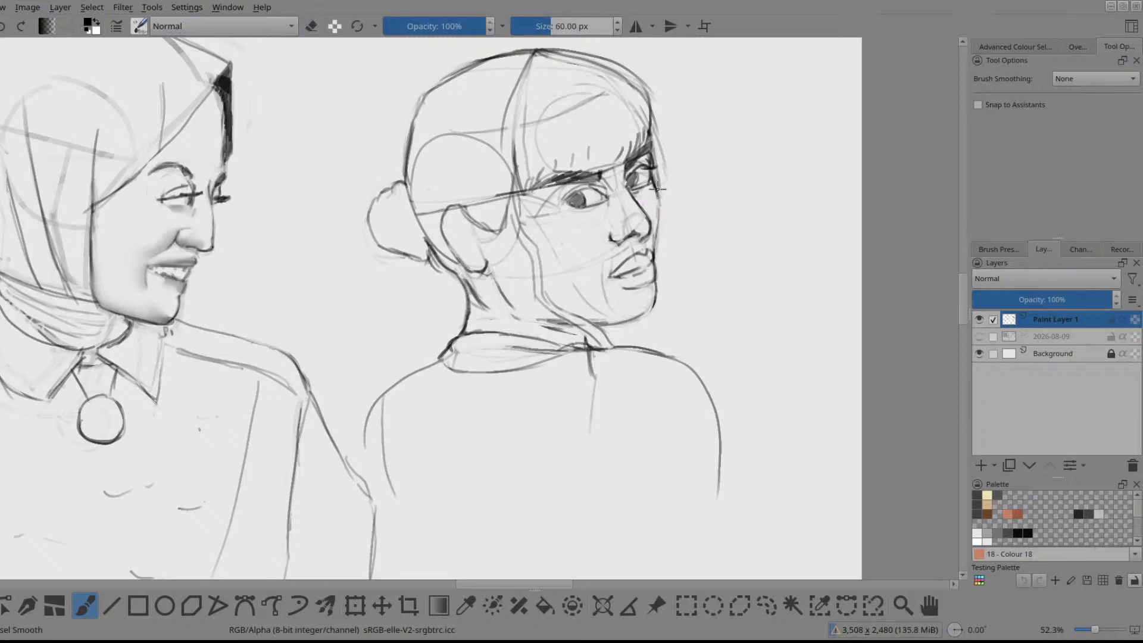
key("shift+space")
left_click_drag(758, 181, 298, 306)
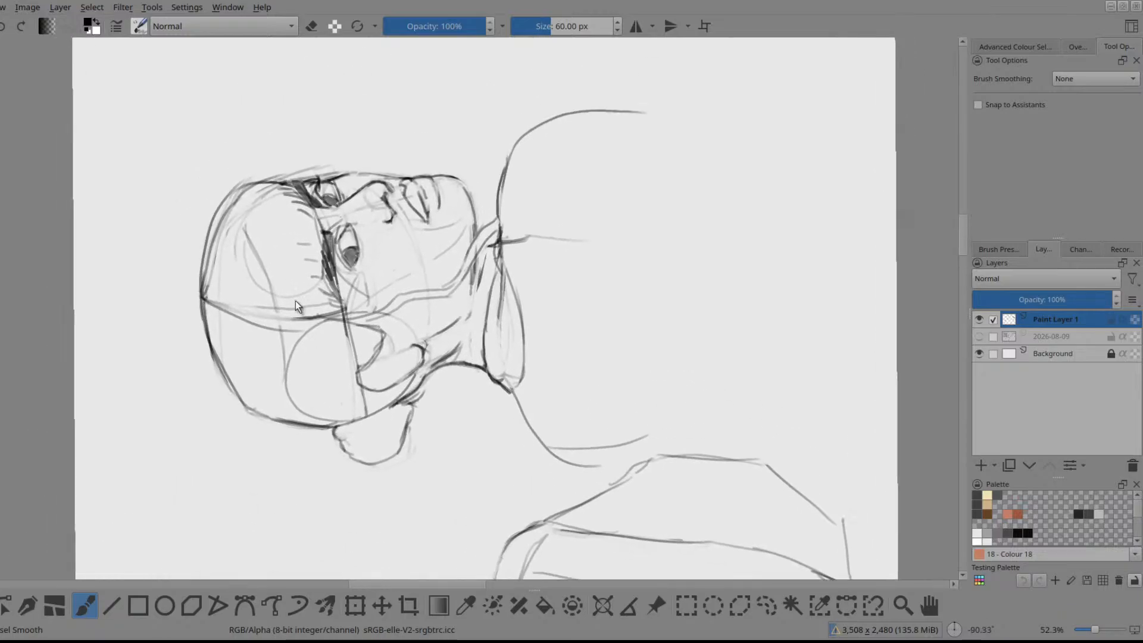
left_click_drag(506, 229, 538, 285)
mouse_move(538, 286)
left_mouse_down()
mouse_move(513, 222)
mouse_move(512, 178)
left_mouse_up()
mouse_move(512, 179)
left_mouse_down()
mouse_move(631, 235)
mouse_move(580, 146)
left_mouse_up()
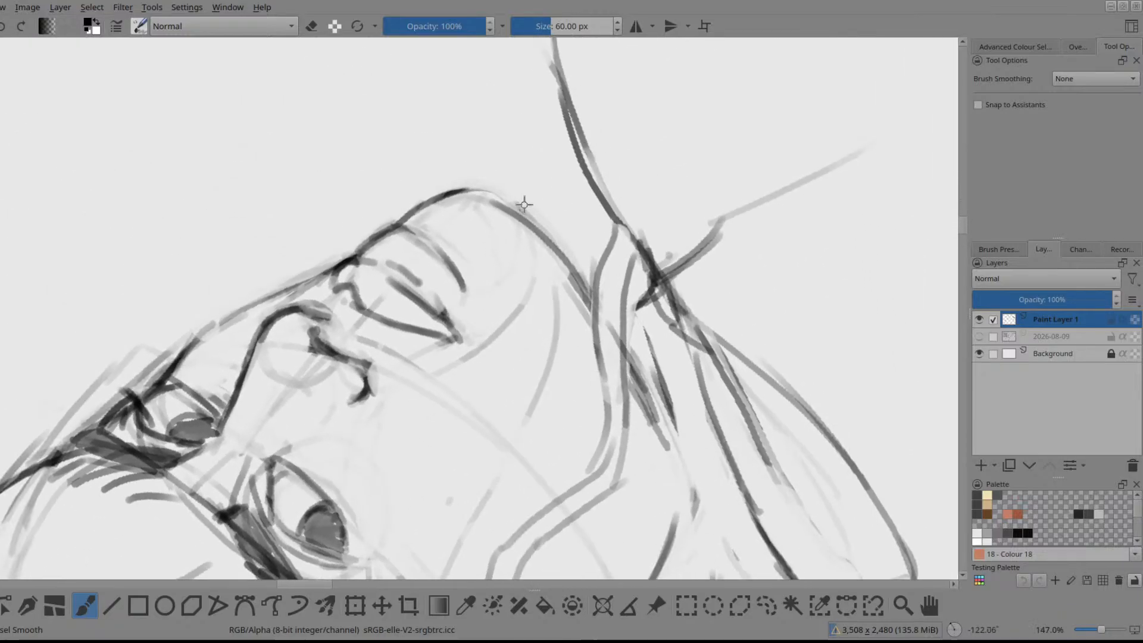
mouse_move(524, 204)
left_mouse_down()
mouse_move(546, 171)
mouse_move(696, 113)
mouse_move(707, 123)
left_mouse_up()
left_click_drag(381, 167, 512, 116)
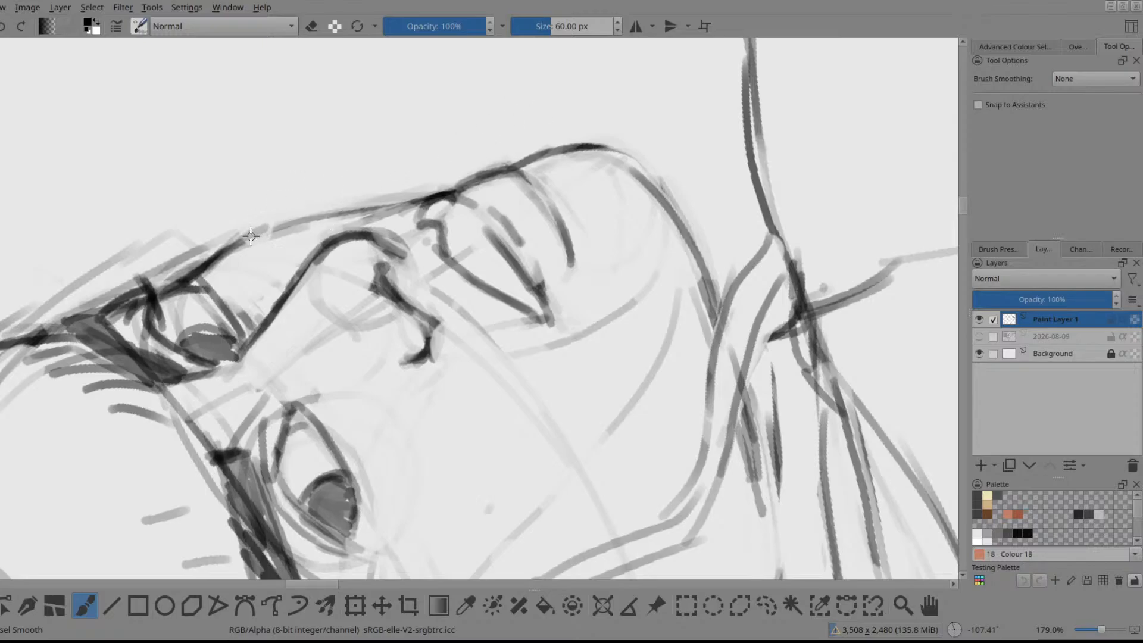
mouse_move(251, 236)
left_mouse_down()
mouse_move(293, 216)
mouse_move(634, 149)
left_mouse_up()
key("ctrl+z")
mouse_move(255, 225)
left_mouse_down()
mouse_move(334, 203)
mouse_move(637, 179)
left_mouse_up()
key("ctrl+z")
mouse_move(238, 236)
left_mouse_down()
mouse_move(382, 176)
mouse_move(637, 159)
left_mouse_up()
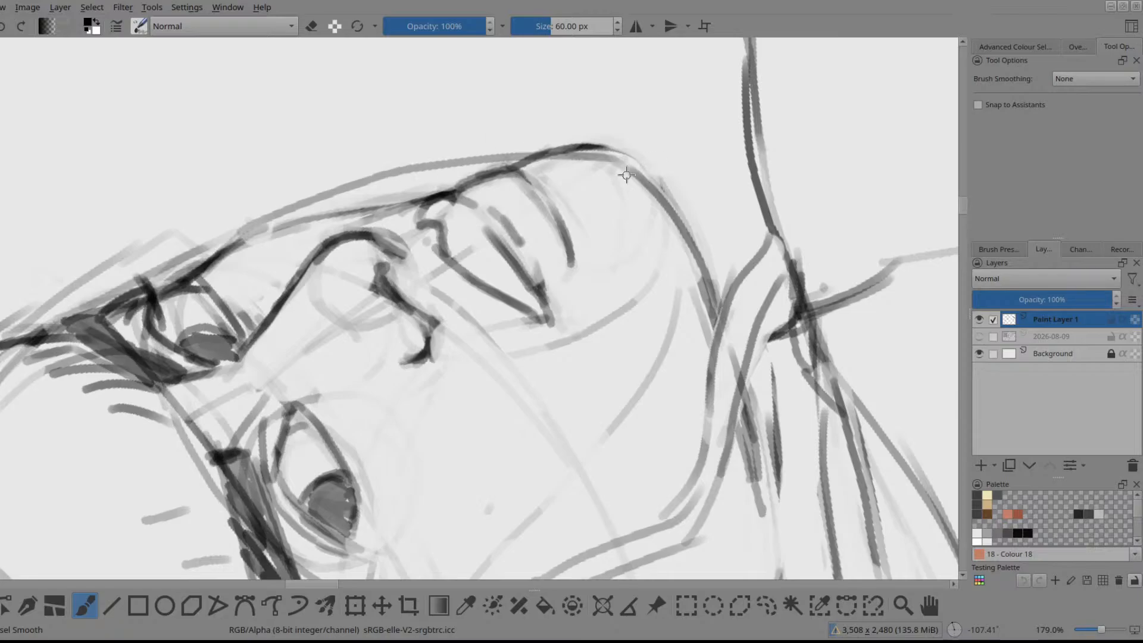
key("5")
Step: Erase the old inner cheek line between the far eye and the mouth, then fit the canvas to the window width
key("e")
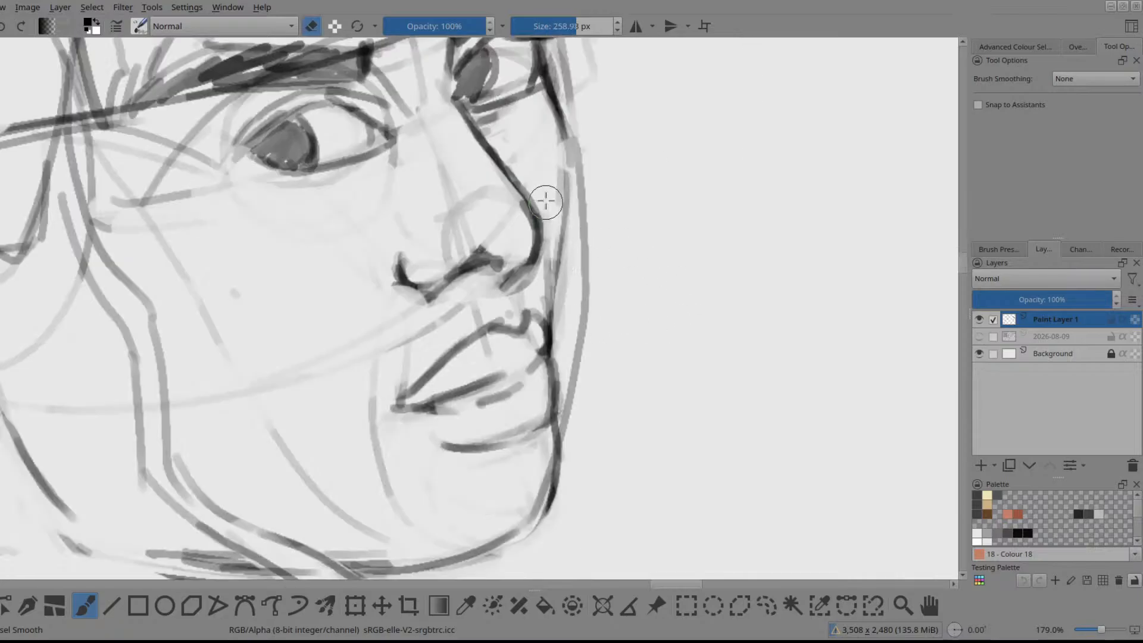
mouse_move(559, 179)
left_mouse_down()
mouse_move(562, 317)
mouse_move(558, 199)
left_mouse_up()
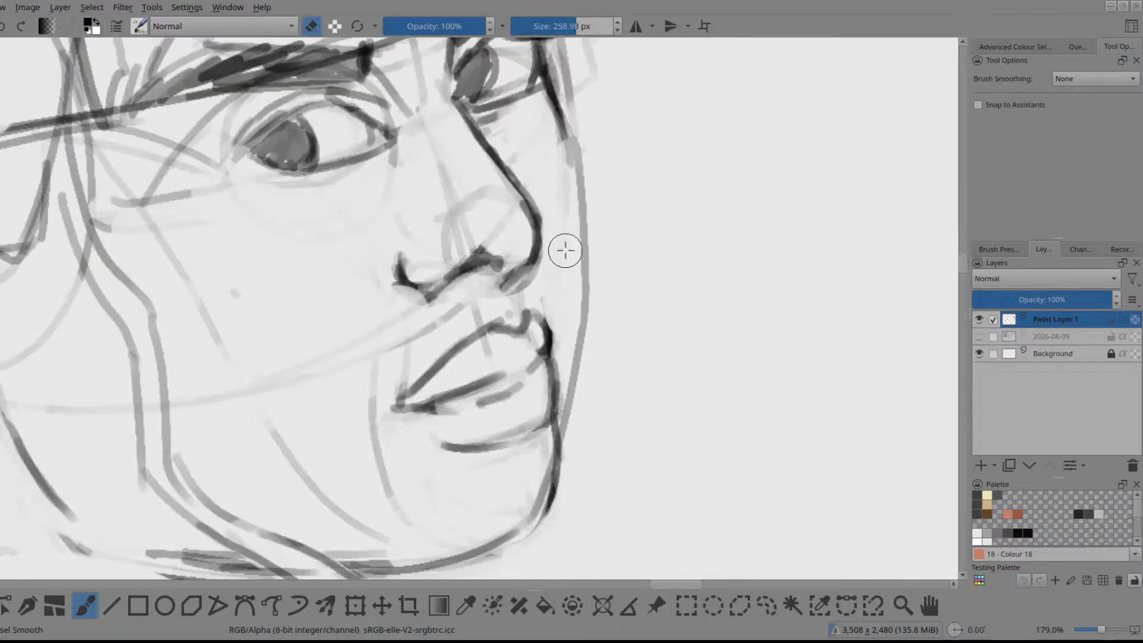
key("3")
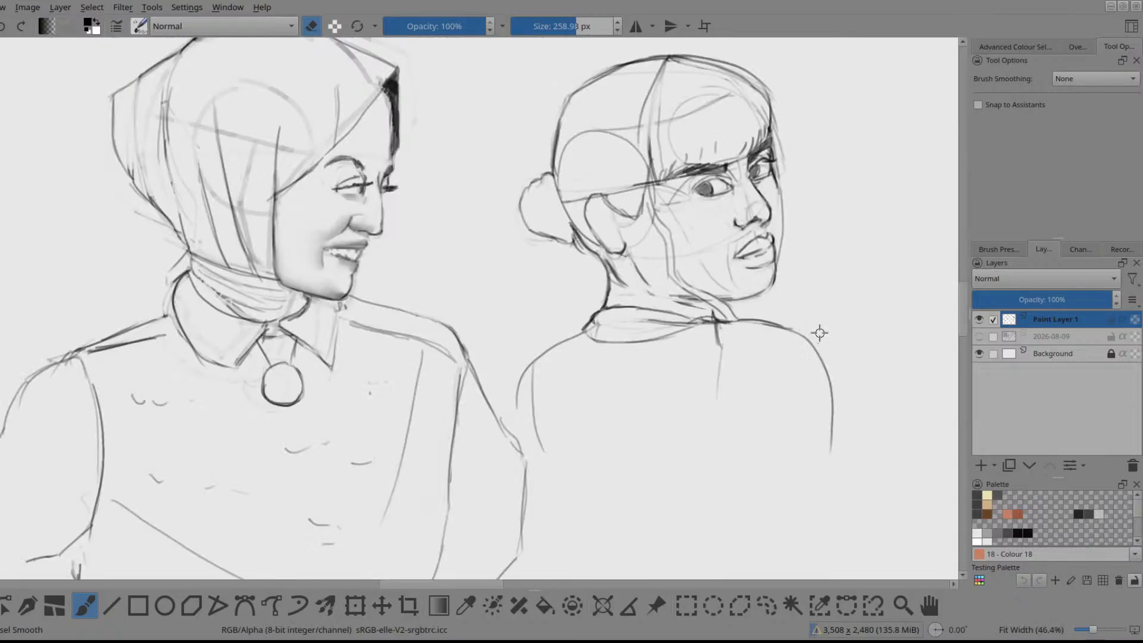
Step: With the canvas rotated, lighten the far cheek line between the eye and mouth, redraw it as a smoother contour, and reset the rotation
left_click_drag(850, 317, 411, 104)
left_click_drag(319, 195, 425, 405)
left_click_drag(389, 334, 420, 340, "ctrl")
left_click_drag(453, 294, 453, 197, "ctrl")
left_click_drag(802, 114, 766, 88, "shift")
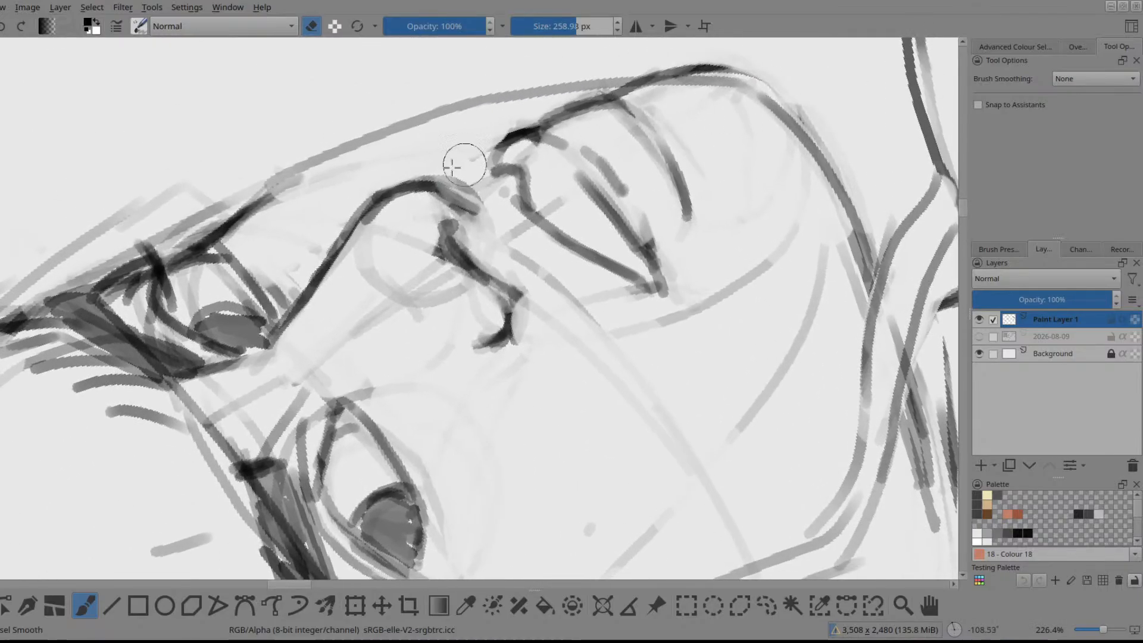
mouse_move(292, 185)
left_mouse_down()
mouse_move(307, 184)
mouse_move(332, 145)
mouse_move(472, 128)
left_mouse_up()
key("e")
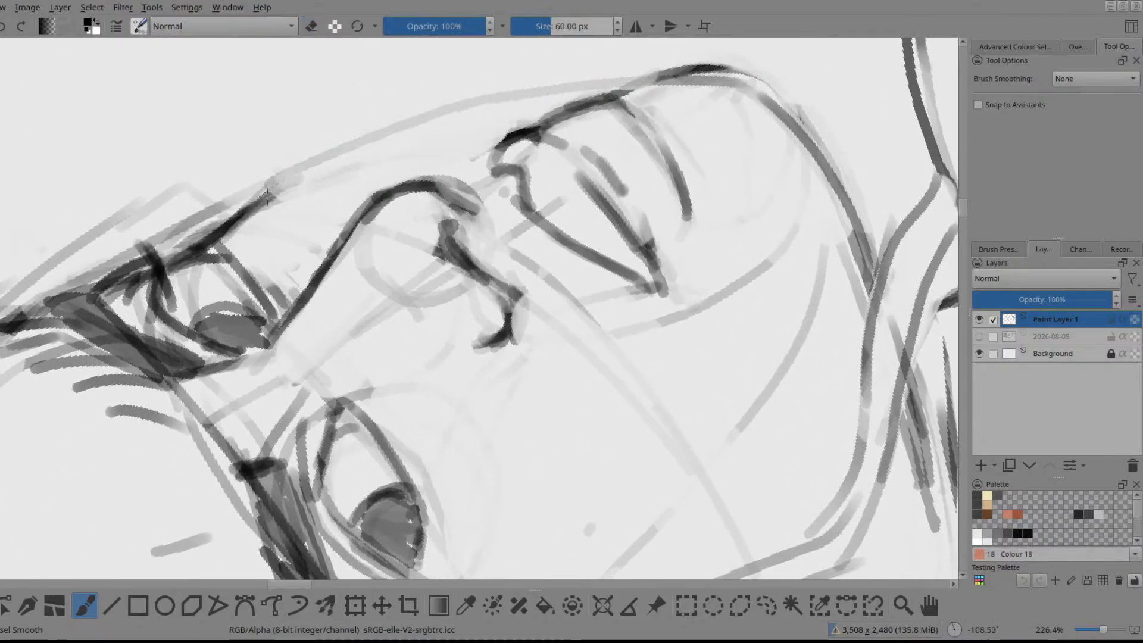
left_click_drag(277, 189, 667, 94)
key("5")
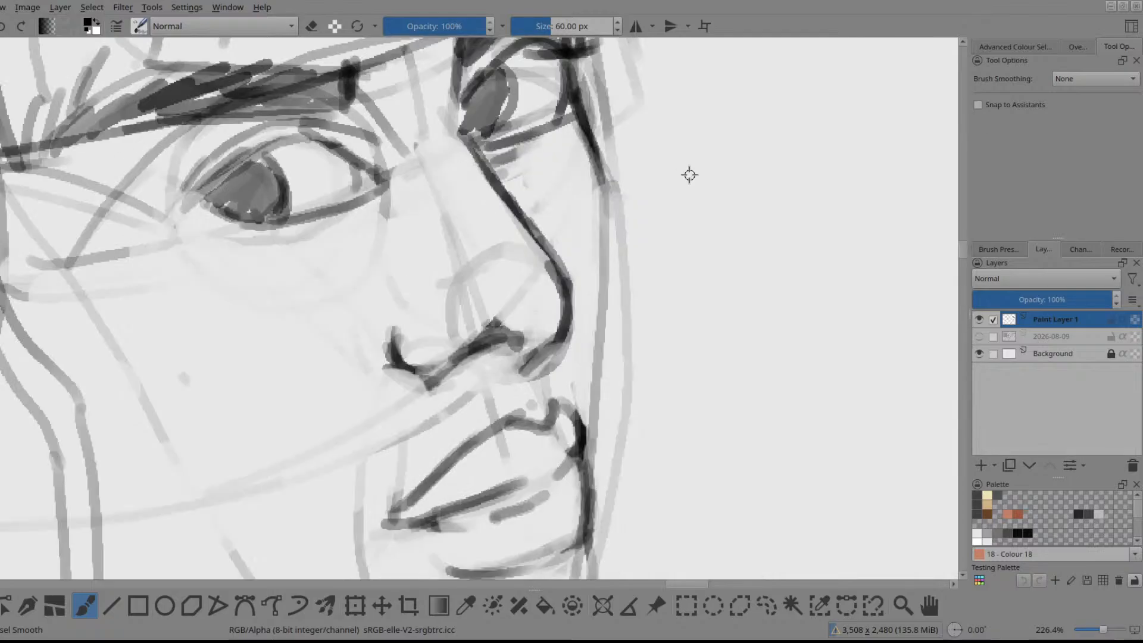
Step: Clean up stray marks along the second figure's far cheek line from the eye to the mouth and fit the whole page
left_click_drag(697, 269, 650, 225)
key("e")
mouse_move(580, 140)
left_mouse_down()
mouse_move(587, 307)
mouse_move(592, 240)
mouse_move(569, 467)
left_mouse_up()
key("2")
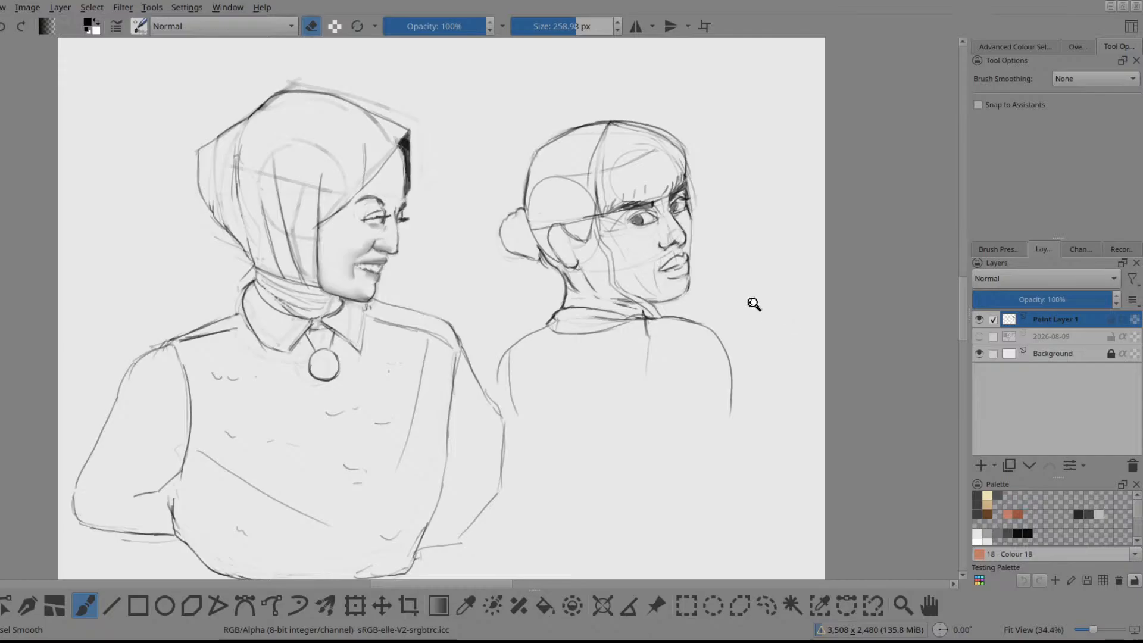
Step: Erase the underside of the second figure's chin and jaw, and redraw the jawline slightly higher from the neck to the chin
left_click_drag(755, 303, 677, 253)
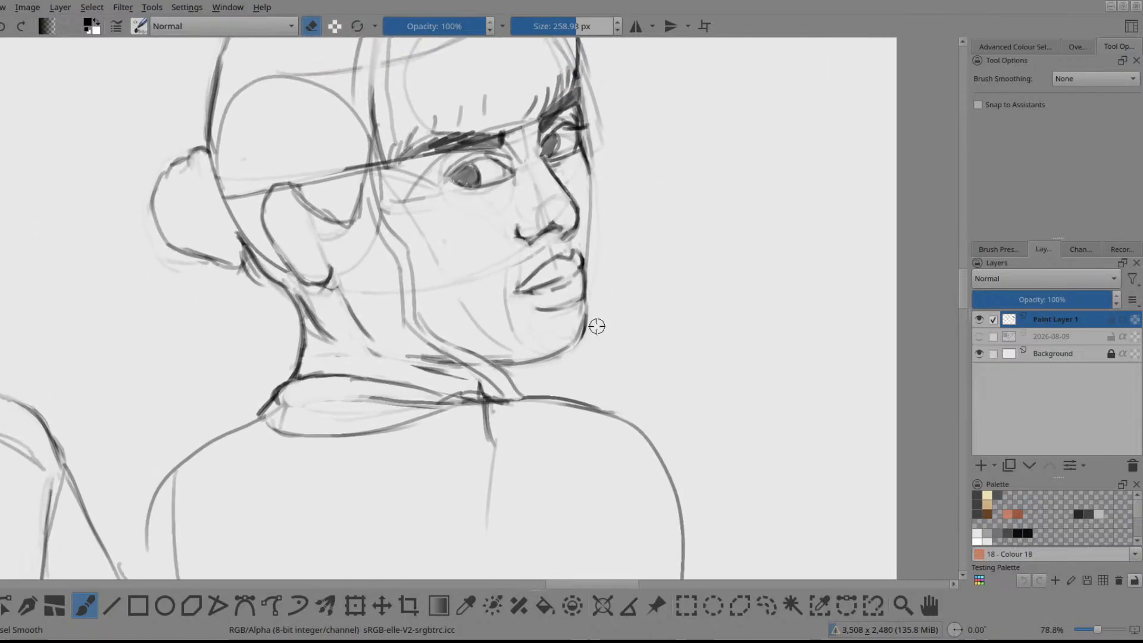
left_click_drag(597, 326, 577, 301)
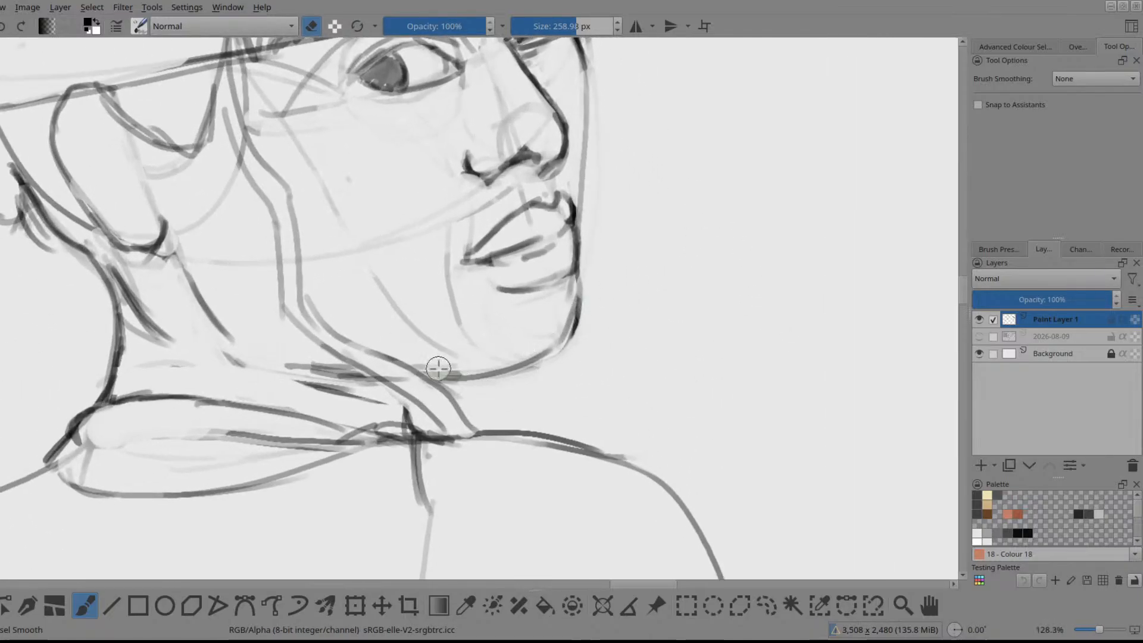
mouse_move(438, 368)
left_mouse_down()
mouse_move(542, 371)
mouse_move(449, 359)
left_mouse_up()
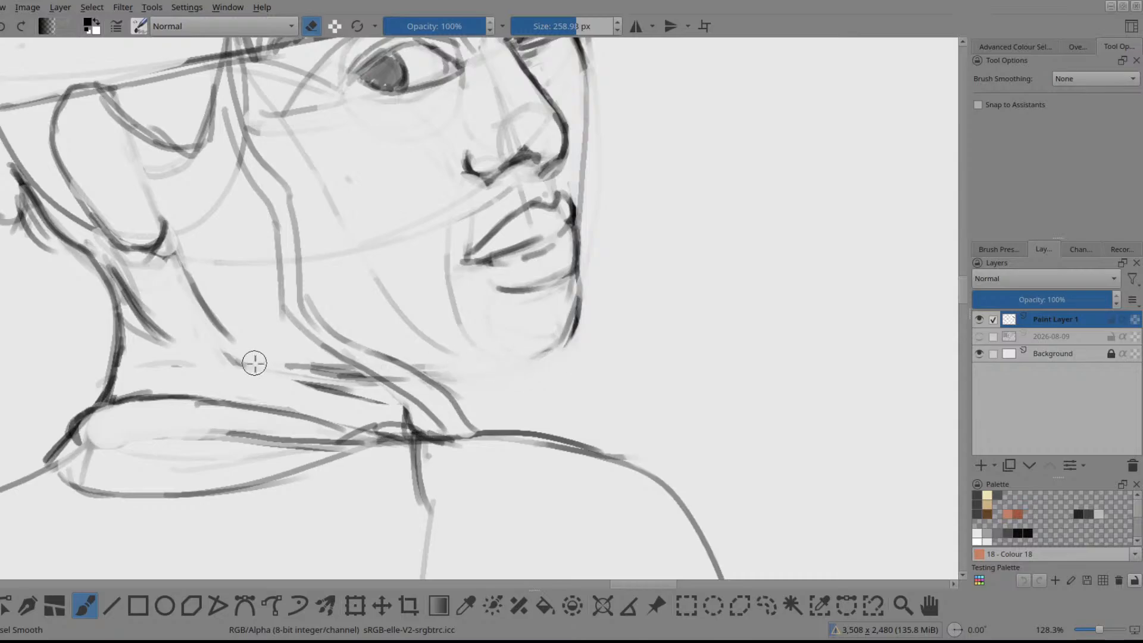
left_click_drag(254, 363, 298, 372)
key("e")
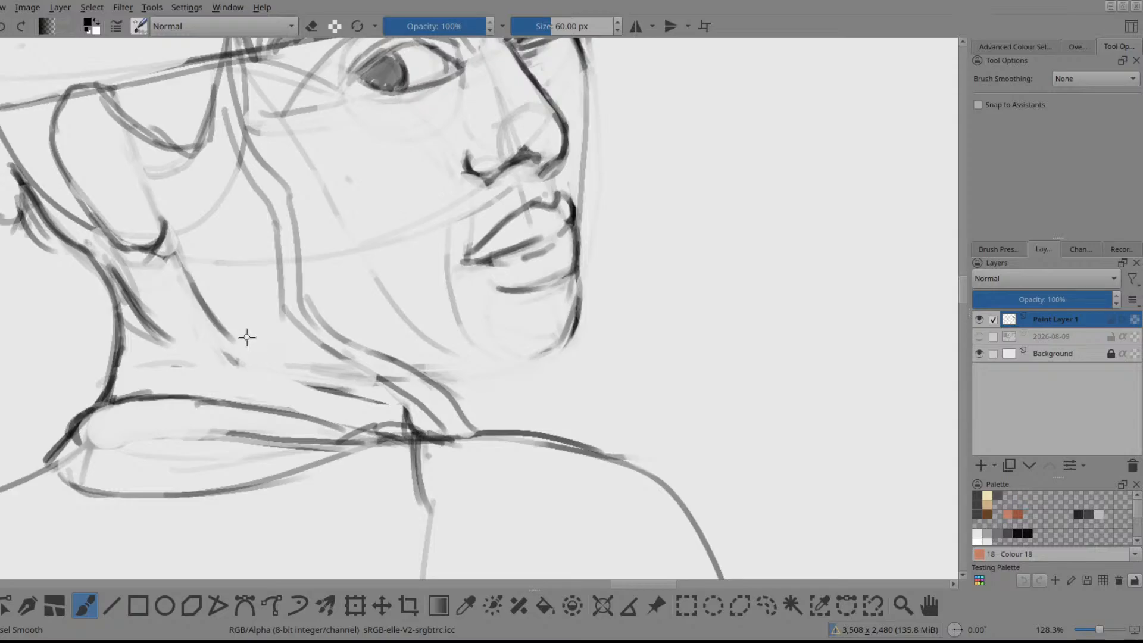
left_click_drag(250, 349, 332, 365)
mouse_move(417, 361)
left_mouse_down()
mouse_move(459, 364)
mouse_move(586, 331)
mouse_move(585, 342)
left_mouse_up()
key("e")
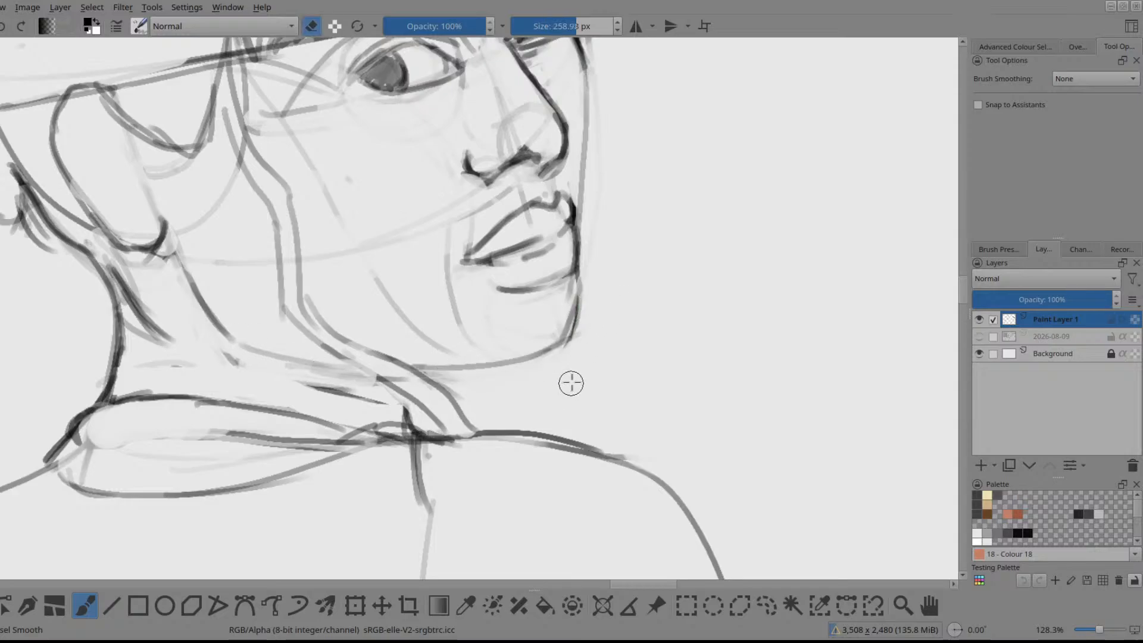
Step: Erase the leftover construction lines on the second figure's chin and cheek and between the nose and mouth
left_click_drag(561, 303, 558, 326)
mouse_move(476, 351)
left_mouse_down()
mouse_move(499, 318)
mouse_move(464, 342)
mouse_move(406, 337)
left_mouse_up()
left_click_drag(462, 303, 446, 251)
mouse_move(421, 331)
left_mouse_down()
mouse_move(296, 133)
mouse_move(349, 178)
left_mouse_up()
left_click_drag(370, 240, 479, 202)
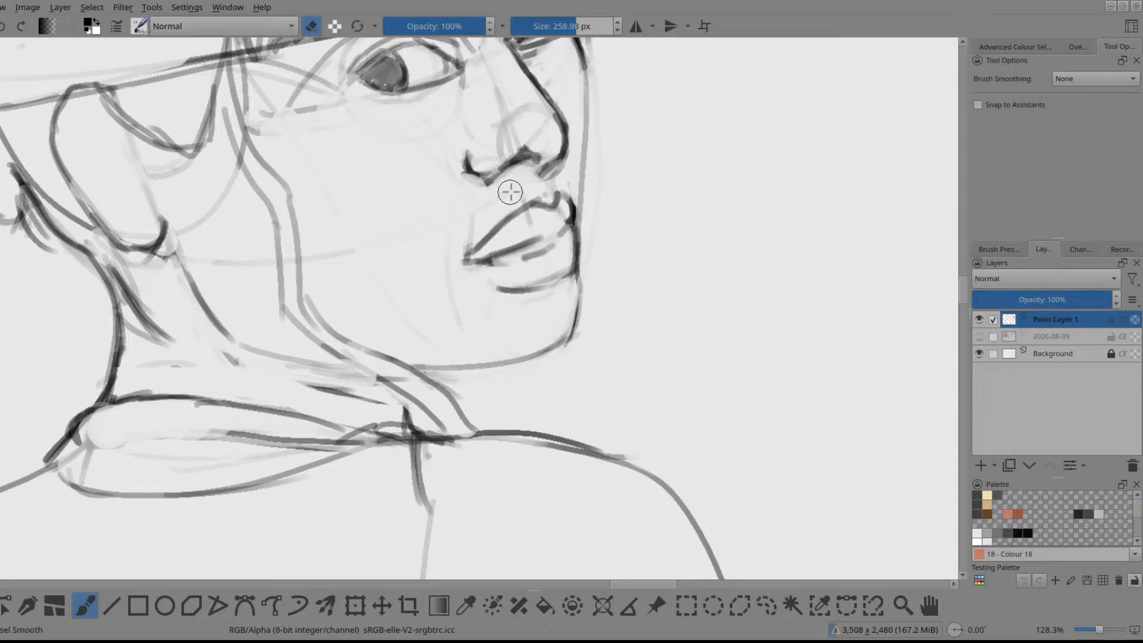
left_click_drag(619, 133, 575, 179)
Step: Erase the line joining the two nostrils, clean up beneath the nose, and redefine the far nostril with a darker curve
key("e")
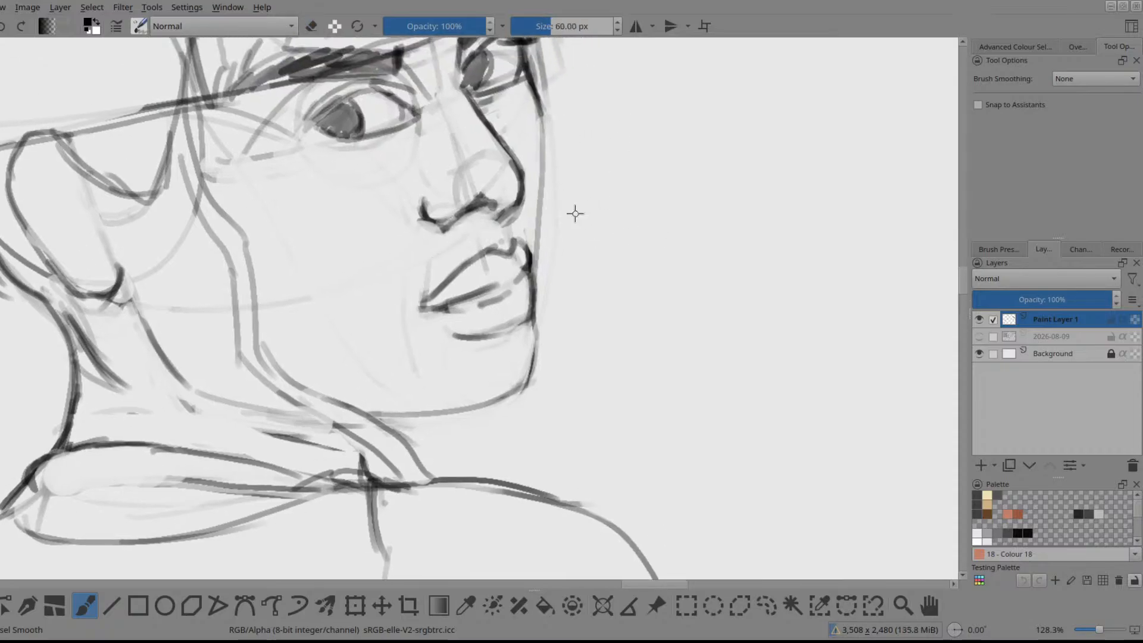
left_click_drag(563, 230, 543, 166)
left_click_drag(540, 169, 526, 236)
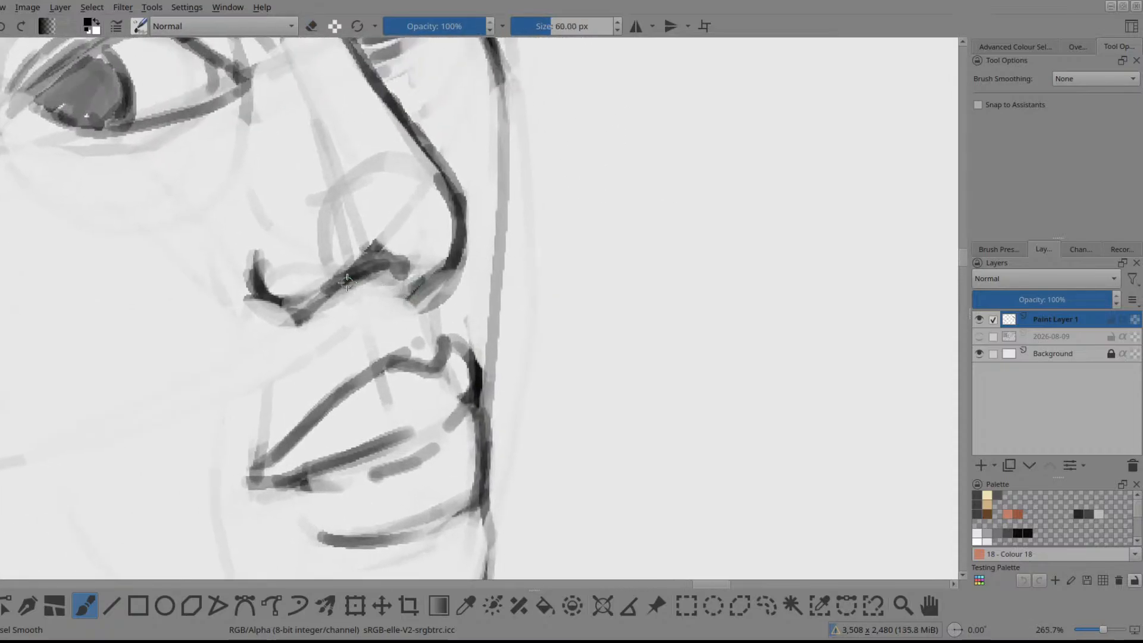
key("e")
mouse_move(326, 281)
left_mouse_down()
mouse_move(301, 289)
mouse_move(310, 300)
mouse_move(288, 312)
mouse_move(261, 297)
mouse_move(288, 313)
mouse_move(259, 296)
mouse_move(283, 310)
mouse_move(363, 296)
mouse_move(327, 290)
mouse_move(391, 280)
left_mouse_up()
key("e")
key("e")
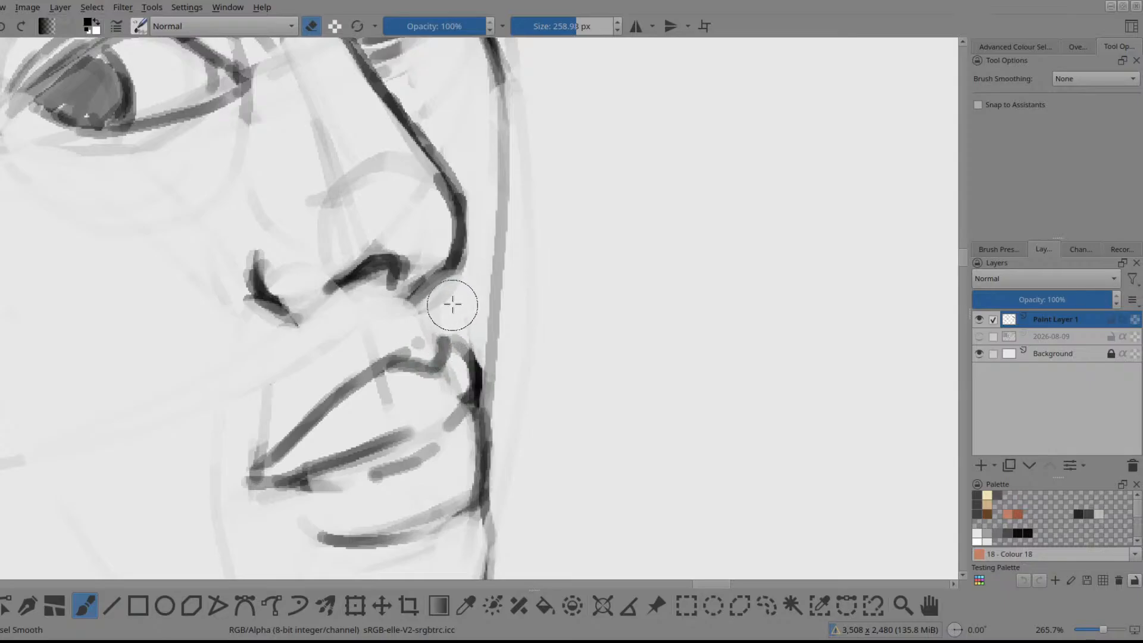
key("e")
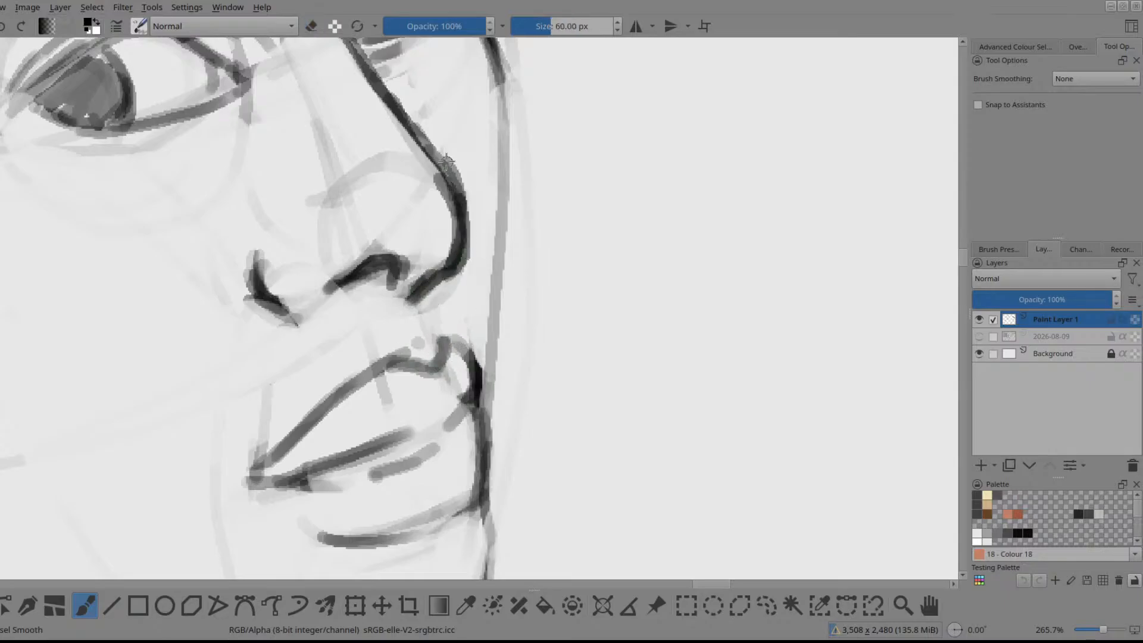
Step: Retry the nose bridge stroke until the tip is more angular, and erase the construction arc inside the tip
left_click_drag(505, 136, 480, 213)
key("ctrl+z")
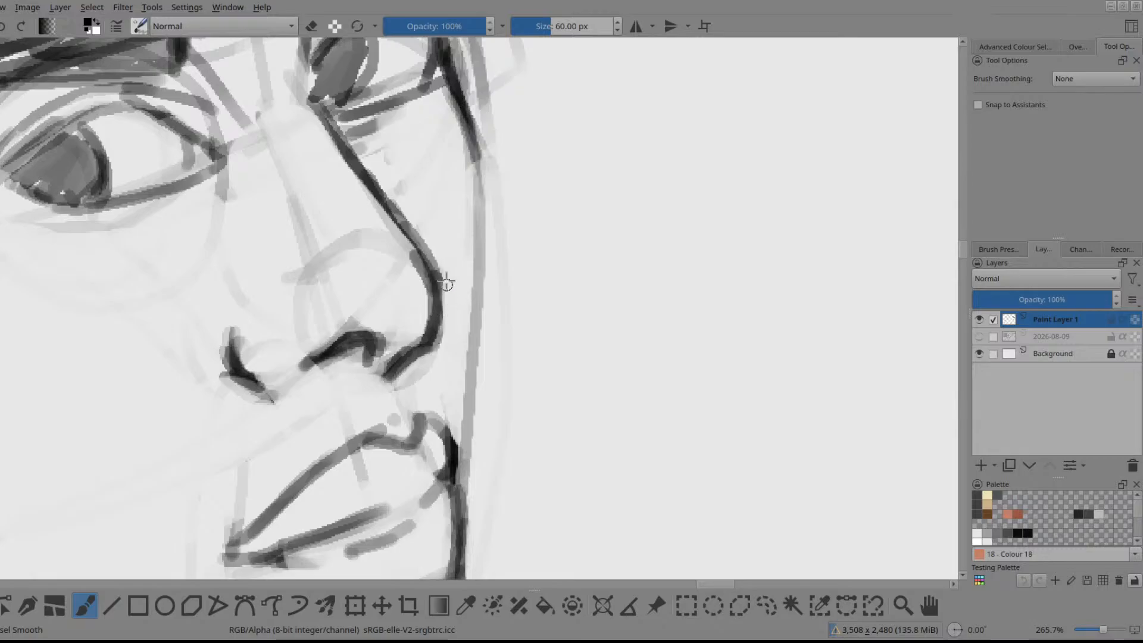
left_click_drag(447, 271, 436, 340)
left_click_drag(365, 191, 446, 287)
key("ctrl+z")
left_click_drag(363, 169, 448, 272)
key("ctrl+z")
key("e")
mouse_move(377, 235)
left_mouse_down()
mouse_move(408, 293)
mouse_move(401, 255)
mouse_move(360, 235)
mouse_move(403, 291)
mouse_move(413, 261)
left_mouse_up()
left_click_drag(498, 282, 503, 309)
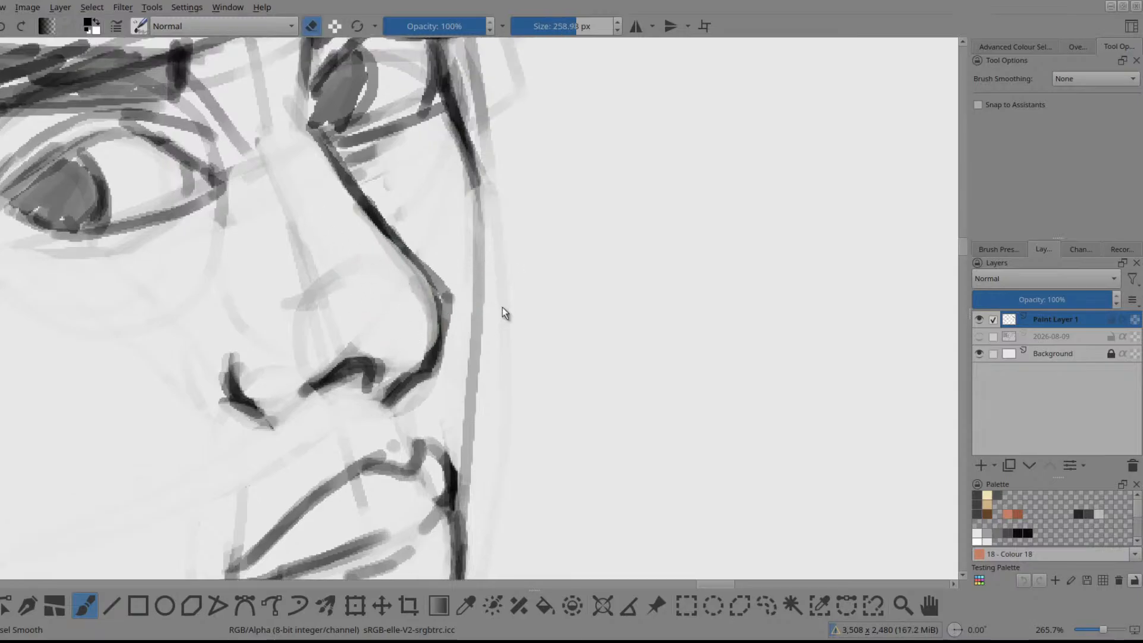
Step: Fade the short fringe strokes above the second figure's eyebrows and draw a curved fringe edge across the forehead
key("2")
key("4")
key("5")
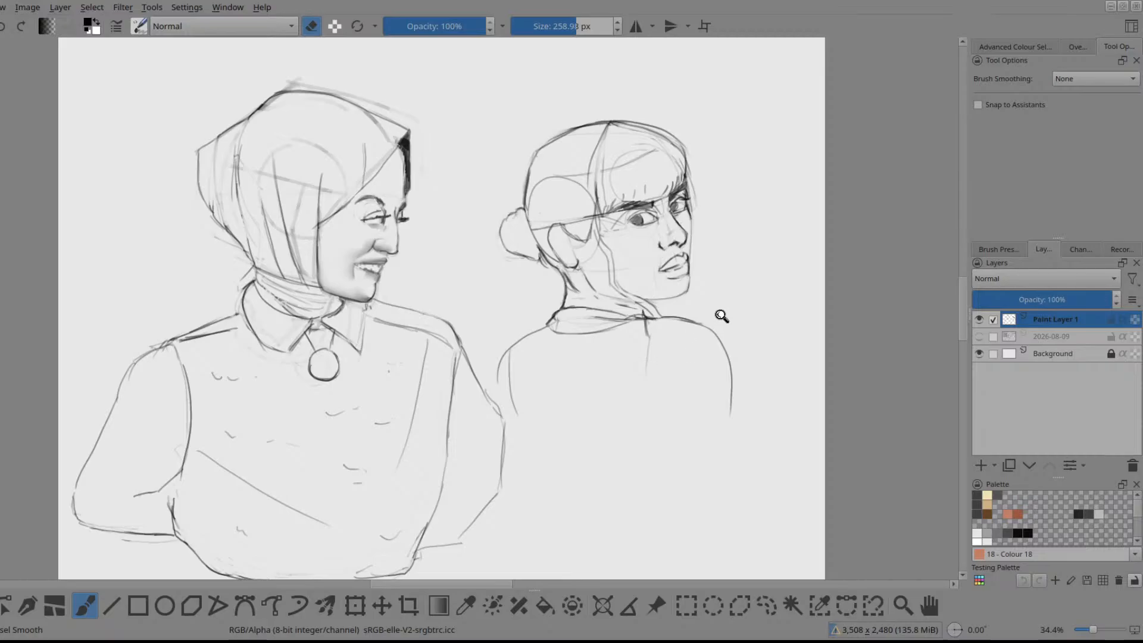
left_click_drag(722, 316, 685, 178)
left_click_drag(639, 135, 575, 404)
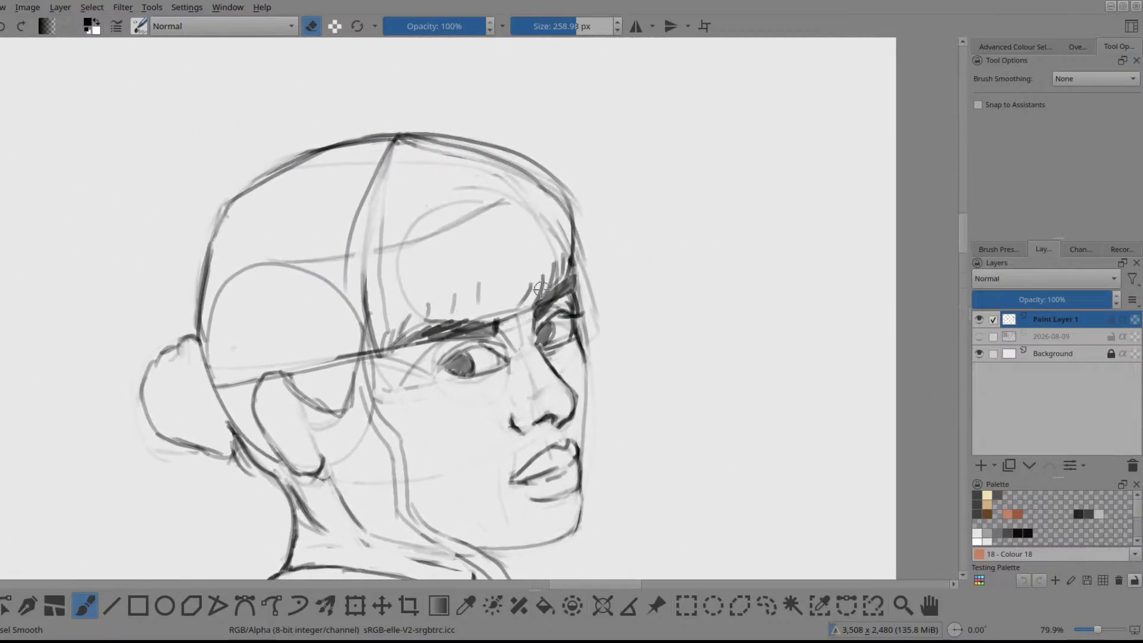
key("e")
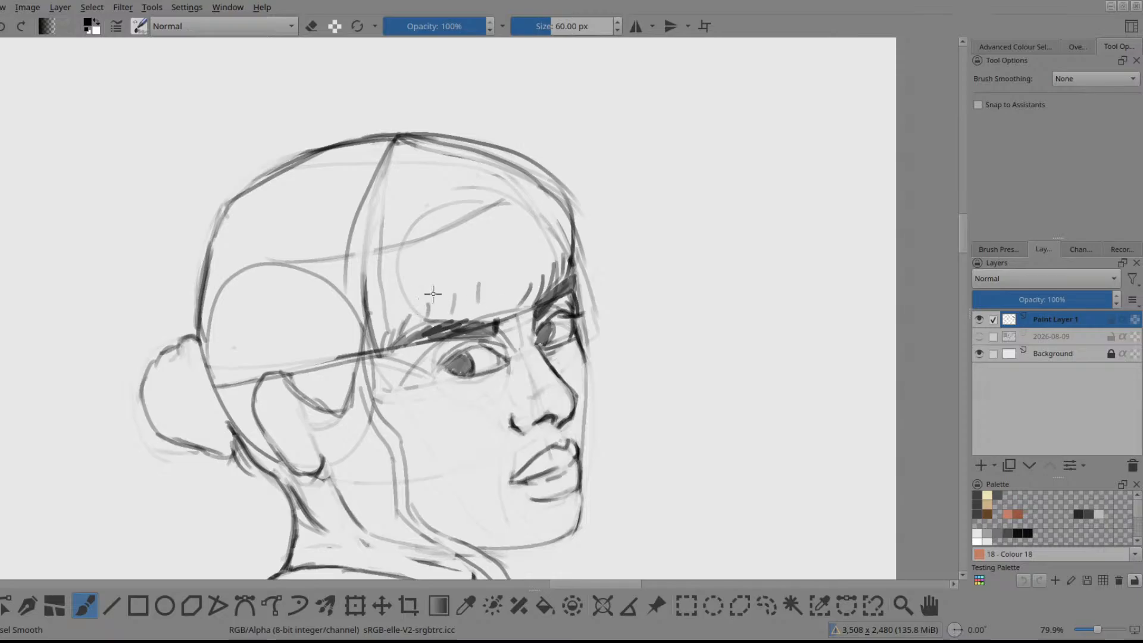
key("e")
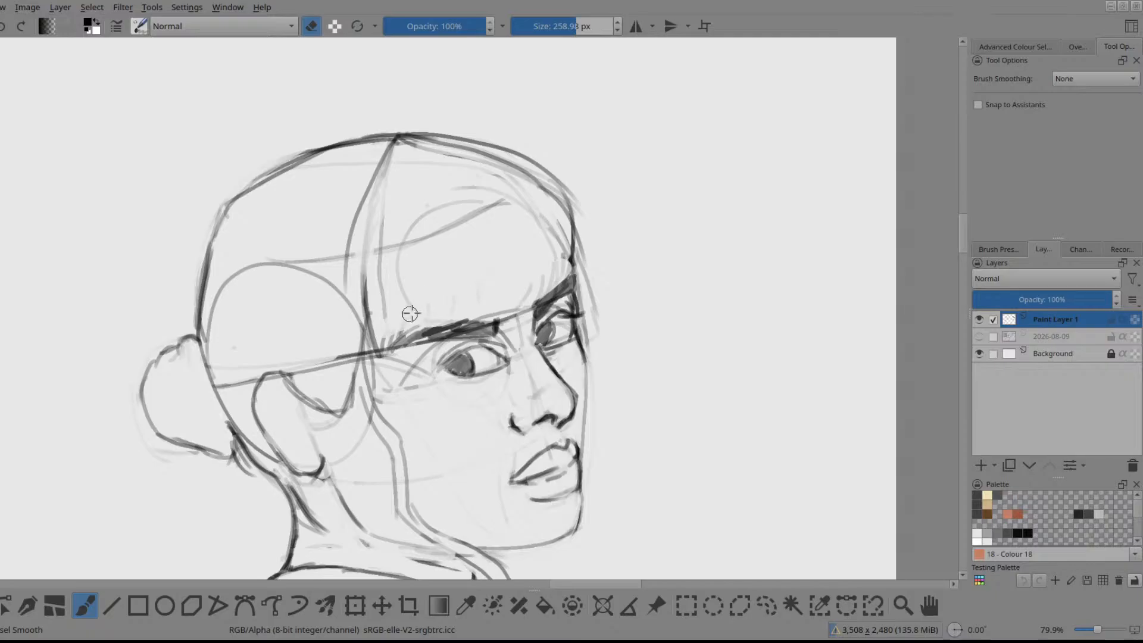
key("e")
left_click_drag(370, 312, 569, 256)
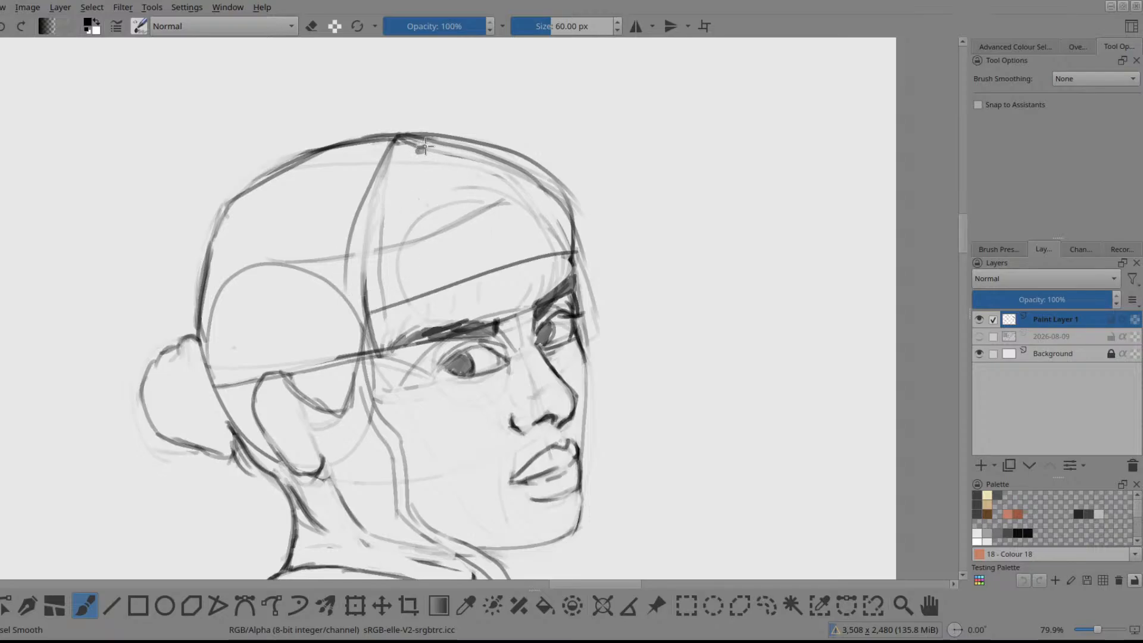
Step: Lighten the parting at the crown, extend the hair outline over the far temple, and erase the doubled inner outline of the head
key("e")
mouse_move(425, 148)
left_mouse_down()
mouse_move(386, 156)
mouse_move(414, 140)
left_mouse_up()
key("e")
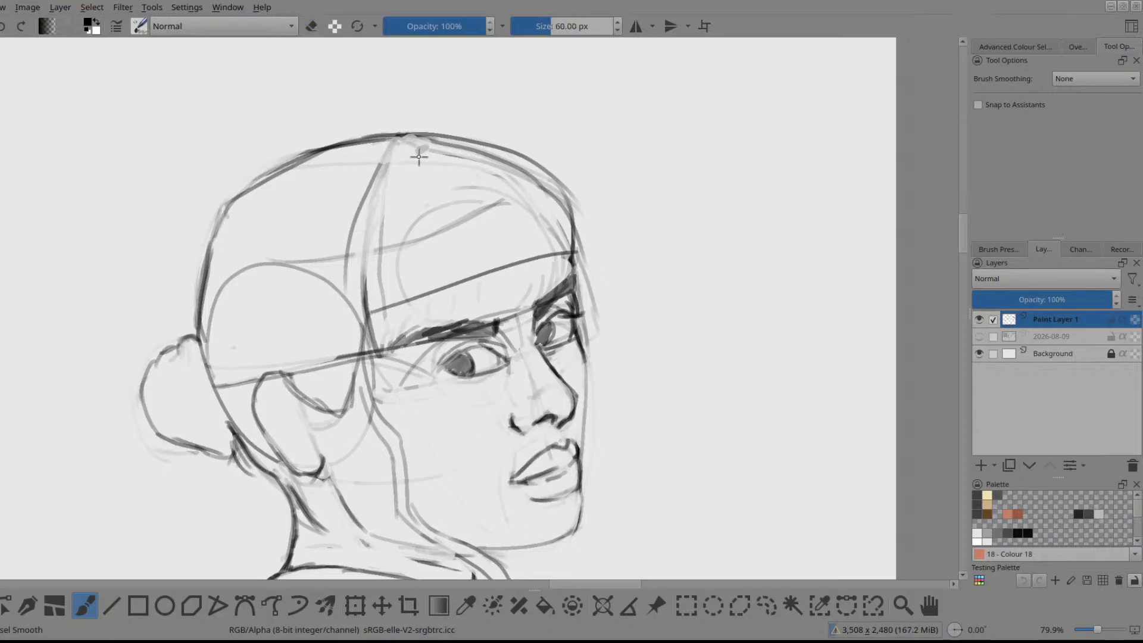
key("e")
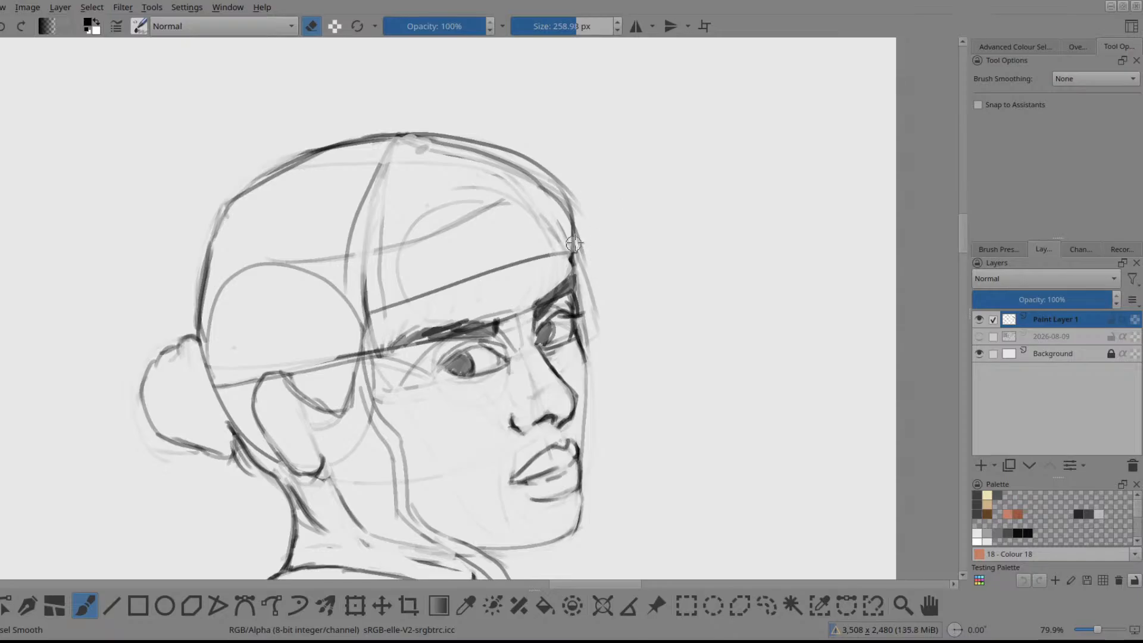
key("e")
mouse_move(564, 186)
left_mouse_down()
mouse_move(585, 244)
mouse_move(574, 269)
mouse_move(580, 244)
left_mouse_up()
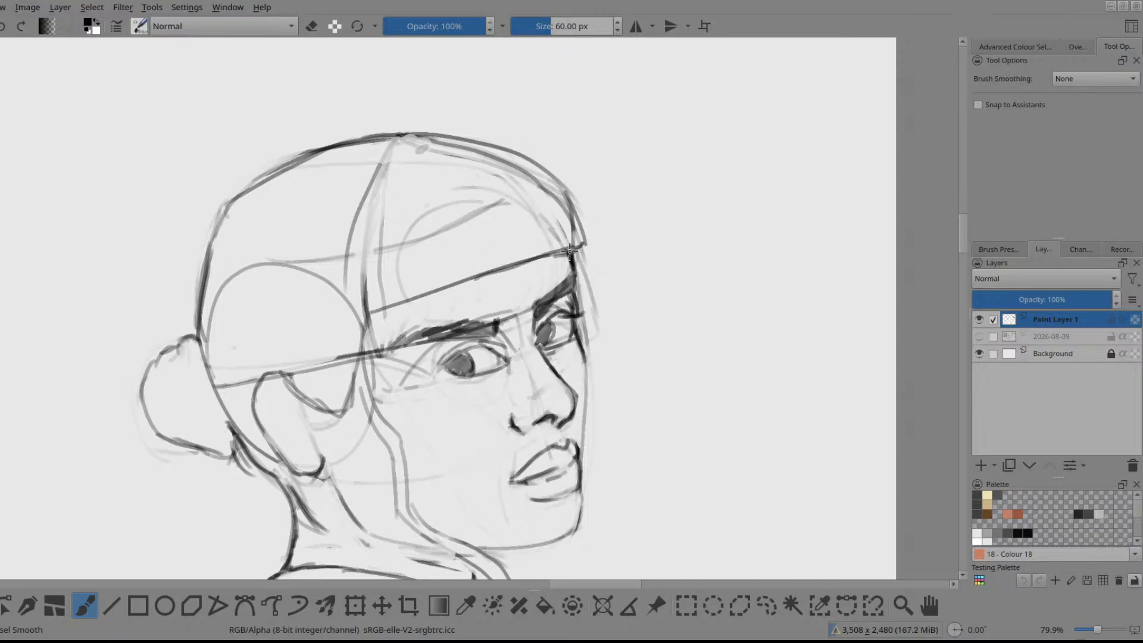
key("e")
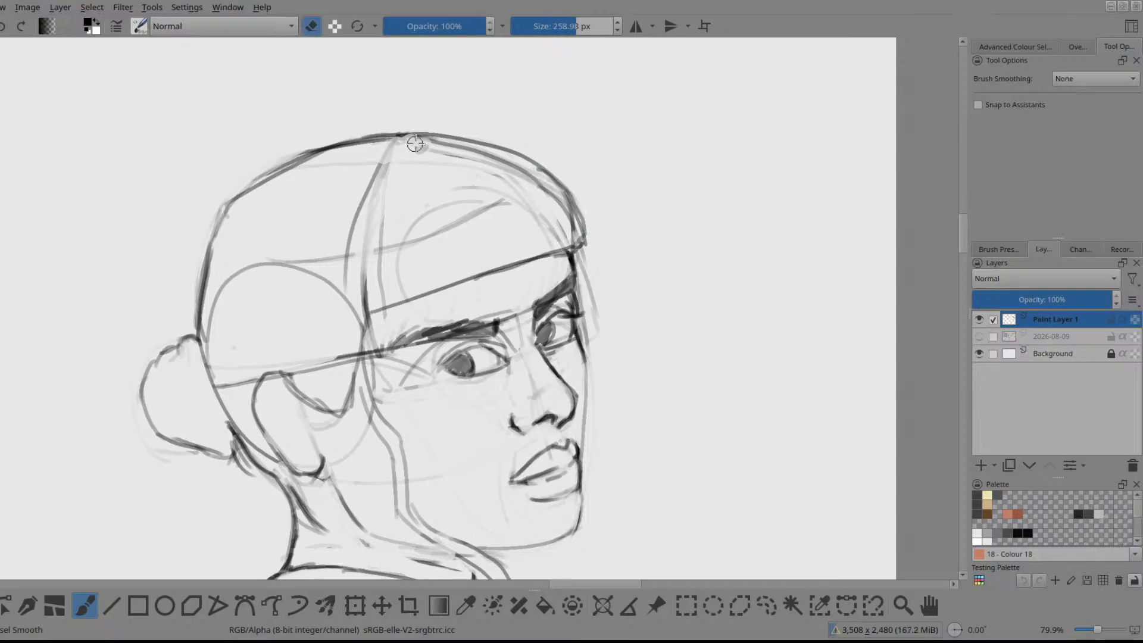
left_click_drag(415, 143, 555, 208)
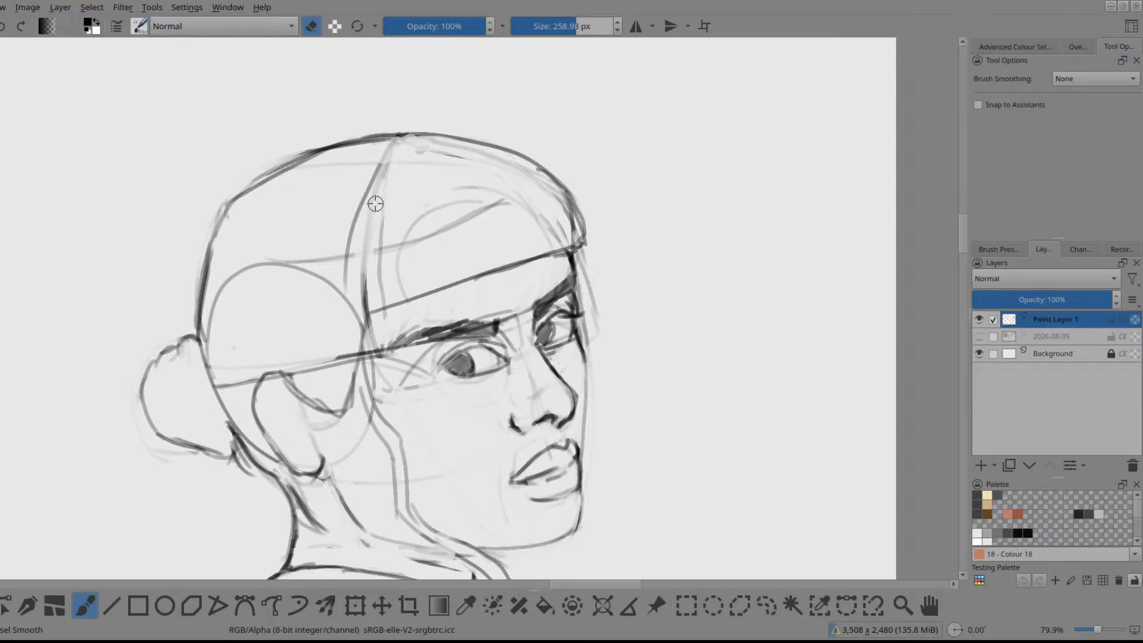
key("2")
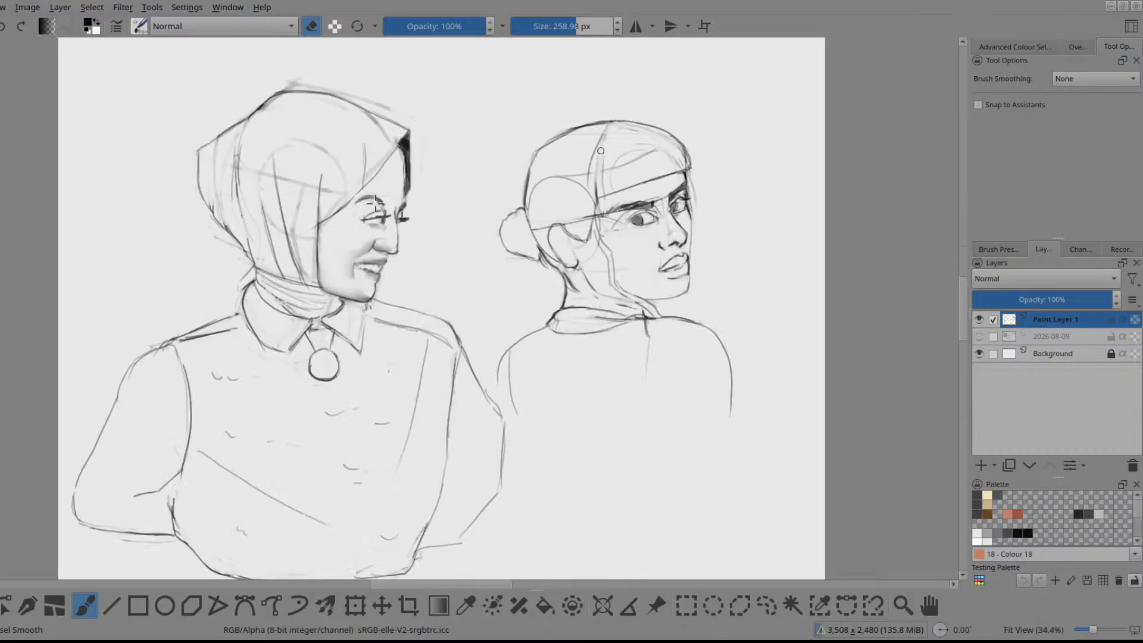
Step: Darken and thicken the upper edge of the second figure's near eyebrow
mouse_move(683, 280)
left_mouse_down()
mouse_move(631, 342)
mouse_move(574, 220)
mouse_move(547, 297)
left_mouse_up()
mouse_move(478, 301)
left_mouse_down()
mouse_move(490, 275)
mouse_move(493, 292)
mouse_move(485, 270)
mouse_move(451, 301)
mouse_move(459, 280)
mouse_move(455, 306)
left_mouse_up()
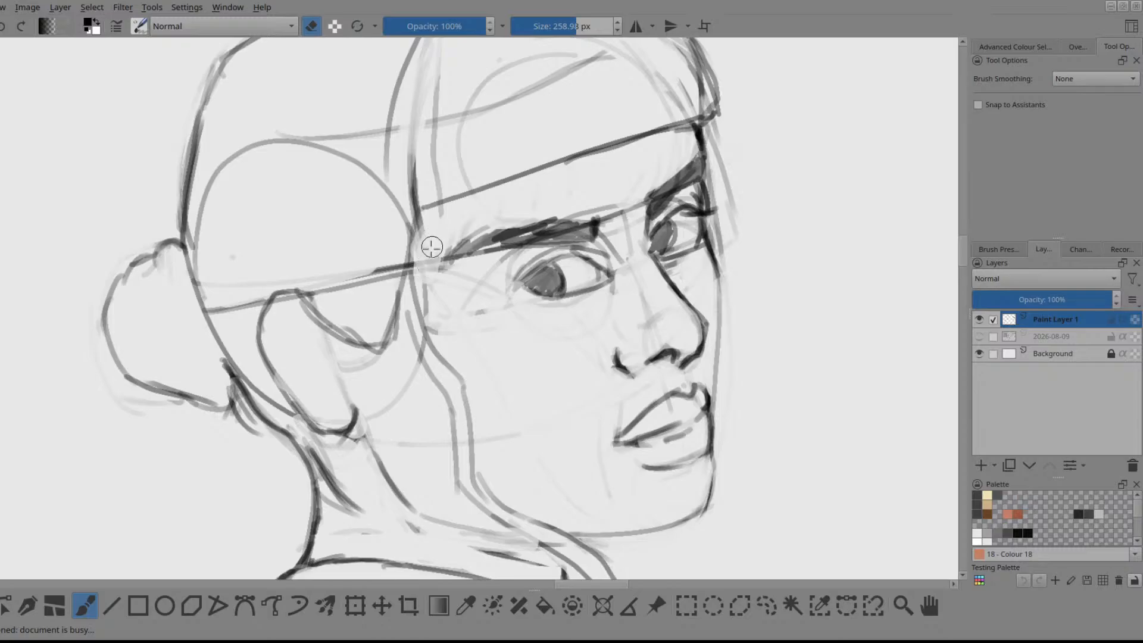
key("e")
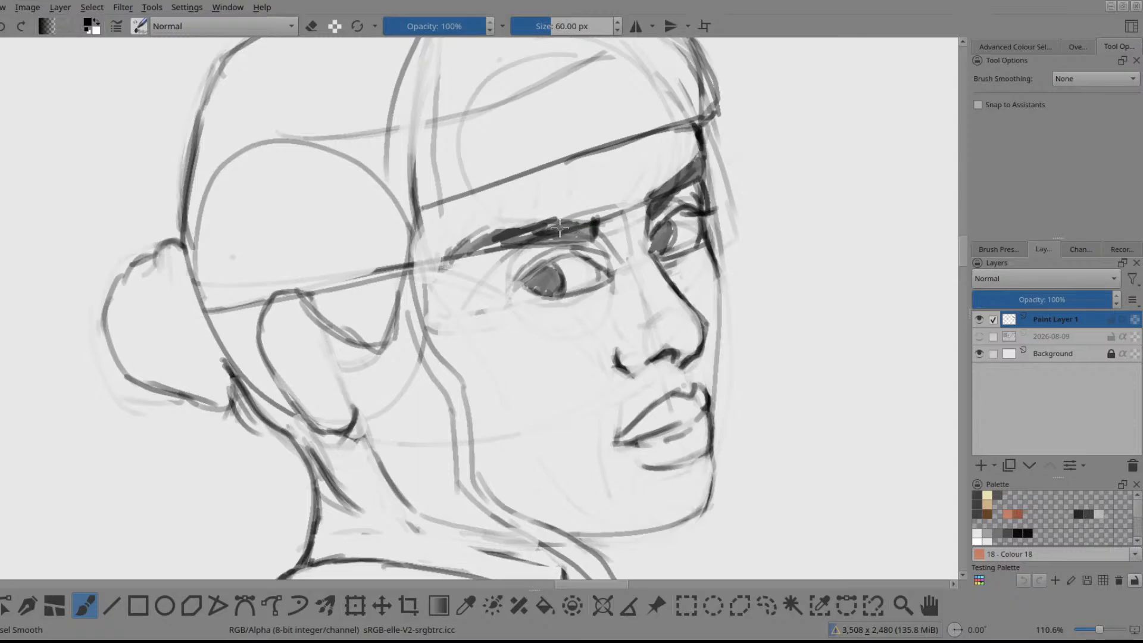
left_click_drag(498, 225, 576, 222)
left_click_drag(493, 223, 574, 224)
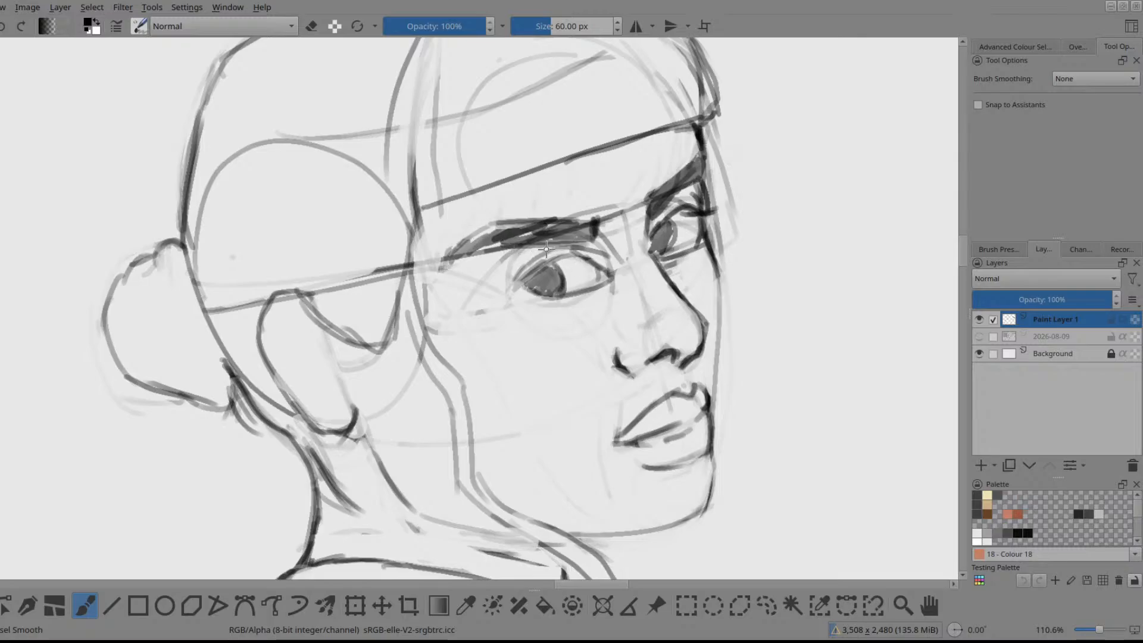
Step: Erase the second figure's near eyebrow together with the guide line running through it
key("e")
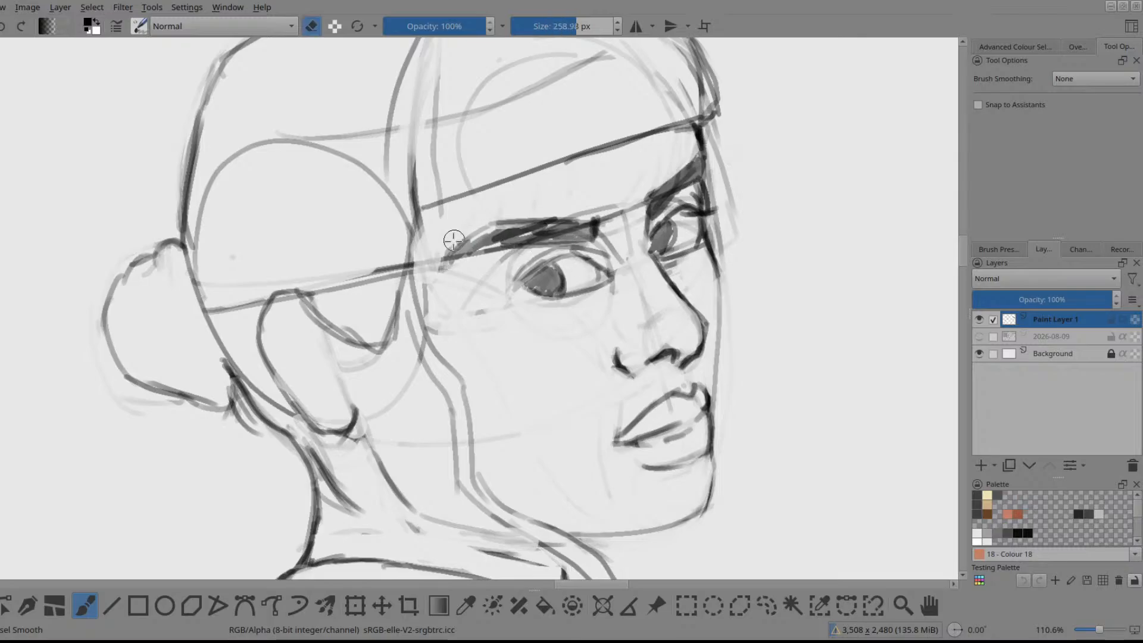
mouse_move(452, 242)
left_mouse_down()
mouse_move(465, 263)
mouse_move(499, 231)
left_mouse_up()
mouse_move(601, 238)
left_mouse_down()
mouse_move(524, 232)
mouse_move(572, 235)
mouse_move(496, 244)
mouse_move(589, 237)
mouse_move(570, 224)
mouse_move(578, 219)
mouse_move(460, 246)
mouse_move(600, 224)
left_mouse_up()
key("e")
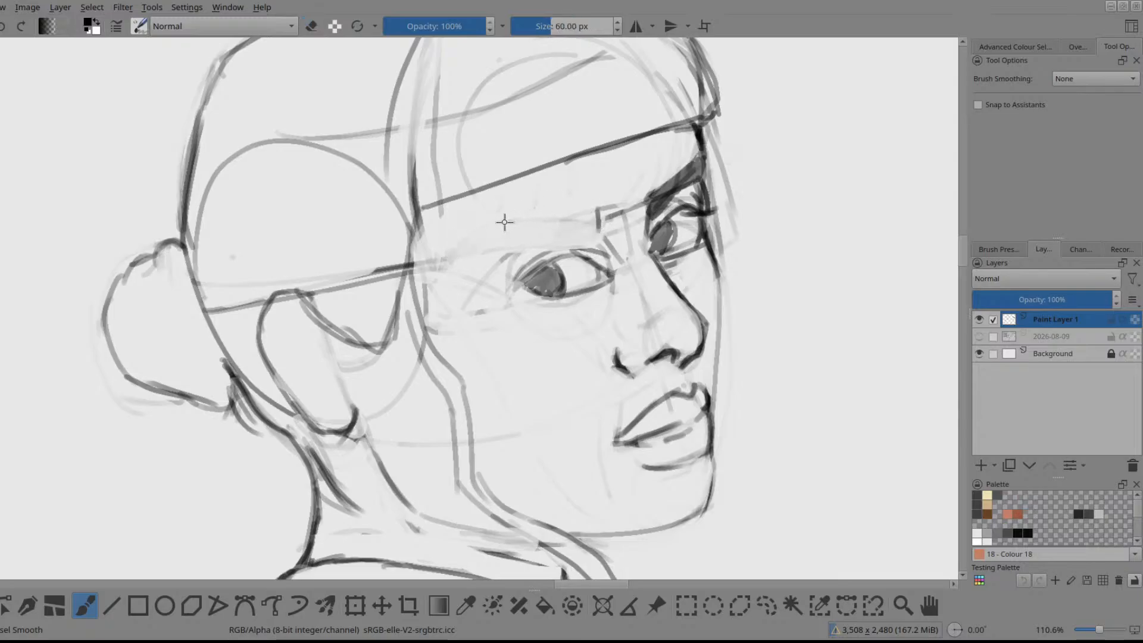
Step: Redraw the near eyebrow with a flat upper edge and a tapered outer end, and fill it with grey shading
left_click_drag(505, 220, 602, 217)
key("ctrl+z")
left_click_drag(509, 218, 602, 220)
left_click_drag(509, 218, 597, 216)
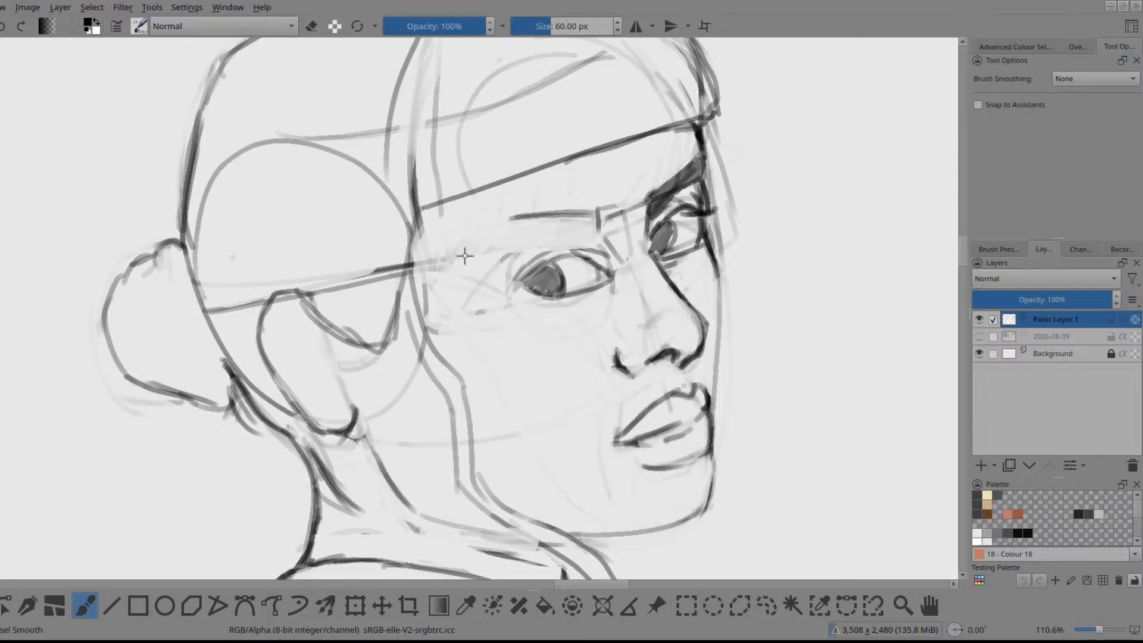
left_click_drag(465, 256, 589, 232)
key("ctrl+z")
left_click_drag(494, 248, 598, 231)
mouse_move(527, 215)
left_mouse_down()
mouse_move(493, 251)
mouse_move(518, 220)
mouse_move(494, 242)
mouse_move(599, 222)
left_mouse_up()
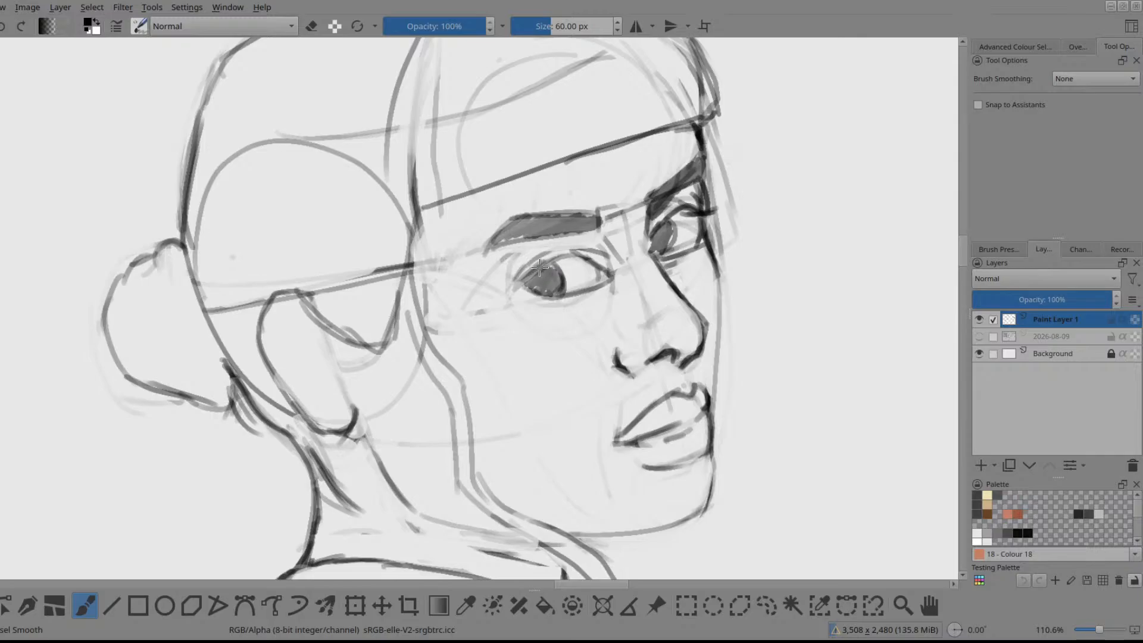
key("e")
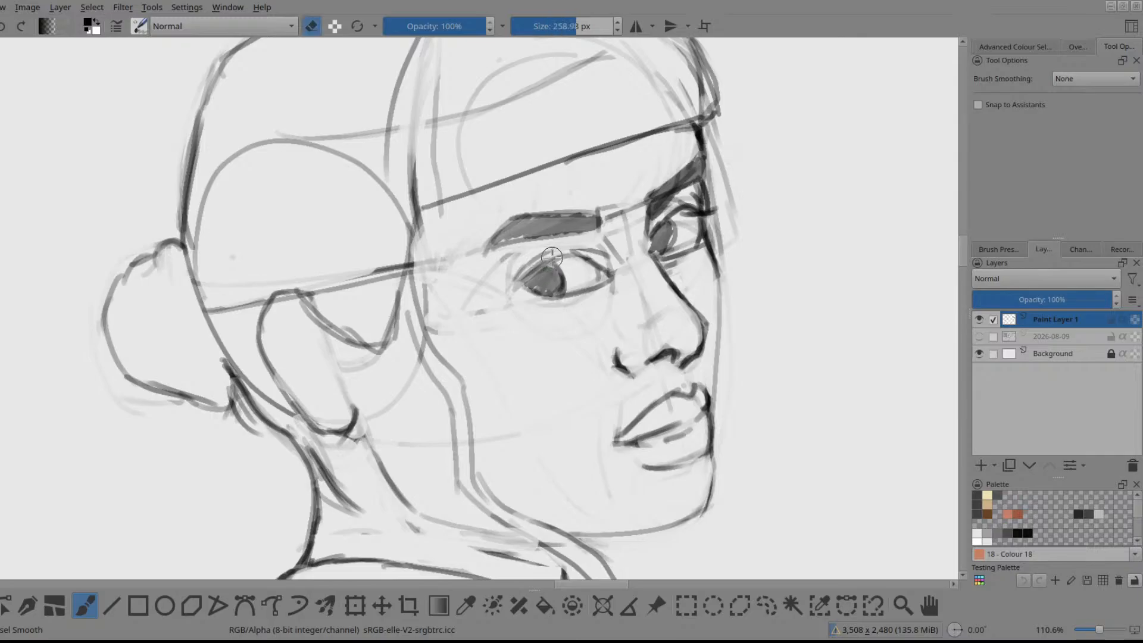
Step: Darken the front edge of the hair strand at the near temple and erase the overlapping older lines behind it
left_click(359, 28)
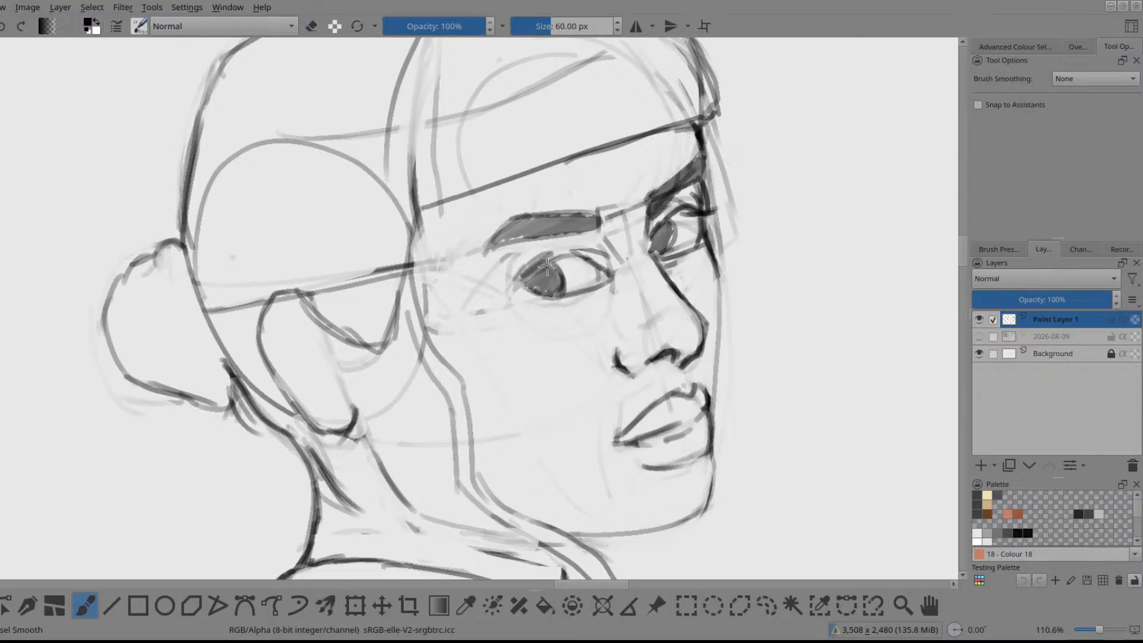
key("e")
key("e")
scroll(573, 279, "up", 2)
left_click_drag(586, 279, 459, 225)
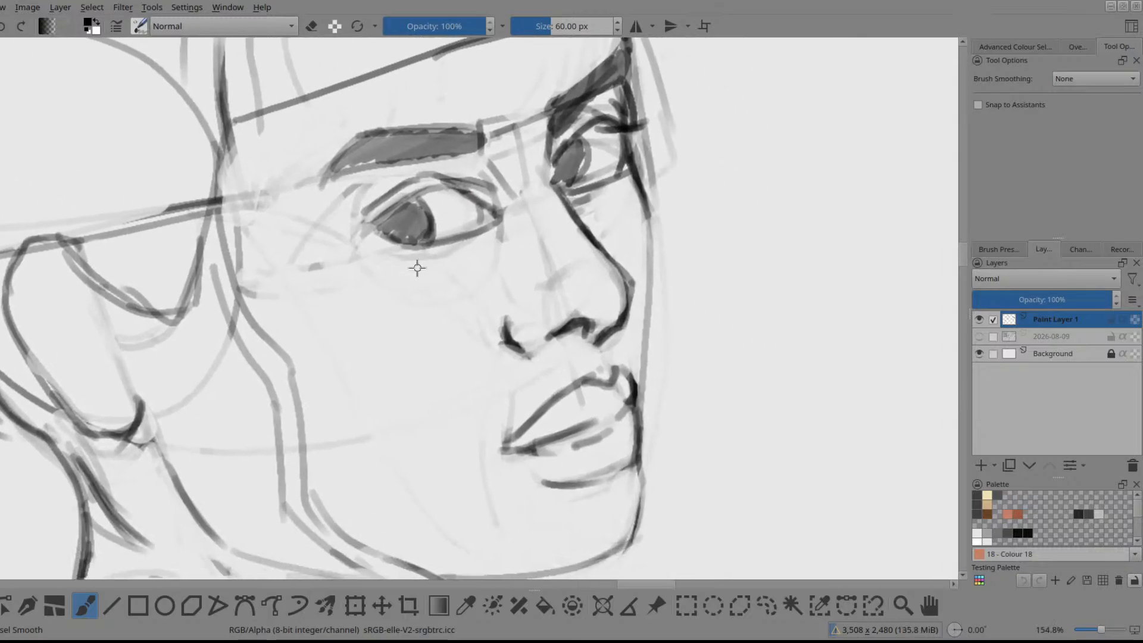
left_click_drag(380, 250, 418, 260)
left_click_drag(549, 259, 572, 333)
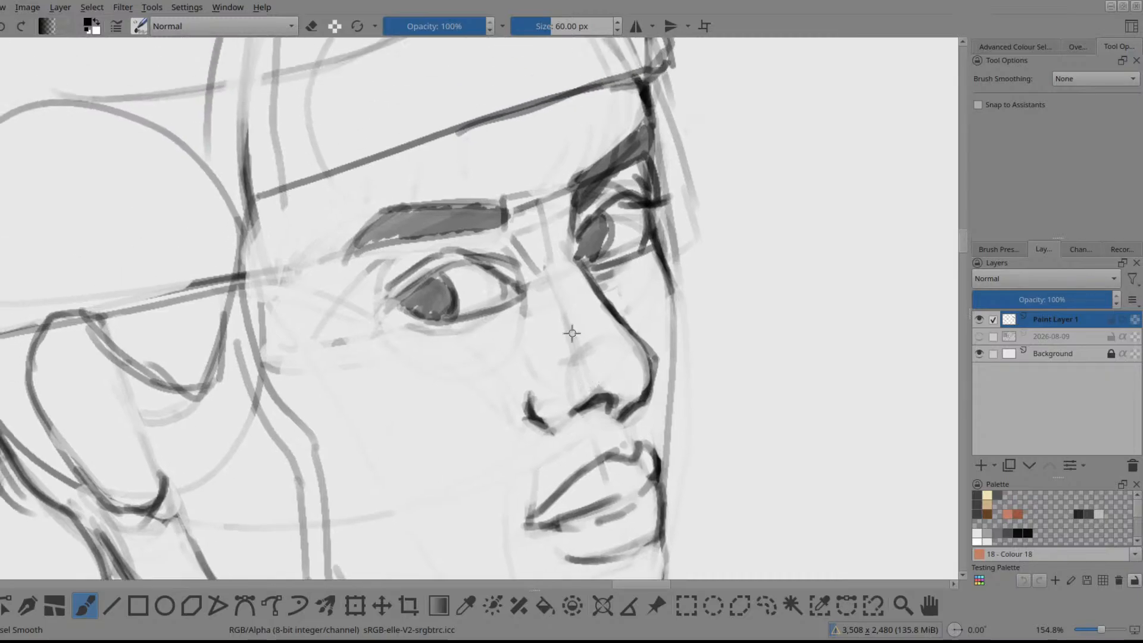
left_click_drag(247, 182, 270, 390)
key("e")
left_click_drag(240, 199, 245, 348)
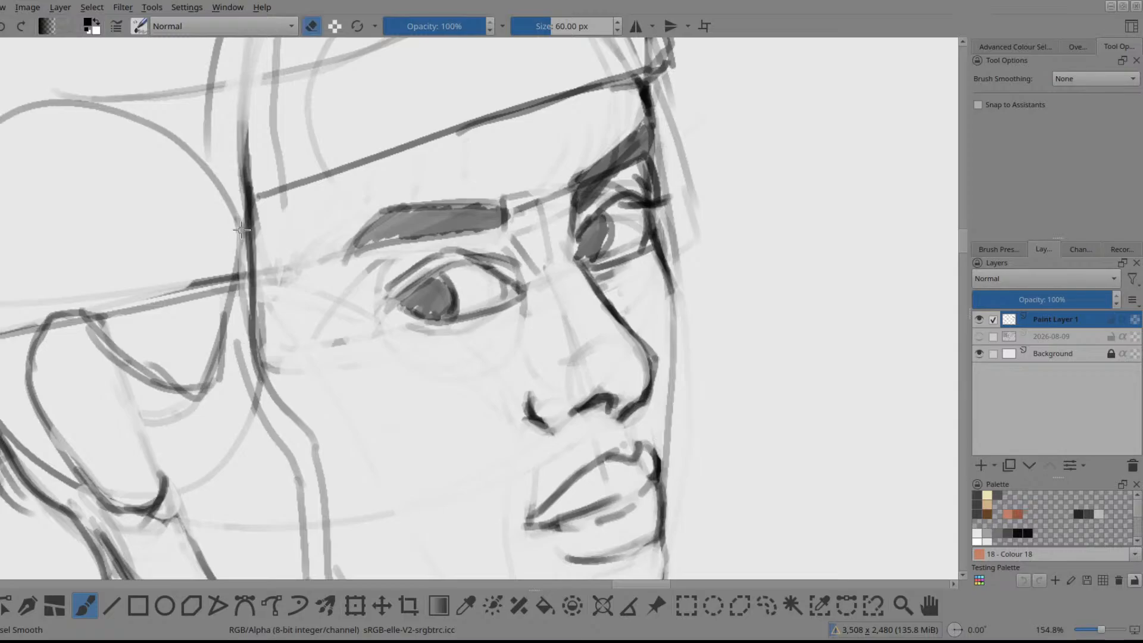
left_click_drag(237, 223, 250, 368)
left_click_drag(238, 244, 247, 356)
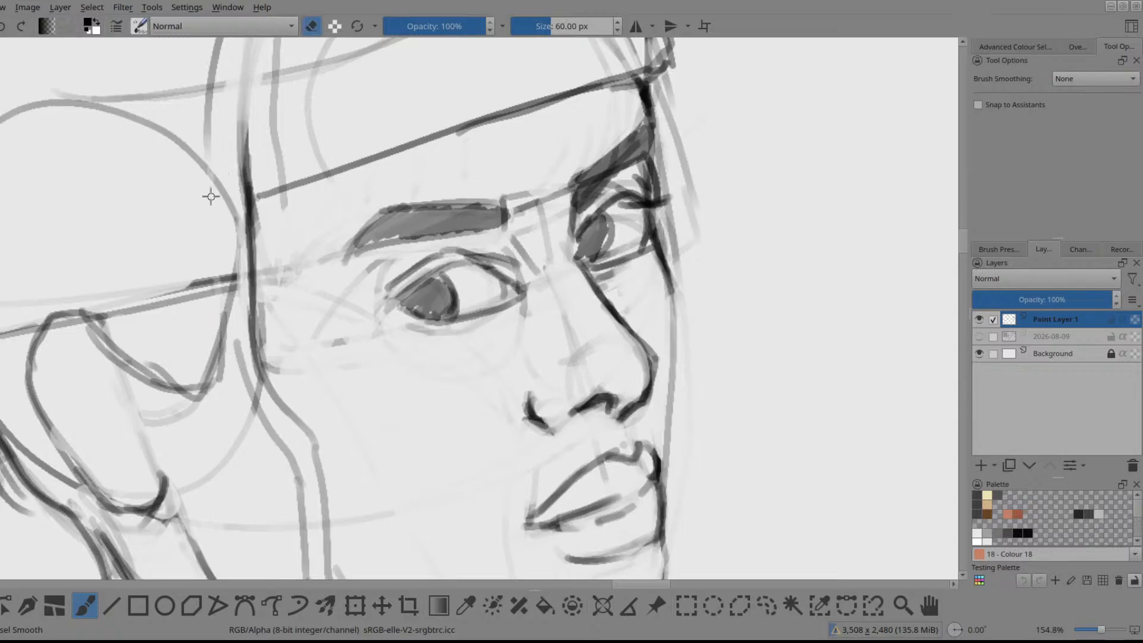
Step: Draw the back edge of the hair strand down past the ear and erase the stray lines between both edges
key("e")
left_click_drag(214, 136, 223, 369)
key("e")
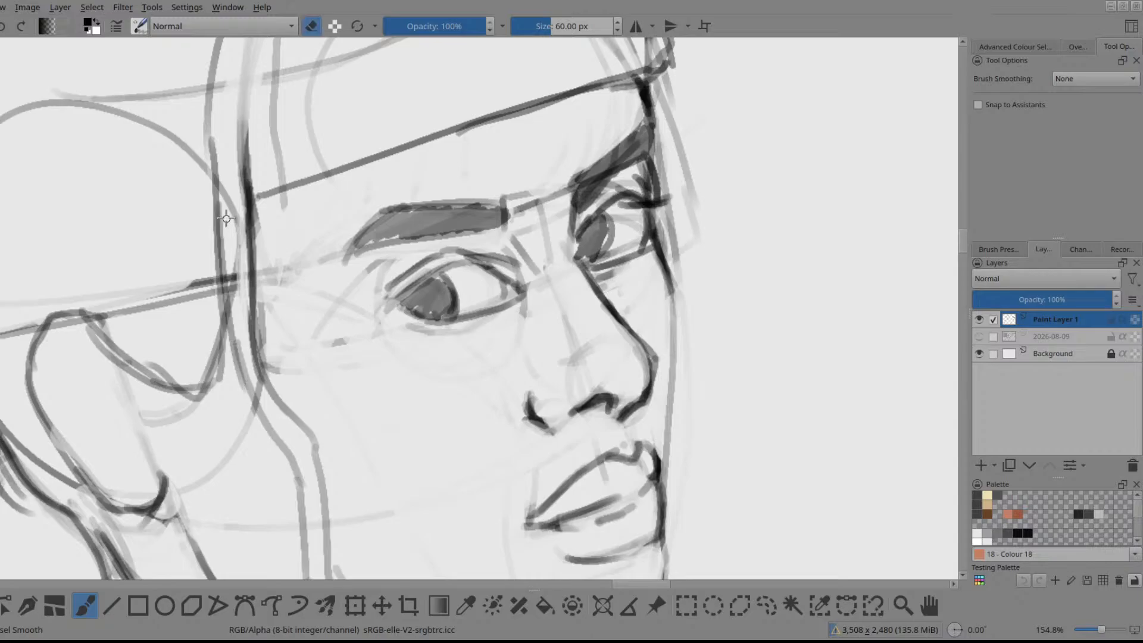
mouse_move(223, 211)
left_mouse_down()
mouse_move(233, 258)
mouse_move(235, 195)
mouse_move(220, 240)
mouse_move(227, 221)
mouse_move(239, 232)
mouse_move(232, 254)
mouse_move(223, 235)
mouse_move(247, 356)
left_mouse_up()
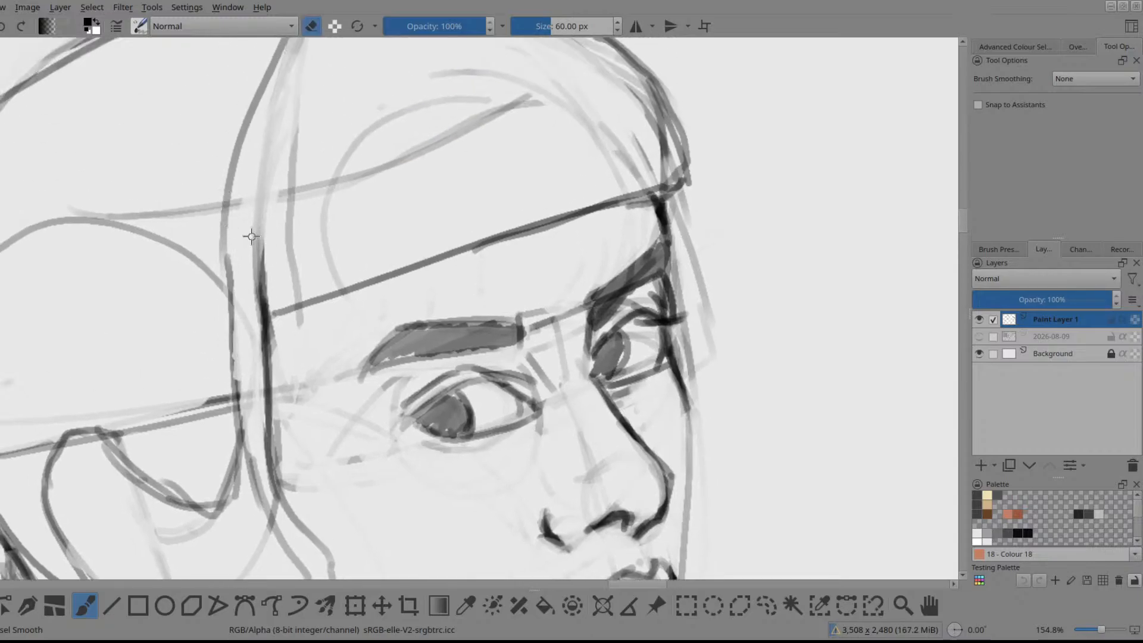
mouse_move(251, 235)
left_mouse_down()
mouse_move(183, 288)
mouse_move(193, 309)
left_mouse_up()
Step: Draw the strand's front edge from the crown parting down to the near temple and clean up where it meets the older line
key("2")
left_click_drag(351, 186, 364, 253)
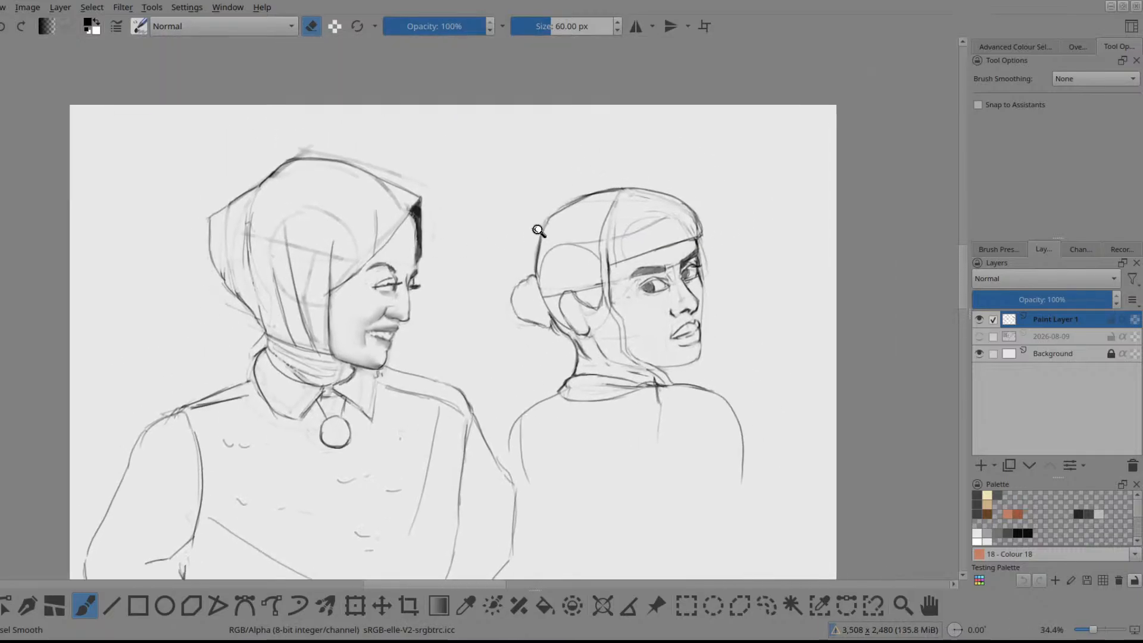
left_click_drag(579, 233, 396, 162)
left_click_drag(531, 205, 526, 159)
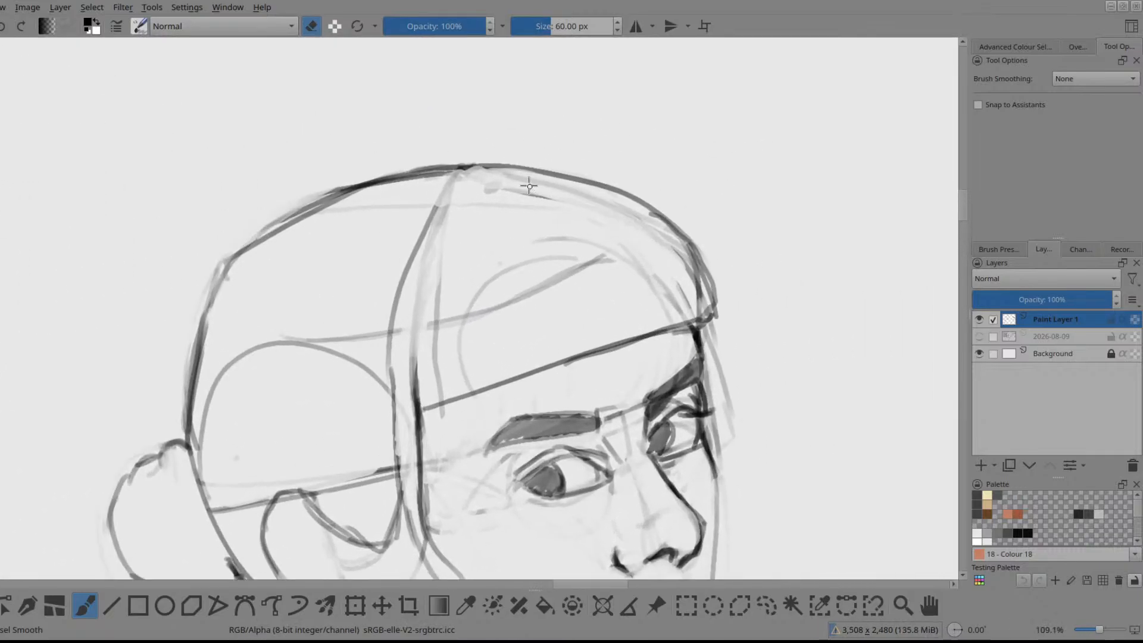
key("e")
mouse_move(467, 190)
left_mouse_down()
mouse_move(428, 319)
mouse_move(418, 441)
left_mouse_up()
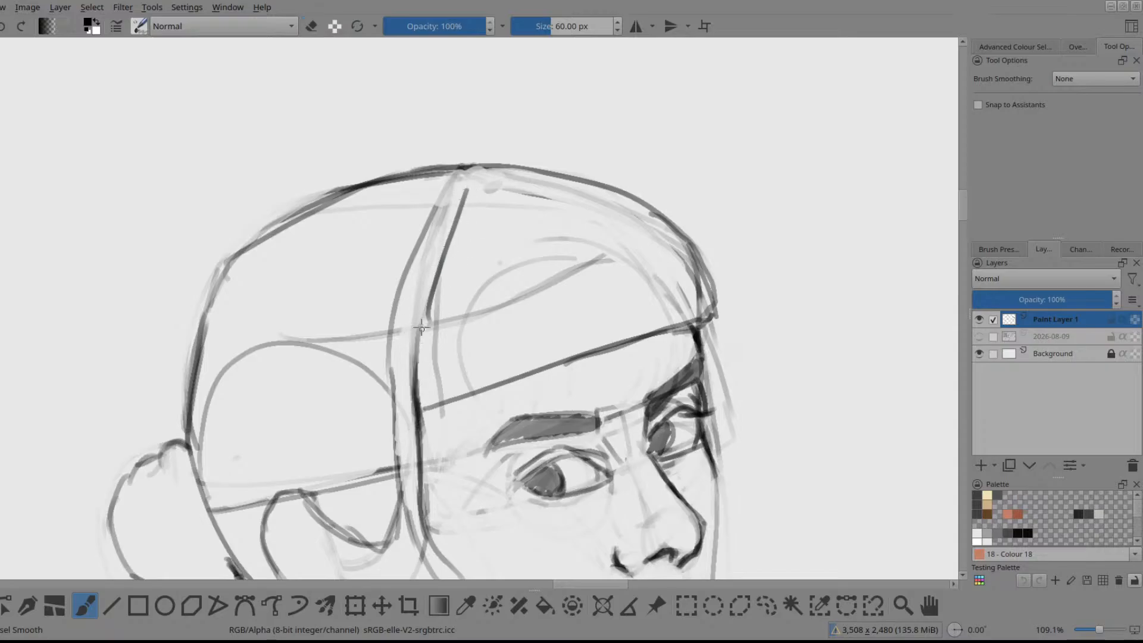
key("e")
mouse_move(412, 386)
left_mouse_down()
mouse_move(417, 471)
mouse_move(416, 387)
left_mouse_up()
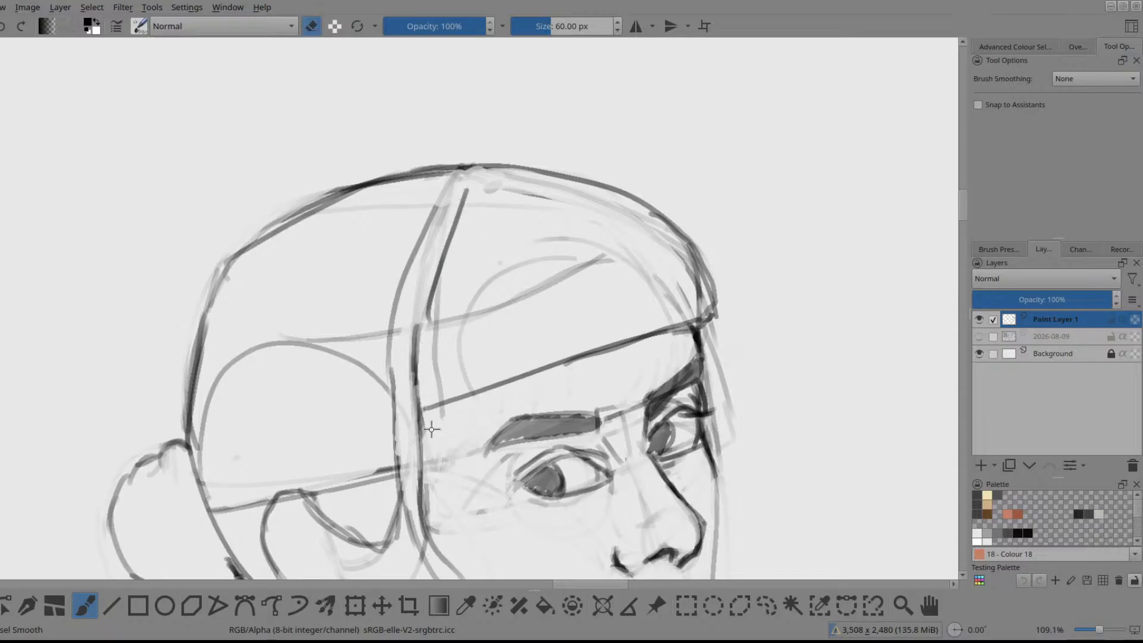
mouse_move(467, 436)
left_mouse_down()
mouse_move(485, 427)
mouse_move(470, 393)
mouse_move(521, 376)
left_mouse_up()
key("e")
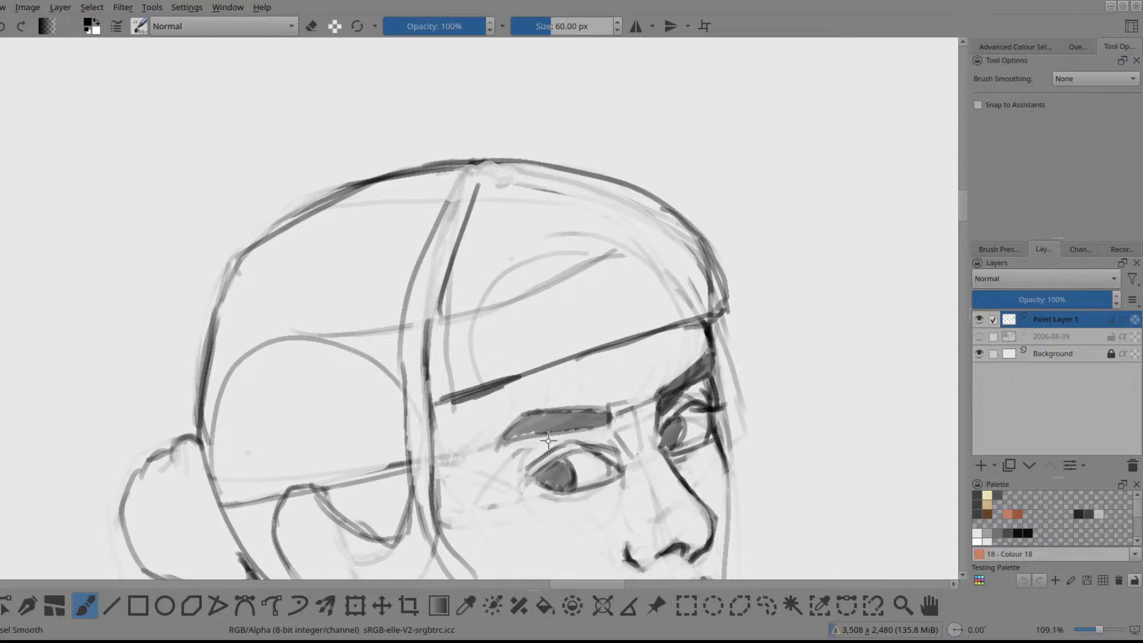
key("ctrl+z")
Step: Sketch a small practice head below the second figure with a circle, curved brow line, vertical face guides and a side curve
key("2")
mouse_move(644, 311)
left_mouse_down()
mouse_move(510, 328)
mouse_move(447, 286)
left_mouse_up()
mouse_move(432, 225)
left_mouse_down()
mouse_move(446, 377)
mouse_move(441, 212)
left_mouse_up()
mouse_move(375, 304)
left_mouse_down()
mouse_move(557, 279)
mouse_move(541, 404)
left_mouse_up()
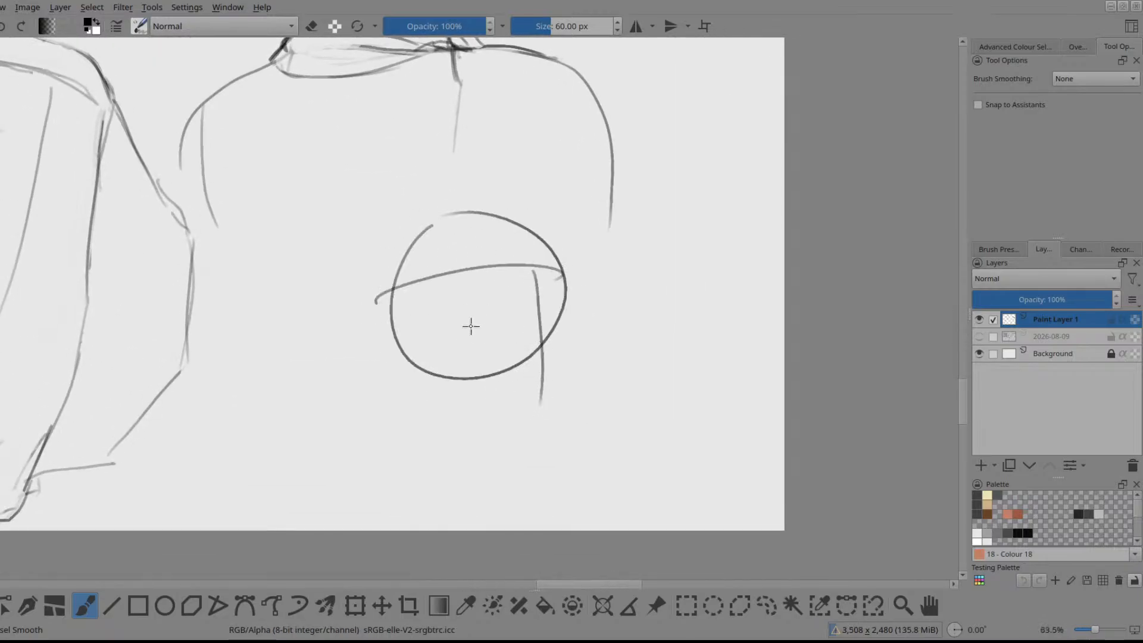
left_click_drag(459, 257, 411, 368)
key("ctrl+z")
left_click_drag(461, 259, 413, 346)
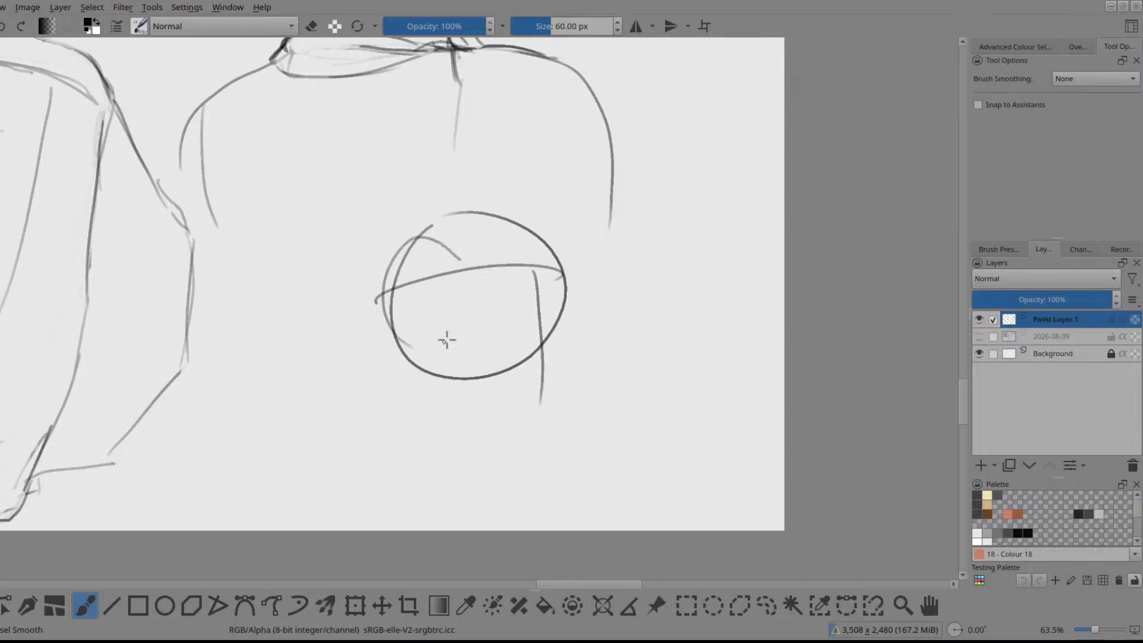
left_click_drag(456, 261, 457, 324)
mouse_move(455, 274)
left_mouse_down()
mouse_move(567, 282)
mouse_move(566, 300)
left_mouse_up()
left_click_drag(526, 264, 535, 388)
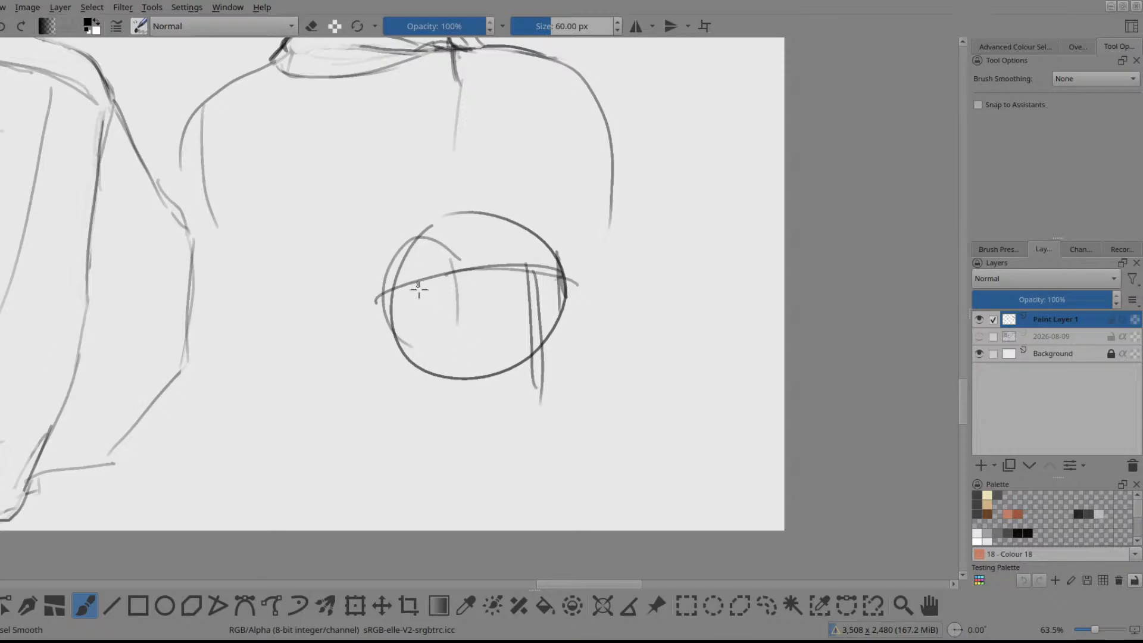
Step: Add the side plane, chin line, far face edge and jaw curve to the practice head
mouse_move(418, 285)
left_mouse_down()
mouse_move(435, 371)
mouse_move(522, 399)
mouse_move(554, 384)
left_mouse_up()
key("ctrl+z")
left_click_drag(559, 290, 560, 365)
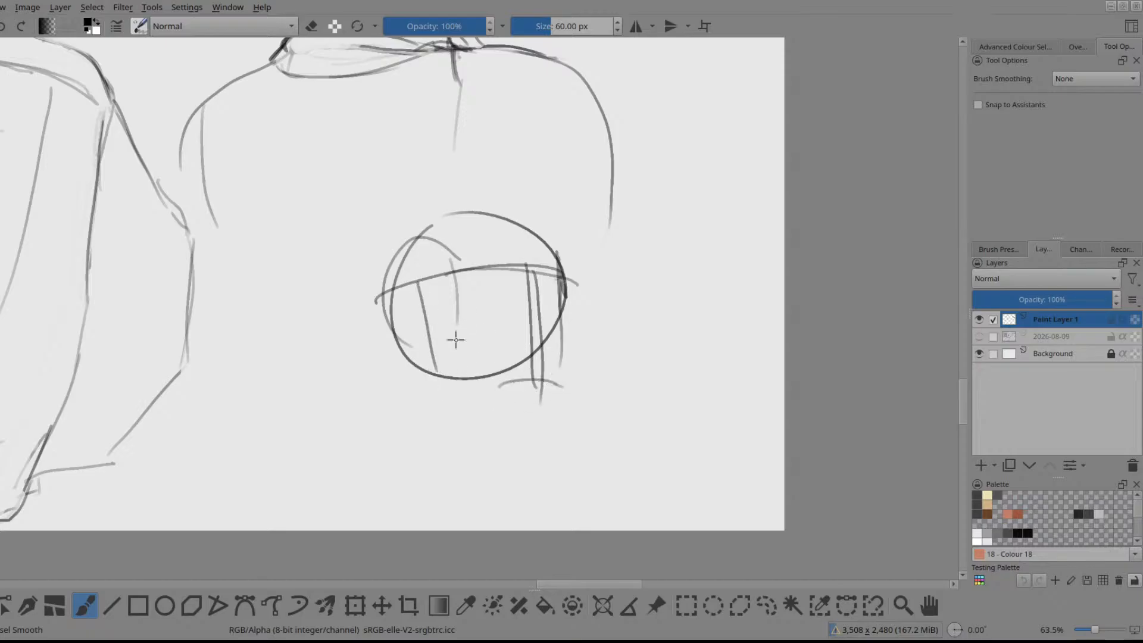
left_click_drag(433, 344, 496, 389)
key("ctrl+z")
key("ctrl+z")
key("ctrl+z")
left_click_drag(505, 399, 555, 397)
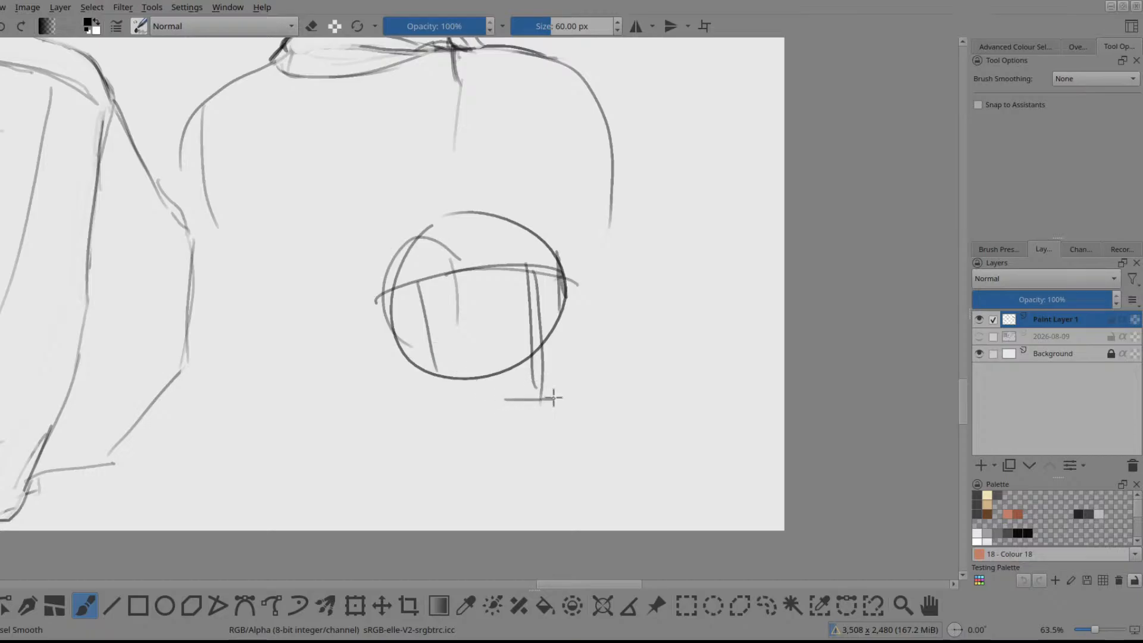
left_click_drag(559, 286, 560, 374)
left_click_drag(424, 335, 516, 393)
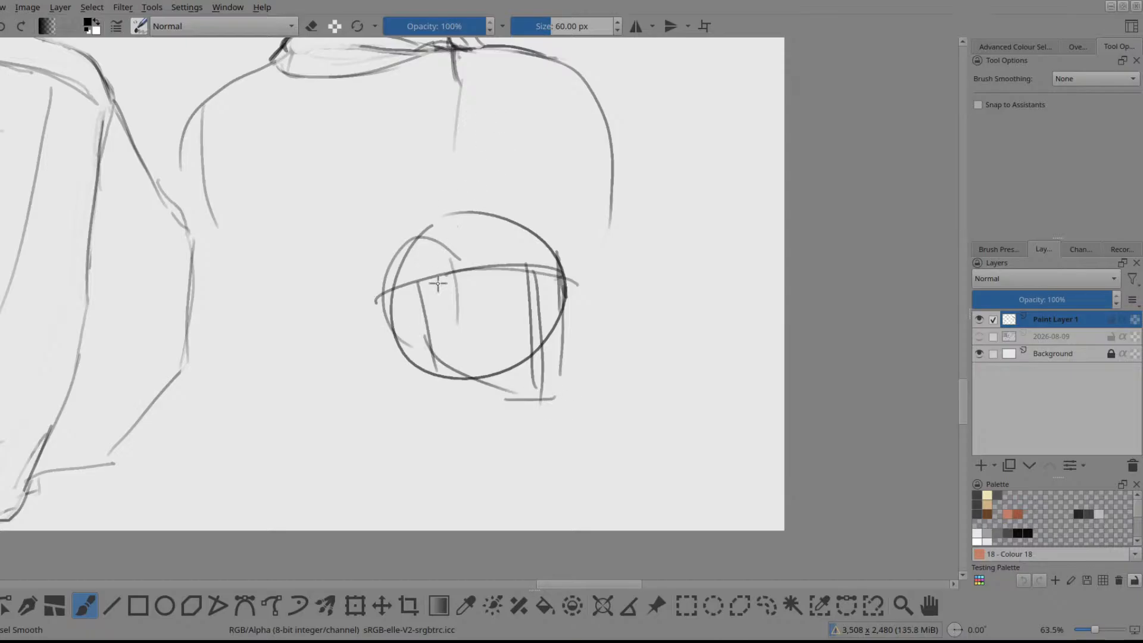
mouse_move(392, 316)
left_mouse_down()
mouse_move(427, 371)
mouse_move(421, 354)
mouse_move(434, 343)
mouse_move(409, 347)
mouse_move(389, 288)
mouse_move(393, 335)
left_mouse_up()
key("ctrl+z")
mouse_move(391, 324)
left_mouse_down()
mouse_move(407, 242)
mouse_move(448, 334)
mouse_move(436, 305)
mouse_move(441, 320)
mouse_move(424, 327)
mouse_move(391, 322)
mouse_move(453, 270)
left_mouse_up()
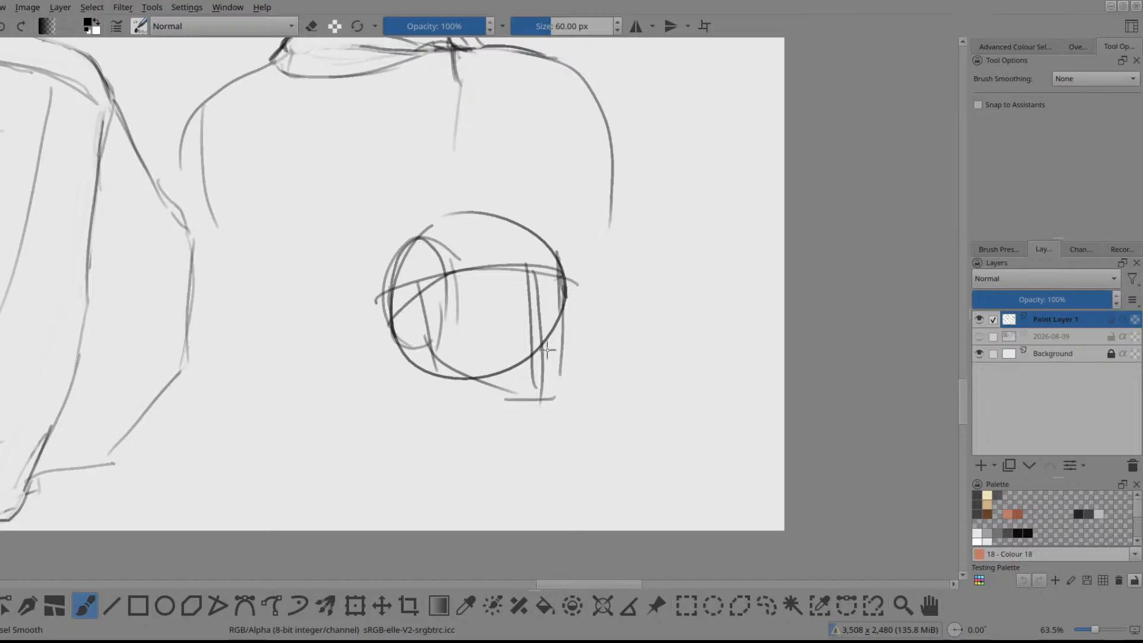
Step: Select the whole practice head with a freehand outline, delete it, clear the selection and return to the brush
key("l")
mouse_move(439, 190)
left_mouse_down()
mouse_move(377, 260)
mouse_move(663, 339)
mouse_move(487, 191)
mouse_move(452, 189)
left_mouse_up()
key("Delete")
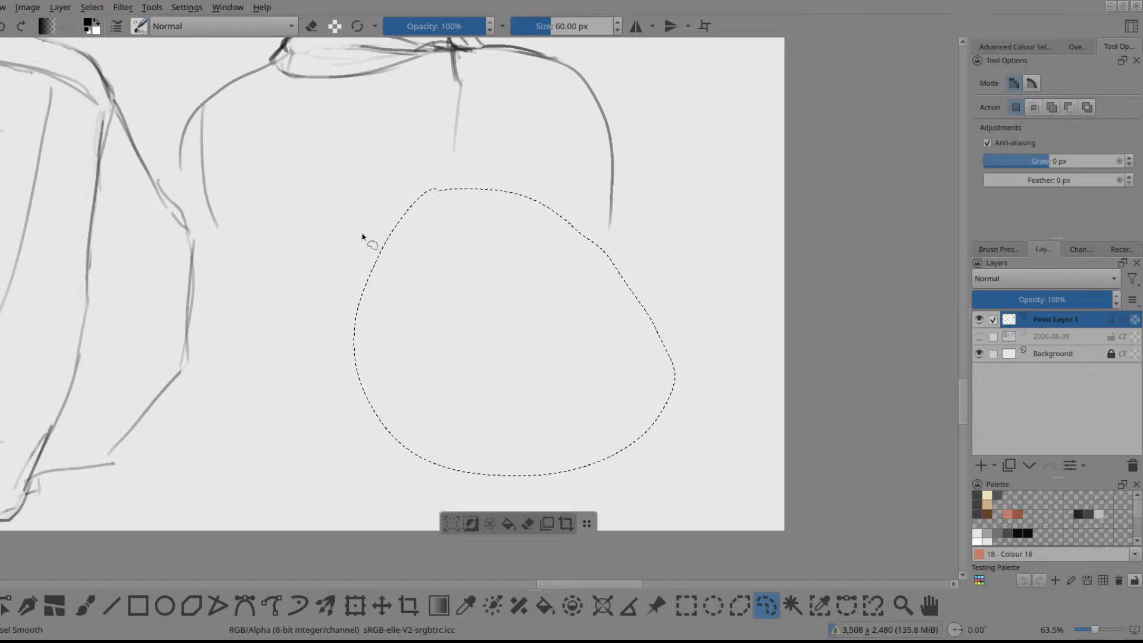
key("ctrl+shift+a")
key("b")
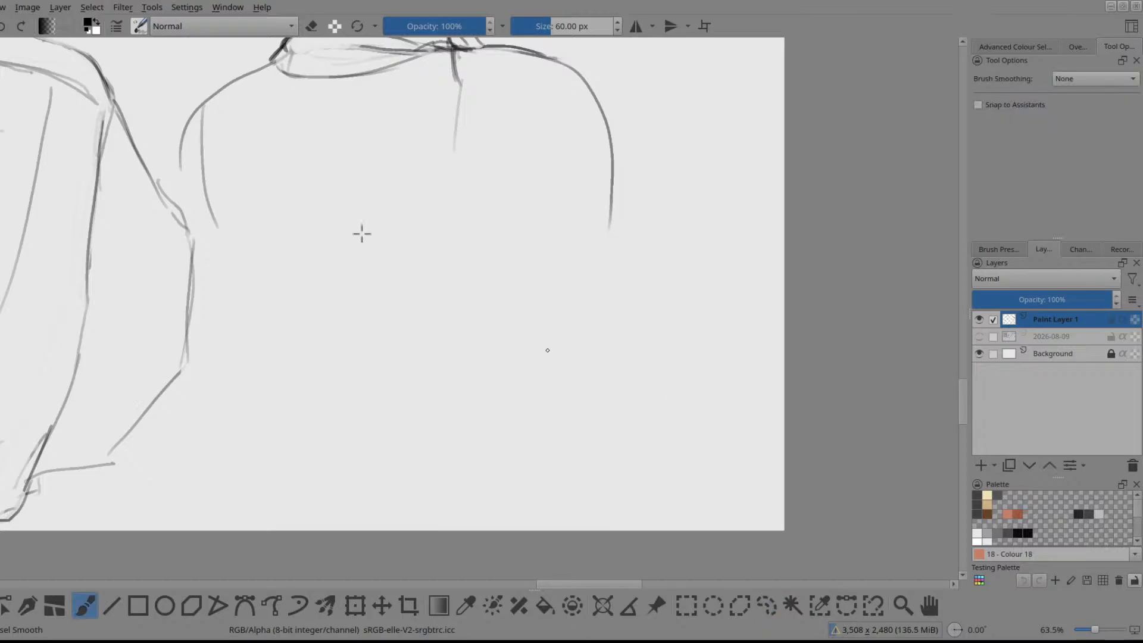
Step: Enlarge the eraser to about 261 px, lighten the forehead guide lines and fringe edge, and close the strand's top at the crown
mouse_move(600, 349)
left_mouse_down()
mouse_move(584, 498)
mouse_move(540, 498)
left_mouse_up()
left_click_drag(436, 202, 382, 379)
left_click_drag(363, 288, 421, 324)
mouse_move(416, 215)
left_mouse_down()
mouse_move(431, 234)
mouse_move(421, 311)
left_mouse_up()
key("e")
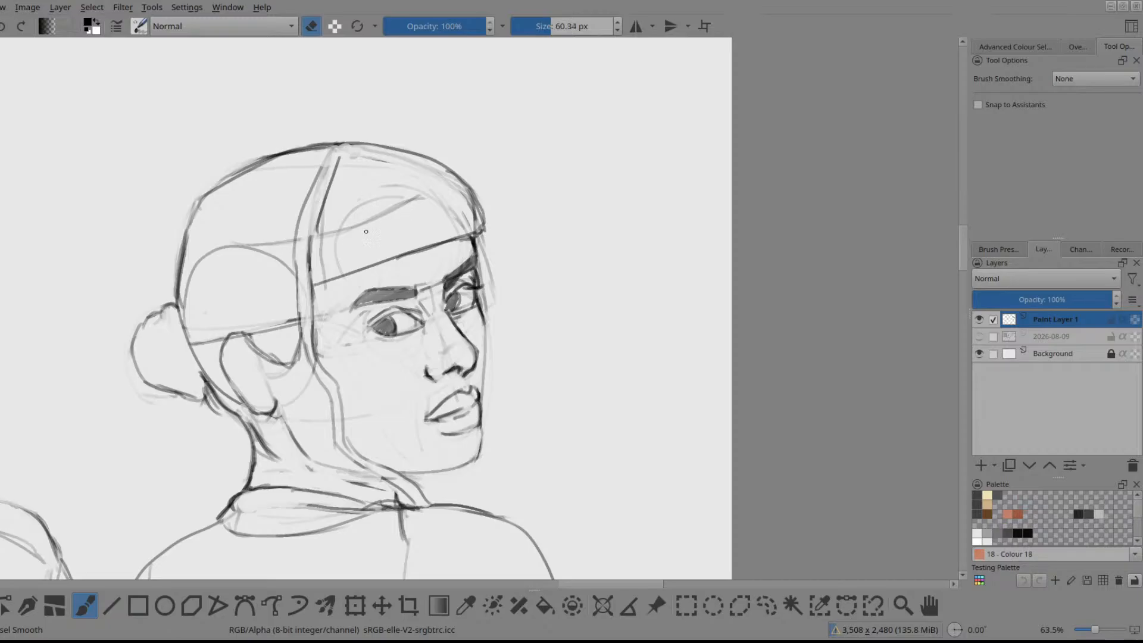
left_click_drag(367, 232, 509, 195)
mouse_move(410, 203)
left_mouse_down()
mouse_move(362, 228)
mouse_move(336, 220)
left_mouse_up()
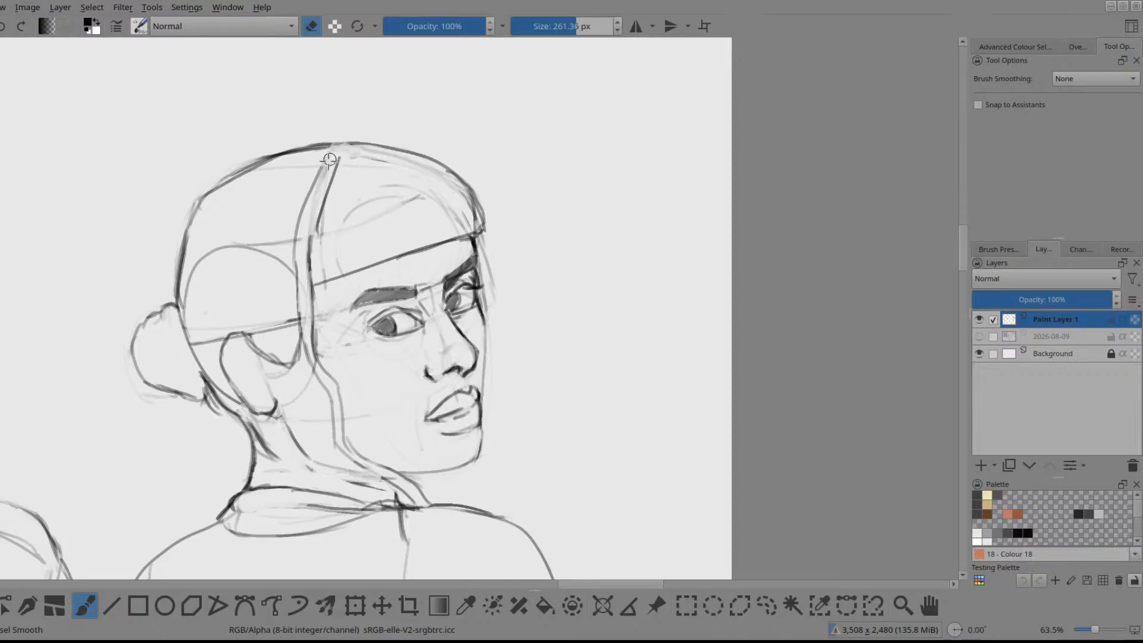
key("e")
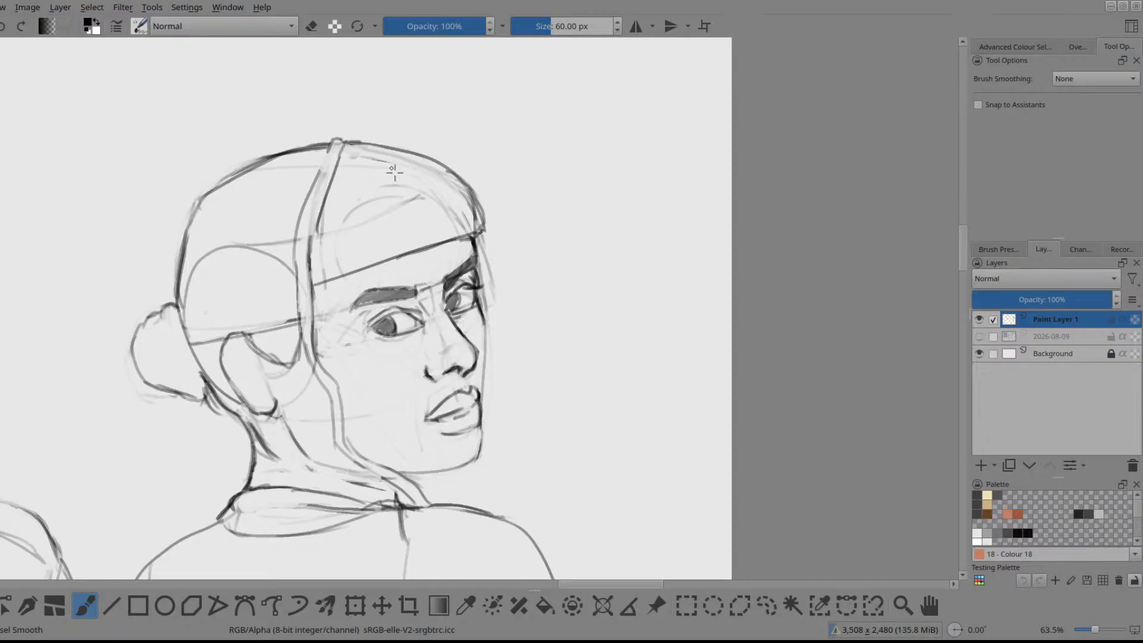
key("e")
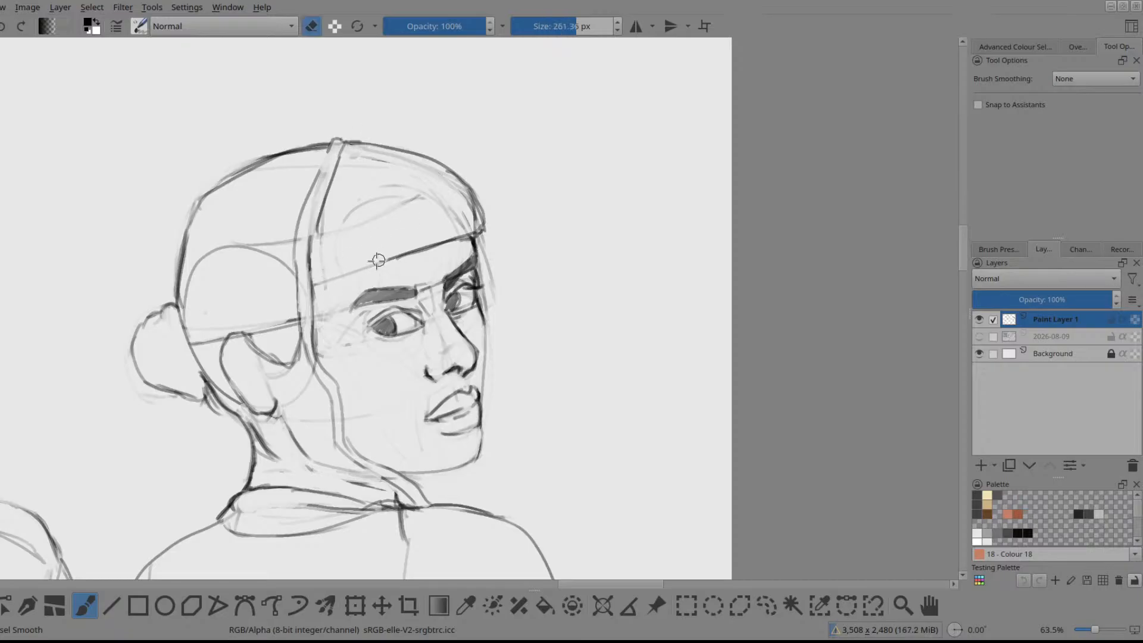
key("e")
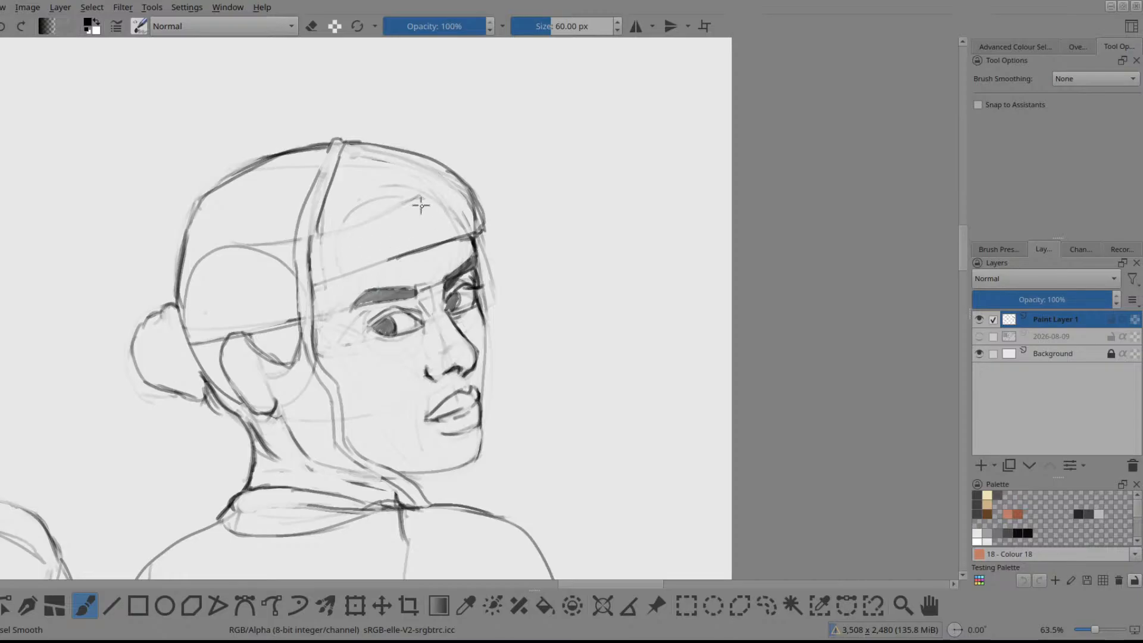
Step: Draw thin curved hair lines fanning from the parting down across the second figure's fringe
mouse_move(356, 156)
left_mouse_down()
mouse_move(363, 221)
mouse_move(341, 285)
left_mouse_up()
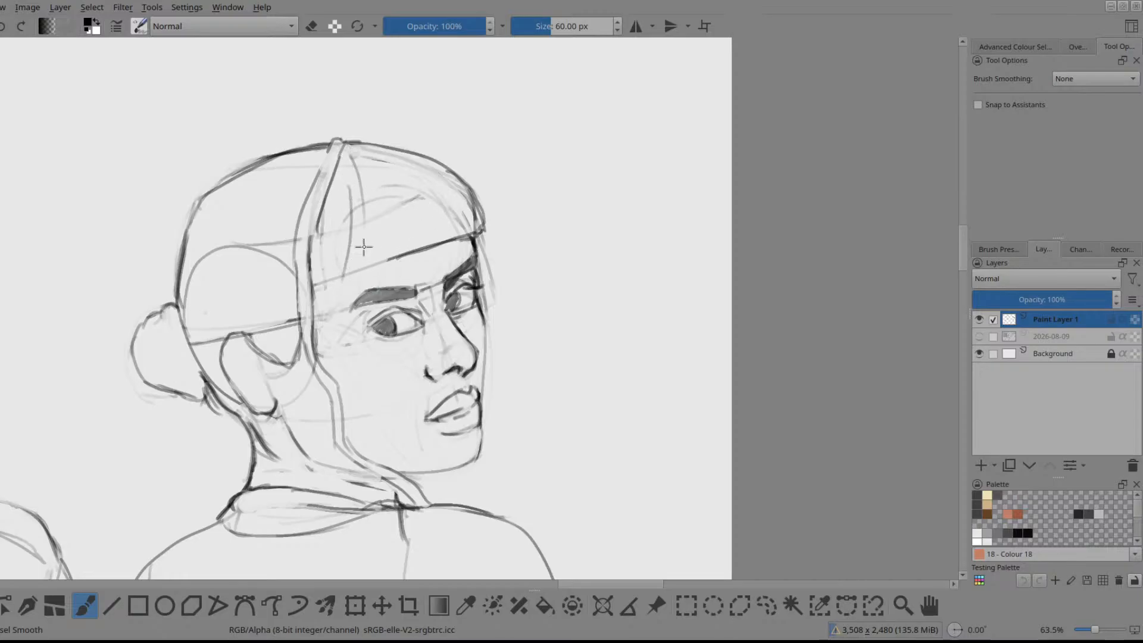
left_click_drag(362, 168, 382, 262)
mouse_move(375, 162)
left_mouse_down()
mouse_move(408, 251)
mouse_move(418, 210)
left_mouse_up()
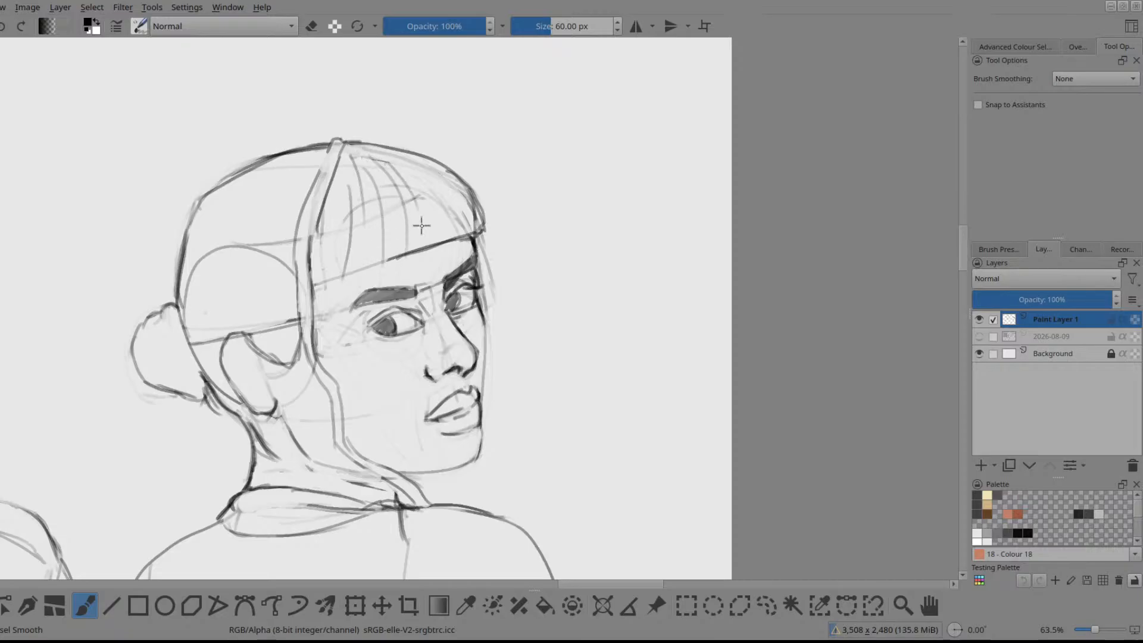
left_click_drag(480, 244, 495, 255)
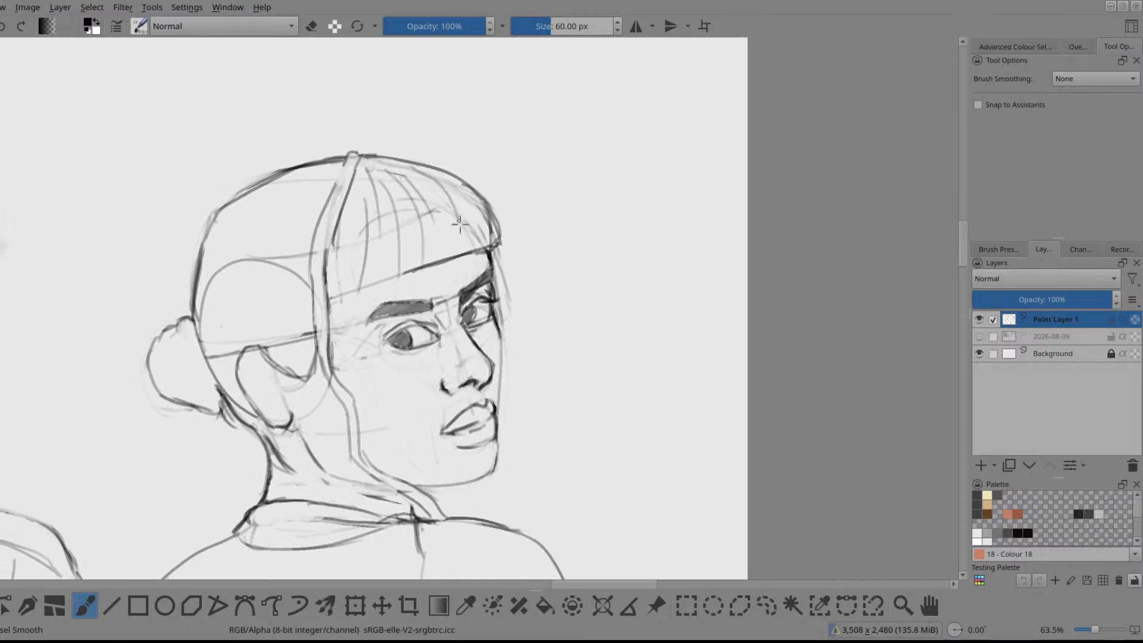
Step: Redraw the top outline of the hair from the parting toward the far temple and erase the doubled lines beside it
mouse_move(370, 156)
left_mouse_down()
mouse_move(483, 235)
mouse_move(485, 212)
mouse_move(479, 200)
mouse_move(488, 221)
mouse_move(465, 197)
left_mouse_up()
key("e")
key("e")
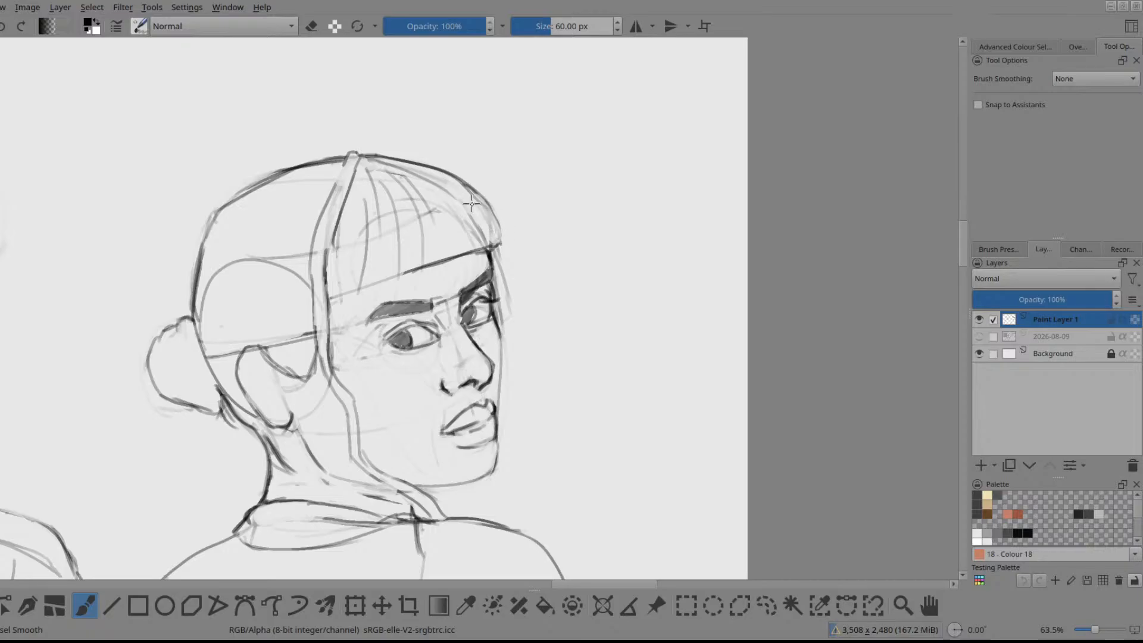
left_click_drag(369, 157, 537, 245)
key("ctrl+z")
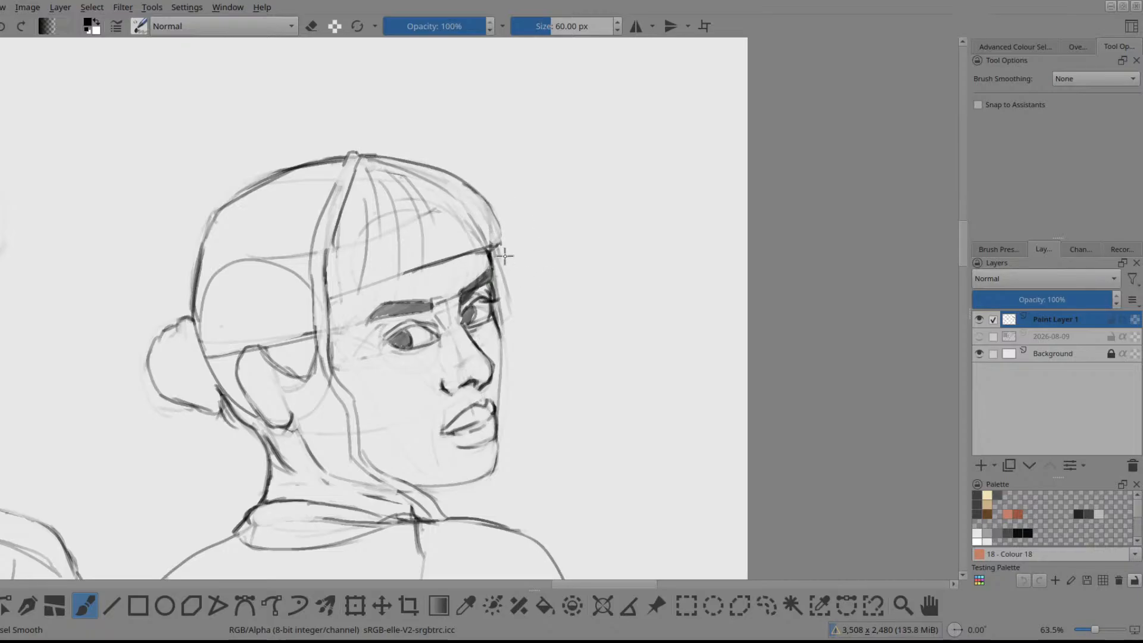
Step: Erase the heavy lower edge of the fringe, redraw it as a thinner line, and reinforce the hair outline at the far temple
key("e")
left_click_drag(493, 255, 405, 276)
key("e")
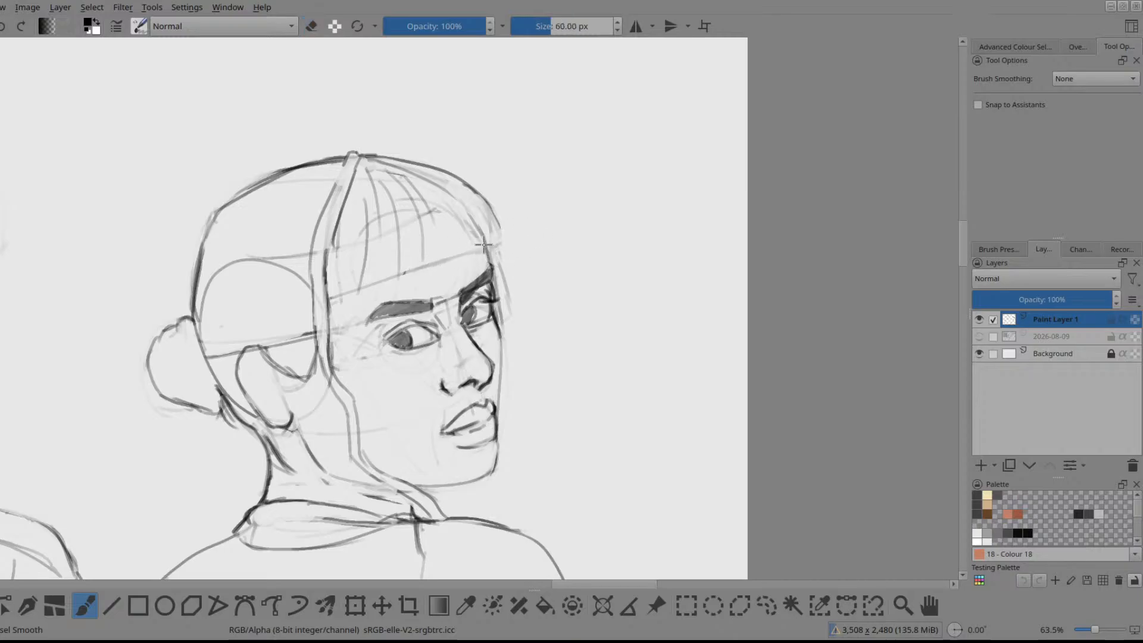
left_click_drag(414, 273, 493, 236)
left_click_drag(457, 176, 498, 244)
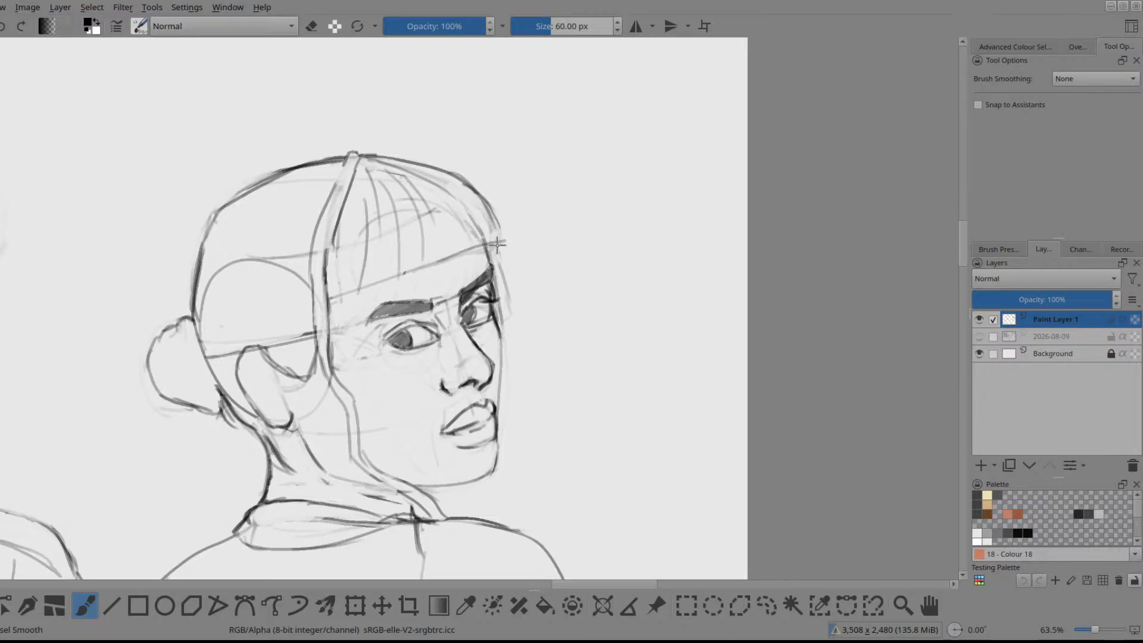
left_click_drag(474, 199, 501, 240)
key("2")
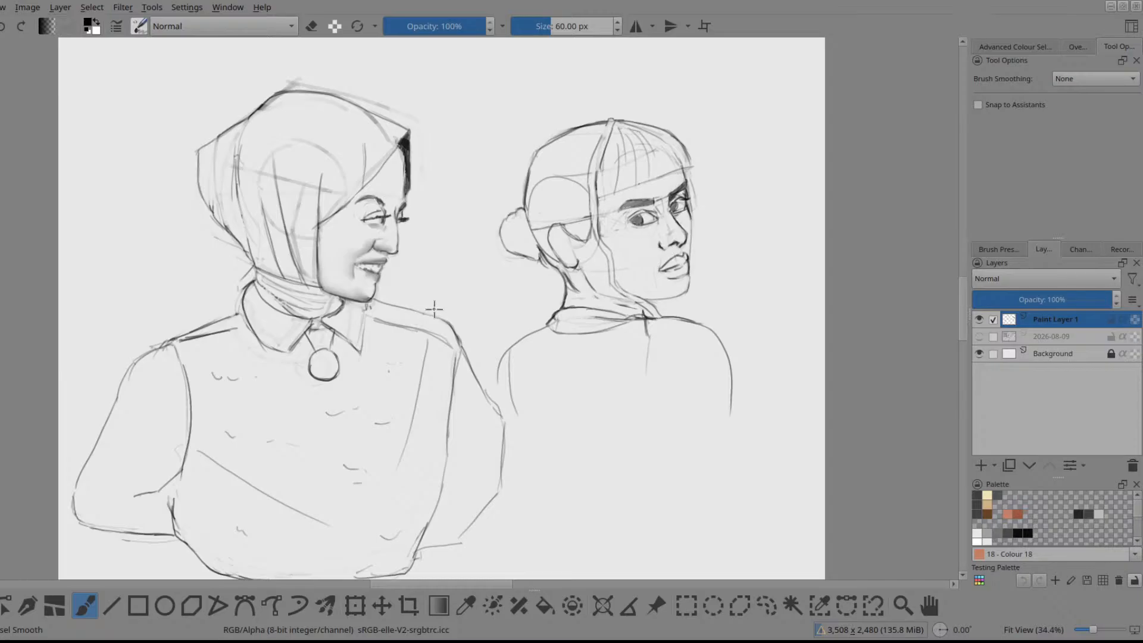
scroll(658, 334, "up", 3)
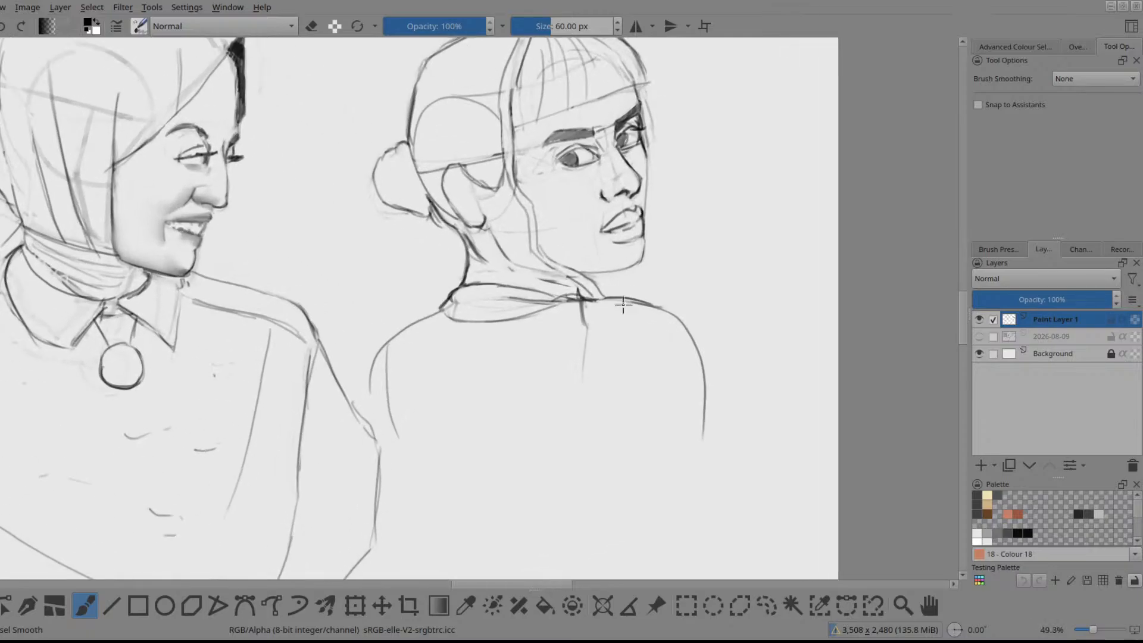
Step: Draw two long hair lines falling from the far temple past the second figure's cheek to her shoulder
key("e")
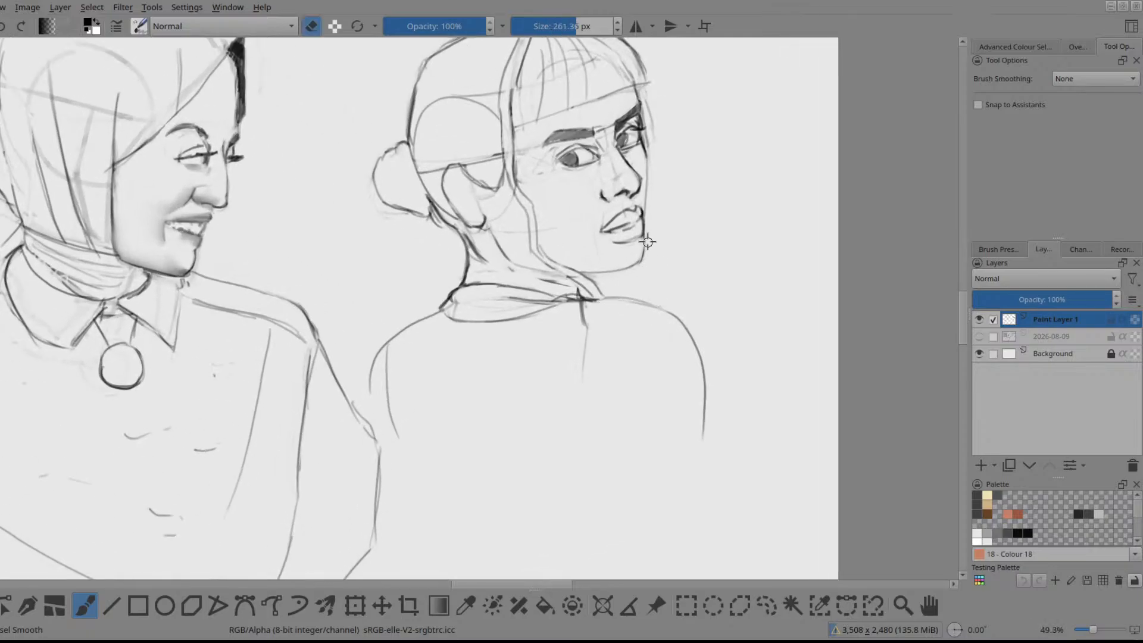
key("e")
left_click_drag(657, 141, 639, 180)
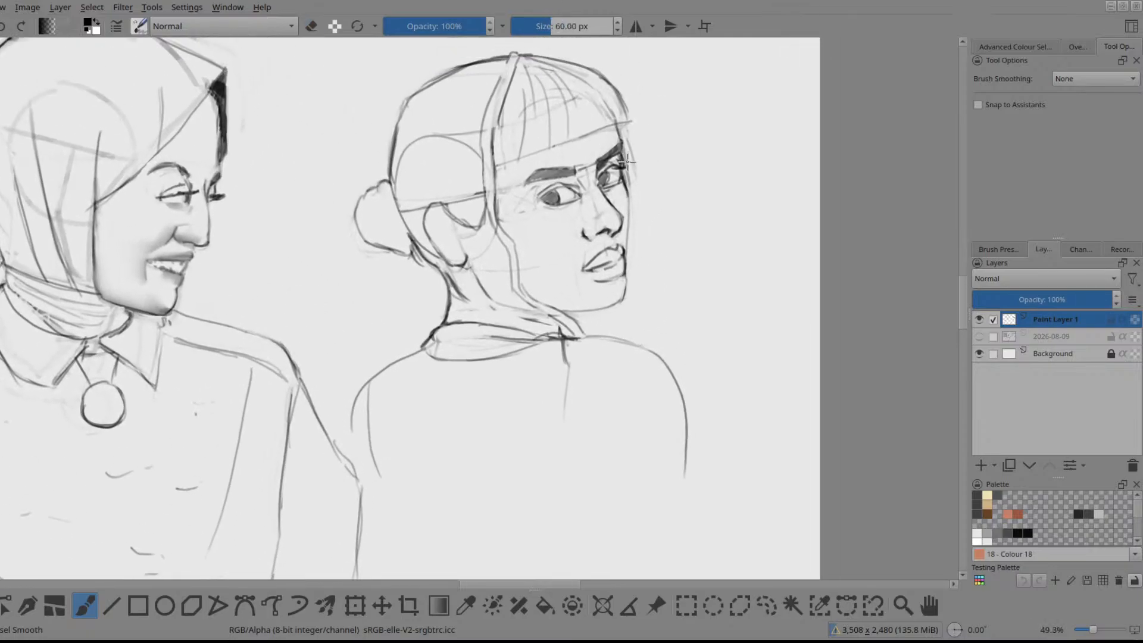
left_click_drag(628, 140, 643, 301)
left_click_drag(648, 250, 639, 353)
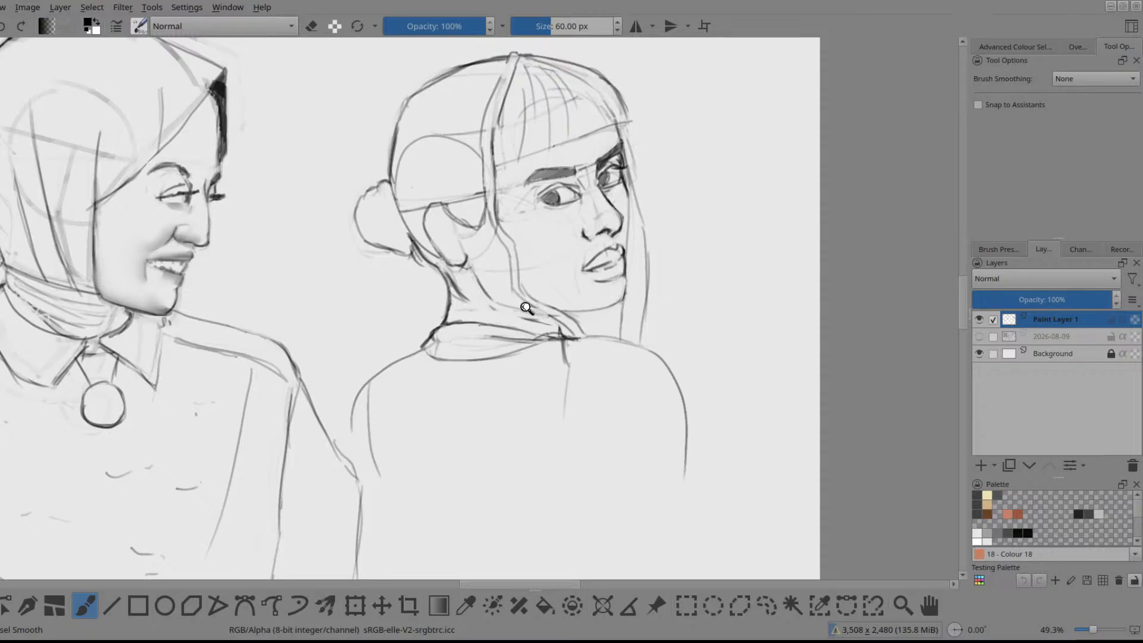
Step: Sketch a small head-construction diagram above the second figure with a circle, ear, jaw and neck, undoing stray marks beside it
left_click_drag(528, 309, 502, 301)
key("2")
mouse_move(740, 68)
left_mouse_down()
mouse_move(661, 120)
mouse_move(651, 141)
mouse_move(613, 147)
mouse_move(623, 107)
mouse_move(643, 119)
mouse_move(650, 156)
mouse_move(606, 141)
mouse_move(654, 127)
mouse_move(646, 168)
left_mouse_up()
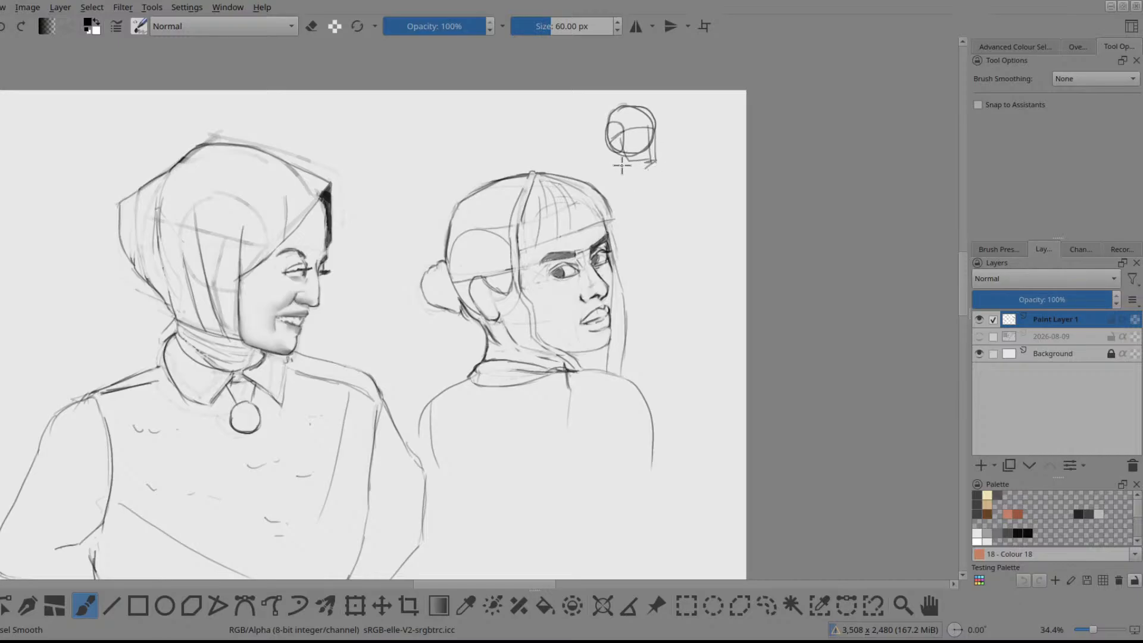
mouse_move(619, 144)
left_mouse_down()
mouse_move(627, 176)
mouse_move(652, 177)
left_mouse_up()
left_click_drag(577, 153, 571, 153)
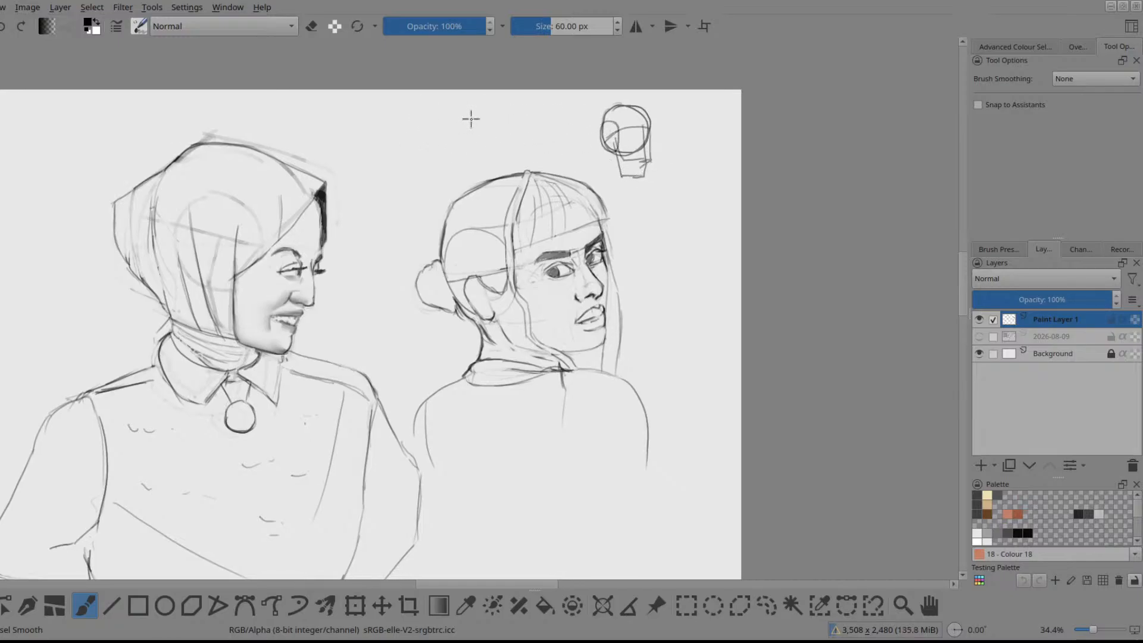
mouse_move(493, 113)
left_mouse_down()
mouse_move(463, 123)
mouse_move(496, 119)
left_mouse_up()
key("ctrl+z")
key("ctrl+z")
Step: Lighten the heavy line at the second figure's mouth corner and redraw the line between the lips
scroll(630, 286, "up", 6)
key("e")
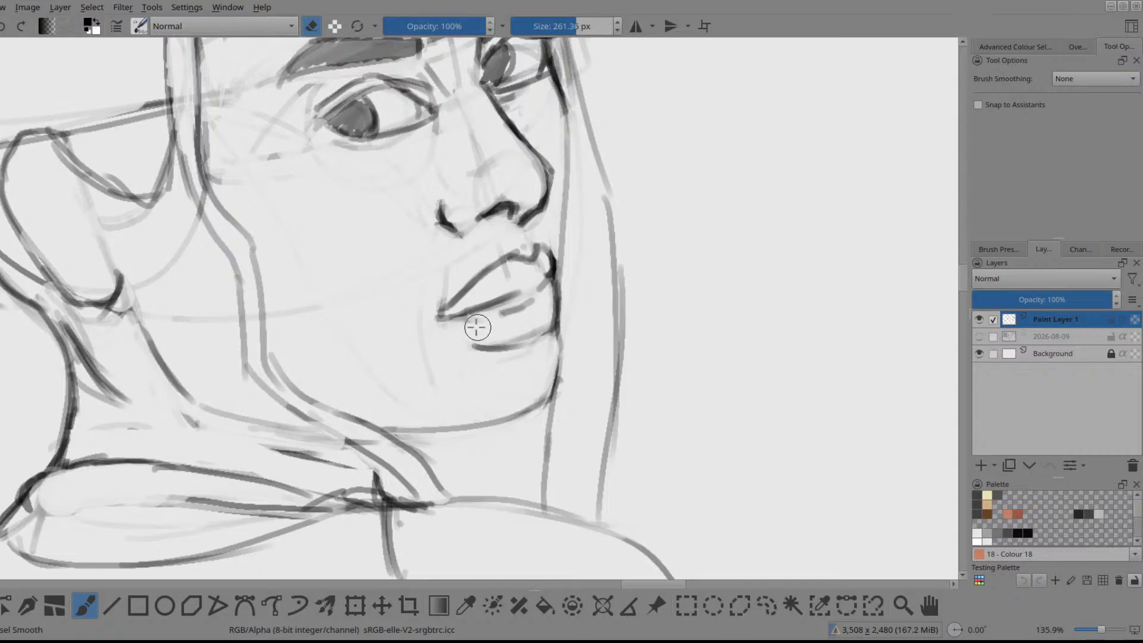
key("e")
mouse_move(460, 299)
left_mouse_down()
mouse_move(428, 321)
mouse_move(527, 295)
left_mouse_up()
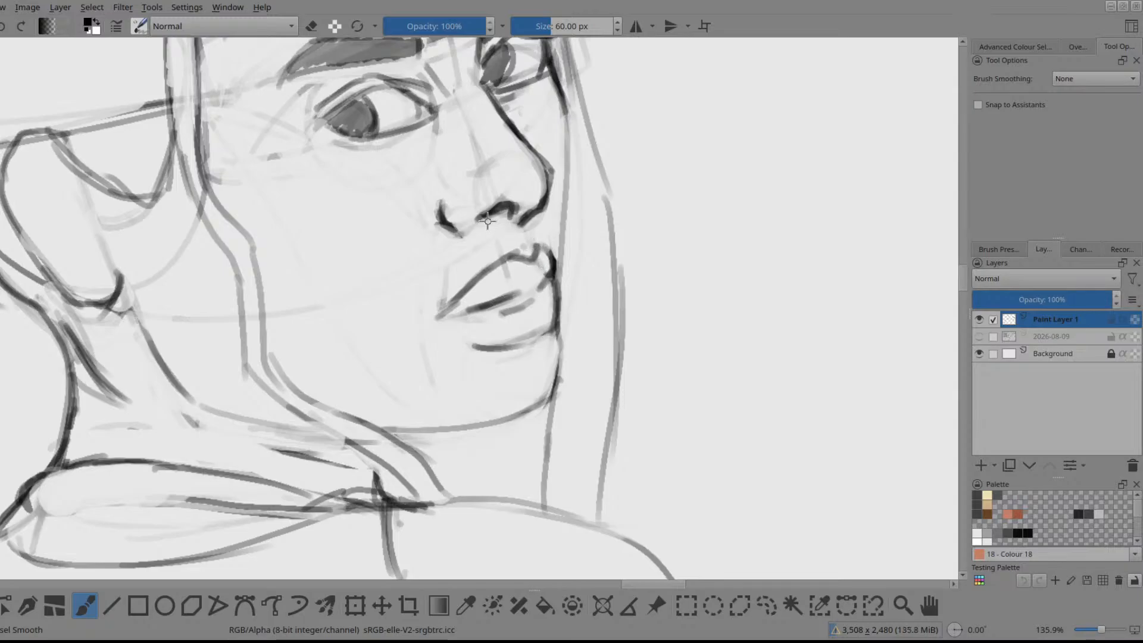
Step: Erase leftover guide lines along the second figure's nose bridge and across her cheek
key("e")
mouse_move(488, 185)
left_mouse_down()
mouse_move(509, 166)
mouse_move(453, 165)
mouse_move(459, 123)
left_mouse_up()
left_click_drag(318, 173, 359, 268)
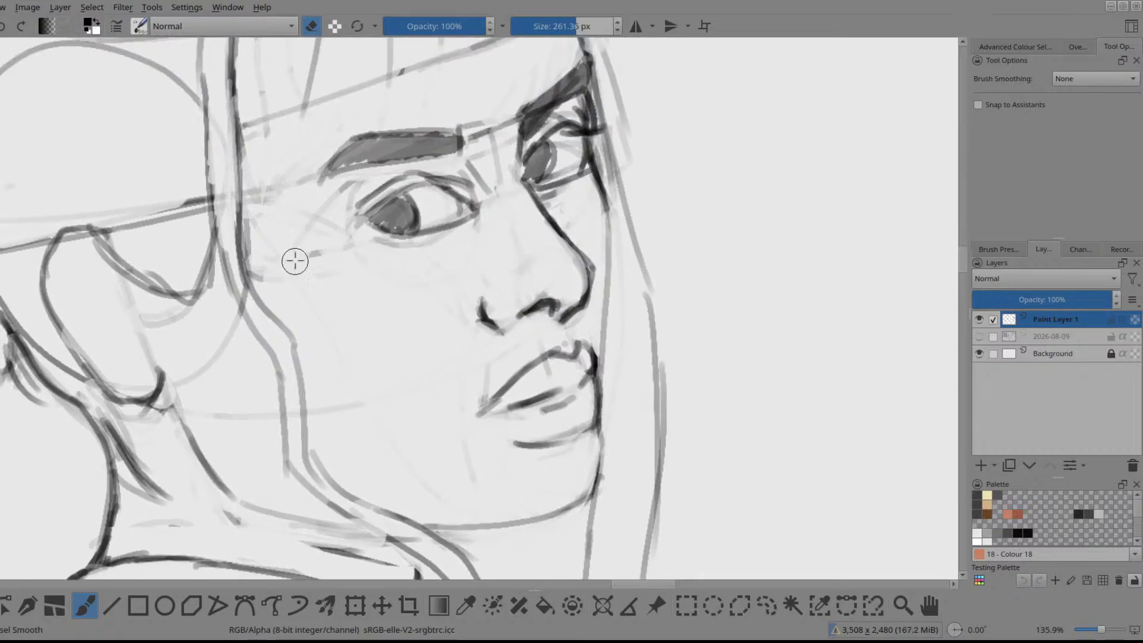
mouse_move(157, 362)
left_mouse_down()
mouse_move(228, 375)
mouse_move(218, 381)
mouse_move(267, 351)
mouse_move(257, 382)
mouse_move(225, 349)
mouse_move(289, 408)
mouse_move(256, 368)
mouse_move(283, 406)
left_mouse_up()
key("e")
key("e")
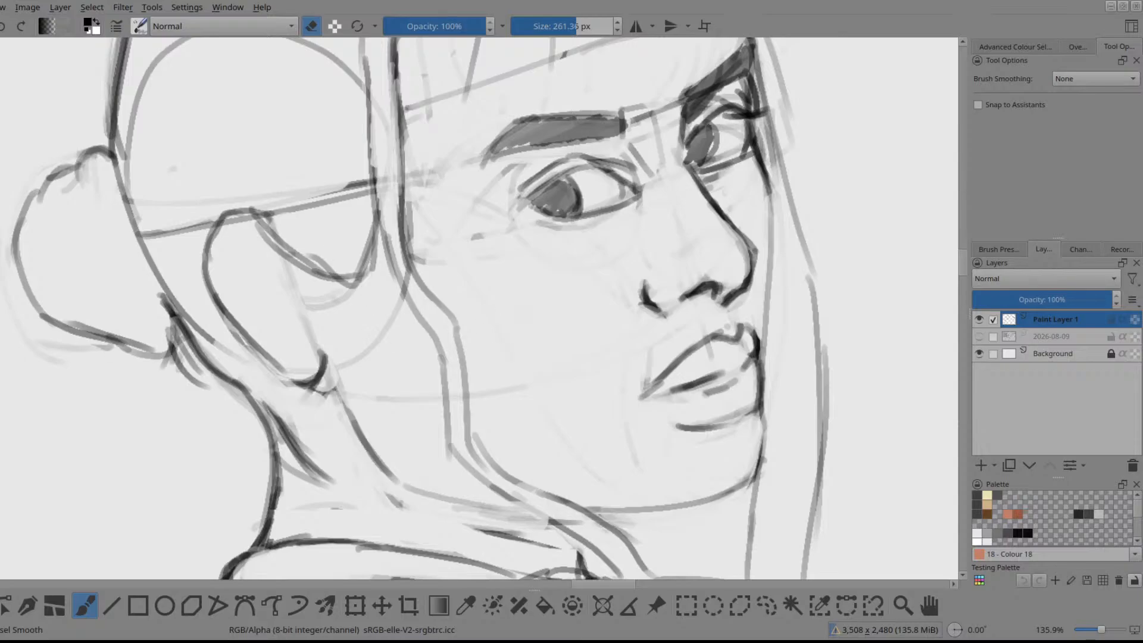
Step: Handwrite the note "5 min break" in the empty space beside the second figure's face
left_click_drag(884, 142, 675, 215)
left_click_drag(748, 204, 719, 214)
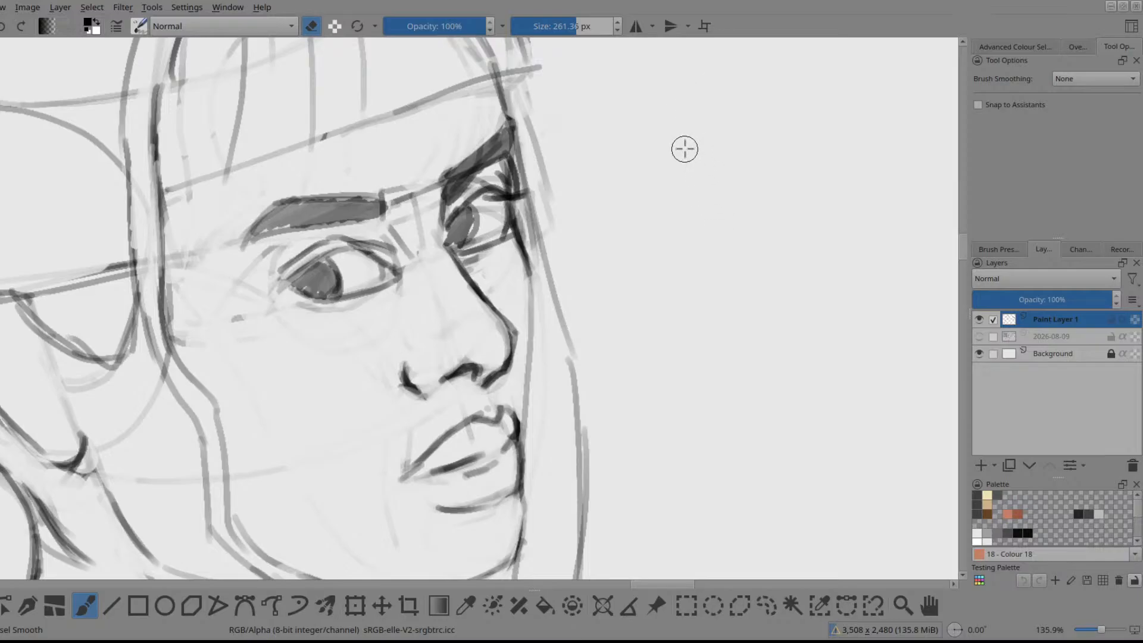
key("e")
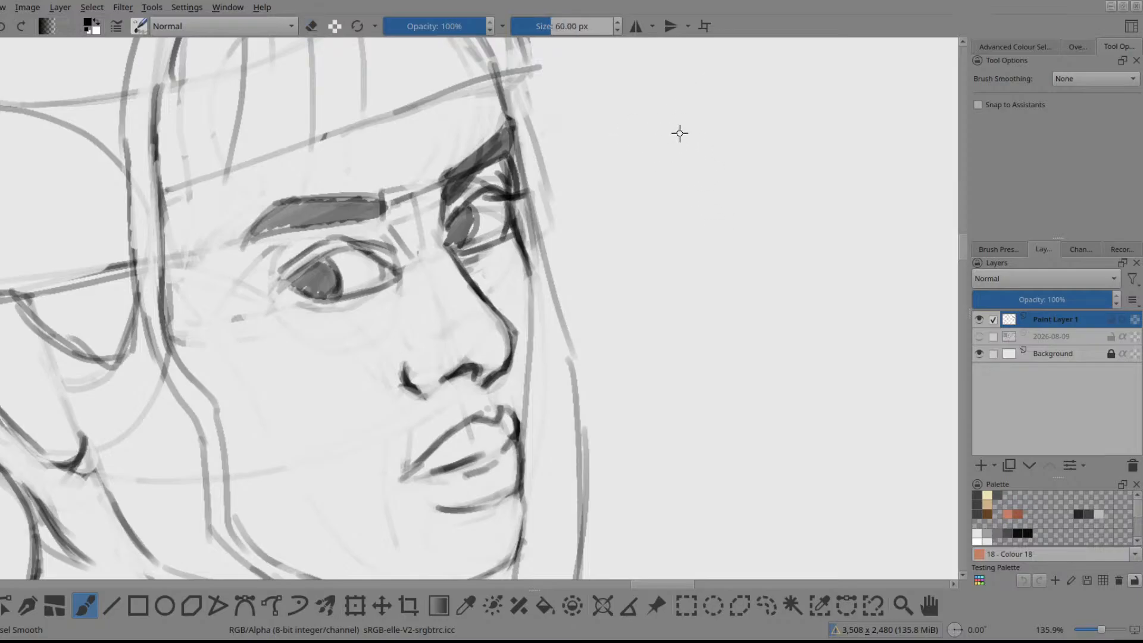
mouse_move(657, 139)
left_mouse_down()
mouse_move(694, 138)
mouse_move(650, 201)
mouse_move(723, 178)
mouse_move(749, 207)
mouse_move(811, 213)
left_mouse_up()
left_click(751, 160)
mouse_move(681, 233)
left_mouse_down()
mouse_move(681, 279)
mouse_move(758, 253)
mouse_move(832, 264)
mouse_move(892, 236)
mouse_move(930, 290)
left_mouse_up()
mouse_move(875, 219)
left_mouse_down()
mouse_move(872, 294)
mouse_move(873, 265)
left_mouse_up()
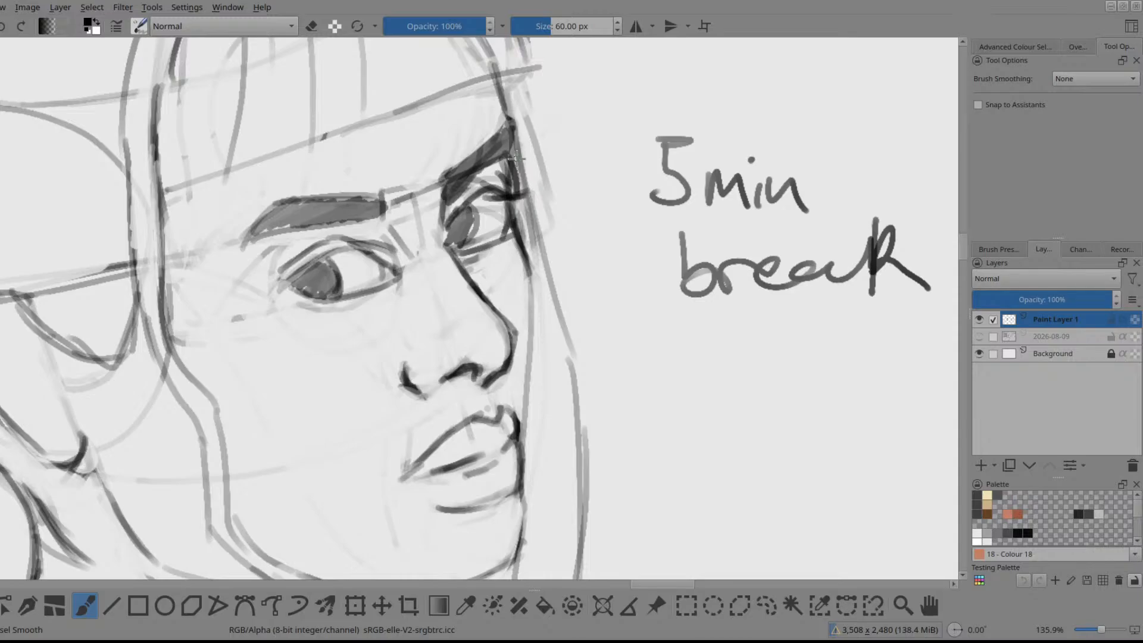
Step: Lasso the handwritten break note, delete it, clear the selection and return to the brush
mouse_move(587, 383)
left_mouse_down()
mouse_move(554, 386)
mouse_move(528, 342)
mouse_move(578, 294)
mouse_move(471, 360)
mouse_move(608, 293)
mouse_move(516, 357)
mouse_move(486, 315)
mouse_move(451, 351)
left_mouse_up()
key("ctrl+shift+r")
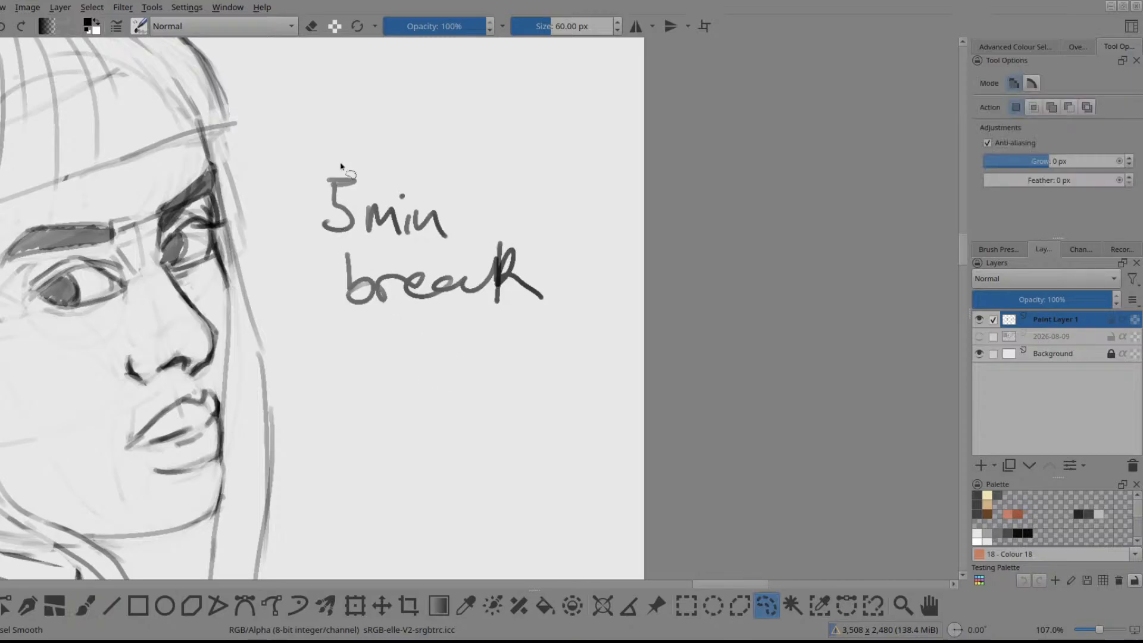
mouse_move(341, 153)
left_mouse_down()
mouse_move(332, 331)
mouse_move(532, 360)
mouse_move(553, 233)
mouse_move(387, 141)
left_mouse_up()
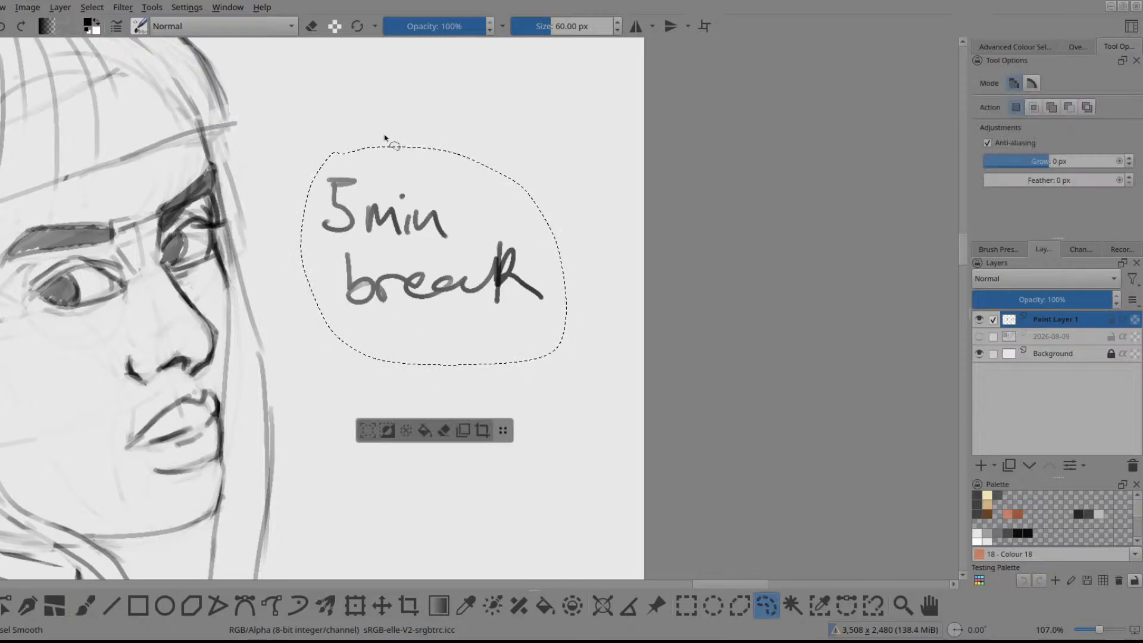
key("Delete")
key("ctrl+shift+a")
key("b")
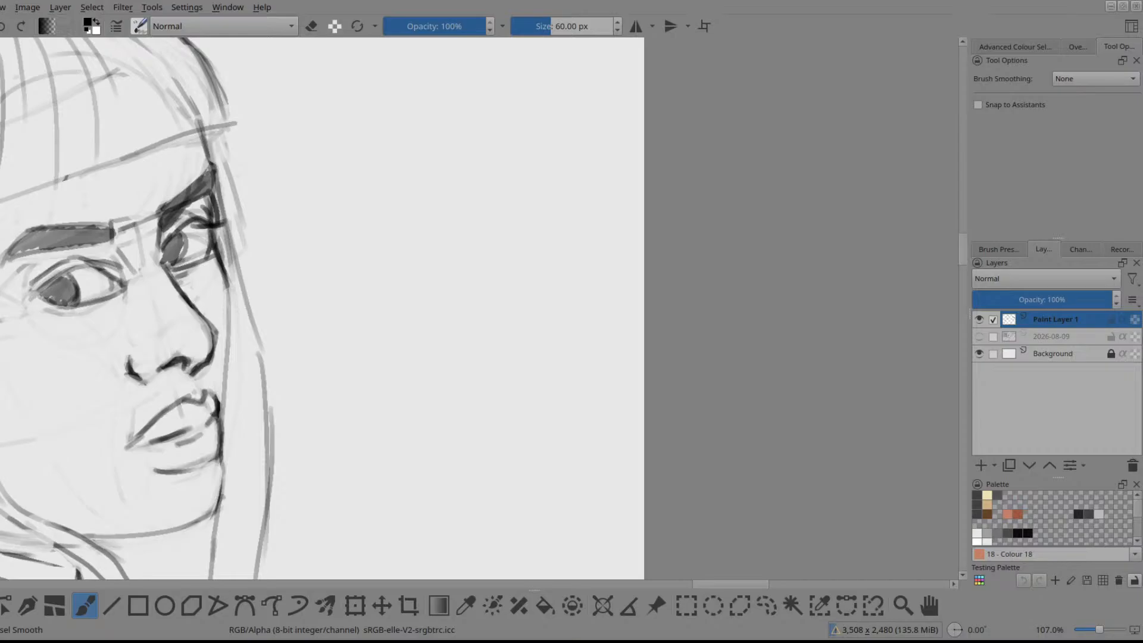
Step: Erase the neck line where it crosses the hair strand below the second figure's jaw
scroll(509, 165, "down", 5)
scroll(509, 165, "up", 6)
scroll(509, 166, "down", 1)
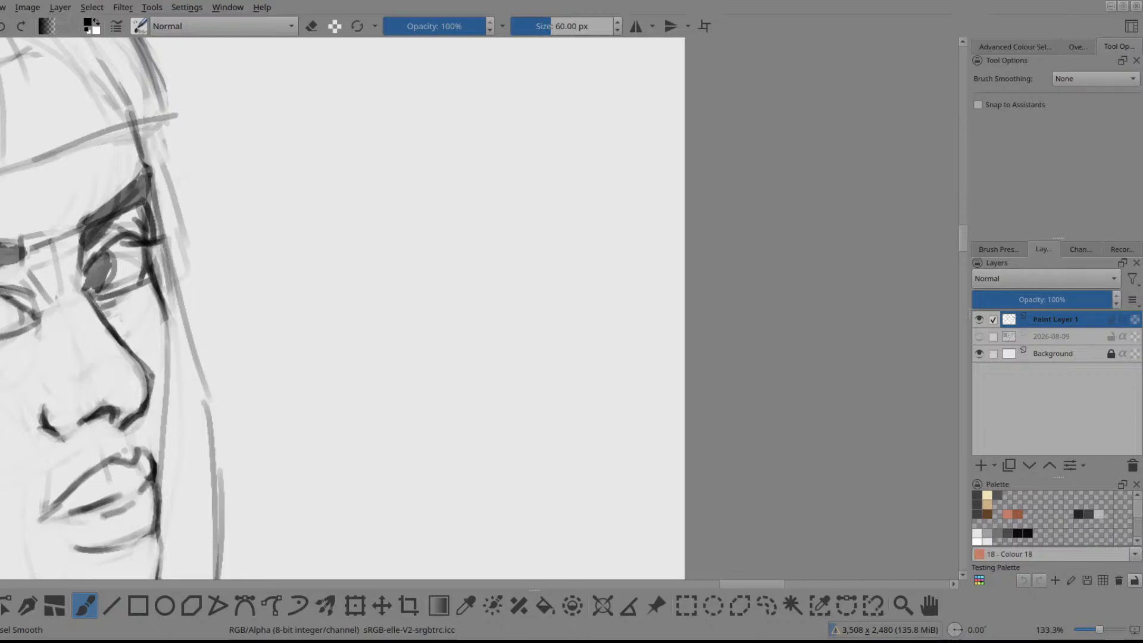
left_click_drag(314, 426, 397, 384)
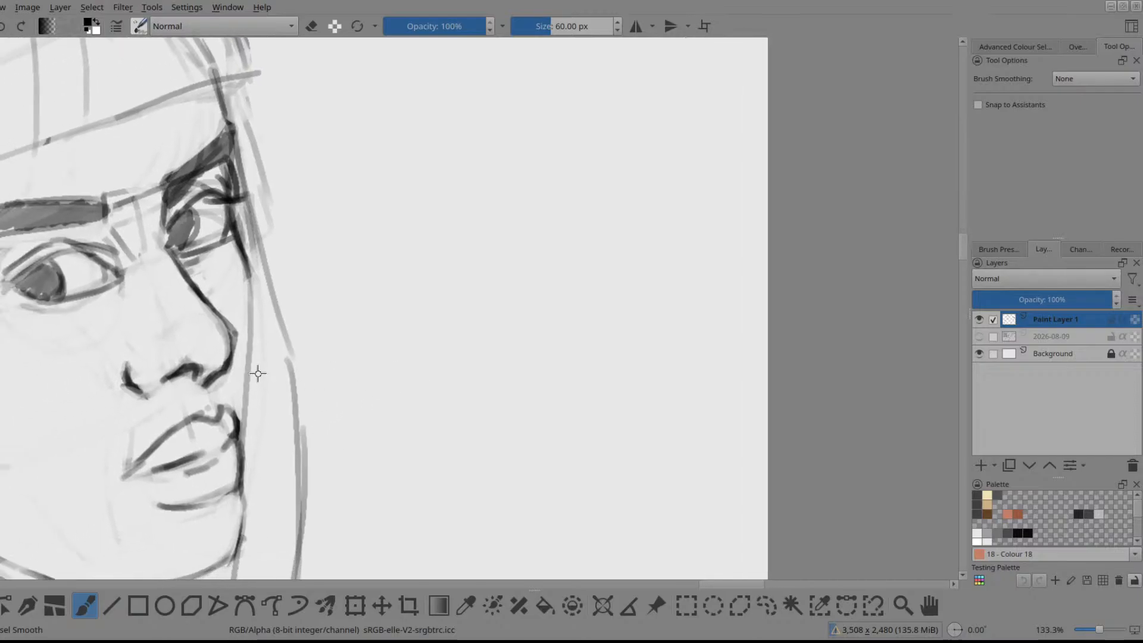
left_click_drag(229, 378, 403, 338)
left_click_drag(279, 347, 345, 339)
left_click_drag(288, 418, 266, 358)
key("e")
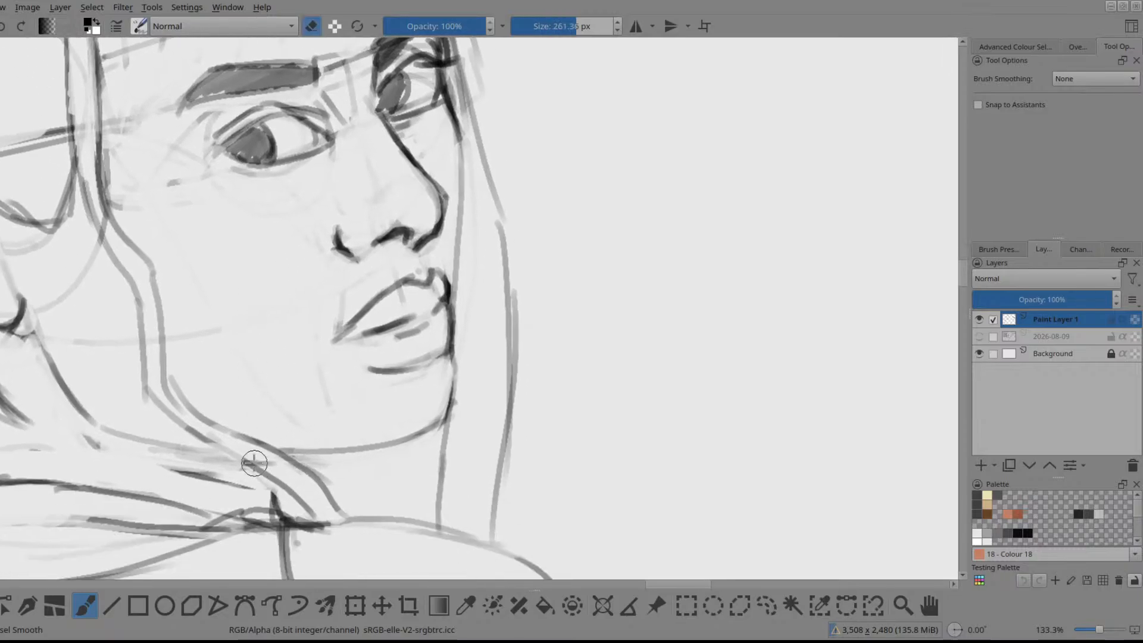
mouse_move(128, 432)
left_mouse_down()
mouse_move(235, 450)
mouse_move(199, 434)
mouse_move(265, 462)
left_mouse_up()
key("e")
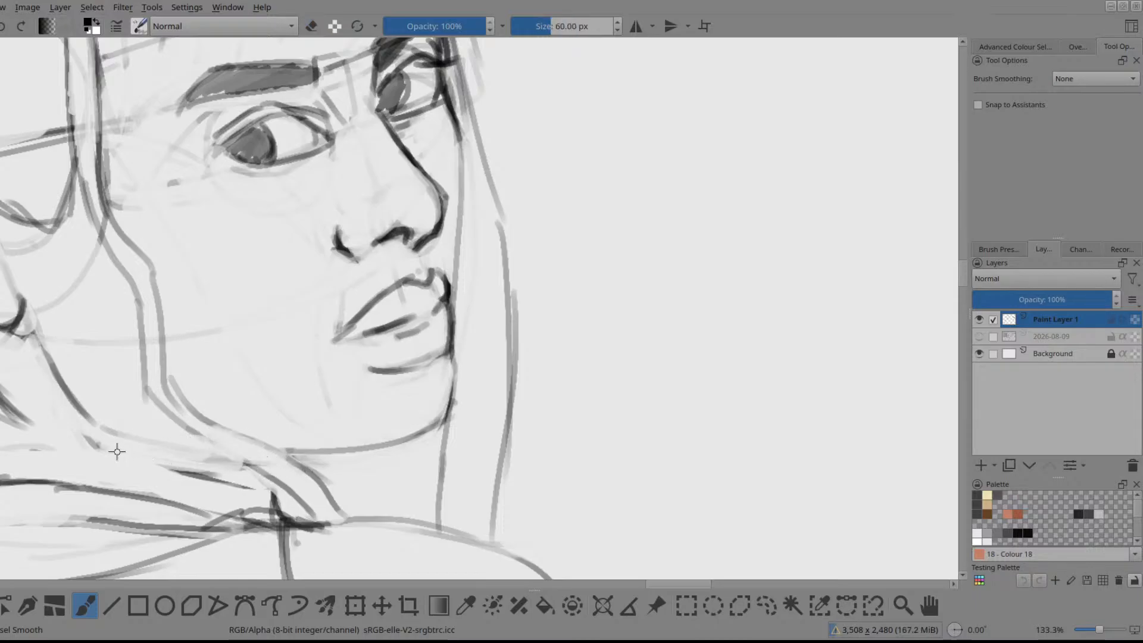
Step: Redraw the neck line beside the hair strand and reinforce the lower edge of the second figure's jaw
left_click_drag(92, 433, 159, 439)
left_click_drag(74, 416, 115, 436)
left_click_drag(277, 453, 404, 435)
Step: Draw the second figure's near arm contour down past the first figure's elbow, softening the lines where the two figures meet
scroll(350, 436, "down", 5)
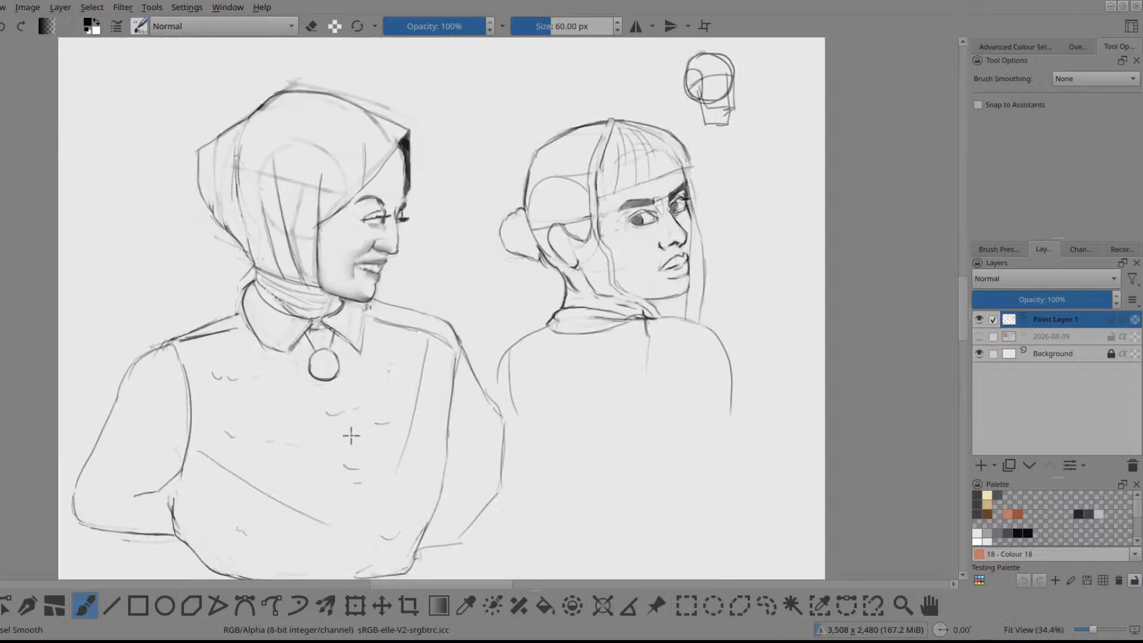
scroll(351, 424, "down", 1)
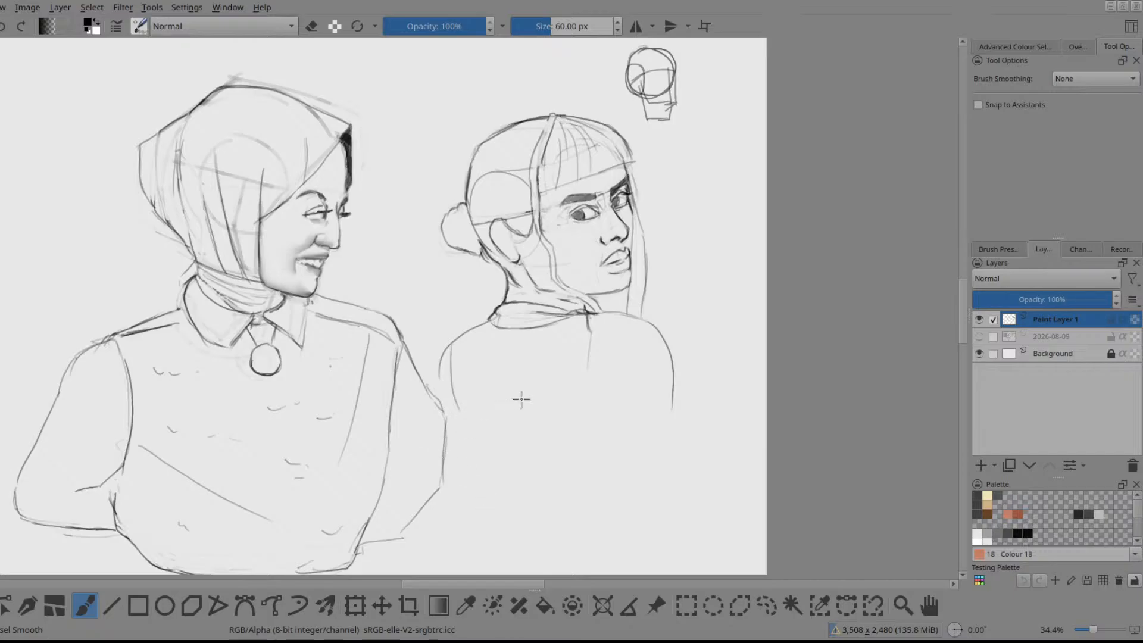
left_click_drag(520, 395, 423, 362)
scroll(383, 390, "up", 2)
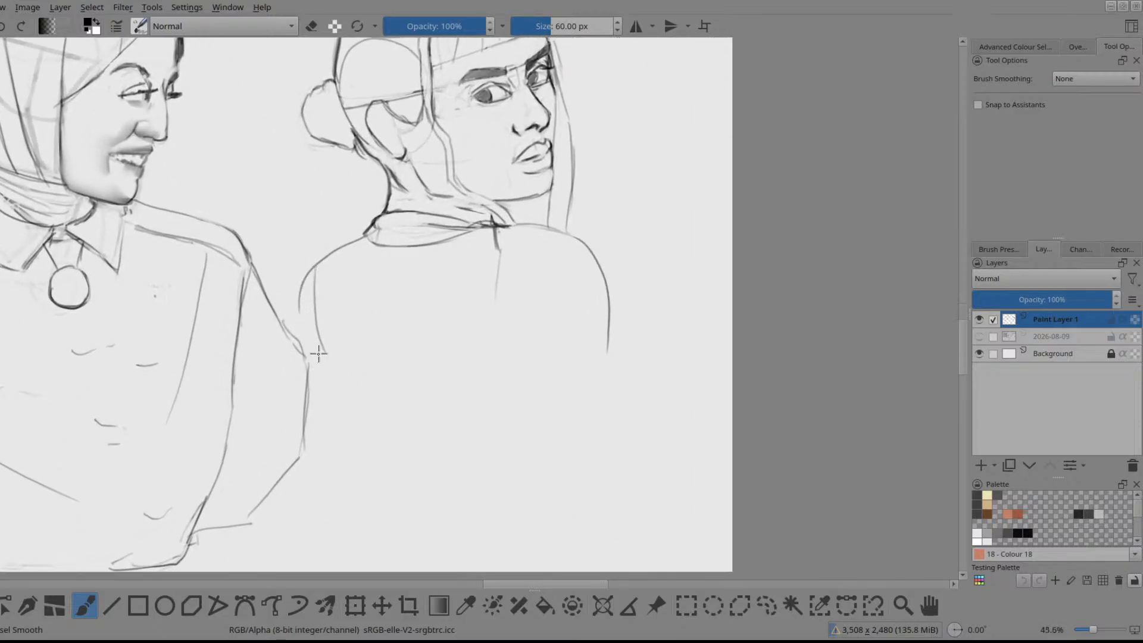
left_click_drag(311, 363, 350, 431)
key("e")
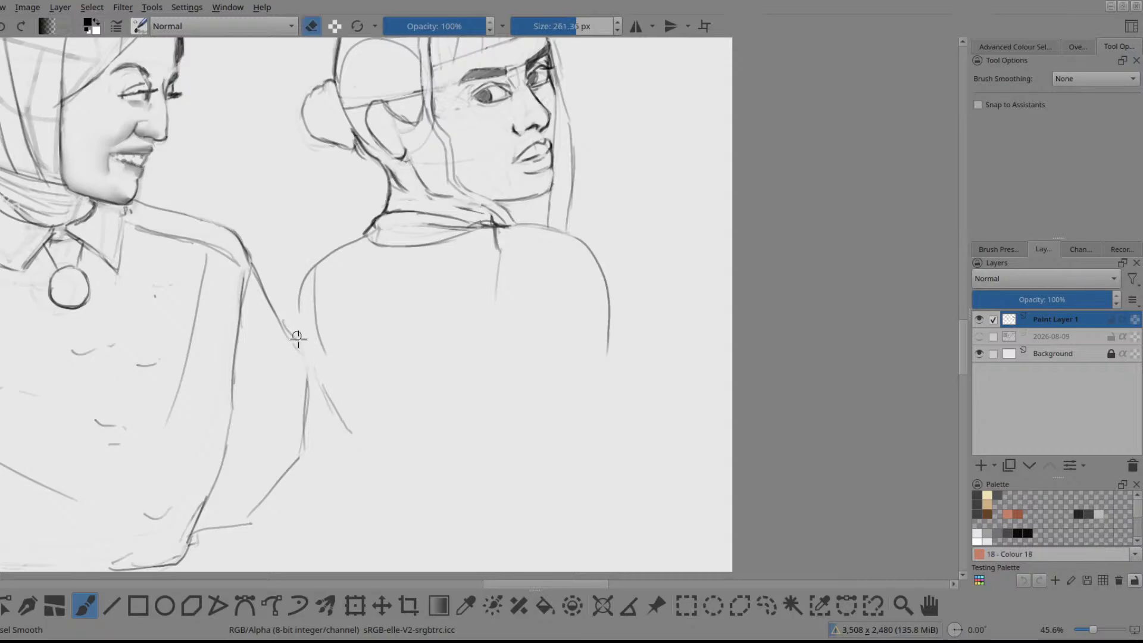
key("e")
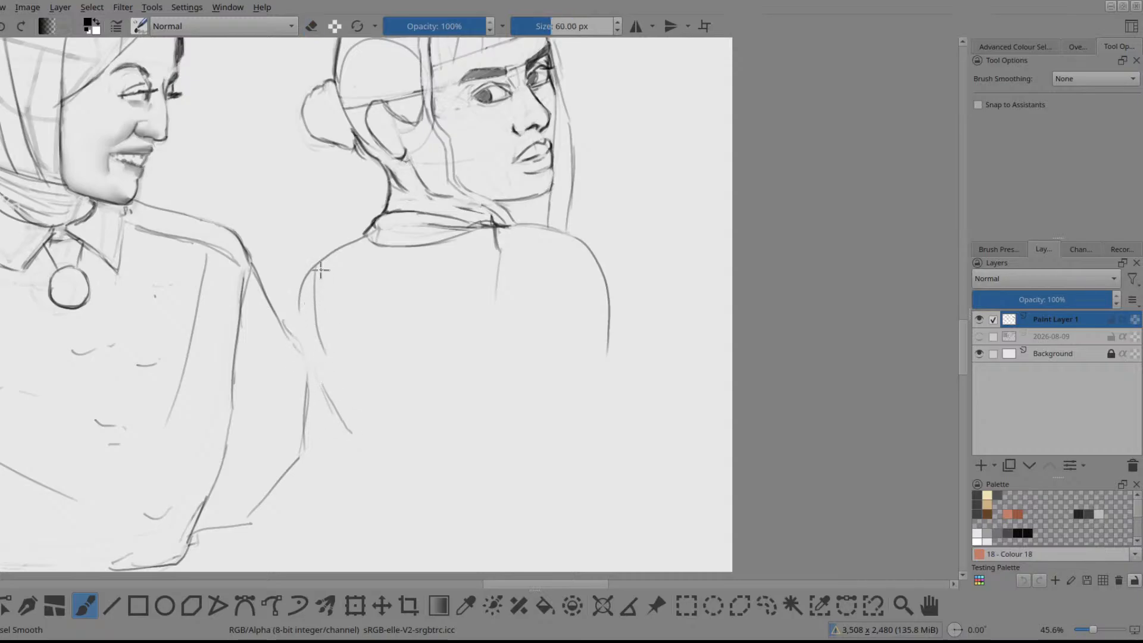
mouse_move(306, 288)
left_mouse_down()
mouse_move(308, 331)
mouse_move(336, 375)
left_mouse_up()
Step: Draw a curved seam from the second figure's far shoulder down her back and lighten the old vertical line below the collar
scroll(507, 315, "right", 3)
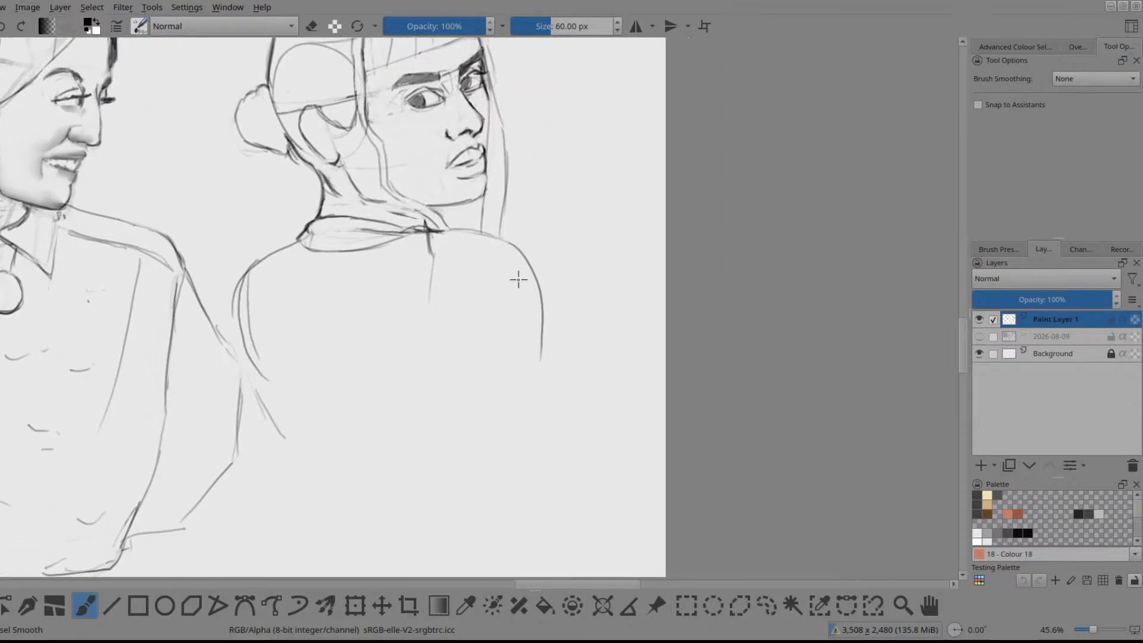
left_click_drag(460, 241, 451, 294)
key("e")
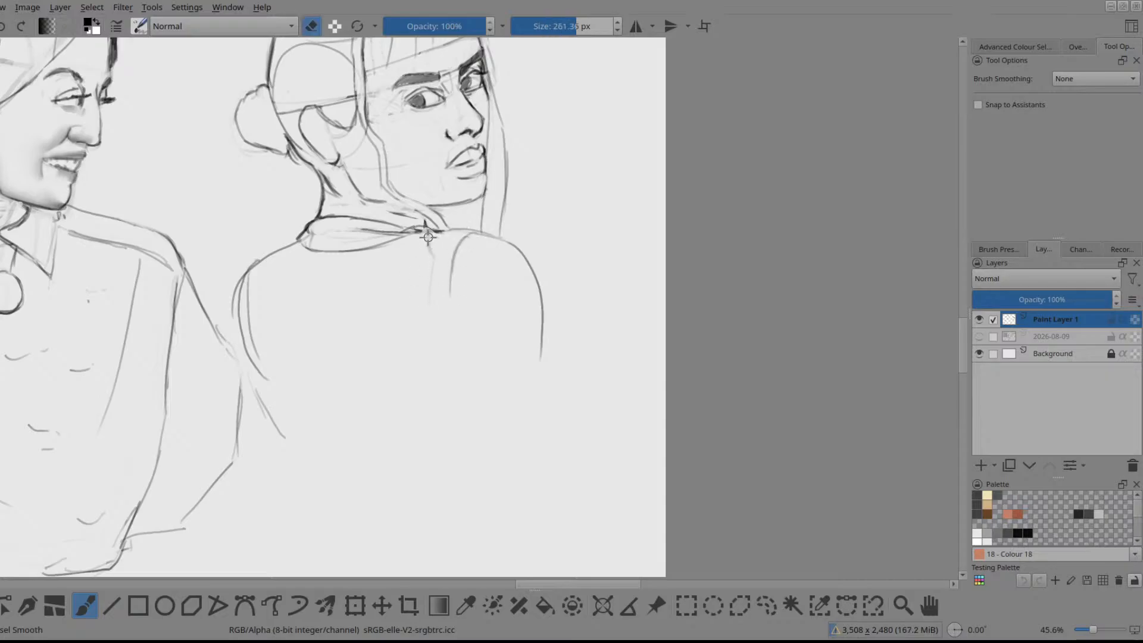
key("e")
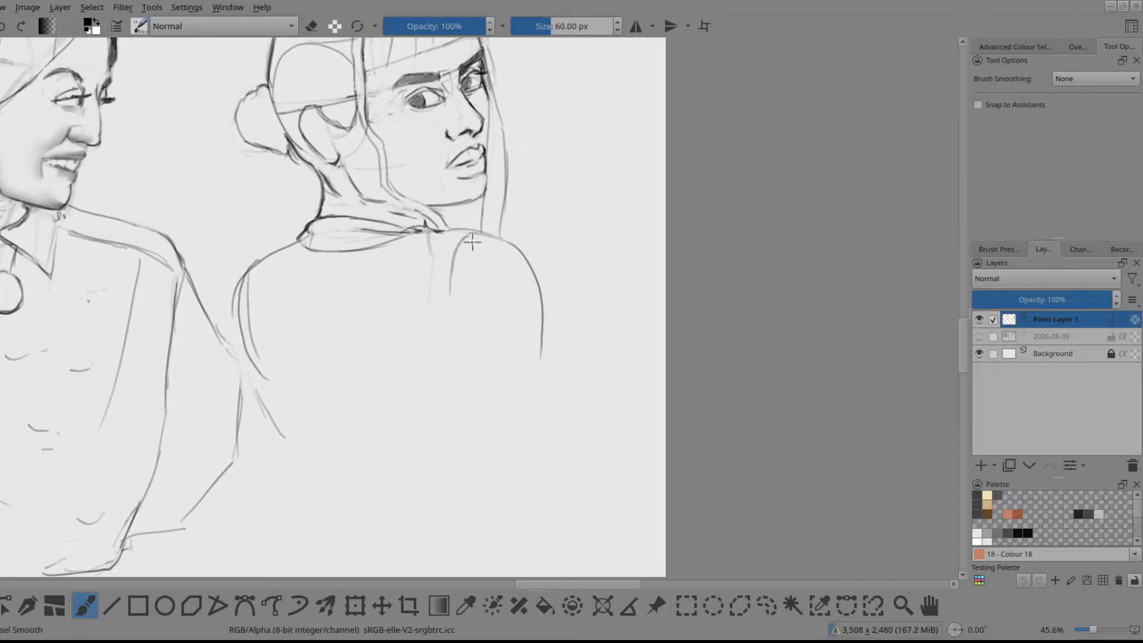
left_click_drag(448, 302, 448, 343)
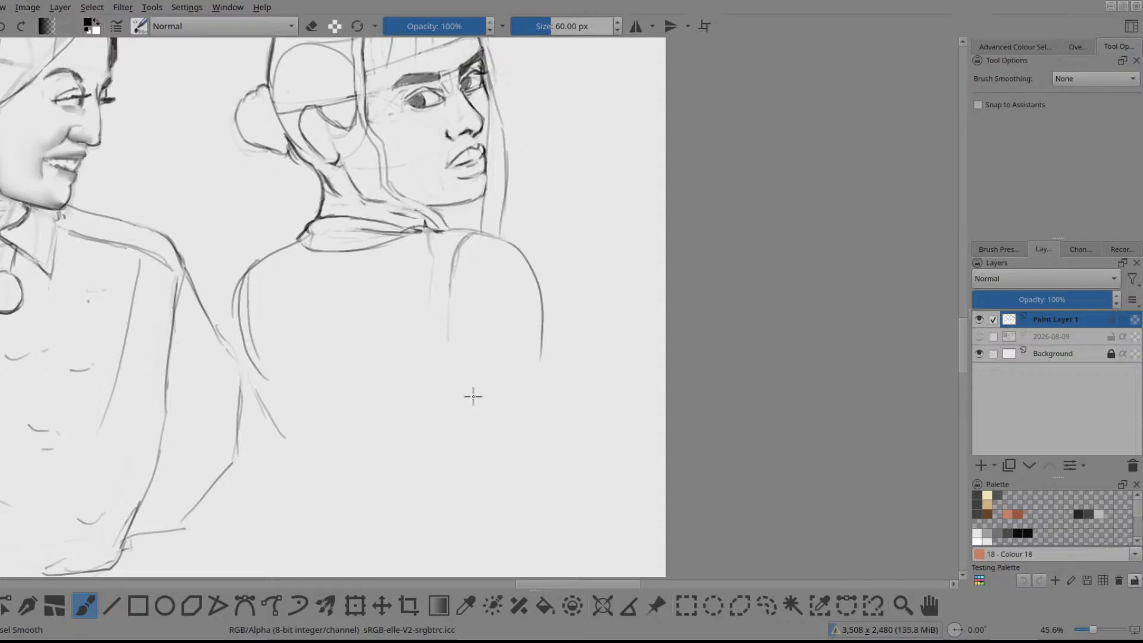
Step: Extend the second figure's far arm outline and draw a double curved hem line across its lower end, undoing unwanted strokes
mouse_move(467, 400)
left_mouse_down()
mouse_move(501, 377)
mouse_move(541, 371)
mouse_move(547, 384)
left_mouse_up()
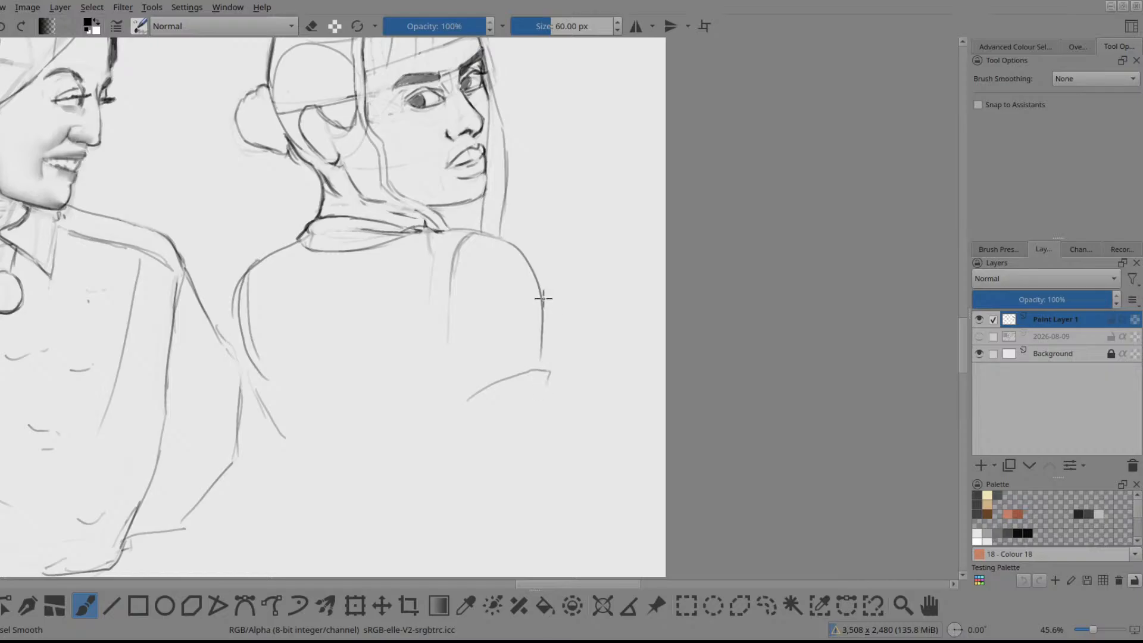
mouse_move(543, 299)
left_mouse_down()
mouse_move(547, 378)
mouse_move(549, 350)
left_mouse_up()
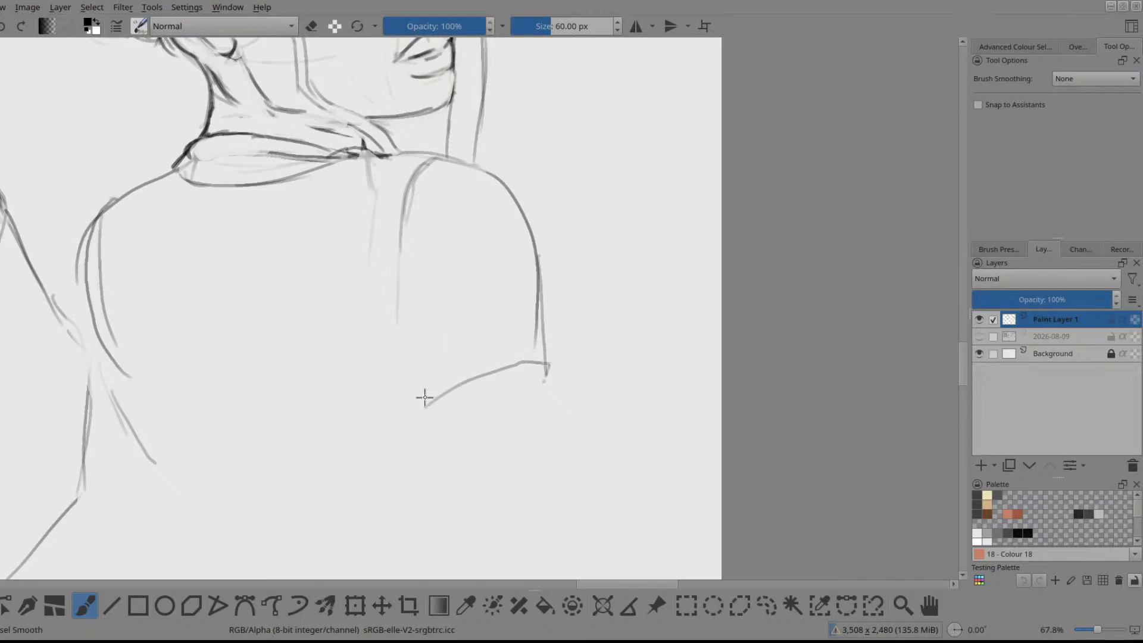
left_click_drag(423, 394, 537, 346)
key("ctrl+z")
left_click_drag(545, 379, 554, 366)
key("ctrl+z")
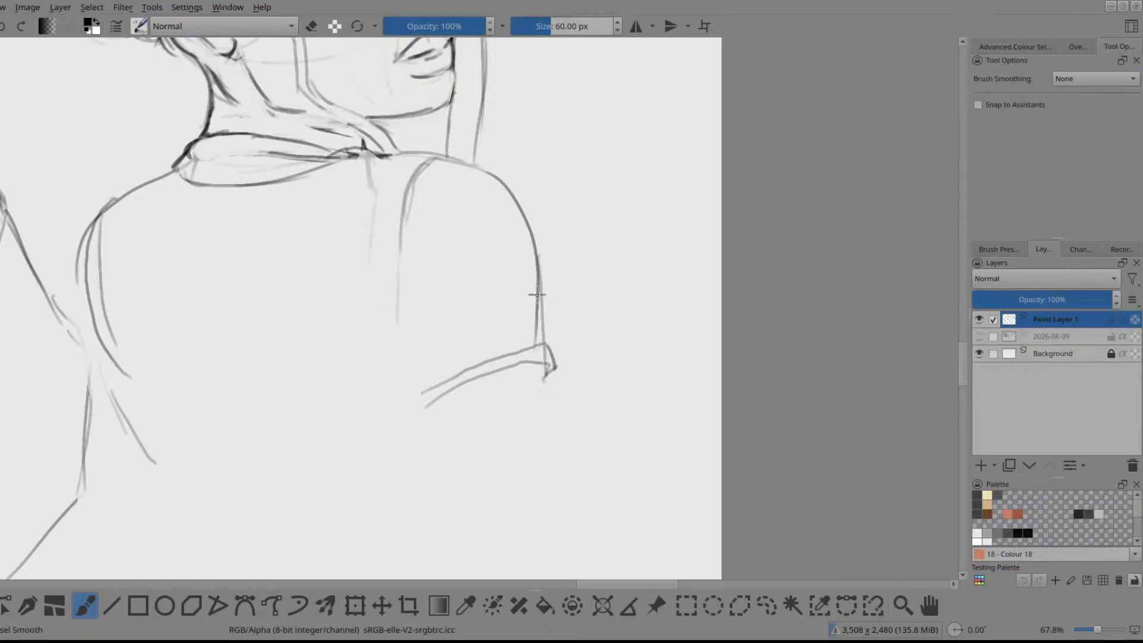
Step: Erase the overlapping lines at the outer corner of the far sleeve's hem and redraw the corner
key("e")
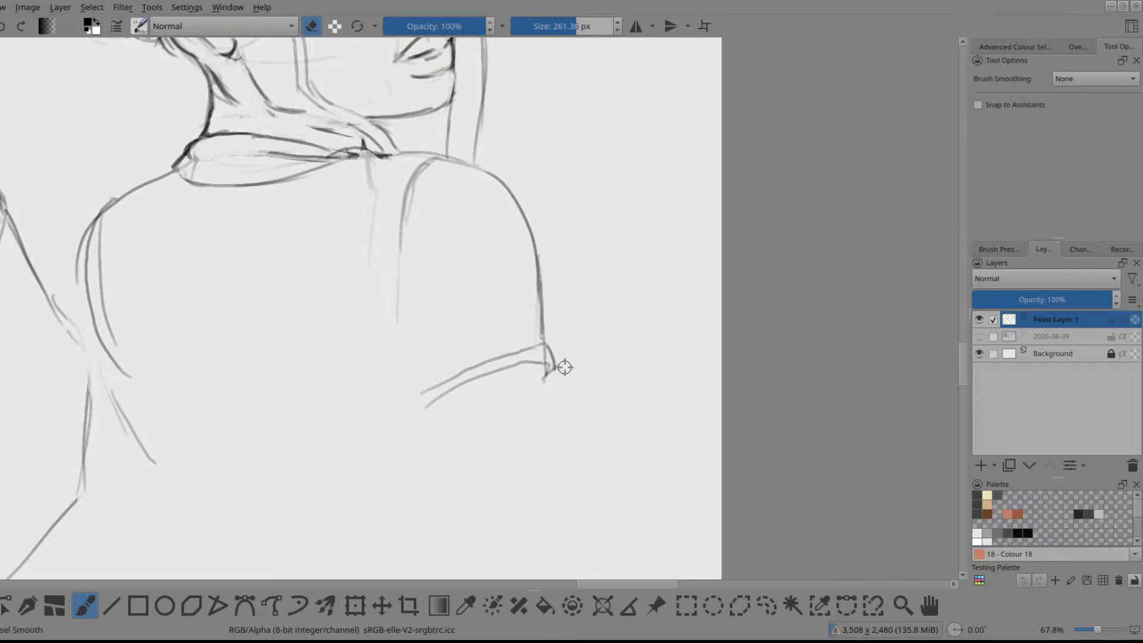
key("e")
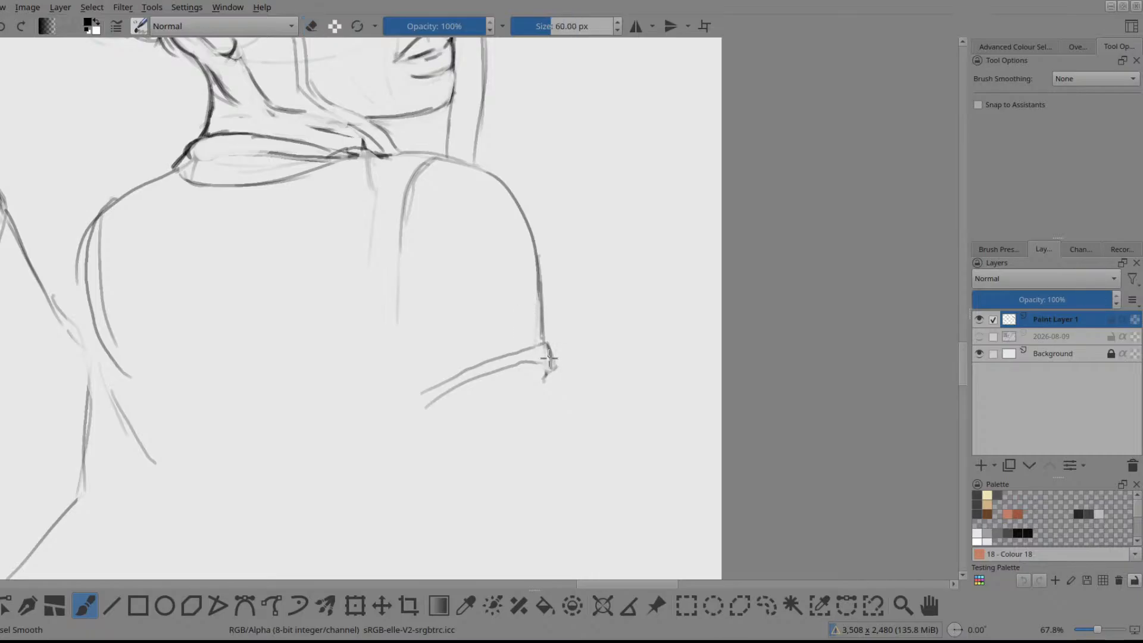
left_click_drag(549, 358, 527, 361)
Step: Reinforce the second figure's near arm contour with one continuous curve from the shoulder down past the elbow
left_click_drag(325, 313, 375, 270)
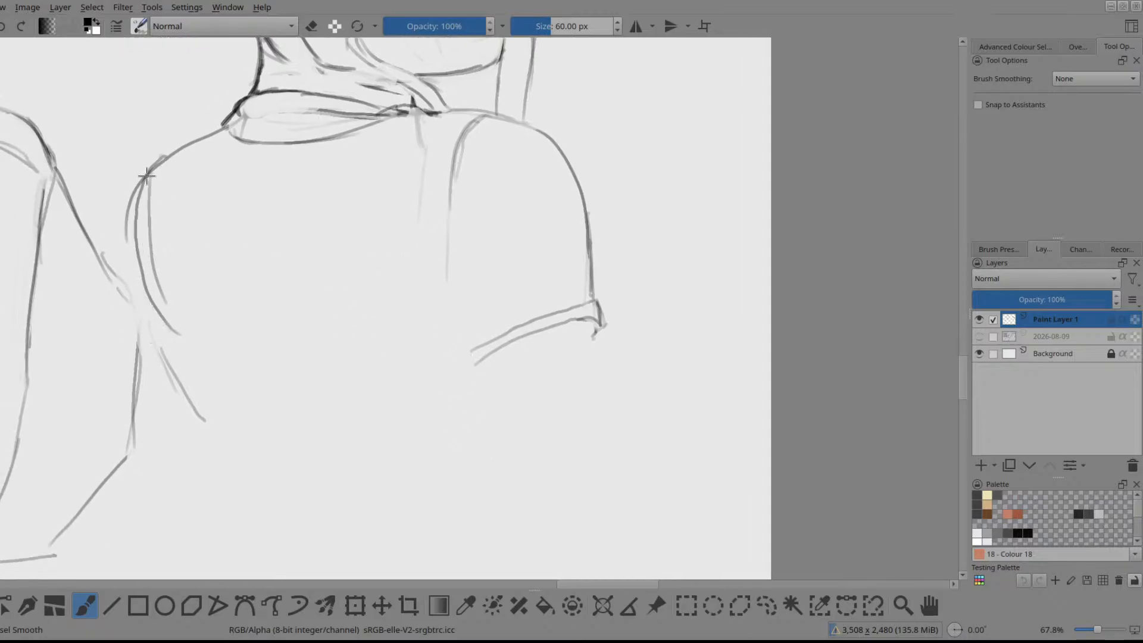
mouse_move(146, 174)
left_mouse_down()
mouse_move(138, 242)
mouse_move(198, 412)
left_mouse_up()
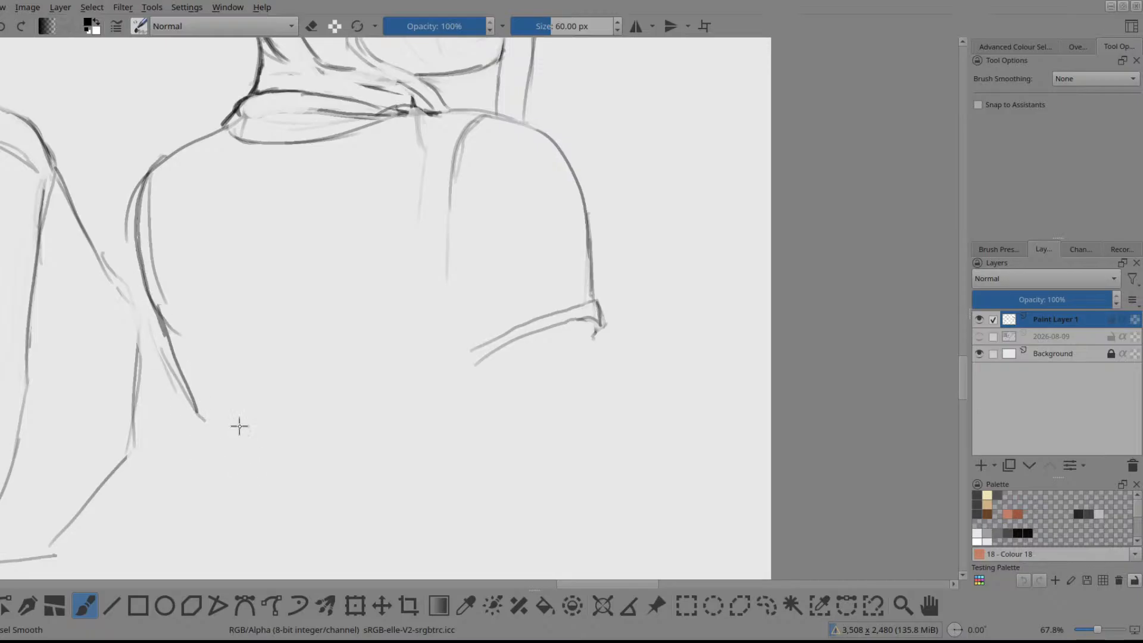
Step: Erase the overlapping lines between the two figures' arms and redraw the outer contour of the second figure's near sleeve from the shoulder down
key("e")
left_click_drag(128, 293, 152, 313)
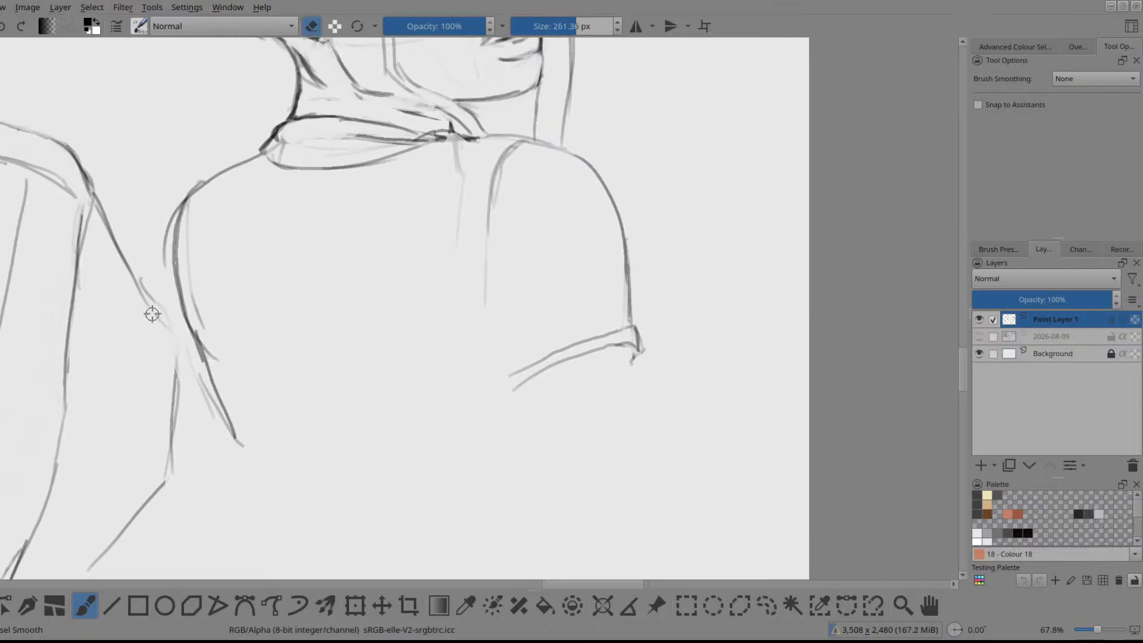
key("e")
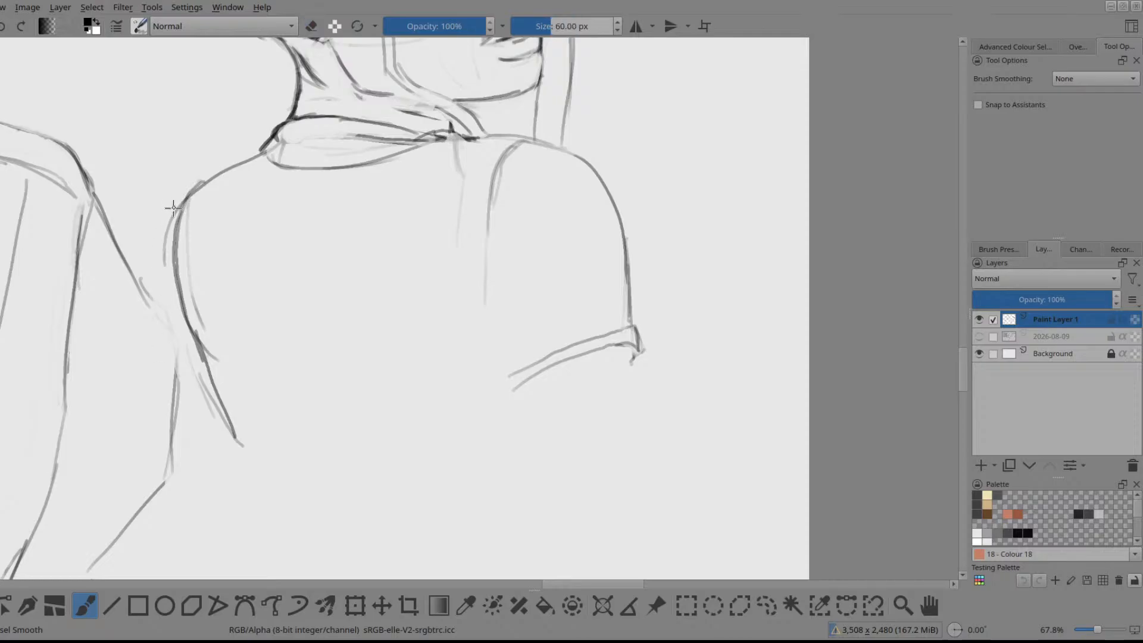
mouse_move(173, 208)
left_mouse_down()
mouse_move(158, 305)
mouse_move(178, 376)
left_mouse_up()
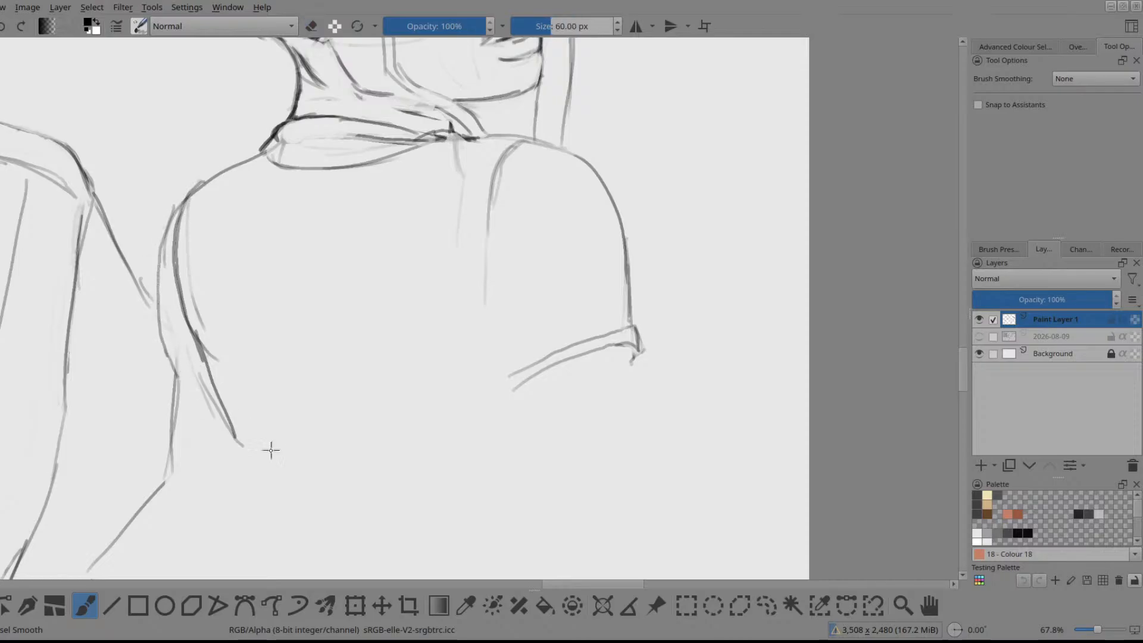
left_click_drag(270, 450, 254, 416)
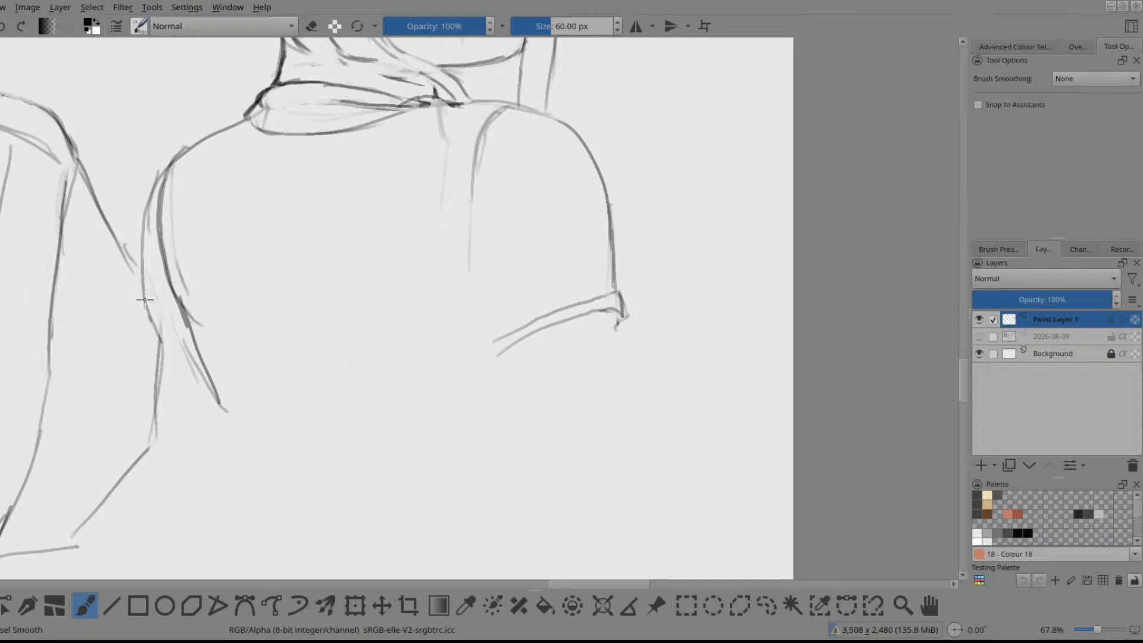
Step: Draw the second figure's near sleeve cuff as two slanted parallel lines with a closed outer corner
left_click_drag(145, 299, 186, 319)
left_click_drag(145, 300, 140, 311)
key("e")
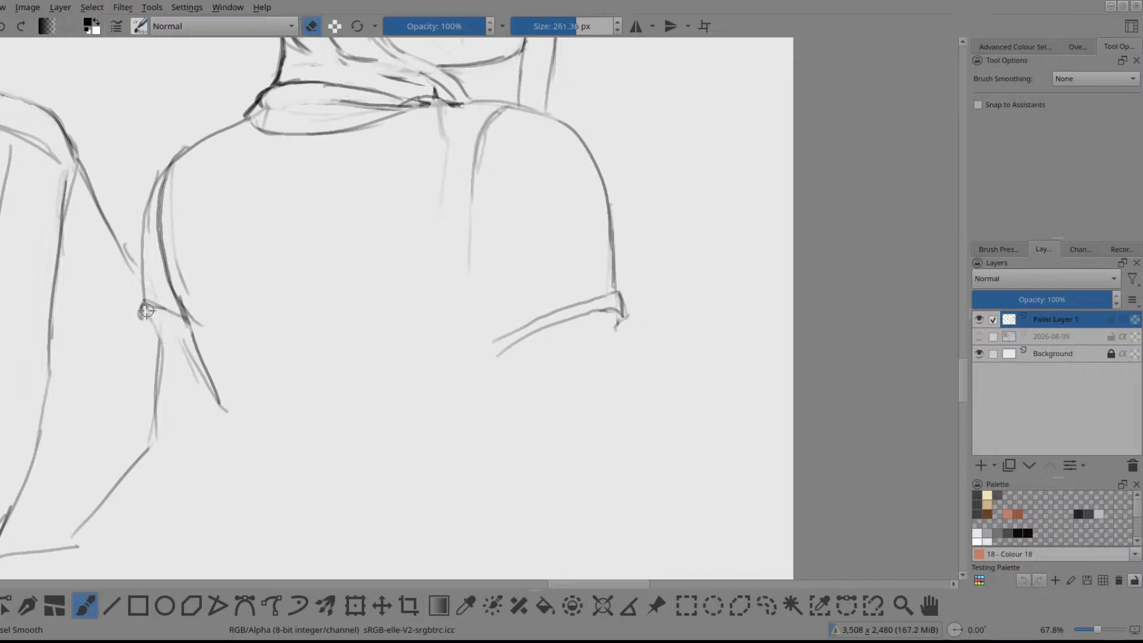
key("e")
left_click_drag(140, 305, 192, 320)
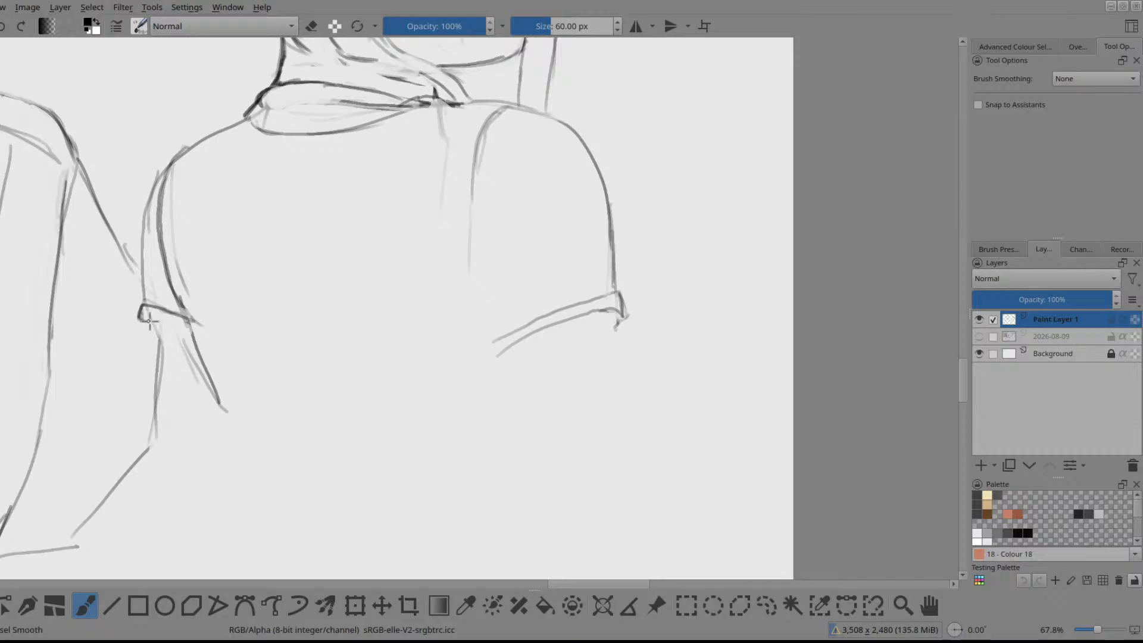
left_click_drag(146, 320, 197, 334)
Step: Add several curved fold lines across the second figure's near arm just below the sleeve cuff
key("e")
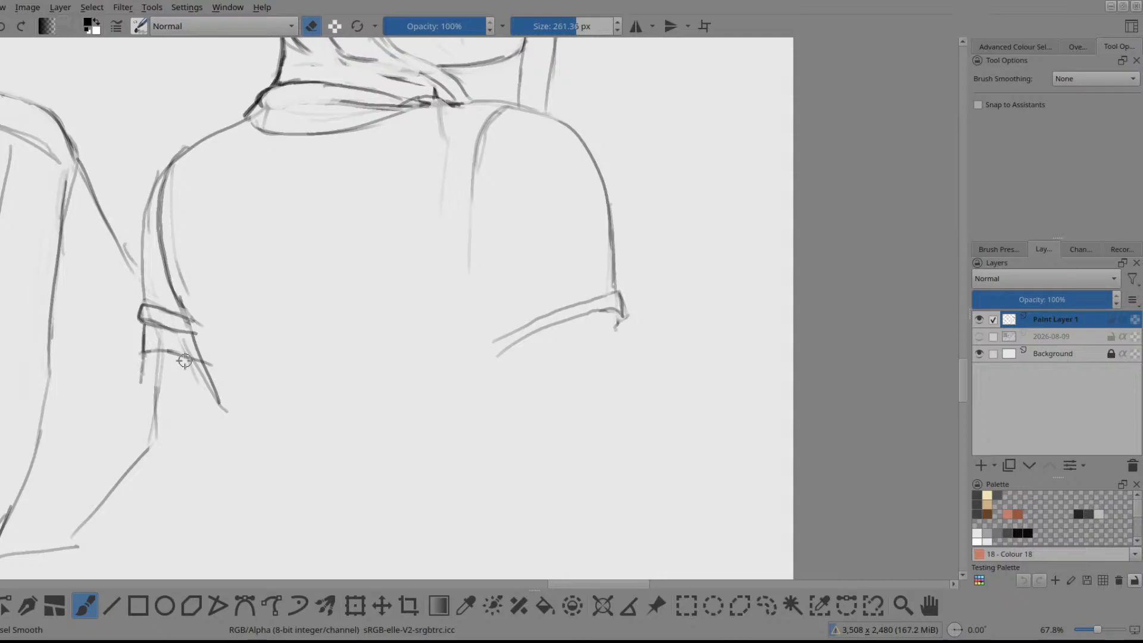
key("e")
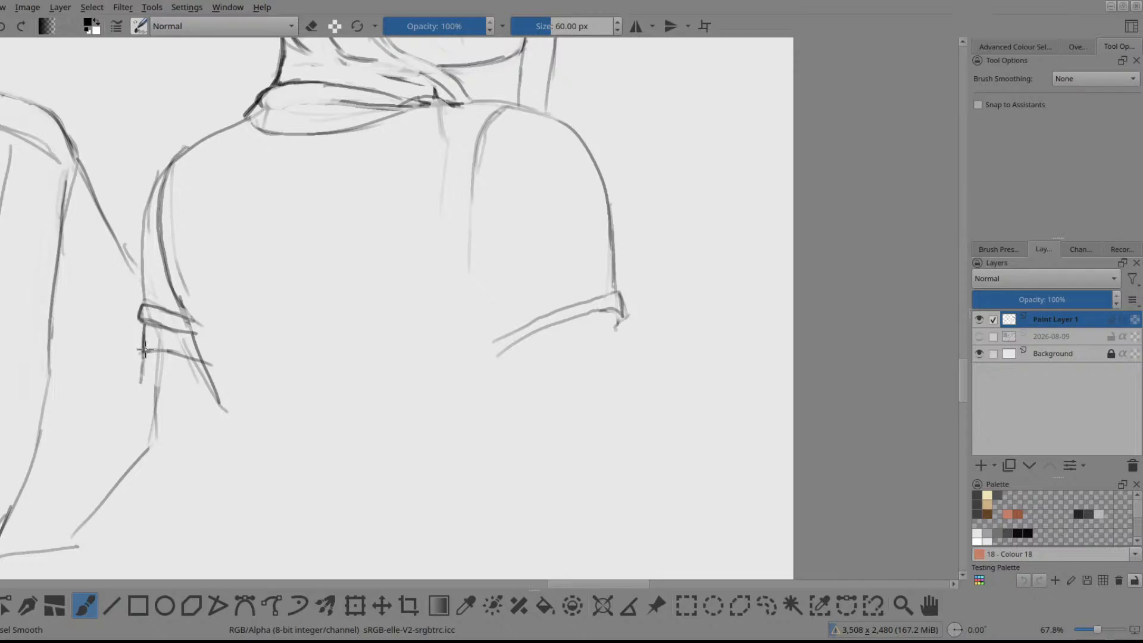
mouse_move(146, 339)
left_mouse_down()
mouse_move(203, 358)
mouse_move(143, 341)
left_mouse_up()
mouse_move(160, 357)
left_mouse_down()
mouse_move(213, 371)
mouse_move(211, 395)
left_mouse_up()
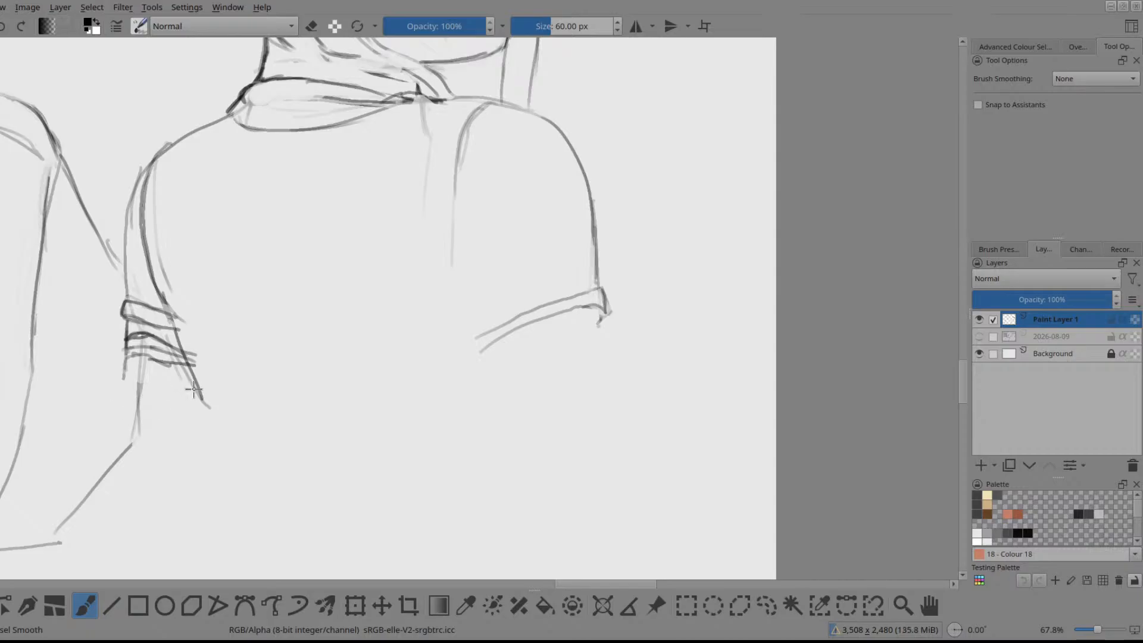
Step: Draw the upper contour of the second figure's forearm from the near elbow across her waist, undoing unwanted strokes
left_click_drag(112, 388, 137, 383)
key("ctrl+z")
mouse_move(115, 384)
left_mouse_down()
mouse_move(165, 386)
mouse_move(244, 364)
left_mouse_up()
key("ctrl+z")
mouse_move(105, 385)
left_mouse_down()
mouse_move(203, 388)
mouse_move(319, 357)
mouse_move(384, 371)
left_mouse_up()
key("ctrl+z")
mouse_move(179, 390)
left_mouse_down()
mouse_move(214, 389)
mouse_move(182, 388)
left_mouse_up()
left_click_drag(347, 365, 242, 383)
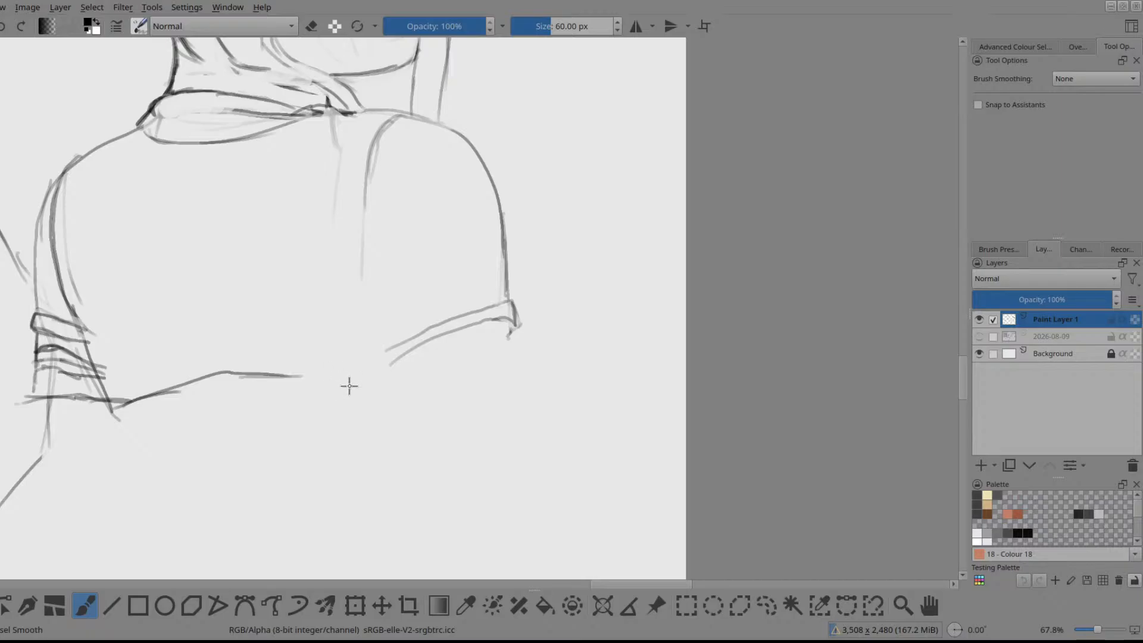
Step: Redraw the second figure's far sleeve cuff as a closed slanted band and add a short vertical sleeve edge above its inner corner
mouse_move(495, 337)
left_mouse_down()
mouse_move(504, 331)
mouse_move(510, 348)
mouse_move(451, 325)
left_mouse_up()
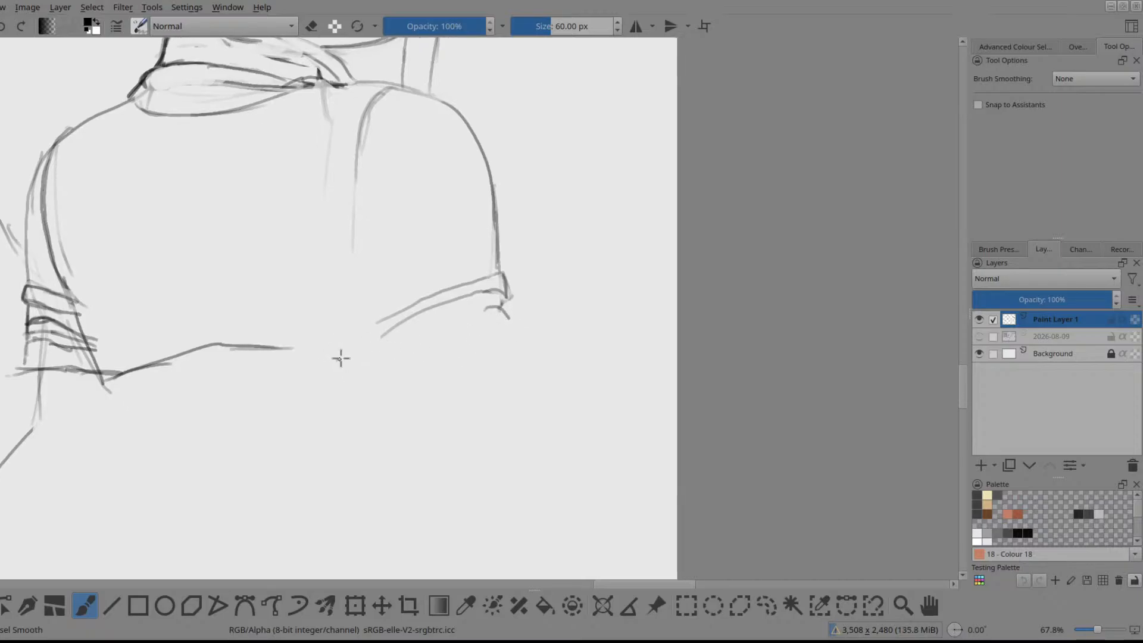
left_click_drag(337, 360, 454, 309)
key("ctrl+z")
left_click_drag(382, 296, 503, 271)
key("ctrl+z")
left_click_drag(369, 304, 502, 269)
mouse_move(370, 309)
left_mouse_down()
mouse_move(388, 323)
mouse_move(370, 328)
mouse_move(469, 291)
left_mouse_up()
key("e")
left_click_drag(381, 317, 493, 280)
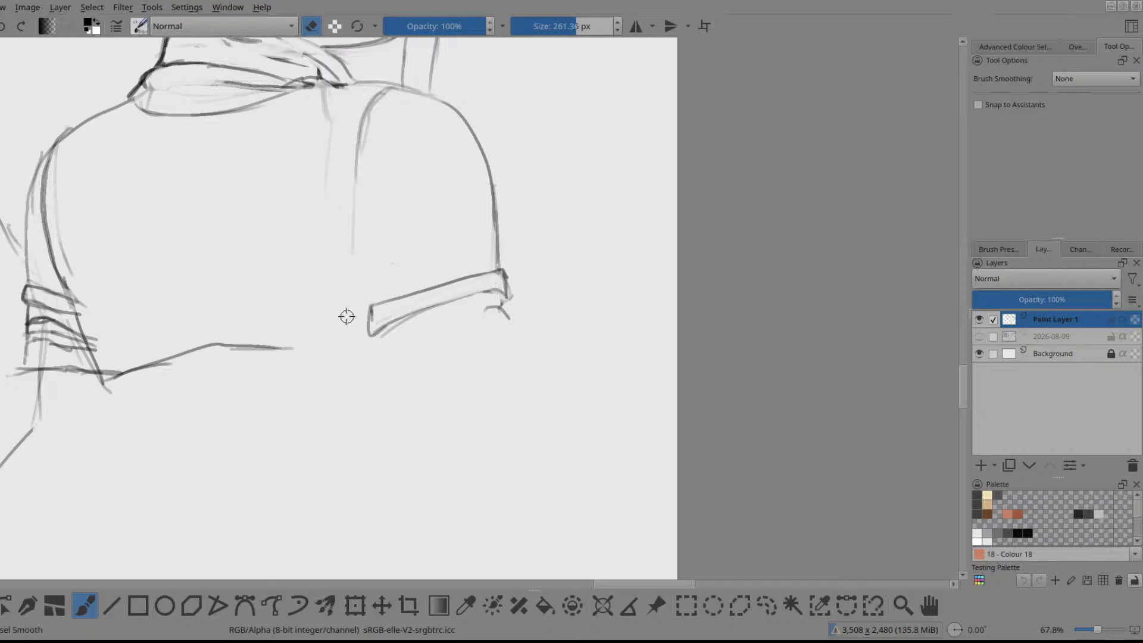
key("e")
left_click_drag(367, 263, 369, 308)
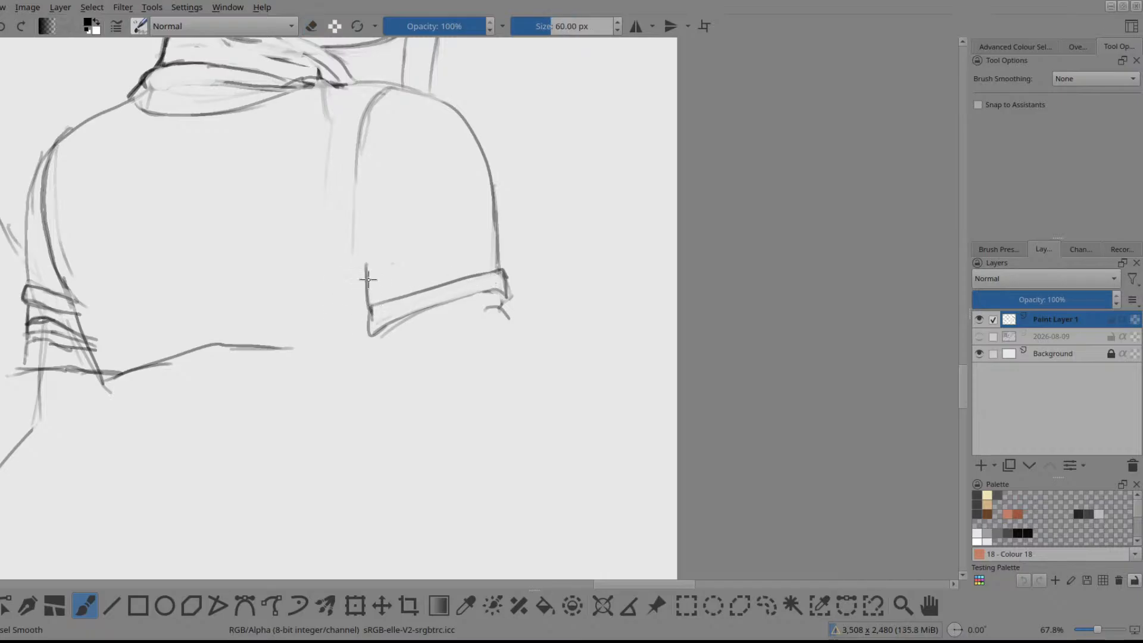
Step: Sketch the second figure's near elbow with short angled lines and start the forearm's lower contour, showing the canvas overview
key("e")
scroll(370, 357, "down", 3)
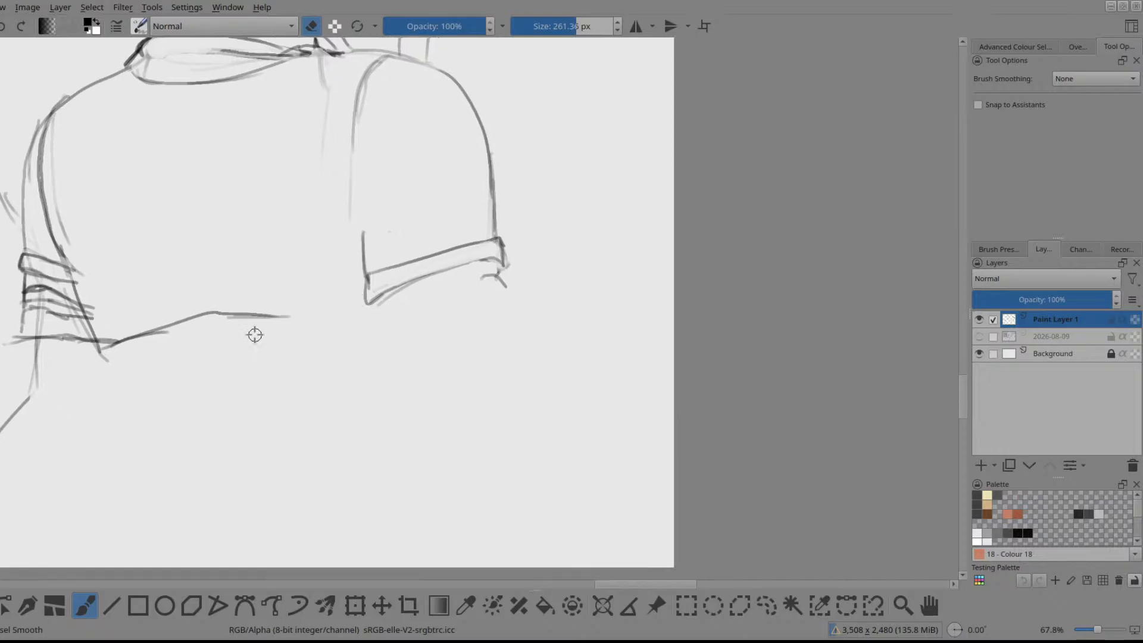
key("e")
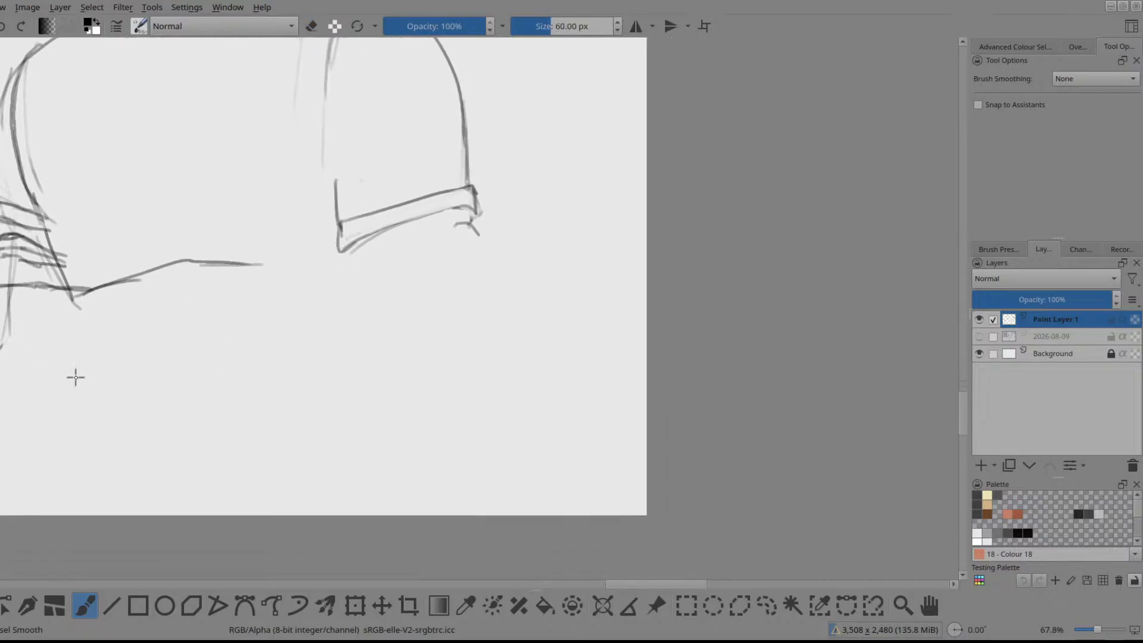
scroll(35, 310, "left", 2)
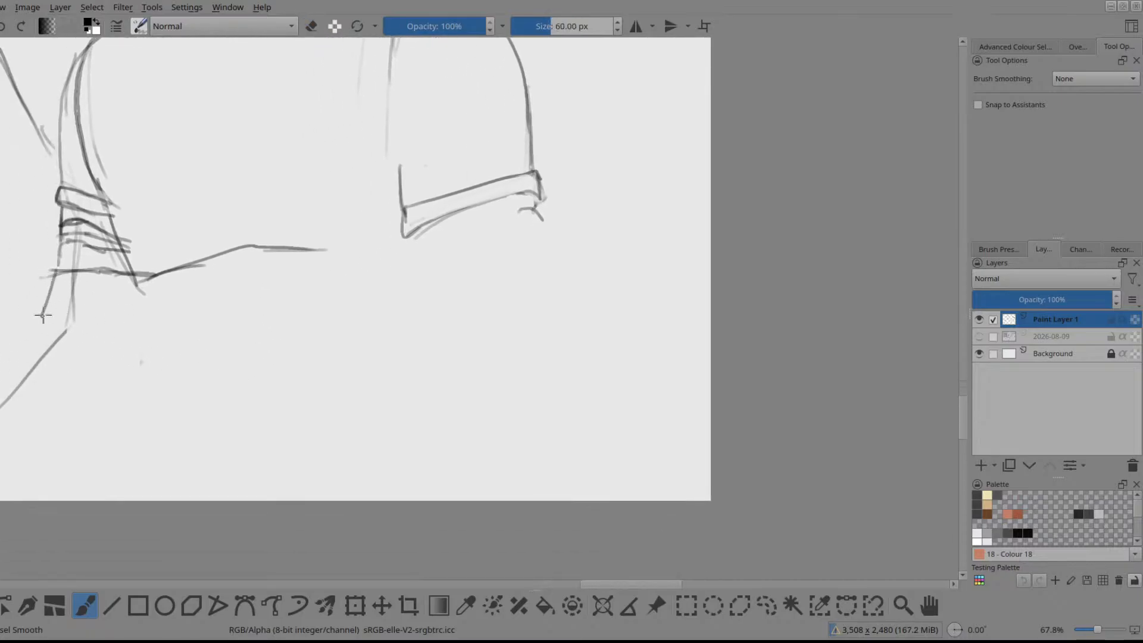
left_click_drag(55, 269, 20, 302)
left_click(1089, 45)
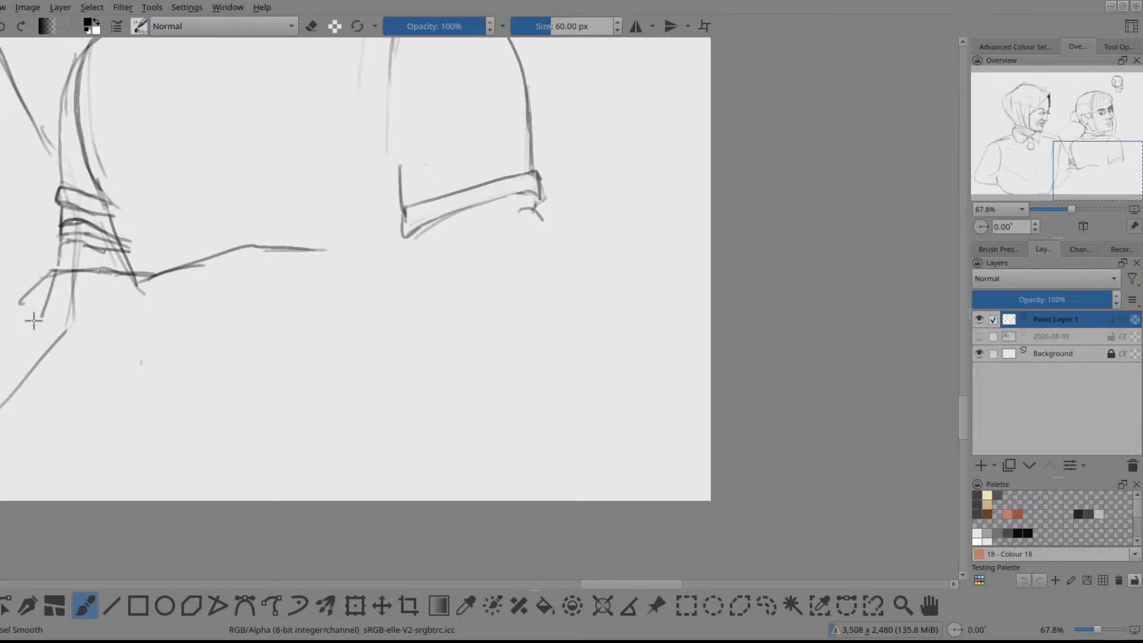
left_click_drag(31, 292, 11, 344)
mouse_move(27, 299)
left_mouse_down()
mouse_move(18, 336)
mouse_move(116, 336)
mouse_move(99, 335)
mouse_move(195, 315)
left_mouse_up()
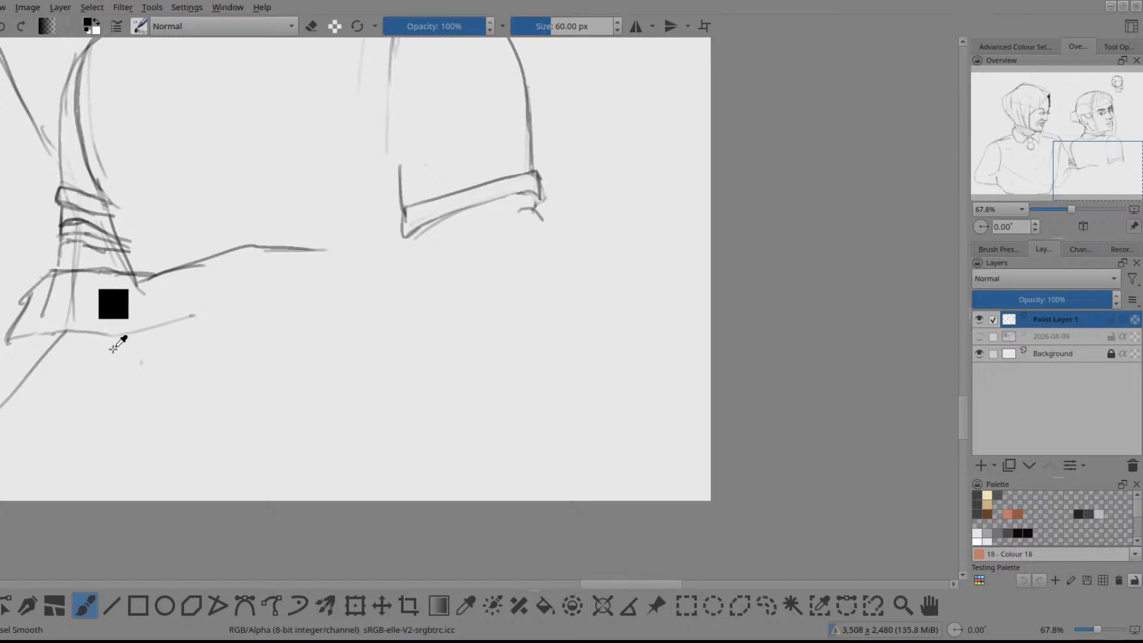
Step: Redraw the lower contour of the second figure's forearm as a long wavy line and erase the stray overlap at its bend
key("ctrl+z")
key("ctrl+z")
mouse_move(102, 338)
left_mouse_down()
mouse_move(169, 341)
mouse_move(320, 292)
left_mouse_up()
key("ctrl+z")
left_click_drag(211, 340, 321, 291)
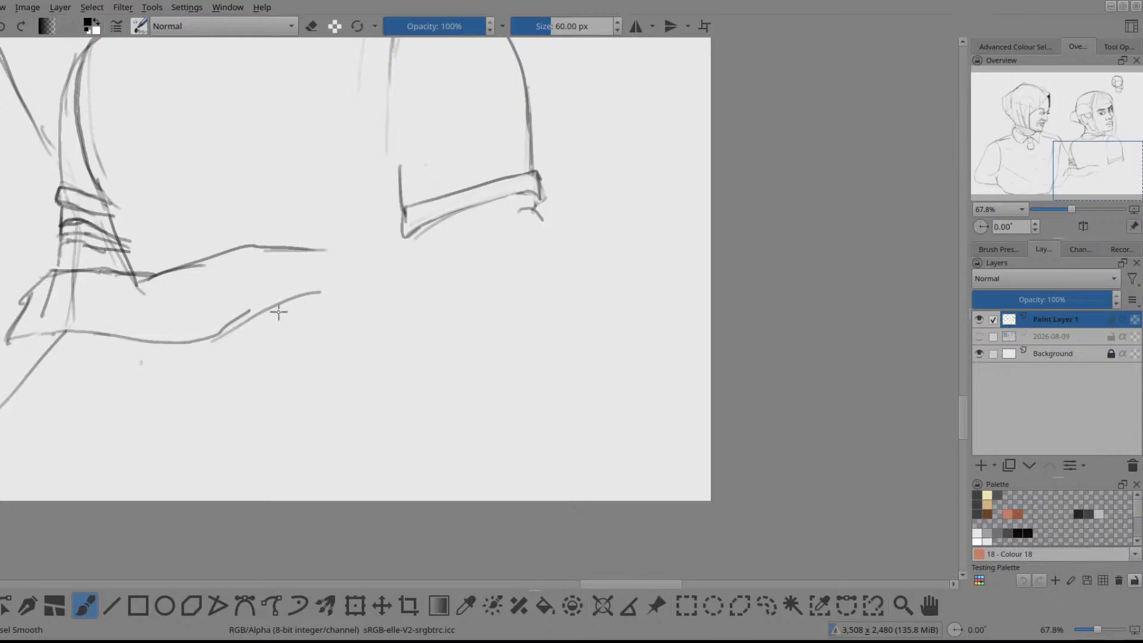
mouse_move(244, 319)
left_mouse_down()
mouse_move(276, 293)
mouse_move(374, 290)
left_mouse_up()
key("e")
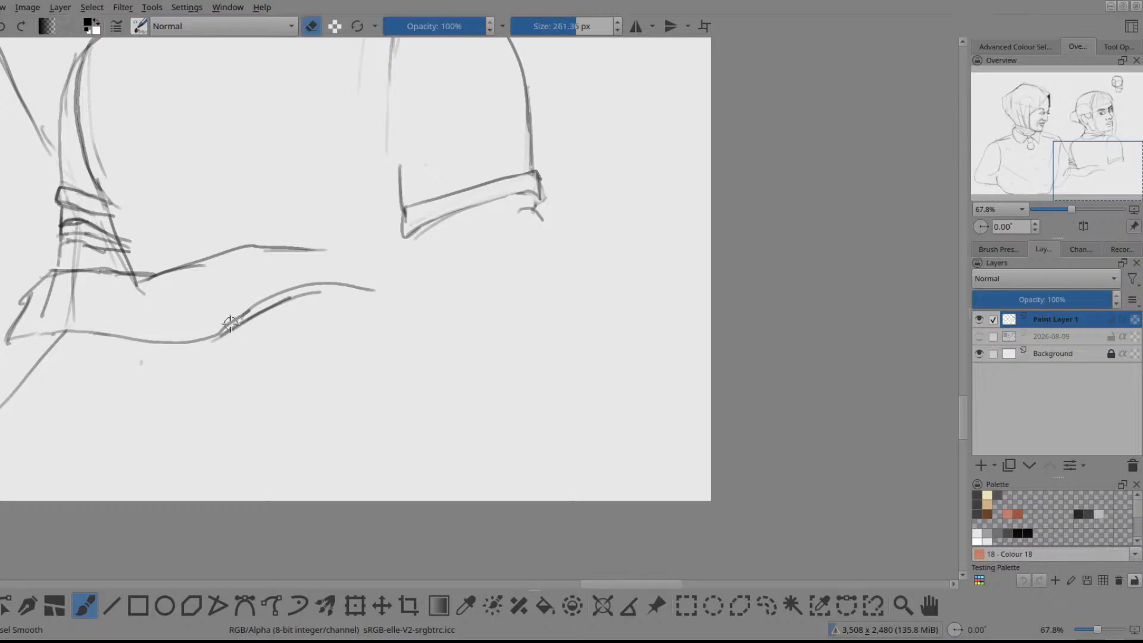
mouse_move(225, 323)
left_mouse_down()
mouse_move(298, 276)
mouse_move(224, 323)
mouse_move(290, 298)
mouse_move(242, 316)
left_mouse_up()
key("e")
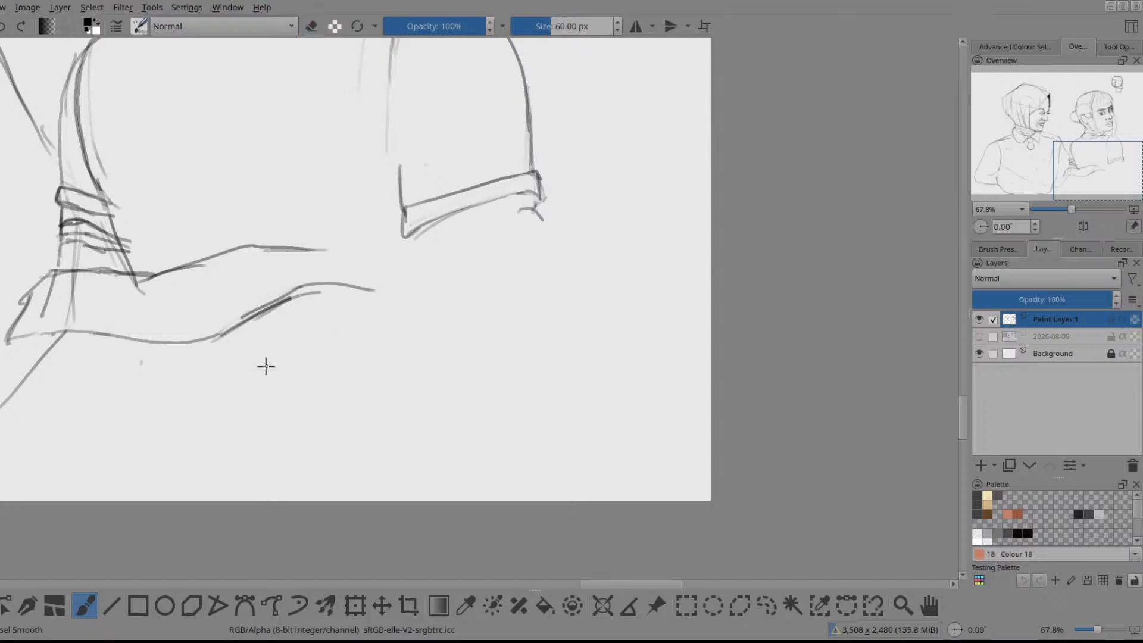
Step: Redraw the lower edge of the second figure's far sleeve cuff as a straighter line and refine its two ends
mouse_move(533, 212)
left_mouse_down()
mouse_move(547, 220)
mouse_move(542, 234)
left_mouse_up()
left_click_drag(417, 233, 527, 179)
key("ctrl+z")
key("e")
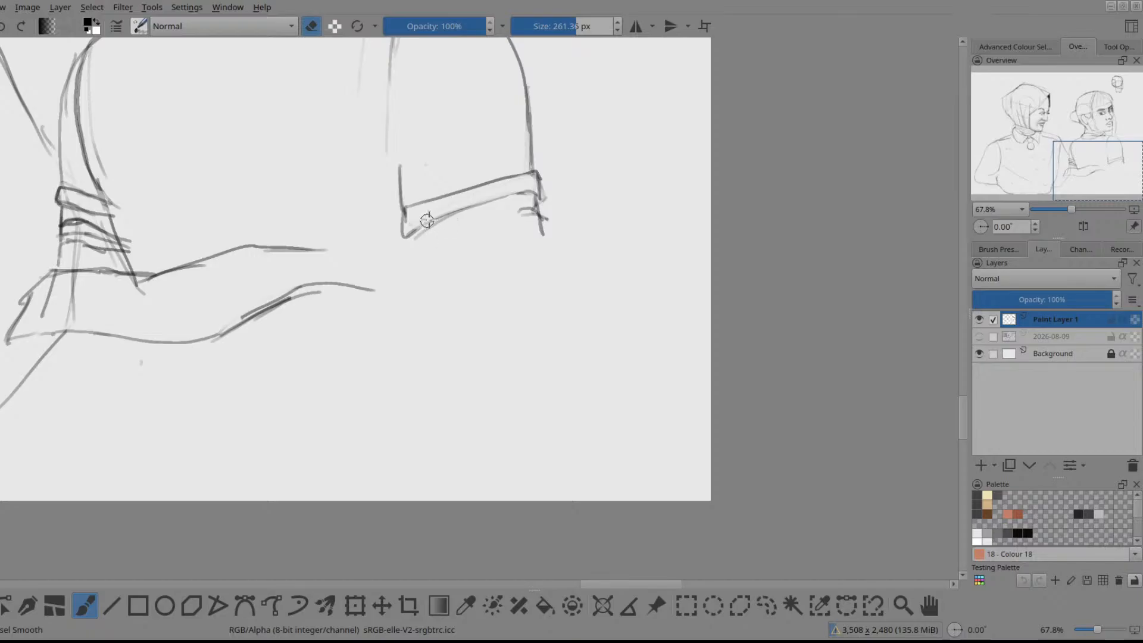
key("e")
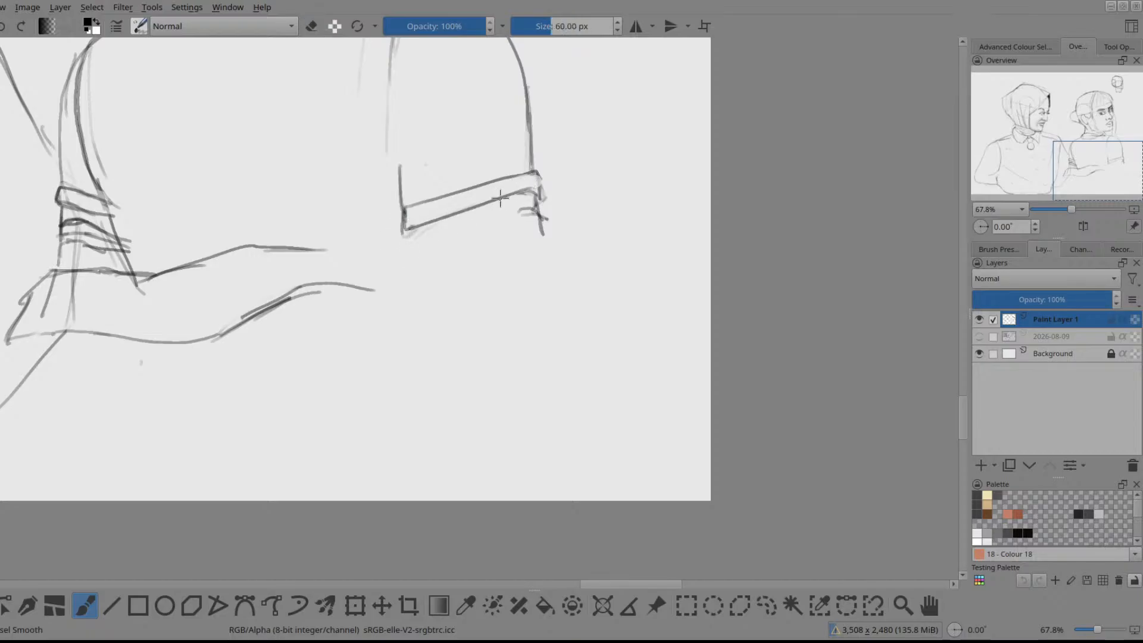
left_click_drag(403, 232, 518, 199)
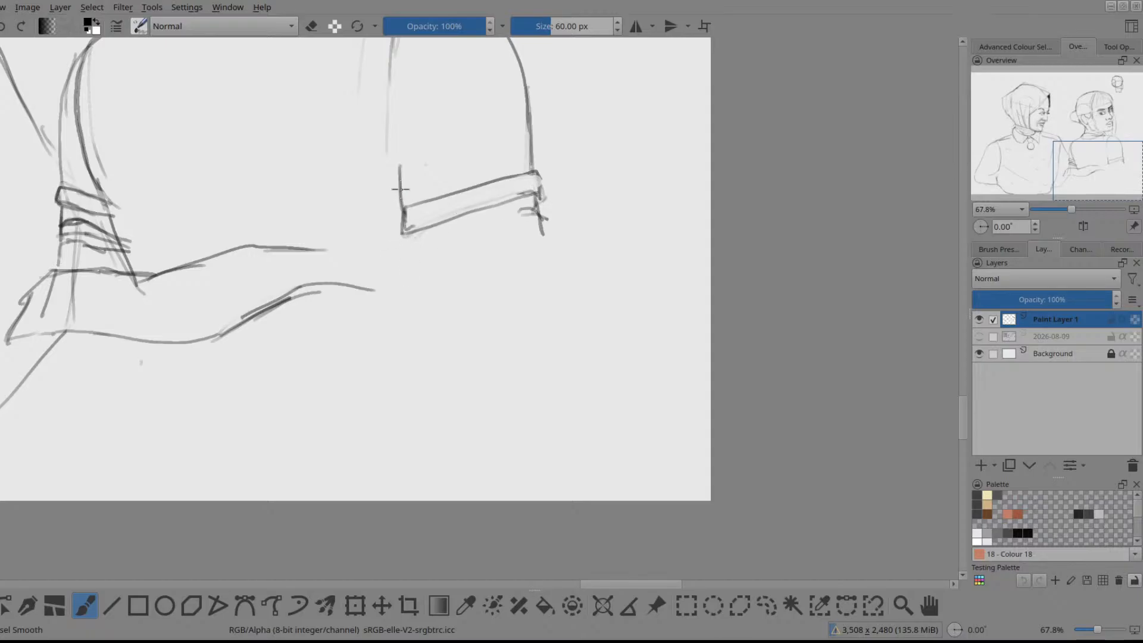
key("e")
mouse_move(405, 207)
left_mouse_down()
mouse_move(406, 229)
mouse_move(426, 201)
mouse_move(407, 255)
left_mouse_up()
key("e")
key("ctrl+z")
left_click_drag(550, 207, 545, 220)
left_click_drag(444, 276, 425, 346)
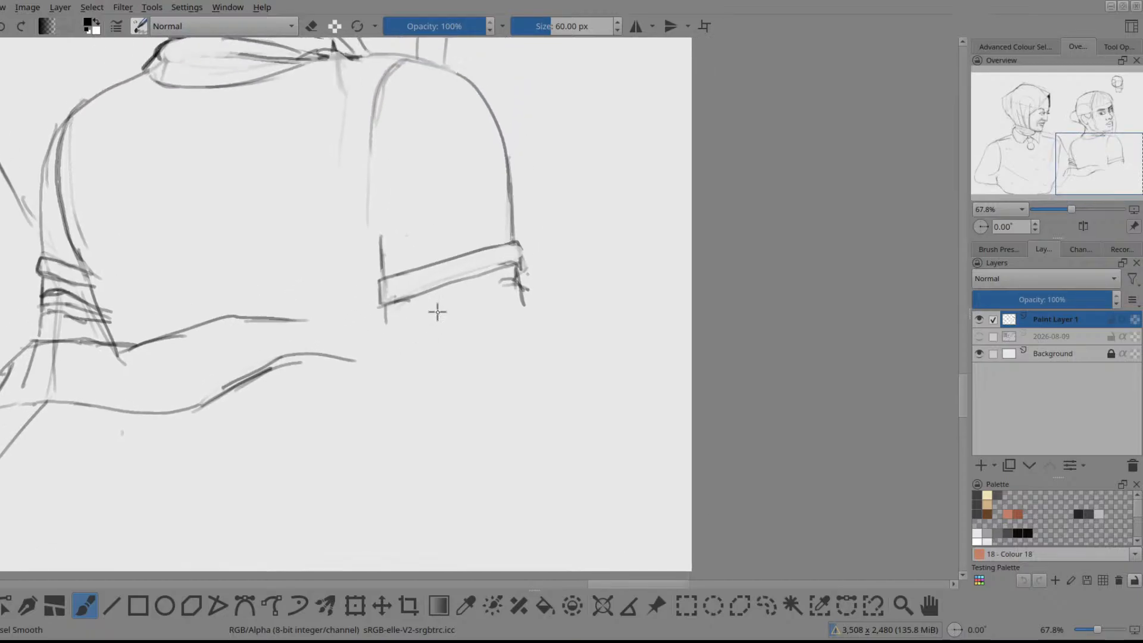
Step: Select the second figure's far sleeve cuff with a freehand outline, move it higher up the arm and deselect it
key("l")
mouse_move(402, 273)
left_mouse_down()
mouse_move(374, 322)
mouse_move(486, 318)
mouse_move(545, 267)
mouse_move(446, 235)
left_mouse_up()
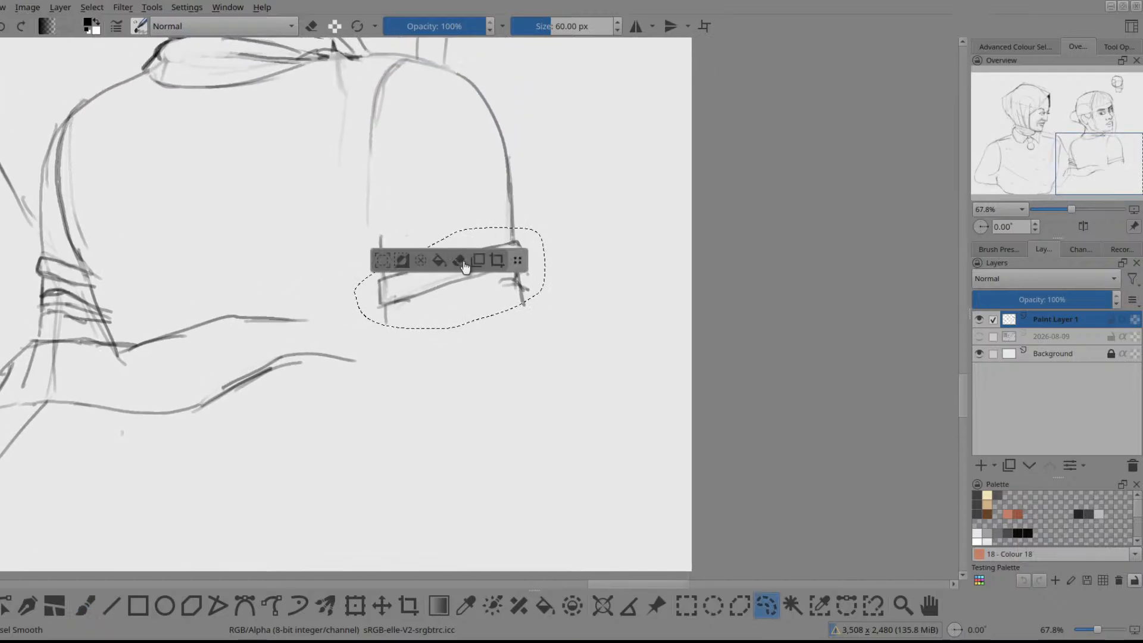
key("t")
left_click_drag(454, 312, 458, 299)
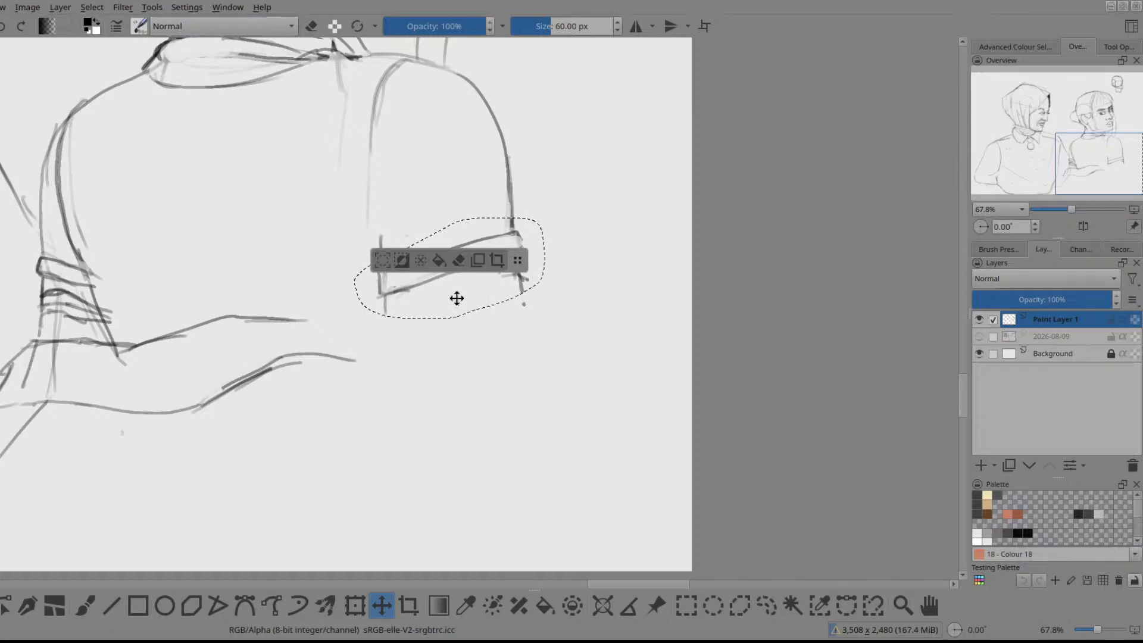
mouse_move(519, 262)
left_mouse_down()
mouse_move(644, 308)
mouse_move(719, 288)
left_mouse_up()
left_click_drag(442, 280, 446, 269)
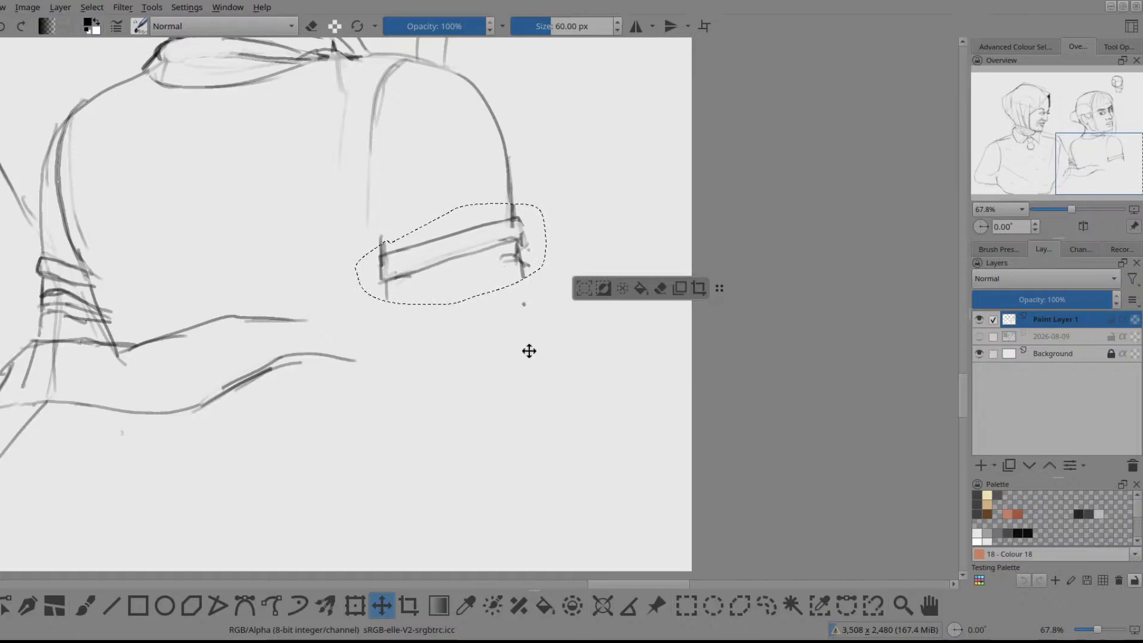
key("ctrl+shift+a")
key("b")
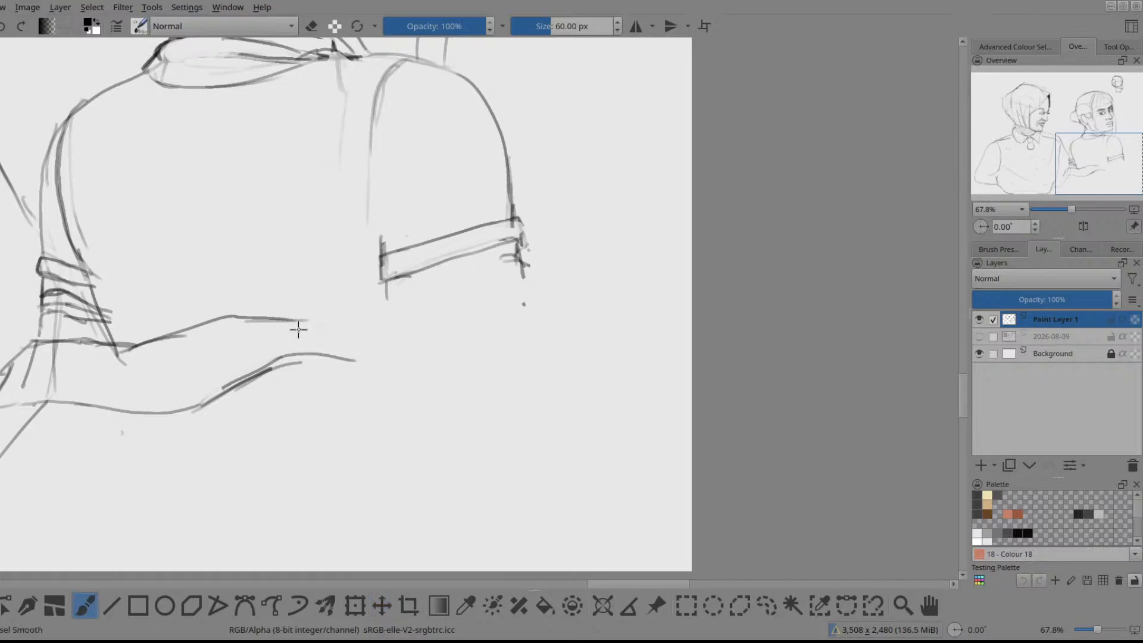
Step: Extend both forearm contours to the far side, close them with a vertical edge and add fold lines below the far cuff's outer corner
mouse_move(298, 329)
left_mouse_down()
mouse_move(521, 272)
mouse_move(543, 381)
mouse_move(469, 391)
left_mouse_up()
mouse_move(441, 386)
left_mouse_down()
mouse_move(311, 353)
mouse_move(235, 386)
left_mouse_up()
left_click_drag(558, 321, 513, 351)
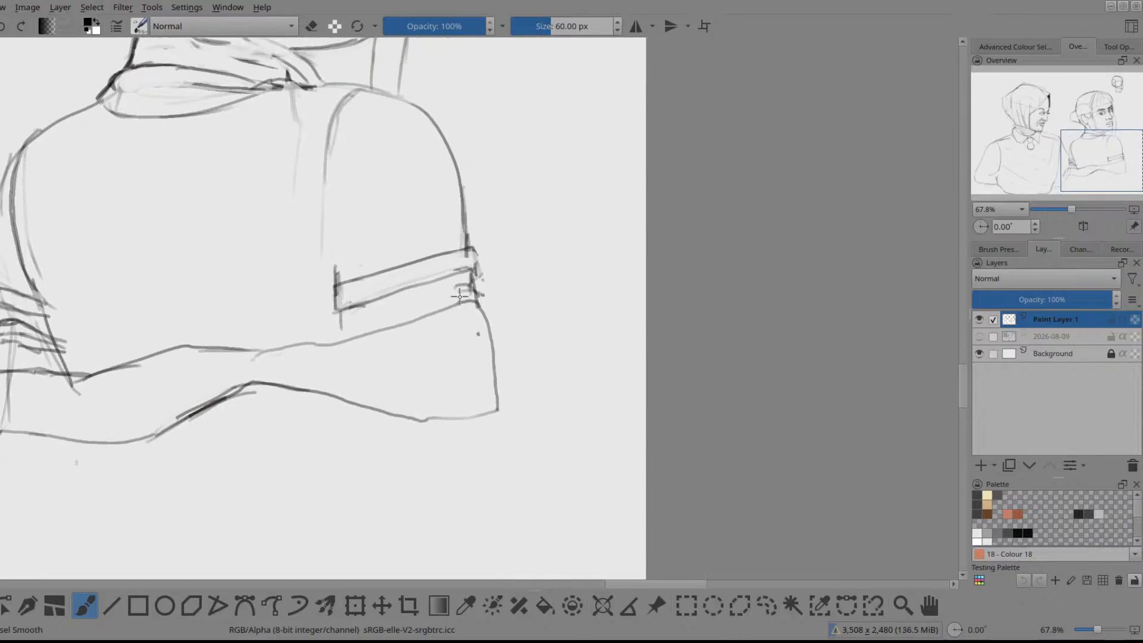
key("e")
key("e")
mouse_move(476, 297)
left_mouse_down()
mouse_move(493, 346)
mouse_move(496, 310)
mouse_move(461, 288)
mouse_move(495, 313)
left_mouse_up()
Step: Draw a curved, tapering shape with an inner contour extending outward from the far end of the second figure's forearm, redoing its outer curve
mouse_move(517, 351)
left_mouse_down()
mouse_move(518, 327)
mouse_move(535, 323)
mouse_move(531, 345)
mouse_move(590, 459)
left_mouse_up()
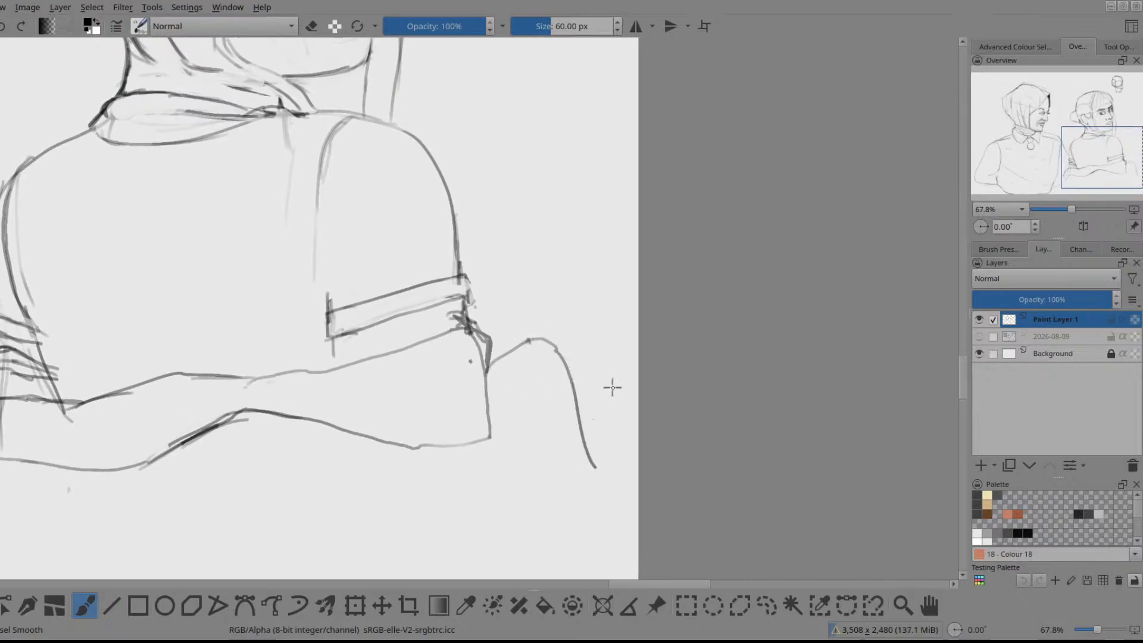
key("ctrl+z")
mouse_move(528, 341)
left_mouse_down()
mouse_move(570, 351)
mouse_move(608, 461)
left_mouse_up()
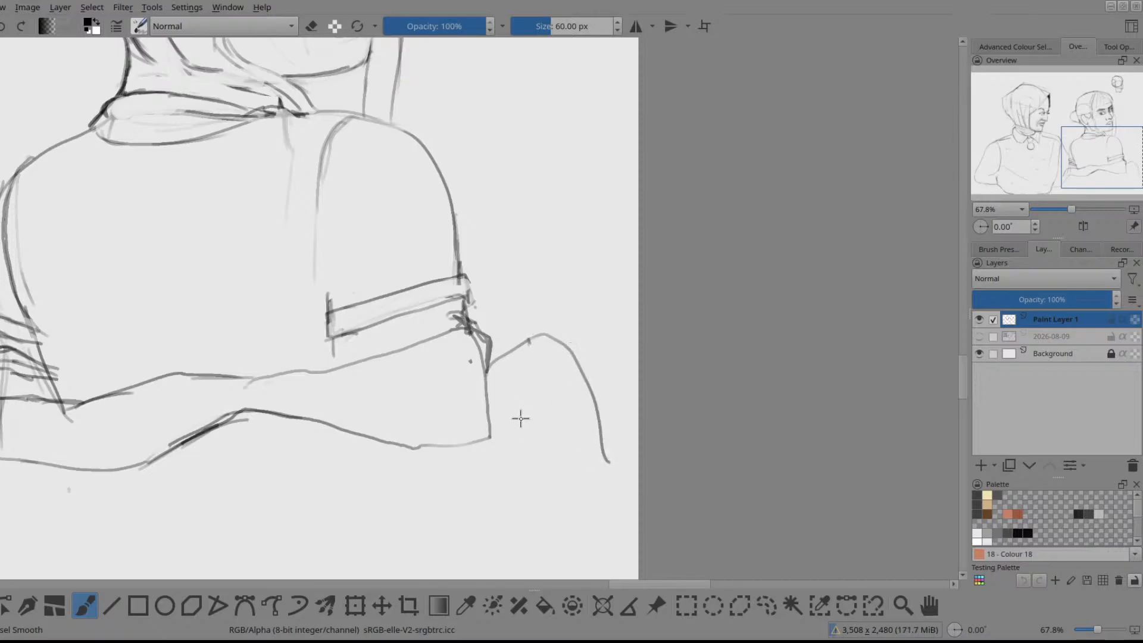
mouse_move(490, 387)
left_mouse_down()
mouse_move(584, 414)
mouse_move(623, 458)
mouse_move(498, 436)
left_mouse_up()
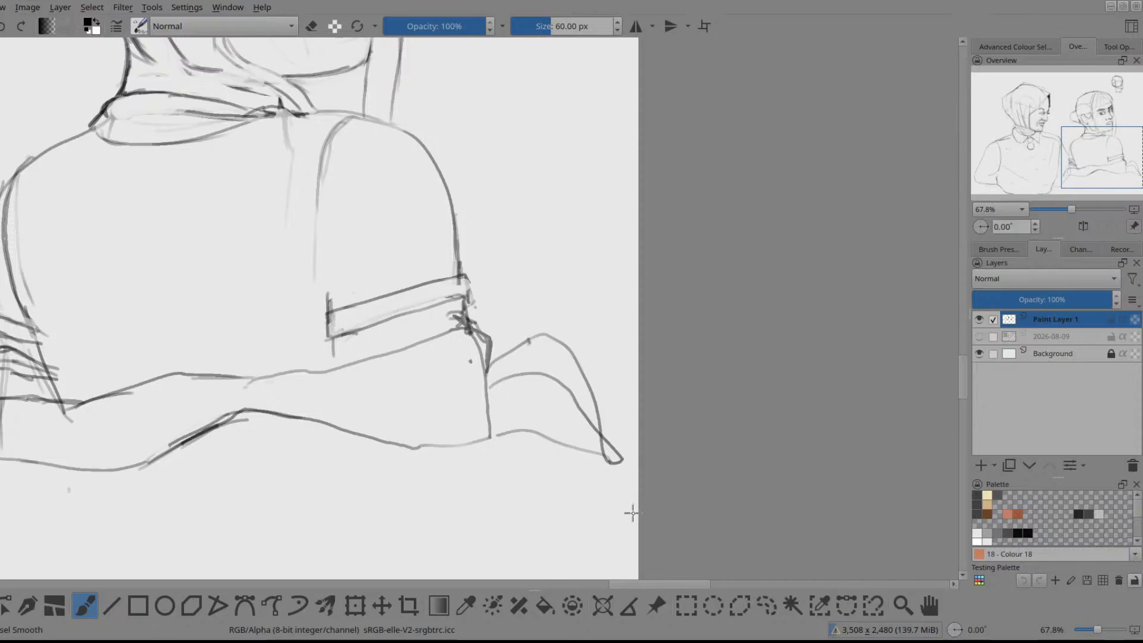
Step: Lighten the pointed tip of the shape beyond the forearm and clean up the doubled line on the forearm's lower contour
left_click_drag(631, 512, 698, 495)
key("e")
mouse_move(669, 418)
left_mouse_down()
mouse_move(672, 449)
mouse_move(691, 417)
mouse_move(677, 450)
mouse_move(681, 423)
mouse_move(669, 453)
mouse_move(644, 465)
left_mouse_up()
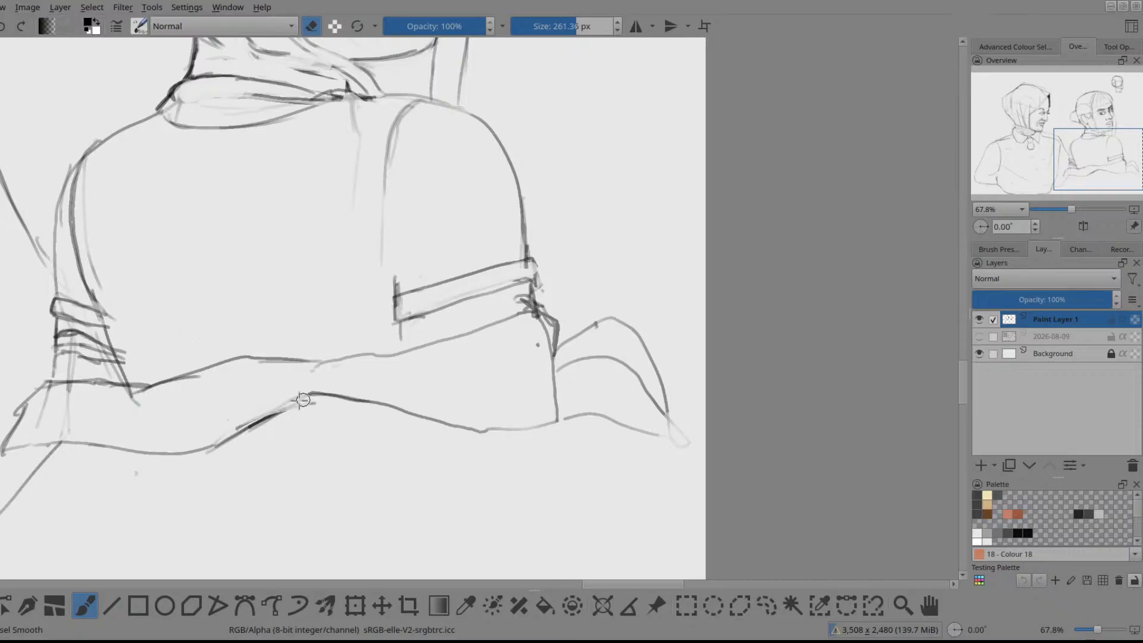
mouse_move(303, 400)
left_mouse_down()
mouse_move(211, 447)
mouse_move(308, 405)
mouse_move(271, 422)
left_mouse_up()
key("e")
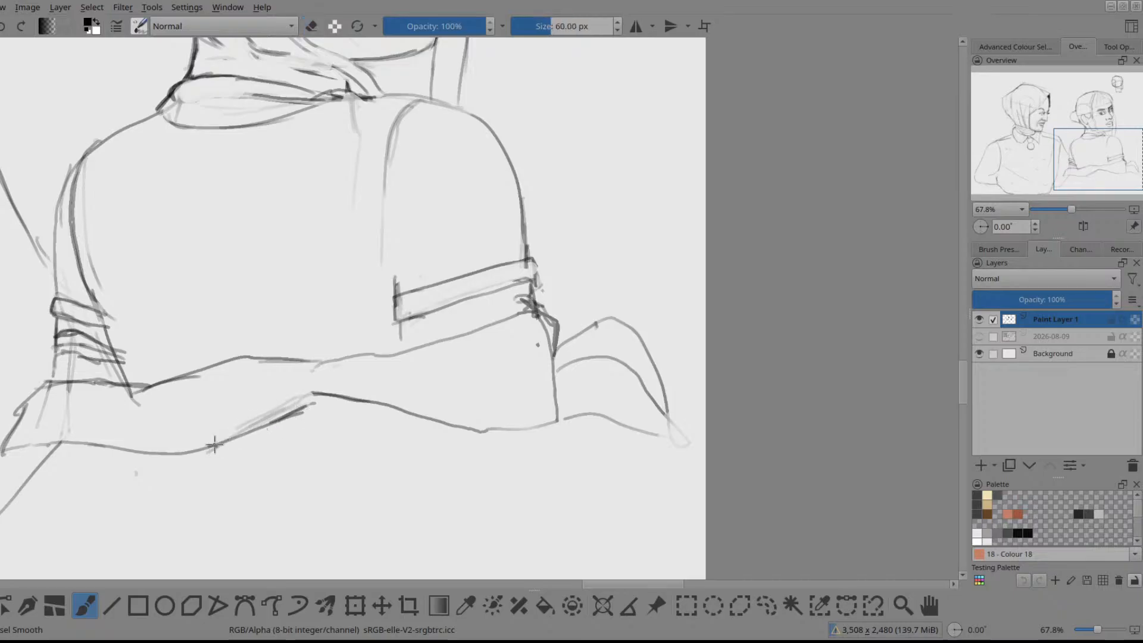
Step: Redraw the second figure's lower forearm contour as a smoother, darker curve, erasing the old line along its middle
mouse_move(214, 444)
left_mouse_down()
mouse_move(333, 395)
mouse_move(412, 415)
left_mouse_up()
key("e")
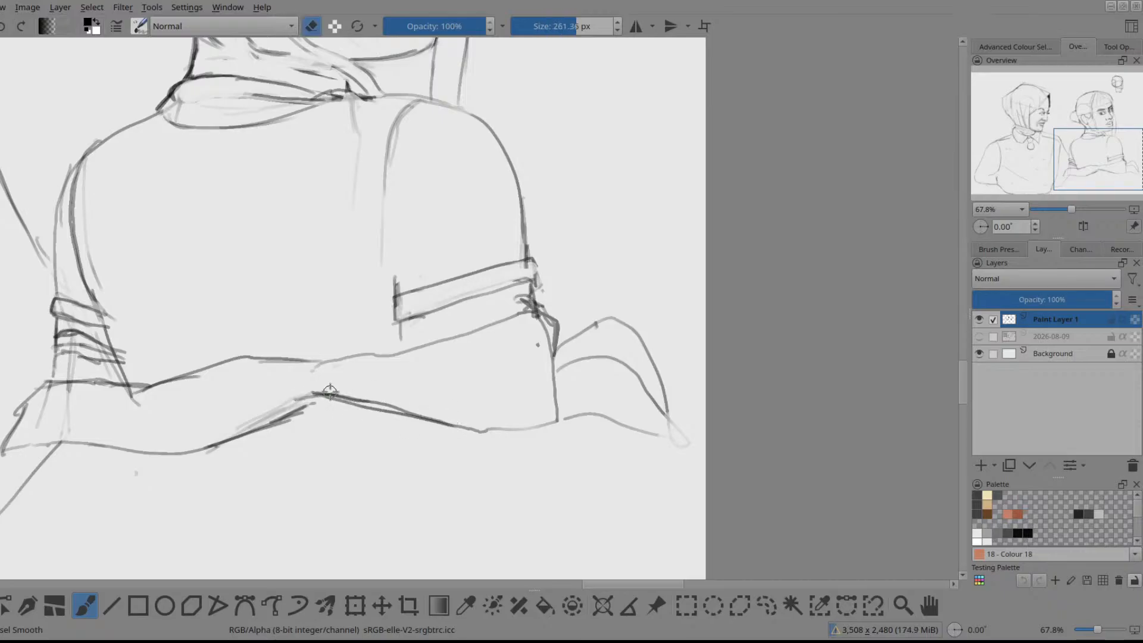
left_click_drag(326, 395, 409, 403)
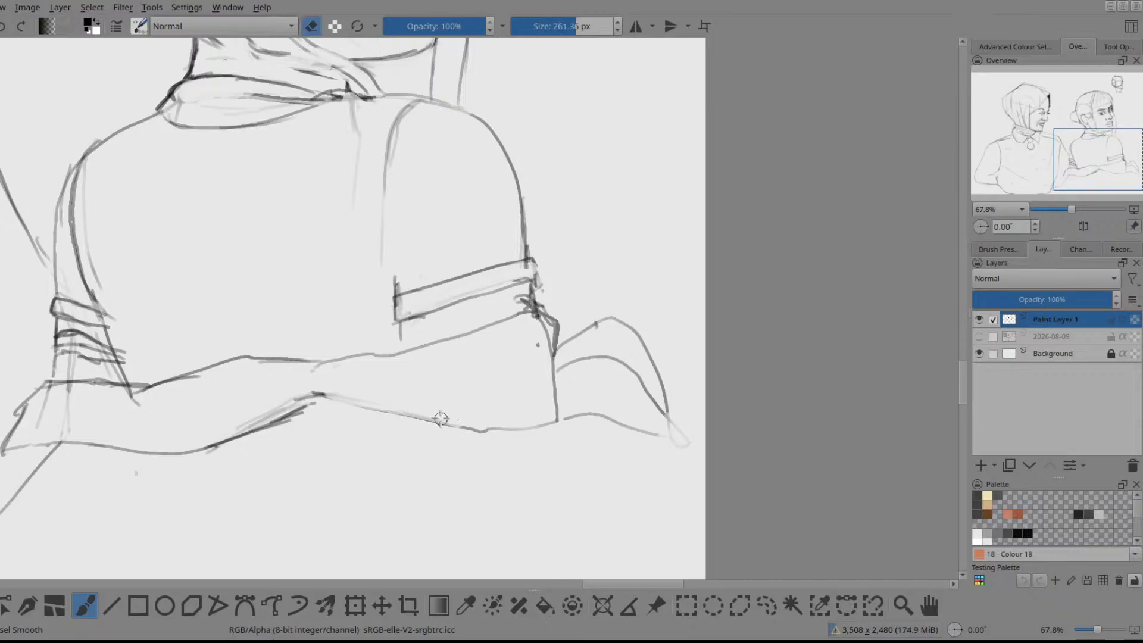
scroll(403, 431, "right", 2)
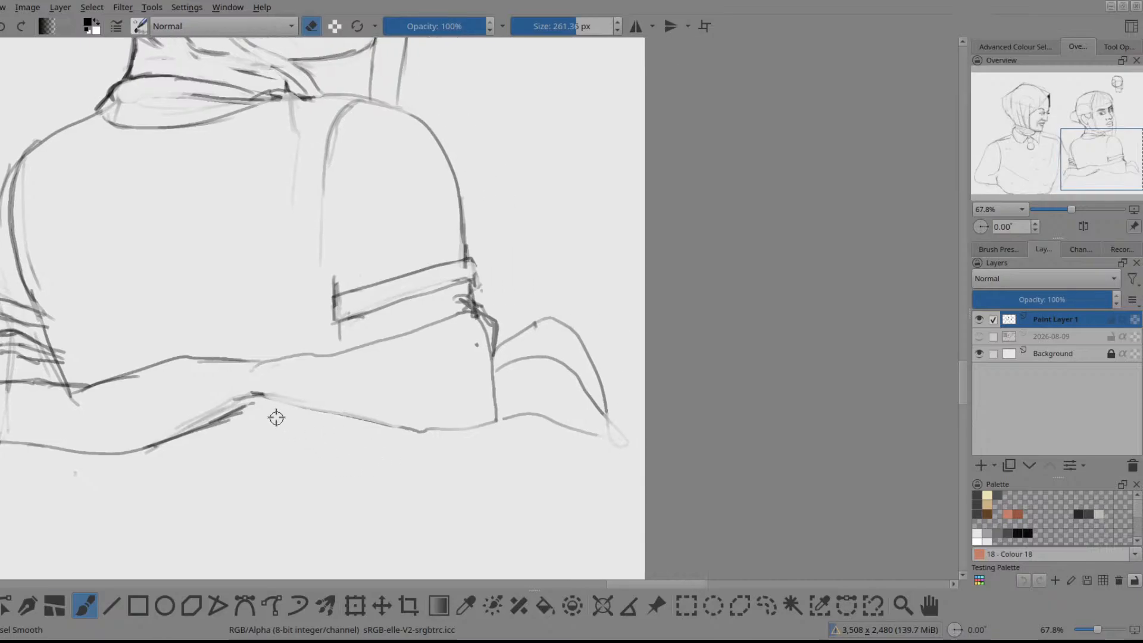
key("e")
mouse_move(231, 412)
left_mouse_down()
mouse_move(320, 407)
mouse_move(446, 428)
left_mouse_up()
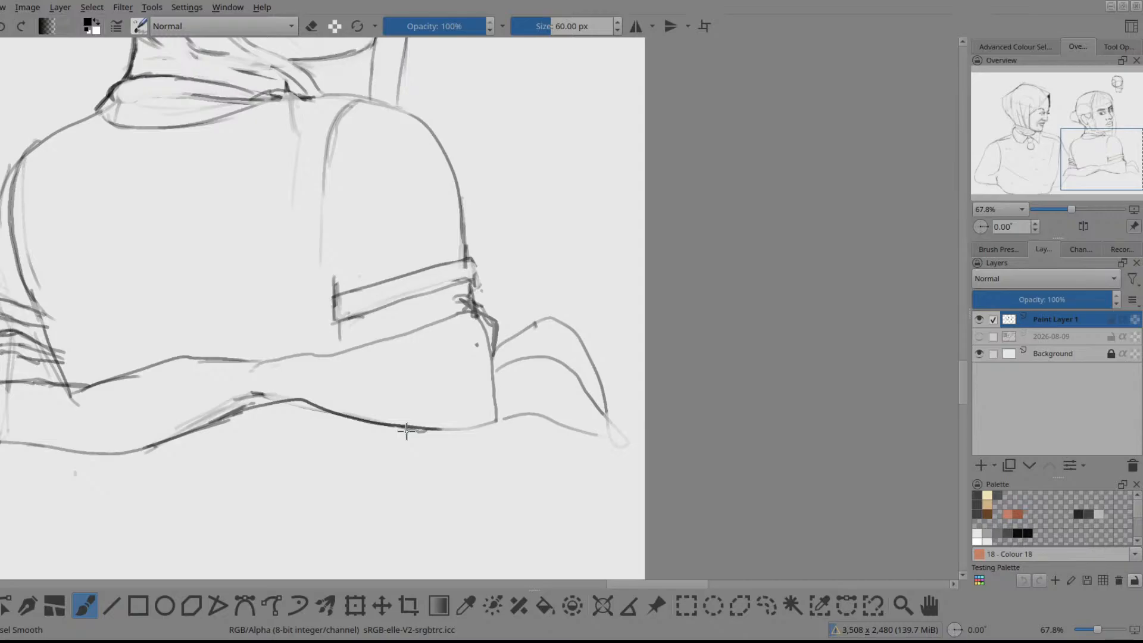
key("e")
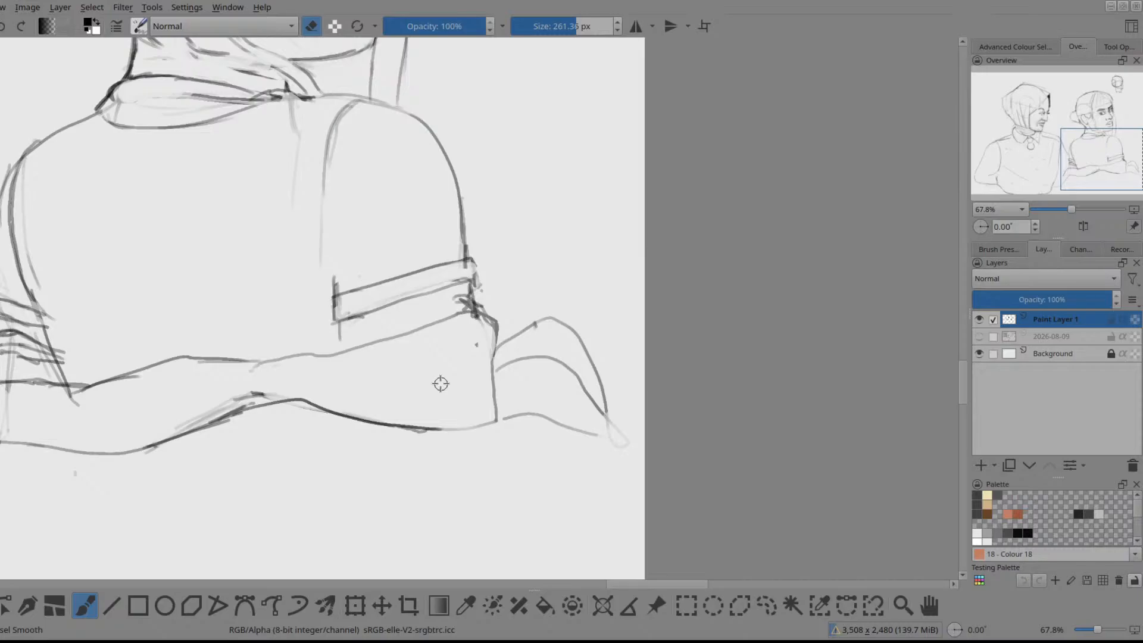
Step: Sketch a lower upper-contour for the second figure's near forearm end, slant it down past the old tip and lighten the previous contour
left_click_drag(378, 385, 466, 349)
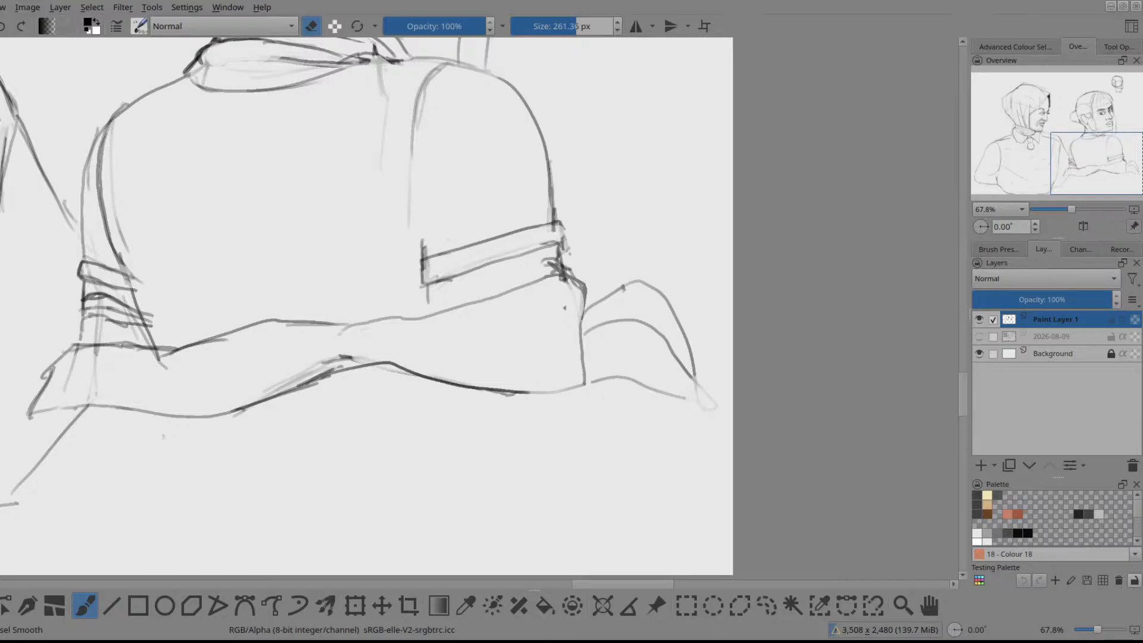
left_click_drag(574, 408, 573, 319)
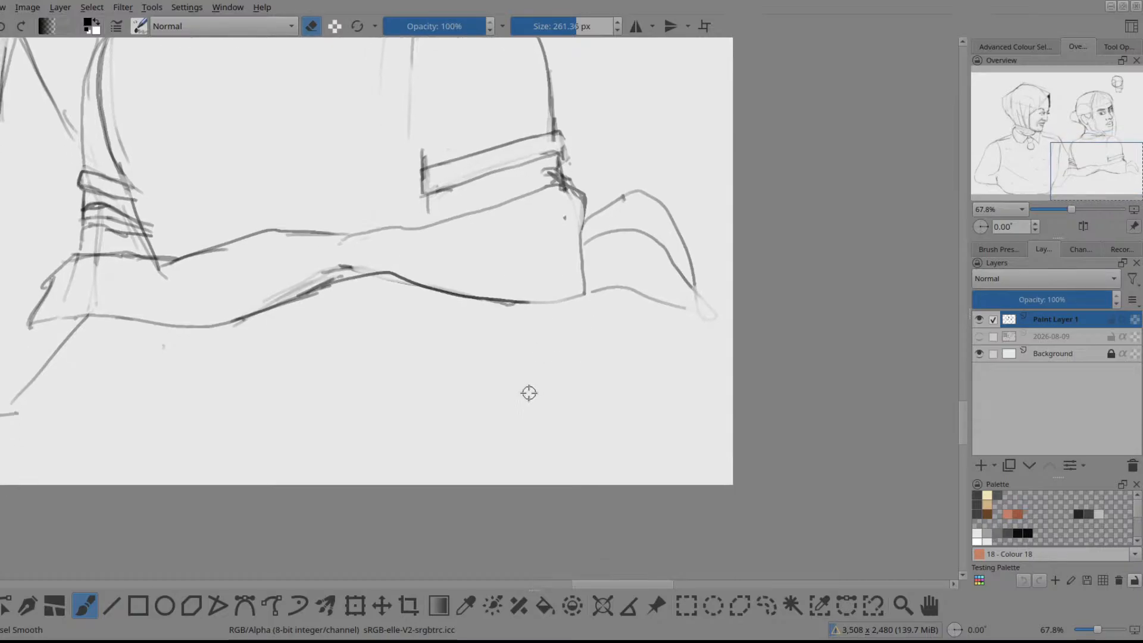
left_click_drag(528, 393, 514, 403)
left_click_drag(318, 448, 385, 437)
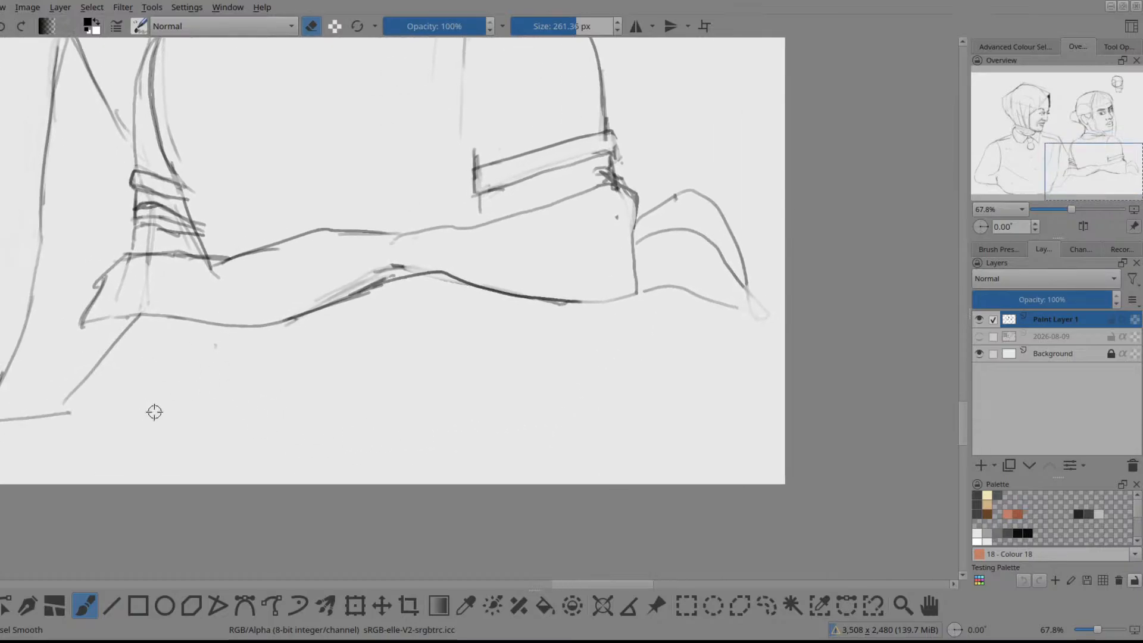
key("e")
left_click_drag(101, 352, 153, 364)
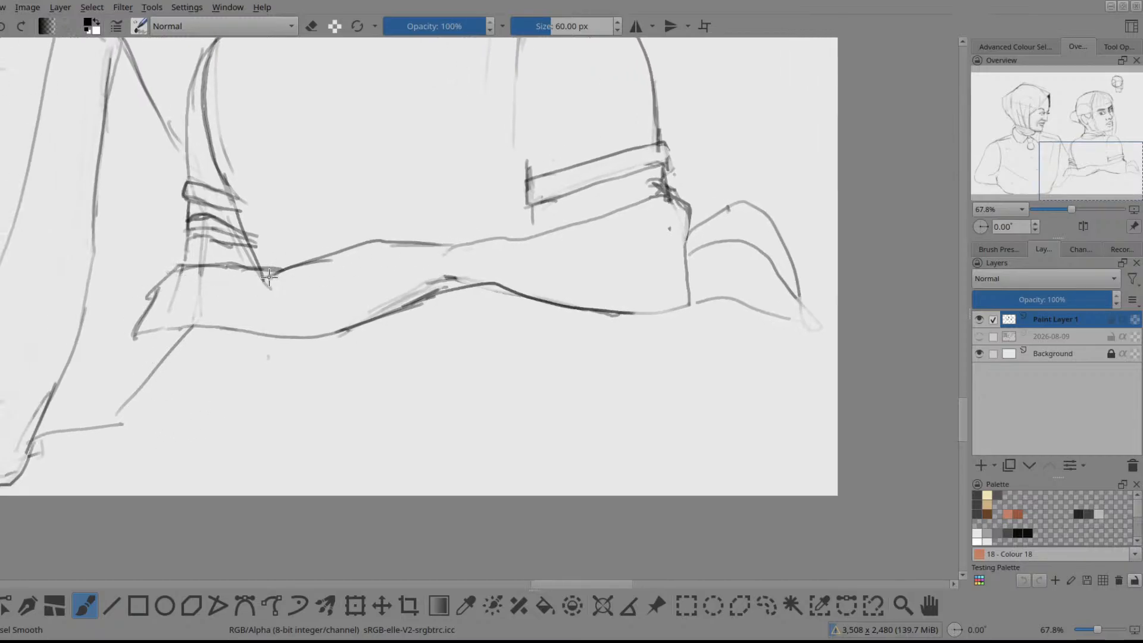
mouse_move(298, 267)
left_mouse_down()
mouse_move(249, 284)
mouse_move(169, 287)
mouse_move(107, 368)
left_mouse_up()
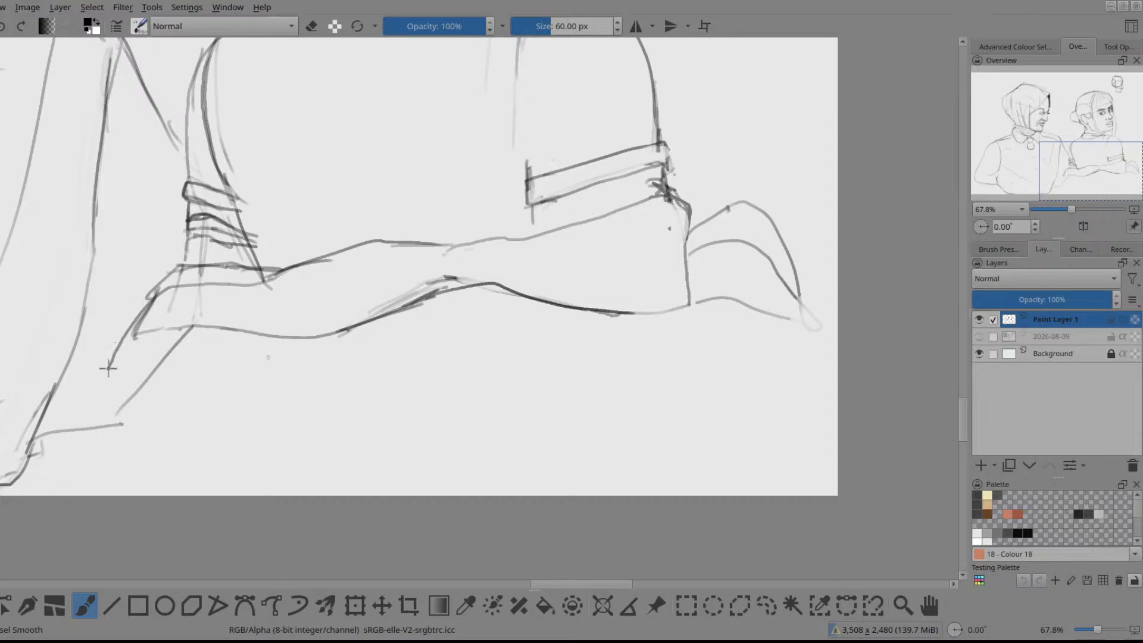
key("e")
left_click_drag(283, 268, 169, 270)
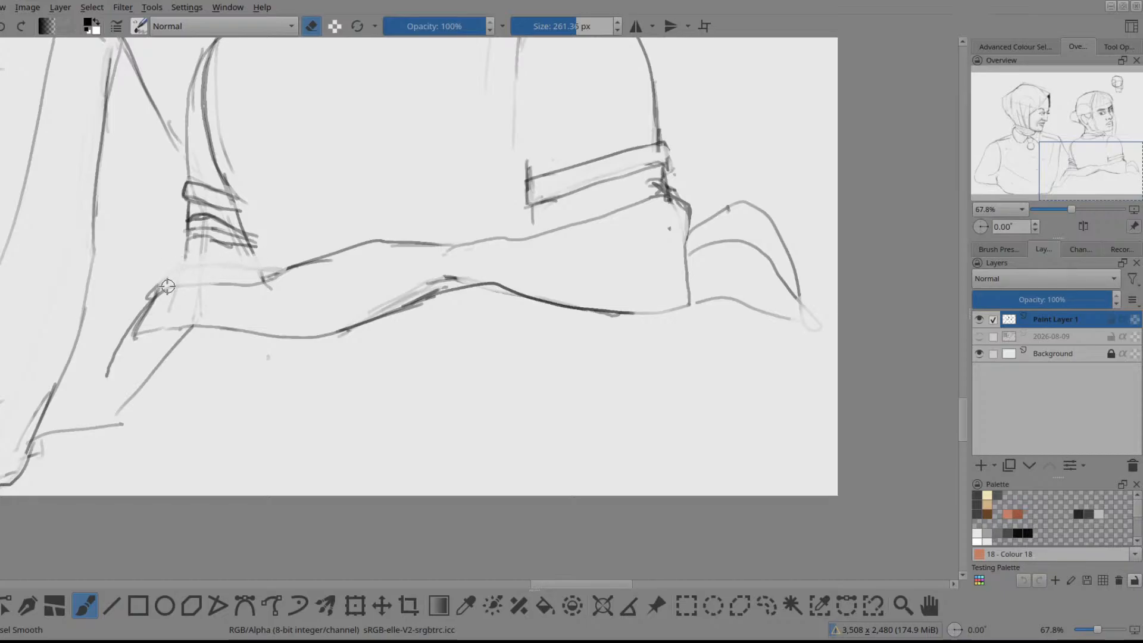
Step: Redraw the forearm's upper contour below the near sleeve, running it smoothly down to the near tip and cleaning up stray lines
key("e")
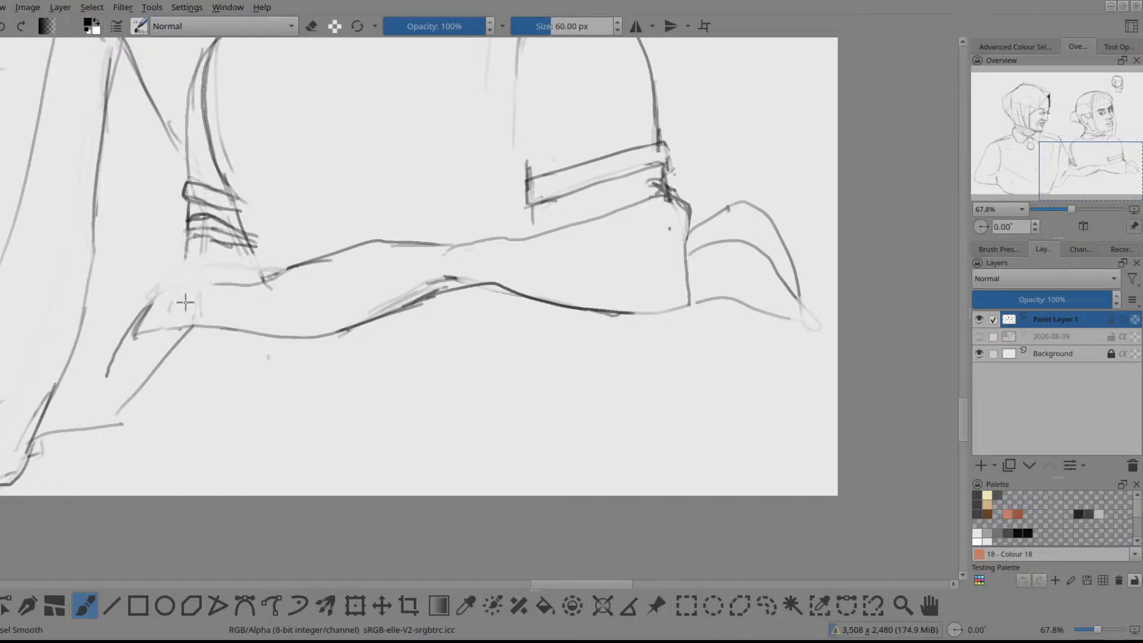
mouse_move(262, 283)
left_mouse_down()
mouse_move(288, 266)
mouse_move(265, 271)
left_mouse_up()
key("e")
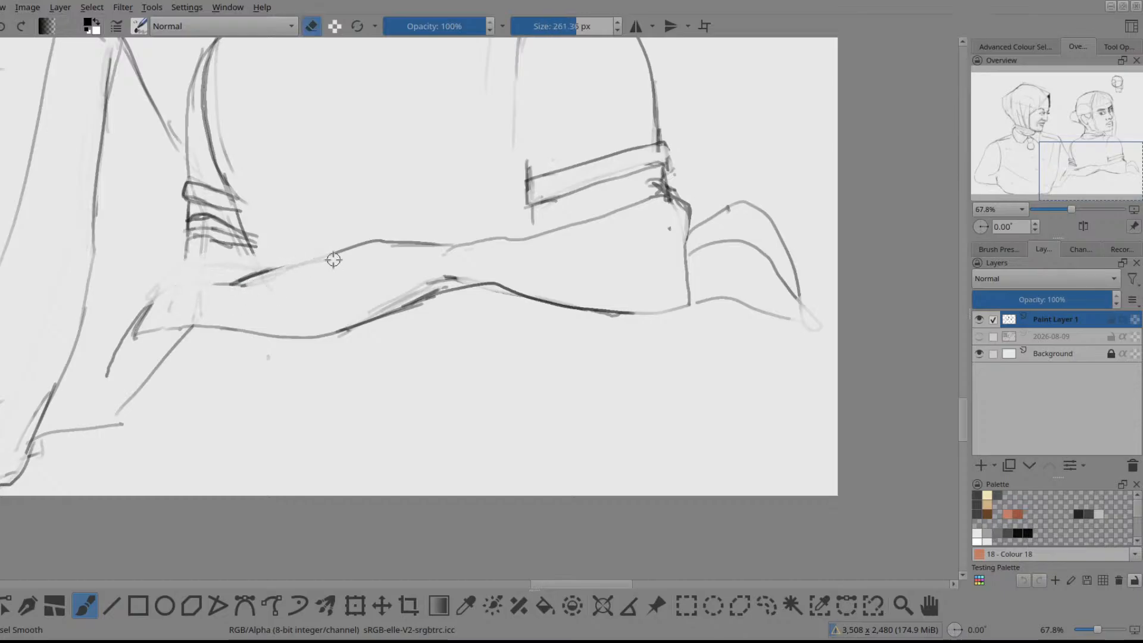
key("e")
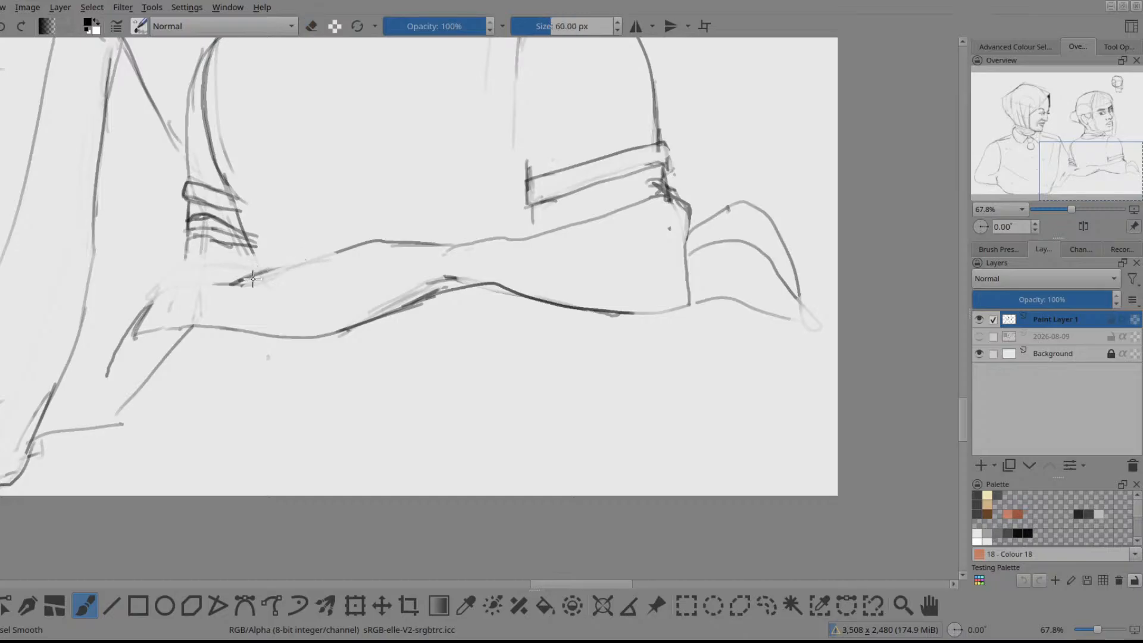
left_click_drag(261, 271, 359, 246)
mouse_move(243, 285)
left_mouse_down()
mouse_move(156, 300)
mouse_move(131, 327)
mouse_move(117, 379)
mouse_move(132, 317)
mouse_move(105, 369)
left_mouse_up()
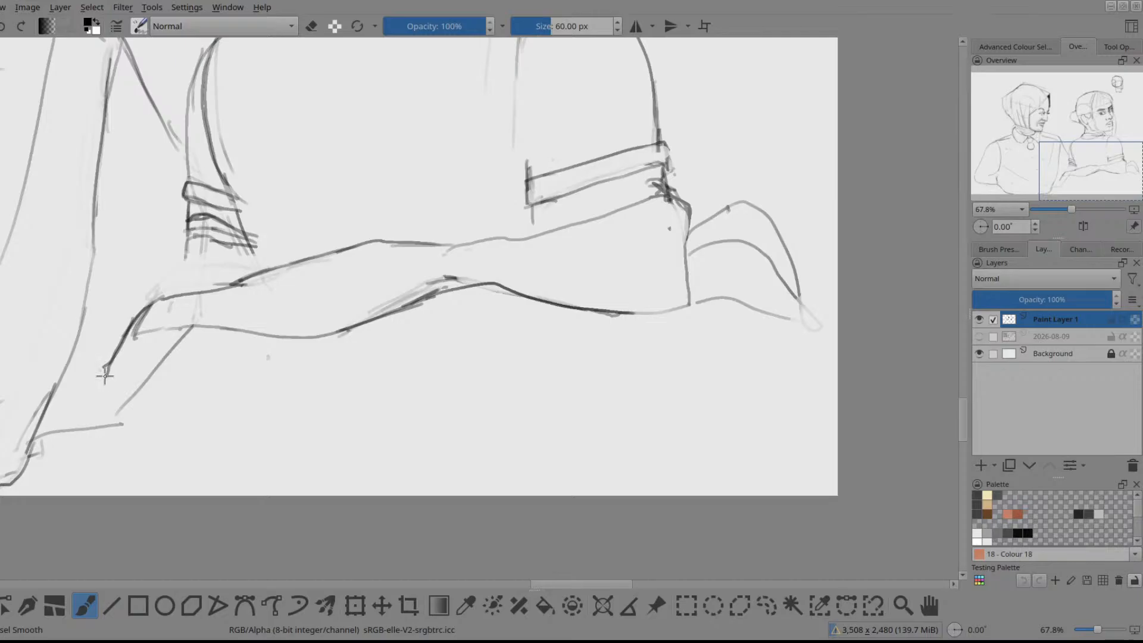
Step: Draw a new, lower underside contour from the forearm's near tip toward its middle and lighten the old underside lines
mouse_move(106, 372)
left_mouse_down()
mouse_move(173, 353)
mouse_move(297, 344)
mouse_move(348, 315)
left_mouse_up()
key("e")
mouse_move(160, 330)
left_mouse_down()
mouse_move(242, 313)
mouse_move(222, 320)
mouse_move(335, 331)
mouse_move(357, 316)
mouse_move(318, 325)
mouse_move(346, 323)
mouse_move(312, 339)
mouse_move(422, 310)
mouse_move(453, 279)
mouse_move(354, 312)
mouse_move(369, 311)
mouse_move(211, 327)
mouse_move(151, 325)
mouse_move(150, 314)
mouse_move(131, 342)
mouse_move(148, 329)
mouse_move(123, 336)
left_mouse_up()
key("e")
key("e")
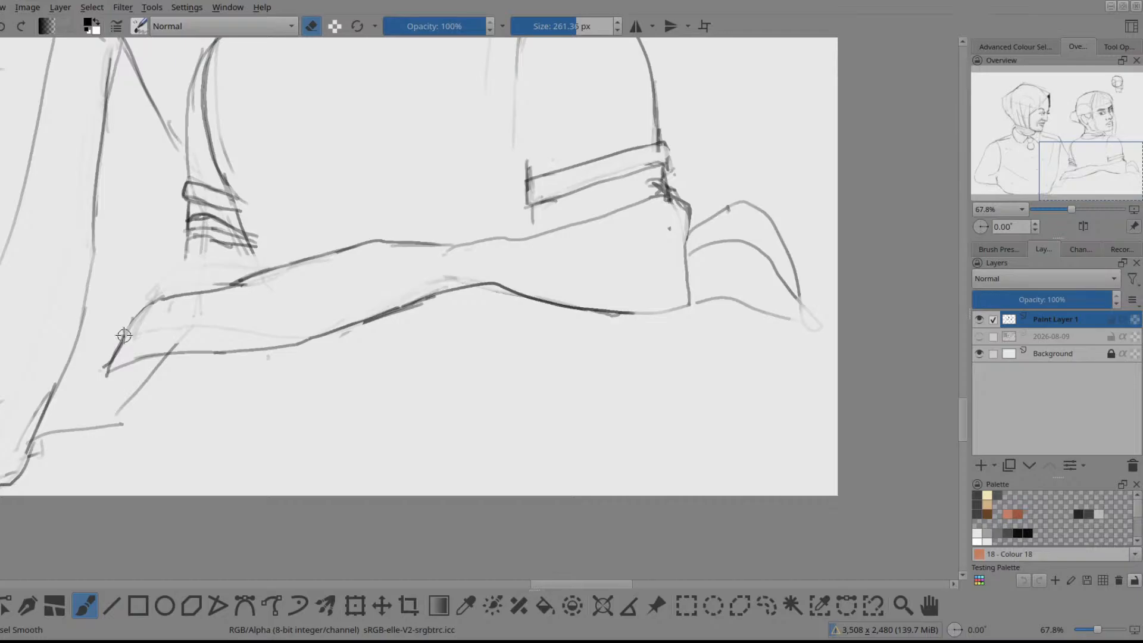
key("e")
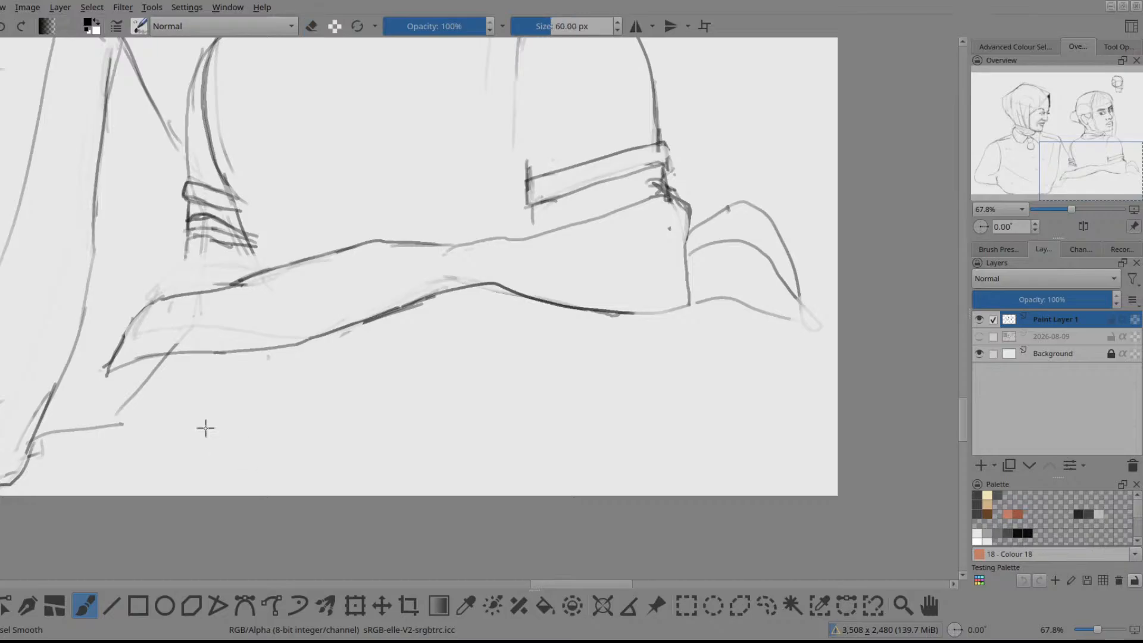
Step: Add a short slanted line below the forearm's near end and extend the near upper arm's outer edge down to the forearm
mouse_move(140, 358)
left_mouse_down()
mouse_move(135, 407)
mouse_move(151, 438)
left_mouse_up()
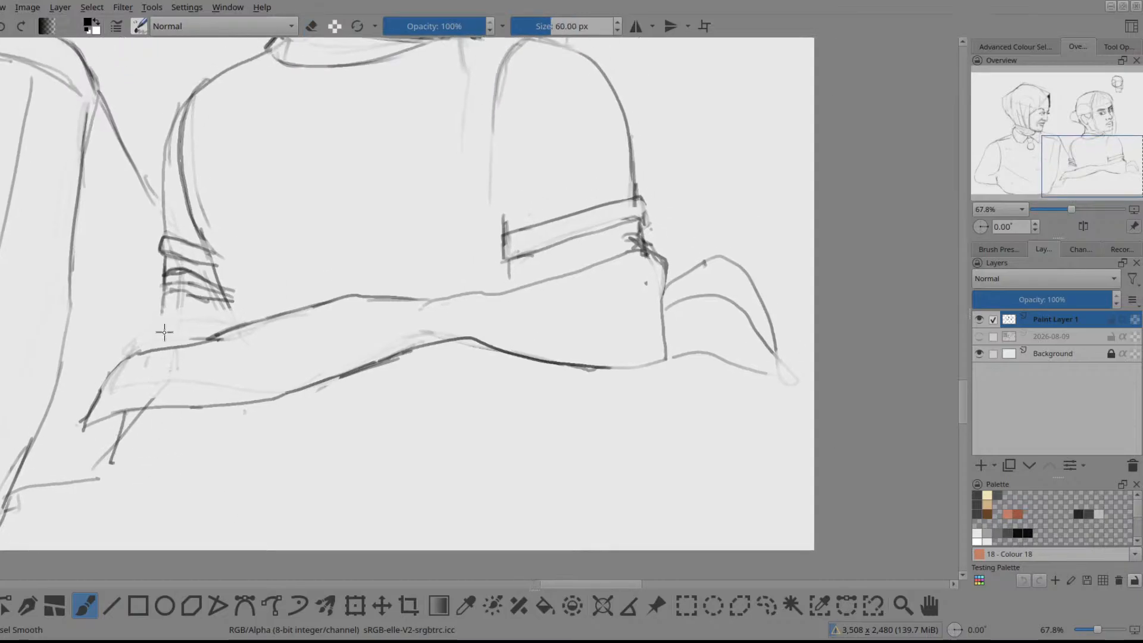
left_click_drag(161, 312, 155, 362)
left_click_drag(199, 329, 230, 398)
Step: Draw a long contour rising from the canvas's lower edge beneath the forearm, undo its looping outer curve and add a narrow elongated loop beside it
key("2")
left_click_drag(326, 372, 289, 378)
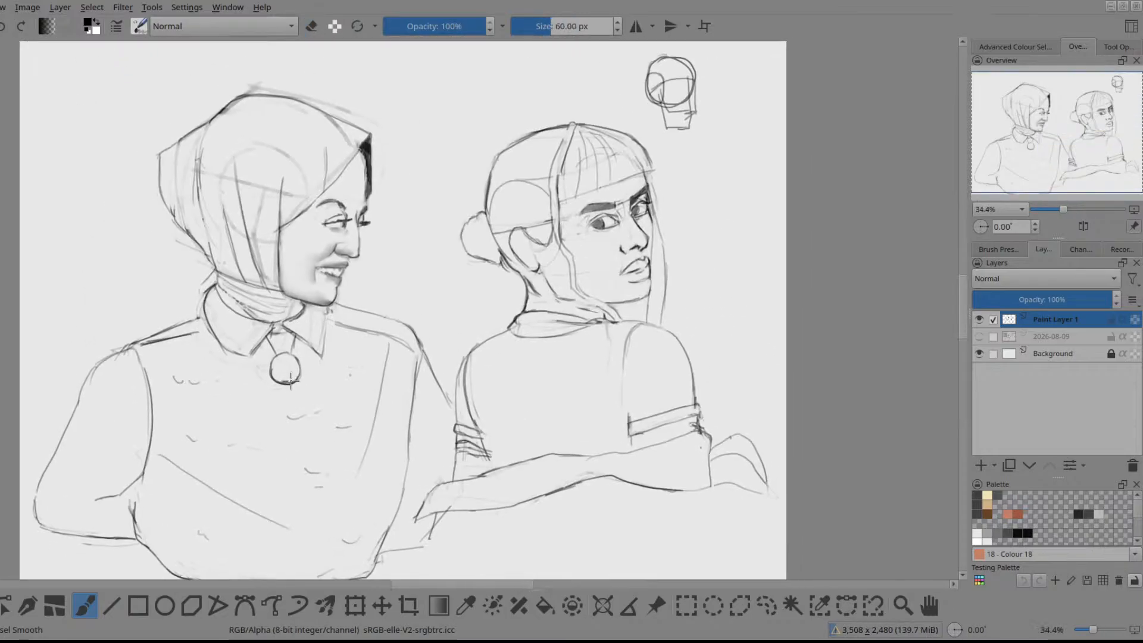
left_click_drag(384, 375, 324, 317)
left_click_drag(365, 415, 258, 306)
left_click_drag(270, 450, 266, 433)
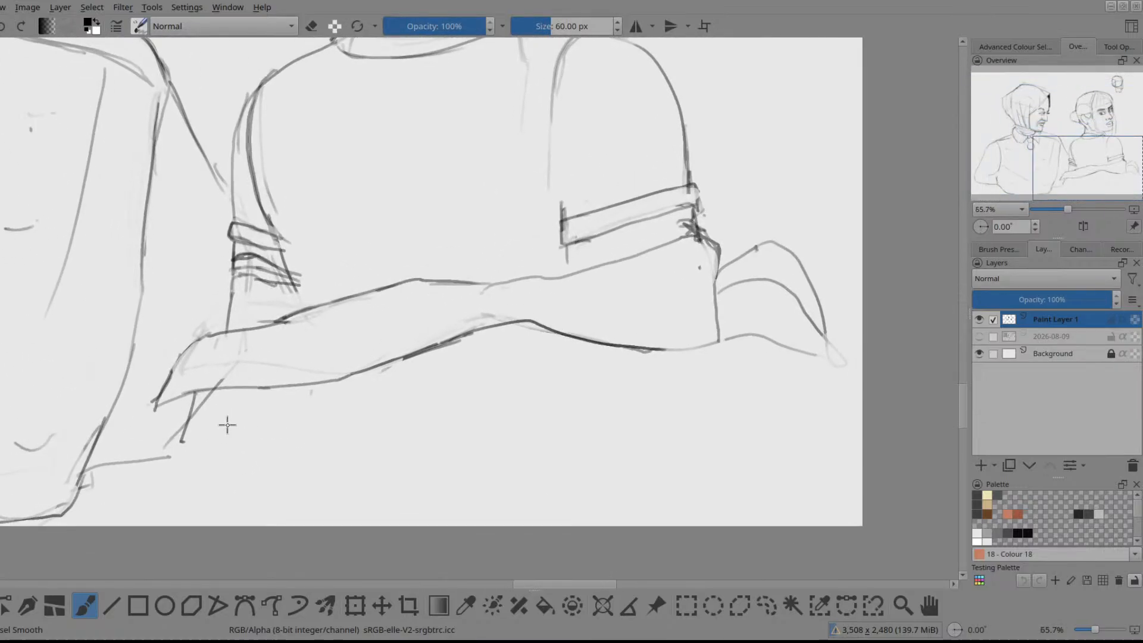
mouse_move(381, 524)
left_mouse_down()
mouse_move(669, 420)
mouse_move(722, 390)
mouse_move(689, 355)
mouse_move(741, 345)
mouse_move(788, 512)
mouse_move(697, 489)
mouse_move(605, 446)
left_mouse_up()
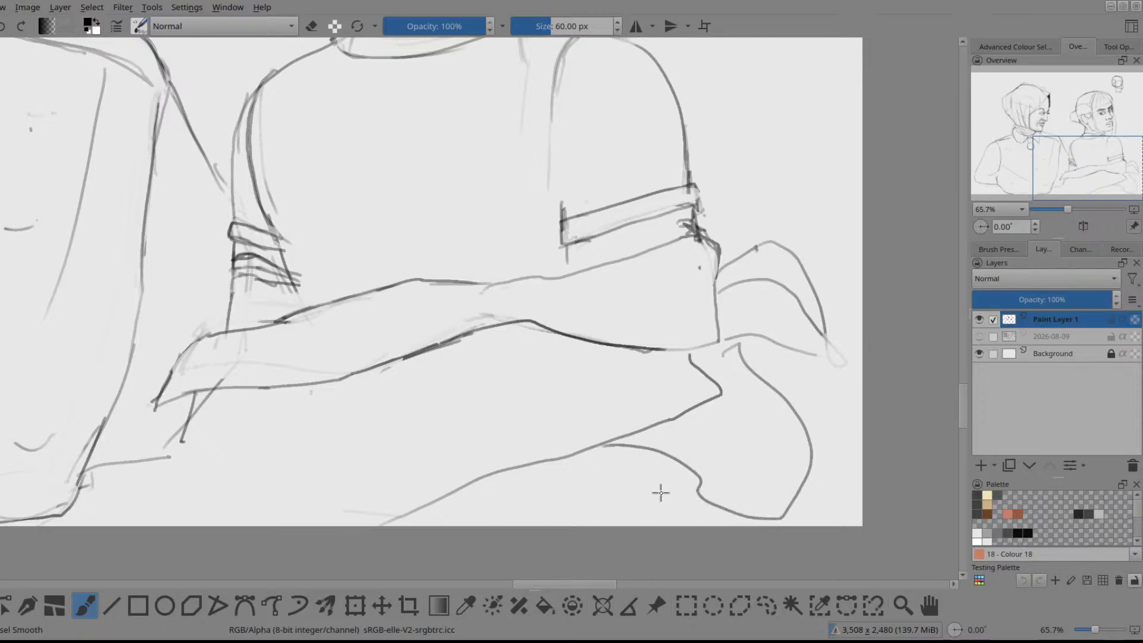
key("ctrl+z")
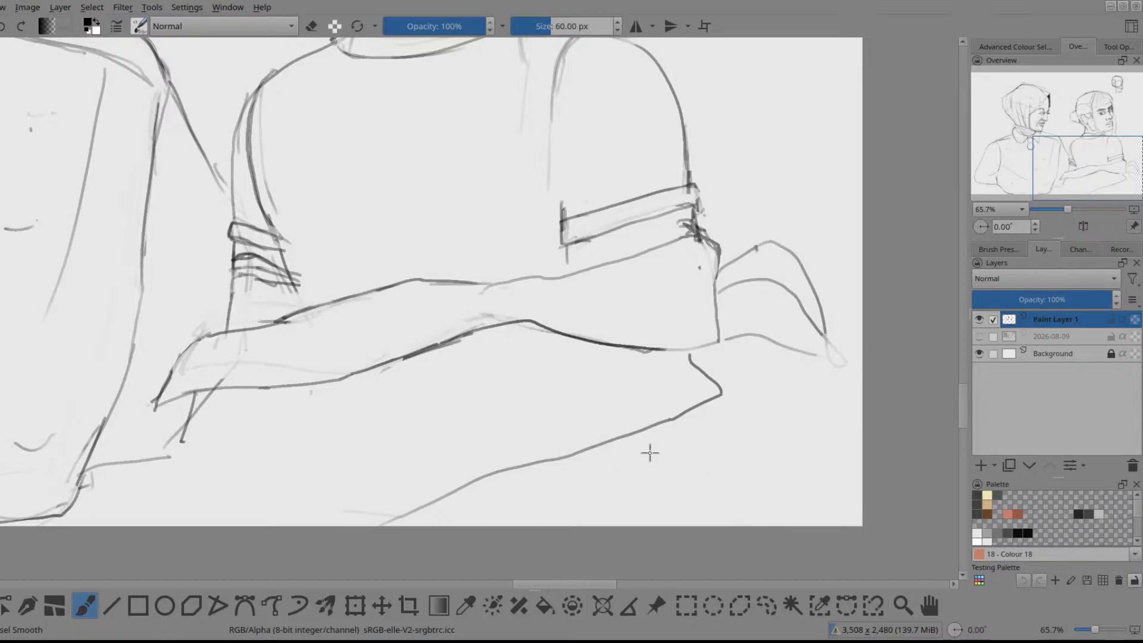
mouse_move(659, 441)
left_mouse_down()
mouse_move(754, 423)
mouse_move(784, 403)
mouse_move(755, 387)
mouse_move(790, 374)
mouse_move(802, 401)
left_mouse_up()
left_click_drag(651, 469, 625, 451)
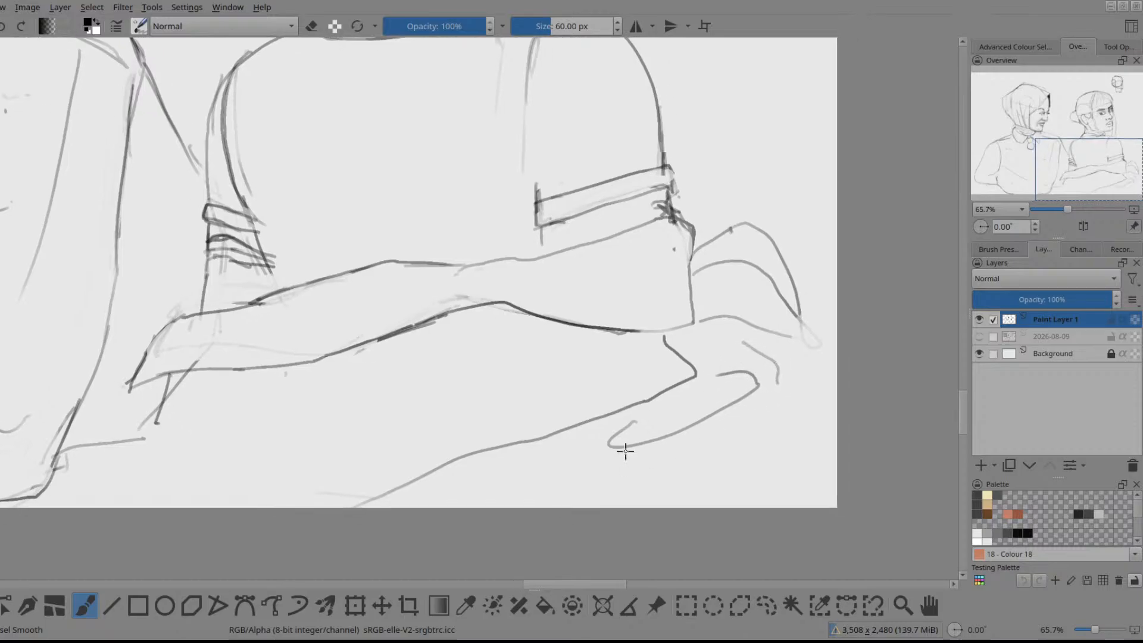
Step: Draw a wavy line along the canvas's lower edge and a long tapering shape descending from beyond the forearm's far end
left_click_drag(538, 476, 759, 499)
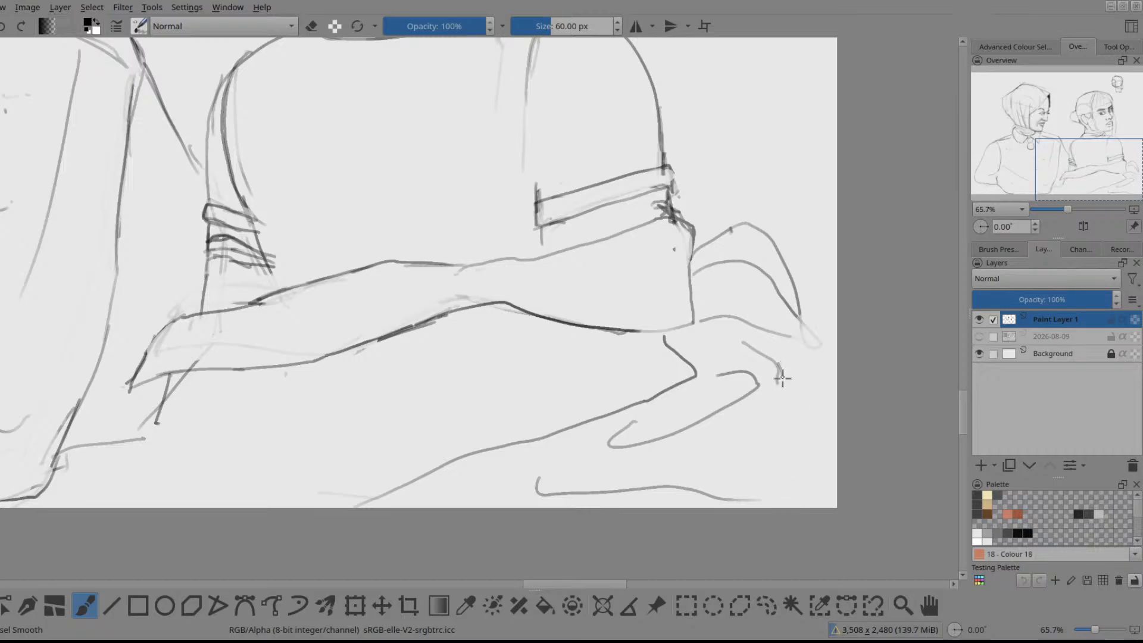
left_click_drag(782, 378, 795, 482)
mouse_move(798, 306)
left_mouse_down()
mouse_move(820, 381)
mouse_move(797, 490)
left_mouse_up()
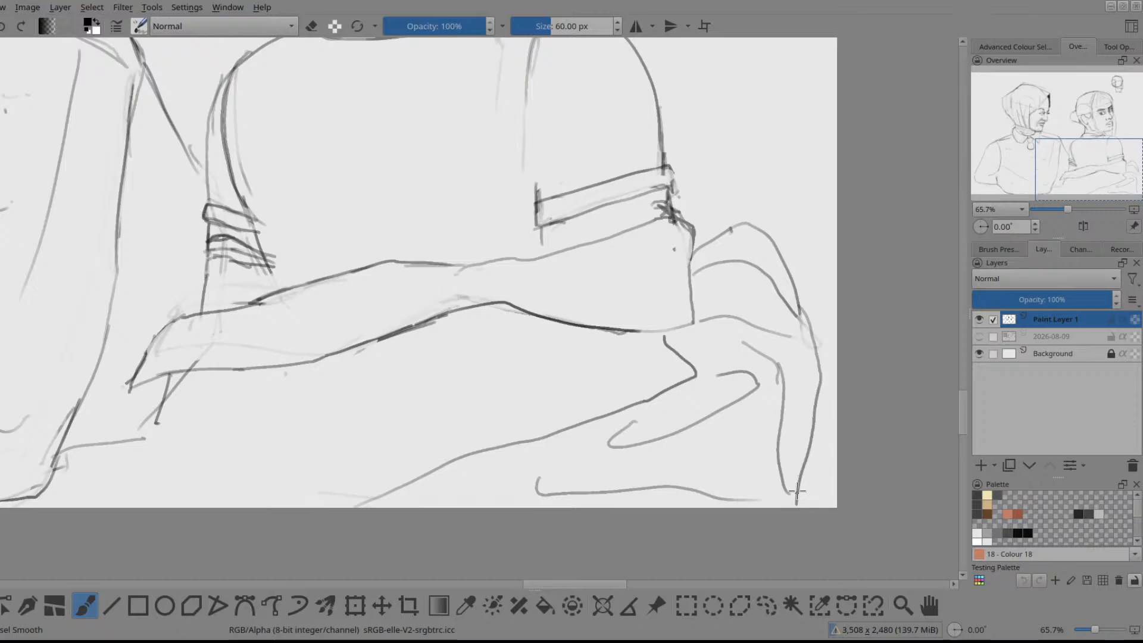
left_click_drag(737, 316, 794, 352)
Step: Extend the near sleeve's inner edge down to the forearm and erase the cuff fold lines that overshoot it
left_click_drag(610, 317, 687, 357)
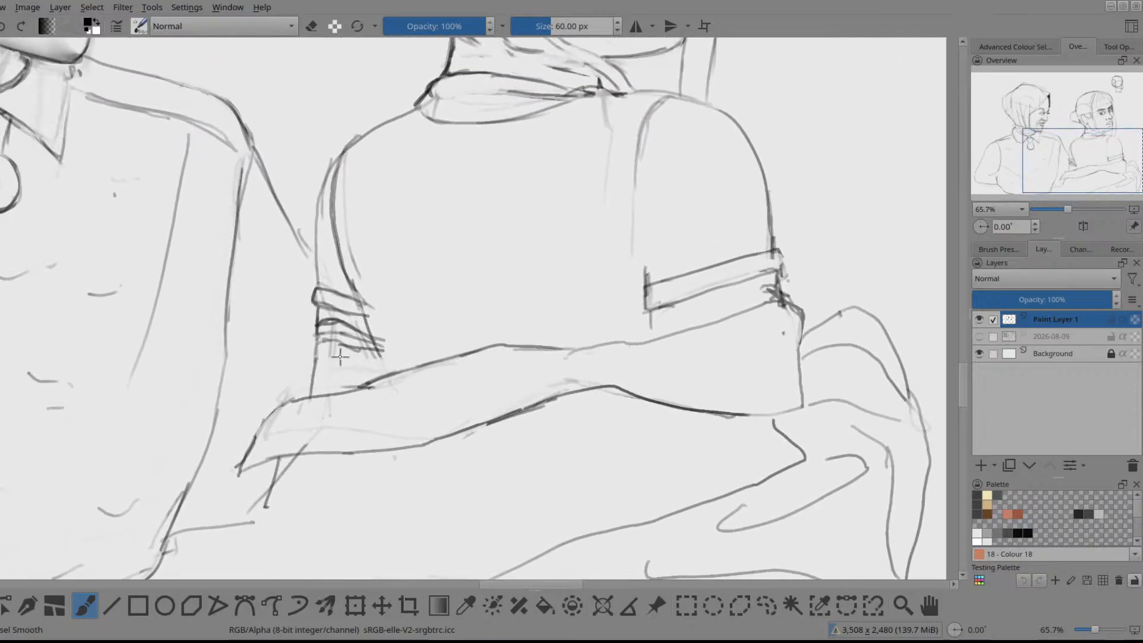
left_click_drag(354, 300, 390, 373)
key("e")
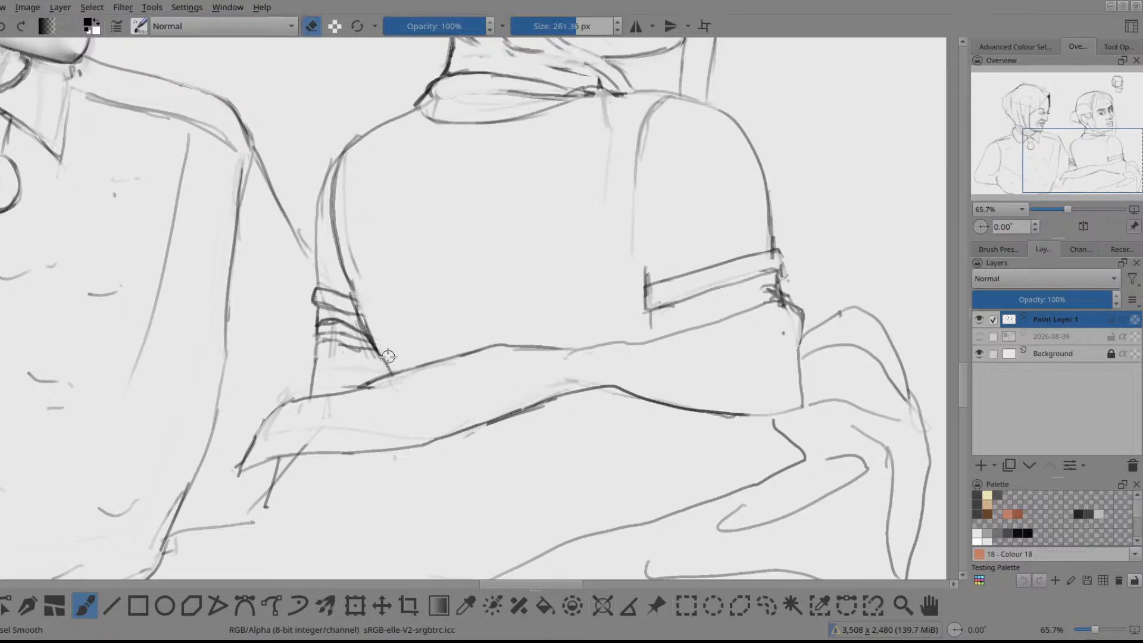
Step: Darken the second figure's neck contour and the neck crease below her ear with short overlapping strokes
key("2")
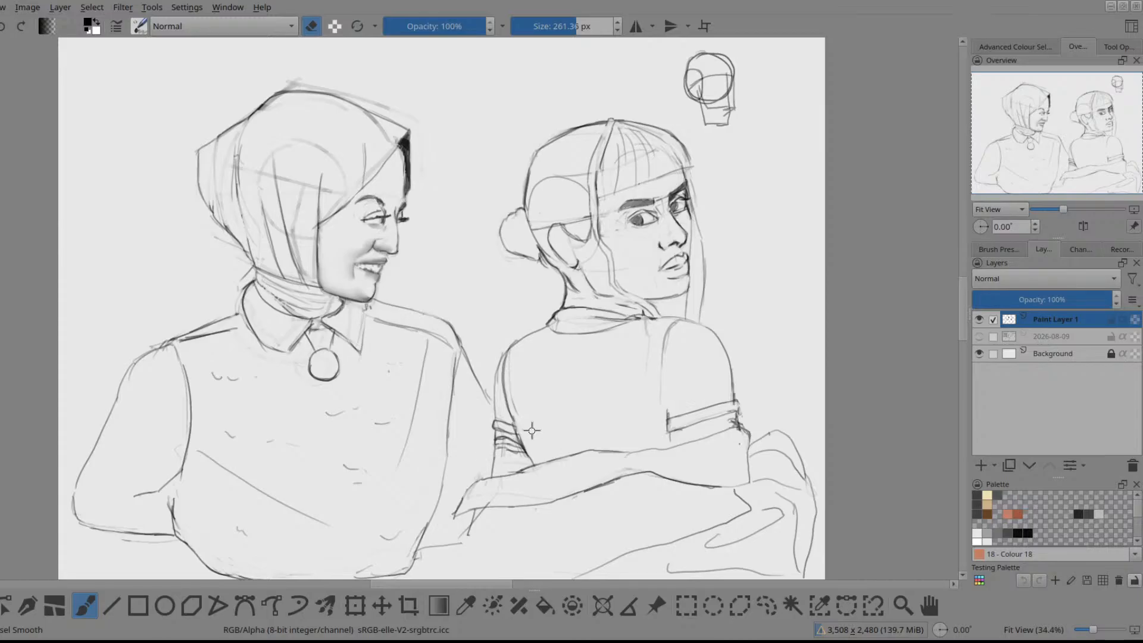
left_click_drag(532, 430, 403, 485)
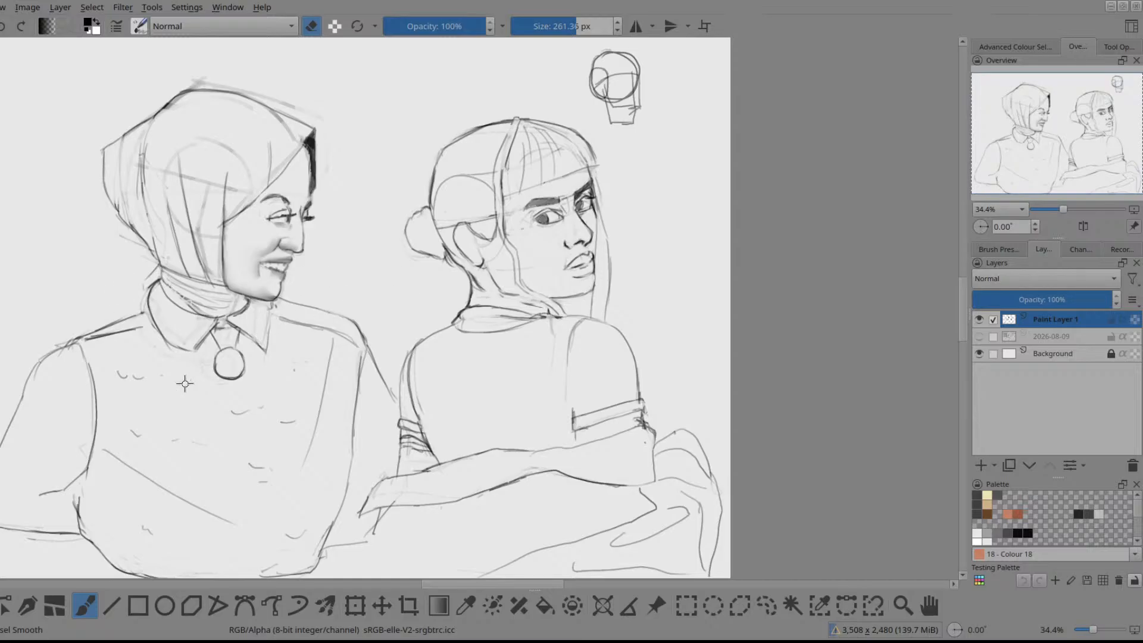
left_click_drag(595, 214, 469, 283)
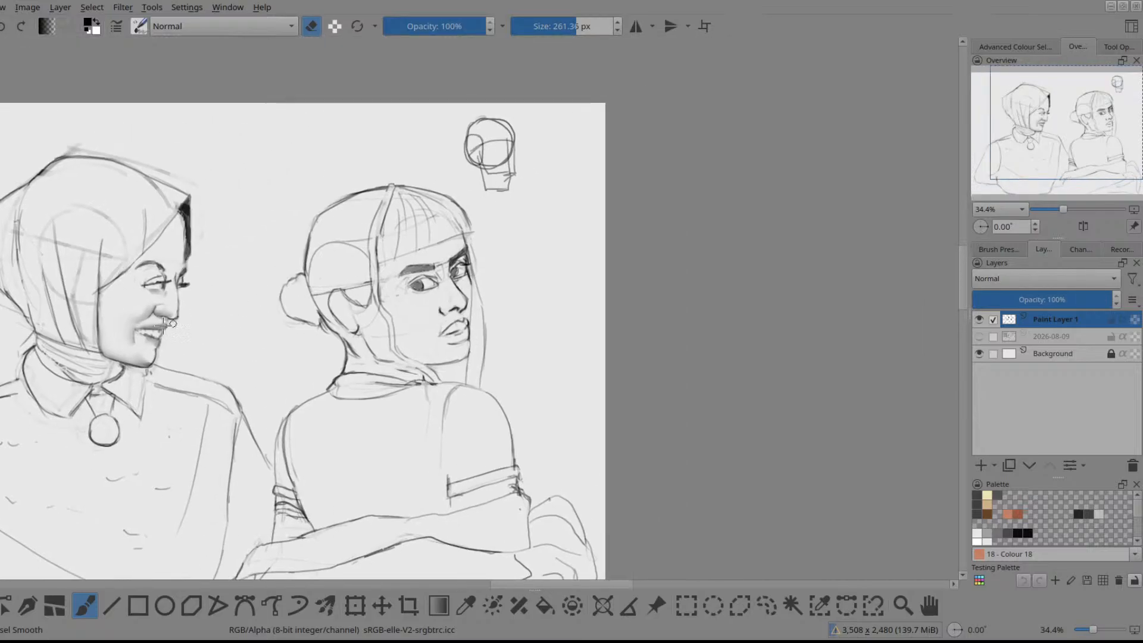
left_click_drag(379, 239, 361, 330)
left_click_drag(360, 383, 340, 329)
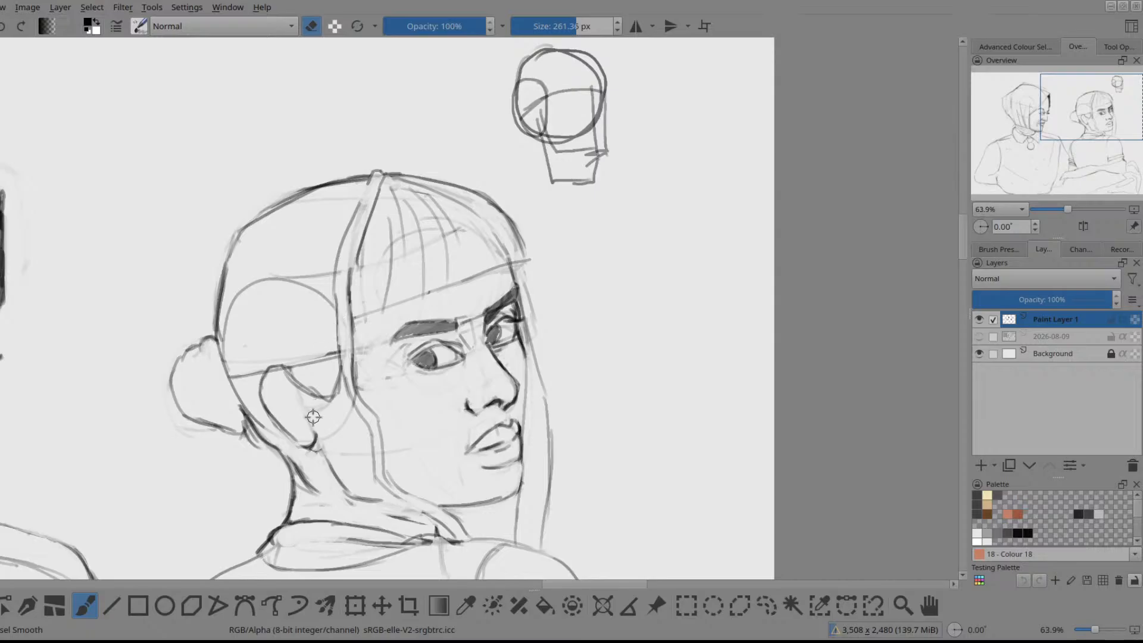
left_click_drag(313, 416, 278, 396)
left_click_drag(272, 436, 253, 401)
mouse_move(327, 447)
left_mouse_down()
mouse_move(258, 323)
mouse_move(334, 457)
left_mouse_up()
key("e")
left_click_drag(307, 386, 337, 465)
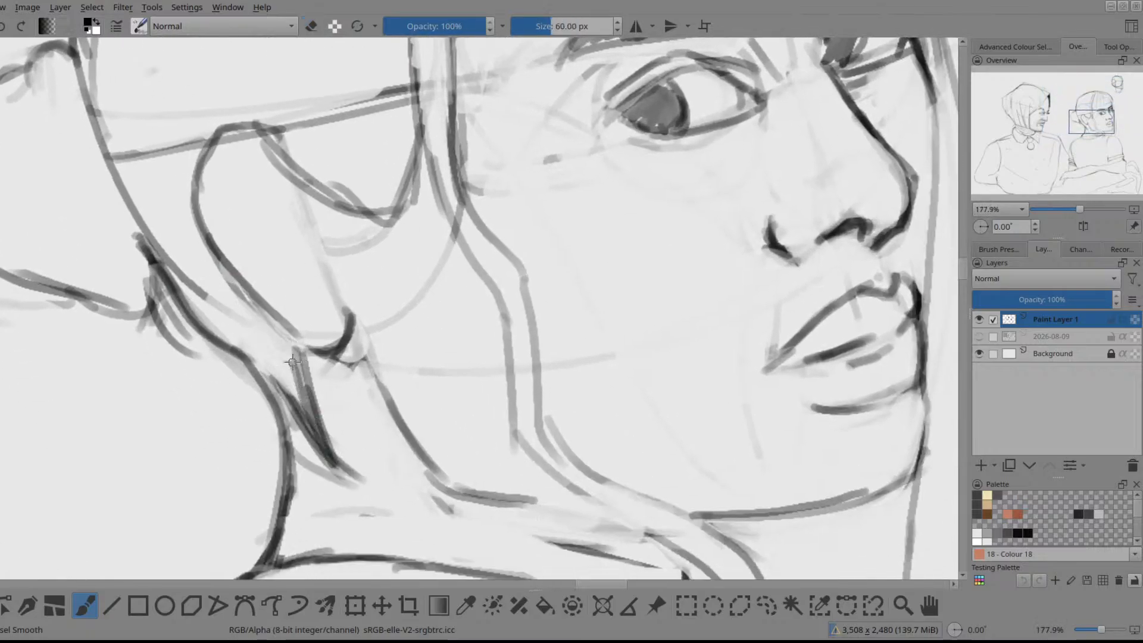
left_click_drag(292, 361, 309, 466)
left_click_drag(295, 410, 299, 474)
mouse_move(295, 408)
left_mouse_down()
mouse_move(295, 439)
mouse_move(295, 411)
left_mouse_up()
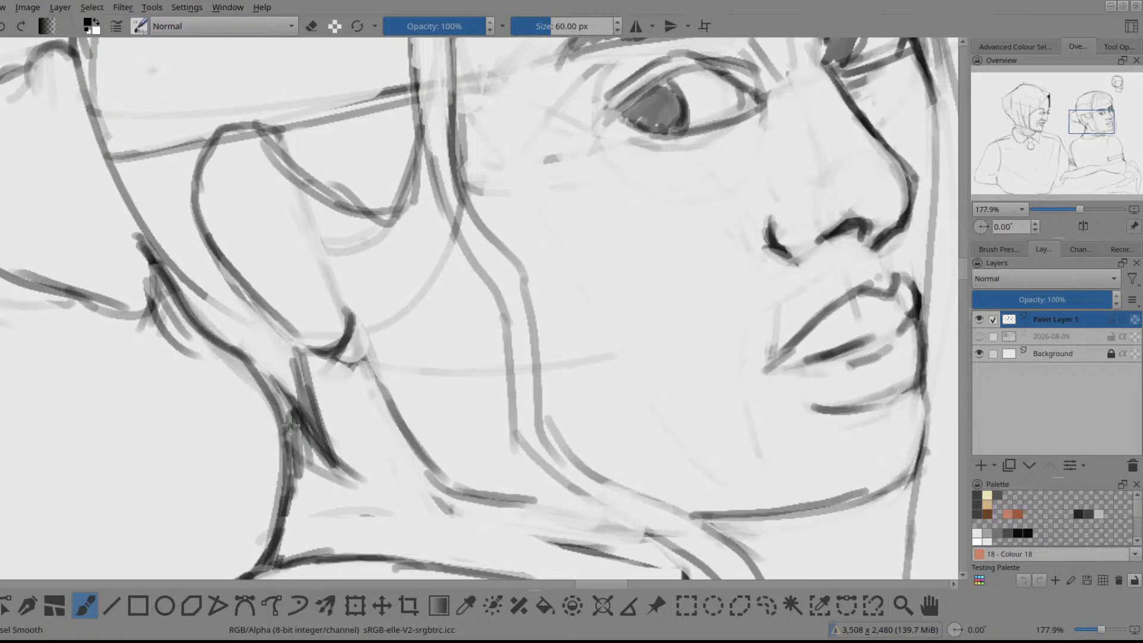
Step: Draw curved, overlapping fold lines along the upper band of the second figure's collar
left_click_drag(306, 490, 288, 294)
mouse_move(211, 435)
left_mouse_down()
mouse_move(260, 337)
mouse_move(313, 309)
mouse_move(307, 328)
mouse_move(352, 341)
mouse_move(400, 318)
mouse_move(430, 328)
mouse_move(531, 299)
left_mouse_up()
left_click_drag(372, 326, 447, 295)
mouse_move(291, 321)
left_mouse_down()
mouse_move(398, 280)
mouse_move(514, 302)
mouse_move(551, 333)
mouse_move(609, 325)
left_mouse_up()
Step: Rework the near end of the second figure's collar and draw a curved line along its lower band
key("2")
left_click_drag(375, 420, 394, 339)
left_click_drag(443, 293, 401, 418)
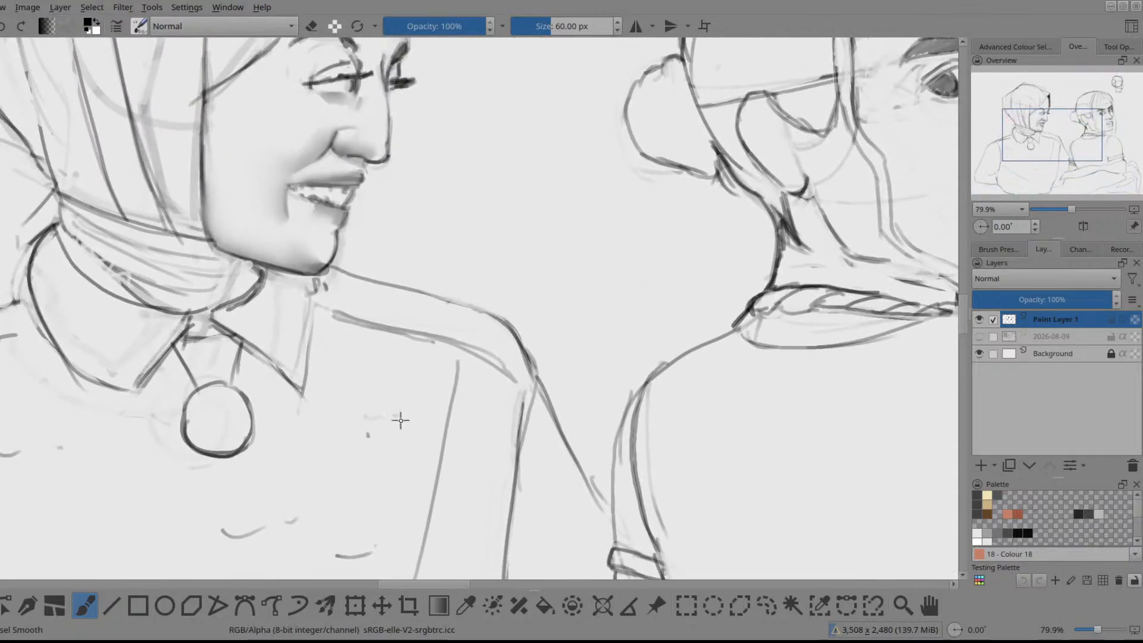
left_click_drag(622, 354, 387, 378)
mouse_move(499, 390)
left_mouse_down()
mouse_move(497, 324)
mouse_move(365, 375)
mouse_move(406, 355)
left_mouse_up()
left_click_drag(388, 293, 327, 362)
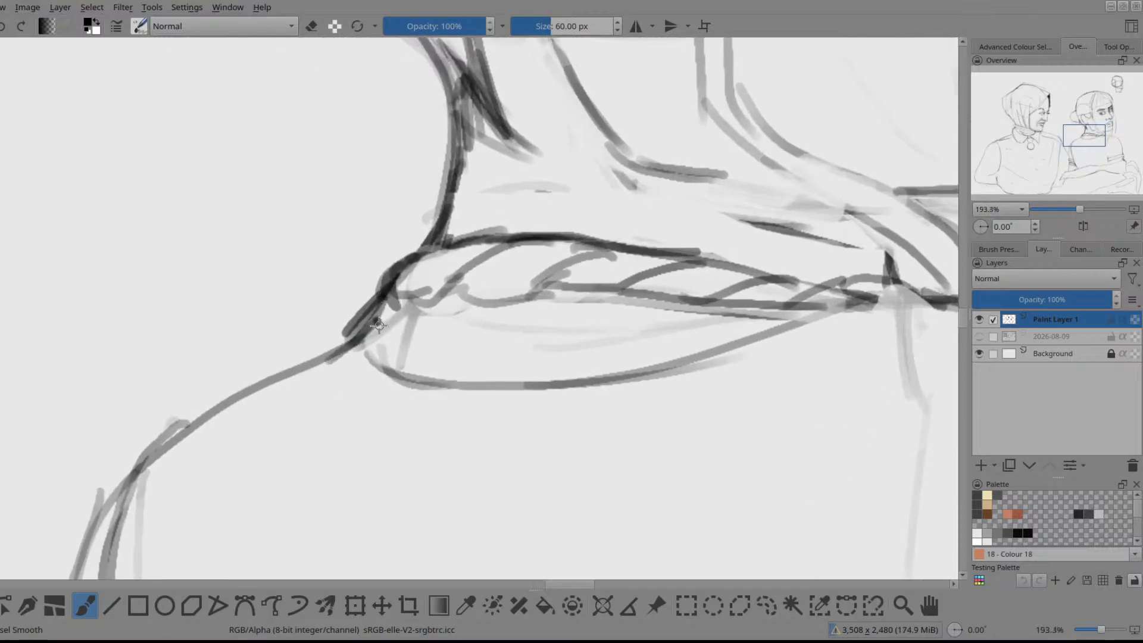
left_click_drag(377, 325, 377, 339)
key("e")
mouse_move(360, 296)
left_mouse_down()
mouse_move(321, 324)
mouse_move(398, 363)
left_mouse_up()
key("e")
mouse_move(378, 321)
left_mouse_down()
mouse_move(366, 358)
mouse_move(381, 373)
mouse_move(501, 389)
mouse_move(624, 378)
mouse_move(484, 345)
mouse_move(610, 341)
mouse_move(831, 290)
mouse_move(694, 322)
mouse_move(629, 329)
mouse_move(711, 301)
mouse_move(520, 343)
mouse_move(637, 307)
mouse_move(761, 308)
left_mouse_up()
Step: Darken the lower edge of the second figure's collar up to its far end with overlapping strokes
key("e")
key("[")
key("e")
mouse_move(497, 386)
left_mouse_down()
mouse_move(715, 328)
mouse_move(817, 316)
left_mouse_up()
left_click_drag(740, 300, 819, 312)
key("2")
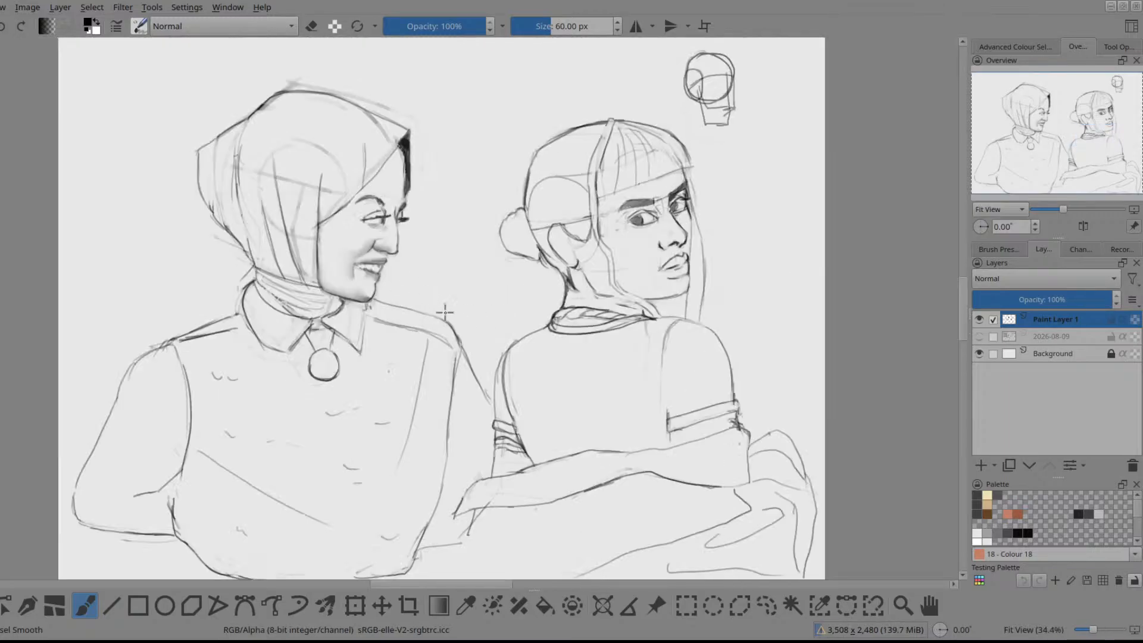
Step: Darken the curved hair edge running from the top of the second figure's ear toward her face
mouse_move(584, 347)
left_mouse_down()
mouse_move(509, 342)
mouse_move(516, 358)
mouse_move(507, 309)
mouse_move(499, 406)
mouse_move(408, 332)
mouse_move(339, 340)
mouse_move(359, 339)
mouse_move(395, 375)
mouse_move(403, 357)
mouse_move(370, 385)
mouse_move(365, 375)
left_mouse_up()
key("e")
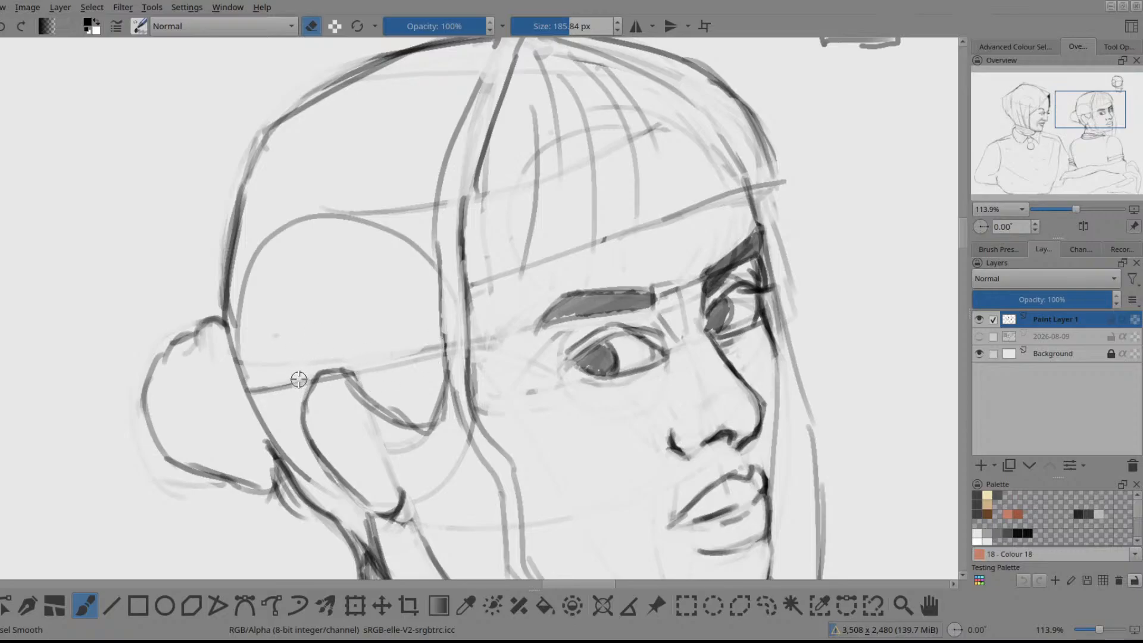
key("e")
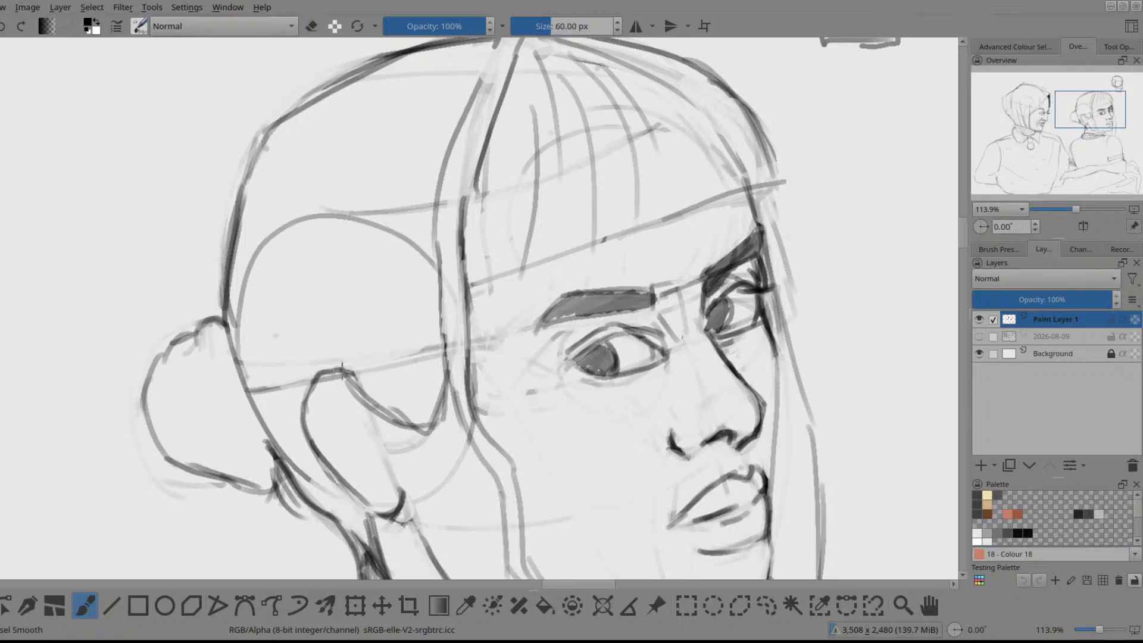
mouse_move(340, 371)
left_mouse_down()
mouse_move(368, 389)
mouse_move(350, 388)
mouse_move(428, 412)
mouse_move(349, 373)
mouse_move(428, 414)
left_mouse_up()
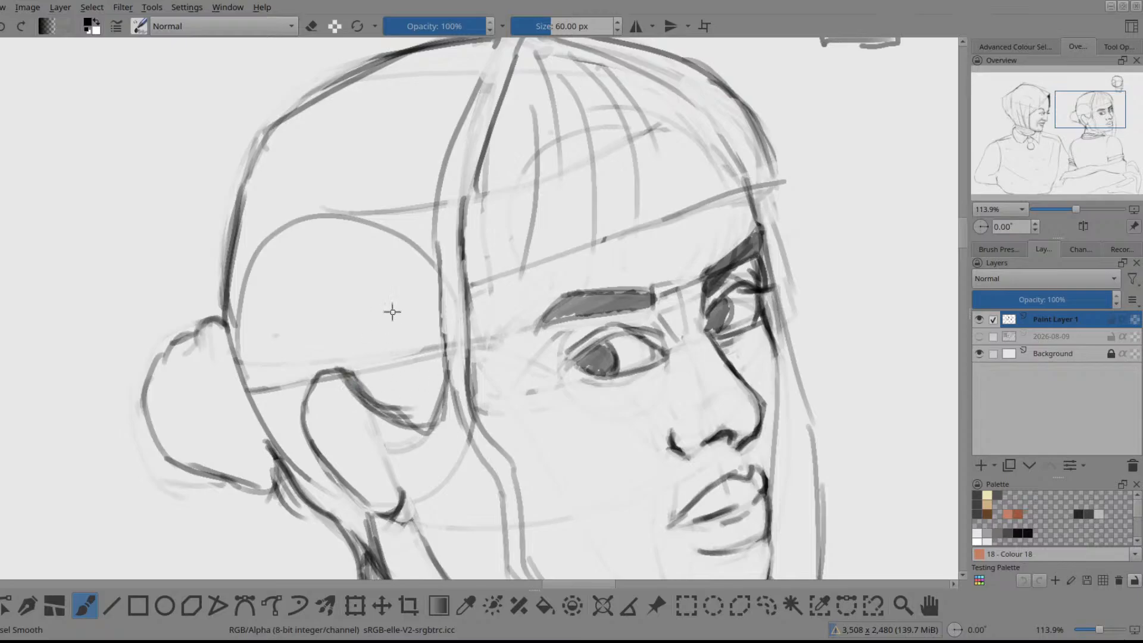
Step: Fade the construction circle on the side of the second figure's head and the construction arc across her fringe with the eraser
key("e")
mouse_move(387, 216)
left_mouse_down()
mouse_move(356, 277)
mouse_move(300, 218)
left_mouse_up()
left_click_drag(254, 283, 291, 222)
left_click_drag(250, 257, 243, 321)
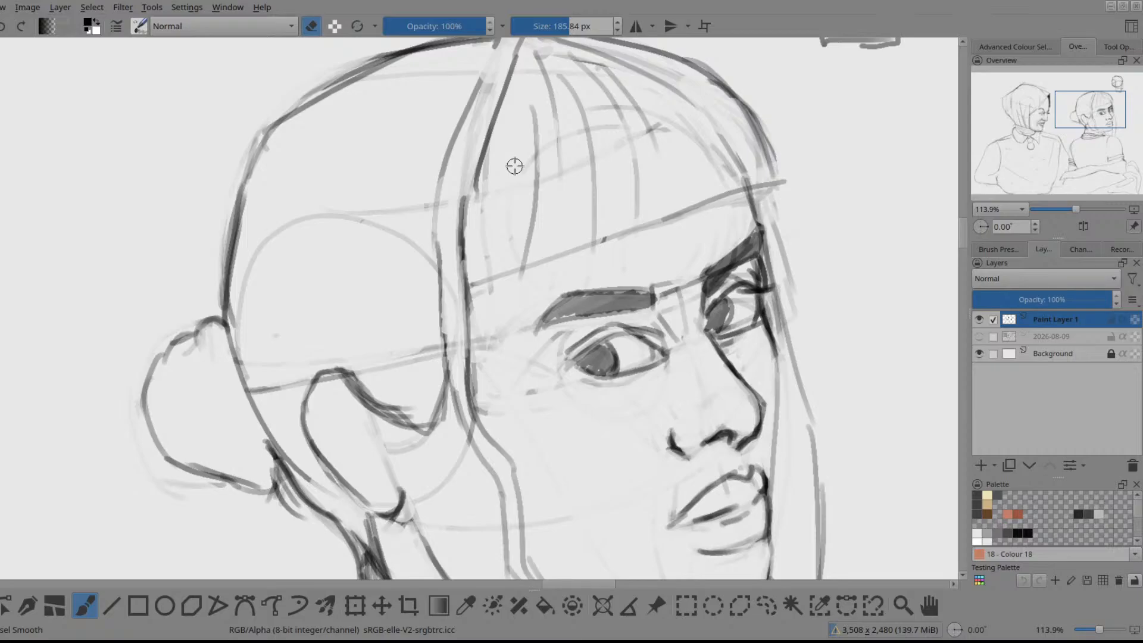
Step: Redraw the second figure's crown outline with a flatter top, running from the parting to the fringe's far corner
left_click_drag(543, 318, 507, 401)
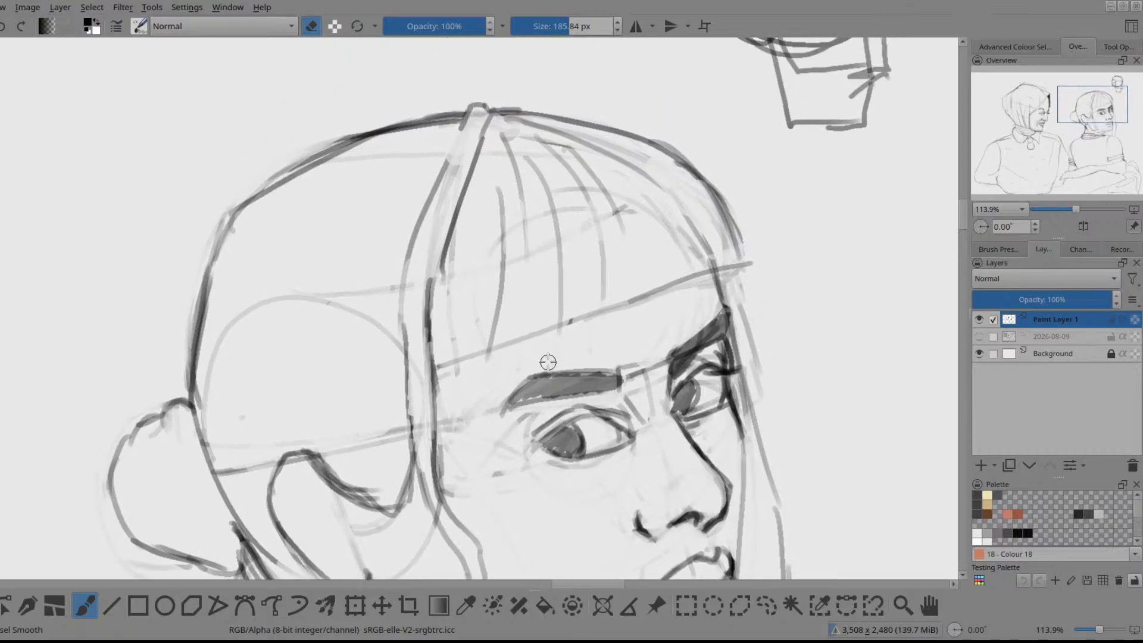
left_click_drag(592, 317, 614, 399)
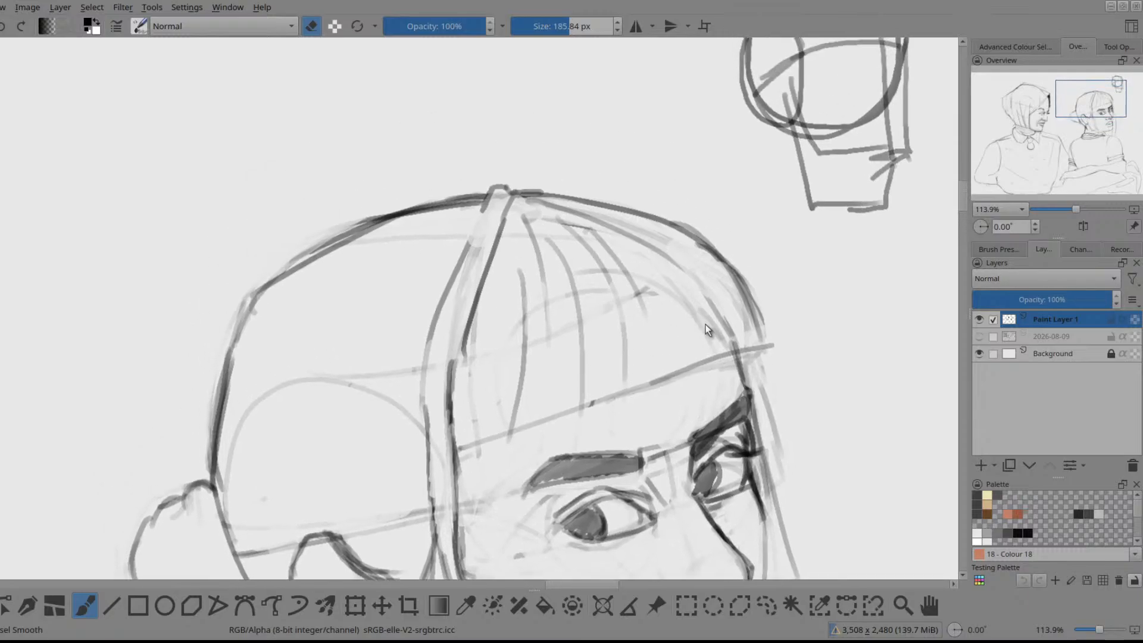
left_click_drag(705, 327, 713, 334)
mouse_move(768, 290)
left_mouse_down()
mouse_move(820, 278)
mouse_move(798, 196)
left_mouse_up()
key("e")
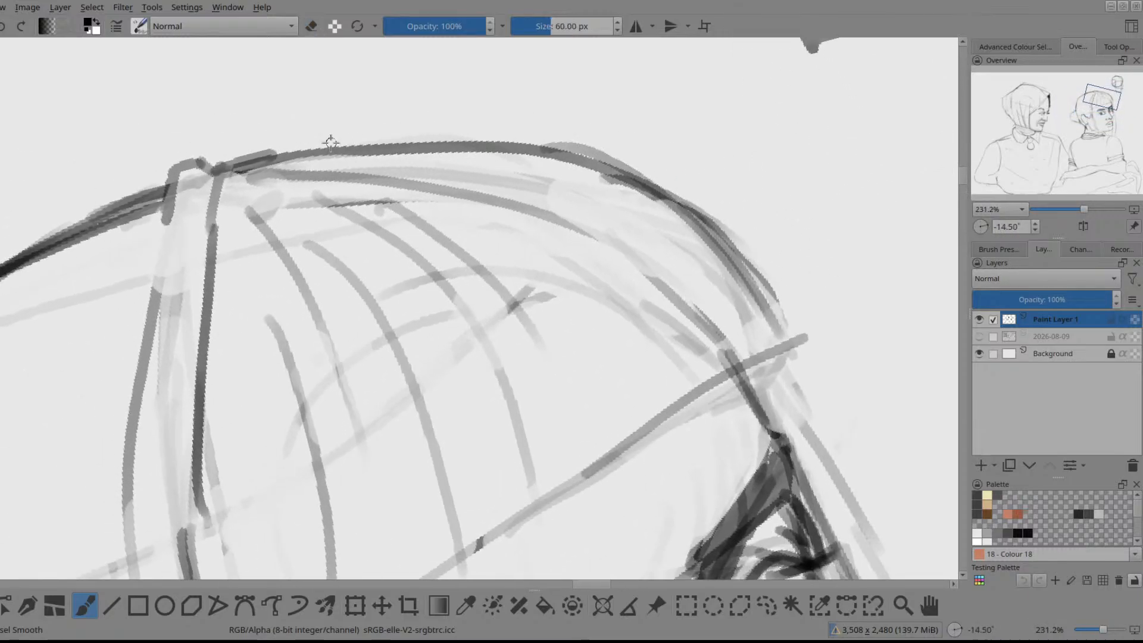
left_click_drag(240, 158, 573, 155)
key("ctrl+z")
mouse_move(255, 159)
left_mouse_down()
mouse_move(595, 173)
mouse_move(657, 191)
mouse_move(304, 156)
mouse_move(708, 208)
mouse_move(799, 372)
mouse_move(769, 410)
left_mouse_up()
key("ctrl+z")
Step: Erase the old, higher crown outline above the new contour
key("e")
left_click_drag(260, 137, 613, 148)
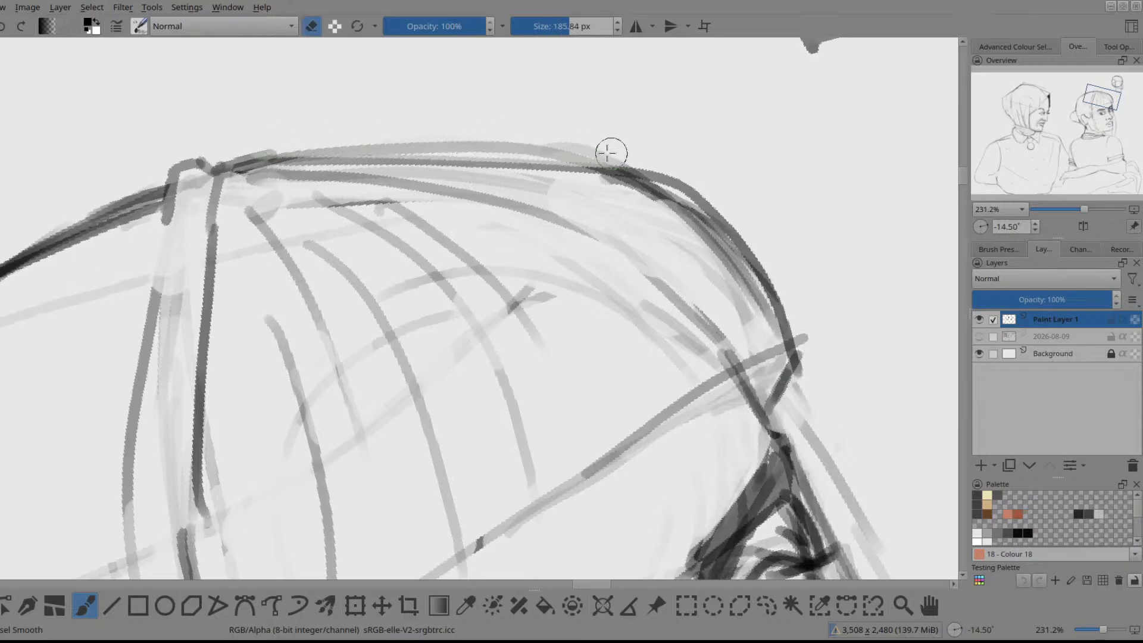
mouse_move(321, 138)
left_mouse_down()
mouse_move(601, 150)
mouse_move(720, 175)
left_mouse_up()
key("5")
key("2")
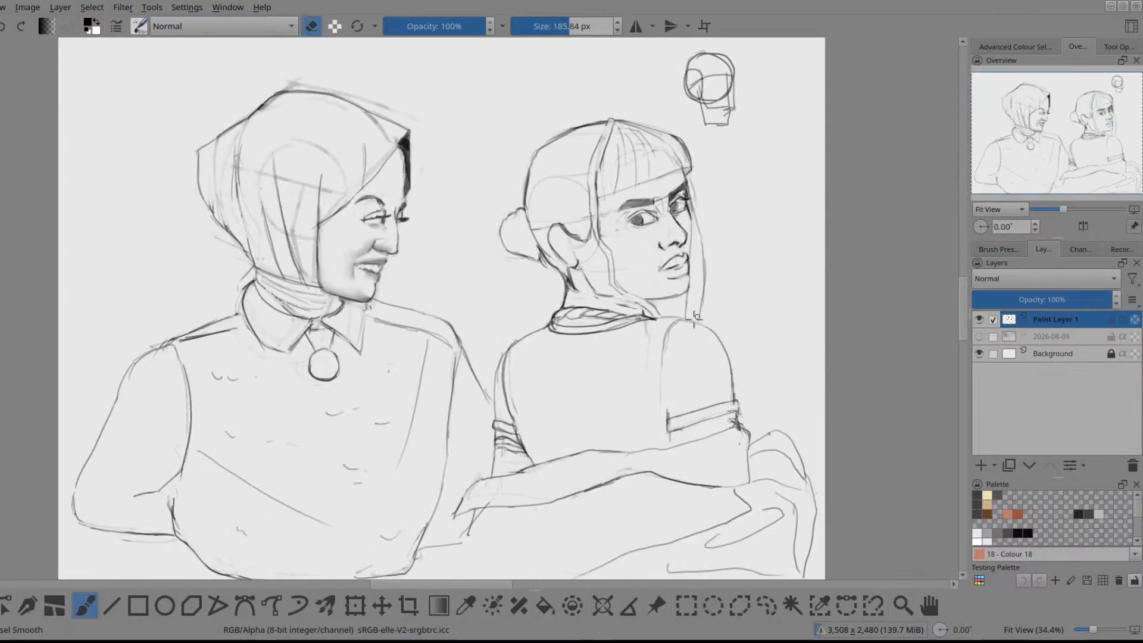
Step: Try a short stroke between the second figure's ear and the nape hairline
left_click_drag(658, 330, 565, 359)
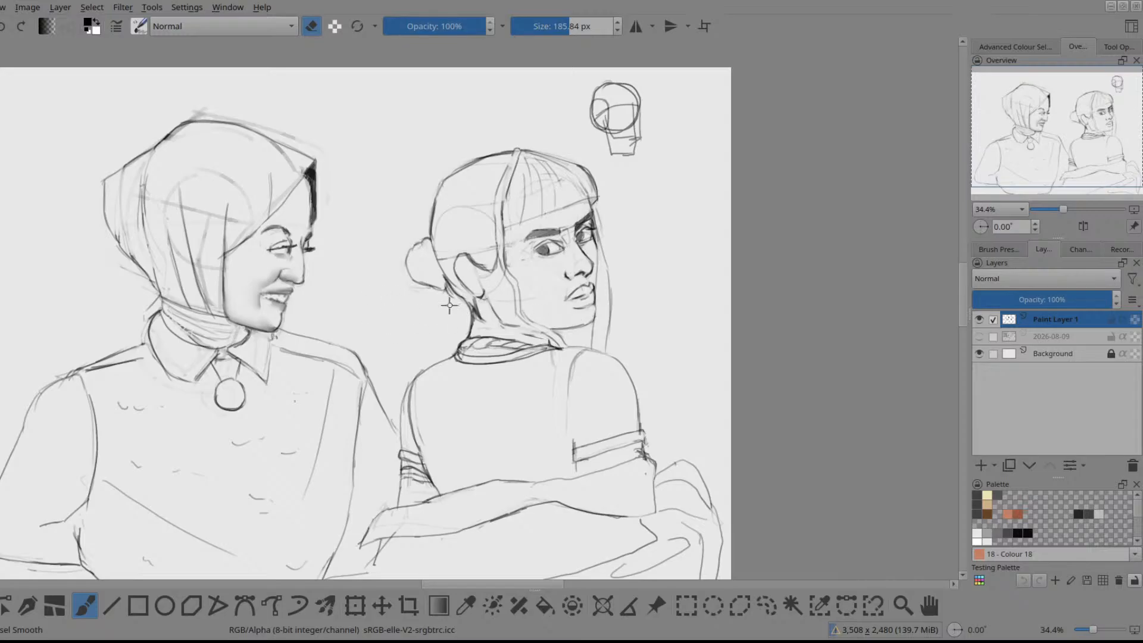
left_click_drag(338, 309, 359, 321)
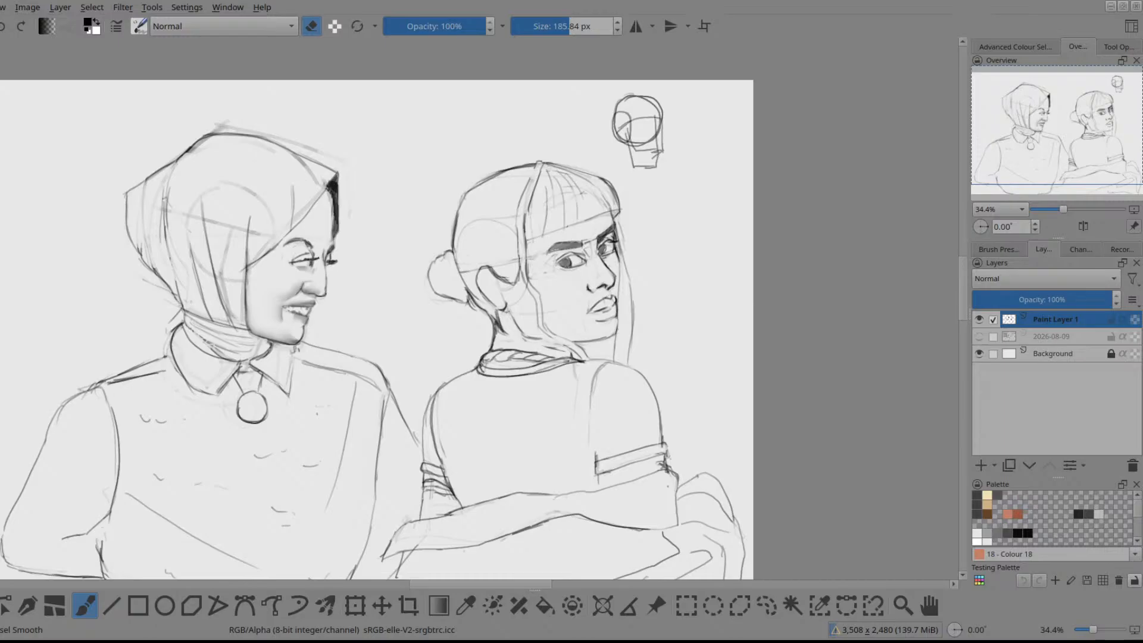
left_click_drag(615, 386, 556, 413)
left_click_drag(496, 366, 454, 237, "ctrl")
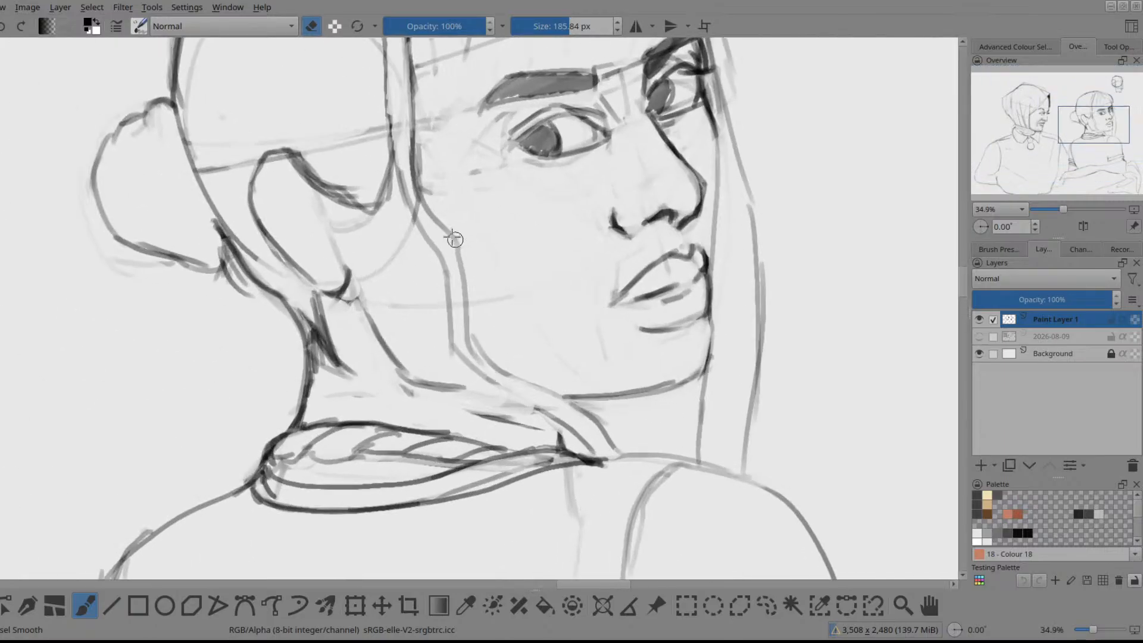
left_click_drag(316, 259, 250, 334)
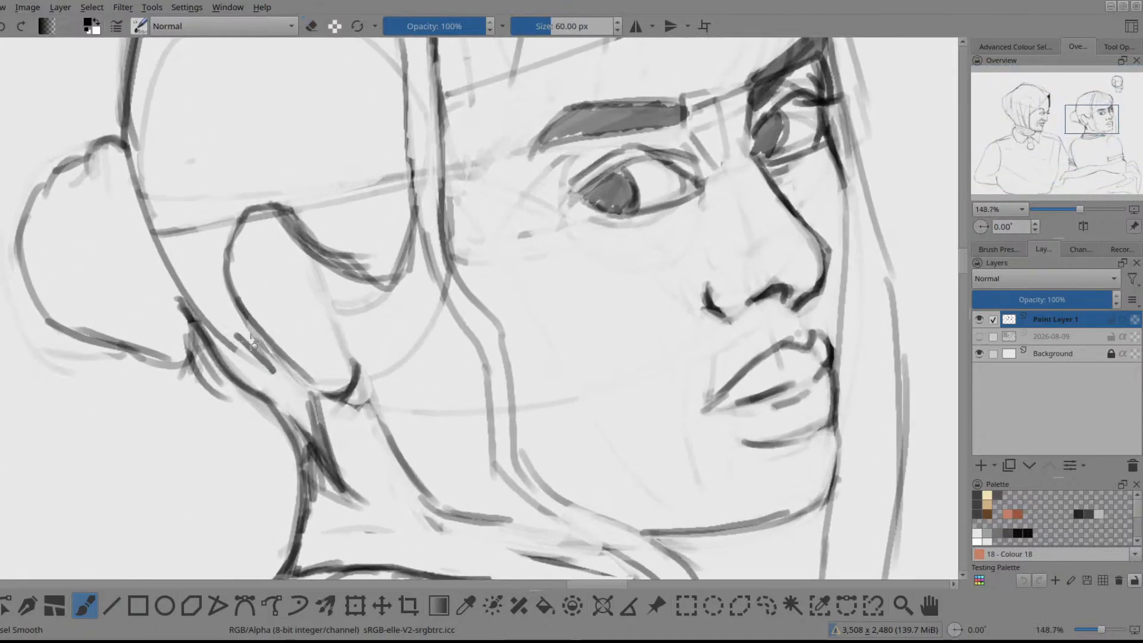
key("e")
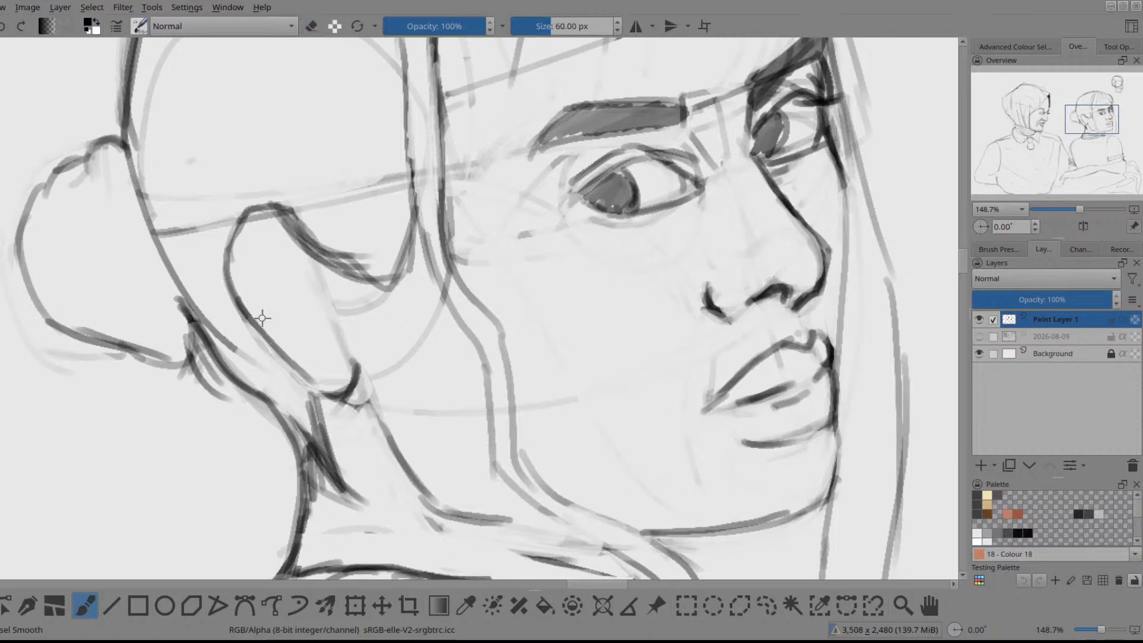
Step: Draw an angled fold line inside the upper part of the second figure's ear, curving down toward its front edge
mouse_move(298, 343)
left_mouse_down("ctrl")
mouse_move(316, 306)
mouse_move(275, 255)
left_mouse_up("ctrl")
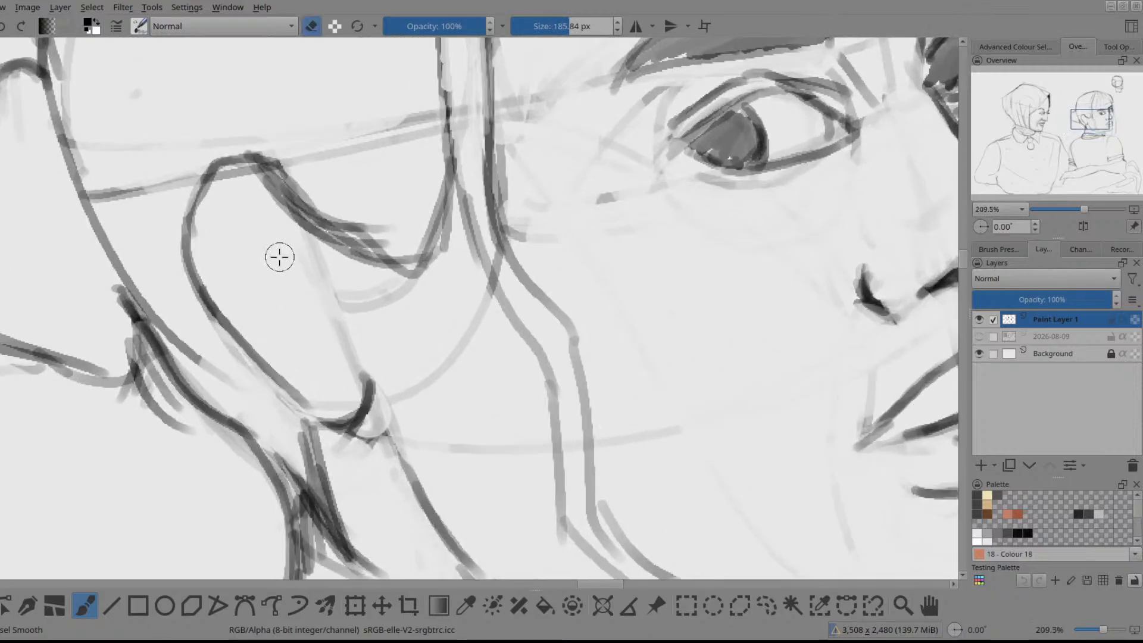
left_click_drag(243, 217, 292, 236)
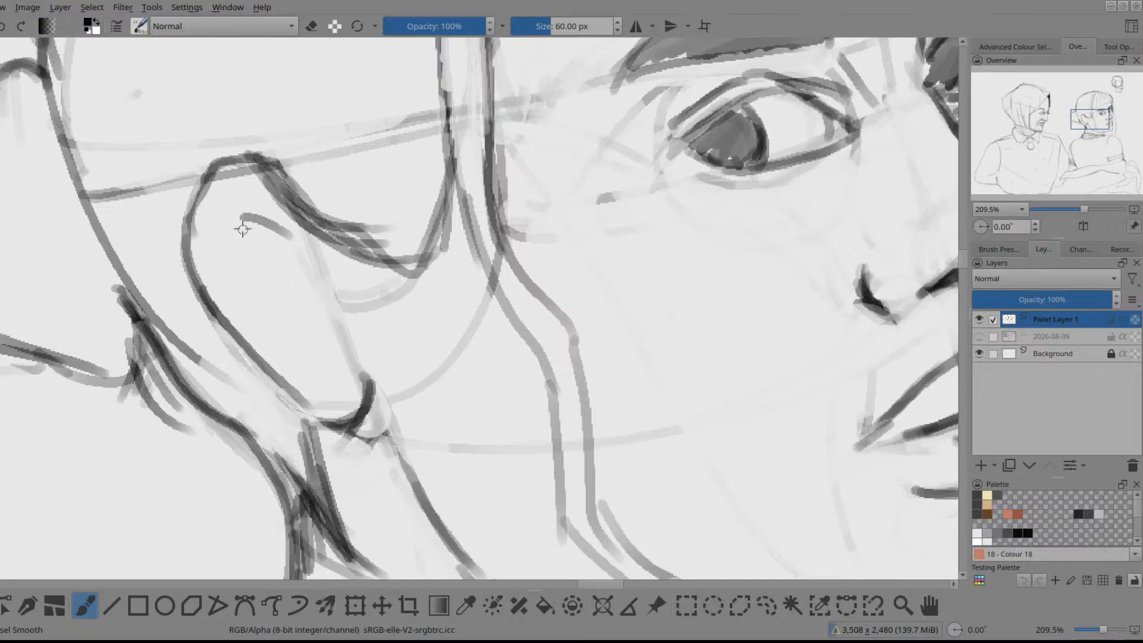
left_click_drag(244, 218, 225, 276)
key("ctrl+z")
left_click_drag(247, 217, 231, 271)
left_click_drag(247, 216, 290, 237)
left_click_drag(461, 333, 425, 331)
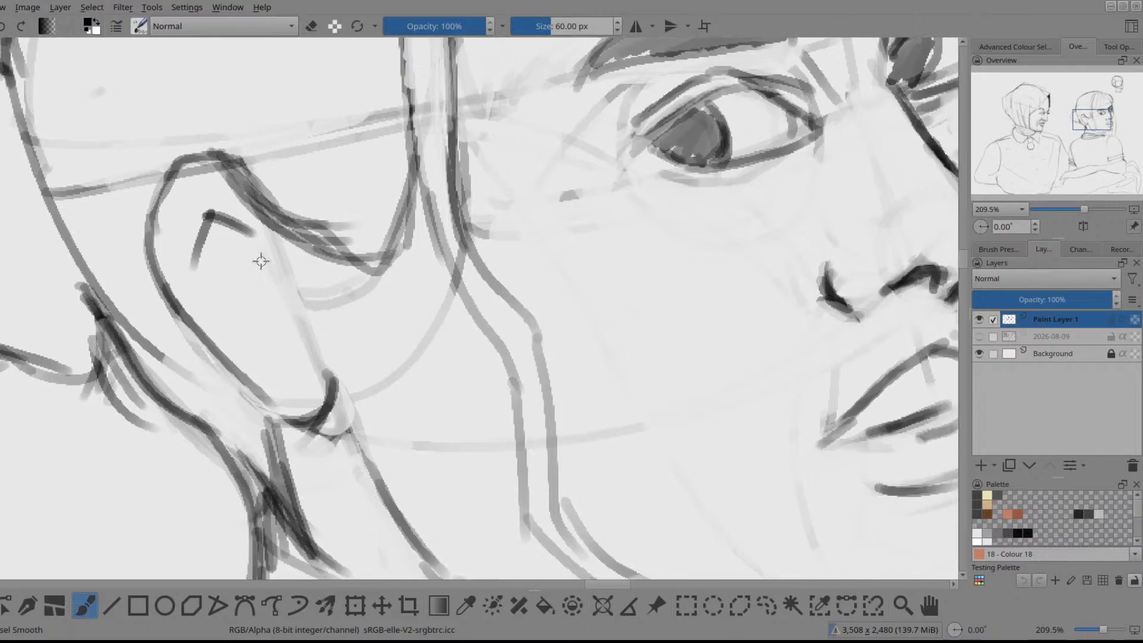
left_click_drag(251, 233, 289, 292)
left_click_drag(224, 220, 281, 280)
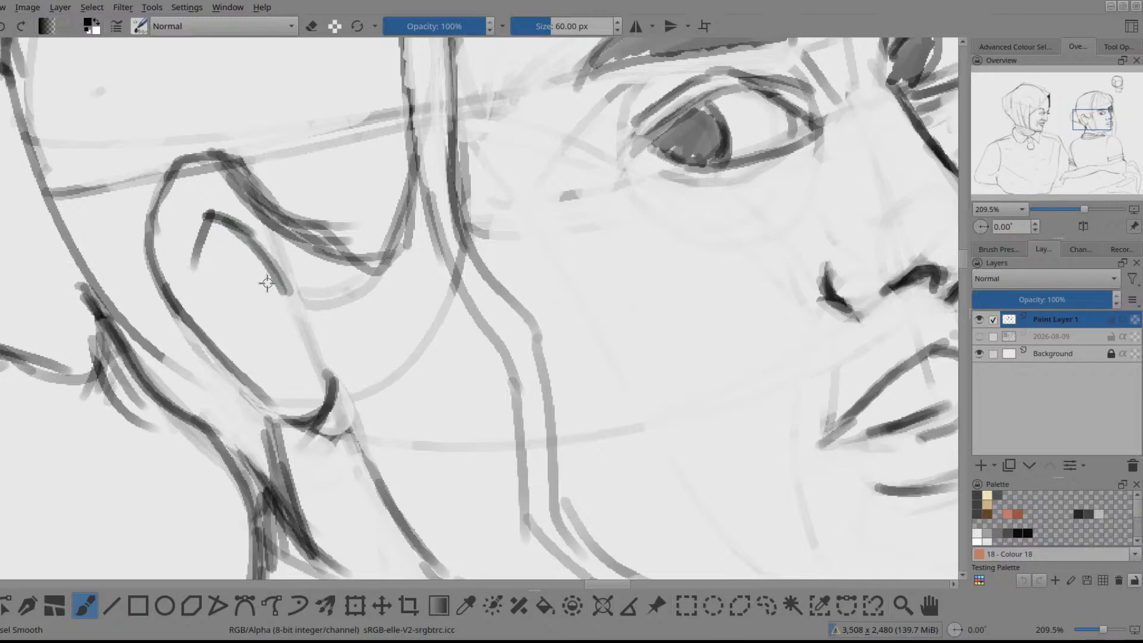
Step: Draw the tragus on the ear's front edge and a curve for the bottom of the ear's bowl
left_click_drag(305, 272, 300, 324)
left_click(302, 294, "ctrl")
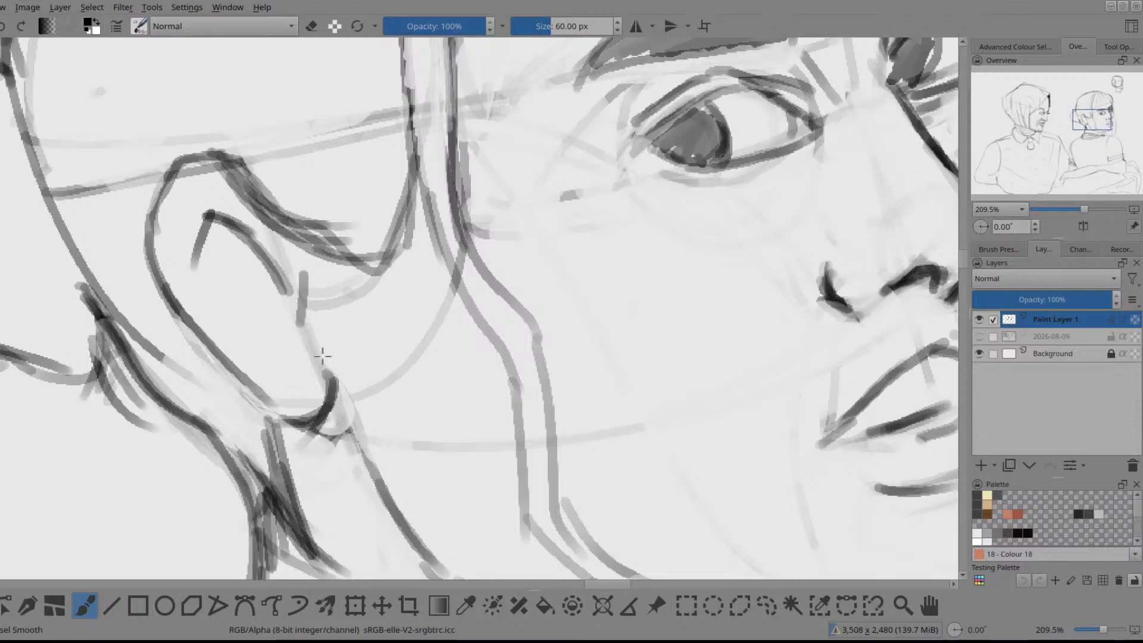
key("ctrl+z")
mouse_move(296, 272)
left_mouse_down()
mouse_move(307, 344)
mouse_move(292, 319)
mouse_move(298, 285)
mouse_move(166, 314)
left_mouse_up()
key("e")
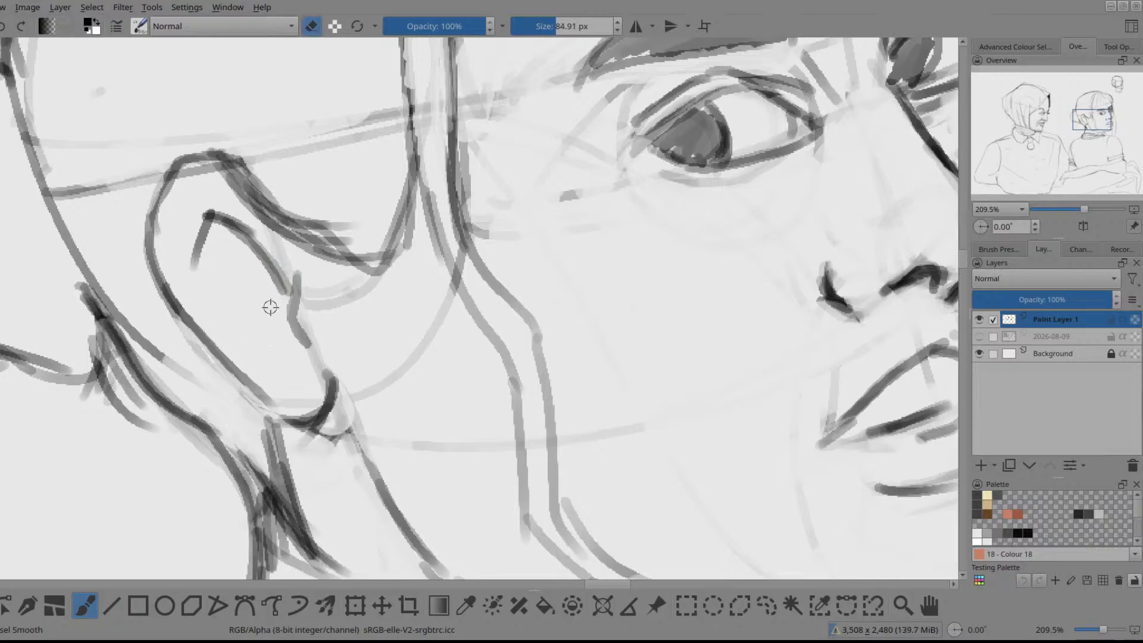
left_click_drag(284, 278, 284, 304)
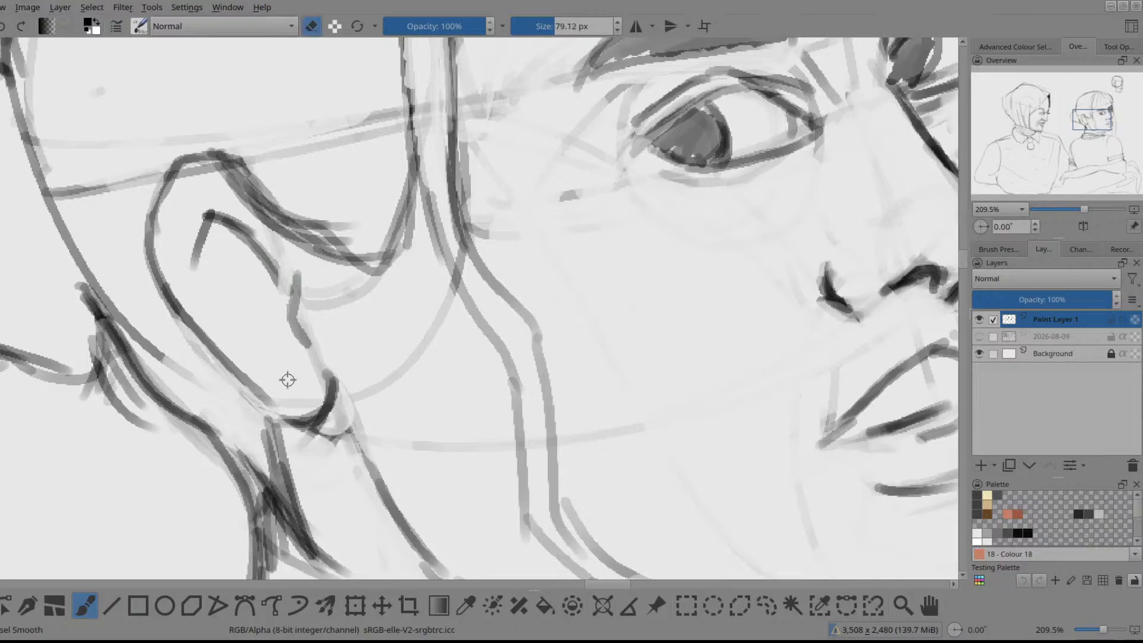
key("e")
left_click_drag(297, 345, 227, 296)
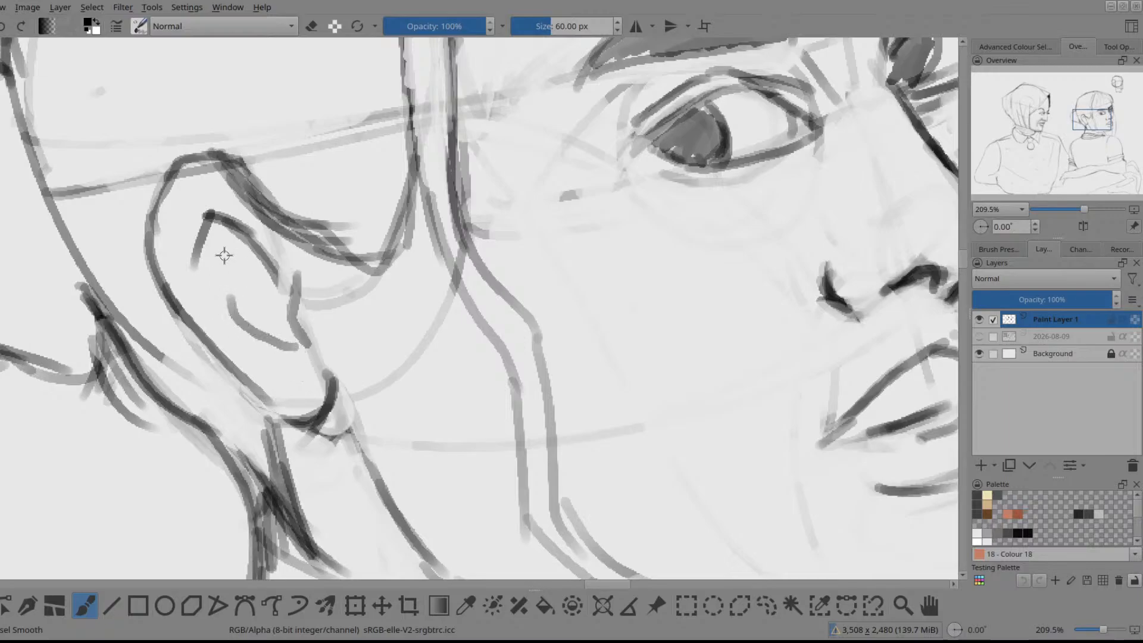
Step: Add short fold strokes at the top of the inner ear and along the back of the ear's bowl
left_click_drag(220, 237, 255, 251)
key("ctrl+z")
key("ctrl+z")
mouse_move(211, 249)
left_mouse_down()
mouse_move(244, 263)
mouse_move(234, 296)
left_mouse_up()
left_click_drag(247, 236, 250, 244)
left_click_drag(203, 190, 241, 216)
mouse_move(205, 194)
left_mouse_down()
mouse_move(234, 218)
mouse_move(219, 215)
mouse_move(200, 244)
left_mouse_up()
Step: Enlarge the eraser and erase the fold lines inside the upper part of the ear
key("e")
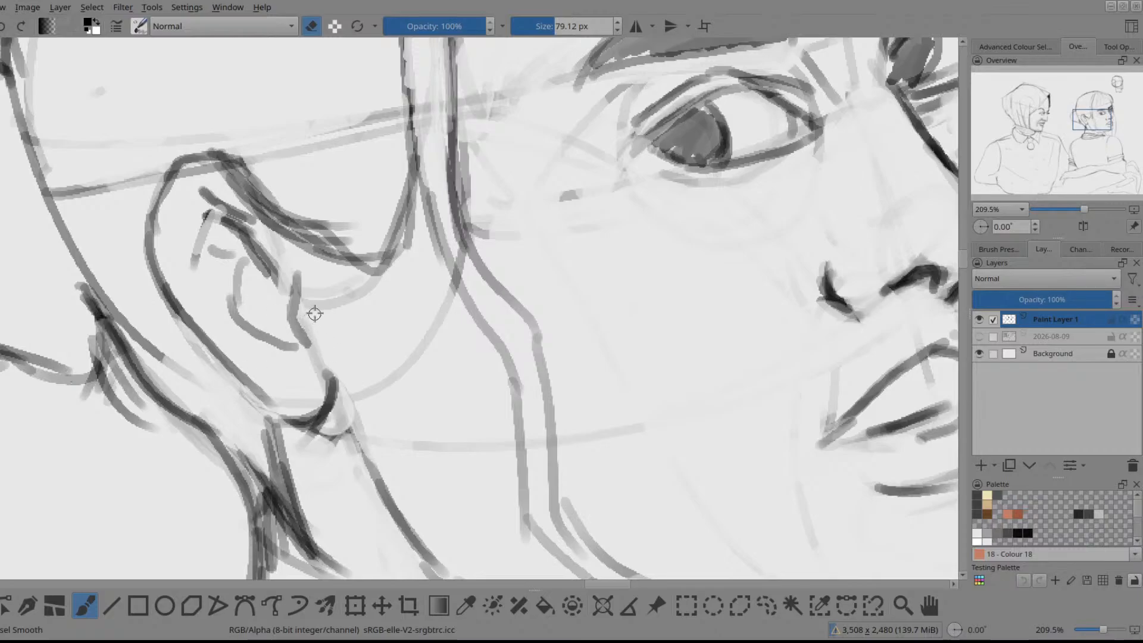
key("]")
key("]")
key("]")
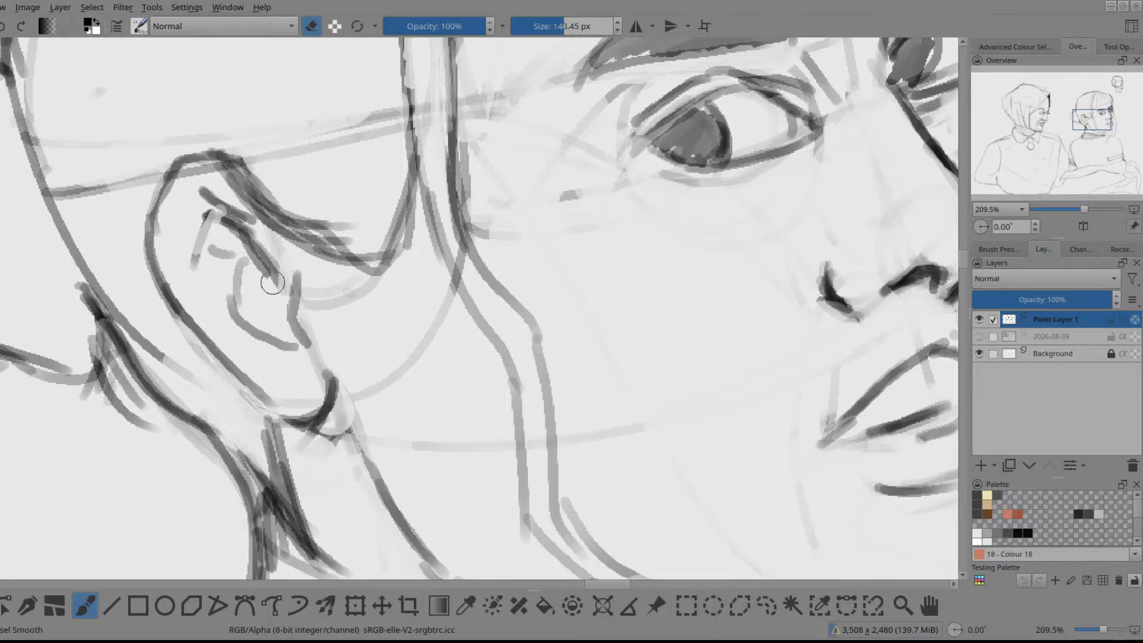
key("]")
mouse_move(275, 286)
left_mouse_down()
mouse_move(250, 241)
mouse_move(196, 195)
mouse_move(247, 228)
mouse_move(222, 215)
mouse_move(212, 234)
mouse_move(248, 243)
mouse_move(275, 282)
mouse_move(204, 192)
mouse_move(191, 258)
mouse_move(194, 178)
left_mouse_up()
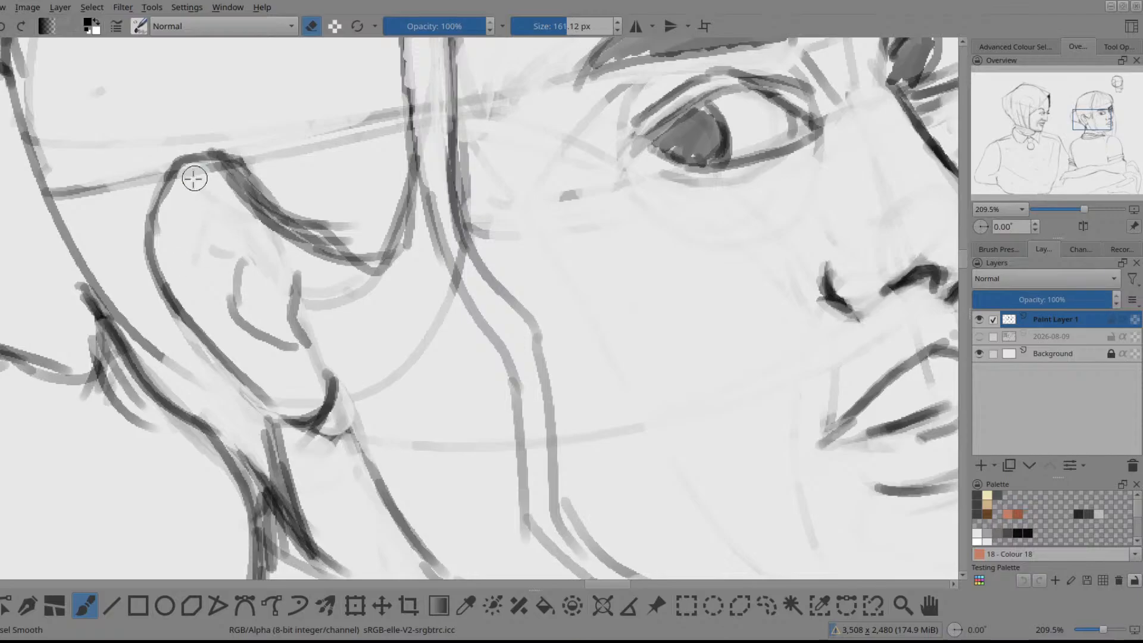
Step: Draw an arched inner rim following the top of the ear and a second fold line down its back side
key("e")
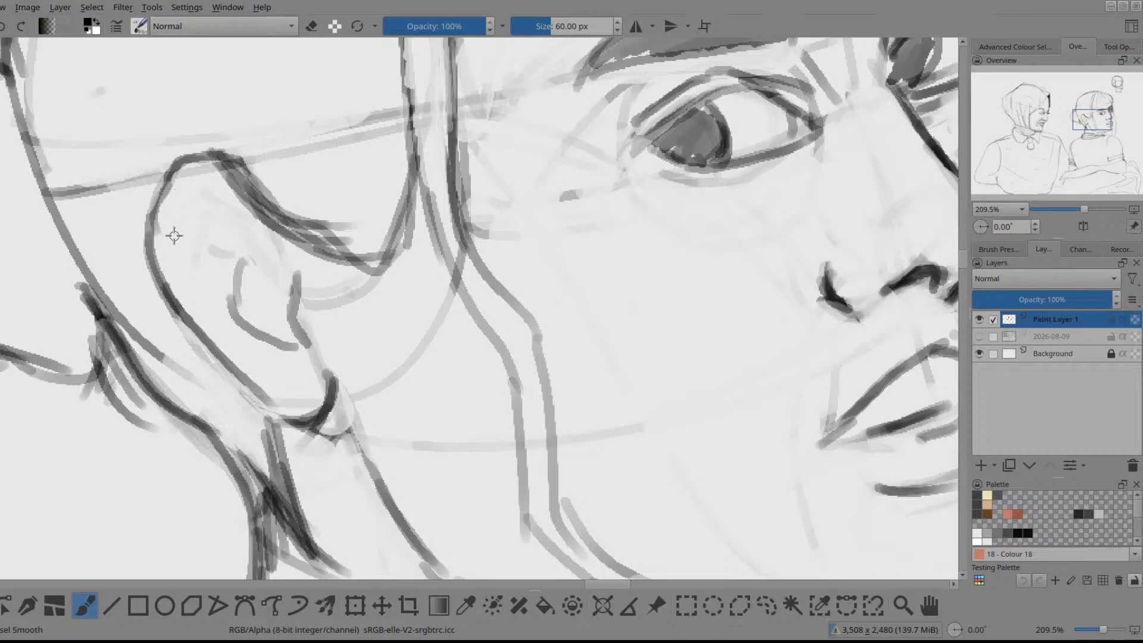
mouse_move(173, 236)
left_mouse_down()
mouse_move(198, 184)
mouse_move(228, 197)
mouse_move(254, 214)
mouse_move(217, 202)
mouse_move(263, 244)
mouse_move(271, 273)
mouse_move(244, 232)
mouse_move(258, 281)
left_mouse_up()
key("ctrl+z")
left_click_drag(216, 192, 248, 238)
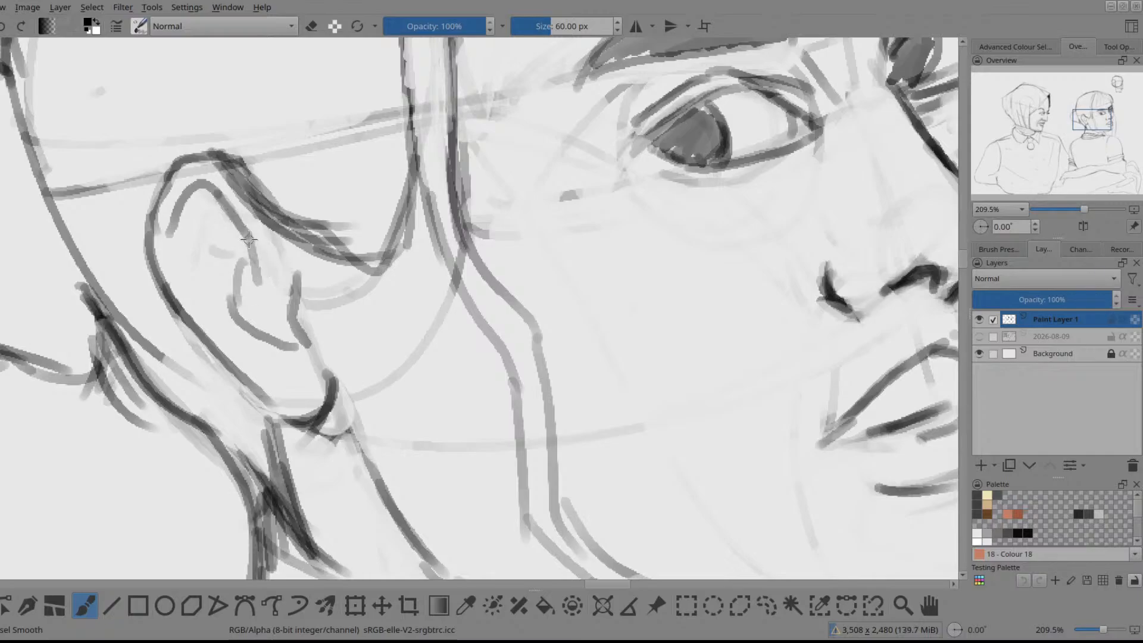
mouse_move(193, 206)
left_mouse_down()
mouse_move(184, 237)
mouse_move(196, 312)
mouse_move(199, 293)
left_mouse_up()
key("ctrl+z")
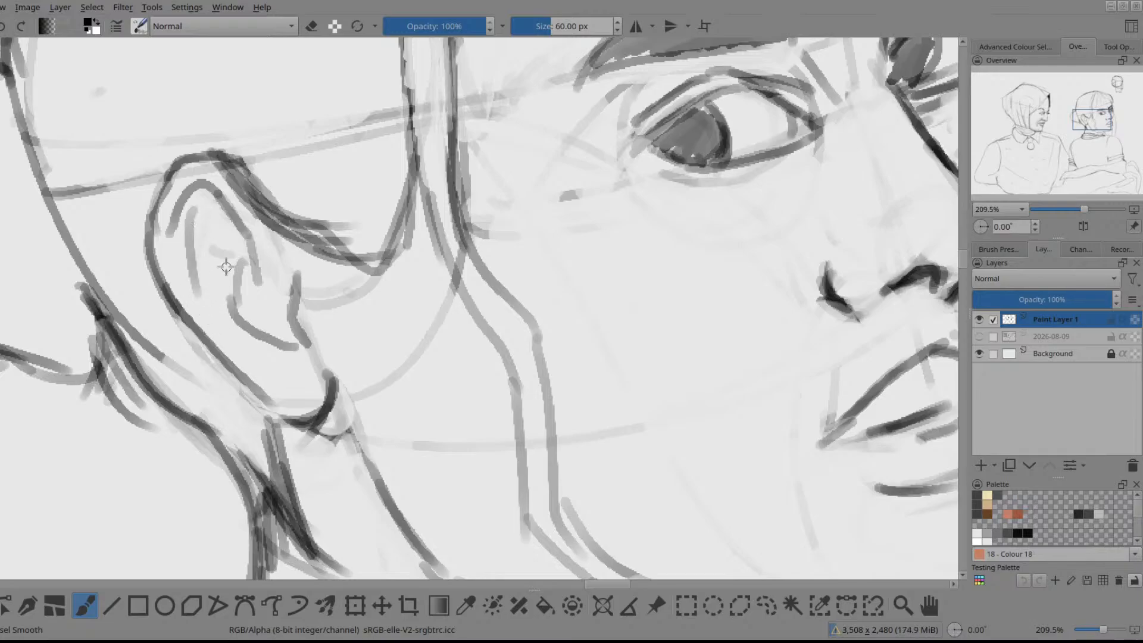
Step: Redraw the back edge of the ear's bowl as a darker line and add a short curve above the earlobe
key("e")
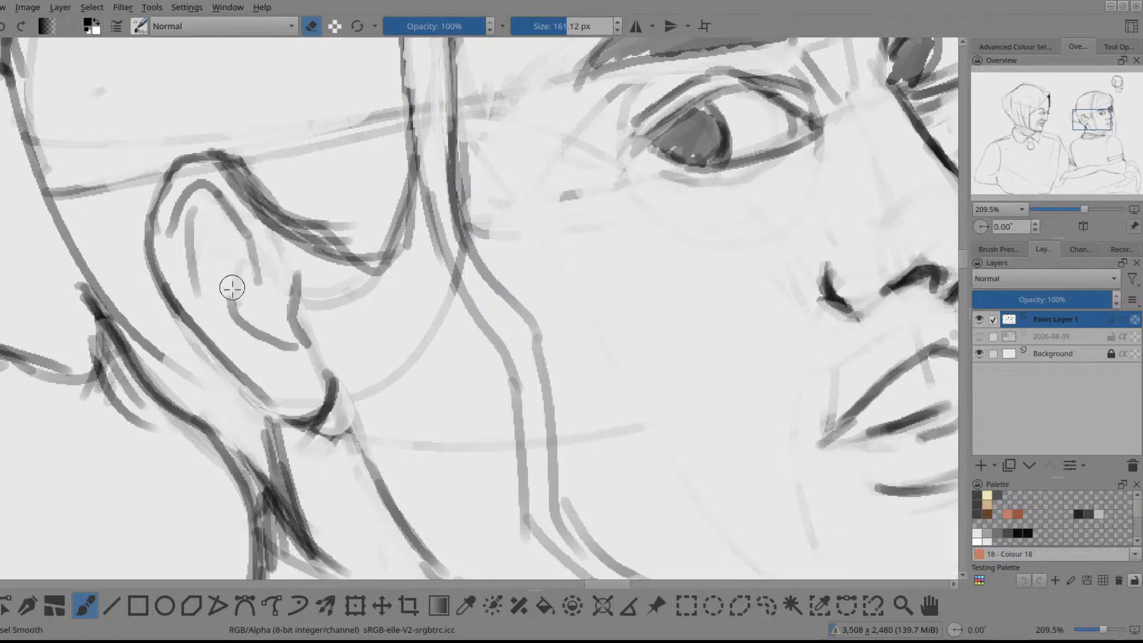
key("e")
mouse_move(226, 242)
left_mouse_down()
mouse_move(262, 334)
mouse_move(233, 238)
mouse_move(243, 312)
left_mouse_up()
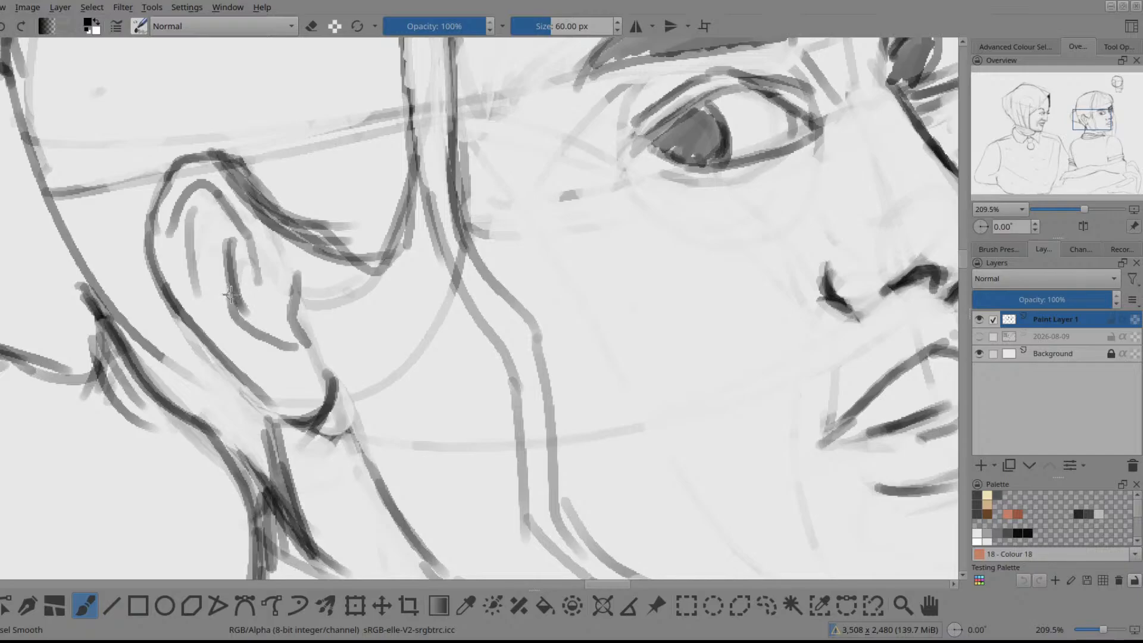
left_click_drag(239, 344, 287, 387)
Step: Draw a curved strand line from the top of the hair bun down into its upper part
mouse_move(117, 211)
left_mouse_down()
mouse_move(132, 276)
mouse_move(107, 221)
mouse_move(73, 191)
mouse_move(71, 205)
left_mouse_up()
key("e")
mouse_move(149, 279)
left_mouse_down()
mouse_move(231, 306)
mouse_move(310, 311)
mouse_move(234, 304)
left_mouse_up()
key("e")
key("e")
key("e")
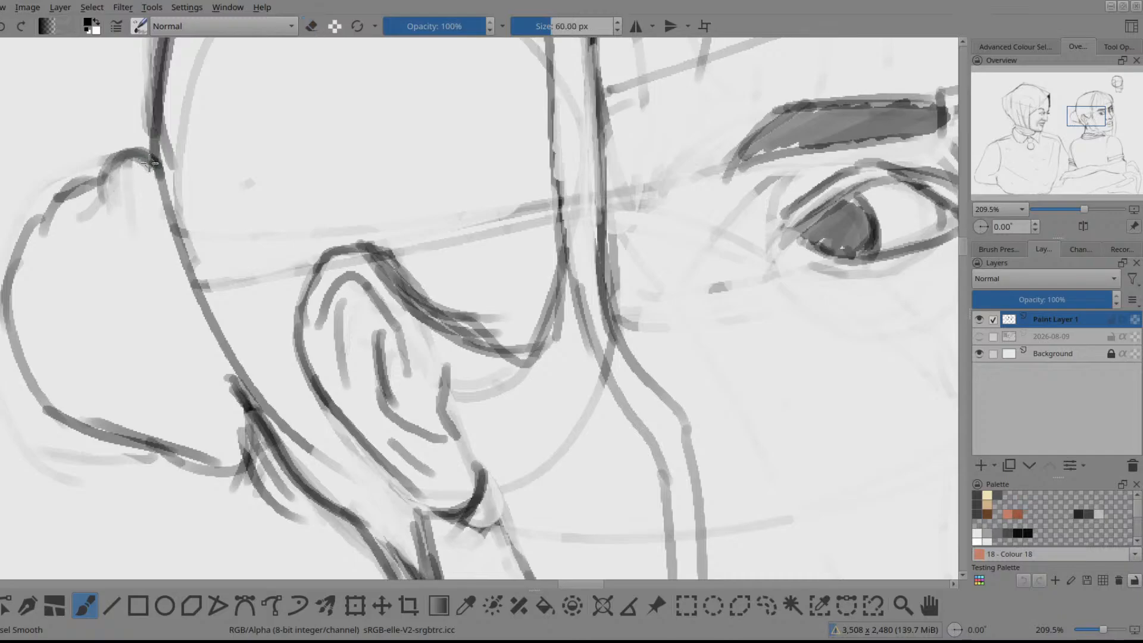
left_click_drag(112, 173, 110, 264)
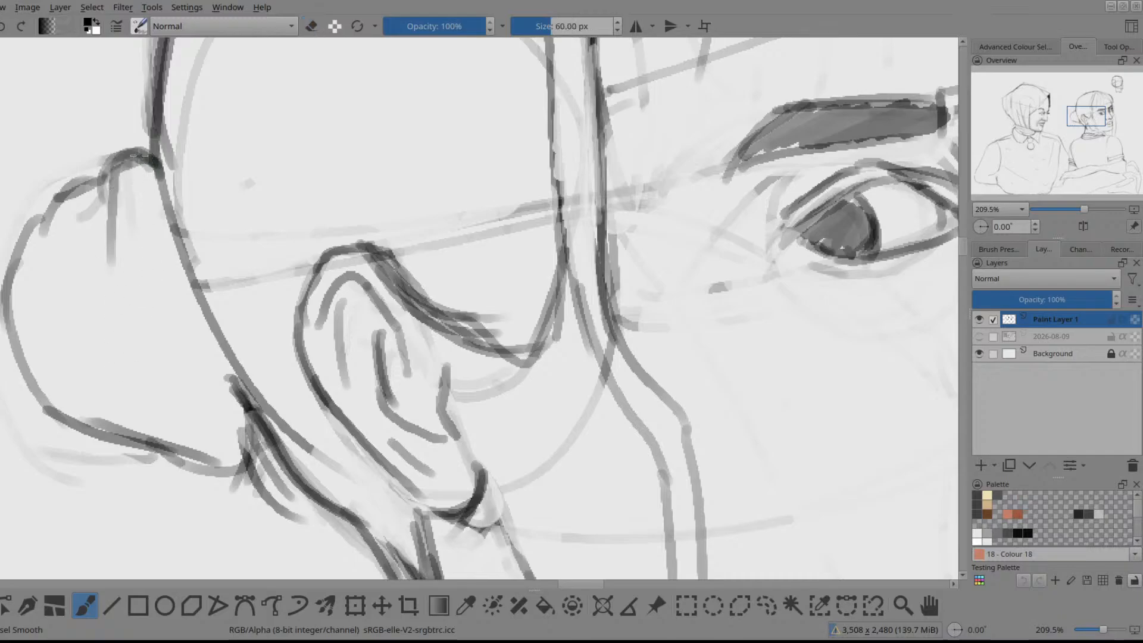
key("ctrl+z")
left_click_drag(144, 135, 117, 287)
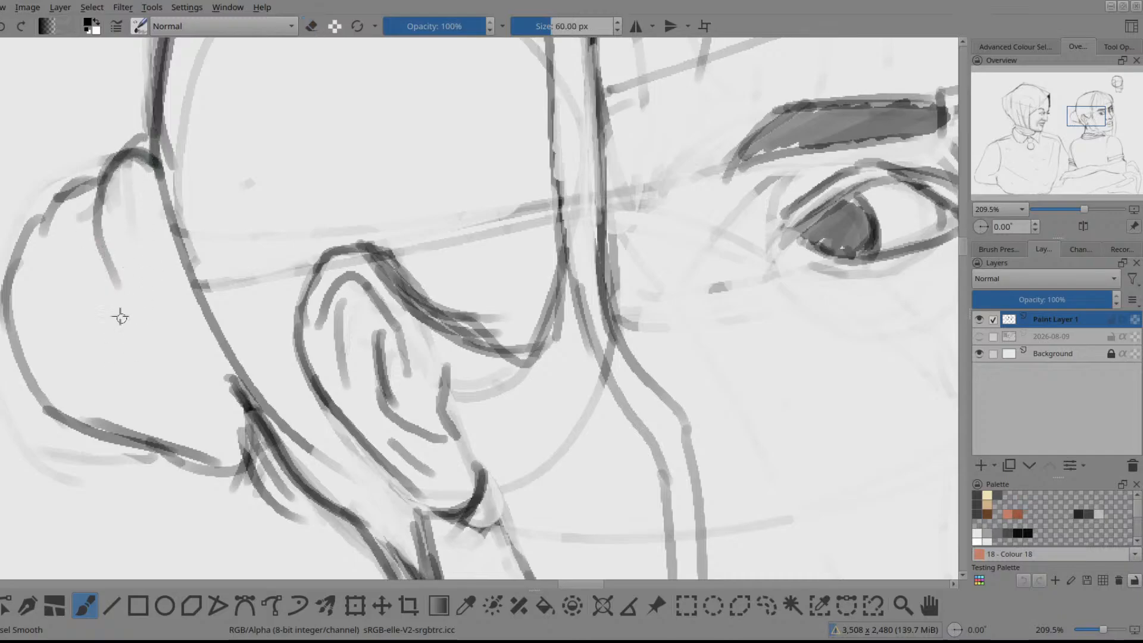
Step: Draw two long strand lines inside the bun, converging at its lower edge near the nape
left_click_drag(191, 286, 203, 455)
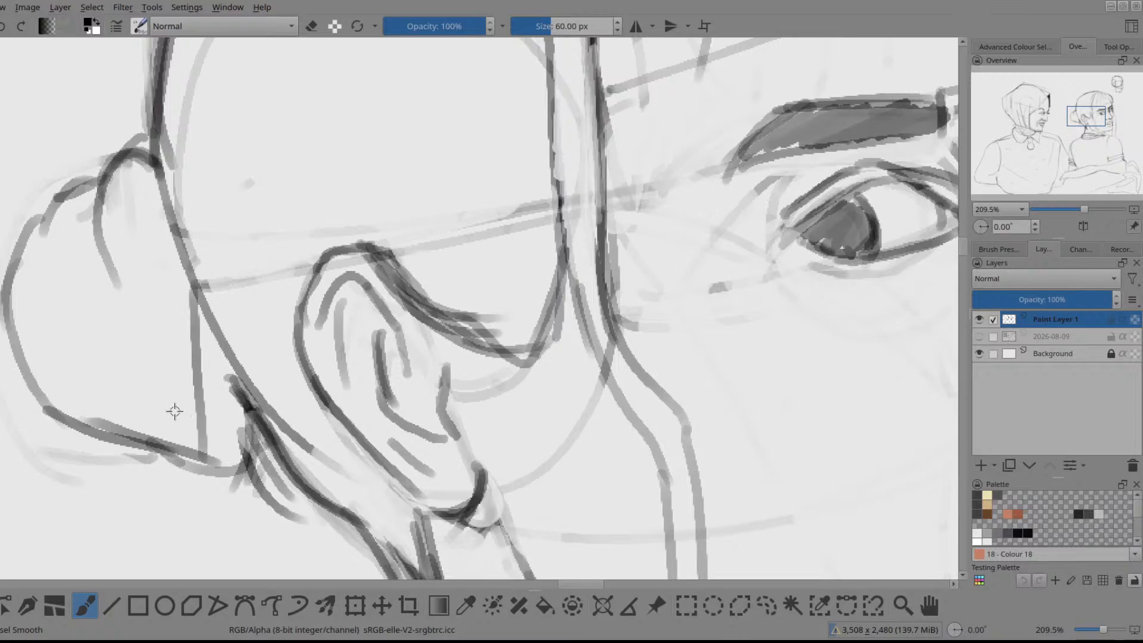
key("ctrl+z")
left_click_drag(199, 301, 190, 492)
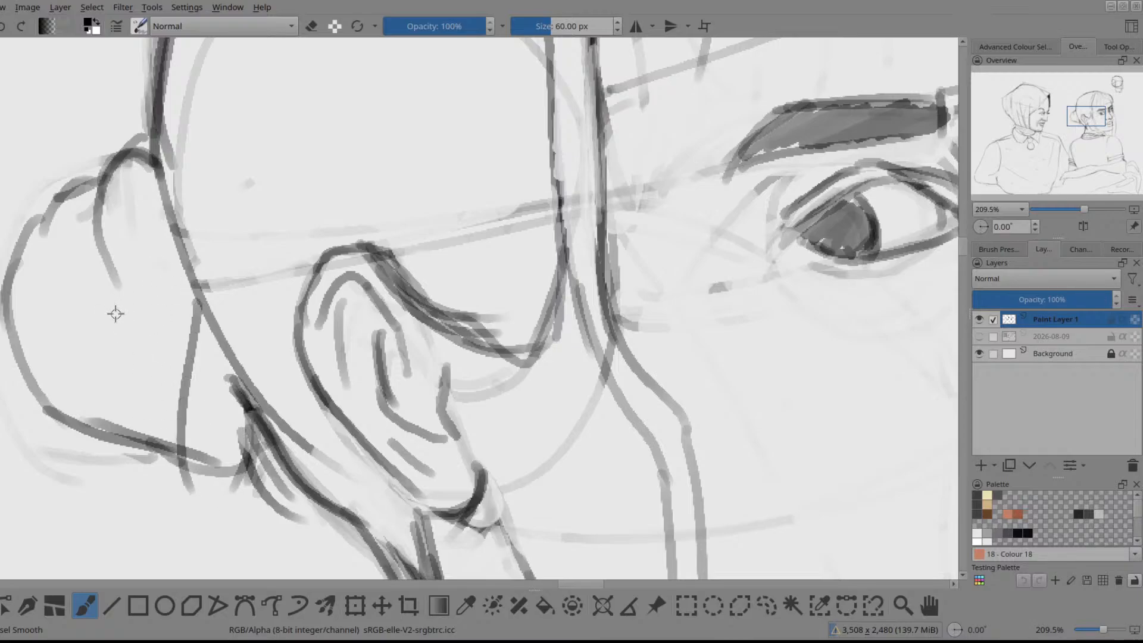
left_click_drag(132, 253, 174, 468)
left_click_drag(139, 329, 174, 465)
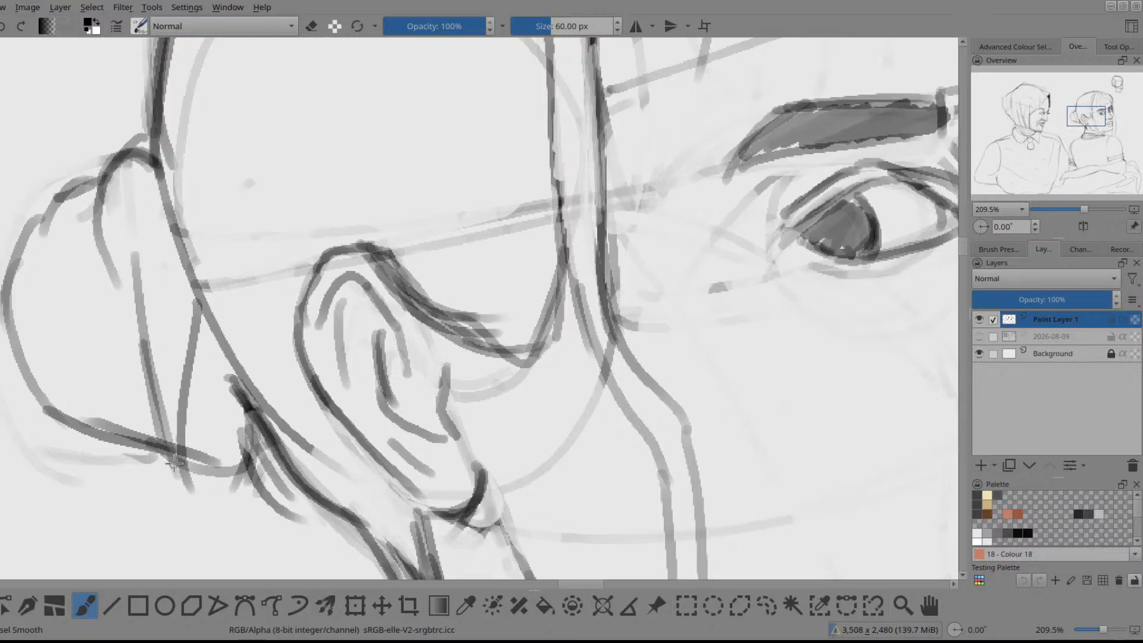
Step: Erase the thick overlapping strokes of the hairline directly above and in front of the ear
scroll(174, 464, "down", 8)
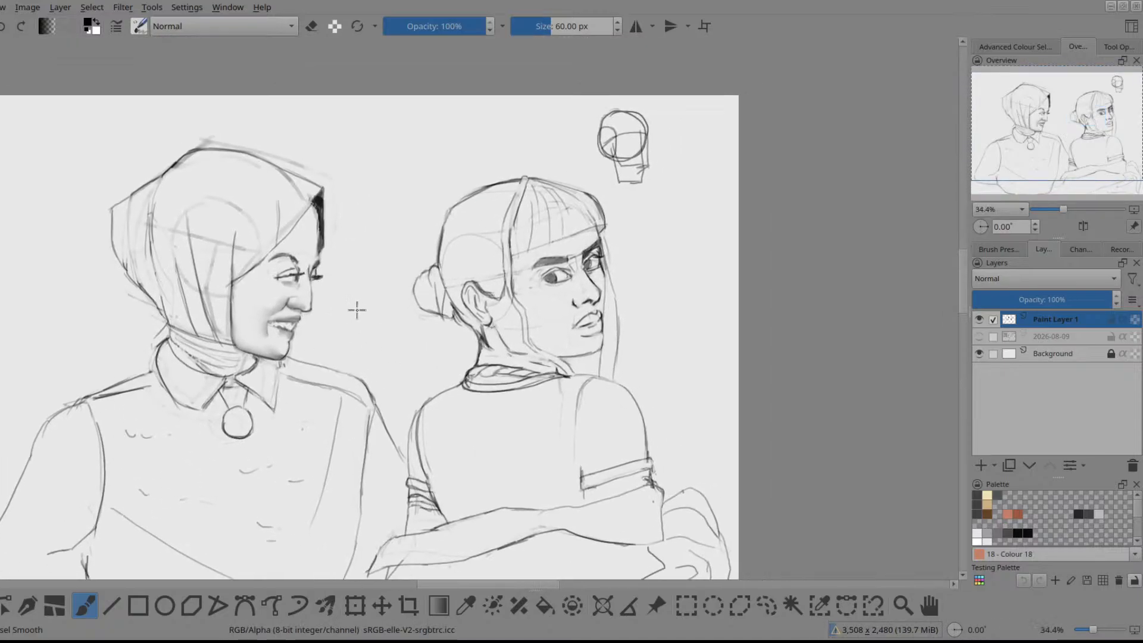
left_click_drag(512, 245, 471, 191)
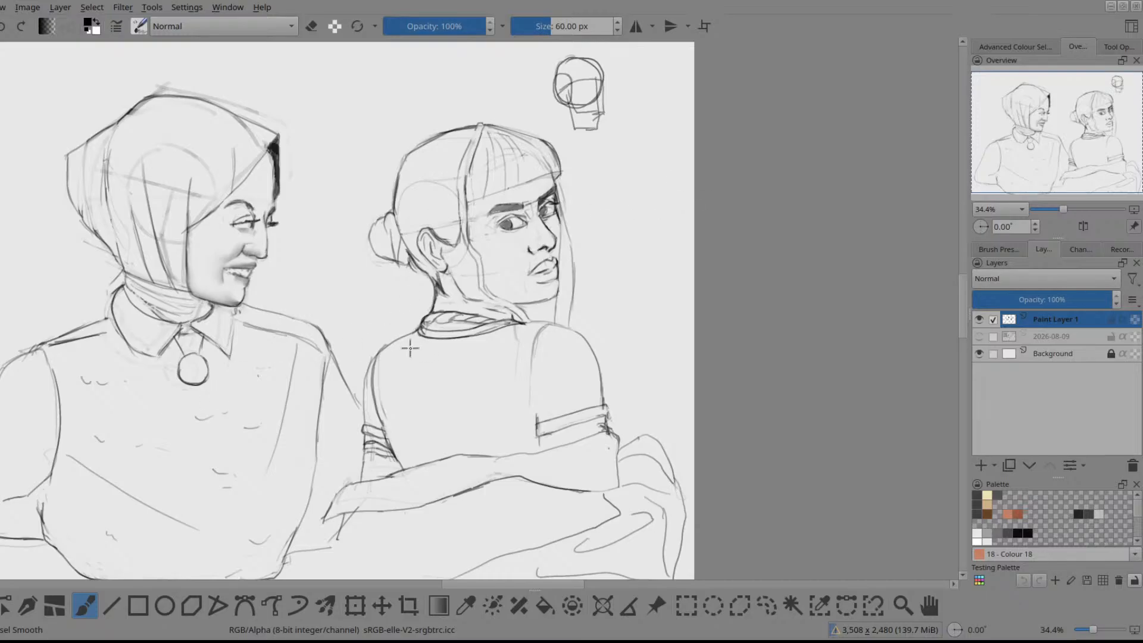
scroll(450, 279, "up", 5)
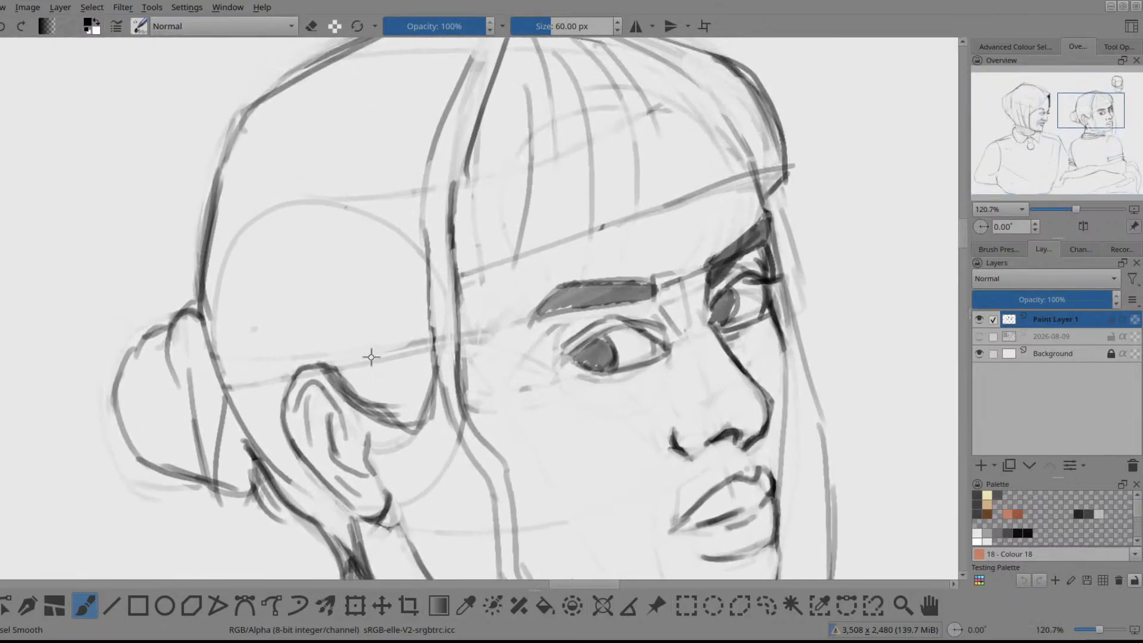
key("e")
mouse_move(333, 363)
left_mouse_down()
mouse_move(375, 404)
mouse_move(334, 362)
mouse_move(397, 397)
mouse_move(367, 400)
mouse_move(398, 412)
mouse_move(370, 387)
left_mouse_up()
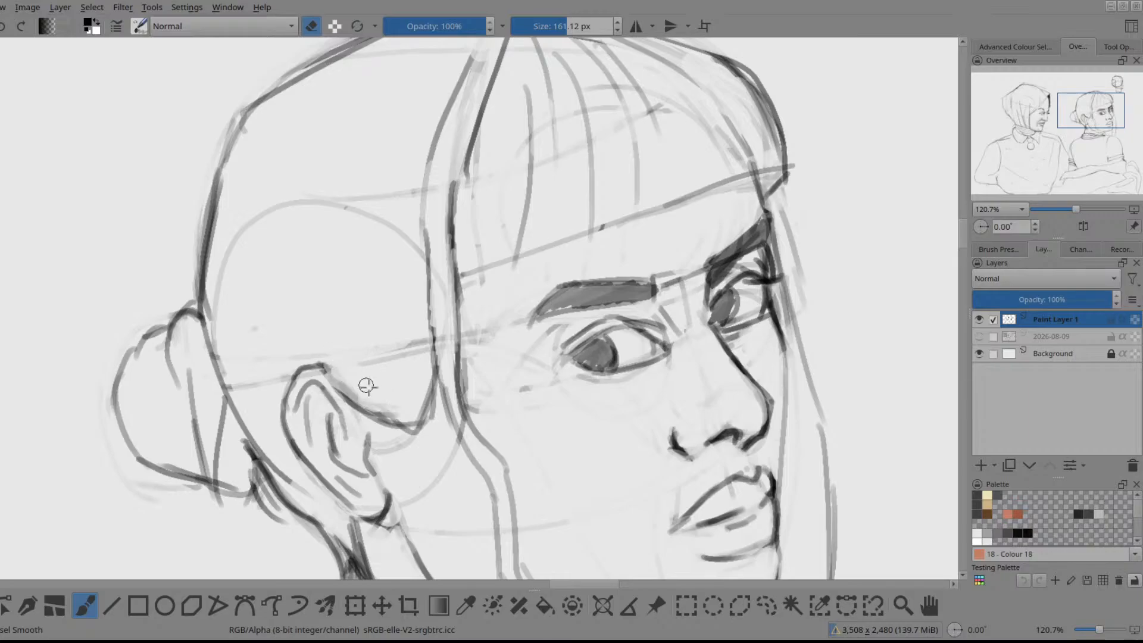
left_click_drag(345, 331, 366, 401)
Step: Redraw the hair edge from the bun down behind the ear as a darker line
key("2")
left_click_drag(686, 131, 740, 276)
left_click_drag(666, 330, 647, 193)
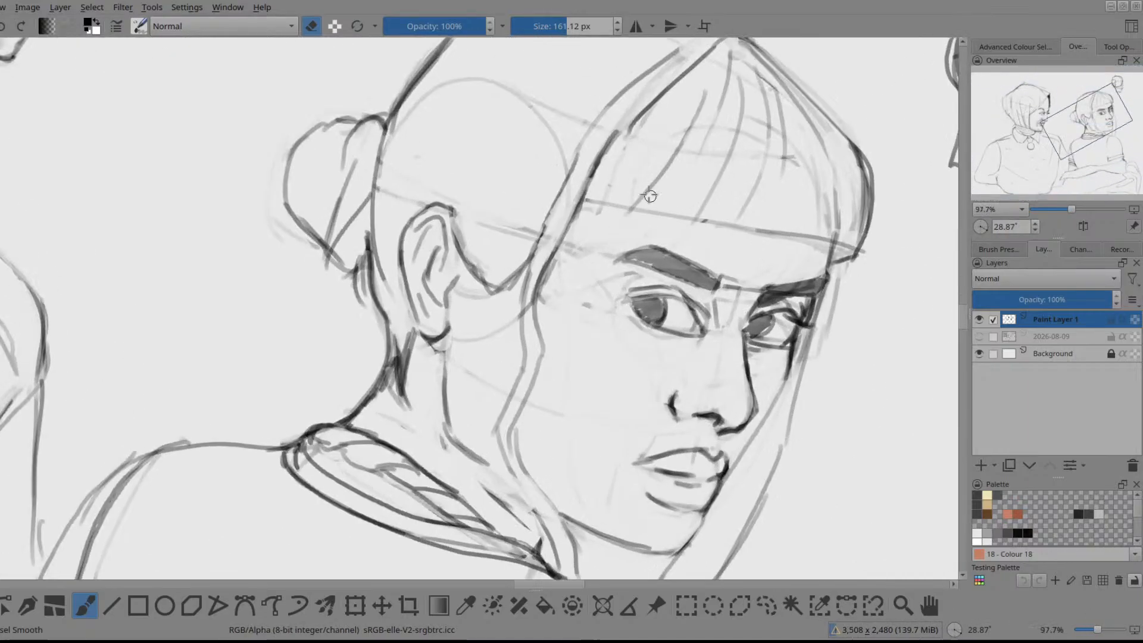
left_click_drag(570, 121, 426, 278)
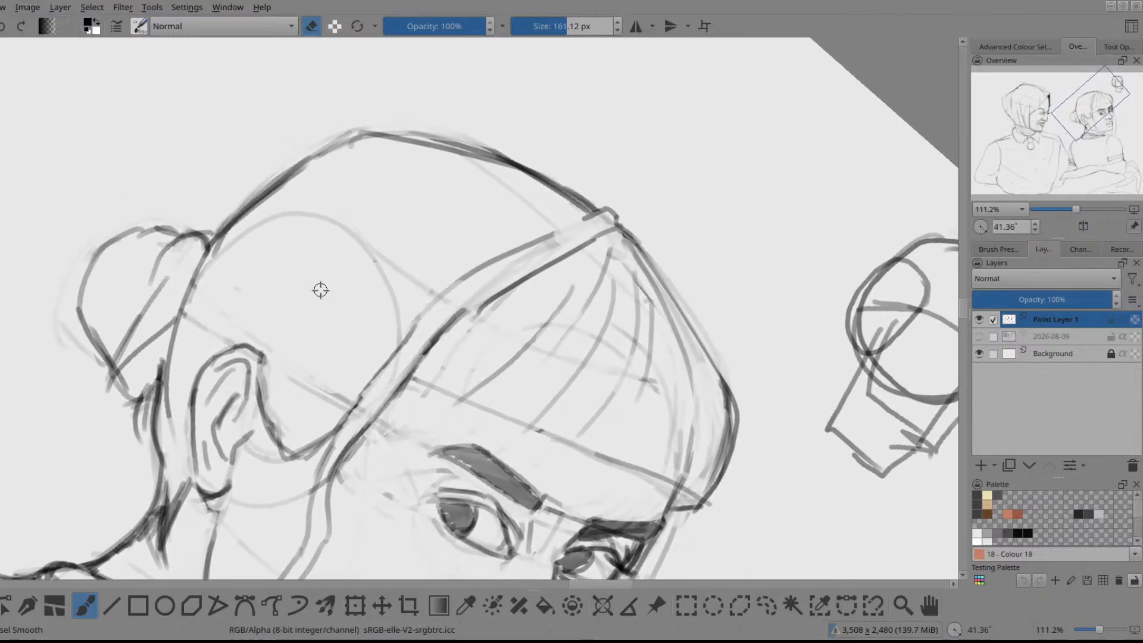
key("e")
mouse_move(208, 241)
left_mouse_down()
mouse_move(161, 361)
mouse_move(170, 373)
left_mouse_up()
mouse_move(237, 264)
left_mouse_down()
mouse_move(294, 260)
mouse_move(274, 316)
left_mouse_up()
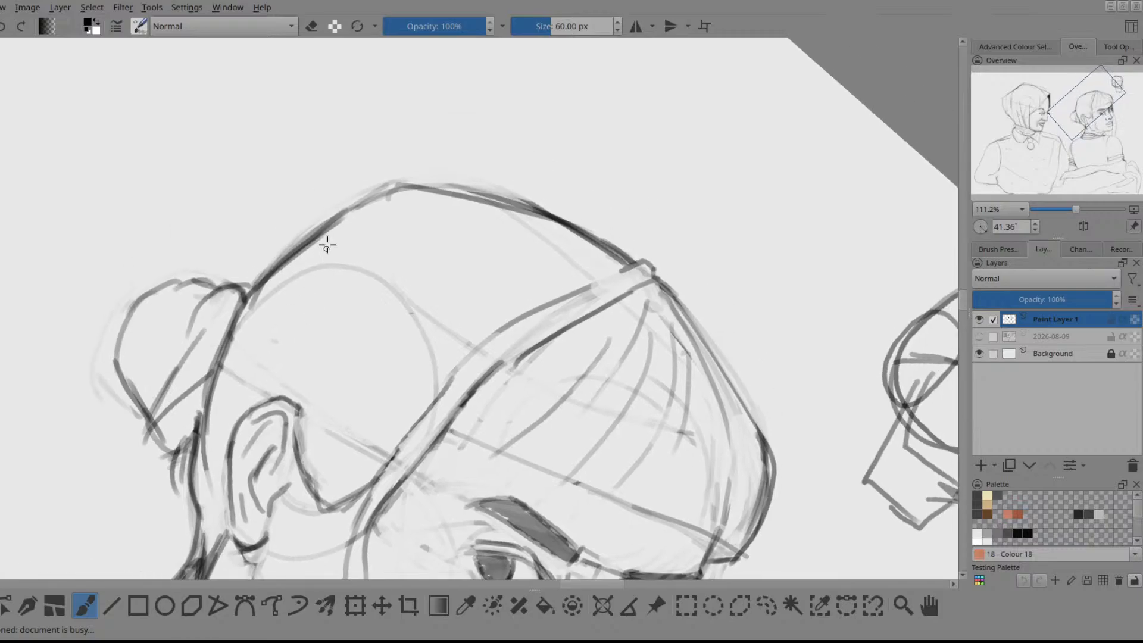
Step: Erase the angular peak of the crown outline and redraw the back of the head as one smooth curve
key("e")
mouse_move(358, 195)
left_mouse_down()
mouse_move(446, 182)
mouse_move(313, 207)
mouse_move(557, 197)
mouse_move(315, 202)
mouse_move(546, 195)
mouse_move(377, 193)
mouse_move(461, 188)
mouse_move(503, 204)
mouse_move(357, 190)
mouse_move(403, 186)
left_mouse_up()
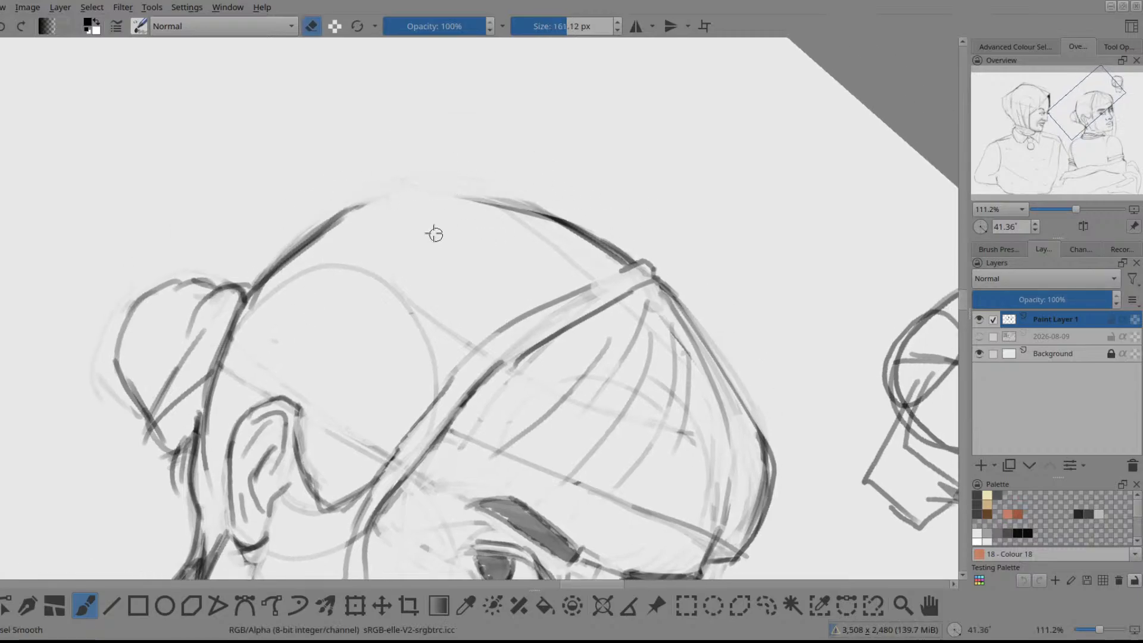
key("e")
mouse_move(336, 212)
left_mouse_down()
mouse_move(485, 203)
mouse_move(605, 226)
left_mouse_up()
key("ctrl+z")
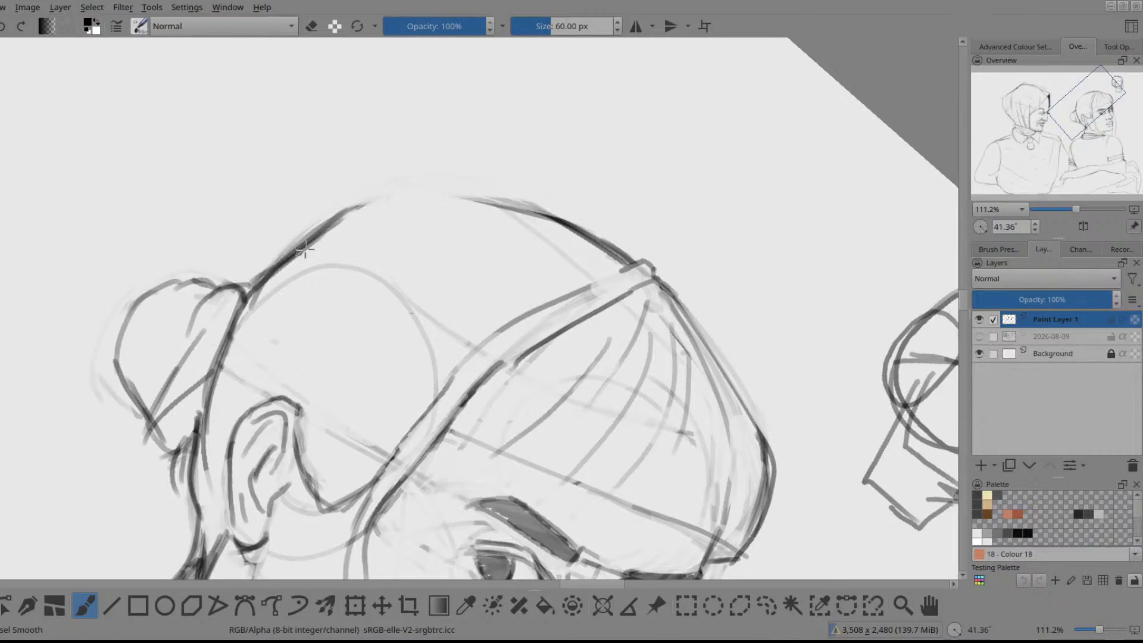
left_click_drag(295, 257, 592, 247)
Step: Erase the old outline strokes left outside the new crown curve, down to the bun
key("5")
key("2")
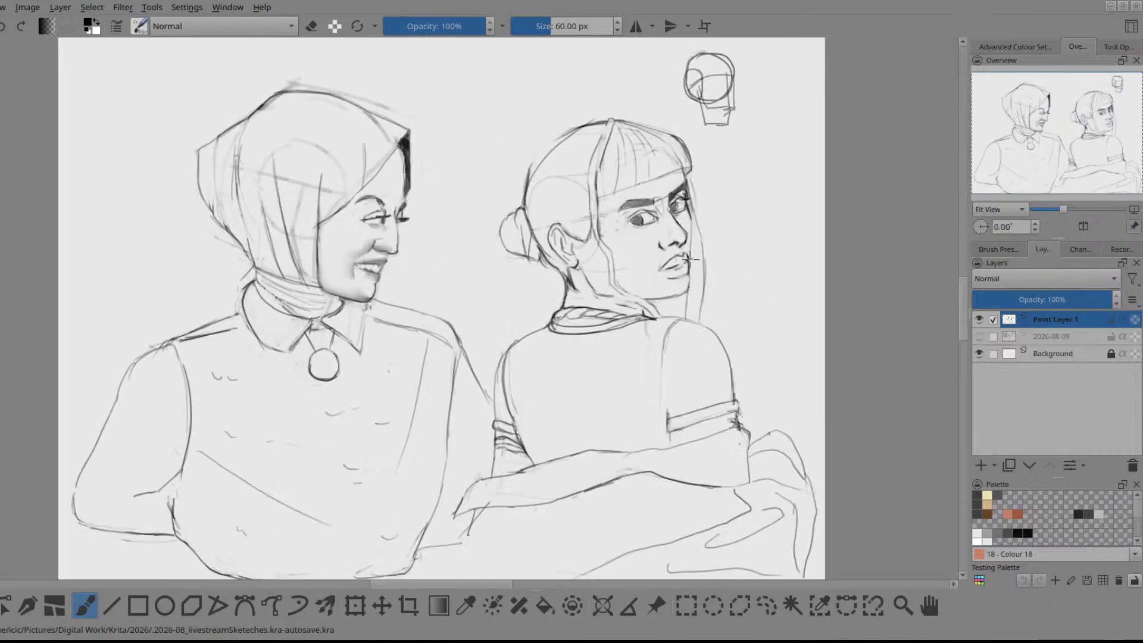
mouse_move(618, 313)
left_mouse_down()
mouse_move(602, 303)
mouse_move(576, 195)
left_mouse_up()
left_click_drag(576, 195, 545, 323)
mouse_move(467, 383)
left_mouse_down()
mouse_move(458, 207)
mouse_move(426, 418)
left_mouse_up()
key("e")
mouse_move(375, 207)
left_mouse_down()
mouse_move(334, 298)
mouse_move(358, 222)
mouse_move(463, 113)
mouse_move(434, 123)
mouse_move(467, 120)
left_mouse_up()
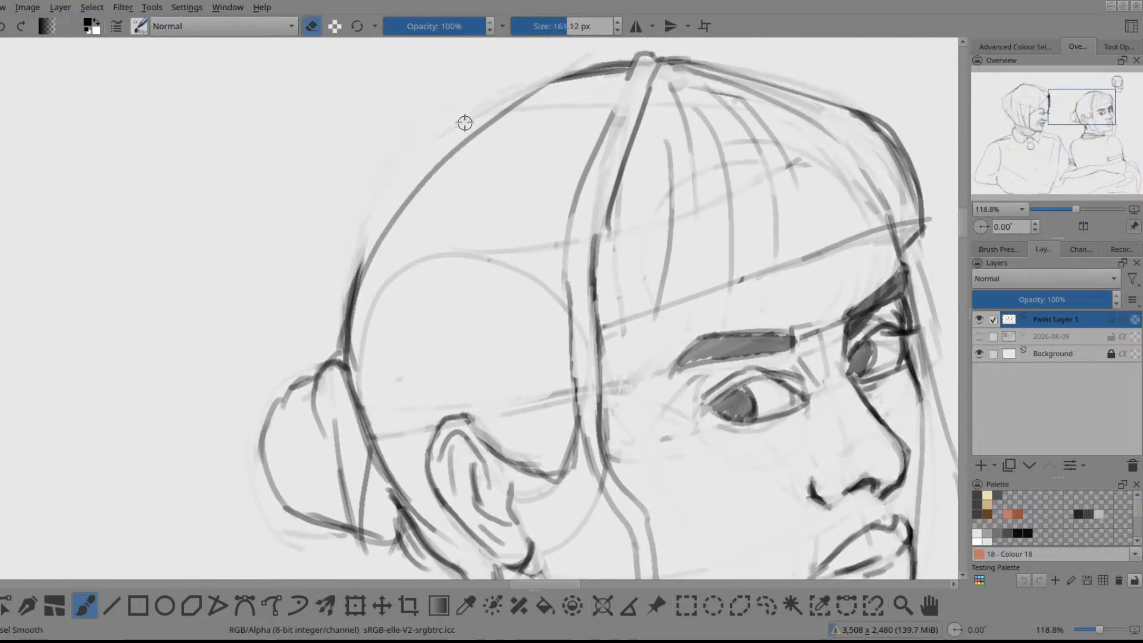
mouse_move(369, 228)
left_mouse_down()
mouse_move(342, 312)
mouse_move(359, 357)
left_mouse_up()
key("e")
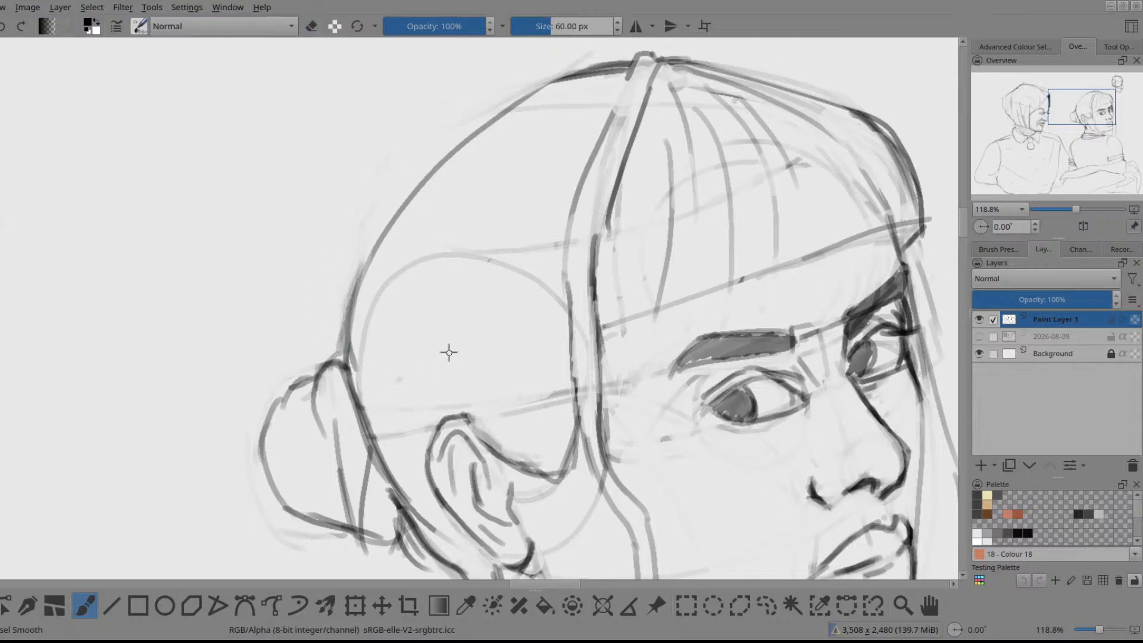
Step: Draw long curved hair strands sweeping from the bun across the back of the head towards the front parting
left_click_drag(735, 210, 563, 230)
left_click_drag(671, 189, 666, 273)
left_click_drag(128, 416, 170, 352)
left_click_drag(142, 380, 381, 239)
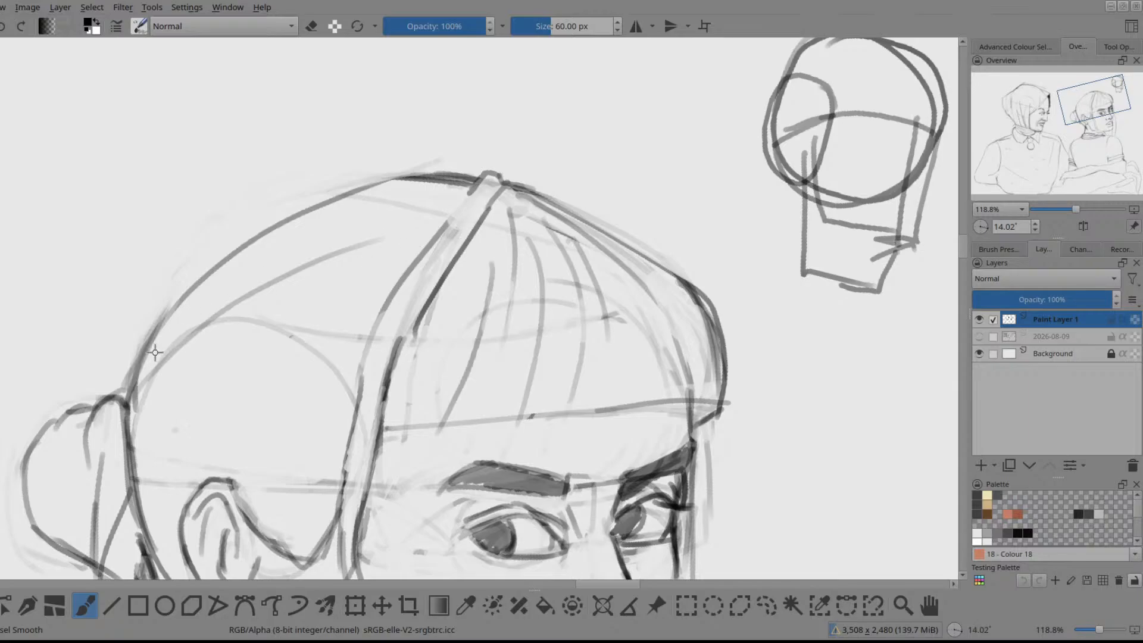
left_click_drag(155, 353, 451, 191)
left_click_drag(136, 387, 392, 310)
mouse_move(132, 427)
left_mouse_down()
mouse_move(191, 399)
mouse_move(297, 391)
mouse_move(233, 421)
mouse_move(226, 438)
mouse_move(280, 378)
left_mouse_up()
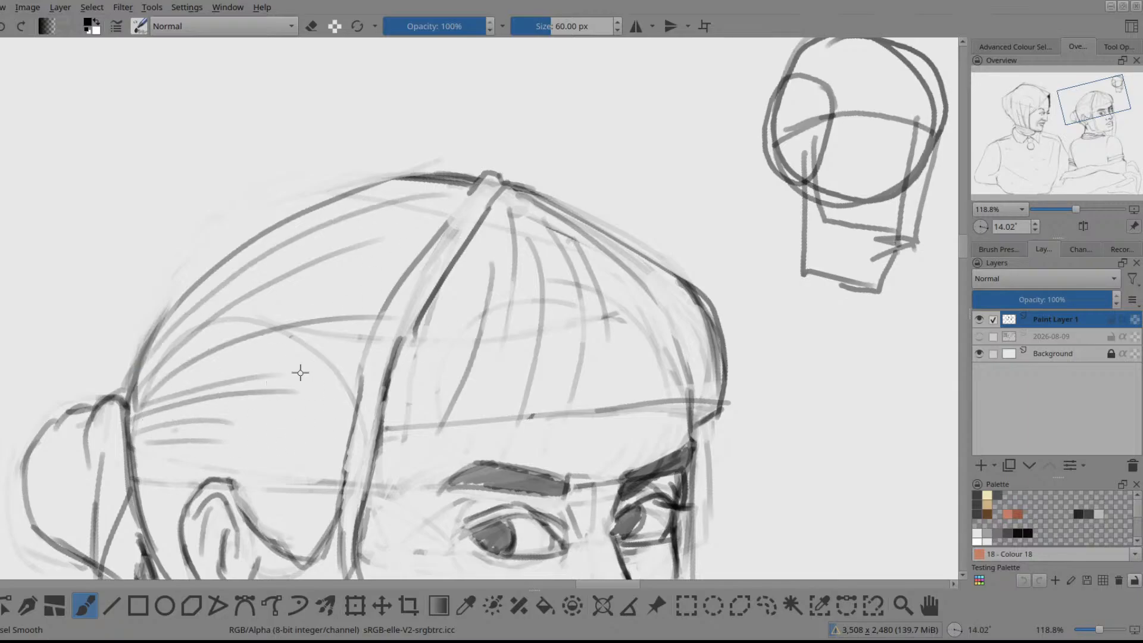
Step: Save the drawing and show the whole canvas
key("5")
key("2")
key("3")
left_click_drag(616, 388, 546, 382)
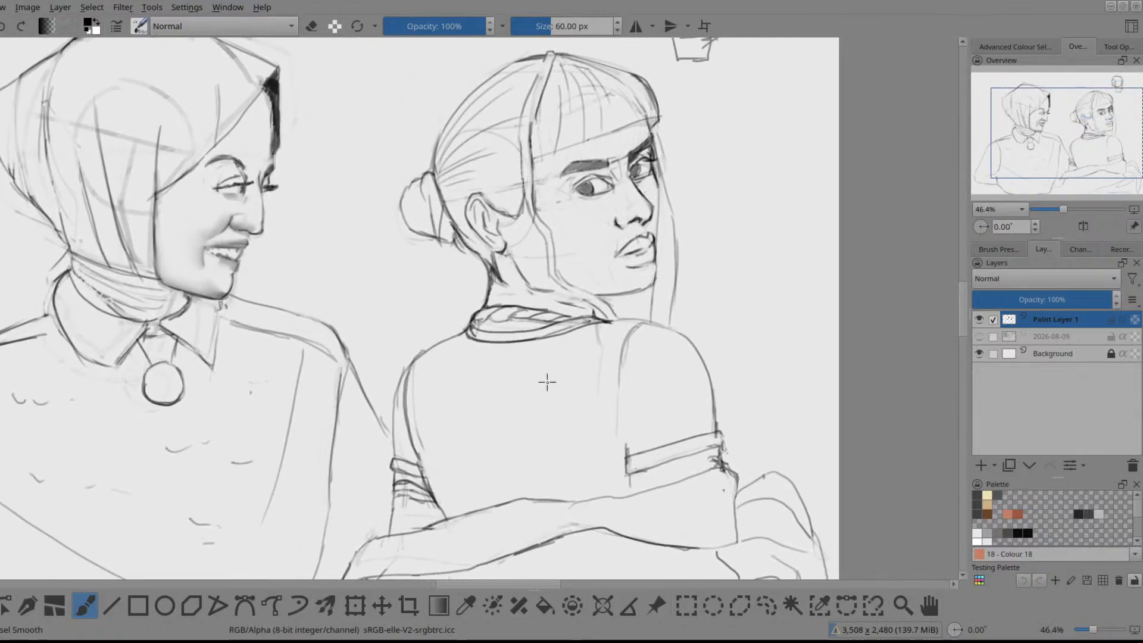
key("ctrl+s")
key("2")
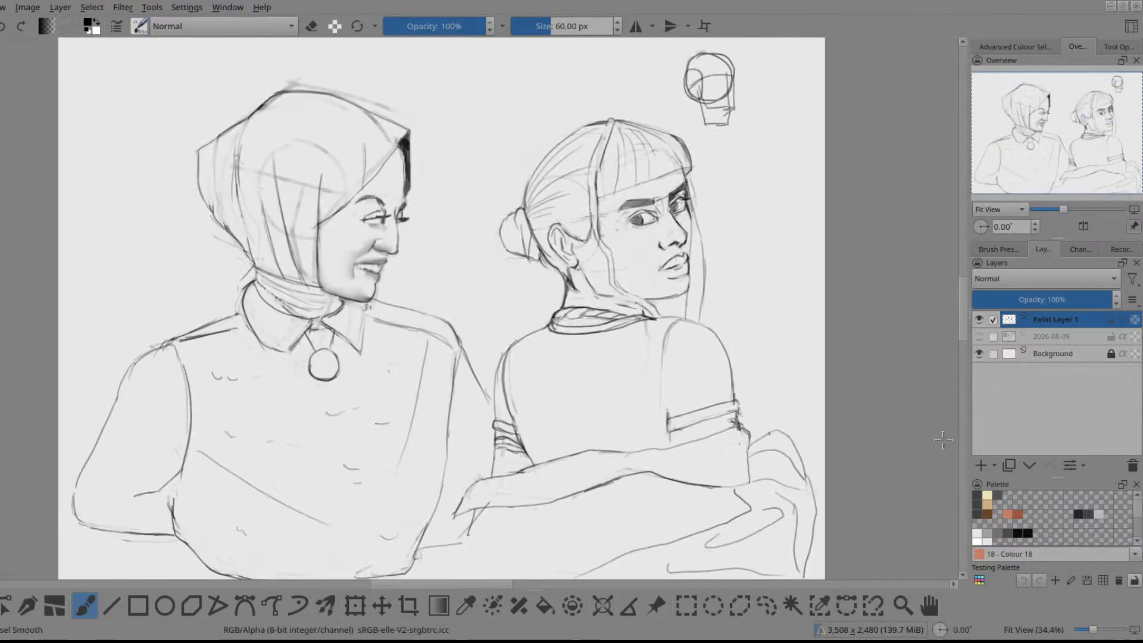
Step: Add a new paint layer and rename Paint Layer 1 to 2026-08-16_1
left_click(982, 467)
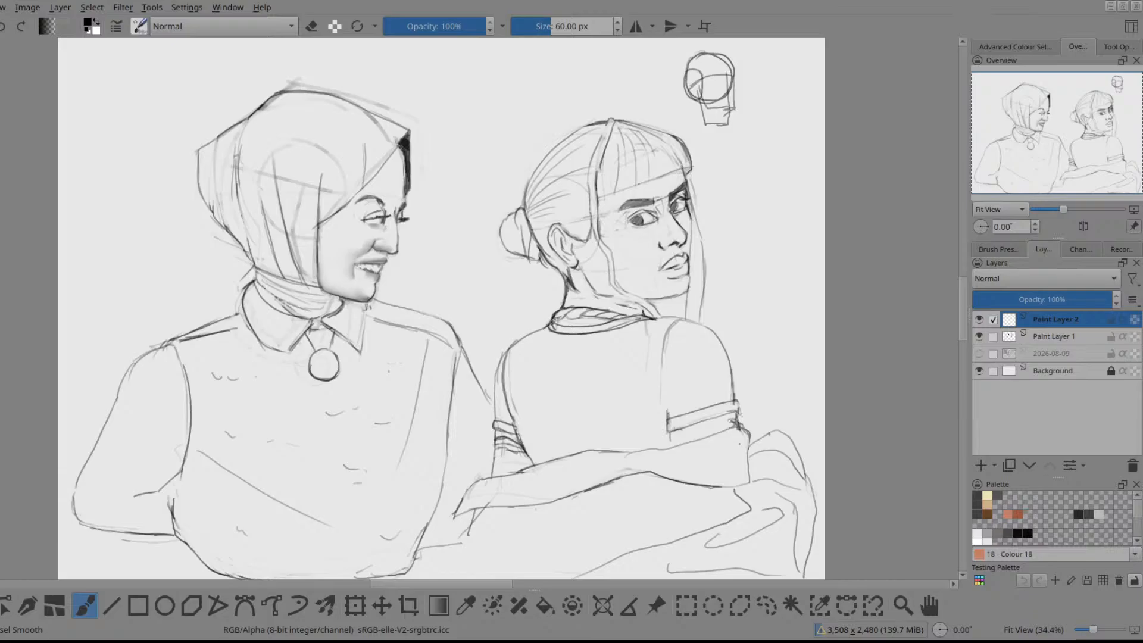
left_click(1032, 342)
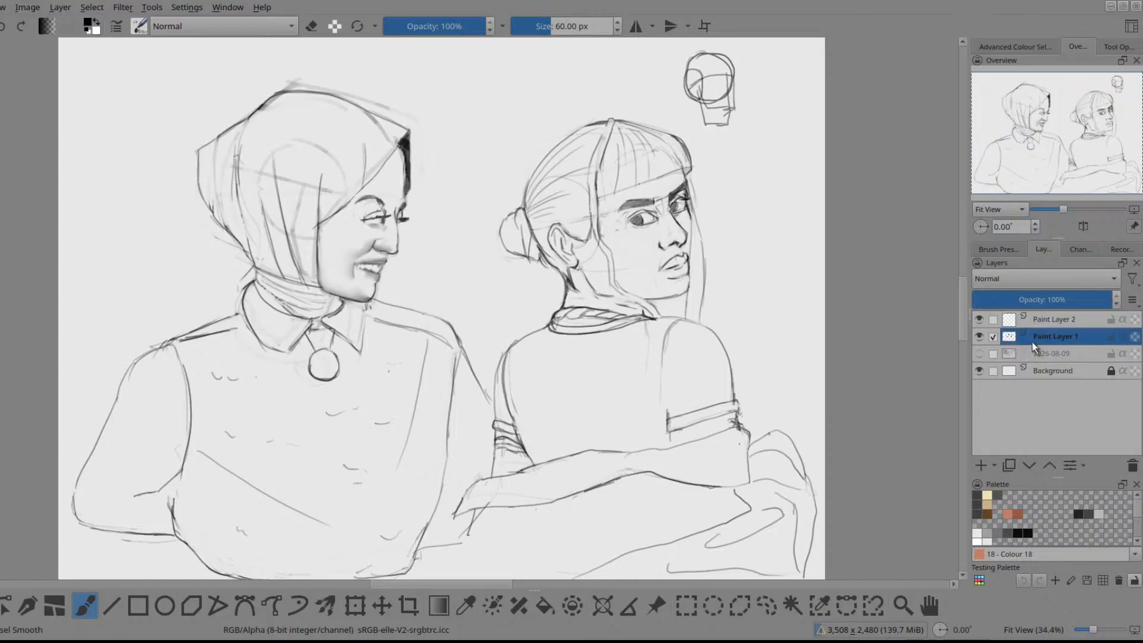
double_click(1033, 344)
type("2026")
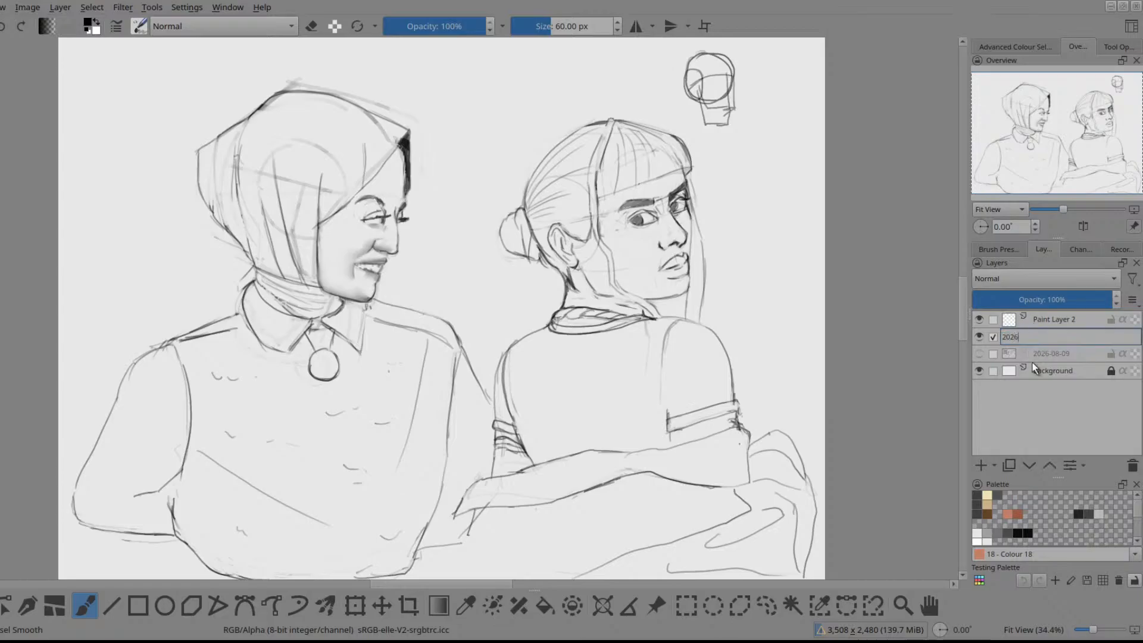
type("-08-16_1")
key("Return")
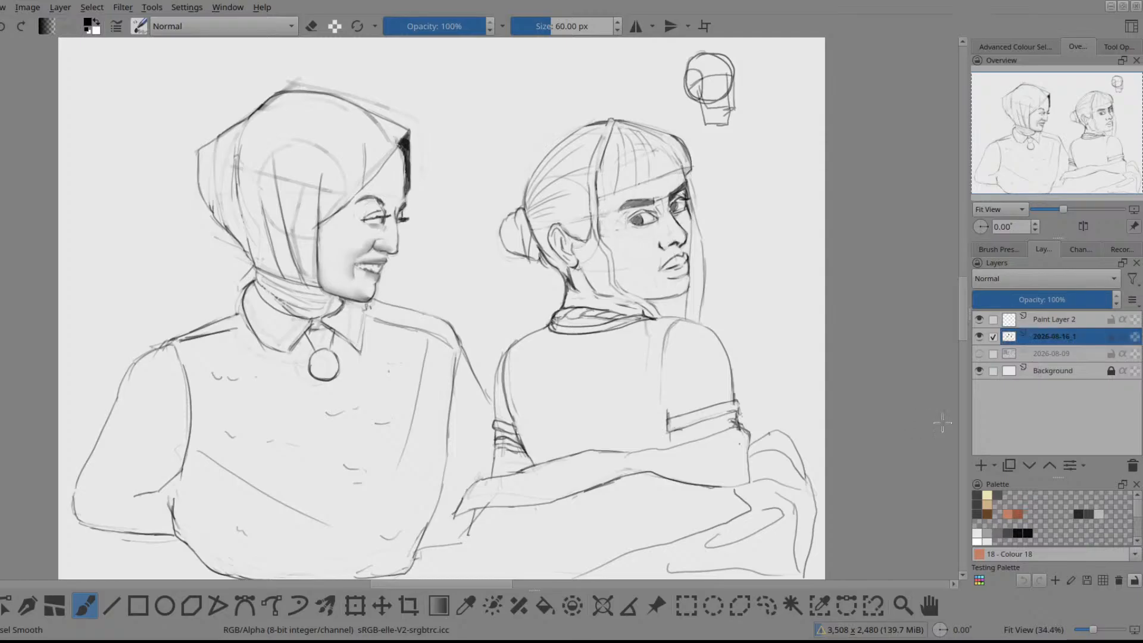
Step: Make Paint Layer 2 the active layer and hide the 2026-08-16_1 layer
left_click(1051, 326)
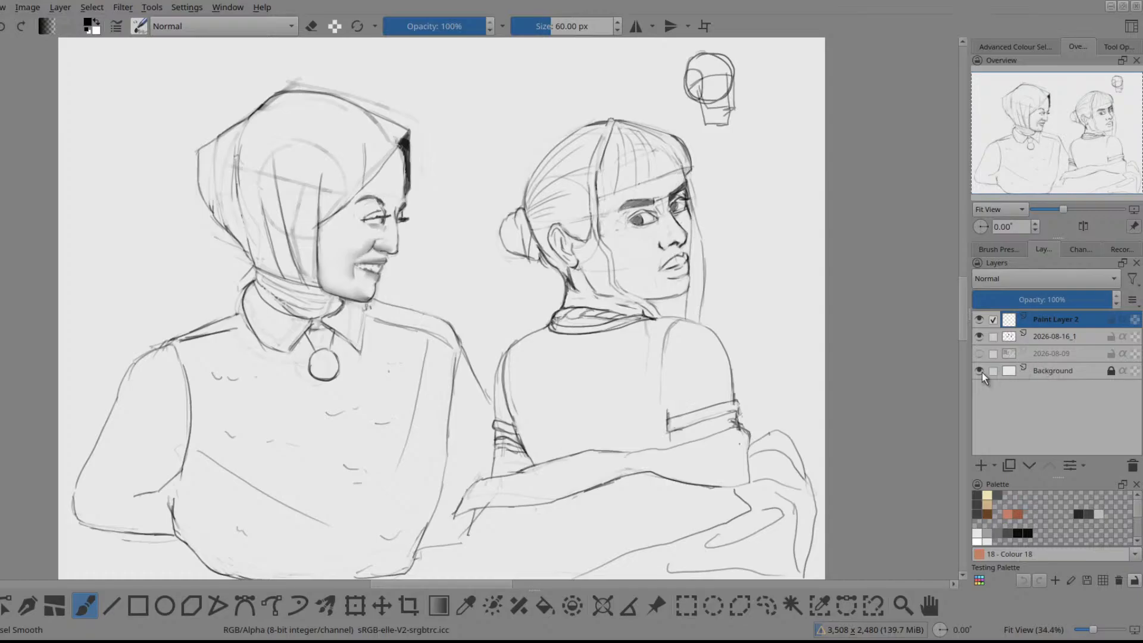
left_click(978, 337)
Step: Sketch a large, slightly flattened circle in the upper part of the empty canvas
scroll(316, 317, "up", 3)
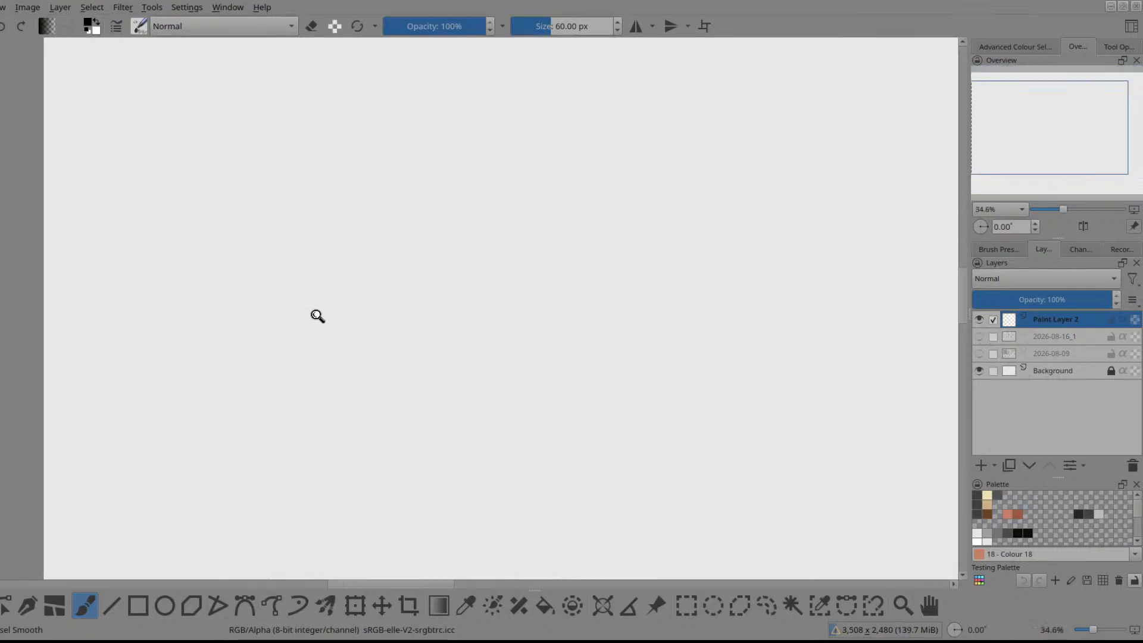
left_click_drag(303, 290, 296, 319)
left_click_drag(238, 288, 238, 298)
left_click_drag(291, 243, 374, 268)
left_click_drag(187, 269, 194, 287)
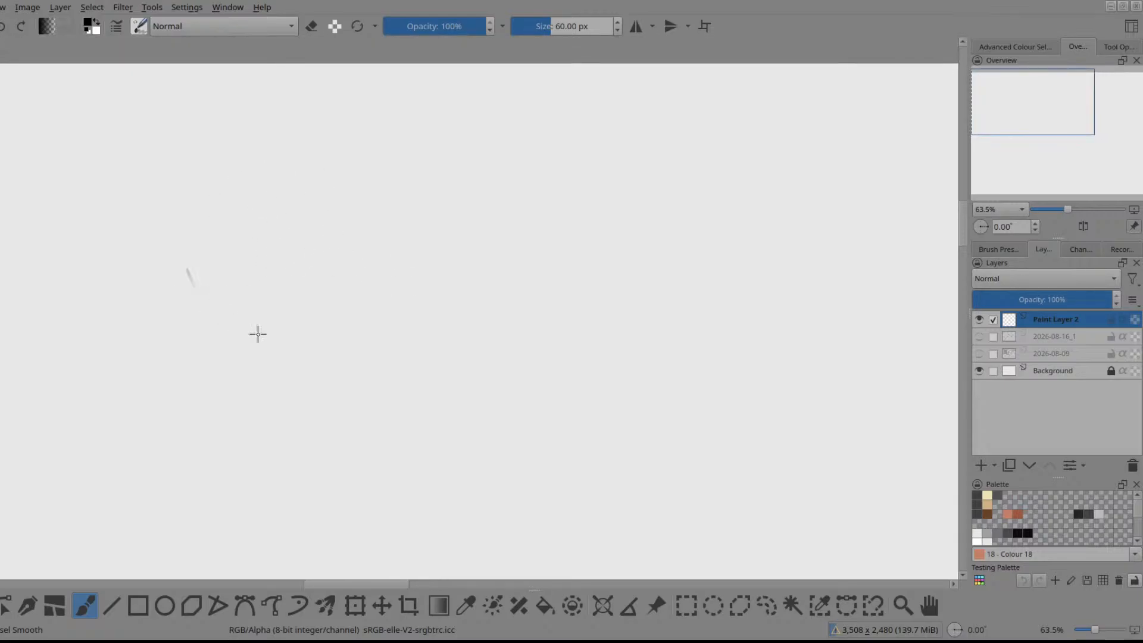
mouse_move(426, 179)
left_mouse_down()
mouse_move(404, 327)
mouse_move(576, 247)
mouse_move(411, 180)
left_mouse_up()
scroll(456, 244, "down", 1)
left_click_drag(455, 245, 442, 220)
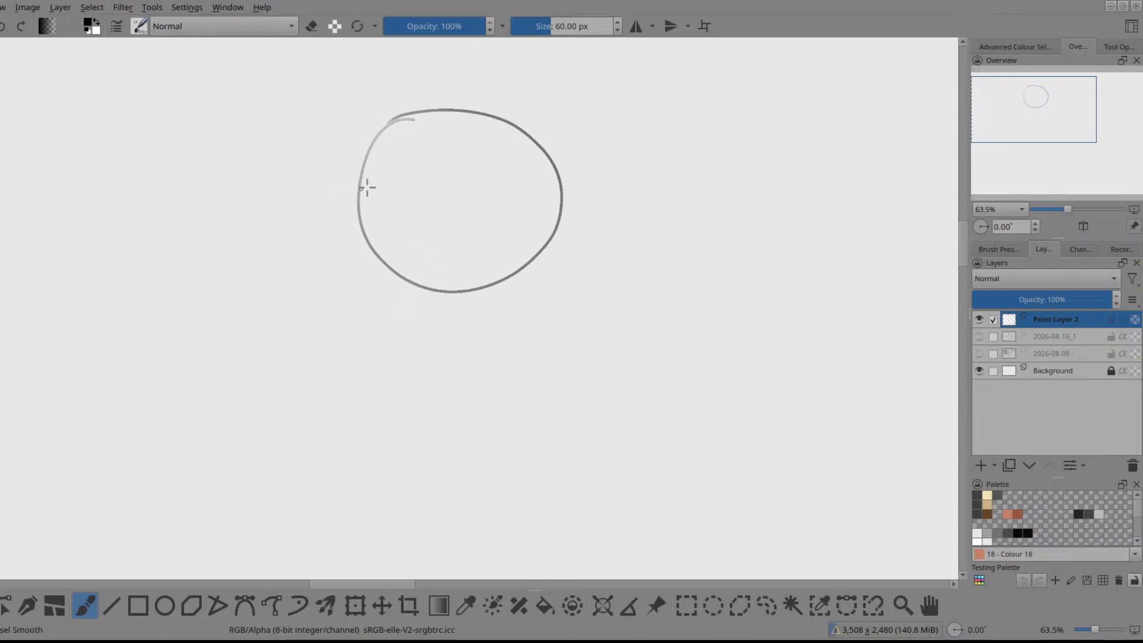
left_click_drag(433, 178, 486, 190)
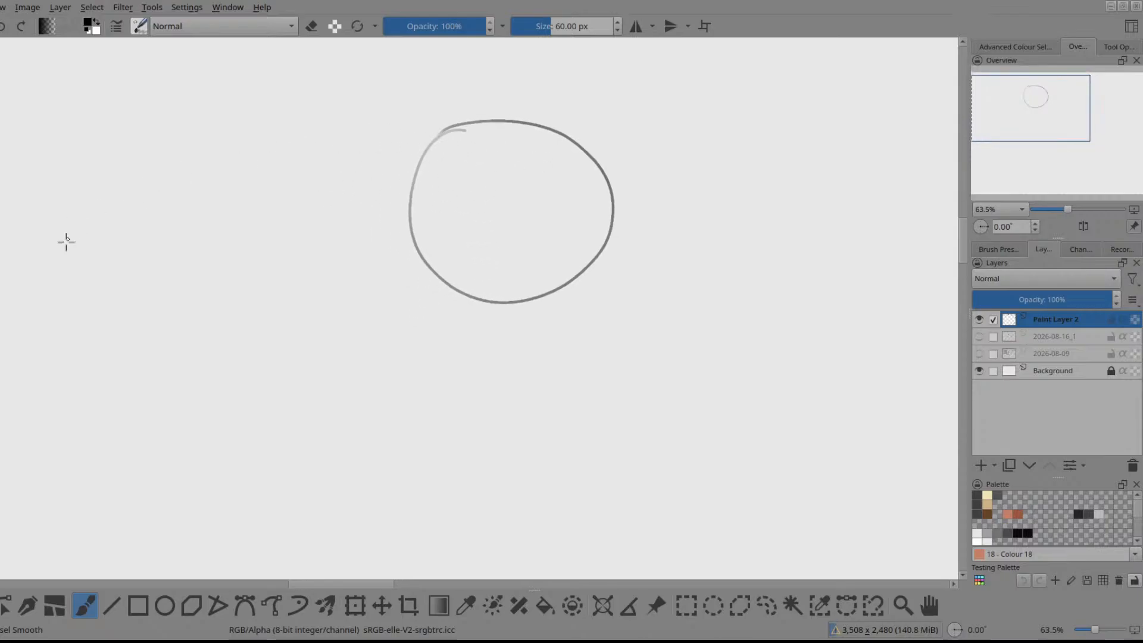
Step: Draw a long shallow arc from the left into the circle, with a short downward line at its left end
left_click_drag(122, 236, 512, 150)
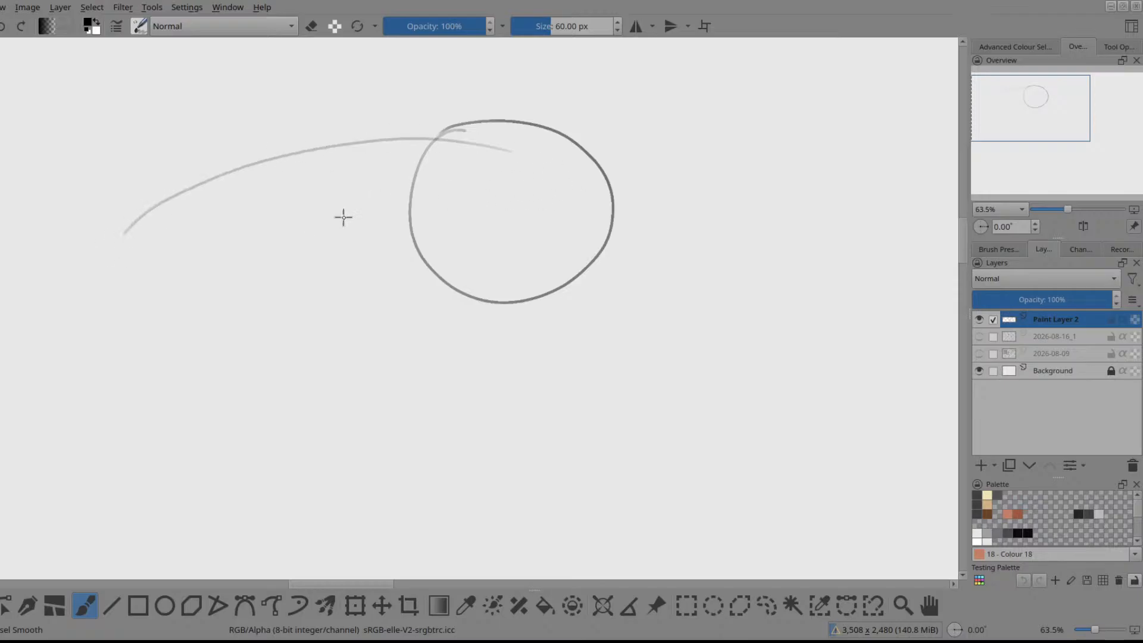
left_click_drag(125, 235, 115, 347)
key("ctrl+z")
left_click_drag(123, 237, 116, 300)
left_click_drag(388, 265, 370, 278)
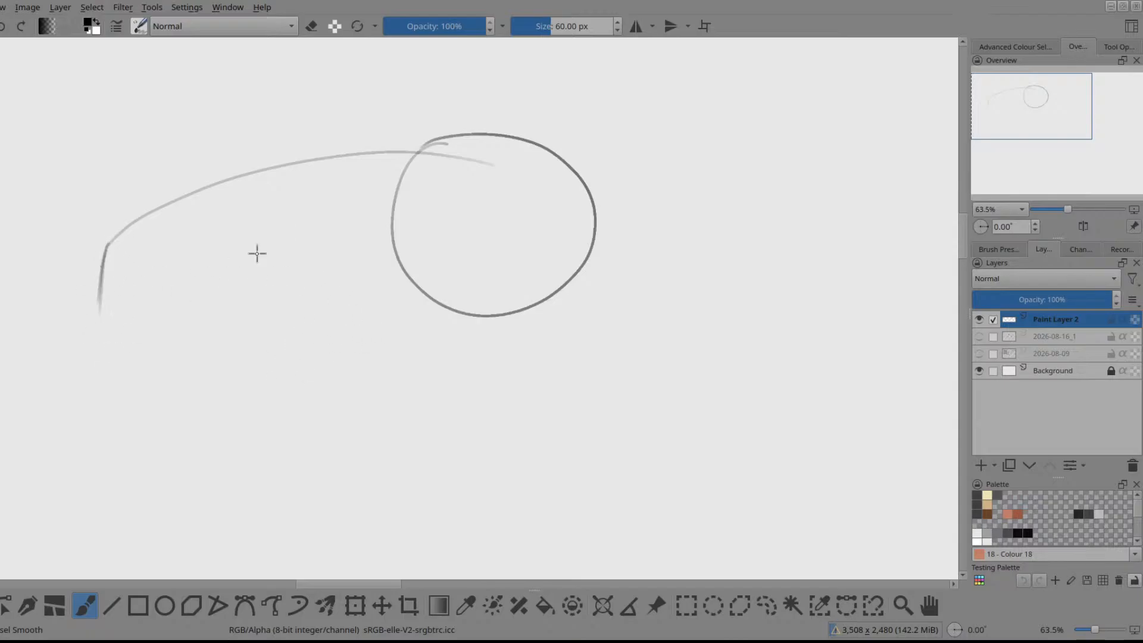
Step: Retrace the long arc with a darker line and mark a short vertical tick inside the circle
left_click_drag(107, 243, 458, 149)
key("ctrl+z")
mouse_move(113, 242)
left_mouse_down()
mouse_move(403, 146)
mouse_move(509, 157)
left_mouse_up()
key("ctrl+z")
mouse_move(114, 245)
left_mouse_down()
mouse_move(409, 153)
mouse_move(508, 172)
mouse_move(473, 162)
left_mouse_up()
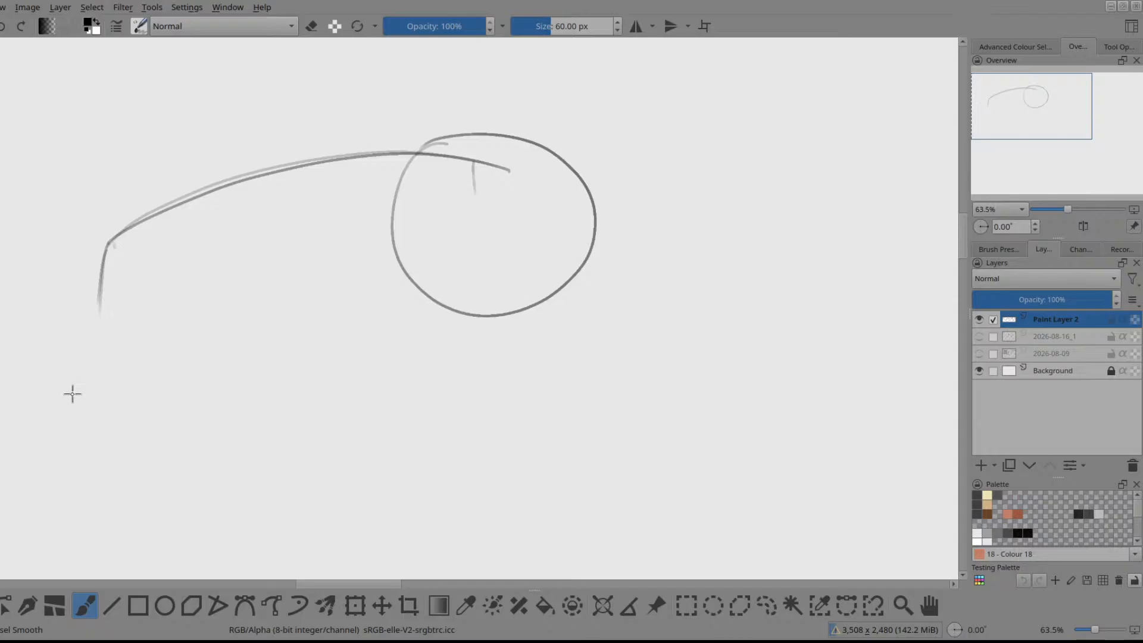
Step: Redraw the beak's short front edge at the long arc's left end and sketch its curved base line down through the circle
key("e")
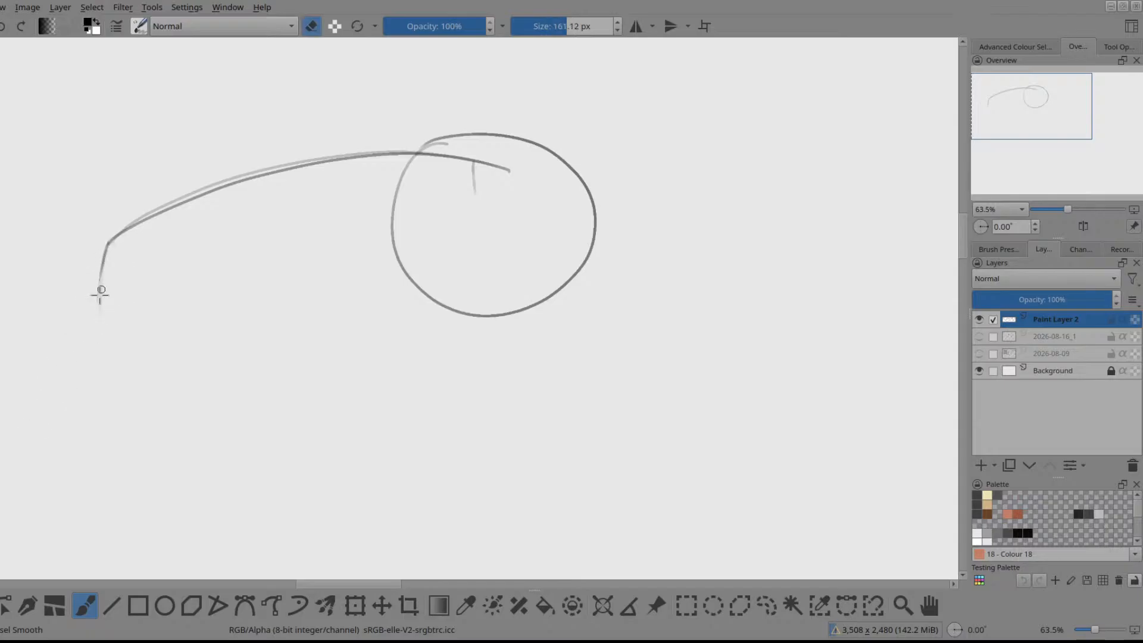
key("e")
key("e")
key("e")
left_click_drag(107, 238, 99, 315)
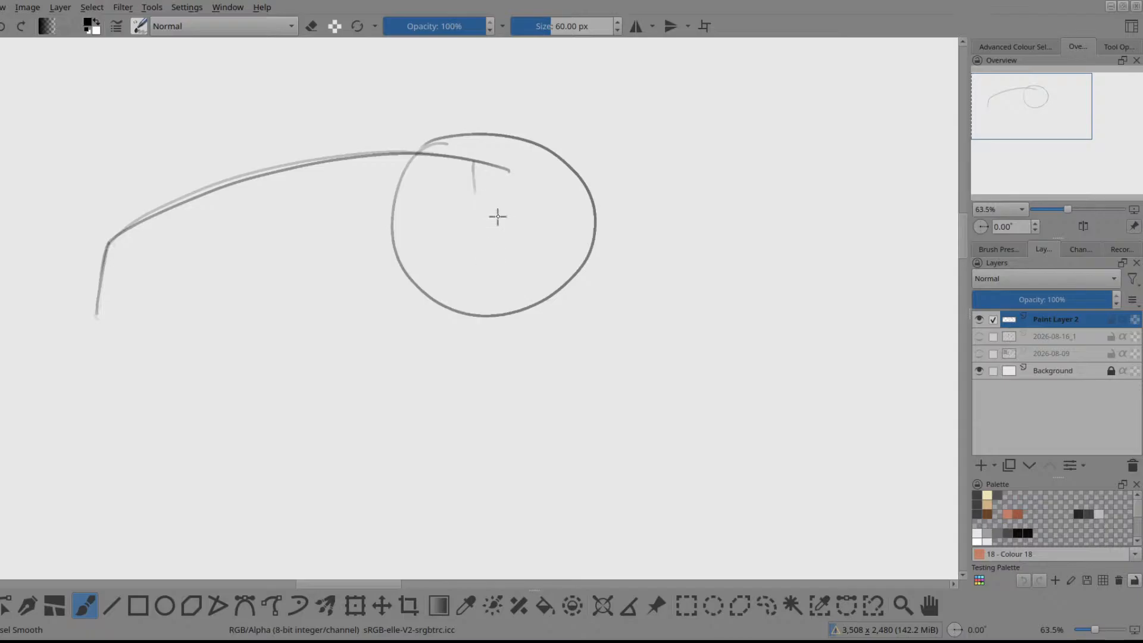
mouse_move(474, 162)
left_mouse_down()
mouse_move(483, 242)
mouse_move(461, 303)
left_mouse_up()
Step: Draw the beak's nearly straight lower edge from the front tip to the lower end of the base line inside the circle
mouse_move(100, 311)
left_mouse_down()
mouse_move(113, 327)
mouse_move(422, 307)
left_mouse_up()
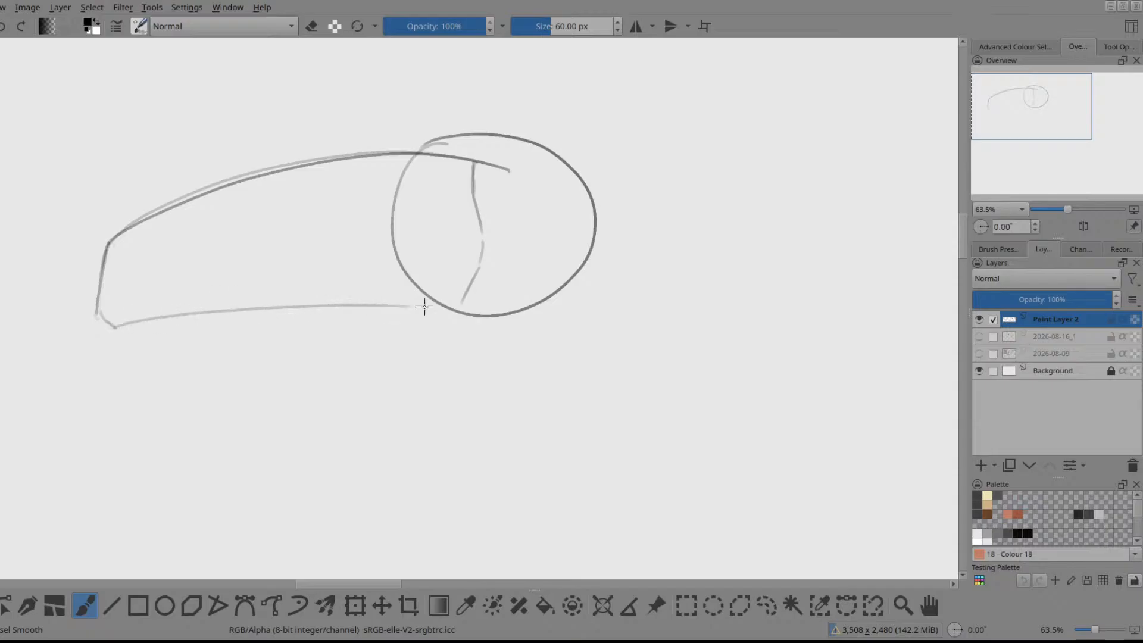
key("ctrl+z")
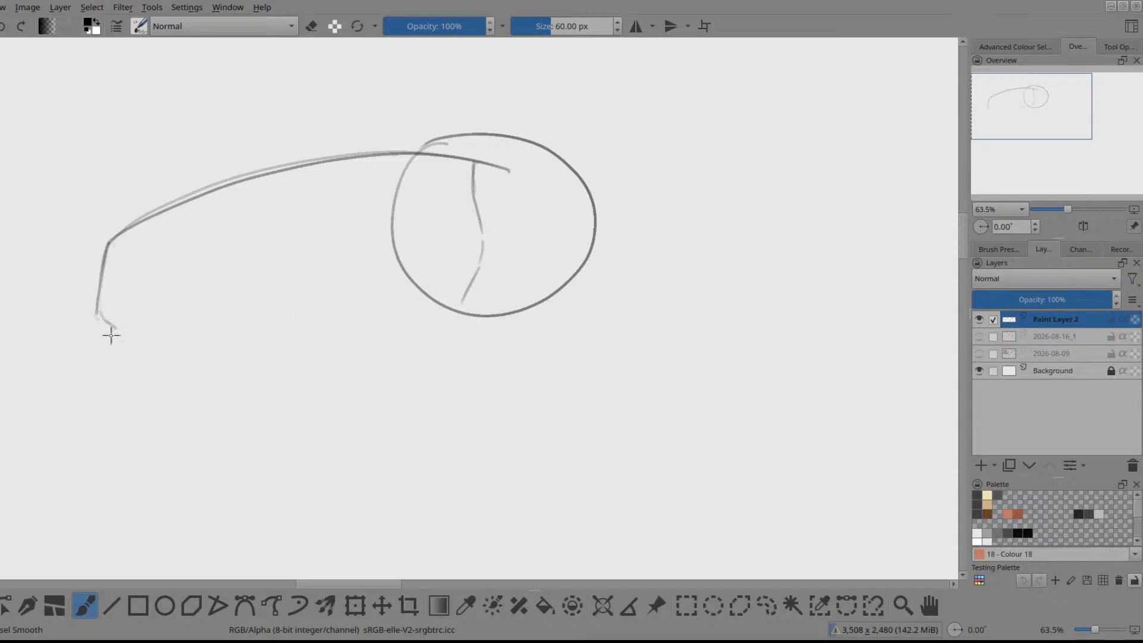
left_click_drag(111, 329, 467, 288)
key("ctrl")
key("ctrl+z")
mouse_move(107, 329)
left_mouse_down()
mouse_move(387, 314)
mouse_move(474, 294)
left_mouse_up()
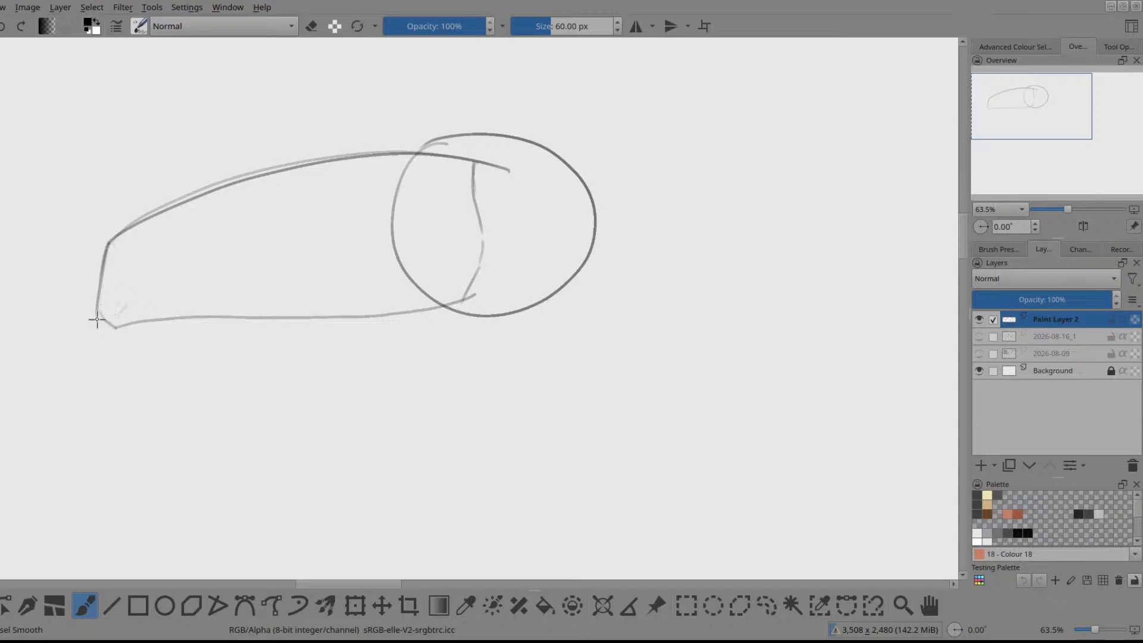
Step: Draw the mouth line from the beak's tip, rising gently to the middle of the base line
left_click_drag(96, 319, 484, 246)
key("ctrl+z")
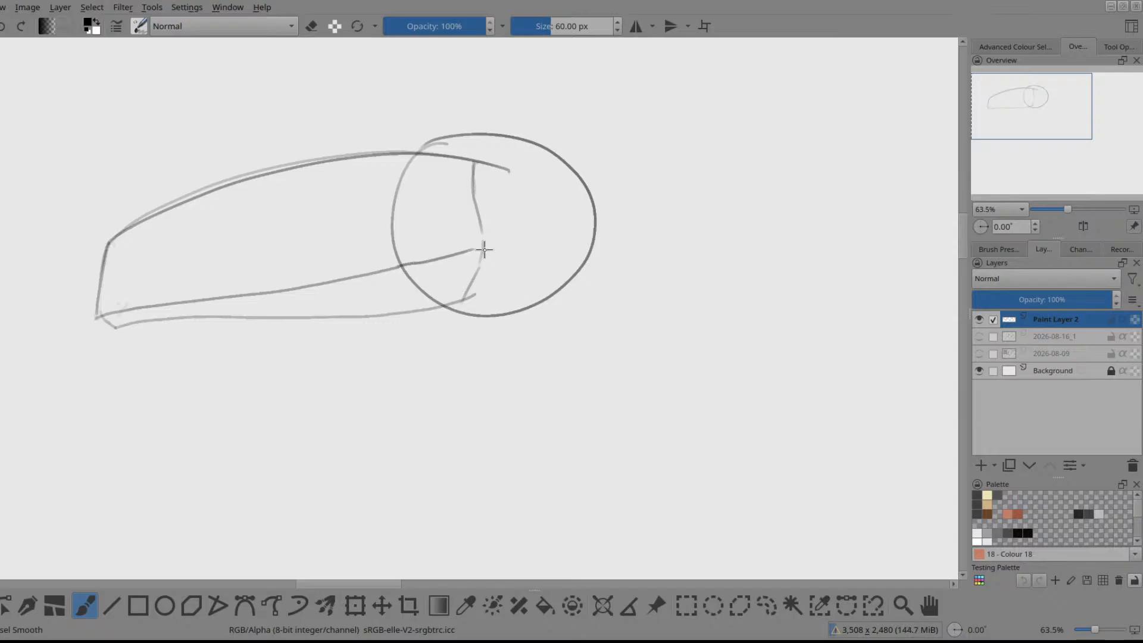
left_click_drag(405, 264, 489, 245)
Step: Sketch the brow line curving down behind the beak's base and a small oval eye outline beneath it
left_click_drag(505, 173, 497, 196)
key("ctrl+z")
mouse_move(526, 176)
left_mouse_down()
mouse_move(539, 191)
mouse_move(502, 169)
mouse_move(549, 216)
left_mouse_up()
key("ctrl+z")
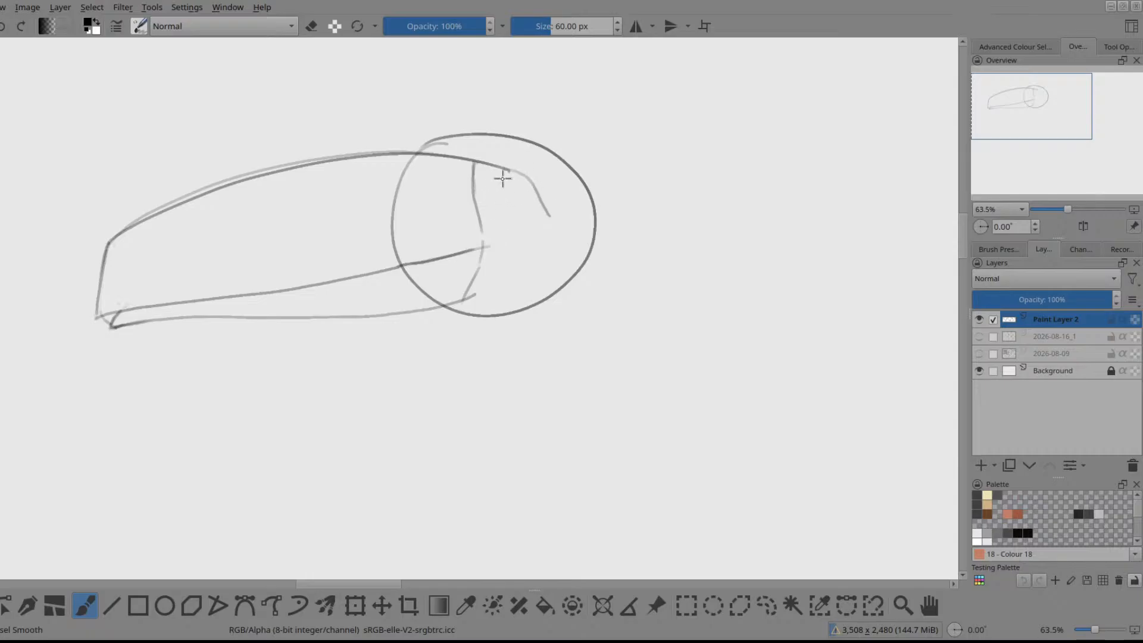
left_click_drag(502, 178, 507, 219)
left_click_drag(519, 188, 532, 206)
mouse_move(512, 222)
left_mouse_down()
mouse_move(516, 209)
mouse_move(530, 213)
mouse_move(527, 197)
mouse_move(527, 212)
left_mouse_up()
Step: Shade a dark round pupil inside the eye outline
key("e")
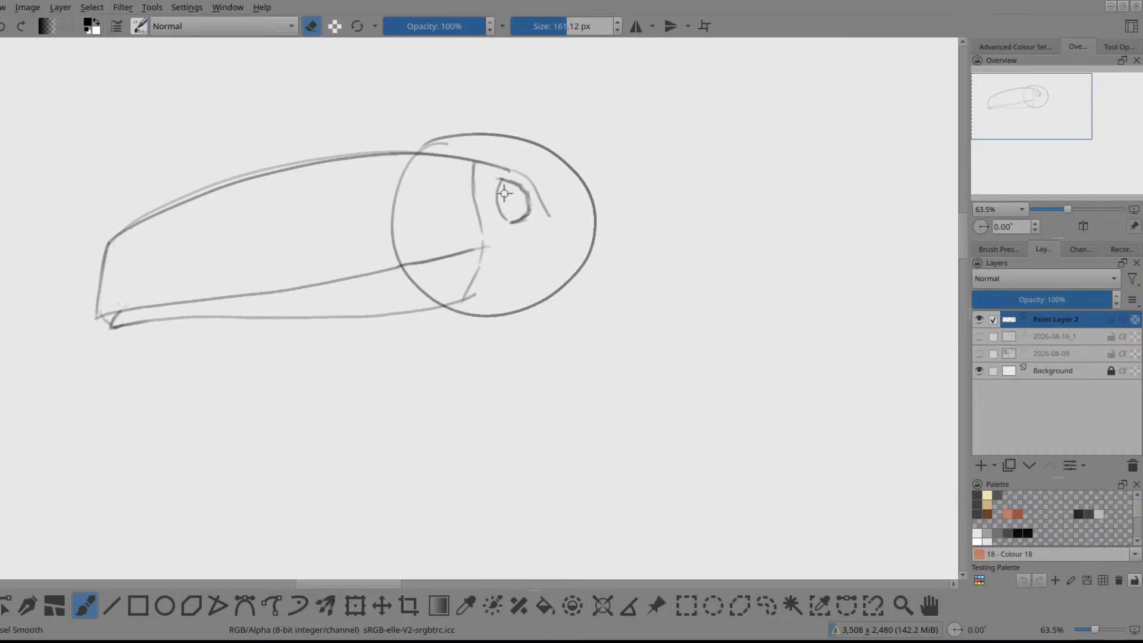
key("e")
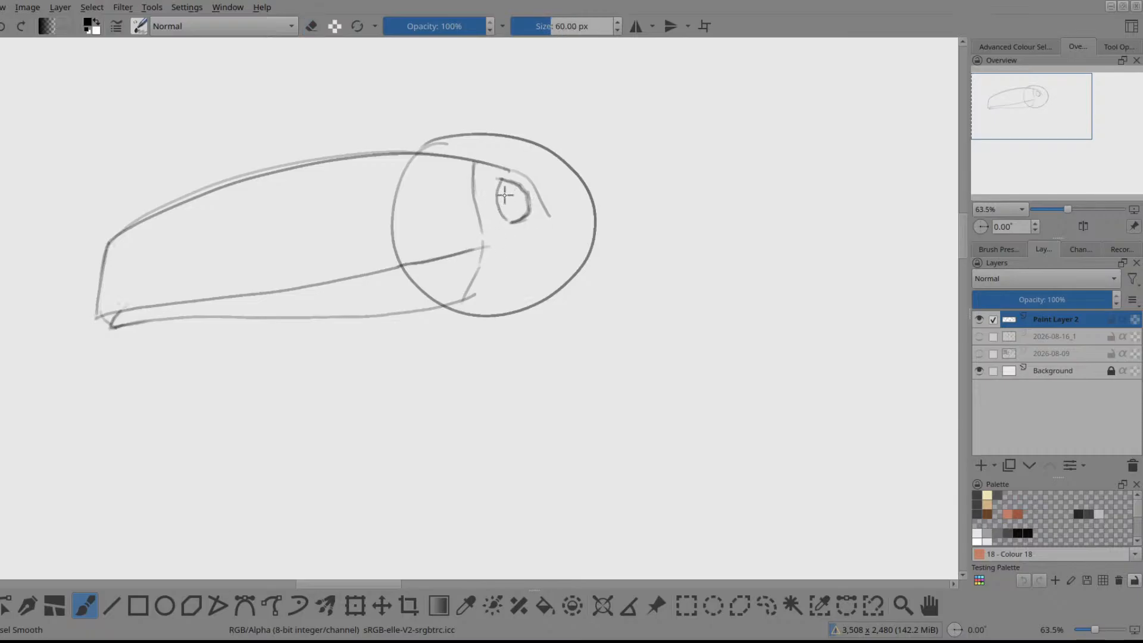
mouse_move(510, 187)
left_mouse_down()
mouse_move(521, 211)
mouse_move(509, 186)
mouse_move(503, 216)
mouse_move(512, 194)
left_mouse_up()
left_click_drag(508, 197, 513, 201)
Step: Draw a narrow band with two dark lines at the upper beak's base and darken the brow line above the eye
scroll(500, 220, "down", 1)
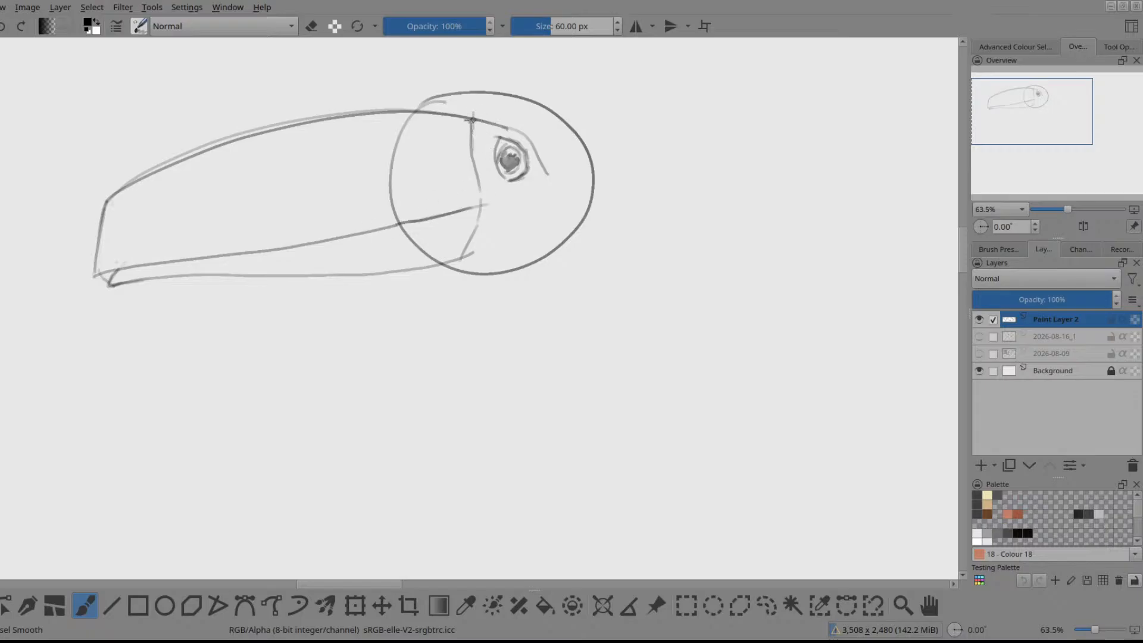
left_click_drag(476, 119, 477, 160)
left_click_drag(479, 119, 485, 221)
left_click_drag(459, 122, 463, 206)
scroll(470, 214, "up", 3)
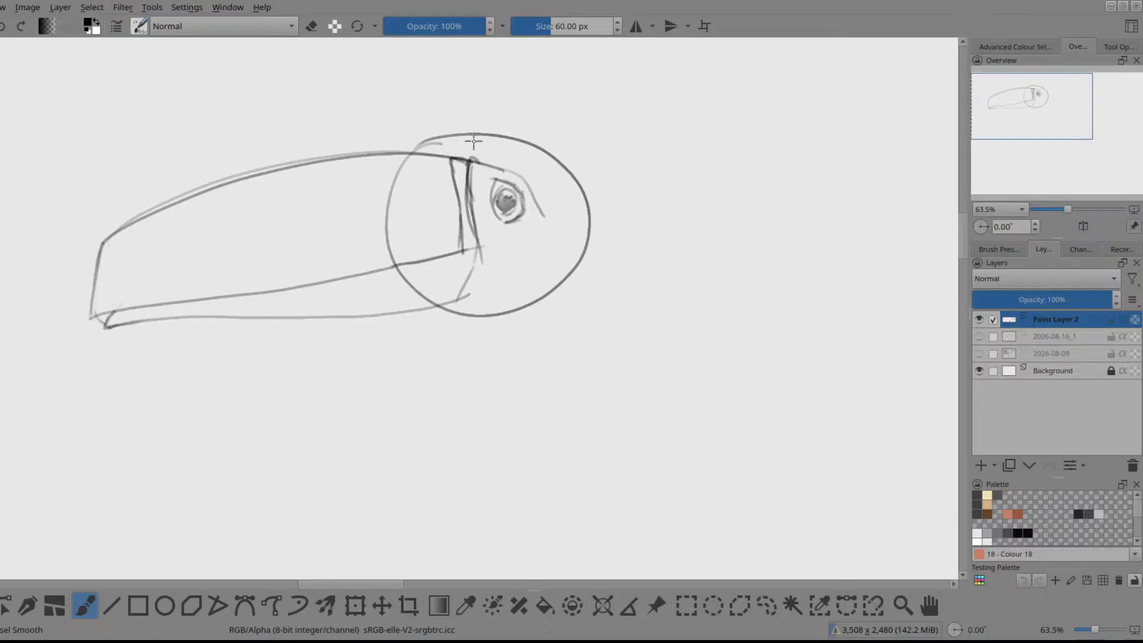
mouse_move(455, 158)
left_mouse_down()
mouse_move(493, 138)
mouse_move(465, 161)
mouse_move(522, 174)
mouse_move(546, 220)
left_mouse_up()
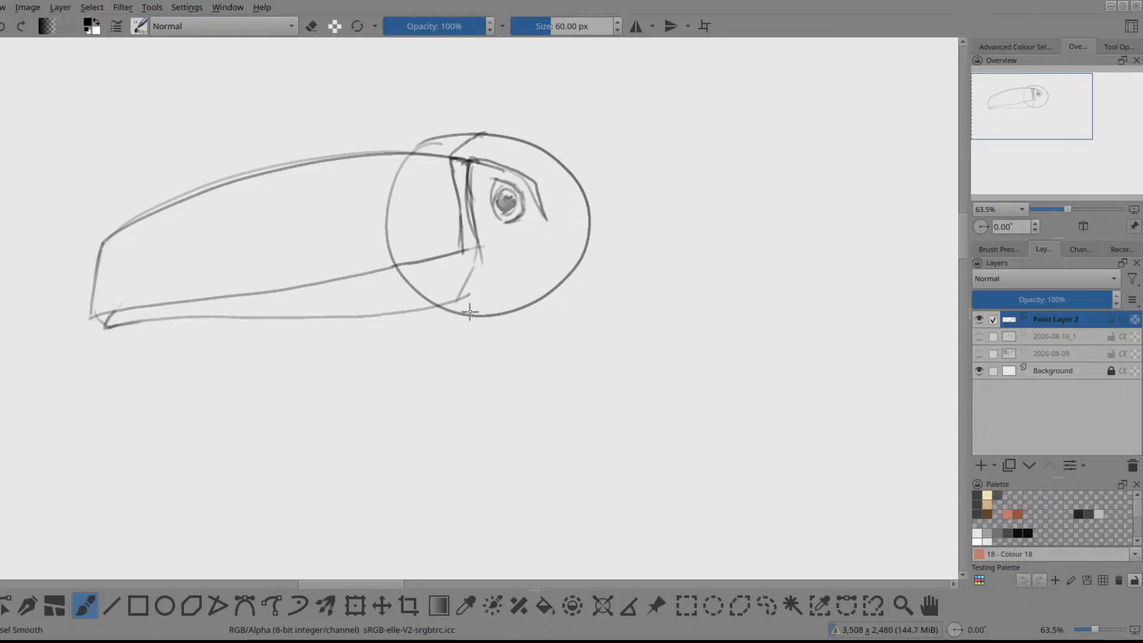
Step: Continue the base band below the mouth line with two lines slanting down to the lower beak's rear corner
left_click_drag(437, 277, 418, 218)
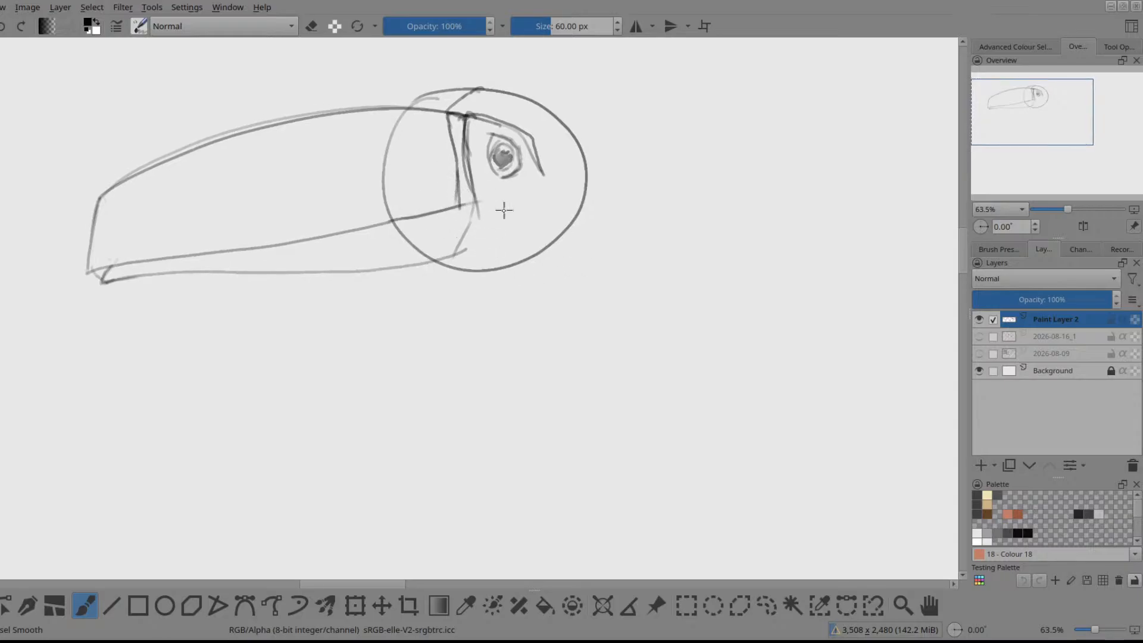
left_click_drag(503, 210, 448, 218)
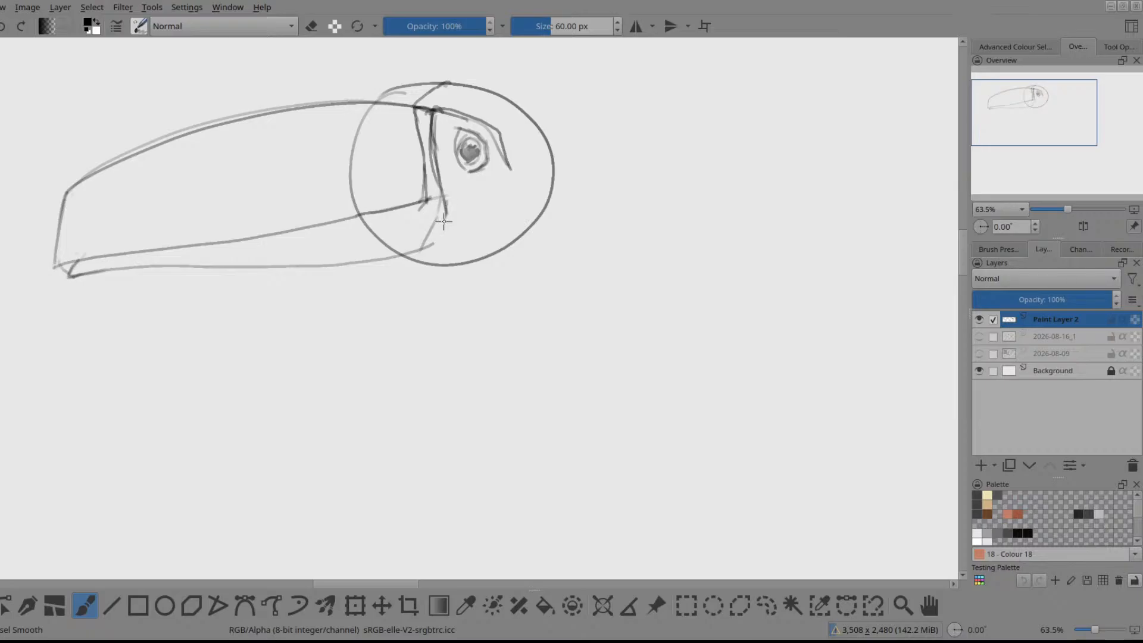
left_click_drag(340, 278, 387, 253)
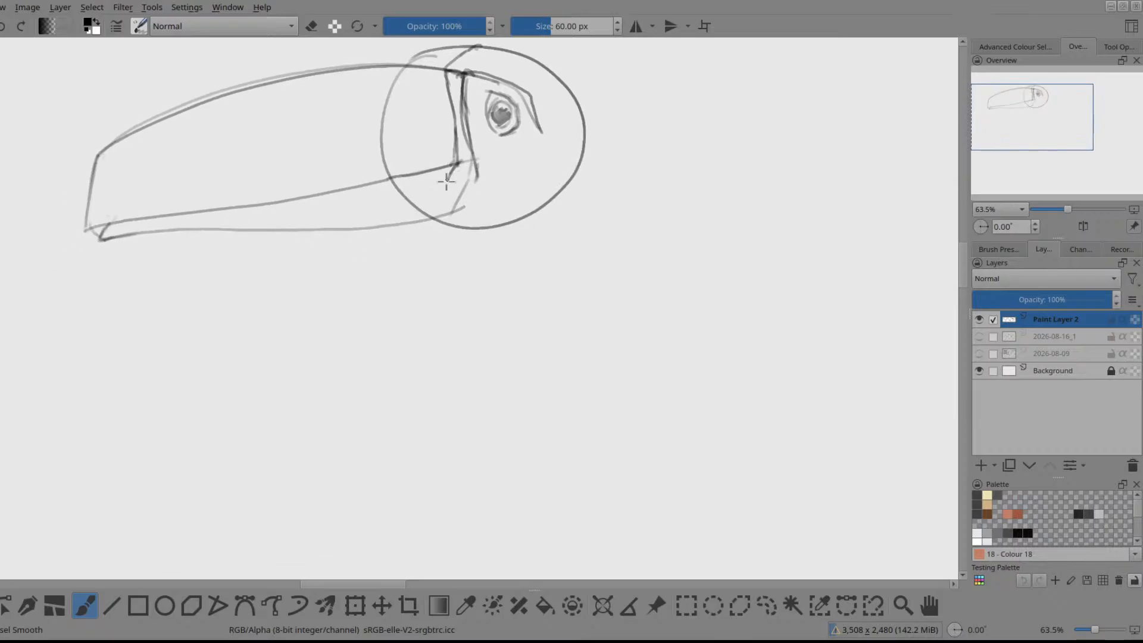
left_click_drag(457, 165, 440, 215)
left_click_drag(480, 176, 459, 224)
left_click_drag(479, 169, 462, 219)
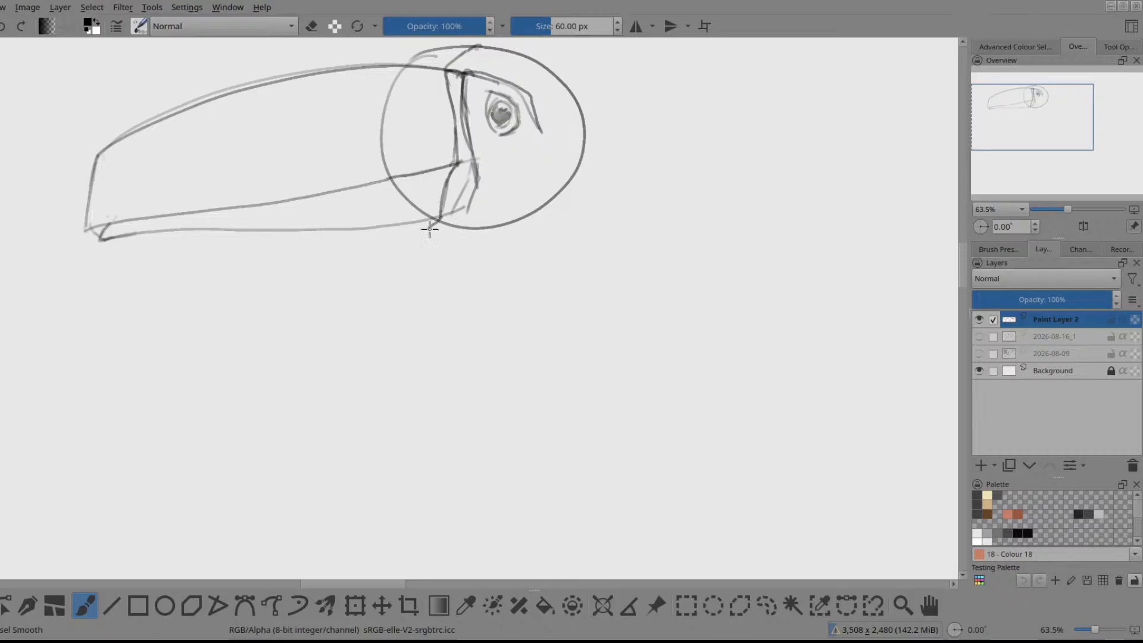
mouse_move(431, 230)
left_mouse_down()
mouse_move(458, 224)
mouse_move(450, 227)
mouse_move(475, 193)
mouse_move(457, 219)
mouse_move(466, 176)
mouse_move(441, 225)
mouse_move(468, 164)
mouse_move(472, 208)
left_mouse_up()
Step: Lighten the upper part of the base band's rear line with the eraser and redraw it as one clean curve
key("e")
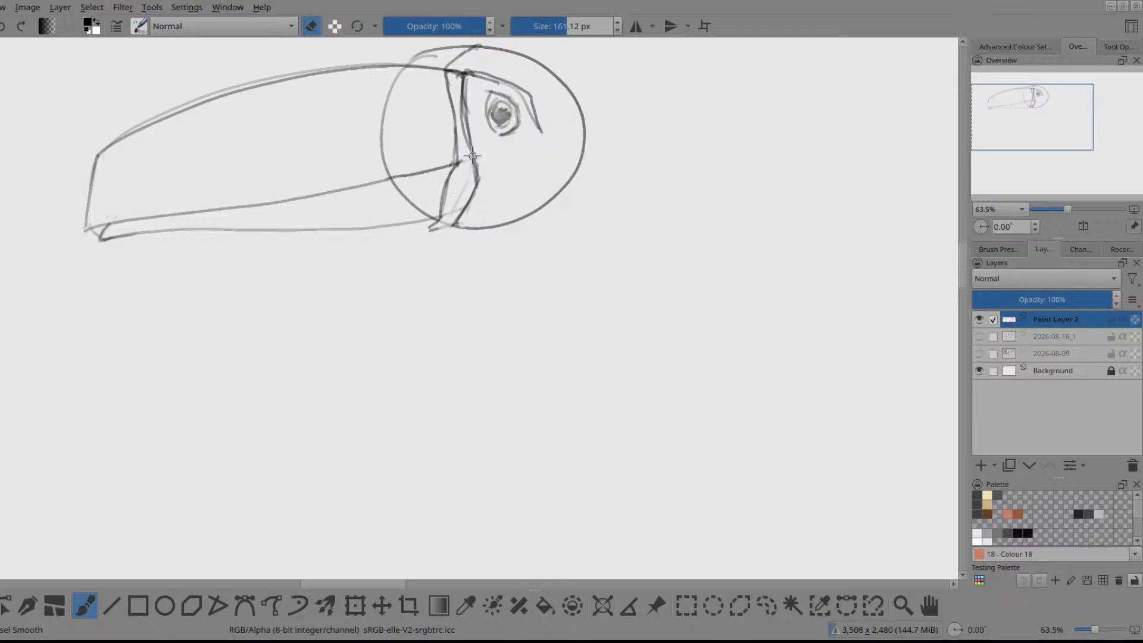
mouse_move(473, 156)
left_mouse_down()
mouse_move(469, 174)
mouse_move(465, 149)
left_mouse_up()
mouse_move(464, 89)
left_mouse_down()
mouse_move(469, 148)
mouse_move(468, 113)
mouse_move(476, 135)
left_mouse_up()
key("e")
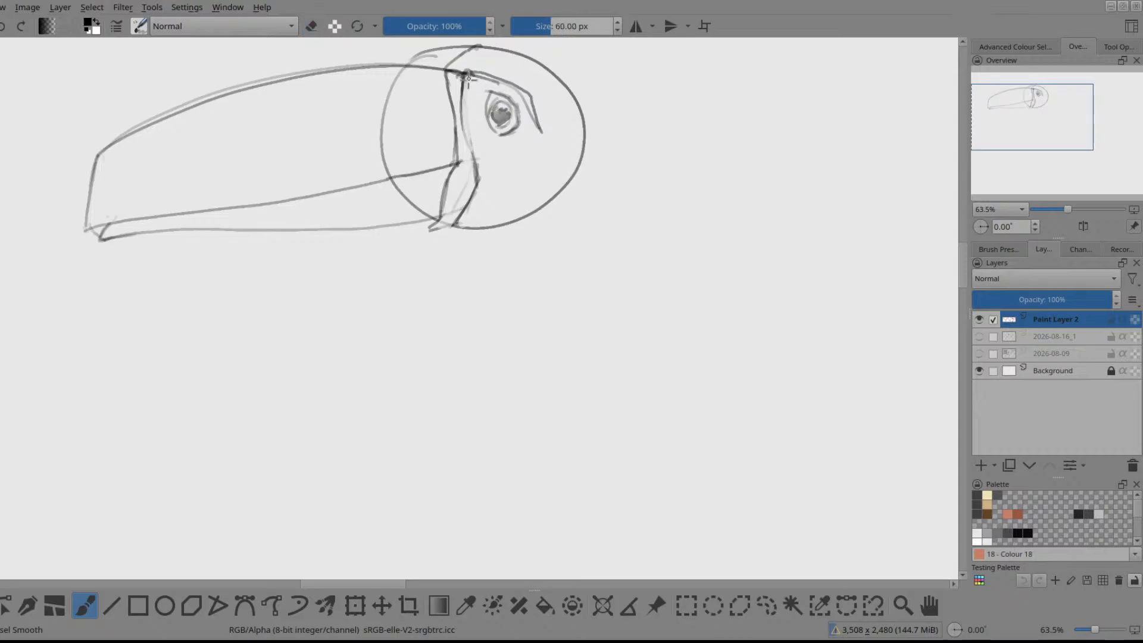
left_click_drag(468, 70, 474, 158)
key("e")
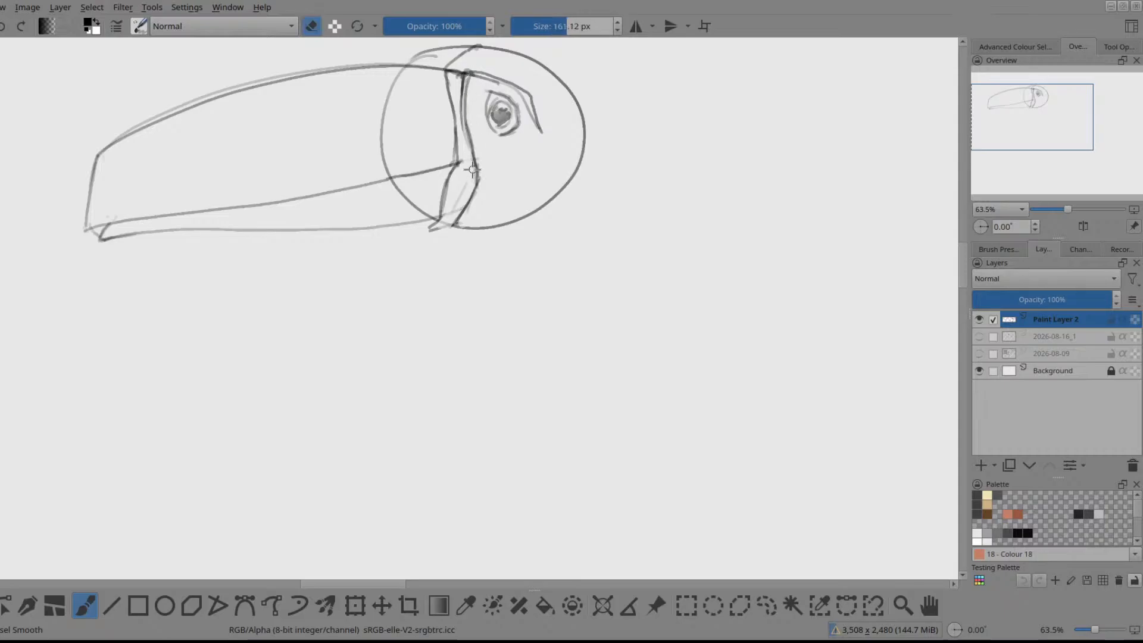
Step: Redraw the beak's lower edge as a flatter, darker line and erase the old stroke above it
left_click_drag(280, 276, 350, 244)
key("e")
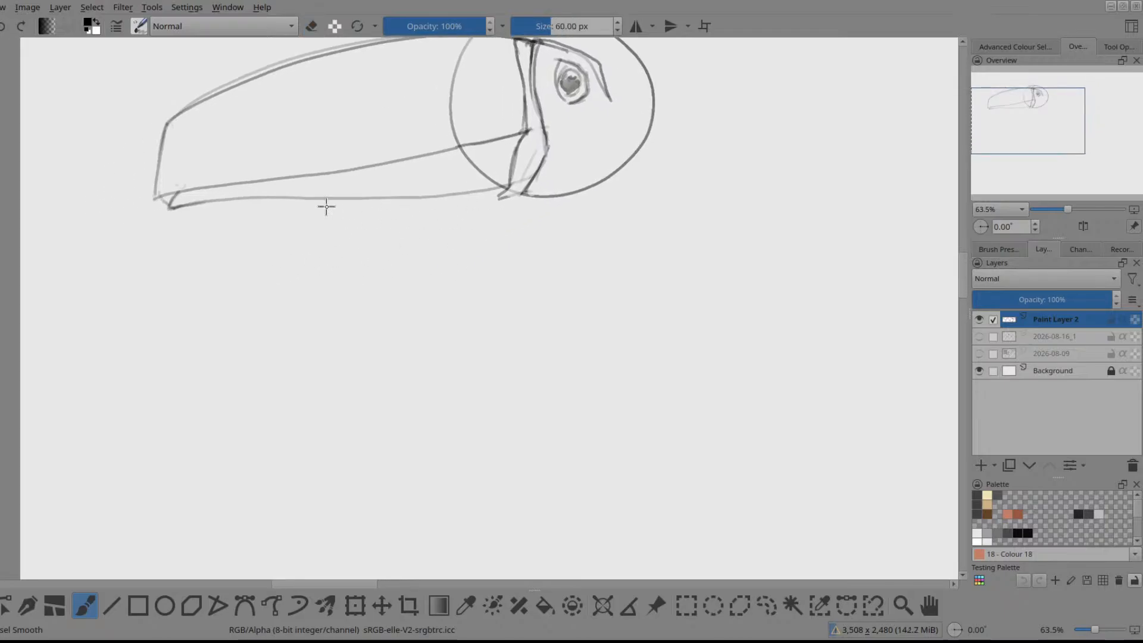
mouse_move(169, 208)
left_mouse_down()
mouse_move(498, 199)
mouse_move(230, 205)
left_mouse_up()
key("ctrl+z")
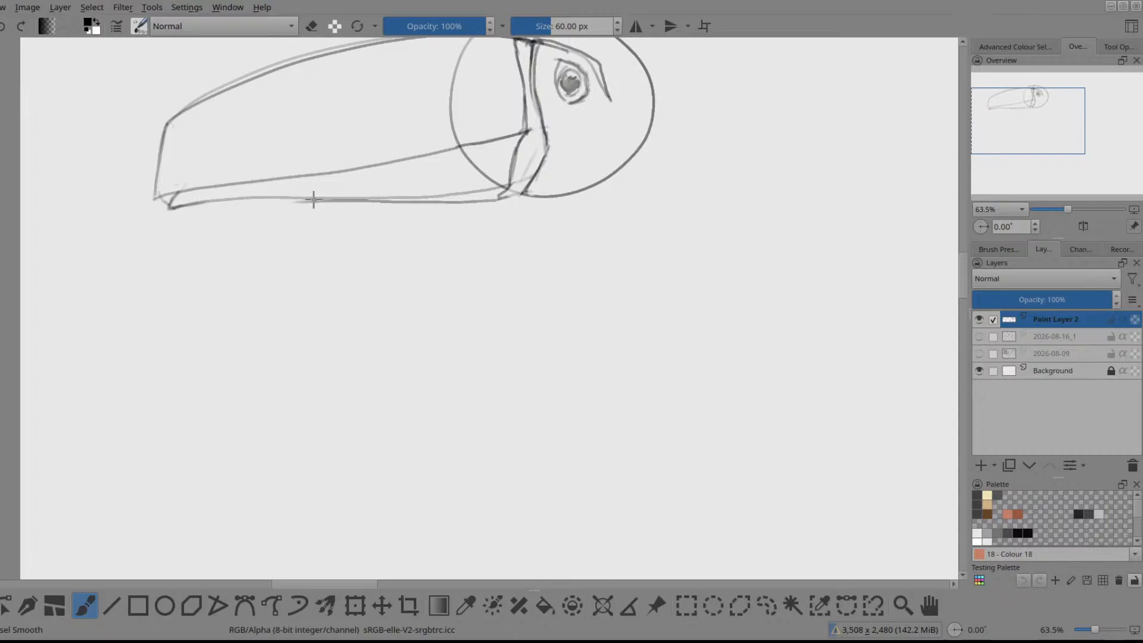
key("e")
left_click_drag(301, 195, 463, 199)
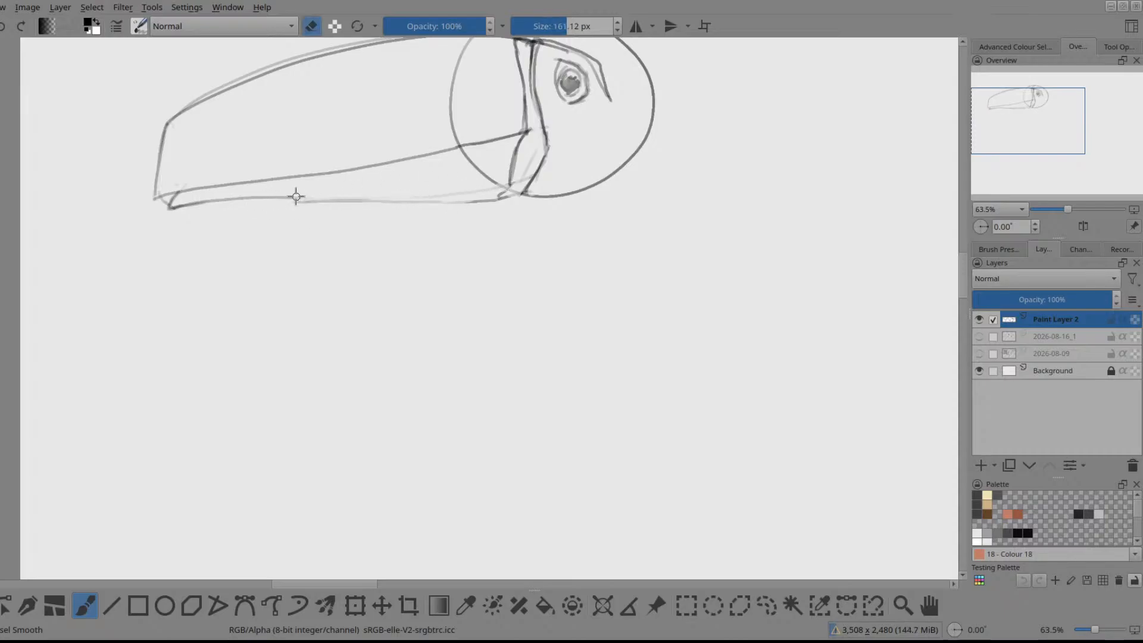
key("e")
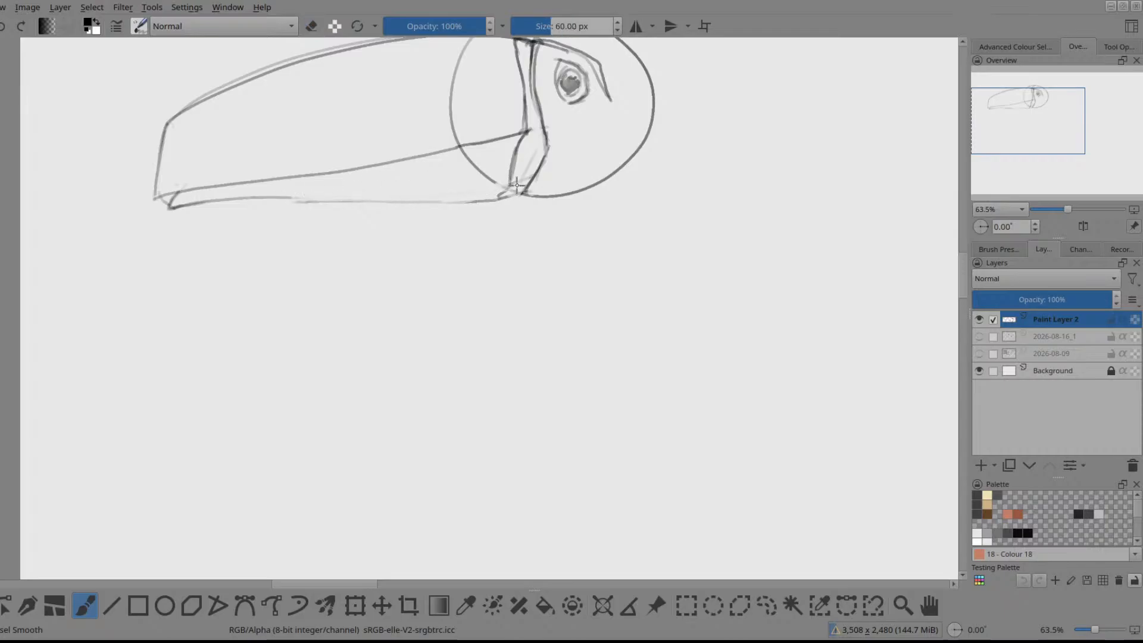
mouse_move(527, 192)
left_mouse_down()
mouse_move(190, 205)
mouse_move(319, 194)
left_mouse_up()
key("e")
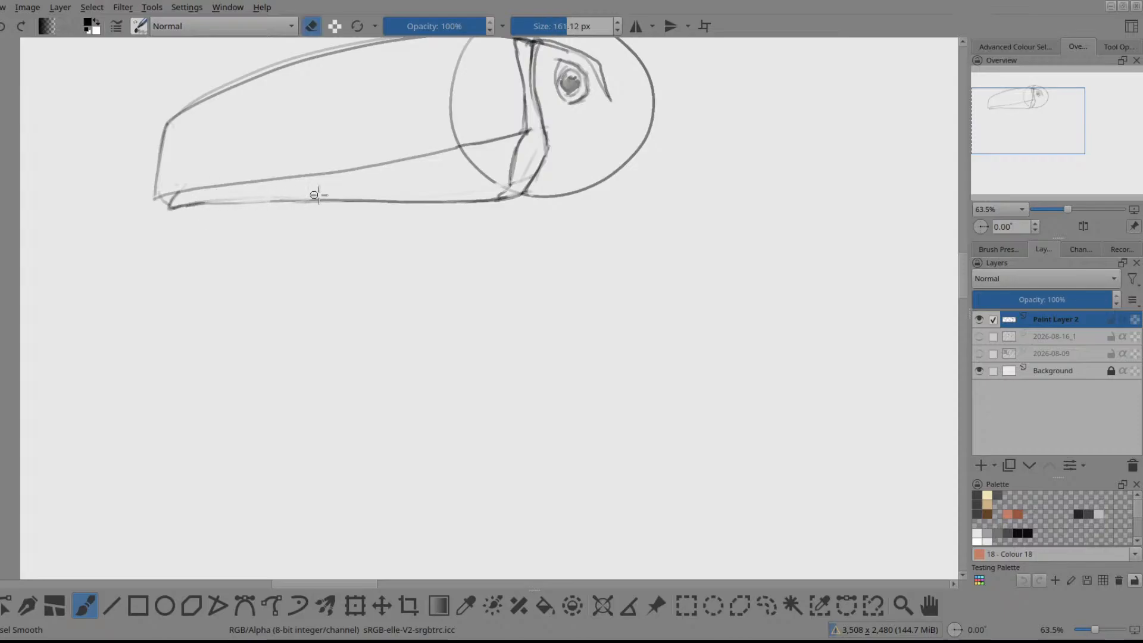
left_click_drag(488, 218, 456, 271)
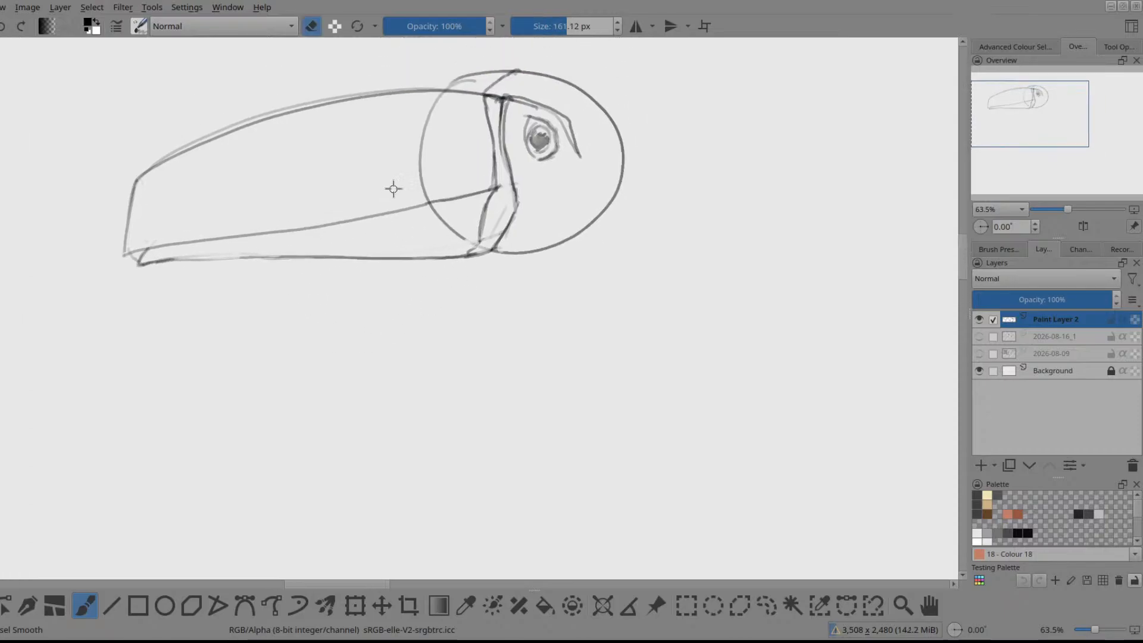
left_click_drag(344, 212, 332, 219)
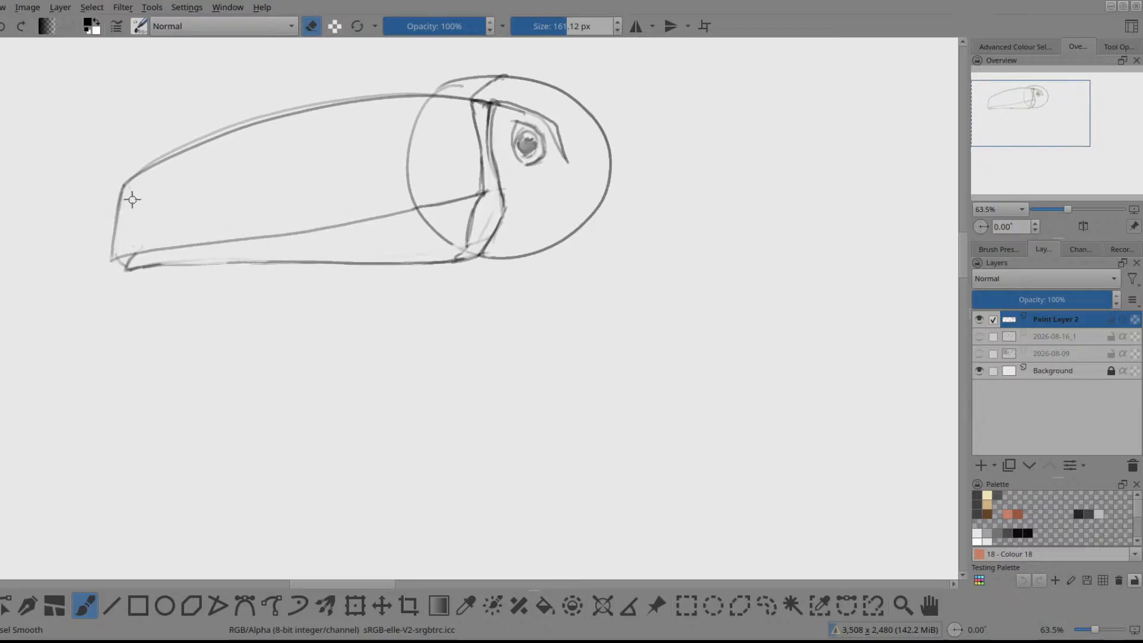
key("e")
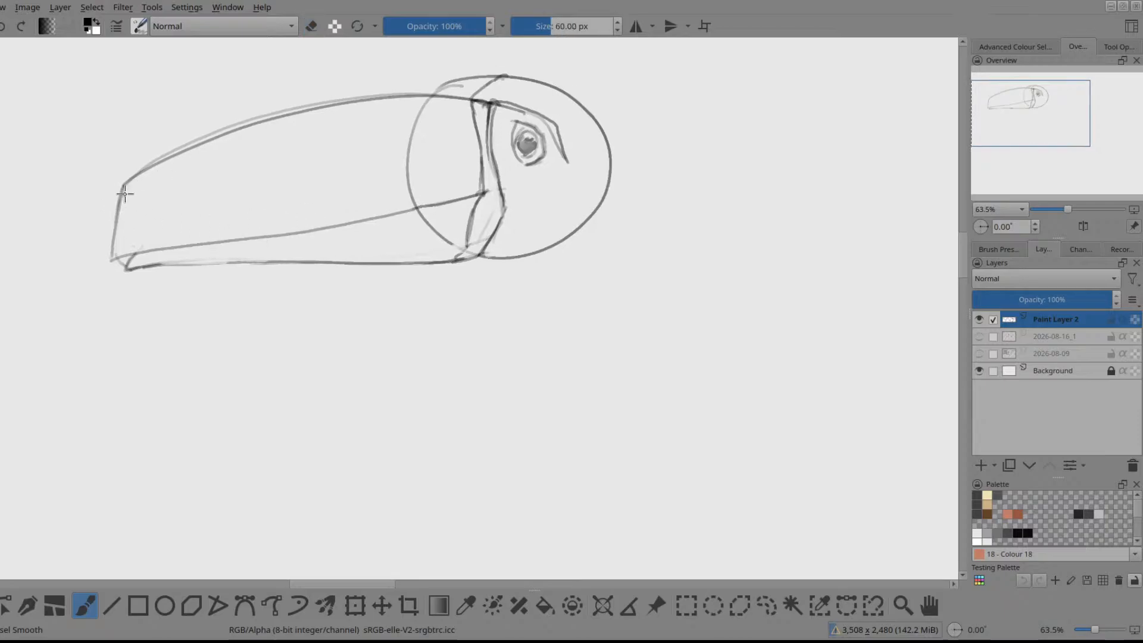
mouse_move(125, 194)
left_mouse_down()
mouse_move(192, 173)
mouse_move(201, 204)
mouse_move(187, 242)
left_mouse_up()
key("ctrl+z")
mouse_move(127, 195)
left_mouse_down()
mouse_move(252, 167)
mouse_move(264, 172)
mouse_move(264, 203)
left_mouse_up()
key("ctrl+z")
Step: Select the mouth line with a freehand selection, move it slightly upward, and clear the selection
key("ctrl+f")
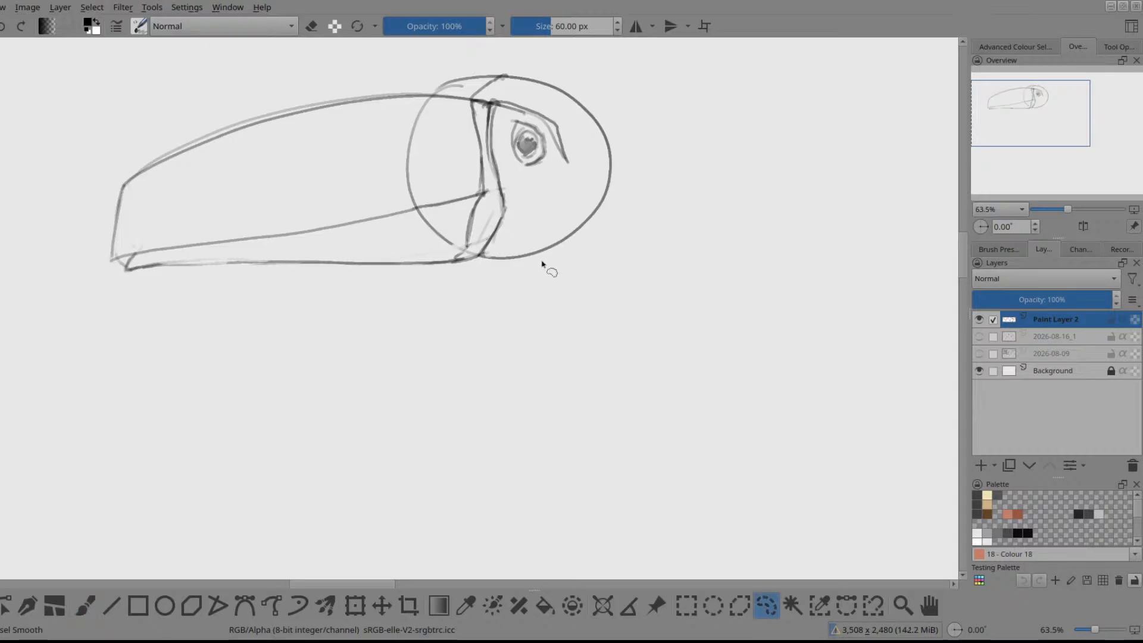
mouse_move(488, 189)
left_mouse_down()
mouse_move(128, 253)
mouse_move(123, 264)
mouse_move(470, 225)
mouse_move(472, 205)
mouse_move(493, 201)
mouse_move(447, 217)
mouse_move(444, 205)
left_mouse_up()
key("t")
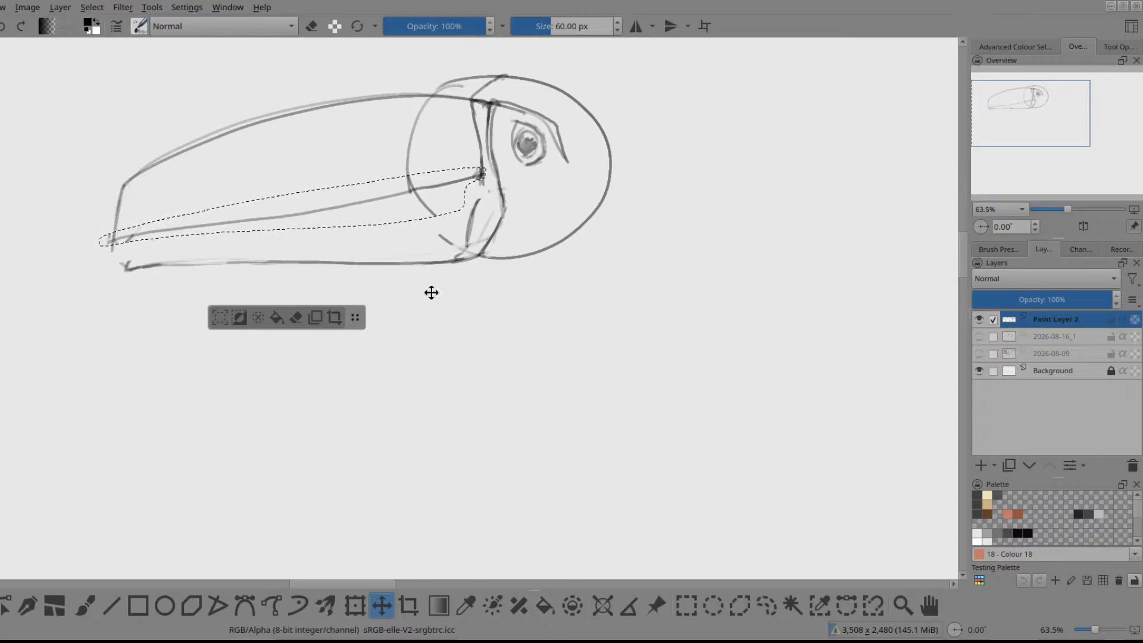
key("ctrl+shift+a")
Step: Select the lower beak and its base band with a freehand selection, move them up to the mouth line, and deselect
key("l")
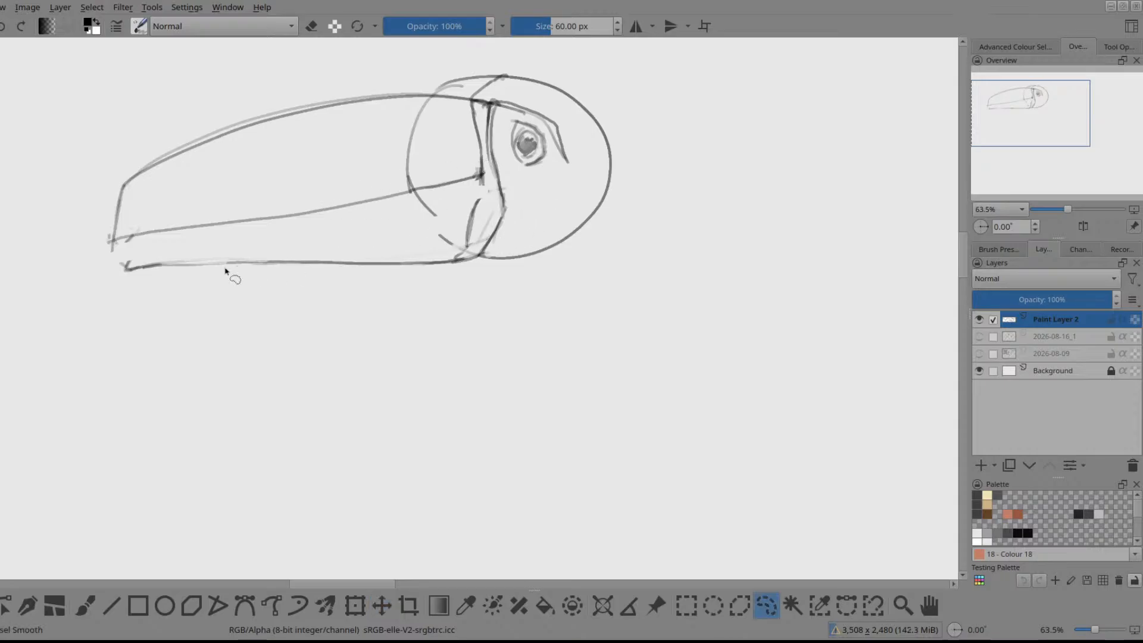
mouse_move(128, 254)
left_mouse_down()
mouse_move(349, 313)
mouse_move(497, 257)
mouse_move(514, 192)
mouse_move(449, 188)
mouse_move(413, 209)
left_mouse_up()
key("t")
left_click_drag(490, 252, 489, 225)
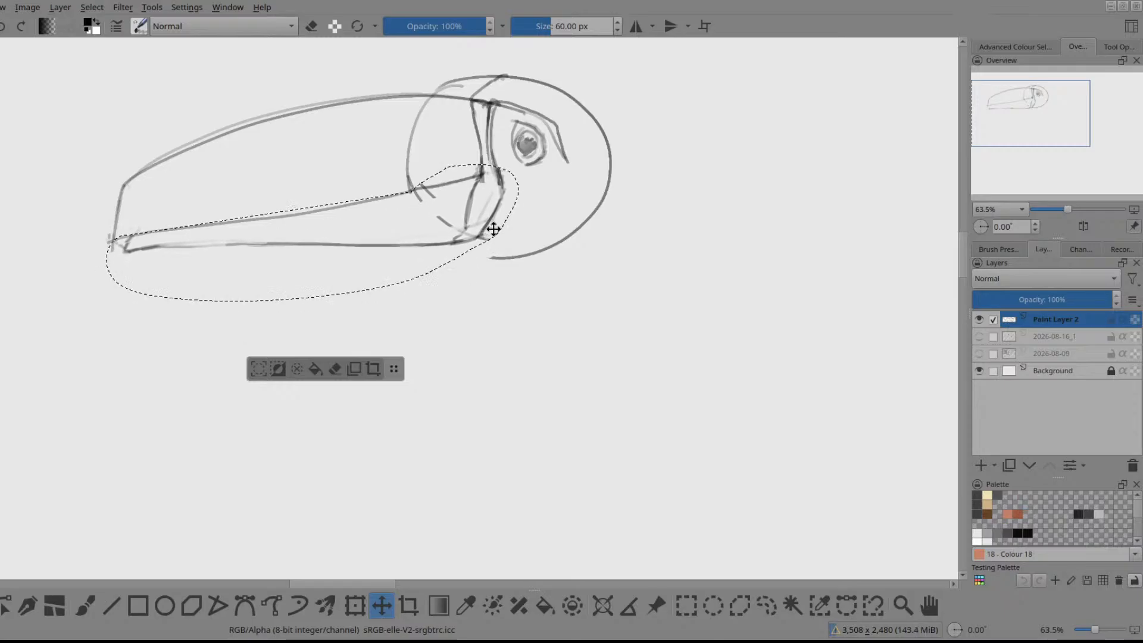
key("ctrl+shift+a")
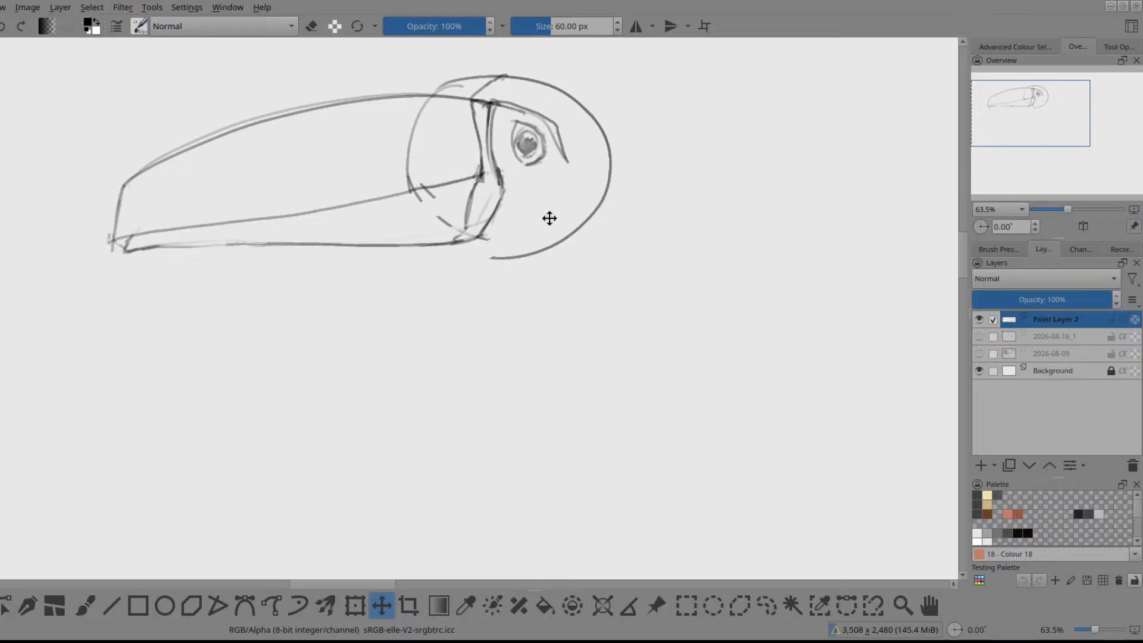
Step: Sketch an inner crown curve and a cheek line curving down from behind the eye, with a short throat stroke below the beak base
key("e")
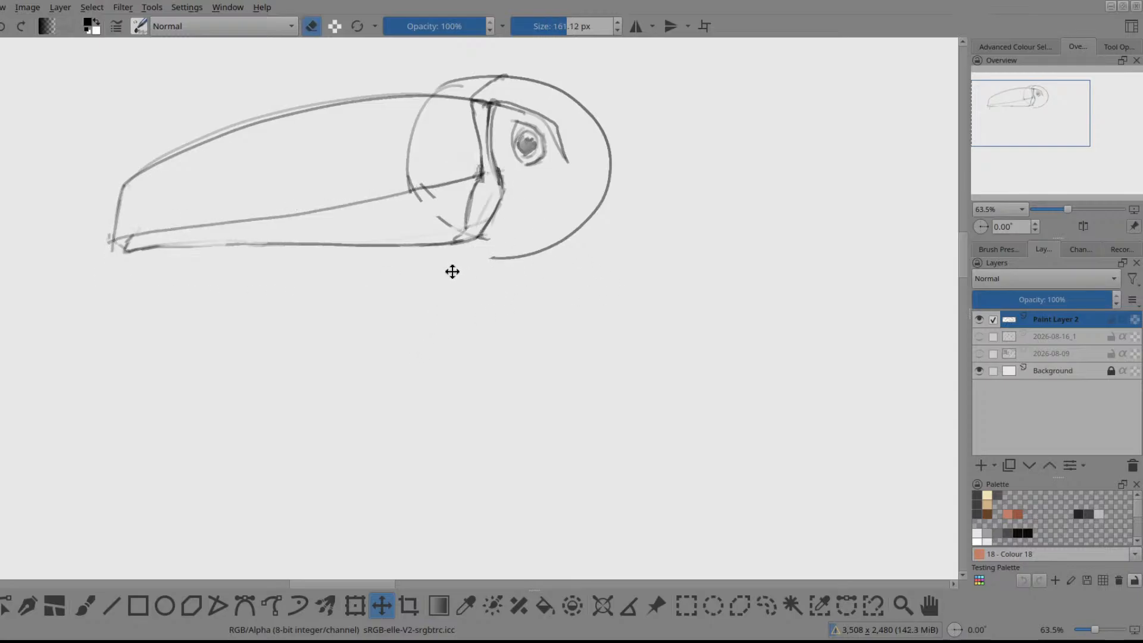
key("b")
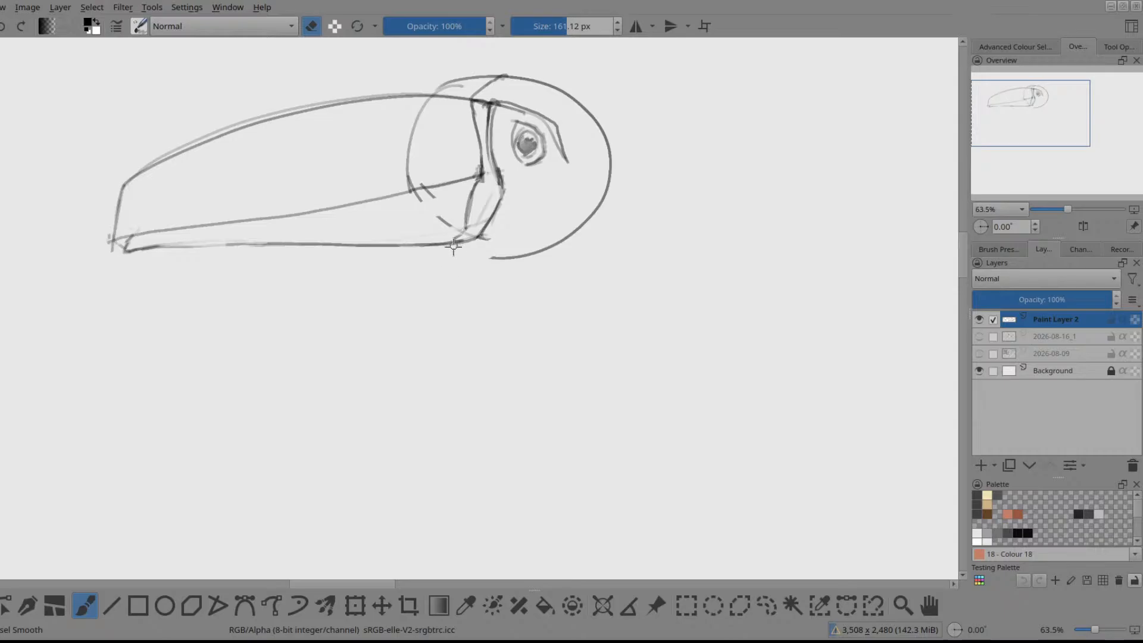
key("e")
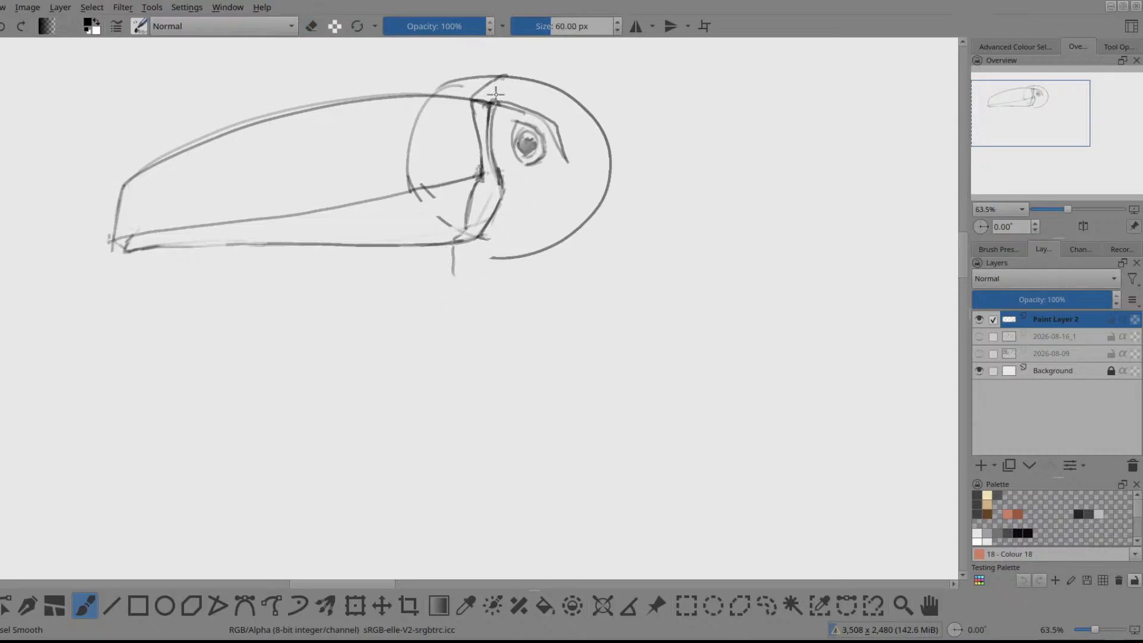
mouse_move(474, 101)
left_mouse_down()
mouse_move(522, 87)
mouse_move(573, 113)
left_mouse_up()
left_click_drag(567, 157, 591, 199)
mouse_move(566, 159)
left_mouse_down()
mouse_move(593, 192)
mouse_move(601, 232)
mouse_move(591, 186)
mouse_move(599, 239)
left_mouse_up()
key("e")
key("e")
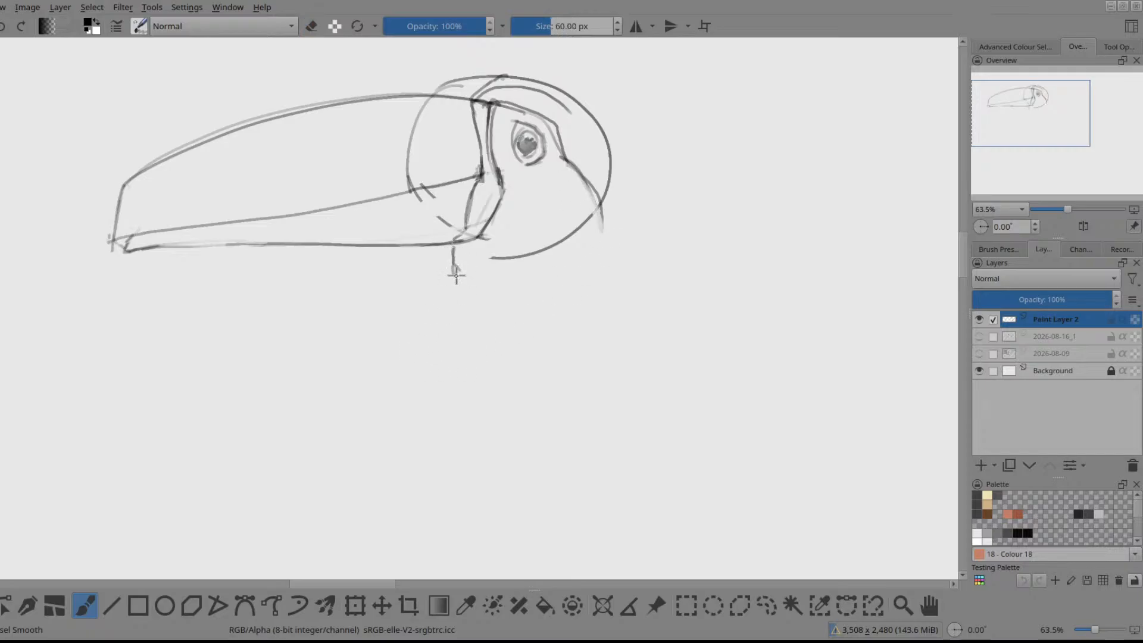
Step: Outline the rounded throat bib below the head and draw the nape line sweeping from the crown down behind it
left_click_drag(456, 275, 465, 375)
key("ctrl+z")
mouse_move(455, 296)
left_mouse_down()
mouse_move(463, 373)
mouse_move(540, 399)
mouse_move(623, 356)
left_mouse_up()
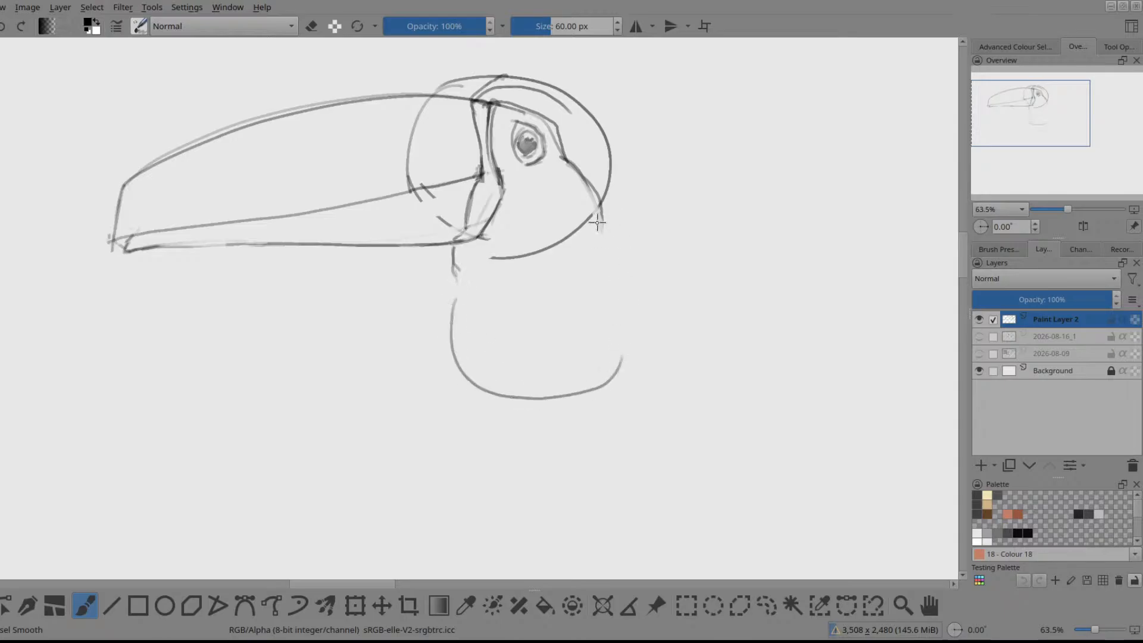
mouse_move(600, 236)
left_mouse_down()
mouse_move(590, 284)
mouse_move(597, 372)
left_mouse_up()
mouse_move(600, 259)
left_mouse_down()
mouse_move(598, 329)
mouse_move(487, 394)
mouse_move(530, 391)
left_mouse_up()
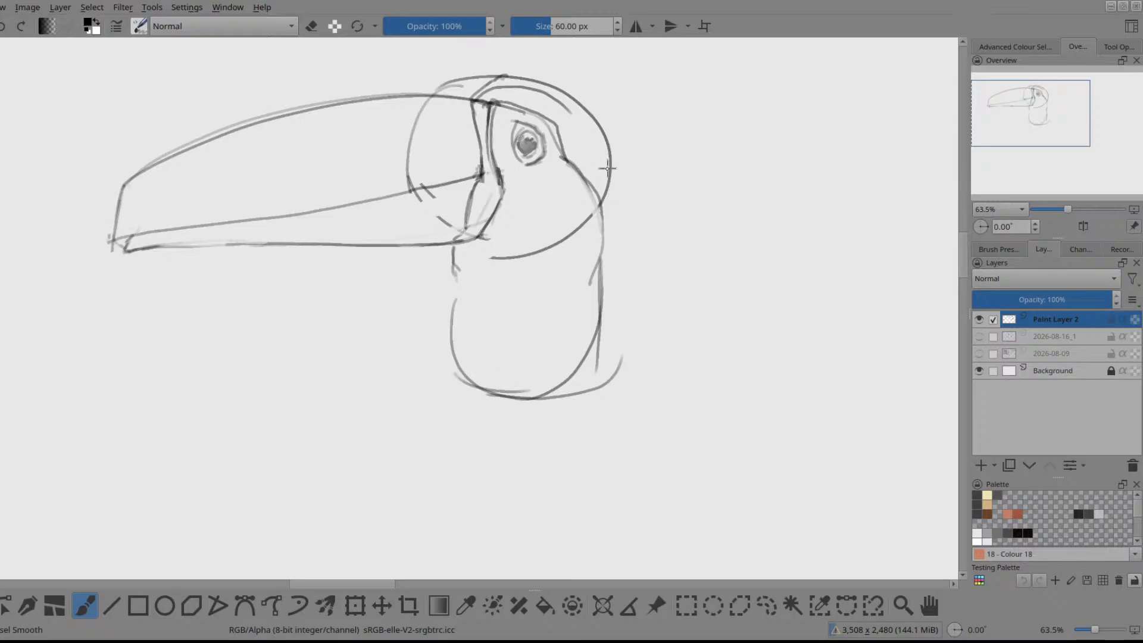
mouse_move(538, 89)
left_mouse_down()
mouse_move(604, 156)
mouse_move(644, 333)
left_mouse_up()
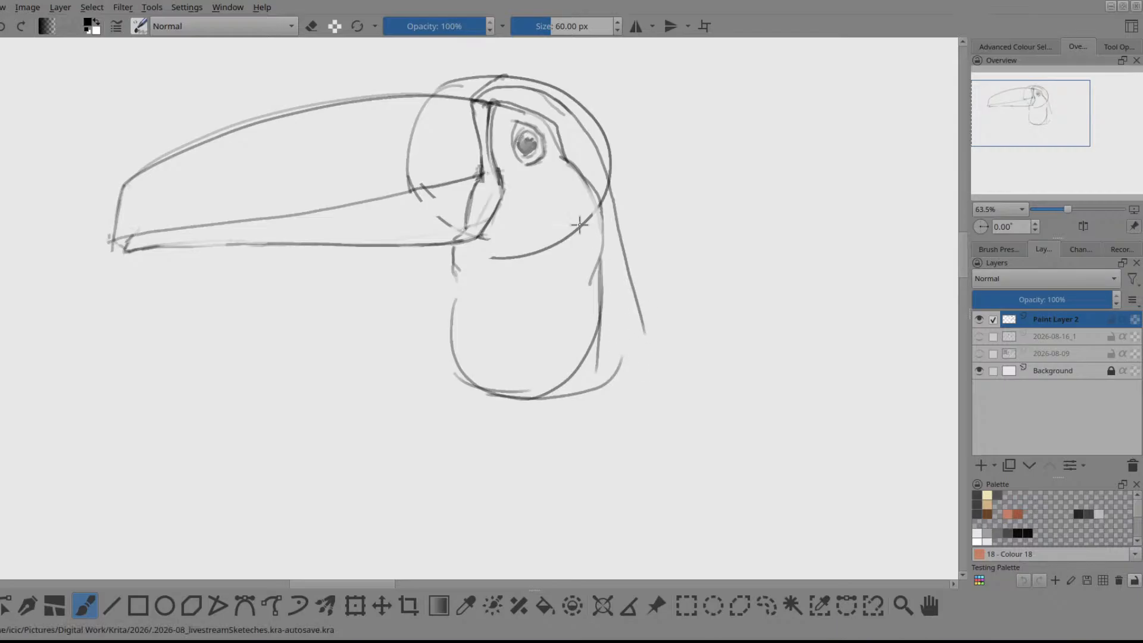
Step: Lighten the front arc of the head circle above and across the beak base with the eraser
key("e")
left_click_drag(511, 78, 447, 85)
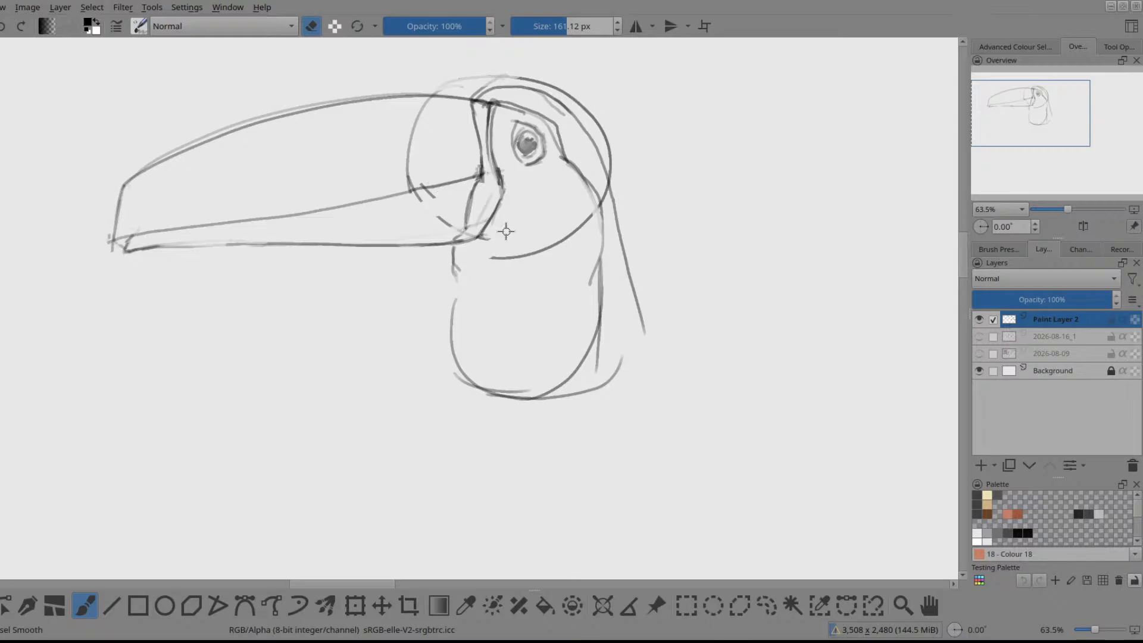
left_click_drag(505, 232, 470, 256)
key("e")
key("e")
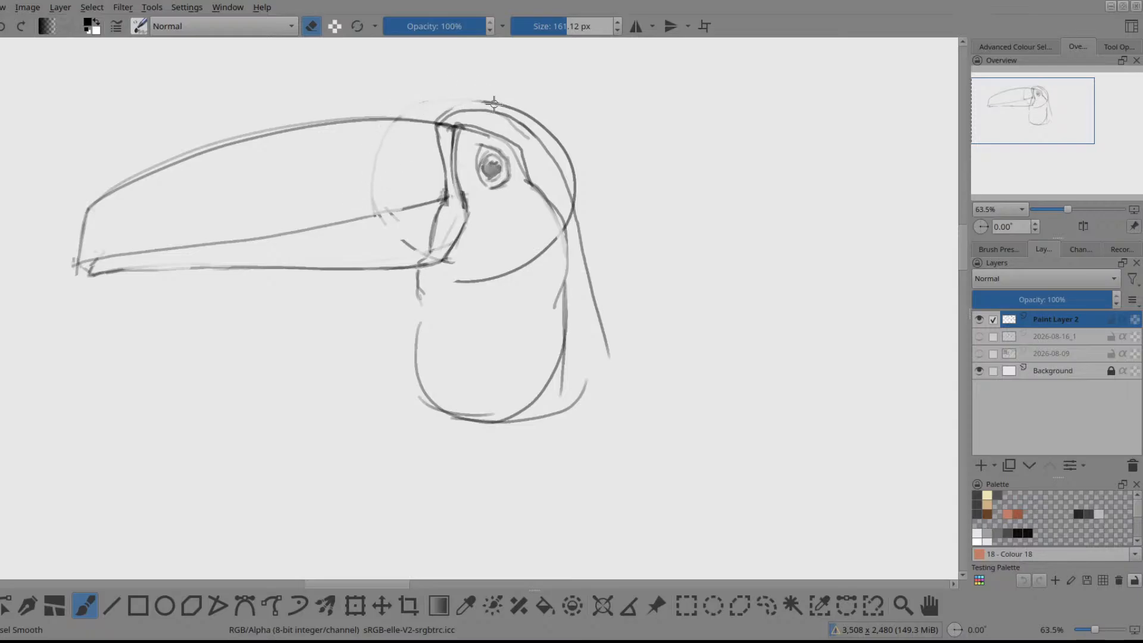
Step: Redraw the crown as a darker curve rising from the beak base, and lighten the inner curve beneath it with the eraser
key("e")
mouse_move(435, 123)
left_mouse_down()
mouse_move(453, 102)
mouse_move(511, 109)
left_mouse_up()
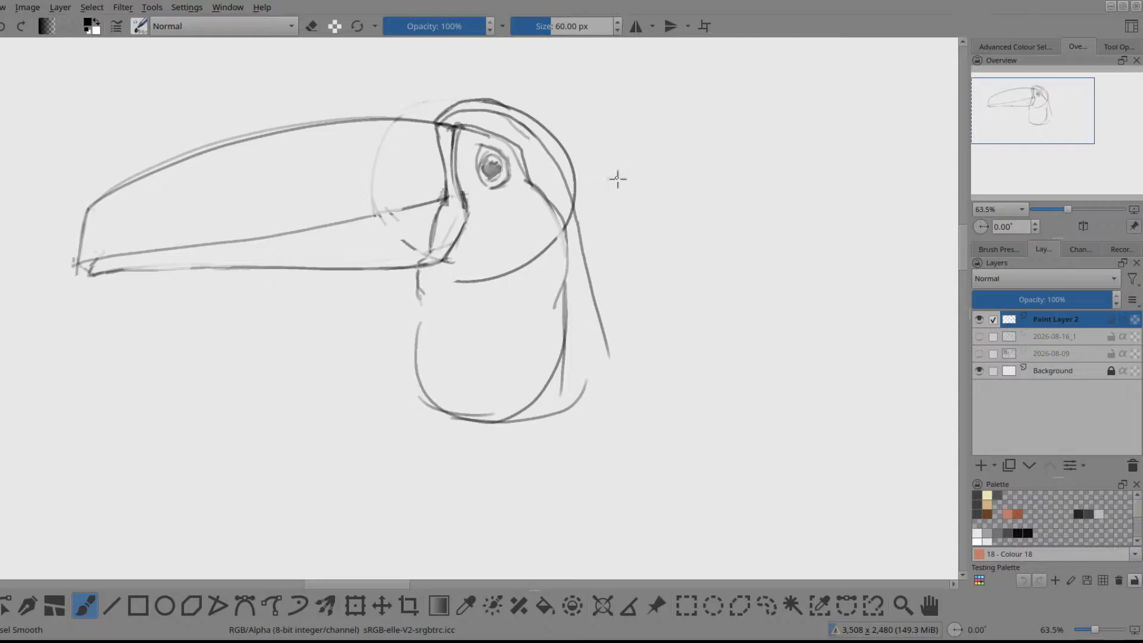
key("e")
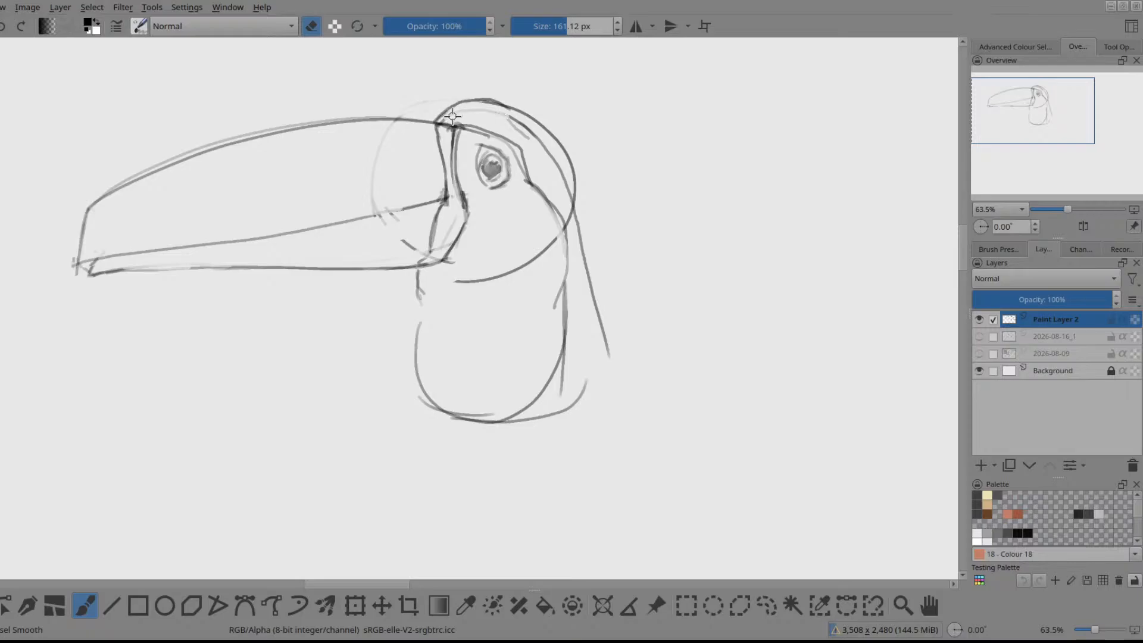
Step: Erase the loose lines at the back of the toucan's crown and redraw the contour as a cleaner curve toward the nape
key("e")
mouse_move(504, 106)
left_mouse_down()
mouse_move(541, 144)
mouse_move(518, 126)
left_mouse_up()
key("e")
key("e")
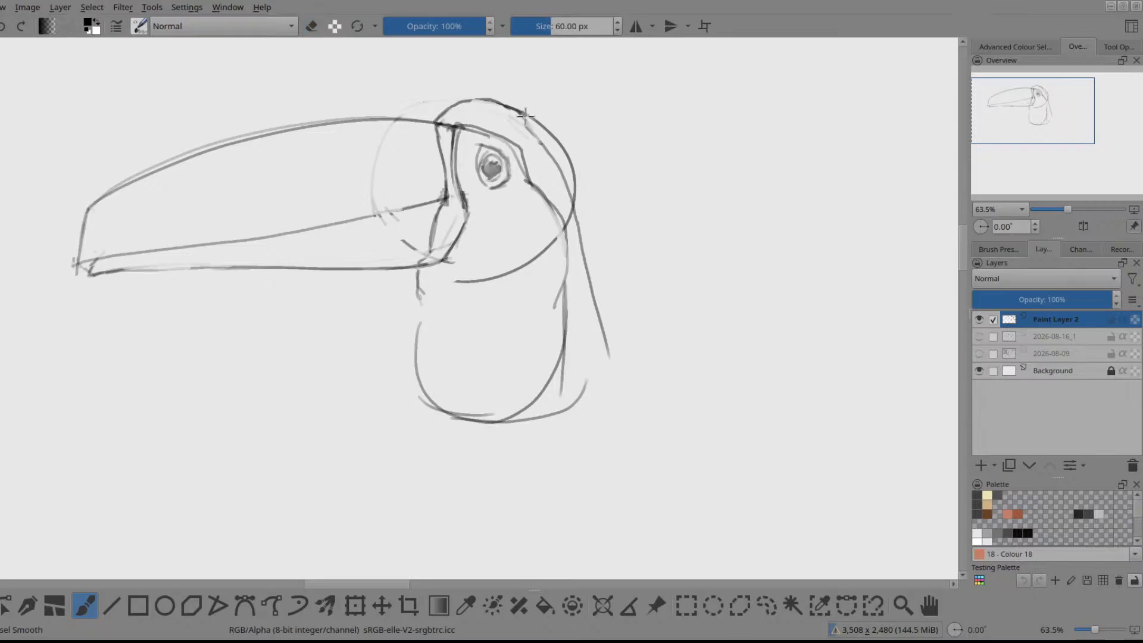
mouse_move(527, 118)
left_mouse_down()
mouse_move(538, 133)
mouse_move(523, 113)
left_mouse_up()
key("e")
mouse_move(535, 132)
left_mouse_down()
mouse_move(520, 121)
mouse_move(551, 157)
mouse_move(548, 132)
mouse_move(567, 169)
left_mouse_up()
key("e")
key("ctrl+z")
key("ctrl+z")
key("e")
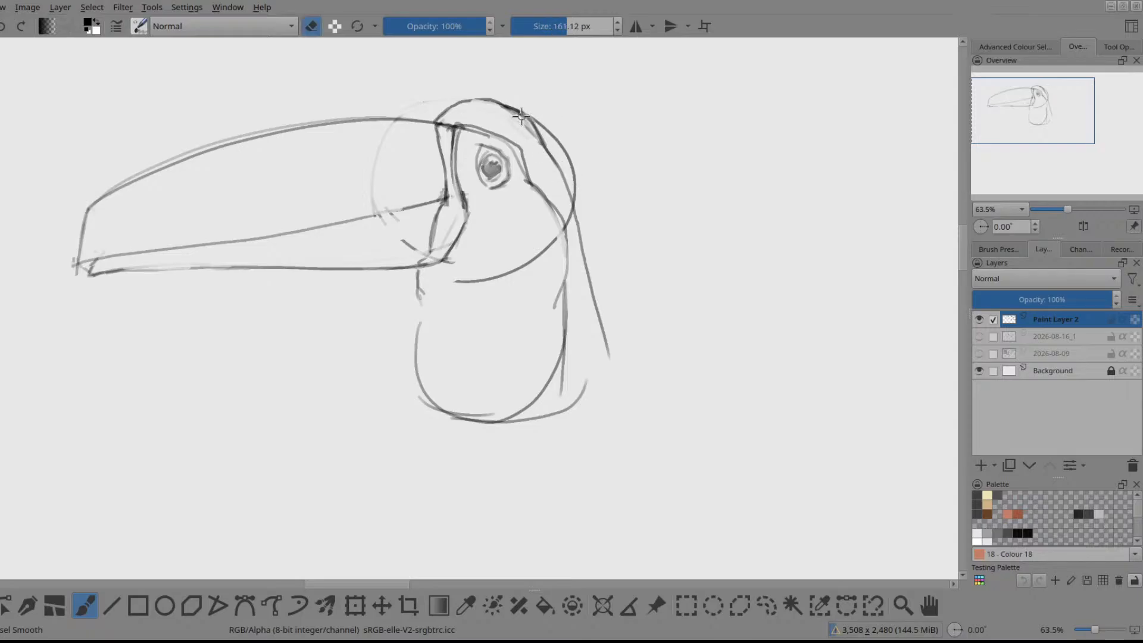
mouse_move(521, 116)
left_mouse_down()
mouse_move(532, 131)
mouse_move(501, 107)
mouse_move(523, 124)
left_mouse_up()
key("e")
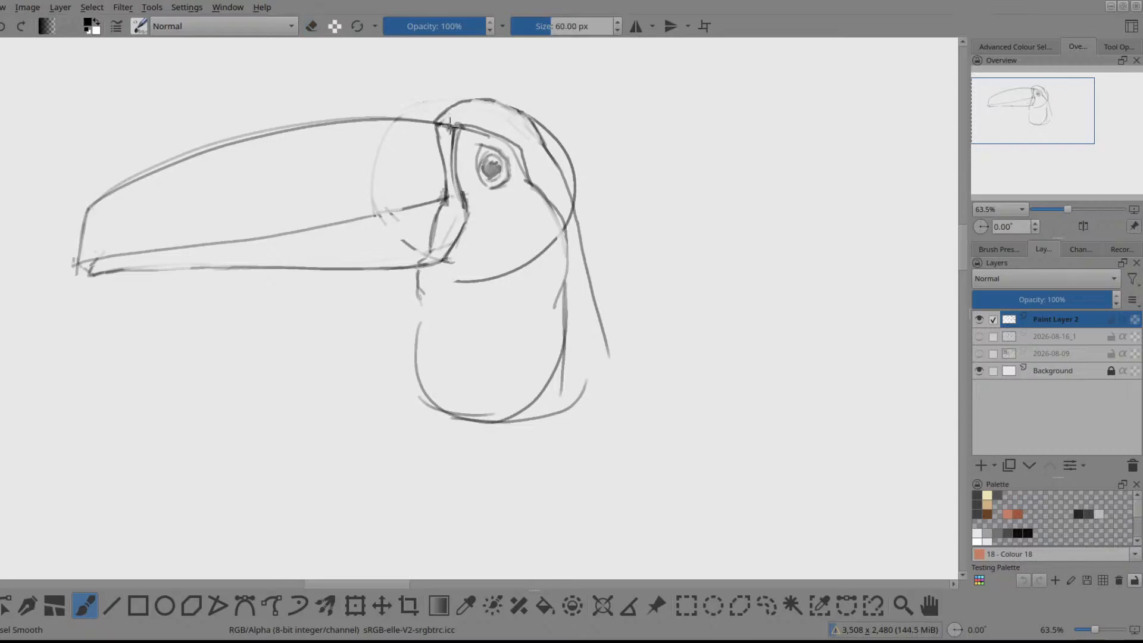
Step: Darken the corner where the top of the beak base meets the forehead
left_click_drag(454, 124, 452, 138)
key("e")
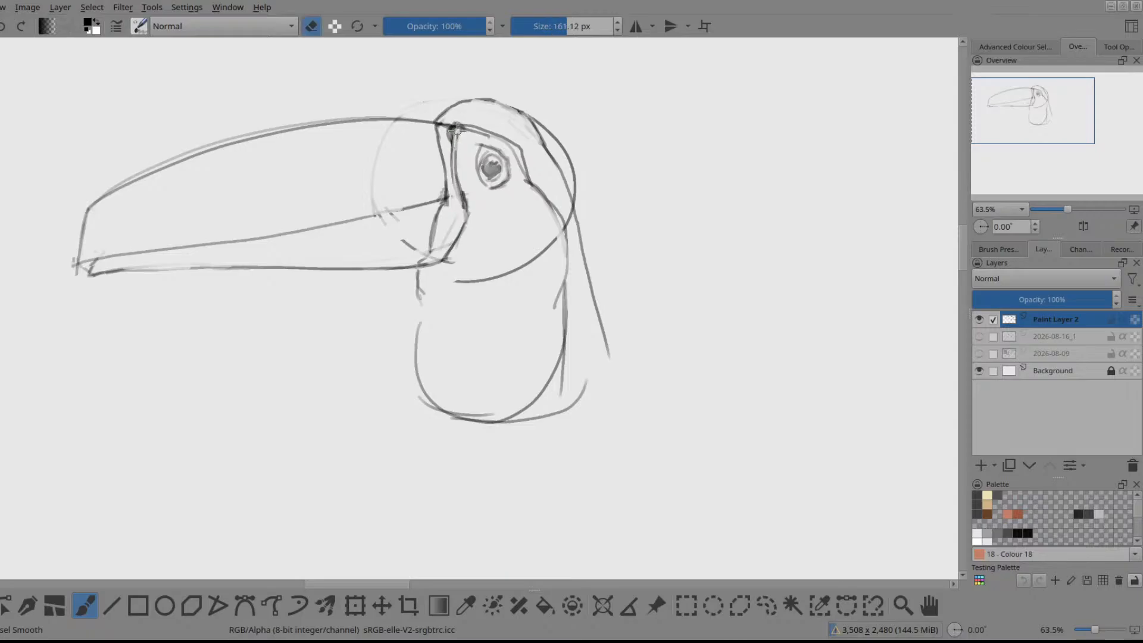
key("e")
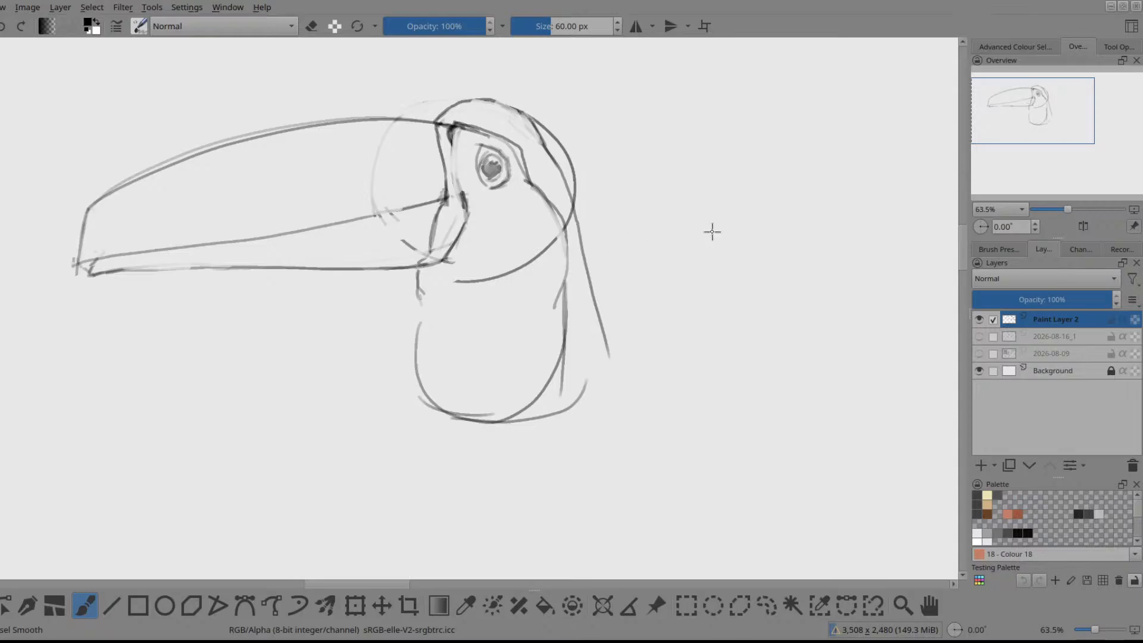
Step: Rotate the canvas, redraw the brow line above the eye, erase its stray marks, and reset the rotation
left_click_drag(714, 219, 606, 86)
mouse_move(405, 178)
left_mouse_down()
mouse_move(404, 145)
mouse_move(381, 117)
mouse_move(428, 138)
left_mouse_up()
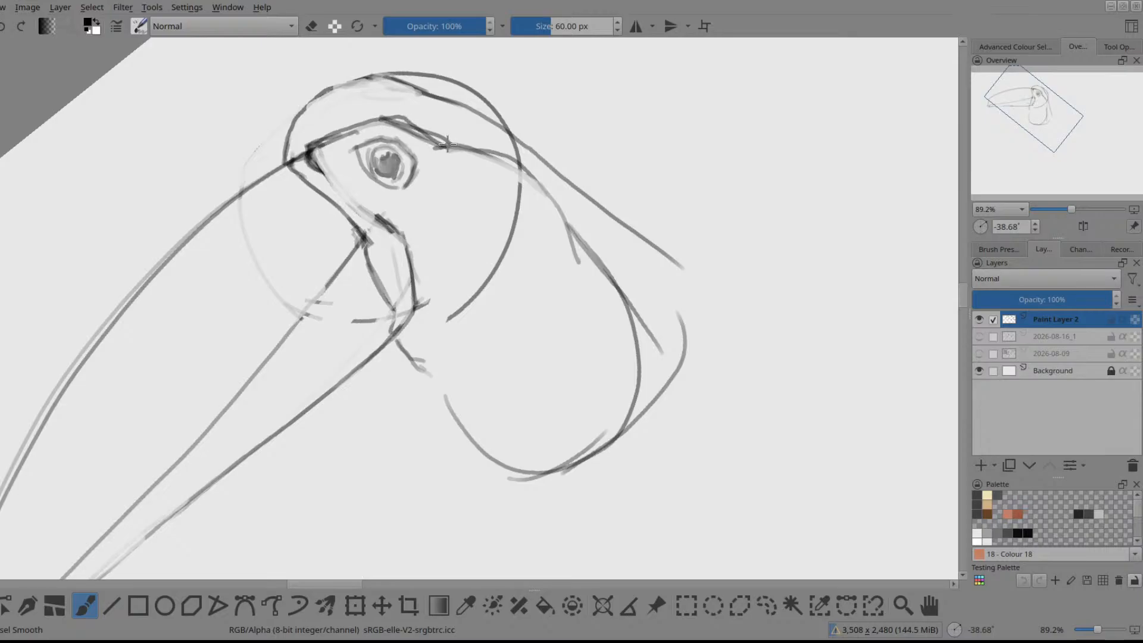
key("e")
mouse_move(427, 136)
left_mouse_down()
mouse_move(390, 118)
mouse_move(458, 143)
mouse_move(406, 119)
mouse_move(459, 143)
left_mouse_up()
key("e")
mouse_move(399, 116)
left_mouse_down()
mouse_move(333, 128)
mouse_move(304, 152)
mouse_move(390, 128)
mouse_move(439, 141)
left_mouse_up()
key("e")
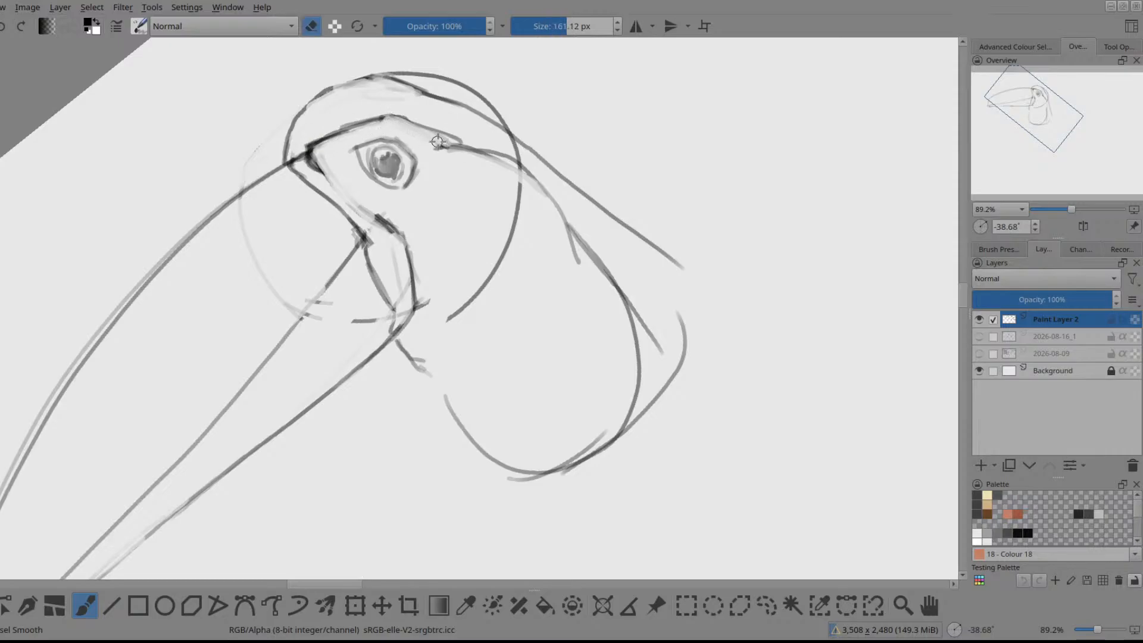
key("e")
left_click_drag(387, 115, 460, 149)
key("5")
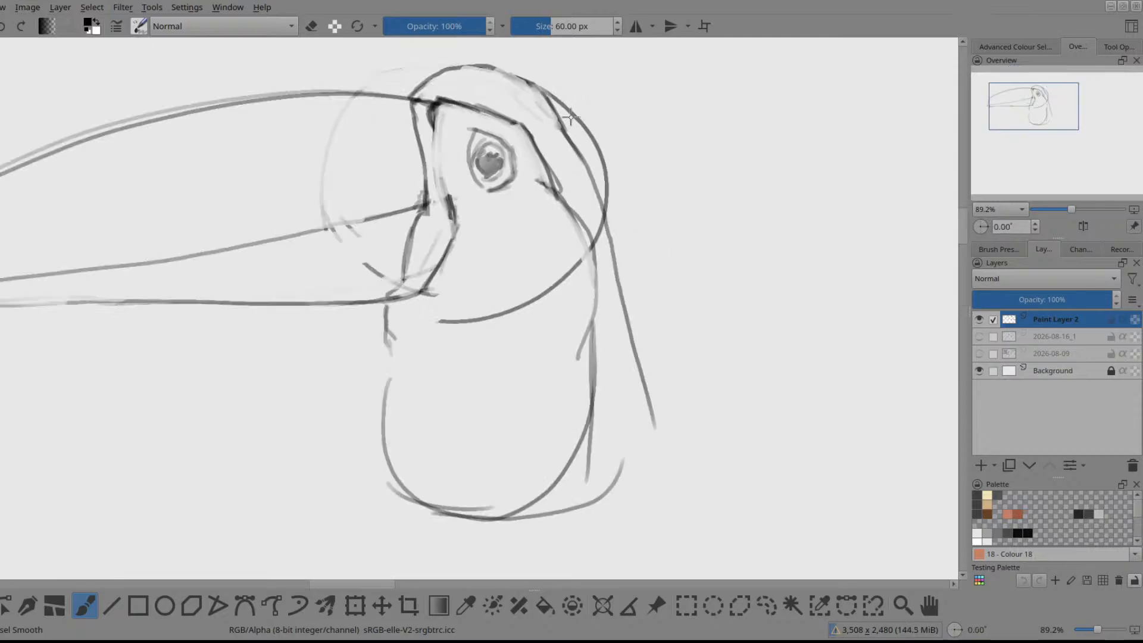
Step: Reinforce the back-of-head contour from the crown down to the nape with darker strokes
left_click_drag(570, 127, 588, 152)
mouse_move(540, 92)
left_mouse_down()
mouse_move(574, 132)
mouse_move(606, 224)
left_mouse_up()
key("e")
mouse_move(556, 124)
left_mouse_down()
mouse_move(581, 167)
mouse_move(523, 82)
mouse_move(459, 67)
mouse_move(544, 92)
mouse_move(618, 211)
mouse_move(606, 194)
mouse_move(625, 300)
left_mouse_up()
key("e")
key("ctrl+z")
Step: Redraw the rear and lower edges of the throat bib slightly higher and fade the old bottom lines
left_click_drag(525, 353, 504, 185)
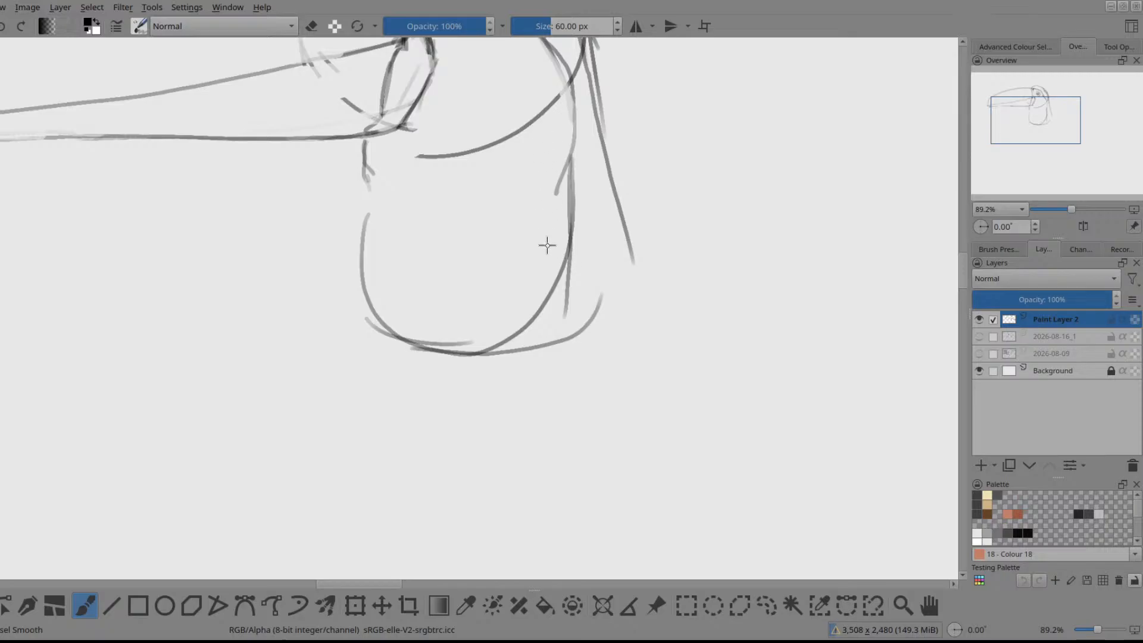
mouse_move(586, 136)
left_mouse_down()
mouse_move(548, 293)
mouse_move(489, 403)
mouse_move(384, 392)
mouse_move(438, 399)
left_mouse_up()
mouse_move(367, 344)
left_mouse_down()
mouse_move(386, 262)
mouse_move(349, 345)
left_mouse_up()
key("e")
mouse_move(362, 298)
left_mouse_down()
mouse_move(432, 344)
mouse_move(530, 335)
mouse_move(606, 300)
mouse_move(558, 318)
mouse_move(563, 297)
mouse_move(526, 332)
mouse_move(393, 328)
mouse_move(440, 348)
mouse_move(530, 327)
left_mouse_up()
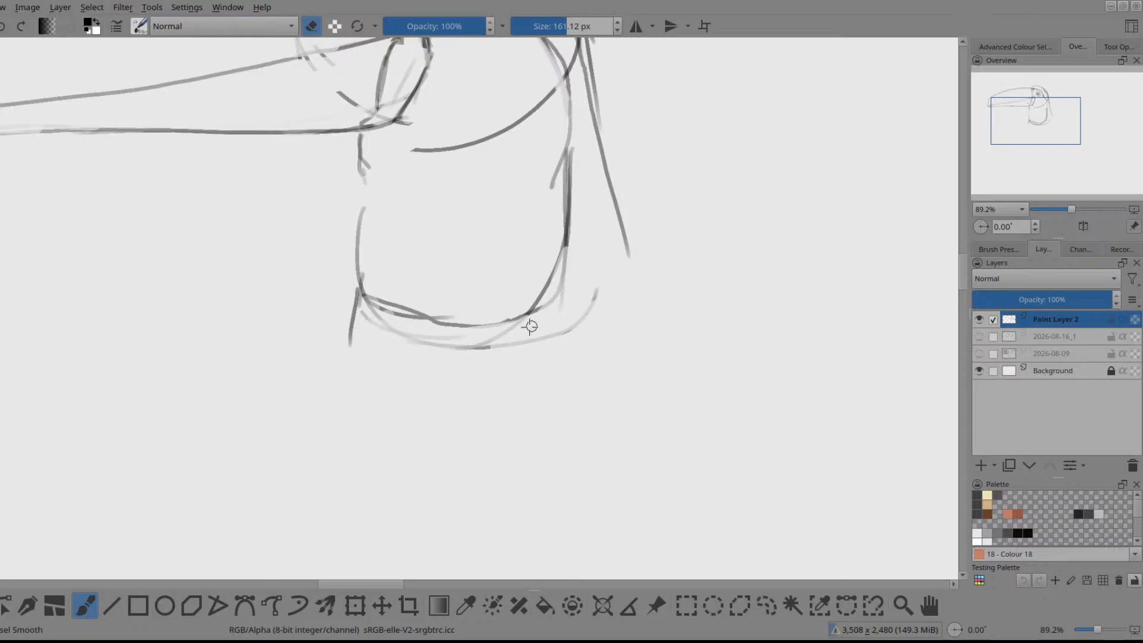
Step: Lasso the bottom curve of the bib, move it up slightly, and clear the selection
key("2")
left_click_drag(511, 366, 497, 321)
left_click_drag(363, 325, 269, 207)
left_click_drag(269, 207, 271, 393)
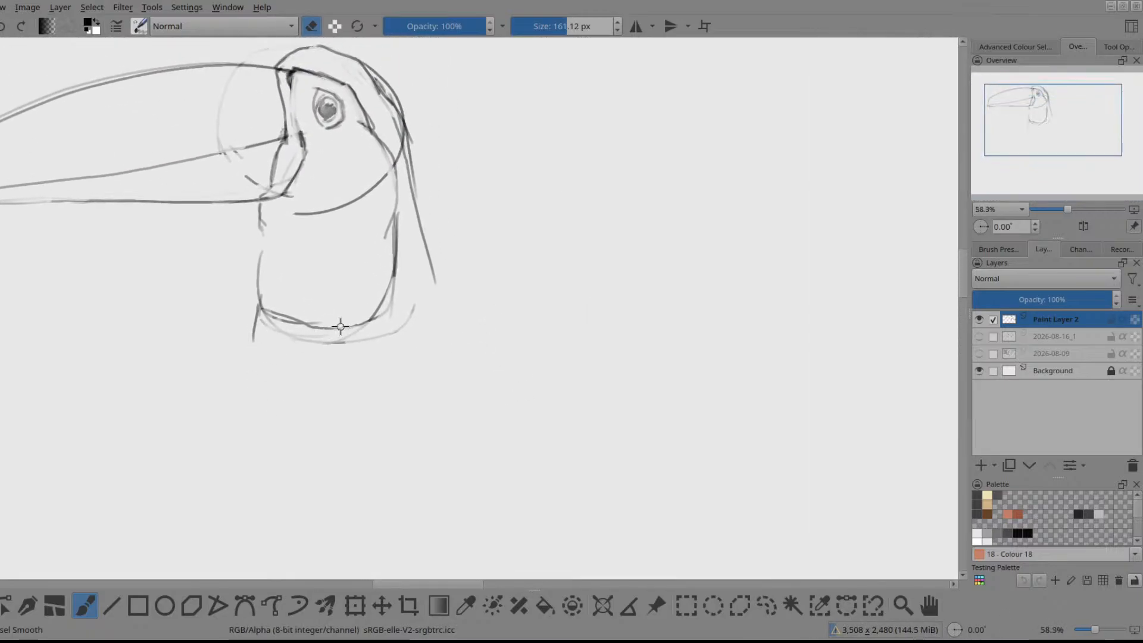
key("l")
mouse_move(257, 294)
left_mouse_down()
mouse_move(311, 401)
mouse_move(417, 283)
mouse_move(395, 276)
mouse_move(294, 403)
mouse_move(440, 287)
left_mouse_up()
left_click(372, 324)
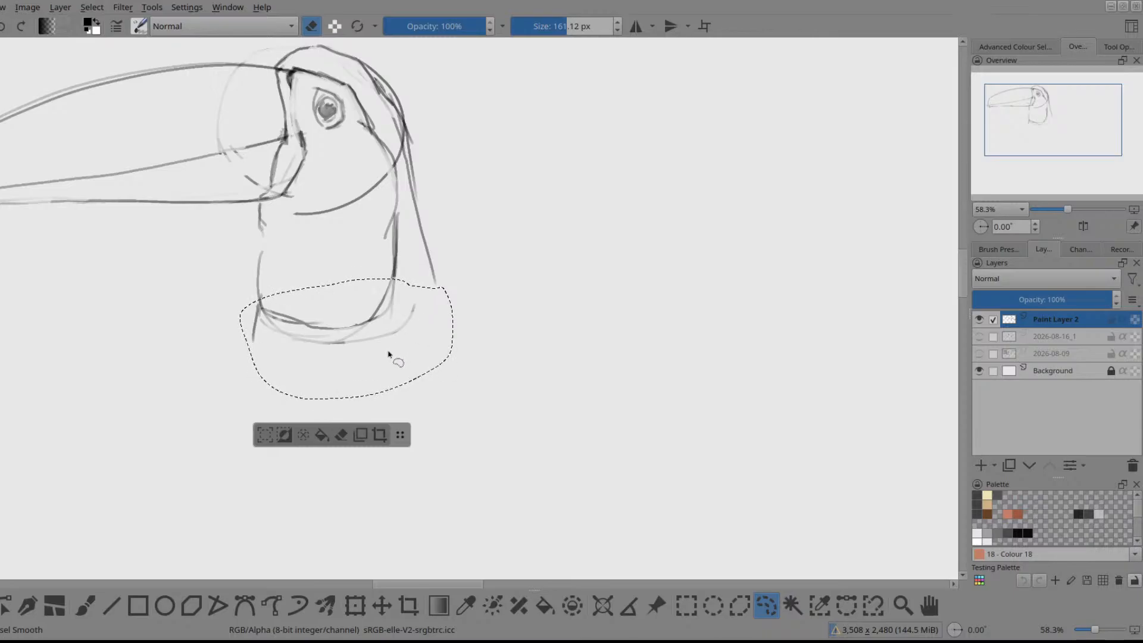
key("t")
left_click_drag(385, 342, 383, 316)
key("ctrl+shift+a")
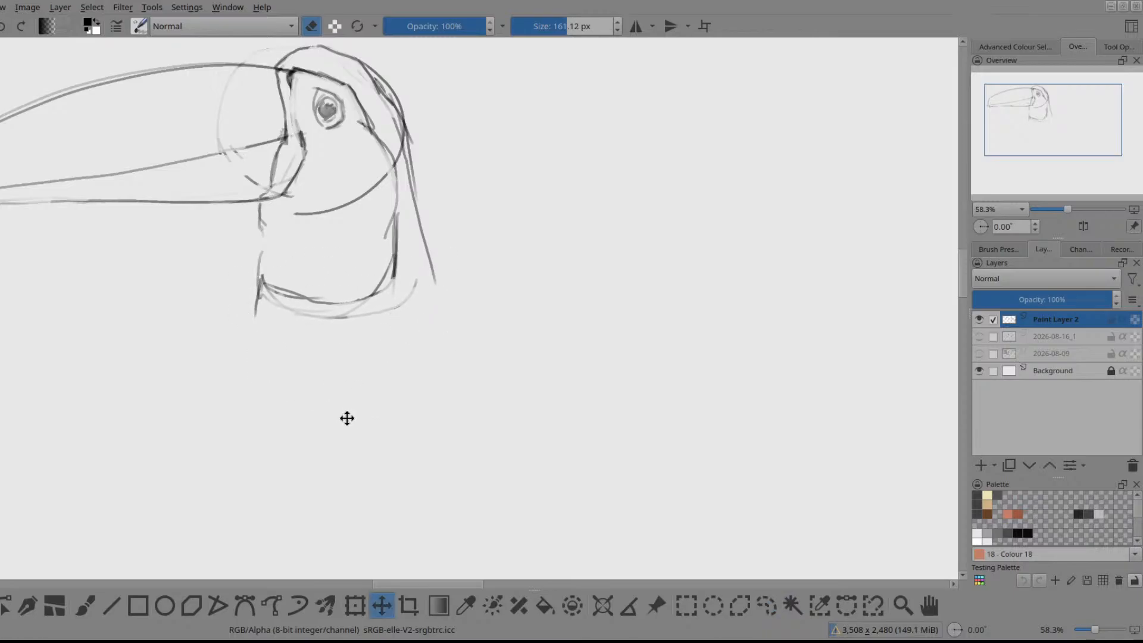
Step: Sketch the rounded belly below the bib and extend the back line down into a pointed wing tip
key("b")
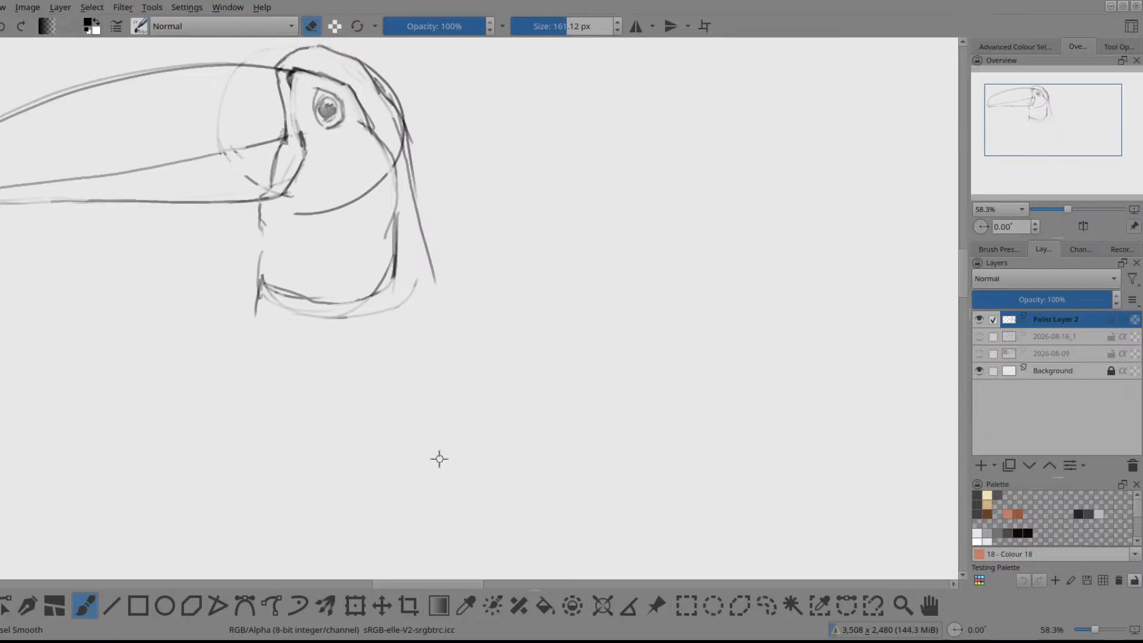
key("e")
left_click_drag(253, 471, 372, 477)
key("ctrl+z")
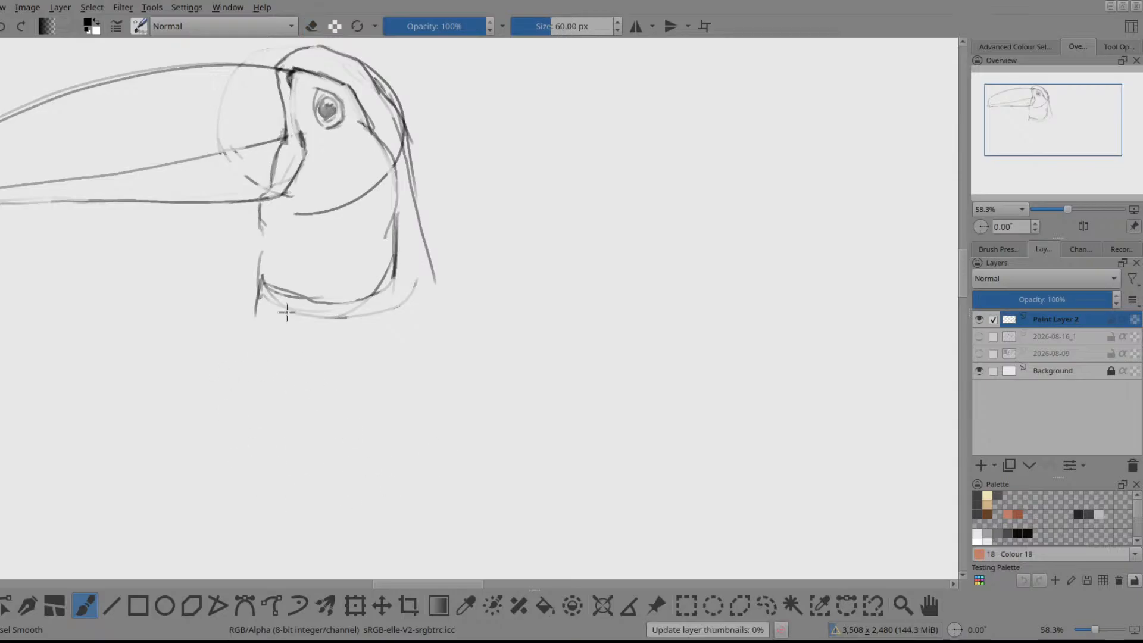
mouse_move(258, 293)
left_mouse_down()
mouse_move(250, 408)
mouse_move(311, 480)
mouse_move(435, 419)
mouse_move(435, 394)
left_mouse_up()
left_click_drag(436, 265, 457, 446)
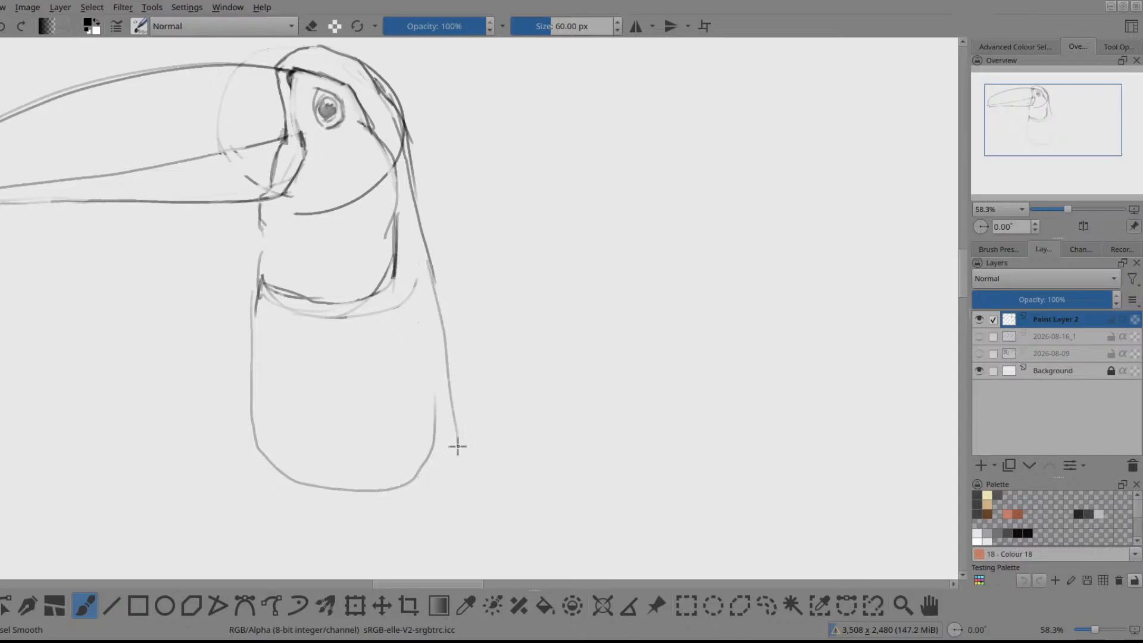
mouse_move(421, 391)
left_mouse_down()
mouse_move(453, 433)
mouse_move(439, 394)
mouse_move(457, 427)
mouse_move(451, 392)
mouse_move(455, 432)
mouse_move(422, 398)
mouse_move(455, 441)
left_mouse_up()
Step: Sketch the jagged feather edge of the wing along the front of the belly
left_click_drag(276, 417, 308, 387)
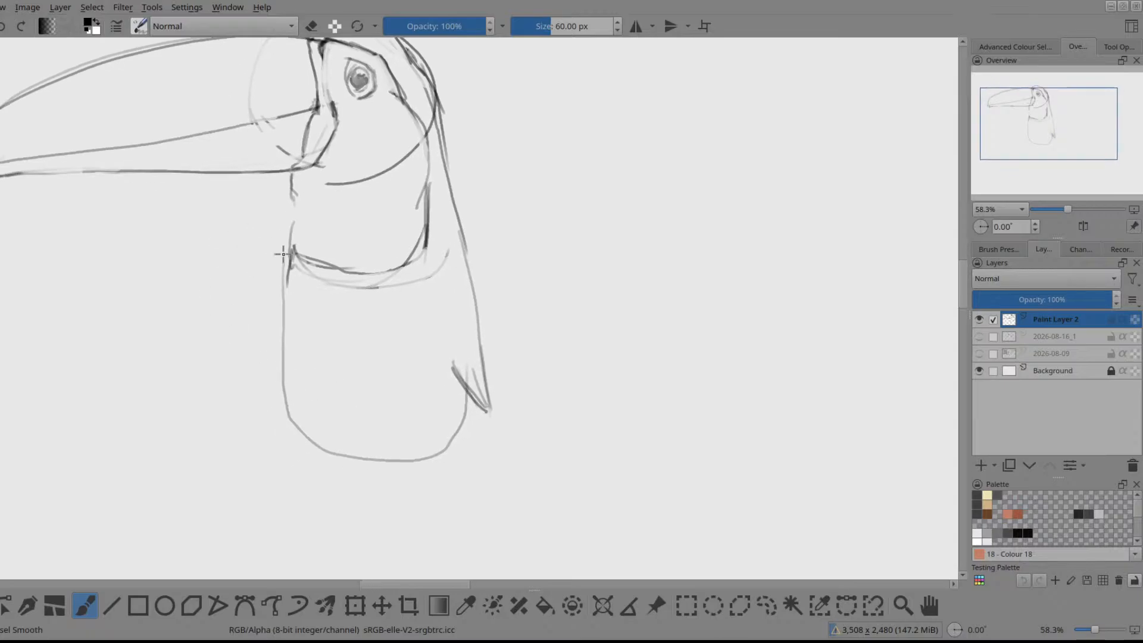
mouse_move(288, 256)
left_mouse_down()
mouse_move(268, 351)
mouse_move(281, 342)
left_mouse_up()
mouse_move(279, 380)
left_mouse_down()
mouse_move(283, 419)
mouse_move(295, 420)
mouse_move(278, 390)
left_mouse_up()
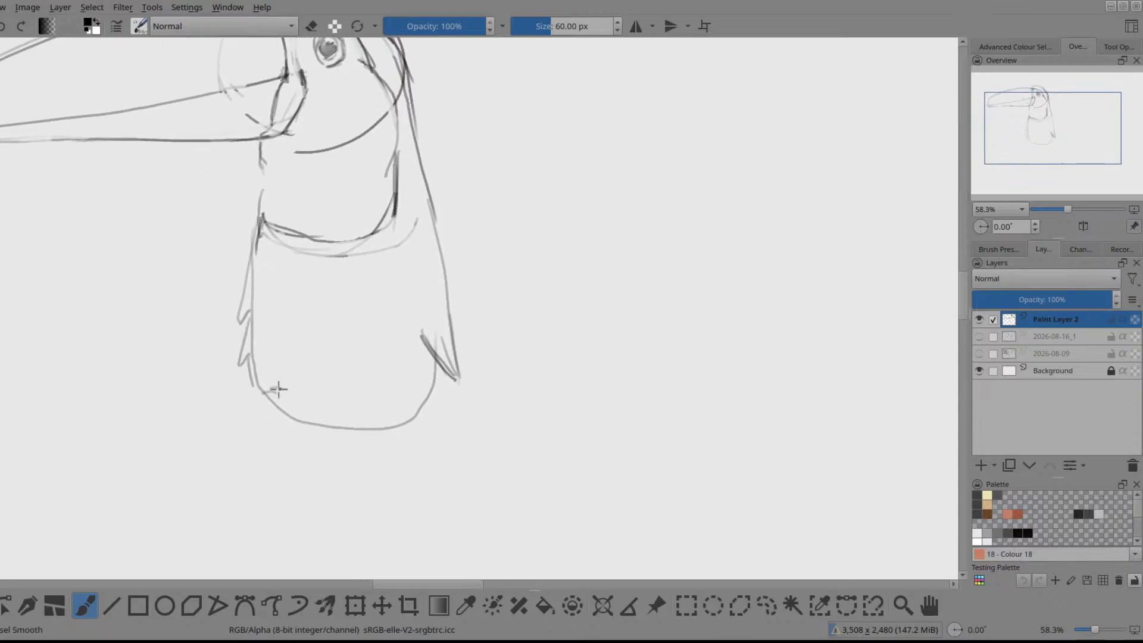
Step: Mark where the two legs leave the belly with short strokes near its lower front and rear corners
left_click_drag(292, 444, 286, 436)
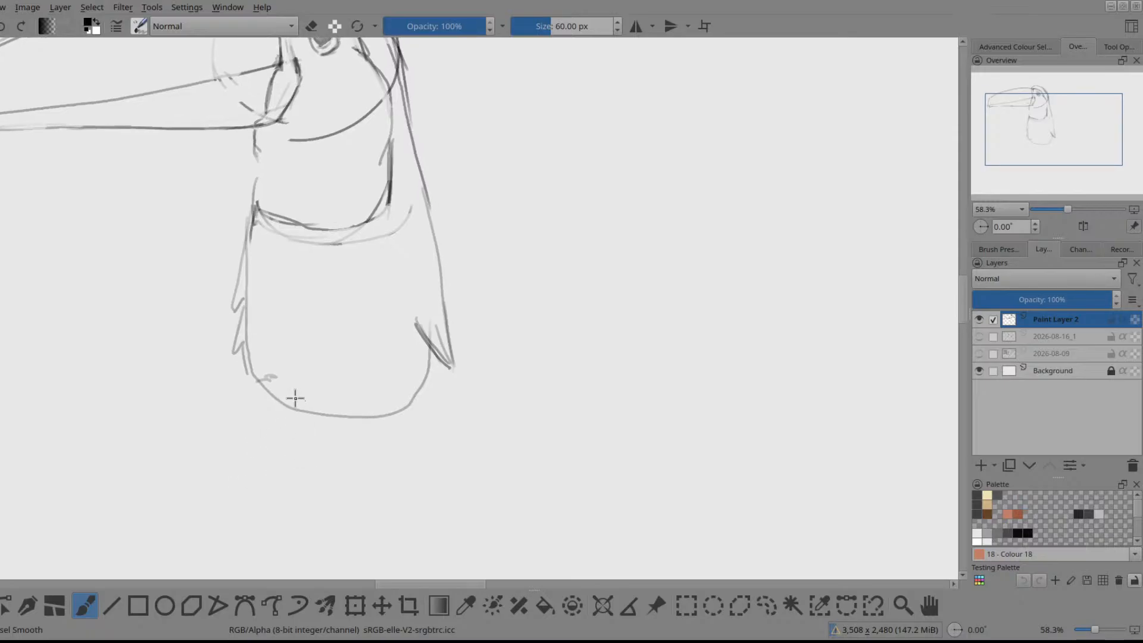
left_click_drag(293, 378, 293, 389)
mouse_move(389, 376)
left_mouse_down()
mouse_move(404, 408)
mouse_move(416, 395)
left_mouse_up()
mouse_move(282, 372)
left_mouse_down()
mouse_move(277, 393)
mouse_move(291, 392)
left_mouse_up()
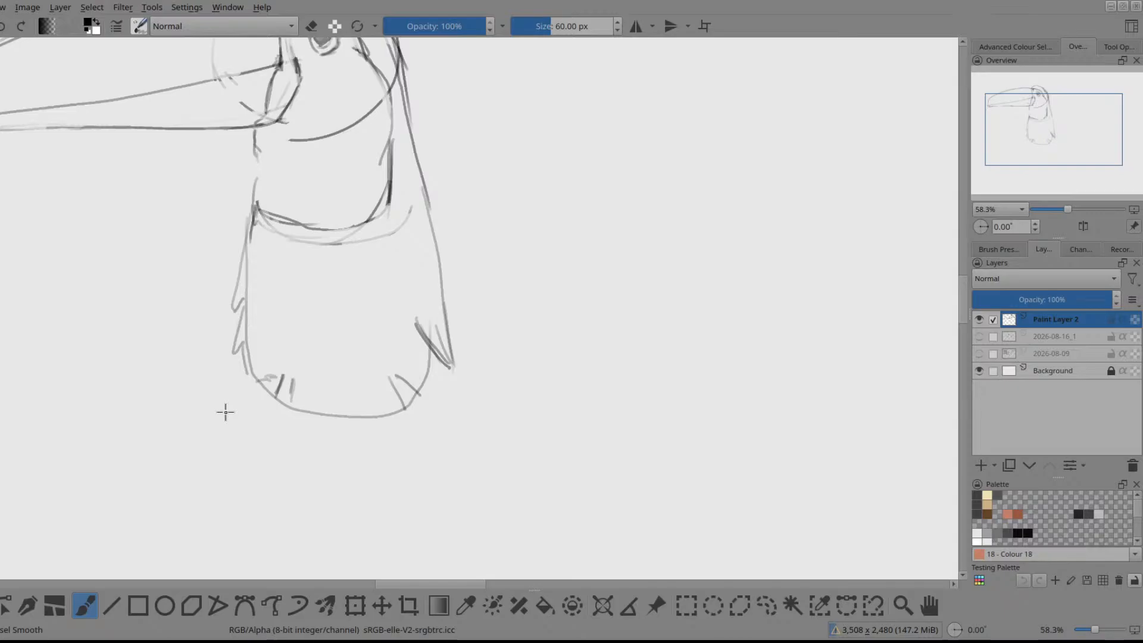
Step: Sketch the front leg below the belly as a slanted limb with a few narrow toes
left_click_drag(293, 380, 300, 420)
left_click_drag(304, 483, 320, 483)
mouse_move(275, 405)
left_mouse_down()
mouse_move(307, 479)
mouse_move(312, 461)
mouse_move(312, 487)
mouse_move(317, 467)
left_mouse_up()
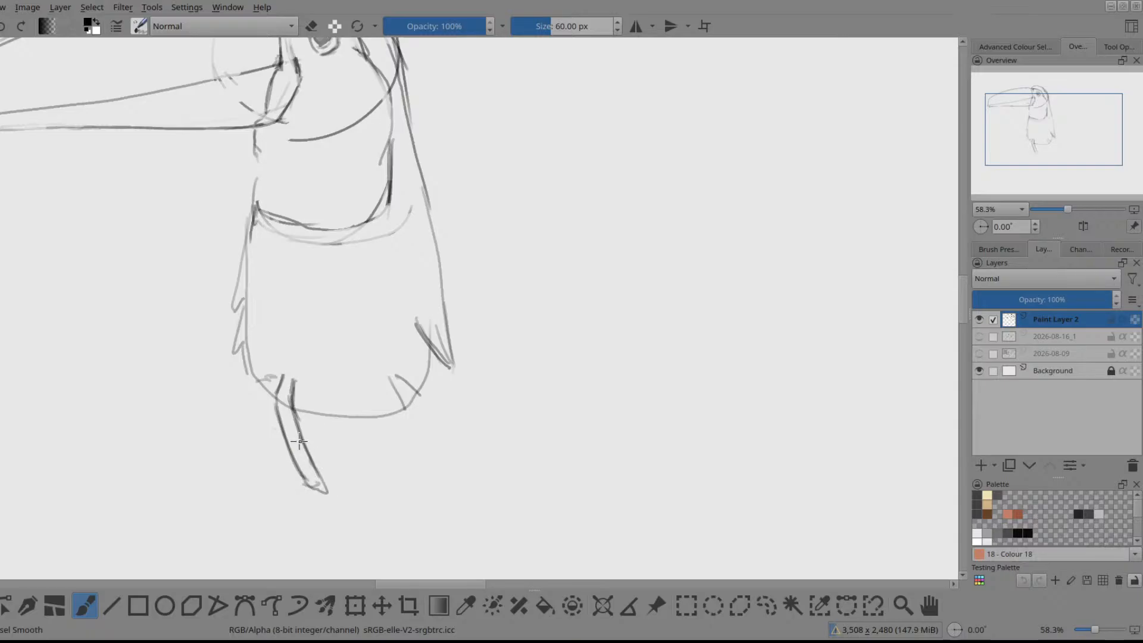
left_click_drag(296, 430, 304, 442)
key("e")
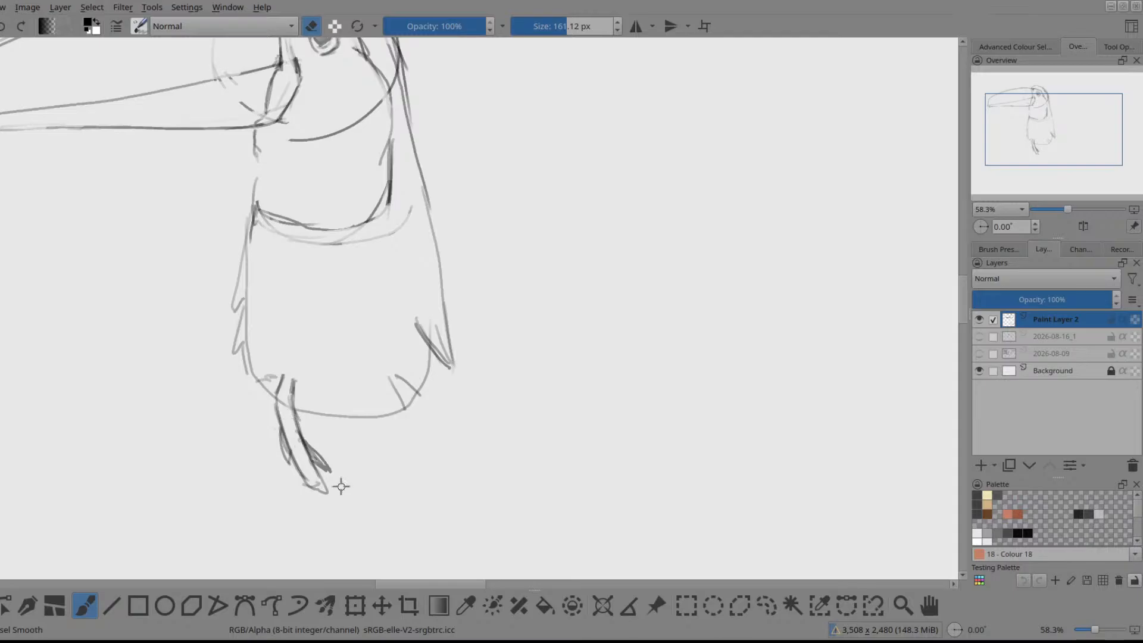
key("e")
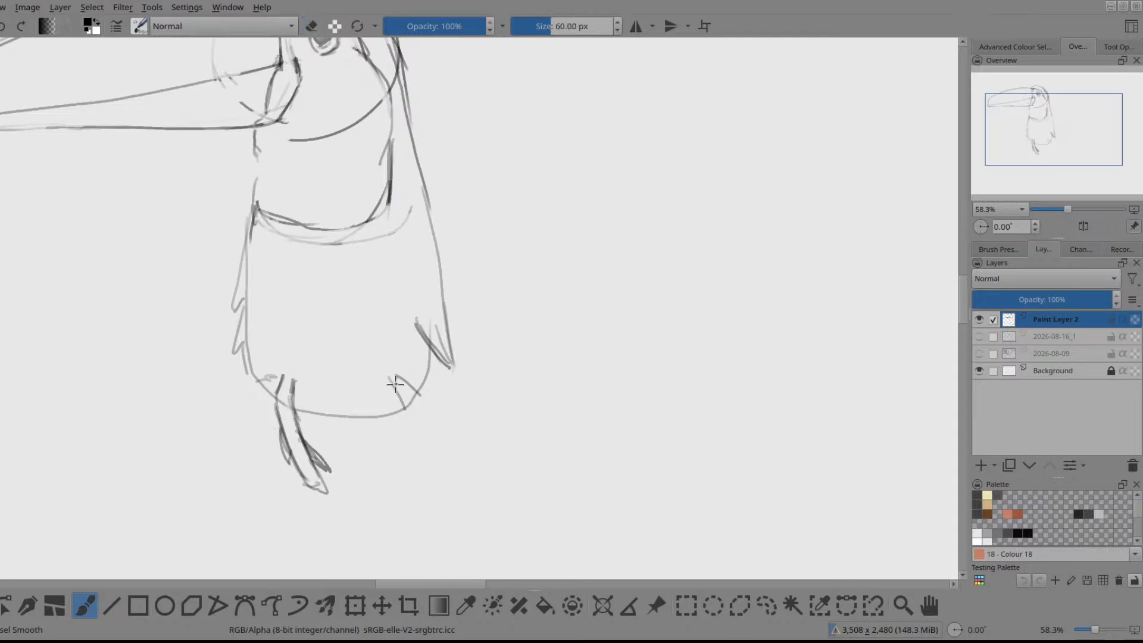
Step: Fade the rear leg's guide marks and sketch the rear leg hanging below the belly's rear corner
key("e")
mouse_move(392, 380)
left_mouse_down()
mouse_move(403, 405)
mouse_move(405, 395)
left_mouse_up()
key("e")
mouse_move(382, 398)
left_mouse_down()
mouse_move(405, 395)
mouse_move(415, 440)
left_mouse_up()
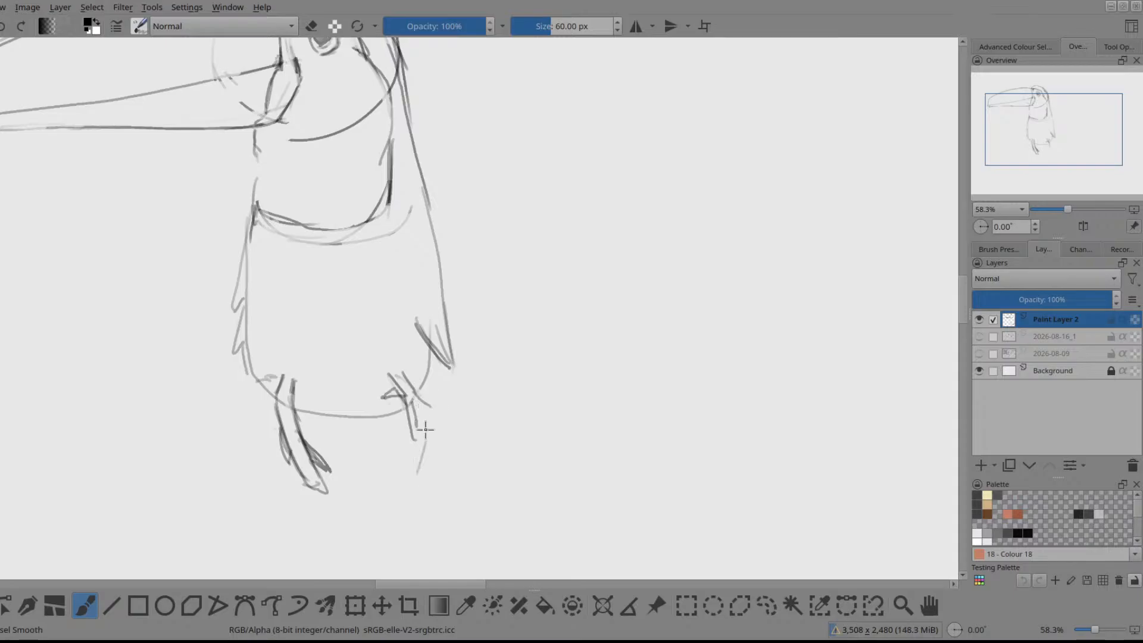
left_click_drag(421, 399, 416, 476)
Step: Try darker and broader strokes along the feather edge in front of the belly, undo them, and reset the brush
mouse_move(250, 255)
left_mouse_down()
mouse_move(274, 280)
mouse_move(267, 251)
mouse_move(251, 310)
left_mouse_up()
mouse_move(273, 241)
left_mouse_down()
mouse_move(252, 360)
mouse_move(253, 344)
left_mouse_up()
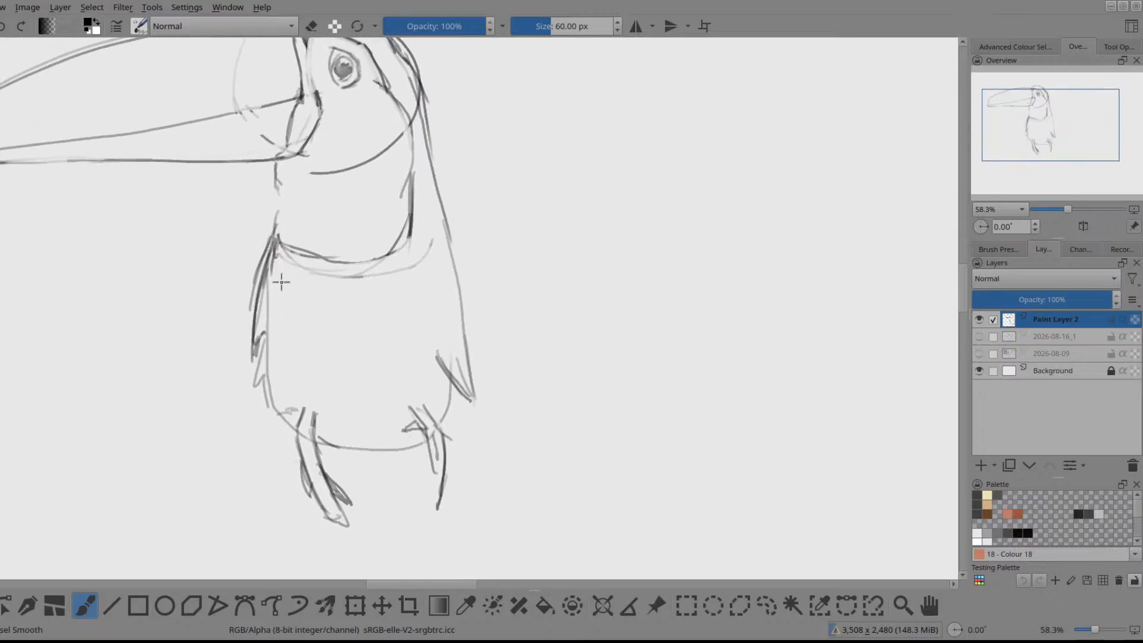
key("ctrl+z")
key("ctrl+z")
key("ctrl+z")
left_click_drag(241, 307, 314, 262)
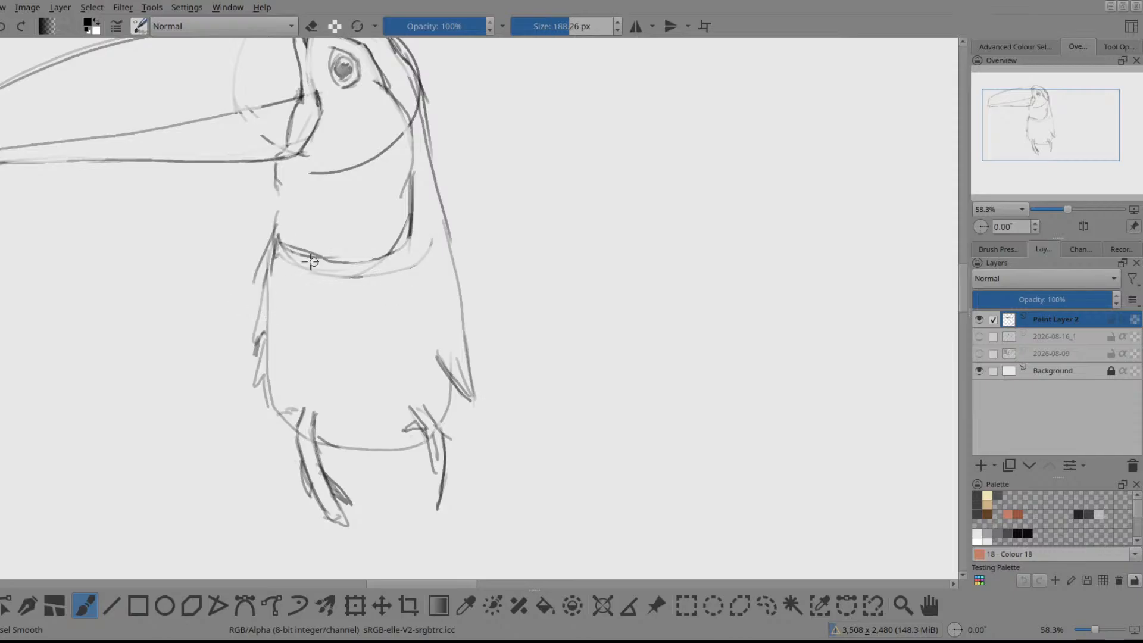
left_click_drag(267, 232, 262, 306)
key("ctrl+z")
left_click(359, 28)
Step: Fade the bib's overlapping bottom lines with a large eraser and redraw the edge as one smooth curve
key("e")
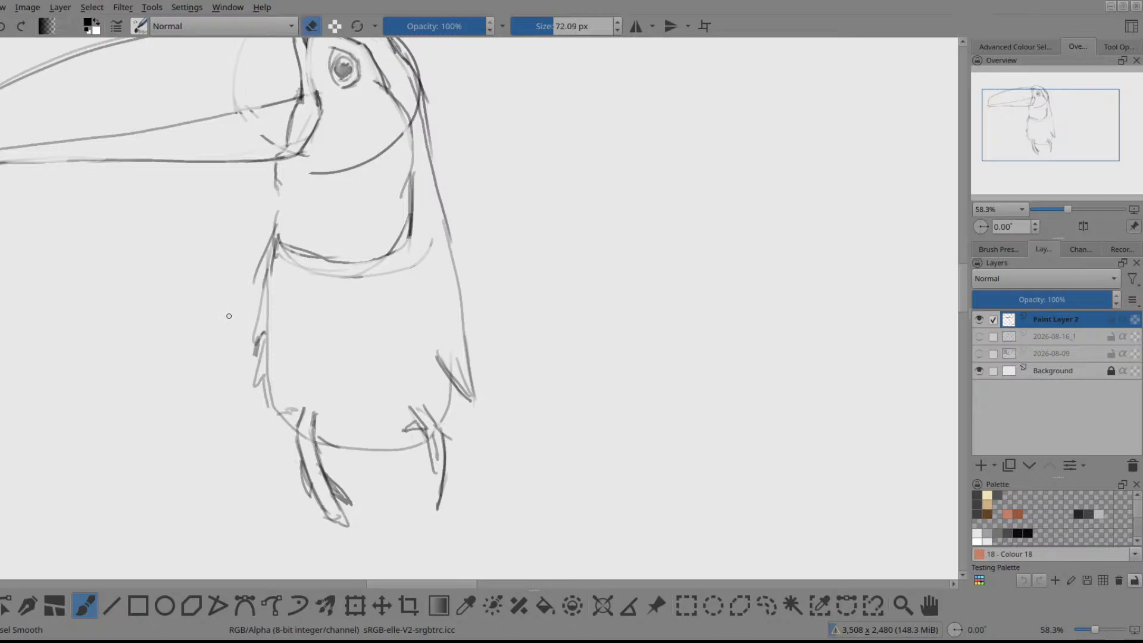
mouse_move(273, 255)
left_mouse_down()
mouse_move(275, 316)
mouse_move(288, 271)
mouse_move(354, 284)
mouse_move(387, 266)
left_mouse_up()
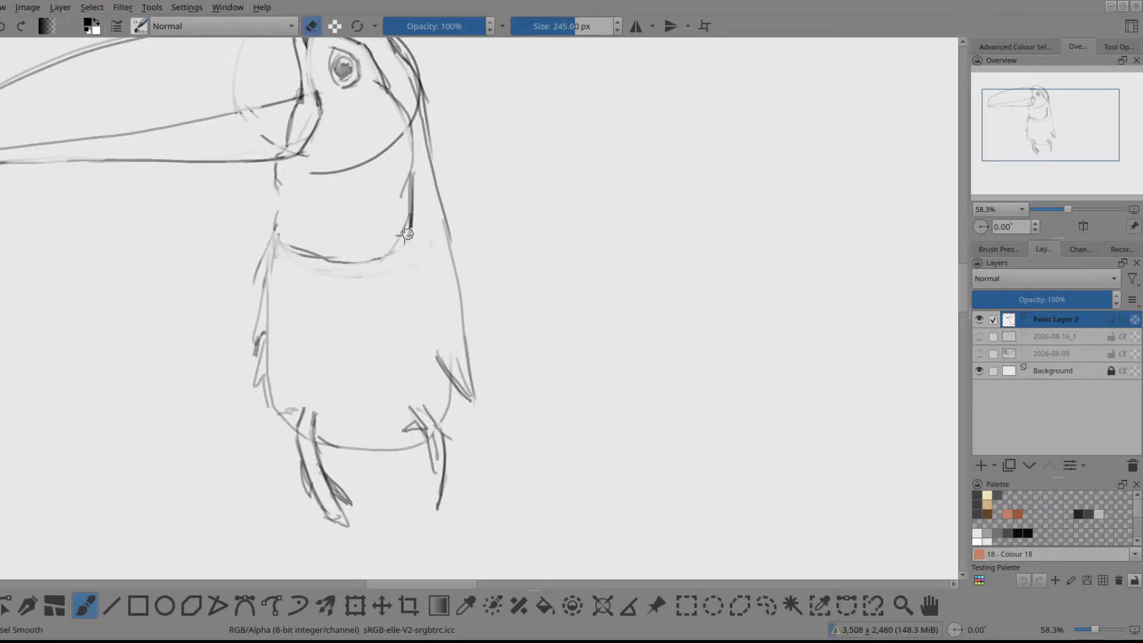
mouse_move(300, 246)
left_mouse_down()
mouse_move(335, 258)
mouse_move(313, 268)
mouse_move(370, 275)
mouse_move(420, 225)
mouse_move(382, 250)
left_mouse_up()
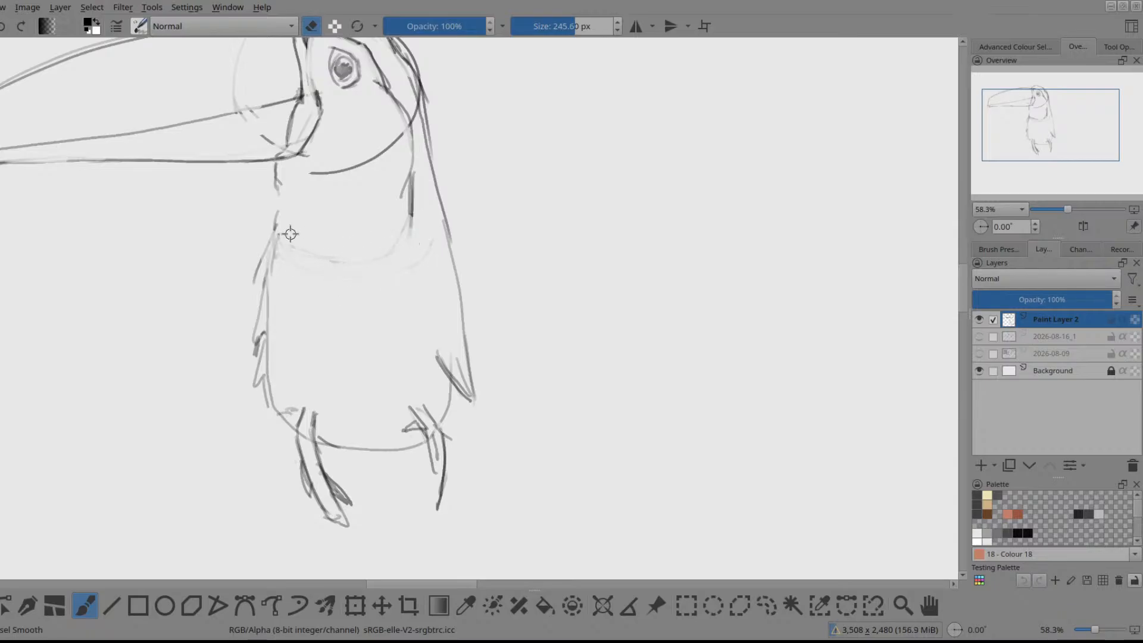
key("e")
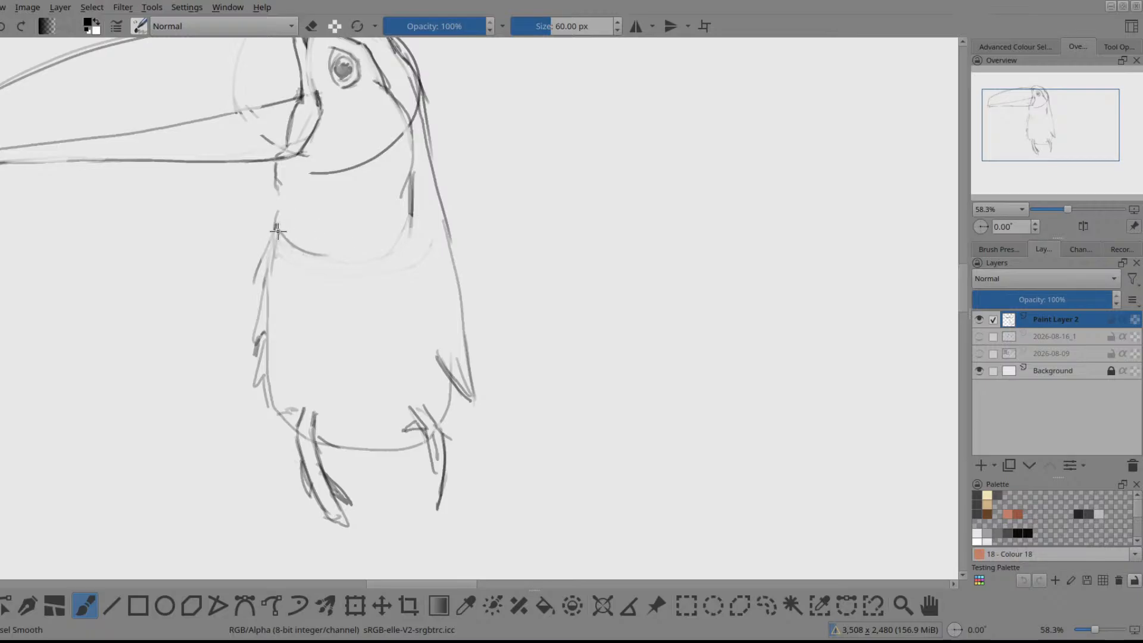
mouse_move(275, 225)
left_mouse_down()
mouse_move(388, 231)
mouse_move(407, 210)
left_mouse_up()
Step: Fade the head circle's guide arc across the throat and close the gap in the throat's front outline
key("e")
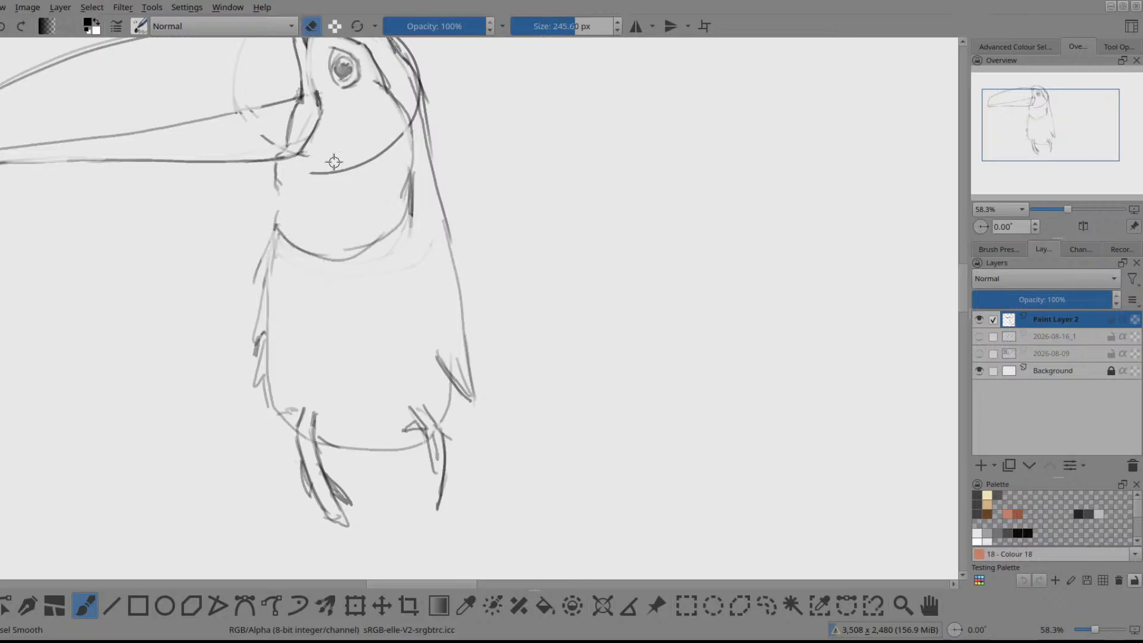
mouse_move(310, 165)
left_mouse_down()
mouse_move(294, 214)
mouse_move(388, 179)
mouse_move(357, 191)
left_mouse_up()
mouse_move(302, 217)
left_mouse_down()
mouse_move(342, 217)
mouse_move(366, 194)
mouse_move(302, 216)
left_mouse_up()
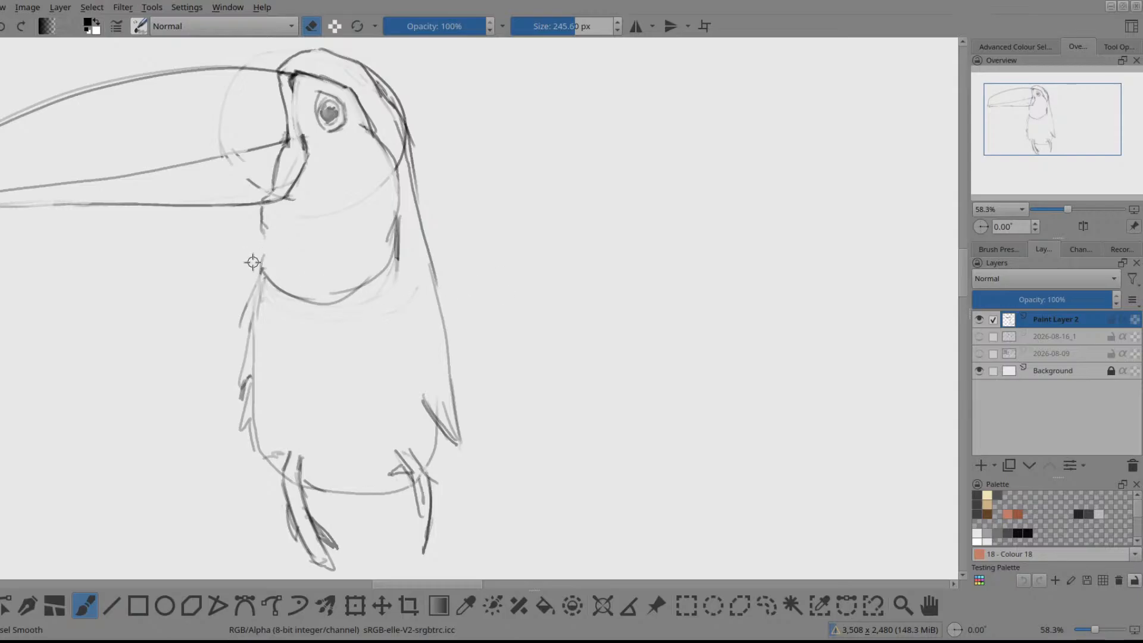
key("e")
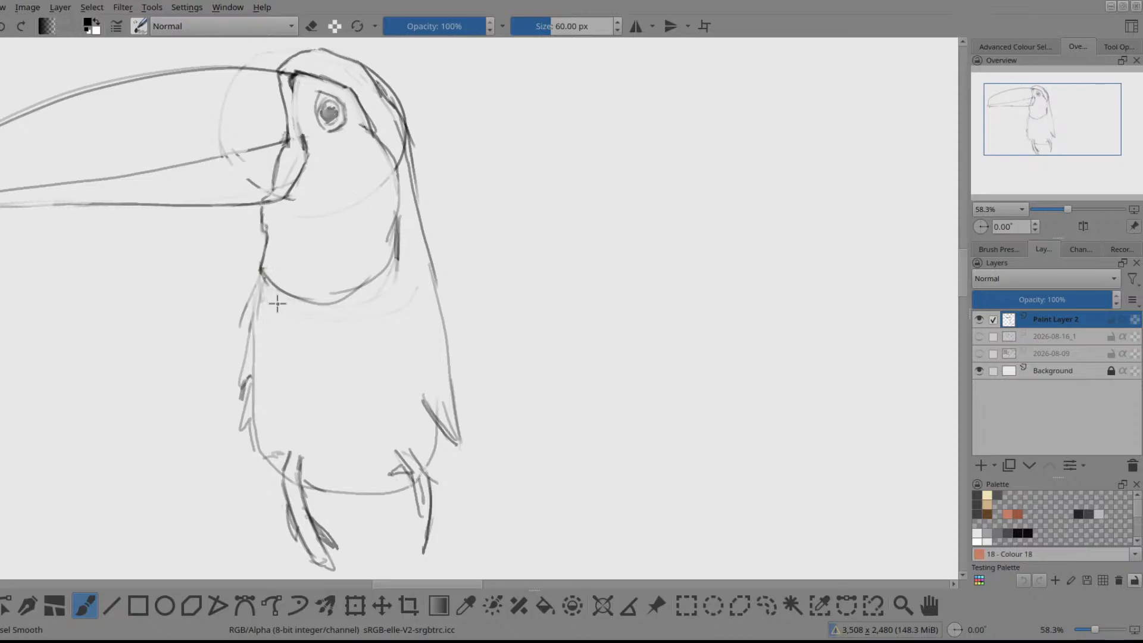
left_click_drag(337, 322, 408, 324)
right_click(356, 266)
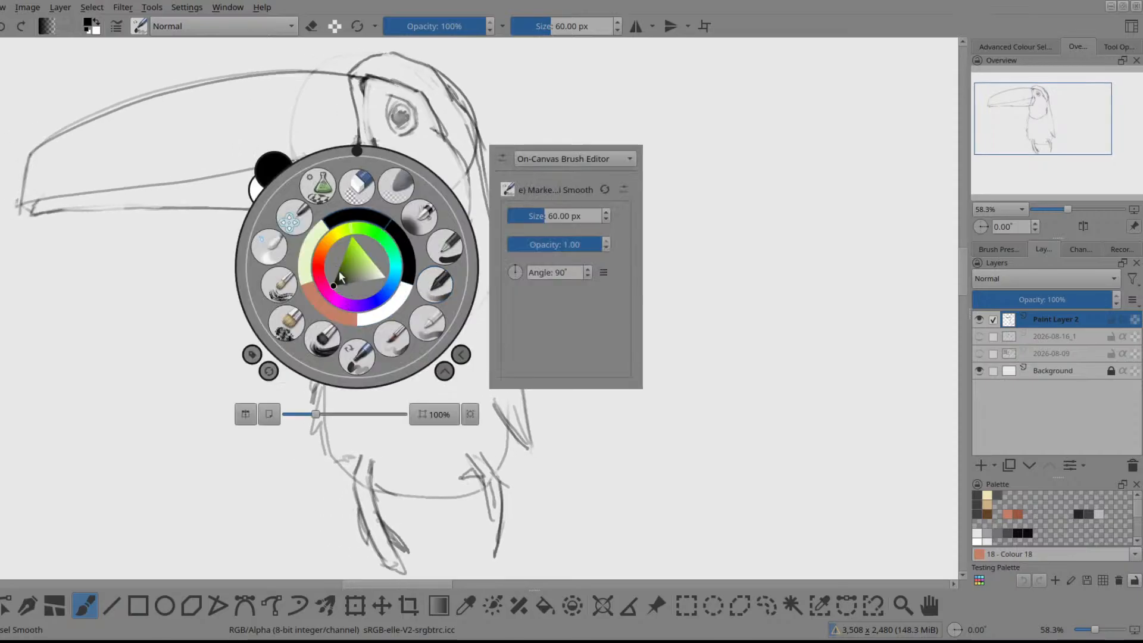
left_click(1024, 46)
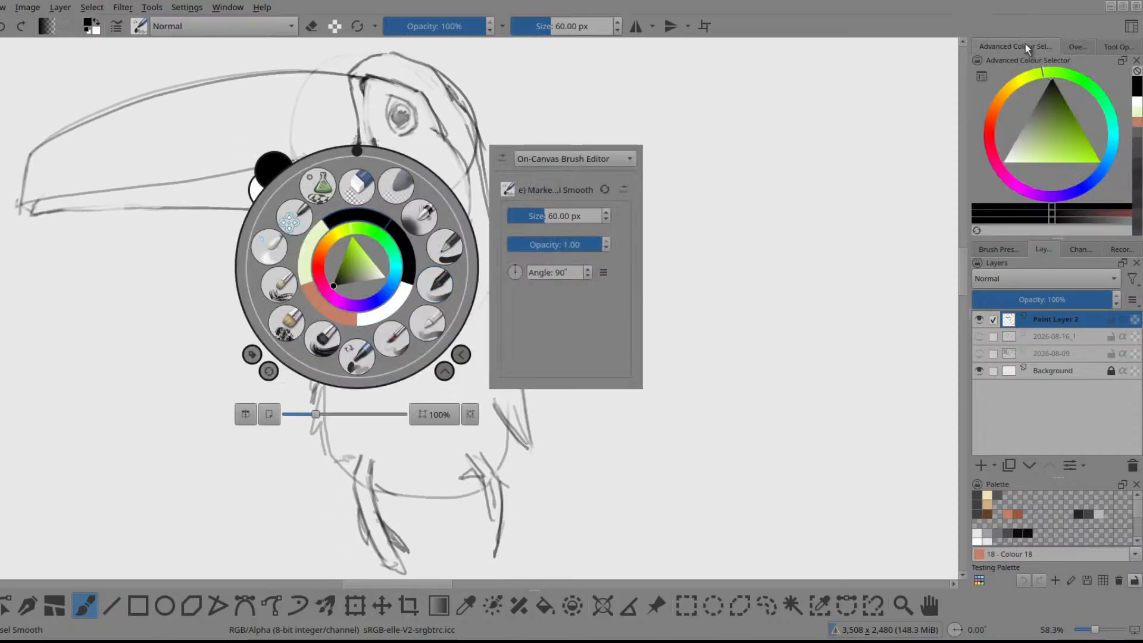
left_click(998, 96)
left_click(1058, 146)
left_click(995, 109)
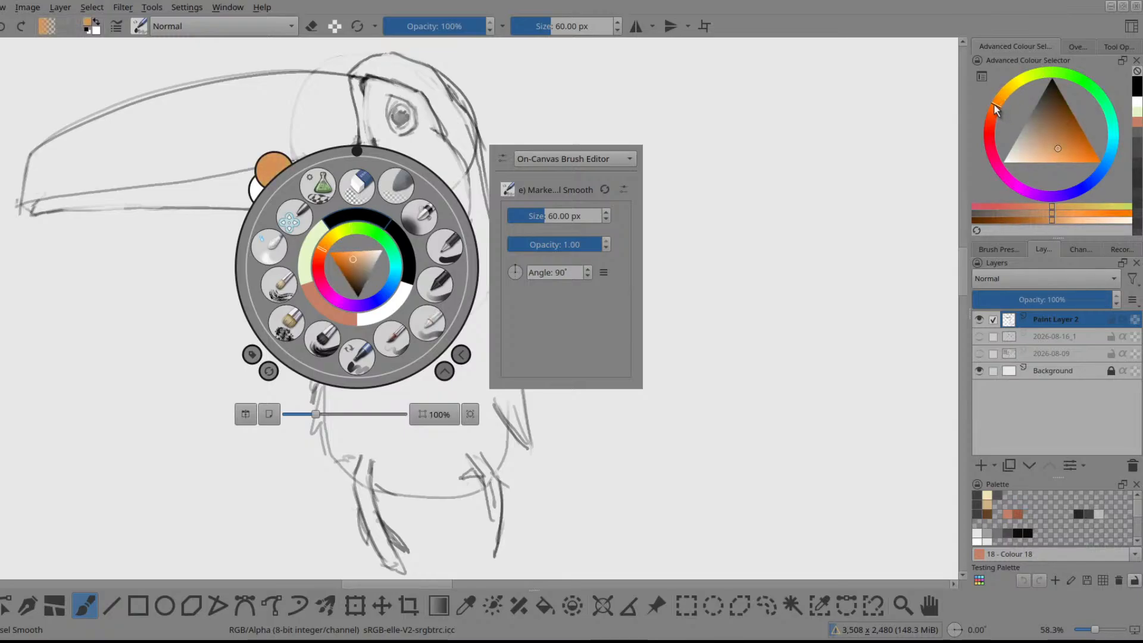
left_click_drag(996, 109, 1017, 88)
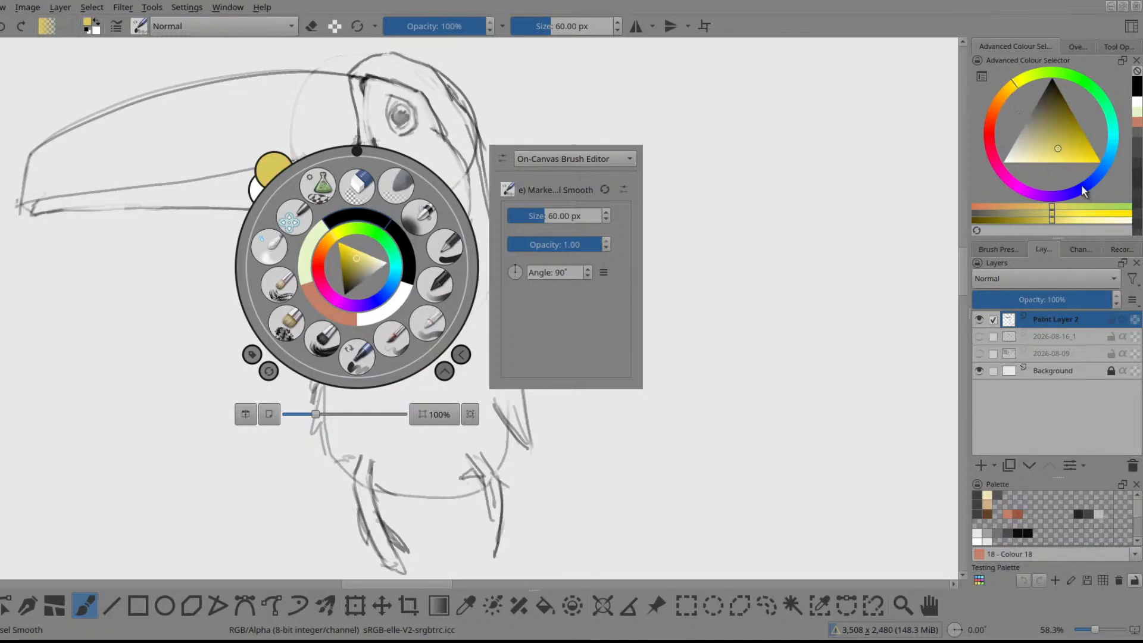
mouse_move(1093, 154)
left_mouse_down()
mouse_move(1070, 145)
mouse_move(1082, 151)
left_mouse_up()
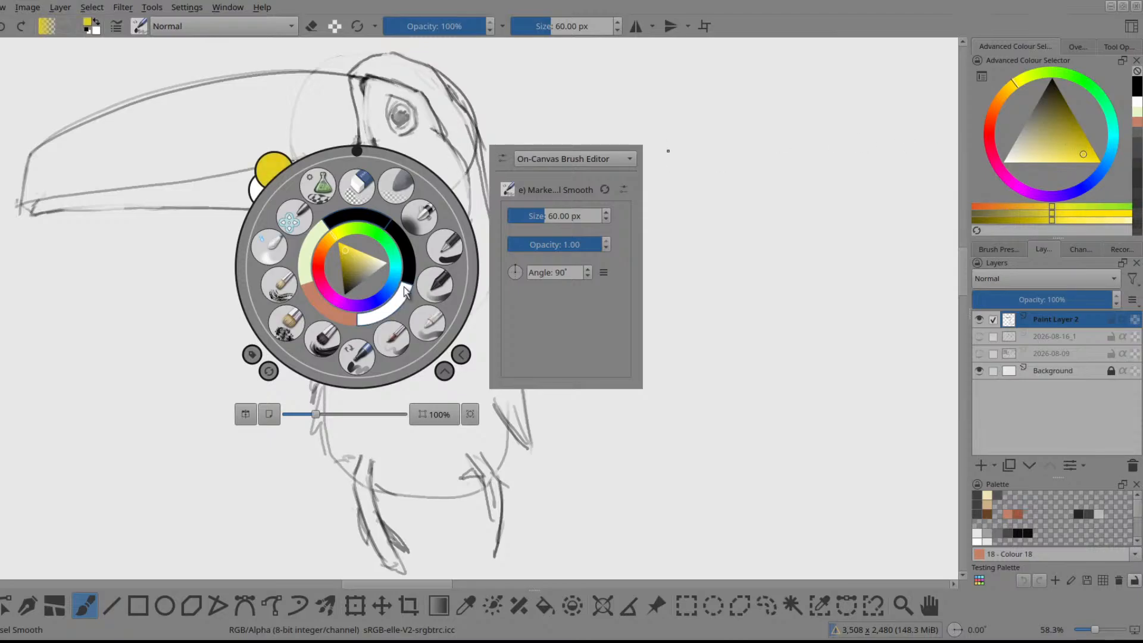
left_click(393, 337)
mouse_move(78, 261)
left_mouse_down()
mouse_move(204, 303)
mouse_move(143, 346)
left_mouse_up()
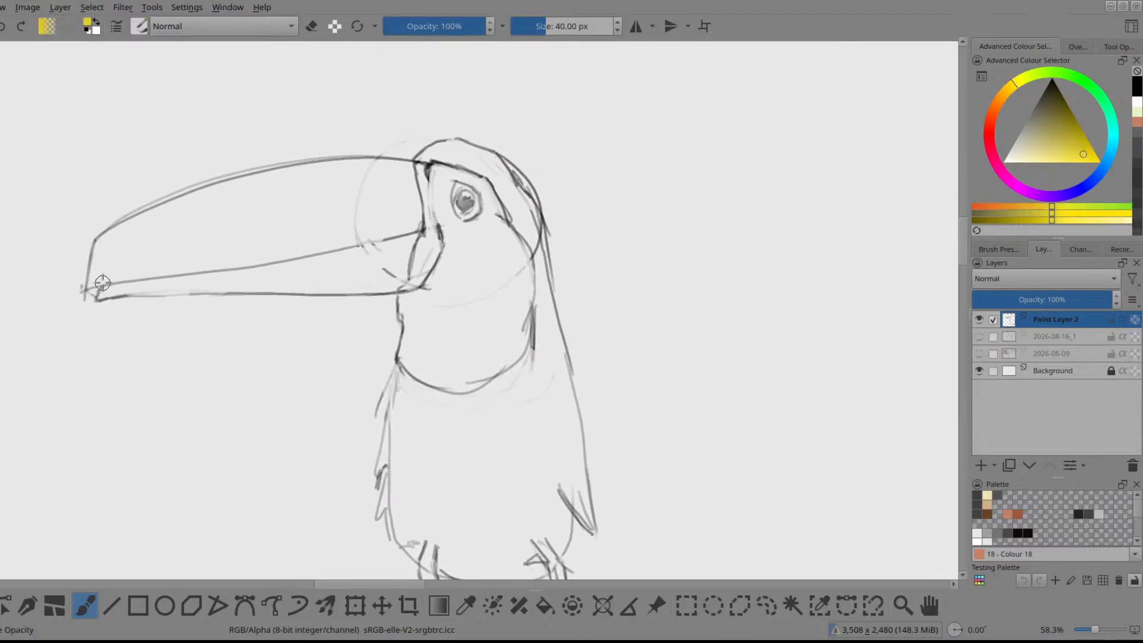
right_click(507, 220)
left_click(510, 304)
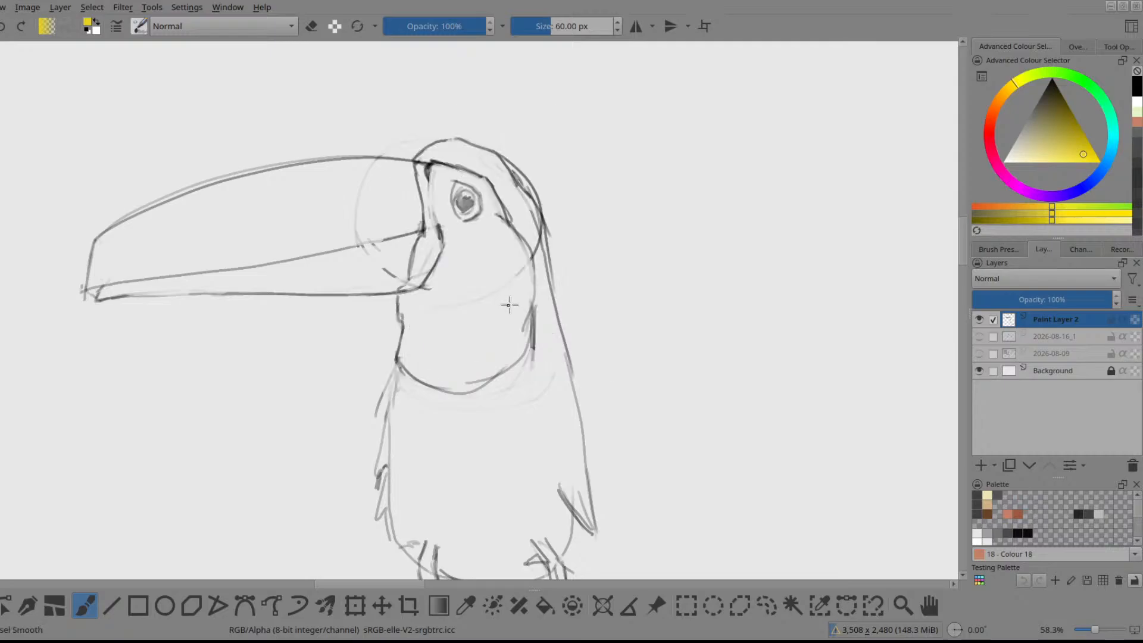
Step: Reset the paint colour to black and outline a rounded patch inside the tip of the upper beak
key("d")
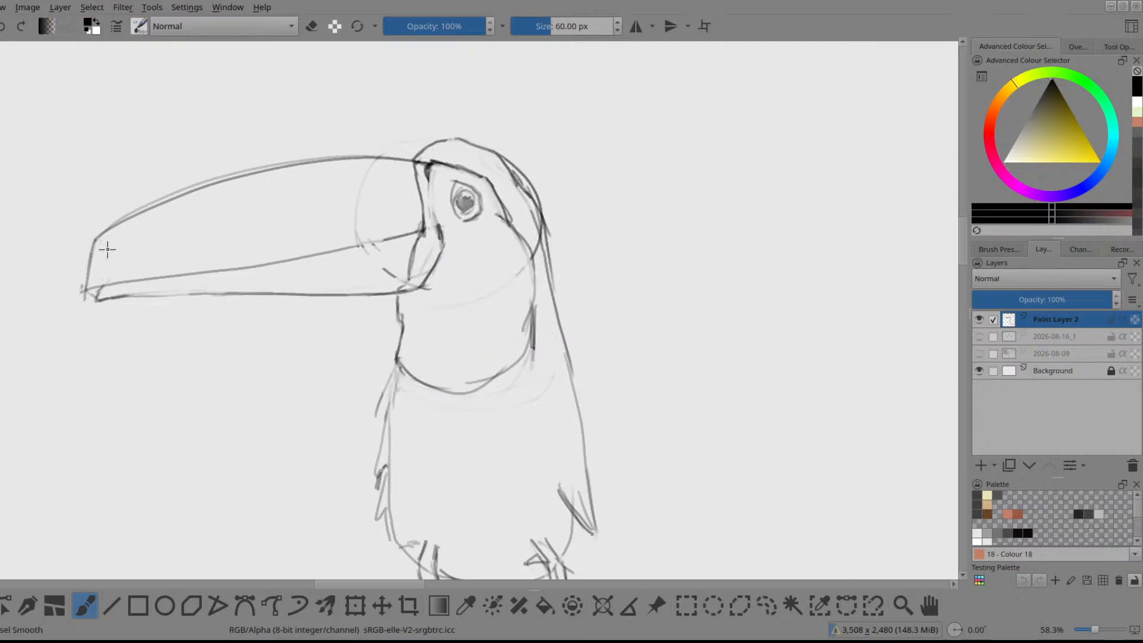
mouse_move(95, 258)
left_mouse_down()
mouse_move(112, 235)
mouse_move(155, 236)
left_mouse_up()
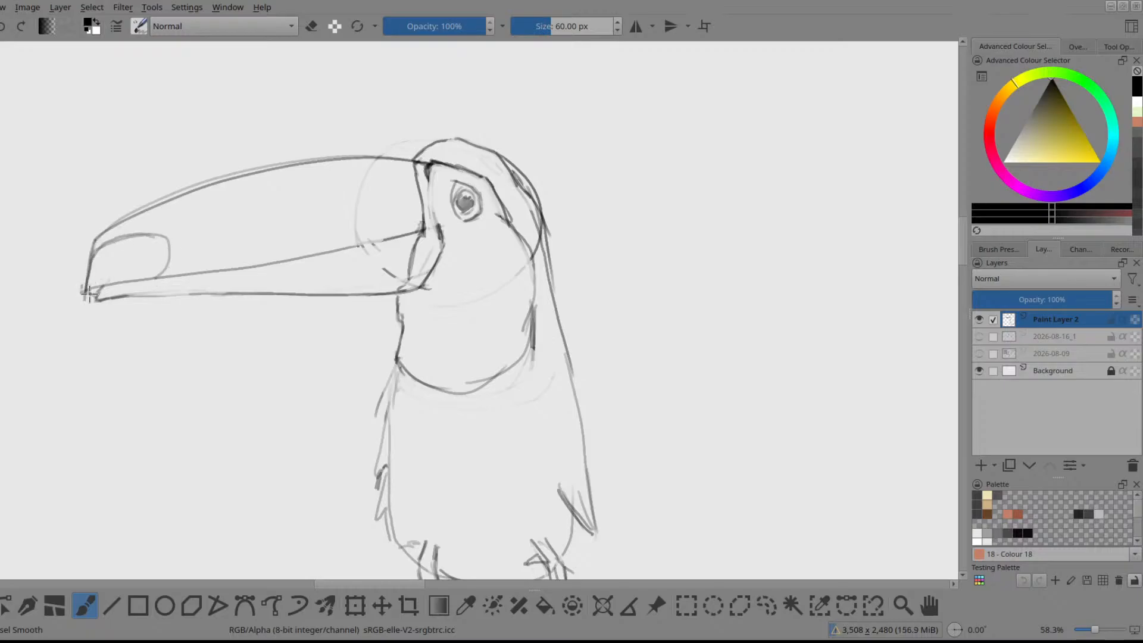
key("e")
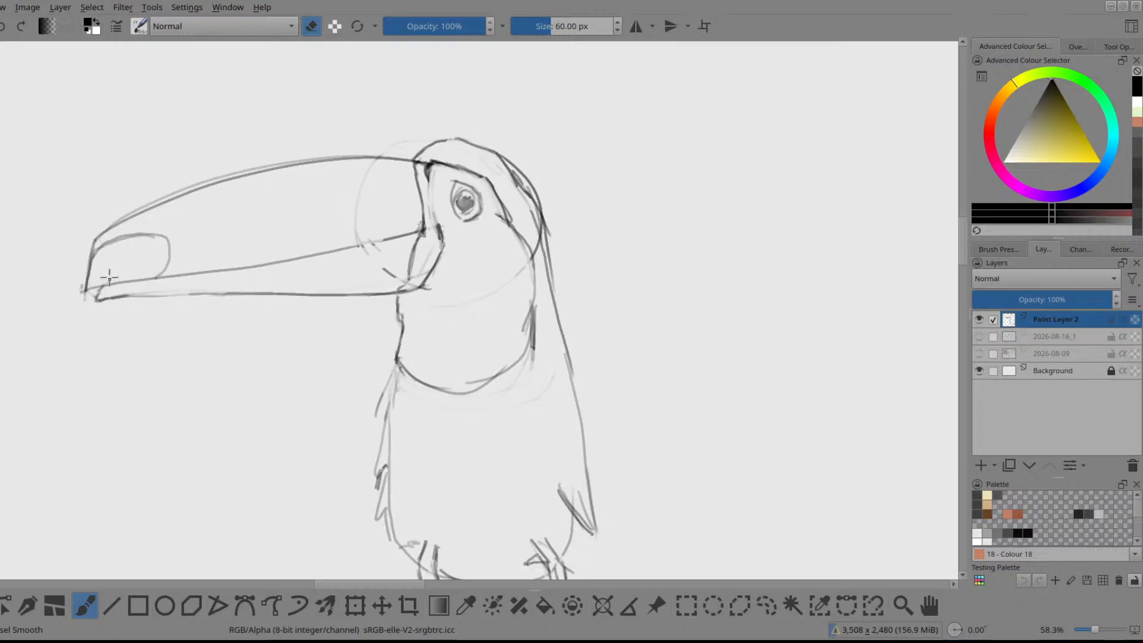
Step: Block in the beak's tip and the lower beak in deep orange with a brush of about 125 px, and erase the overflow below
right_click(149, 260)
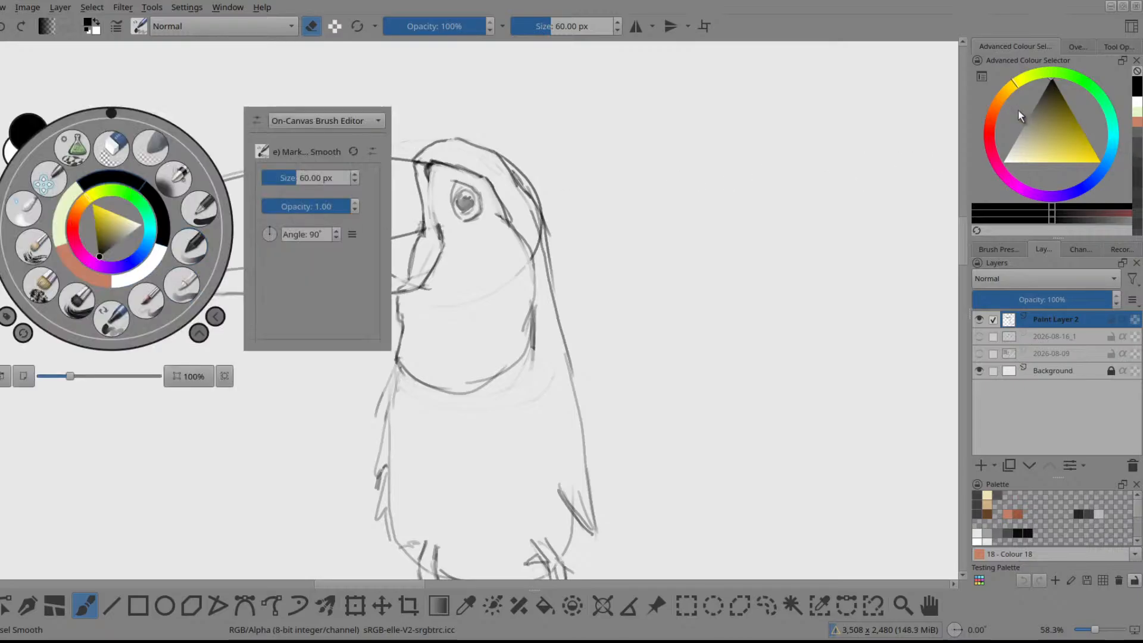
left_click(993, 111)
left_click_drag(1016, 129, 1084, 145)
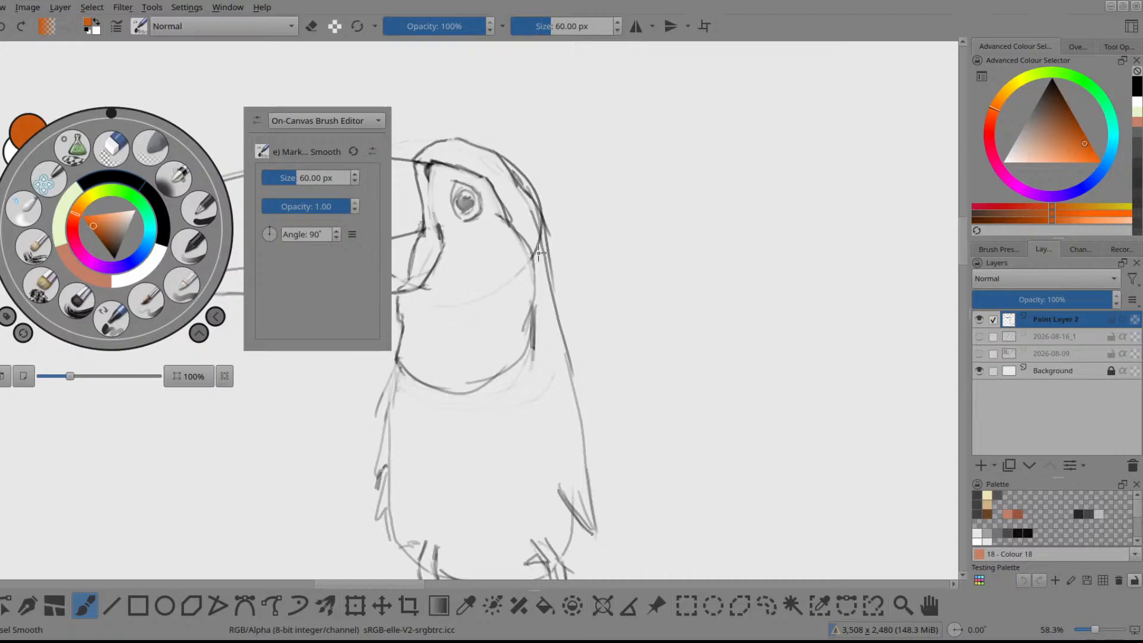
left_click(149, 301)
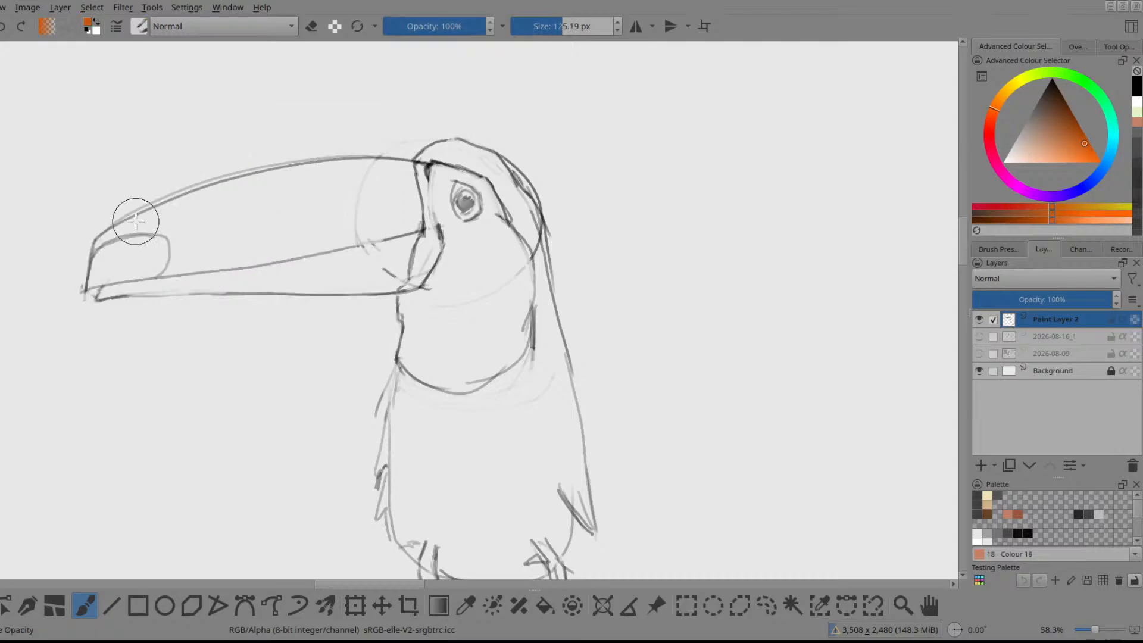
mouse_move(115, 248)
left_mouse_down()
mouse_move(144, 233)
mouse_move(122, 252)
mouse_move(119, 238)
mouse_move(103, 261)
mouse_move(115, 289)
mouse_move(207, 283)
mouse_move(199, 243)
mouse_move(163, 218)
mouse_move(134, 227)
mouse_move(126, 258)
mouse_move(194, 261)
mouse_move(142, 282)
mouse_move(99, 273)
mouse_move(92, 285)
mouse_move(115, 273)
mouse_move(104, 294)
mouse_move(170, 267)
mouse_move(271, 280)
mouse_move(210, 286)
mouse_move(386, 285)
mouse_move(250, 280)
left_mouse_up()
key("e")
mouse_move(364, 312)
left_mouse_down()
mouse_move(123, 307)
mouse_move(376, 305)
left_mouse_up()
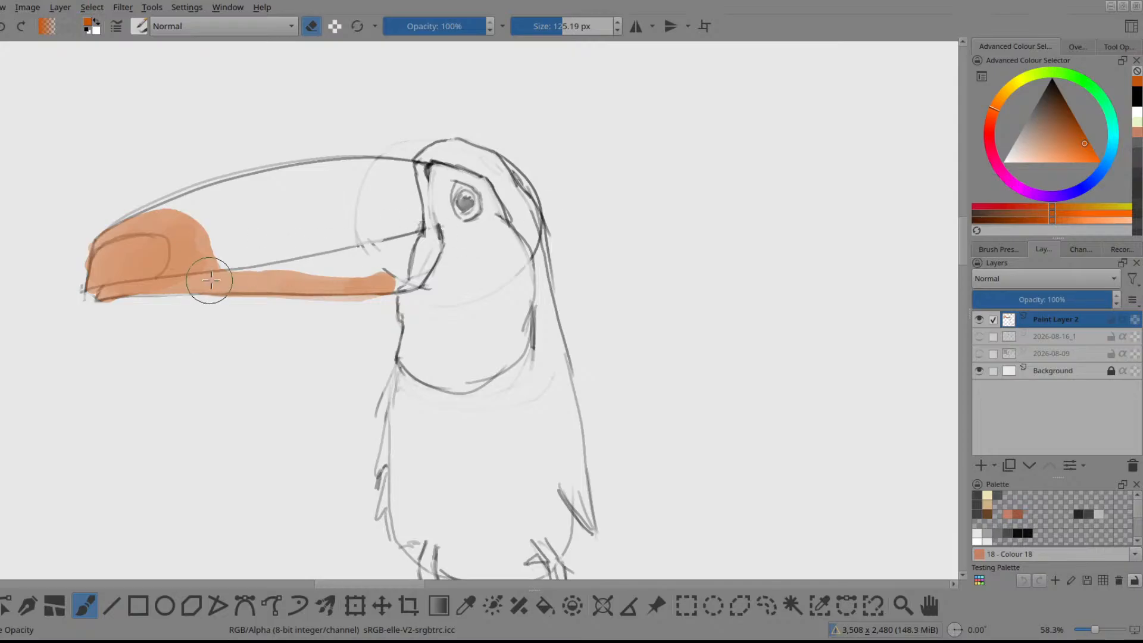
Step: Fill the upper beak behind the orange tip with golden yellow, using a brush of about 81 px
scroll(375, 257, "up", 1)
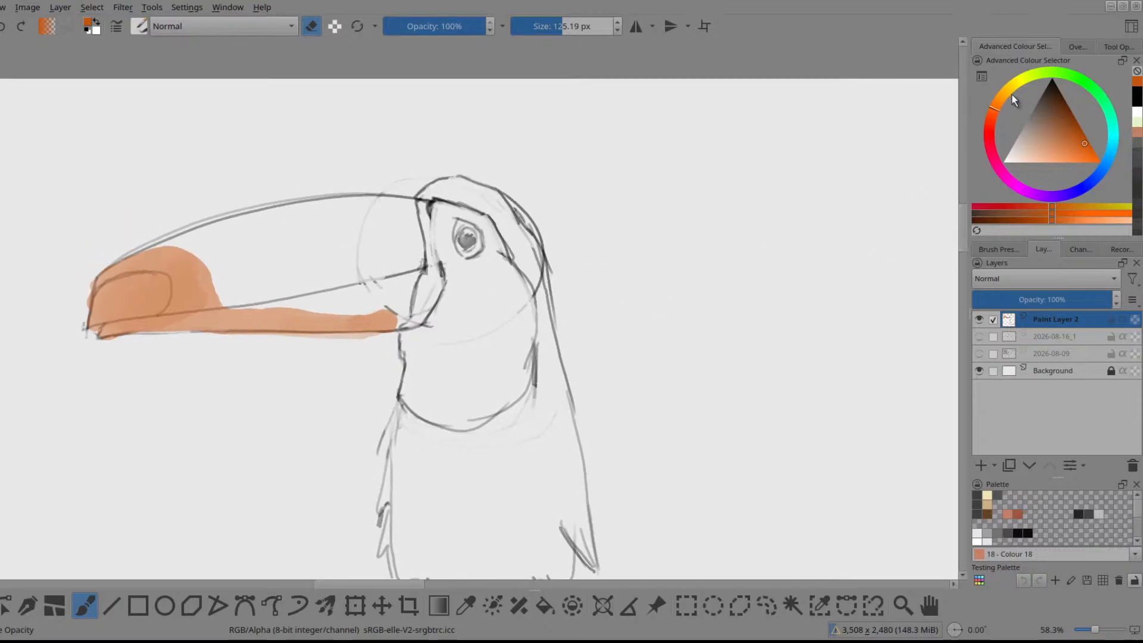
left_click(1021, 82)
mouse_move(1010, 93)
left_mouse_down()
mouse_move(1025, 83)
mouse_move(1000, 99)
mouse_move(1014, 91)
left_mouse_up()
left_click(1076, 156)
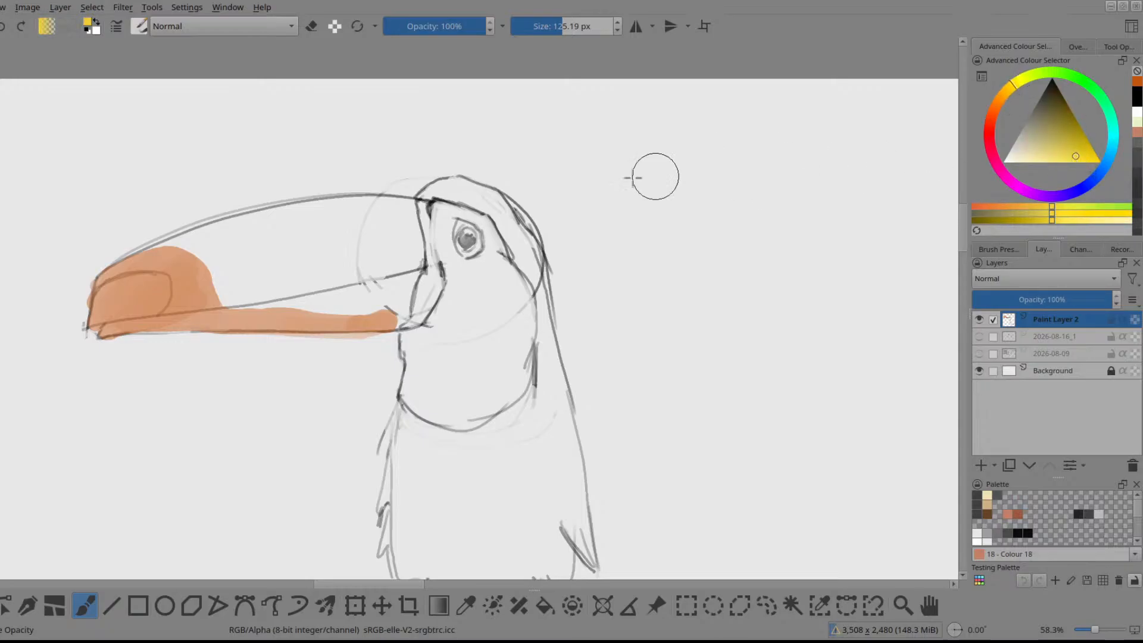
left_click_drag(186, 255, 273, 256)
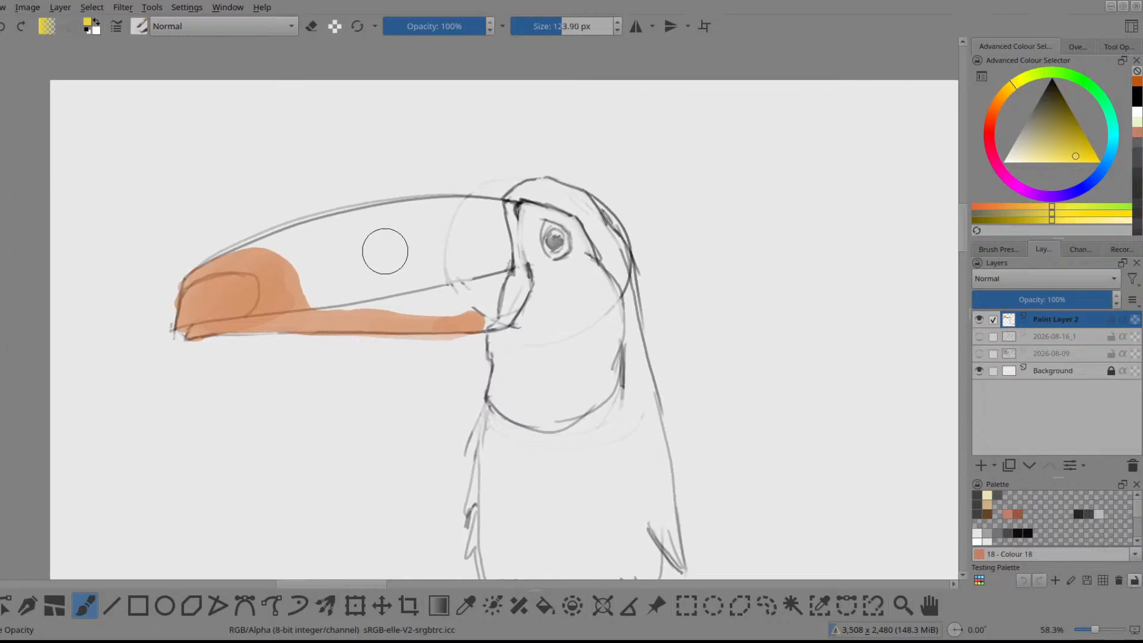
left_click_drag(385, 251, 358, 251, "shift")
mouse_move(225, 259)
left_mouse_down()
mouse_move(439, 221)
mouse_move(282, 237)
mouse_move(465, 198)
mouse_move(321, 225)
mouse_move(425, 208)
mouse_move(435, 218)
mouse_move(336, 280)
mouse_move(465, 274)
mouse_move(508, 255)
mouse_move(493, 212)
mouse_move(423, 213)
mouse_move(468, 205)
mouse_move(481, 219)
mouse_move(439, 225)
mouse_move(449, 240)
mouse_move(471, 253)
mouse_move(497, 241)
mouse_move(326, 301)
mouse_move(380, 288)
mouse_move(333, 276)
mouse_move(310, 275)
mouse_move(311, 286)
mouse_move(215, 254)
mouse_move(339, 215)
mouse_move(204, 251)
mouse_move(426, 206)
mouse_move(324, 226)
mouse_move(482, 207)
mouse_move(457, 212)
mouse_move(485, 238)
mouse_move(472, 263)
mouse_move(369, 225)
mouse_move(407, 227)
left_mouse_up()
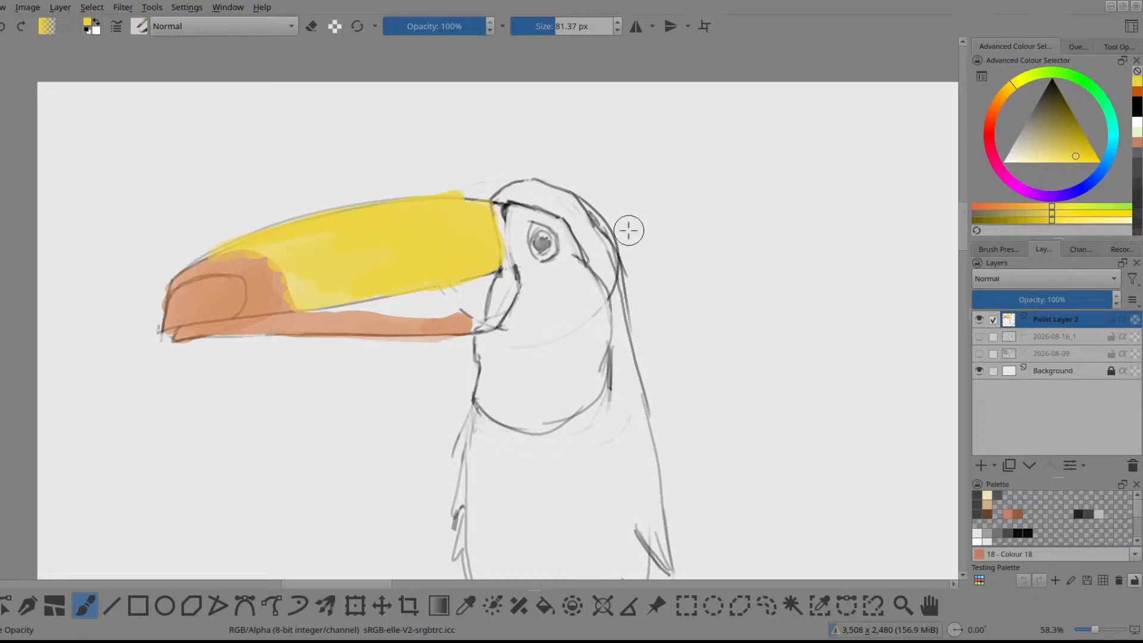
Step: Fill the rounded patch at the beak's tip with a very dark brown
left_click(1137, 90)
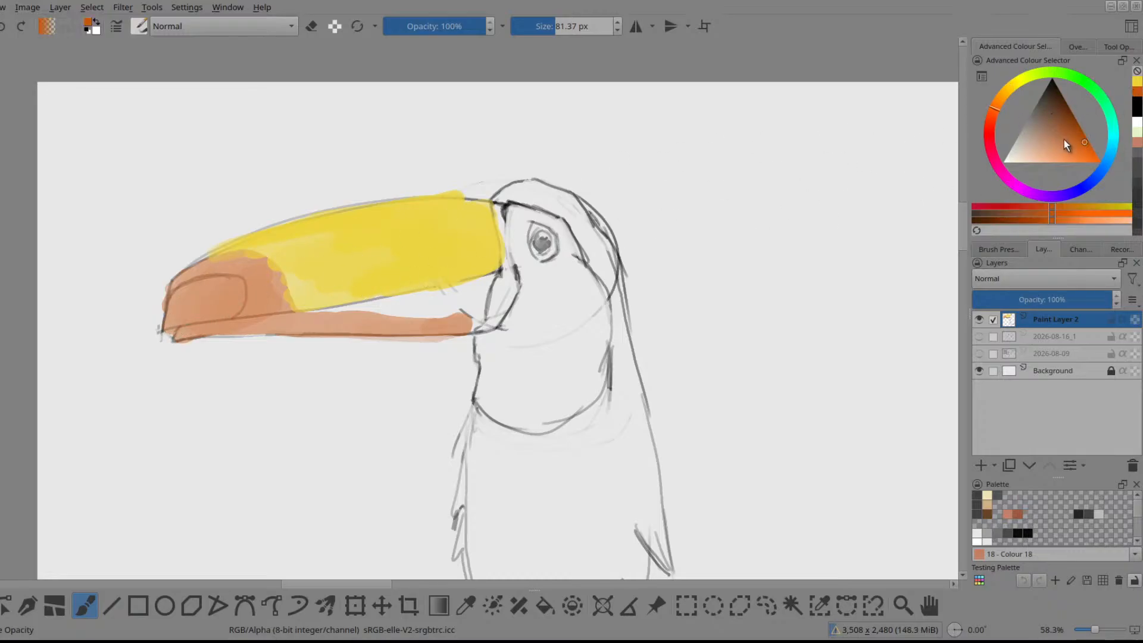
left_click_drag(1056, 106, 1056, 88)
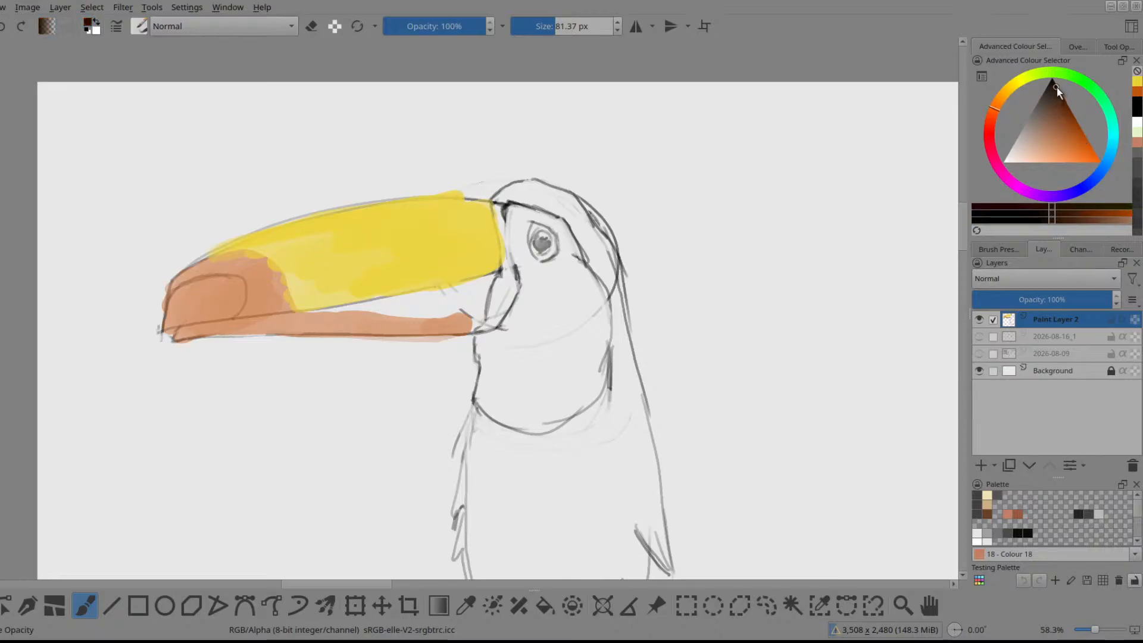
mouse_move(173, 307)
left_mouse_down()
mouse_move(207, 287)
mouse_move(184, 313)
mouse_move(225, 299)
mouse_move(187, 296)
mouse_move(200, 285)
mouse_move(185, 314)
mouse_move(232, 302)
mouse_move(237, 287)
mouse_move(179, 321)
mouse_move(225, 297)
mouse_move(181, 301)
mouse_move(217, 287)
mouse_move(186, 292)
mouse_move(224, 283)
mouse_move(233, 296)
mouse_move(203, 307)
mouse_move(222, 292)
mouse_move(224, 306)
mouse_move(233, 292)
mouse_move(175, 300)
mouse_move(202, 289)
mouse_move(171, 321)
mouse_move(225, 309)
mouse_move(203, 282)
left_mouse_up()
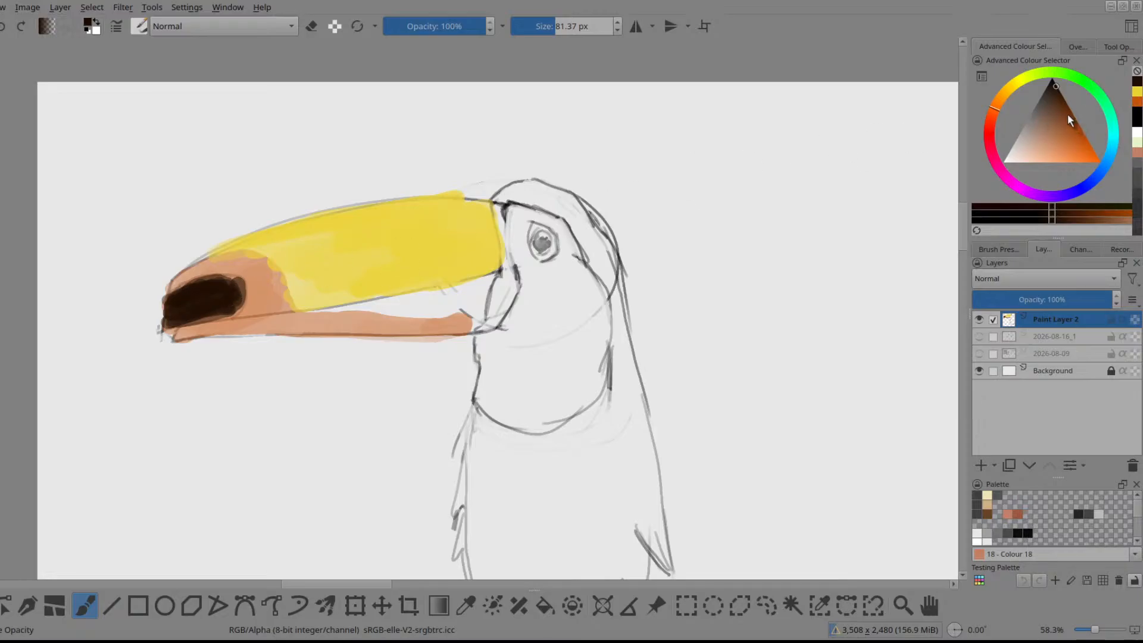
Step: Deepen the orange around the dark tip patch with a darker orange and touch up the adjoining border with yellow sampled from the beak
left_click_drag(1069, 117, 1084, 138)
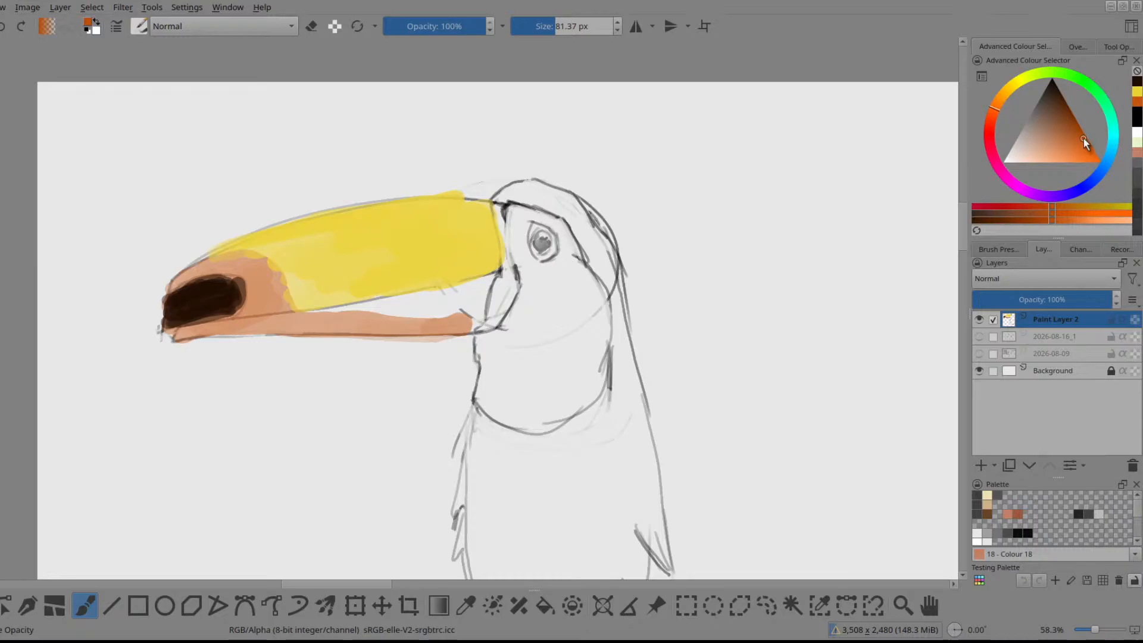
left_click_drag(1084, 139, 1081, 130)
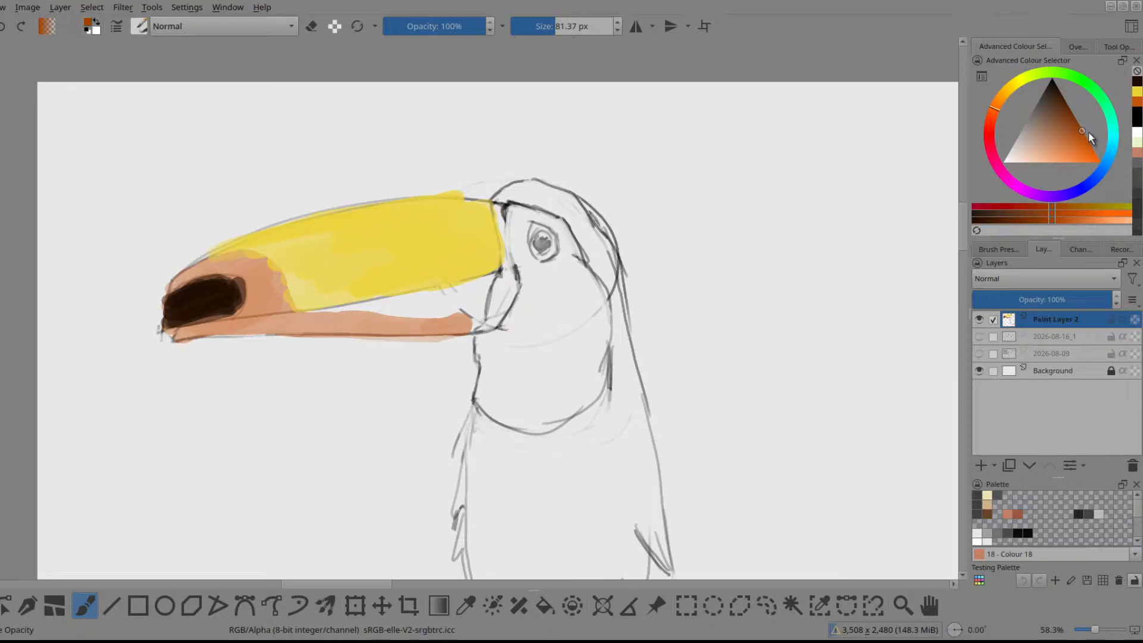
left_click_drag(321, 236, 413, 229)
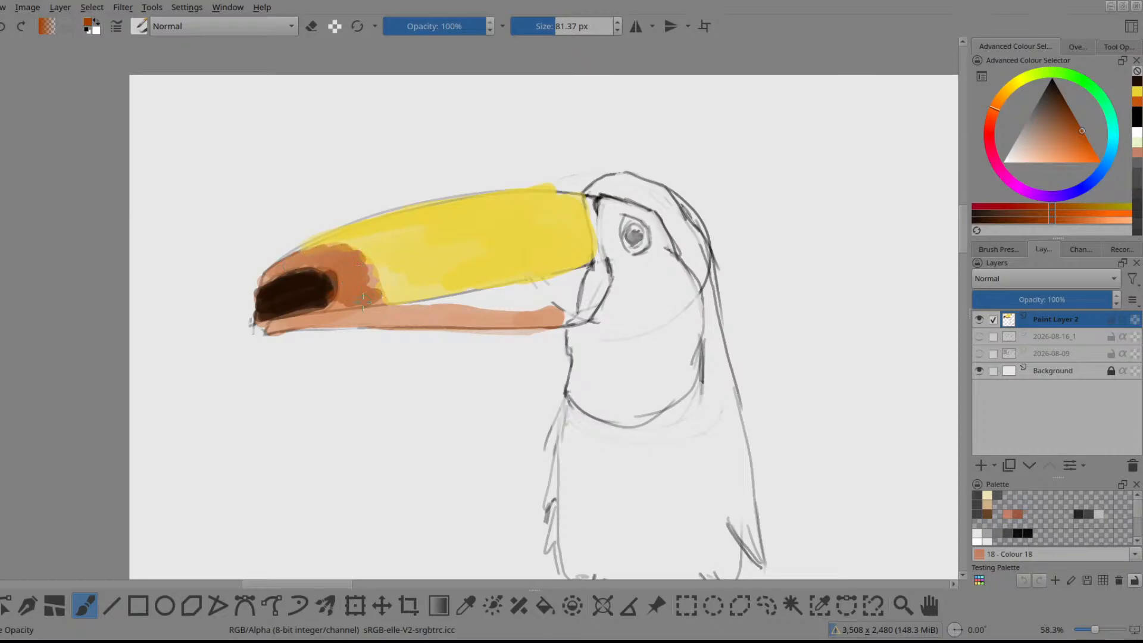
left_click_drag(326, 307, 335, 304)
left_click_drag(411, 280, 366, 303)
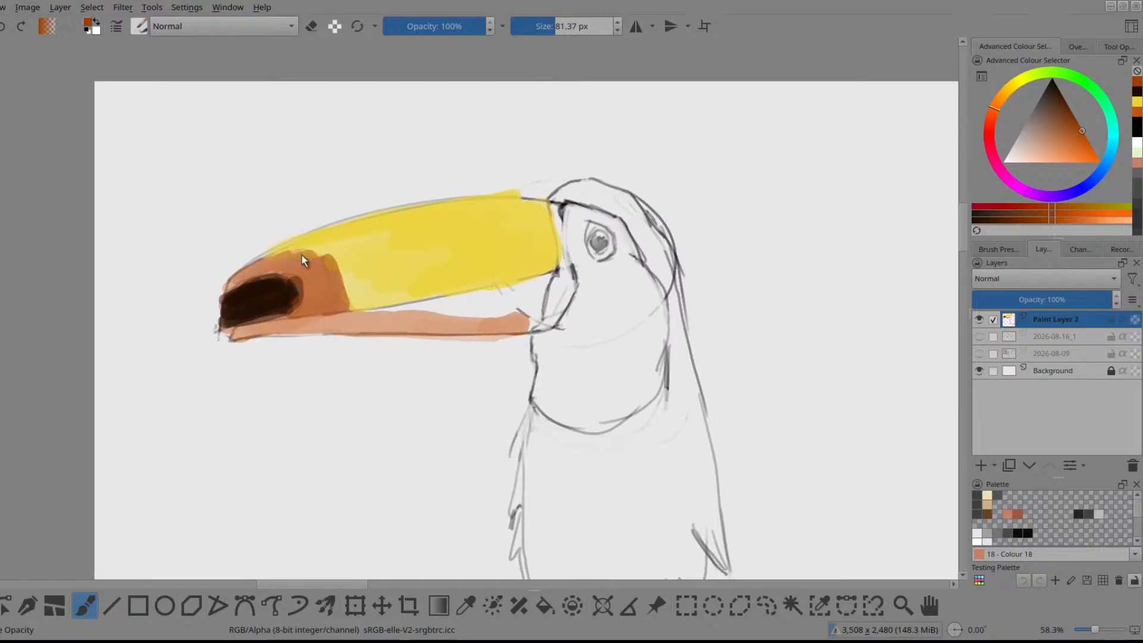
left_click(449, 225, "ctrl")
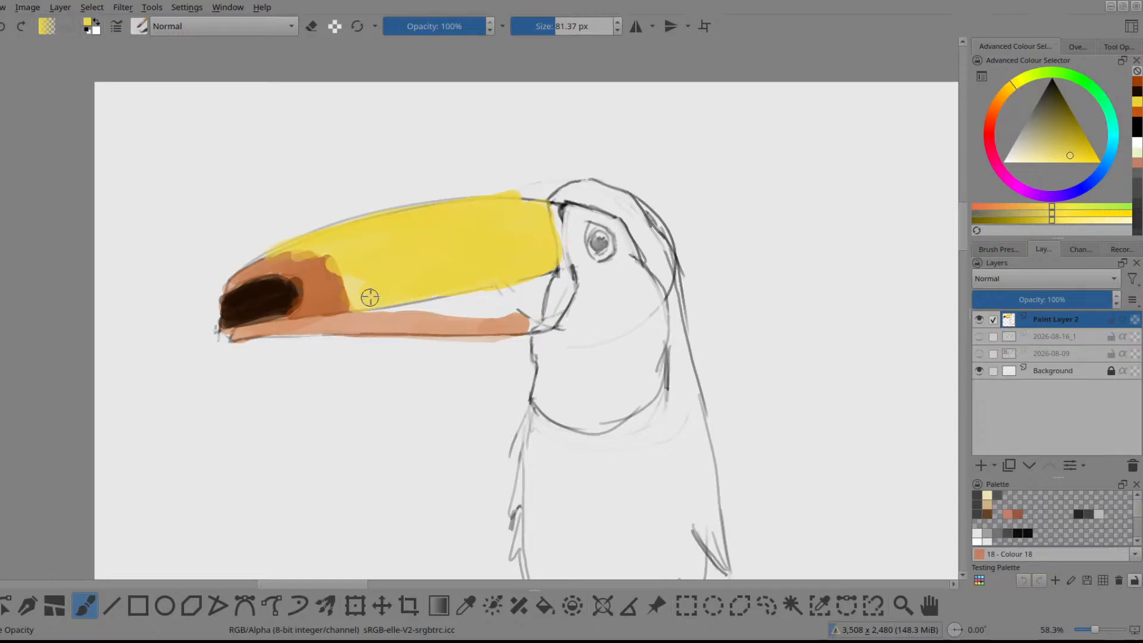
mouse_move(350, 280)
left_mouse_down()
mouse_move(282, 270)
mouse_move(325, 296)
left_mouse_up()
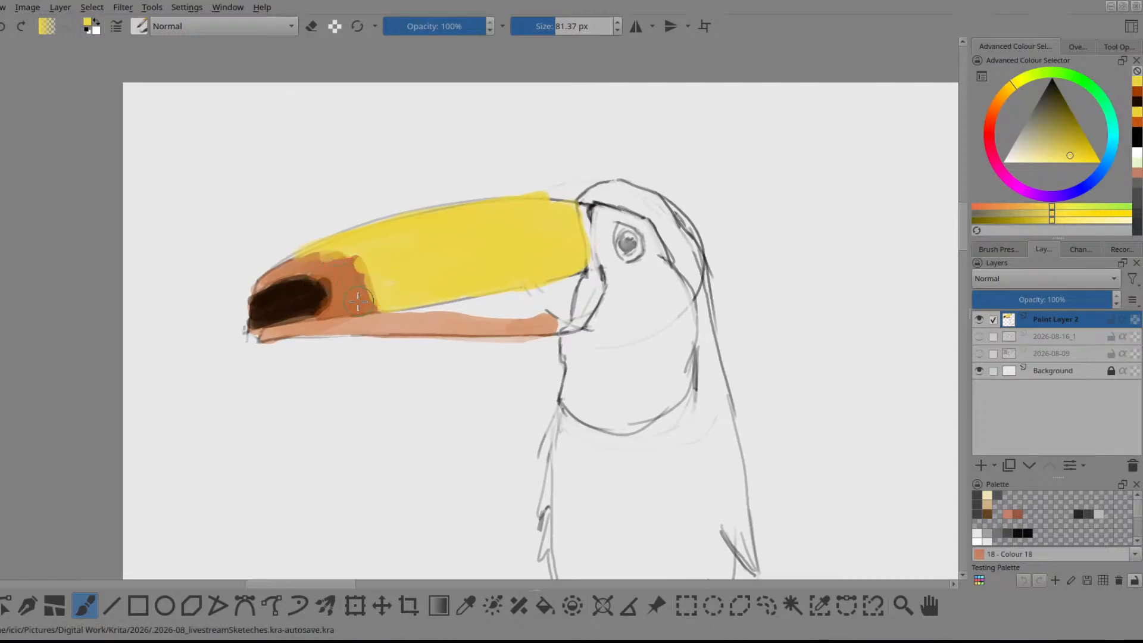
Step: Paint a brighter orange along the tip's upper edge, erase the overflow at the beak's end, and restore the patch edge in sampled dark brown
left_click(998, 106)
left_click(1079, 154)
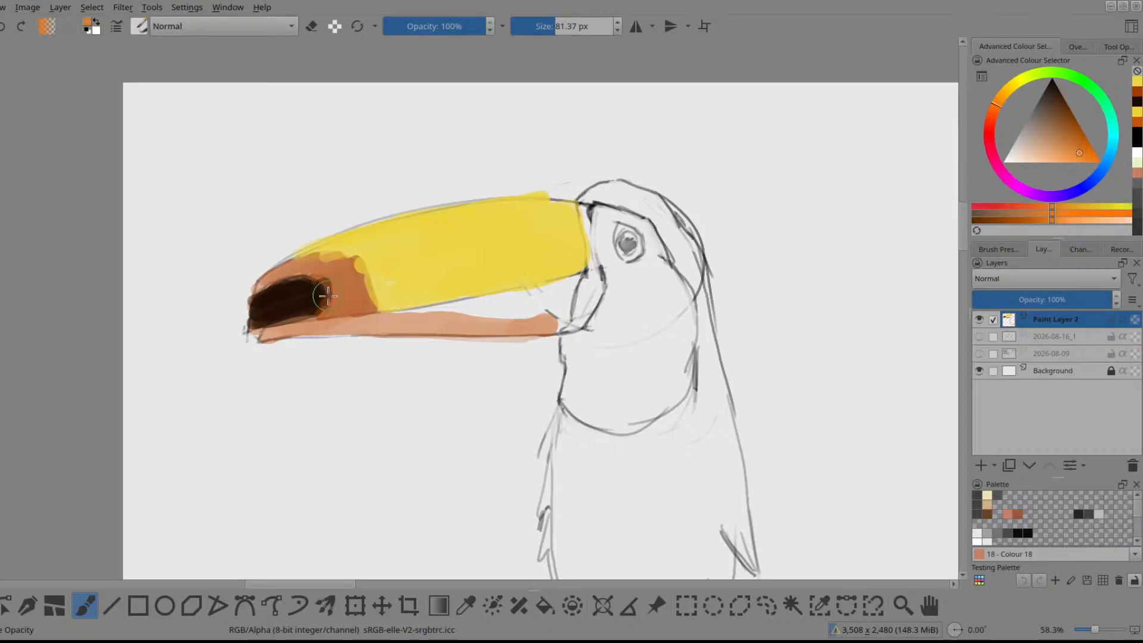
left_click_drag(264, 288, 253, 295)
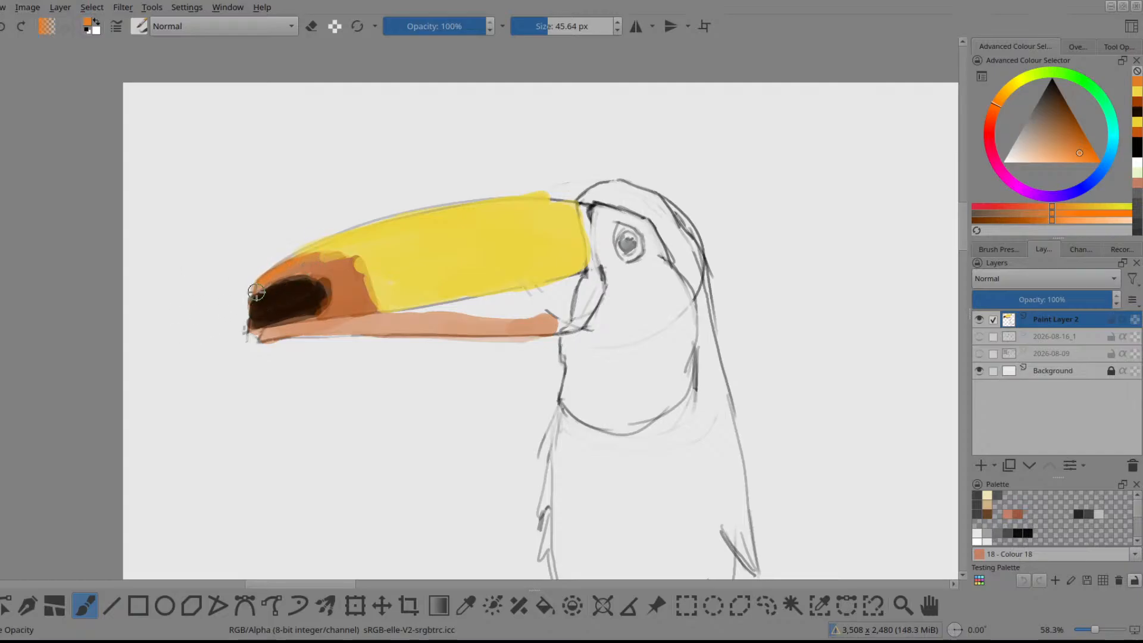
key("e")
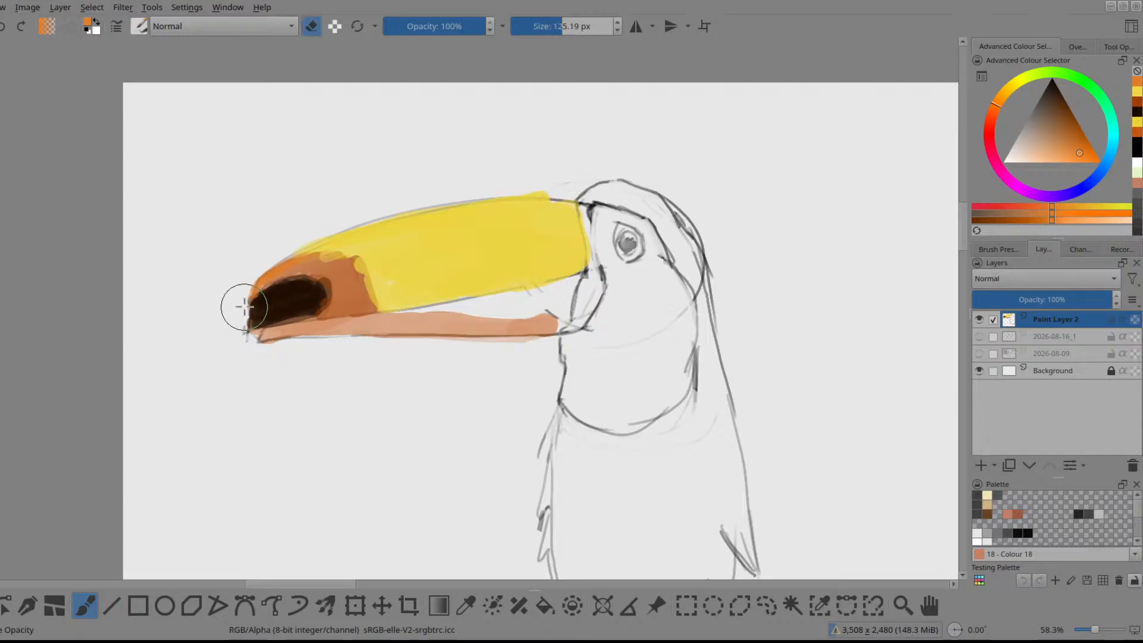
left_click_drag(240, 328, 255, 306)
key("e")
left_click(272, 303, "ctrl")
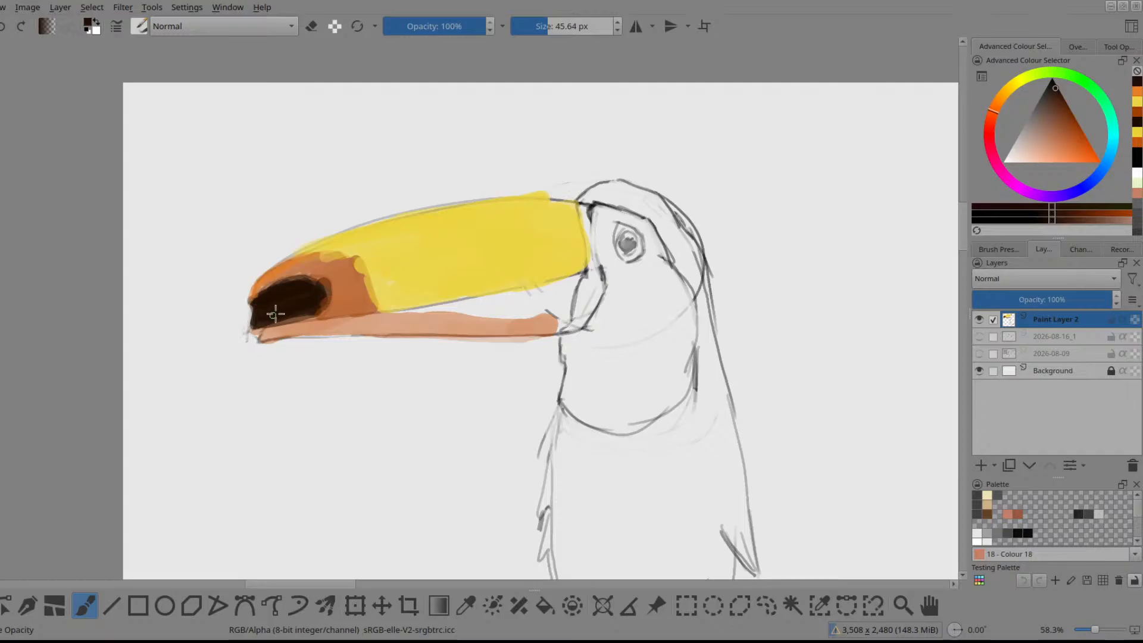
Step: Shade the lower edge of the lower beak with dark reddish-brown strokes from the tip backwards, undoing and redrawing the long stroke
left_click_drag(462, 297, 530, 293)
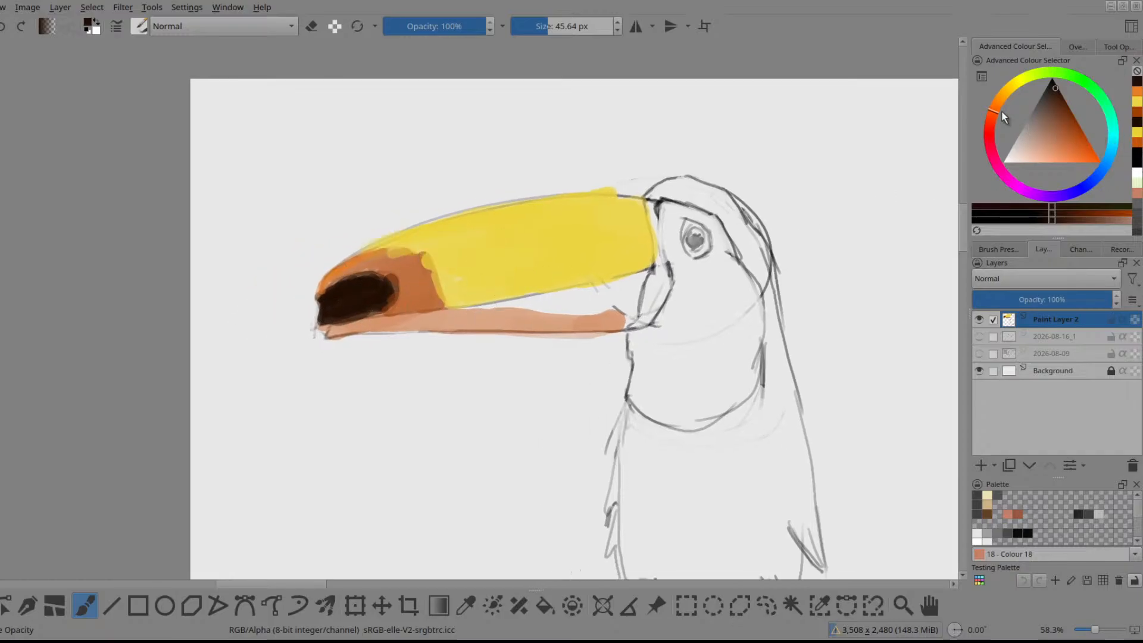
left_click_drag(1002, 117, 990, 121)
left_click_drag(1073, 142, 1069, 112)
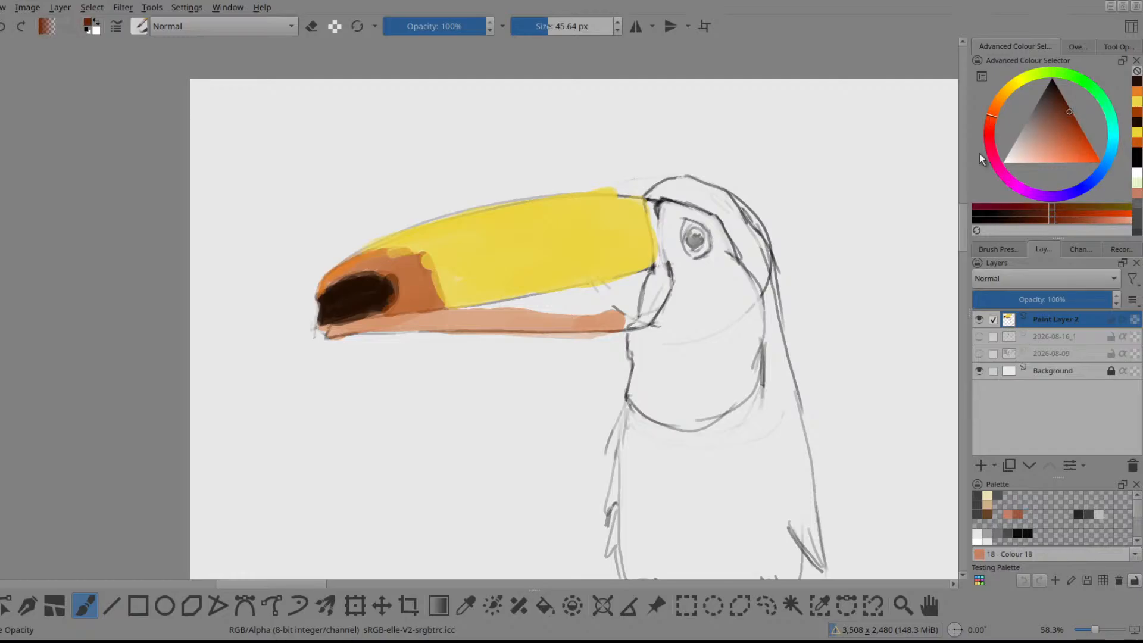
left_click_drag(302, 208, 327, 161)
left_click_drag(373, 298, 361, 220)
left_click_drag(435, 253, 376, 268)
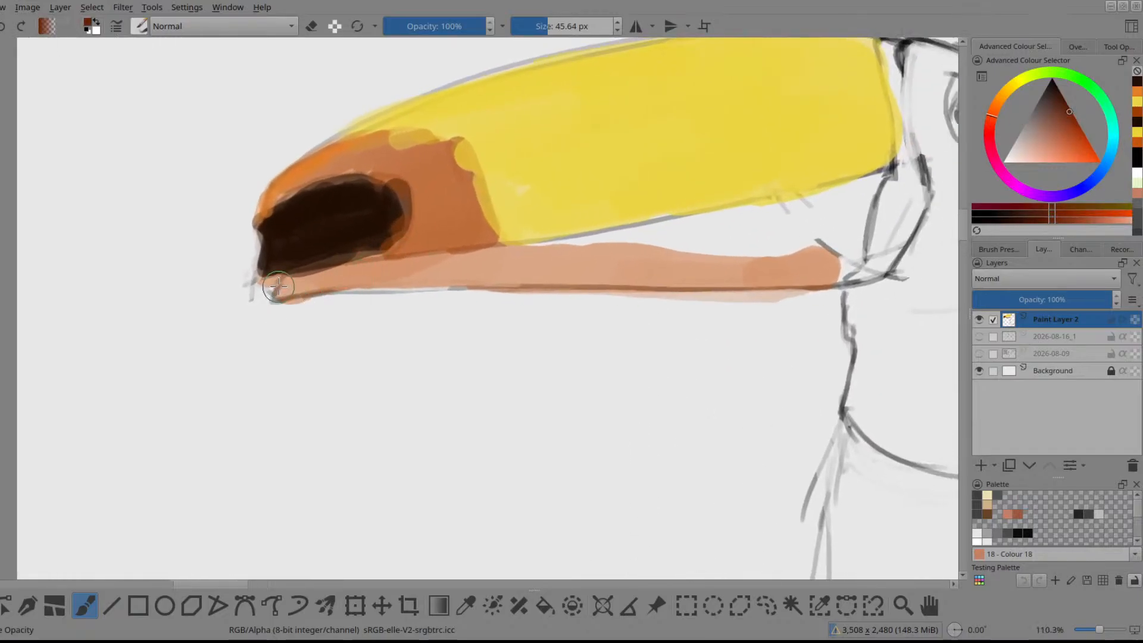
mouse_move(292, 289)
left_mouse_down()
mouse_move(373, 269)
mouse_move(560, 284)
left_mouse_up()
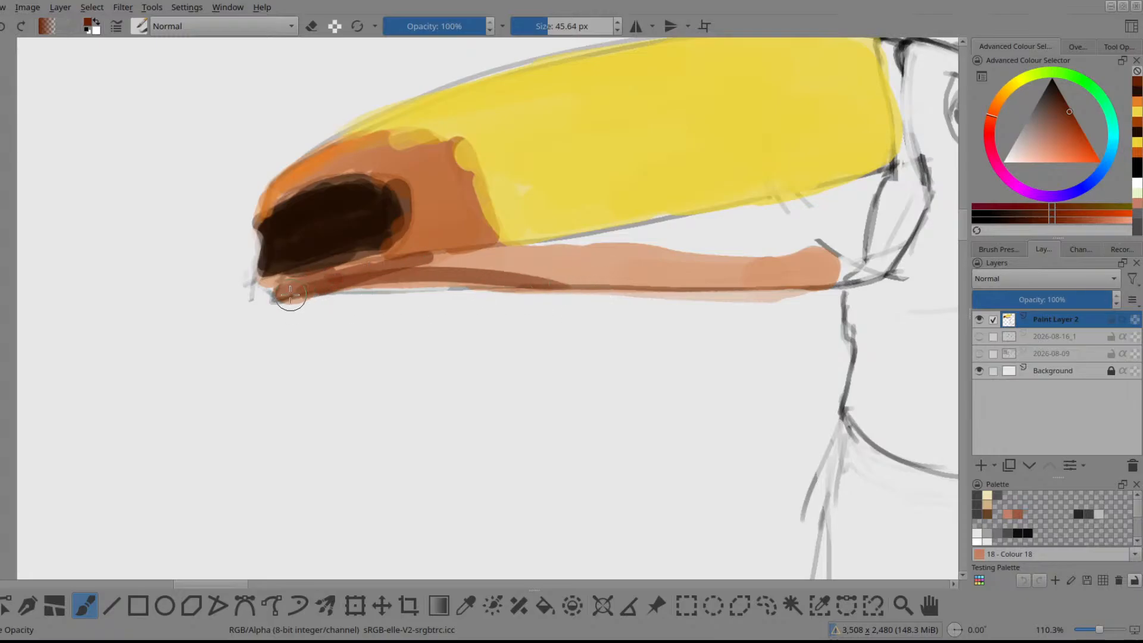
key("ctrl+z")
left_click_drag(273, 301, 569, 301)
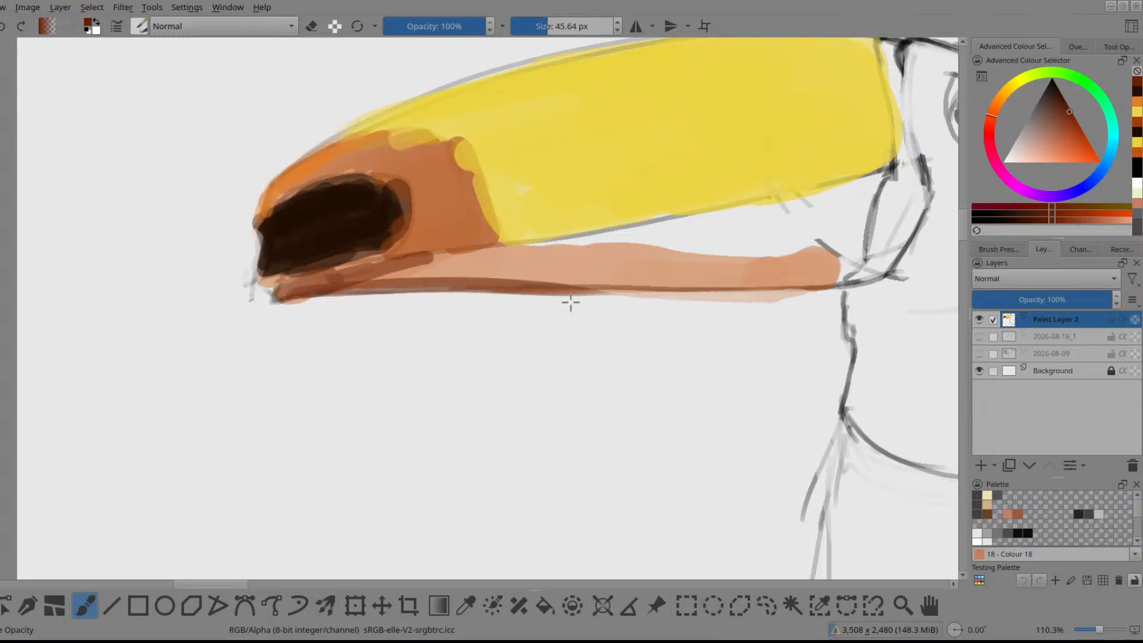
key("ctrl+z")
mouse_move(294, 302)
left_mouse_down()
mouse_move(385, 278)
mouse_move(784, 300)
left_mouse_up()
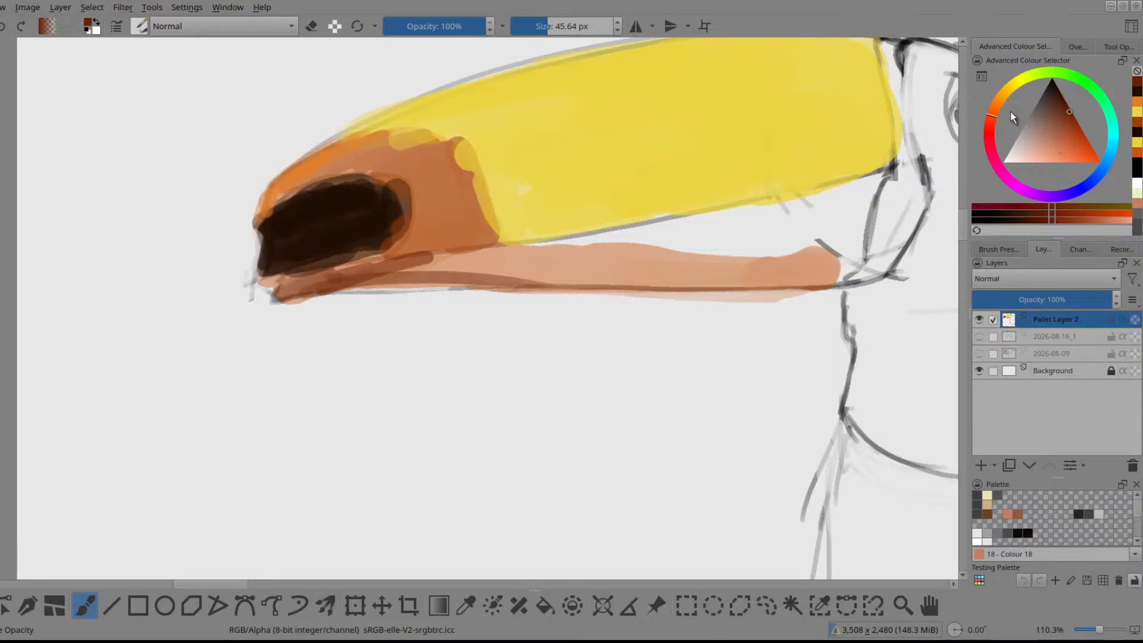
Step: Paint the corner of the mouth beside the face with yellow sampled from the upper beak
left_click_drag(995, 105, 993, 119)
left_click_drag(1070, 132, 1088, 140)
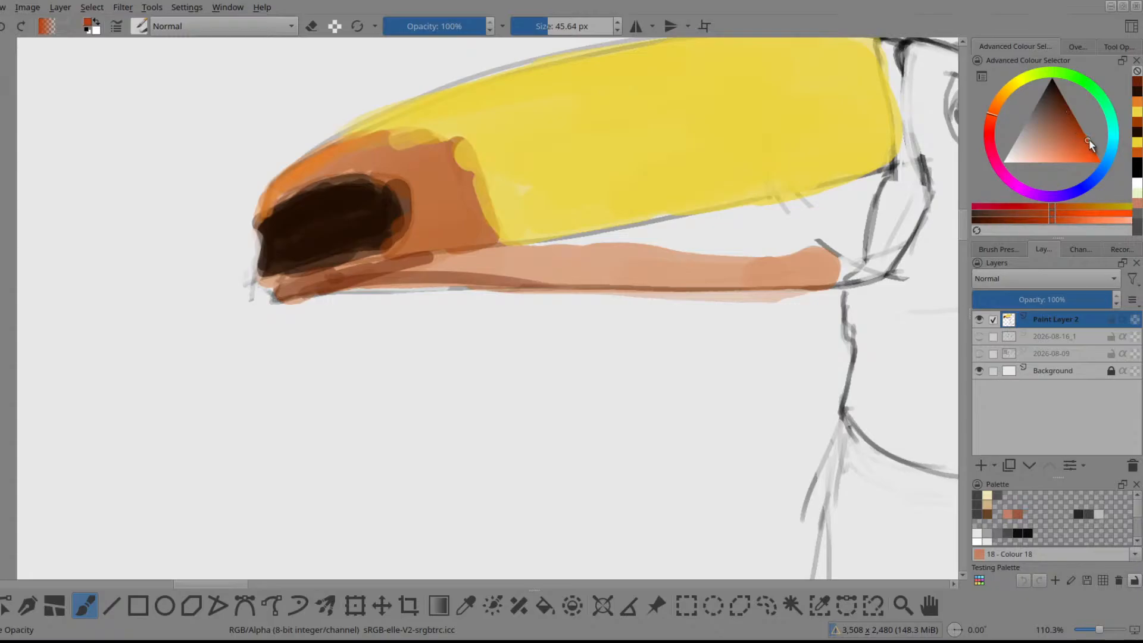
left_click_drag(220, 181, 225, 193)
left_click_drag(713, 153, 596, 154)
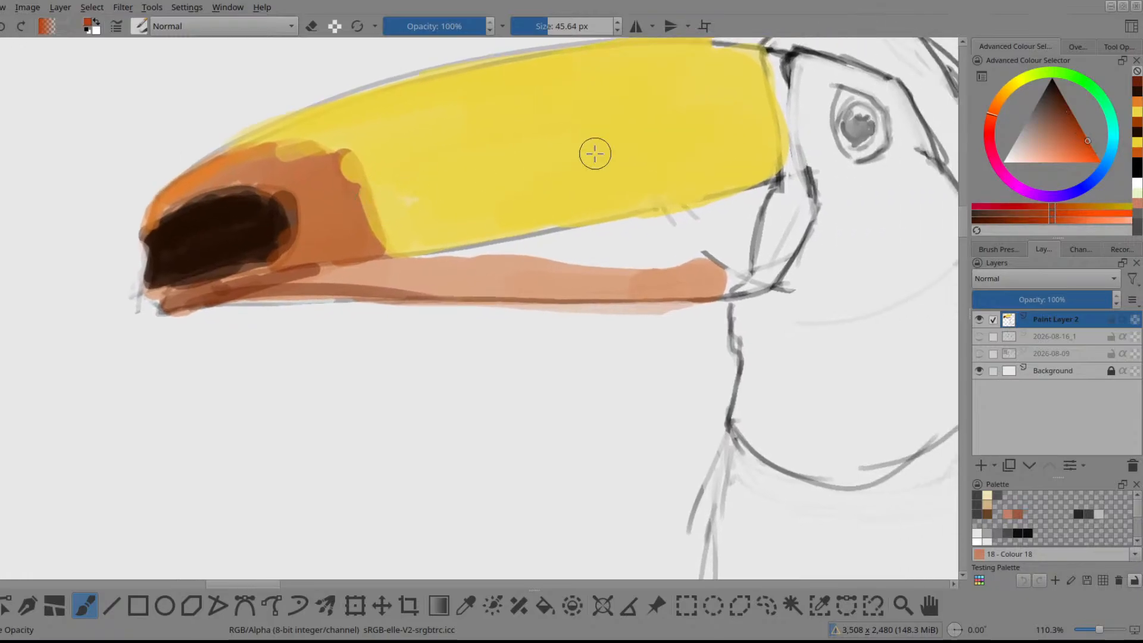
left_click(678, 98, "ctrl")
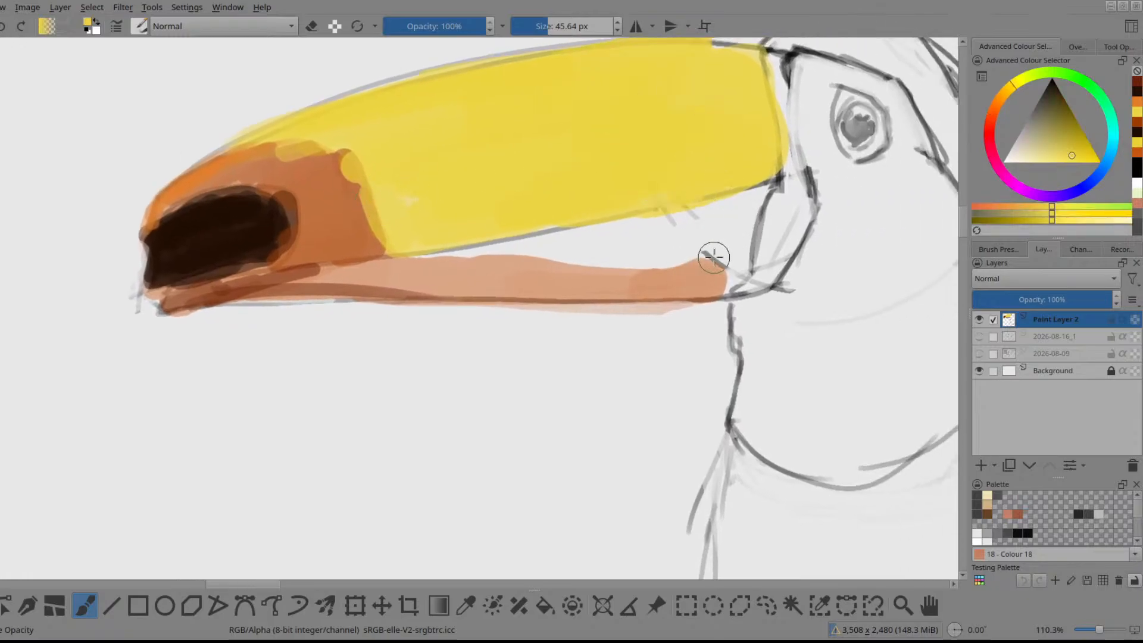
mouse_move(769, 194)
left_mouse_down()
mouse_move(735, 241)
mouse_move(736, 263)
left_mouse_up()
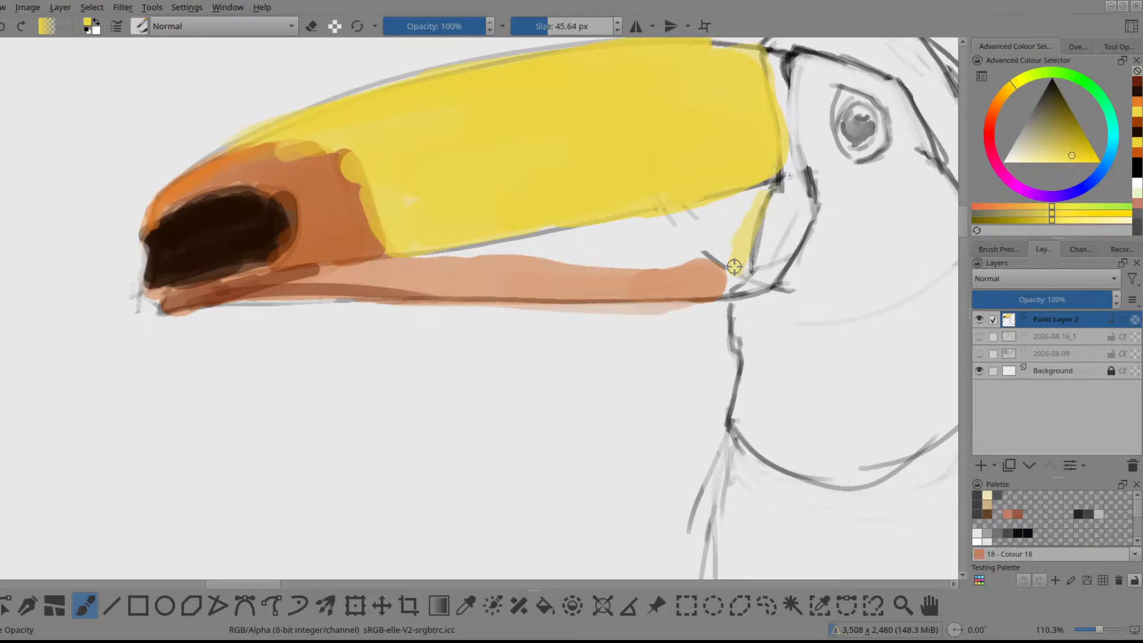
mouse_move(764, 189)
left_mouse_down()
mouse_move(730, 203)
mouse_move(727, 273)
mouse_move(741, 241)
left_mouse_up()
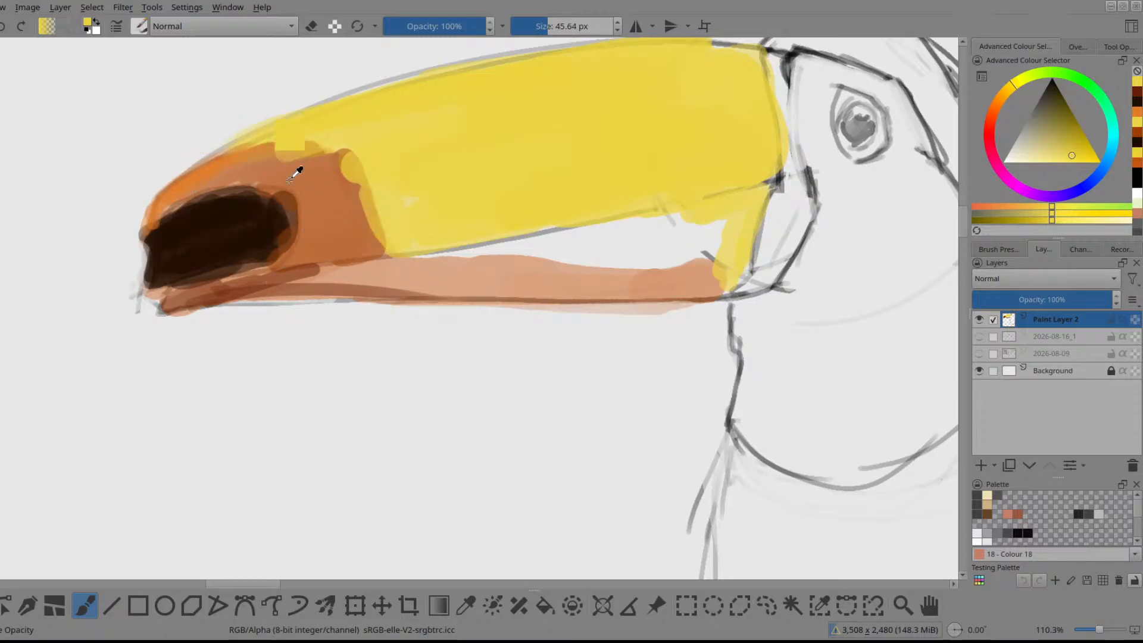
Step: Fill the lower beak and the mouth opening with orange-brown sampled from the beak's tip, up to the yellow corner
left_click(313, 203, "ctrl")
mouse_move(188, 287)
left_mouse_down()
mouse_move(248, 276)
mouse_move(414, 260)
left_mouse_up()
left_click_drag(267, 285, 632, 227)
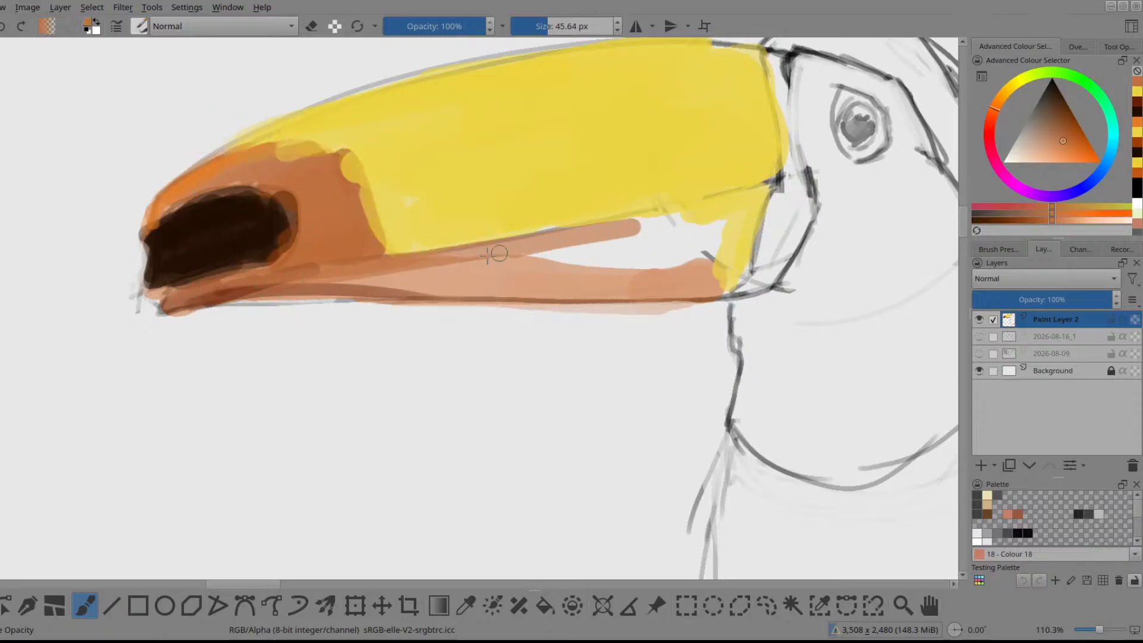
left_click_drag(409, 277, 684, 203)
mouse_move(575, 253)
left_mouse_down()
mouse_move(702, 218)
mouse_move(663, 266)
mouse_move(386, 284)
mouse_move(665, 275)
left_mouse_up()
left_click_drag(518, 262, 709, 244)
mouse_move(524, 241)
left_mouse_down()
mouse_move(714, 217)
mouse_move(708, 279)
left_mouse_up()
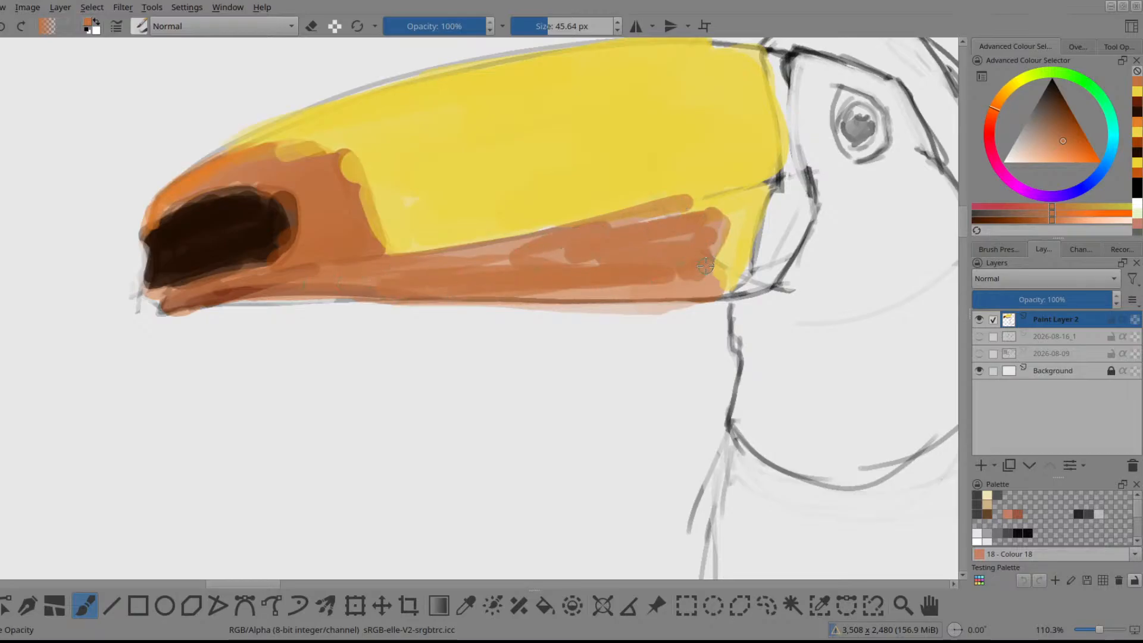
mouse_move(574, 288)
left_mouse_down()
mouse_move(702, 283)
mouse_move(492, 290)
mouse_move(654, 279)
mouse_move(452, 254)
mouse_move(686, 216)
mouse_move(702, 274)
left_mouse_up()
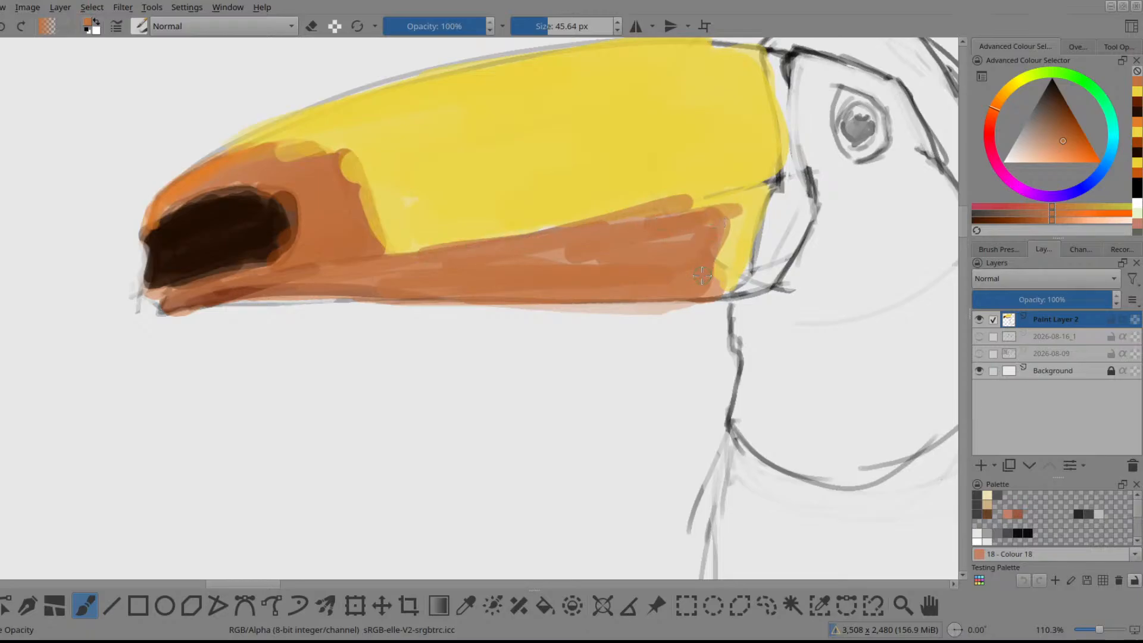
Step: Redraw the rear mouth line between the upper and lower beak in sampled dark brown with a brush of about 28 px
left_click(219, 237, "ctrl")
mouse_move(724, 225)
left_mouse_down()
mouse_move(546, 256)
mouse_move(561, 250)
left_mouse_up()
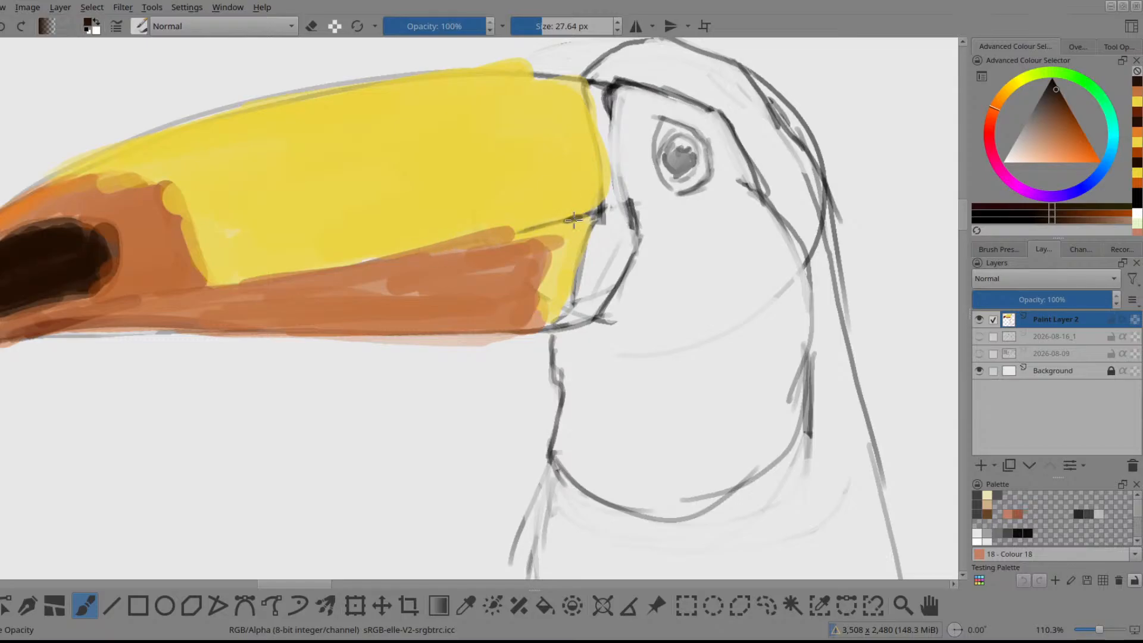
left_click_drag(573, 220, 410, 253)
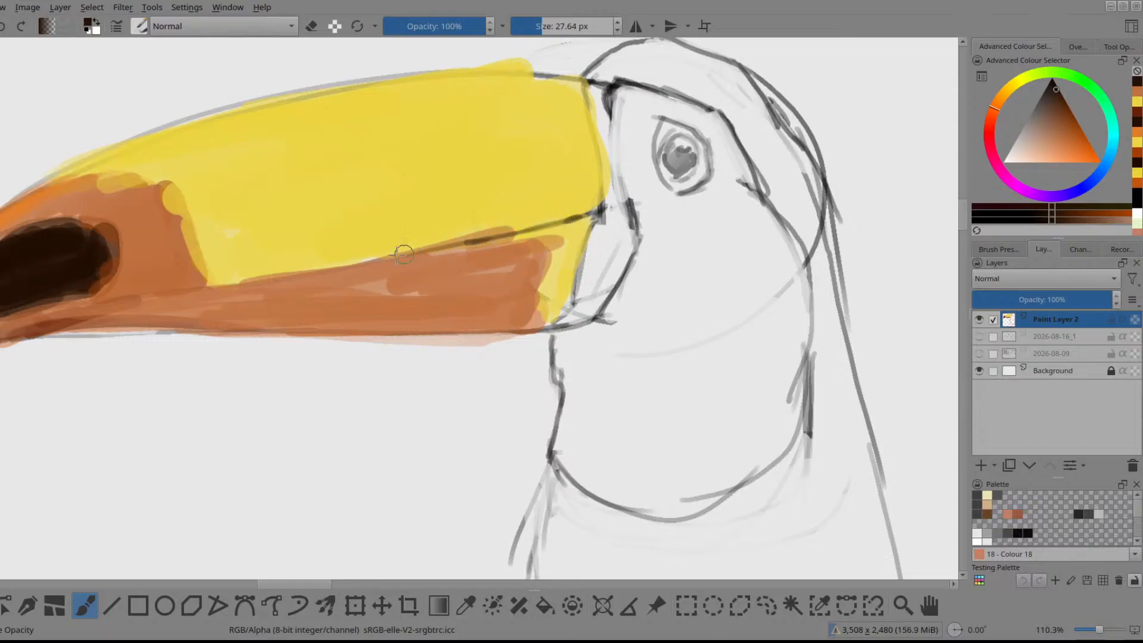
Step: Erase the stray paint and sketch marks around the beak's tip with an eraser of about 32 px
left_click_drag(54, 329, 155, 280)
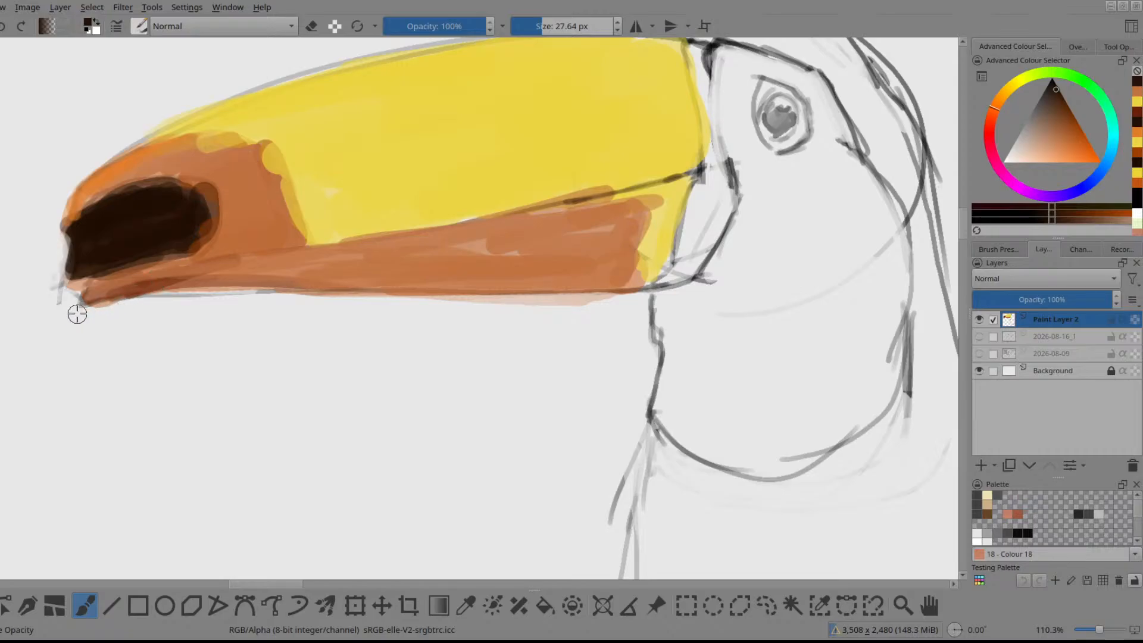
key("e")
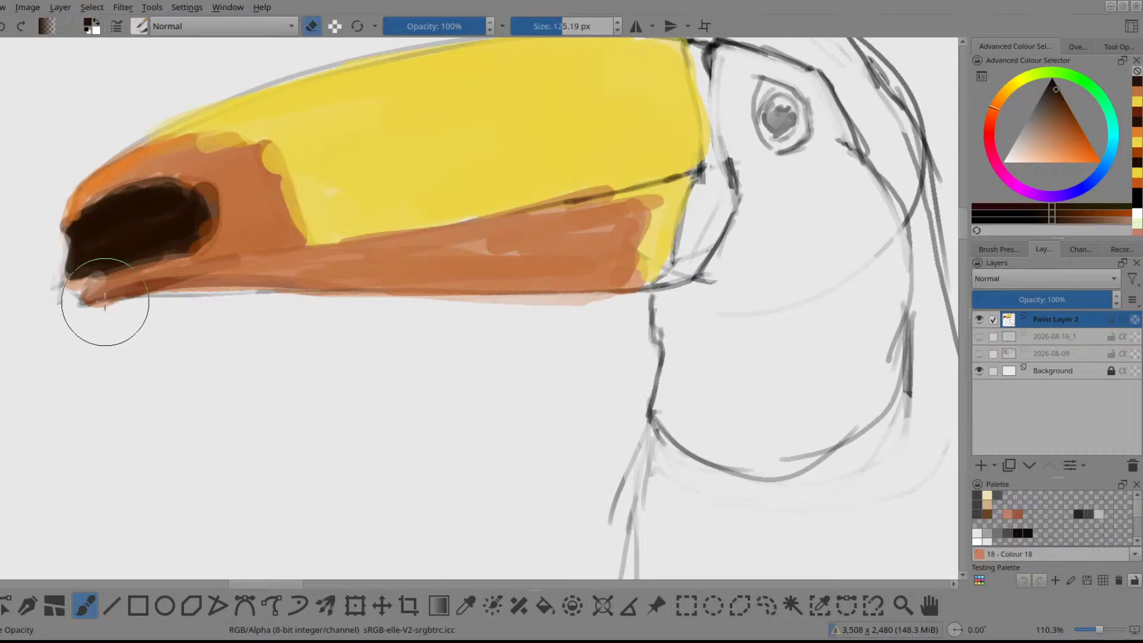
scroll(332, 370, "up", 1)
scroll(219, 365, "up", 1)
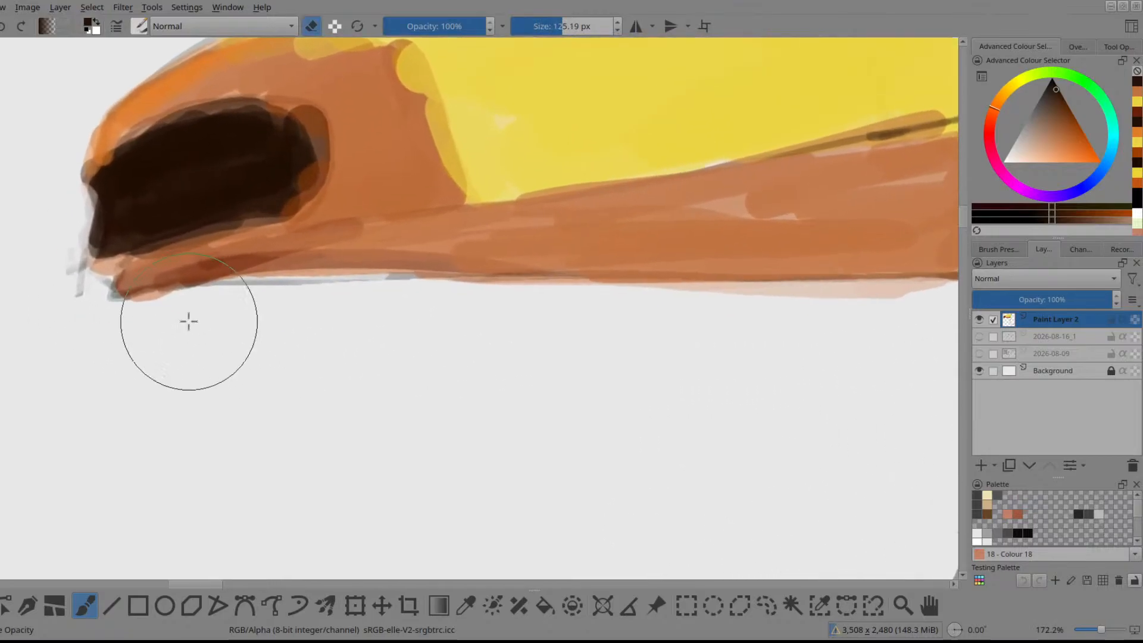
left_click_drag(252, 347, 150, 360, "shift")
left_click_drag(112, 370, 259, 379)
mouse_move(279, 261)
left_mouse_down()
mouse_move(236, 308)
mouse_move(279, 266)
mouse_move(230, 289)
mouse_move(273, 266)
mouse_move(224, 286)
mouse_move(220, 273)
mouse_move(195, 344)
mouse_move(215, 263)
mouse_move(229, 263)
mouse_move(246, 217)
mouse_move(225, 169)
mouse_move(233, 234)
mouse_move(222, 203)
mouse_move(229, 228)
mouse_move(221, 217)
mouse_move(241, 108)
mouse_move(217, 259)
mouse_move(245, 108)
mouse_move(229, 300)
mouse_move(226, 224)
left_mouse_up()
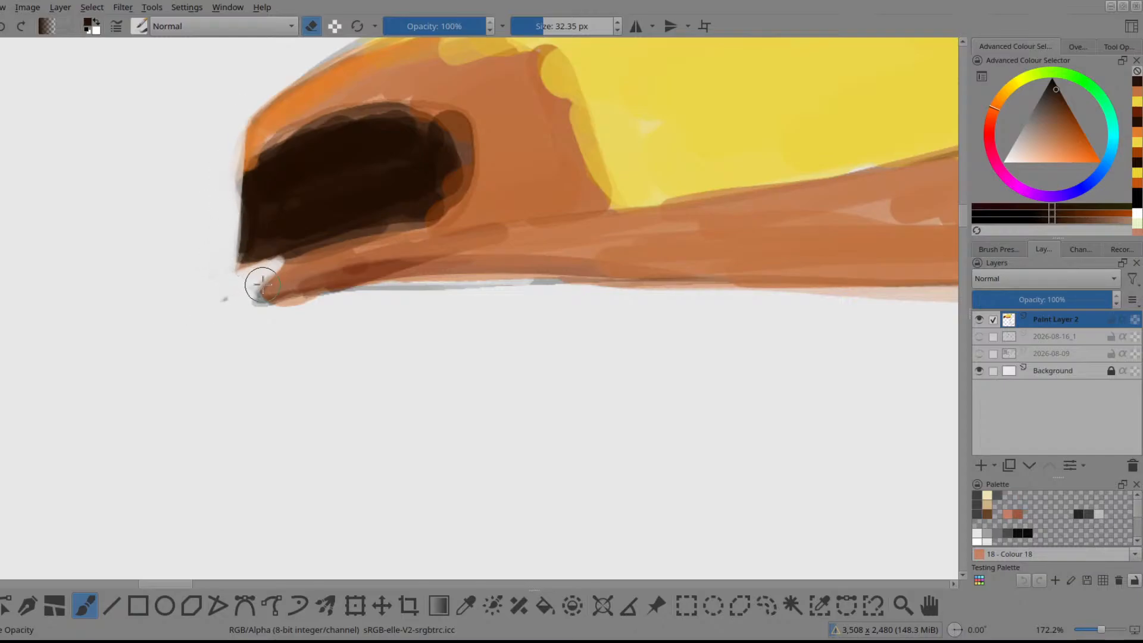
Step: Erase the paint overflowing along the underside of the lower beak
mouse_move(257, 325)
left_mouse_down()
mouse_move(385, 290)
mouse_move(254, 321)
mouse_move(377, 296)
mouse_move(412, 308)
mouse_move(260, 311)
mouse_move(578, 291)
mouse_move(341, 310)
mouse_move(343, 290)
mouse_move(732, 301)
left_mouse_up()
left_click_drag(587, 306, 386, 353)
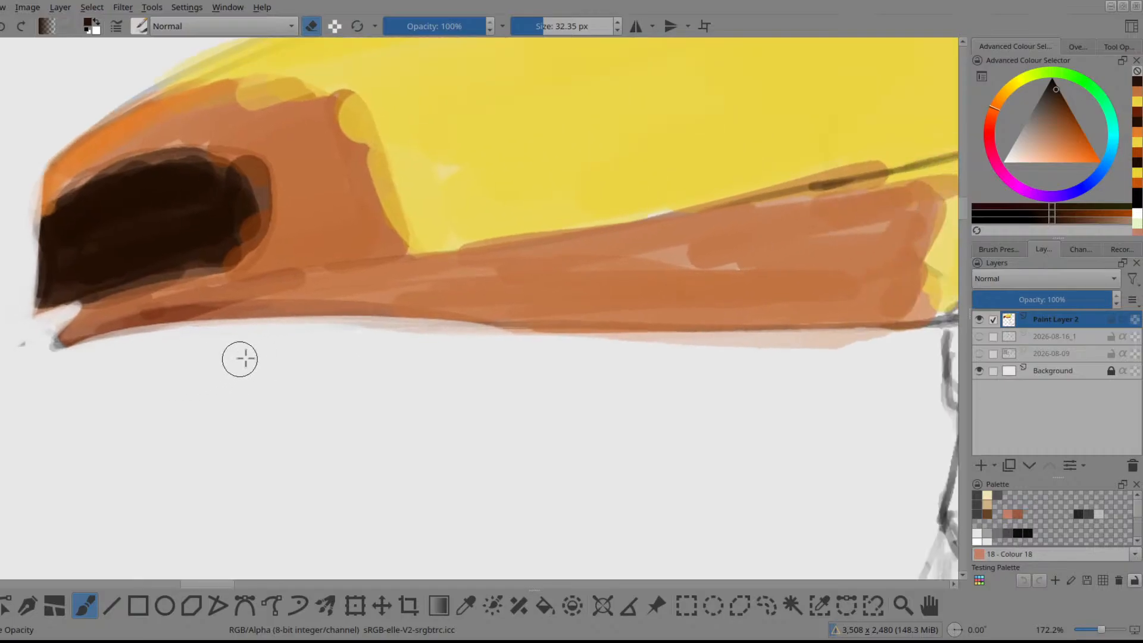
left_click_drag(255, 334, 674, 341)
left_click_drag(520, 343, 863, 343)
Step: Paint a near-black band down the base of the beak and block in the wider patch behind the mouth corner
mouse_move(679, 362)
left_mouse_down()
mouse_move(297, 390)
mouse_move(498, 369)
left_mouse_up()
left_click_drag(416, 389, 351, 479)
left_click_drag(557, 327, 449, 354)
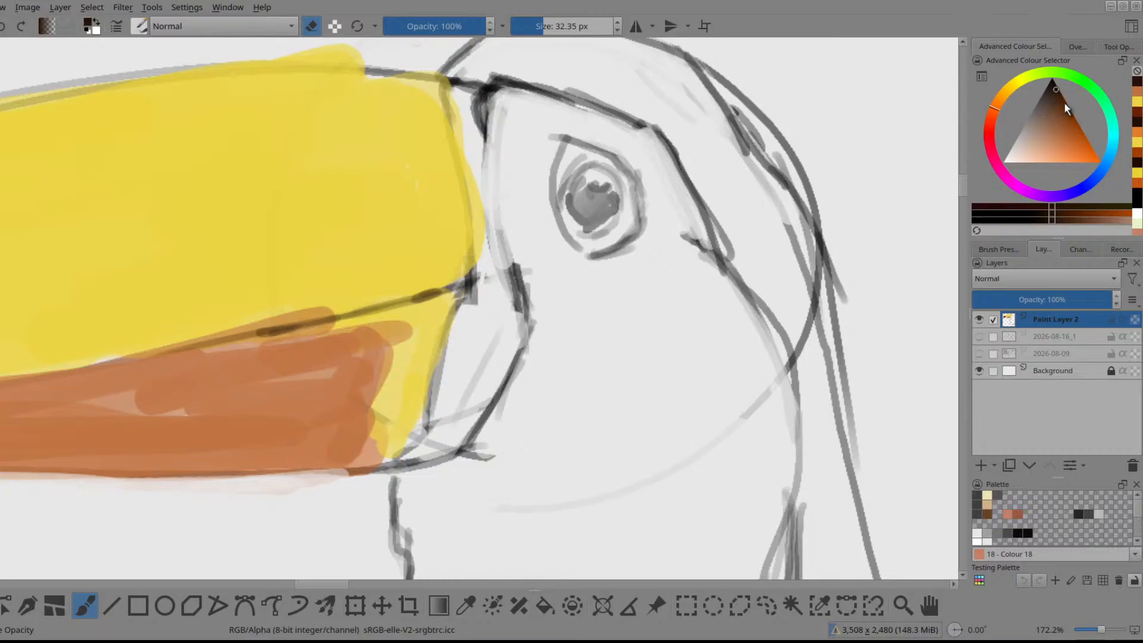
key("e")
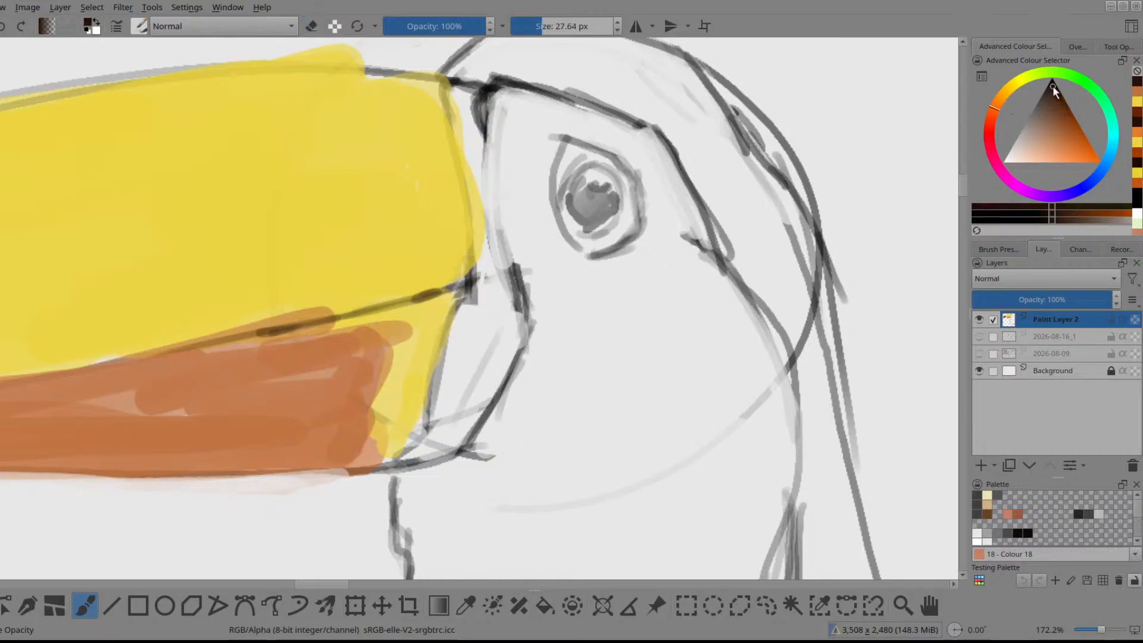
mouse_move(454, 89)
left_mouse_down()
mouse_move(456, 149)
mouse_move(456, 109)
mouse_move(489, 240)
mouse_move(462, 312)
left_mouse_up()
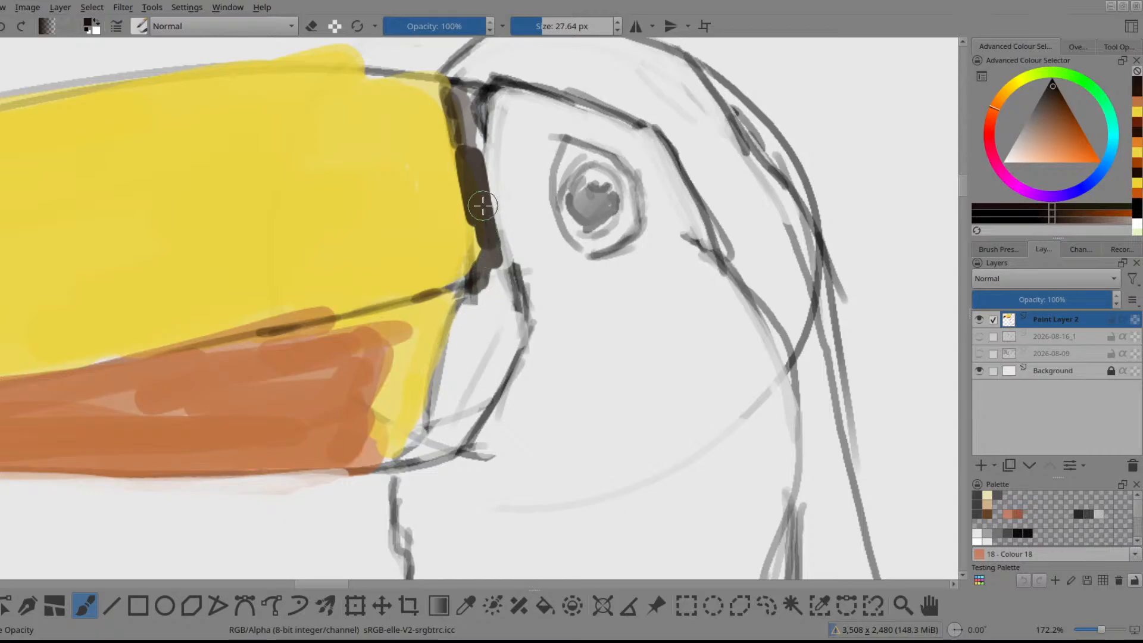
left_click_drag(483, 205, 506, 302)
mouse_move(501, 259)
left_mouse_down()
mouse_move(523, 324)
mouse_move(528, 296)
left_mouse_up()
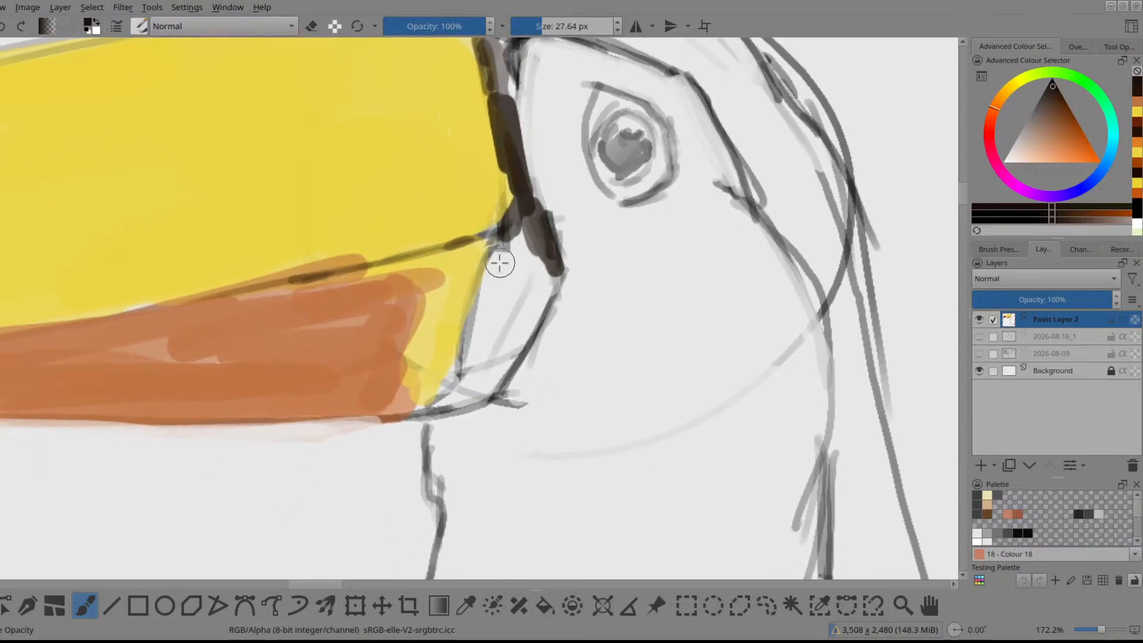
mouse_move(510, 231)
left_mouse_down()
mouse_move(475, 276)
mouse_move(500, 298)
mouse_move(542, 289)
mouse_move(475, 372)
mouse_move(454, 314)
mouse_move(512, 275)
mouse_move(499, 253)
mouse_move(507, 244)
mouse_move(514, 289)
mouse_move(497, 312)
mouse_move(512, 298)
mouse_move(471, 336)
mouse_move(552, 235)
mouse_move(524, 307)
mouse_move(553, 149)
mouse_move(522, 231)
mouse_move(559, 190)
mouse_move(566, 178)
mouse_move(541, 159)
mouse_move(506, 230)
mouse_move(500, 275)
mouse_move(503, 258)
mouse_move(459, 327)
mouse_move(503, 324)
mouse_move(503, 284)
left_mouse_up()
left_click_drag(537, 188, 462, 309)
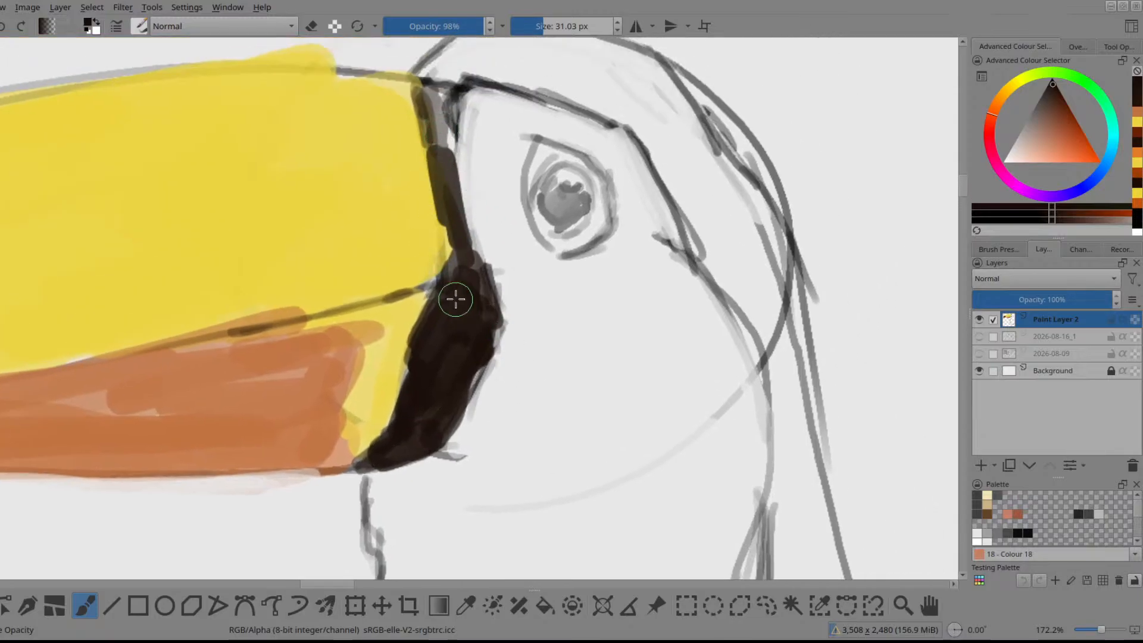
Step: Thicken and even out the near-black band at the beak's base with a brush of about 31 px at 98% opacity
left_click_drag(444, 240, 459, 314)
mouse_move(478, 188)
left_mouse_down()
mouse_move(466, 246)
mouse_move(470, 178)
mouse_move(454, 223)
mouse_move(455, 168)
mouse_move(485, 333)
mouse_move(503, 368)
mouse_move(462, 368)
mouse_move(508, 375)
mouse_move(468, 423)
left_mouse_up()
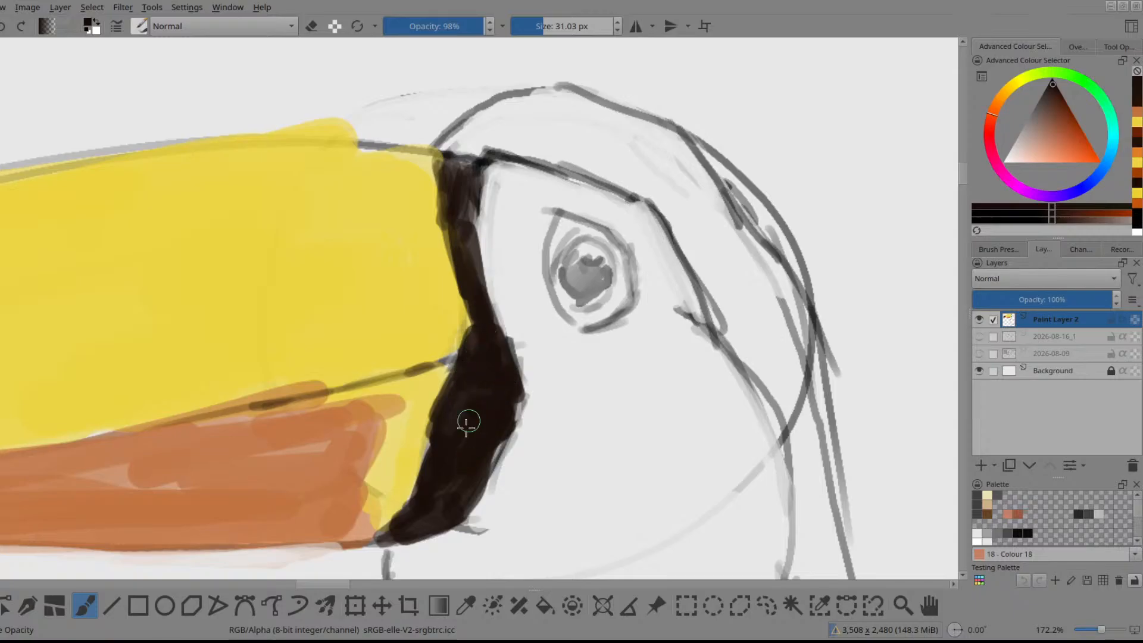
left_click_drag(447, 386, 438, 377)
mouse_move(459, 328)
left_mouse_down()
mouse_move(452, 431)
mouse_move(442, 426)
mouse_move(438, 449)
mouse_move(434, 408)
mouse_move(459, 400)
mouse_move(482, 441)
left_mouse_up()
left_click_drag(494, 413, 508, 330)
left_click_drag(500, 394, 446, 447)
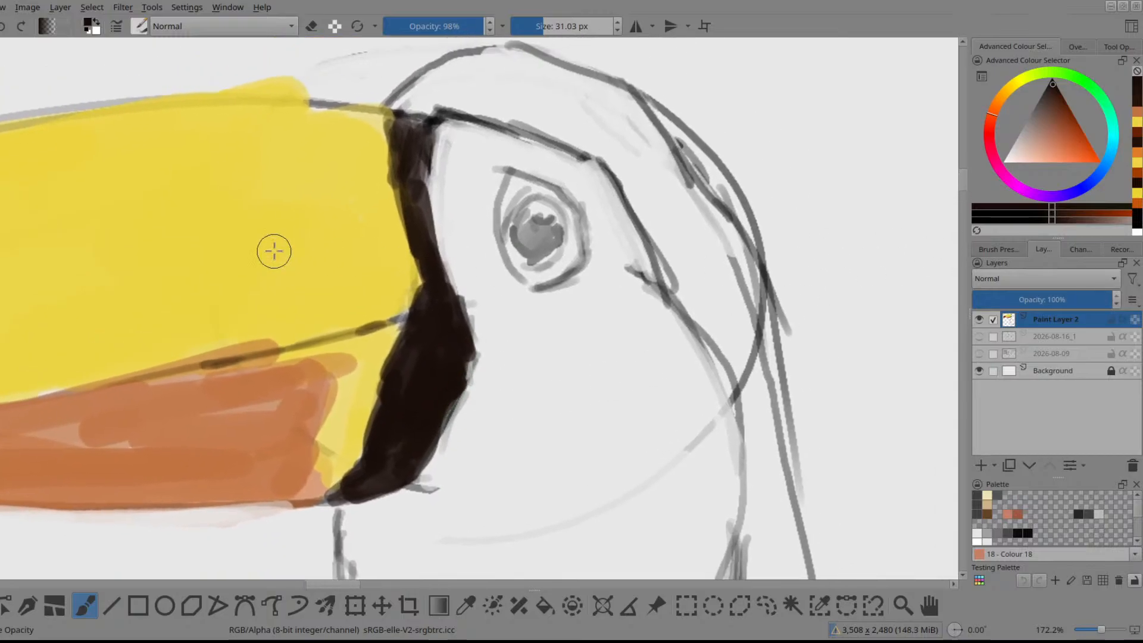
Step: Fill the face area around the eye with yellow sampled from the beak, leaving the eye itself unpainted
left_click(241, 194, "ctrl")
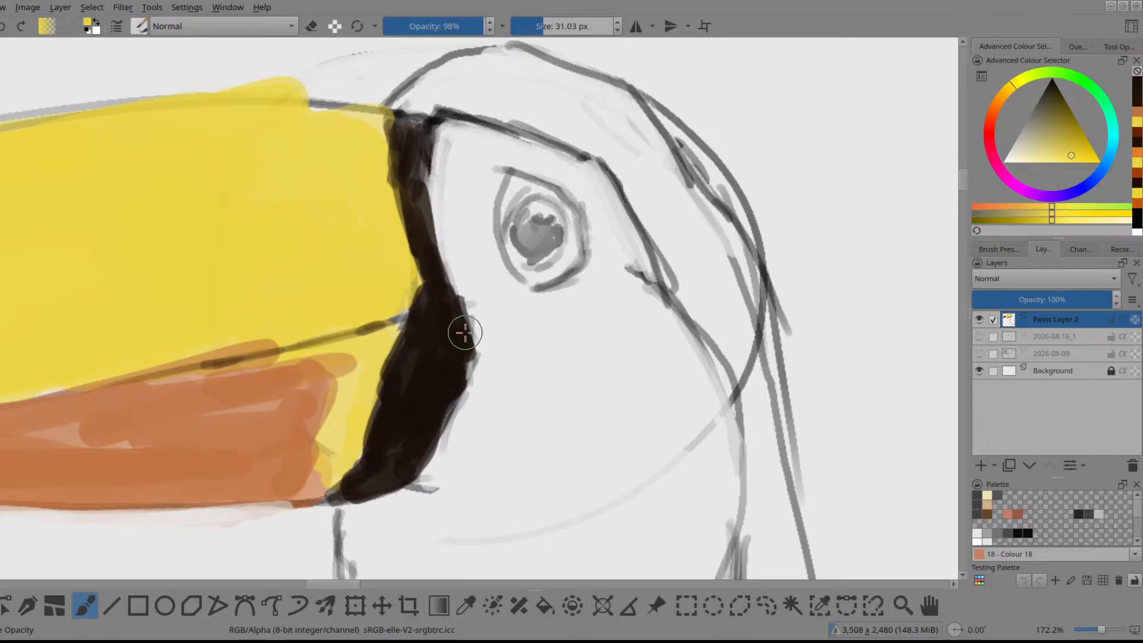
left_click_drag(466, 331, 512, 311)
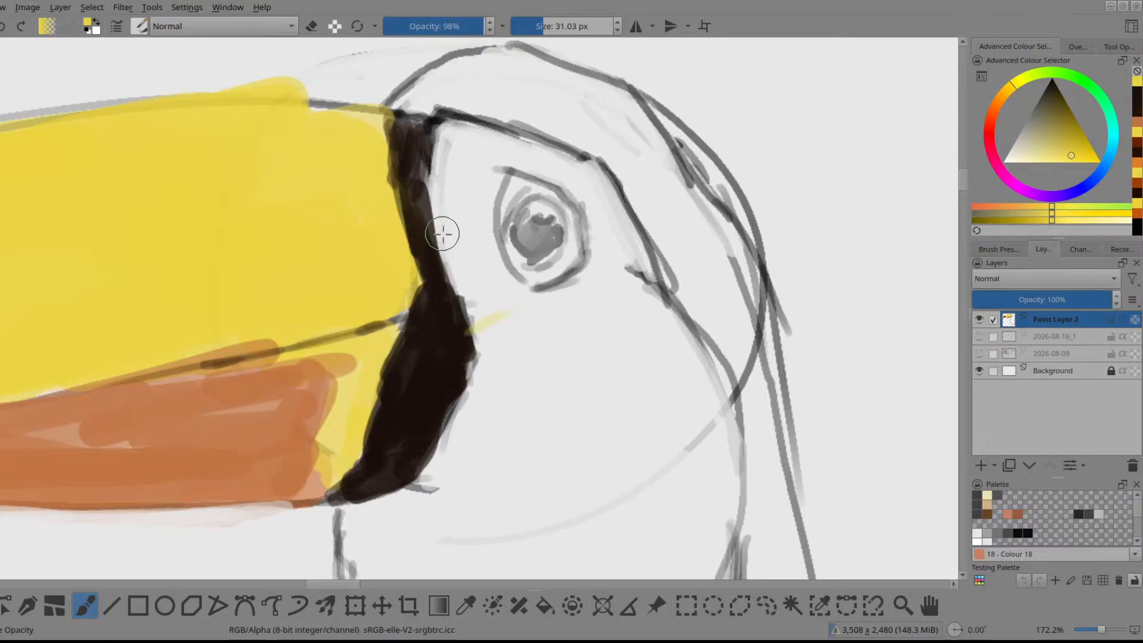
mouse_move(446, 120)
left_mouse_down()
mouse_move(434, 122)
mouse_move(447, 157)
mouse_move(510, 148)
mouse_move(474, 145)
mouse_move(454, 198)
mouse_move(460, 245)
left_mouse_up()
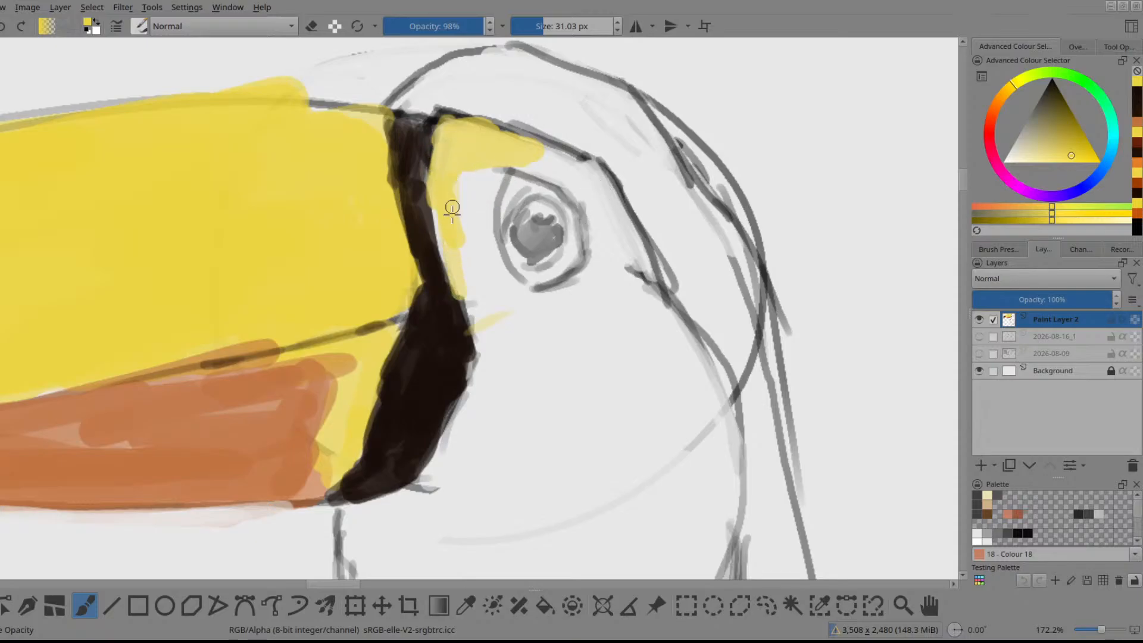
mouse_move(449, 204)
left_mouse_down()
mouse_move(468, 263)
mouse_move(477, 257)
mouse_move(513, 322)
mouse_move(532, 316)
left_mouse_up()
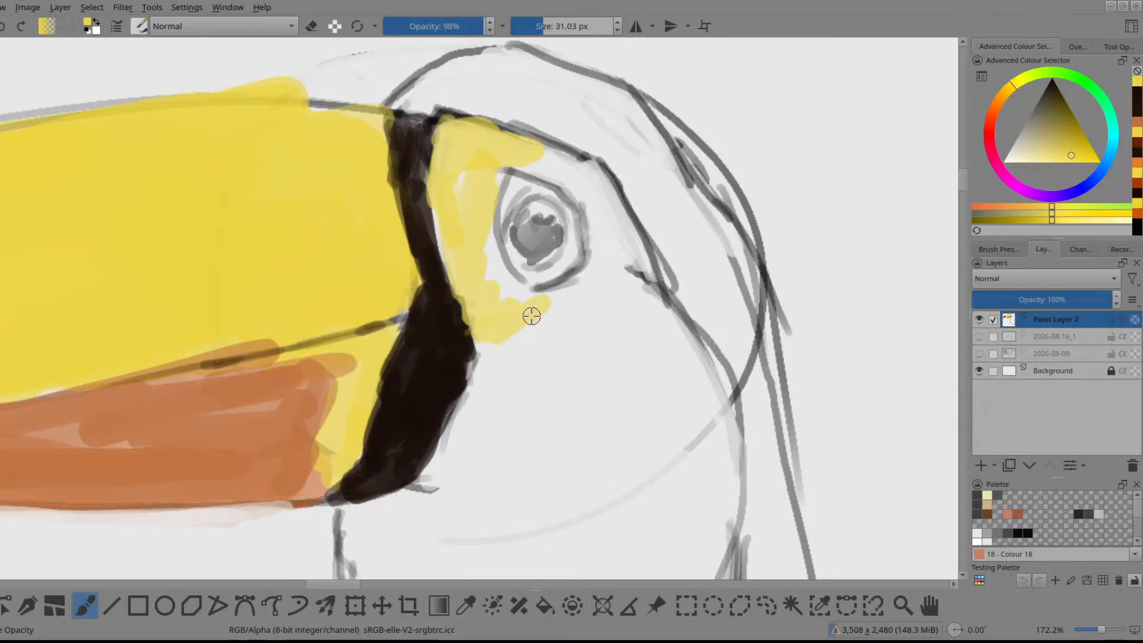
left_click_drag(550, 167, 583, 173)
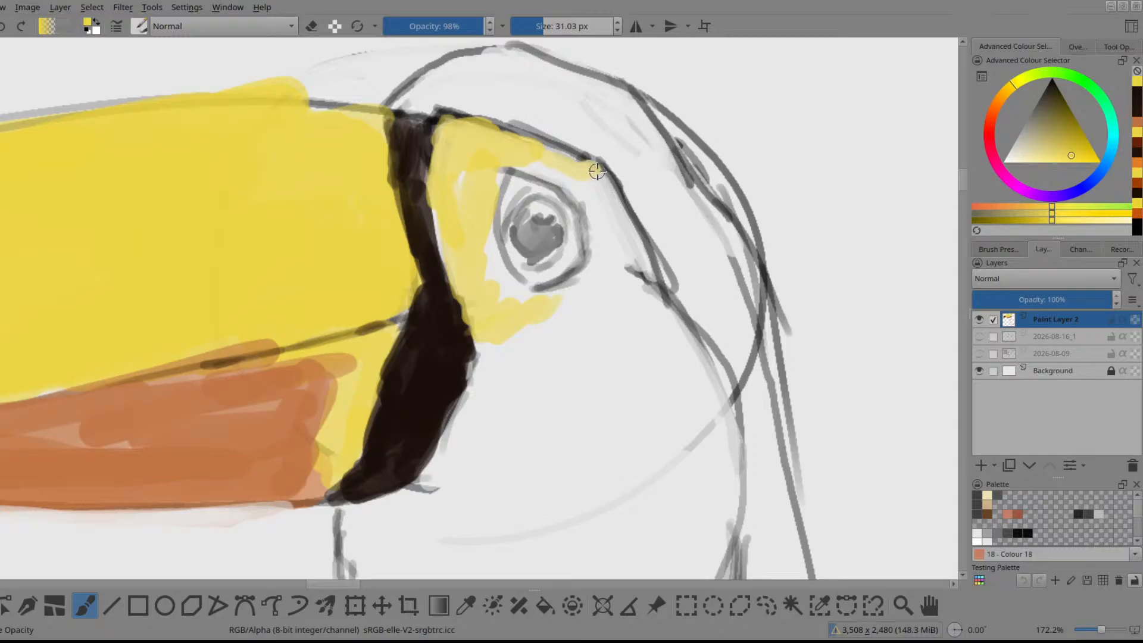
mouse_move(626, 239)
left_mouse_down()
mouse_move(602, 263)
mouse_move(577, 184)
mouse_move(549, 161)
mouse_move(465, 197)
mouse_move(518, 298)
mouse_move(468, 246)
left_mouse_up()
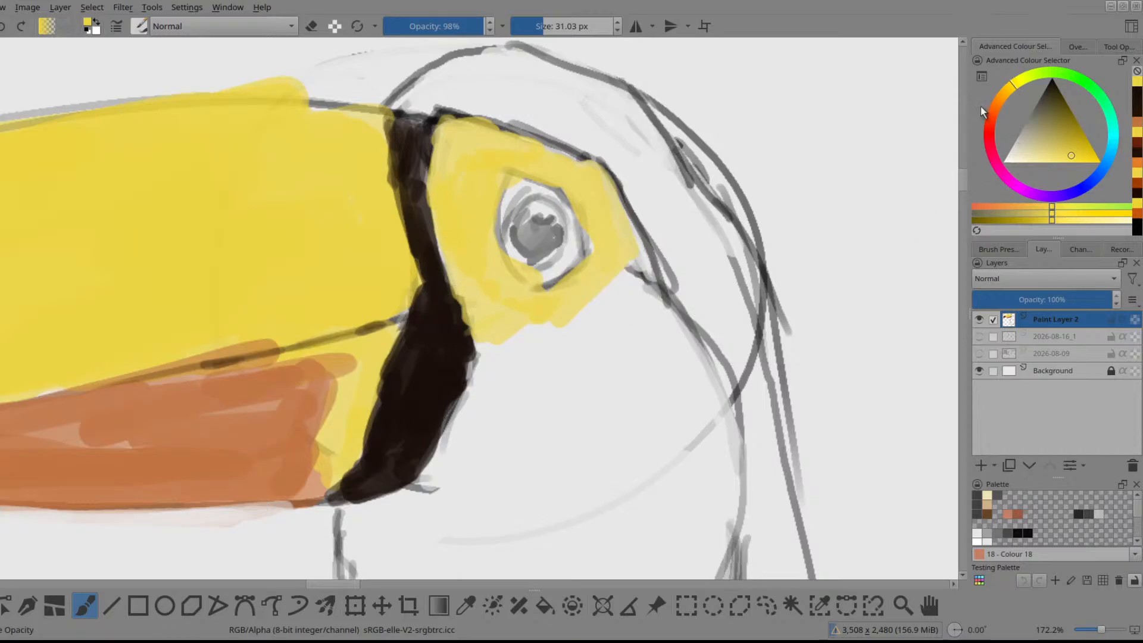
Step: Choose a near-black brown and fill the whole eye with it inside the yellow face patch
key("d")
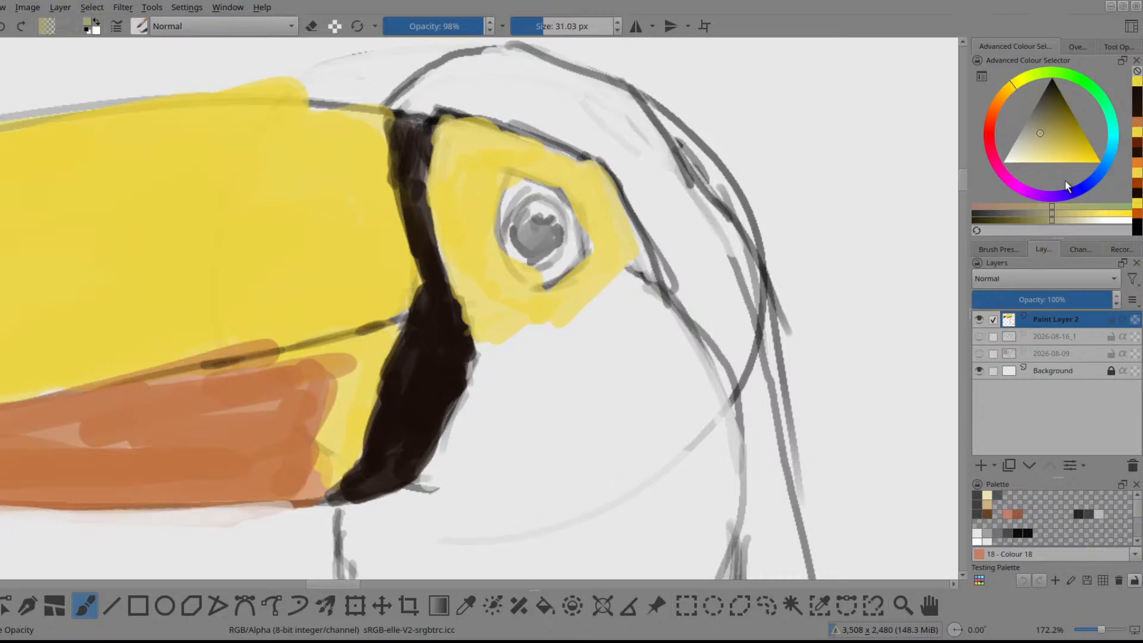
right_click(825, 180)
left_click(923, 321)
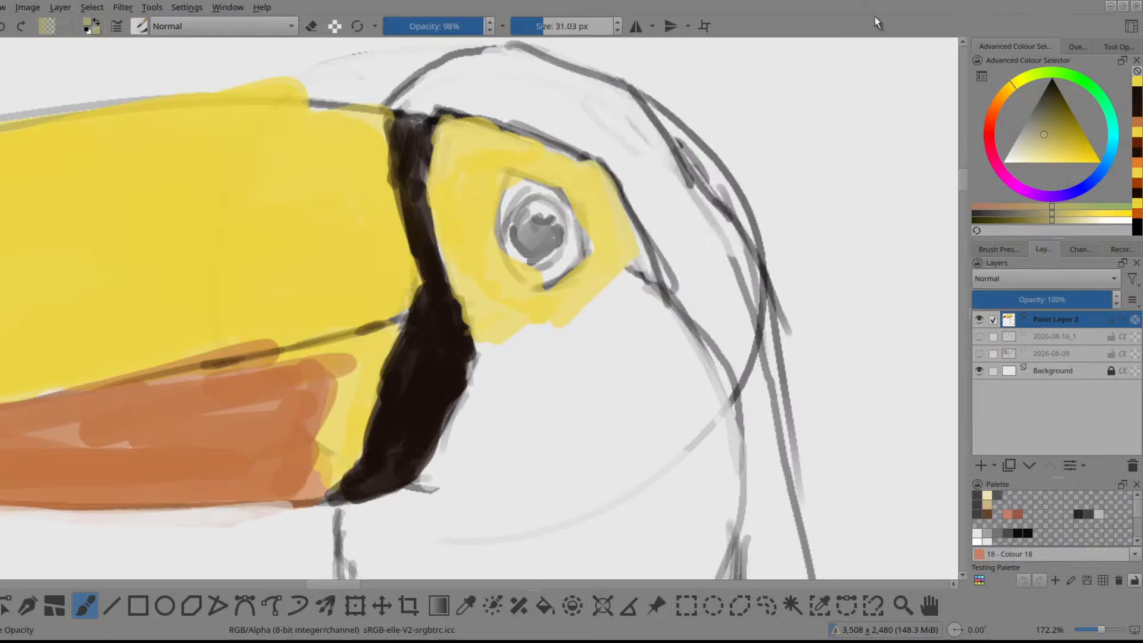
left_click_drag(649, 233, 626, 303)
left_click(1052, 86)
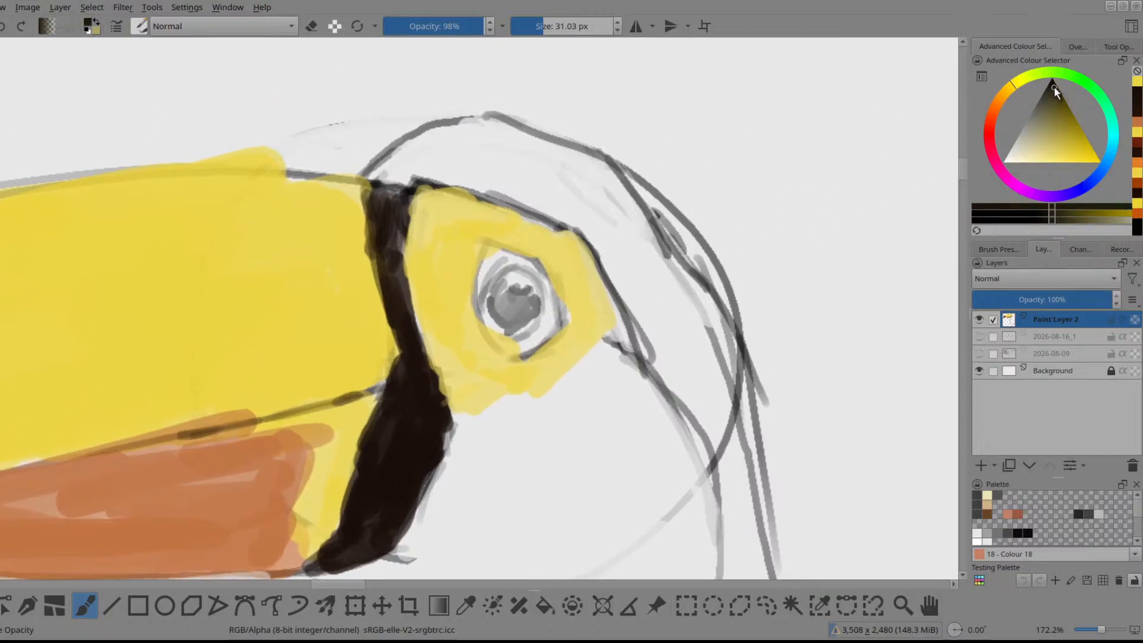
left_click_drag(1018, 94, 990, 116)
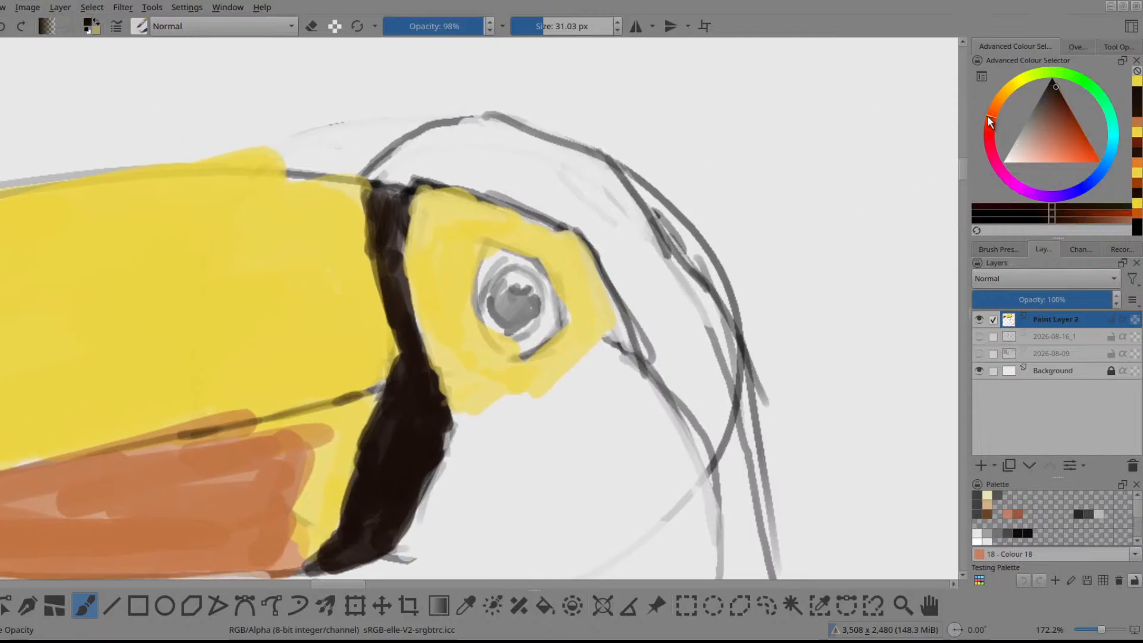
left_click(1139, 102)
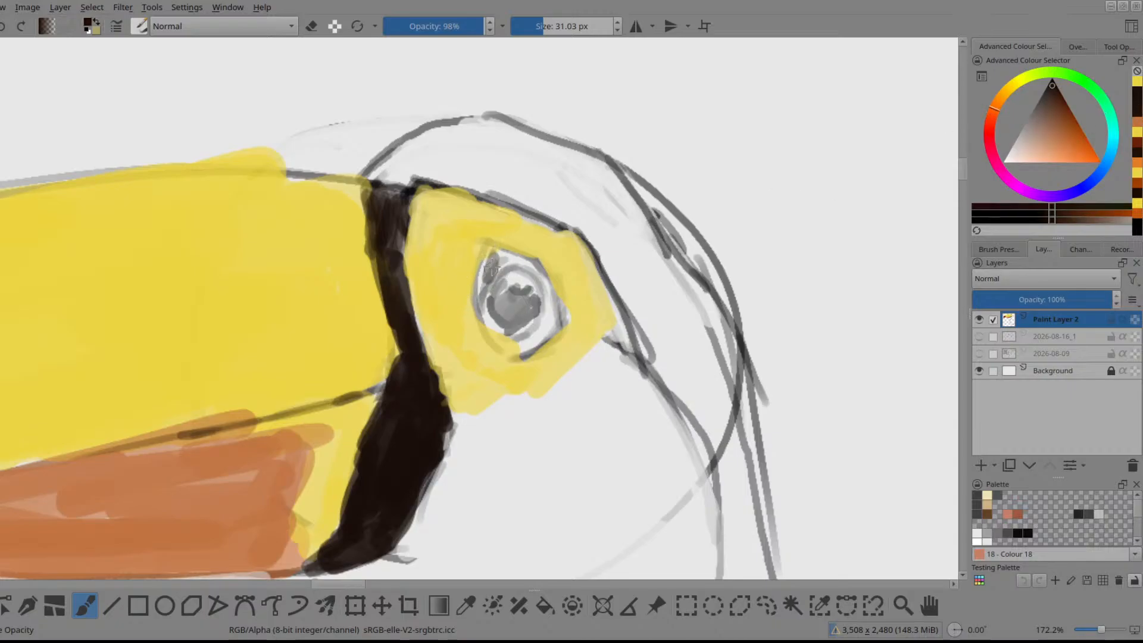
mouse_move(492, 267)
left_mouse_down()
mouse_move(511, 328)
mouse_move(527, 338)
mouse_move(541, 328)
mouse_move(515, 259)
mouse_move(516, 269)
mouse_move(500, 260)
mouse_move(482, 312)
mouse_move(547, 320)
left_mouse_up()
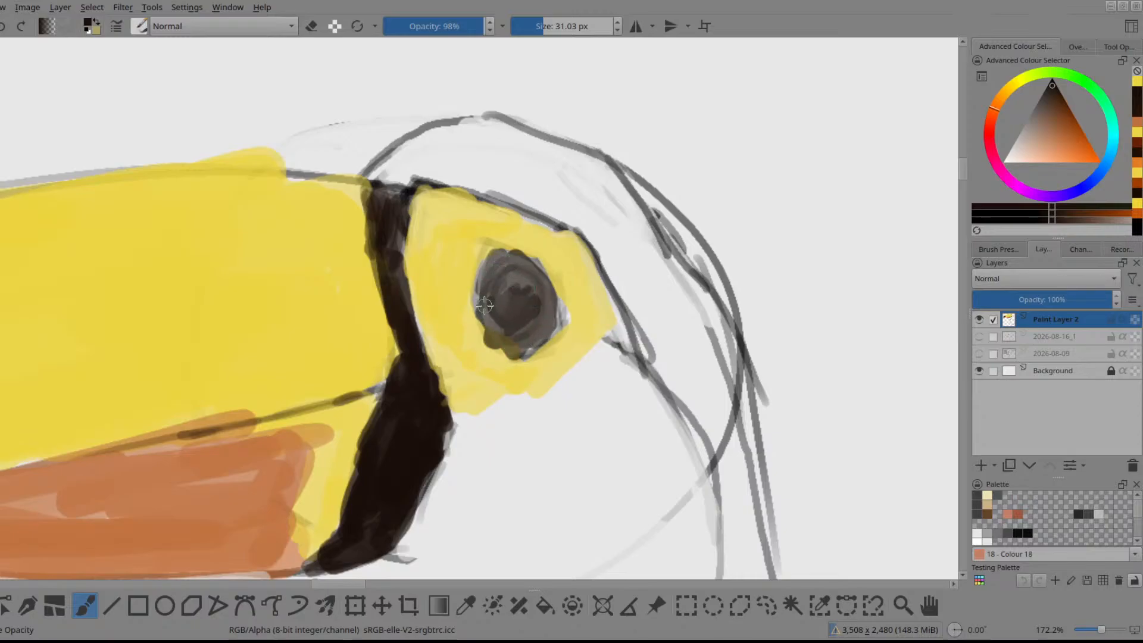
mouse_move(506, 340)
left_mouse_down()
mouse_move(550, 331)
mouse_move(507, 355)
mouse_move(488, 333)
mouse_move(486, 290)
mouse_move(484, 299)
mouse_move(510, 276)
mouse_move(528, 274)
mouse_move(536, 324)
mouse_move(514, 262)
mouse_move(553, 310)
mouse_move(528, 339)
left_mouse_up()
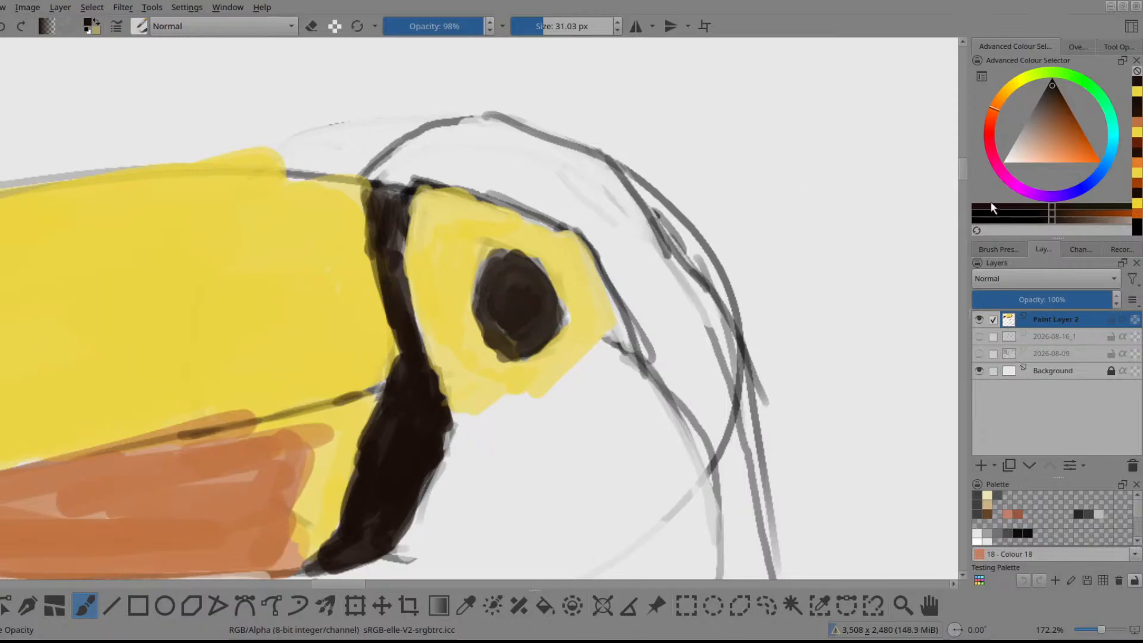
Step: Paint a deep blue iris ring around the pupil with a brush of about 11 px
left_click(1104, 170)
left_click(1070, 142)
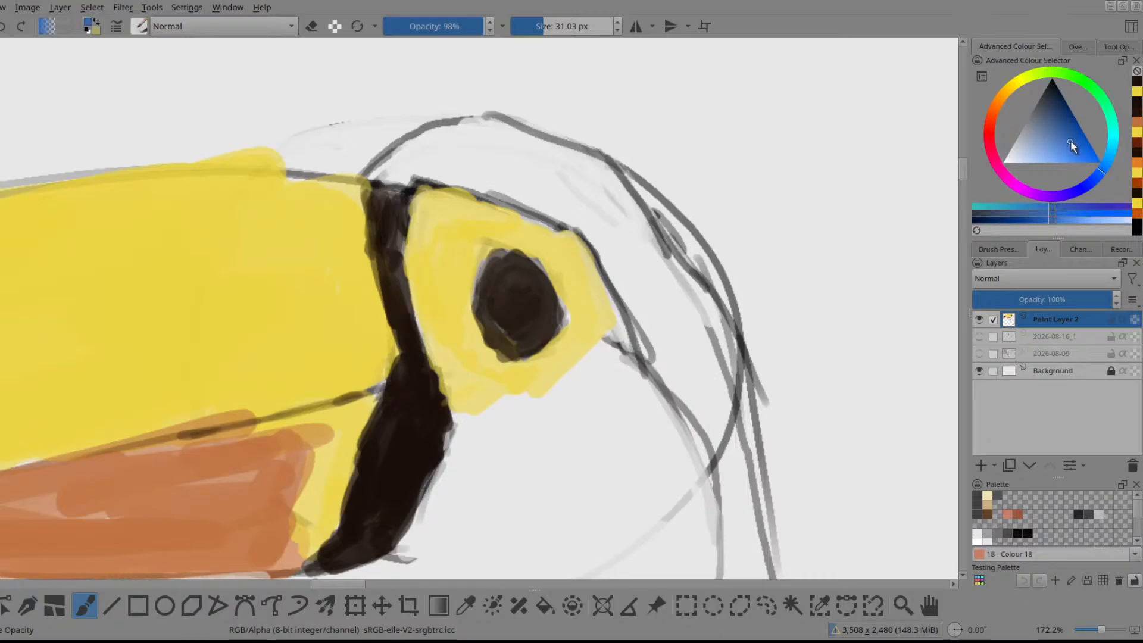
left_click_drag(1070, 140, 1077, 127)
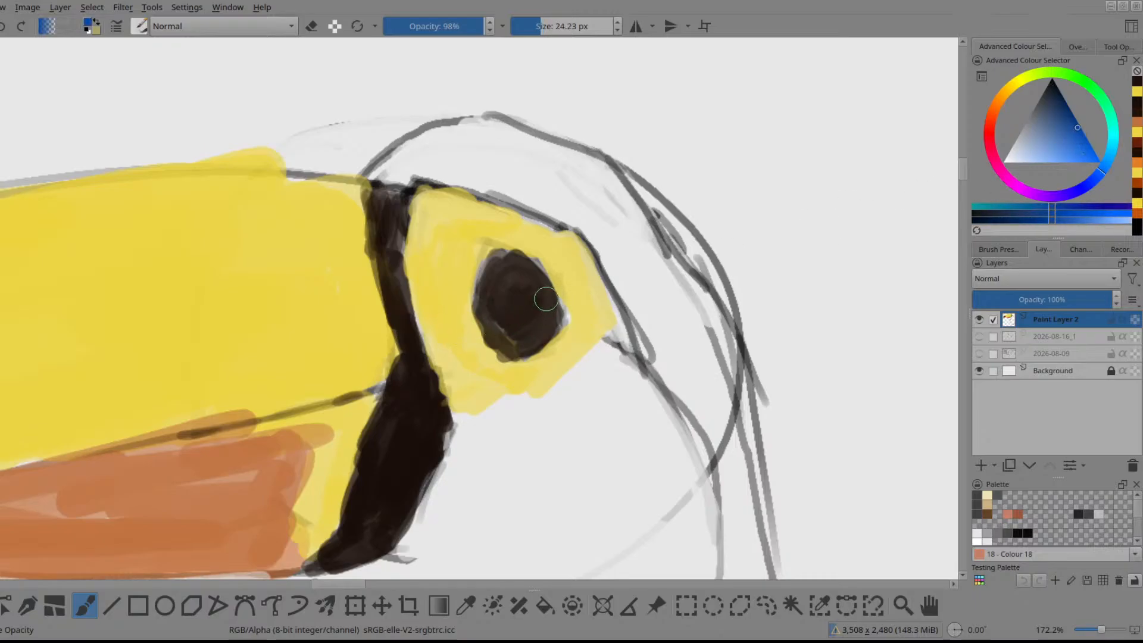
mouse_move(546, 299)
left_mouse_down()
mouse_move(514, 302)
mouse_move(489, 295)
left_mouse_up()
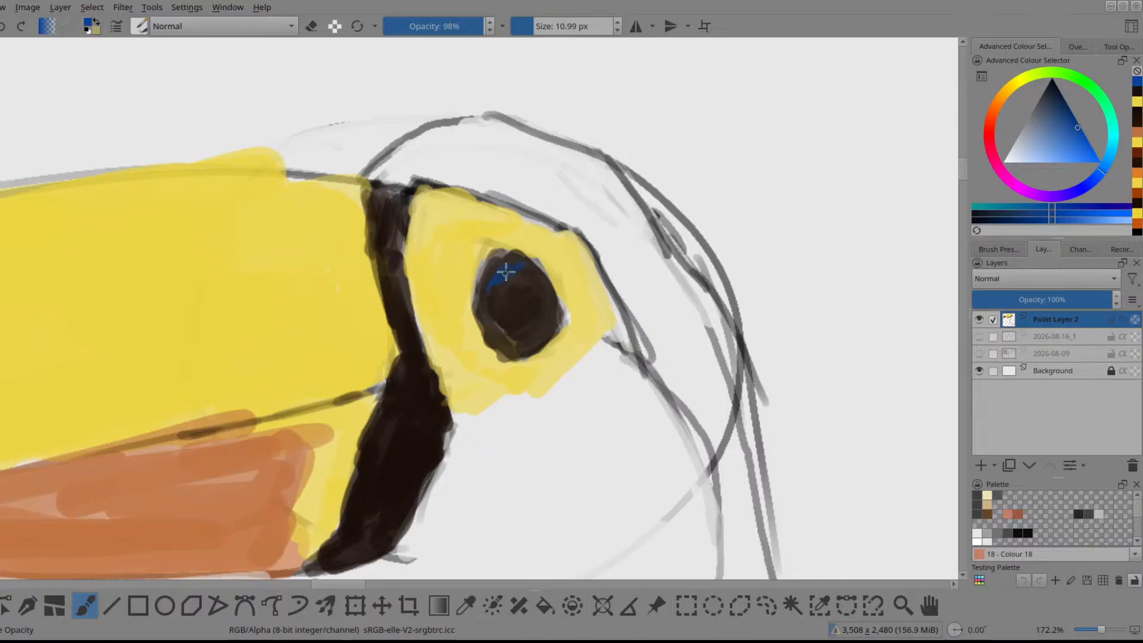
left_click_drag(523, 272, 543, 306)
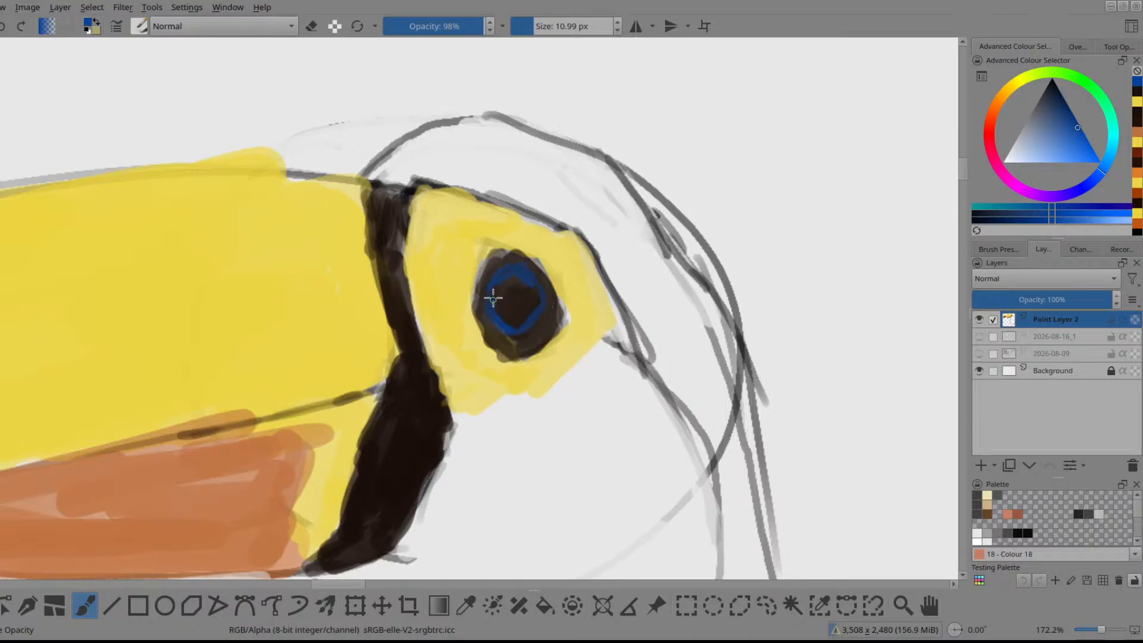
left_click_drag(512, 327, 531, 330)
mouse_move(510, 262)
left_mouse_down()
mouse_move(544, 293)
mouse_move(522, 262)
mouse_move(508, 264)
mouse_move(488, 295)
mouse_move(499, 319)
left_mouse_up()
Step: Add lighter blue strokes to the iris ring and tidy the pupil with near-black sampled from its centre
left_click_drag(1071, 136, 1061, 150)
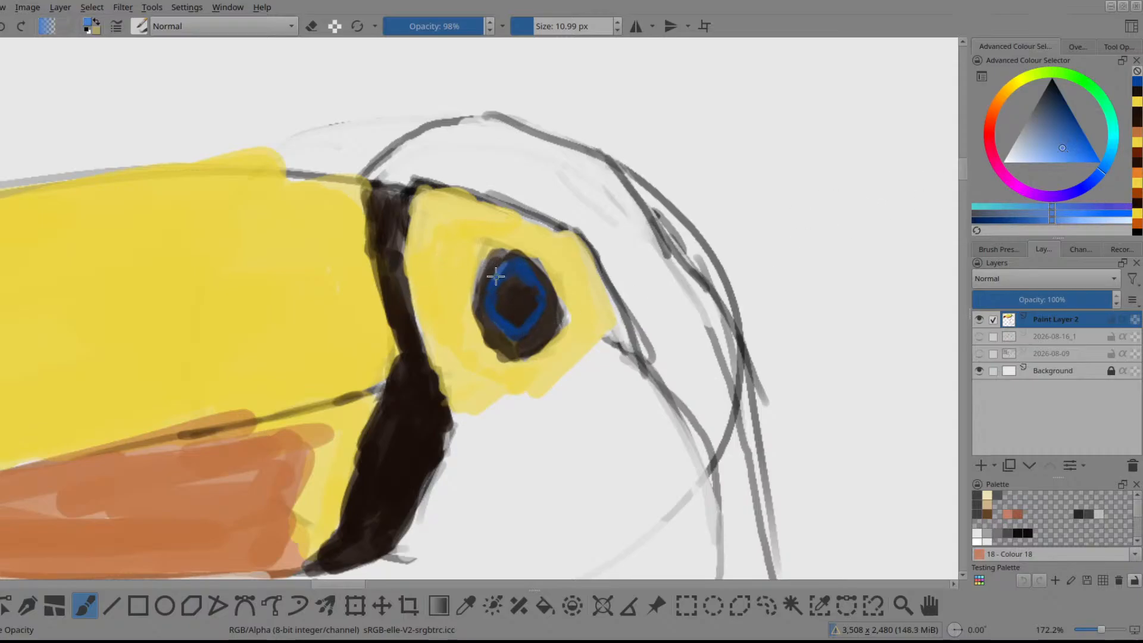
left_click_drag(496, 276, 493, 308)
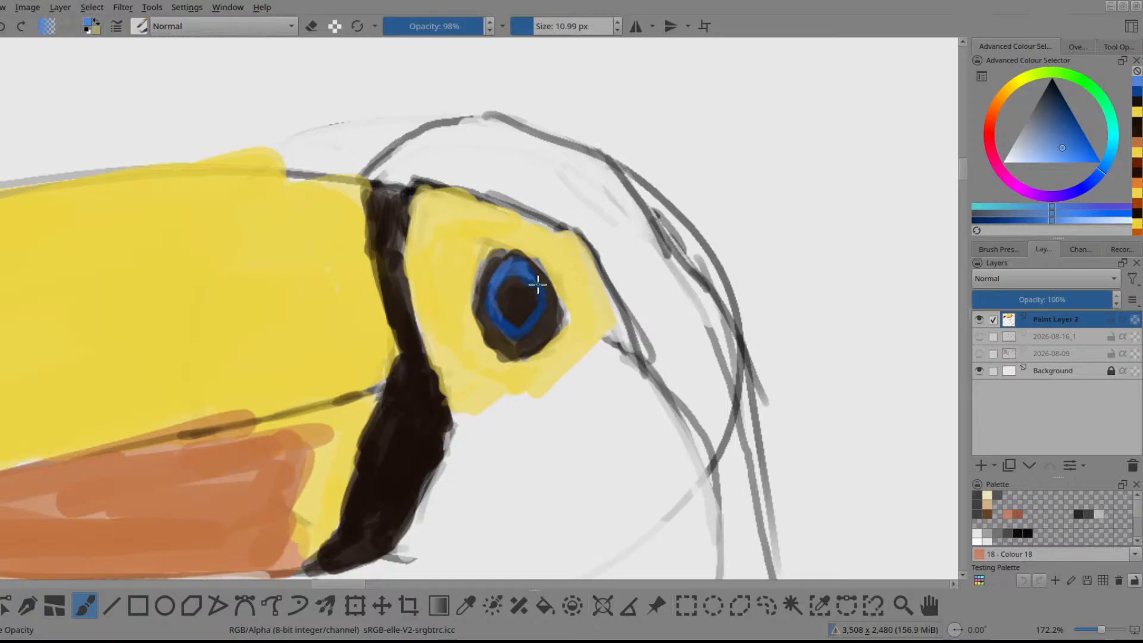
left_click(517, 301, "ctrl")
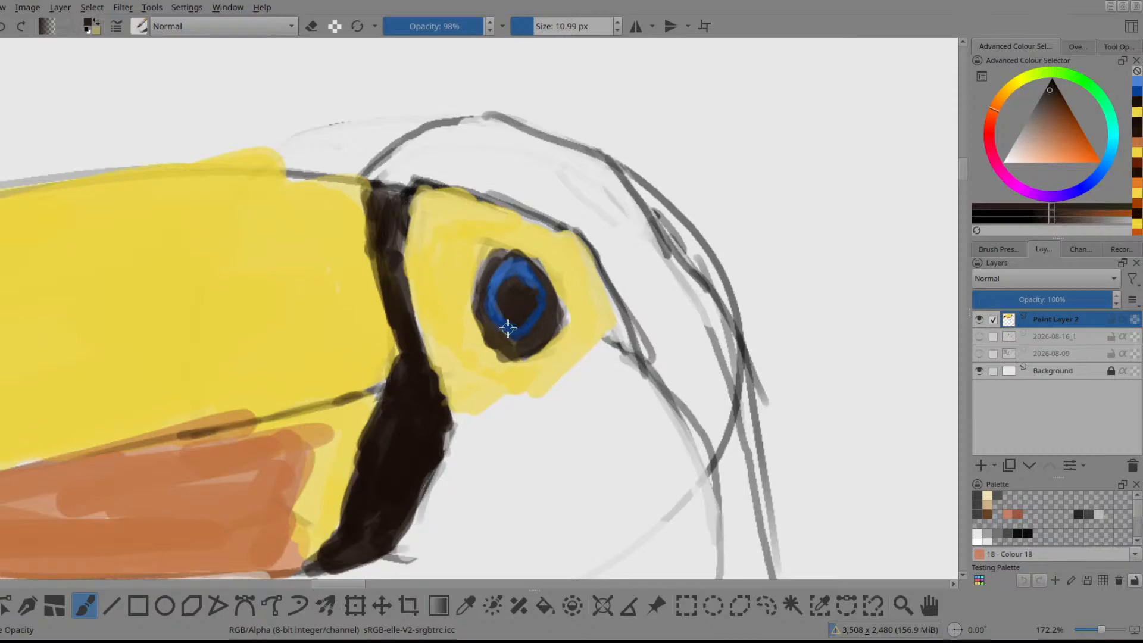
left_click_drag(509, 278, 502, 286)
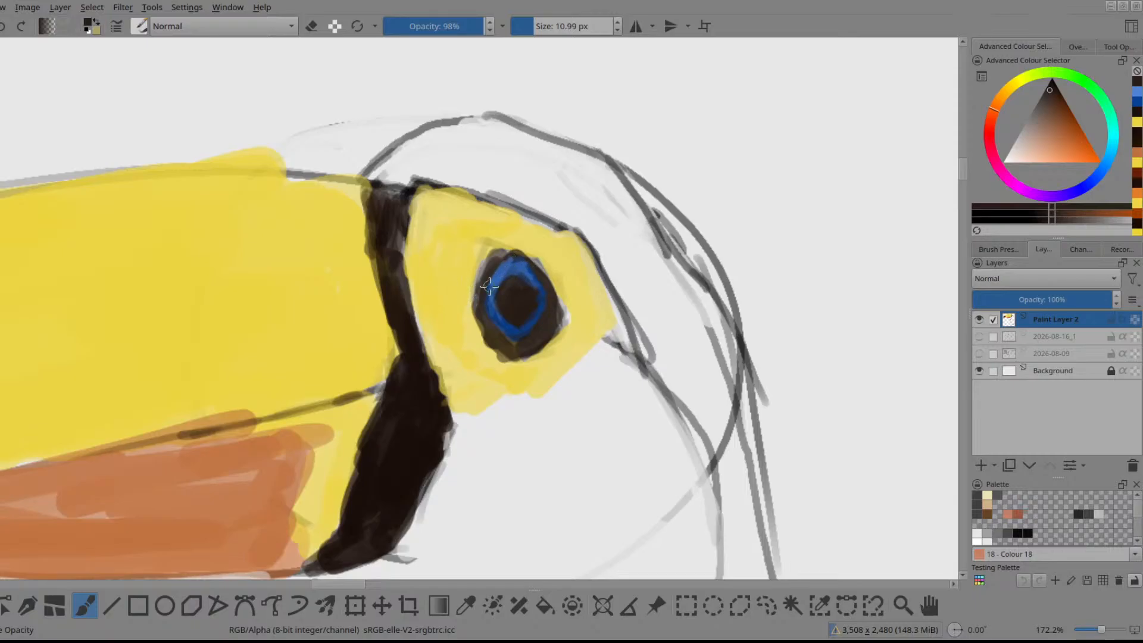
Step: Paint a dark brown edge along the top of the eye and trim its outline with sampled yellow
left_click(1065, 109)
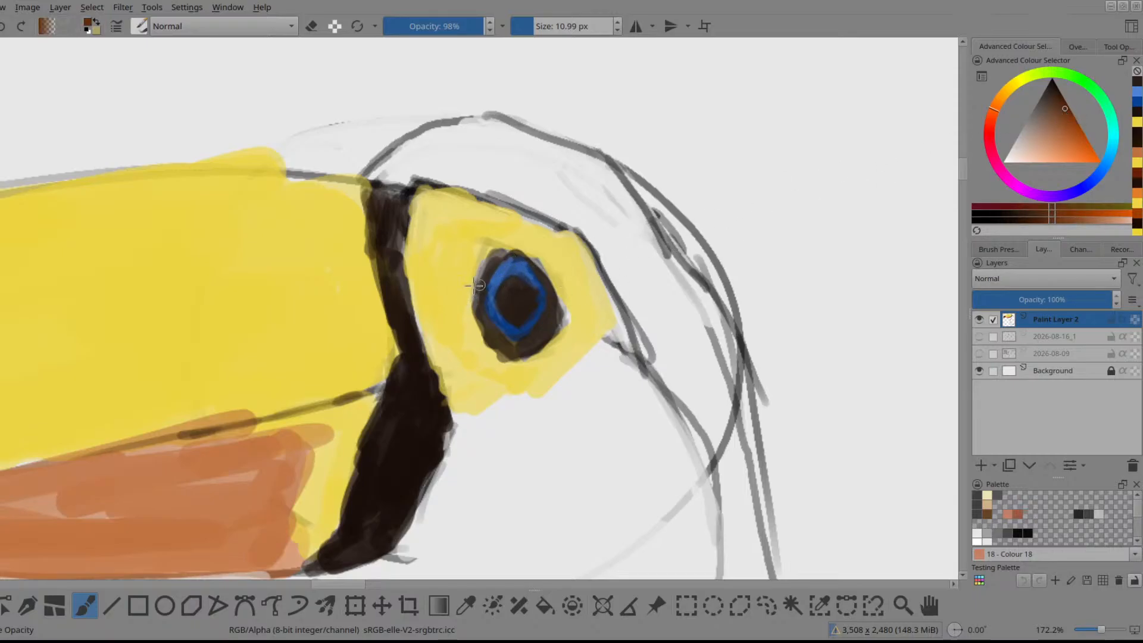
left_click_drag(499, 241, 492, 252)
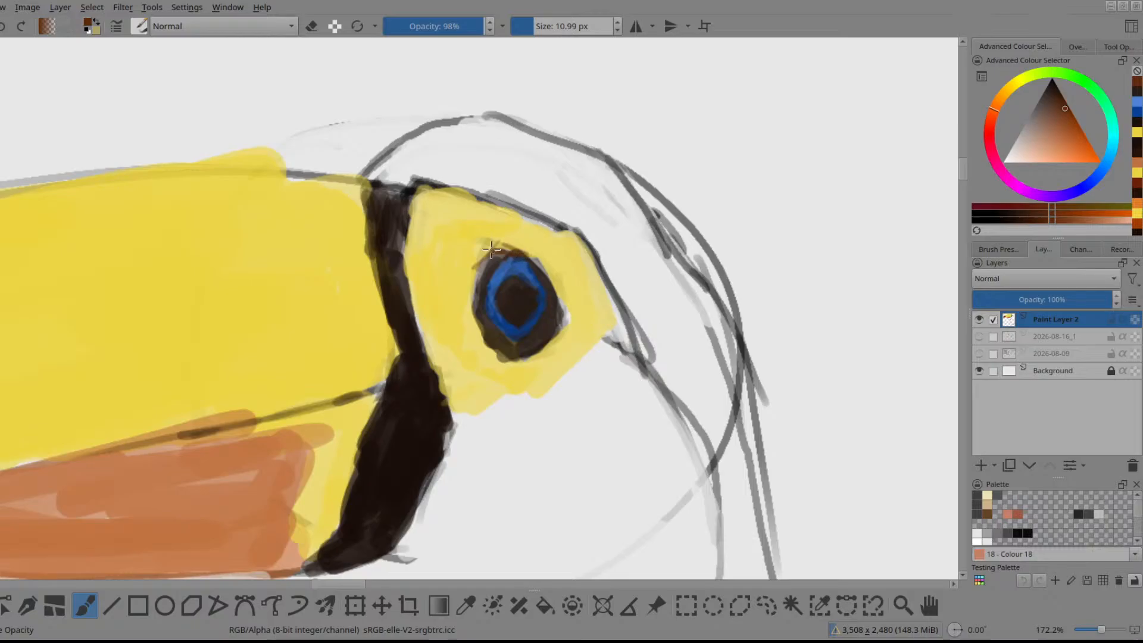
left_click(486, 237, "ctrl")
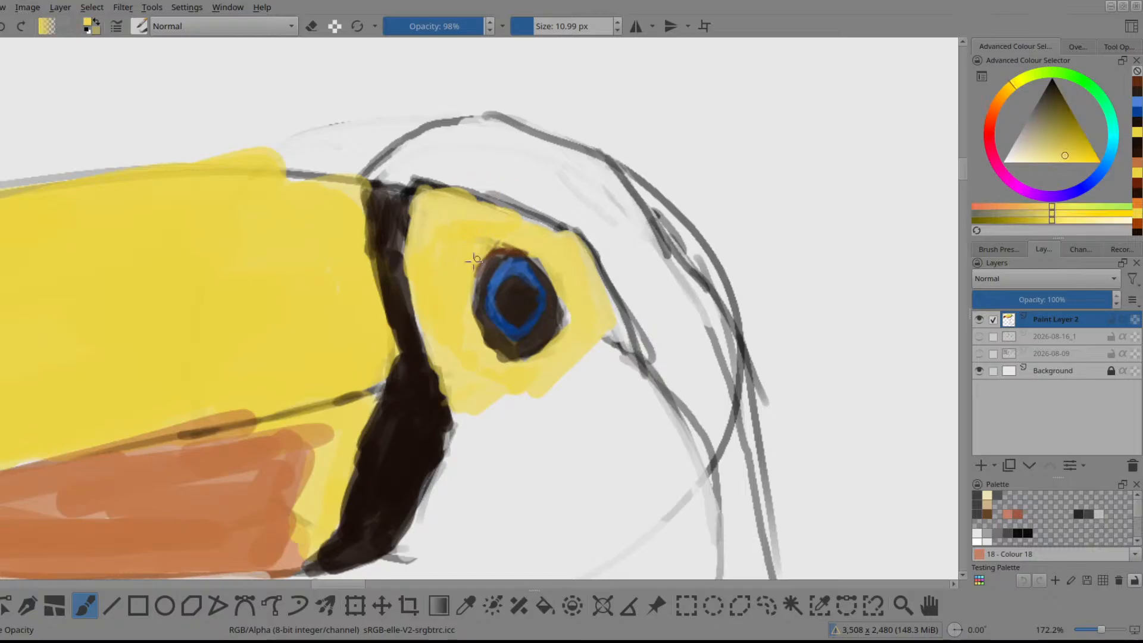
left_click_drag(524, 255, 502, 247)
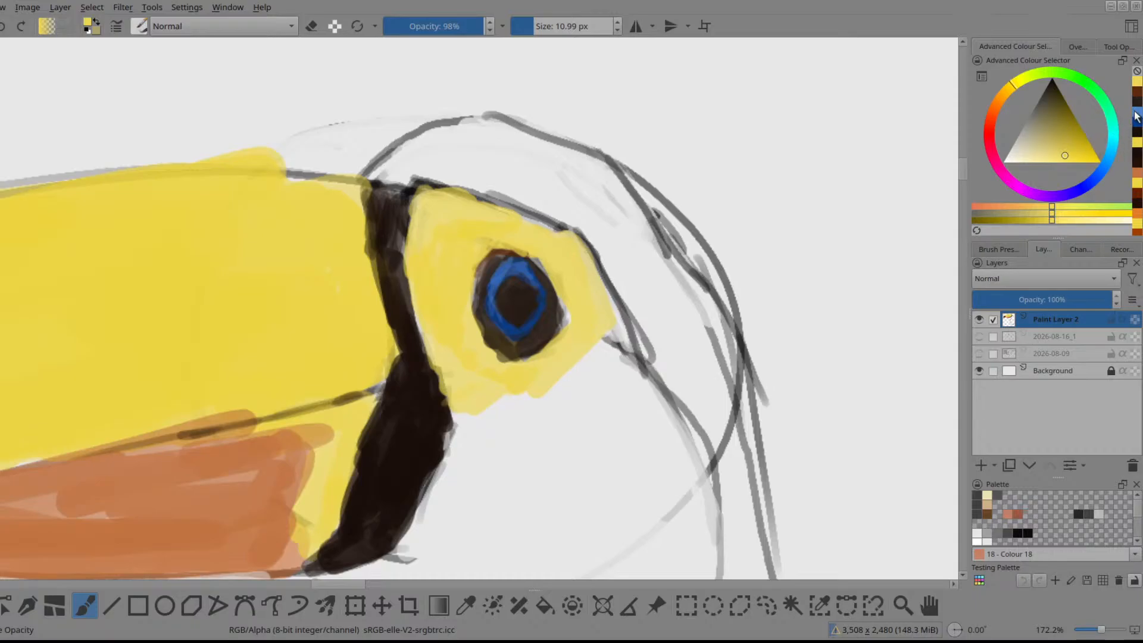
Step: Dab a pale blue highlight onto the upper part of the pupil
left_click(1135, 113)
left_click(1044, 160)
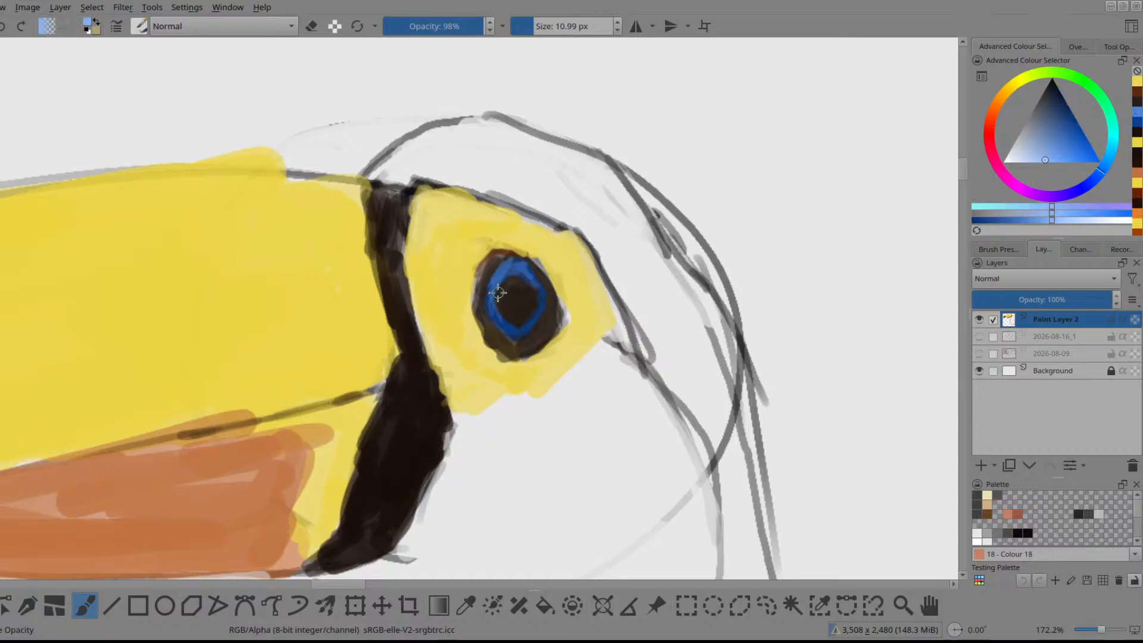
left_click(521, 292)
key("2")
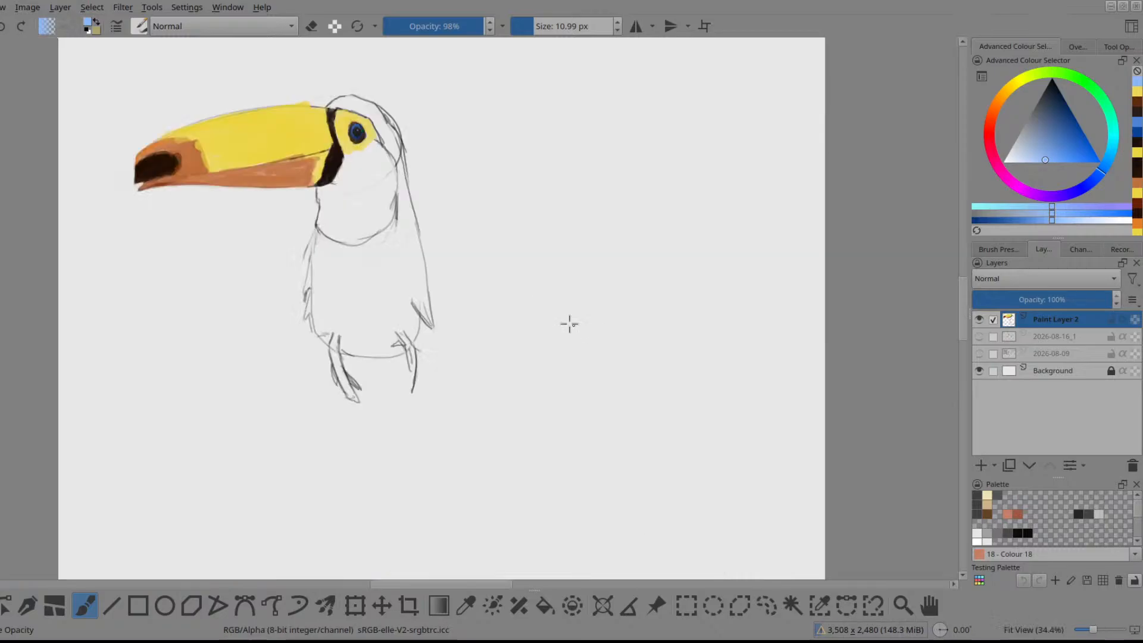
Step: Block in the crown and back of the head in near-black brown with a brush of about 58 px
left_click_drag(401, 220, 377, 154)
left_click_drag(329, 171, 360, 390)
left_click_drag(360, 315, 349, 253)
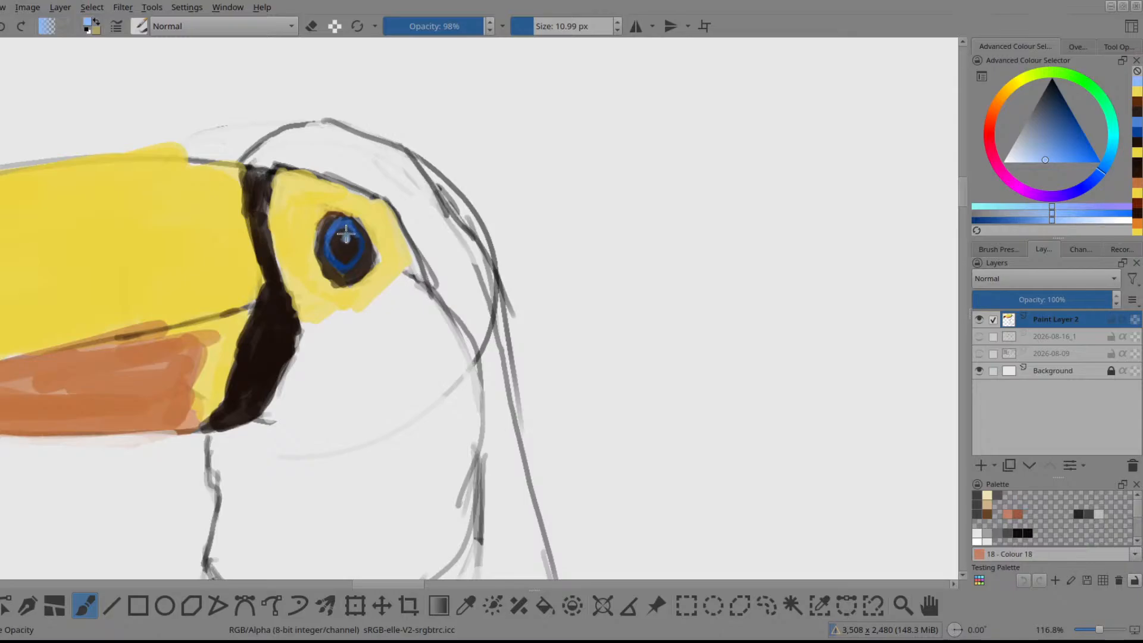
key("2")
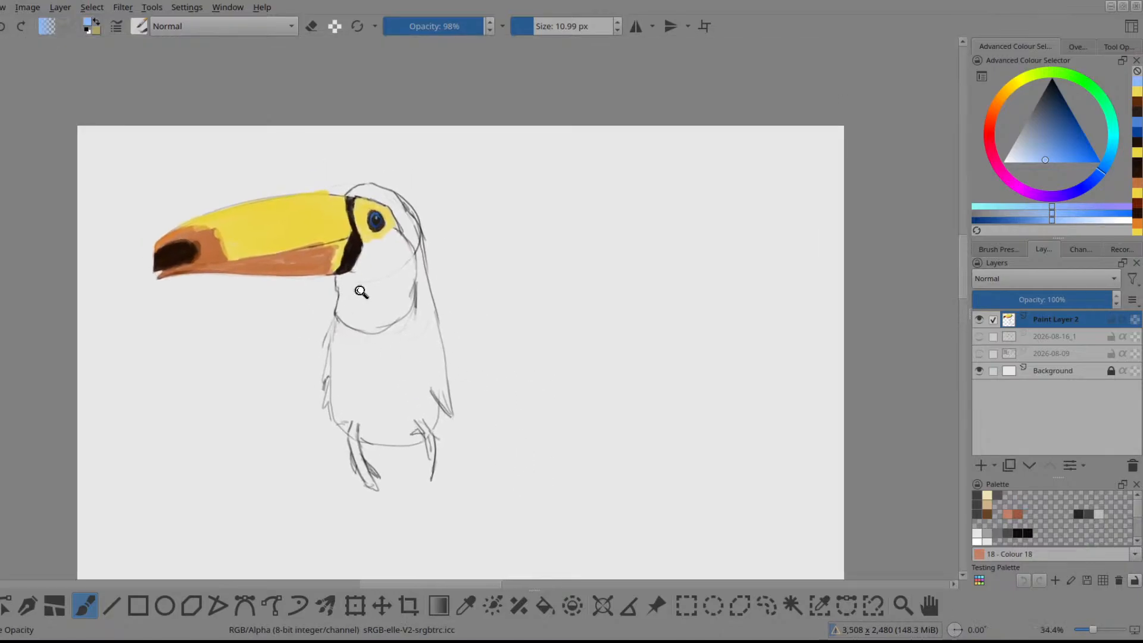
left_click_drag(362, 292, 467, 176)
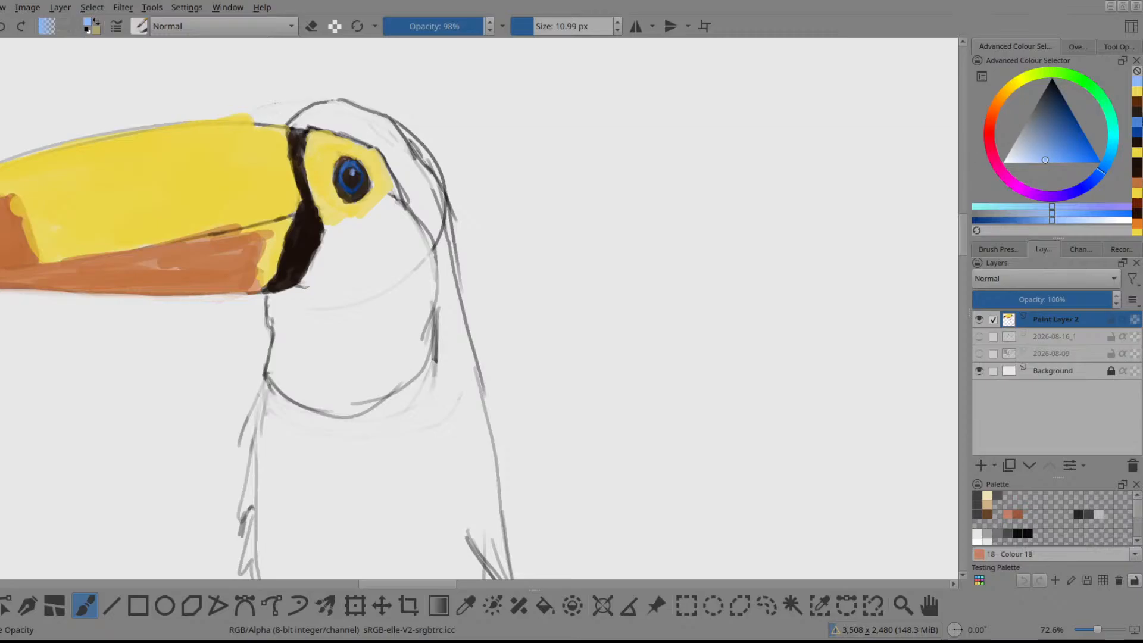
left_click(1138, 109)
mouse_move(253, 210)
left_mouse_down()
mouse_move(193, 279)
mouse_move(218, 227)
mouse_move(404, 168)
mouse_move(420, 173)
mouse_move(398, 199)
mouse_move(495, 167)
mouse_move(480, 203)
left_mouse_up()
mouse_move(393, 191)
left_mouse_down()
mouse_move(430, 171)
mouse_move(485, 168)
mouse_move(540, 203)
left_mouse_up()
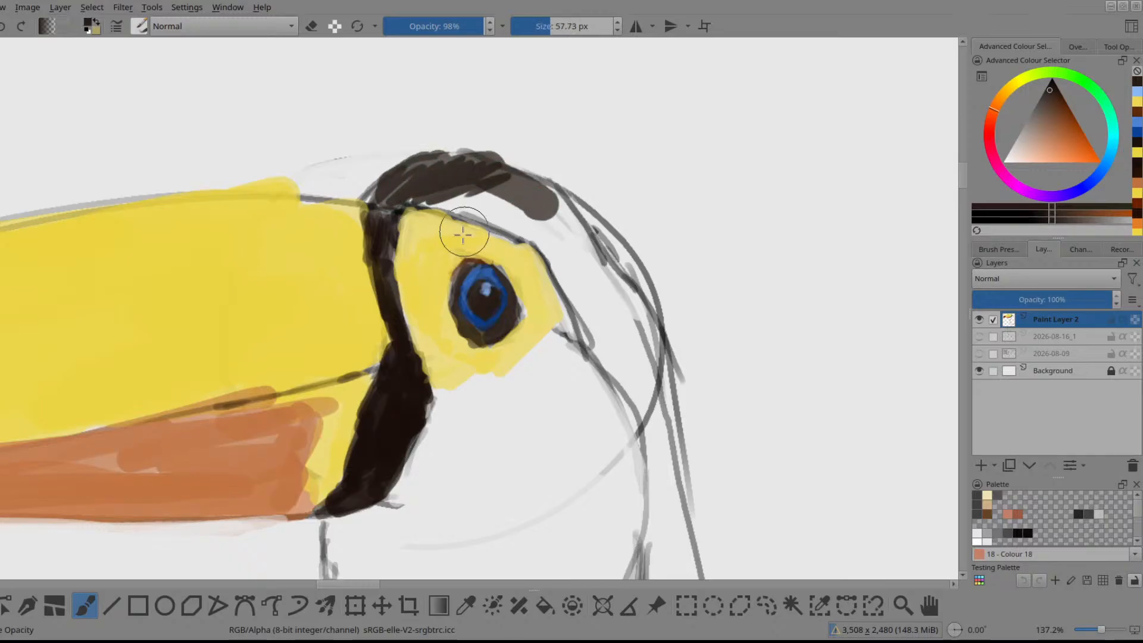
left_click_drag(463, 232, 331, 259)
mouse_move(427, 285)
left_mouse_down()
mouse_move(460, 359)
mouse_move(414, 259)
mouse_move(289, 224)
mouse_move(322, 227)
mouse_move(328, 213)
mouse_move(354, 209)
mouse_move(409, 234)
mouse_move(459, 360)
left_mouse_up()
Step: Paint the near-black brown plumage down the nape and in a band across the chest below the bib
scroll(459, 360, "down", 8)
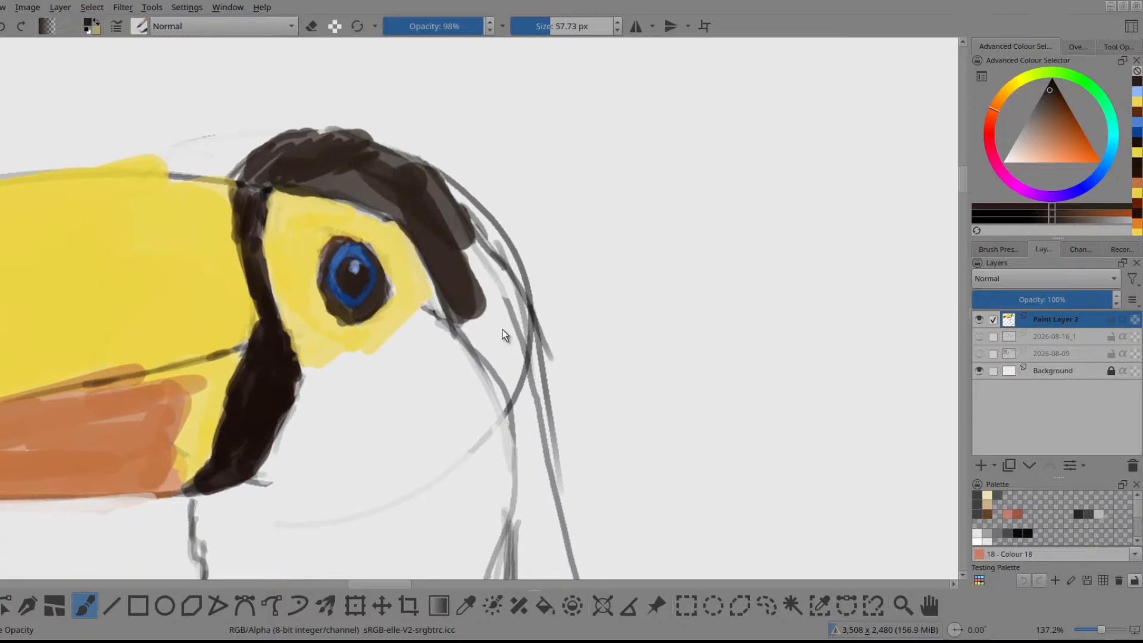
scroll(477, 298, "down", 5)
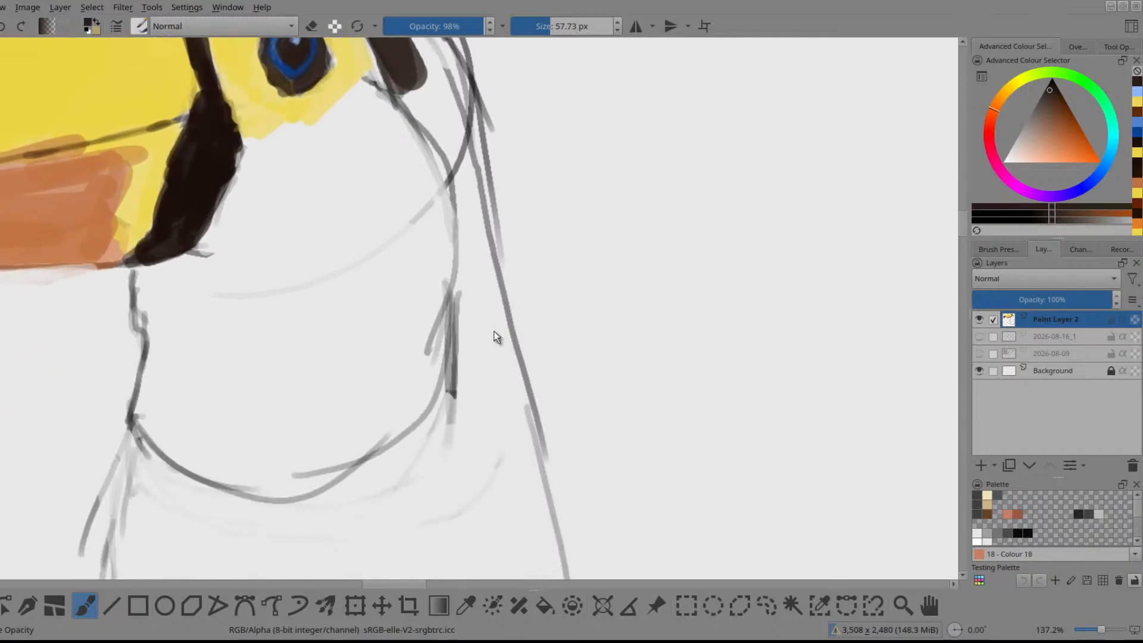
scroll(161, 387, "down", 2)
mouse_move(161, 374)
left_mouse_down()
mouse_move(146, 355)
mouse_move(153, 428)
mouse_move(214, 411)
mouse_move(241, 440)
mouse_move(235, 520)
mouse_move(196, 423)
mouse_move(196, 384)
mouse_move(301, 406)
mouse_move(156, 384)
mouse_move(202, 434)
mouse_move(240, 503)
mouse_move(292, 409)
mouse_move(370, 365)
mouse_move(431, 389)
left_mouse_up()
left_click_drag(431, 389, 378, 490)
mouse_move(316, 194)
left_mouse_down()
mouse_move(343, 206)
mouse_move(334, 142)
mouse_move(299, 91)
mouse_move(360, 262)
mouse_move(359, 310)
mouse_move(343, 224)
mouse_move(360, 426)
mouse_move(375, 333)
mouse_move(386, 411)
mouse_move(378, 357)
mouse_move(369, 408)
mouse_move(334, 475)
mouse_move(374, 521)
mouse_move(375, 426)
left_mouse_up()
left_click_drag(373, 338, 409, 430)
mouse_move(198, 153)
left_mouse_down()
mouse_move(188, 144)
mouse_move(238, 141)
mouse_move(268, 161)
mouse_move(223, 134)
mouse_move(375, 236)
mouse_move(355, 203)
mouse_move(344, 275)
mouse_move(340, 266)
mouse_move(375, 265)
mouse_move(400, 390)
left_mouse_up()
mouse_move(412, 443)
left_mouse_down()
mouse_move(379, 242)
mouse_move(385, 365)
mouse_move(402, 378)
mouse_move(406, 362)
mouse_move(373, 408)
left_mouse_up()
scroll(372, 409, "down", 3)
mouse_move(360, 357)
left_mouse_down()
mouse_move(250, 459)
mouse_move(352, 345)
mouse_move(381, 280)
mouse_move(399, 286)
left_mouse_up()
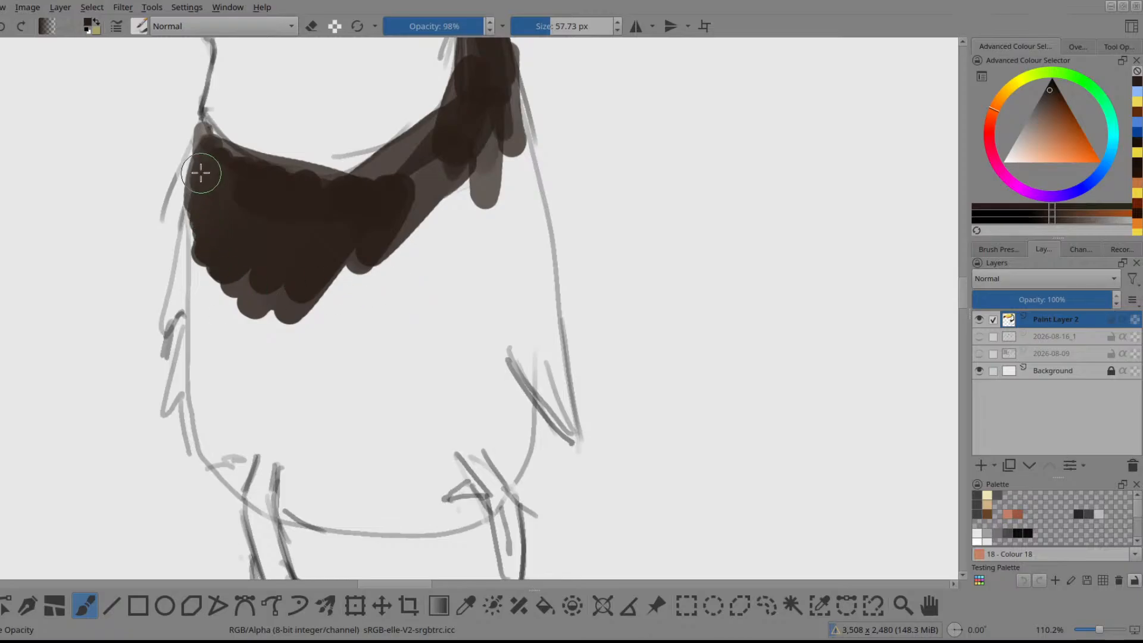
Step: Fill the belly and wing with long dark brown downward strokes and mark the curved lower edge of the body
mouse_move(194, 179)
left_mouse_down()
mouse_move(189, 246)
mouse_move(204, 218)
mouse_move(211, 354)
mouse_move(233, 308)
mouse_move(251, 299)
mouse_move(268, 390)
mouse_move(301, 410)
mouse_move(316, 288)
mouse_move(331, 297)
mouse_move(343, 397)
mouse_move(396, 230)
mouse_move(409, 317)
mouse_move(437, 334)
mouse_move(461, 287)
mouse_move(413, 202)
mouse_move(493, 144)
mouse_move(487, 178)
mouse_move(523, 221)
mouse_move(528, 287)
mouse_move(521, 125)
mouse_move(506, 89)
mouse_move(542, 394)
left_mouse_up()
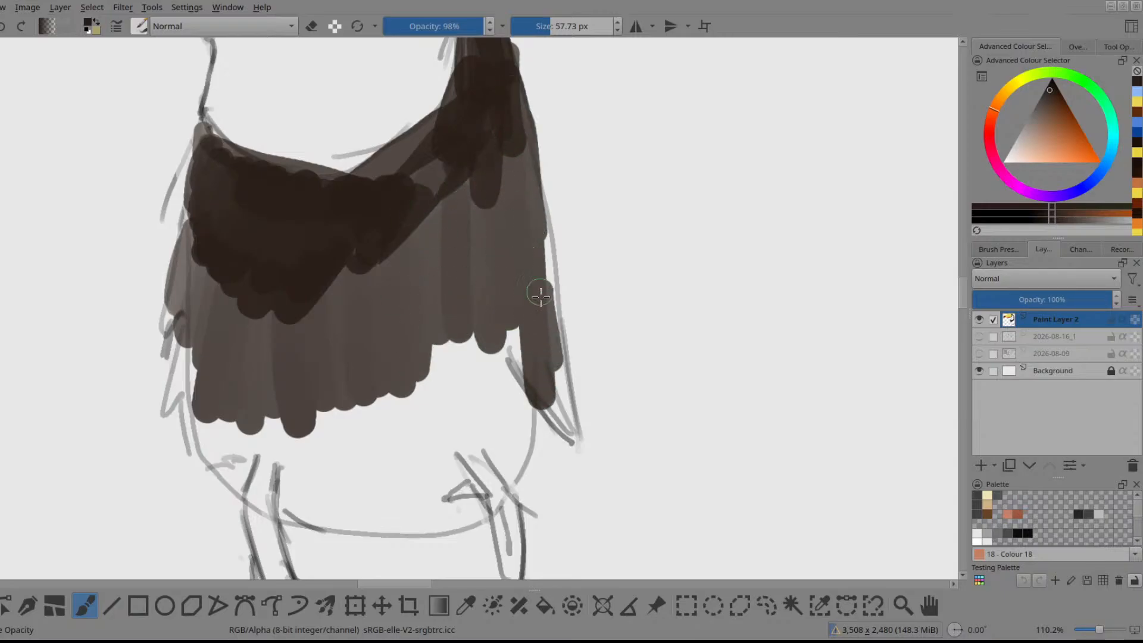
mouse_move(544, 293)
left_mouse_down()
mouse_move(515, 374)
mouse_move(531, 283)
left_mouse_up()
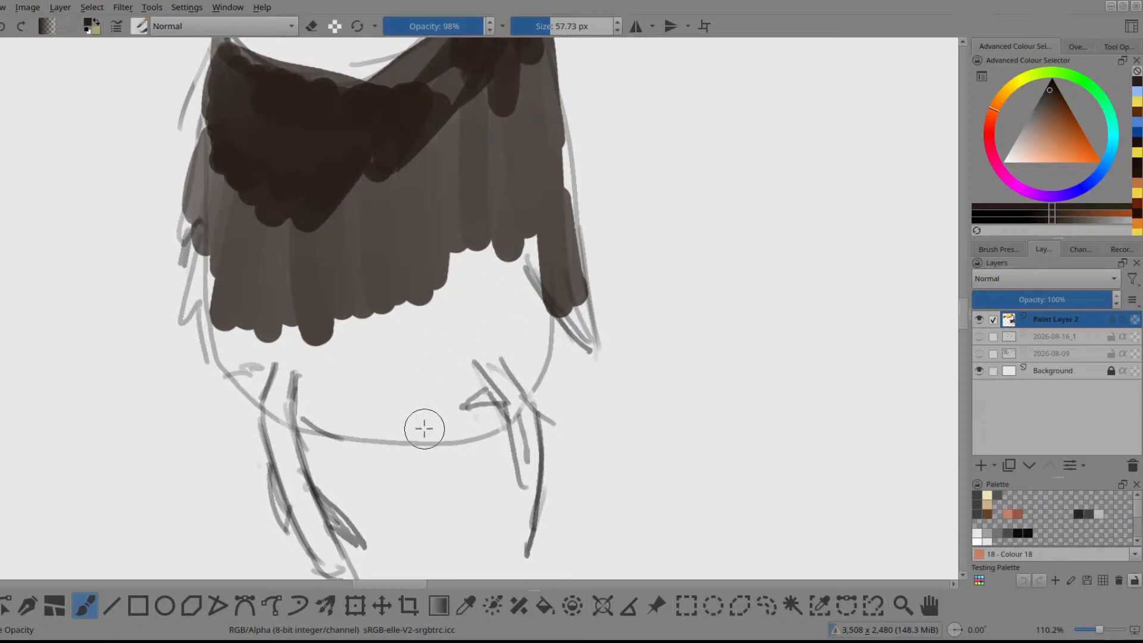
mouse_move(382, 427)
left_mouse_down()
mouse_move(344, 432)
mouse_move(402, 454)
mouse_move(468, 427)
mouse_move(397, 450)
mouse_move(316, 415)
mouse_move(287, 341)
left_mouse_up()
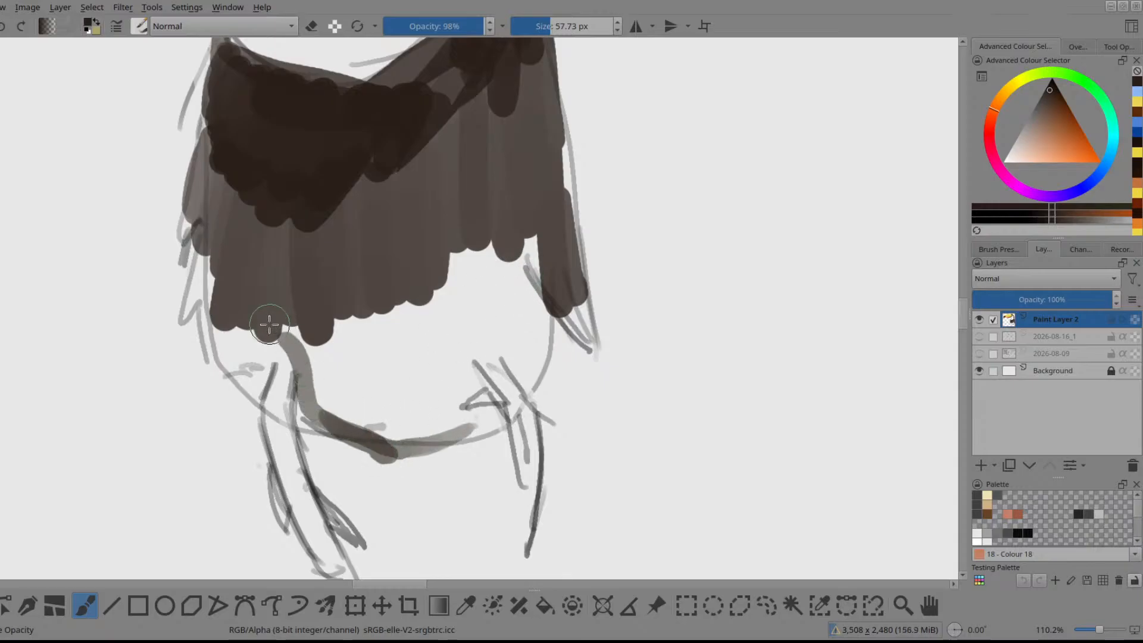
Step: Layer darker brown feather strokes along the toucan's front flank and over the belly beside it, and show the canvas overview
left_click_drag(207, 235, 196, 308)
mouse_move(205, 244)
left_mouse_down()
mouse_move(189, 298)
mouse_move(242, 349)
mouse_move(253, 371)
mouse_move(225, 341)
mouse_move(253, 409)
left_mouse_up()
left_click_drag(208, 295, 226, 369)
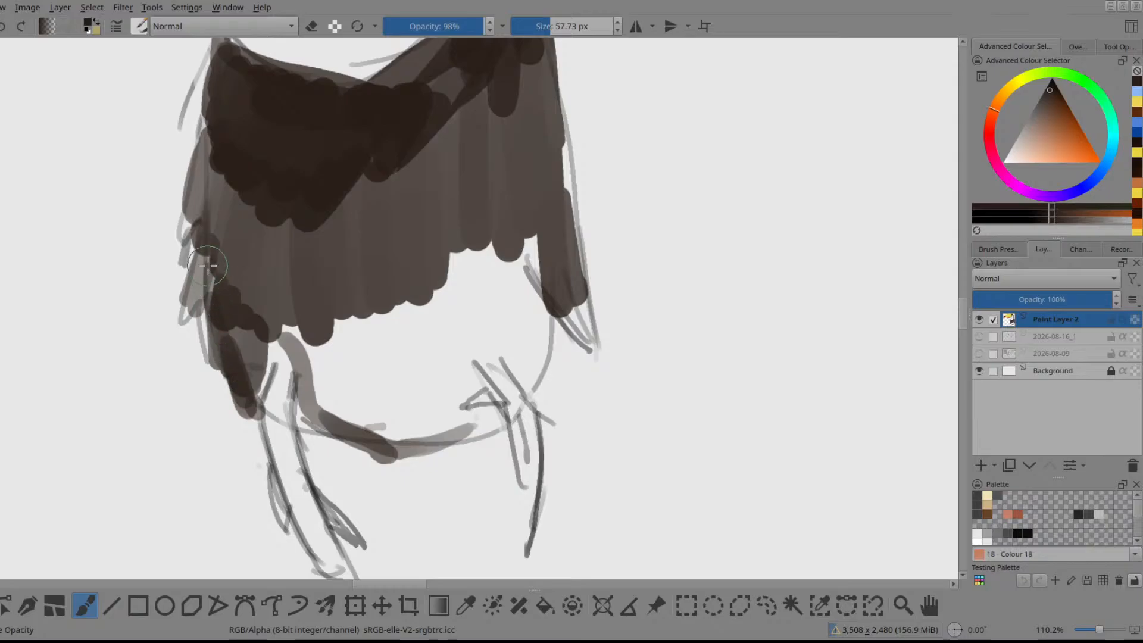
mouse_move(205, 244)
left_mouse_down()
mouse_move(196, 297)
mouse_move(237, 383)
mouse_move(249, 347)
left_mouse_up()
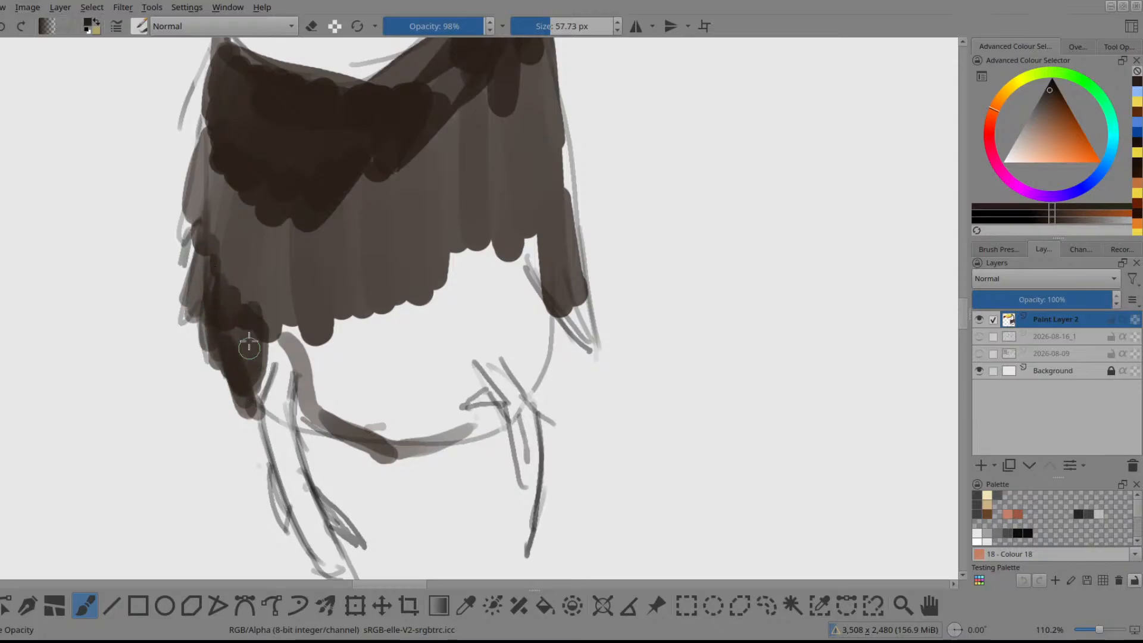
mouse_move(209, 120)
left_mouse_down()
mouse_move(208, 191)
mouse_move(238, 204)
mouse_move(252, 293)
mouse_move(289, 232)
mouse_move(329, 211)
left_mouse_up()
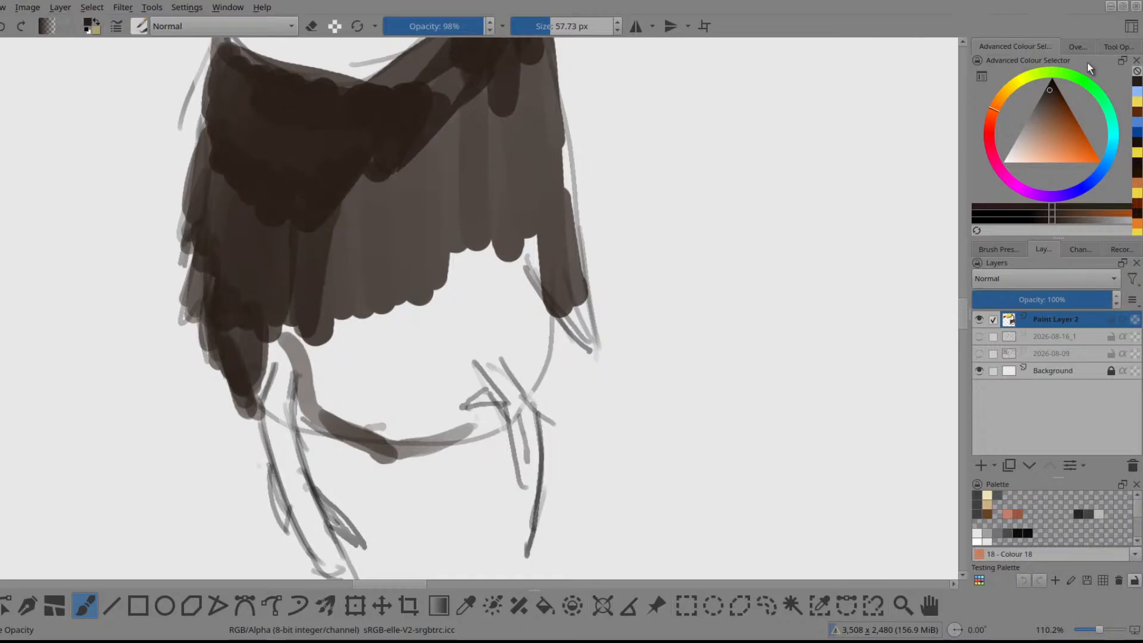
left_click(1079, 48)
left_click_drag(413, 326, 364, 355)
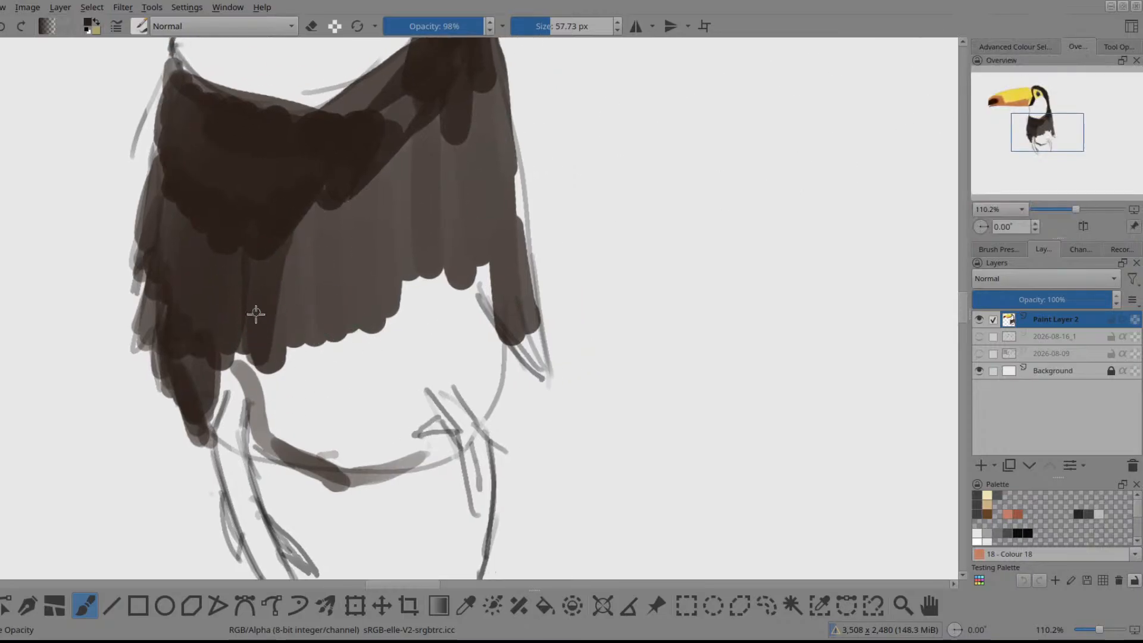
Step: Fill the lower belly between the legs and the rear wing edge with dark brown downward strokes
mouse_move(256, 314)
left_mouse_down()
mouse_move(308, 443)
mouse_move(342, 309)
mouse_move(373, 416)
mouse_move(403, 408)
mouse_move(424, 336)
mouse_move(426, 358)
mouse_move(467, 262)
mouse_move(501, 292)
left_mouse_up()
left_click_drag(491, 151, 533, 339)
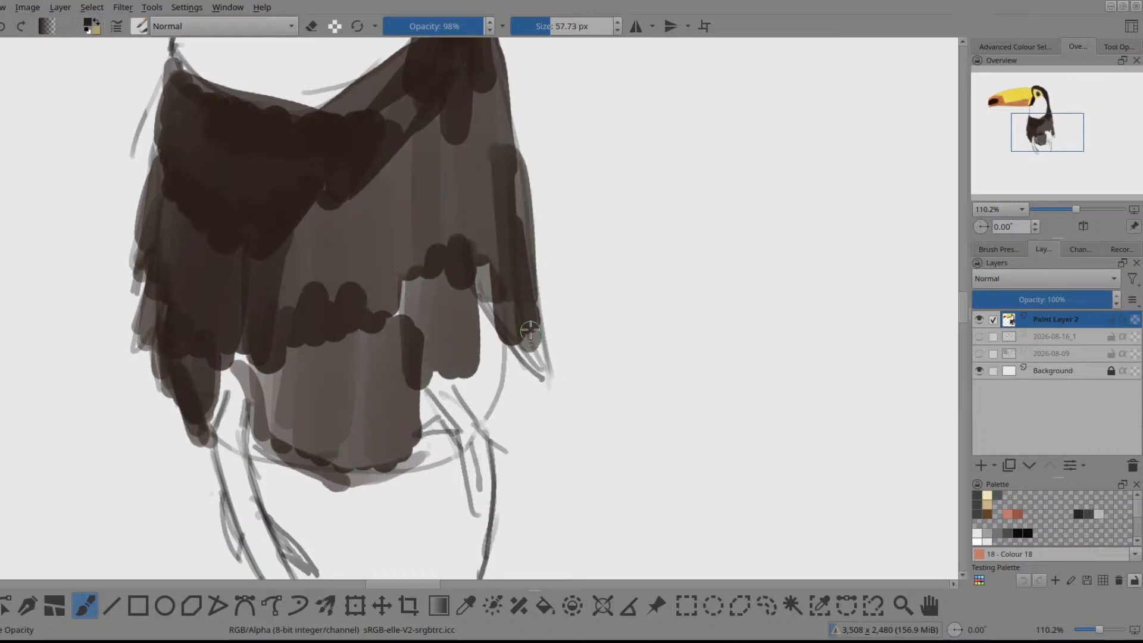
left_click_drag(476, 265, 481, 407)
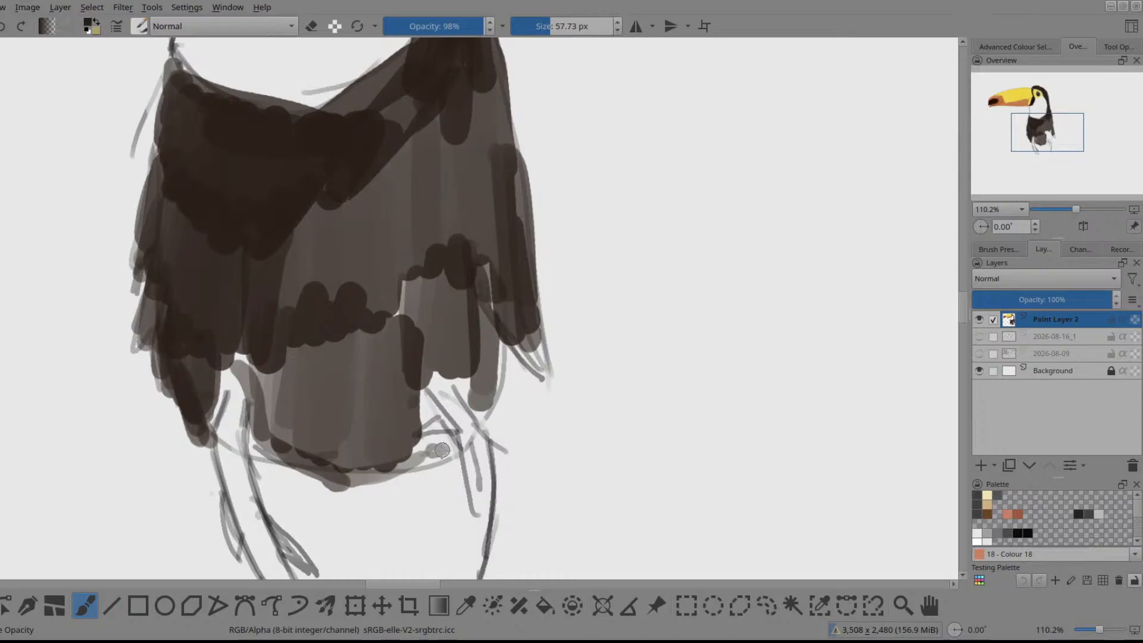
key("2")
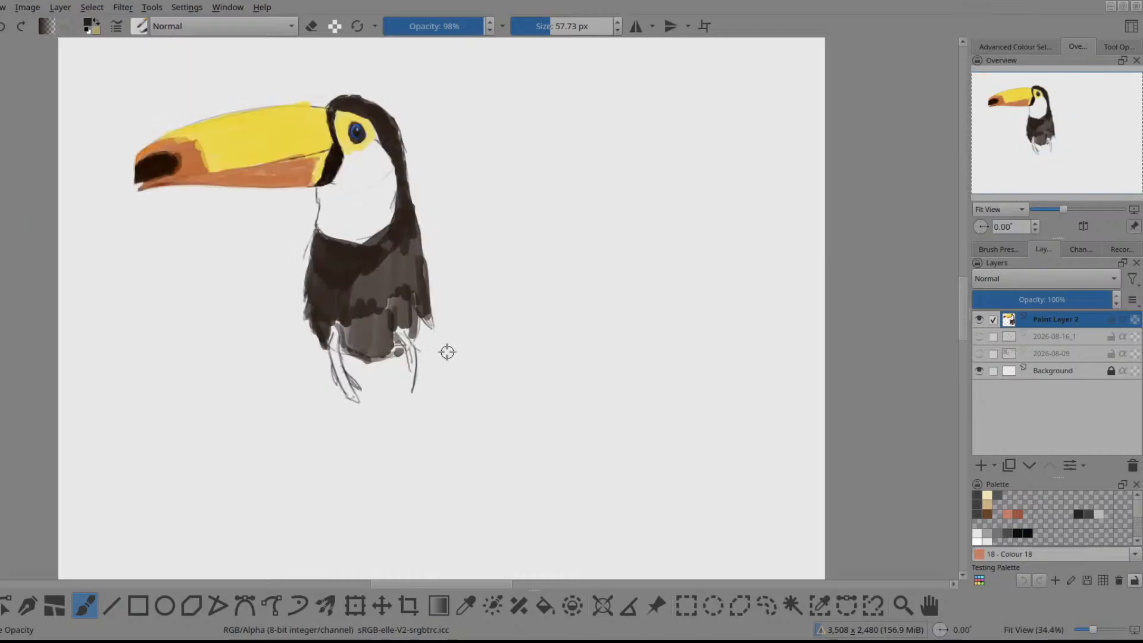
mouse_move(412, 305)
left_mouse_down()
mouse_move(369, 264)
mouse_move(394, 278)
mouse_move(409, 269)
left_mouse_up()
left_click_drag(365, 307, 372, 294)
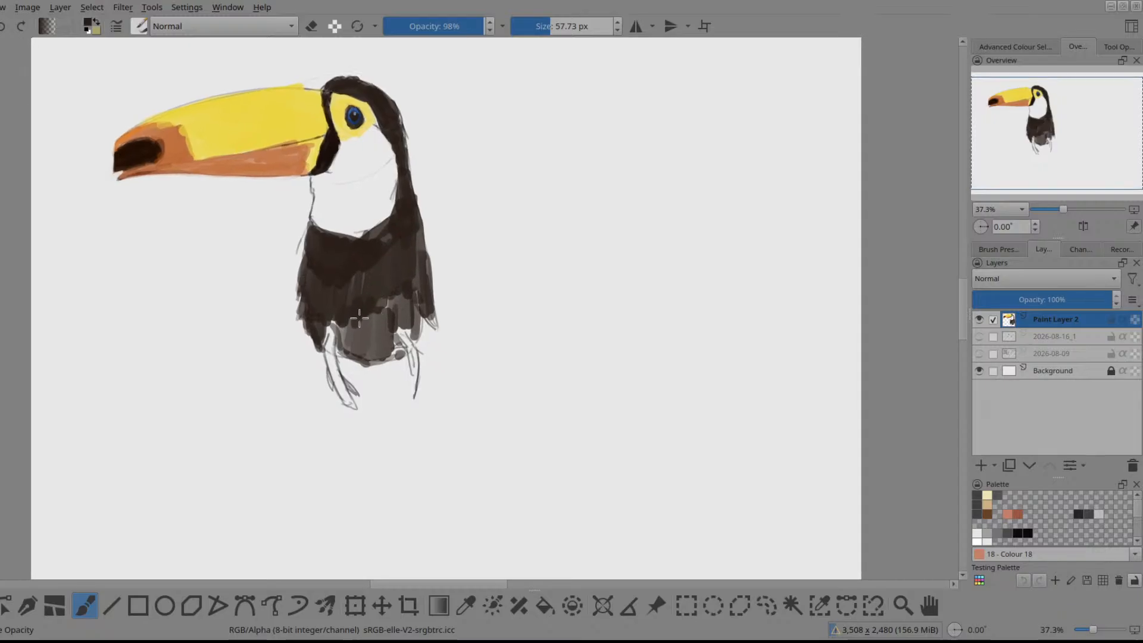
left_click_drag(358, 346, 366, 324)
mouse_move(416, 387)
left_mouse_down()
mouse_move(380, 344)
mouse_move(370, 352)
left_mouse_up()
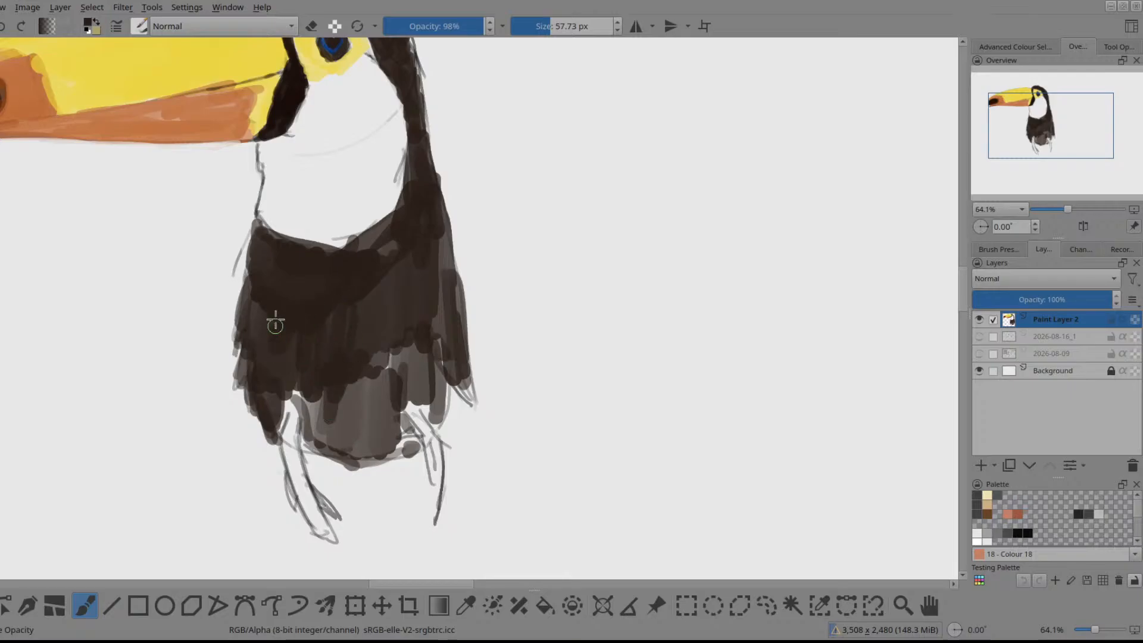
Step: Layer darker near-black brown over the toucan's chest, belly and upper wing to unify the plumage
left_click(1032, 47)
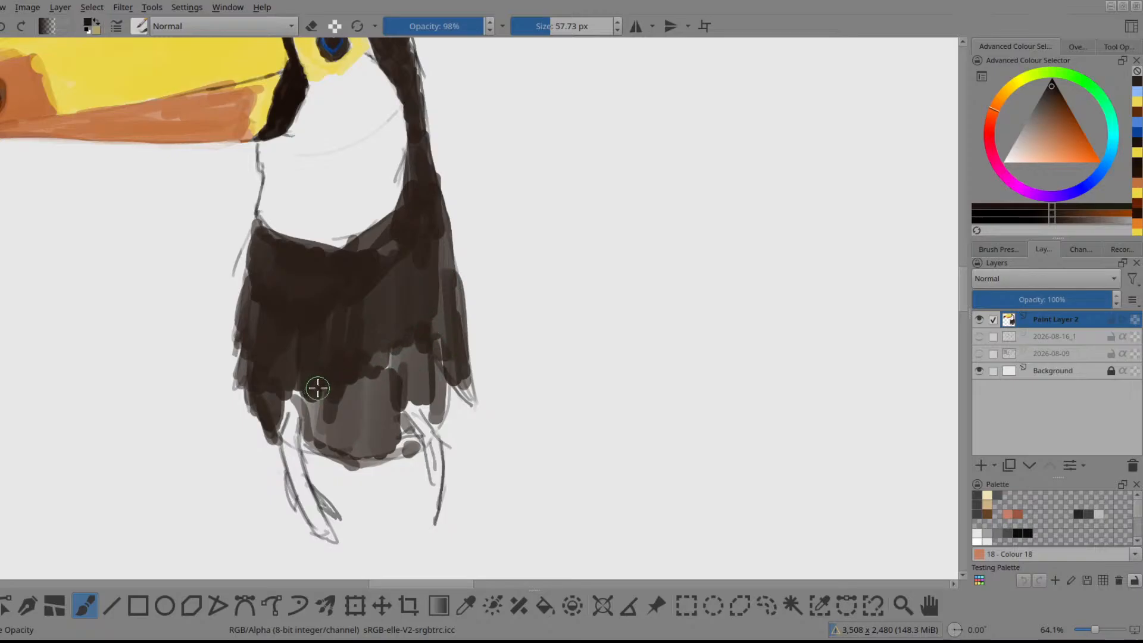
mouse_move(334, 394)
left_mouse_down()
mouse_move(381, 370)
mouse_move(370, 355)
mouse_move(338, 388)
mouse_move(297, 368)
left_mouse_up()
left_click_drag(280, 382, 275, 345)
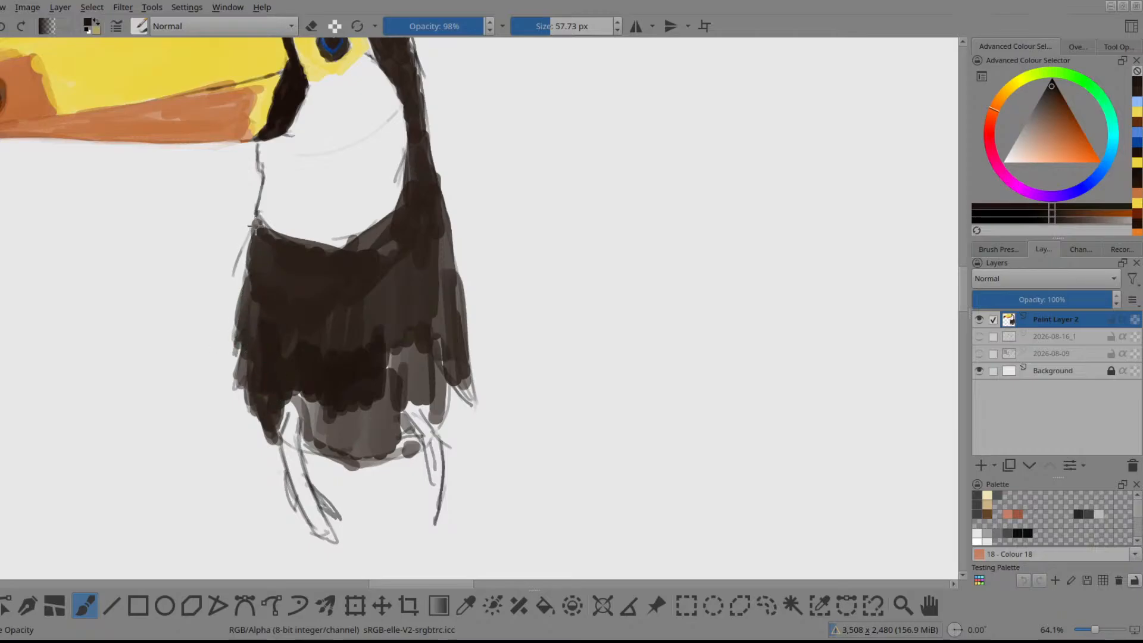
mouse_move(256, 225)
left_mouse_down()
mouse_move(273, 244)
mouse_move(290, 338)
mouse_move(304, 271)
mouse_move(315, 268)
mouse_move(338, 353)
mouse_move(350, 326)
mouse_move(318, 311)
mouse_move(294, 357)
mouse_move(274, 350)
mouse_move(263, 297)
mouse_move(253, 310)
mouse_move(272, 356)
mouse_move(365, 289)
mouse_move(369, 350)
mouse_move(385, 279)
mouse_move(384, 293)
mouse_move(366, 234)
mouse_move(389, 304)
mouse_move(416, 318)
mouse_move(439, 301)
left_mouse_up()
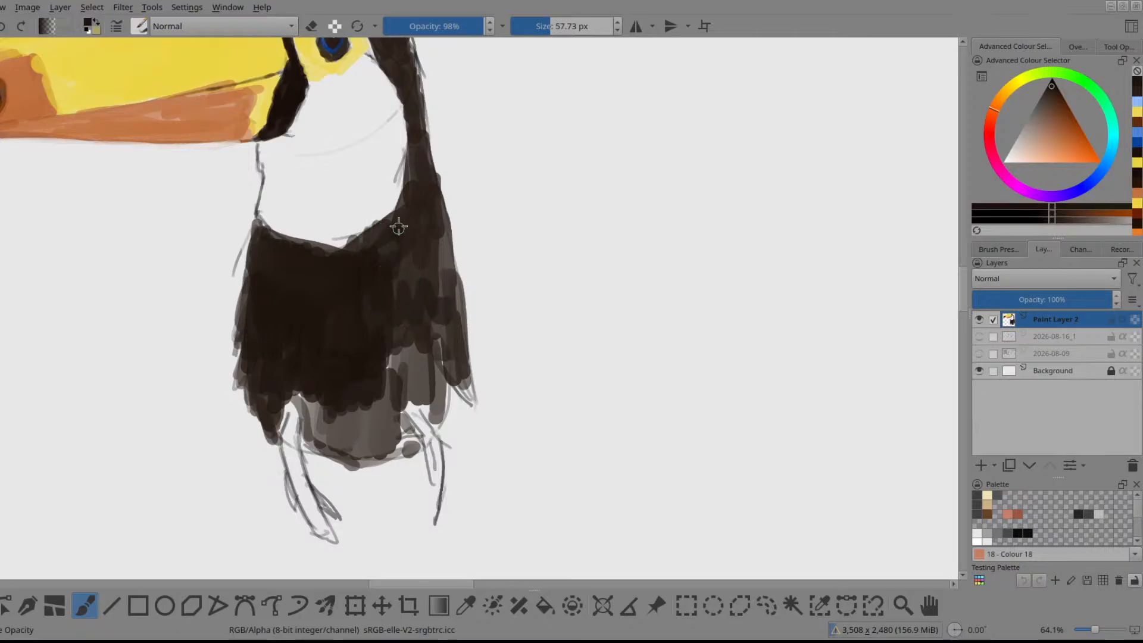
Step: Choose a mid grey, enlarge the brush to about 93 px and shade the white bib under the eye and across the throat
scroll(431, 402, "up", 2)
scroll(431, 402, "up", 1)
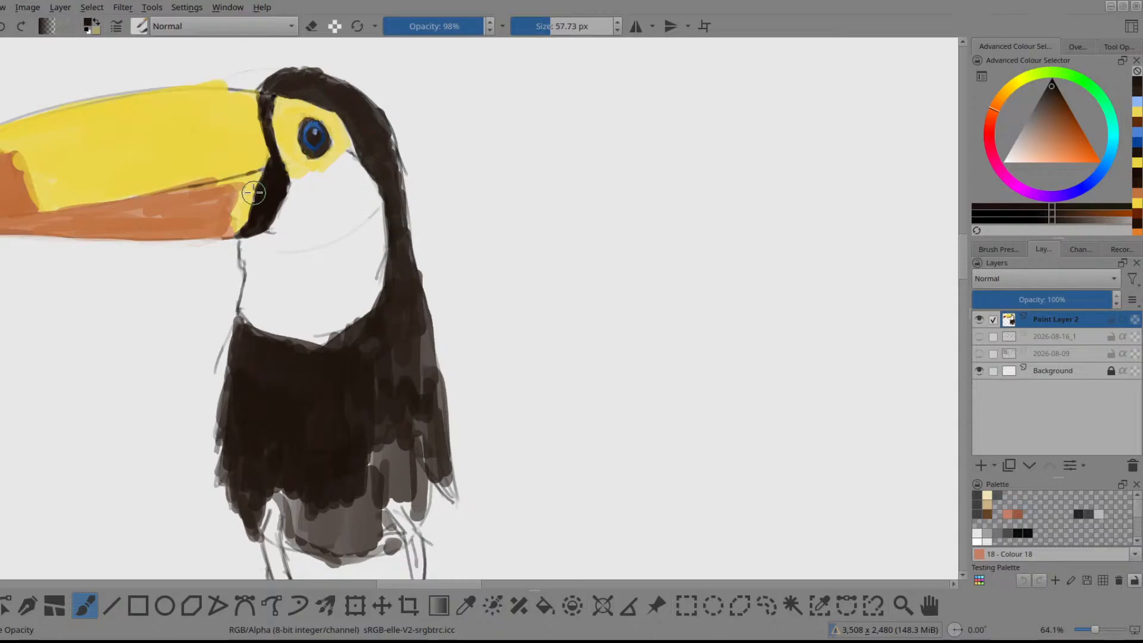
scroll(302, 119, "up", 1)
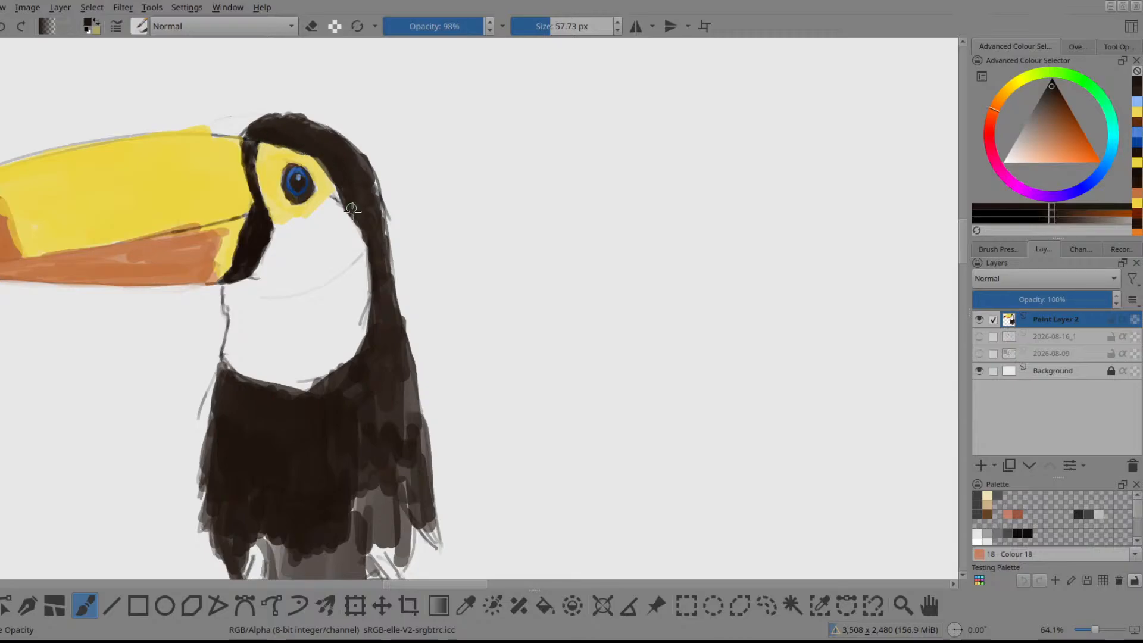
left_click_drag(322, 431, 327, 394)
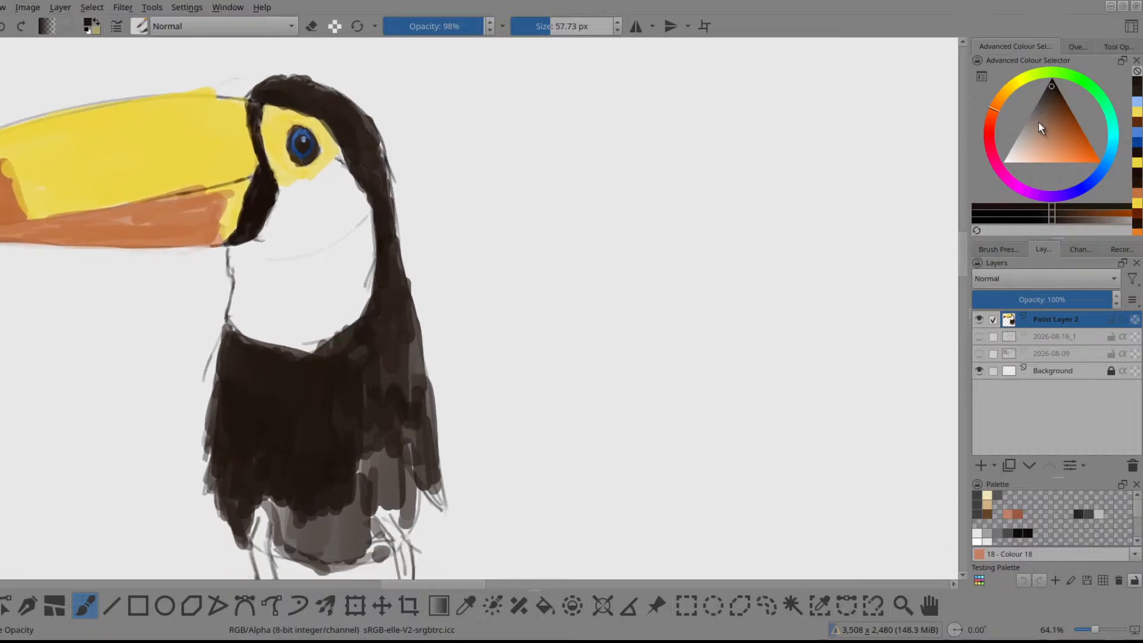
mouse_move(1039, 122)
left_mouse_down()
mouse_move(1041, 106)
mouse_move(1031, 119)
left_mouse_up()
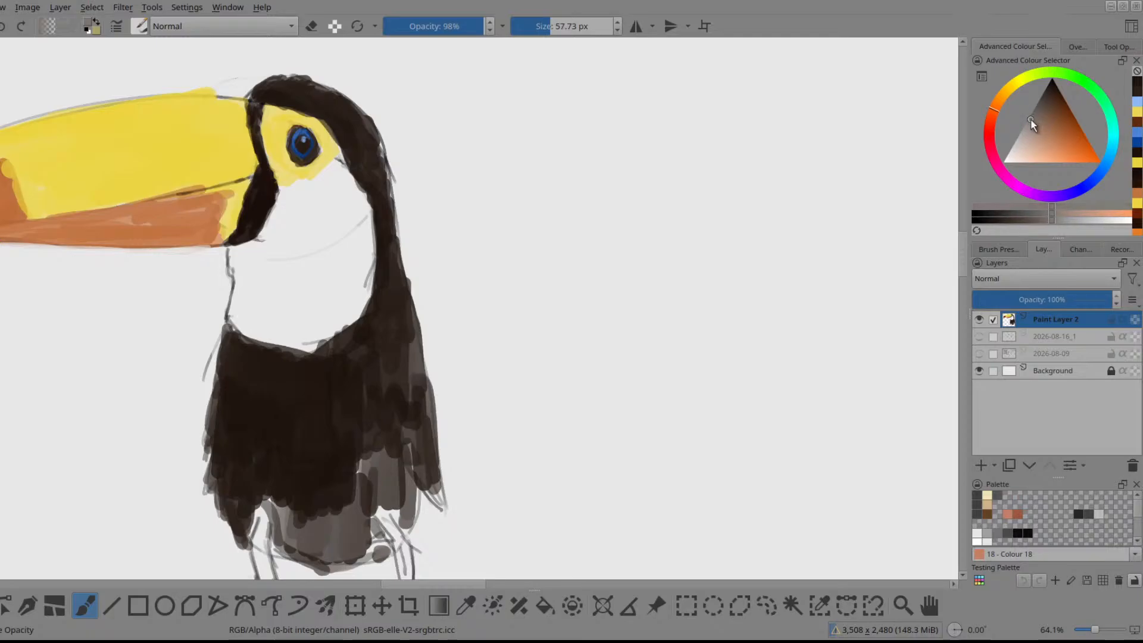
key("]")
key("bracketright")
mouse_move(284, 238)
left_mouse_down()
mouse_move(279, 215)
mouse_move(342, 225)
mouse_move(372, 205)
left_mouse_up()
left_click_drag(293, 189, 328, 170)
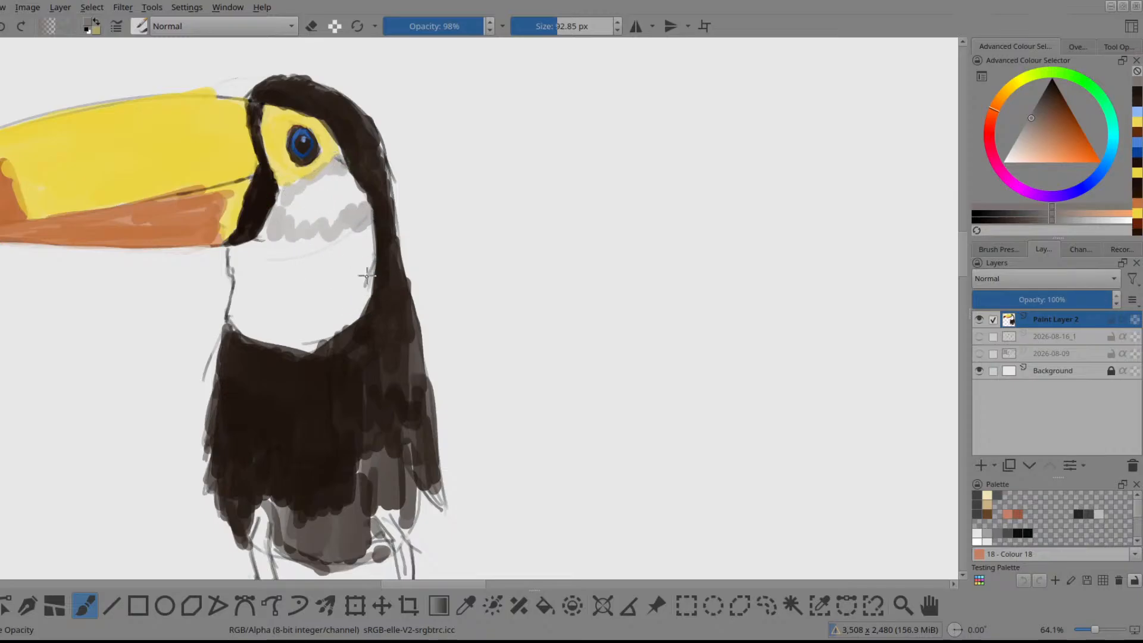
Step: Shade the bib's rear edge, lower rim and front side with layered grey strokes
left_click_drag(362, 240, 367, 265)
mouse_move(238, 288)
left_mouse_down()
mouse_move(292, 334)
mouse_move(359, 286)
mouse_move(357, 314)
mouse_move(354, 301)
mouse_move(326, 335)
mouse_move(282, 344)
mouse_move(357, 304)
left_mouse_up()
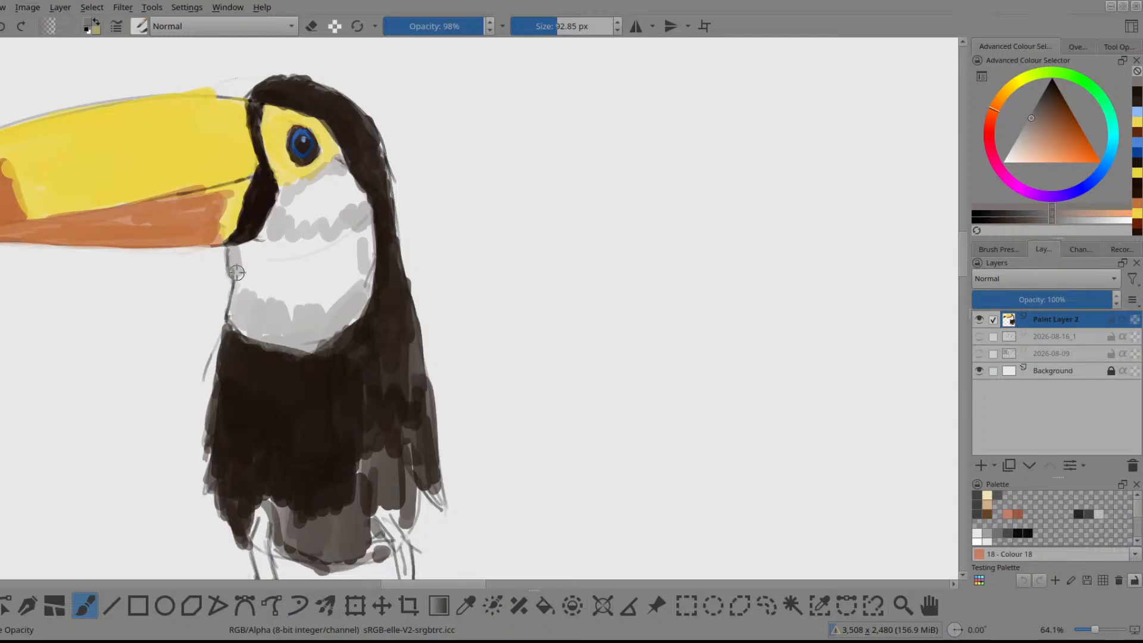
mouse_move(236, 272)
left_mouse_down()
mouse_move(275, 209)
mouse_move(234, 286)
mouse_move(286, 236)
mouse_move(263, 263)
mouse_move(247, 259)
mouse_move(236, 290)
mouse_move(250, 326)
mouse_move(334, 319)
mouse_move(373, 242)
mouse_move(336, 330)
mouse_move(350, 301)
left_mouse_up()
mouse_move(366, 227)
left_mouse_down()
mouse_move(315, 224)
mouse_move(342, 220)
left_mouse_up()
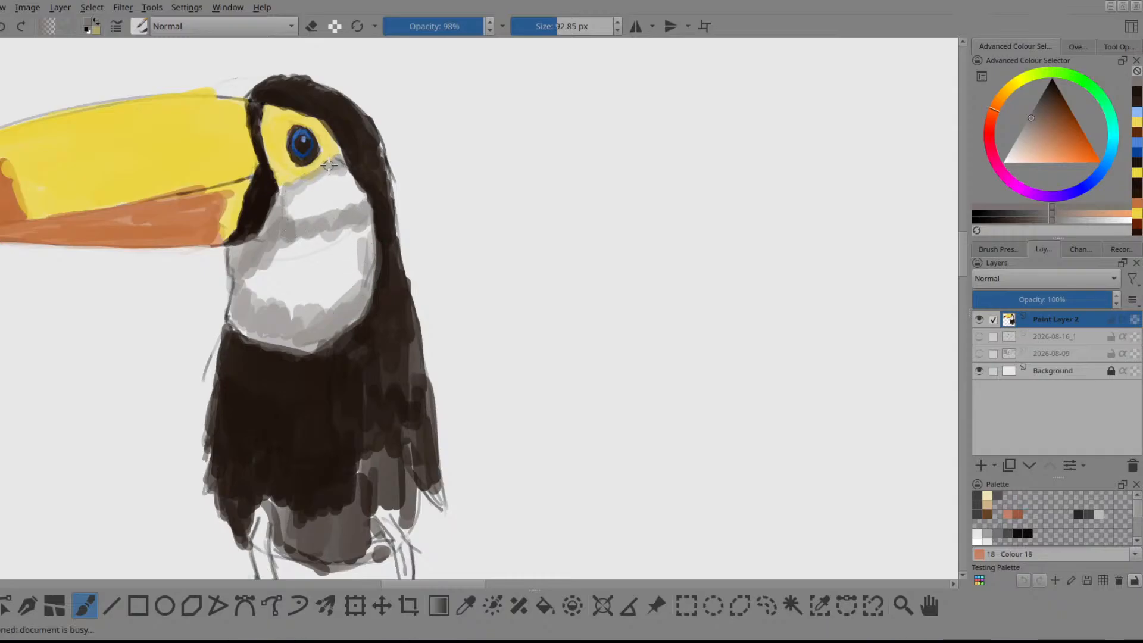
Step: Choose a dark grey, block in both legs and clean up their edges with the eraser
scroll(361, 247, "down", 1)
scroll(361, 247, "down", 3)
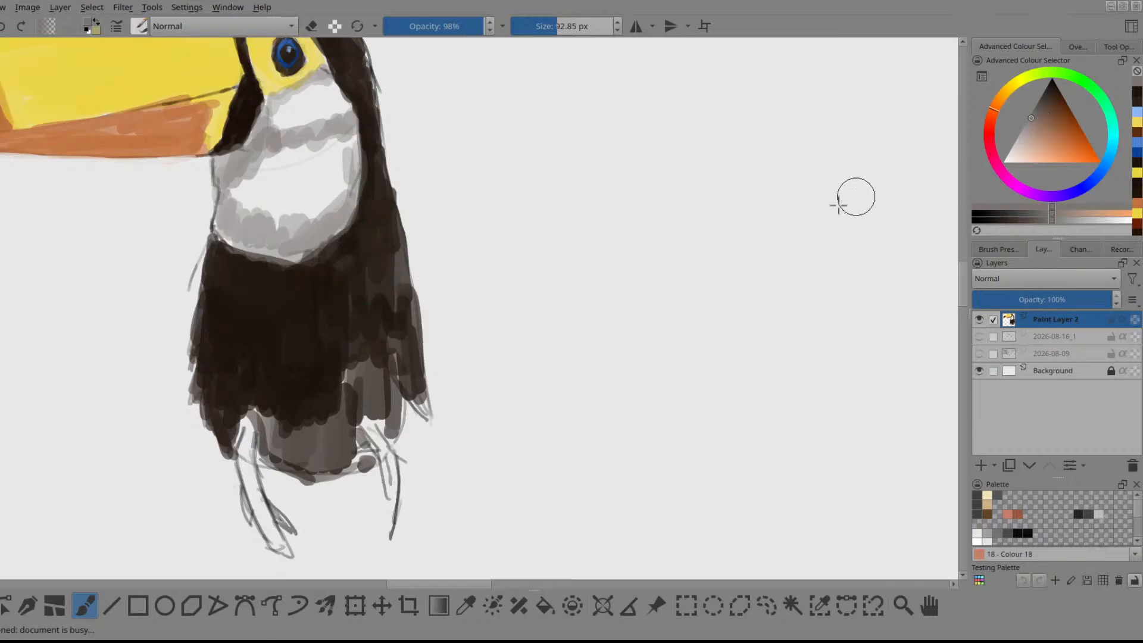
left_click(1043, 90)
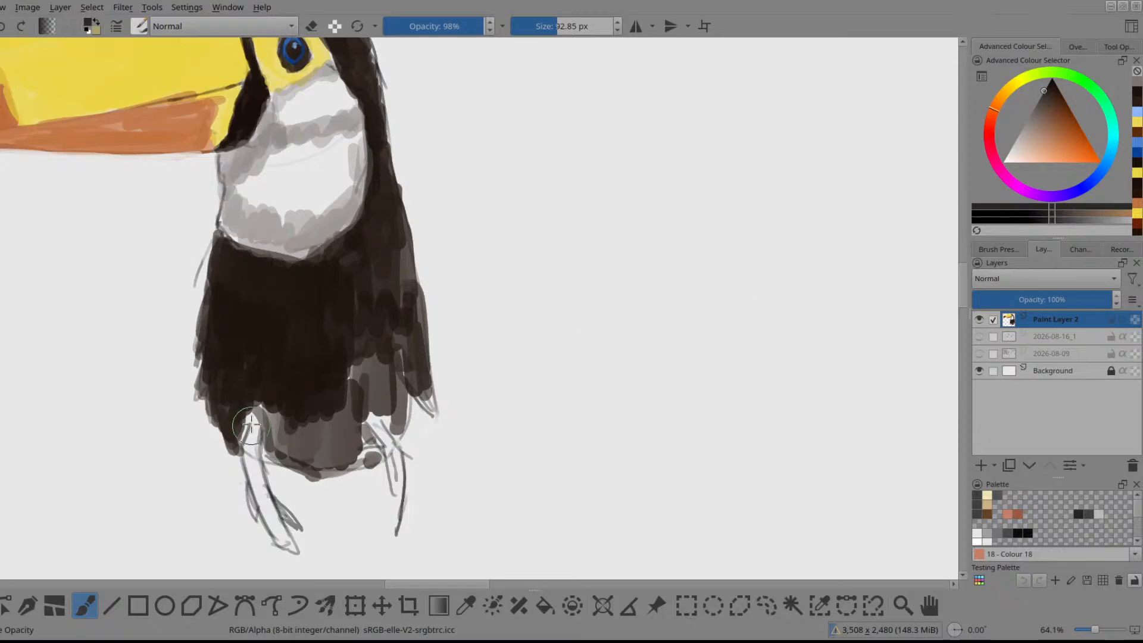
mouse_move(250, 424)
left_mouse_down()
mouse_move(248, 451)
mouse_move(252, 424)
mouse_move(251, 459)
mouse_move(250, 447)
mouse_move(284, 538)
mouse_move(254, 482)
left_mouse_up()
mouse_move(334, 466)
left_mouse_down()
mouse_move(384, 433)
mouse_move(372, 425)
mouse_move(405, 512)
mouse_move(388, 478)
mouse_move(416, 459)
mouse_move(412, 527)
left_mouse_up()
key("e")
left_click_drag(417, 449, 420, 515)
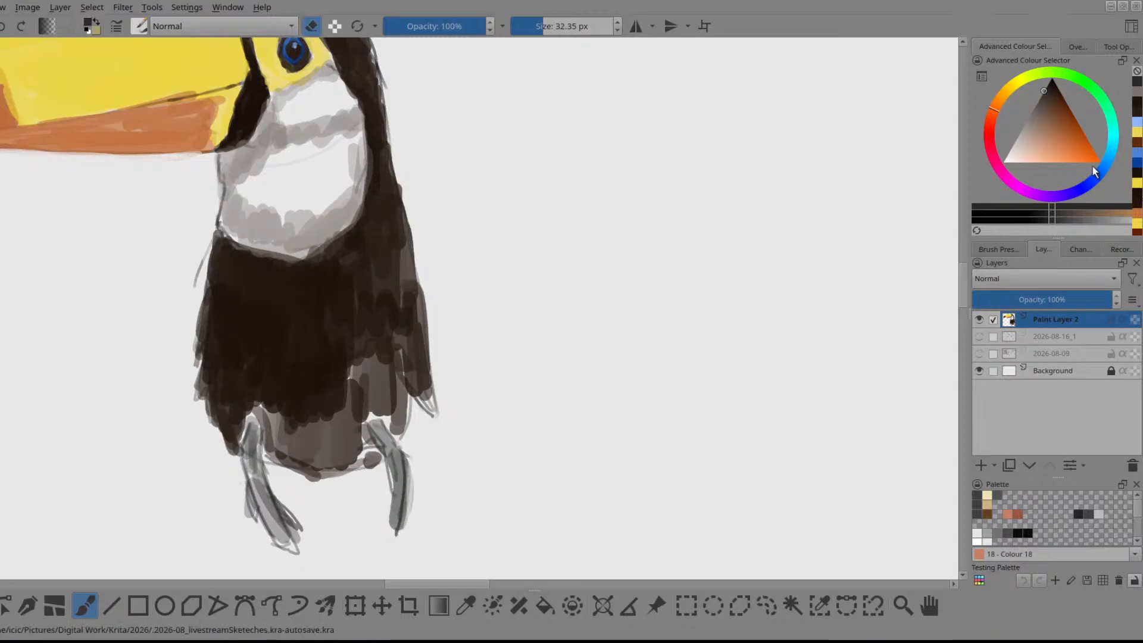
Step: Tint both legs with a dark blue-violet, using a brush of about 43 px
key("e")
left_click_drag(1099, 179, 1081, 189)
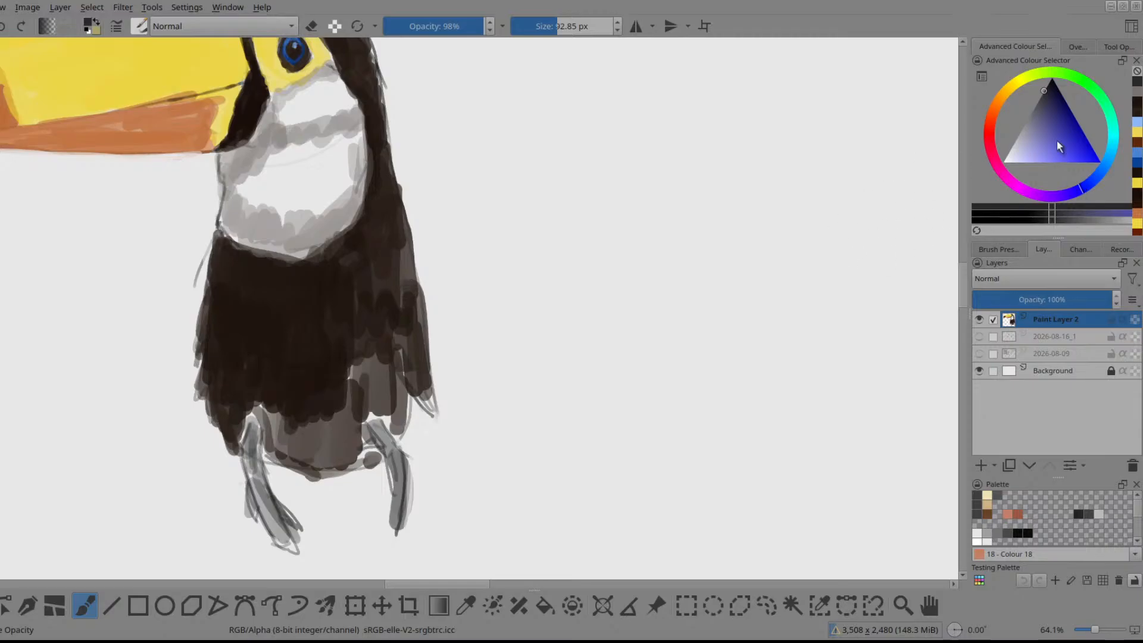
left_click(1056, 118)
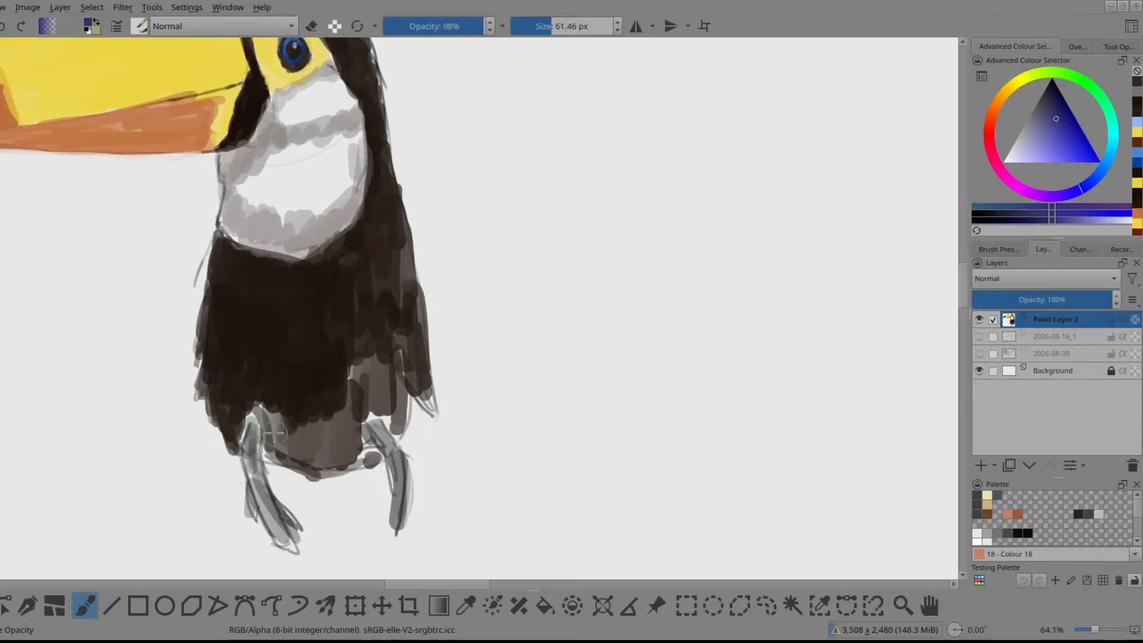
mouse_move(275, 433)
left_mouse_down("shift")
mouse_move(242, 439)
mouse_move(255, 428)
left_mouse_up("shift")
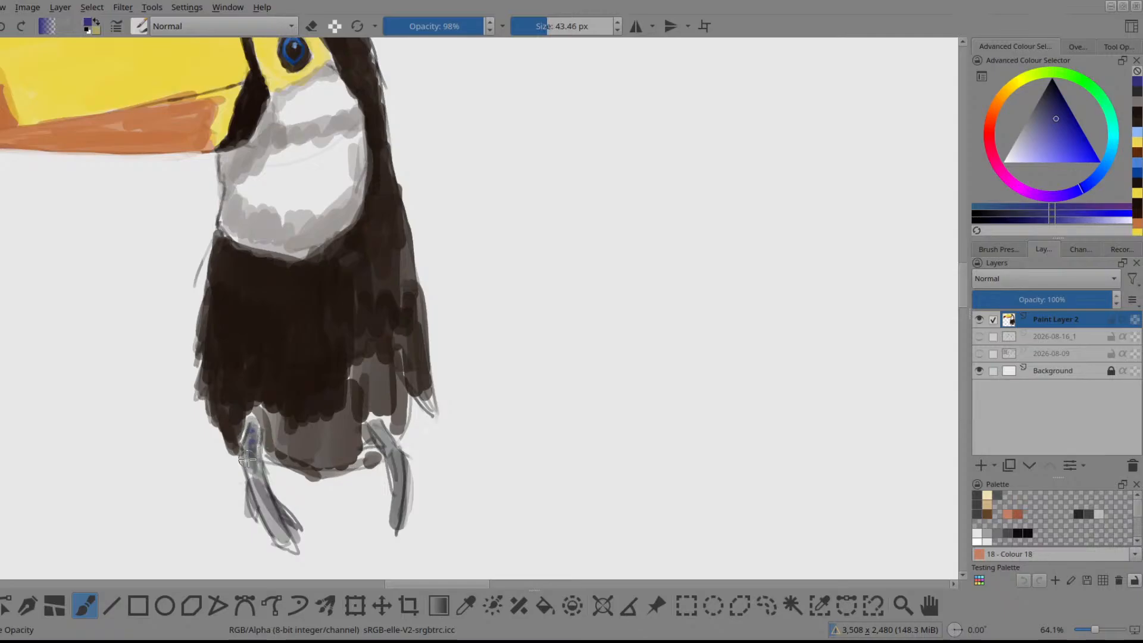
left_click_drag(250, 455, 265, 498)
left_click_drag(380, 431, 391, 441)
Step: Erase the stray yellow paint and sketch lines above the base of the beak and the forehead
left_click_drag(443, 345, 467, 467)
left_click_drag(725, 275, 807, 307)
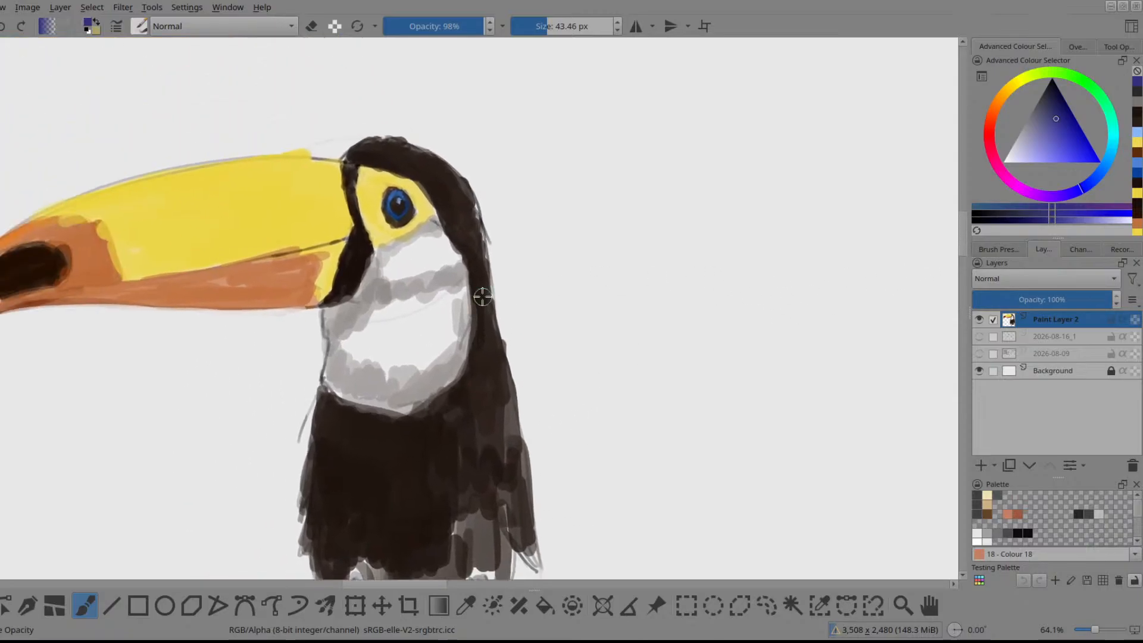
left_click_drag(485, 312, 611, 379)
left_click(405, 245, "ctrl")
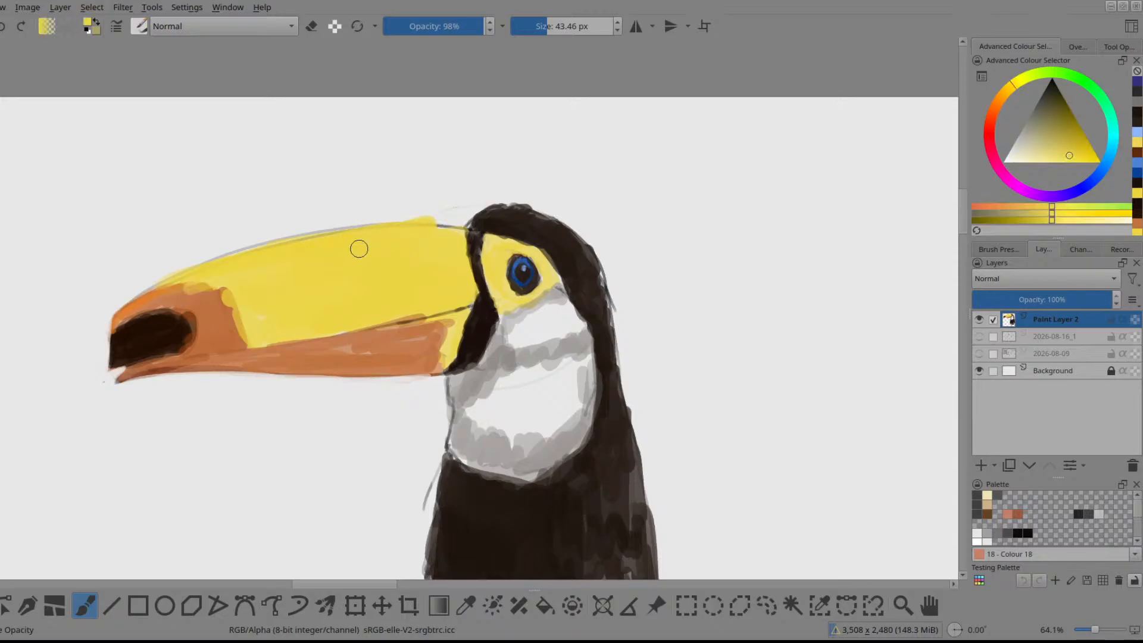
key("e")
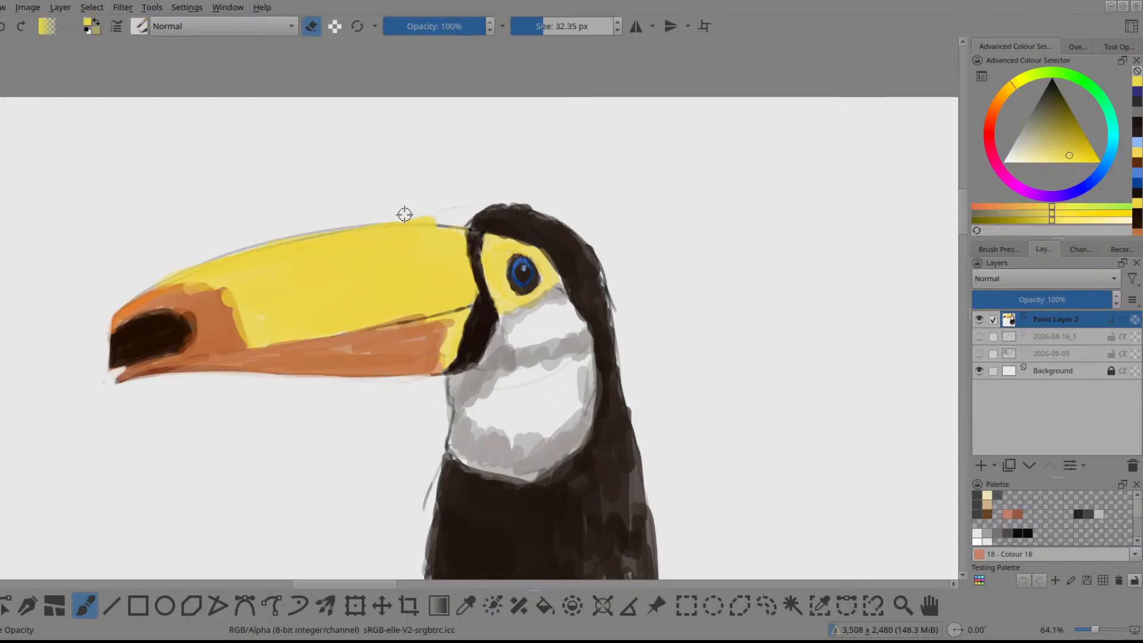
left_click_drag(440, 218, 415, 218)
left_click_drag(497, 204, 460, 209)
Step: Sample the beak's orange and paint thin streaks from the tip back along the yellow upper beak
left_click(202, 319, "ctrl")
key("e")
mouse_move(224, 276)
left_mouse_down()
mouse_move(316, 254)
mouse_move(158, 296)
mouse_move(311, 258)
left_mouse_up()
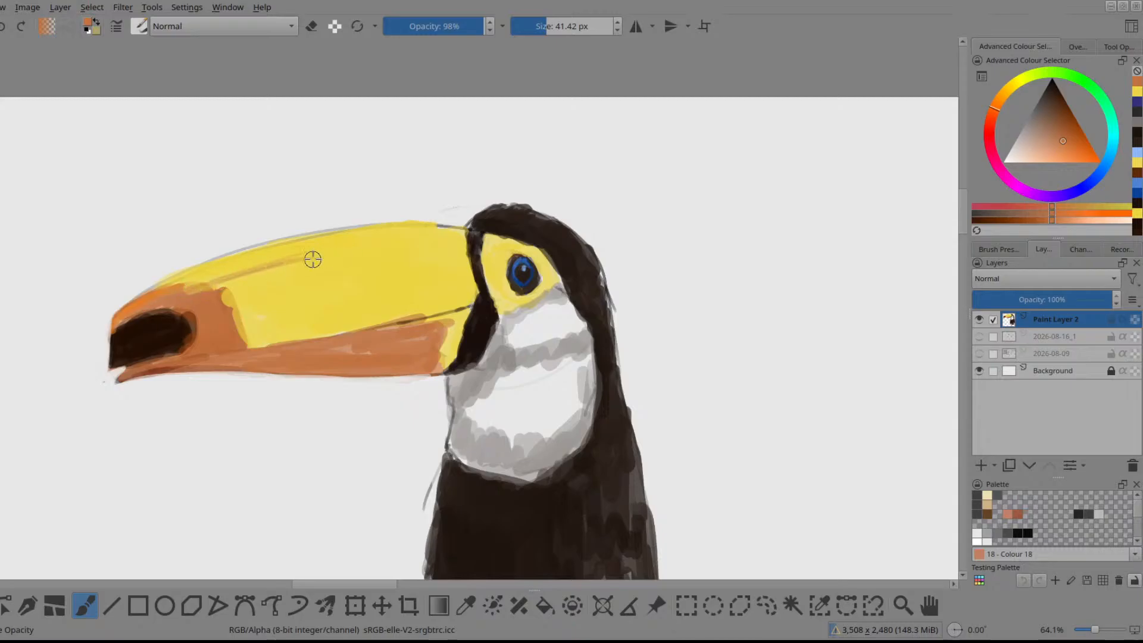
left_click_drag(191, 279, 292, 257)
mouse_move(223, 297)
left_mouse_down()
mouse_move(381, 260)
mouse_move(331, 274)
left_mouse_up()
left_click_drag(227, 292, 376, 266)
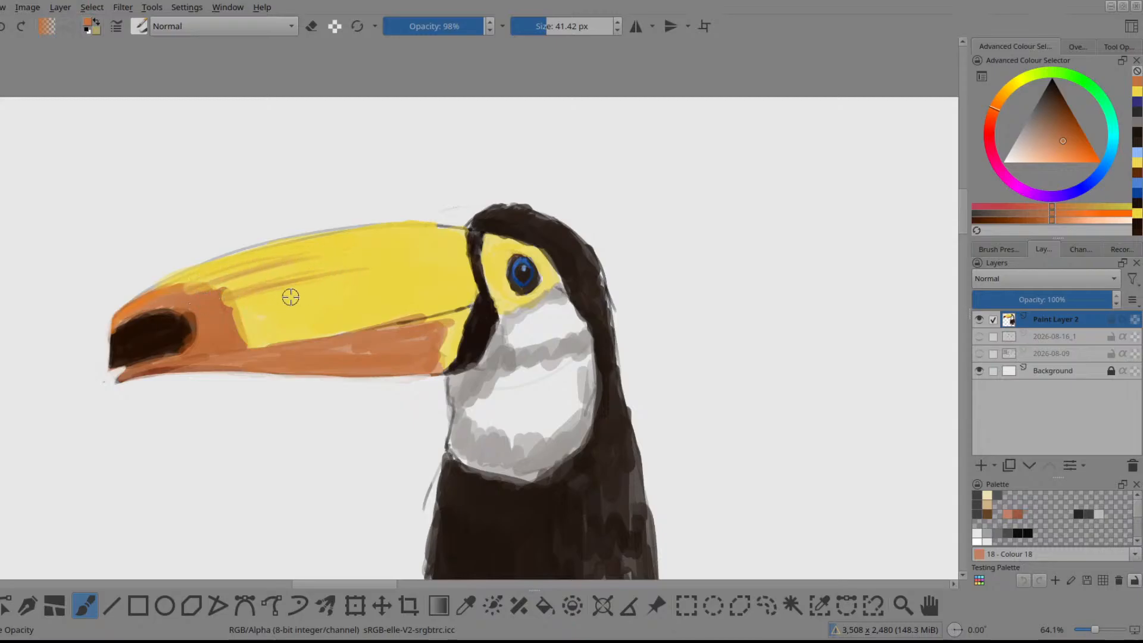
Step: Sample the near-black of the head and darken the dividing line between the upper and lower beak
mouse_move(256, 345)
left_mouse_down()
mouse_move(309, 324)
mouse_move(218, 311)
mouse_move(249, 334)
mouse_move(271, 330)
left_mouse_up()
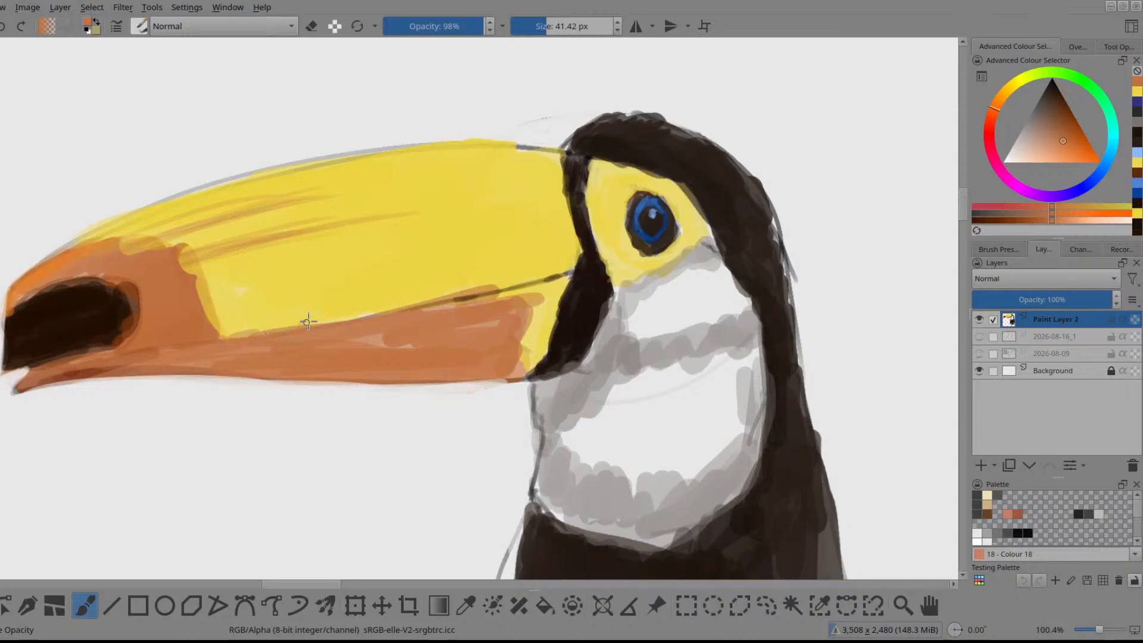
left_click(609, 290, "ctrl")
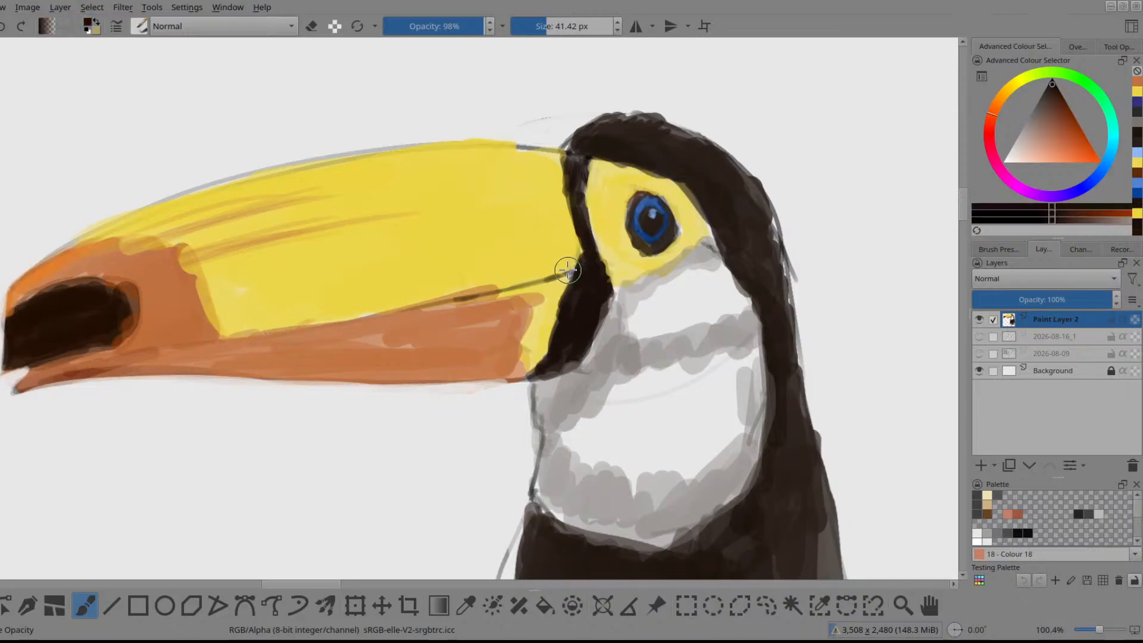
mouse_move(575, 269)
left_mouse_down()
mouse_move(433, 313)
mouse_move(334, 322)
mouse_move(476, 295)
left_mouse_up()
left_click_drag(410, 307, 394, 307)
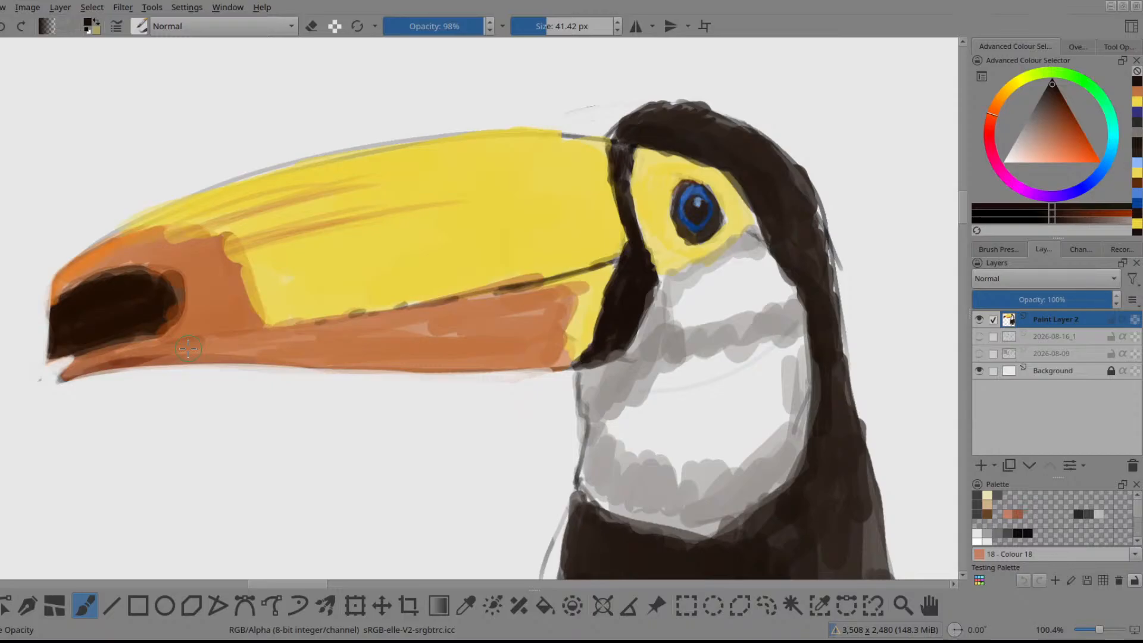
Step: Touch up the dark outline at the tip of the lower beak, undoing a stray stroke and switching to the eraser
scroll(188, 348, "left", 5)
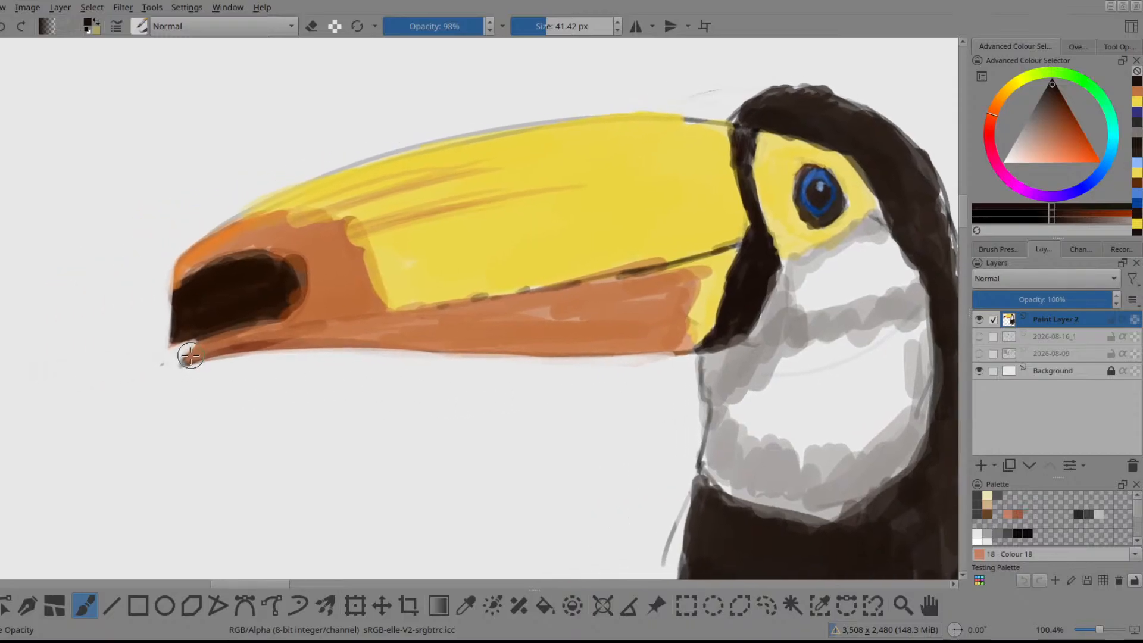
mouse_move(191, 356)
left_mouse_down()
mouse_move(193, 346)
mouse_move(186, 355)
left_mouse_up()
key("e")
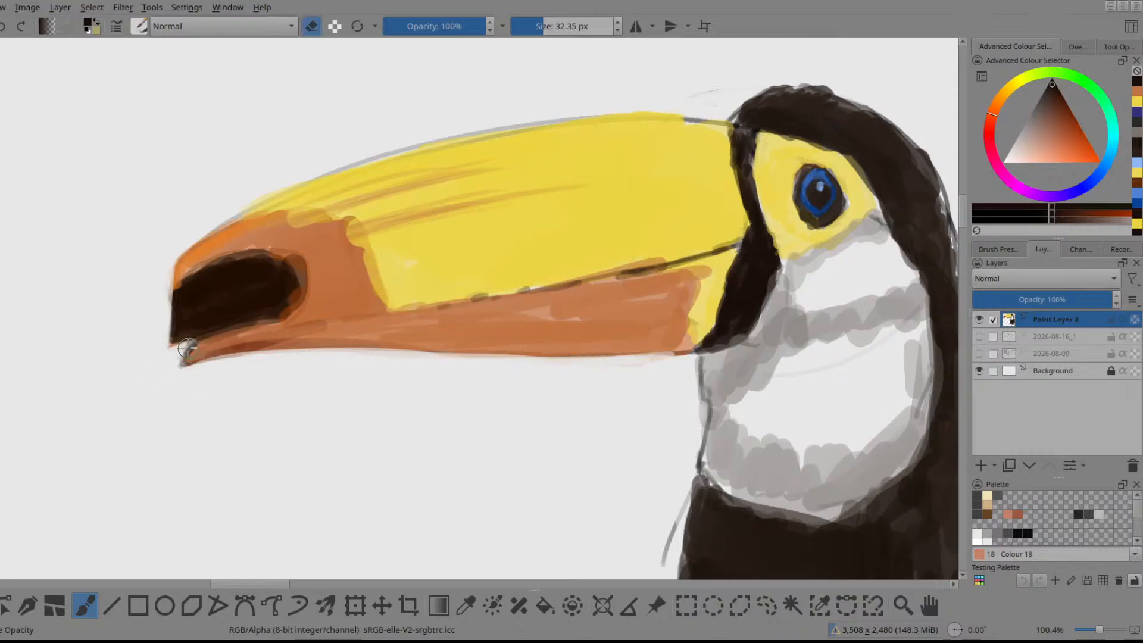
key("e")
left_click_drag(173, 372, 195, 344)
key("ctrl+z")
key("e")
left_click_drag(282, 414, 219, 413)
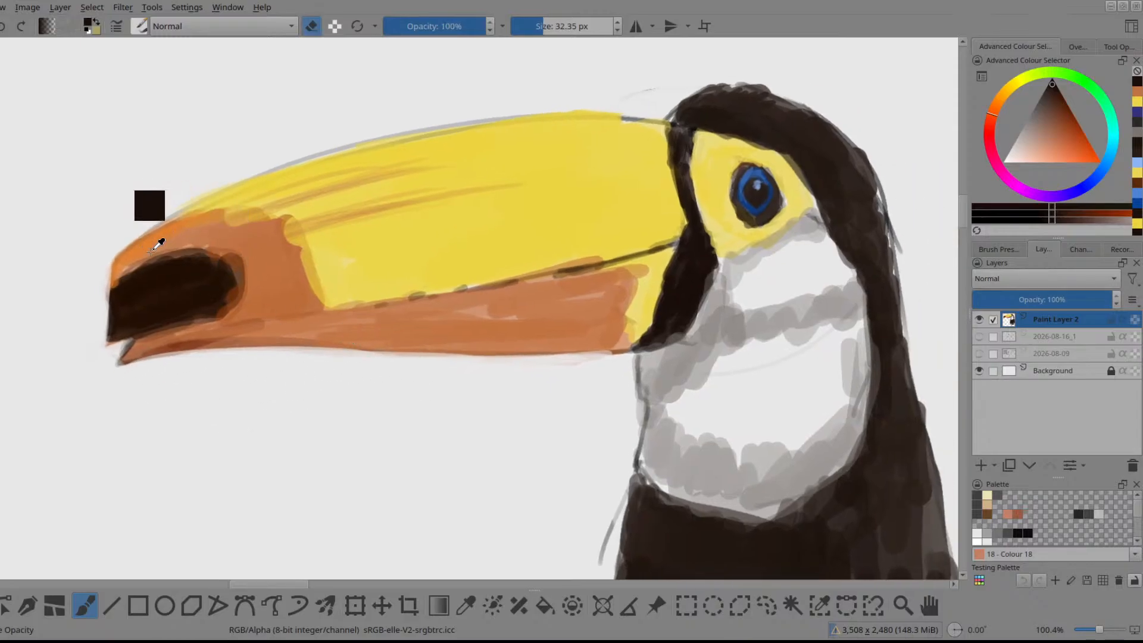
Step: Sample the dark brown of the beak tip and outline the lower edge of the beak with a brush of about 45 px
left_click(217, 289, "ctrl")
mouse_move(184, 362)
left_mouse_down("shift")
mouse_move(309, 349)
mouse_move(465, 352)
left_mouse_up("shift")
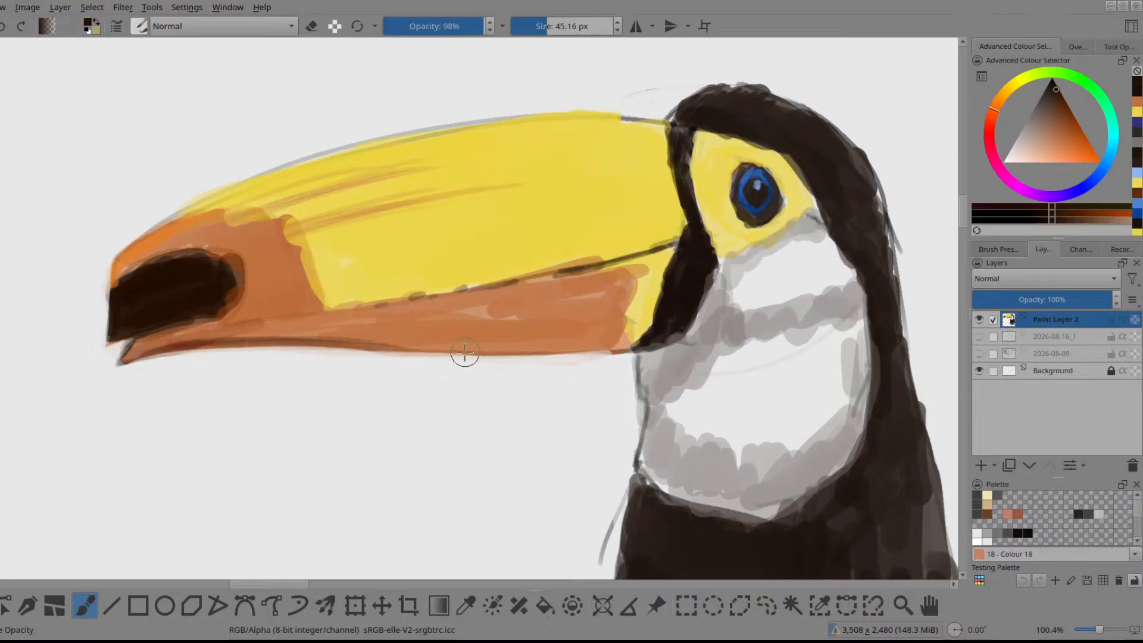
left_click_drag(298, 341, 438, 355)
Step: Choose a deep red-orange and shade the lower beak near its tip
left_click(993, 119)
left_click(1074, 122)
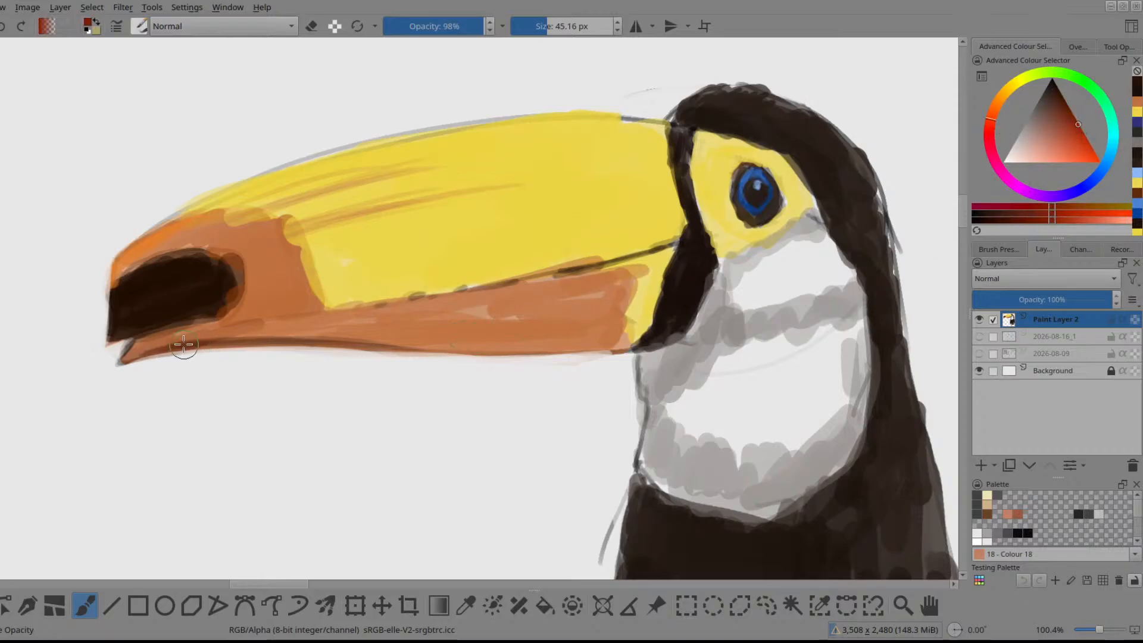
left_click_drag(146, 349, 241, 338)
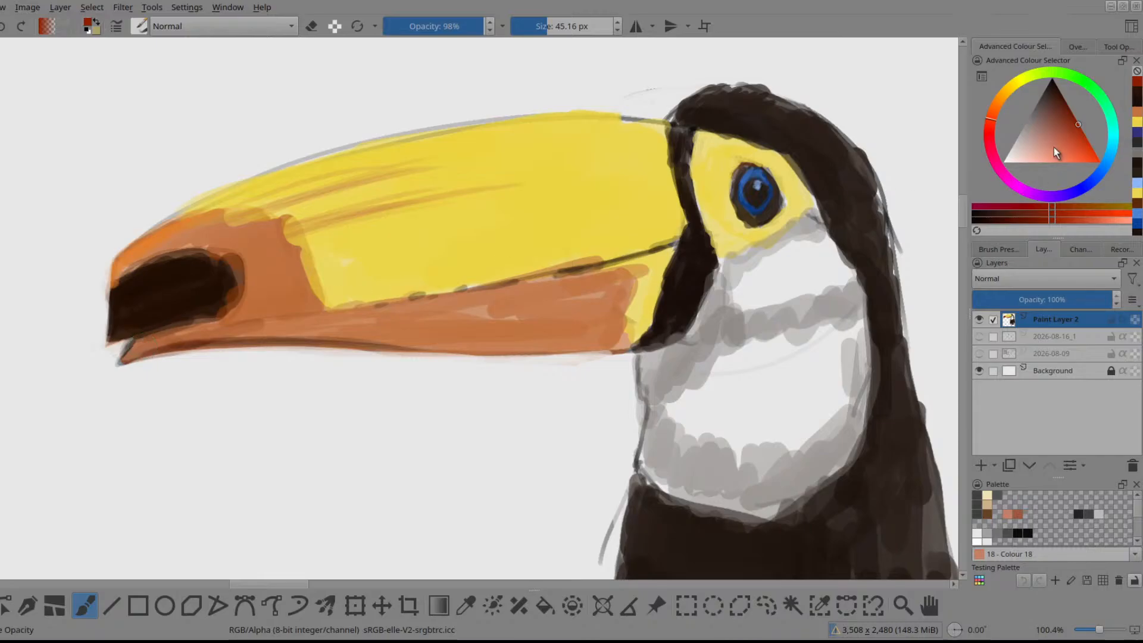
Step: Choose a purer dark red and shade along the lower edge of the lower beak from its tip to mid-length
left_click(991, 132)
left_click(1081, 135)
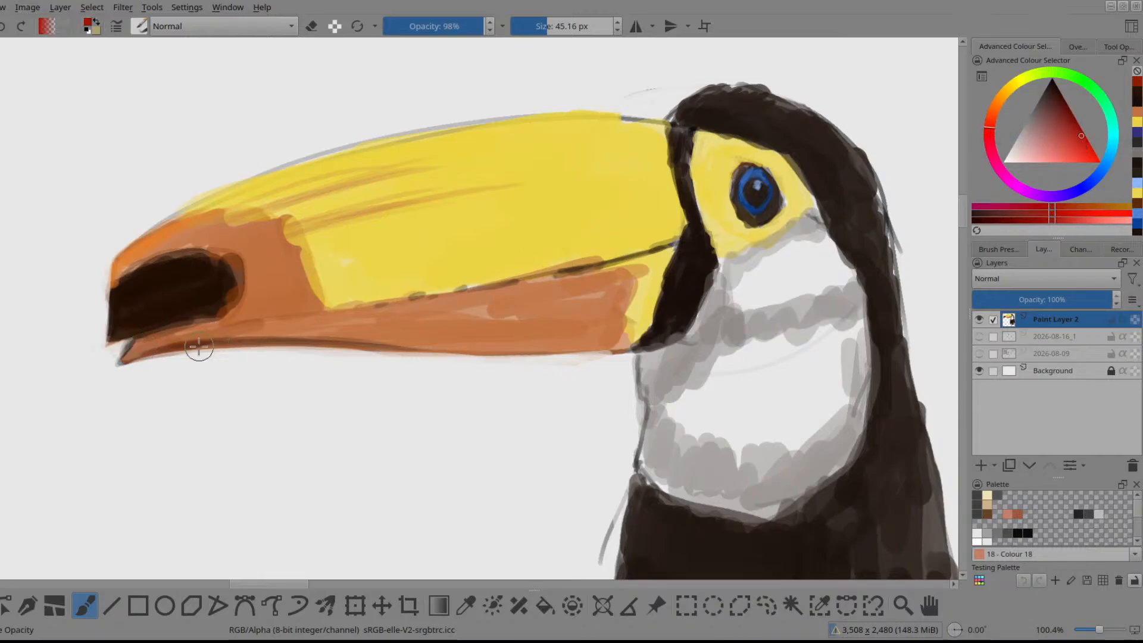
left_click_drag(131, 356, 302, 341)
key("ctrl+z")
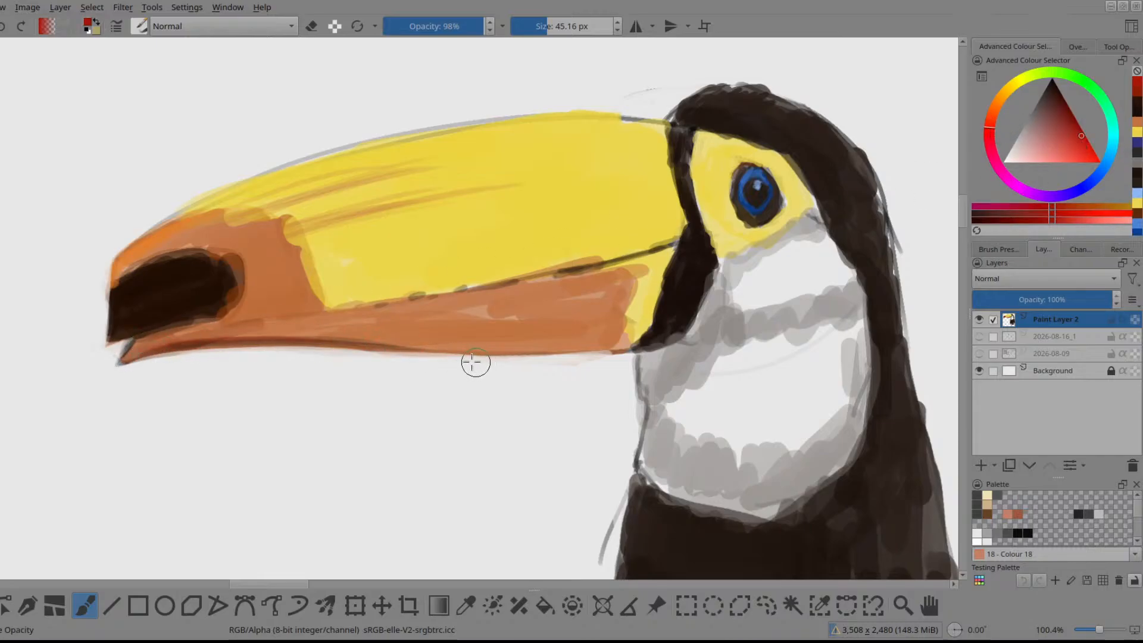
mouse_move(128, 350)
left_mouse_down()
mouse_move(273, 334)
mouse_move(457, 357)
left_mouse_up()
mouse_move(295, 334)
left_mouse_down()
mouse_move(196, 338)
mouse_move(430, 357)
left_mouse_up()
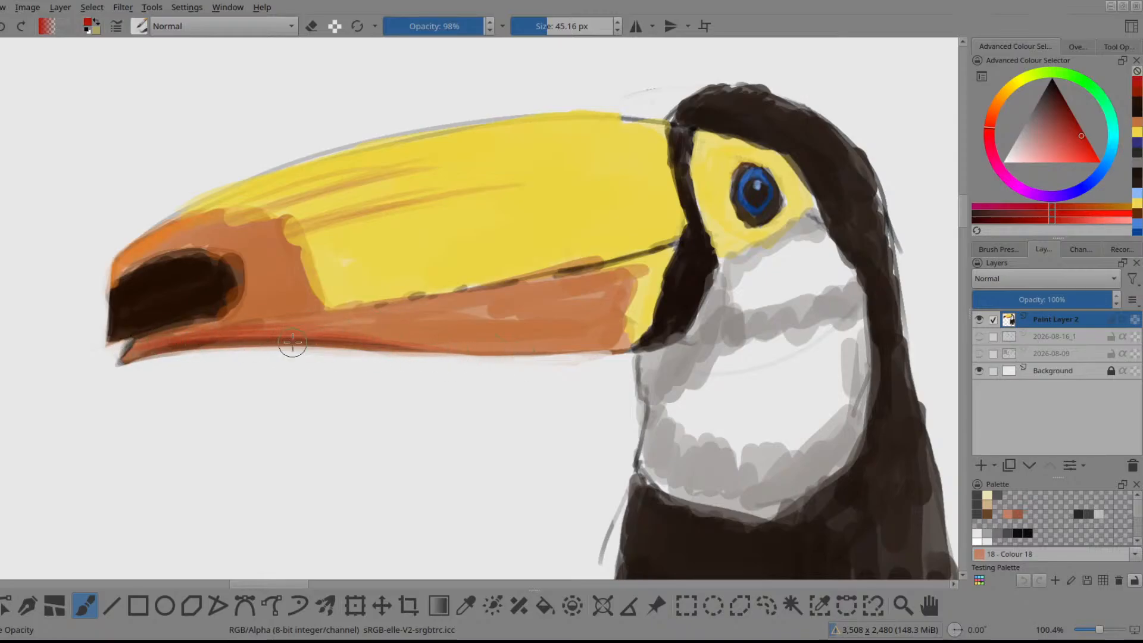
Step: Switch to the Blender Blur brush and blend the red shading along the lower beak into the orange
right_click(393, 337)
left_click(310, 313)
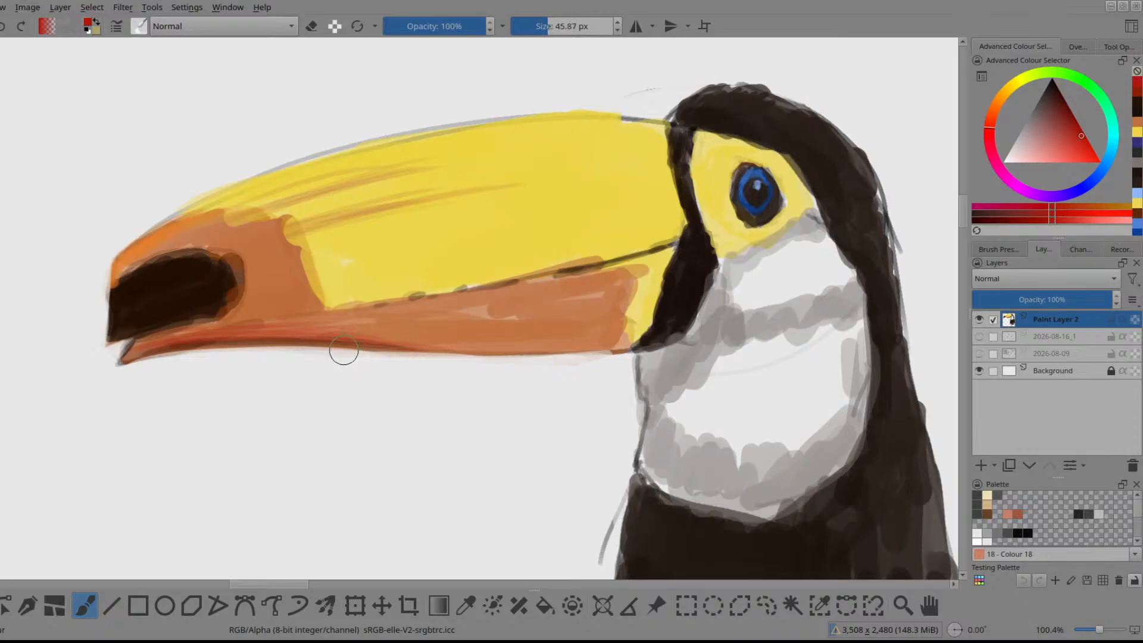
left_click_drag(358, 337, 500, 346)
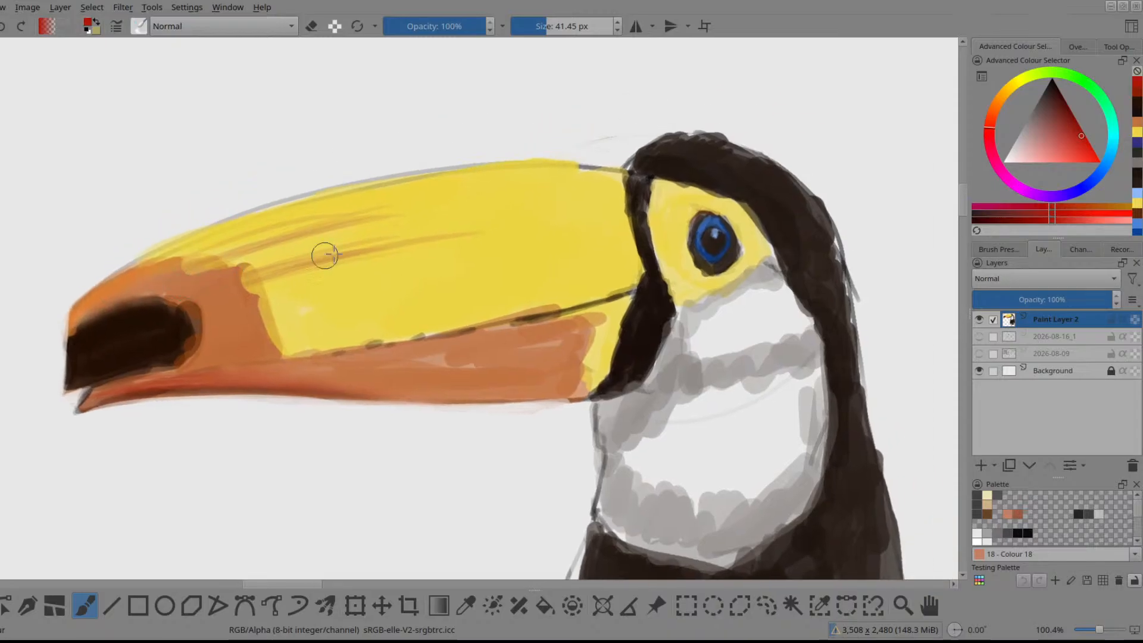
Step: Switch to the Eraser Circle brush at 50 px and erase the stray sketch lines above the upper beak's edge
right_click(474, 232)
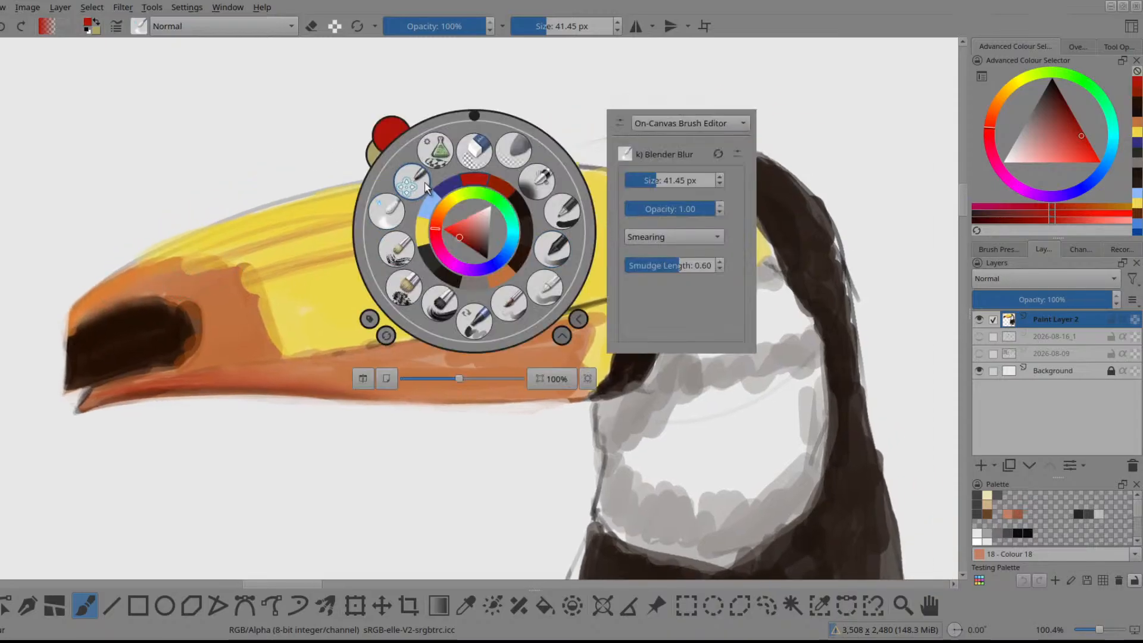
left_click(474, 149)
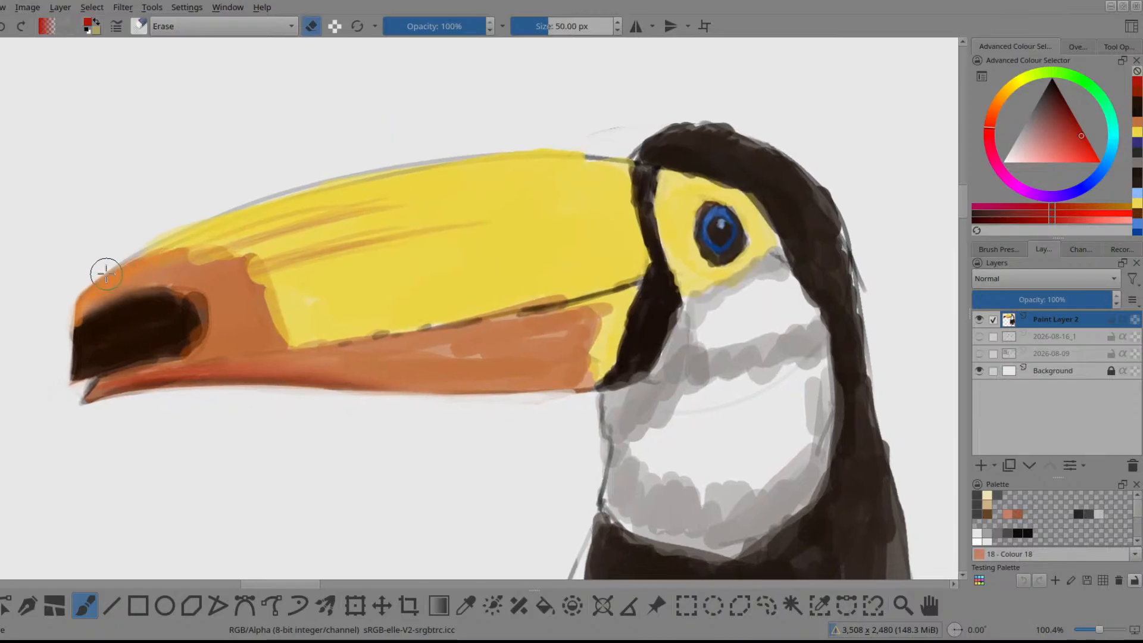
left_click_drag(101, 268, 208, 217)
mouse_move(130, 250)
left_mouse_down()
mouse_move(292, 187)
mouse_move(587, 147)
left_mouse_up()
mouse_move(335, 168)
left_mouse_down()
mouse_move(620, 131)
mouse_move(589, 149)
left_mouse_up()
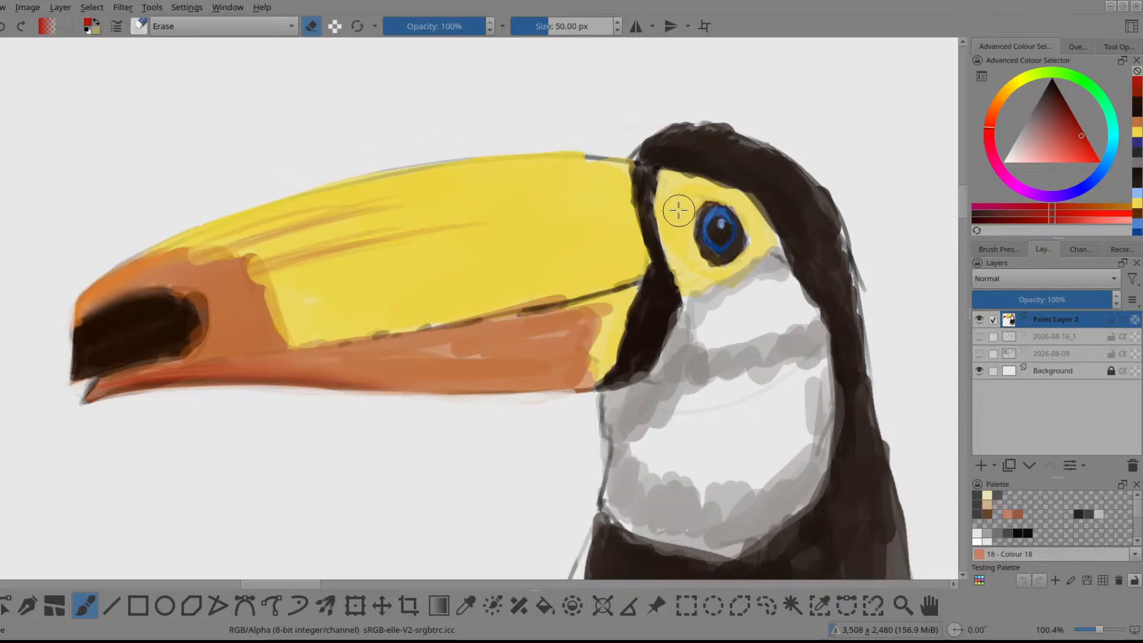
Step: Sample the beak's yellow, choose a darker yellow and shade the upper beak's top edge with a 40 px brush
left_click_drag(1067, 122, 1073, 145)
left_click(556, 215, "ctrl")
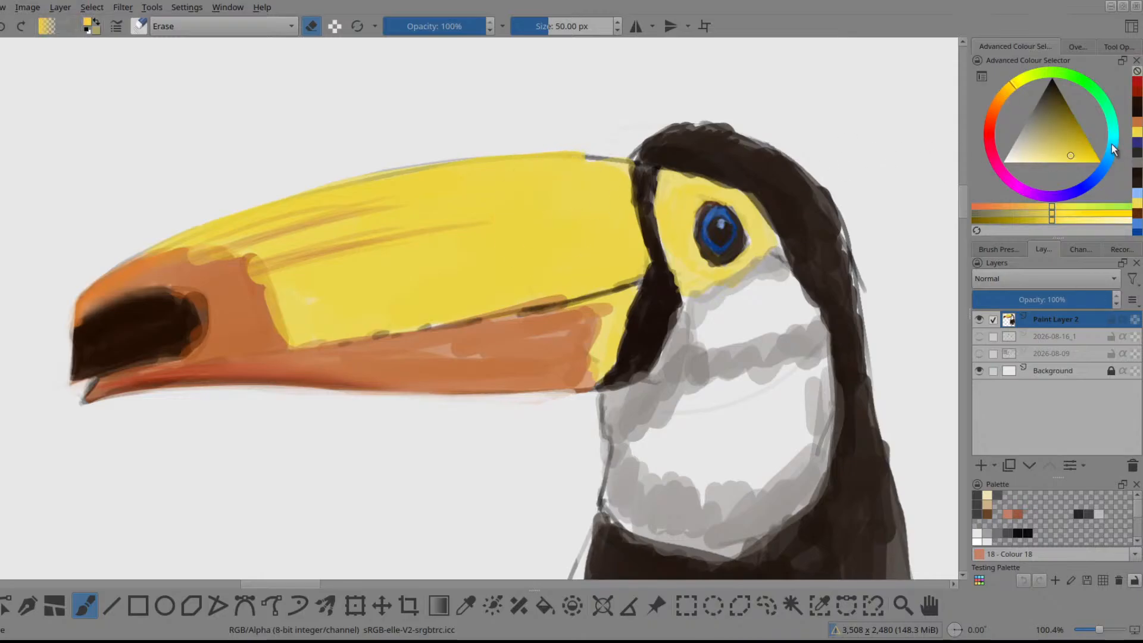
left_click(1073, 137)
right_click(470, 231)
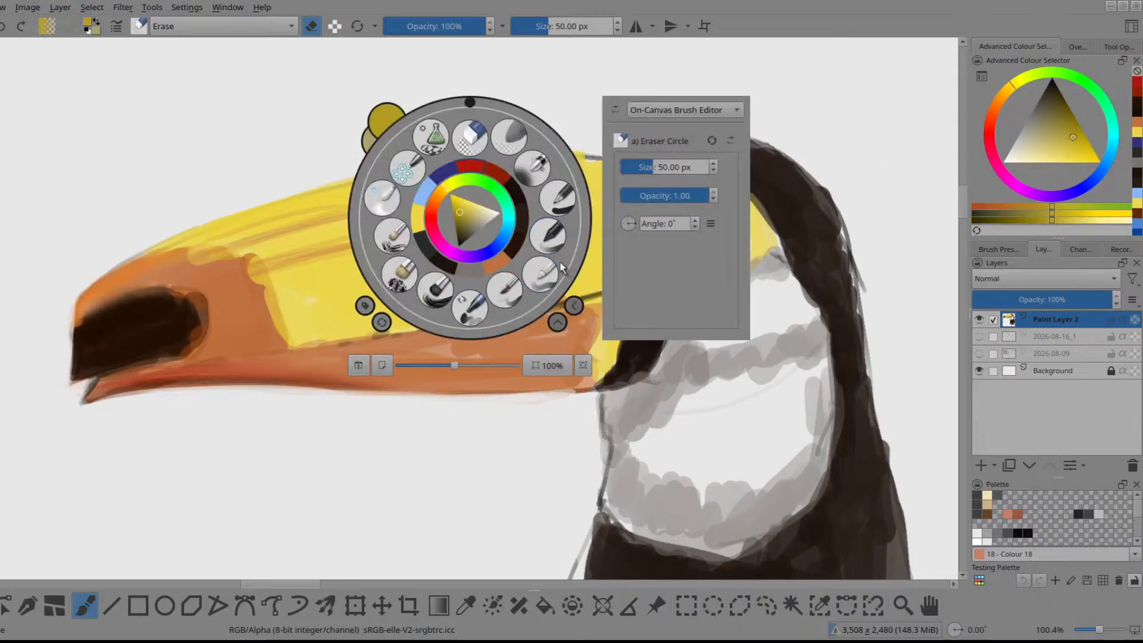
left_click(535, 258)
mouse_move(571, 166)
left_mouse_down()
mouse_move(605, 168)
mouse_move(583, 156)
mouse_move(518, 156)
mouse_move(559, 156)
left_mouse_up()
key("ctrl+z")
mouse_move(407, 172)
left_mouse_down()
mouse_move(590, 159)
mouse_move(431, 167)
mouse_move(580, 162)
left_mouse_up()
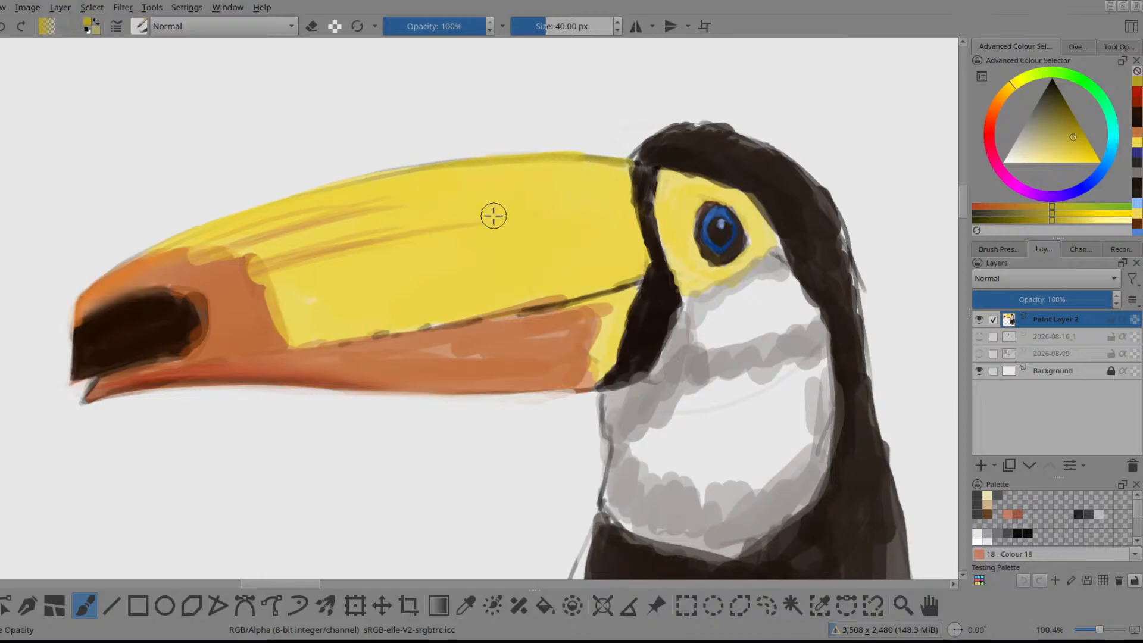
Step: Shade the base of the upper beak and the edge of the yellow eye patch beside the black band in dark yellow
mouse_move(630, 189)
left_mouse_down()
mouse_move(641, 256)
mouse_move(632, 190)
mouse_move(642, 253)
mouse_move(640, 244)
left_mouse_up()
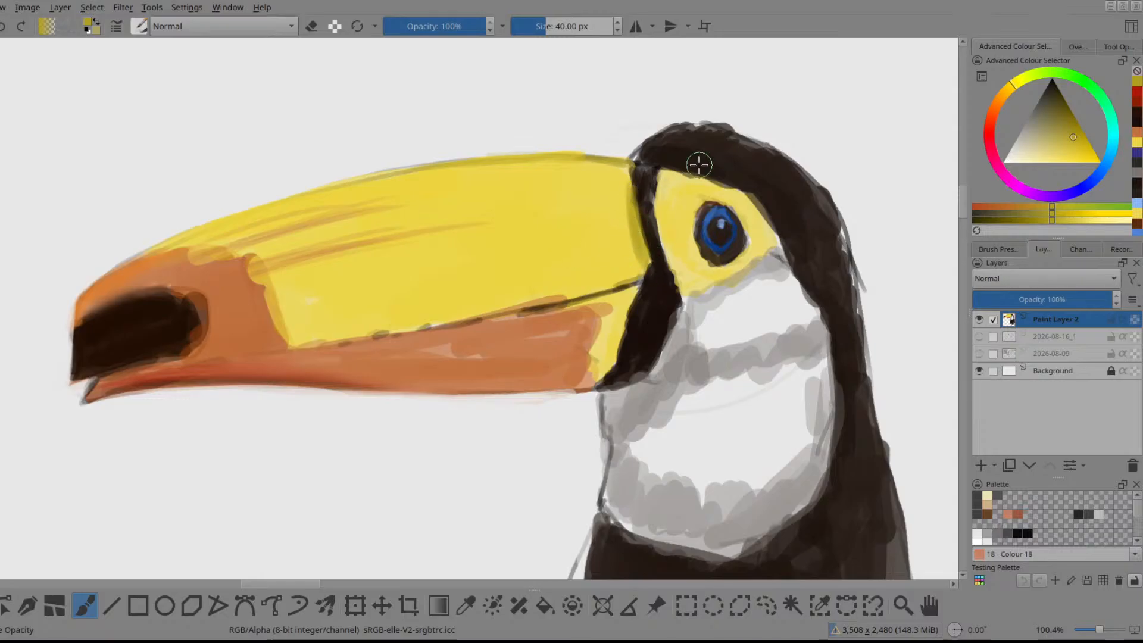
mouse_move(653, 191)
left_mouse_down()
mouse_move(686, 289)
mouse_move(667, 177)
left_mouse_up()
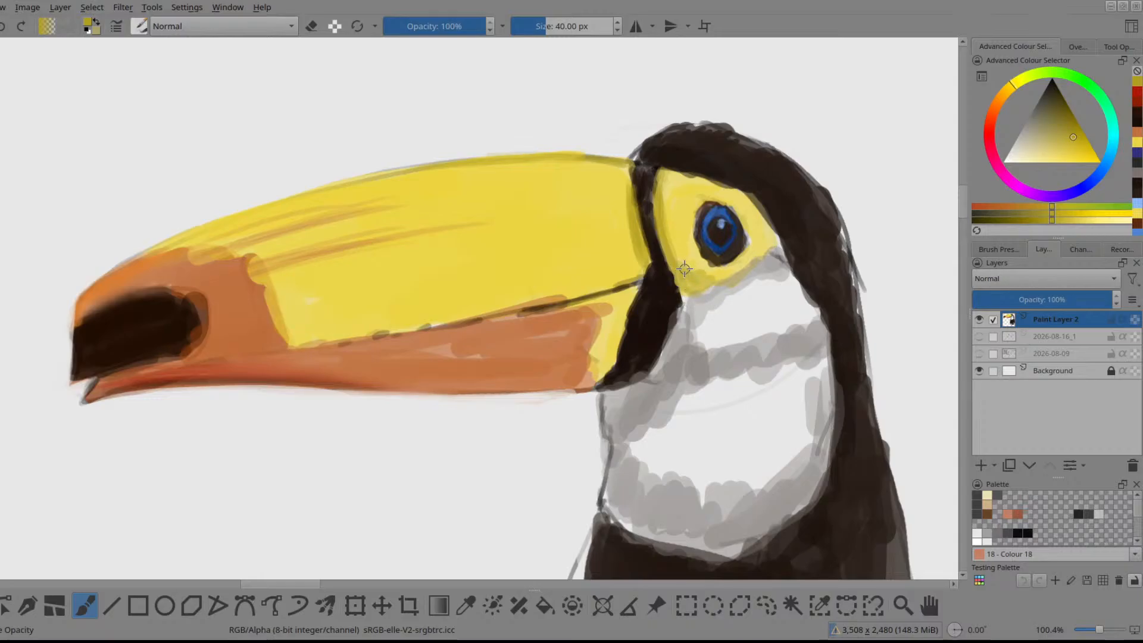
left_click_drag(681, 306, 674, 322)
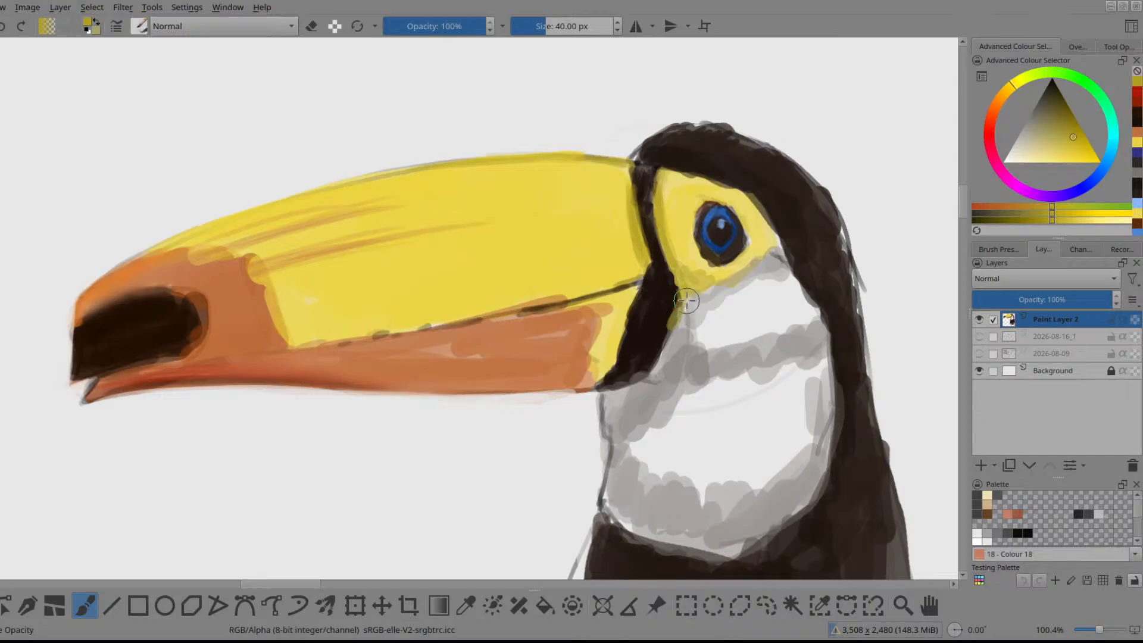
Step: Touch up the black band and the adjoining yellow at the beak's base with near-black and yellow sampled from the painting
left_click(655, 313, "ctrl")
mouse_move(671, 306)
left_mouse_down()
mouse_move(662, 333)
mouse_move(628, 305)
mouse_move(654, 284)
mouse_move(635, 302)
left_mouse_up()
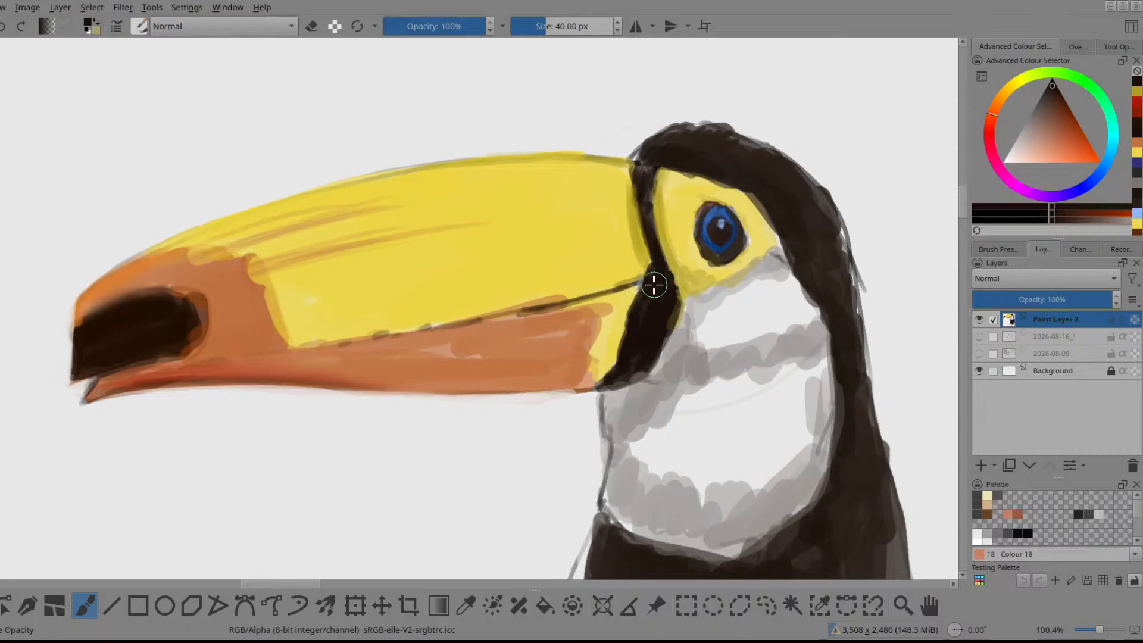
left_click(630, 294, "ctrl")
left_click(635, 284, "ctrl")
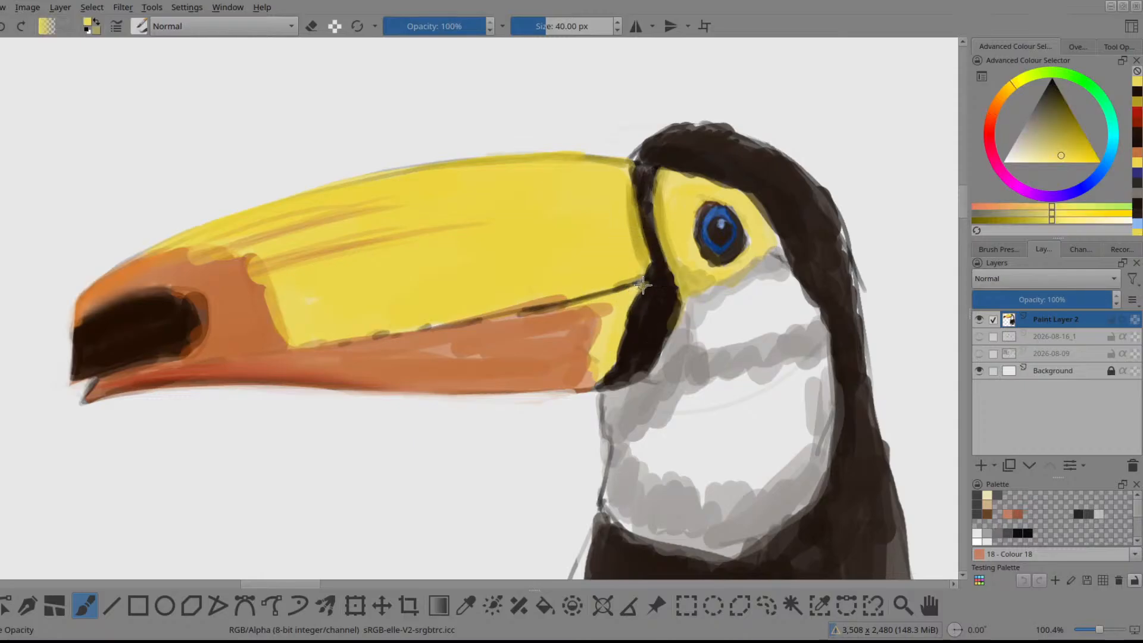
mouse_move(635, 292)
left_mouse_down()
mouse_move(639, 247)
mouse_move(648, 279)
mouse_move(635, 327)
left_mouse_up()
left_click(639, 268, "ctrl")
left_click(639, 247, "ctrl")
left_click(646, 327, "ctrl")
Step: Save the drawing with the whole toucan in view
key("2")
left_click_drag(489, 340, 526, 339)
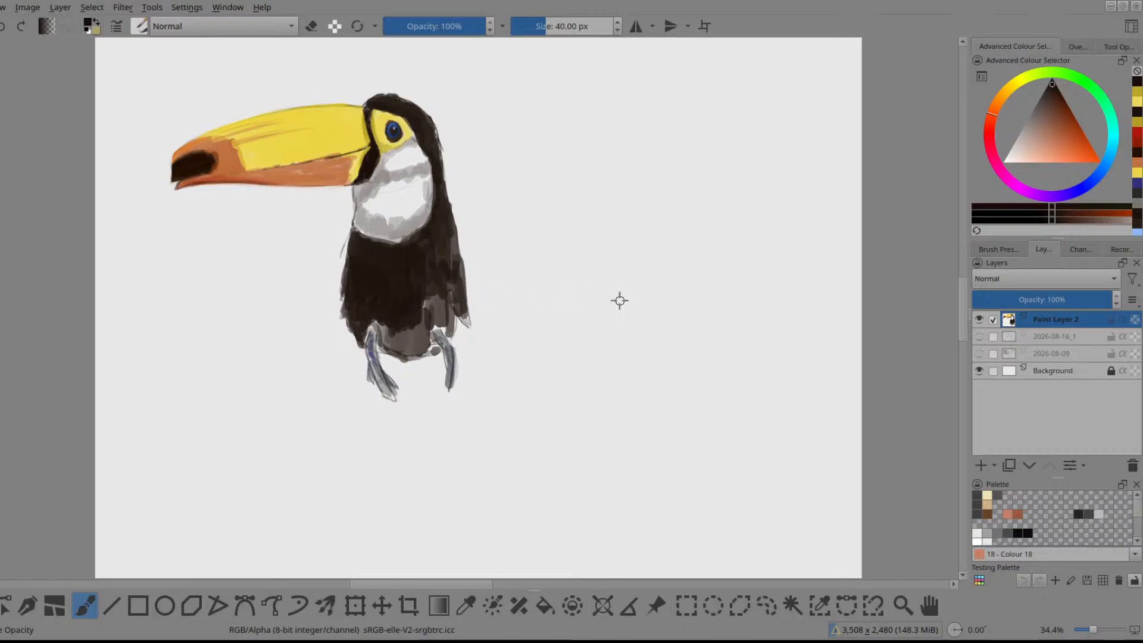
key("ctrl+s")
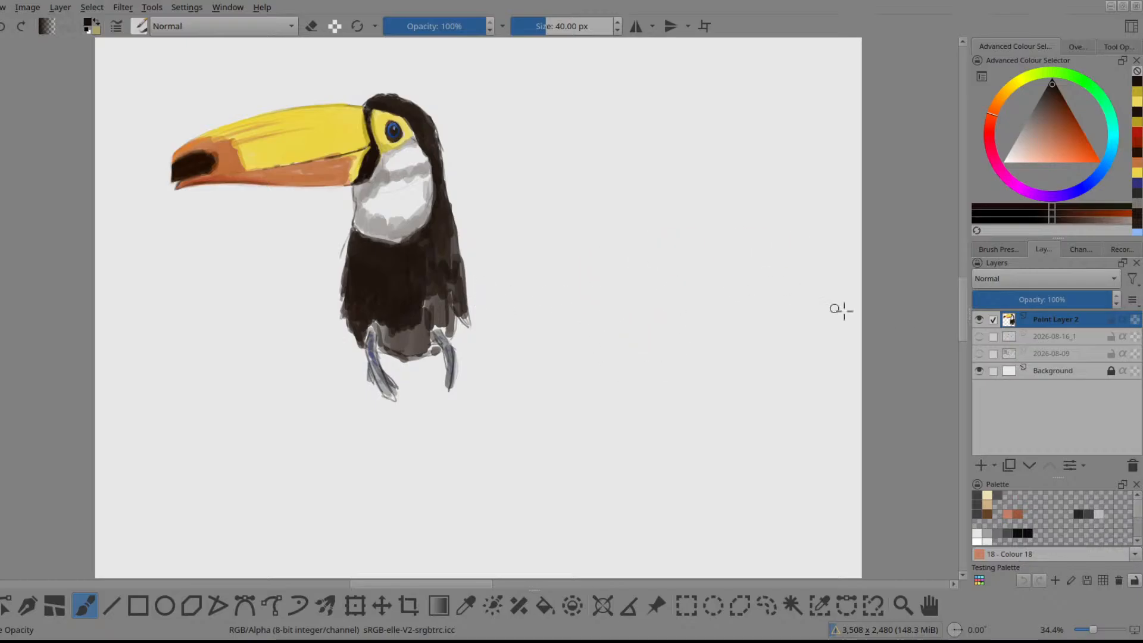
Step: Switch to a 60 px sketching brush and draw a circle for a new head in the empty area beside the toucan
right_click(744, 332)
left_click(663, 401)
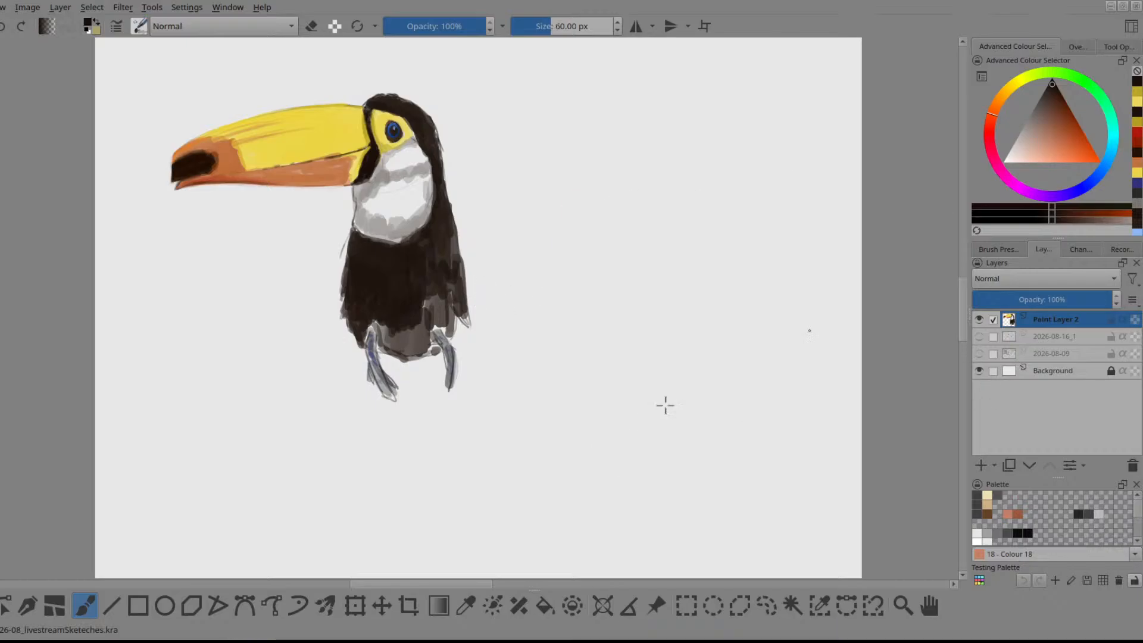
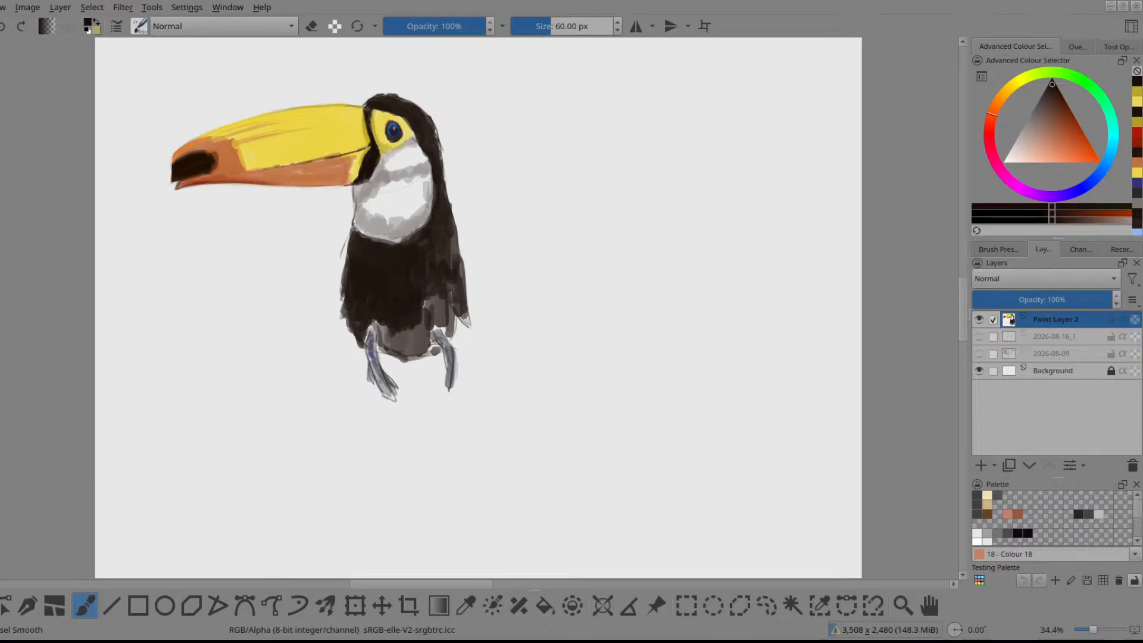
left_click_drag(720, 330, 465, 402)
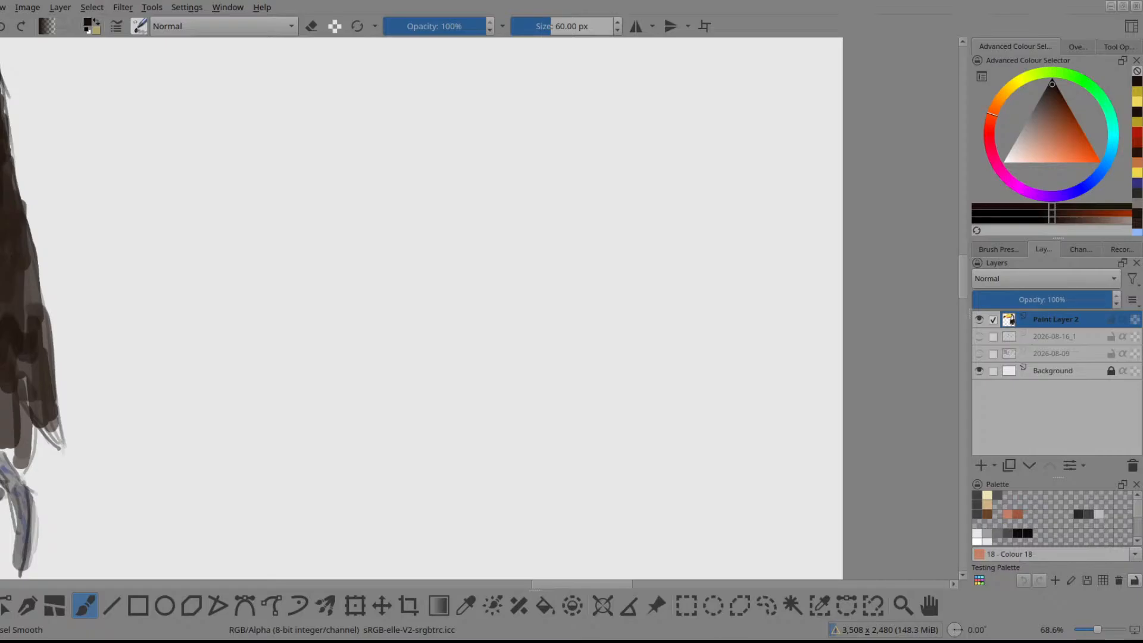
scroll(574, 204, "up", 3)
scroll(574, 204, "left", 1)
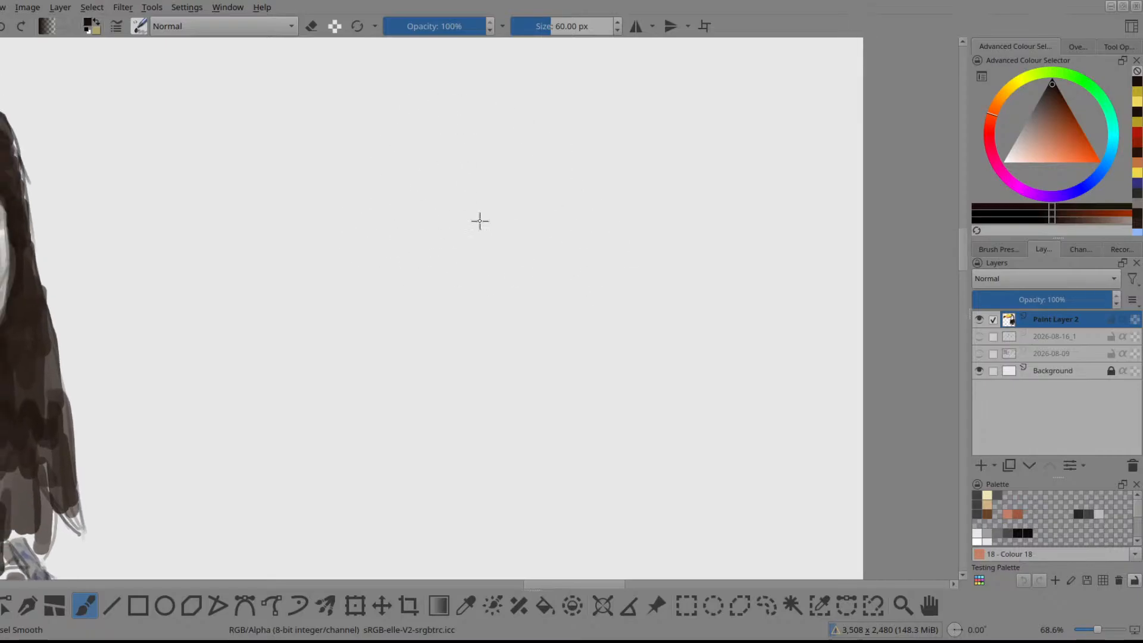
mouse_move(429, 117)
left_mouse_down()
mouse_move(488, 242)
mouse_move(498, 103)
mouse_move(428, 172)
mouse_move(459, 120)
left_mouse_up()
key("ctrl+z")
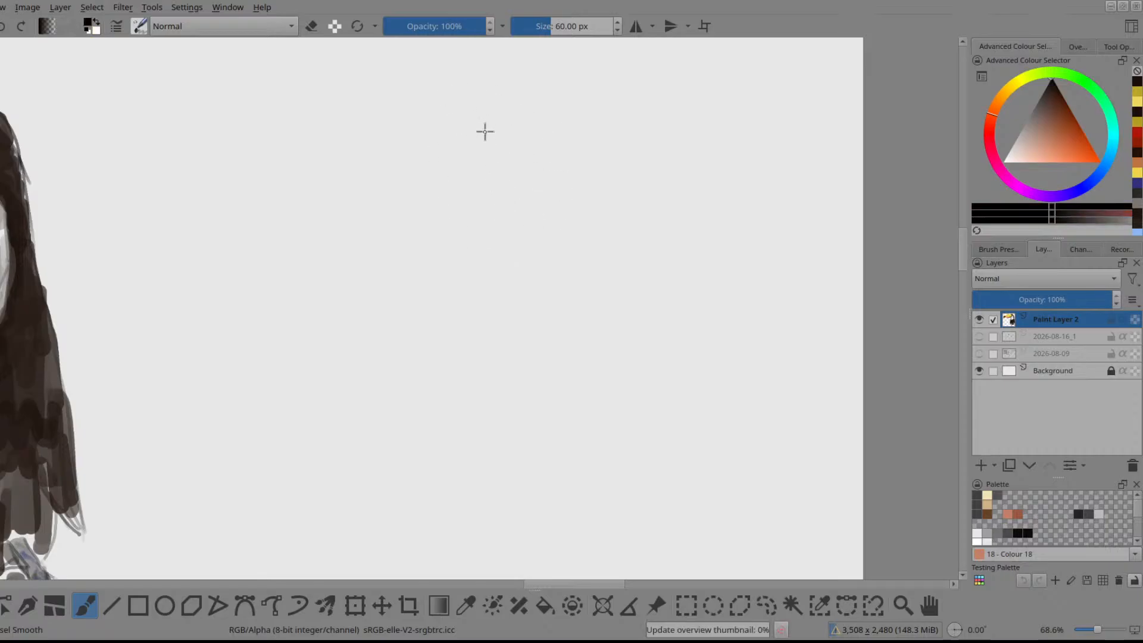
mouse_move(393, 104)
left_mouse_down()
mouse_move(455, 233)
mouse_move(400, 91)
left_mouse_up()
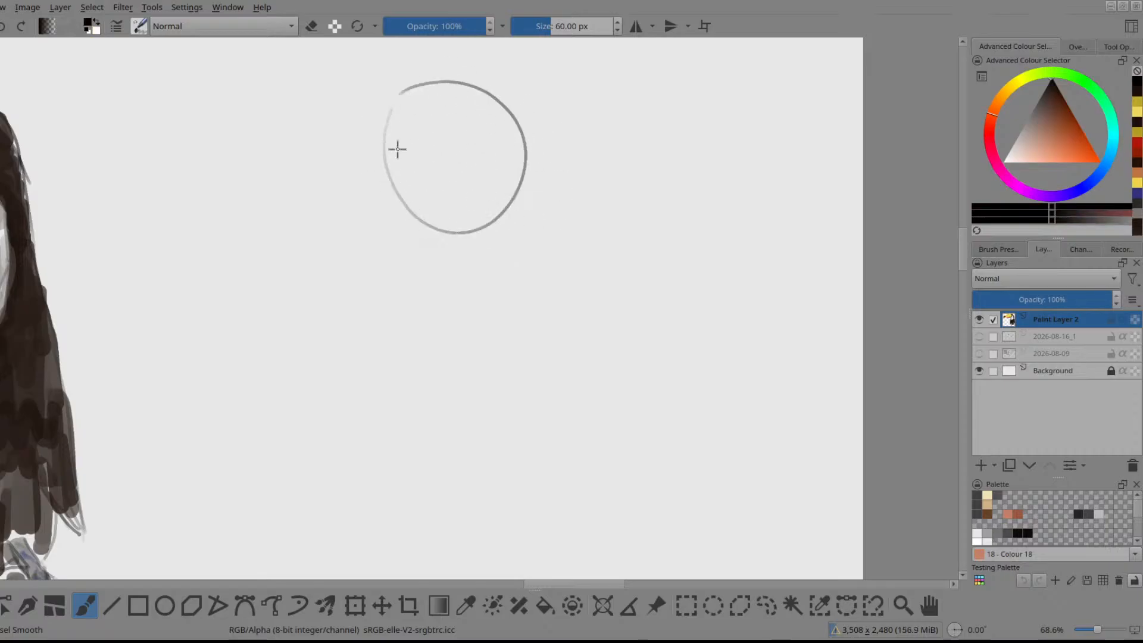
Step: Sketch a gently arched guide line across the middle of the head circle, undoing unsuitable attempts
left_click_drag(387, 159, 502, 148)
key("ctrl+z")
mouse_move(380, 153)
left_mouse_down()
mouse_move(485, 123)
mouse_move(530, 145)
mouse_move(435, 135)
mouse_move(393, 173)
mouse_move(390, 147)
mouse_move(422, 129)
mouse_move(526, 156)
left_mouse_up()
key("ctrl+z")
key("ctrl+z")
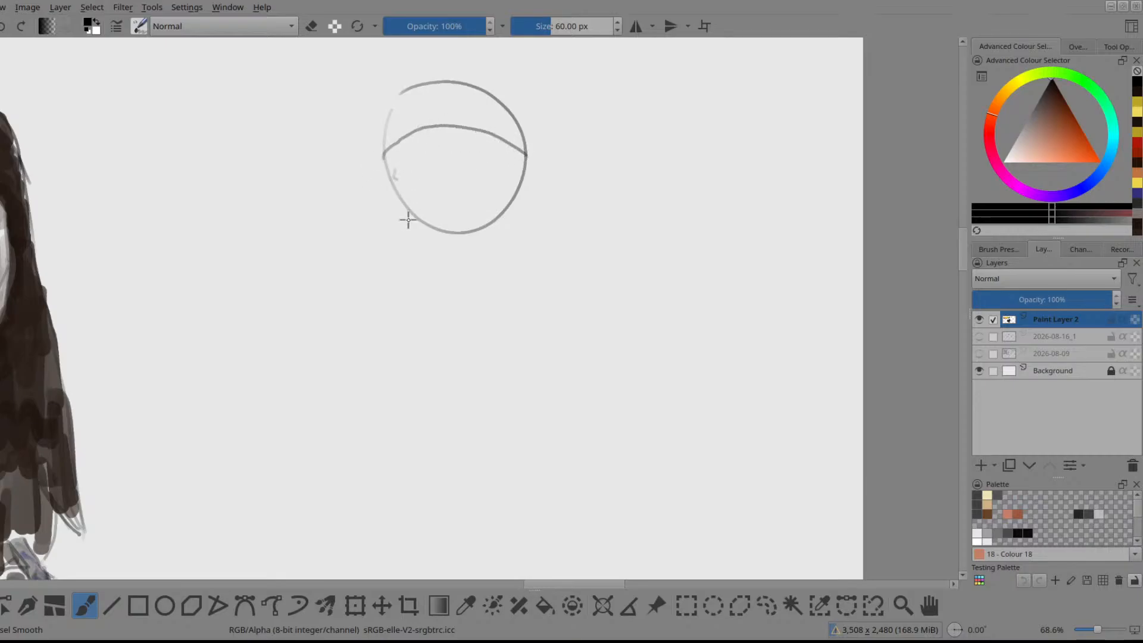
key("ctrl+z")
mouse_move(387, 159)
left_mouse_down()
mouse_move(533, 156)
mouse_move(491, 147)
mouse_move(531, 156)
left_mouse_up()
key("ctrl+z")
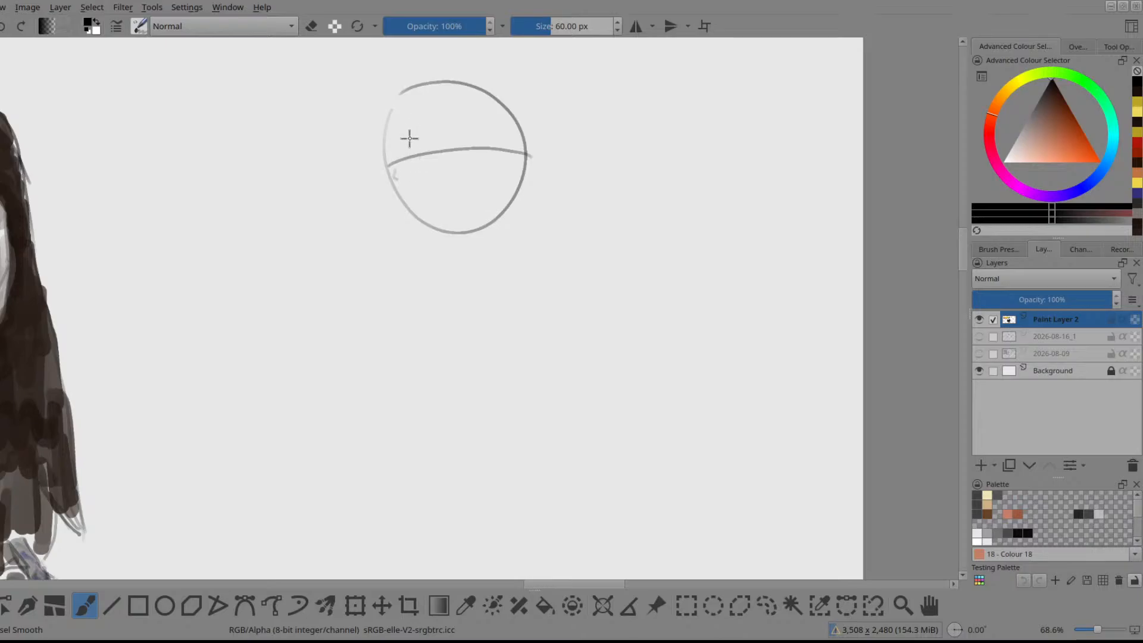
Step: Sketch the left side of the head and the jaw in near-black, with an inner side line beneath the guide line
left_click_drag(409, 139, 422, 244)
left_click_drag(387, 170, 414, 240)
key("ctrl+z")
mouse_move(388, 173)
left_mouse_down()
mouse_move(406, 247)
mouse_move(421, 259)
mouse_move(403, 236)
mouse_move(406, 247)
mouse_move(457, 250)
mouse_move(495, 210)
left_mouse_up()
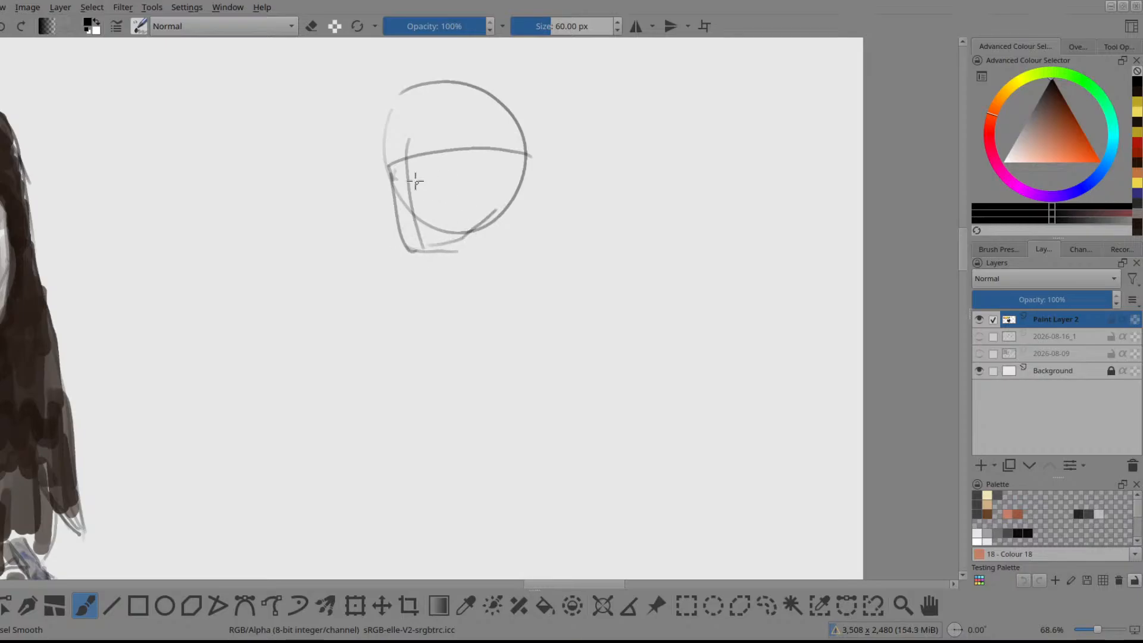
left_click(388, 105, "ctrl")
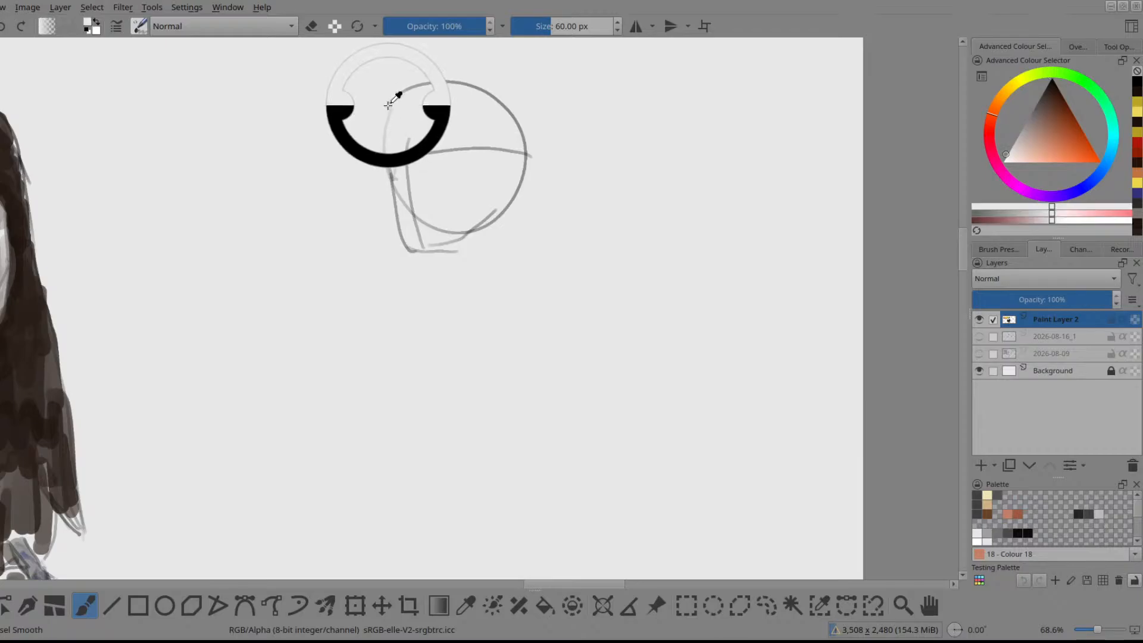
left_click(390, 149, "ctrl")
left_click_drag(390, 110, 390, 166)
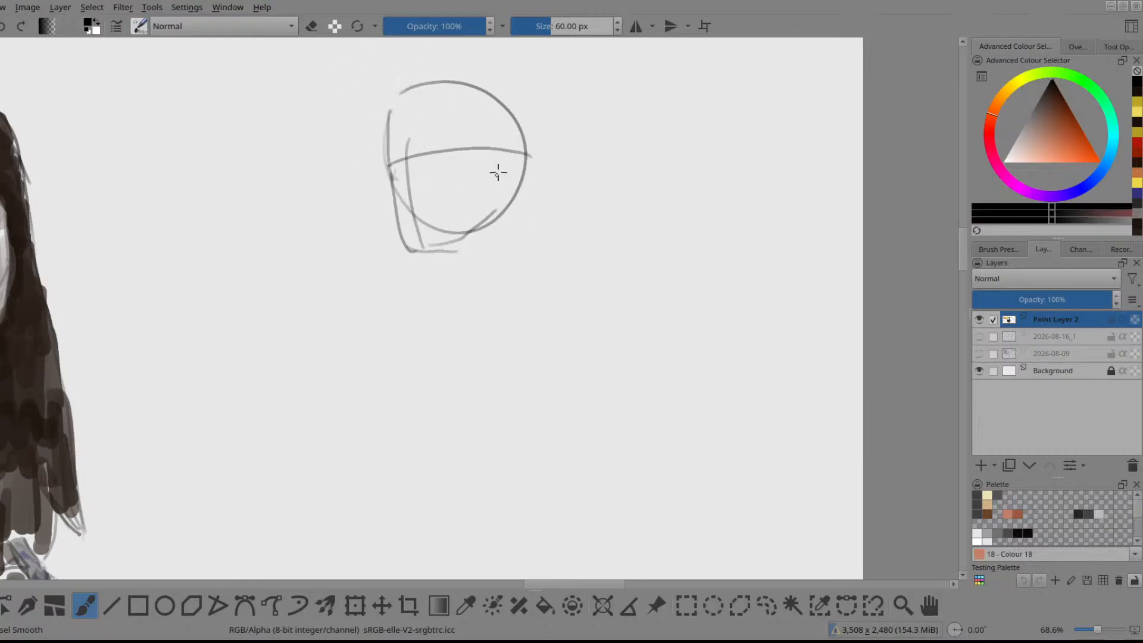
Step: Sketch the head's right inner line and a rounded U-shape below the jaw, reinforcing the right side of the skull
left_click_drag(500, 144, 480, 240)
mouse_move(410, 252)
left_mouse_down()
mouse_move(465, 260)
mouse_move(457, 290)
left_mouse_up()
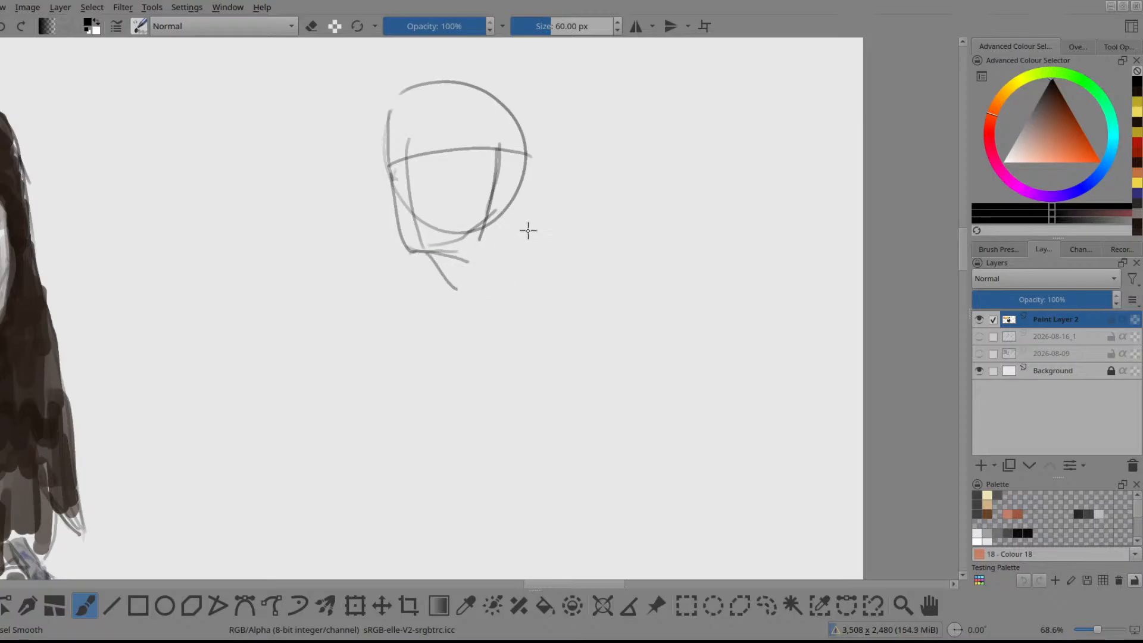
left_click_drag(506, 210, 511, 264)
mouse_move(457, 289)
left_mouse_down()
mouse_move(513, 263)
mouse_move(499, 219)
mouse_move(524, 143)
mouse_move(521, 114)
mouse_move(497, 96)
left_mouse_up()
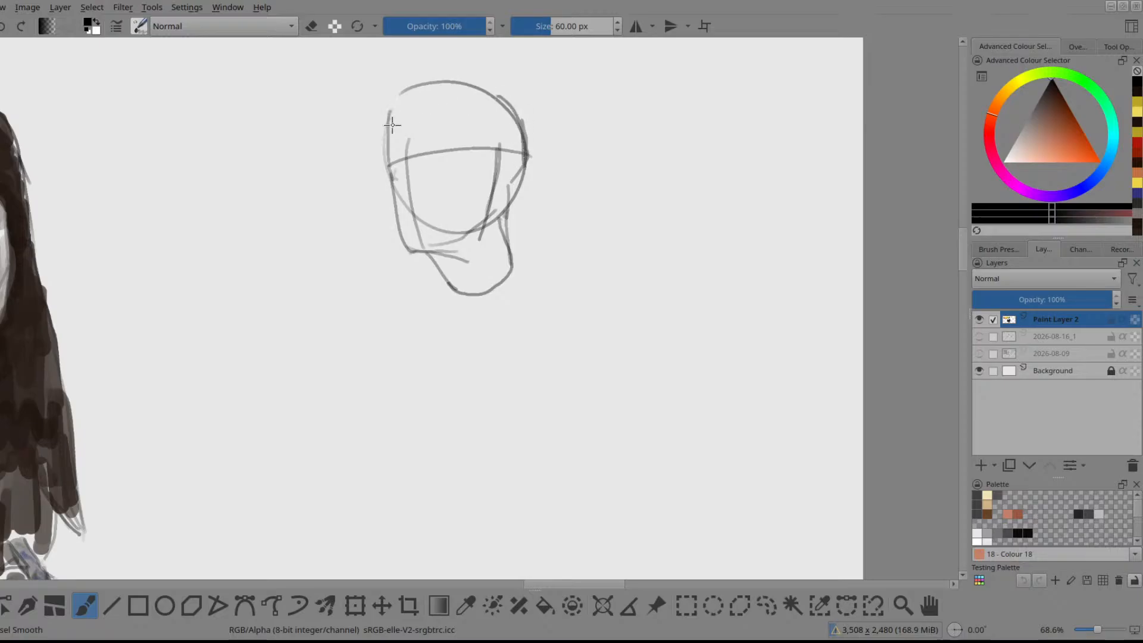
Step: Close and darken the top of the head with curved strokes, undoing one unsuitable stroke
left_click_drag(392, 125, 481, 95)
key("ctrl+z")
left_click_drag(392, 118, 470, 89)
mouse_move(524, 115)
left_mouse_down()
mouse_move(446, 82)
mouse_move(388, 110)
mouse_move(444, 86)
mouse_move(497, 110)
left_mouse_up()
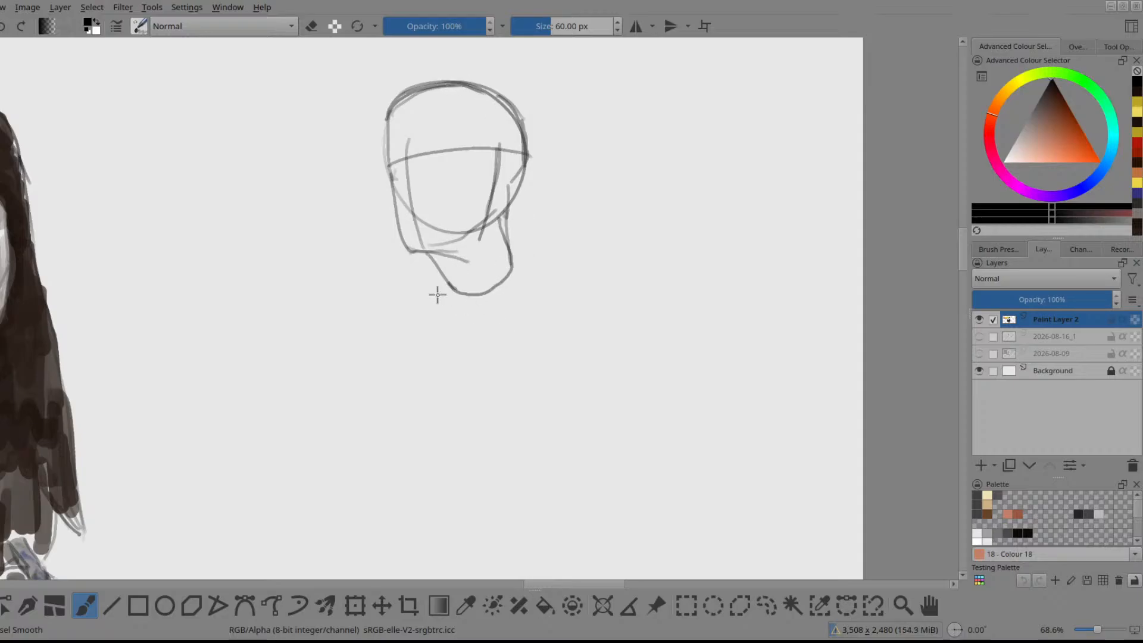
Step: Sketch an arched shoulder line beneath the jaw, a short outer left shoulder curve and a large oval ribcage below it
mouse_move(396, 273)
left_mouse_down()
mouse_move(550, 241)
mouse_move(587, 252)
left_mouse_up()
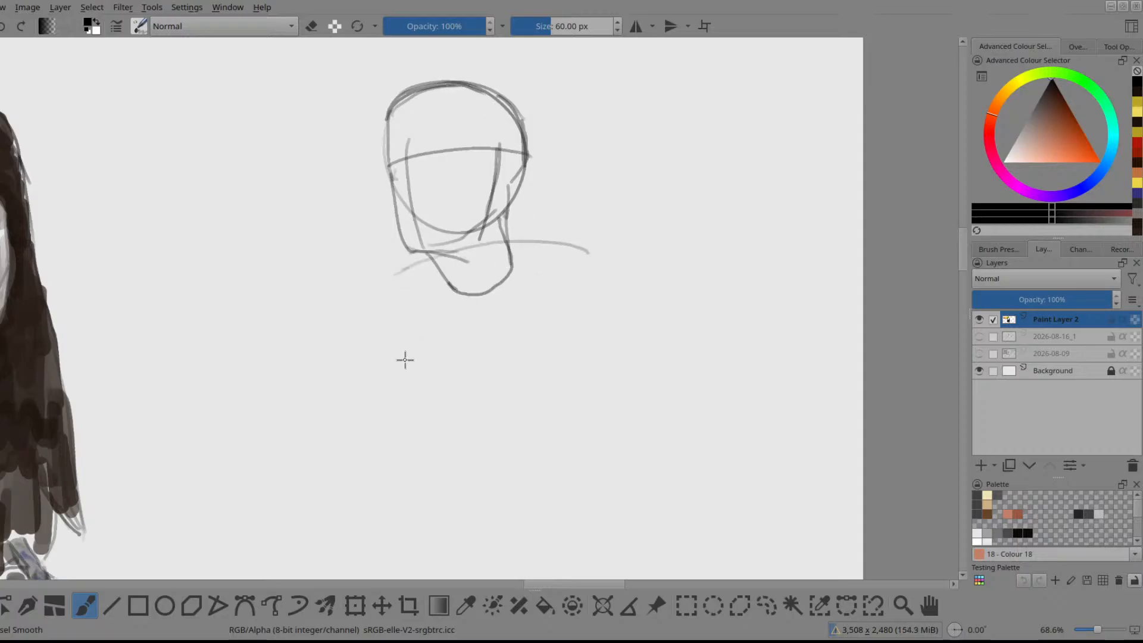
left_click_drag(405, 357, 378, 310)
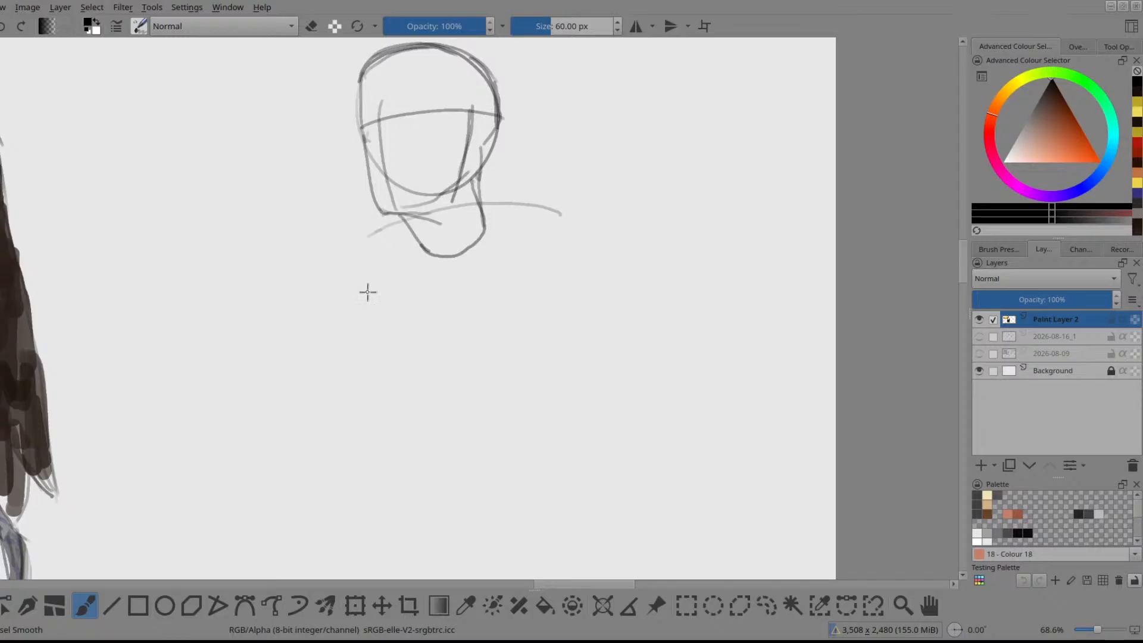
left_click_drag(373, 260, 402, 325)
mouse_move(410, 216)
left_mouse_down()
mouse_move(389, 286)
mouse_move(415, 384)
mouse_move(488, 437)
mouse_move(577, 381)
left_mouse_up()
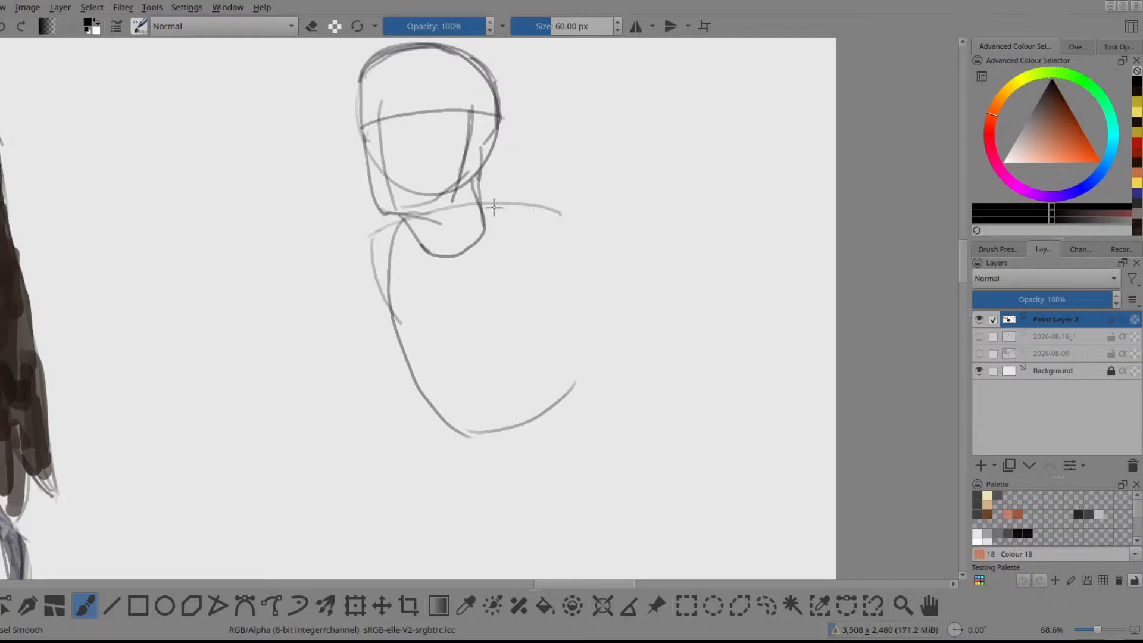
mouse_move(524, 211)
left_mouse_down()
mouse_move(548, 244)
mouse_move(574, 373)
left_mouse_up()
left_click_drag(562, 294, 576, 384)
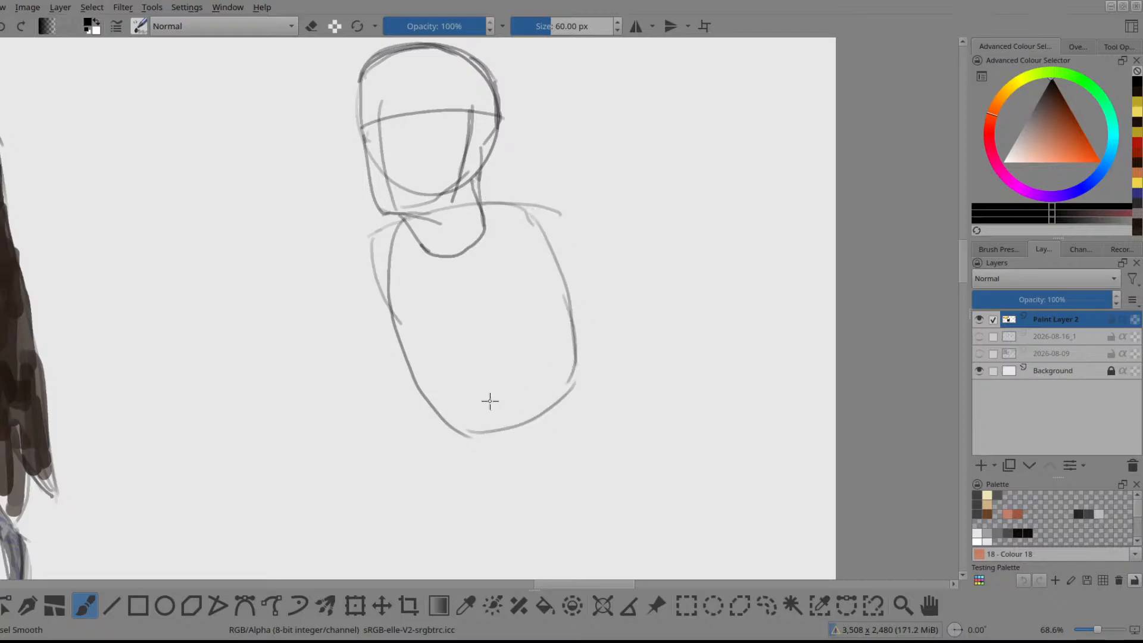
Step: Sketch the ribcage's inner side line and the wavy lower rib arch across the bottom of the torso oval
left_click(444, 408)
mouse_move(420, 253)
left_mouse_down()
mouse_move(427, 362)
mouse_move(407, 369)
mouse_move(421, 359)
mouse_move(414, 381)
mouse_move(428, 354)
mouse_move(449, 361)
mouse_move(492, 407)
left_mouse_up()
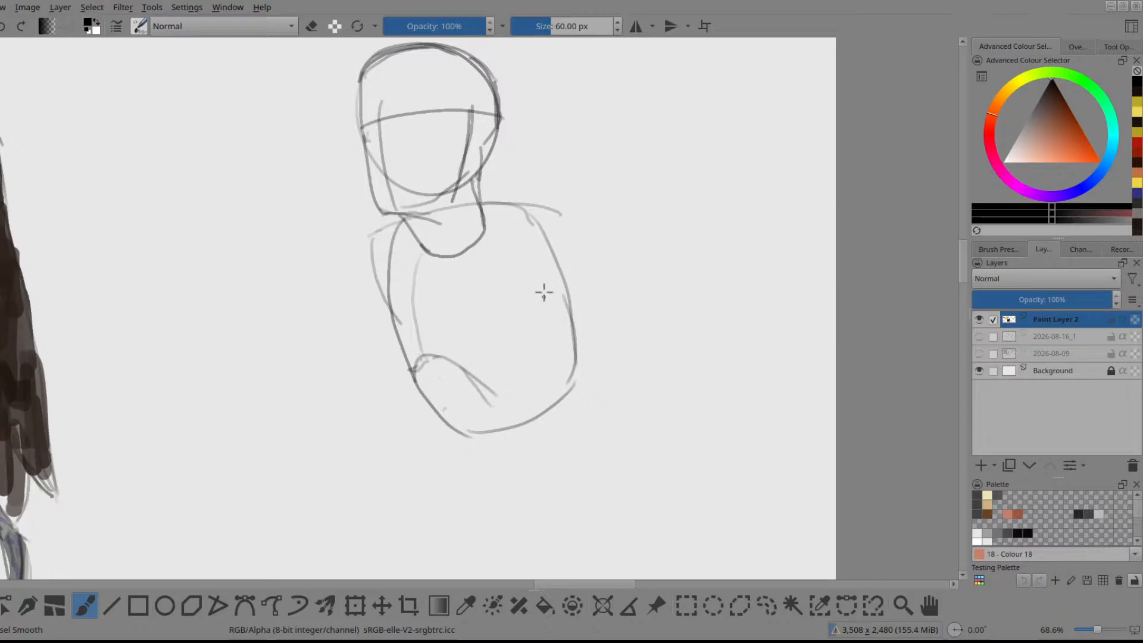
mouse_move(514, 206)
left_mouse_down()
mouse_move(570, 323)
mouse_move(524, 422)
mouse_move(551, 386)
mouse_move(519, 411)
mouse_move(446, 373)
mouse_move(428, 399)
mouse_move(436, 407)
mouse_move(411, 373)
mouse_move(473, 383)
mouse_move(516, 406)
mouse_move(548, 394)
left_mouse_up()
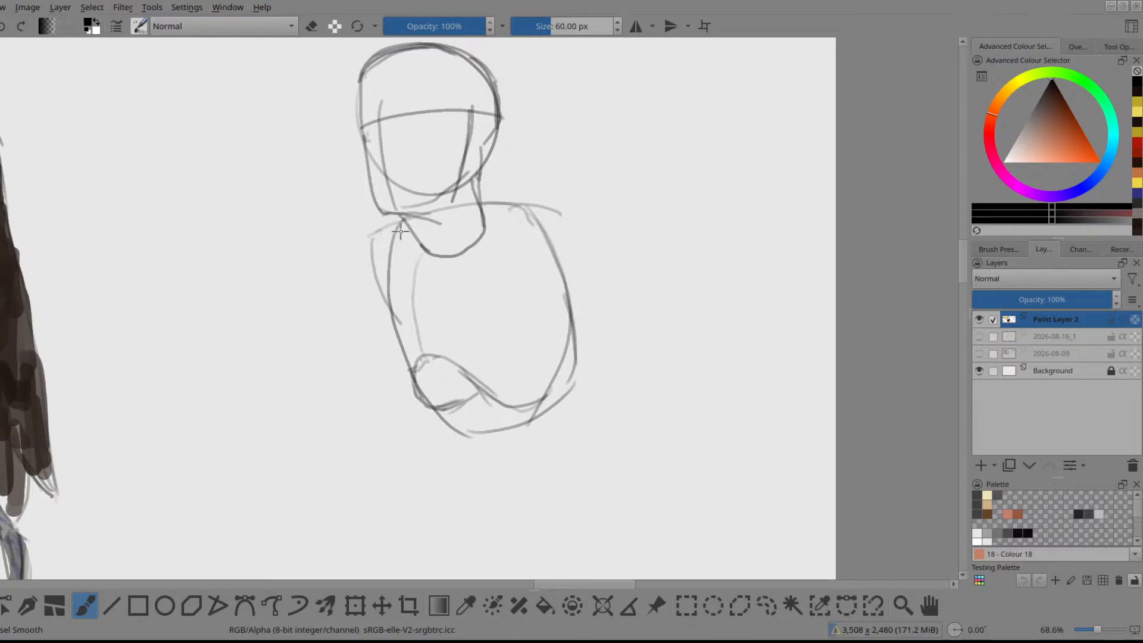
Step: Sketch a full round shoulder on the torso's right side and a narrow curved shoulder on its left
left_click_drag(368, 242, 378, 297)
mouse_move(520, 215)
left_mouse_down()
mouse_move(525, 251)
mouse_move(546, 279)
mouse_move(578, 275)
mouse_move(597, 254)
mouse_move(596, 228)
mouse_move(569, 205)
mouse_move(524, 202)
mouse_move(513, 263)
mouse_move(557, 289)
mouse_move(586, 269)
mouse_move(575, 227)
mouse_move(535, 207)
mouse_move(503, 217)
mouse_move(498, 257)
left_mouse_up()
key("ctrl+z")
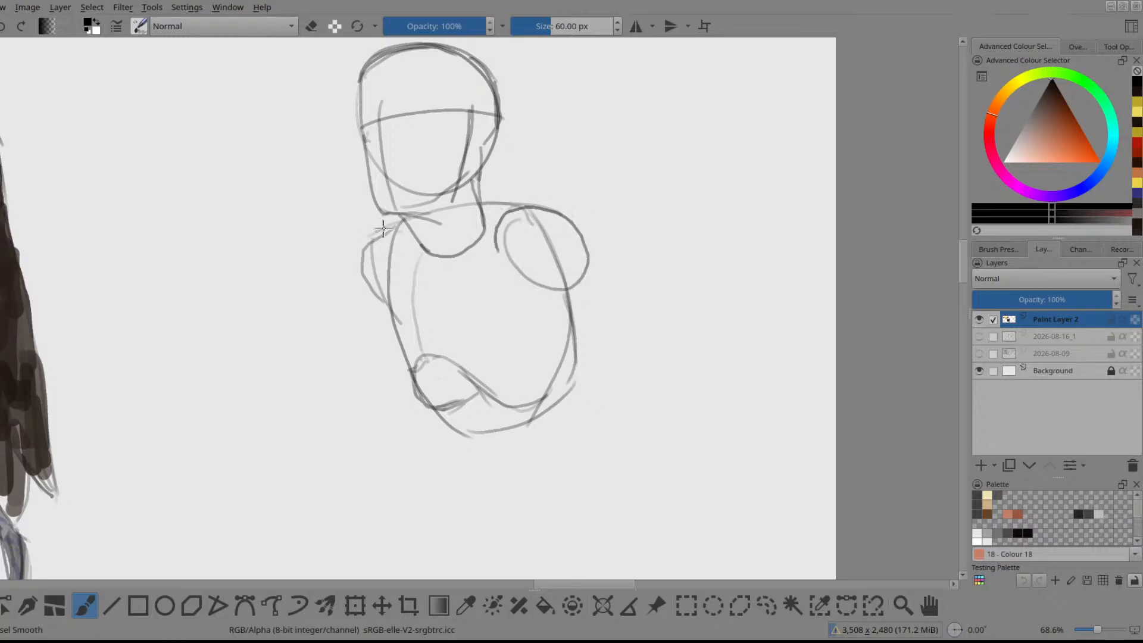
mouse_move(399, 222)
left_mouse_down()
mouse_move(366, 251)
mouse_move(374, 298)
left_mouse_up()
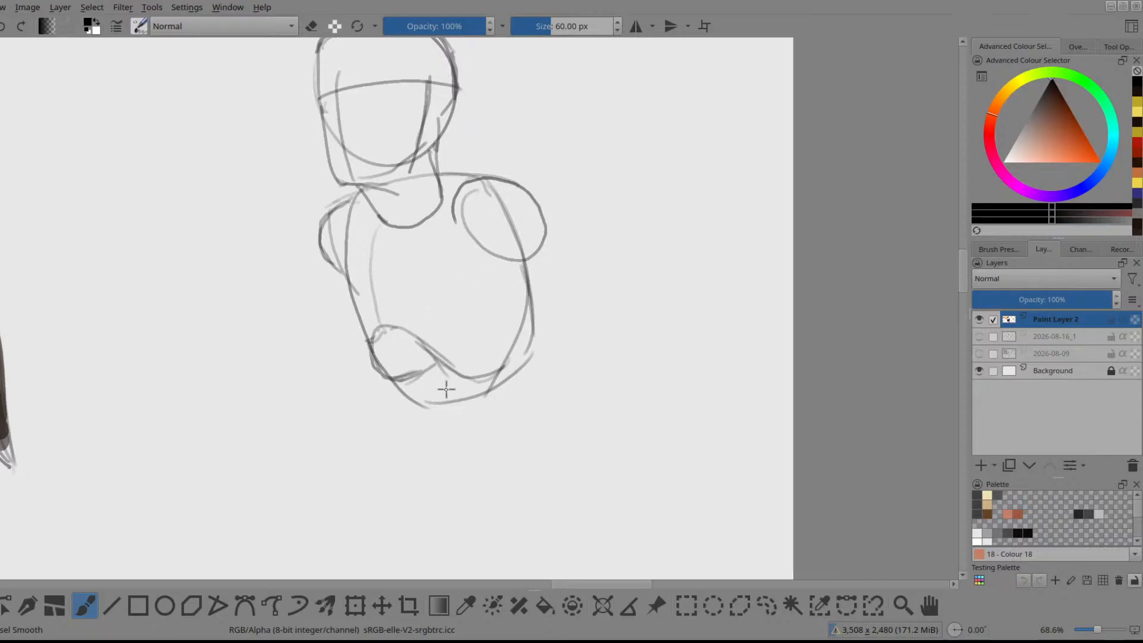
Step: Sketch a side line at the torso's lower right and a rectangular pelvis block below the ribcage
left_click_drag(532, 280, 541, 381)
left_click_drag(404, 435, 535, 441)
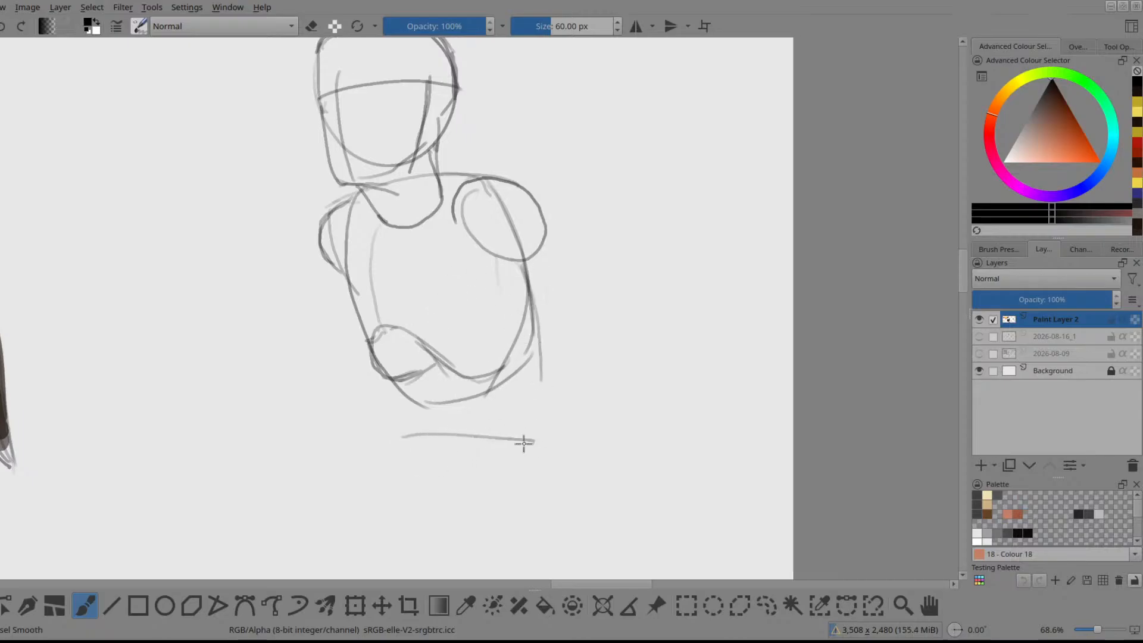
scroll(530, 444, "left", 2)
left_click_drag(422, 431, 423, 508)
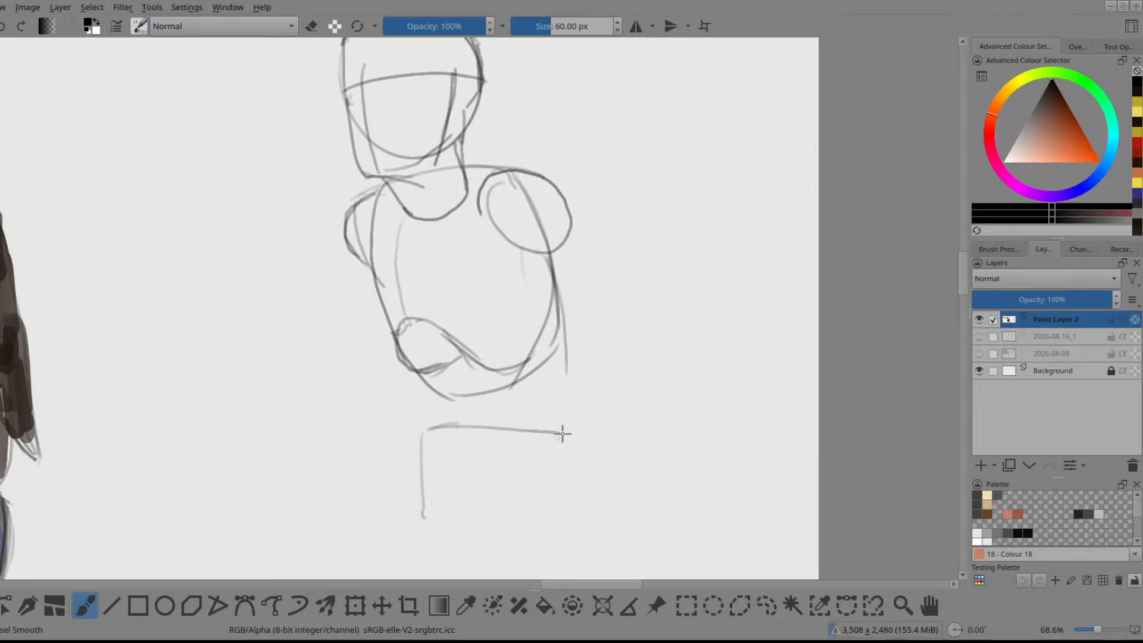
mouse_move(565, 431)
left_mouse_down()
mouse_move(559, 523)
mouse_move(521, 529)
left_mouse_up()
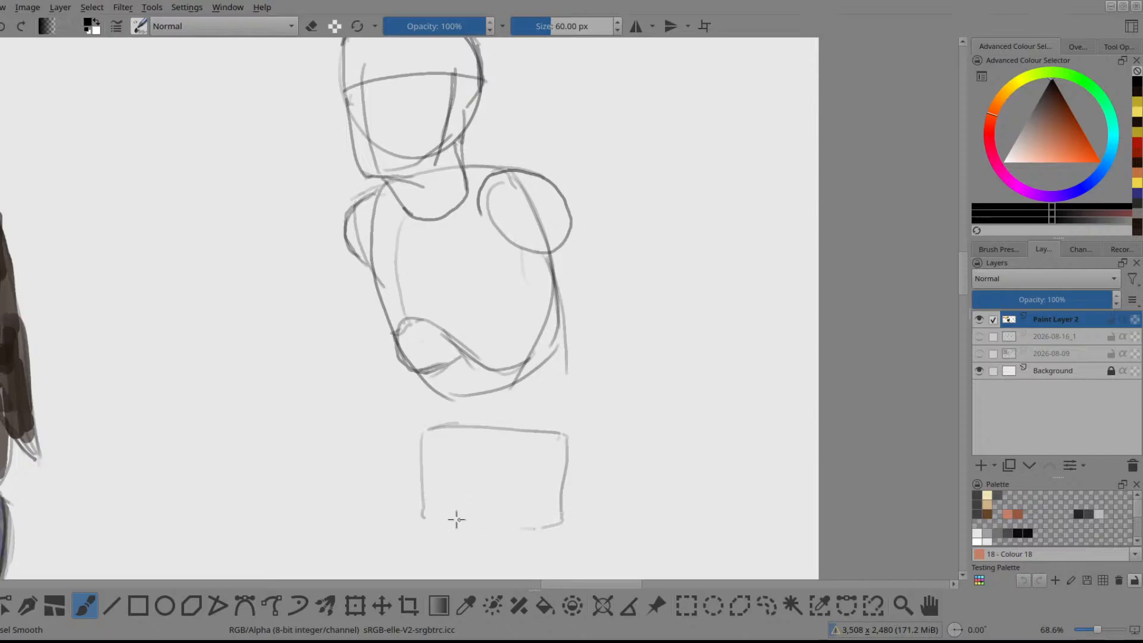
mouse_move(424, 511)
left_mouse_down()
mouse_move(449, 528)
mouse_move(551, 543)
mouse_move(623, 500)
mouse_move(621, 426)
mouse_move(530, 416)
mouse_move(455, 429)
left_mouse_up()
key("ctrl+z")
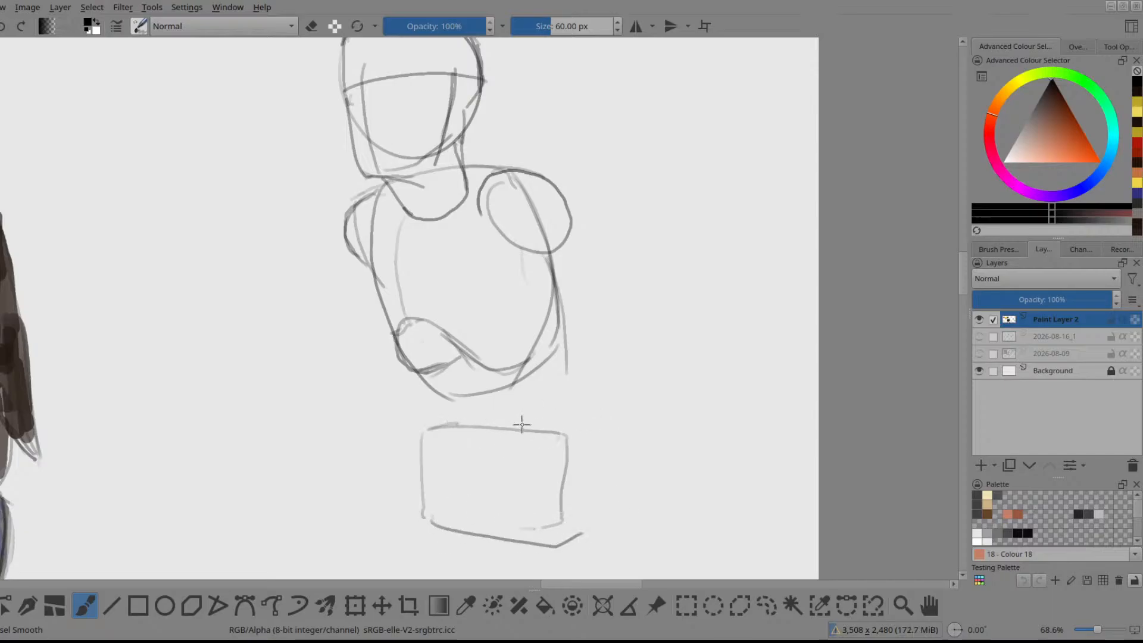
Step: Extend the waist line down to the pelvis block and add outer side and bottom edges around it, undoing unsuitable strokes
mouse_move(554, 290)
left_mouse_down()
mouse_move(582, 434)
mouse_move(571, 528)
left_mouse_up()
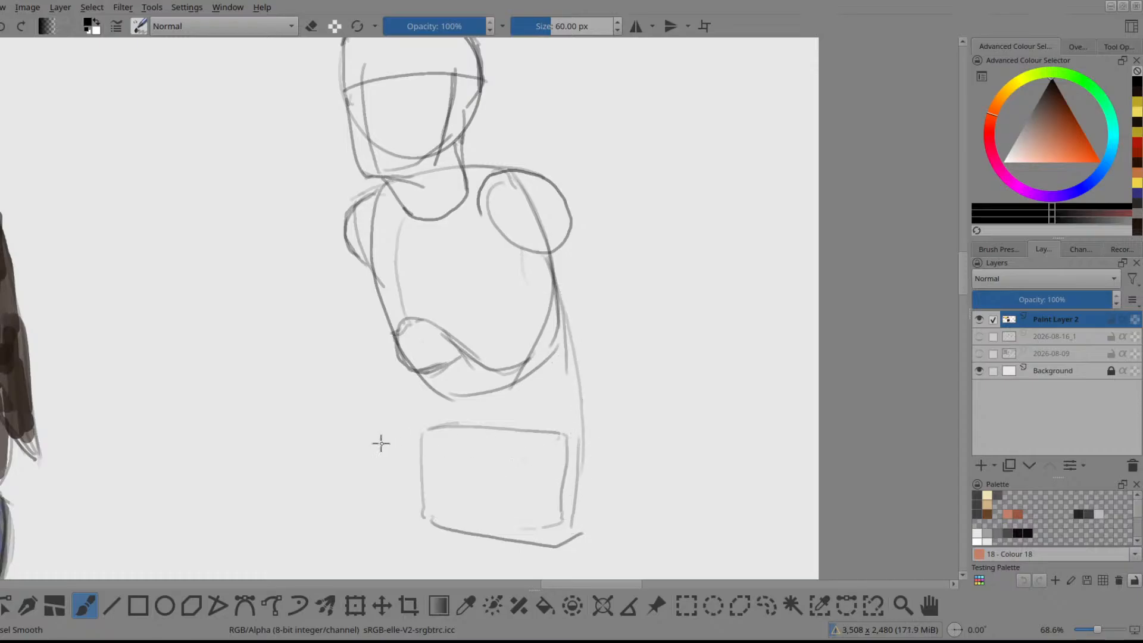
mouse_move(384, 429)
left_mouse_down()
mouse_move(392, 518)
mouse_move(464, 542)
left_mouse_up()
mouse_move(542, 440)
left_mouse_down()
mouse_move(546, 542)
mouse_move(557, 543)
left_mouse_up()
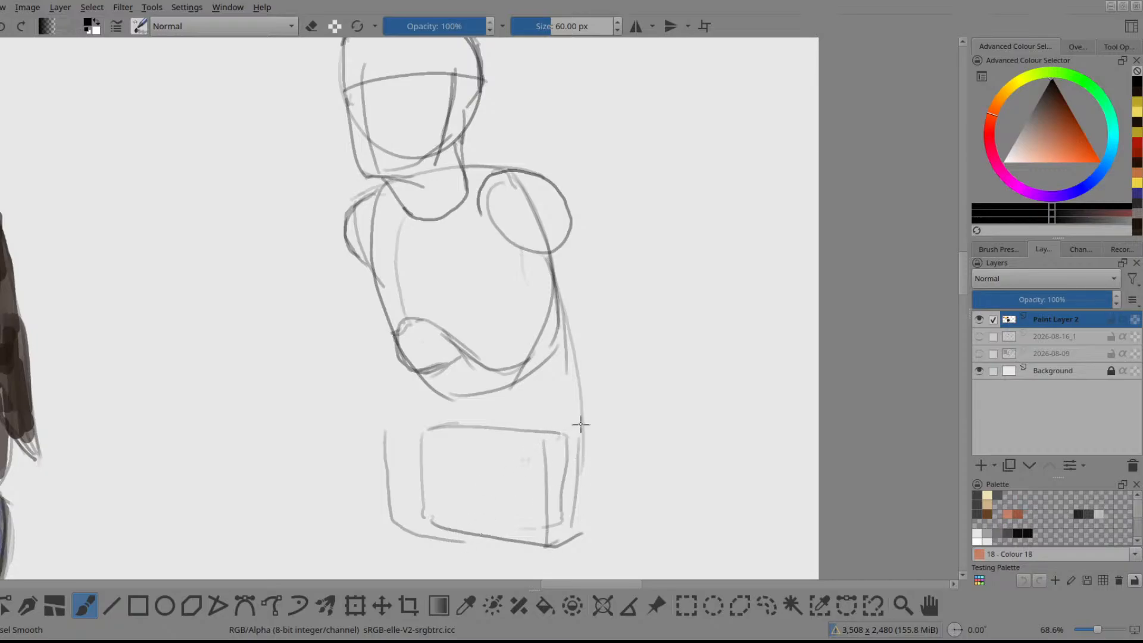
key("ctrl+z")
key("ctrl+z")
mouse_move(441, 438)
left_mouse_down()
mouse_move(442, 522)
mouse_move(448, 435)
mouse_move(625, 440)
mouse_move(601, 447)
mouse_move(592, 435)
mouse_move(590, 547)
mouse_move(452, 542)
left_mouse_up()
left_click_drag(481, 487, 442, 402)
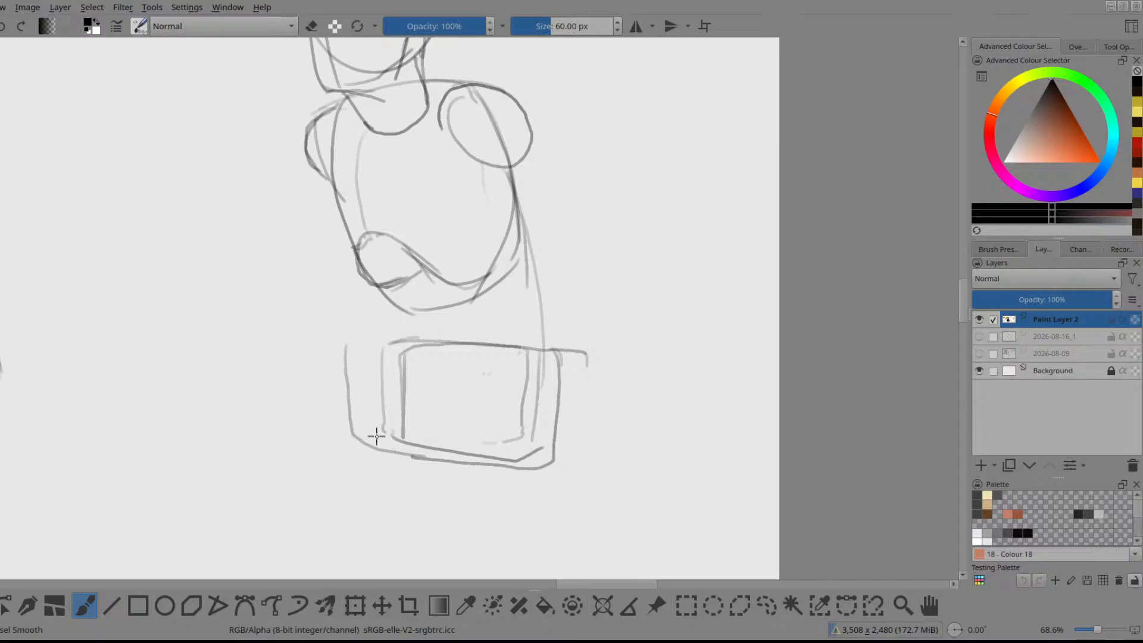
mouse_move(387, 459)
left_mouse_down()
mouse_move(539, 475)
mouse_move(548, 425)
left_mouse_up()
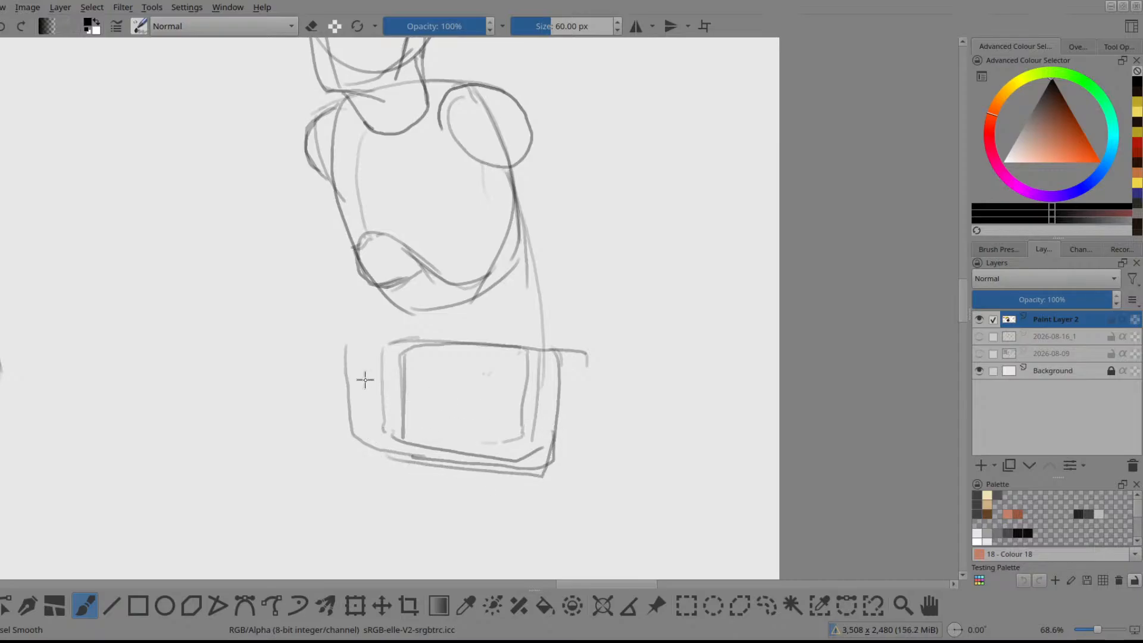
Step: Fade the left, bottom and upper edges of the pelvis block with a soft eraser of about 452 px
key("e")
left_click_drag(281, 404, 745, 283)
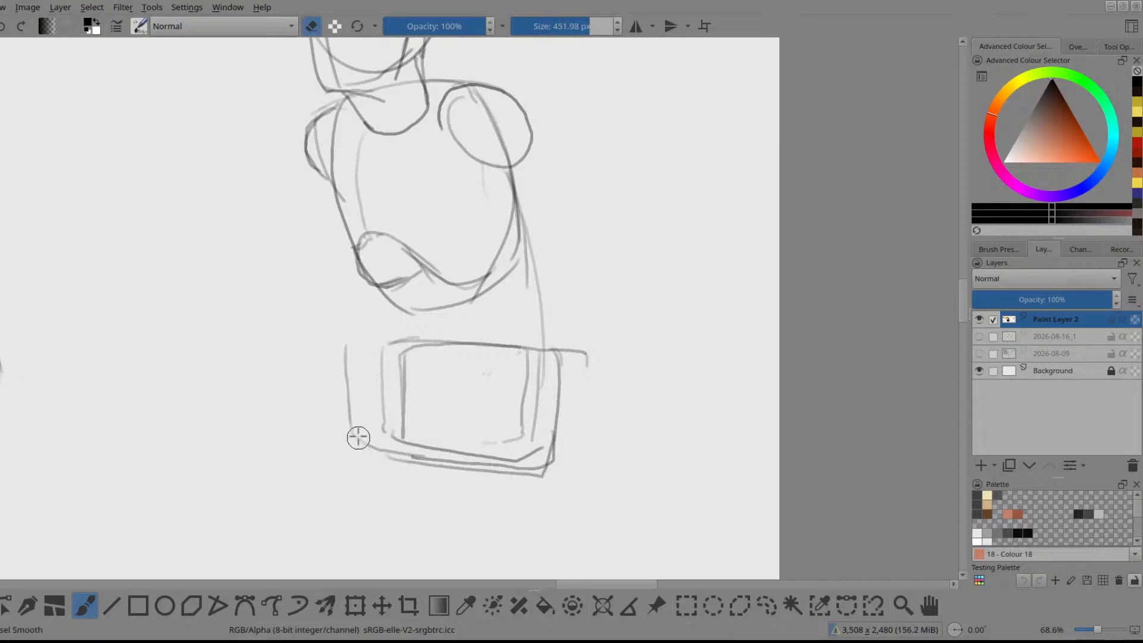
mouse_move(342, 348)
left_mouse_down()
mouse_move(364, 443)
mouse_move(378, 443)
mouse_move(388, 466)
mouse_move(478, 459)
mouse_move(517, 368)
mouse_move(528, 382)
mouse_move(498, 437)
mouse_move(430, 441)
mouse_move(521, 453)
mouse_move(532, 402)
left_mouse_up()
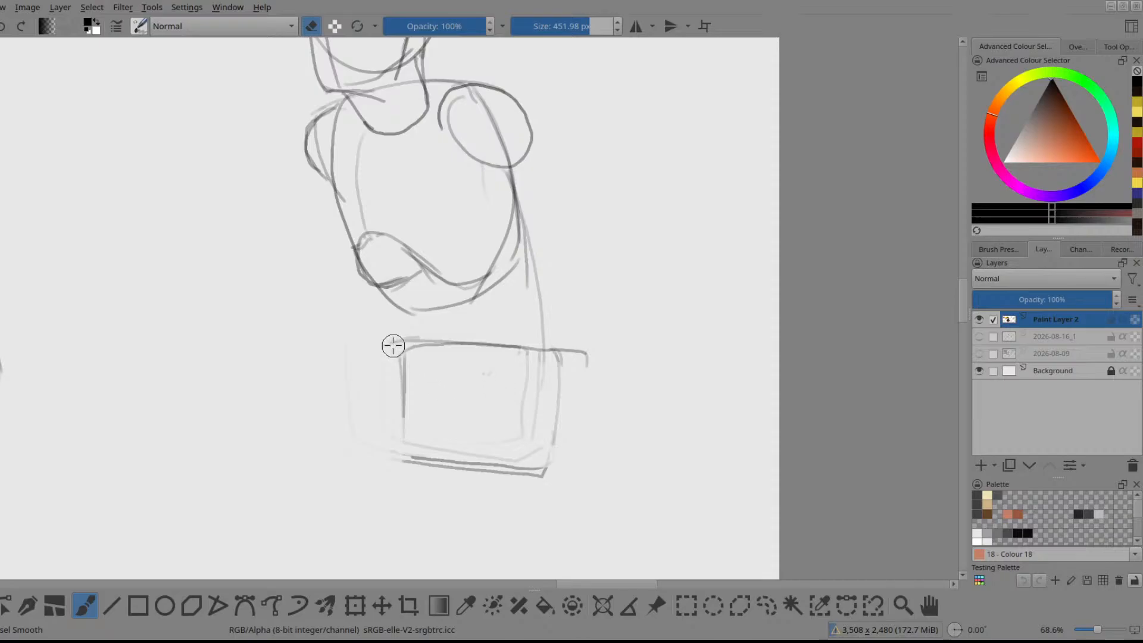
left_click_drag(391, 344, 526, 355)
key("e")
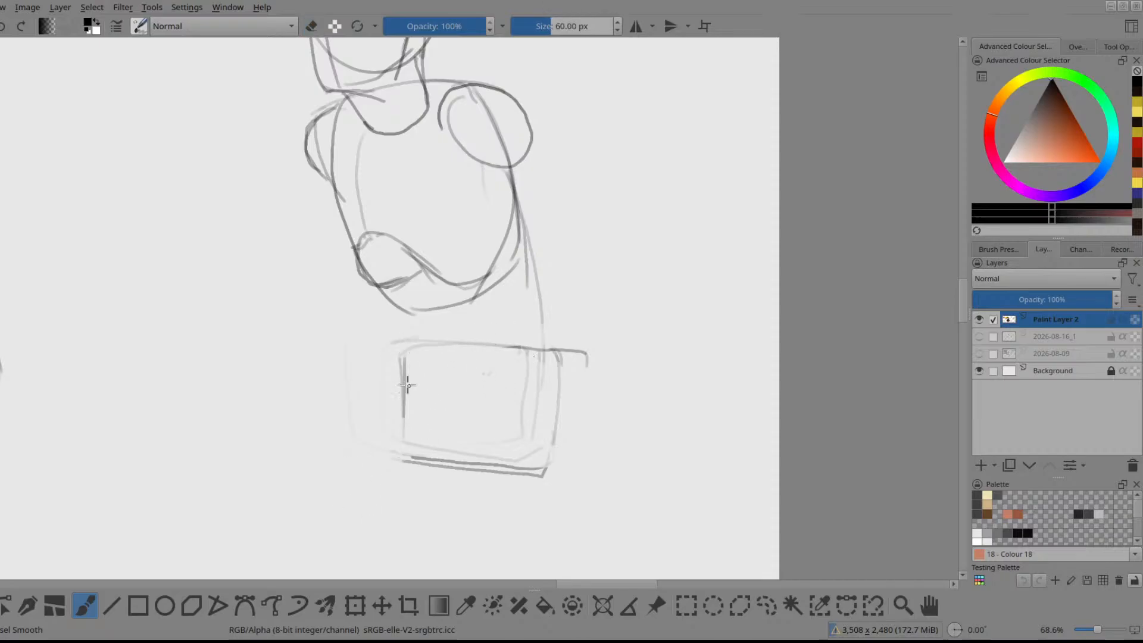
Step: Redraw the pelvis block's left and bottom edges in darker strokes, undoing unsuitable attempts
mouse_move(384, 361)
left_mouse_down()
mouse_move(400, 464)
mouse_move(533, 470)
left_mouse_up()
left_click_drag(463, 464, 528, 385)
key("ctrl+z")
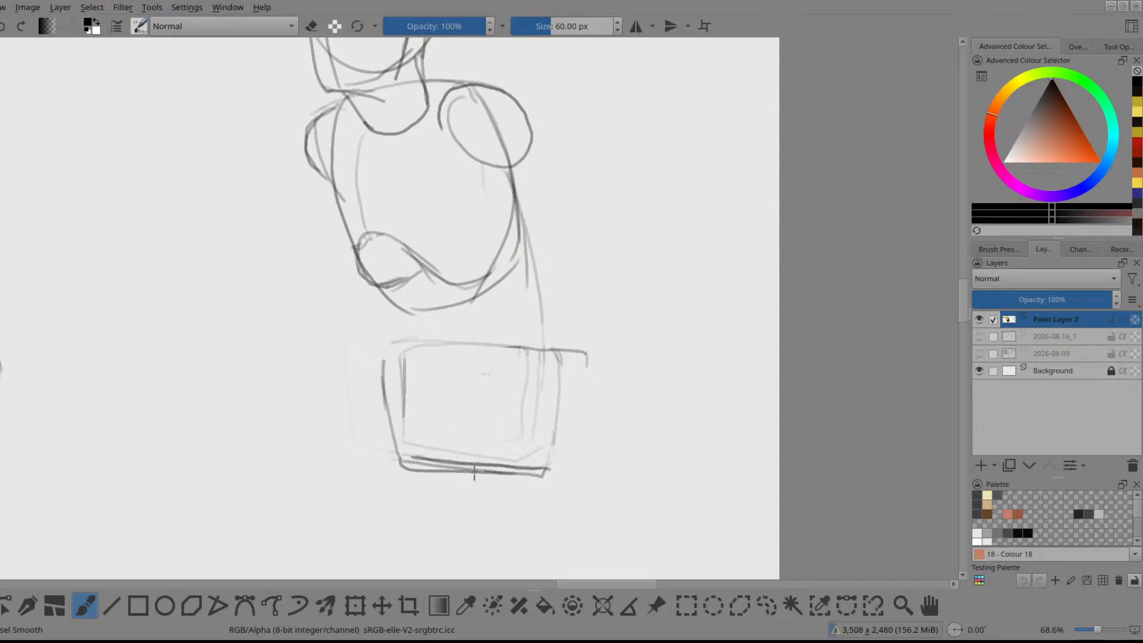
left_click_drag(384, 370, 454, 338)
key("ctrl+z")
Step: Sketch the pelvis as a box in perspective with a front face, a narrow top face and a far right edge
left_click_drag(430, 359, 503, 341)
mouse_move(433, 359)
left_mouse_down()
mouse_move(434, 451)
mouse_move(584, 469)
left_mouse_up()
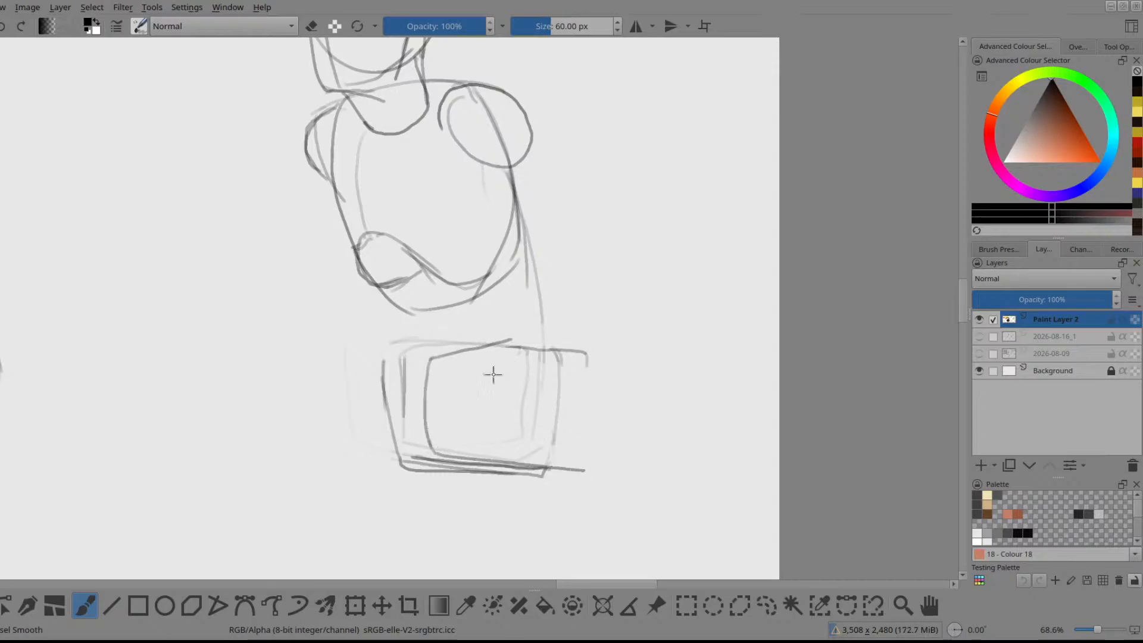
mouse_move(432, 359)
left_mouse_down()
mouse_move(567, 380)
mouse_move(569, 453)
left_mouse_up()
mouse_move(568, 379)
left_mouse_down()
mouse_move(626, 353)
mouse_move(484, 345)
left_mouse_up()
key("ctrl+z")
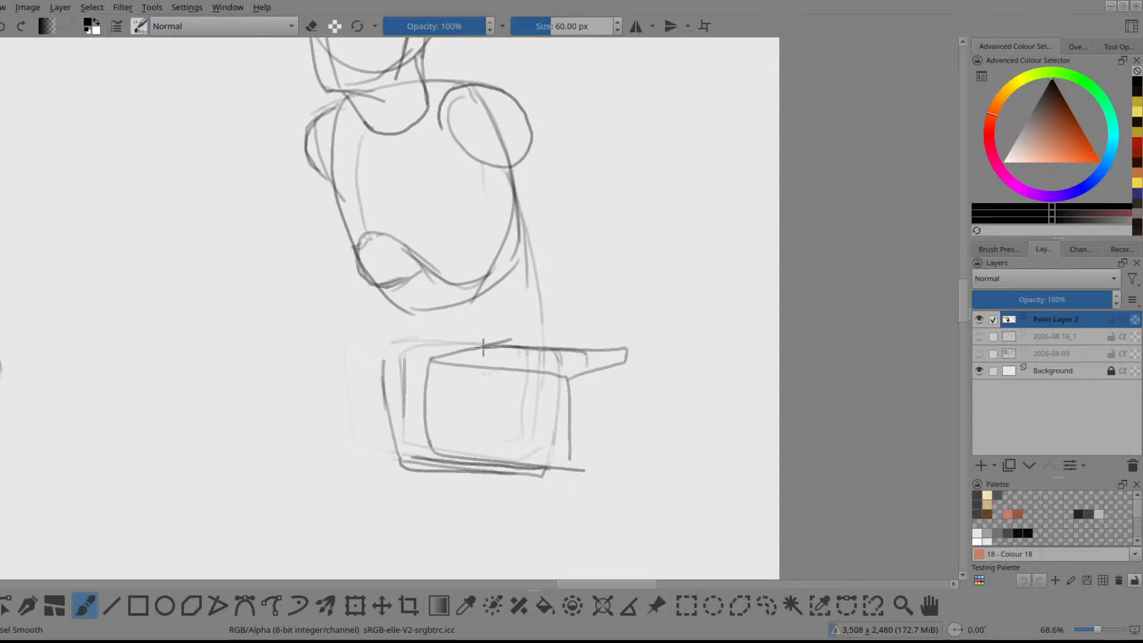
left_click_drag(630, 364, 612, 465)
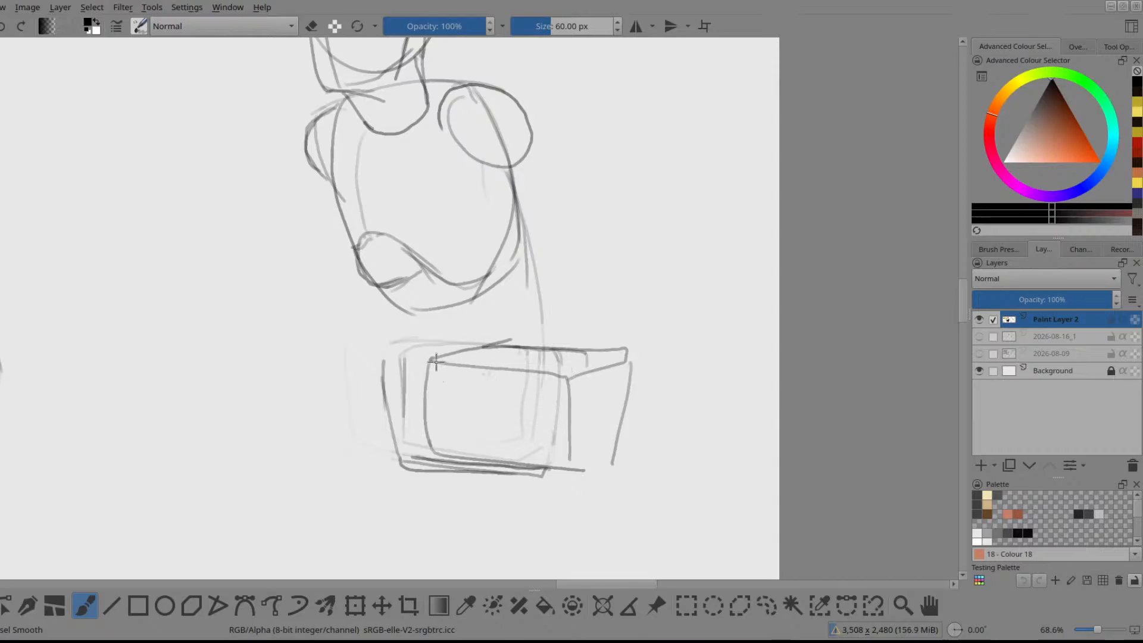
left_click_drag(435, 359, 538, 375)
key("ctrl+z")
left_click_drag(443, 361, 556, 387)
left_click_drag(434, 438, 518, 480)
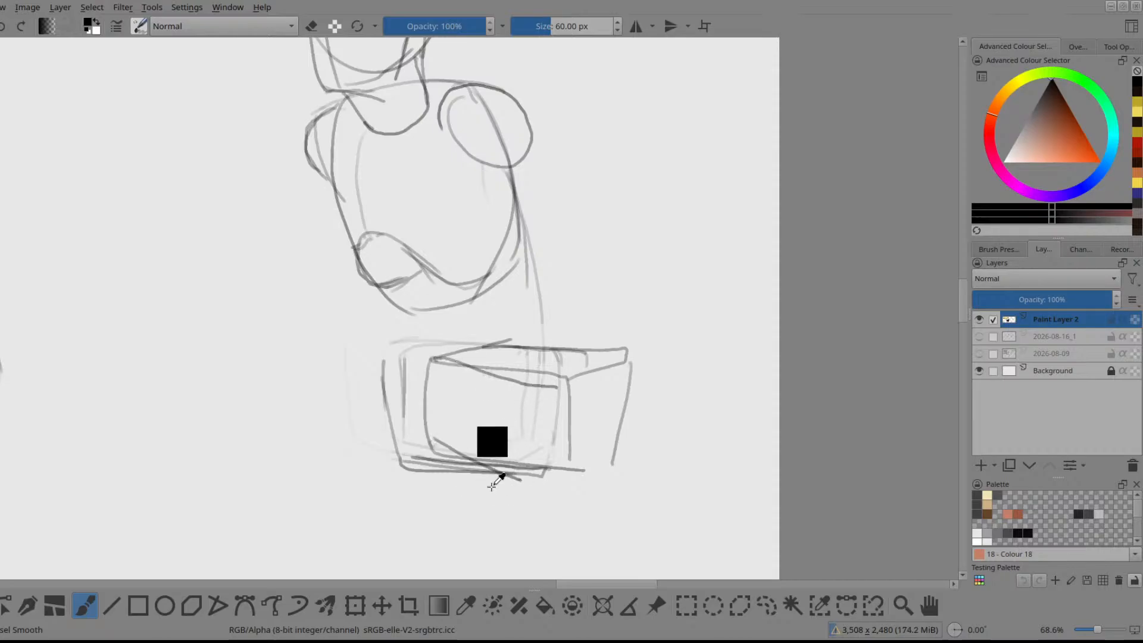
key("ctrl+z")
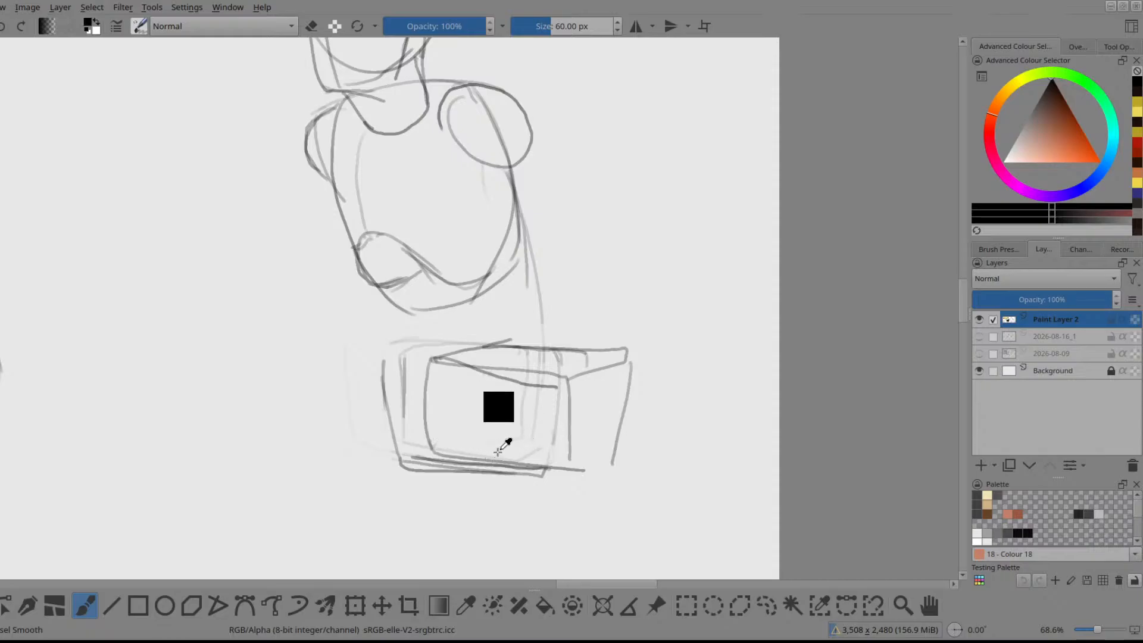
key("ctrl+z")
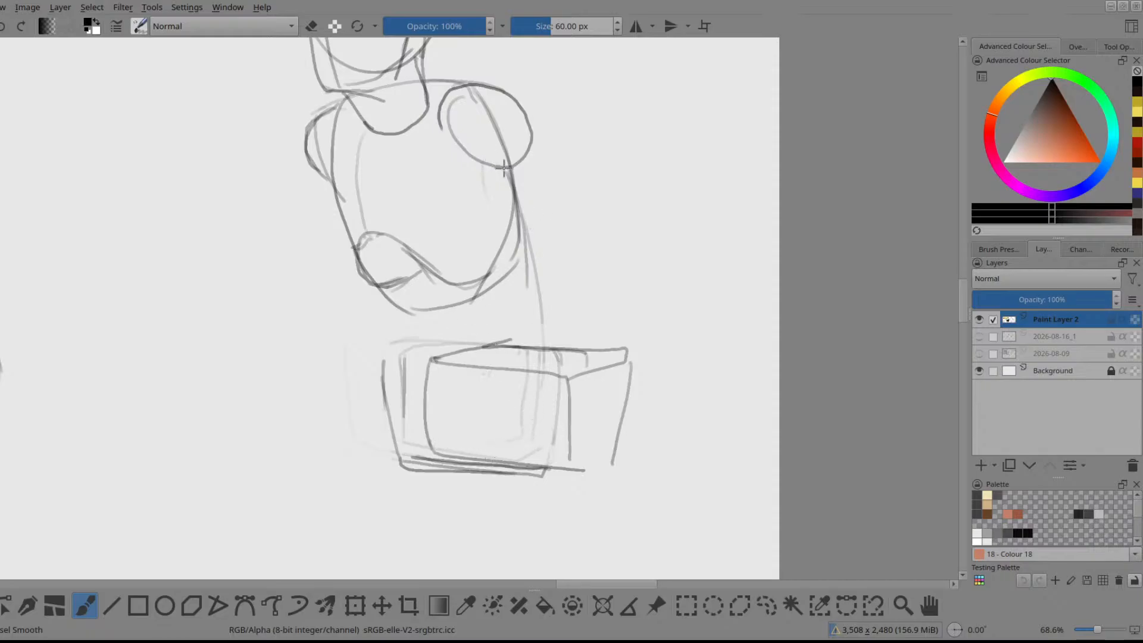
Step: Darken the waist line below the right shoulder and sketch new, higher top edges for the pelvis box
left_click_drag(503, 167, 539, 287)
mouse_move(409, 329)
left_mouse_down()
mouse_move(537, 317)
mouse_move(499, 332)
mouse_move(555, 330)
left_mouse_up()
key("ctrl+z")
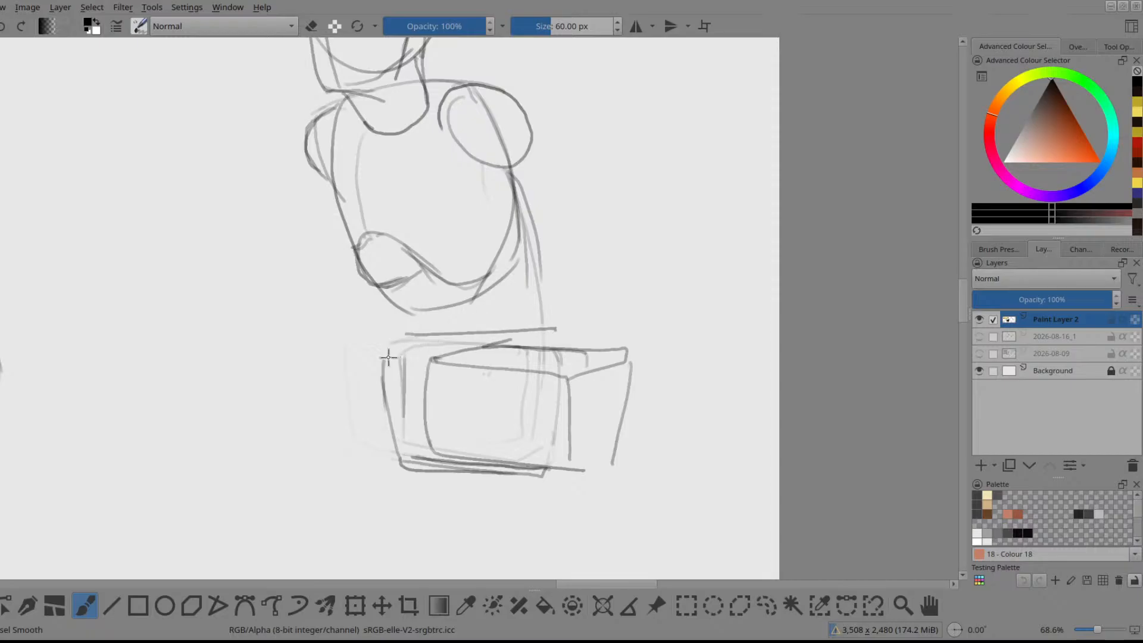
left_click_drag(466, 323, 579, 327)
left_click_drag(441, 344, 538, 340)
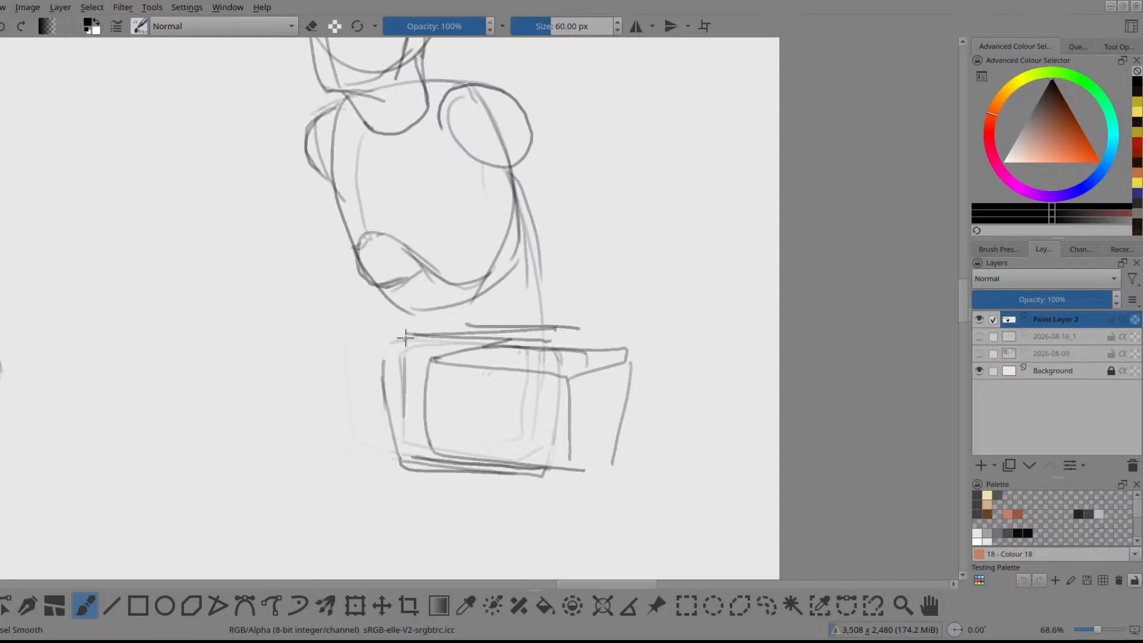
Step: Draw the new pelvis box's left side, bottom edge, front right edge and narrow right side face
left_click_drag(406, 335, 417, 420)
mouse_move(408, 333)
left_mouse_down()
mouse_move(418, 435)
mouse_move(546, 432)
left_mouse_up()
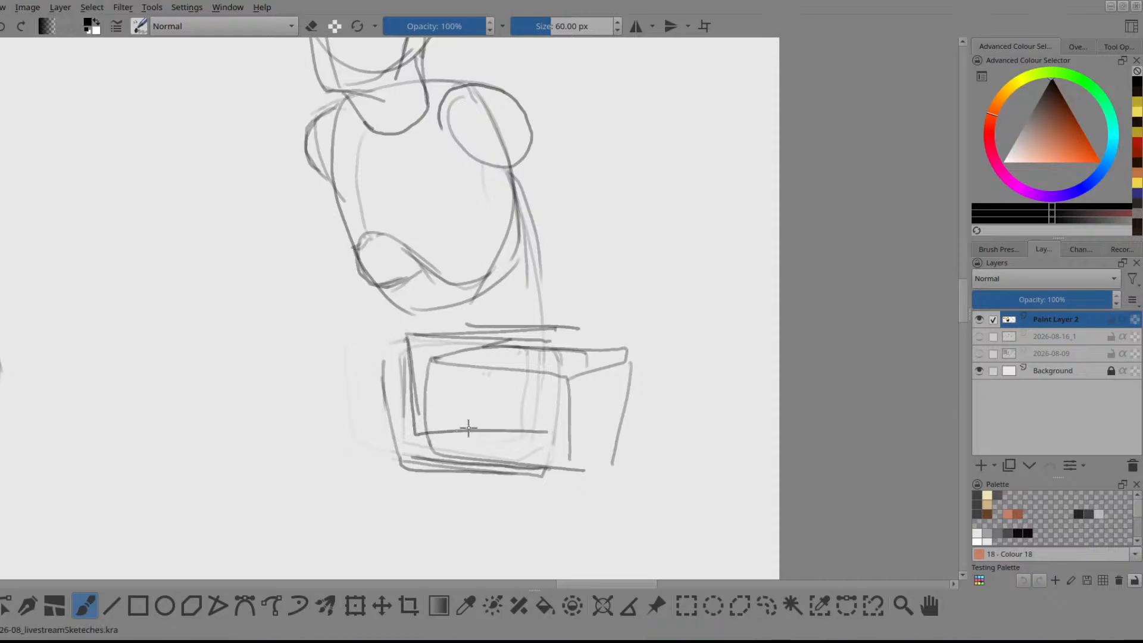
left_click_drag(424, 428, 547, 432)
mouse_move(543, 352)
left_mouse_down()
mouse_move(550, 429)
mouse_move(593, 418)
left_mouse_up()
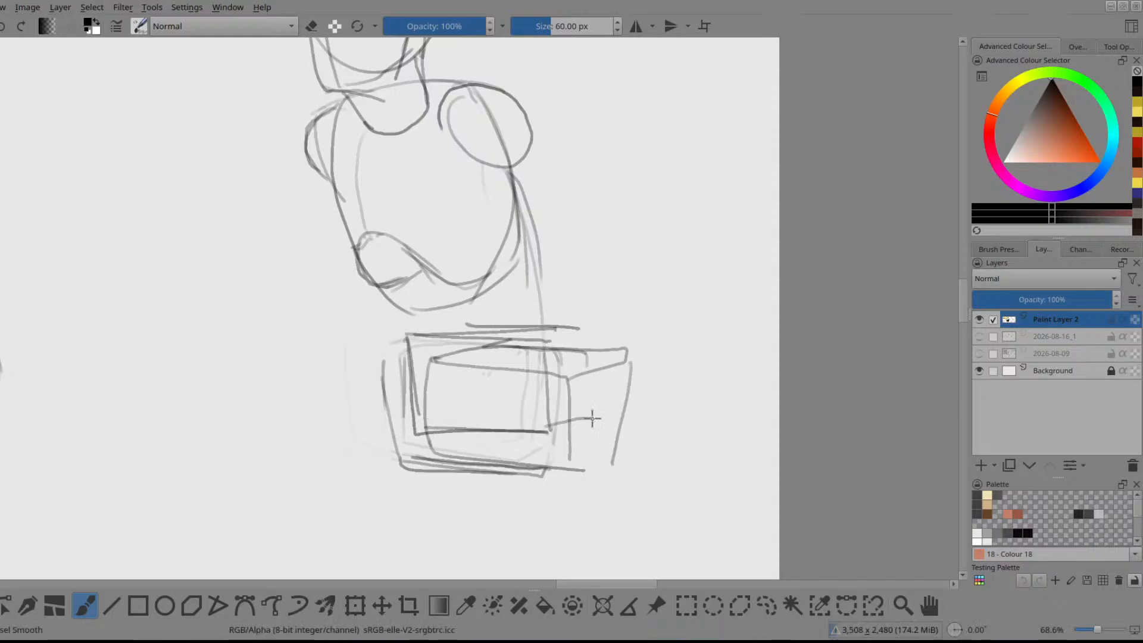
left_click_drag(573, 326, 579, 421)
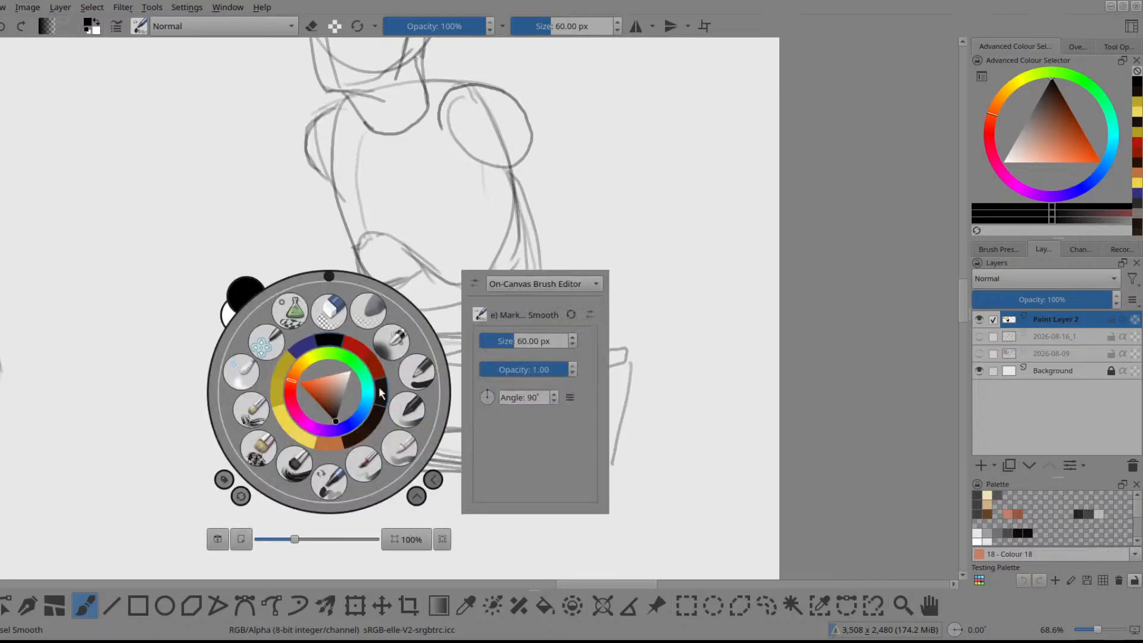
Step: Erase the older pelvis box lines around and inside the new box with the eraser brush
right_click(332, 388)
left_click(329, 310)
mouse_move(382, 365)
left_mouse_down()
mouse_move(387, 412)
mouse_move(401, 397)
mouse_move(464, 467)
mouse_move(400, 455)
left_mouse_up()
mouse_move(646, 395)
left_mouse_down()
mouse_move(624, 458)
mouse_move(556, 351)
mouse_move(562, 402)
left_mouse_up()
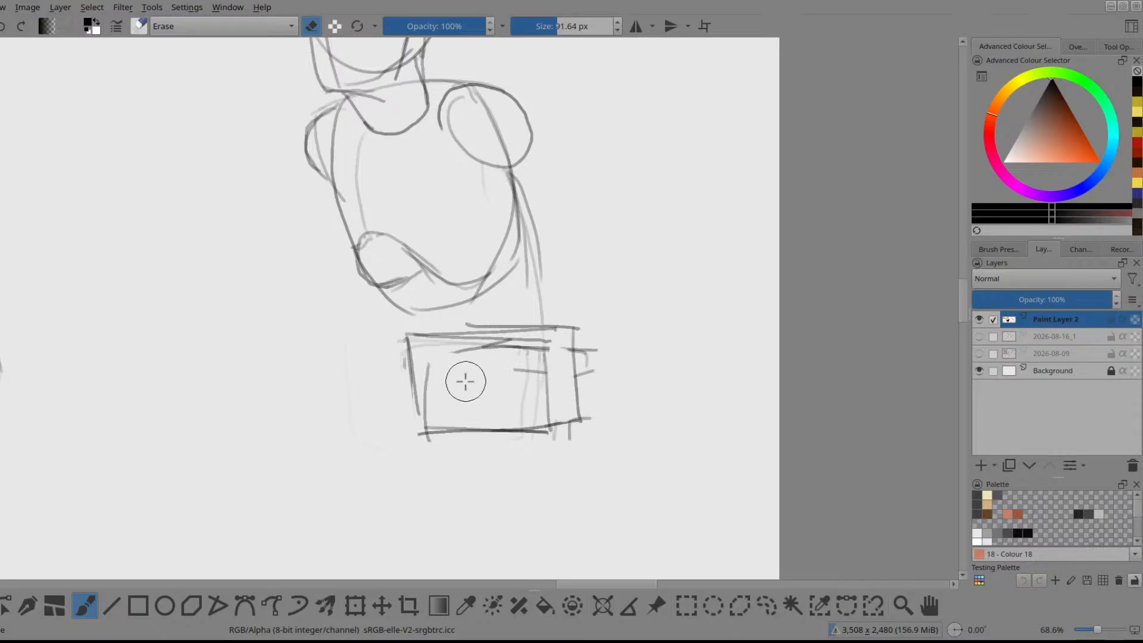
Step: With the smooth marker brush at 60 px, sketch the two slanting leg-opening lines from the pelvis box's upper corners
right_click(515, 355)
left_click(440, 428)
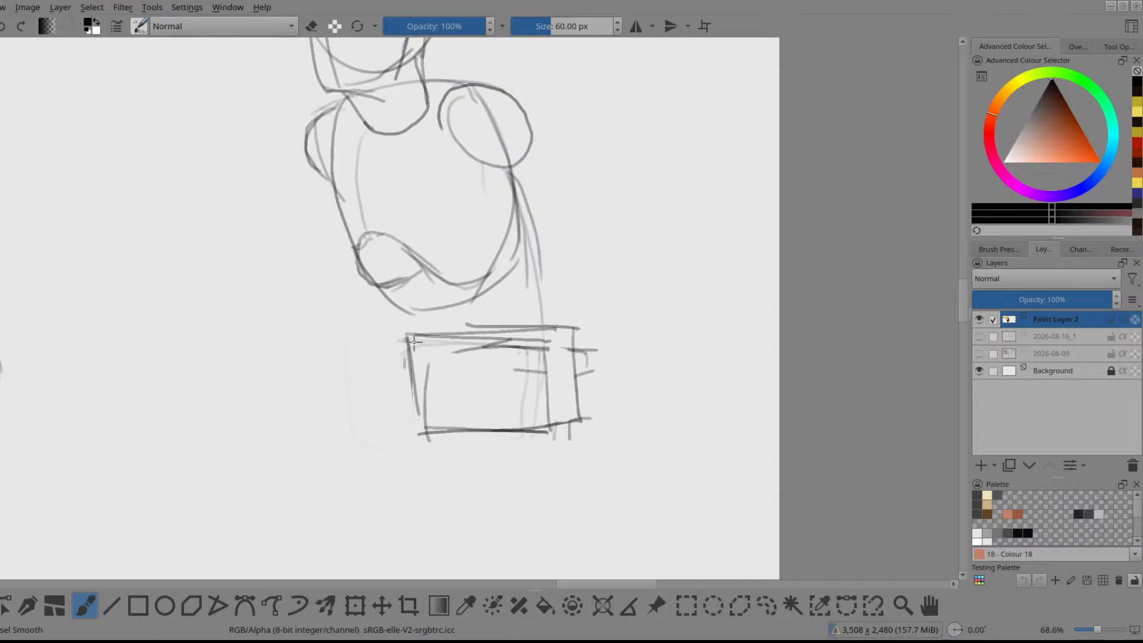
left_click_drag(413, 341, 467, 403)
key("ctrl+z")
left_click_drag(406, 337, 456, 432)
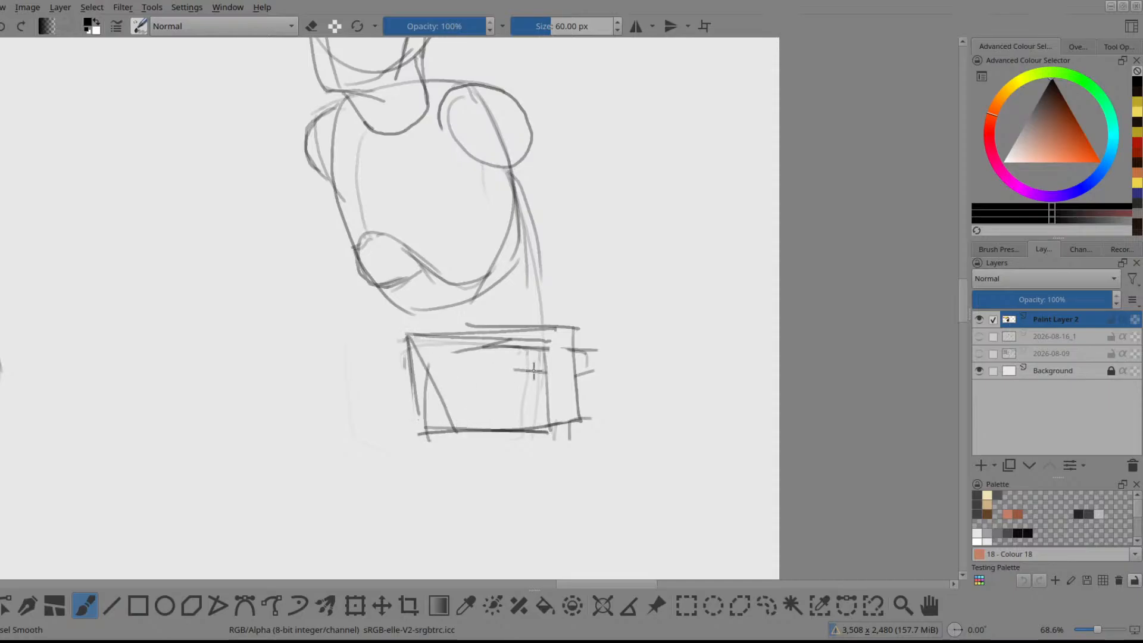
mouse_move(546, 341)
left_mouse_down()
mouse_move(476, 426)
mouse_move(489, 383)
left_mouse_up()
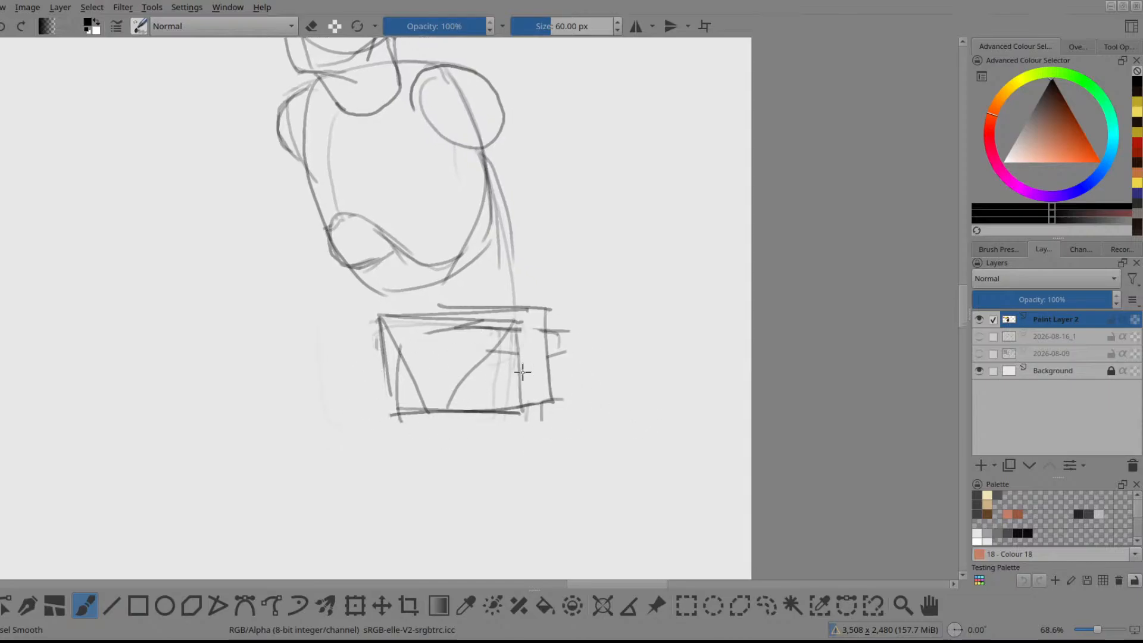
Step: Sketch overlapping hip and buttock circles at the pelvis box's right end with an outer contour, and save the drawing
mouse_move(536, 369)
left_mouse_down()
mouse_move(516, 393)
mouse_move(499, 327)
mouse_move(553, 347)
left_mouse_up()
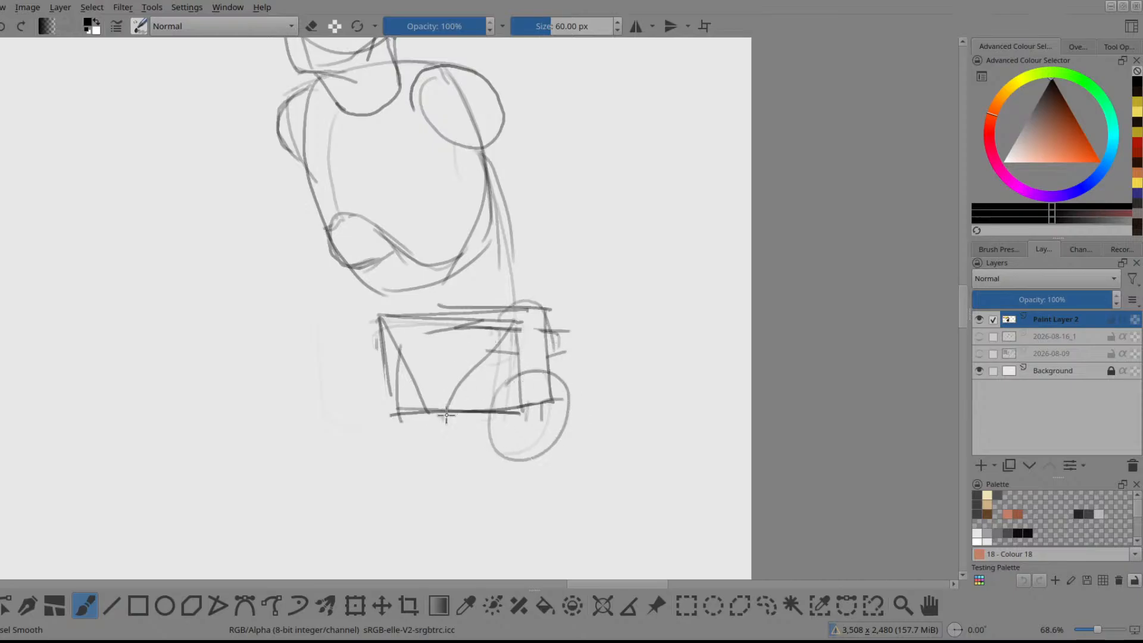
mouse_move(516, 341)
left_mouse_down()
mouse_move(483, 382)
mouse_move(540, 400)
mouse_move(527, 342)
mouse_move(487, 369)
mouse_move(522, 409)
mouse_move(531, 350)
mouse_move(483, 369)
mouse_move(481, 387)
mouse_move(535, 393)
mouse_move(538, 355)
mouse_move(489, 358)
left_mouse_up()
left_click_drag(449, 409, 463, 431)
left_click_drag(477, 435, 504, 441)
mouse_move(471, 382)
left_mouse_down()
mouse_move(533, 381)
mouse_move(490, 373)
mouse_move(510, 370)
mouse_move(535, 381)
left_mouse_up()
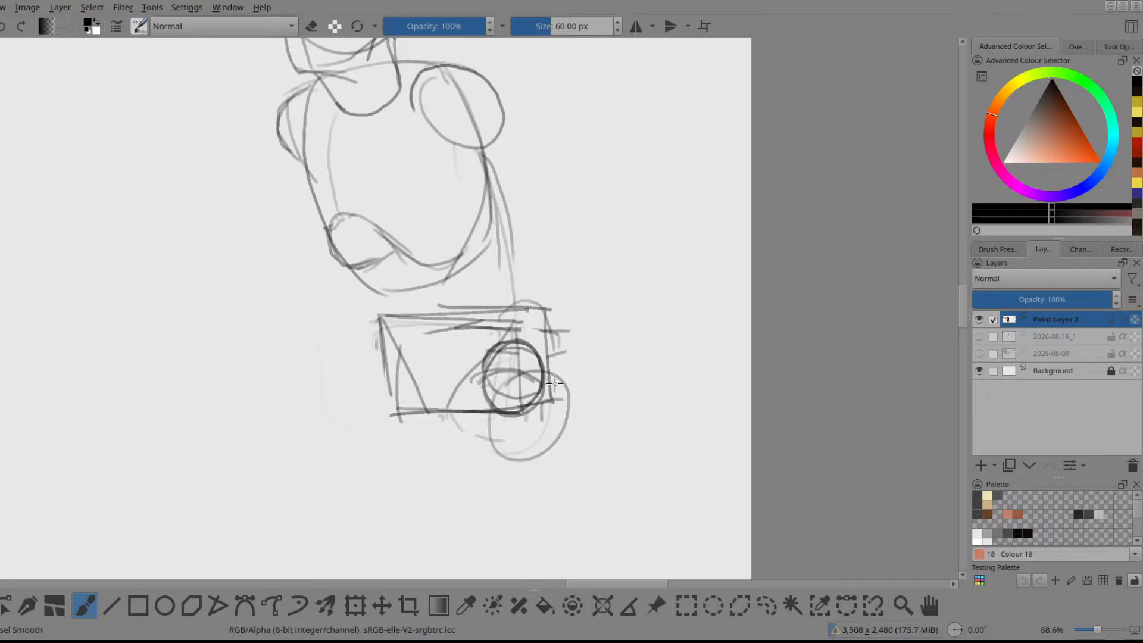
mouse_move(555, 317)
left_mouse_down()
mouse_move(569, 377)
mouse_move(562, 413)
left_mouse_up()
left_click_drag(515, 452, 571, 418)
key("ctrl+s")
scroll(616, 311, "down", 1)
scroll(616, 311, "down", 1)
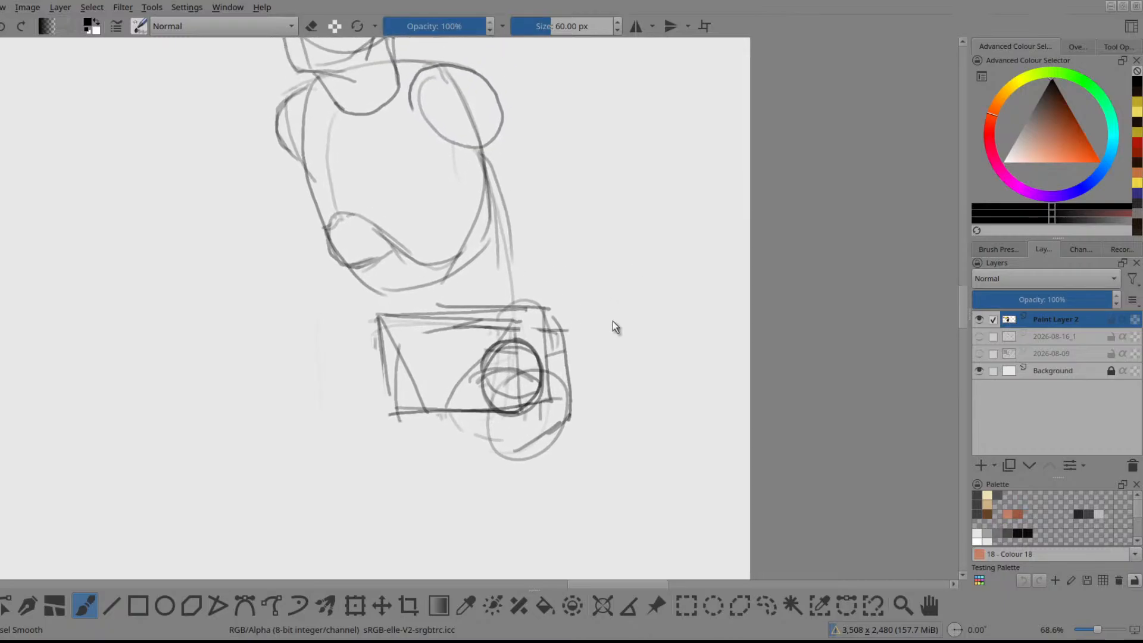
Step: Add short curved strokes beneath the hip circle and along its left side
scroll(612, 321, "up", 2)
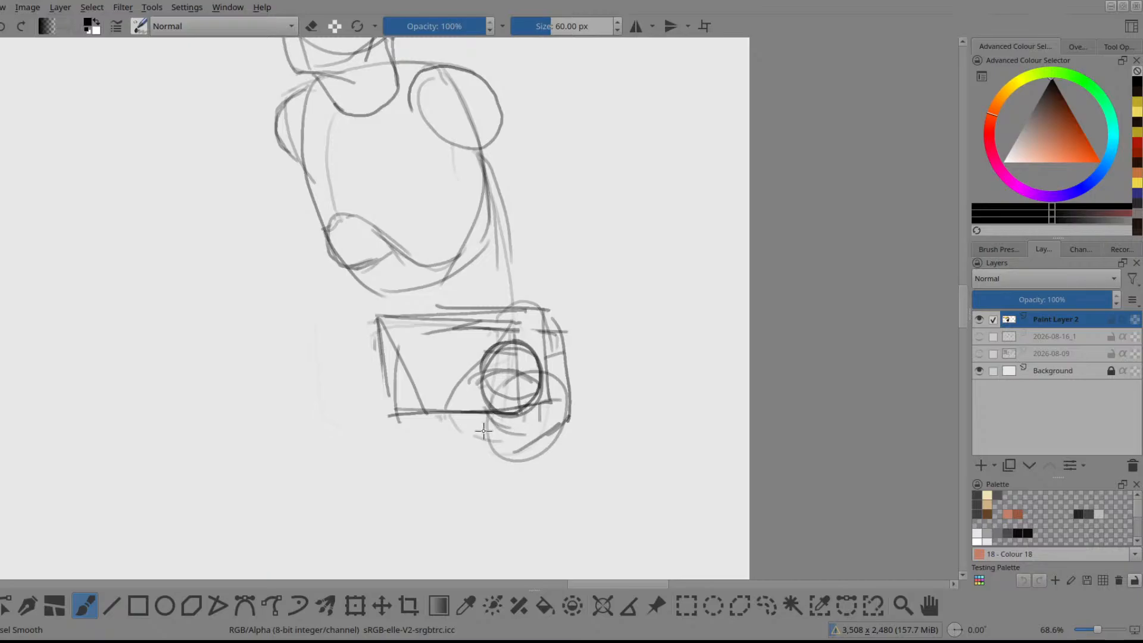
left_click_drag(484, 431, 532, 439)
left_click_drag(485, 346, 464, 416)
scroll(324, 360, "down", 1)
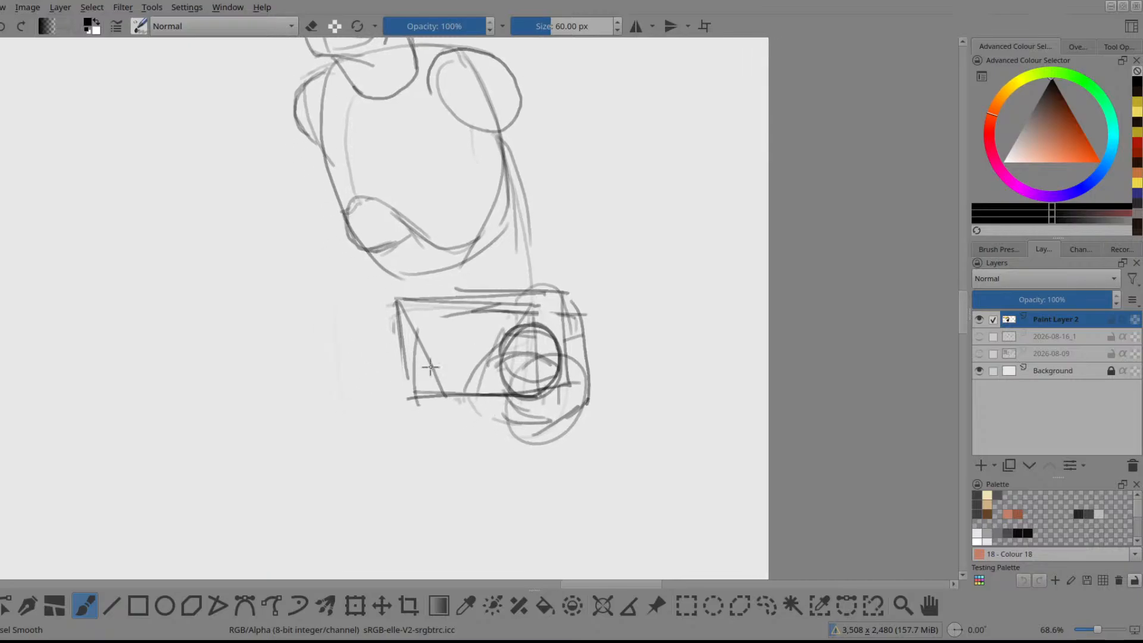
scroll(273, 278, "left", 3)
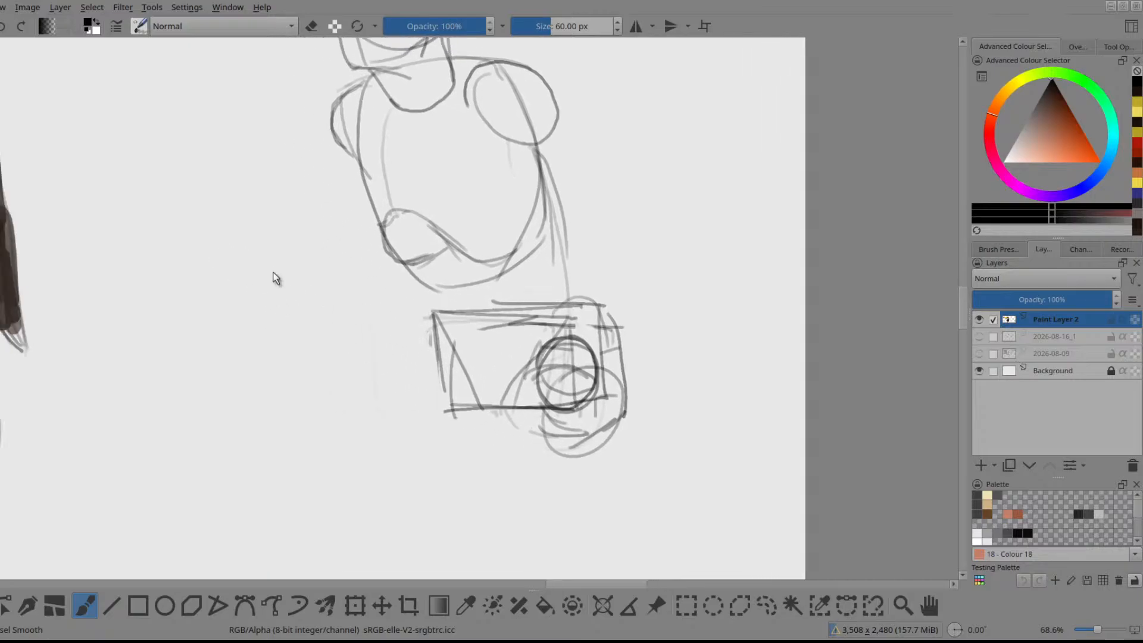
Step: Draw a raised knee circle left of the pelvis box and outline the thigh connecting it to the box
mouse_move(345, 237)
left_mouse_down()
mouse_move(365, 285)
mouse_move(350, 239)
mouse_move(353, 284)
mouse_move(316, 253)
left_mouse_up()
key("ctrl+z")
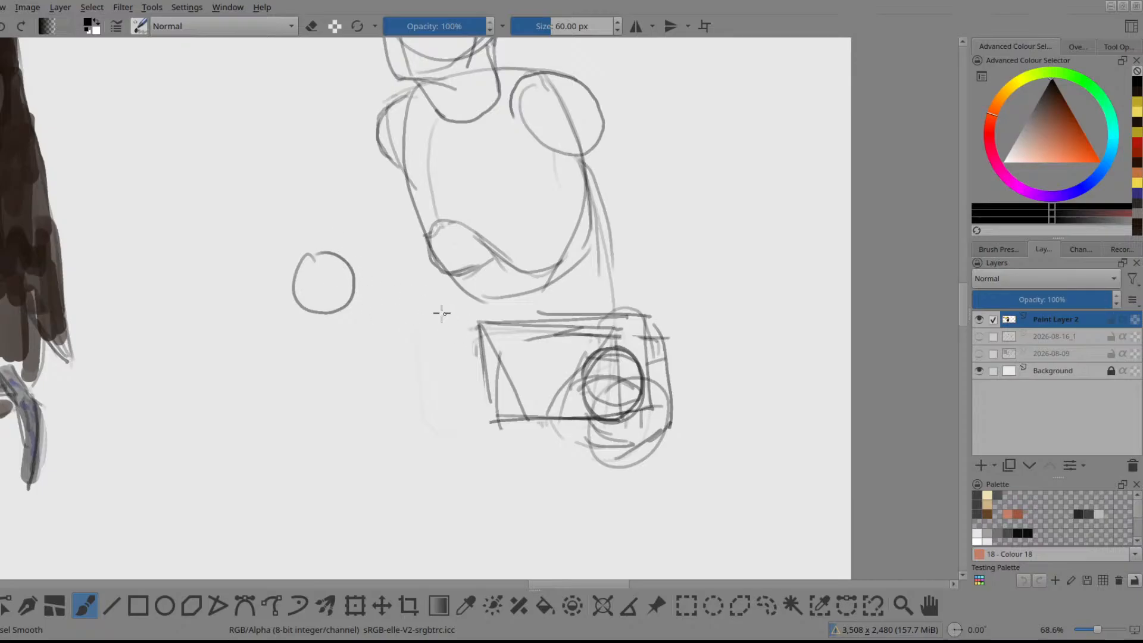
left_click_drag(326, 254, 480, 327)
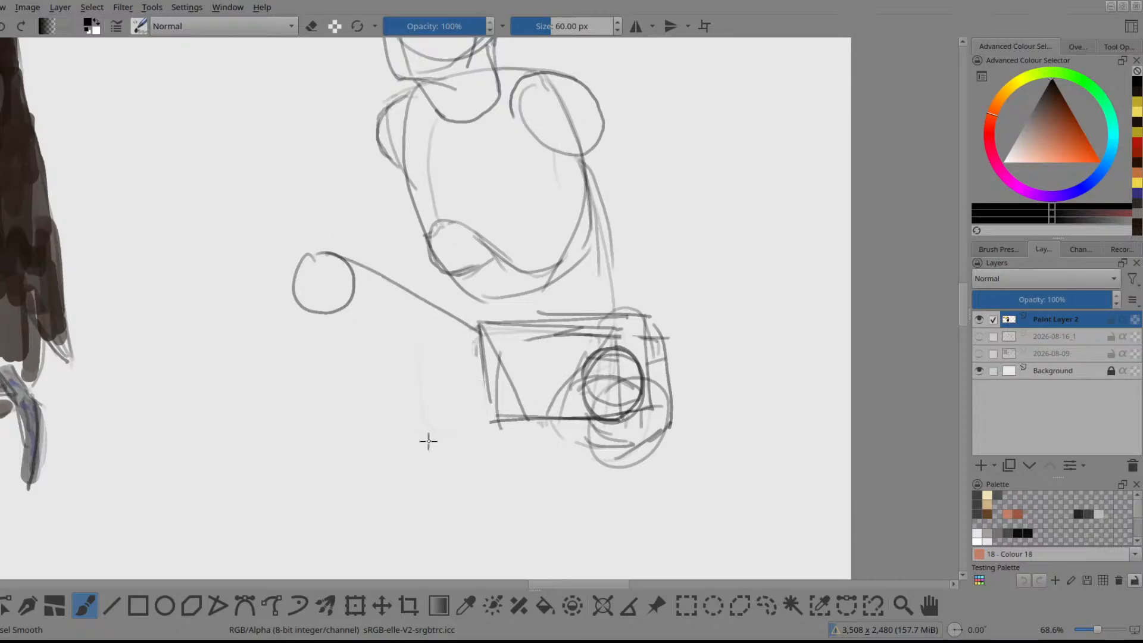
left_click_drag(532, 423, 454, 433)
left_click_drag(327, 320, 470, 439)
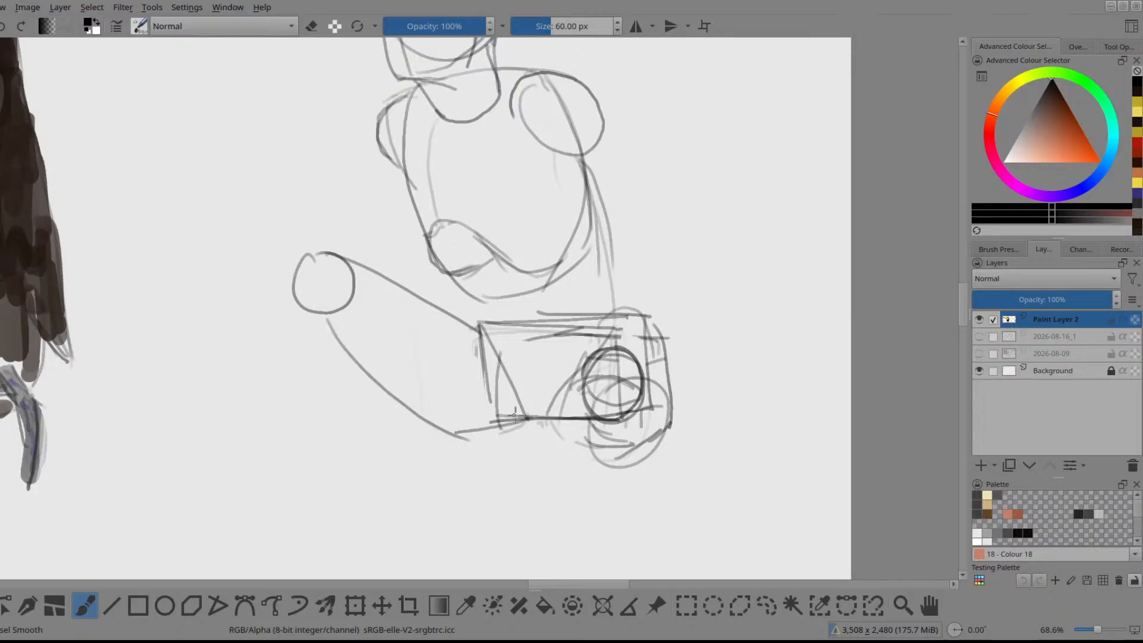
Step: Redraw the raised thigh's underside level with the pelvis box's bottom edge and erase the excess lines below it
mouse_move(512, 417)
left_mouse_down()
mouse_move(444, 423)
mouse_move(536, 417)
mouse_move(390, 443)
left_mouse_up()
key("e")
left_click_drag(390, 443, 527, 441)
key("e")
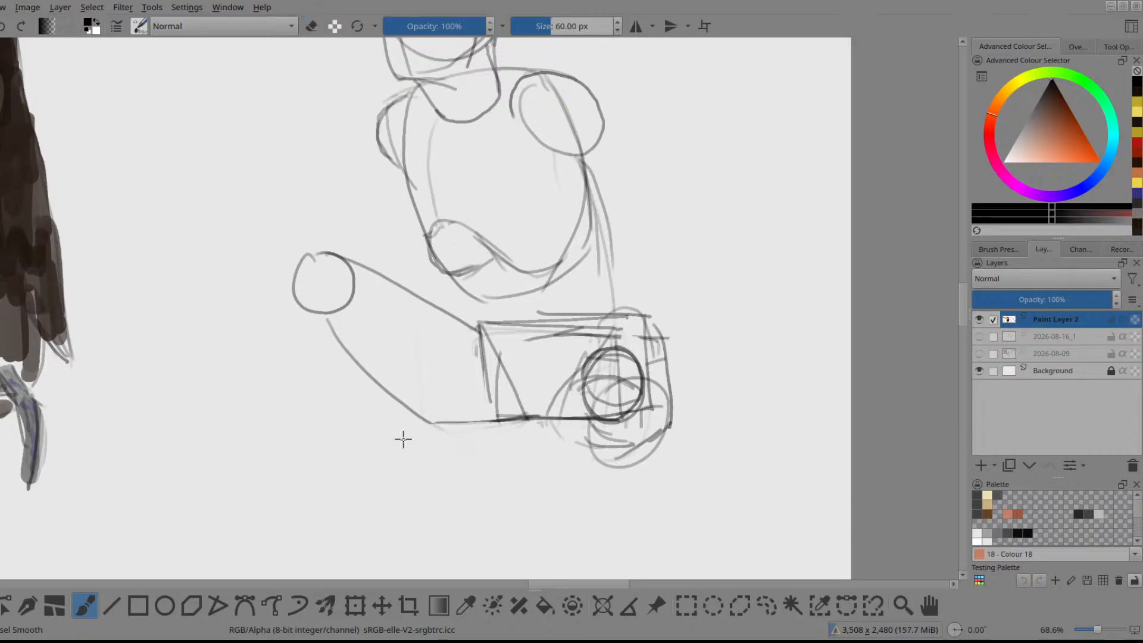
key("e")
mouse_move(324, 284)
left_mouse_down()
mouse_move(378, 299)
mouse_move(362, 314)
mouse_move(401, 319)
left_mouse_up()
key("e")
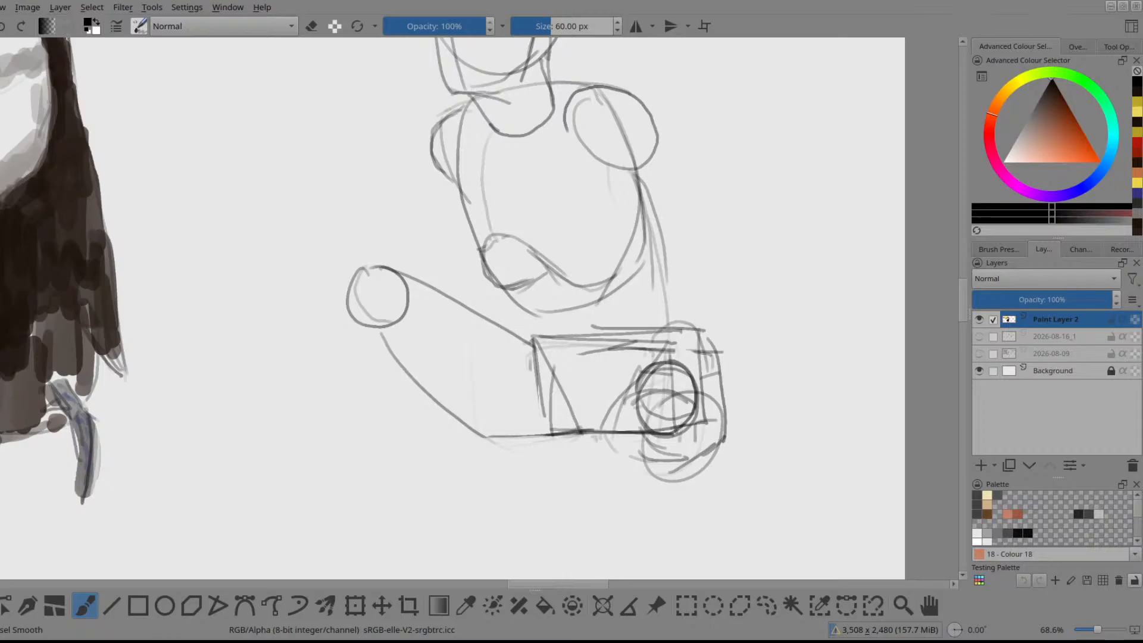
Step: Erase the stray lines inside the hip circle and lighten the buttock circle below it
left_click_drag(608, 322, 569, 301)
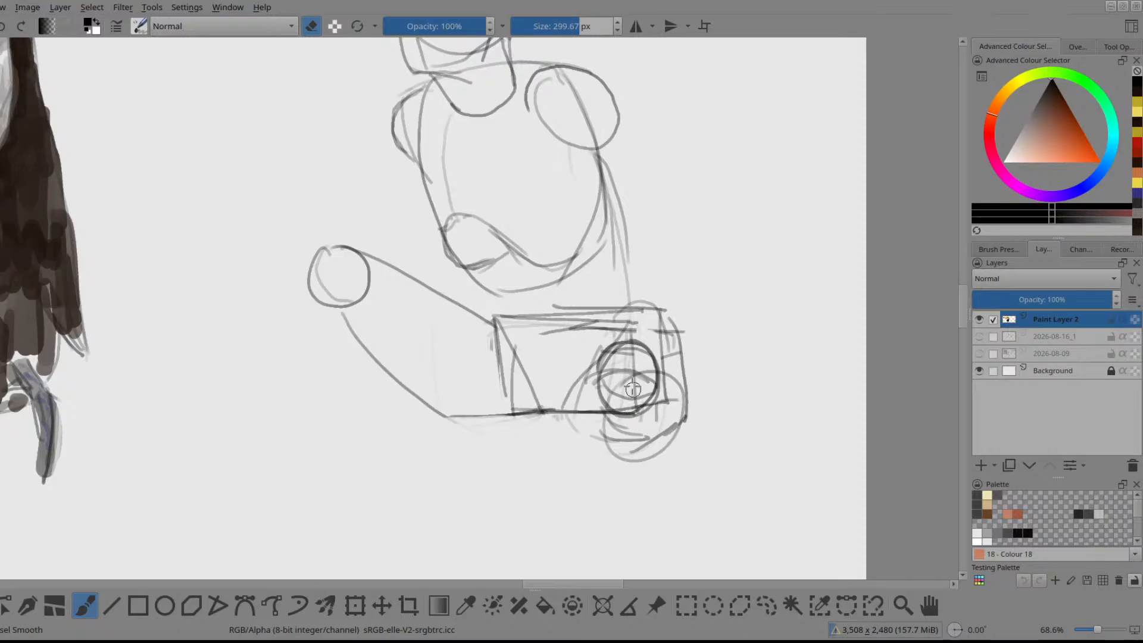
mouse_move(631, 359)
left_mouse_down()
mouse_move(623, 395)
mouse_move(637, 382)
left_mouse_up()
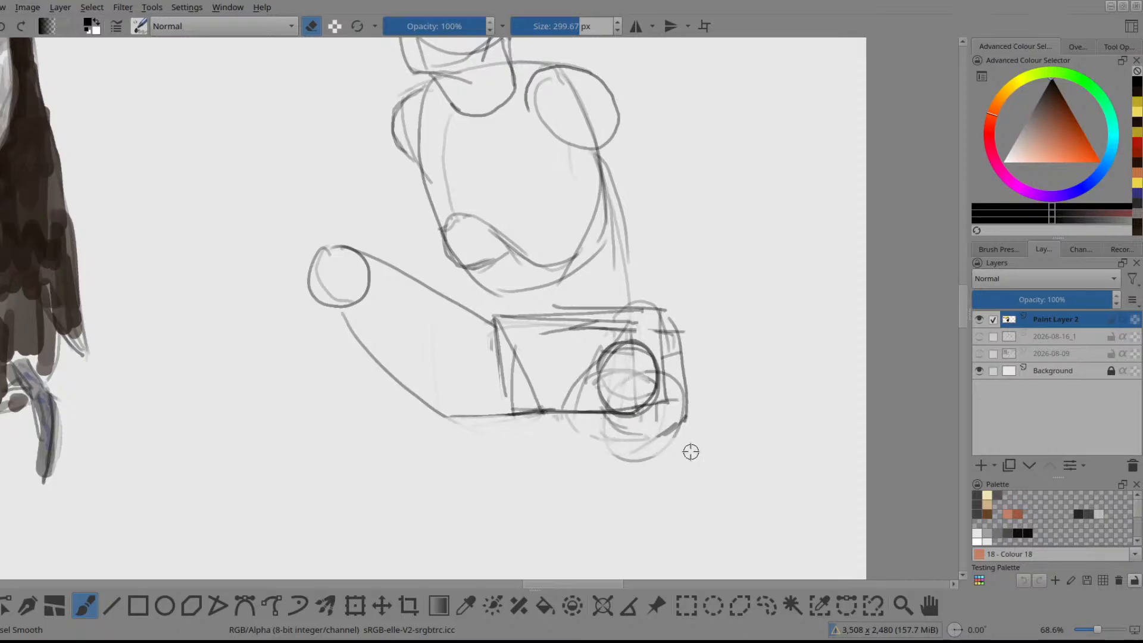
key("e")
Step: Sketch a tilted oval with a lower curve for the second knee, below the pelvis and raised thigh
scroll(526, 426, "down", 2)
left_click_drag(510, 412, 521, 410)
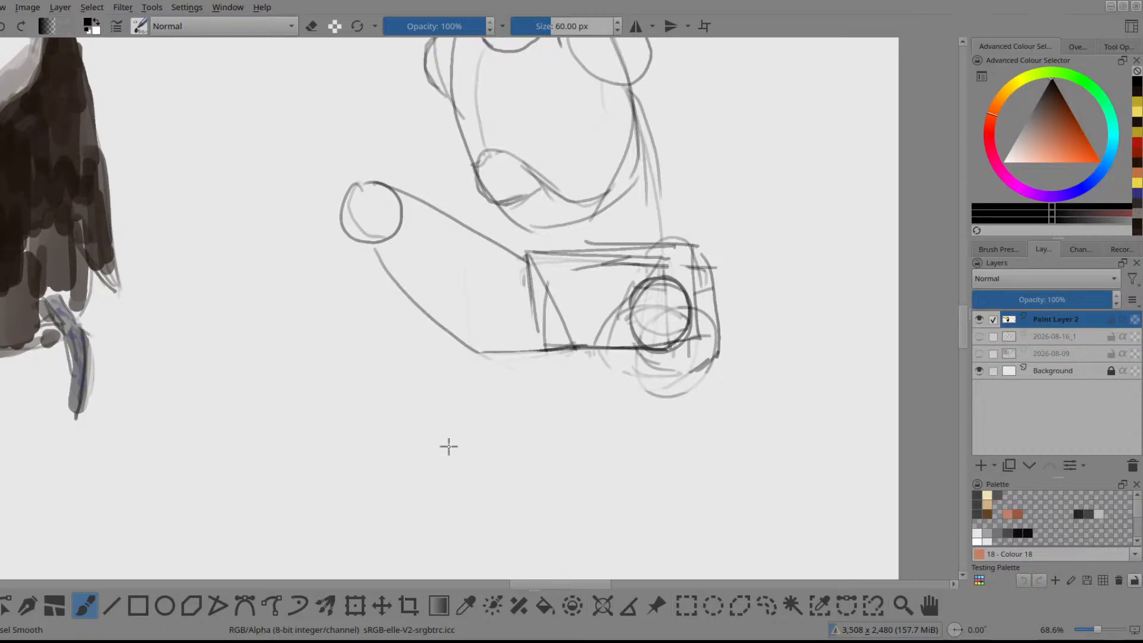
left_click_drag(460, 452, 464, 501)
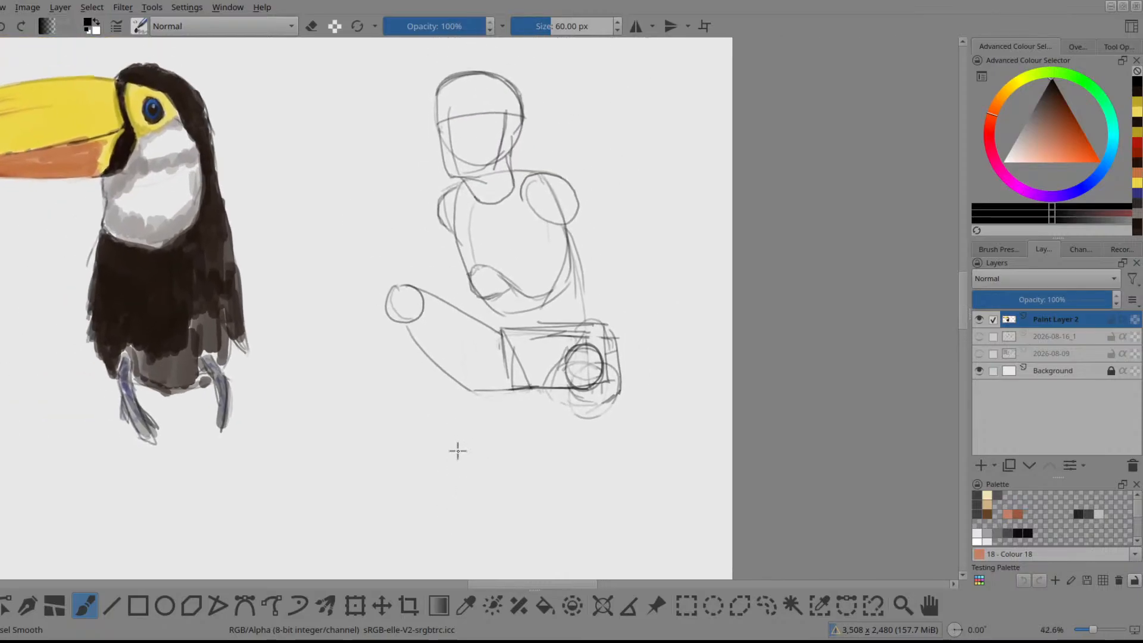
mouse_move(440, 436)
left_mouse_down()
mouse_move(463, 439)
mouse_move(487, 473)
left_mouse_up()
mouse_move(438, 444)
left_mouse_down()
mouse_move(464, 474)
mouse_move(487, 472)
left_mouse_up()
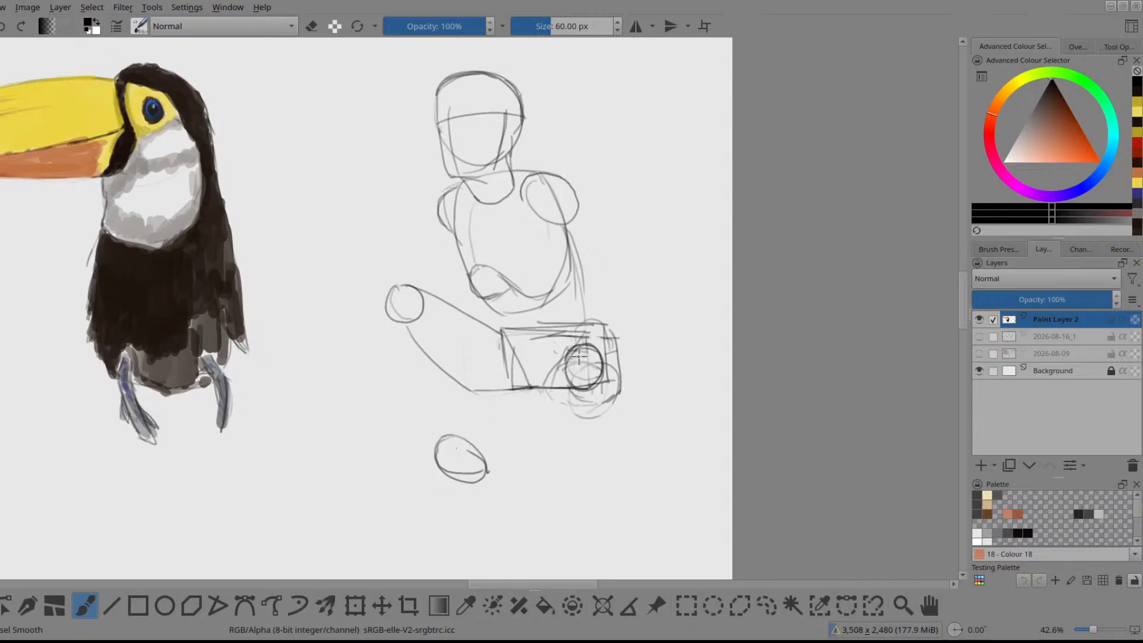
Step: Outline the second thigh from the hip circle down to the lower knee oval and add a circle overlapping that knee
left_click_drag(579, 357, 442, 435)
mouse_move(442, 435)
left_mouse_down()
mouse_move(477, 401)
mouse_move(581, 354)
left_mouse_up()
mouse_move(488, 475)
left_mouse_down()
mouse_move(618, 387)
mouse_move(488, 476)
left_mouse_up()
key("ctrl+z")
mouse_move(438, 448)
left_mouse_down()
mouse_move(471, 409)
mouse_move(489, 442)
mouse_move(485, 404)
left_mouse_up()
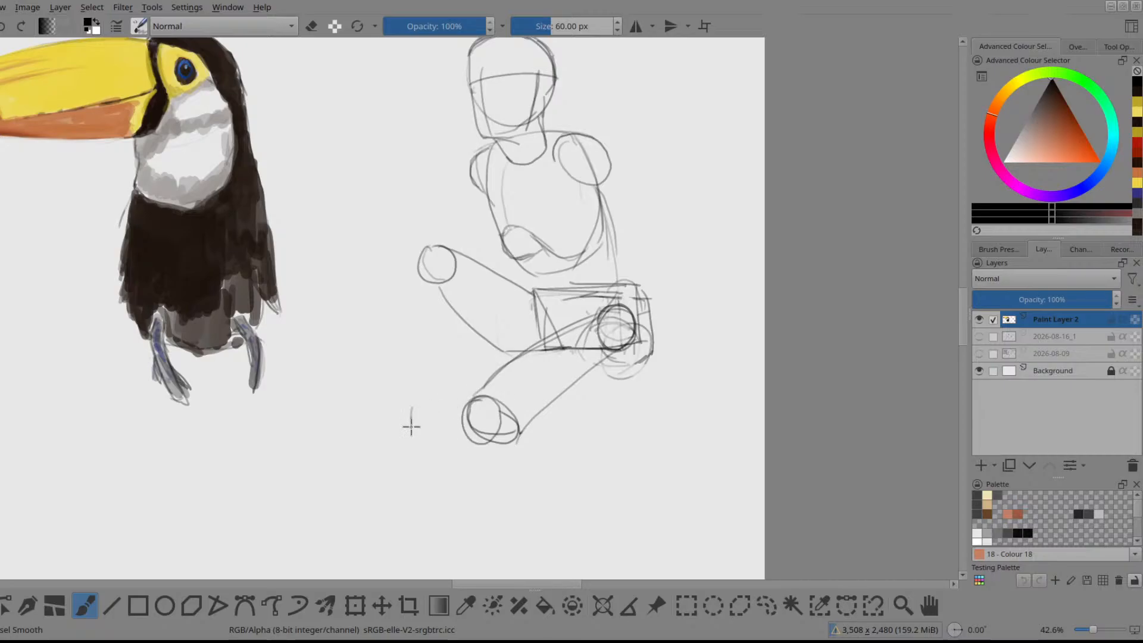
Step: Sketch a tapering block left of the lower knee with a vertical left side and a slanting bottom edge
mouse_move(411, 425)
left_mouse_down()
mouse_move(412, 404)
mouse_move(479, 400)
mouse_move(457, 462)
left_mouse_up()
key("ctrl+z")
left_click_drag(418, 415, 409, 472)
key("ctrl+z")
left_click_drag(420, 416, 421, 477)
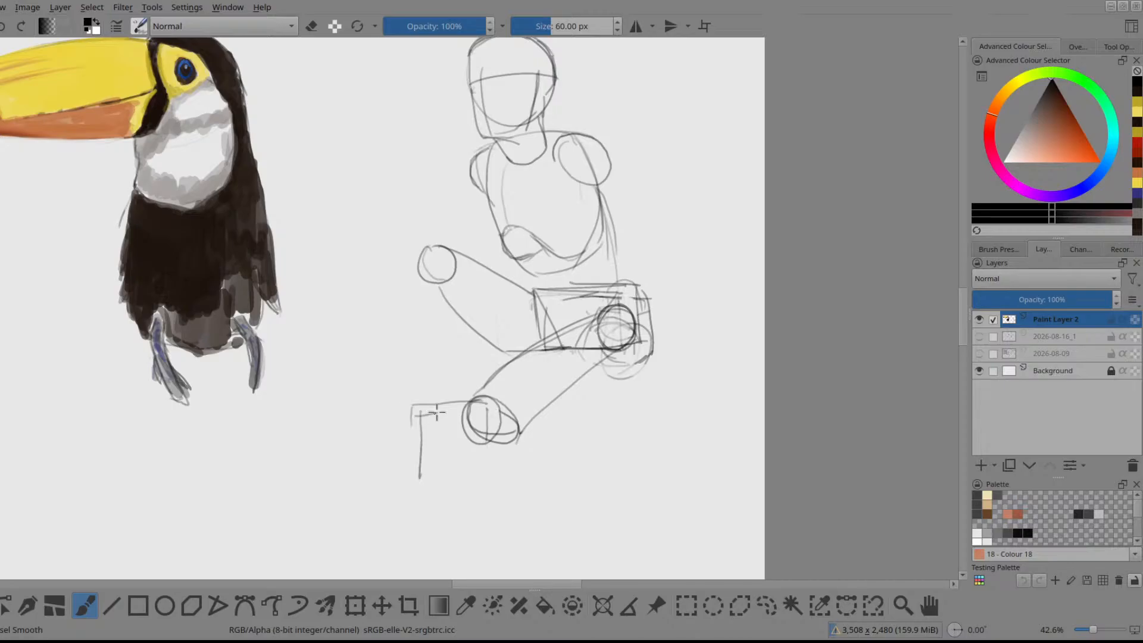
mouse_move(437, 412)
left_mouse_down()
mouse_move(481, 406)
mouse_move(414, 483)
mouse_move(491, 446)
left_mouse_up()
mouse_move(408, 430)
left_mouse_down()
mouse_move(416, 486)
mouse_move(494, 440)
mouse_move(491, 402)
mouse_move(493, 442)
left_mouse_up()
Step: Sketch the raised leg's shin with a long front line and a shorter back line descending left from the knee circle
left_click_drag(493, 358, 446, 427)
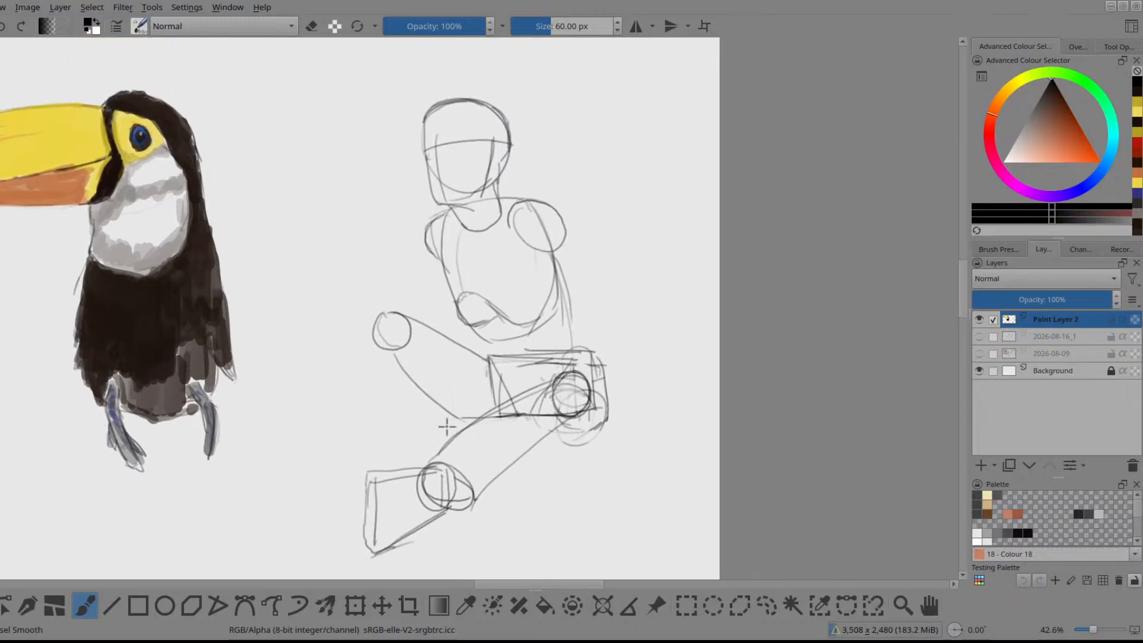
left_click_drag(470, 367, 542, 387)
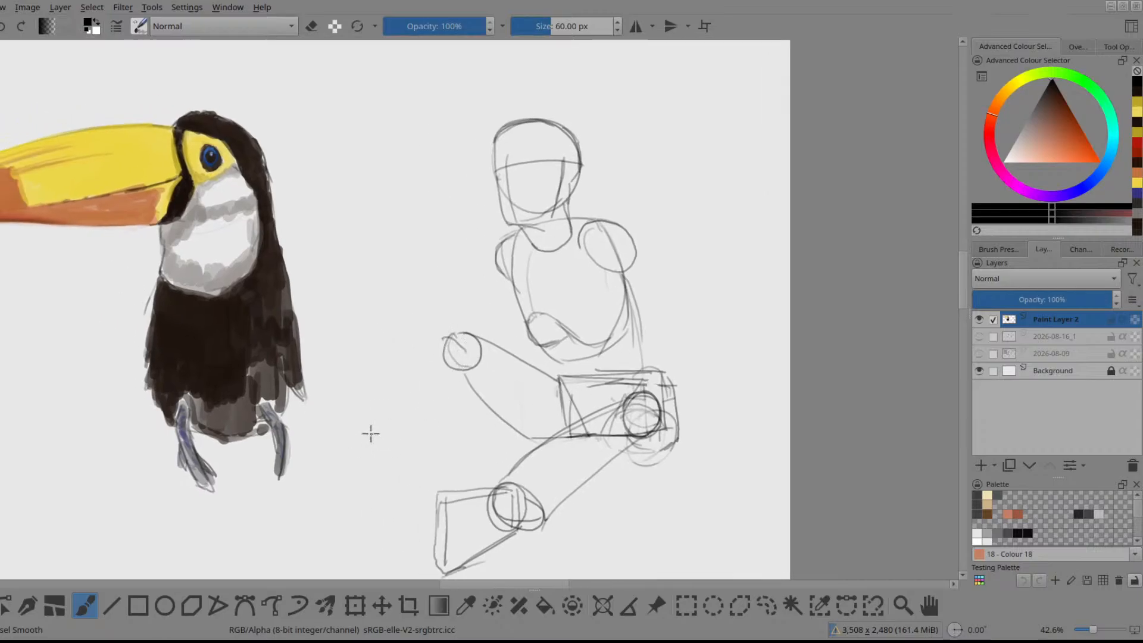
left_click_drag(444, 337, 343, 422)
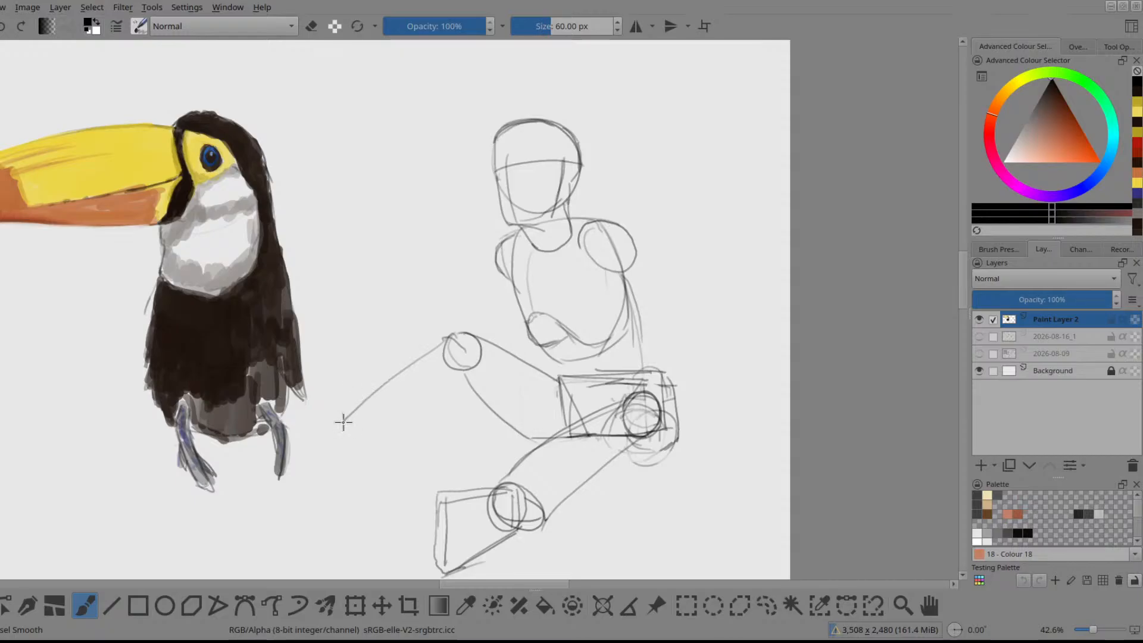
key("ctrl+z")
left_click_drag(472, 364, 425, 415)
left_click_drag(444, 338, 334, 430)
Step: Draw an ankle circle at the lower end of the raised leg's shin
left_click_drag(663, 438, 624, 436)
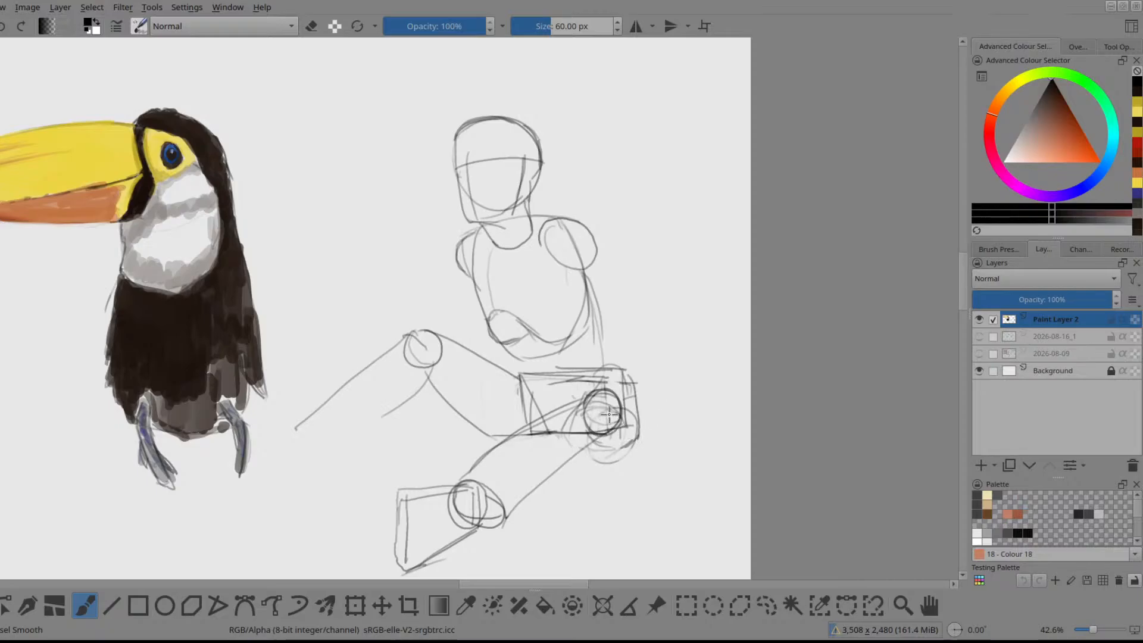
left_click_drag(608, 413, 523, 522)
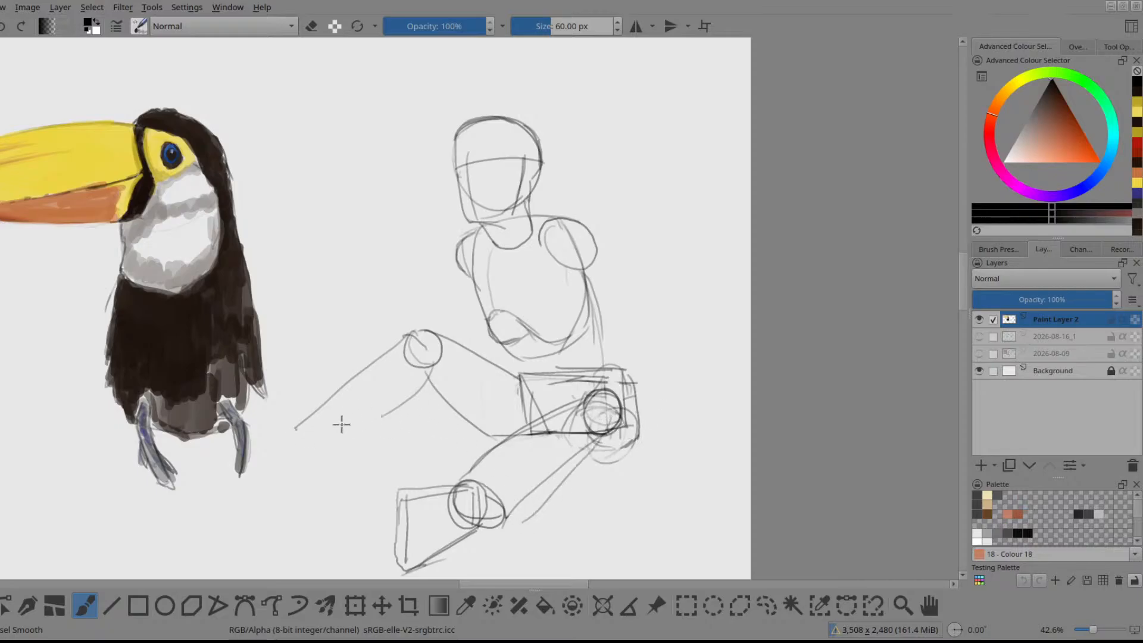
left_click_drag(342, 424, 389, 422)
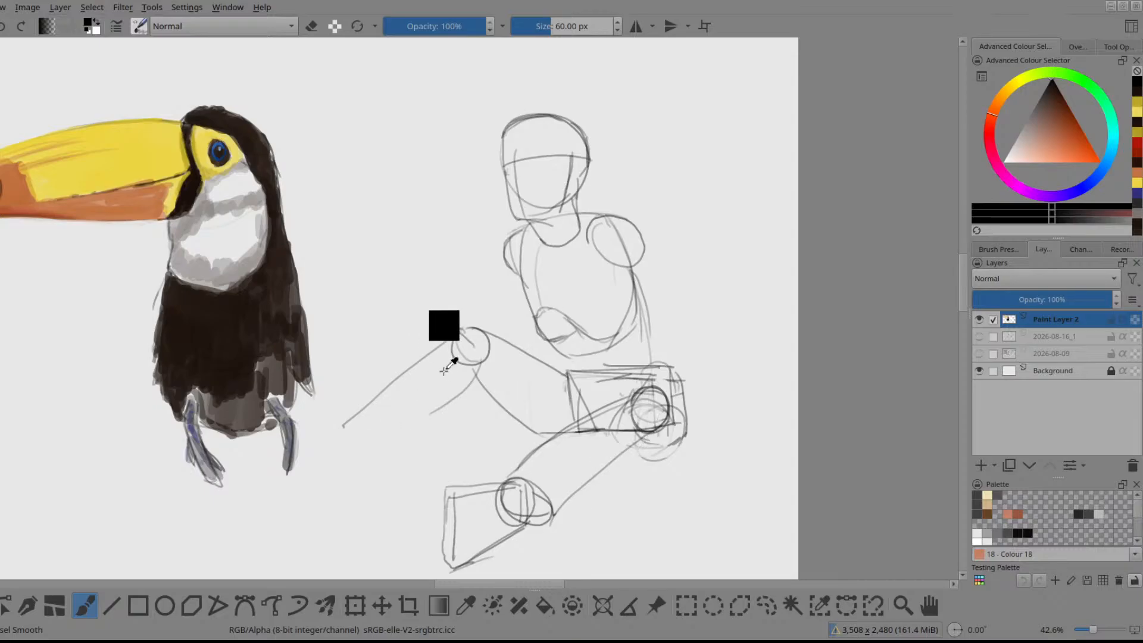
mouse_move(349, 425)
left_mouse_down()
mouse_move(383, 405)
mouse_move(359, 441)
mouse_move(365, 415)
mouse_move(447, 416)
left_mouse_up()
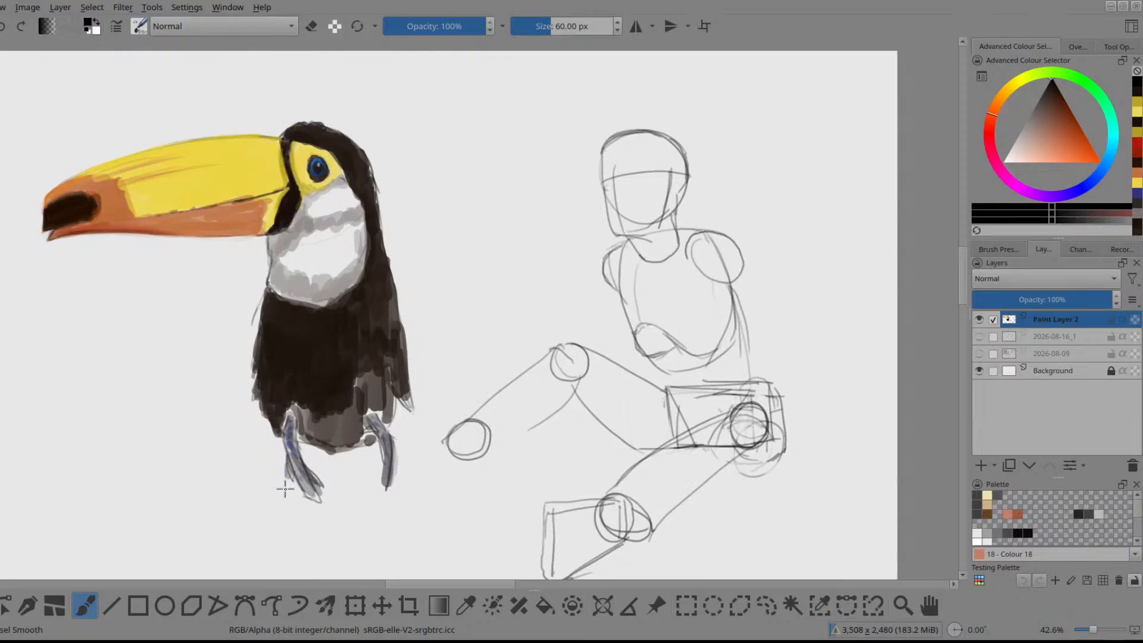
Step: Select the toucan with a freehand outline, move it up and left away from the figure, and clear the selection
key("l")
mouse_move(254, 523)
left_mouse_down()
mouse_move(373, 526)
mouse_move(420, 448)
mouse_move(440, 220)
mouse_move(284, 113)
mouse_move(12, 176)
mouse_move(83, 459)
mouse_move(253, 522)
left_mouse_up()
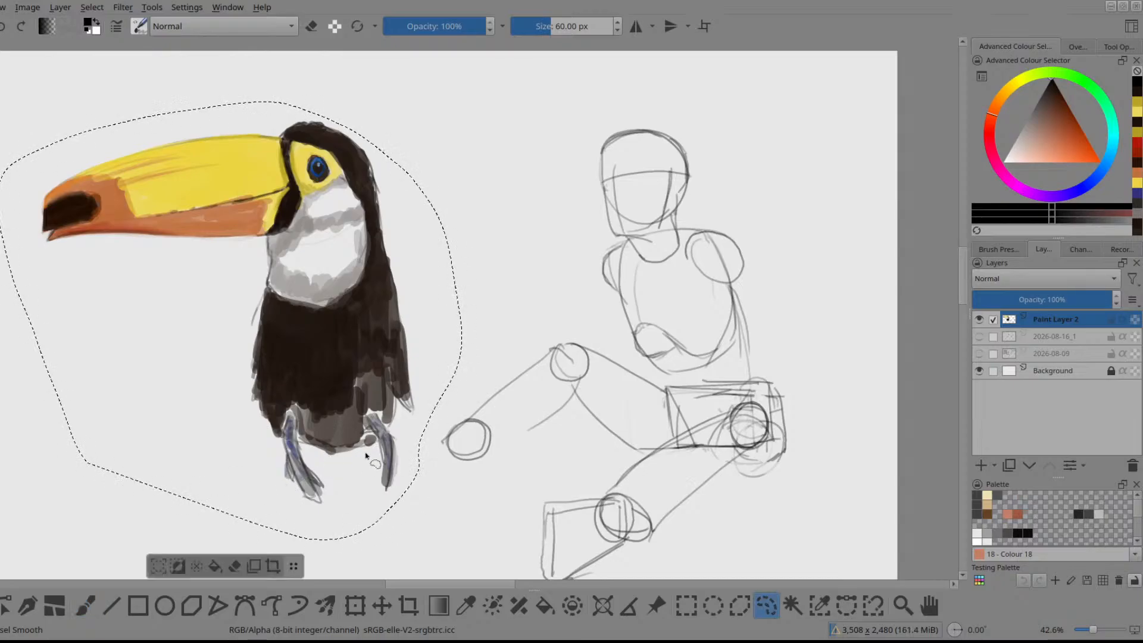
key("t")
left_click_drag(376, 399, 293, 368)
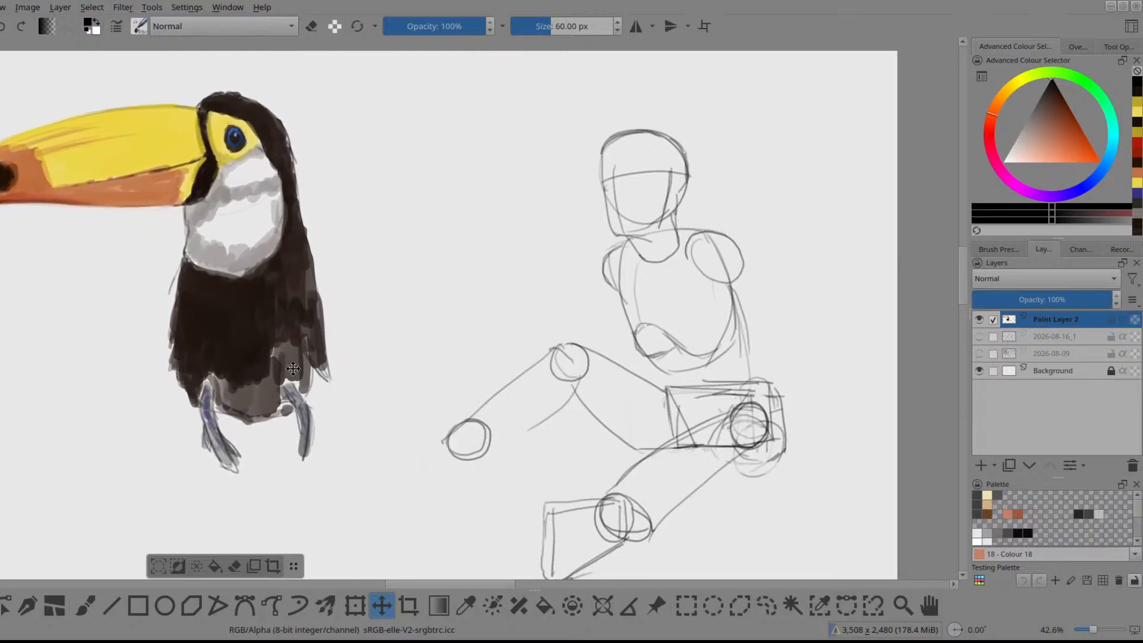
key("ctrl+shift+a")
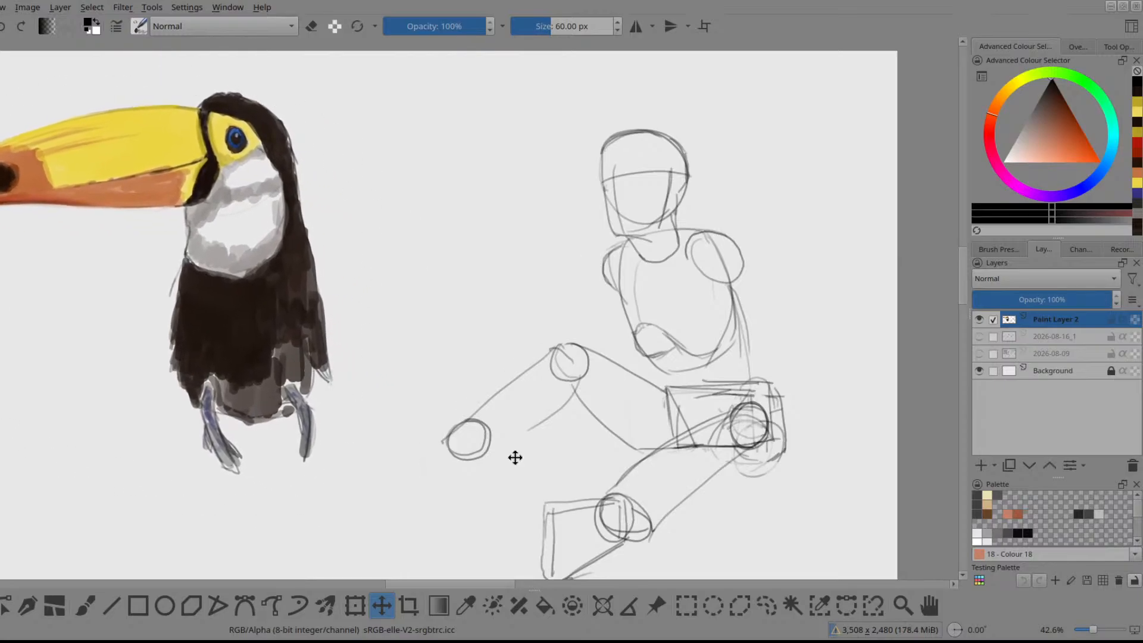
Step: Sketch the raised leg's foot with heel, flat sole and toe block, and extend the calf line to the ankle
key("b")
mouse_move(516, 417)
left_mouse_down()
mouse_move(473, 410)
mouse_move(461, 366)
mouse_move(438, 393)
mouse_move(464, 416)
mouse_move(429, 398)
mouse_move(397, 430)
left_mouse_up()
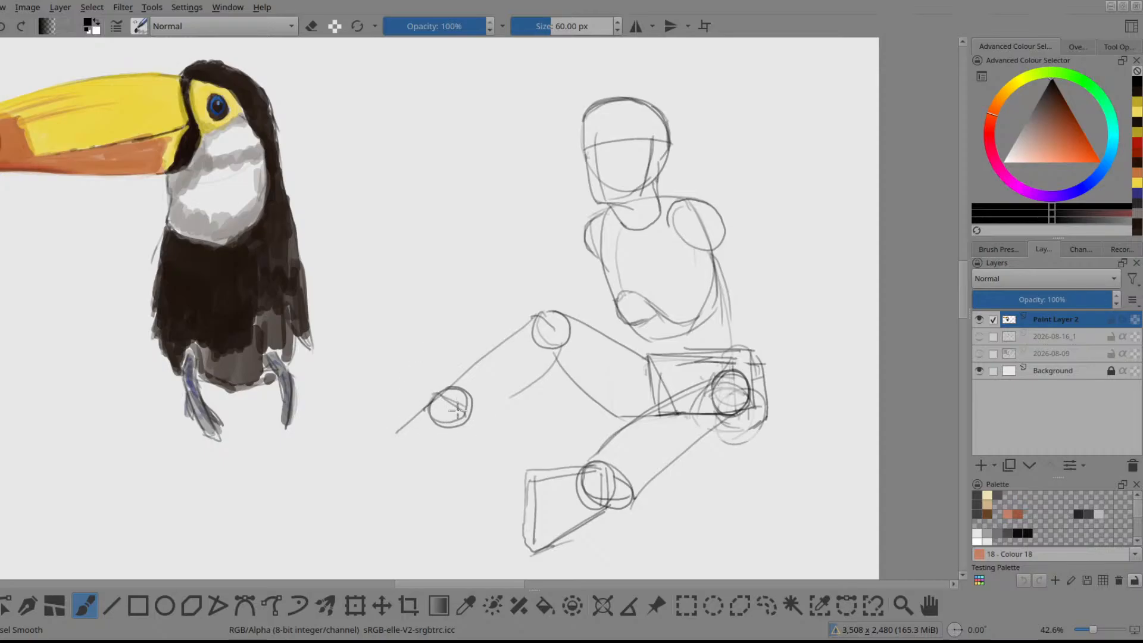
mouse_move(460, 404)
left_mouse_down()
mouse_move(459, 447)
mouse_move(441, 460)
mouse_move(337, 466)
left_mouse_up()
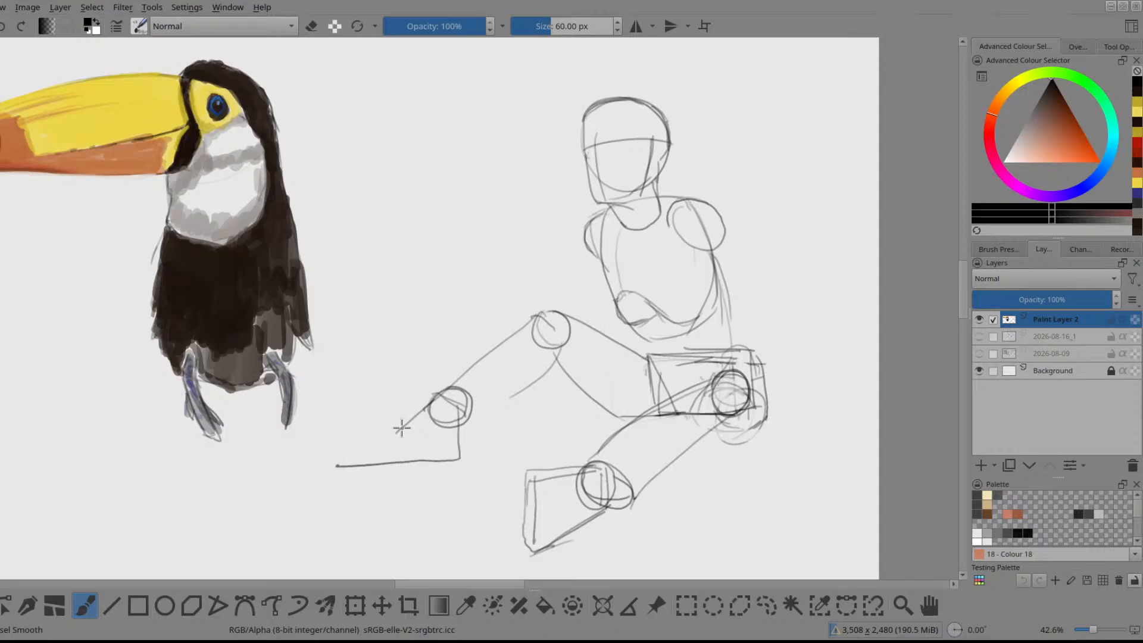
mouse_move(410, 417)
left_mouse_down()
mouse_move(359, 446)
mouse_move(373, 439)
mouse_move(369, 460)
mouse_move(389, 462)
mouse_move(371, 464)
mouse_move(459, 452)
left_mouse_up()
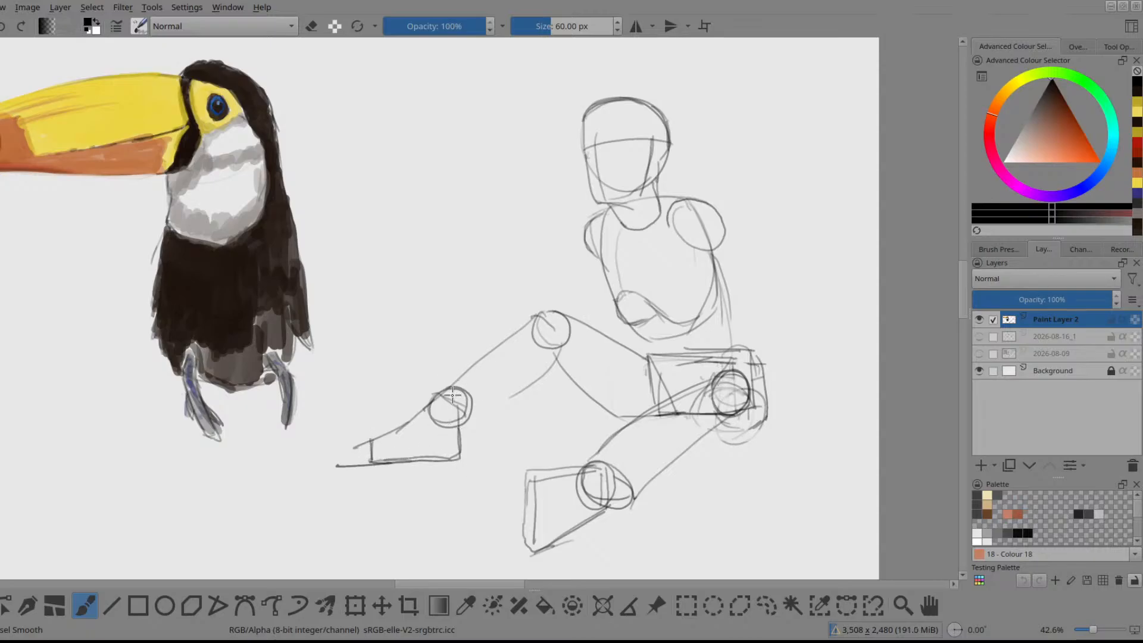
left_click_drag(459, 409, 544, 371)
Step: Erase the doubled strokes along the upper left outline of the figure's head
left_click_drag(682, 337, 609, 352)
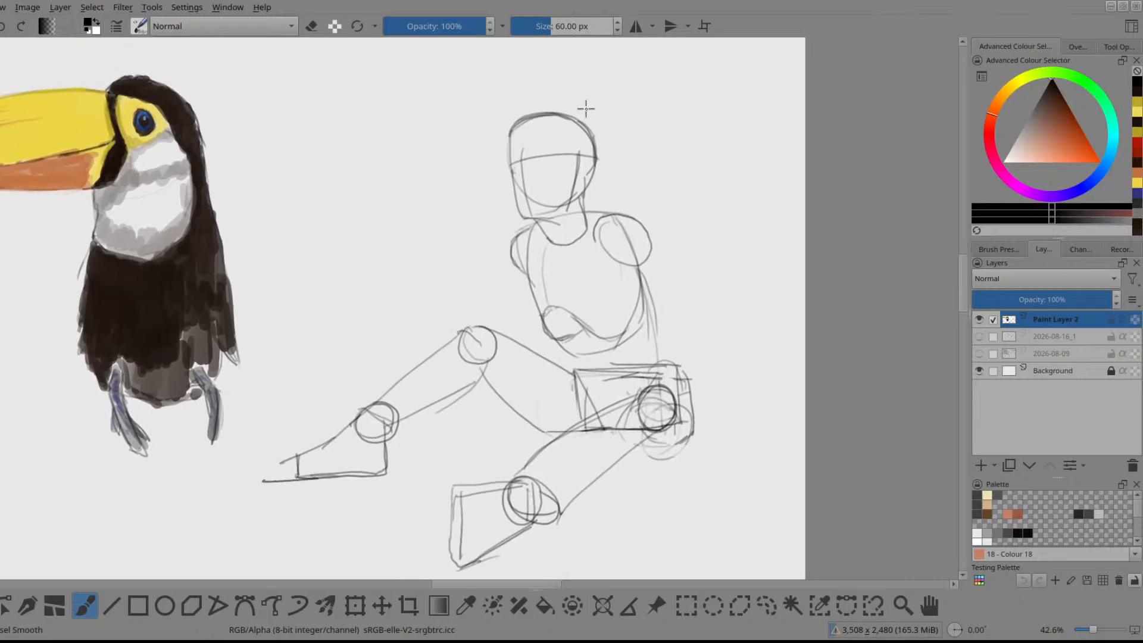
left_click_drag(567, 189, 512, 259)
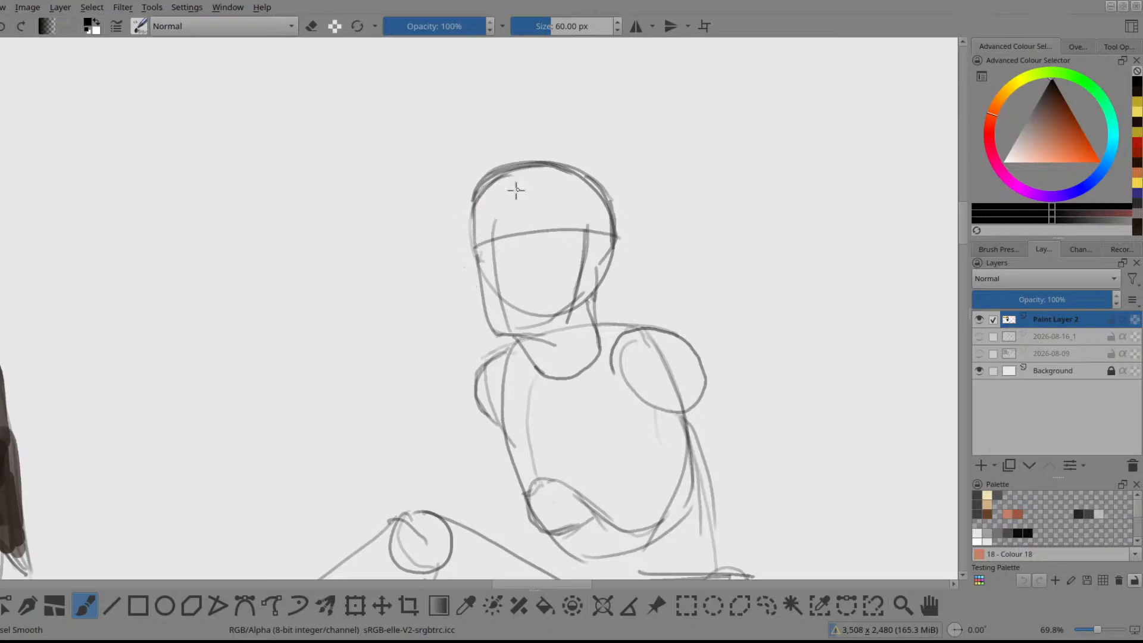
key("e")
mouse_move(461, 221)
left_mouse_down()
mouse_move(495, 166)
mouse_move(529, 158)
mouse_move(456, 216)
mouse_move(542, 152)
left_mouse_up()
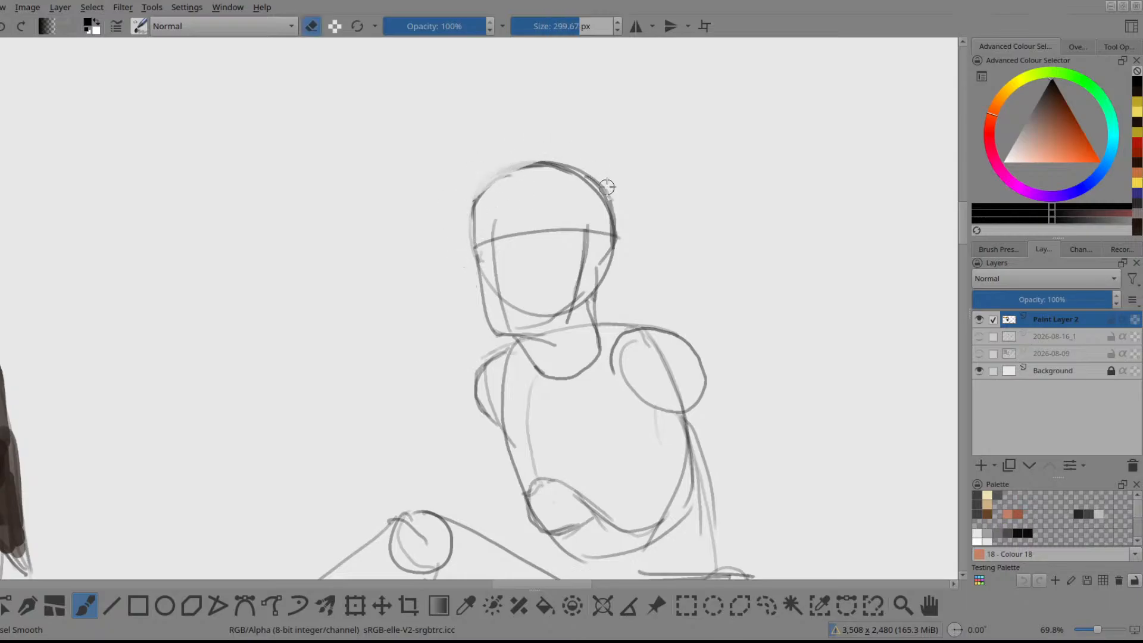
key("e")
left_click_drag(462, 206, 485, 150)
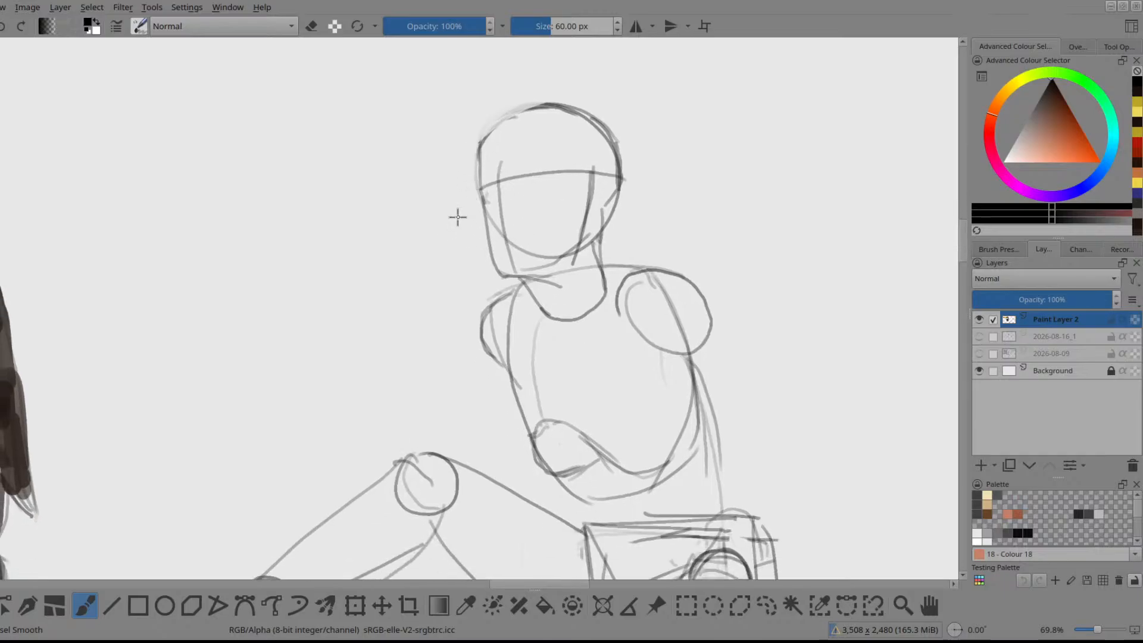
Step: Sketch a hand with palm and bent fingers resting against the side of the seated figure's head
left_click_drag(481, 206, 480, 264)
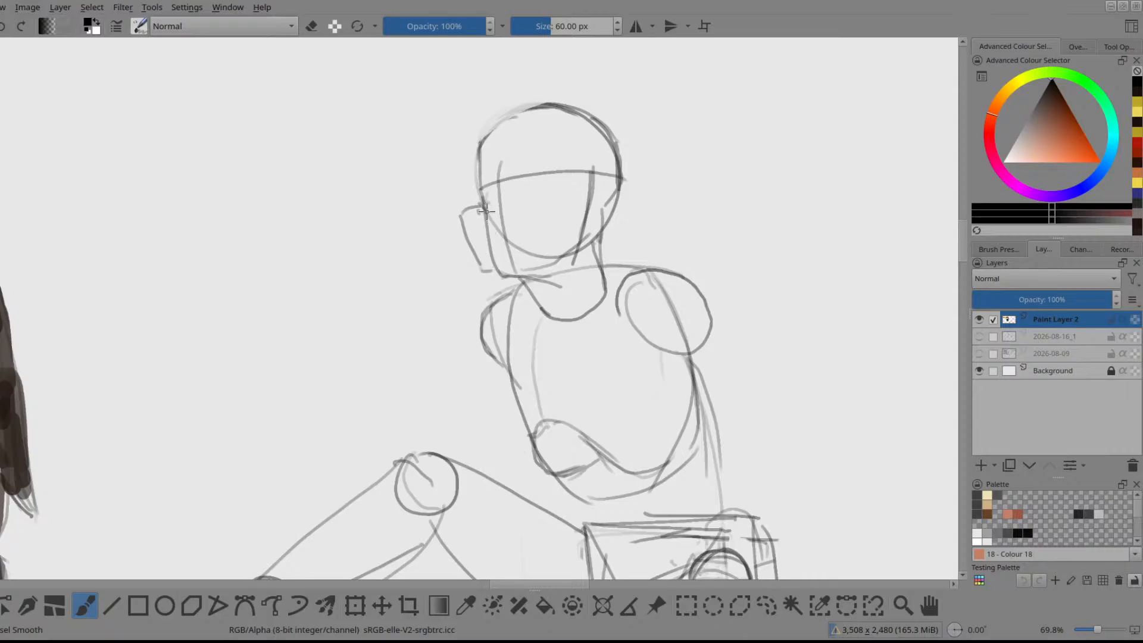
mouse_move(477, 192)
left_mouse_down()
mouse_move(464, 243)
mouse_move(444, 257)
mouse_move(472, 212)
left_mouse_up()
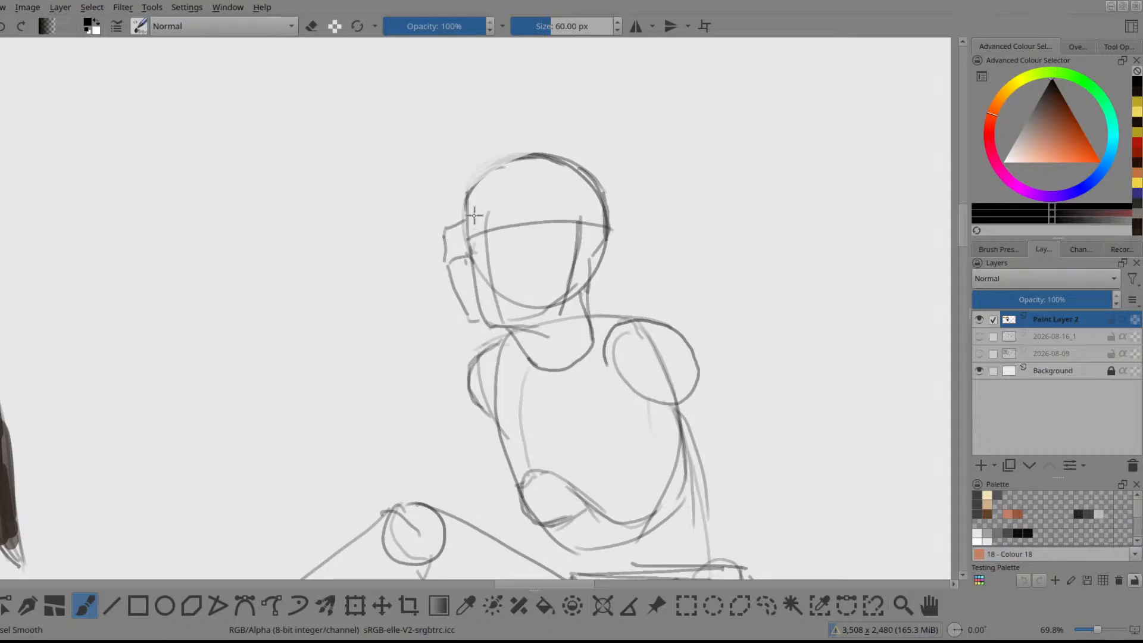
mouse_move(481, 220)
left_mouse_down()
mouse_move(459, 242)
mouse_move(472, 243)
left_mouse_up()
key("ctrl+z")
scroll(468, 274, "down", 5)
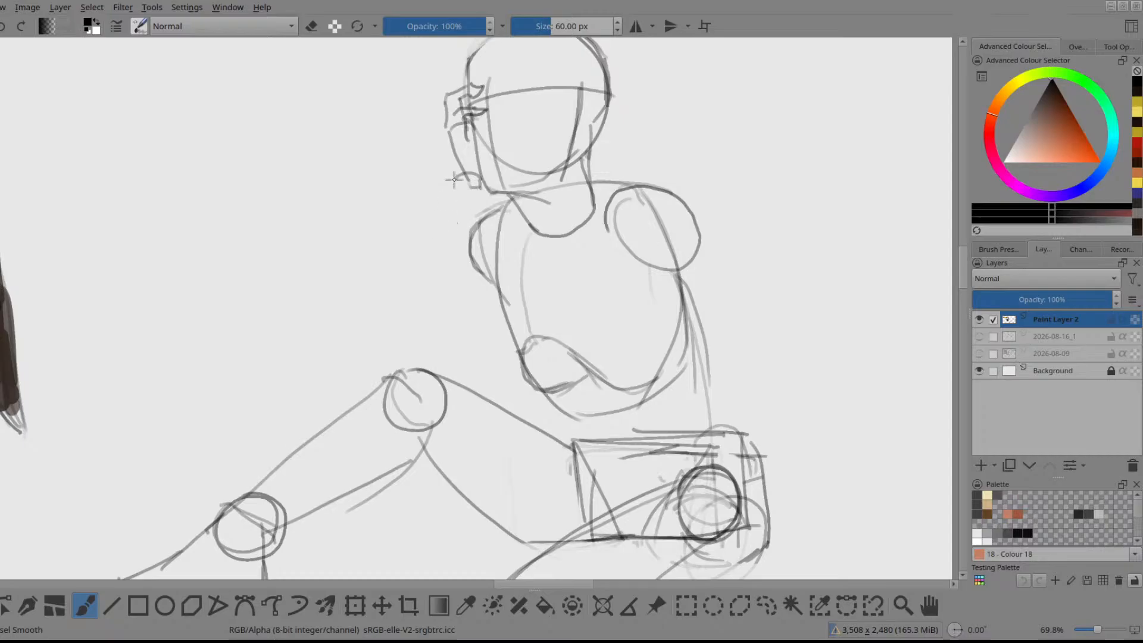
Step: Draw both edges of the forearm from the hand at the head down to a rounded elbow above the raised knee
mouse_move(454, 179)
left_mouse_down()
mouse_move(380, 319)
mouse_move(407, 333)
left_mouse_up()
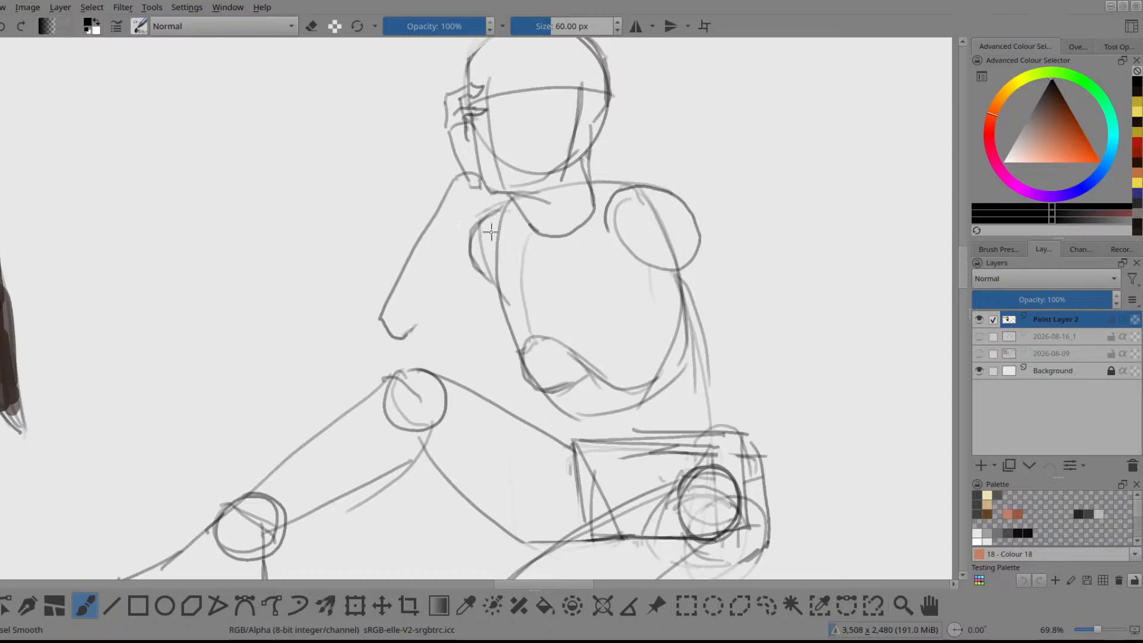
left_click_drag(484, 178, 424, 326)
key("ctrl+z")
left_click_drag(481, 181, 441, 326)
key("ctrl+z")
left_click_drag(479, 180, 420, 343)
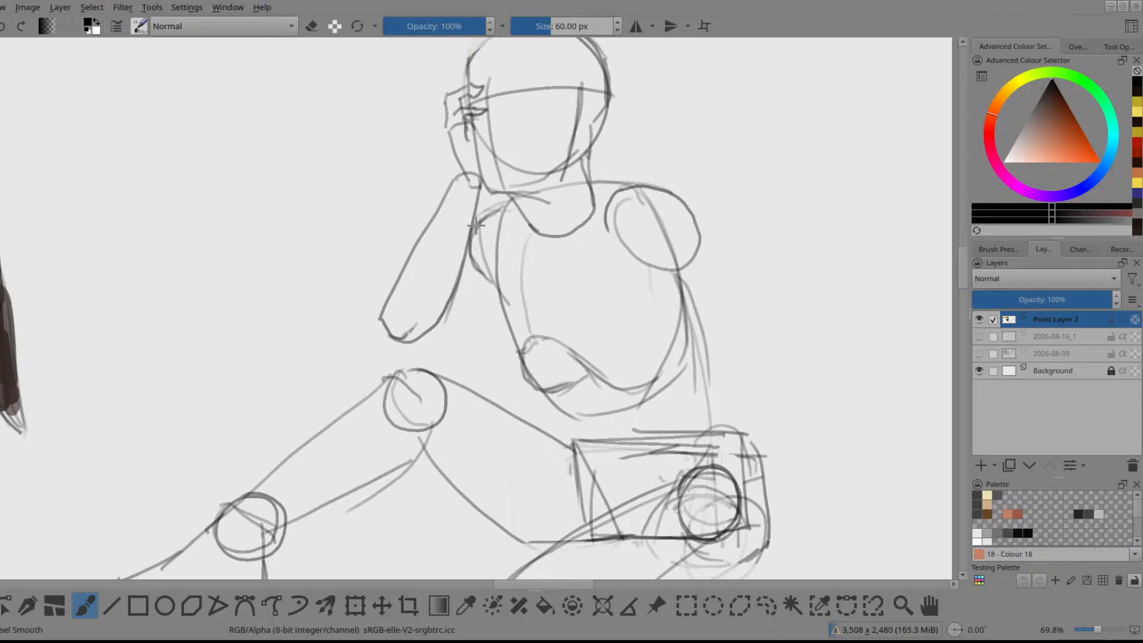
Step: Draw the underside of the bent arm's upper arm from the elbow back toward the torso
mouse_move(475, 225)
left_mouse_down()
mouse_move(495, 258)
mouse_move(483, 284)
left_mouse_up()
mouse_move(379, 335)
left_mouse_down()
mouse_move(431, 352)
mouse_move(422, 356)
mouse_move(500, 284)
left_mouse_up()
left_click_drag(463, 360, 444, 341)
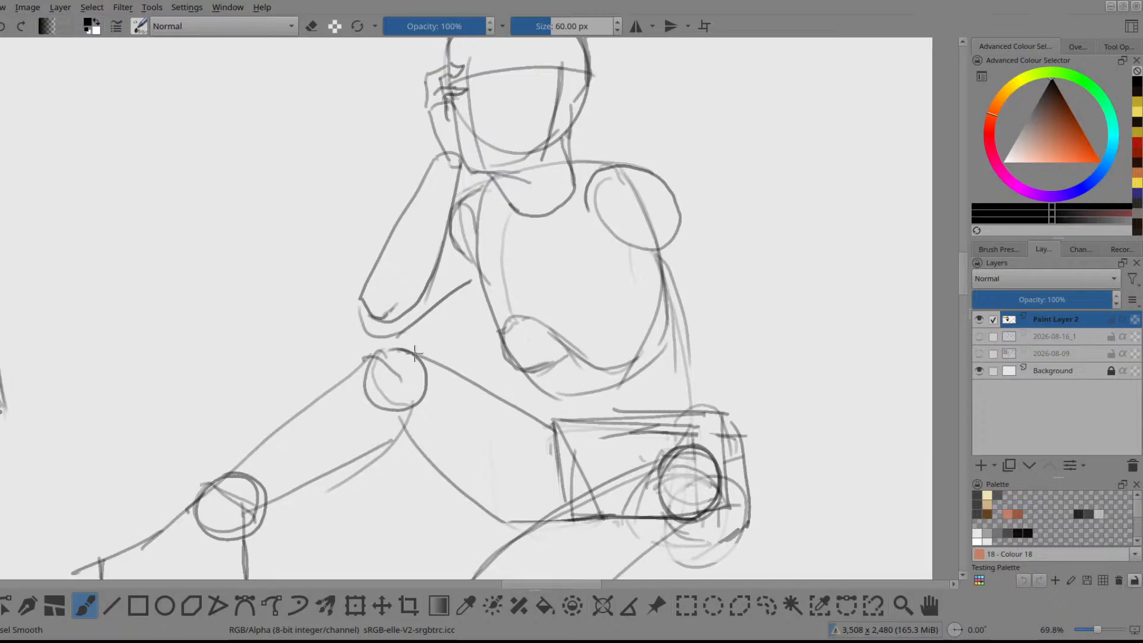
Step: Select the raised leg's knee, shin and foot with a freehand outline, shift them slightly up to meet the elbow, and clear the selection
left_click_drag(503, 406, 530, 337)
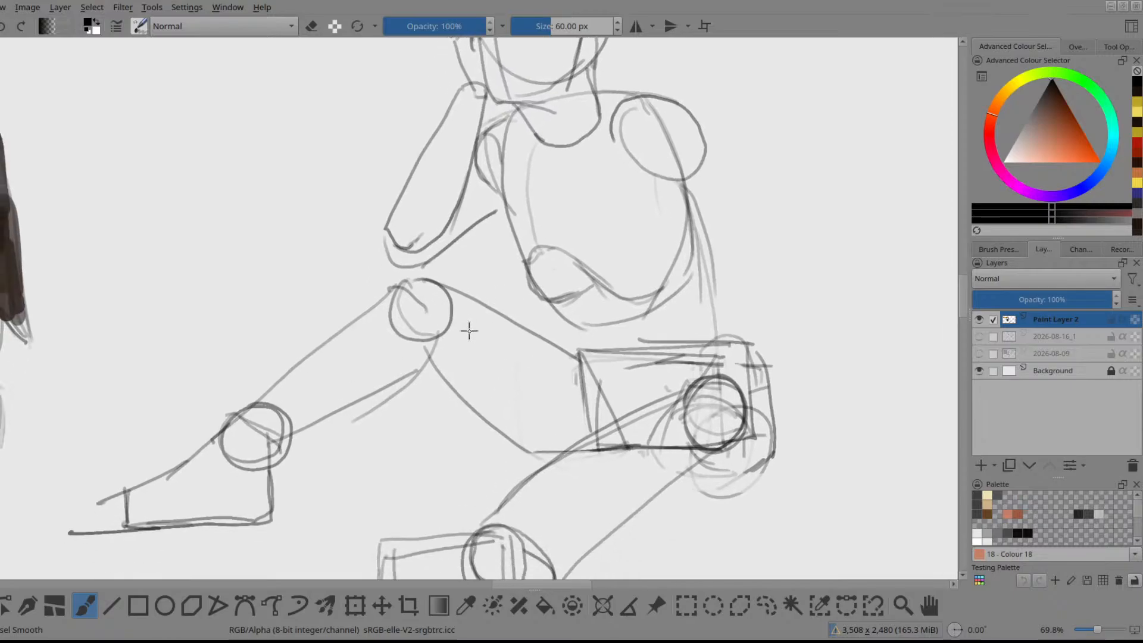
key("ctrl+r")
mouse_move(416, 269)
left_mouse_down()
mouse_move(420, 379)
mouse_move(426, 277)
mouse_move(414, 272)
mouse_move(280, 355)
mouse_move(71, 566)
mouse_move(350, 523)
mouse_move(428, 330)
left_mouse_up()
key("t")
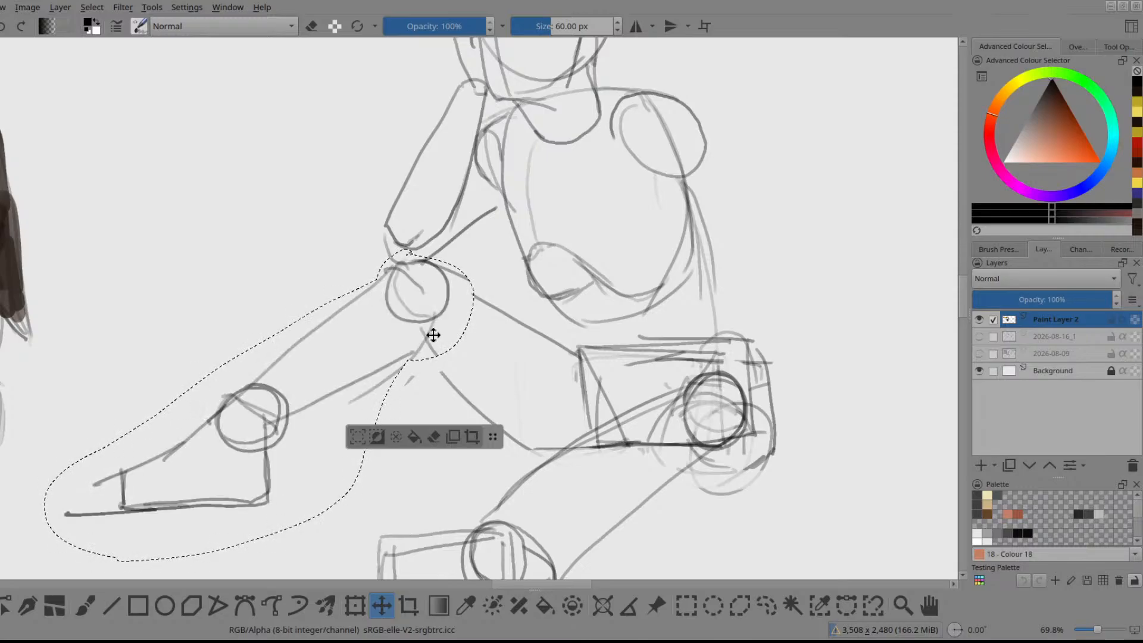
key("ctrl+shift+a")
key("b")
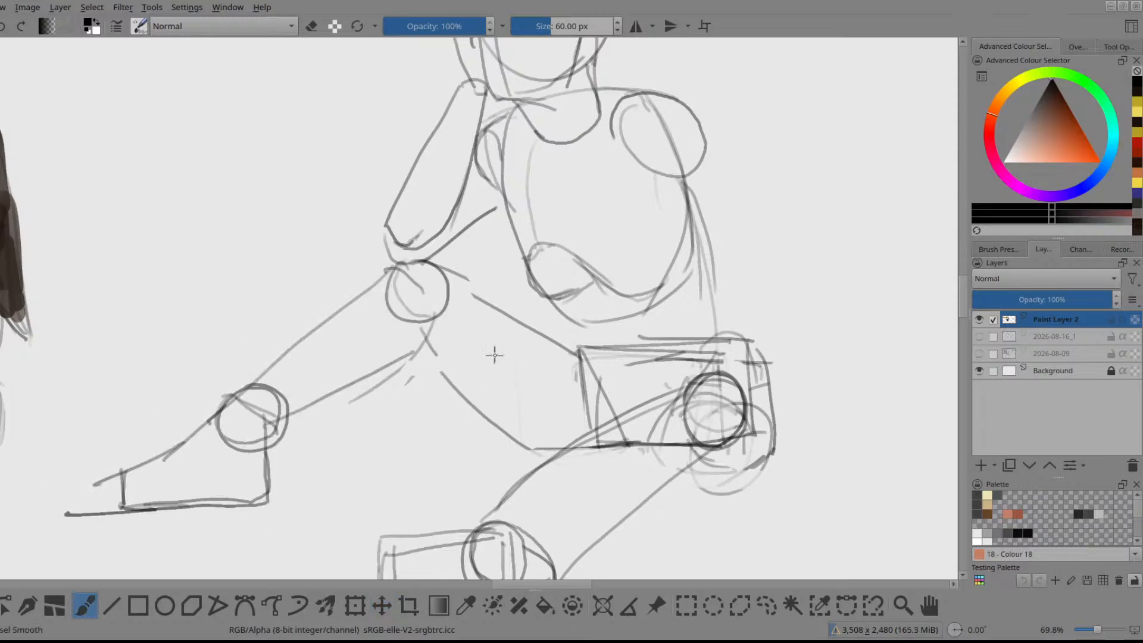
Step: Redraw the upper and lower thigh lines of the raised leg to join the moved knee, and lighten the old underside stroke
mouse_move(706, 351)
left_mouse_down()
mouse_move(661, 290)
mouse_move(486, 290)
left_mouse_up()
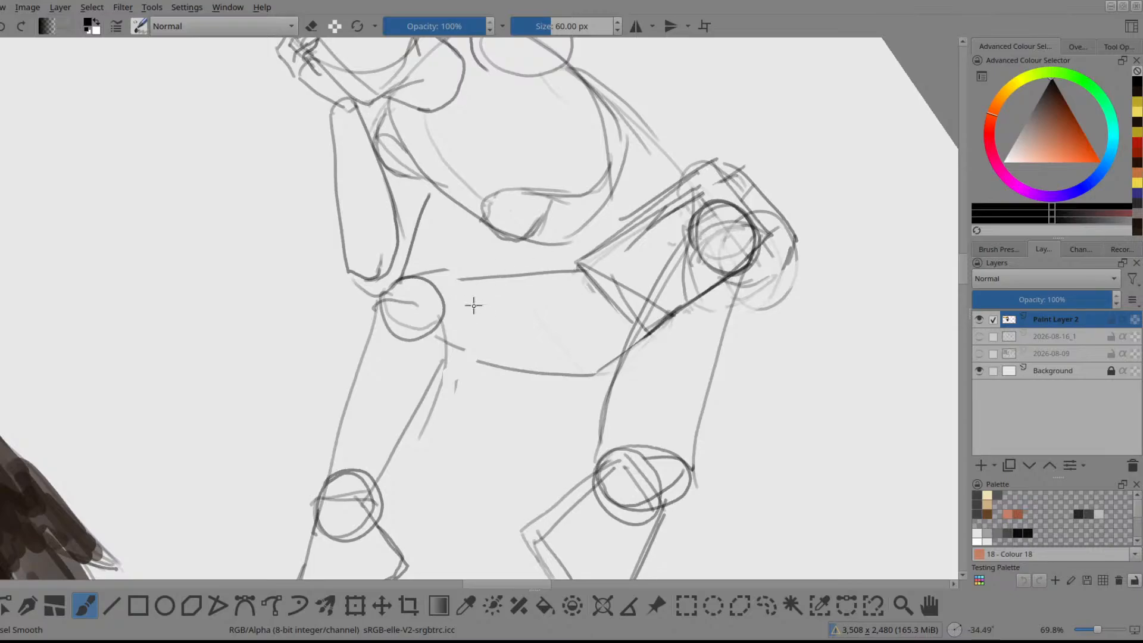
left_click_drag(406, 274, 569, 270)
left_click_drag(442, 331, 606, 372)
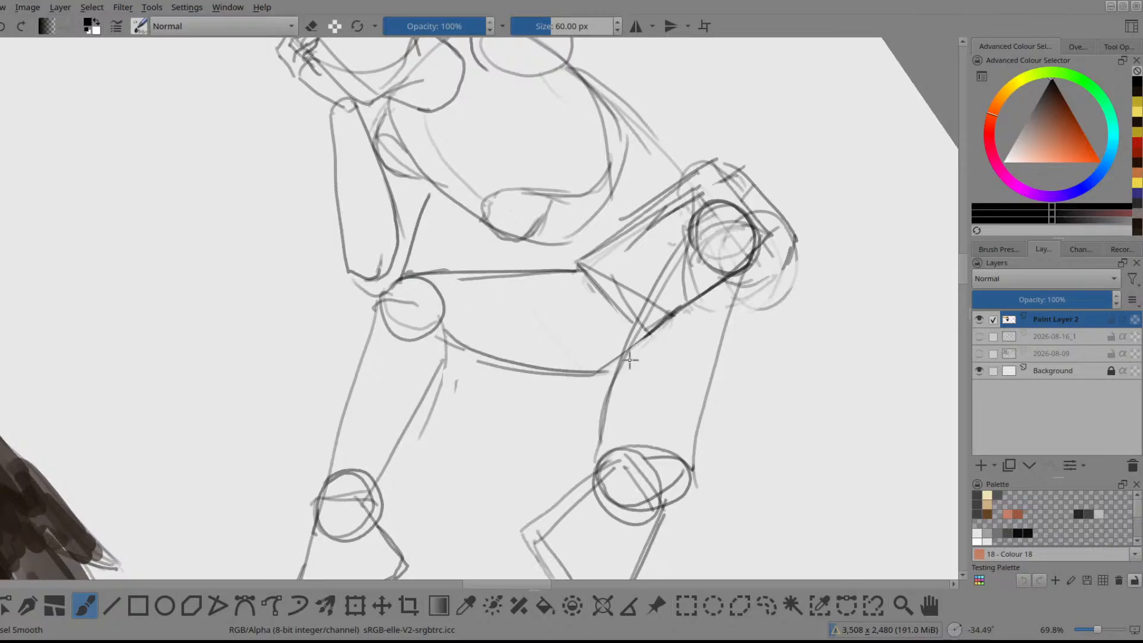
key("5")
key("e")
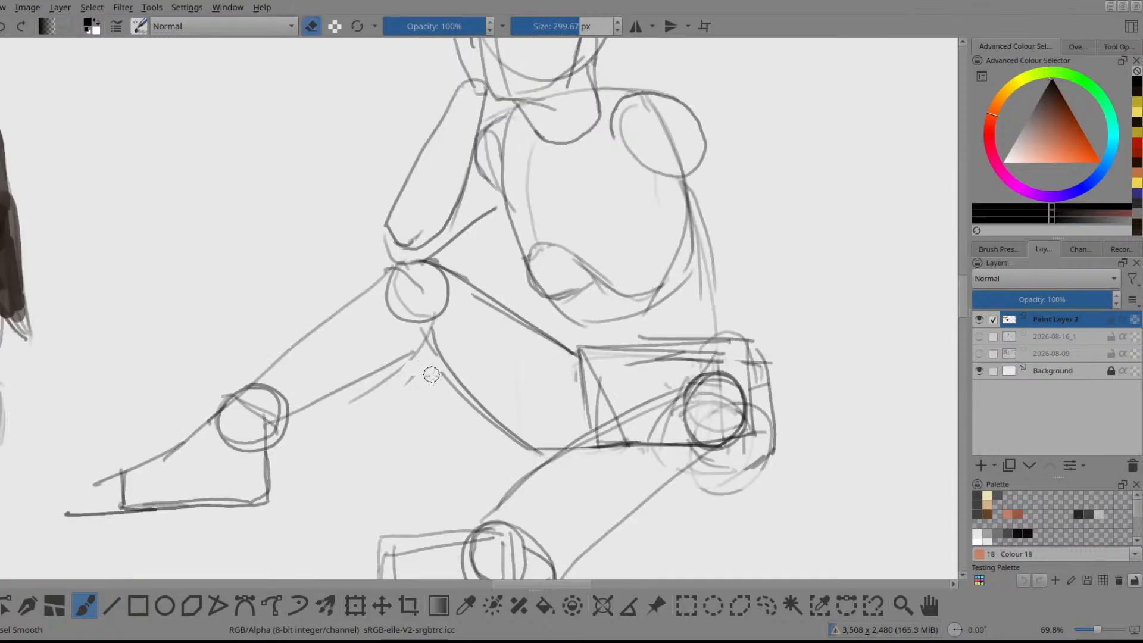
mouse_move(460, 397)
left_mouse_down()
mouse_move(530, 451)
mouse_move(518, 447)
left_mouse_up()
left_click_drag(670, 439, 576, 343)
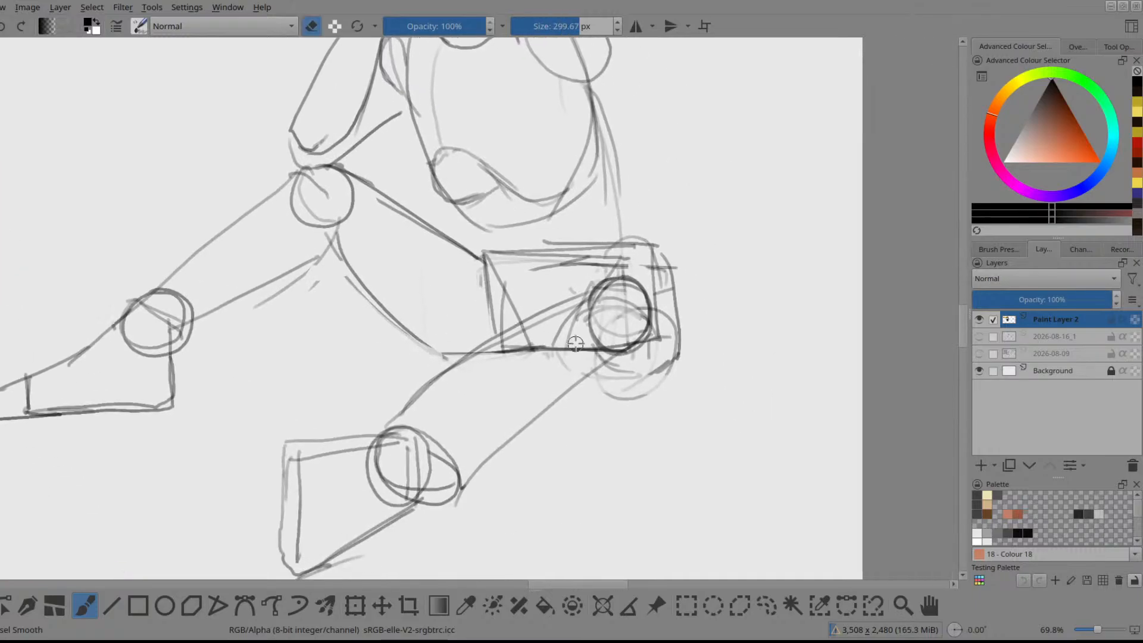
left_click_drag(658, 224, 627, 307)
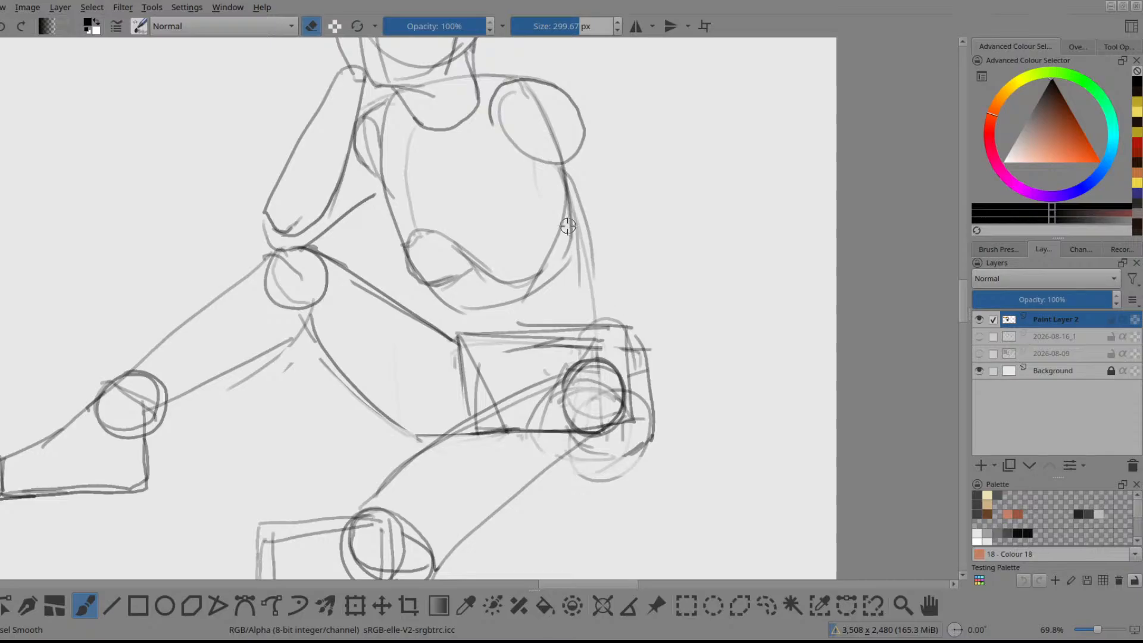
key("e")
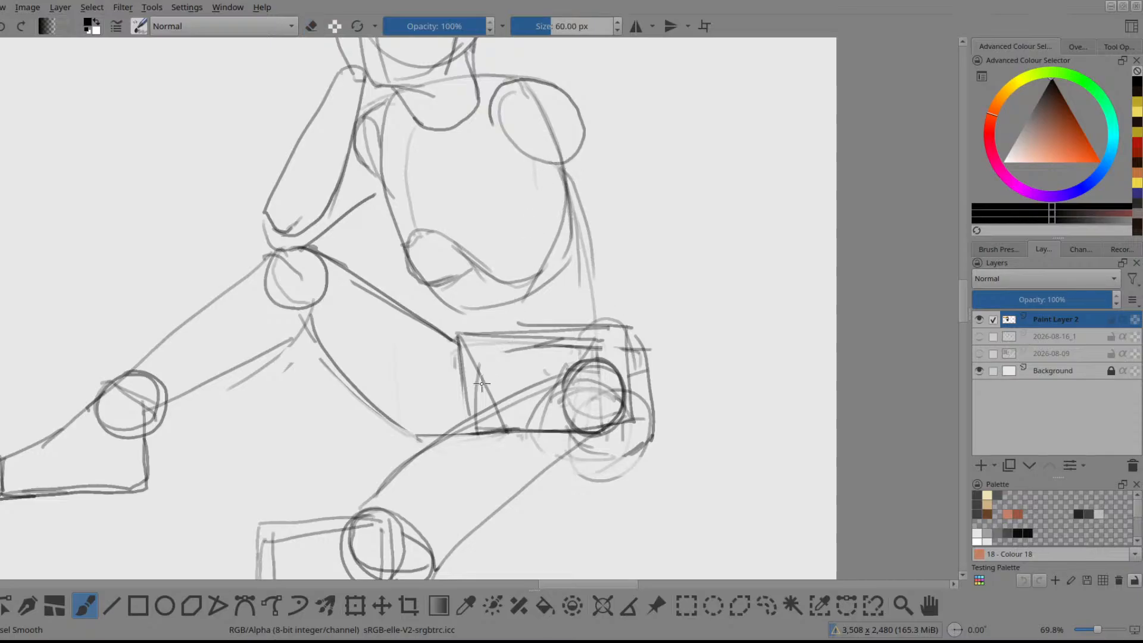
Step: Draw the near edge and angled fingertips of the second hand hanging over the lap in front of the pelvis
mouse_move(481, 383)
left_mouse_down()
mouse_move(463, 298)
mouse_move(410, 379)
left_mouse_up()
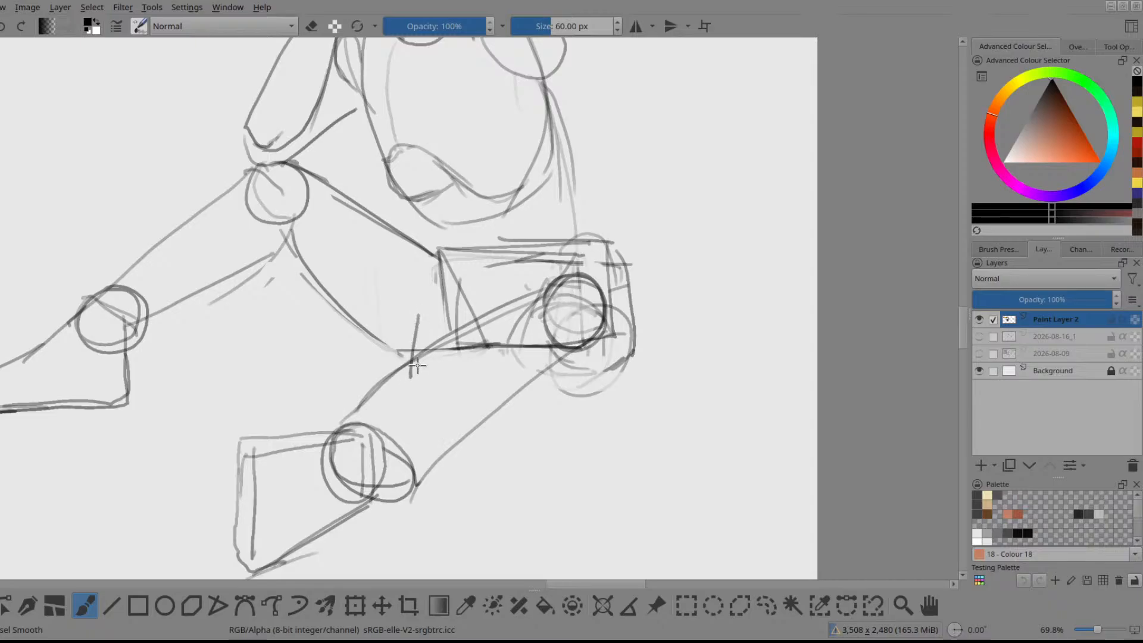
key("ctrl+z")
mouse_move(428, 295)
left_mouse_down()
mouse_move(423, 356)
mouse_move(470, 362)
left_mouse_up()
key("ctrl+z")
mouse_move(431, 296)
left_mouse_down()
mouse_move(422, 369)
mouse_move(475, 355)
left_mouse_up()
mouse_move(471, 287)
left_mouse_down()
mouse_move(470, 357)
mouse_move(445, 417)
mouse_move(467, 408)
left_mouse_up()
key("ctrl+z")
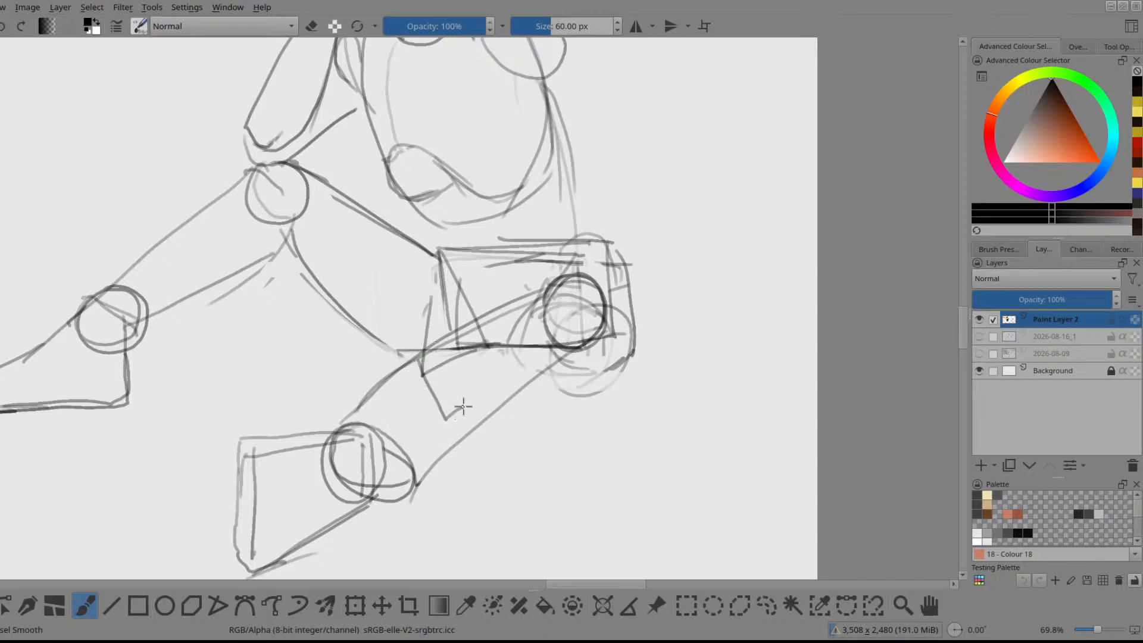
Step: Complete the hanging hand with its far edge, wrist line and thumb, and erase the construction lines crossing it
left_click_drag(473, 348, 473, 408)
left_click_drag(469, 297, 474, 356)
key("ctrl+z")
mouse_move(459, 312)
left_mouse_down()
mouse_move(429, 304)
mouse_move(460, 307)
mouse_move(393, 312)
mouse_move(410, 338)
mouse_move(425, 304)
mouse_move(417, 359)
left_mouse_up()
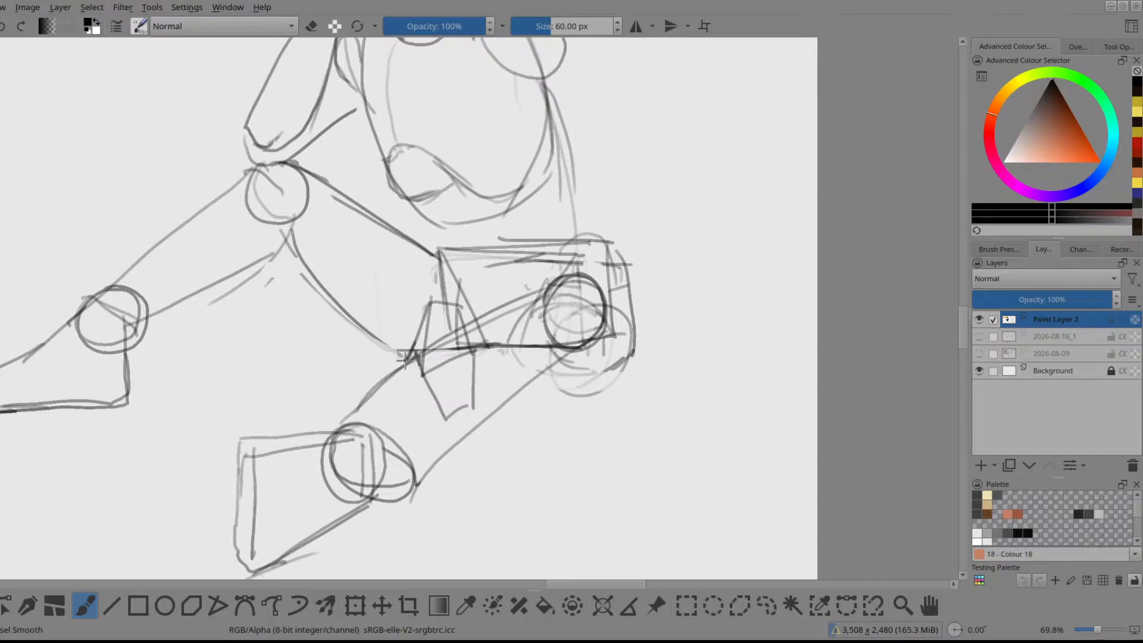
mouse_move(405, 360)
left_mouse_down()
mouse_move(428, 303)
mouse_move(451, 335)
mouse_move(416, 366)
mouse_move(427, 412)
mouse_move(392, 388)
mouse_move(396, 409)
mouse_move(404, 378)
mouse_move(394, 417)
mouse_move(409, 386)
left_mouse_up()
key("e")
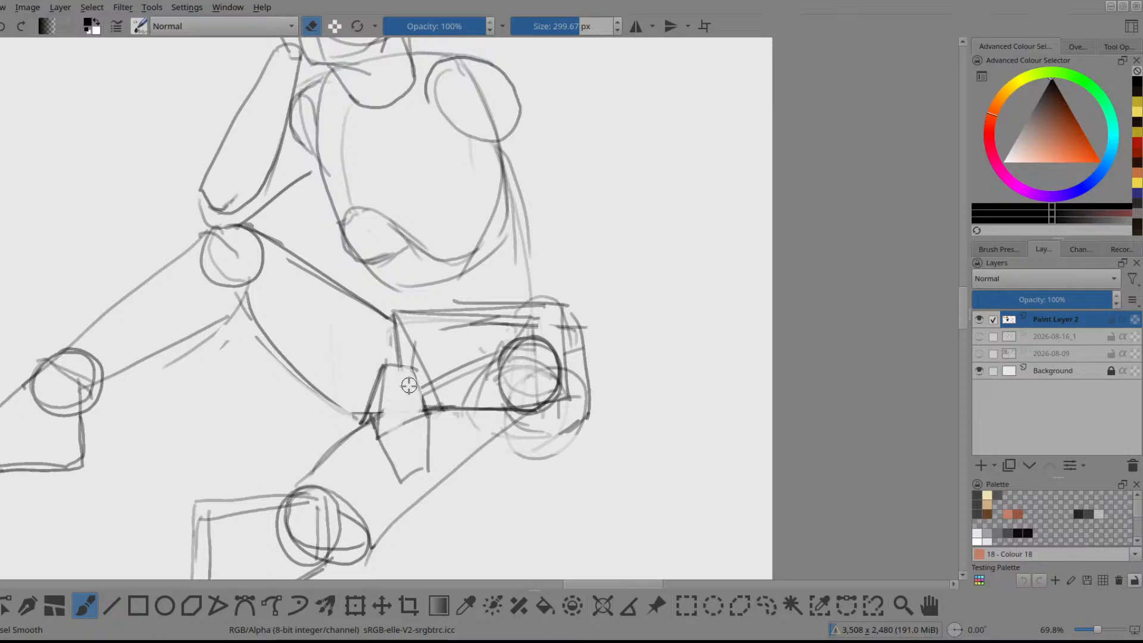
key("e")
Step: Draw a curved cross-section line through the shoulder circle of the lowered arm
left_click_drag(449, 350, 412, 390)
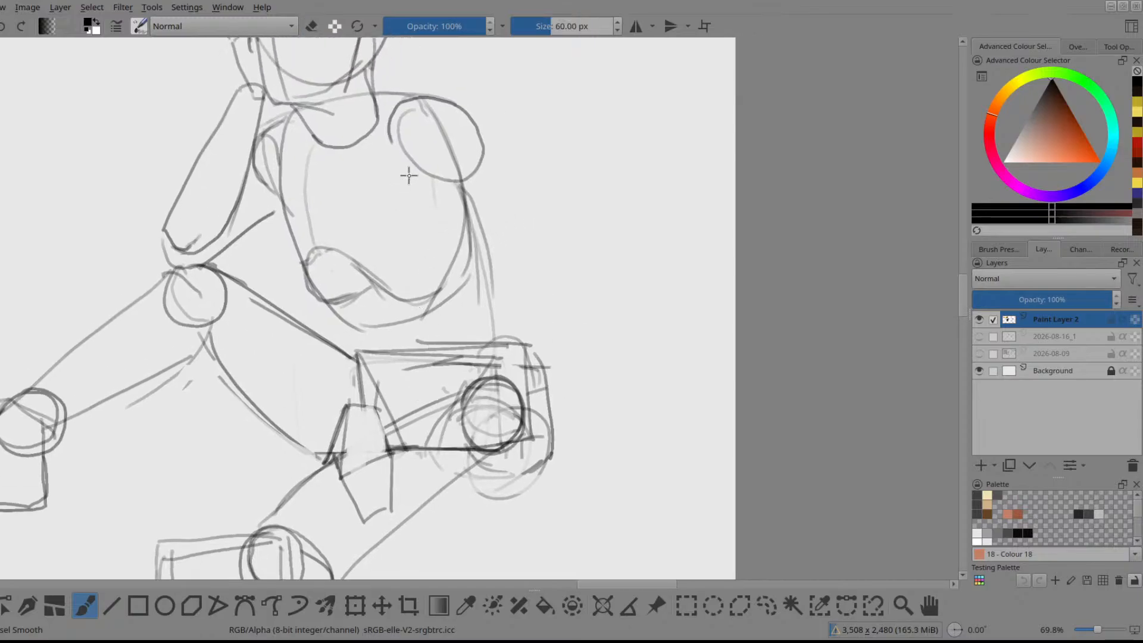
left_click_drag(410, 160, 470, 155)
left_click_drag(400, 296, 424, 290)
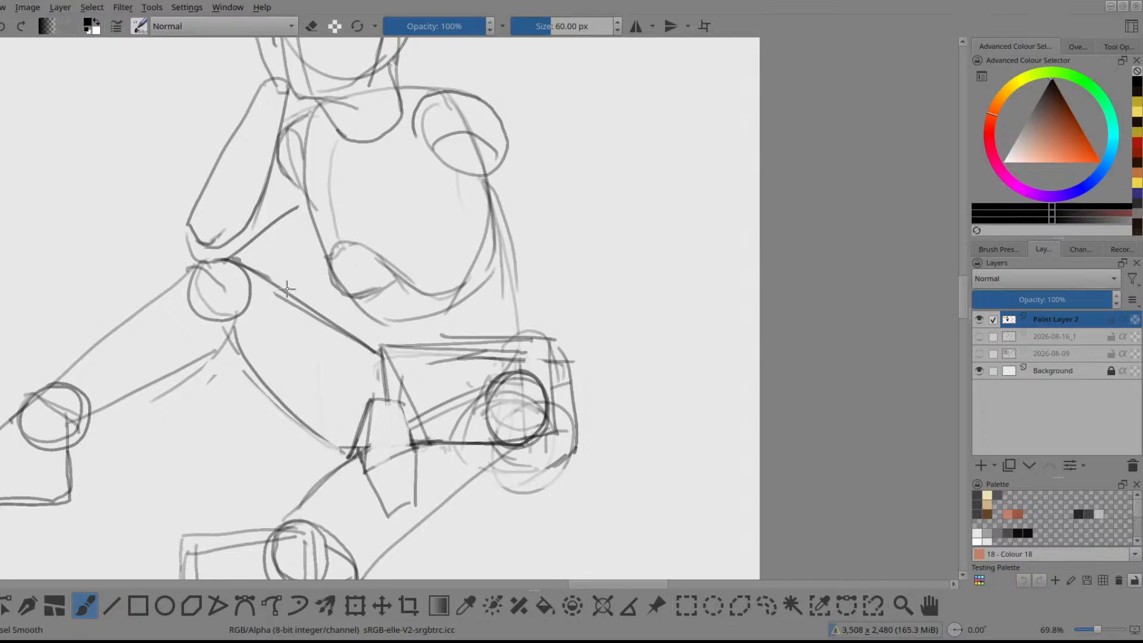
Step: Rework the bent arm's elbow on the knee by erasing its rounded end and redrawing the forearm's lower edge
mouse_move(181, 275)
left_mouse_down()
mouse_move(225, 254)
mouse_move(167, 285)
mouse_move(222, 274)
mouse_move(207, 241)
mouse_move(233, 239)
mouse_move(192, 231)
left_mouse_up()
key("e")
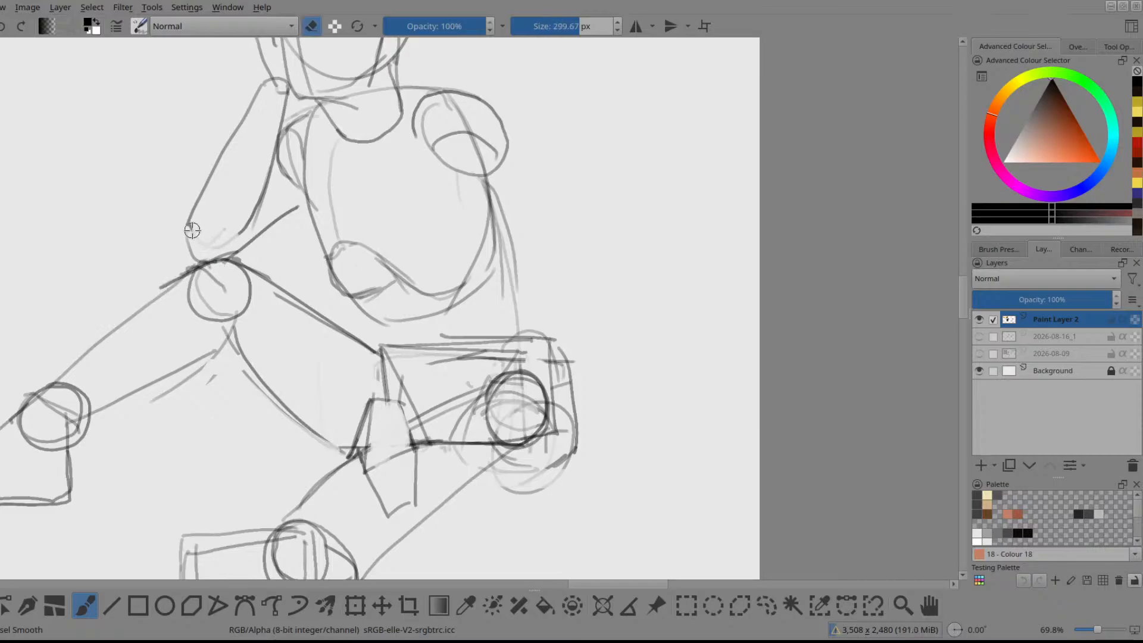
key("e")
mouse_move(261, 203)
left_mouse_down()
mouse_move(230, 236)
mouse_move(241, 232)
mouse_move(196, 218)
mouse_move(185, 234)
mouse_move(198, 260)
left_mouse_up()
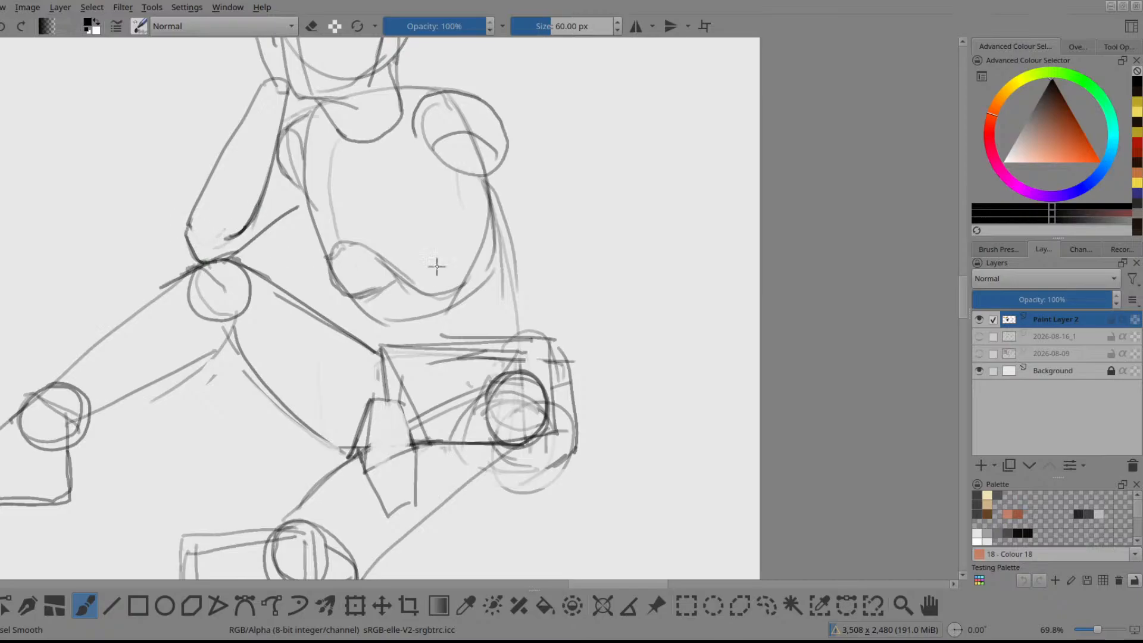
Step: Draw an elbow circle at the lower side of the torso and two forearm lines joining it to the hanging hand
left_click_drag(432, 331, 409, 308)
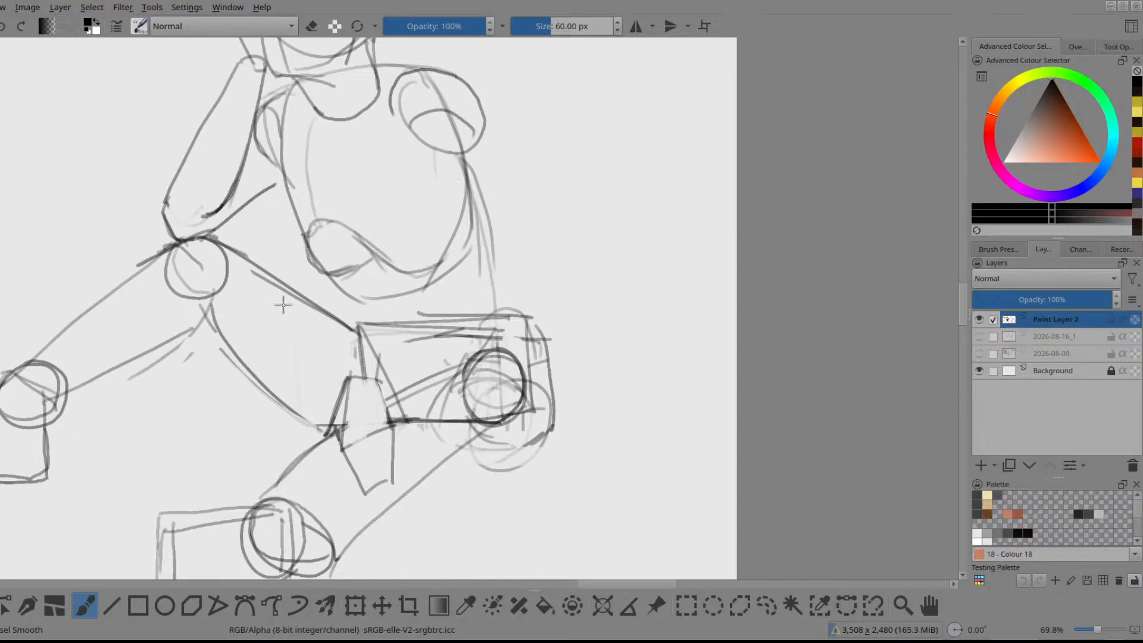
mouse_move(456, 251)
left_mouse_down()
mouse_move(415, 260)
mouse_move(461, 255)
mouse_move(464, 280)
mouse_move(433, 283)
mouse_move(438, 246)
mouse_move(462, 272)
mouse_move(421, 272)
left_mouse_up()
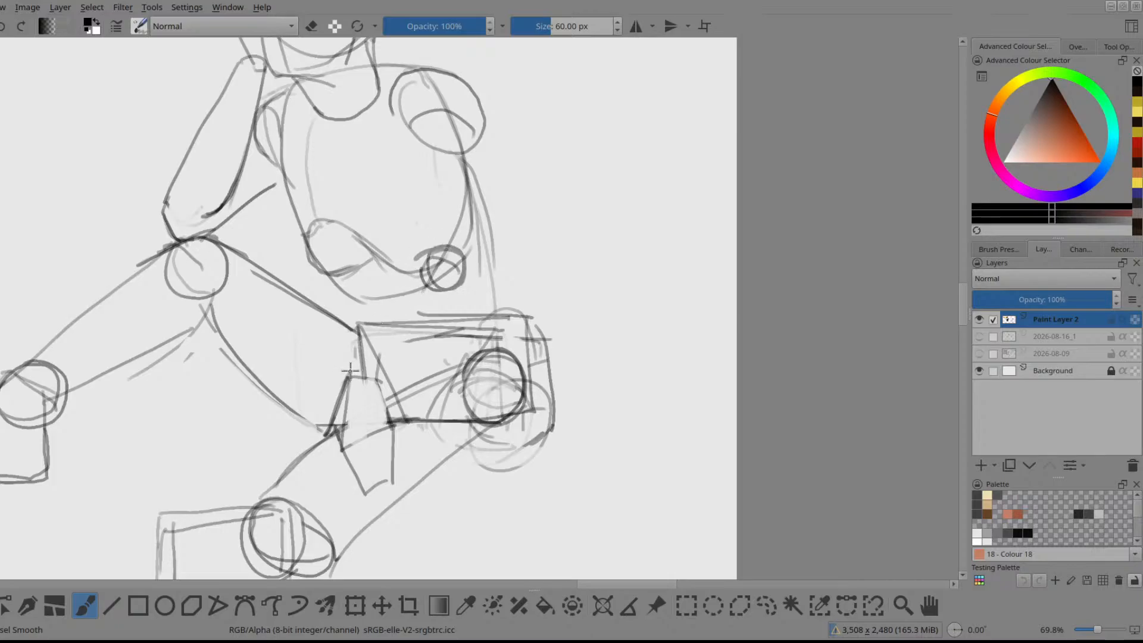
left_click_drag(350, 372, 427, 280)
left_click_drag(382, 378, 468, 280)
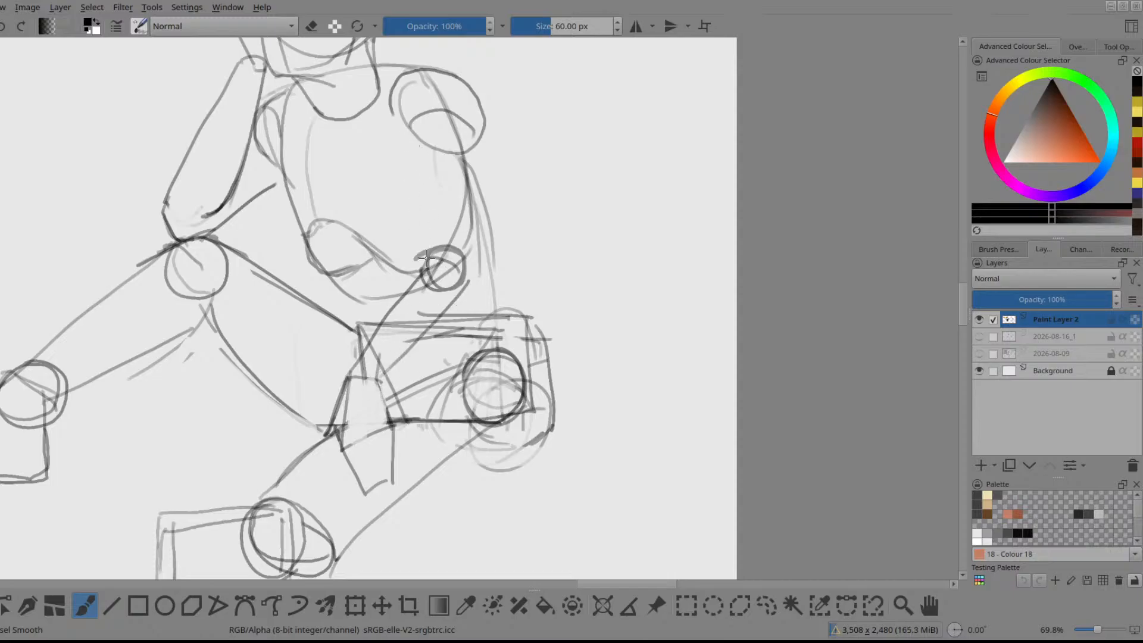
Step: Lighten the lowered arm's elbow circle and redraw both forearm edges with darker strokes
key("e")
mouse_move(426, 257)
left_mouse_down()
mouse_move(428, 282)
mouse_move(449, 281)
mouse_move(426, 281)
left_mouse_up()
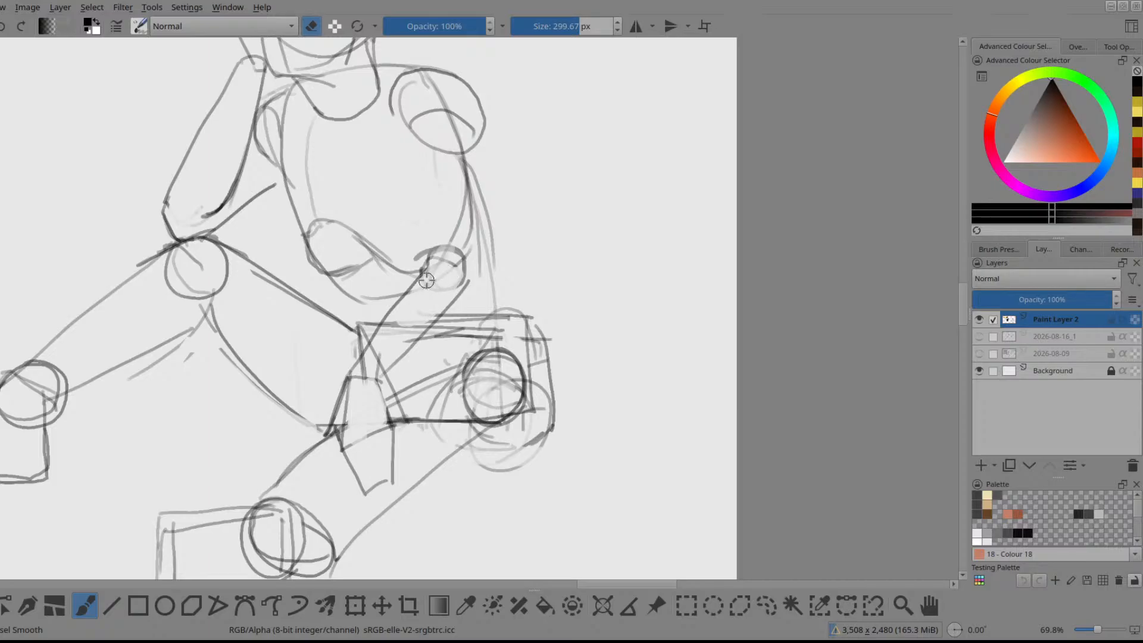
key("e")
left_click_drag(341, 386, 428, 262)
mouse_move(376, 384)
left_mouse_down()
mouse_move(458, 307)
mouse_move(467, 244)
left_mouse_up()
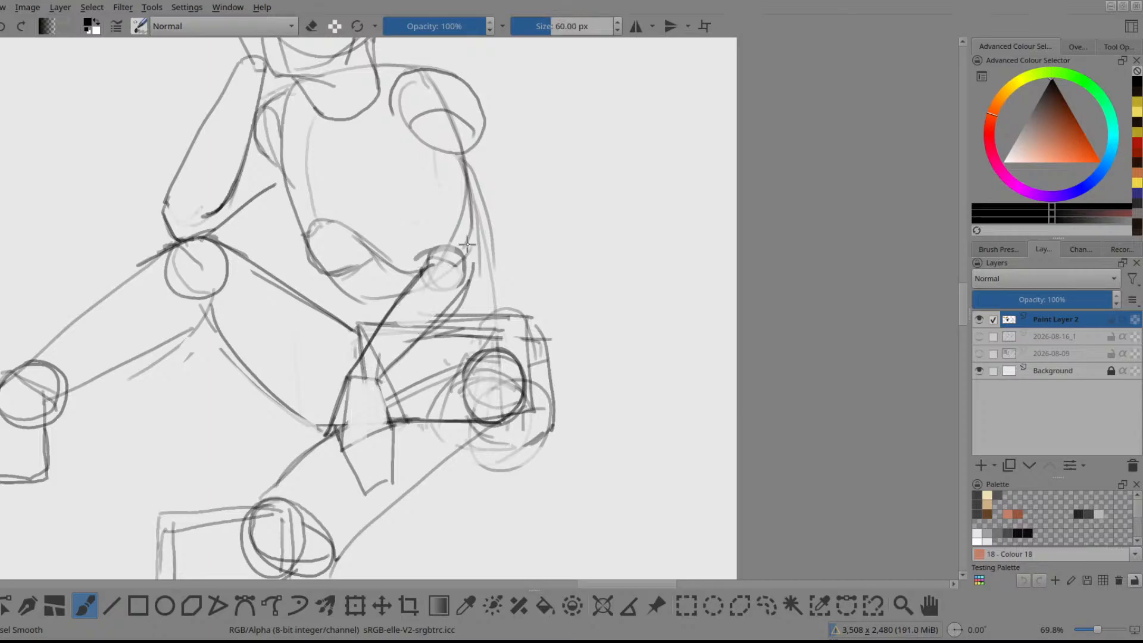
Step: Draw both edges of the lowered upper arm from shoulder to elbow, and erase the construction lines inside the elbow
left_click_drag(468, 126, 476, 232)
mouse_move(413, 126)
left_mouse_down()
mouse_move(434, 227)
mouse_move(425, 250)
left_mouse_up()
mouse_move(420, 181)
left_mouse_down()
mouse_move(416, 275)
mouse_move(432, 231)
left_mouse_up()
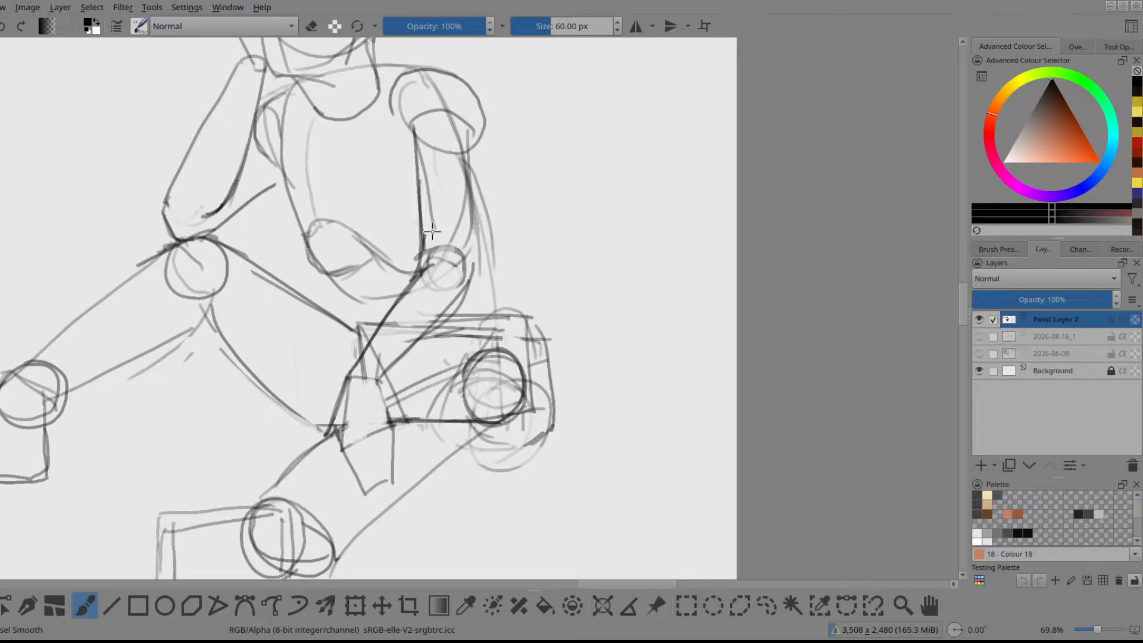
left_click_drag(467, 132, 473, 282)
key("e")
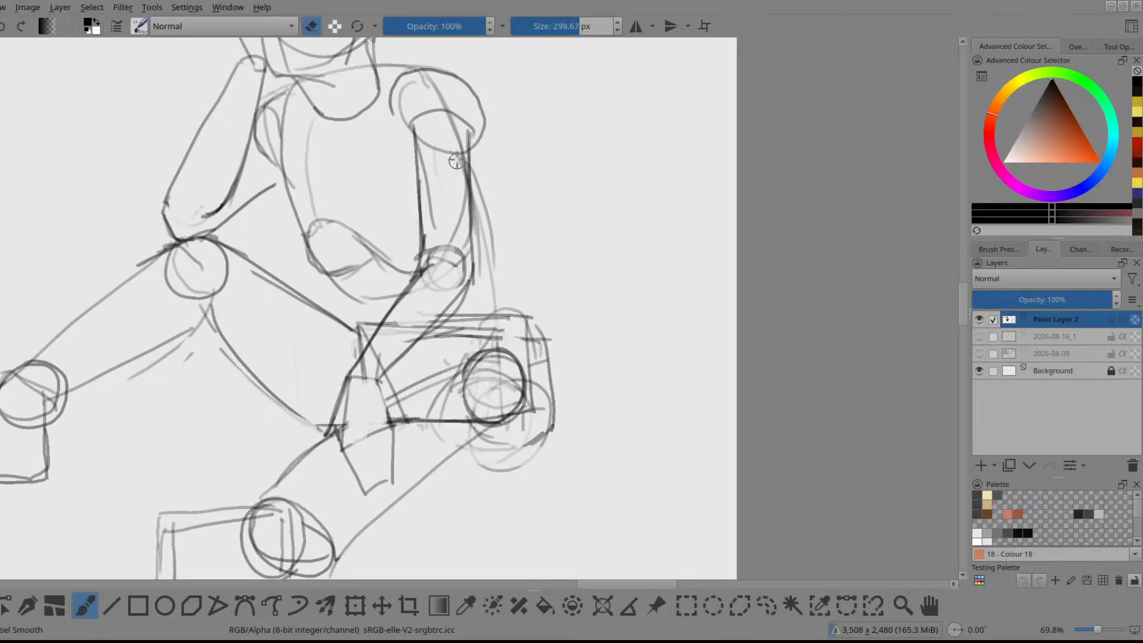
mouse_move(444, 278)
left_mouse_down()
mouse_move(457, 276)
mouse_move(444, 287)
mouse_move(440, 215)
left_mouse_up()
scroll(444, 195, "up", 5)
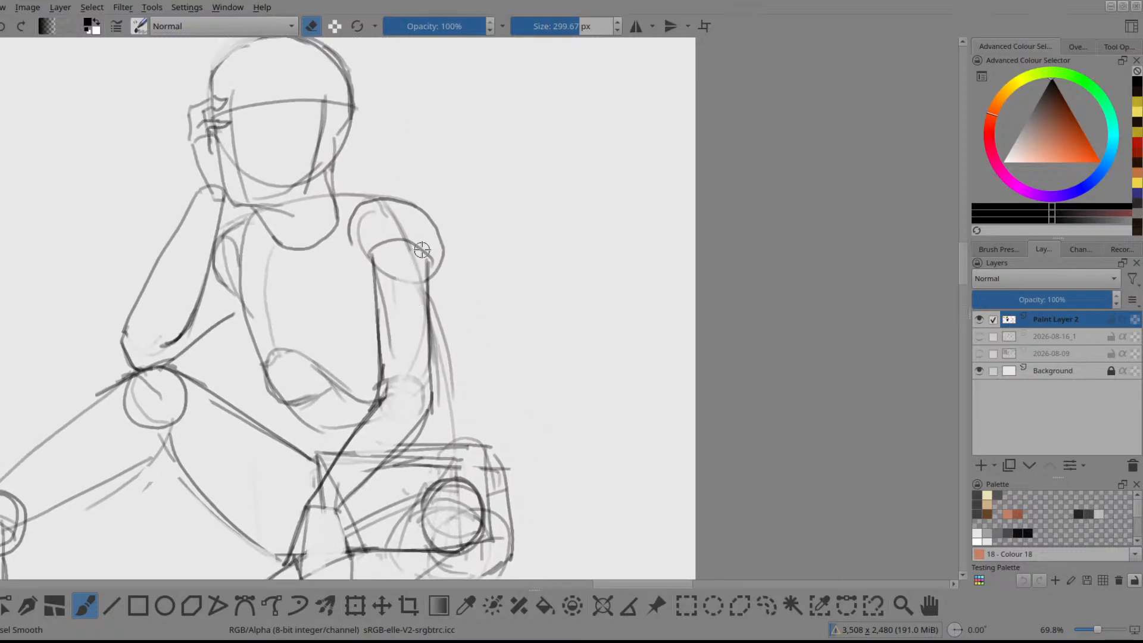
Step: Erase the outer part of the lowered arm's shoulder circle to slim the shoulder
key("e")
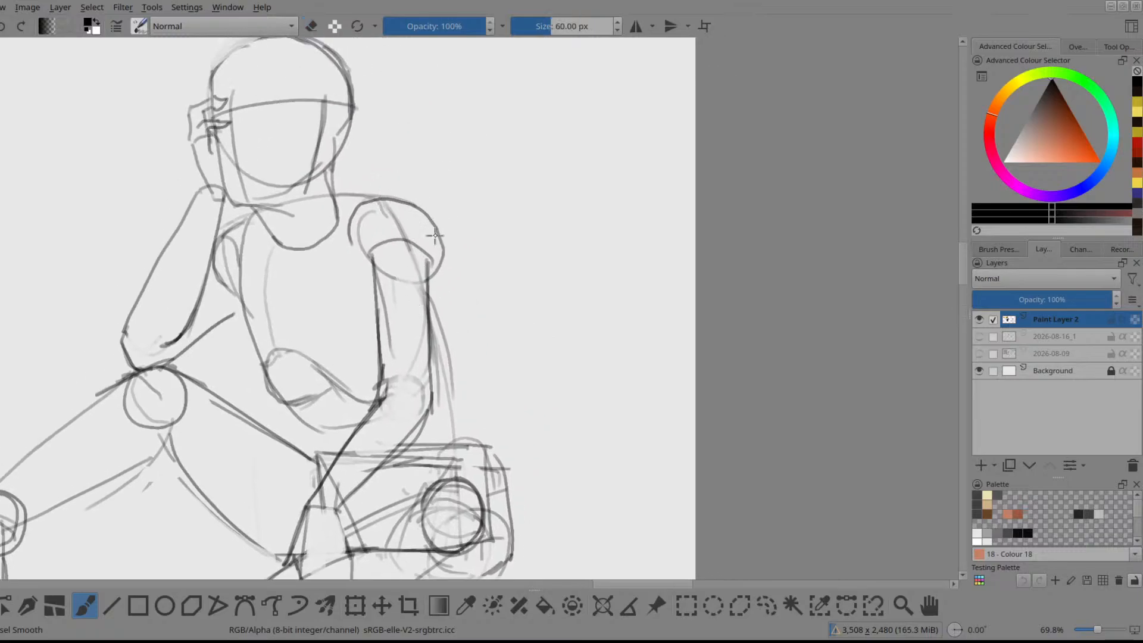
key("e")
mouse_move(408, 197)
left_mouse_down()
mouse_move(455, 283)
mouse_move(424, 211)
mouse_move(442, 286)
mouse_move(432, 225)
mouse_move(430, 295)
mouse_move(372, 199)
mouse_move(412, 224)
mouse_move(440, 294)
left_mouse_up()
key("e")
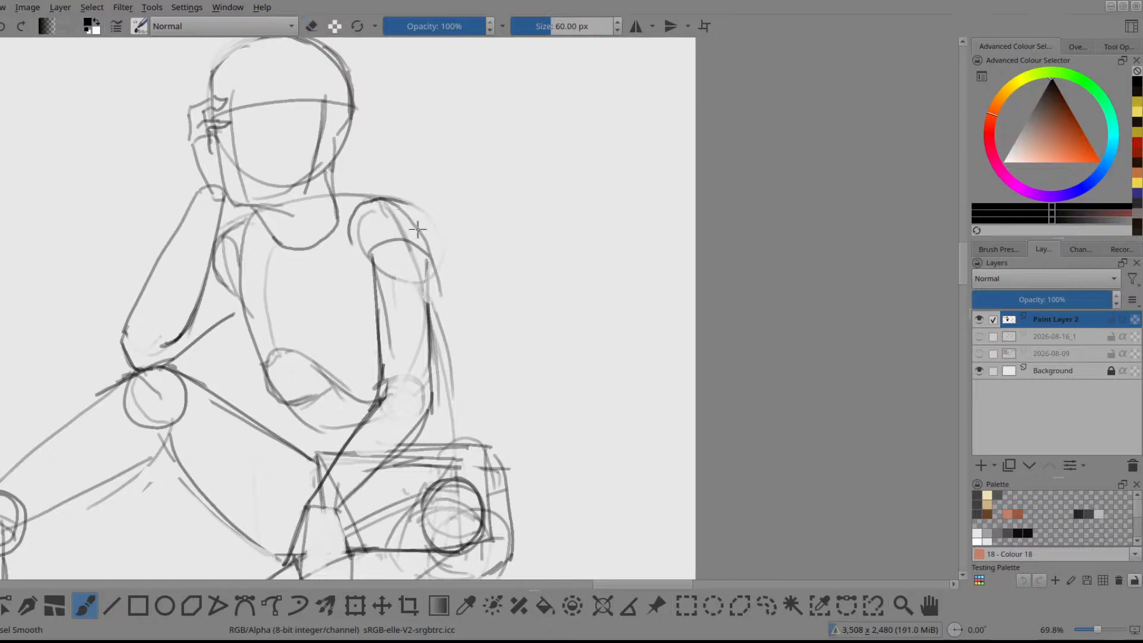
Step: Draw a darker outer contour from the slimmed shoulder down toward the hip, erasing stray strokes beside it
left_click_drag(419, 229, 462, 403)
key("e")
mouse_move(430, 244)
left_mouse_down()
mouse_move(424, 274)
mouse_move(432, 297)
mouse_move(427, 256)
mouse_move(465, 425)
left_mouse_up()
key("e")
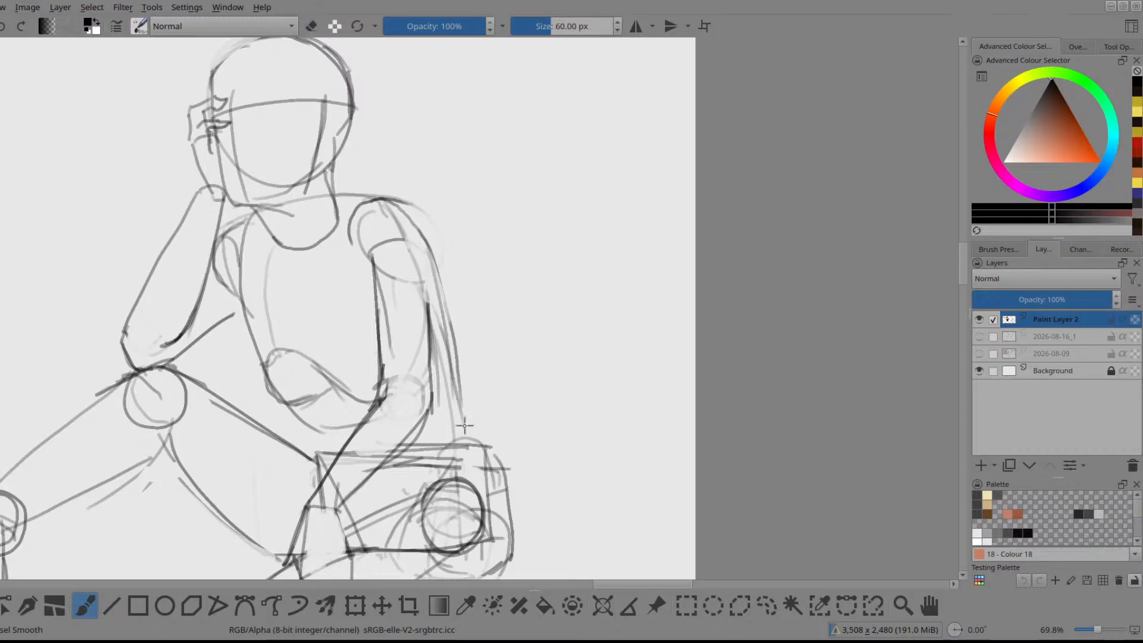
scroll(440, 286, "down", 2)
left_click_drag(437, 269, 443, 370)
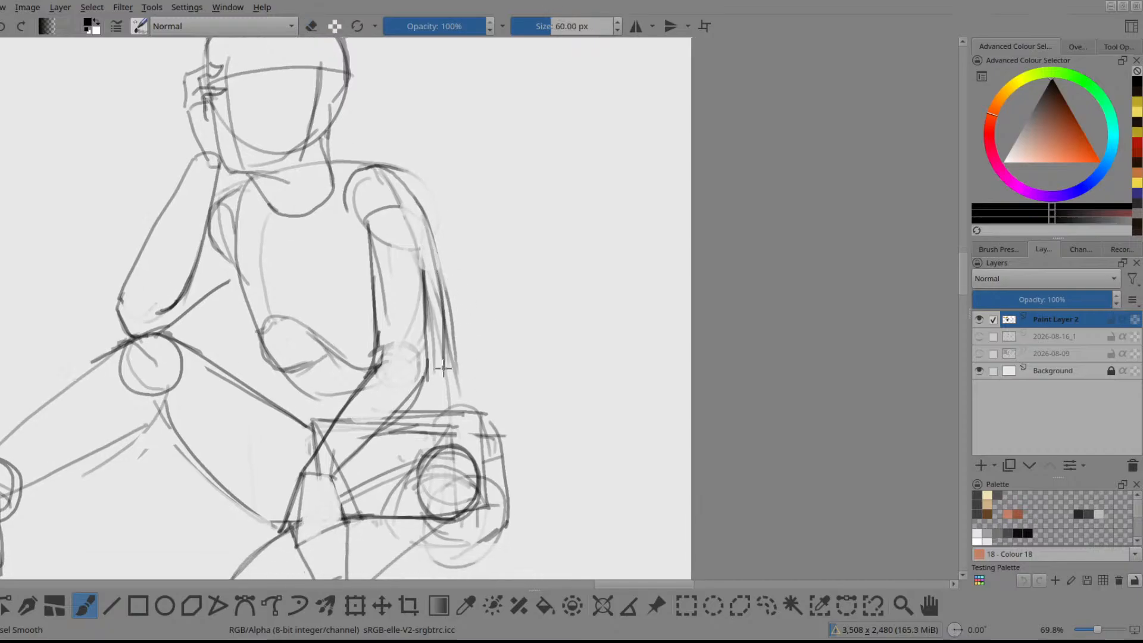
Step: Darken the outer contour running from the lowered arm's shoulder down the back to the hip, redoing the upper stroke once
mouse_move(442, 294)
left_mouse_down()
mouse_move(443, 354)
mouse_move(448, 341)
mouse_move(490, 422)
left_mouse_up()
left_click_drag(447, 340, 488, 427)
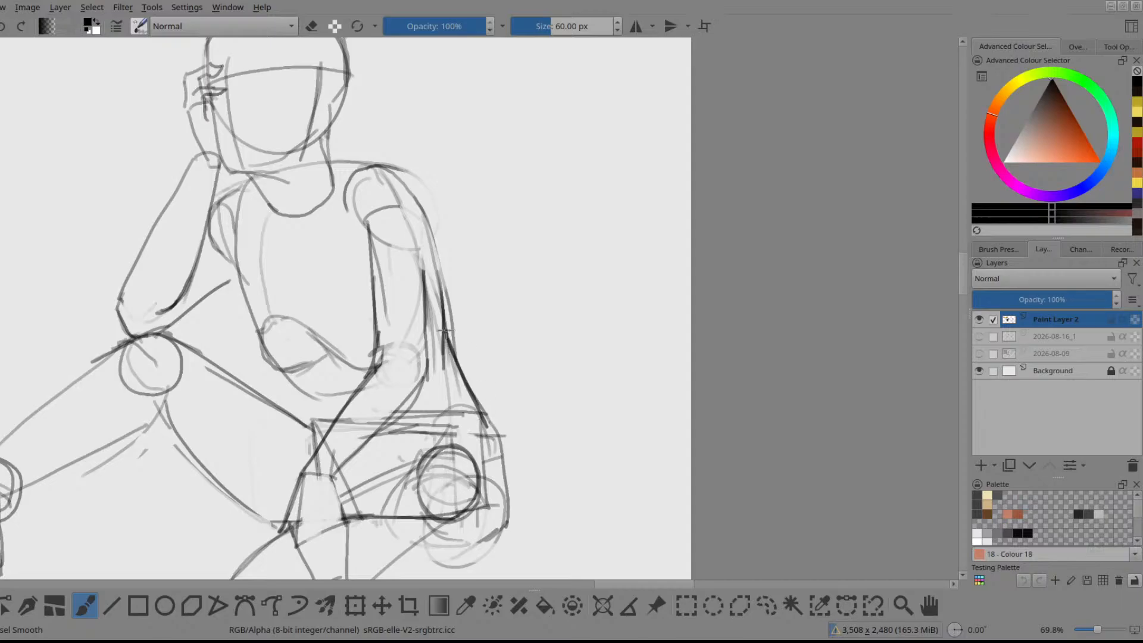
left_click_drag(443, 323, 444, 368)
left_click_drag(448, 339, 434, 252)
left_click_drag(381, 164, 441, 301)
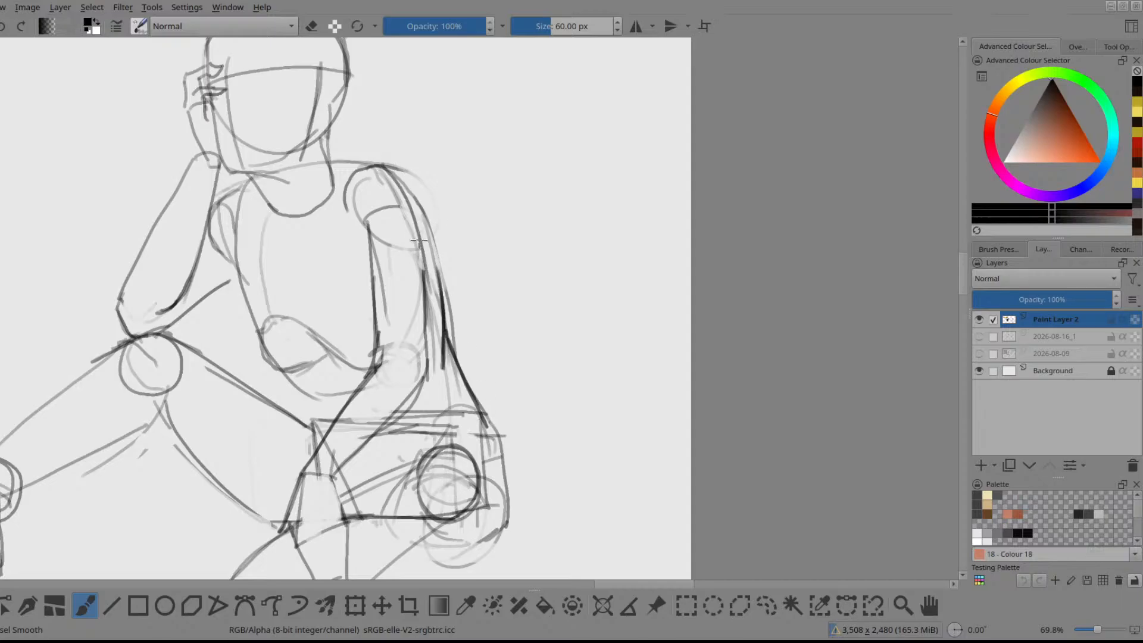
key("ctrl+z")
mouse_move(383, 164)
left_mouse_down()
mouse_move(437, 264)
mouse_move(387, 158)
mouse_move(423, 239)
left_mouse_up()
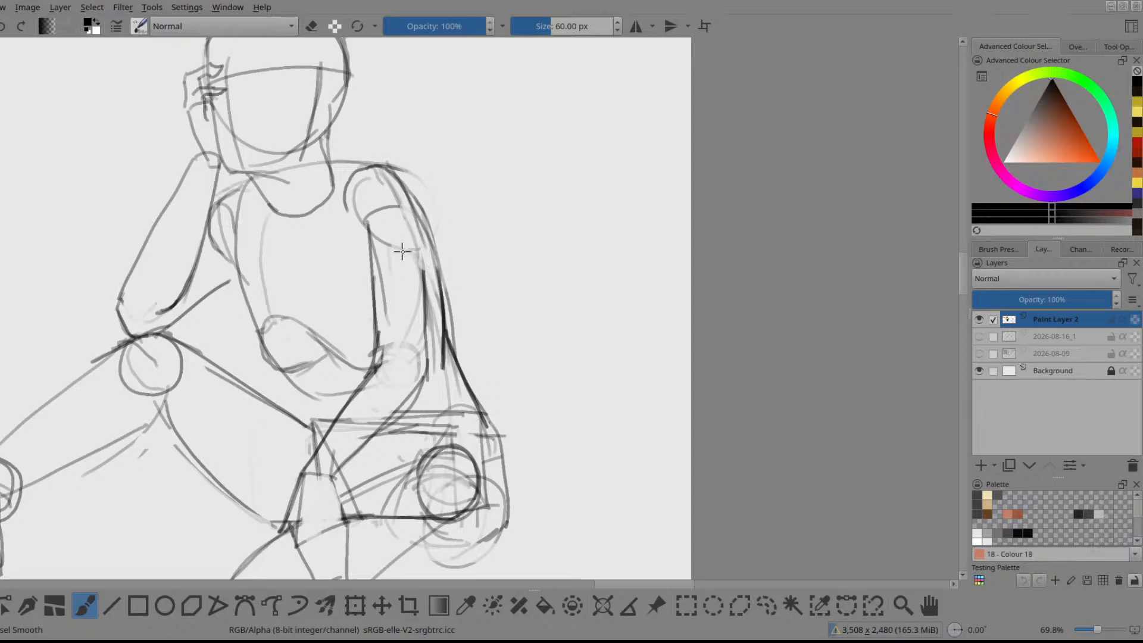
Step: Redraw the side of the neck and the rounded neckline below it with darker strokes
mouse_move(305, 359)
left_mouse_down()
mouse_move(352, 324)
mouse_move(379, 343)
left_mouse_up()
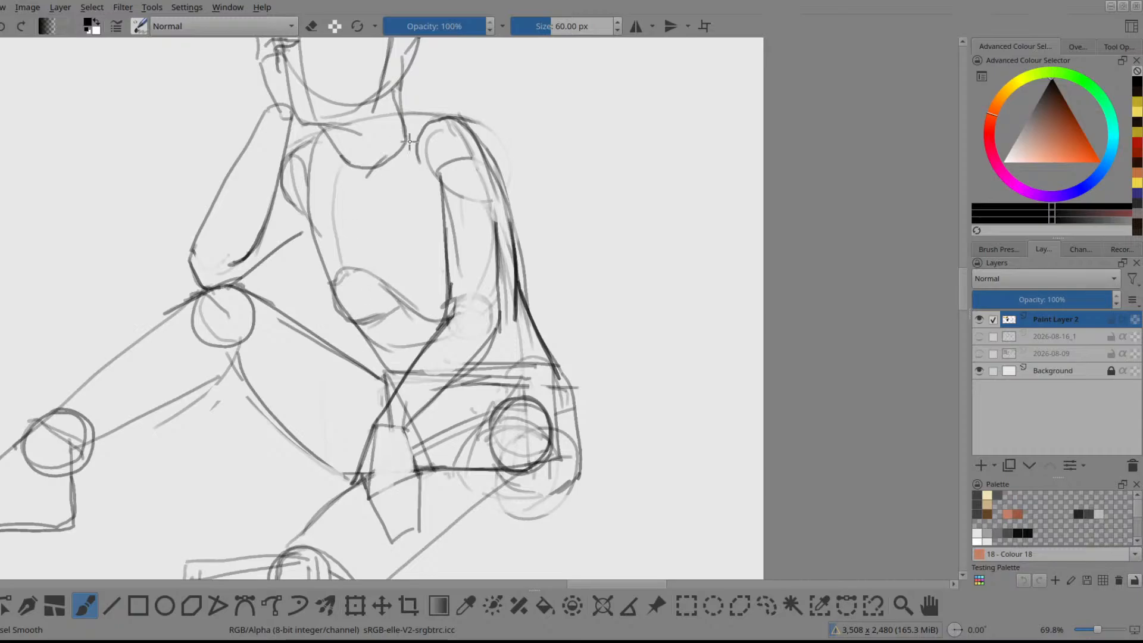
left_click_drag(390, 83, 405, 141)
mouse_move(367, 176)
left_mouse_down()
mouse_move(404, 140)
mouse_move(376, 167)
mouse_move(350, 171)
mouse_move(321, 128)
mouse_move(335, 159)
mouse_move(382, 192)
mouse_move(353, 163)
mouse_move(320, 285)
left_mouse_up()
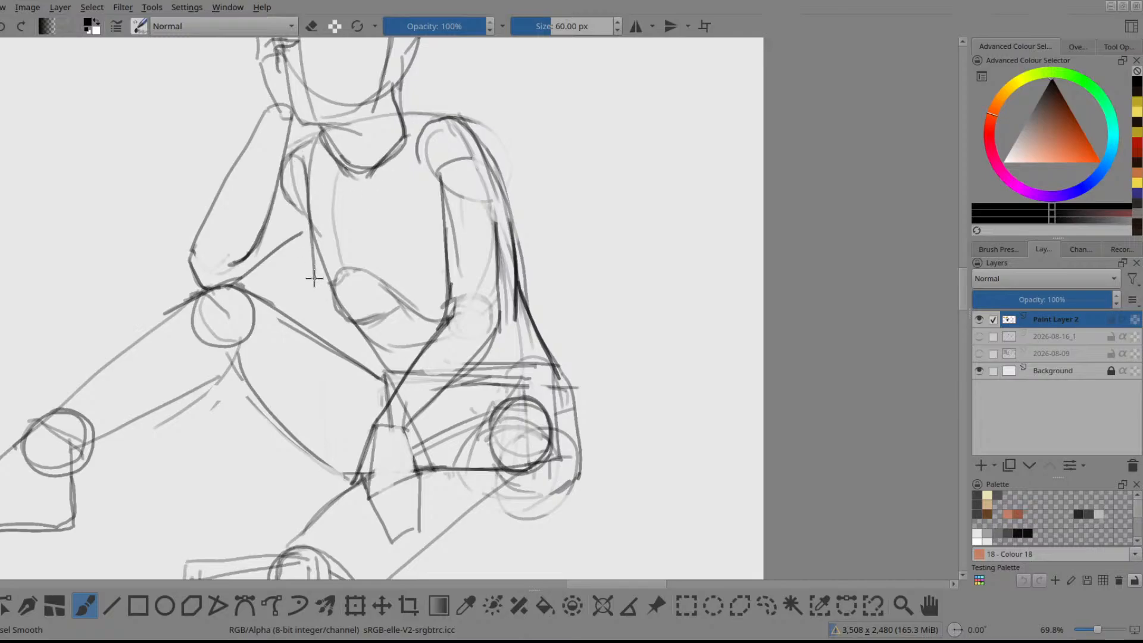
Step: Darken the torso's side contour and draw the curved underside and inner lines of the chest
mouse_move(303, 200)
left_mouse_down()
mouse_move(311, 274)
mouse_move(336, 296)
left_mouse_up()
mouse_move(293, 171)
left_mouse_down()
mouse_move(308, 280)
mouse_move(329, 294)
mouse_move(434, 283)
mouse_move(453, 262)
left_mouse_up()
mouse_move(383, 283)
left_mouse_down()
mouse_move(416, 293)
mouse_move(447, 259)
mouse_move(440, 177)
left_mouse_up()
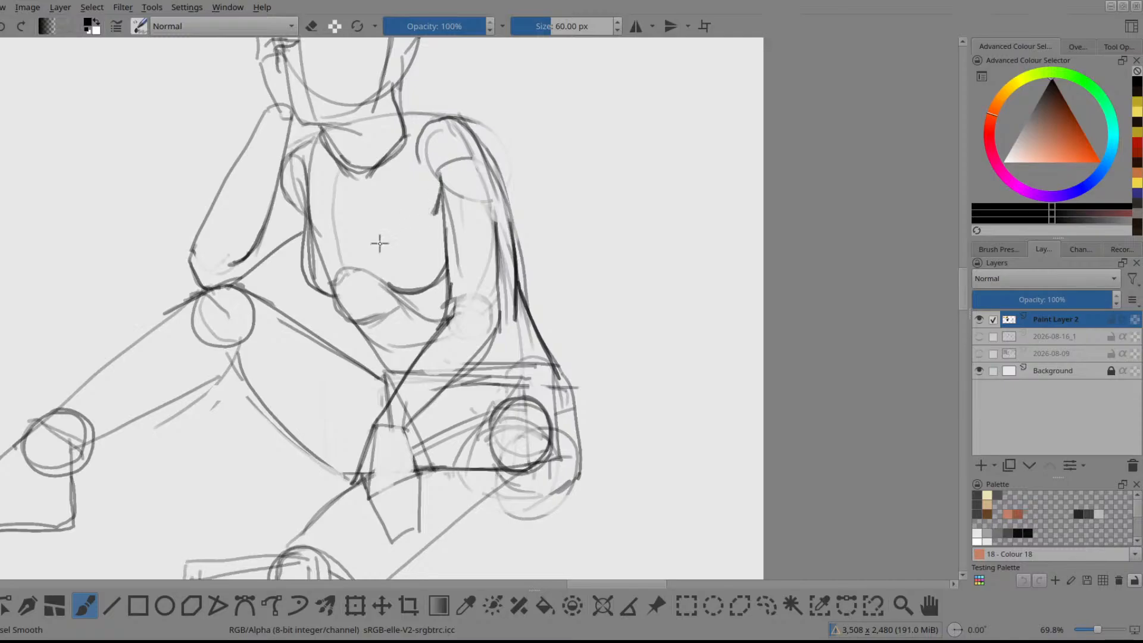
left_click_drag(356, 229, 379, 282)
Step: Erase the overlapping construction strokes at the waist below the chest
scroll(378, 284, "right", 2)
left_click_drag(337, 329, 314, 295)
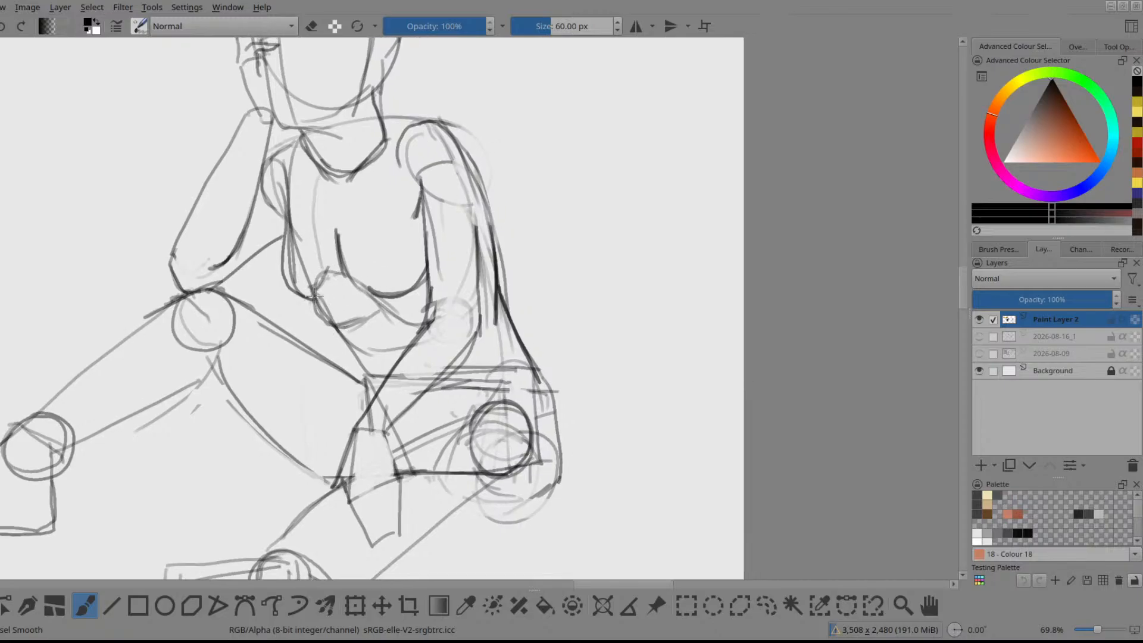
left_click(317, 33)
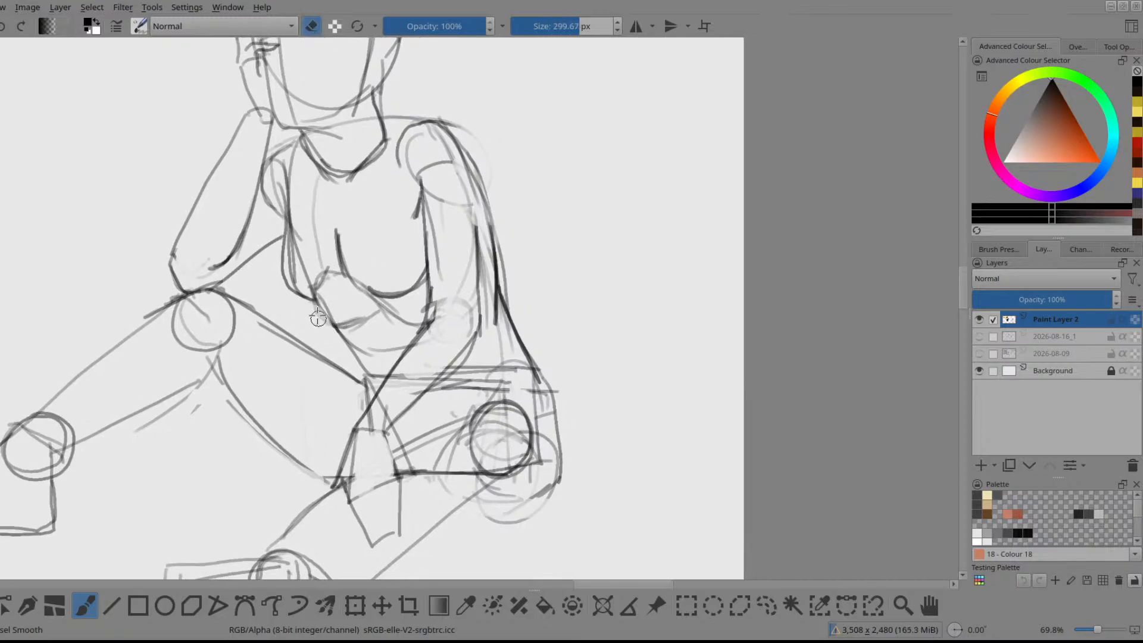
left_click_drag(318, 318, 335, 325)
mouse_move(417, 348)
left_mouse_down()
mouse_move(469, 329)
mouse_move(484, 309)
left_mouse_up()
key("2")
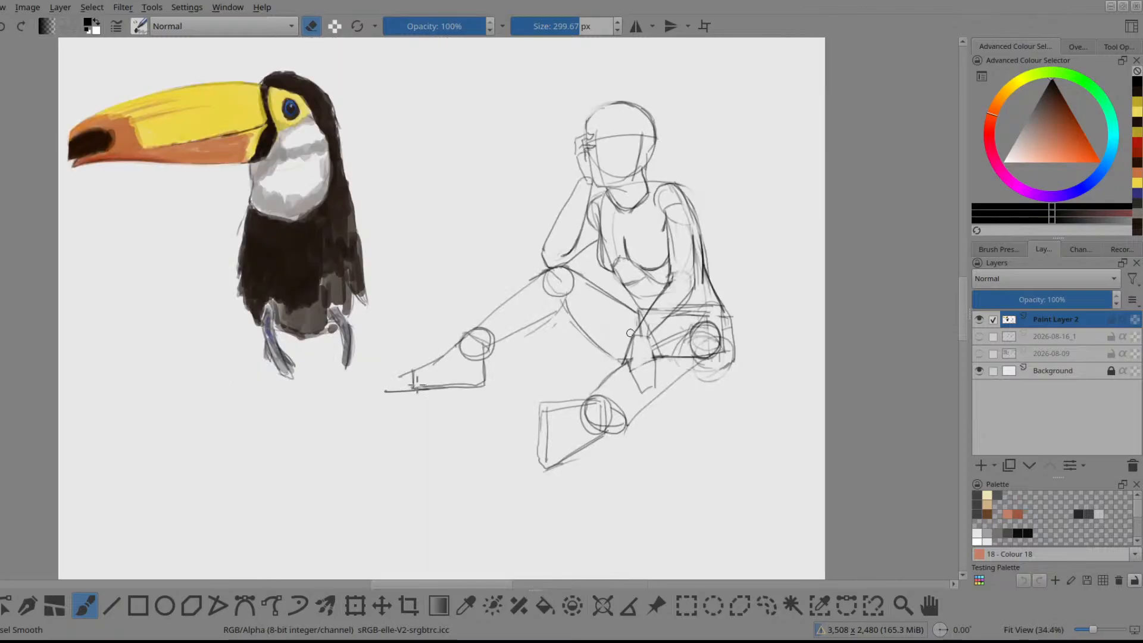
Step: Erase the stray lines between the jaw and the supporting wrist, and redraw the jawline darker around the chin
left_click_drag(637, 227, 651, 111)
left_click_drag(652, 110, 527, 278)
key("e")
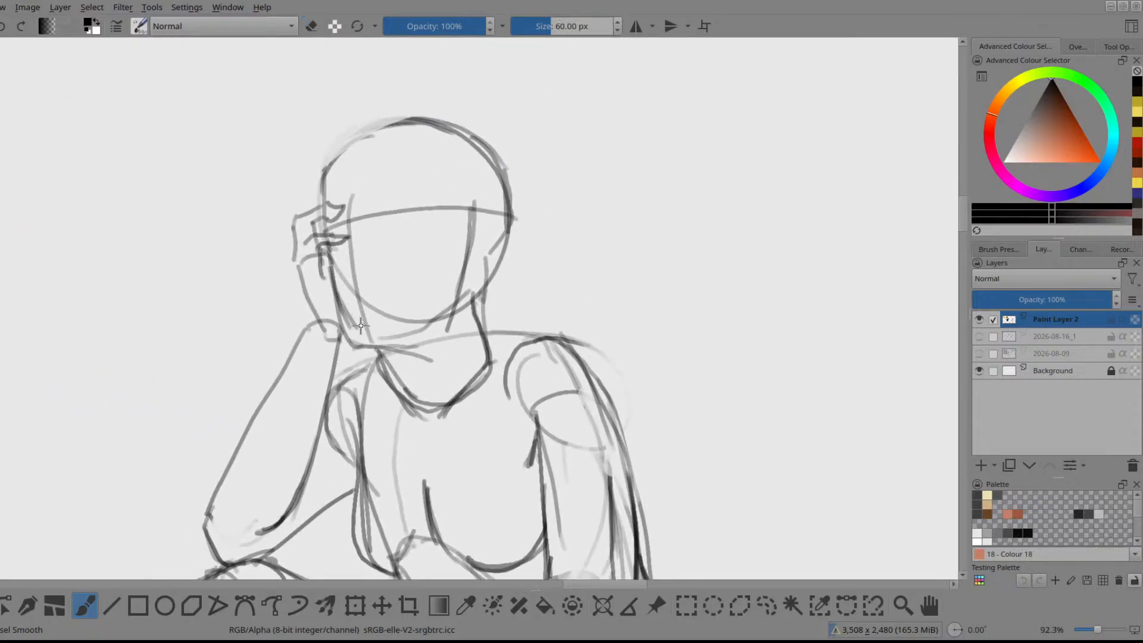
key("e")
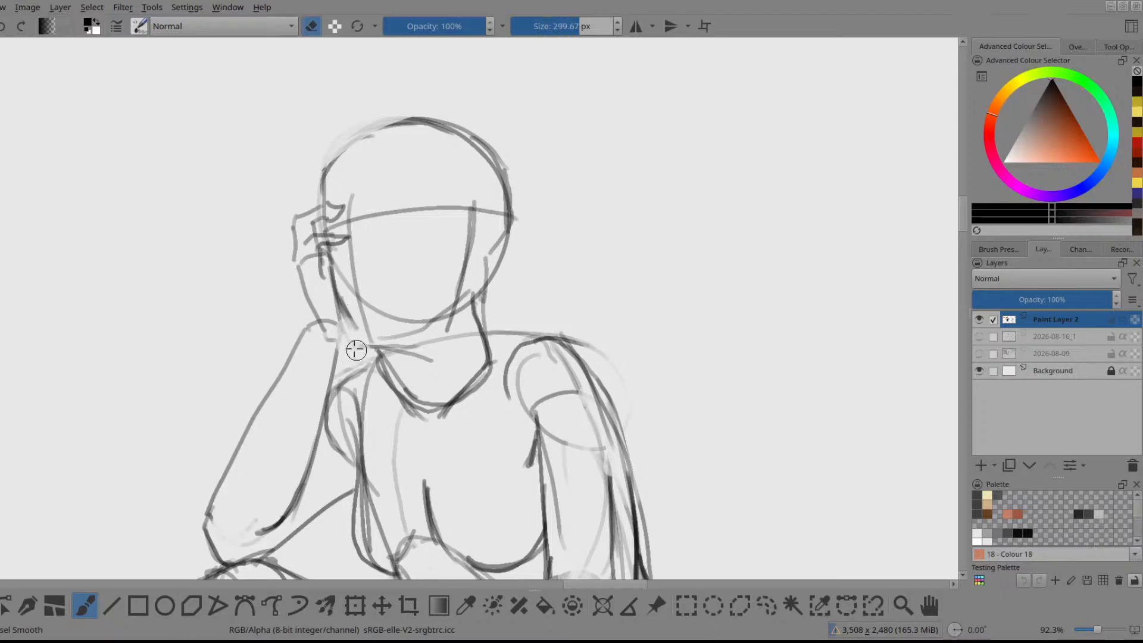
key("e")
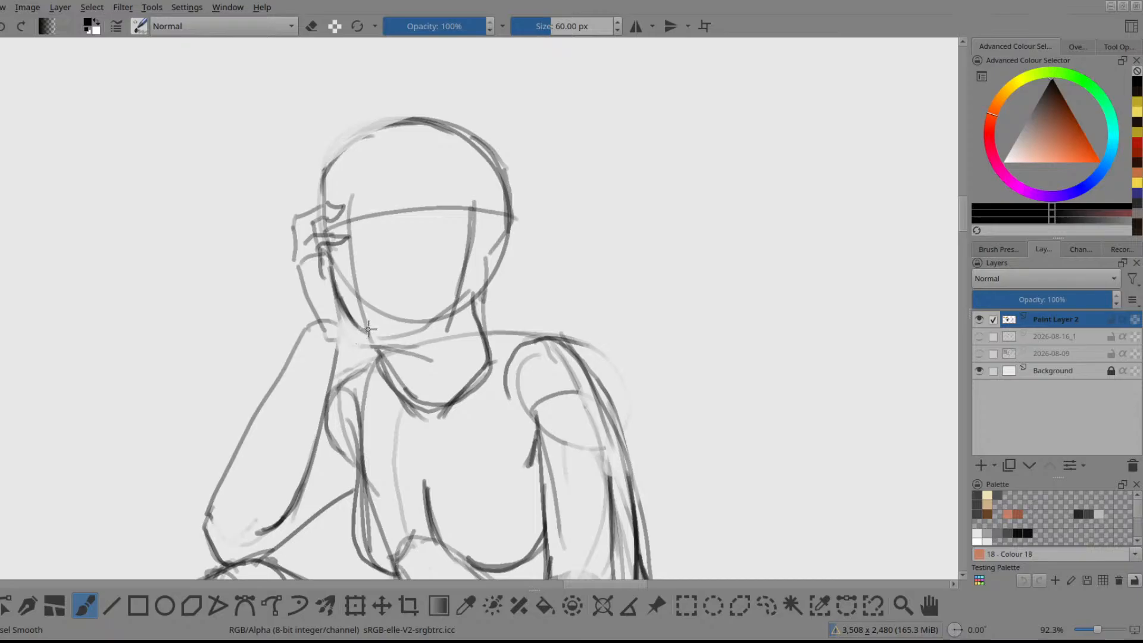
left_click_drag(391, 328, 435, 318)
Step: Redraw the side plane of the face farther in and the brow line slightly lower, lightening the old brow line
mouse_move(394, 216)
left_mouse_down()
mouse_move(460, 227)
mouse_move(394, 215)
mouse_move(489, 234)
mouse_move(429, 222)
mouse_move(501, 227)
mouse_move(434, 205)
mouse_move(502, 221)
mouse_move(448, 210)
mouse_move(447, 319)
left_mouse_up()
key("e")
key("e")
left_click_drag(464, 228, 444, 318)
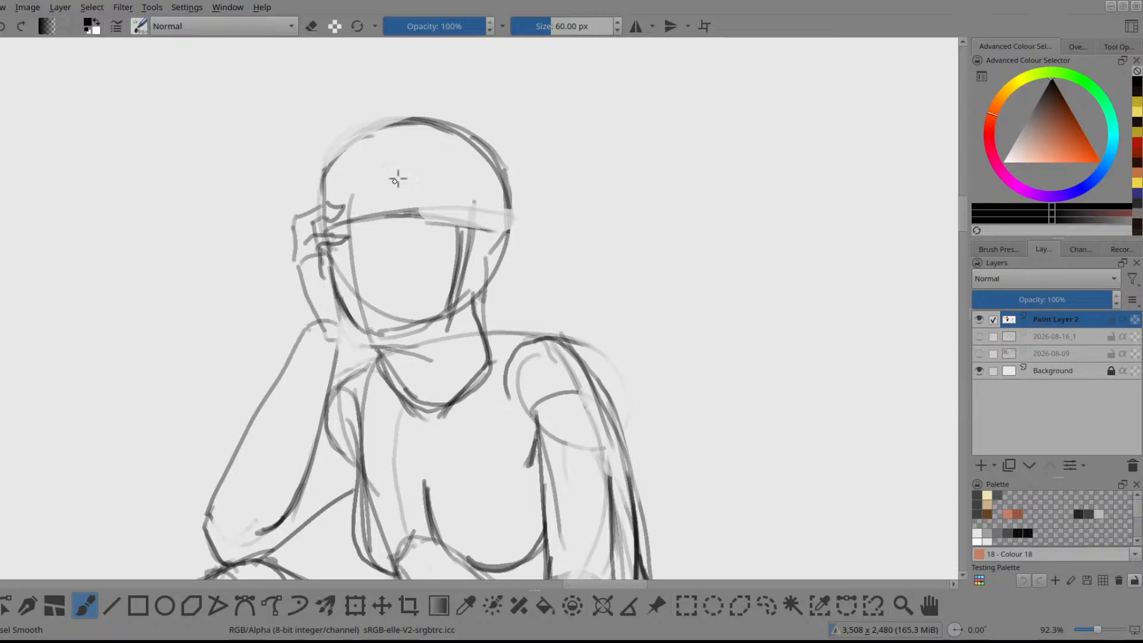
key("e")
mouse_move(362, 217)
left_mouse_down()
mouse_move(378, 199)
mouse_move(408, 222)
mouse_move(349, 226)
mouse_move(459, 225)
left_mouse_up()
key("e")
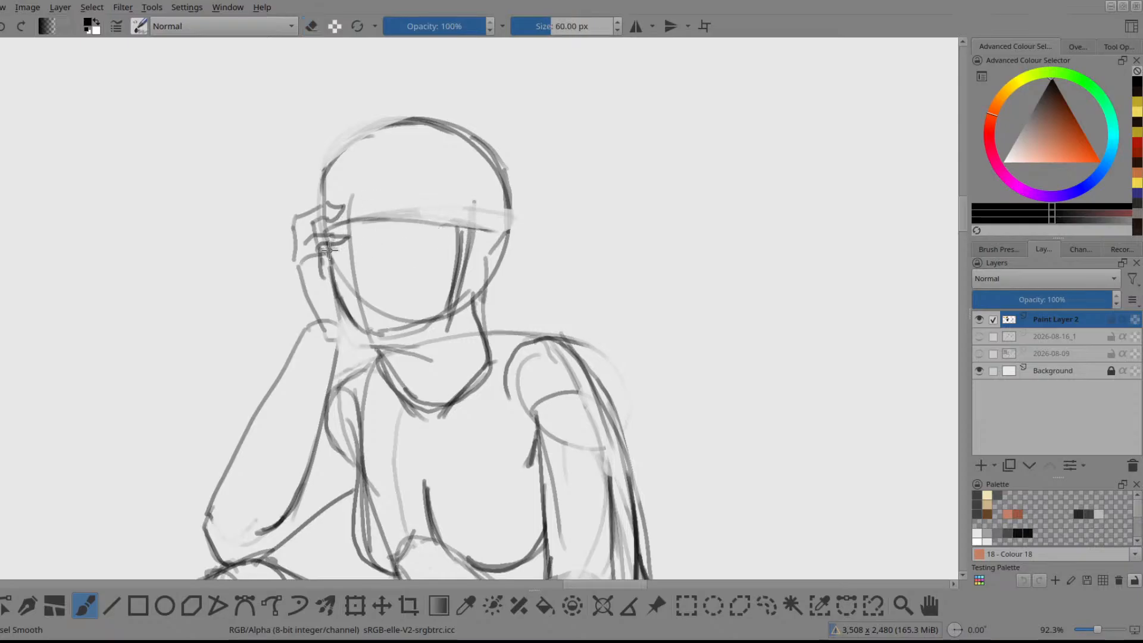
Step: Draw a curved eye guideline across the face just below the brow line, redoing the first attempt
left_click_drag(329, 250, 436, 242)
key("ctrl+z")
left_click_drag(331, 249, 457, 245)
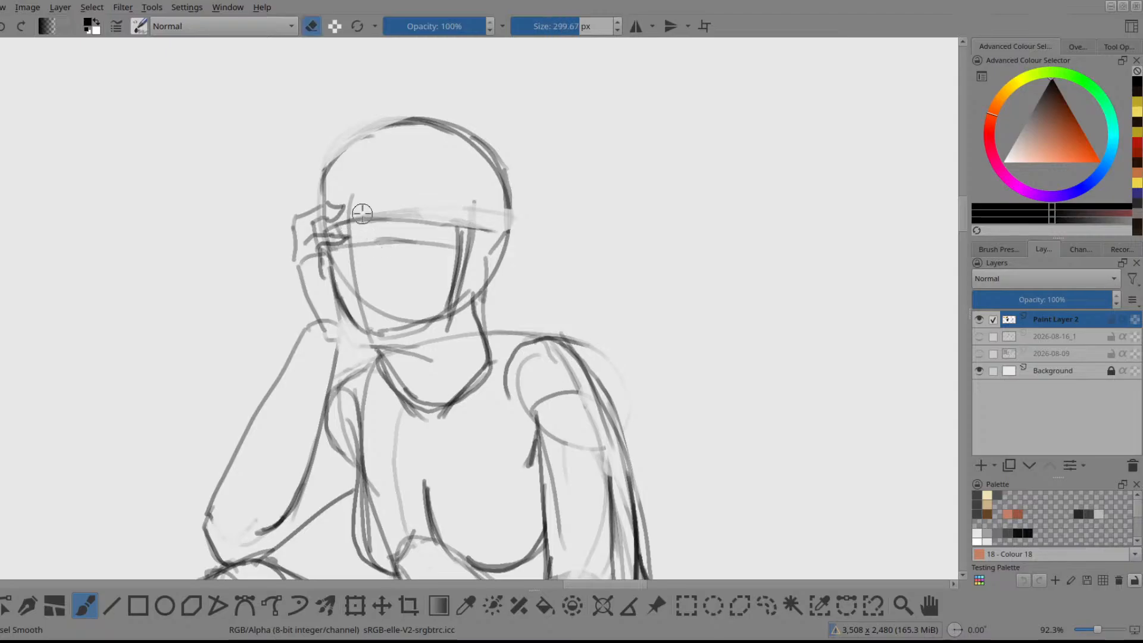
Step: Redraw the face's vertical centre line from the forehead to the chin, fading the old one
left_click_drag(372, 199, 368, 305)
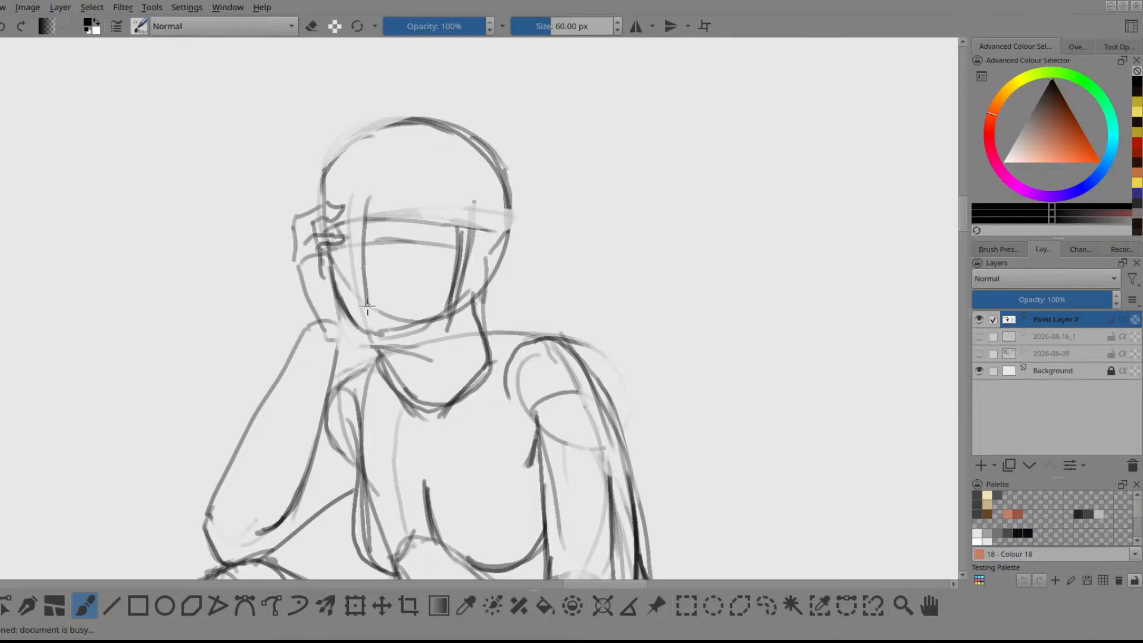
key("ctrl+z")
mouse_move(371, 194)
left_mouse_down()
mouse_move(372, 319)
mouse_move(384, 336)
left_mouse_up()
mouse_move(324, 229)
left_mouse_down()
mouse_move(392, 213)
mouse_move(346, 272)
left_mouse_up()
key("ctrl+z")
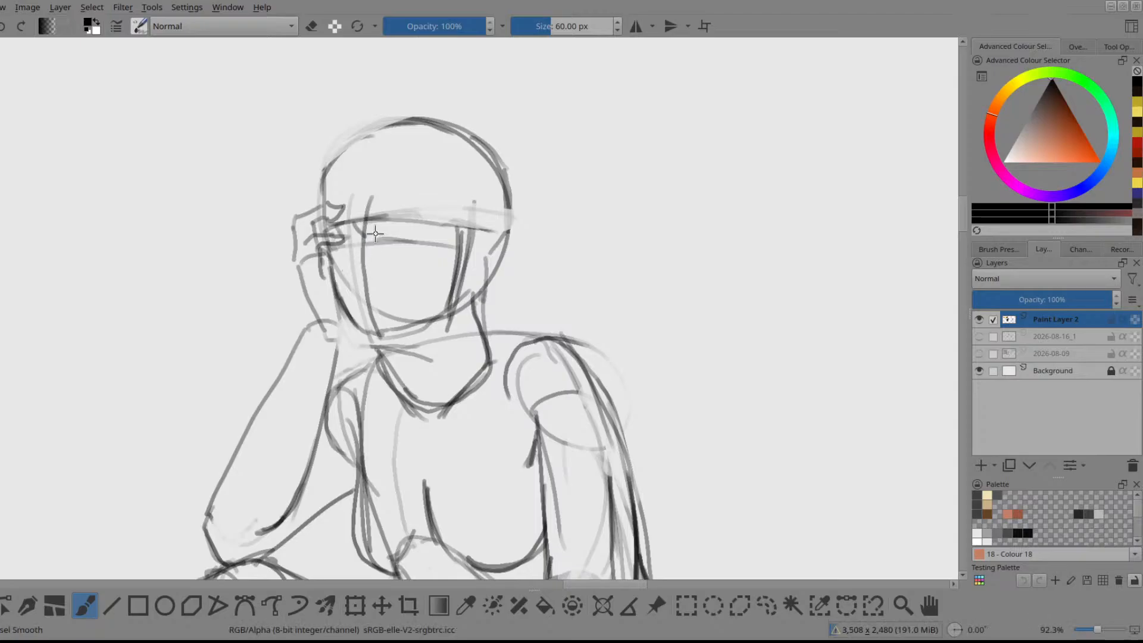
Step: Sketch the nose, mouth and ear, and fade the construction lines beside the ear
left_click_drag(365, 230, 371, 274)
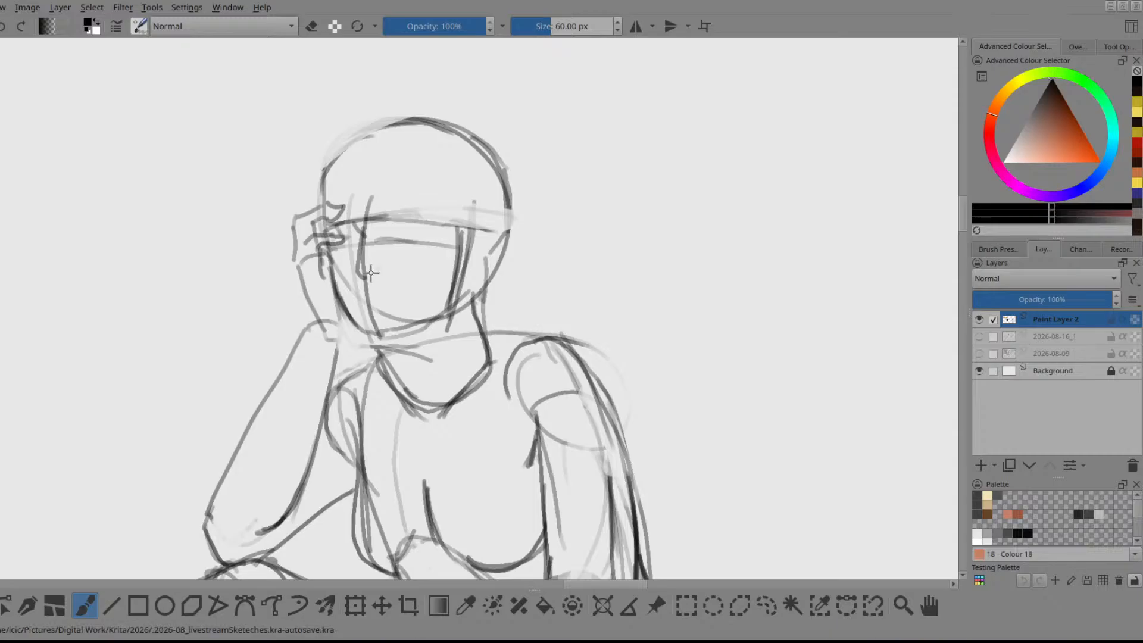
mouse_move(375, 270)
left_mouse_down()
mouse_move(385, 270)
mouse_move(359, 264)
left_mouse_up()
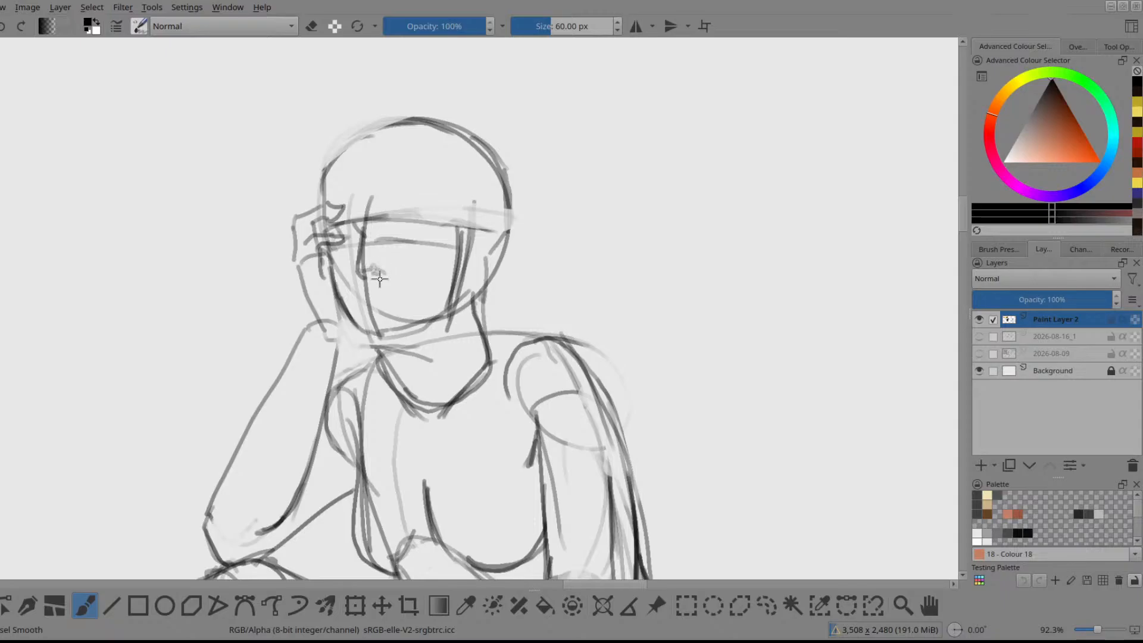
mouse_move(370, 271)
left_mouse_down()
mouse_move(390, 272)
mouse_move(364, 240)
left_mouse_up()
key("e")
mouse_move(474, 211)
left_mouse_down()
mouse_move(464, 278)
mouse_move(468, 239)
left_mouse_up()
key("e")
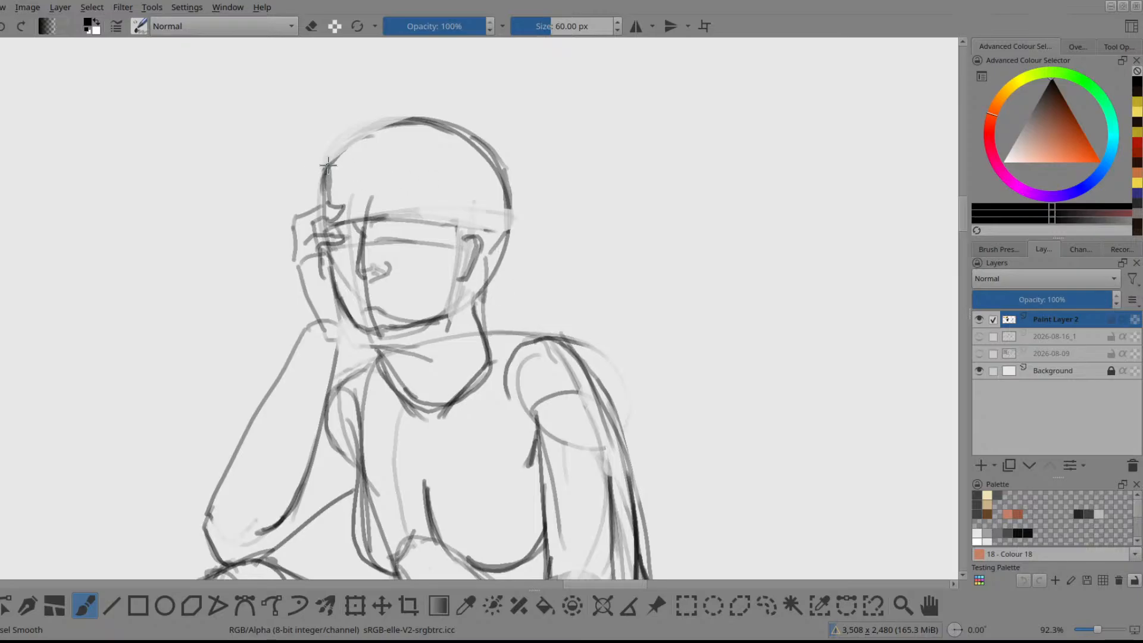
Step: Sketch a parted hairline over the forehead, hair volume above the skull and a long strand down the side of the face
mouse_move(407, 155)
left_mouse_down()
mouse_move(345, 156)
mouse_move(421, 157)
mouse_move(358, 159)
mouse_move(396, 156)
mouse_move(402, 141)
mouse_move(429, 151)
mouse_move(363, 141)
mouse_move(336, 205)
left_mouse_up()
mouse_move(356, 149)
left_mouse_down()
mouse_move(347, 189)
mouse_move(352, 213)
mouse_move(353, 152)
mouse_move(344, 240)
left_mouse_up()
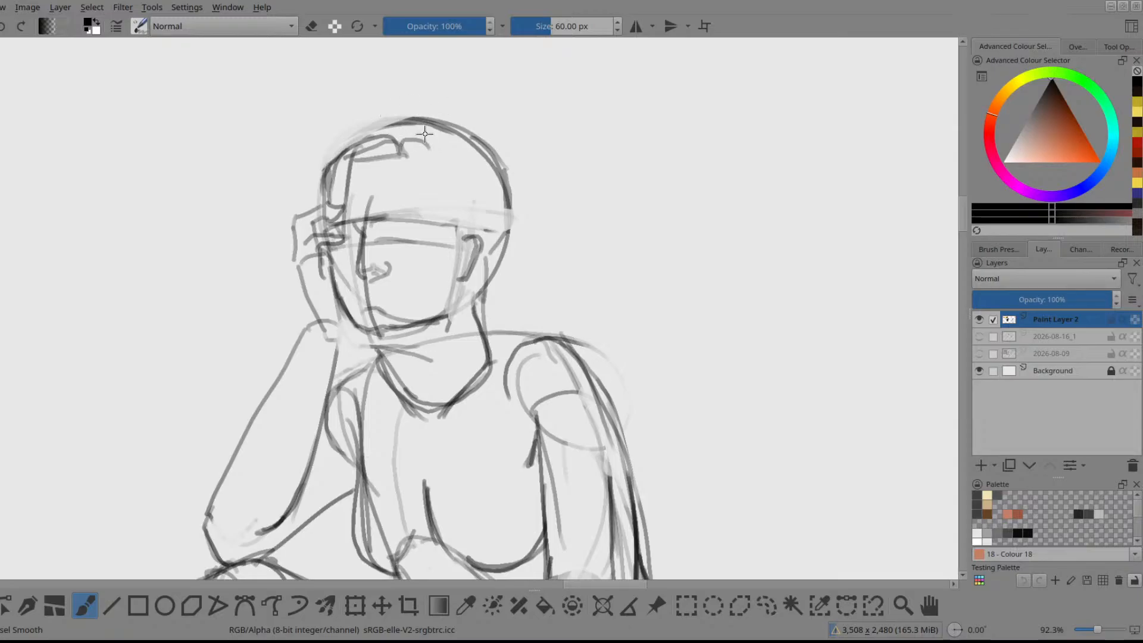
mouse_move(402, 139)
left_mouse_down()
mouse_move(458, 120)
mouse_move(459, 130)
mouse_move(364, 119)
mouse_move(327, 166)
mouse_move(330, 156)
left_mouse_up()
left_click_drag(452, 119, 471, 124)
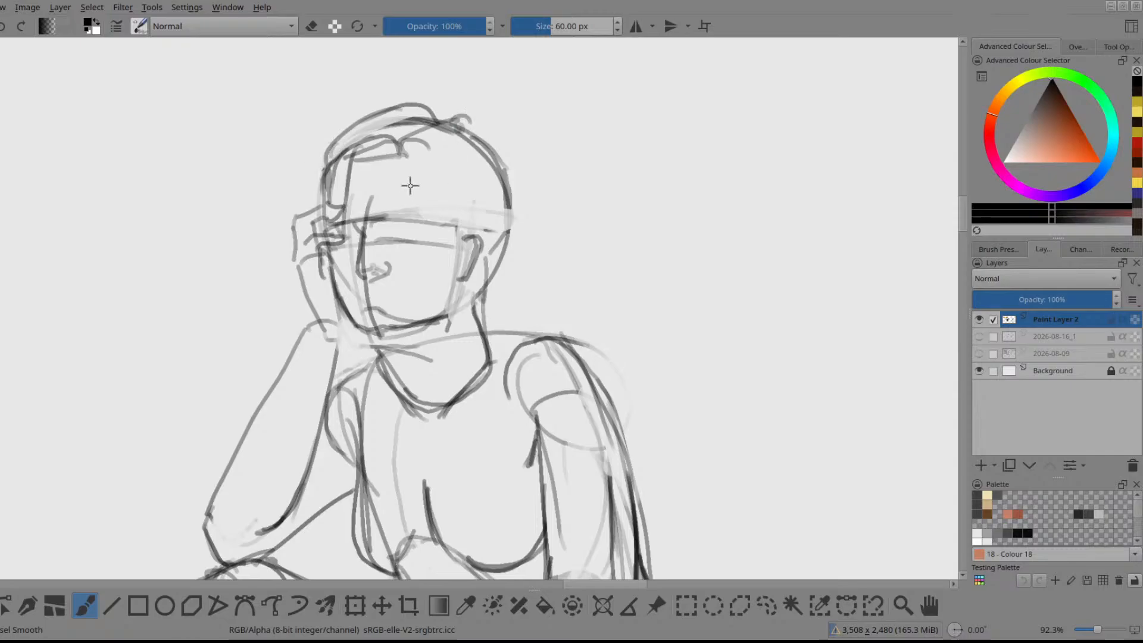
left_click_drag(436, 159, 440, 211)
left_click_drag(440, 165, 448, 342)
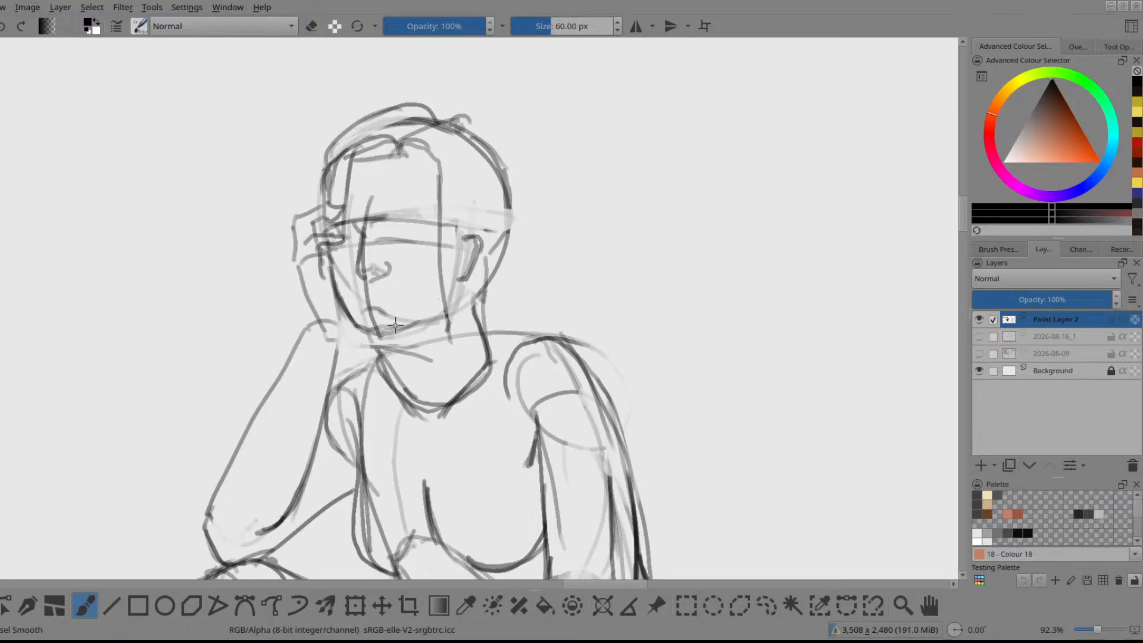
scroll(448, 292, "down", 1)
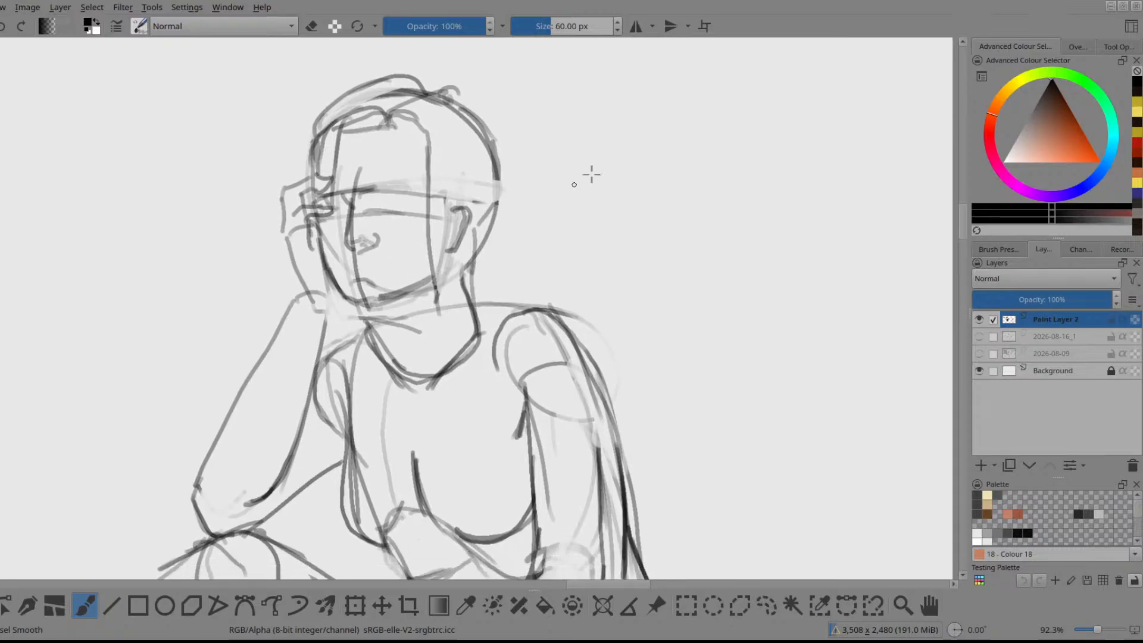
Step: Lighten the lines below the chin, redraw the neck edge and show the canvas overview
key("e")
key("e")
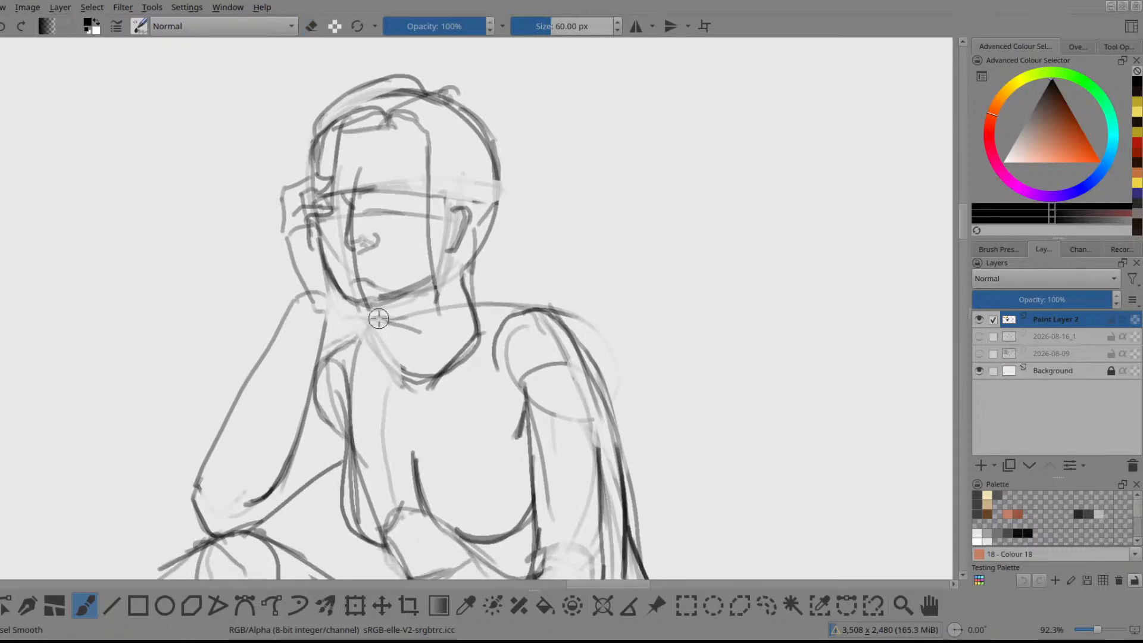
left_click(1077, 47)
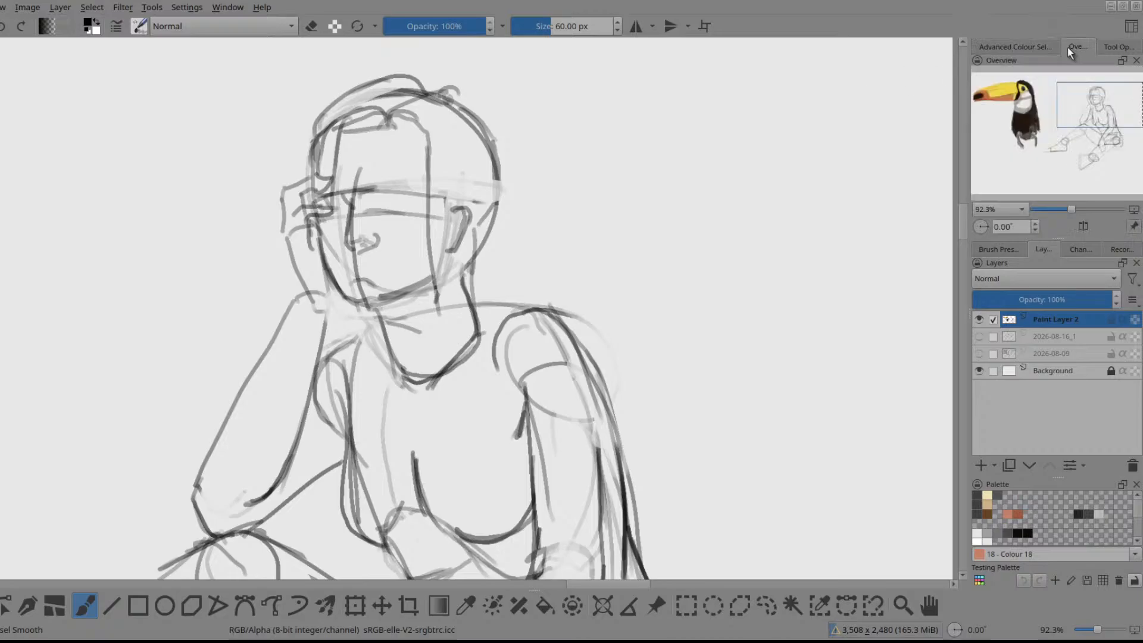
left_click_drag(521, 183, 452, 219)
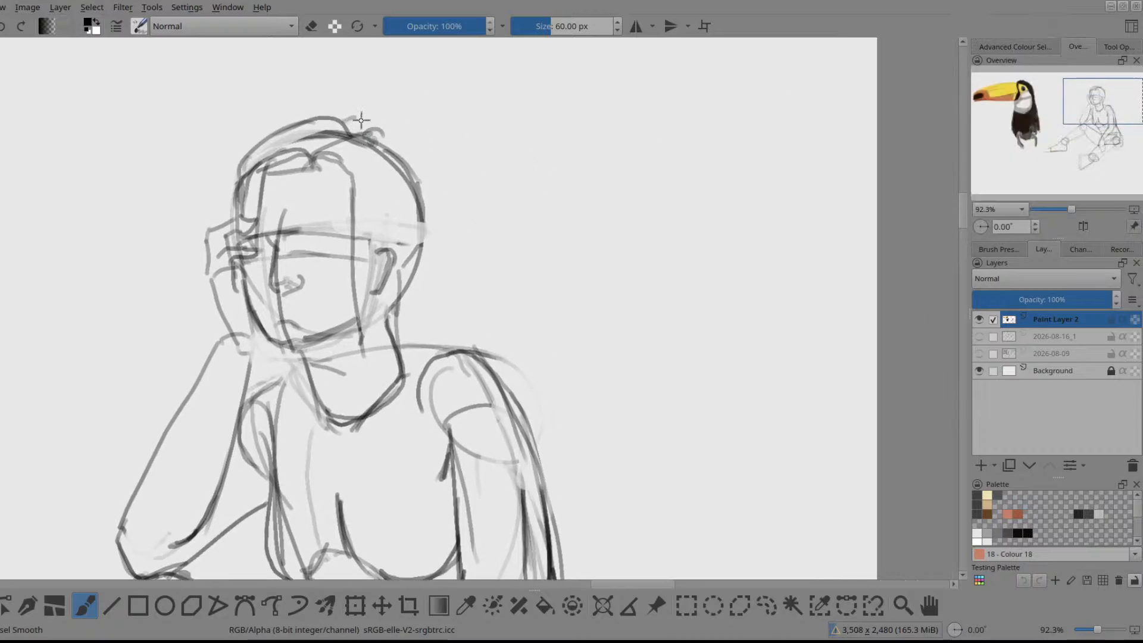
Step: Draw a raised hair bump at the crown and long hair contours falling behind the head to the shoulder
left_click_drag(345, 116, 394, 127)
key("e")
mouse_move(370, 136)
left_mouse_down()
mouse_move(351, 132)
mouse_move(360, 118)
mouse_move(408, 132)
left_mouse_up()
key("e")
left_click_drag(413, 266, 434, 357)
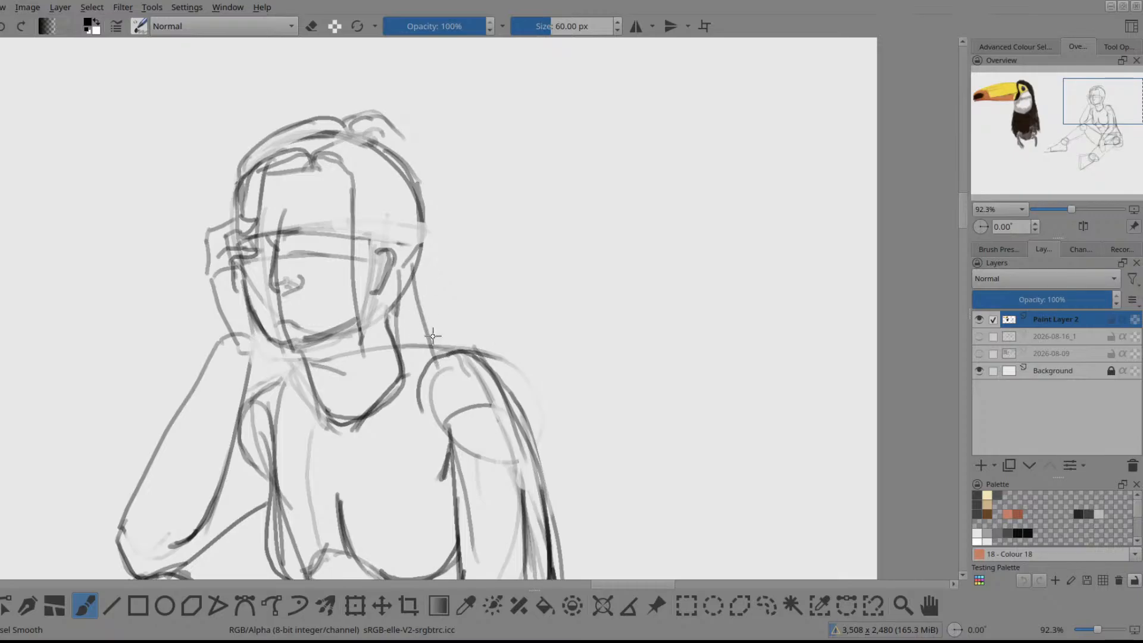
left_click_drag(416, 234, 441, 354)
left_click_drag(385, 122, 417, 159)
mouse_move(337, 122)
left_mouse_down()
mouse_move(404, 137)
mouse_move(440, 244)
mouse_move(447, 354)
left_mouse_up()
Step: Add hair strands falling from beside the ear along the neck onto the shoulder, redoing the front strand
left_click_drag(327, 322, 316, 281)
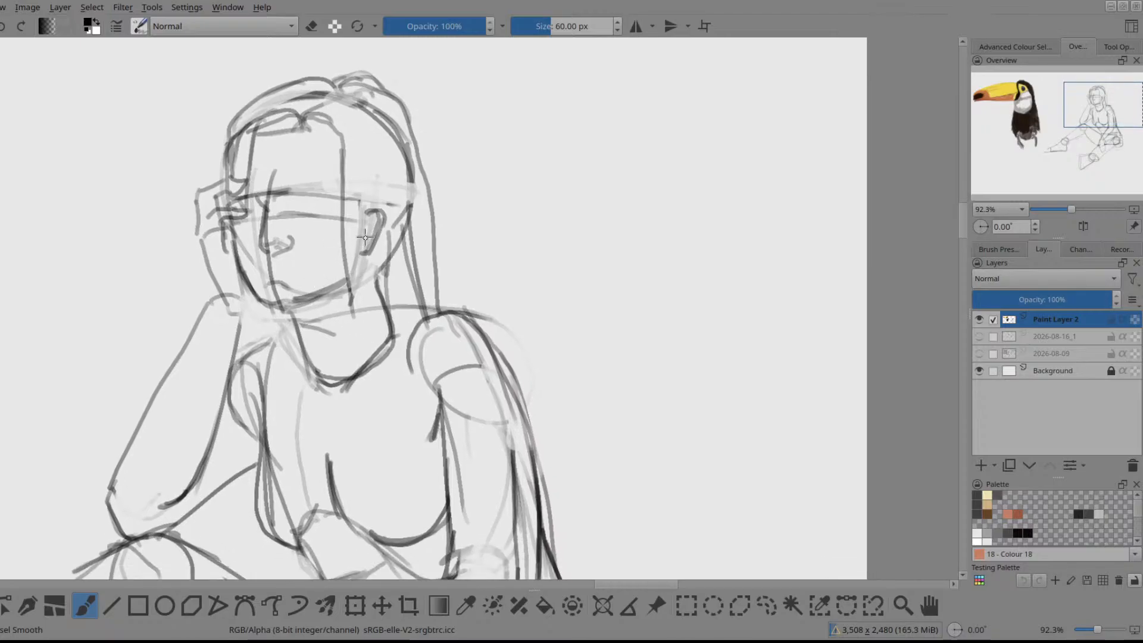
mouse_move(361, 233)
left_mouse_down()
mouse_move(366, 295)
mouse_move(409, 323)
left_mouse_up()
mouse_move(350, 276)
left_mouse_down()
mouse_move(352, 344)
mouse_move(392, 346)
left_mouse_up()
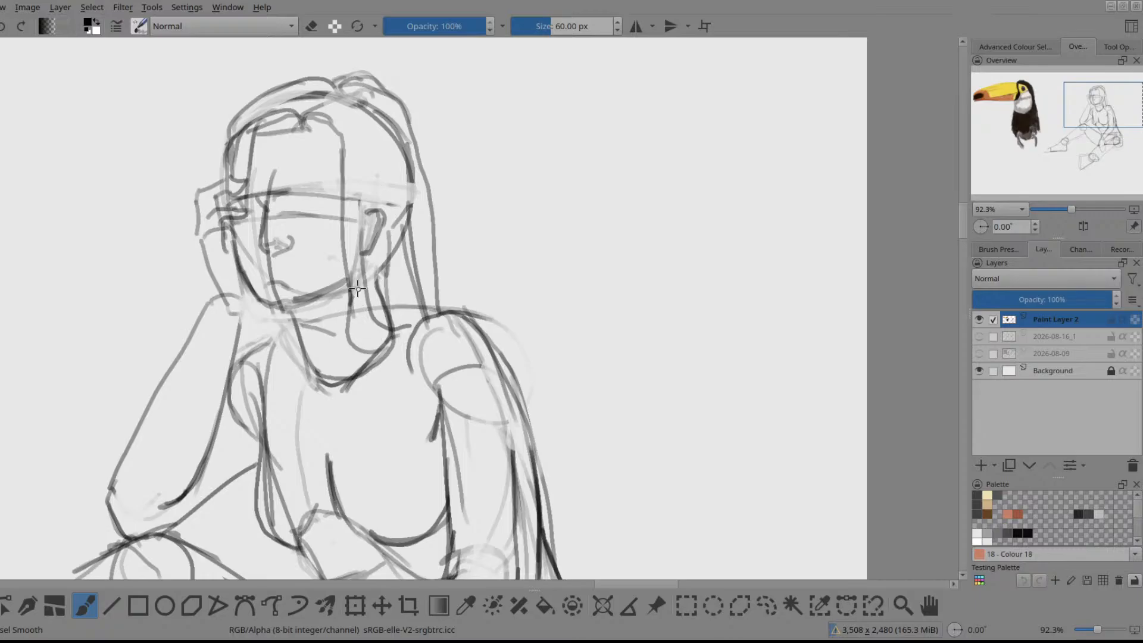
key("ctrl+z")
mouse_move(348, 272)
left_mouse_down()
mouse_move(358, 325)
mouse_move(409, 333)
left_mouse_up()
Step: Draw a hair strand hanging beside the supporting wrist and hatch shading into the hair above the hand
mouse_move(261, 310)
left_mouse_down()
mouse_move(306, 307)
mouse_move(327, 366)
left_mouse_up()
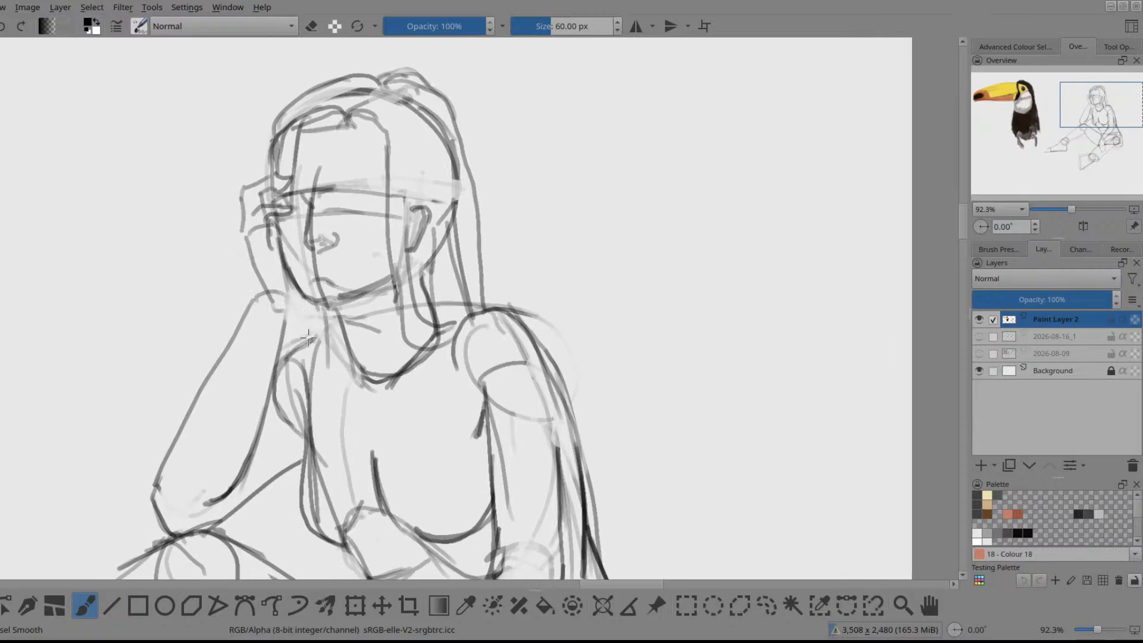
left_click_drag(291, 279, 289, 417)
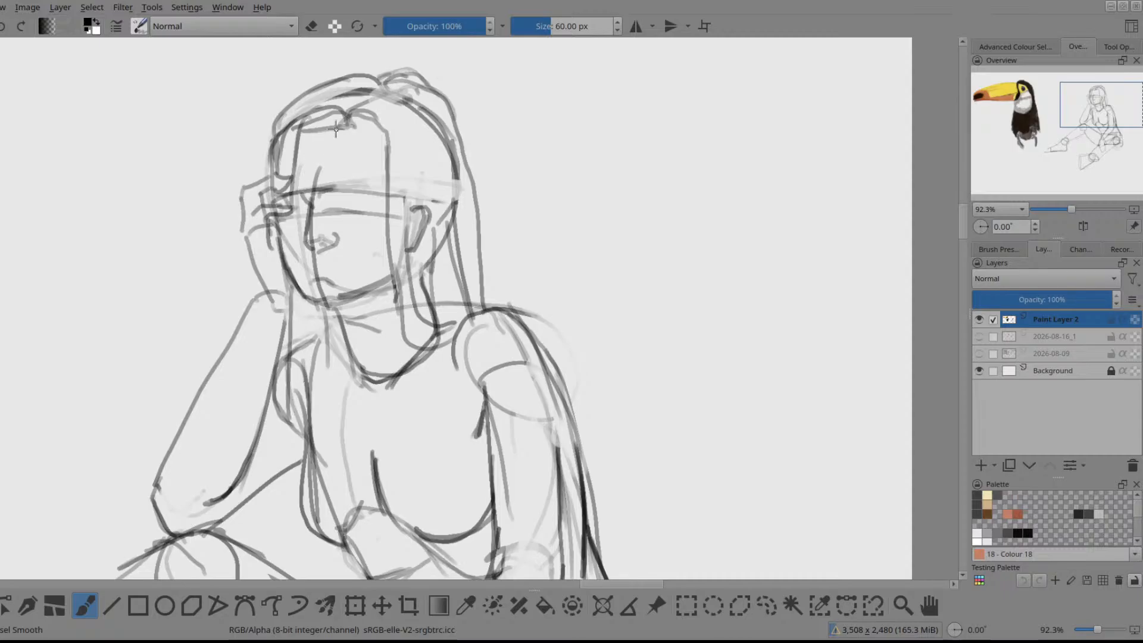
left_click_drag(329, 126, 278, 173)
left_click_drag(321, 127, 278, 171)
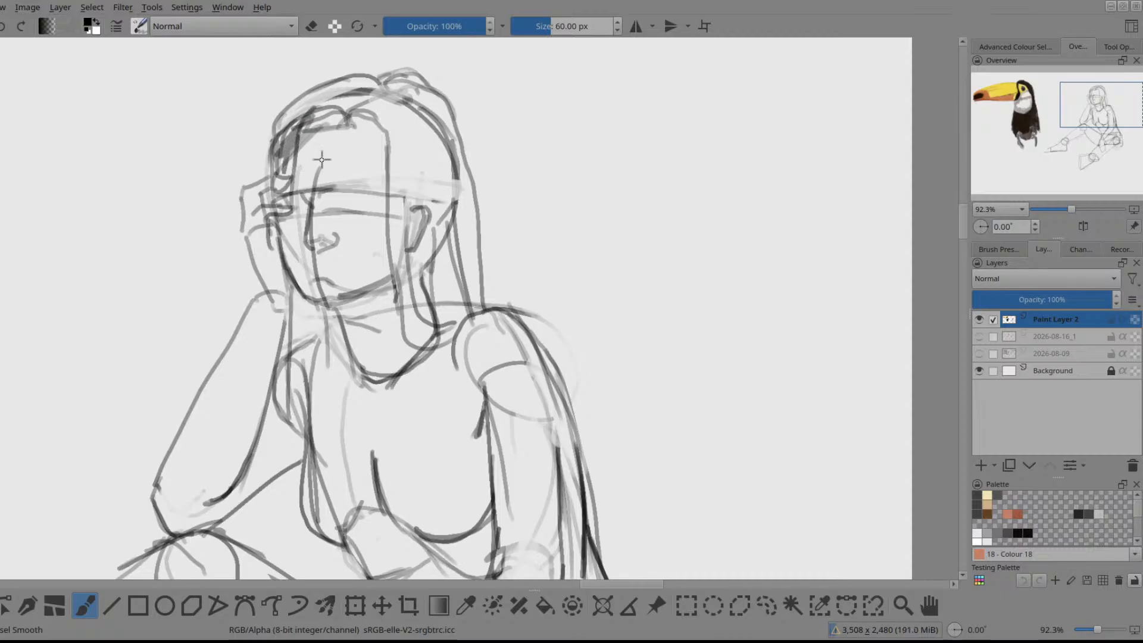
Step: Fit the whole canvas in view and rename the toucan and seated figure layer to 2026-08-16_2
key("2")
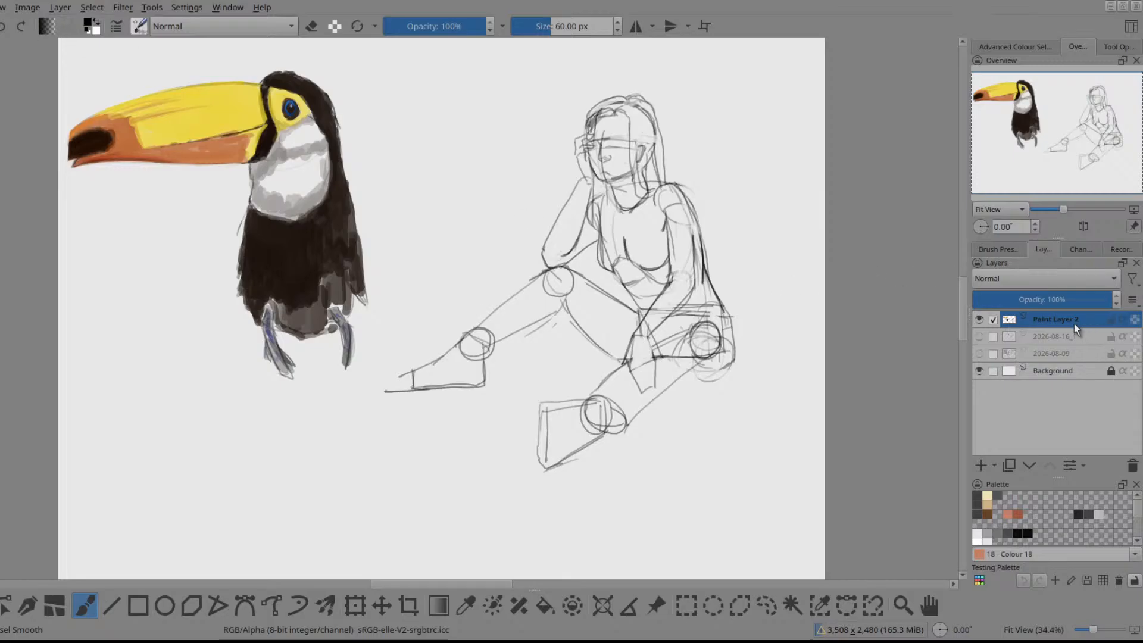
double_click(1113, 320)
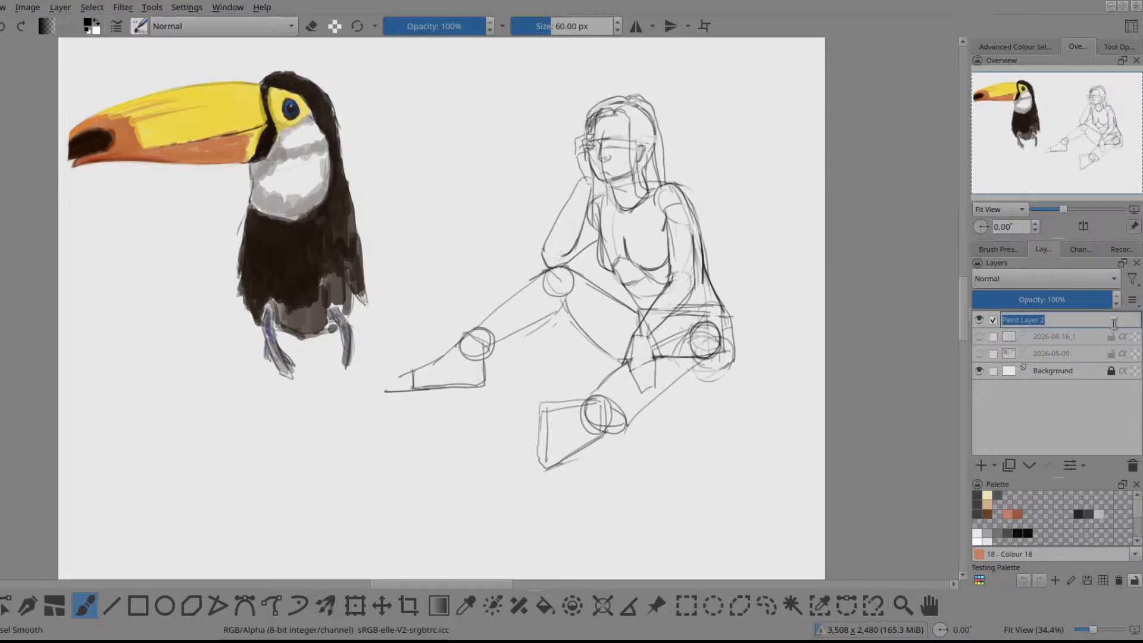
type("2026-08-1")
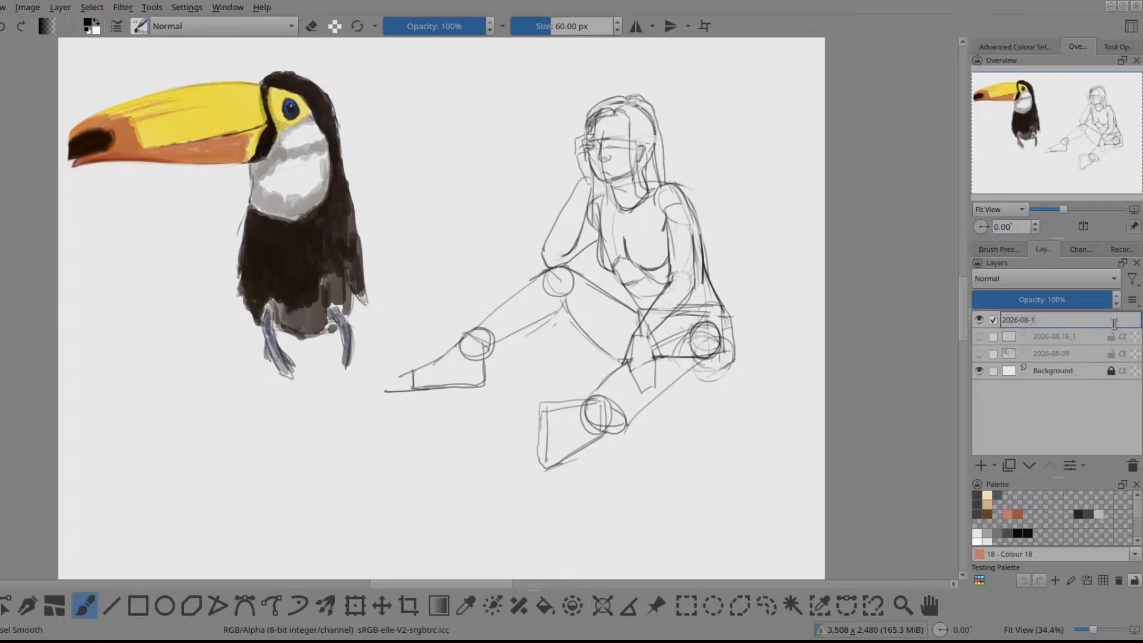
type("6_2")
key("Return")
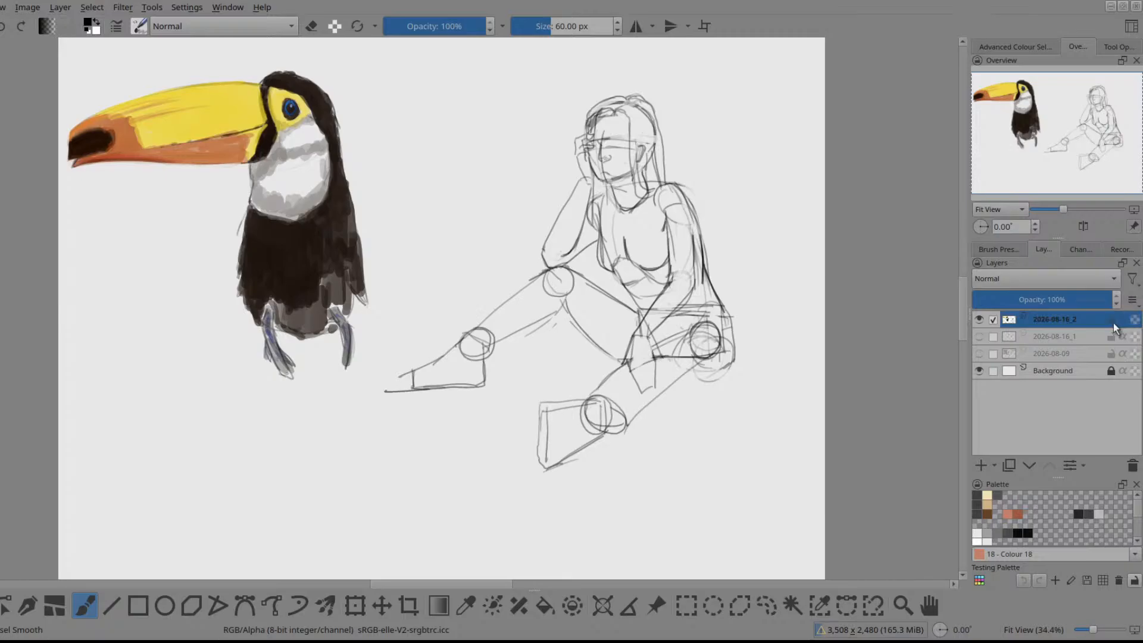
Step: Hide the 2026-08-16_2 layer and review the drawings on layers 2026-08-16_1 and 2026-08-09 one at a time
left_click(977, 319)
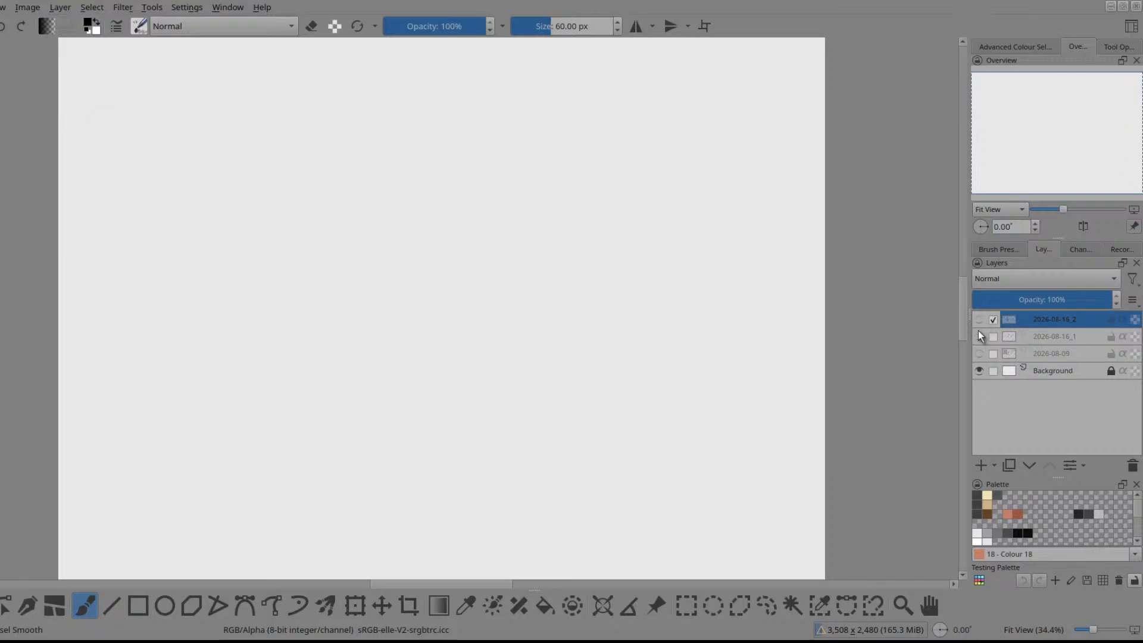
left_click(978, 337)
left_click(978, 322)
left_click(978, 321)
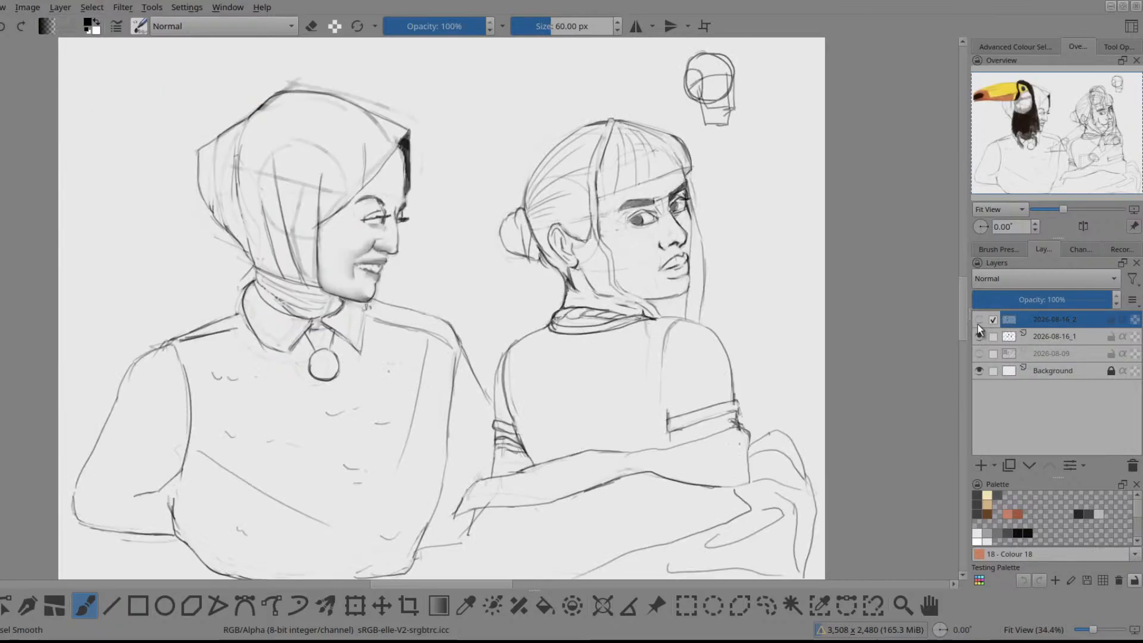
left_click(978, 335)
left_click(978, 353)
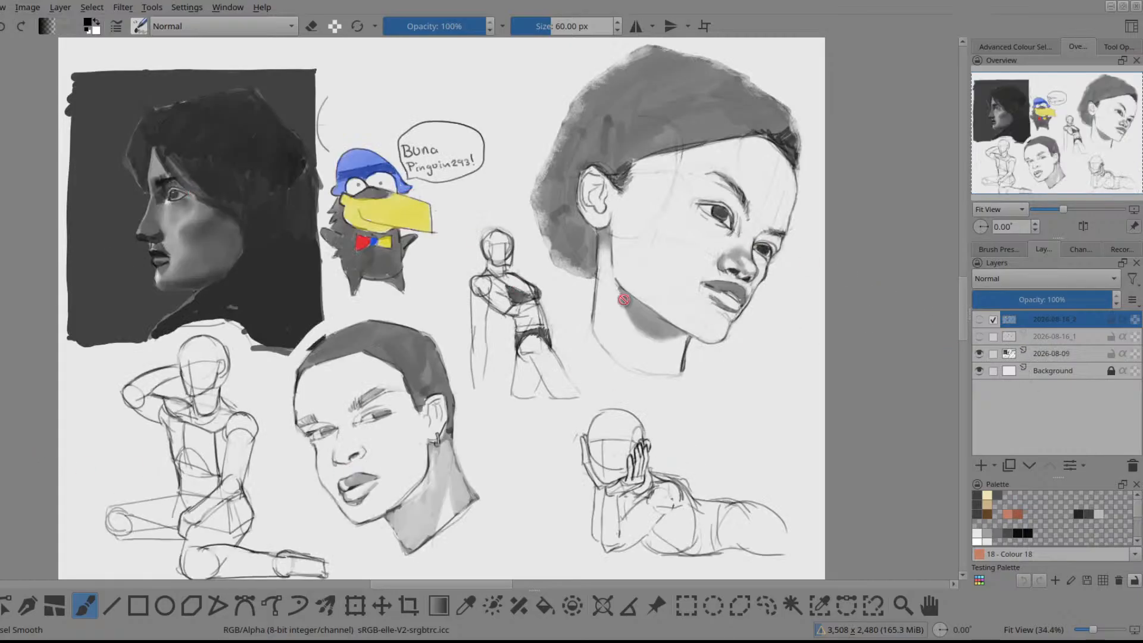
Step: Hide layer 2026-08-09, show 2026-08-16_1 and compare it with and without the 2026-08-16_2 drawing on top
left_click(978, 354)
left_click(980, 336)
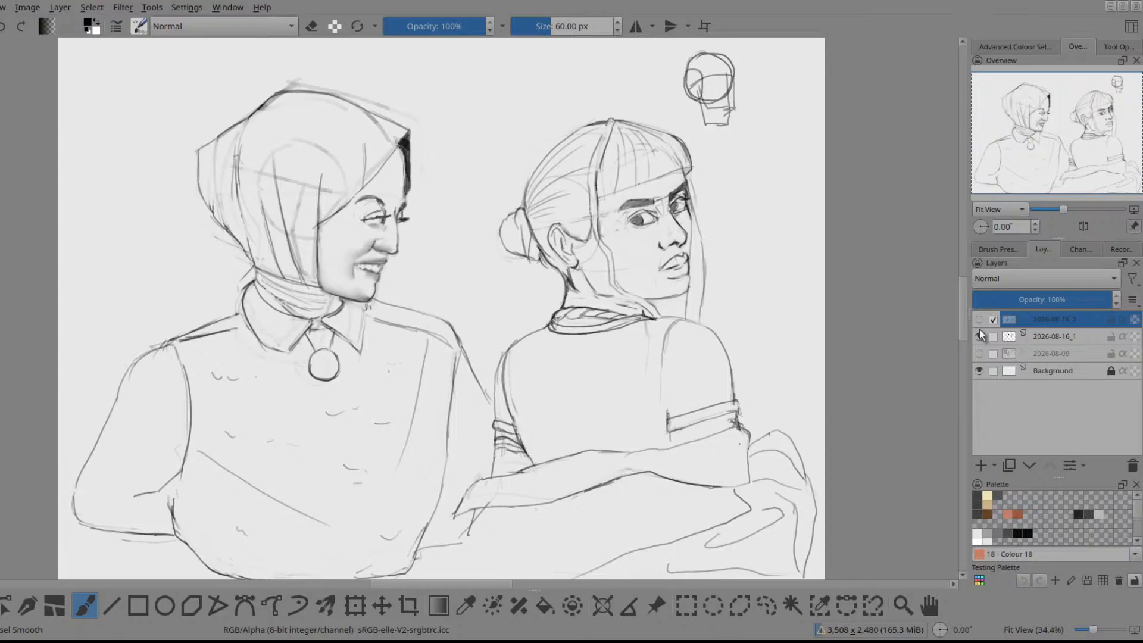
left_click(979, 319)
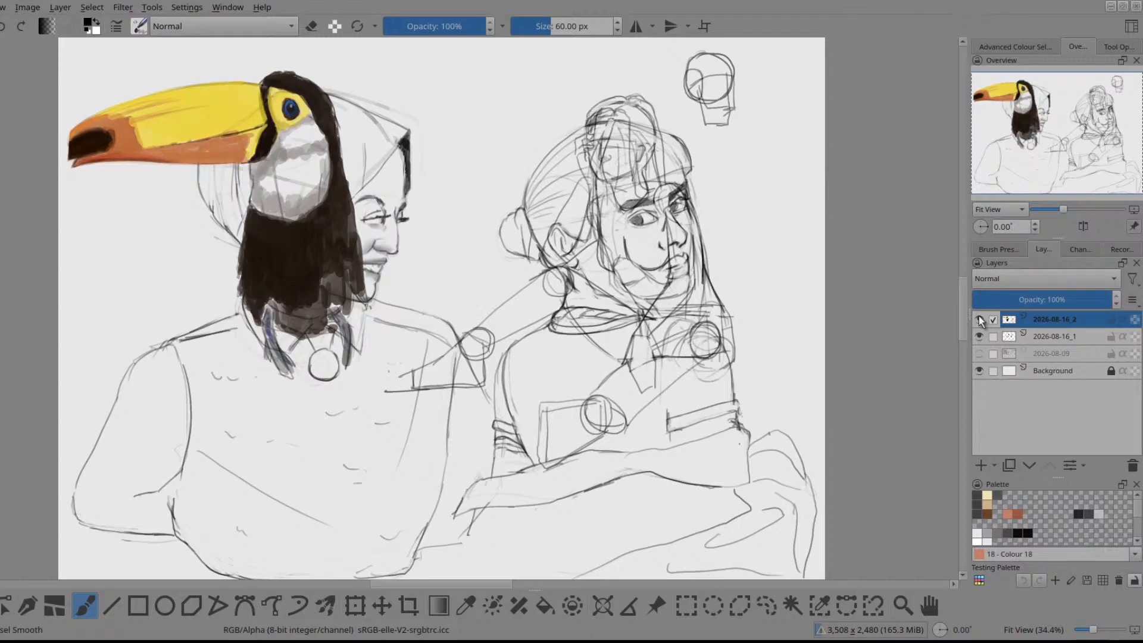
left_click(978, 319)
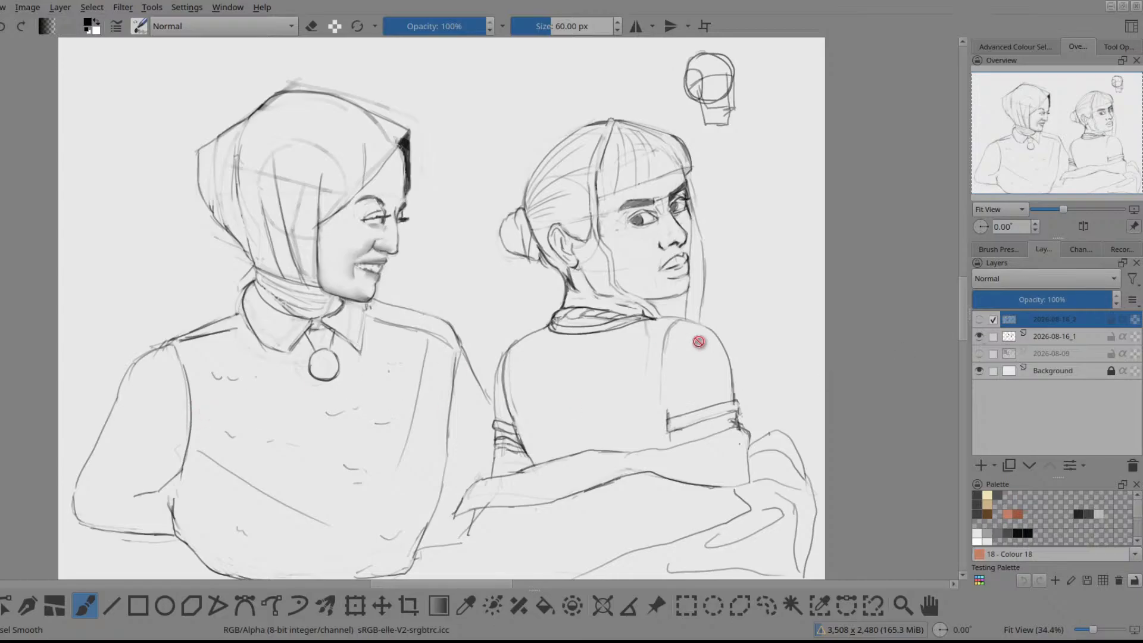
left_click(979, 321)
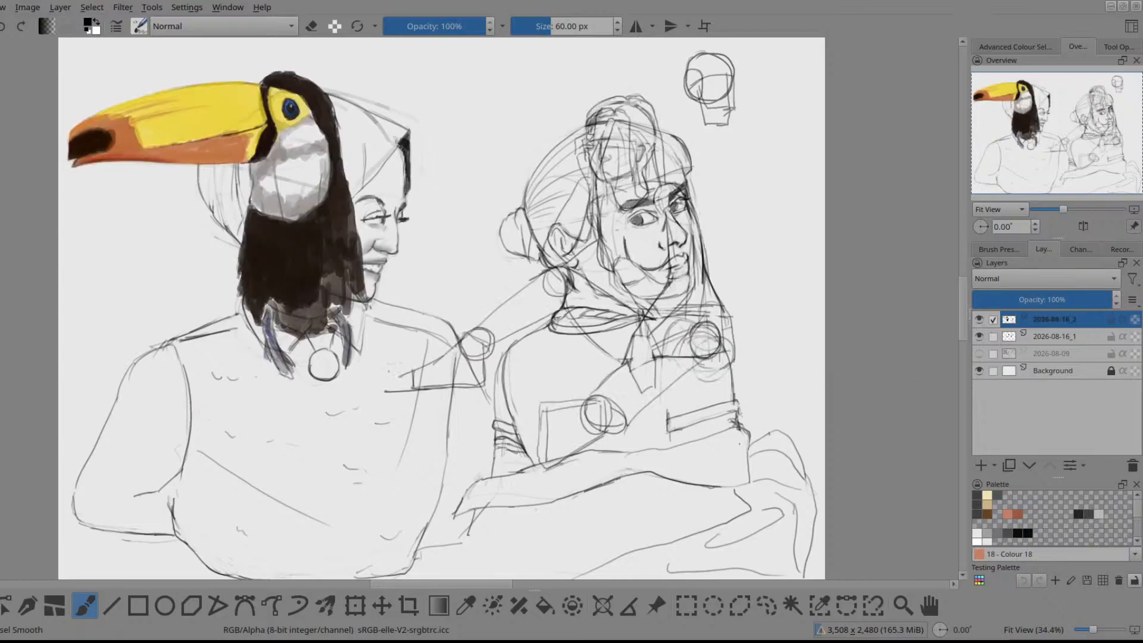